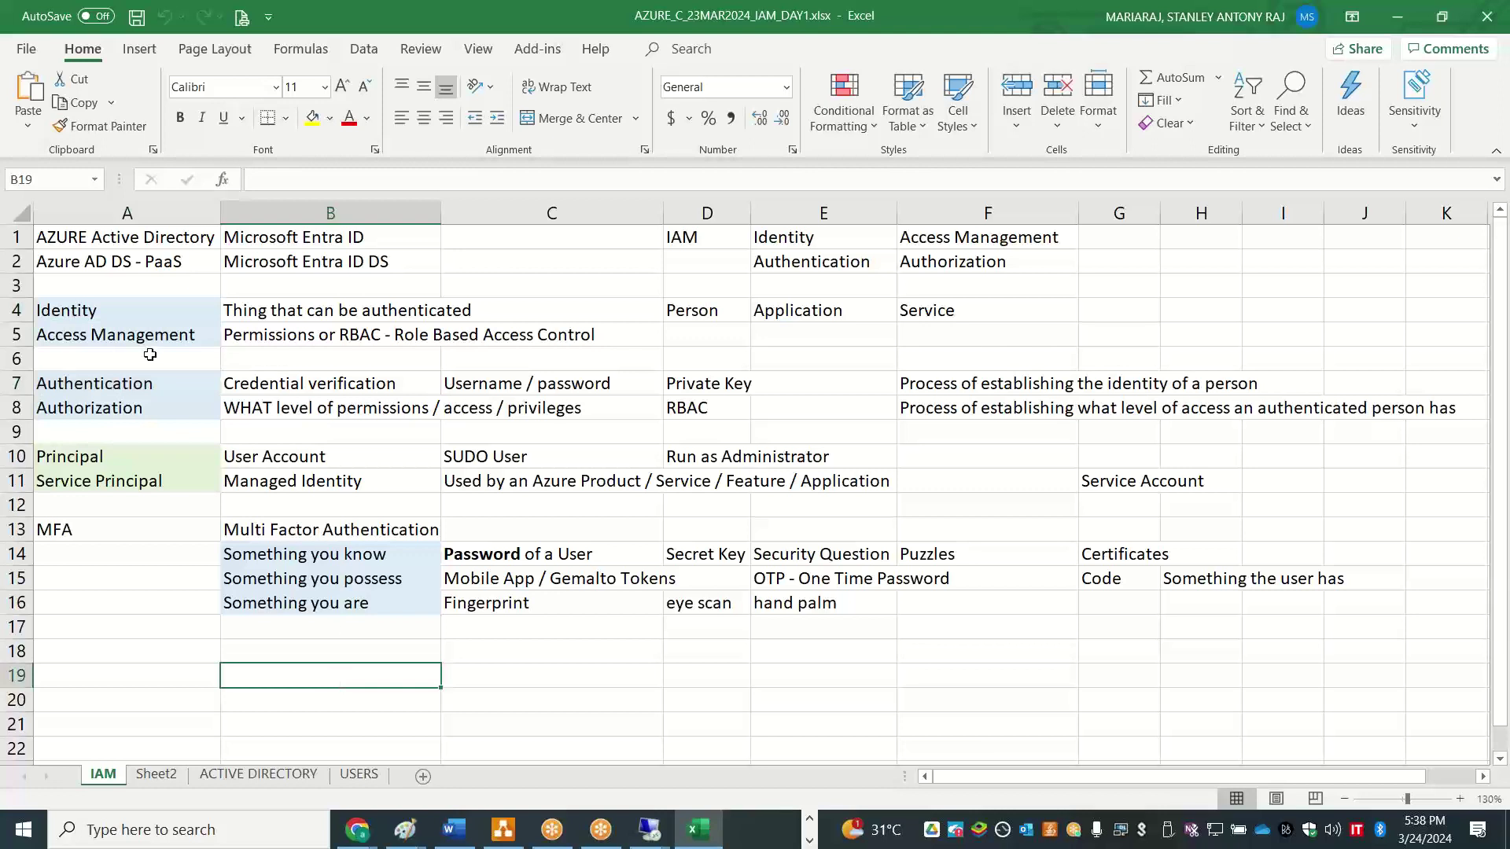
# Review the Authentication and identity definitions on the IAM sheet, then switch away from Excel
pyautogui.click(136, 381)
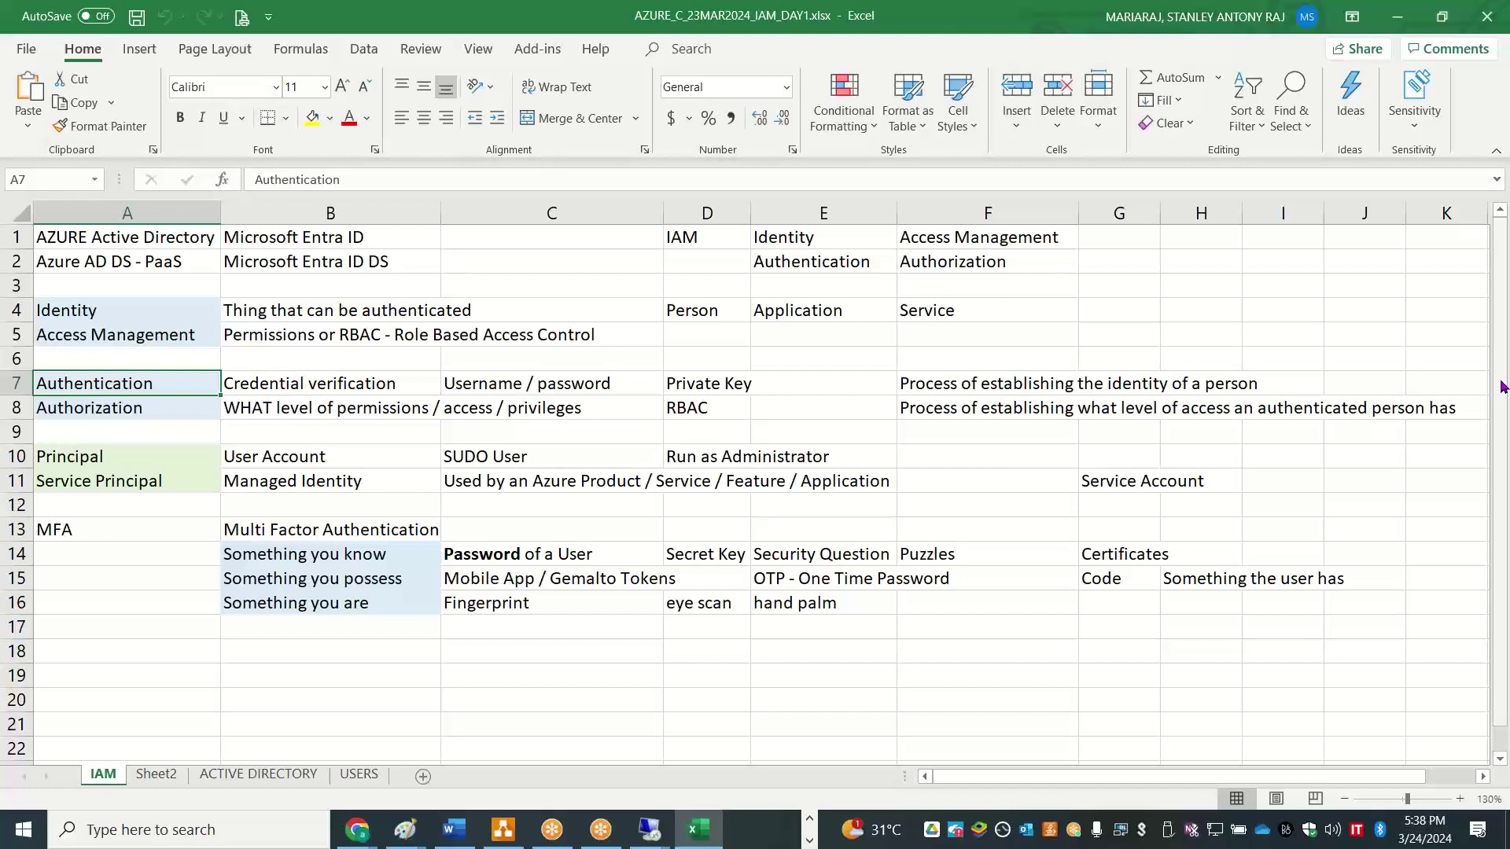
pyautogui.click(727, 685)
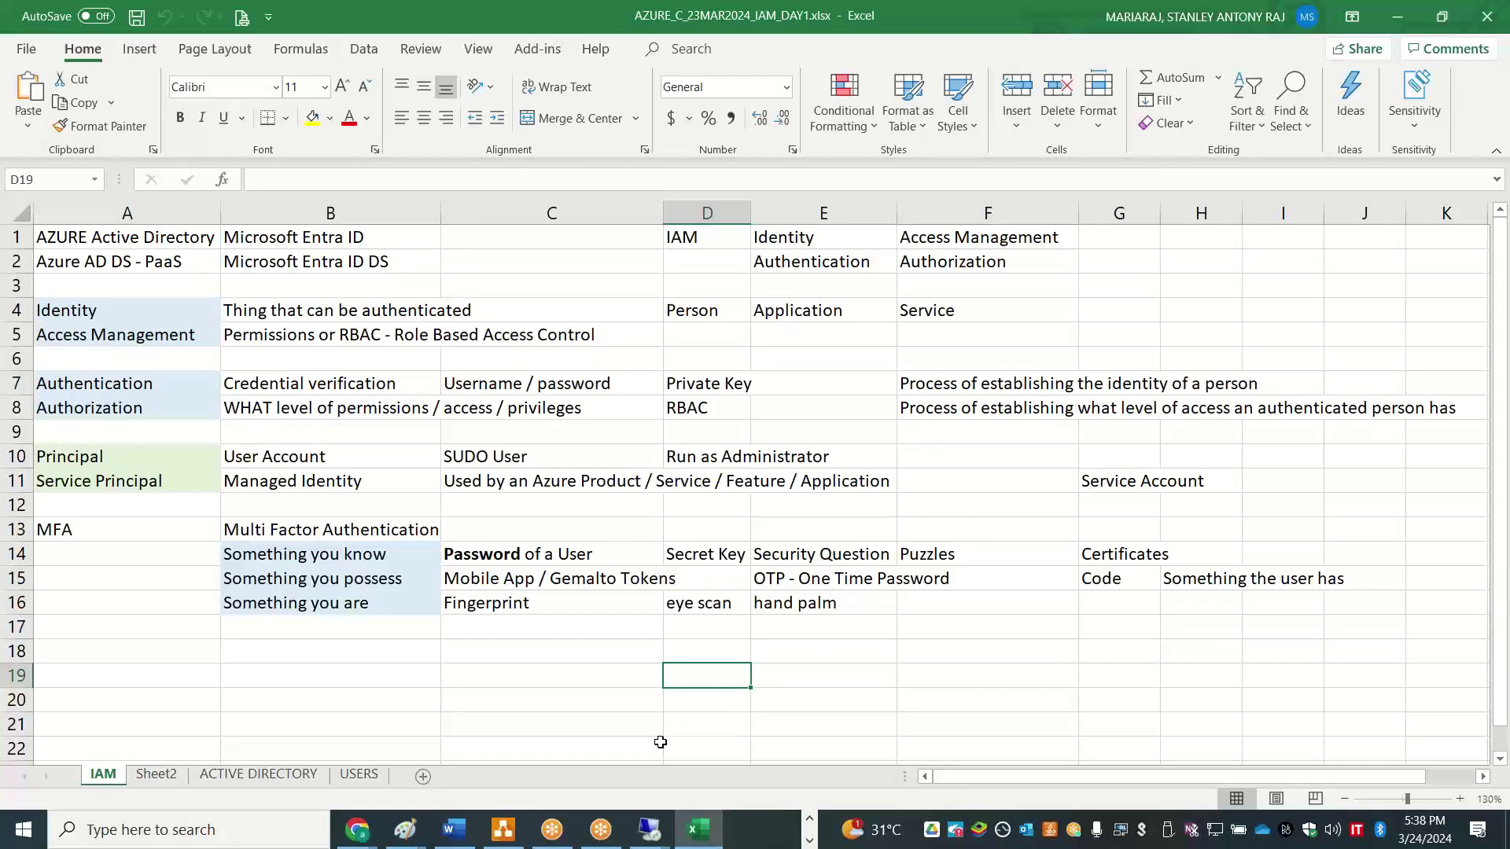
pyautogui.hotkey('alt', 'Tab')
pyautogui.hotkey('alt', 'Tab')
pyautogui.hotkey('alt', 'Tab')
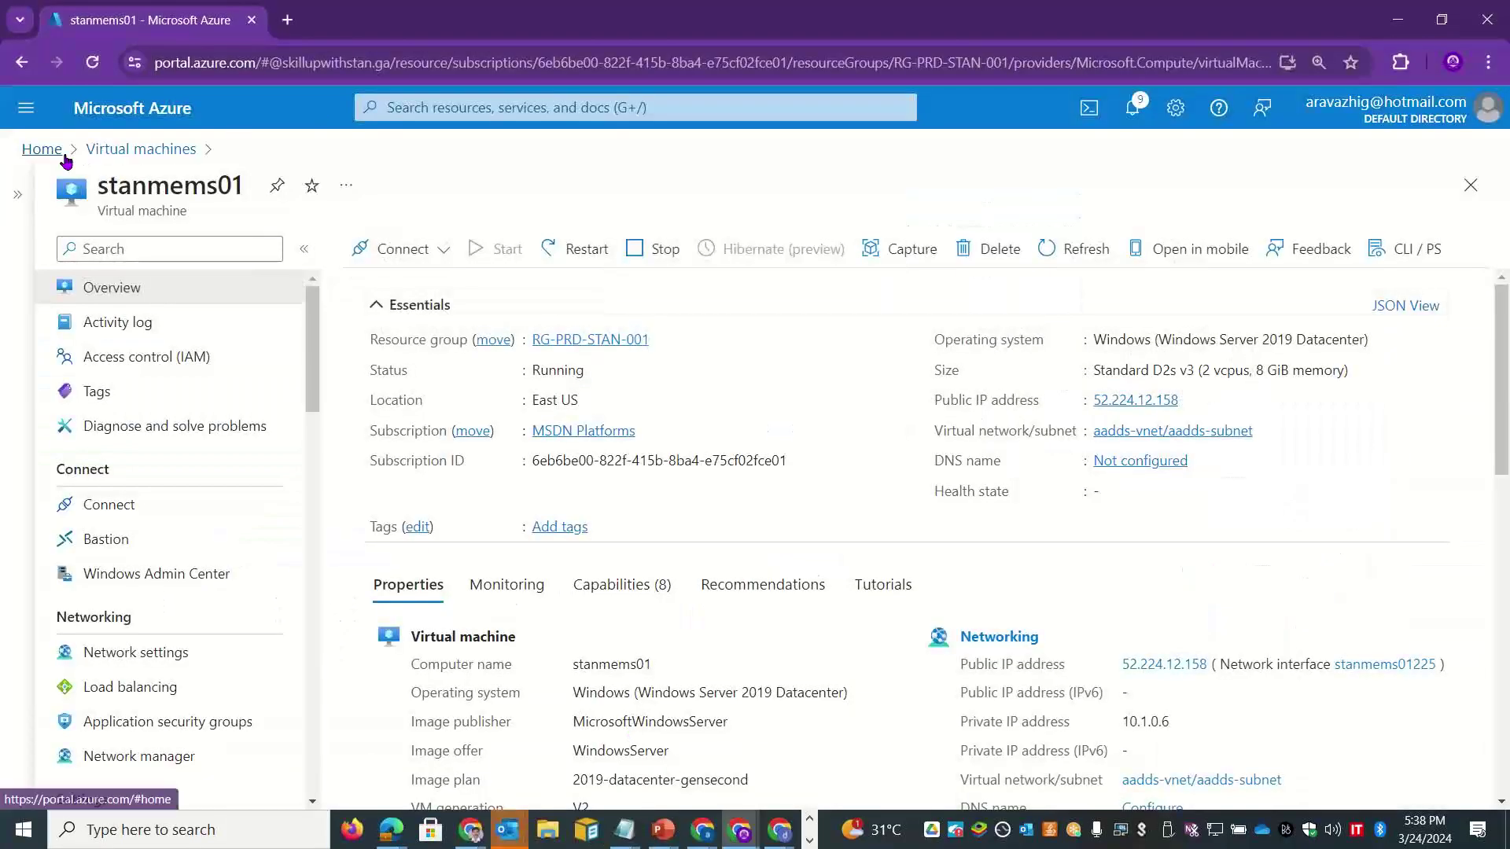
# From portal Home, open Microsoft Entra Domain Services and the skillupwithstan.ga managed domain
pyautogui.click(41, 150)
pyautogui.click(445, 111)
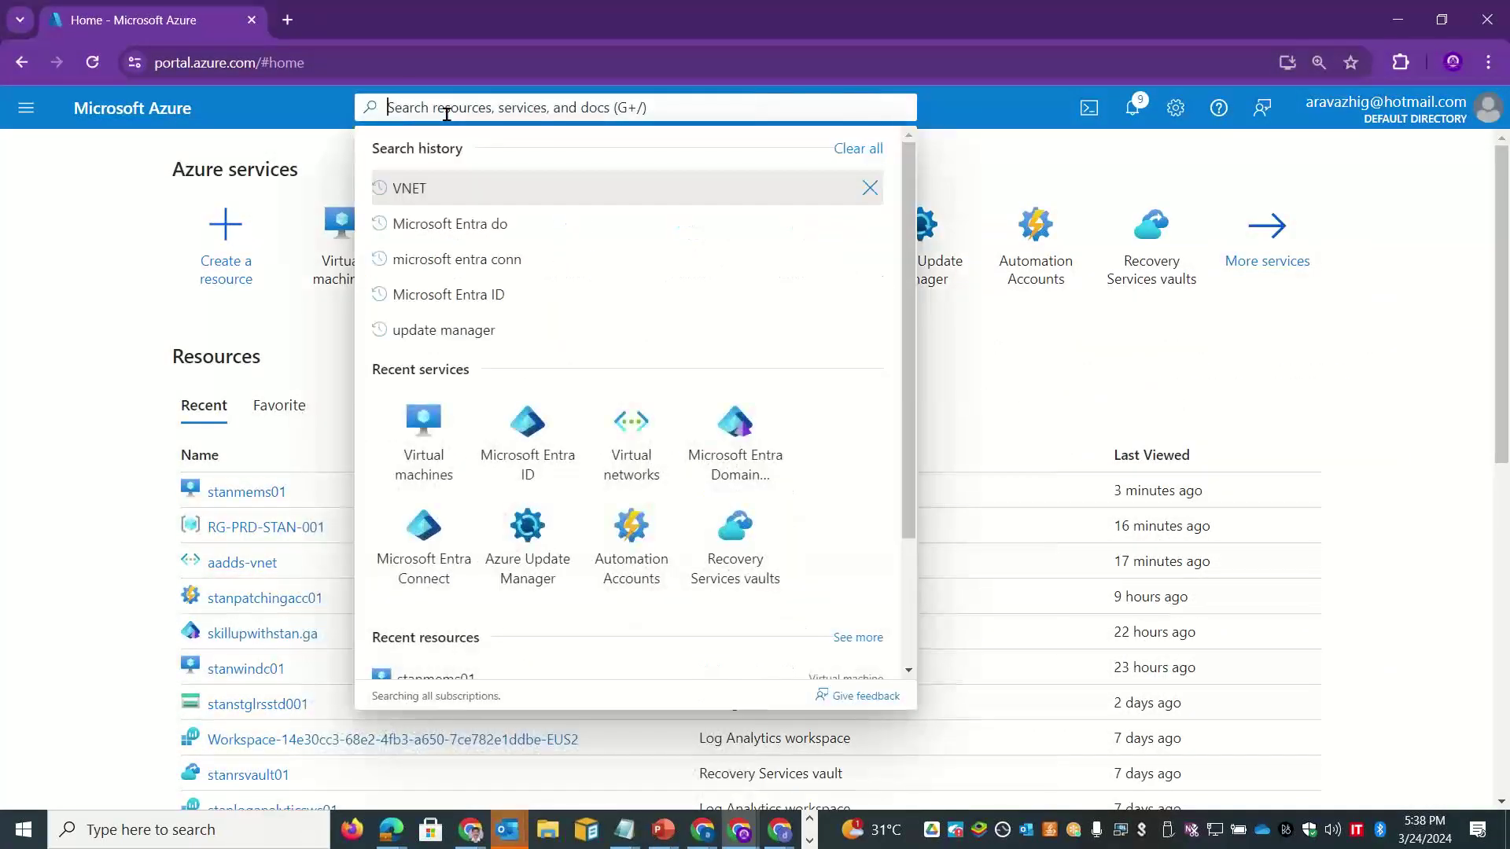
pyautogui.click(746, 460)
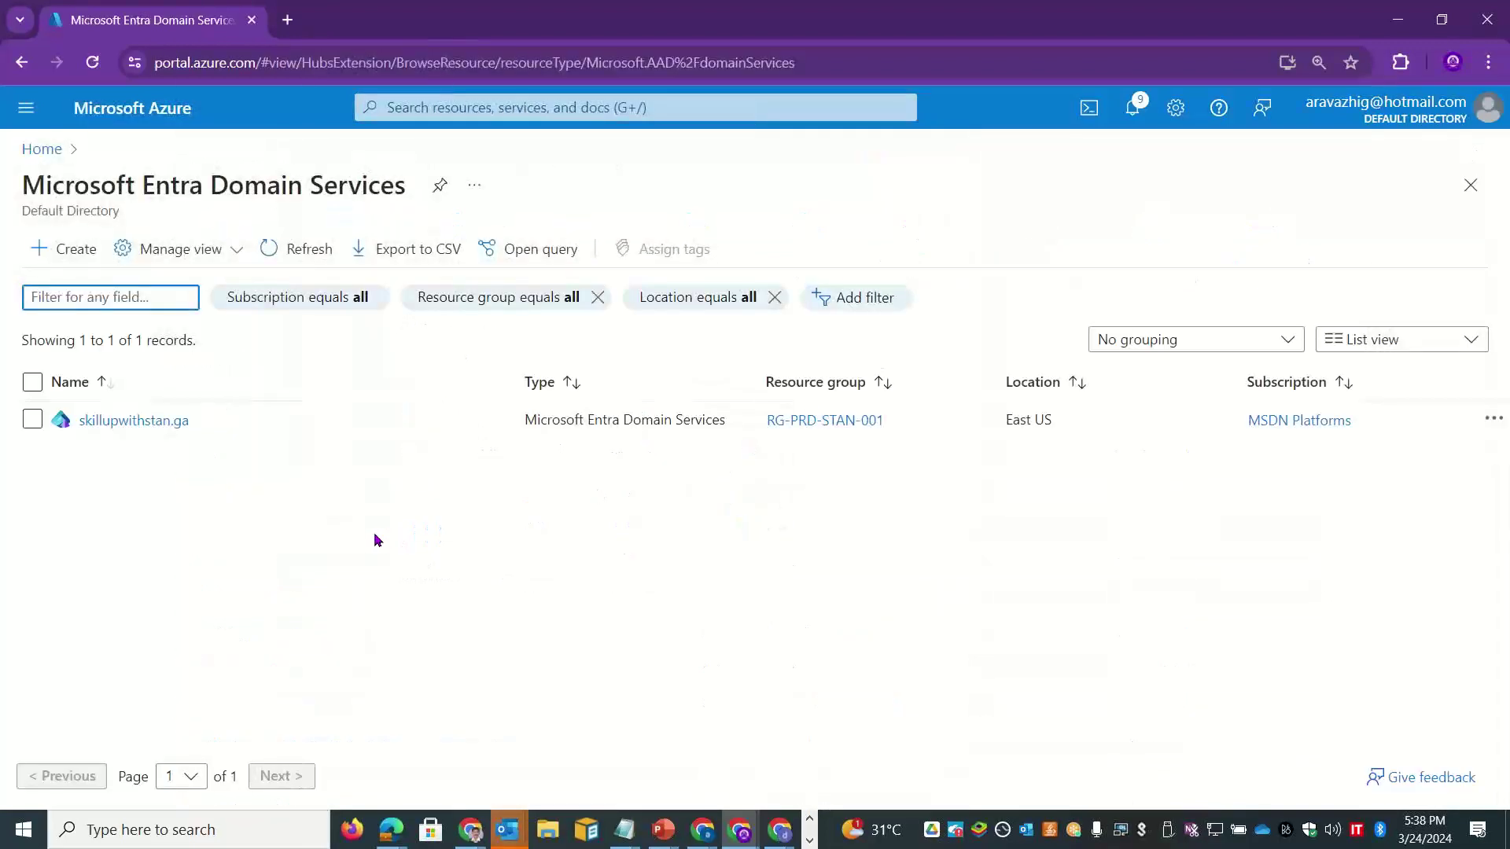
pyautogui.click(118, 424)
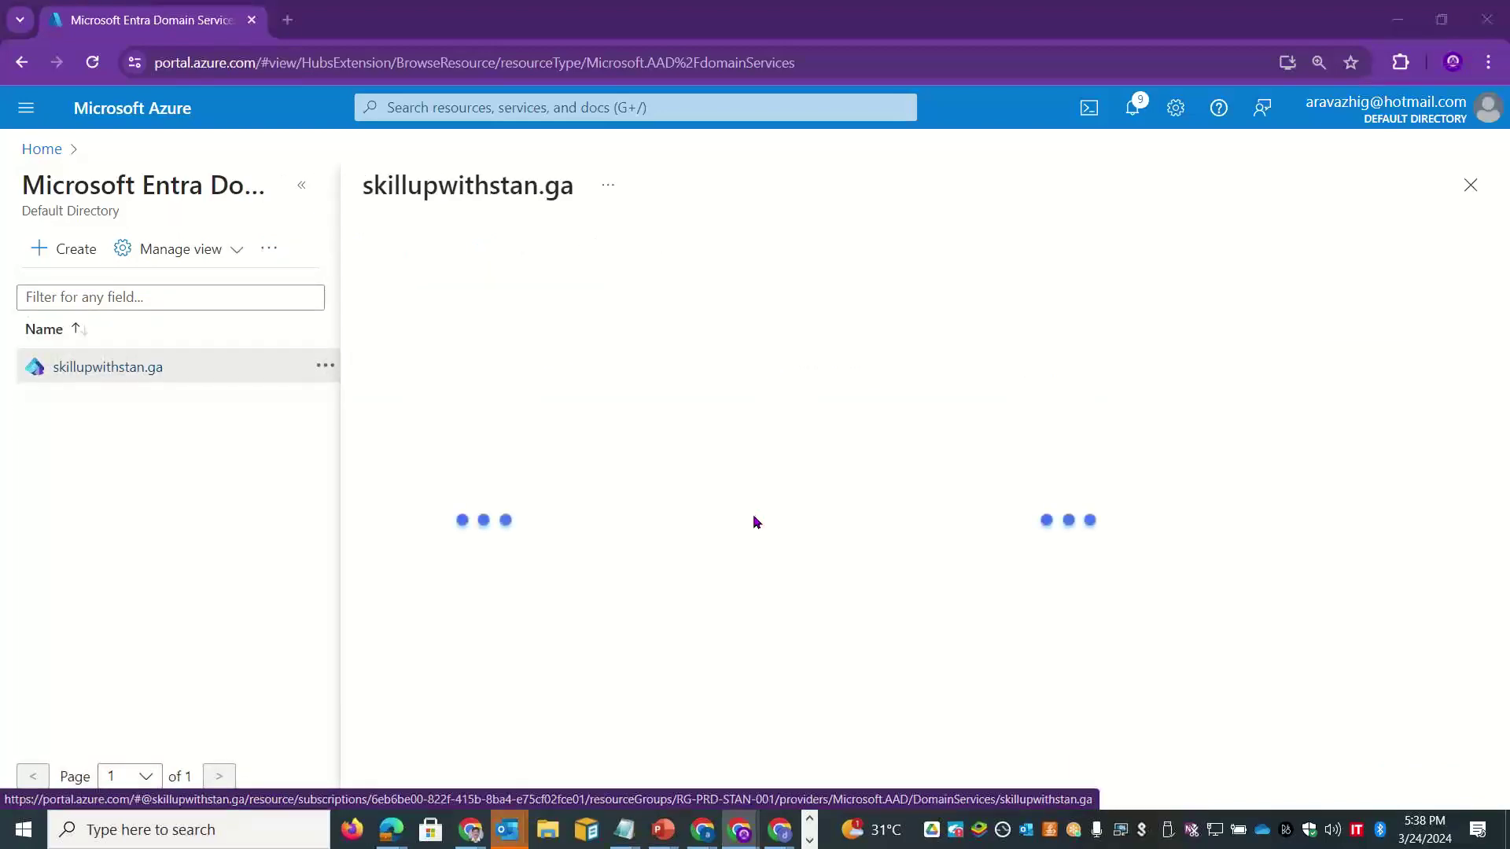
pyautogui.hotkey('alt', 'Tab')
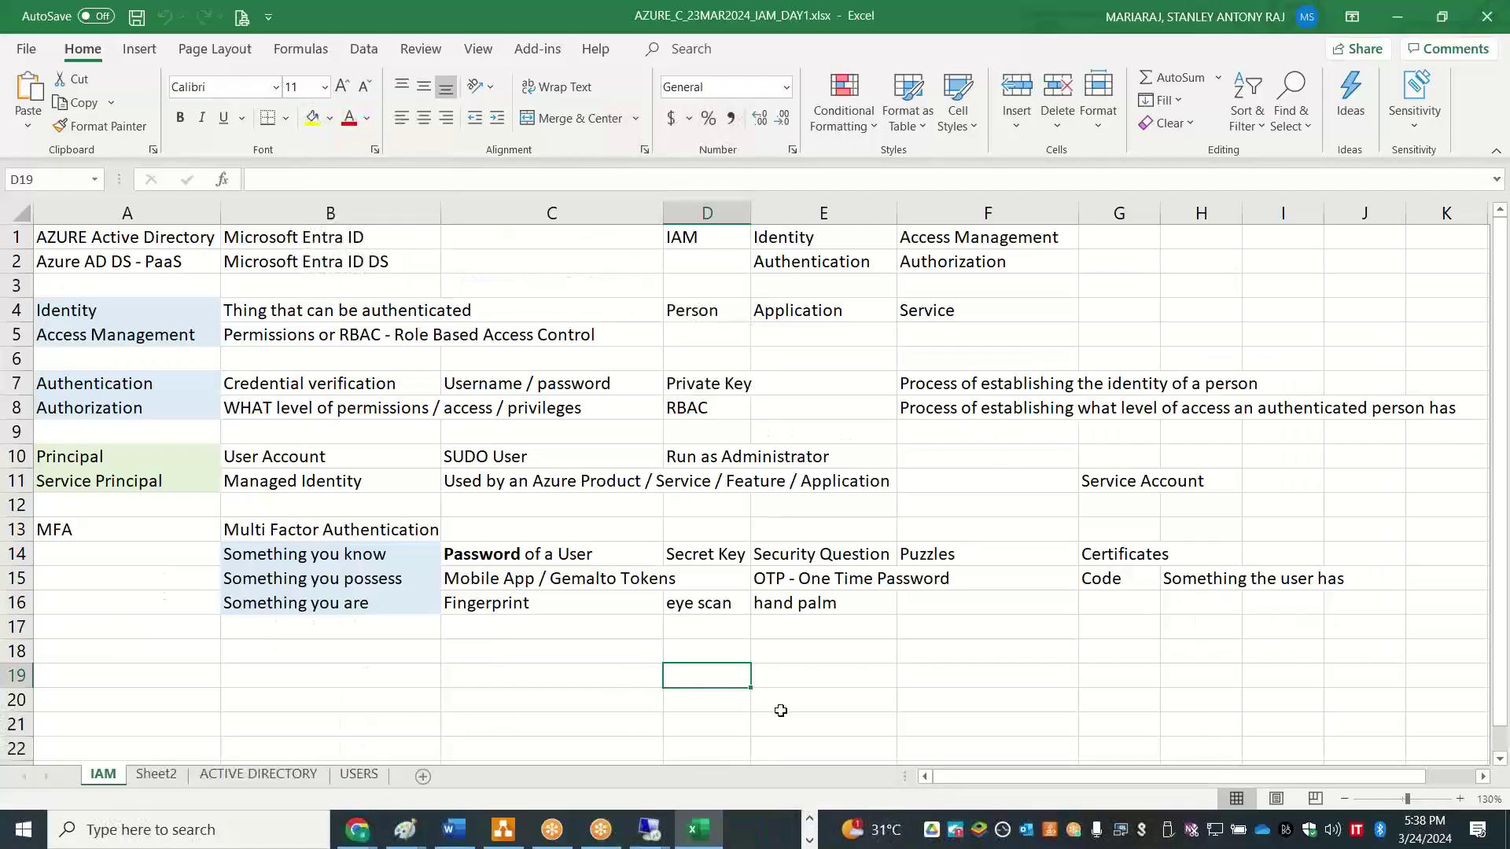
# Highlight column C, Microsoft Entra Domain Services, on the ACTIVE DIRECTORY sheet and scroll through it
pyautogui.click(297, 777)
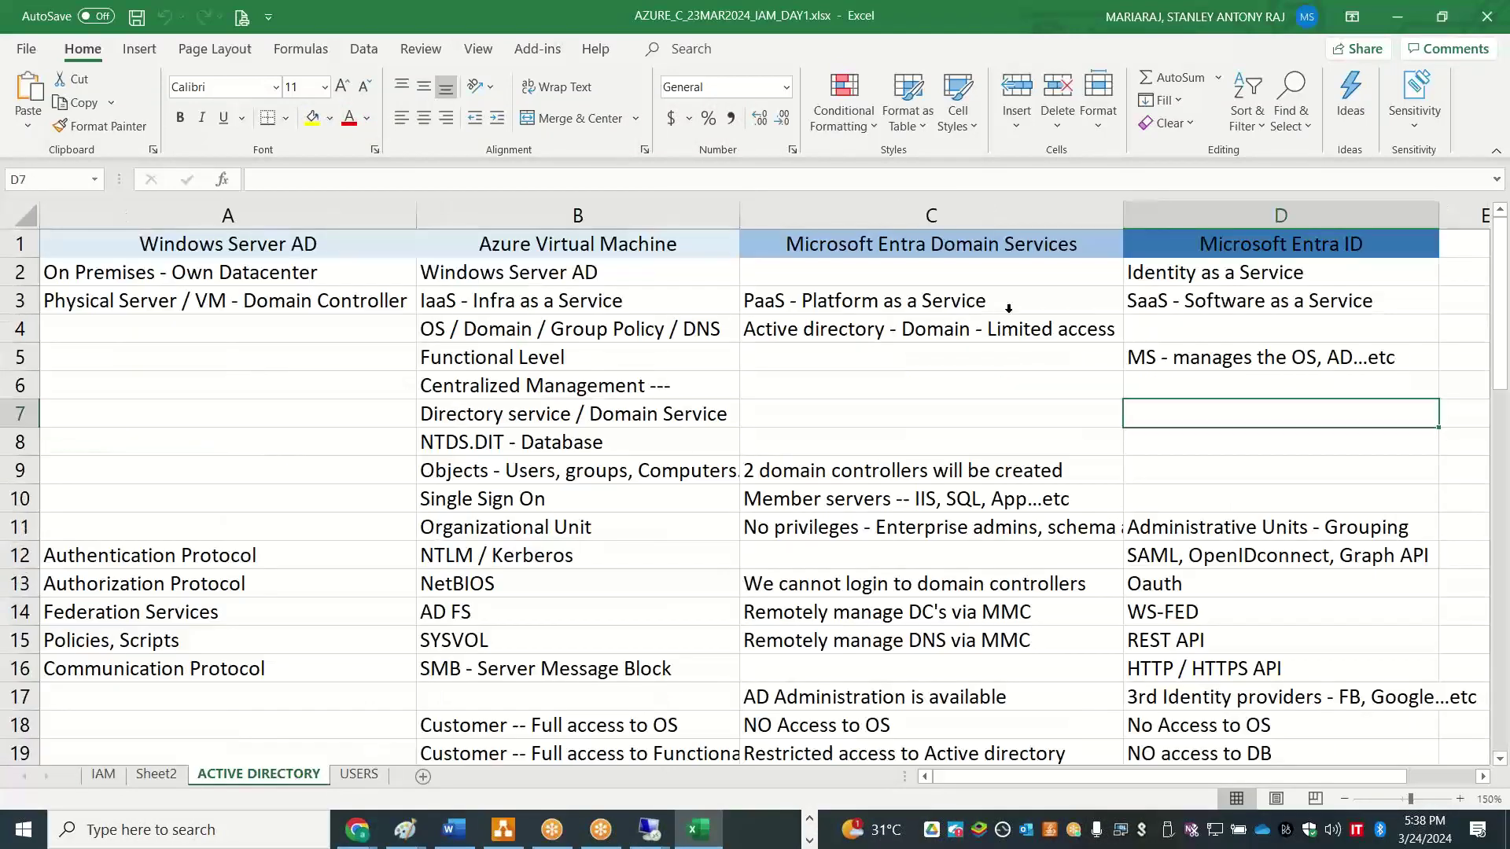
pyautogui.click(930, 215)
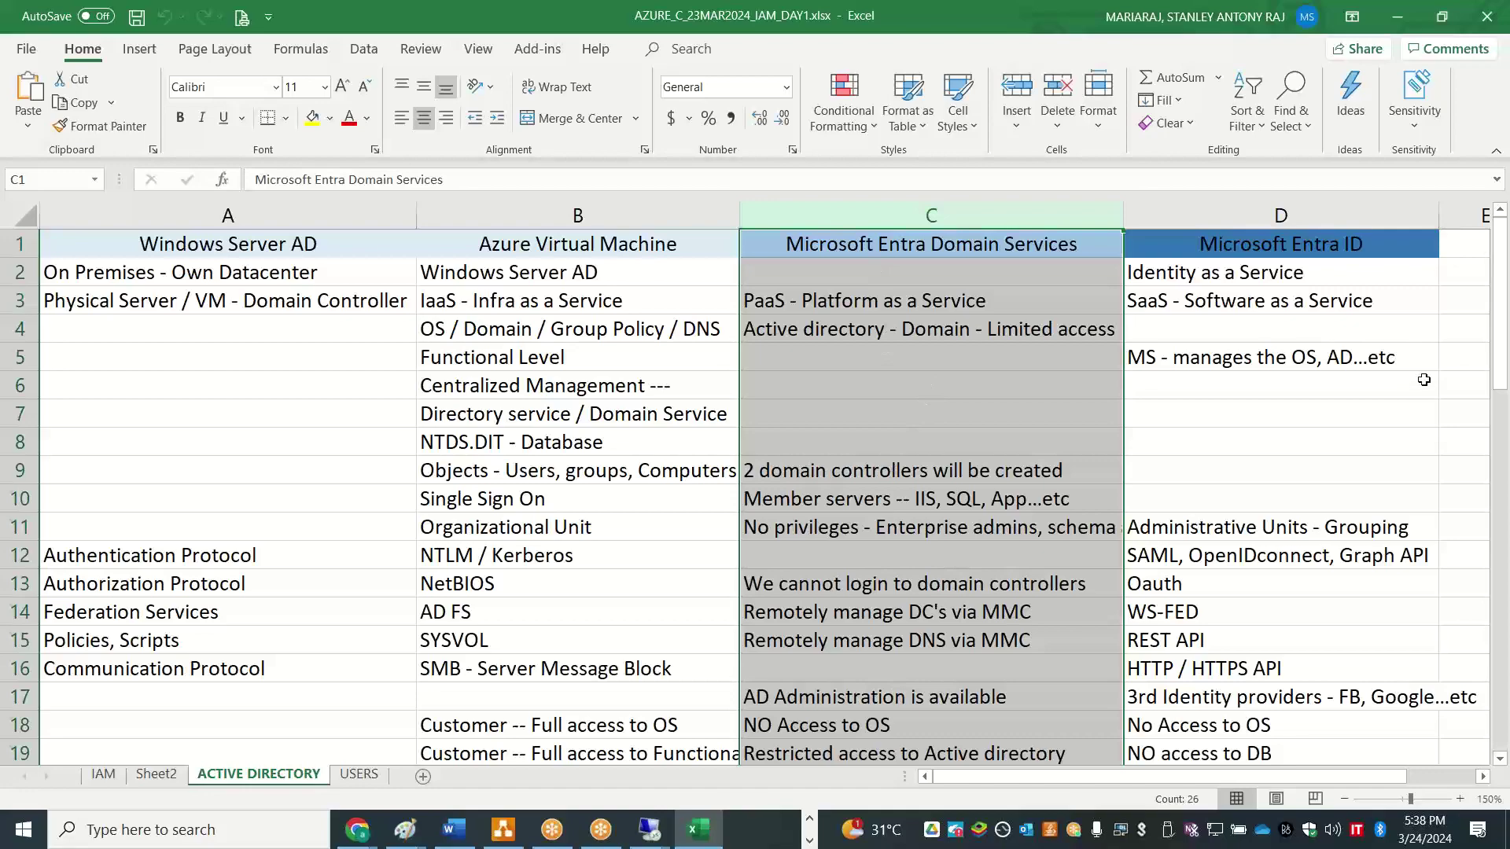
pyautogui.moveTo(1506, 327)
pyautogui.mouseDown()
pyautogui.moveTo(1506, 591)
pyautogui.moveTo(1507, 330)
pyautogui.mouseUp()
pyautogui.hotkey('alt', 'Tab')
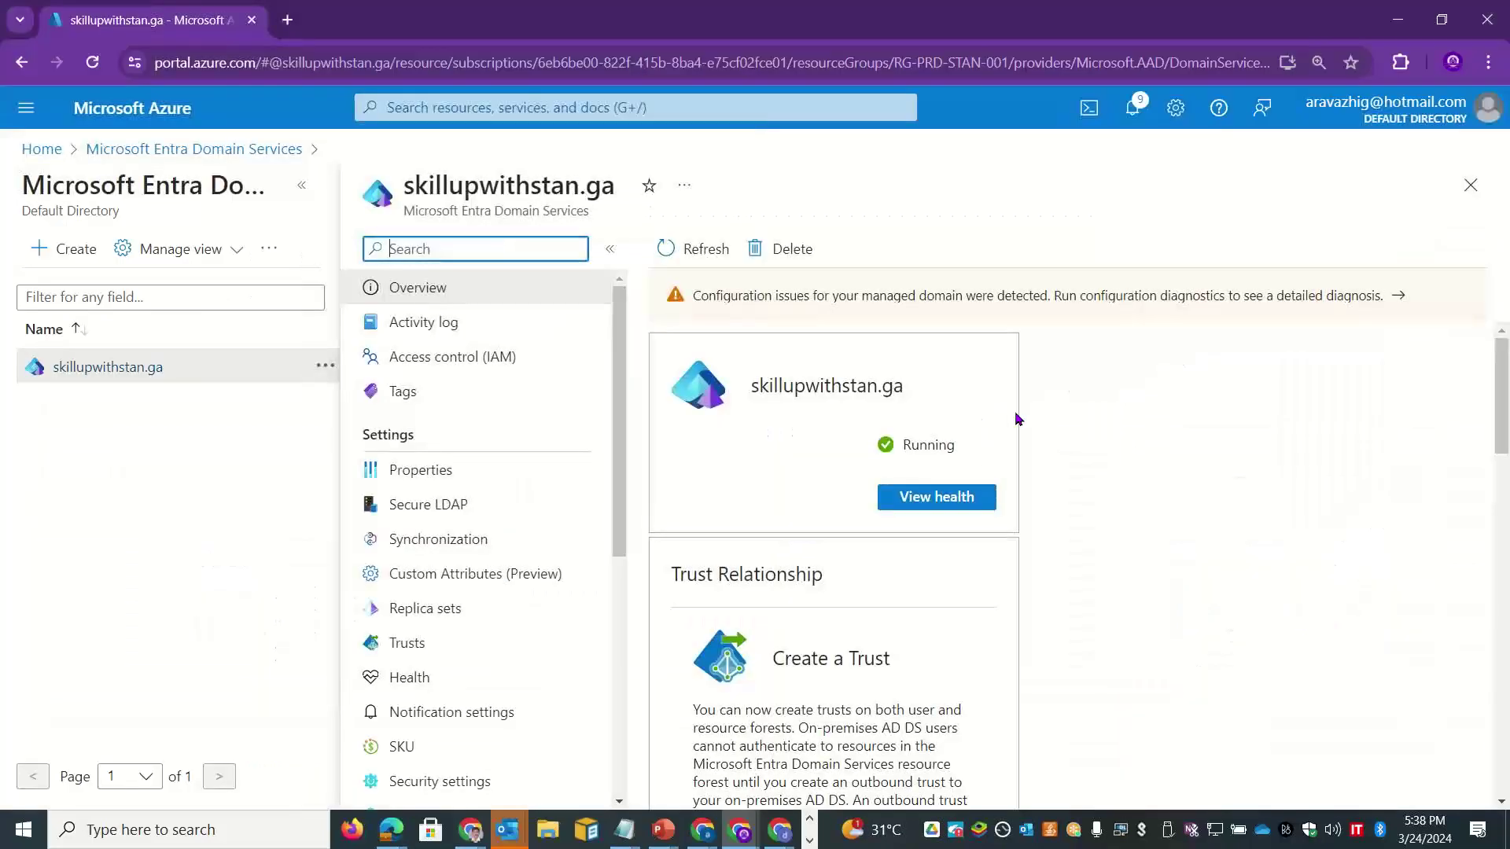
# Widen the skillupwithstan.ga overview and highlight the domain name and its Running status
pyautogui.click(304, 187)
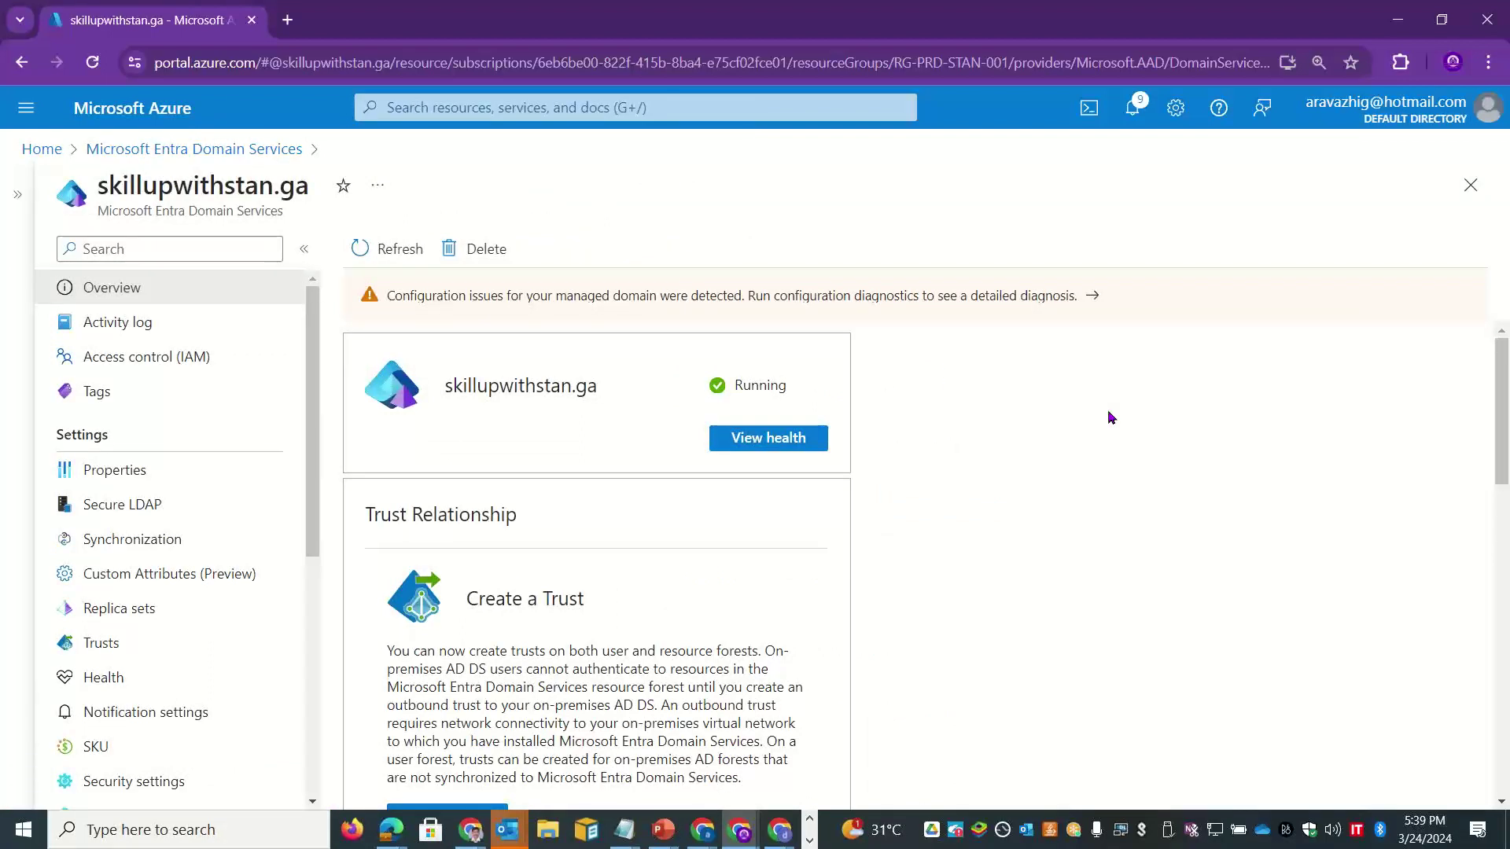
pyautogui.moveTo(613, 394); pyautogui.dragTo(442, 387)
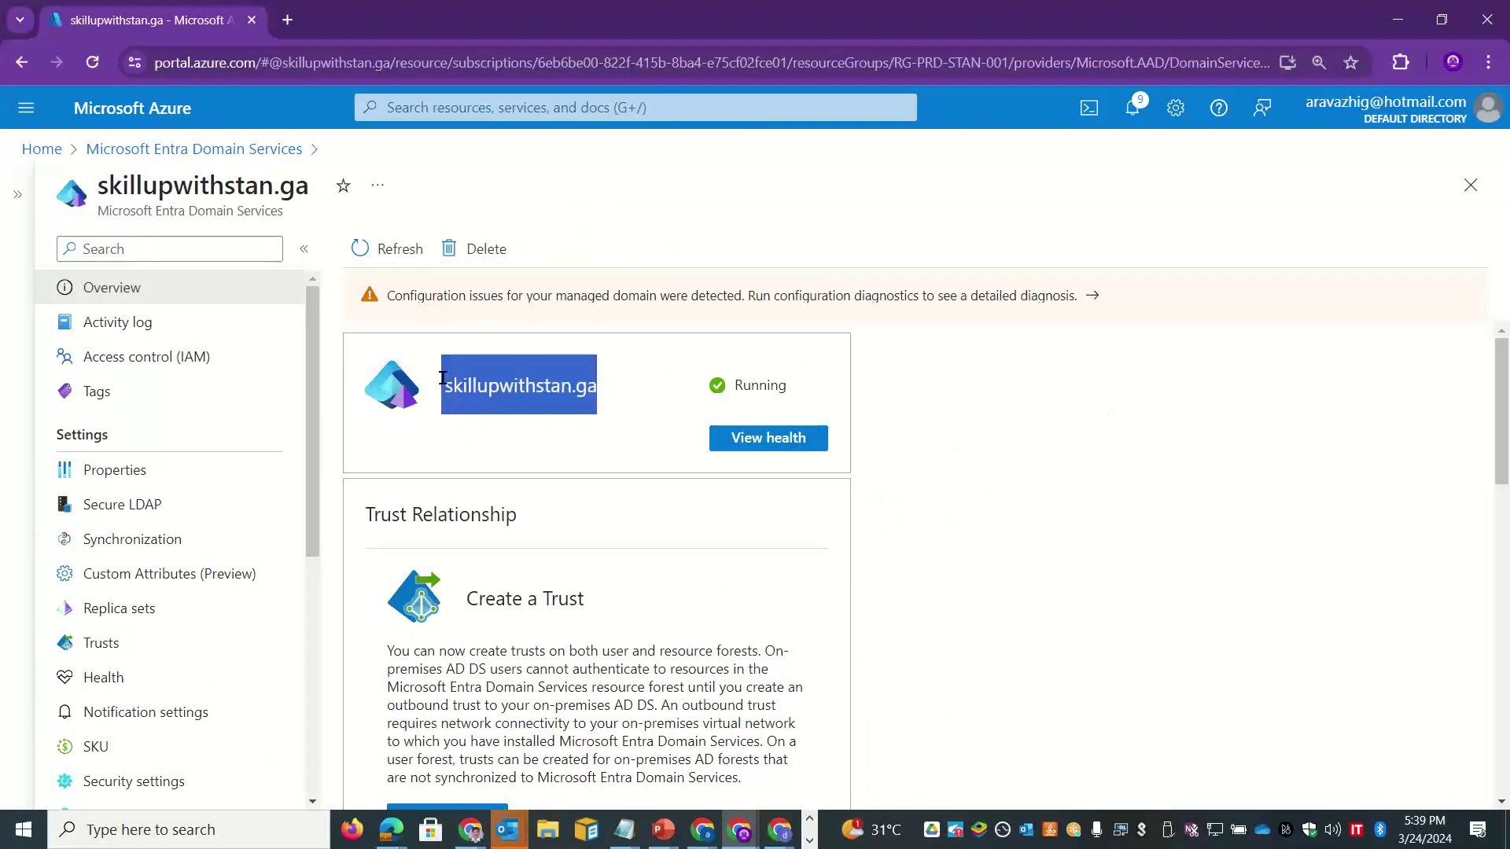
pyautogui.doubleClick(748, 384)
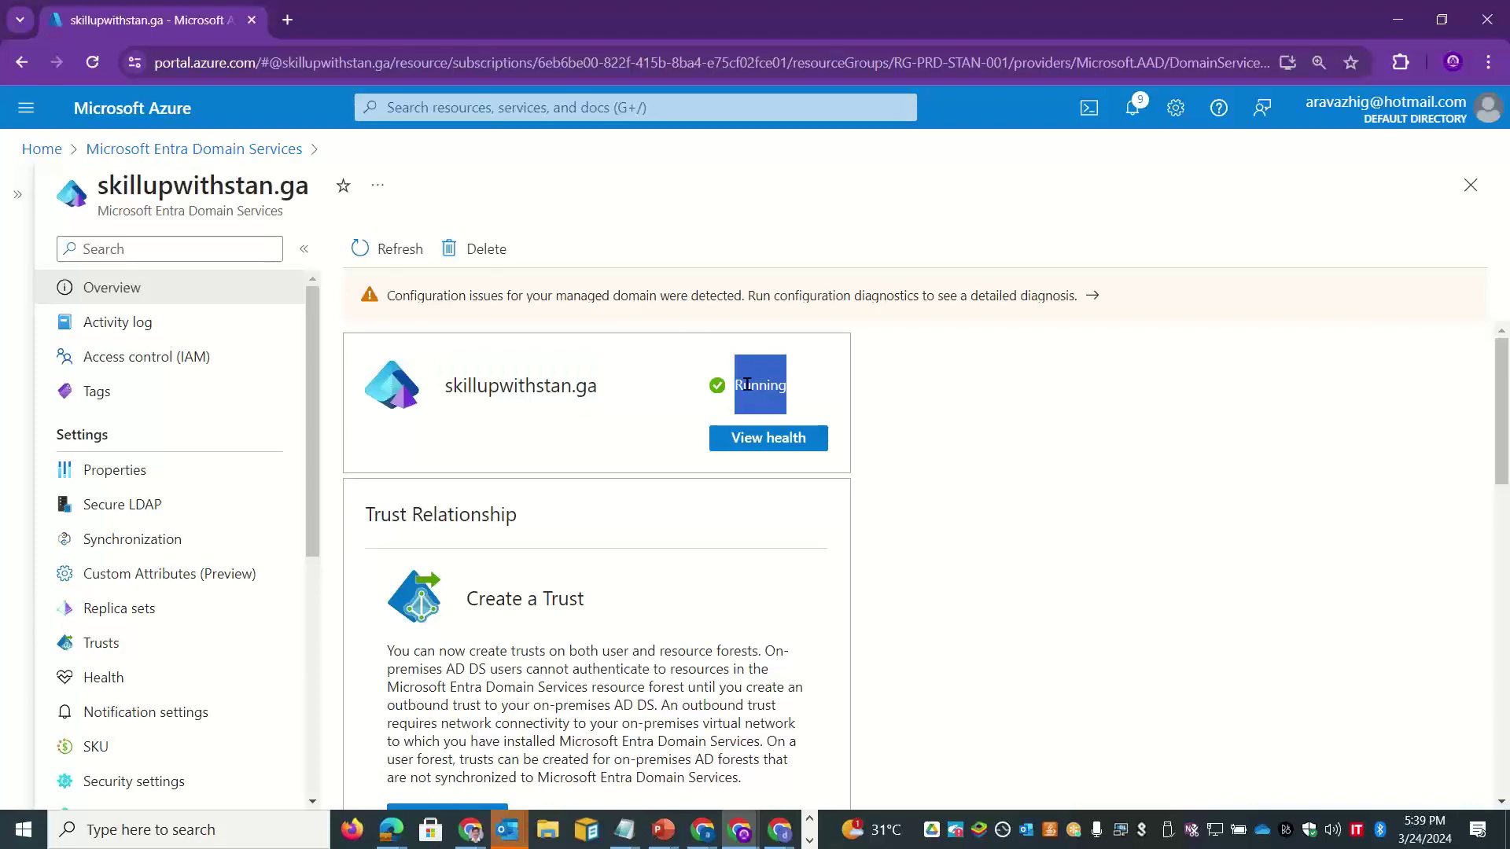
# Open the Join a Windows Server VM guide in a new tab, then return to Azure Home
pyautogui.moveTo(1508, 378); pyautogui.dragTo(1337, 775)
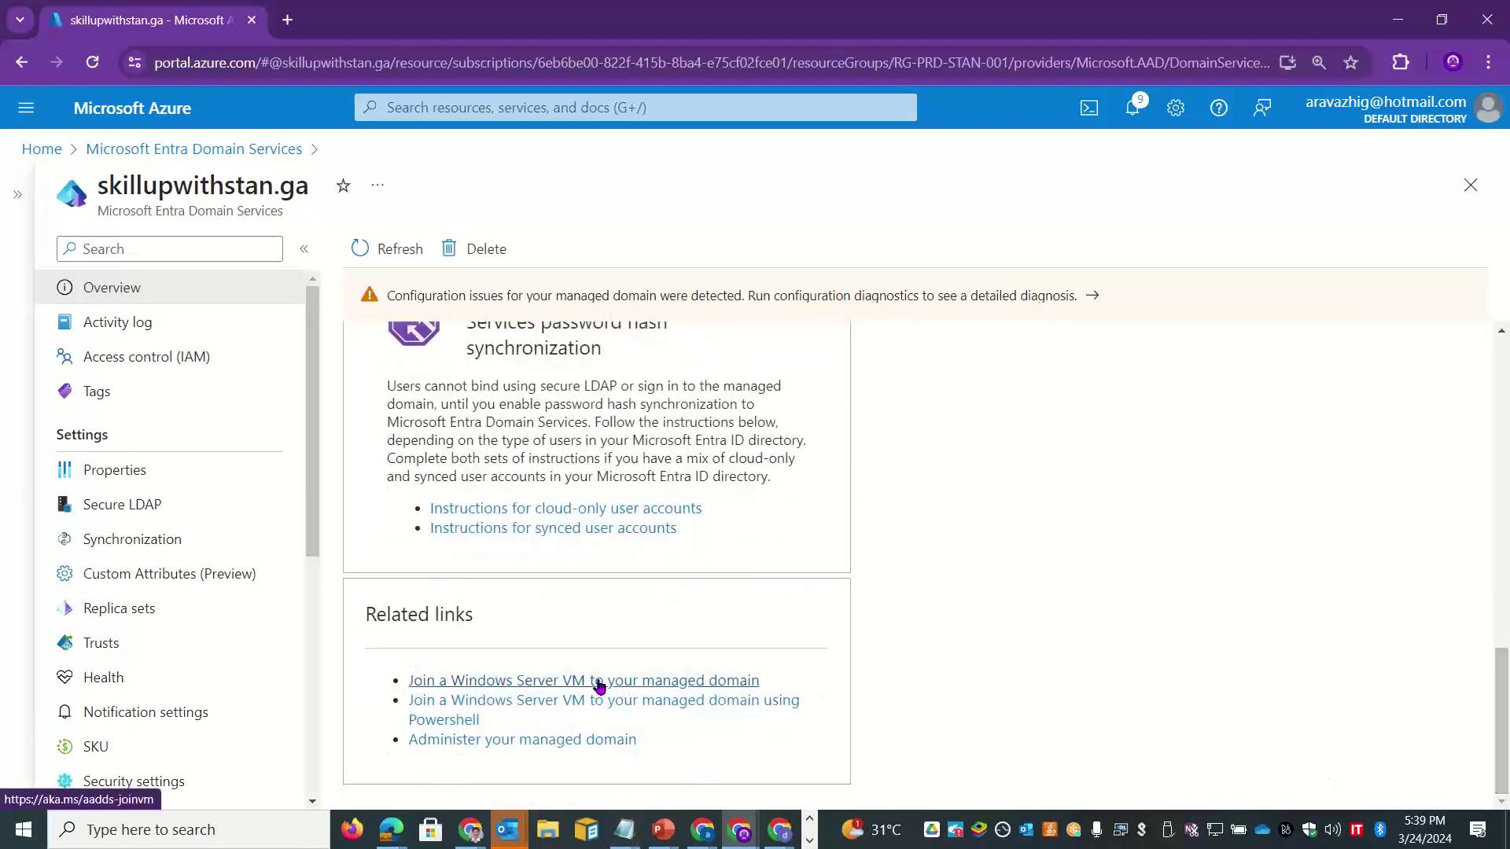
pyautogui.click(548, 683)
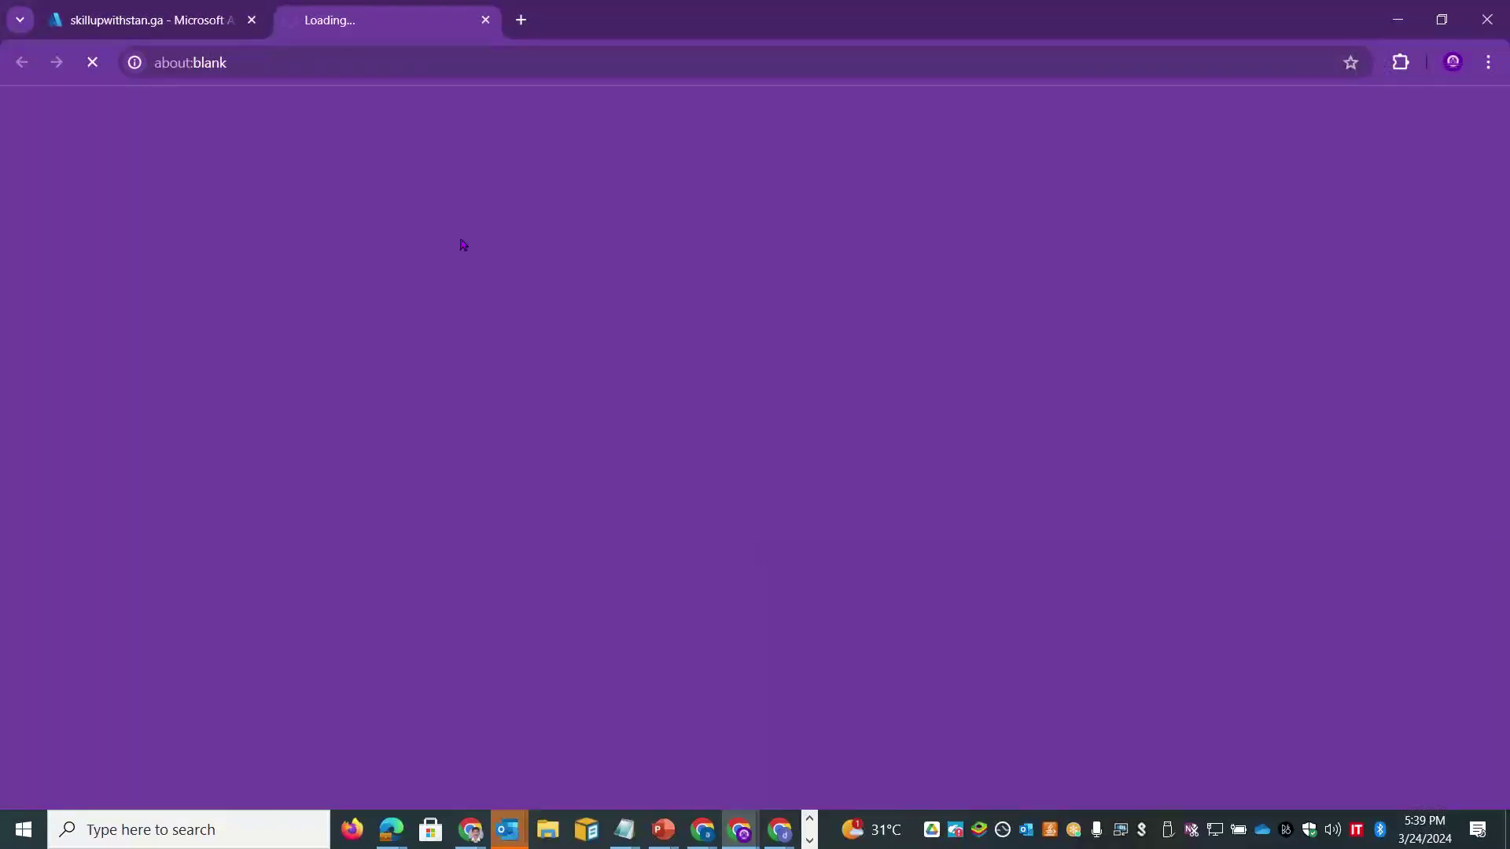
pyautogui.click(98, 10)
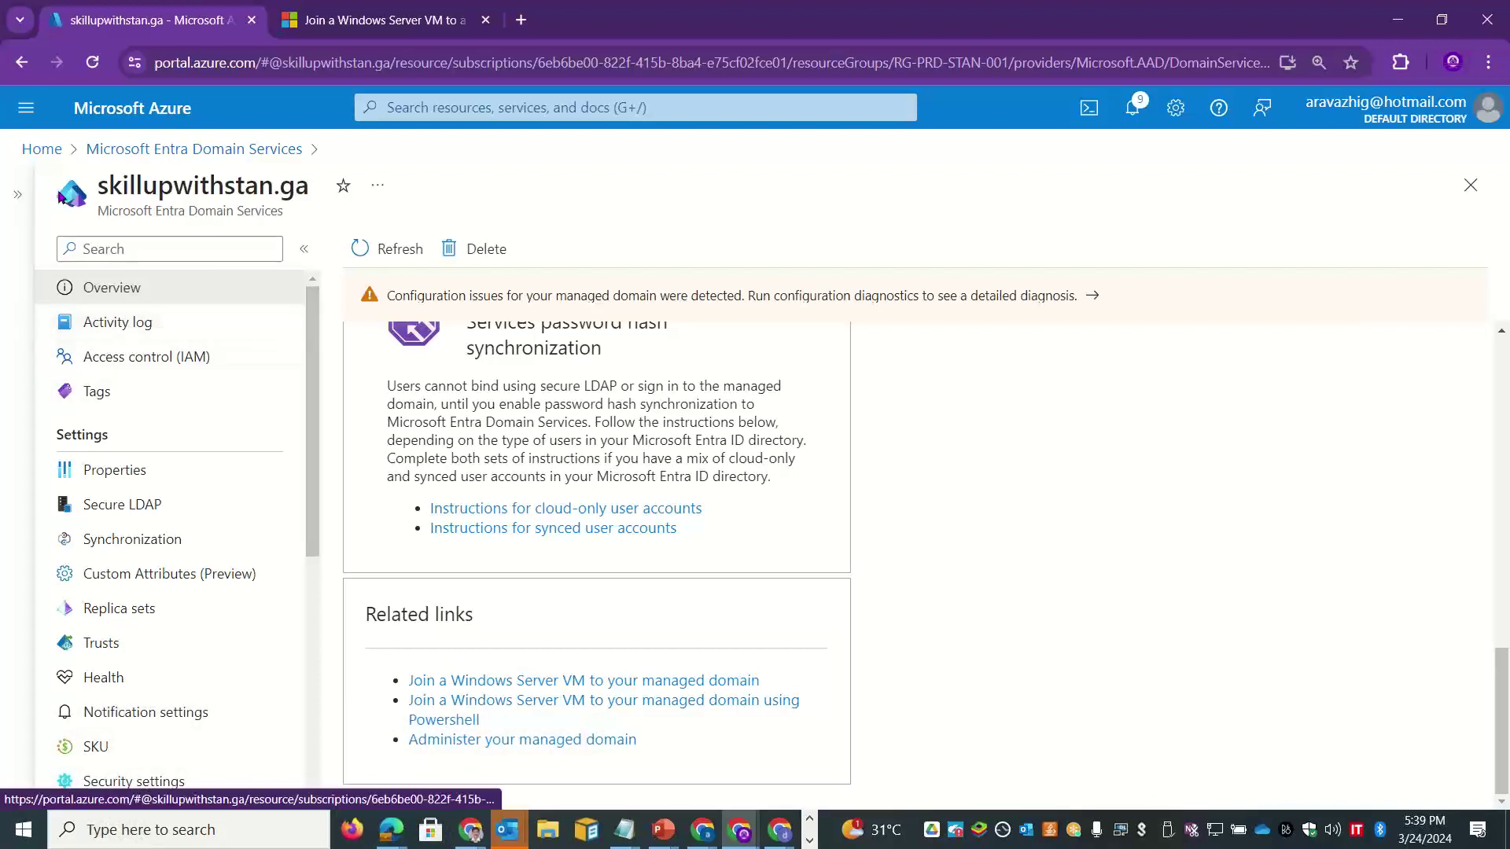
pyautogui.click(41, 149)
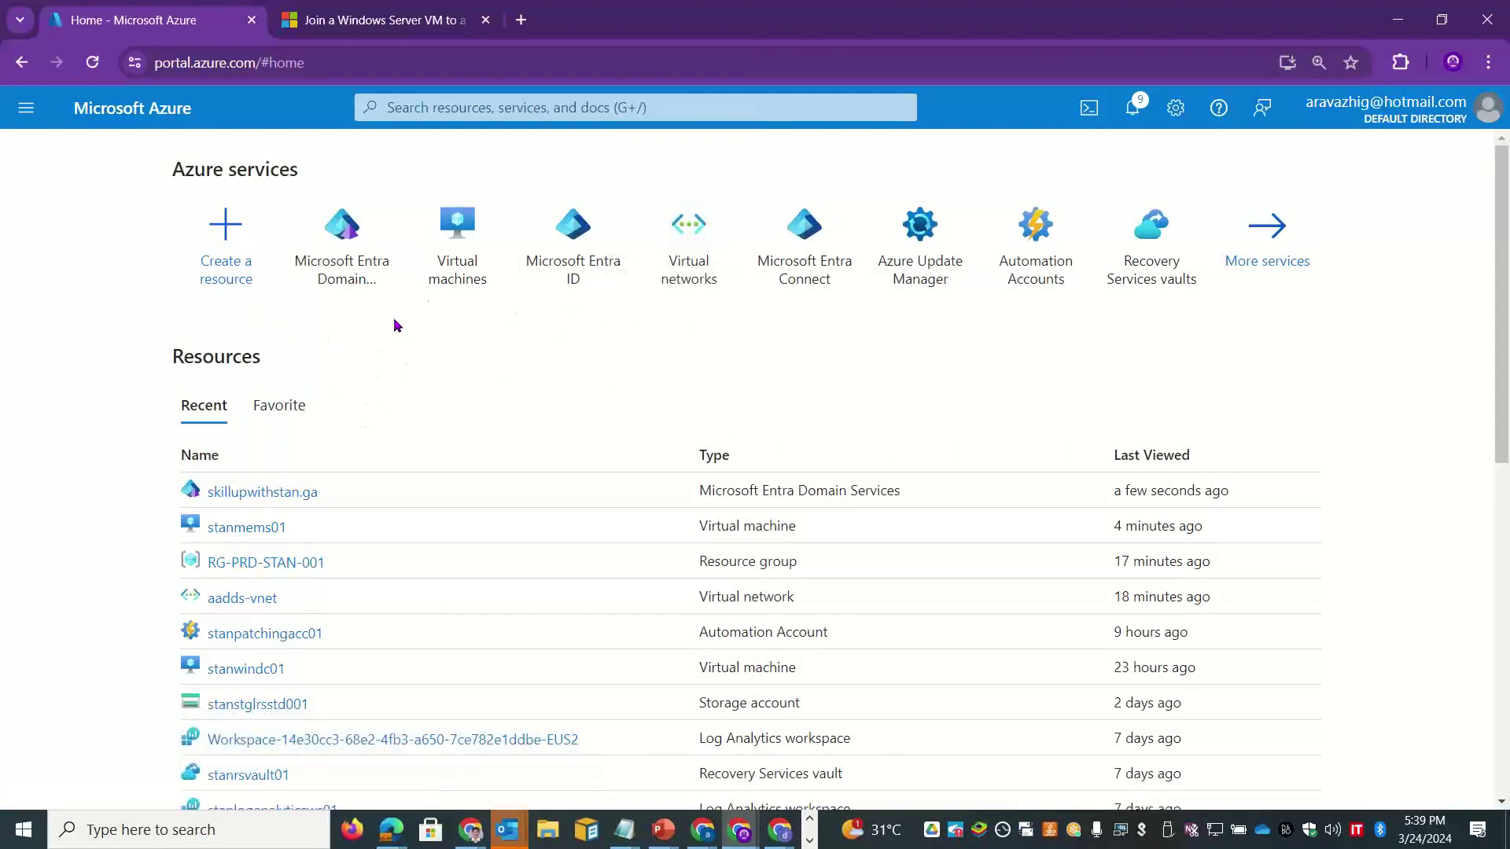
# Open the Default Directory Users list in Microsoft Entra ID and select one user
pyautogui.click(457, 236)
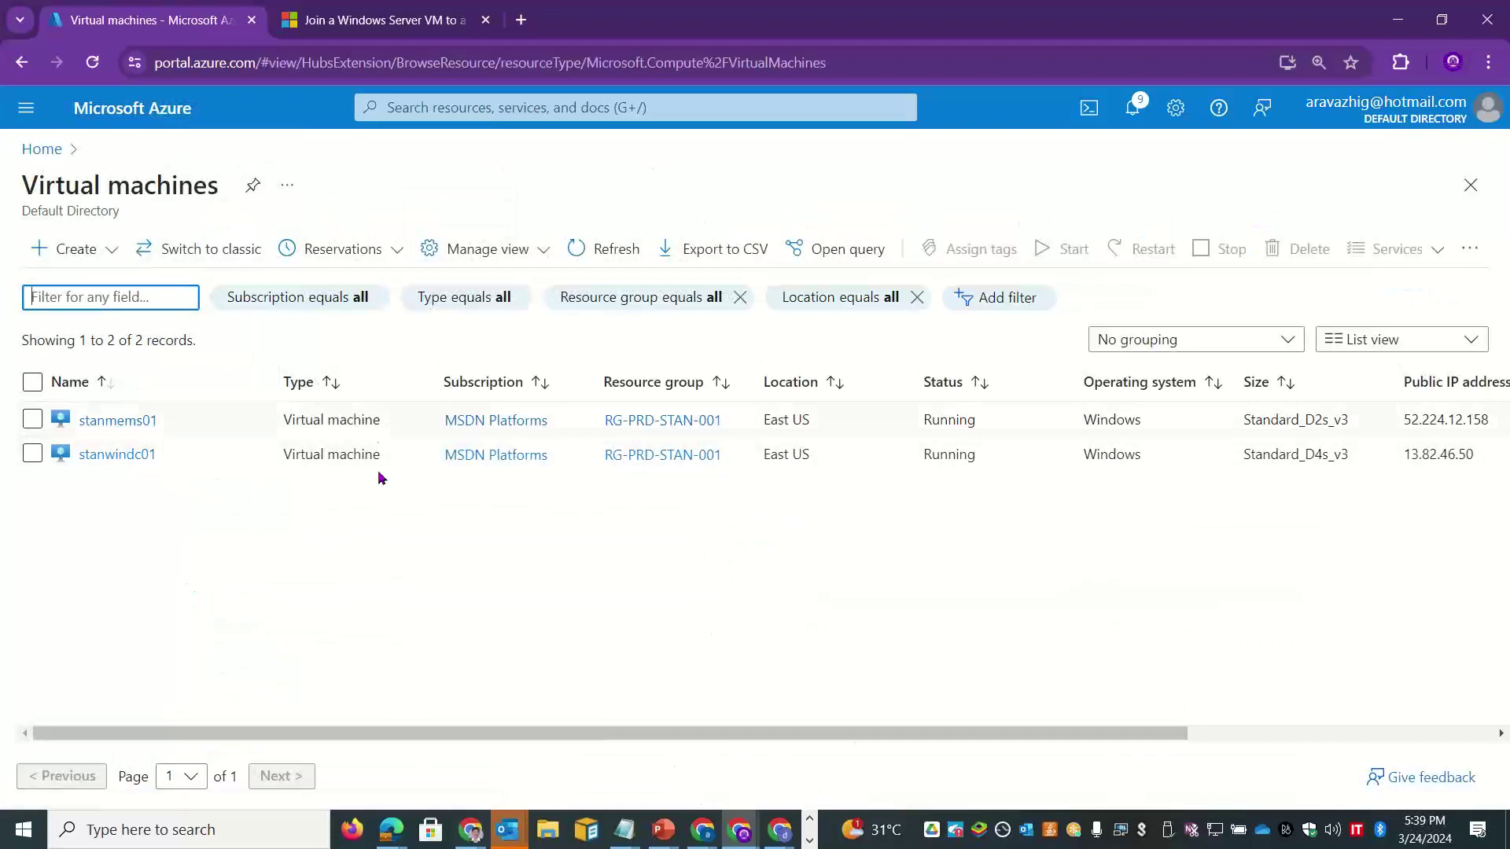
pyautogui.click(43, 150)
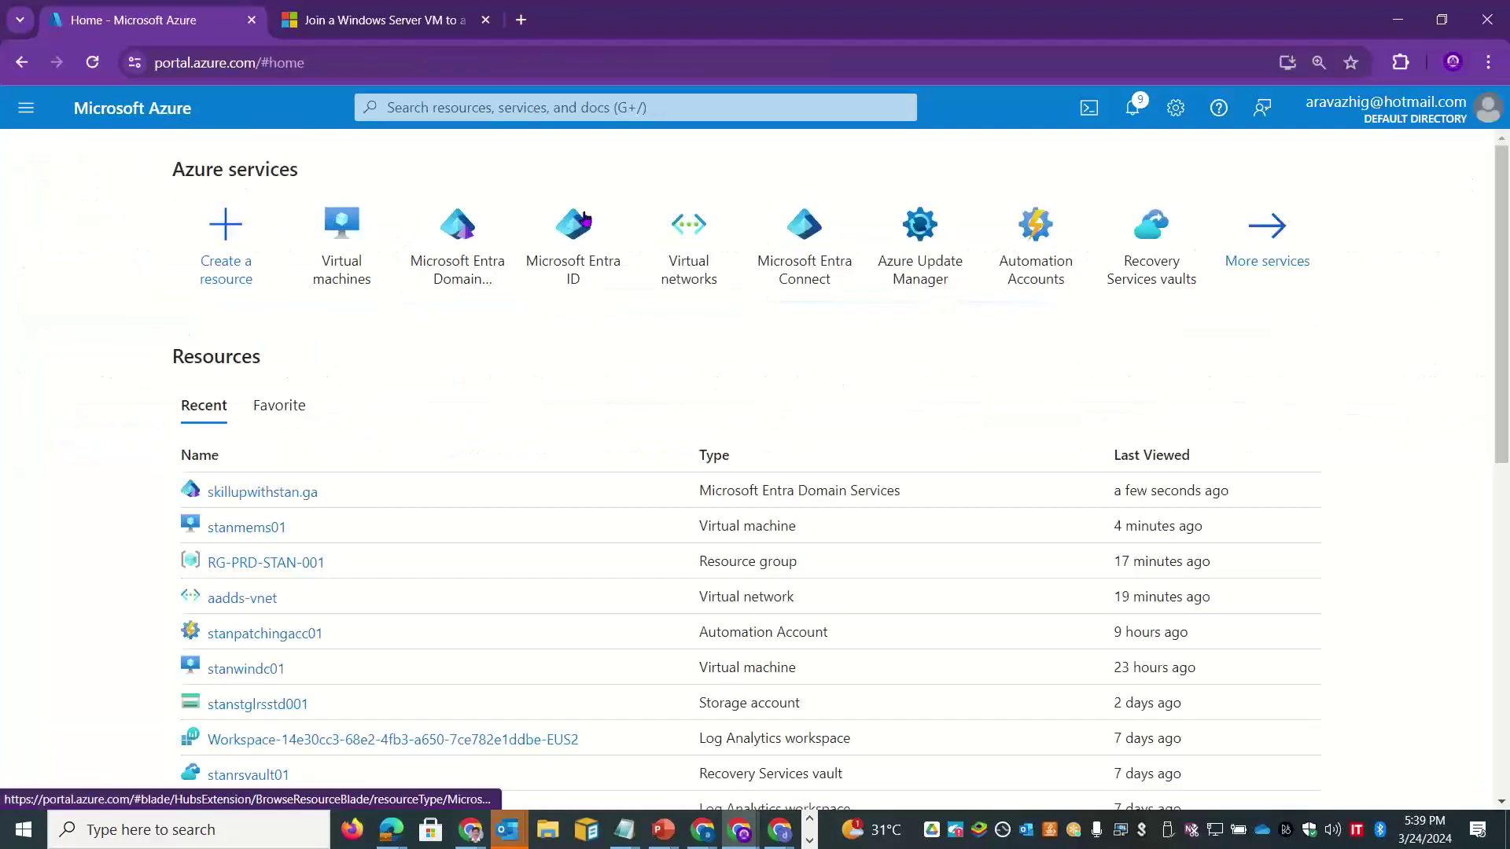
pyautogui.click(549, 236)
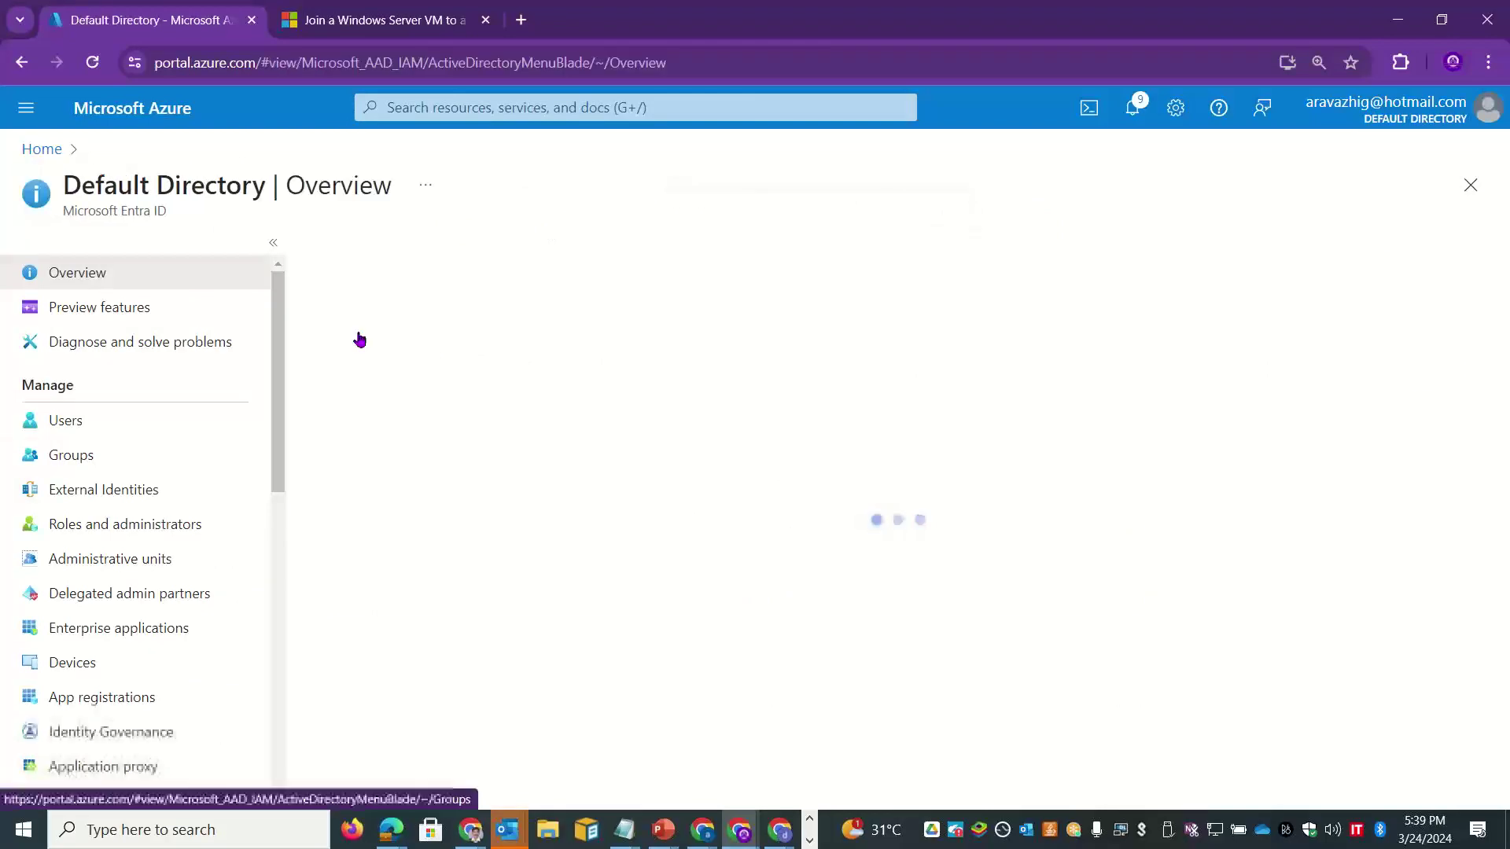
pyautogui.click(96, 425)
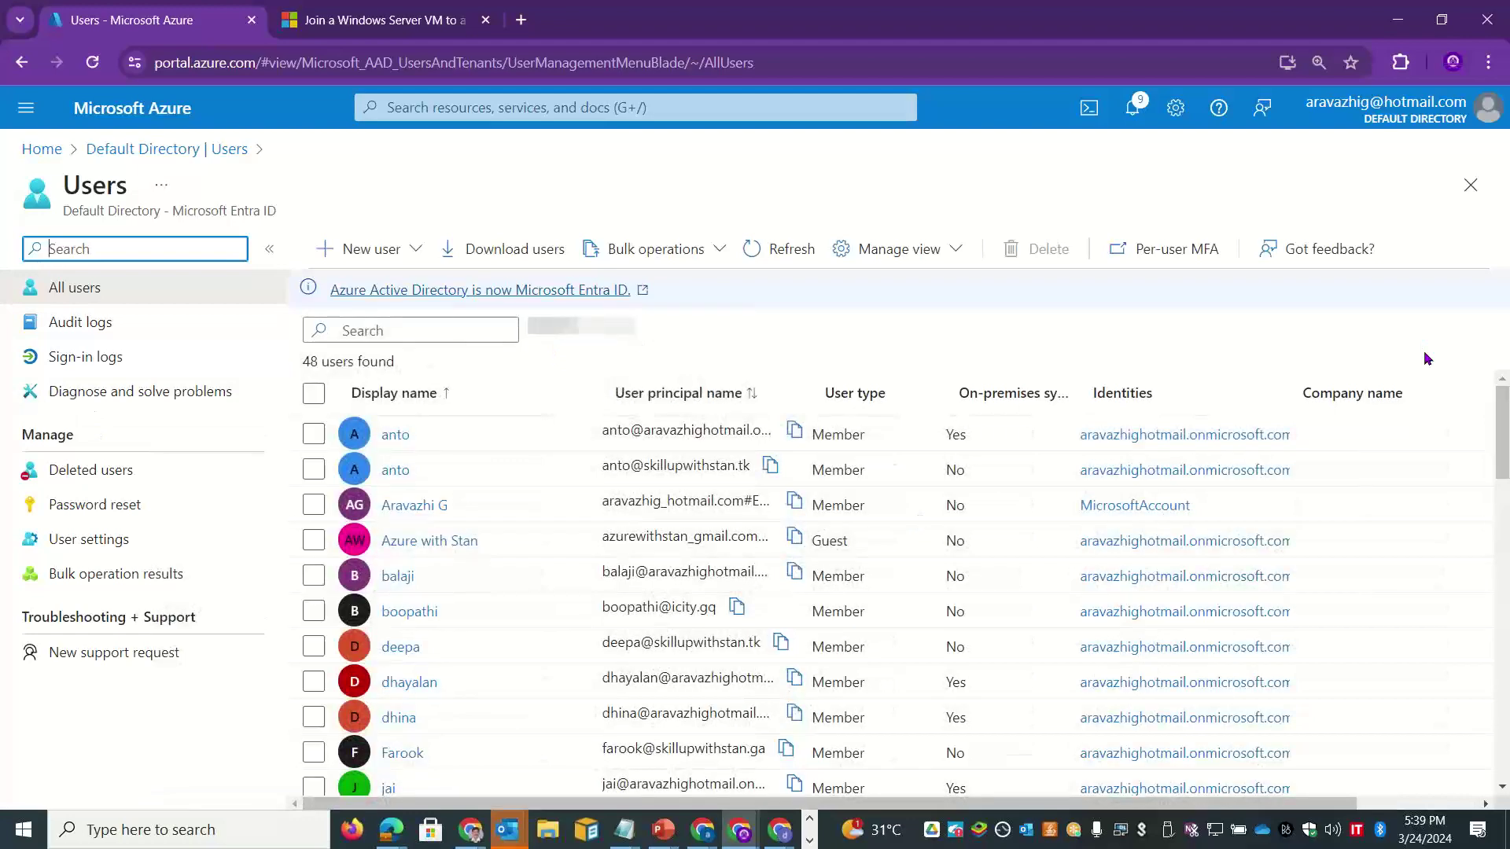
pyautogui.moveTo(1504, 431); pyautogui.dragTo(1494, 549)
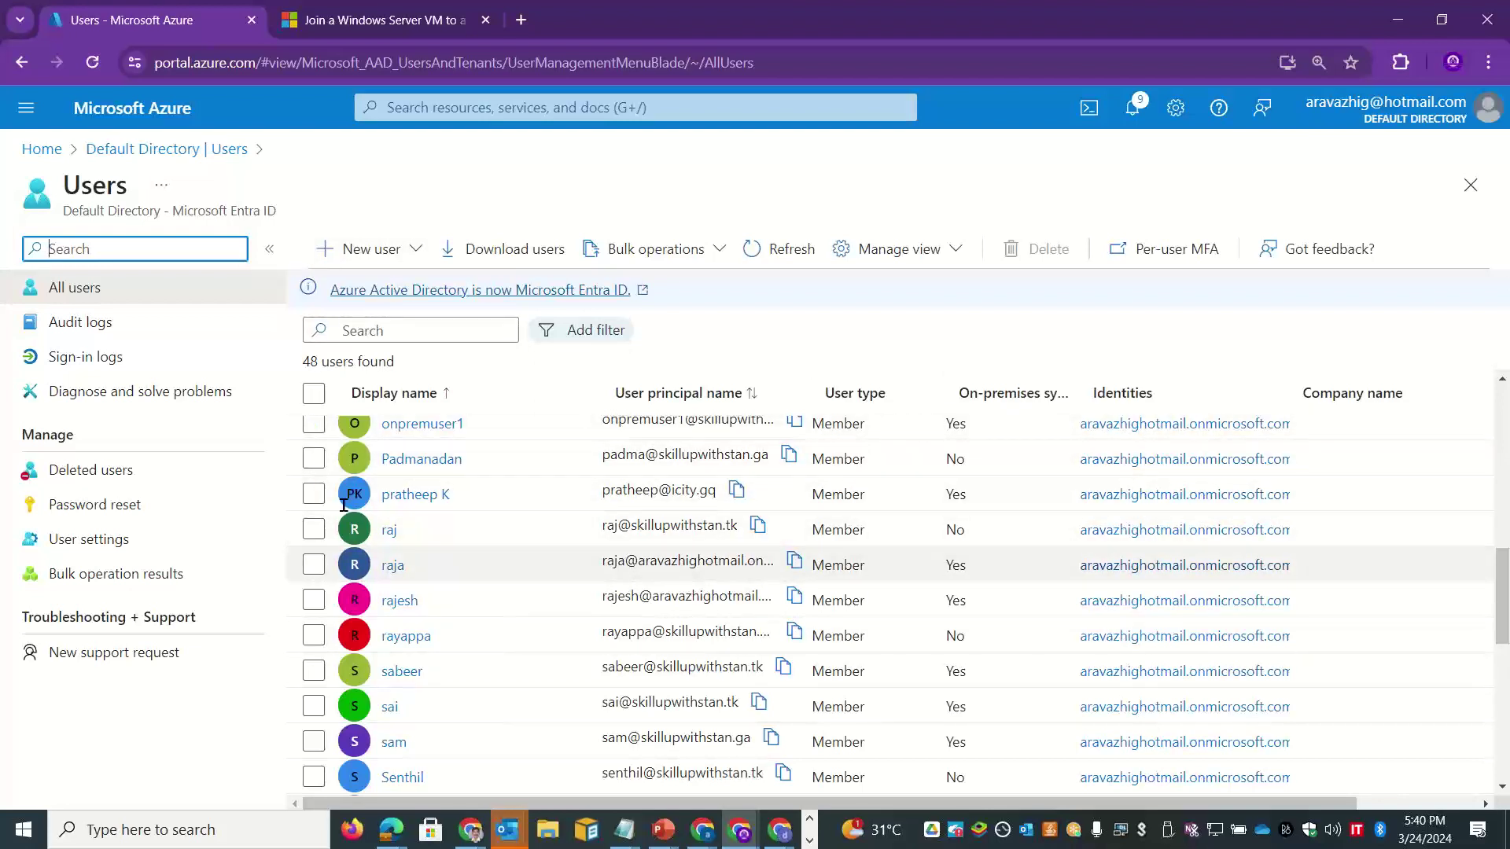
pyautogui.click(403, 506)
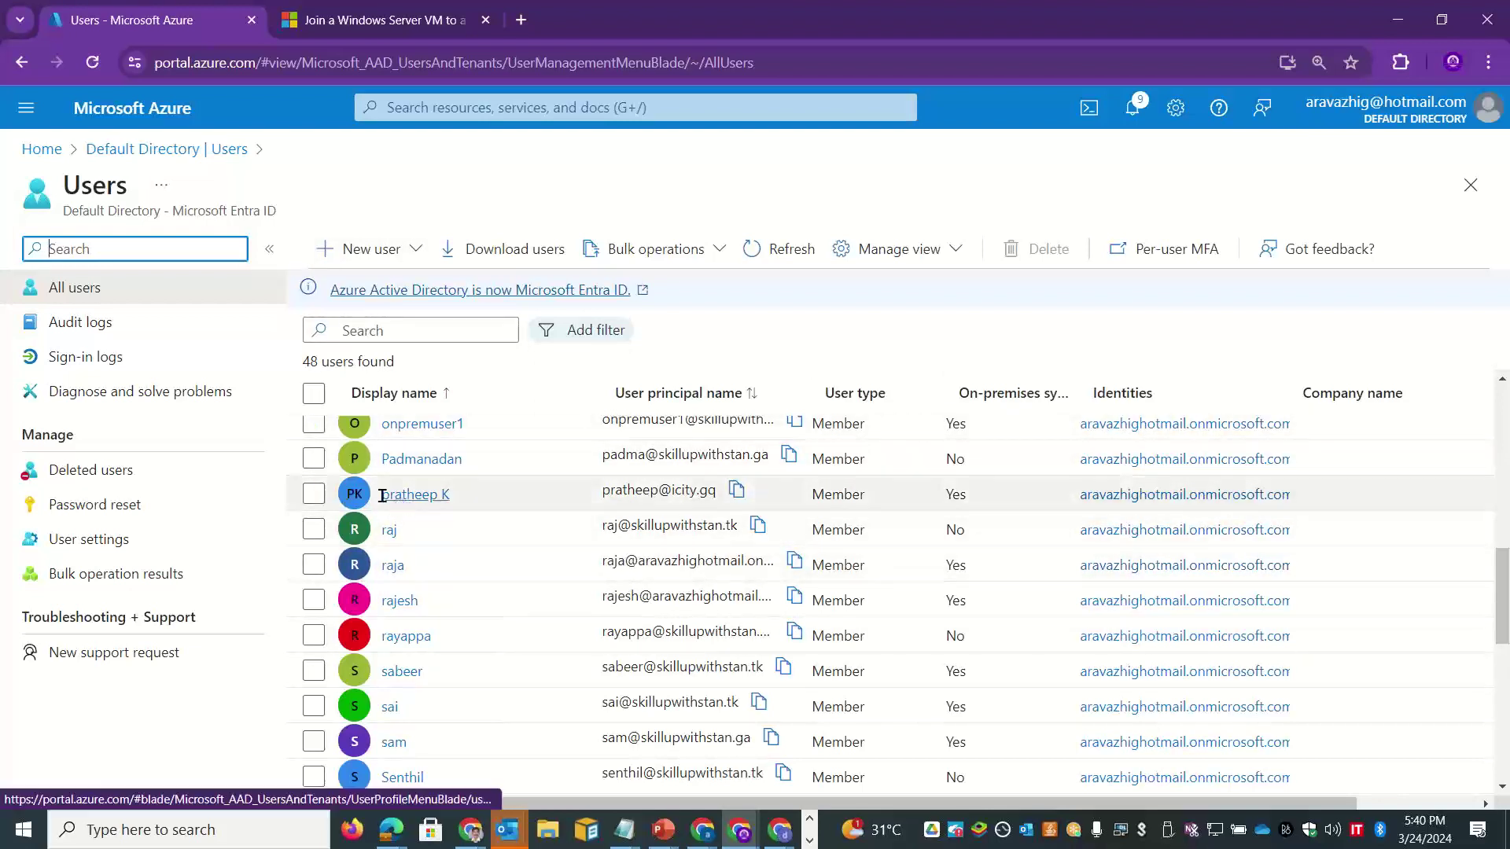
# Add the selected user to the AAD DC Administrators group from their Groups page
pyautogui.click(403, 500)
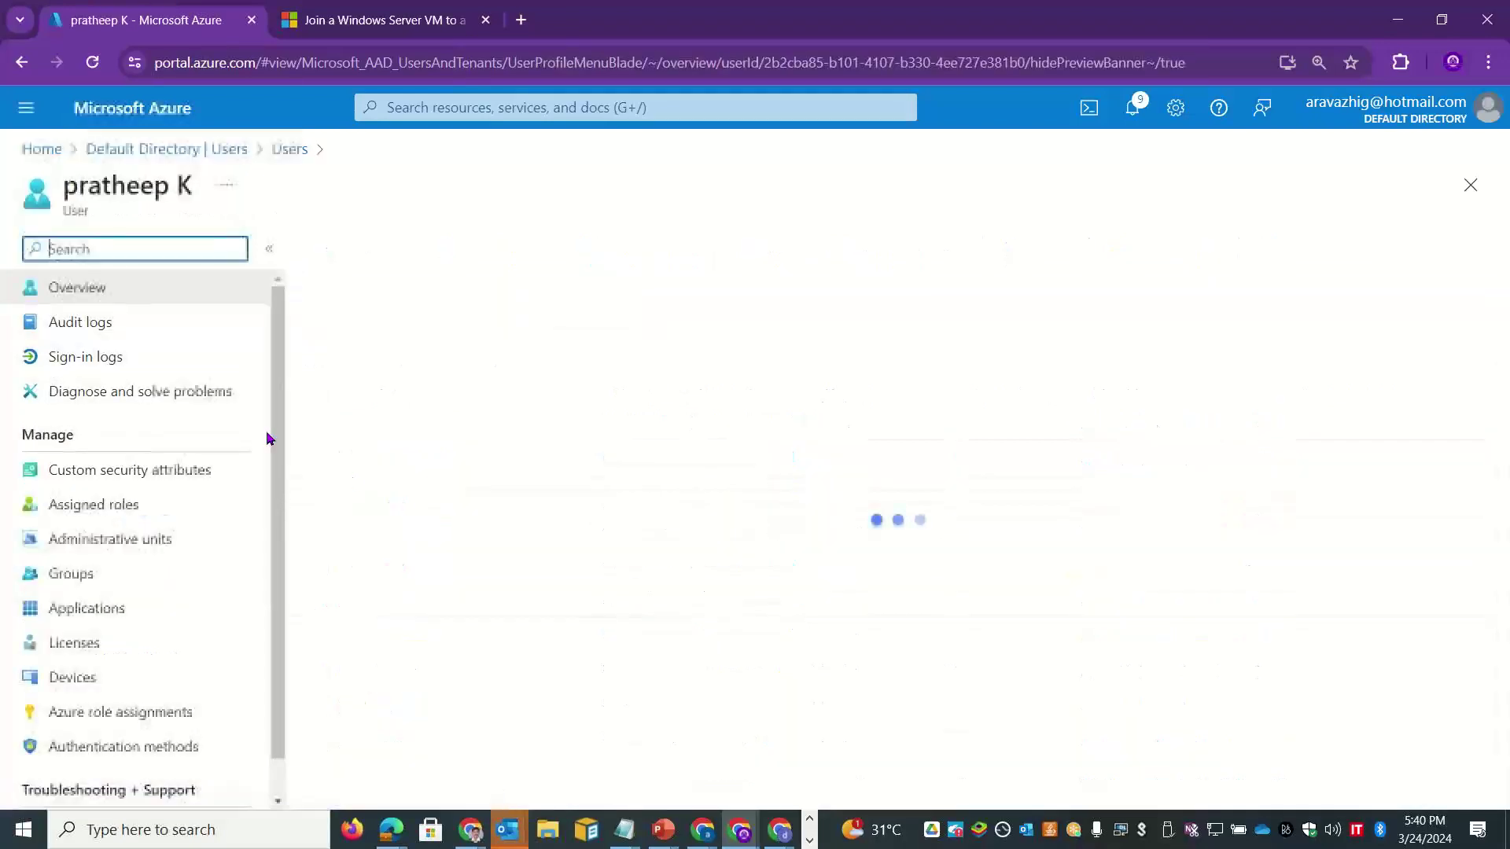
pyautogui.click(94, 576)
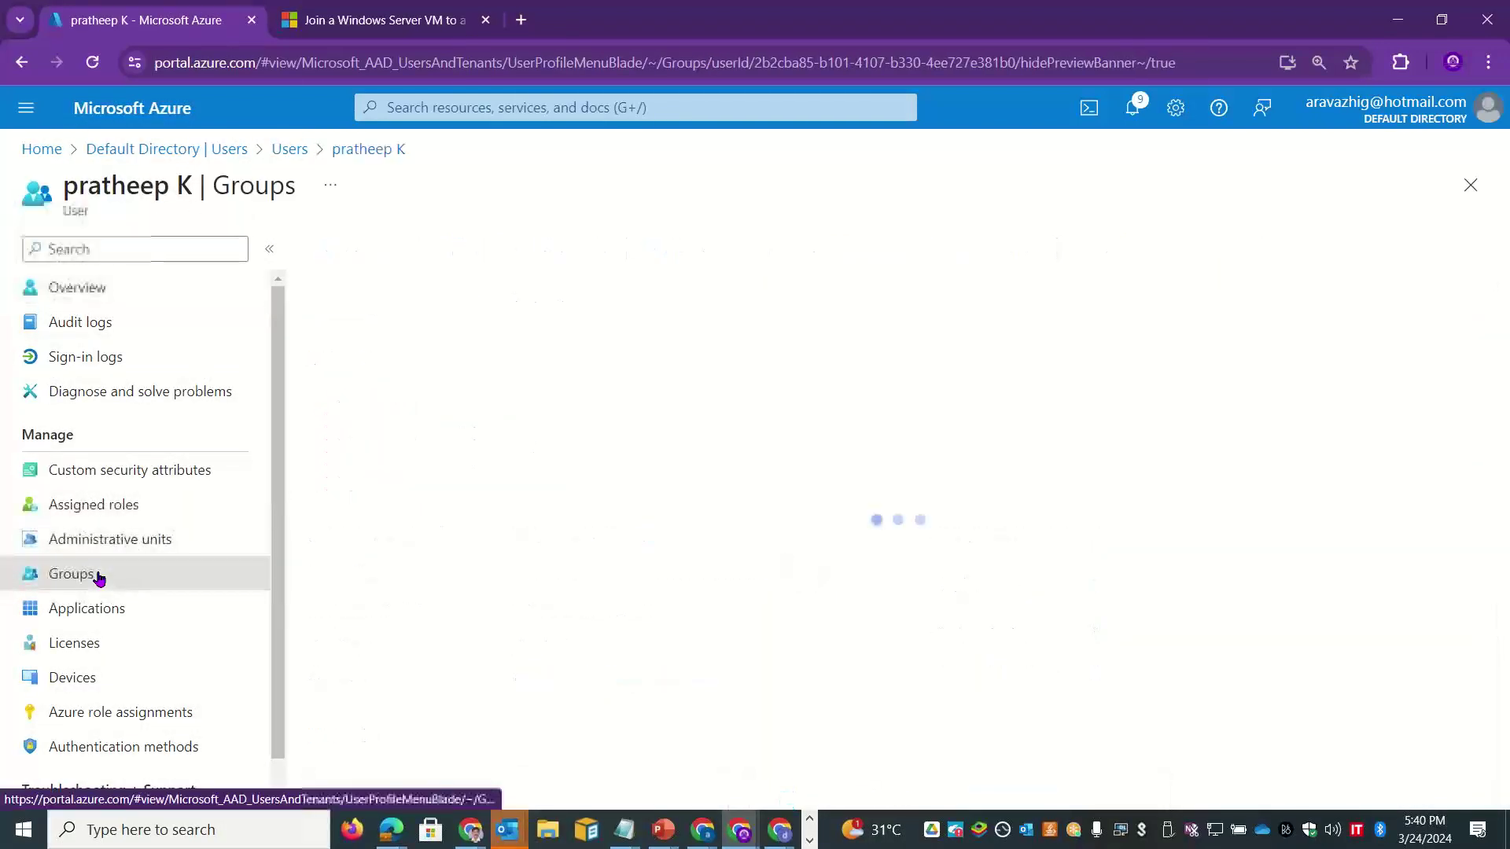
pyautogui.click(391, 248)
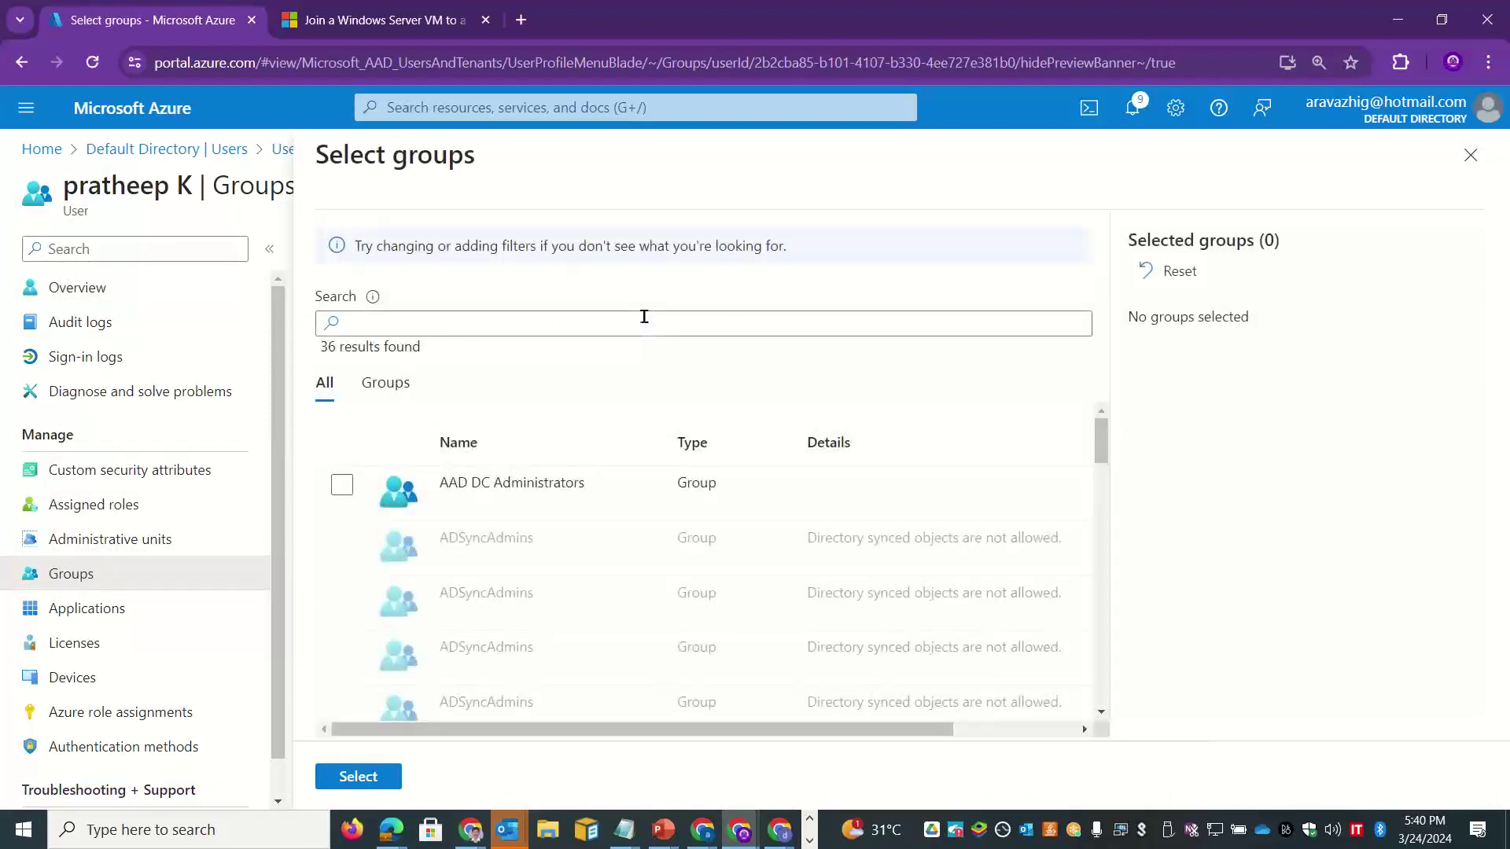
pyautogui.moveTo(450, 486); pyautogui.dragTo(580, 486)
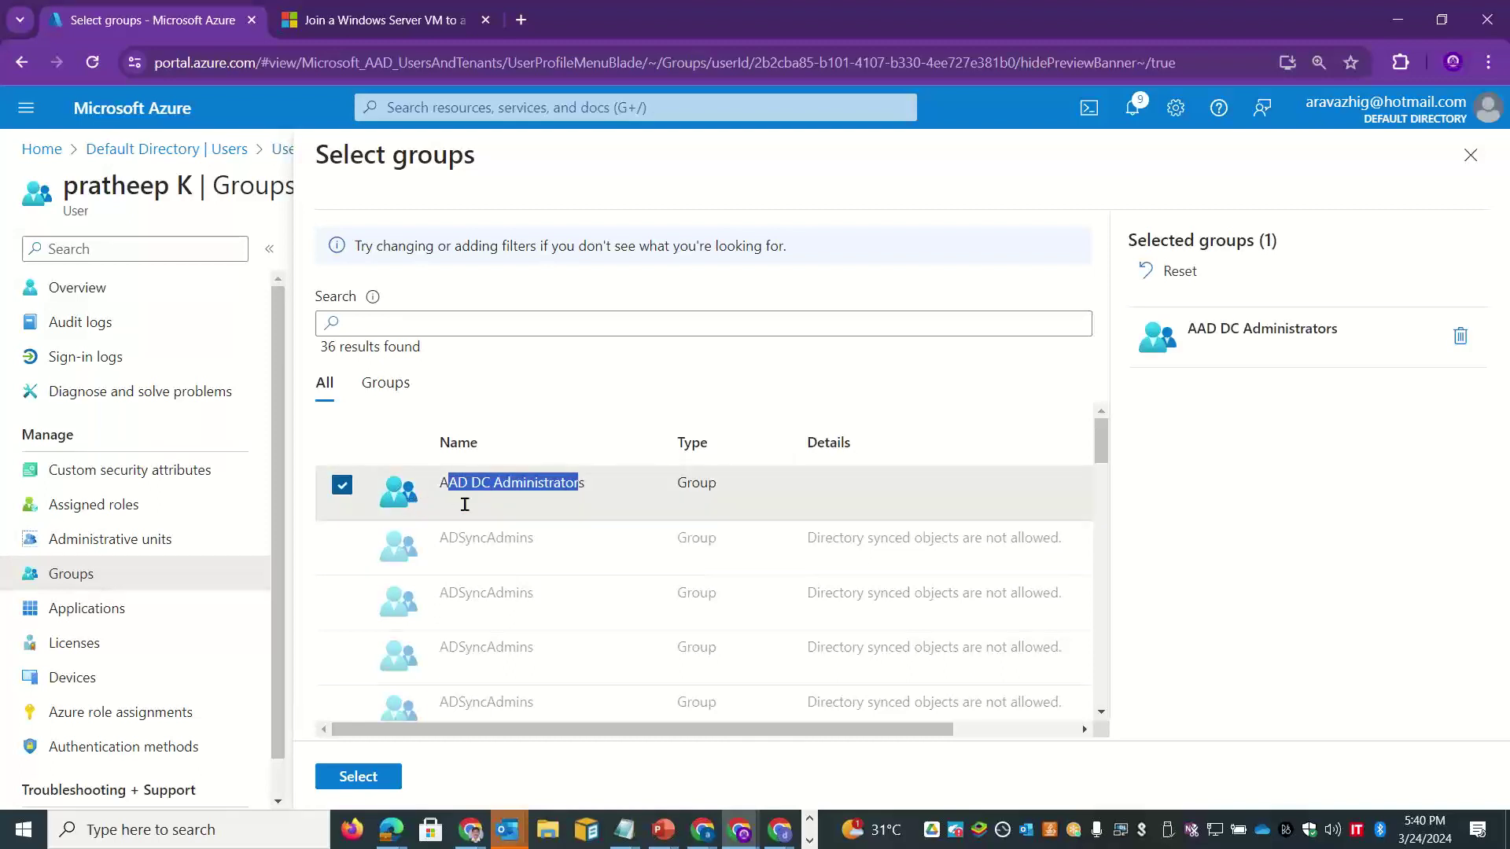
pyautogui.moveTo(1101, 440); pyautogui.dragTo(1095, 378)
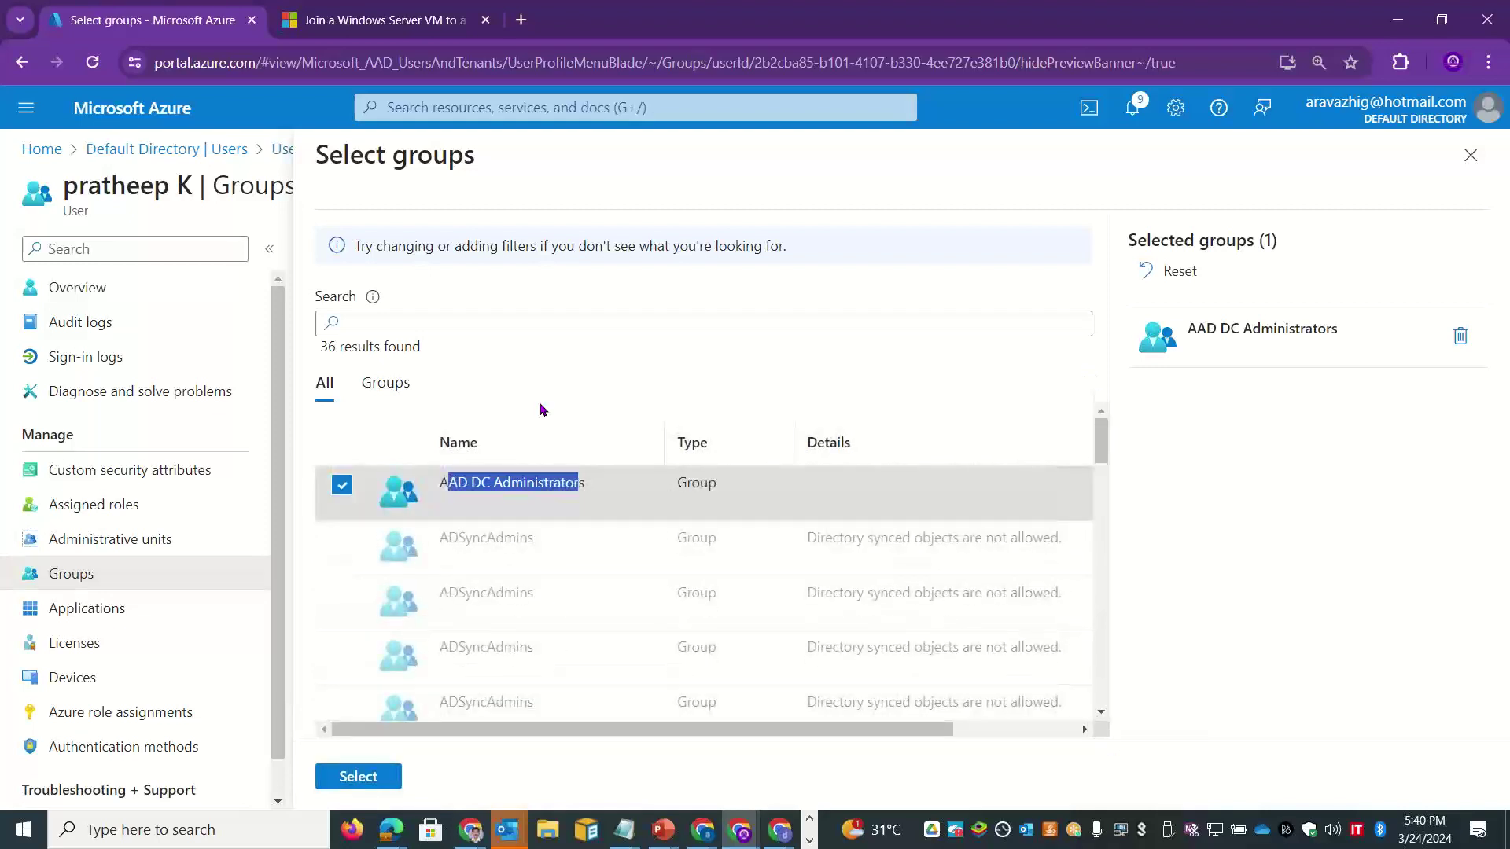
pyautogui.click(380, 778)
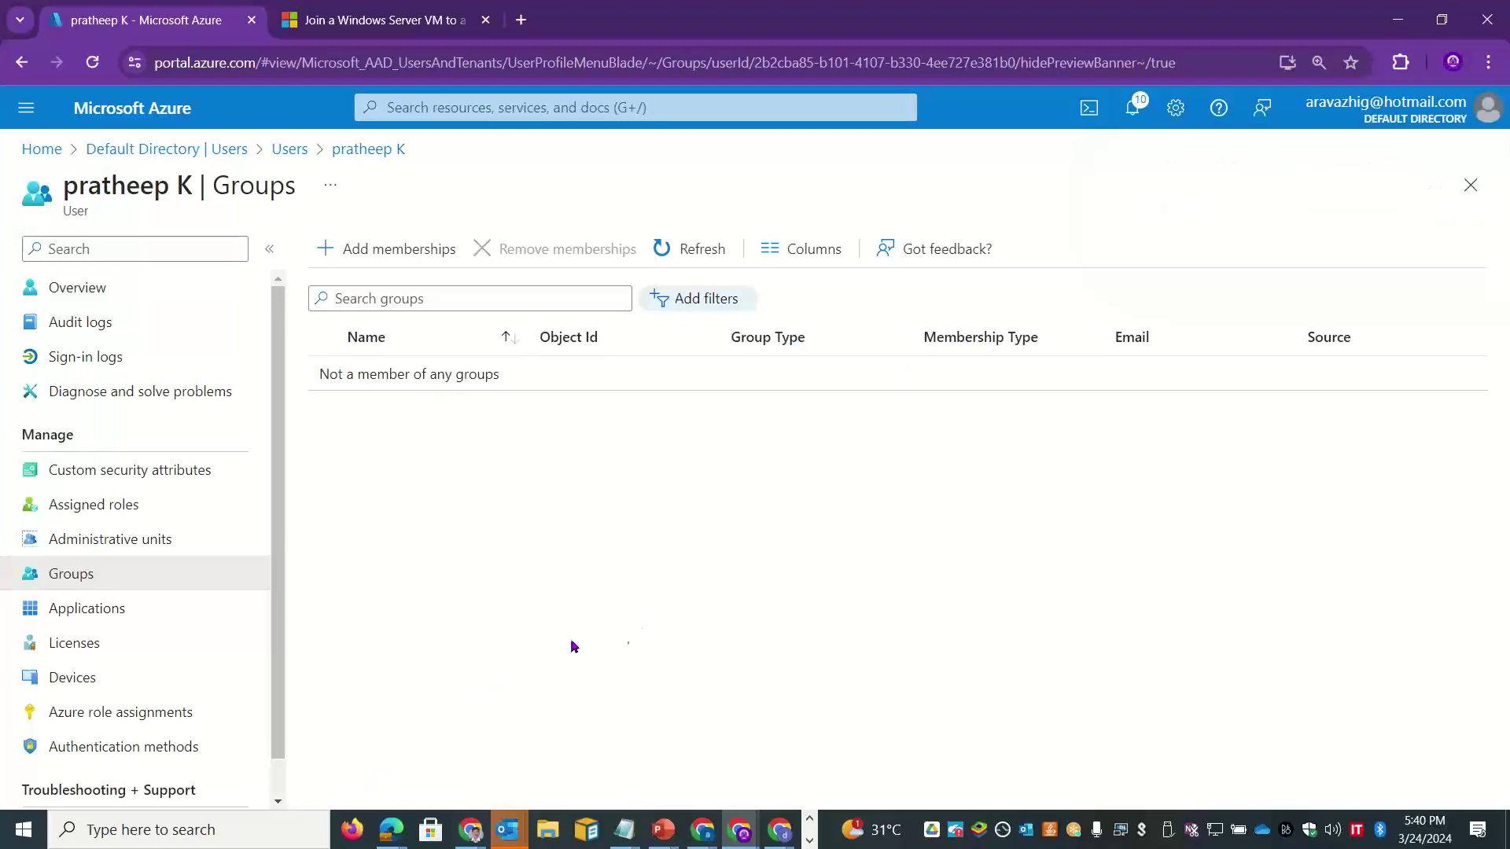
# Refresh the user's groups to confirm AAD DC Administrators membership, then return to the Users list
pyautogui.click(667, 250)
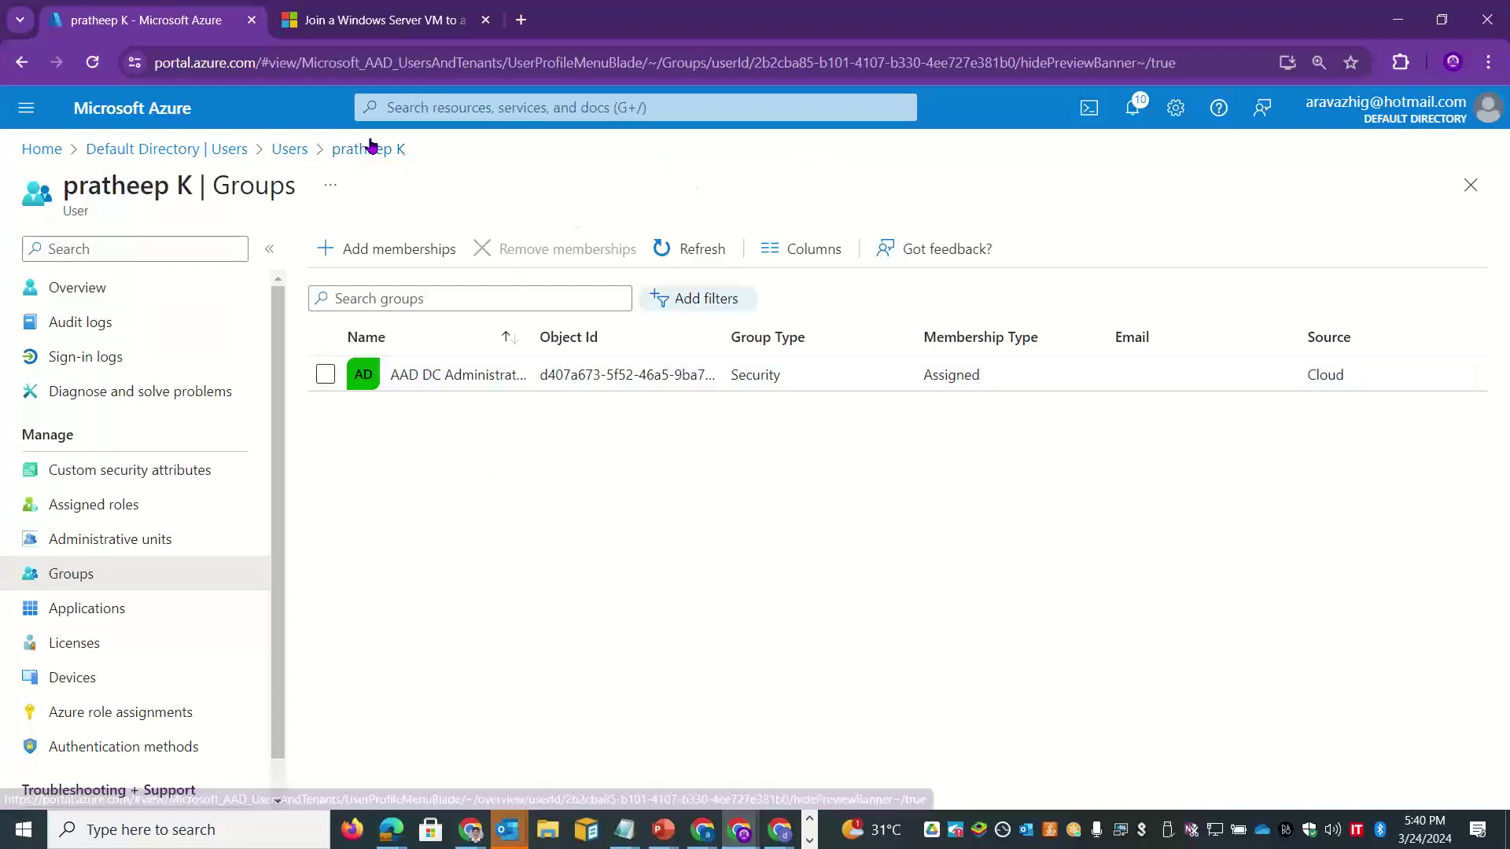
pyautogui.click(290, 149)
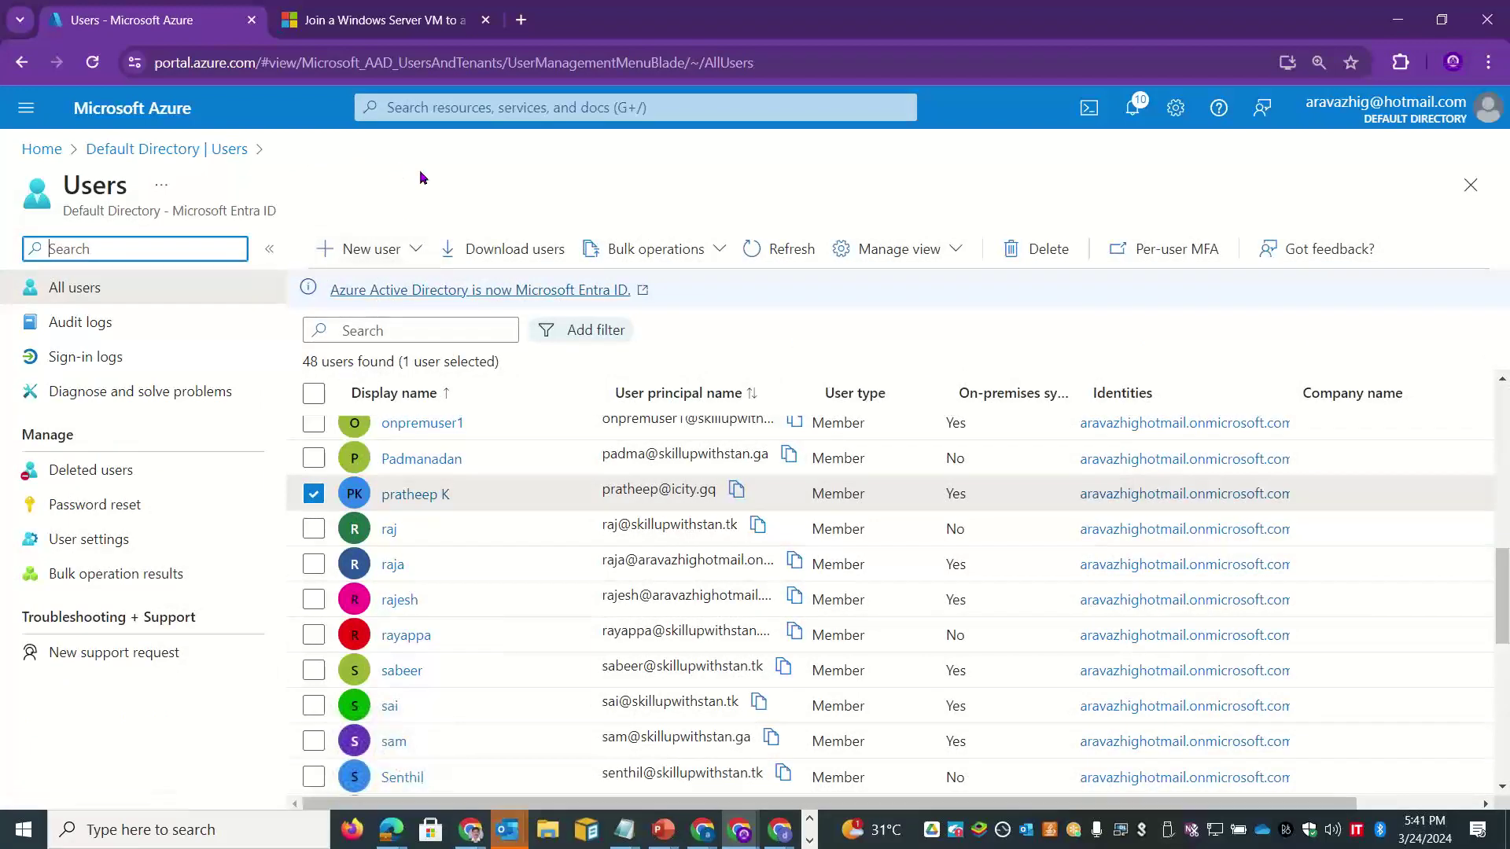
pyautogui.click(809, 840)
# Maximize the 52.224.12.158 remote session, launch Server Manager and view Local Server properties
pyautogui.moveTo(650, 830)
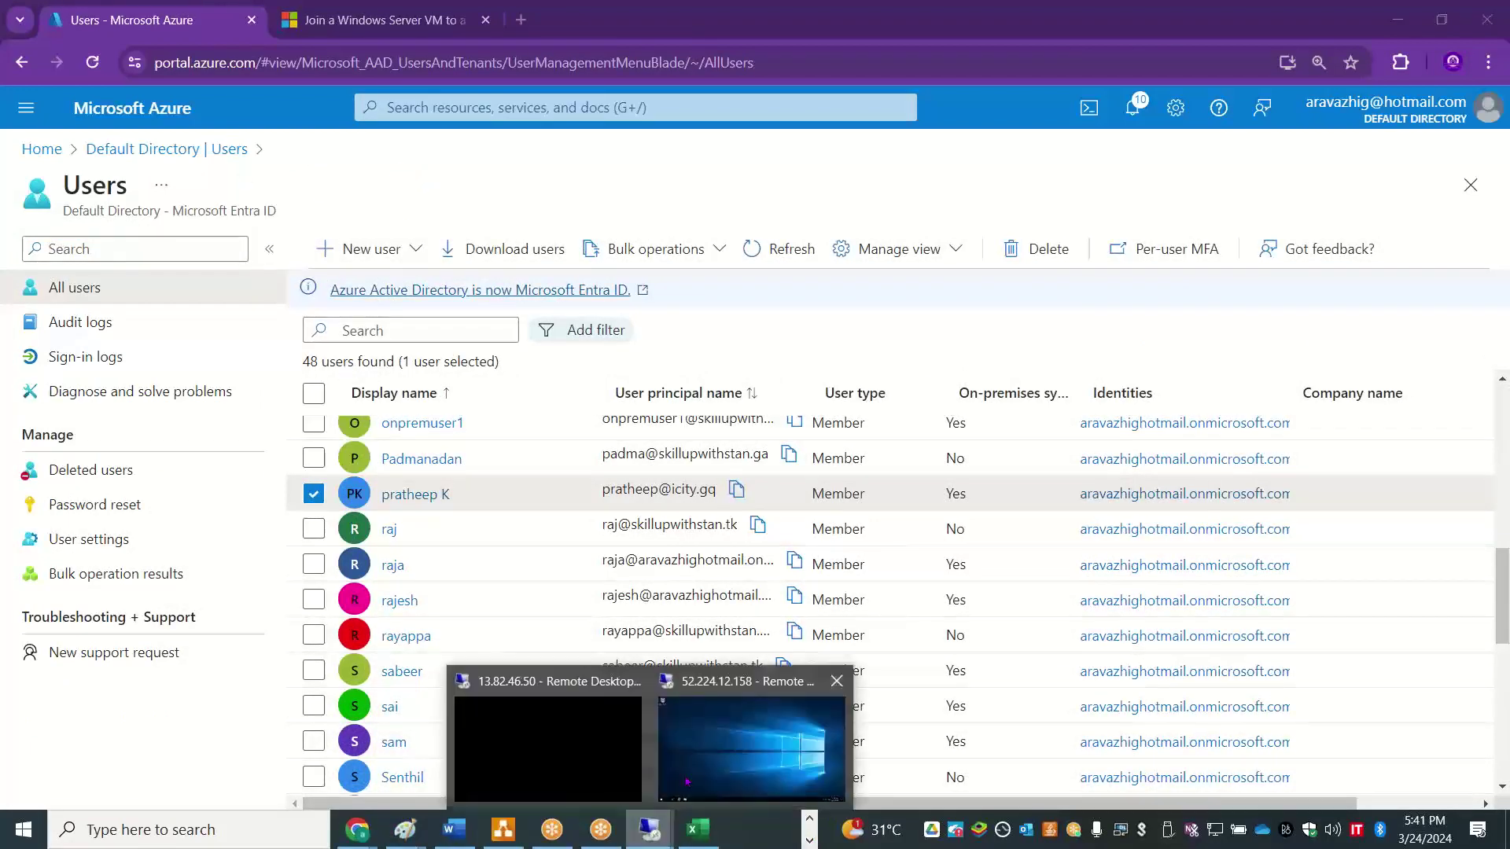
pyautogui.click(751, 743)
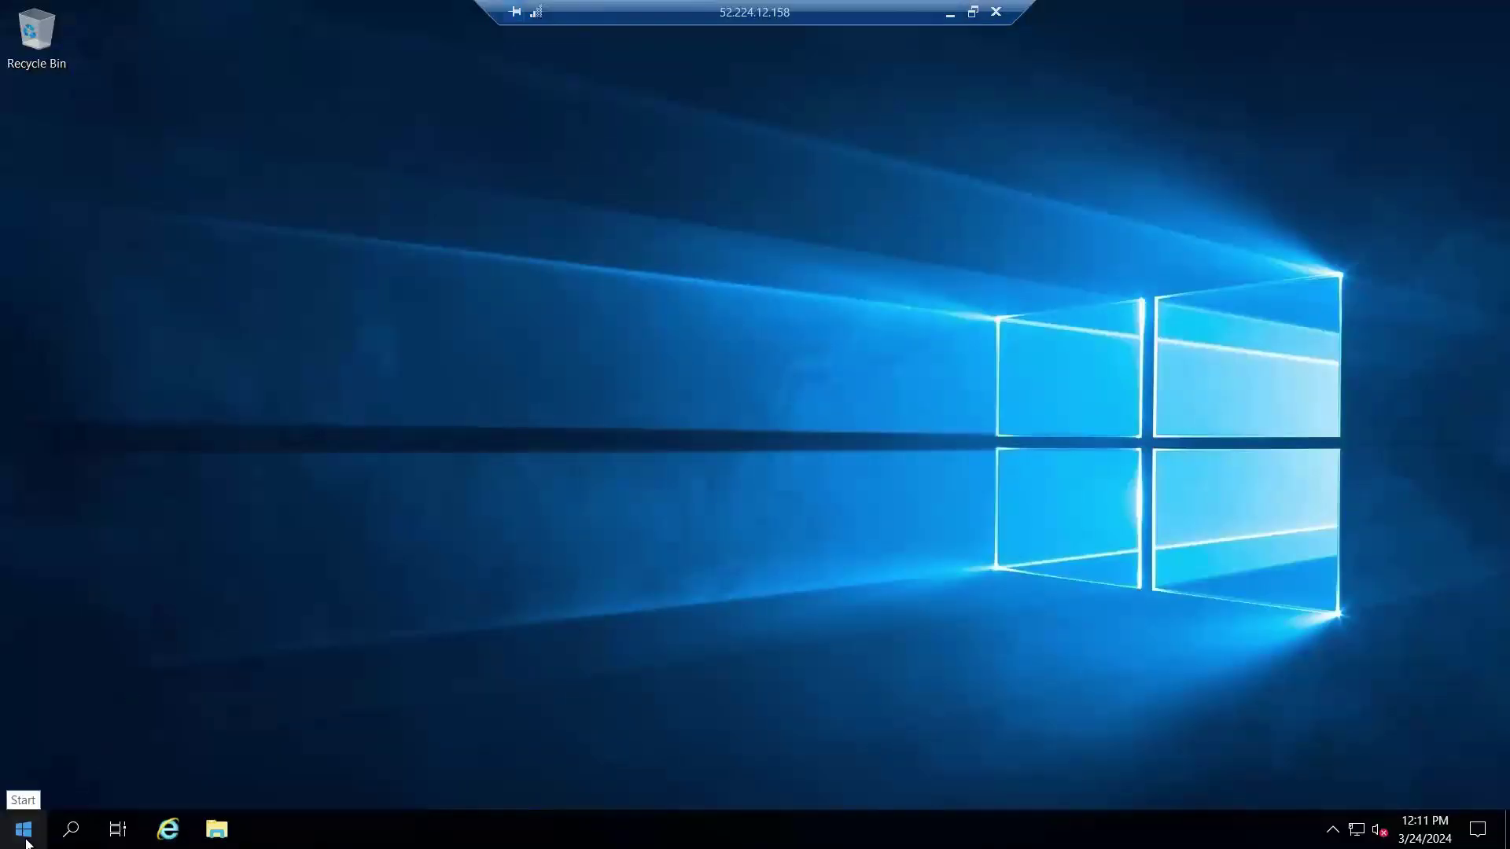
pyautogui.rightClick(26, 842)
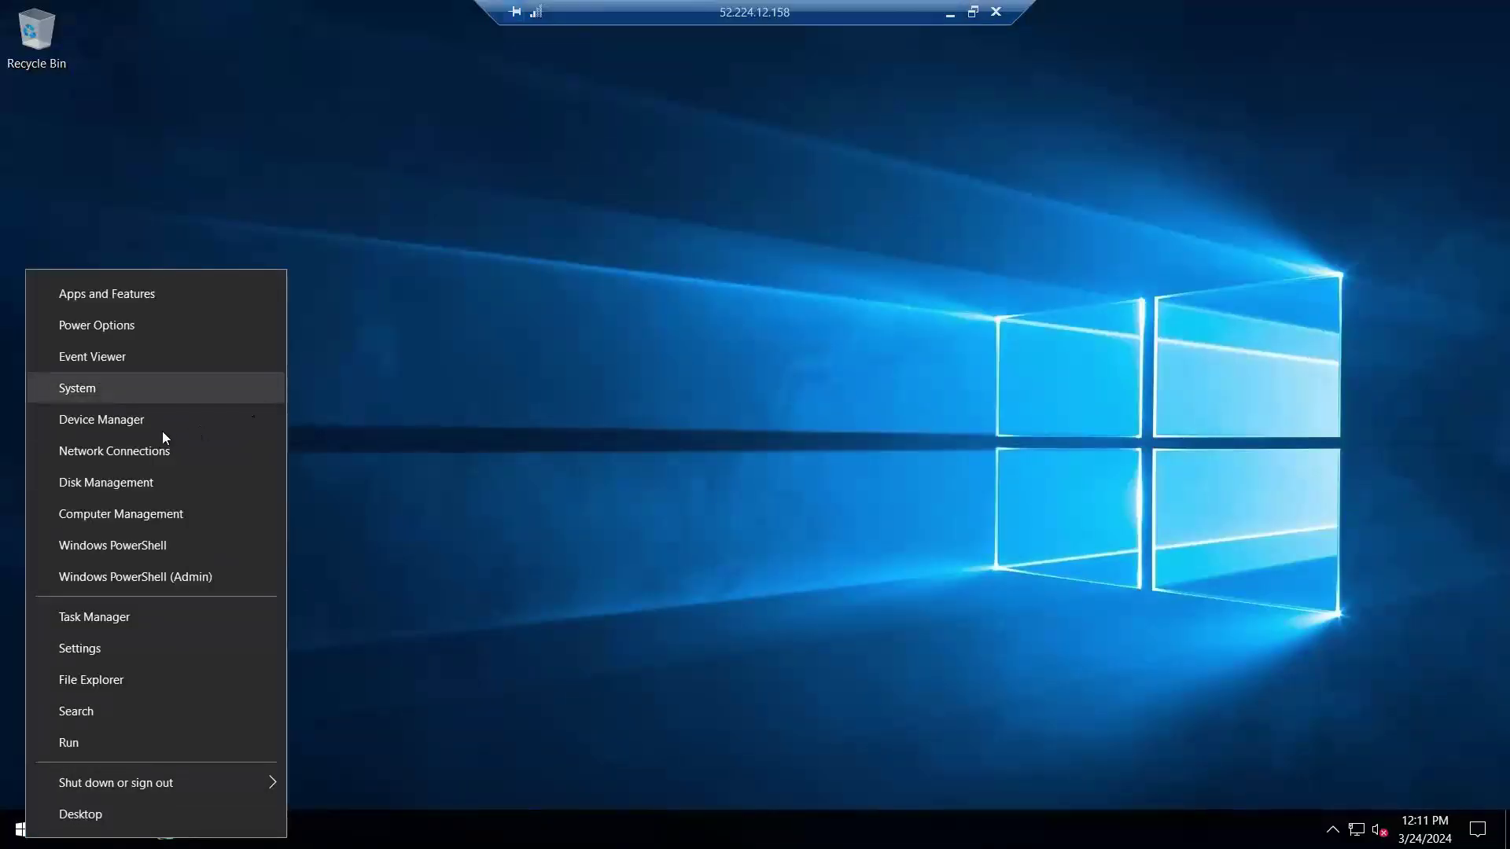
pyautogui.click(412, 696)
pyautogui.click(23, 829)
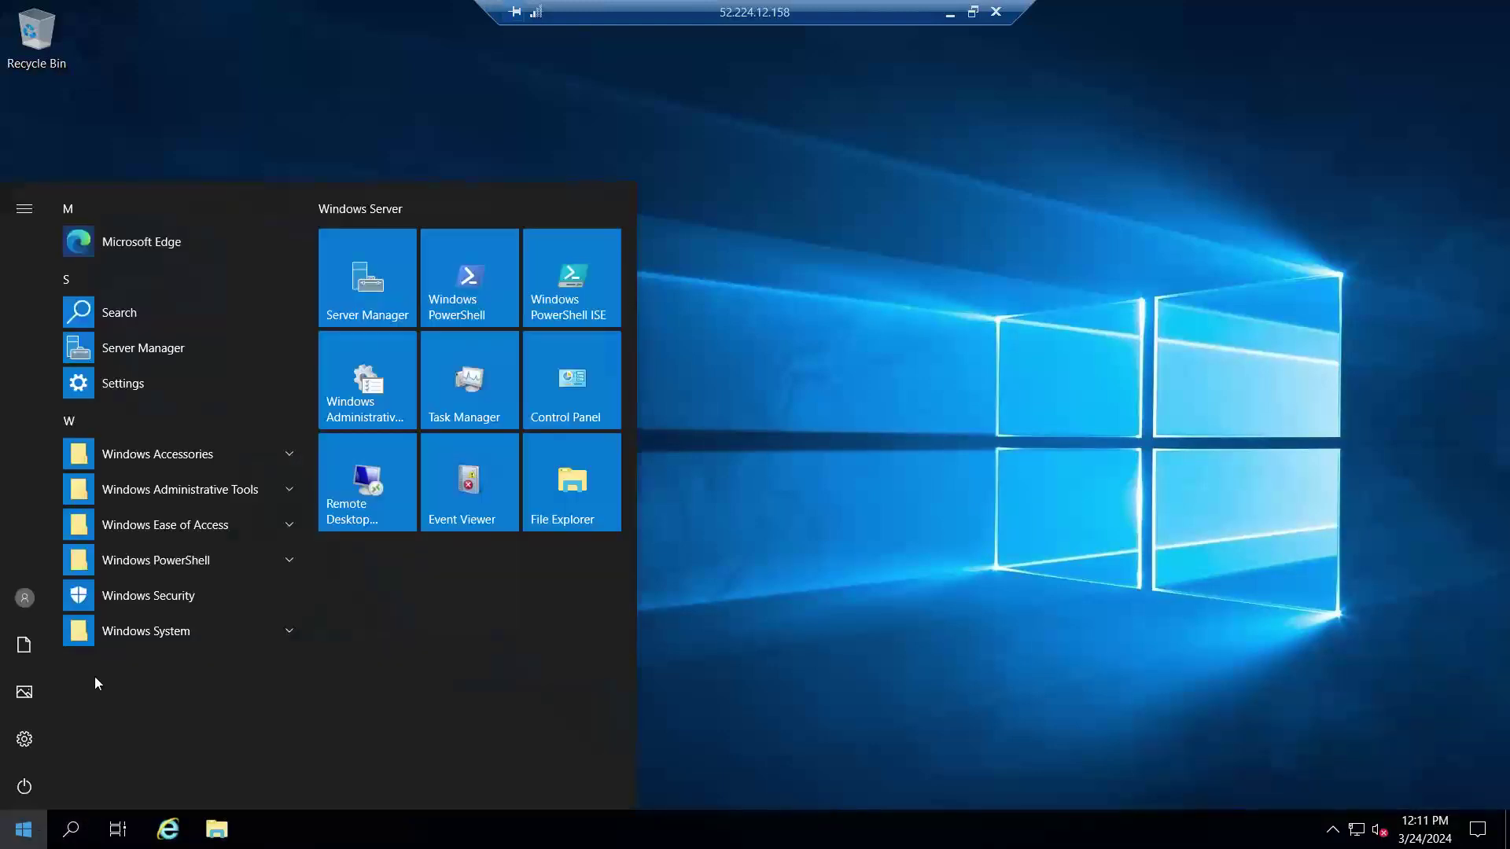
pyautogui.click(362, 270)
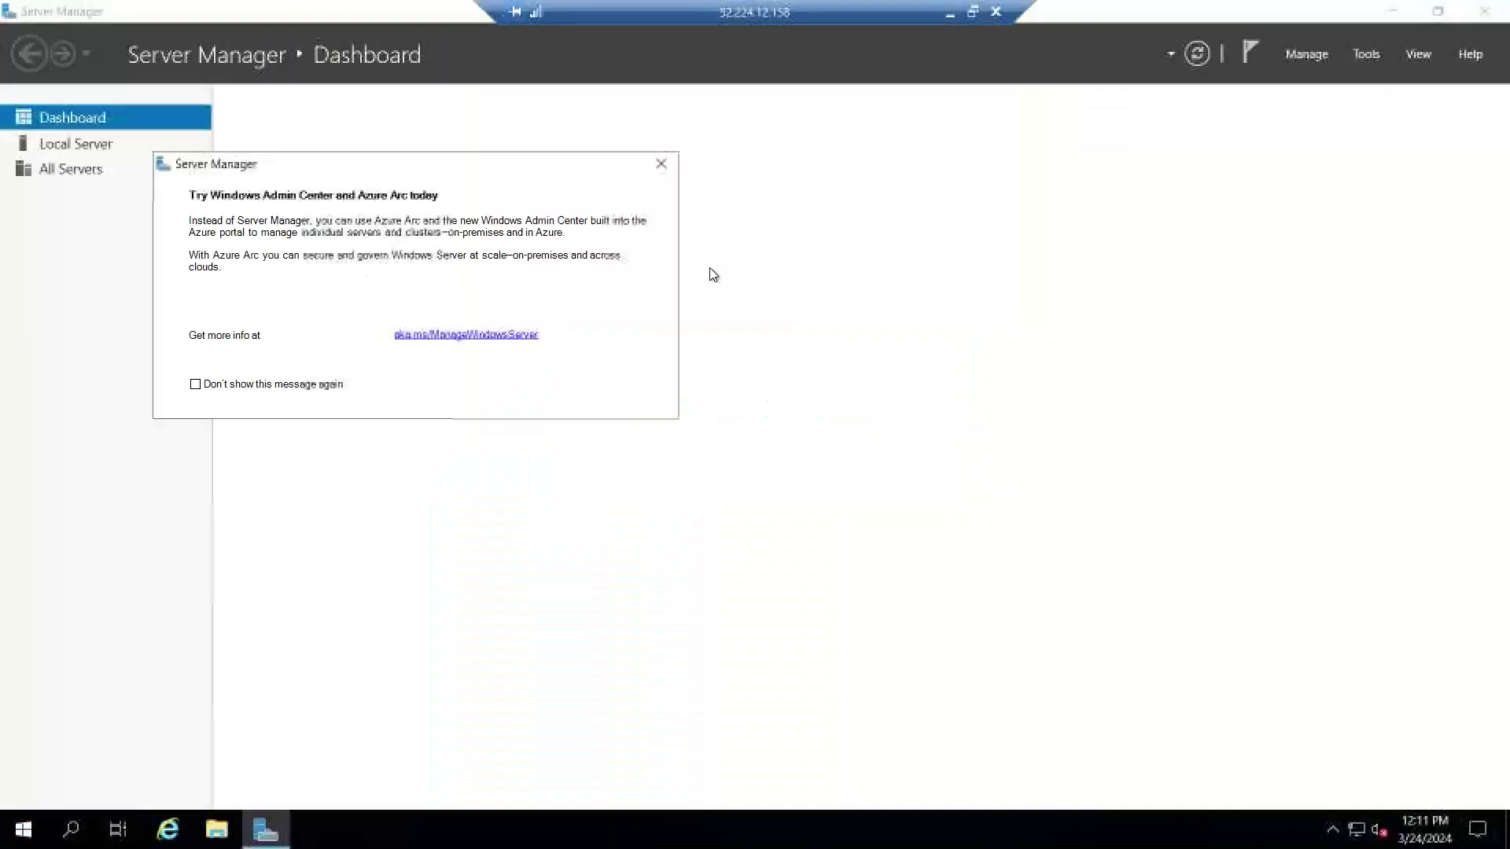
pyautogui.click(662, 163)
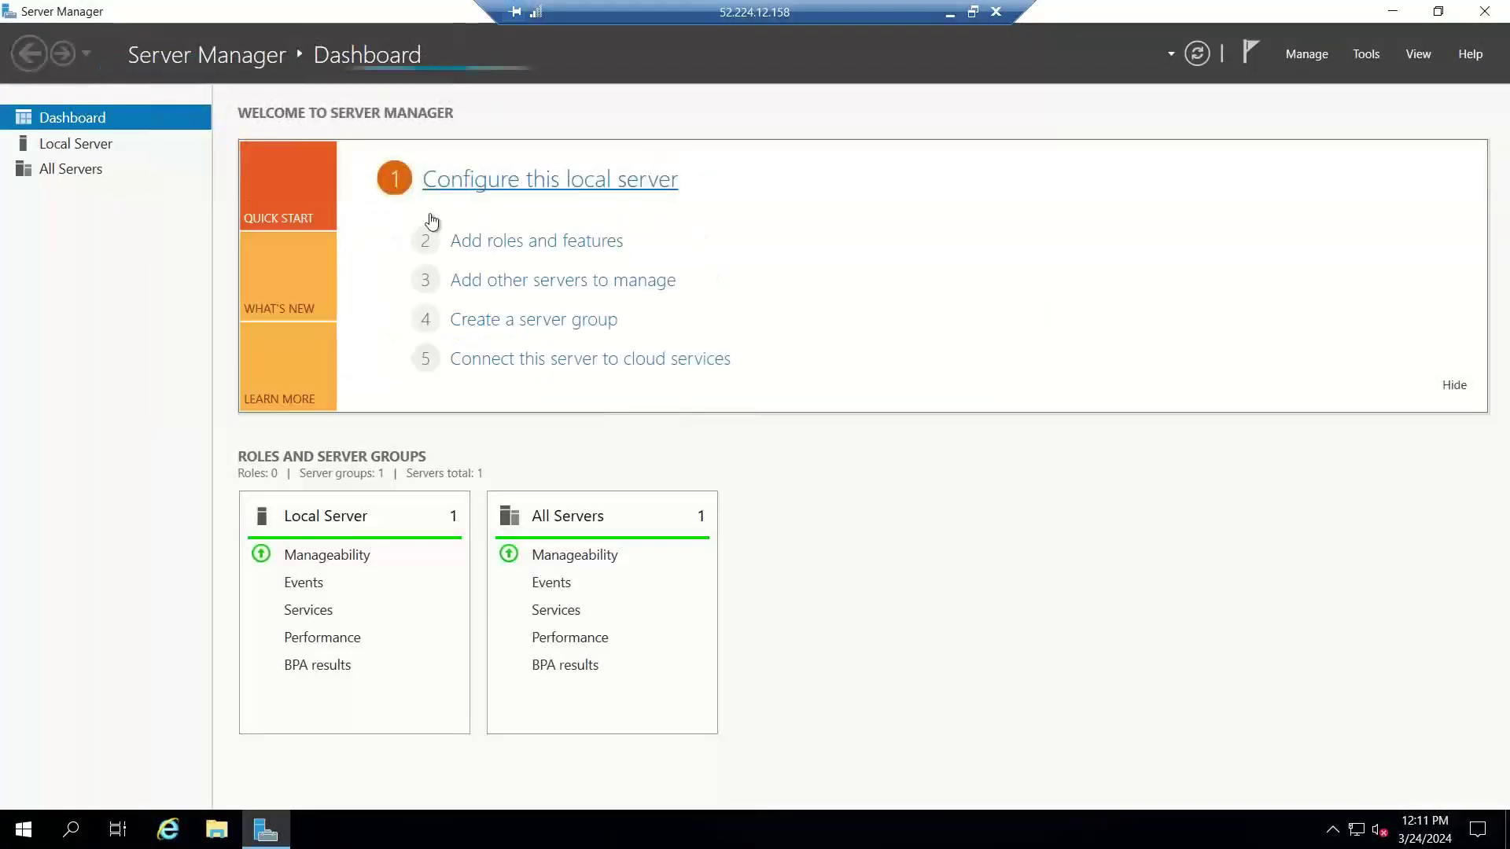
pyautogui.click(106, 147)
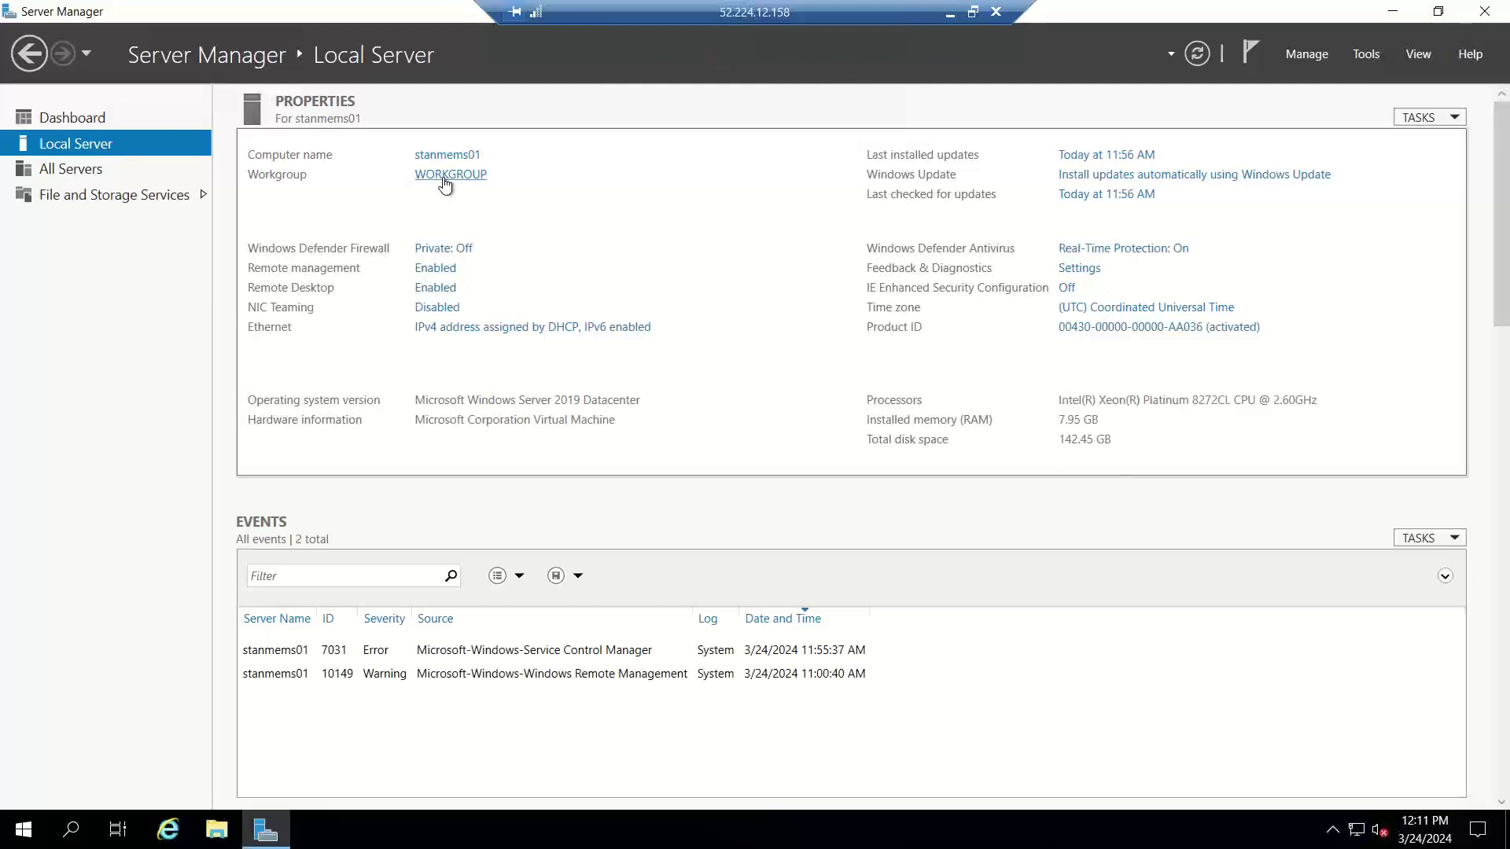
# Try joining stanmems01 to the skillupwithstan.ga domain in Computer Name settings, then minimize the session
pyautogui.click(442, 177)
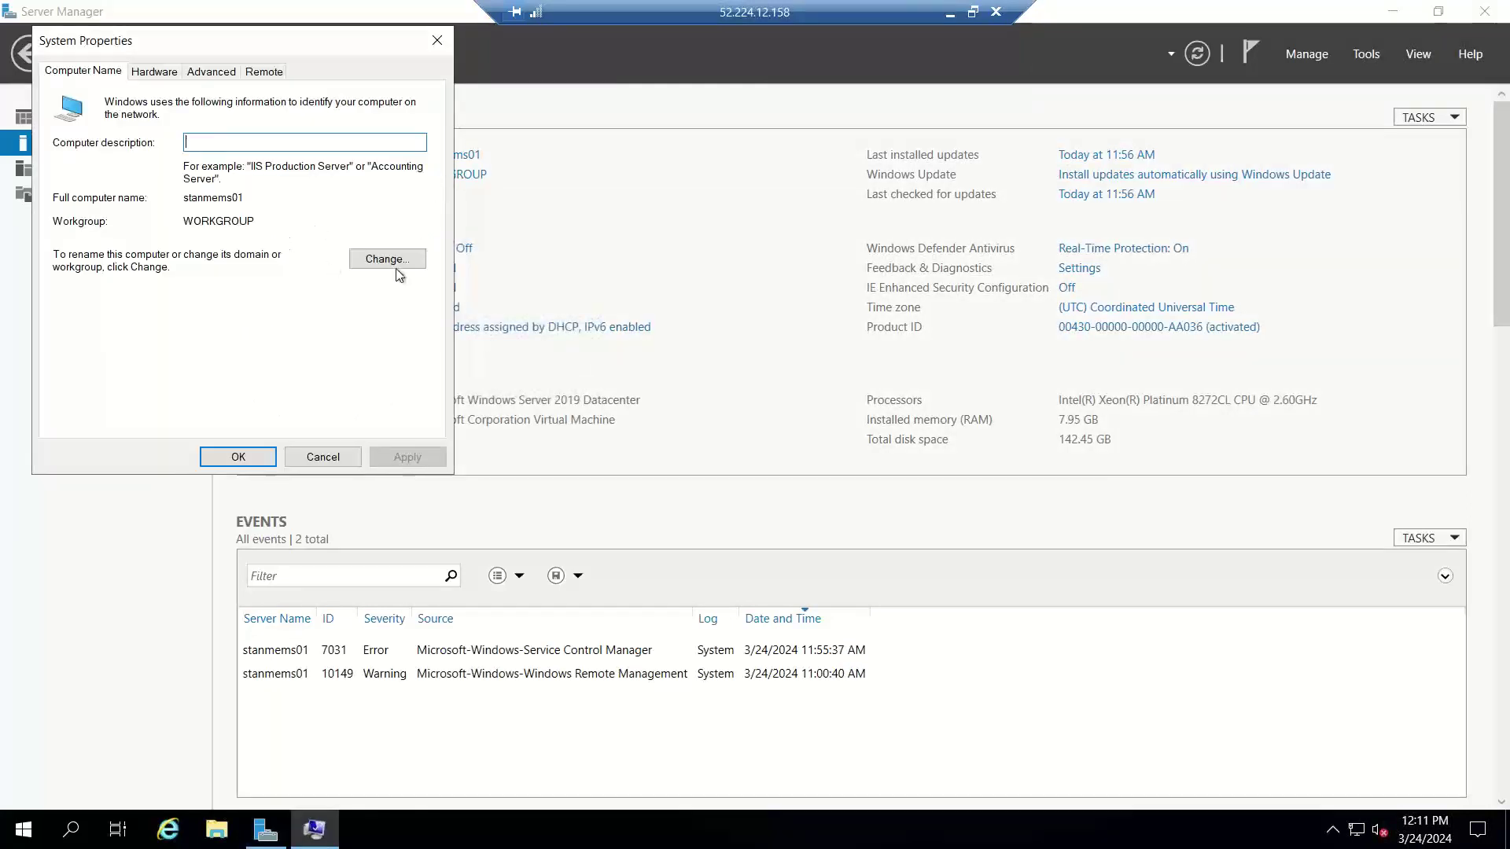
pyautogui.click(398, 267)
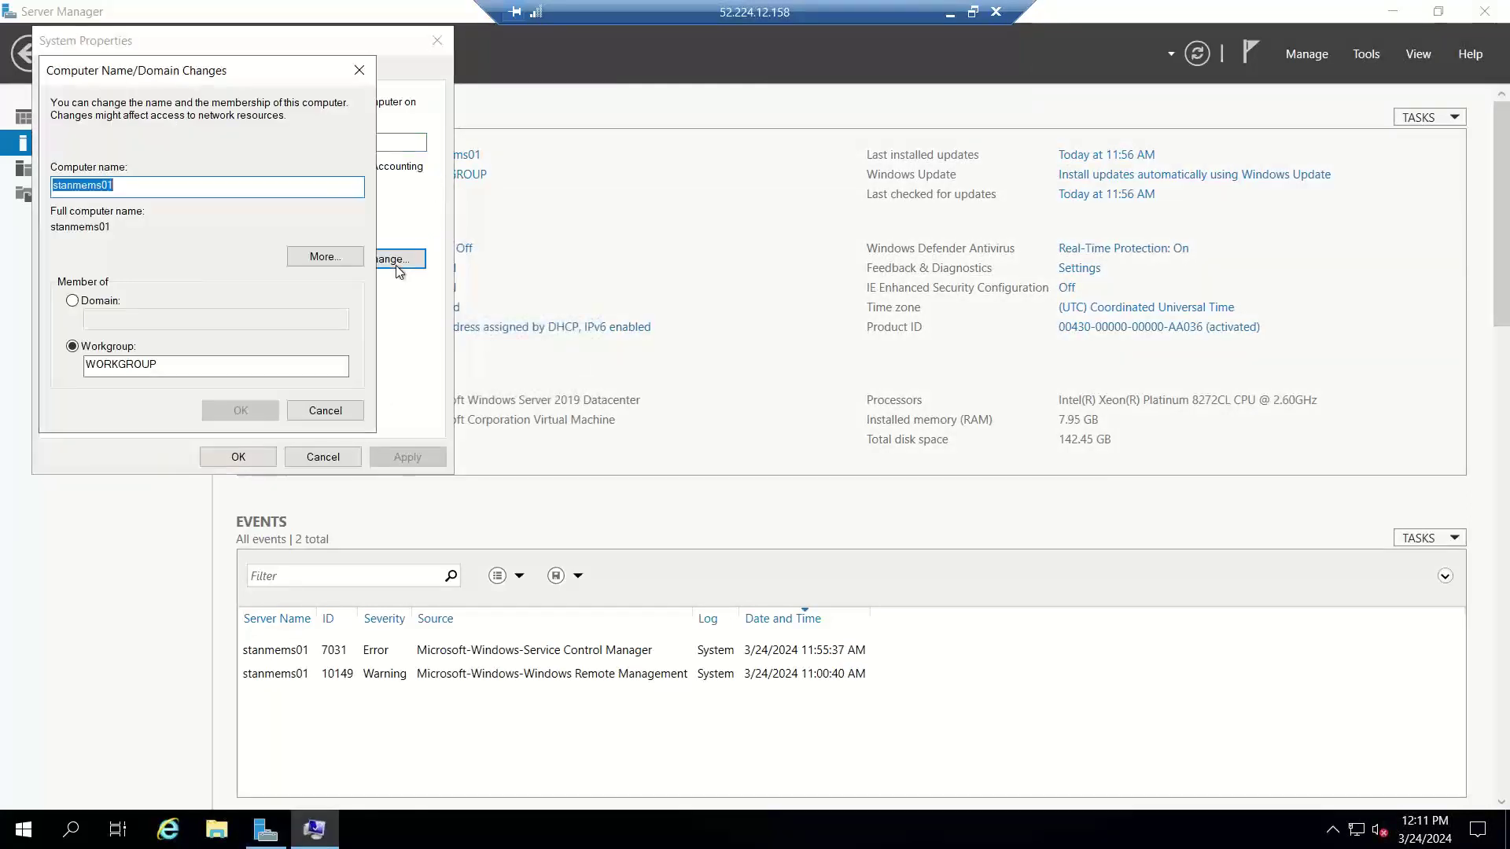
pyautogui.click(73, 301)
pyautogui.click(108, 321)
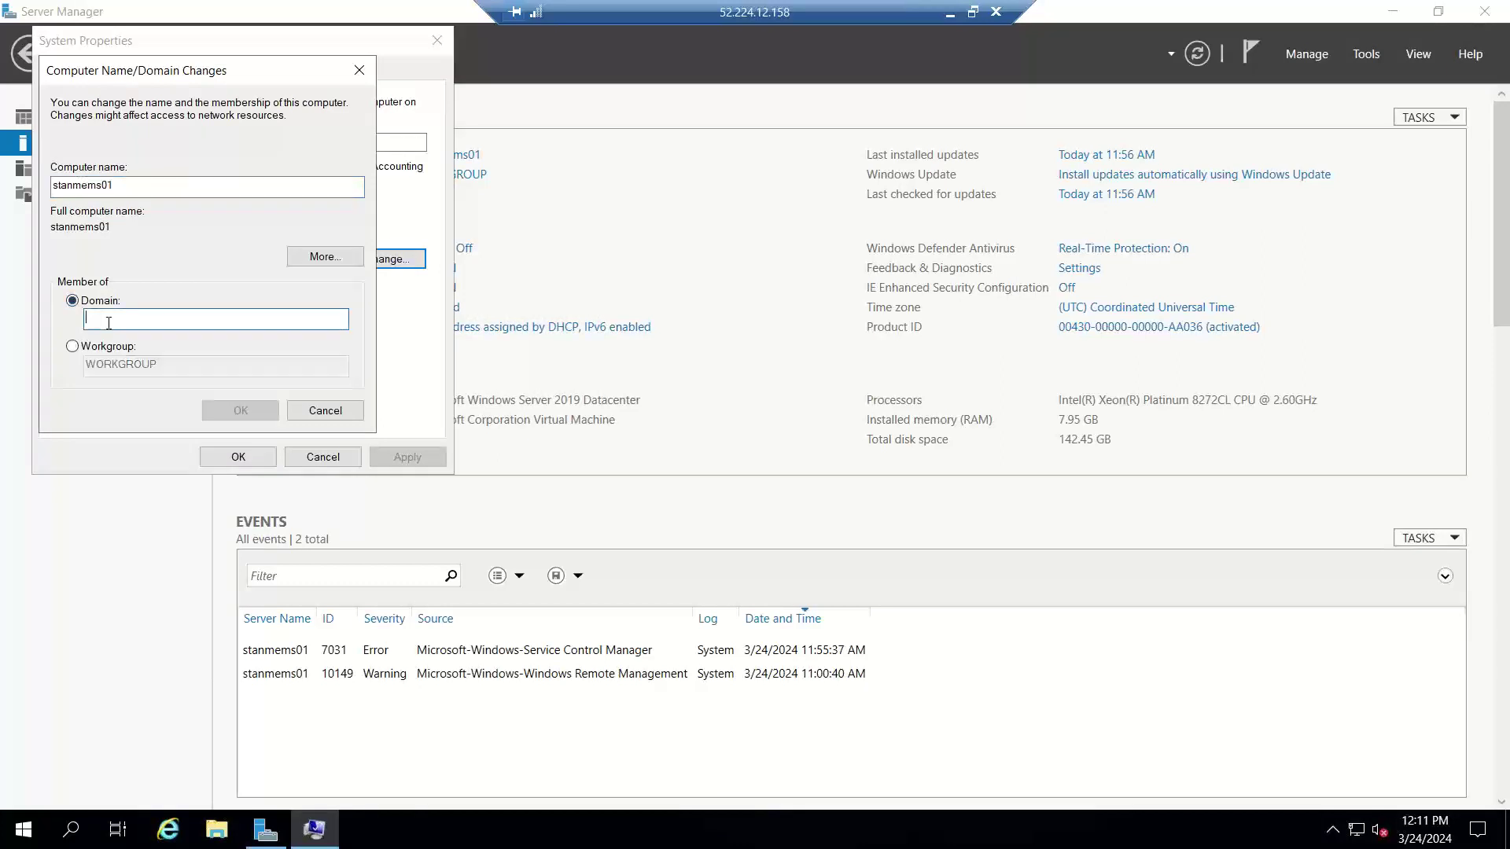
pyautogui.write('skillupwithstan.ga')
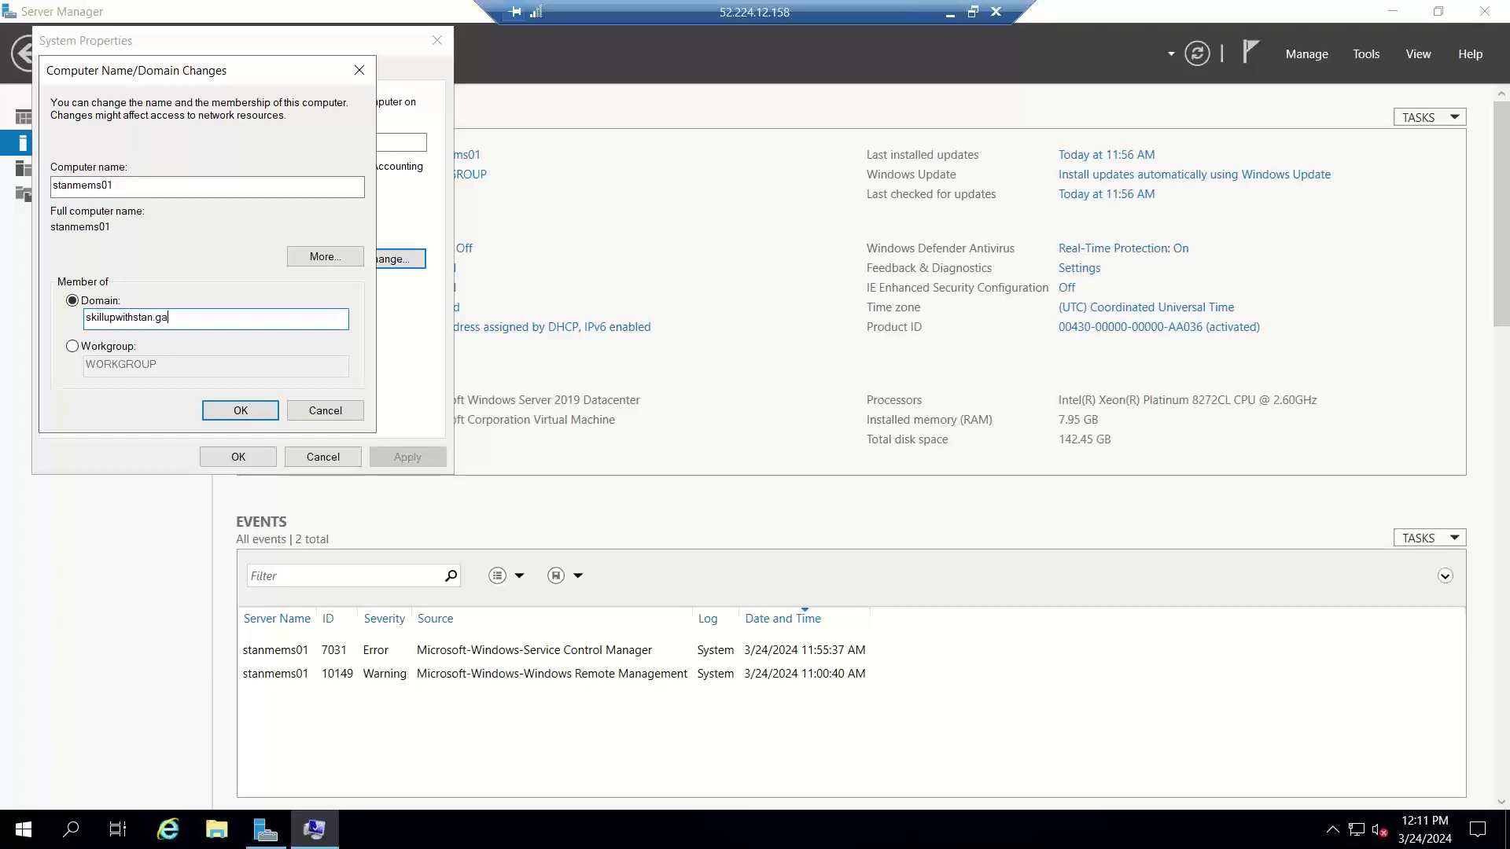
pyautogui.press('Return')
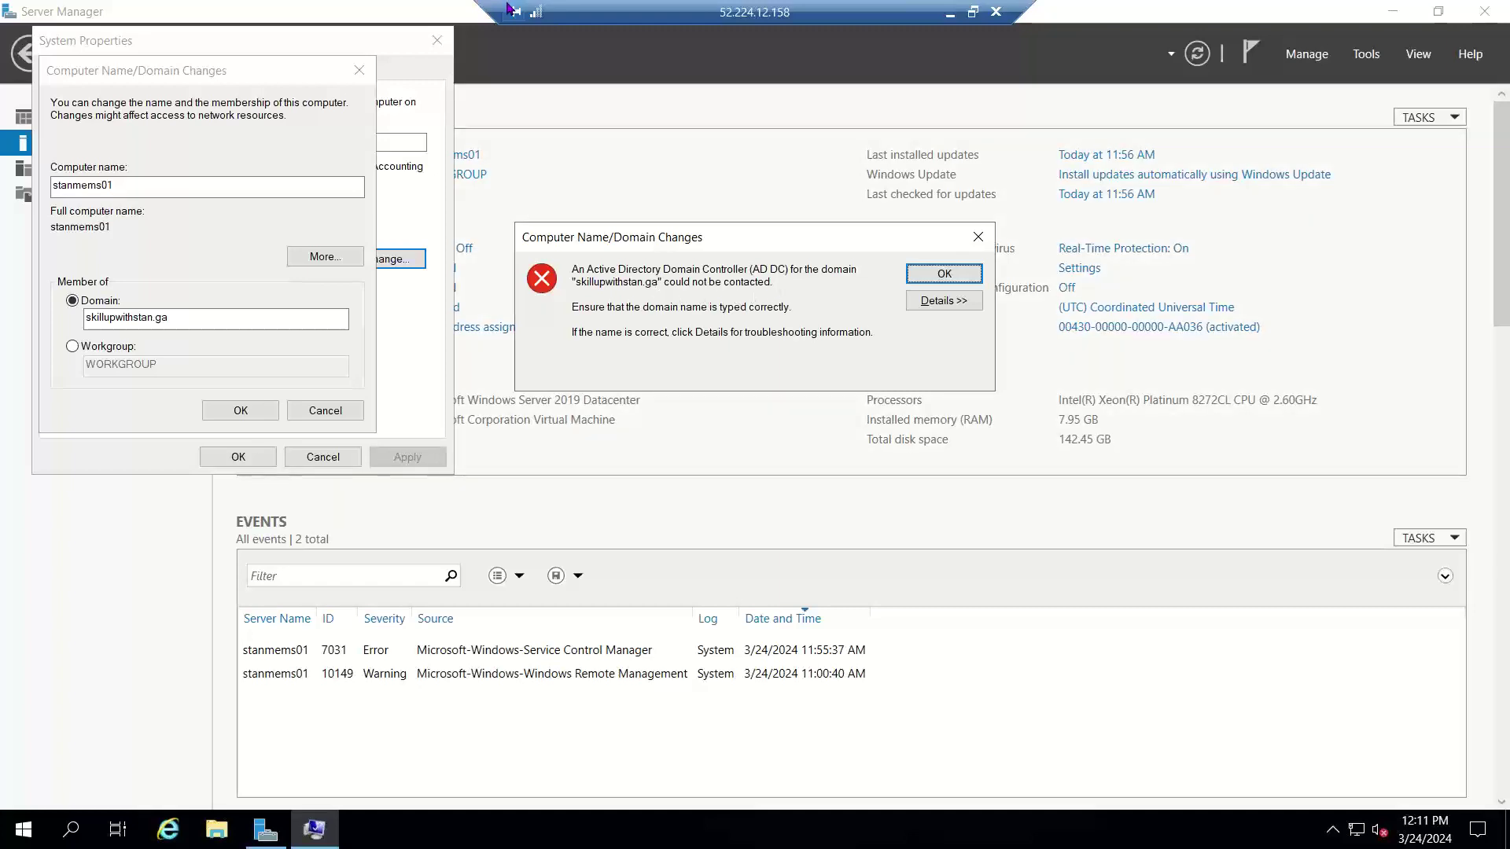
pyautogui.click(950, 12)
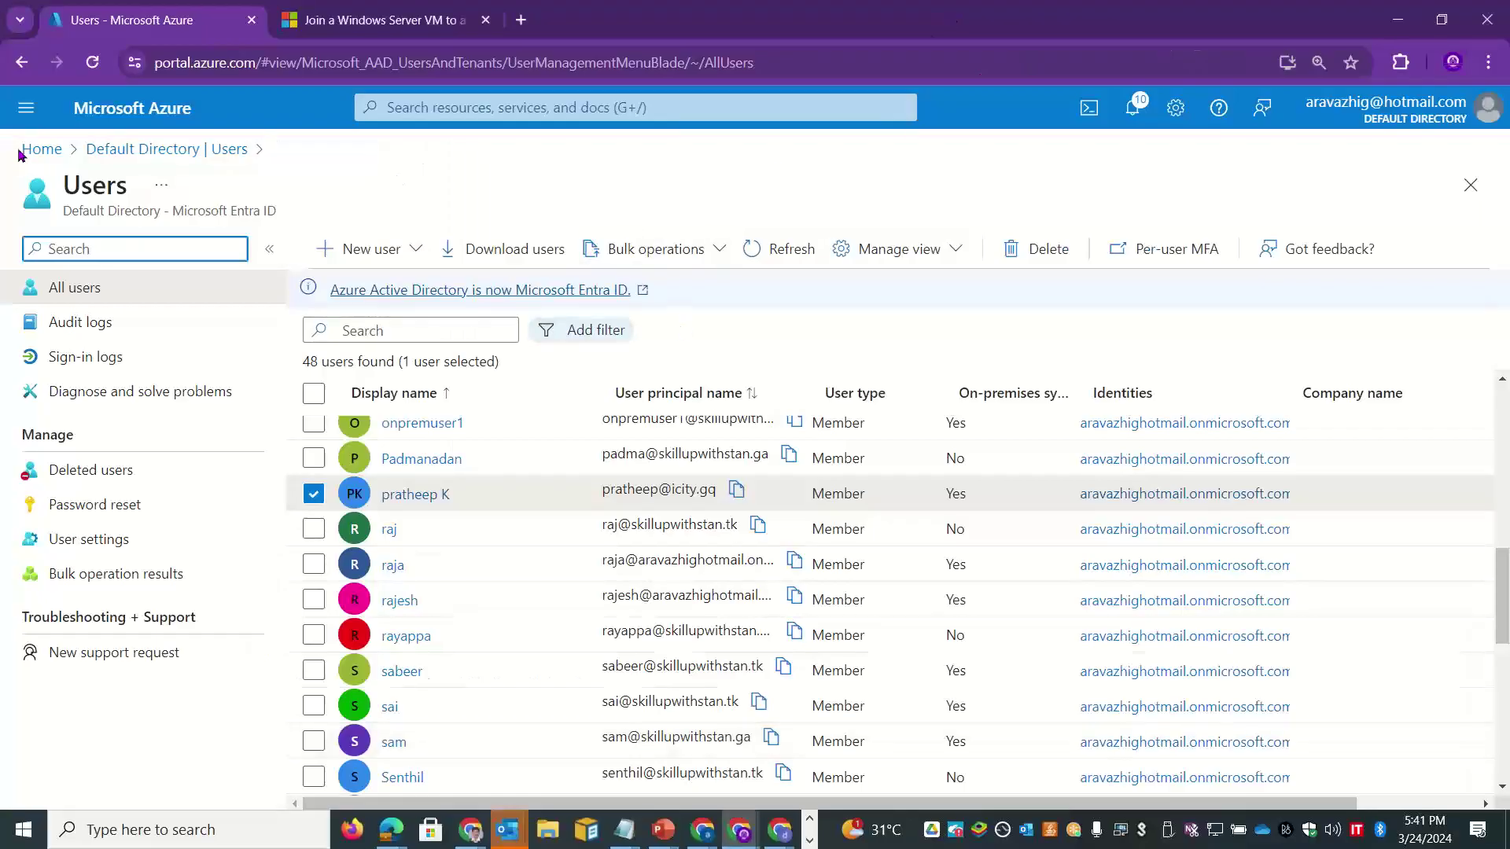
# Find the skillupwithstan.ga replica set IPs 10.1.0.4 and 10.1.0.5, then return to the remote server
pyautogui.click(39, 149)
pyautogui.click(589, 248)
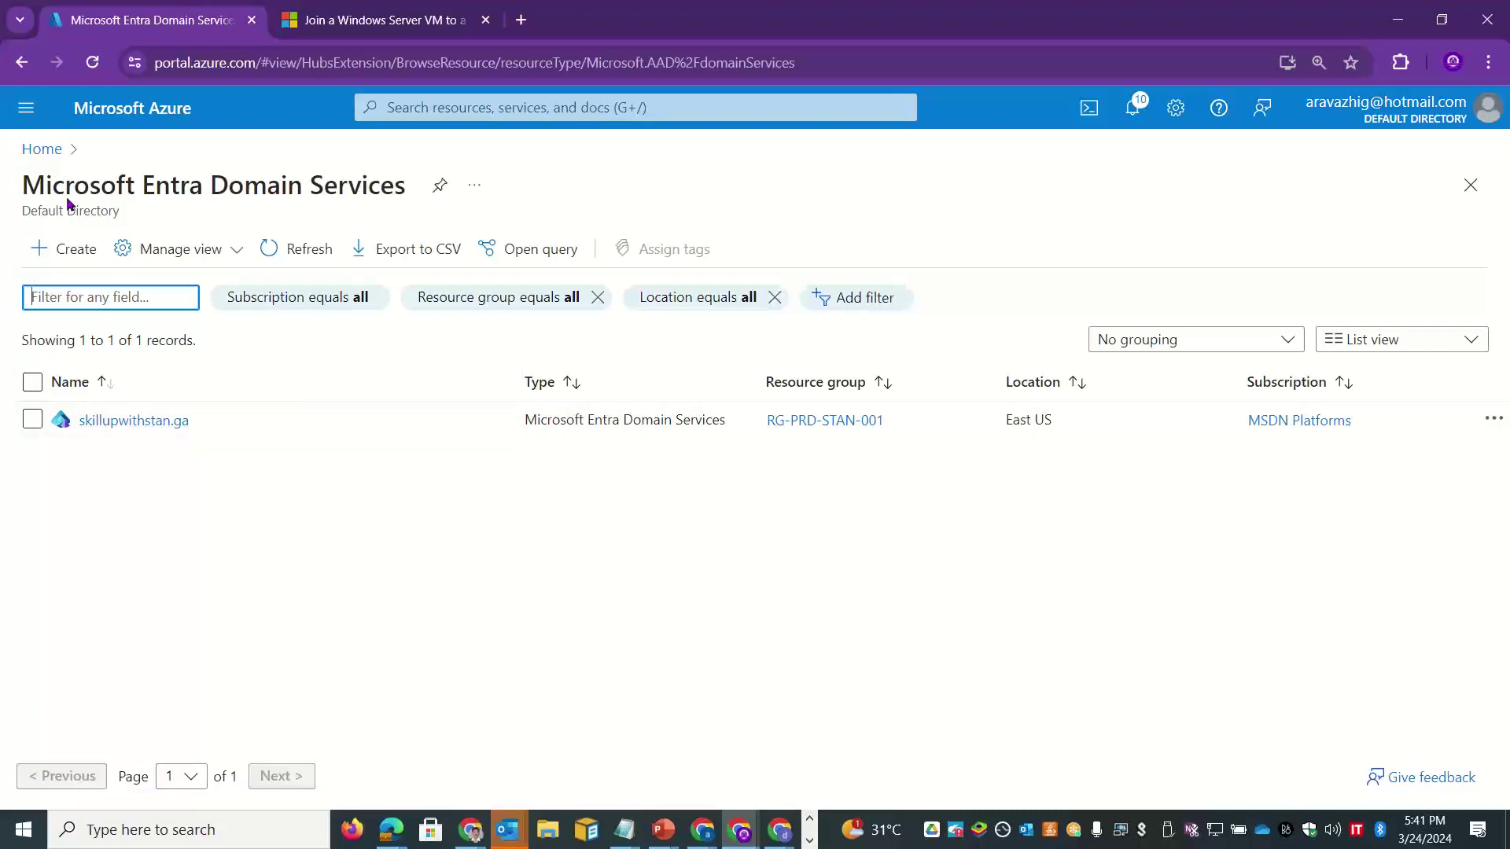
pyautogui.click(160, 424)
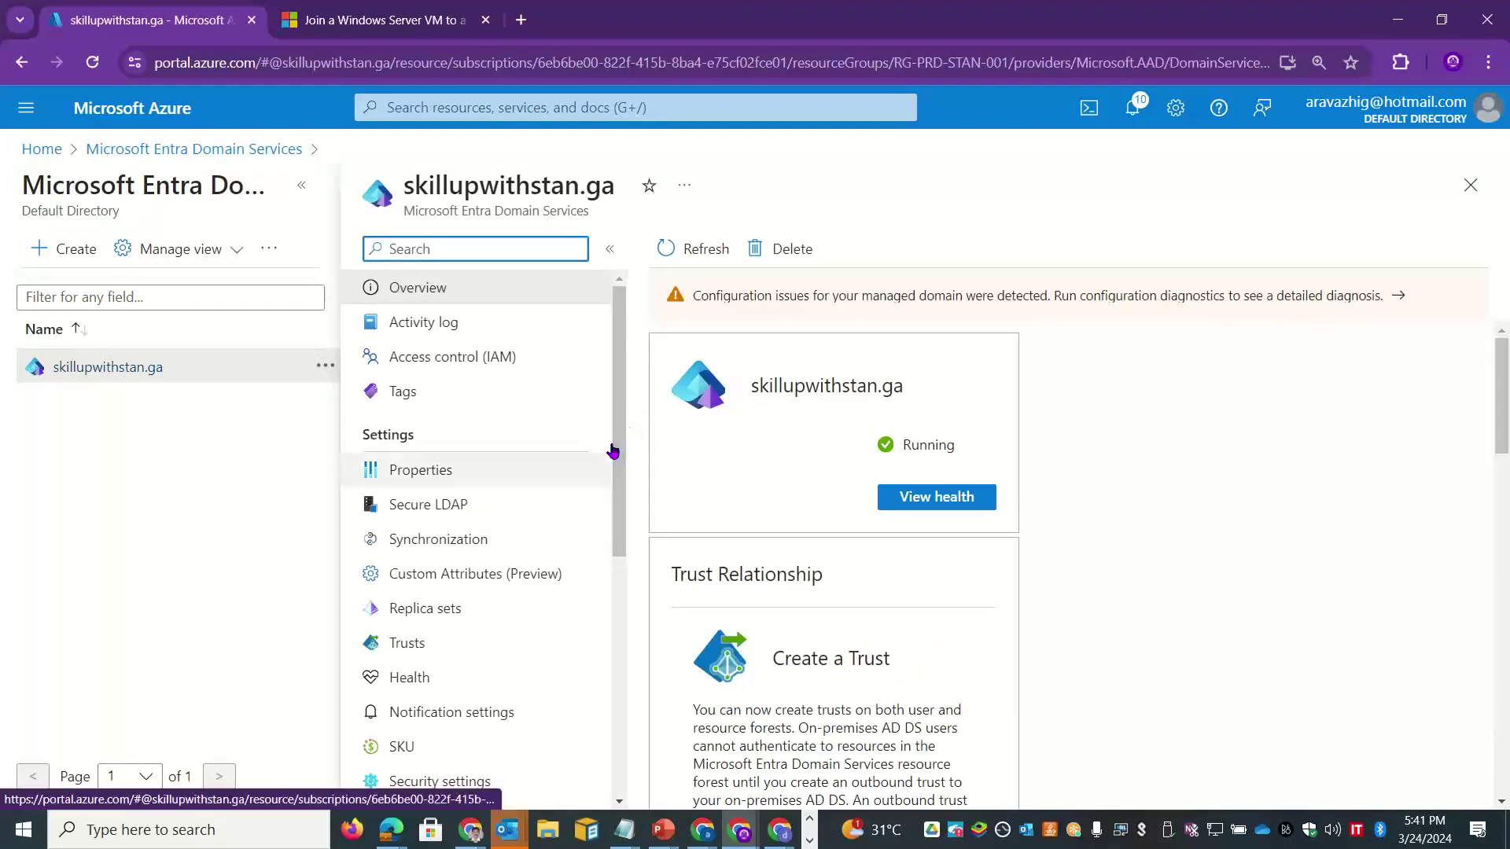
pyautogui.scroll(-1, 618, 510)
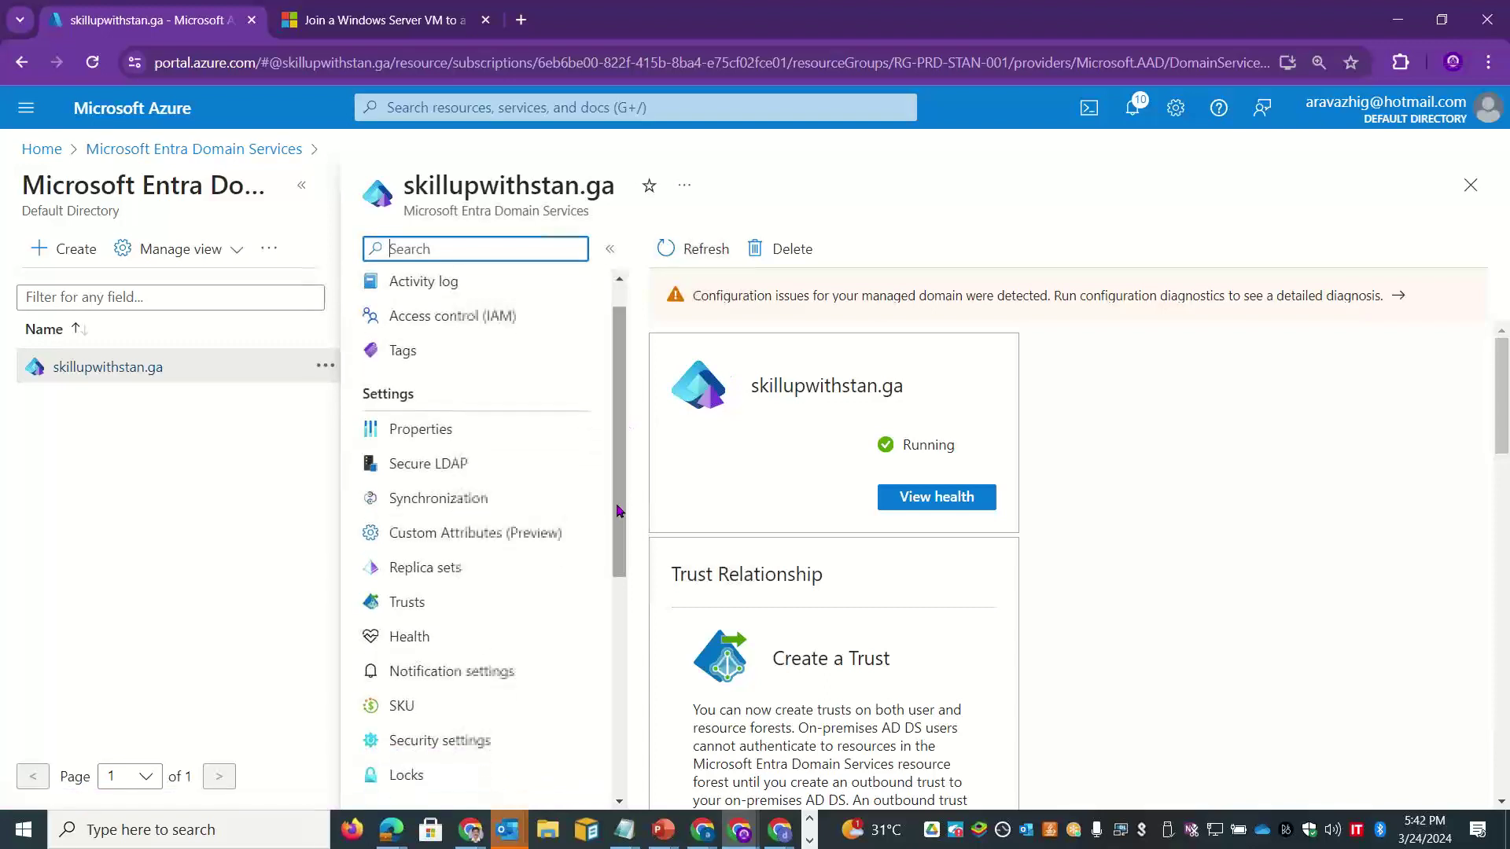
pyautogui.click(459, 568)
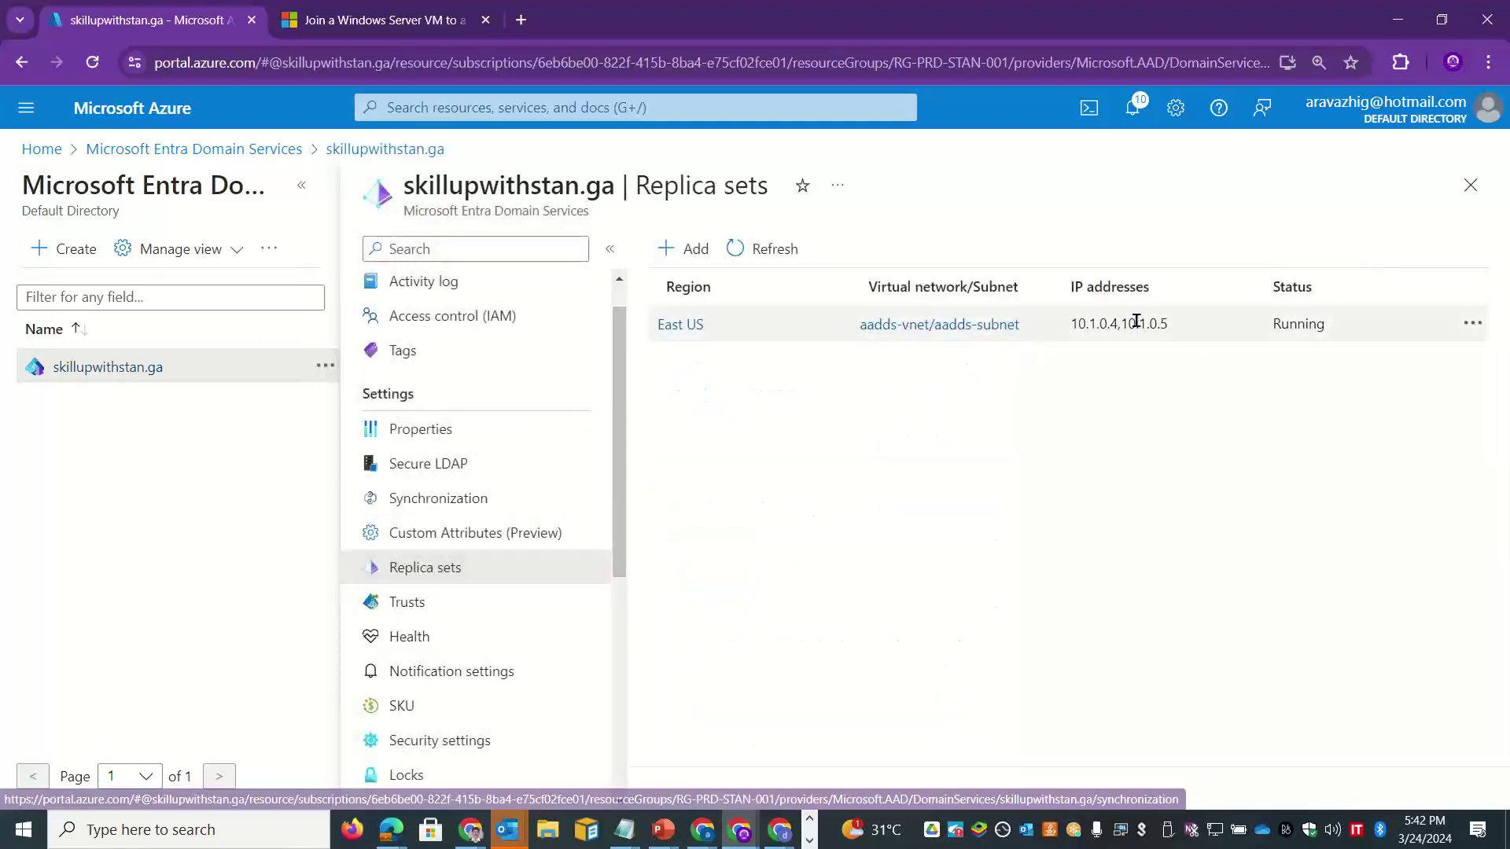
pyautogui.moveTo(1168, 324); pyautogui.dragTo(1072, 325)
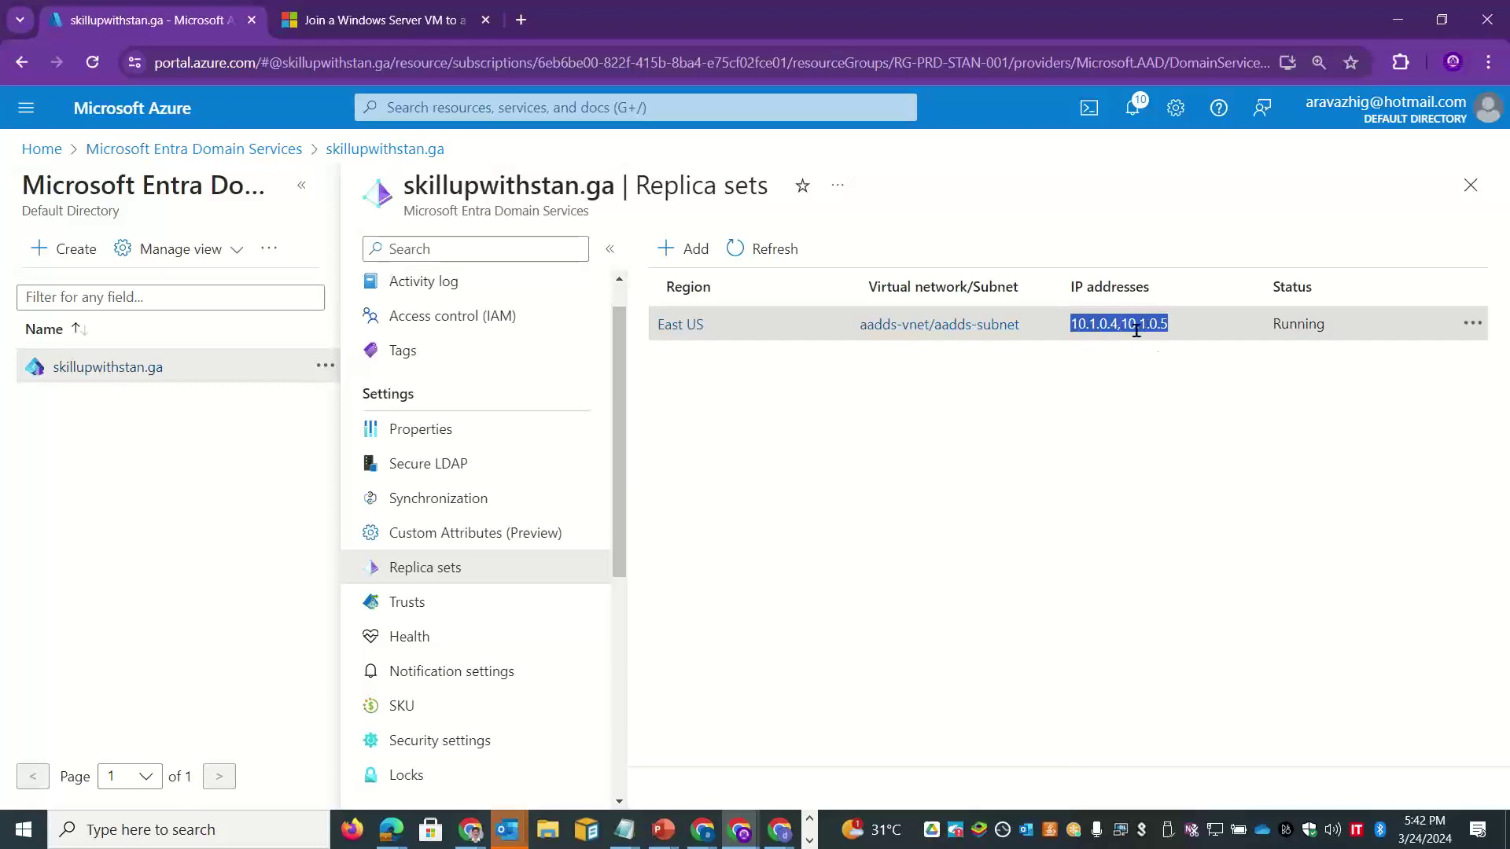
pyautogui.hotkey('alt', 'Tab')
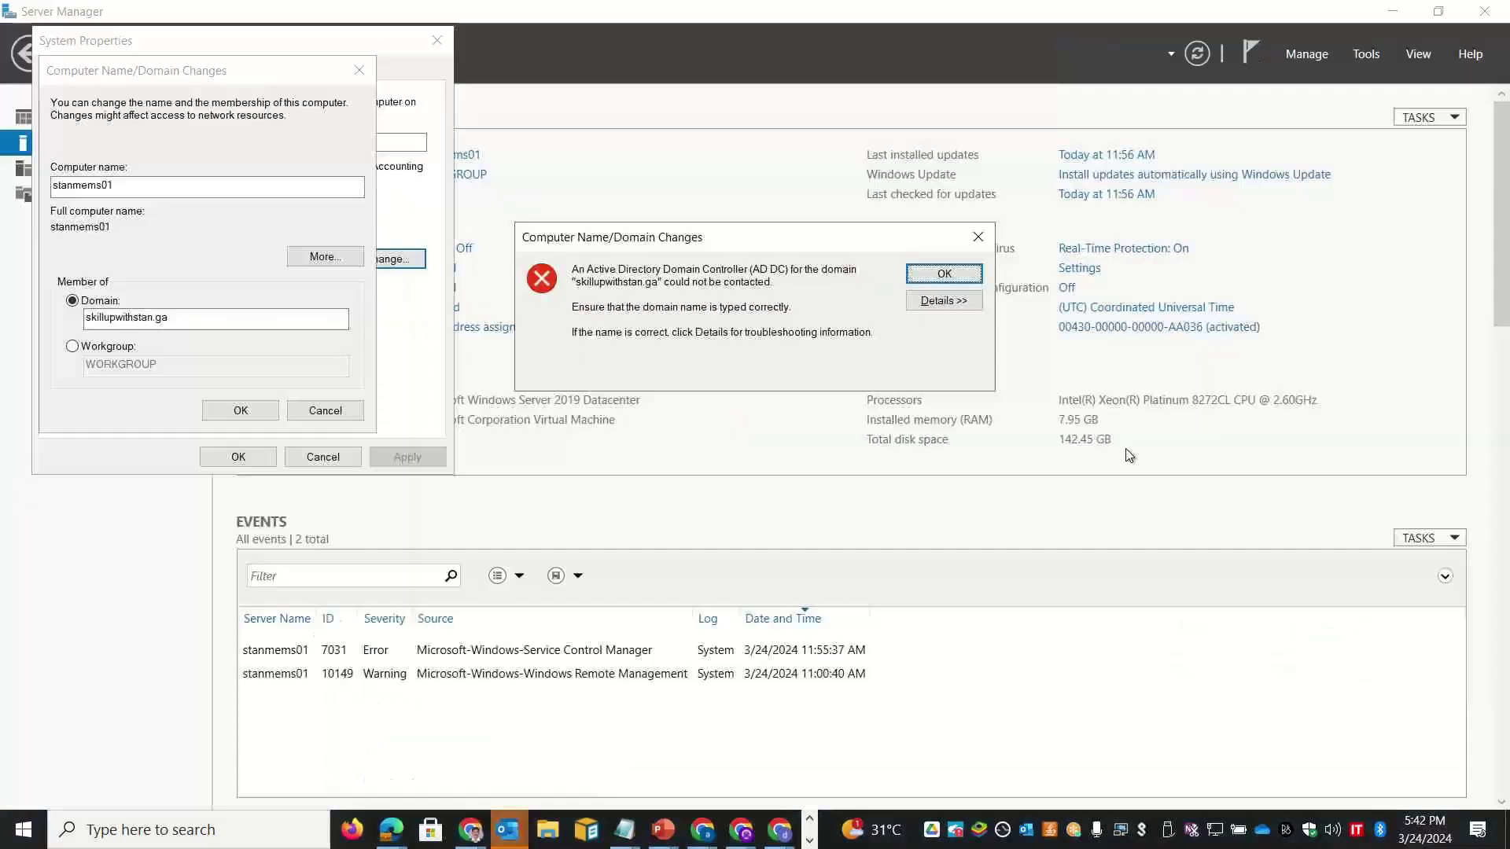
# Launch Command Prompt via Run and run nslookup, showing default DNS server 168.63.129.16
pyautogui.rightClick(22, 830)
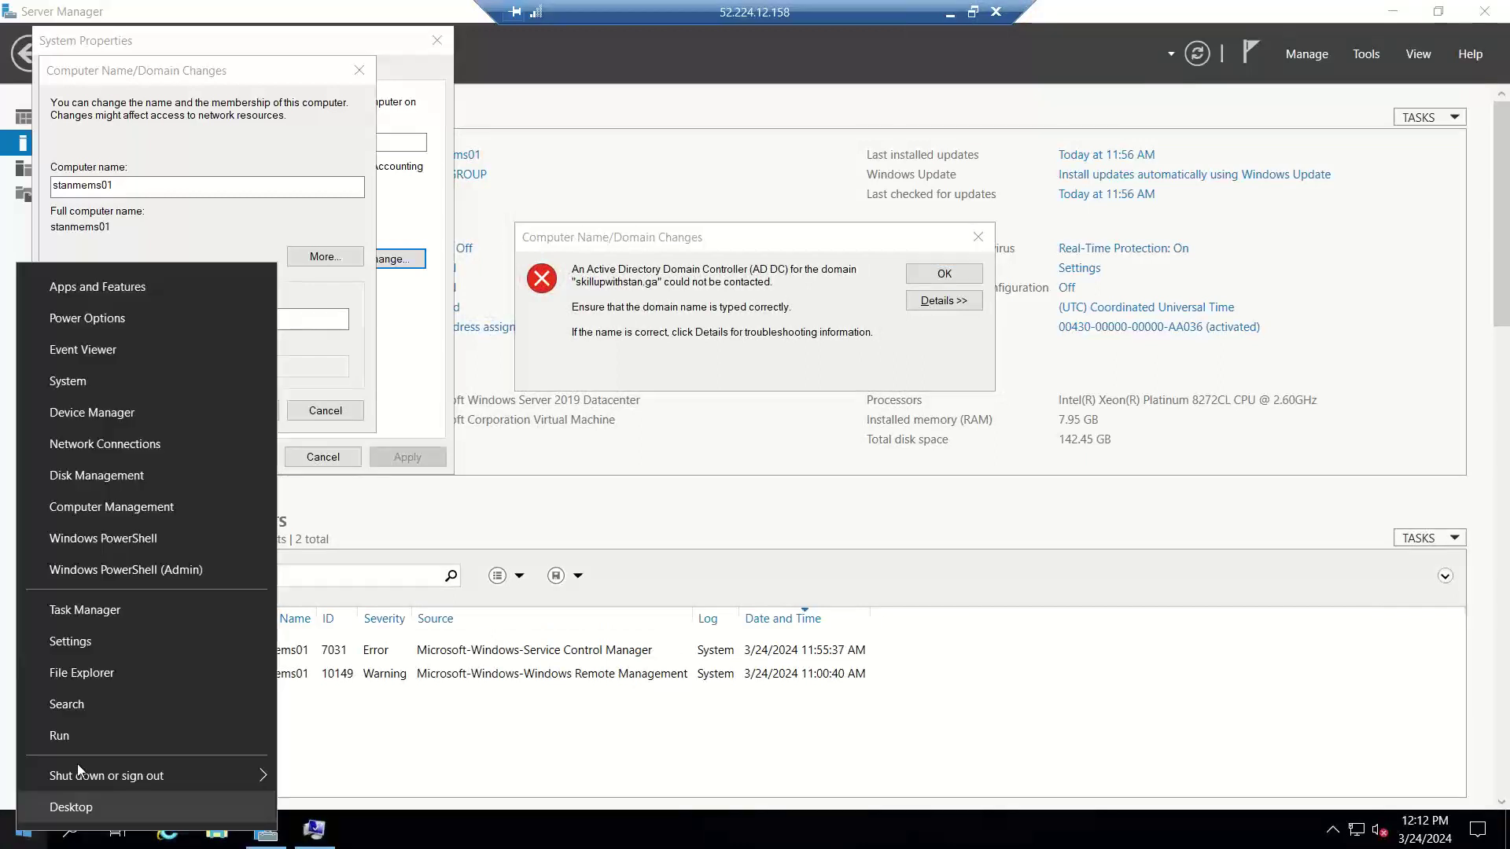
pyautogui.click(82, 746)
pyautogui.write('cmd')
pyautogui.press('Return')
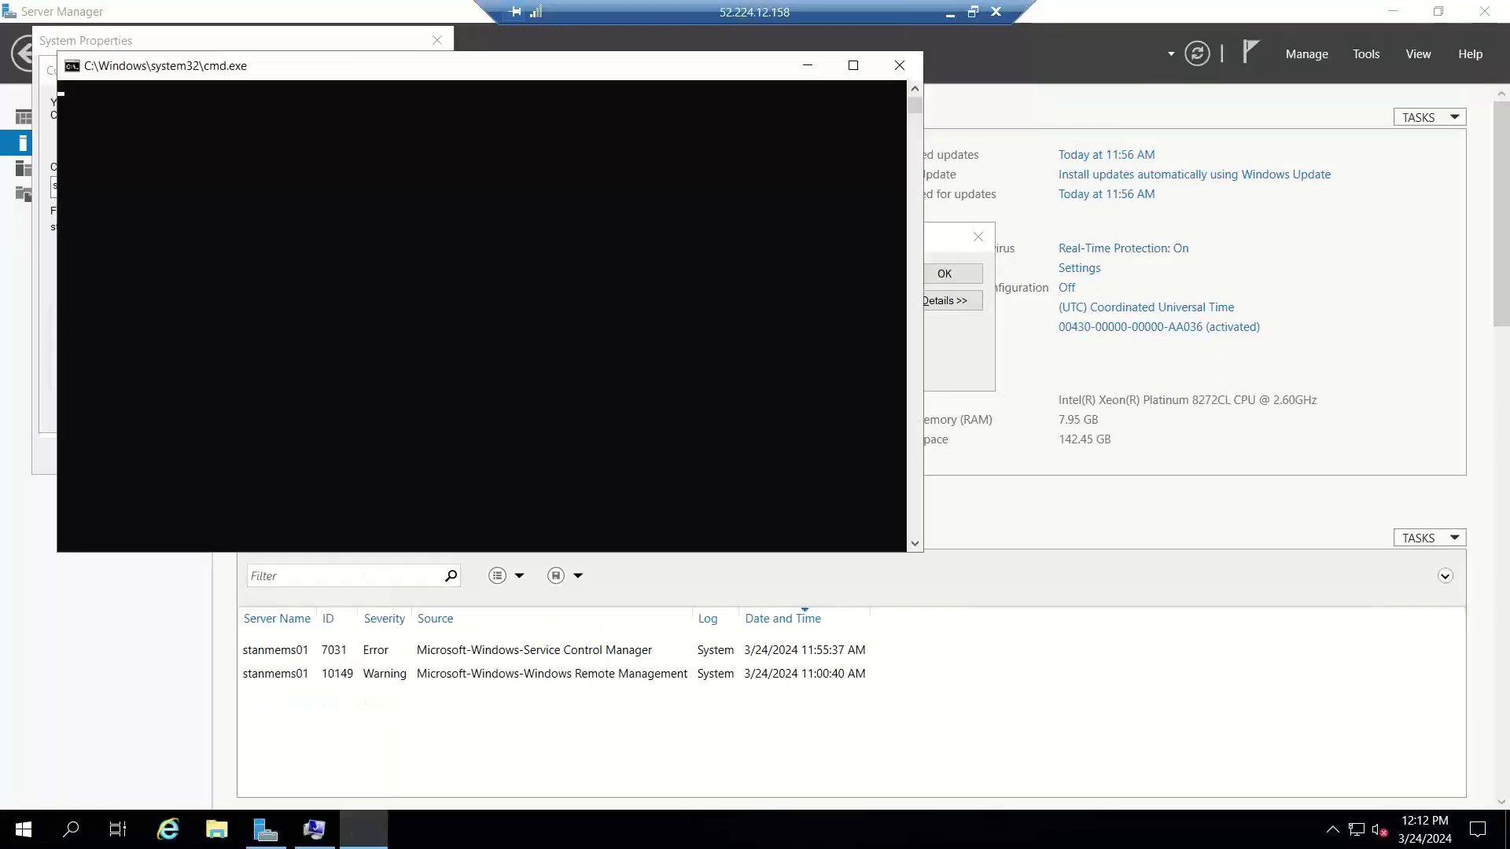
pyautogui.write('nslookup')
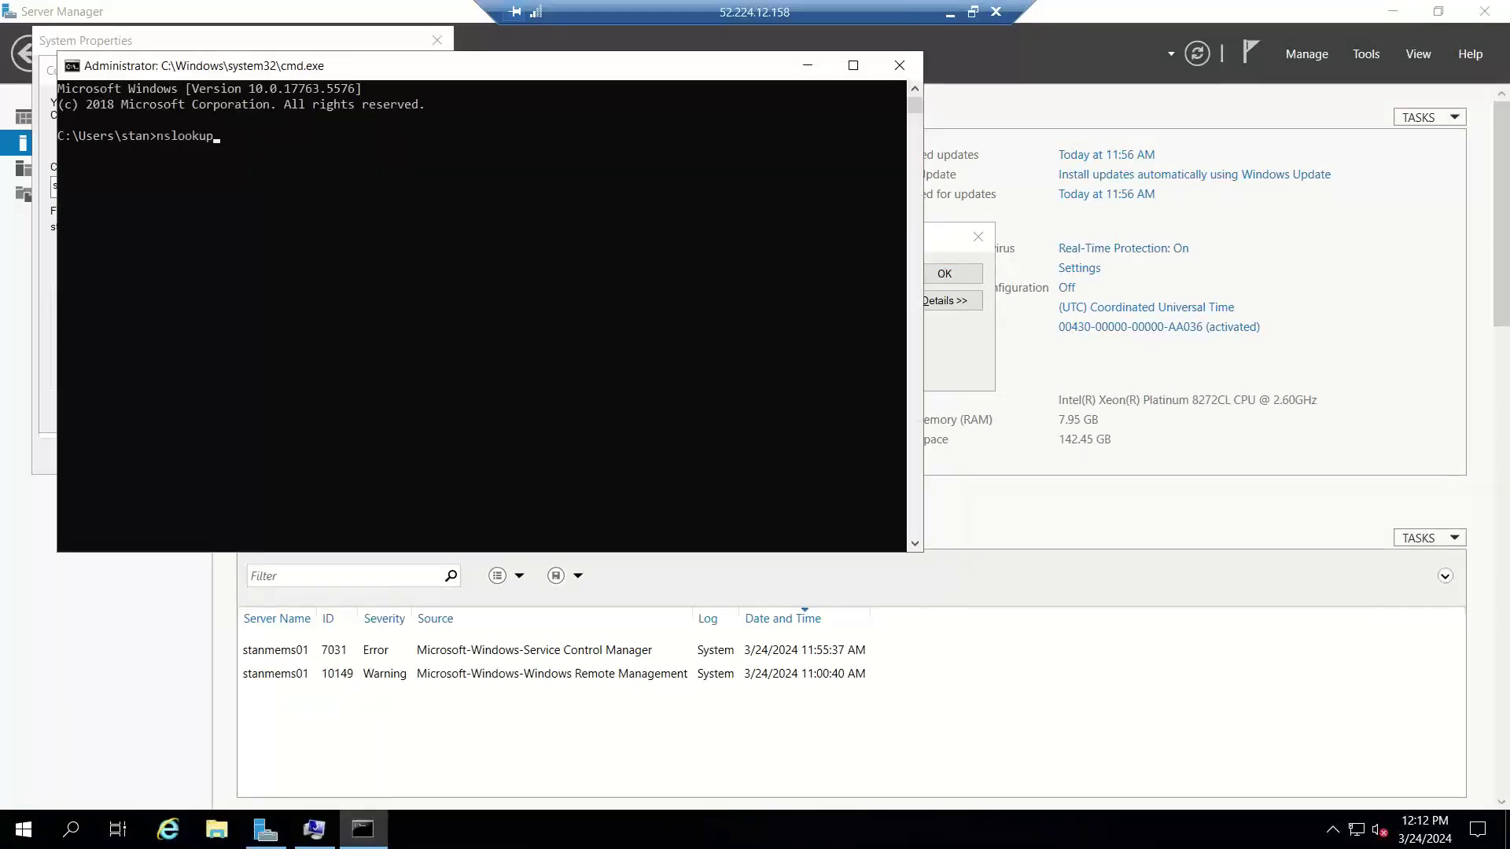
pyautogui.press('Return')
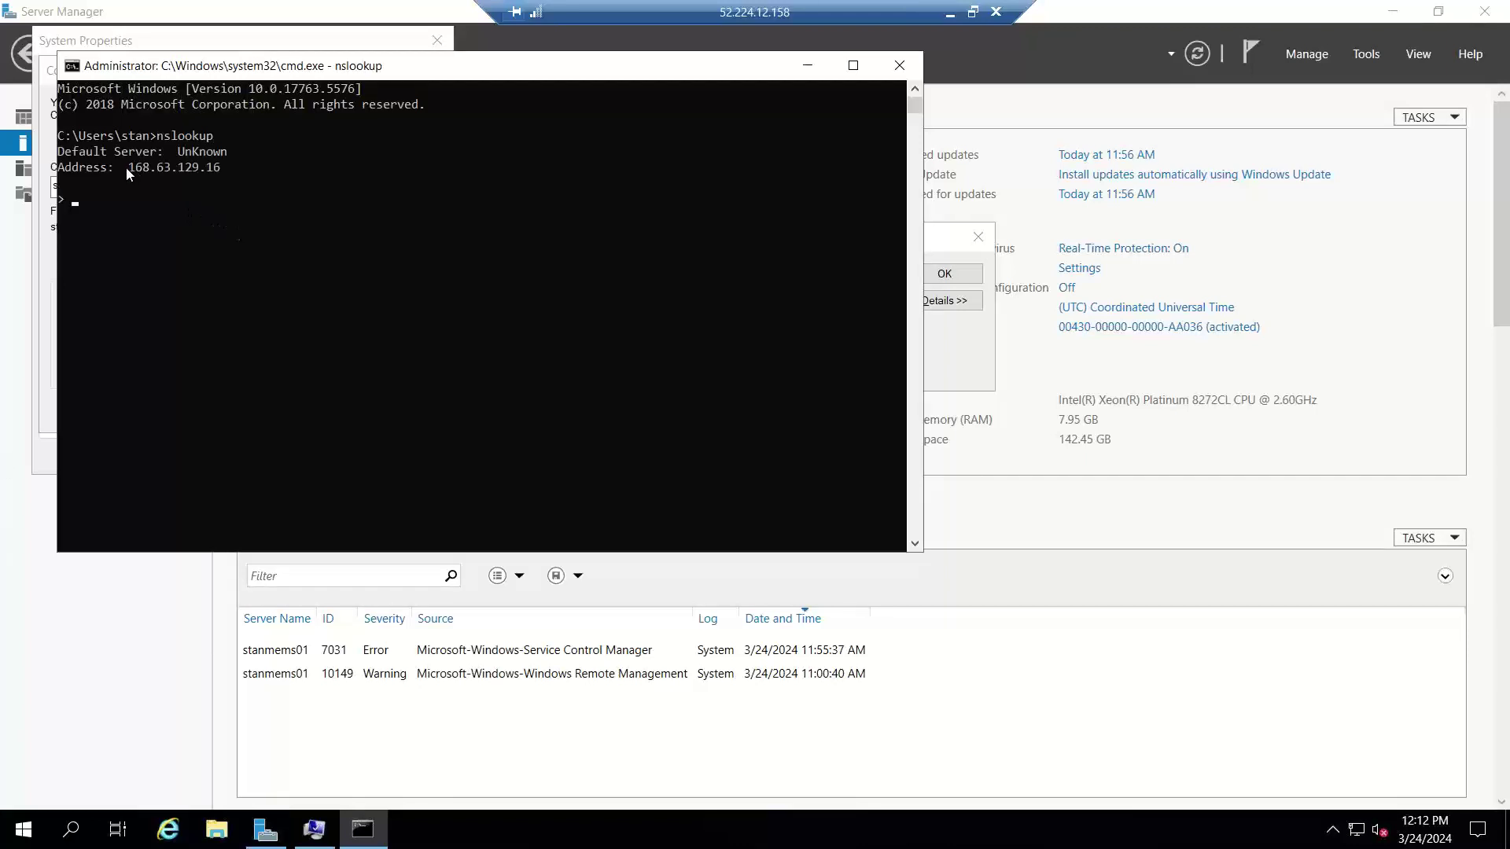
pyautogui.moveTo(128, 169); pyautogui.dragTo(220, 169)
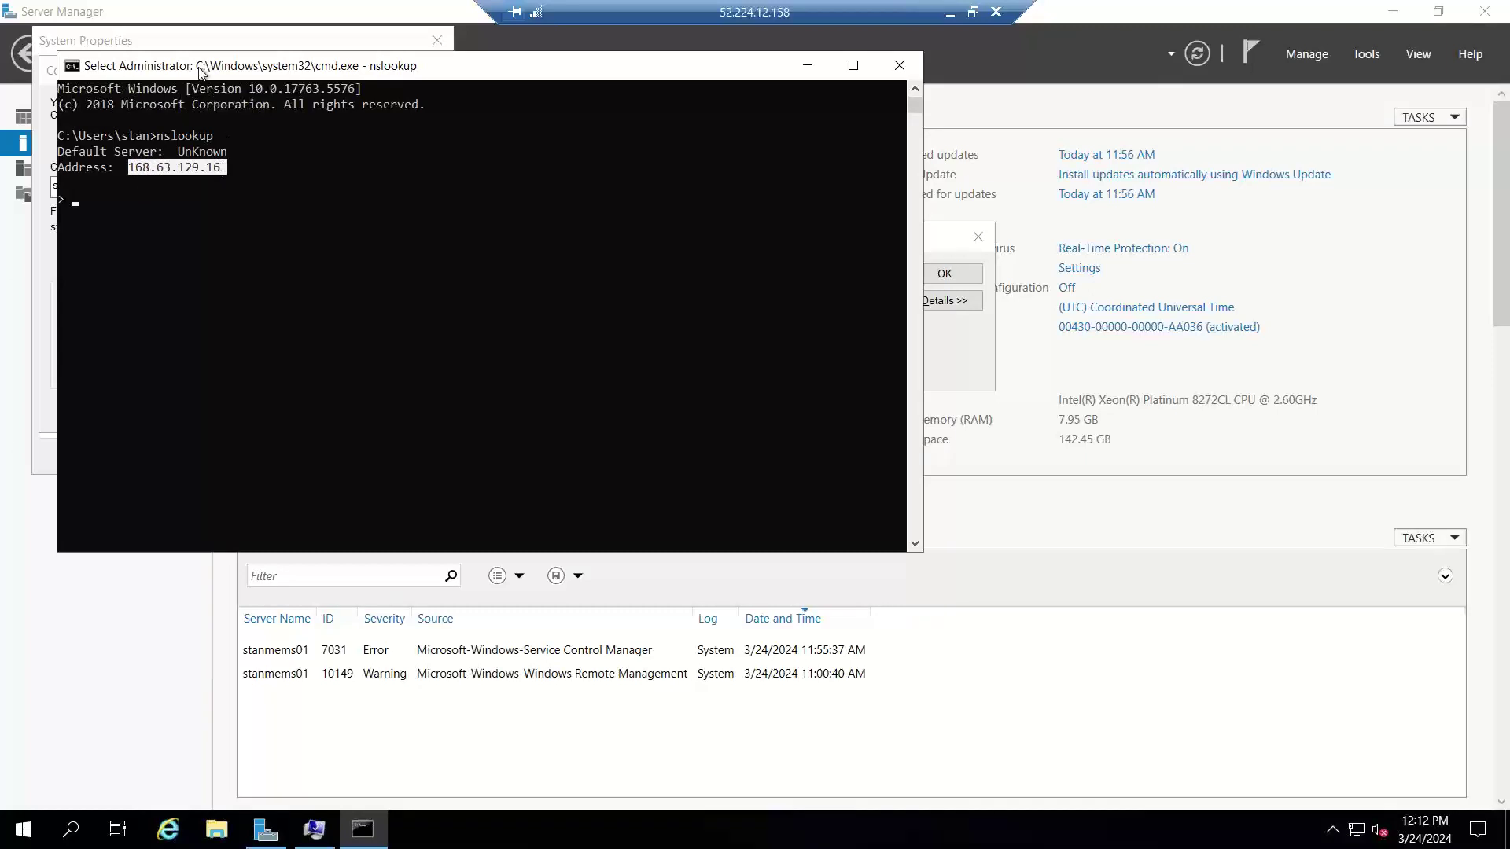
# Move the console aside and pull the domain-join error out from behind it
pyautogui.moveTo(201, 71); pyautogui.dragTo(844, 190)
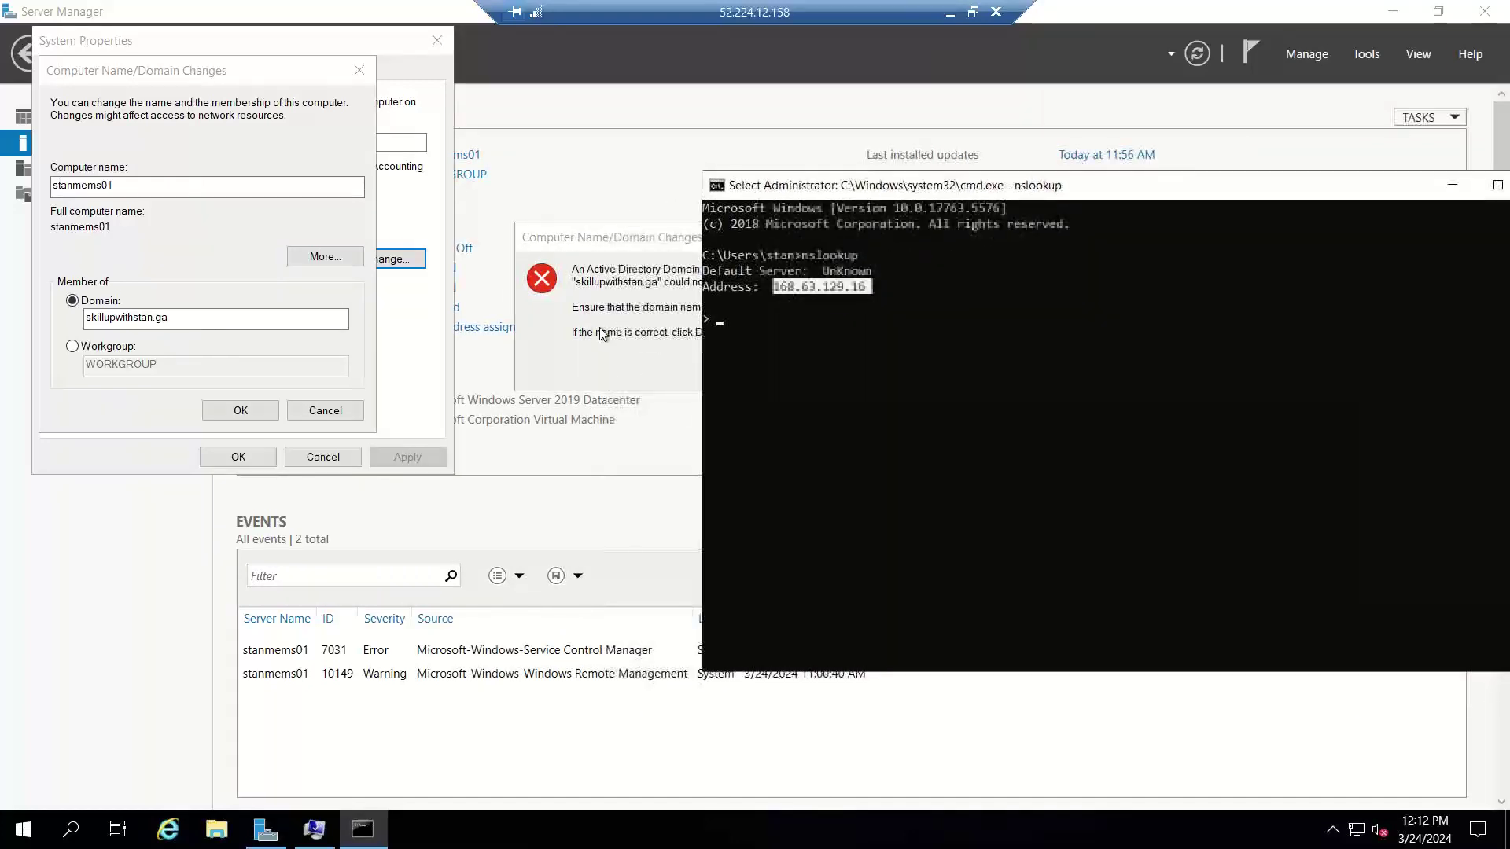
pyautogui.click(591, 242)
pyautogui.moveTo(591, 242); pyautogui.dragTo(195, 418)
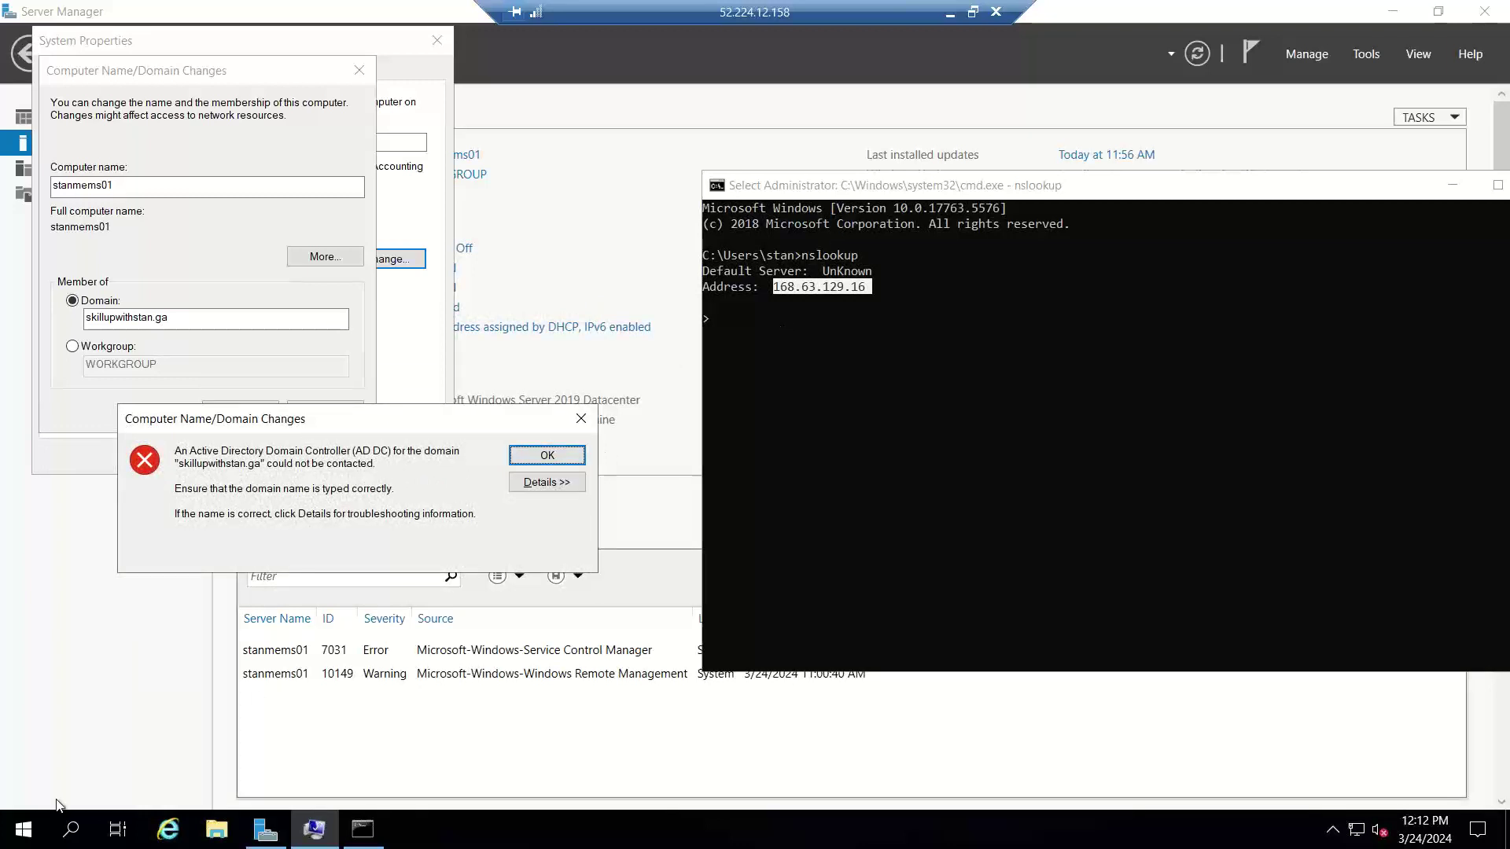
pyautogui.rightClick(17, 844)
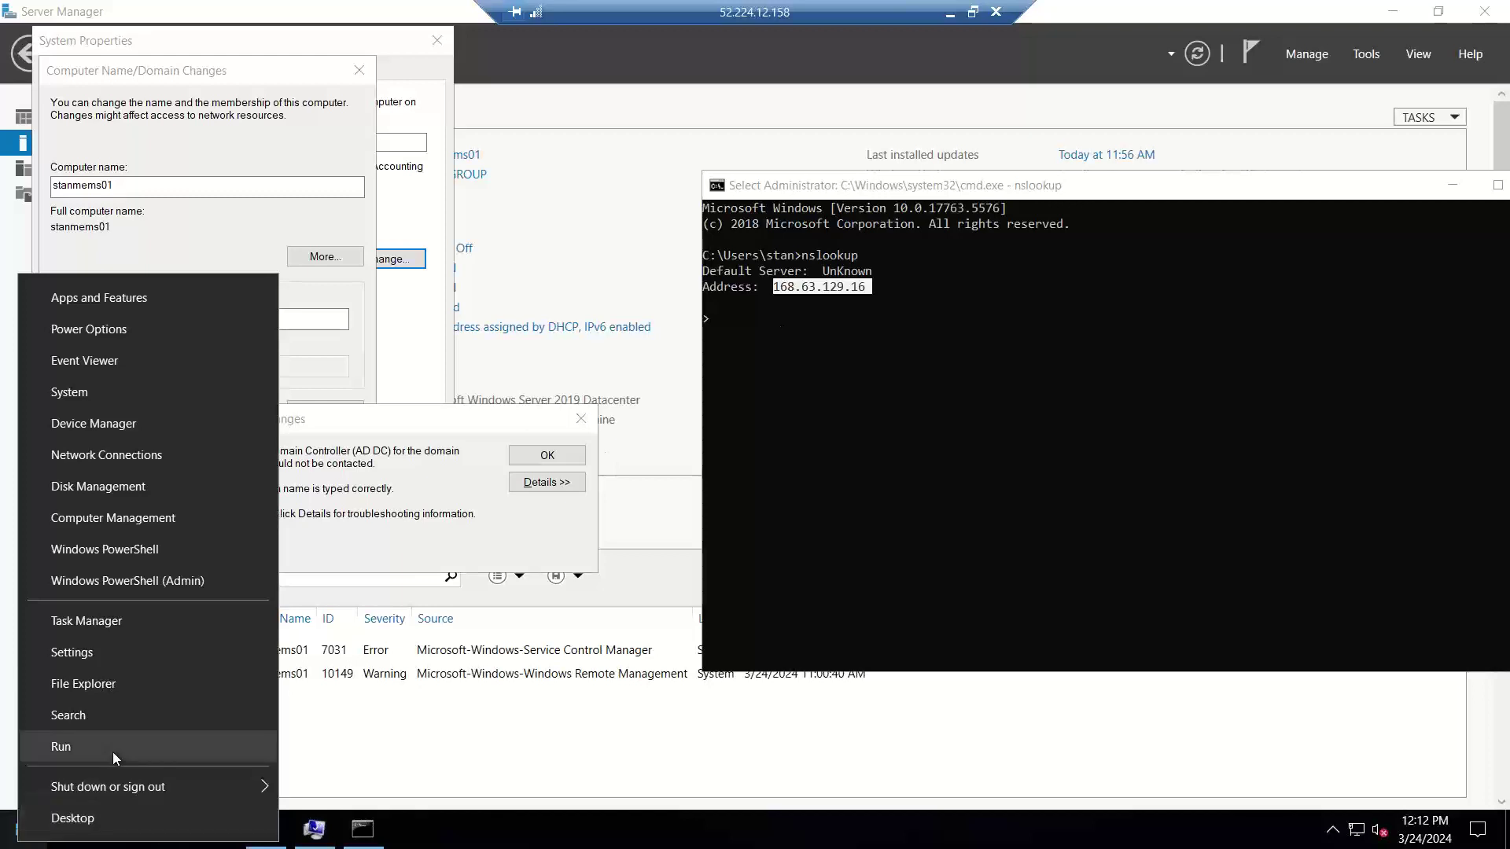
# Inspect the Ethernet adapter's IPv4 DNS settings via ncpa.cpl and cancel without changes
pyautogui.click(111, 751)
pyautogui.write('ncpa')
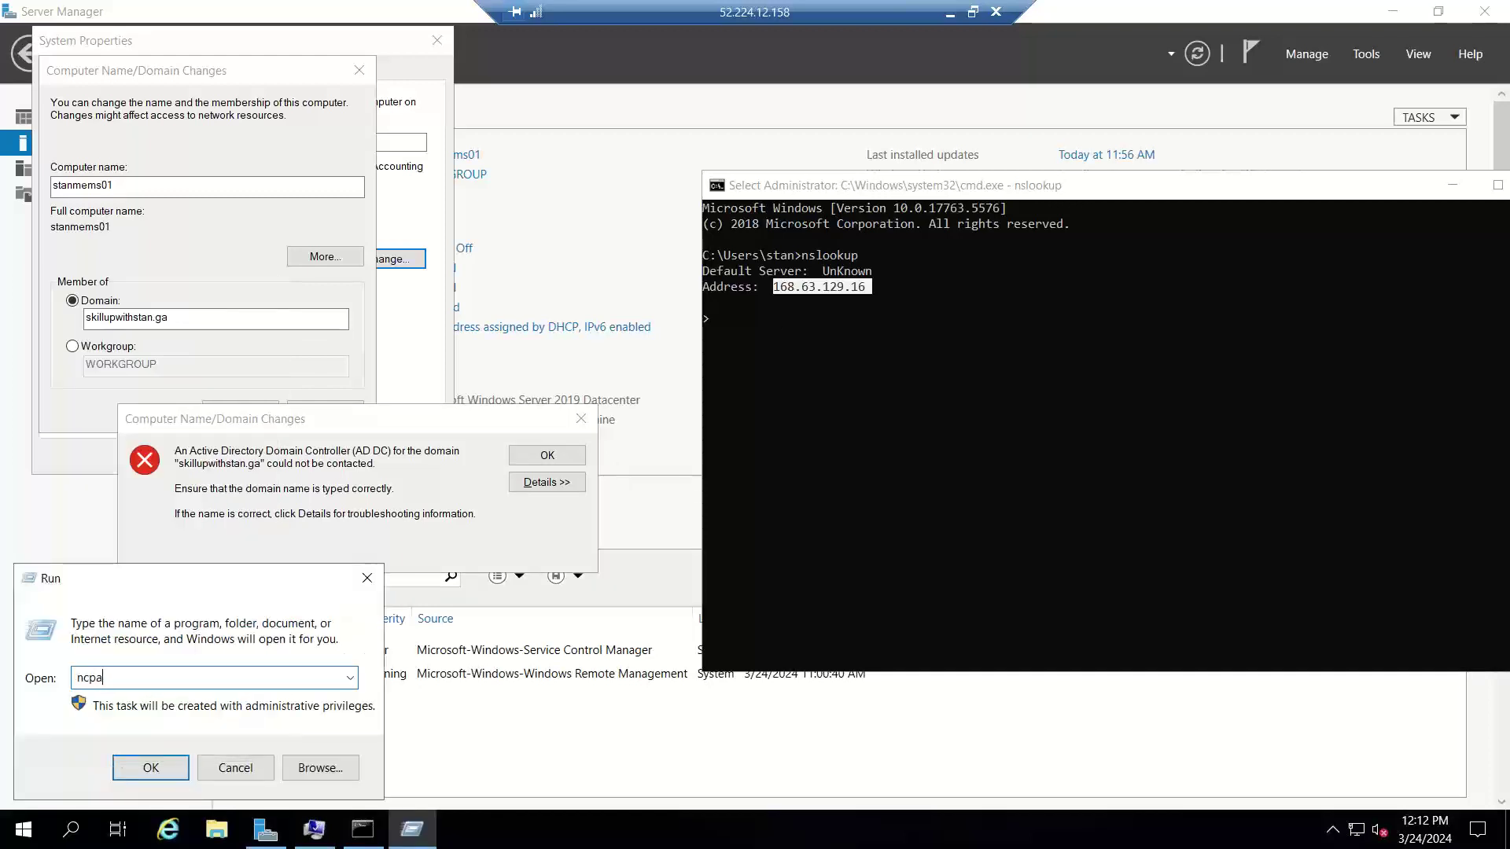
pyautogui.write('.cpl')
pyautogui.press('Return')
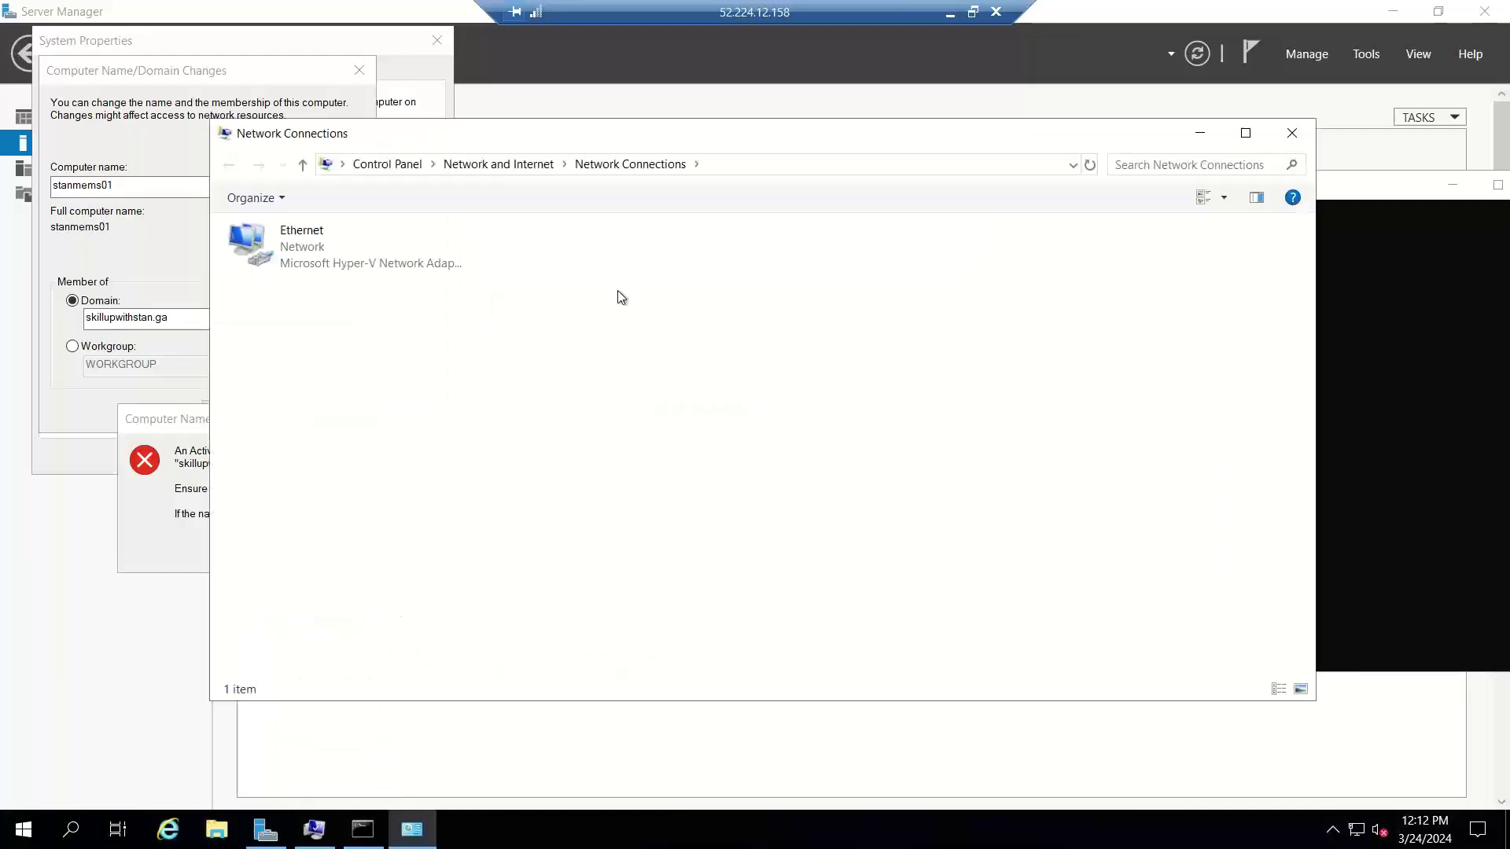
pyautogui.rightClick(338, 257)
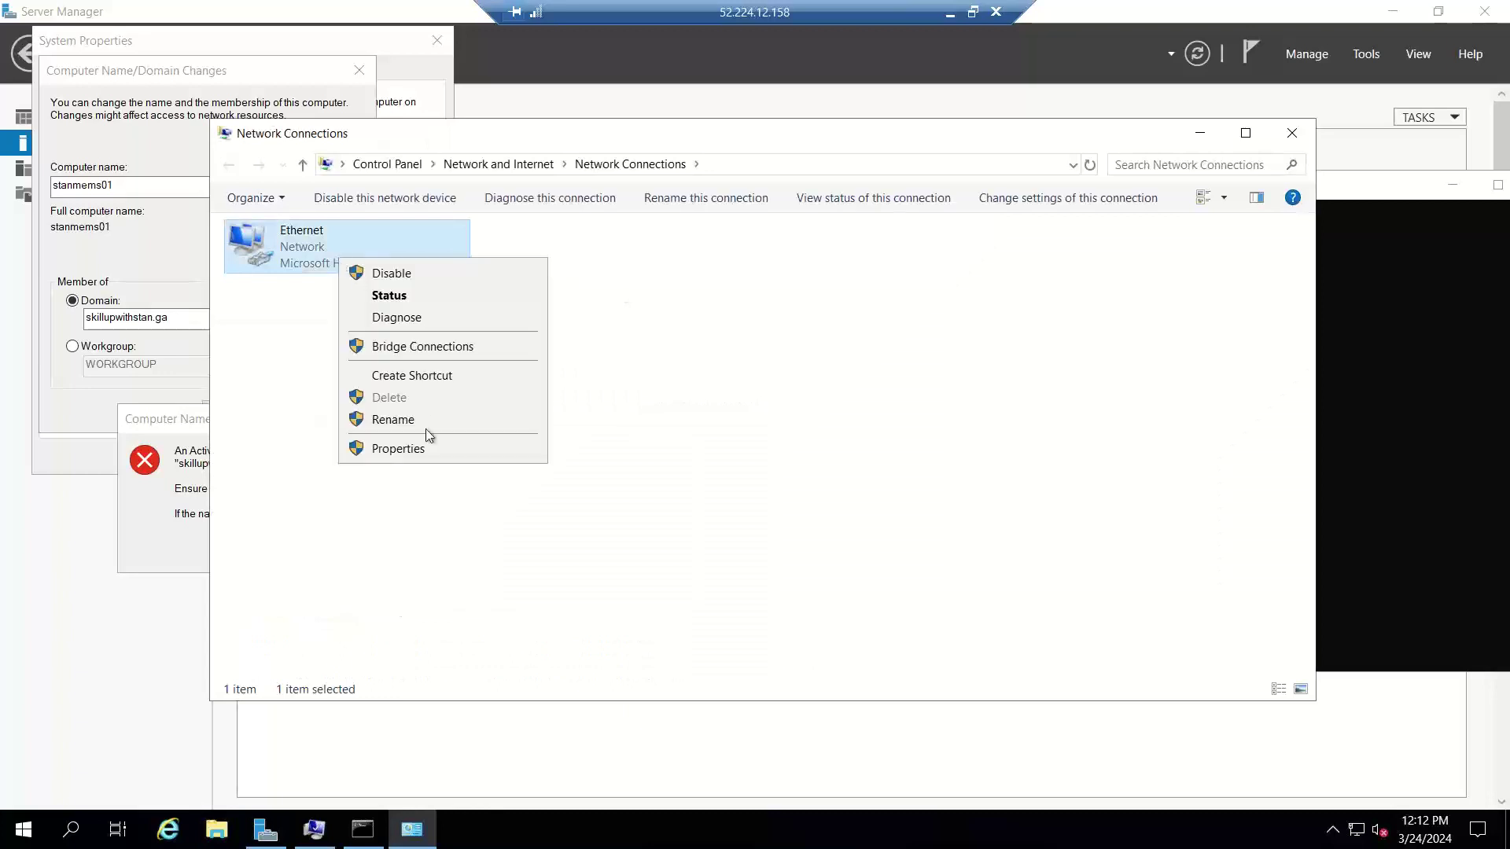
pyautogui.click(422, 453)
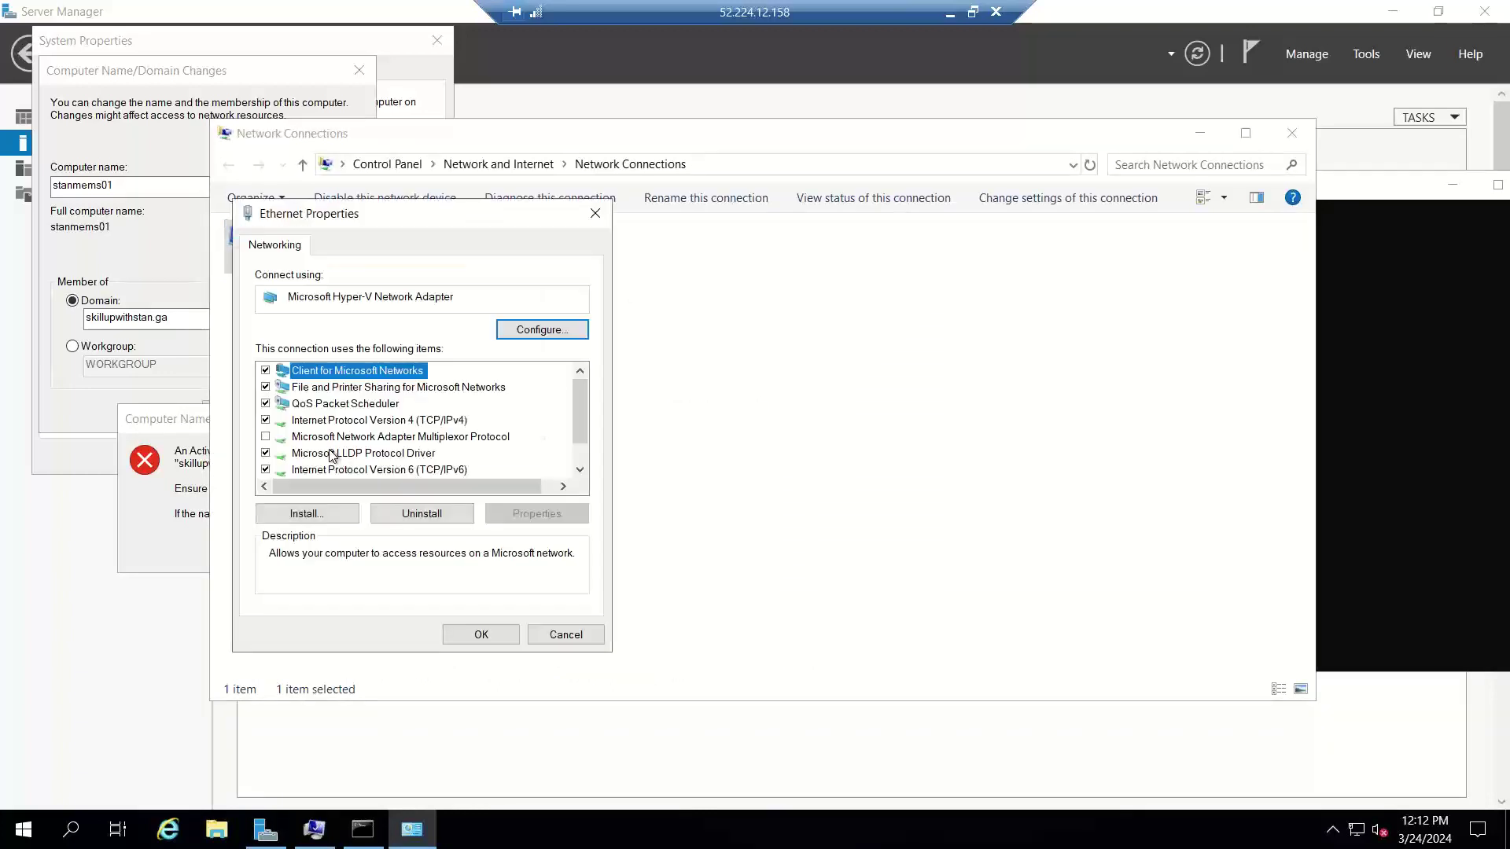
pyautogui.click(333, 422)
pyautogui.click(536, 513)
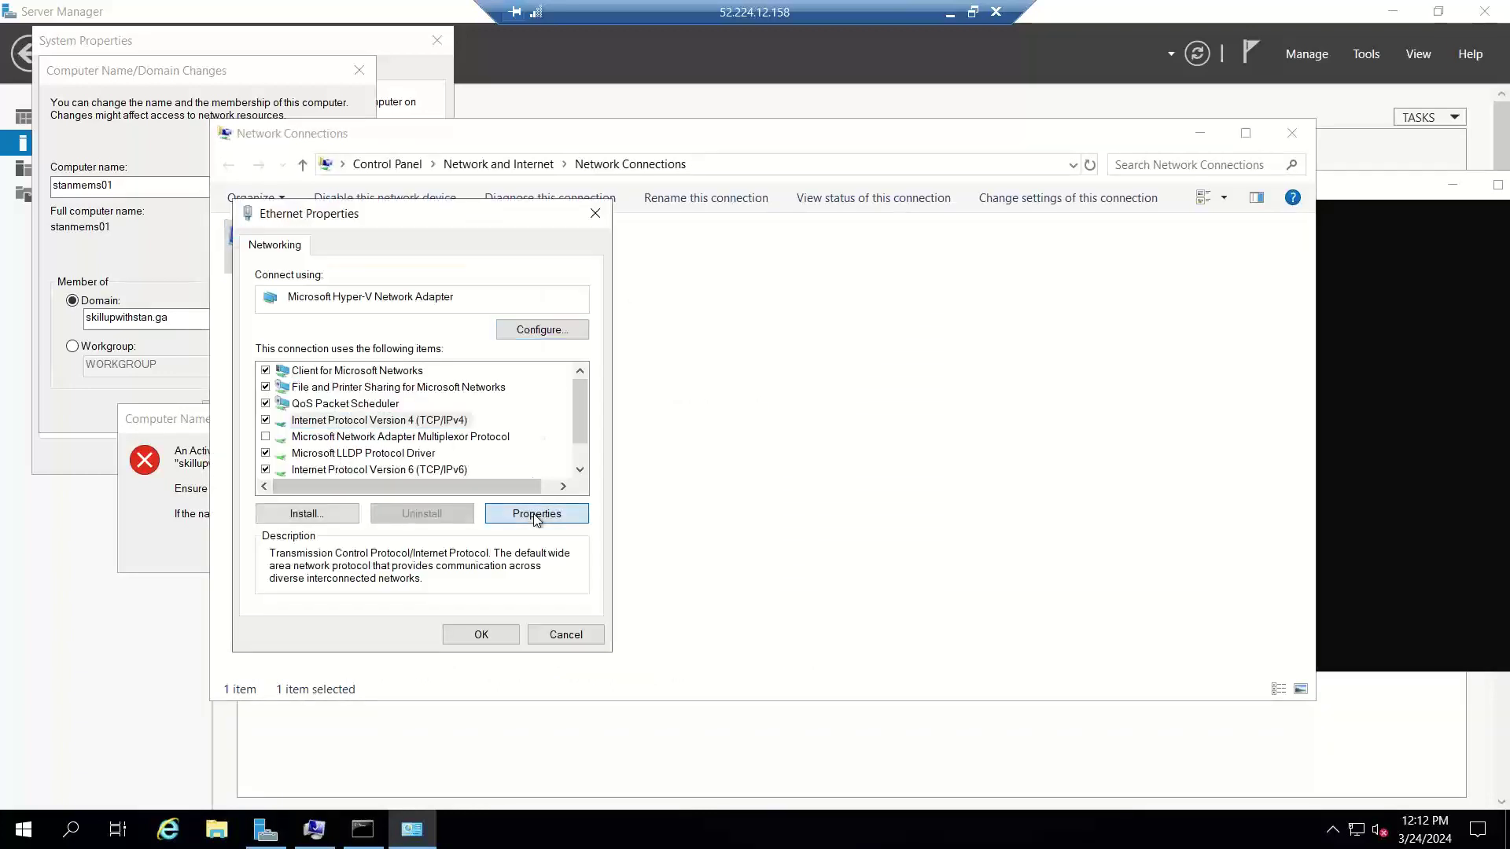
pyautogui.click(389, 559)
pyautogui.click(482, 587)
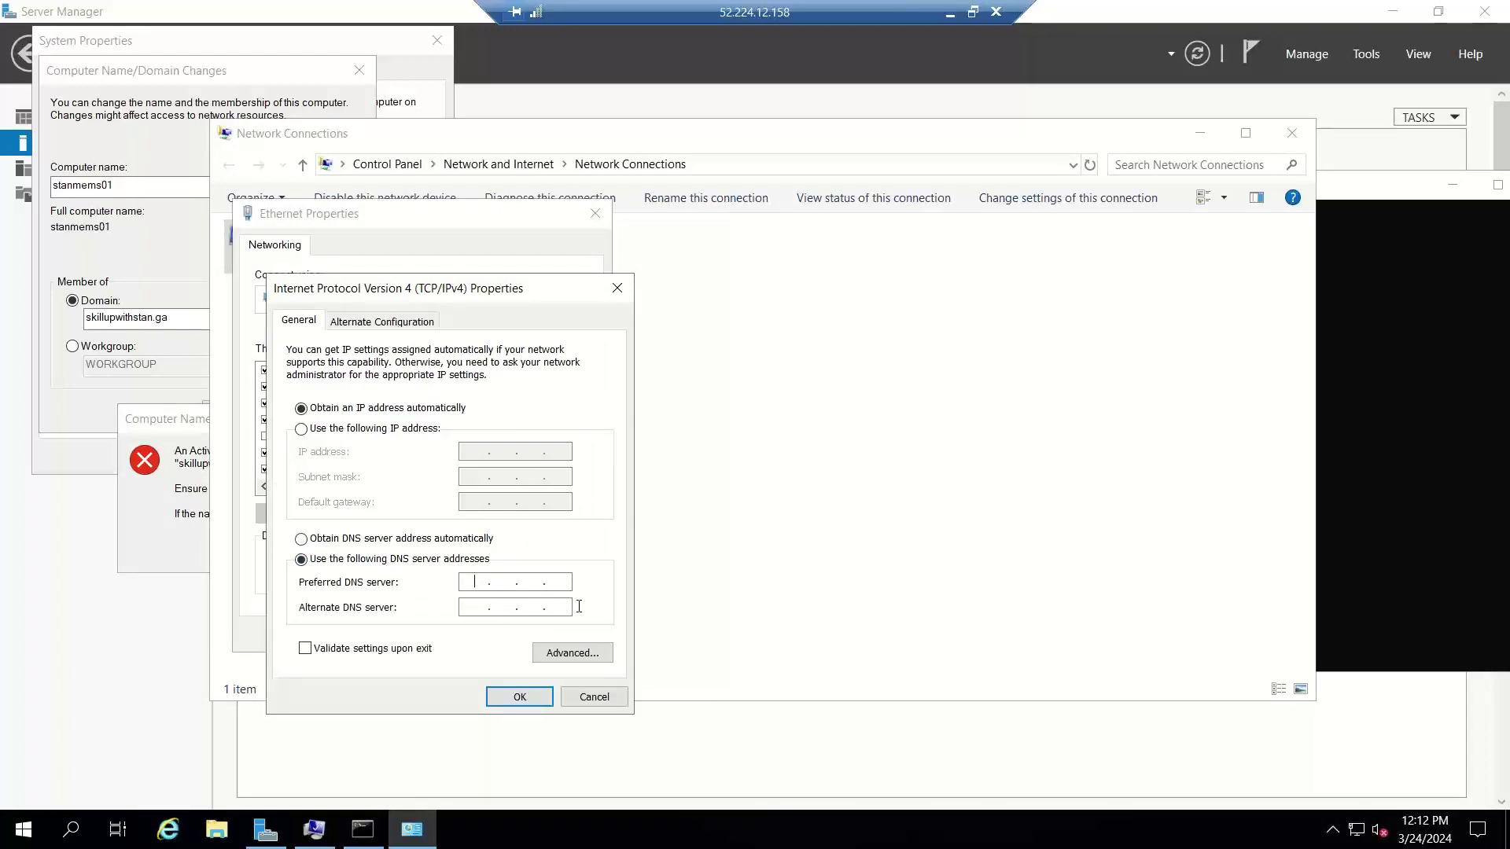
pyautogui.click(594, 697)
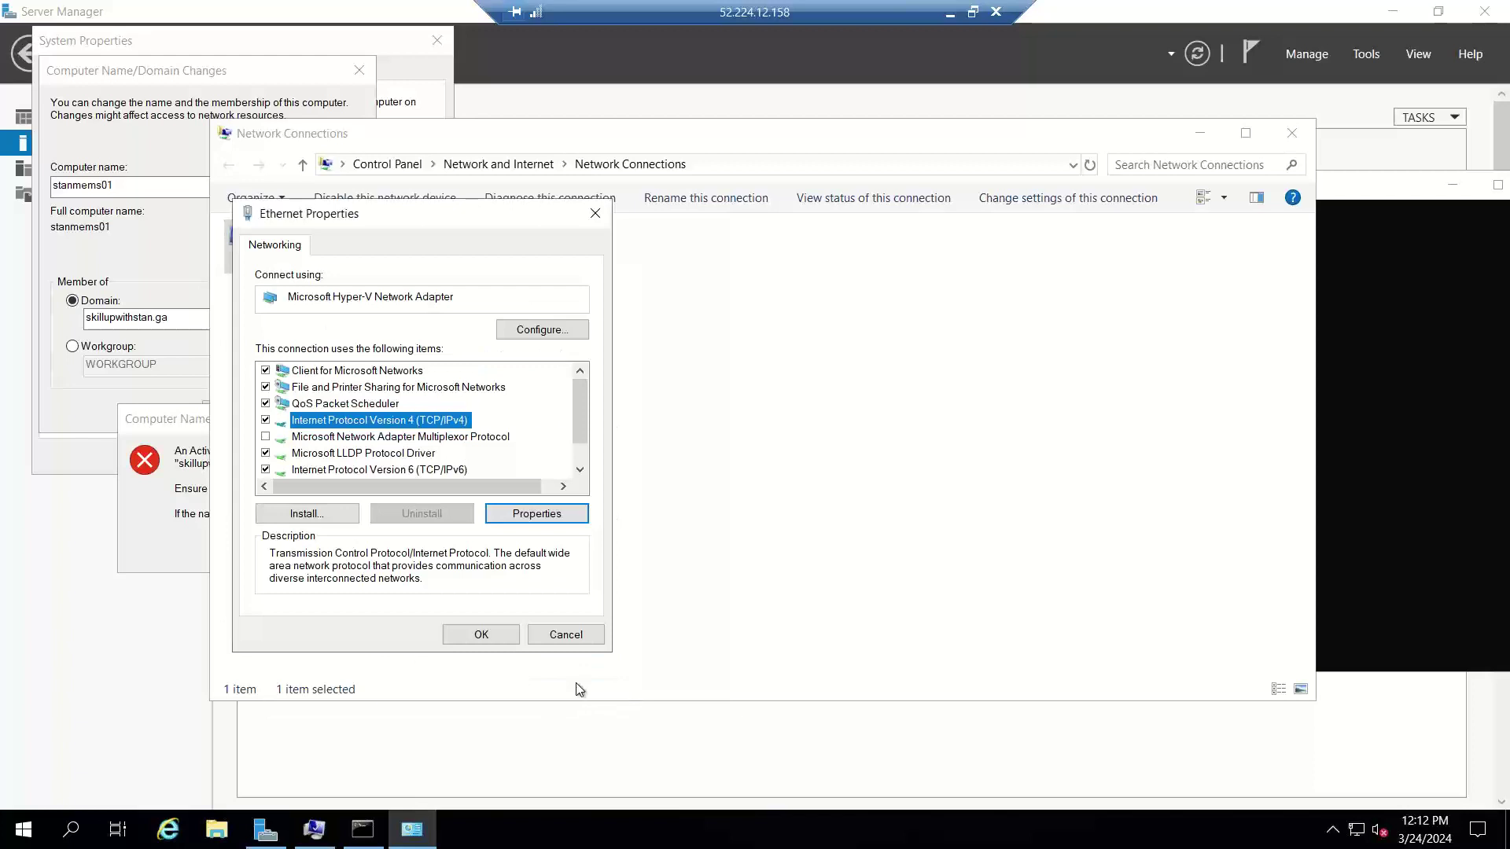
pyautogui.click(559, 634)
# Exit nslookup and run ipconfig /all, confirming DNS server 168.63.129.16 from DHCP
pyautogui.click(1400, 413)
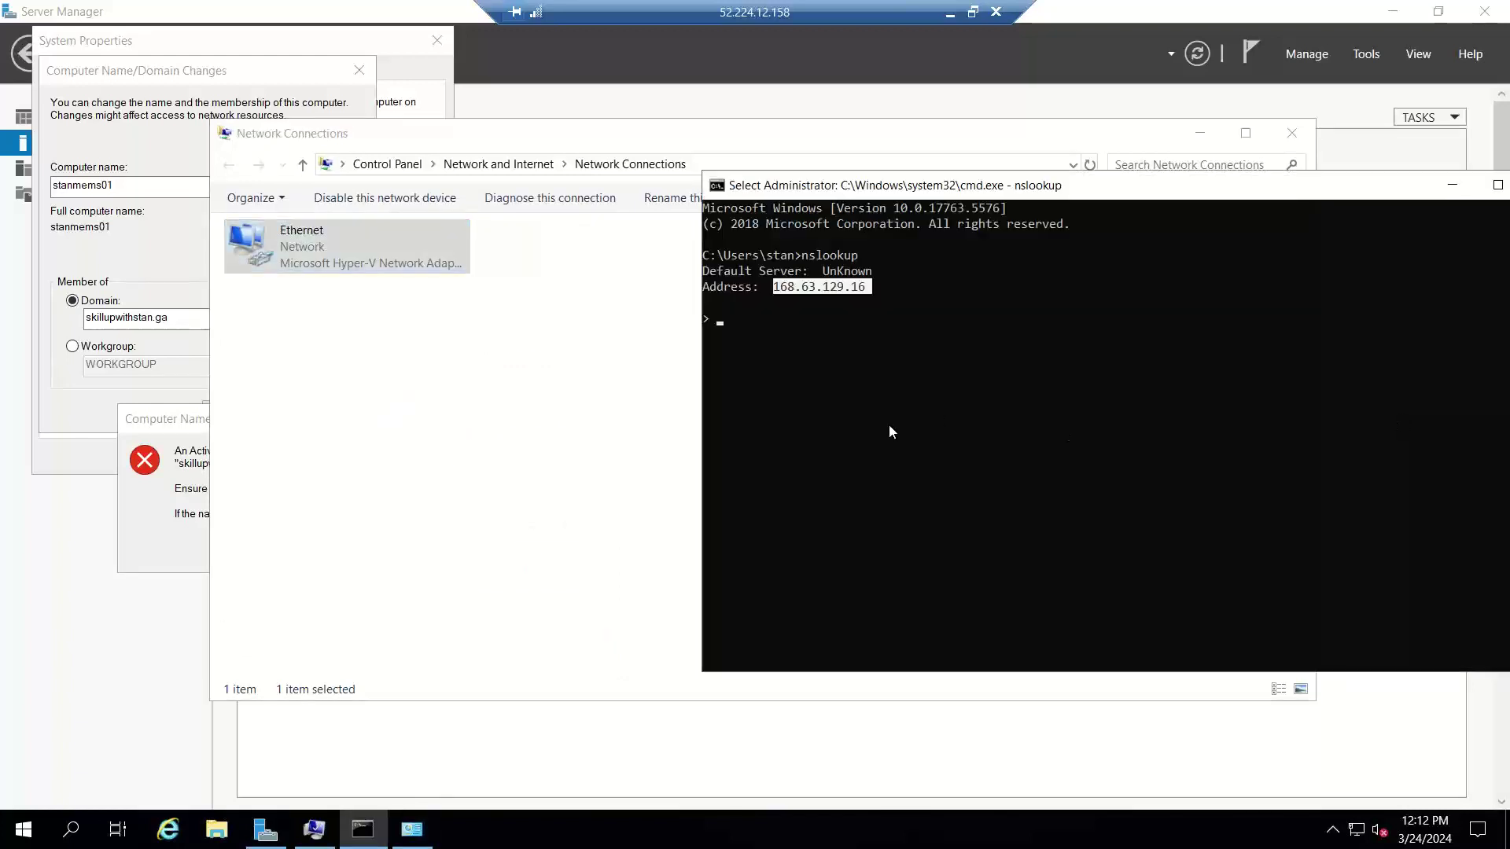
pyautogui.hotkey('ctrl', 'c')
pyautogui.write('exit')
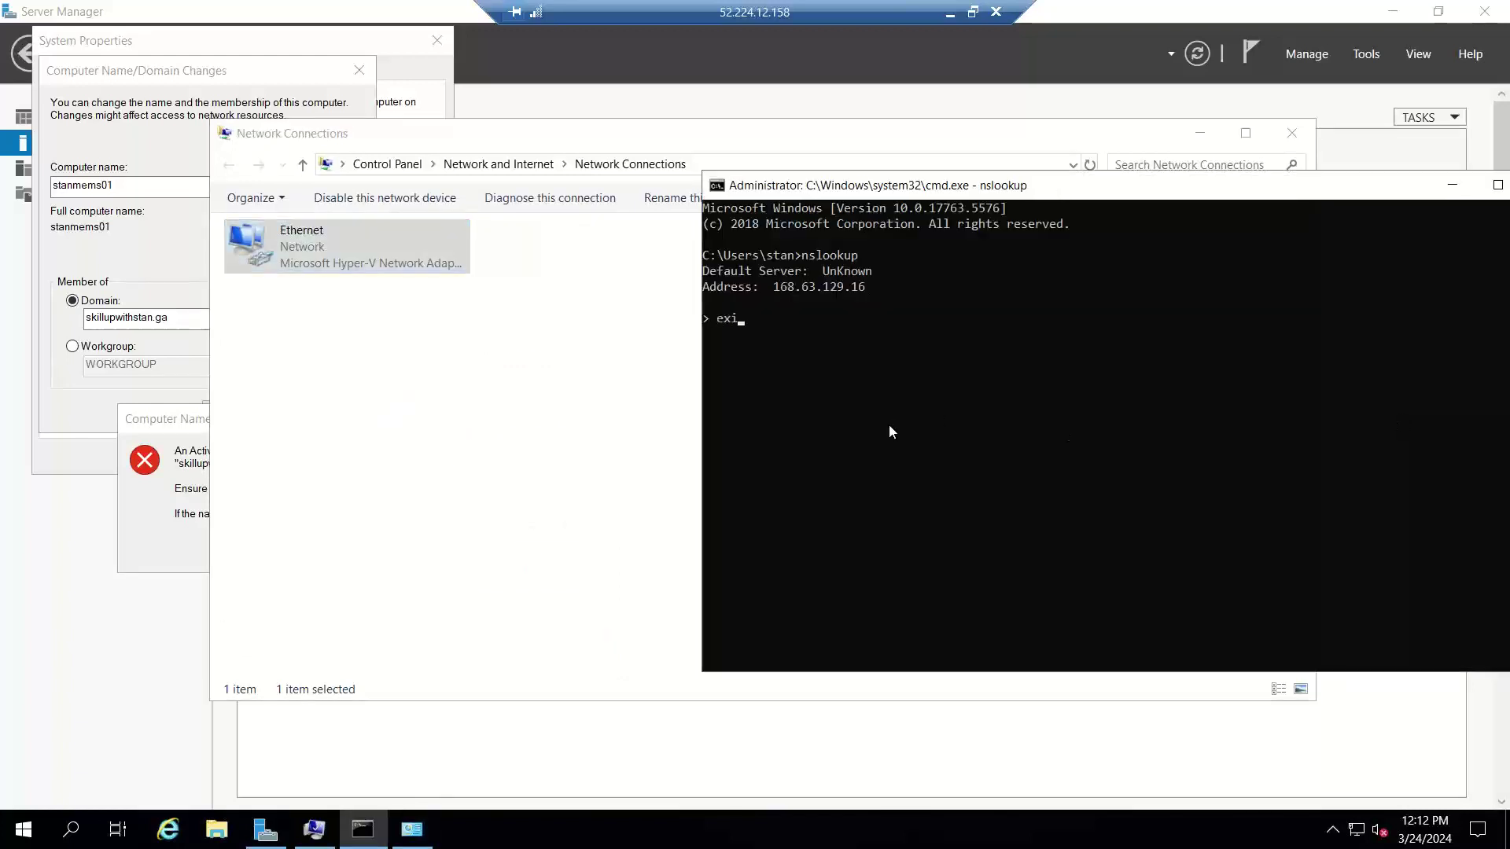
pyautogui.press('Return')
pyautogui.write('ipconfig /all')
pyautogui.press('Return')
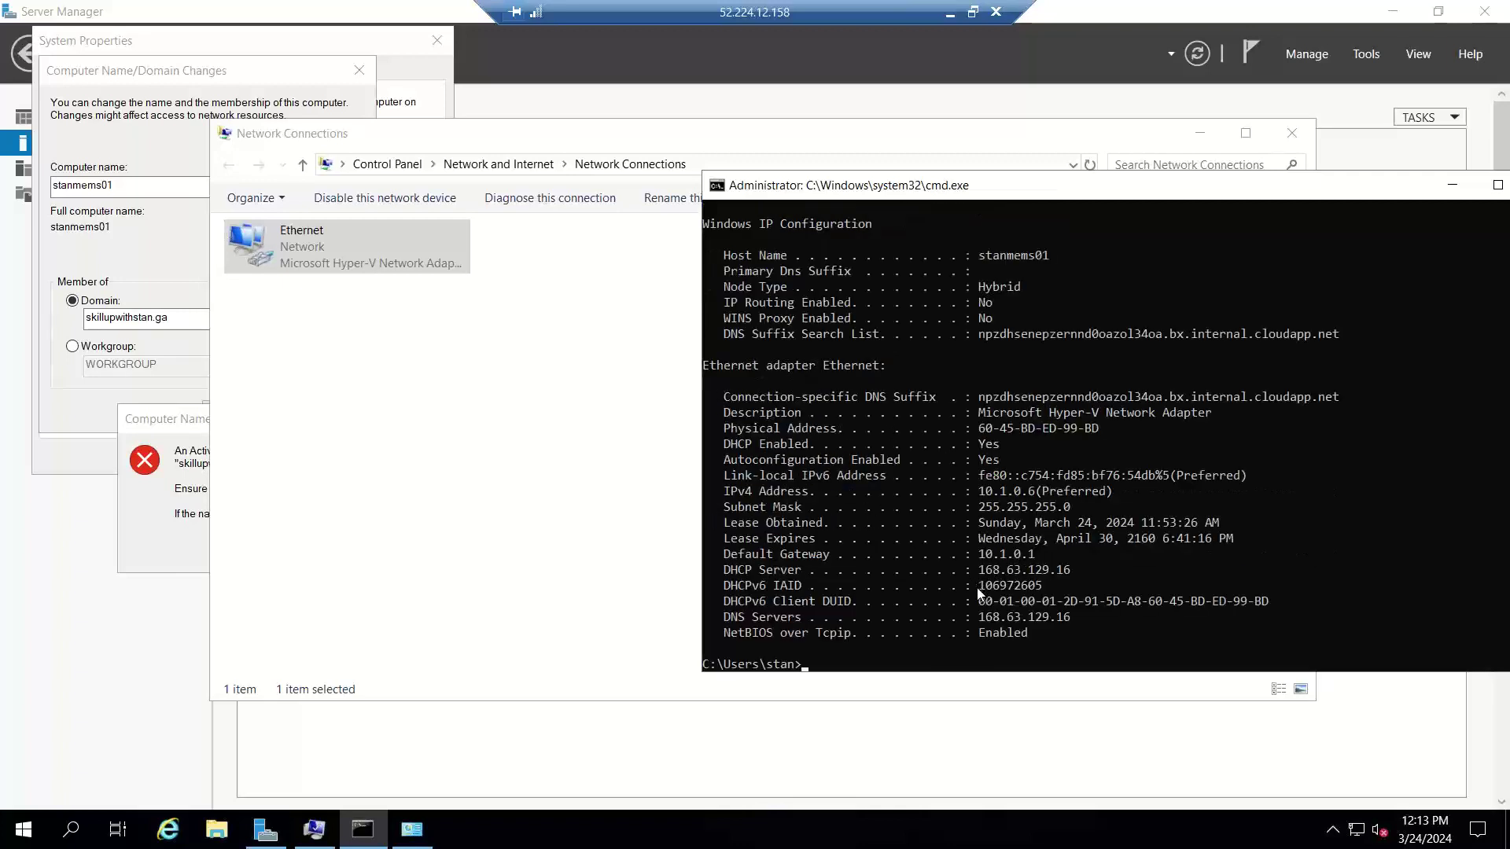
pyautogui.moveTo(977, 618); pyautogui.dragTo(1067, 623)
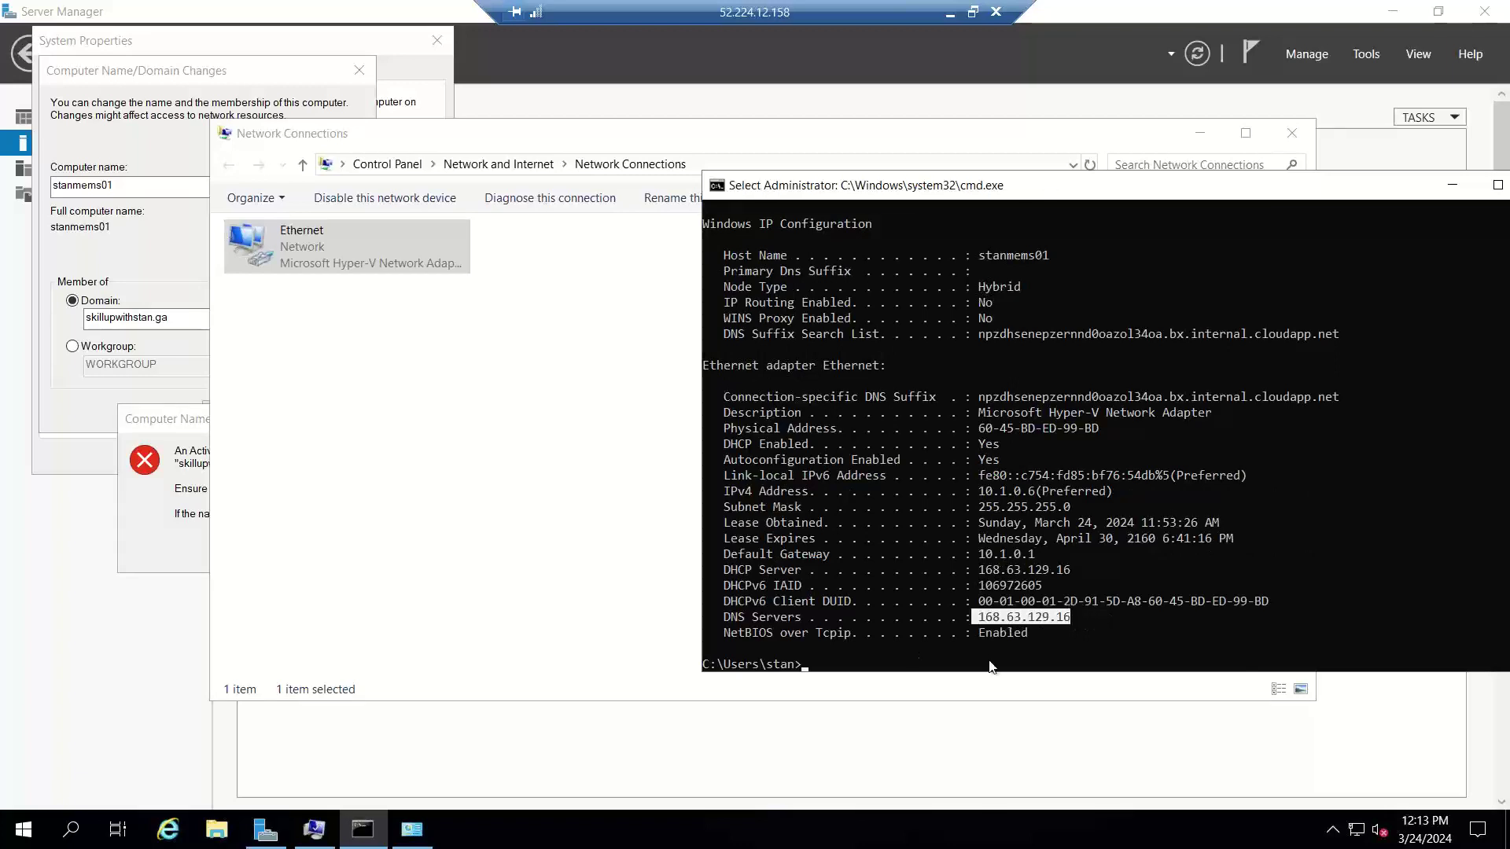
pyautogui.click(949, 17)
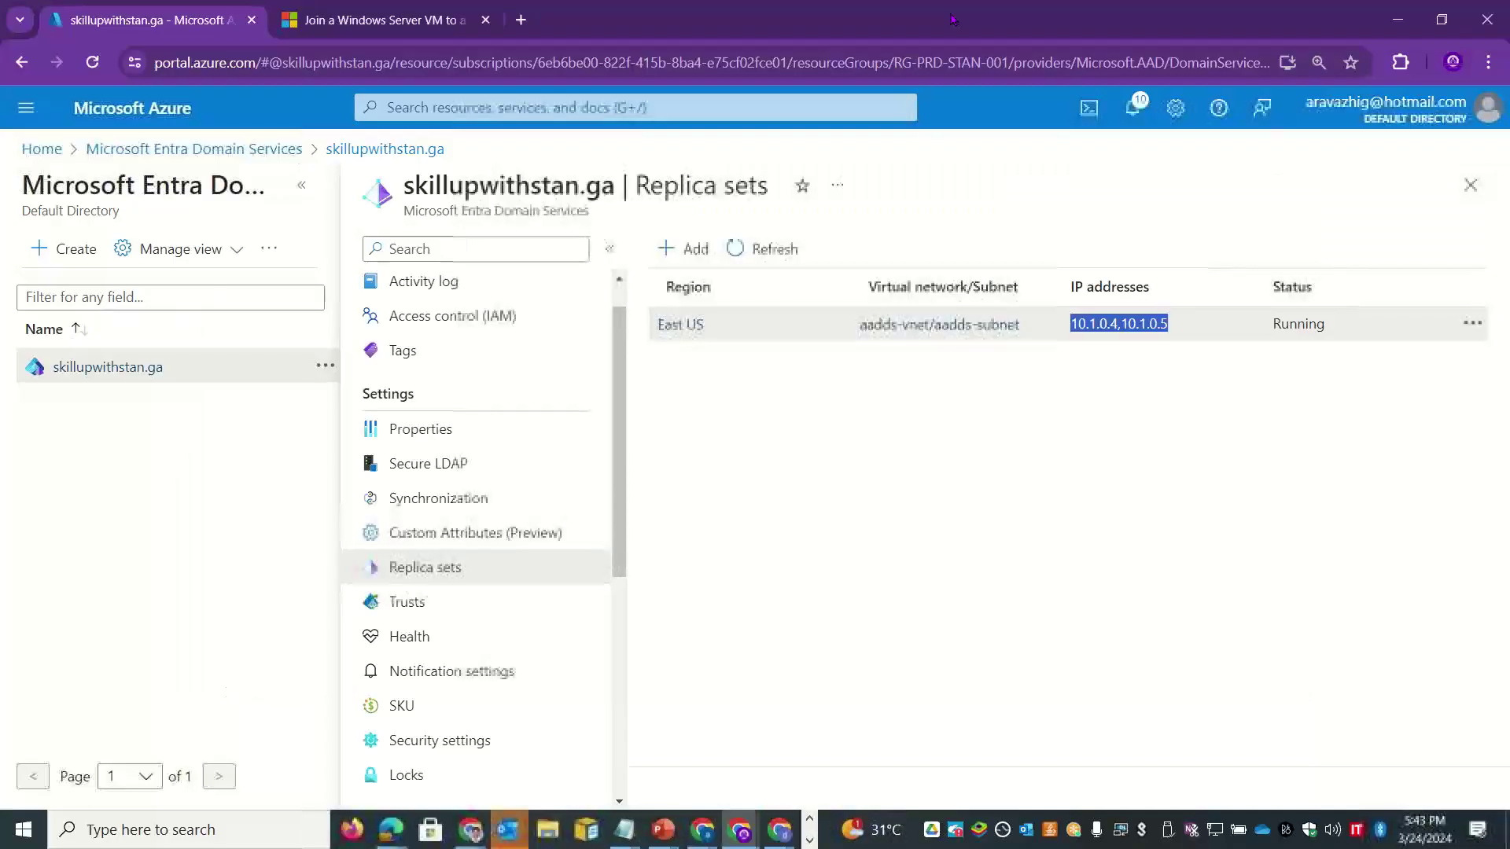
# Go to Virtual machines > stanmems01 > Network settings and open interface stanmems01225
pyautogui.click(48, 150)
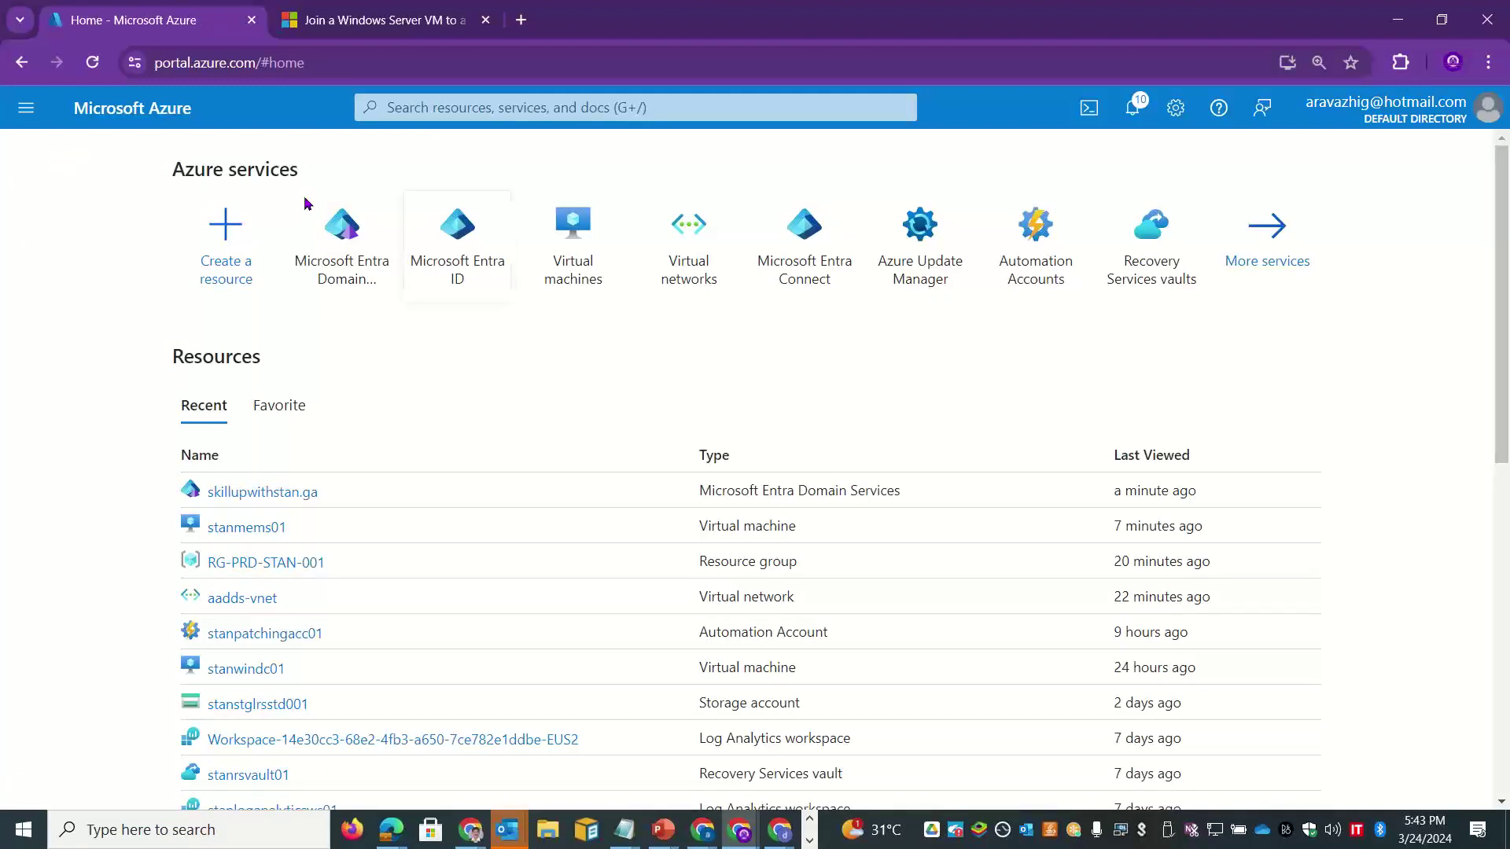
pyautogui.click(556, 258)
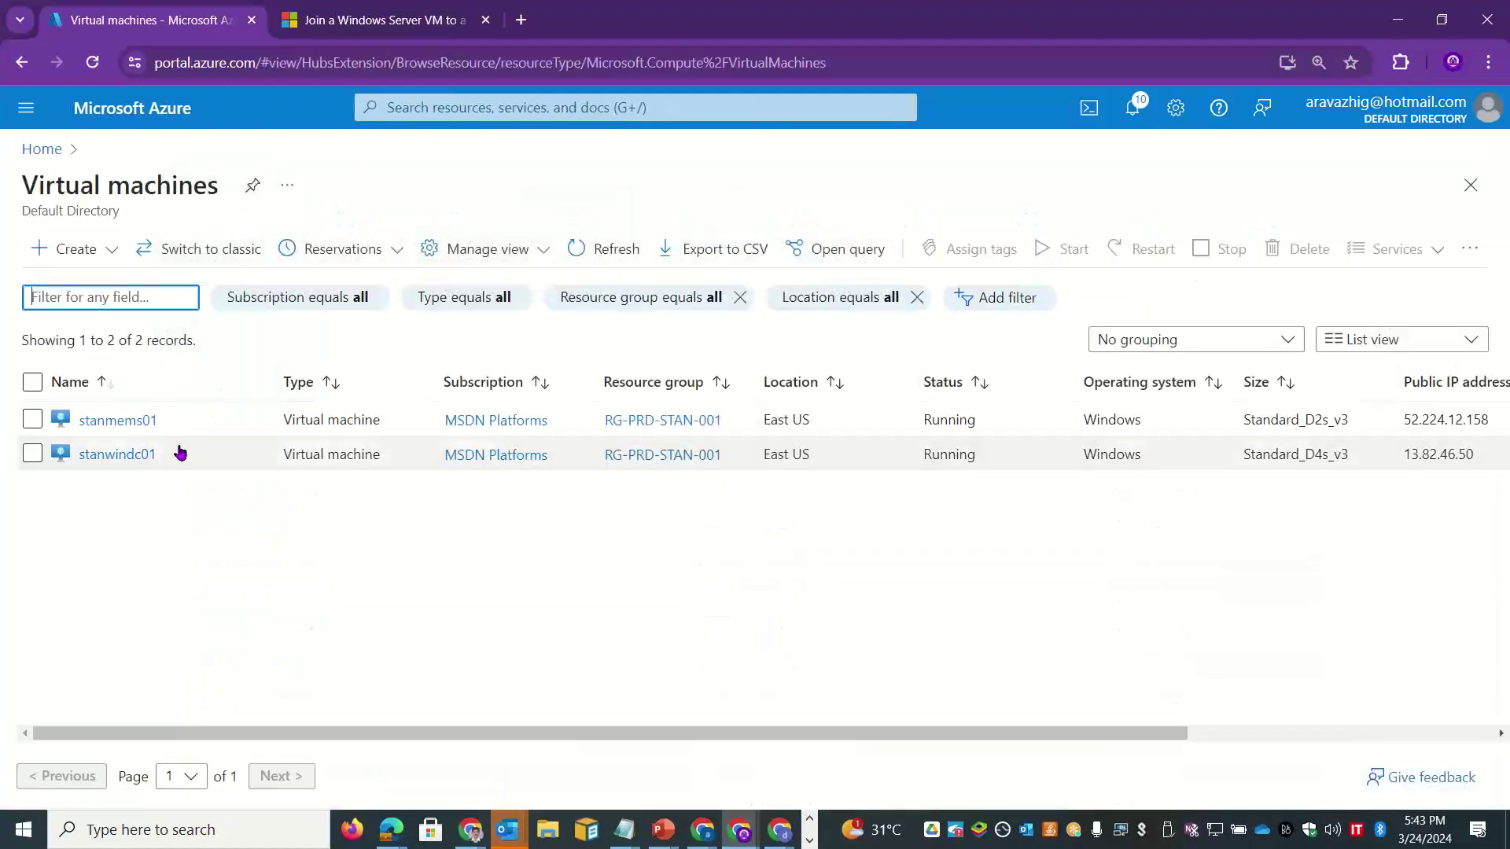
pyautogui.click(130, 420)
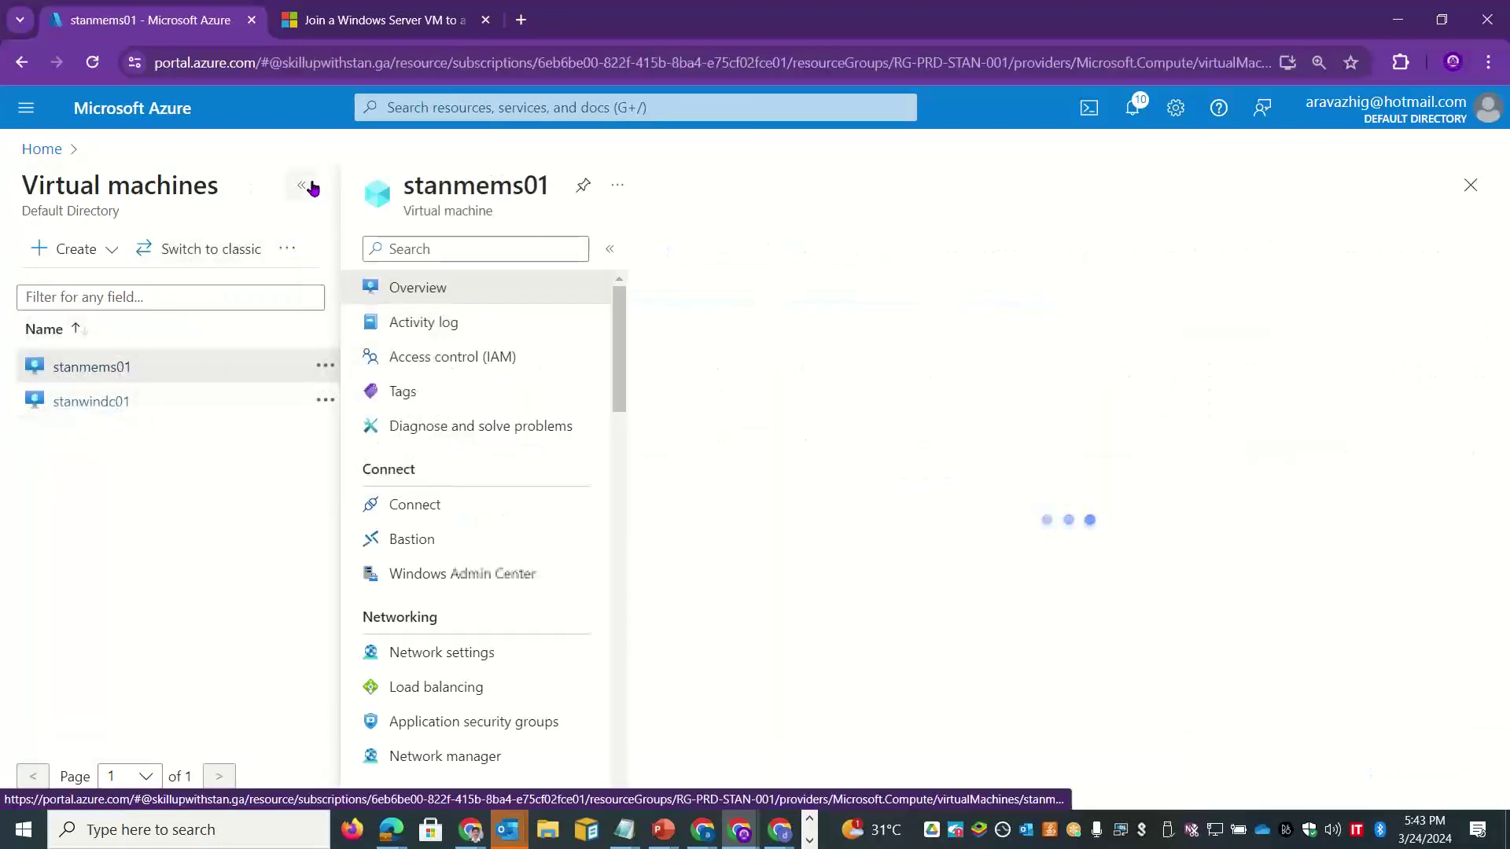
pyautogui.click(303, 184)
pyautogui.moveTo(318, 391); pyautogui.dragTo(312, 529)
pyautogui.scroll(3, 189, 360)
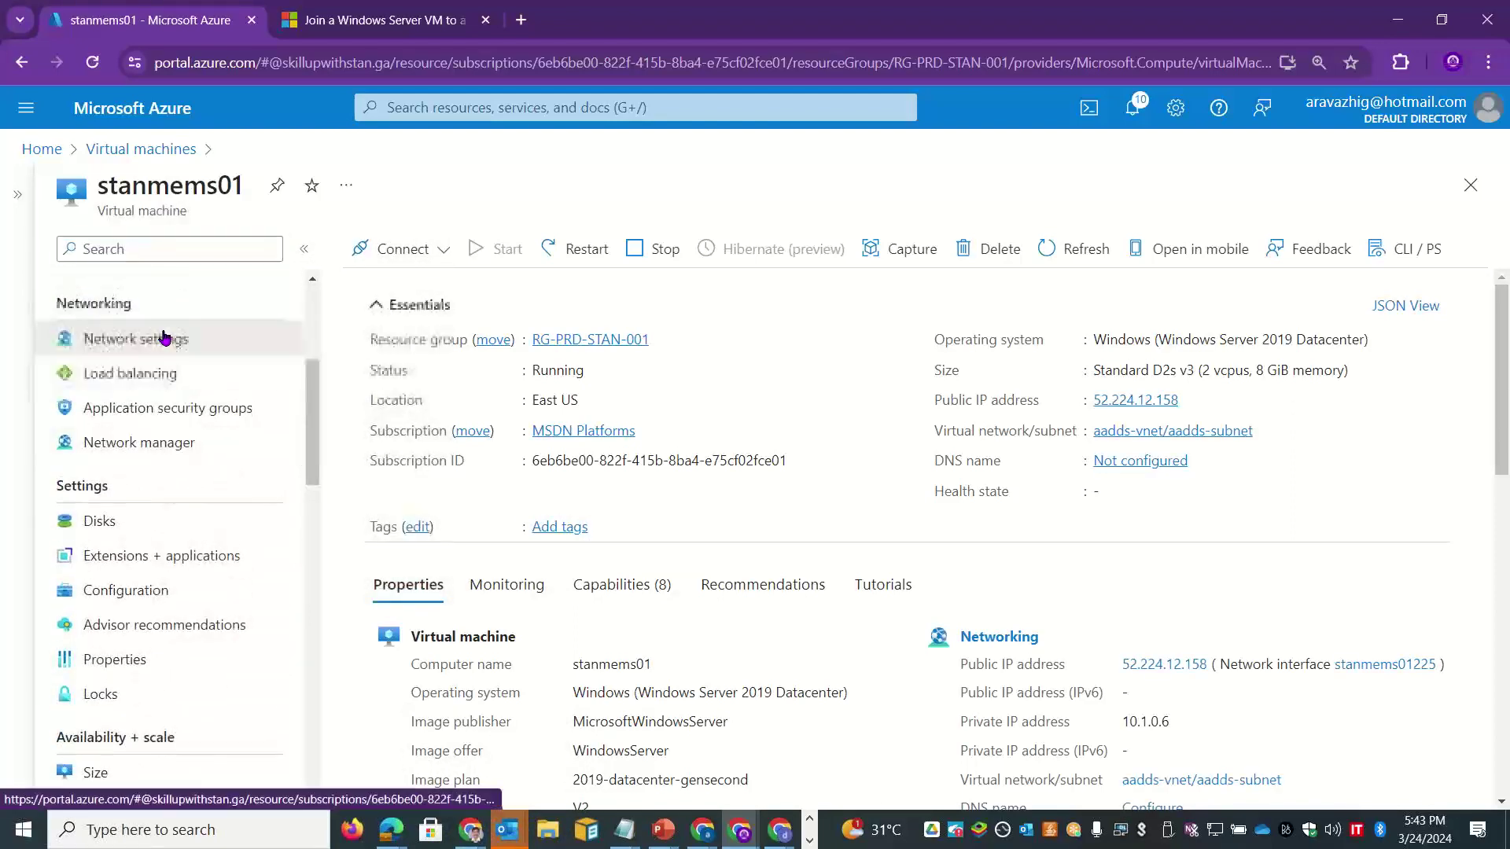
pyautogui.click(162, 338)
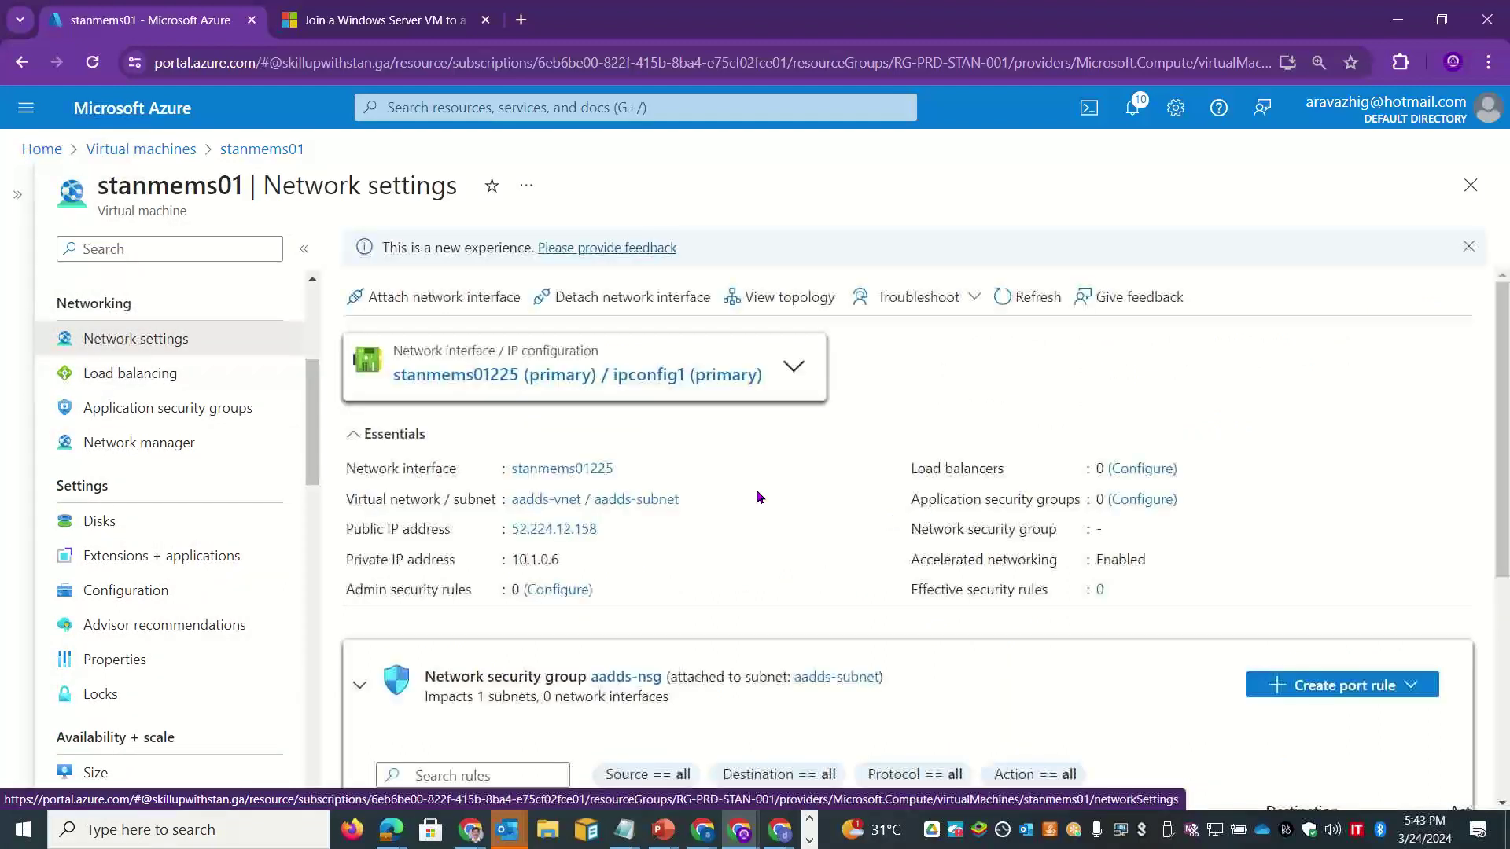
pyautogui.click(563, 469)
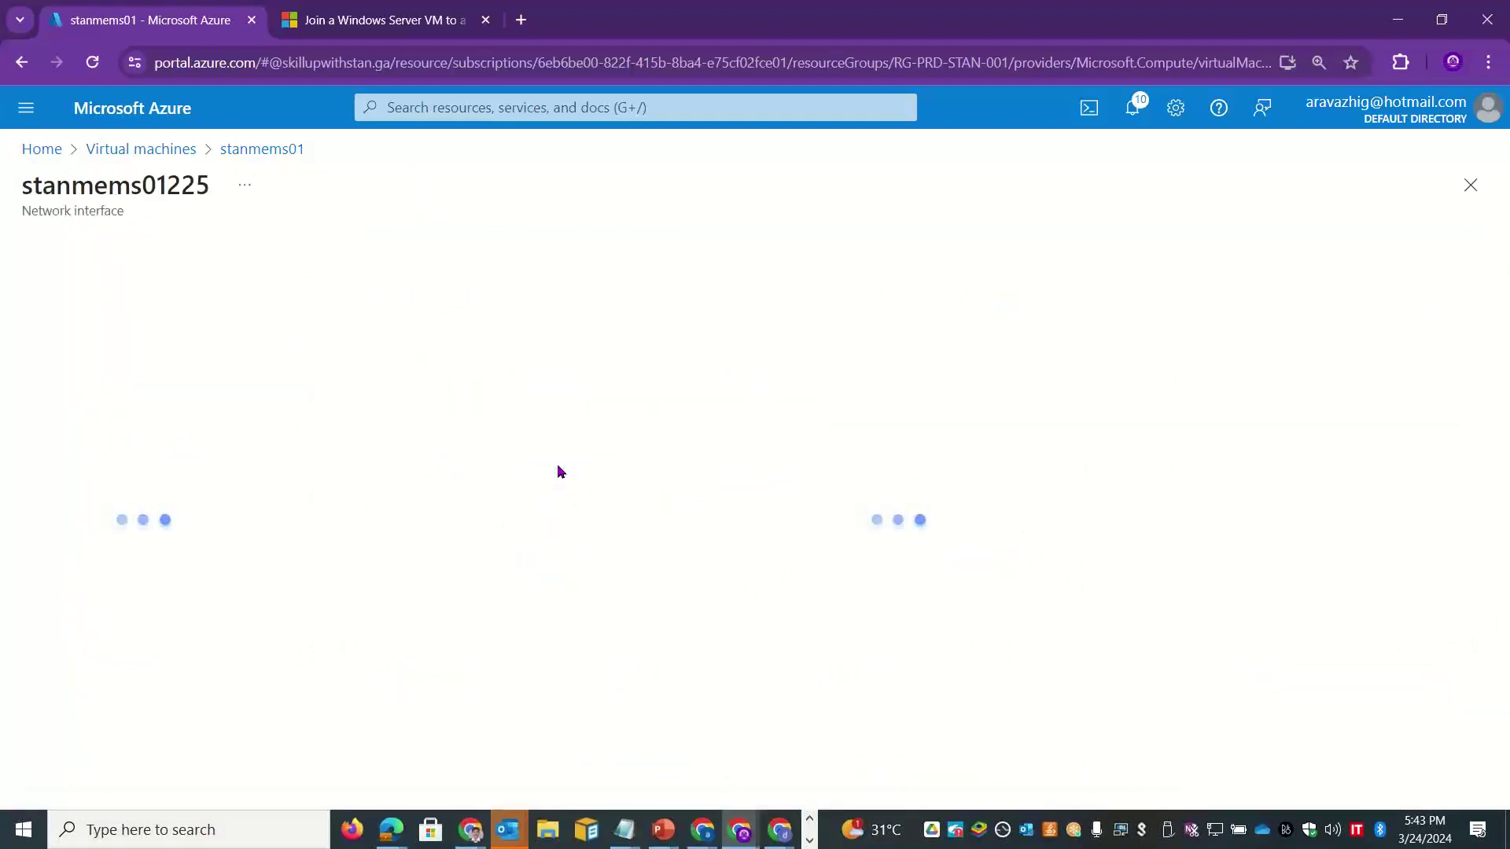
# Switch the interface DNS from inherited to Custom 10.1.0.4 and 10.1.0.5, save, then go Home
pyautogui.click(149, 503)
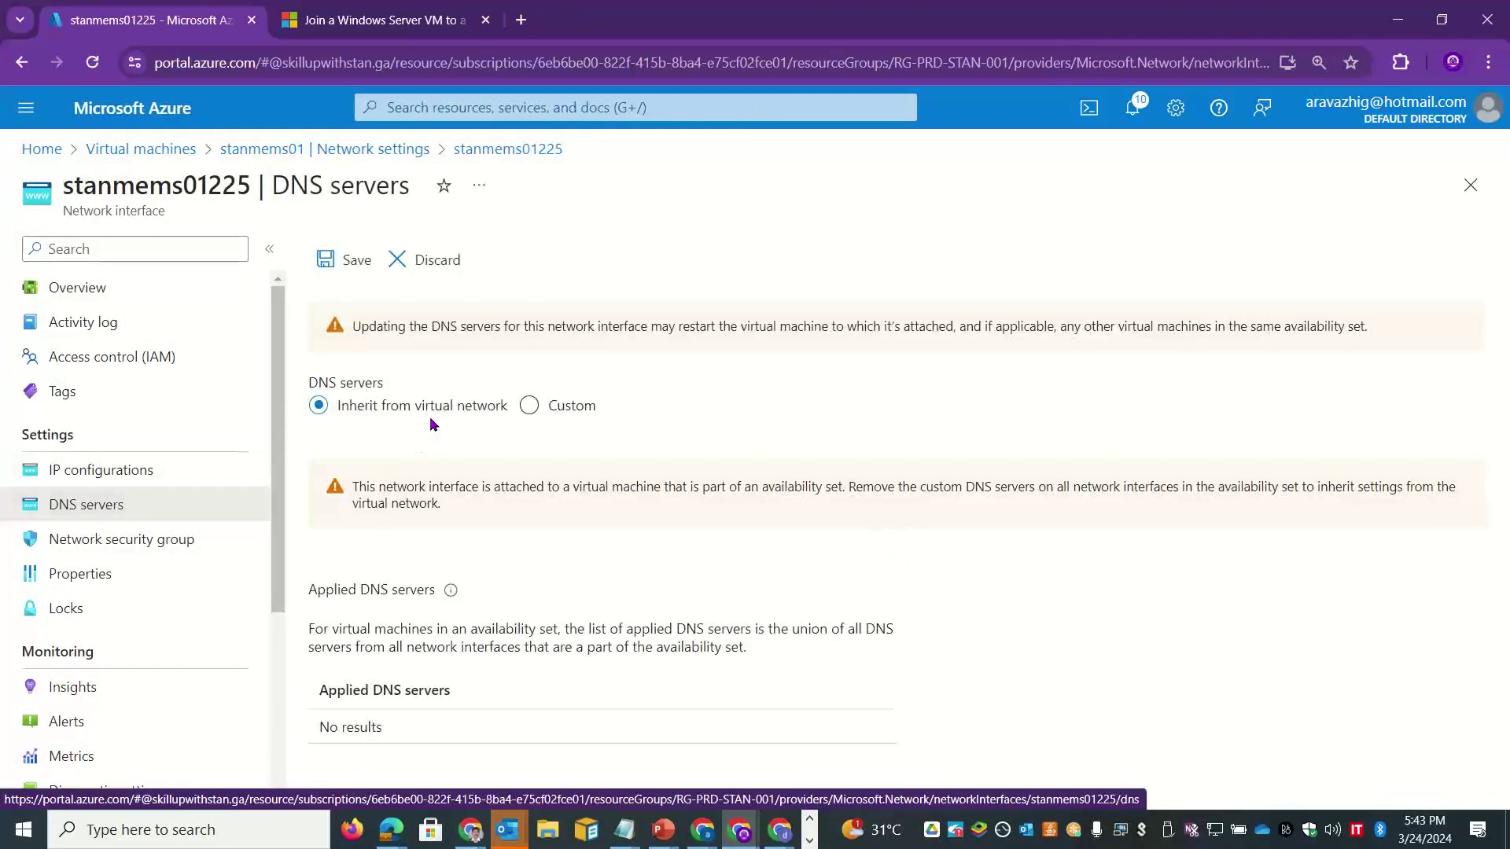
pyautogui.moveTo(507, 406); pyautogui.dragTo(406, 412)
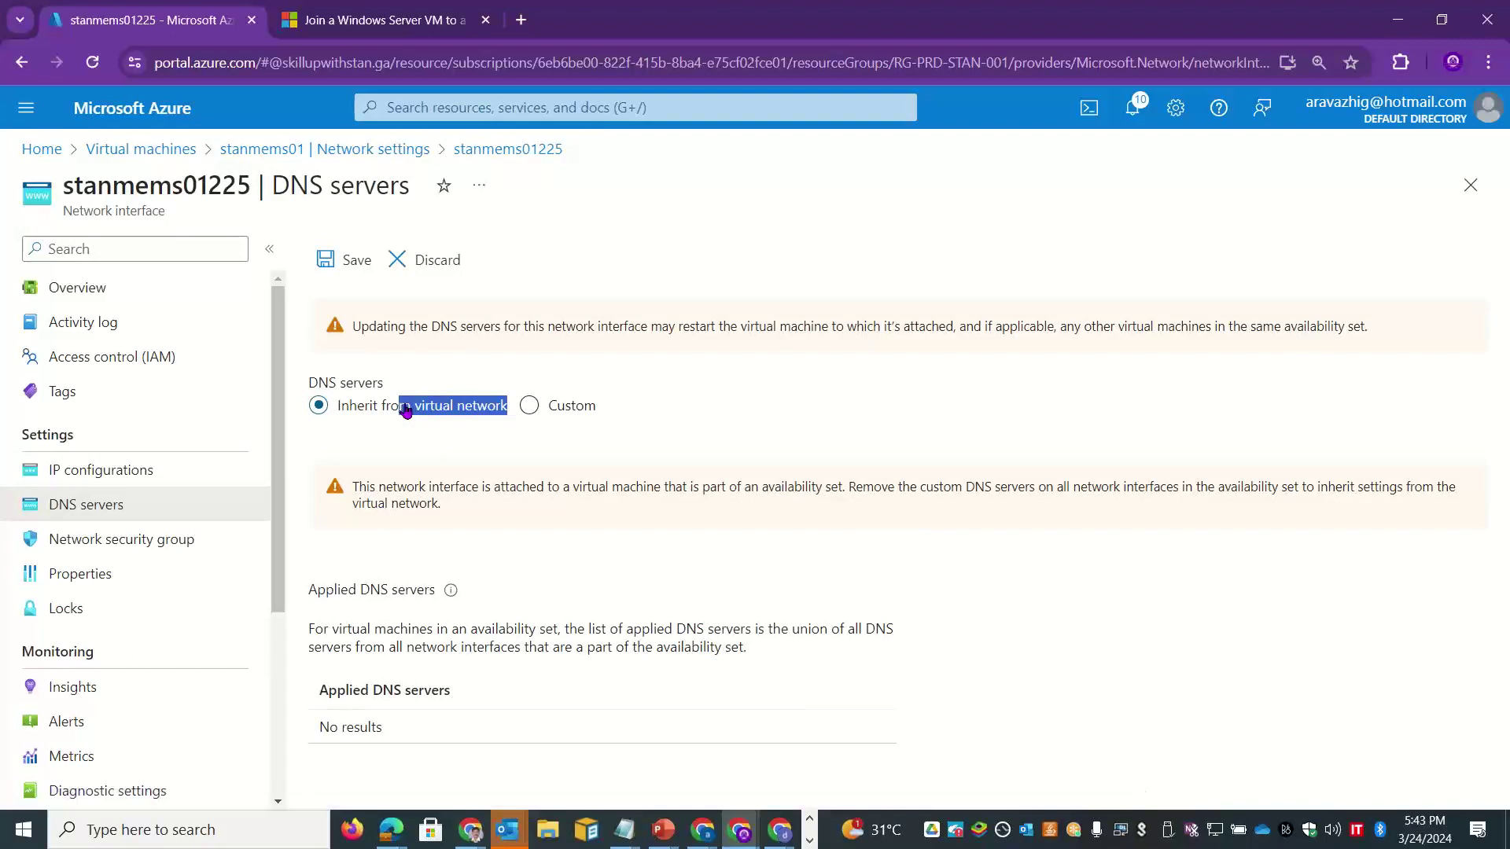
pyautogui.click(529, 407)
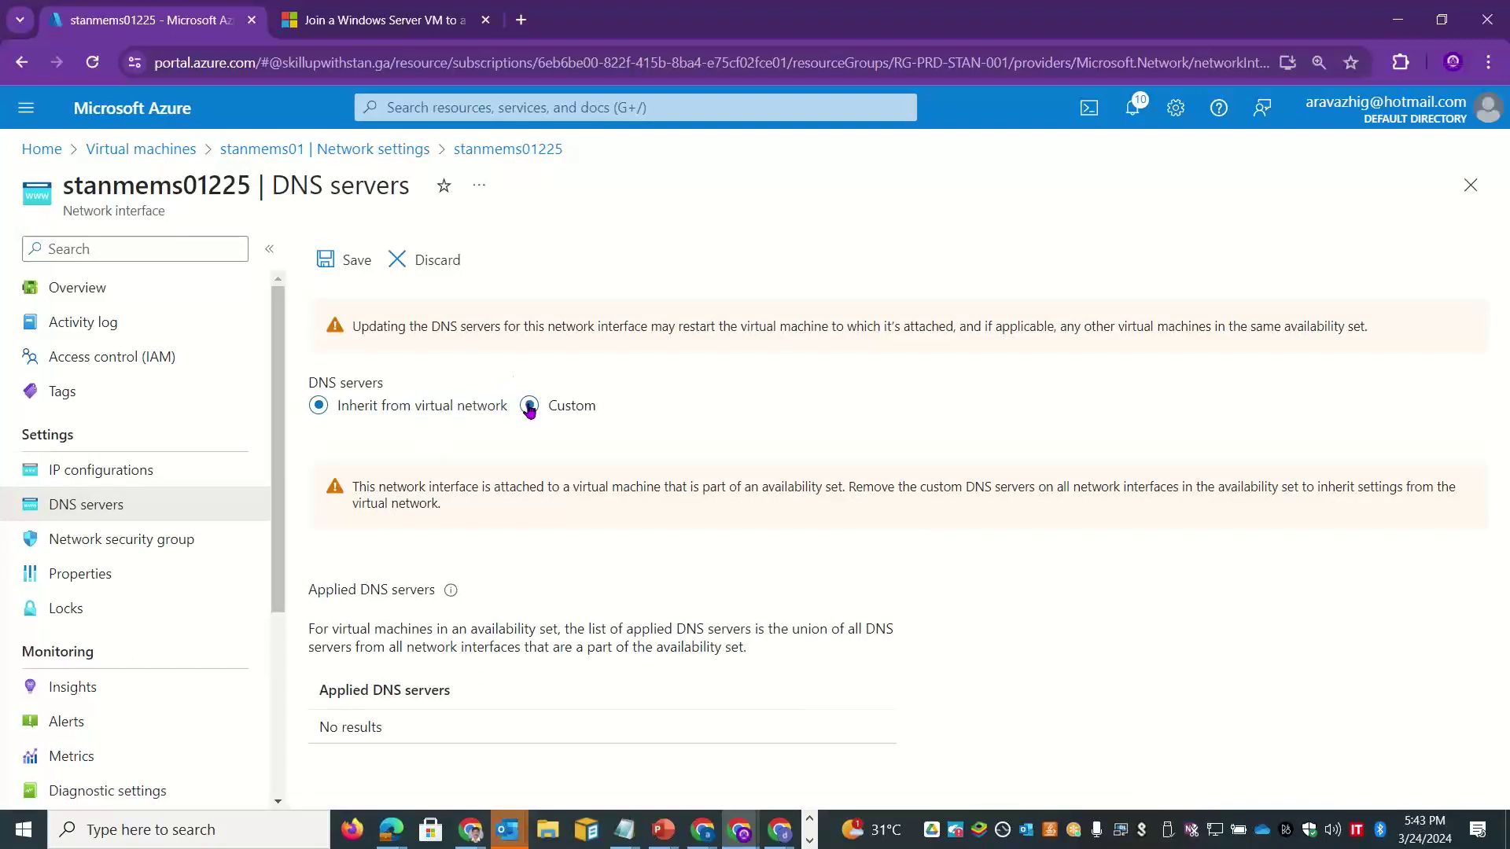
pyautogui.click(432, 488)
pyautogui.write('10.1.0.4')
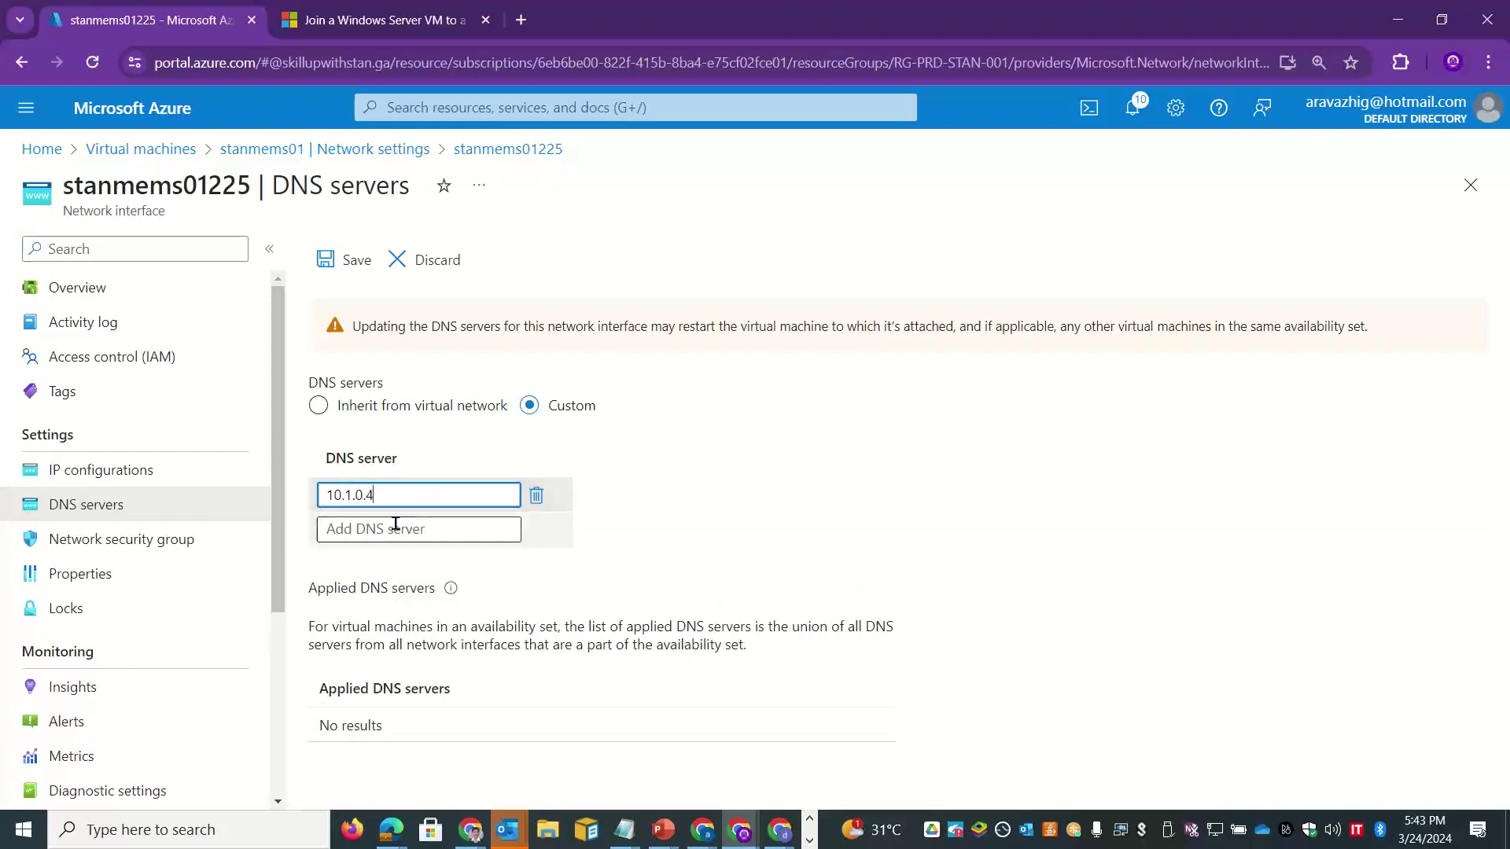
pyautogui.click(395, 522)
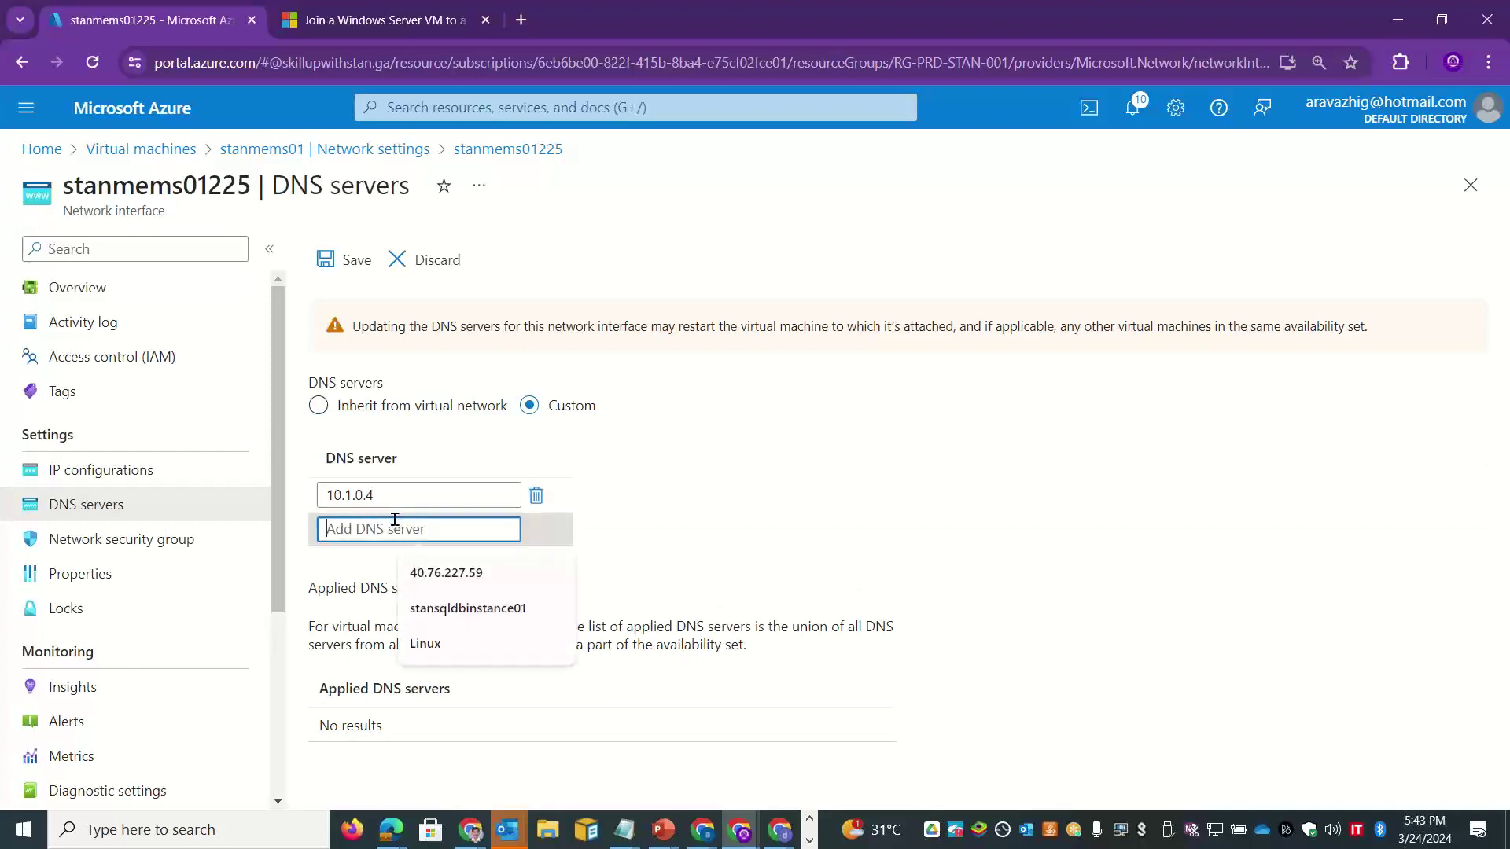
pyautogui.write('10.1.0.5')
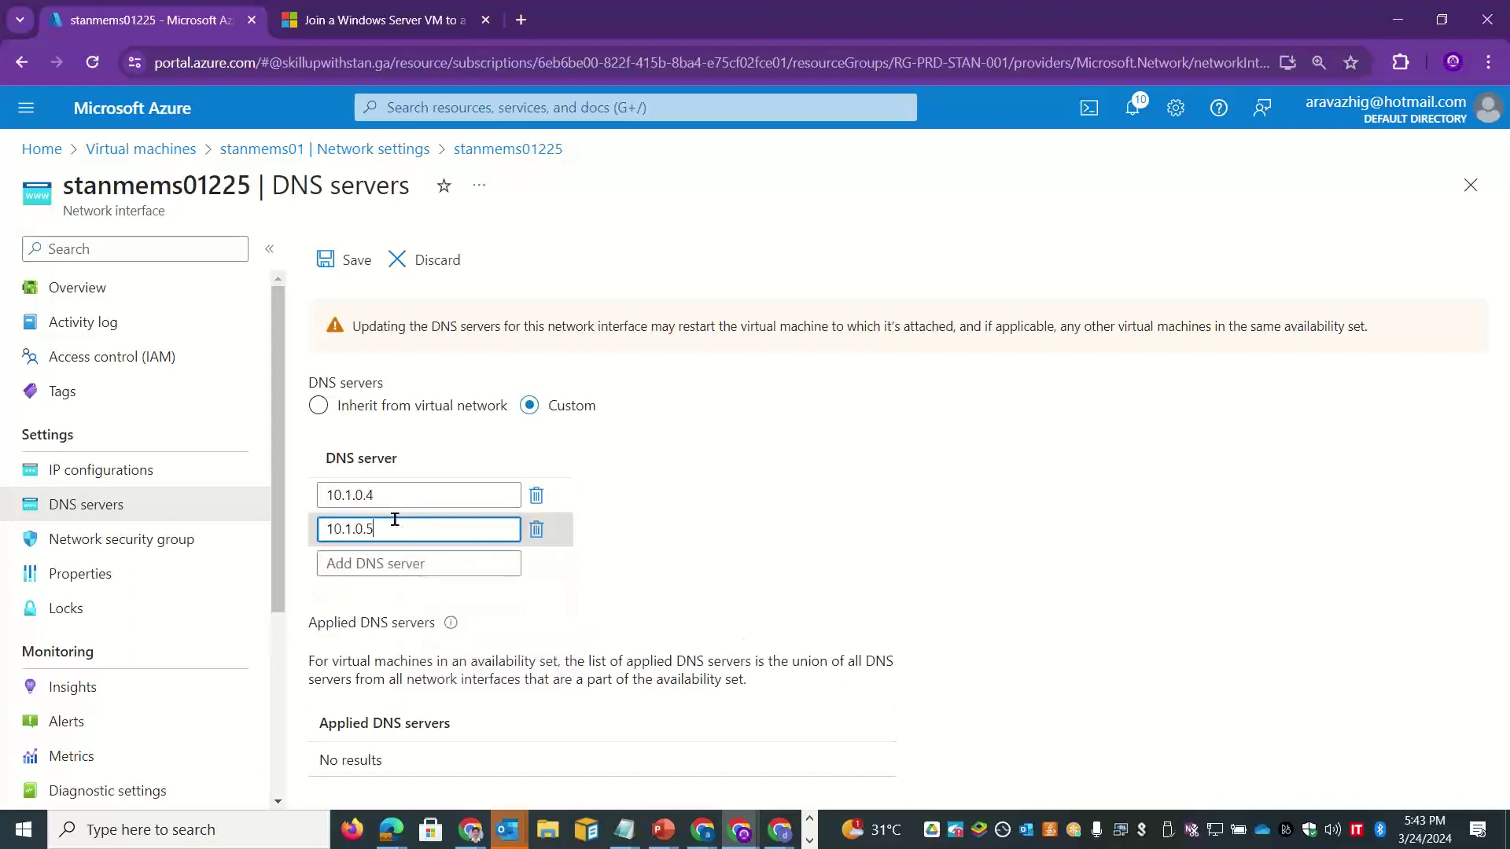
pyautogui.click(349, 262)
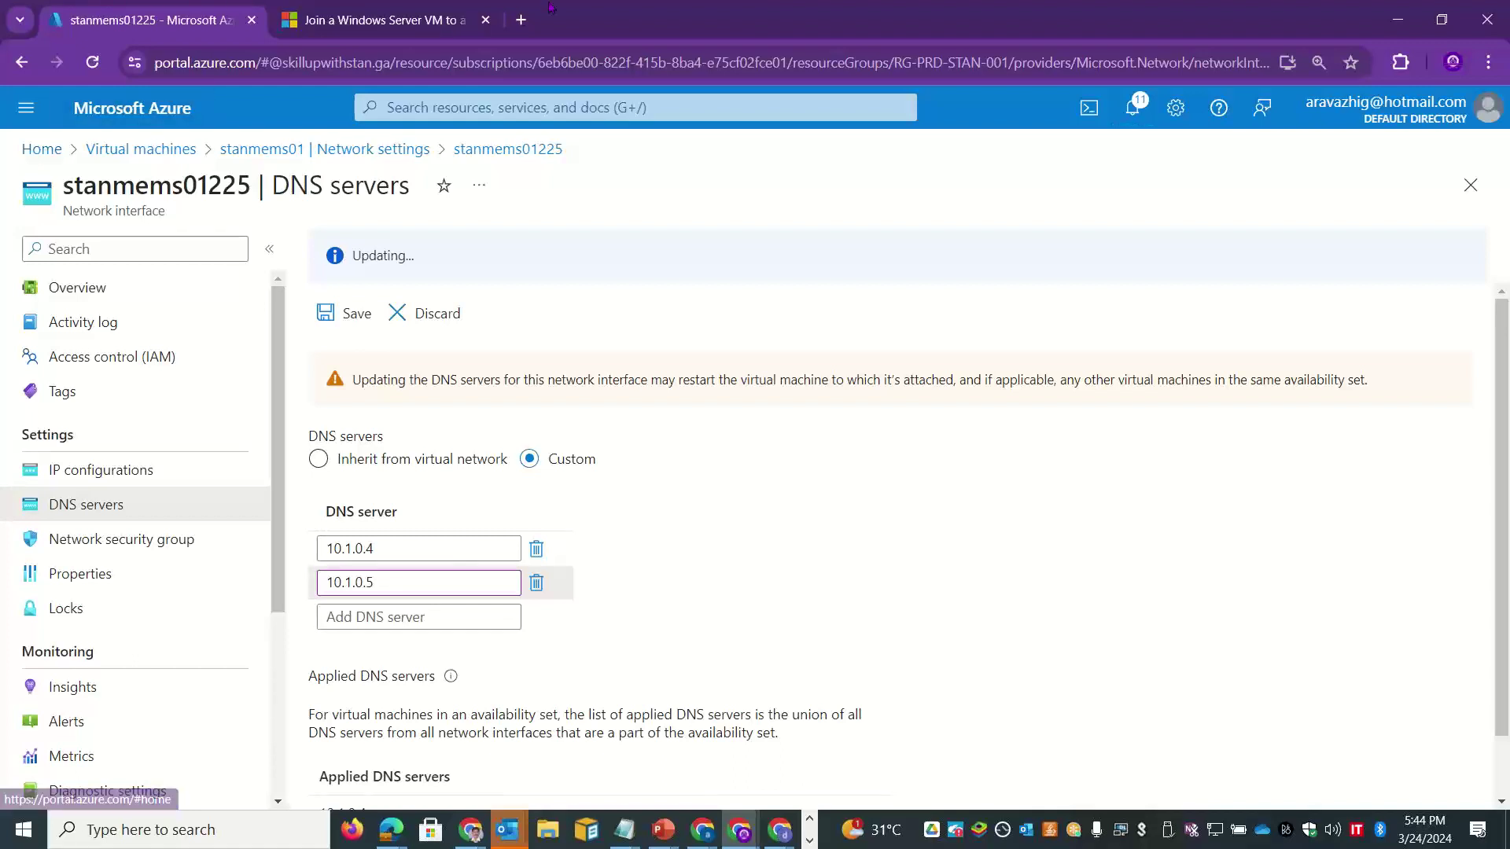
pyautogui.click(487, 20)
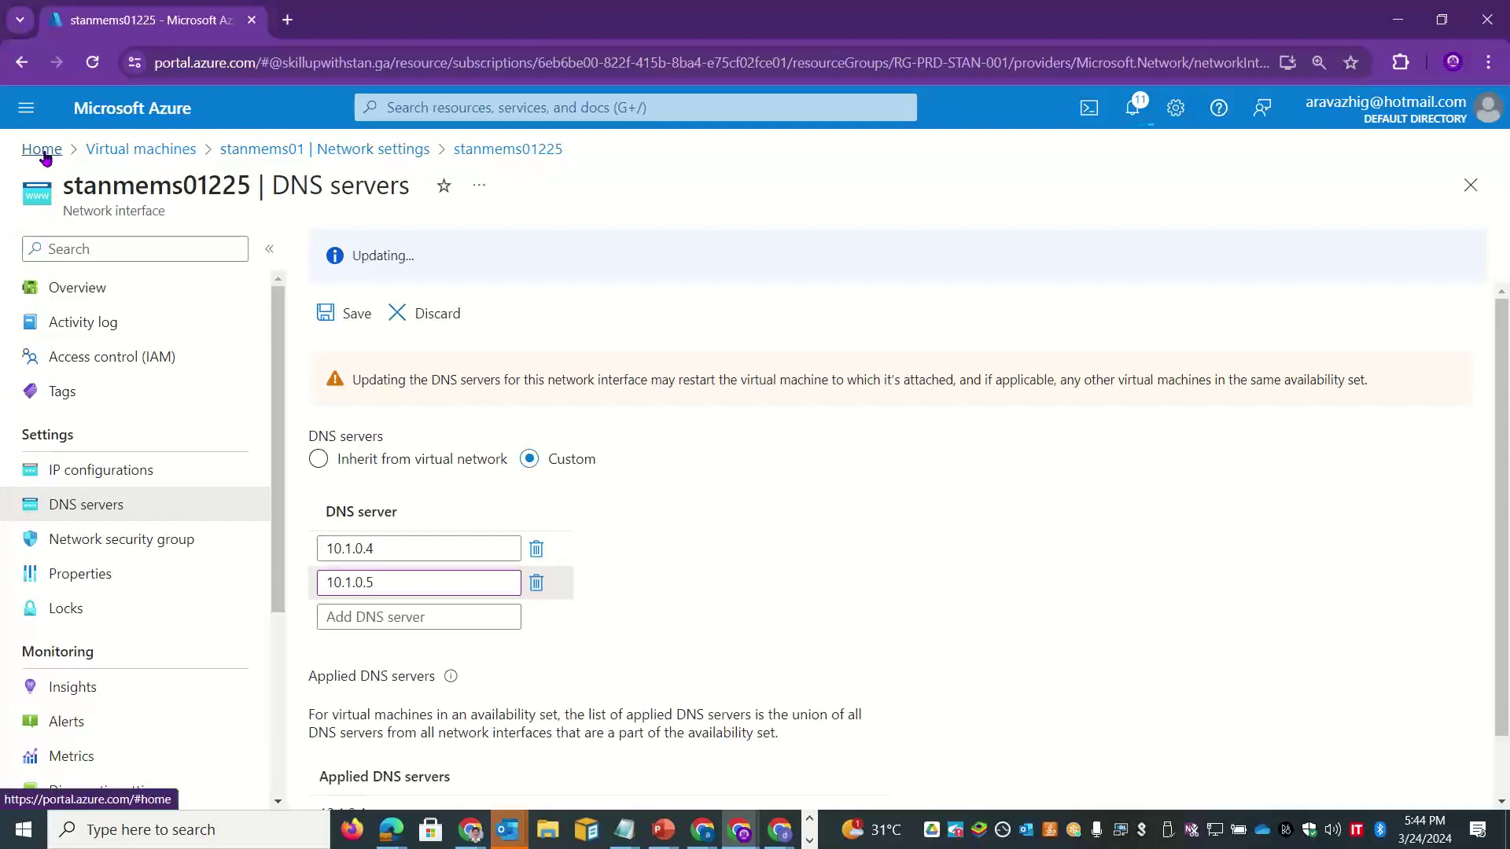
pyautogui.click(45, 156)
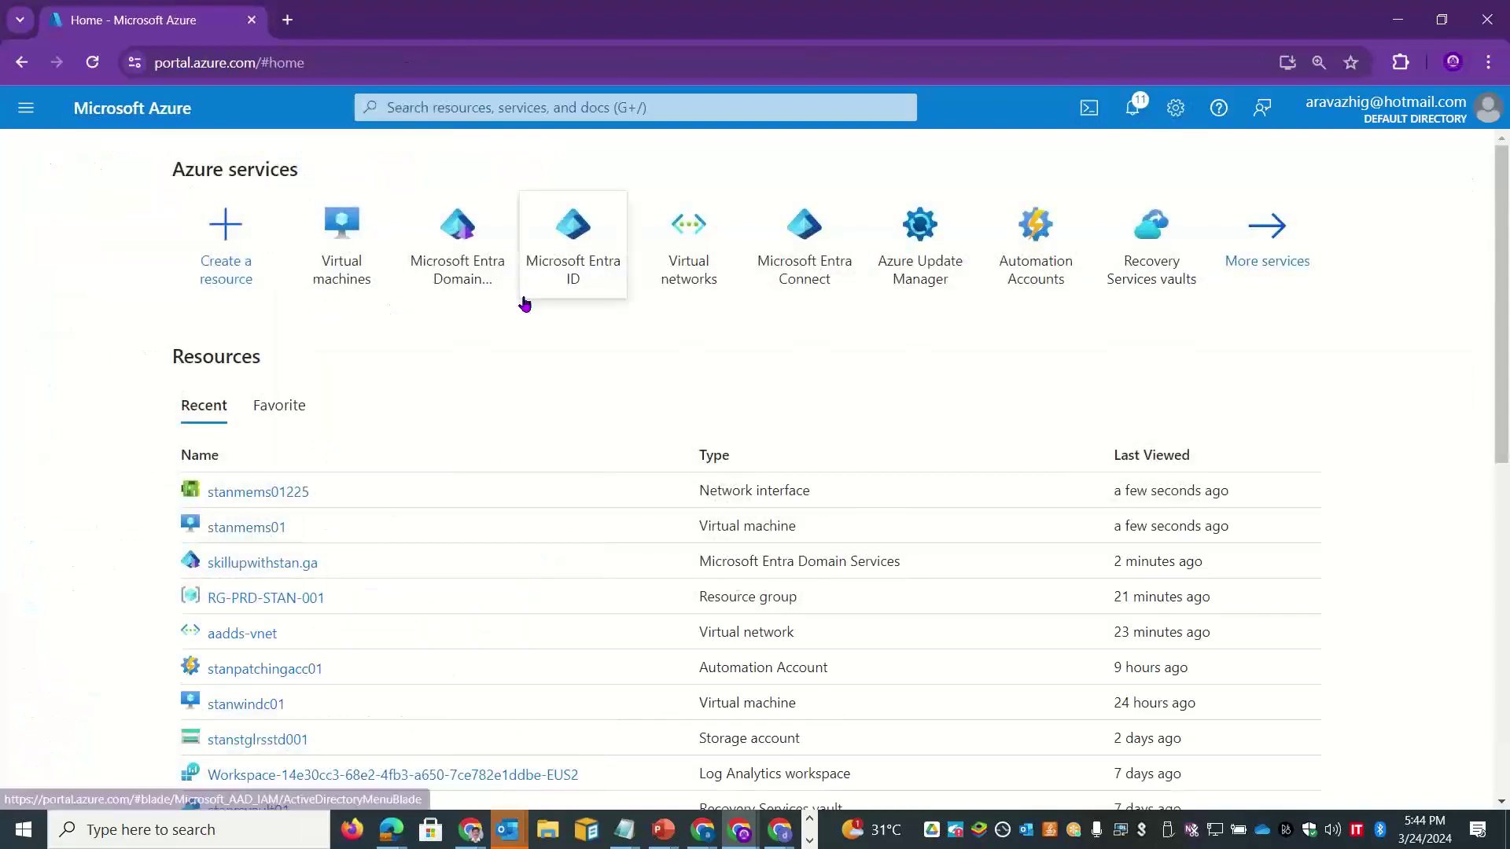
# Open aadds-vnet's DNS servers, try Custom, then back out to Virtual networks discarding the edit
pyautogui.click(689, 260)
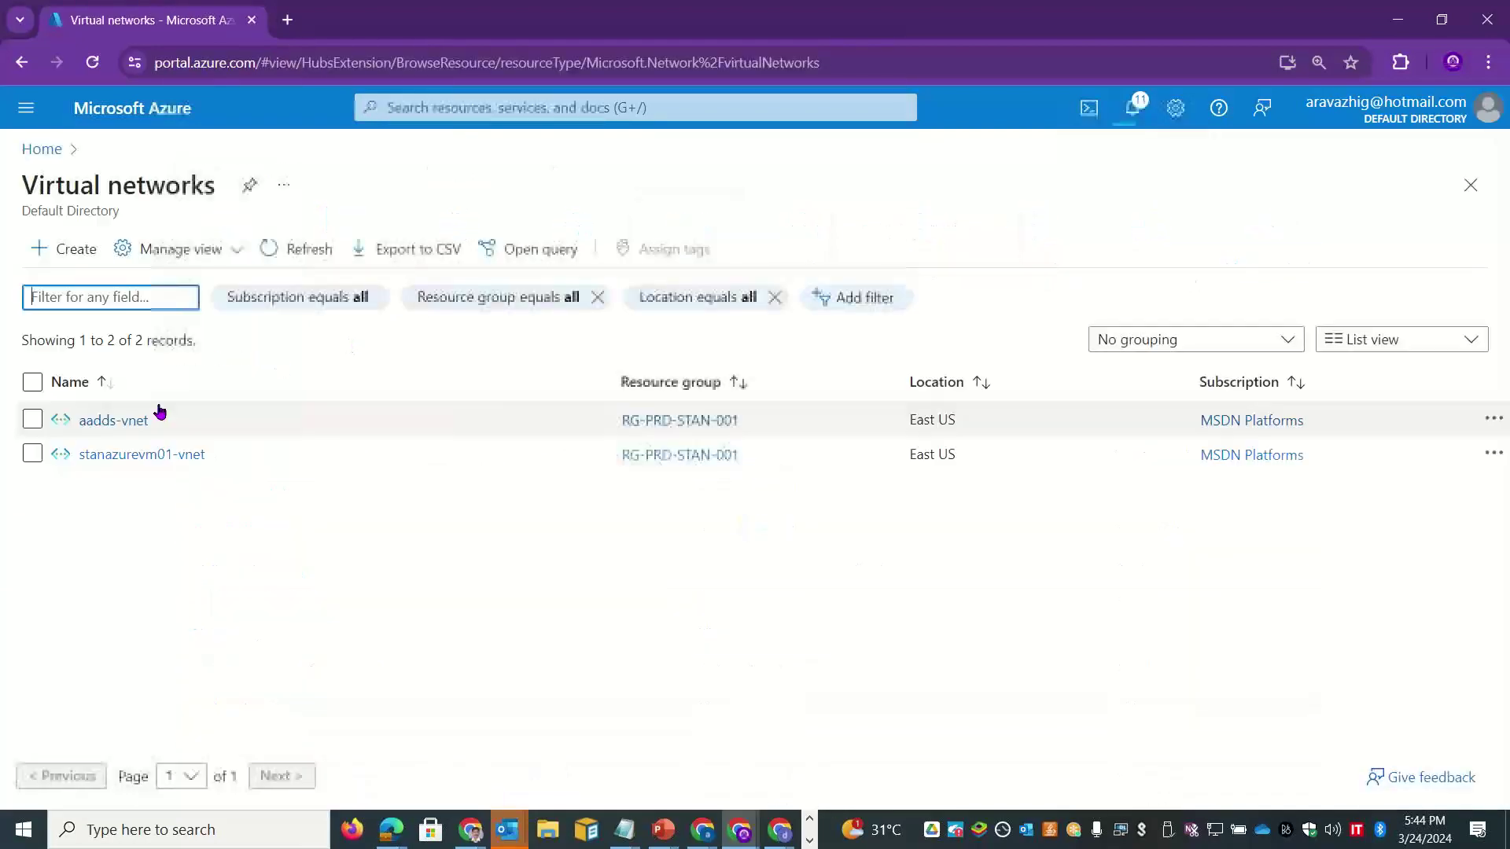
pyautogui.click(122, 420)
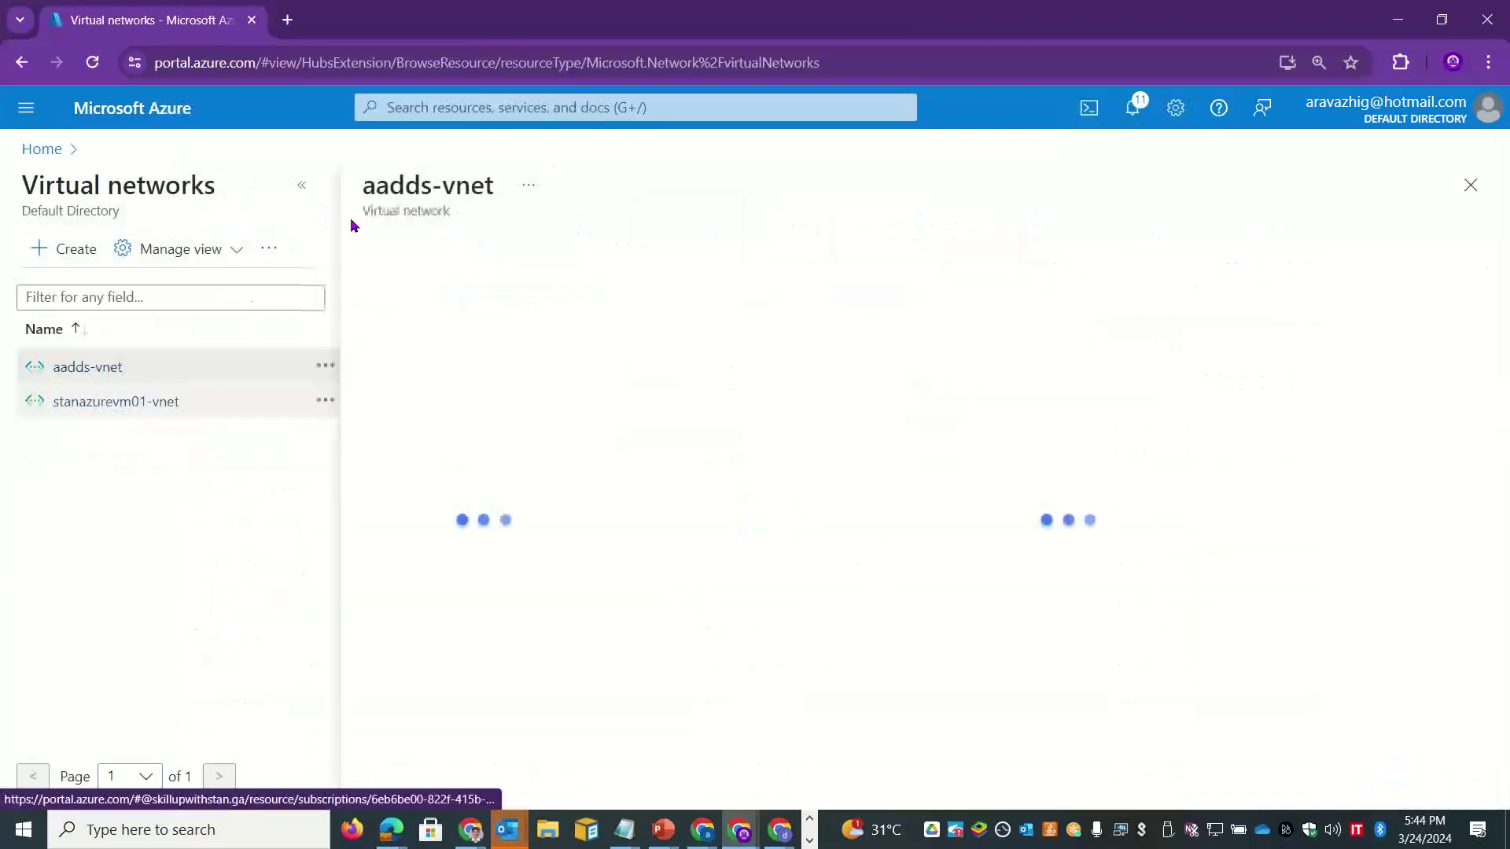
pyautogui.click(301, 186)
pyautogui.scroll(-3, 143, 702)
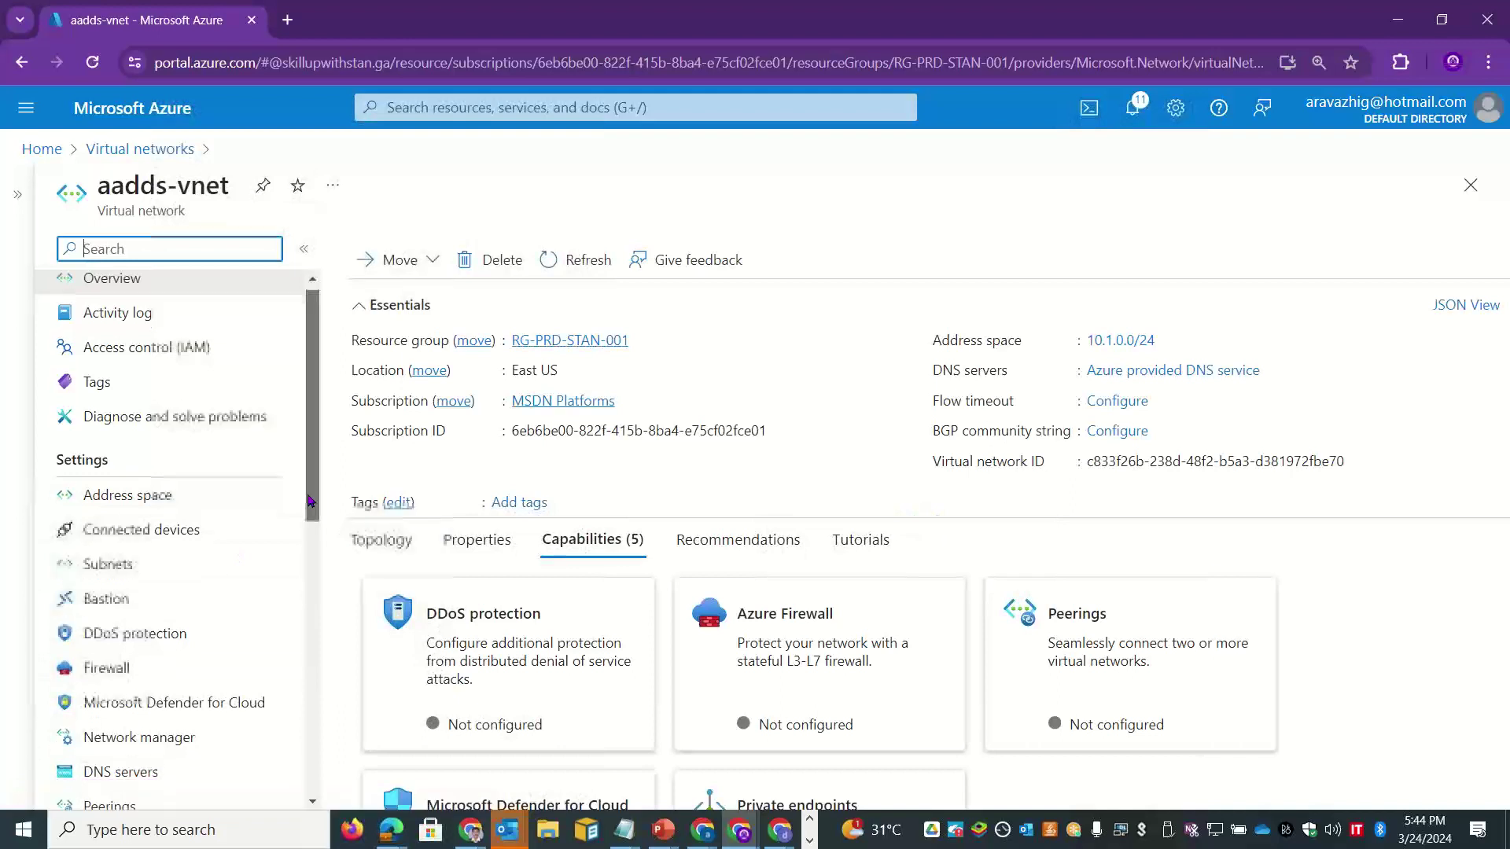
pyautogui.click(100, 684)
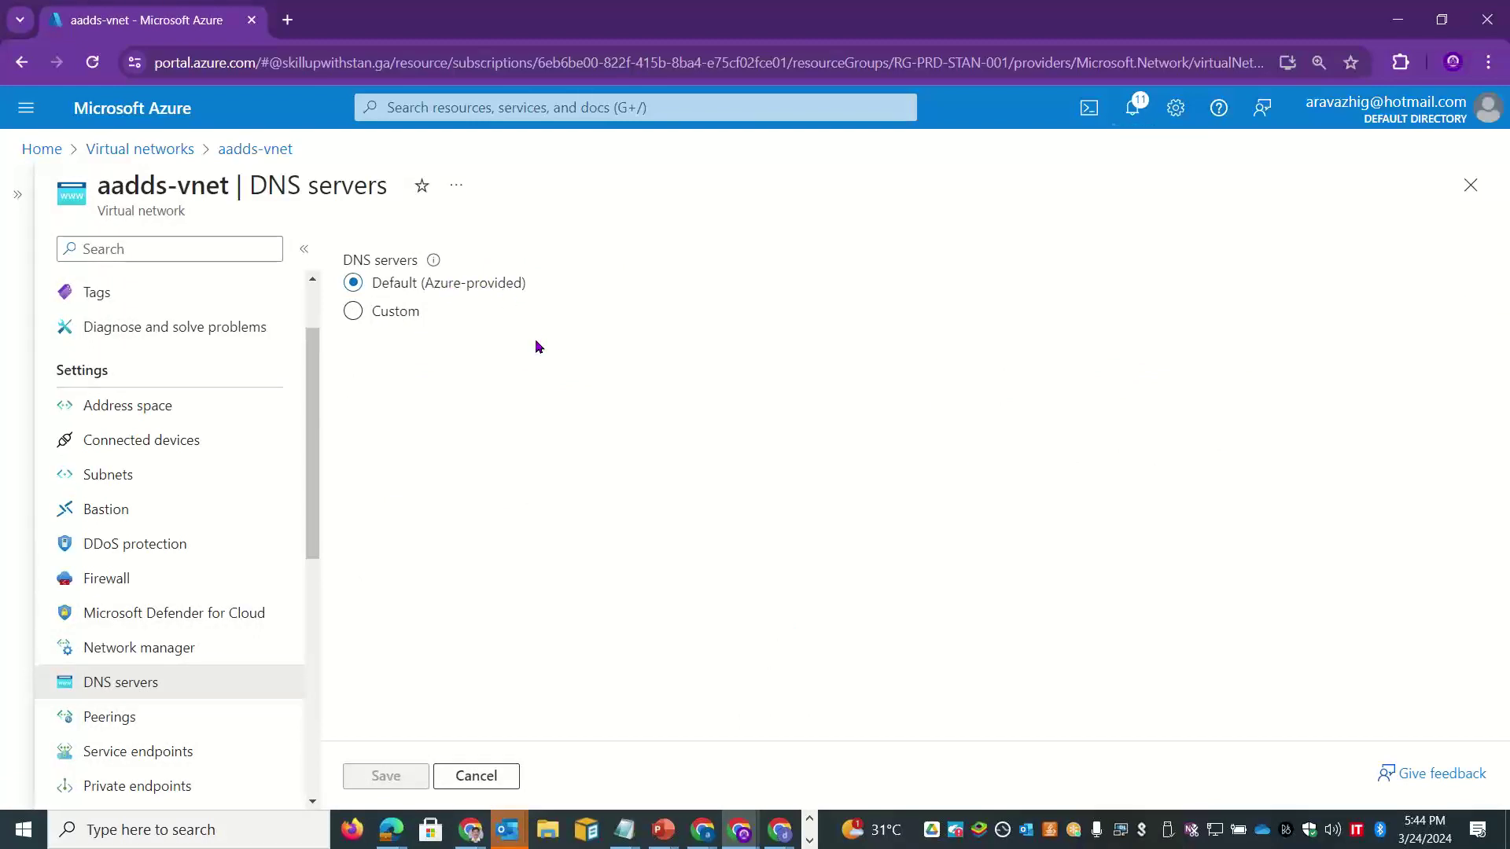
pyautogui.click(396, 313)
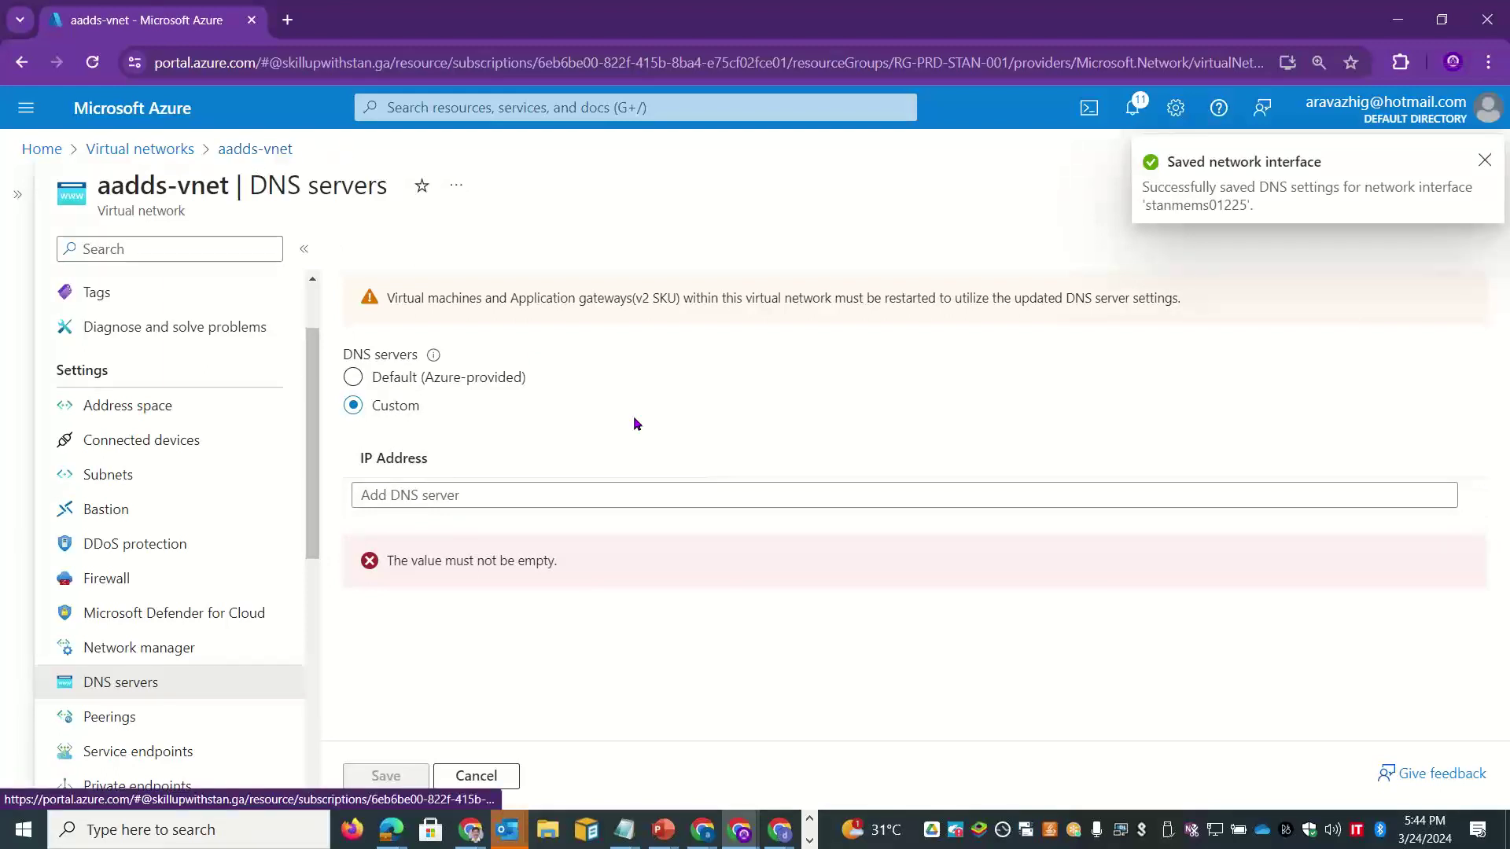
pyautogui.click(185, 149)
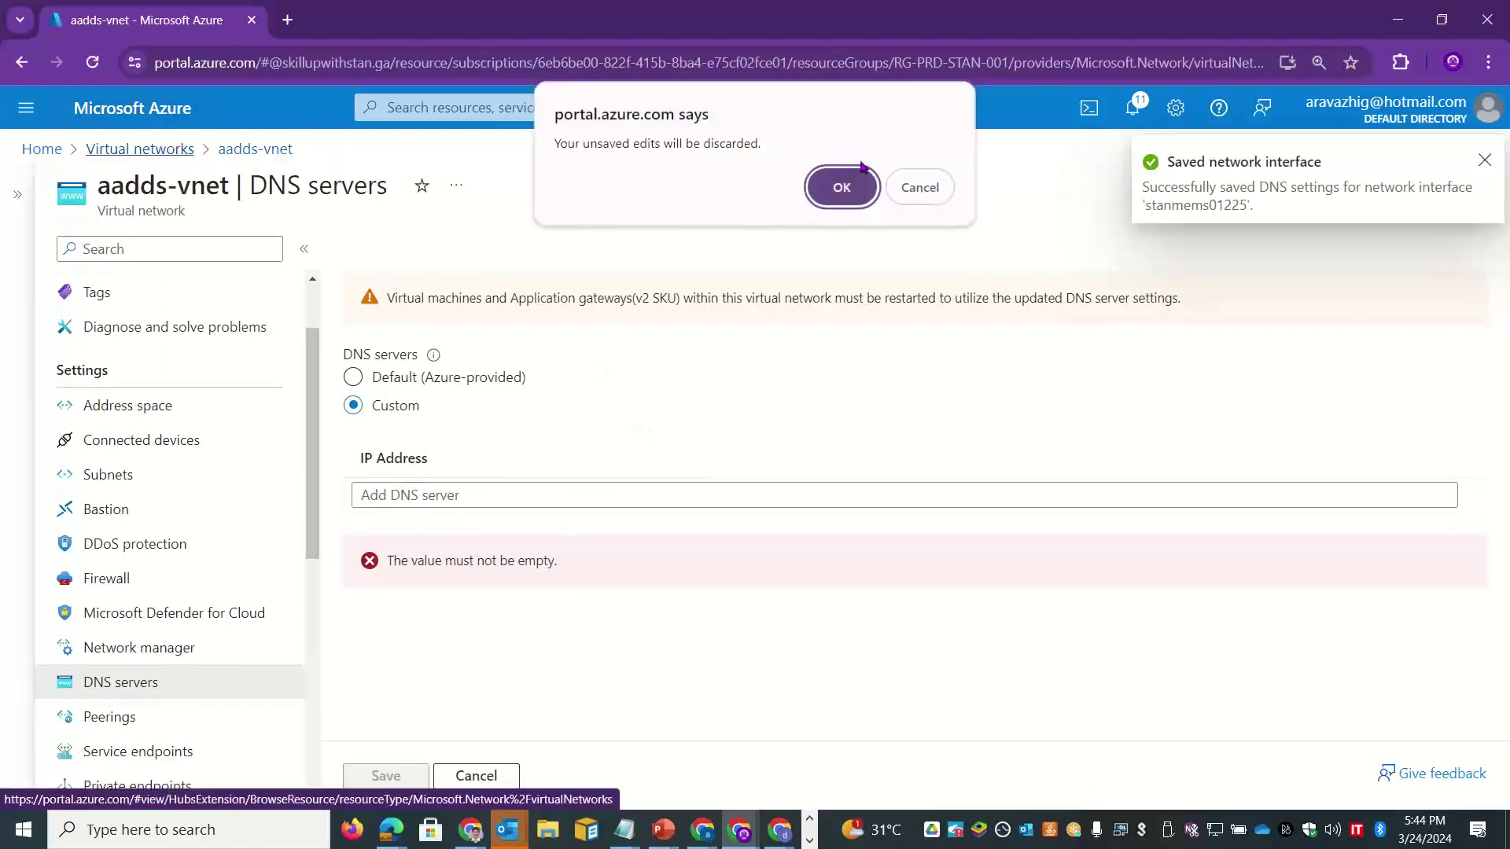
pyautogui.click(841, 187)
# Renew the server's IP lease with ipconfig /renew, correcting the mistyped command
pyautogui.hotkey('alt', 'Tab')
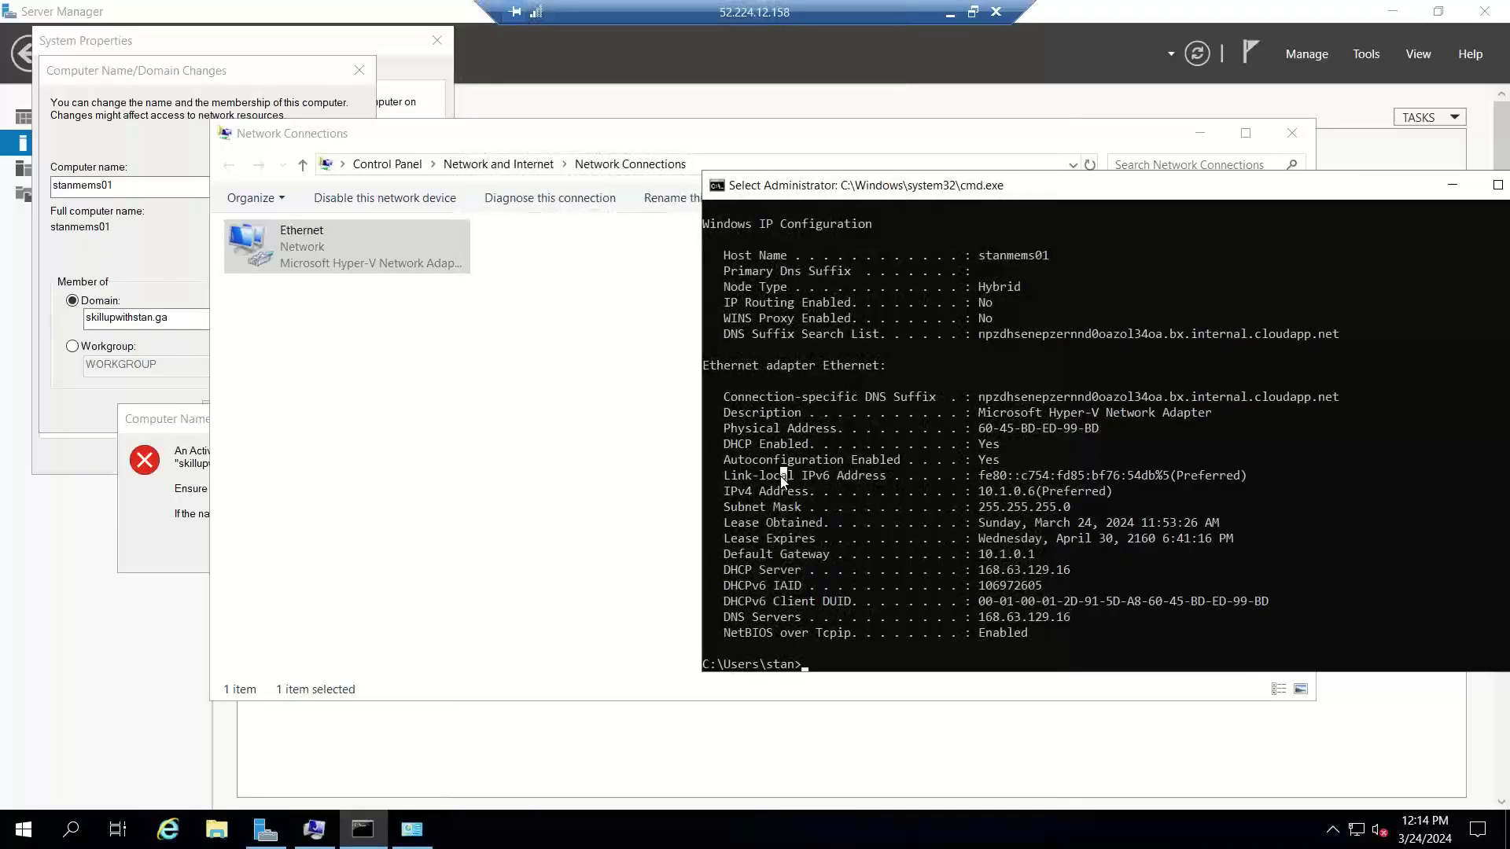
pyautogui.write('ip')
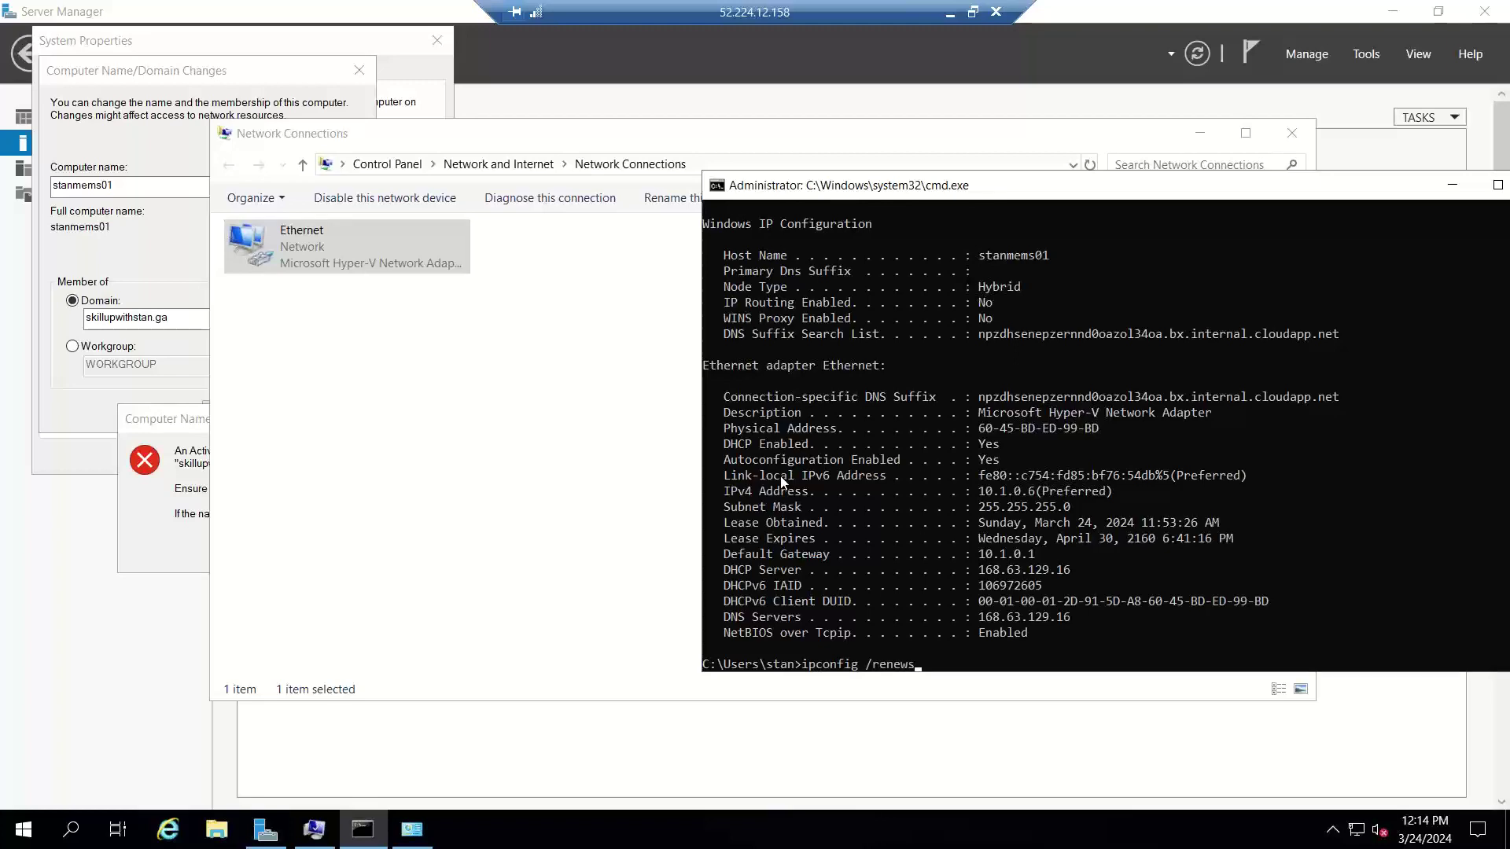
pyautogui.write('config /renews')
pyautogui.press('Return')
pyautogui.press('Up')
pyautogui.press('BackSpace')
pyautogui.press('Return')
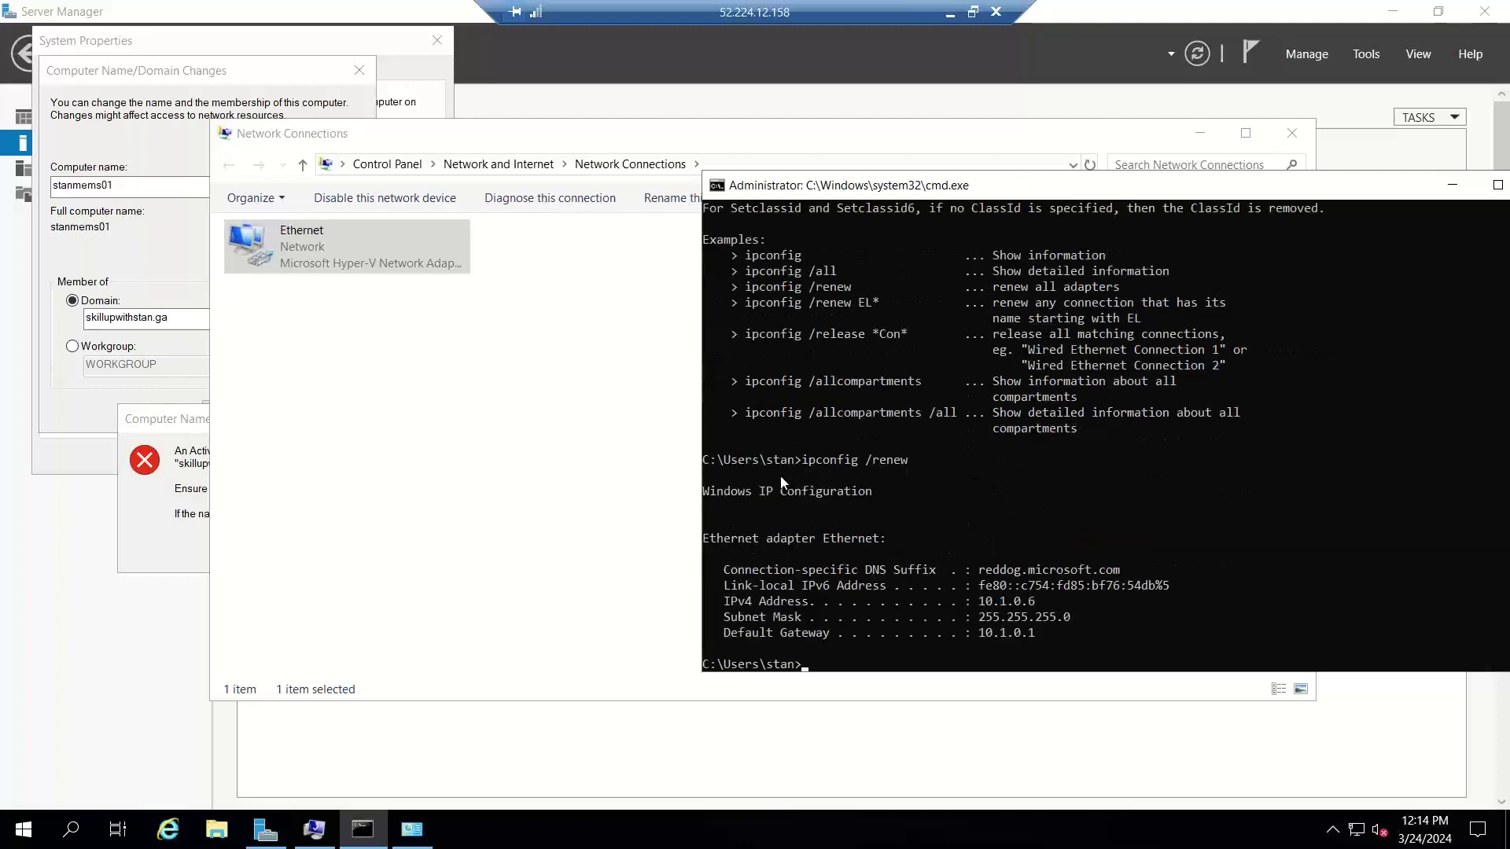
# Run ipconfig /all to confirm DNS servers 10.1.0.4 and 10.1.0.5, then minimize the console
pyautogui.press('Up')
pyautogui.press('BackSpace')
pyautogui.press('BackSpace')
pyautogui.press('BackSpace')
pyautogui.press('BackSpace')
pyautogui.press('BackSpace')
pyautogui.write('all')
pyautogui.press('Return')
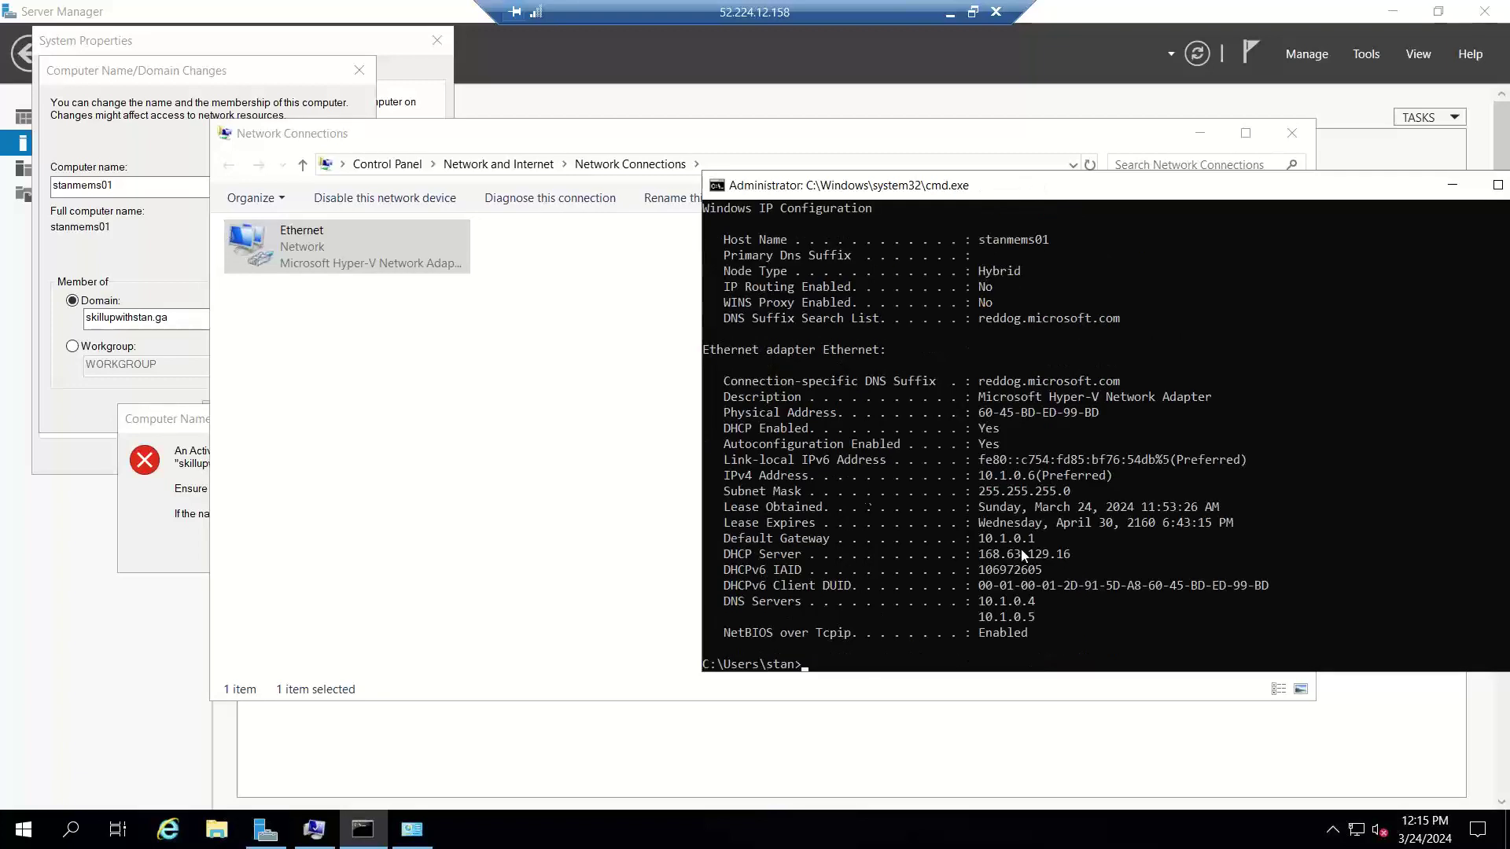
pyautogui.moveTo(980, 601); pyautogui.dragTo(1044, 617)
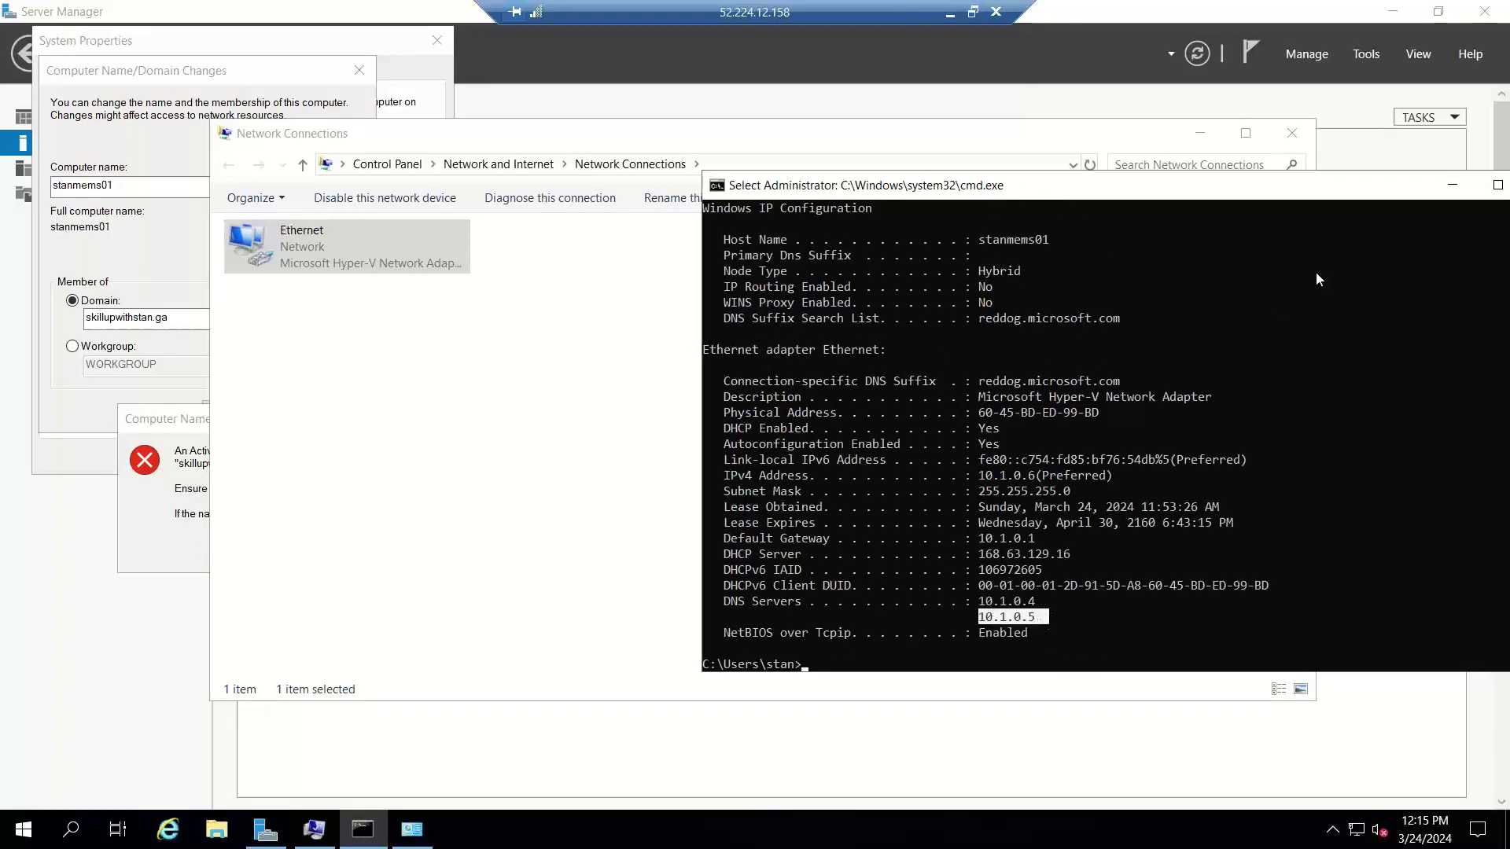
pyautogui.click(1452, 187)
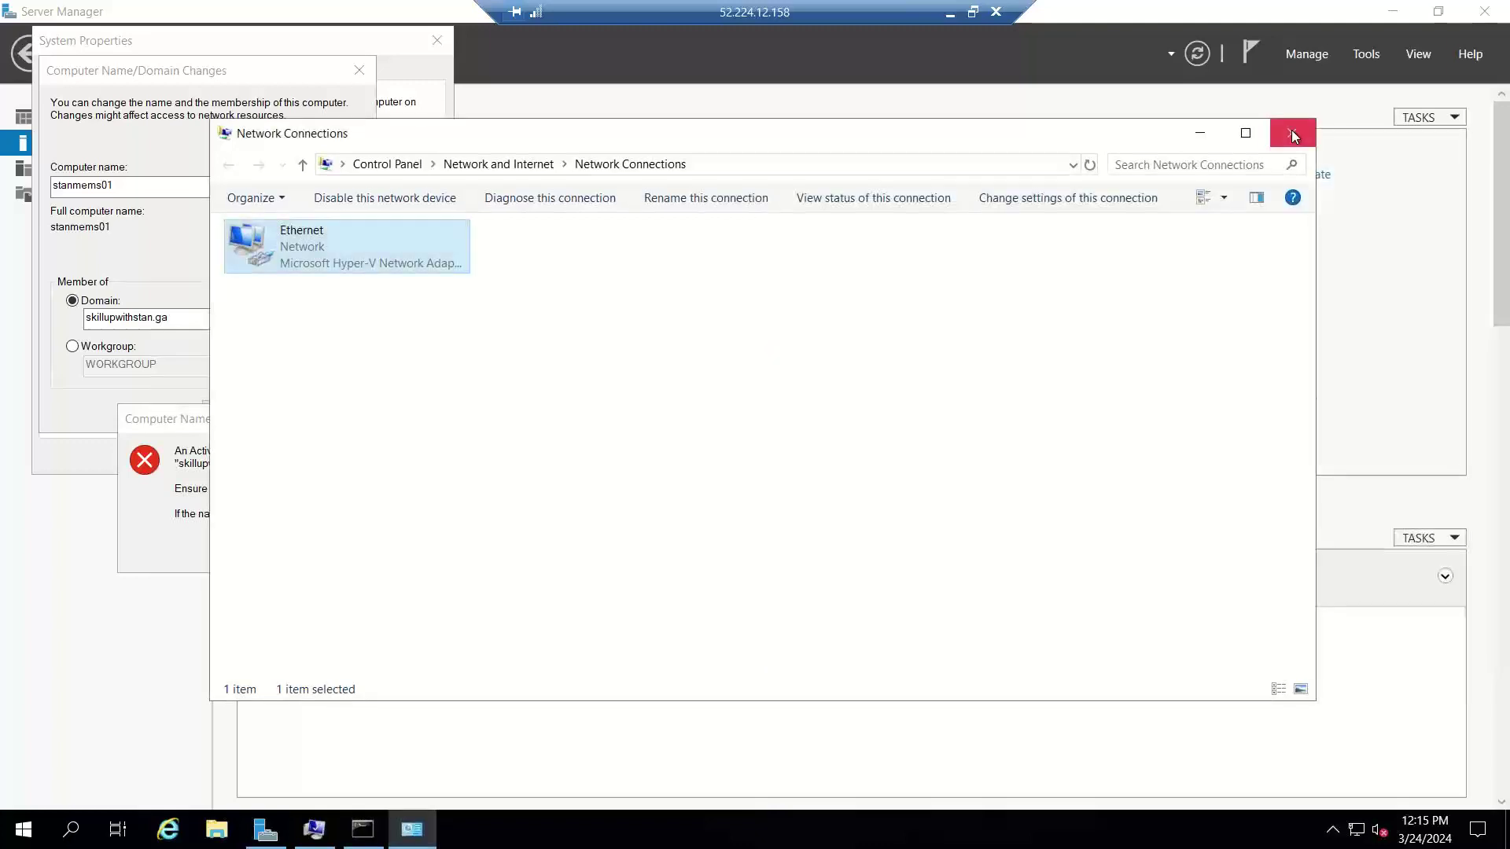
# Close Network Connections and the domain controller error, then run nslookup to check the new DNS server
pyautogui.click(1291, 132)
pyautogui.click(547, 455)
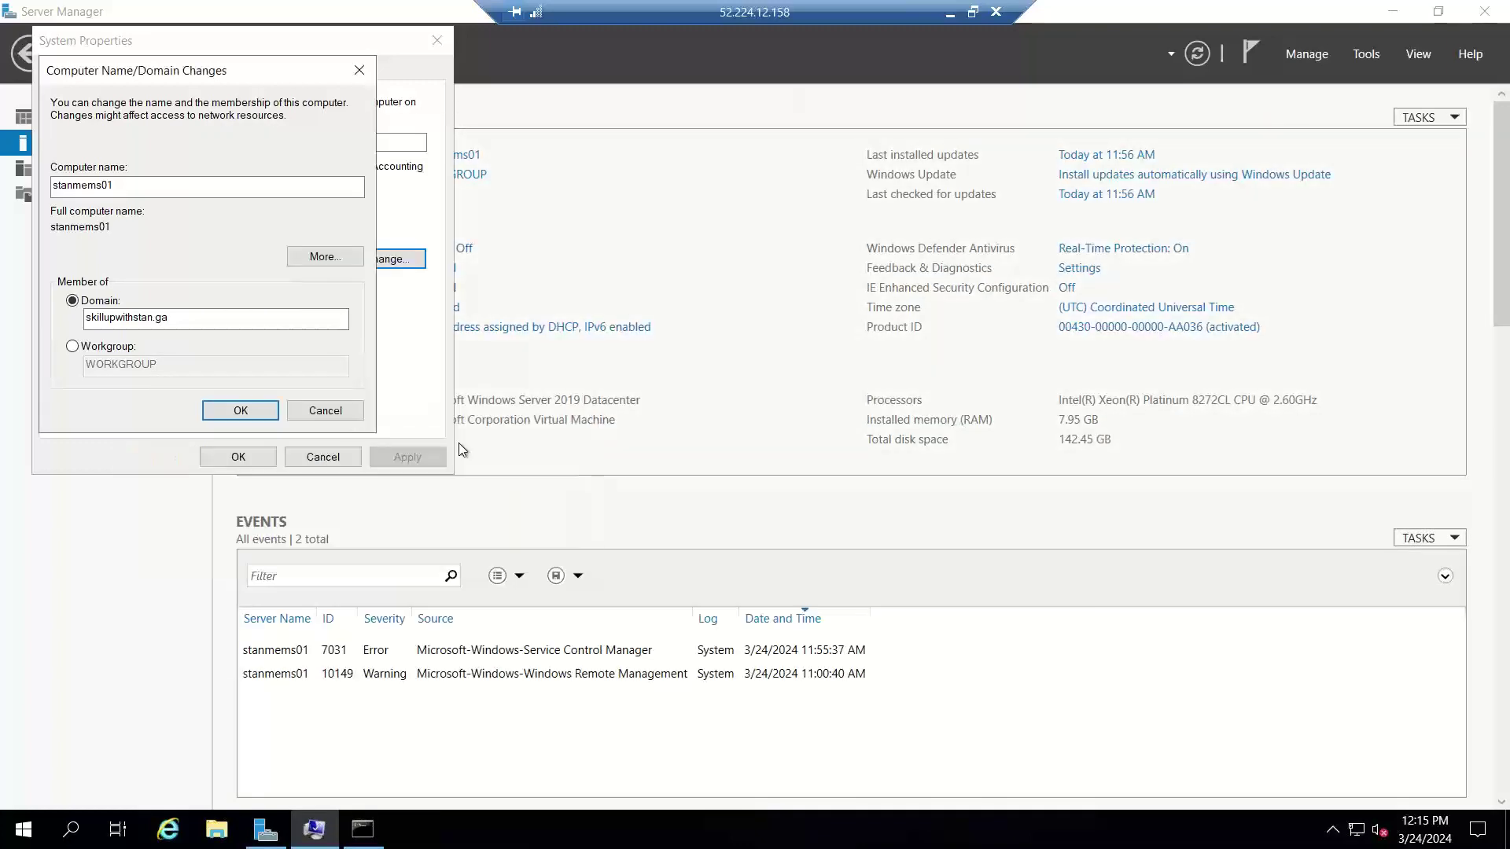
pyautogui.rightClick(18, 835)
pyautogui.click(107, 744)
pyautogui.write('cmd')
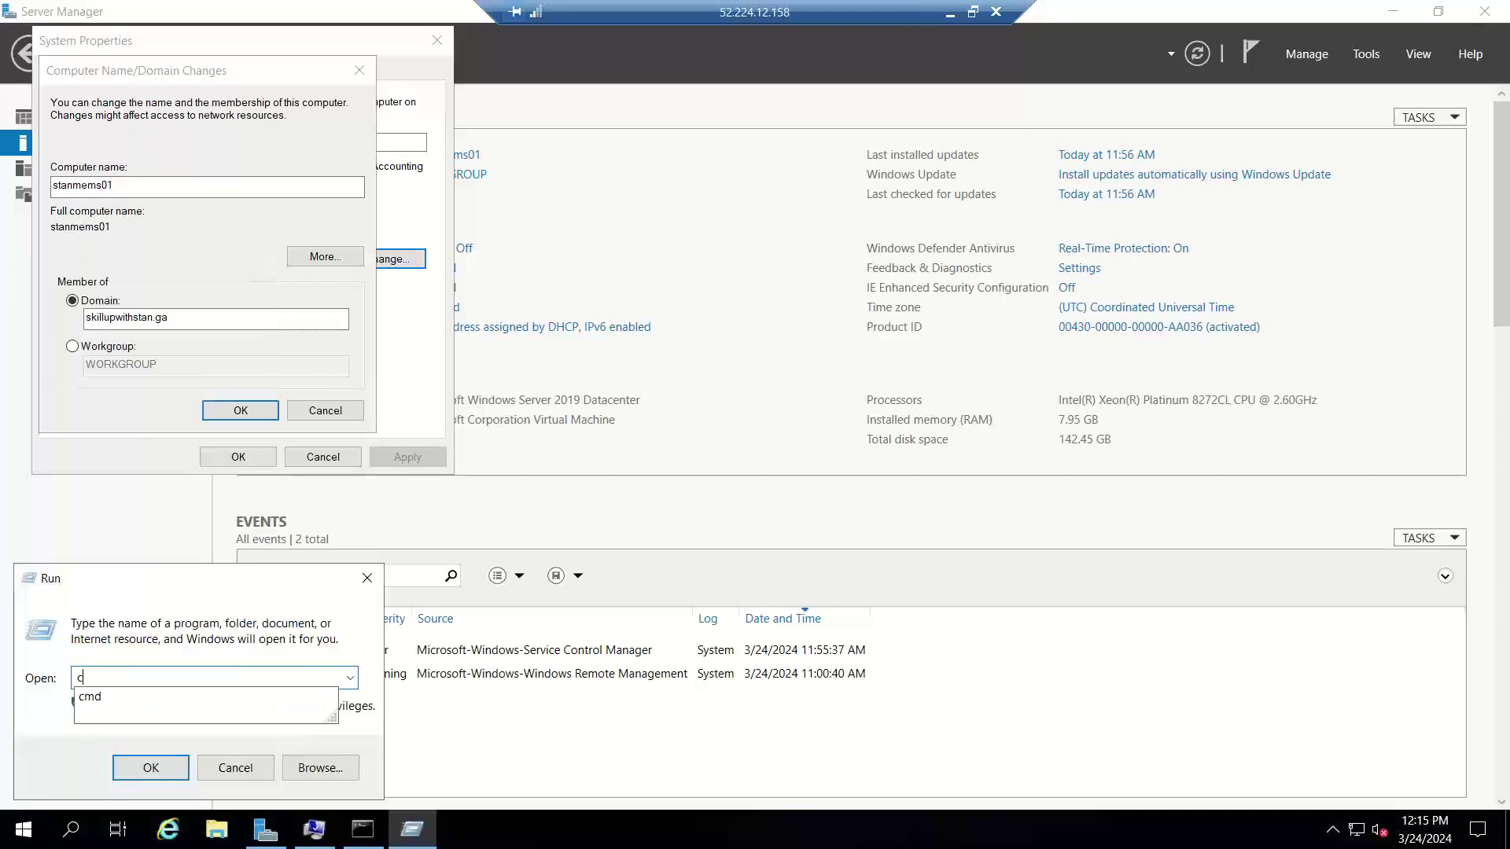
pyautogui.press('Return')
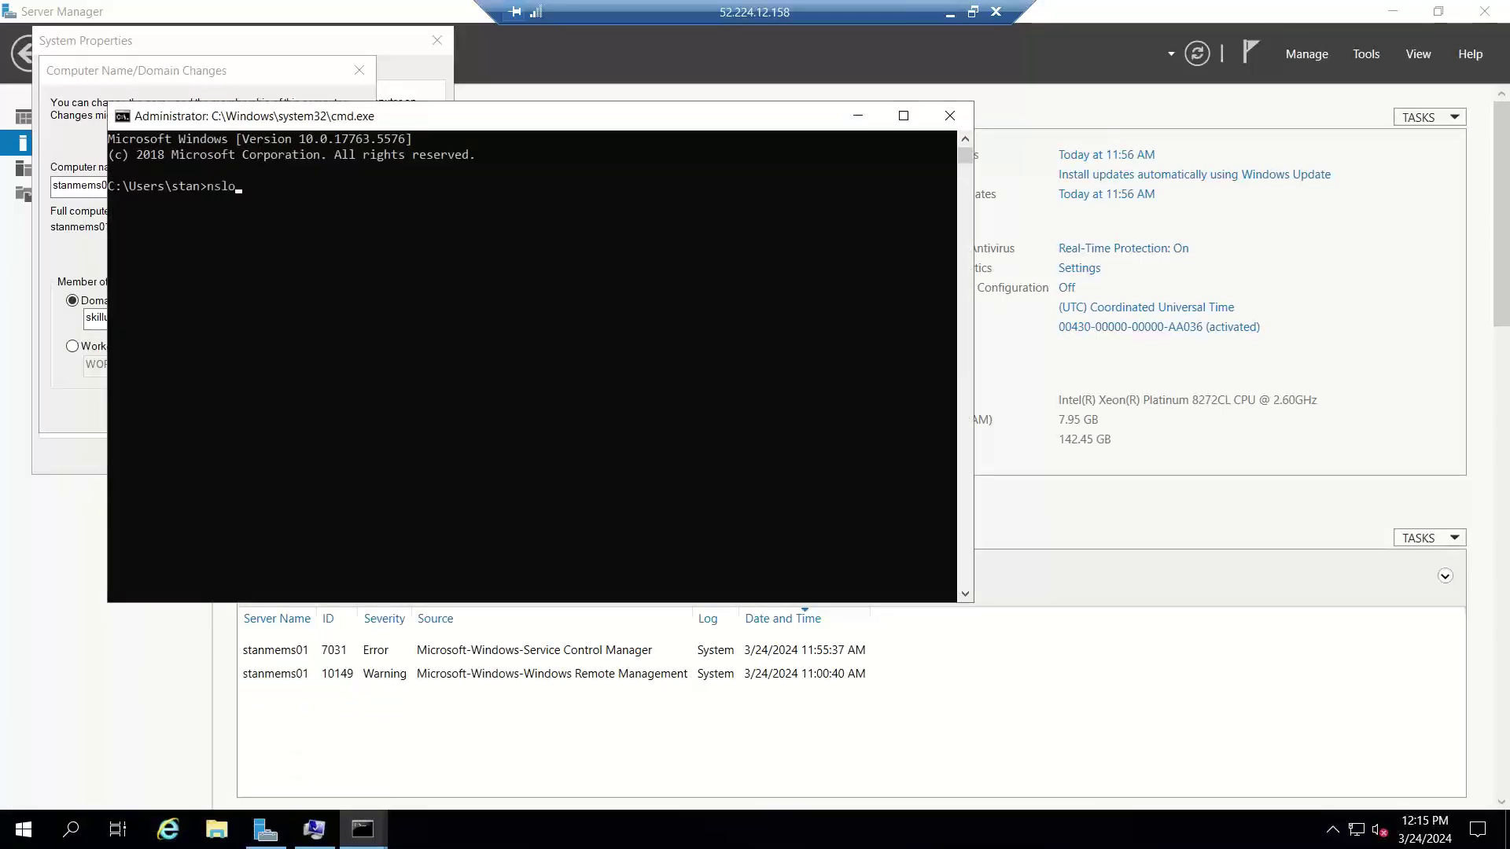
pyautogui.write('nslookup')
pyautogui.press('Return')
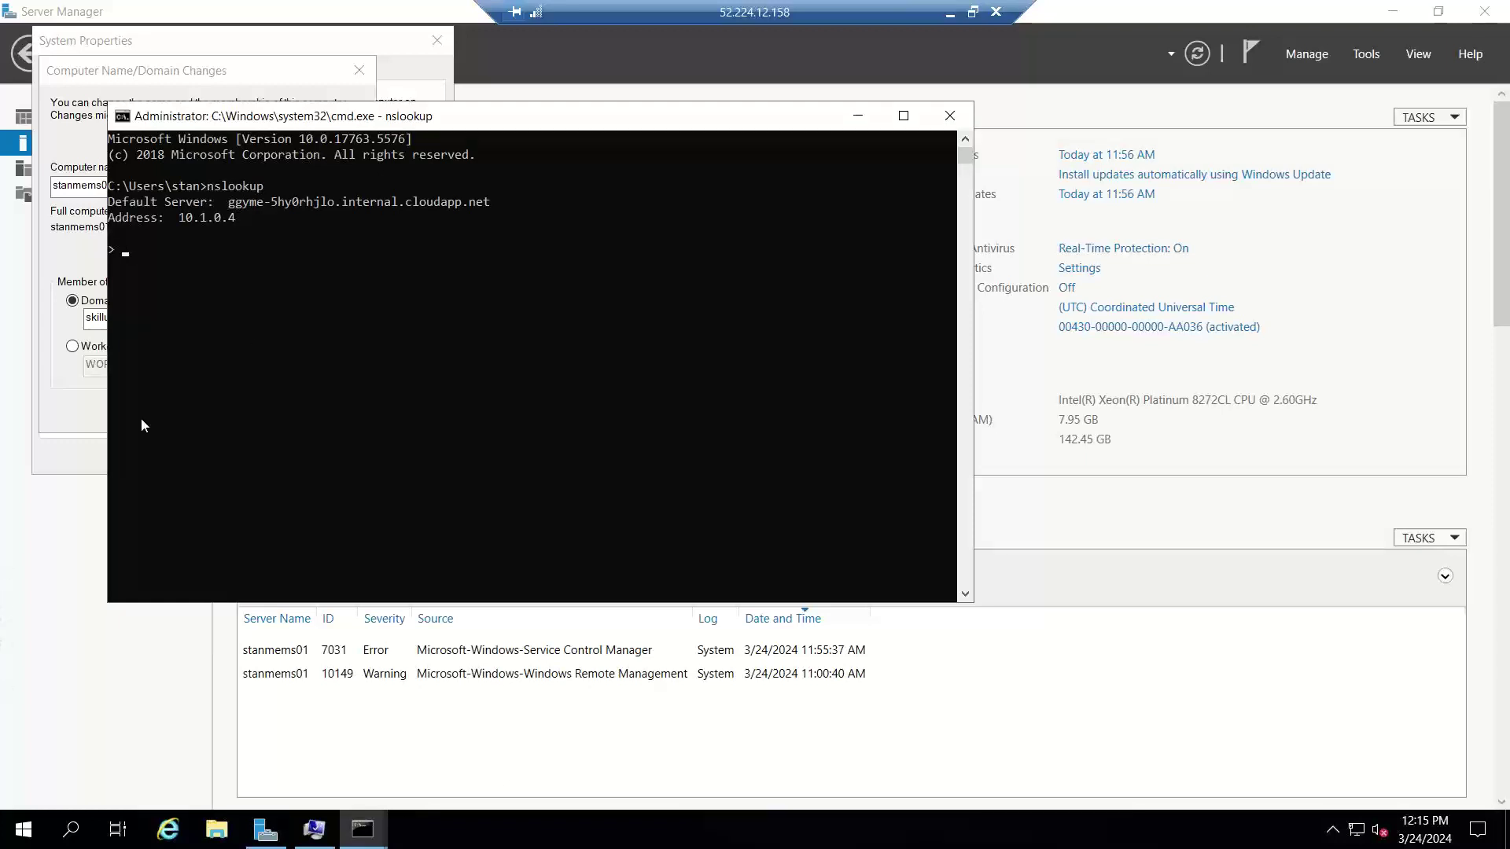
pyautogui.moveTo(179, 220); pyautogui.dragTo(333, 197)
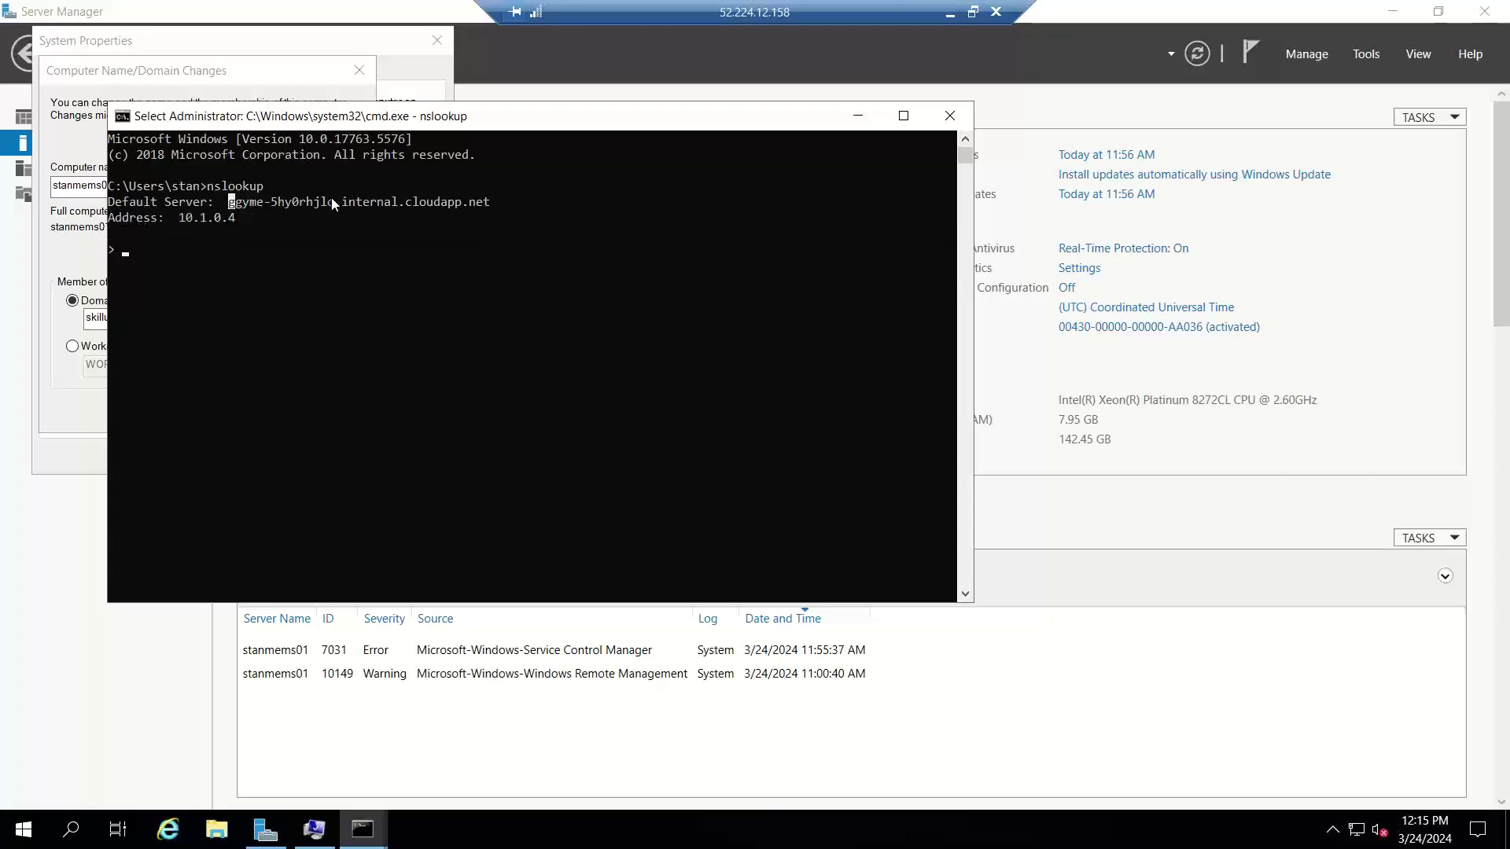
# Look up skillupwithstan.ga, resolving to 10.1.0.4 and 10.1.0.5, then resubmit the domain join
pyautogui.rightClick(171, 295)
pyautogui.write('sk')
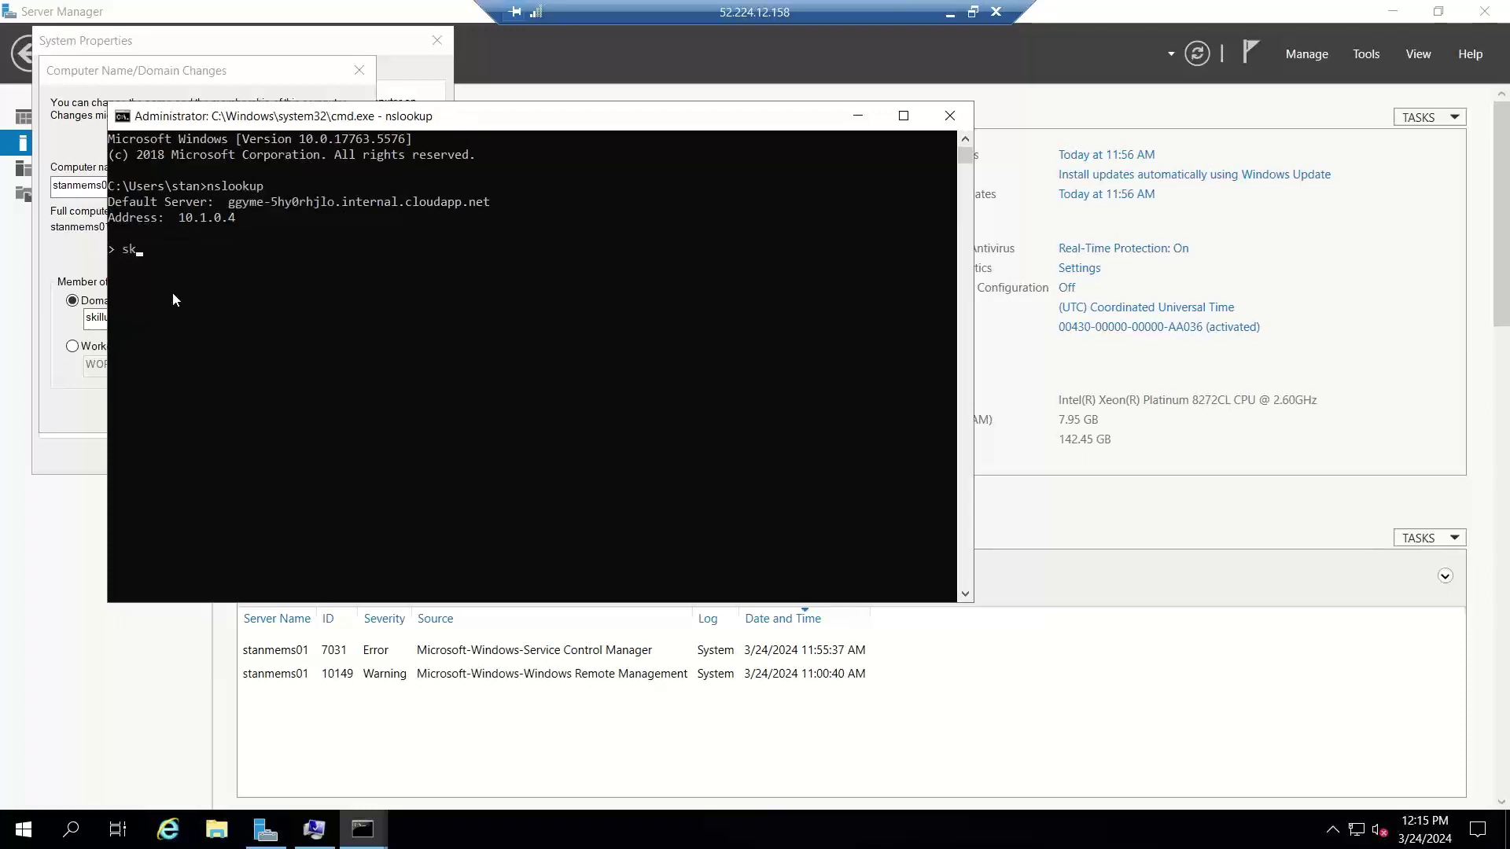
pyautogui.write('illupwithstan.ga')
pyautogui.press('Return')
pyautogui.moveTo(193, 329); pyautogui.dragTo(243, 341)
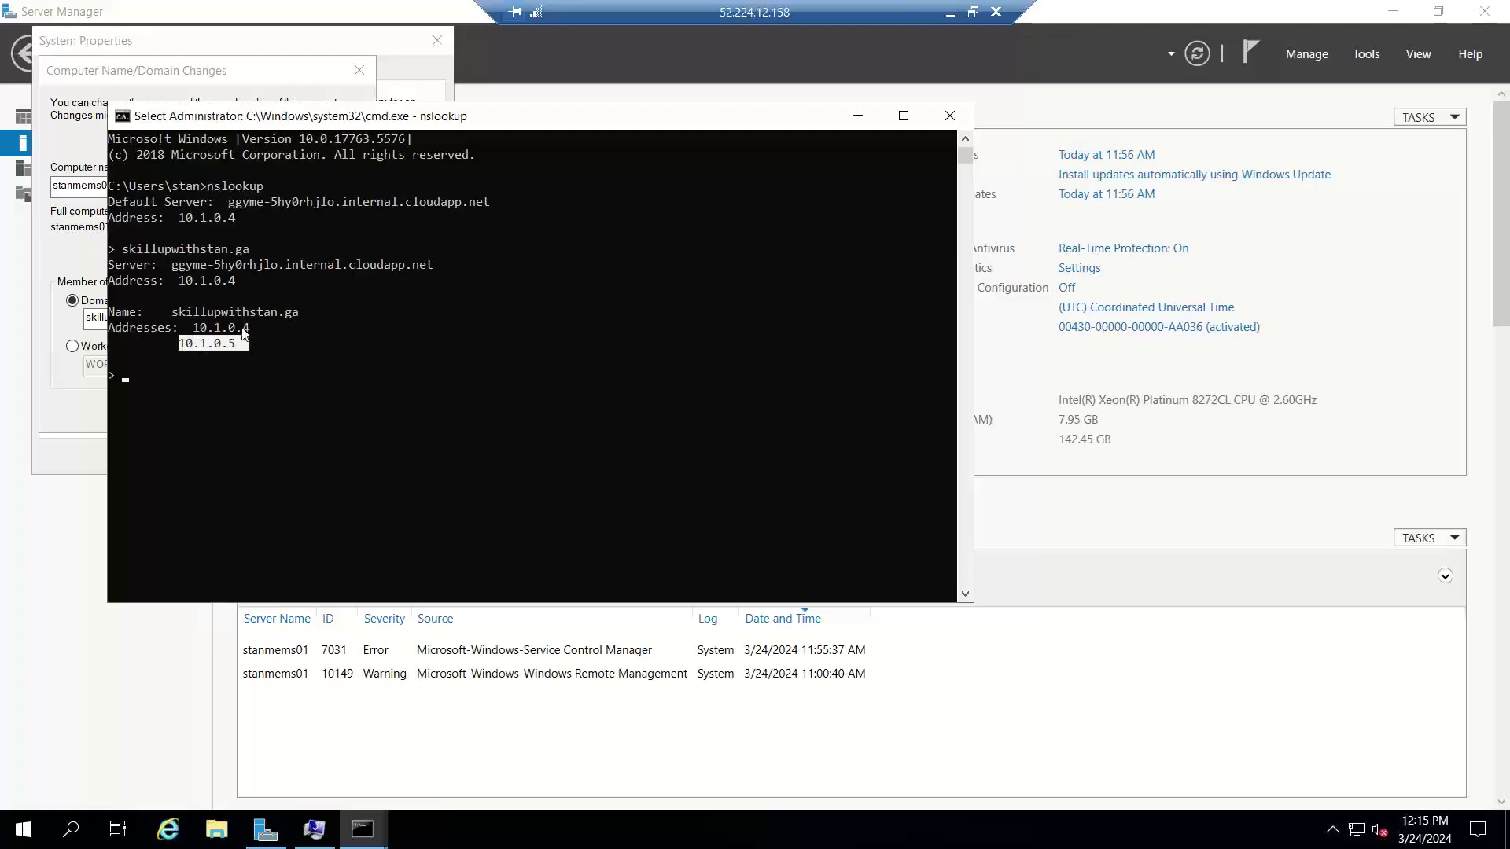
pyautogui.click(857, 115)
pyautogui.click(240, 411)
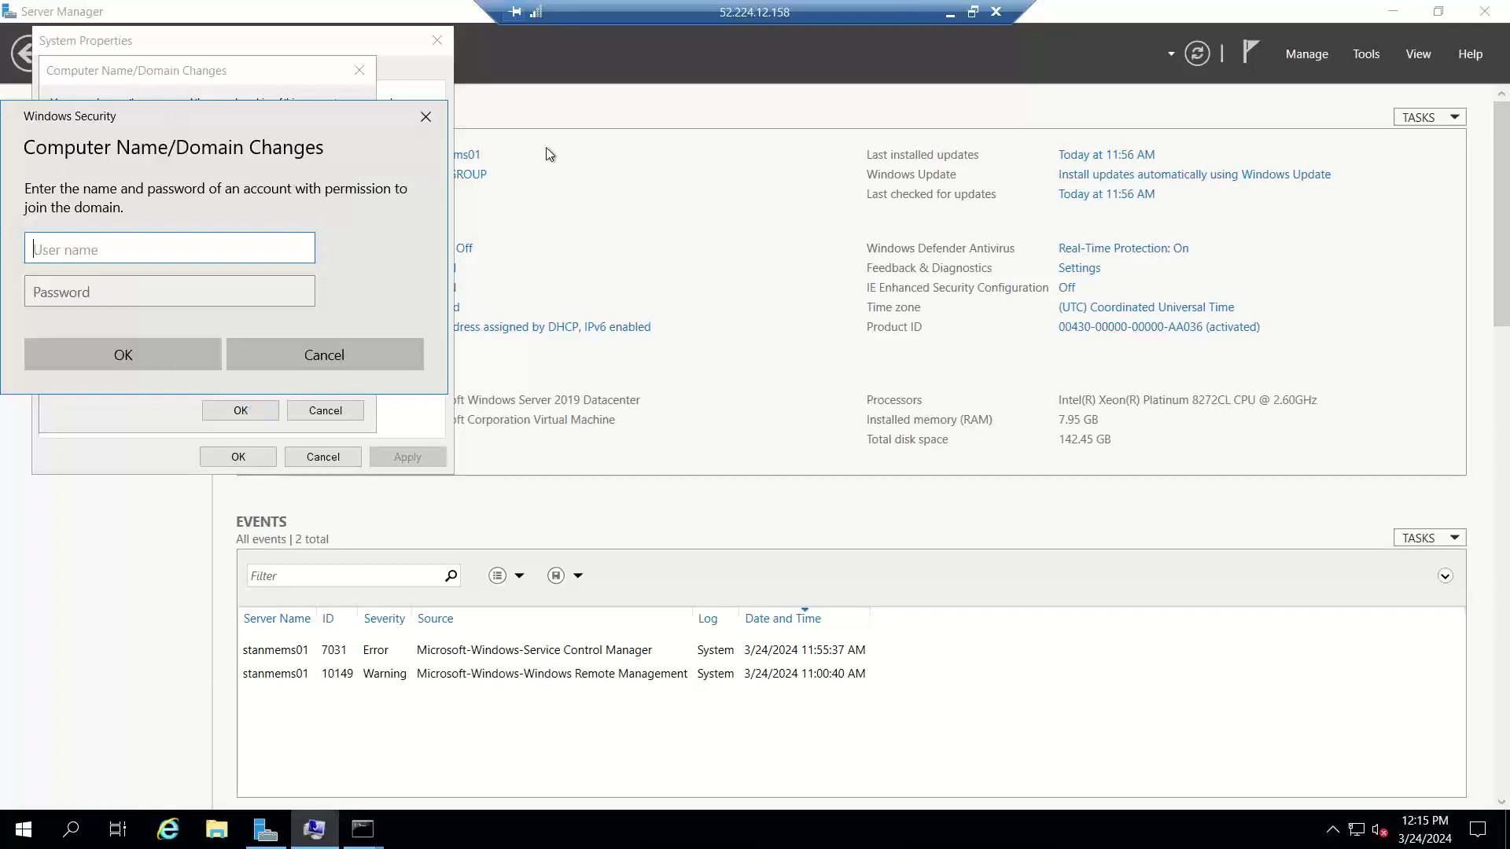
pyautogui.click(952, 12)
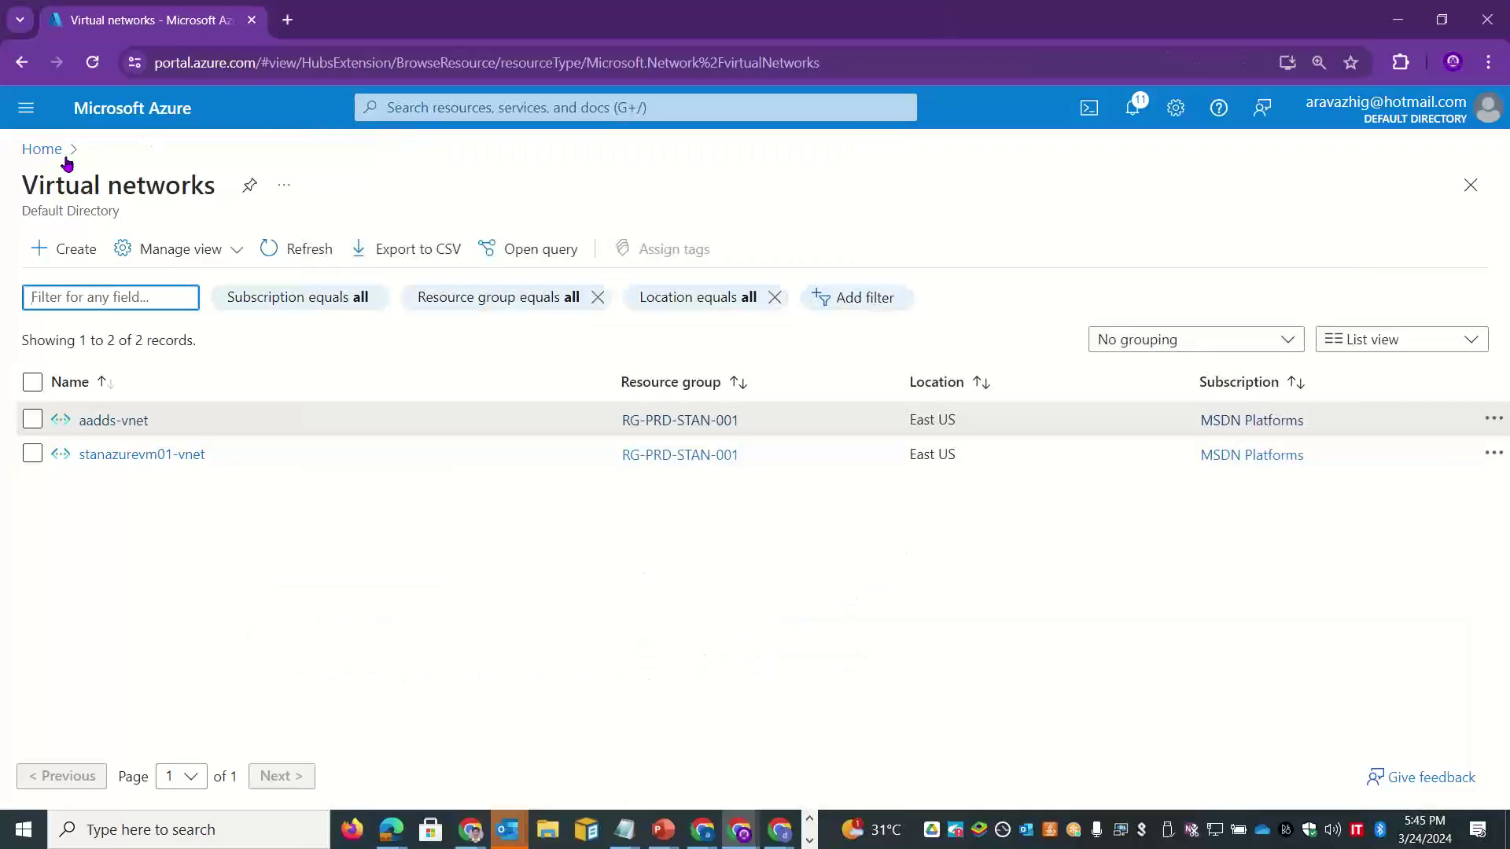
# Find the domain user in Microsoft Entra ID > Users and copy their user principal name
pyautogui.click(66, 158)
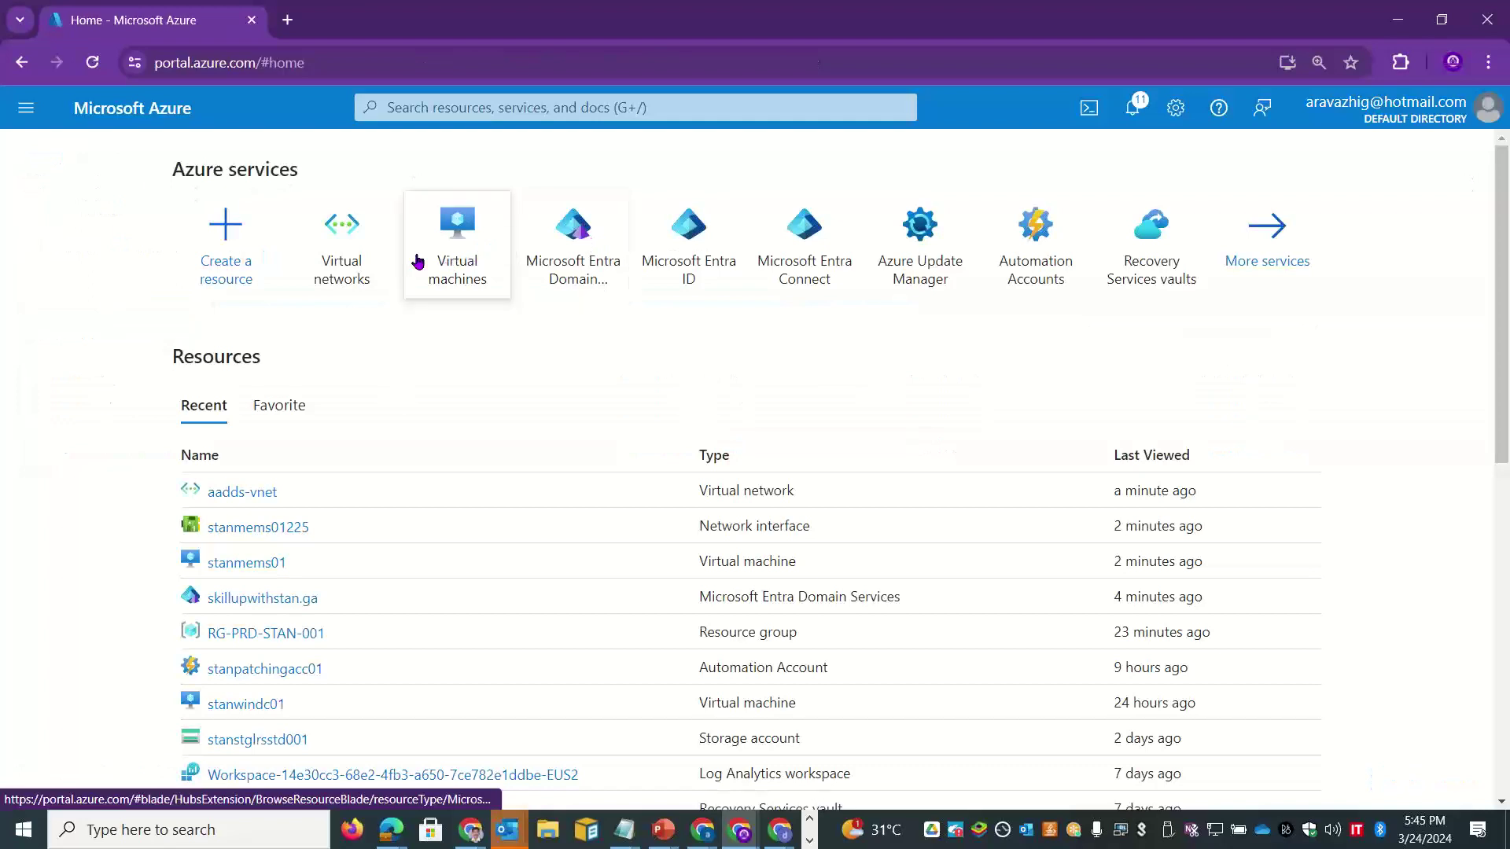
pyautogui.click(678, 254)
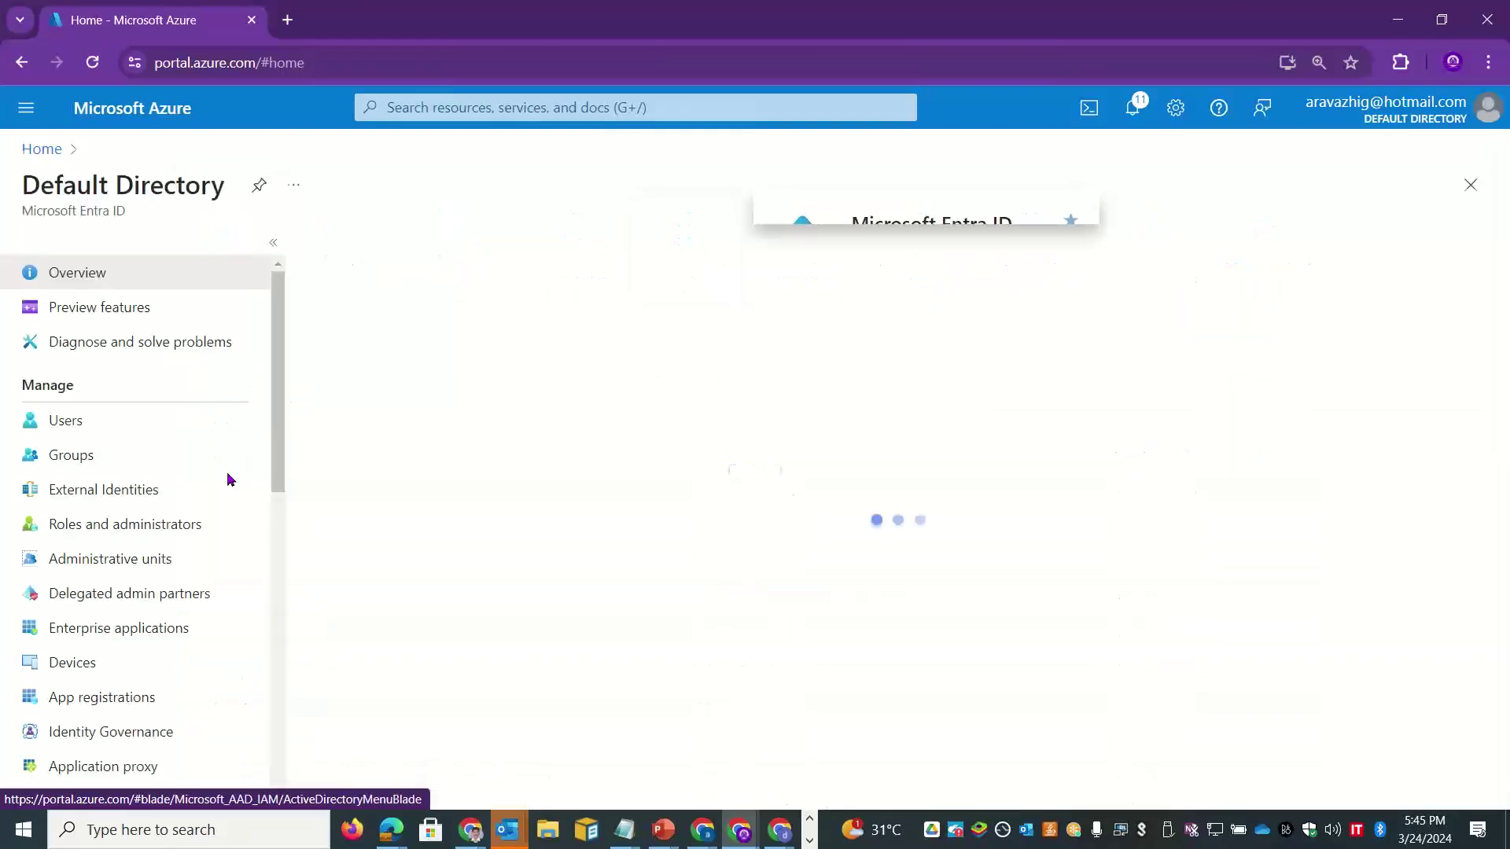
pyautogui.click(63, 420)
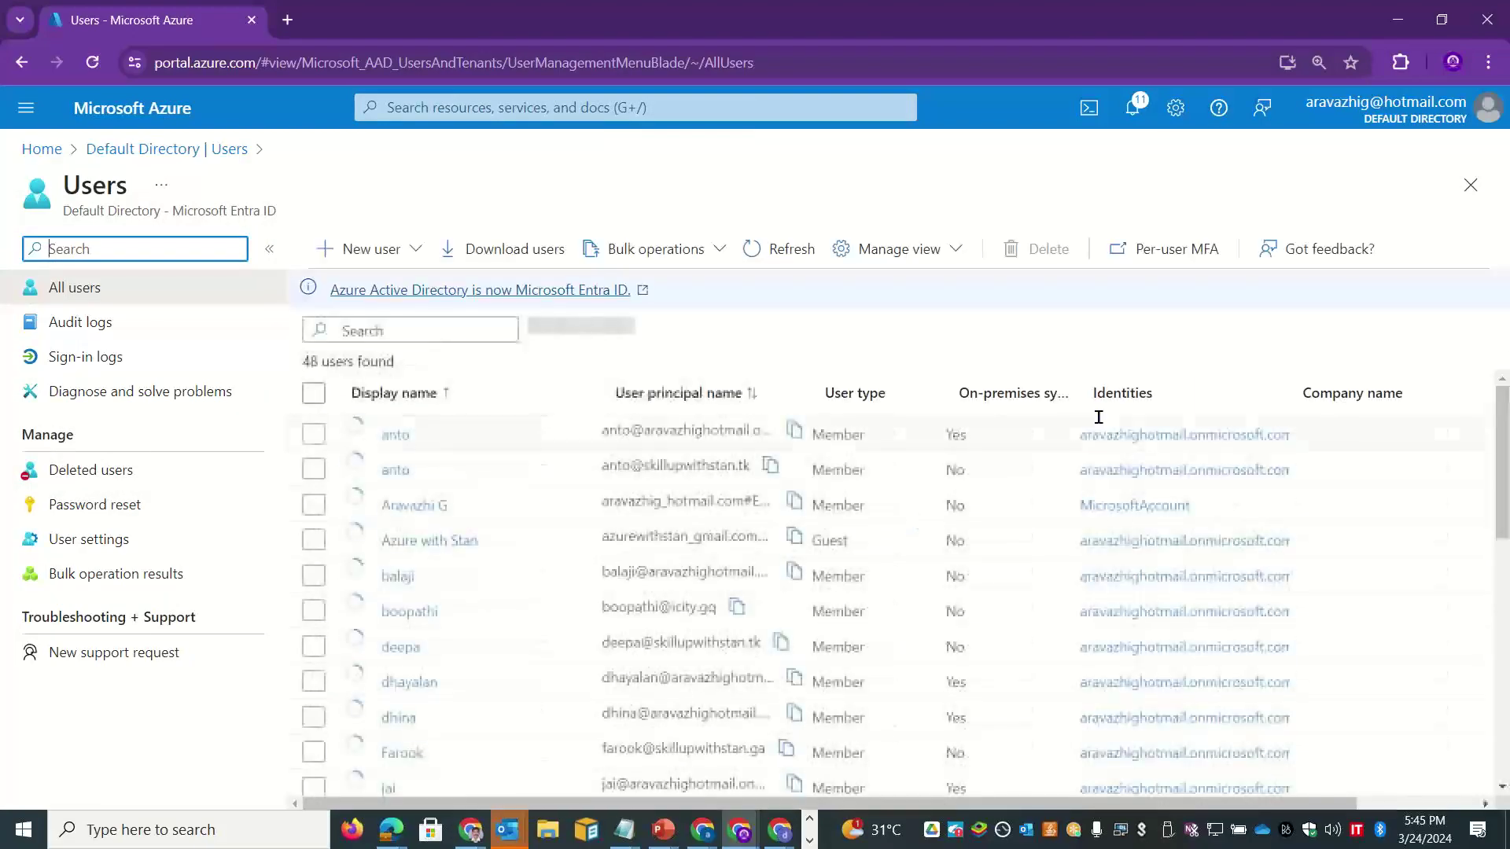
pyautogui.moveTo(1504, 439); pyautogui.dragTo(1507, 547)
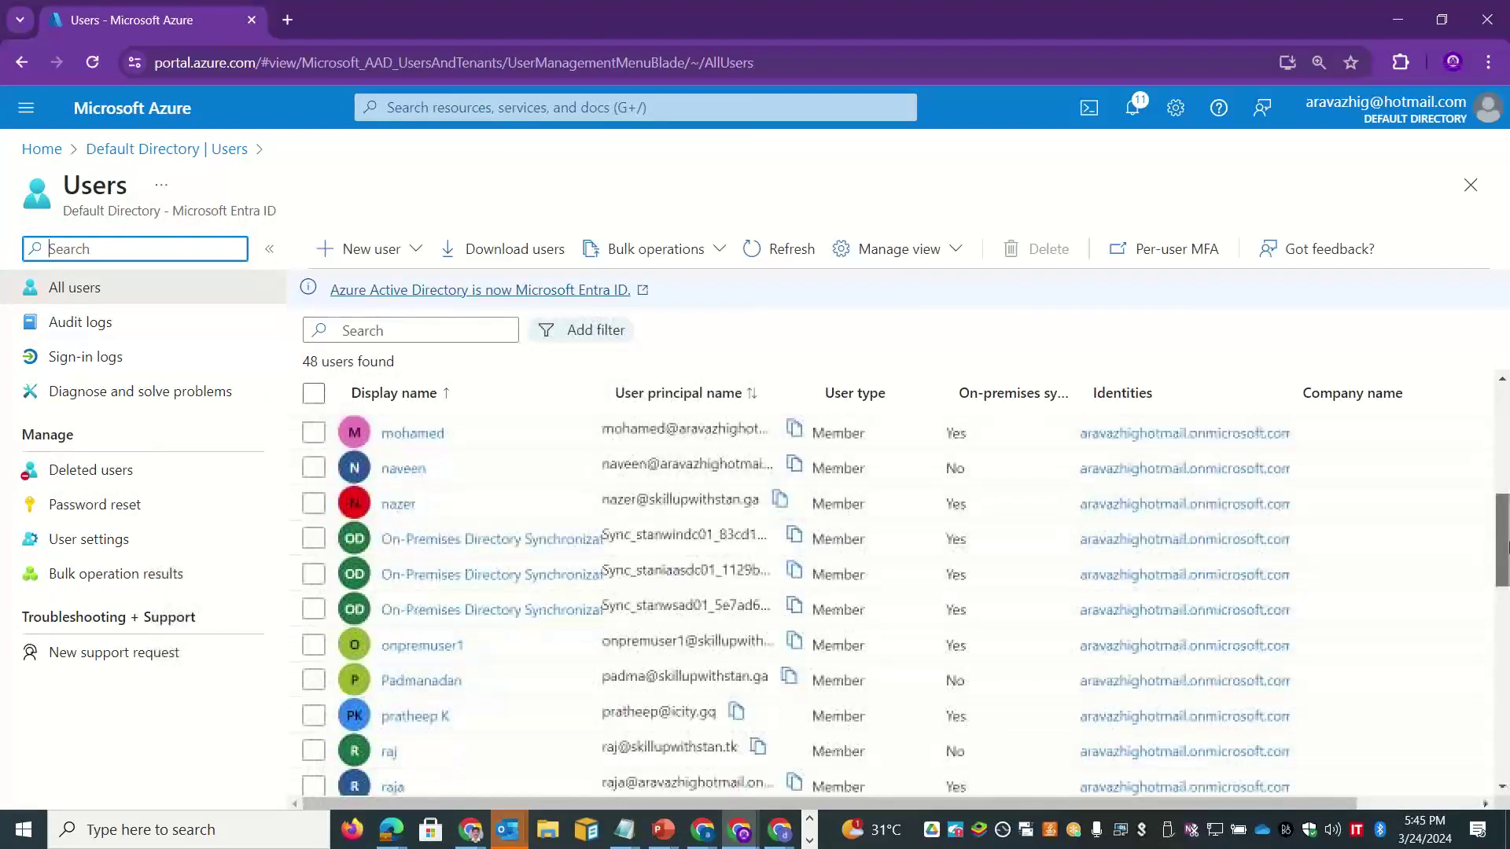
pyautogui.click(735, 713)
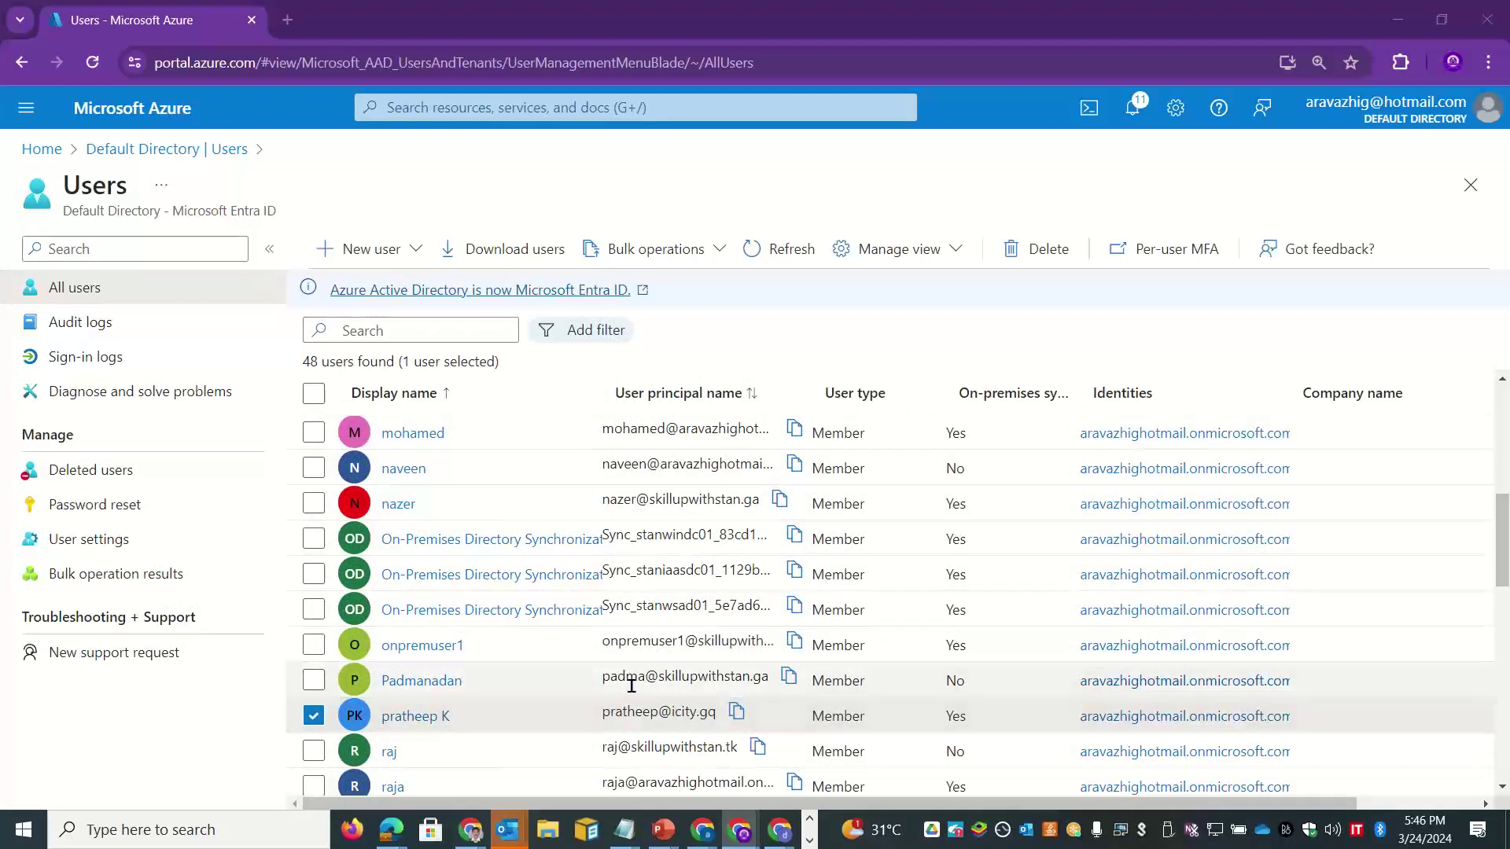
pyautogui.hotkey('alt', 'Tab')
pyautogui.press('Escape')
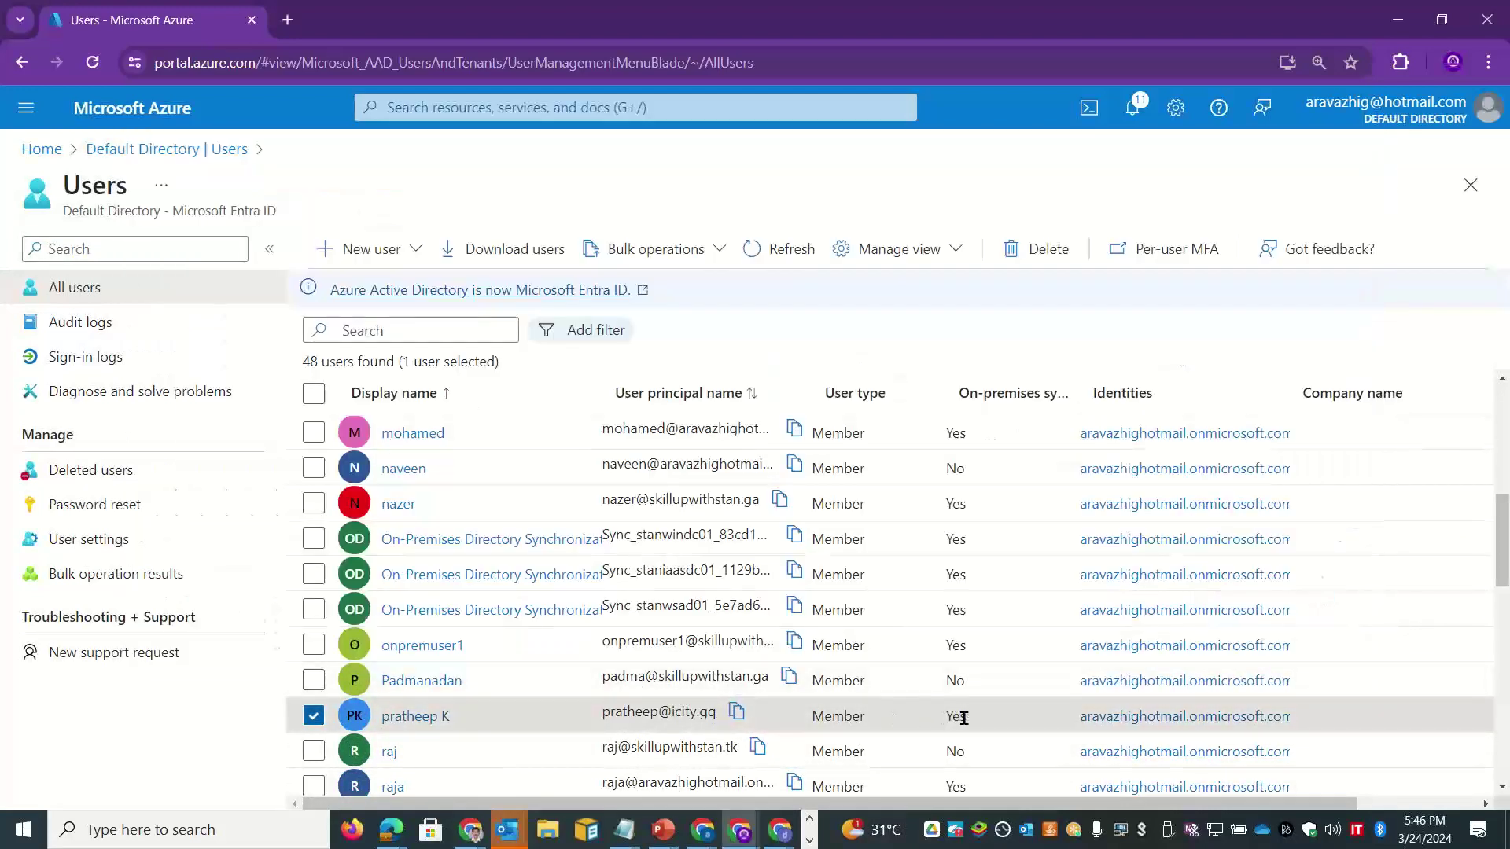
pyautogui.doubleClick(965, 718)
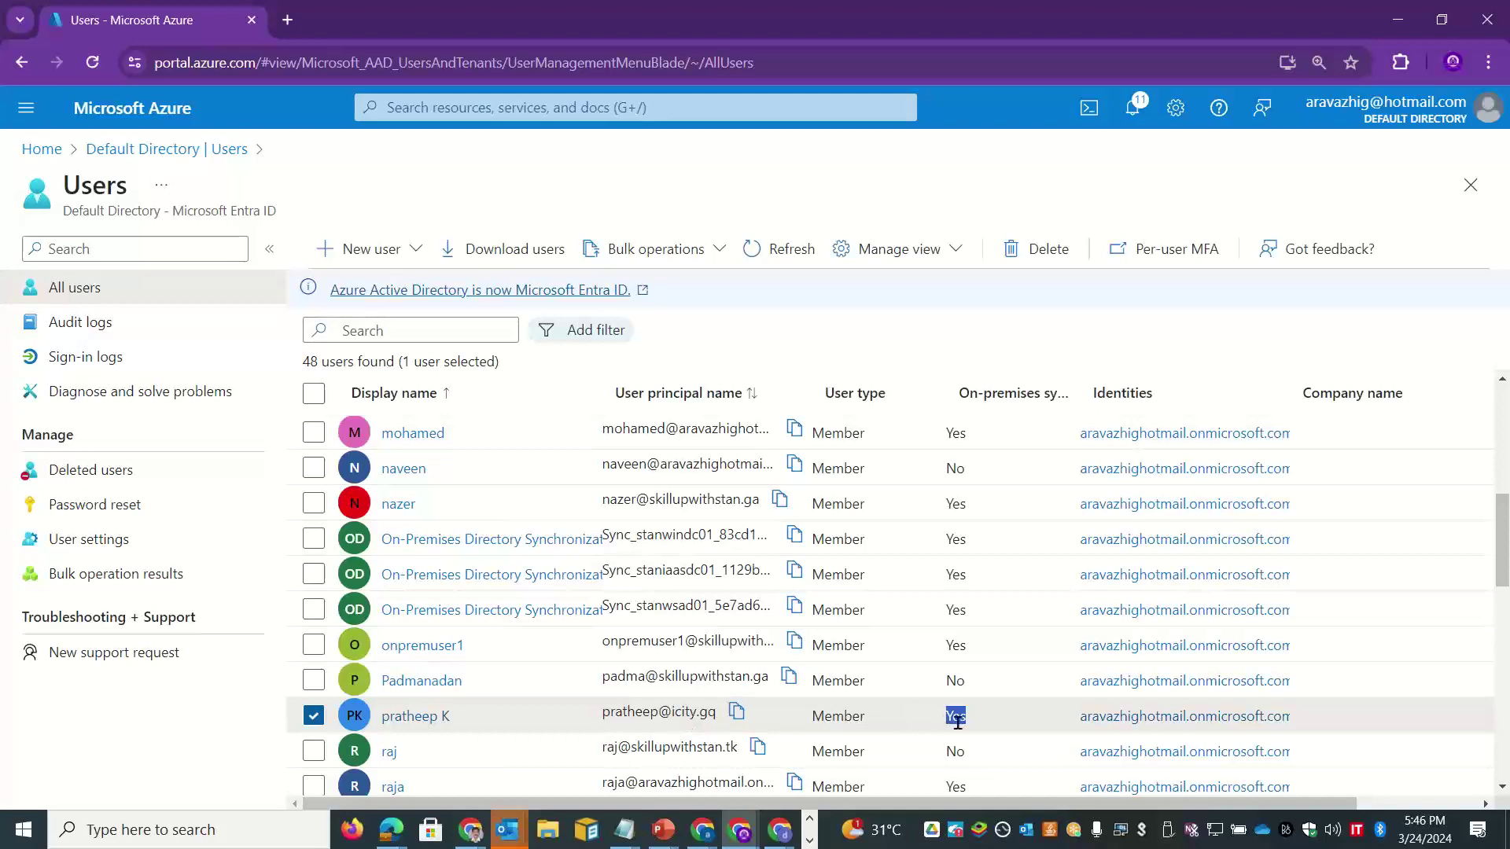
pyautogui.click(736, 712)
pyautogui.hotkey('alt', 'Tab')
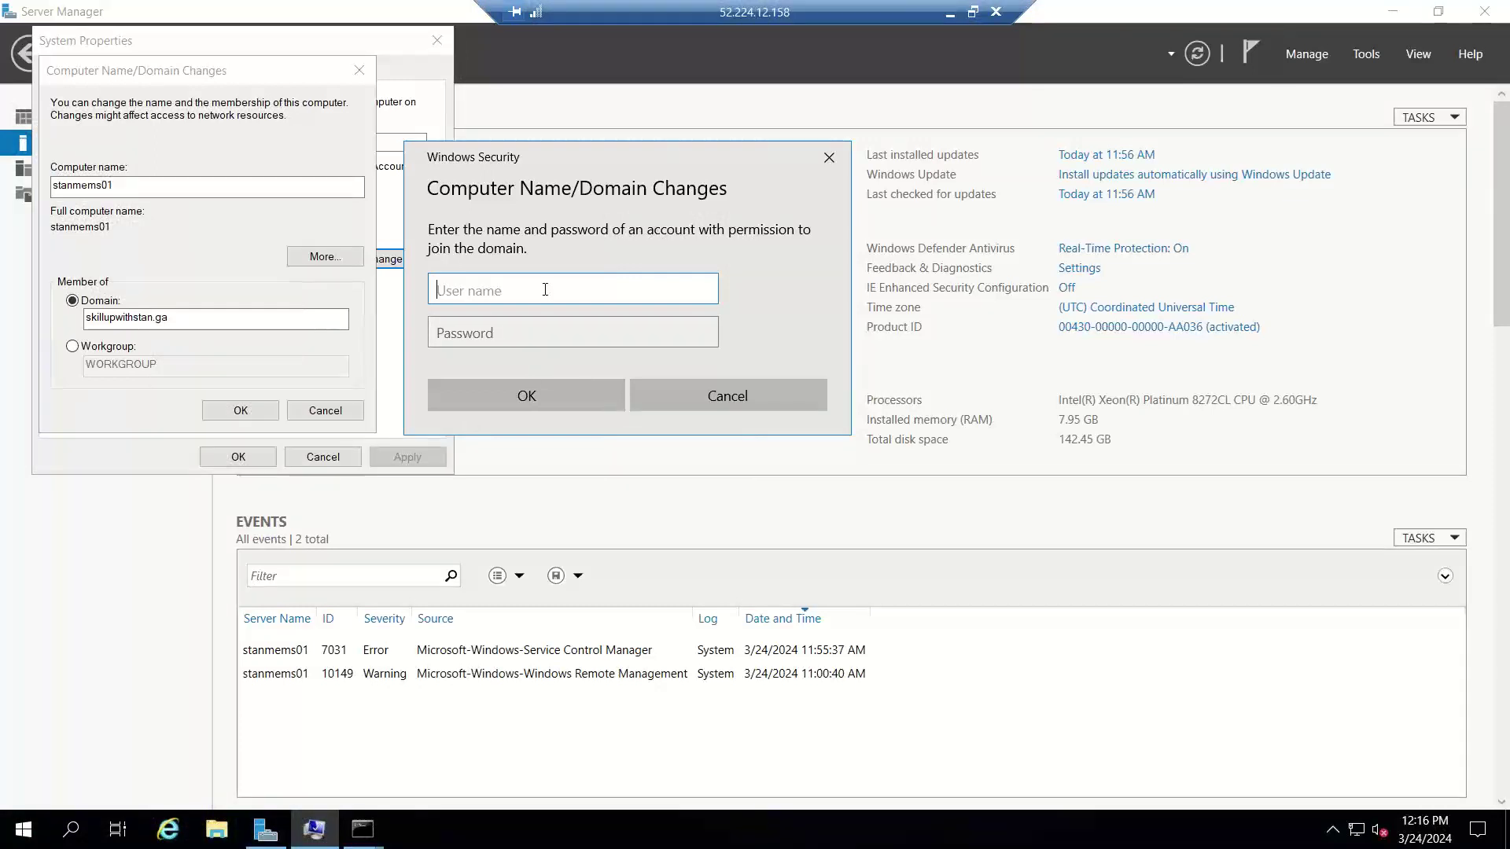
# Paste the copied principal name as the user name and bring up the notes with saved credentials
pyautogui.hotkey('ctrl', 'v')
pyautogui.click(951, 14)
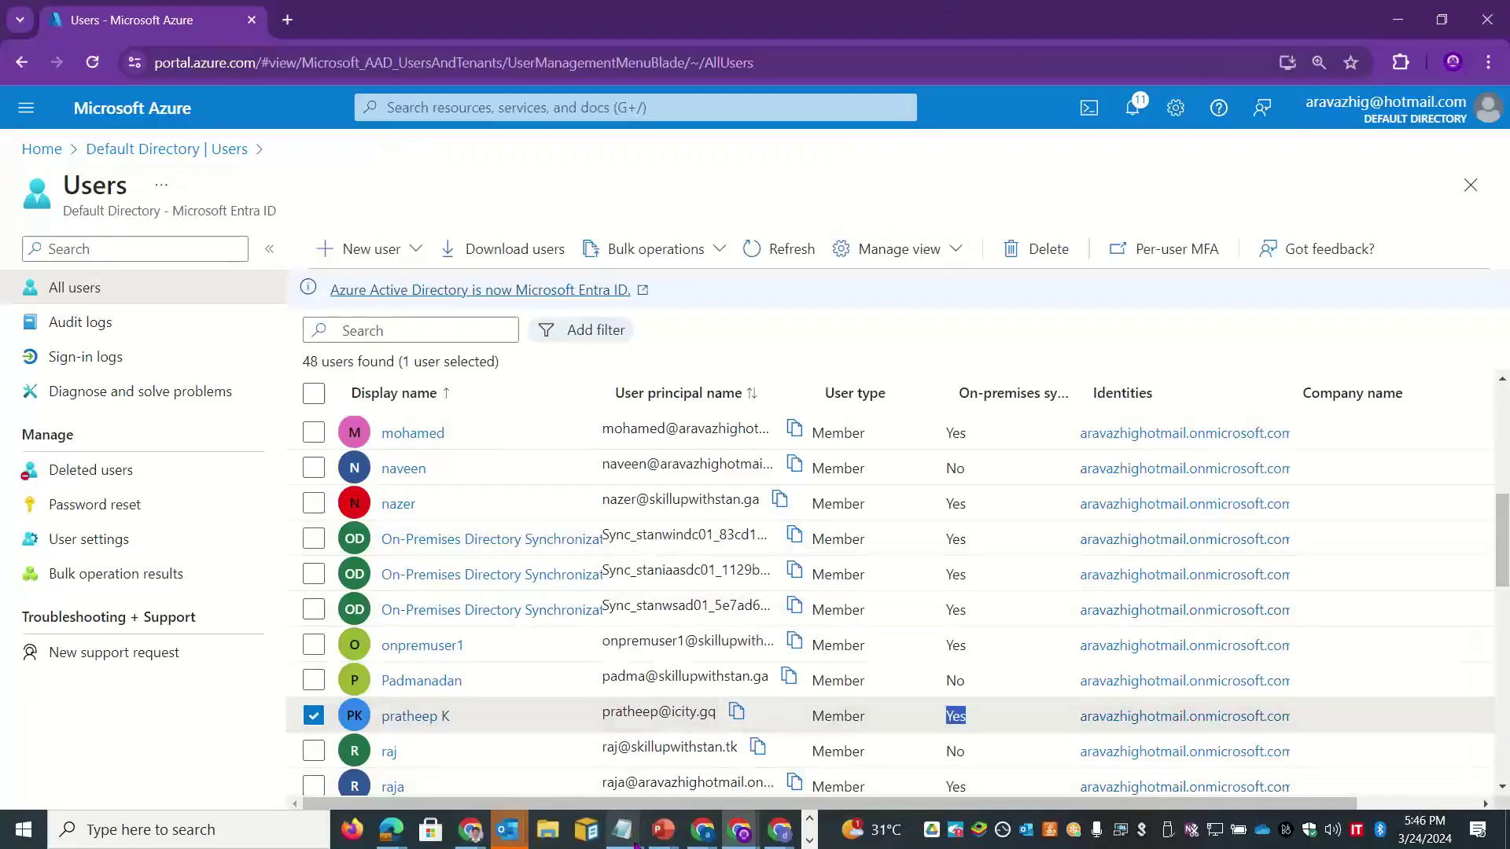
pyautogui.moveTo(633, 845)
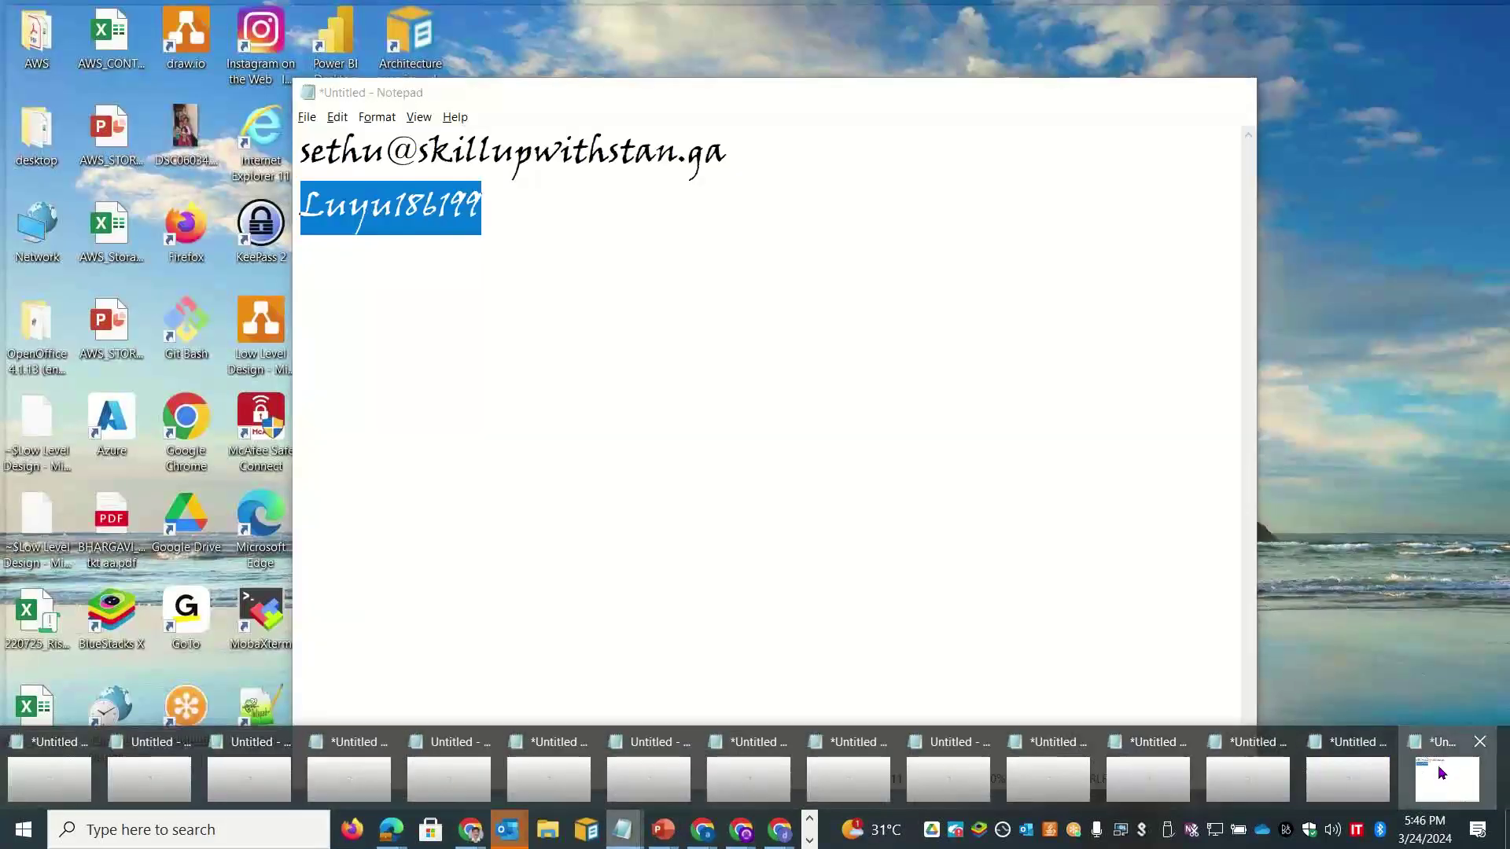
pyautogui.click(1443, 771)
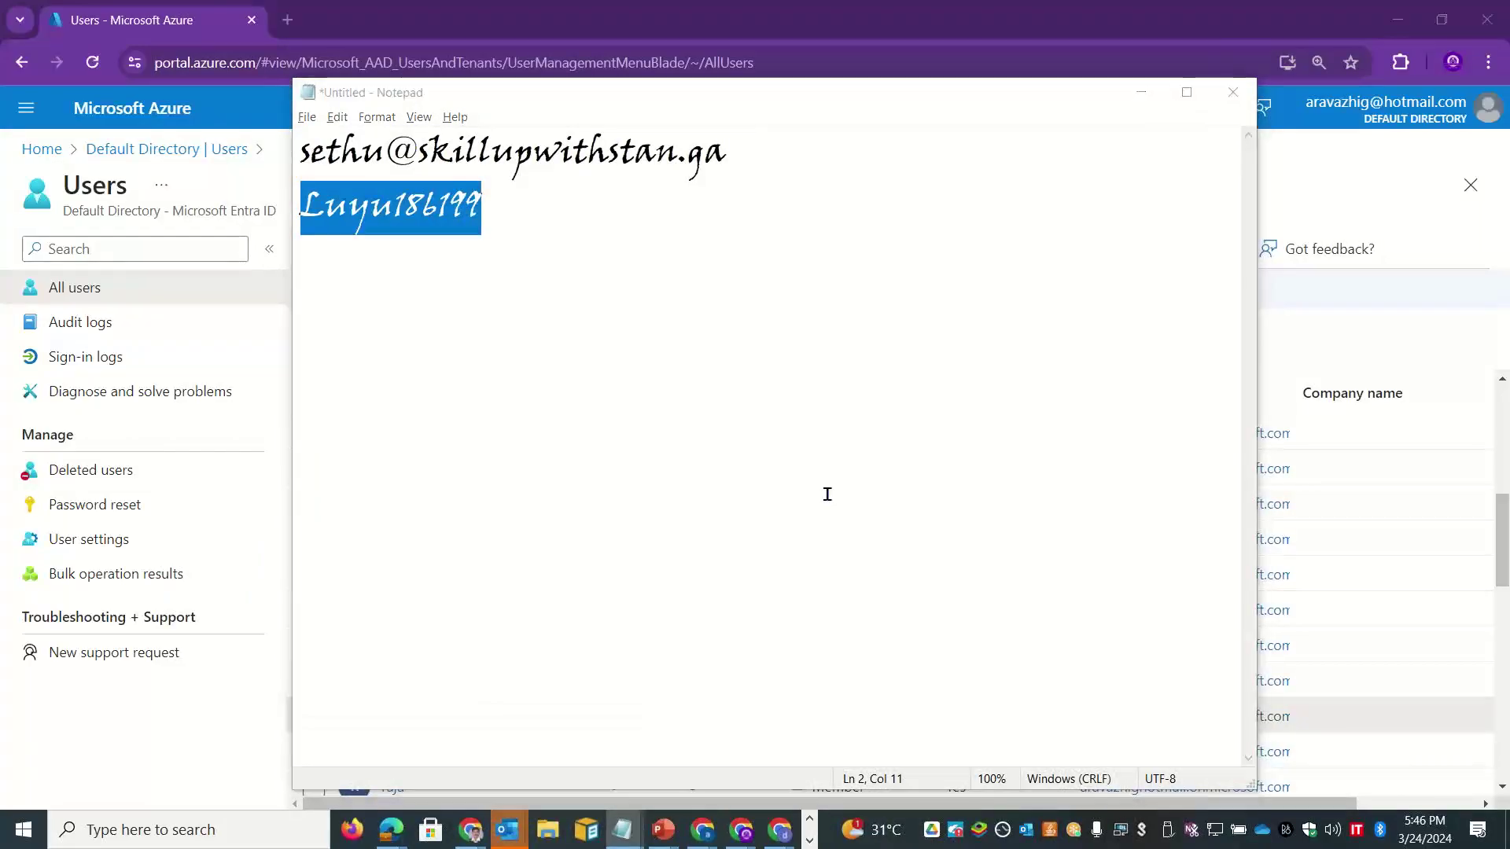
pyautogui.hotkey('alt', 'Tab')
pyautogui.hotkey('alt', 'Tab')
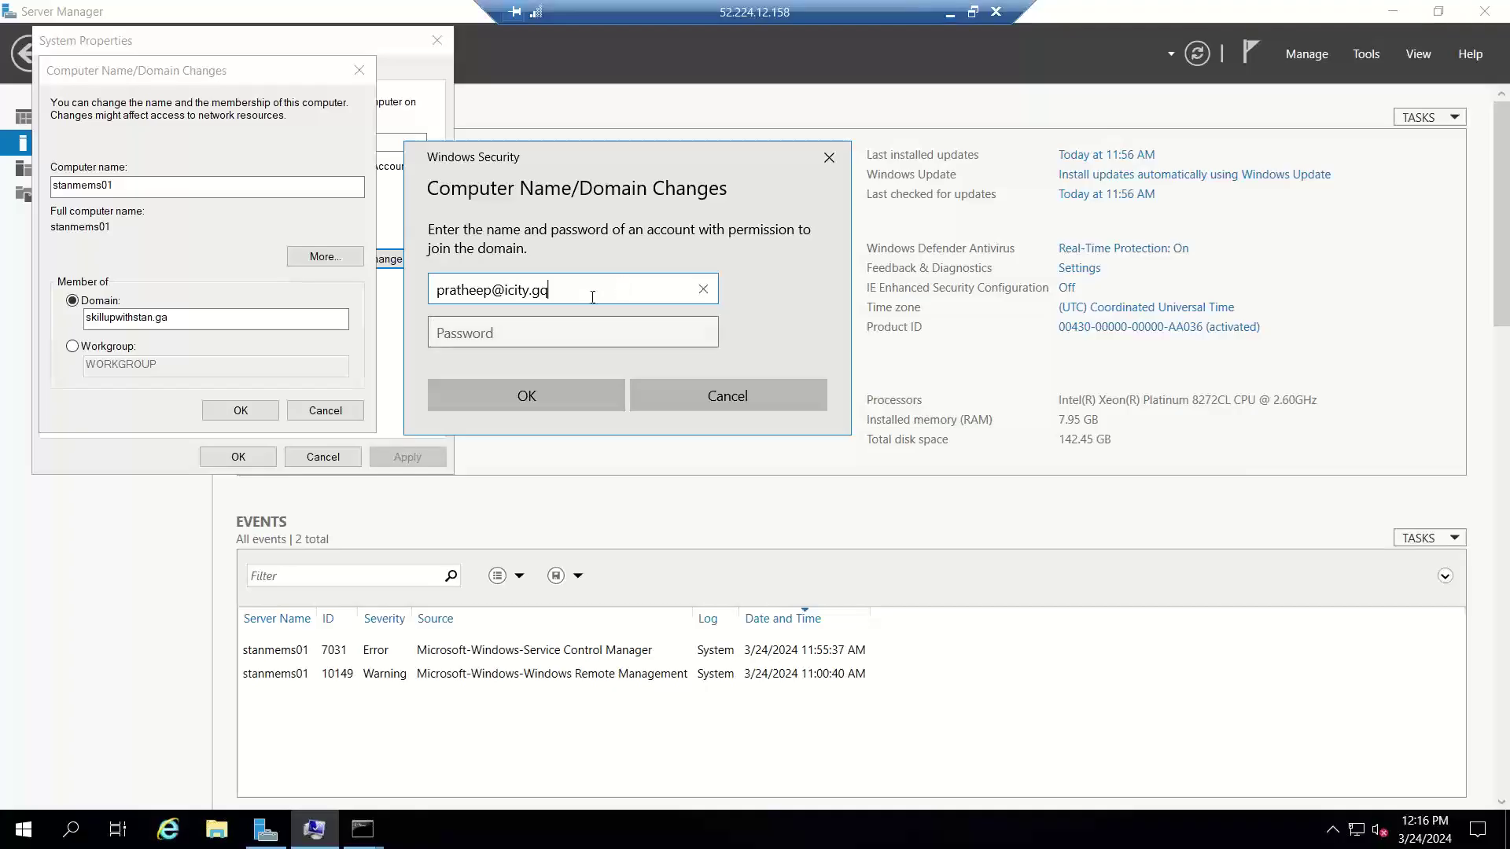
# Enter the account password and submit the join, then dismiss the incorrect user name or password error
pyautogui.click(640, 333)
pyautogui.write('**********')
pyautogui.click(527, 396)
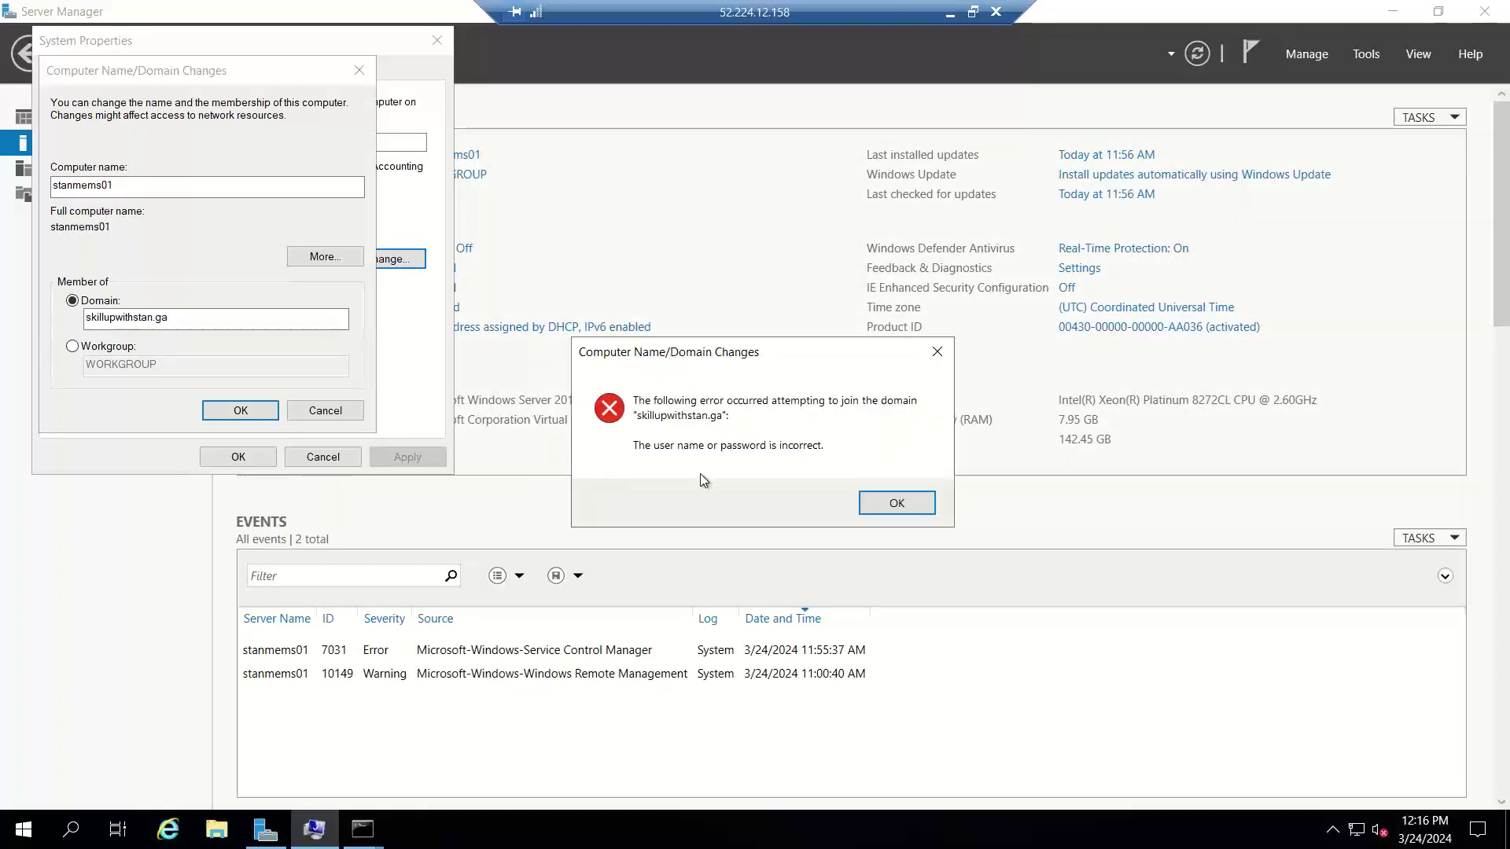
pyautogui.click(897, 503)
# Type the account's name into the notes, checking back on the remote session
pyautogui.click(950, 11)
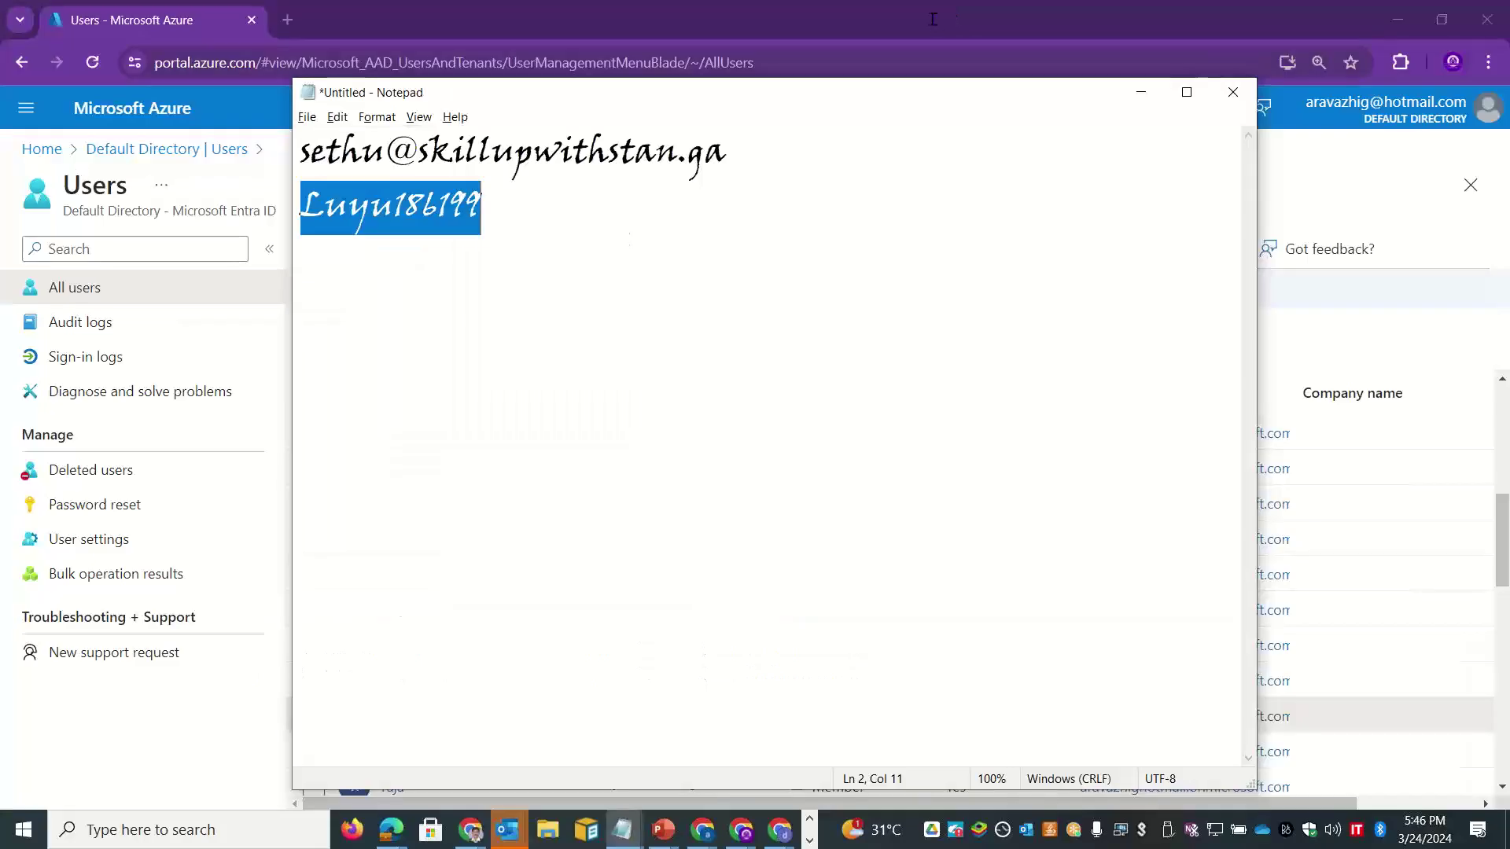
pyautogui.click(572, 220)
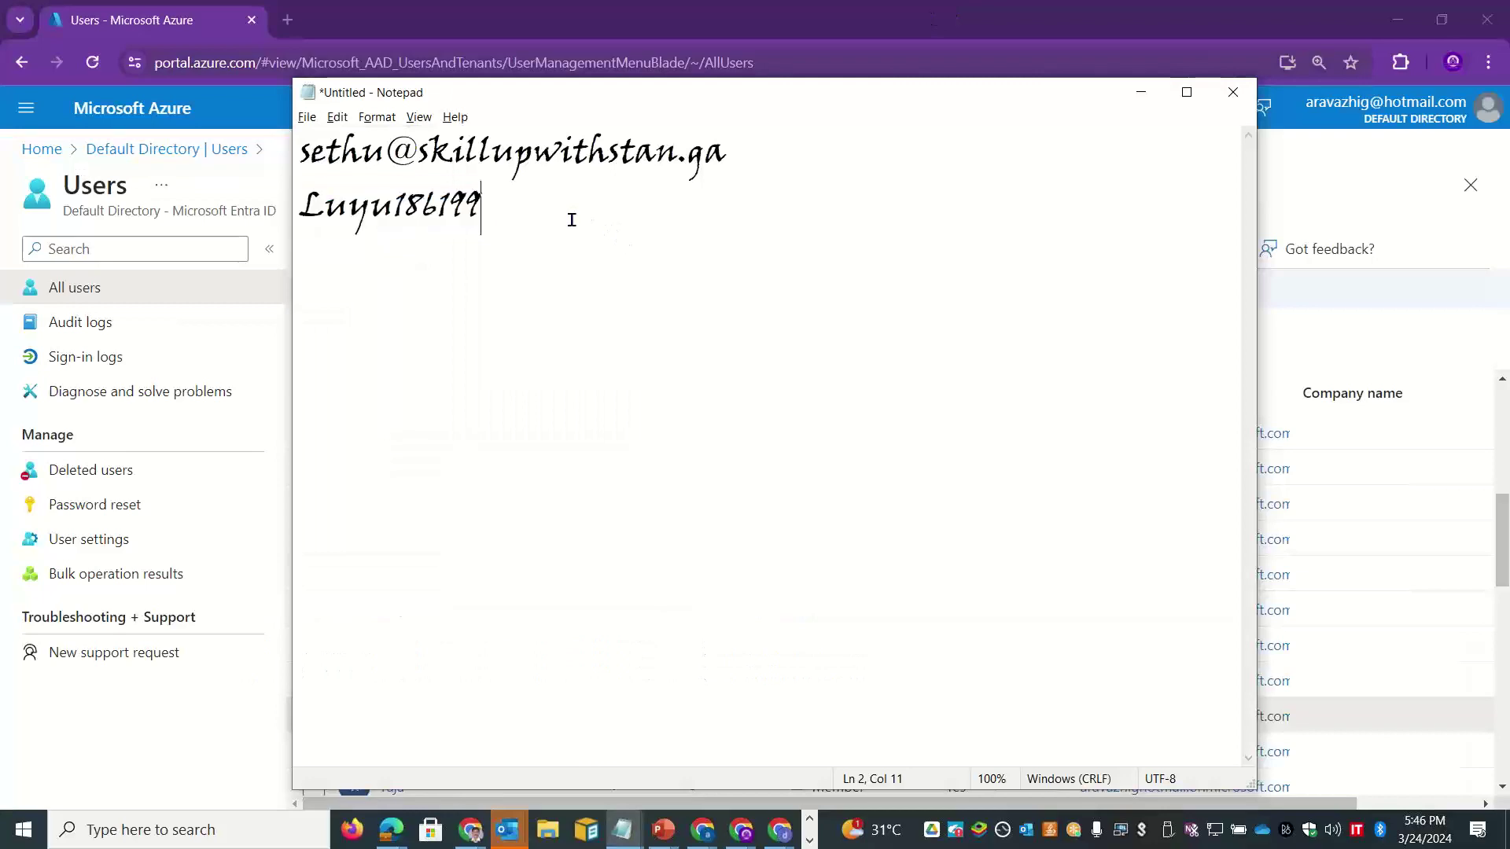
pyautogui.write('prathee')
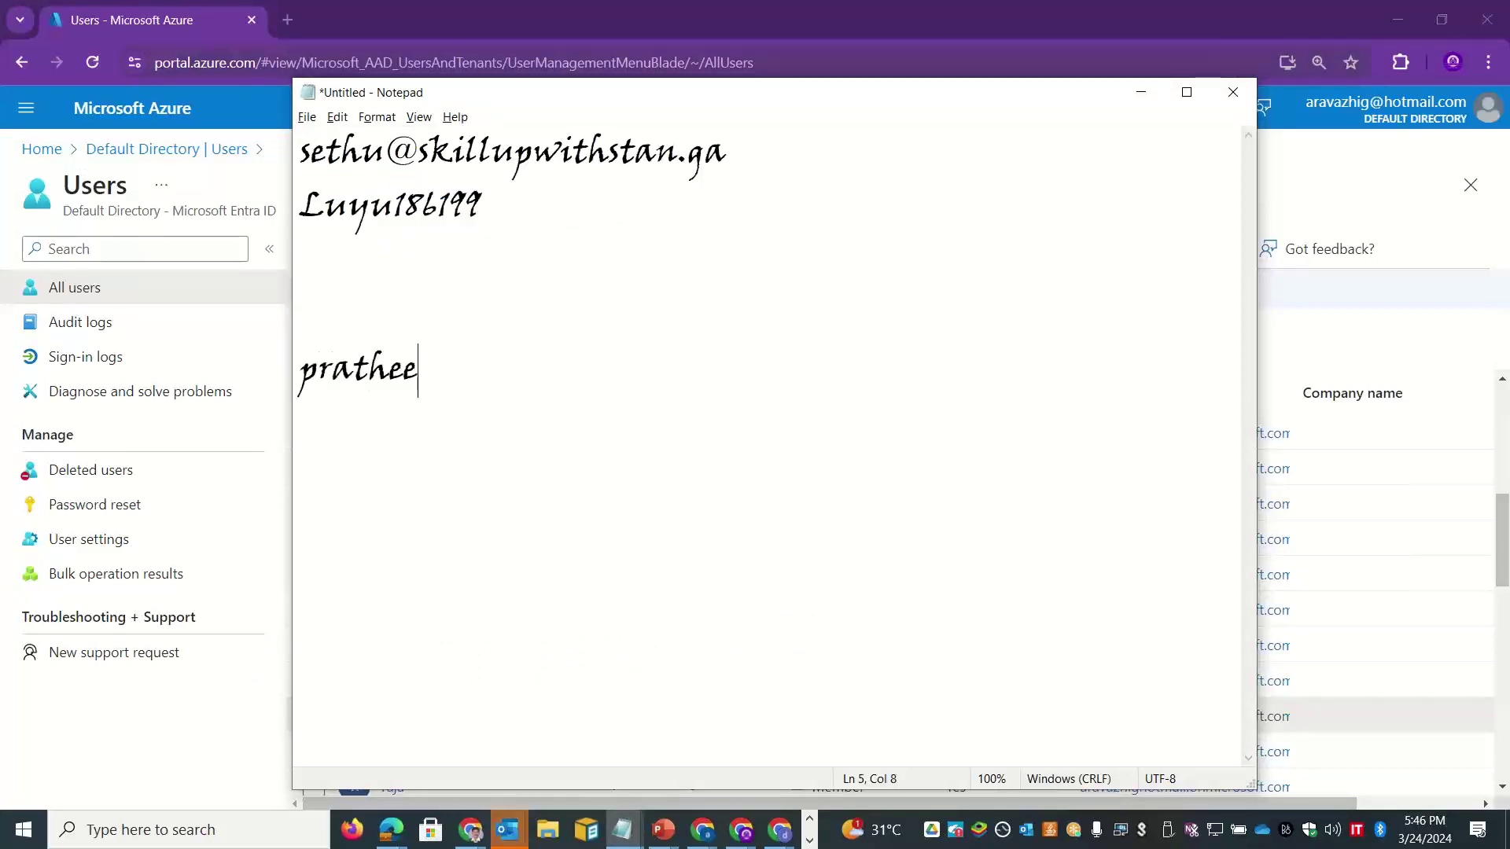
pyautogui.hotkey('alt', 'Tab')
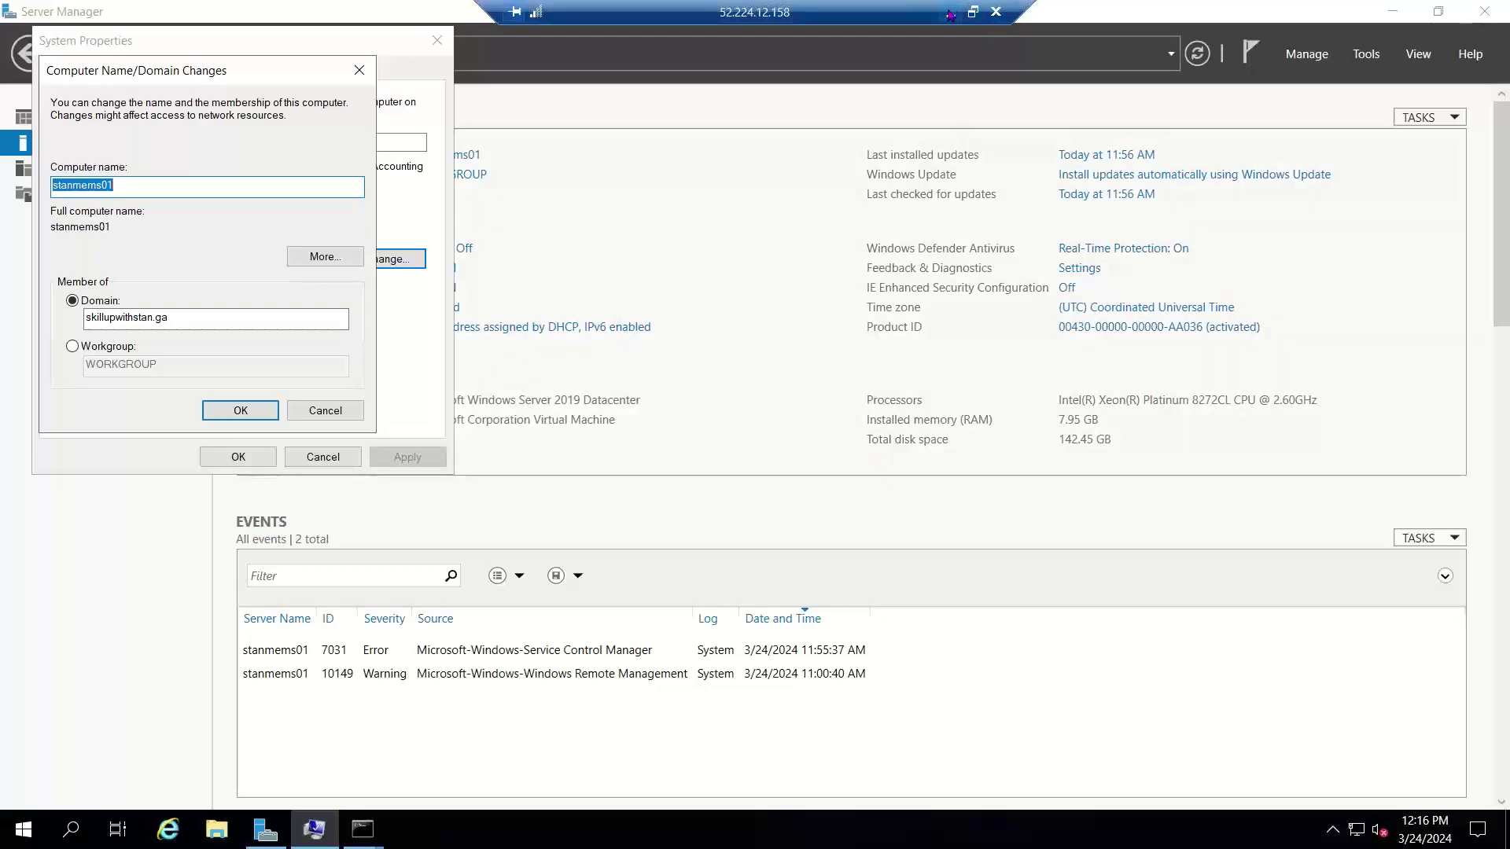
pyautogui.click(951, 12)
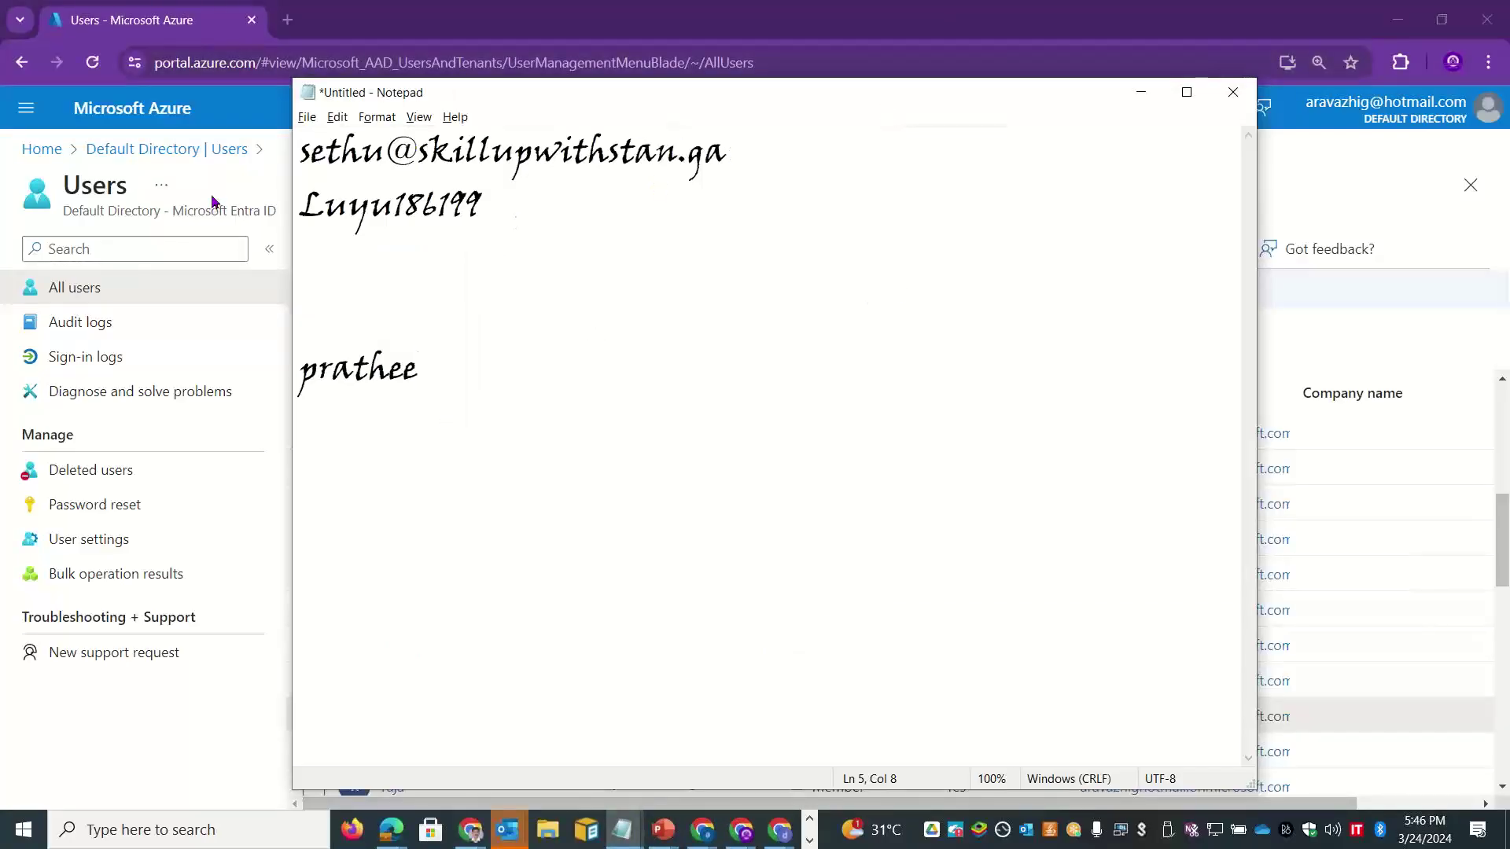
# Search the Azure users list for the account name, correcting typos along the way
pyautogui.click(378, 121)
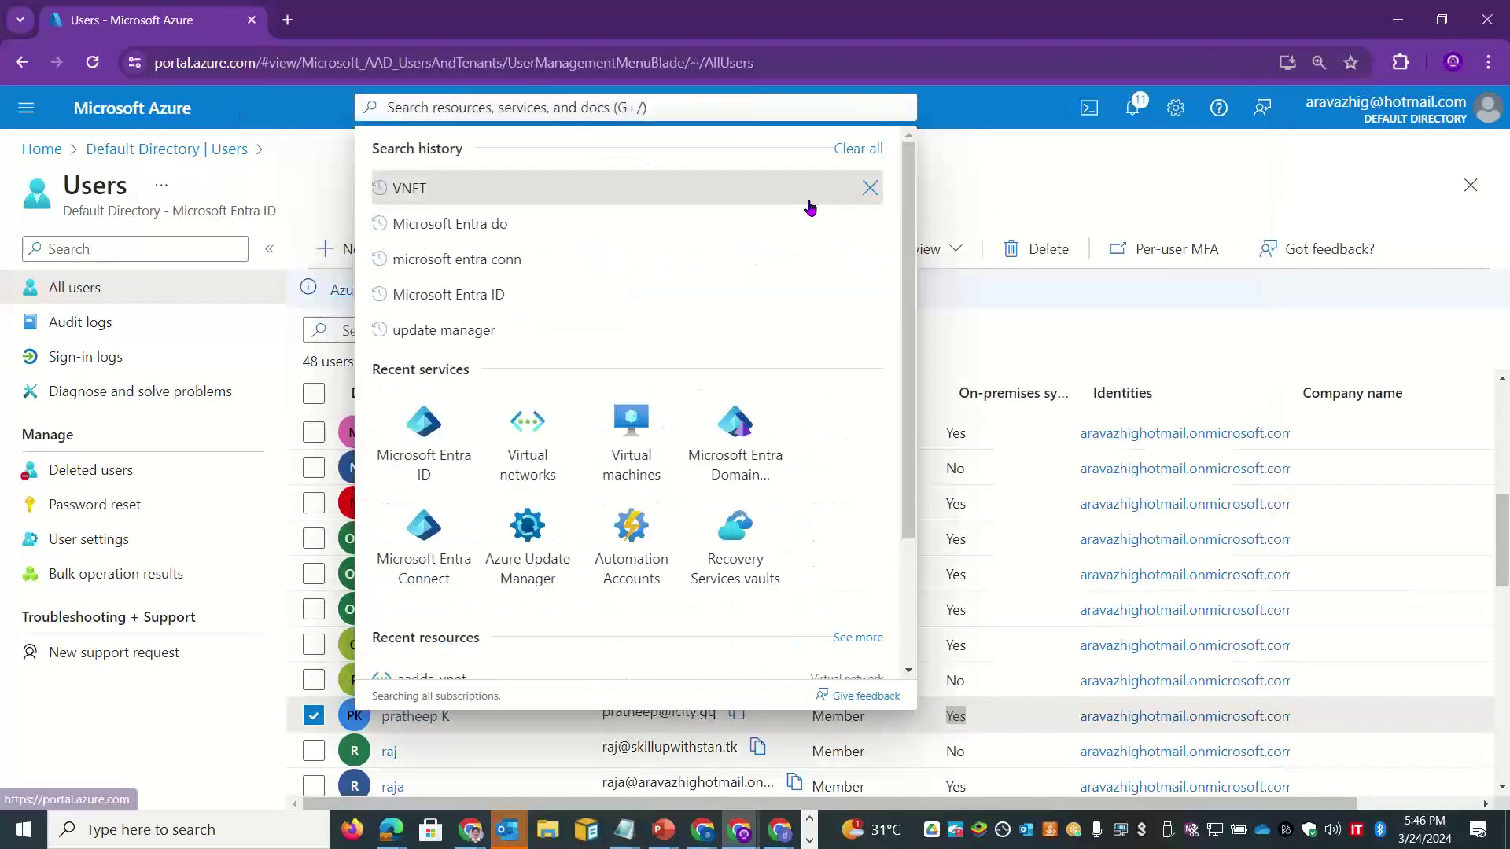
pyautogui.click(346, 468)
pyautogui.click(383, 333)
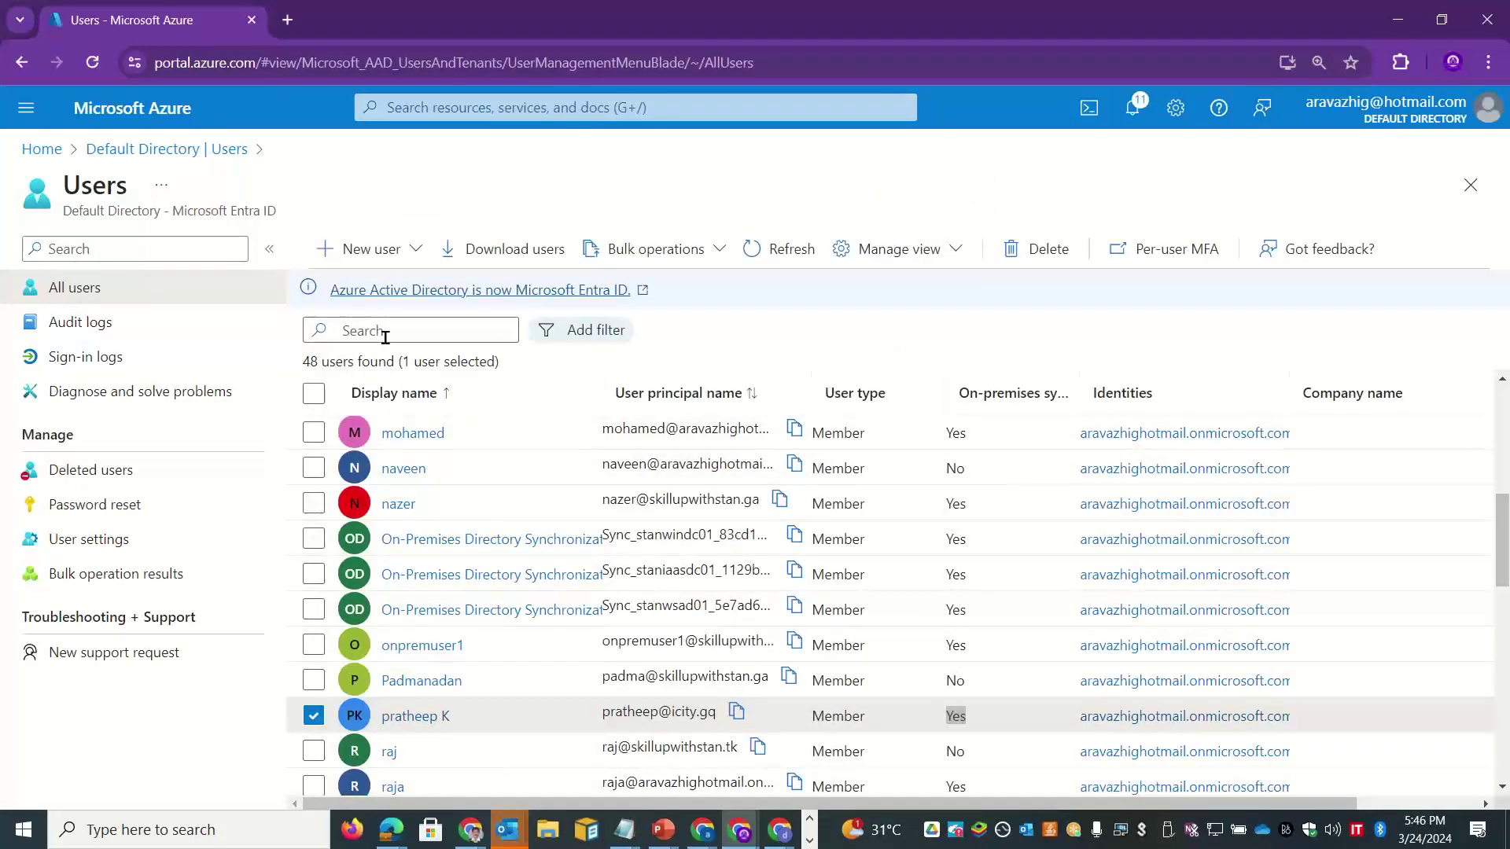
pyautogui.write('sehtu')
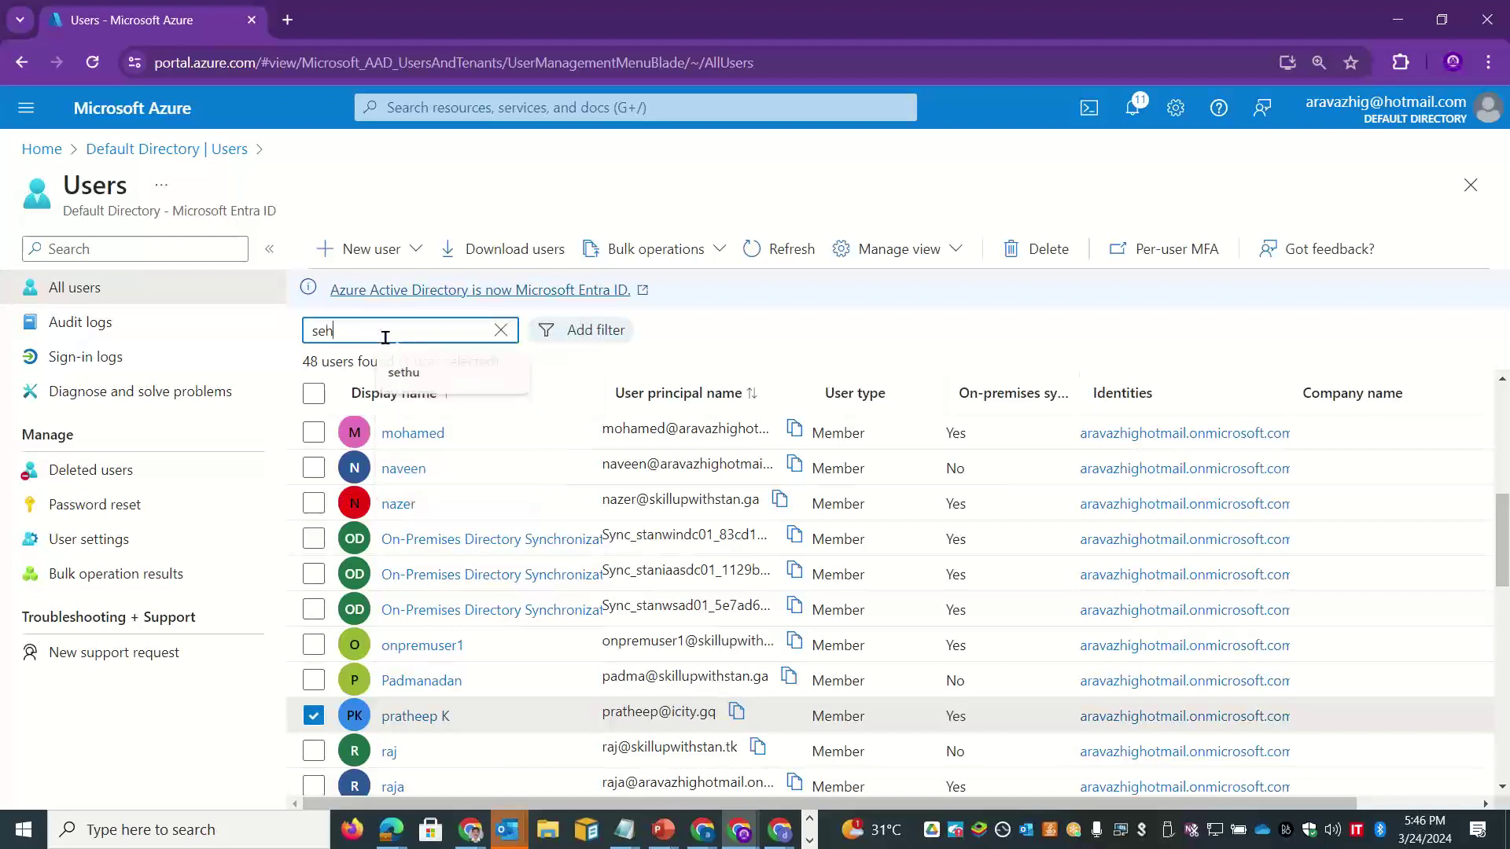
pyautogui.press('BackSpace')
pyautogui.write('thu')
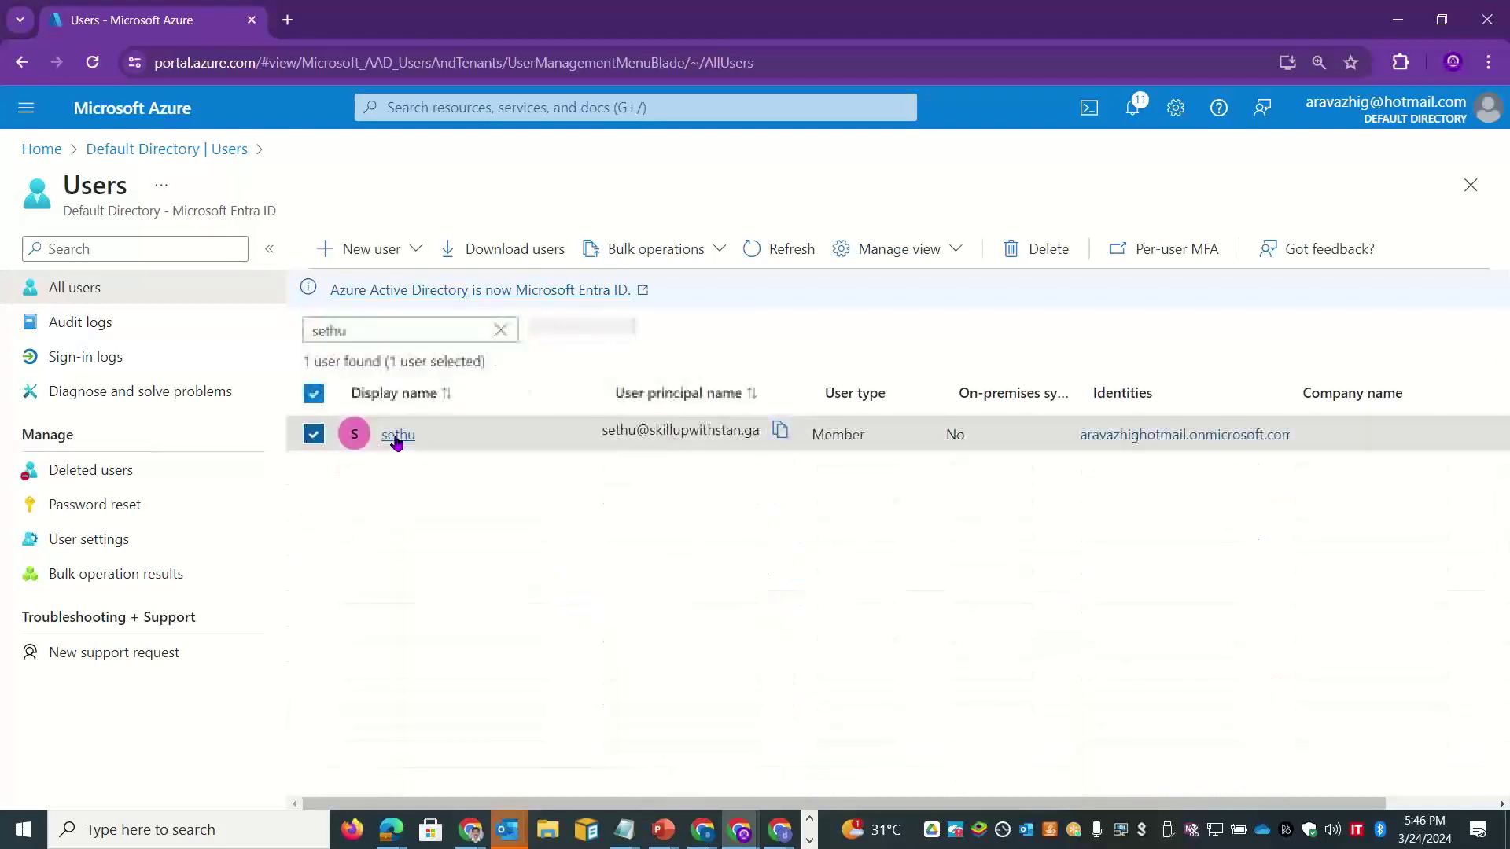
# Add the matching user to the AAD DC Administrators group from its Groups page
pyautogui.click(394, 436)
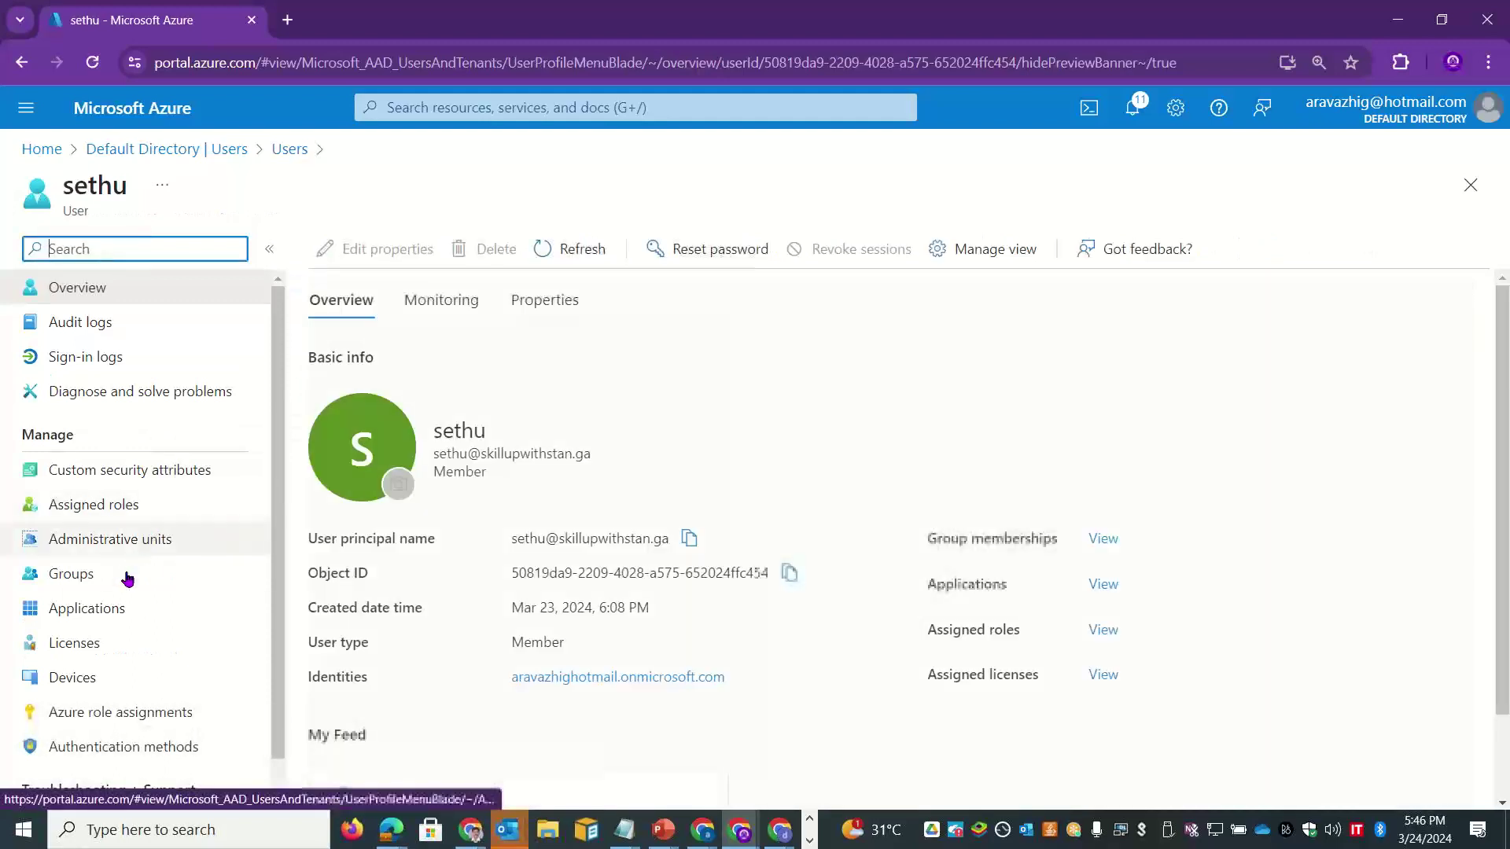
pyautogui.click(125, 574)
pyautogui.click(383, 246)
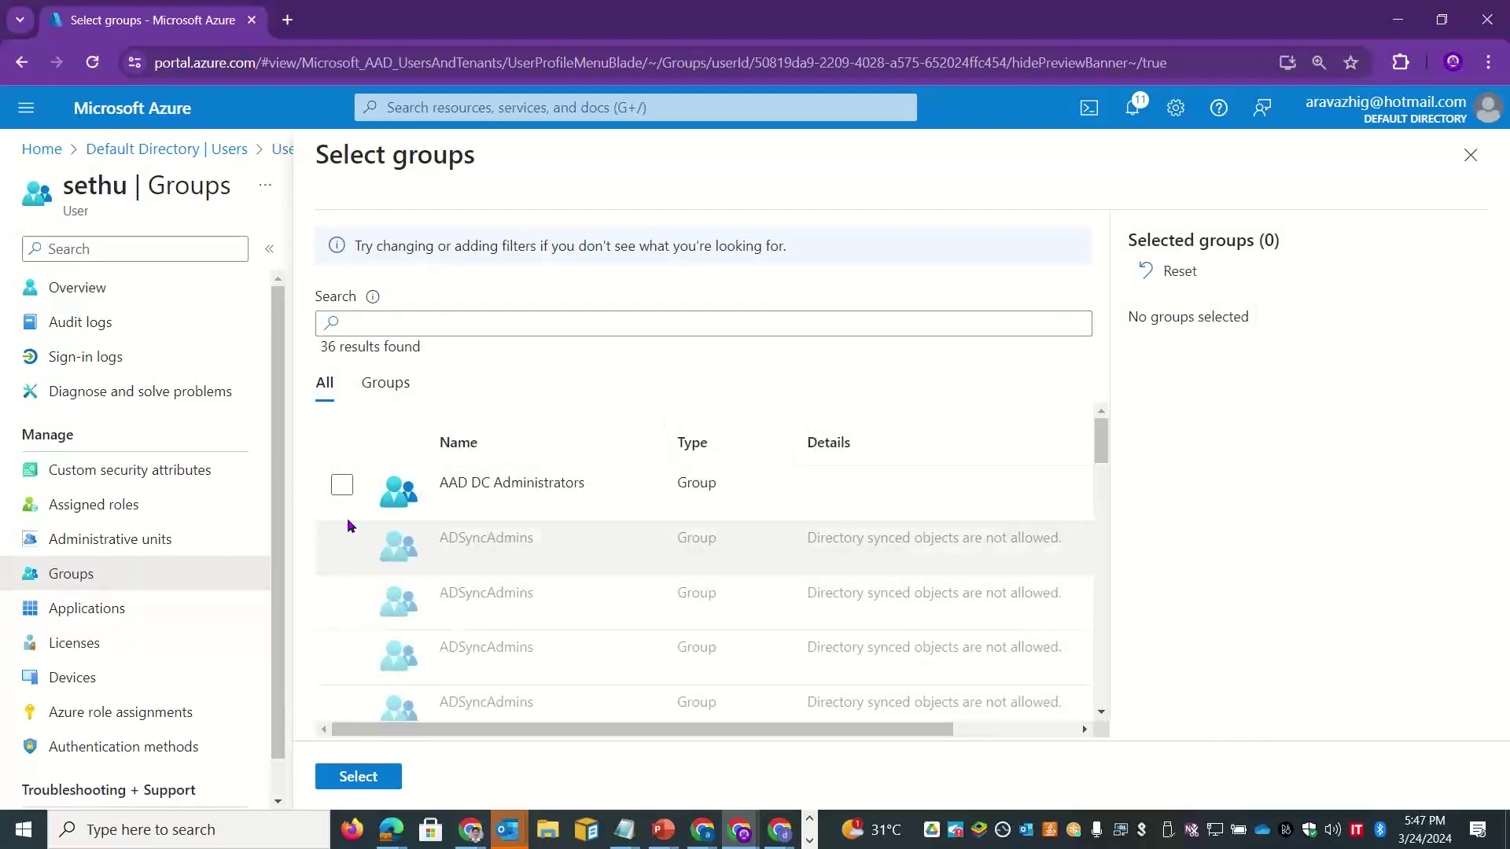
pyautogui.click(343, 485)
pyautogui.click(355, 776)
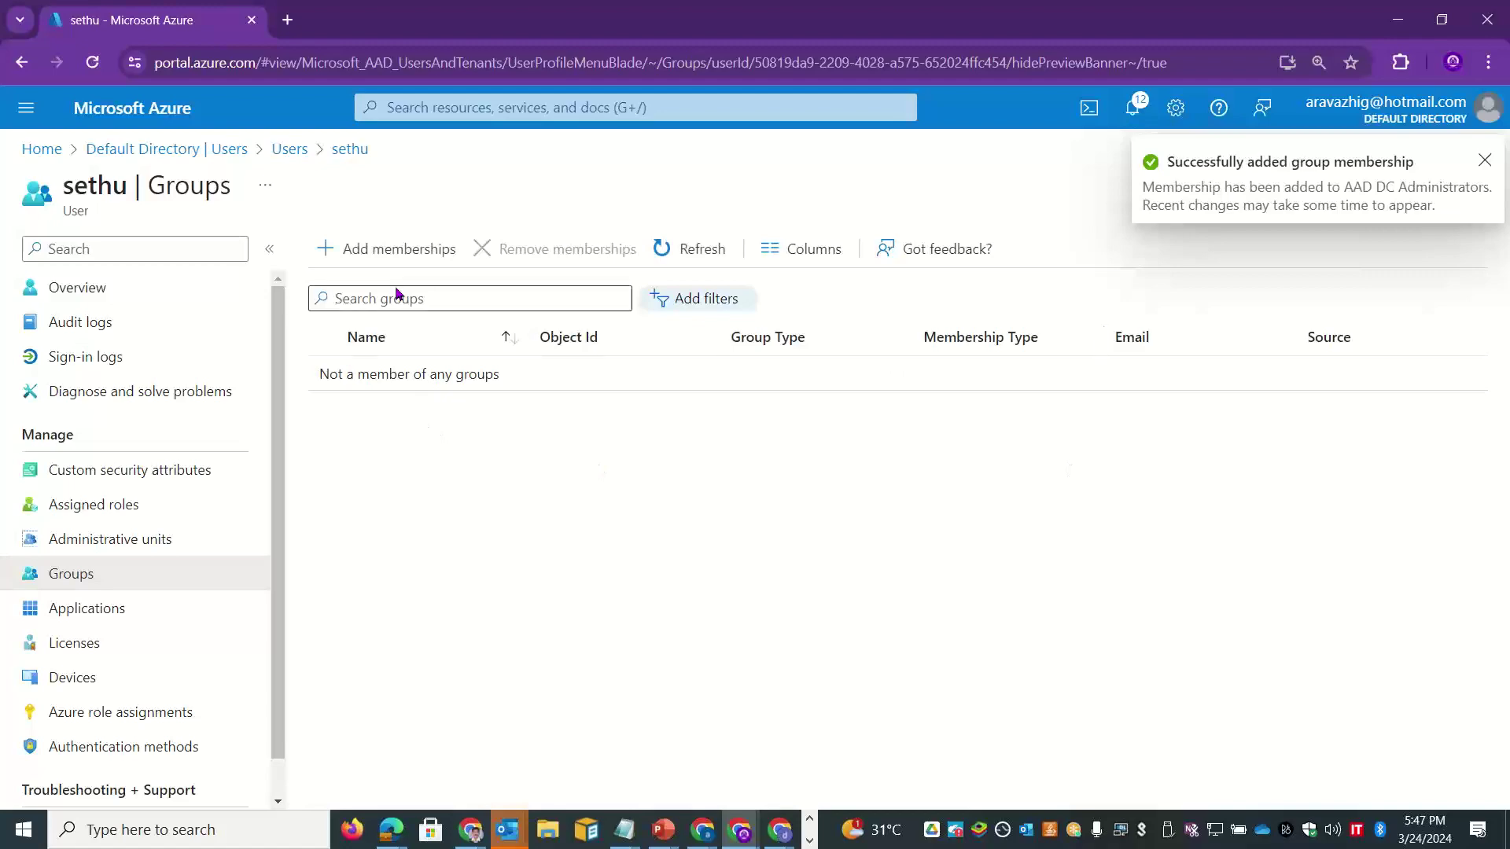
pyautogui.hotkey('alt', 'Tab')
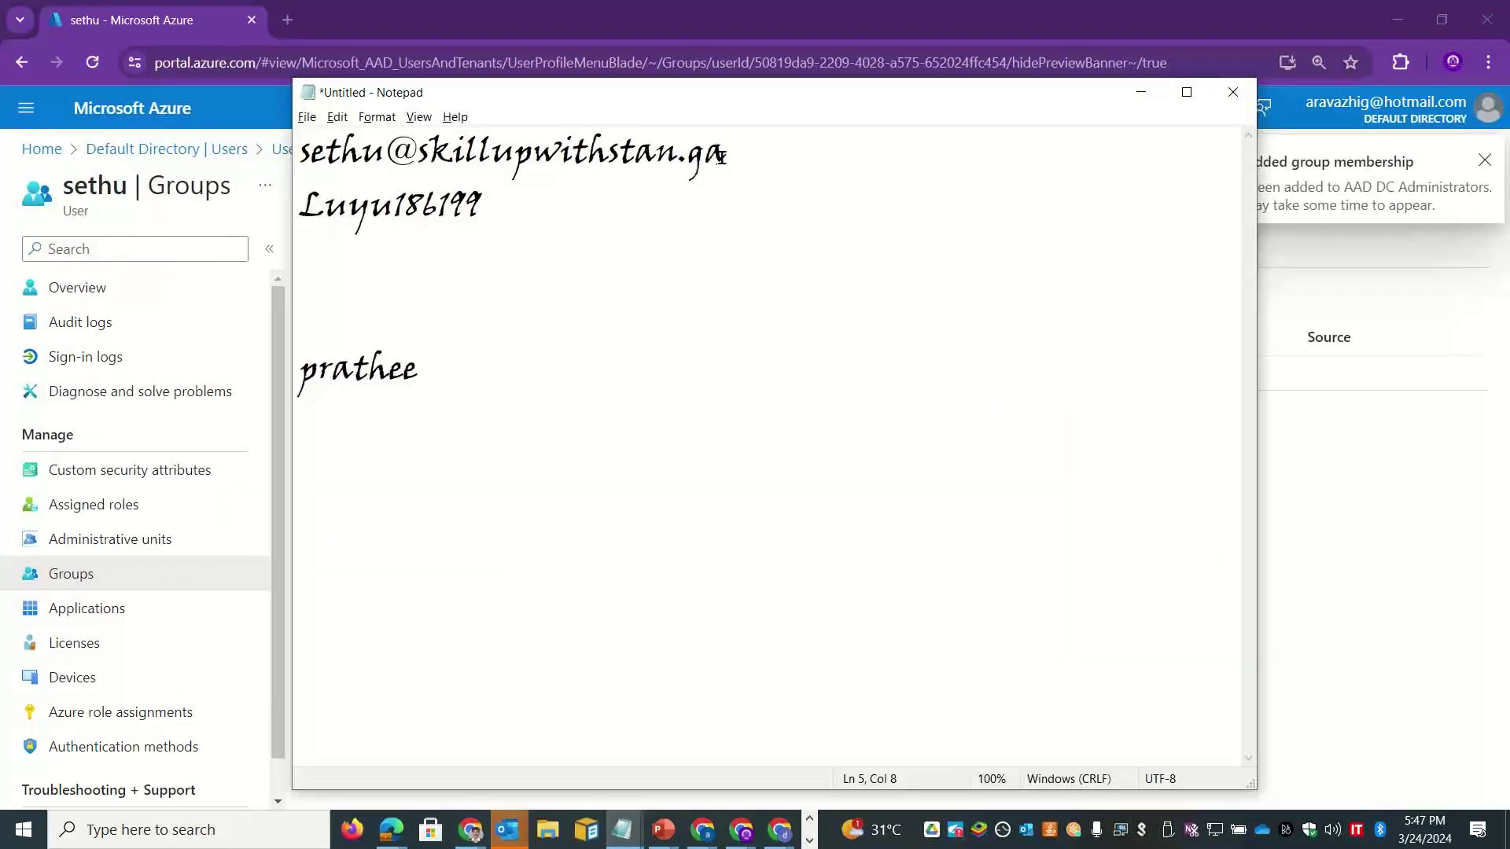
# Copy the account sign-in name from the notes into the domain-join credential prompt
pyautogui.moveTo(730, 157); pyautogui.dragTo(296, 151)
pyautogui.hotkey('ctrl', 'c')
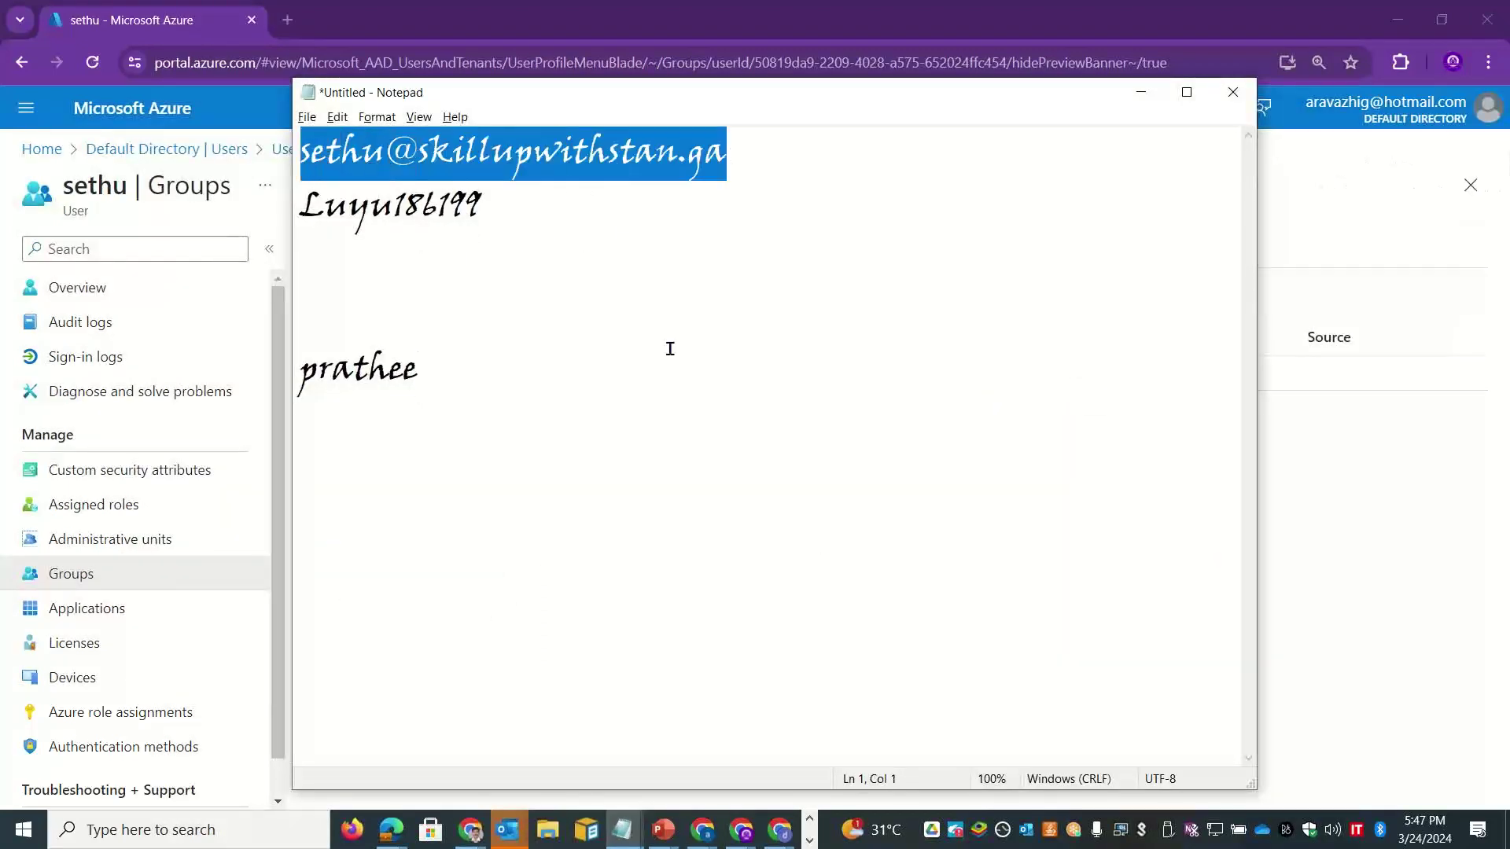
pyautogui.hotkey('alt', 'Tab')
pyautogui.hotkey('alt', 'Tab')
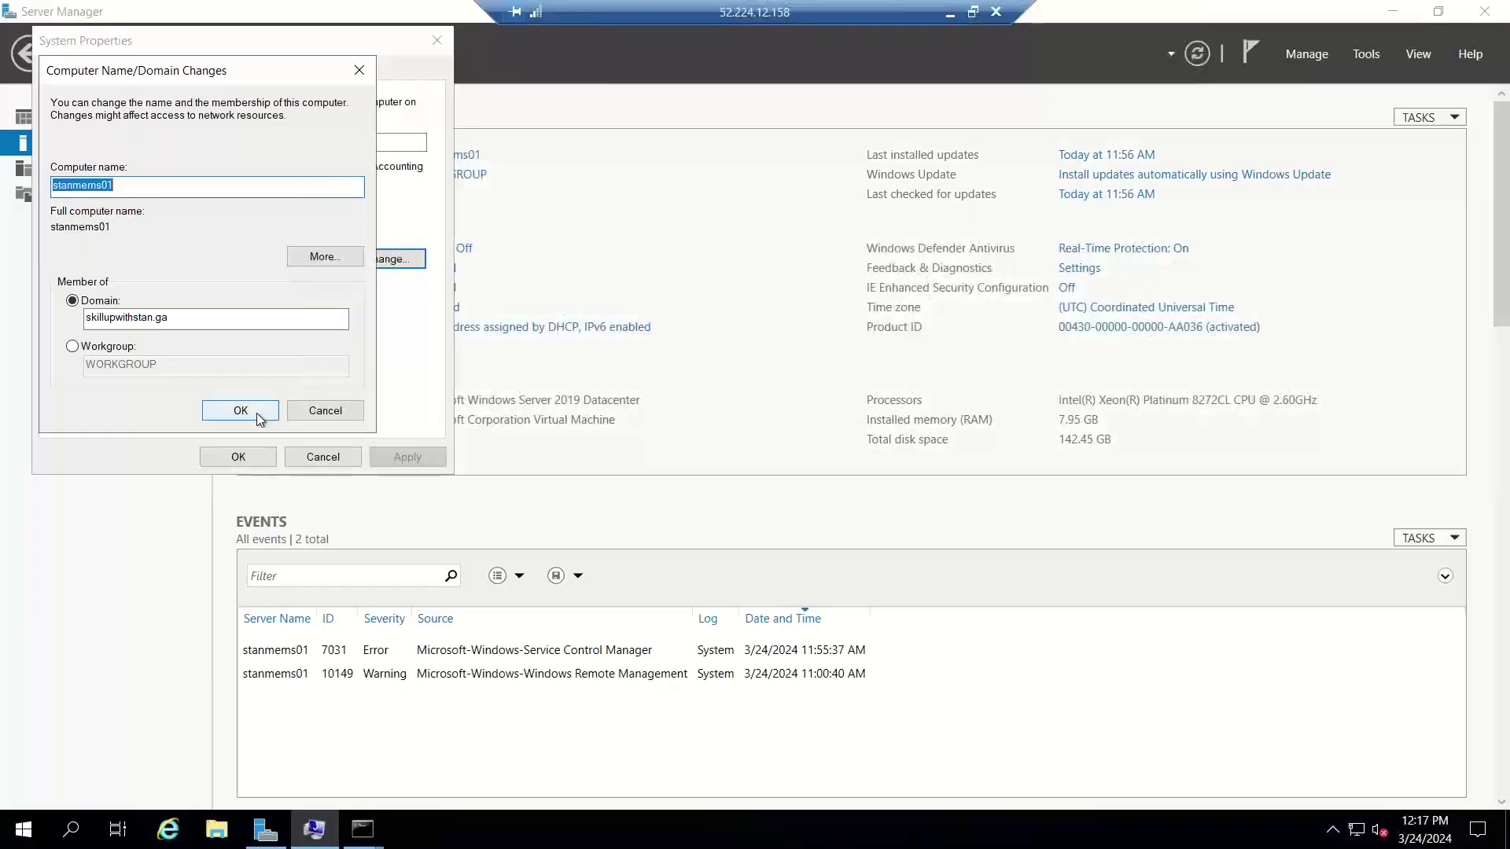
pyautogui.click(256, 412)
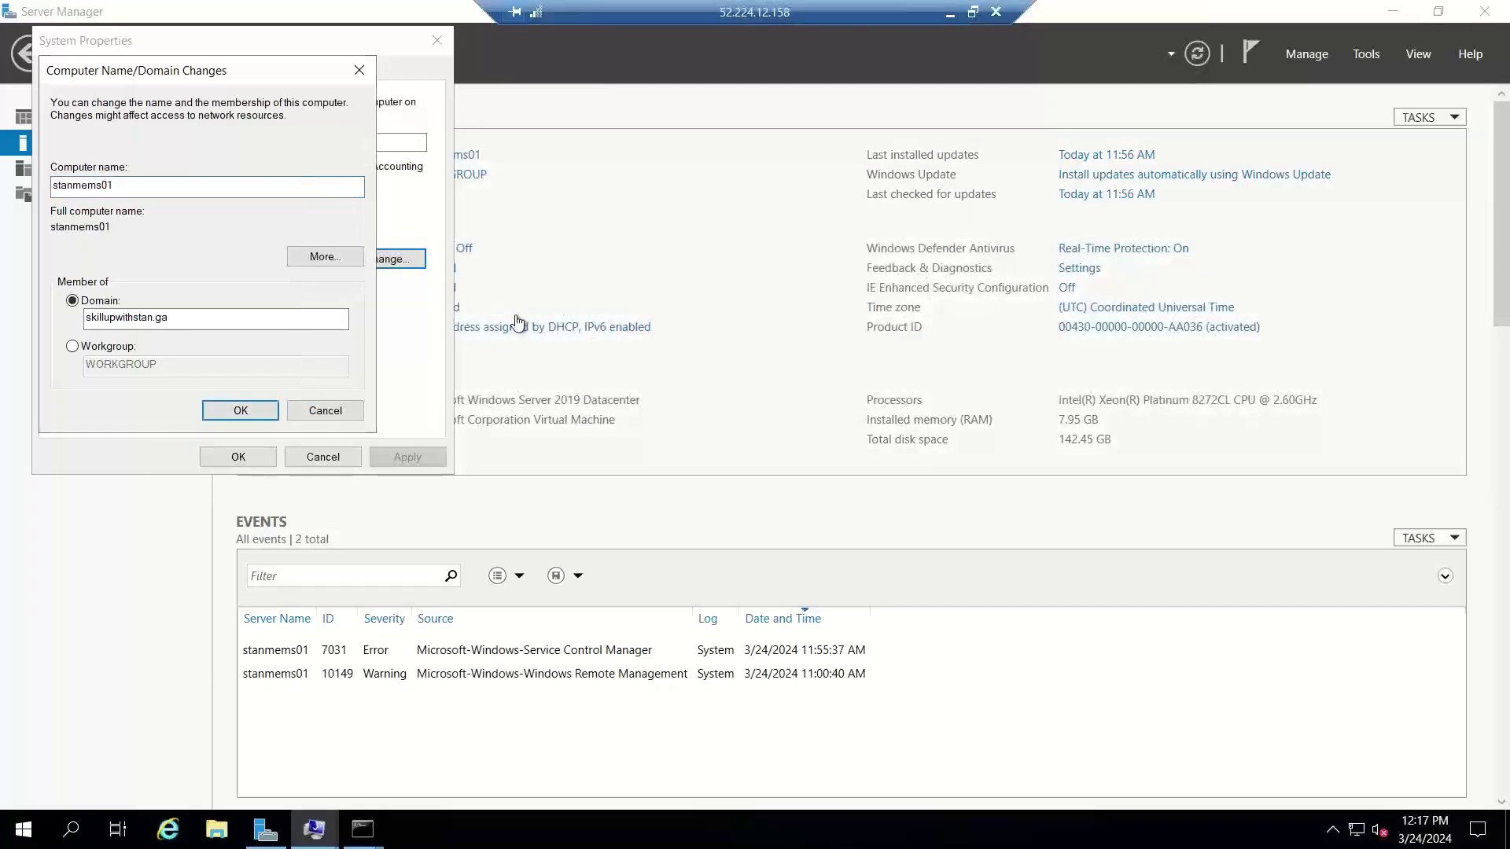
pyautogui.hotkey('ctrl', 'v')
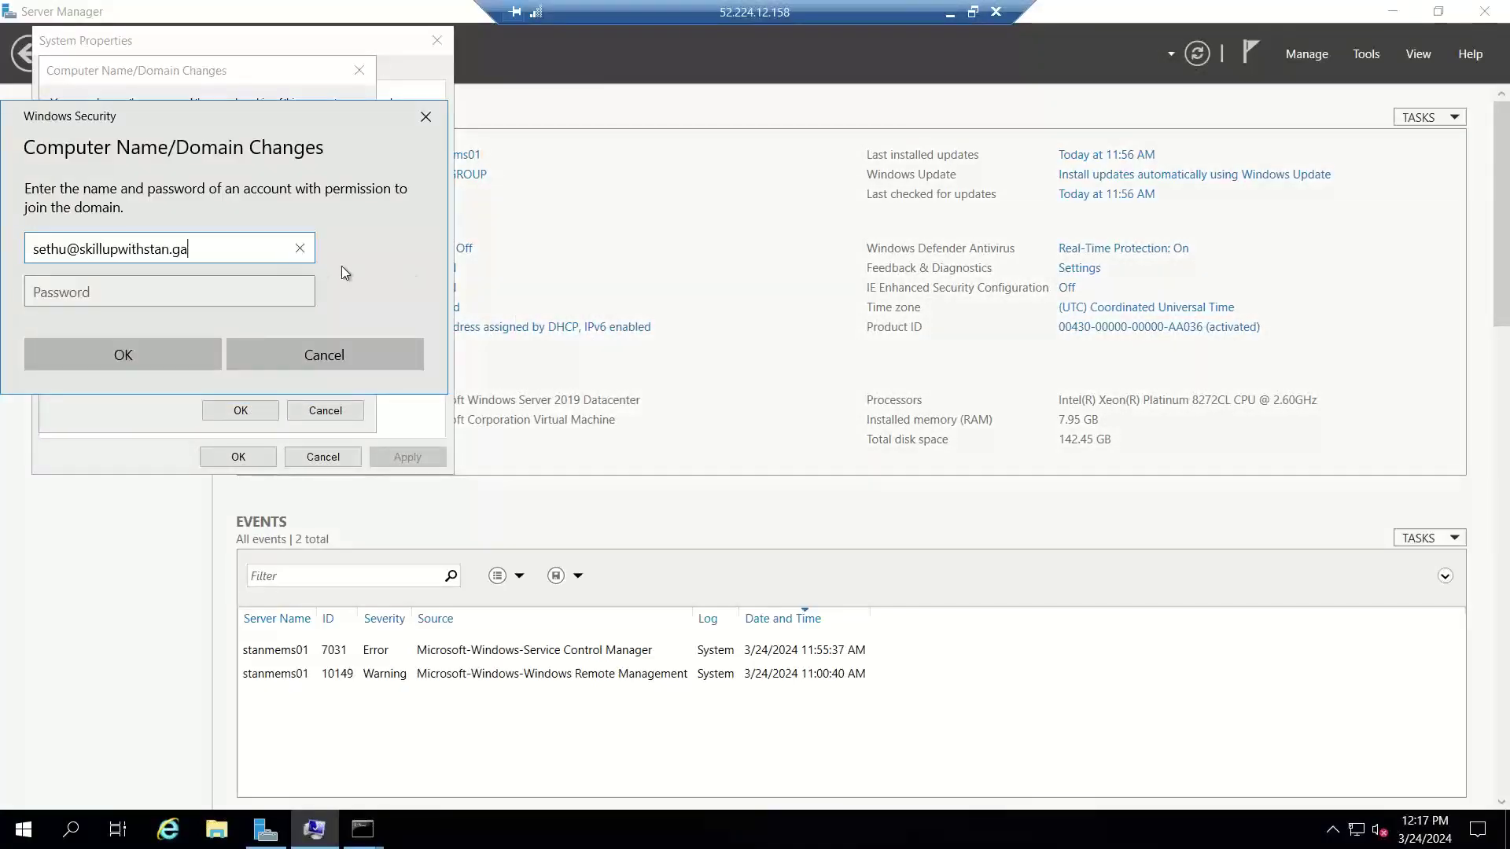
pyautogui.press('Tab')
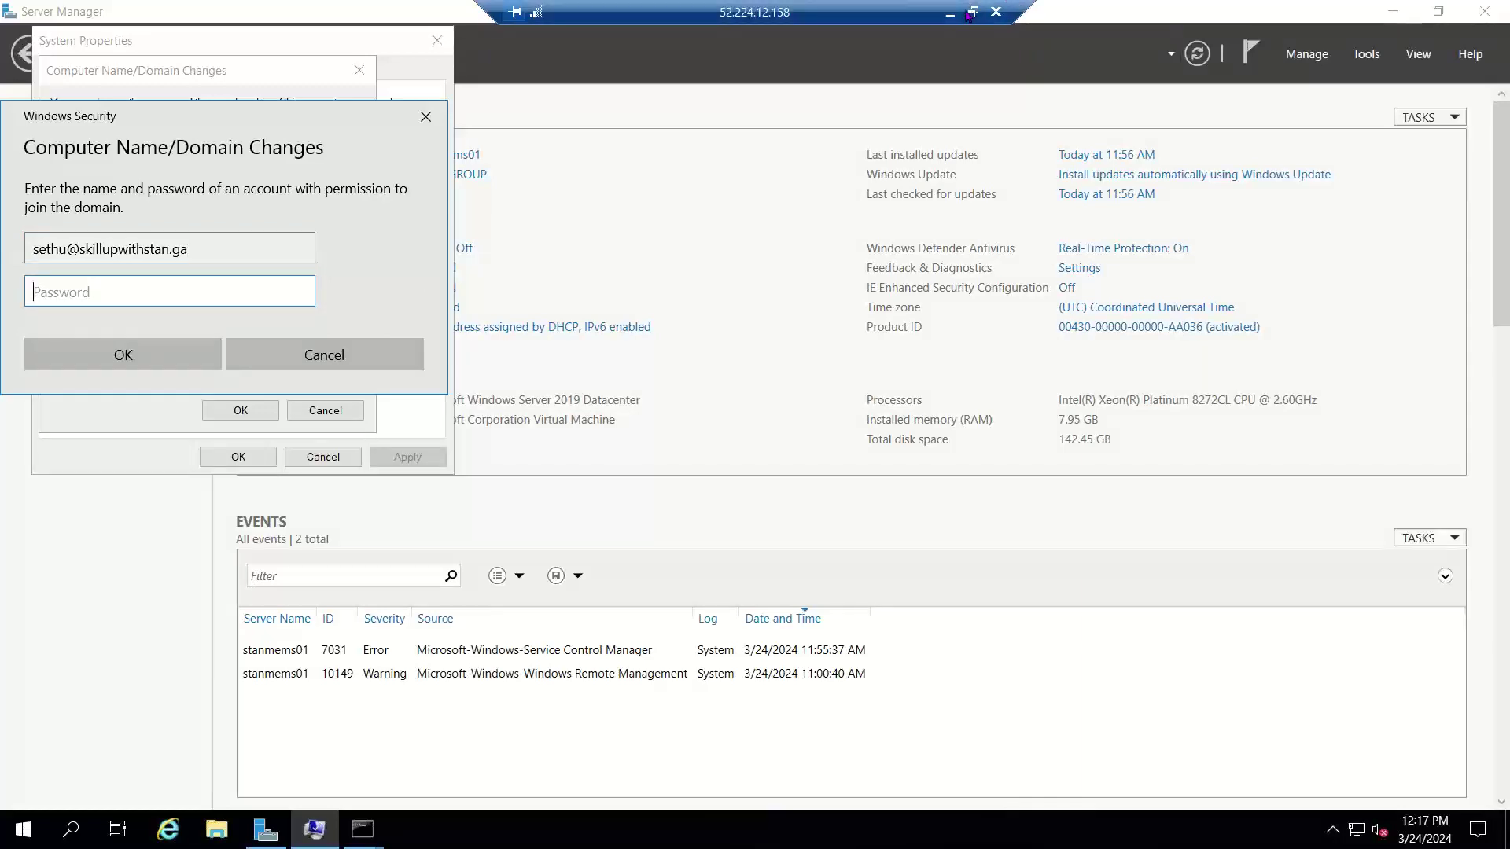
# Paste the saved password, submit the skillupwithstan.ga join, and dismiss the account-locked-out error
pyautogui.click(950, 15)
pyautogui.moveTo(489, 211); pyautogui.dragTo(299, 207)
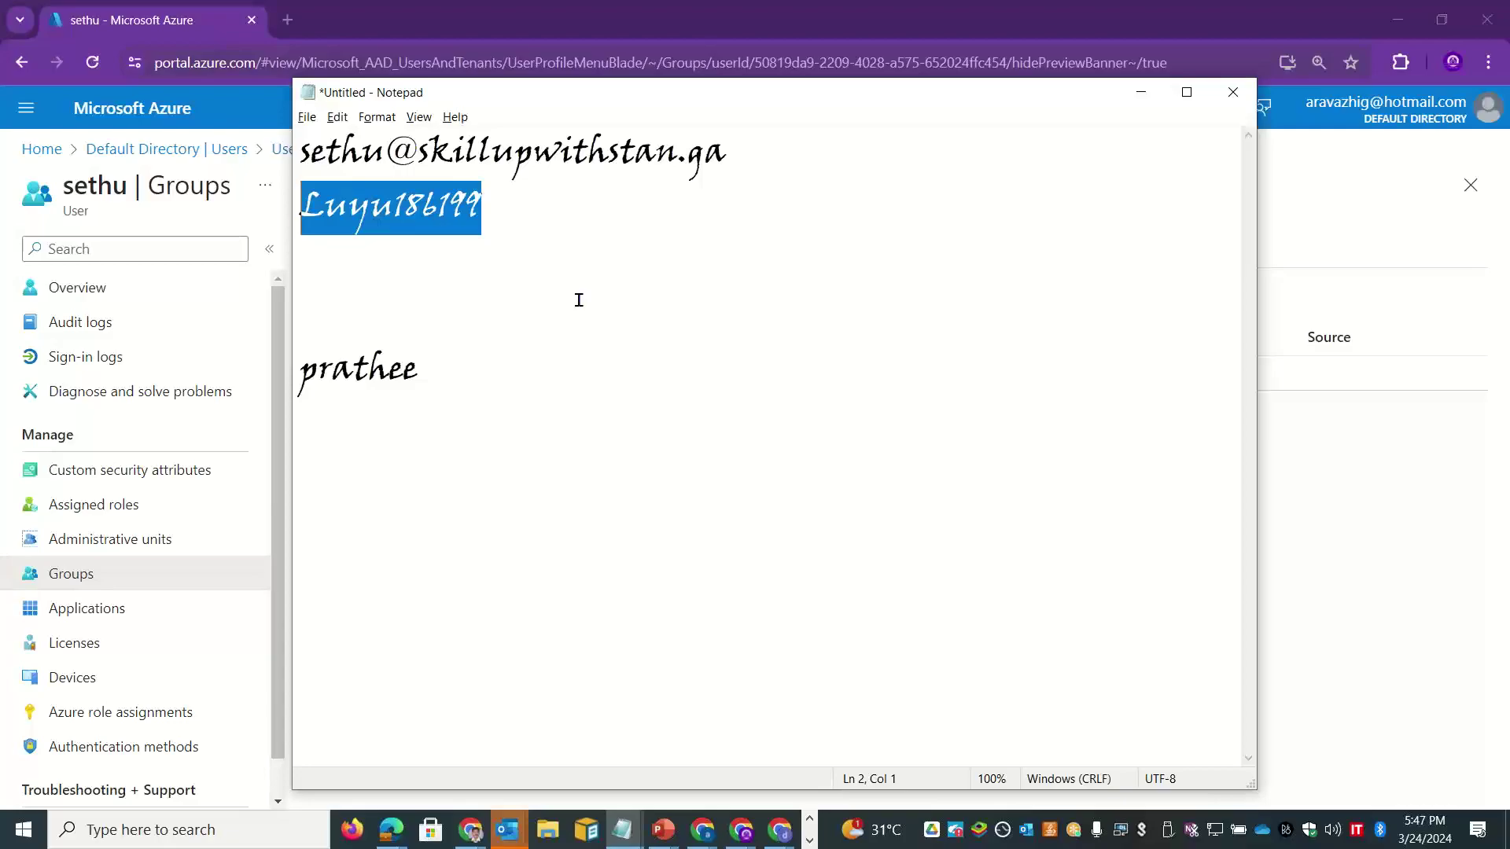
pyautogui.hotkey('alt', 'Tab')
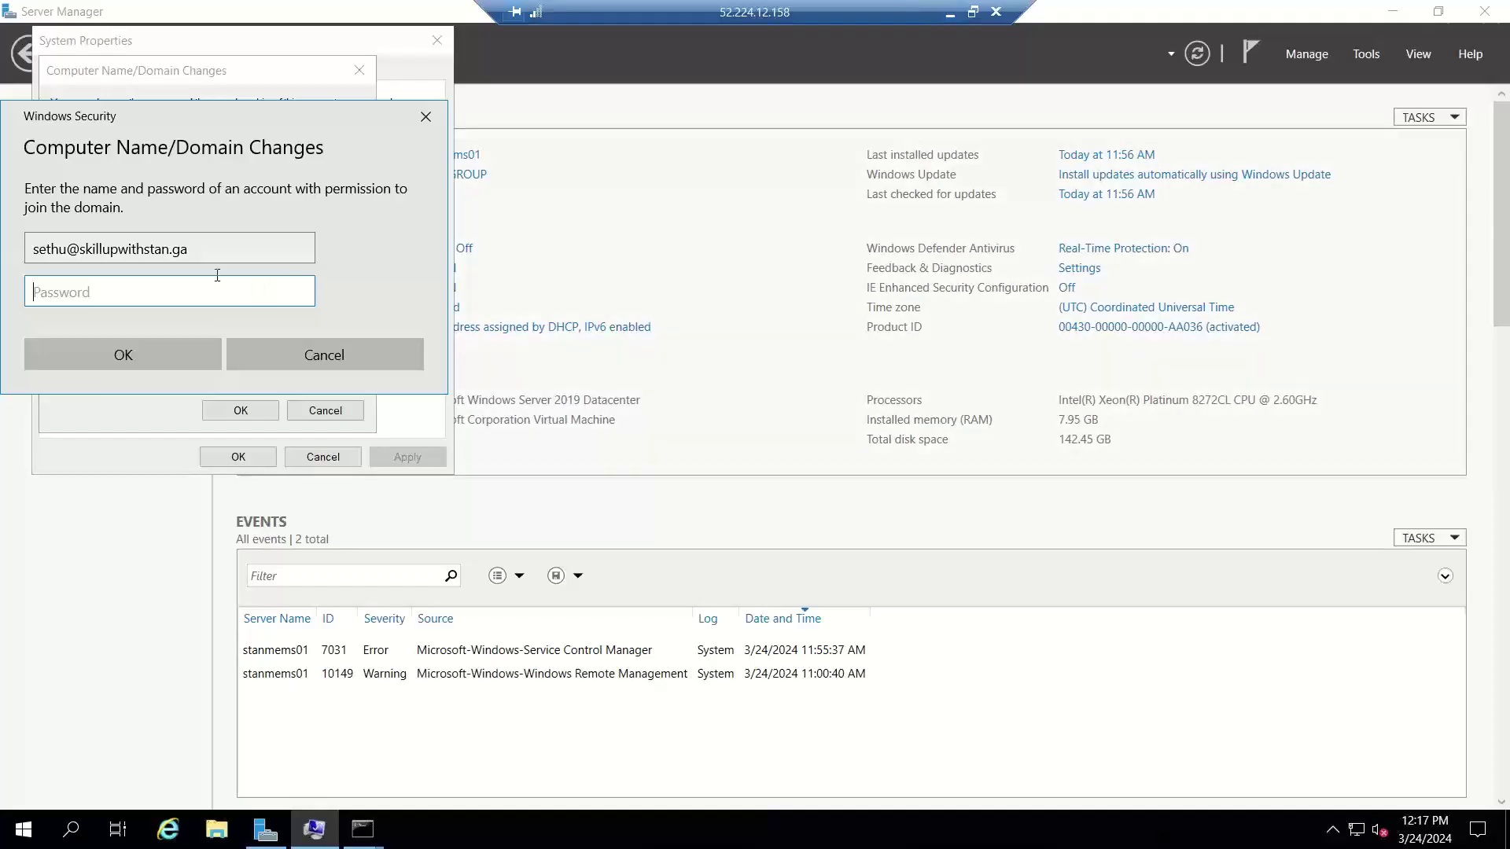
pyautogui.hotkey('ctrl', 'v')
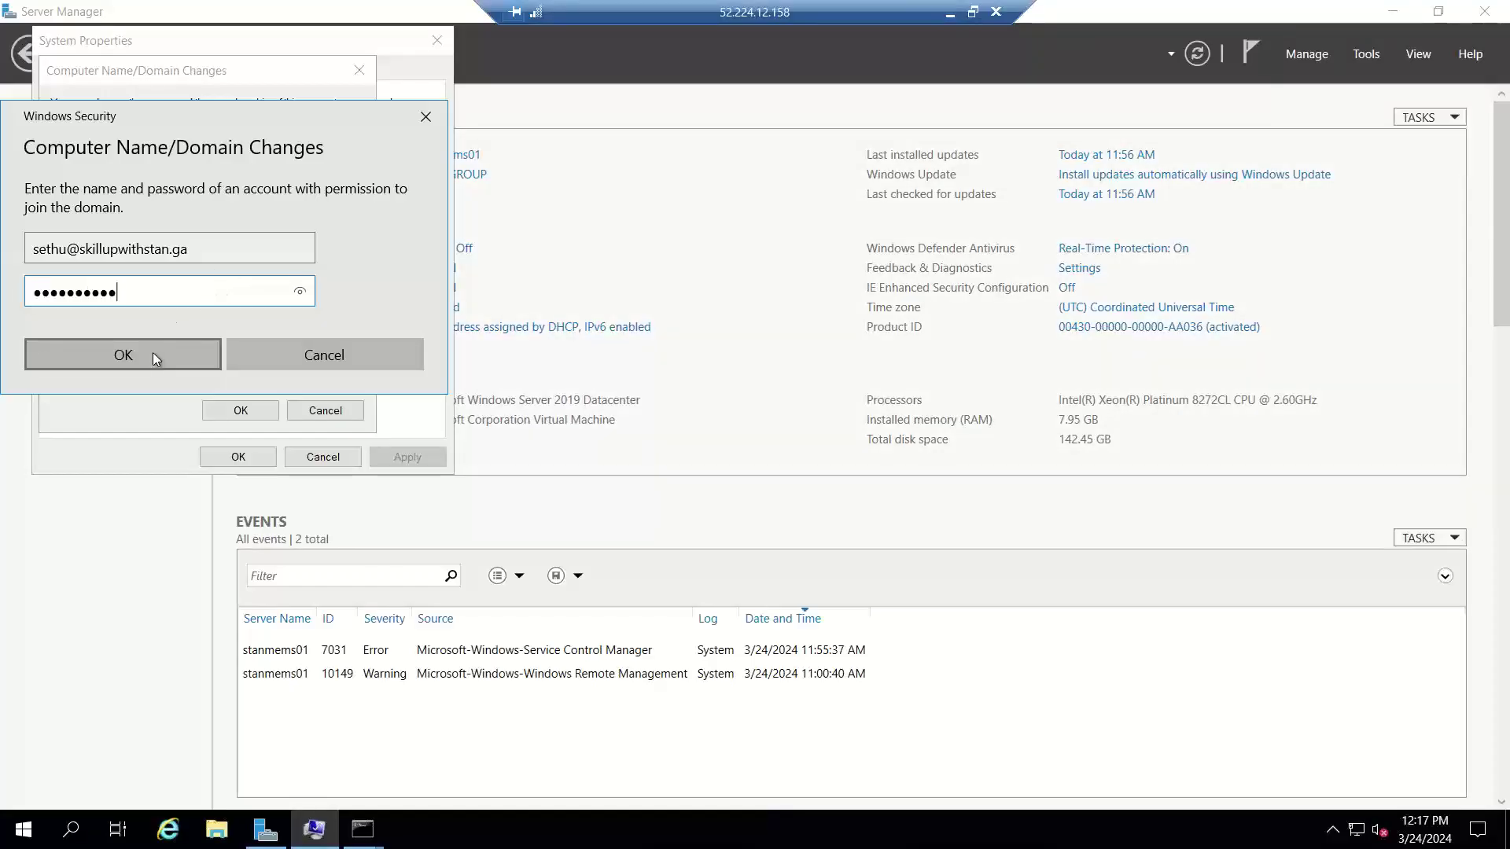
pyautogui.click(152, 352)
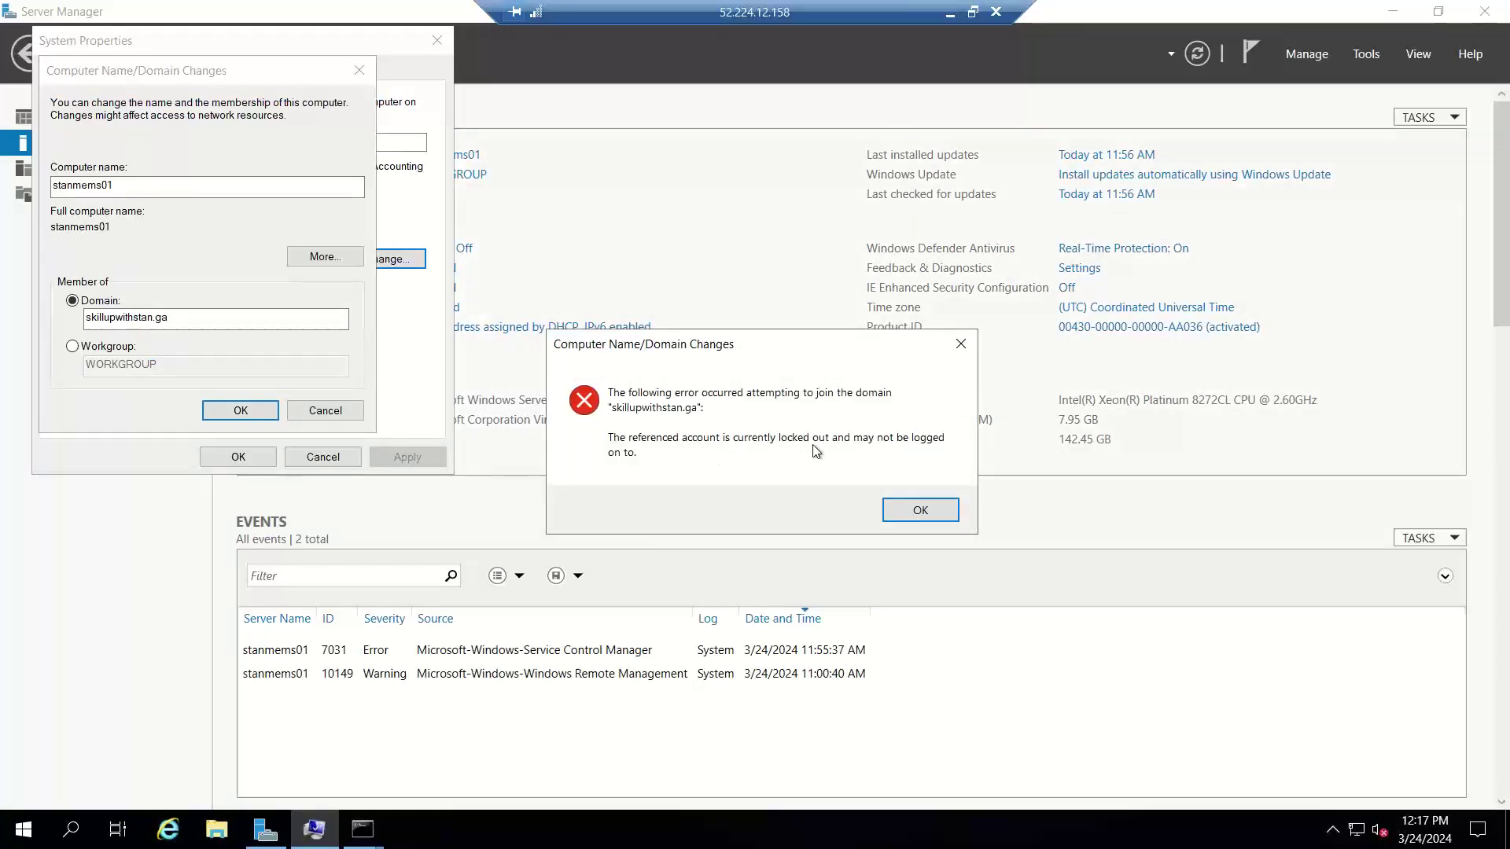
pyautogui.click(919, 508)
# Back in the Azure portal, view the user's overview, then return to the filtered users list
pyautogui.click(950, 13)
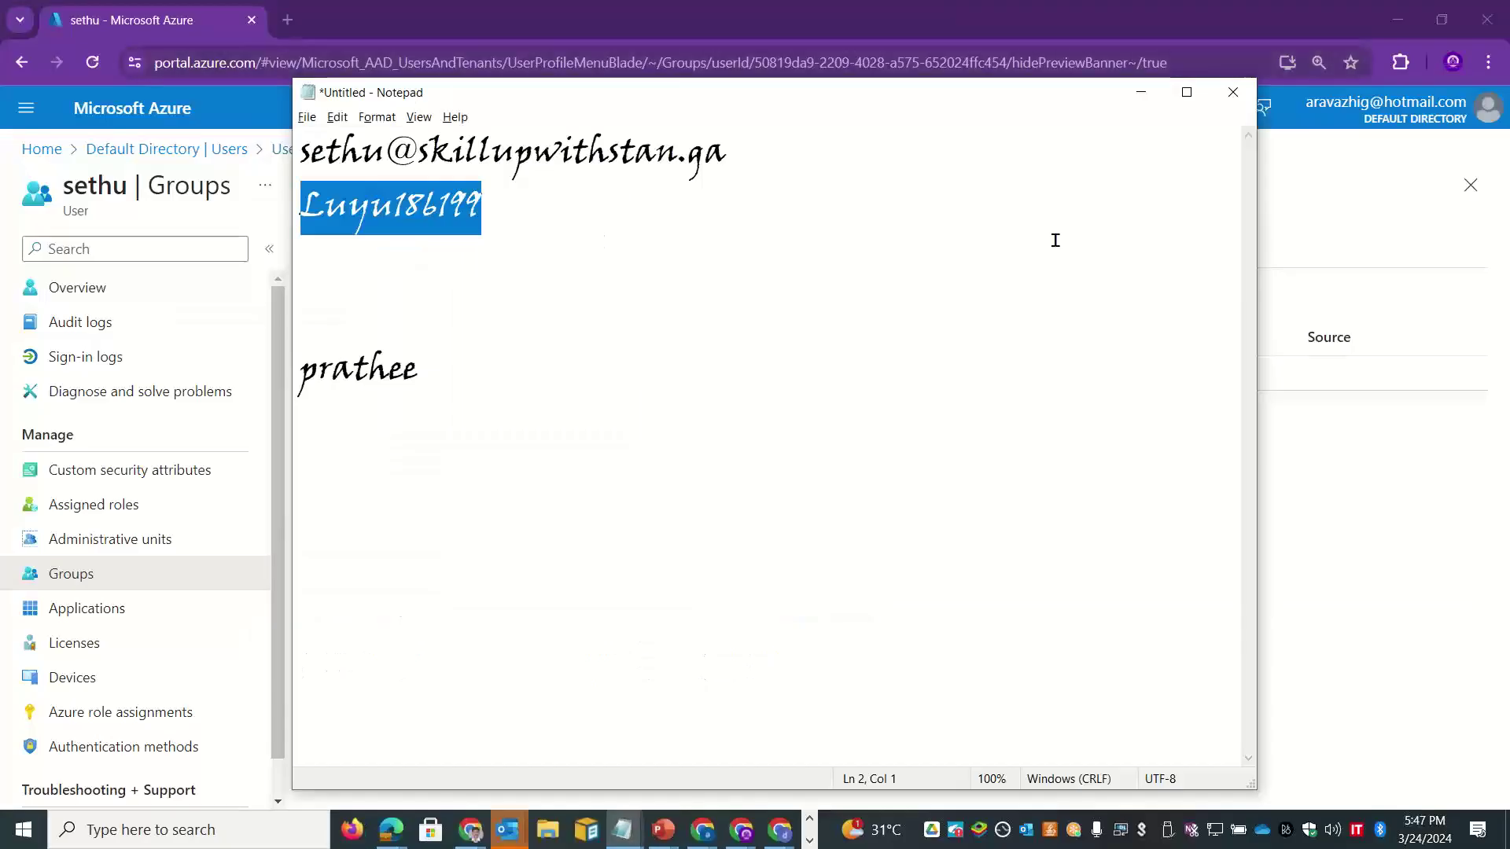
pyautogui.click(1391, 247)
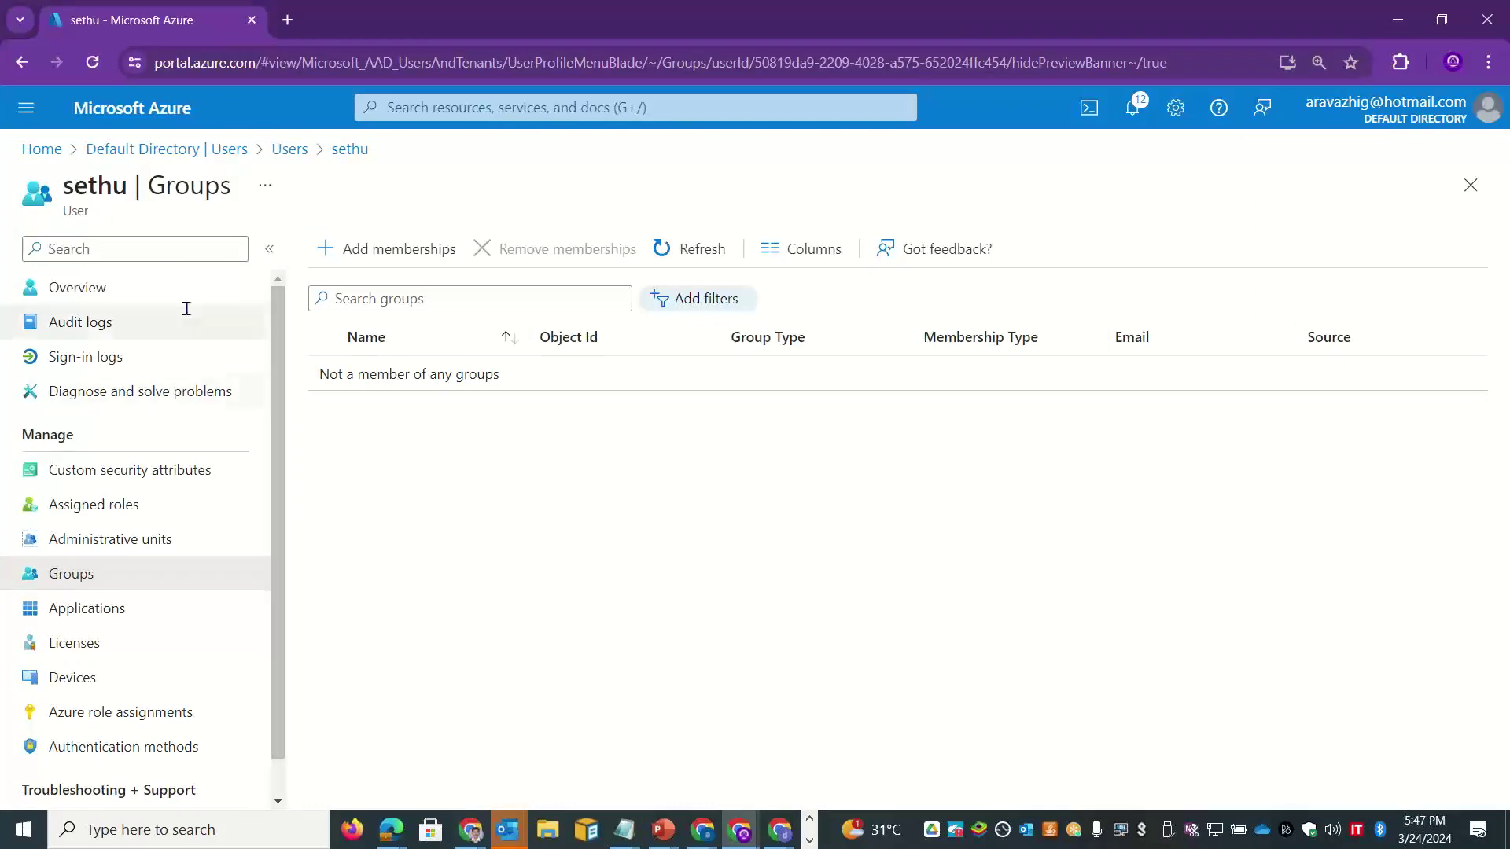
pyautogui.click(113, 305)
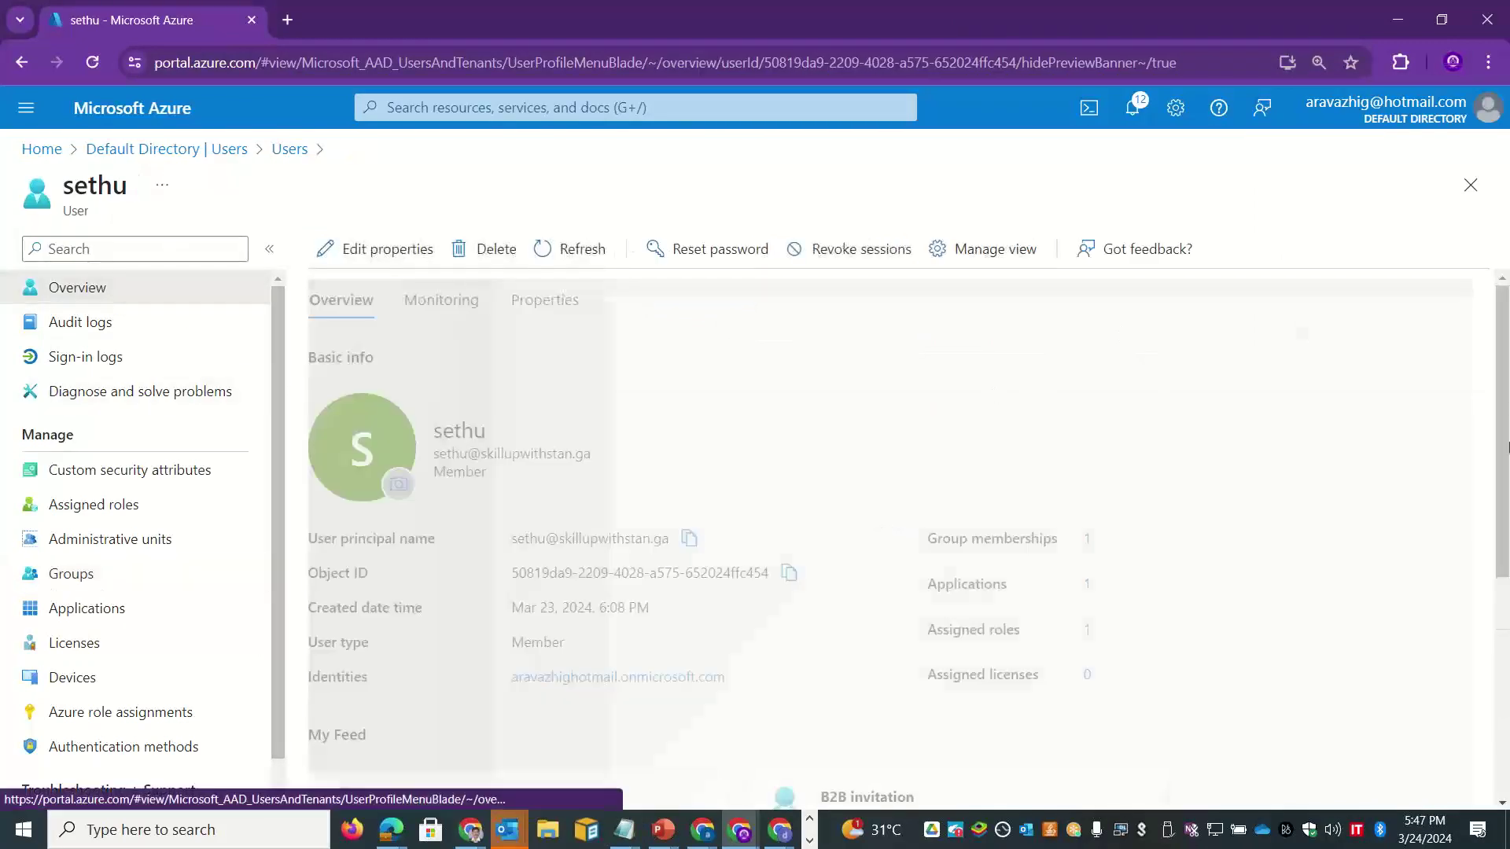
pyautogui.moveTo(1505, 427); pyautogui.dragTo(1506, 630)
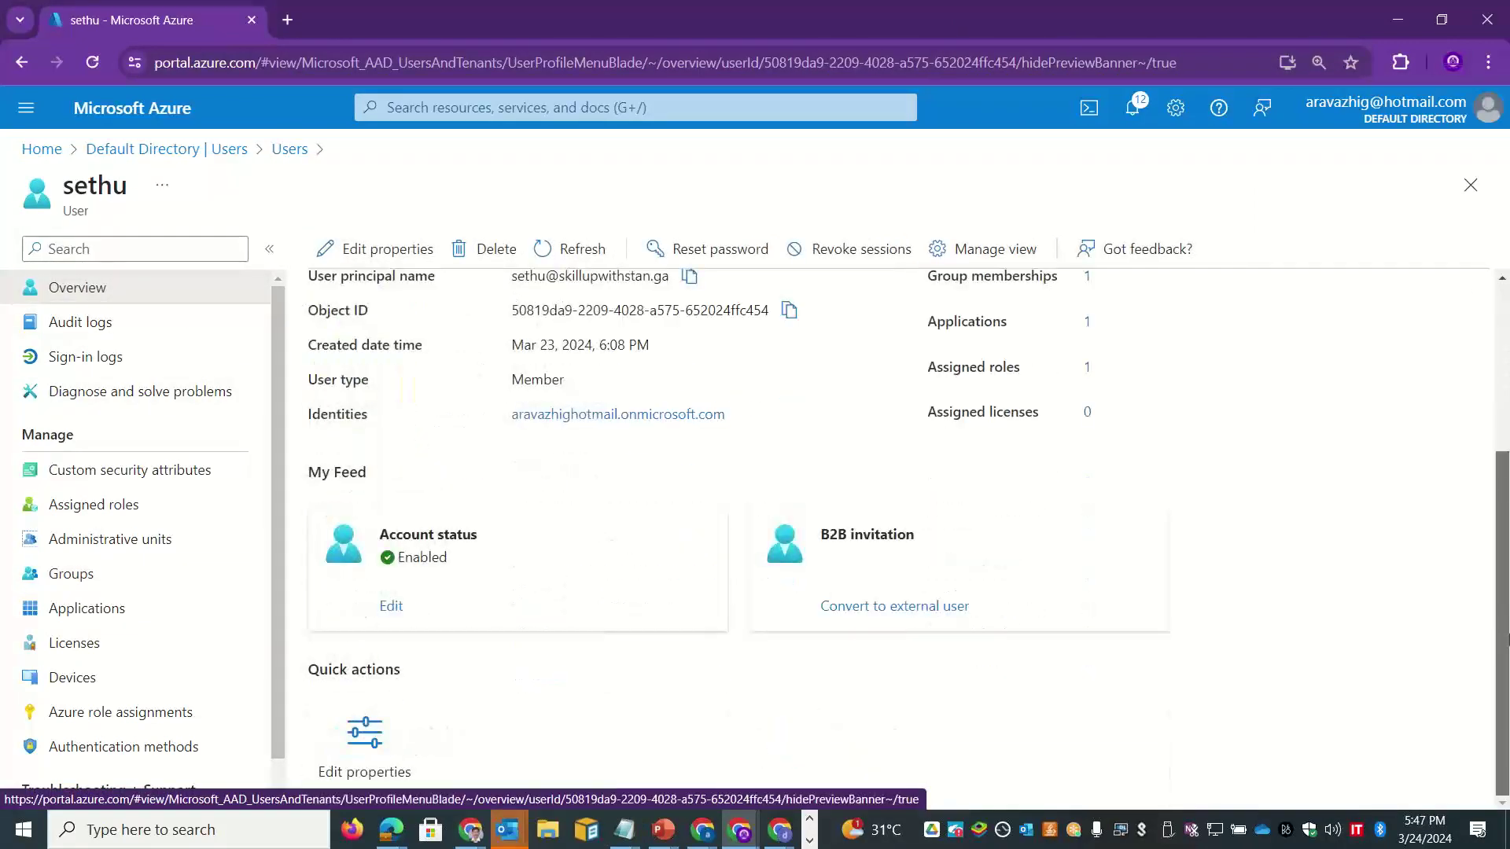
pyautogui.moveTo(472, 559); pyautogui.dragTo(340, 509)
pyautogui.click(289, 148)
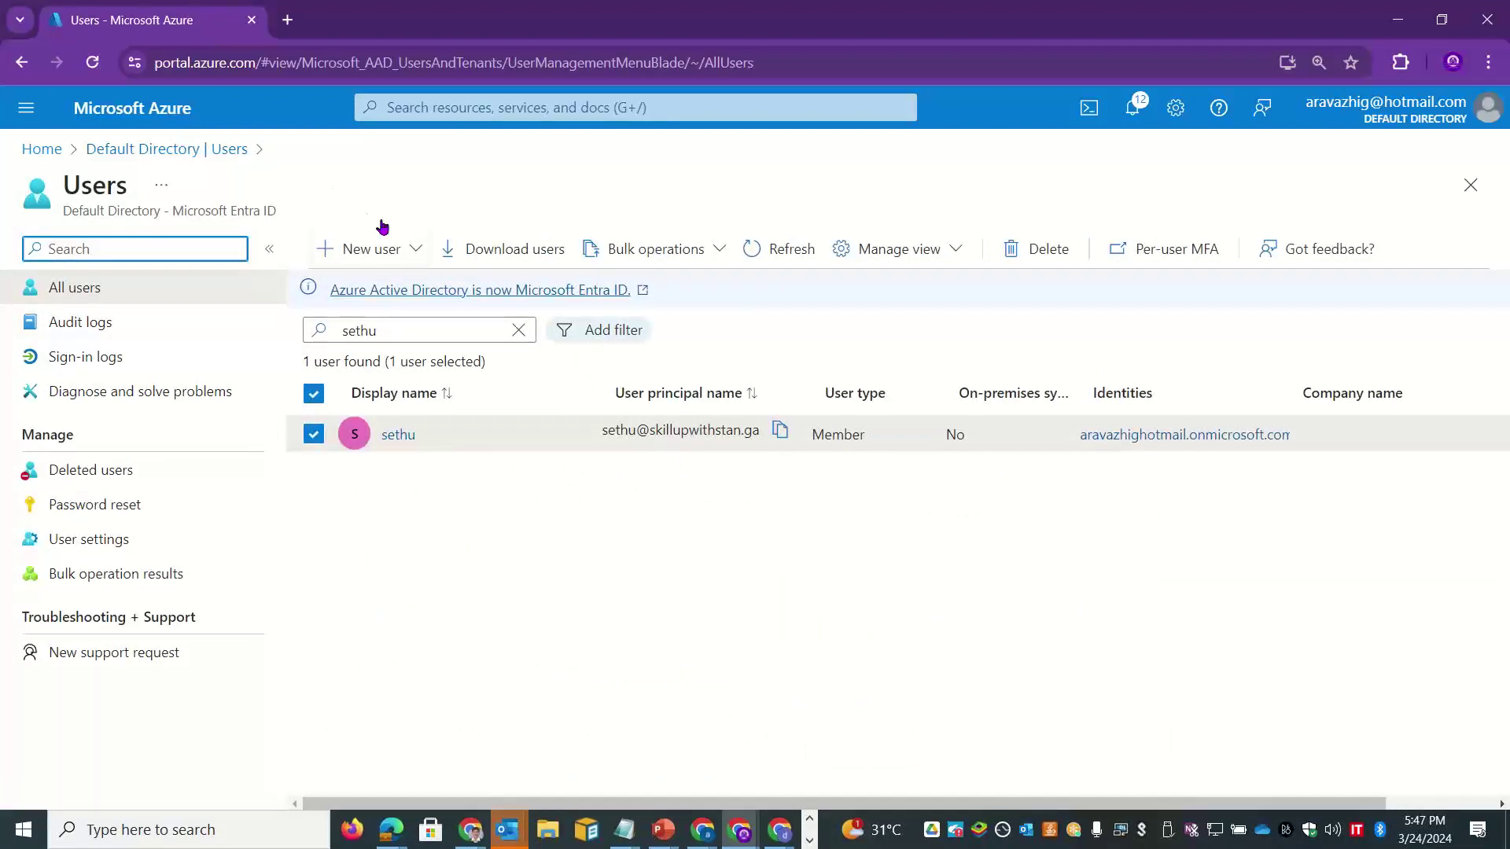
# Open the full list of 48 directory users and copy another user's principal name
pyautogui.click(405, 249)
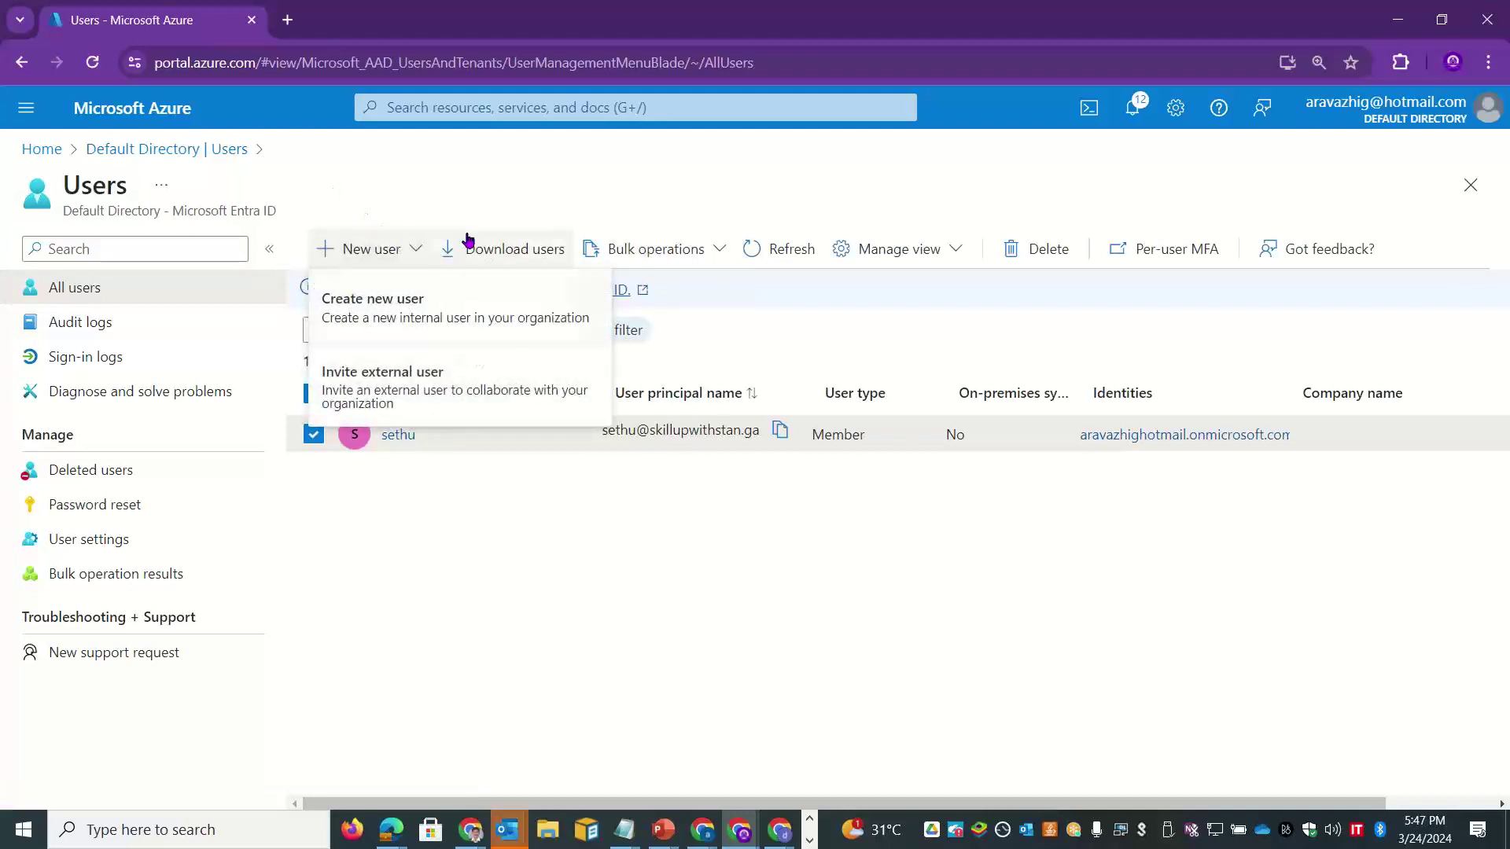
pyautogui.click(586, 615)
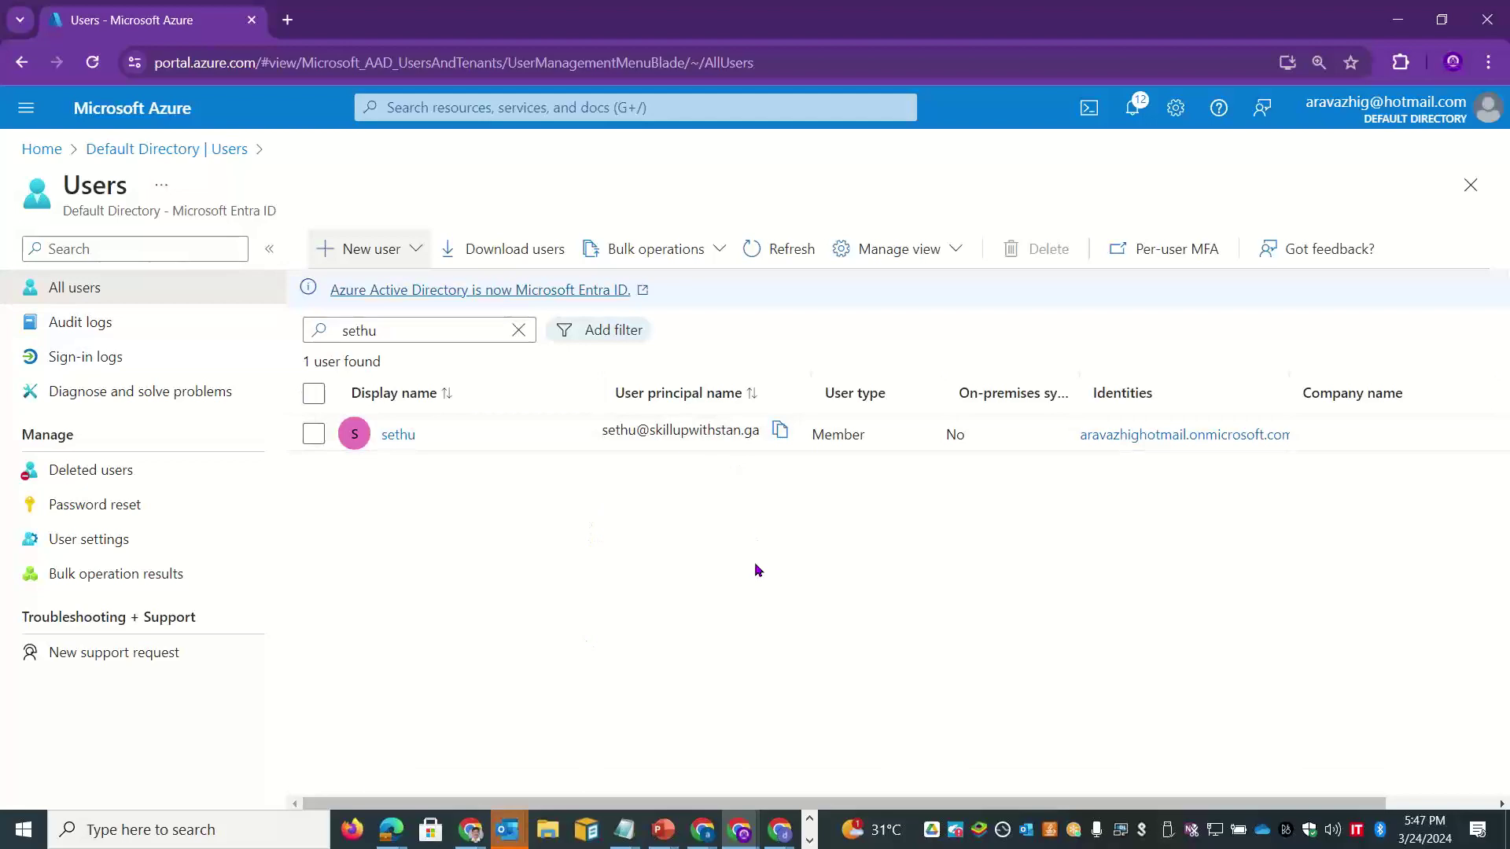
pyautogui.click(214, 149)
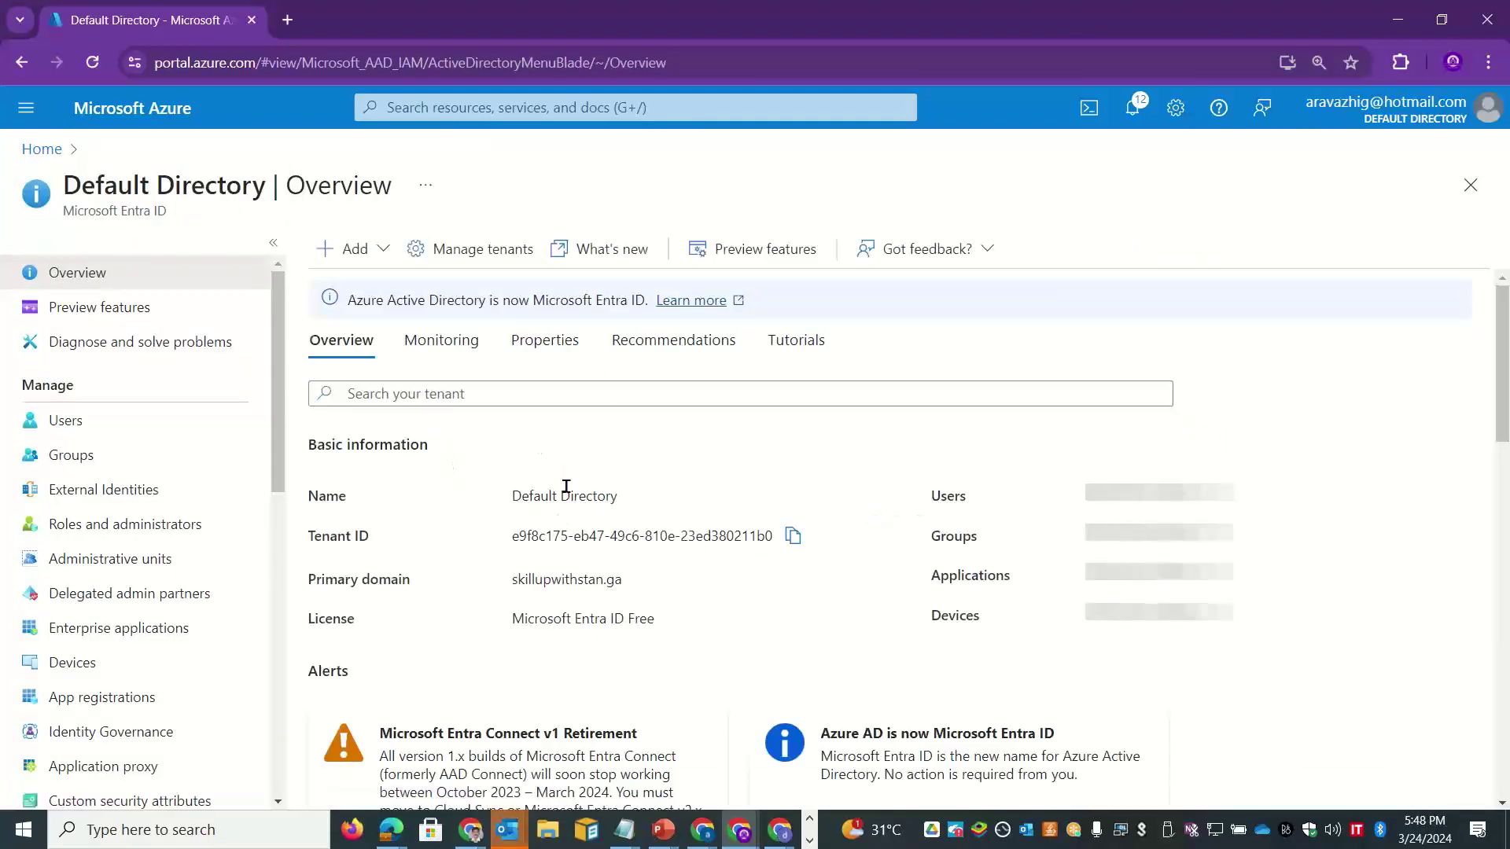
pyautogui.click(129, 417)
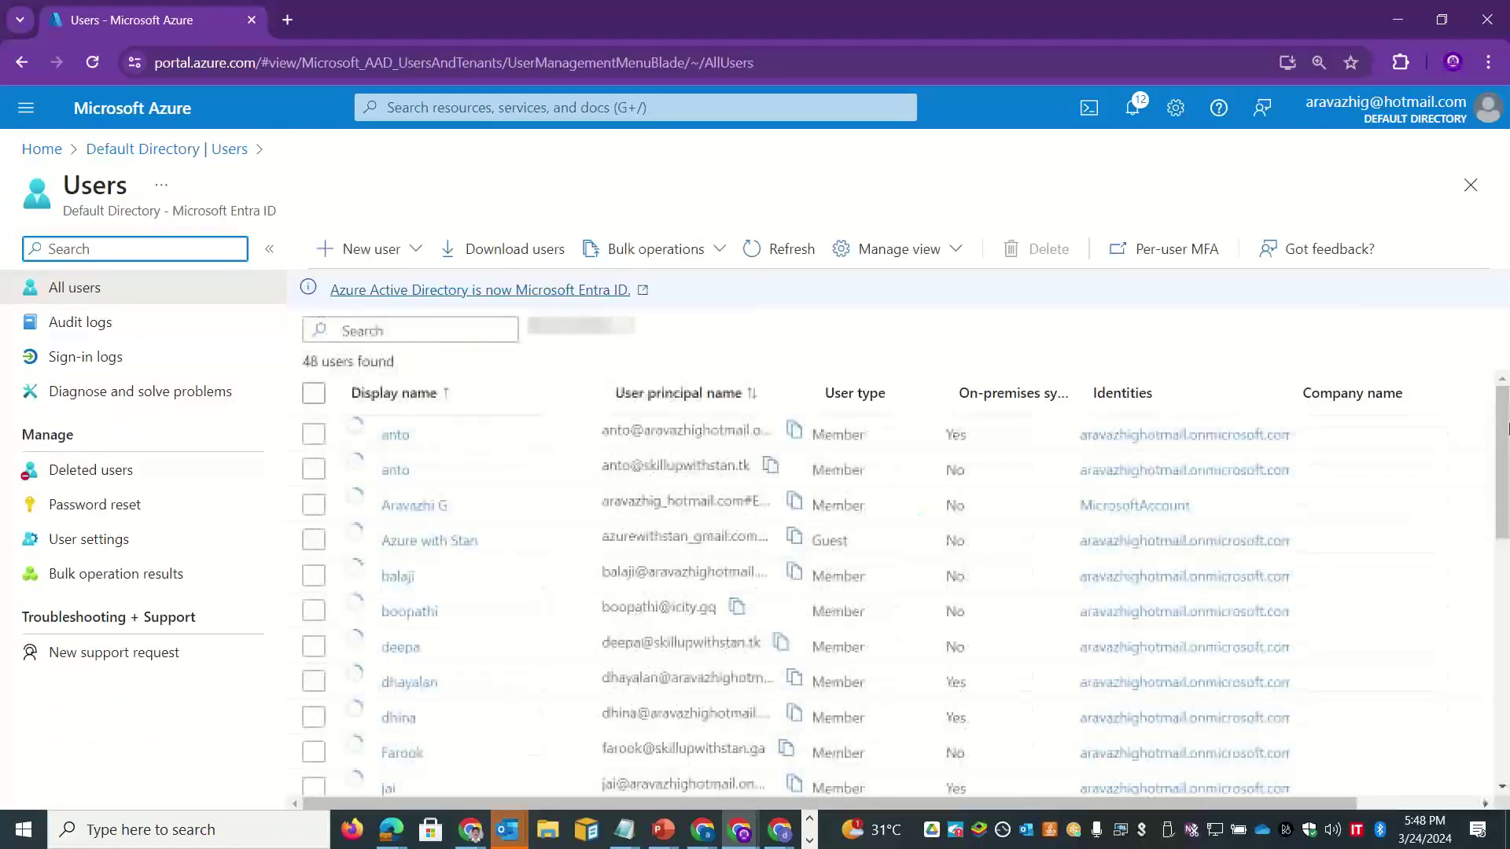
pyautogui.moveTo(1506, 419); pyautogui.dragTo(1505, 592)
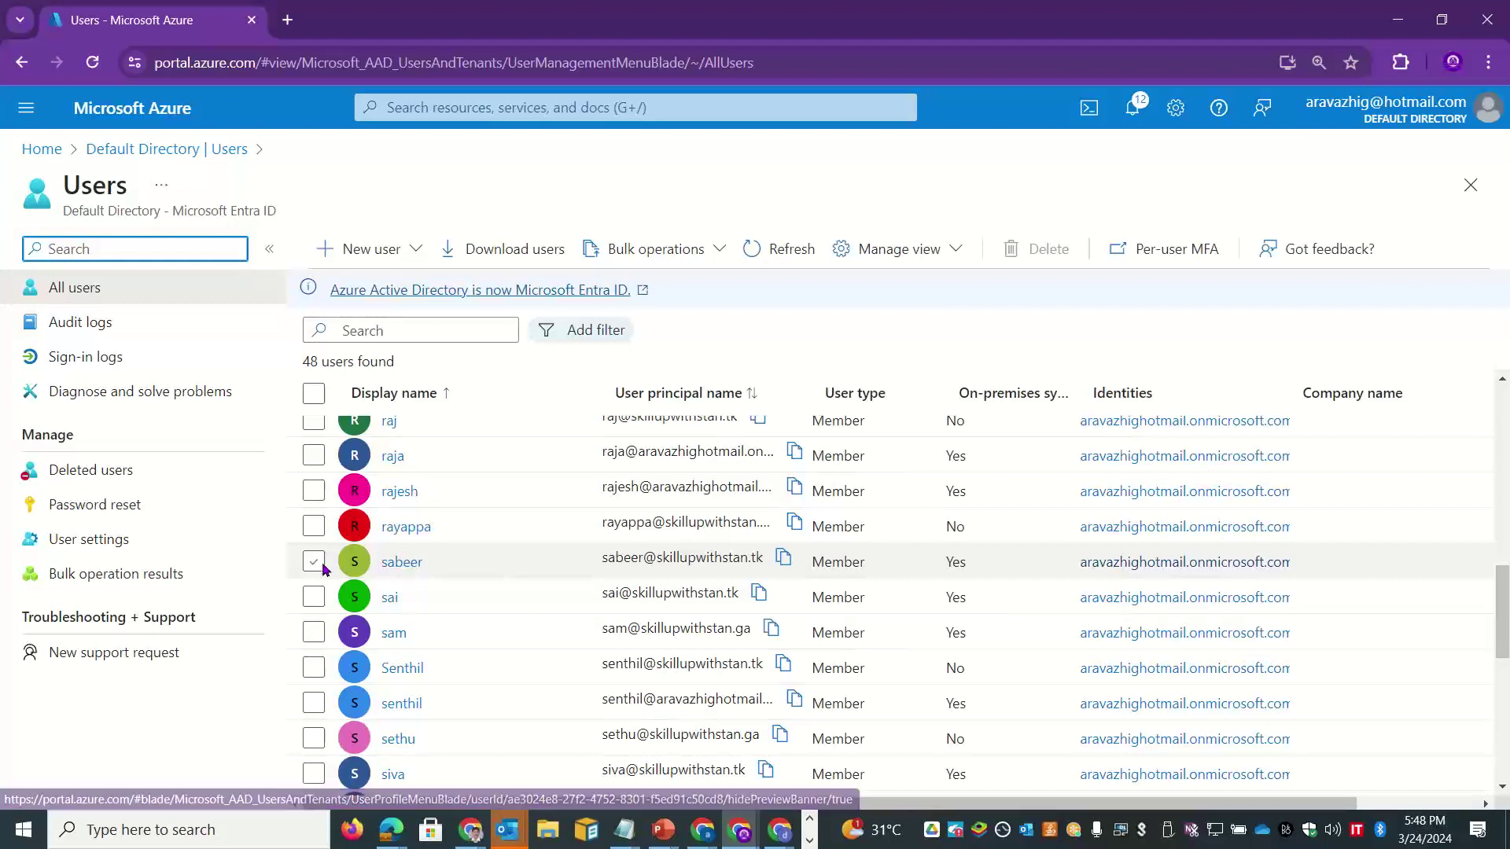
pyautogui.click(784, 560)
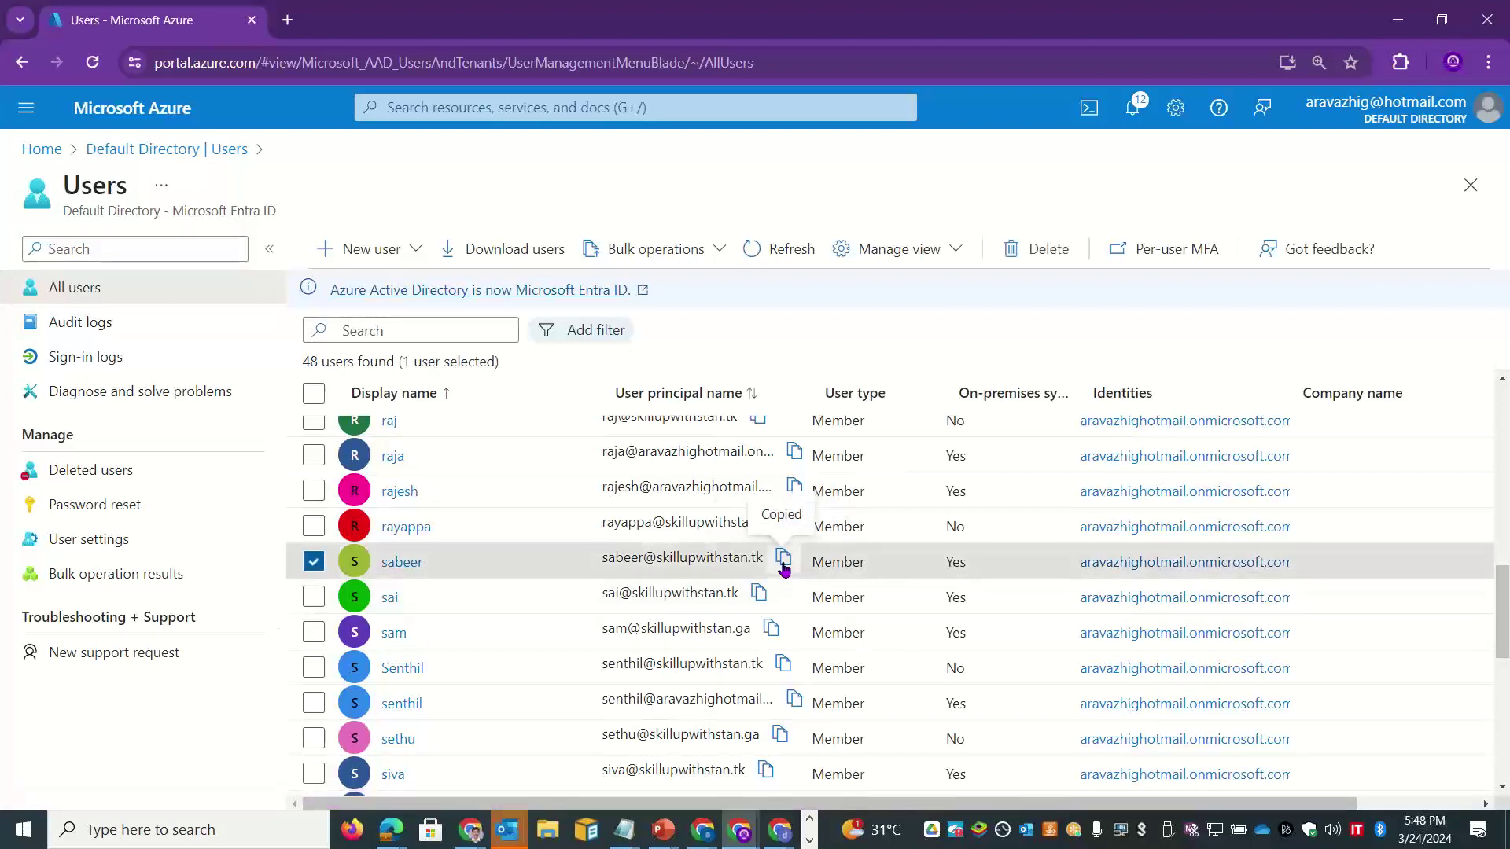
pyautogui.hotkey('alt', 'Tab')
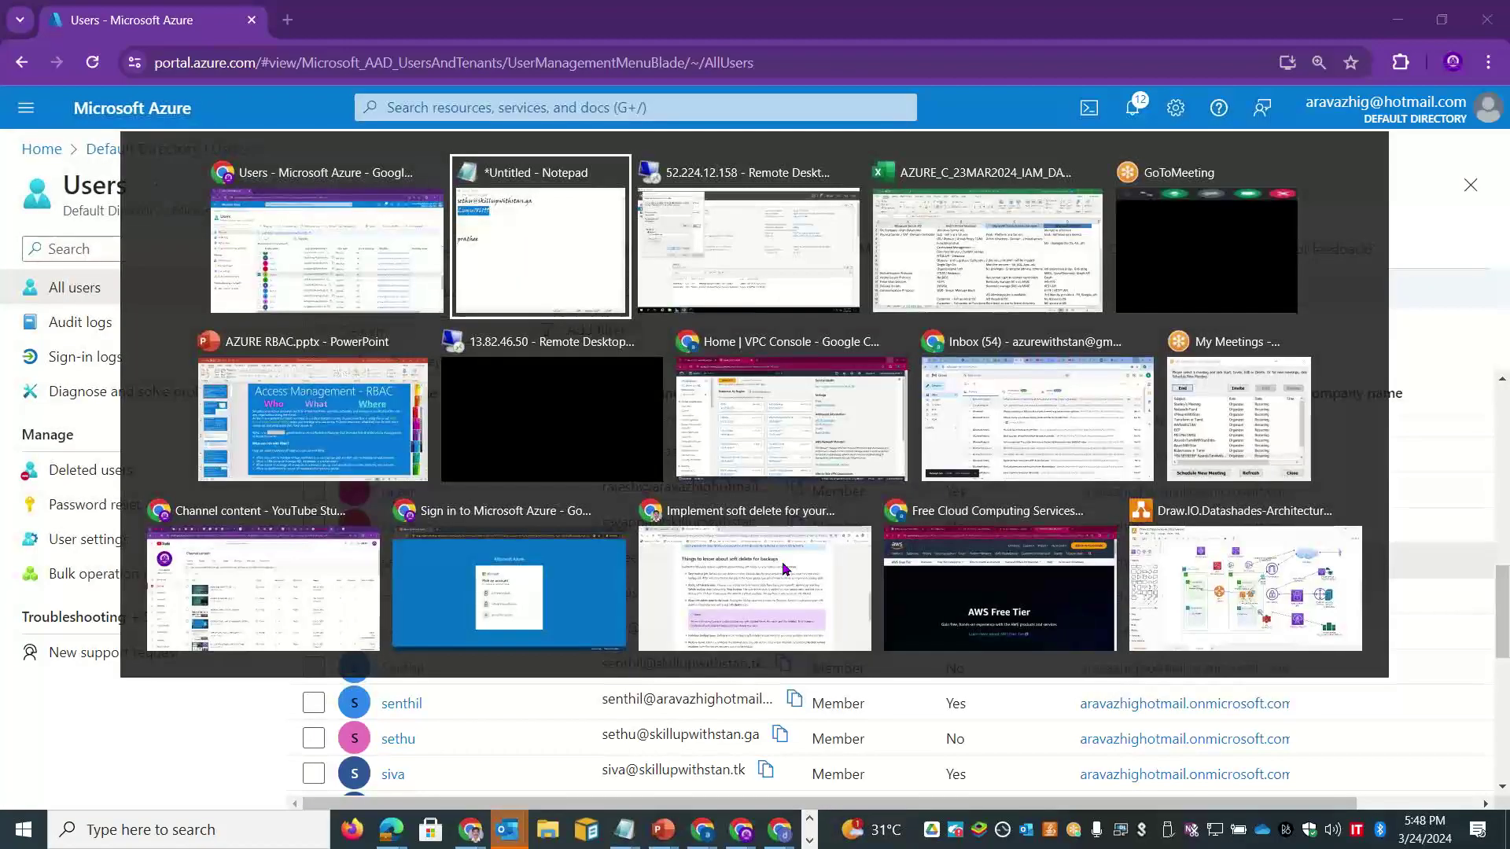
pyautogui.hotkey('alt', 'Tab')
# Submit the domain join with the copied account name and a password, then dismiss the incorrect-credentials error
pyautogui.click(240, 410)
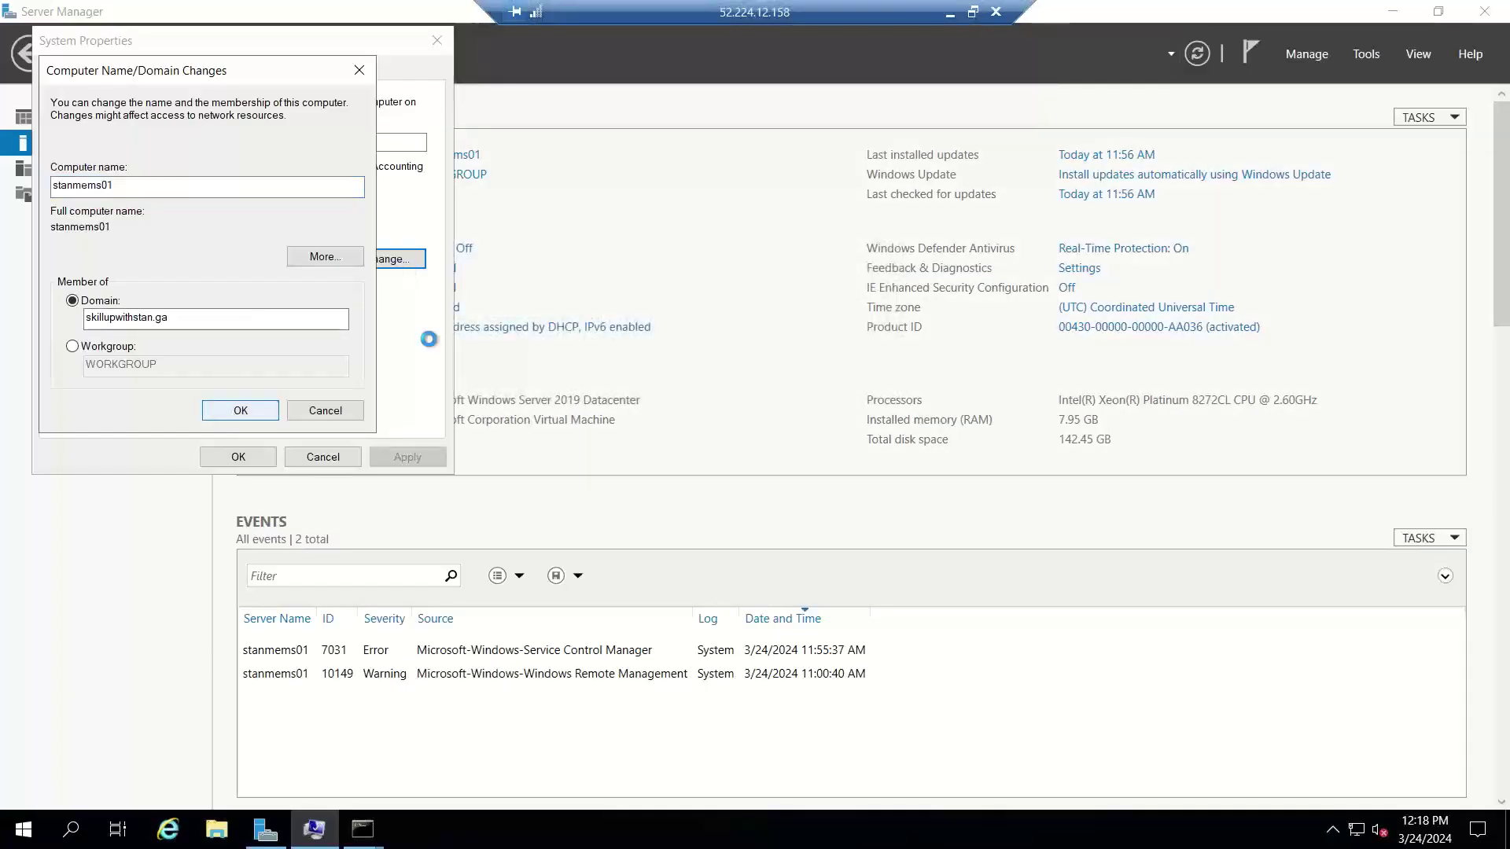
pyautogui.hotkey('ctrl', 'v')
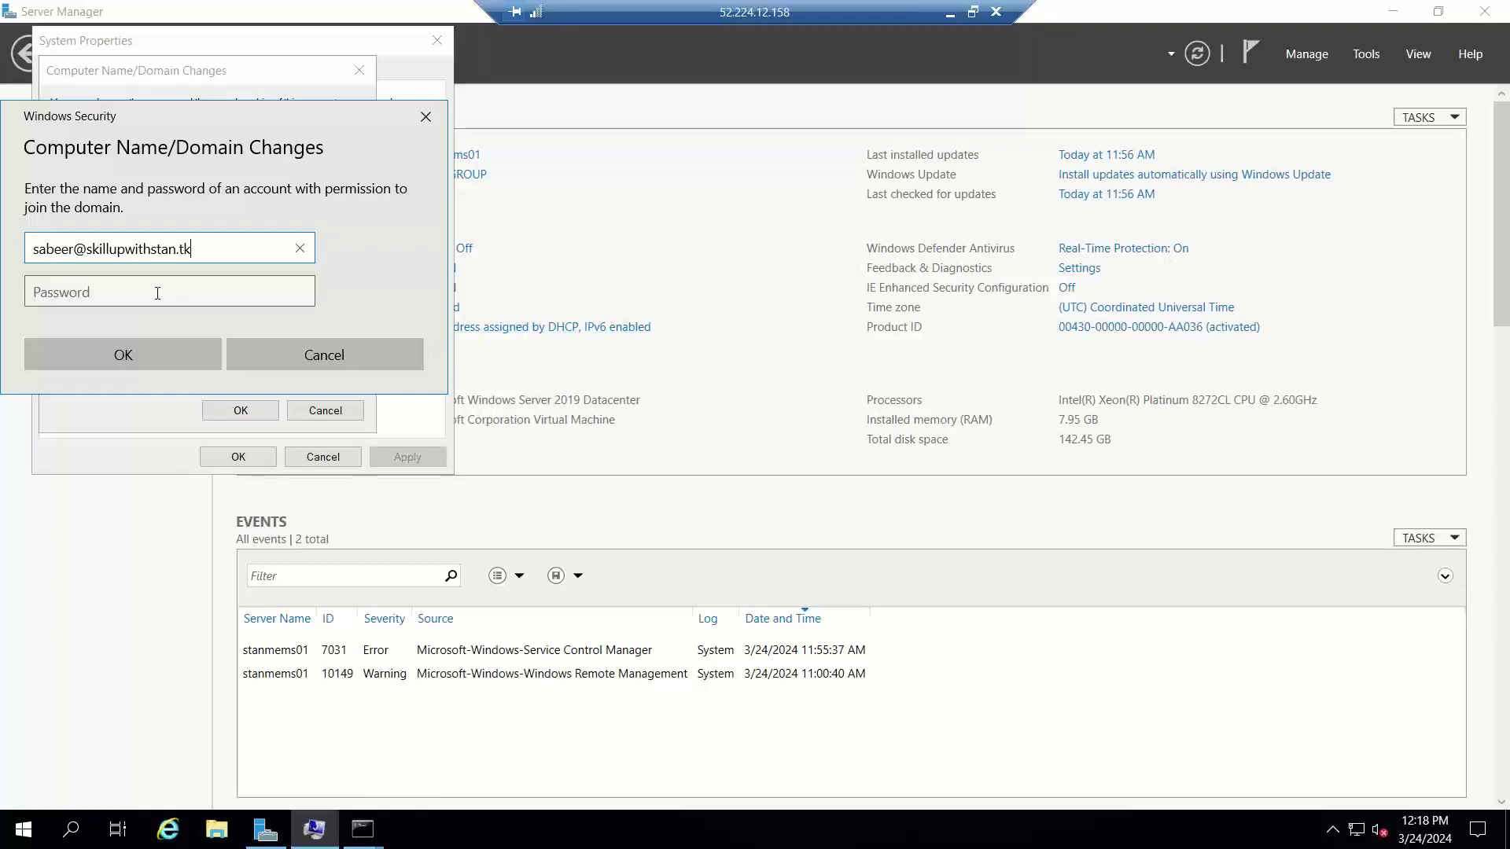
pyautogui.click(157, 293)
pyautogui.write('*****')
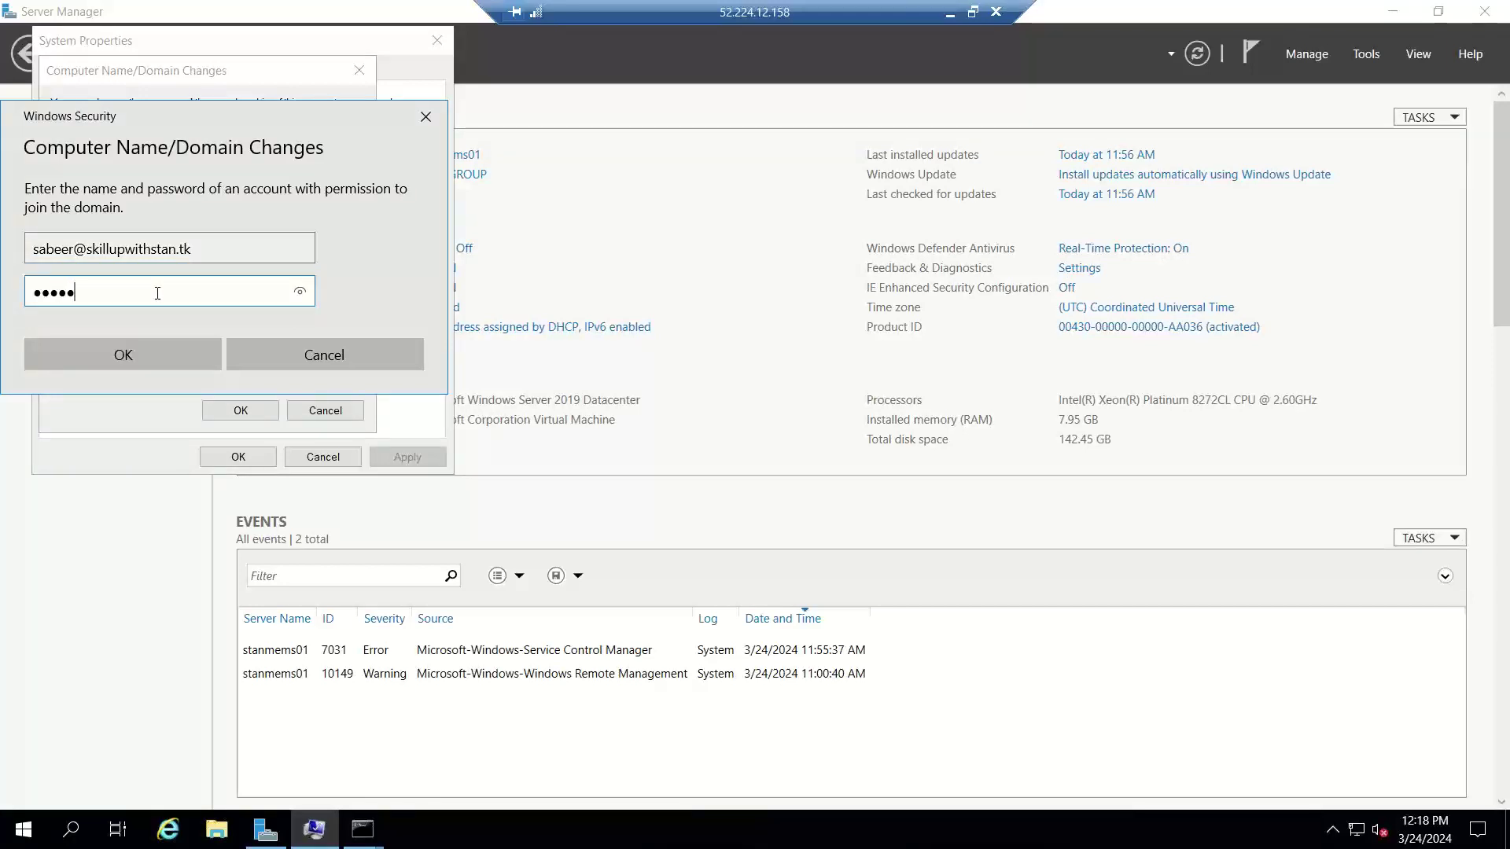
pyautogui.click(303, 291)
pyautogui.click(302, 291)
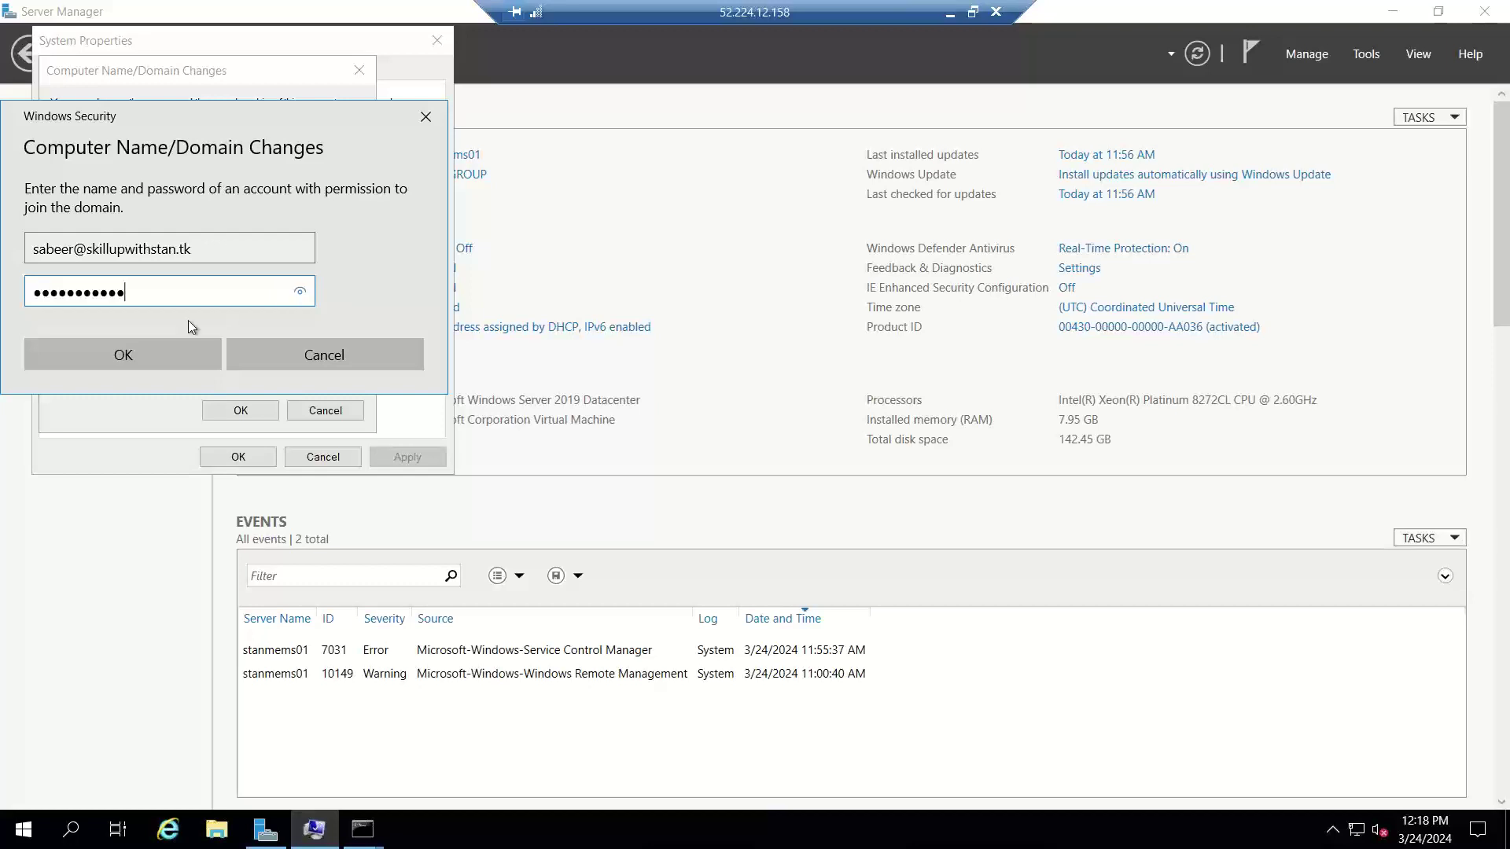
pyautogui.click(162, 355)
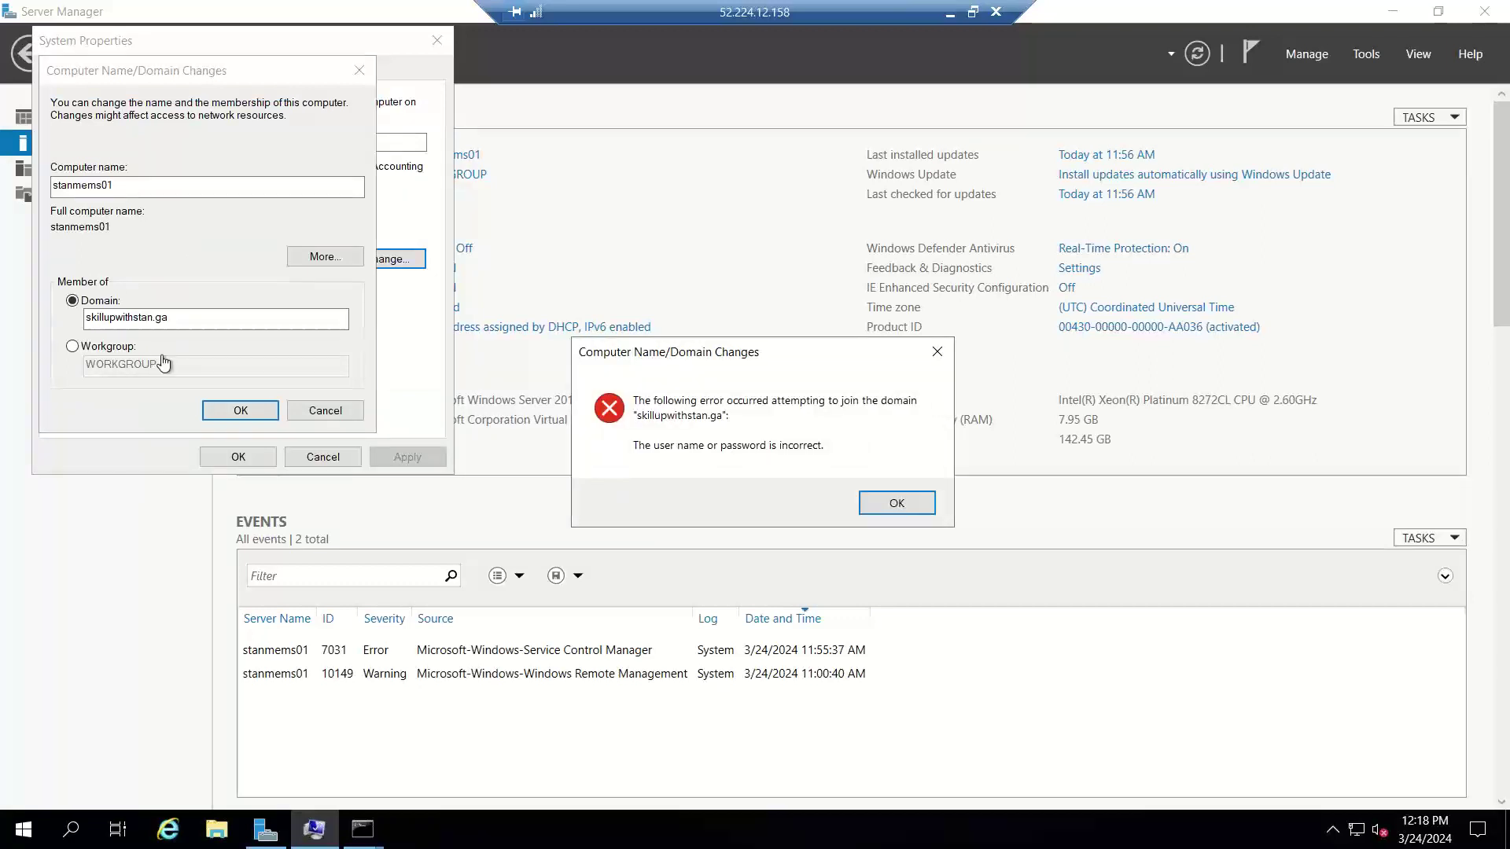
pyautogui.click(872, 508)
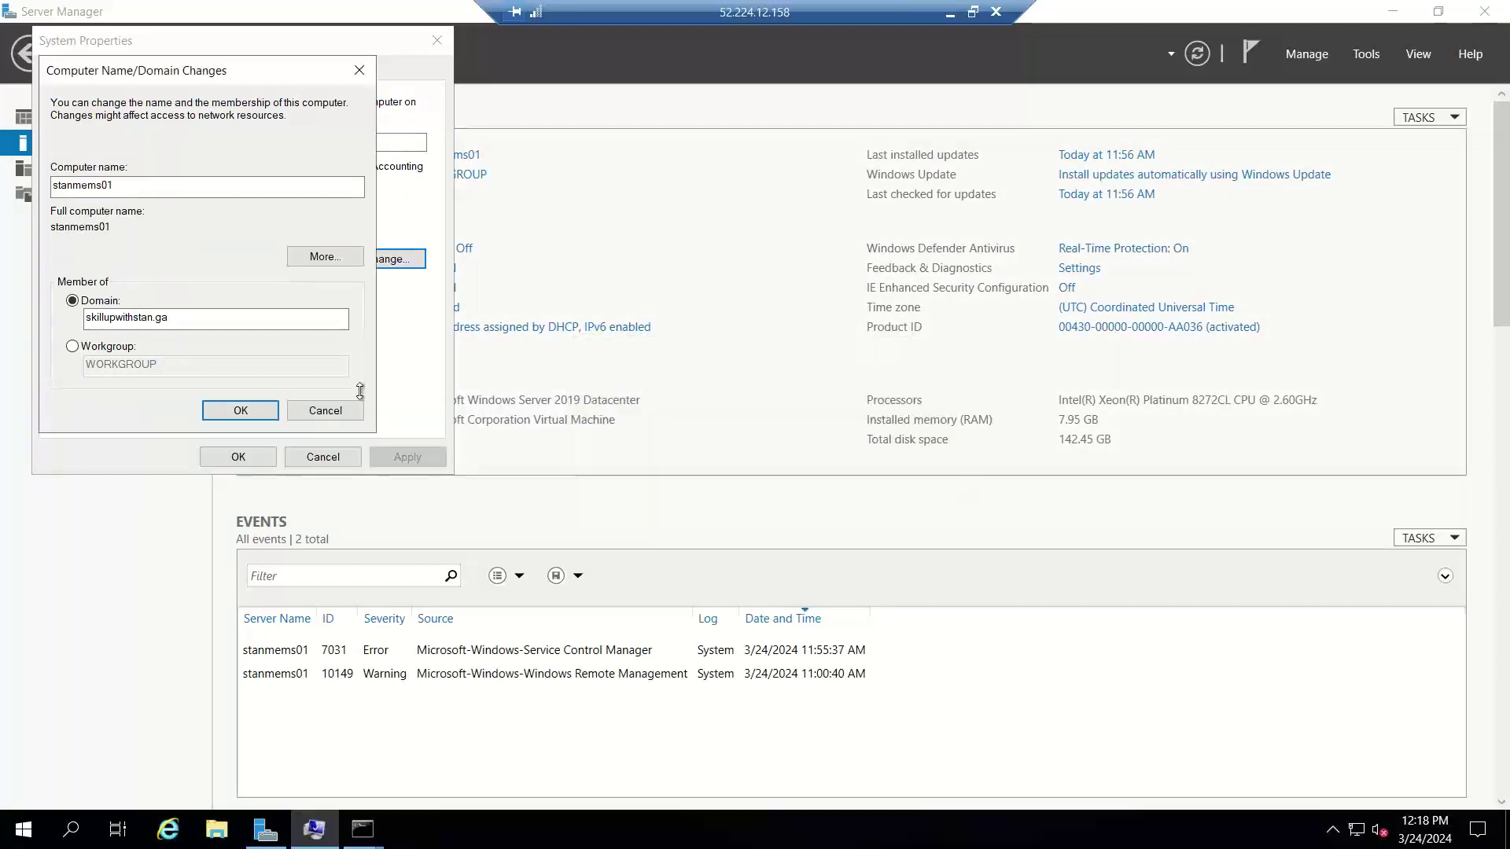
# Re-enter the copied account name and a different password in the domain-join prompt without submitting
pyautogui.click(227, 424)
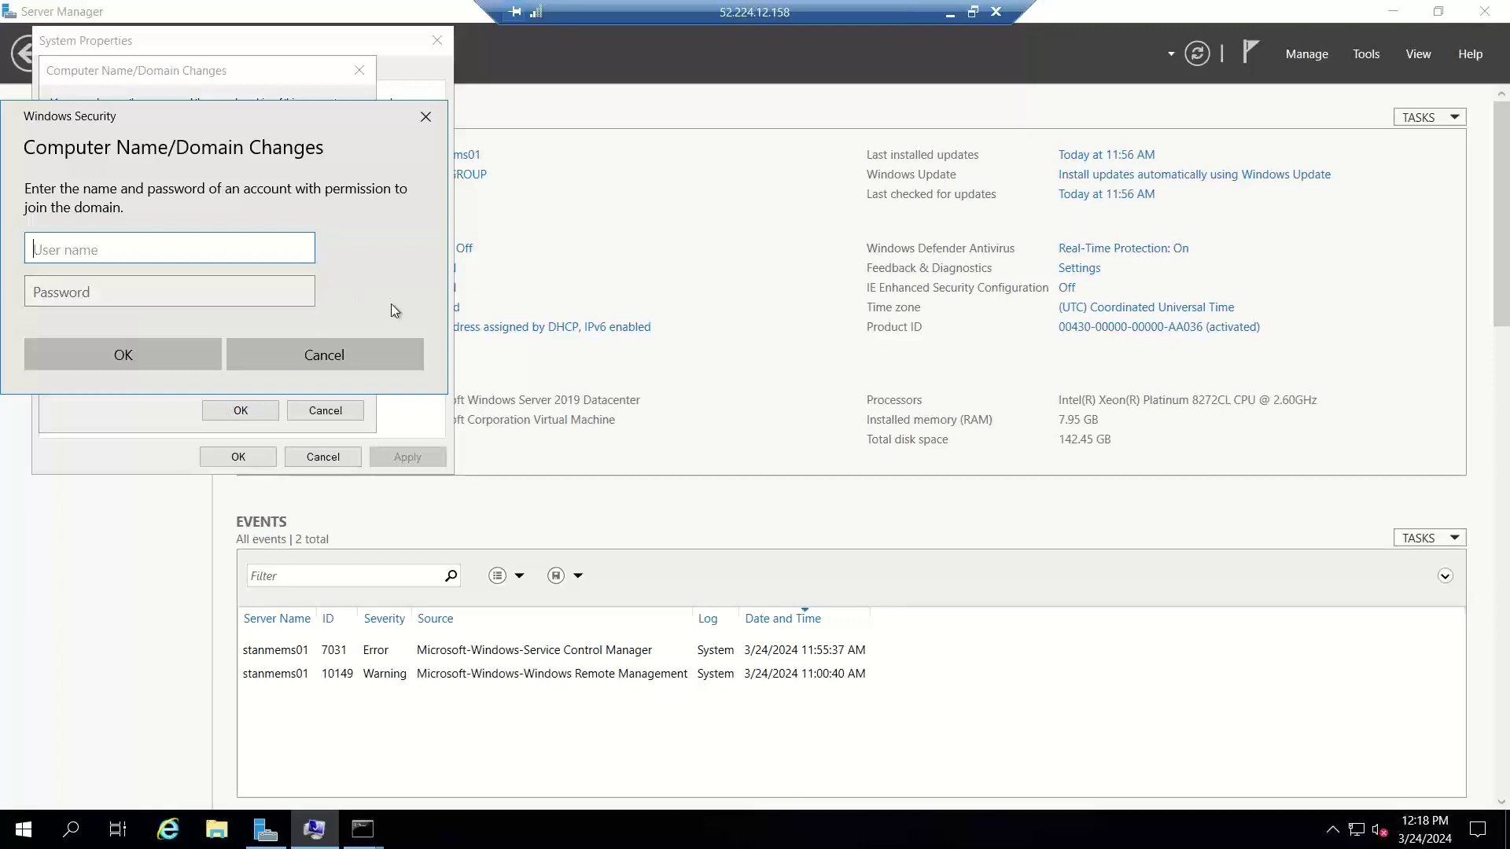
pyautogui.hotkey('ctrl', 'v')
pyautogui.click(191, 292)
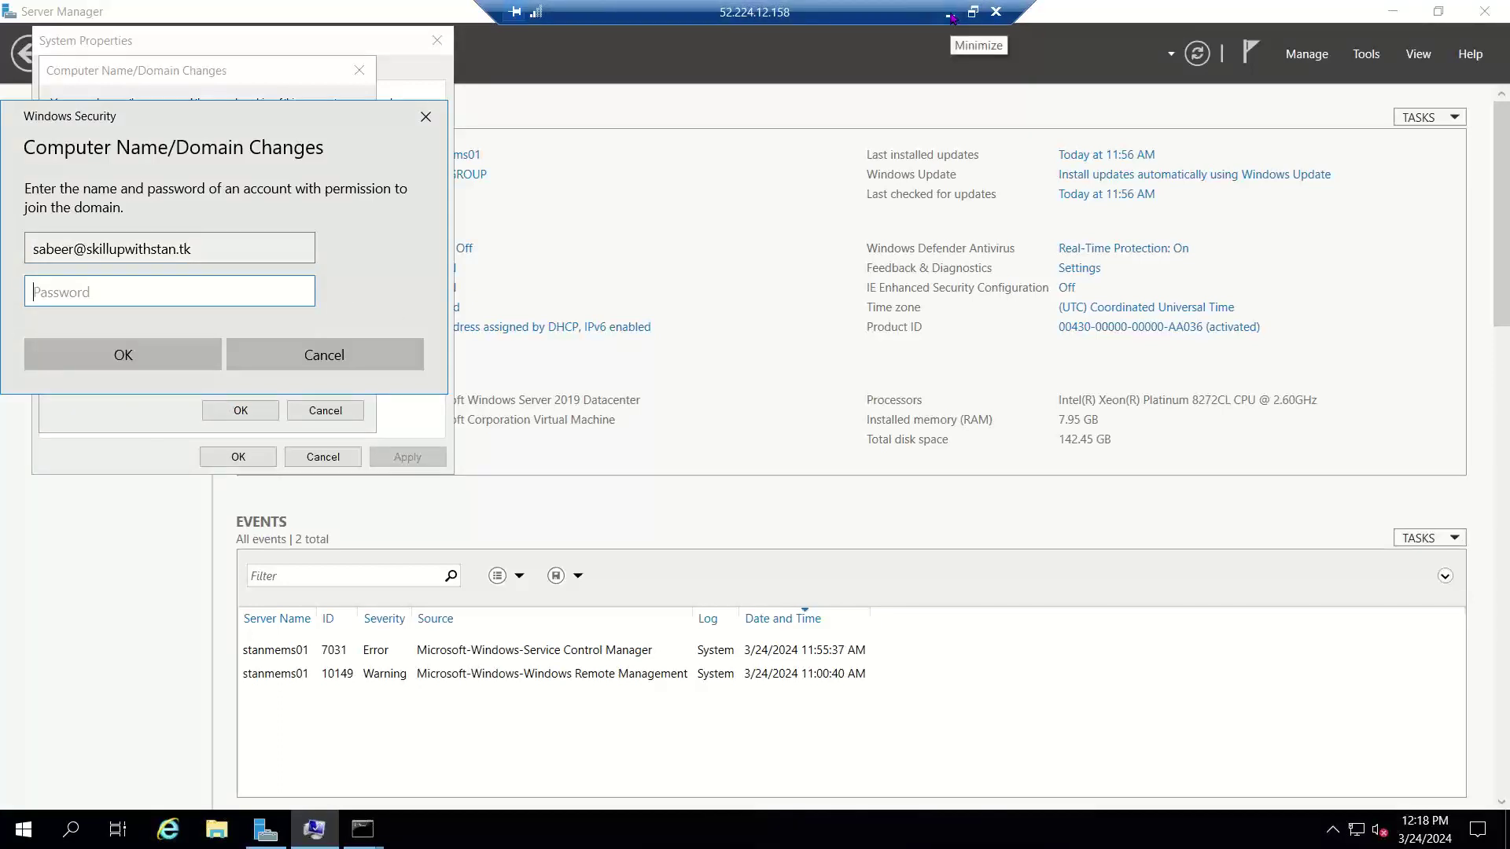
pyautogui.write('*')
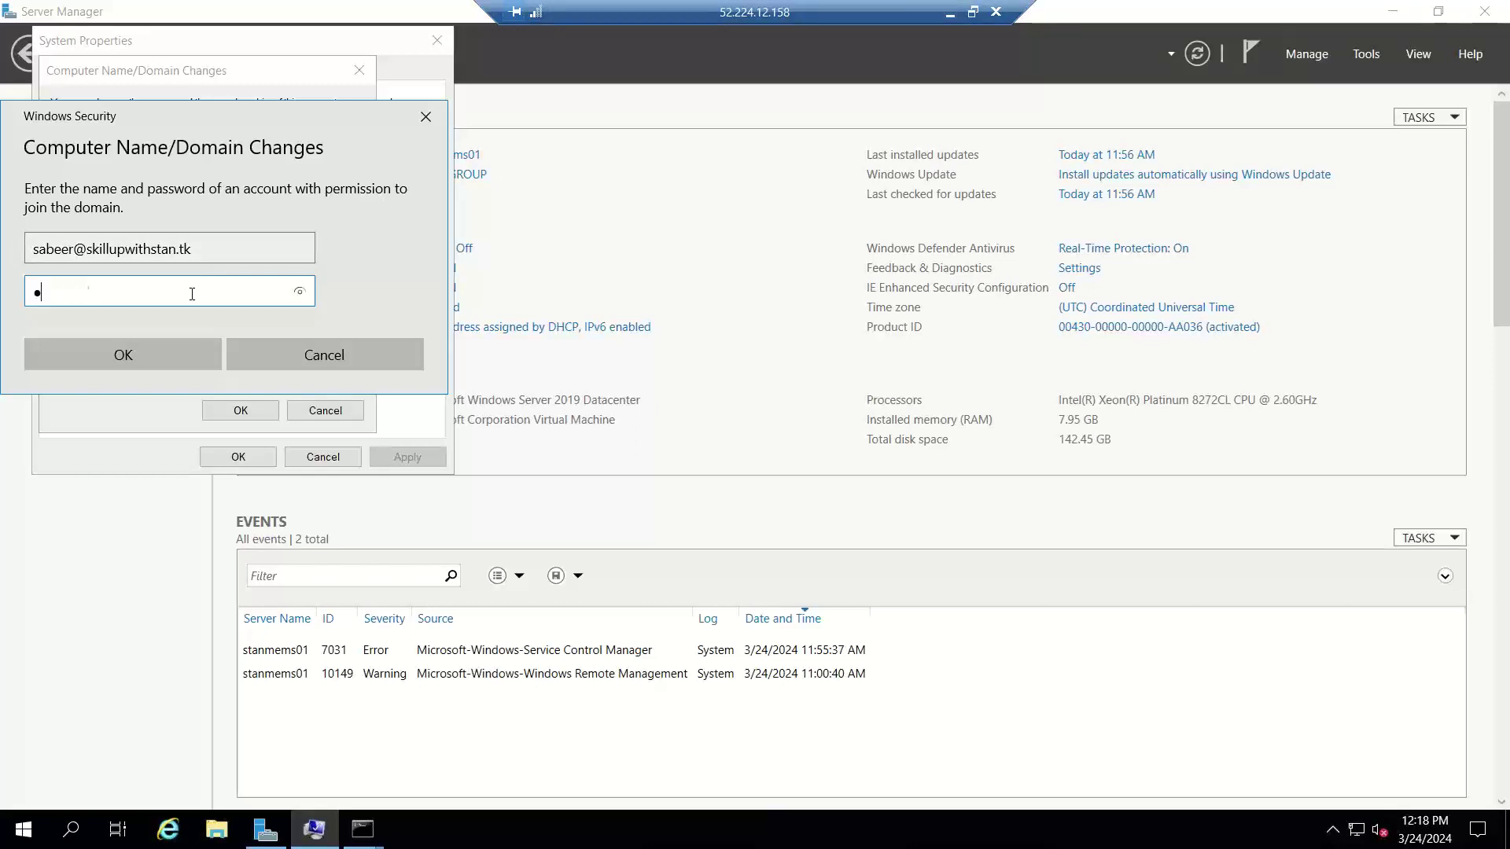
pyautogui.write('**********')
pyautogui.click(298, 297)
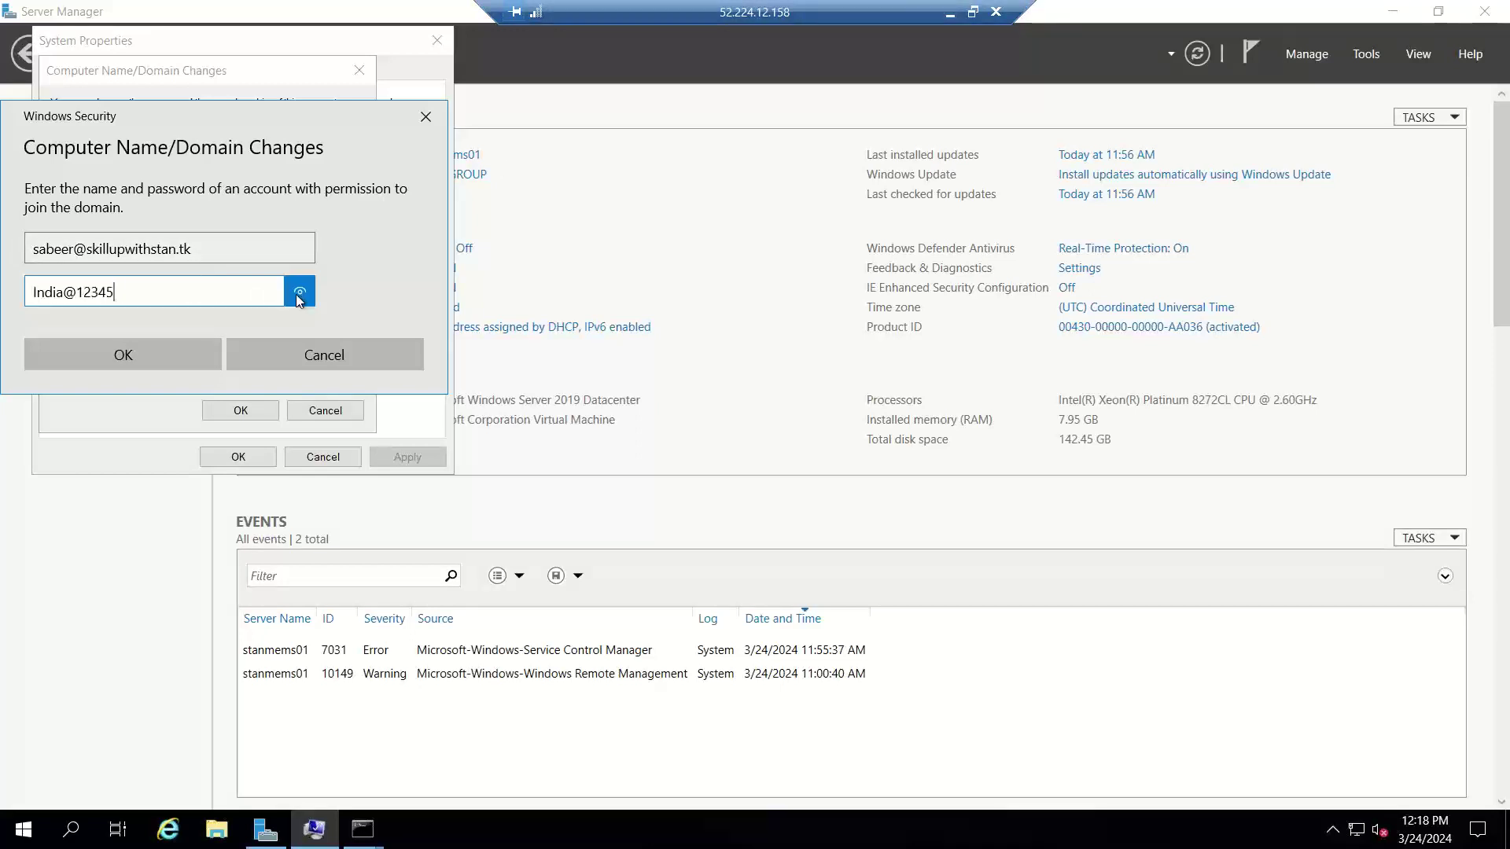
pyautogui.click(947, 13)
# Add the copied user to the AAD DC Administrators group from its Groups page
pyautogui.click(419, 568)
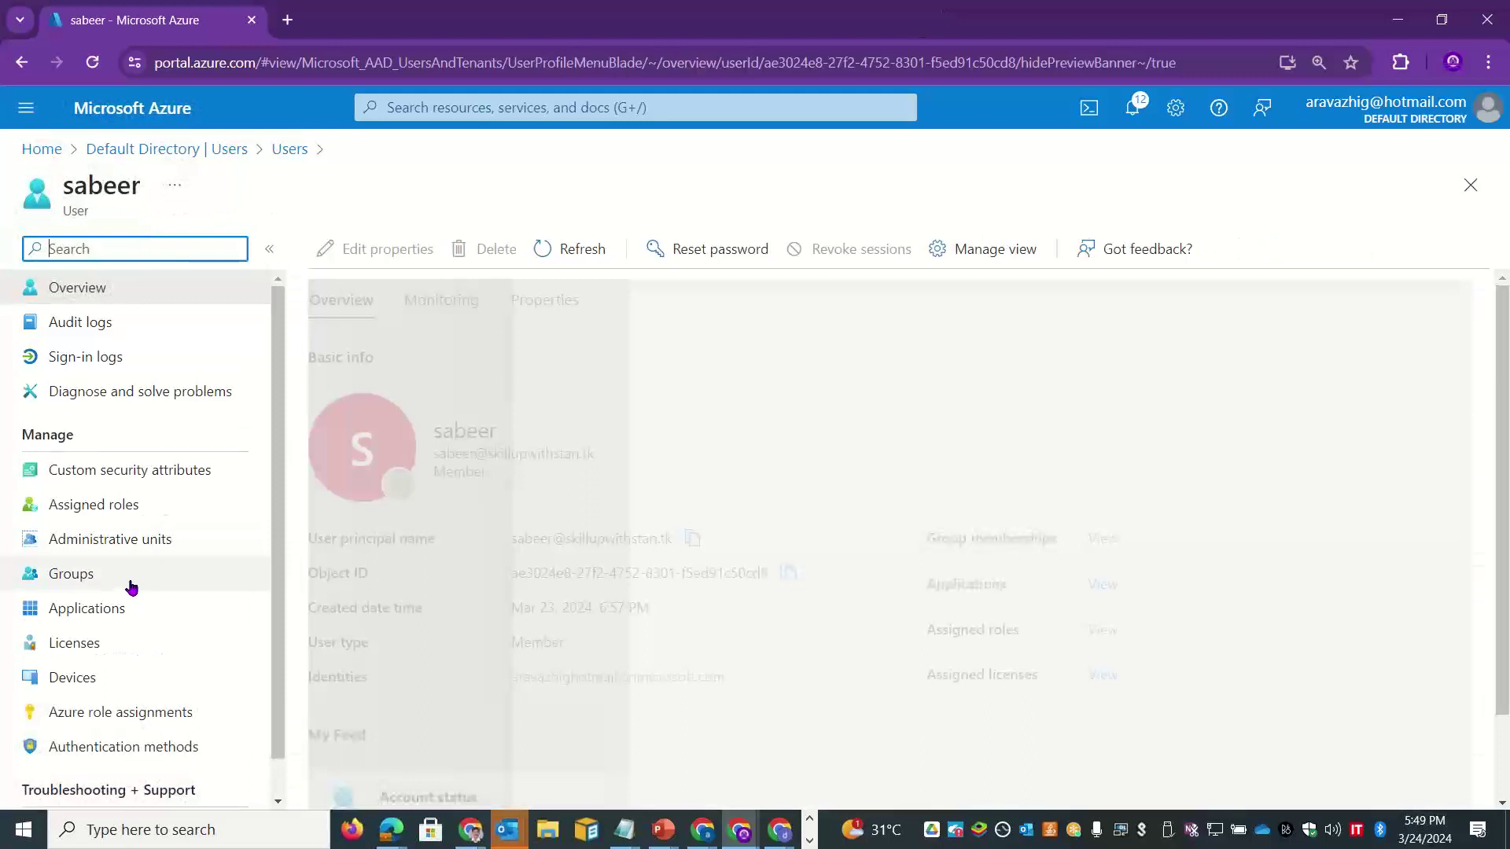
pyautogui.click(126, 576)
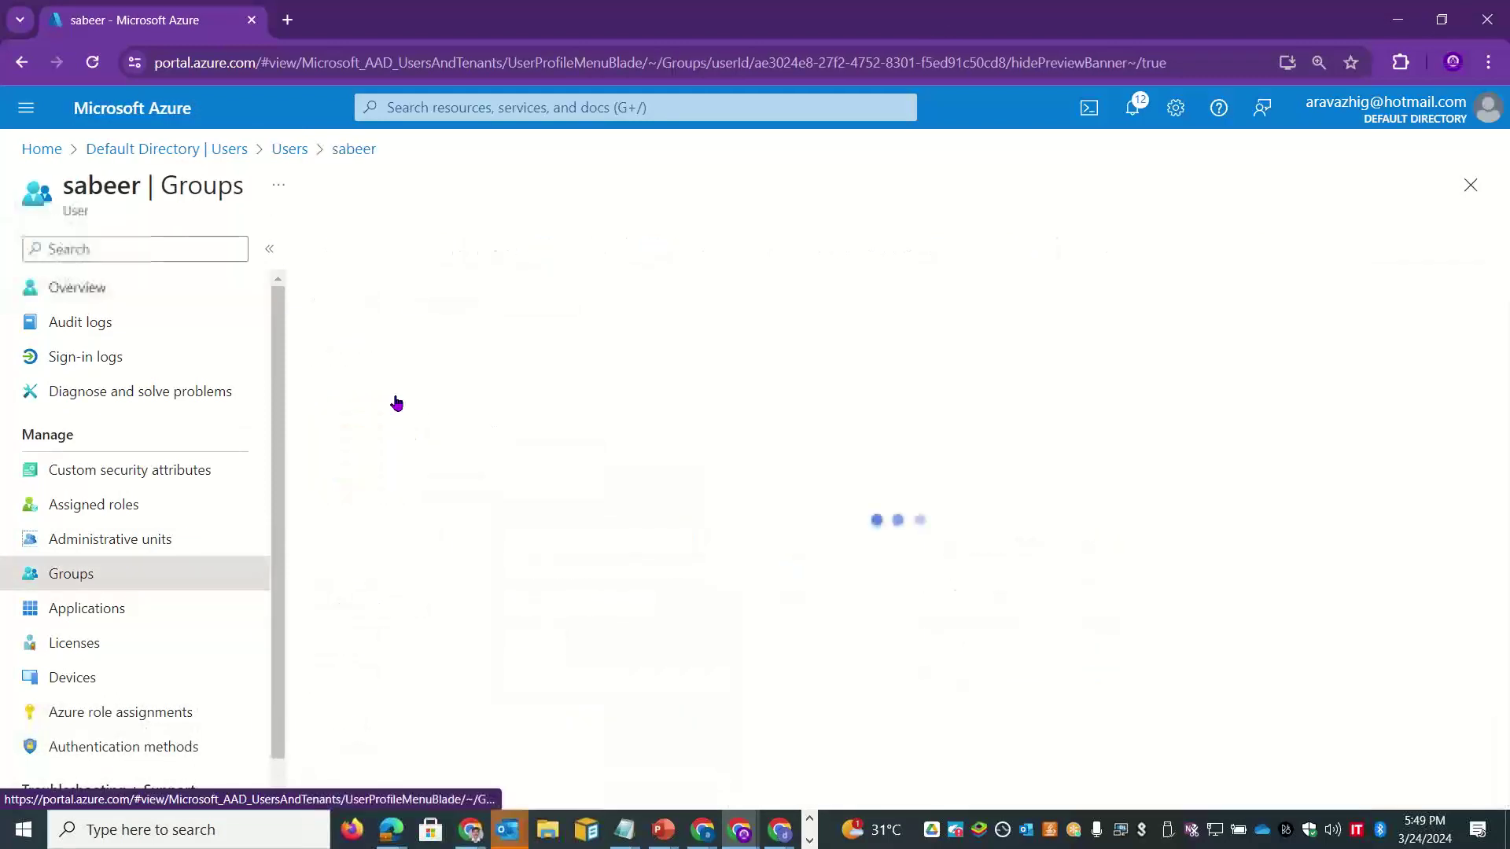
pyautogui.click(404, 246)
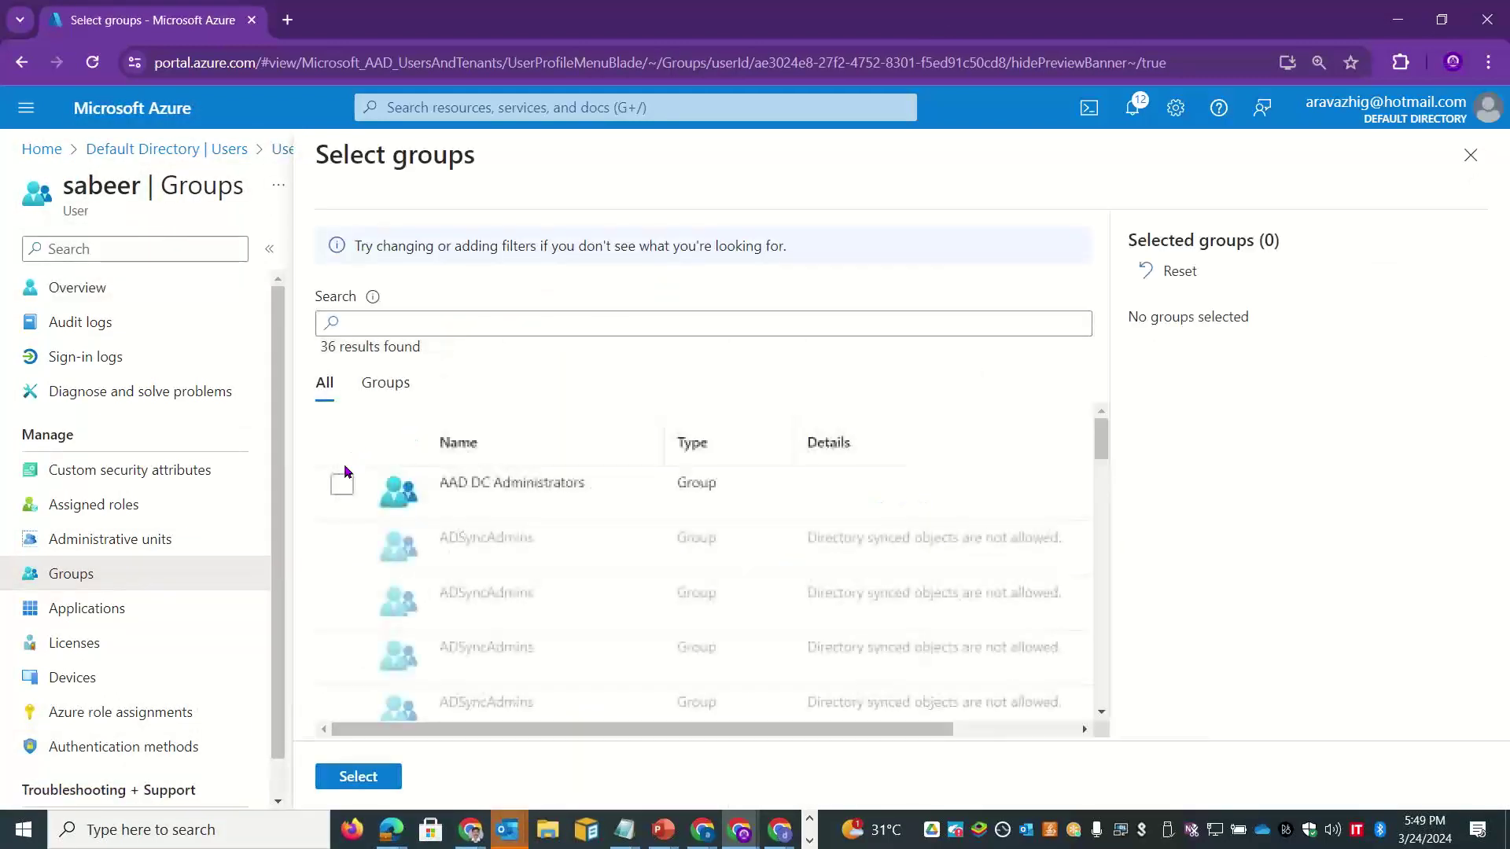
pyautogui.click(341, 484)
pyautogui.click(359, 776)
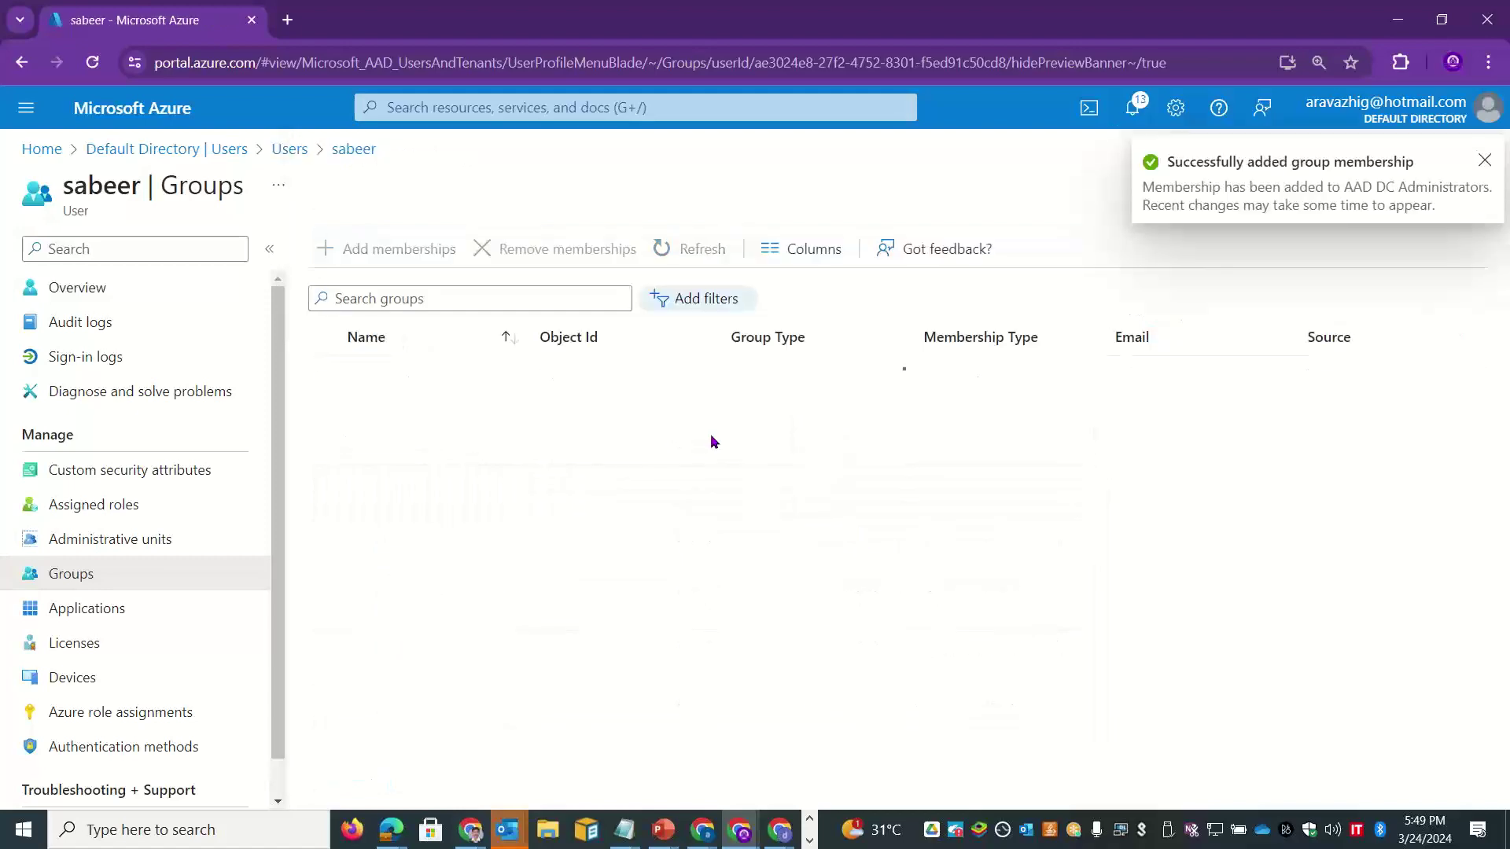
pyautogui.hotkey('alt', 'Tab')
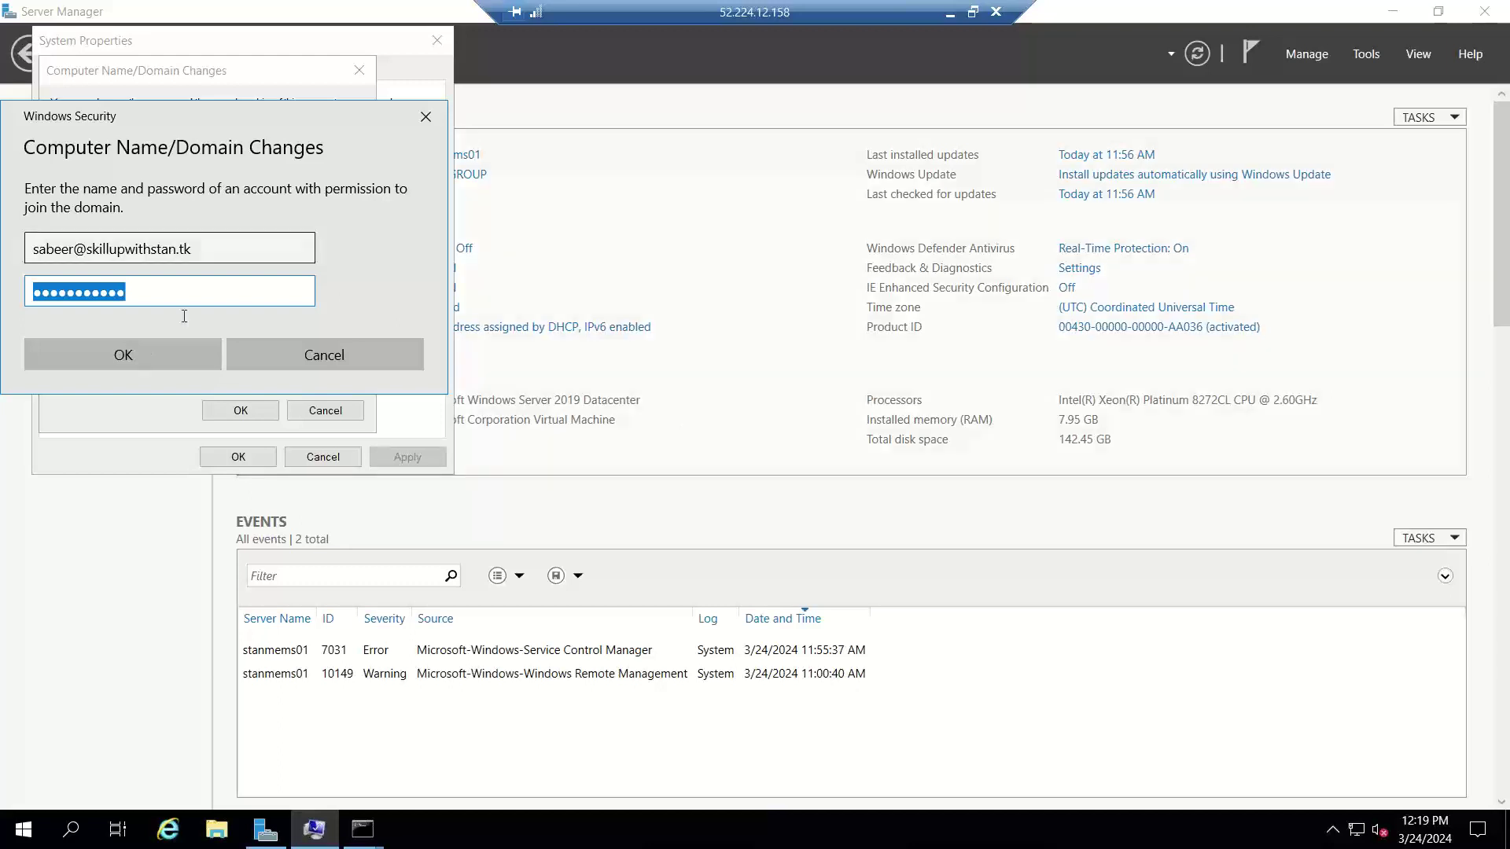
# Retry joining skillupwithstan.ga, clear the account-locked-out error, and minimize the remote session
pyautogui.click(133, 353)
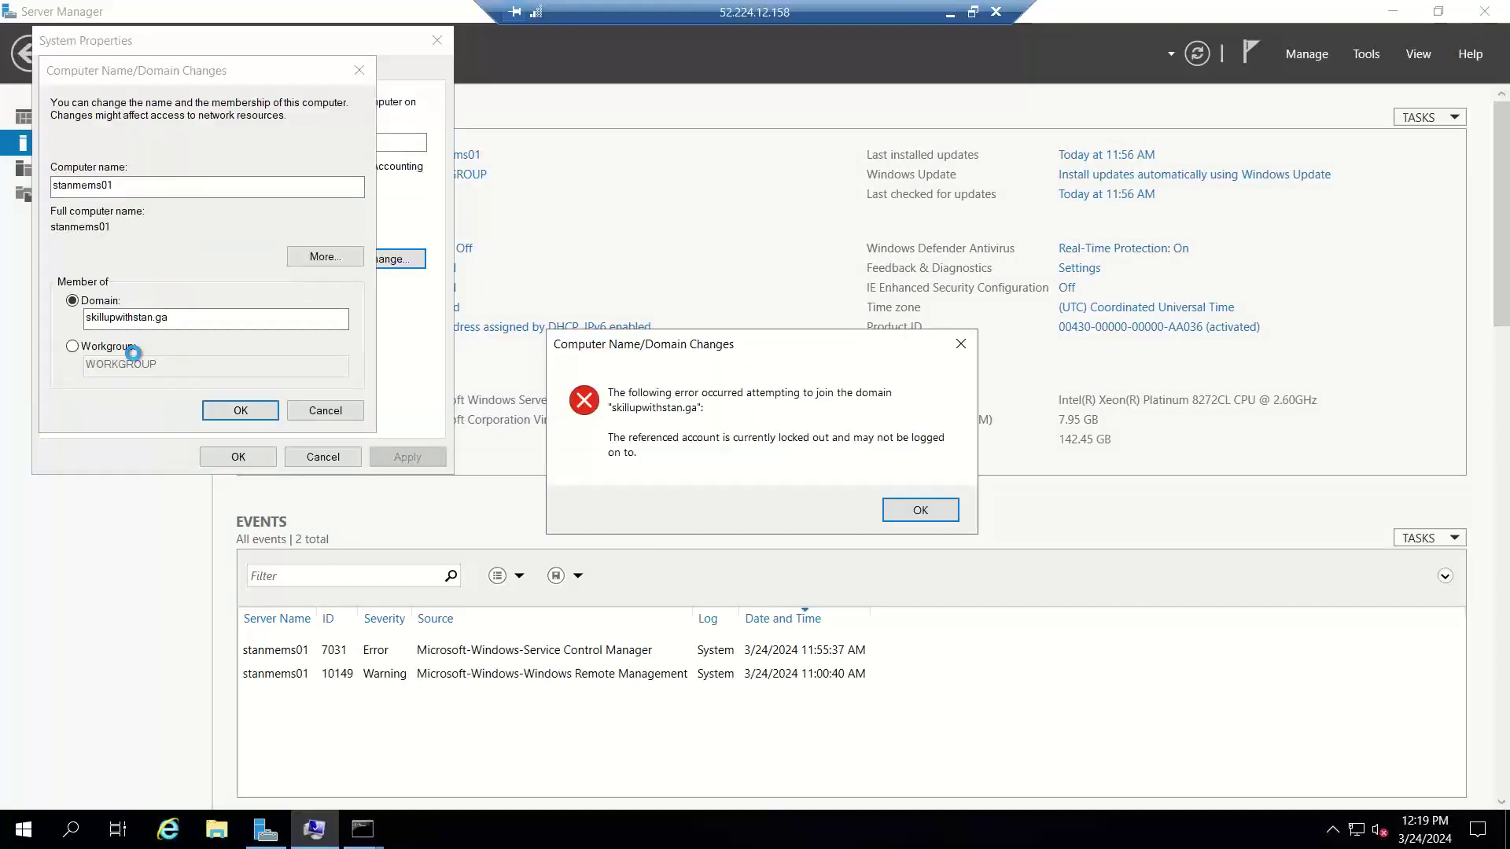
pyautogui.click(920, 512)
pyautogui.click(950, 12)
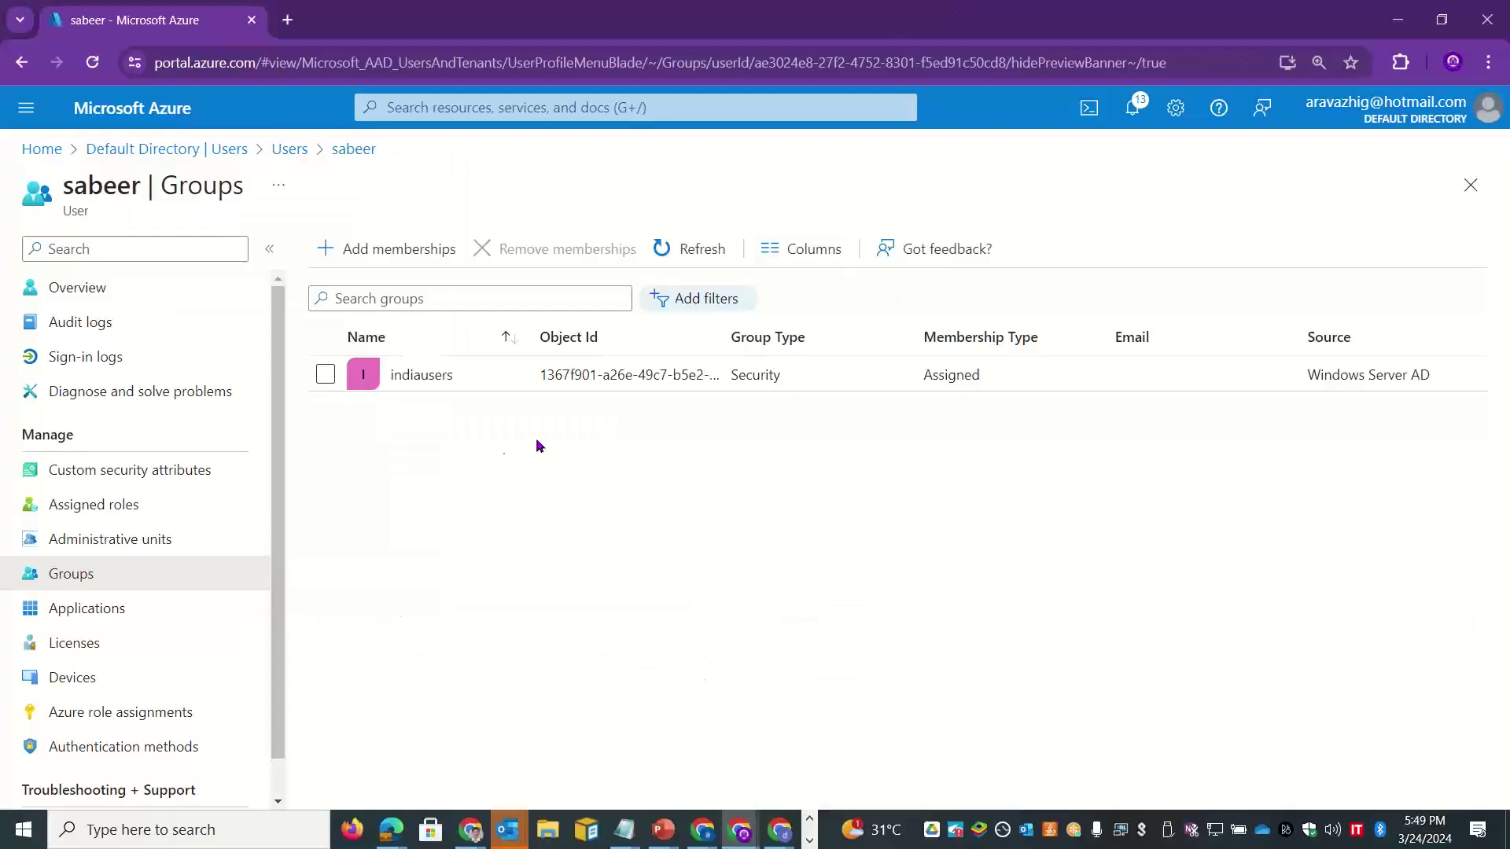
# Start a new internal user with principal name and display name 'domainjoin'
pyautogui.click(289, 148)
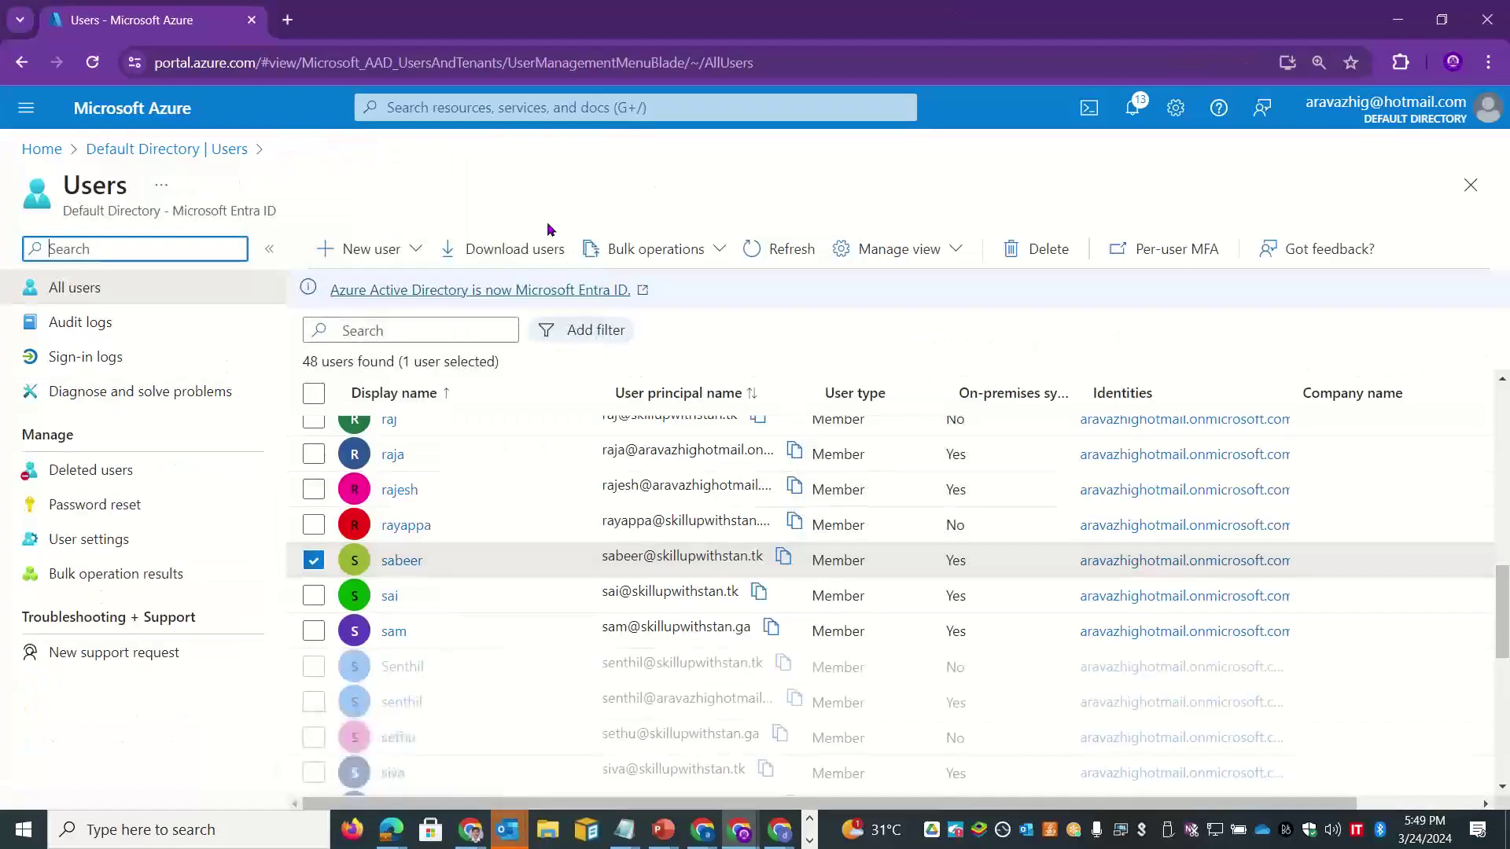
pyautogui.click(409, 249)
pyautogui.click(433, 292)
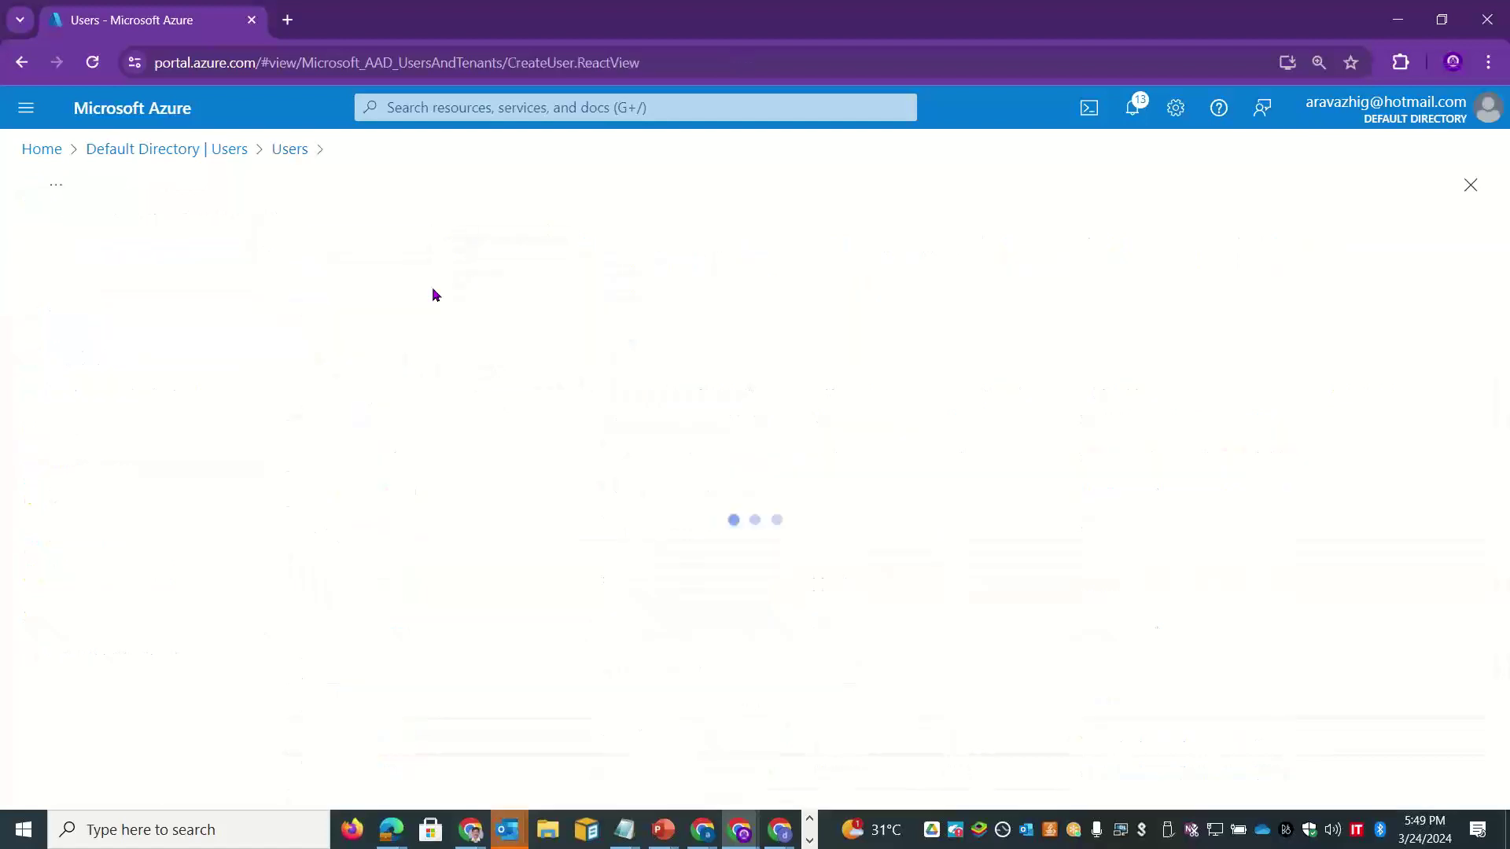
pyautogui.click(340, 426)
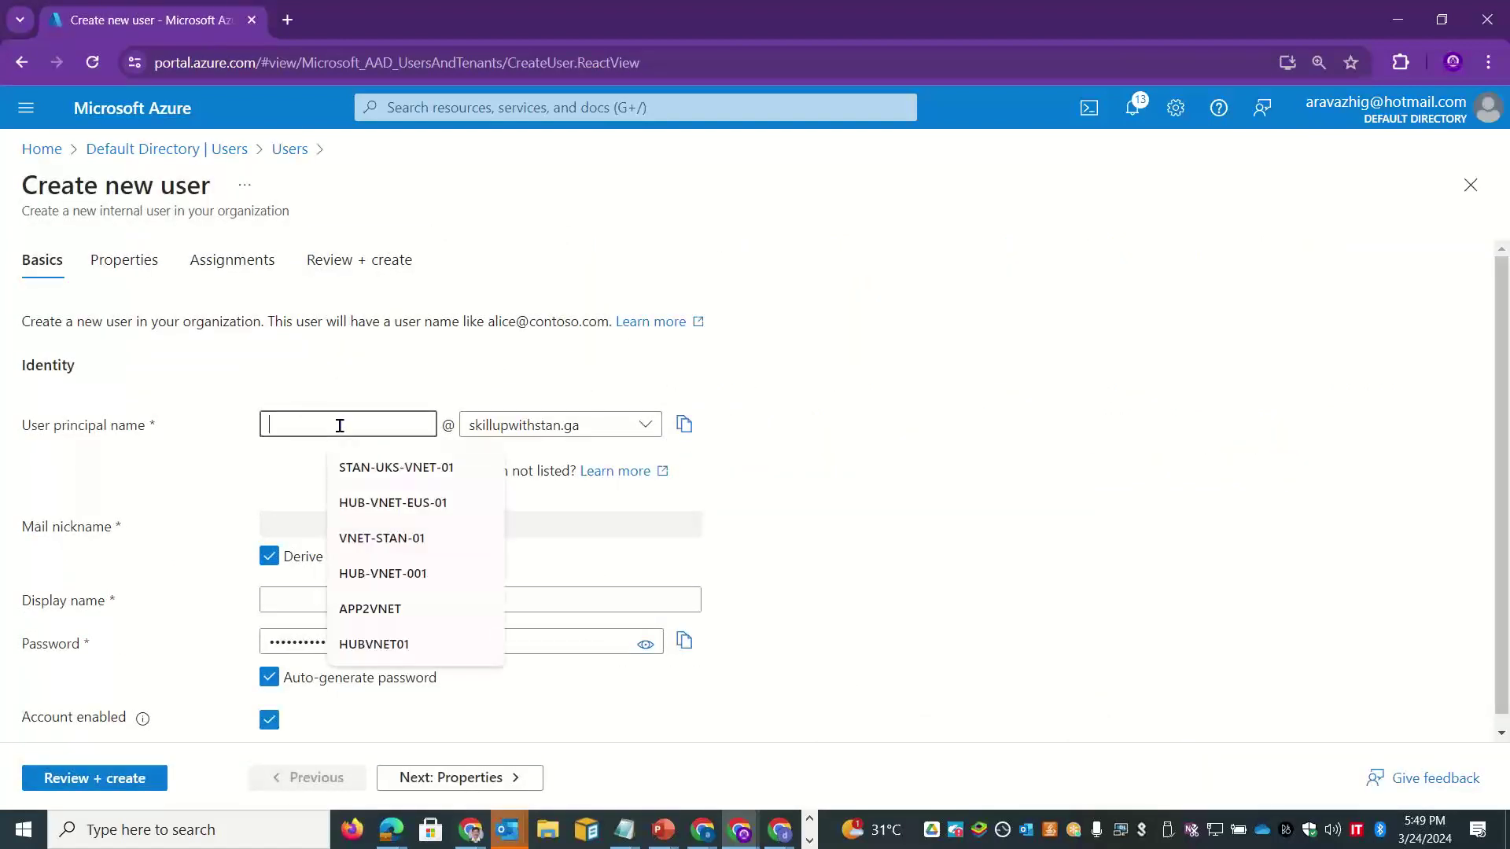
pyautogui.write('domainjoin')
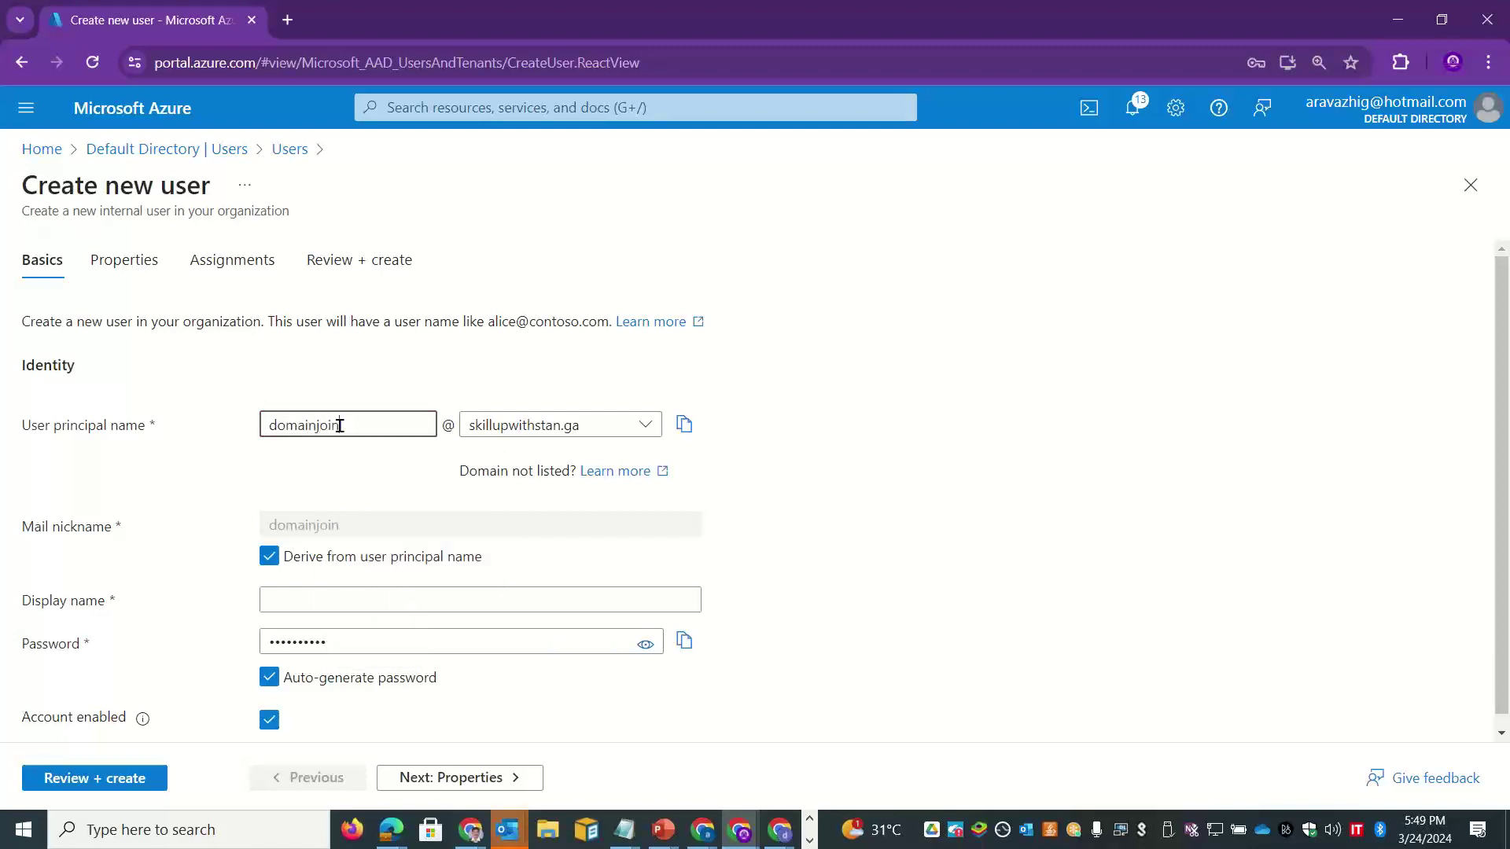
pyautogui.click(347, 587)
pyautogui.write('domainjoin')
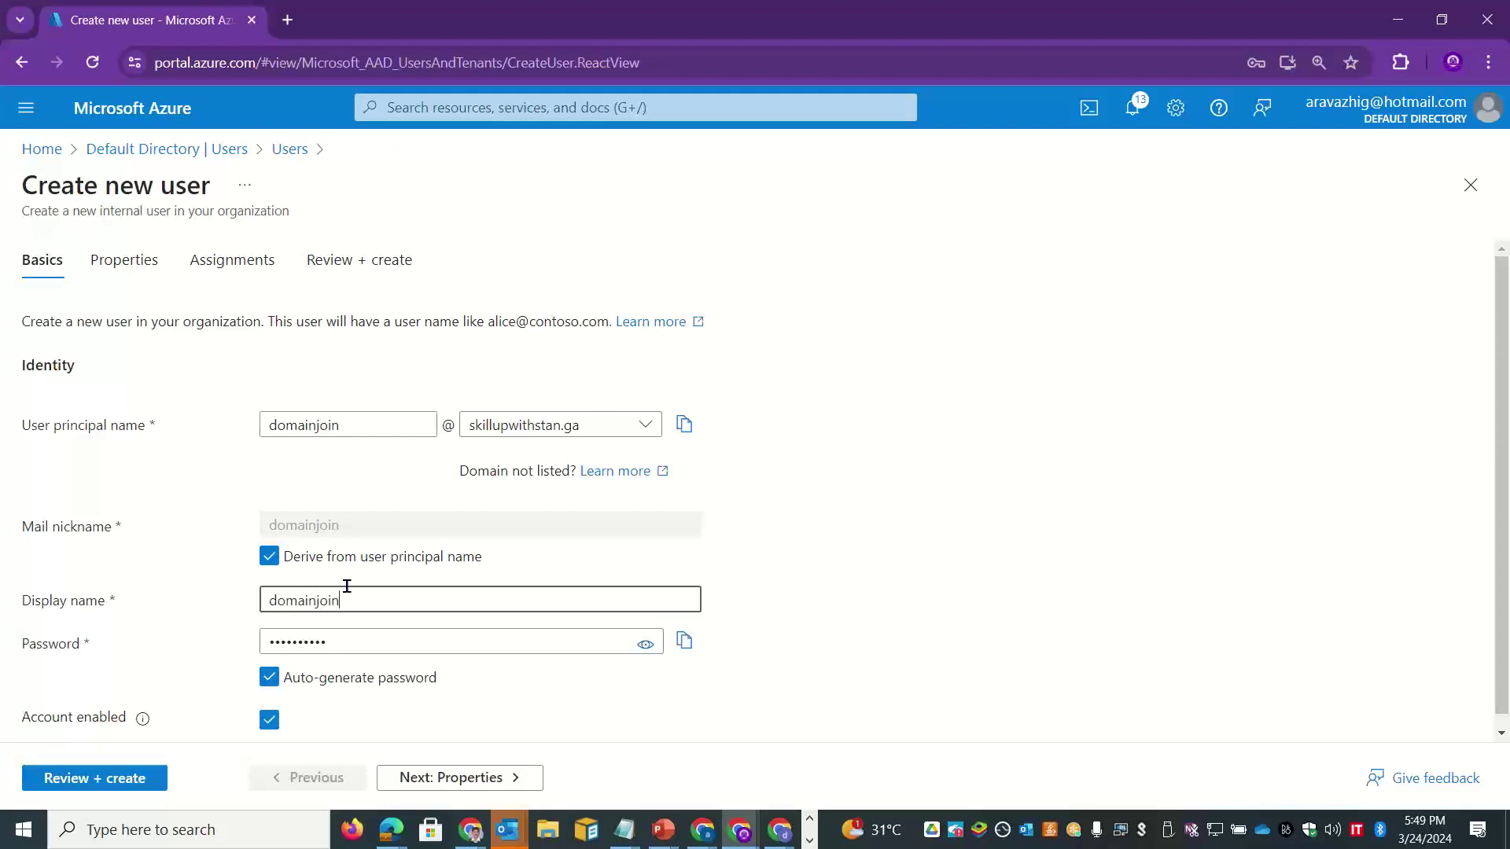
# Reveal the auto-generated password and paste it on a new line in the Notepad notes
pyautogui.click(645, 645)
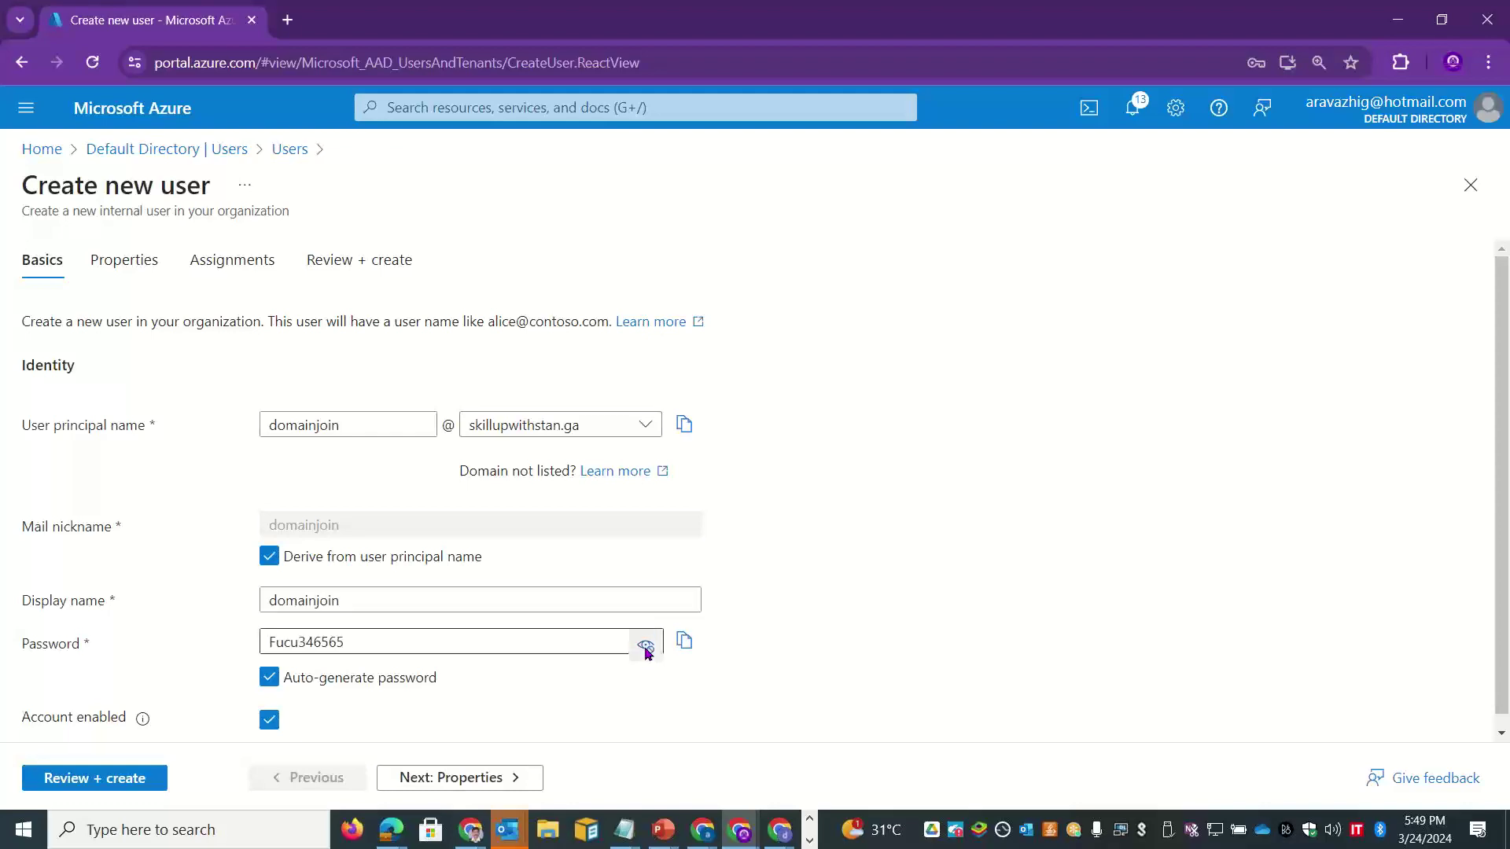
pyautogui.click(683, 641)
pyautogui.hotkey('alt', 'Tab')
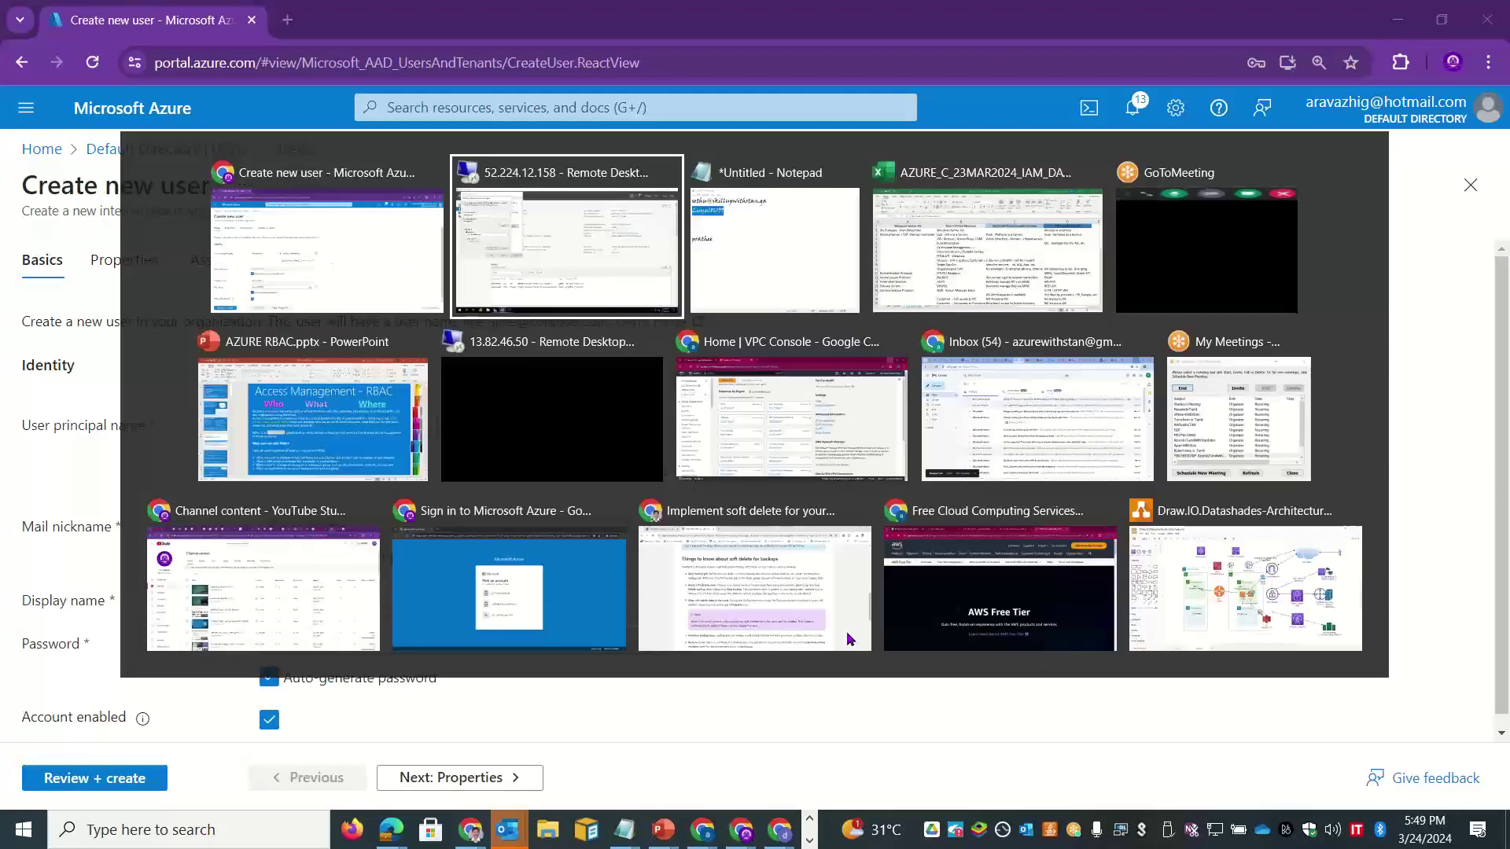
pyautogui.hotkey('alt', 'Tab')
pyautogui.click(598, 227)
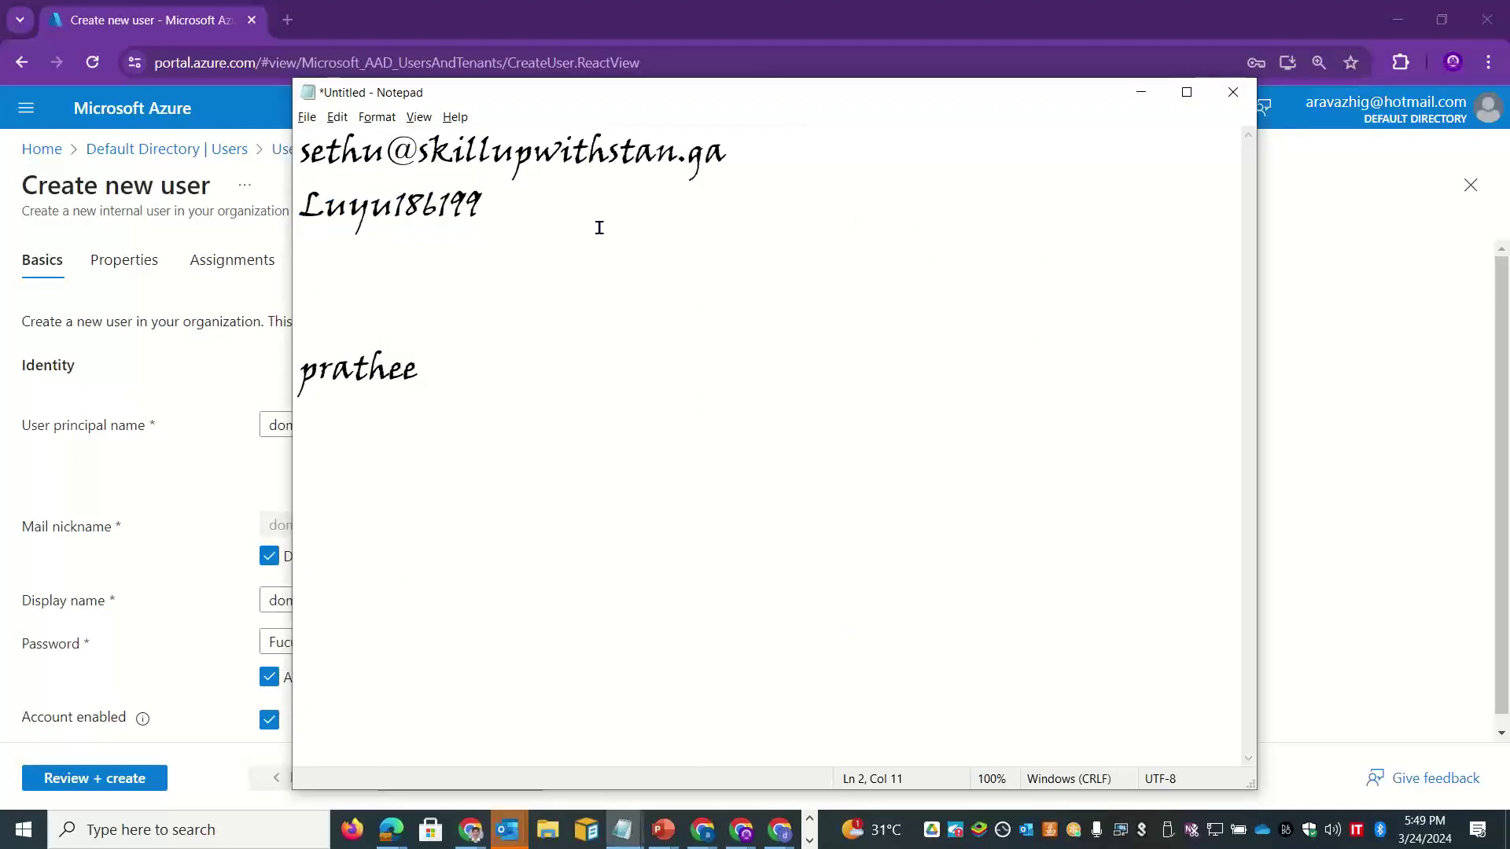
pyautogui.write("''")
pyautogui.press('BackSpace')
pyautogui.press('Return')
pyautogui.press('Return')
pyautogui.hotkey('ctrl', 'v')
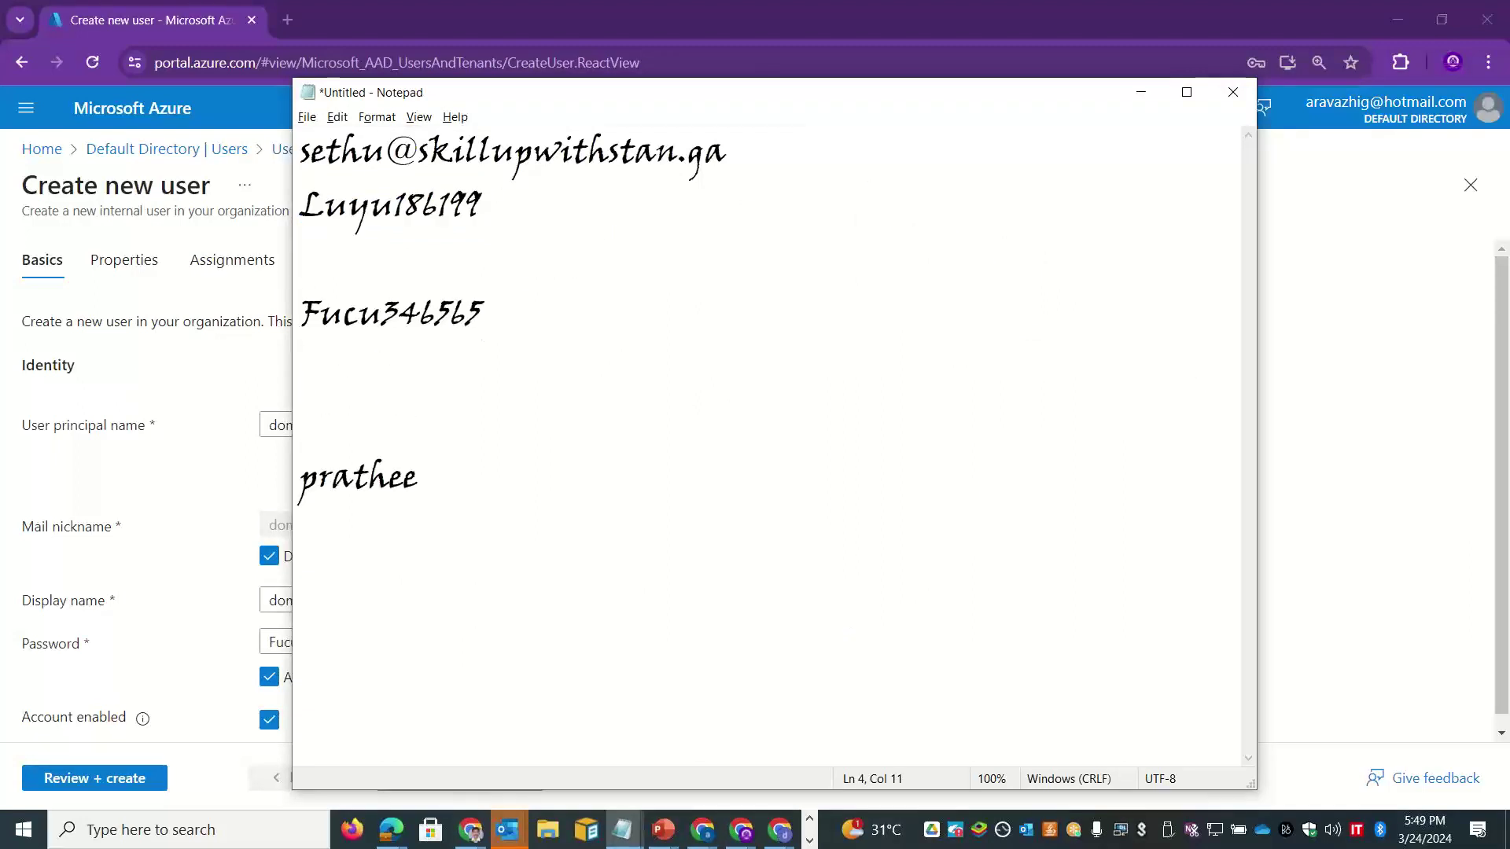
pyautogui.press('Up')
pyautogui.press('Return')
# Copy the full domainjoin principal name into the notes above the password
pyautogui.hotkey('alt', 'Tab')
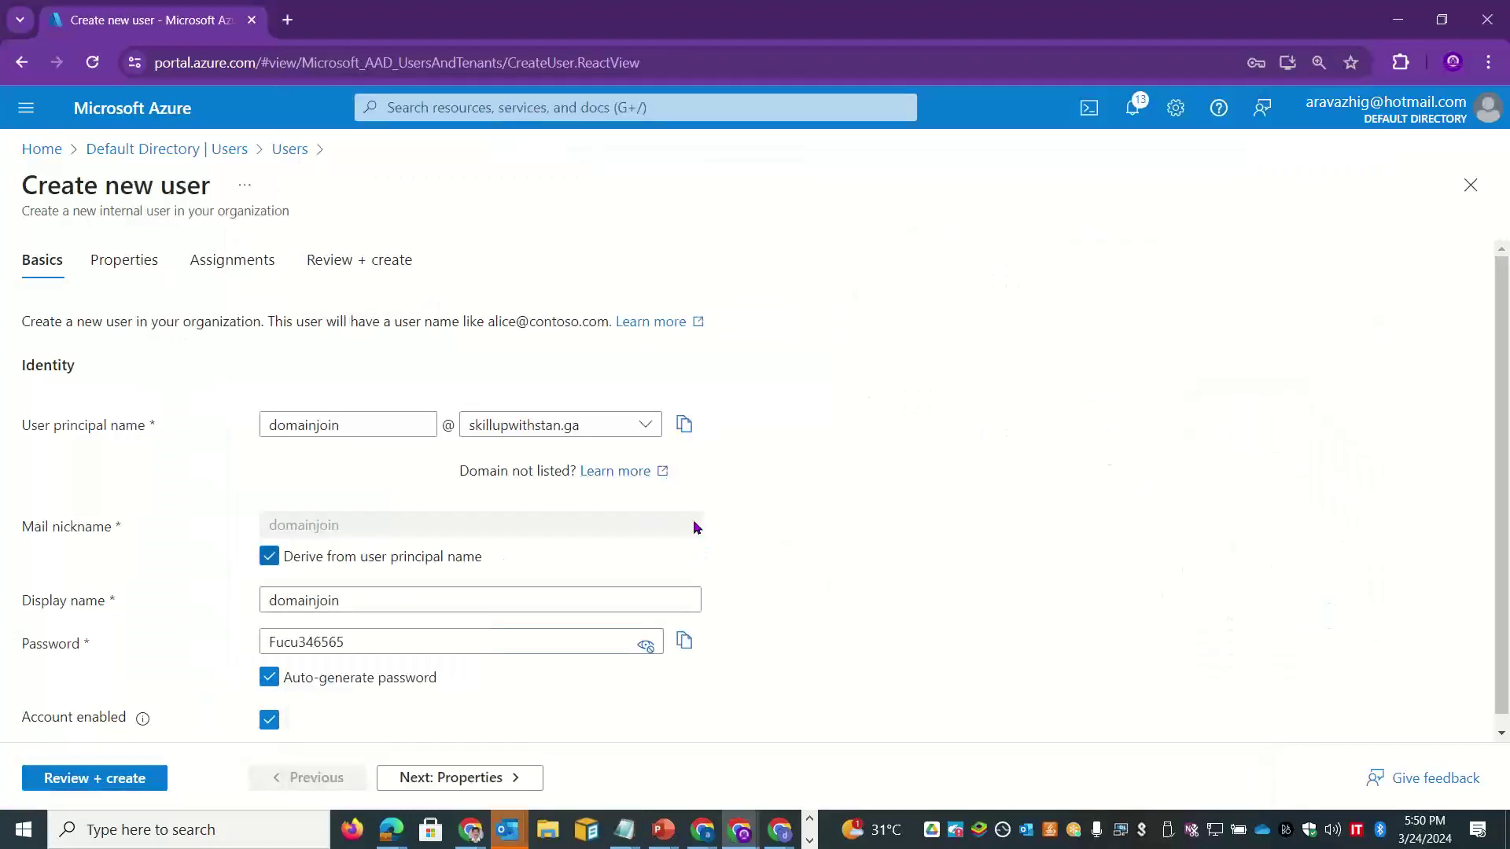
pyautogui.click(685, 432)
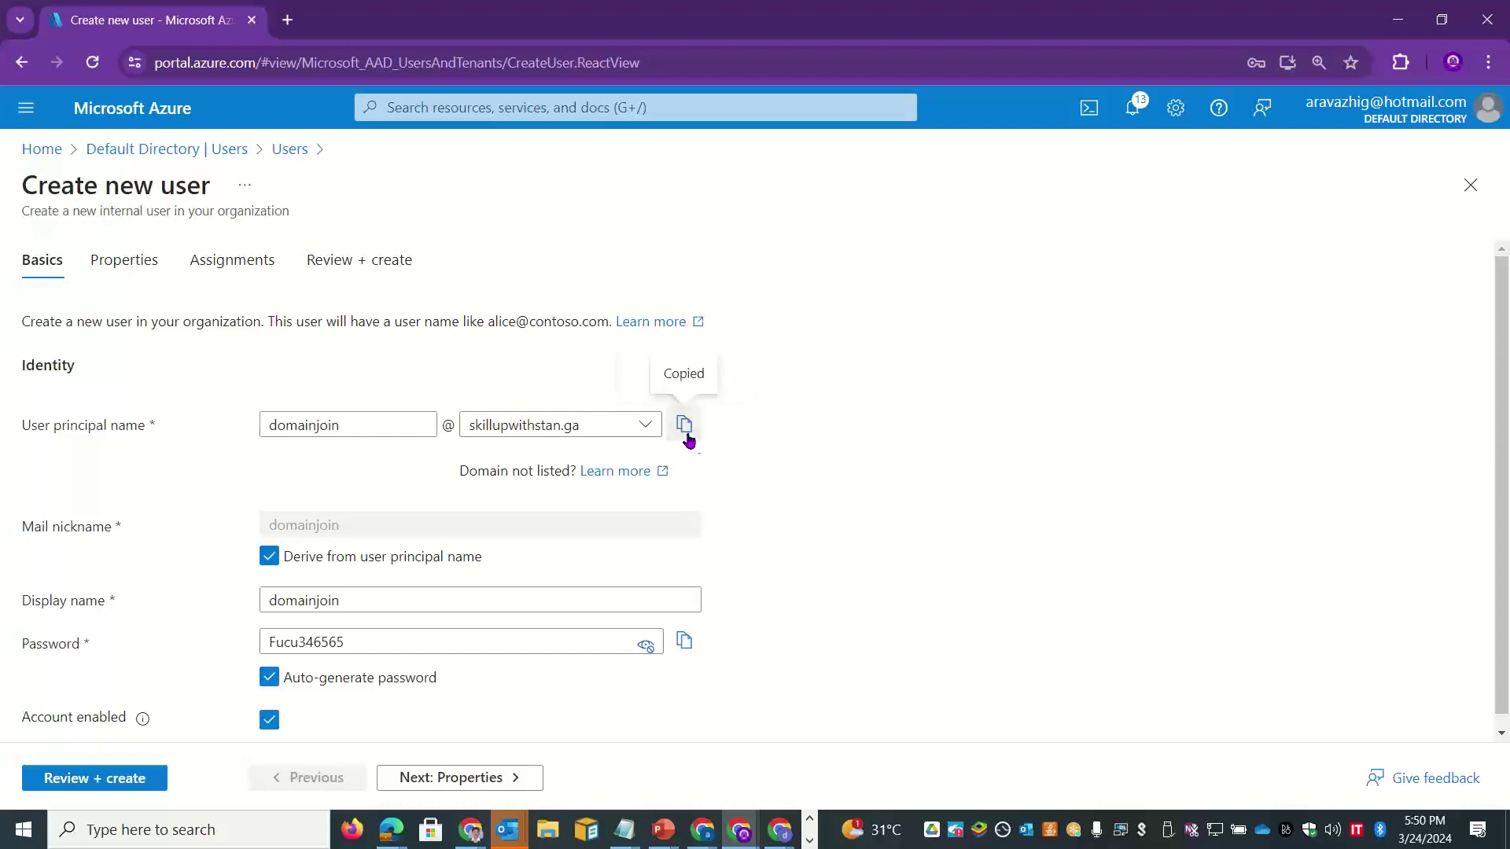
pyautogui.hotkey('alt', 'Tab')
pyautogui.hotkey('ctrl', 'v')
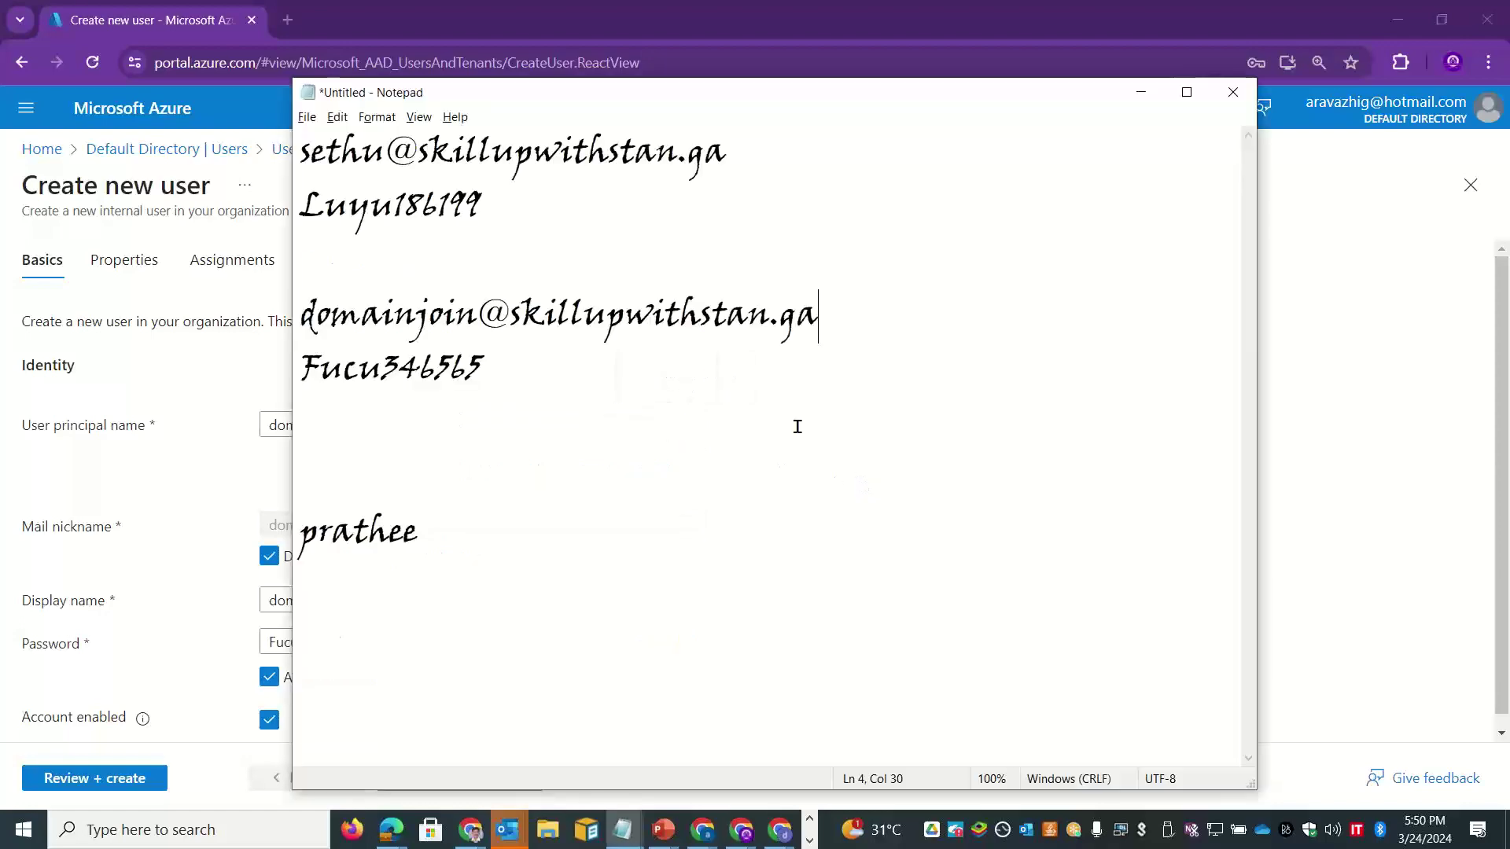
pyautogui.hotkey('alt', 'Tab')
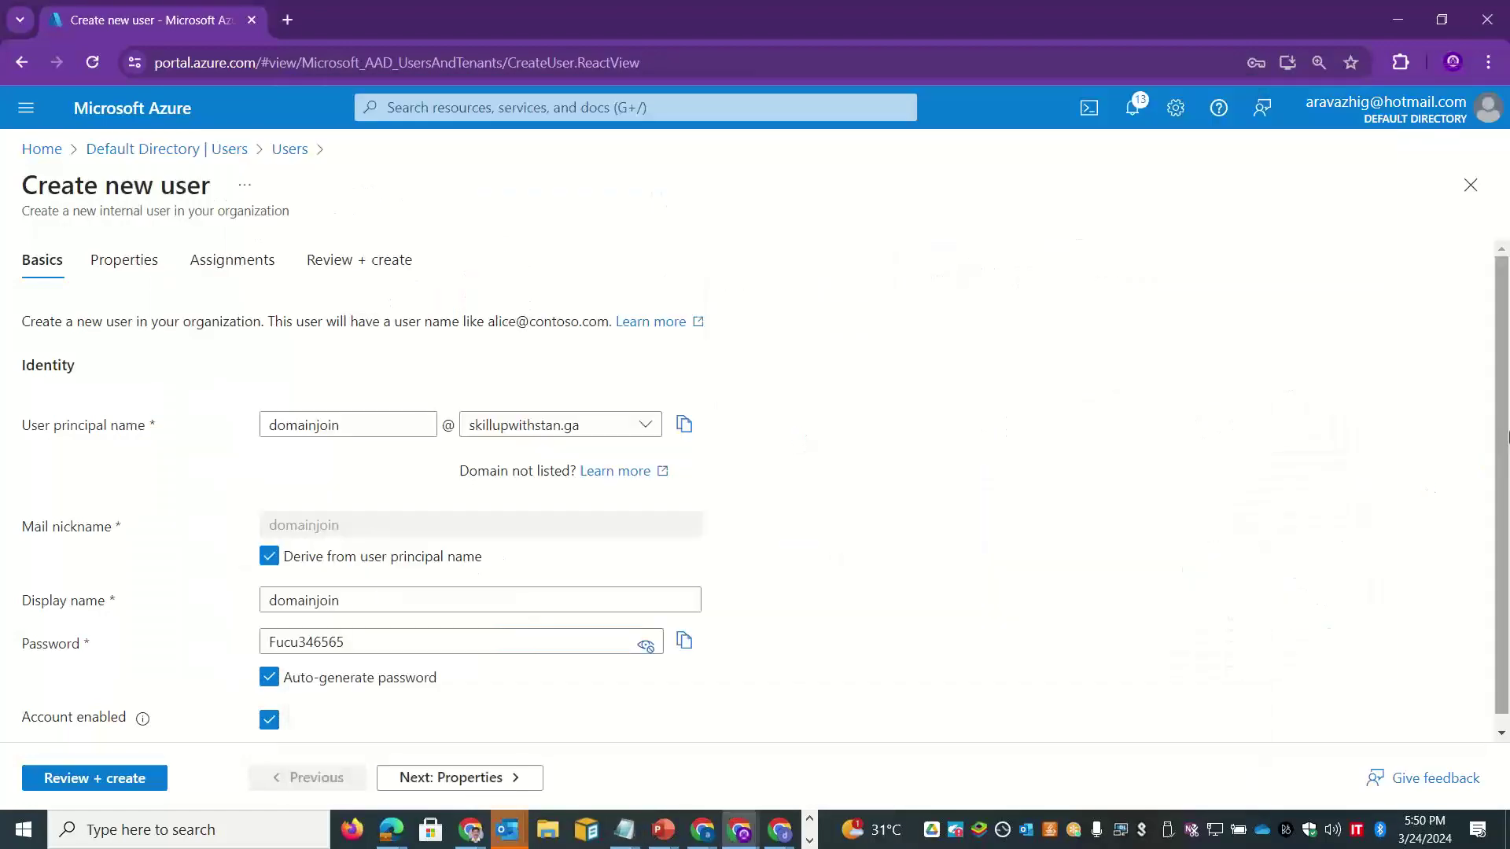
pyautogui.scroll(1, 1508, 470)
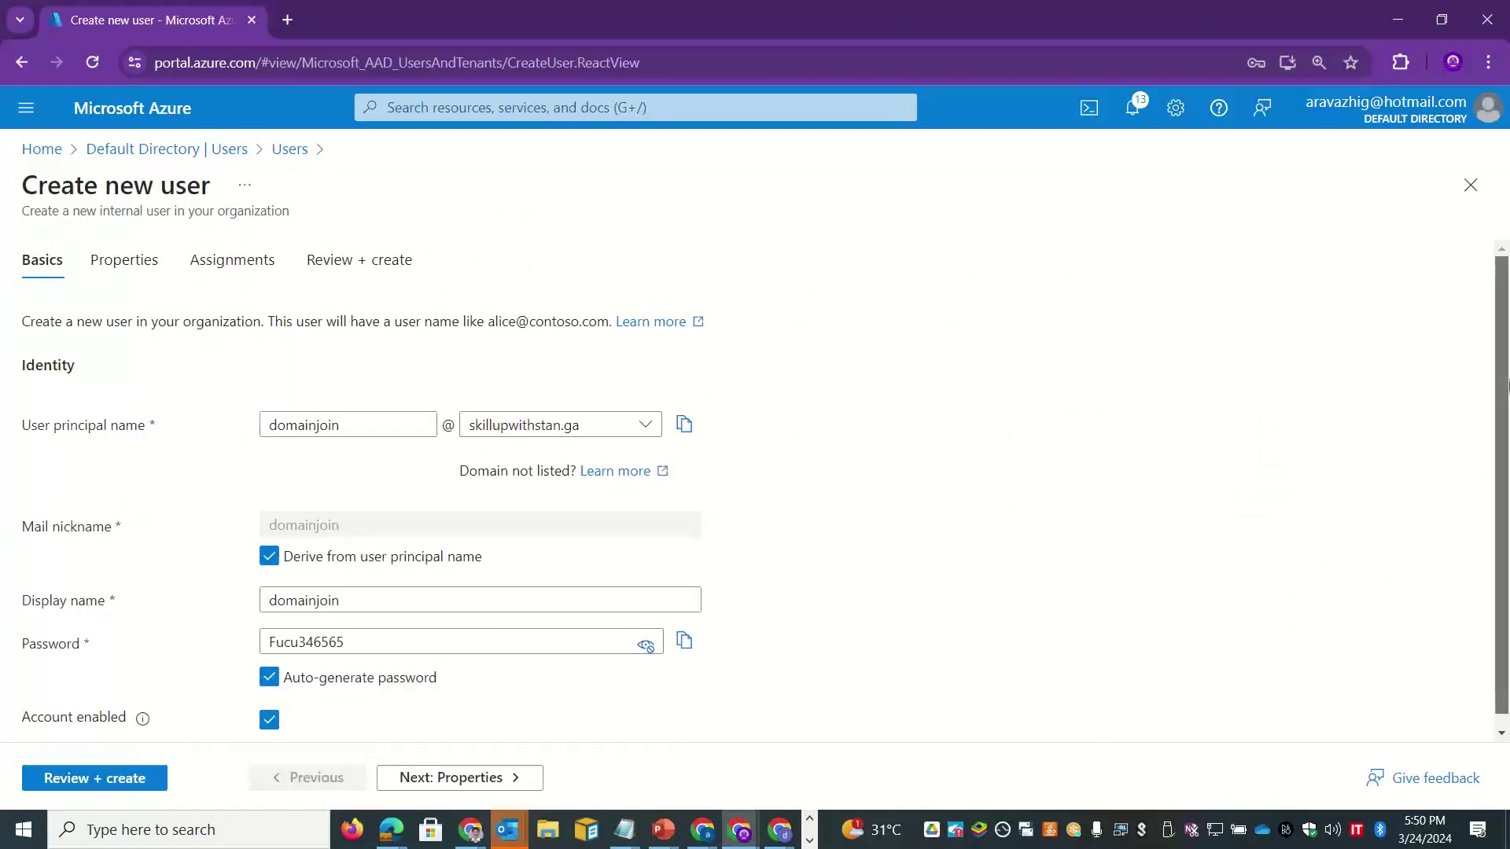
# Assign the new domainjoin user to the AAD DC Administrators group on the Assignments tab
pyautogui.click(165, 271)
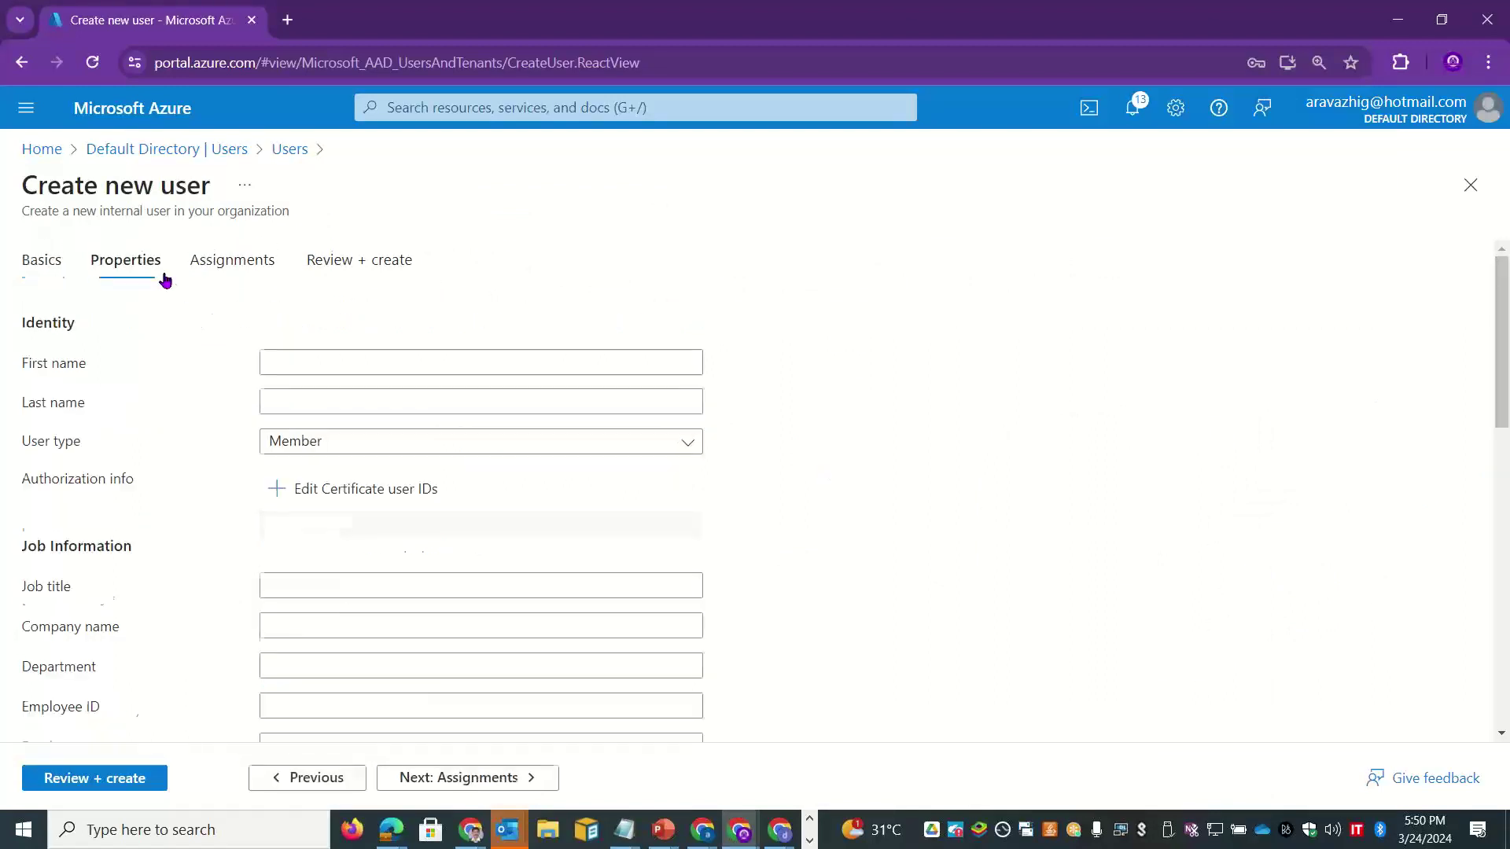
pyautogui.click(243, 266)
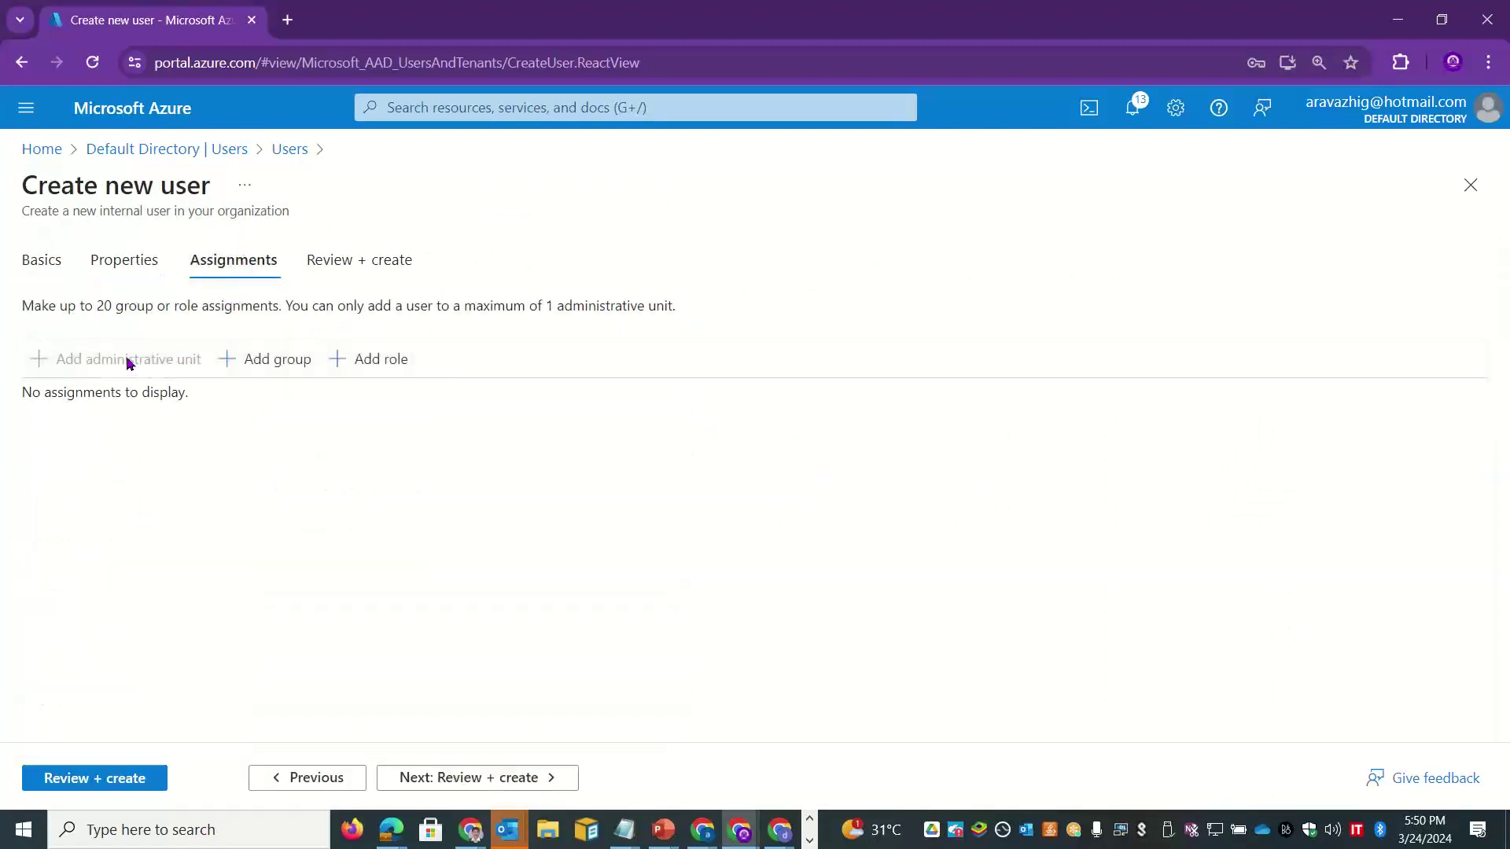
pyautogui.click(275, 358)
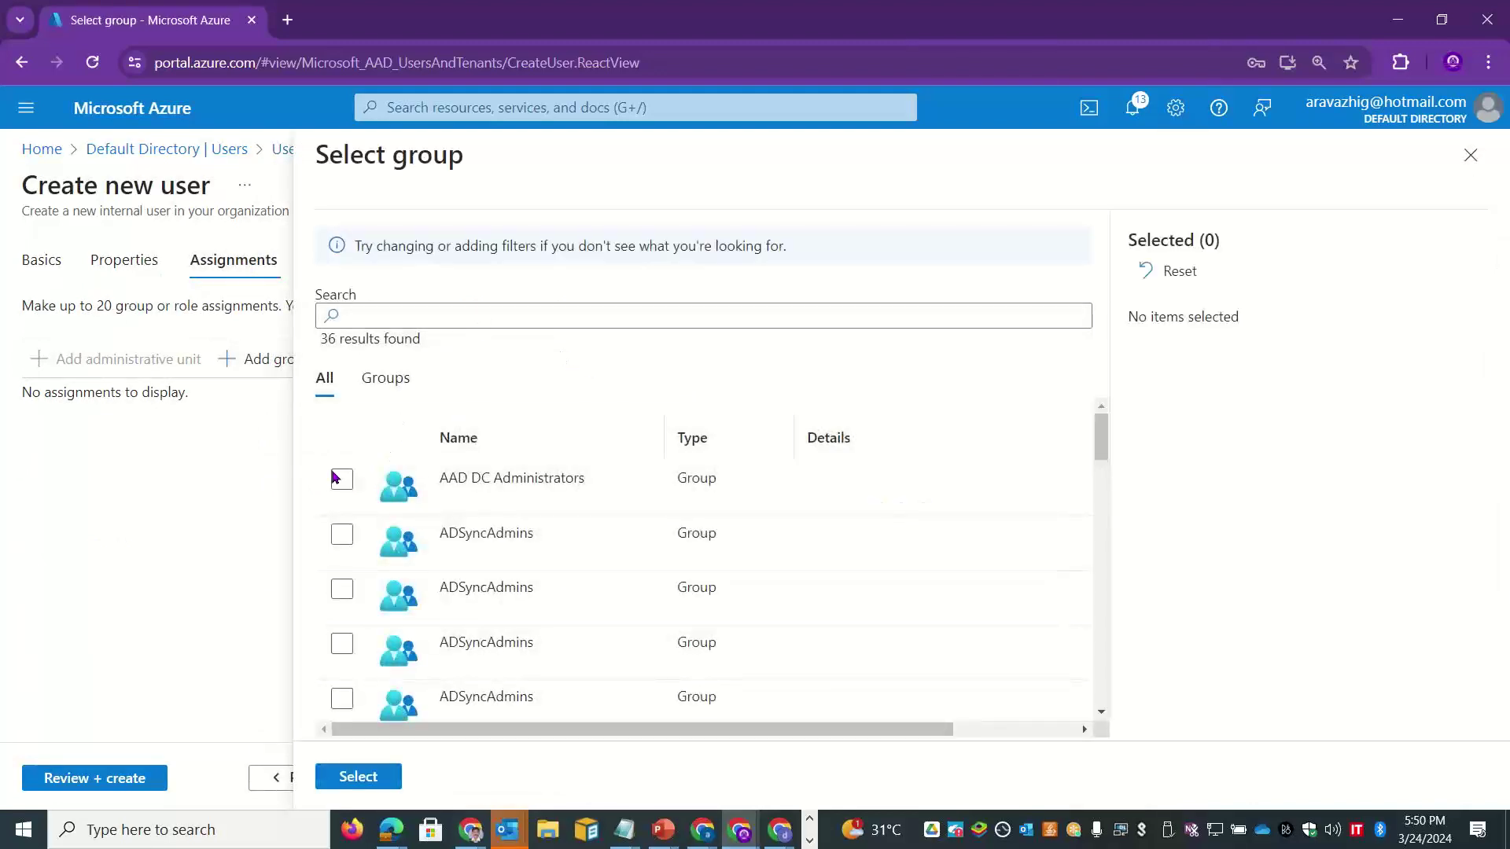
pyautogui.click(355, 479)
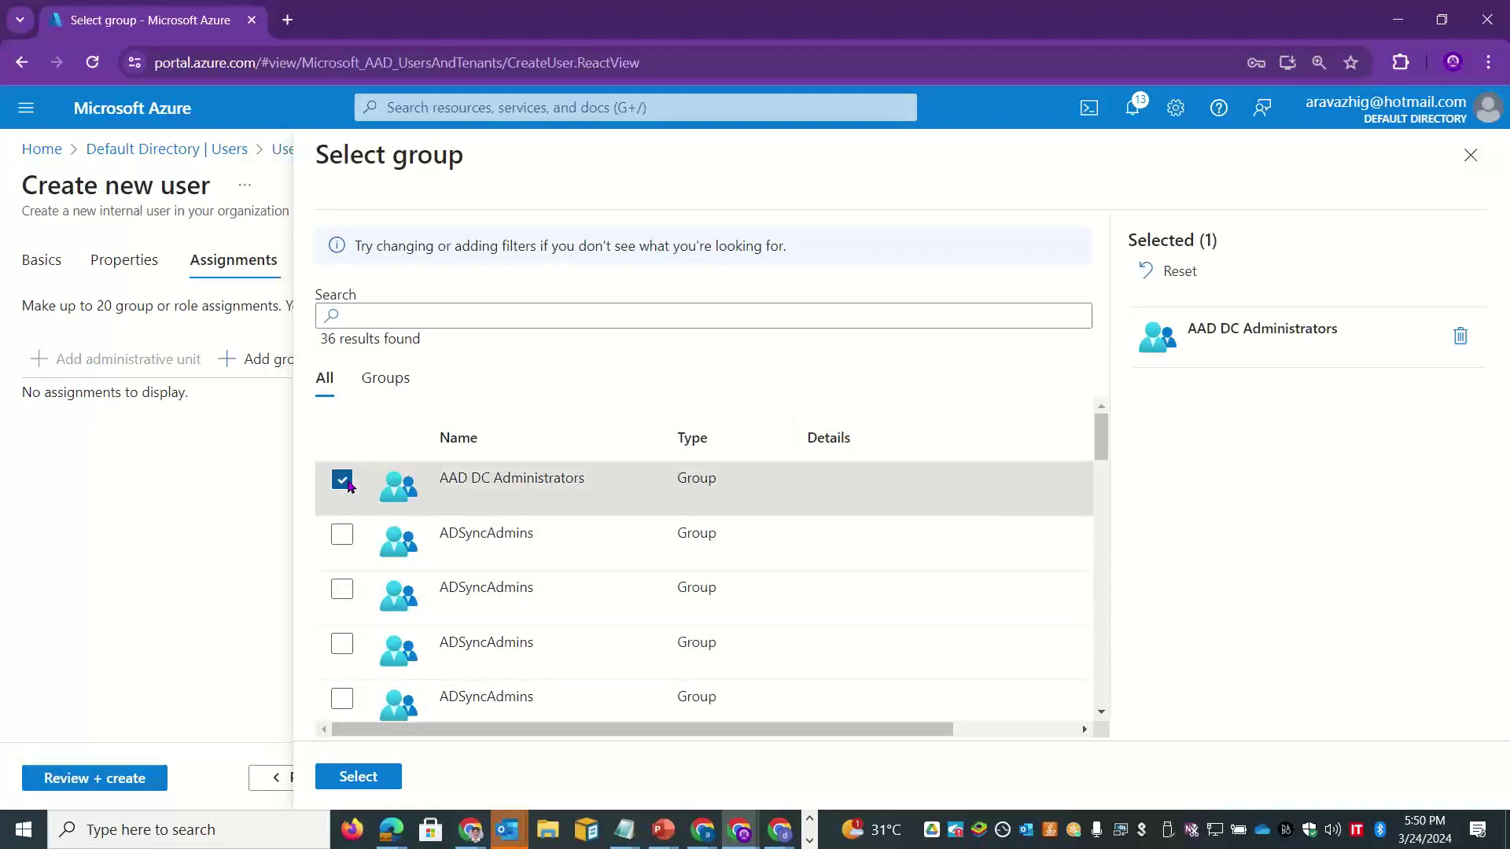
pyautogui.click(369, 325)
pyautogui.write('m')
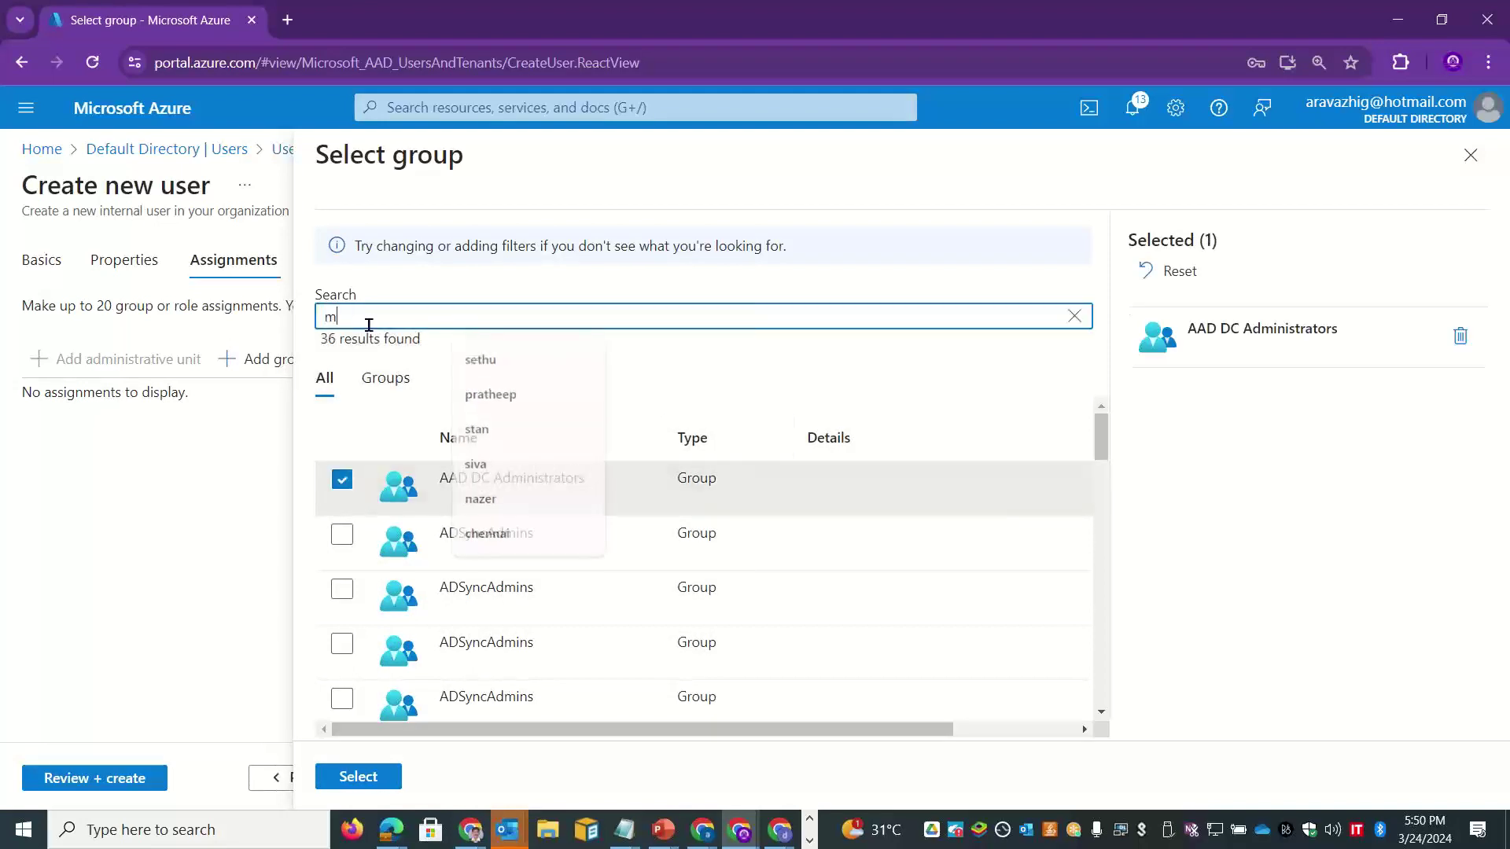
pyautogui.write('icros')
pyautogui.press('BackSpace')
pyautogui.press('BackSpace')
pyautogui.press('BackSpace')
pyautogui.press('BackSpace')
pyautogui.press('BackSpace')
pyautogui.press('BackSpace')
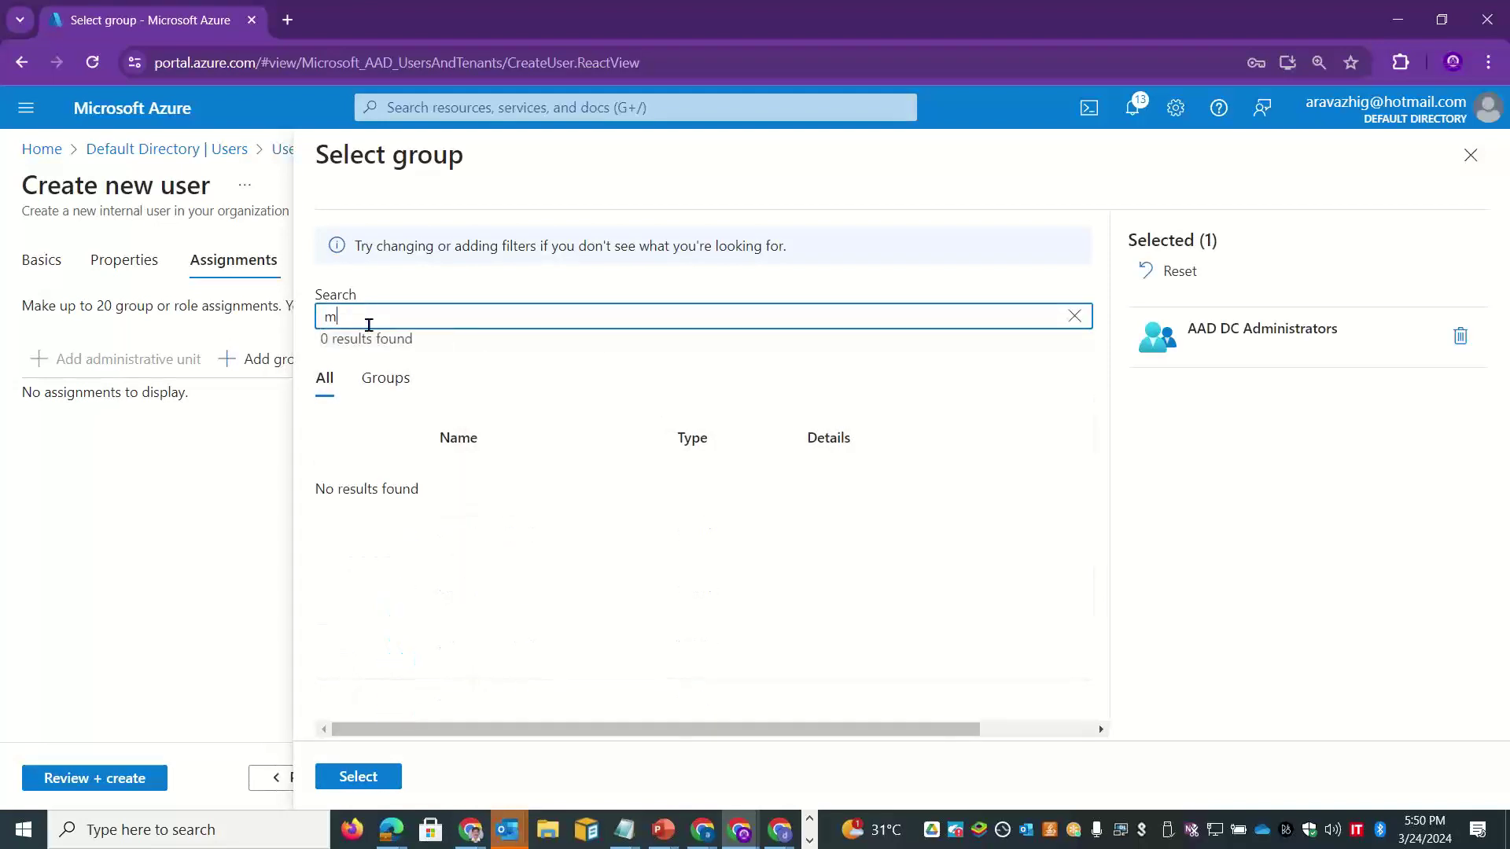
pyautogui.write('e')
pyautogui.press('BackSpace')
pyautogui.press('BackSpace')
pyautogui.press('BackSpace')
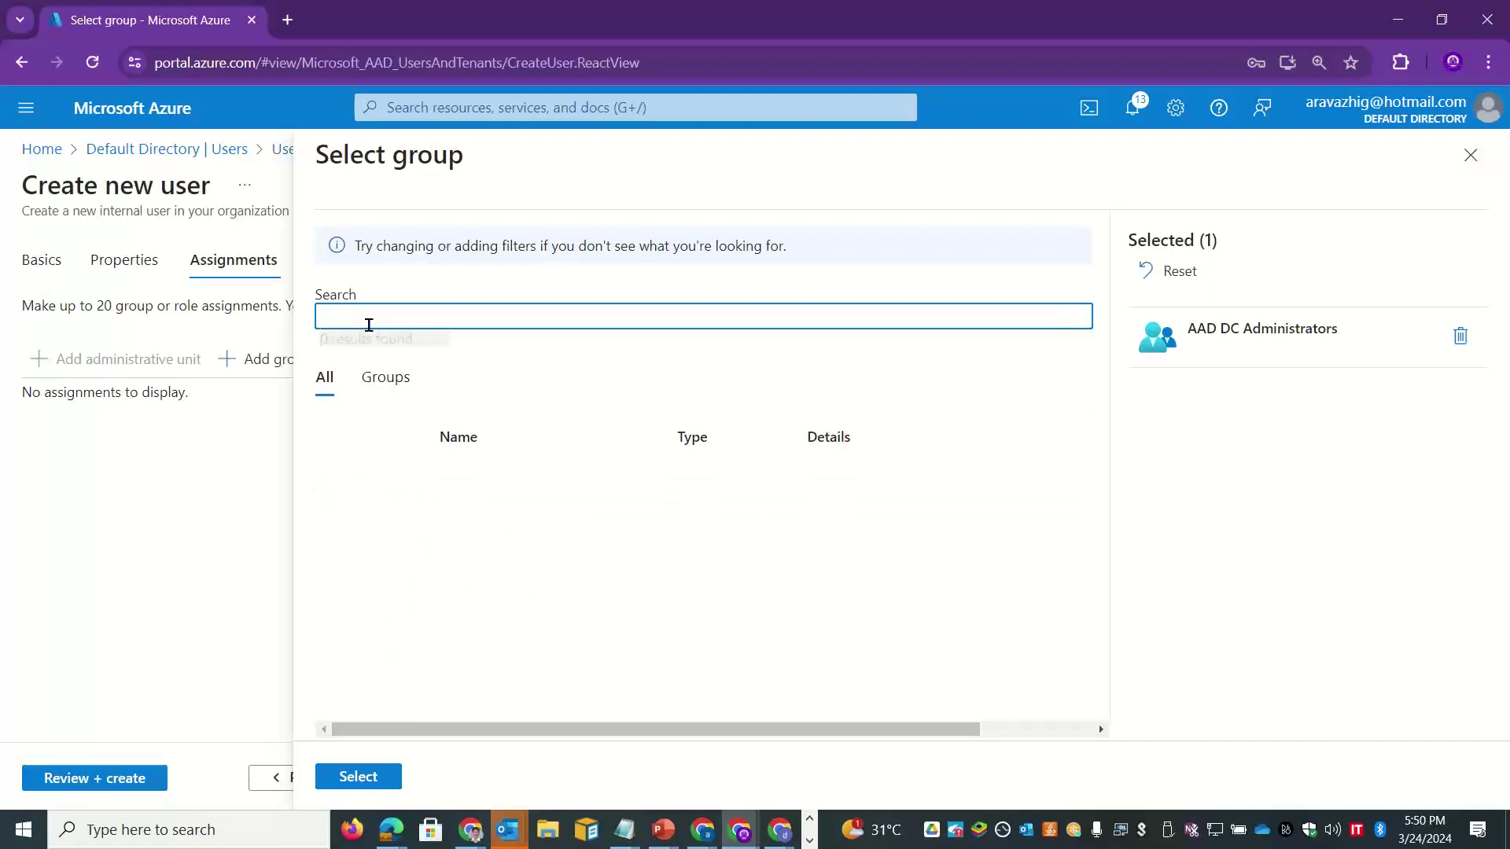
pyautogui.moveTo(1099, 431)
pyautogui.mouseDown()
pyautogui.moveTo(1115, 688)
pyautogui.moveTo(1102, 718)
pyautogui.moveTo(1133, 649)
pyautogui.moveTo(1102, 440)
pyautogui.mouseUp()
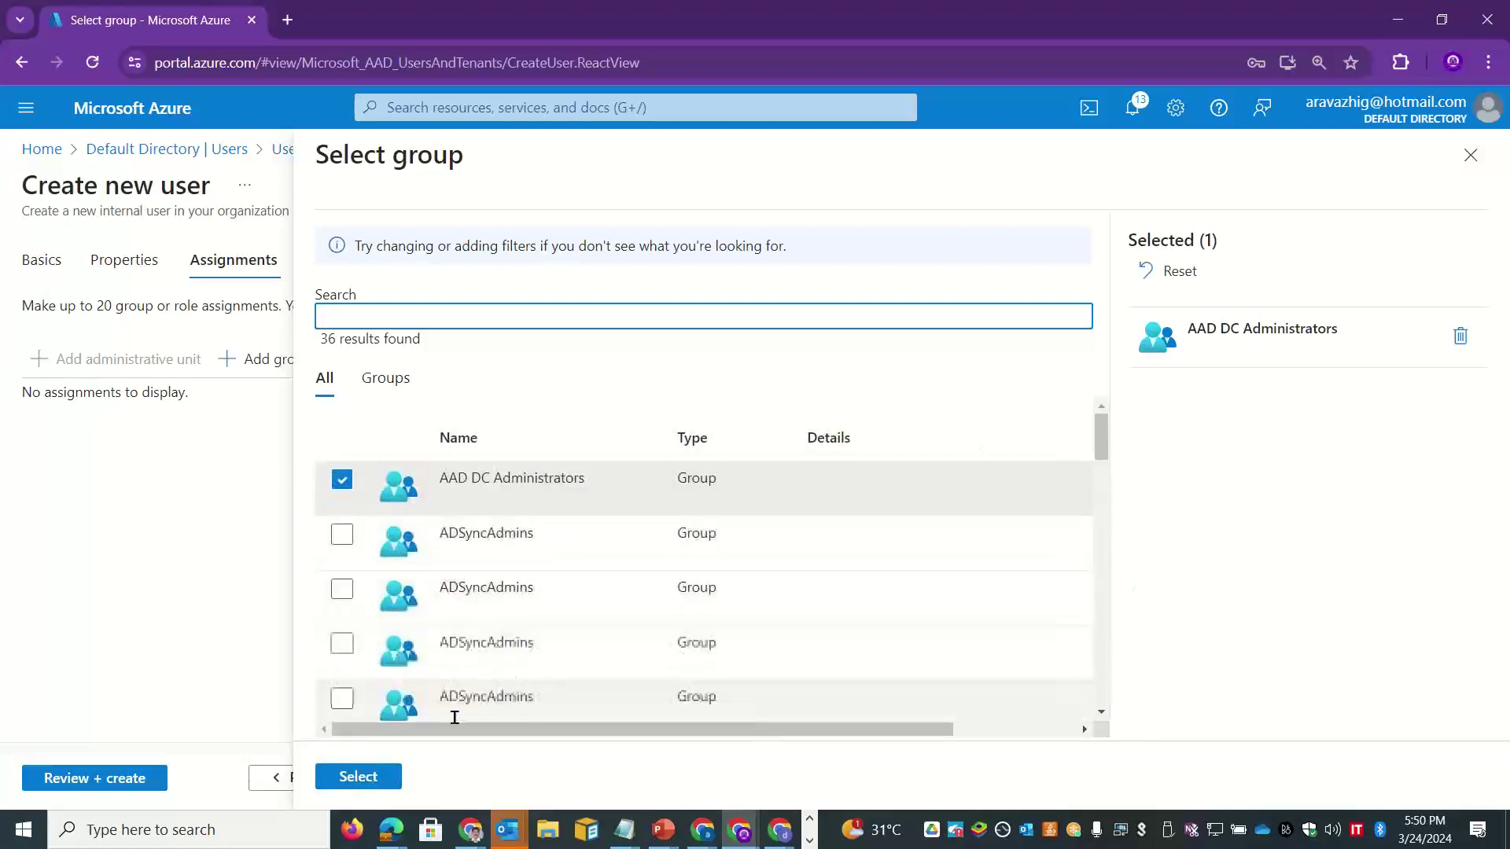
pyautogui.click(367, 769)
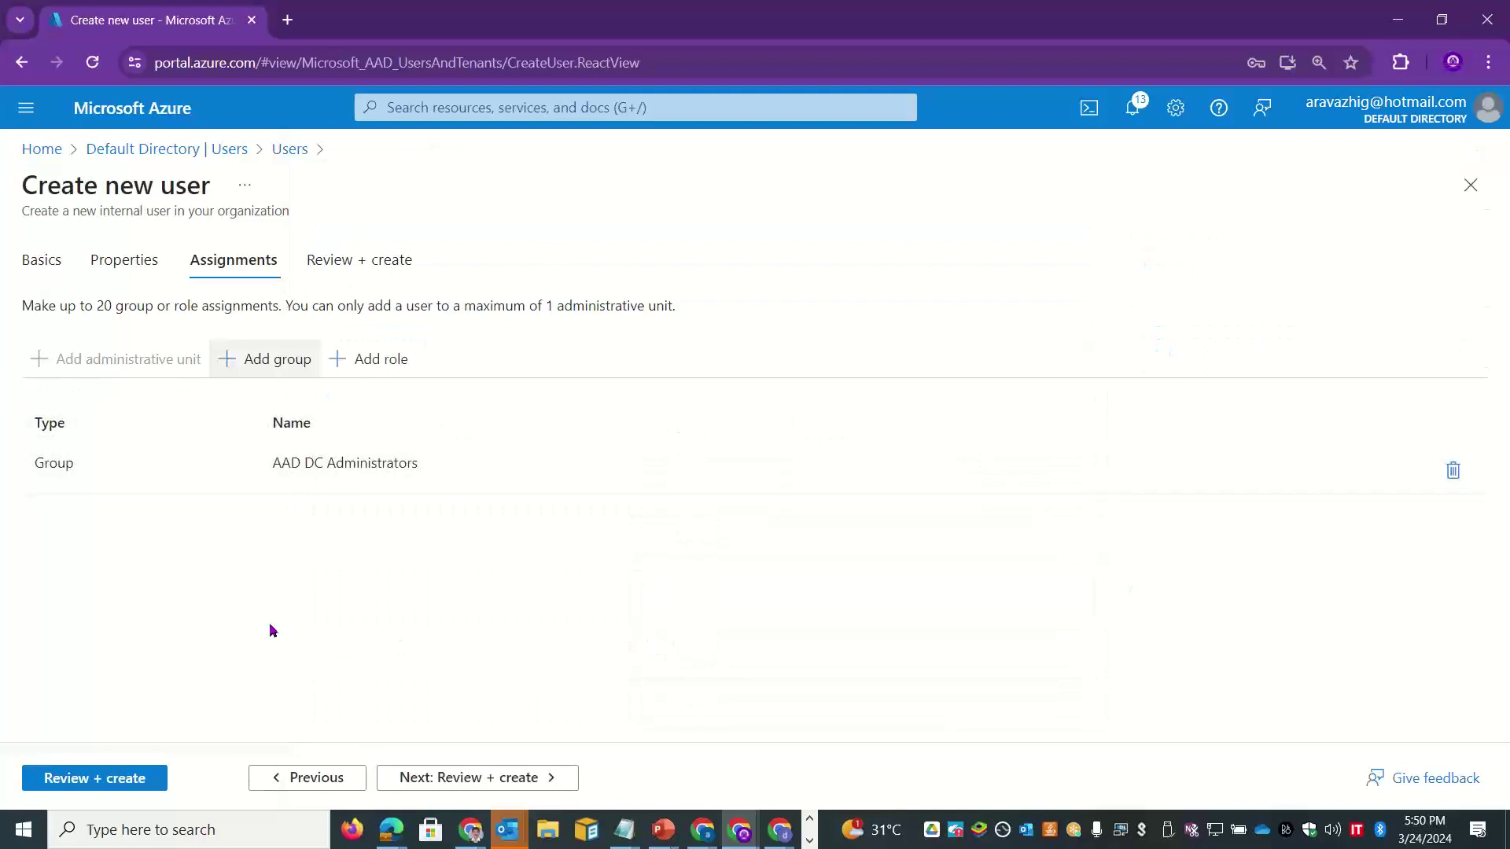
# Review and create the domainjoin user account
pyautogui.click(120, 778)
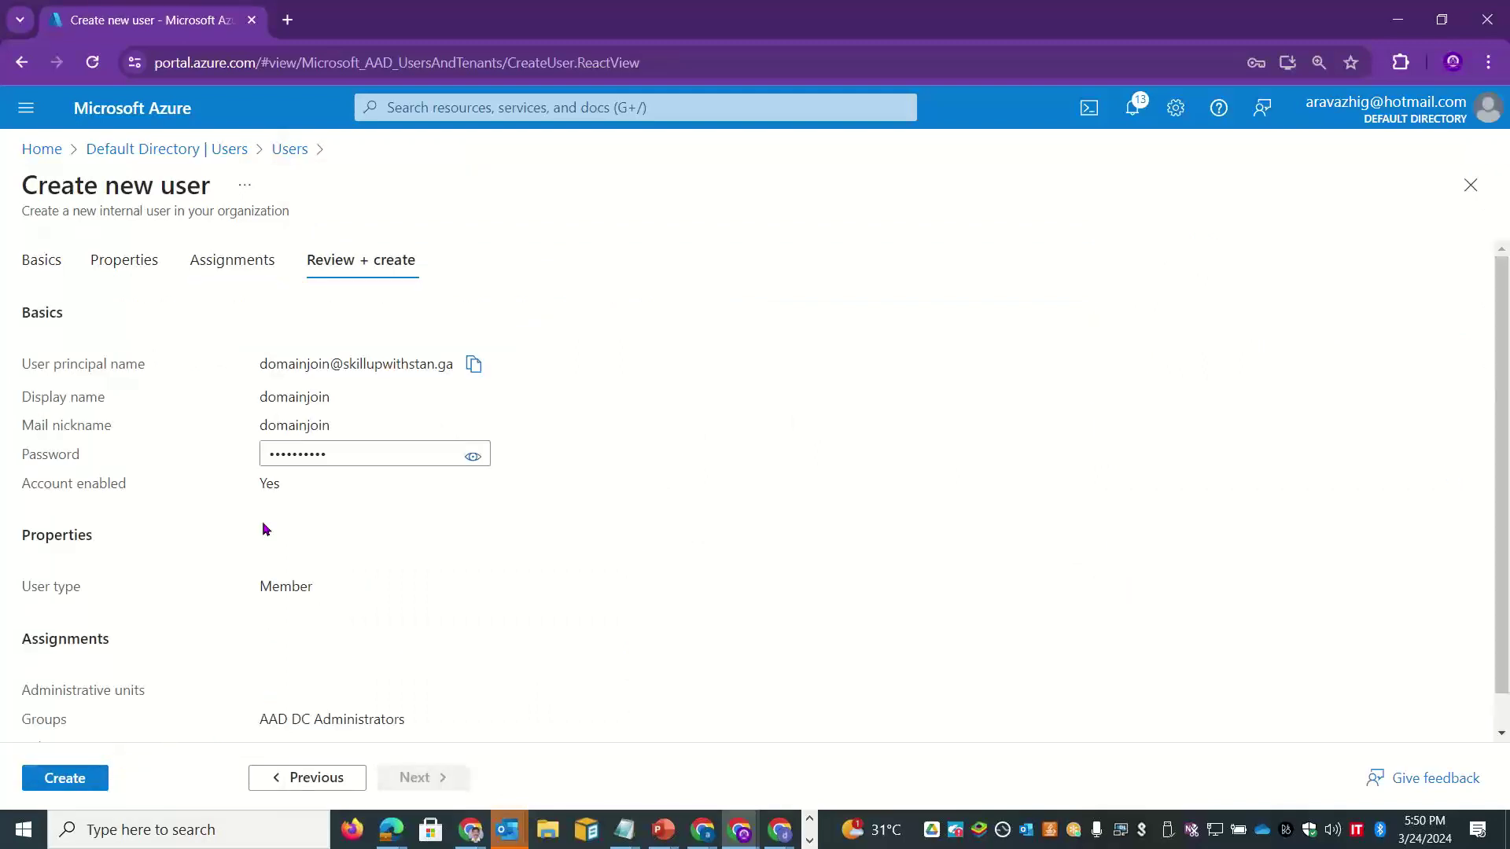
pyautogui.scroll(-1, 1014, 519)
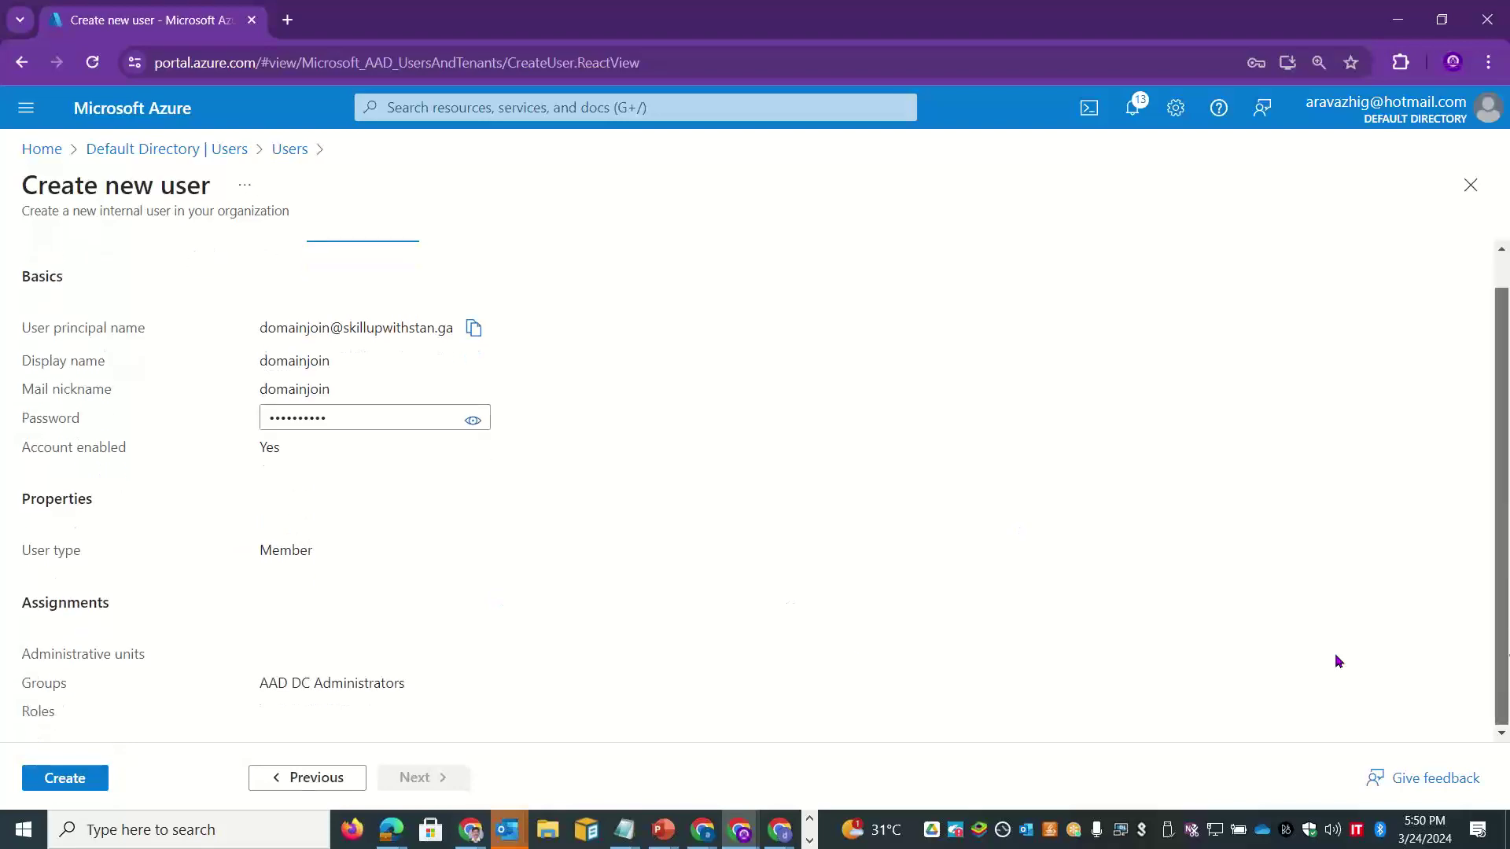
pyautogui.click(65, 778)
pyautogui.click(792, 565)
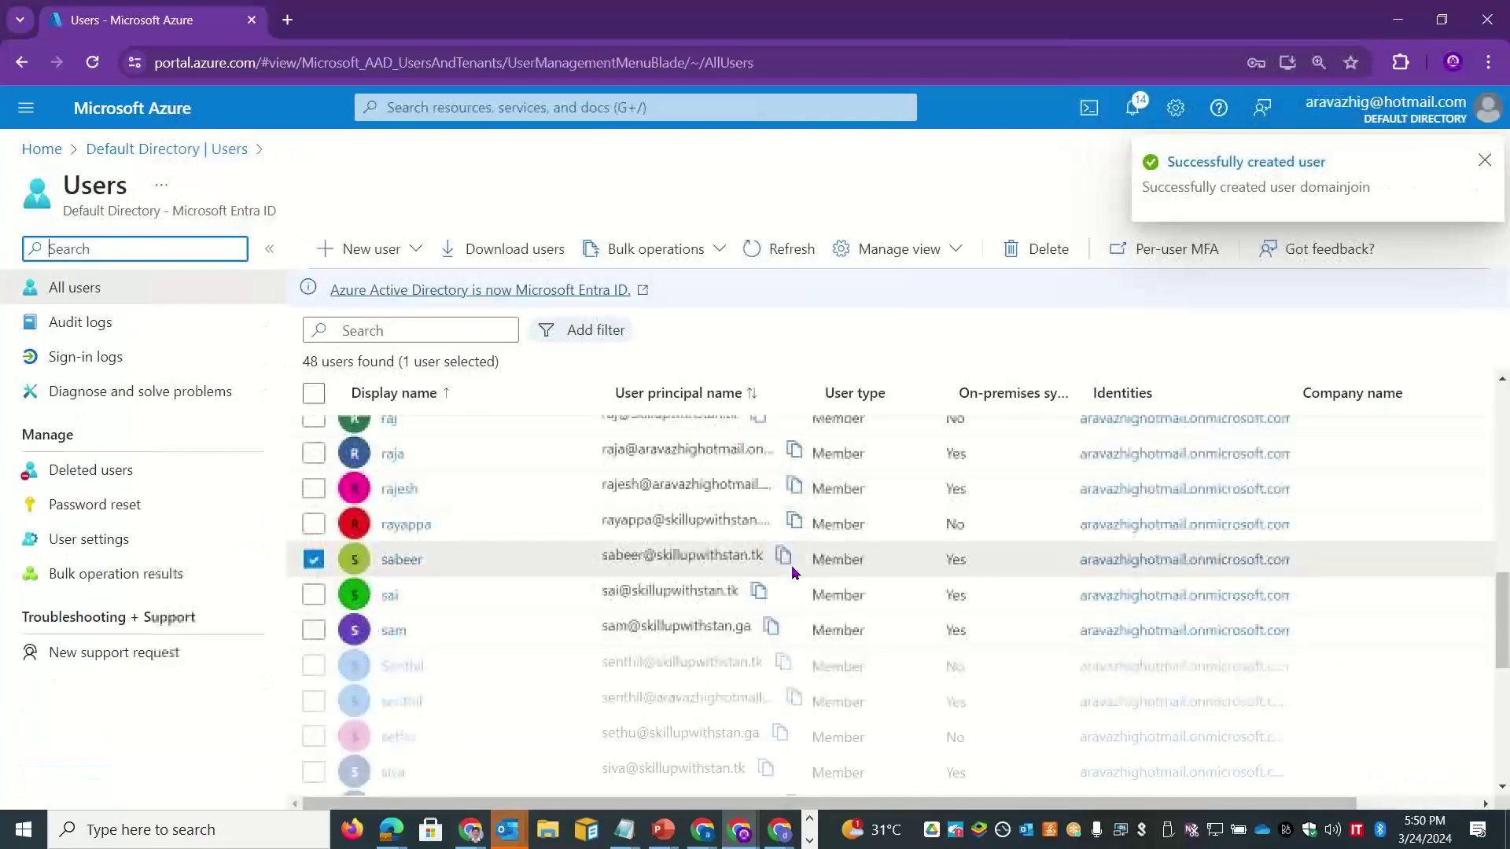
# Minimize the remote session and navigate back to the Azure portal Home page
pyautogui.hotkey('alt', 'Tab')
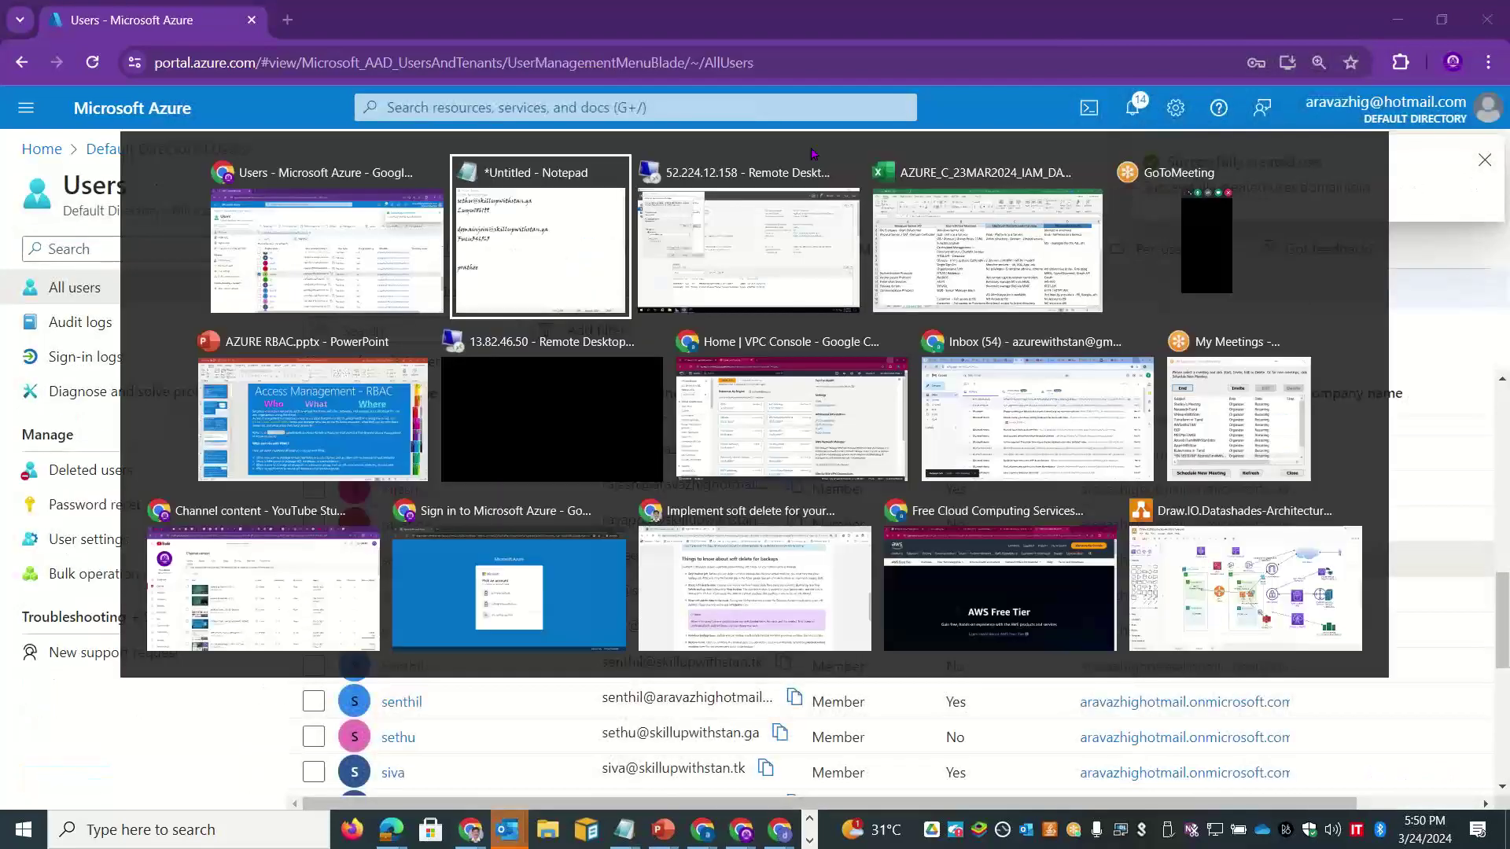
pyautogui.hotkey('alt', 'Tab')
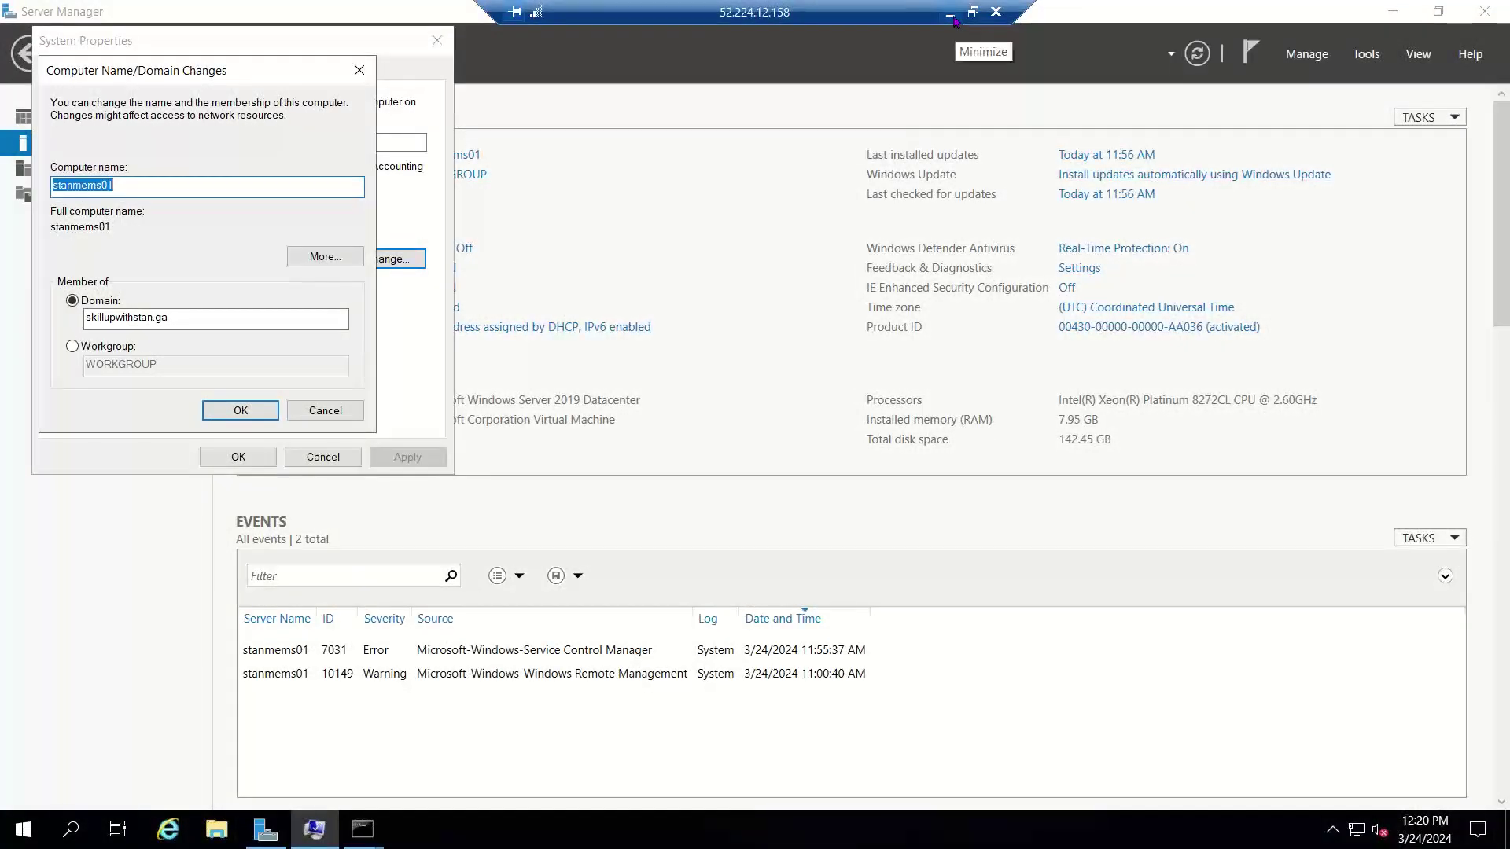
pyautogui.click(951, 13)
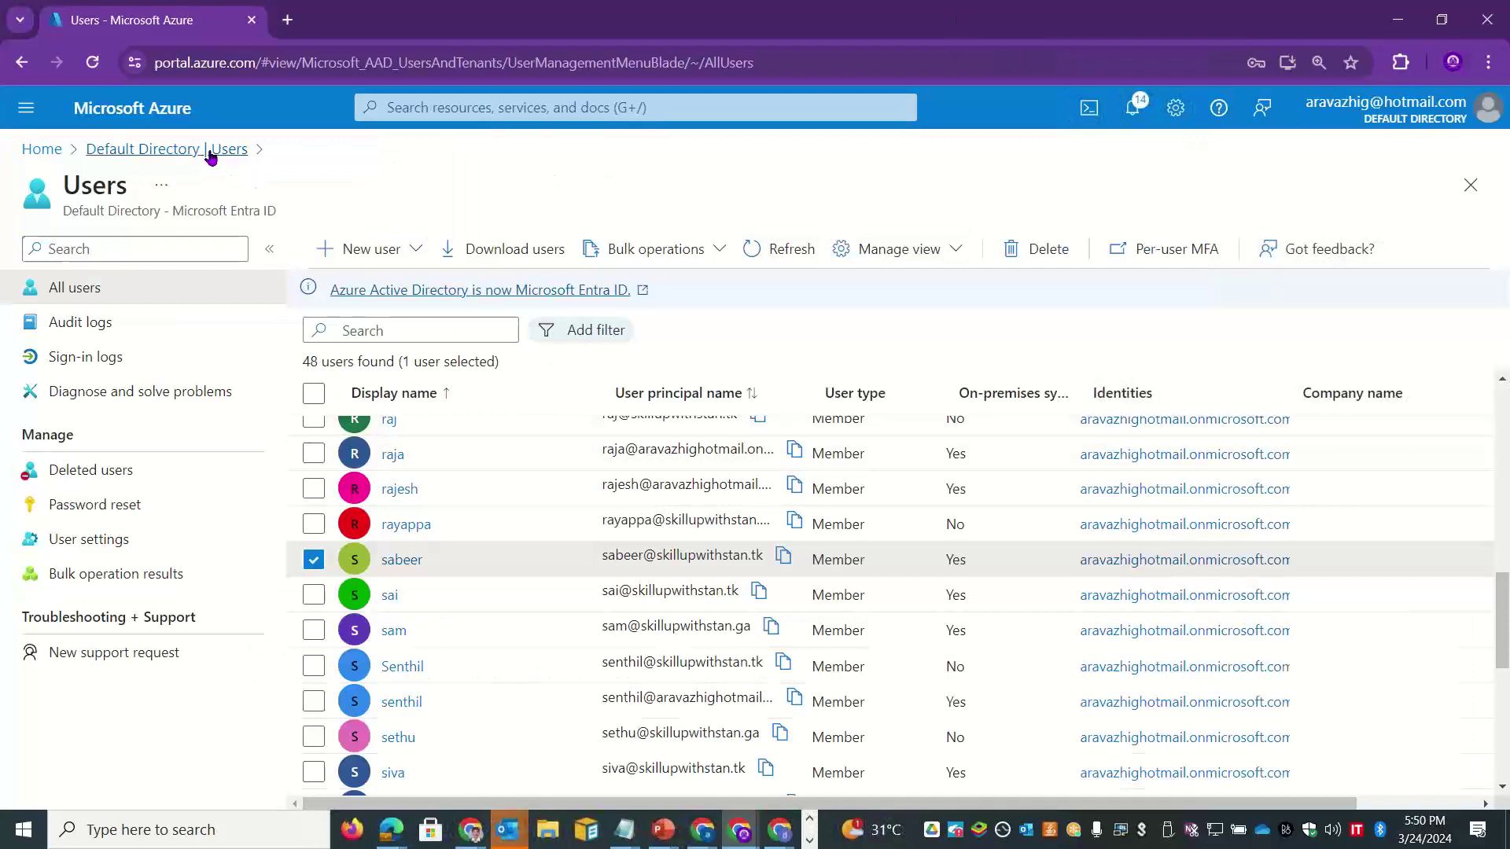
pyautogui.click(209, 151)
pyautogui.click(46, 151)
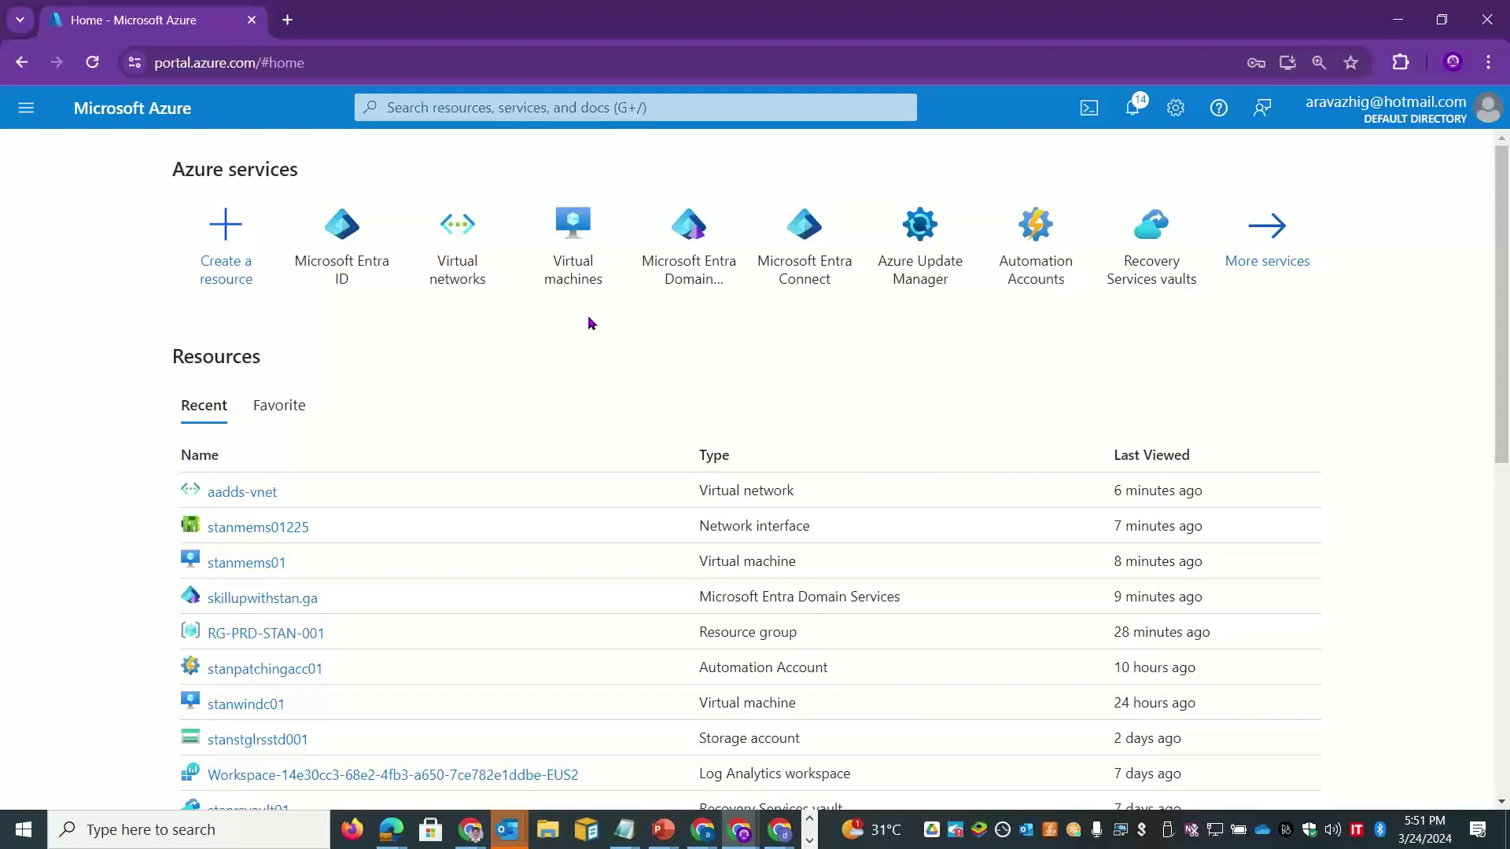
# Back in the Excel workbook, add a new worksheet named RBAC
pyautogui.hotkey('alt', 'Tab')
pyautogui.hotkey('alt', 'Tab')
pyautogui.hotkey('alt', 'Tab')
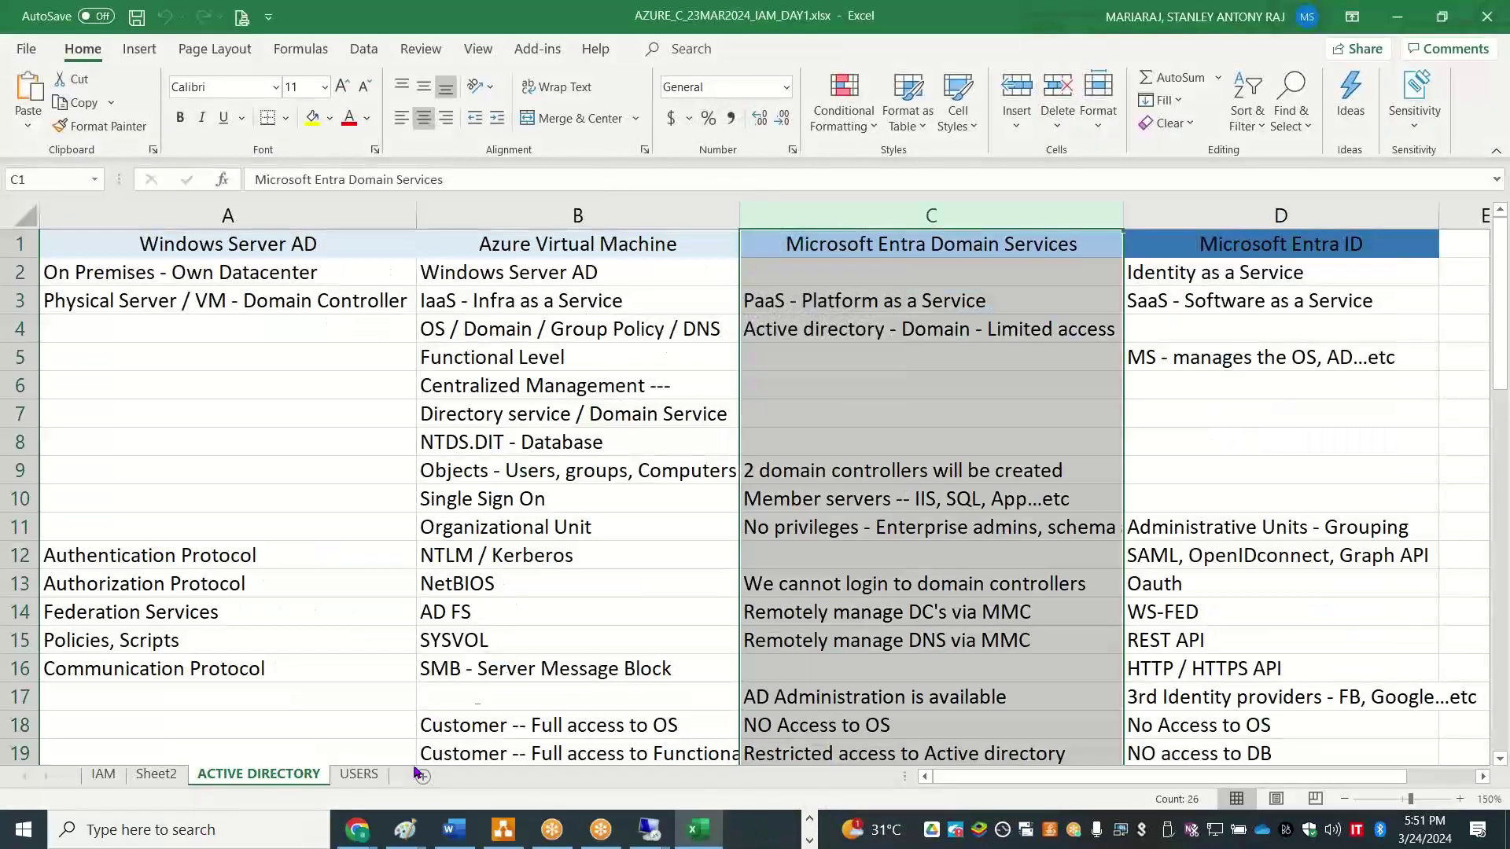
pyautogui.click(360, 774)
pyautogui.click(425, 775)
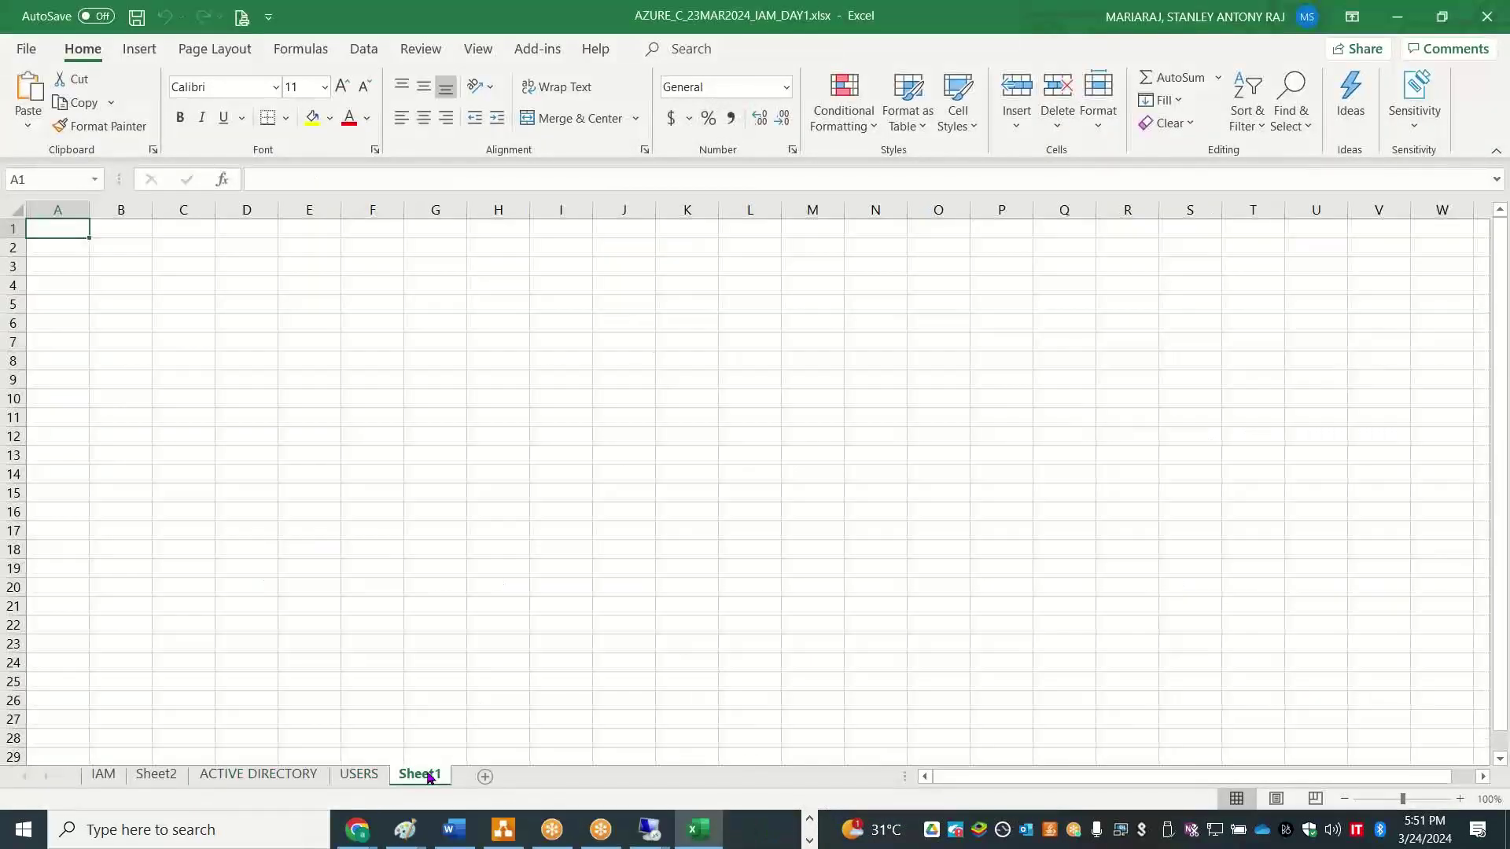
pyautogui.write('RBAC')
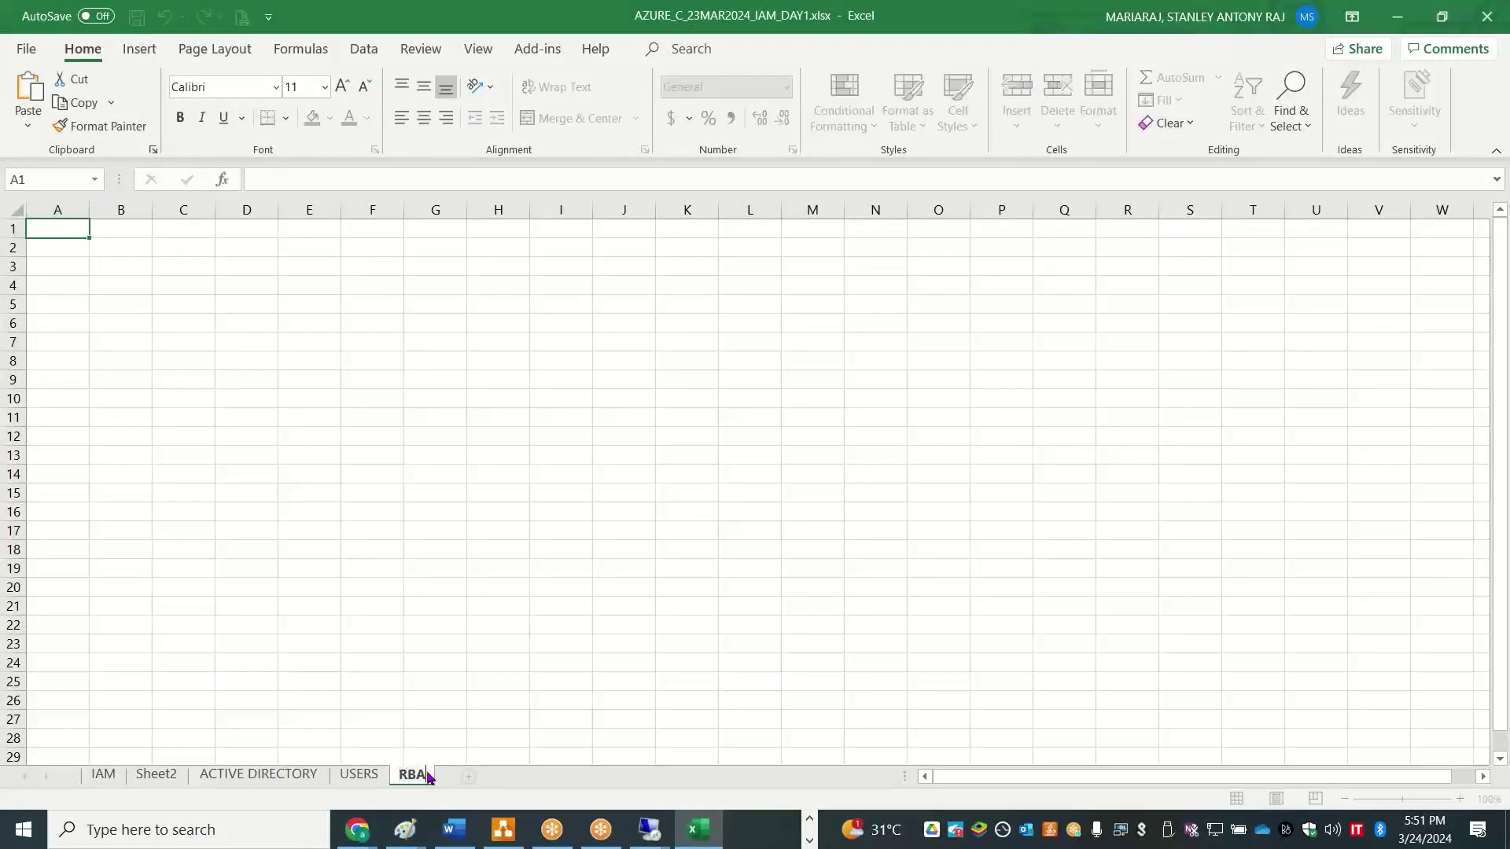
pyautogui.click(76, 230)
# List the access models MAC, DAC, RBAC and ABAC down cells A1:A4
pyautogui.write('MAC')
pyautogui.press('Return')
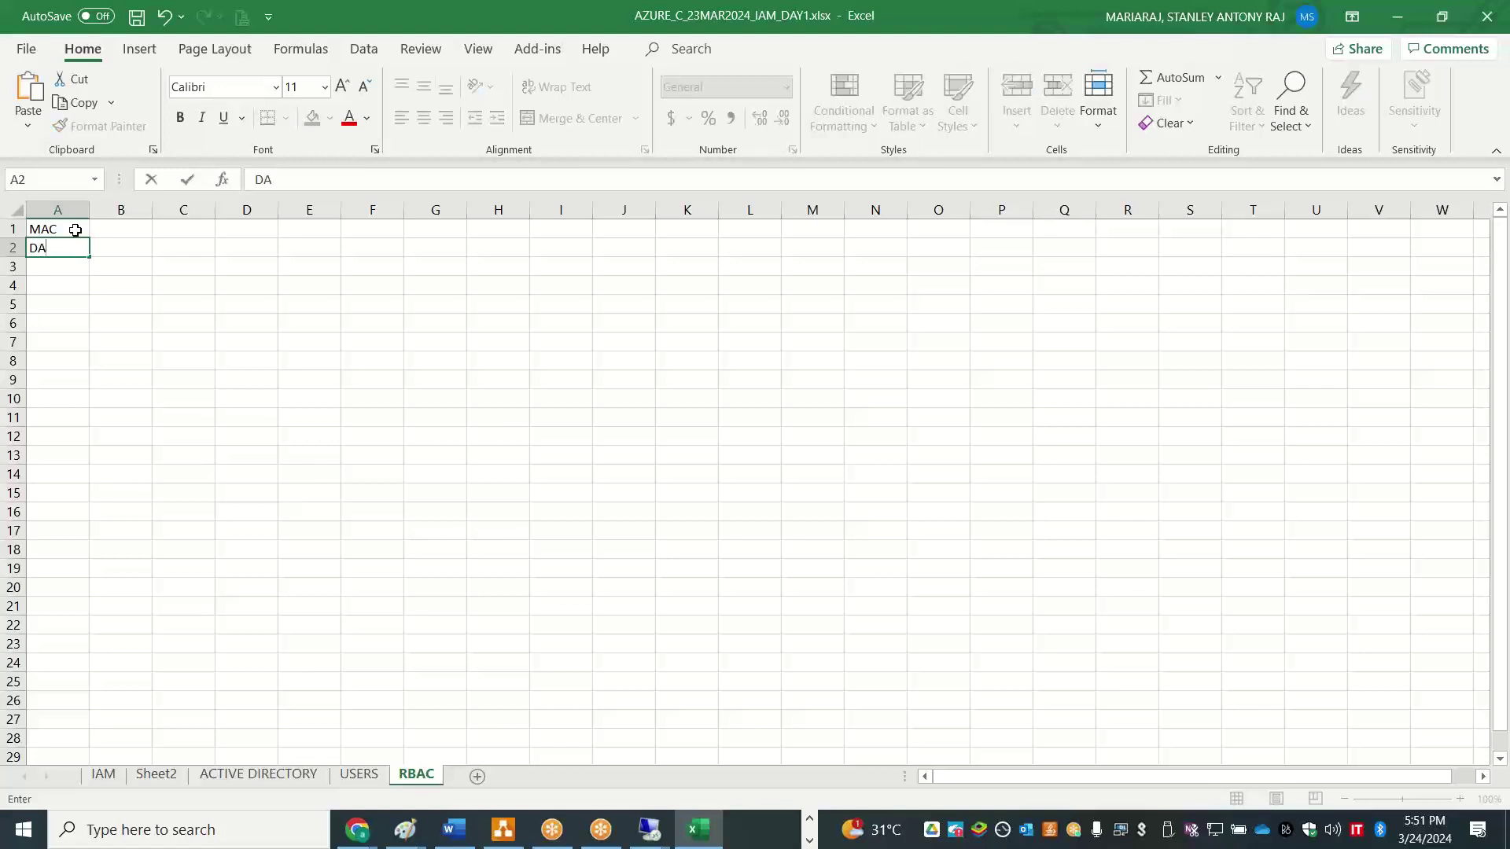
pyautogui.write('C')
pyautogui.press('Return')
pyautogui.write('R')
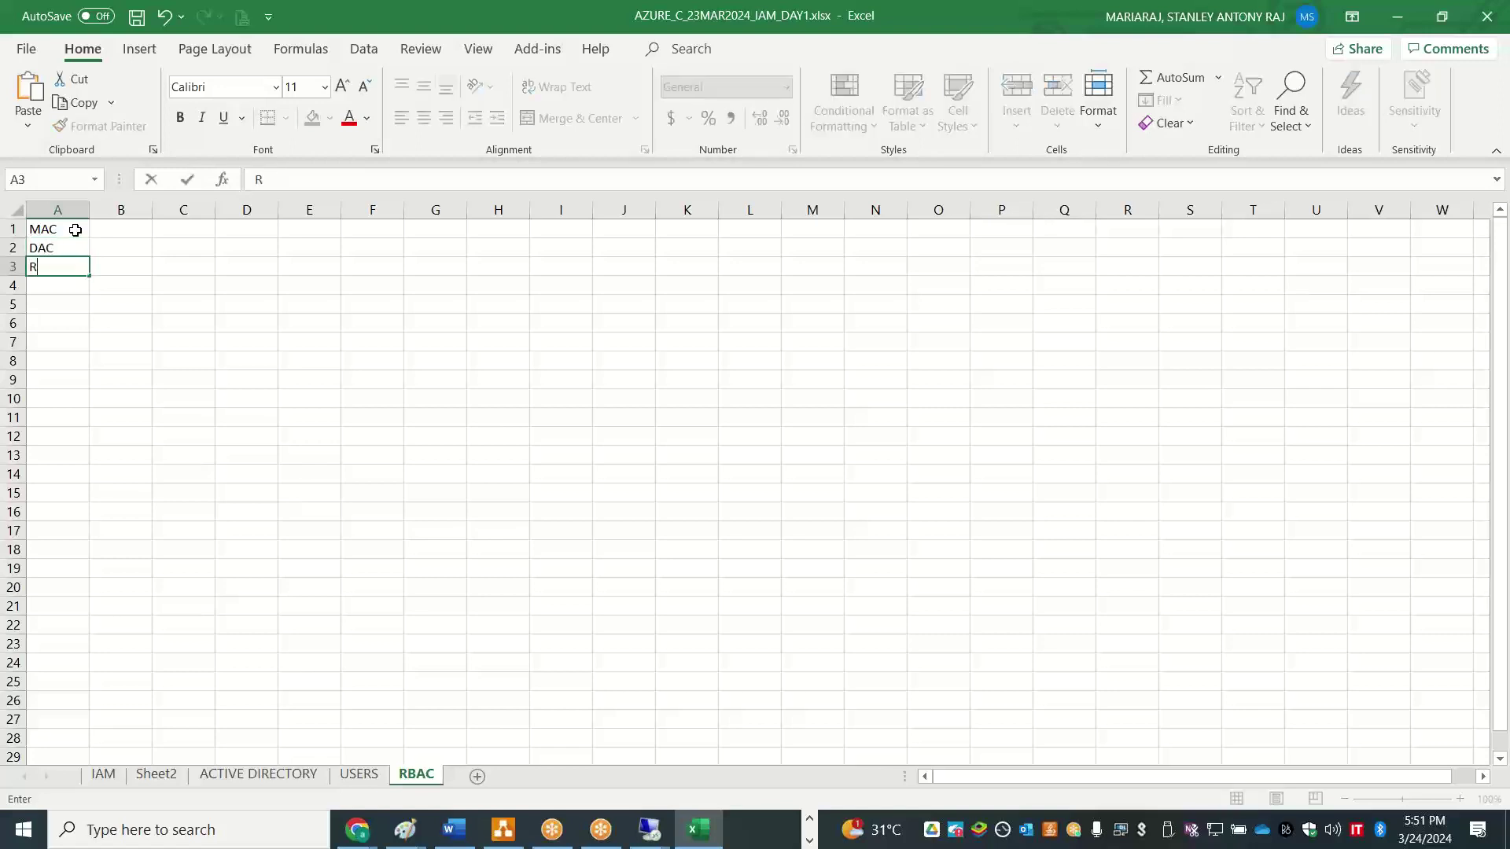
pyautogui.press('Return')
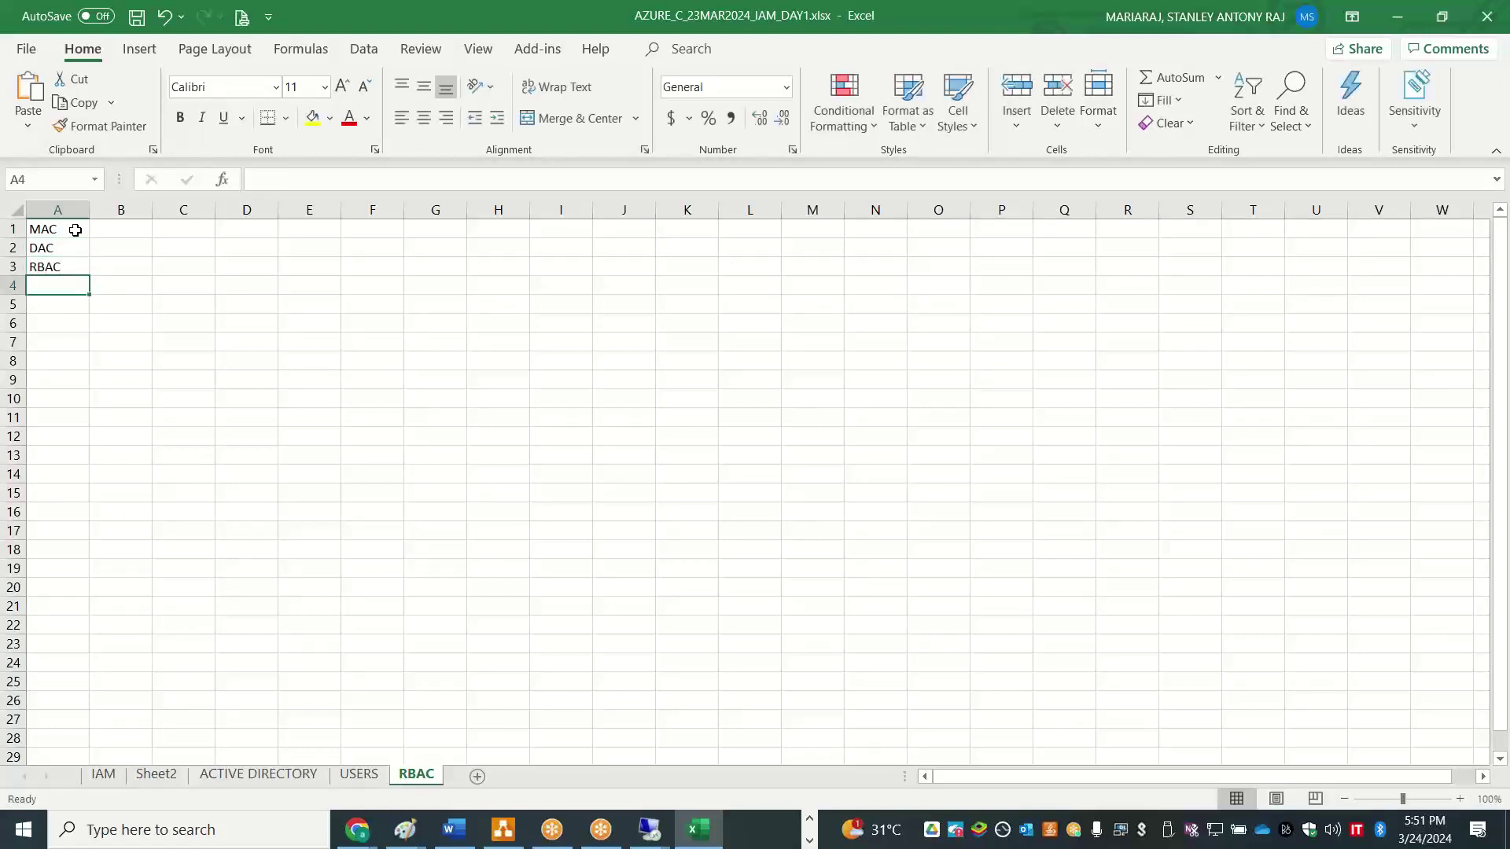
pyautogui.write('ABAC')
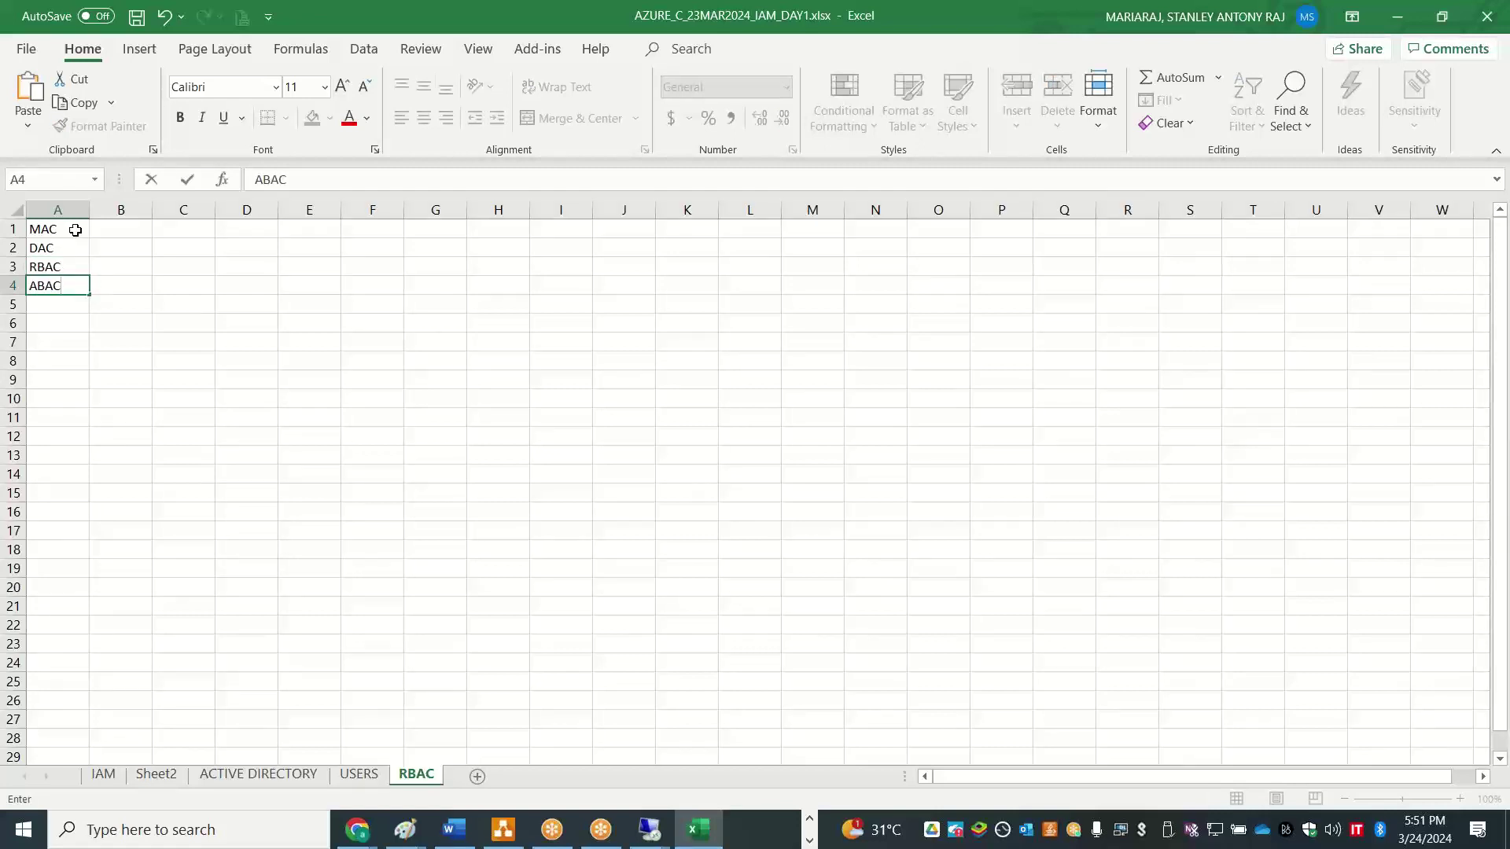
pyautogui.click(176, 454)
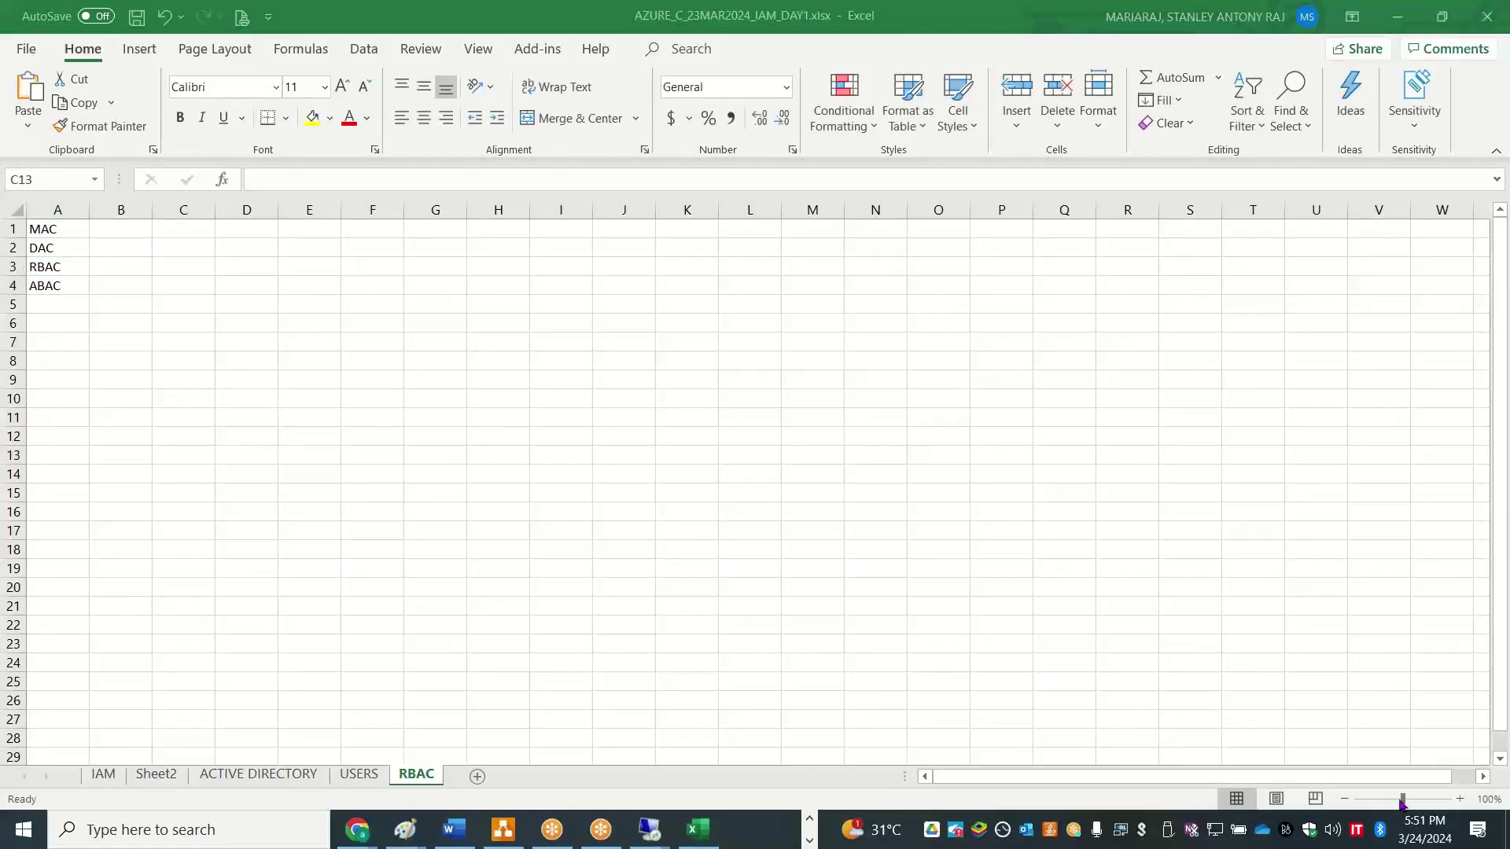
# Zoom in on the sheet and clear the four model names from A1:A4
pyautogui.click(1460, 800)
pyautogui.click(1459, 799)
pyautogui.click(1460, 799)
pyautogui.click(1460, 799)
pyautogui.click(1460, 799)
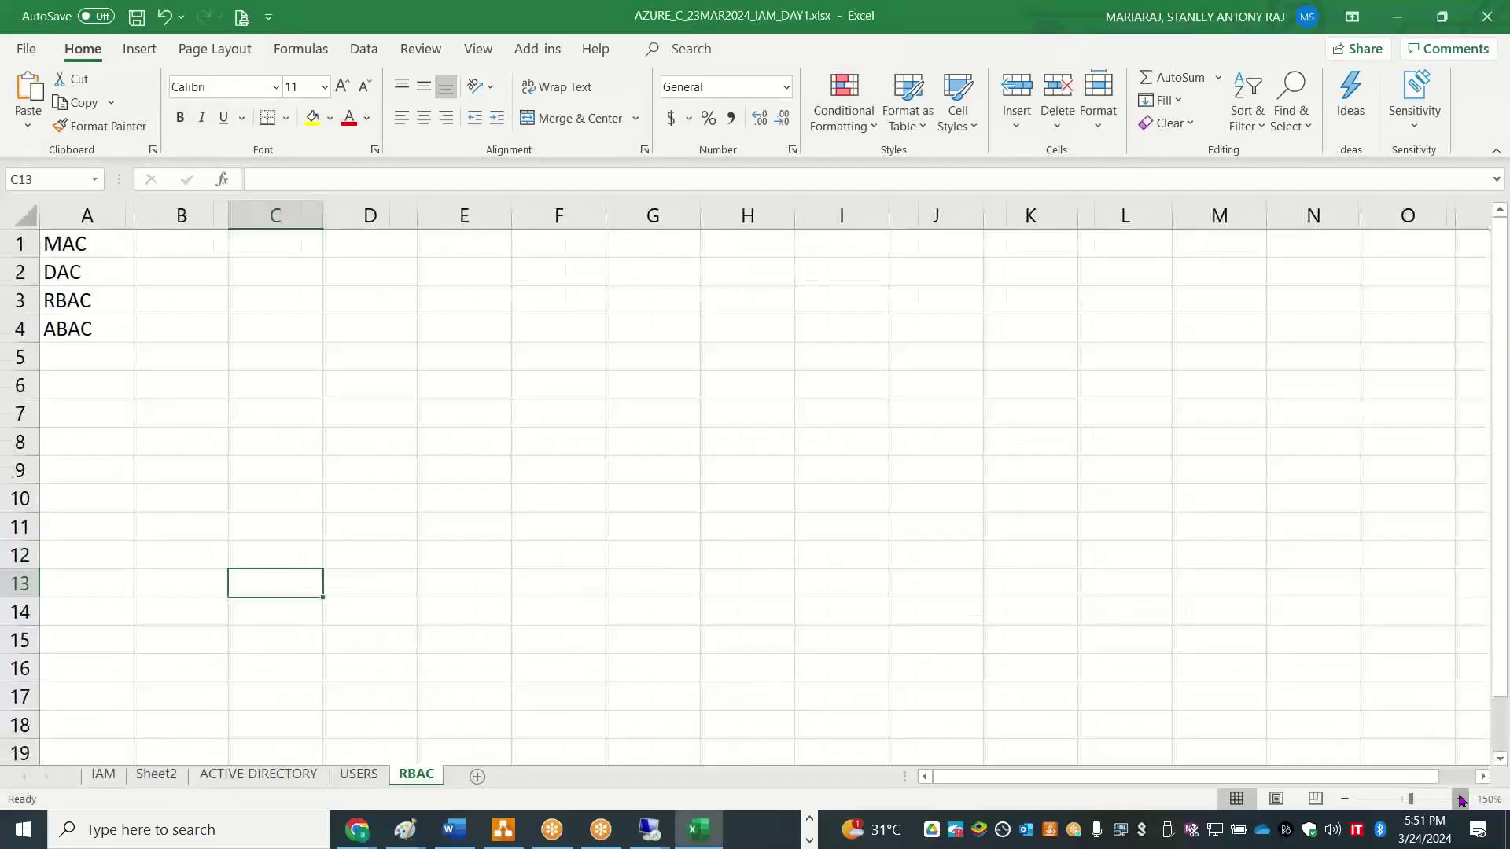
pyautogui.click(1460, 799)
pyautogui.click(1460, 799)
pyautogui.click(1460, 799)
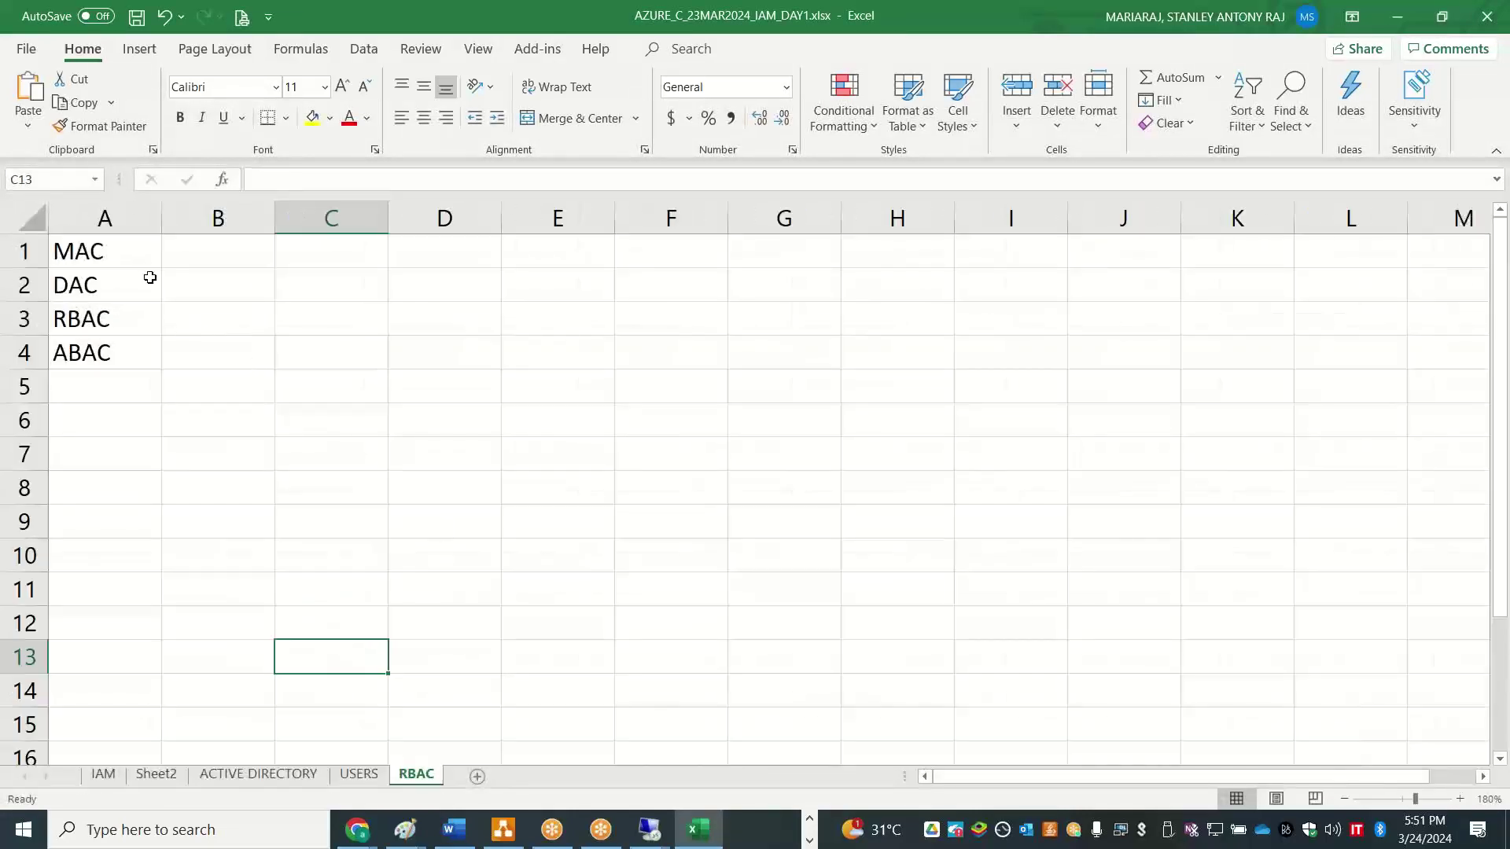
pyautogui.moveTo(127, 252); pyautogui.dragTo(127, 363)
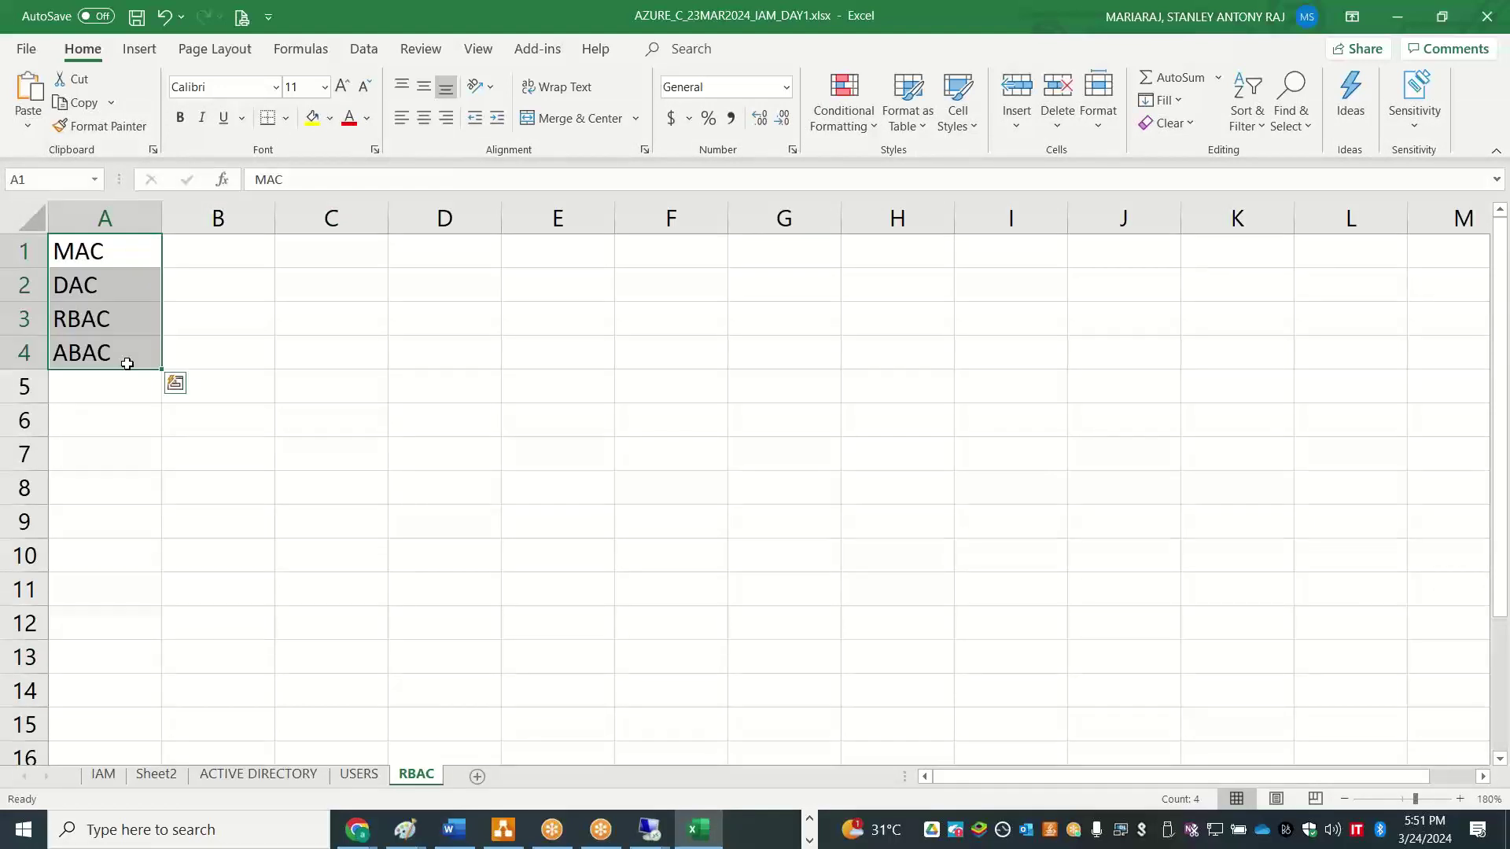
pyautogui.press('Delete')
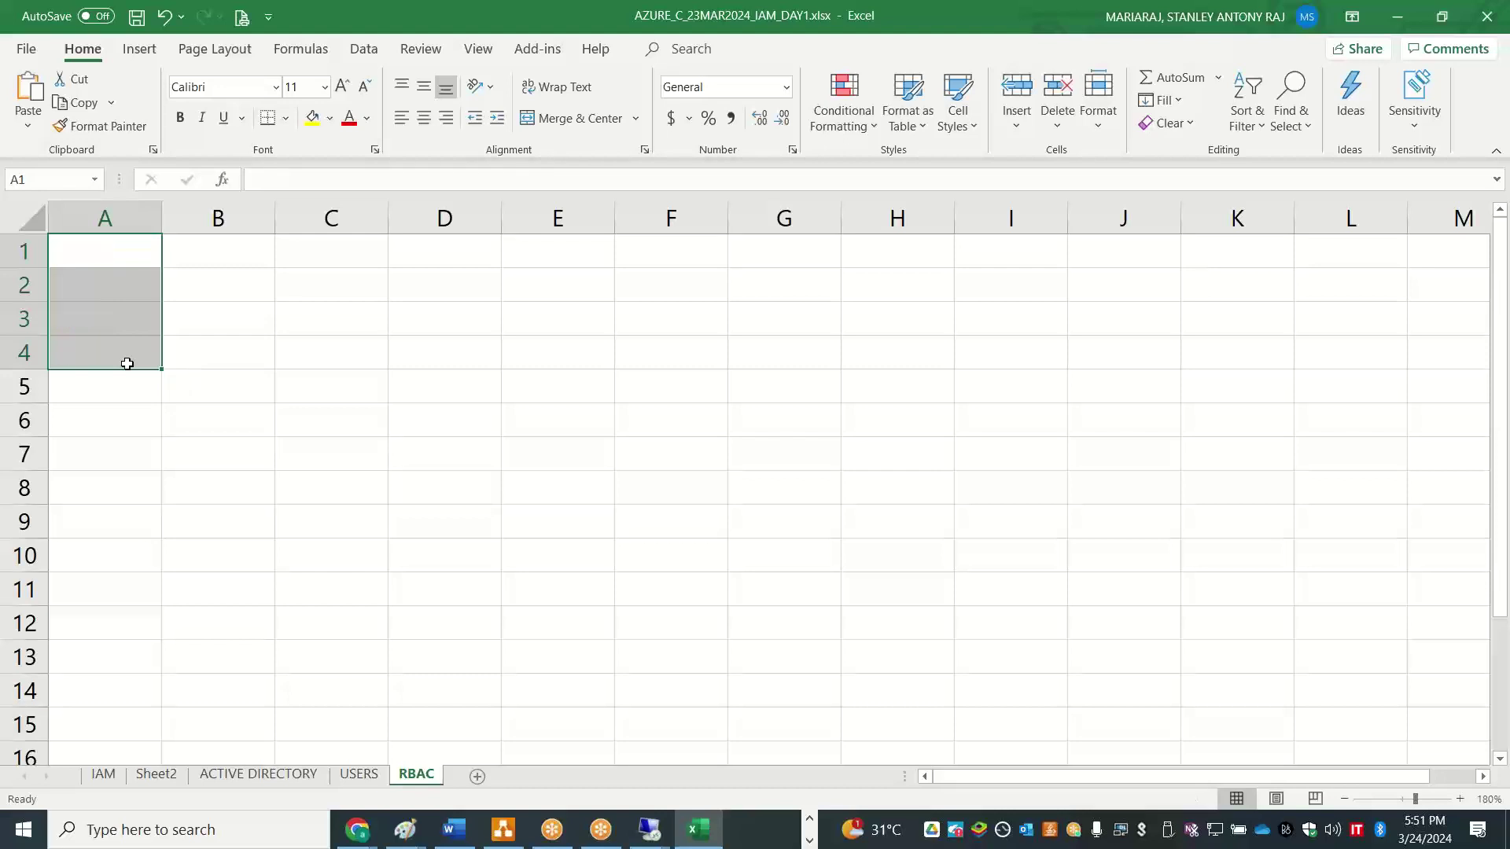
# Enter RBAC in A1 and Role Based Access Control in B1, widening B and narrowing A
pyautogui.press('Up')
pyautogui.write('RBAC')
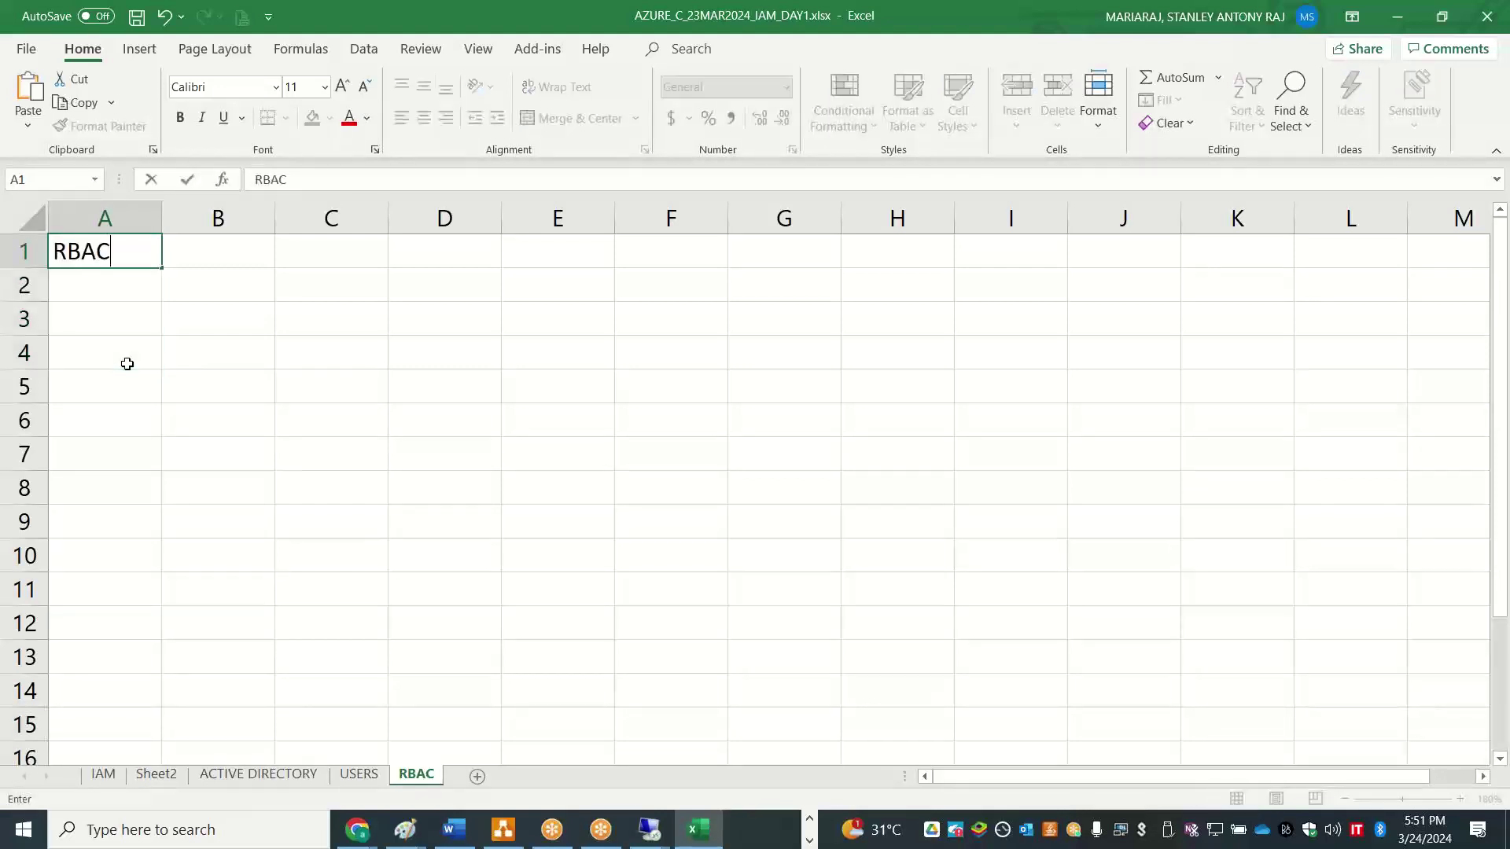
pyautogui.press('Tab')
pyautogui.write('Role Basec Ac')
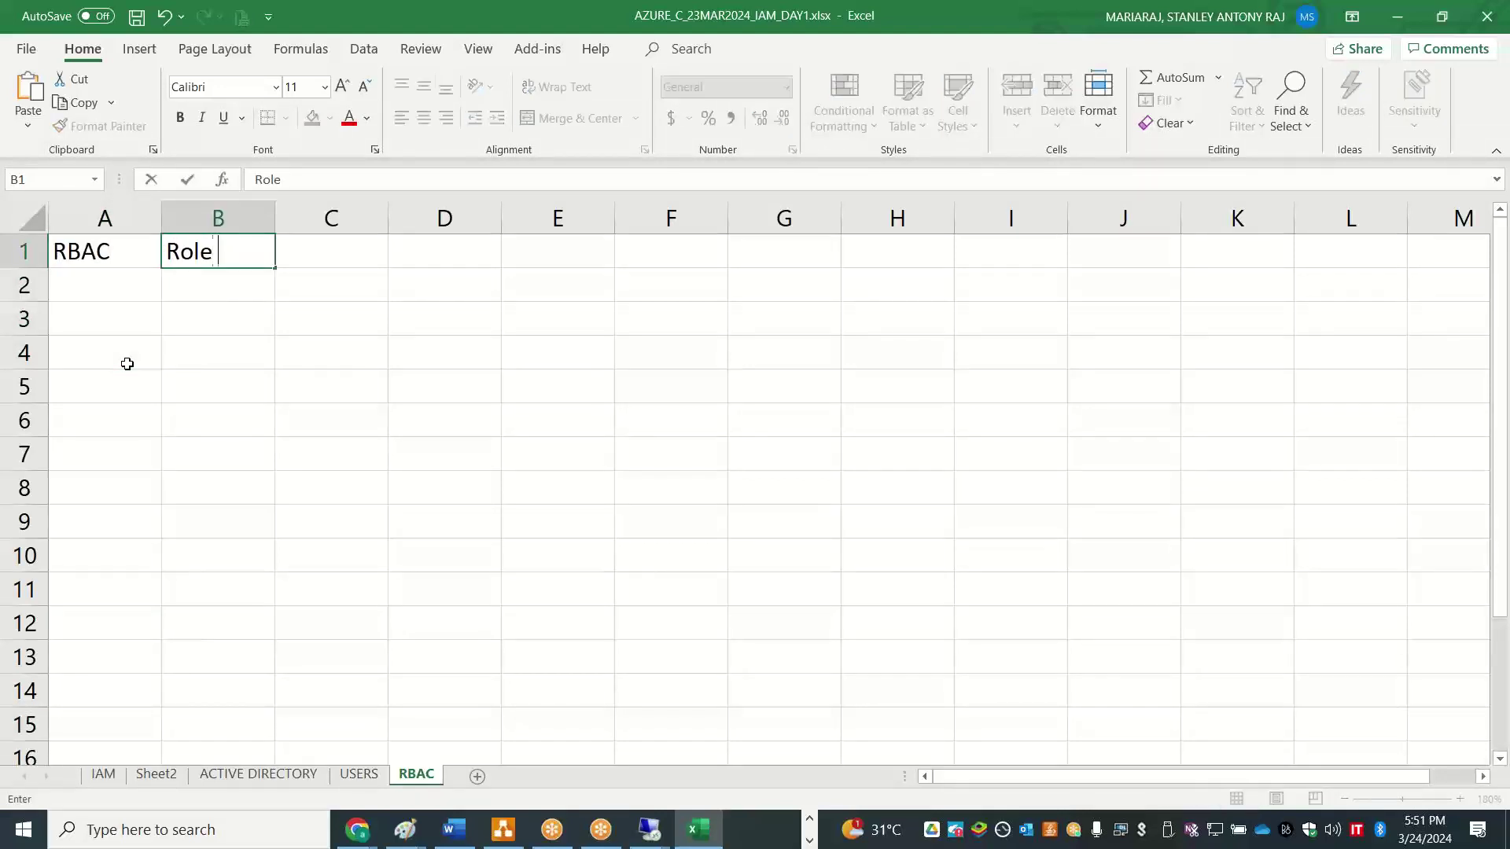
pyautogui.press('BackSpace')
pyautogui.press('BackSpace')
pyautogui.press('BackSpace')
pyautogui.press('BackSpace')
pyautogui.write('d Access')
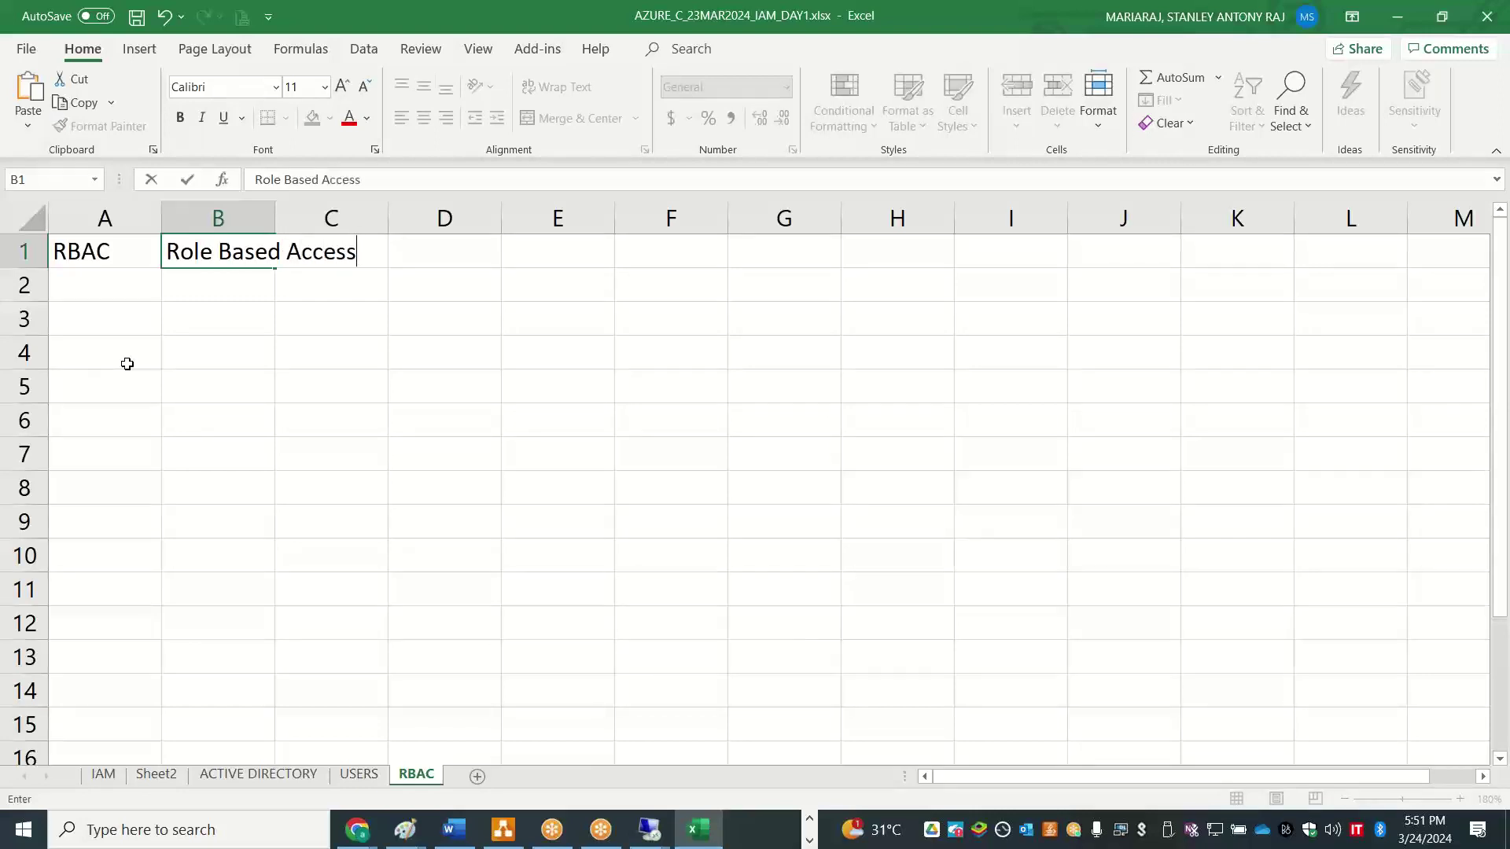
pyautogui.write(' Control')
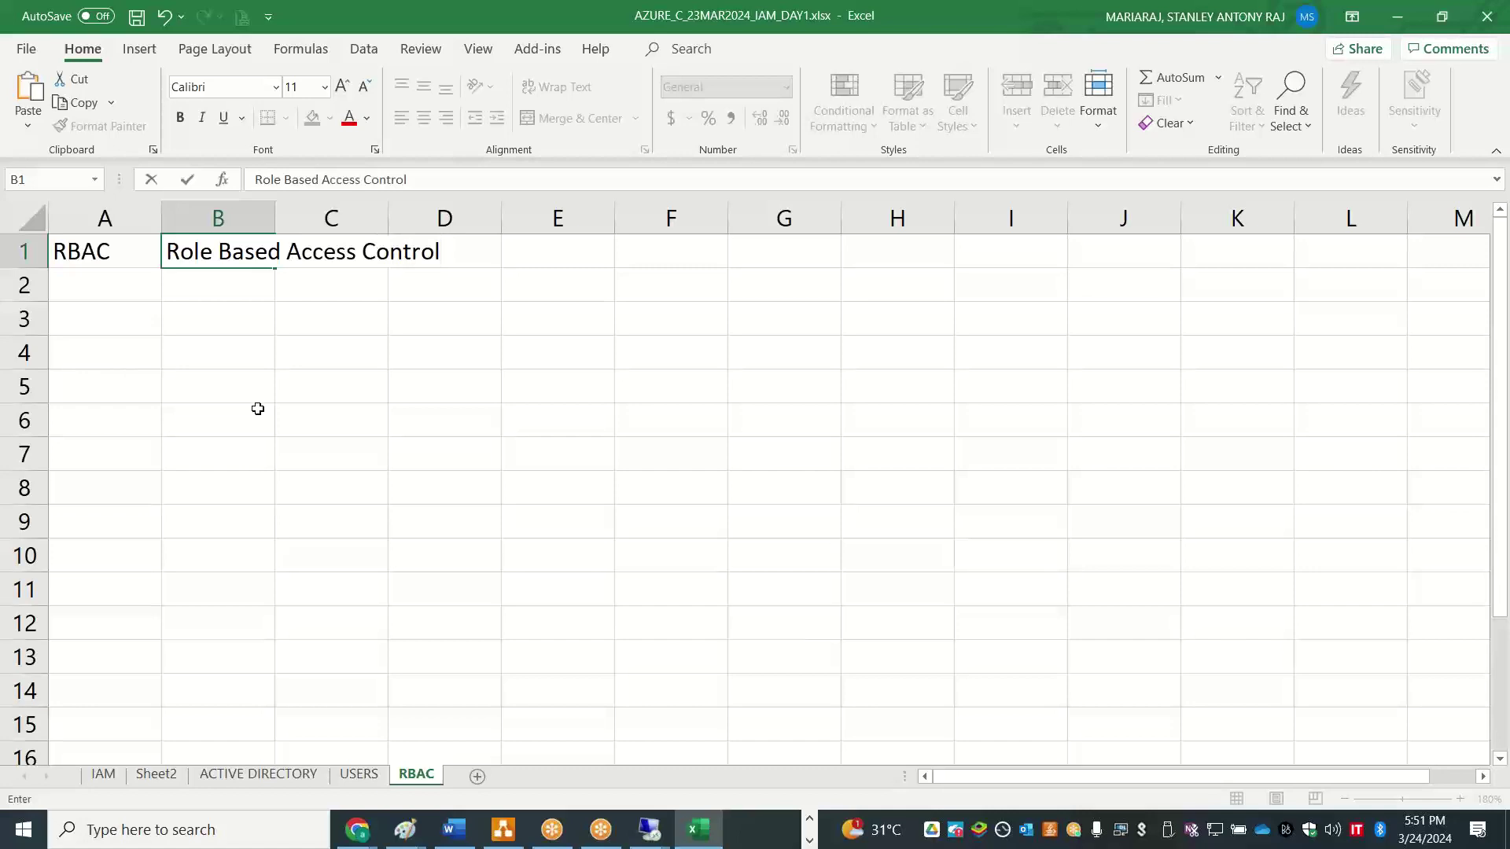
pyautogui.click(256, 409)
pyautogui.moveTo(276, 221); pyautogui.dragTo(533, 212)
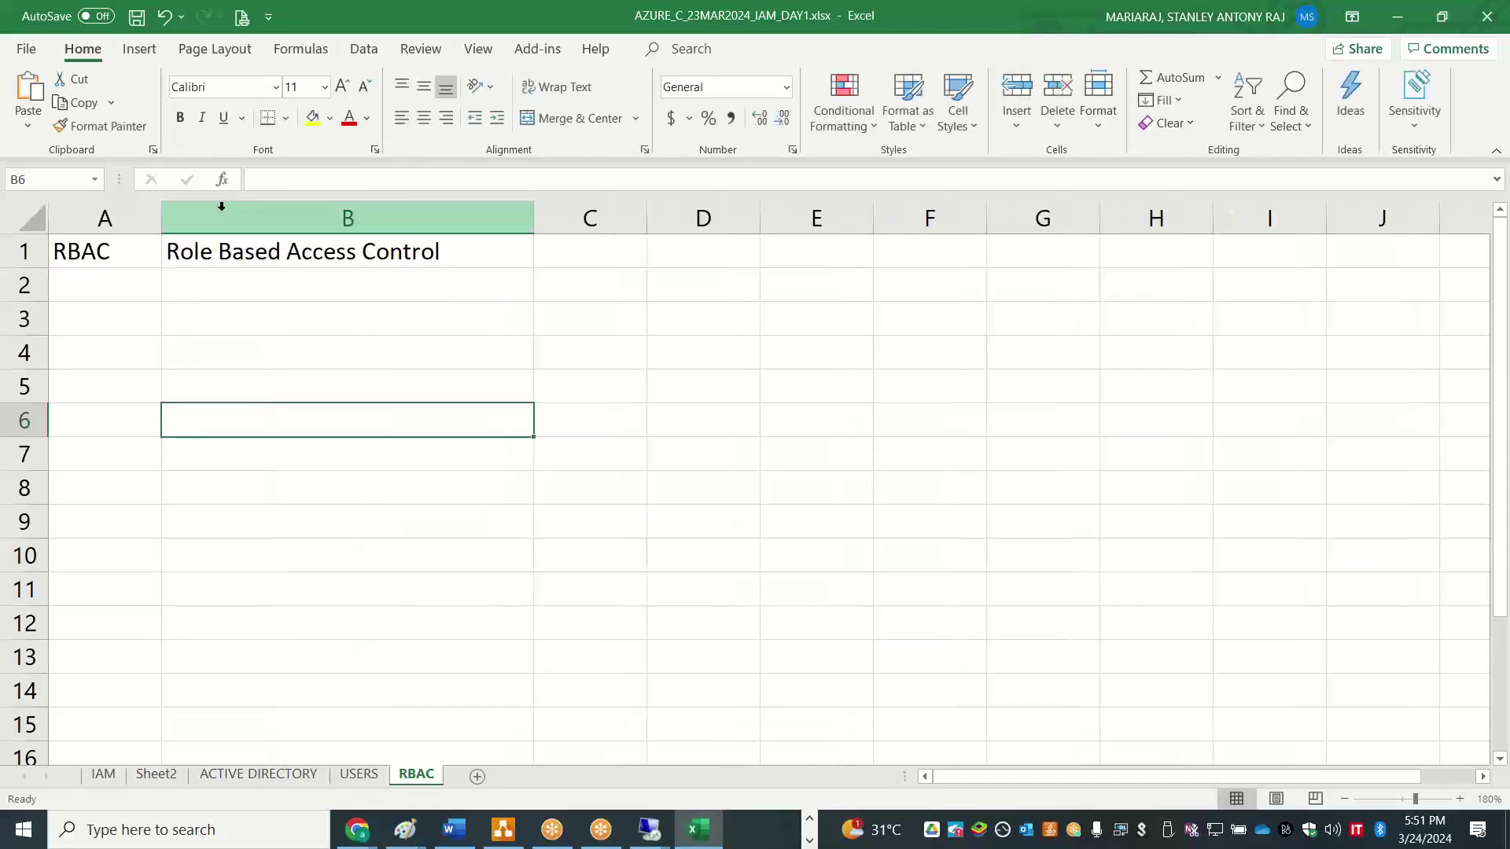
pyautogui.moveTo(160, 224); pyautogui.dragTo(137, 217)
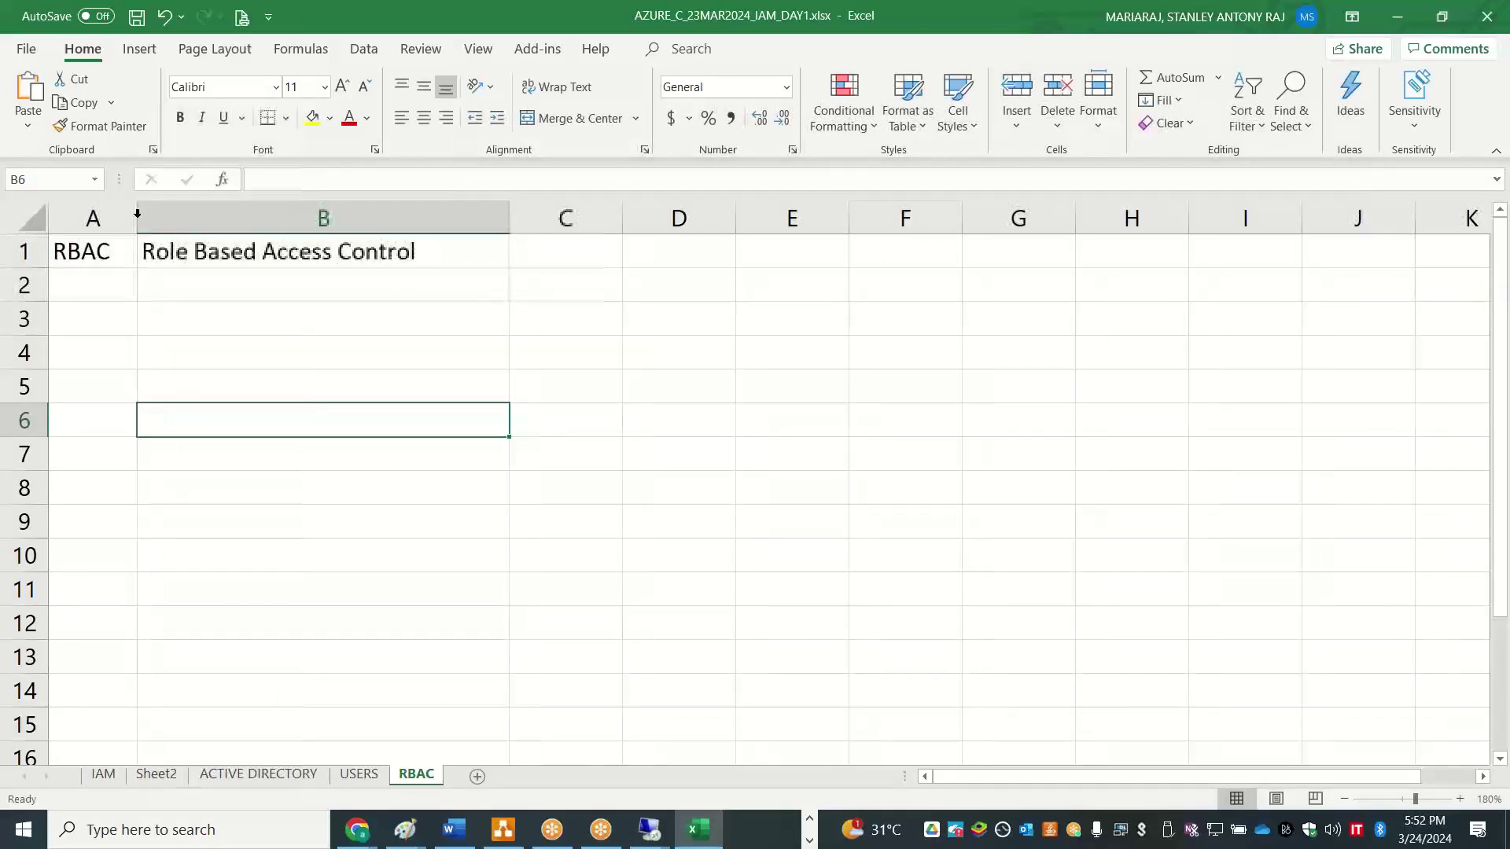
# Note backup in F1, backupadmin in G1 and backup contributor role in H2
pyautogui.click(888, 252)
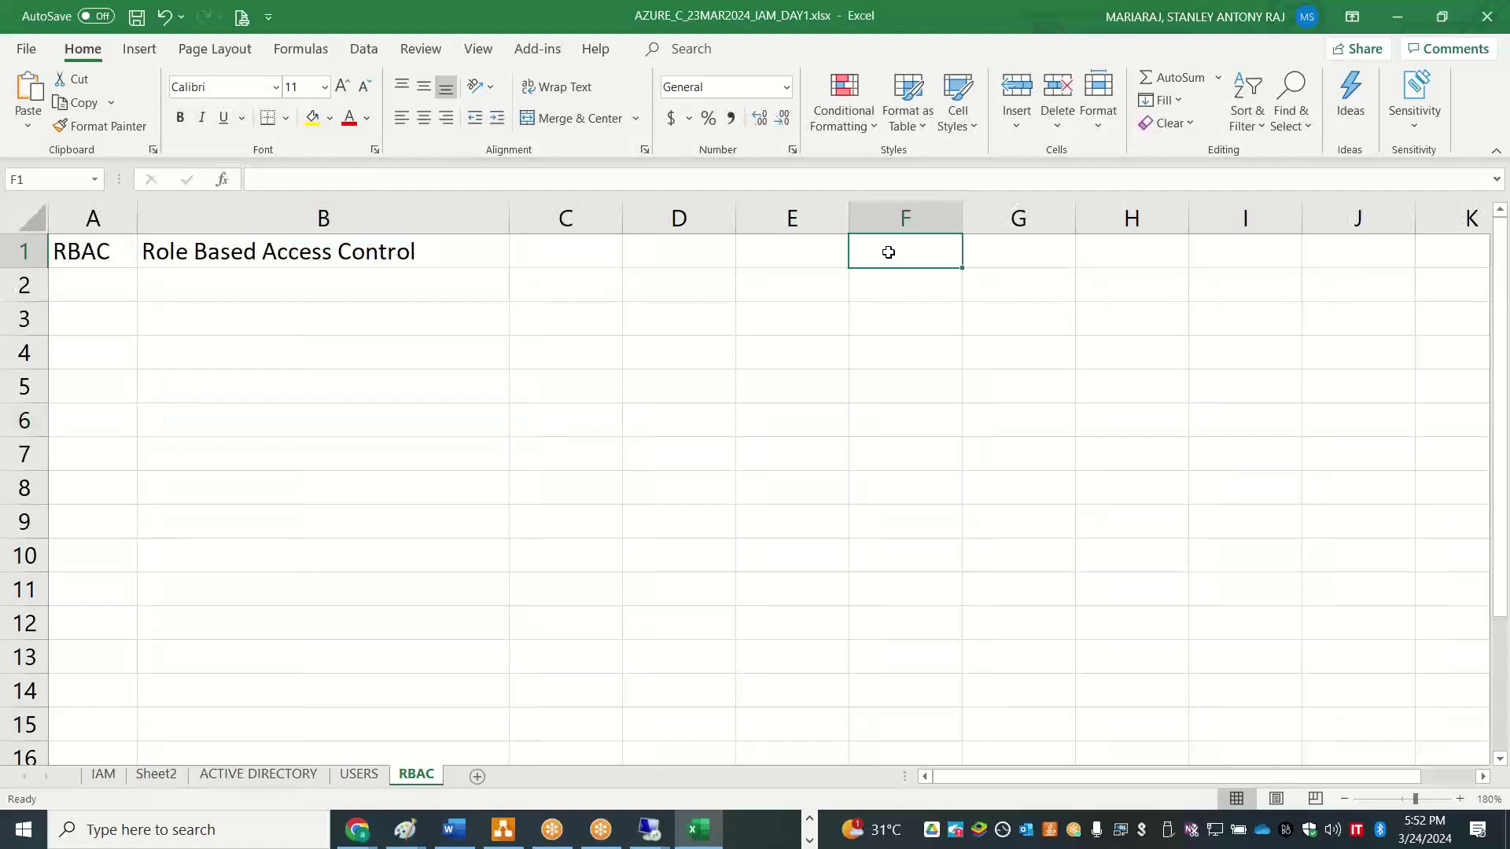
pyautogui.write('backup')
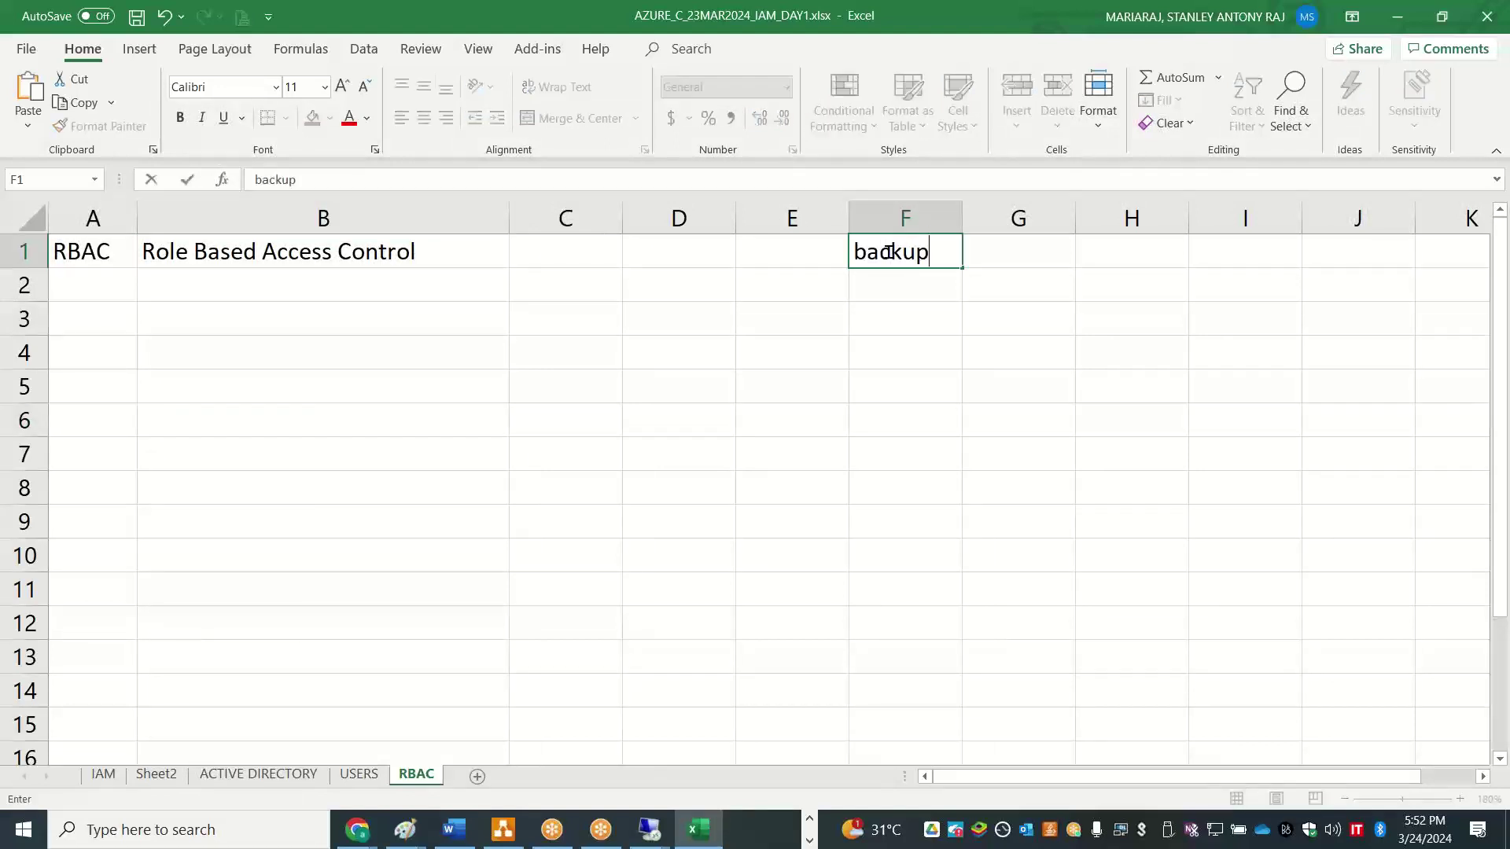
pyautogui.press('Tab')
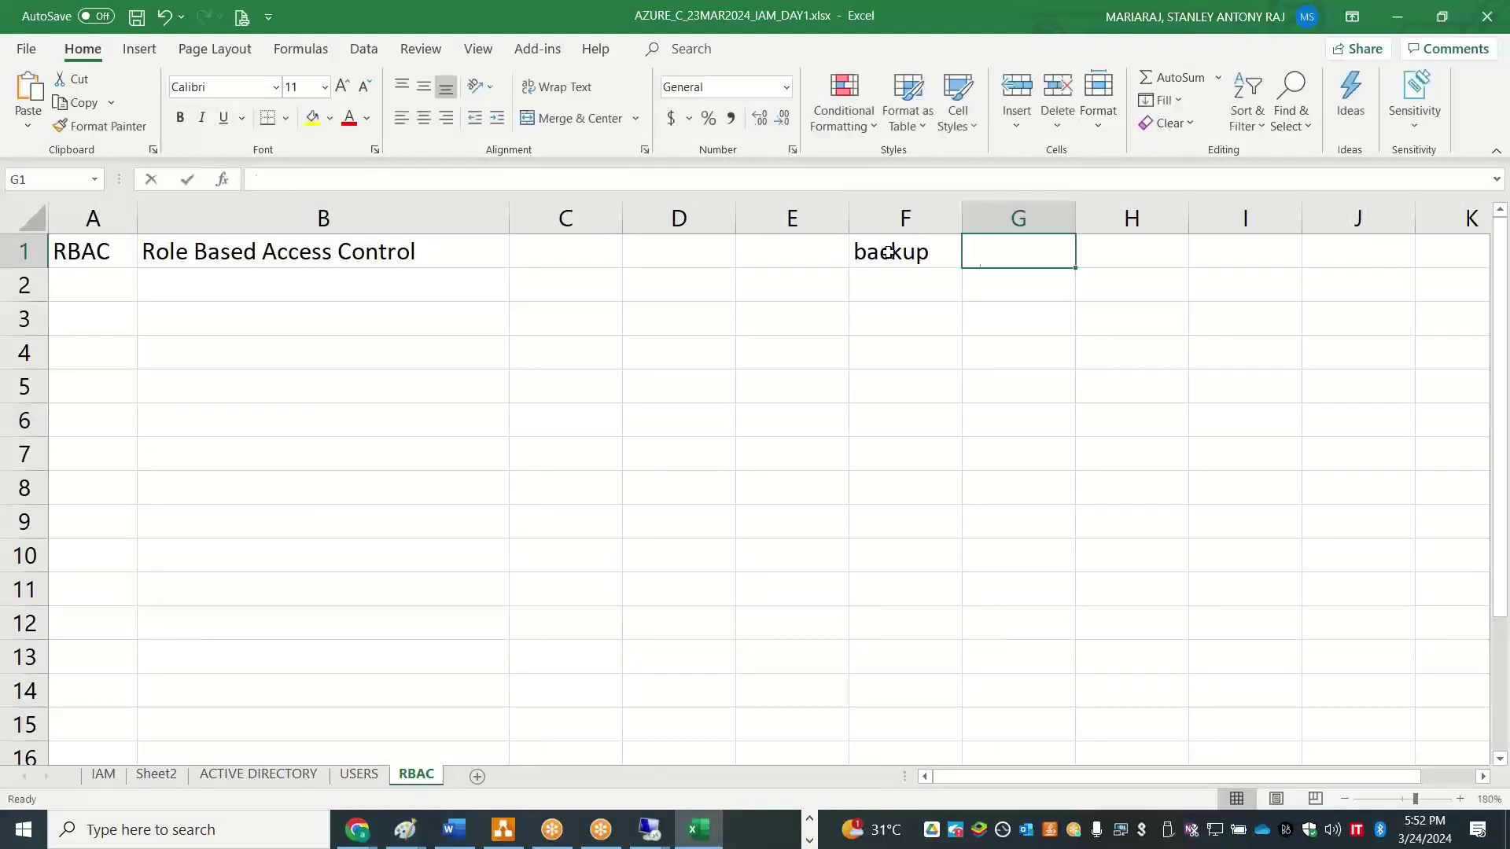
pyautogui.write('bacupup ')
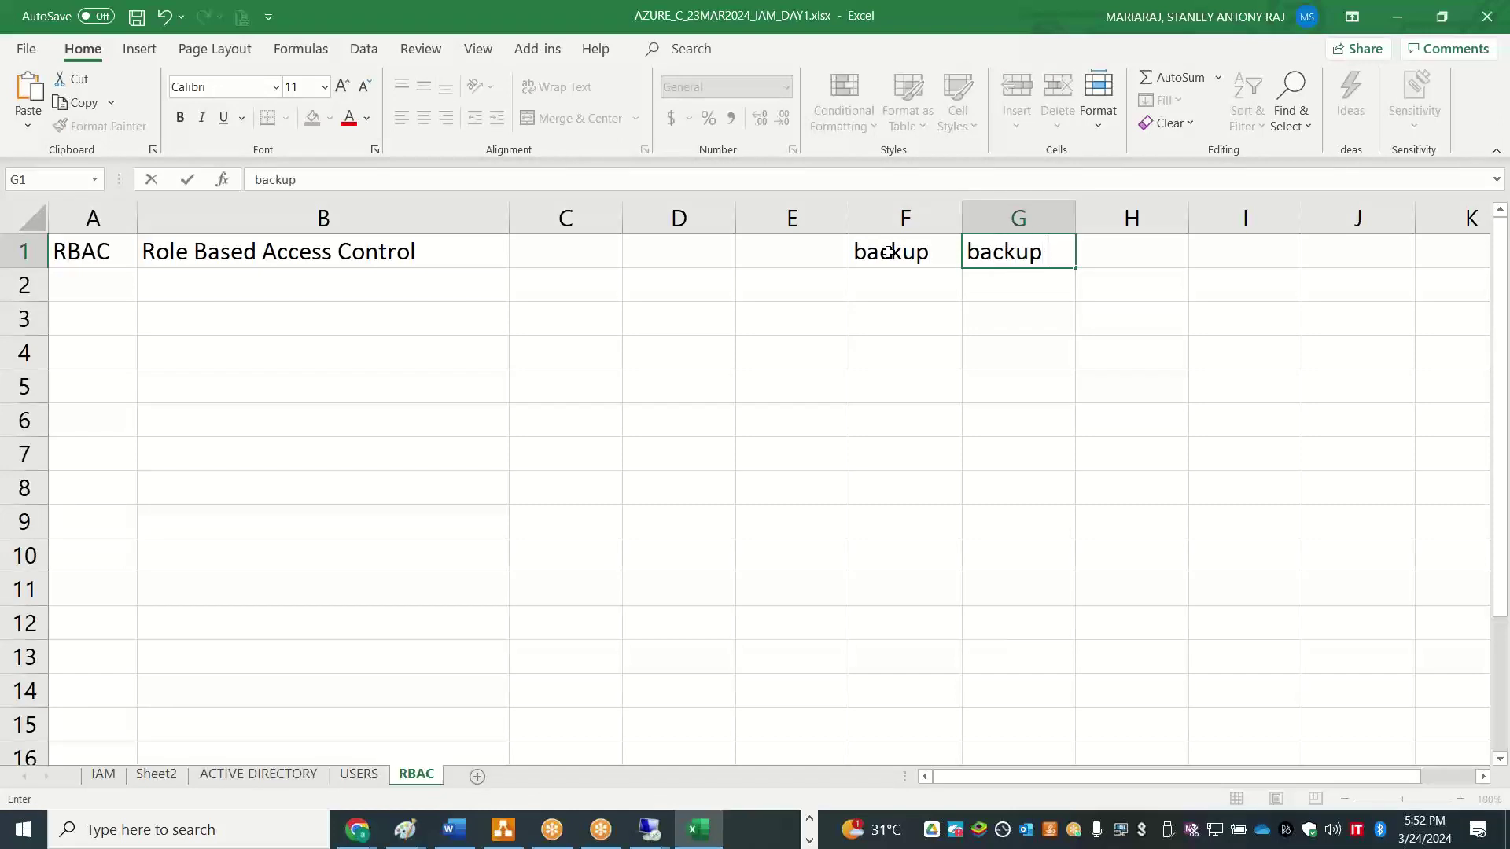
pyautogui.write('admin')
pyautogui.press('Return')
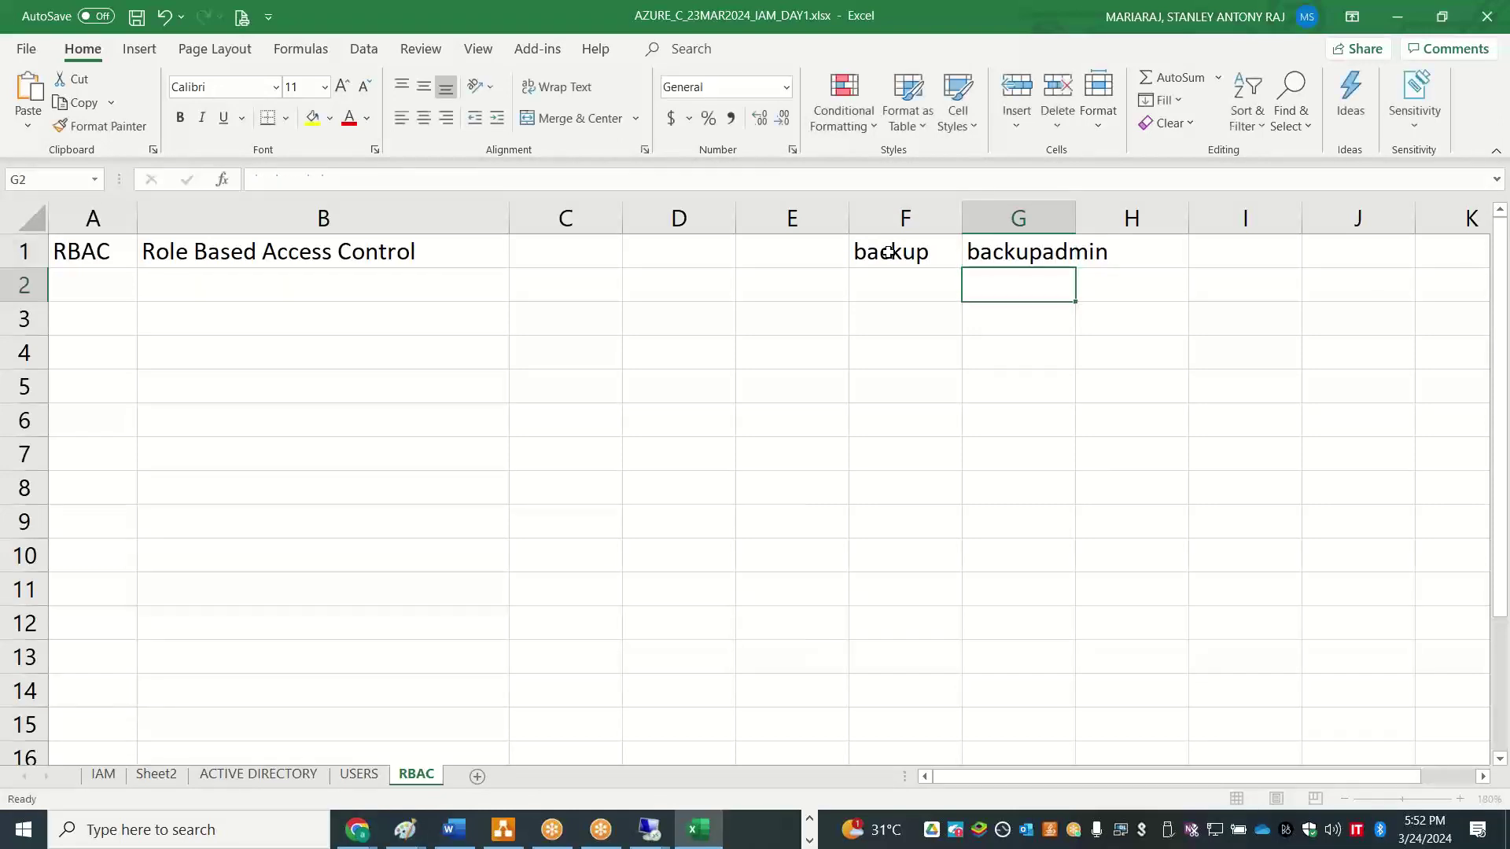
pyautogui.press('Tab')
pyautogui.write('backup conft')
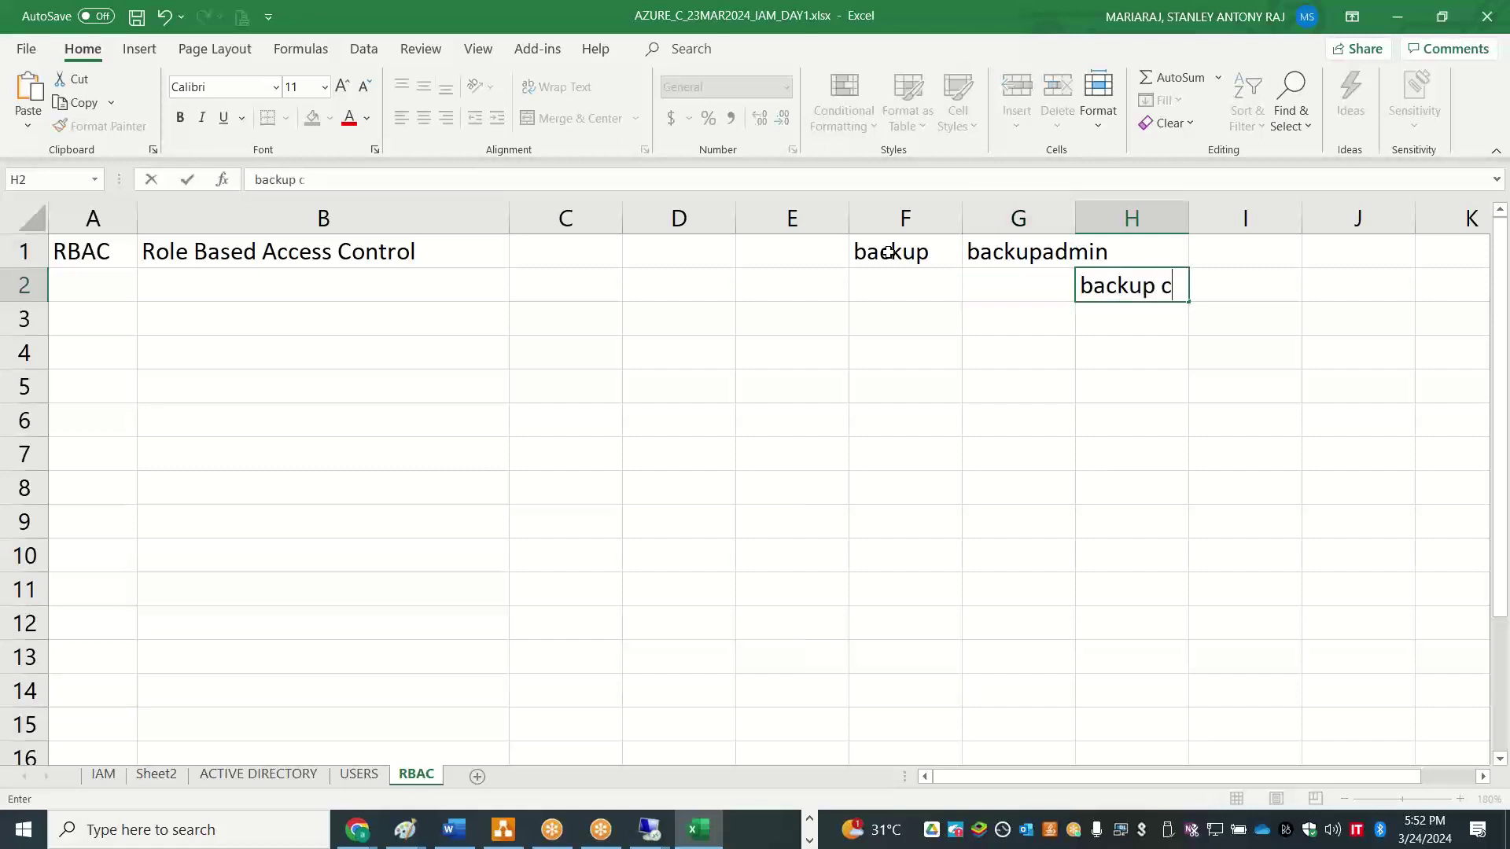
pyautogui.press('BackSpace')
pyautogui.press('BackSpace')
pyautogui.write('tribto')
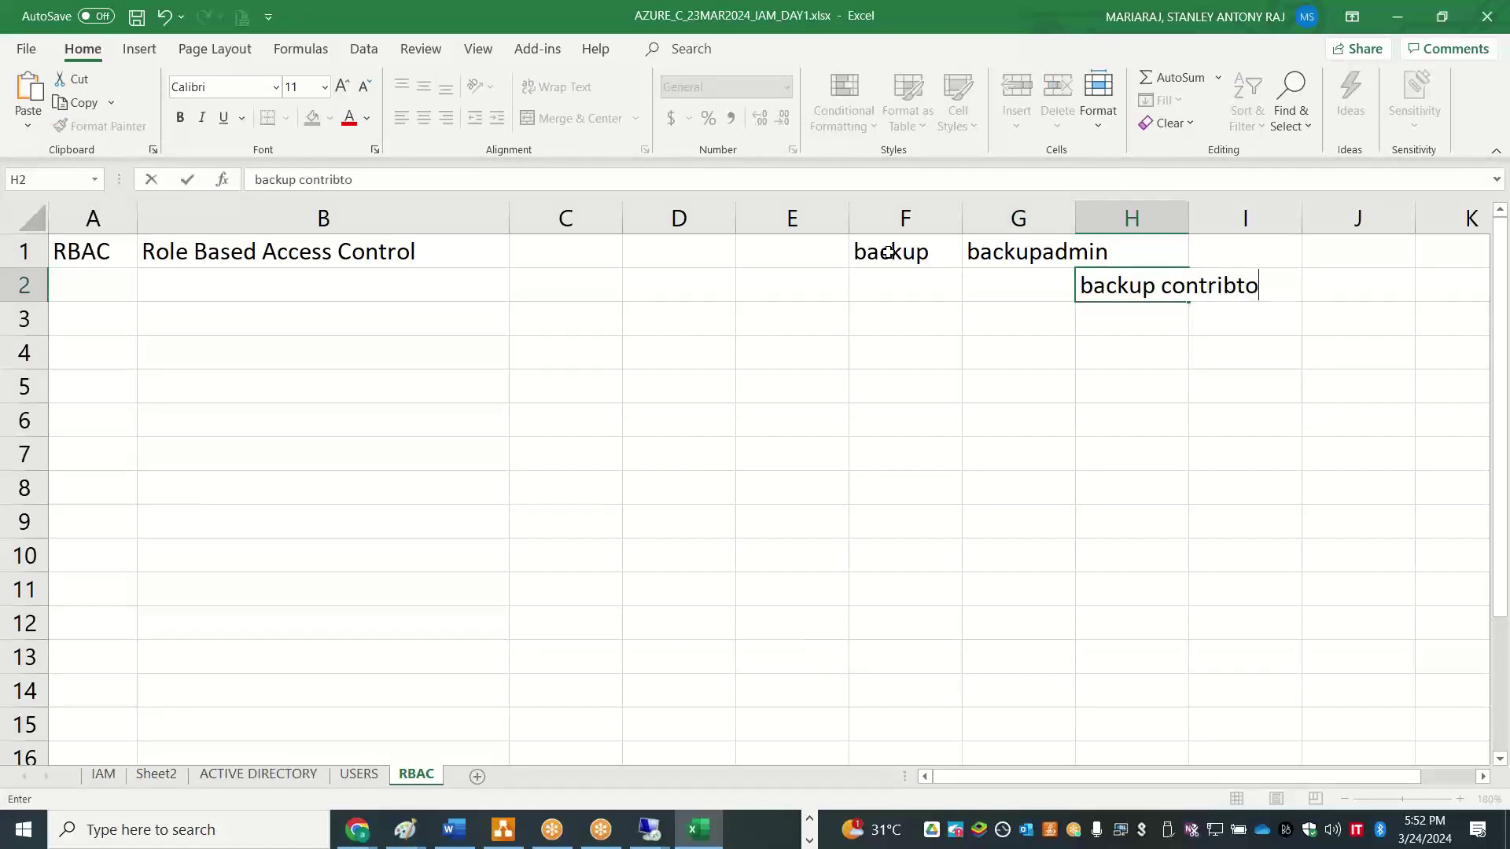
pyautogui.press('BackSpace')
pyautogui.press('BackSpace')
pyautogui.write('utor role')
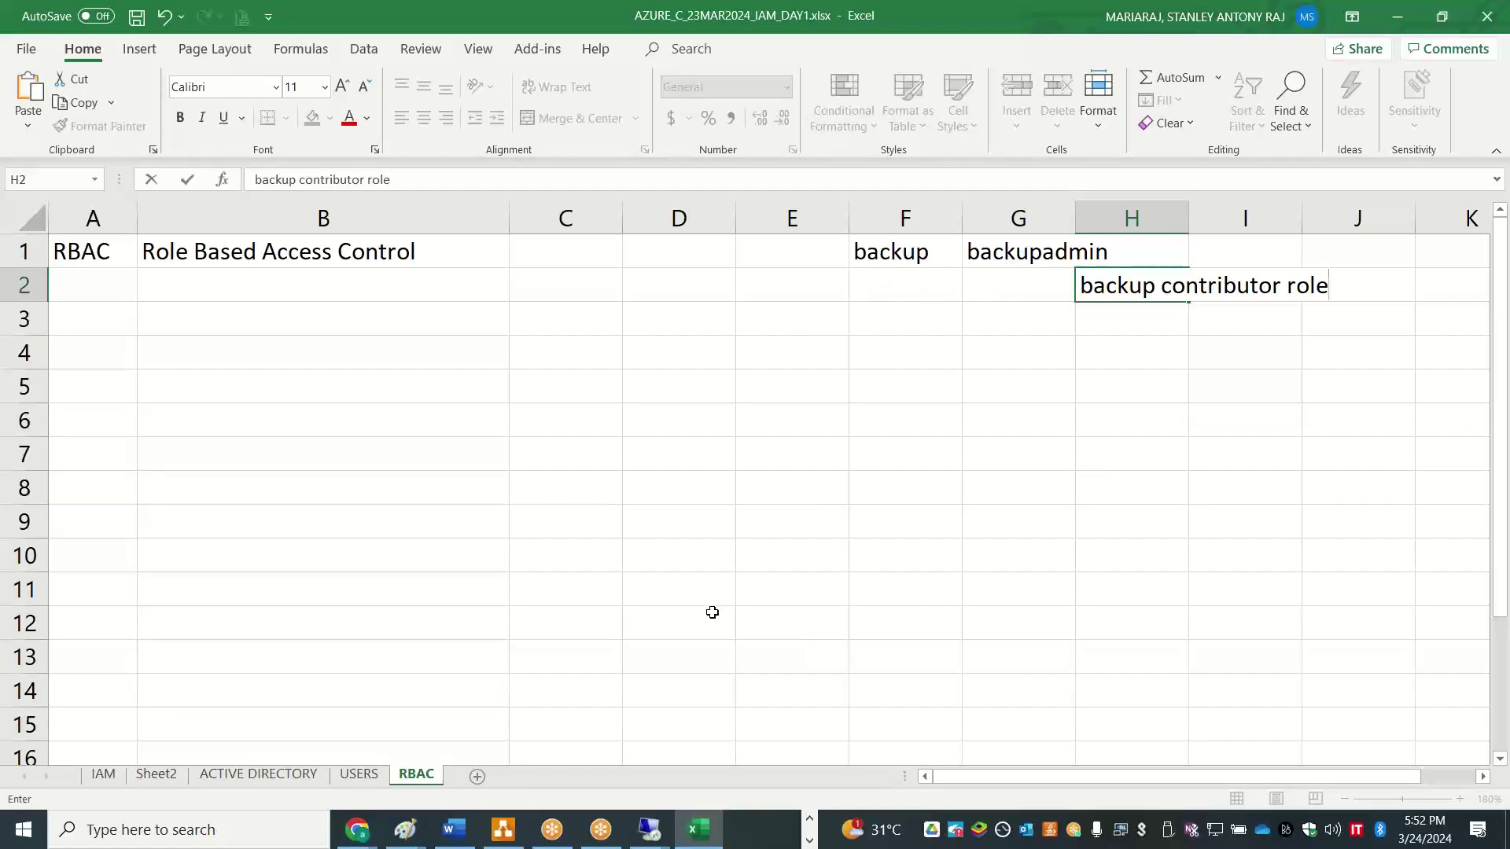
# Check the AZURE RBAC PowerPoint slides for reference, then return to Excel
pyautogui.click(810, 820)
pyautogui.moveTo(664, 832)
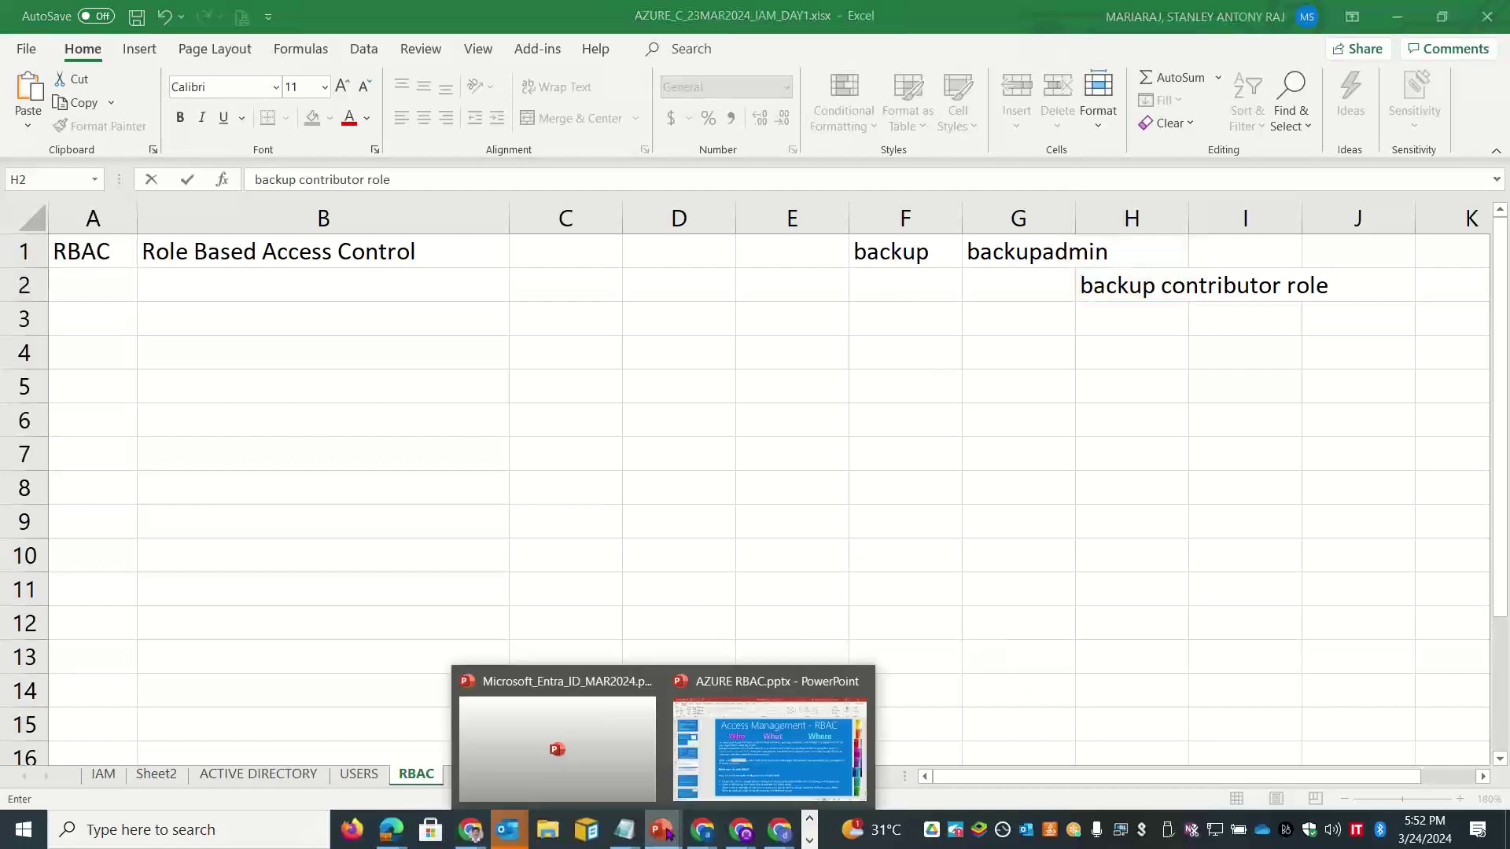
pyautogui.click(759, 759)
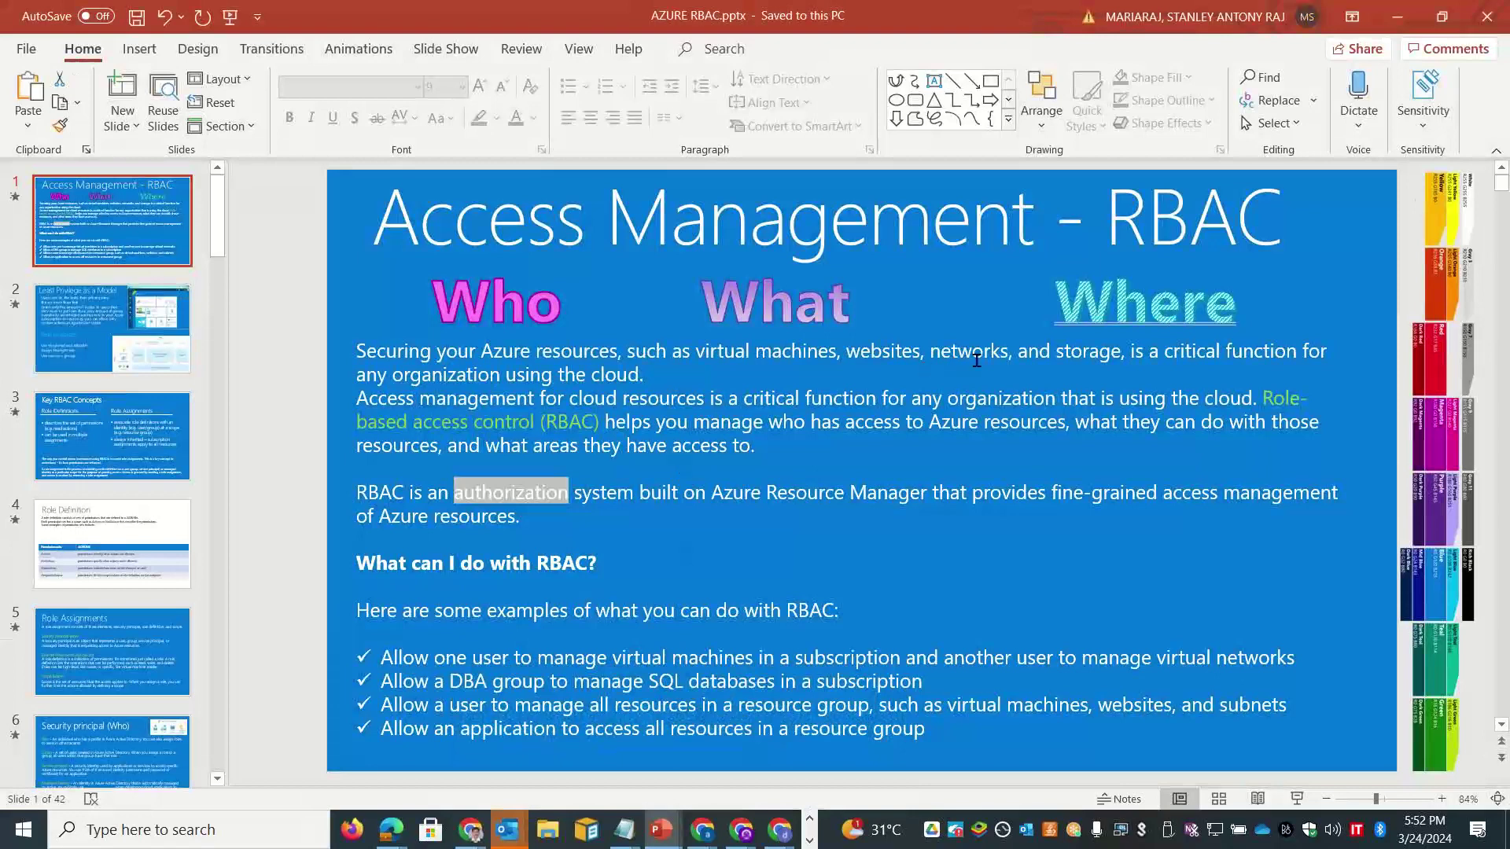
pyautogui.hotkey('alt', 'Tab')
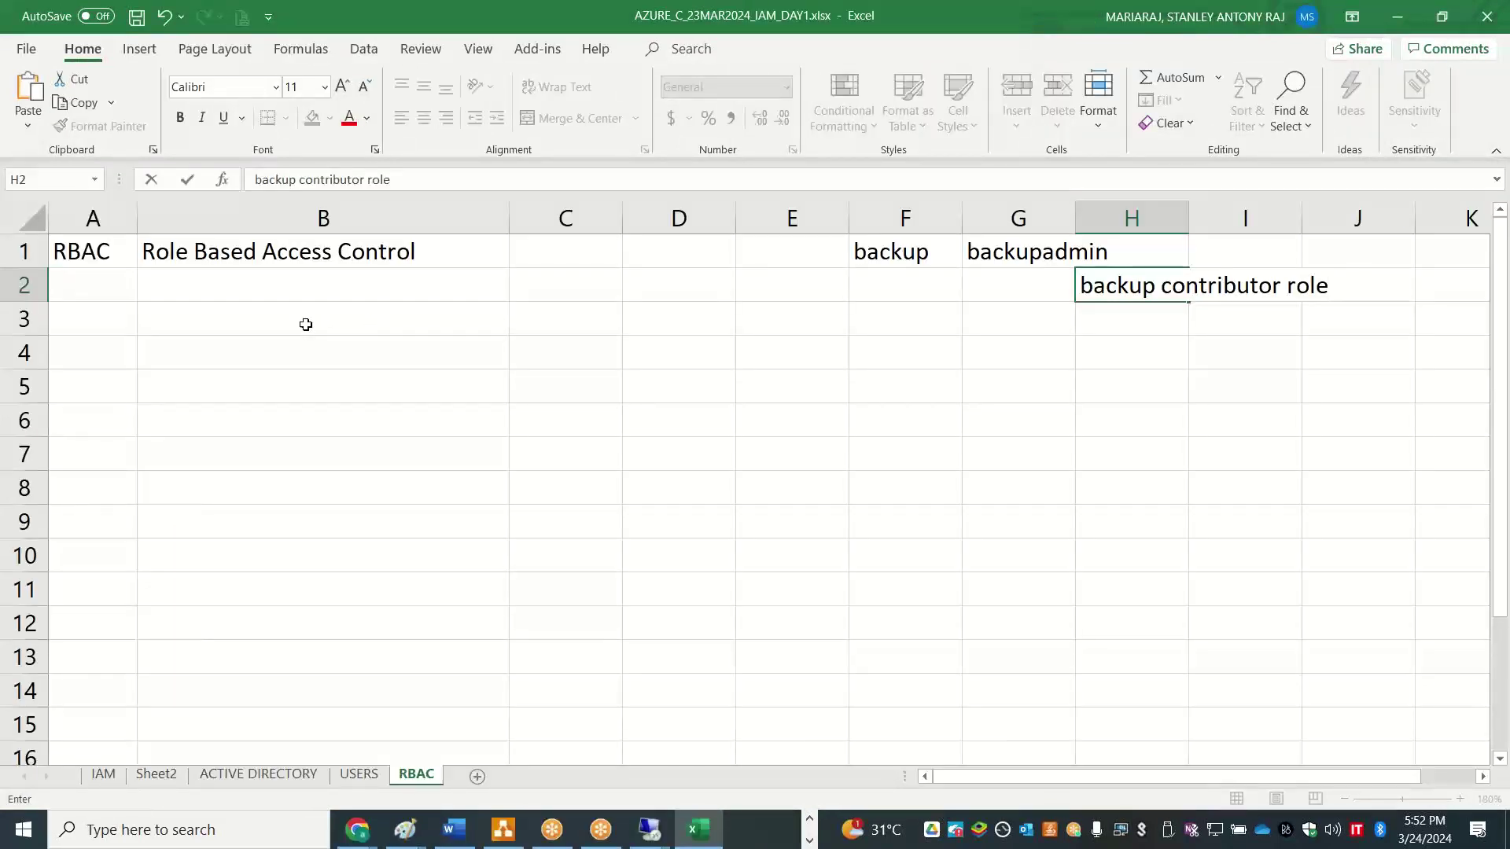
# Fill row 3 with WHO, User, Application, Service and widen column D to fit
pyautogui.click(307, 325)
pyautogui.write('WHO')
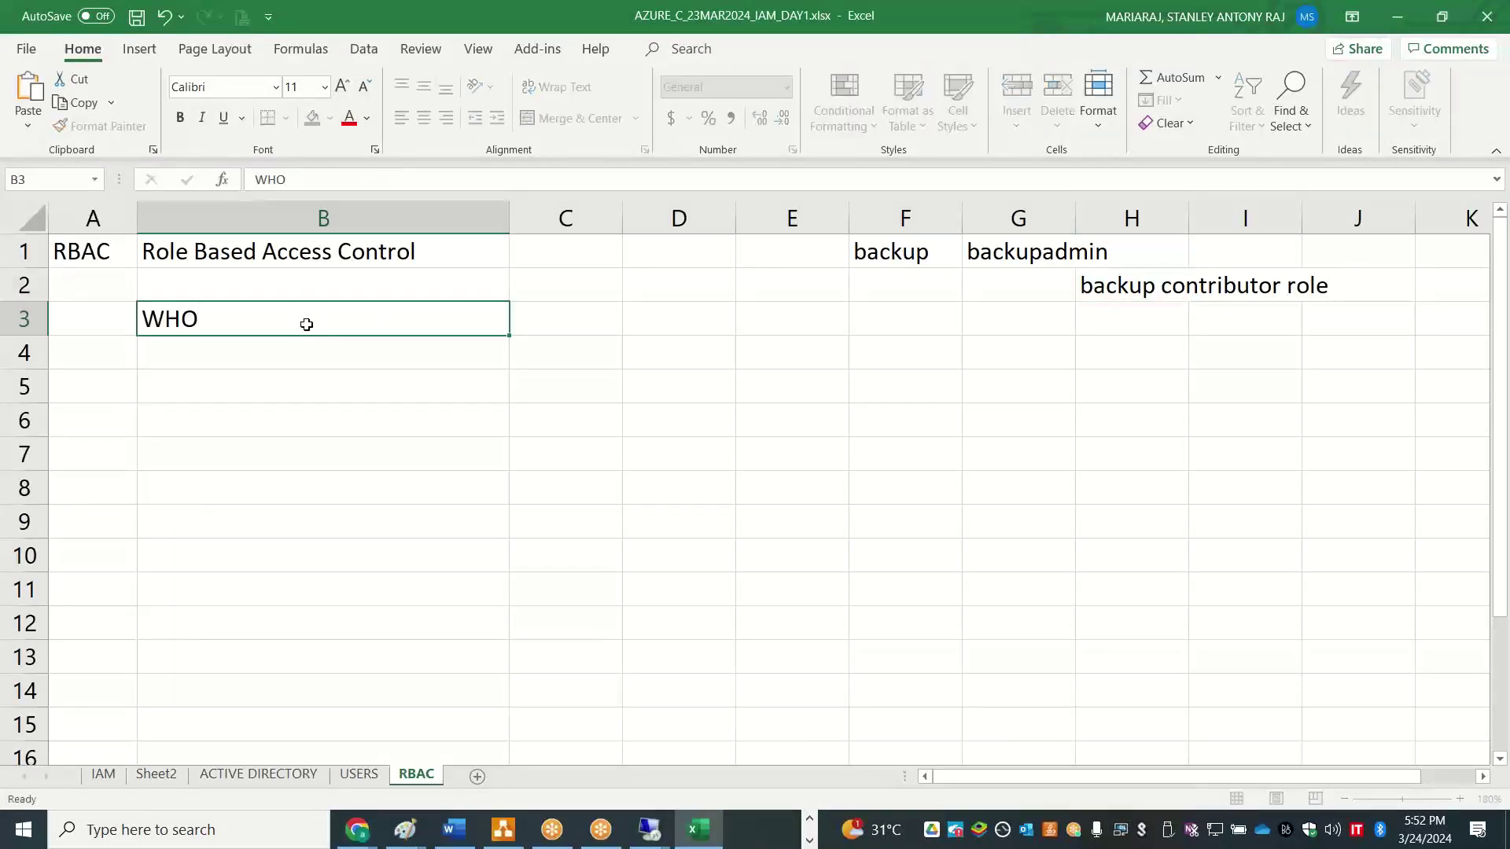
pyautogui.press('Tab')
pyautogui.write('User')
pyautogui.press('Tab')
pyautogui.write('App')
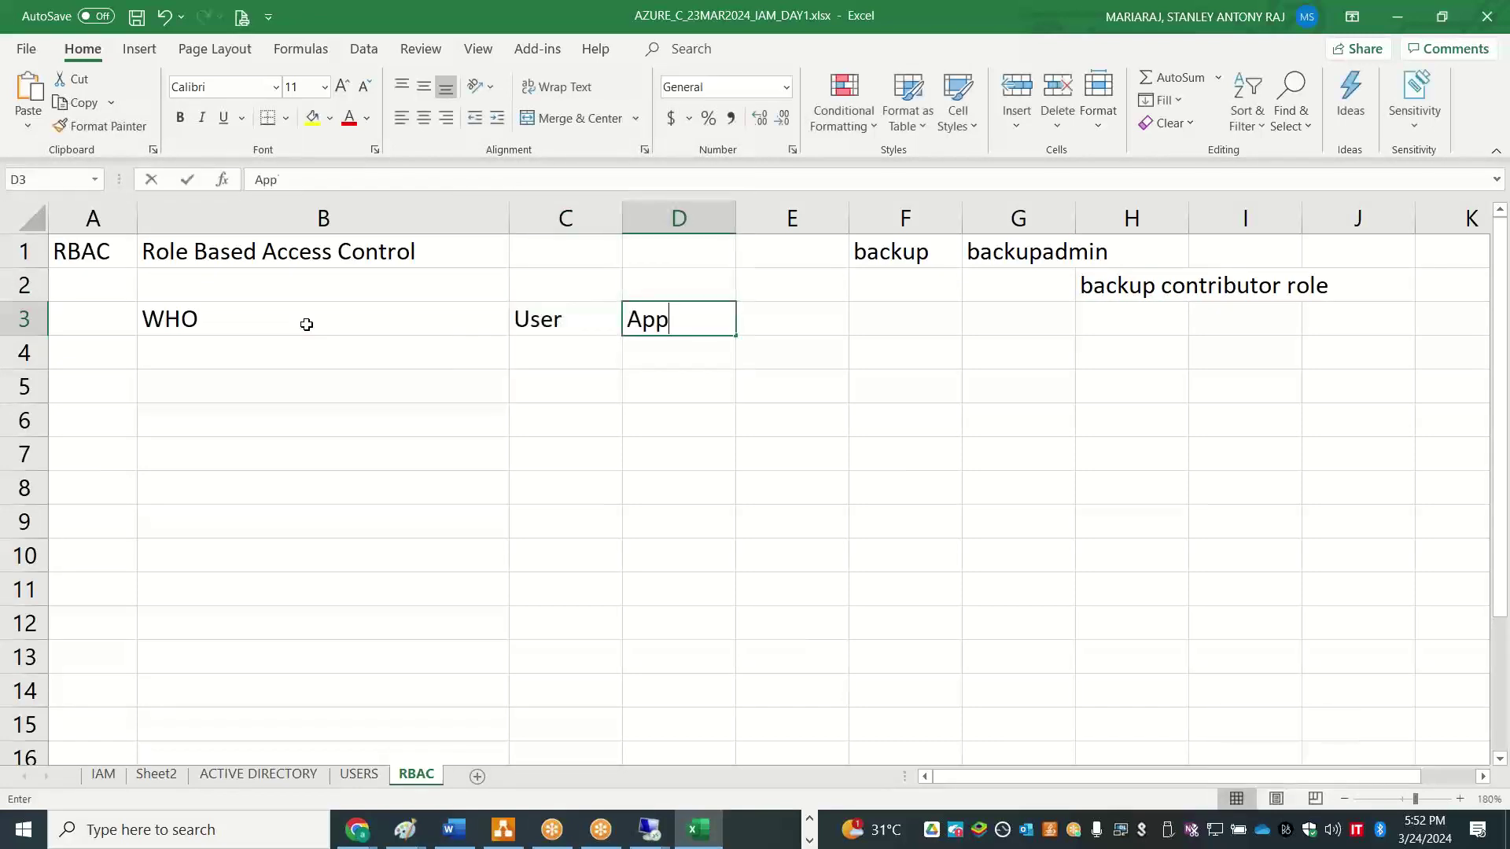
pyautogui.write('lication')
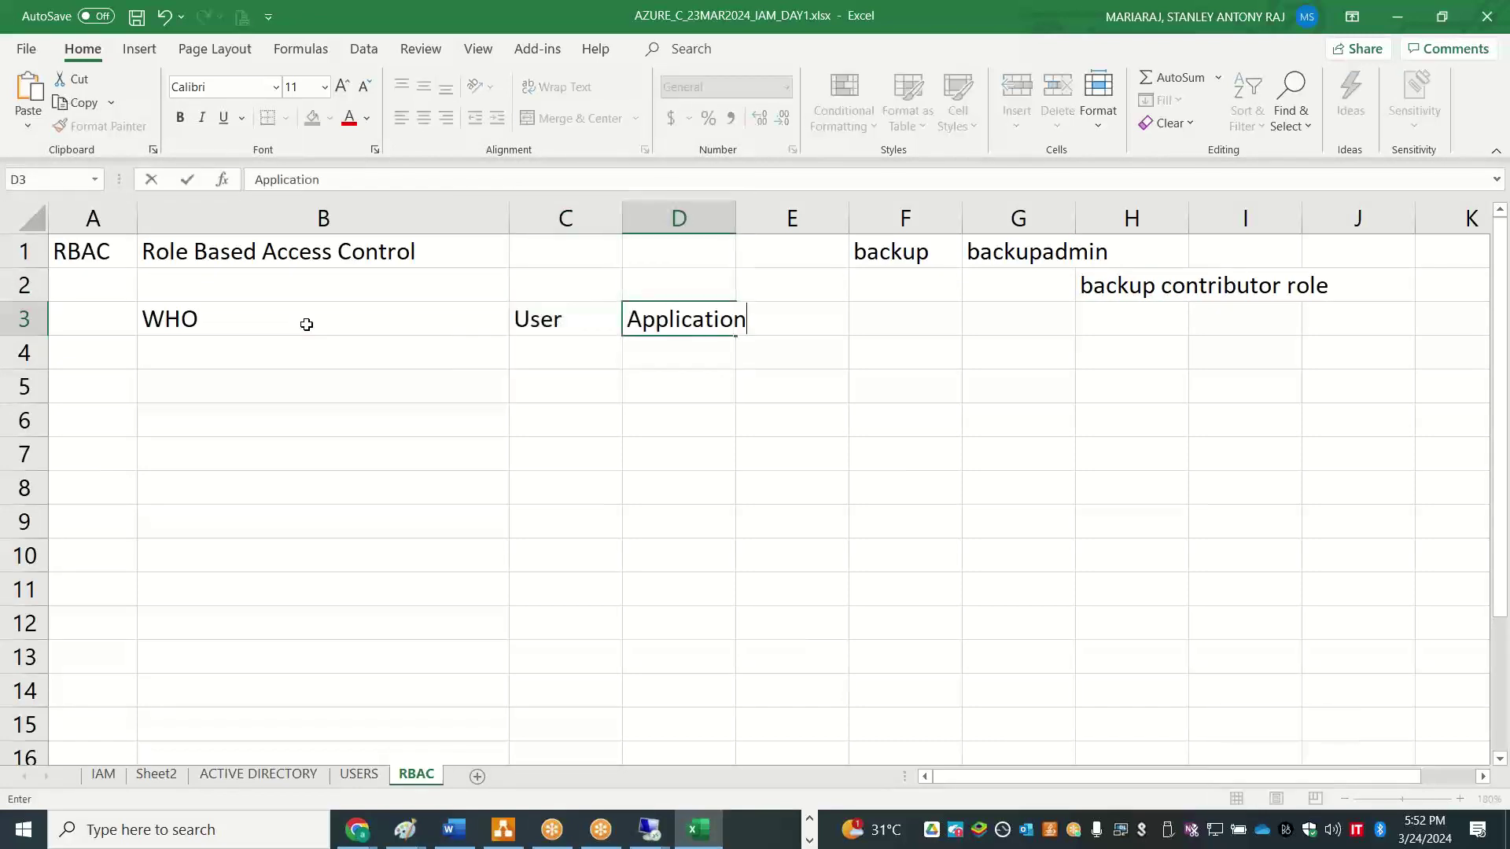
pyautogui.press('Tab')
pyautogui.write('Service')
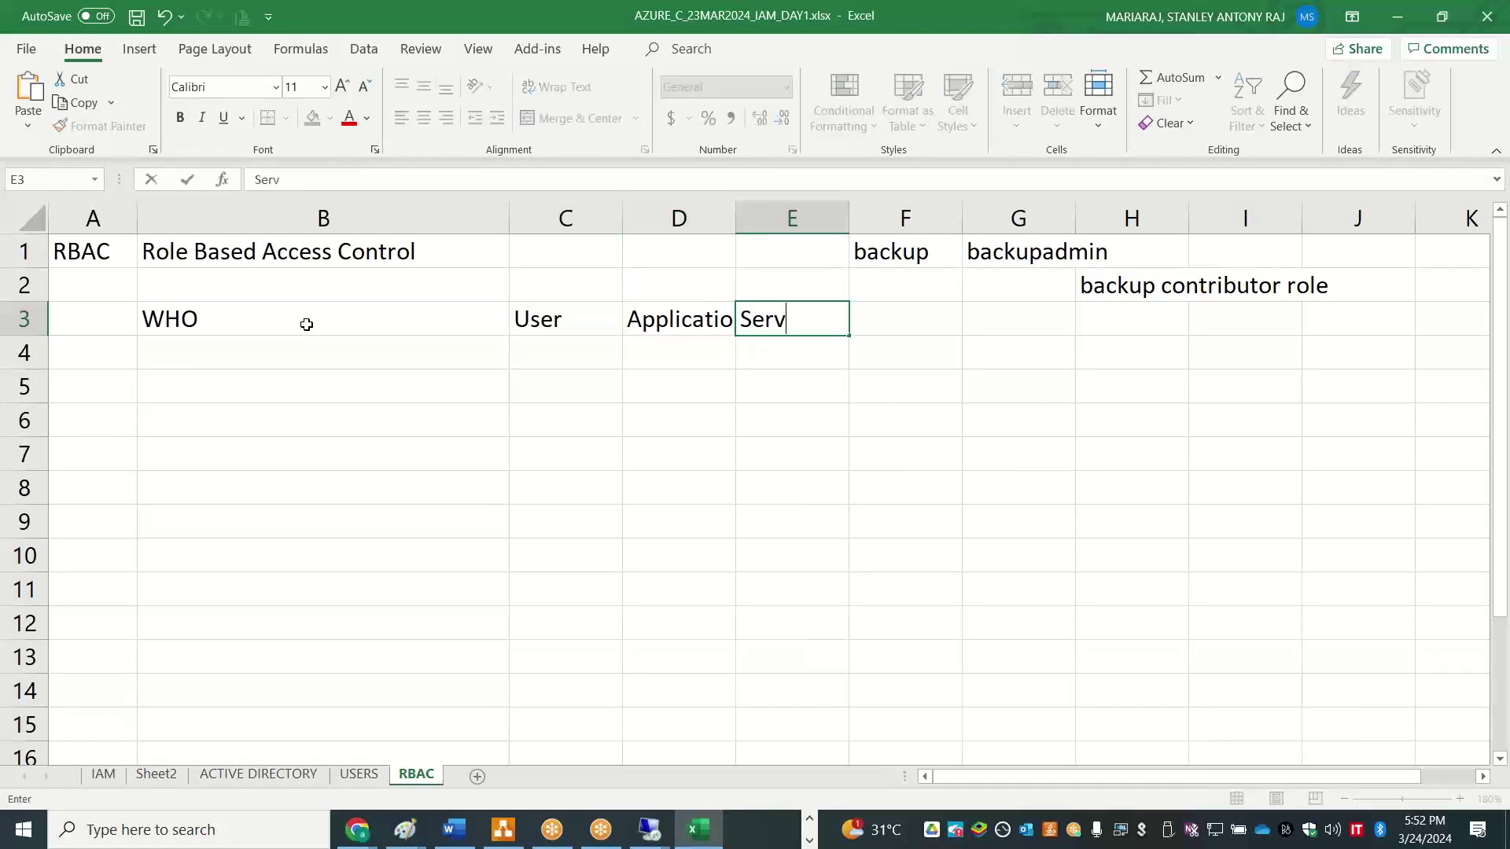
pyautogui.click(512, 431)
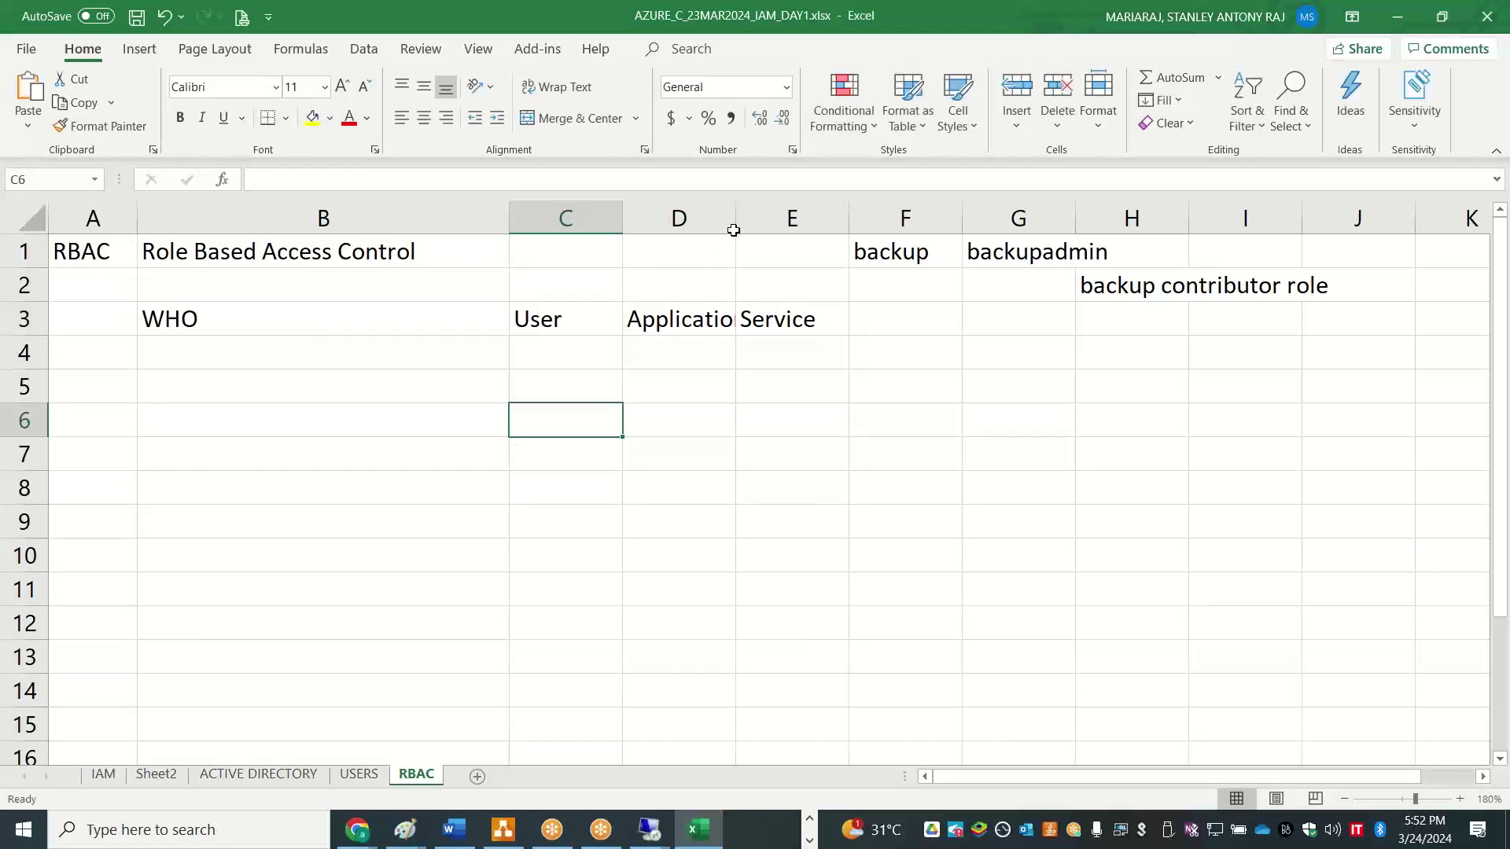
pyautogui.moveTo(735, 228); pyautogui.dragTo(759, 226)
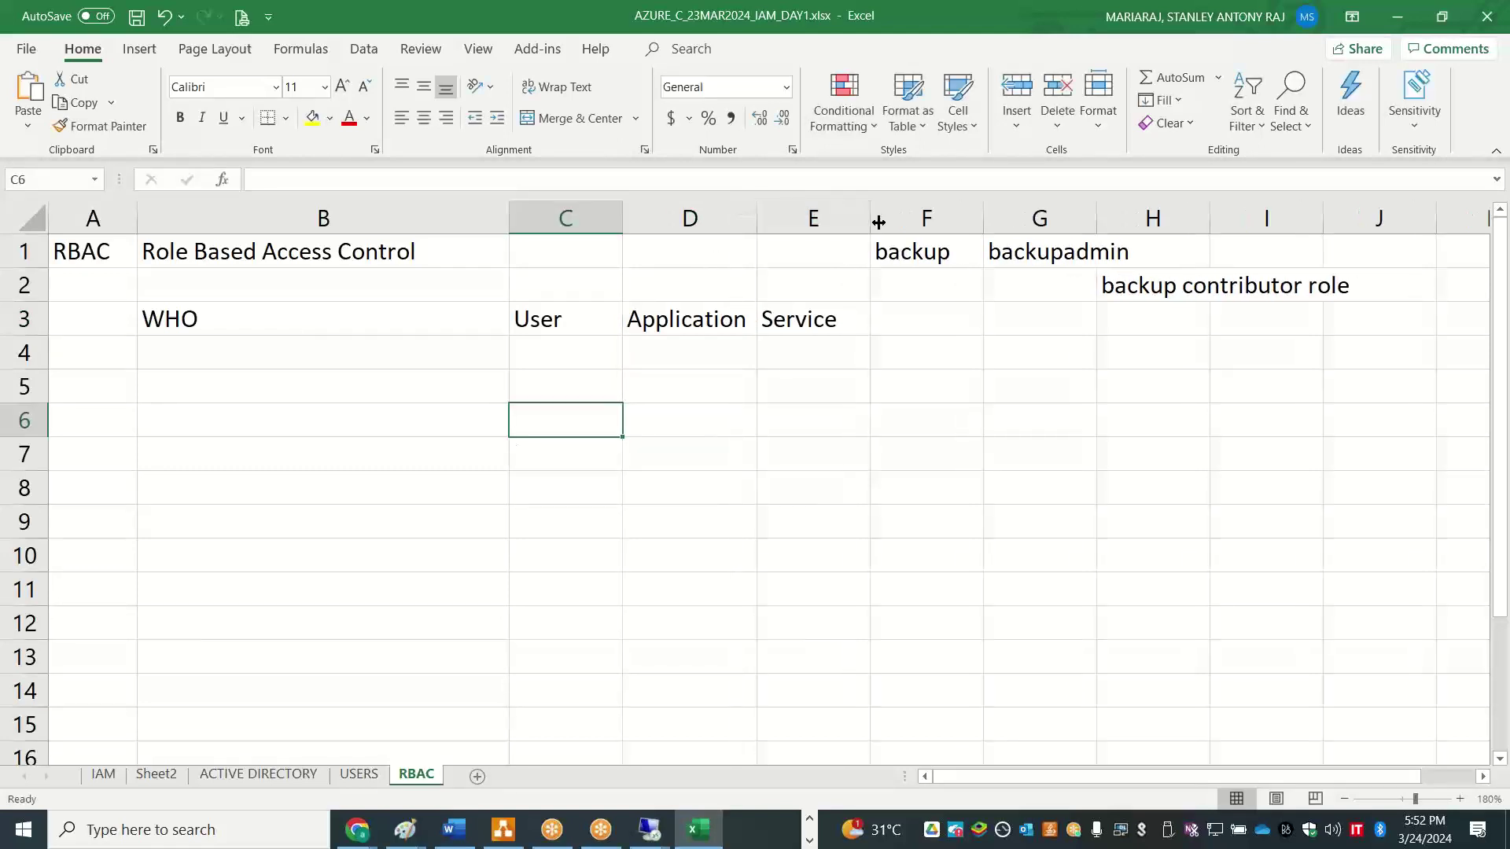
# Fill row 4 with WHAT, modify, contributor, RO and RW
pyautogui.click(260, 362)
pyautogui.write('WHA')
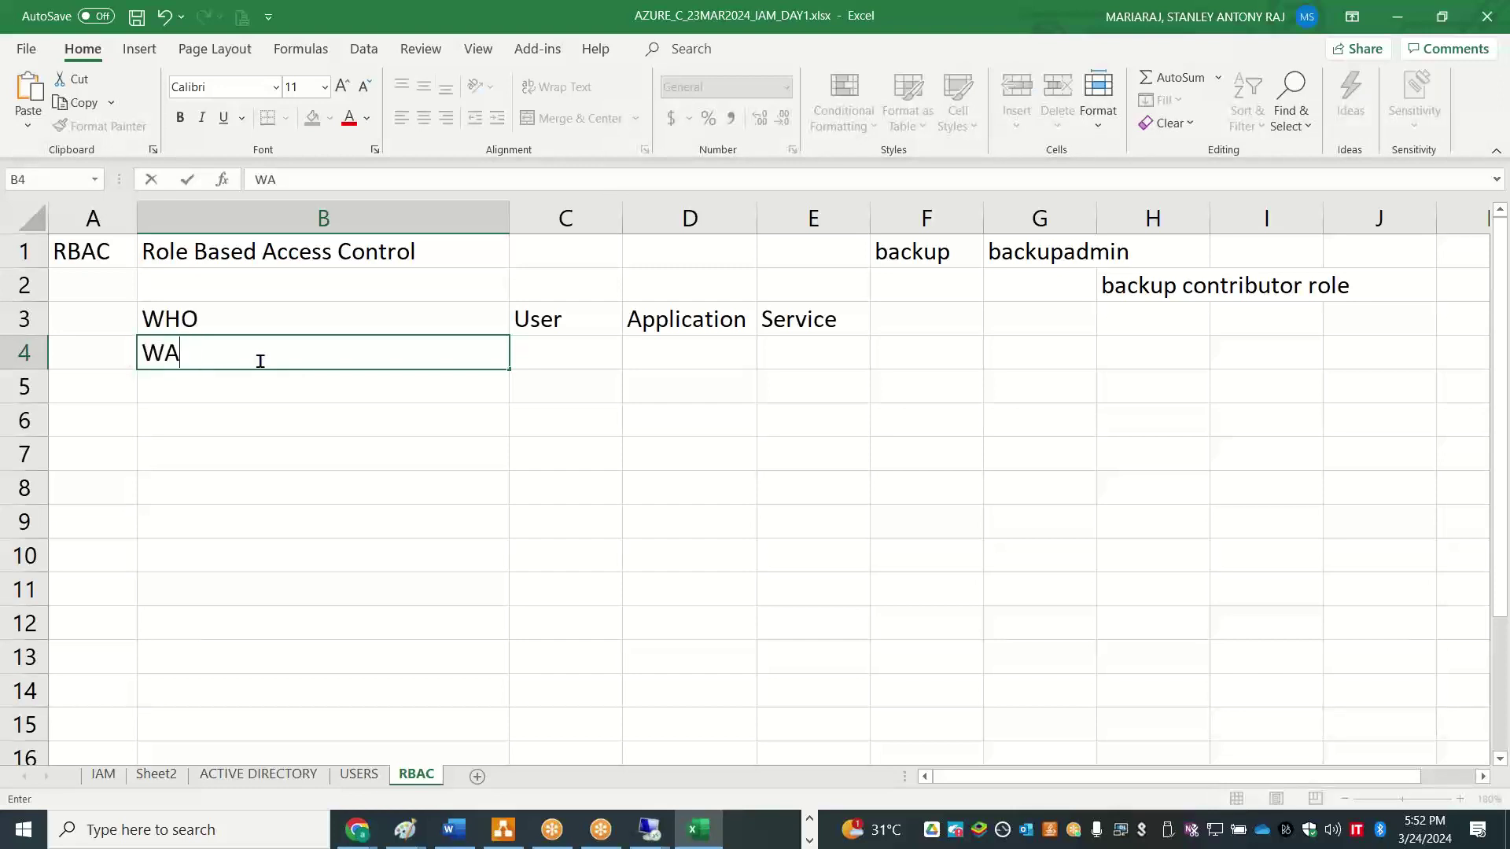
pyautogui.press('BackSpace')
pyautogui.write('HAT')
pyautogui.press('Tab')
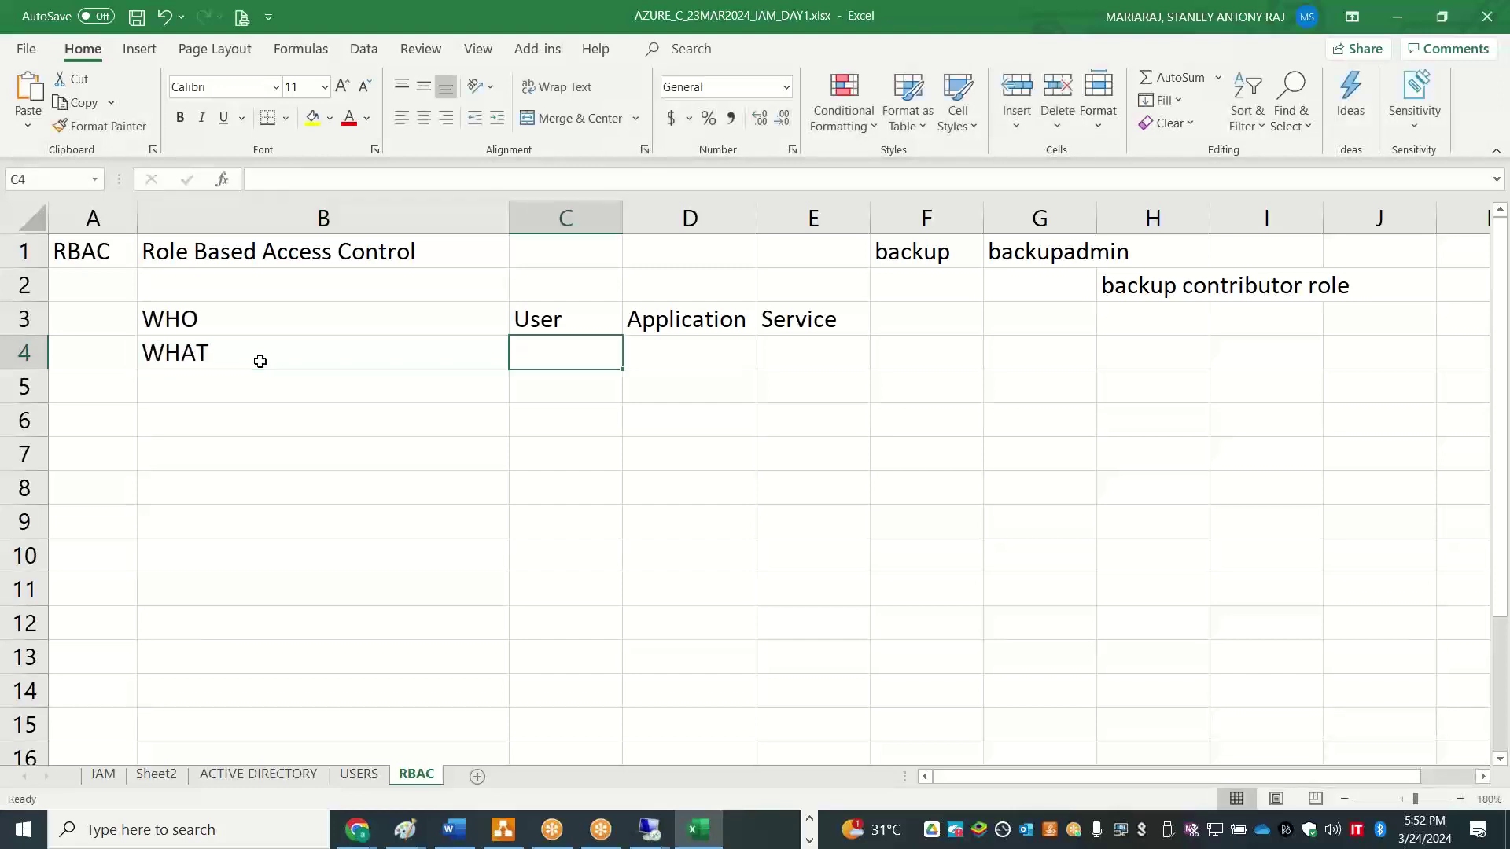
pyautogui.write('c')
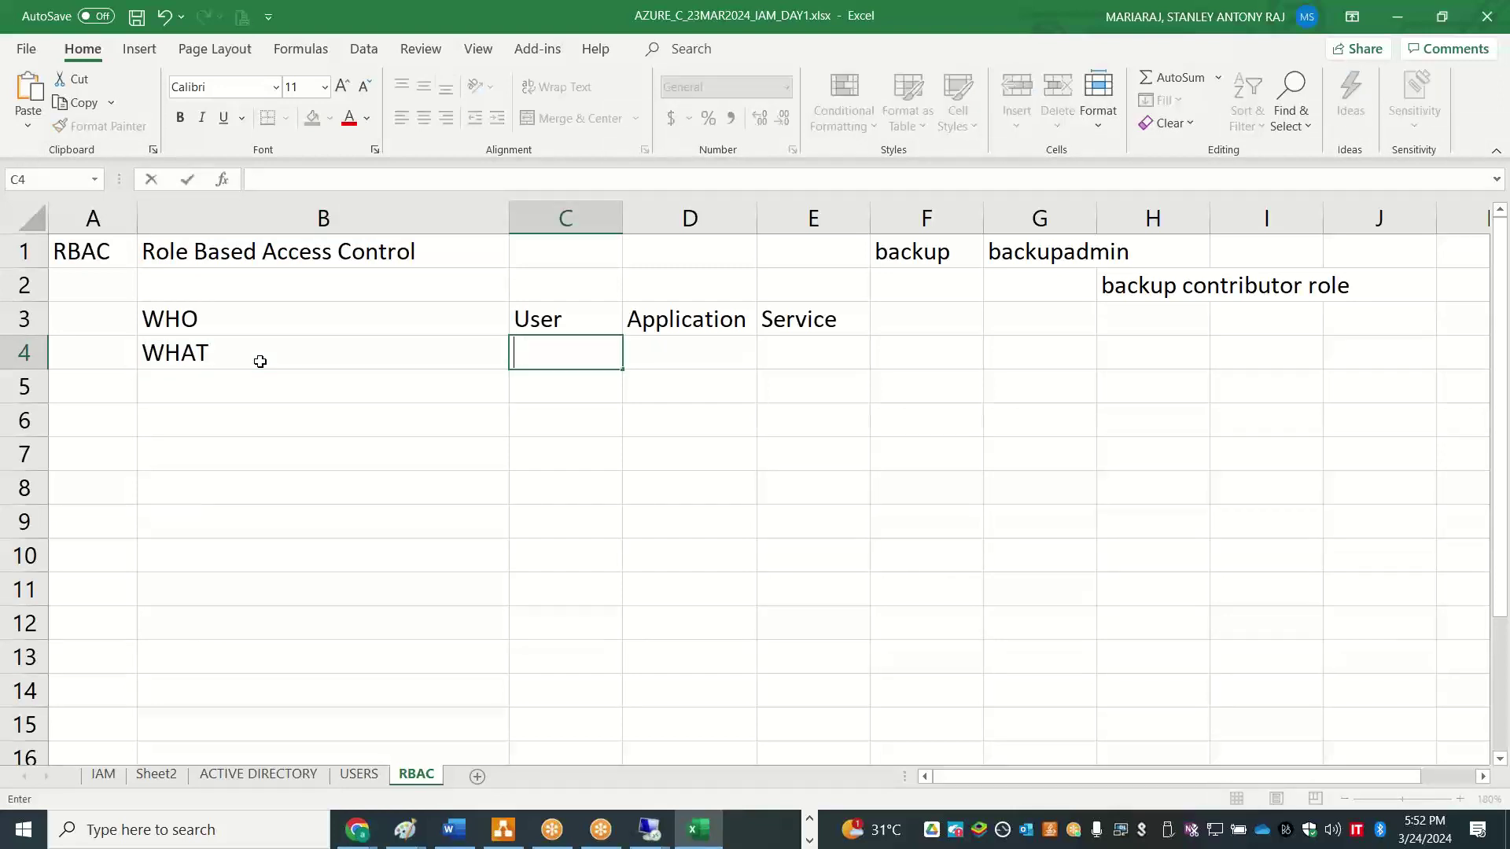
pyautogui.write('modify')
pyautogui.press('Tab')
pyautogui.write('cont')
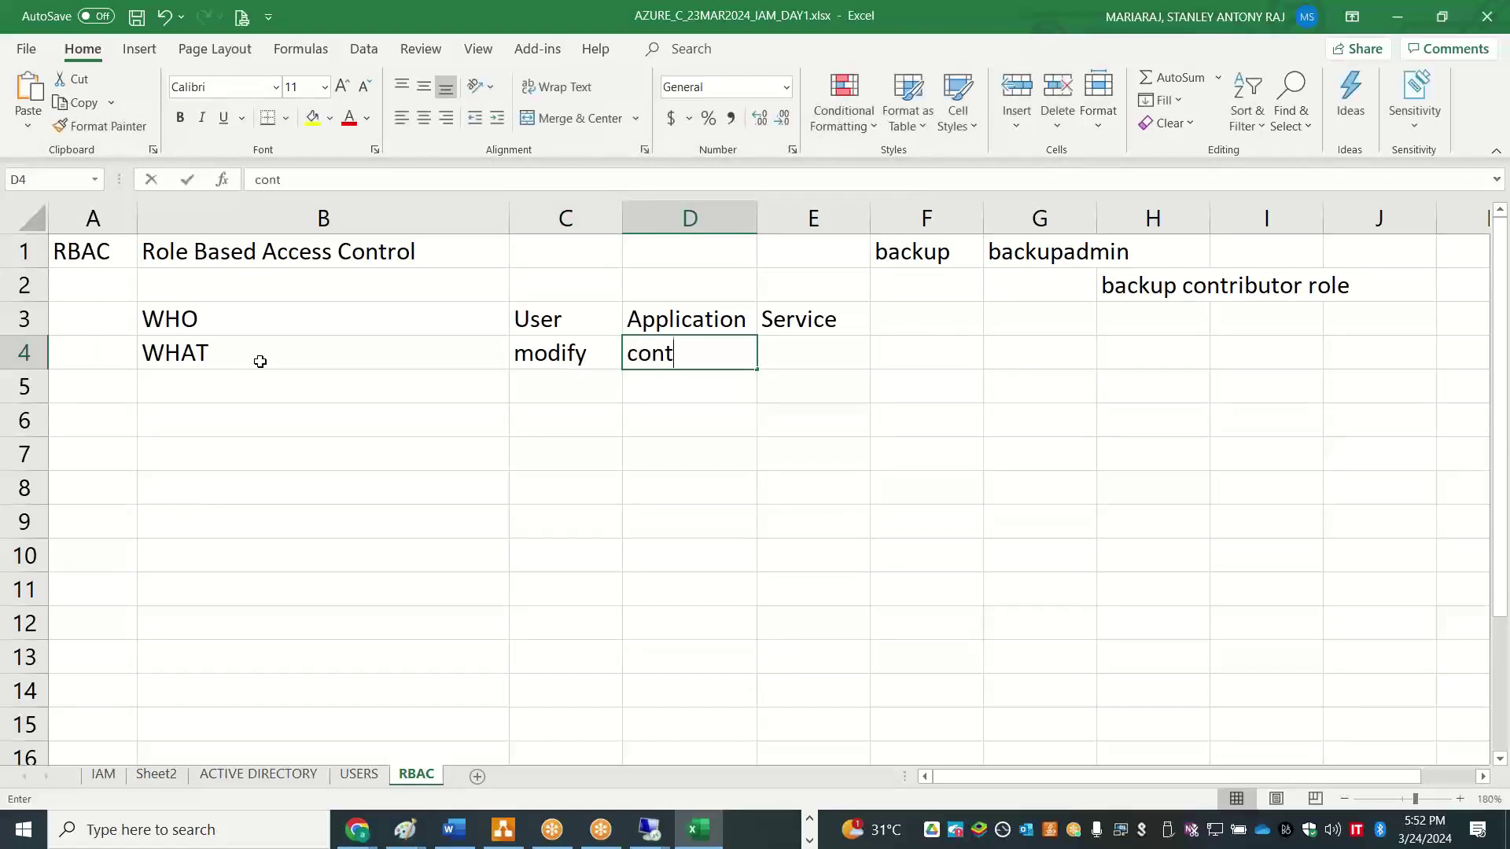
pyautogui.write('ributio')
pyautogui.press('BackSpace')
pyautogui.press('BackSpace')
pyautogui.write('or')
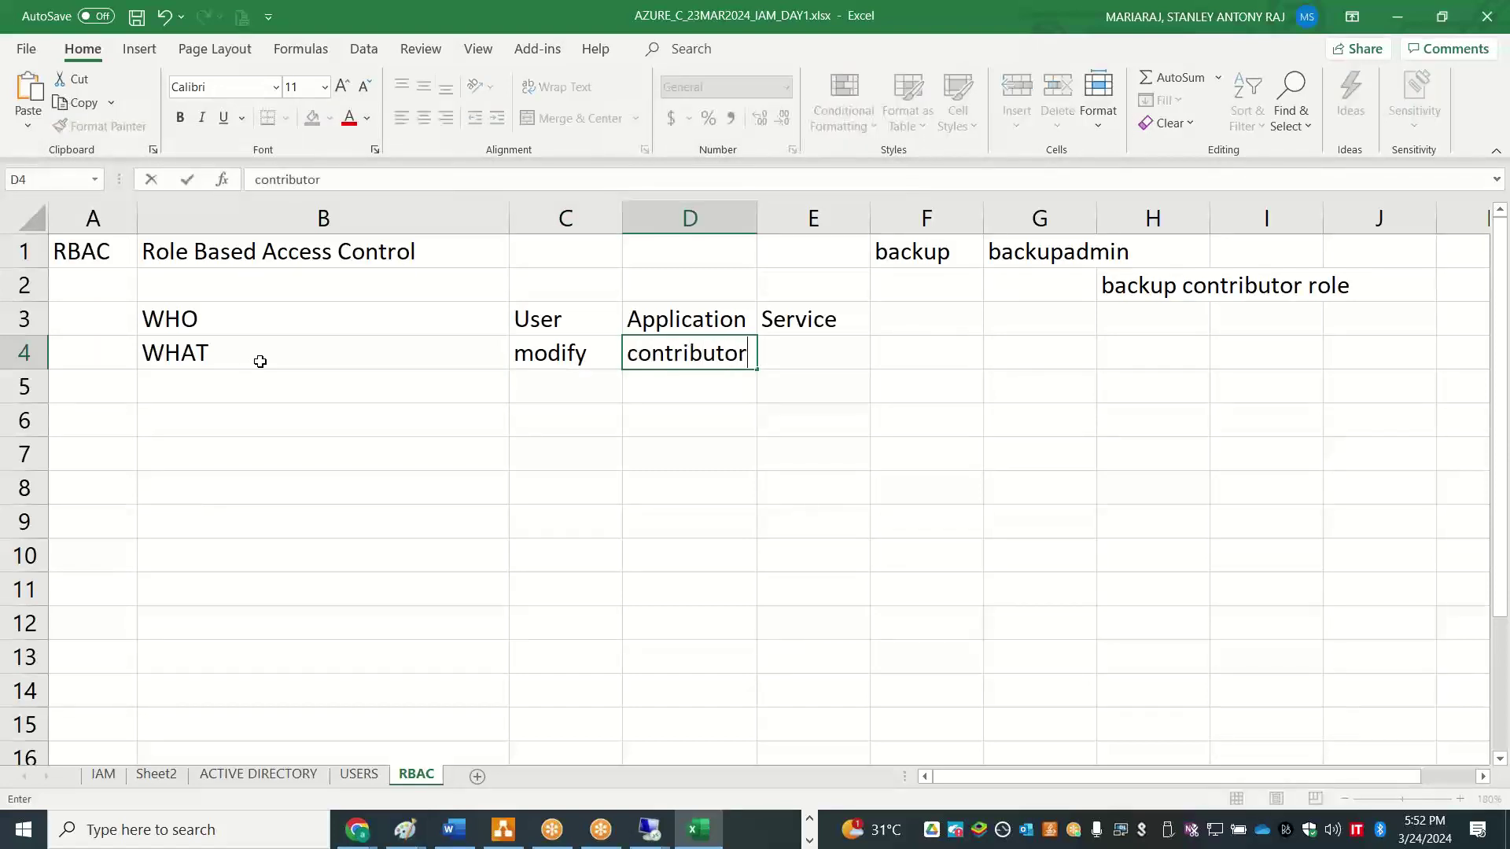
pyautogui.press('Tab')
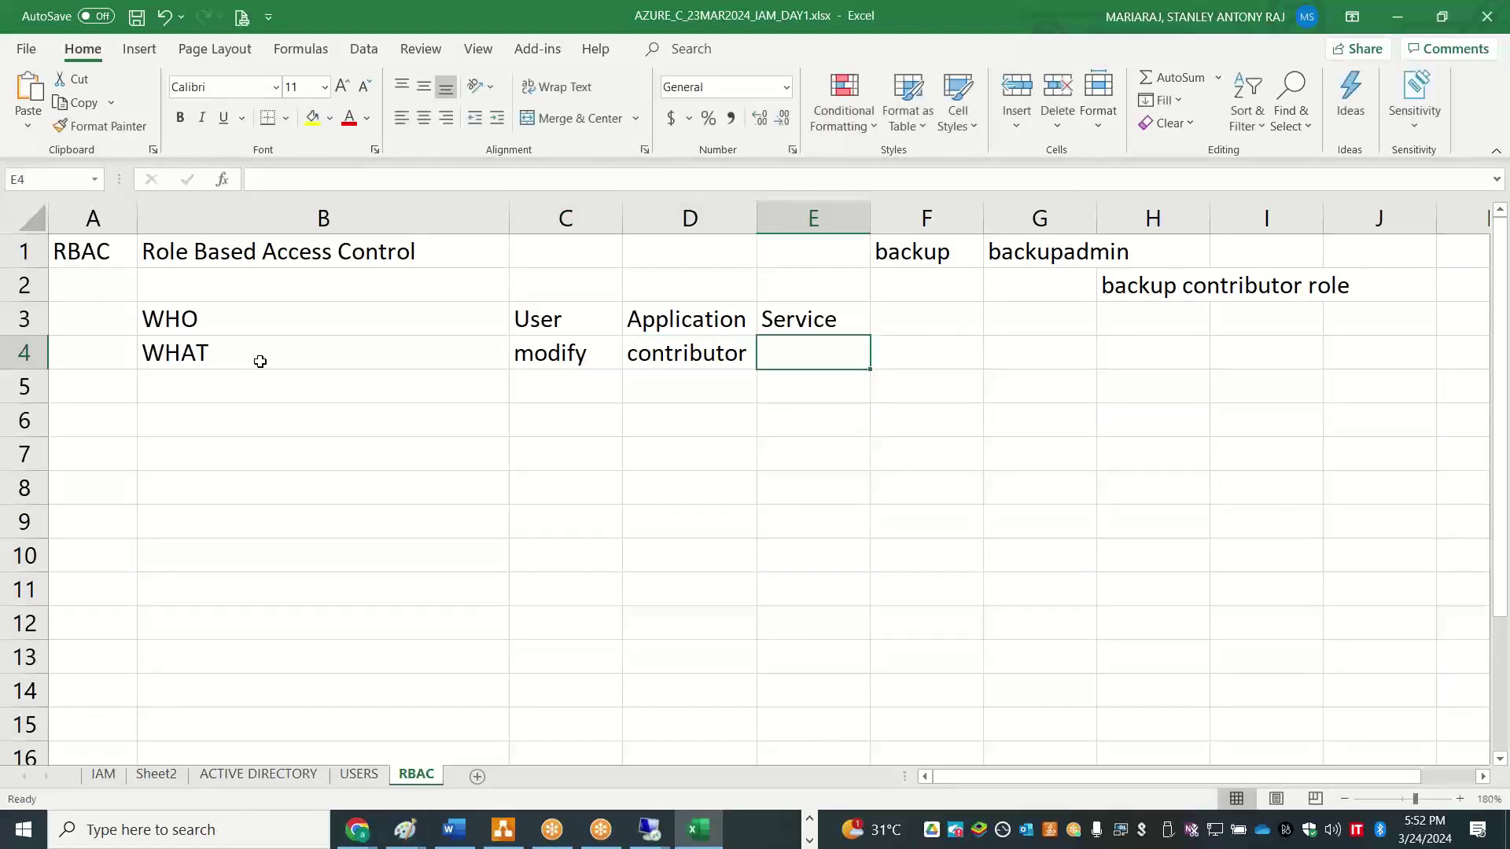
pyautogui.write('RO')
pyautogui.press('Tab')
pyautogui.write('RW')
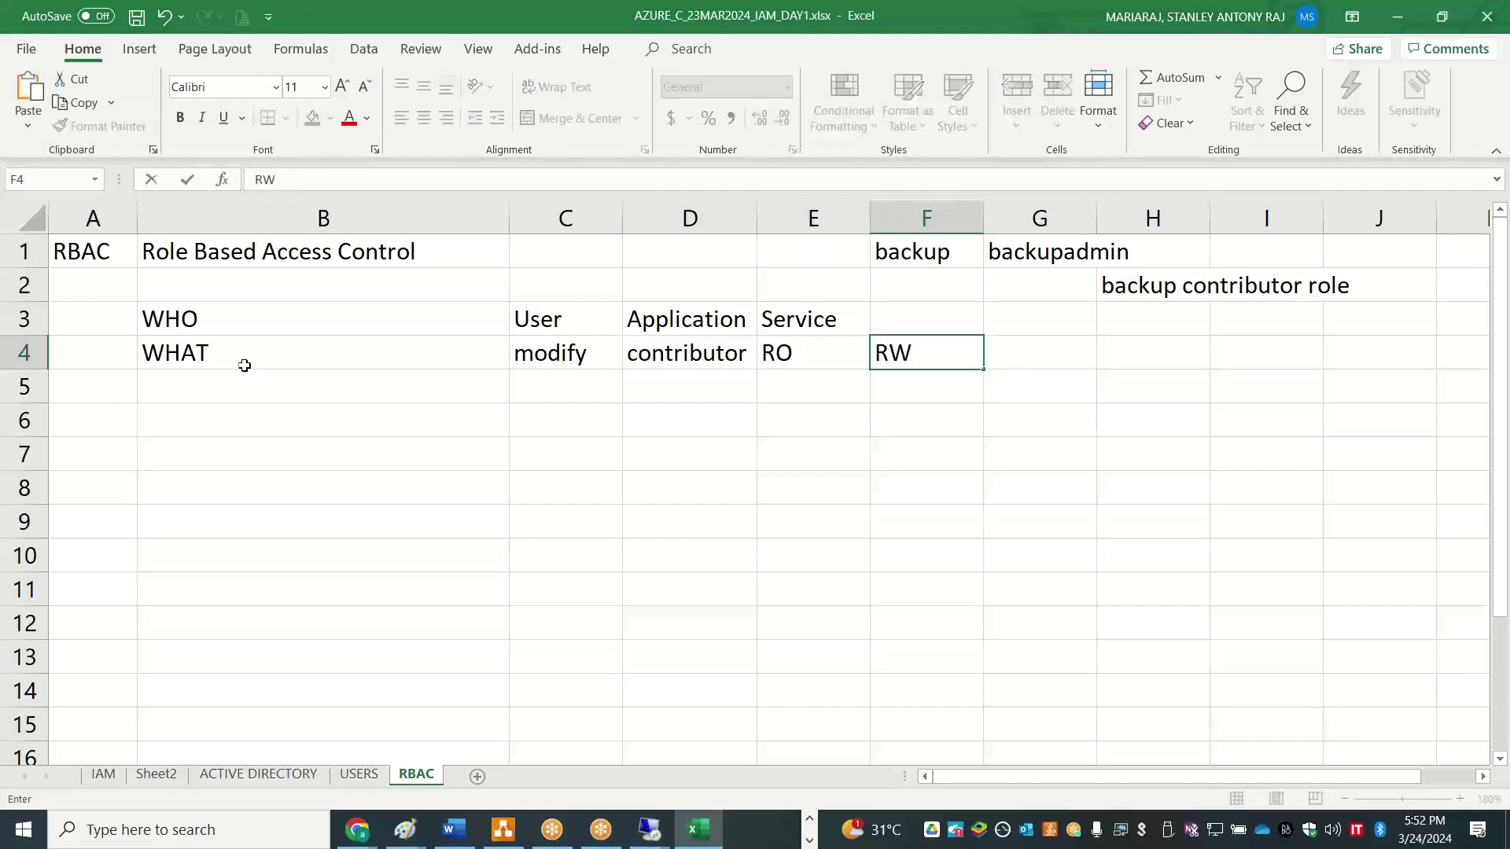
pyautogui.click(204, 388)
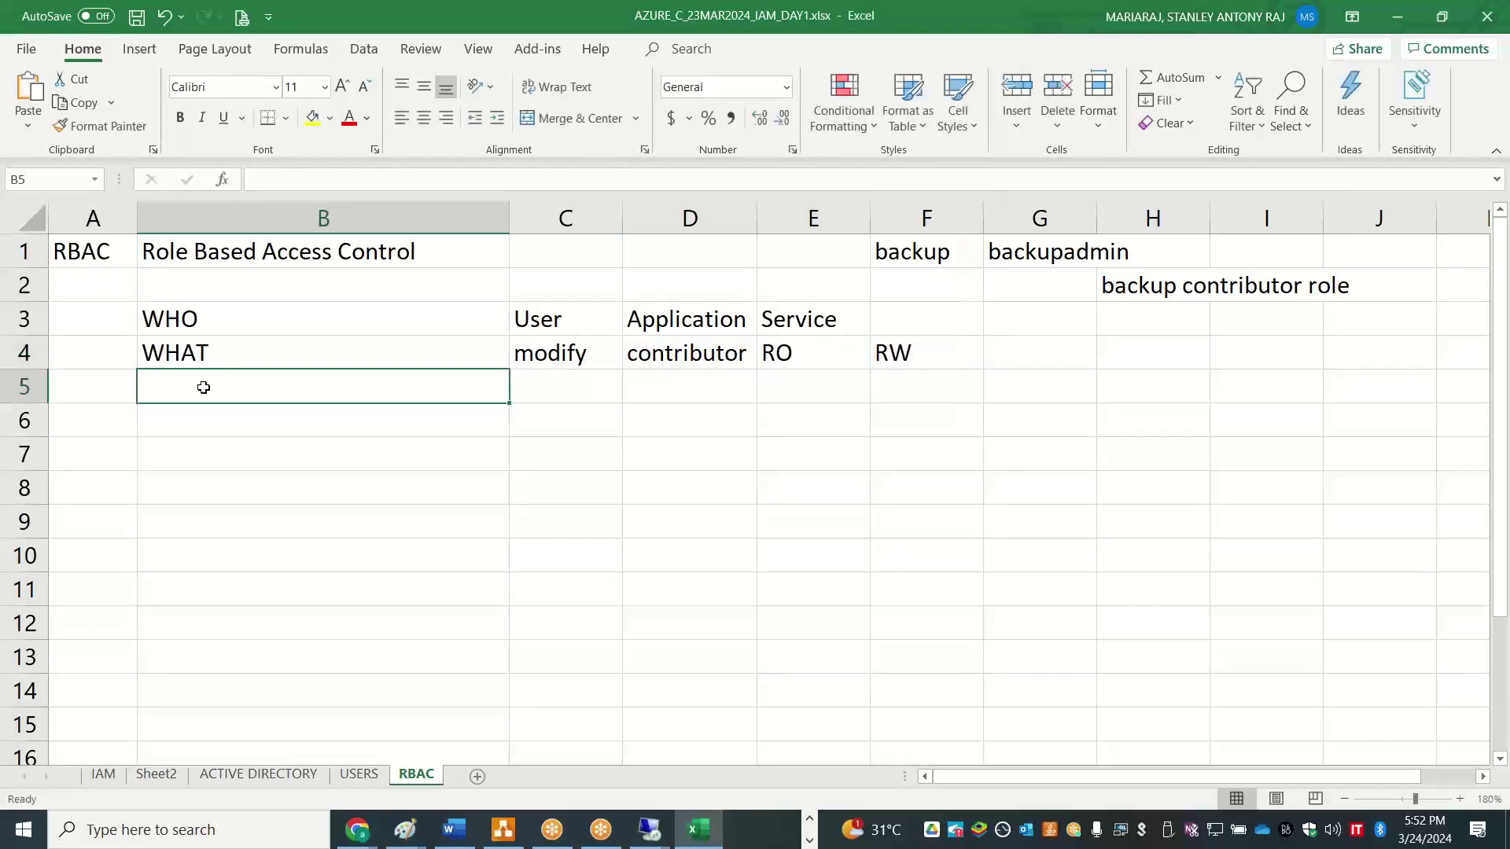
# Fill row 5 with WHERE, level, RG, Resource and Subscription
pyautogui.write('WHERE')
pyautogui.press('Tab')
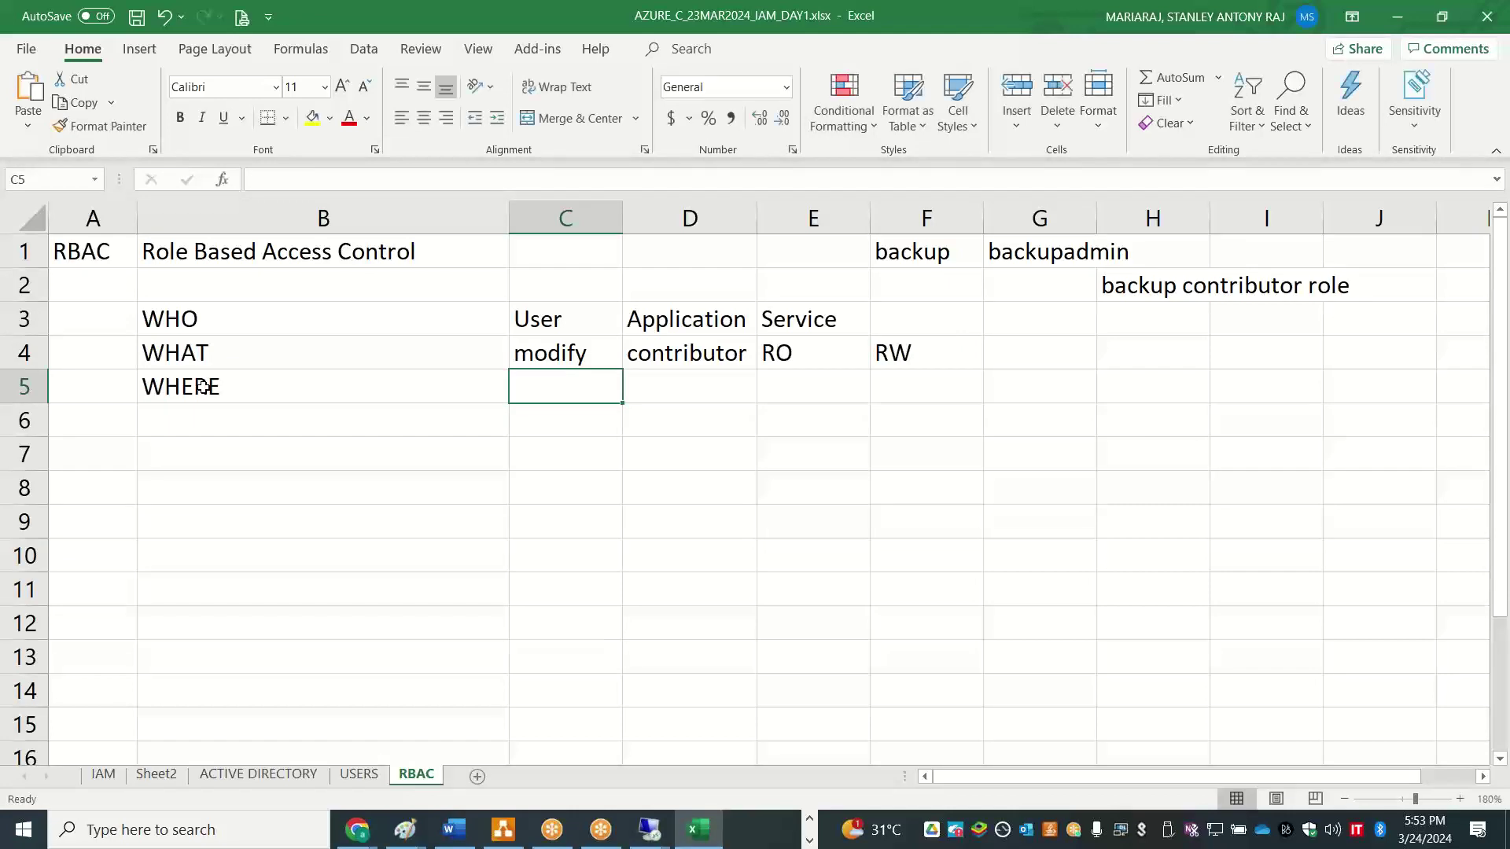
pyautogui.write('level')
pyautogui.press('Tab')
pyautogui.write('RG')
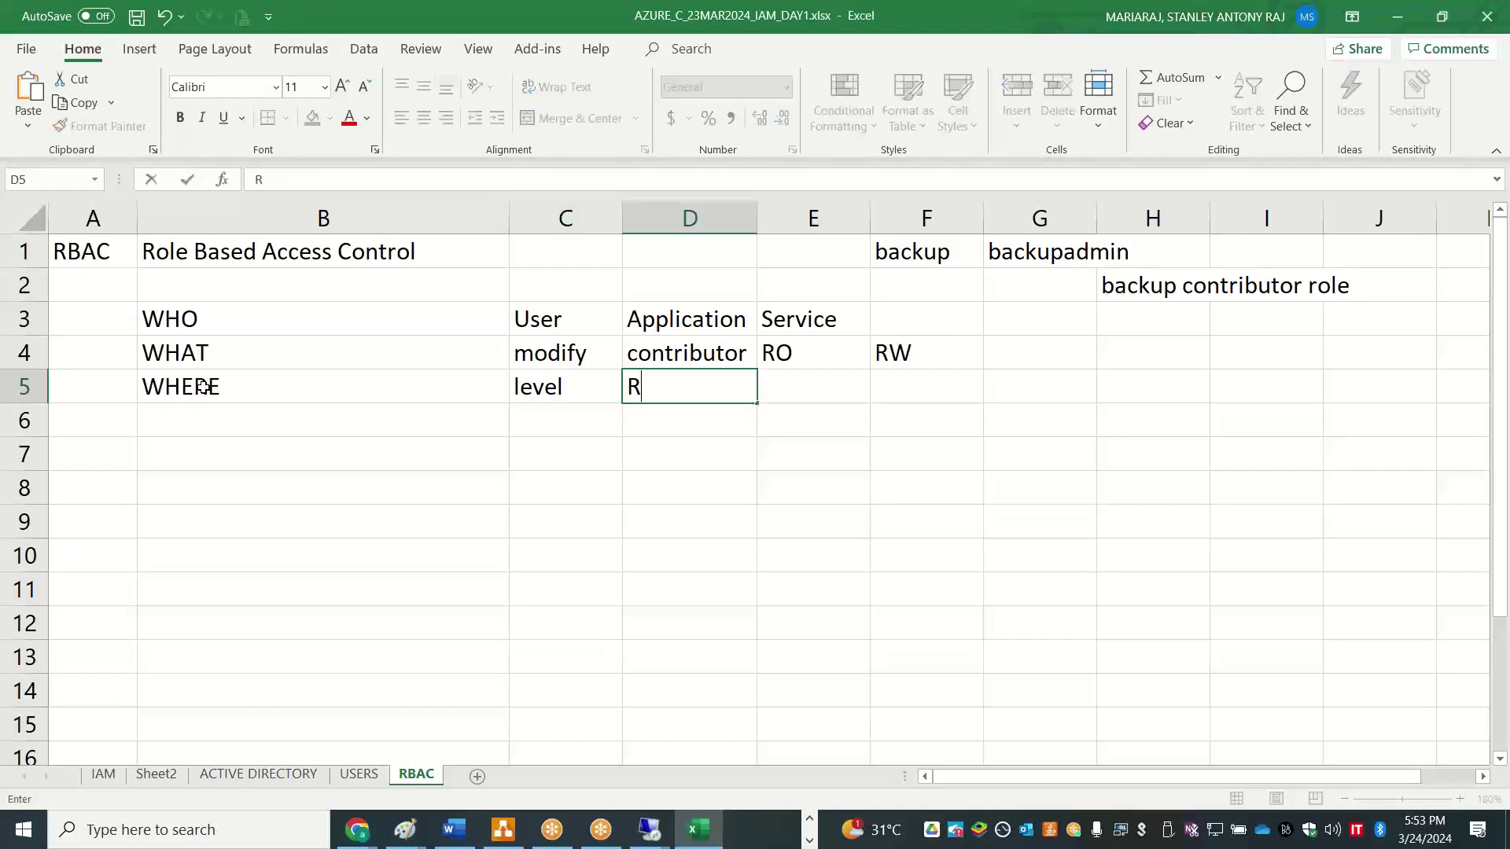
pyautogui.press('Tab')
pyautogui.write('Resource')
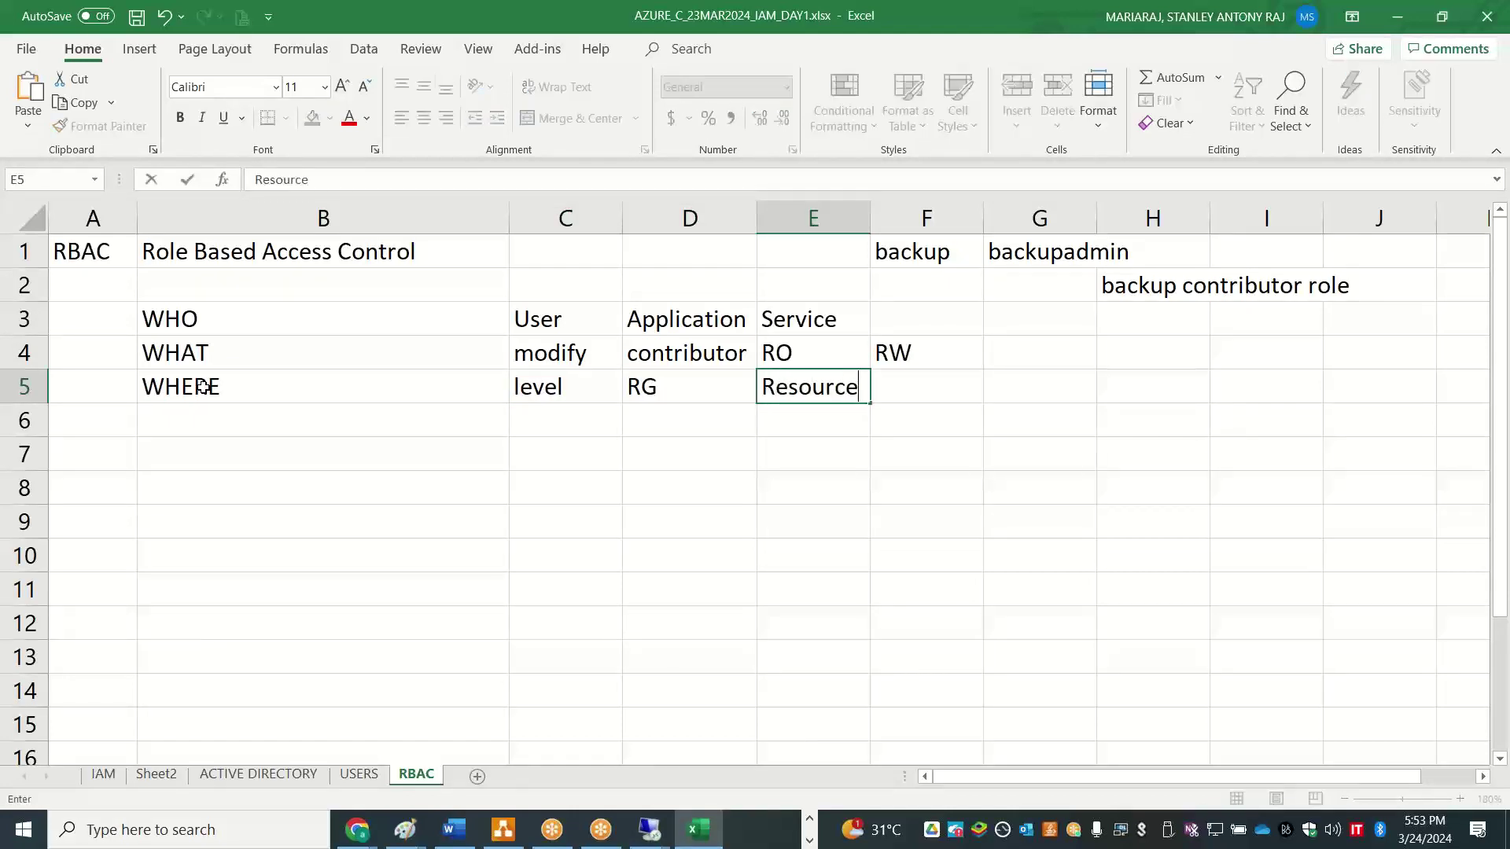
pyautogui.press('Tab')
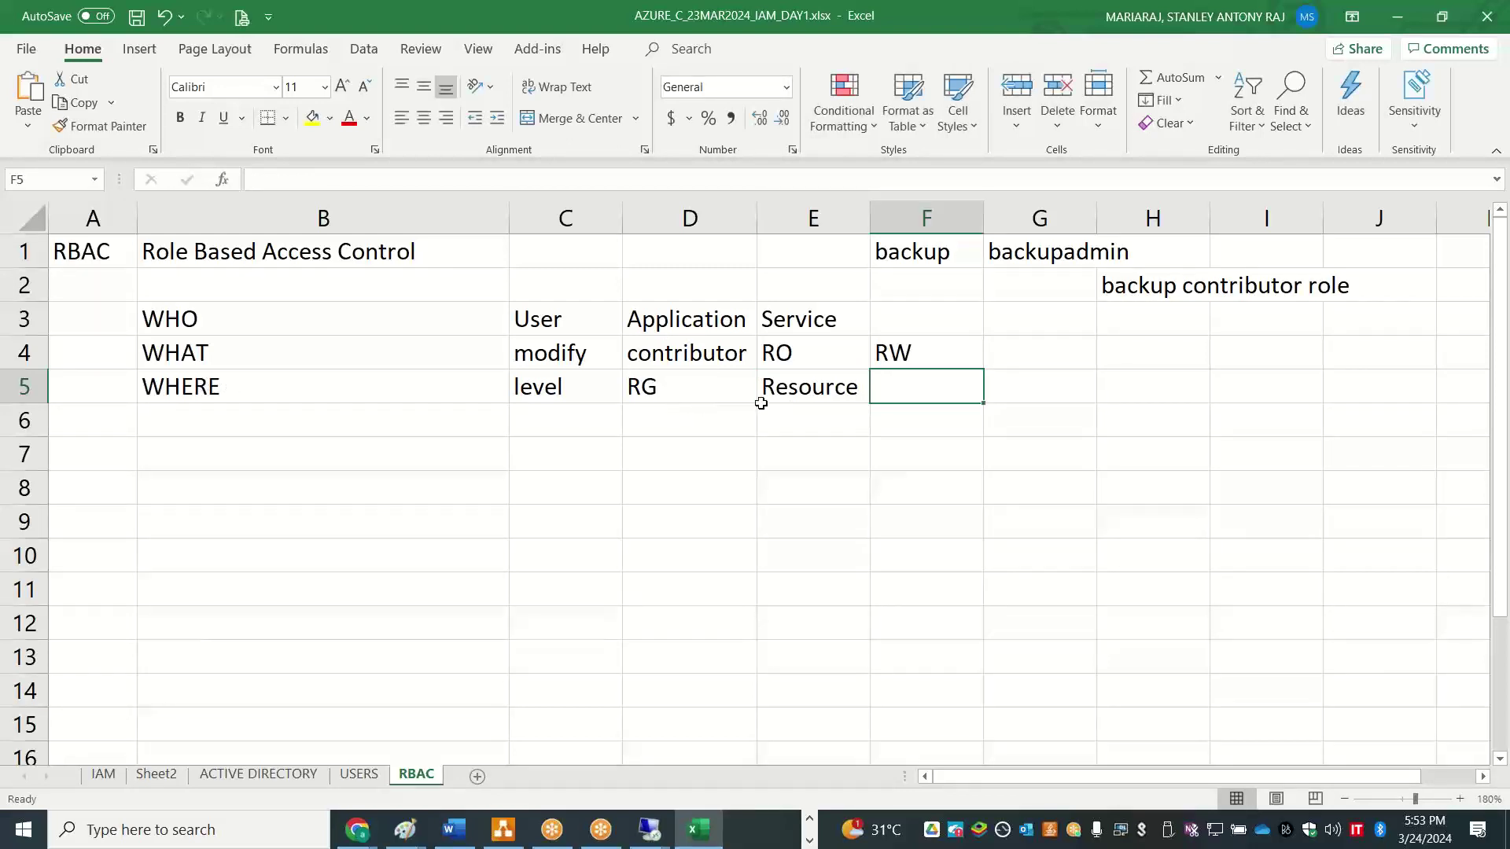
pyautogui.click(807, 391)
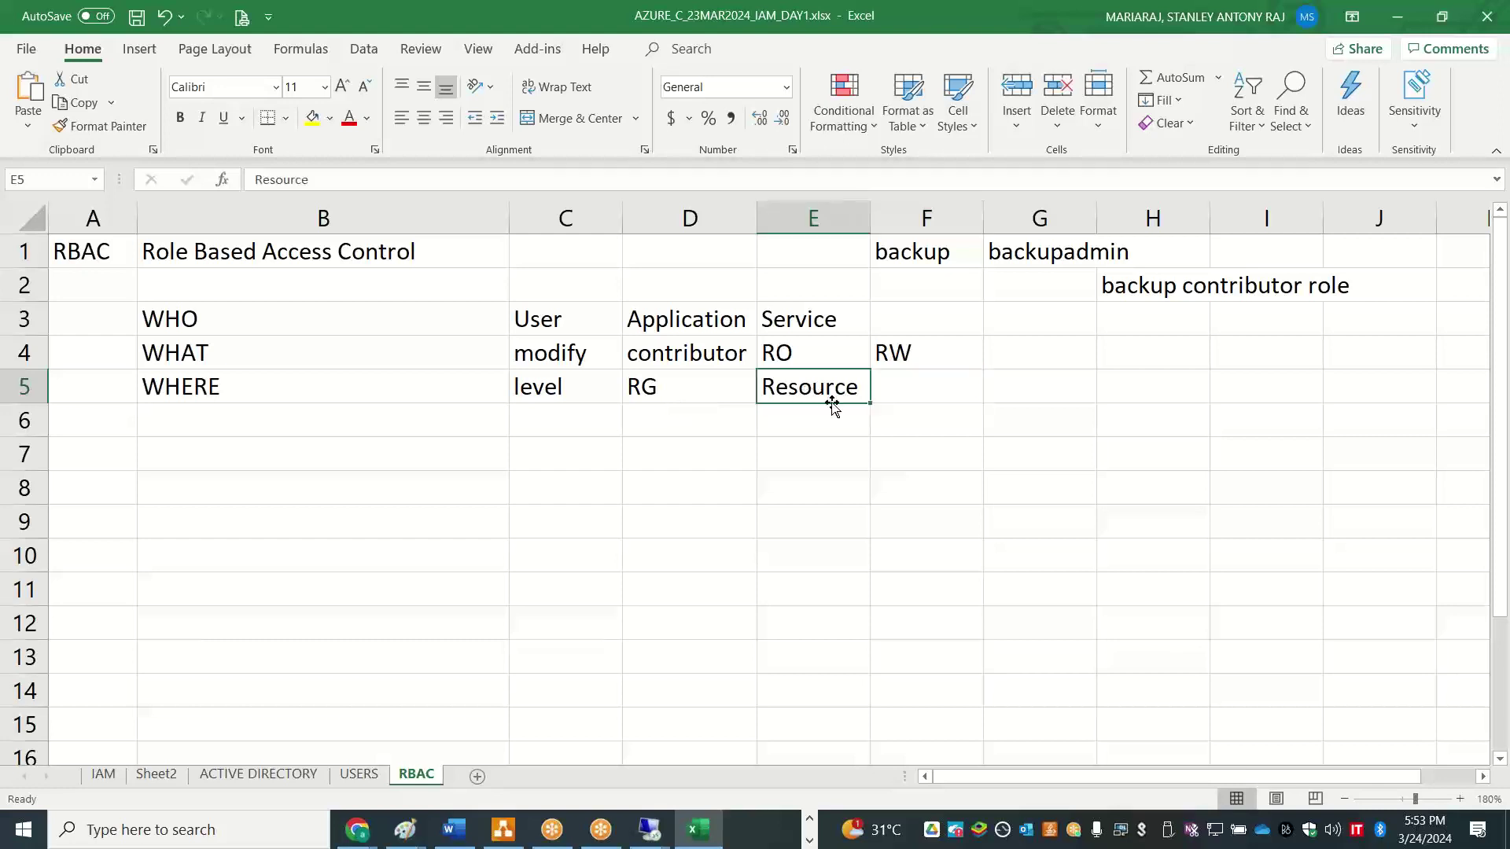
pyautogui.click(924, 391)
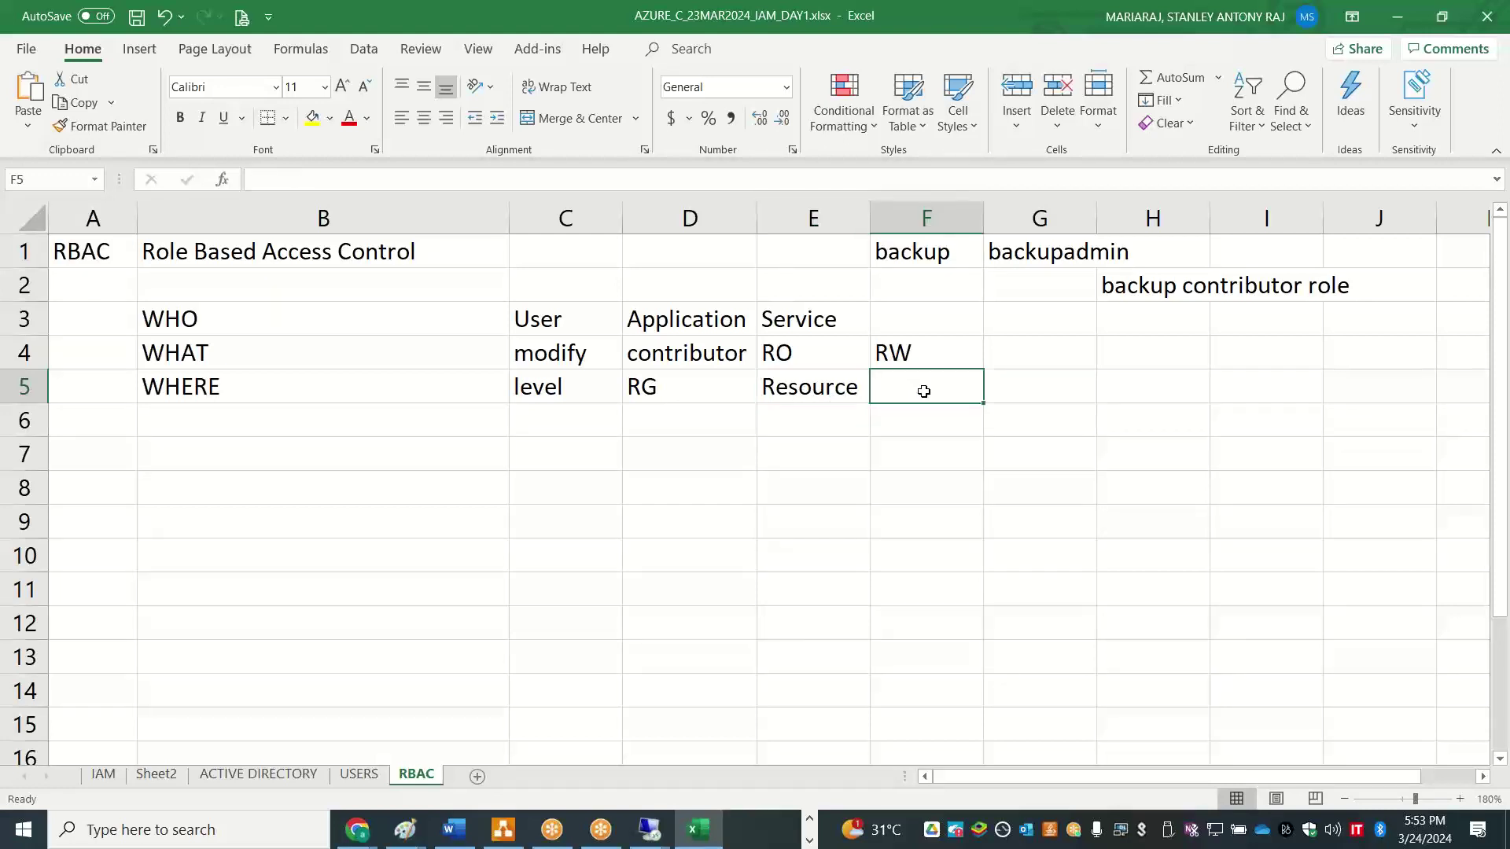
pyautogui.write('Subscription')
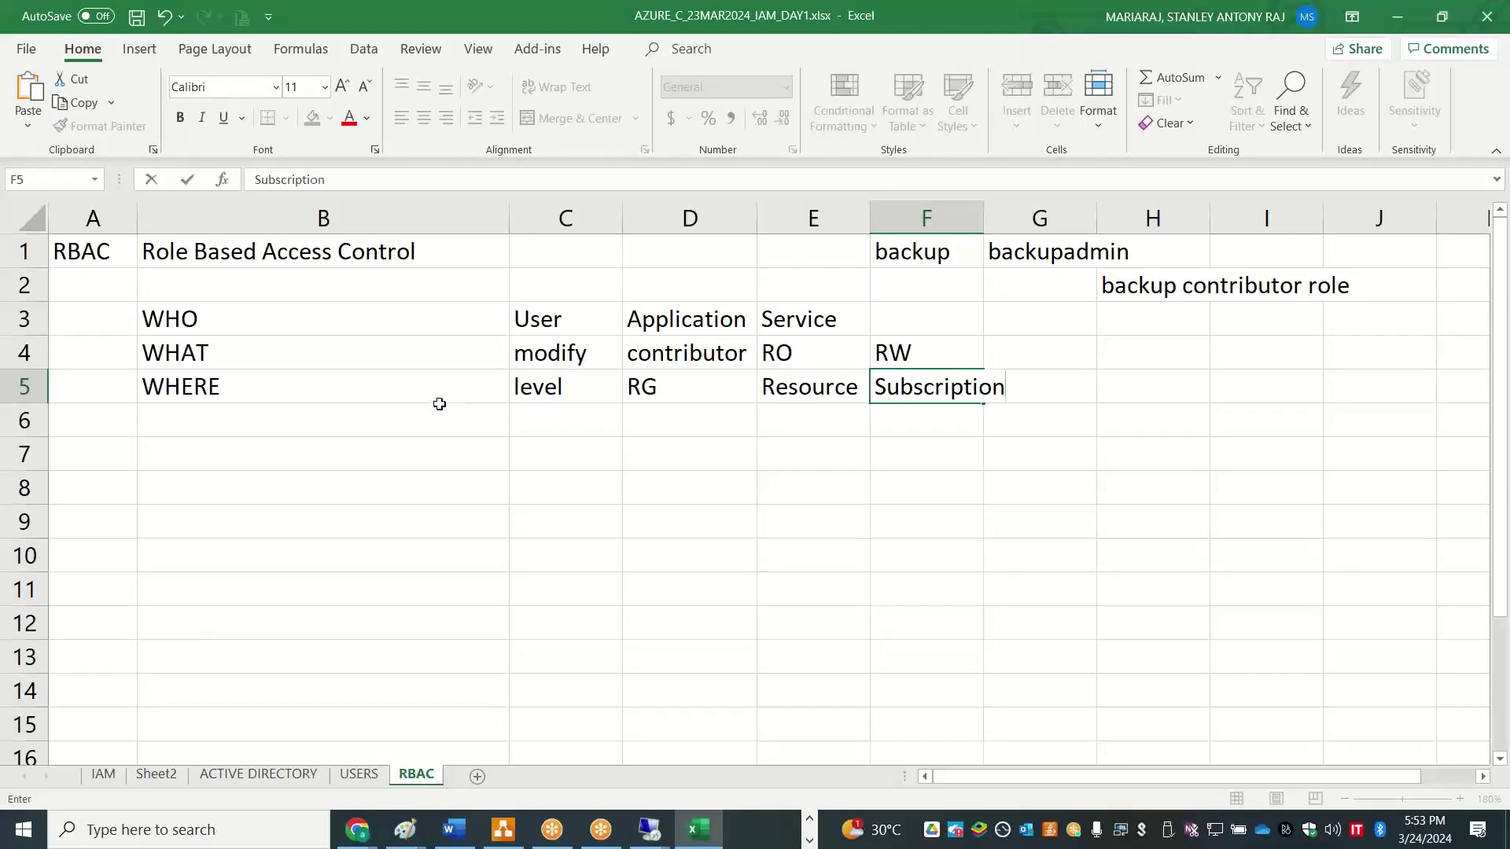
# Shade the WHO, WHAT and WHERE labels in B3:B5 light green
pyautogui.moveTo(297, 323); pyautogui.dragTo(294, 381)
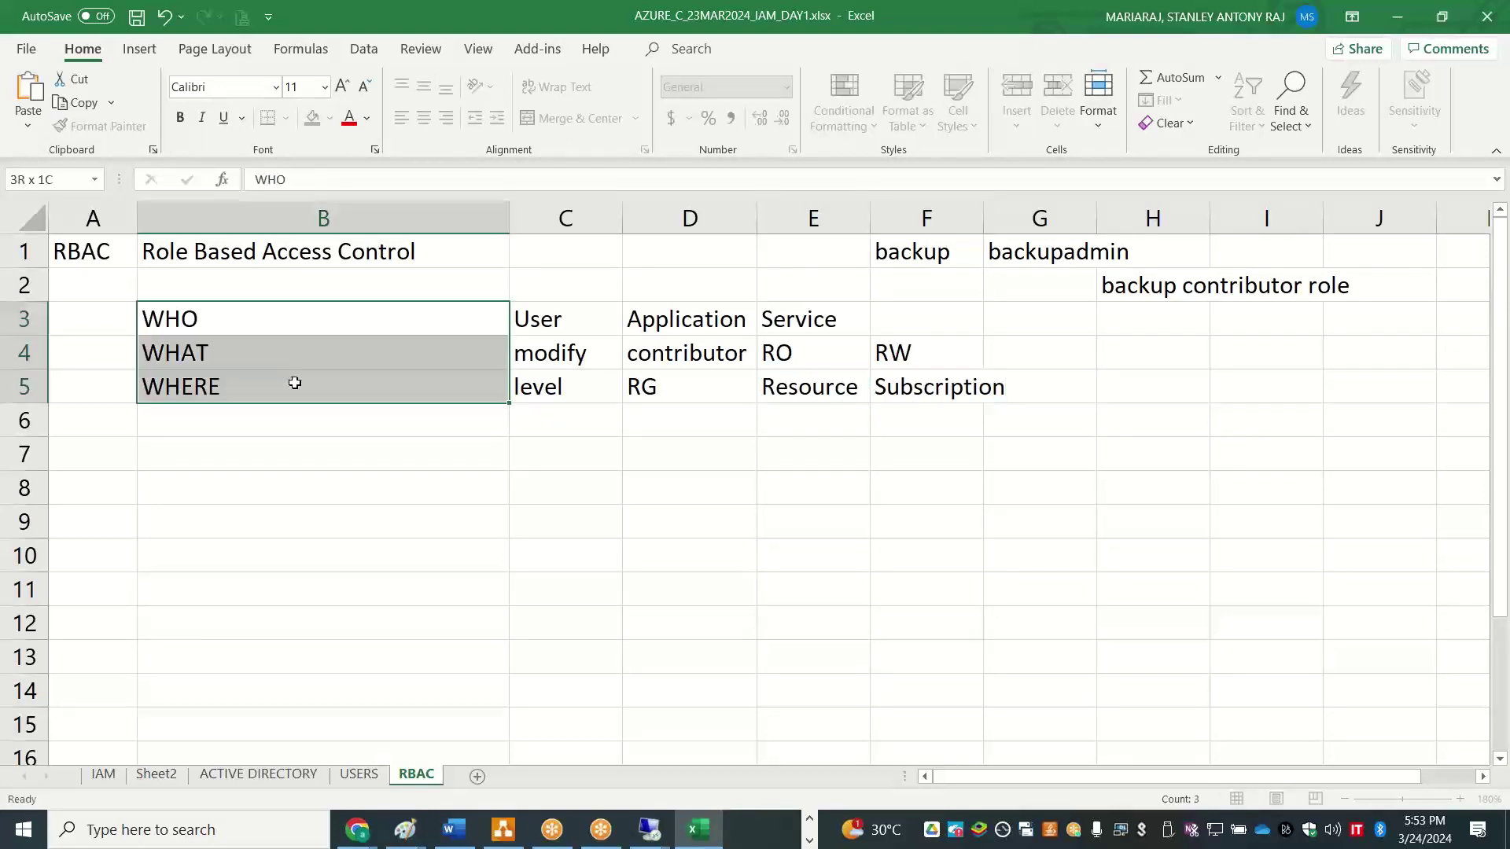
pyautogui.click(333, 123)
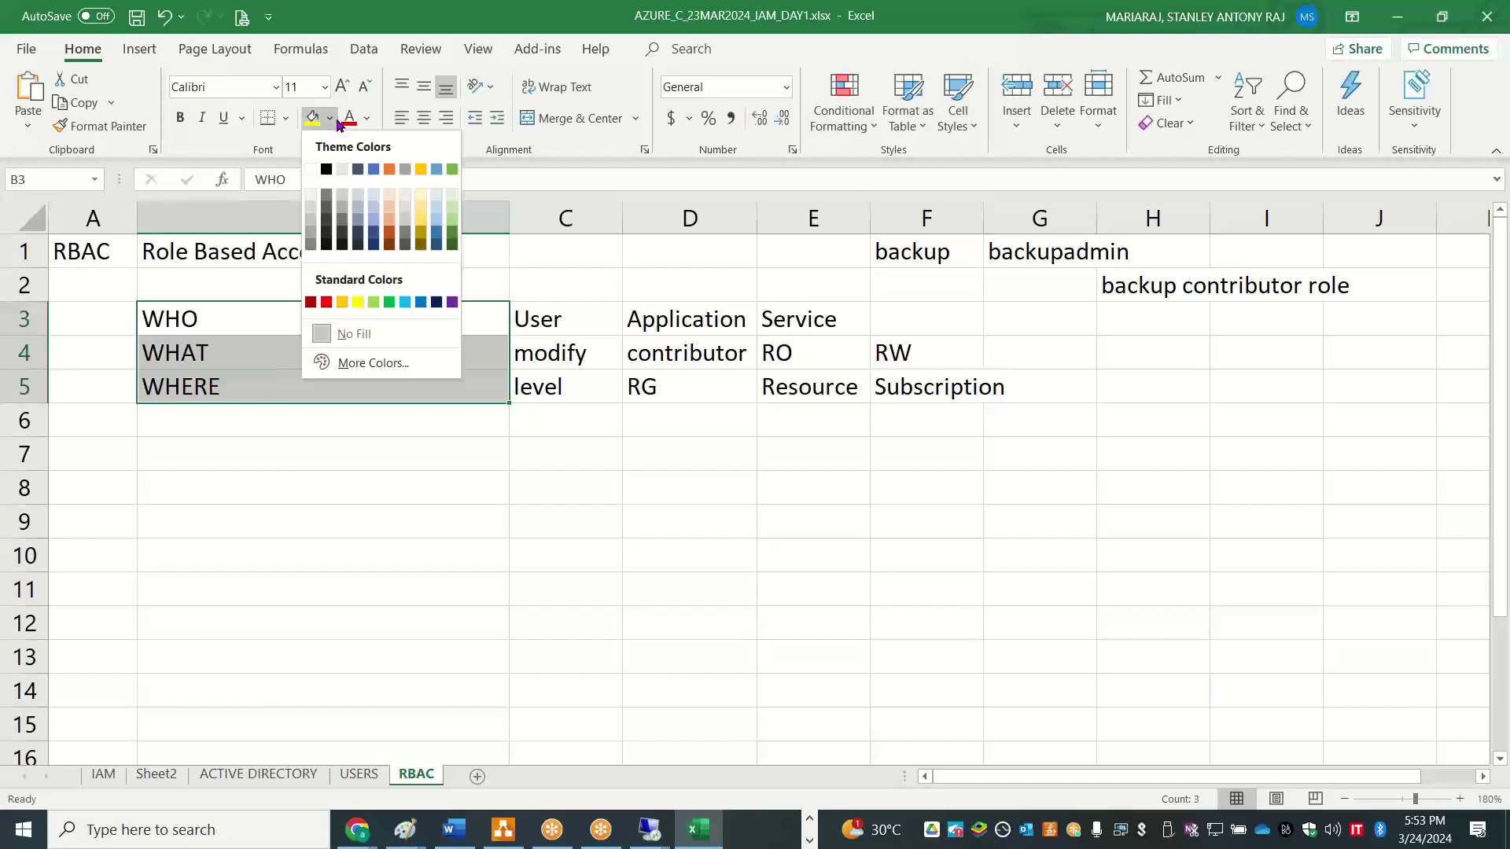
pyautogui.click(454, 193)
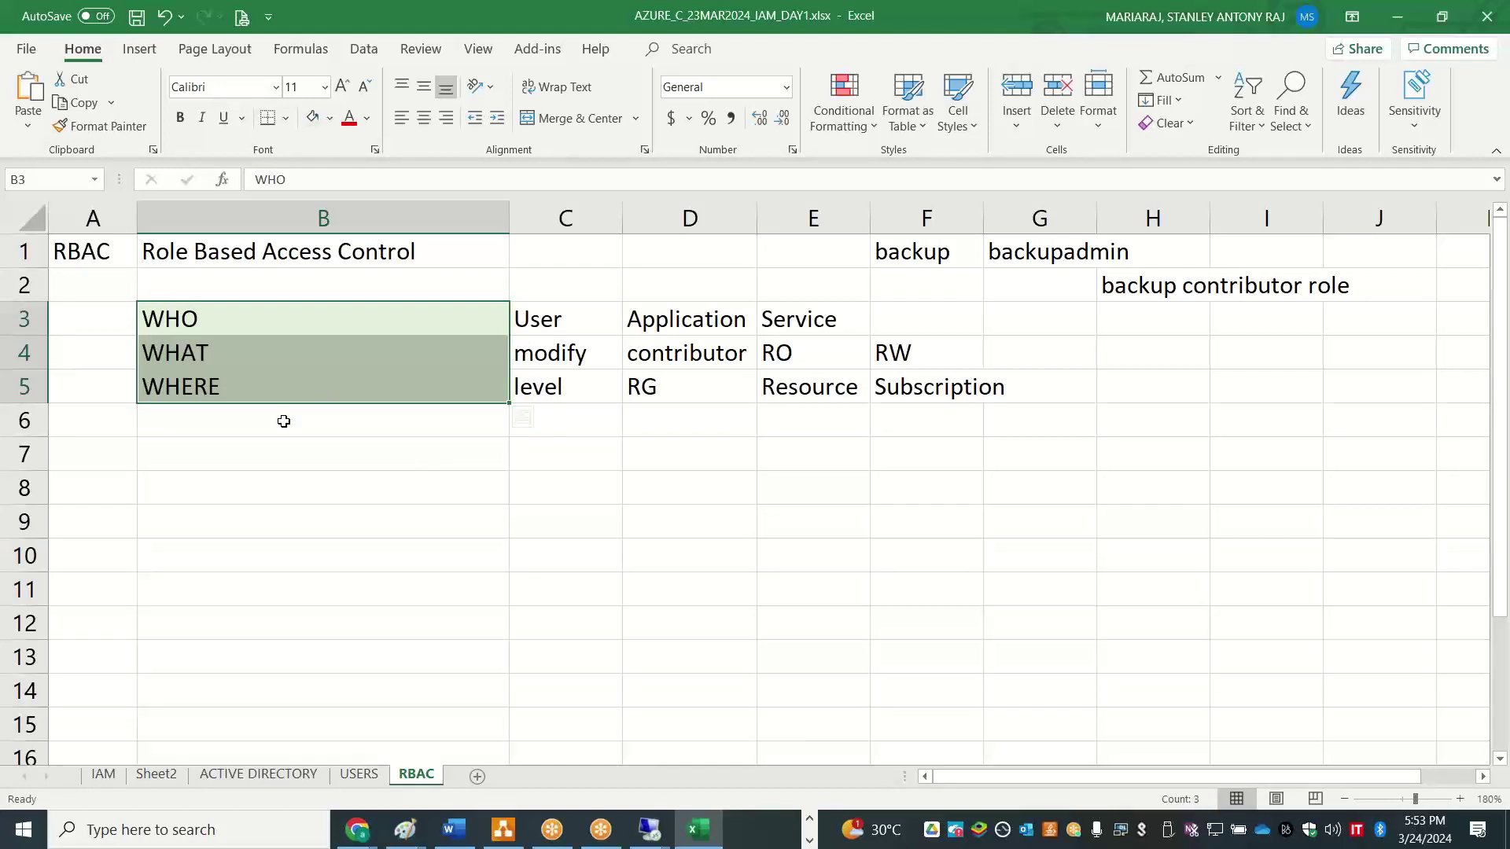
# Type the heading Least Privilege Model in cell C1
pyautogui.click(194, 253)
pyautogui.click(565, 256)
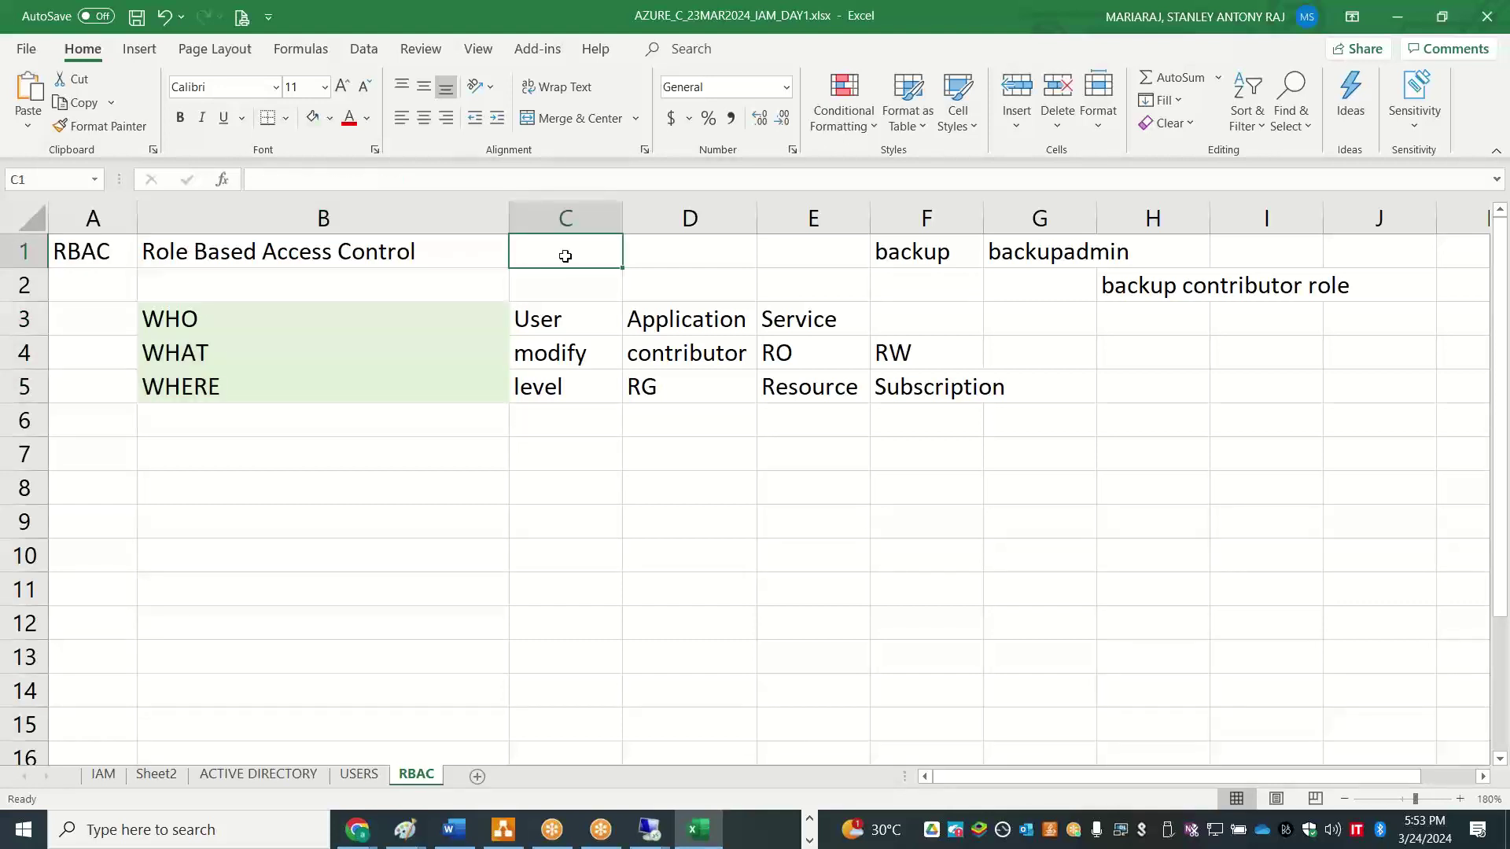
pyautogui.write('Least P')
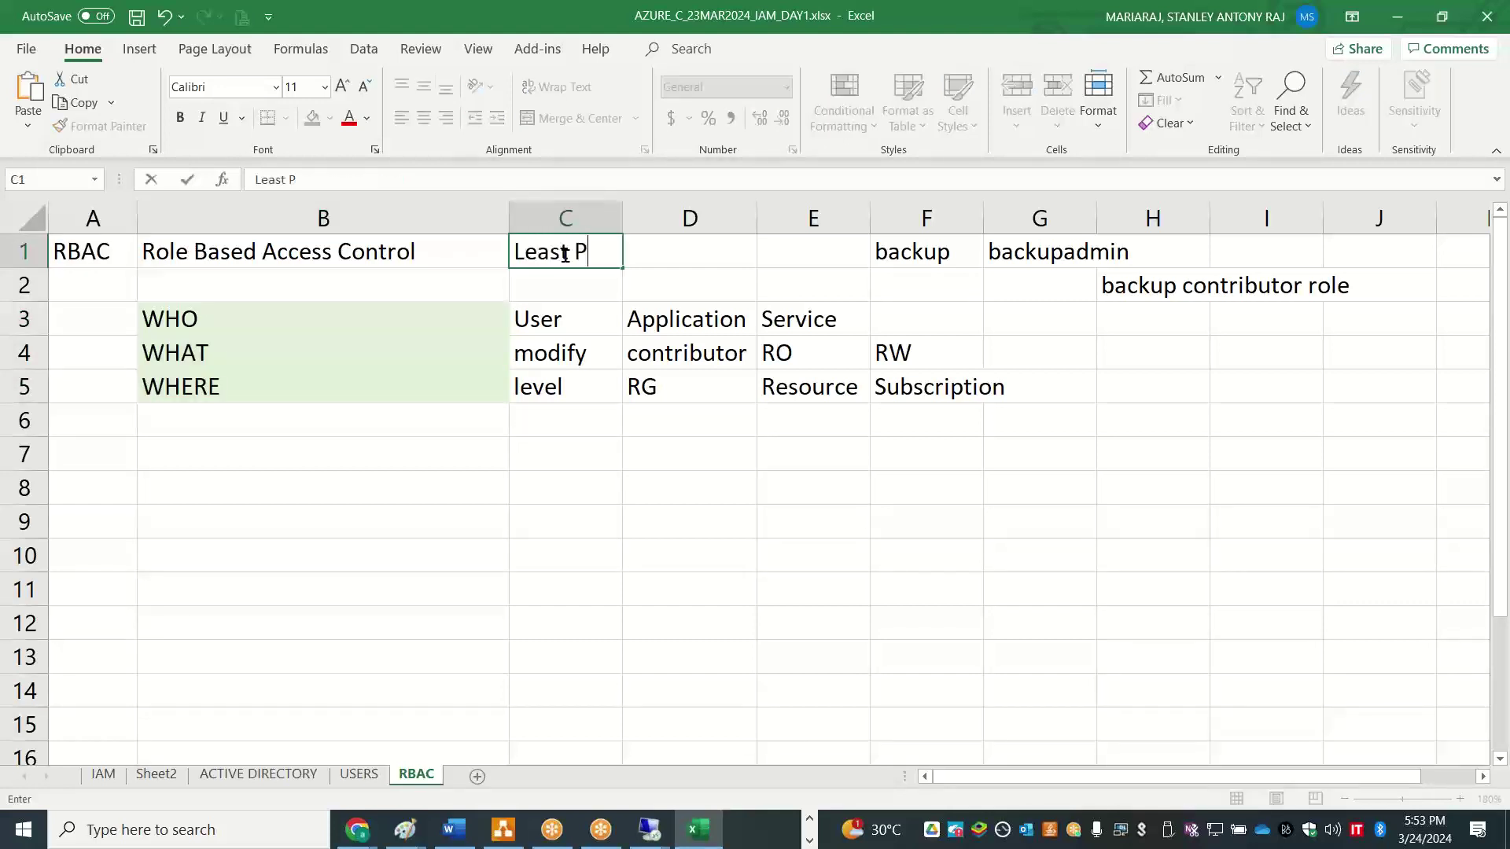
pyautogui.write('rivilege Model')
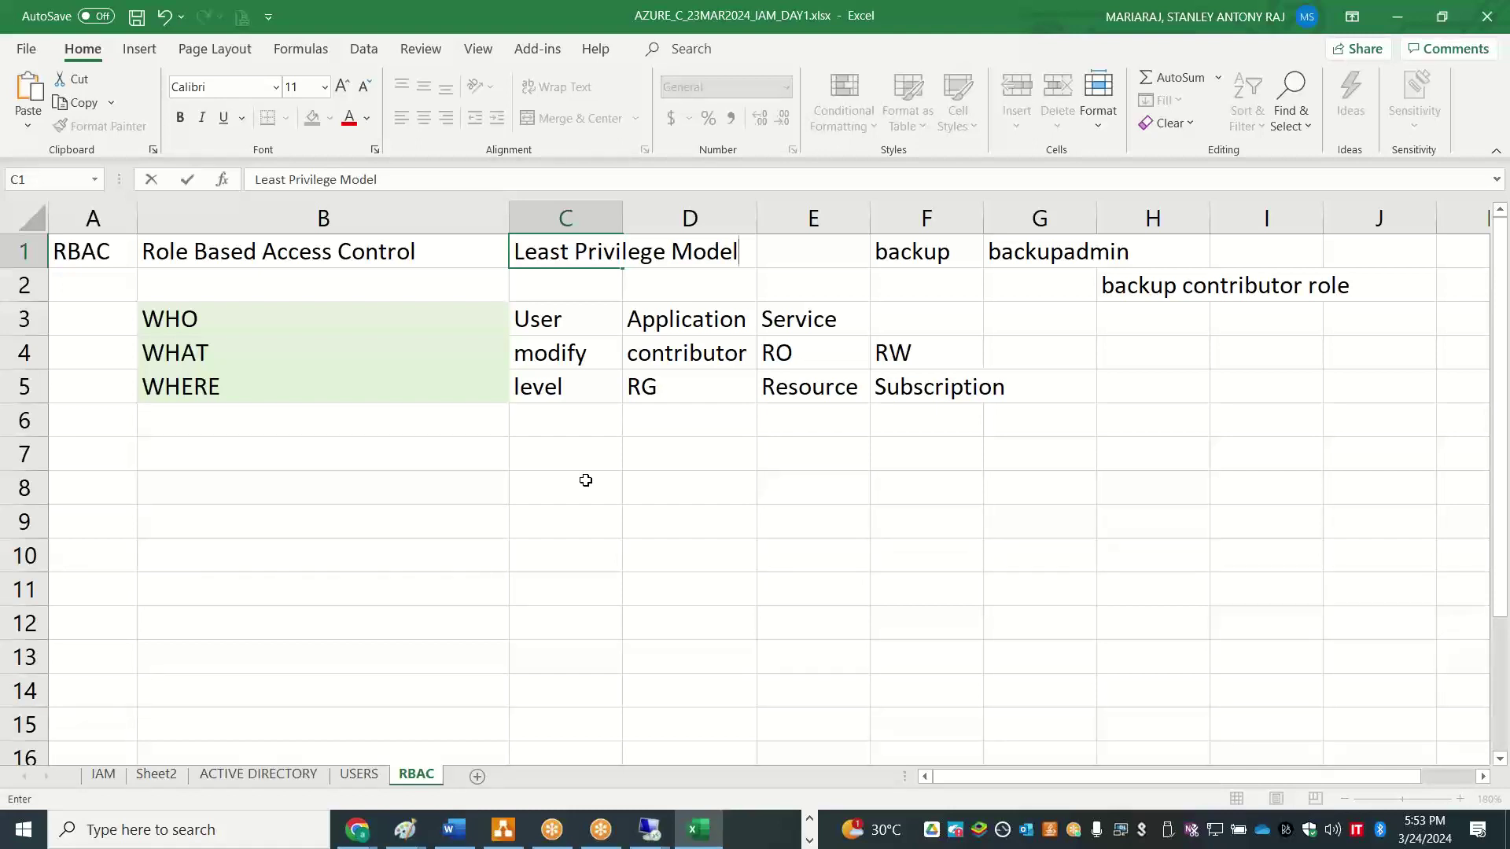
# Enter 'Roles & Responsibilities' in G7, with 'Backup L1' and 'Backup L2' in G8 and G9
pyautogui.click(1035, 448)
pyautogui.write('R')
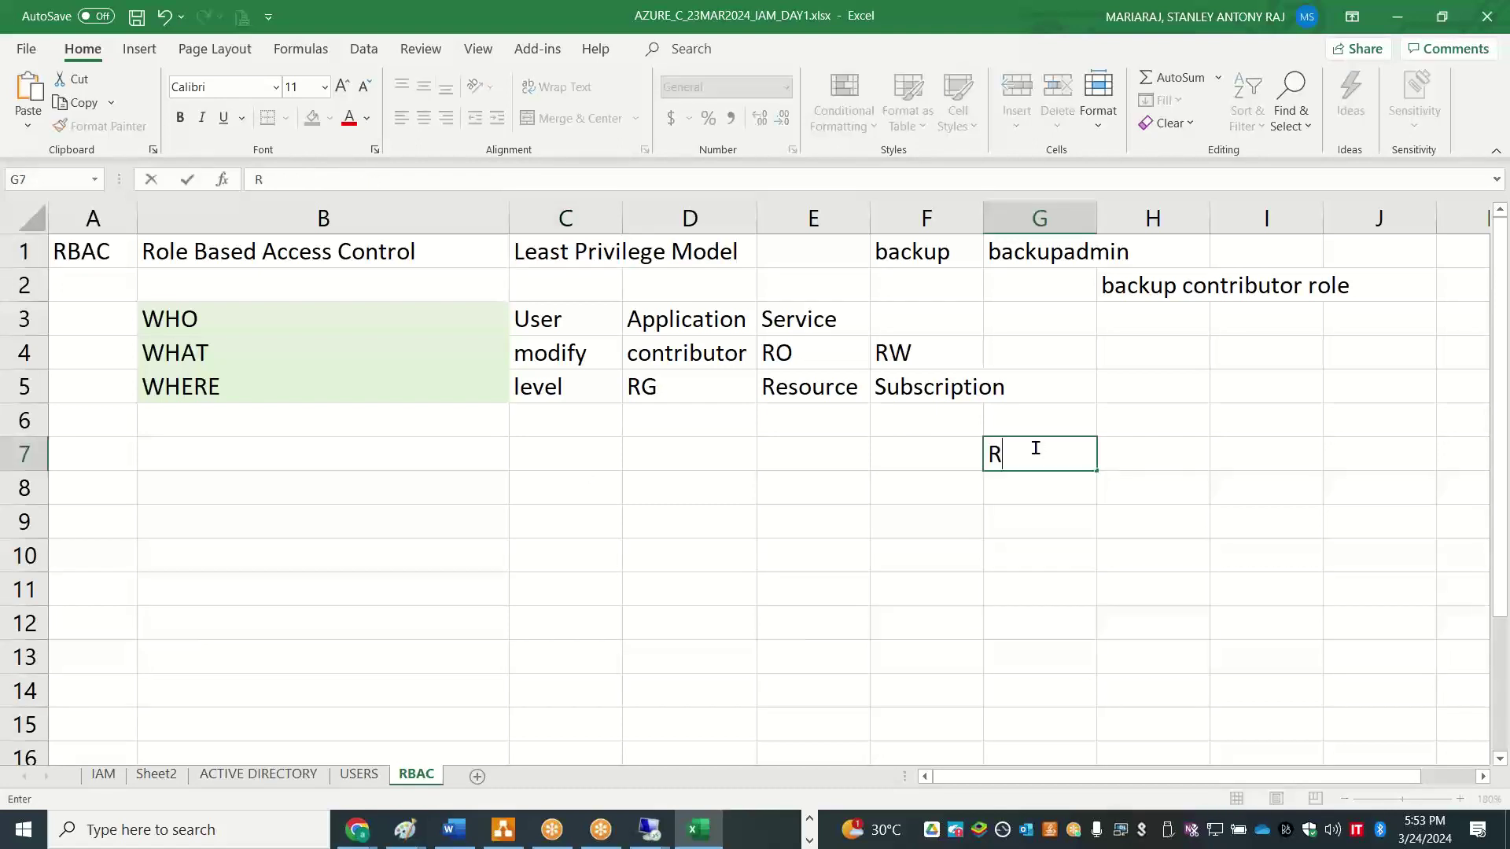
pyautogui.write('oles & Respo')
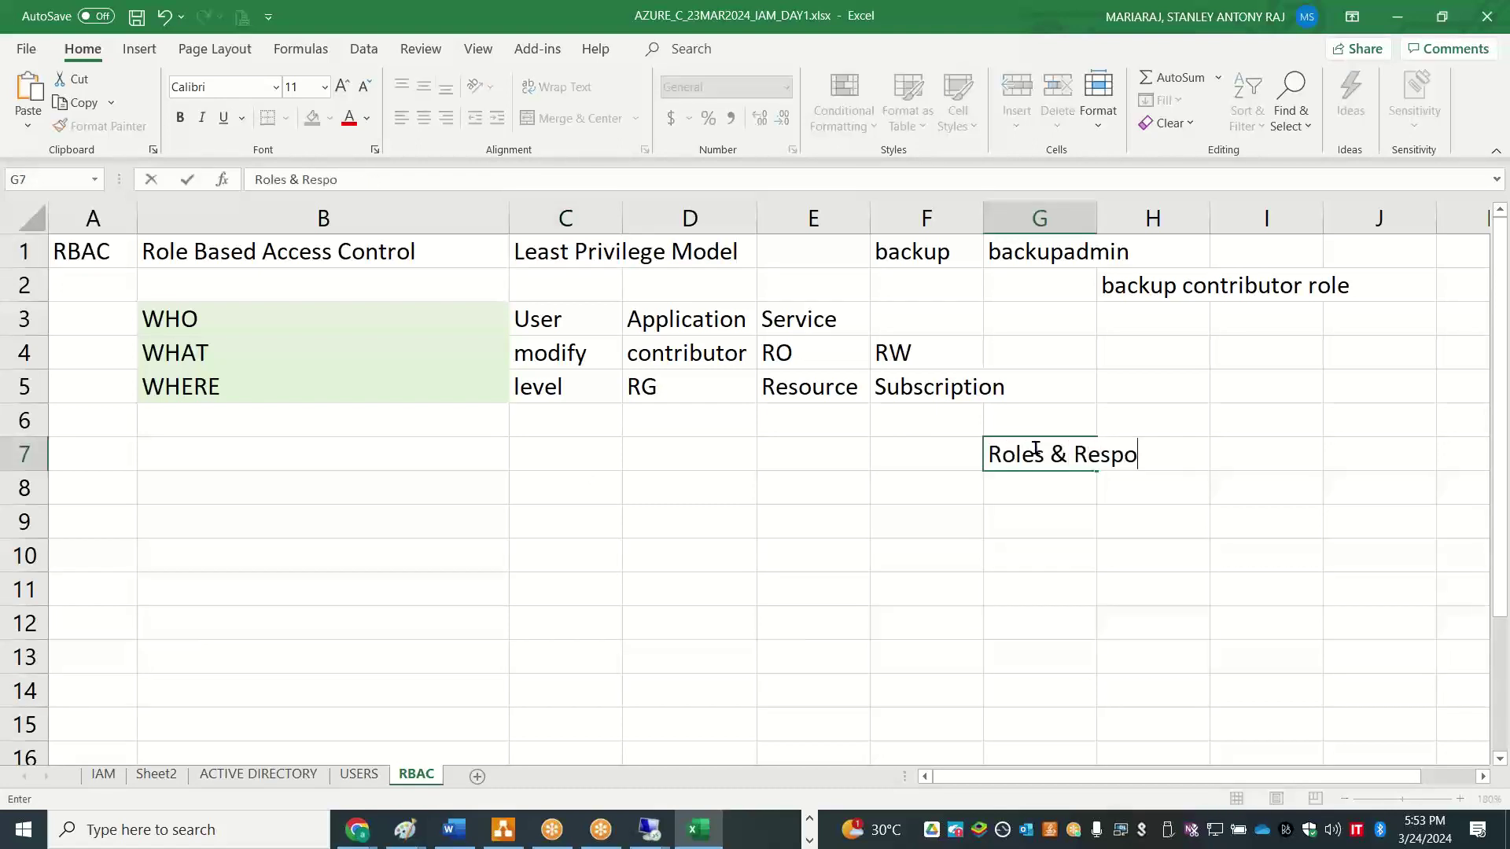
pyautogui.write('nsibilities')
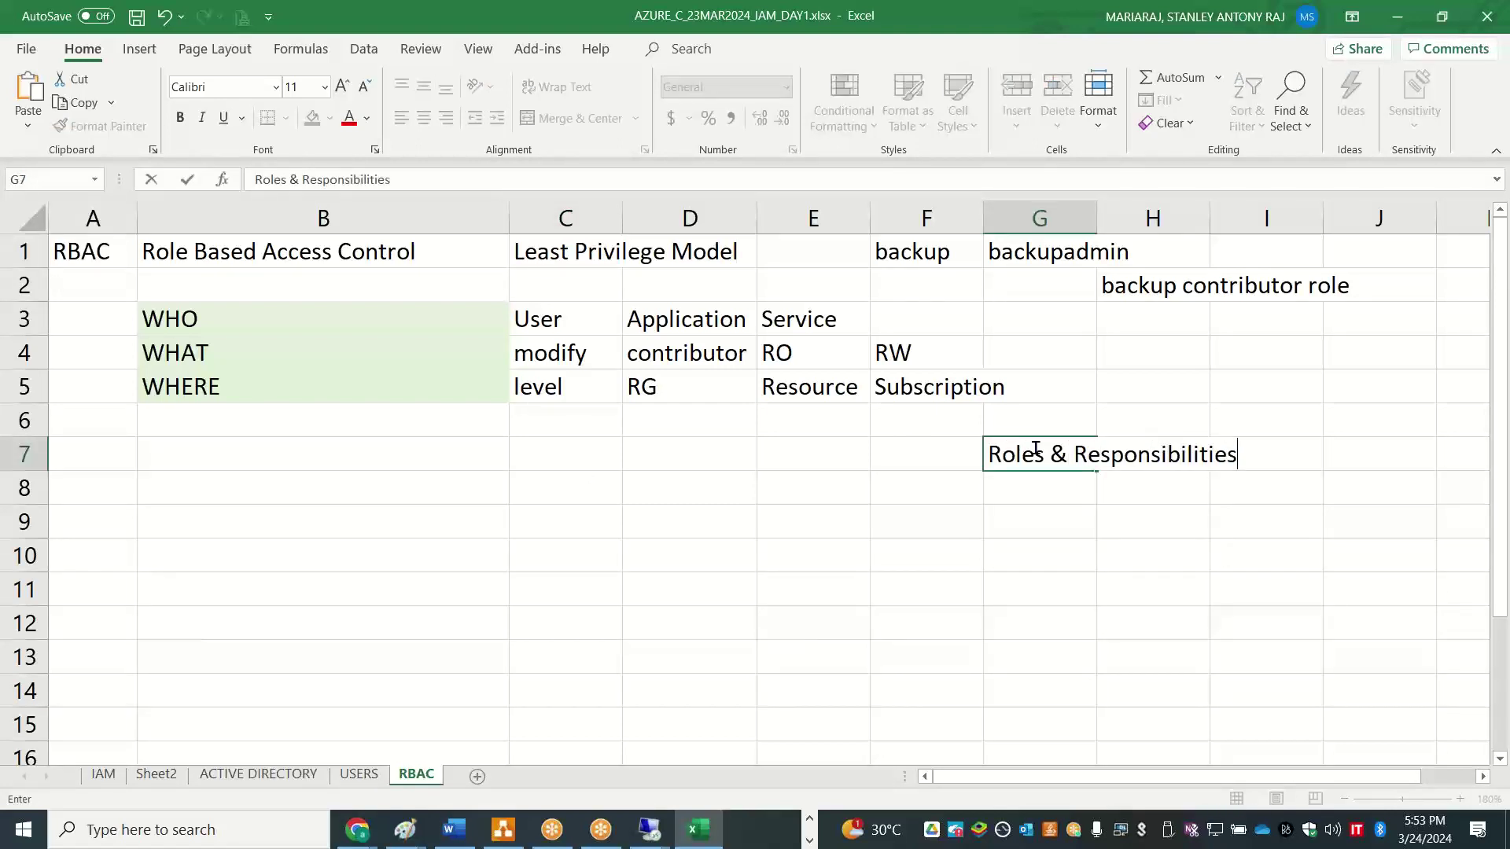
pyautogui.press('Return')
pyautogui.write('Backup L')
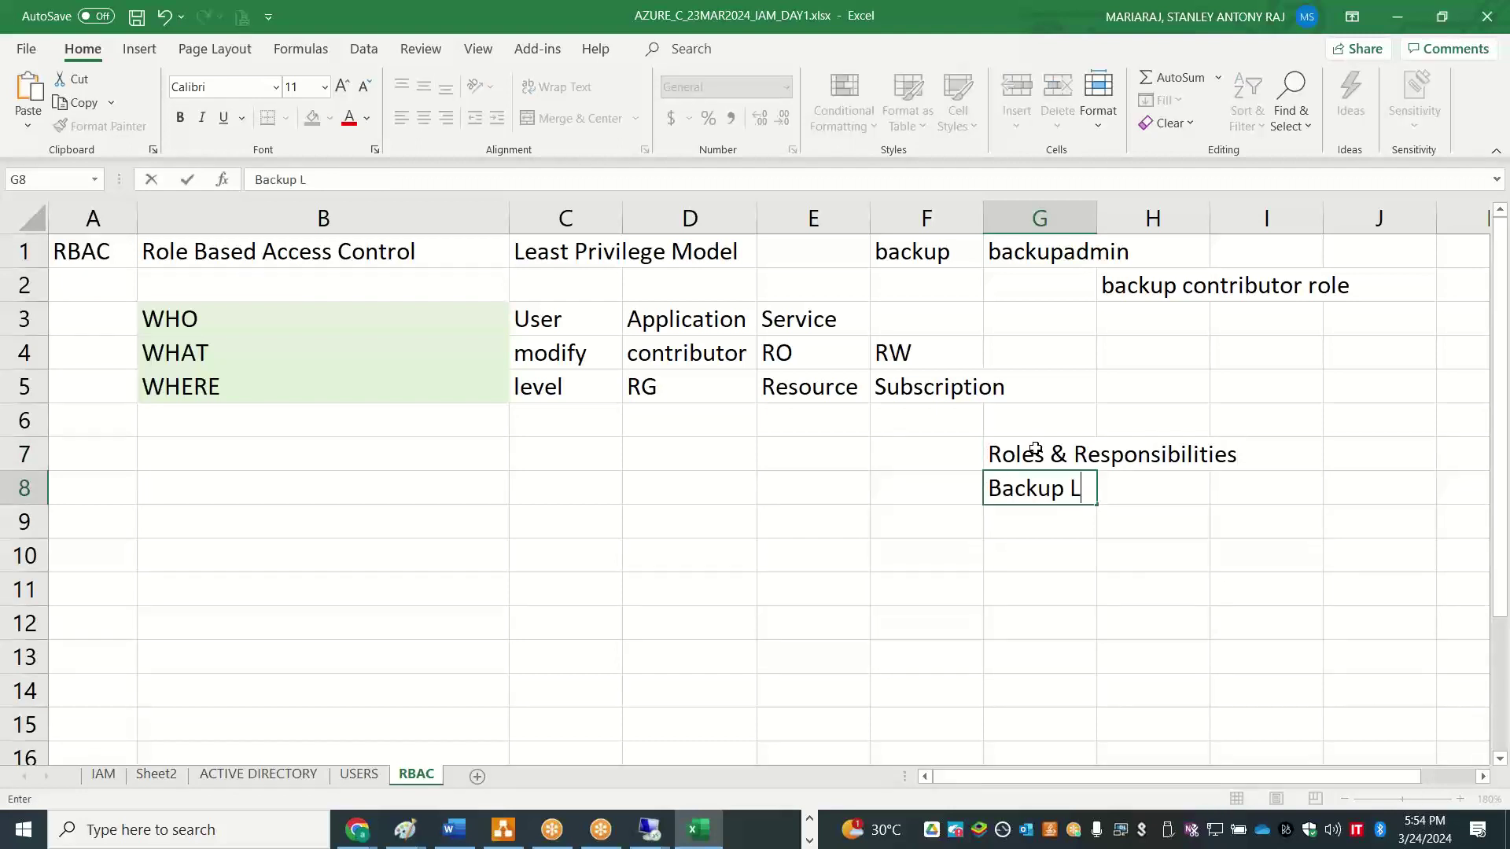
pyautogui.write('1')
pyautogui.press('Return')
pyautogui.write('Backup L2')
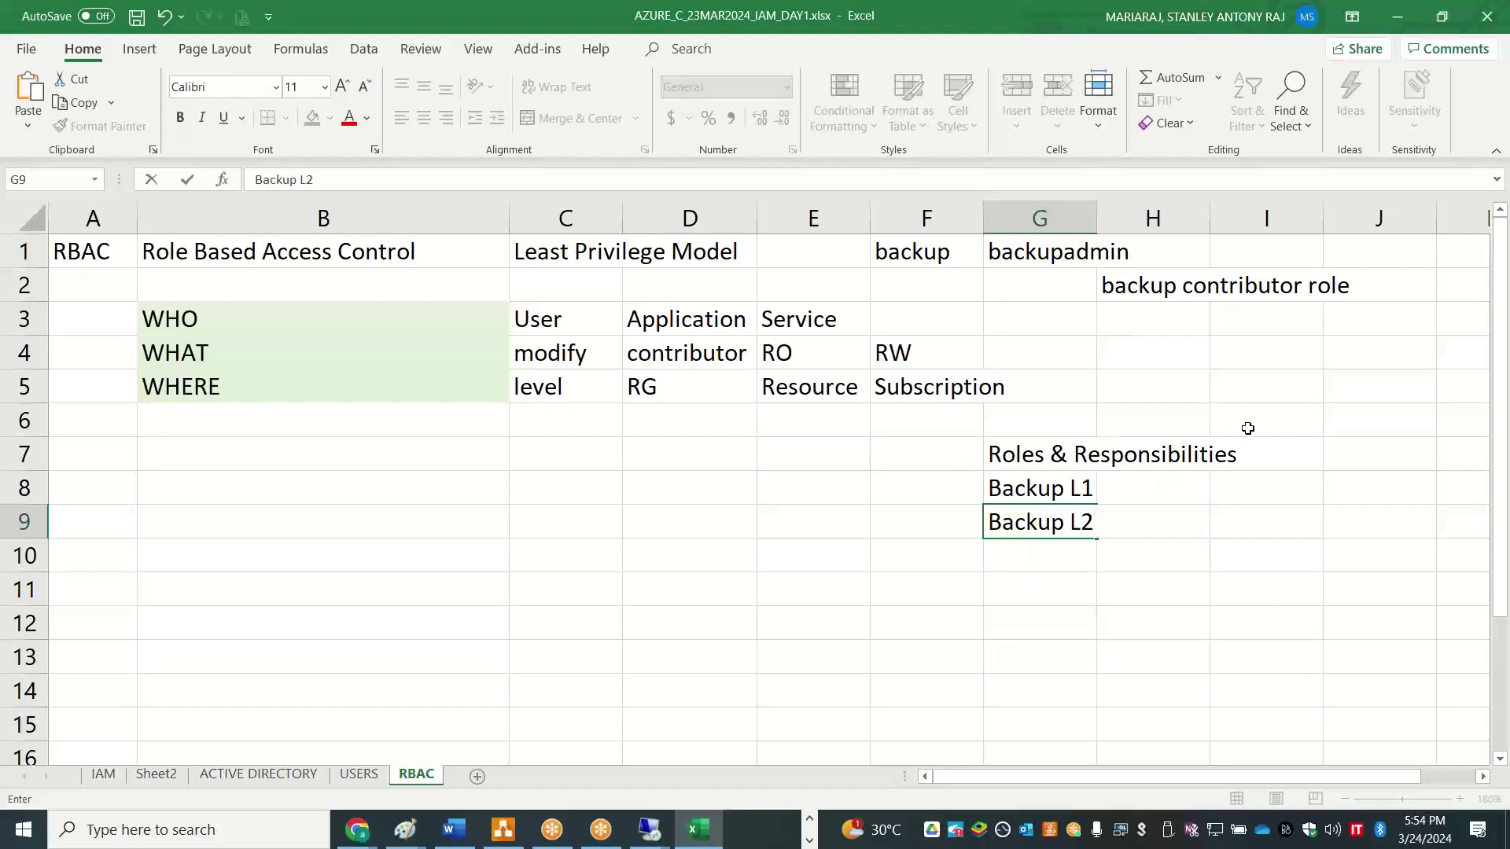
pyautogui.click(1483, 777)
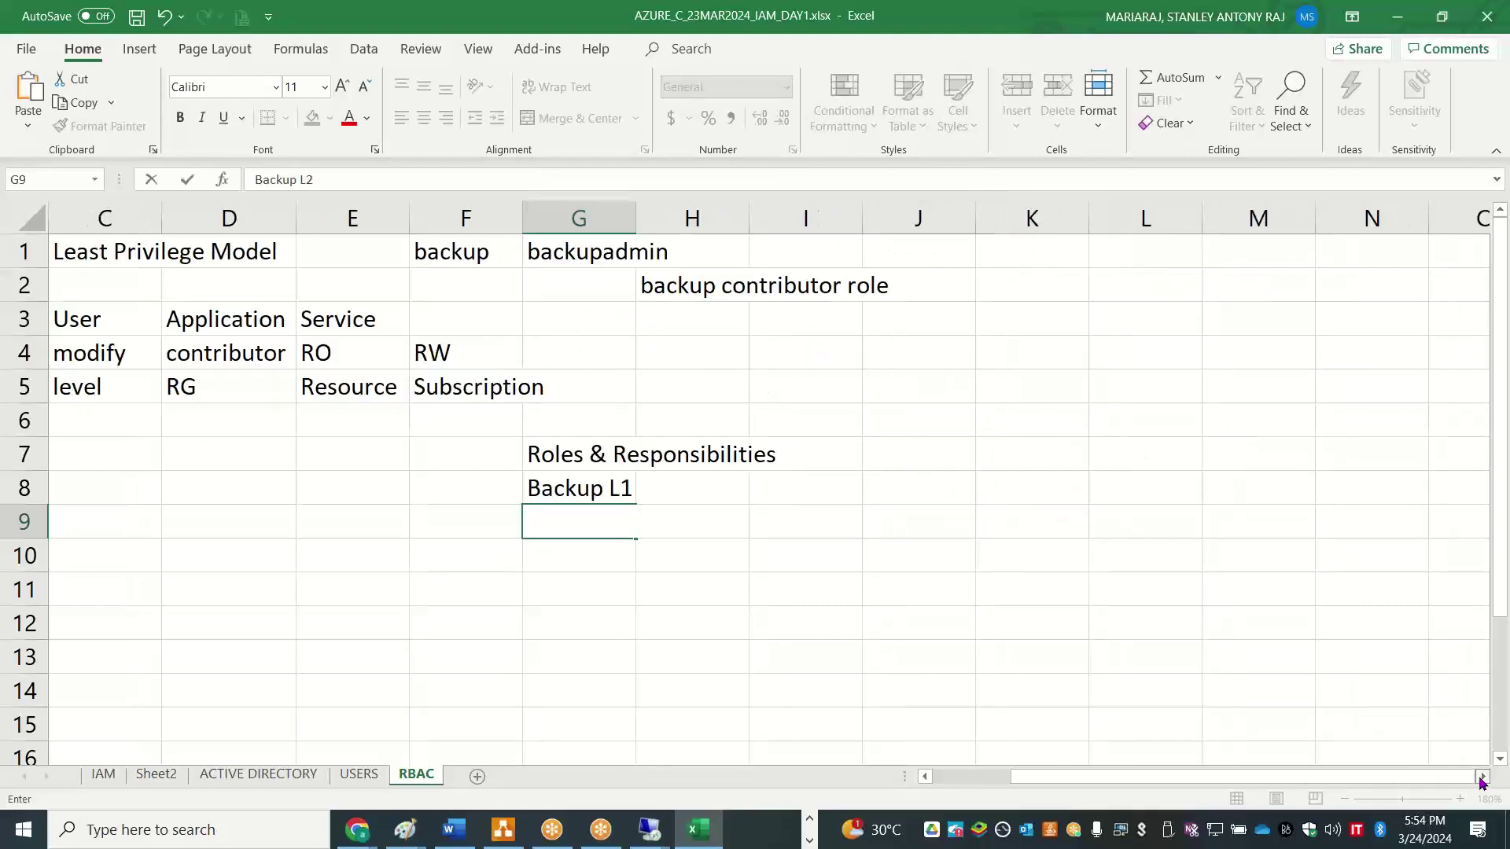
# Title H6 'RACI Matrix' and enter the task 'Create backup job' in H10
pyautogui.click(1482, 777)
pyautogui.click(479, 422)
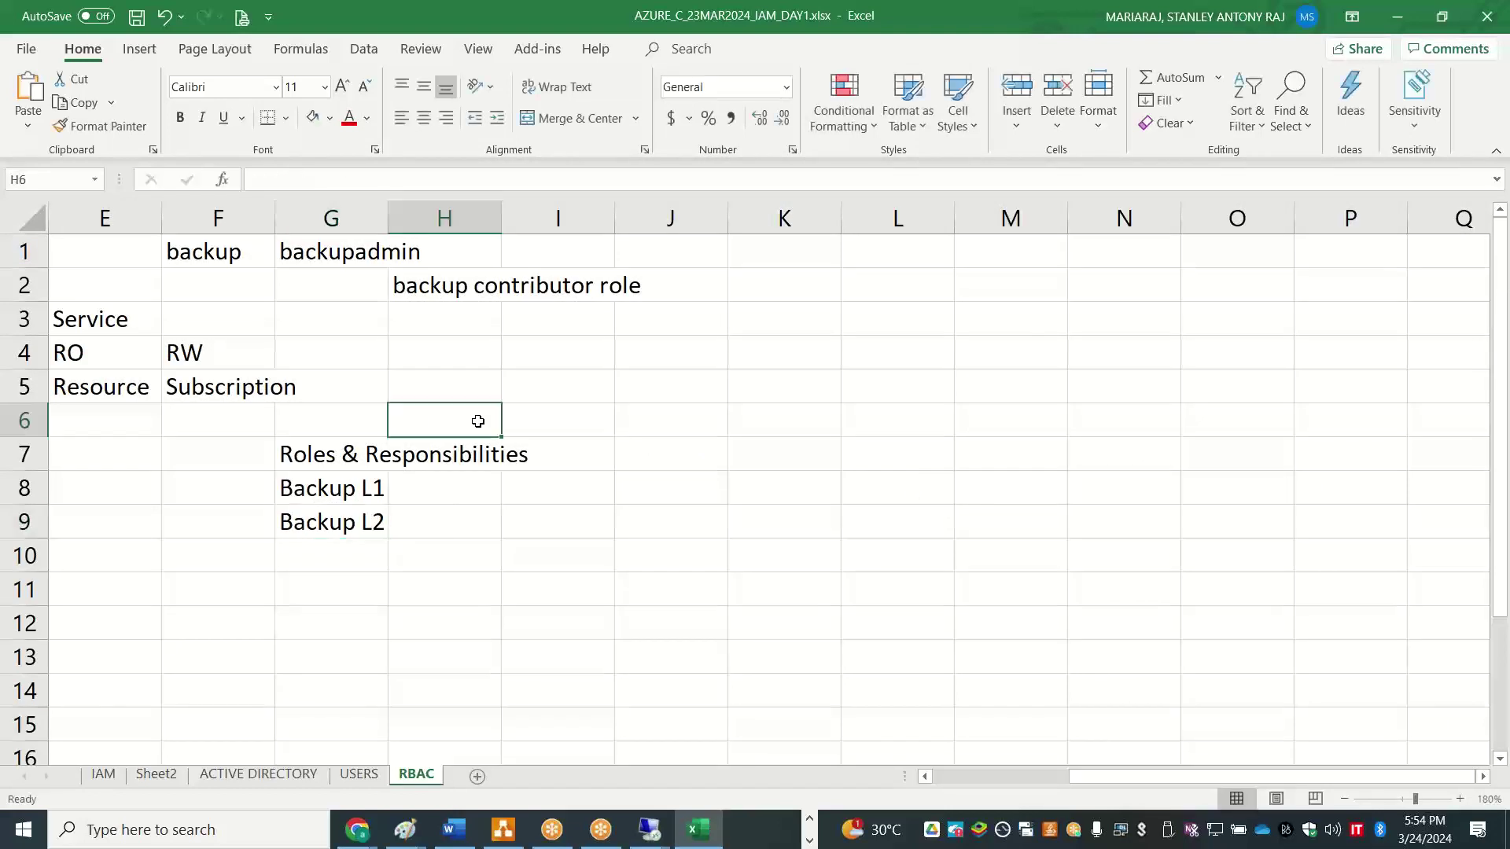
pyautogui.write('RACI Matrix')
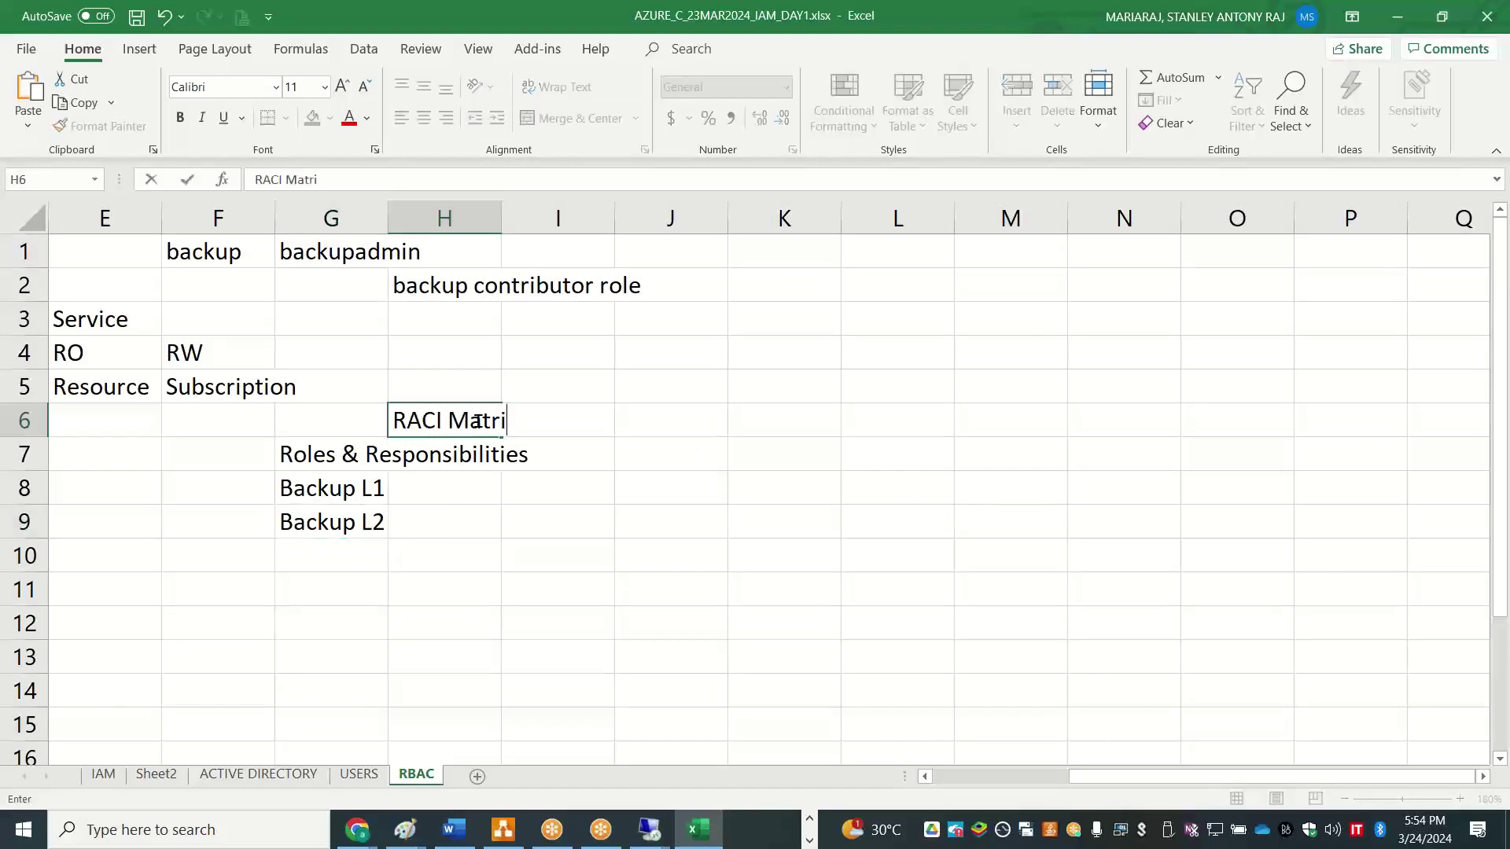
pyautogui.press('Tab')
pyautogui.press('Down')
pyautogui.press('Down')
pyautogui.press('Down')
pyautogui.press('Down')
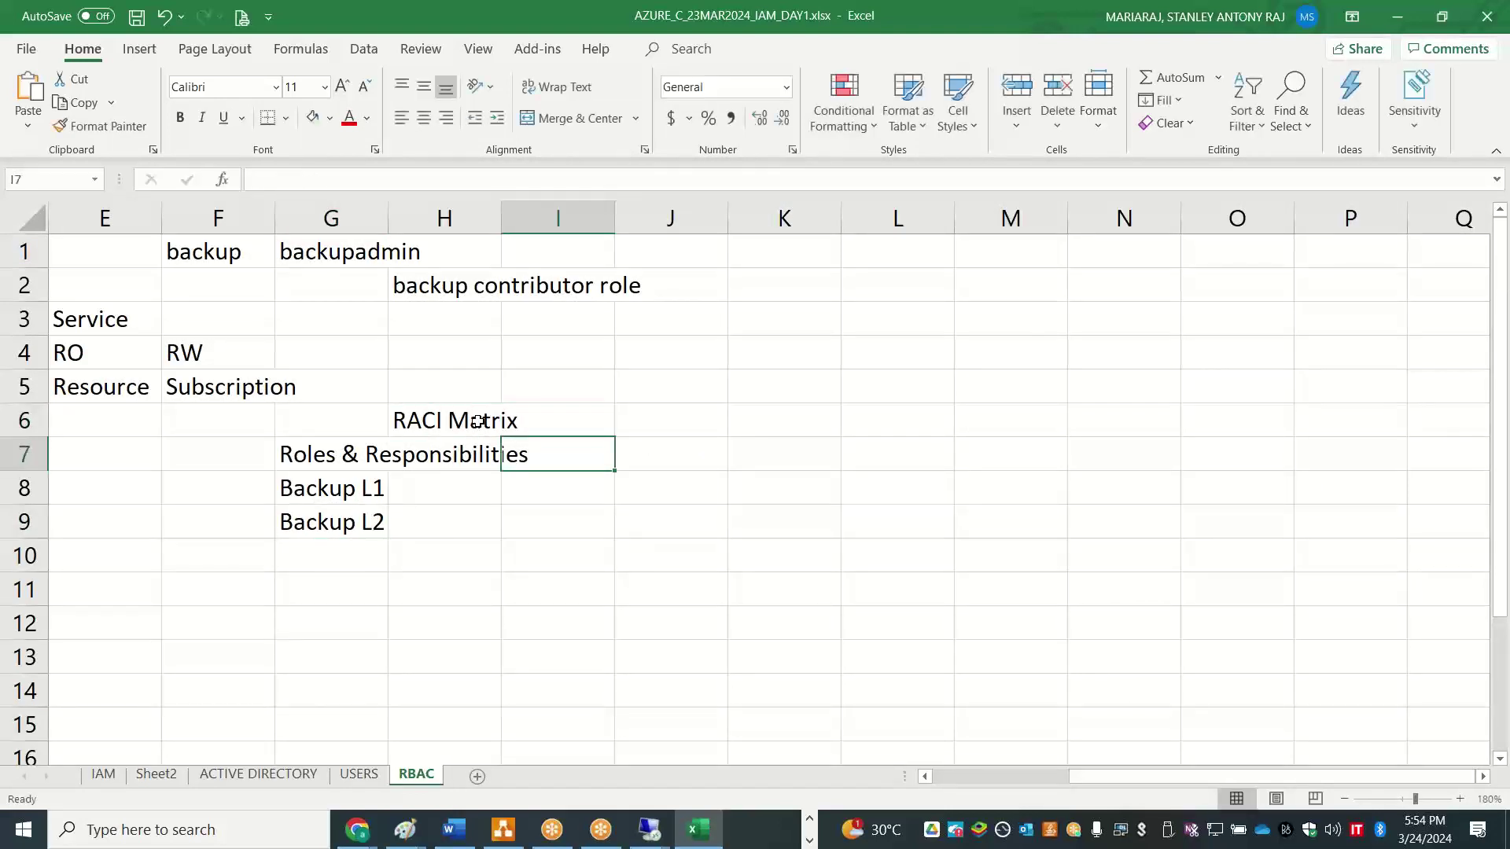
pyautogui.press('Left')
pyautogui.write('Cre')
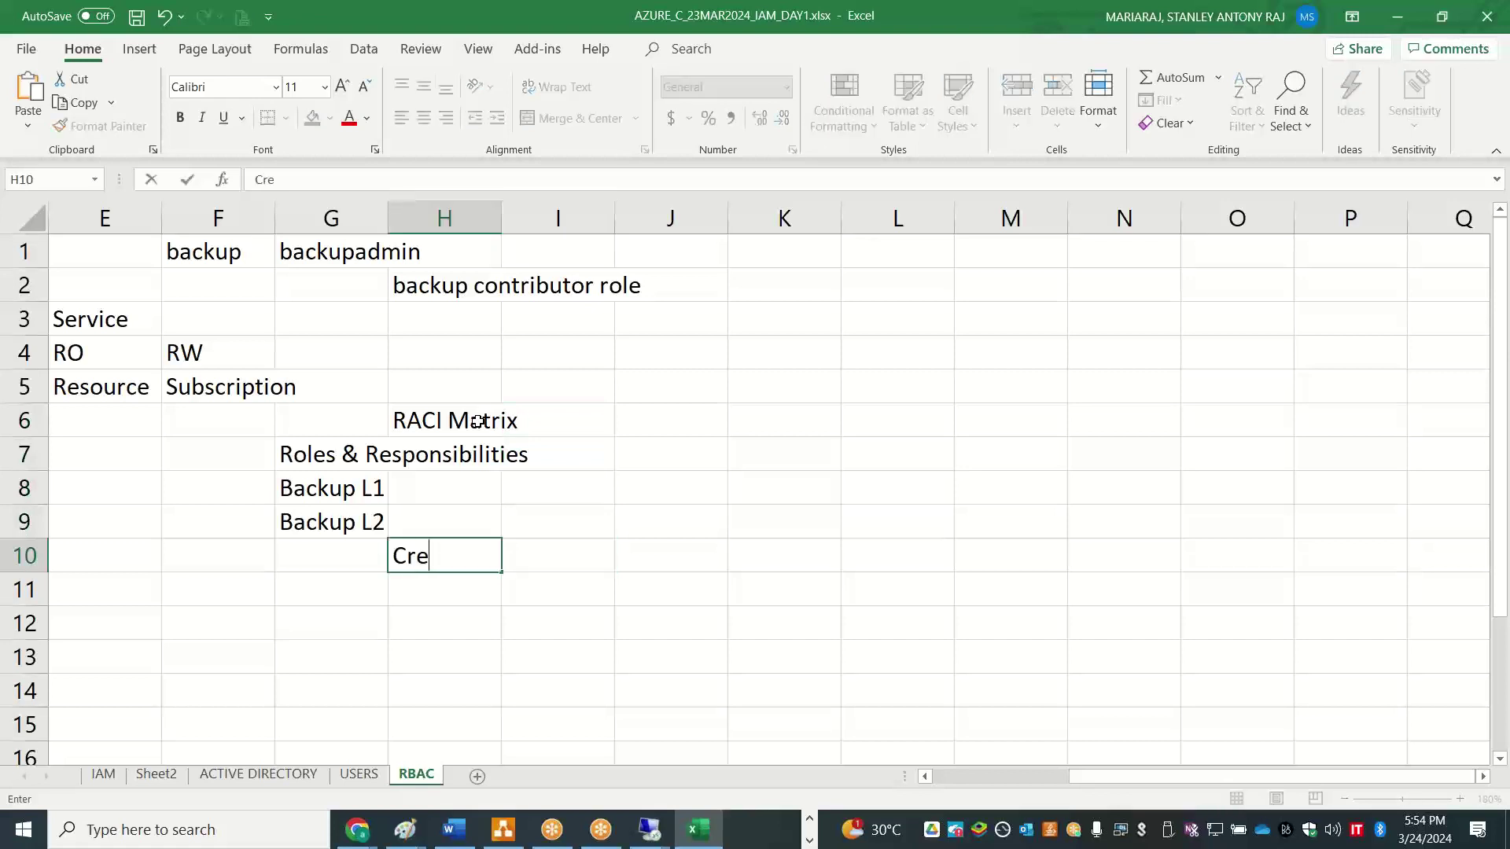
pyautogui.write('ate backup job')
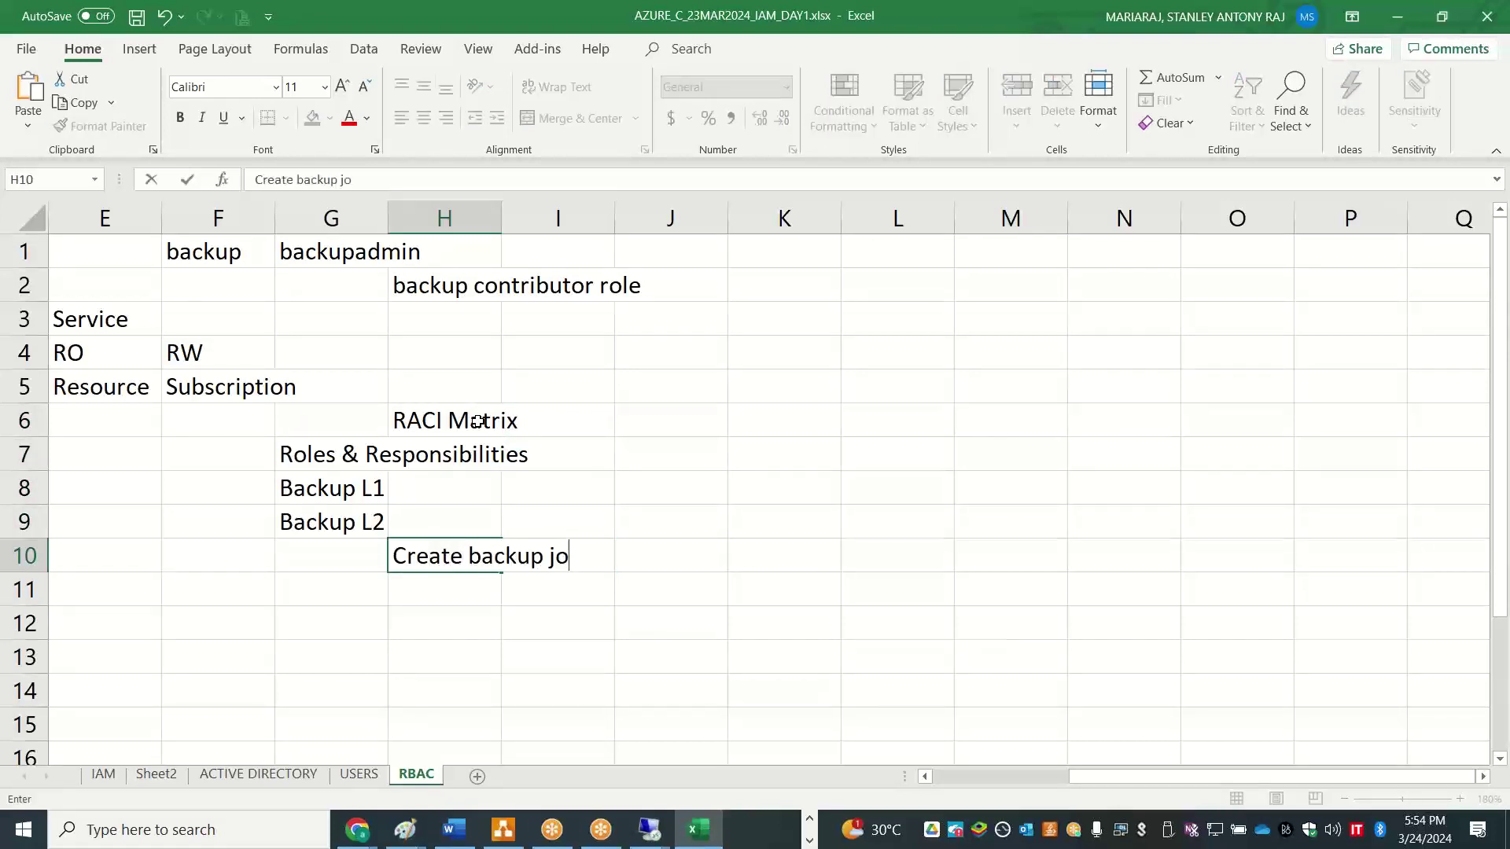
# Add headings Responsible (Backup L2) in J6 and Ack (business owner) in K6
pyautogui.click(651, 414)
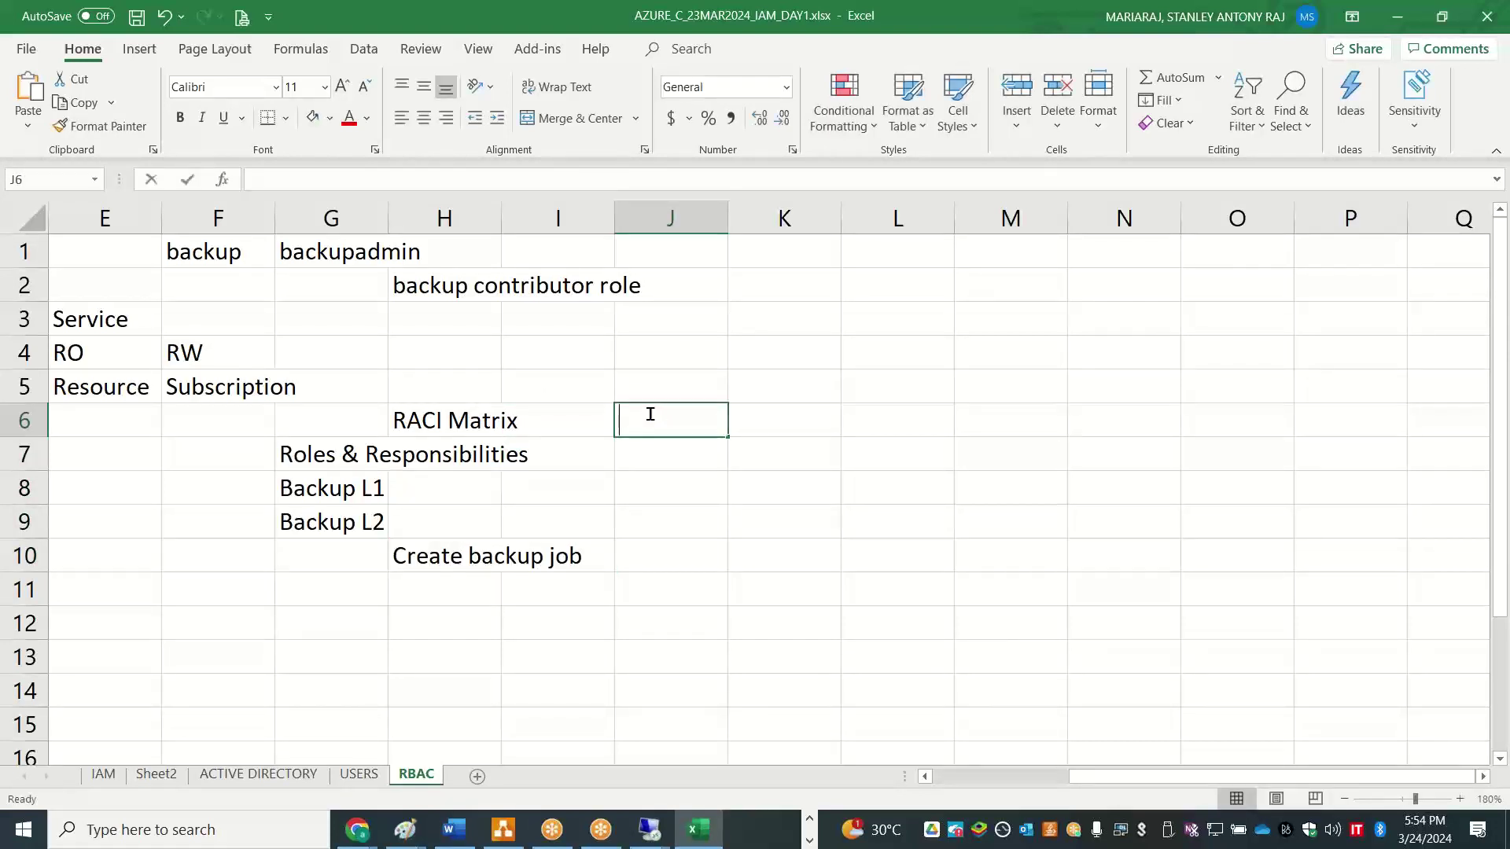
pyautogui.write('Responsible')
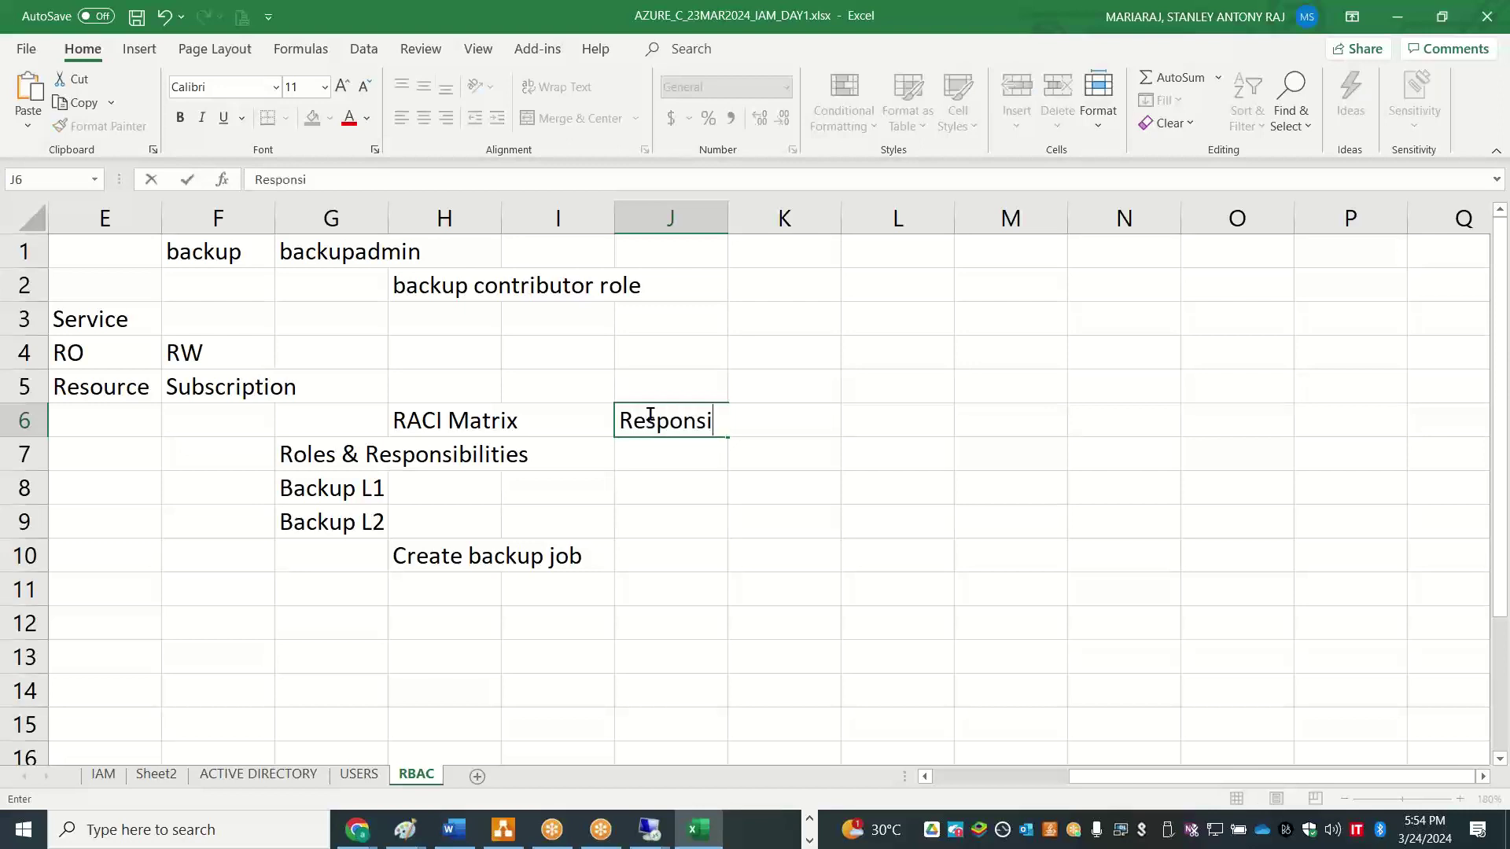
pyautogui.press('Return')
pyautogui.press('Return')
pyautogui.press('Return')
pyautogui.press('Return')
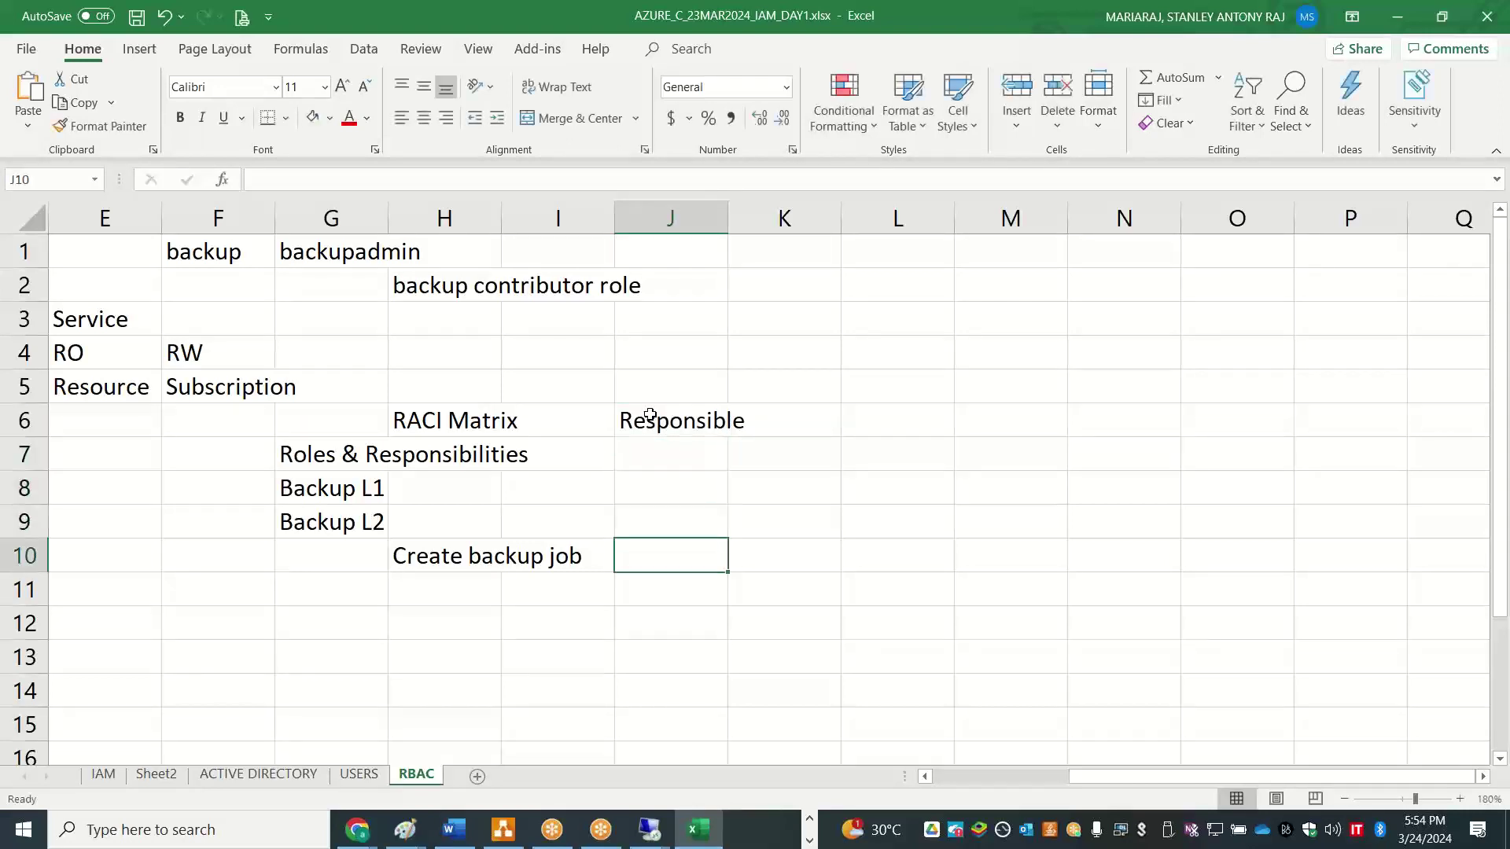
pyautogui.write('Backup ')
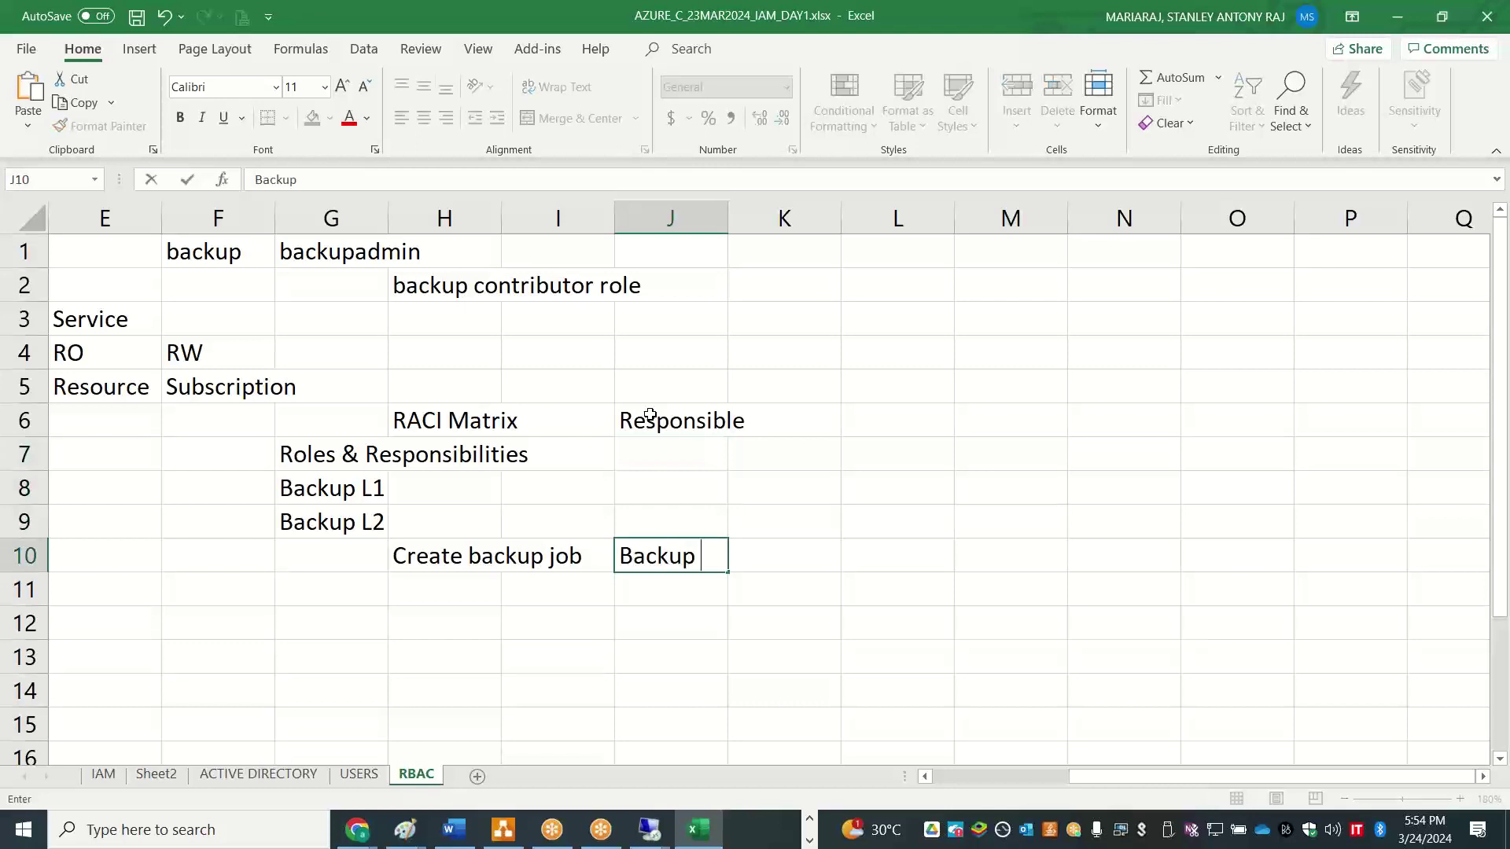
pyautogui.write('L2')
pyautogui.press('Up')
pyautogui.press('Up')
pyautogui.press('Up')
pyautogui.press('Up')
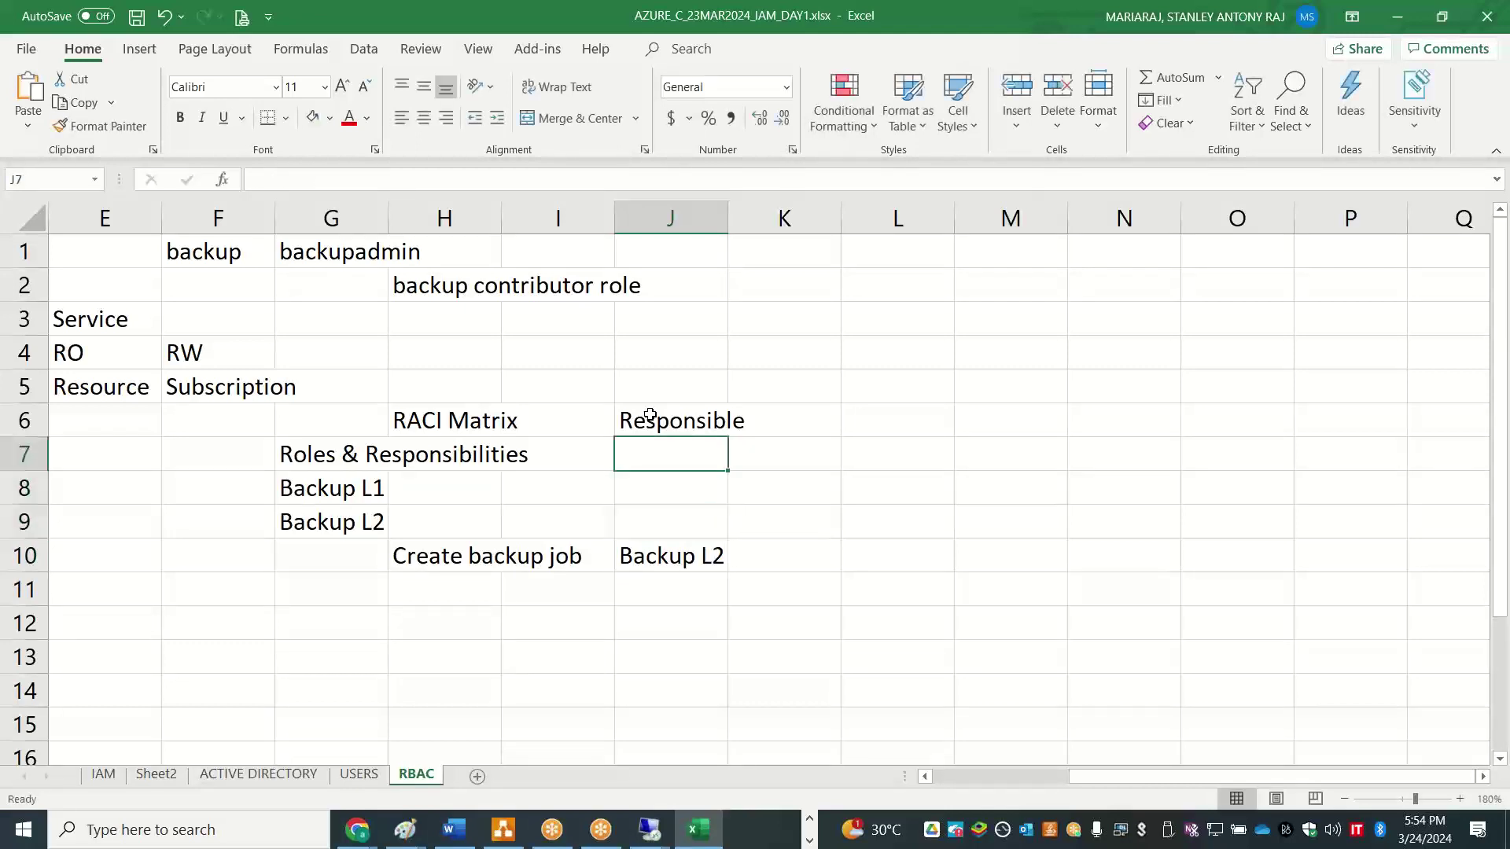
pyautogui.press('Right')
pyautogui.write('Ack')
pyautogui.press('Return')
pyautogui.press('Return')
pyautogui.press('Return')
pyautogui.press('Return')
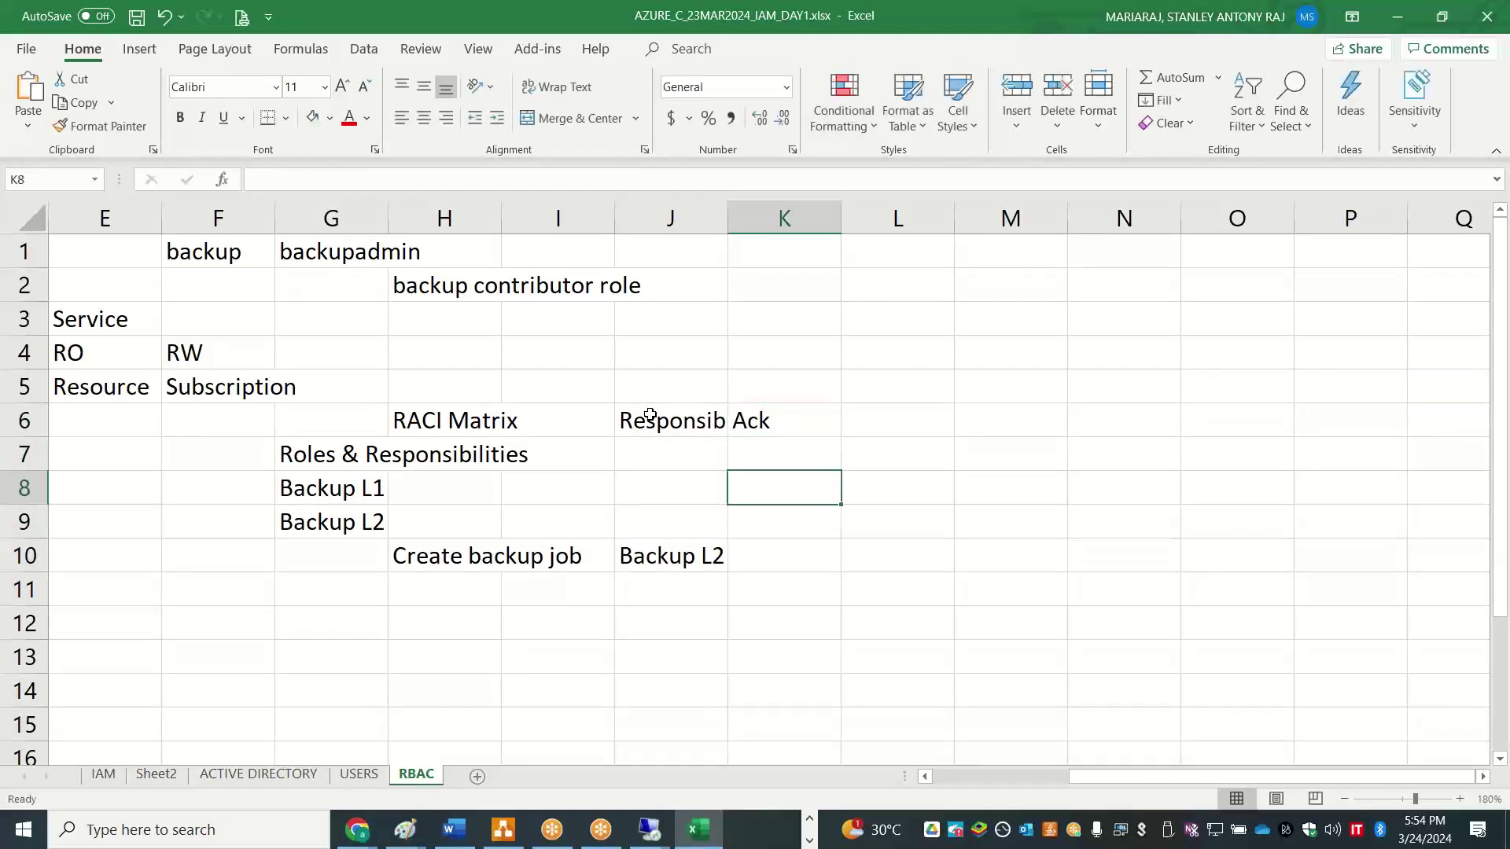
pyautogui.write('busines')
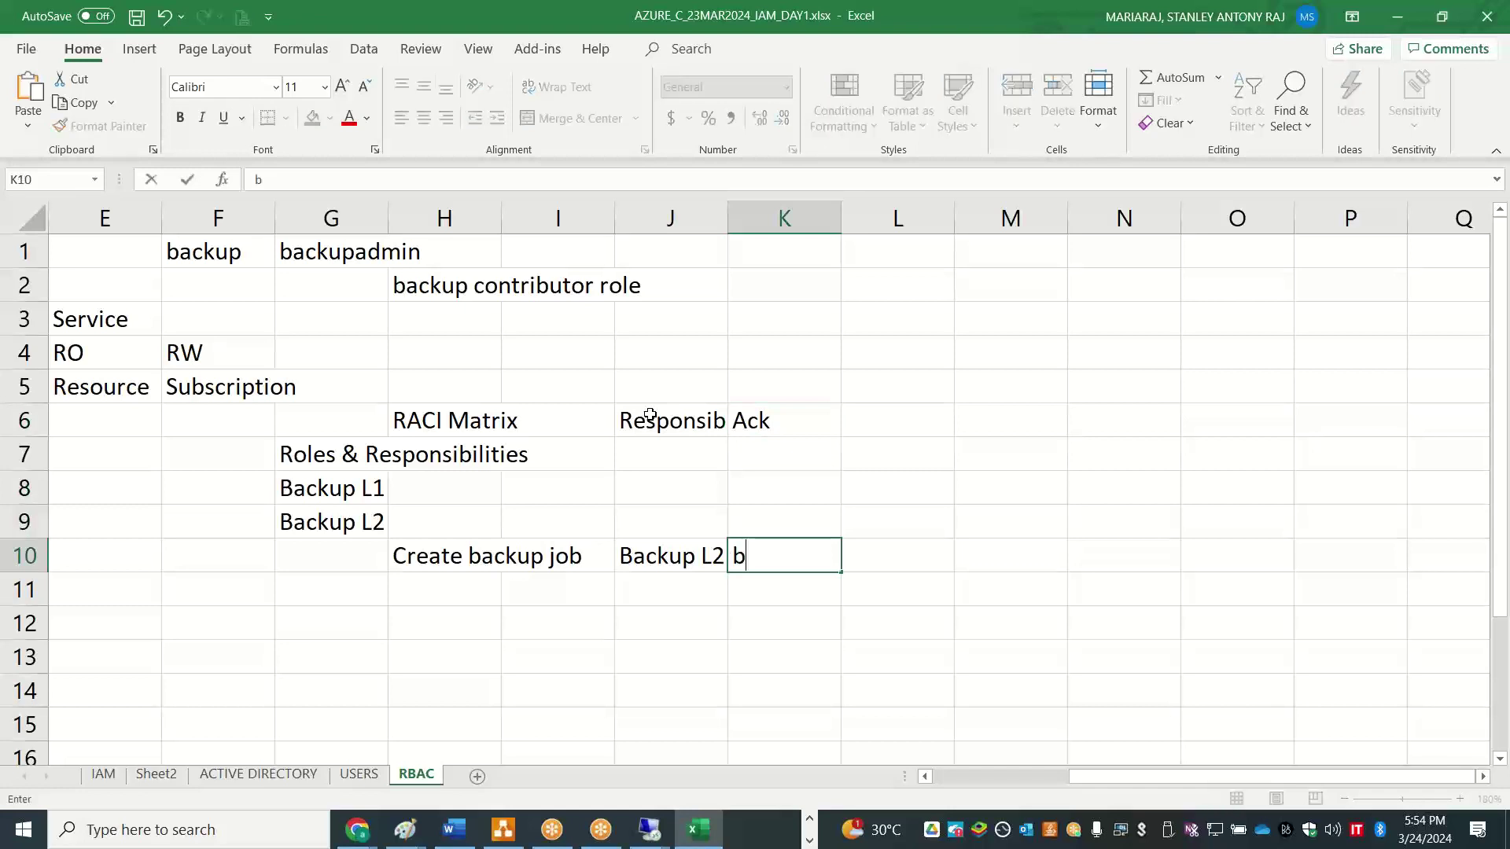
pyautogui.write('er')
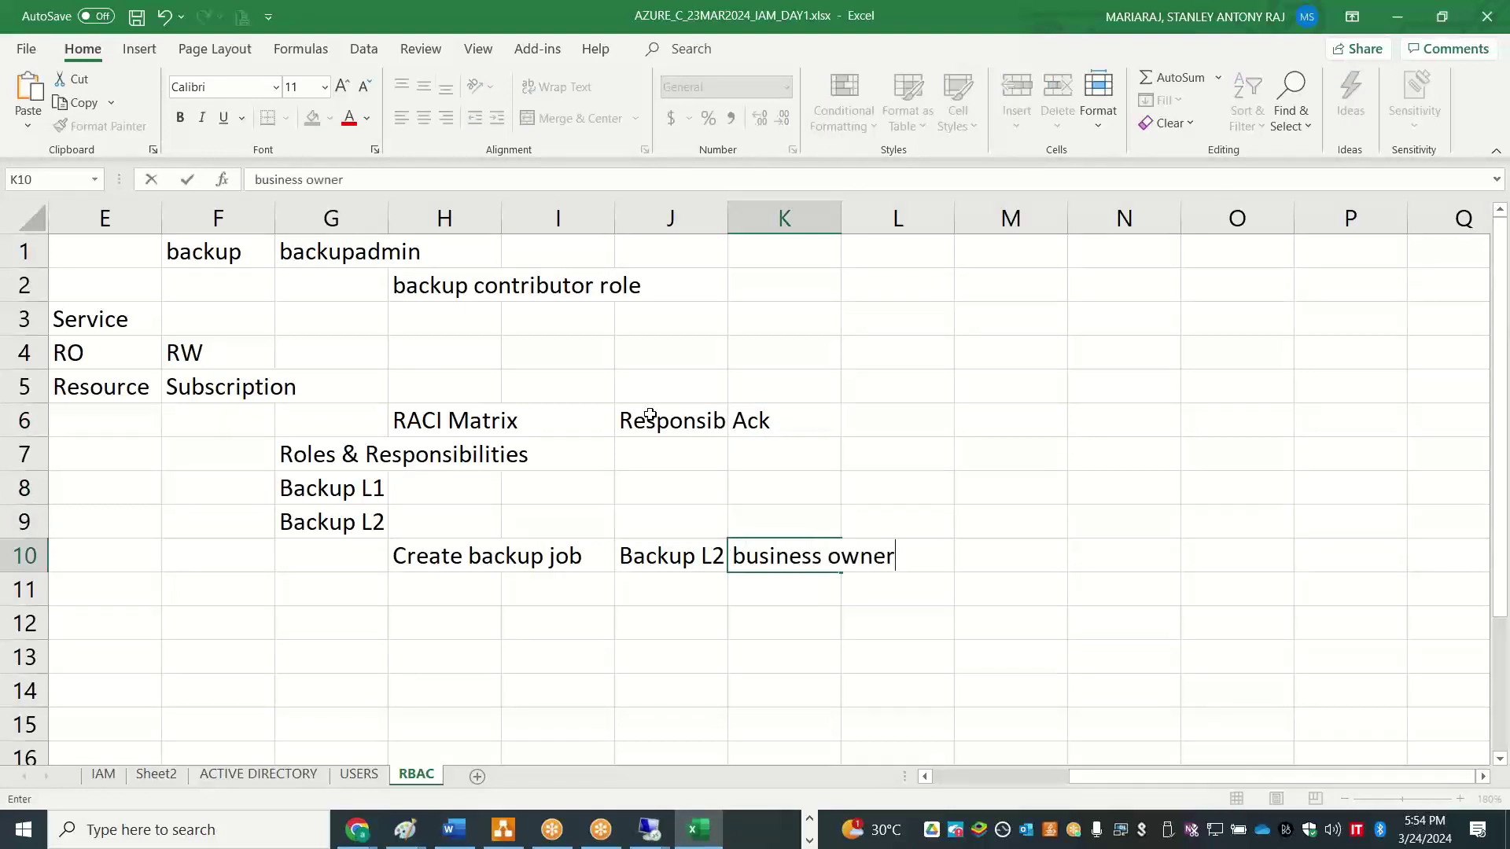
pyautogui.press('Up')
pyautogui.press('Up')
pyautogui.press('Up')
pyautogui.press('Up')
# Add the Consult heading in L6 with 'Owner or ARB or CRB' below it in L10
pyautogui.press('Right')
pyautogui.write('Conso')
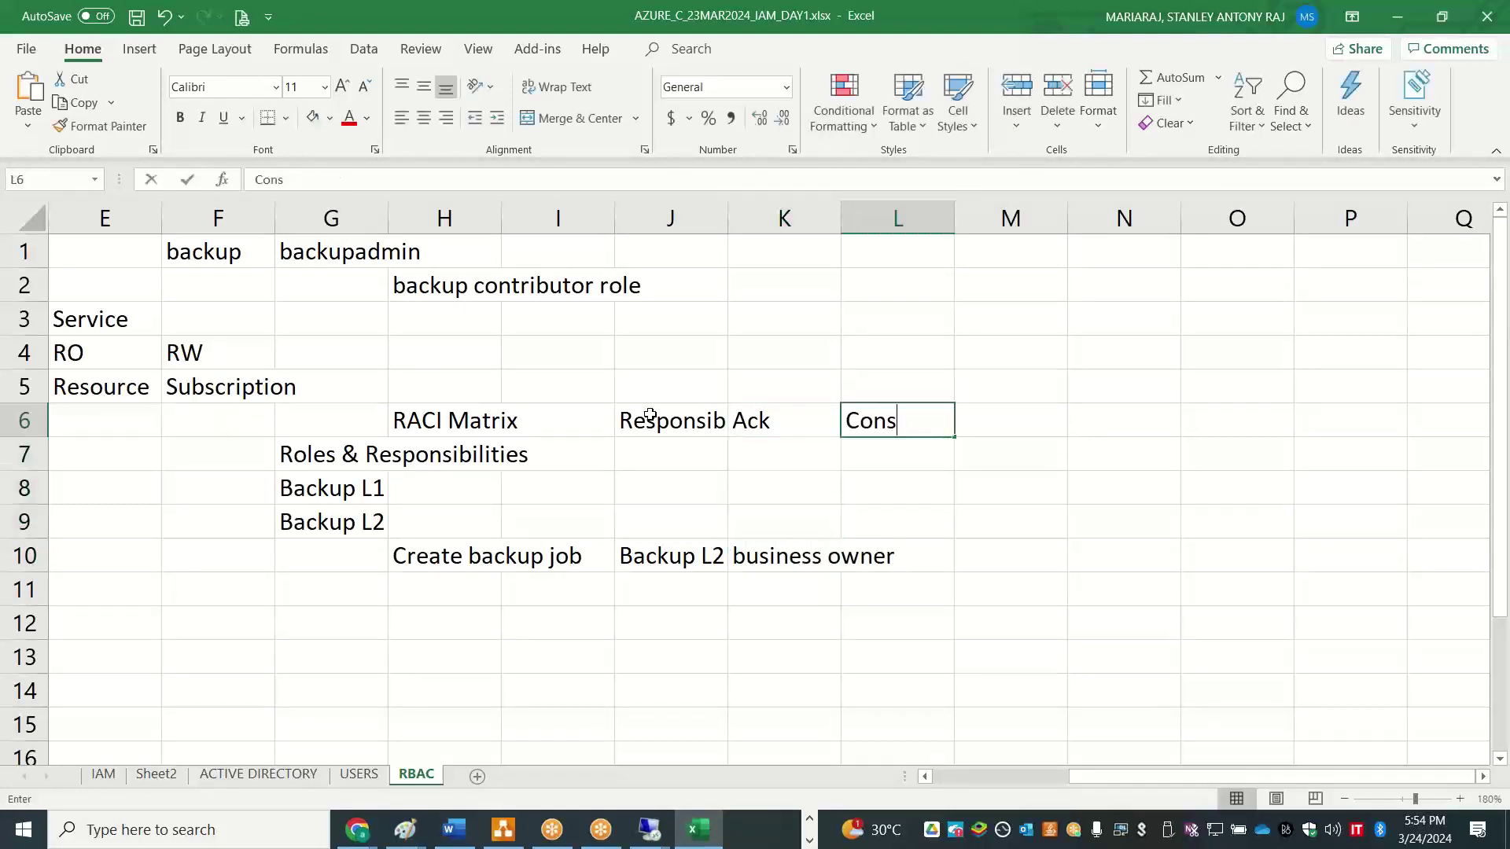
pyautogui.press('BackSpace')
pyautogui.write('ult')
pyautogui.press('Down')
pyautogui.press('Down')
pyautogui.press('Down')
pyautogui.press('Down')
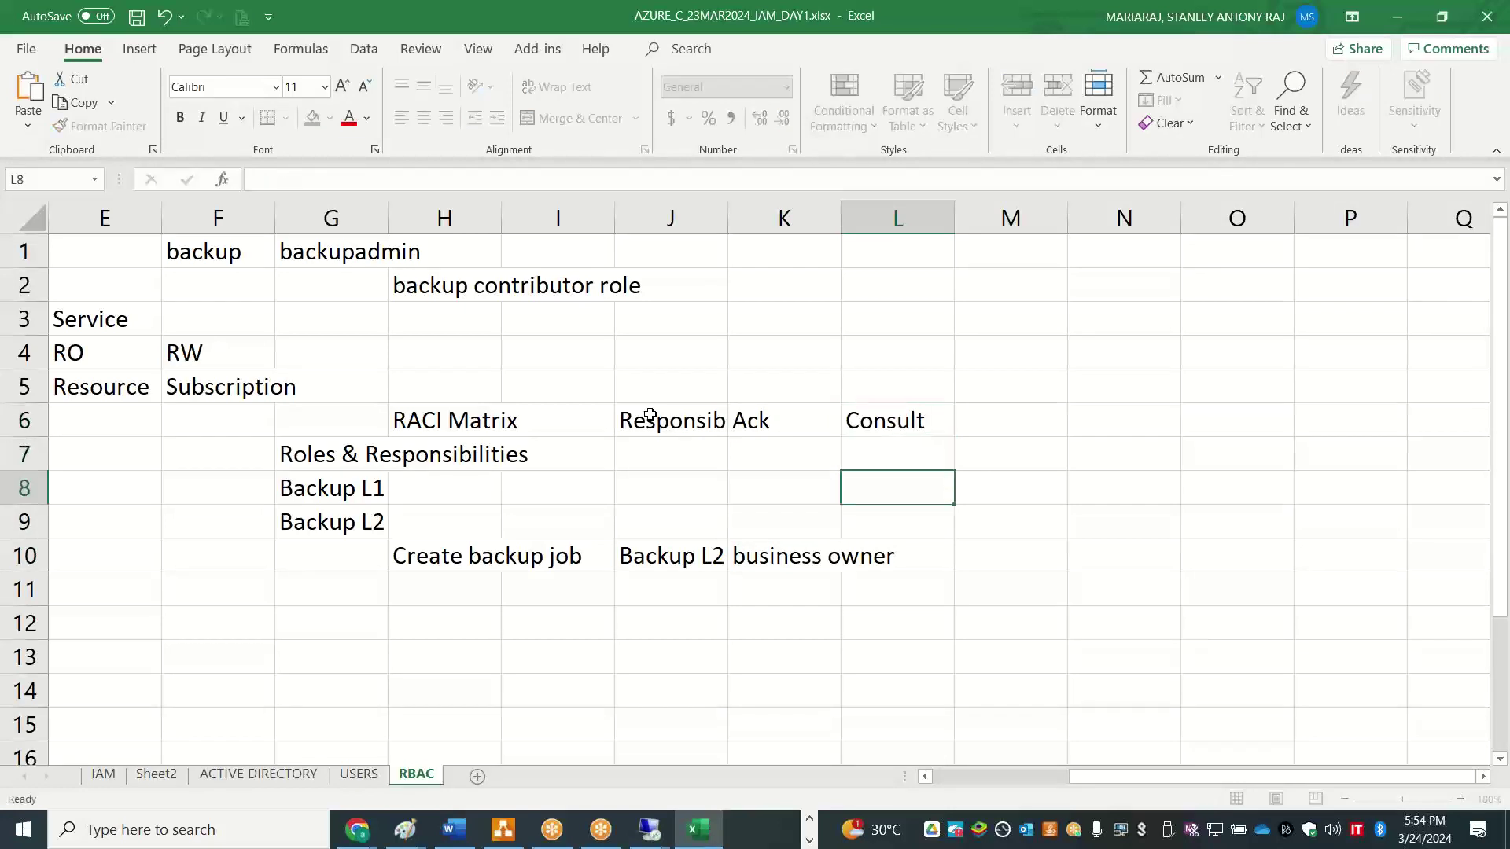
pyautogui.write('Owner or')
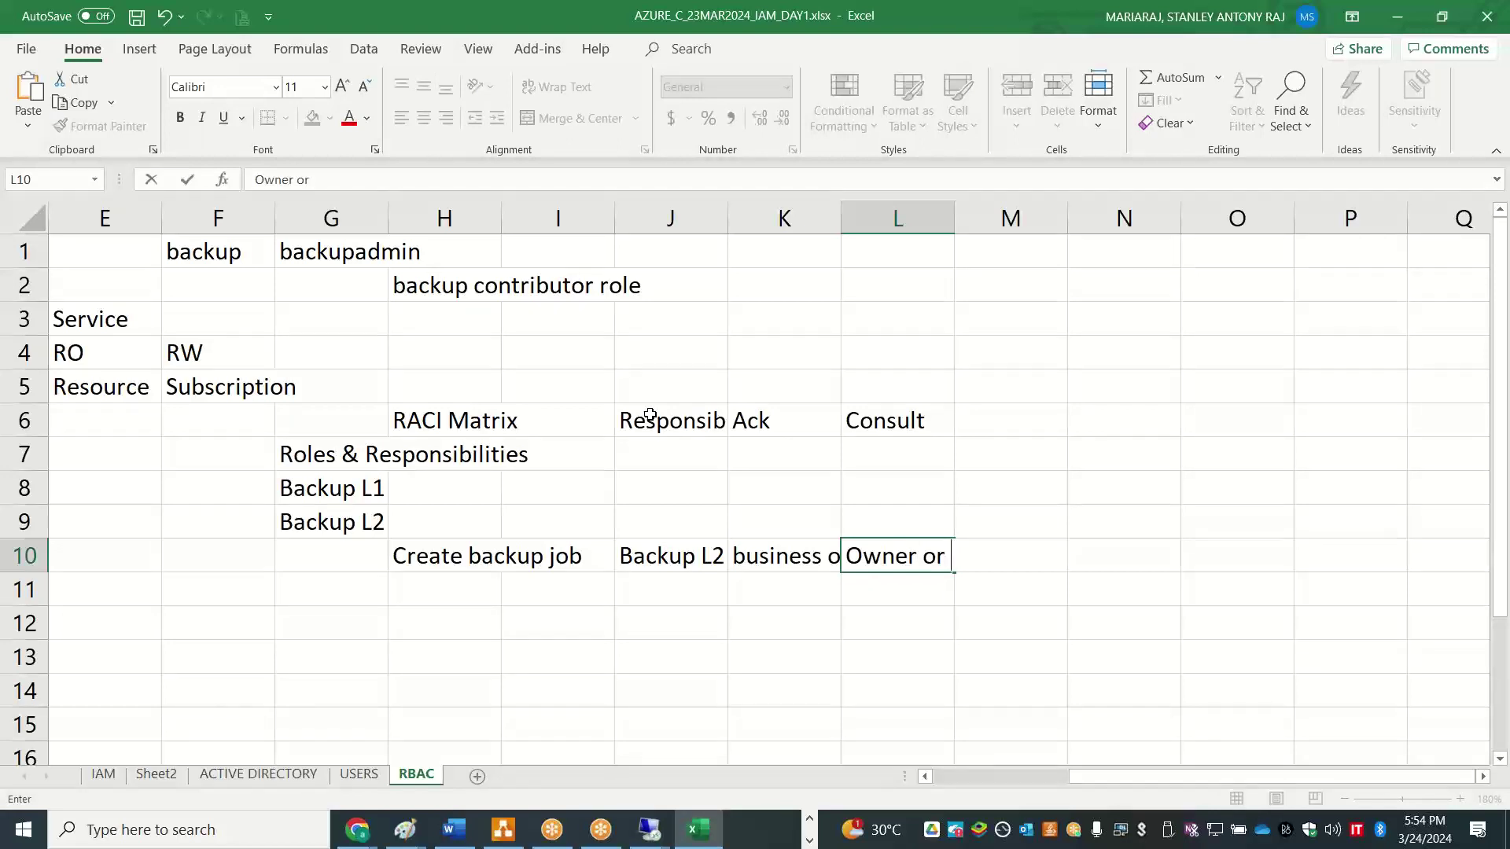
pyautogui.write('ARB or CRB')
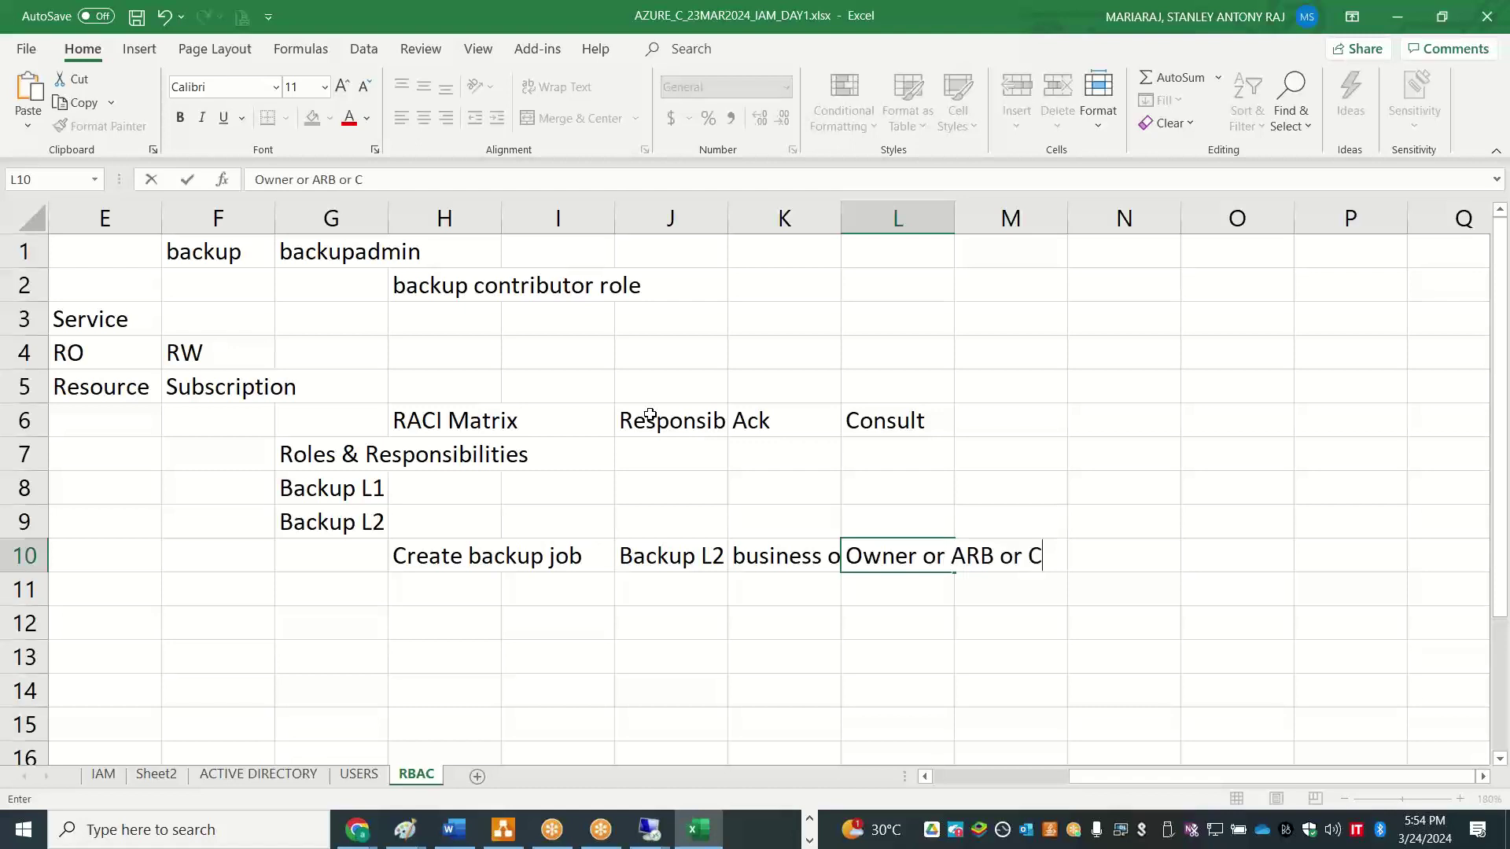
# Add the Inform heading in M6 and enter 'App owner' for the backup task in M10
pyautogui.click(977, 405)
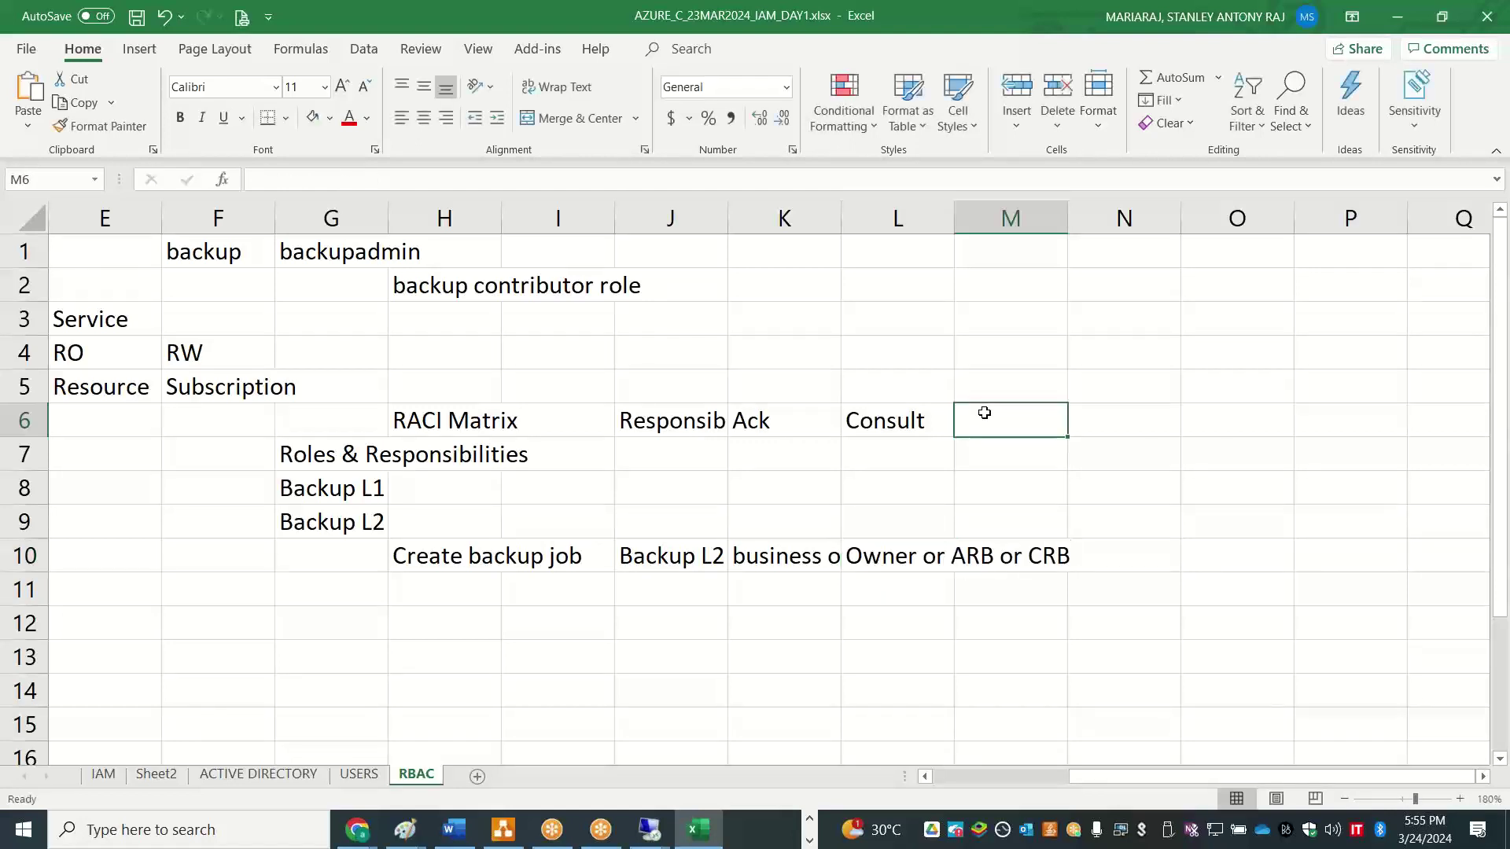
pyautogui.write('Infr')
pyautogui.press('BackSpace')
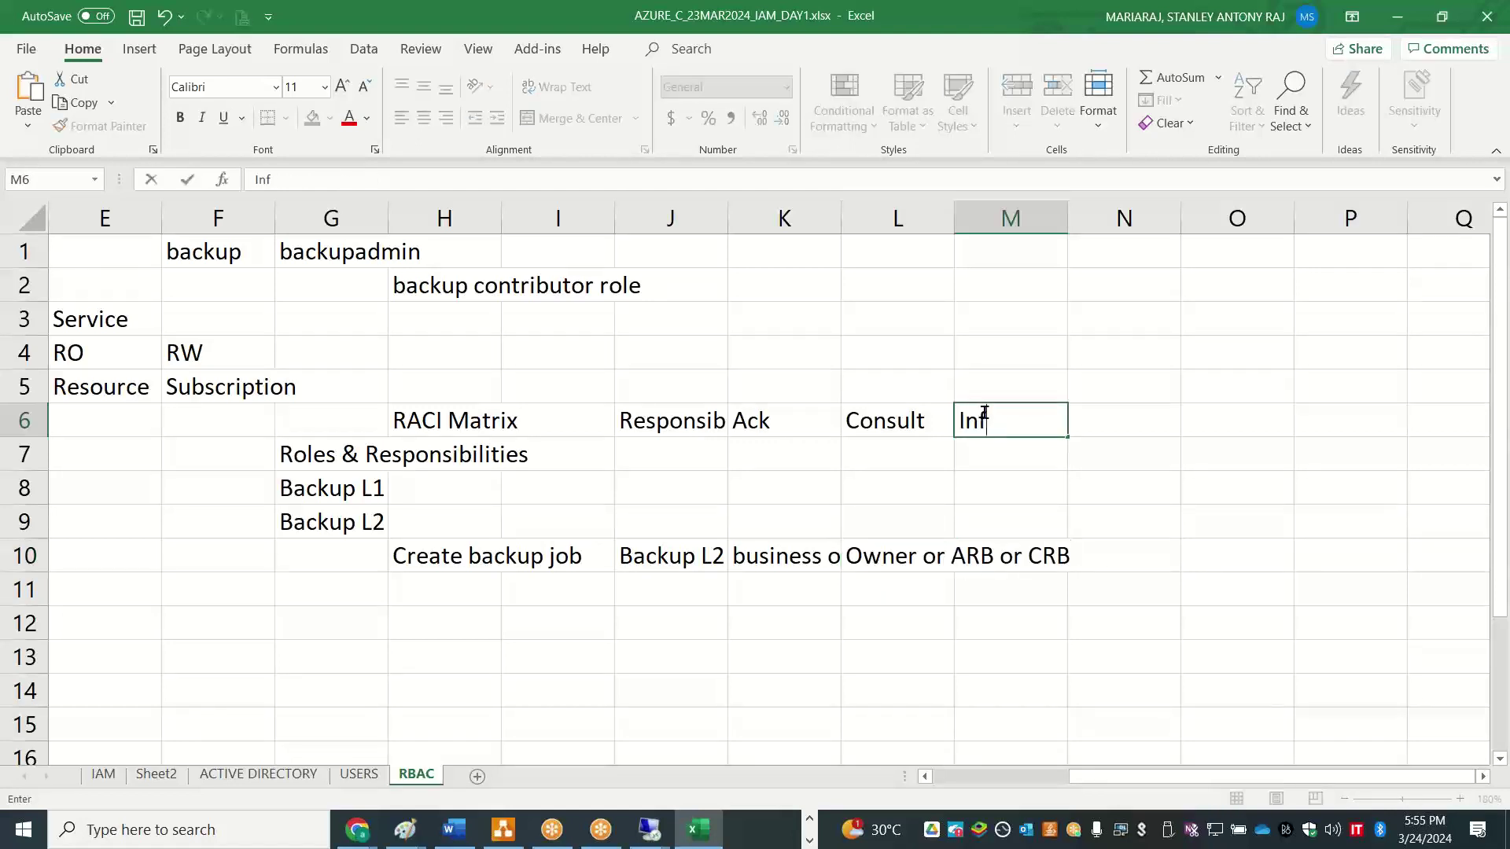
pyautogui.write('orm')
pyautogui.click(1006, 563)
pyautogui.write('App woe')
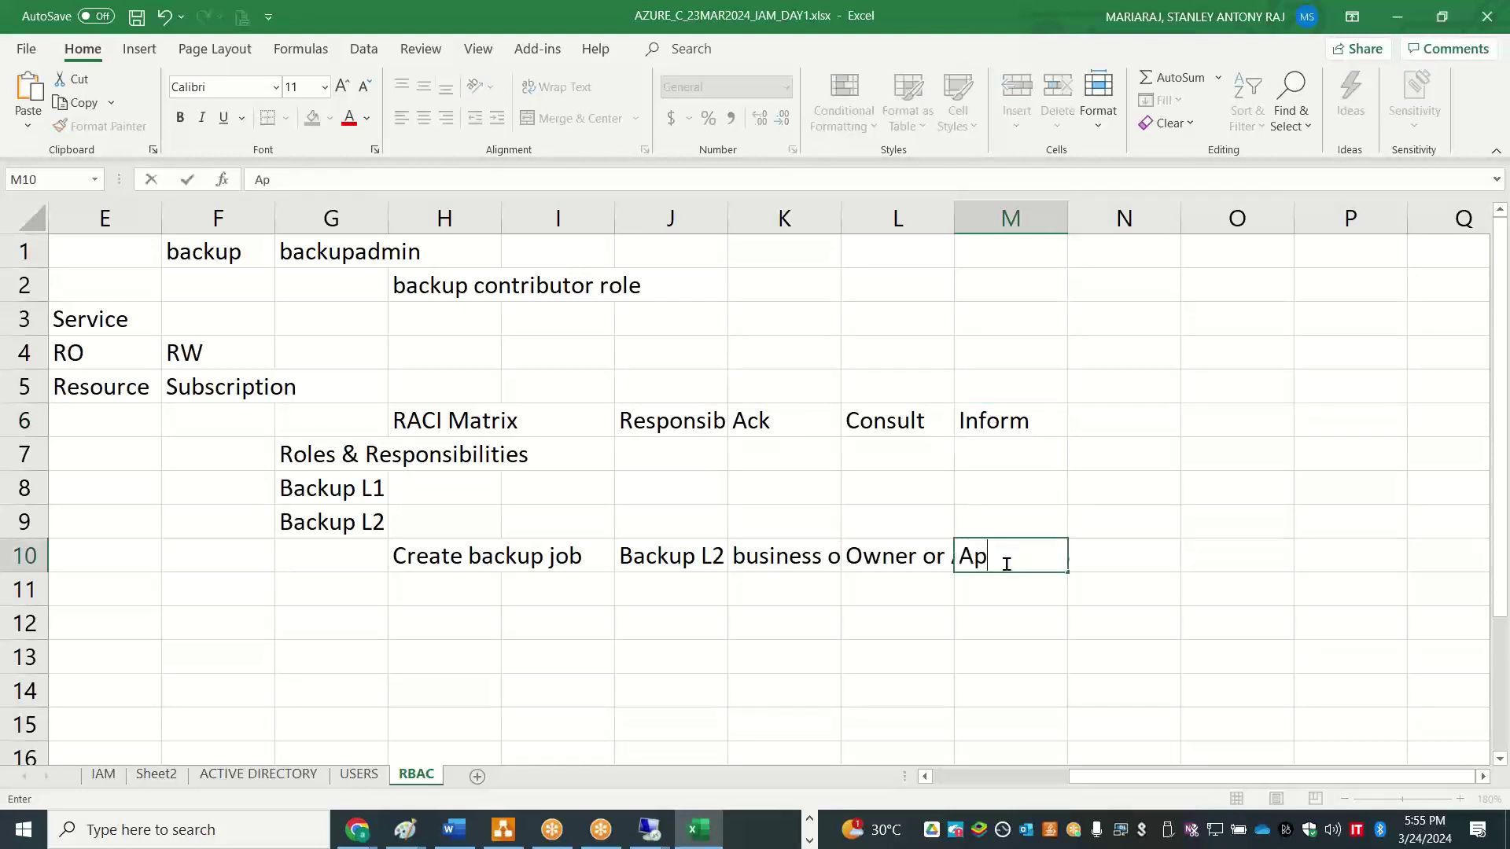
pyautogui.press('BackSpace')
pyautogui.press('BackSpace')
pyautogui.press('BackSpace')
pyautogui.write('oner')
pyautogui.press('BackSpace')
pyautogui.press('BackSpace')
pyautogui.press('BackSpace')
pyautogui.press('BackSpace')
pyautogui.press('BackSpace')
pyautogui.write('ower')
pyautogui.press('BackSpace')
pyautogui.press('BackSpace')
pyautogui.write('ner')
# Select the Responsible-to-Inform headings in J6:M6 and widen column J so 'Responsible' fits
pyautogui.moveTo(678, 425); pyautogui.dragTo(990, 428)
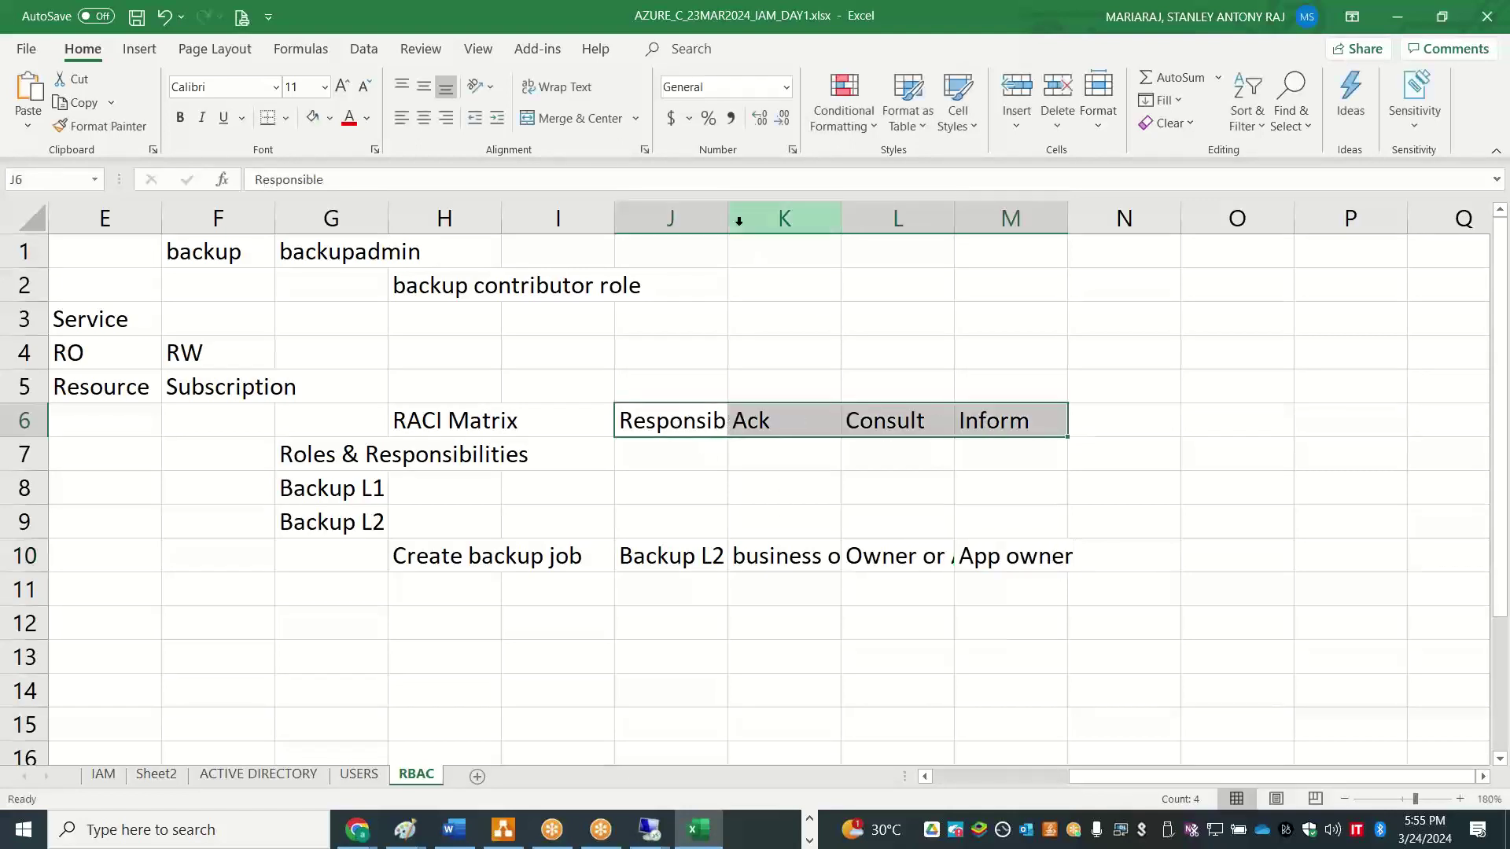
pyautogui.moveTo(729, 222); pyautogui.dragTo(777, 224)
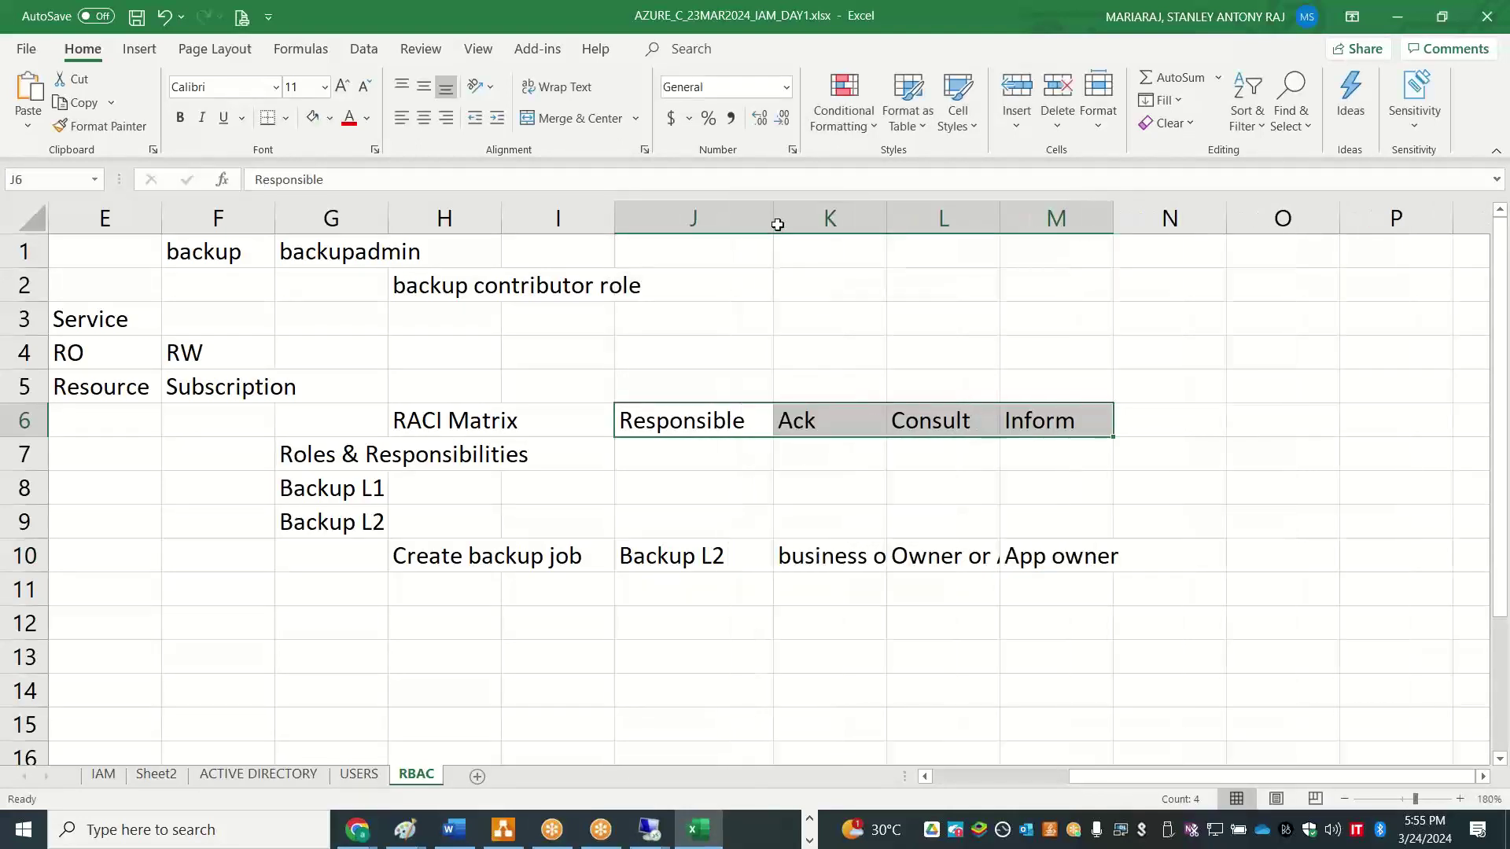
pyautogui.doubleClick(441, 423)
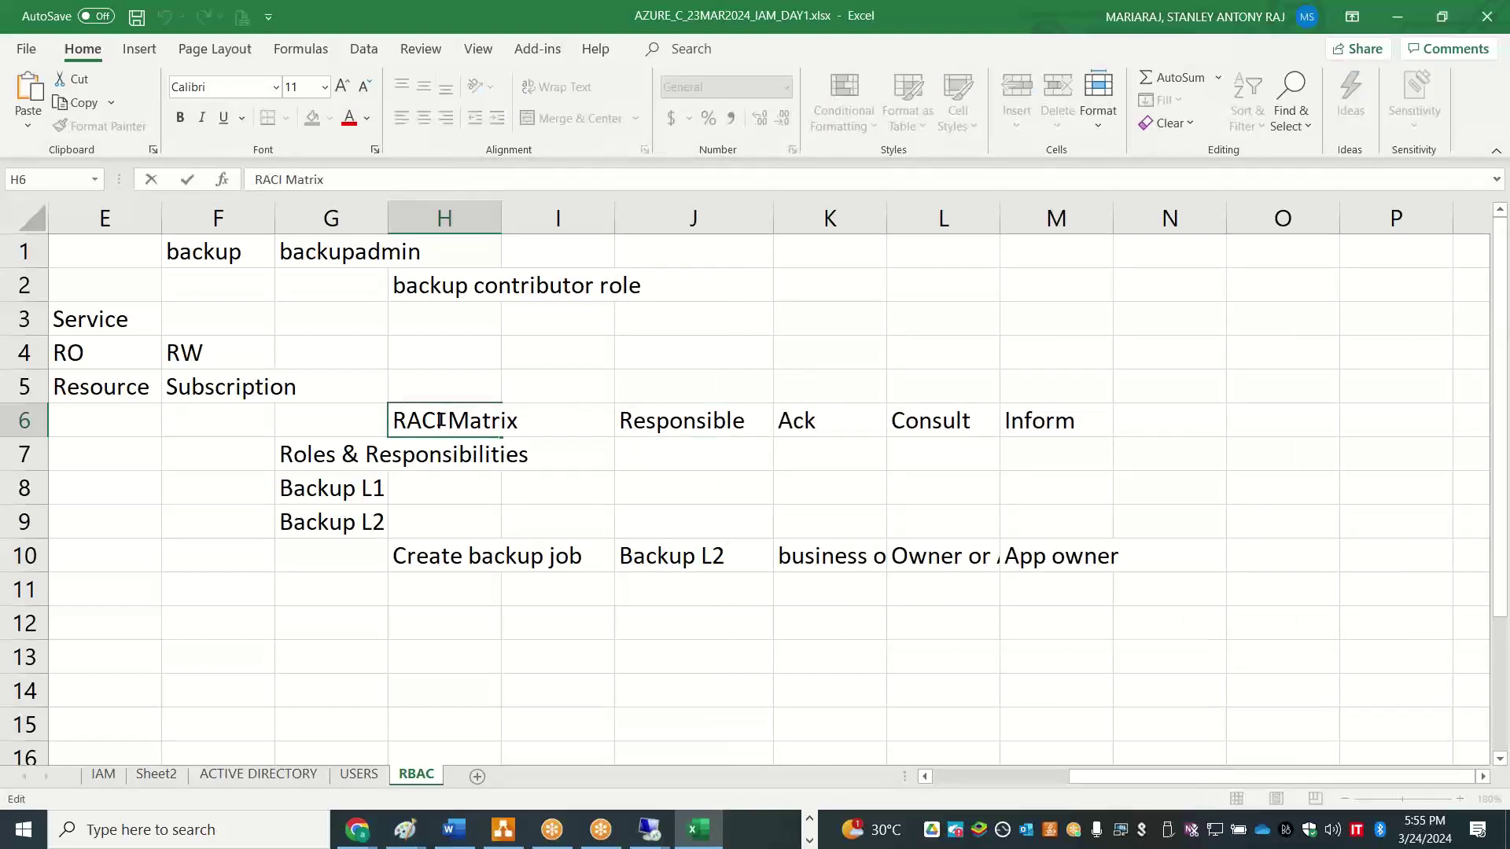
pyautogui.moveTo(441, 423); pyautogui.dragTo(356, 413)
pyautogui.moveTo(729, 423); pyautogui.dragTo(1058, 421)
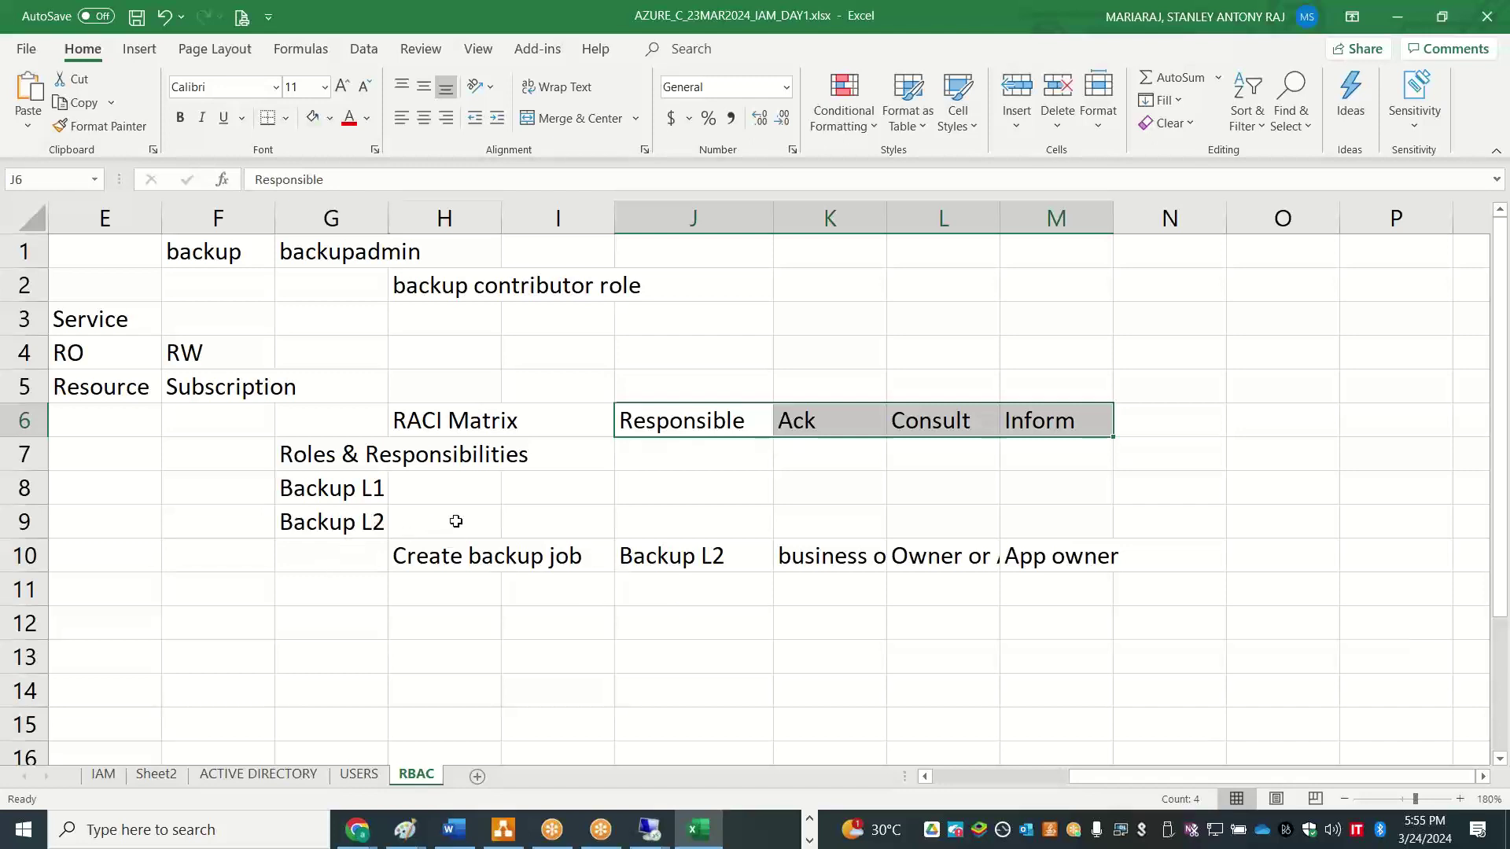
# Label cell H9 'Tasks & Activities'
pyautogui.click(454, 521)
pyautogui.write('Rasks')
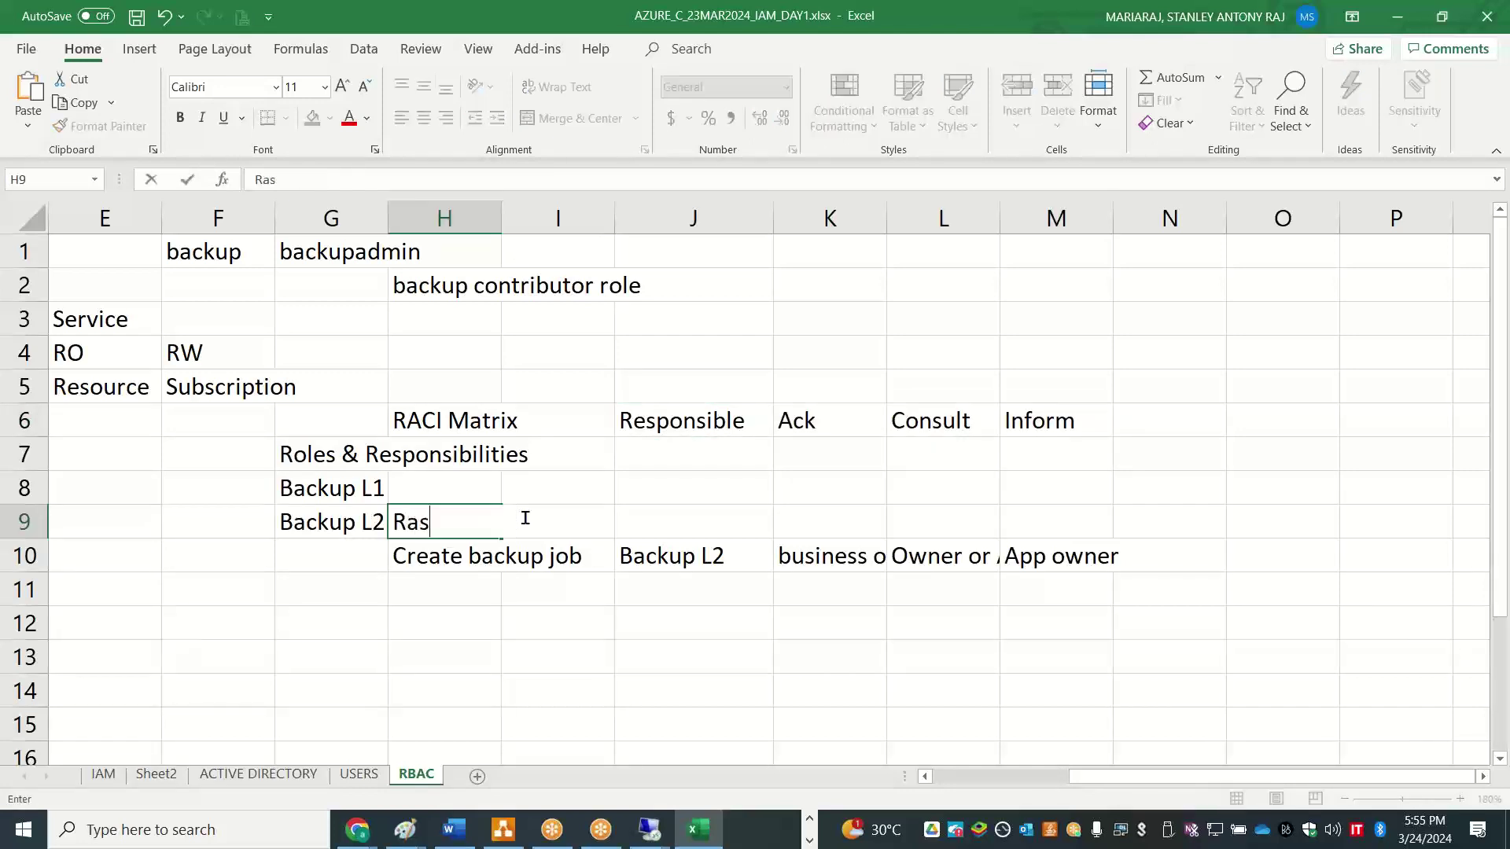
pyautogui.press('BackSpace')
pyautogui.press('BackSpace')
pyautogui.press('BackSpace')
pyautogui.press('BackSpace')
pyautogui.press('BackSpace')
pyautogui.write('Tasks & Activities')
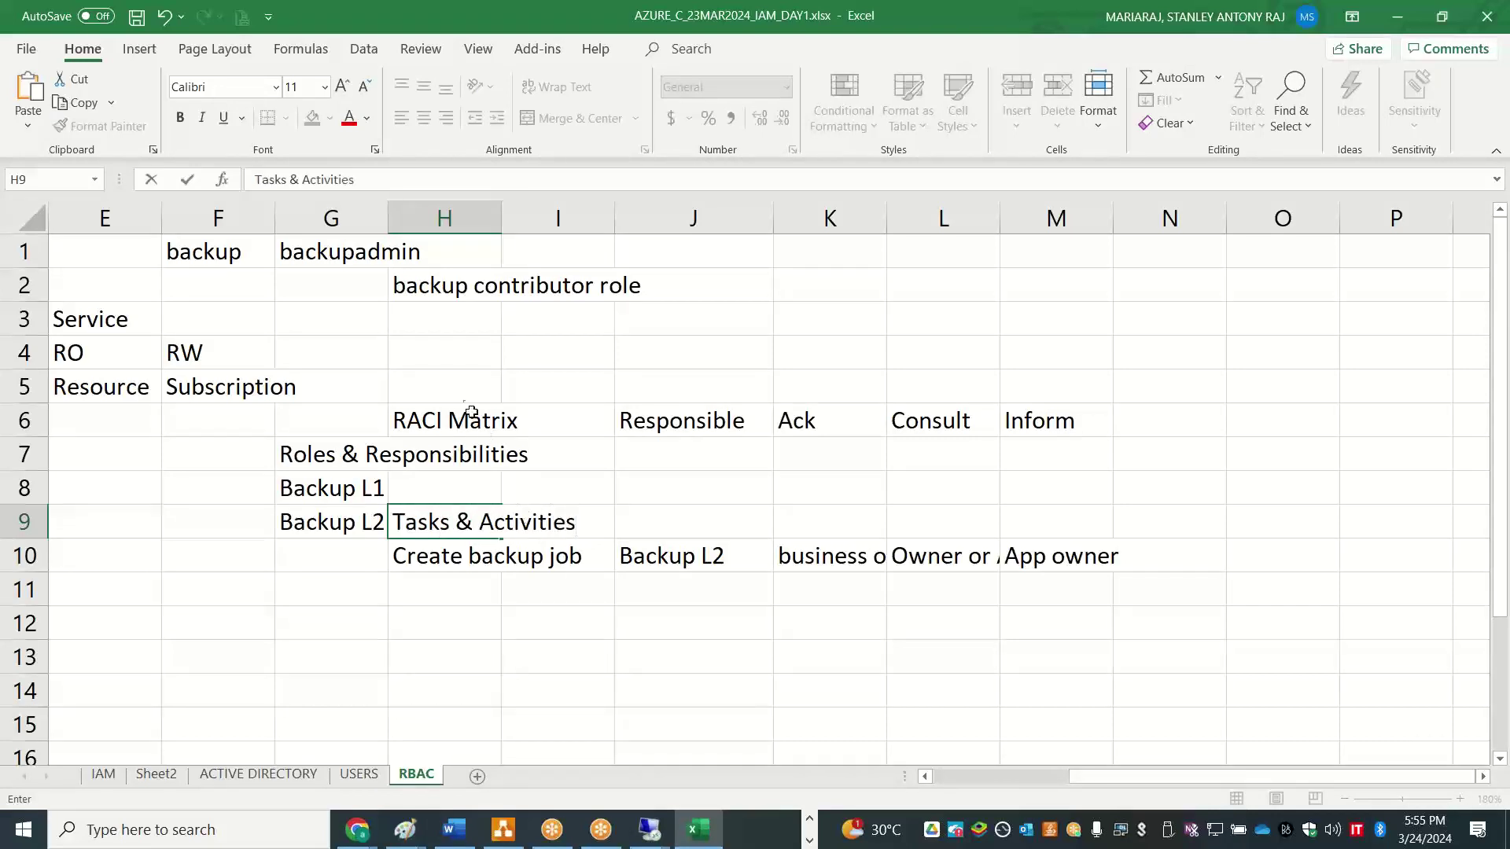
# Add the heading 'RASCI' in I5 above the RACI matrix
pyautogui.click(540, 383)
pyautogui.write('RASCI')
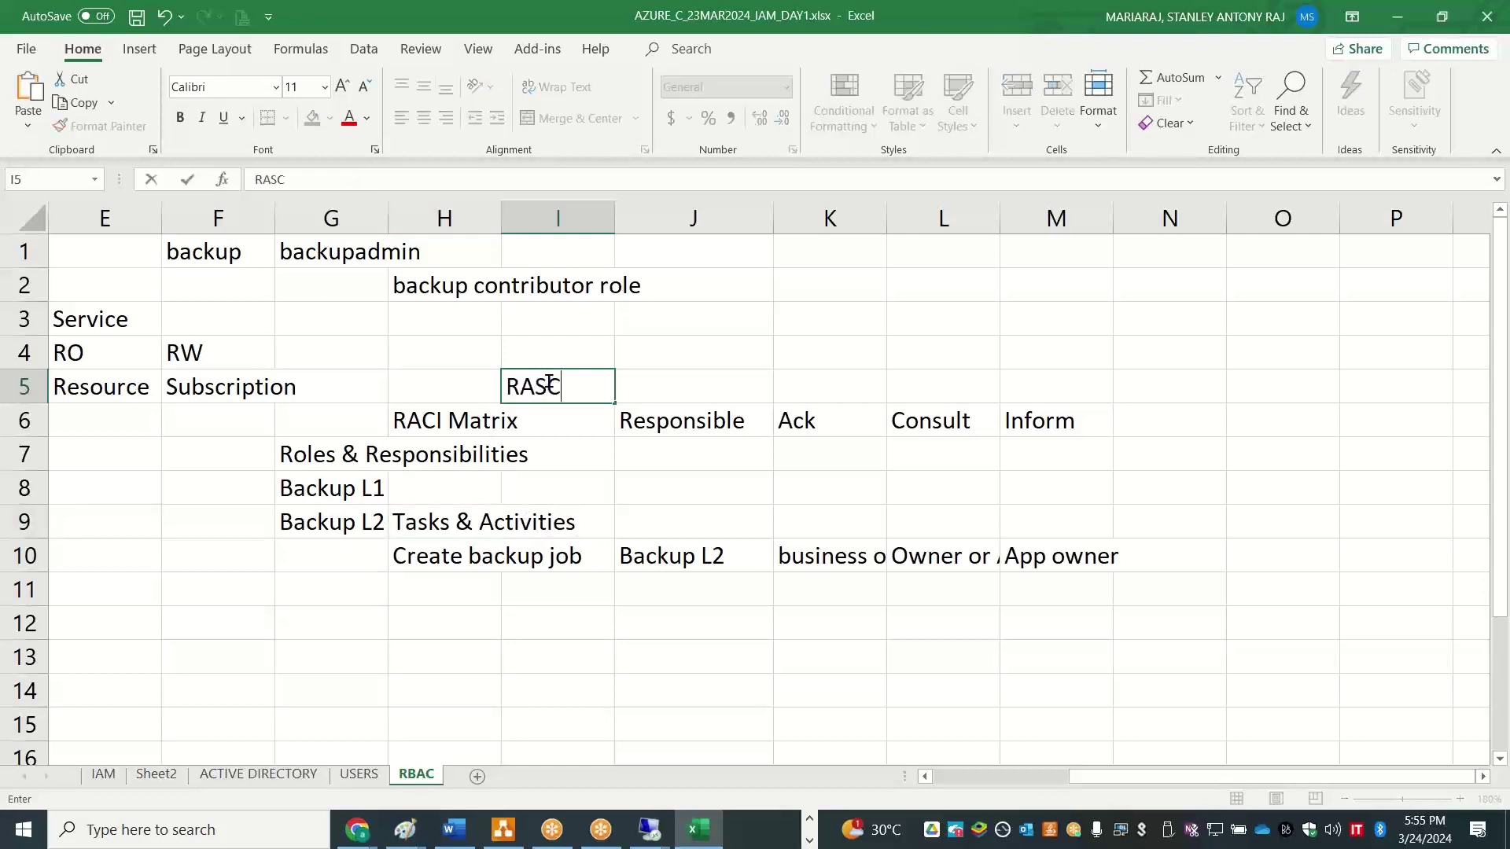
pyautogui.click(592, 666)
pyautogui.press('Left')
pyautogui.press('Left')
pyautogui.press('Left')
pyautogui.press('Left')
pyautogui.press('Left')
pyautogui.press('Left')
pyautogui.press('Left')
pyautogui.press('Left')
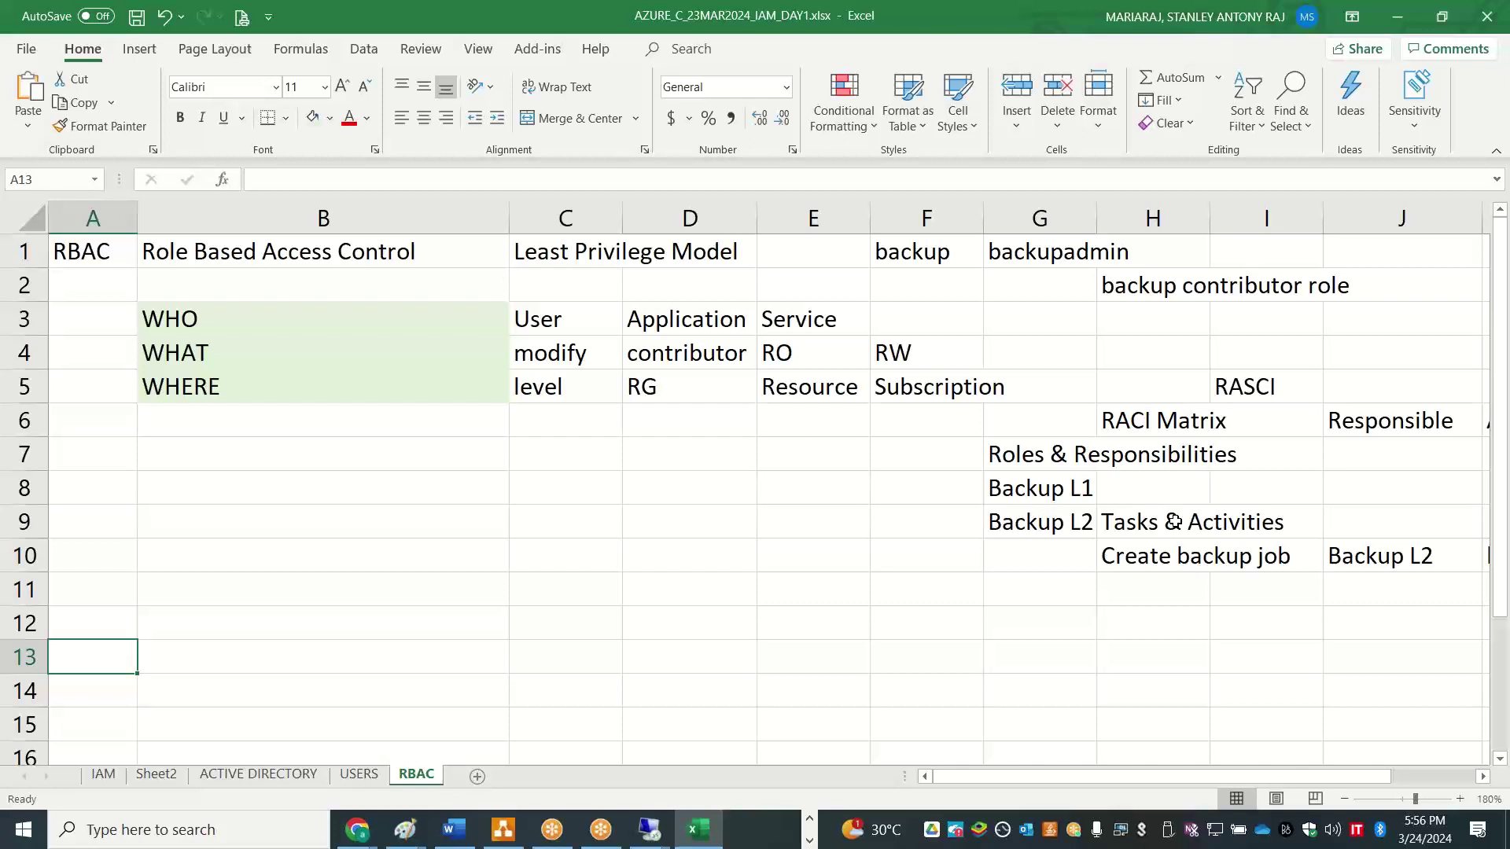
pyautogui.click(1031, 627)
# Enter 'CloudOps Engineer - L1', 'L2' and 'SME' in G12, G13 and G14
pyautogui.write('CloudOpe')
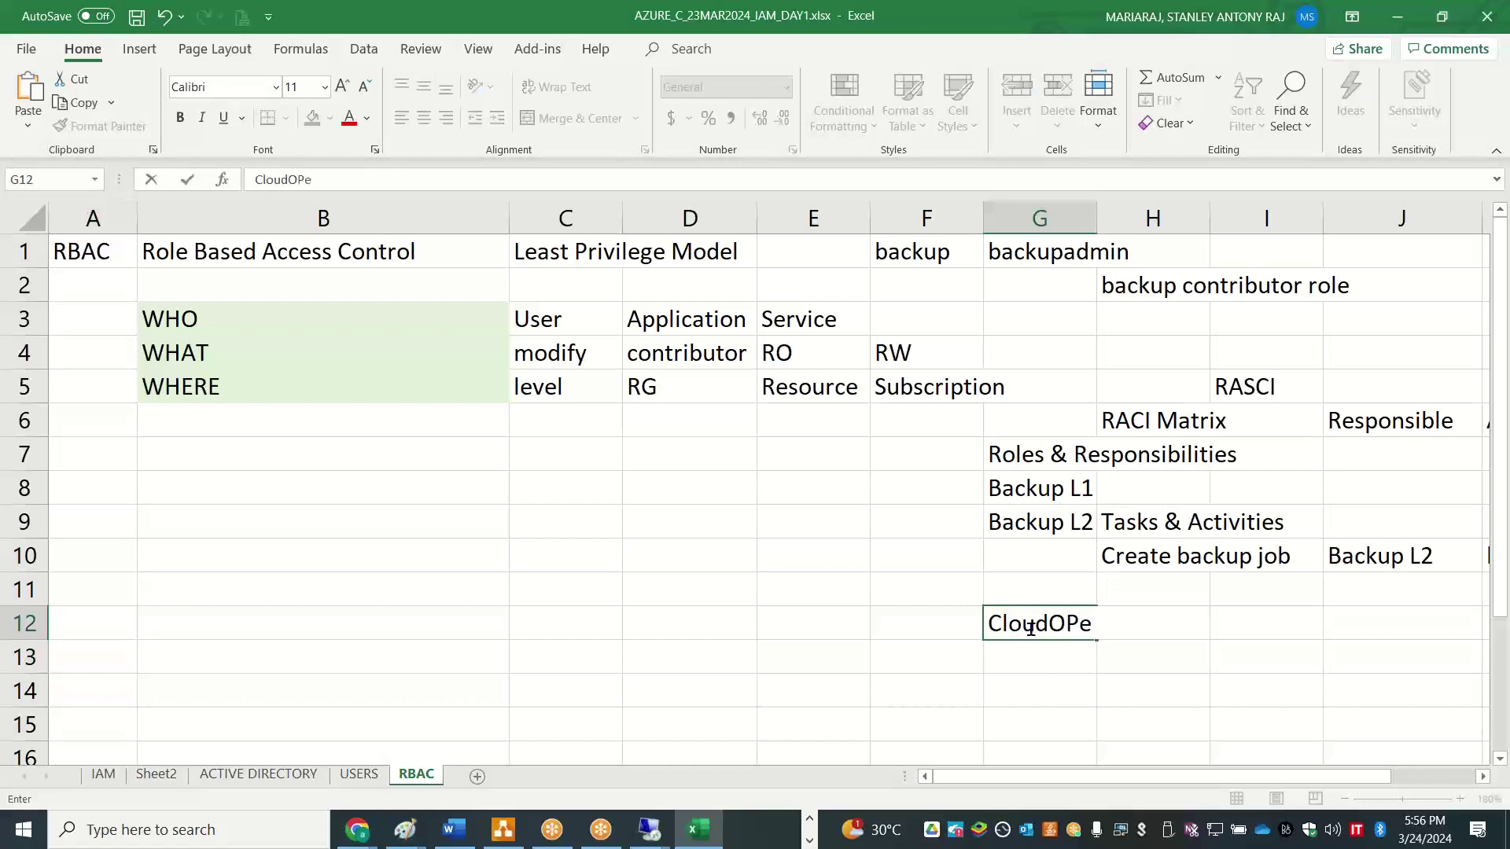
pyautogui.press('BackSpace')
pyautogui.write('s Engi')
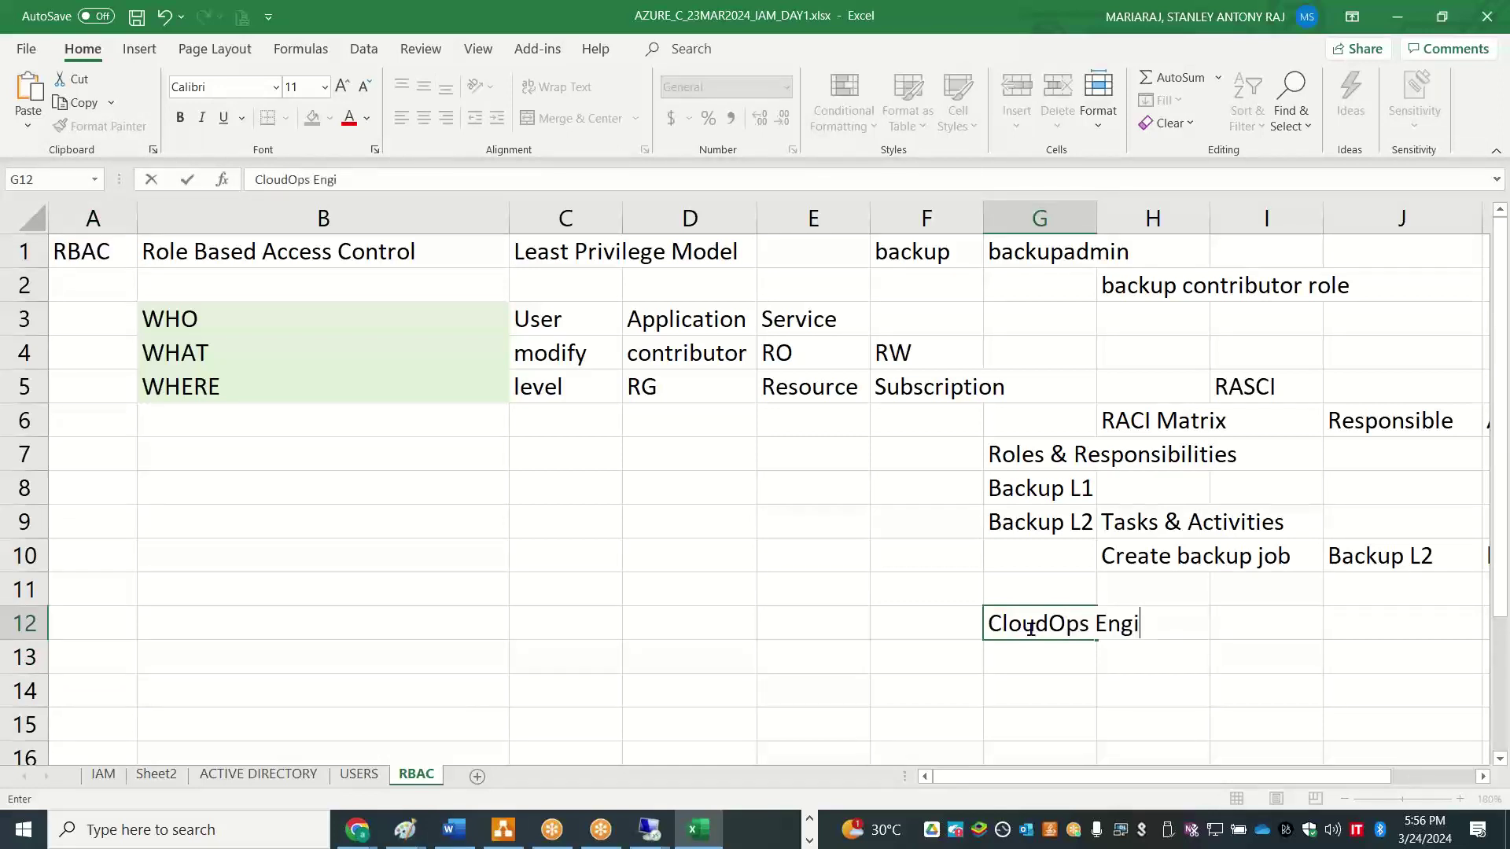
pyautogui.write('neer - L1')
pyautogui.press('Return')
pyautogui.write('L2')
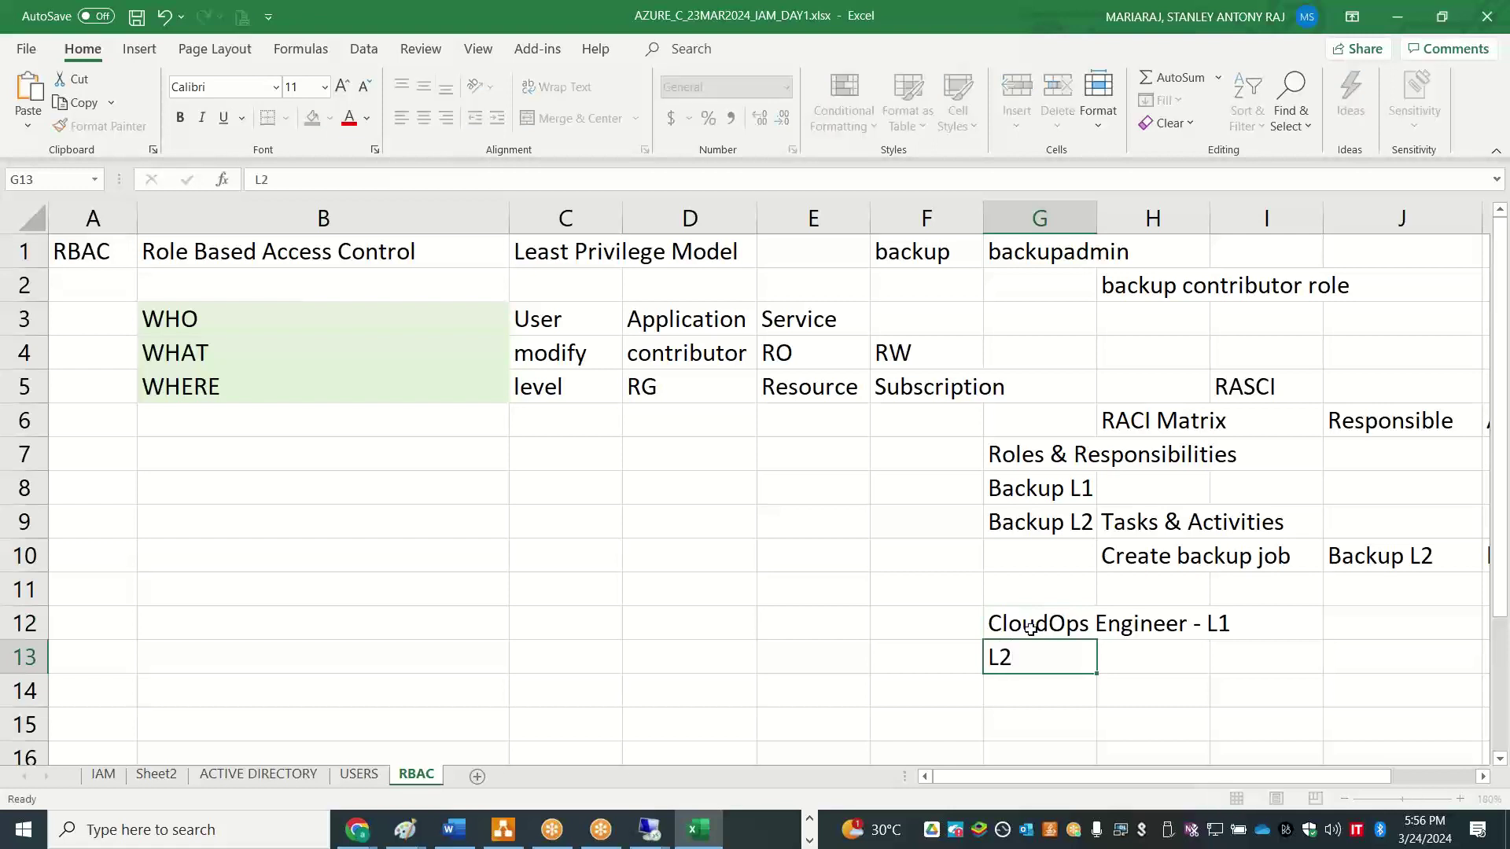
pyautogui.press('Return')
pyautogui.write('SME')
pyautogui.click(1030, 627)
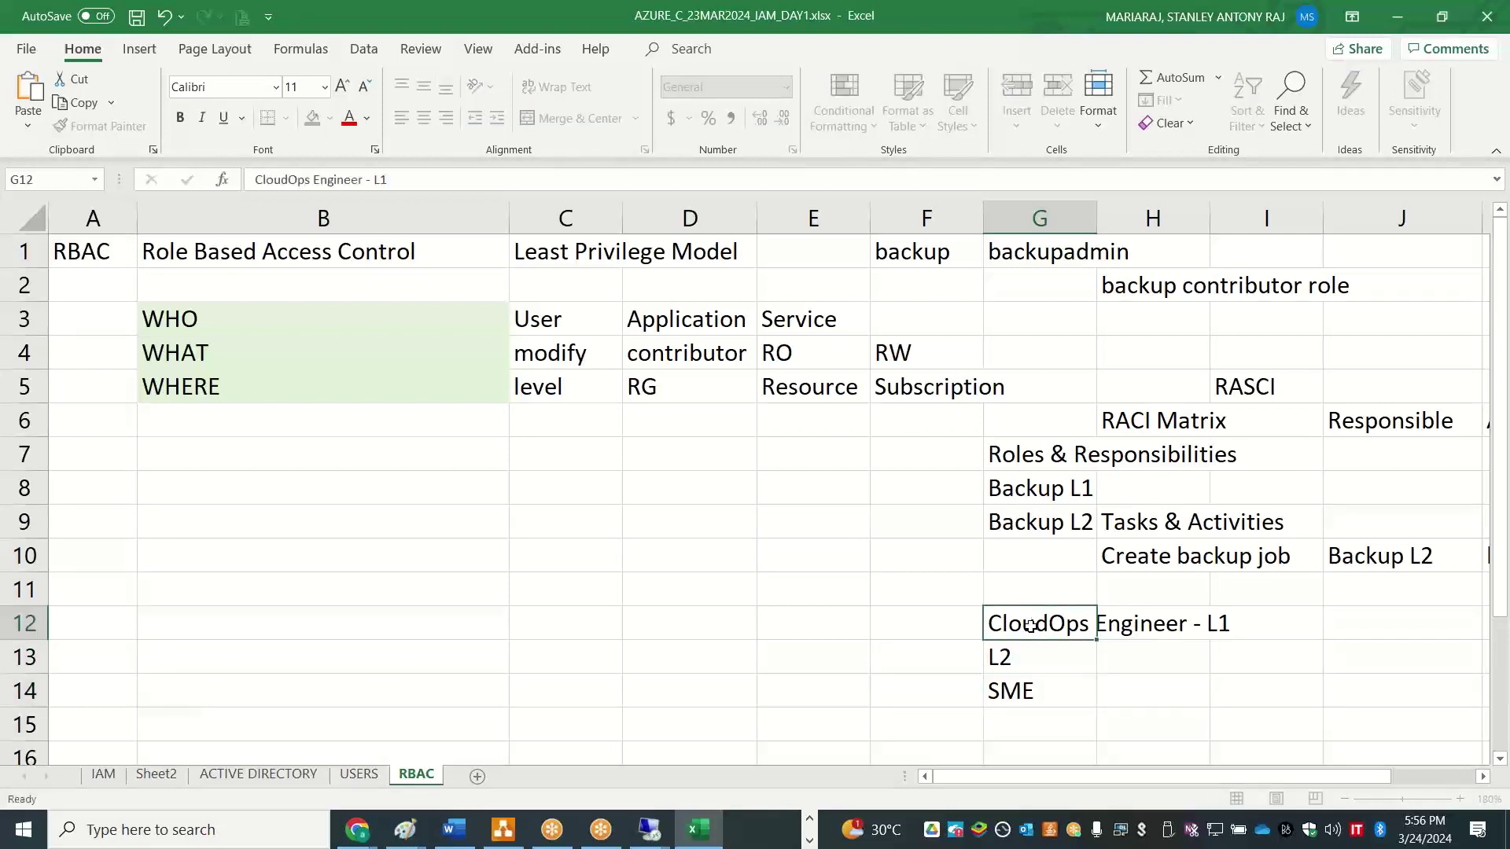
pyautogui.click(1363, 628)
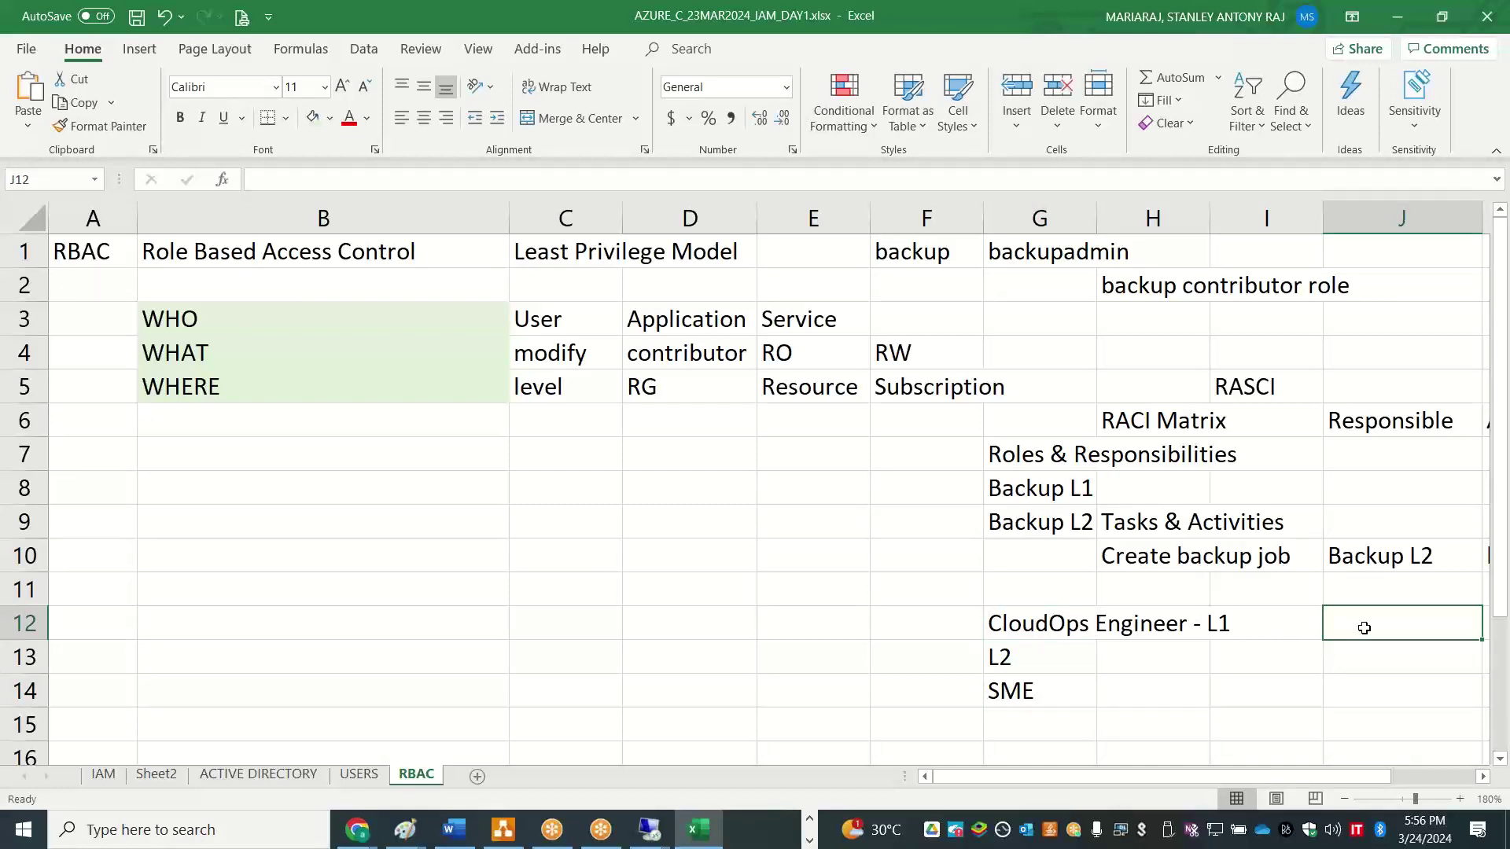
# Enter the tasks Update, Upgrade and Troubleshooting in J12, J13 and J14
pyautogui.write('Patt')
pyautogui.press('BackSpace')
pyautogui.press('BackSpace')
pyautogui.press('BackSpace')
pyautogui.press('BackSpace')
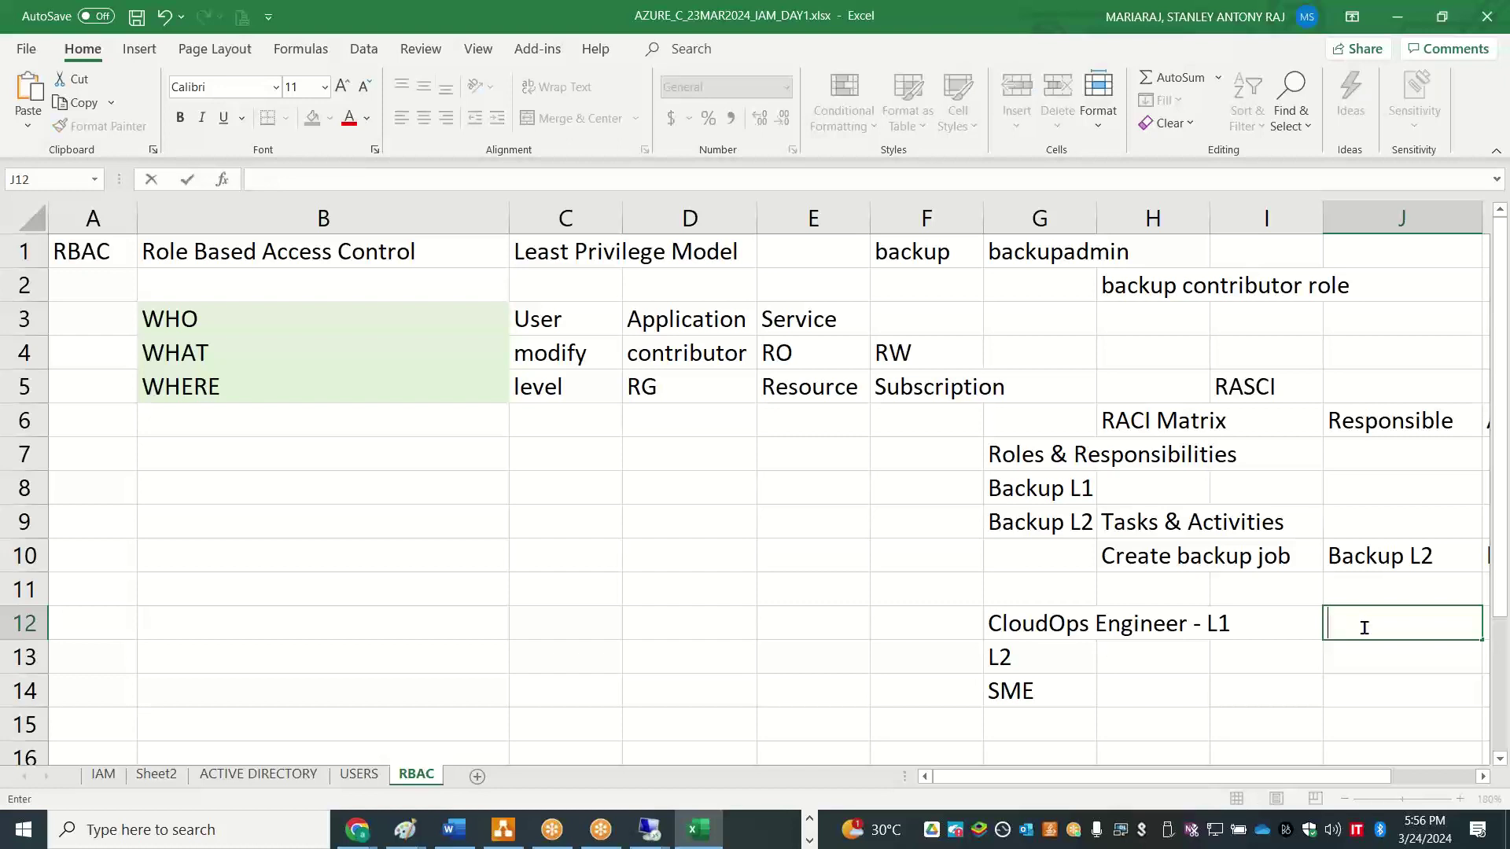
pyautogui.press('Return')
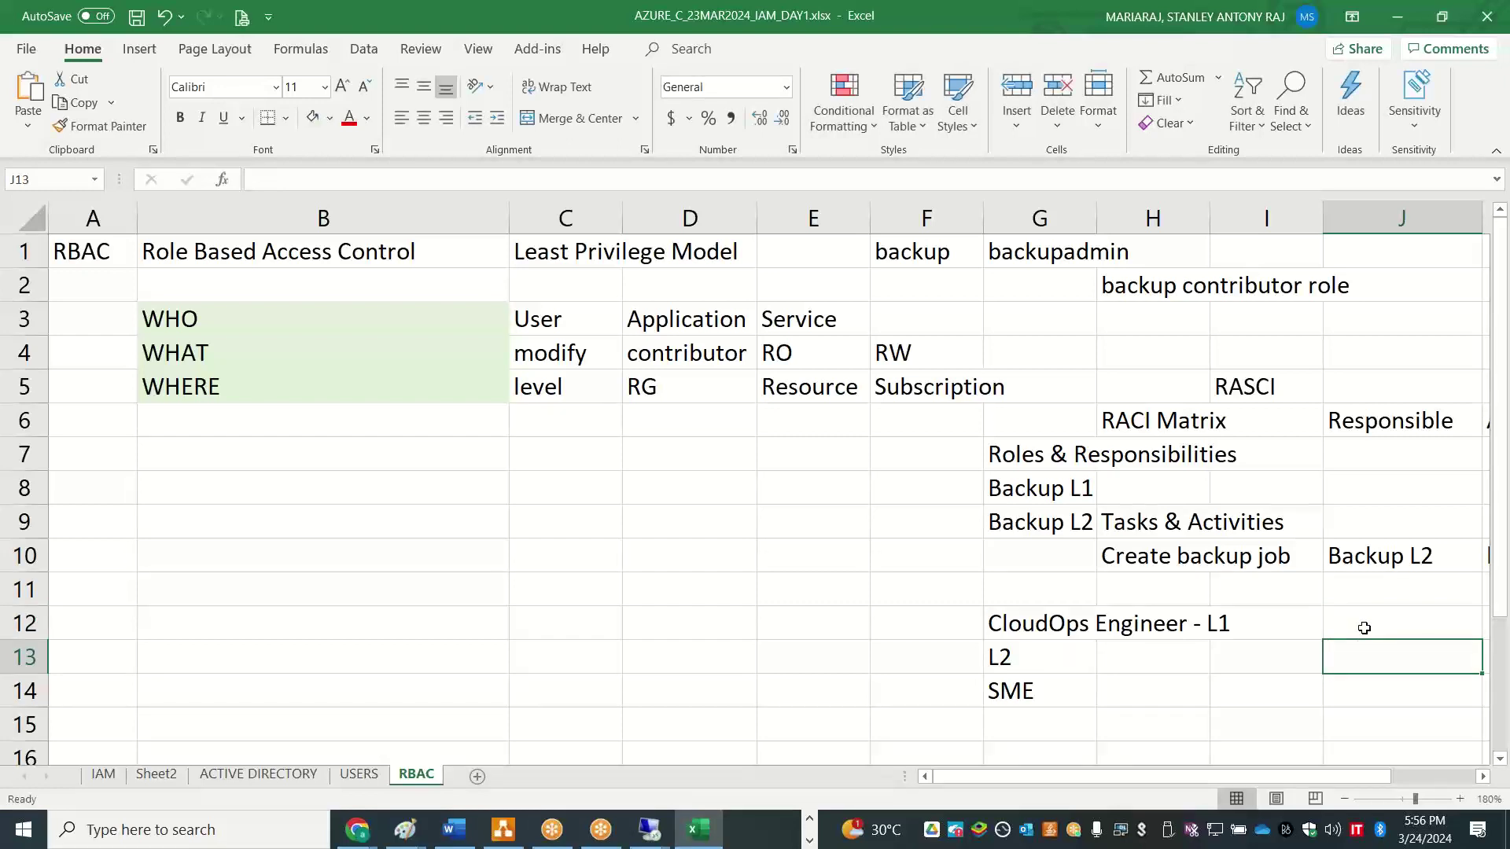
pyautogui.write('Upgrade')
pyautogui.press('Up')
pyautogui.write('U')
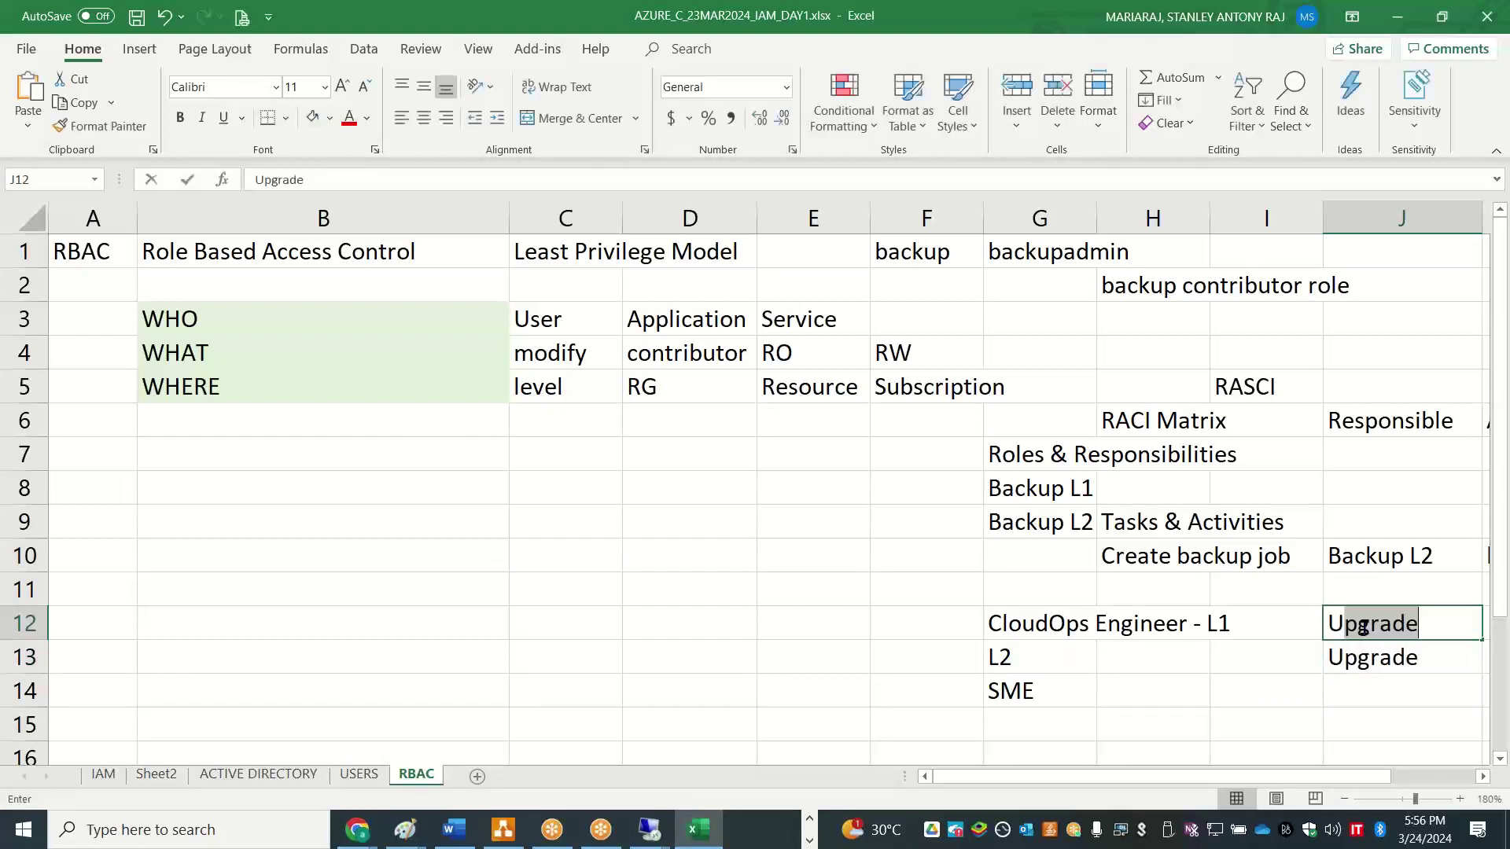
pyautogui.write('pdate')
pyautogui.press('Return')
pyautogui.press('Return')
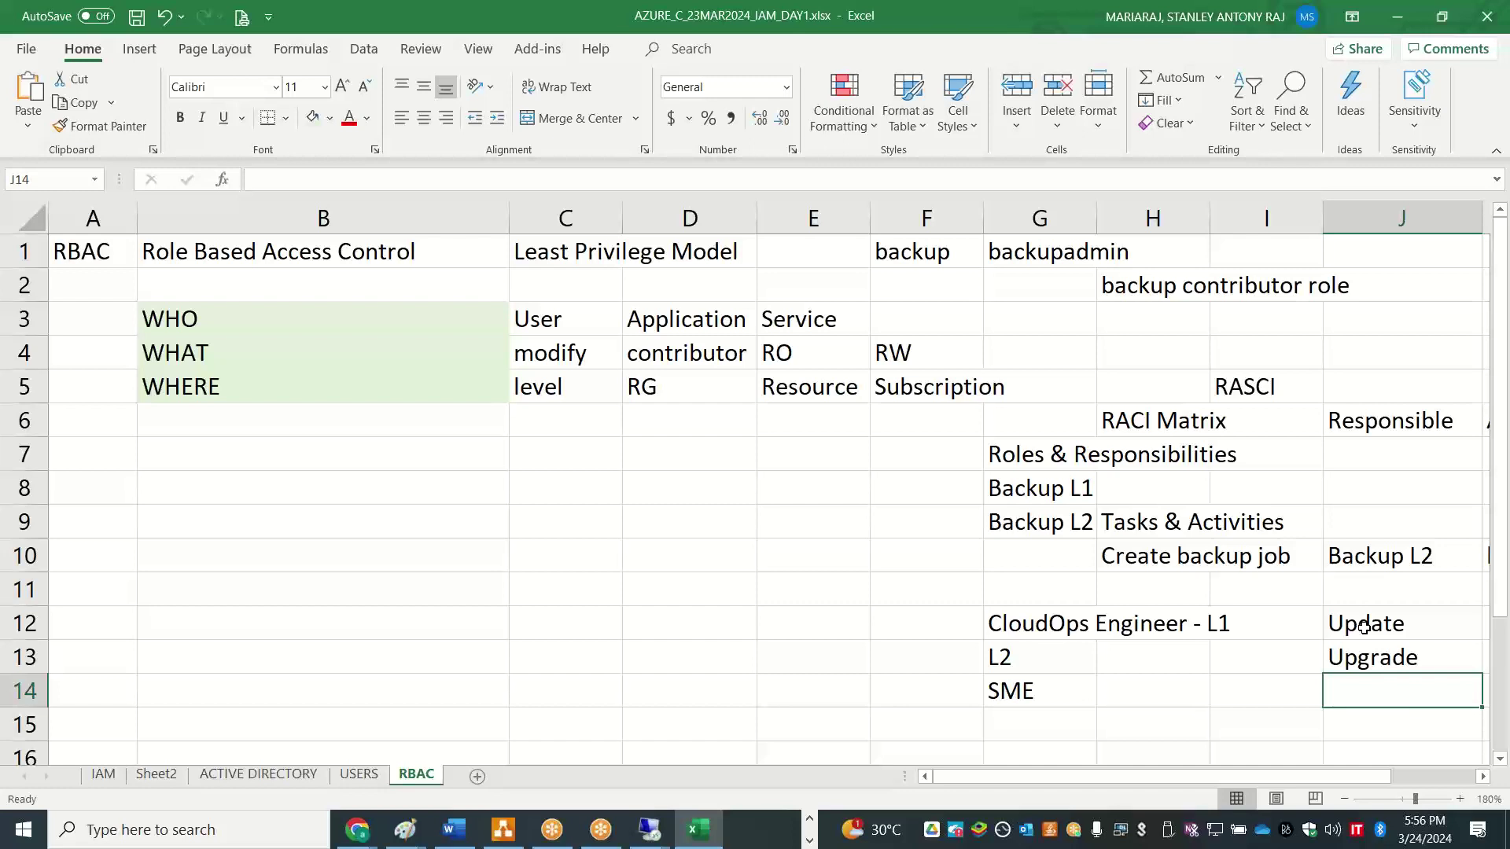
pyautogui.press('Down')
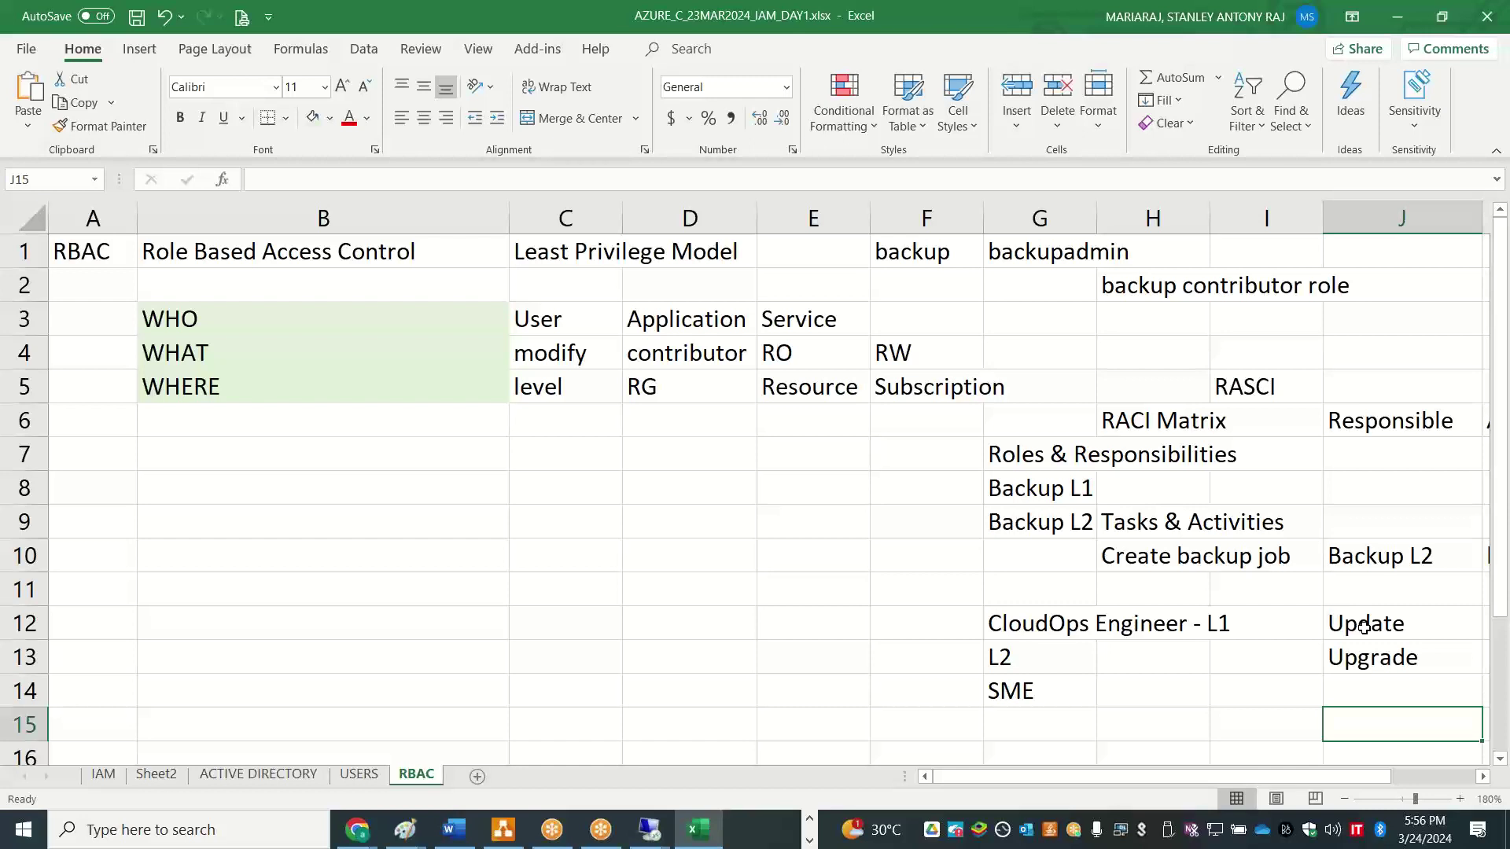
pyautogui.press('Up')
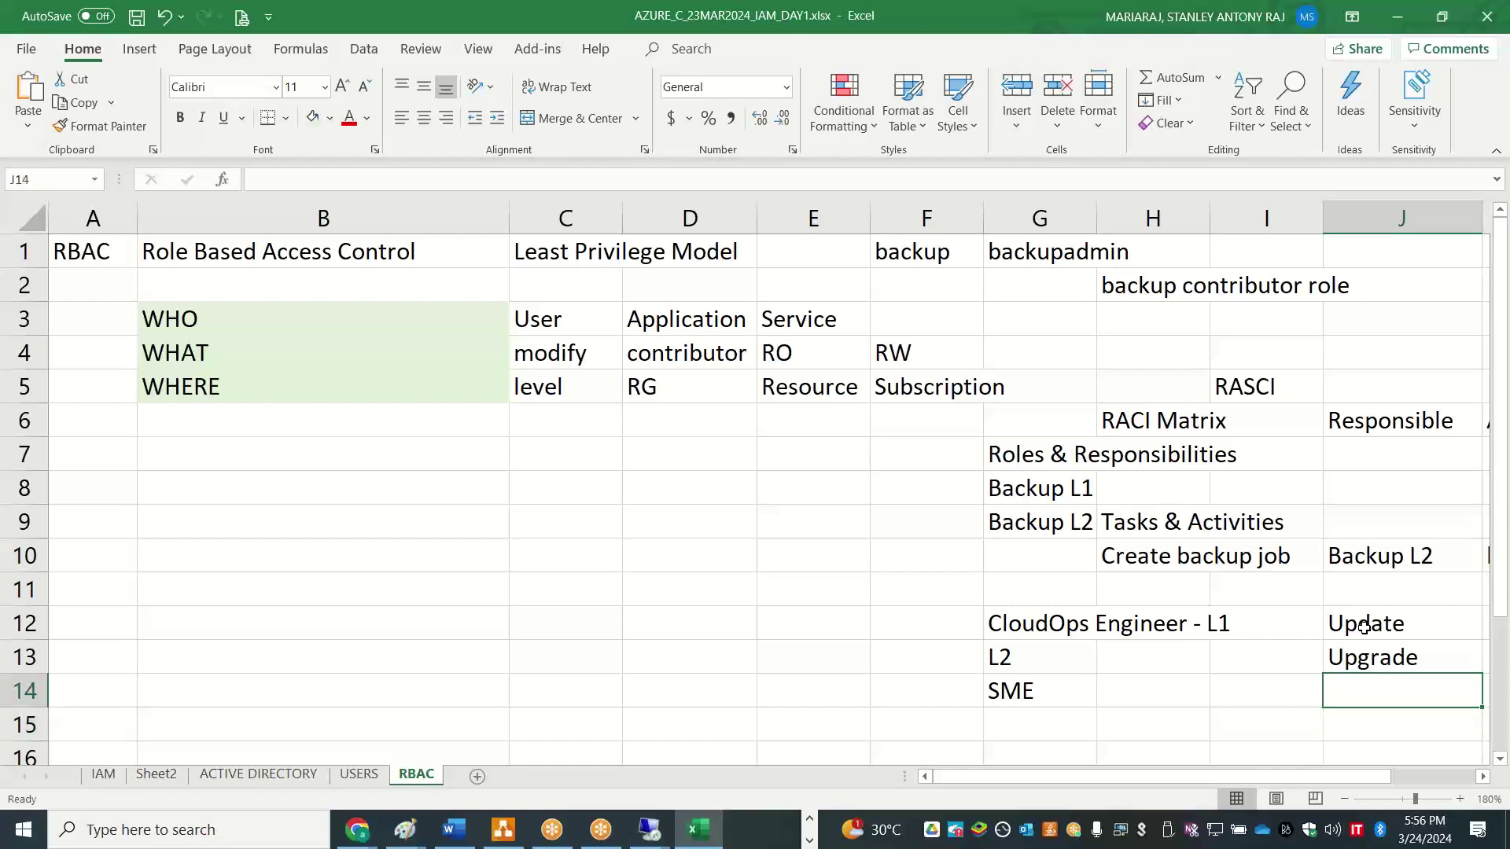
pyautogui.write('t')
pyautogui.press('BackSpace')
pyautogui.write('Trou')
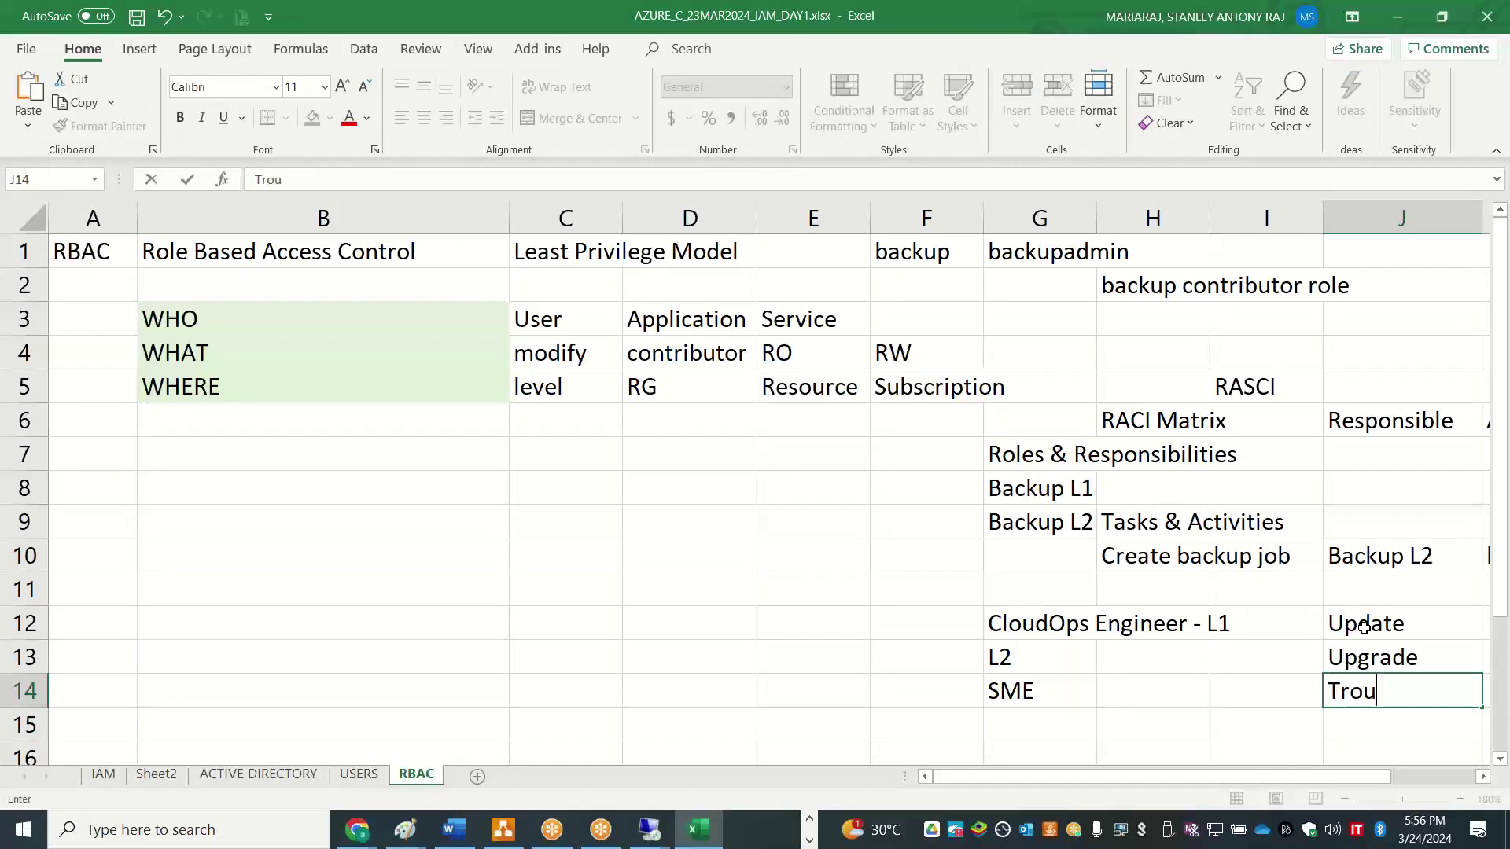
pyautogui.write('bleshooting')
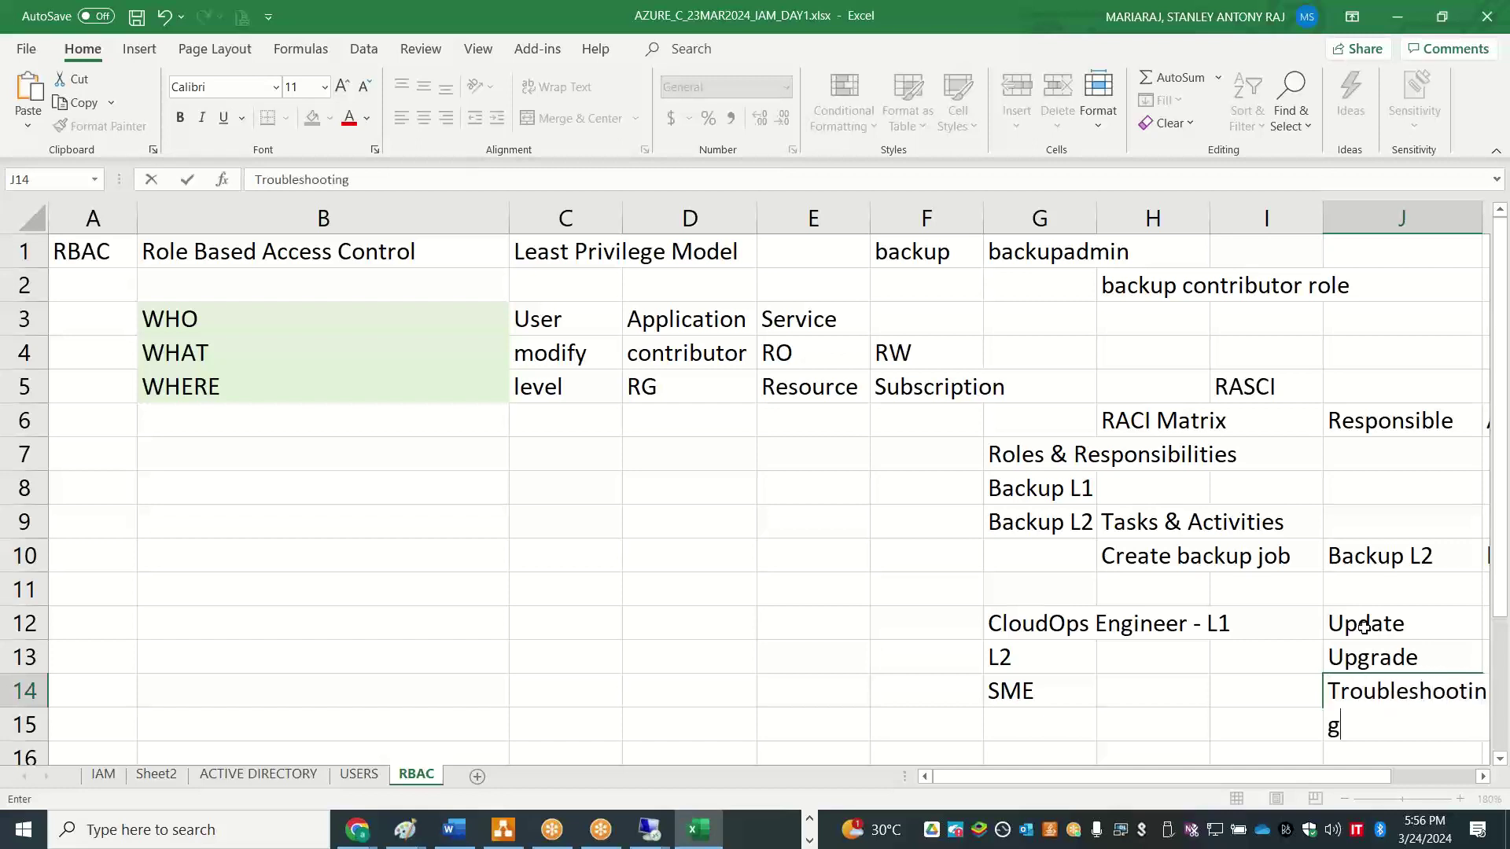
pyautogui.click(841, 602)
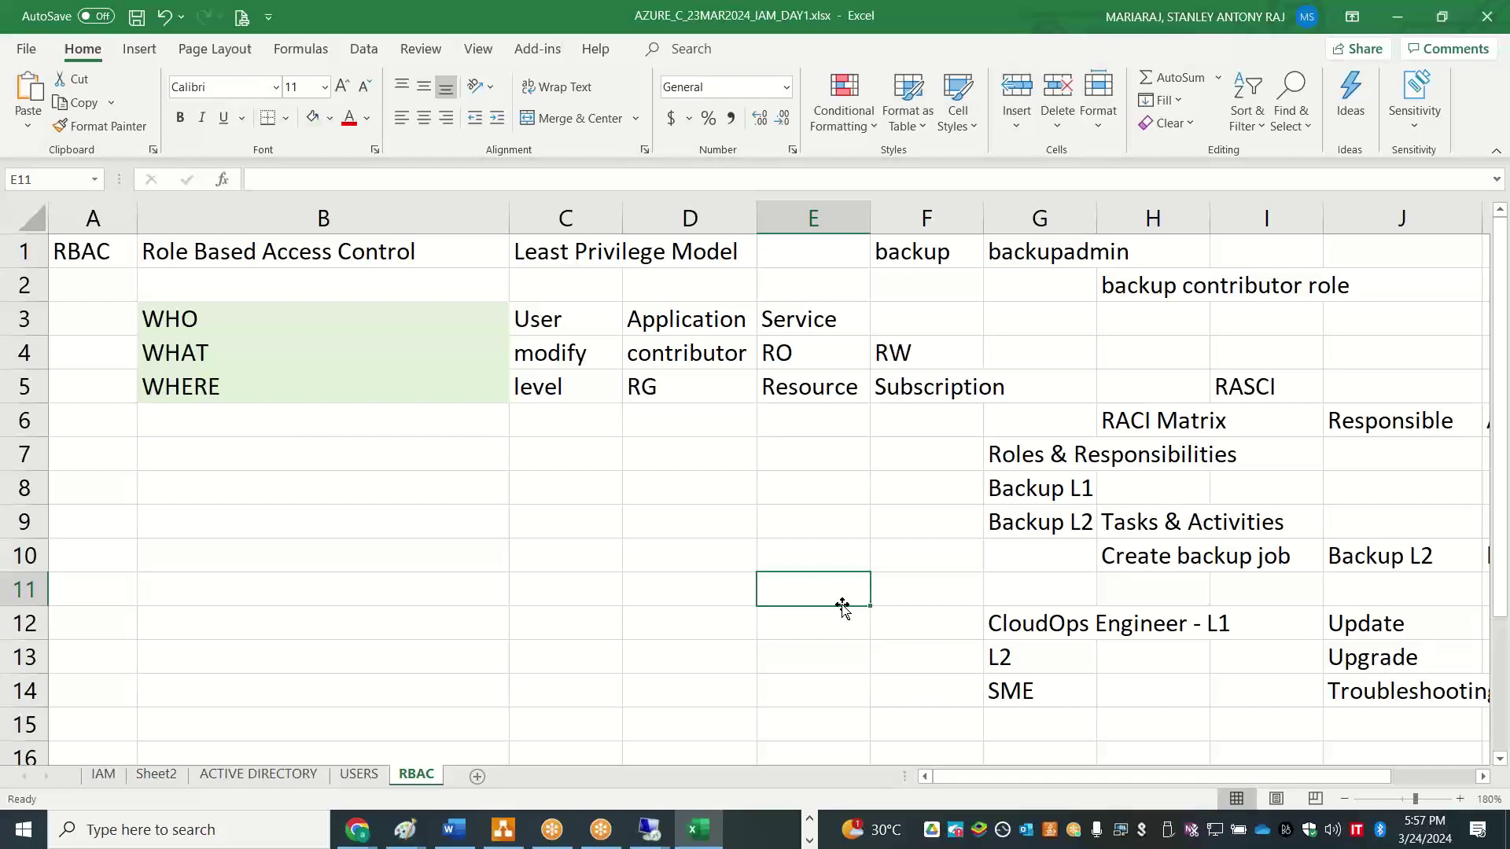
# Type 'Determine What Operations a specific user can do on Specific Resource and control what access' into A2
pyautogui.click(112, 287)
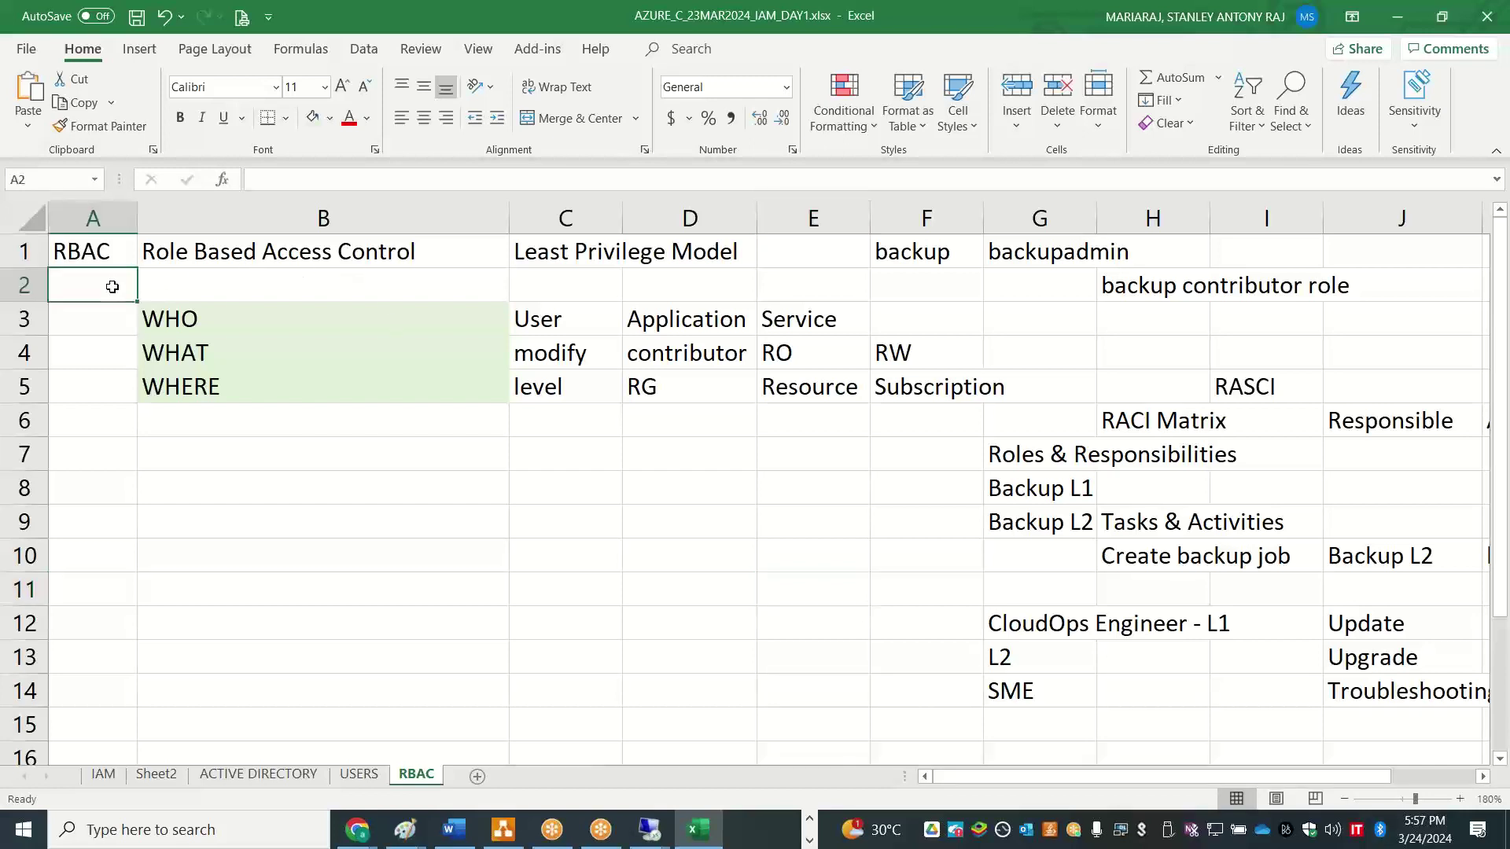
pyautogui.write('Deter')
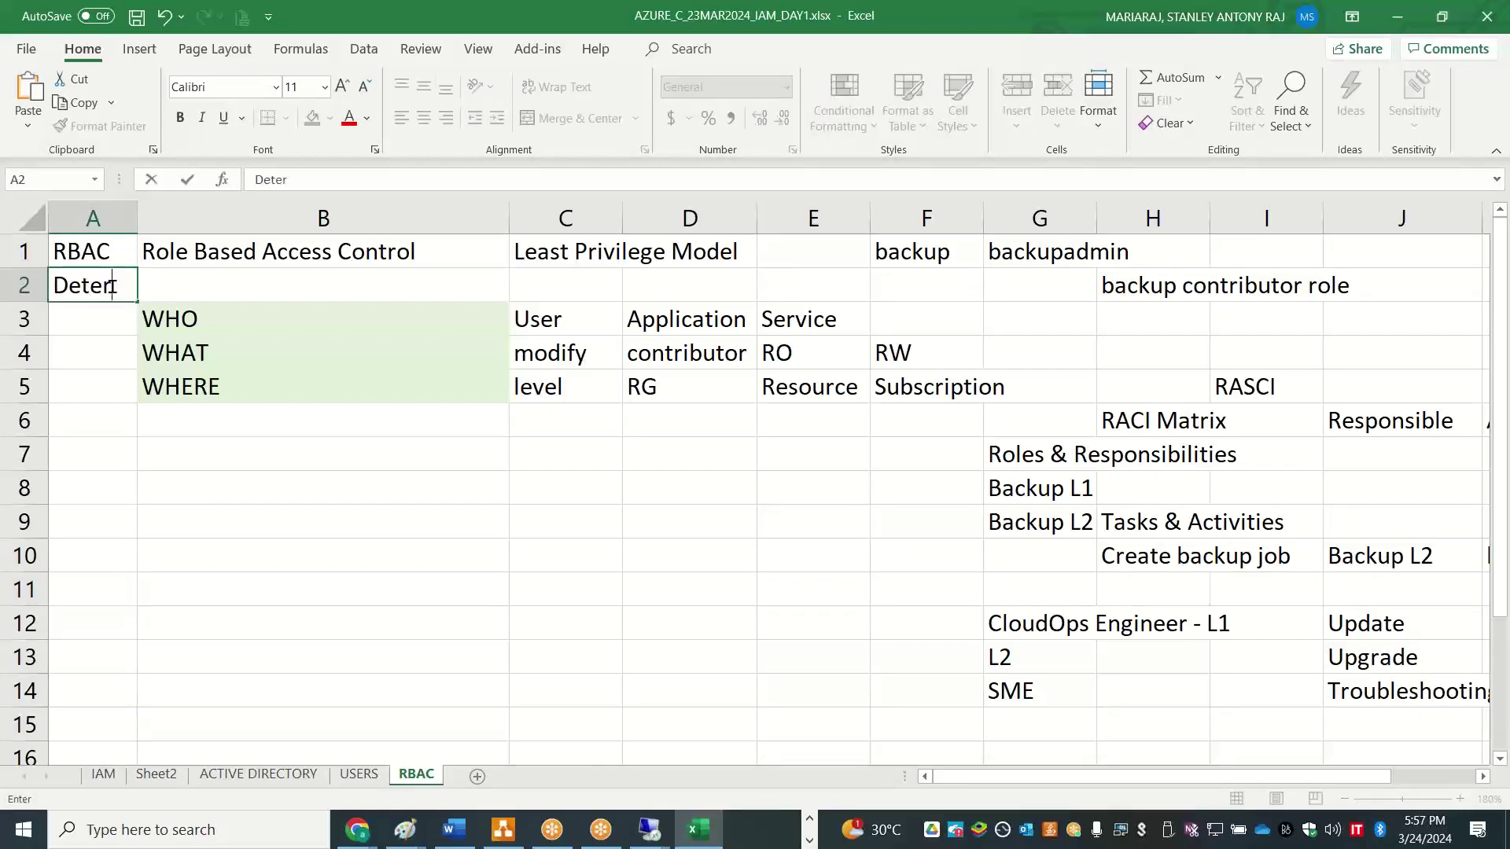
pyautogui.write('mine Wh')
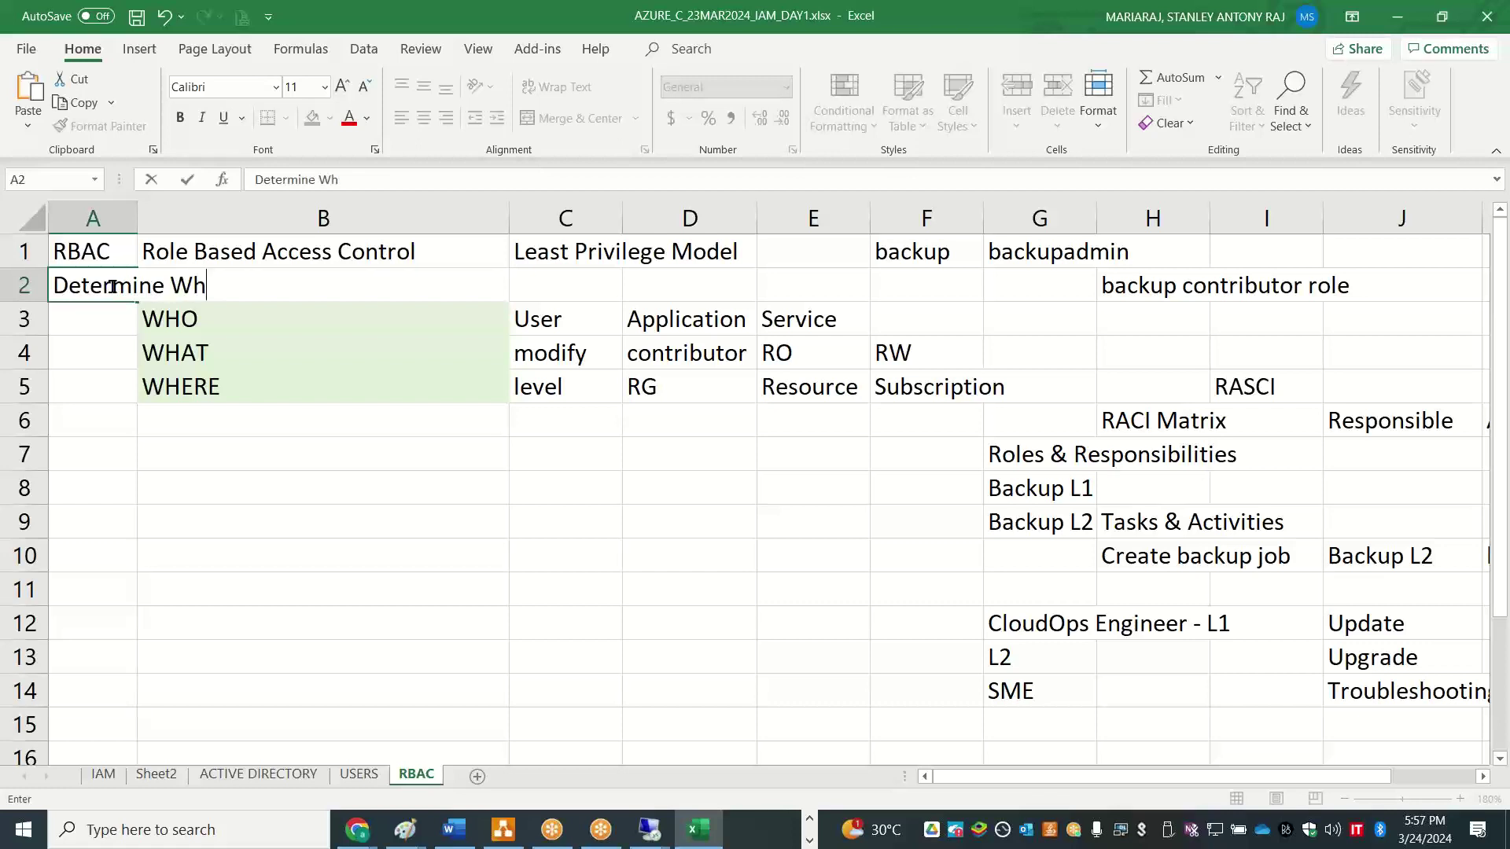
pyautogui.write('at Operations ')
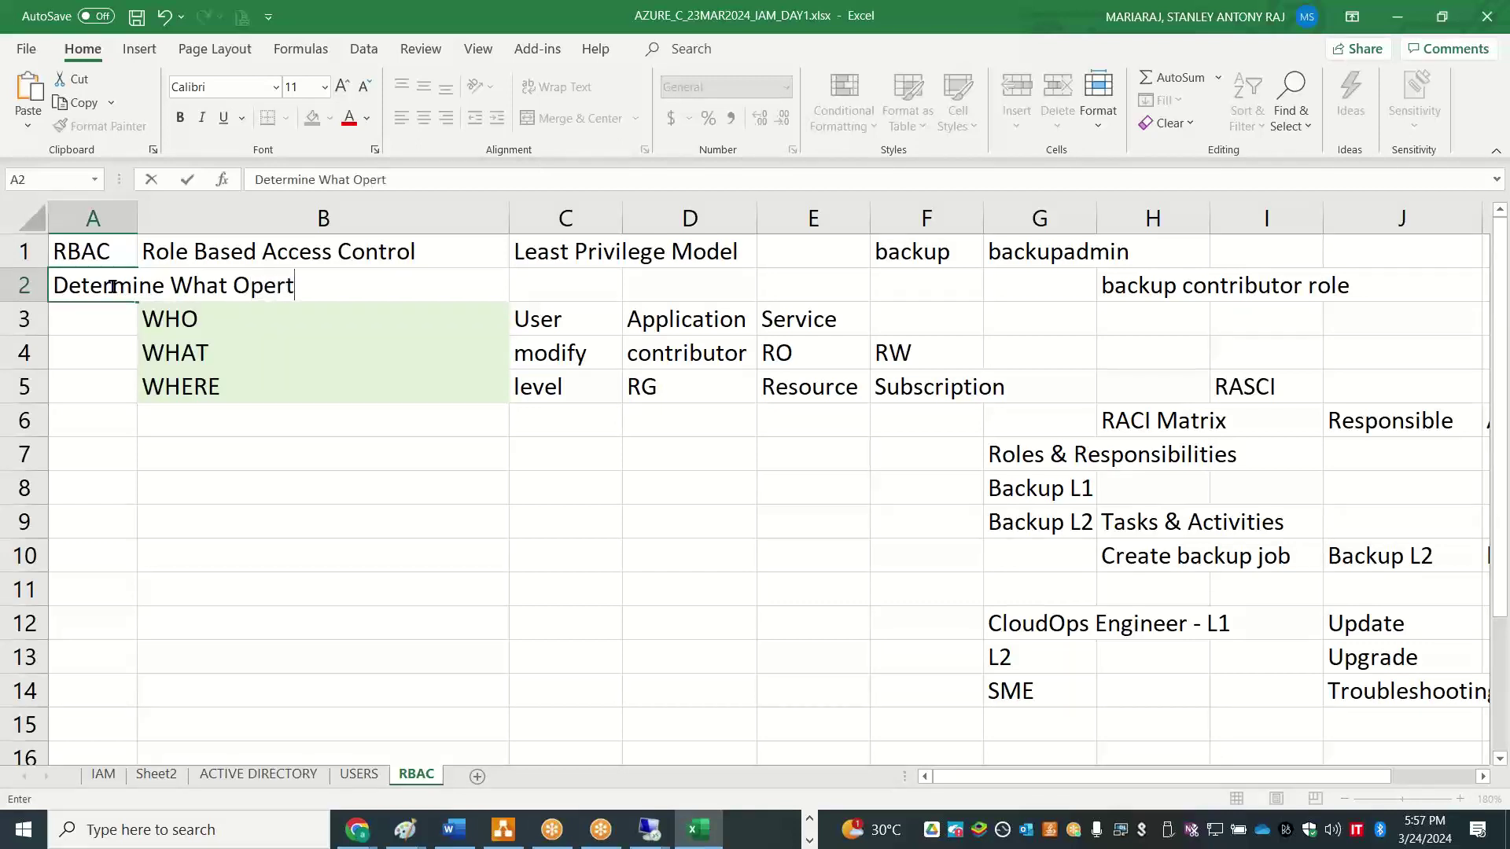
pyautogui.write('a ')
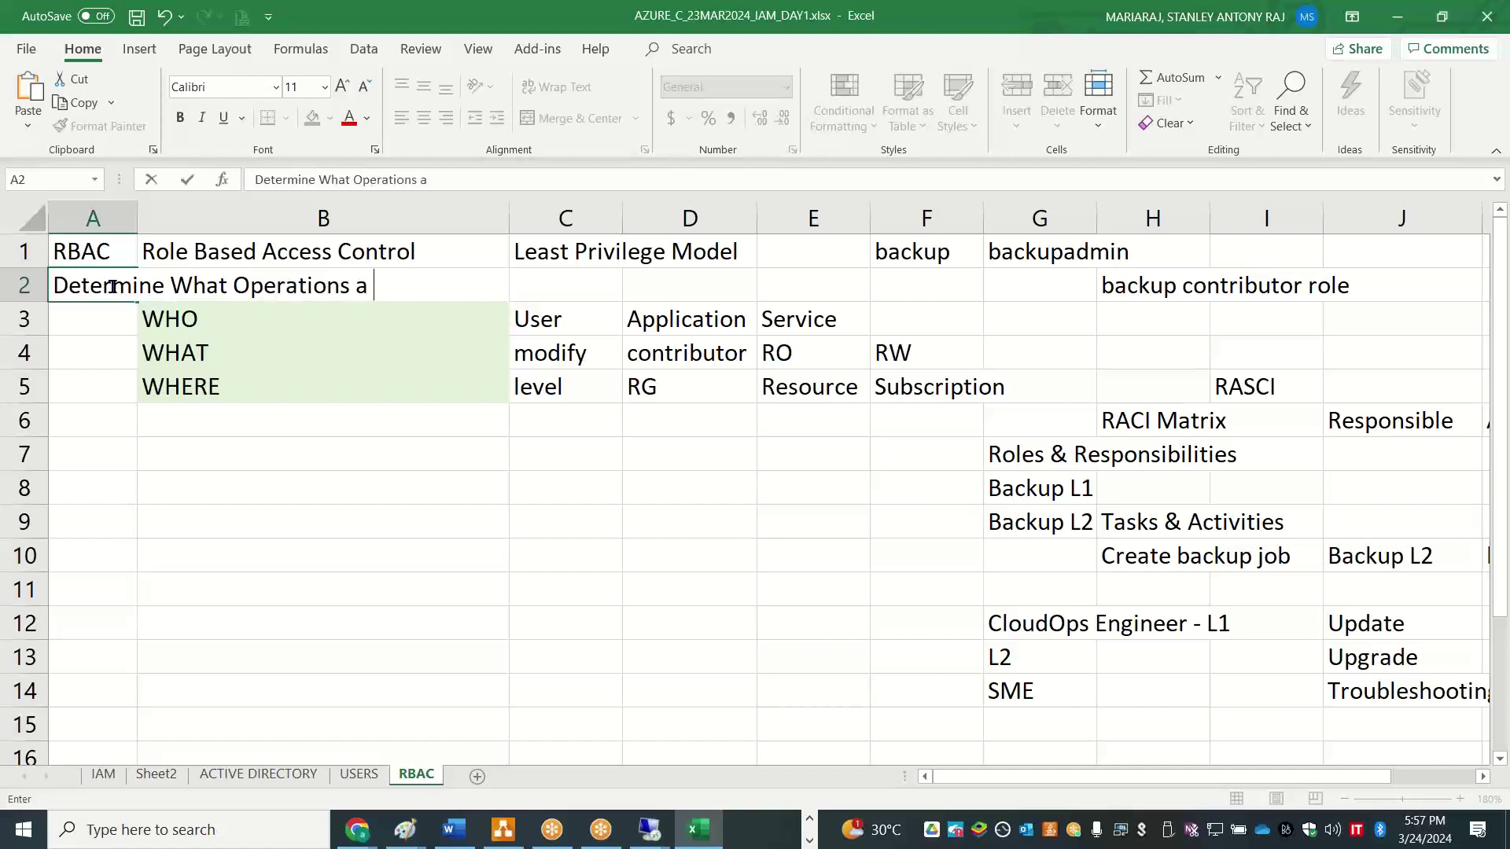
pyautogui.write('specific user')
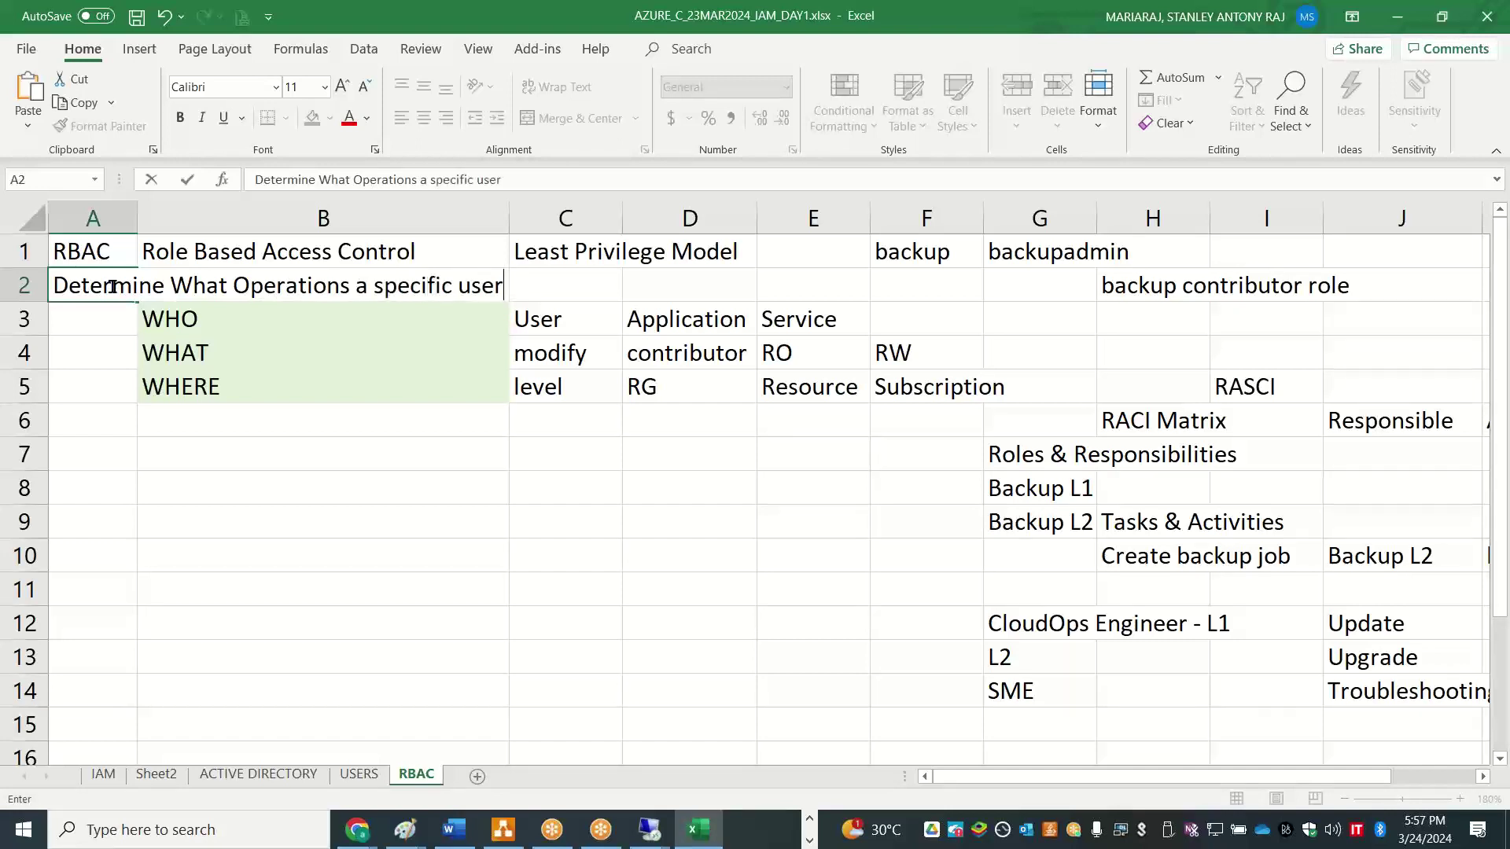
pyautogui.write(' can do on ')
pyautogui.write('Specific')
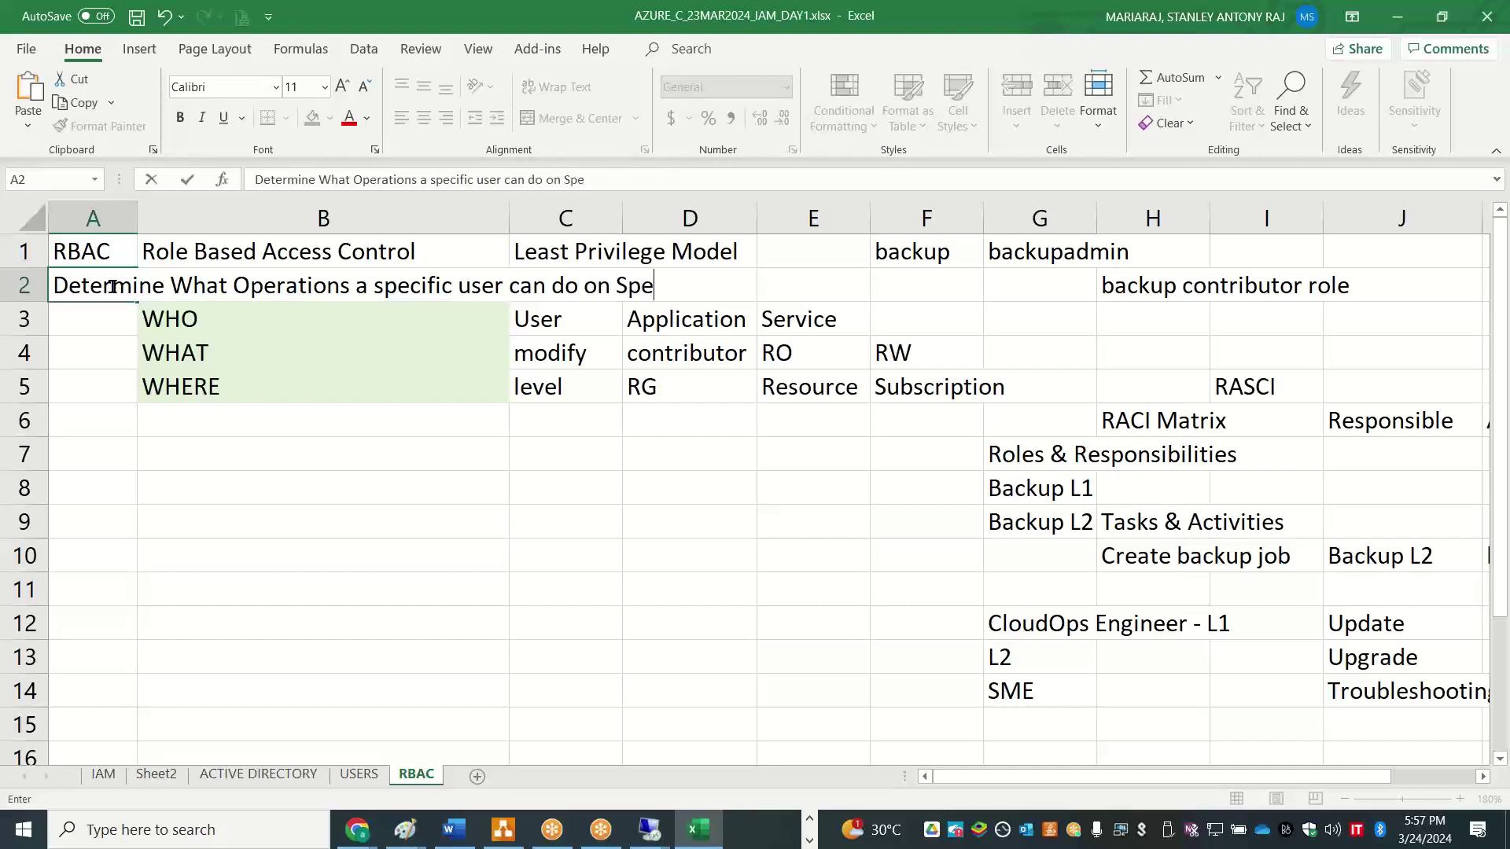
pyautogui.press('BackSpace')
pyautogui.press('BackSpace')
pyautogui.press('BackSpace')
pyautogui.write('cific Resource')
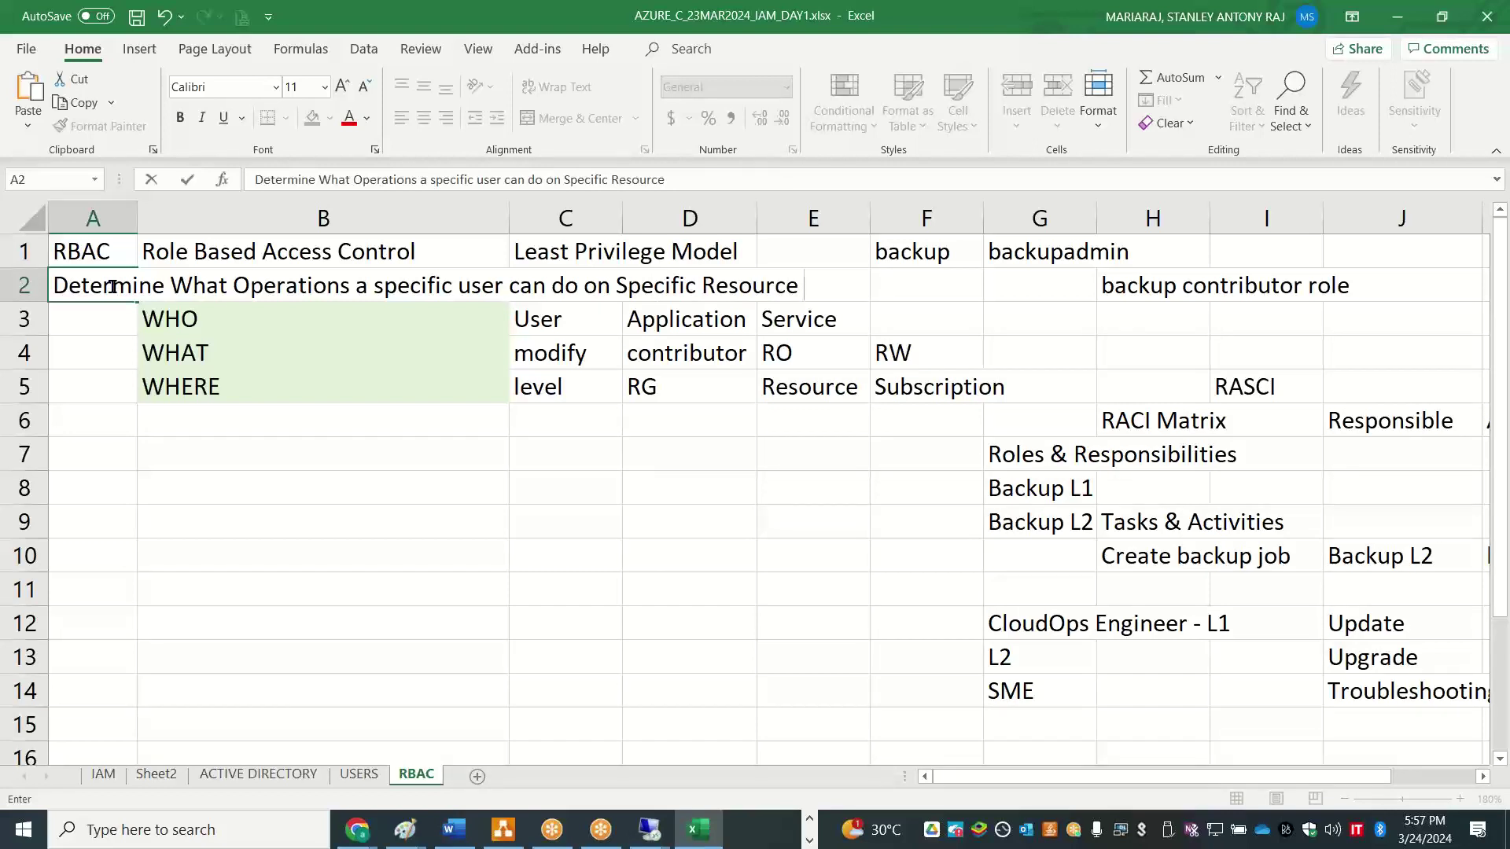
pyautogui.write(' and control what ')
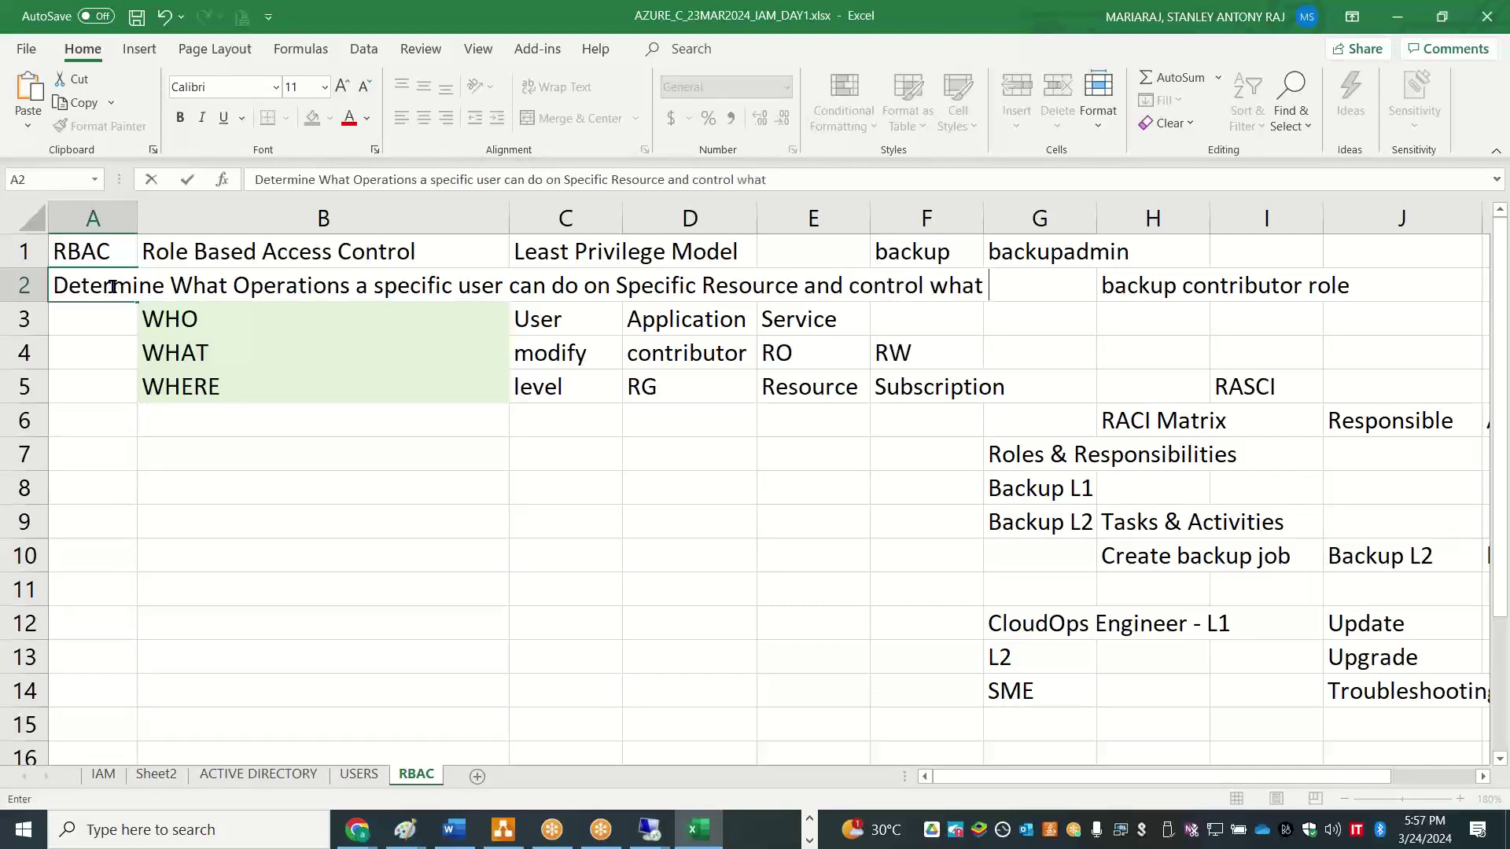
pyautogui.write('access')
pyautogui.click(127, 636)
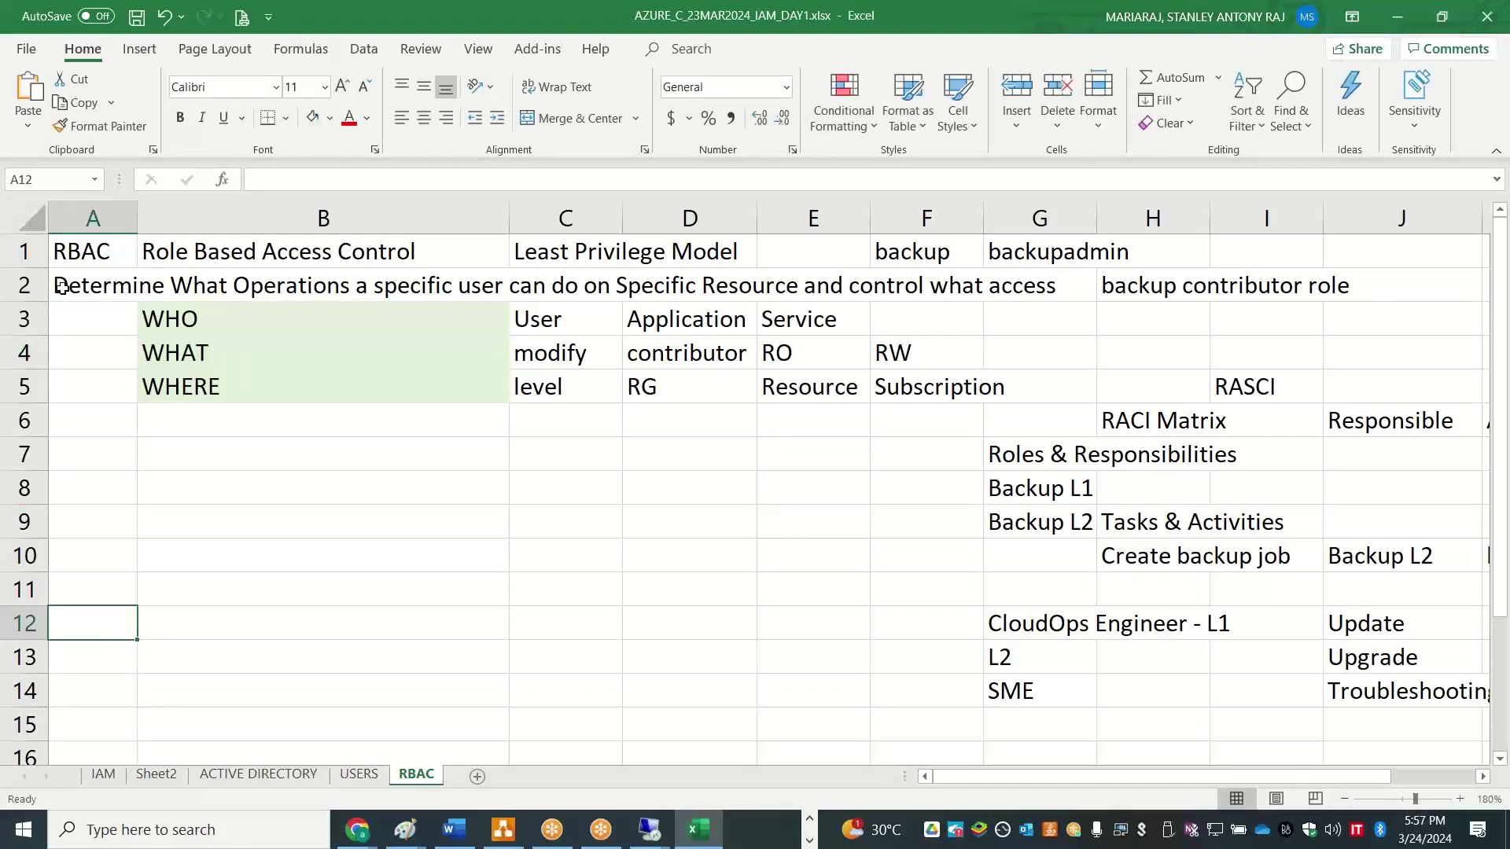
# Bold the WHO, WHAT and WHERE labels in B3:B5 and widen column A
pyautogui.moveTo(218, 319); pyautogui.dragTo(221, 376)
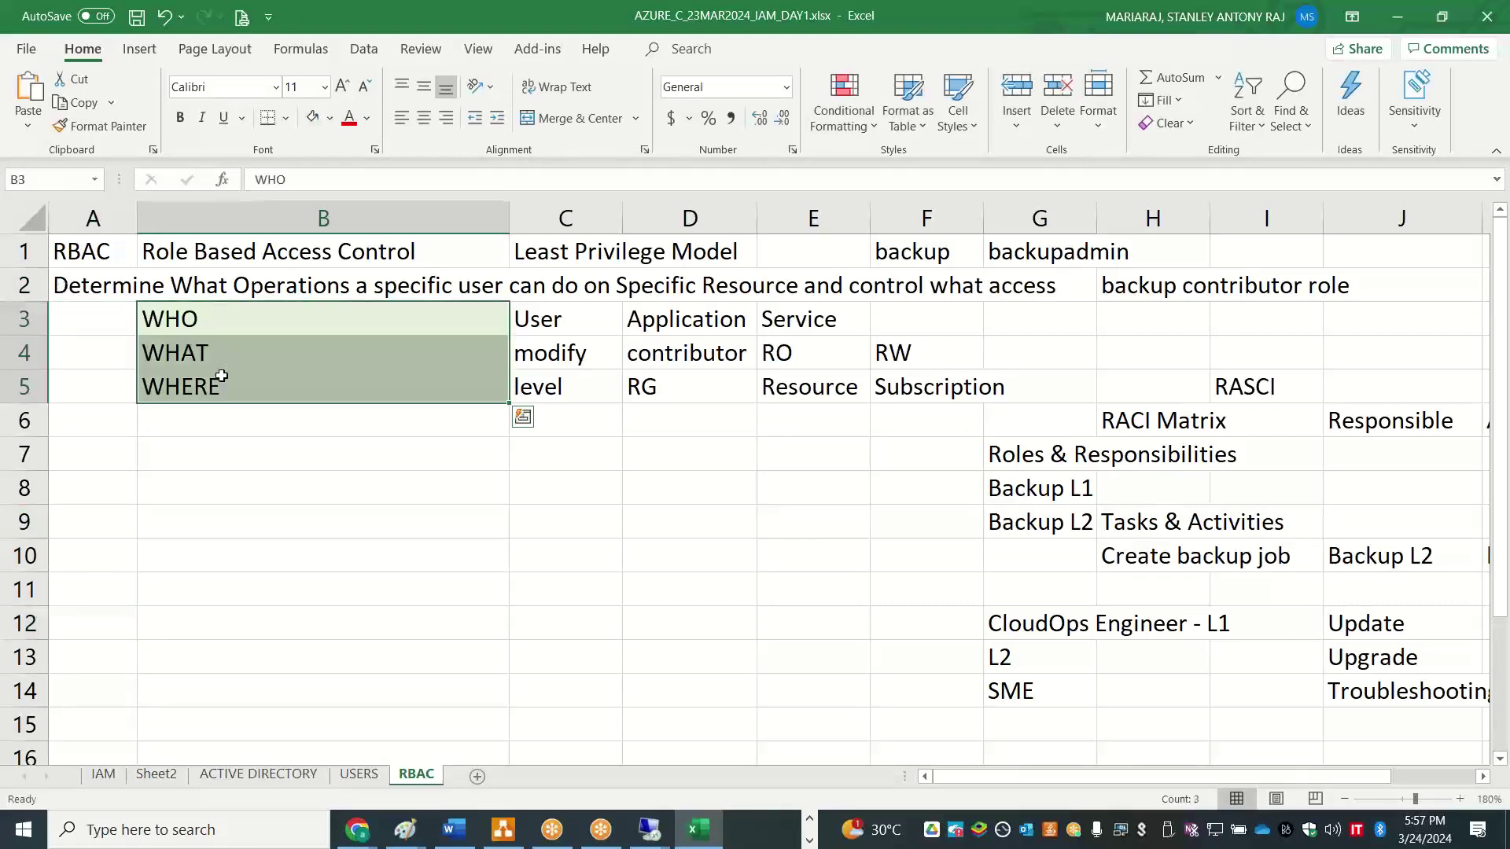
pyautogui.hotkey('ctrl', 'b')
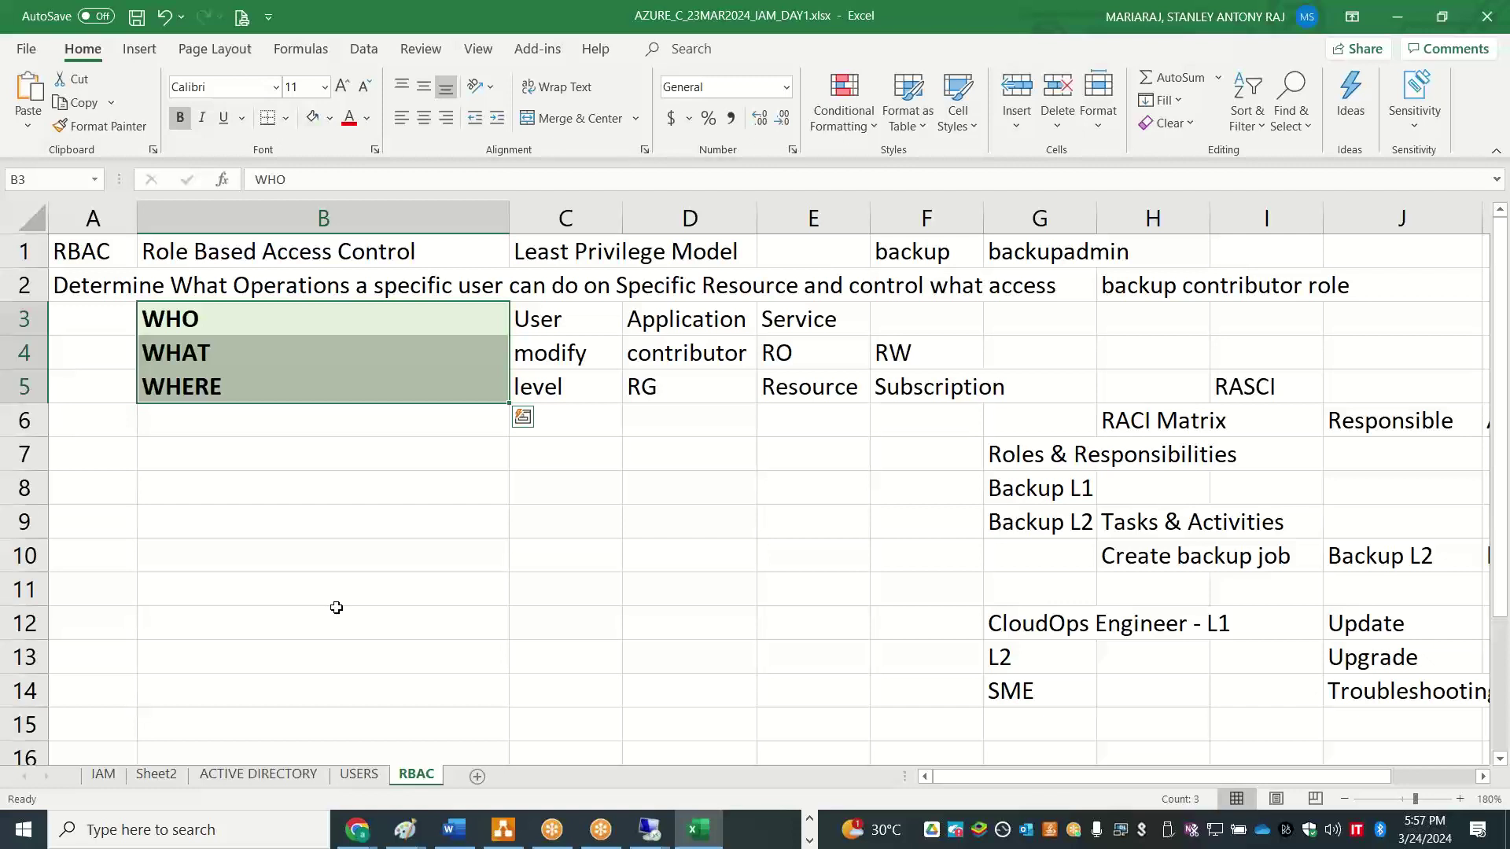
pyautogui.click(106, 327)
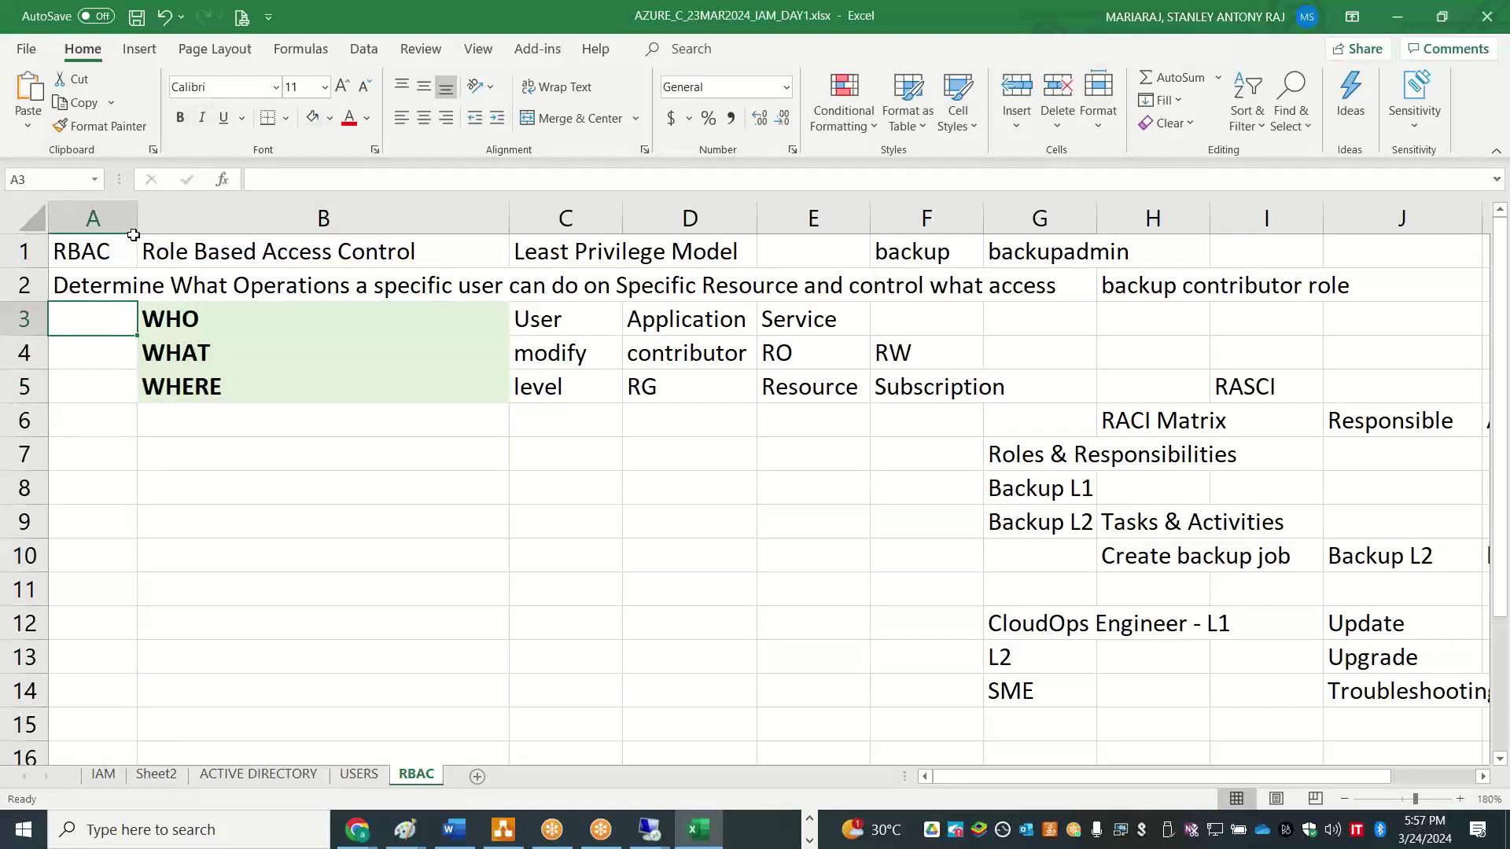
pyautogui.moveTo(139, 228); pyautogui.dragTo(166, 228)
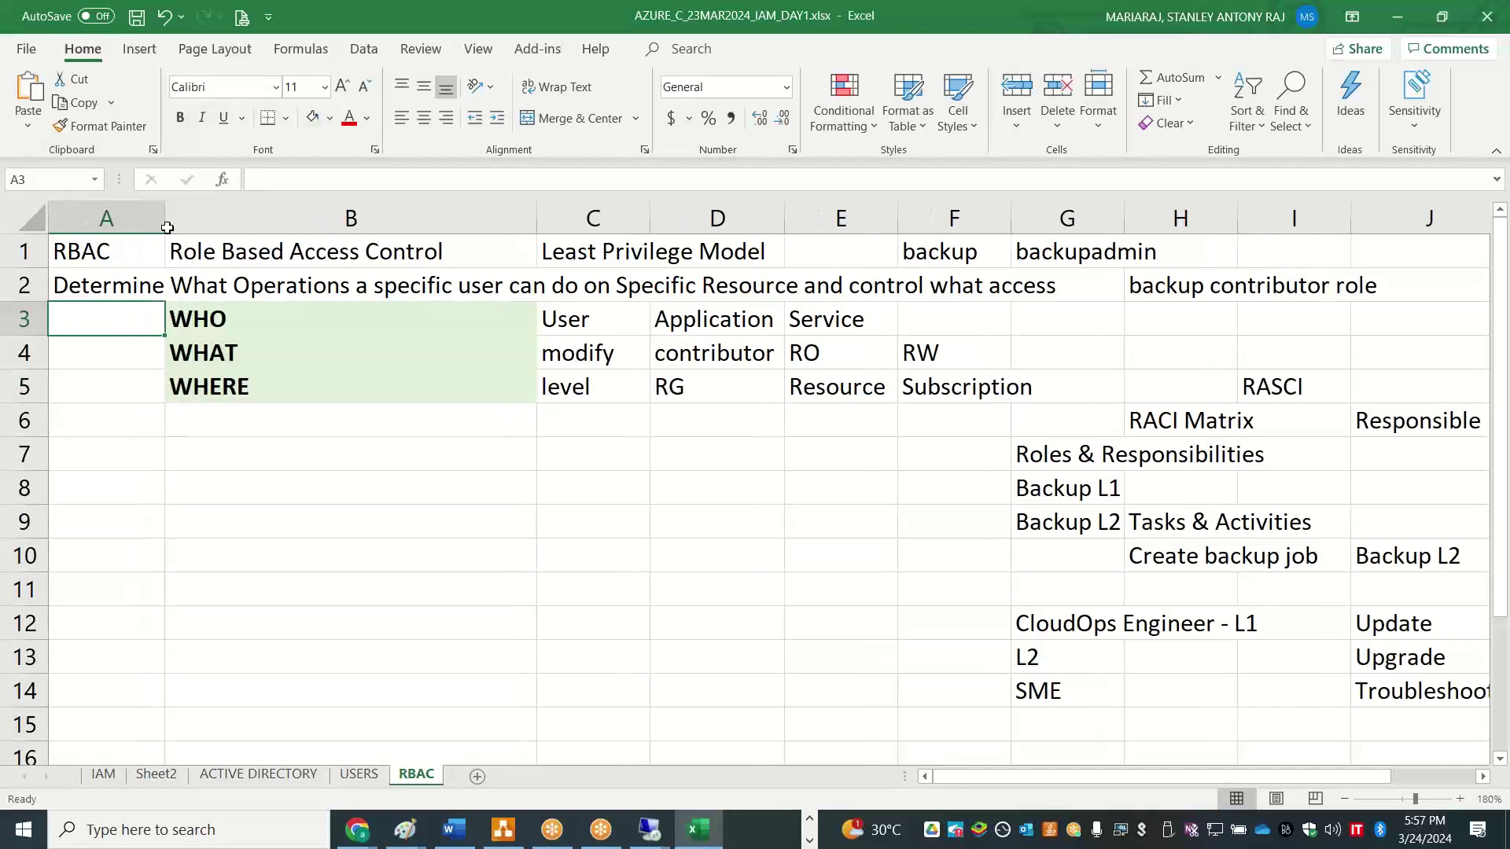
pyautogui.click(242, 356)
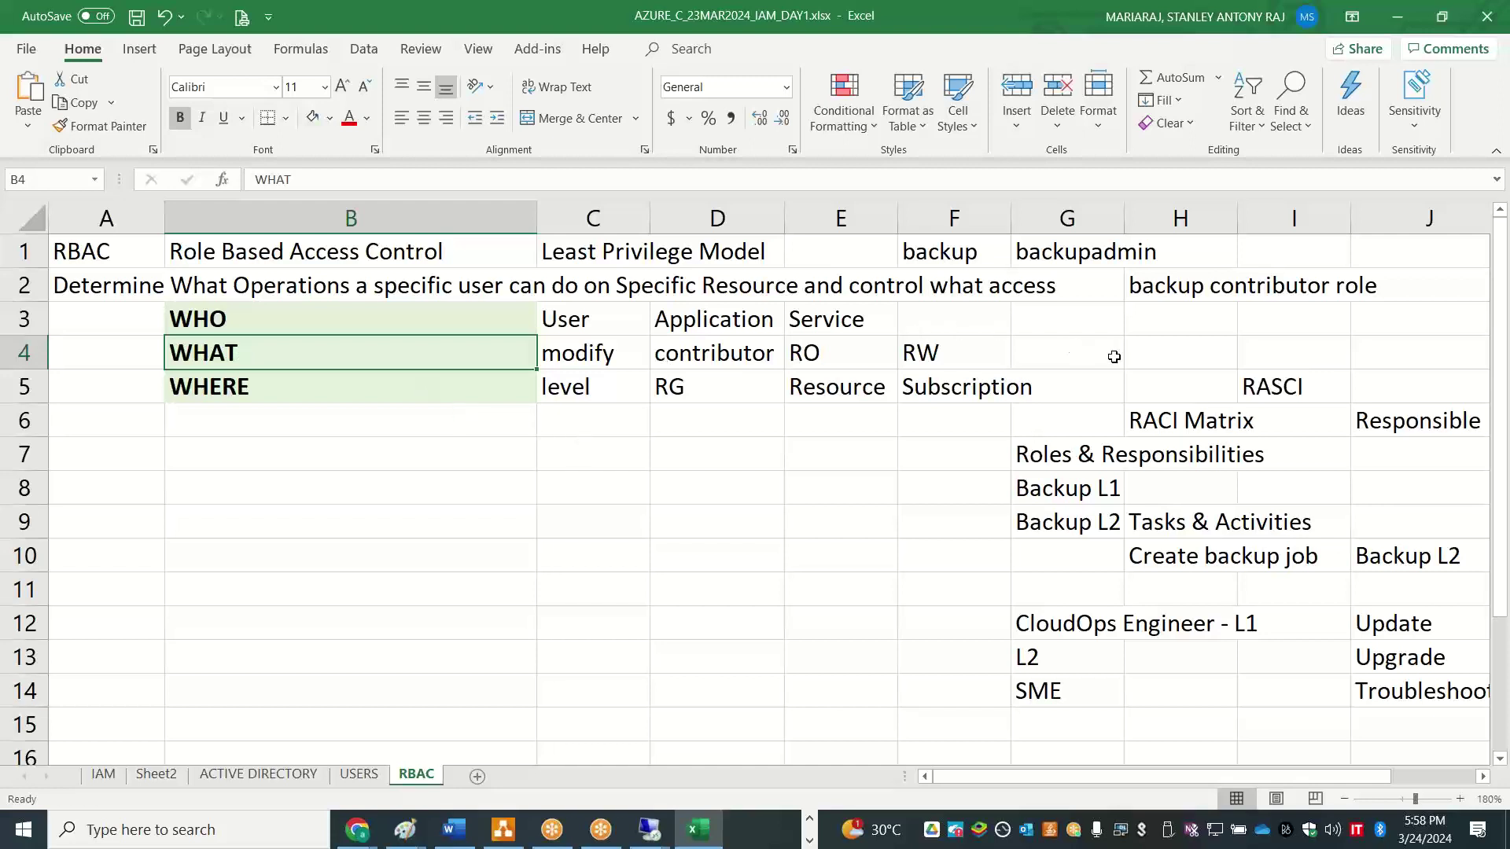
# Discard a stray entry in H4 and switch to the AZURE RBAC deck in PowerPoint
pyautogui.click(1167, 356)
pyautogui.write('u')
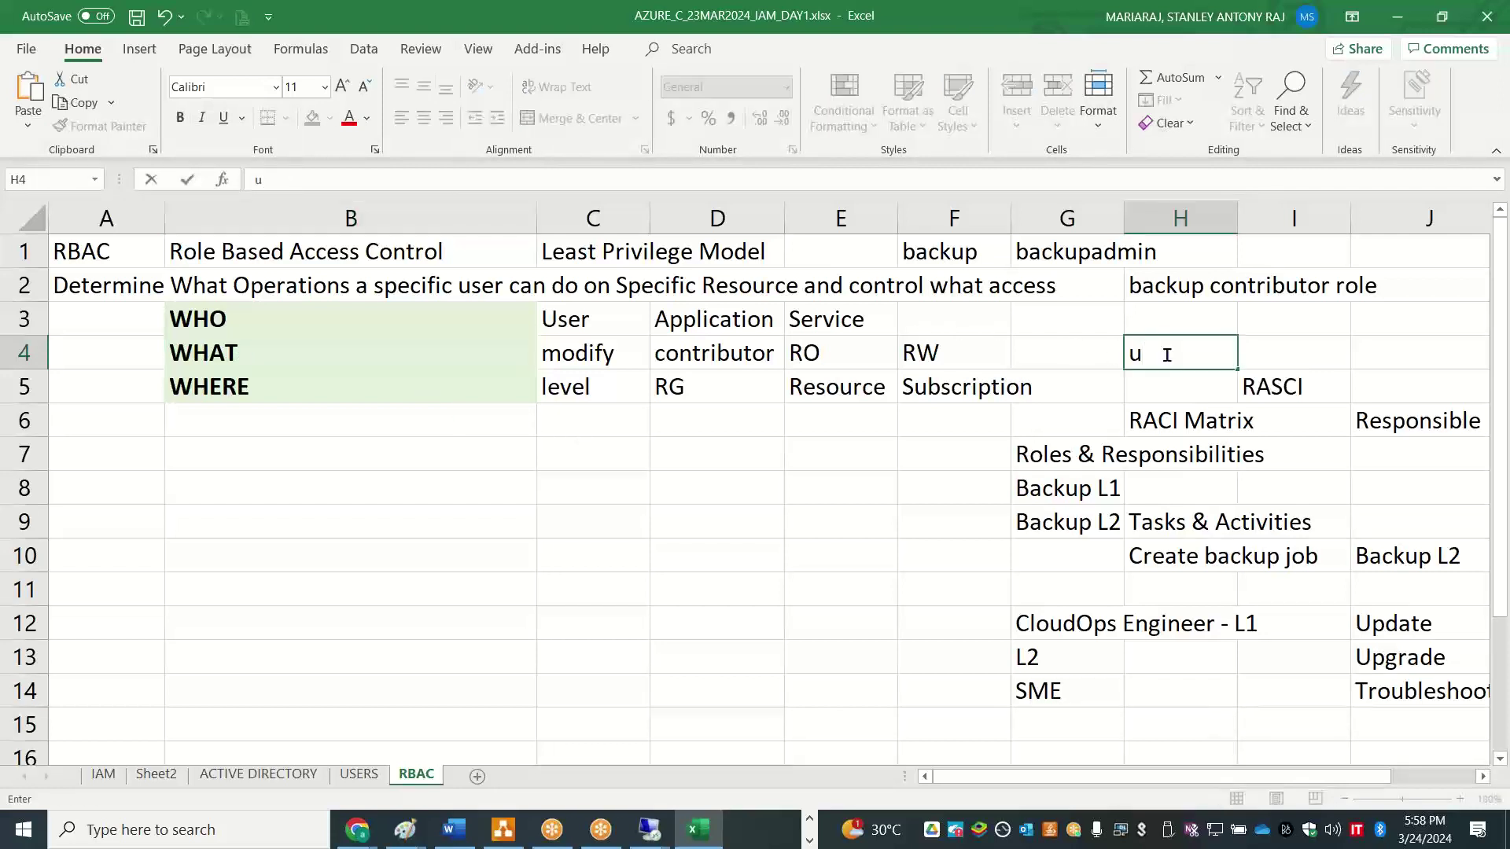
pyautogui.write('rs')
pyautogui.press('BackSpace')
pyautogui.write('worwx')
pyautogui.press('BackSpace')
pyautogui.press('BackSpace')
pyautogui.press('BackSpace')
pyautogui.press('BackSpace')
pyautogui.press('BackSpace')
pyautogui.press('BackSpace')
pyautogui.press('BackSpace')
pyautogui.hotkey('alt', 'Tab')
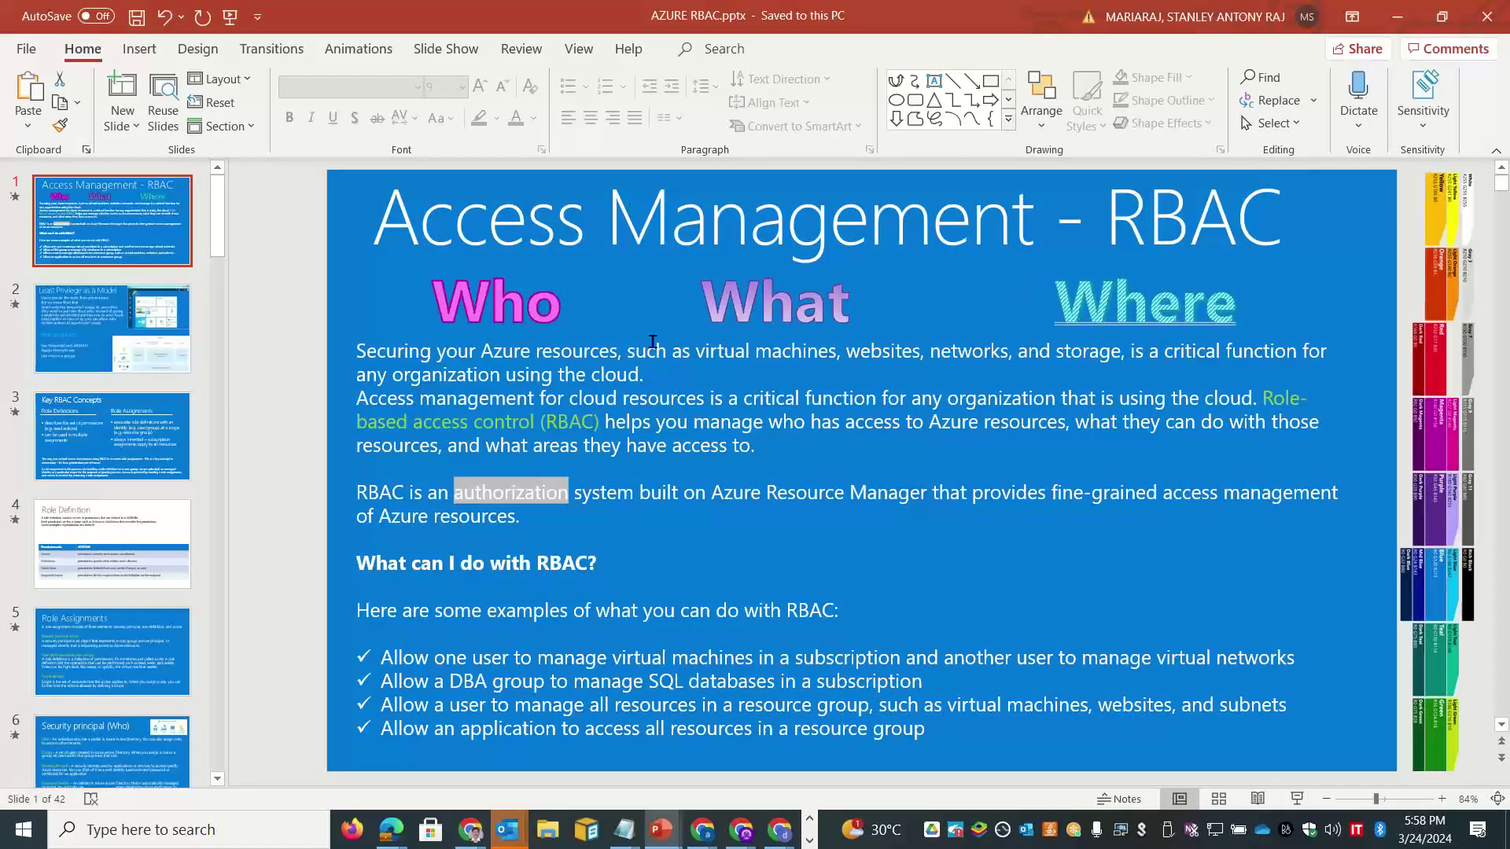
# Give 'virtual machines' in the slide's opening sentence a yellow font colour
pyautogui.moveTo(697, 346); pyautogui.dragTo(826, 348)
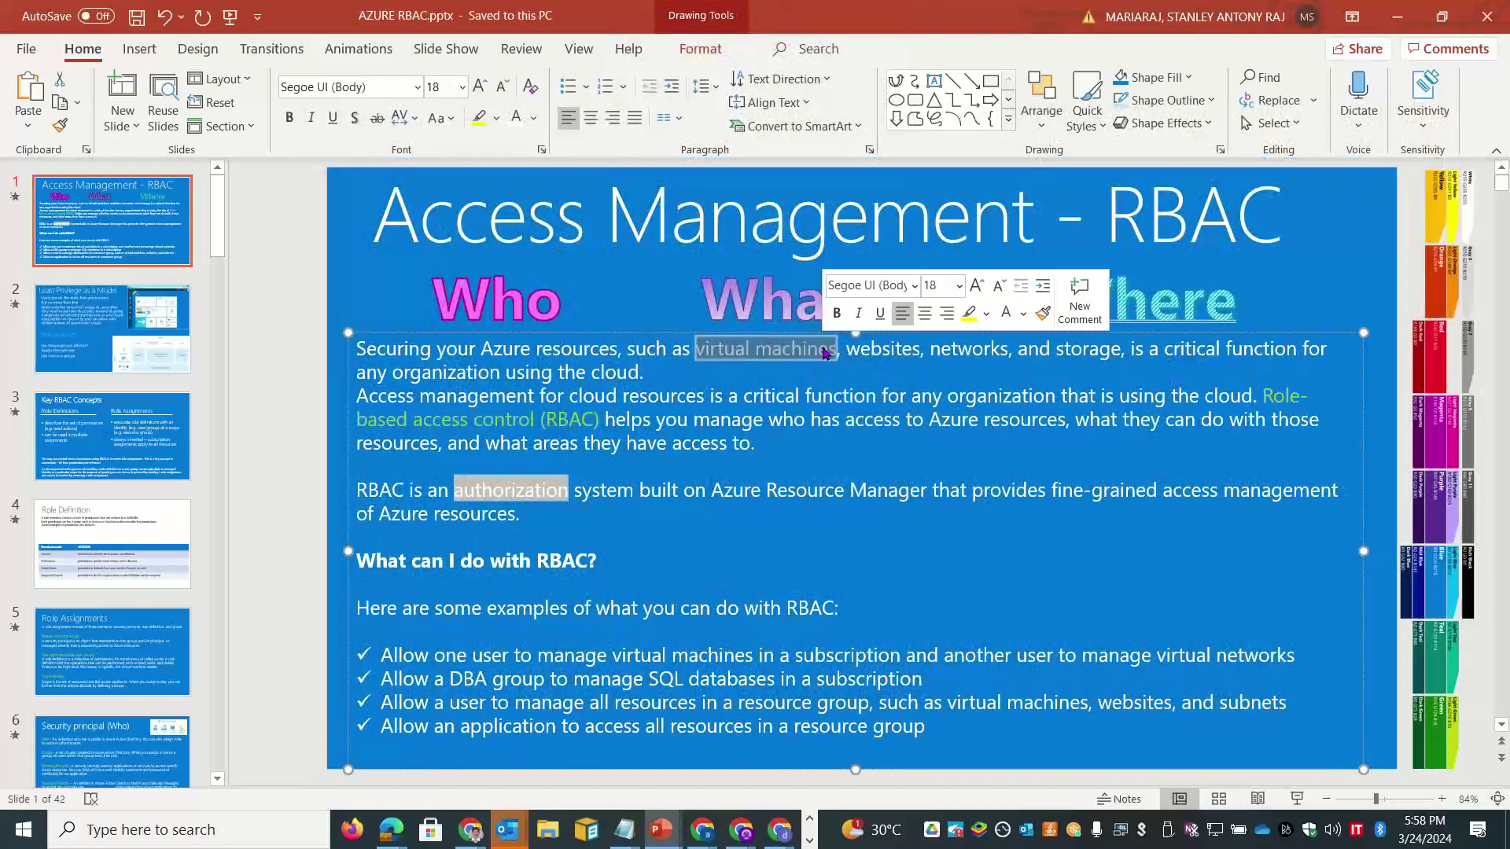
pyautogui.click(1022, 314)
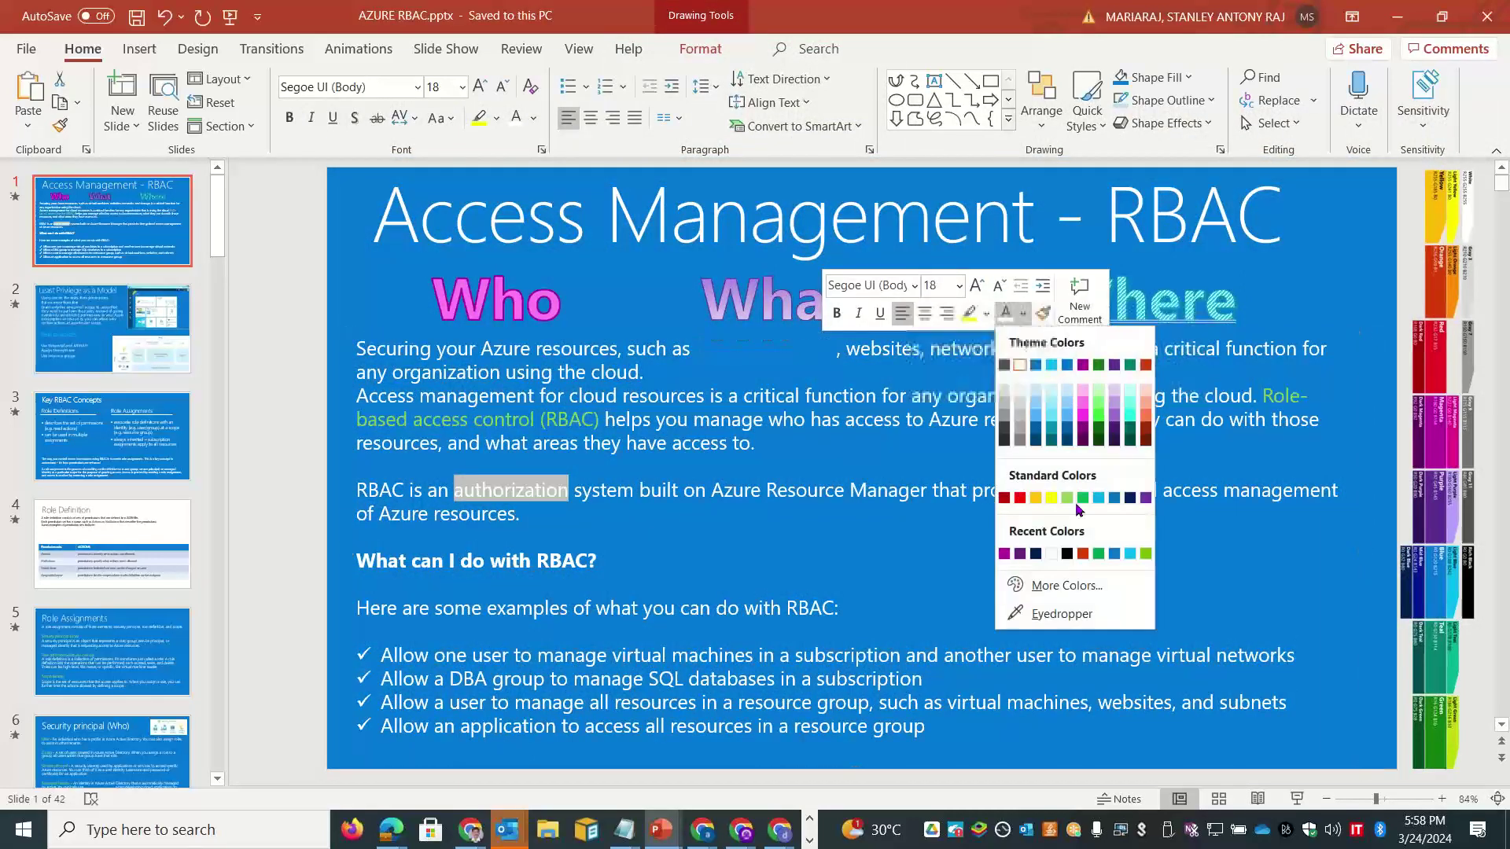
pyautogui.click(1051, 499)
pyautogui.click(879, 363)
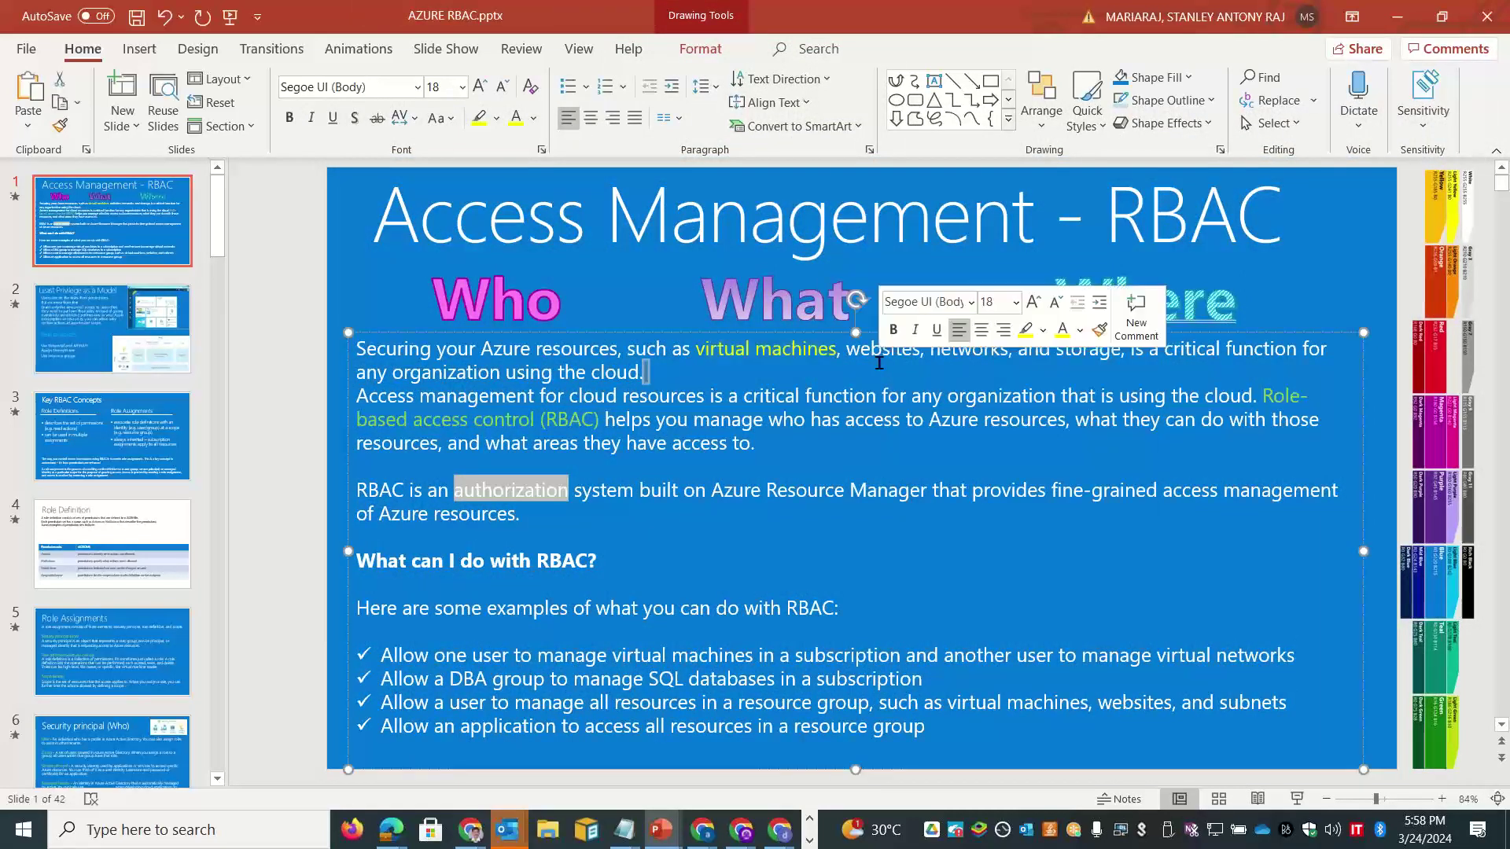
pyautogui.doubleClick(882, 350)
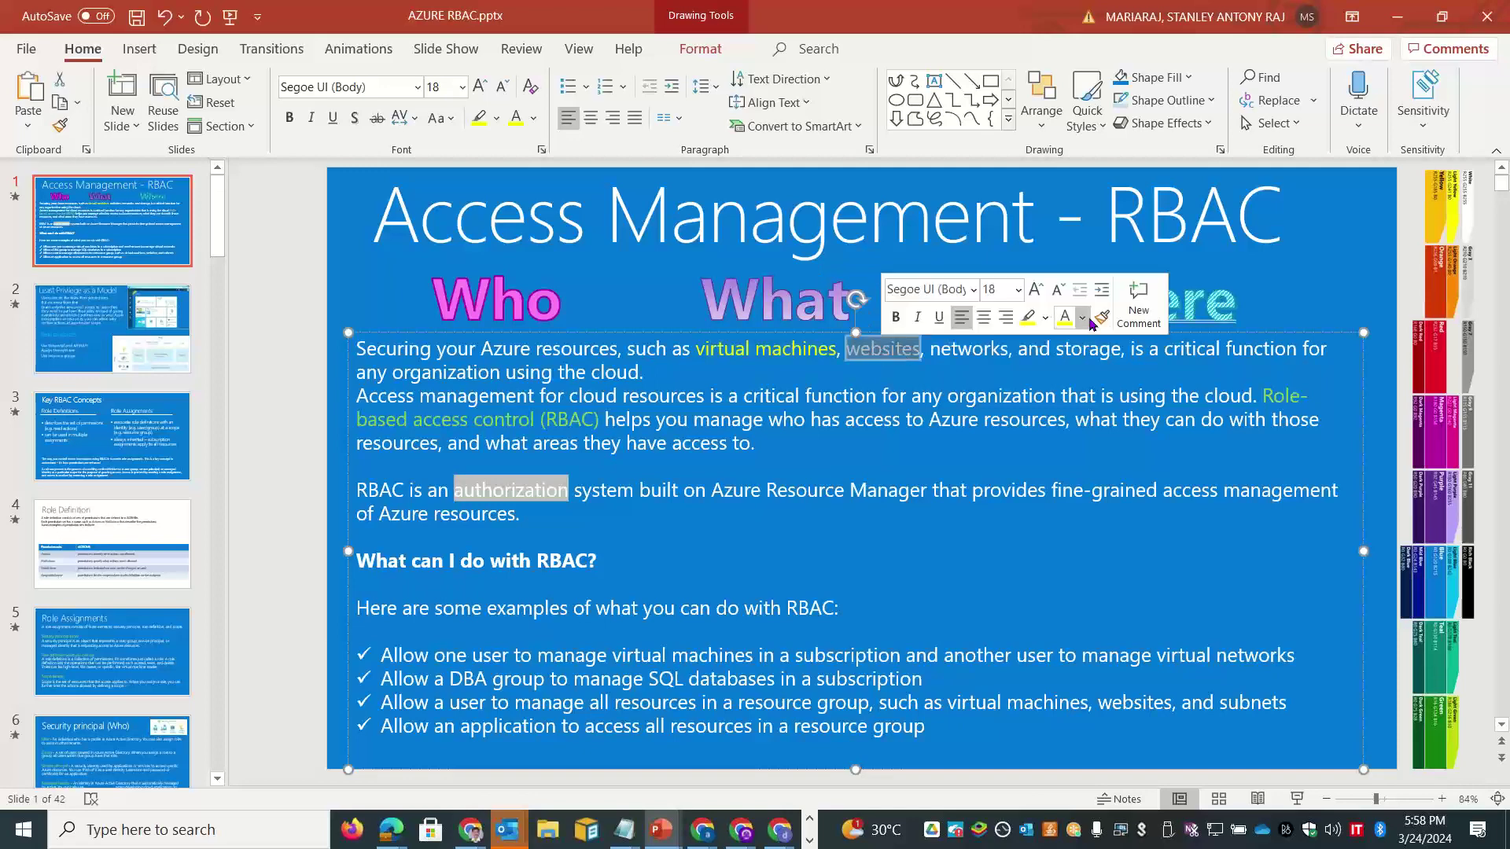
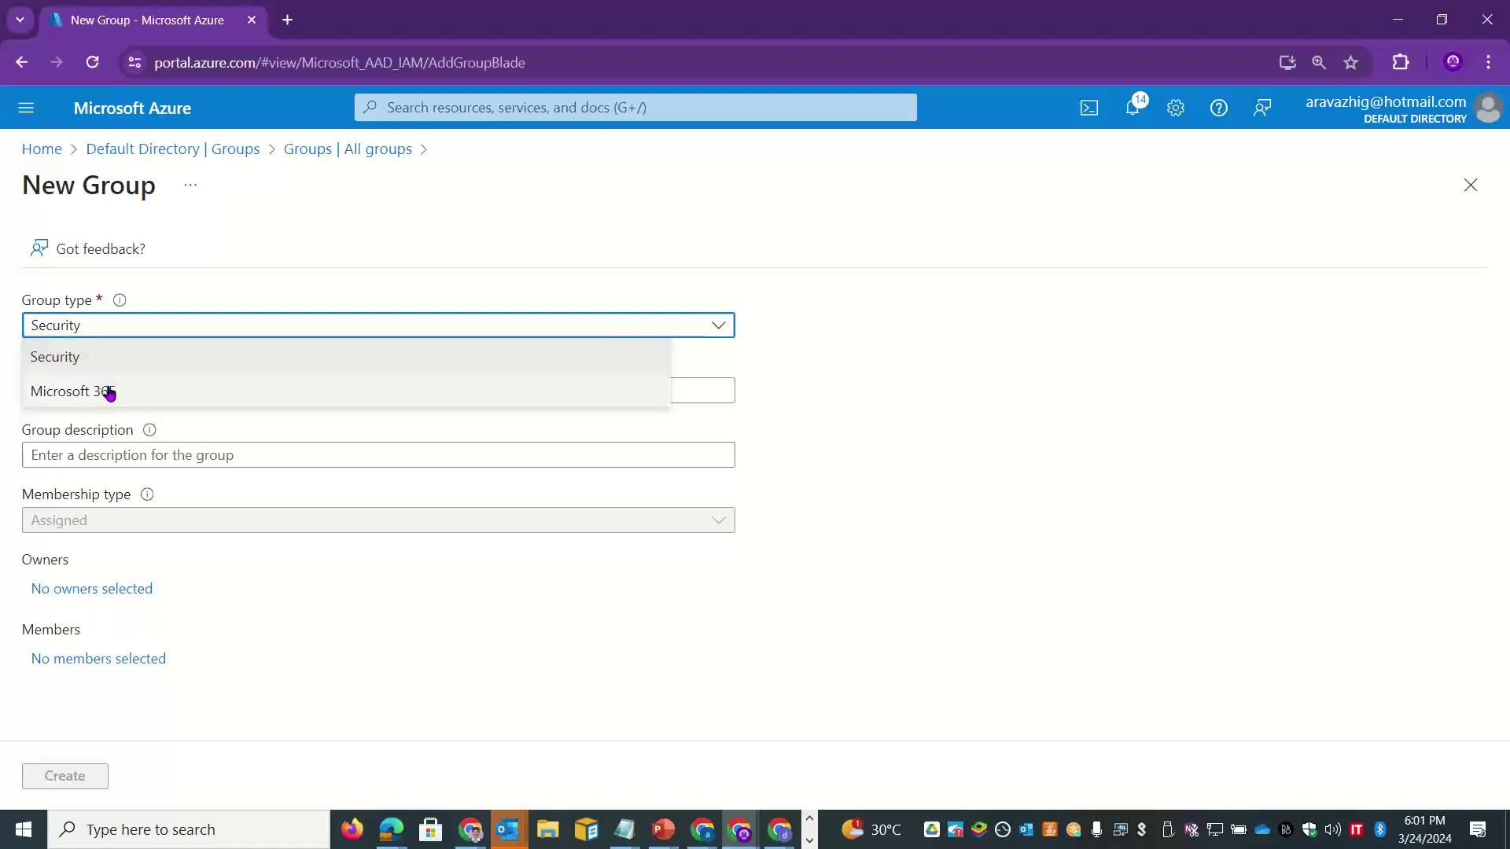
# Keep the Security group type and name the group AzVMLevel1
pyautogui.click(954, 531)
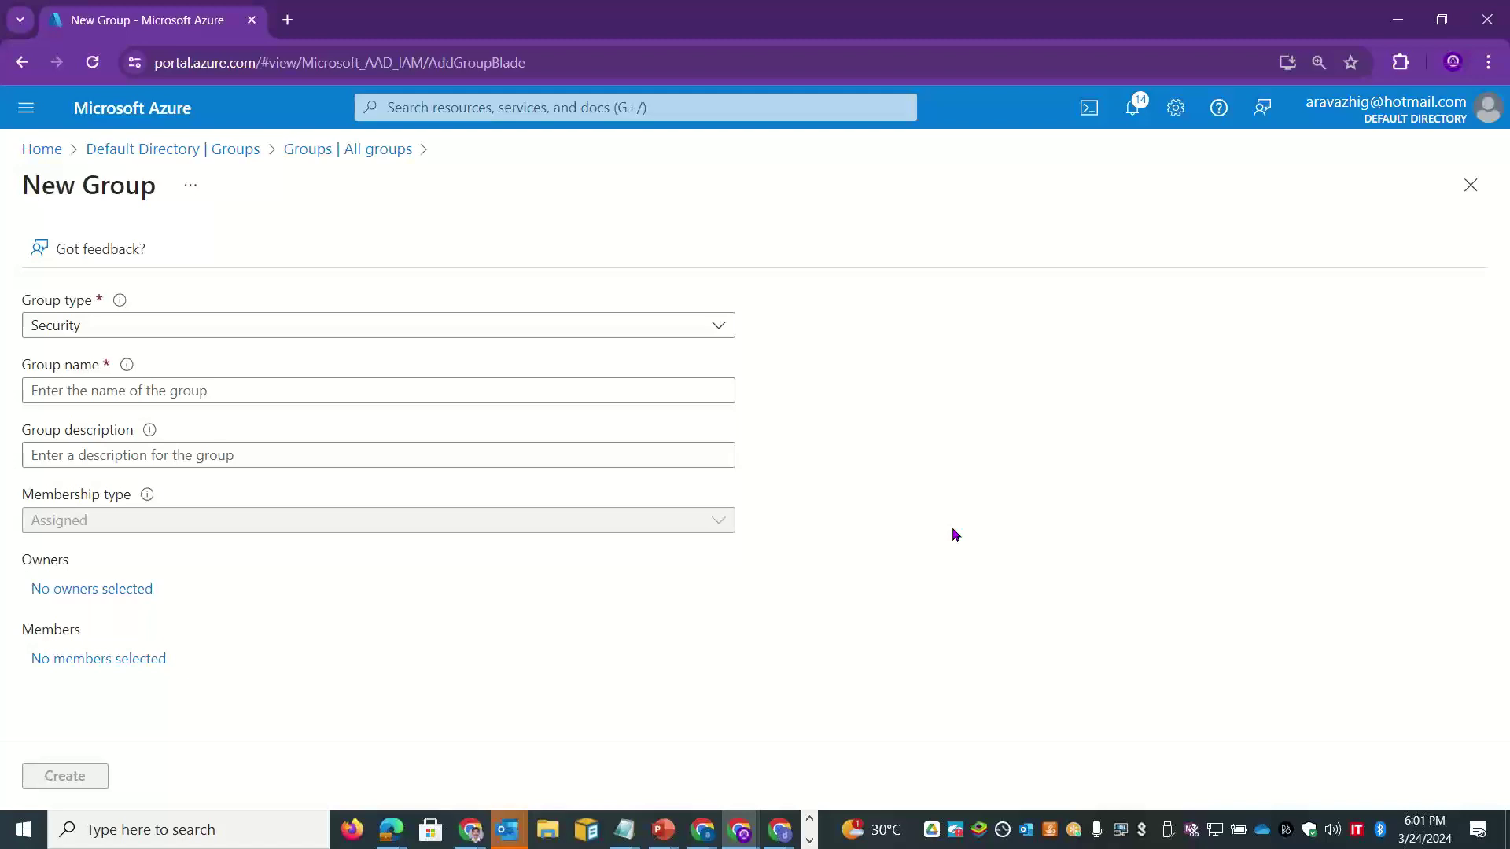
pyautogui.click(352, 390)
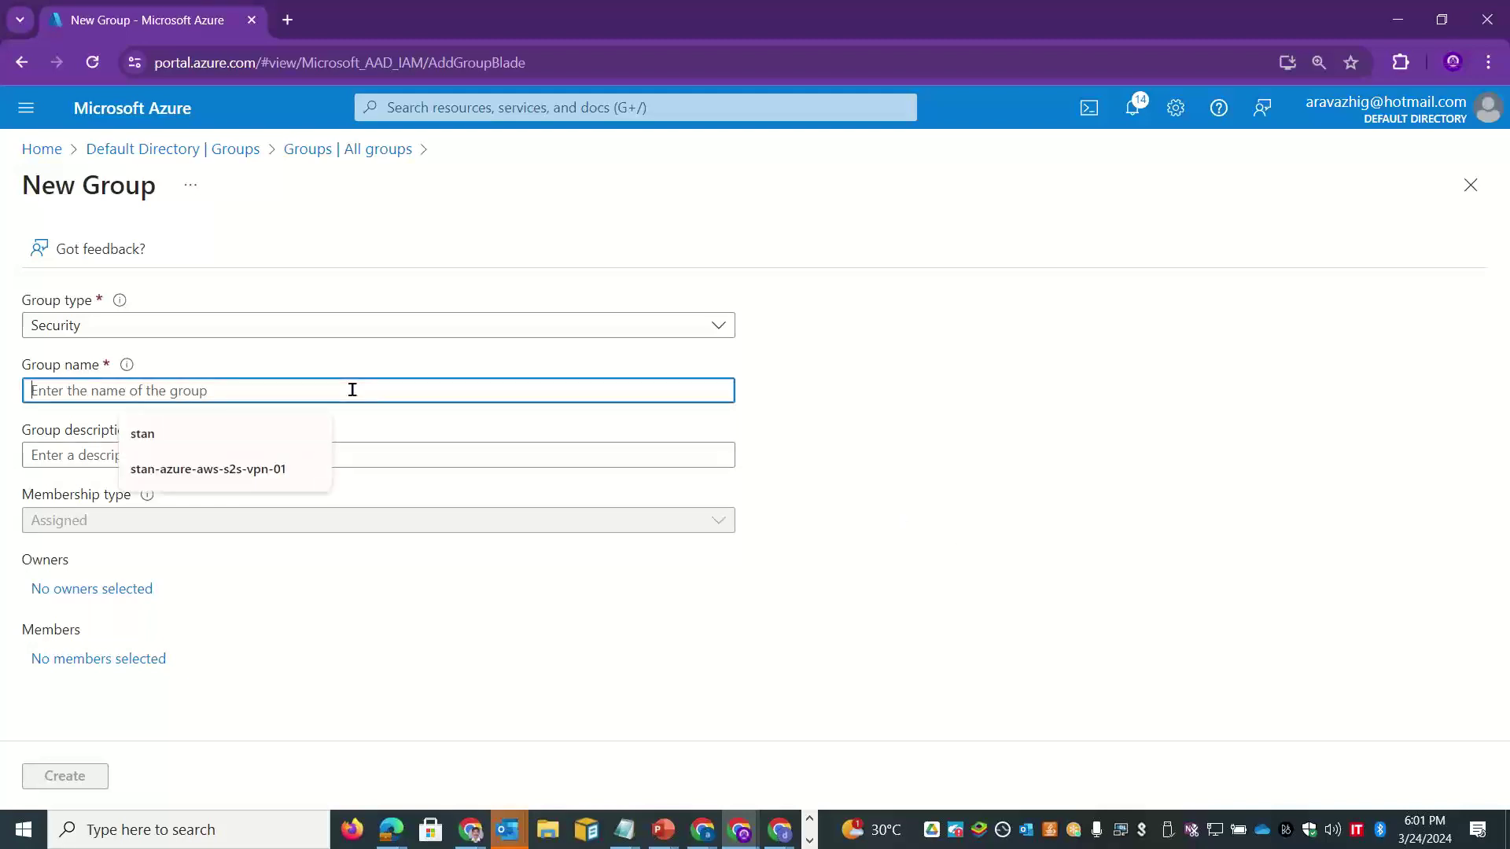
pyautogui.write('VMLevel1')
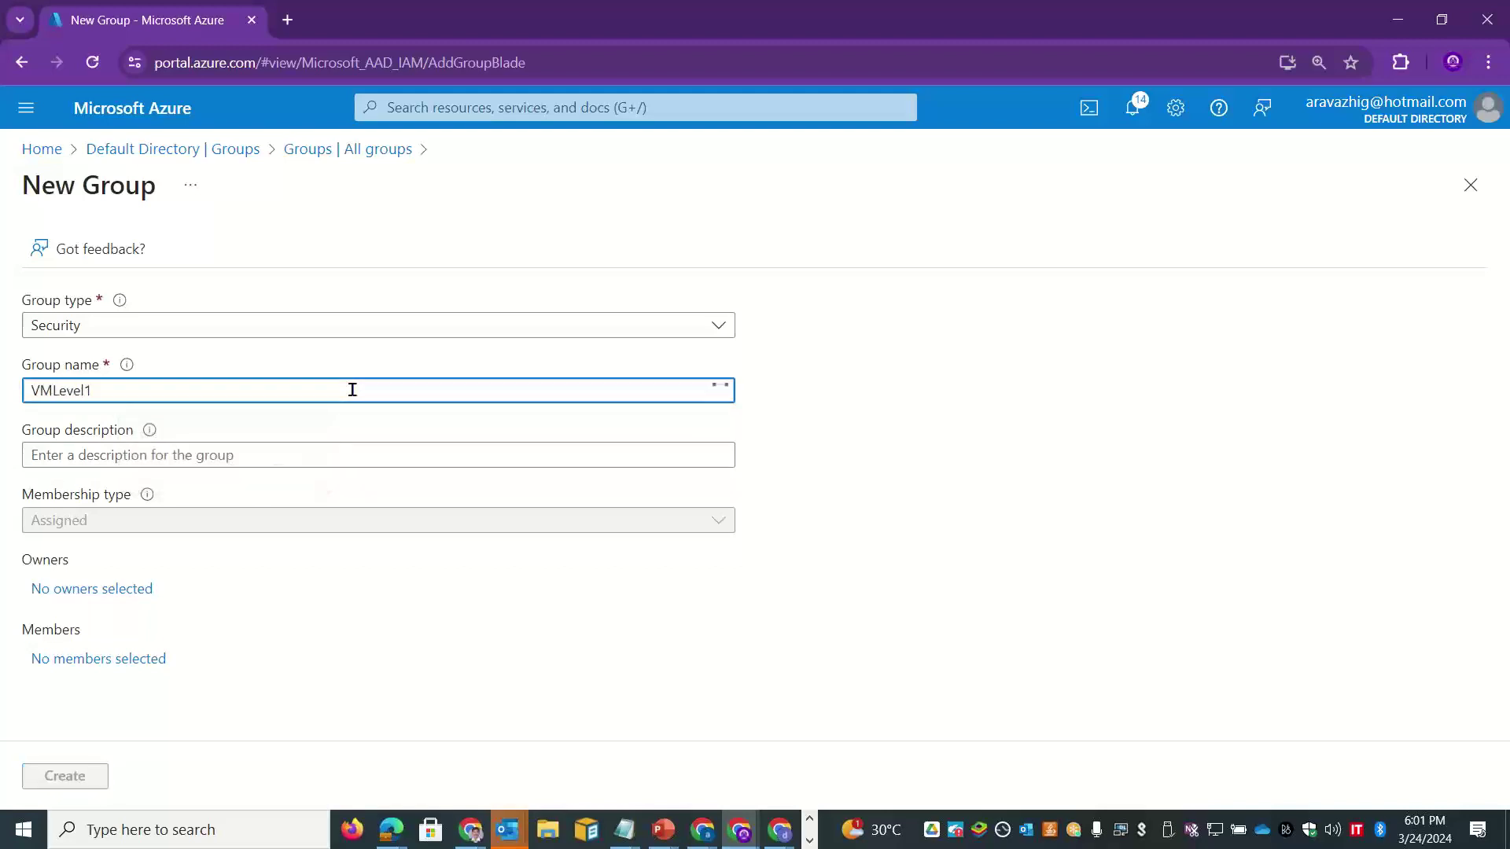
pyautogui.click(35, 389)
pyautogui.write('Az')
# Describe the group as 'Level 1 Support for Azure VM' and bring up owner selection
pyautogui.click(102, 452)
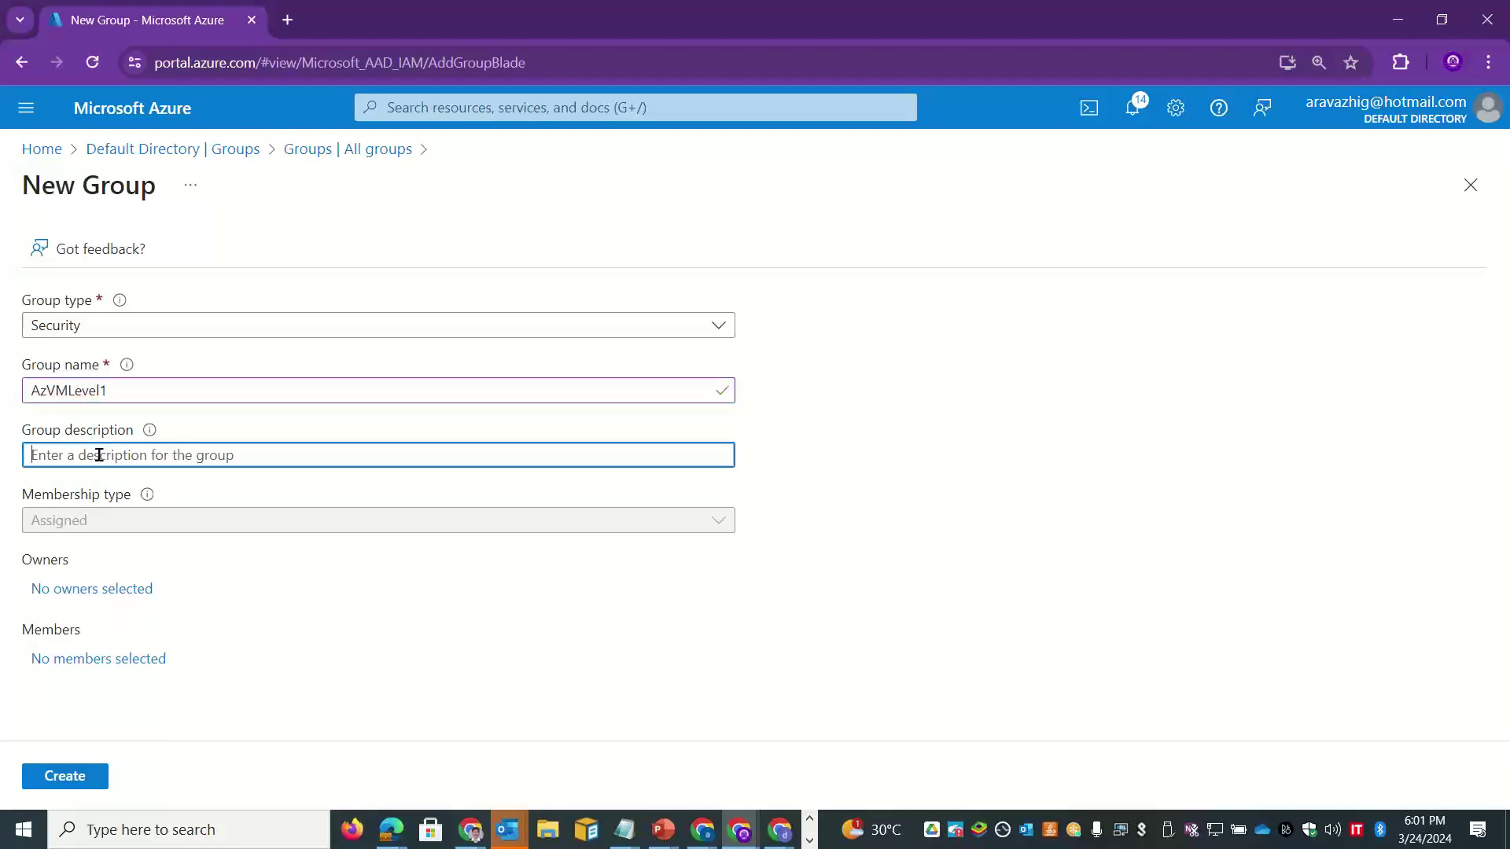
pyautogui.write('Level 1 Support for Azure VM')
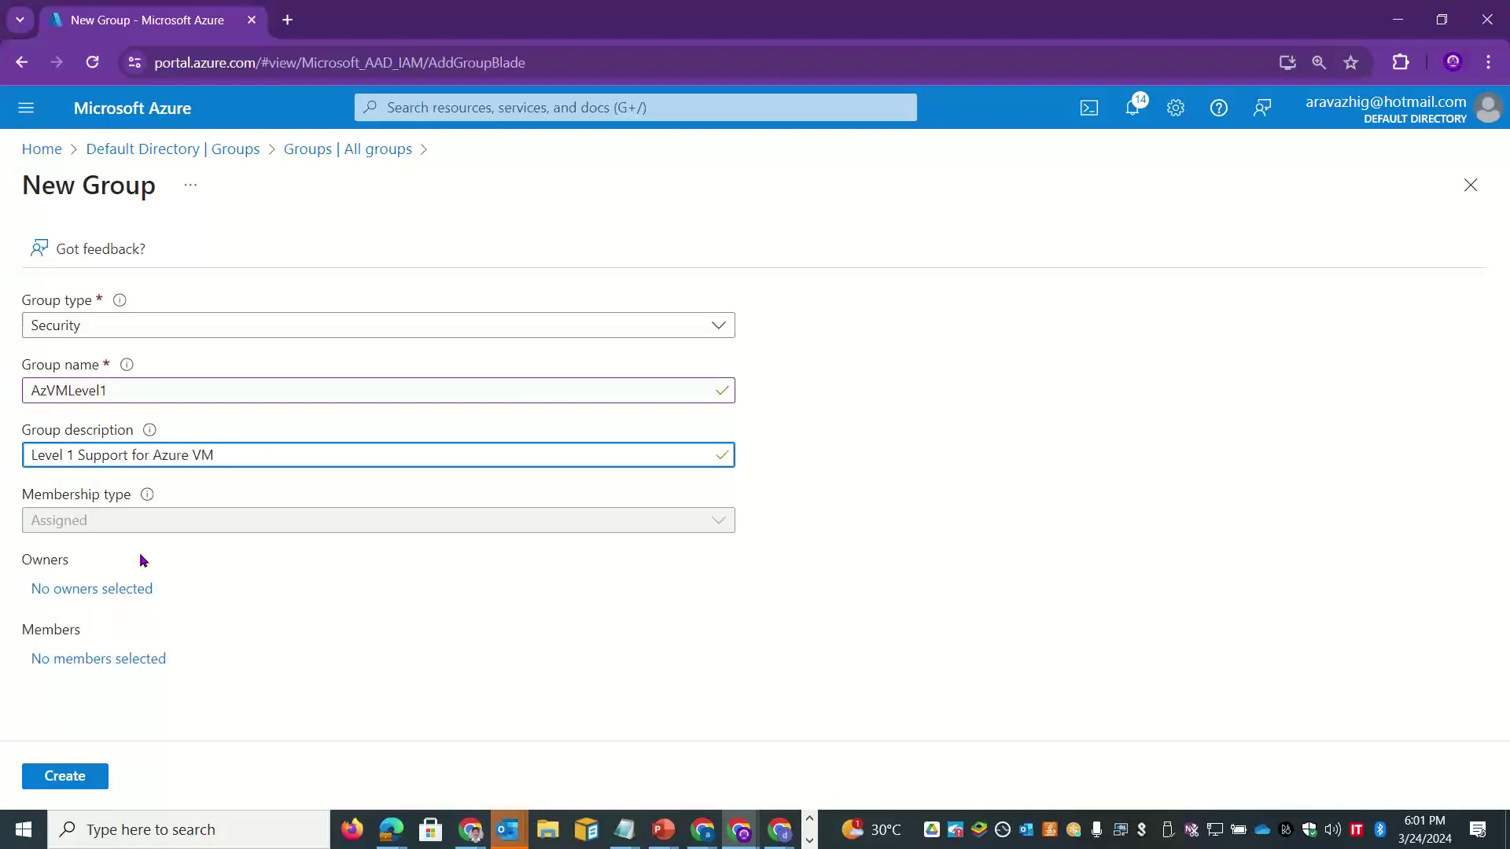
pyautogui.click(109, 596)
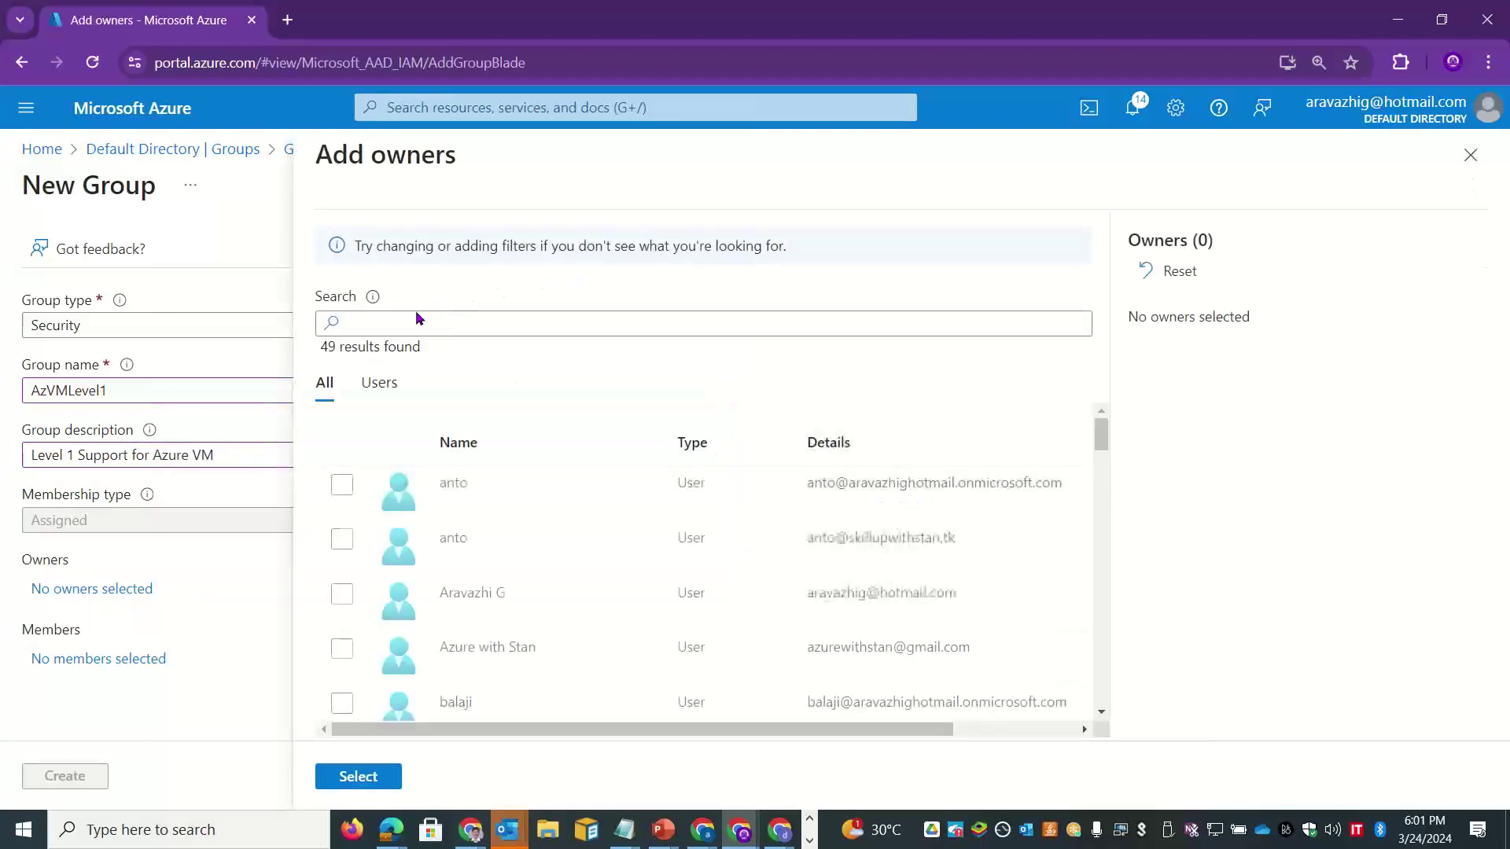
# Search the directory and select the matching user as the group owner
pyautogui.click(413, 330)
pyautogui.write('stan')
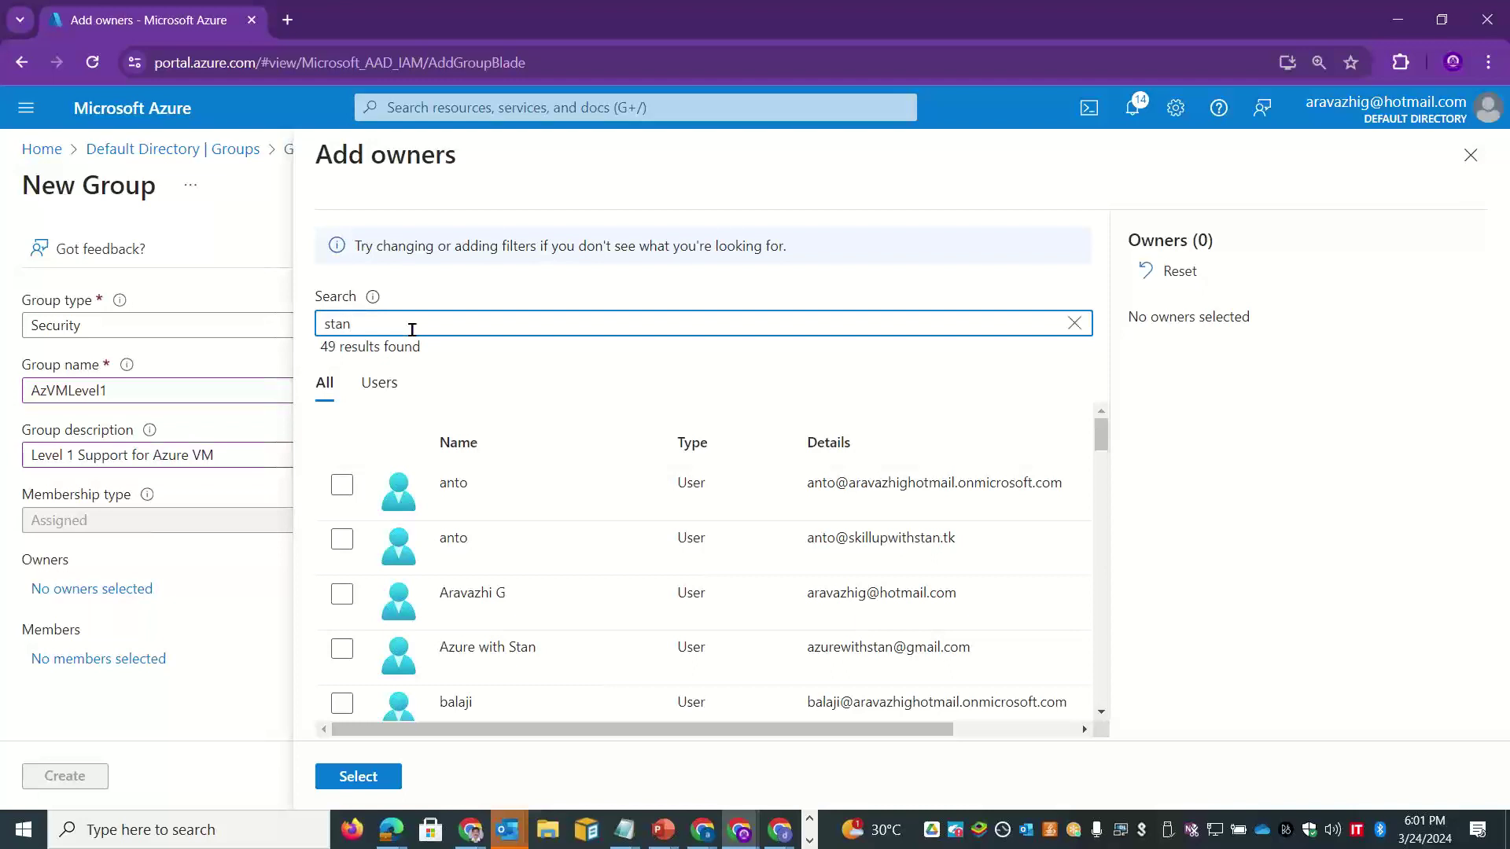
pyautogui.click(343, 540)
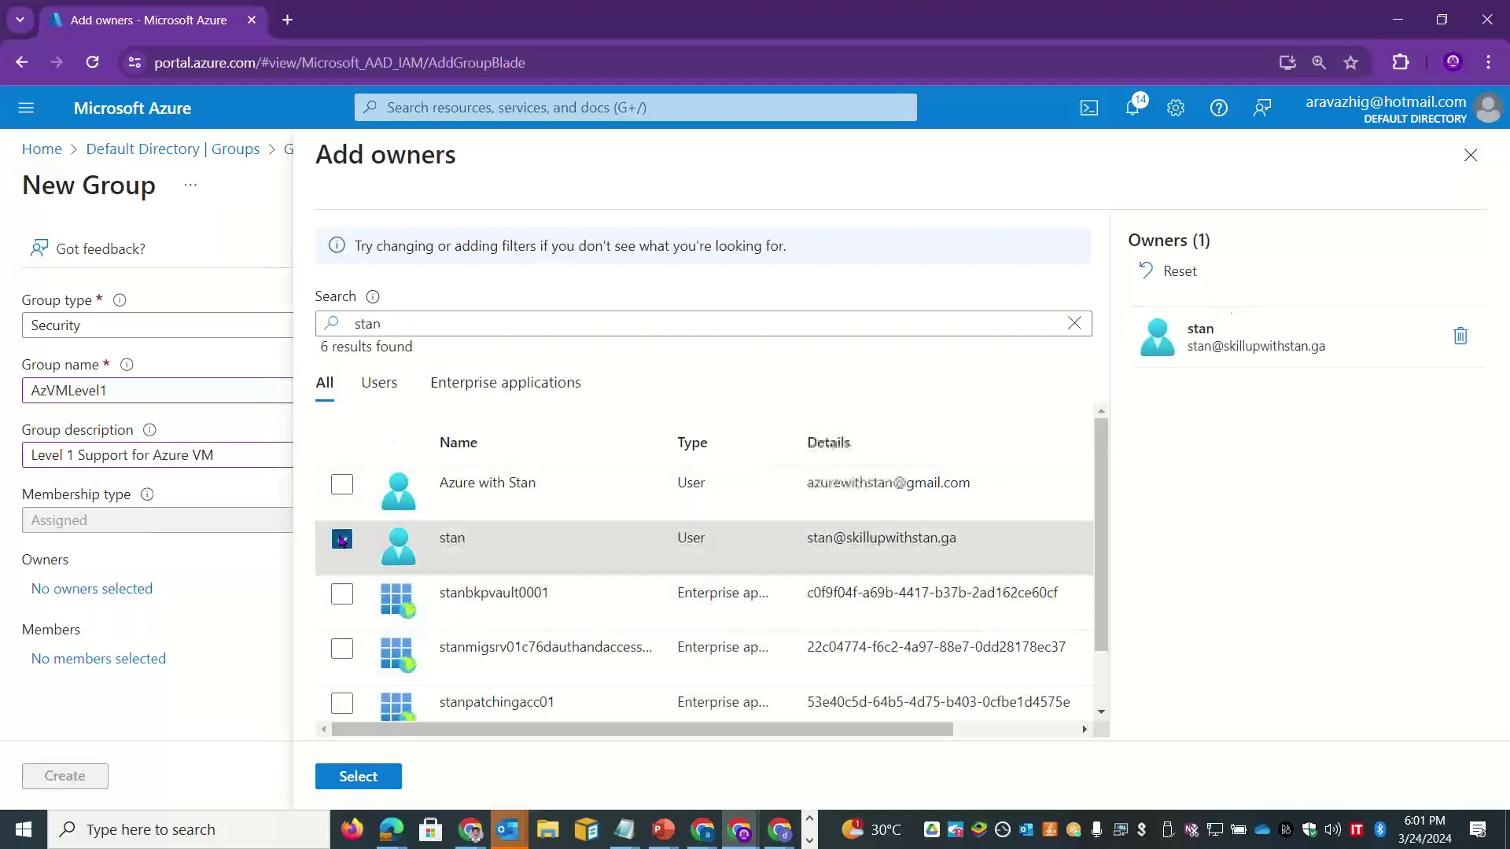
pyautogui.click(352, 776)
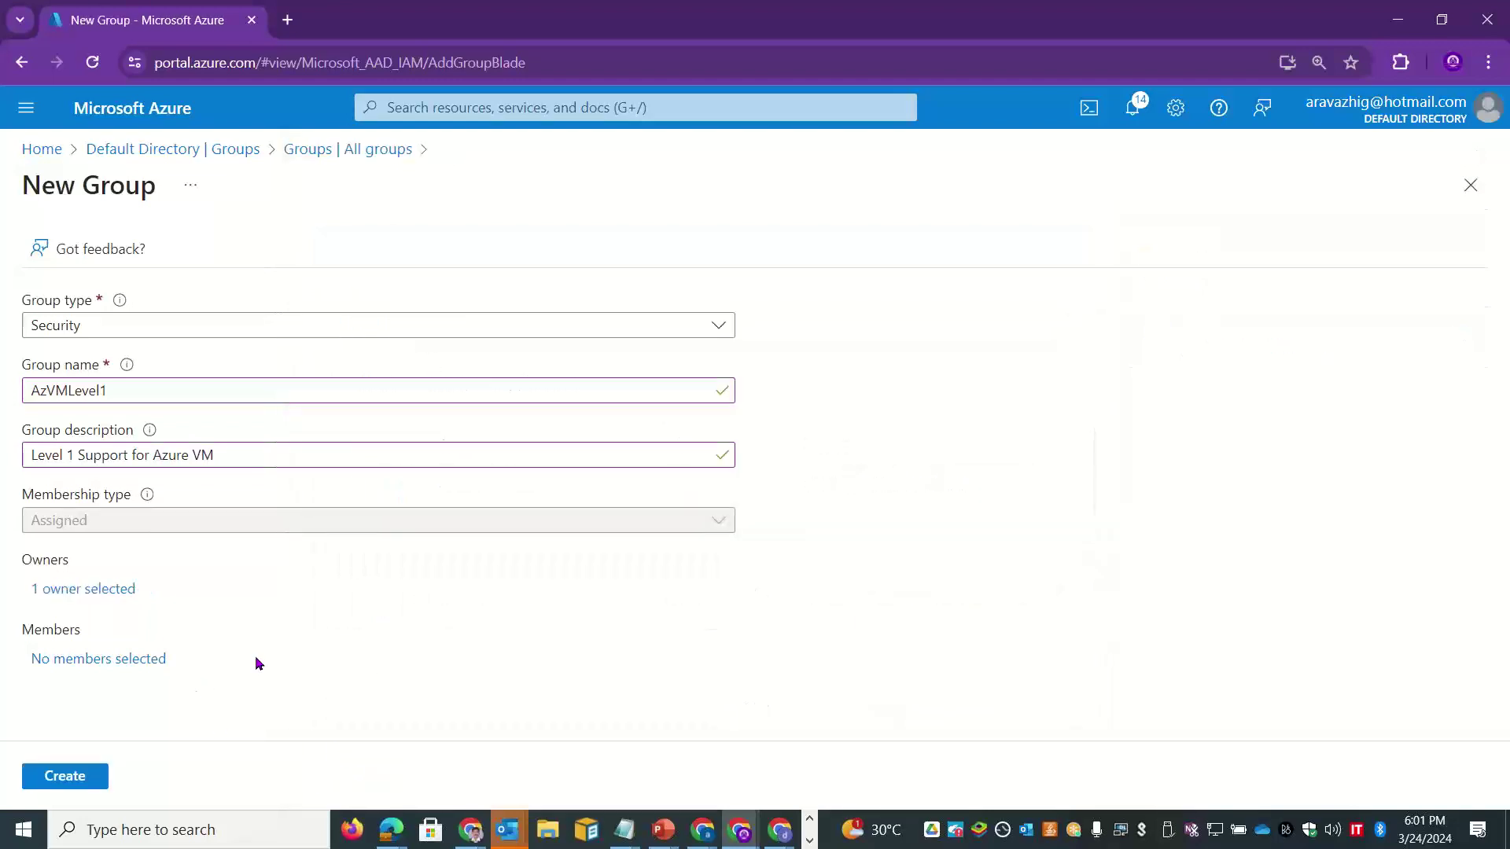
# Find two users by name search and add both as group members
pyautogui.click(153, 655)
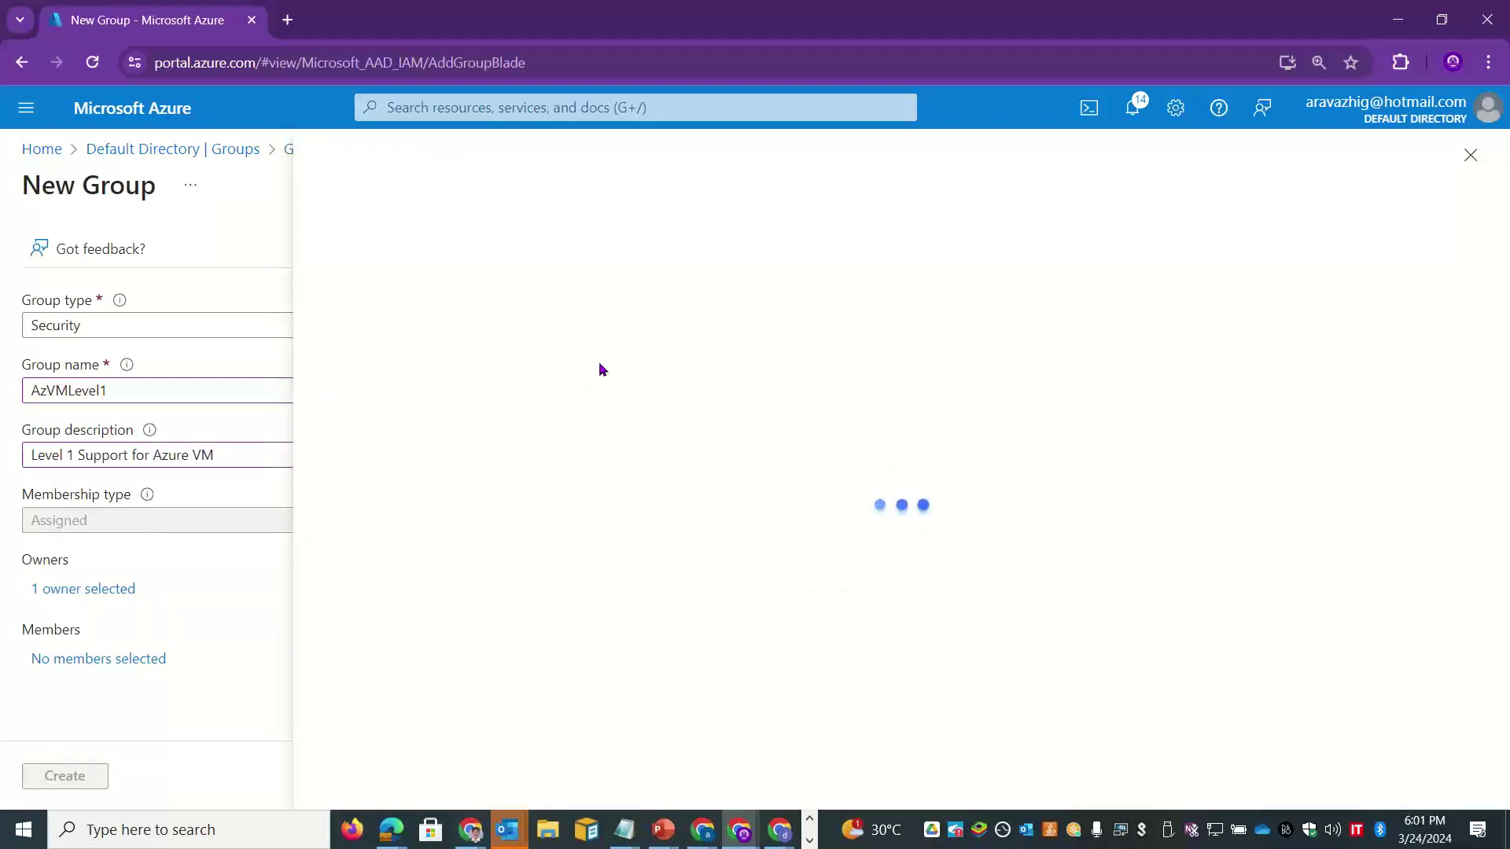
pyautogui.click(479, 324)
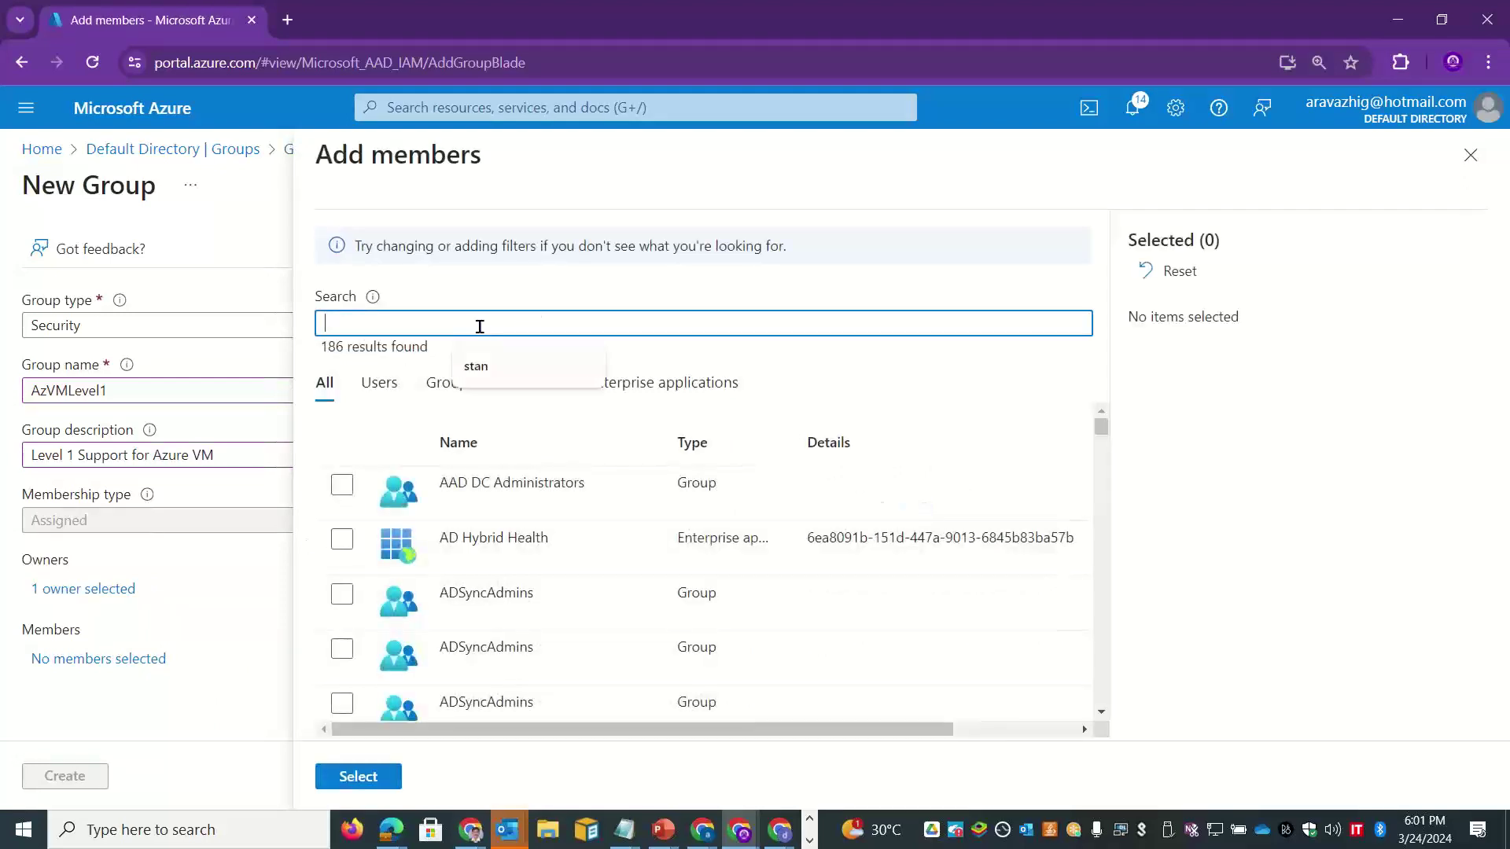
pyautogui.write('pratheep')
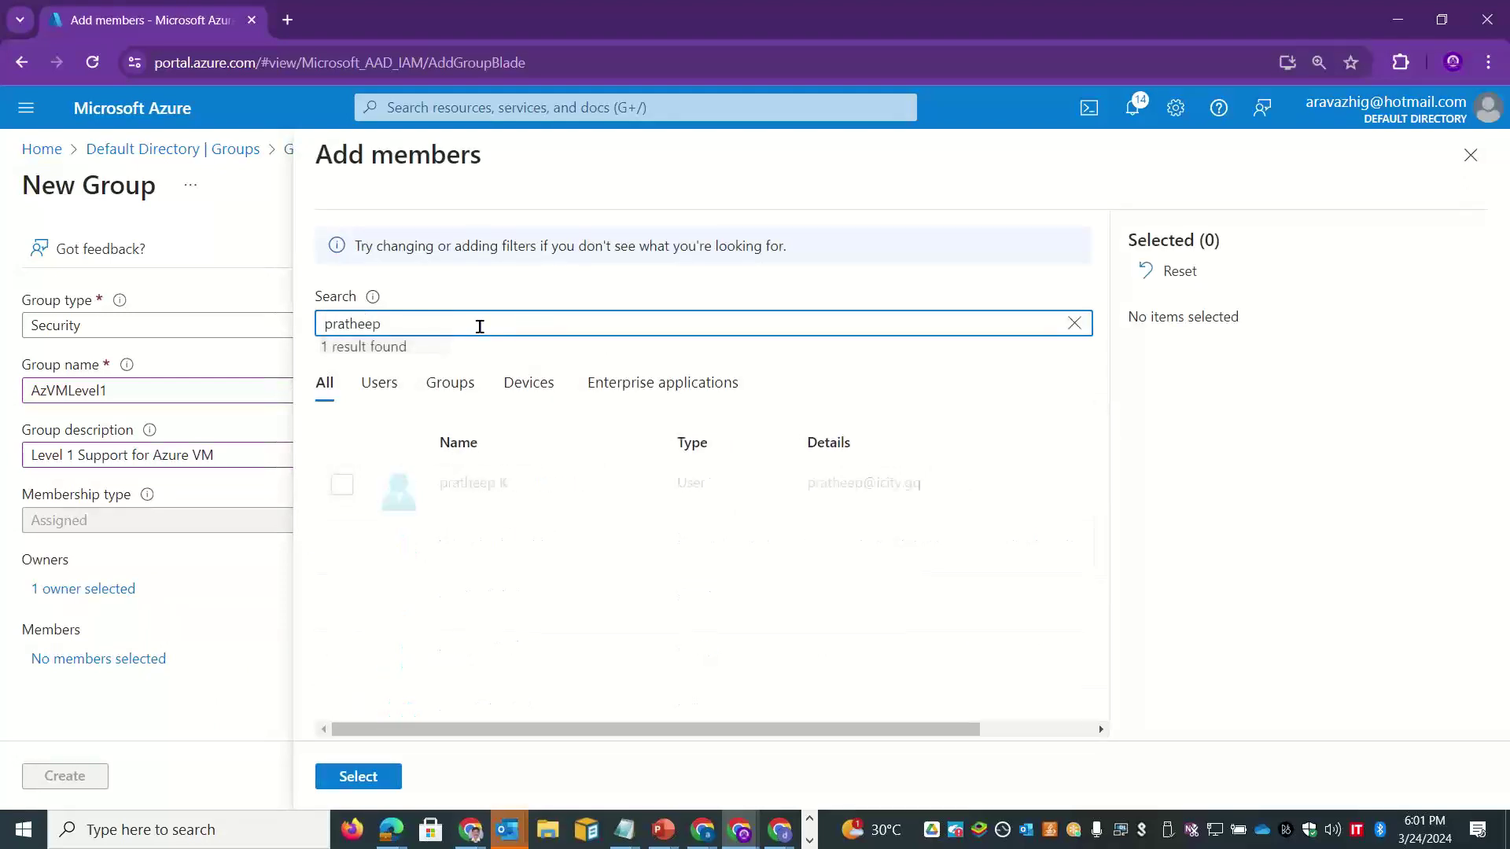
pyautogui.click(342, 485)
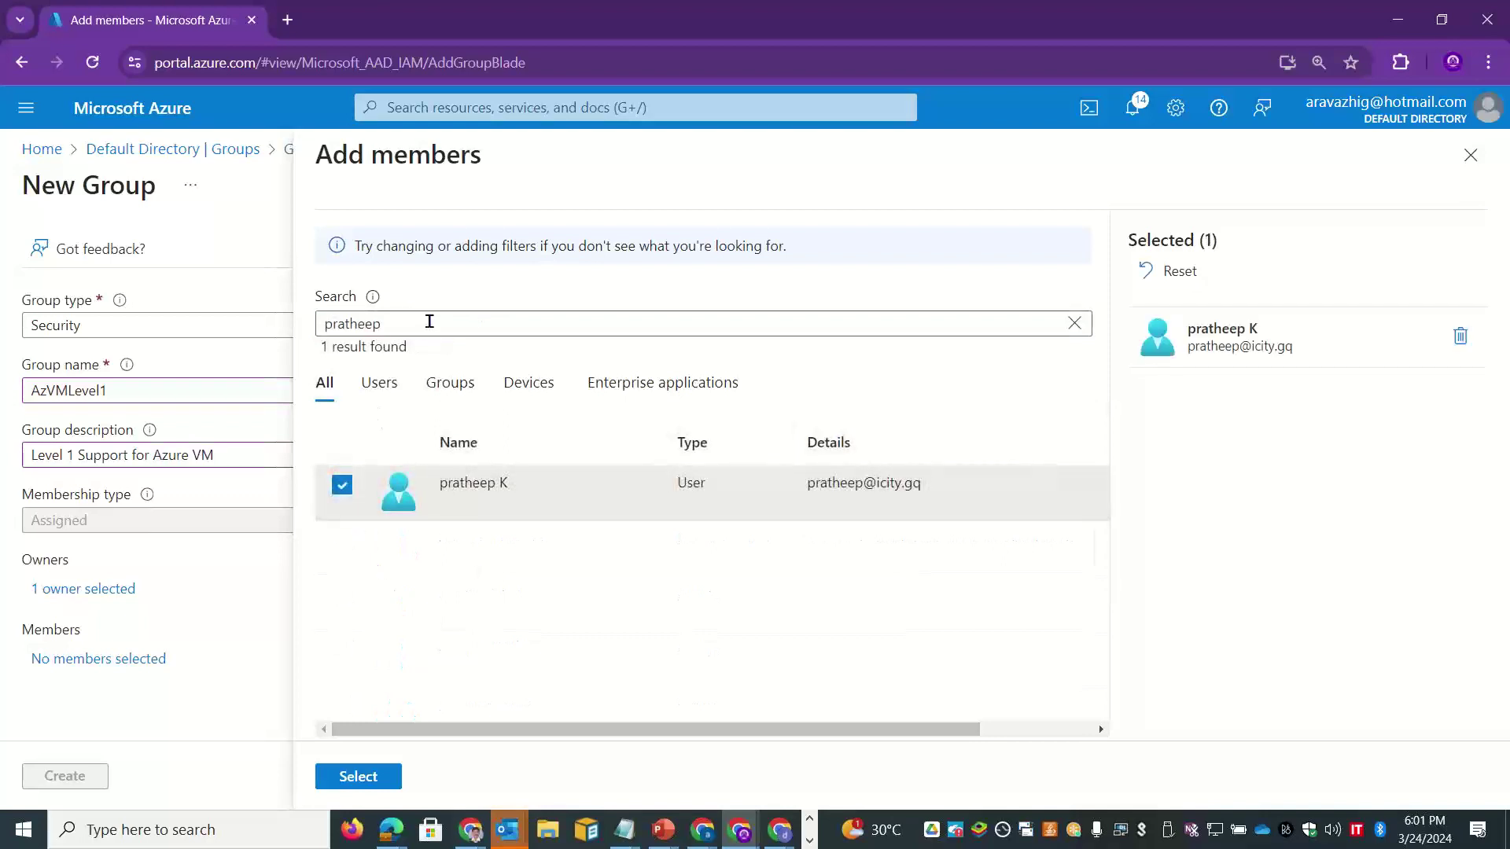
pyautogui.moveTo(428, 321); pyautogui.dragTo(279, 330)
pyautogui.write('sethu')
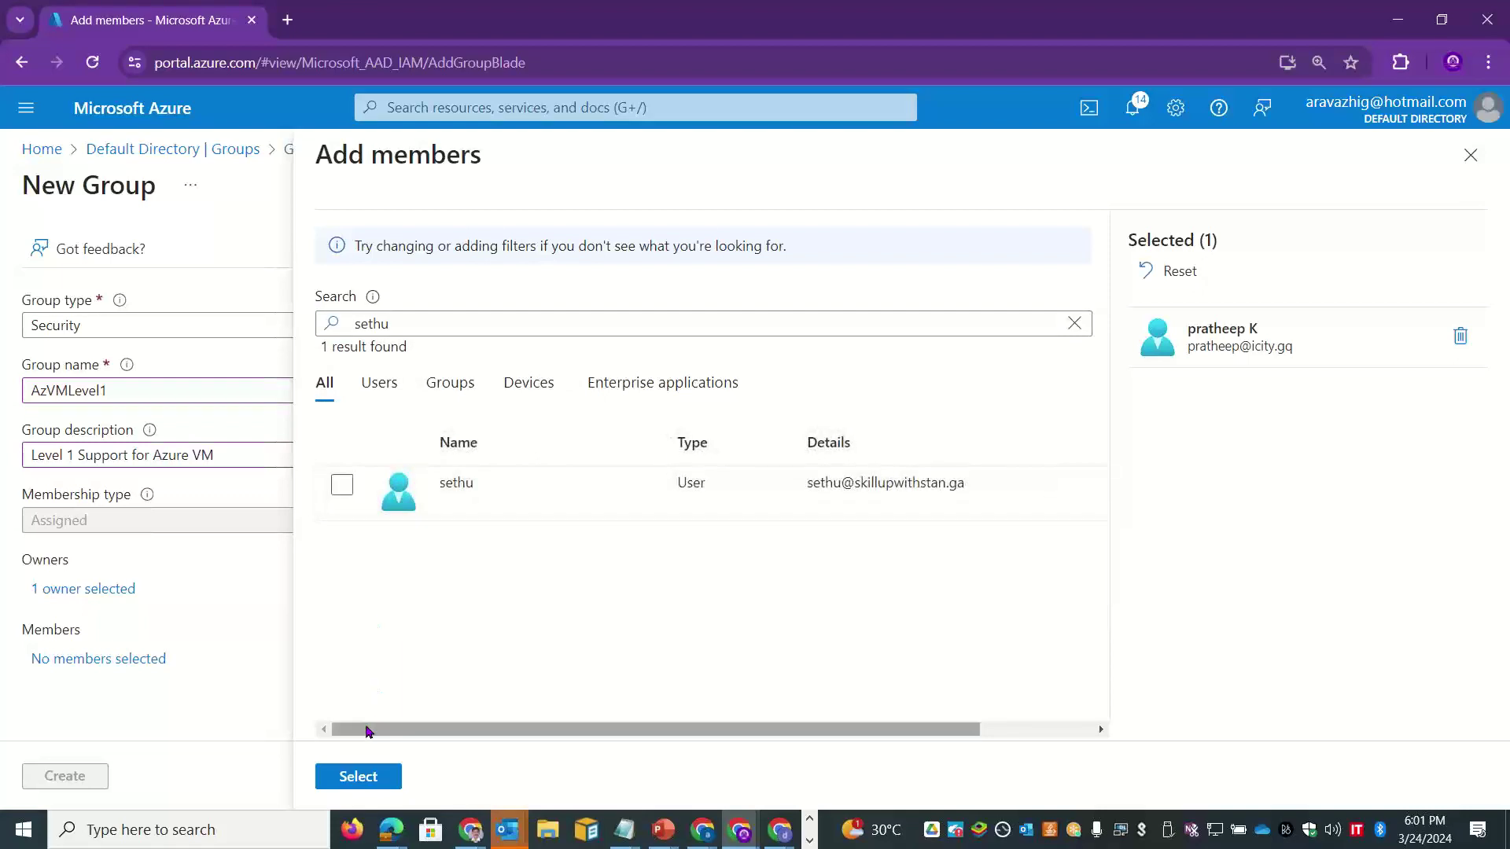
pyautogui.click(341, 495)
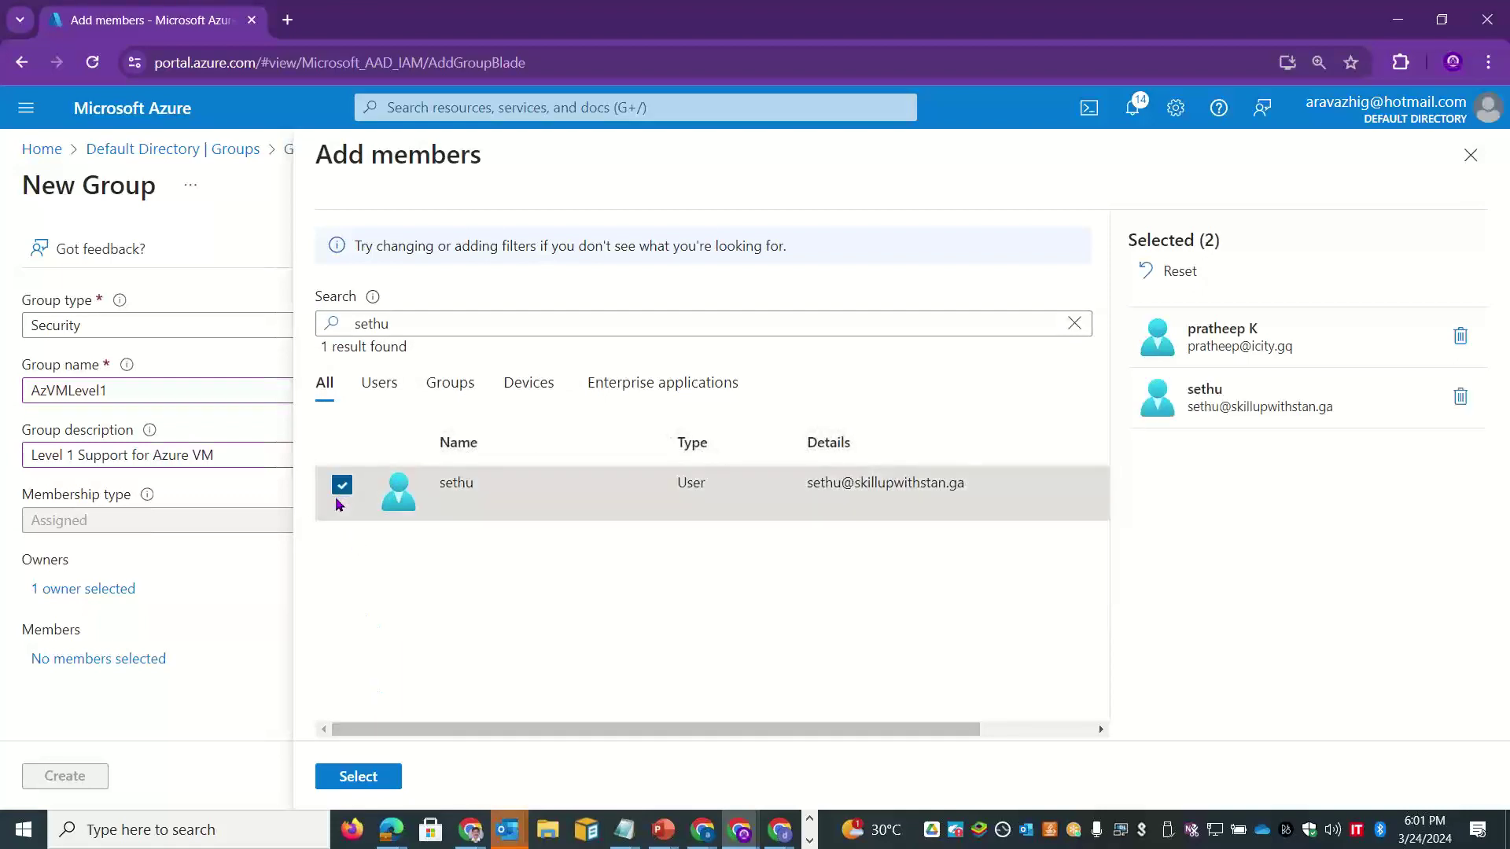
pyautogui.click(346, 777)
# Create the AzVMLevel1 group, then bring up the Excel notes workbook
pyautogui.click(72, 780)
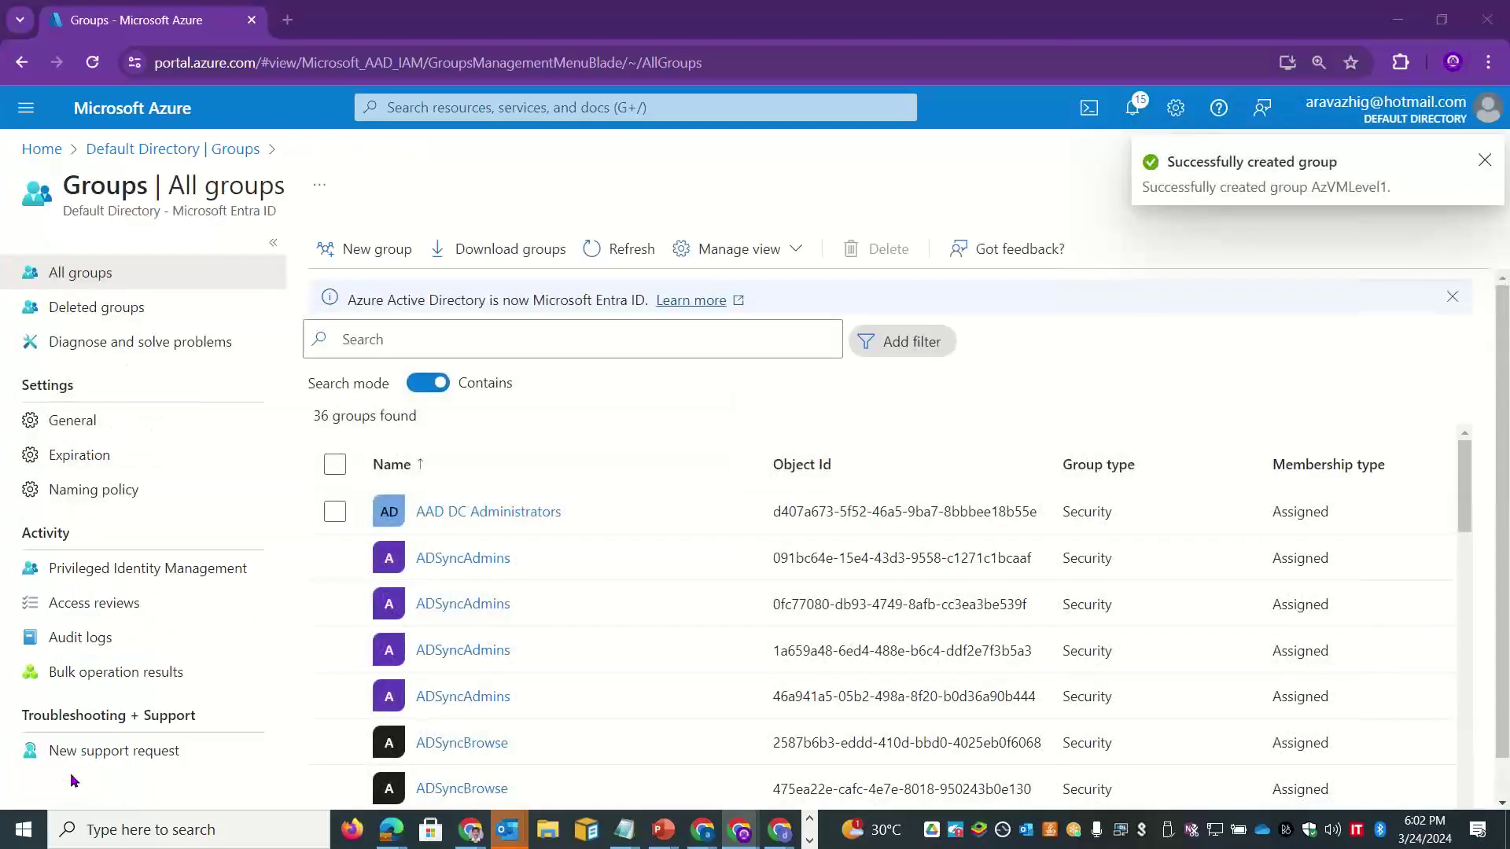
pyautogui.hotkey('alt', 'Tab')
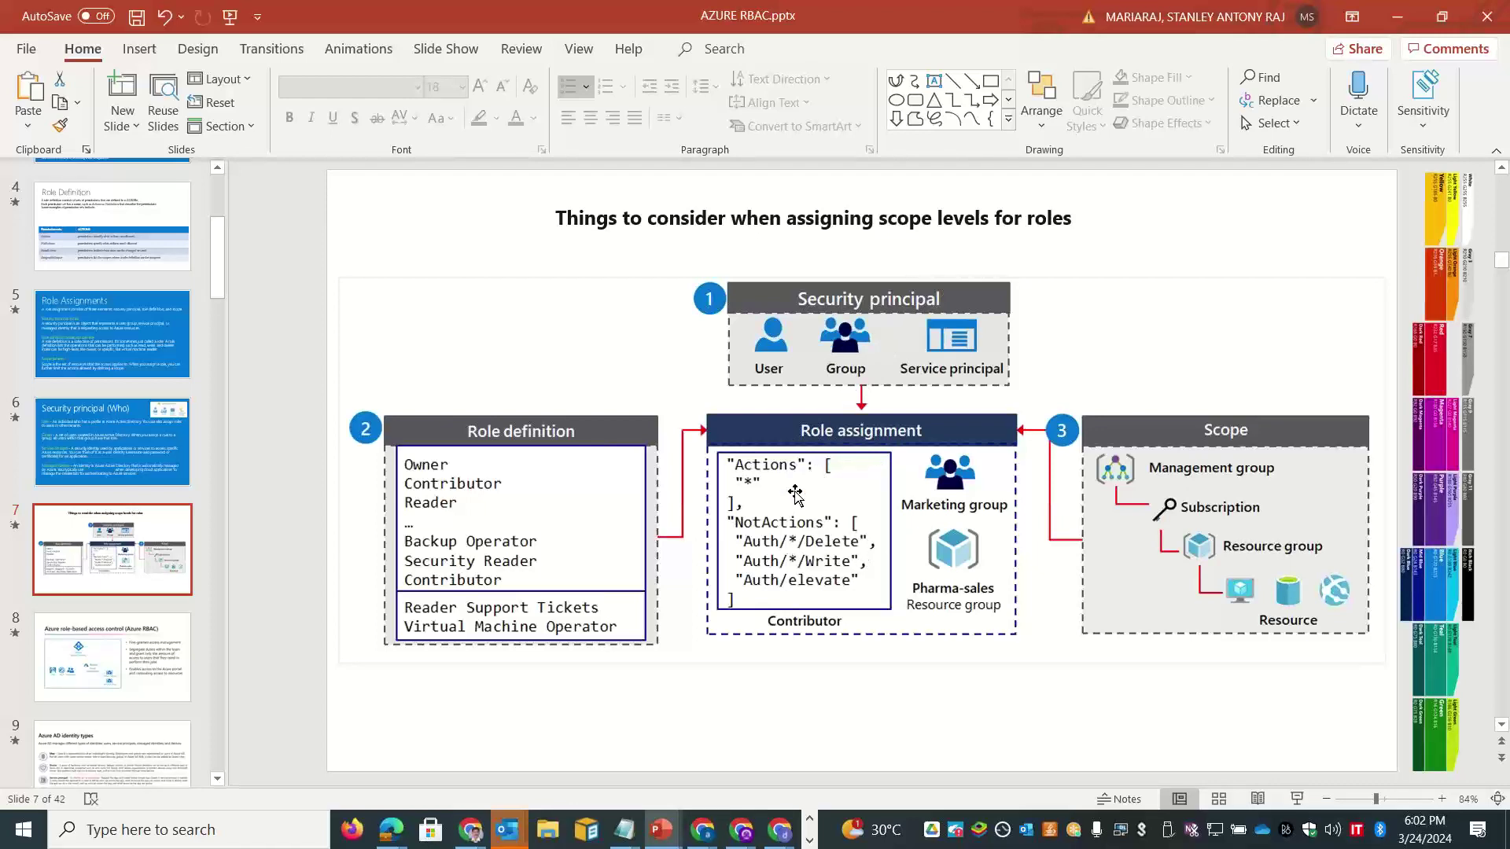
pyautogui.hotkey('alt', 'Tab')
pyautogui.hotkey('alt', 'Tab')
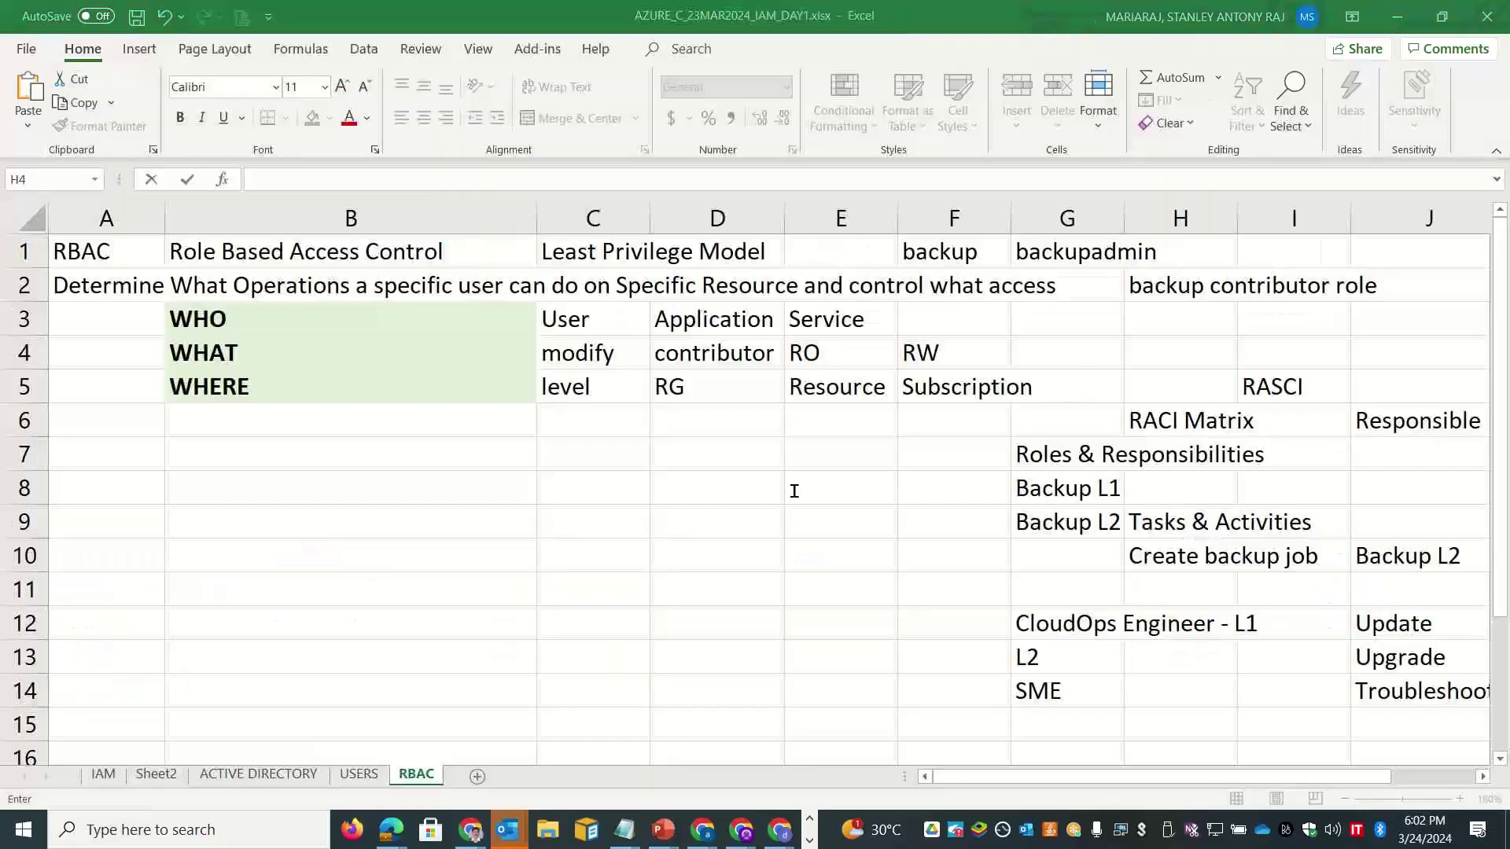
# Enter WHAT in A7 and ROLE DEFINITION in B7 of the RBAC sheet
pyautogui.click(244, 354)
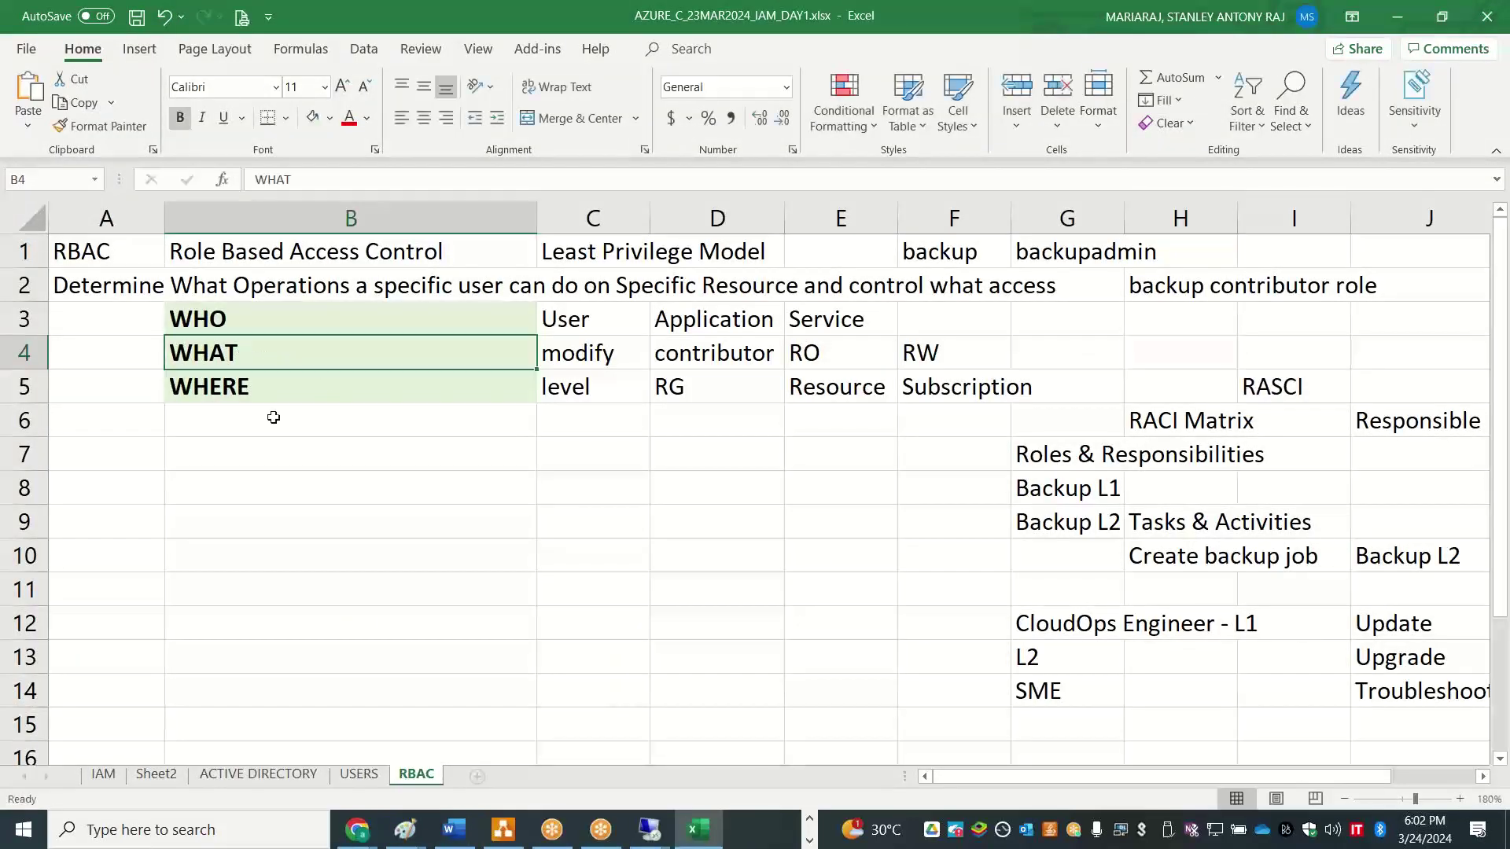
pyautogui.click(135, 460)
pyautogui.write('WHAT')
pyautogui.press('Tab')
pyautogui.write('RO')
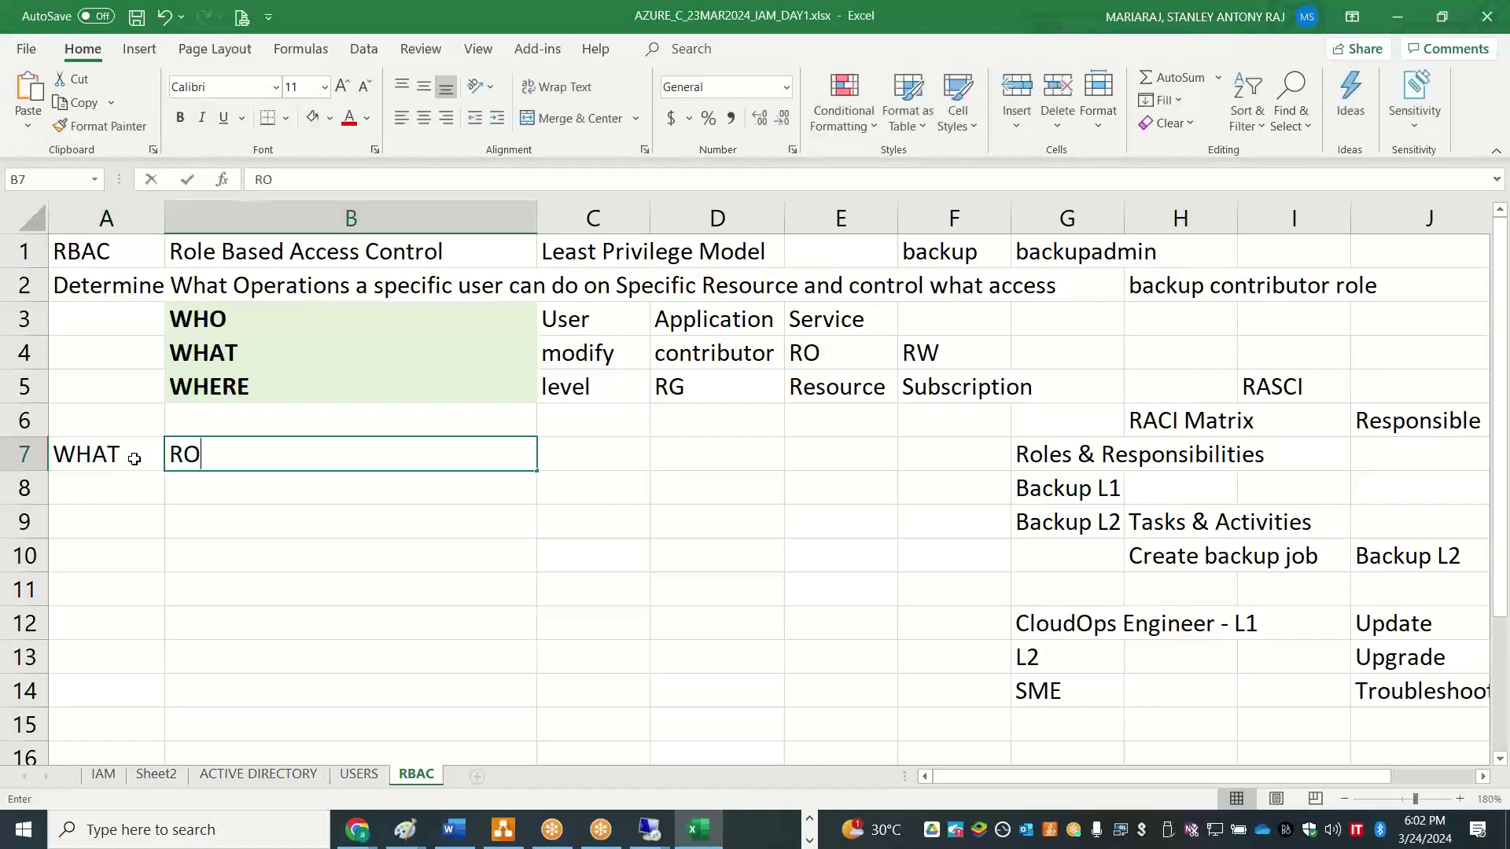
pyautogui.write('LE DEFI')
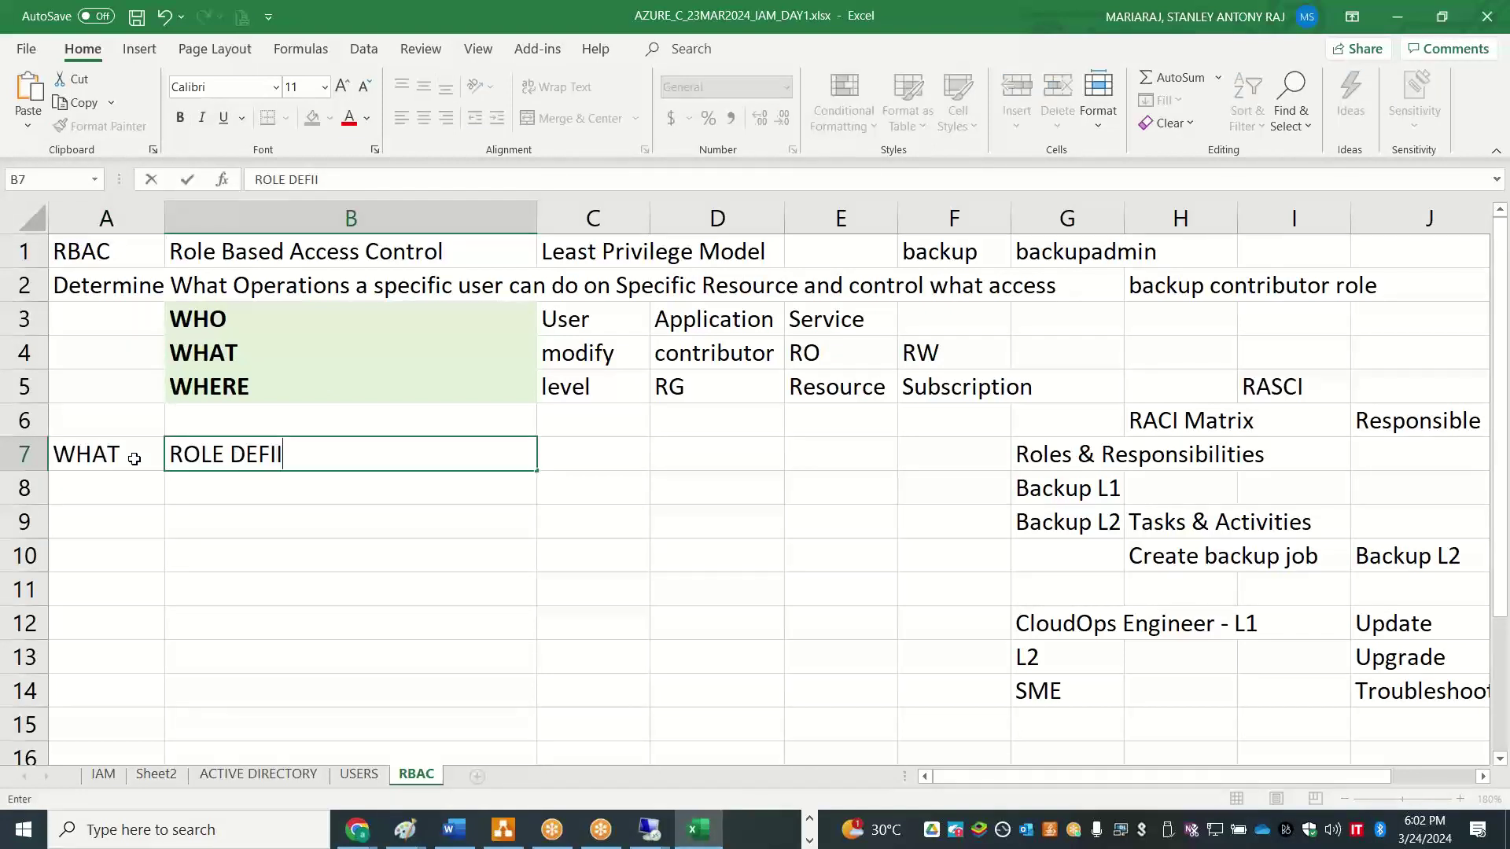
pyautogui.write('NITION')
pyautogui.press('Tab')
# List VM - Create and VM - Modify in cells C8 and C9
pyautogui.press('Down')
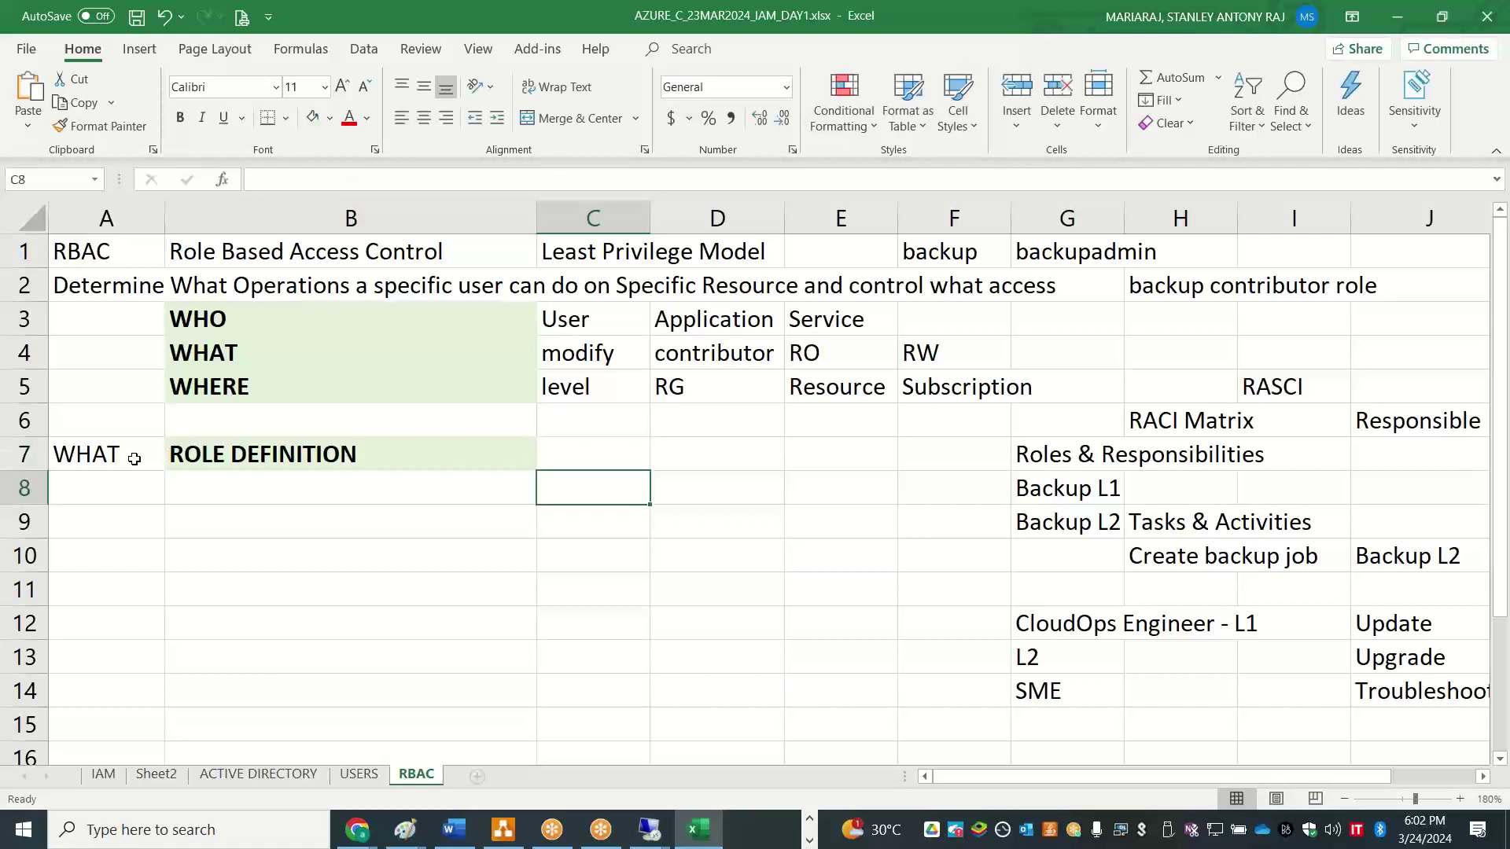
pyautogui.write('VM - Create')
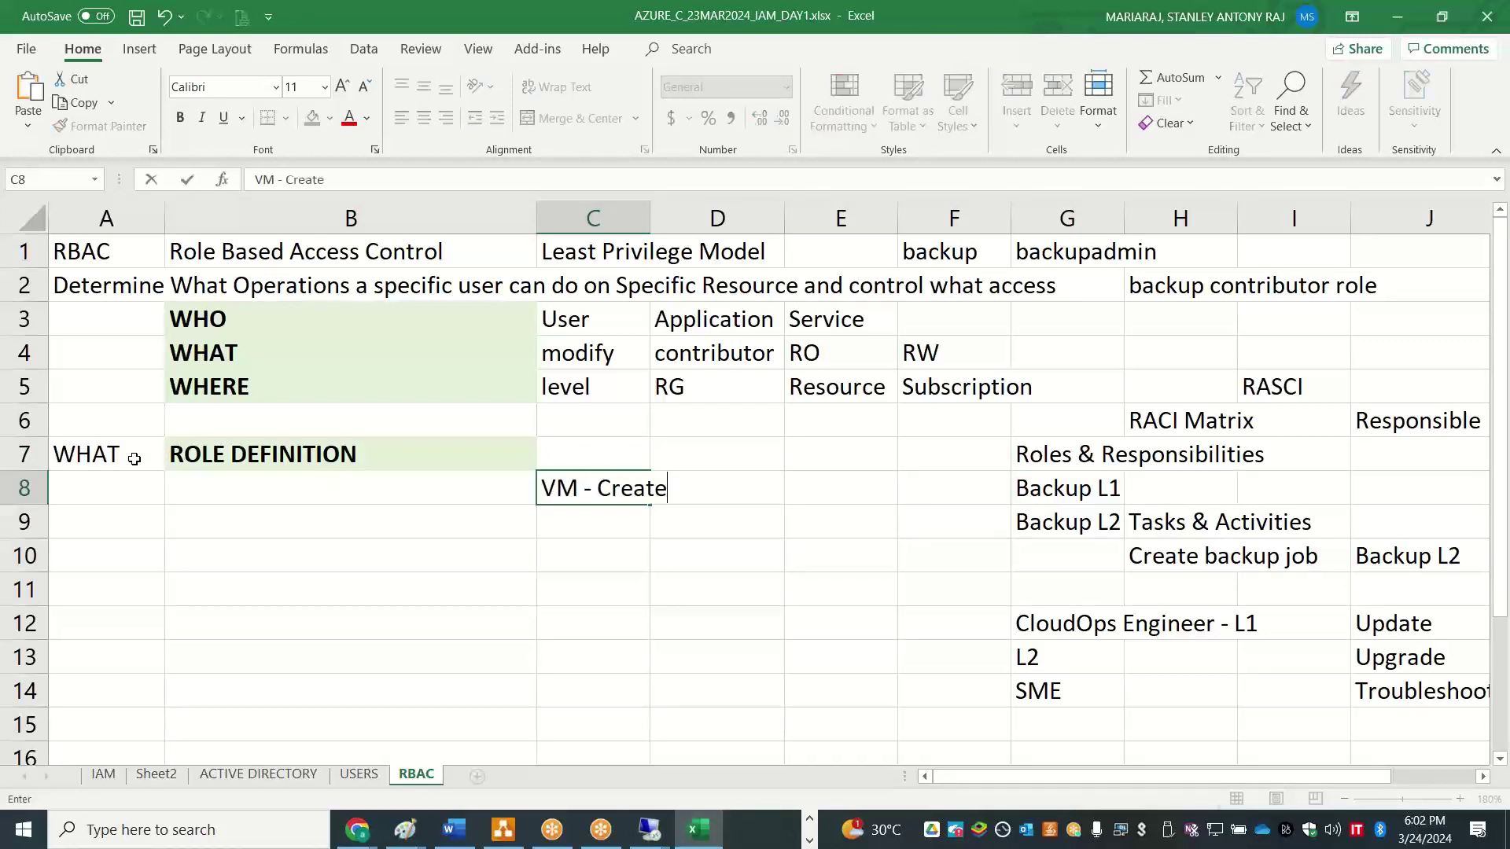
pyautogui.press('Return')
pyautogui.write('VM- - Modify')
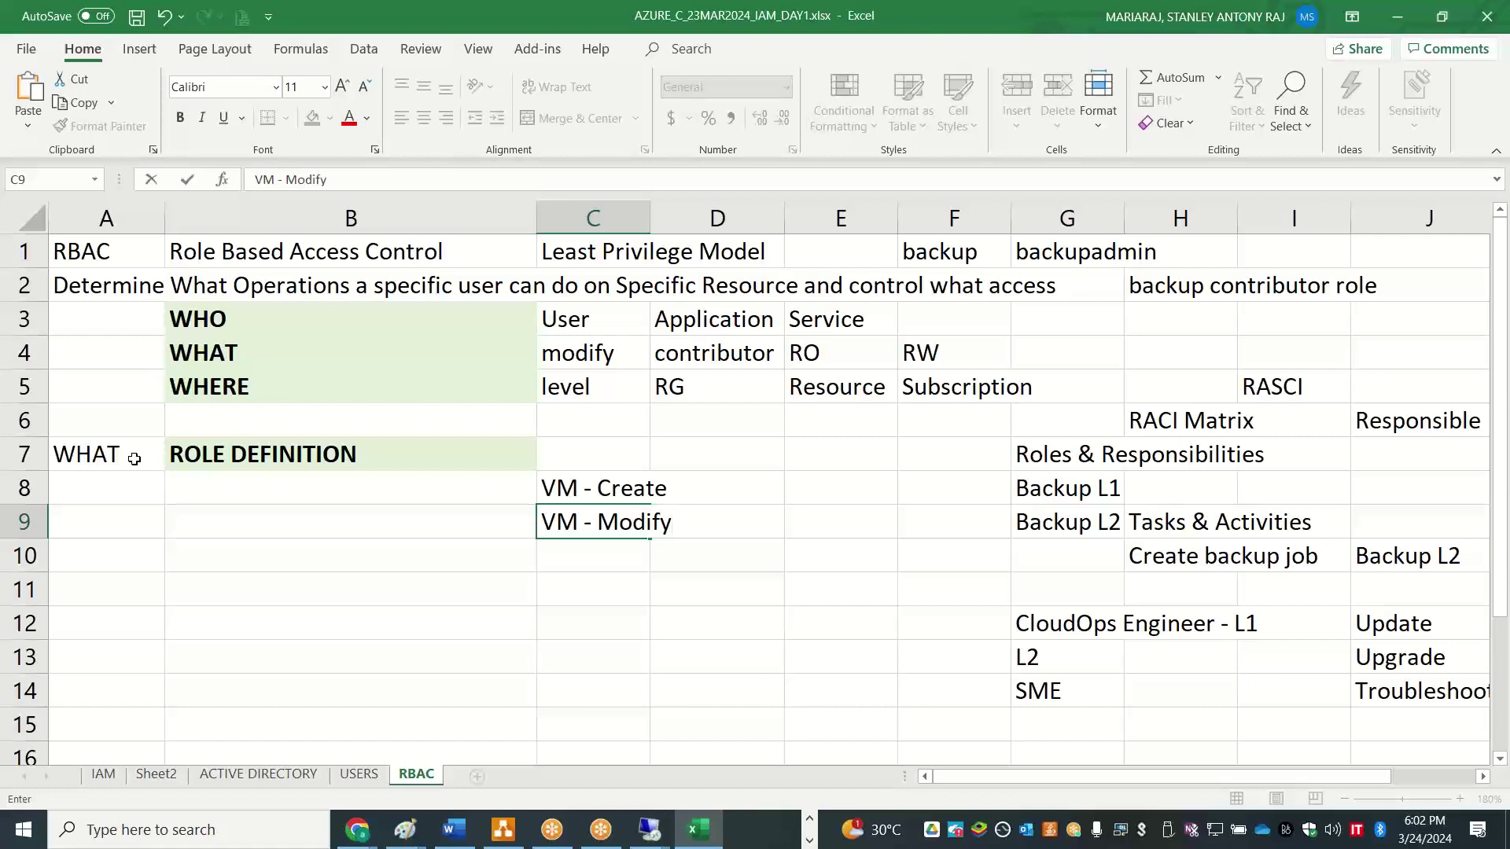
pyautogui.press('Return')
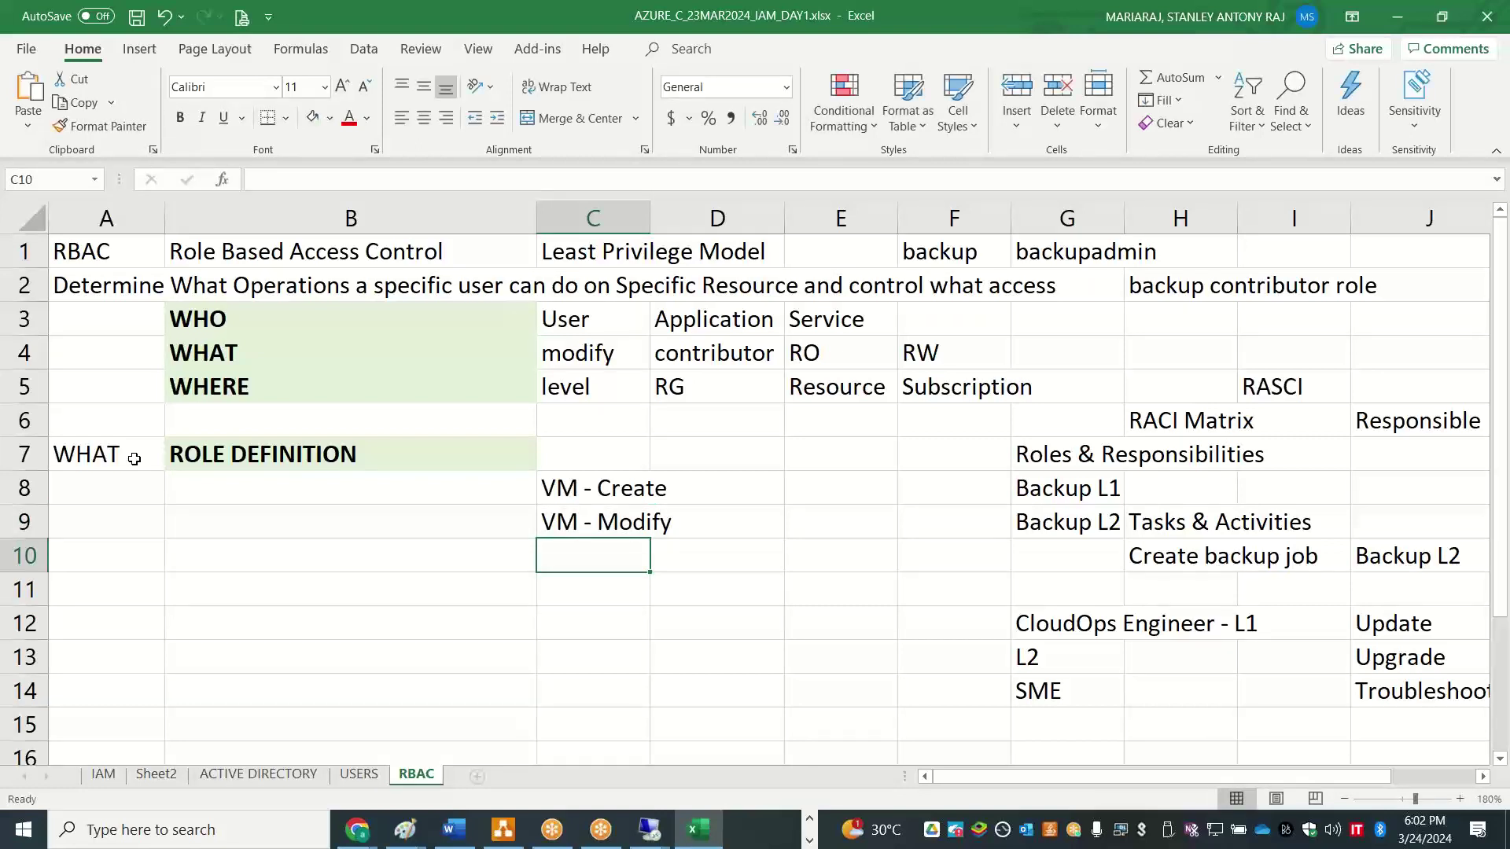
pyautogui.hotkey('alt', 'Tab')
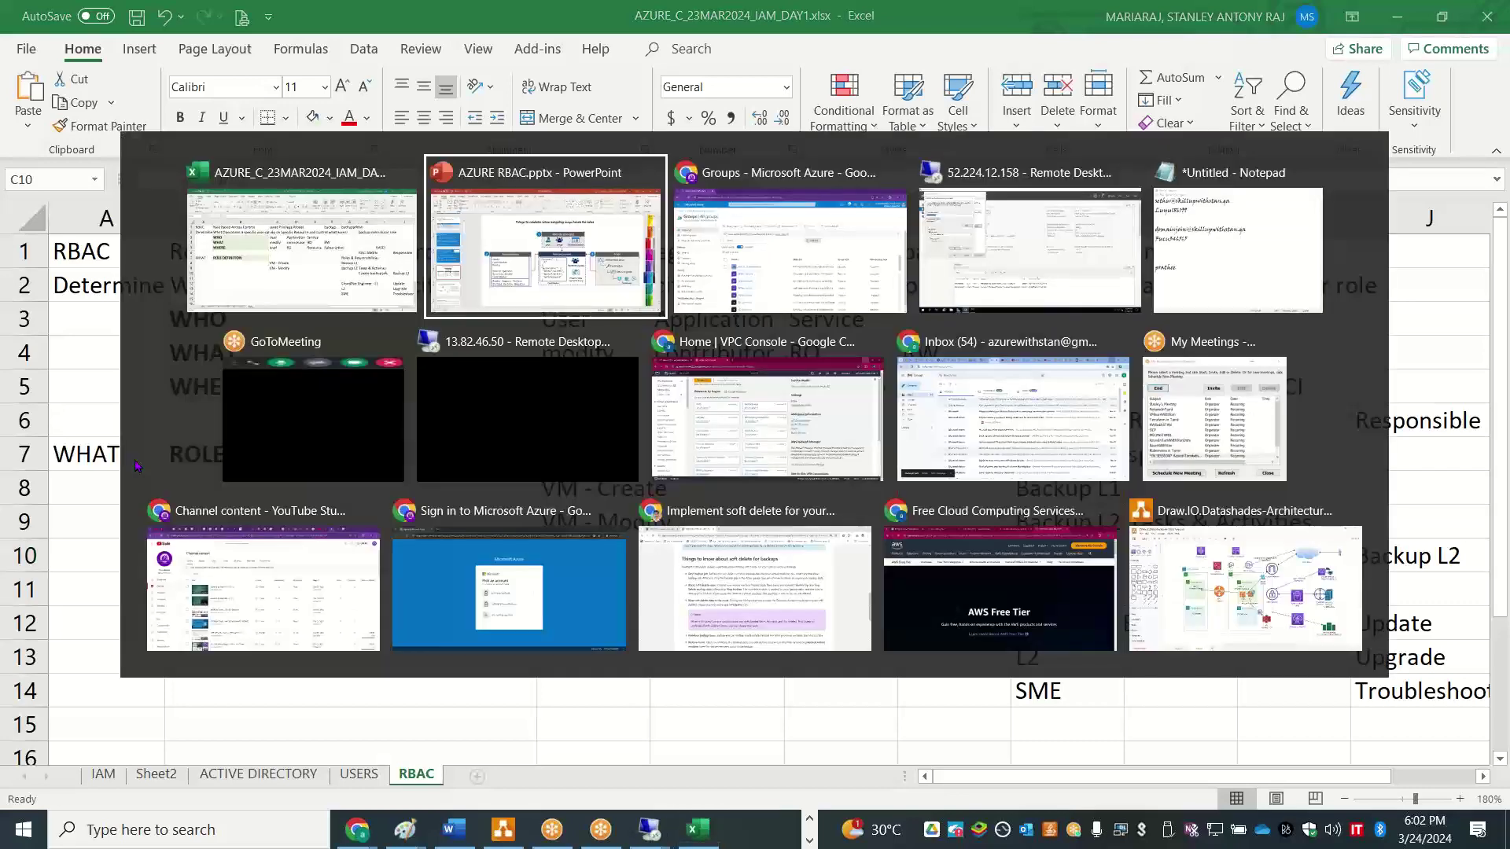
# Back in the portal, open resource group RG-PRD-STAN-001 via the Resource groups search
pyautogui.hotkey('alt', 'Tab')
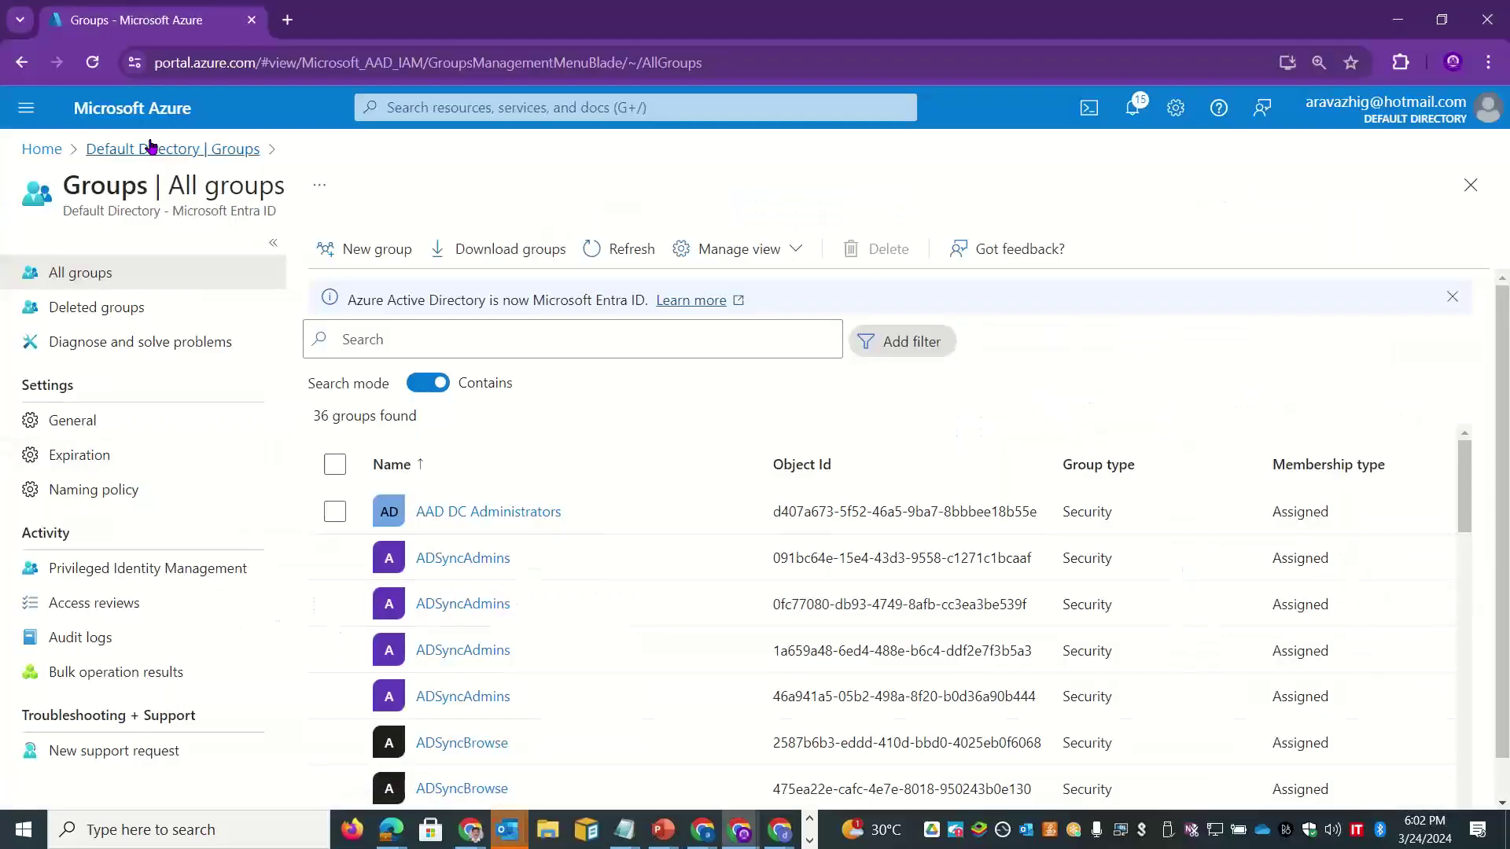
pyautogui.click(28, 151)
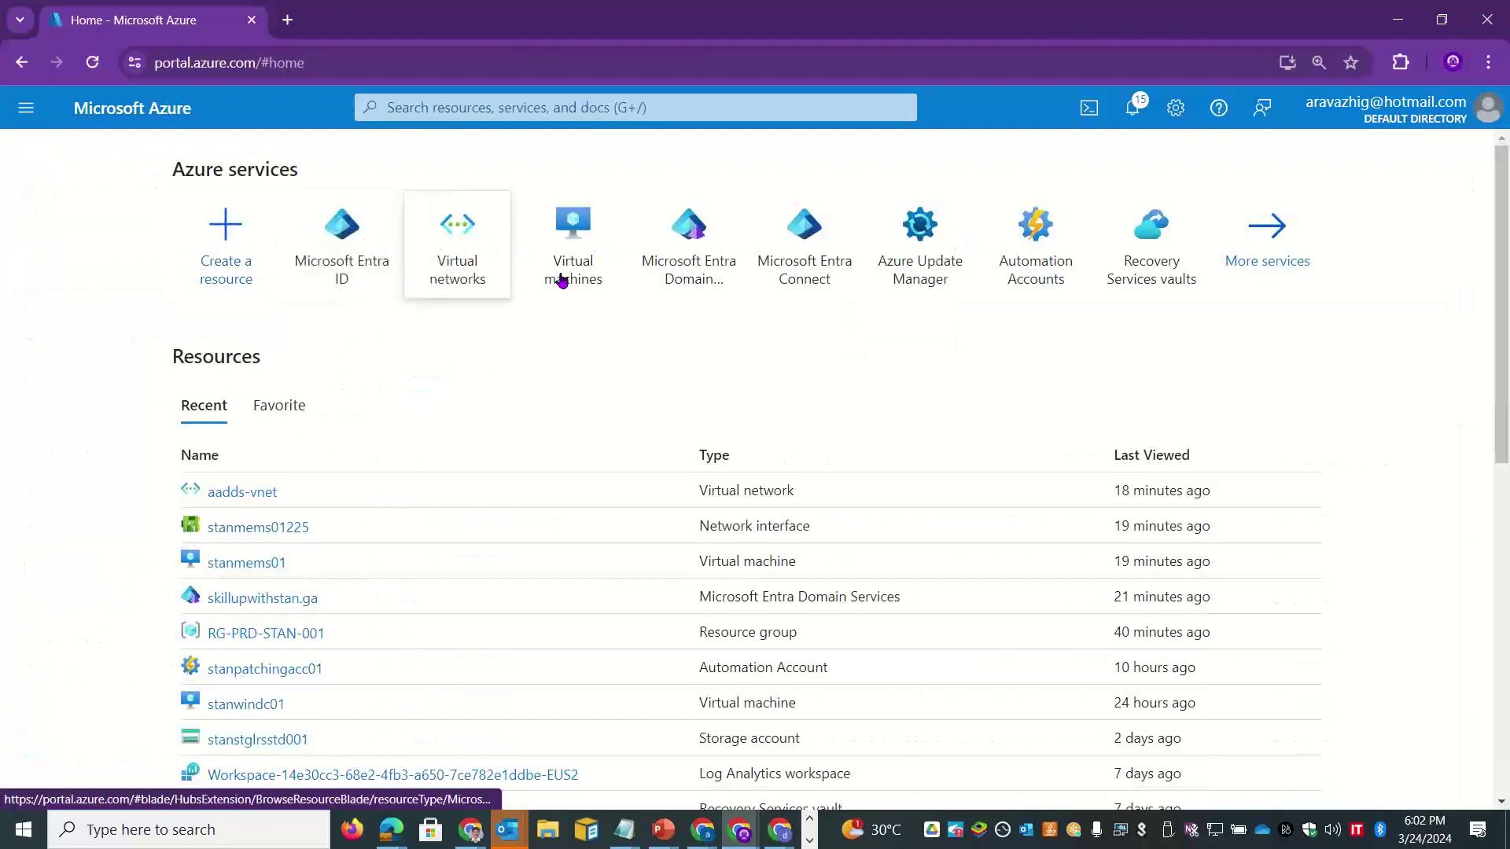
pyautogui.click(571, 239)
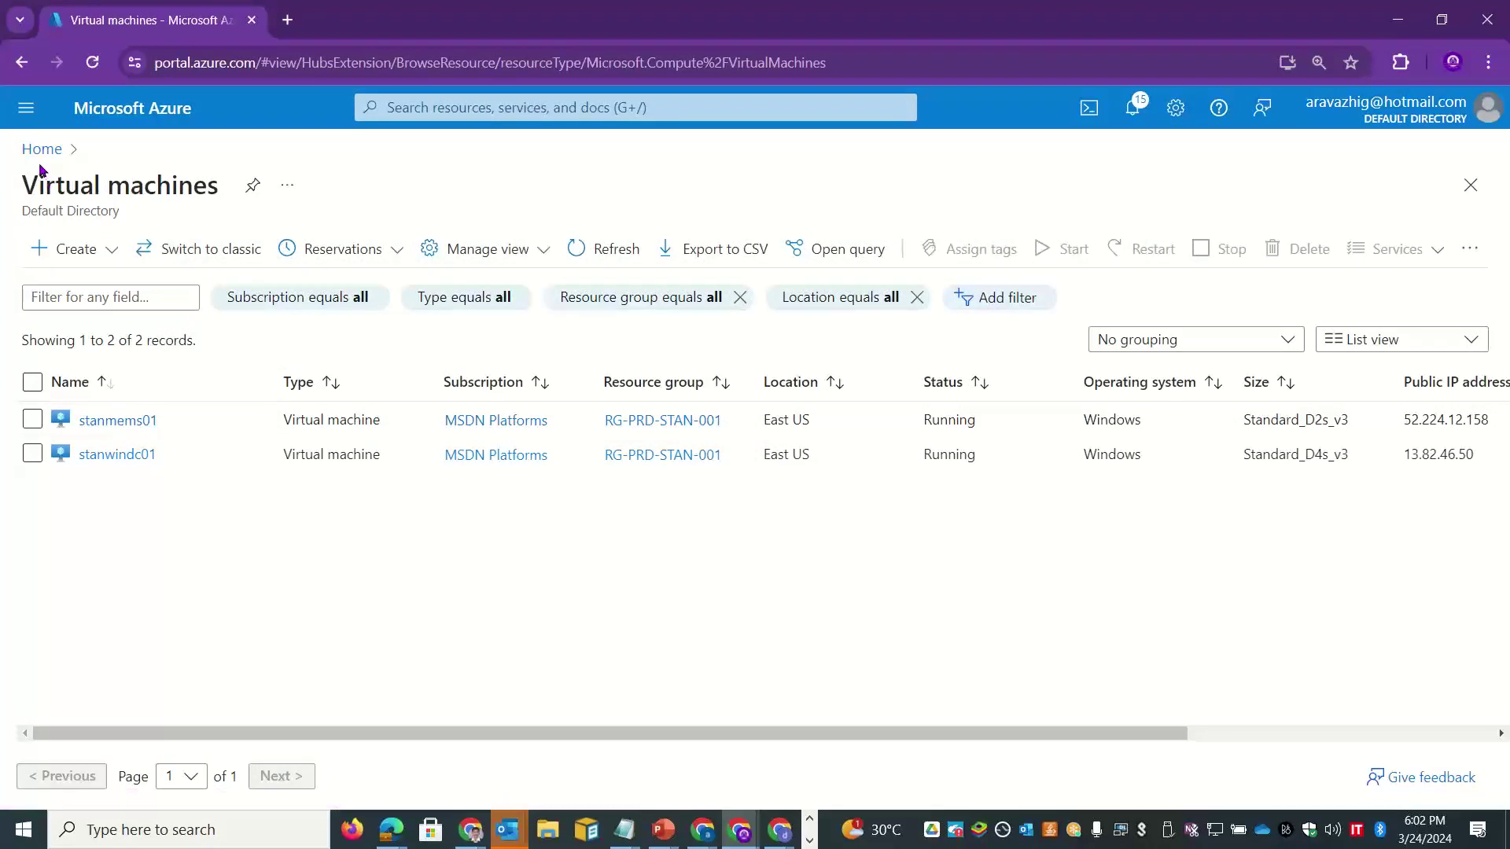
pyautogui.click(42, 150)
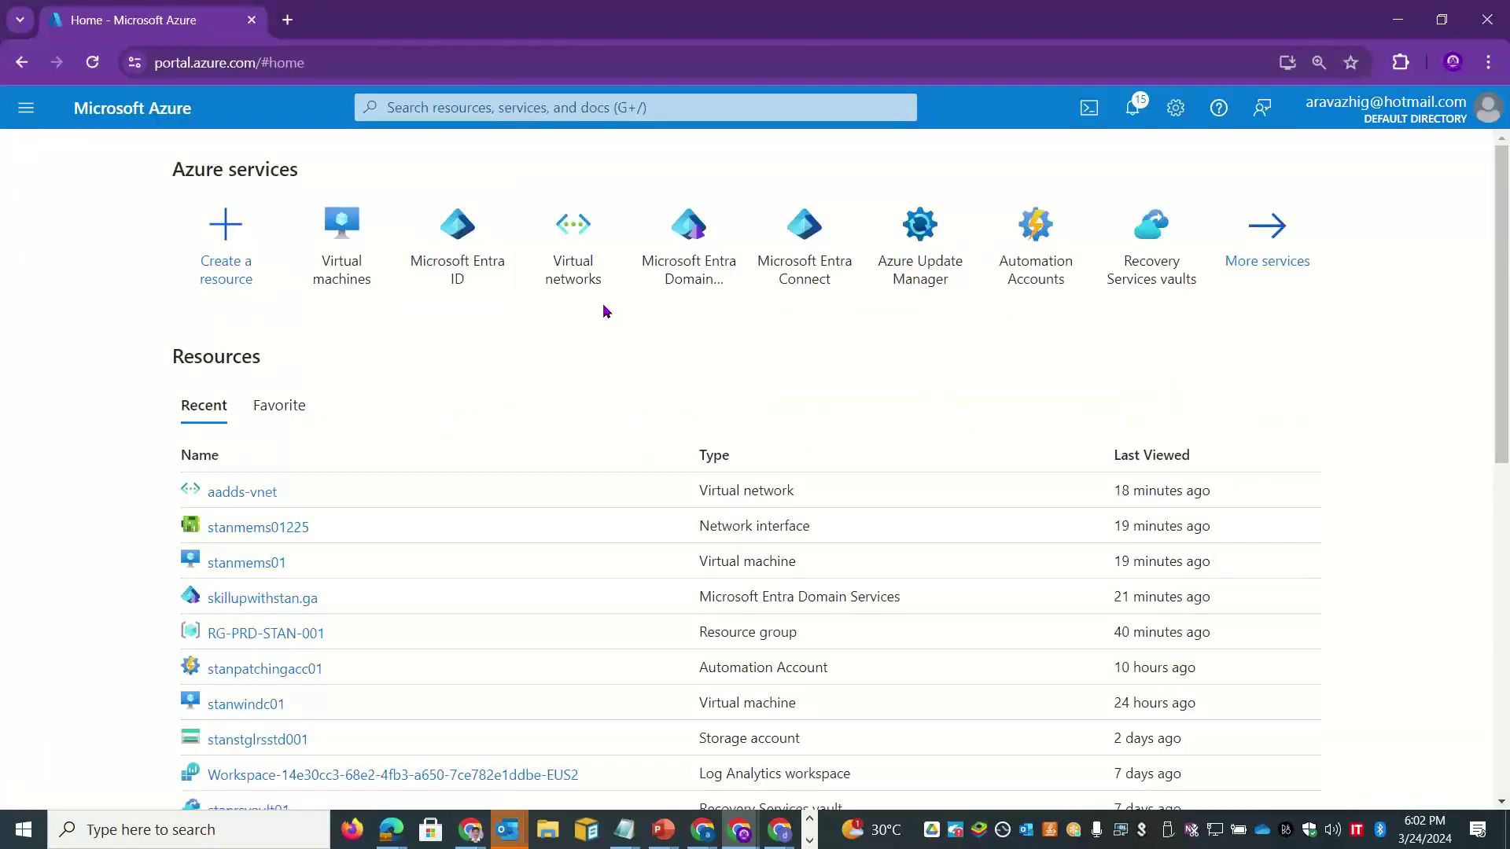
pyautogui.click(476, 115)
pyautogui.write('resource')
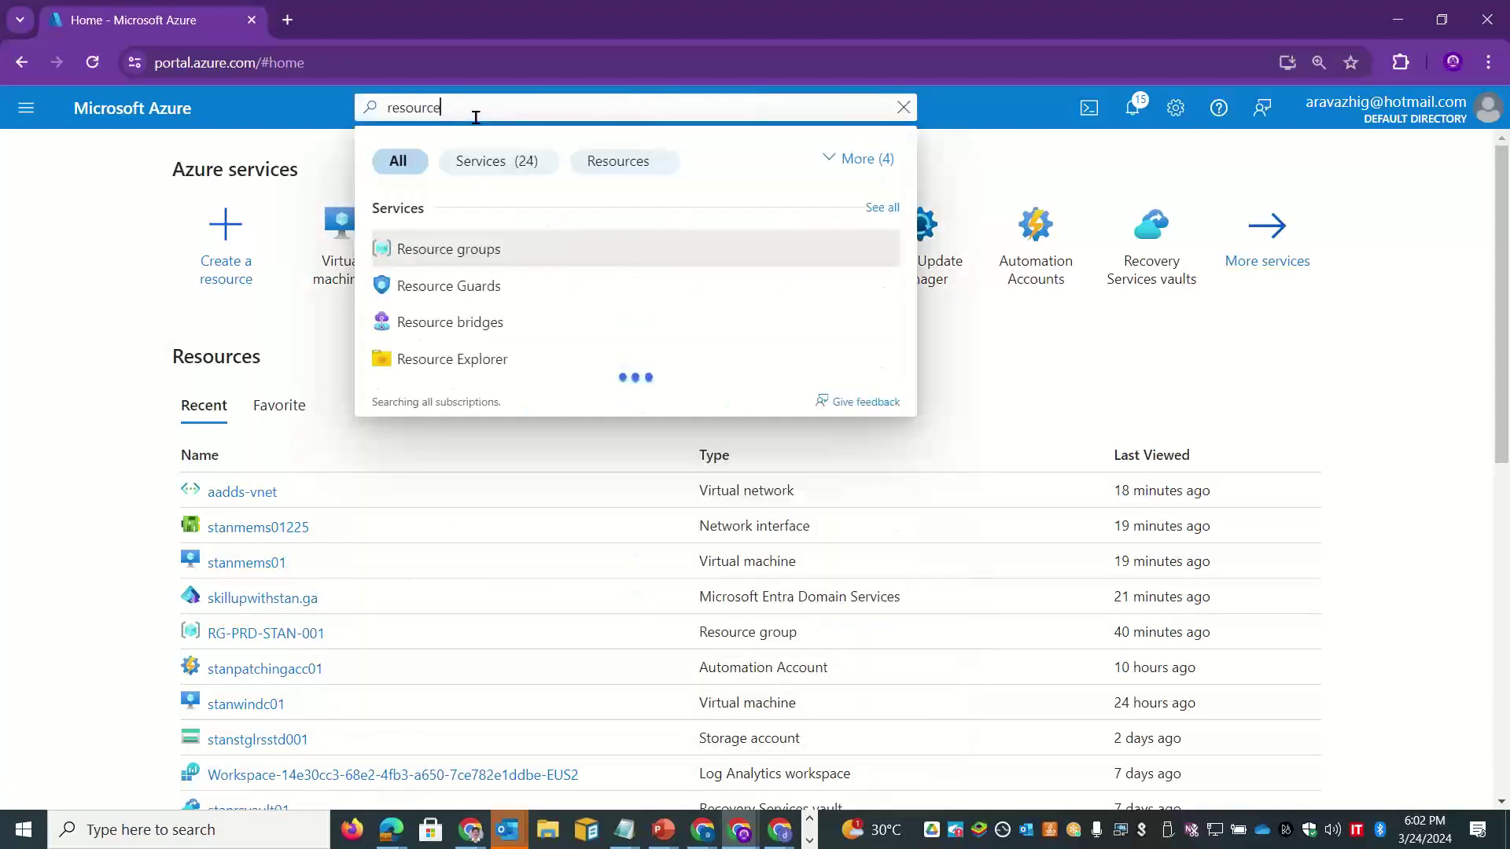
pyautogui.click(467, 248)
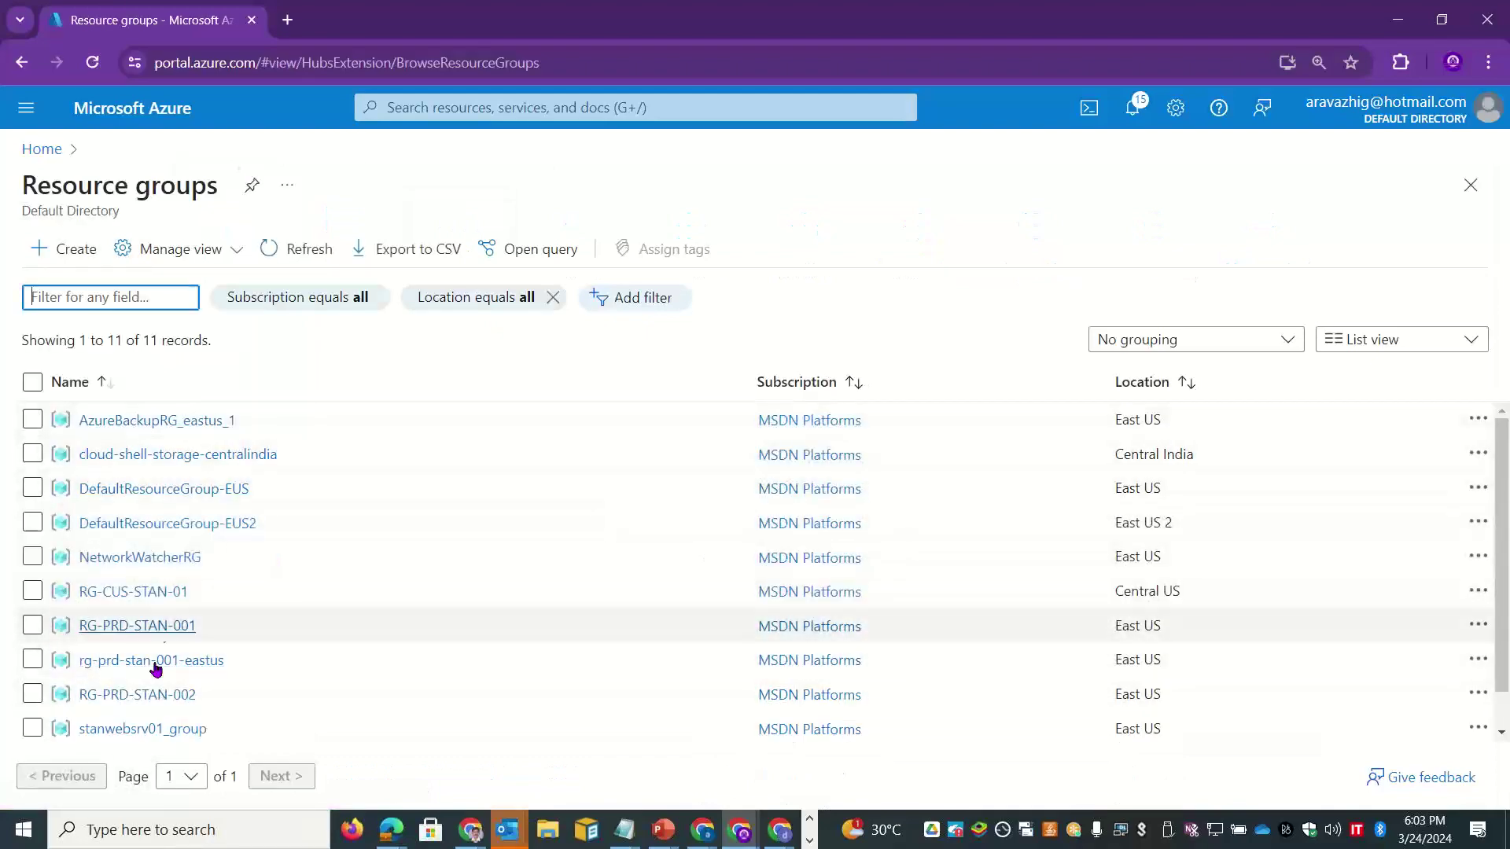
pyautogui.click(154, 627)
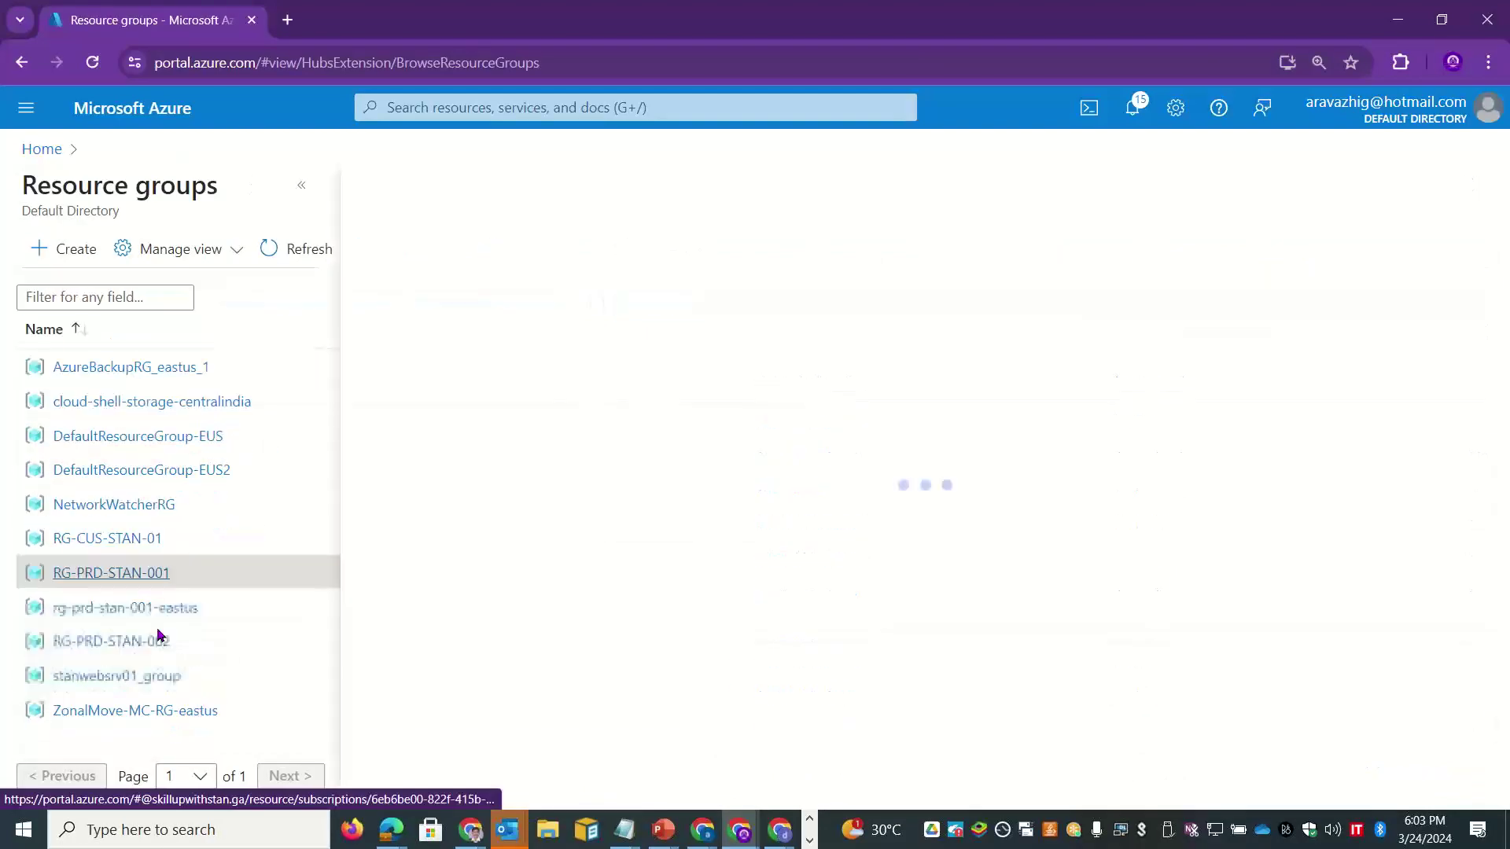
# Show RG-PRD-STAN-001's Access control (IAM) Roles list with a wider Description column
pyautogui.click(302, 188)
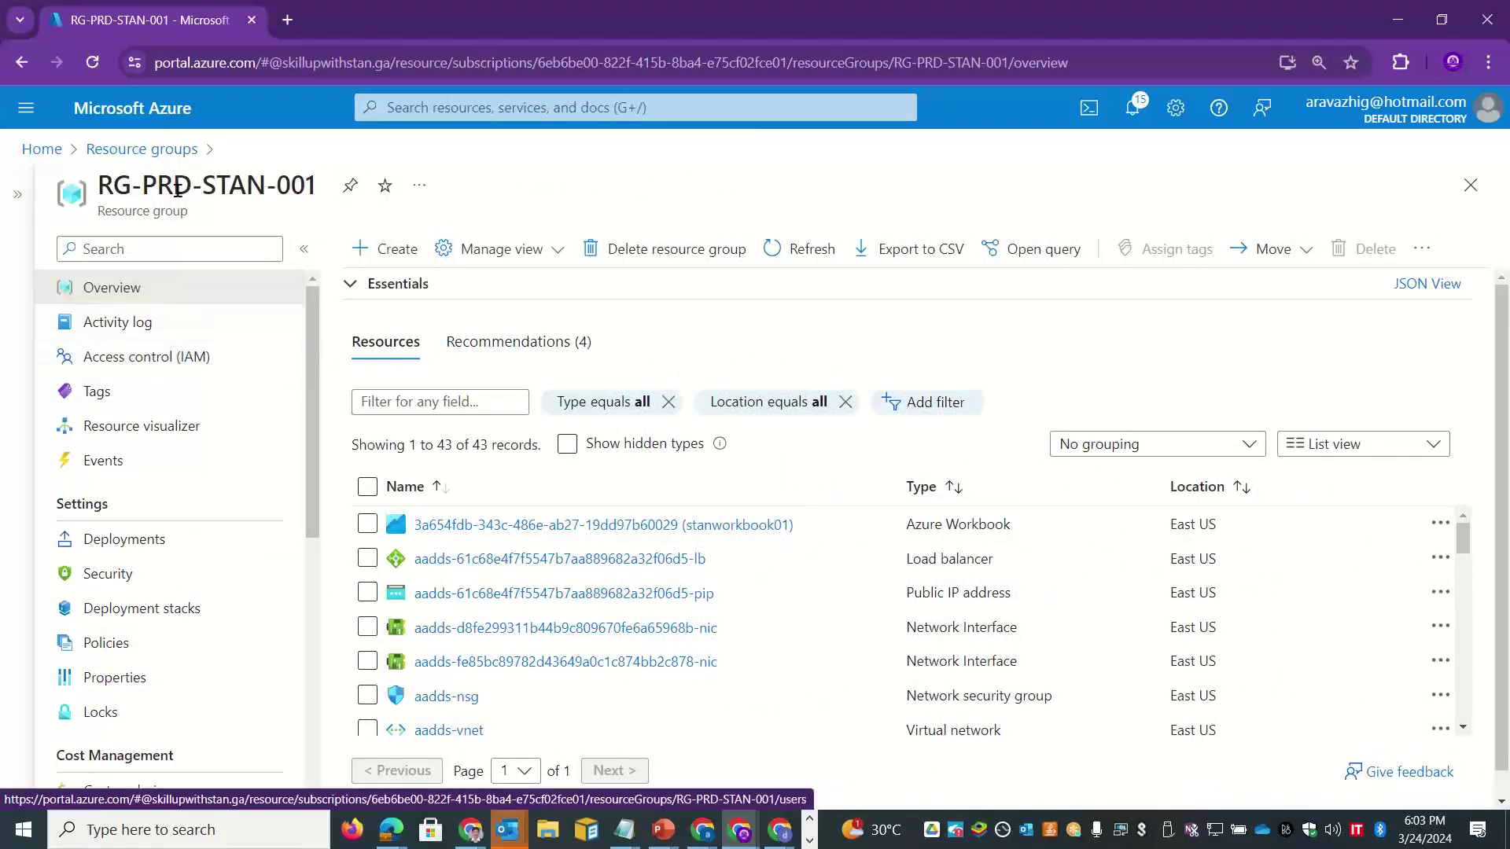
pyautogui.click(152, 357)
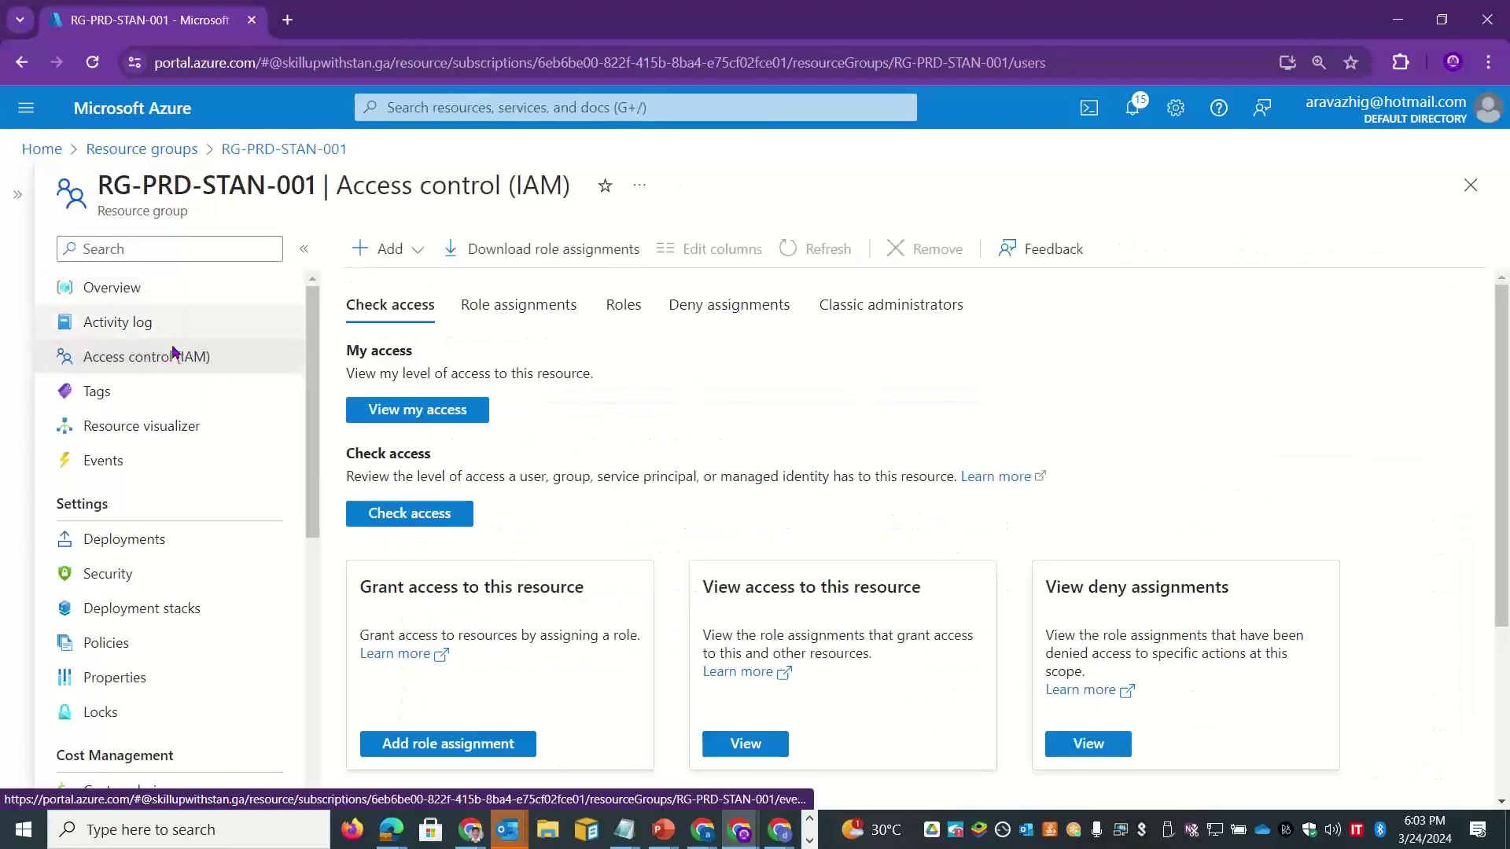
pyautogui.click(614, 311)
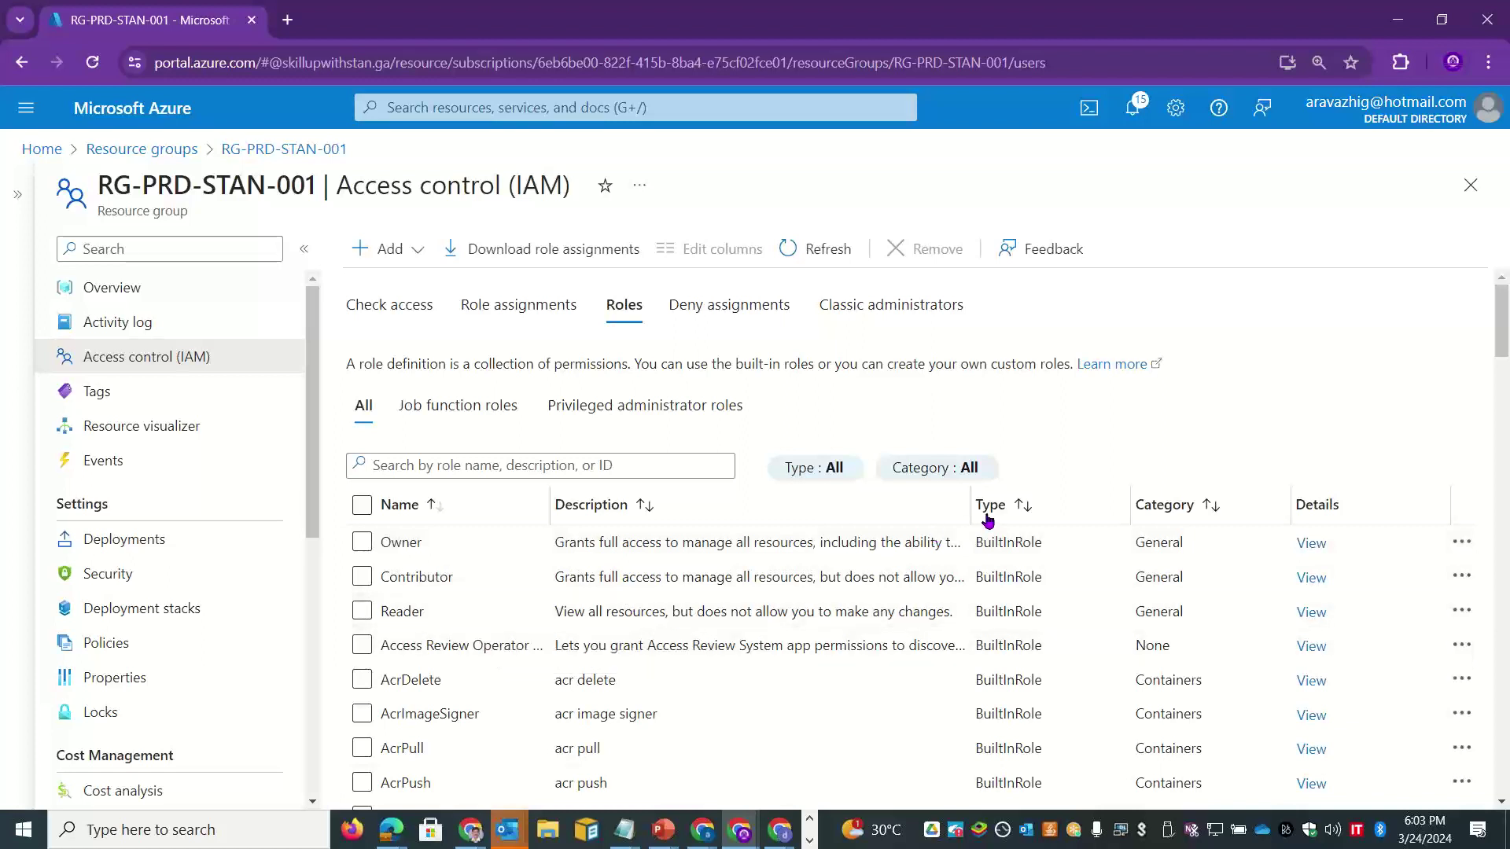
pyautogui.moveTo(967, 504); pyautogui.dragTo(1196, 510)
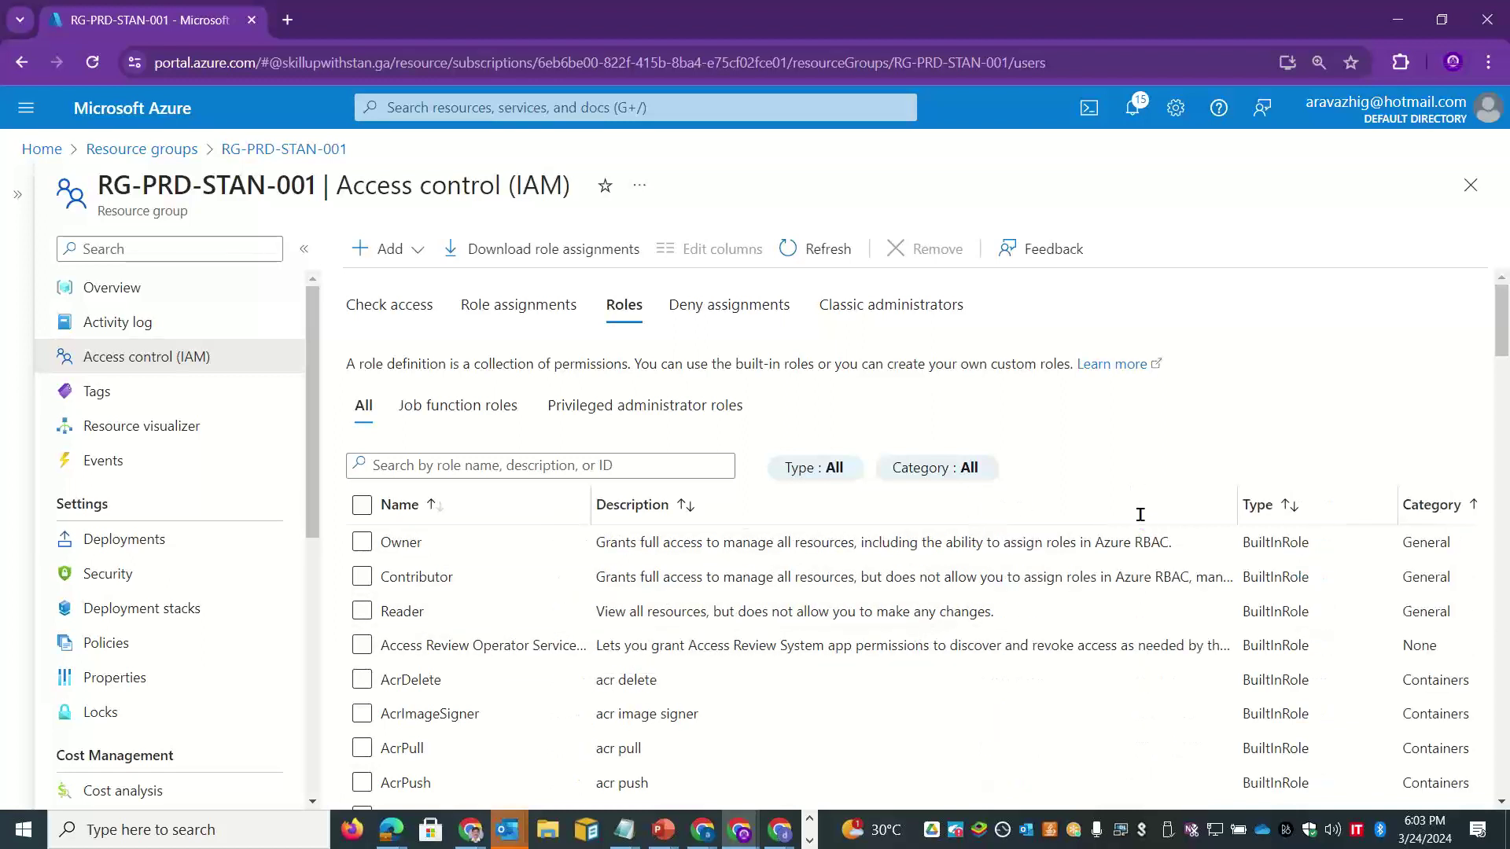
# Copy the roles table header with the Owner, Contributor and Reader rows
pyautogui.doubleClick(1282, 577)
pyautogui.click(1282, 630)
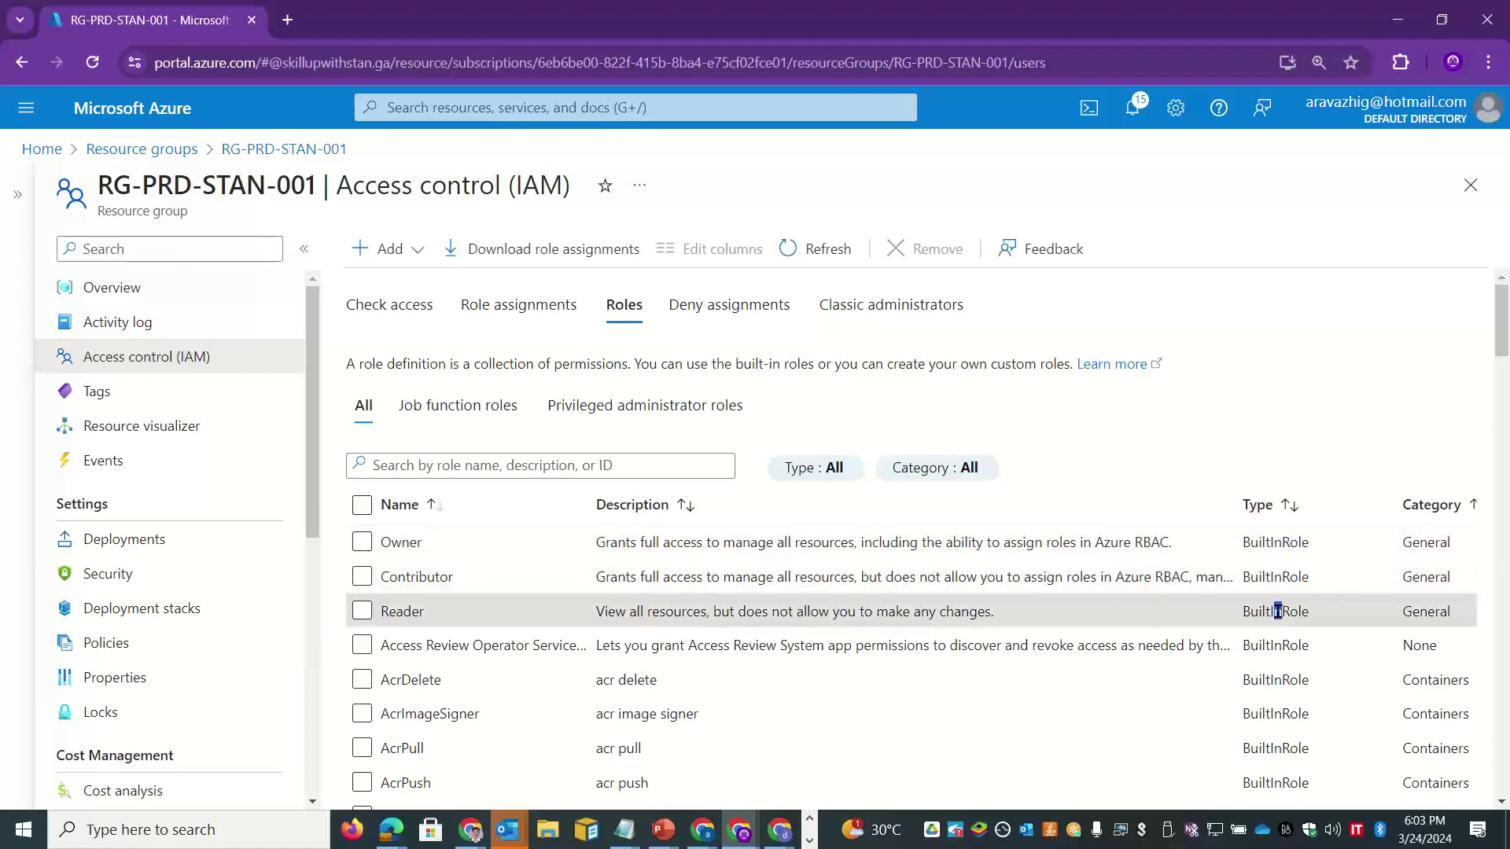
pyautogui.moveTo(482, 613); pyautogui.dragTo(385, 548)
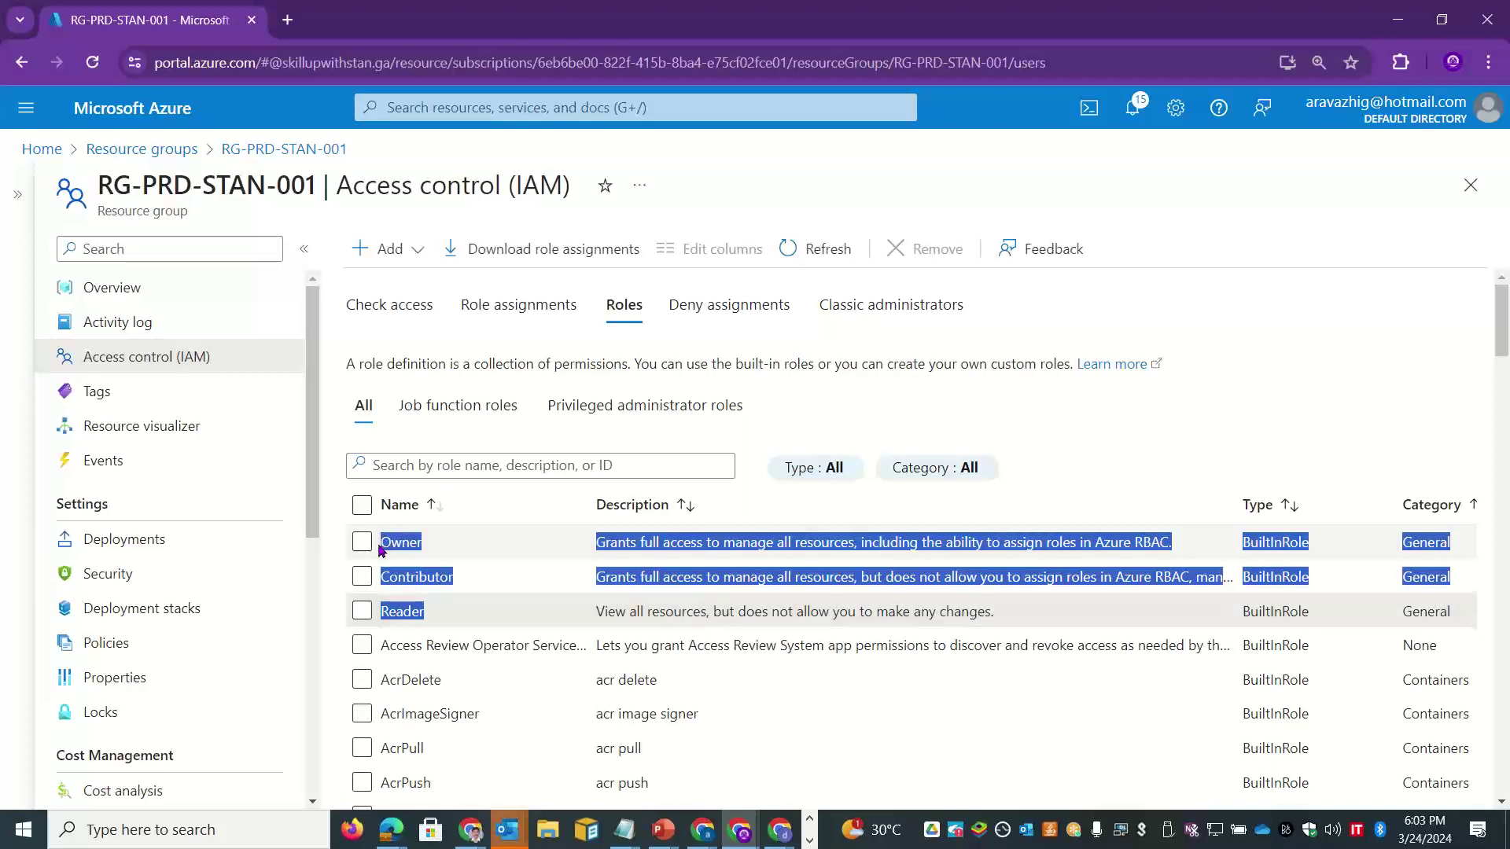
pyautogui.doubleClick(404, 543)
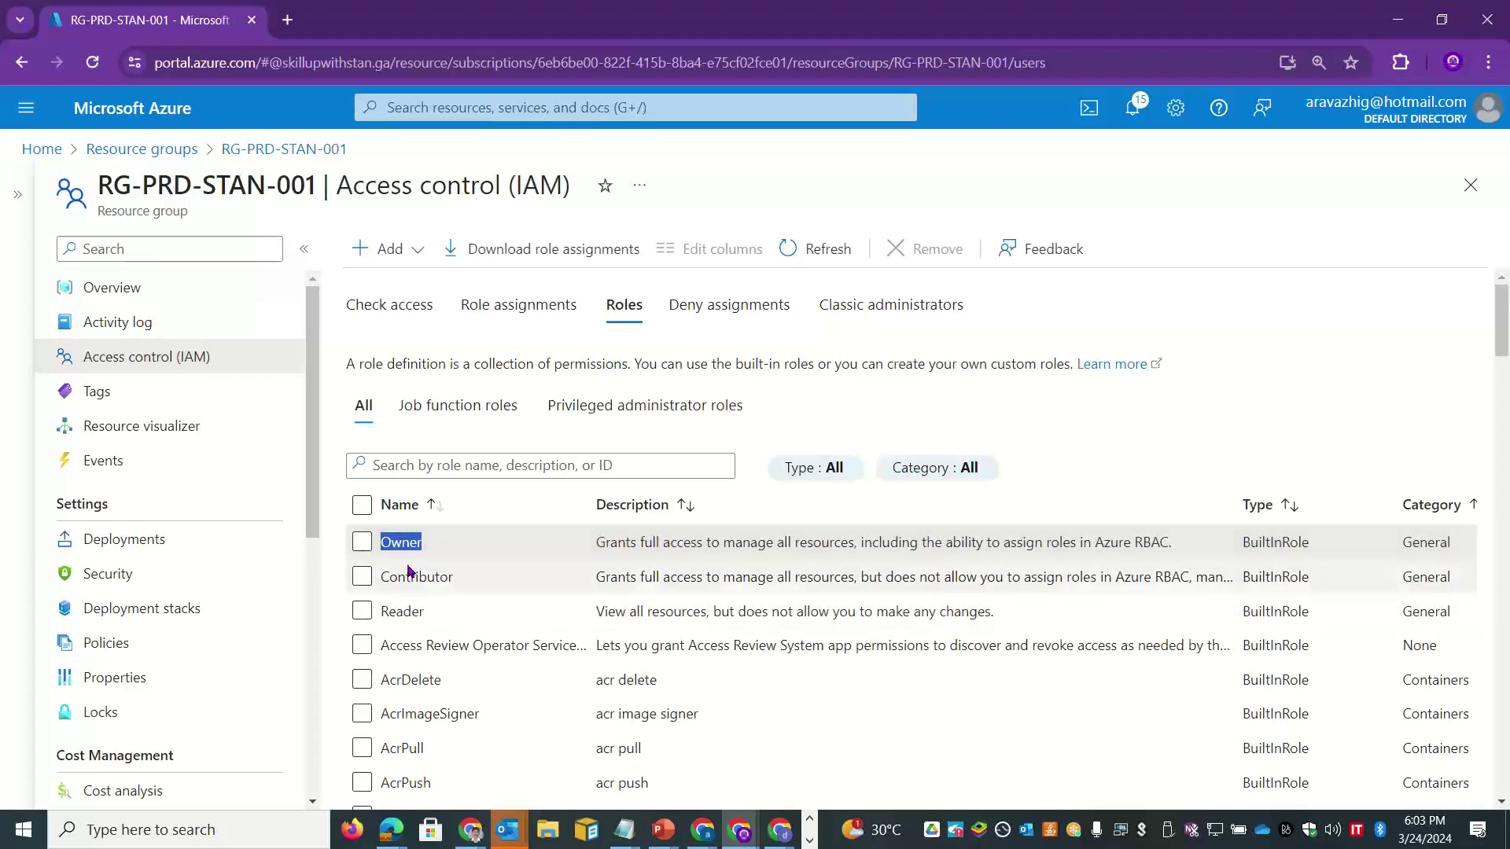
pyautogui.doubleClick(408, 578)
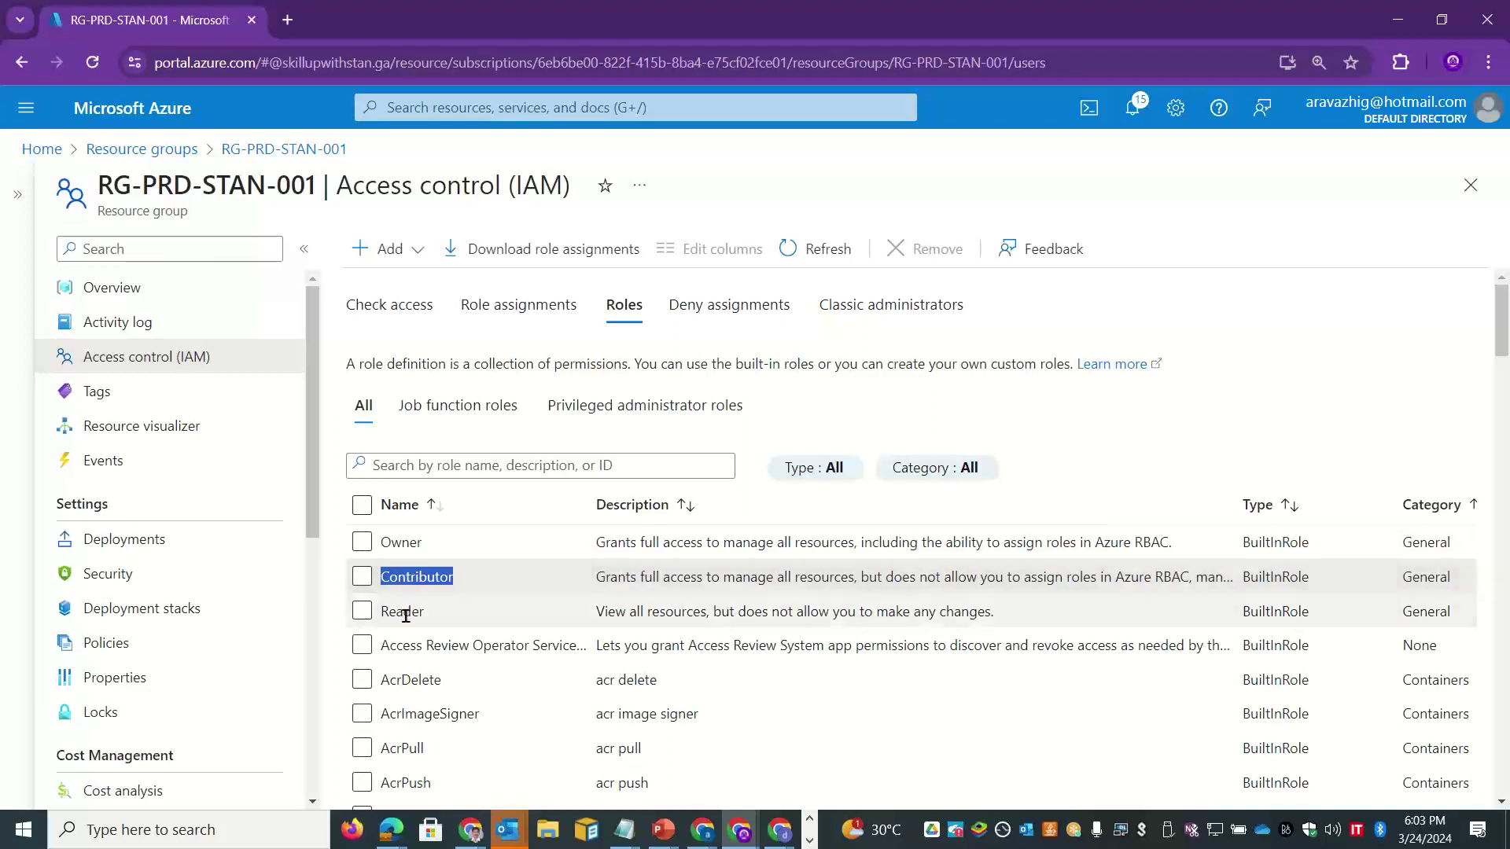
pyautogui.doubleClick(406, 613)
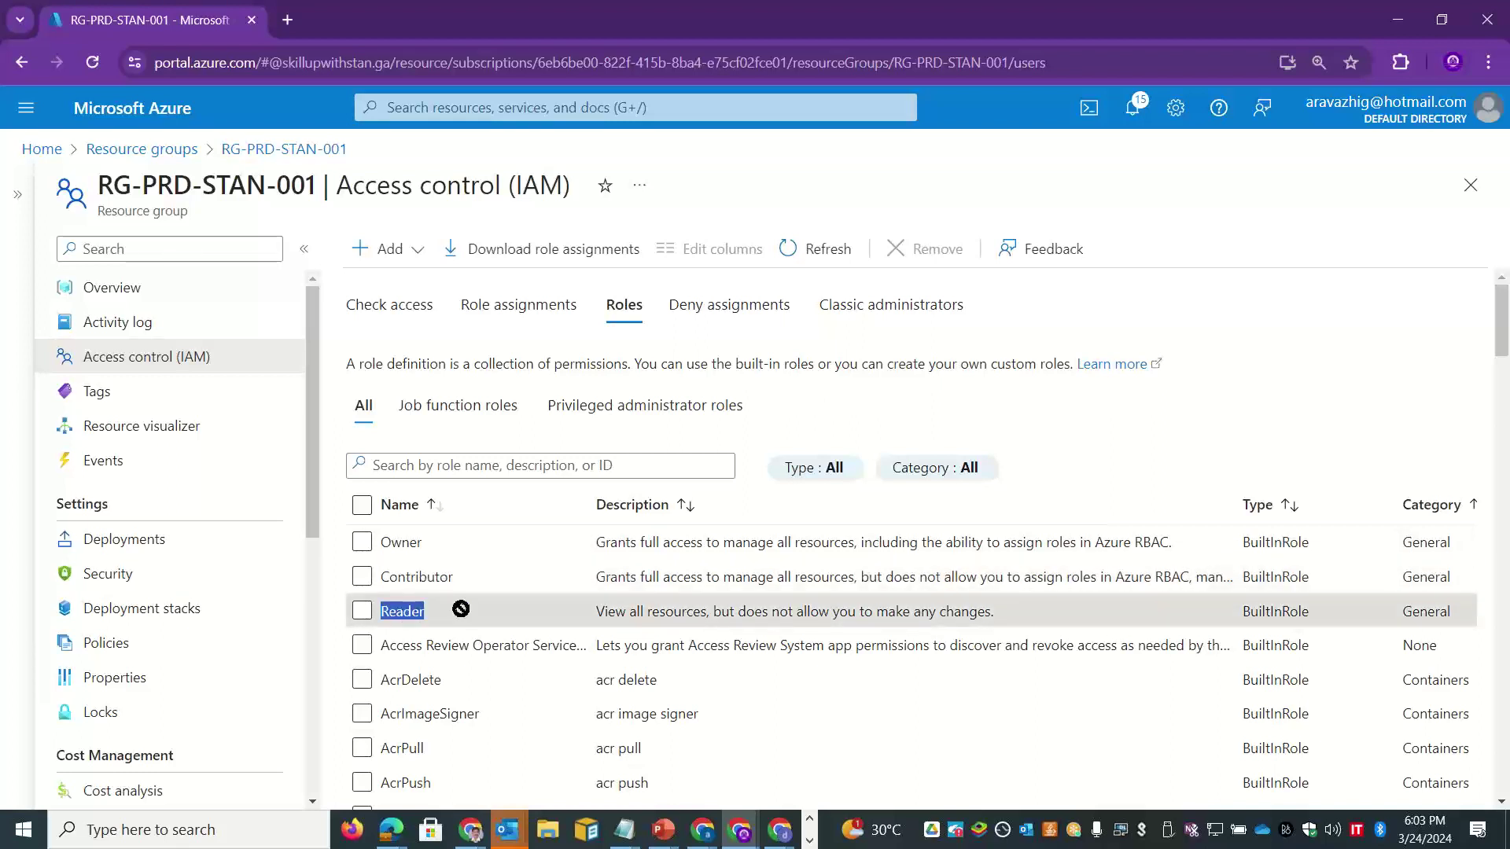
pyautogui.moveTo(330, 520); pyautogui.dragTo(1065, 617)
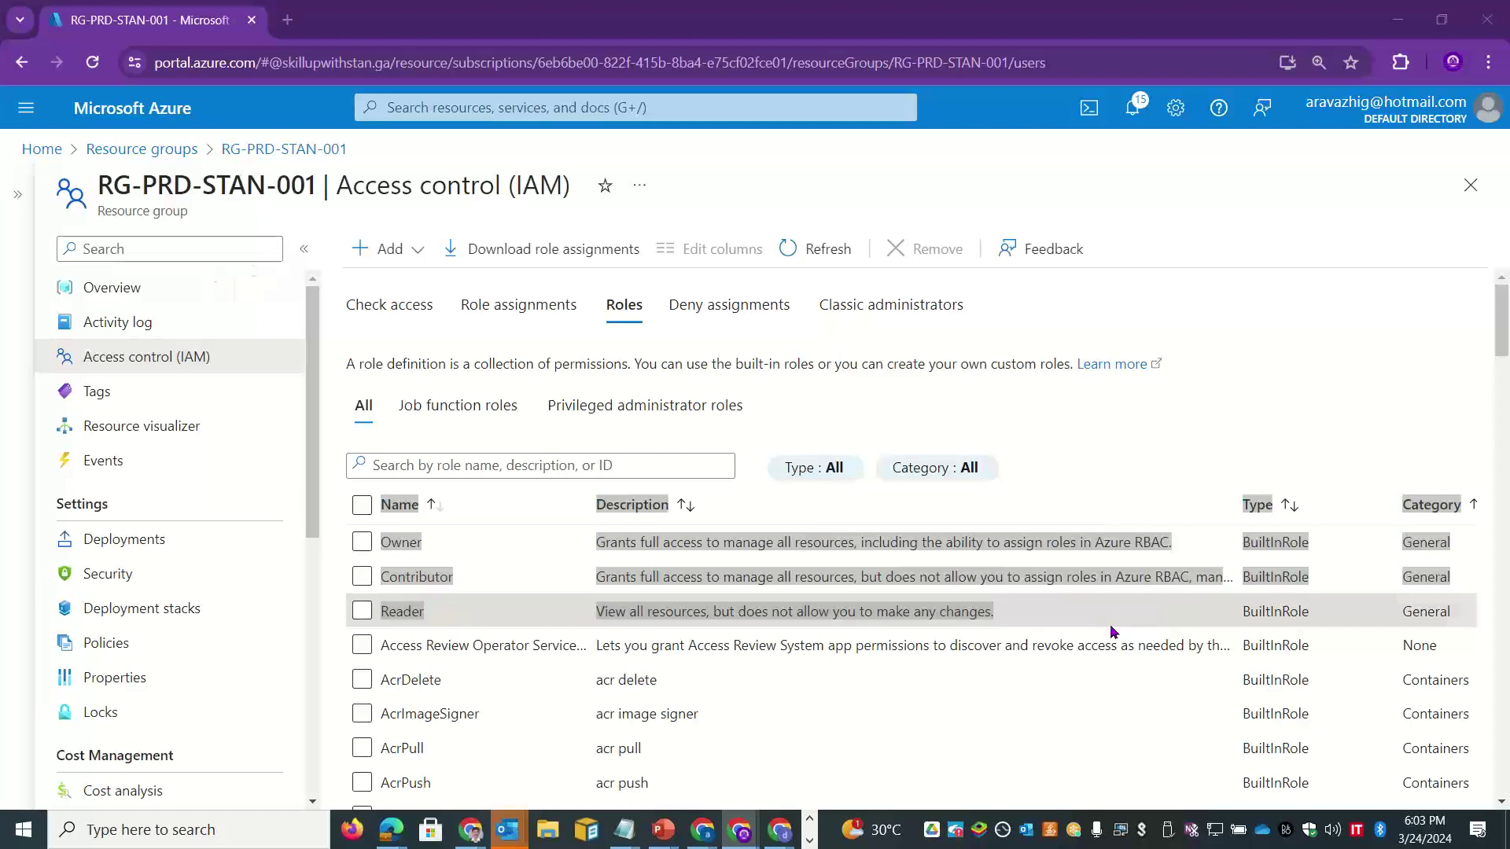
pyautogui.hotkey('alt', 'Tab')
# Paste the copied roles table at A14 with different formatting and clear its header labels
pyautogui.click(142, 681)
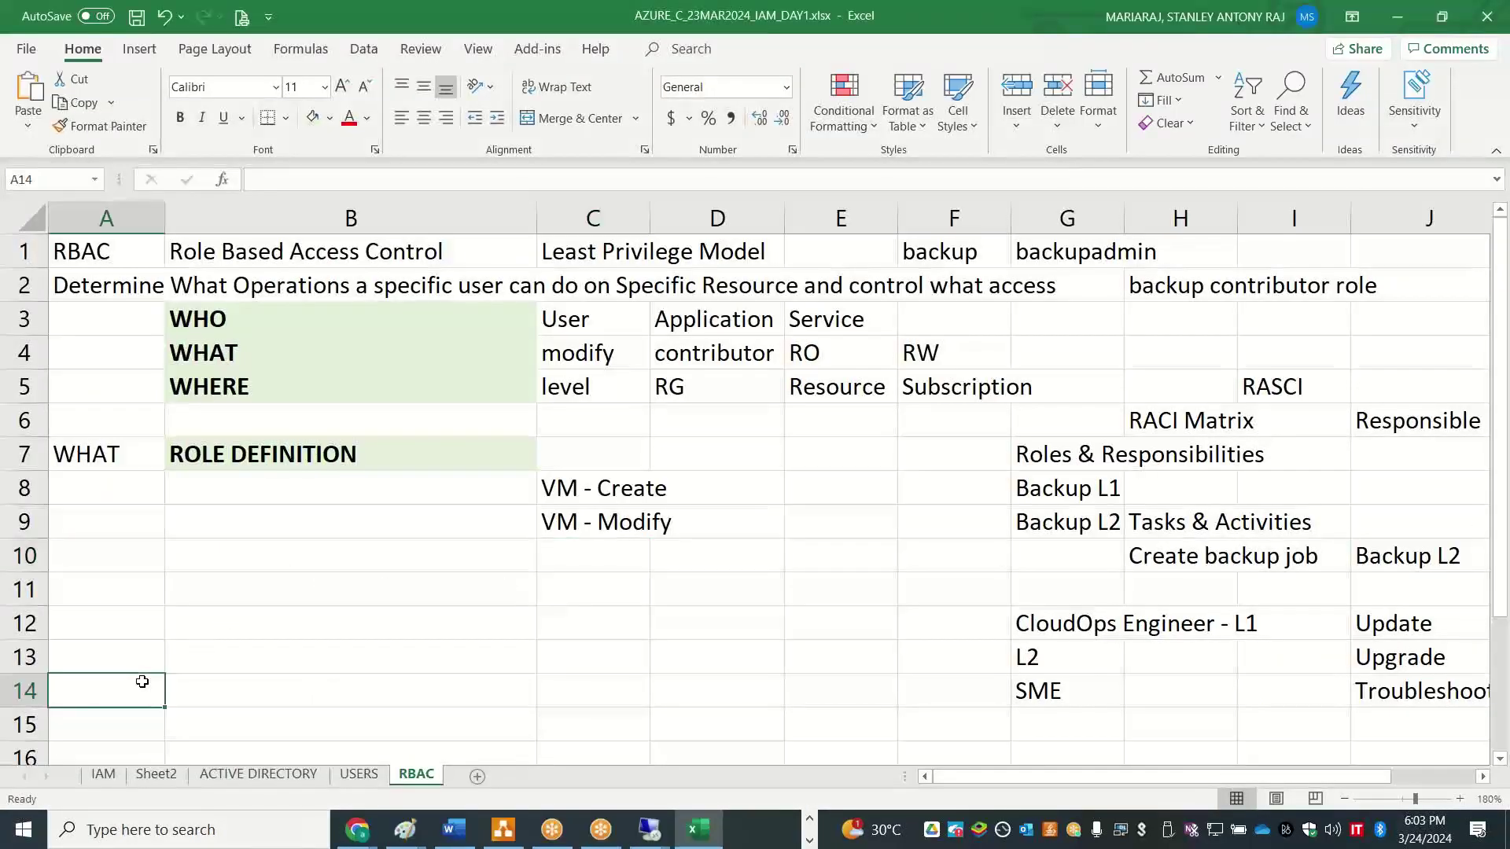
pyautogui.hotkey('ctrl', 'v')
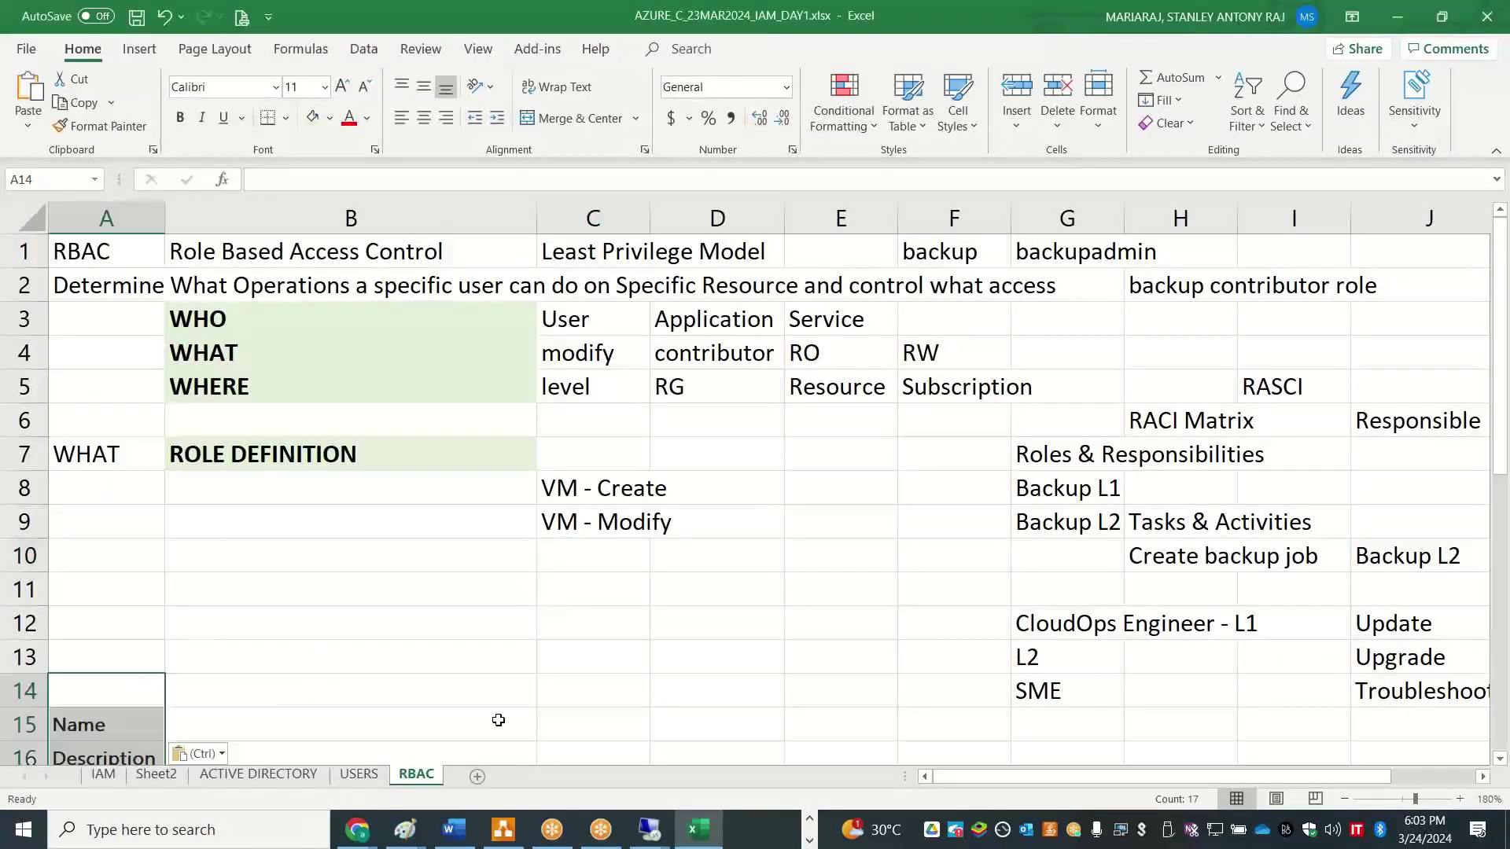
pyautogui.click(223, 754)
pyautogui.click(218, 698)
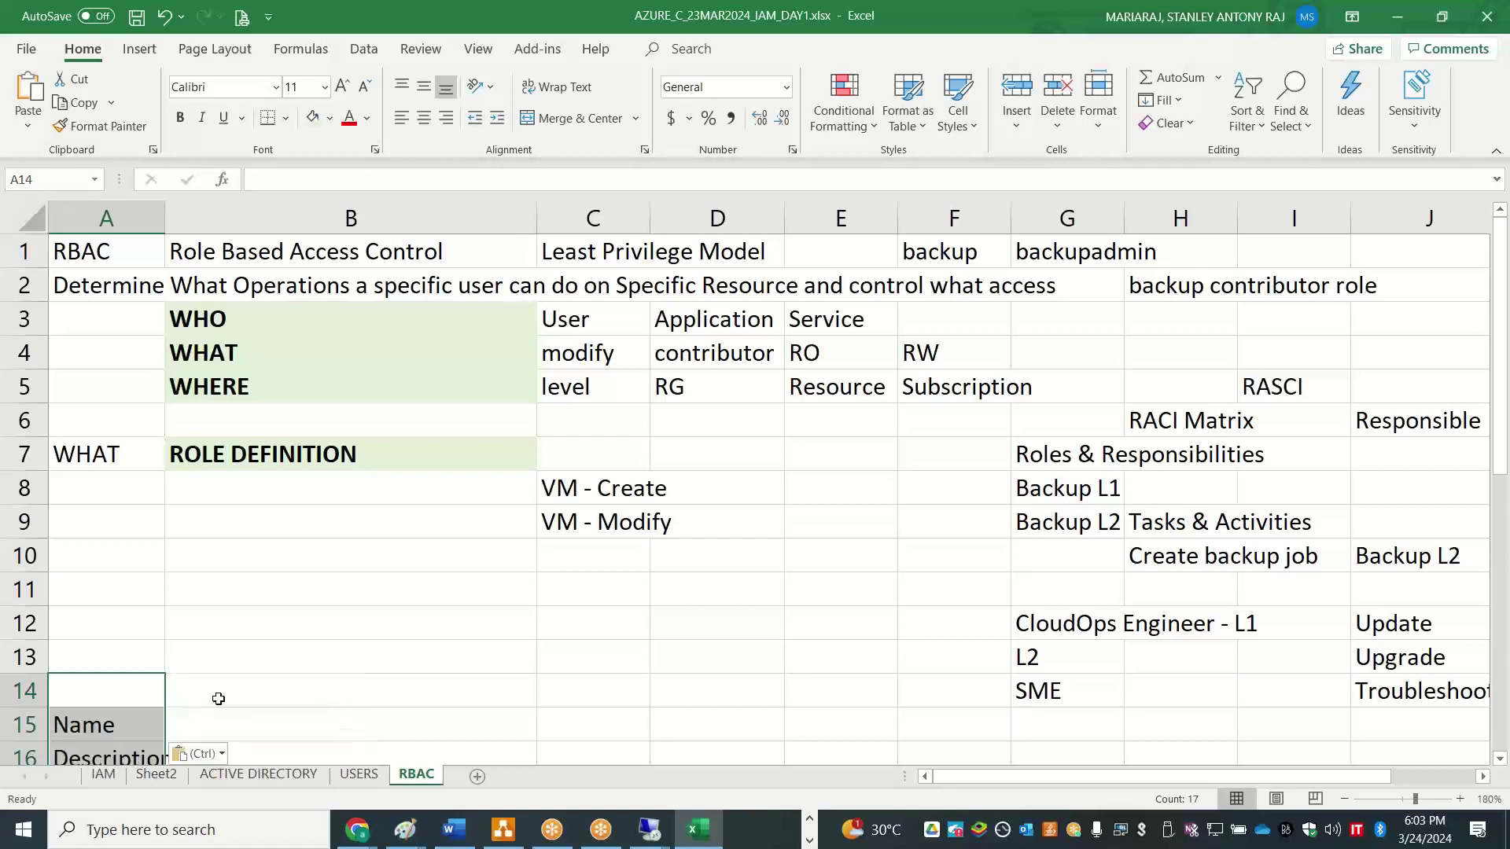
pyautogui.press('Down')
pyautogui.press('Down')
pyautogui.press('Down')
pyautogui.press('Down')
pyautogui.press('Down')
pyautogui.press('Down')
pyautogui.press('Down')
pyautogui.press('Down')
pyautogui.press('Down')
pyautogui.press('Down')
pyautogui.press('Down')
pyautogui.press('Down')
pyautogui.press('Down')
pyautogui.press('Down')
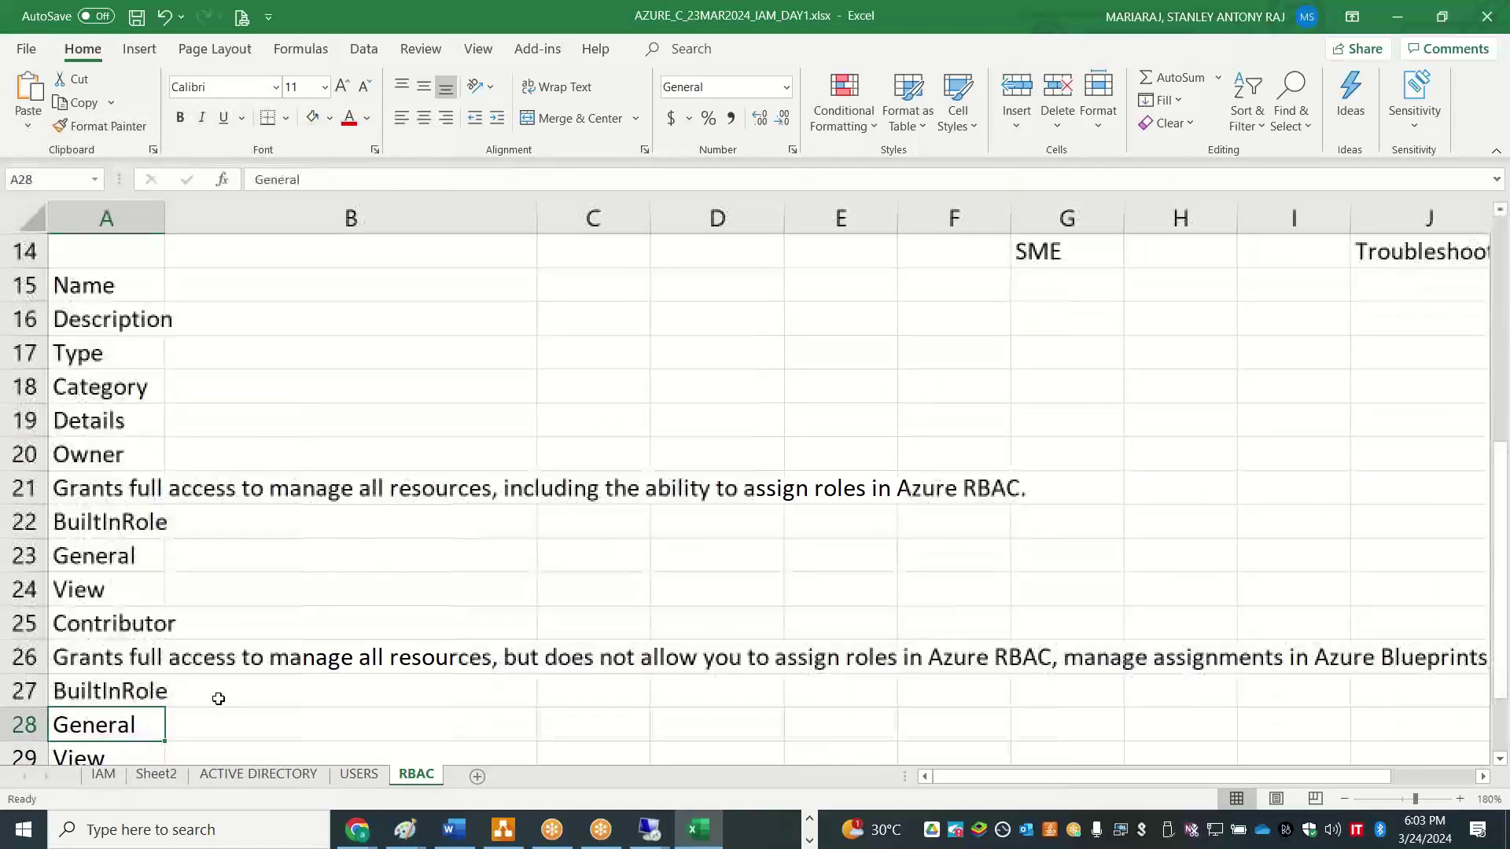
pyautogui.press('Up')
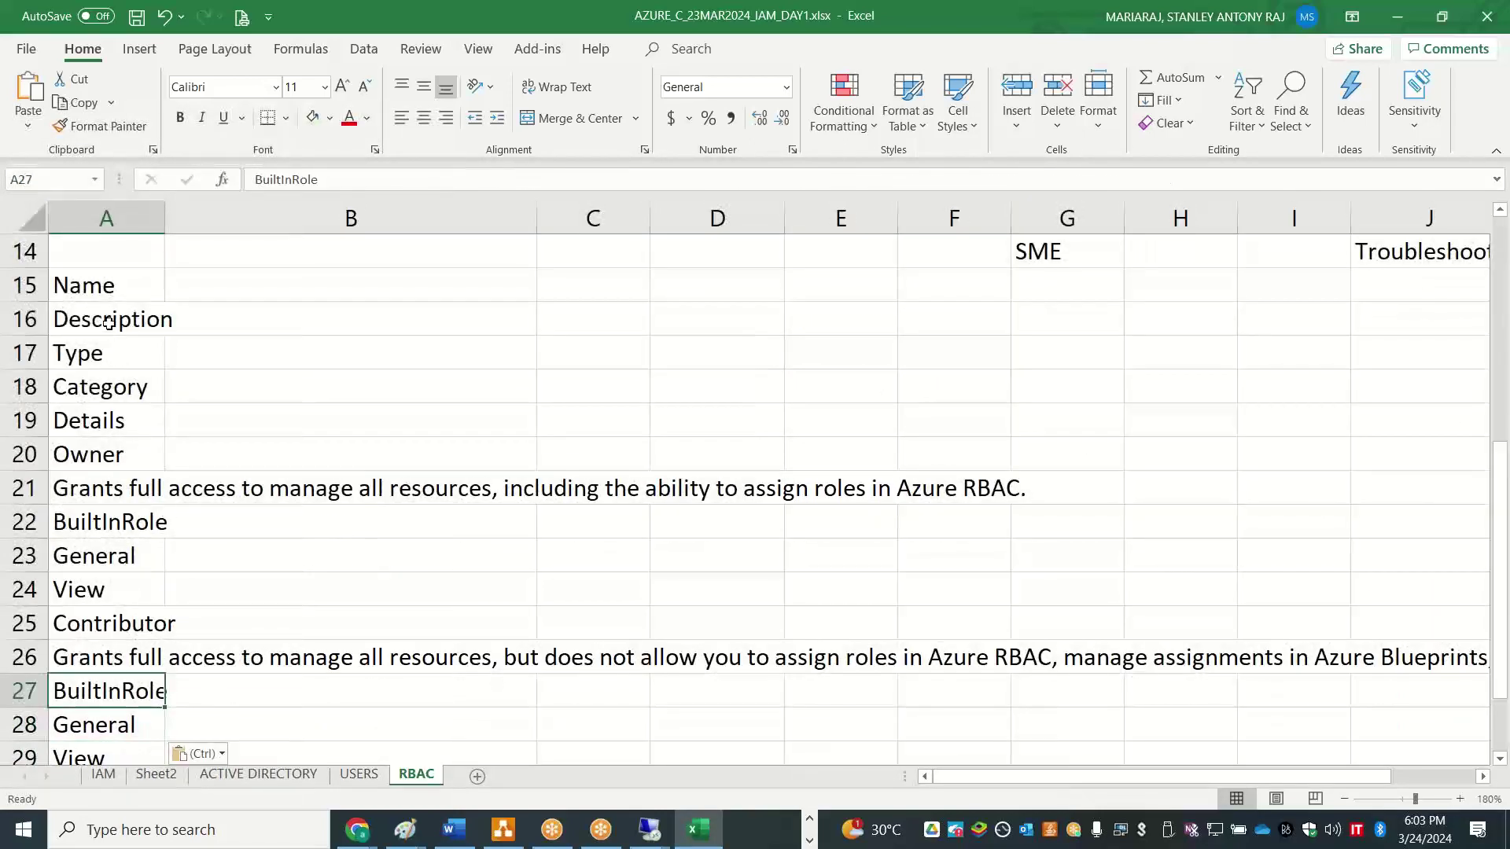
pyautogui.moveTo(107, 287); pyautogui.dragTo(107, 420)
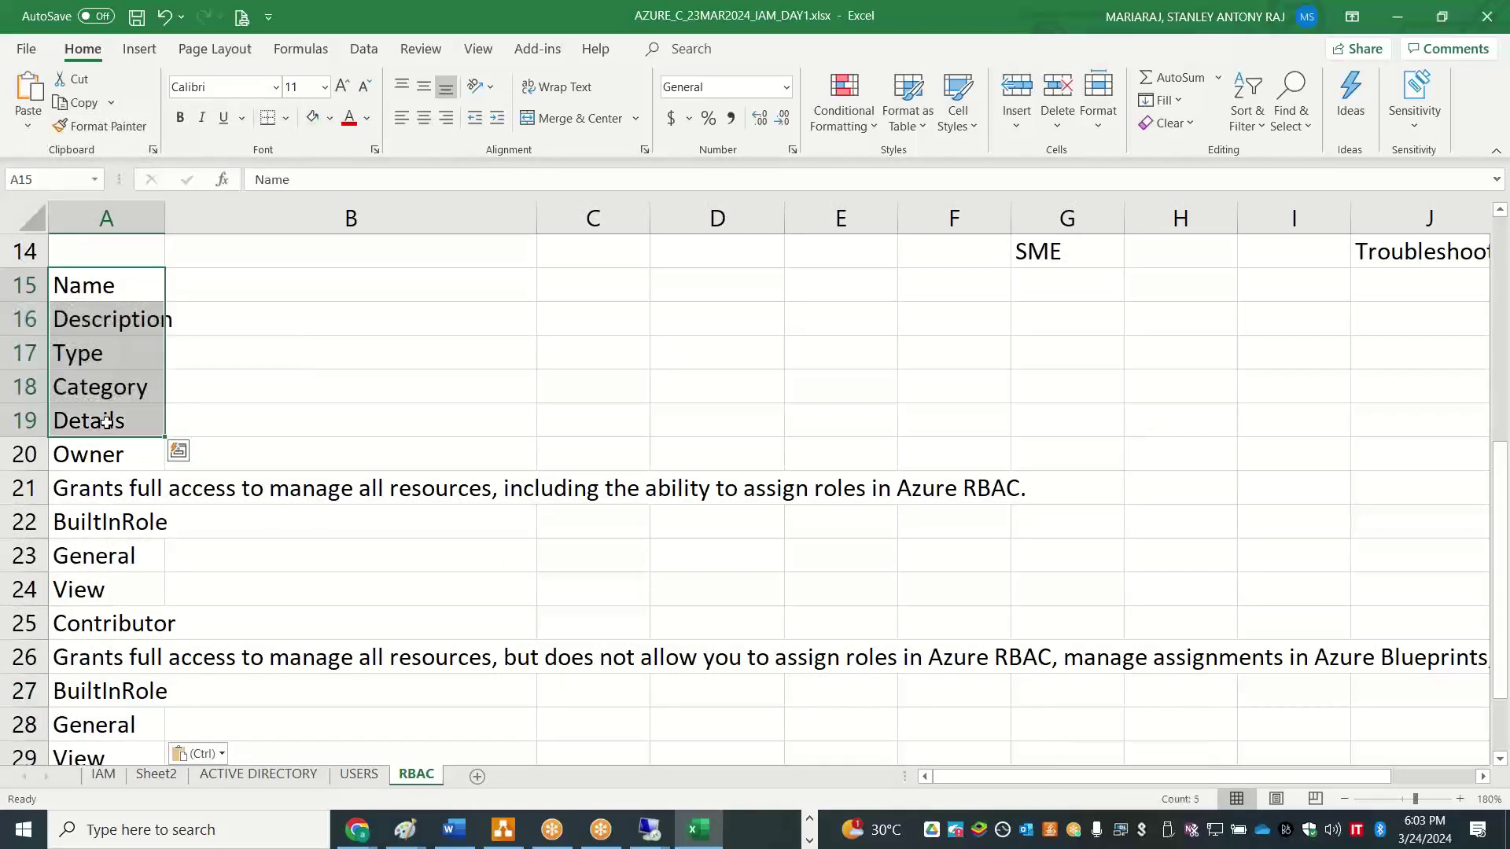
pyautogui.press('Delete')
# Delete the BuiltInRole, View and General entries under Owner and place Contributor beneath it
pyautogui.click(118, 526)
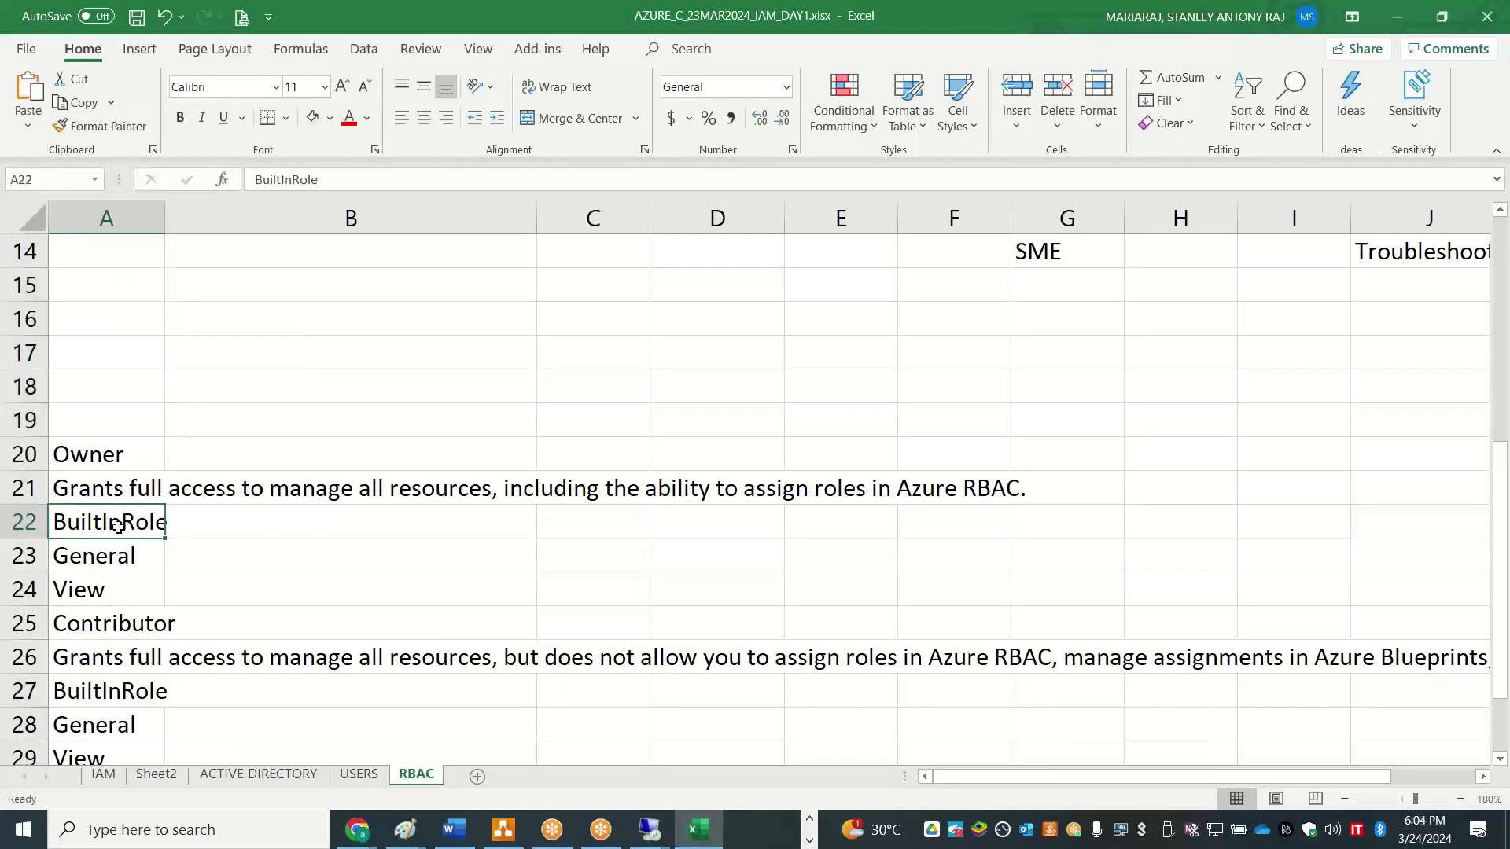
pyautogui.press('Delete')
pyautogui.press('Down')
pyautogui.press('Down')
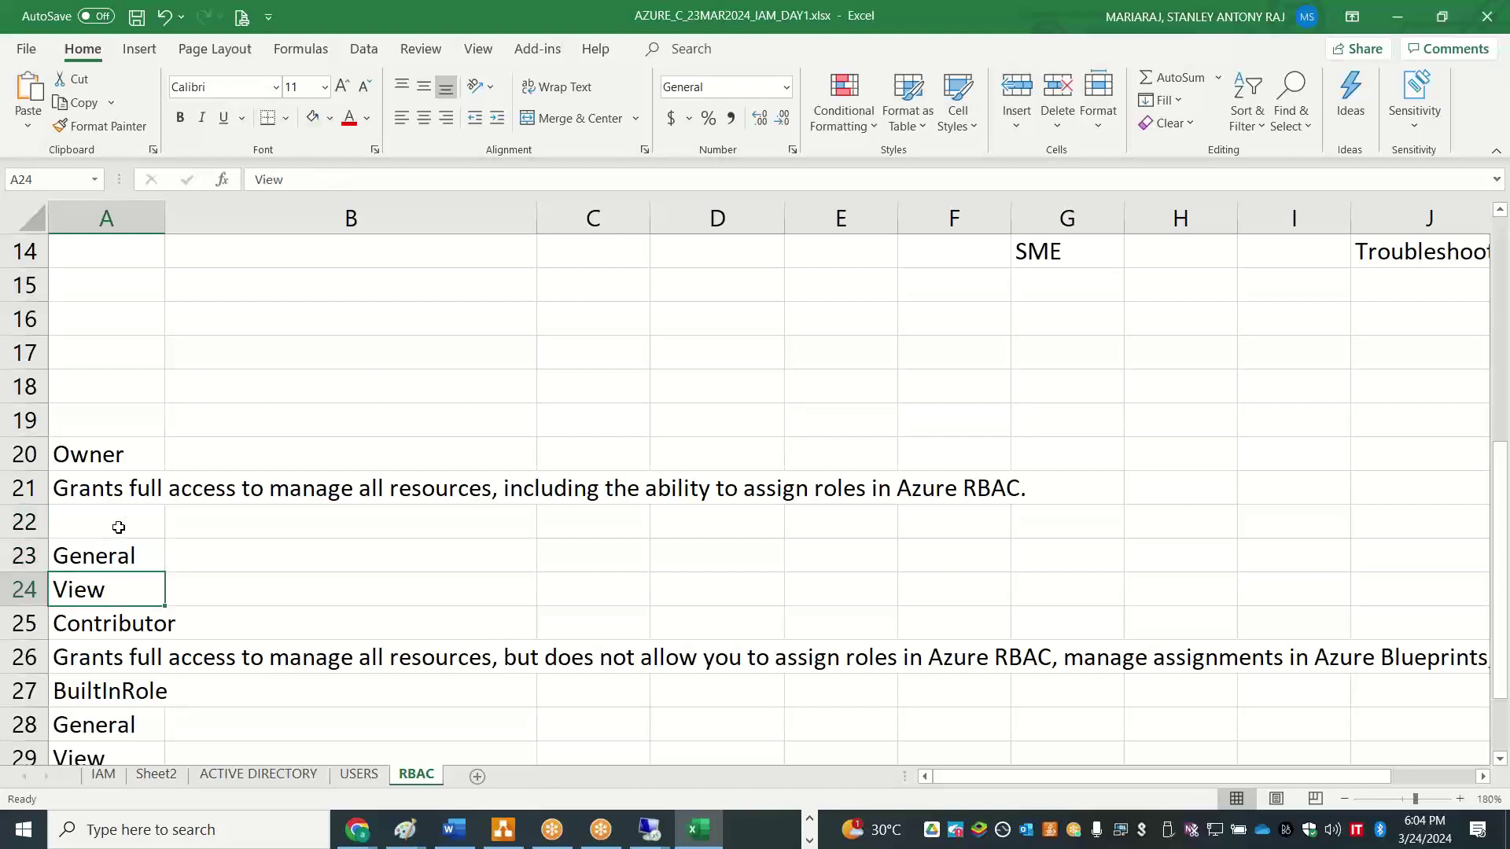
pyautogui.press('Delete')
pyautogui.press('Up')
pyautogui.press('Delete')
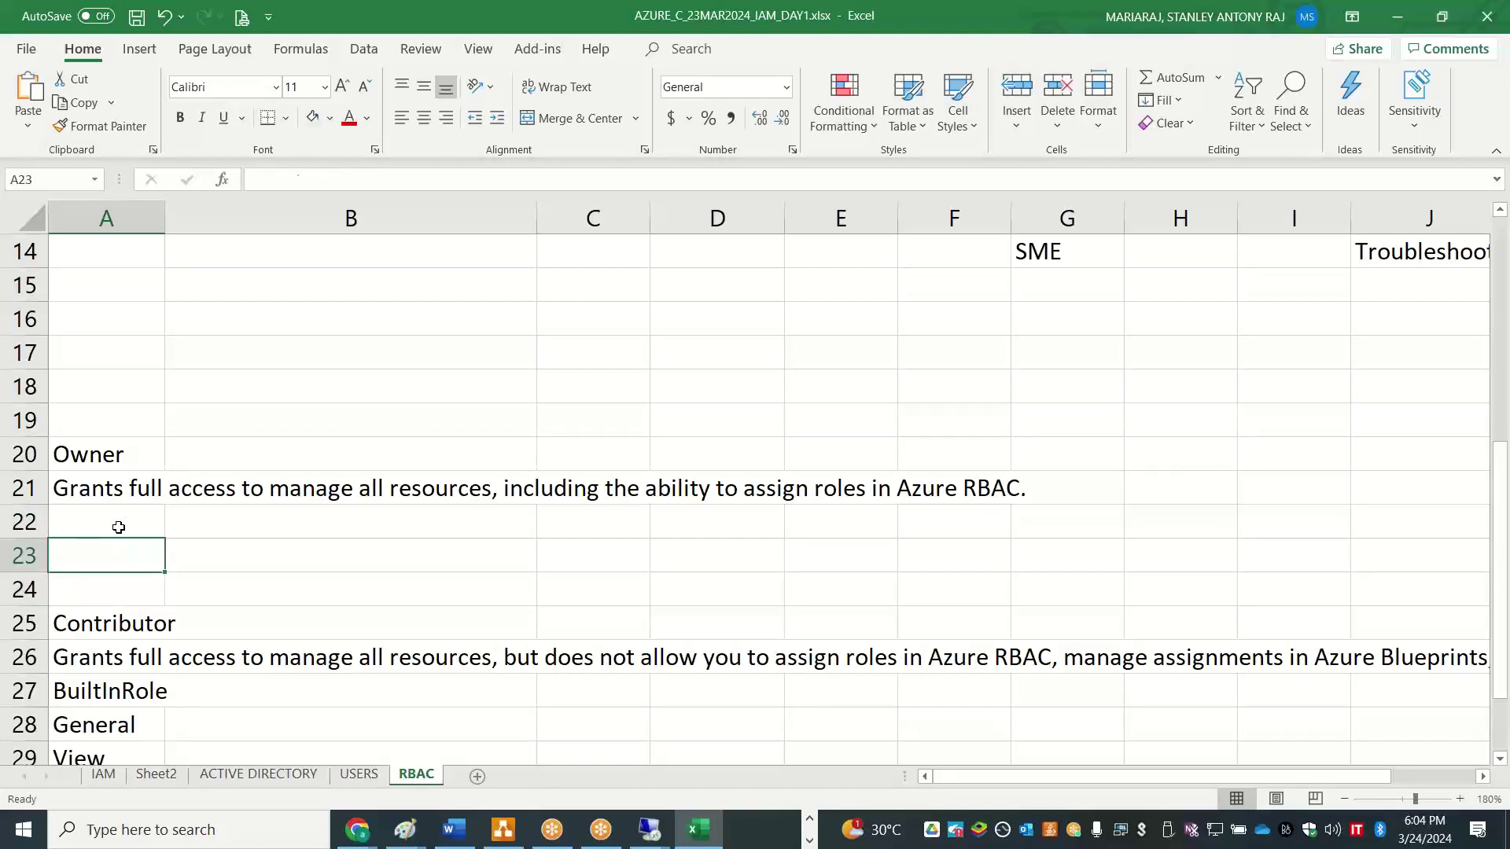
pyautogui.press('Down')
pyautogui.press('Down')
pyautogui.hotkey('shift', 'Down')
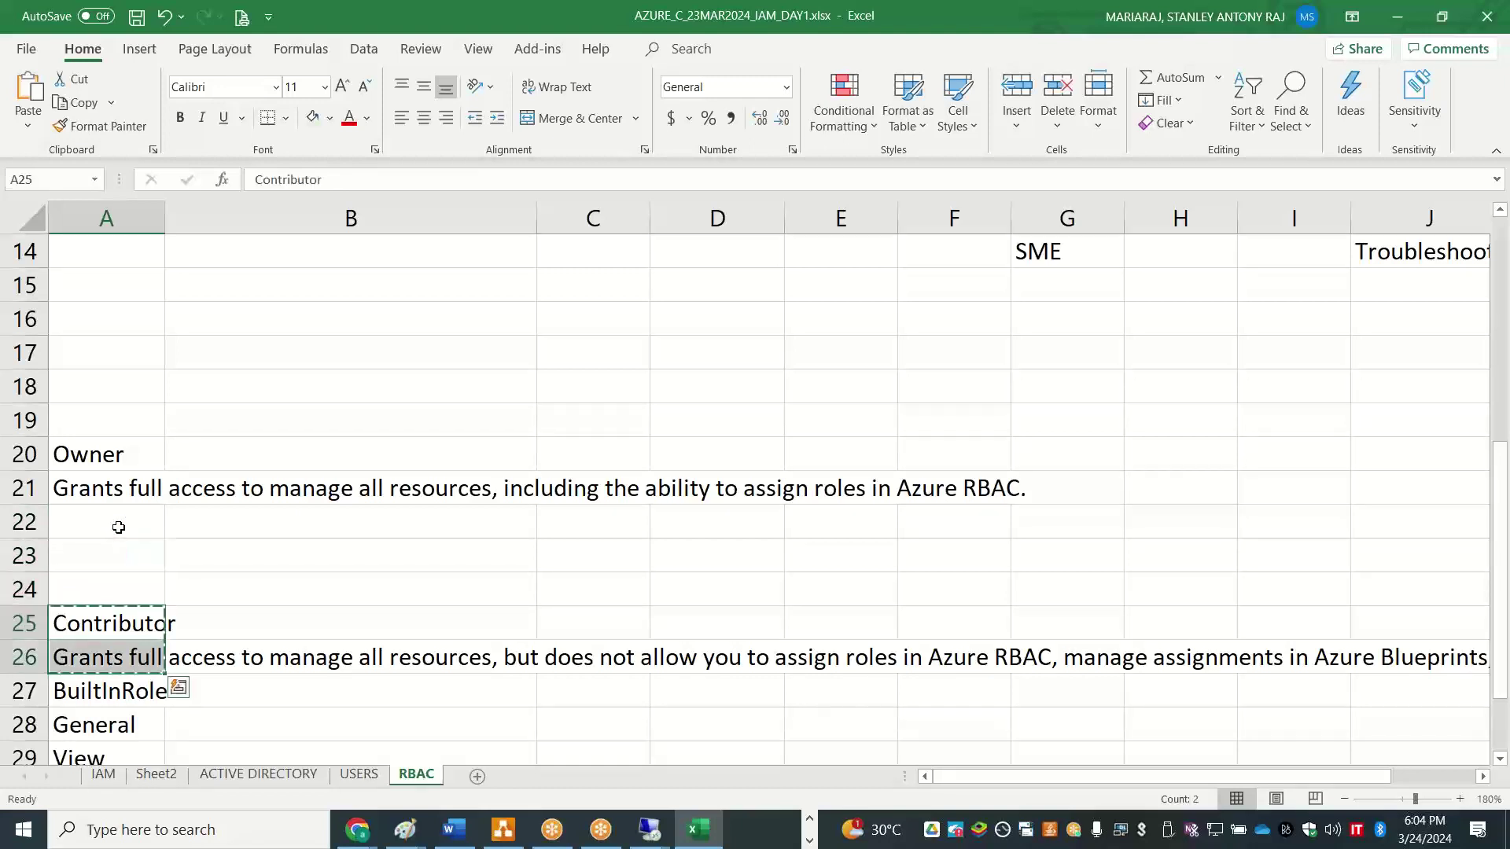
pyautogui.hotkey('ctrl', 'c')
pyautogui.press('Up')
pyautogui.press('Up')
pyautogui.press('Up')
pyautogui.press('Up')
pyautogui.press('Down')
pyautogui.hotkey('ctrl', 'v')
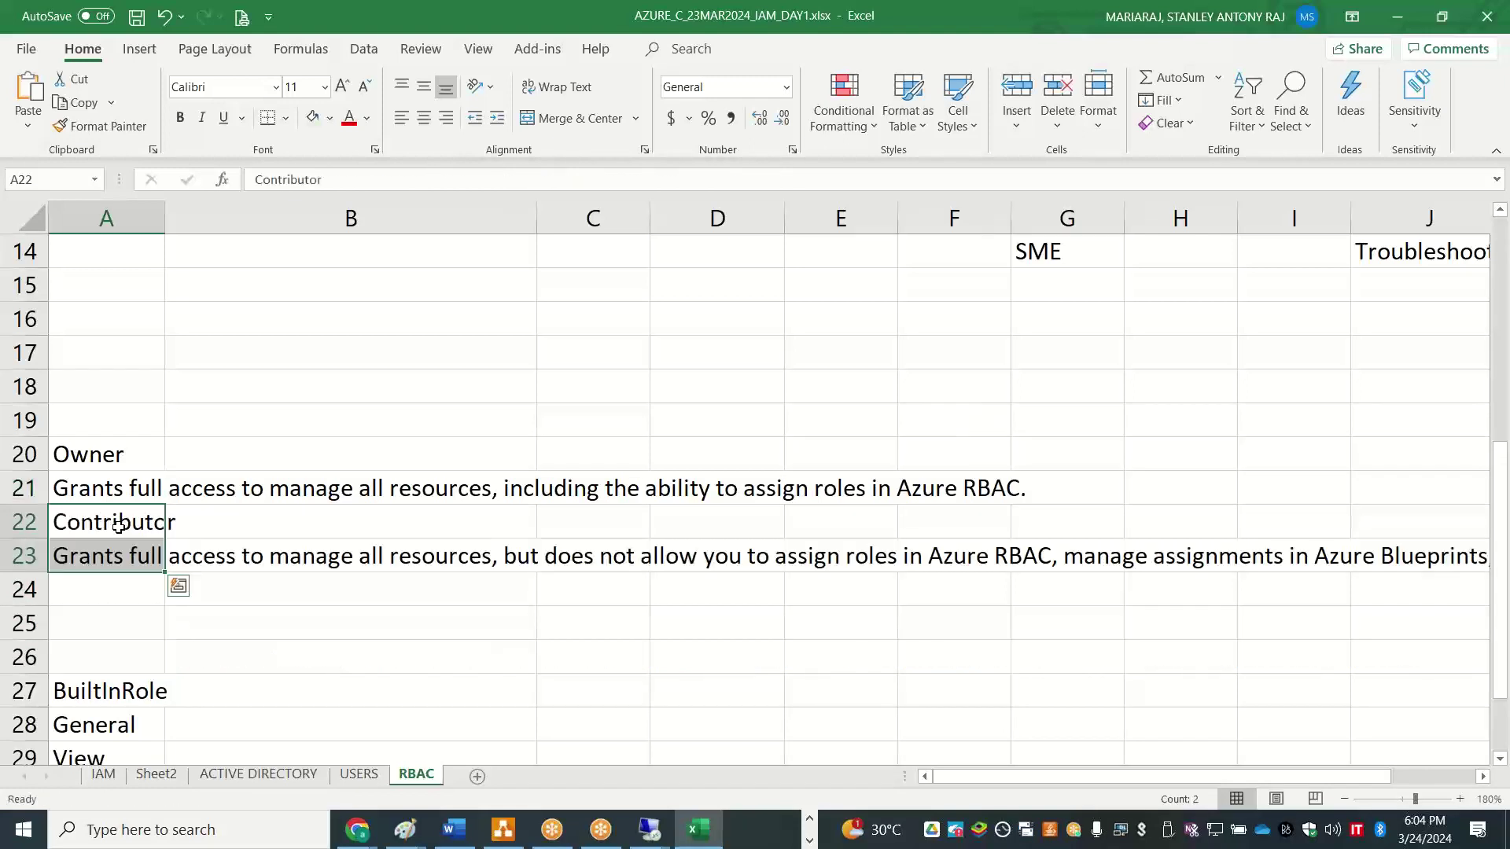
# Remove the remaining leftover entries and move Reader with its description to rows 24–25
pyautogui.press('Down')
pyautogui.press('Down')
pyautogui.press('Down')
pyautogui.press('Down')
pyautogui.press('Down')
pyautogui.press('Delete')
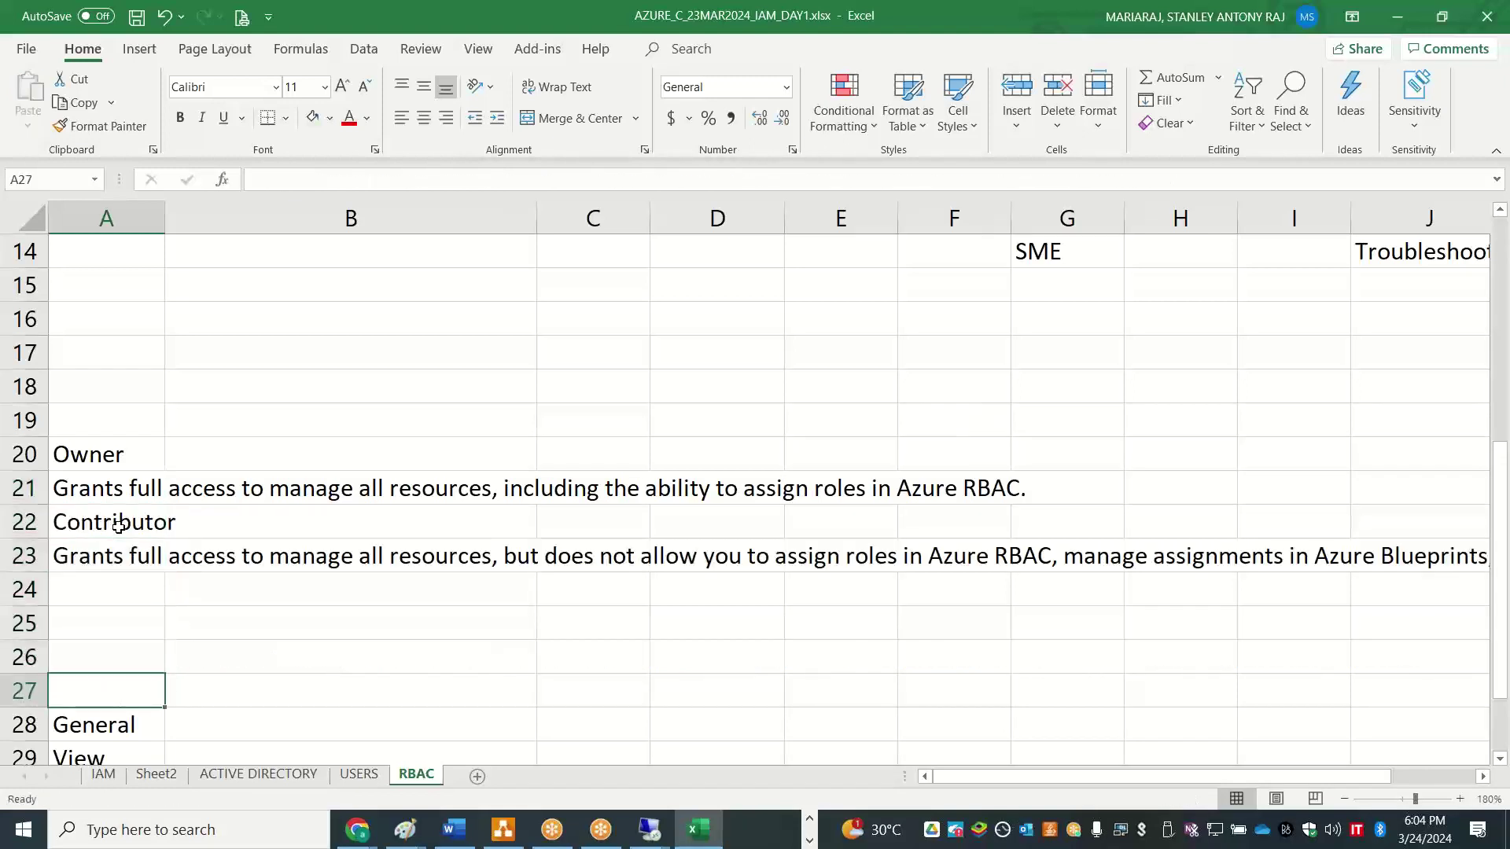
pyautogui.press('Down')
pyautogui.press('Delete')
pyautogui.press('Down')
pyautogui.press('Delete')
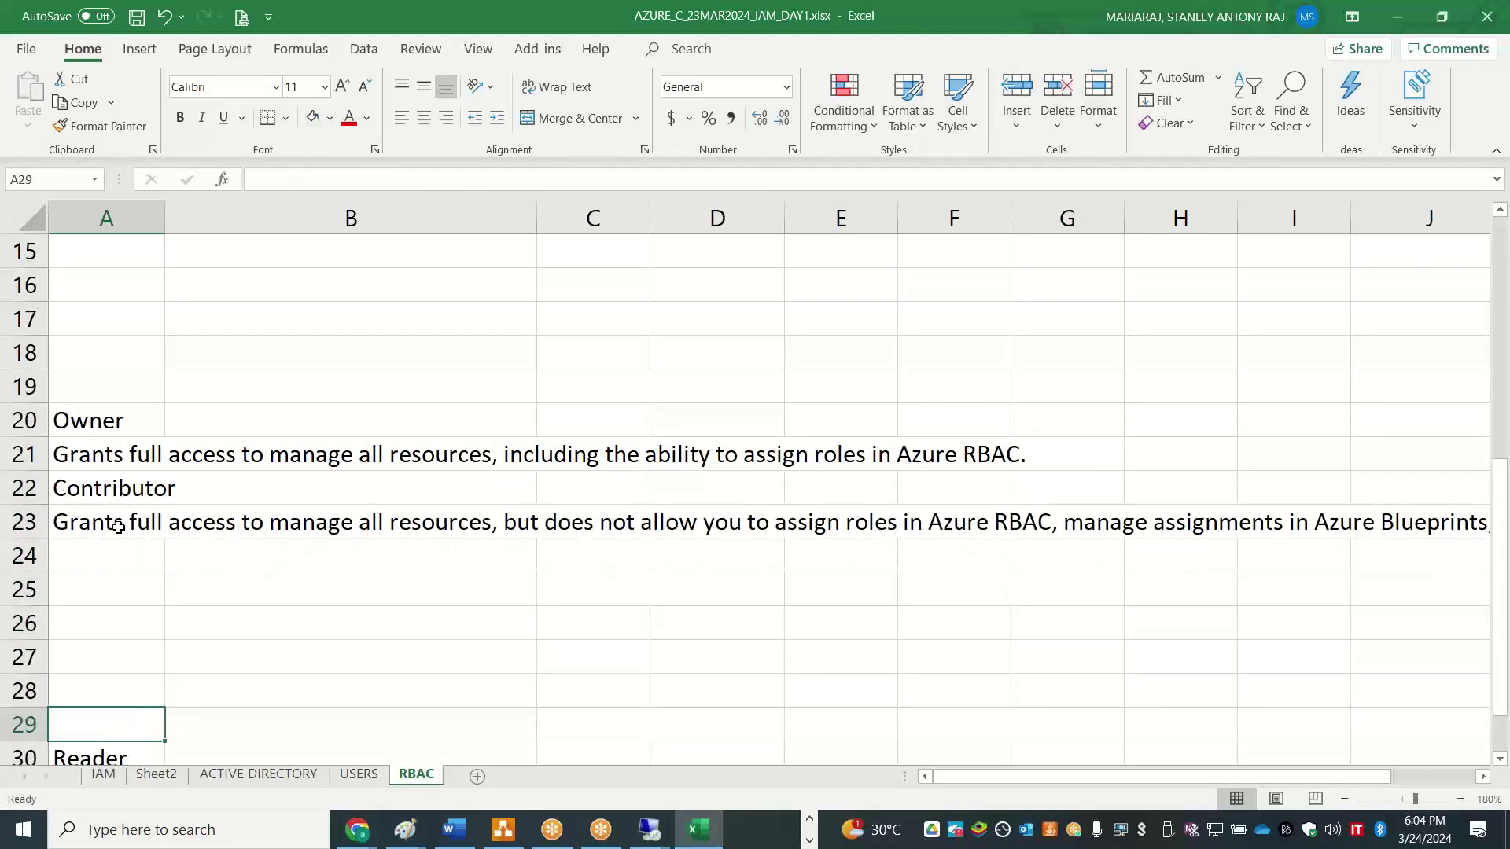
pyautogui.press('Down')
pyautogui.hotkey('shift', 'Down')
pyautogui.hotkey('ctrl', 'x')
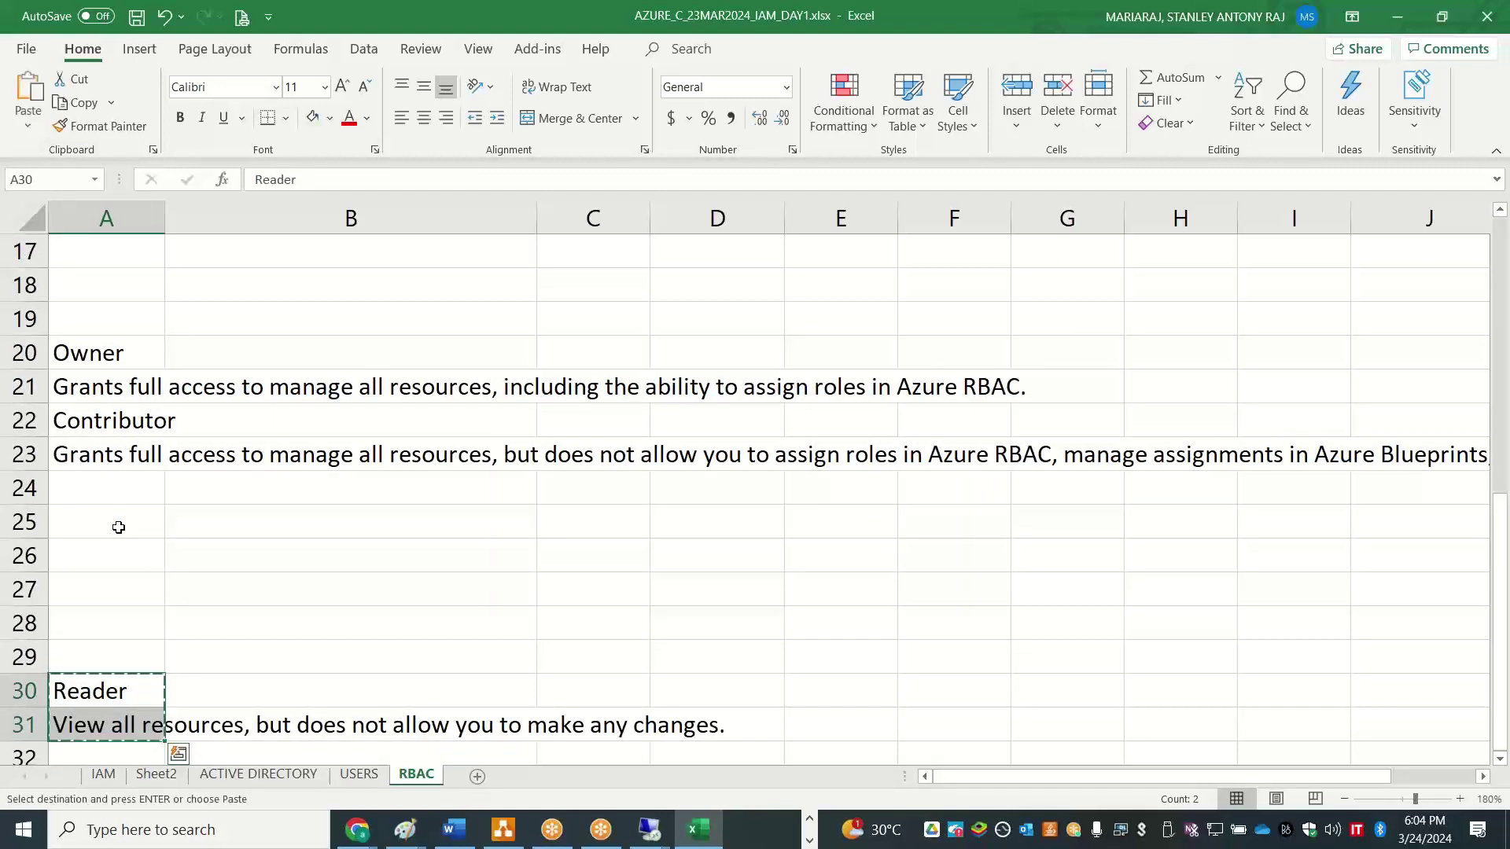
pyautogui.press('Up')
pyautogui.press('Up')
pyautogui.press('Up')
pyautogui.press('Up')
pyautogui.press('Up')
pyautogui.press('Up')
pyautogui.press('Up')
pyautogui.press('Down')
pyautogui.hotkey('ctrl', 'v')
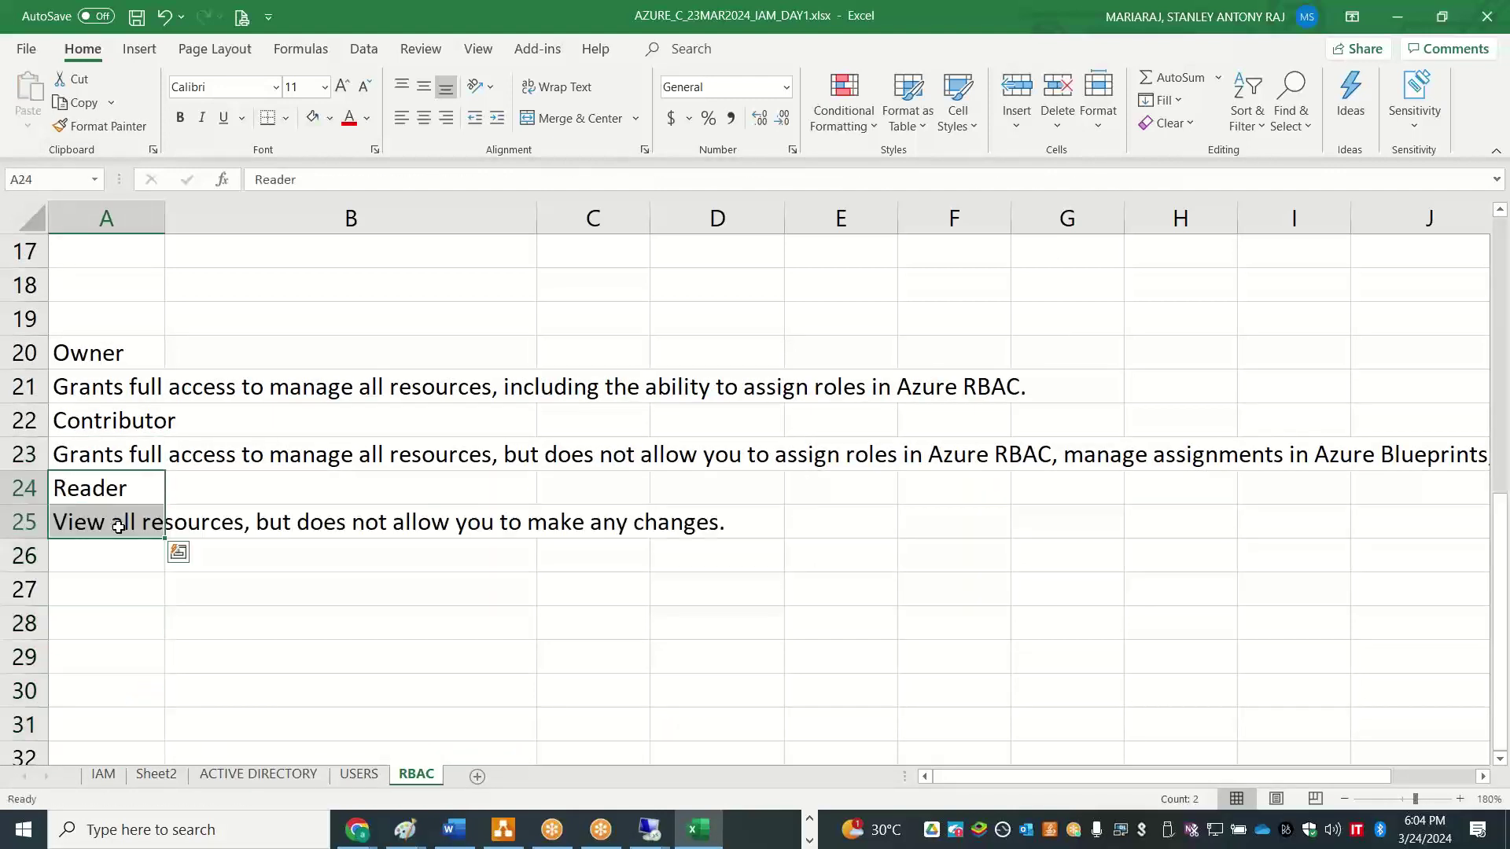
# Enter RWX, R - RO, RW - Read Write and Full Control - in F25:F28
pyautogui.click(943, 533)
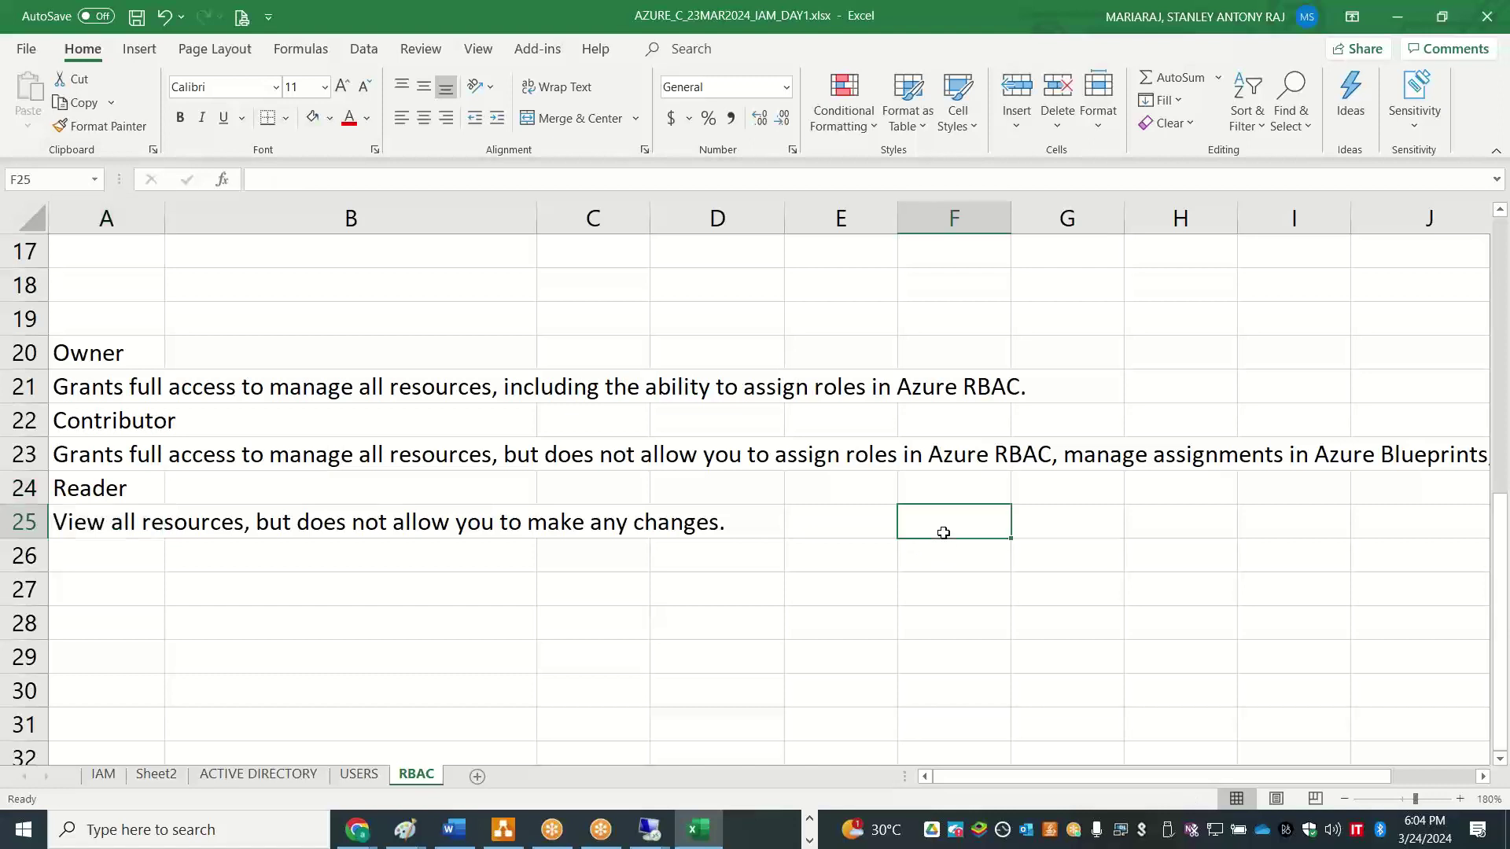
pyautogui.write('RWX')
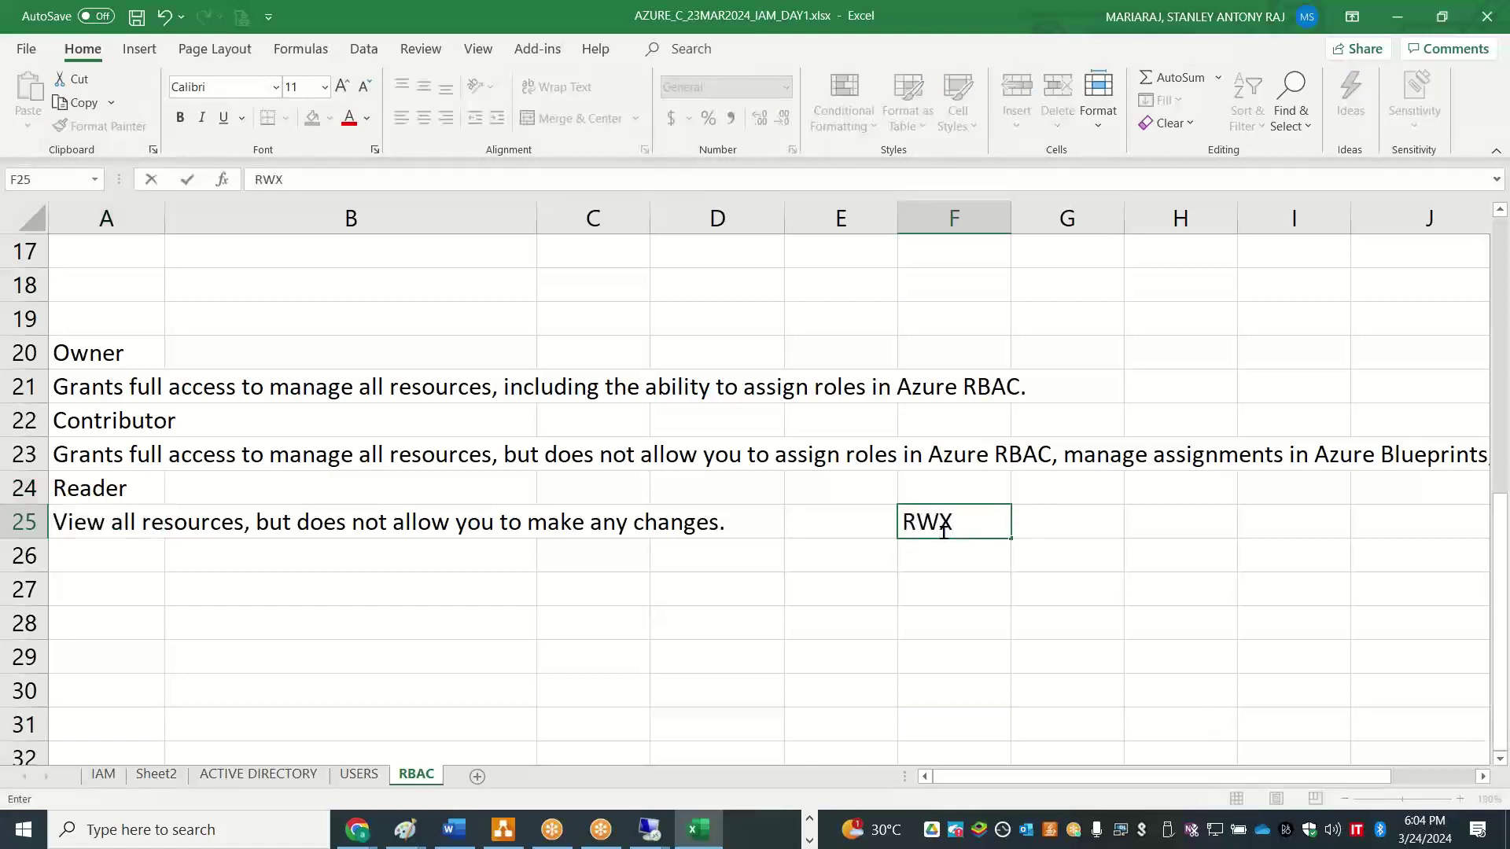
pyautogui.click(926, 553)
pyautogui.write('R')
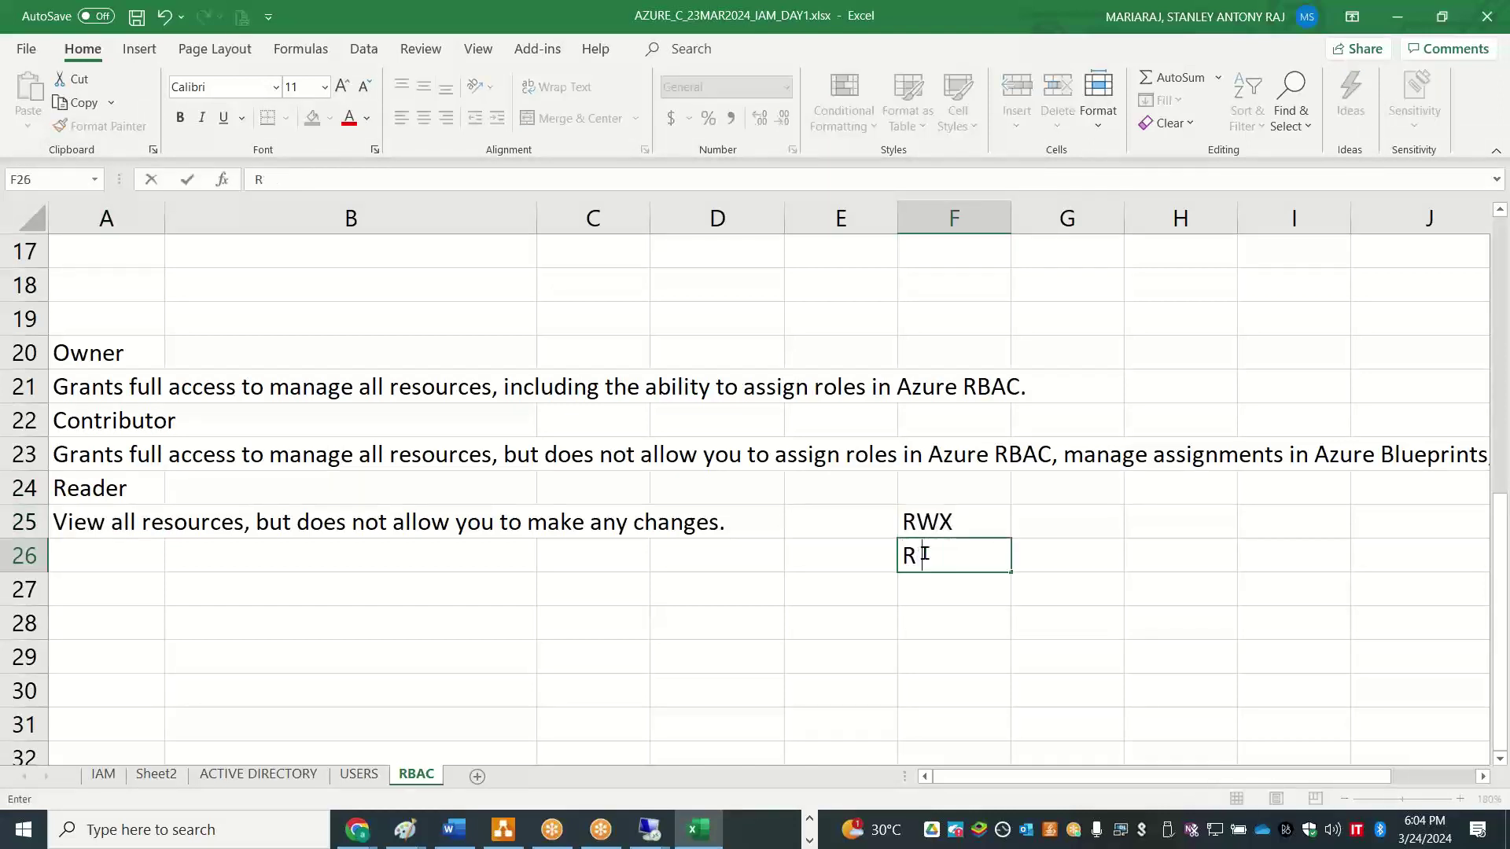
pyautogui.write(' - RO')
pyautogui.press('Return')
pyautogui.write('RW - Rea')
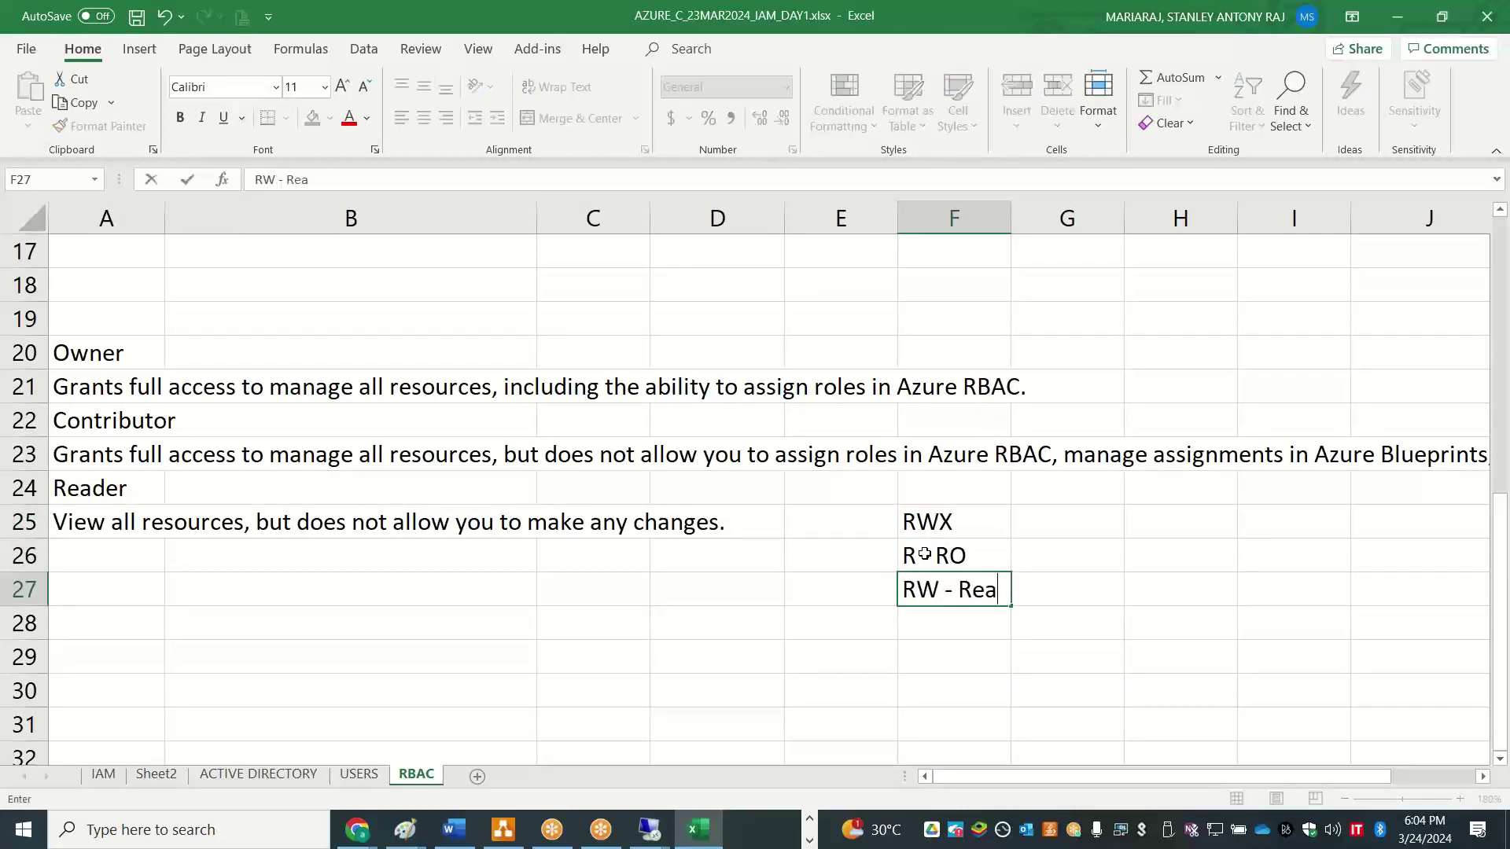
pyautogui.write('d Write')
pyautogui.press('Return')
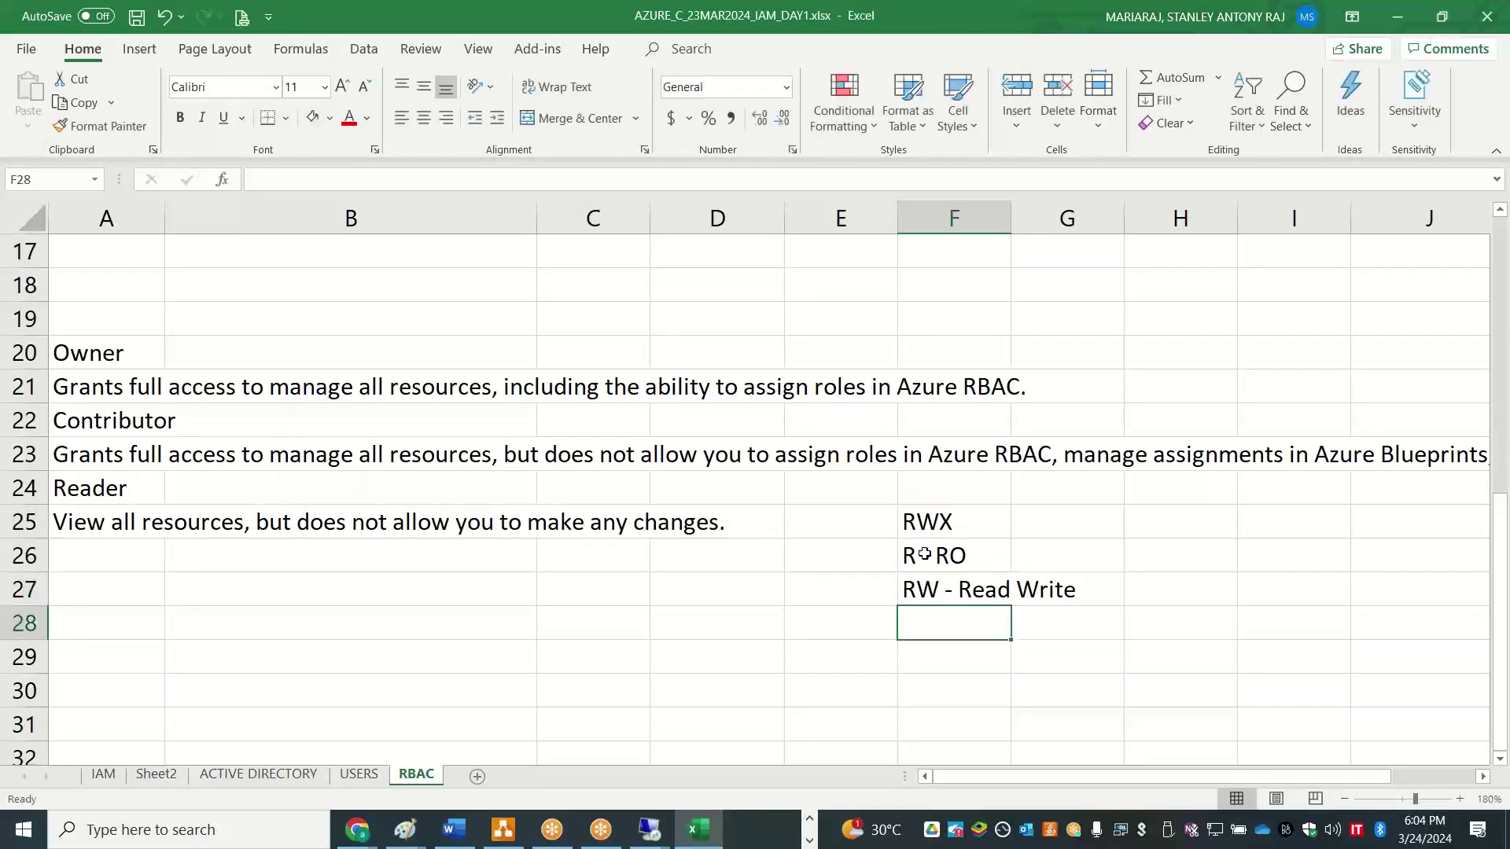
pyautogui.write('Full Control')
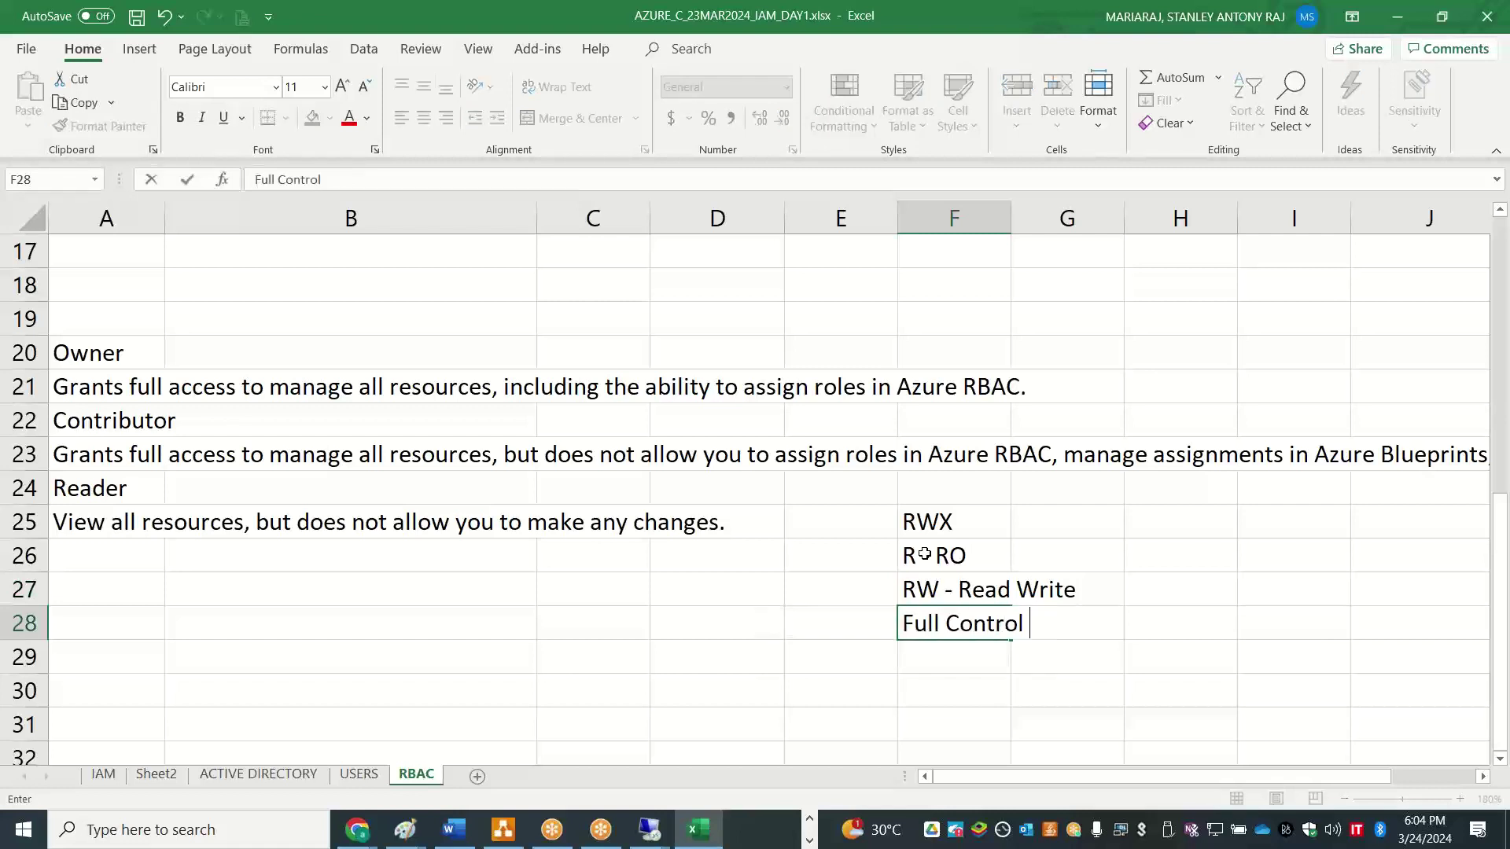
pyautogui.write(' -')
# Enter Windows, Read Only, Modify and Full Control in H25:H28
pyautogui.click(1189, 534)
pyautogui.write('Windows')
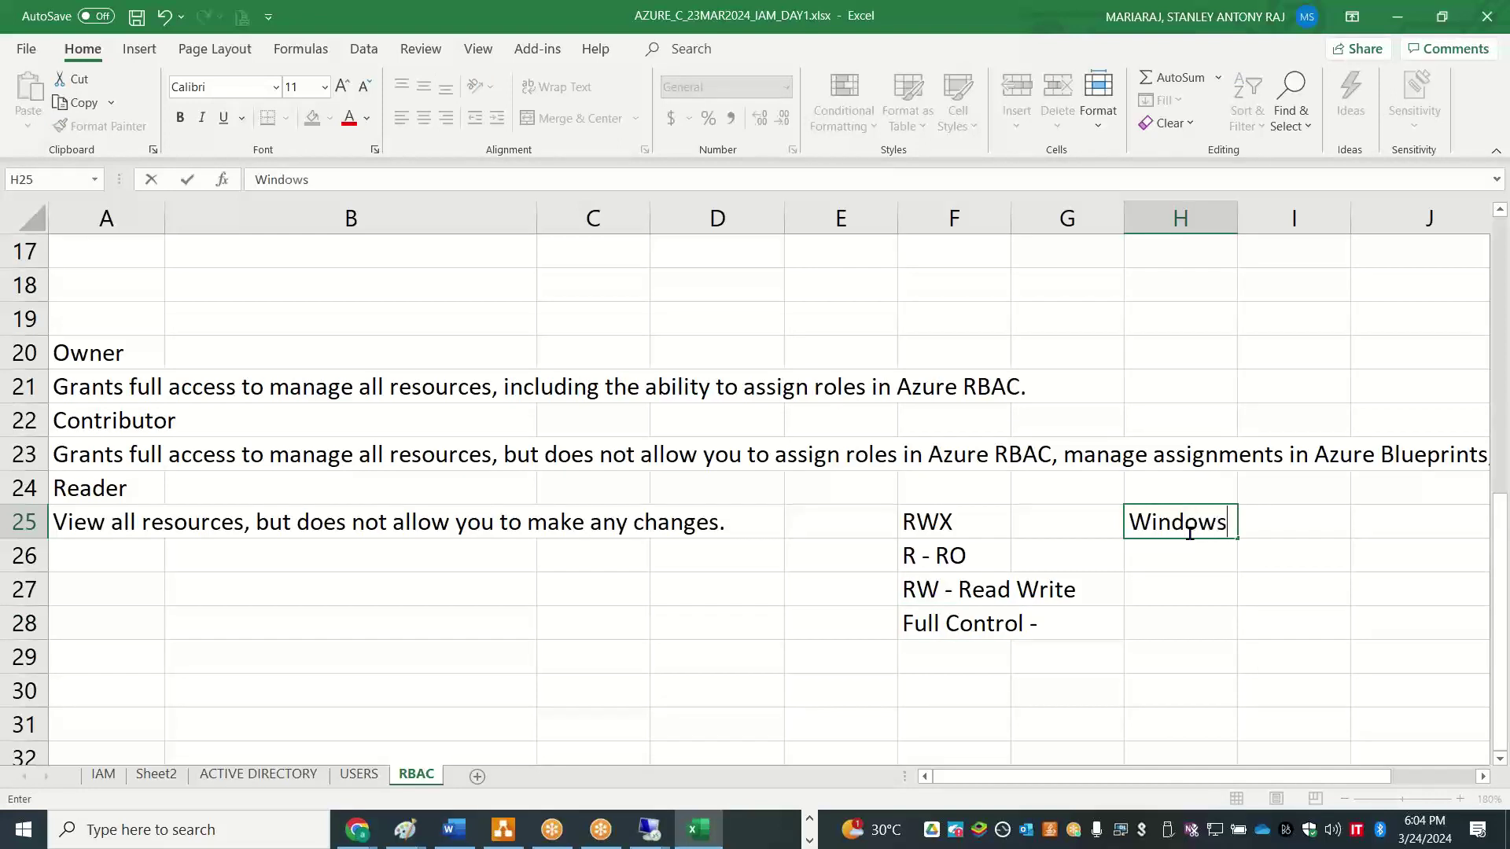
pyautogui.press('Return')
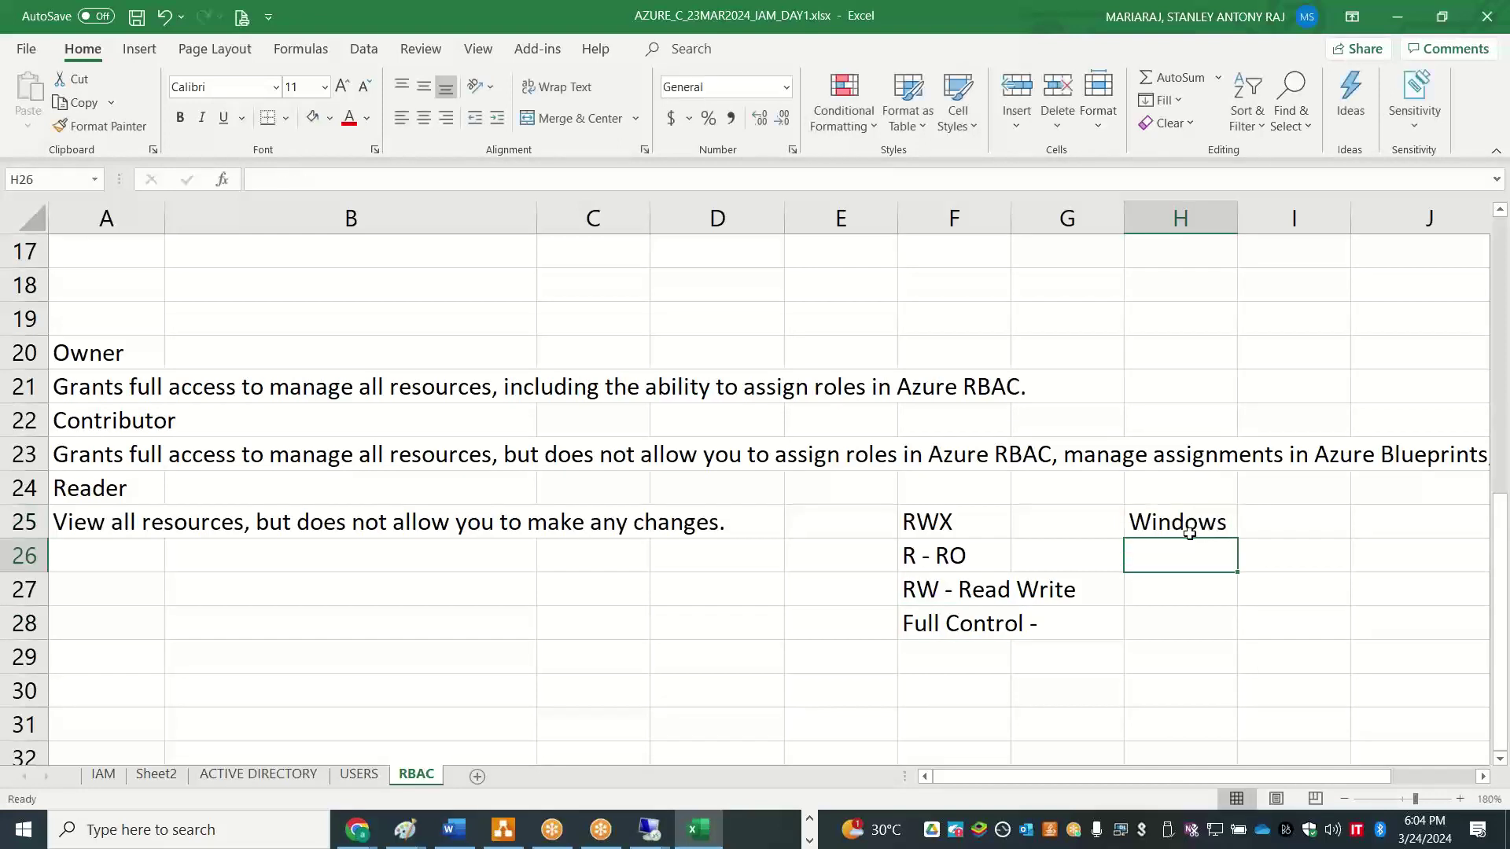
pyautogui.write('Re')
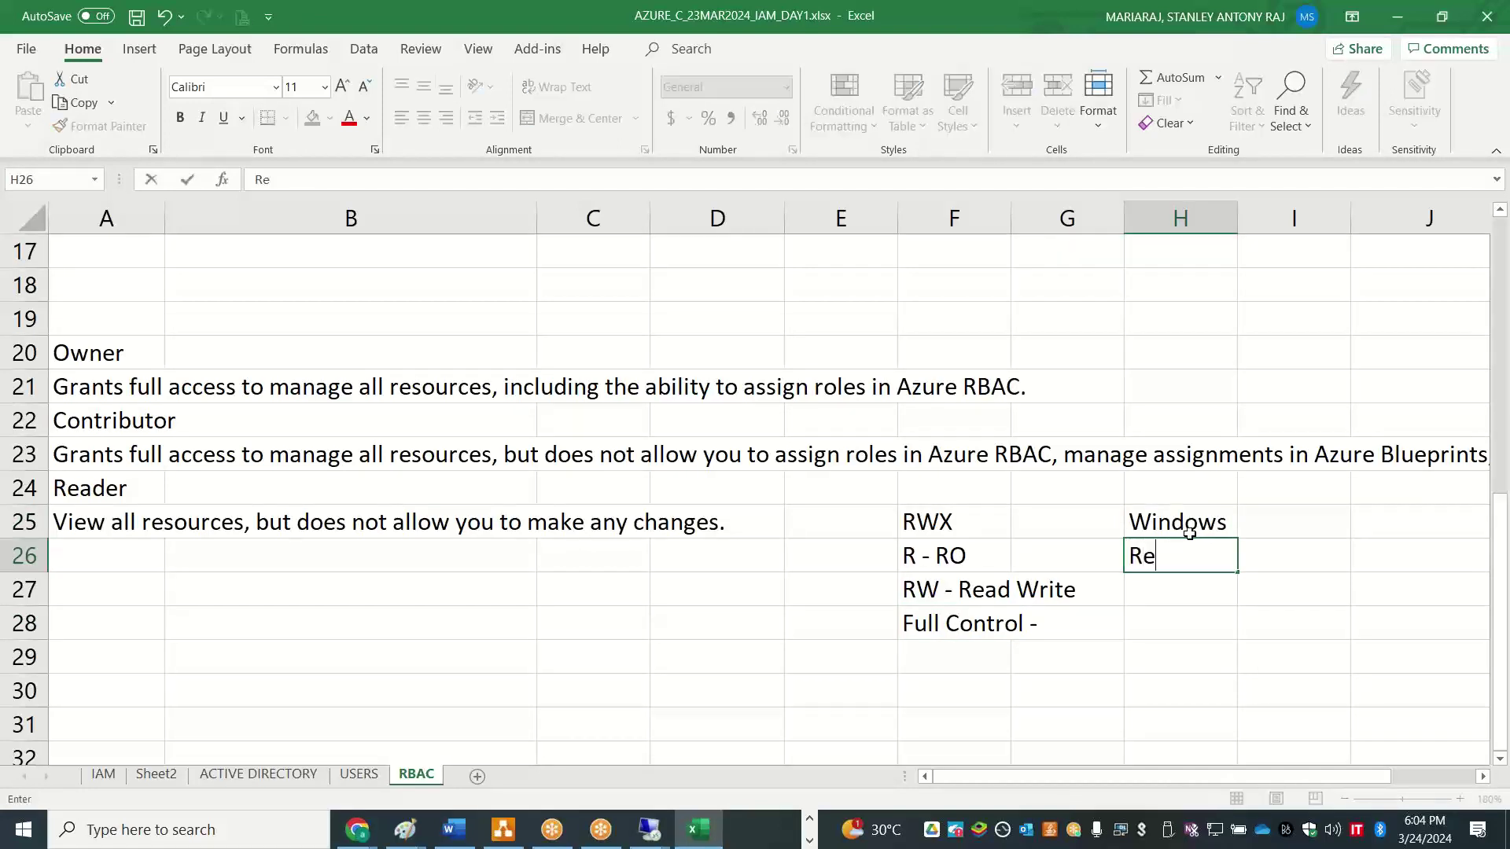
pyautogui.write('ad Only')
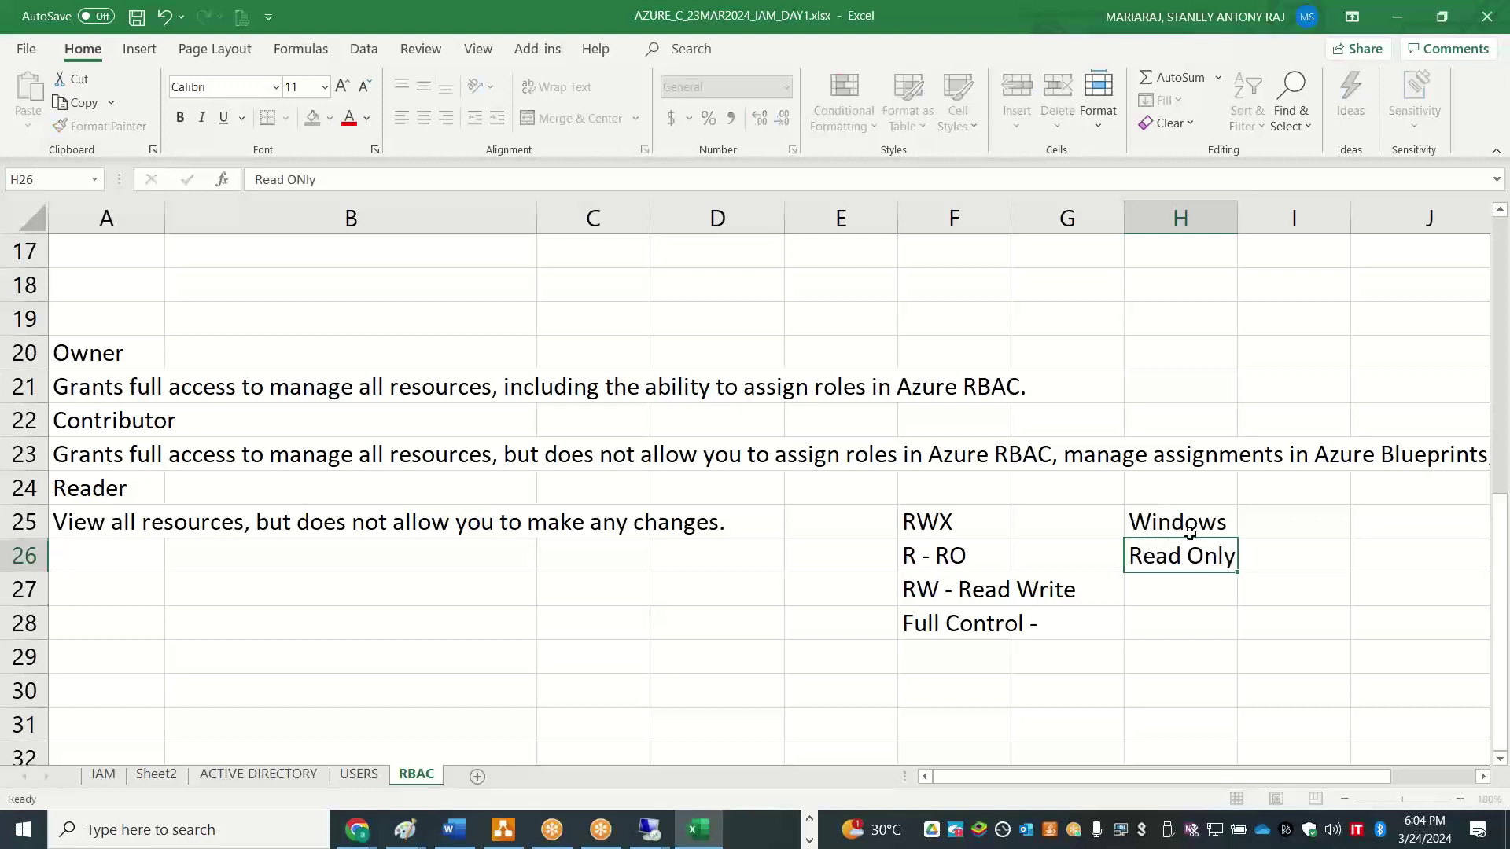
pyautogui.press('Return')
pyautogui.write('ModifyF')
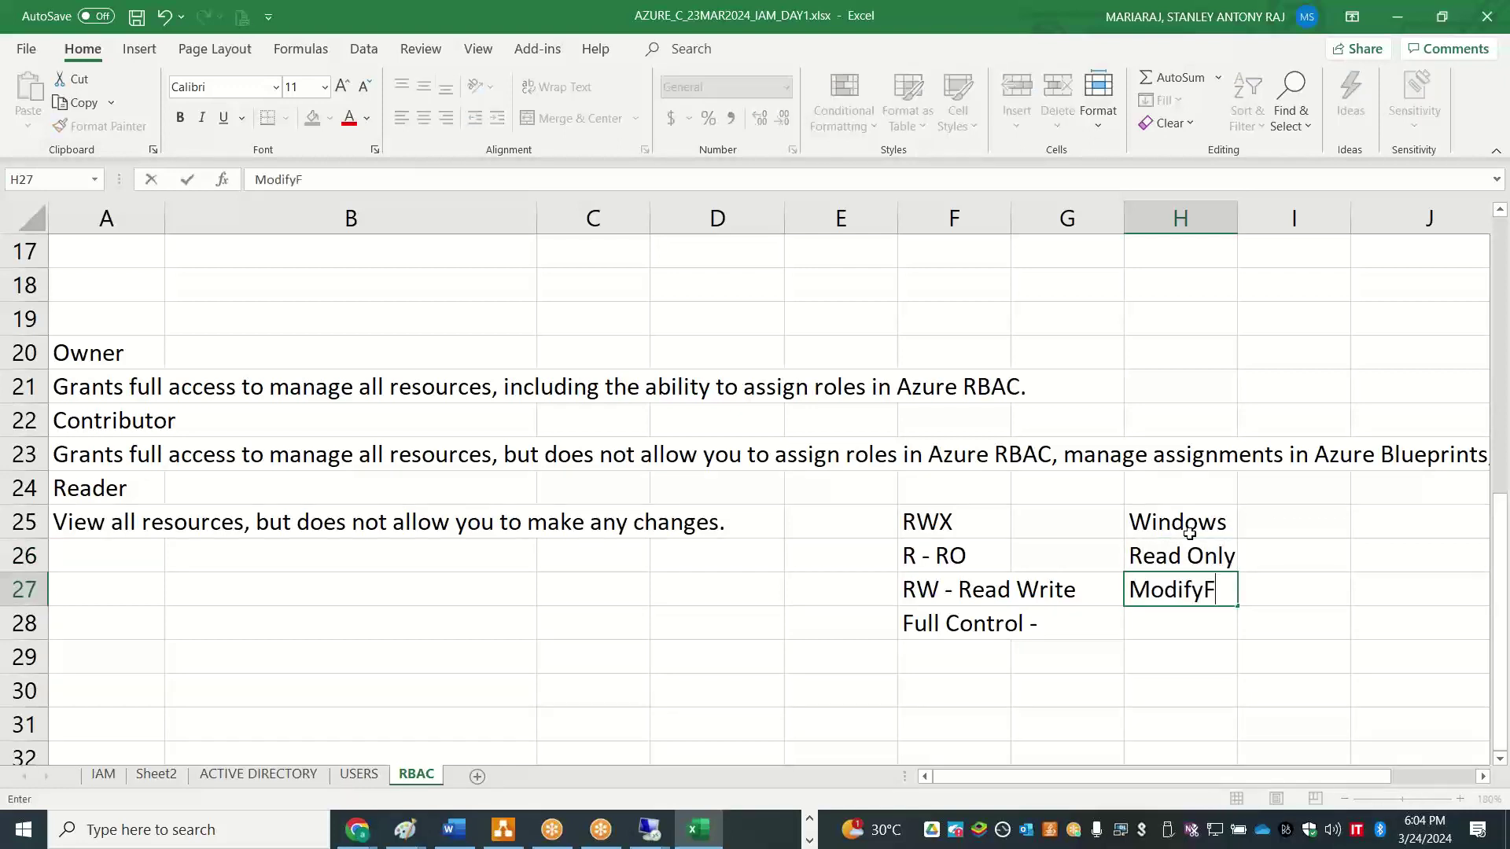
pyautogui.press('BackSpace')
pyautogui.press('Return')
pyautogui.write('Full Control')
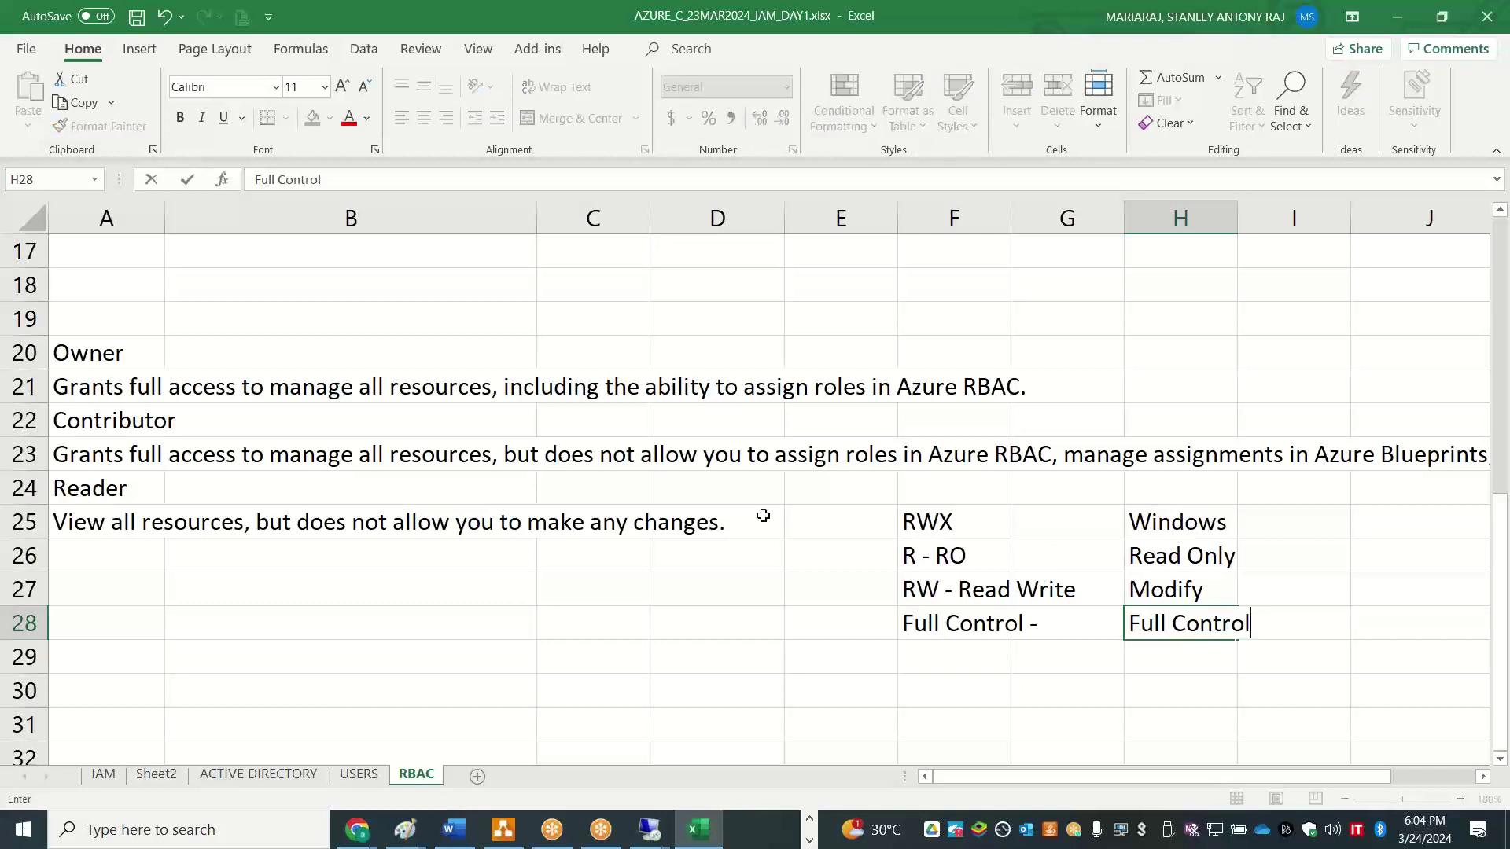
# Shade the Owner, Contributor and Reader cells light green, then return to the Azure portal
pyautogui.click(106, 485)
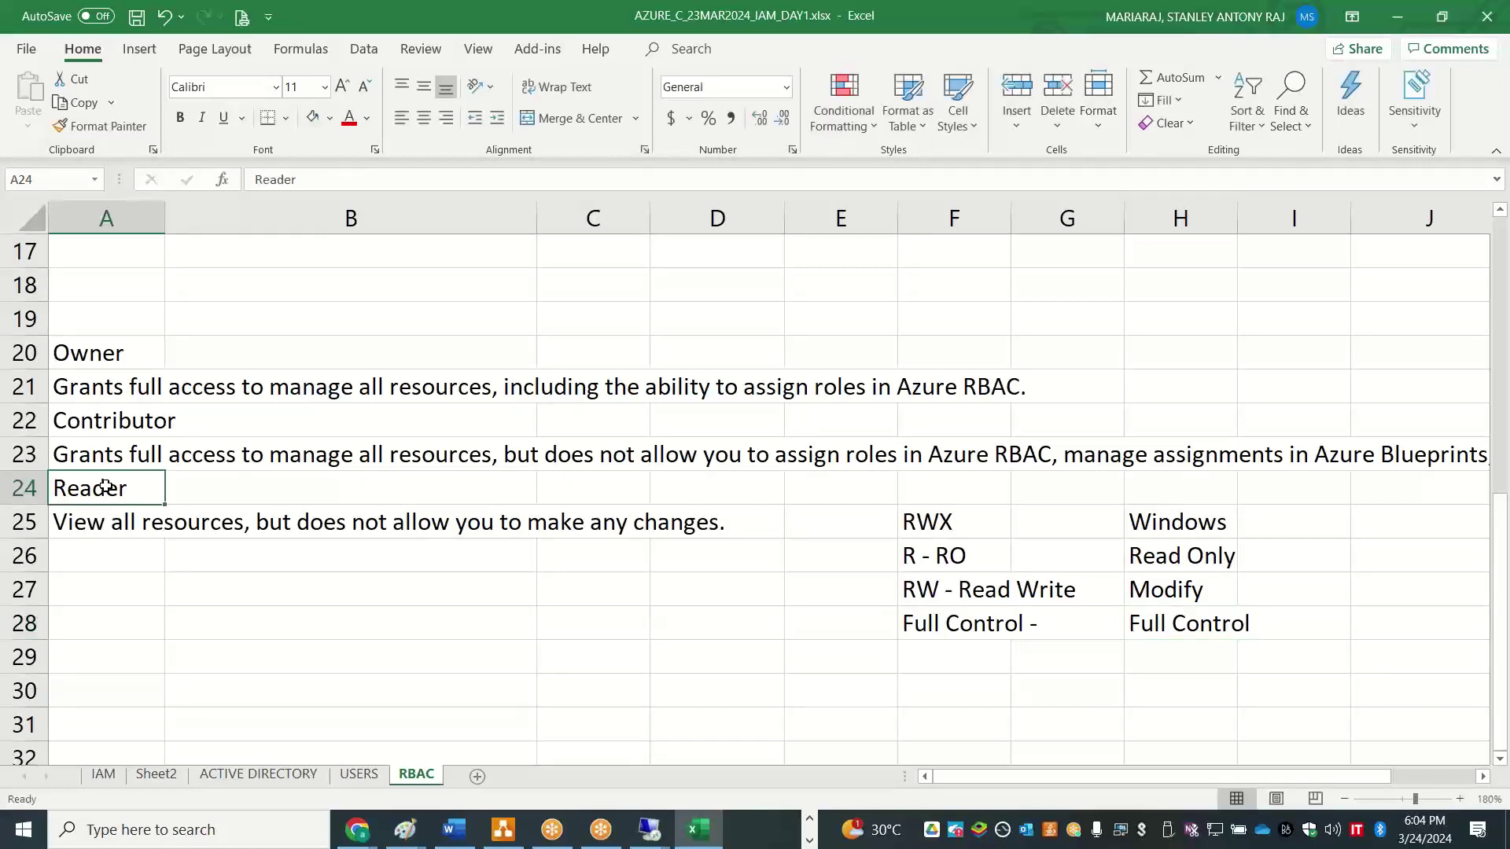
pyautogui.click(120, 424)
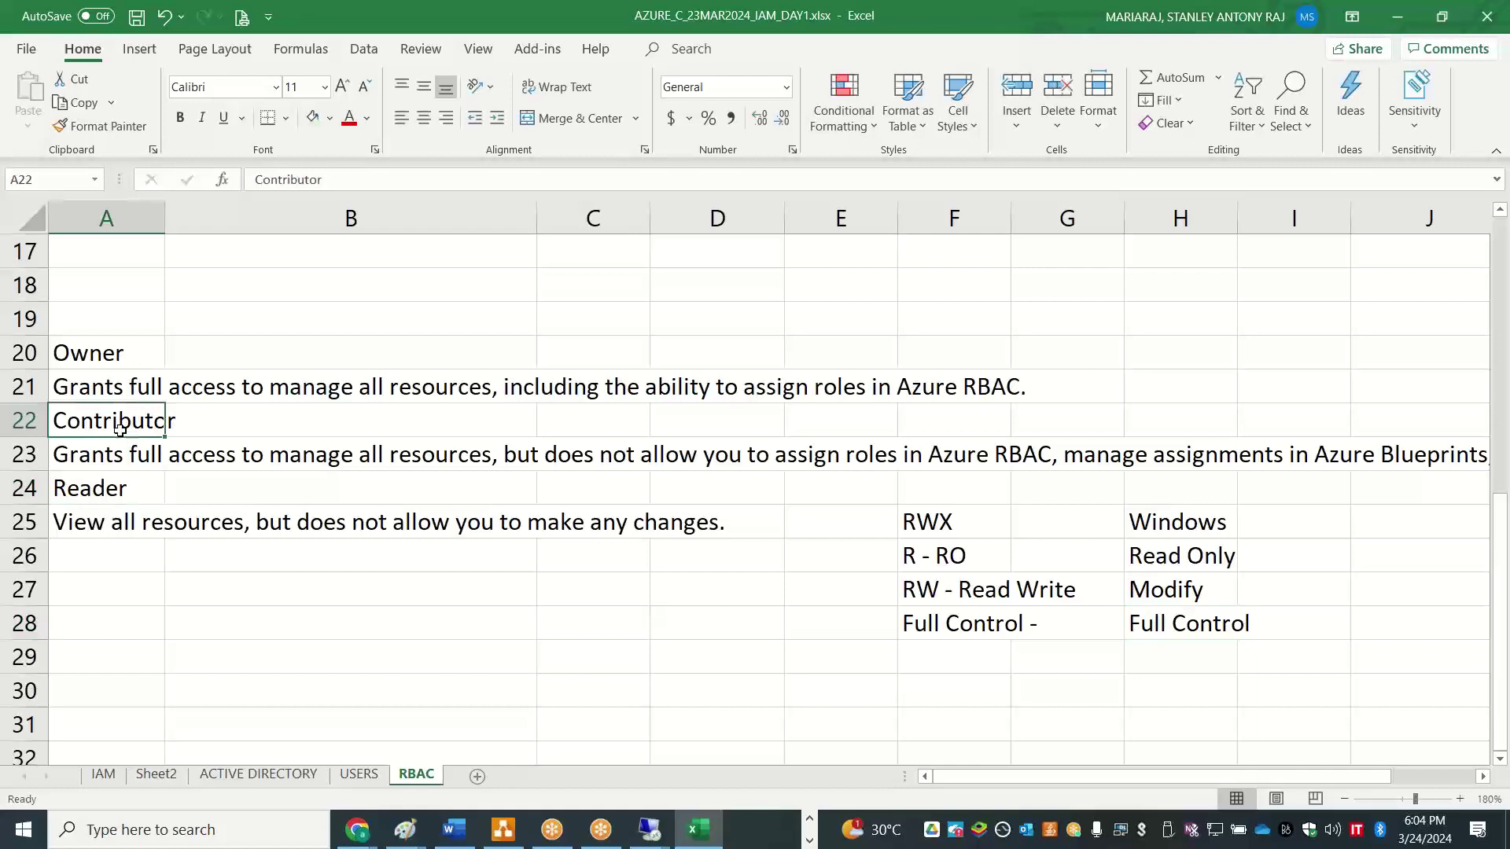
pyautogui.click(107, 358)
pyautogui.click(115, 481)
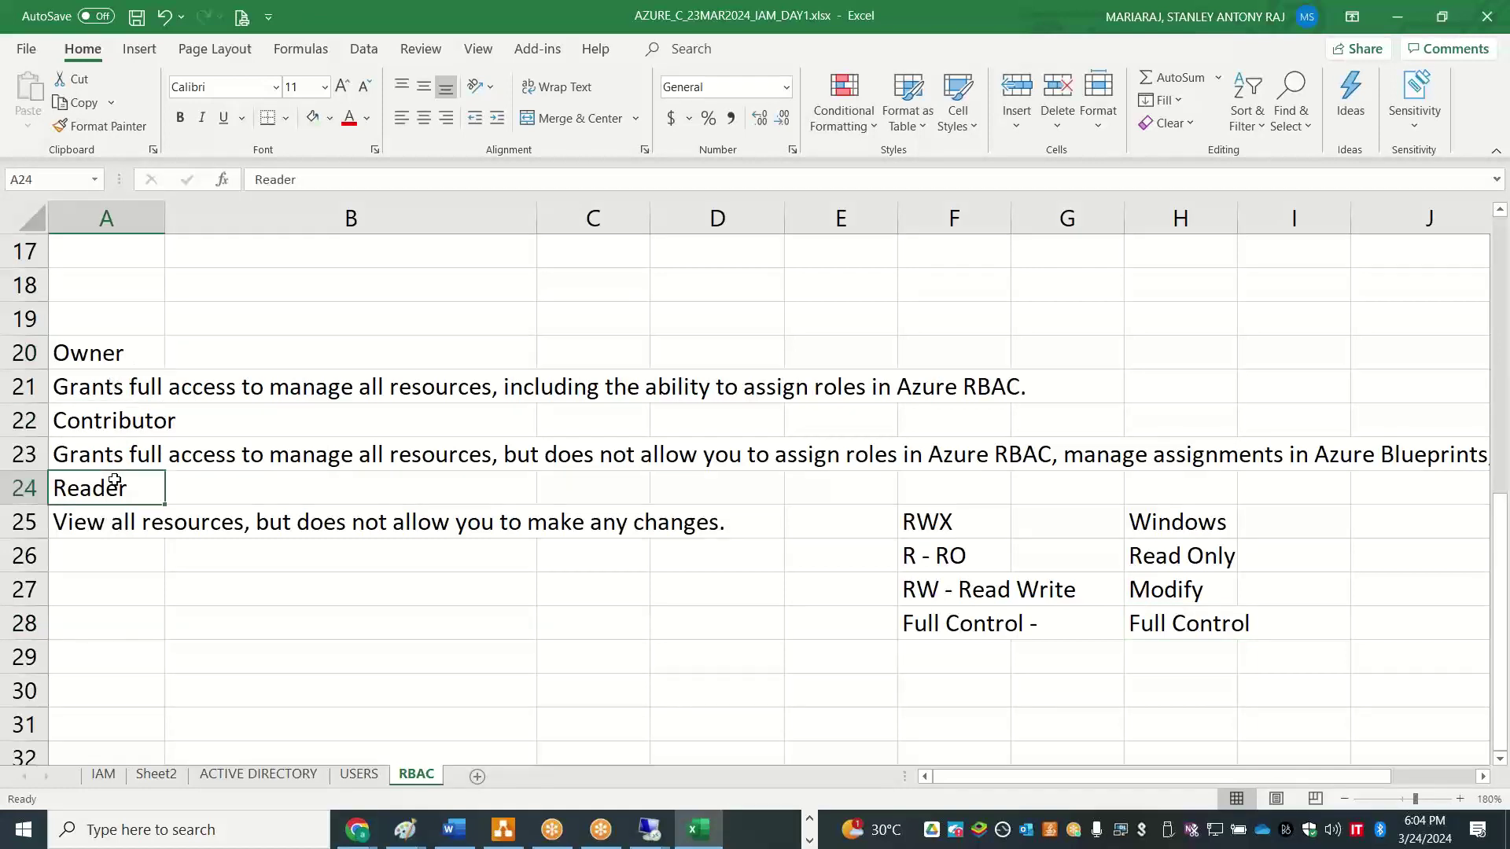
pyautogui.click(313, 120)
pyautogui.click(119, 422)
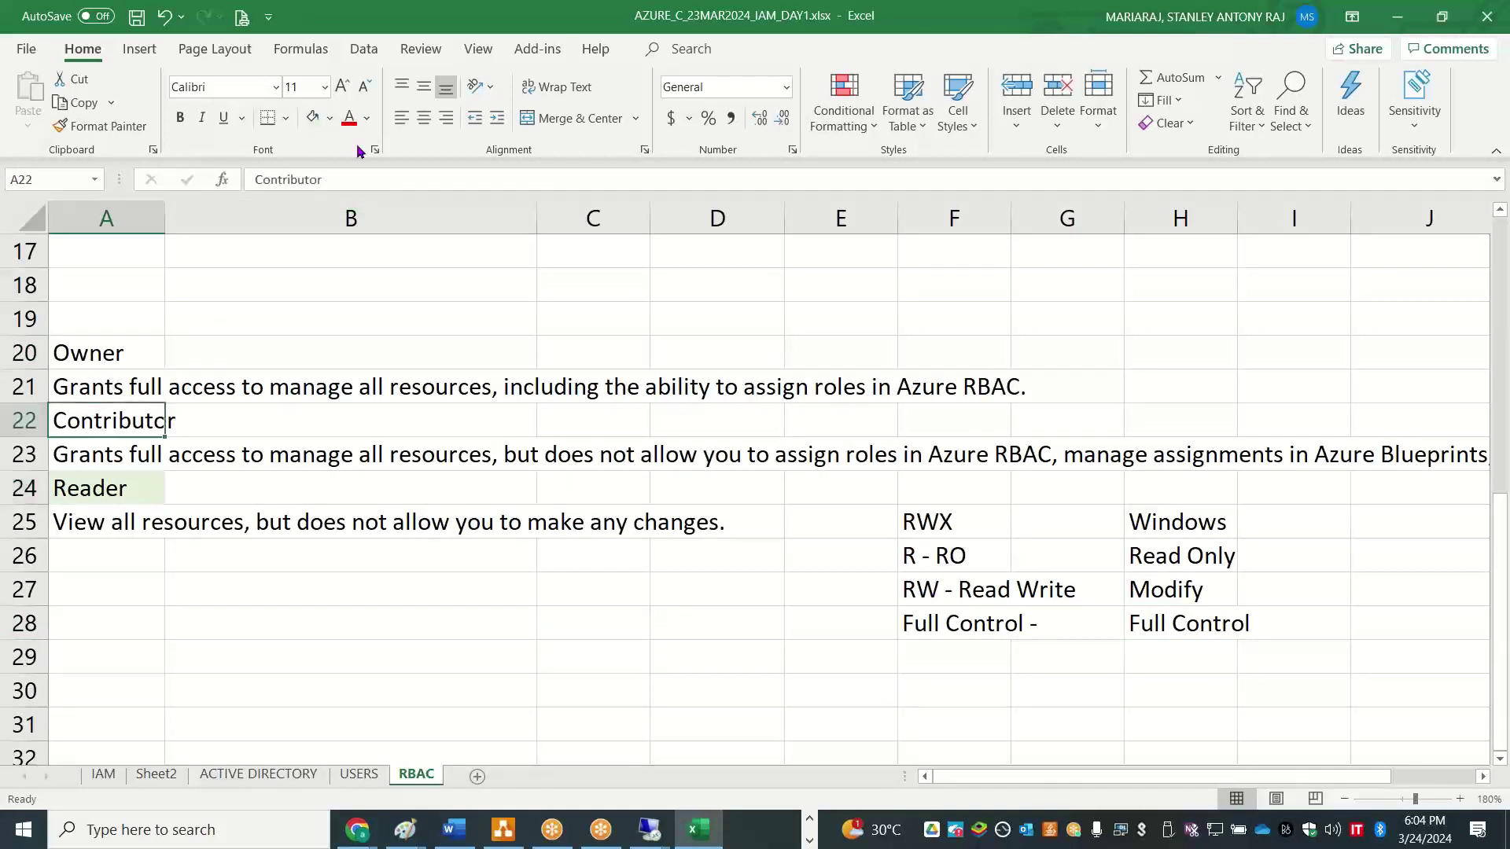
pyautogui.click(314, 122)
pyautogui.click(109, 352)
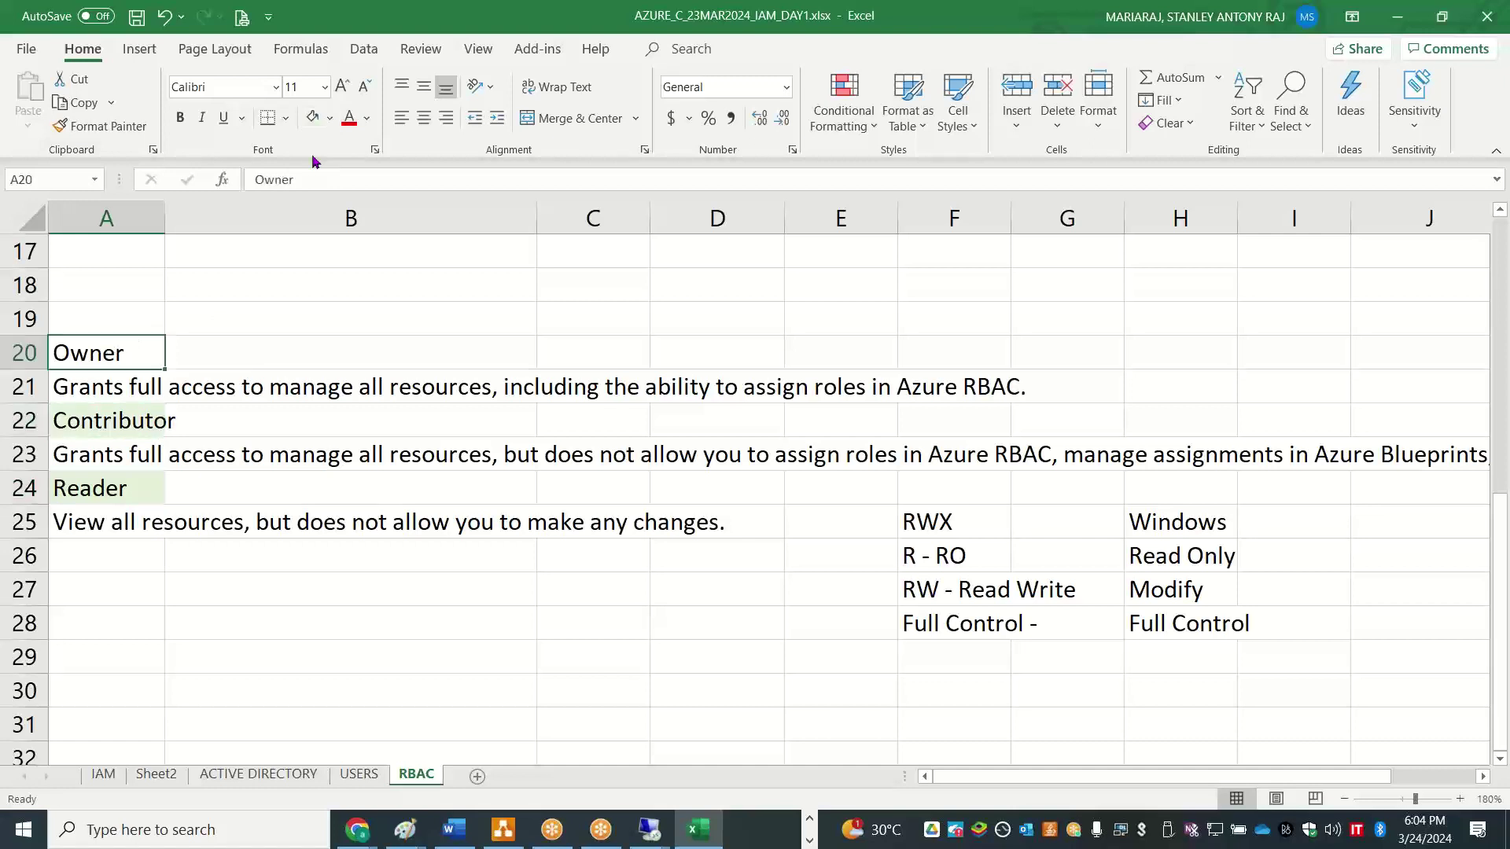
pyautogui.click(313, 120)
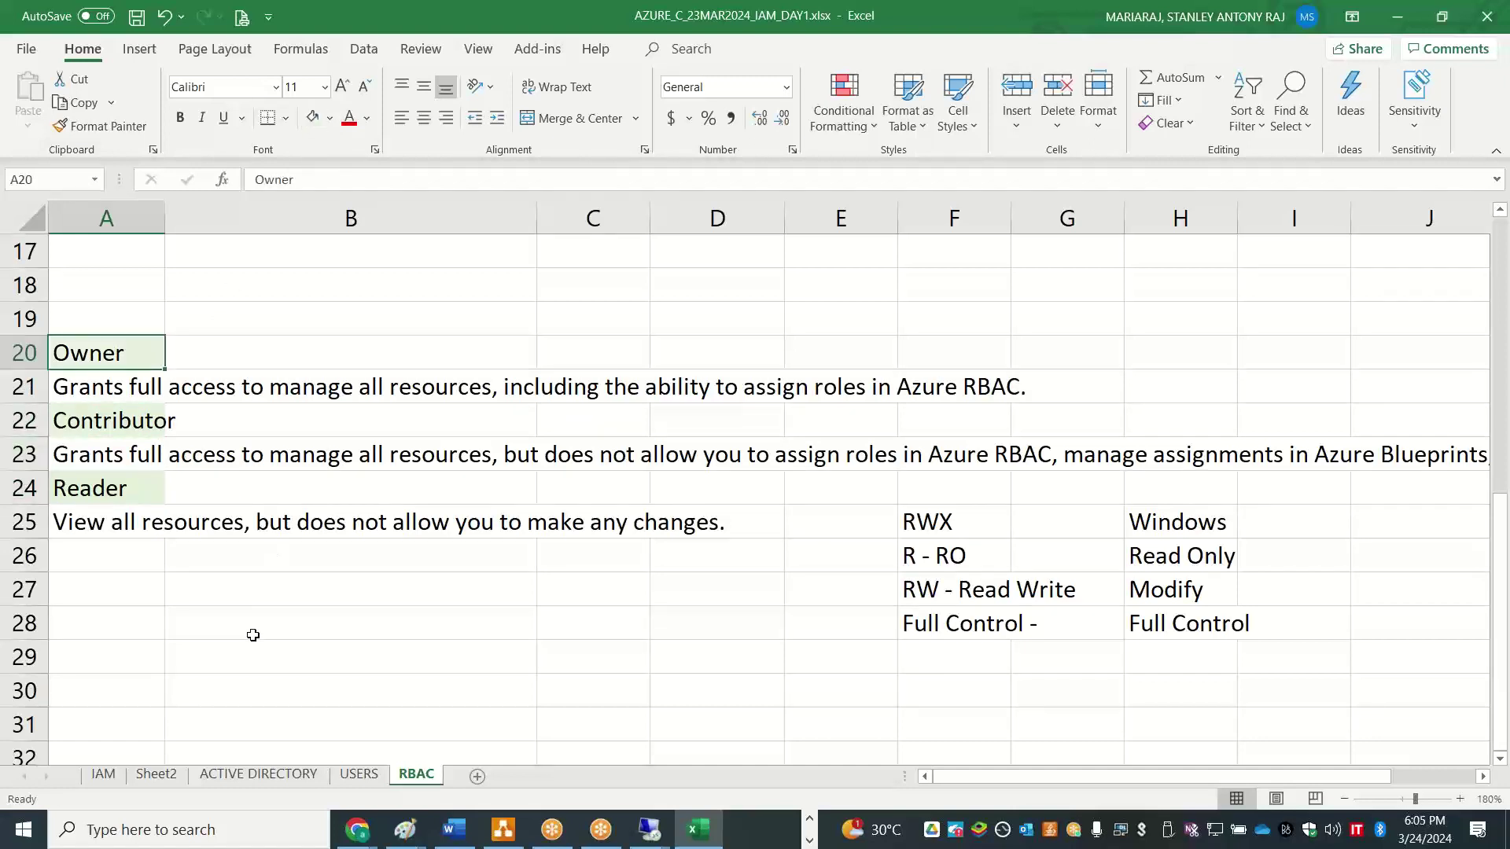
pyautogui.hotkey('alt', 'Tab')
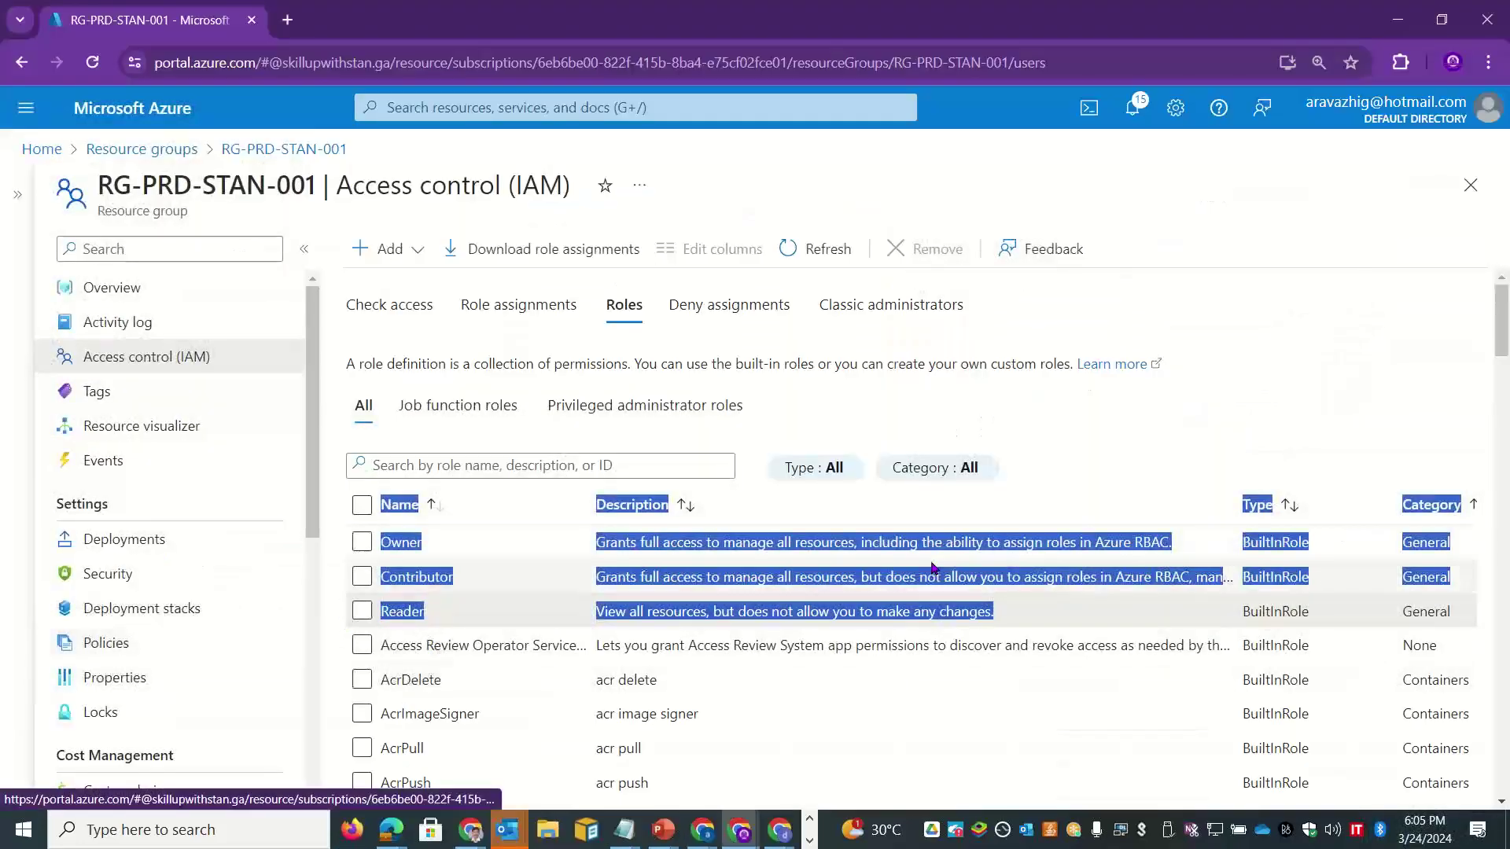
# Filter RG-PRD-STAN-001's roles by 'Virtual machine' and review the custom roles VMAdmin2 and VM L2
pyautogui.click(1234, 339)
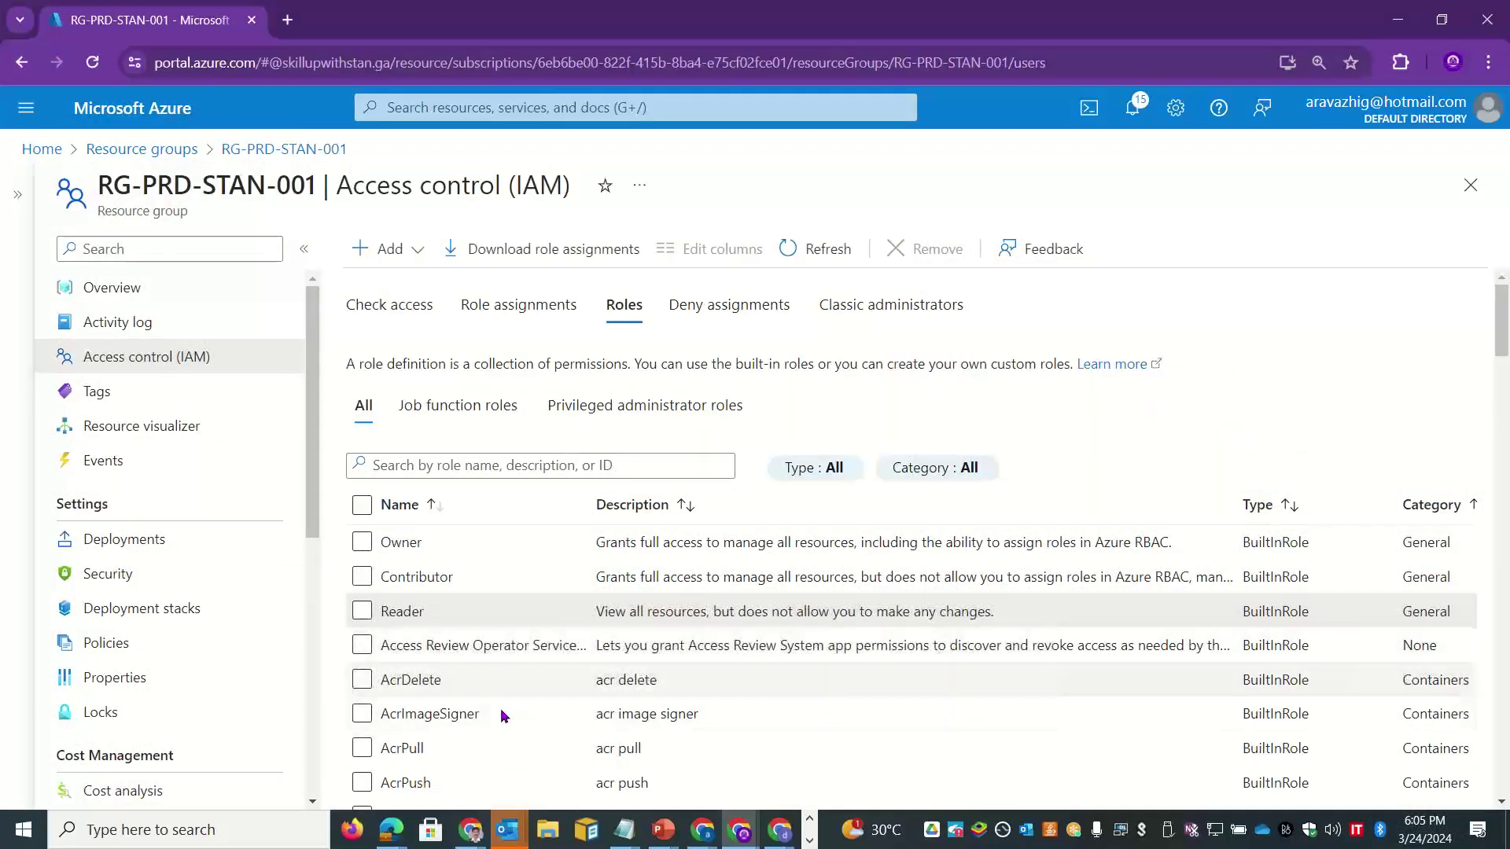
pyautogui.moveTo(1501, 338)
pyautogui.mouseDown()
pyautogui.moveTo(1501, 759)
pyautogui.moveTo(1501, 321)
pyautogui.mouseUp()
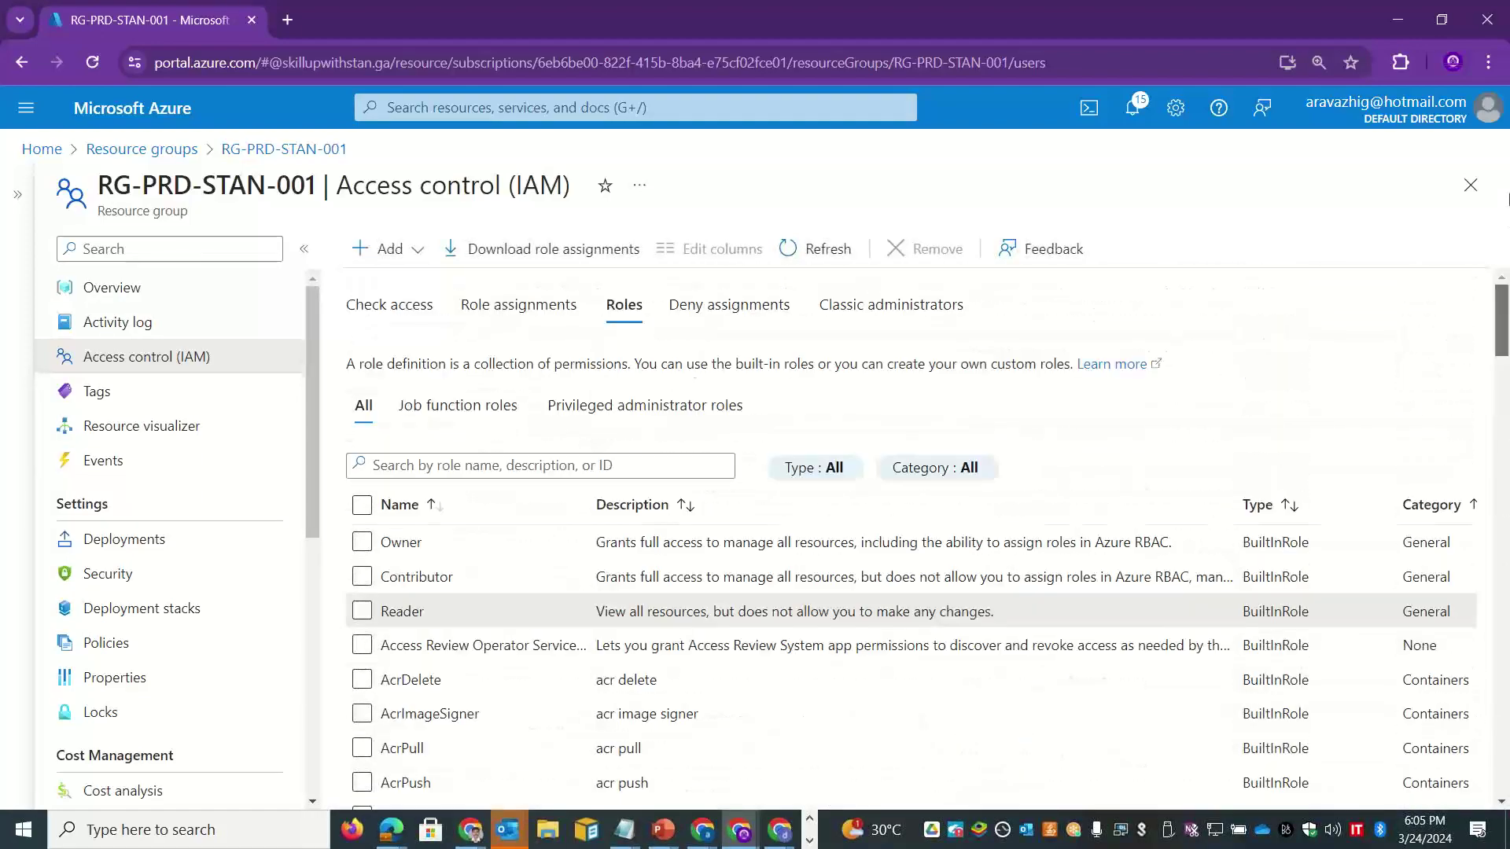
pyautogui.click(448, 455)
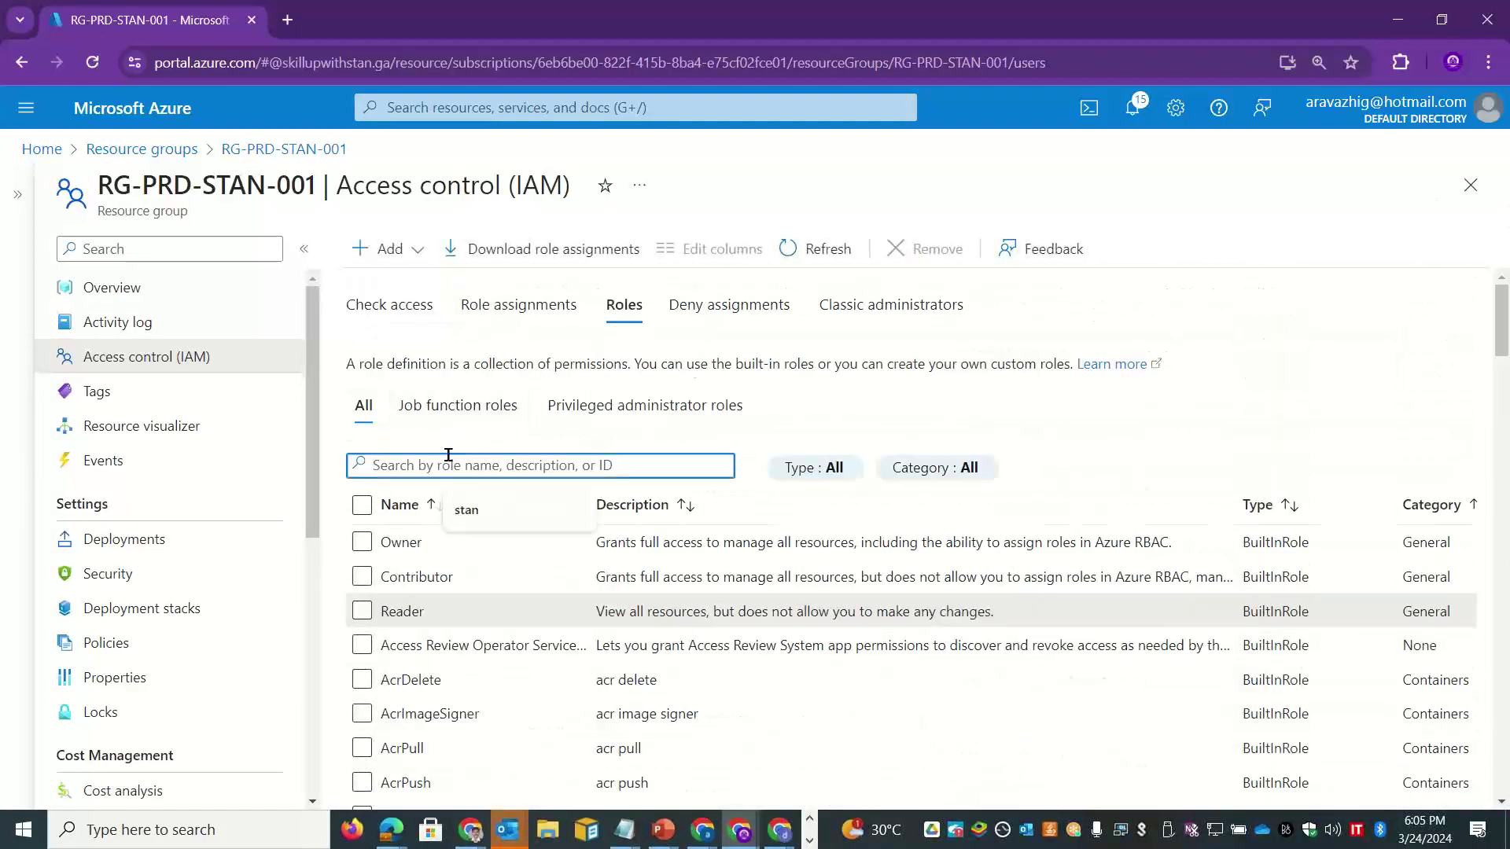
pyautogui.write('VM')
pyautogui.write('irtual ')
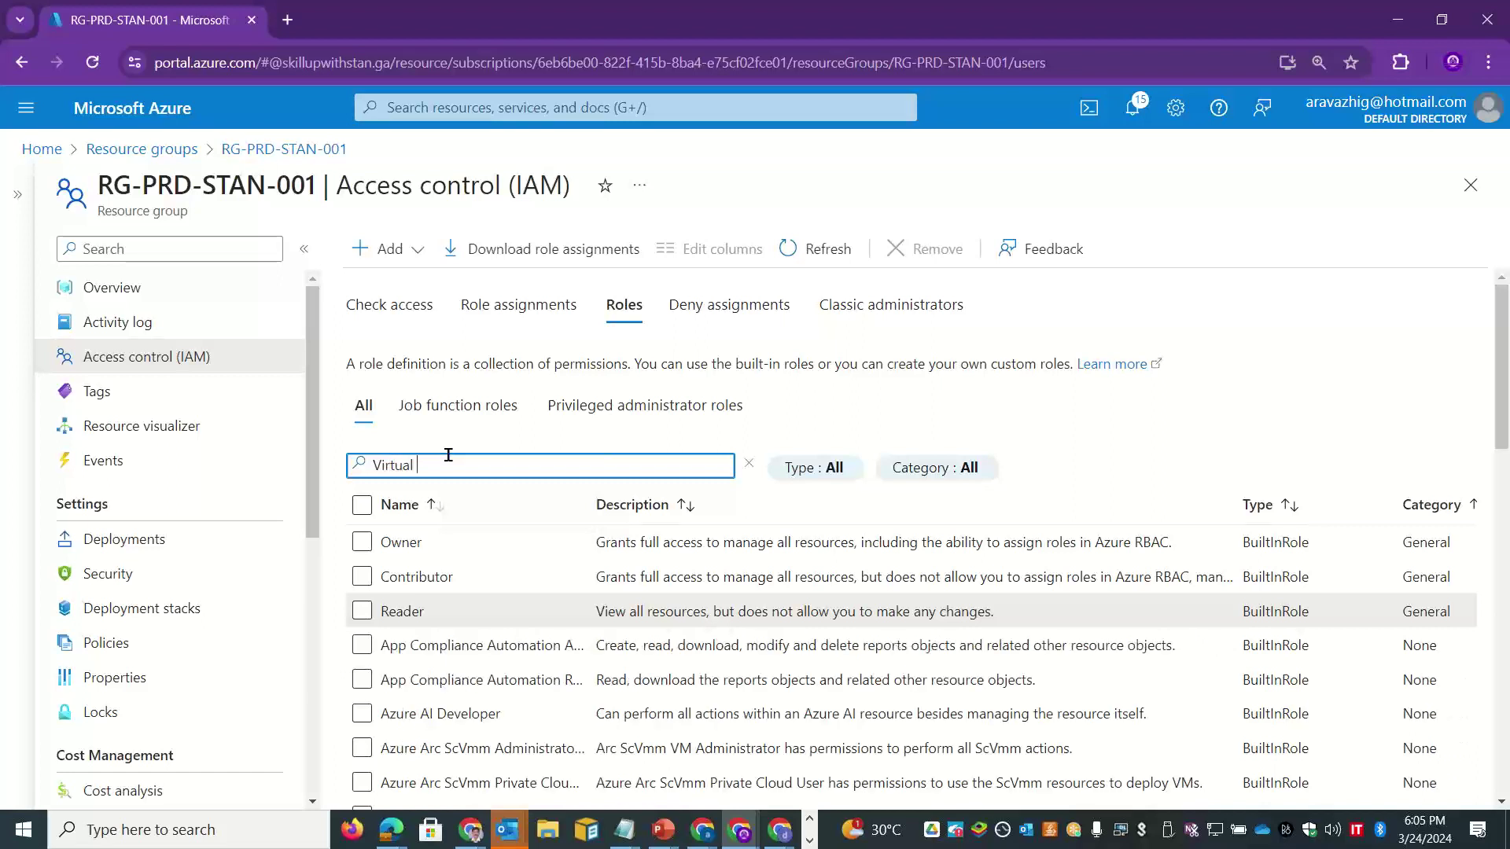
pyautogui.write('machine')
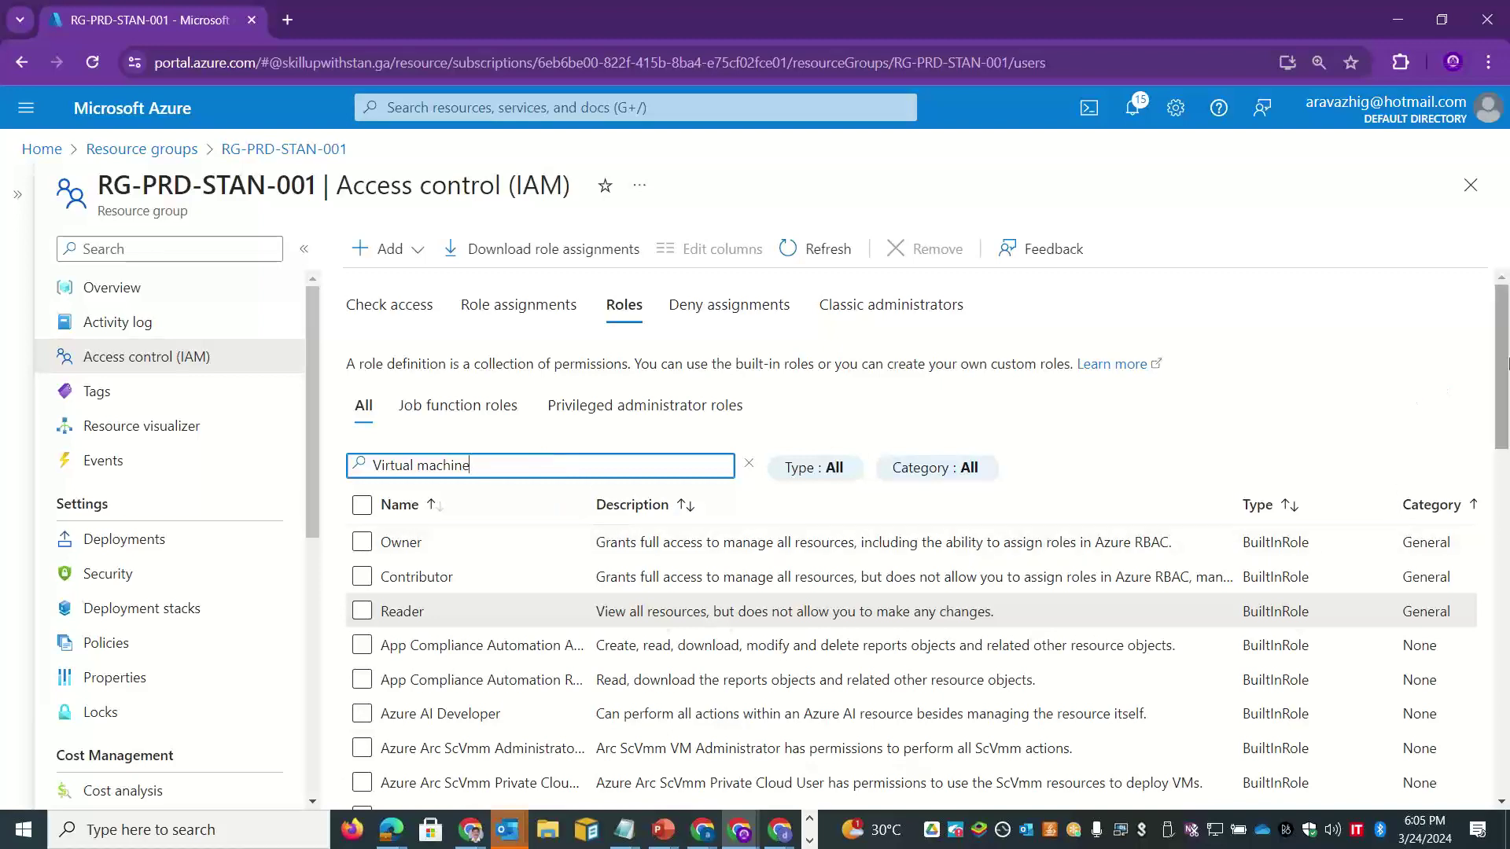
pyautogui.moveTo(1504, 391); pyautogui.dragTo(1506, 740)
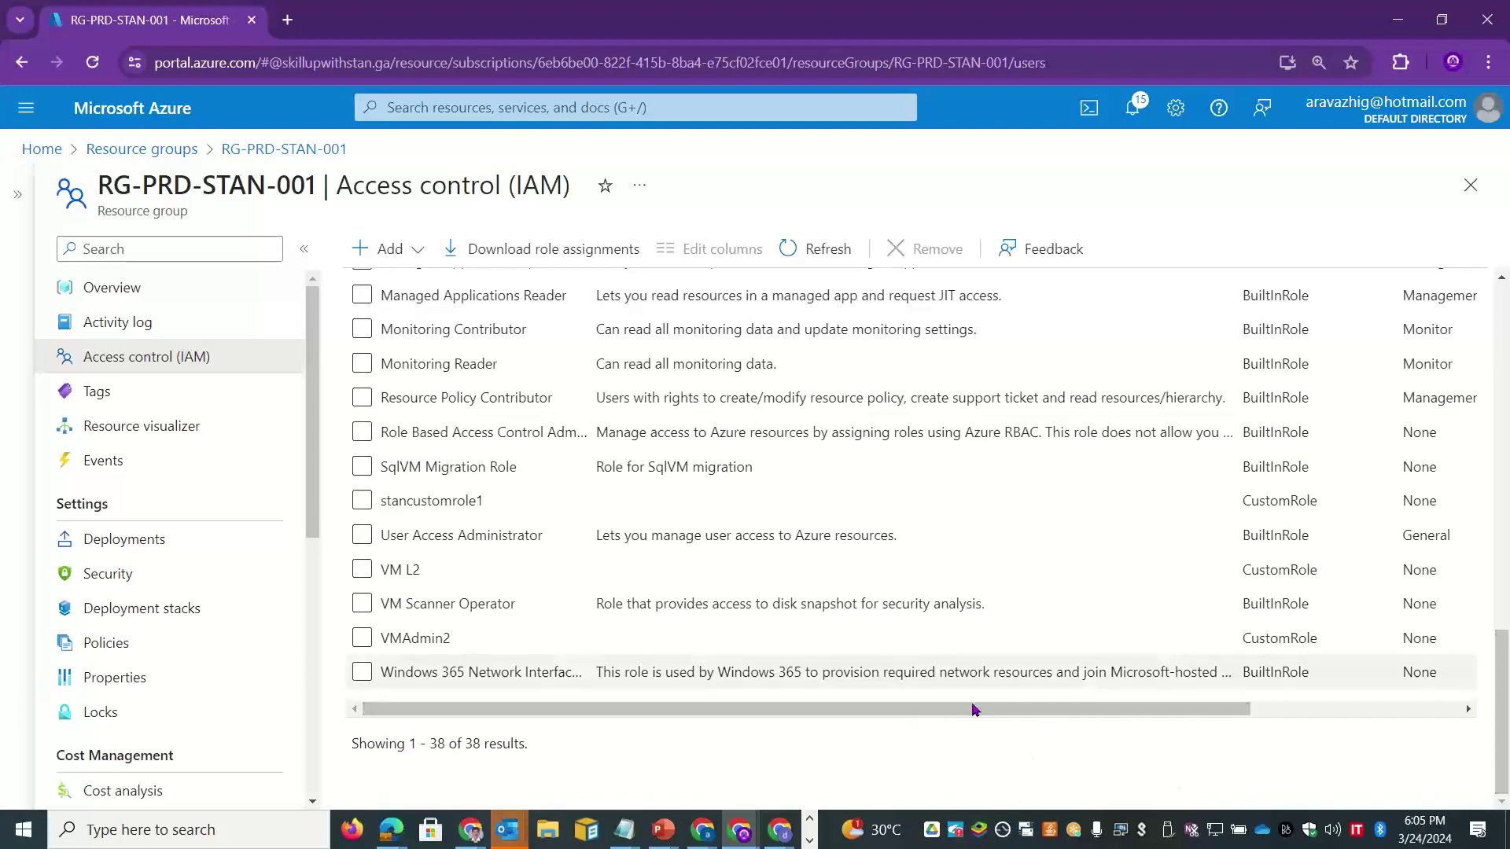
pyautogui.doubleClick(1276, 637)
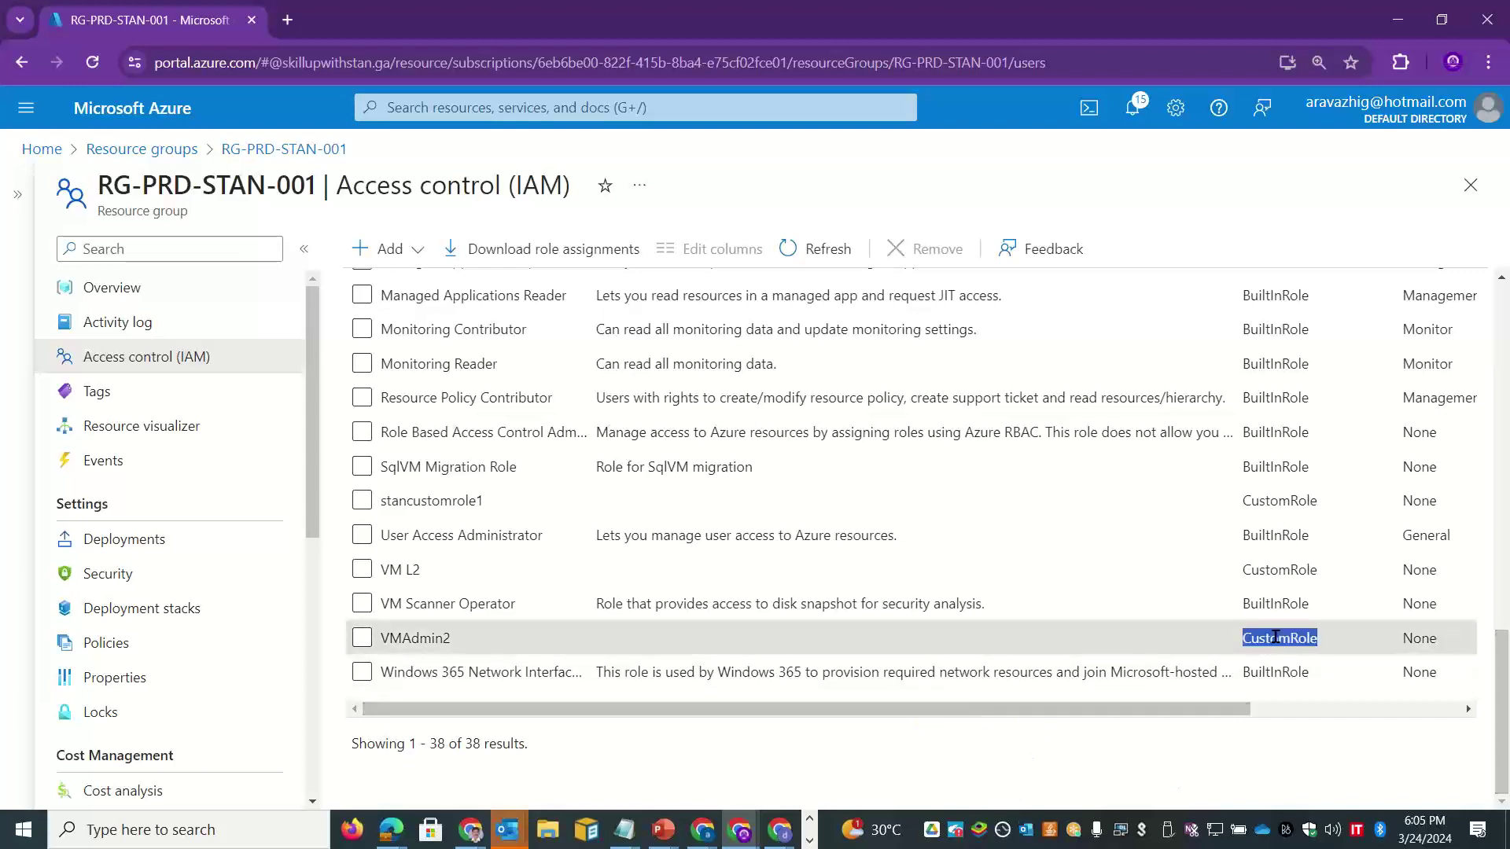
pyautogui.doubleClick(1279, 570)
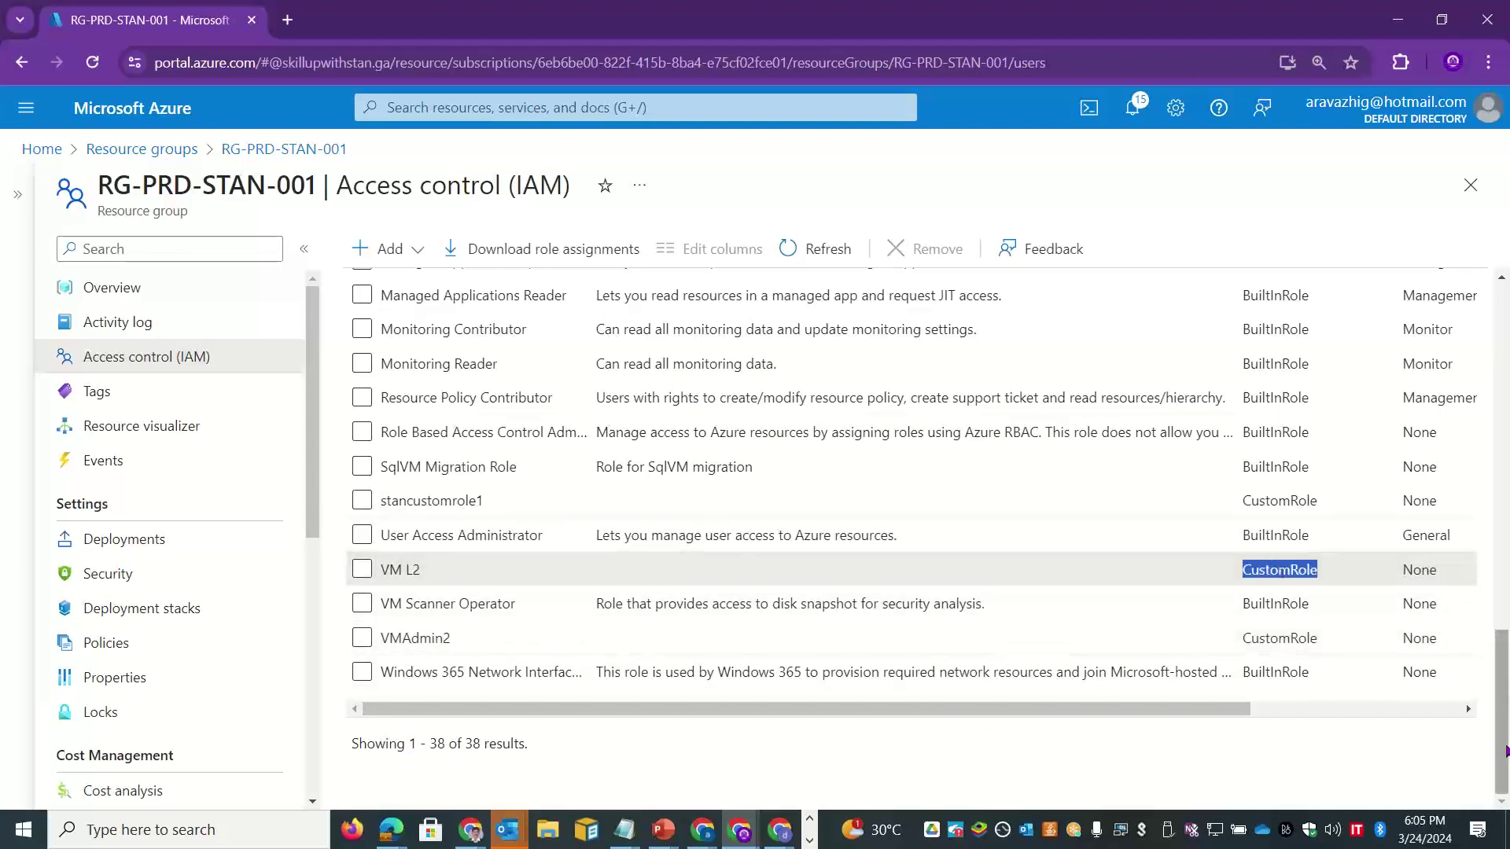
pyautogui.click(1506, 559)
pyautogui.scroll(10, 1507, 560)
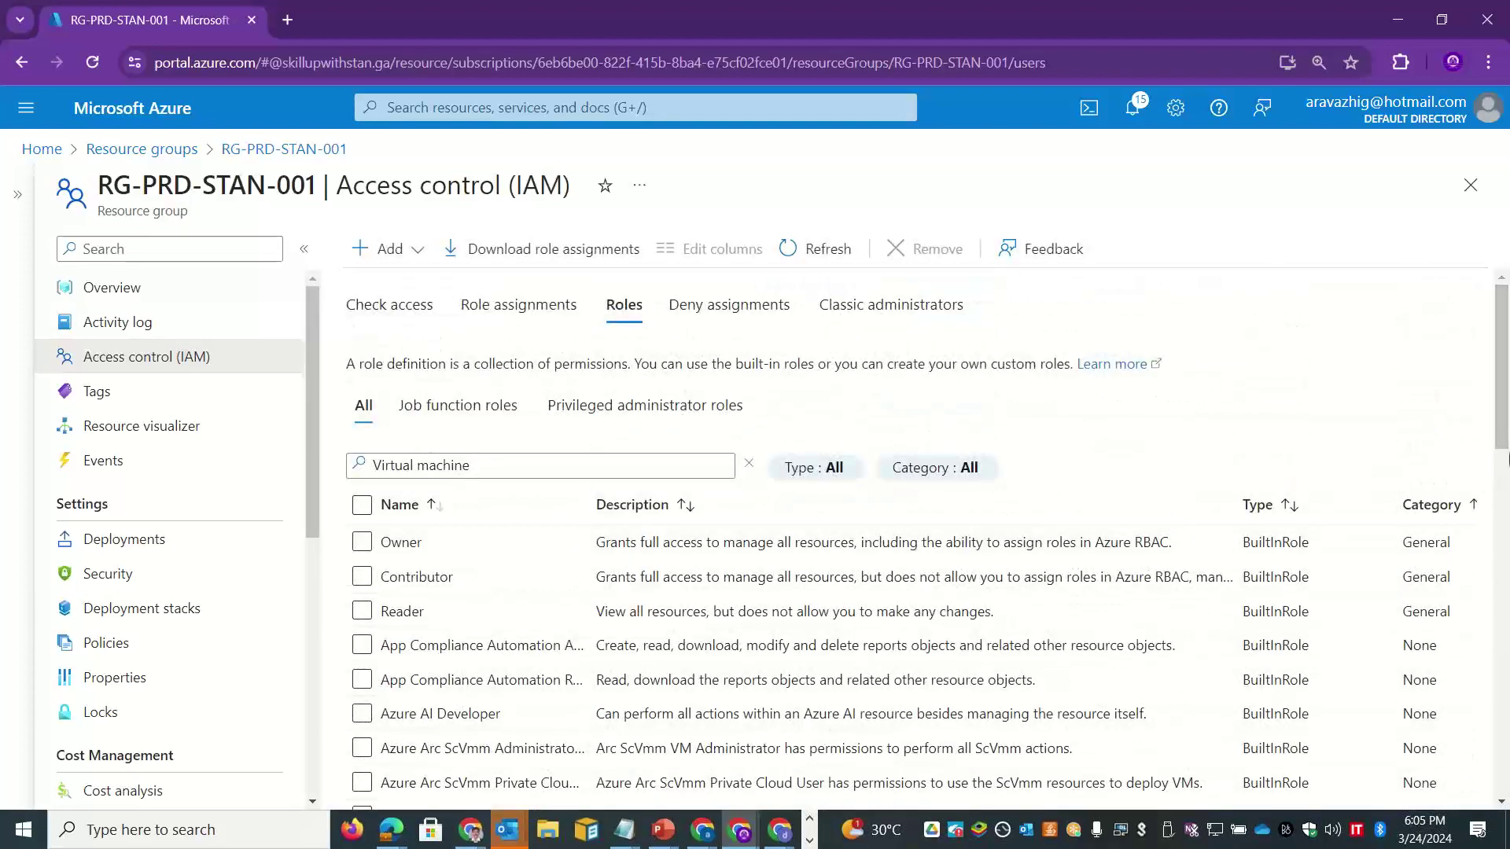
pyautogui.moveTo(1504, 405)
pyautogui.mouseDown()
pyautogui.moveTo(1506, 717)
pyautogui.moveTo(1507, 405)
pyautogui.mouseUp()
# Broaden the role search to 'Virtual' and tick Virtual Machine Contributor
pyautogui.click(483, 456)
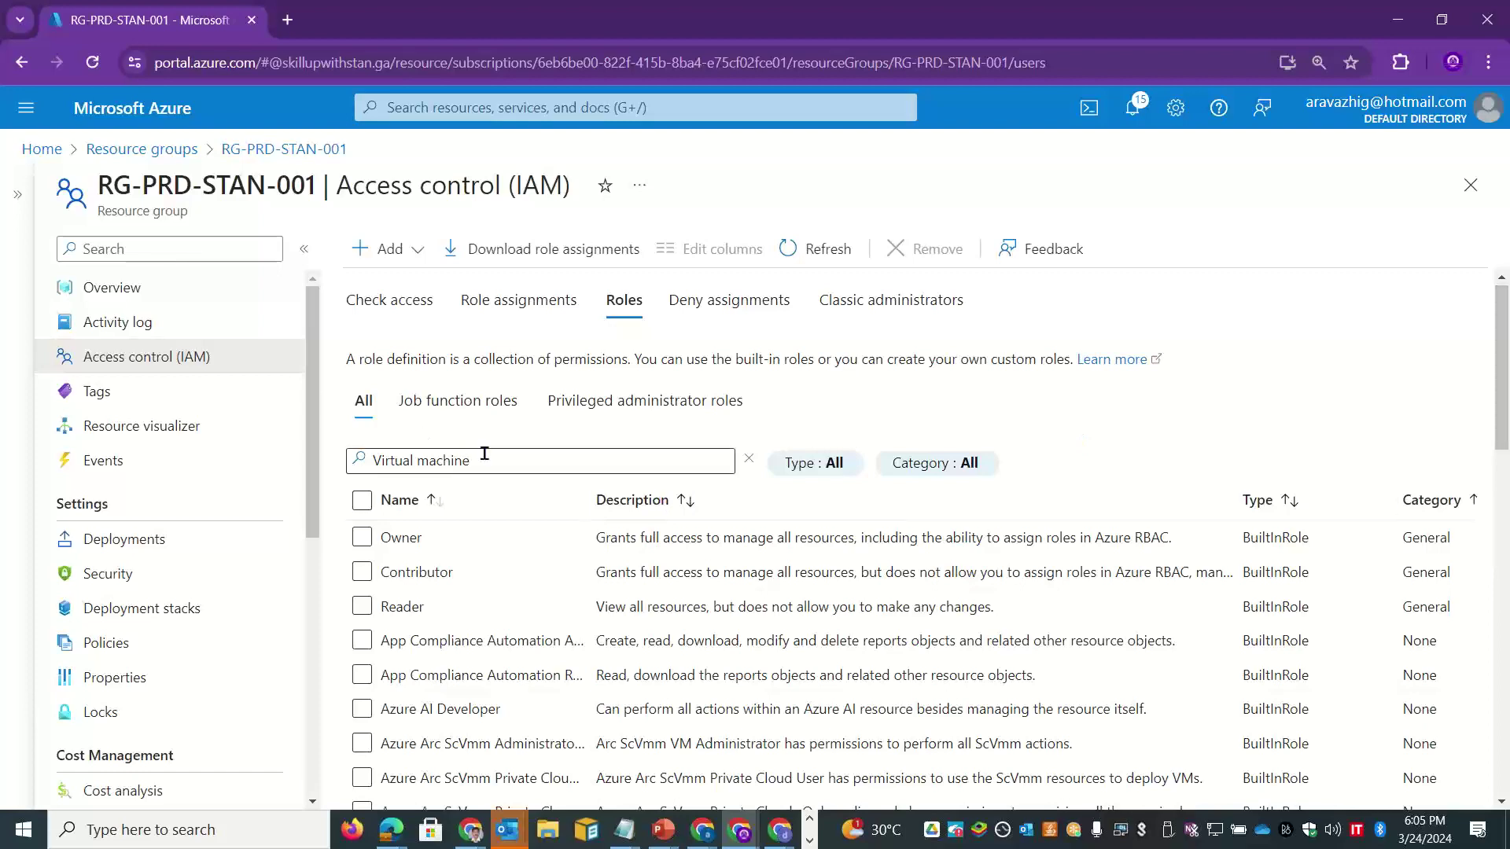
pyautogui.press('BackSpace')
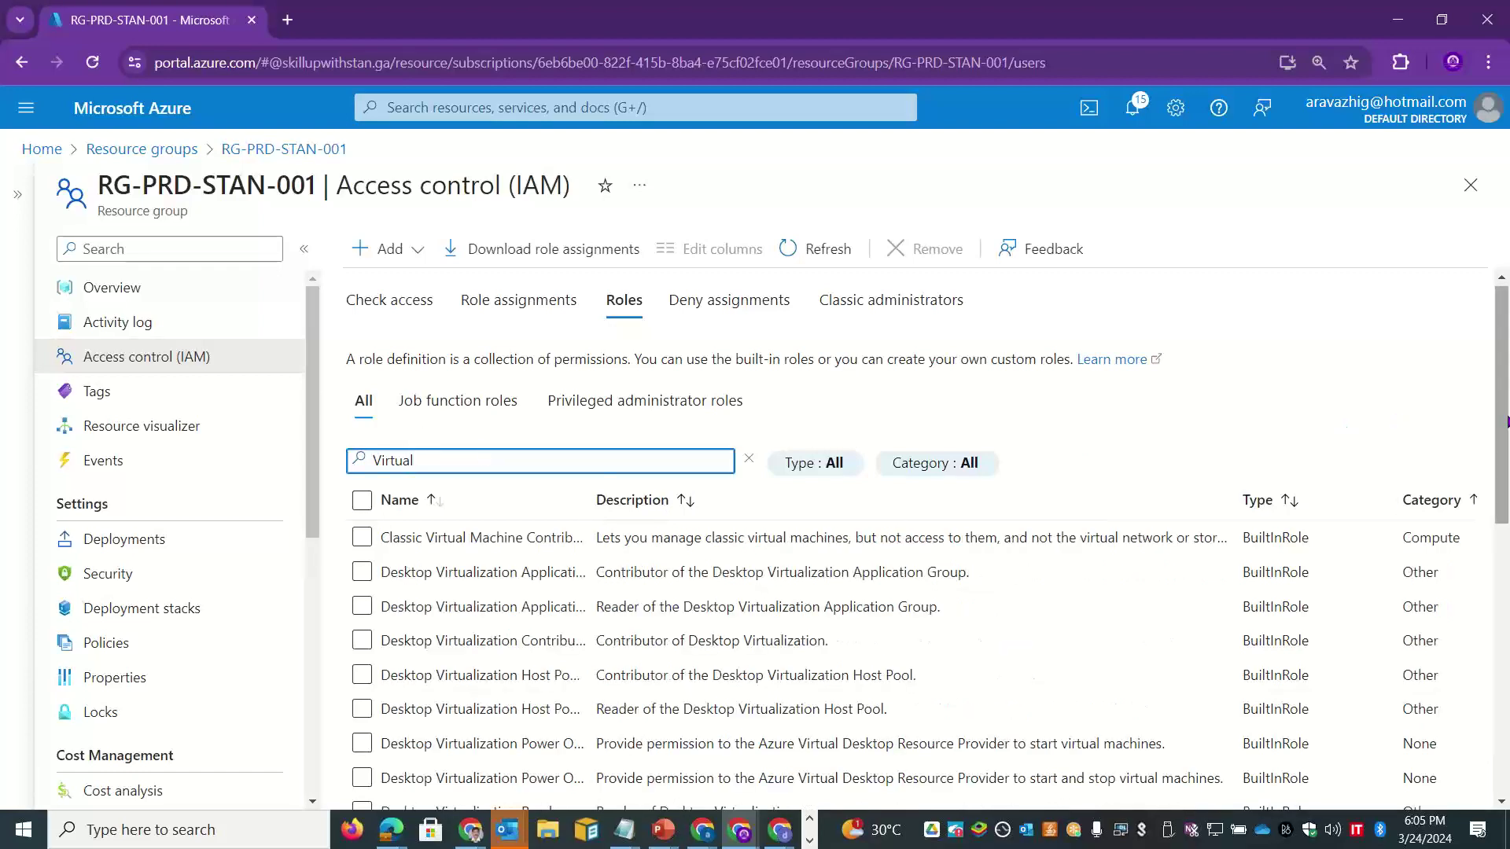
pyautogui.moveTo(1507, 426); pyautogui.dragTo(1509, 648)
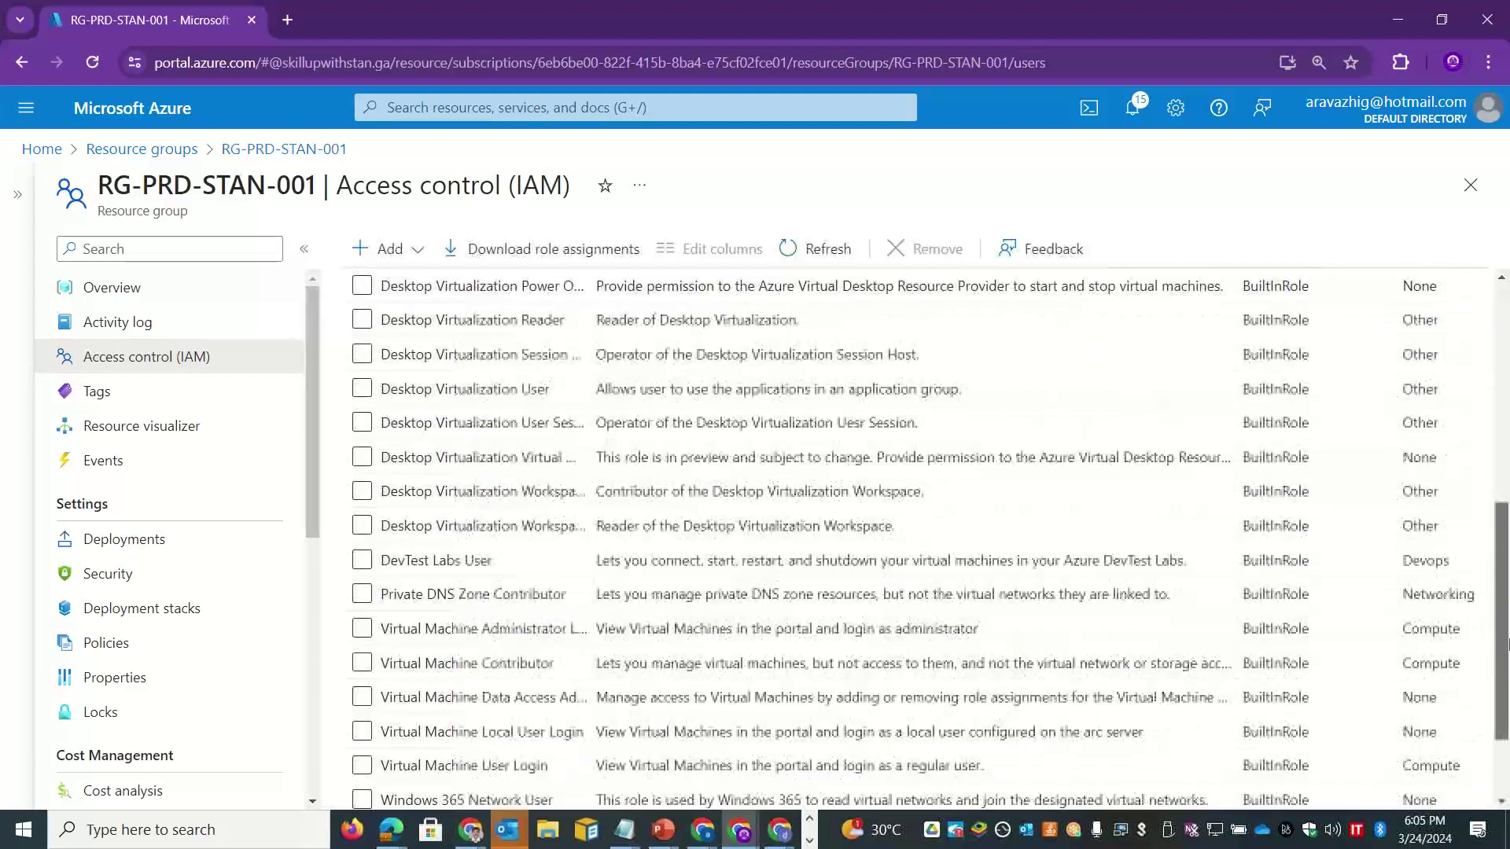
pyautogui.click(363, 655)
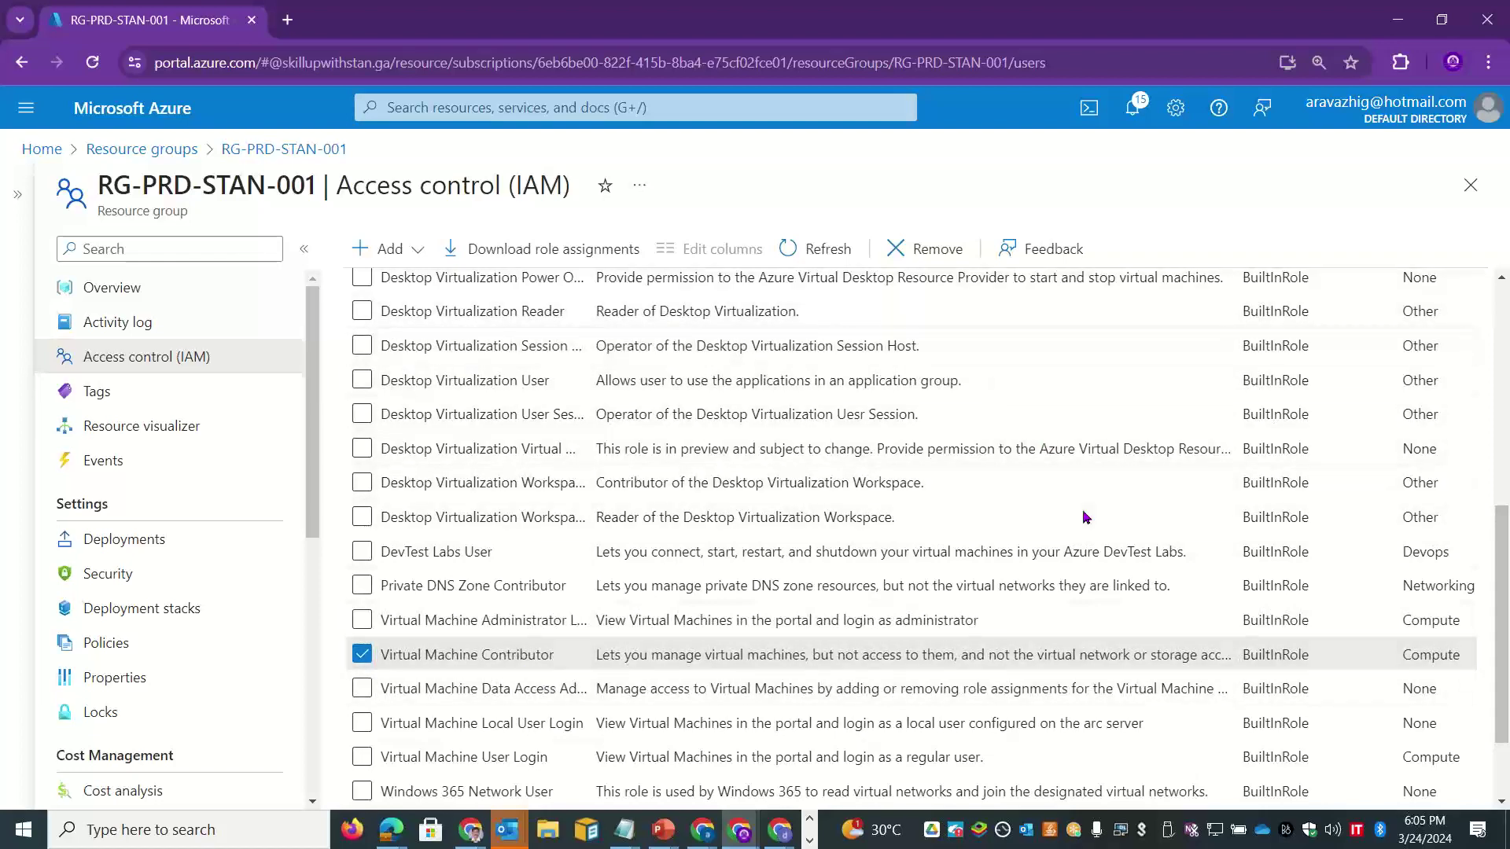
# Open the Add dropdown on the Roles page
pyautogui.moveTo(1502, 621); pyautogui.dragTo(1503, 397)
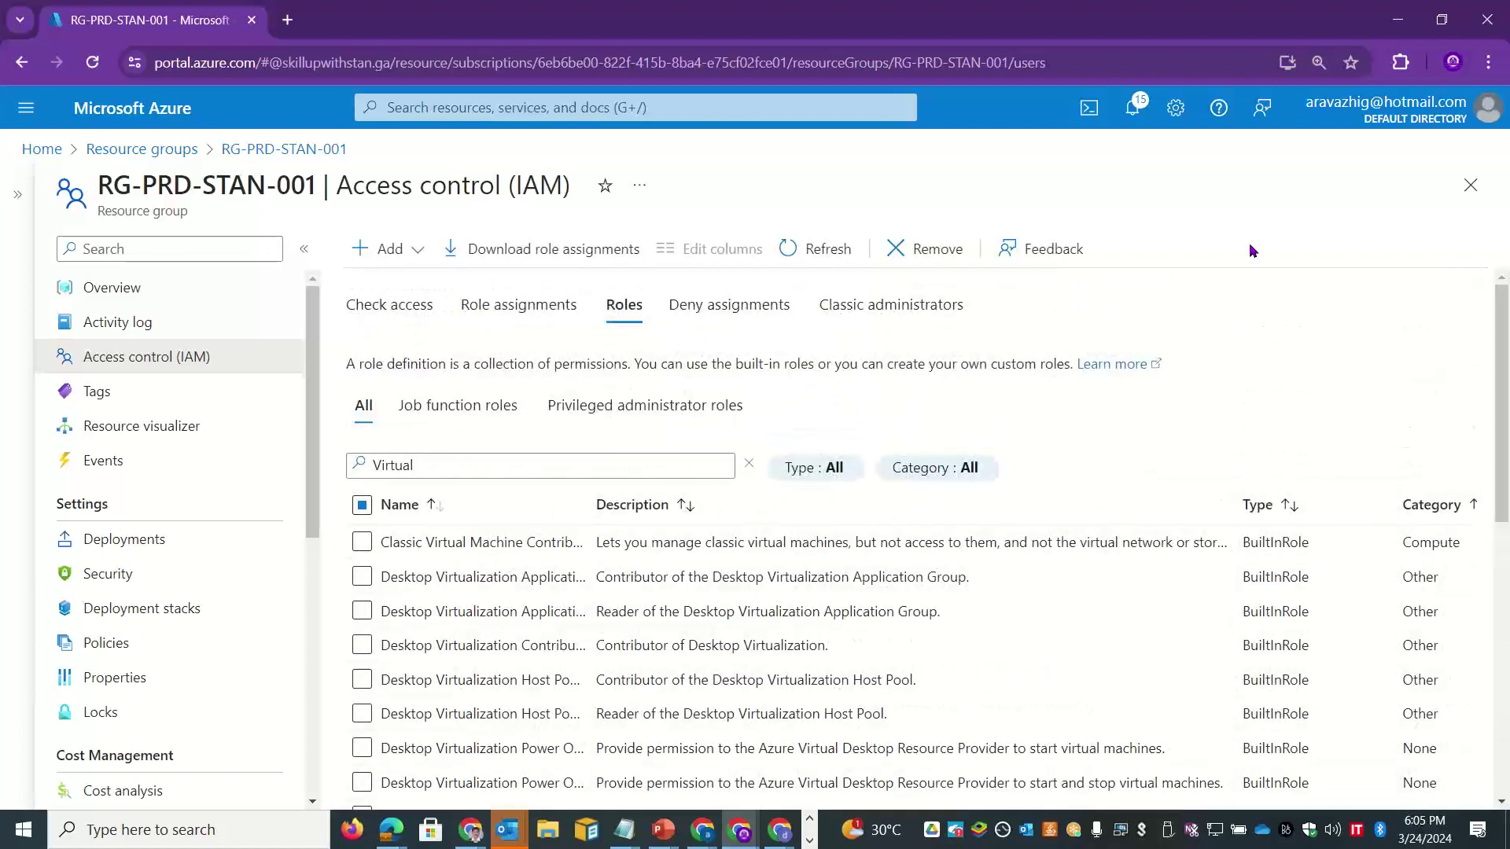
pyautogui.click(413, 250)
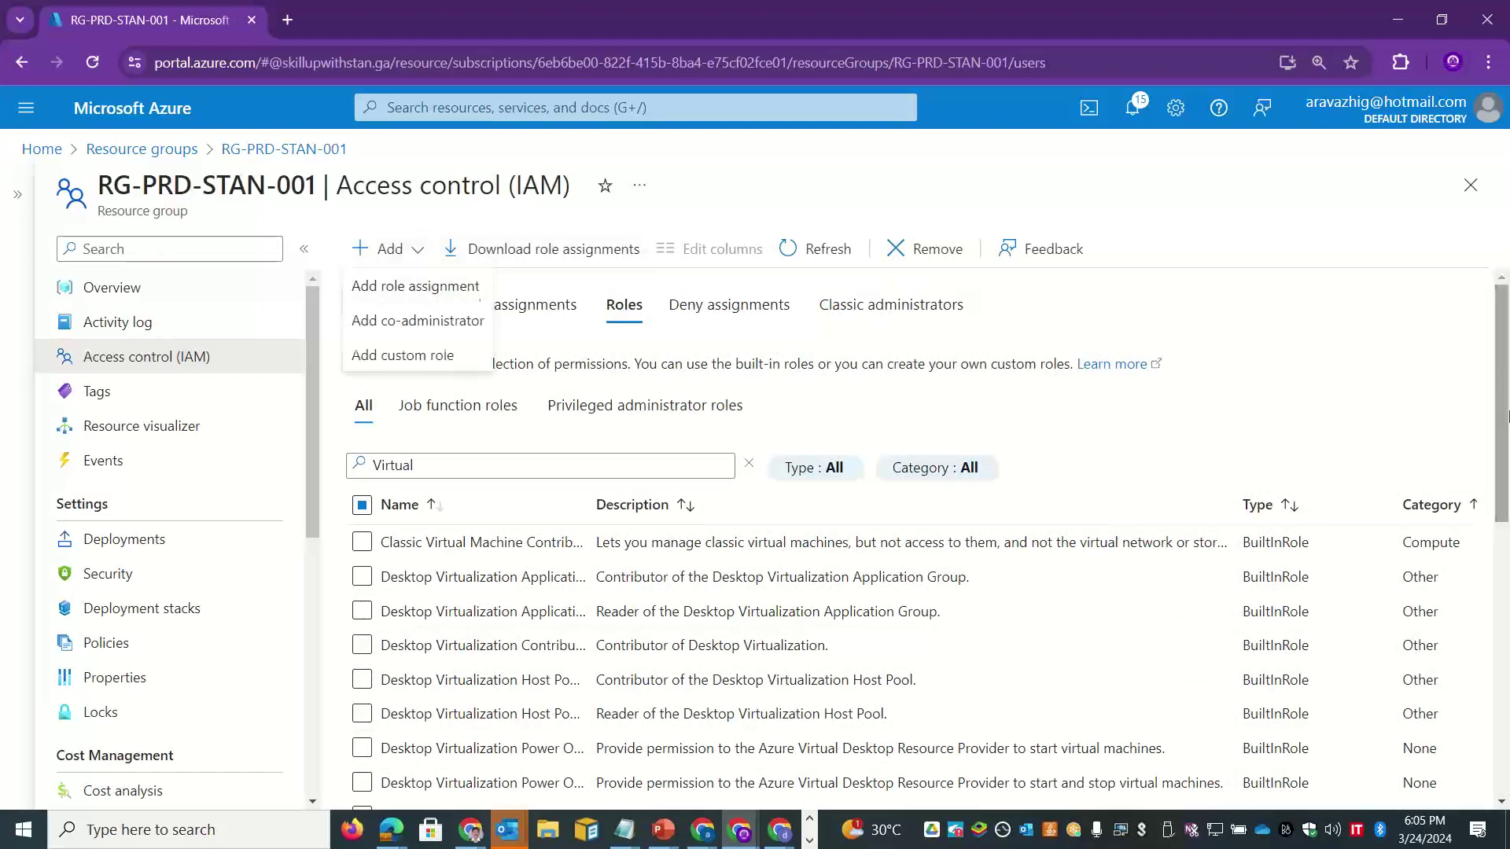
pyautogui.scroll(-5, 787, 551)
pyautogui.click(492, 618)
pyautogui.moveTo(555, 594); pyautogui.dragTo(382, 594)
pyautogui.hotkey('ctrl', 'c')
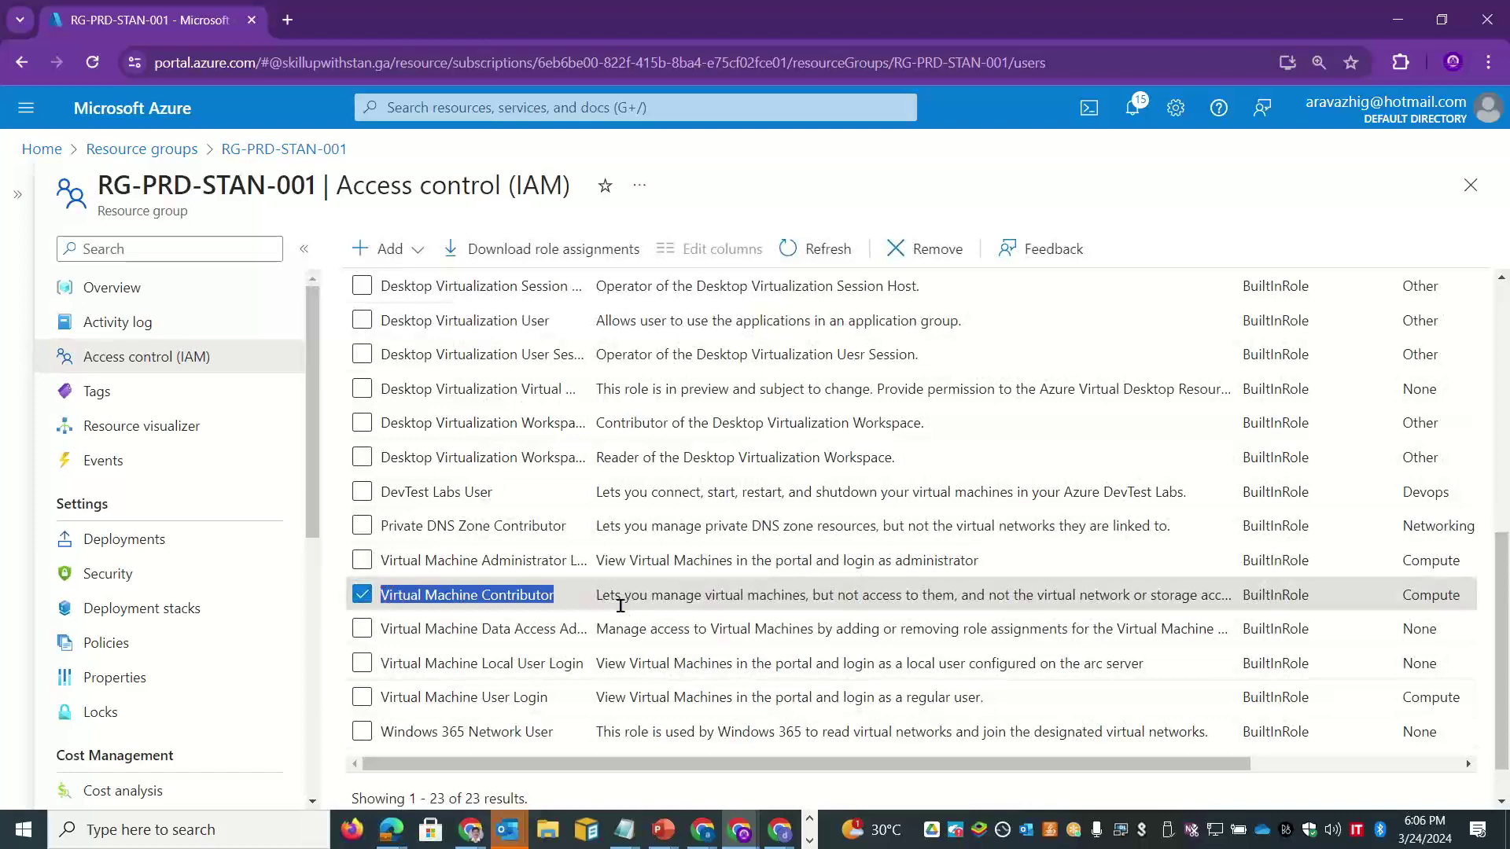
pyautogui.scroll(6, 1144, 293)
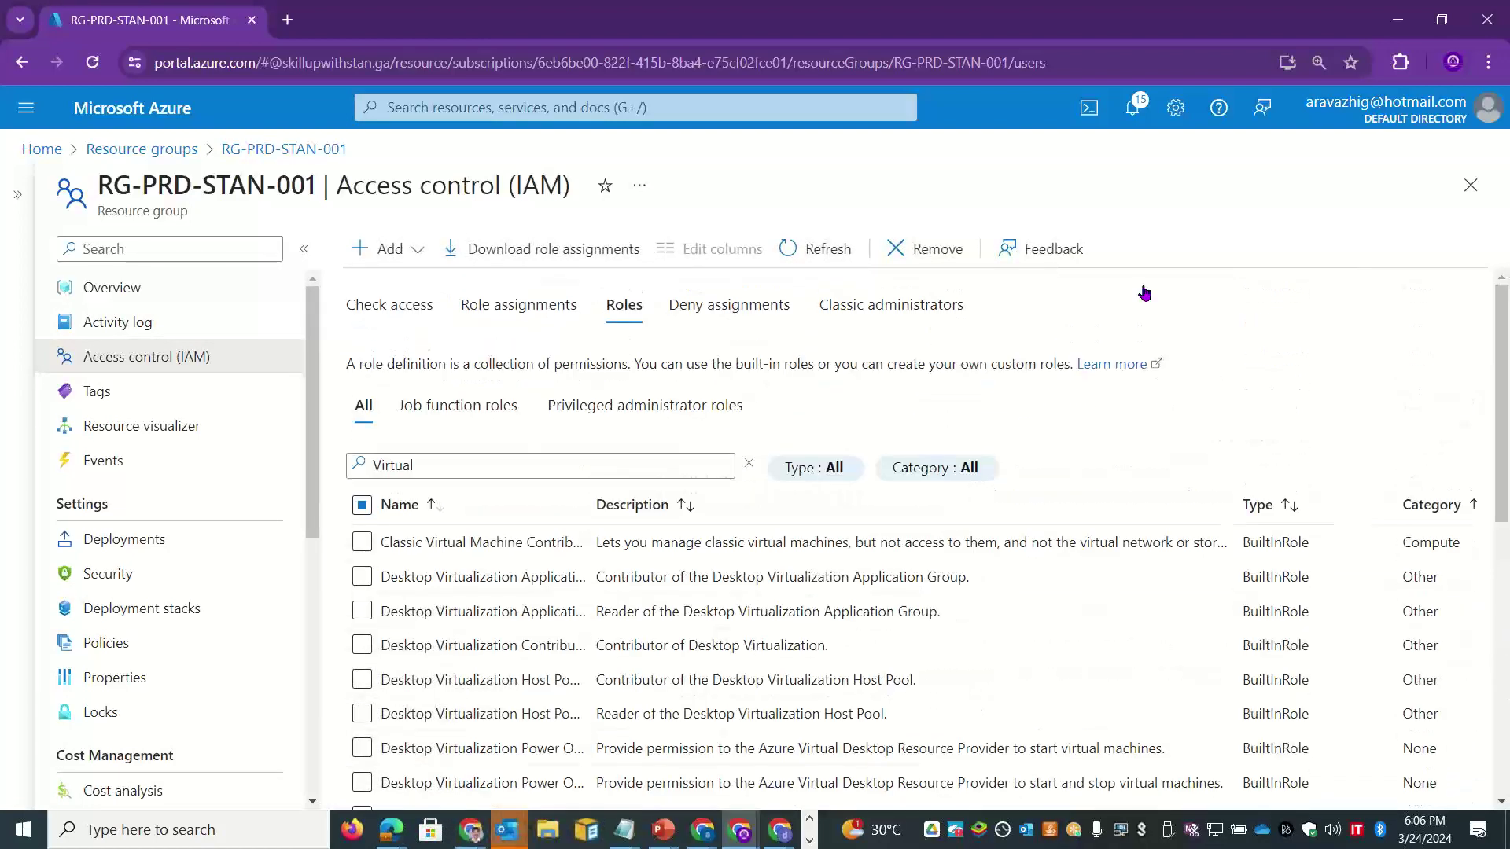
pyautogui.click(383, 249)
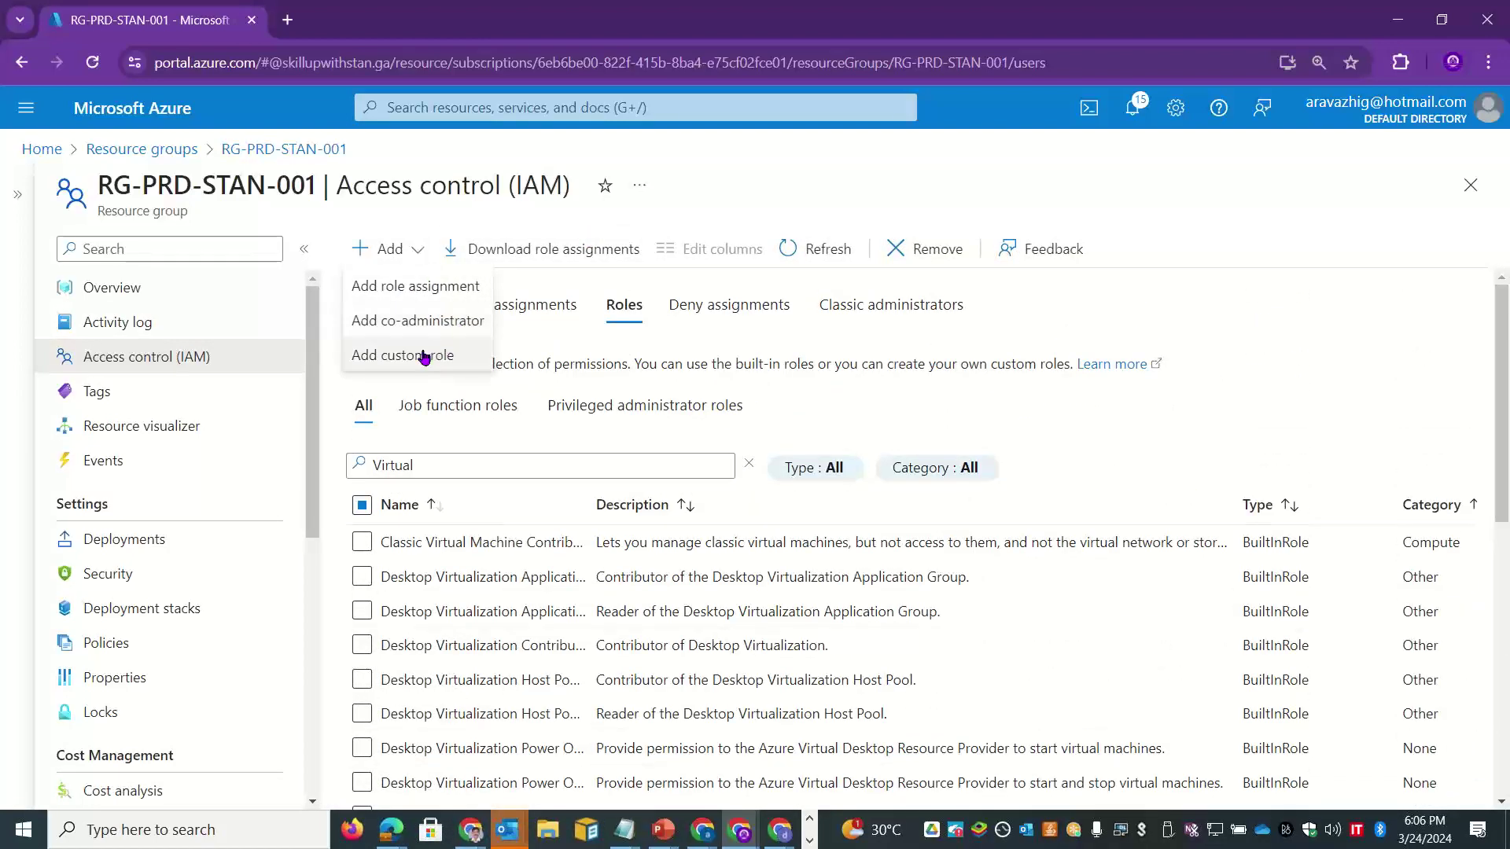
# Start a new custom role from scratch and search the permission providers for 'vi'
pyautogui.click(457, 355)
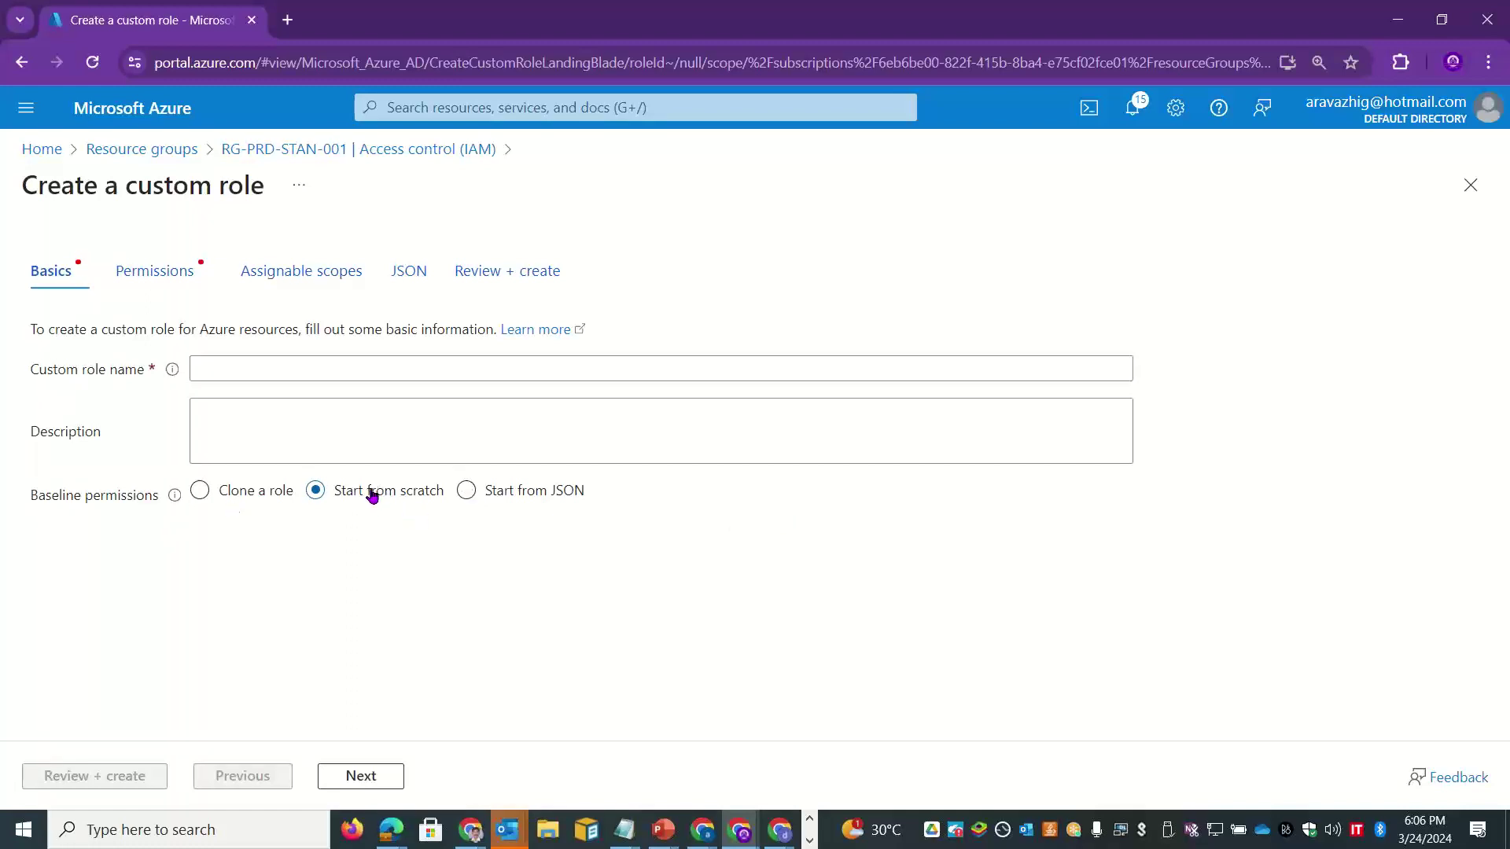
pyautogui.click(200, 272)
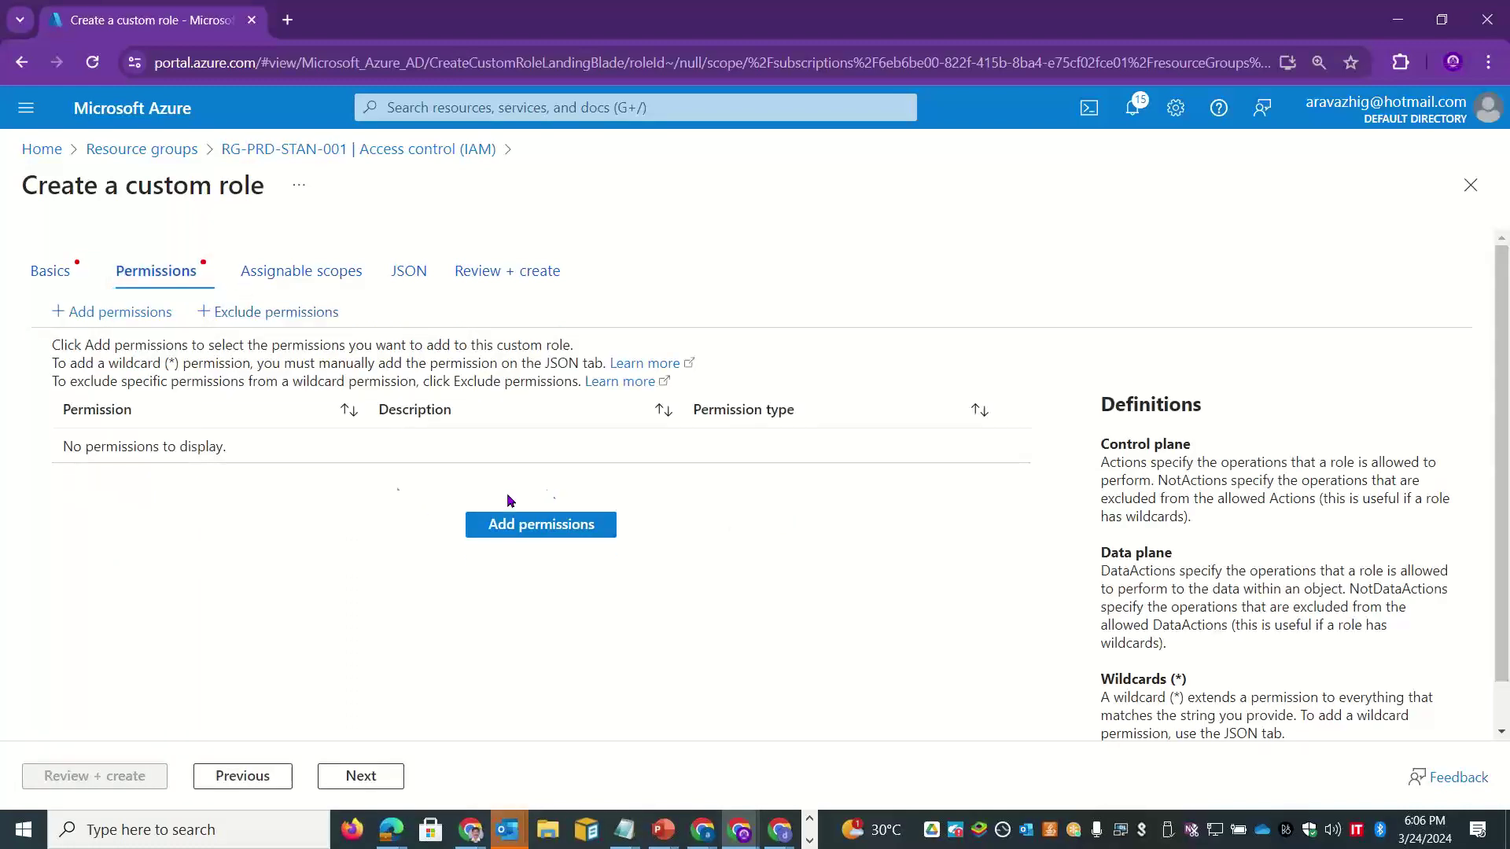
pyautogui.click(137, 318)
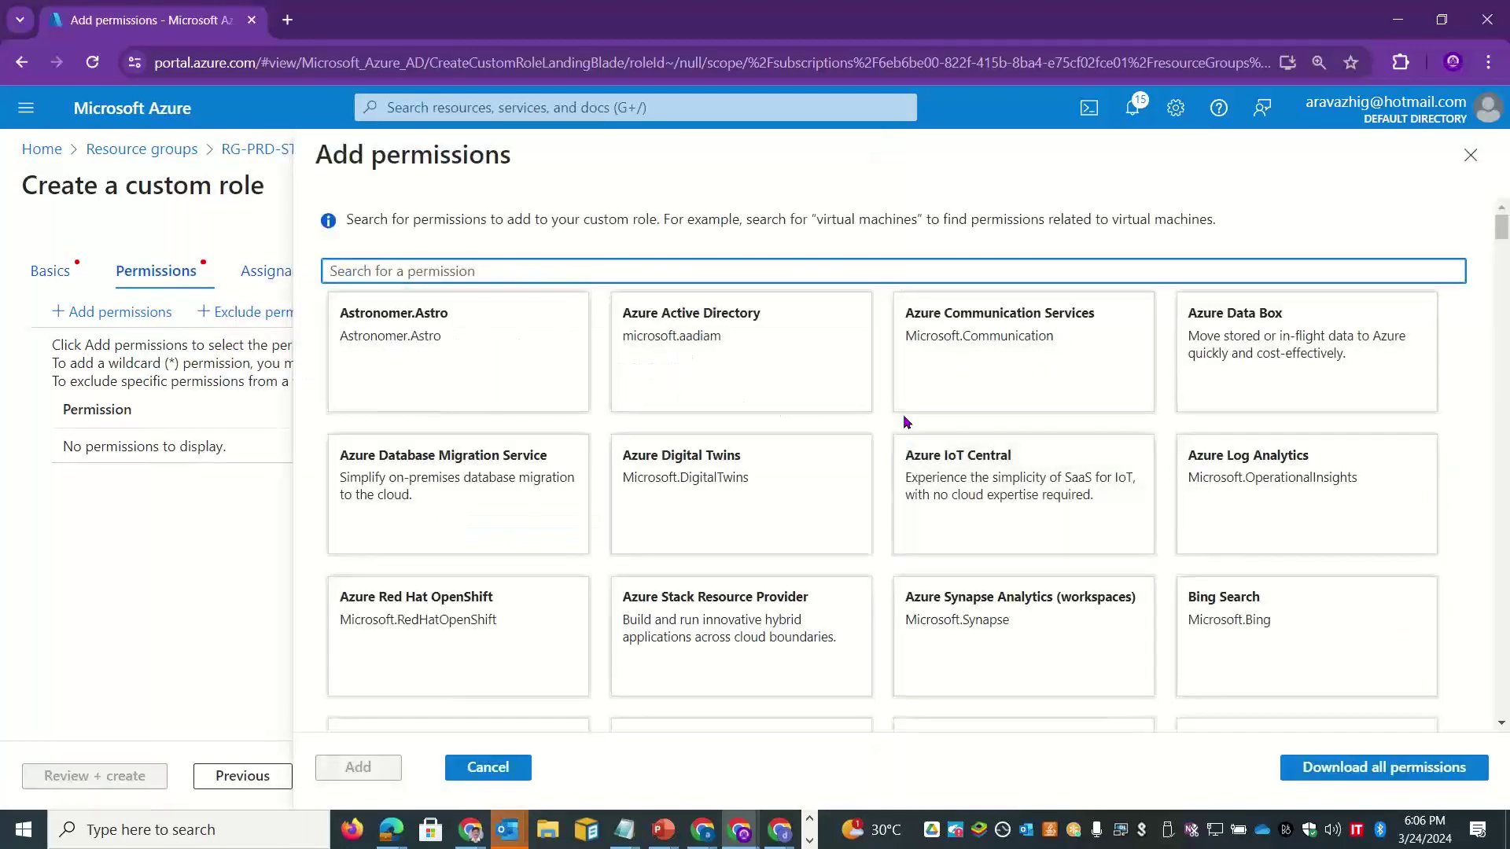
pyautogui.write('virtual machine')
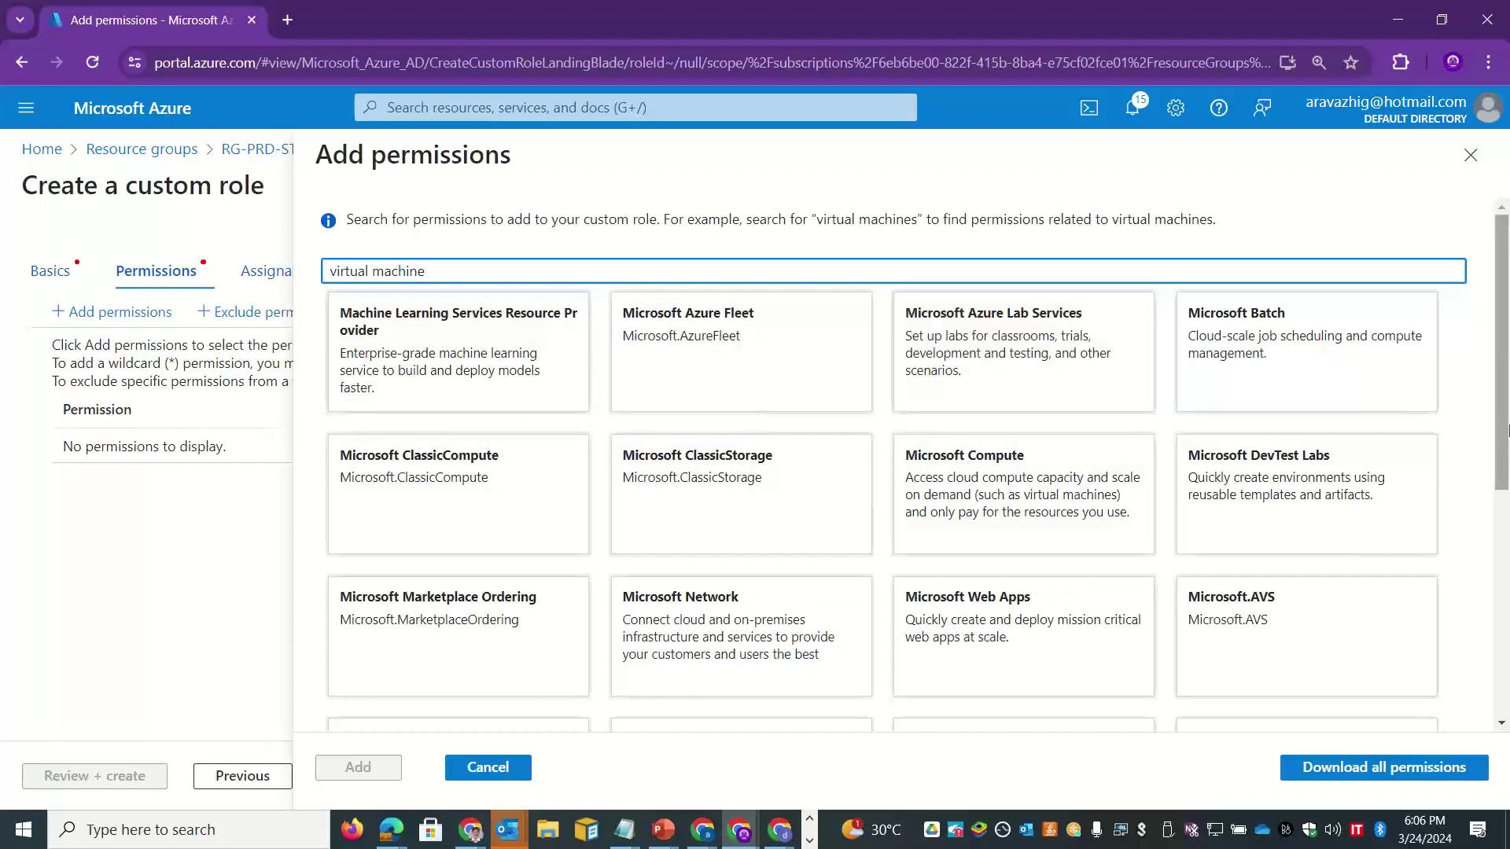
pyautogui.scroll(-2, 991, 385)
# Browse Microsoft Compute, tick List VM Sizes, Get Scale Set, Start and Delete VM, then close without adding
pyautogui.click(991, 385)
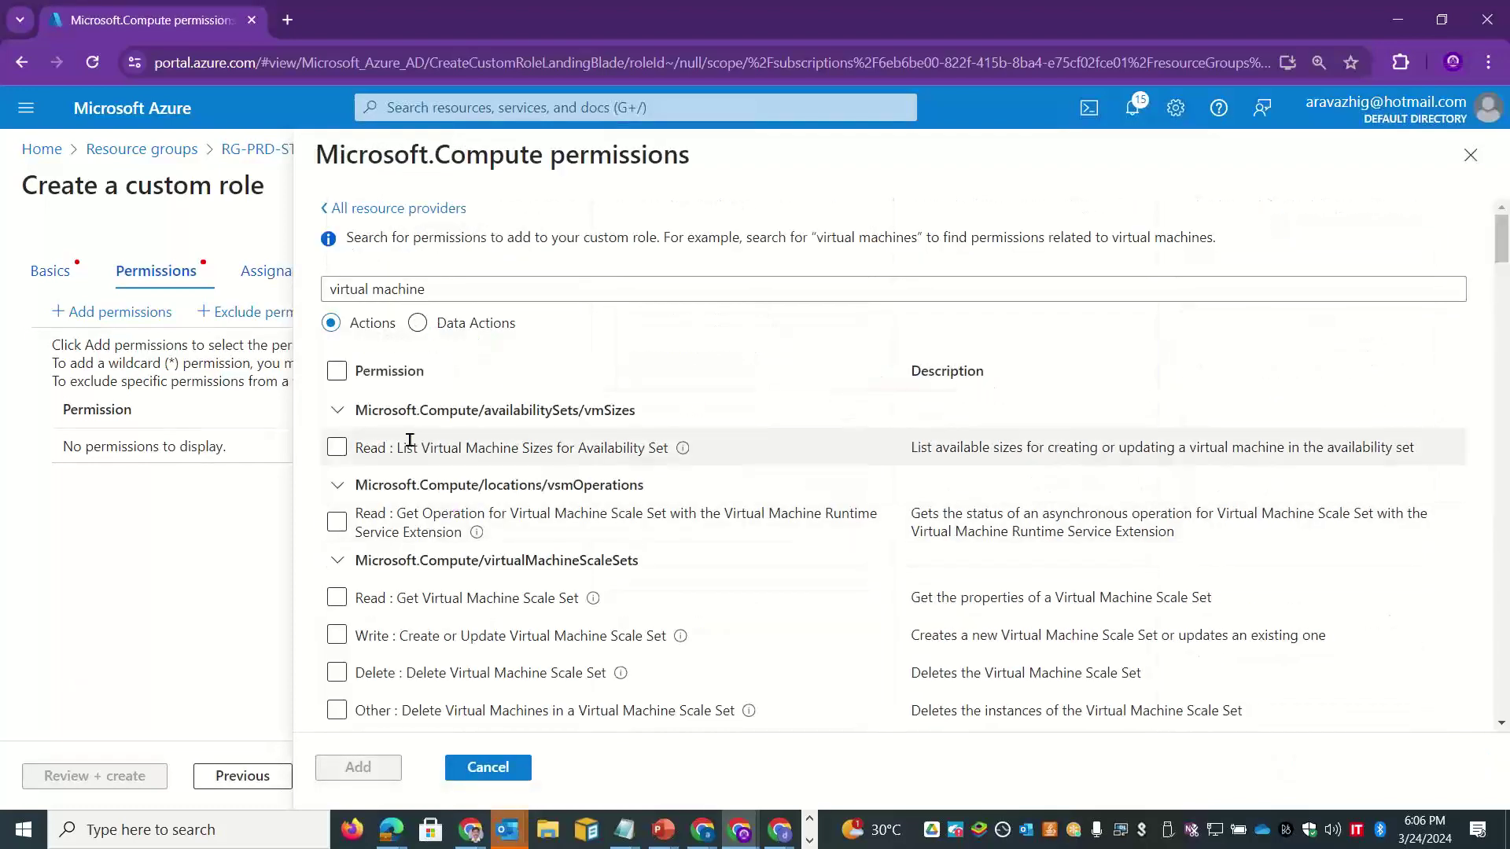
pyautogui.moveTo(410, 454); pyautogui.dragTo(519, 451)
pyautogui.click(337, 447)
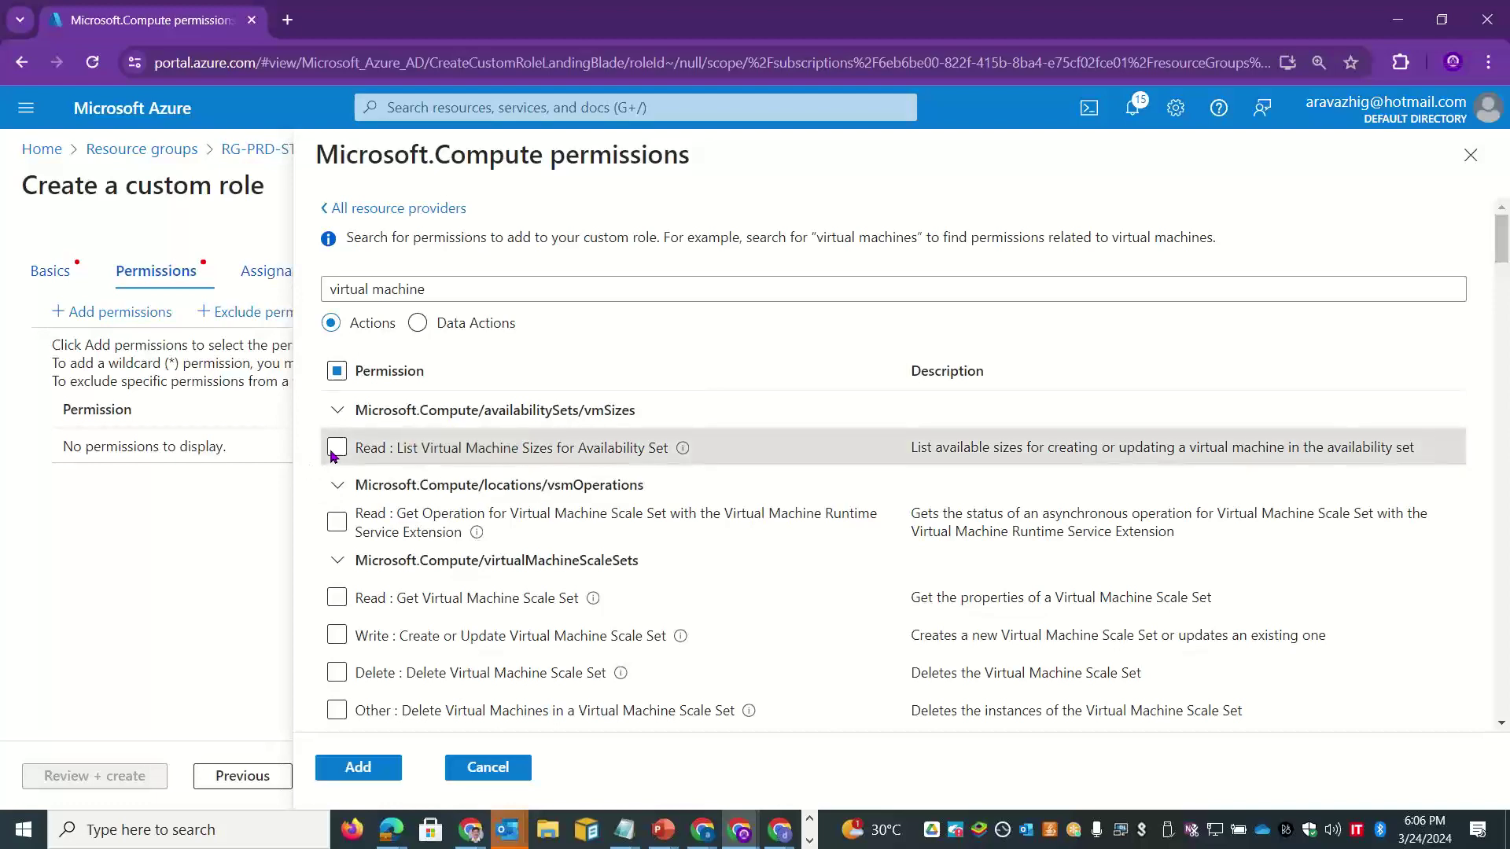
pyautogui.click(337, 598)
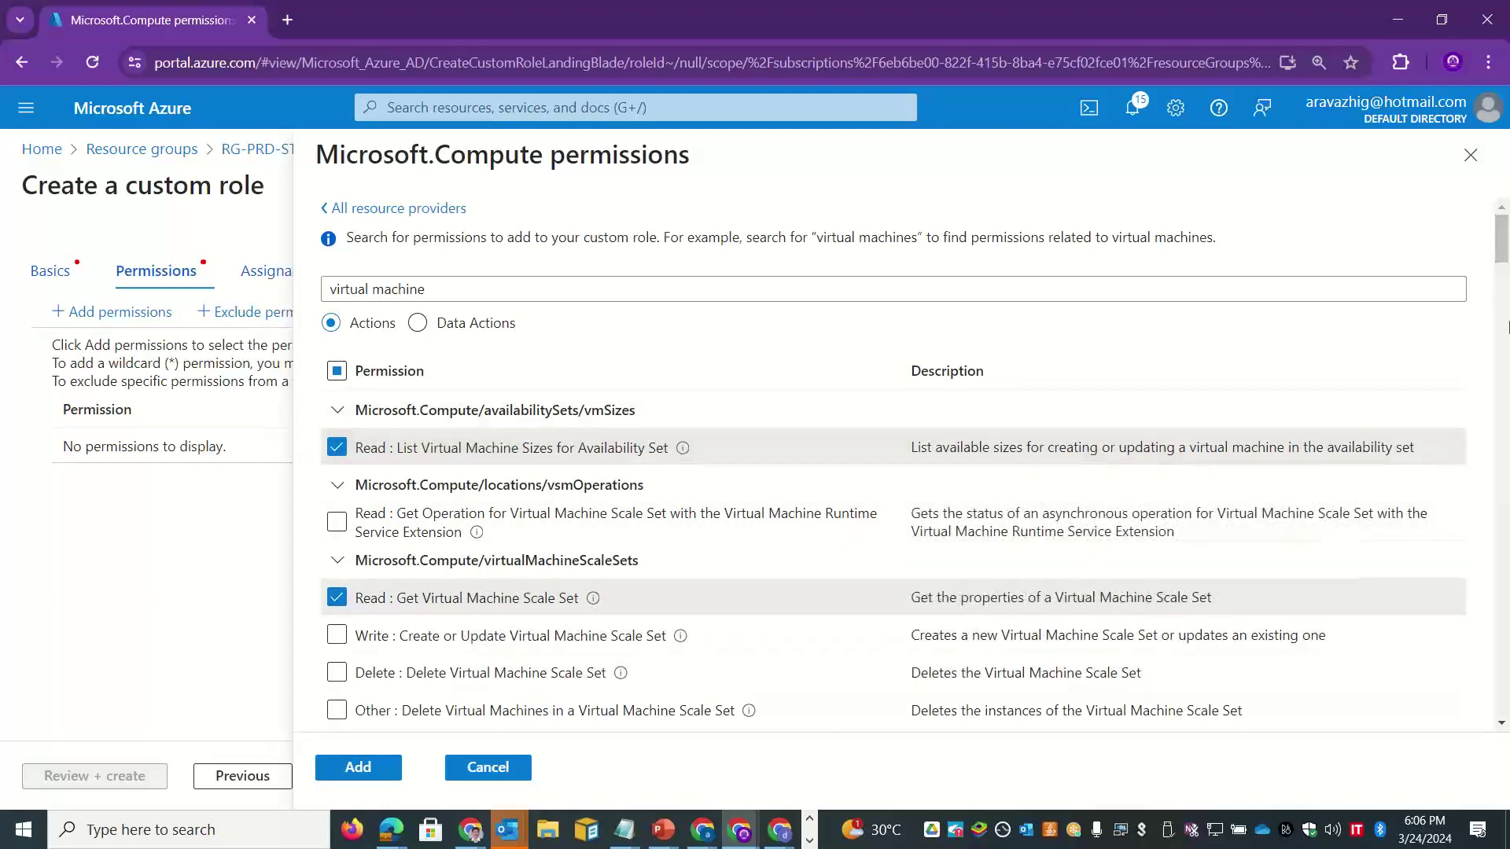
pyautogui.moveTo(1504, 246); pyautogui.dragTo(1504, 565)
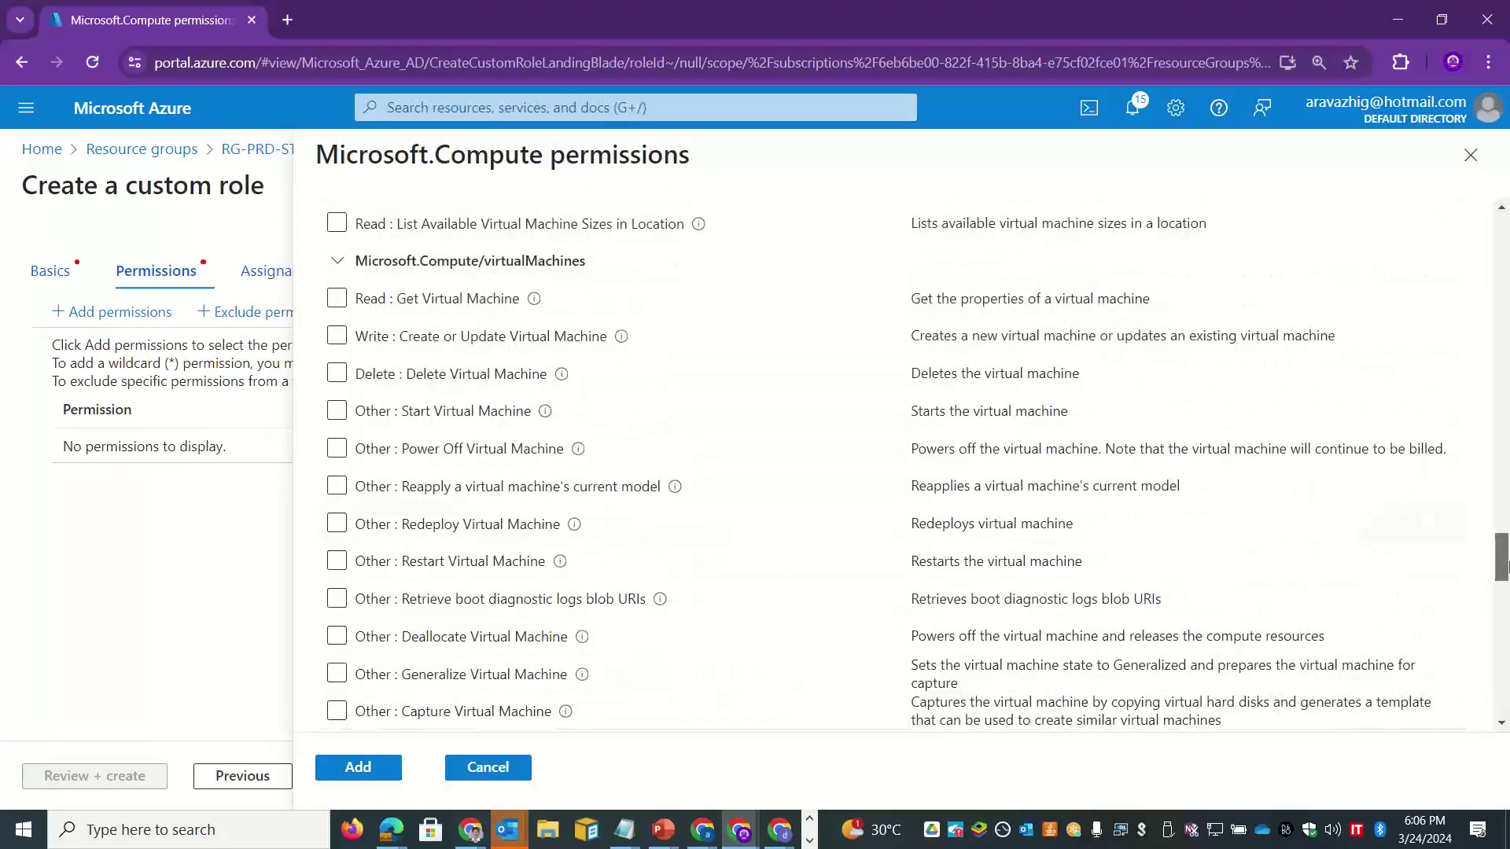
pyautogui.click(337, 411)
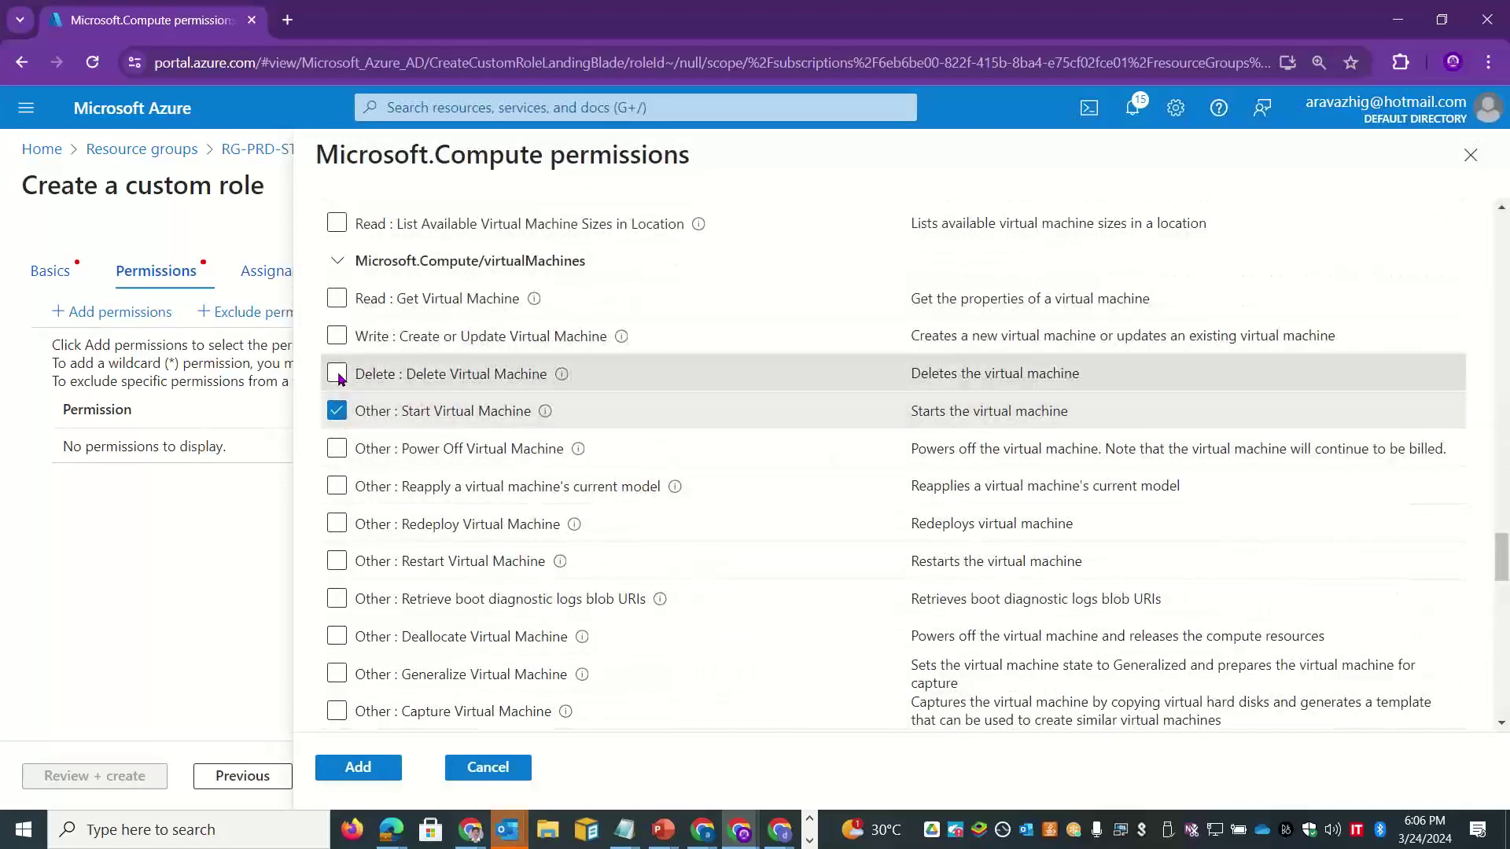
pyautogui.click(338, 375)
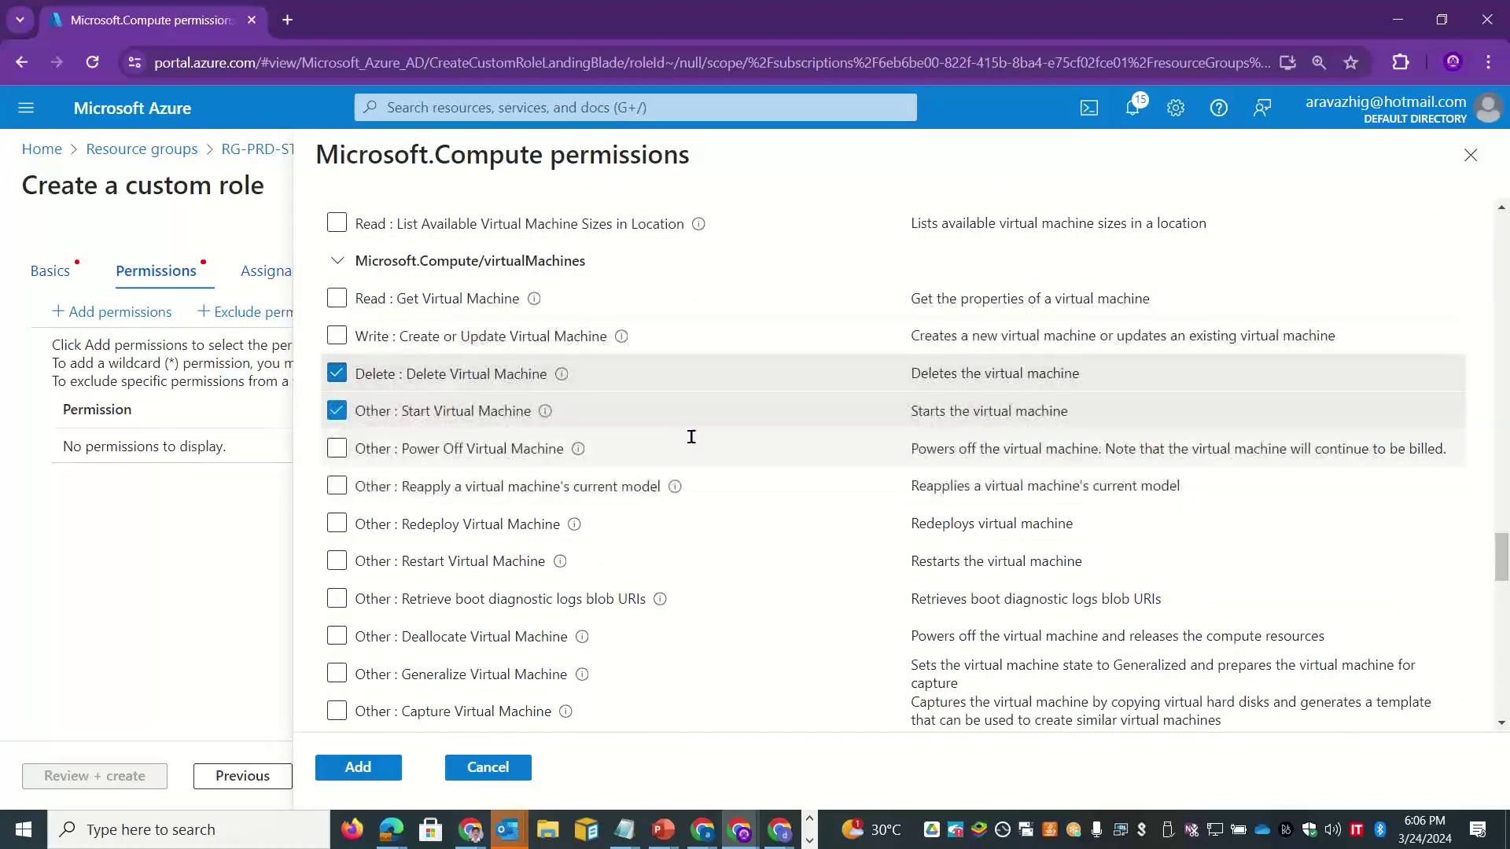
pyautogui.click(1470, 154)
# Set the role's baseline to clone Virtual Machine Contributor
pyautogui.click(49, 261)
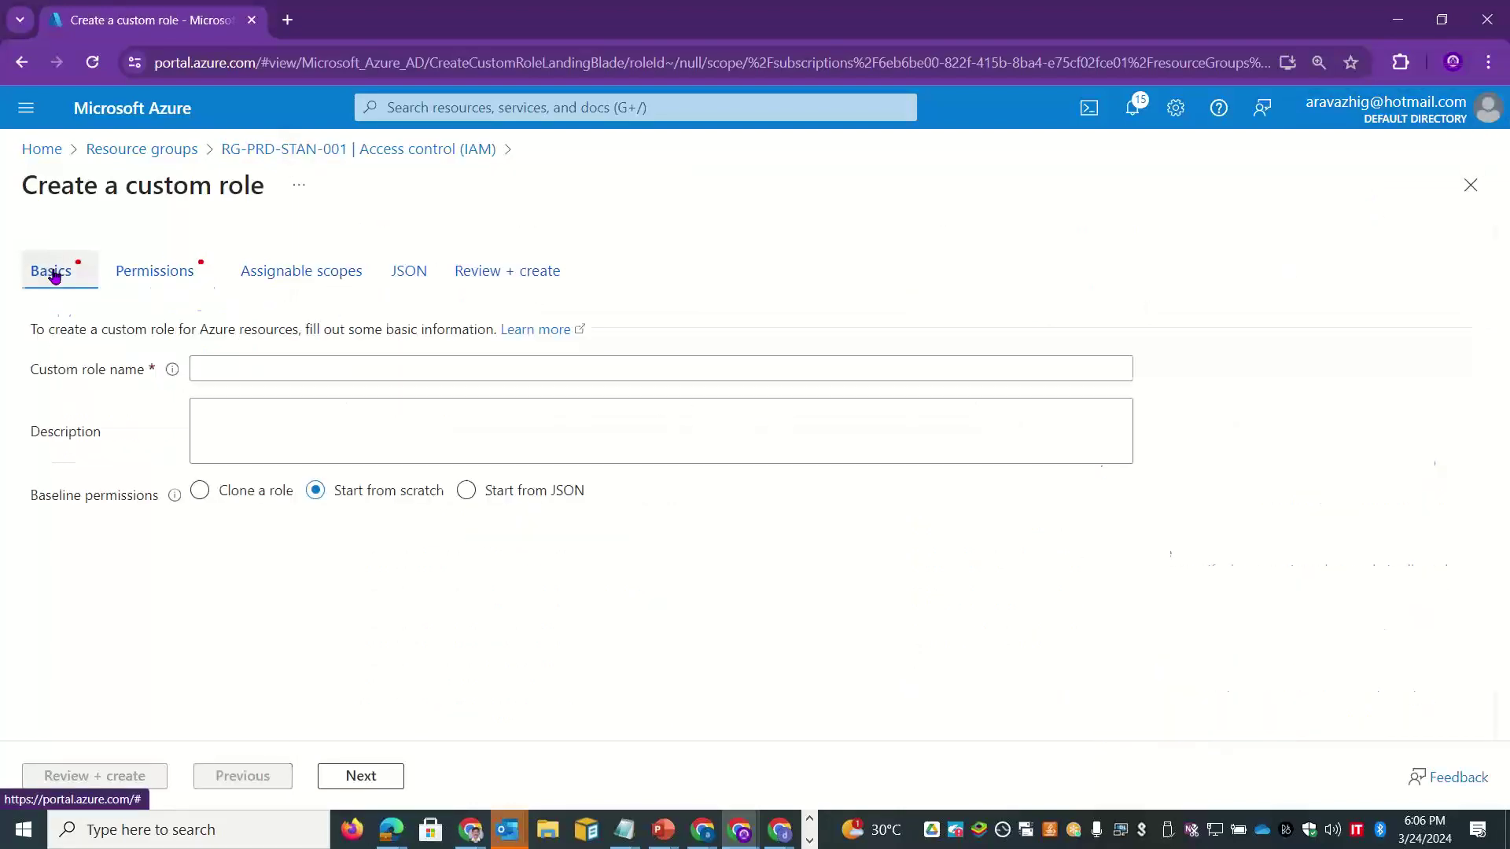
pyautogui.click(236, 492)
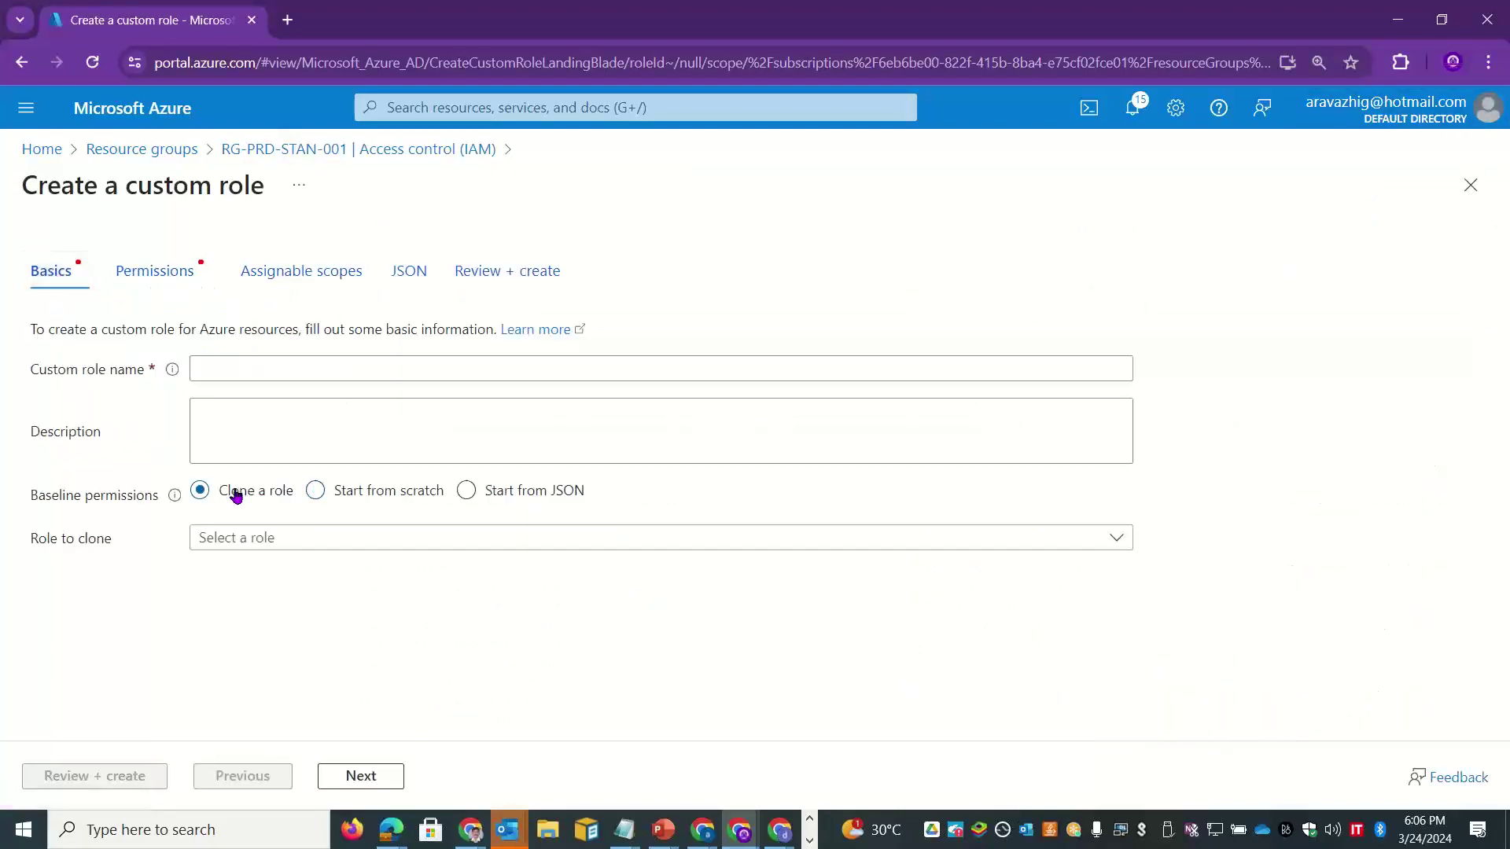
pyautogui.click(236, 537)
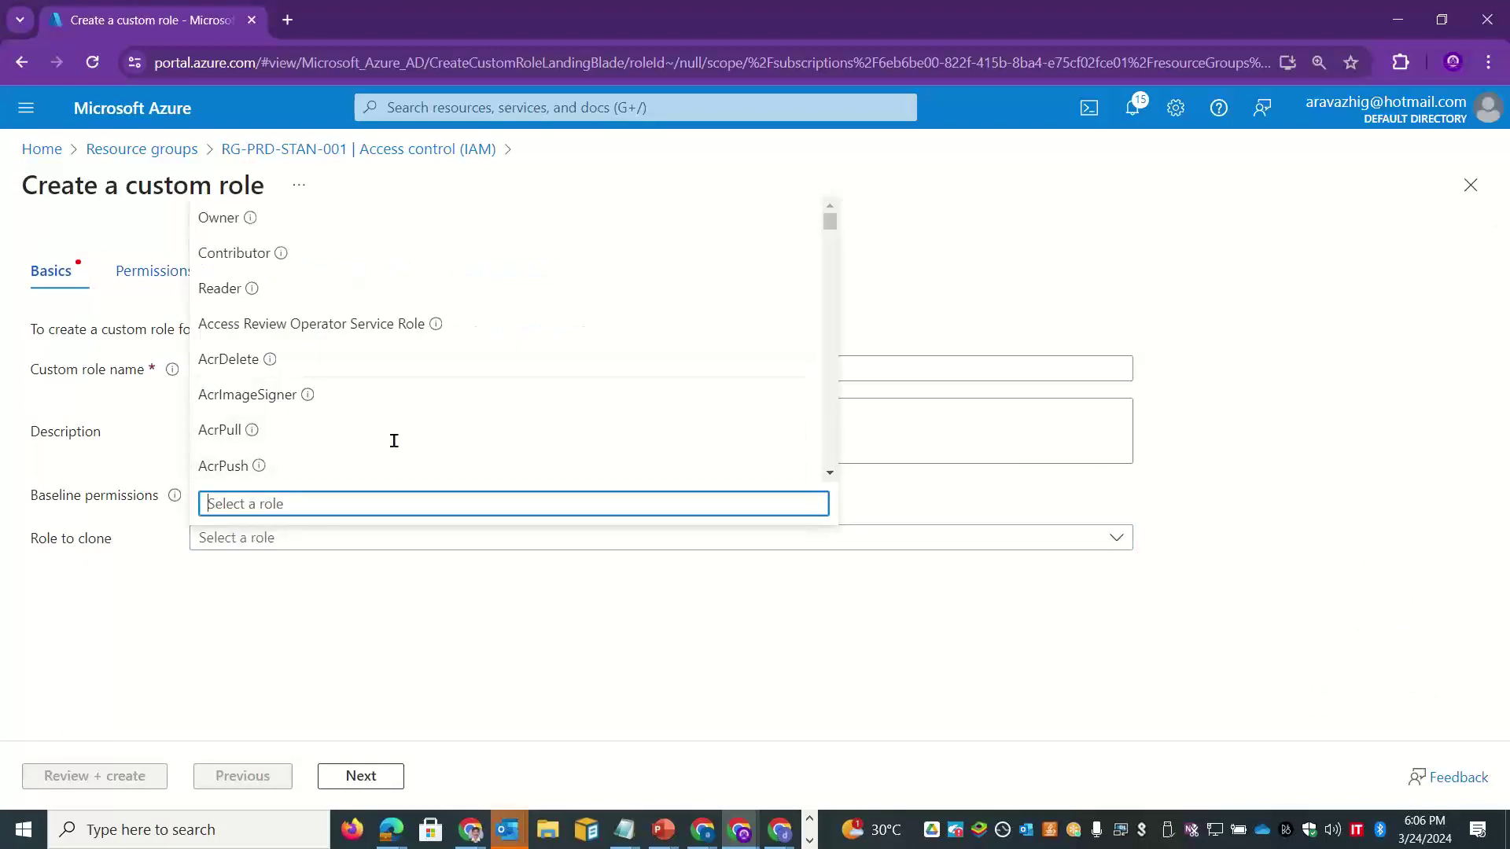
pyautogui.hotkey('ctrl', 'v')
pyautogui.click(294, 466)
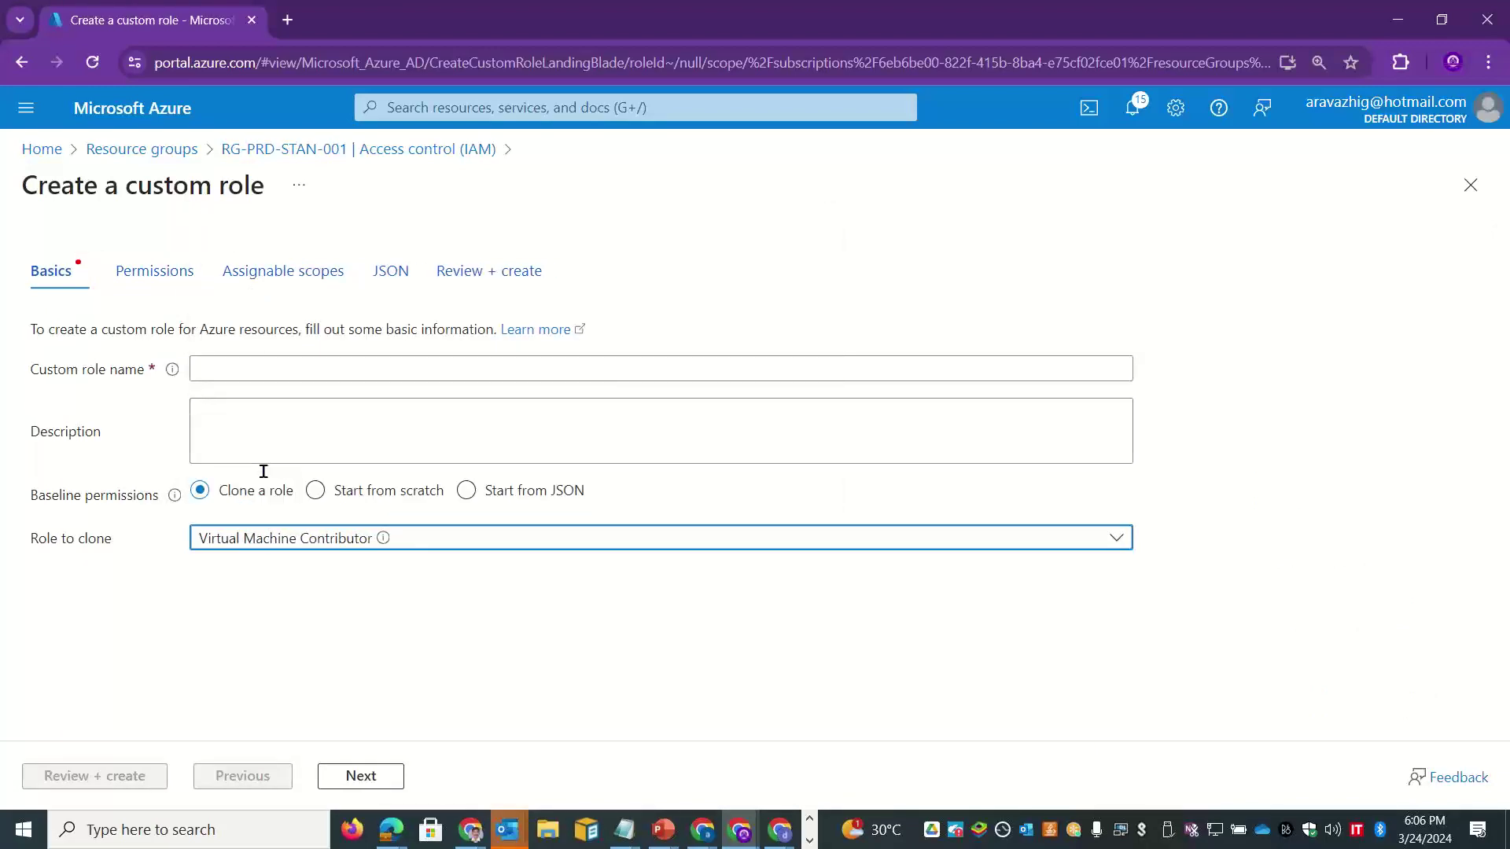
# Name the role AzVMLevel1, describe it as Azure VM Level 1 Administrator, and continue to Permissions
pyautogui.click(223, 379)
pyautogui.write('VM')
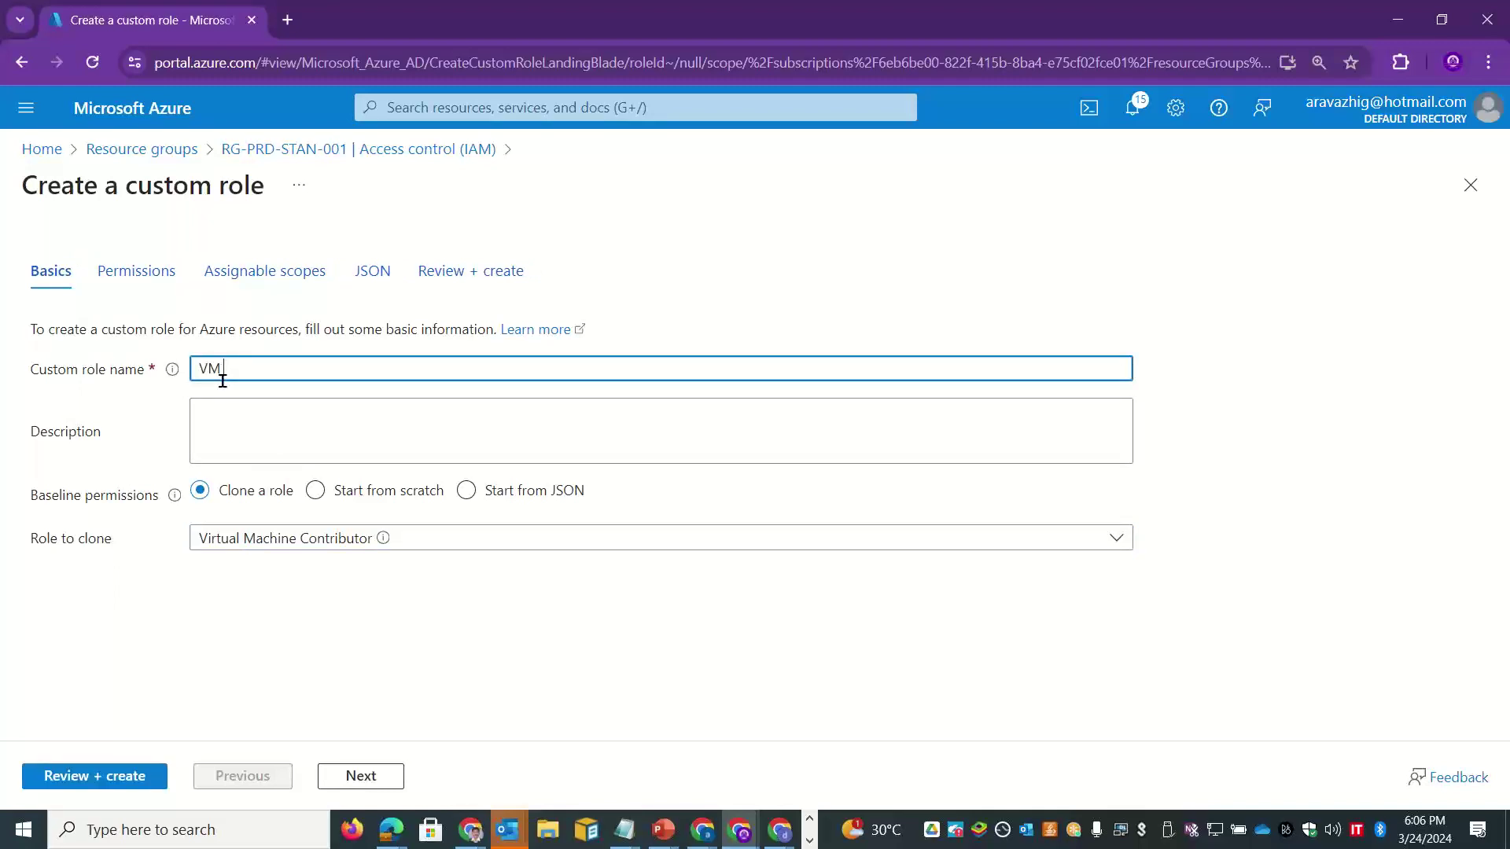
pyautogui.press('BackSpace')
pyautogui.press('BackSpace')
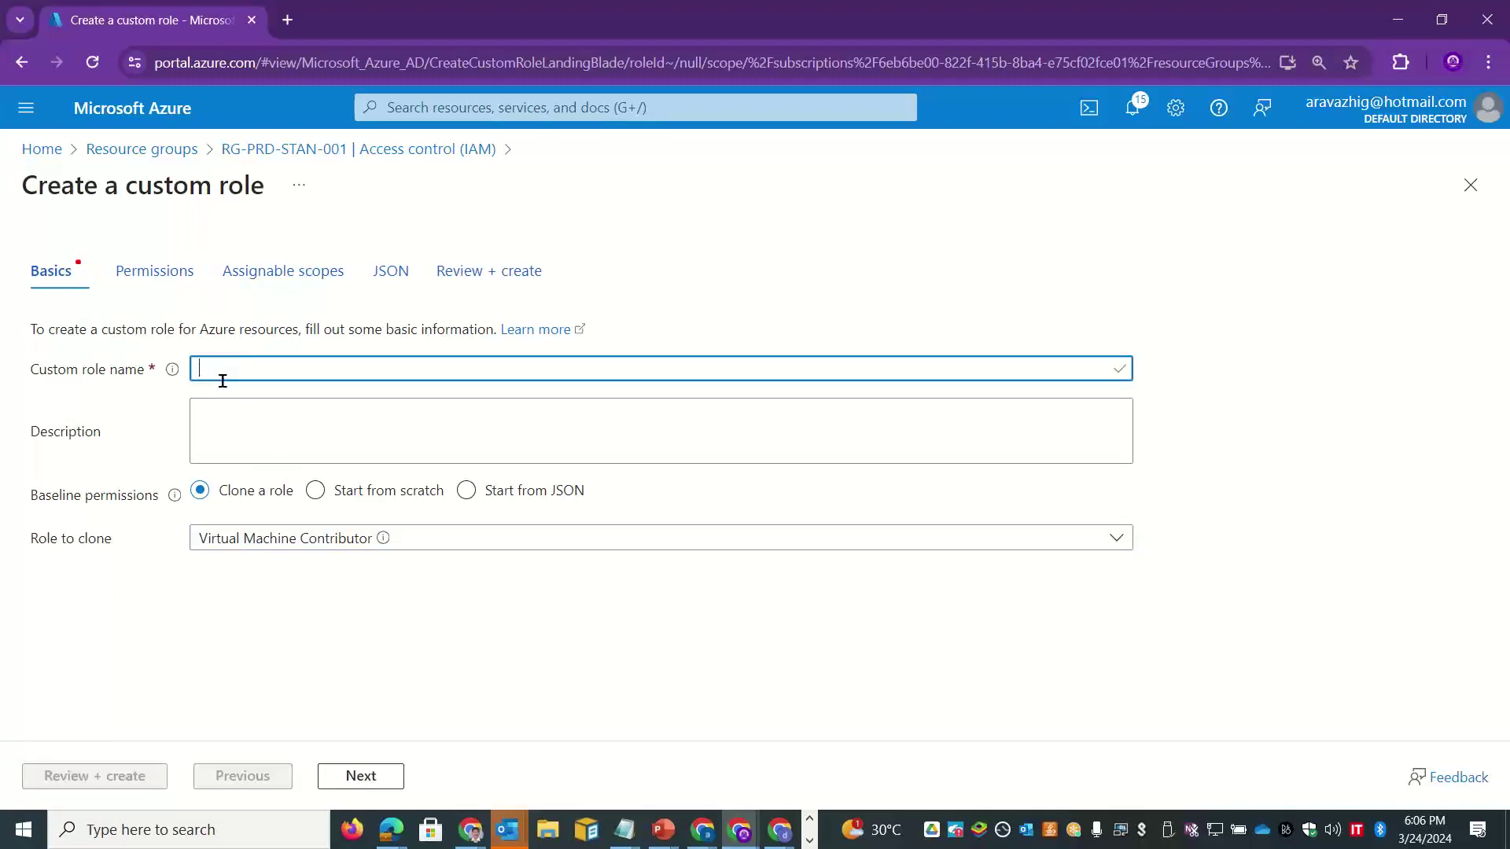
pyautogui.write('AzVMLevel1')
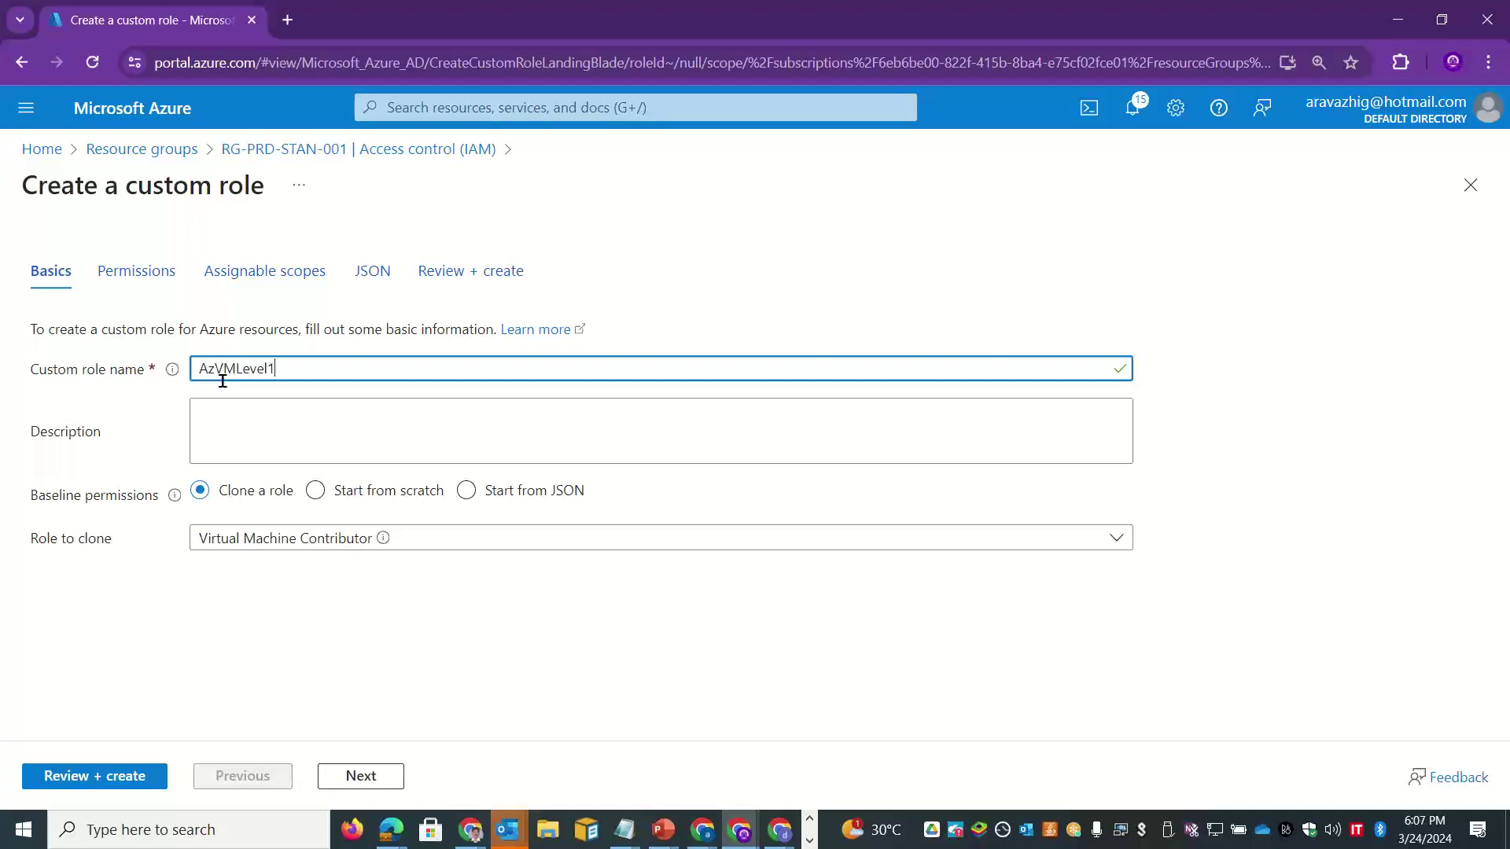
pyautogui.click(316, 455)
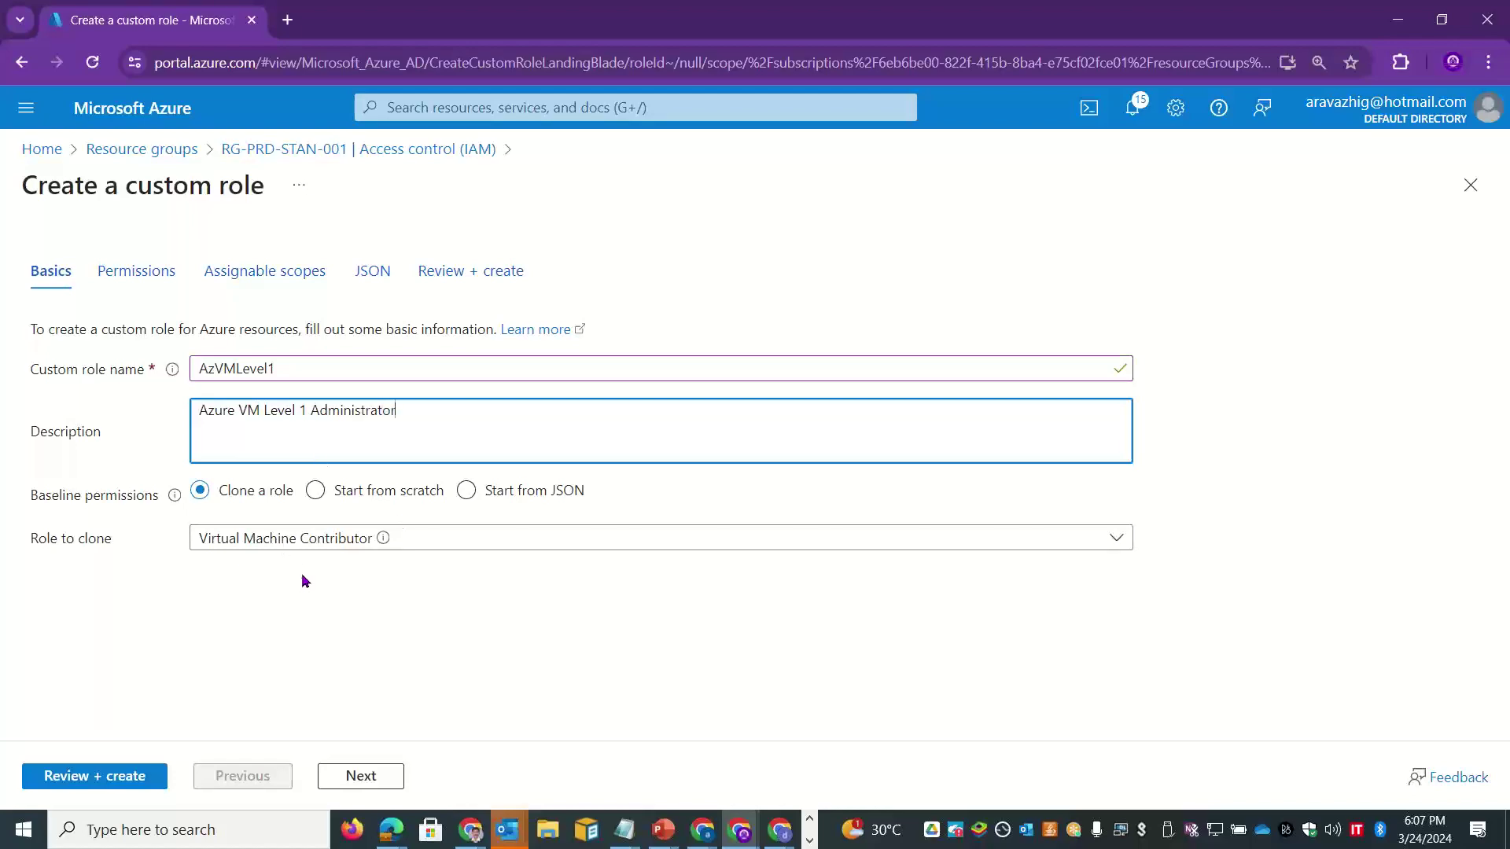
pyautogui.click(350, 774)
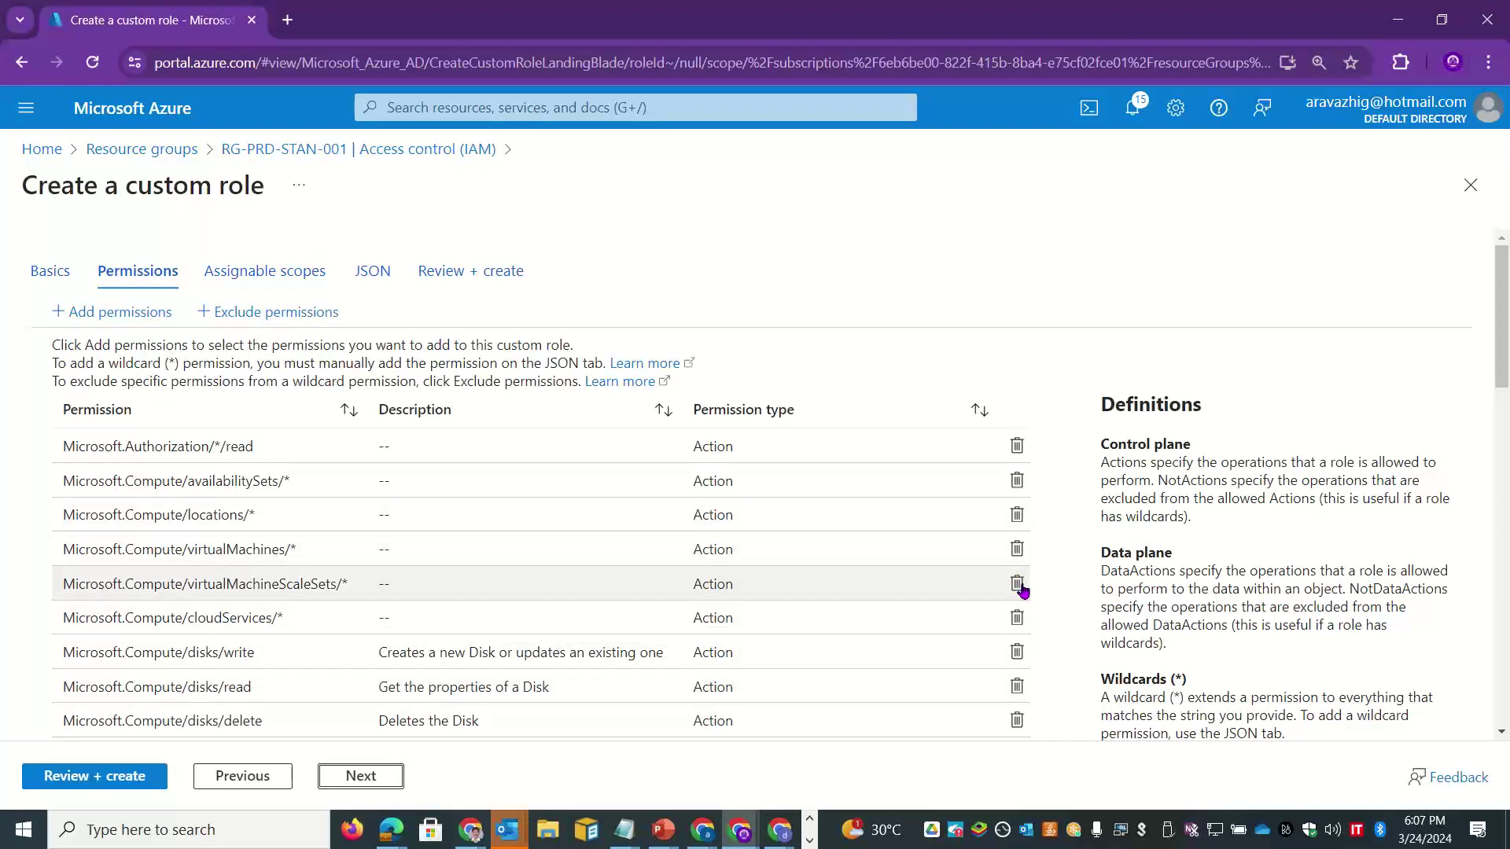
# Delete the virtualMachineScaleSets and availabilitySets/* permissions from the role, then switch to the AZURE RBAC deck
pyautogui.click(1017, 584)
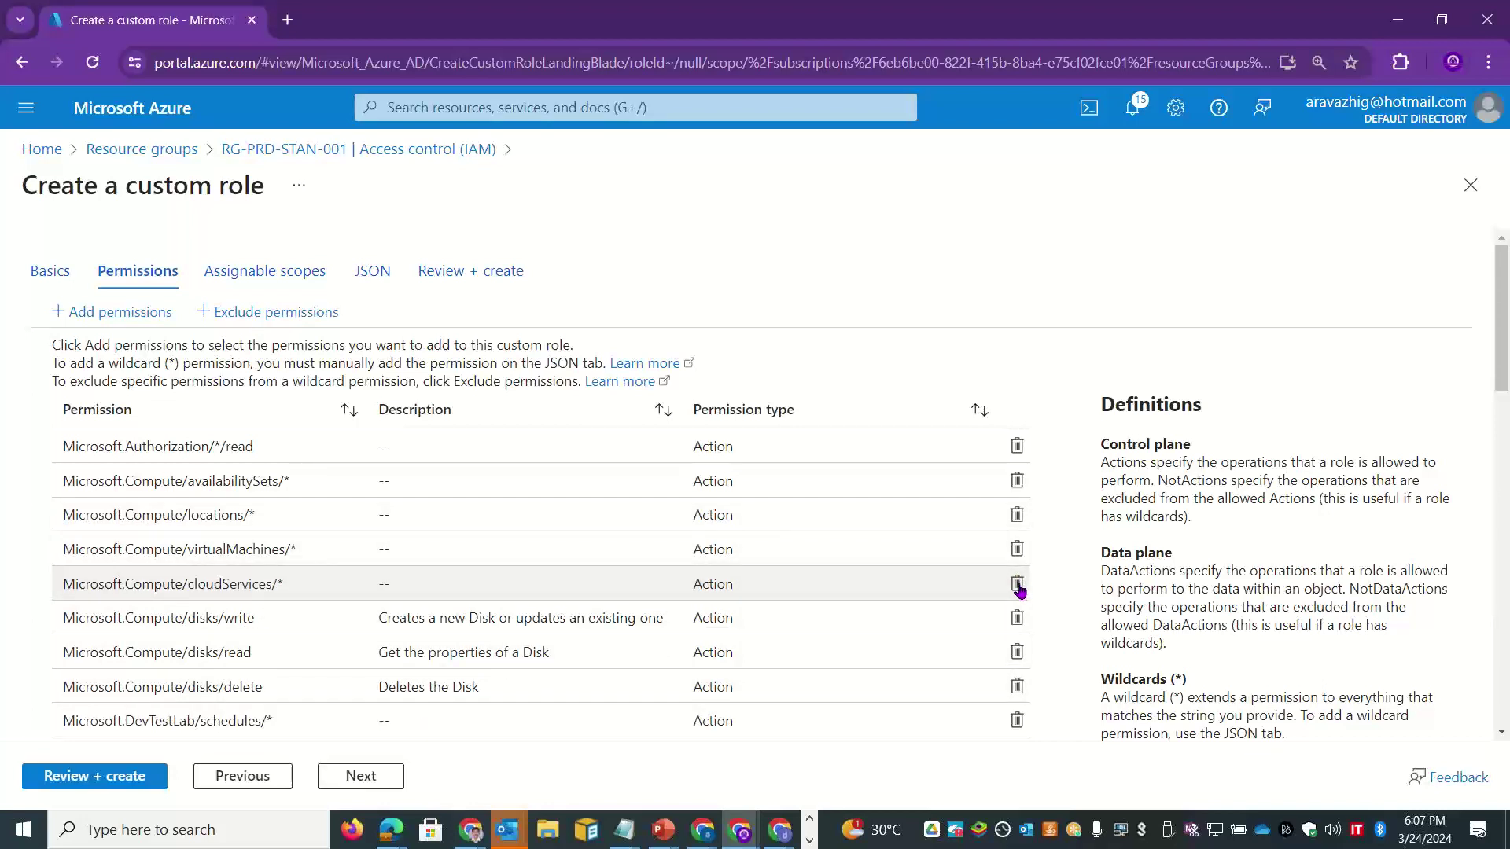
pyautogui.click(1016, 481)
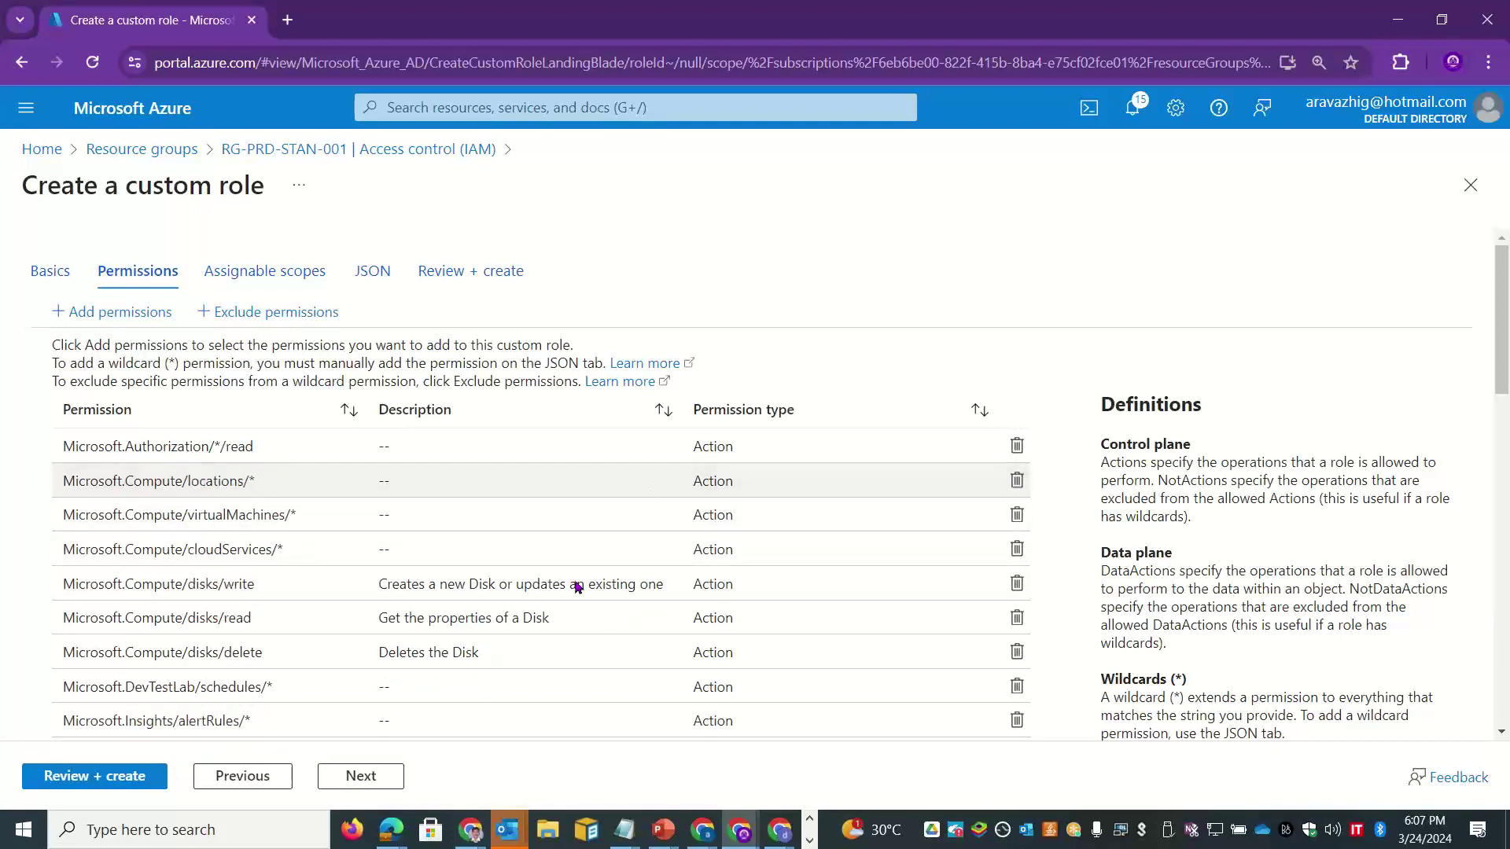
pyautogui.doubleClick(712, 446)
pyautogui.moveTo(1502, 394)
pyautogui.mouseDown()
pyautogui.moveTo(1486, 704)
pyautogui.moveTo(1498, 393)
pyautogui.mouseUp()
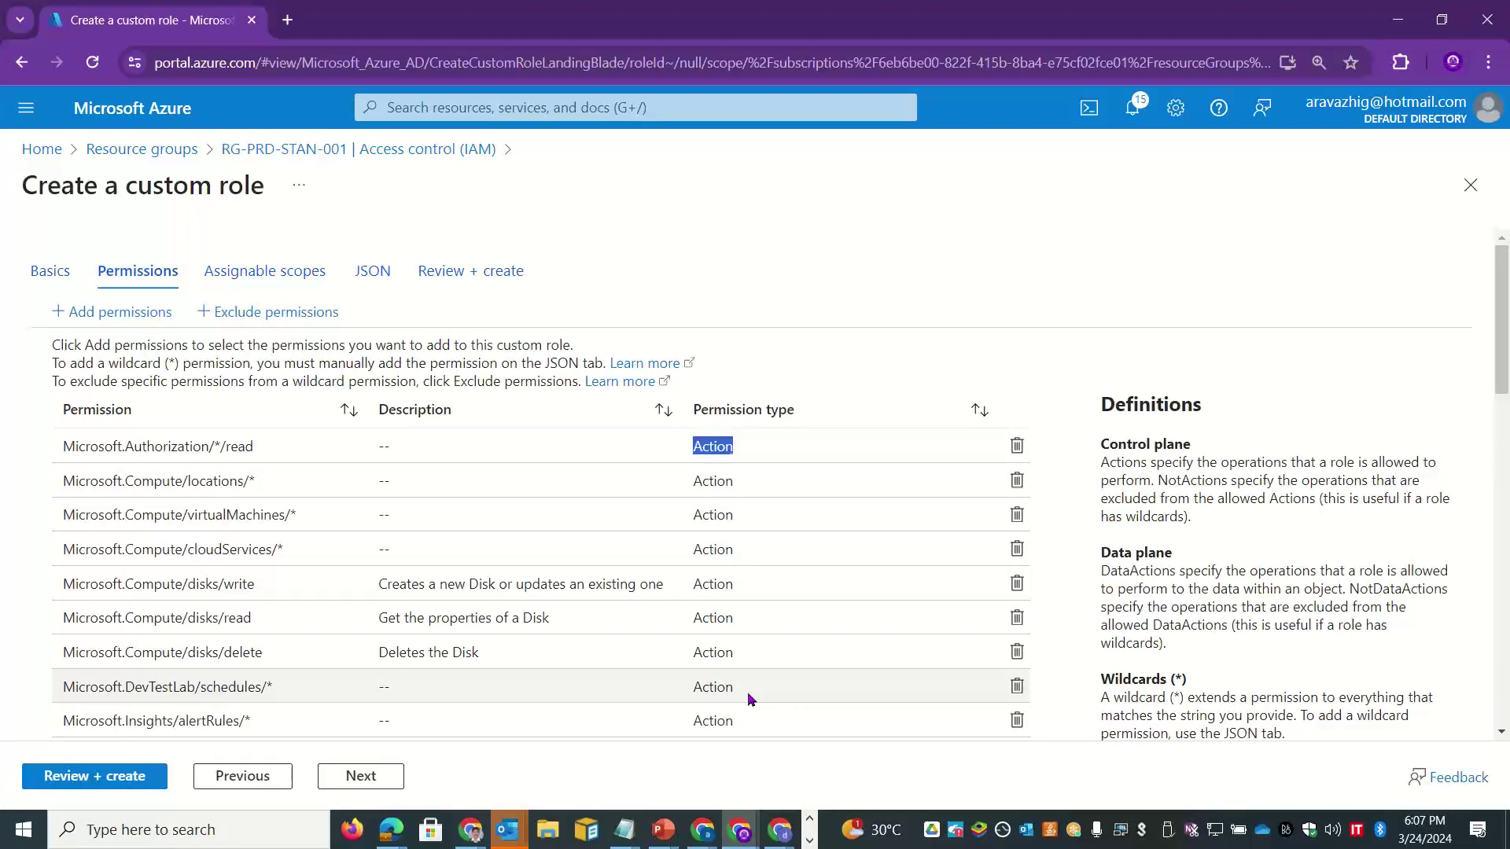
pyautogui.hotkey('alt', 'Tab')
pyautogui.hotkey('alt', 'Tab')
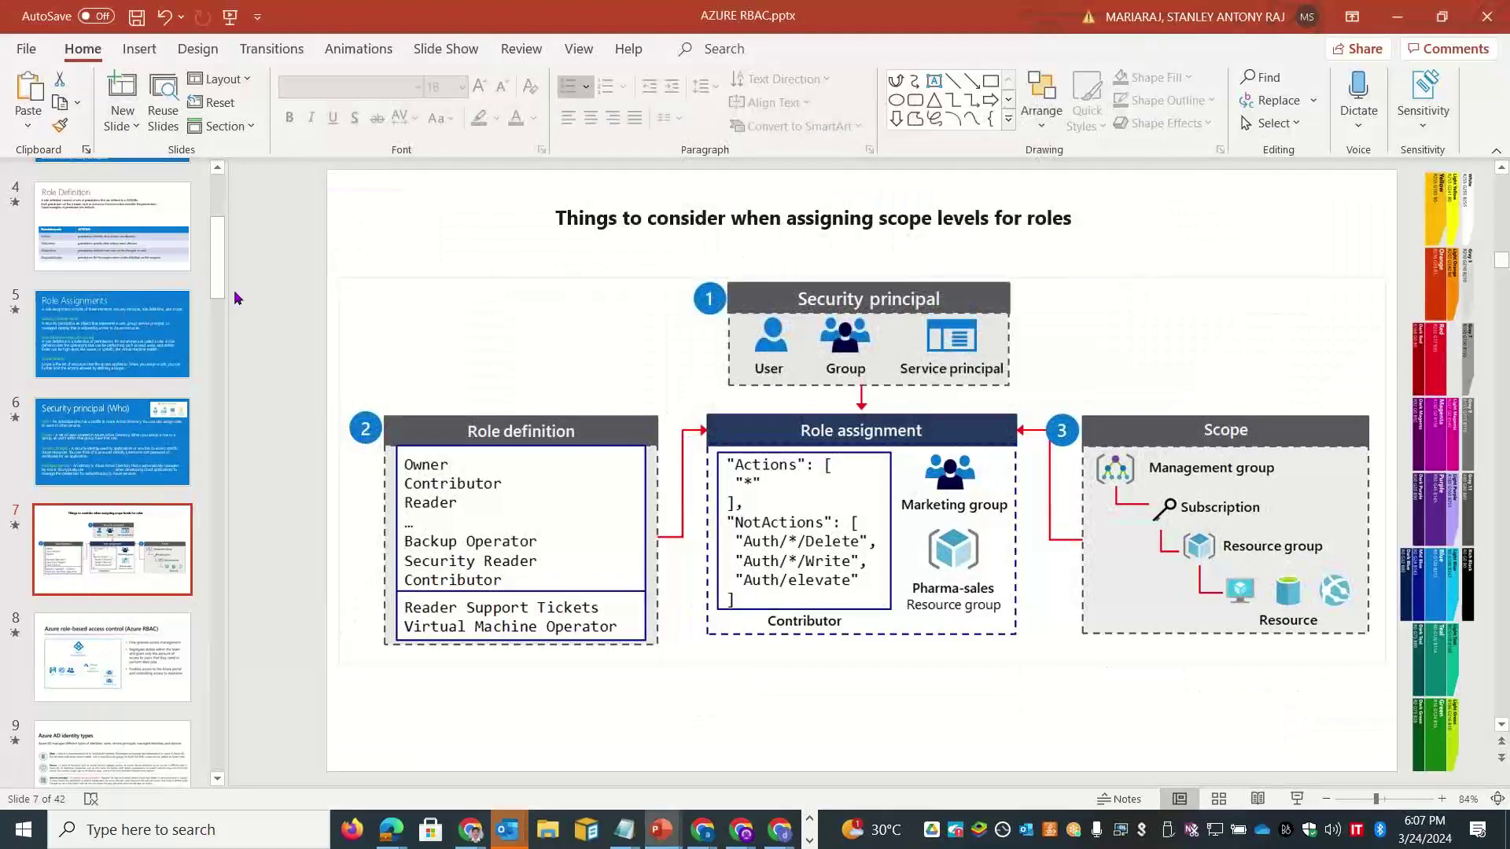
# Show slide 4, Role Definition, highlighting Actions, NotActions, DataActions and AssignableScopes, then return to Azure
pyautogui.moveTo(214, 270); pyautogui.dragTo(211, 228)
pyautogui.scroll(5, 209, 401)
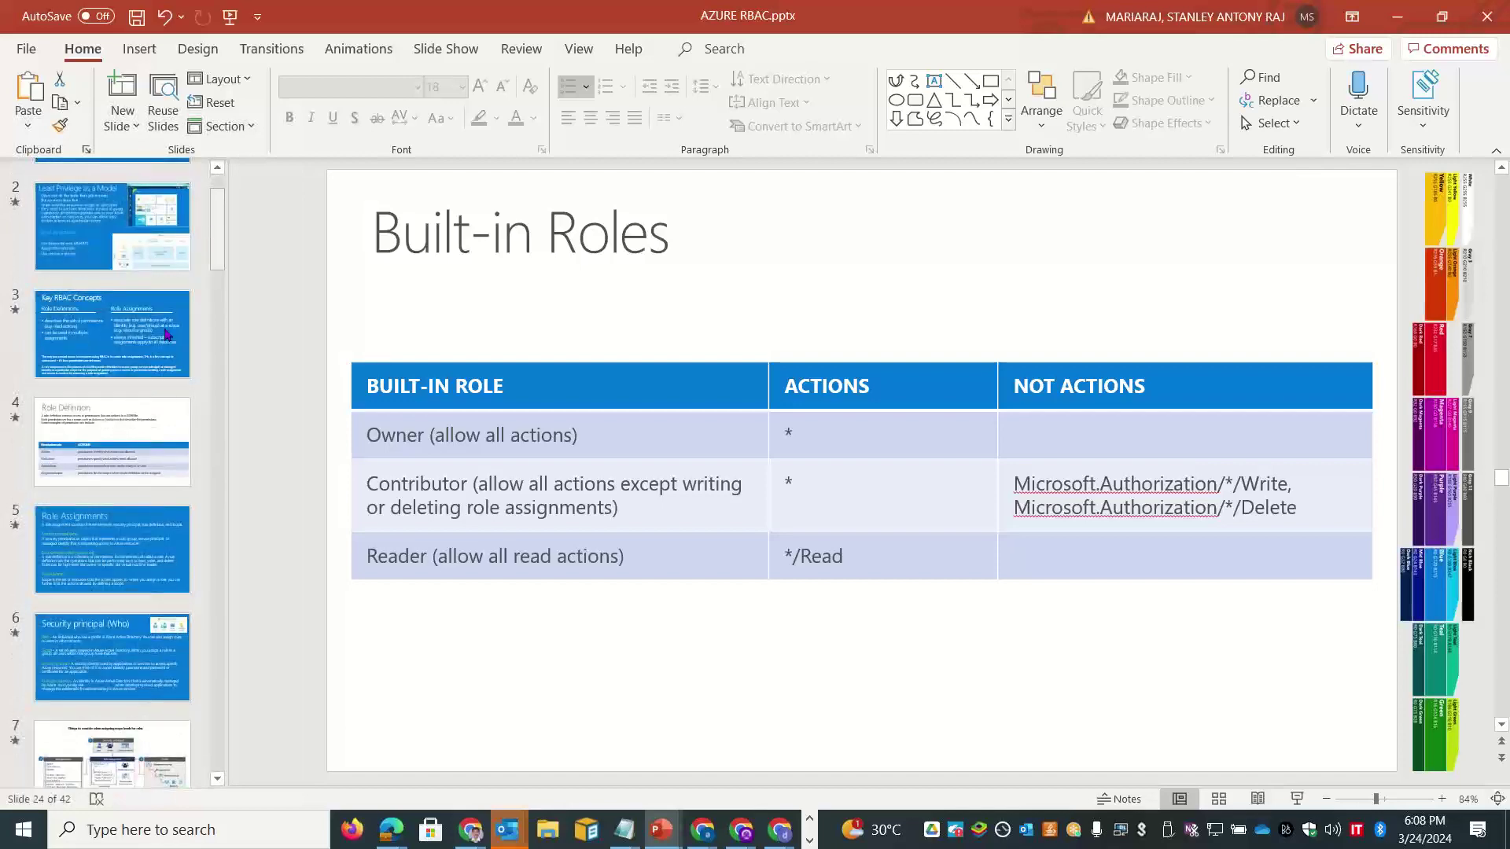
pyautogui.click(113, 444)
pyautogui.doubleClick(410, 546)
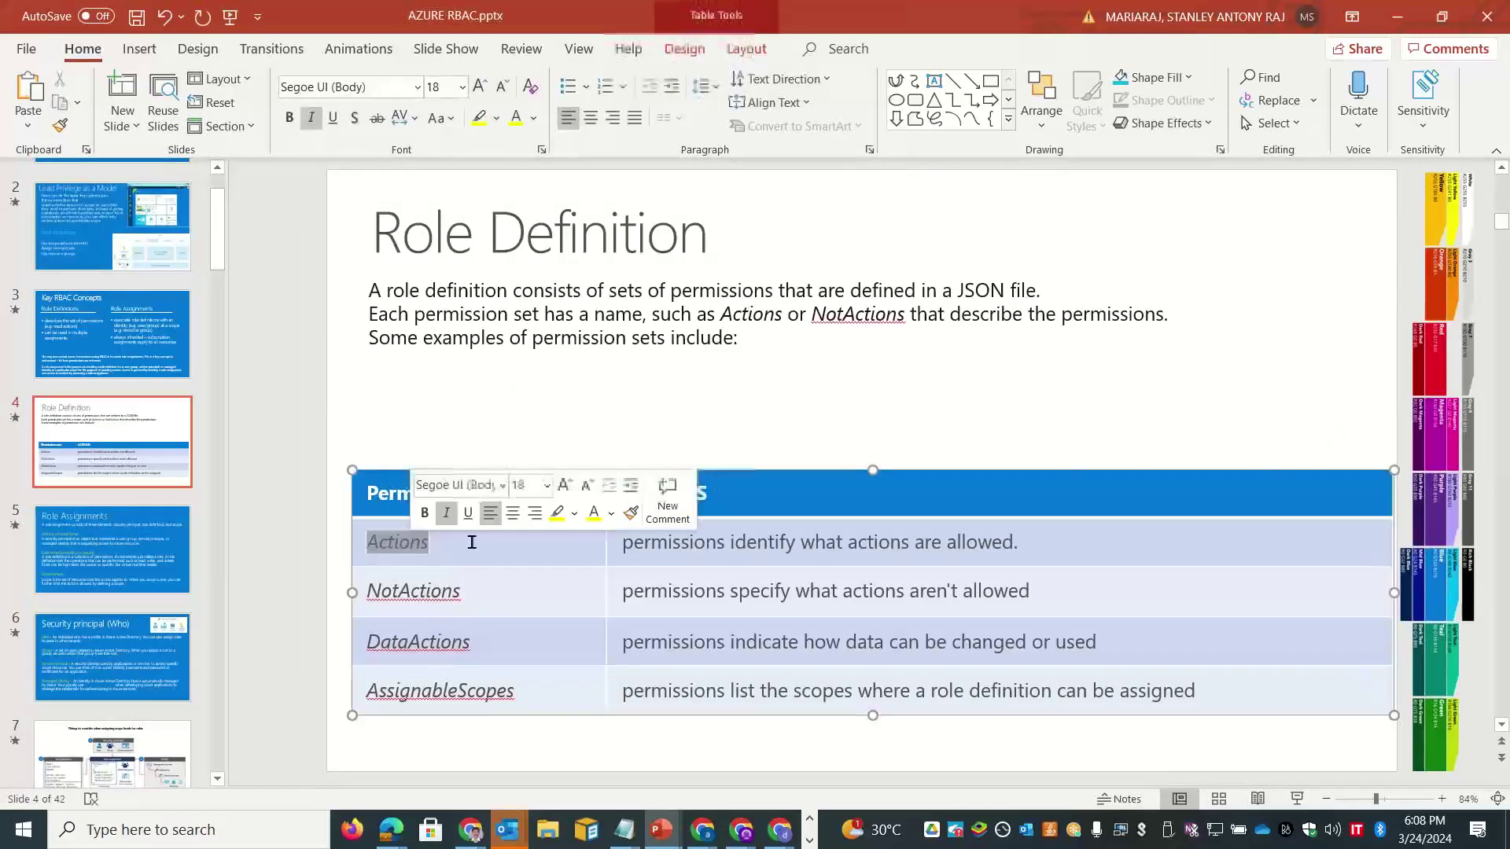
pyautogui.moveTo(730, 542); pyautogui.dragTo(994, 553)
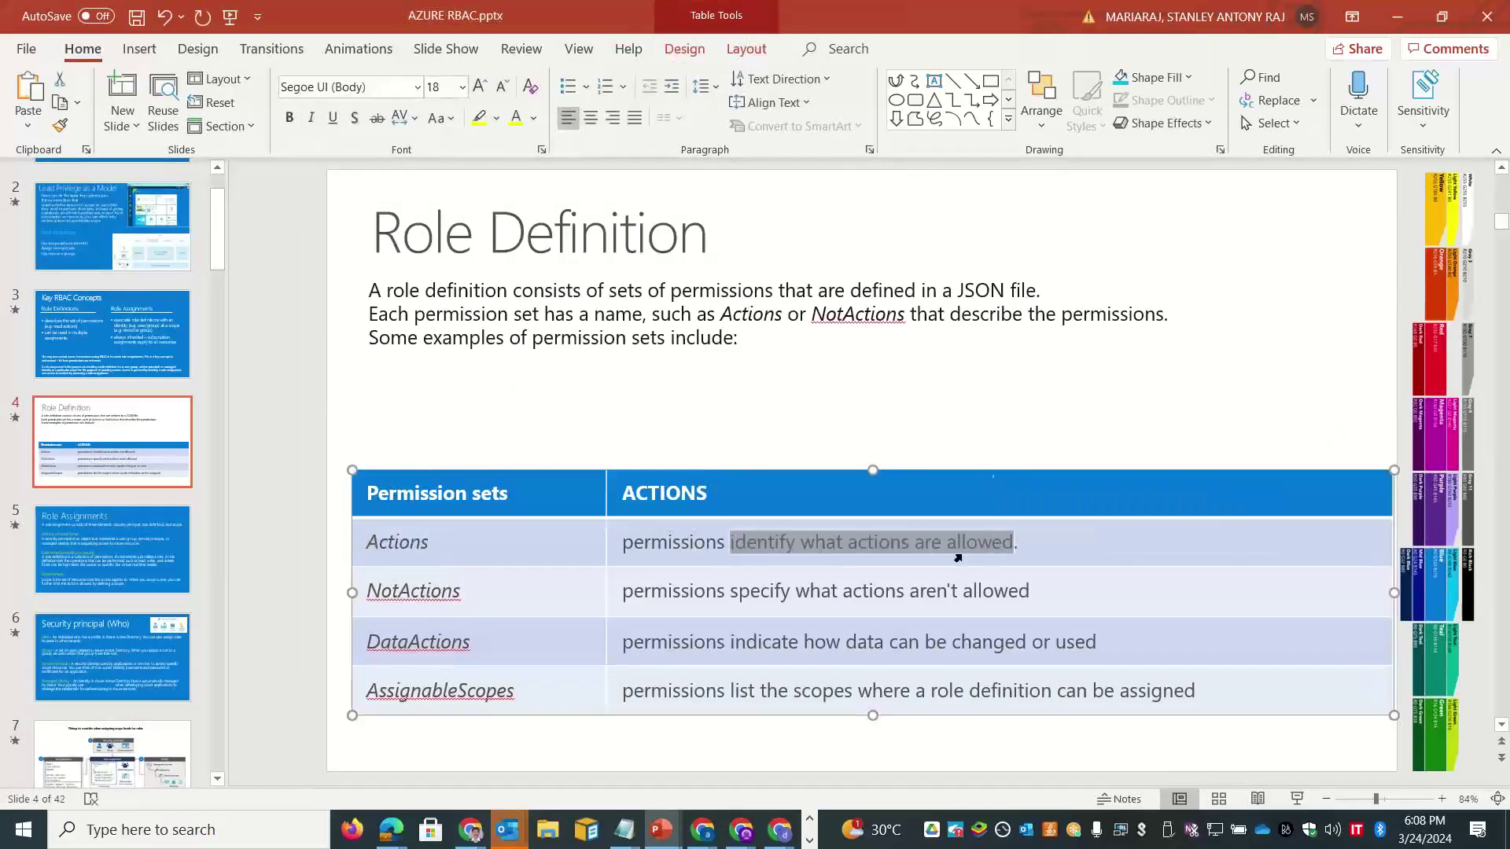
pyautogui.doubleClick(440, 592)
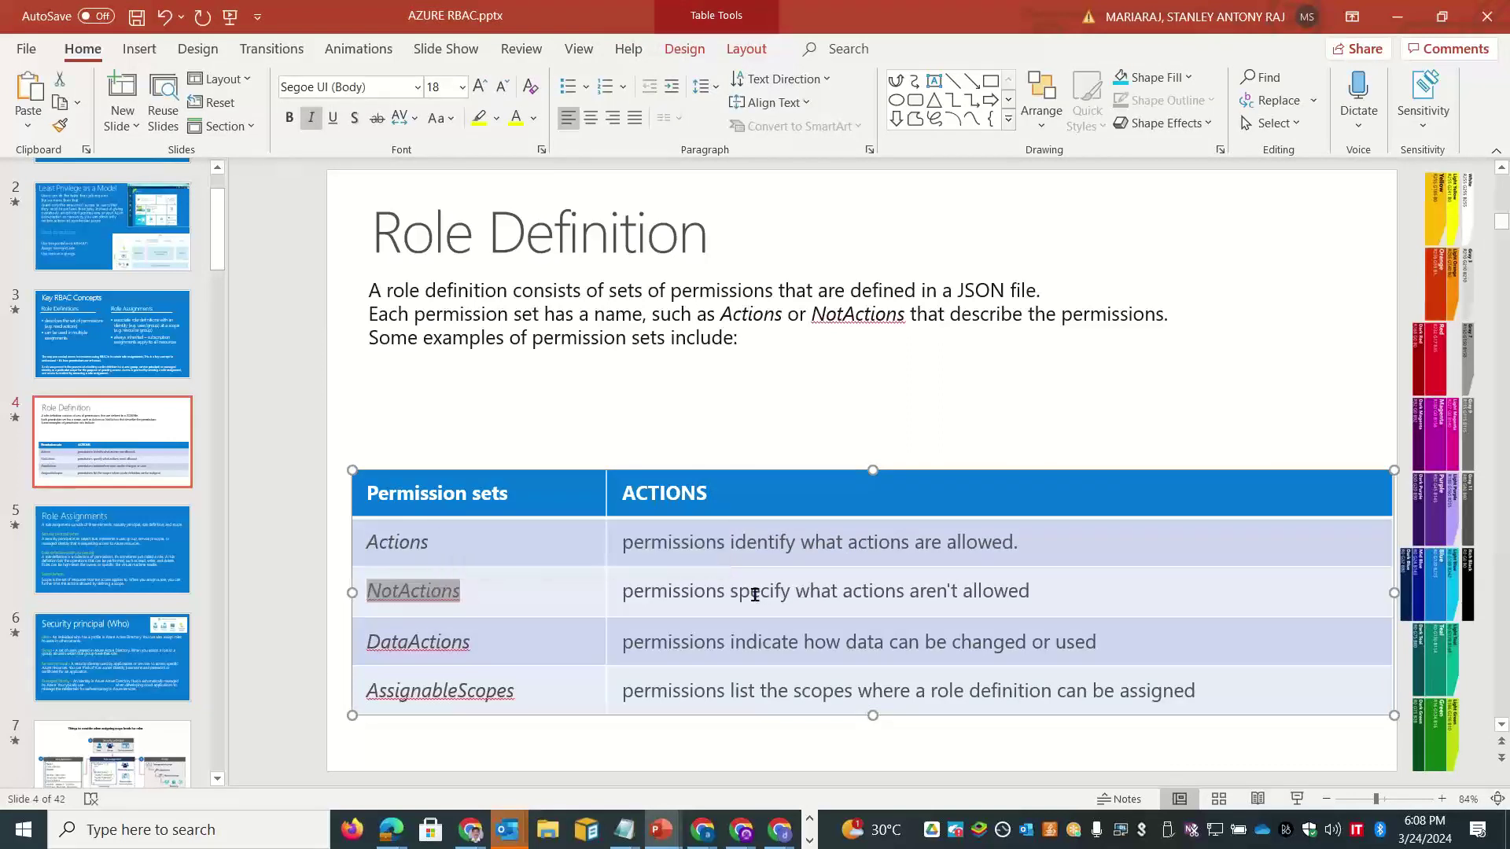
pyautogui.moveTo(755, 596); pyautogui.dragTo(1028, 591)
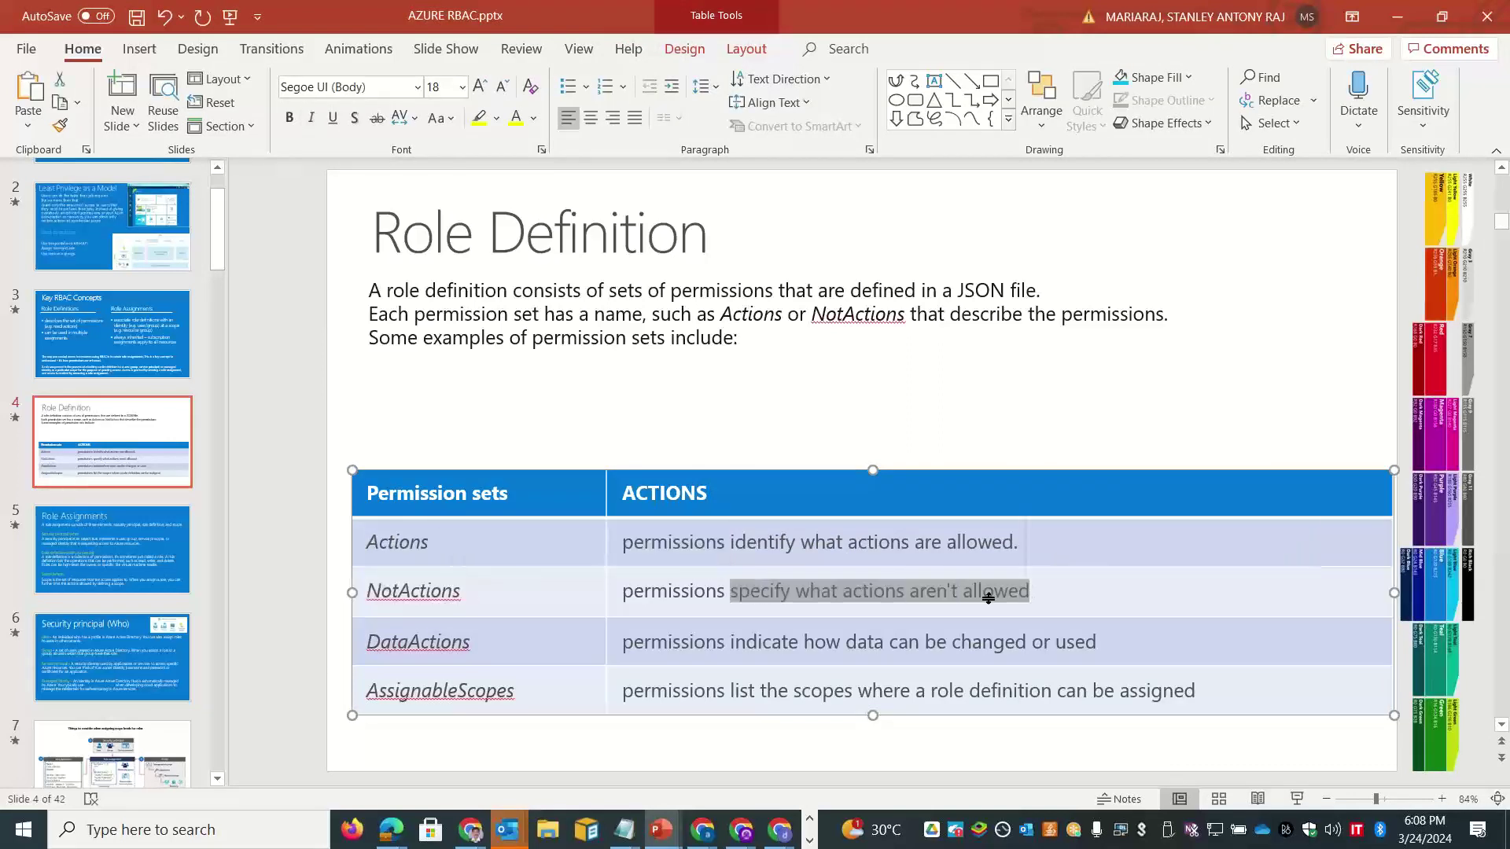
pyautogui.doubleClick(434, 644)
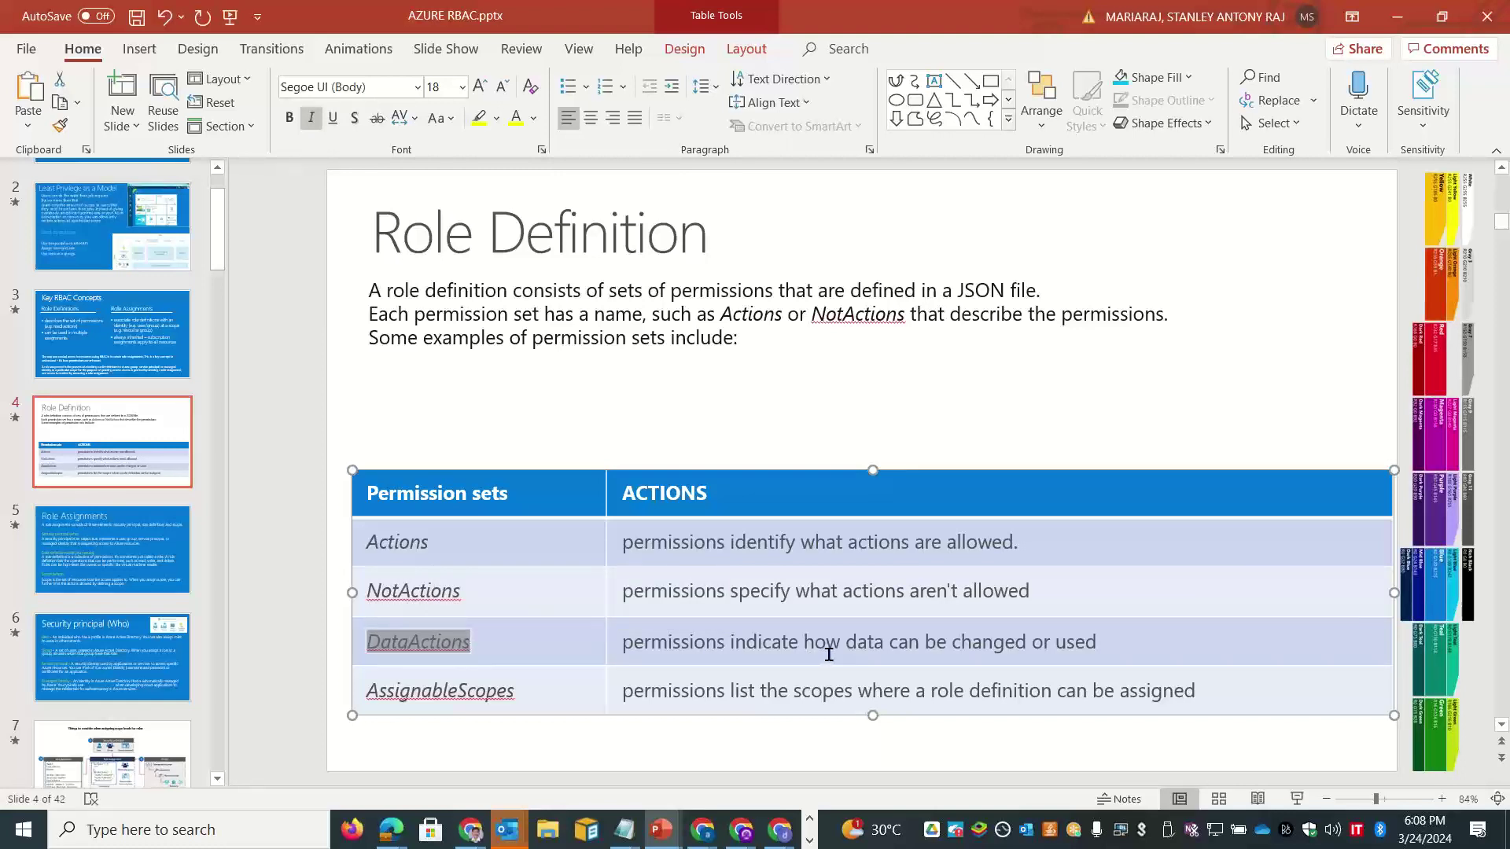
pyautogui.doubleClick(470, 691)
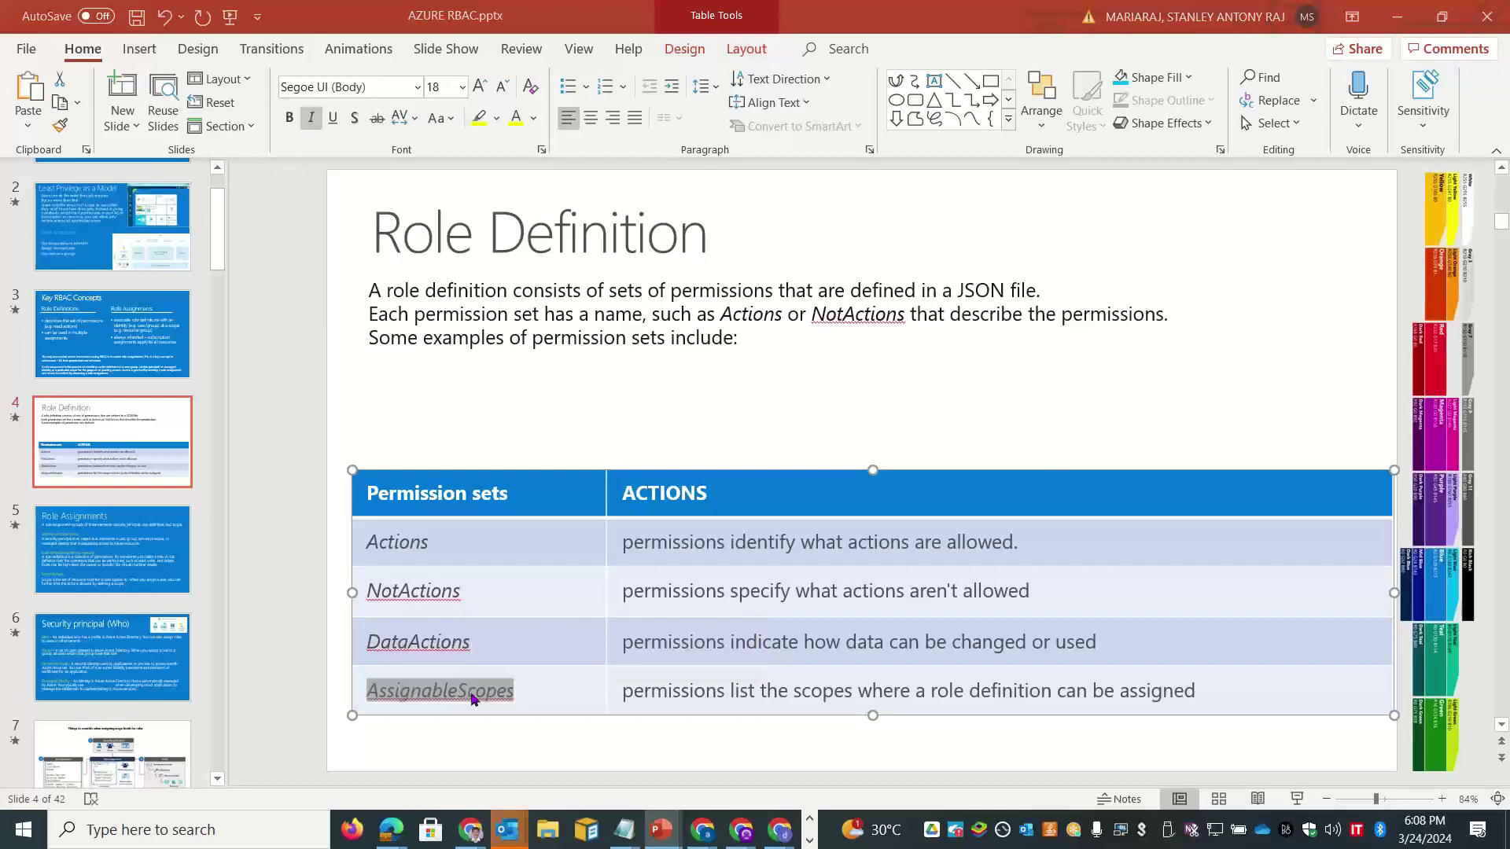
pyautogui.hotkey('alt', 'Tab')
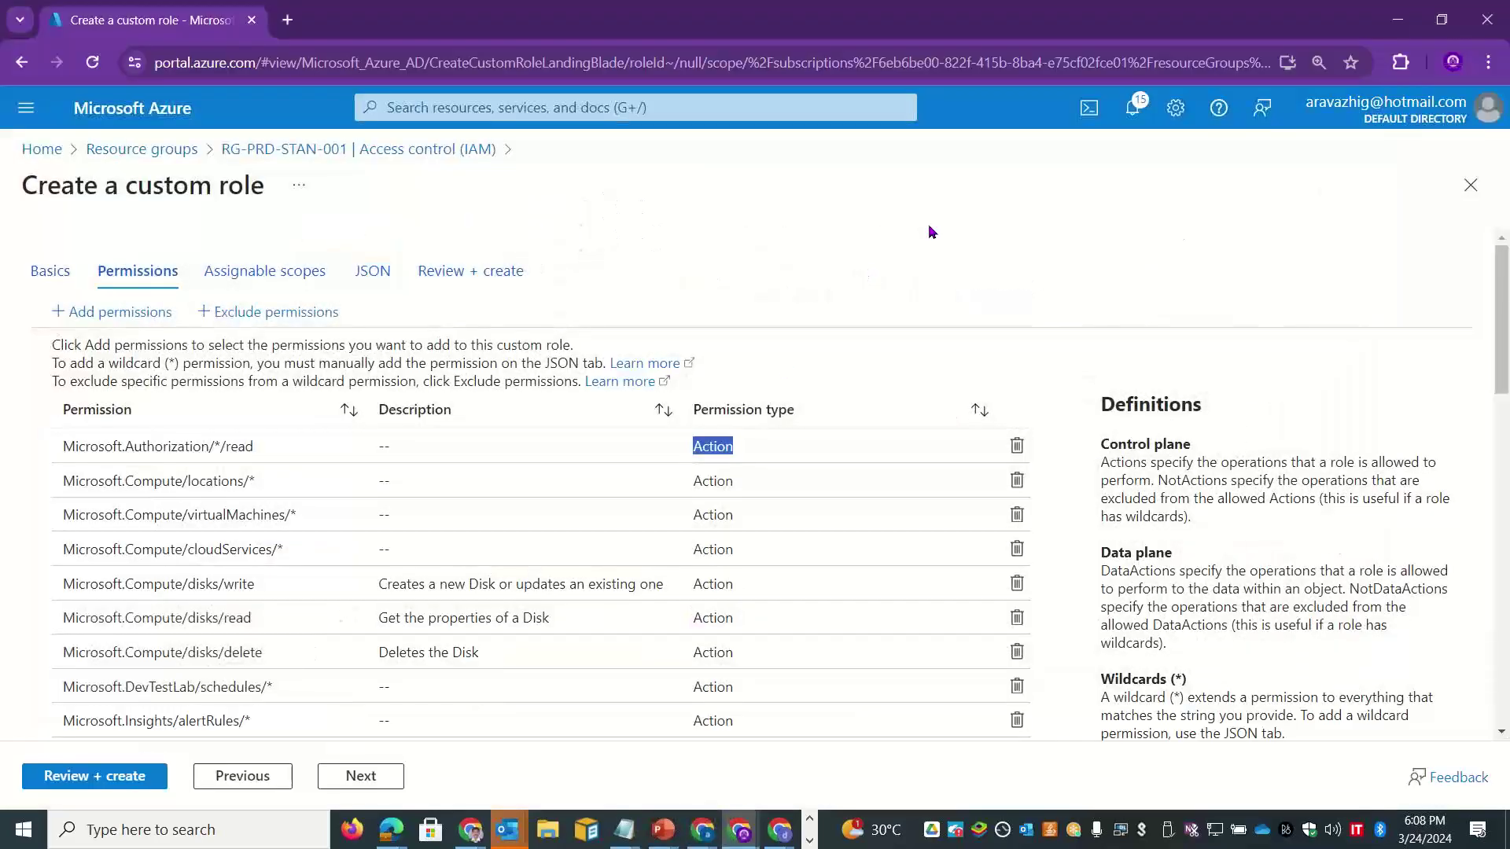
# Open Exclude permissions, search 'comp', and browse the Microsoft Compute permissions
pyautogui.click(250, 312)
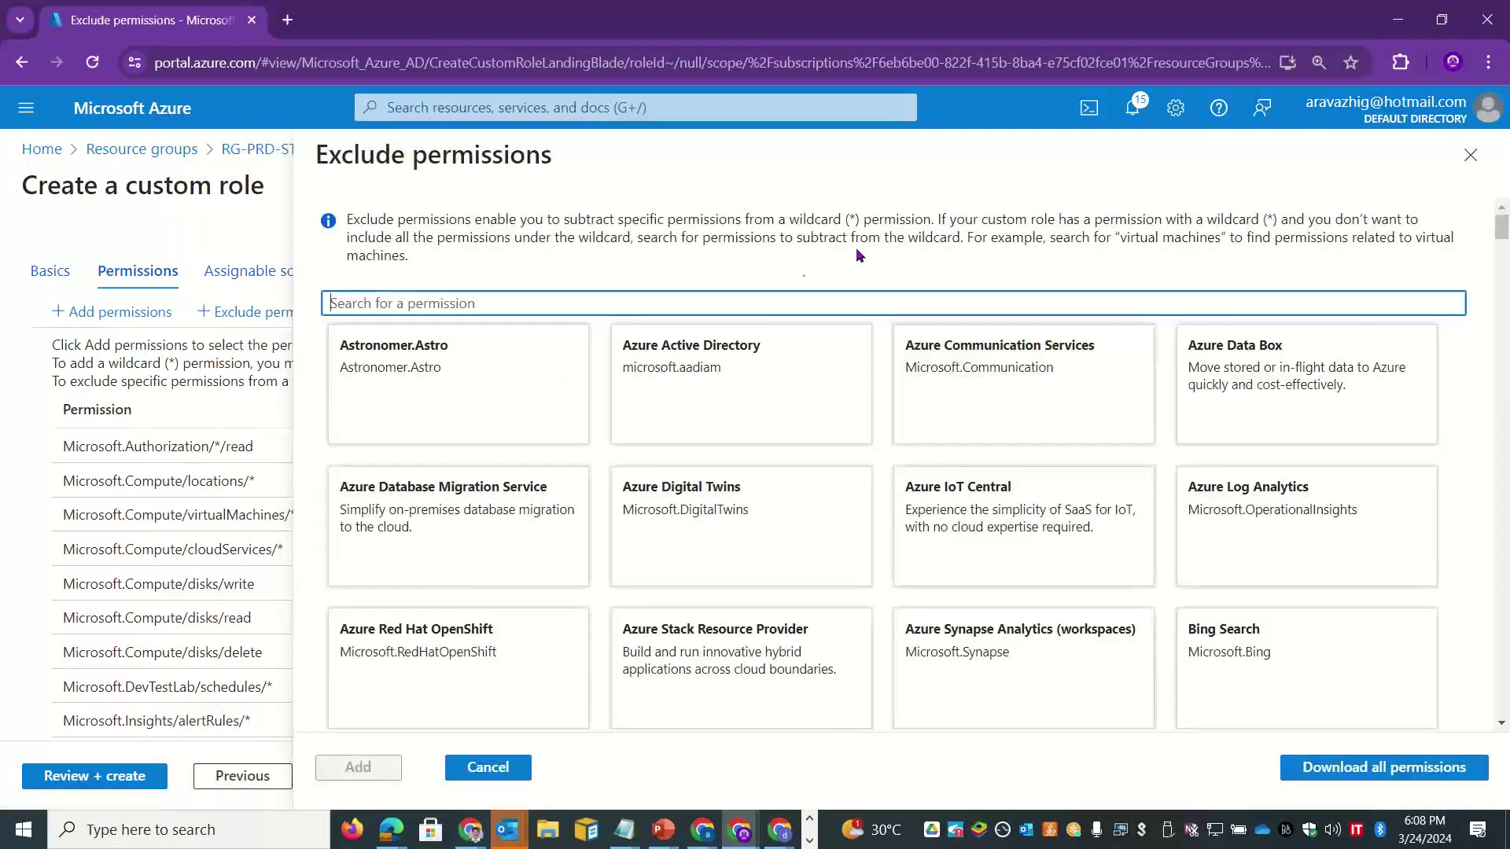
pyautogui.write('compute')
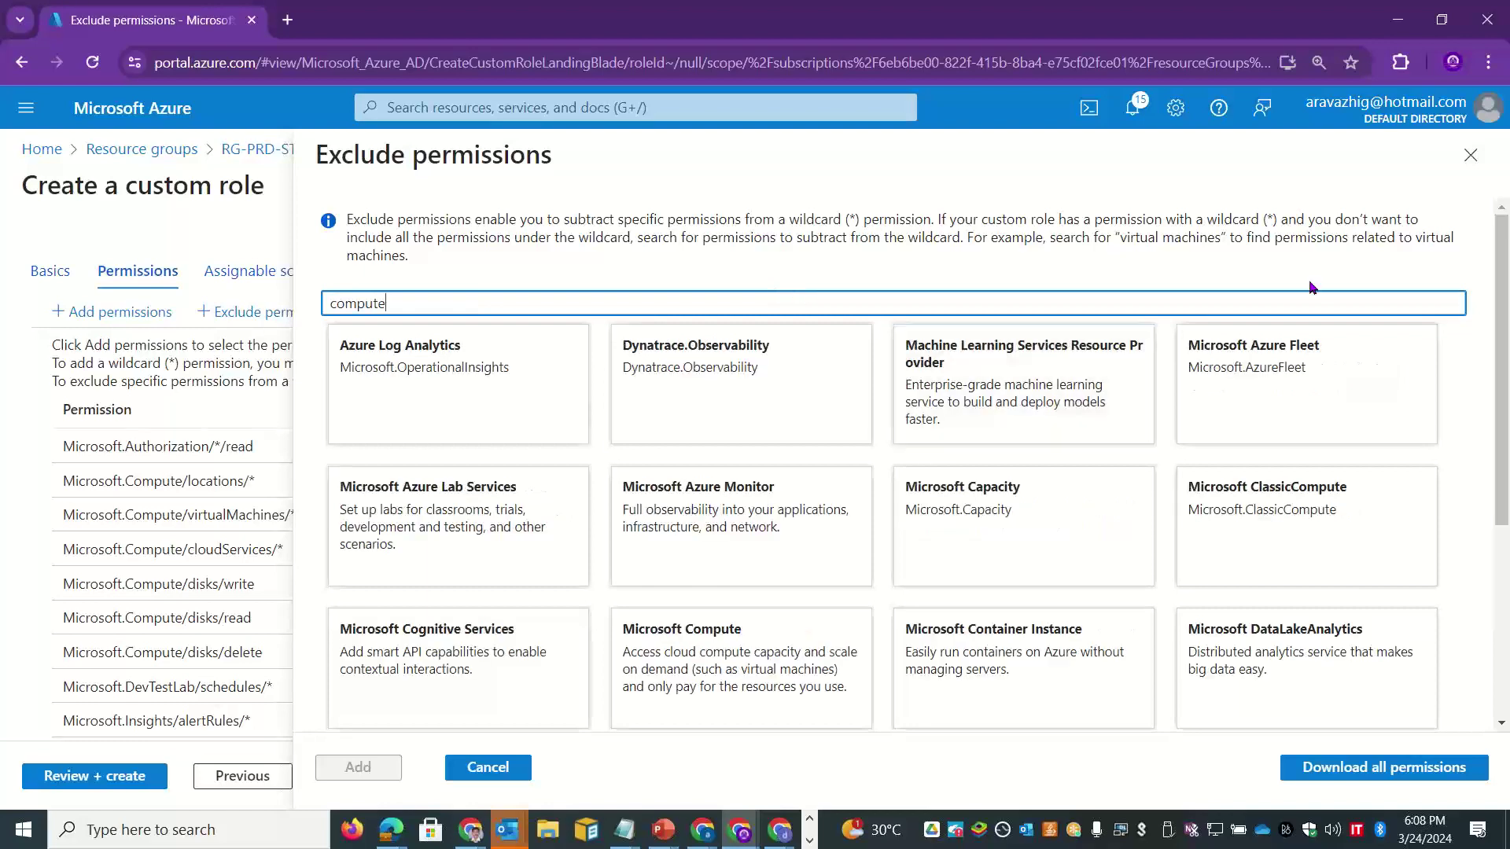
pyautogui.click(733, 687)
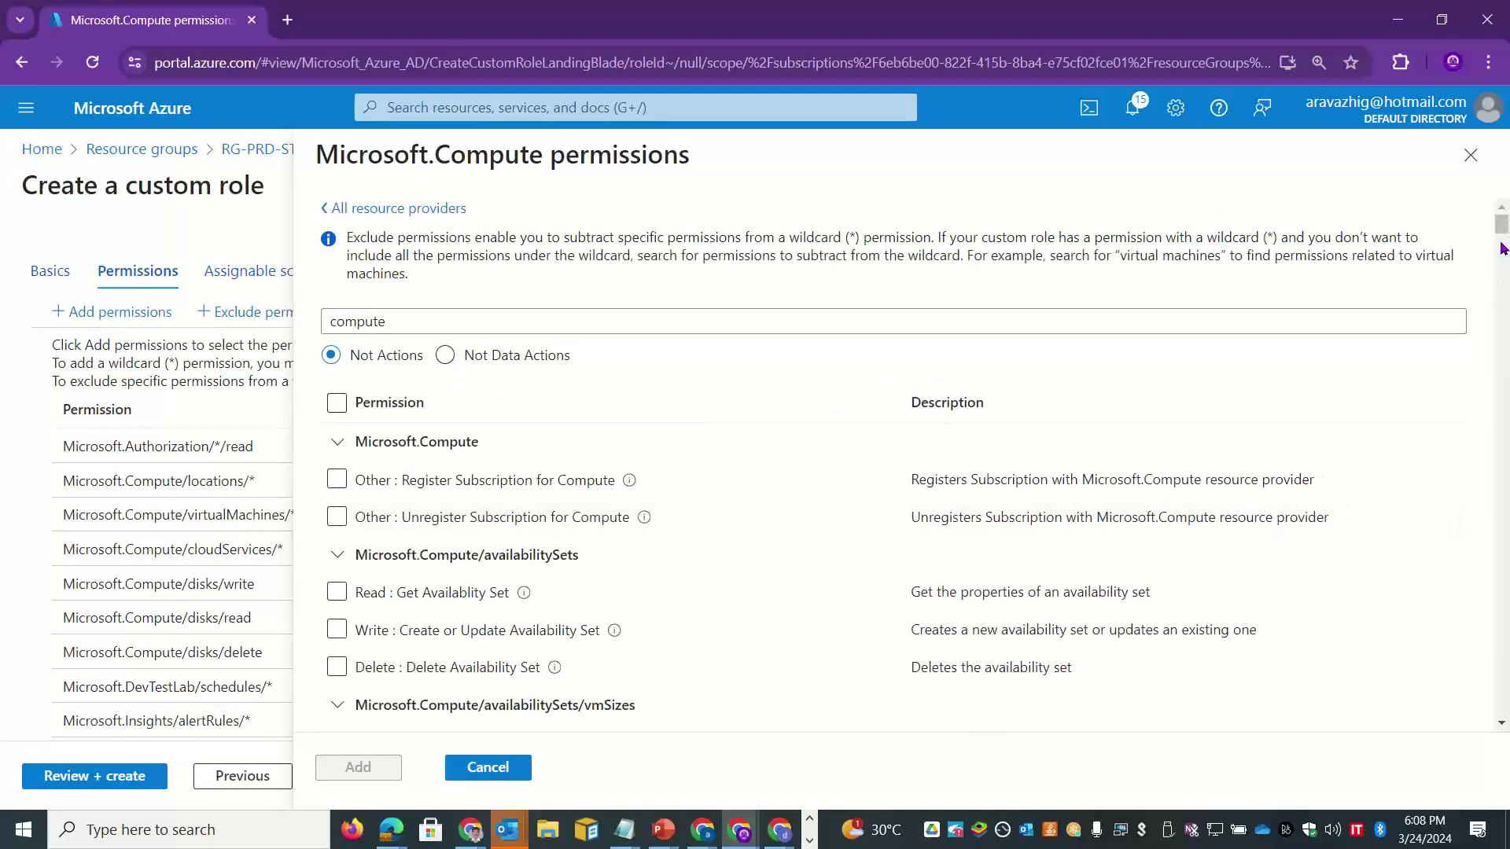
pyautogui.moveTo(1503, 228); pyautogui.dragTo(549, 289)
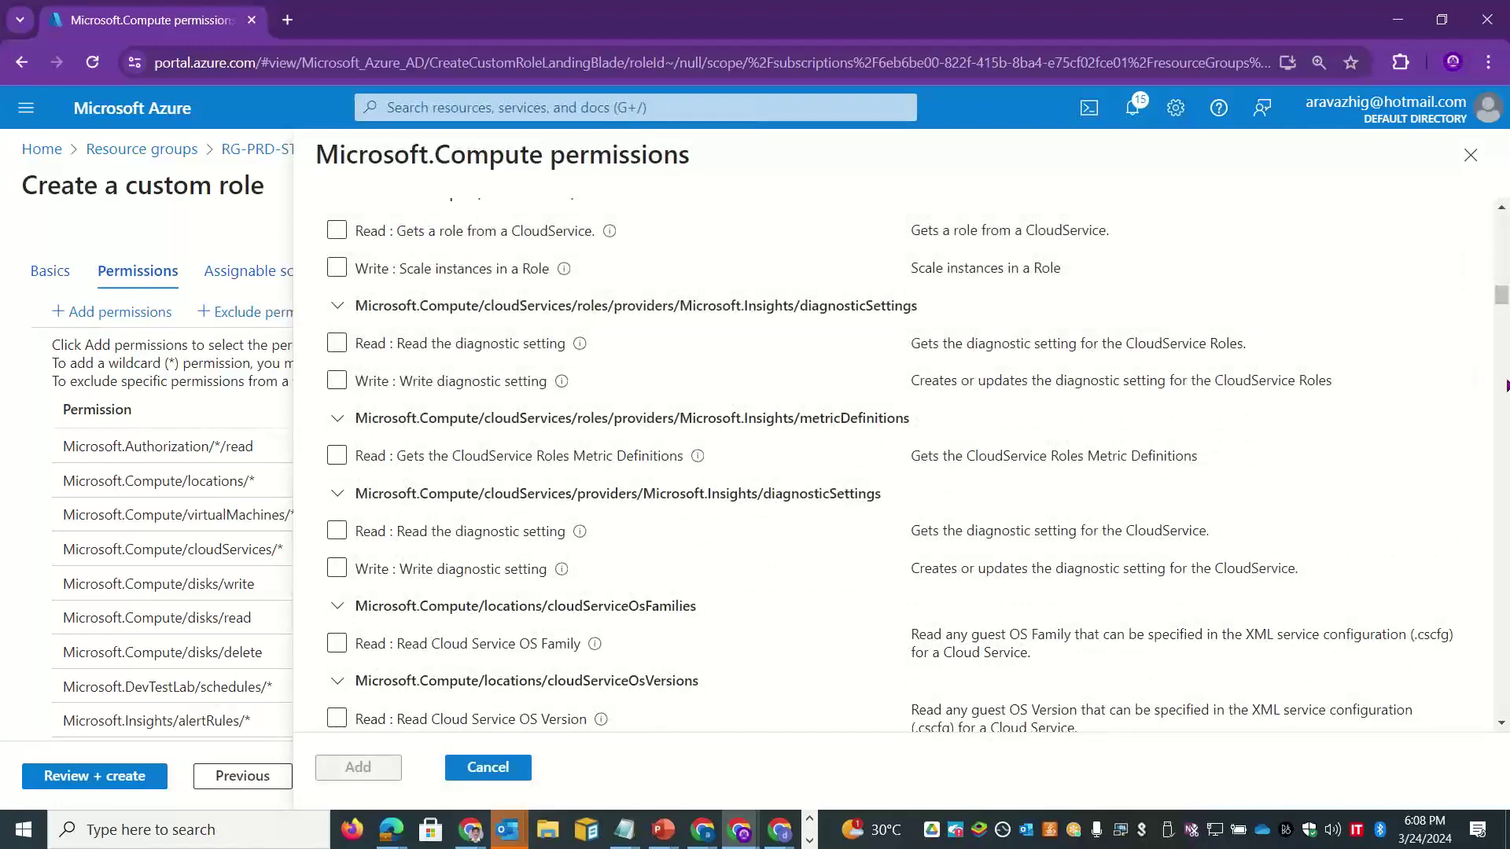
pyautogui.moveTo(1500, 307); pyautogui.dragTo(1502, 223)
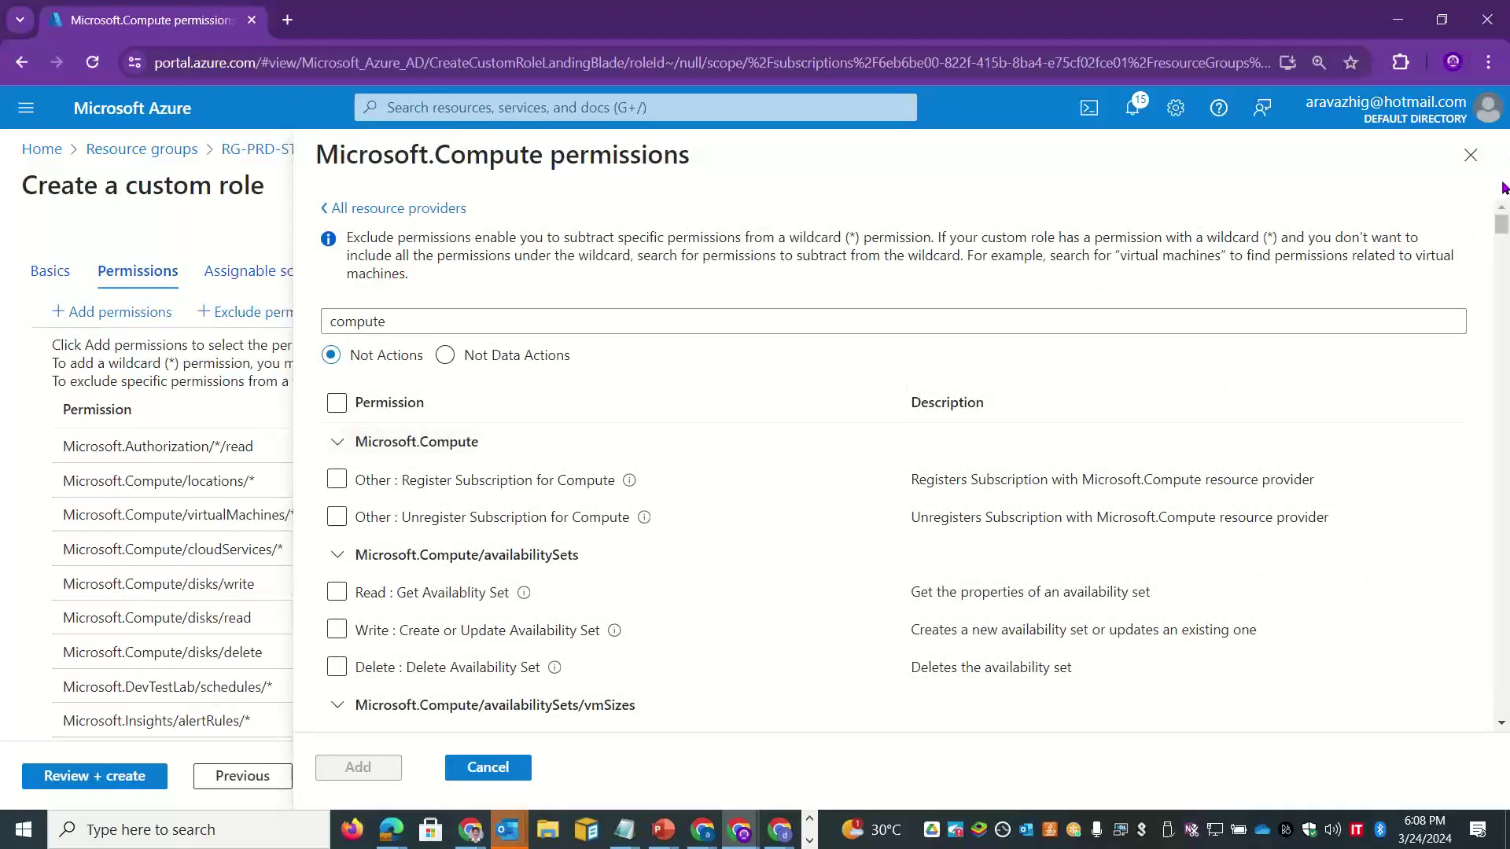
# Search the page for 'start' and step through the matches to Start Virtual Machine
pyautogui.hotkey('ctrl', 'f')
pyautogui.write('st')
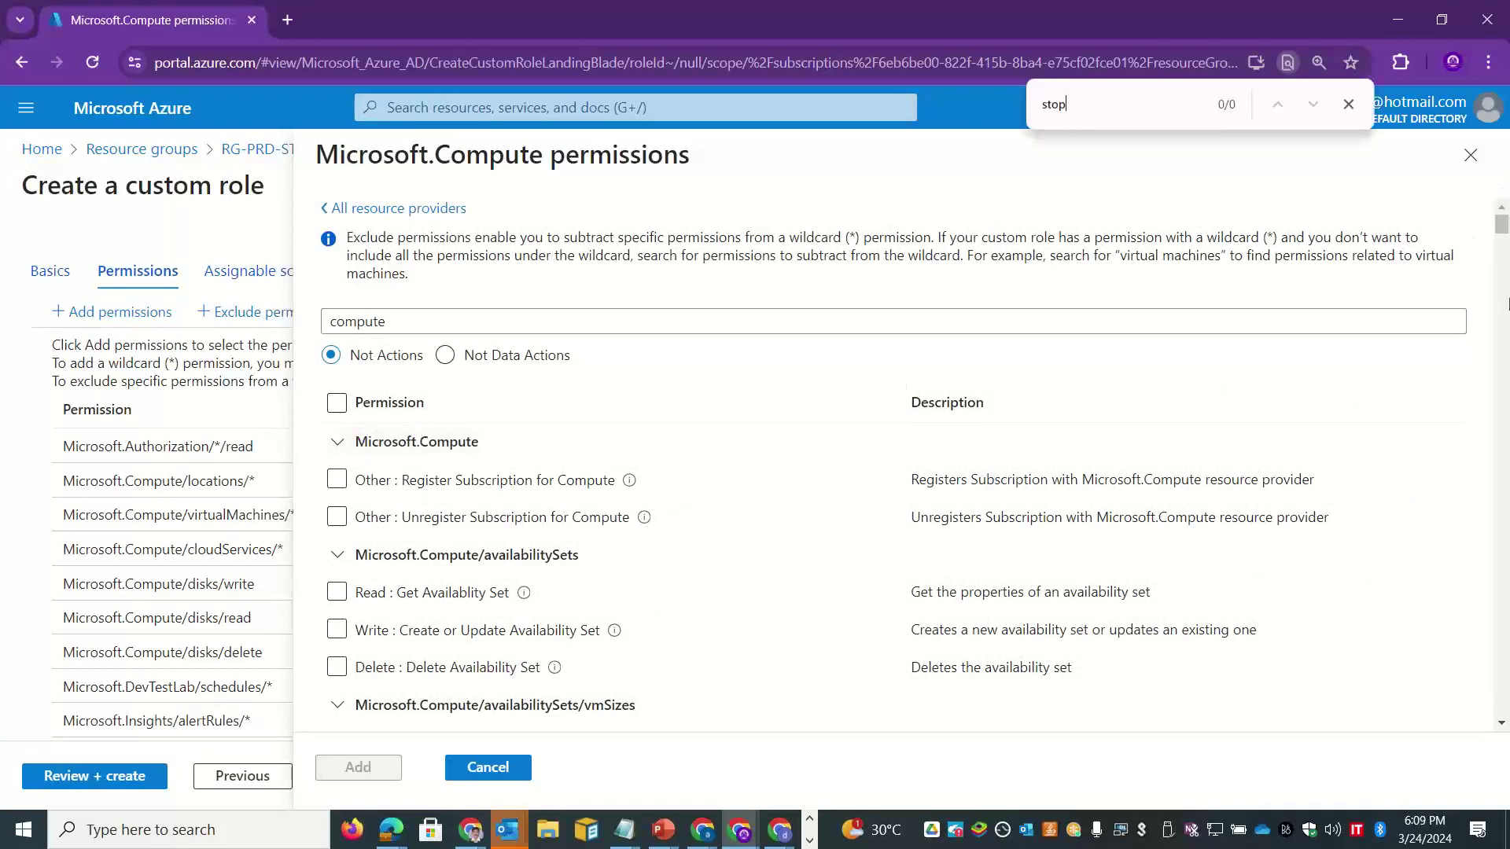
pyautogui.write('art')
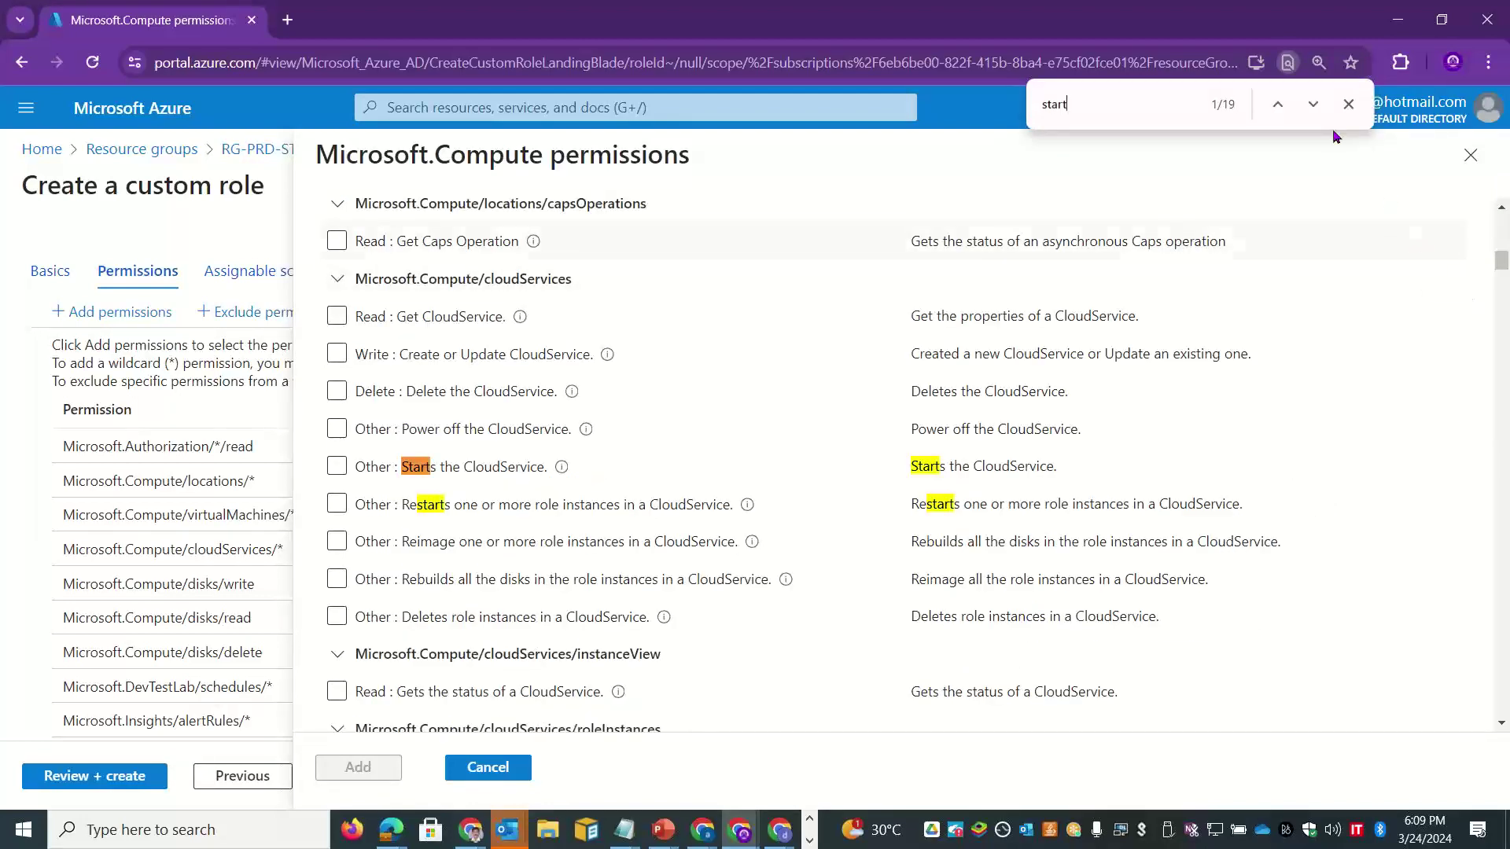
pyautogui.click(1314, 104)
pyautogui.click(1315, 106)
pyautogui.click(1314, 105)
pyautogui.click(1314, 105)
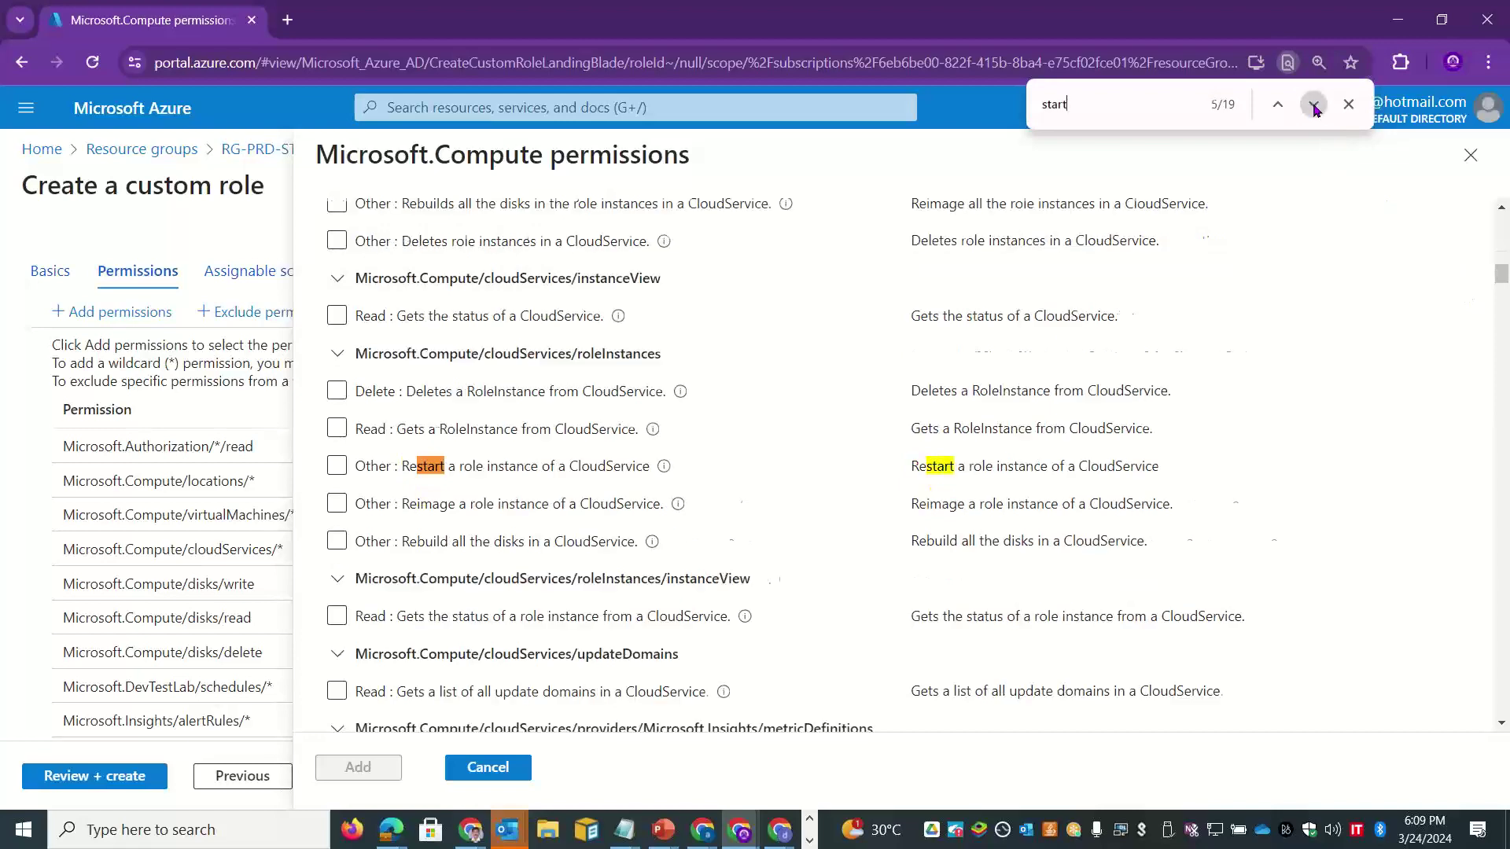
pyautogui.click(1314, 106)
pyautogui.click(1314, 105)
pyautogui.click(1314, 106)
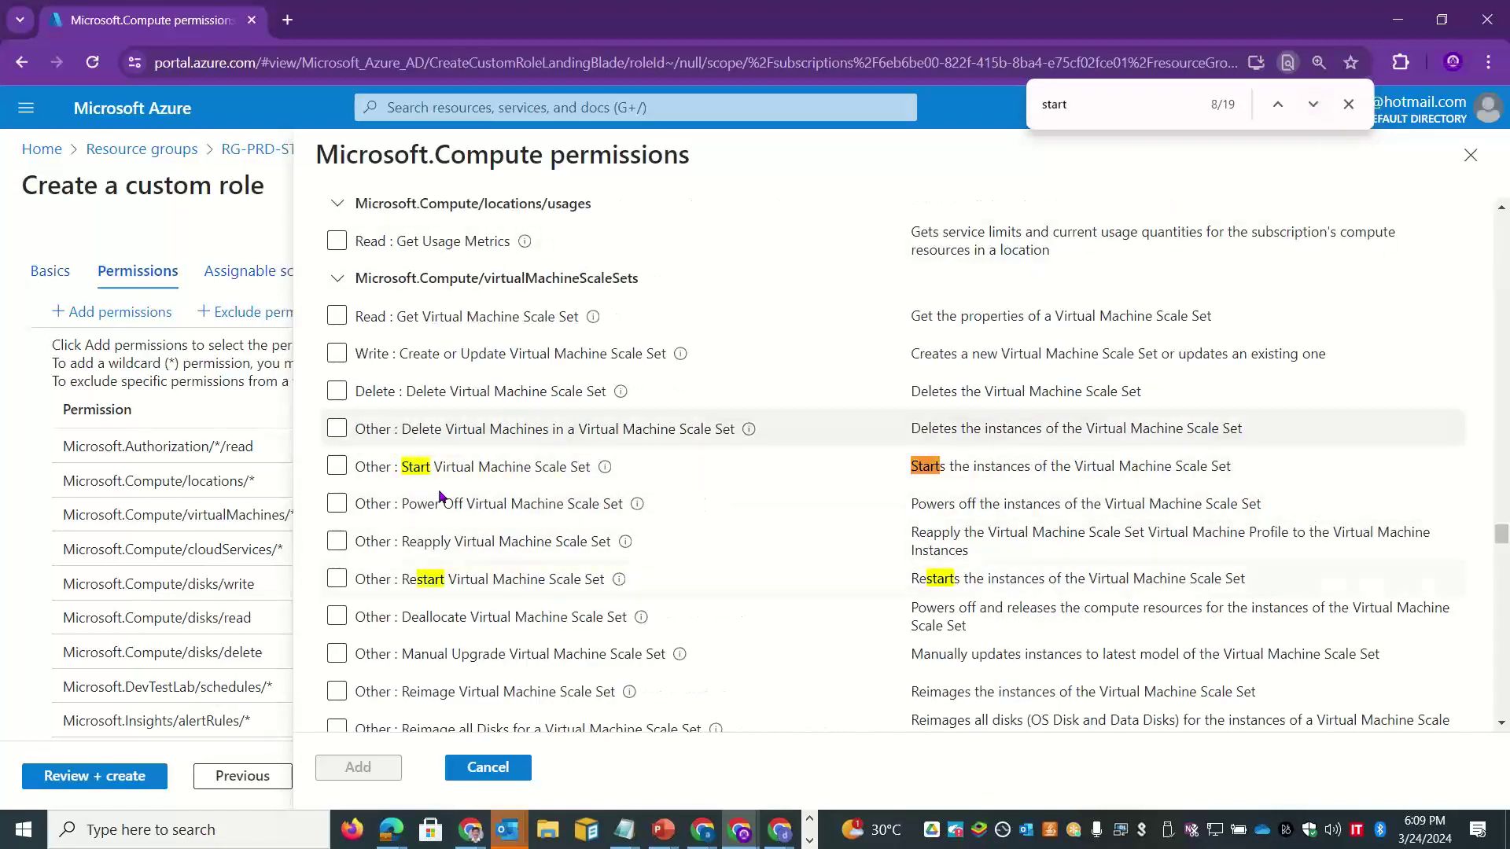
pyautogui.click(1314, 105)
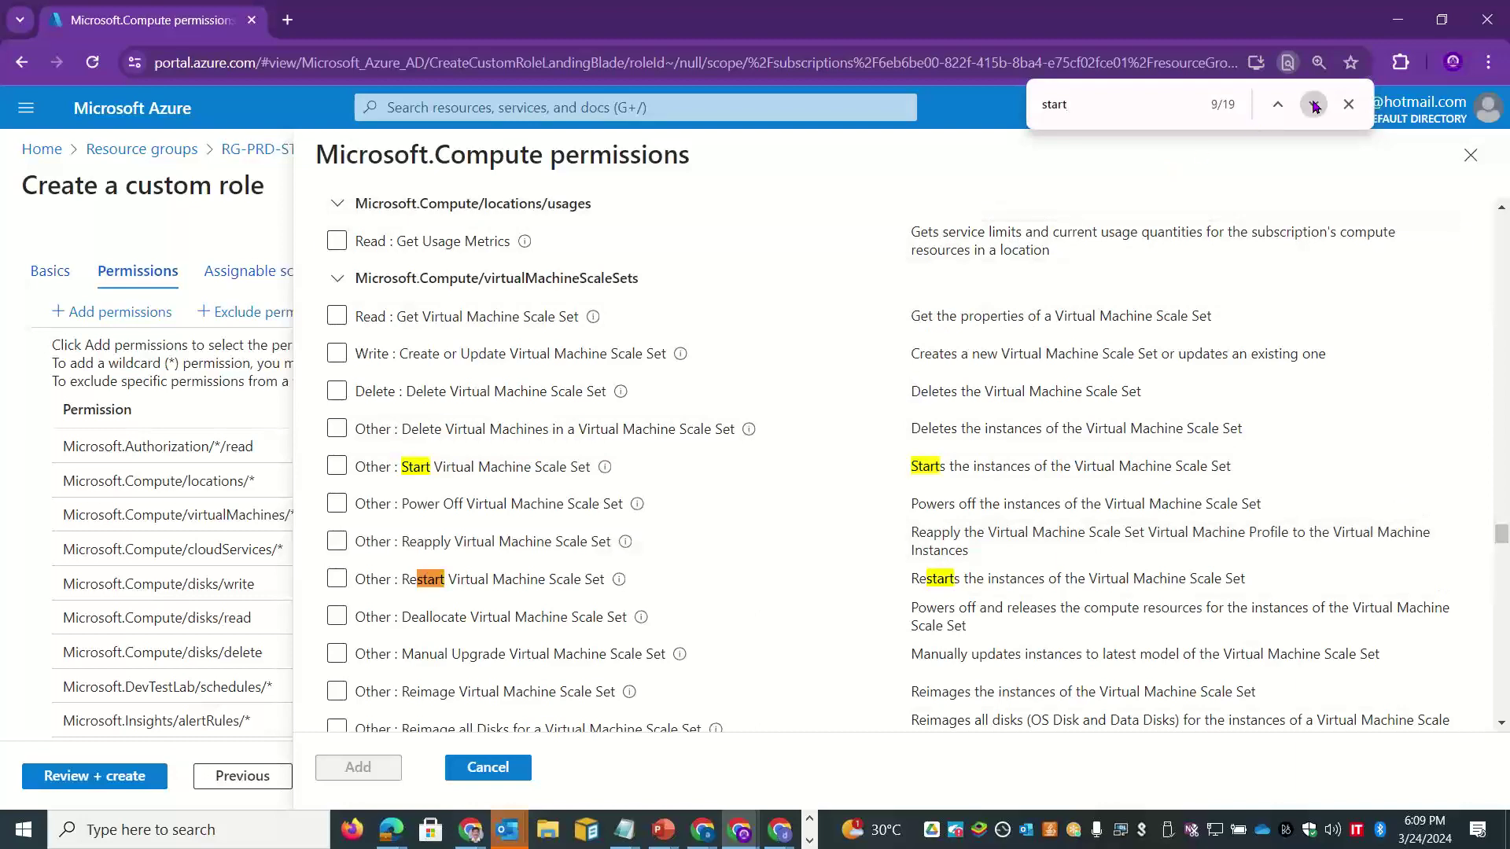
pyautogui.click(1314, 105)
pyautogui.click(1314, 106)
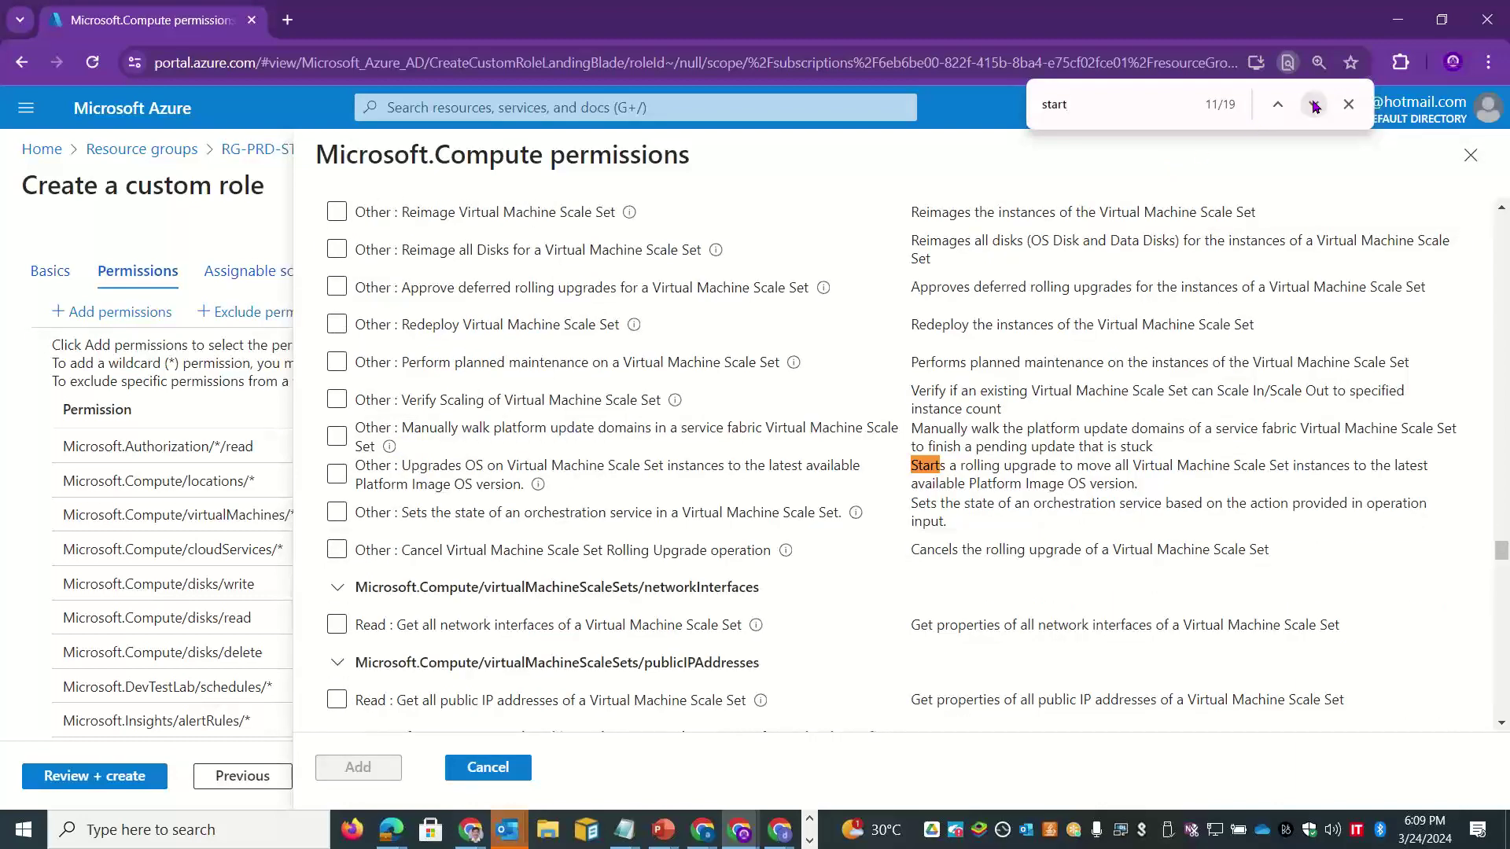
pyautogui.click(1314, 105)
pyautogui.click(1314, 106)
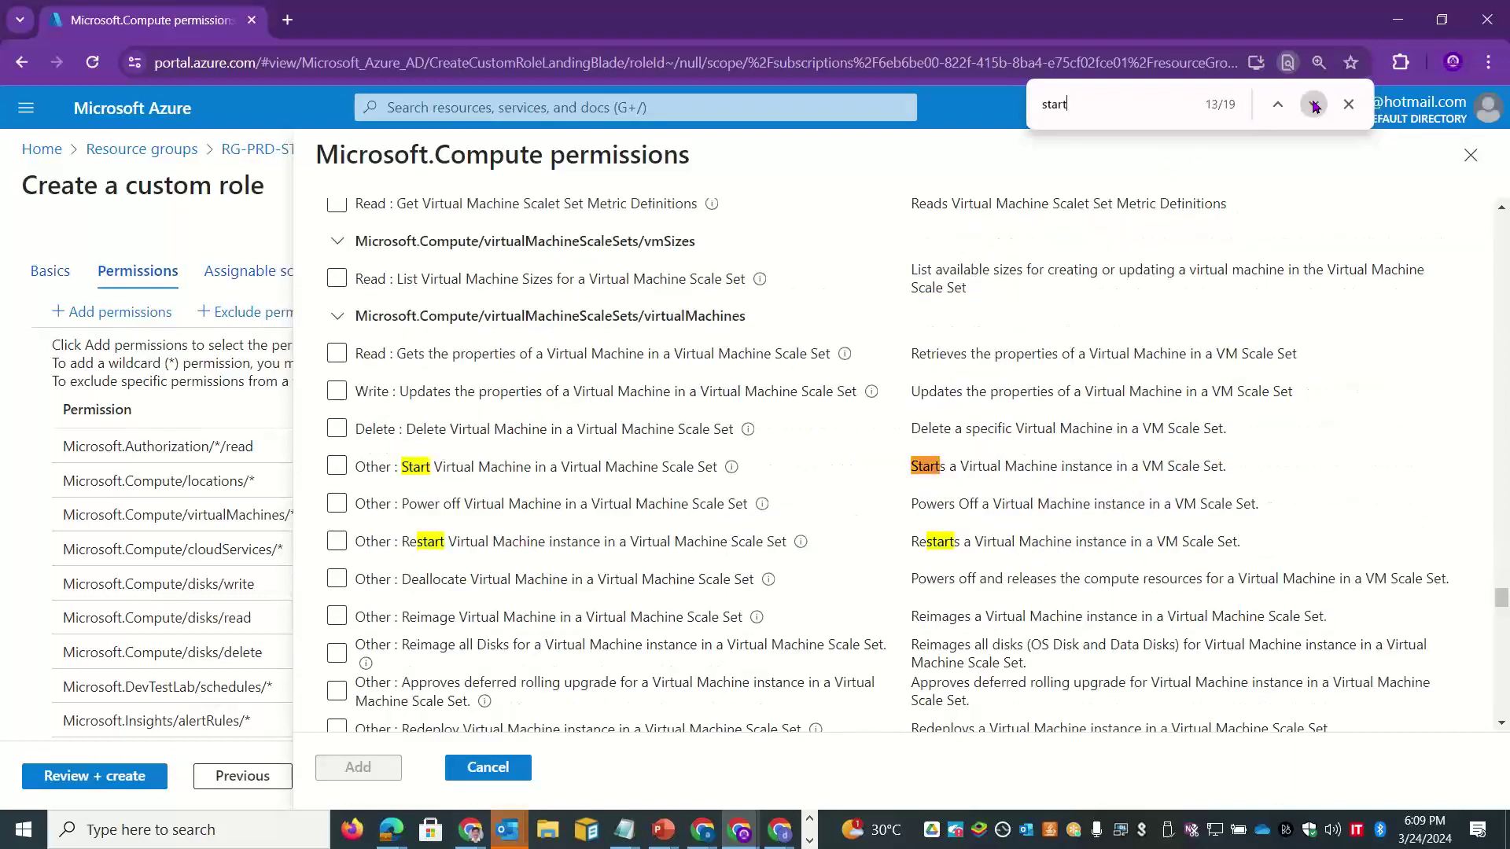
pyautogui.click(1314, 105)
pyautogui.click(1314, 105)
pyautogui.click(1314, 106)
pyautogui.click(1314, 105)
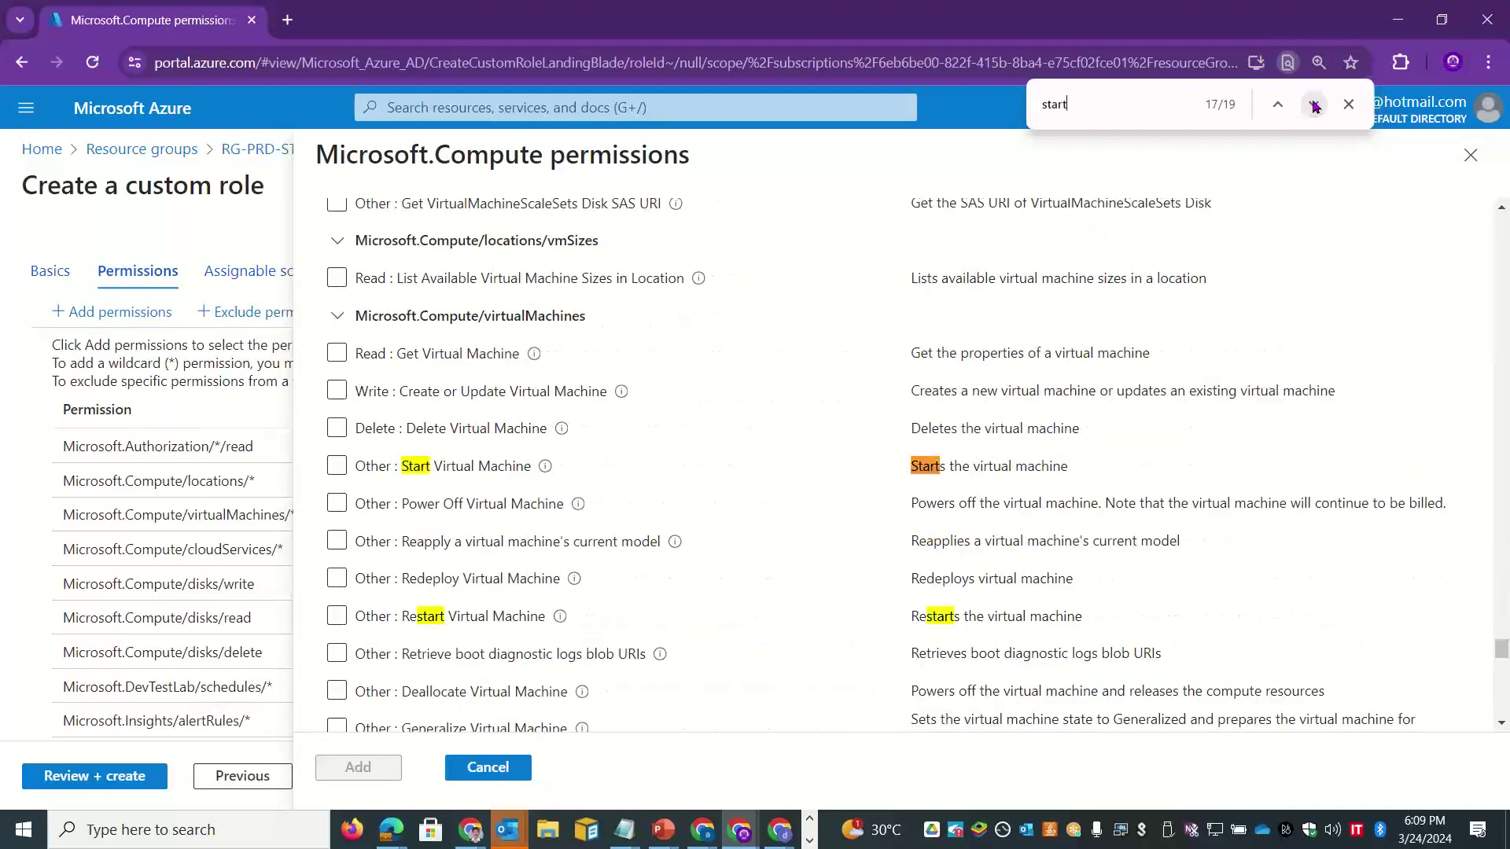
# Tick Start and Delete Virtual Machine and add the ticked permissions as NotActions exclusions
pyautogui.click(338, 467)
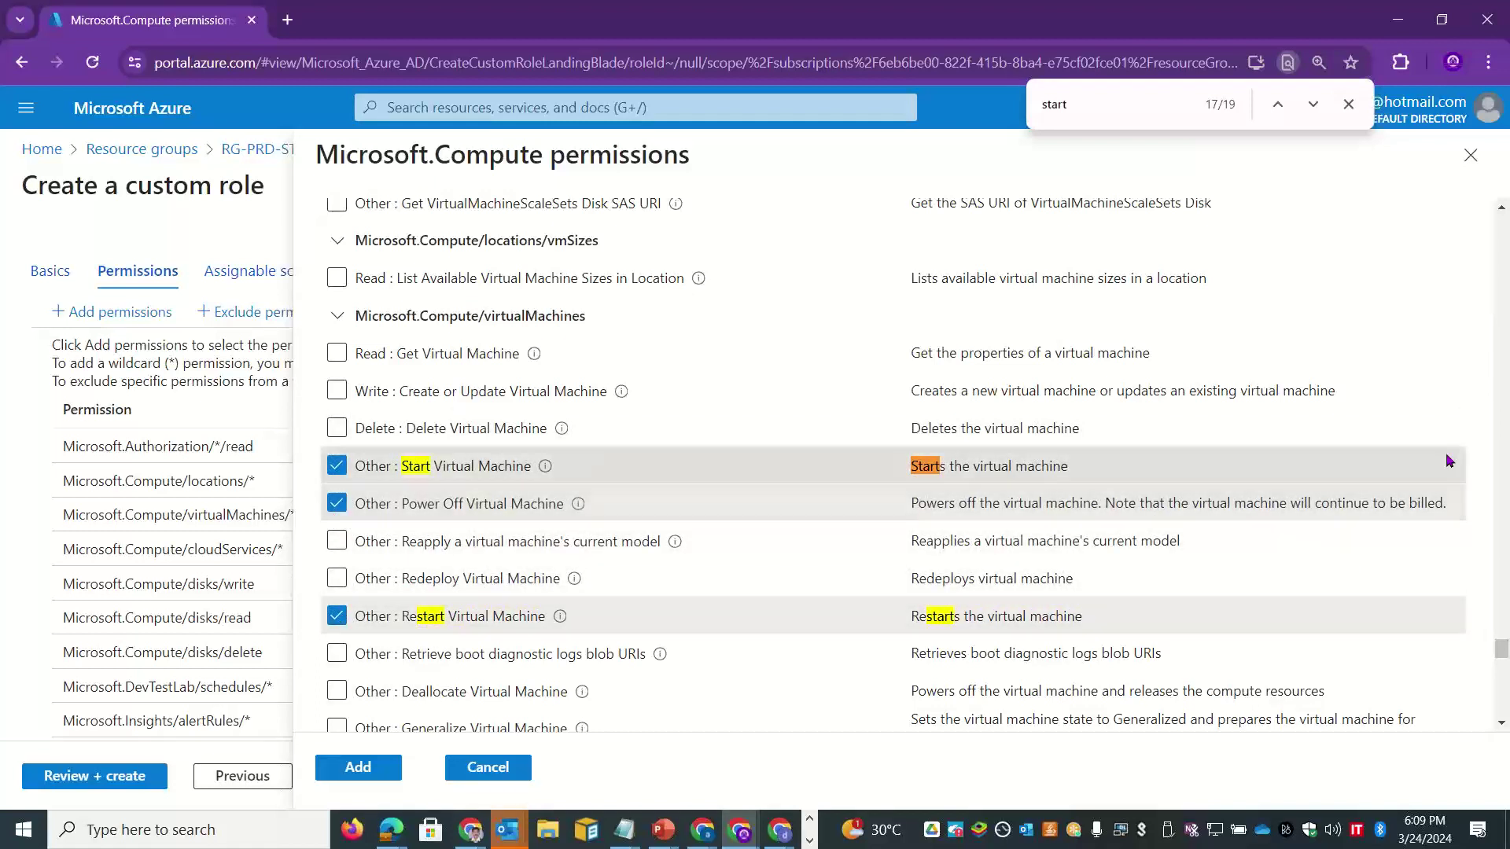
pyautogui.click(337, 429)
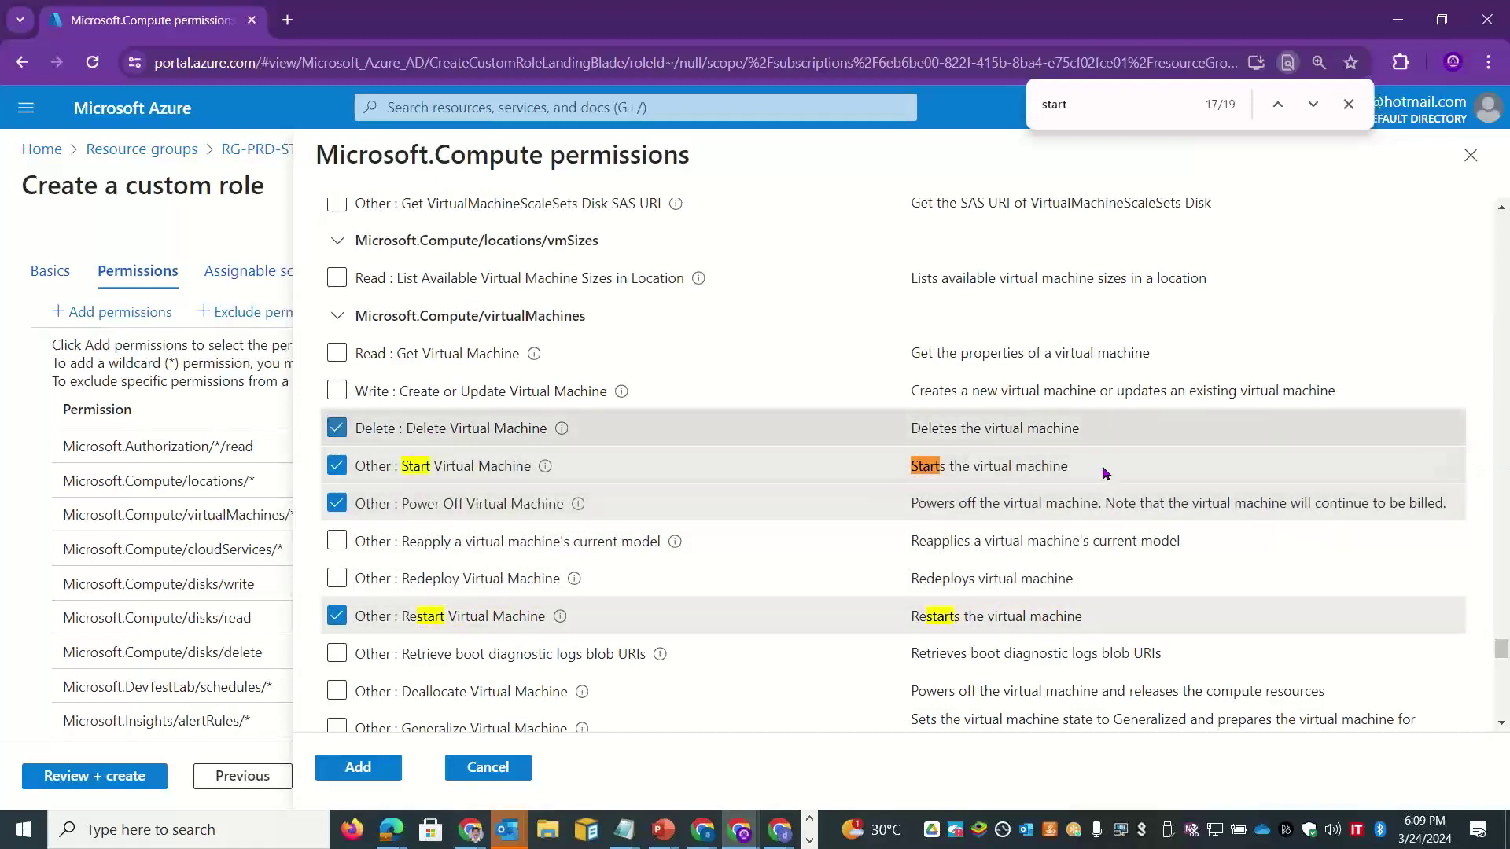
pyautogui.moveTo(1502, 645); pyautogui.dragTo(1503, 667)
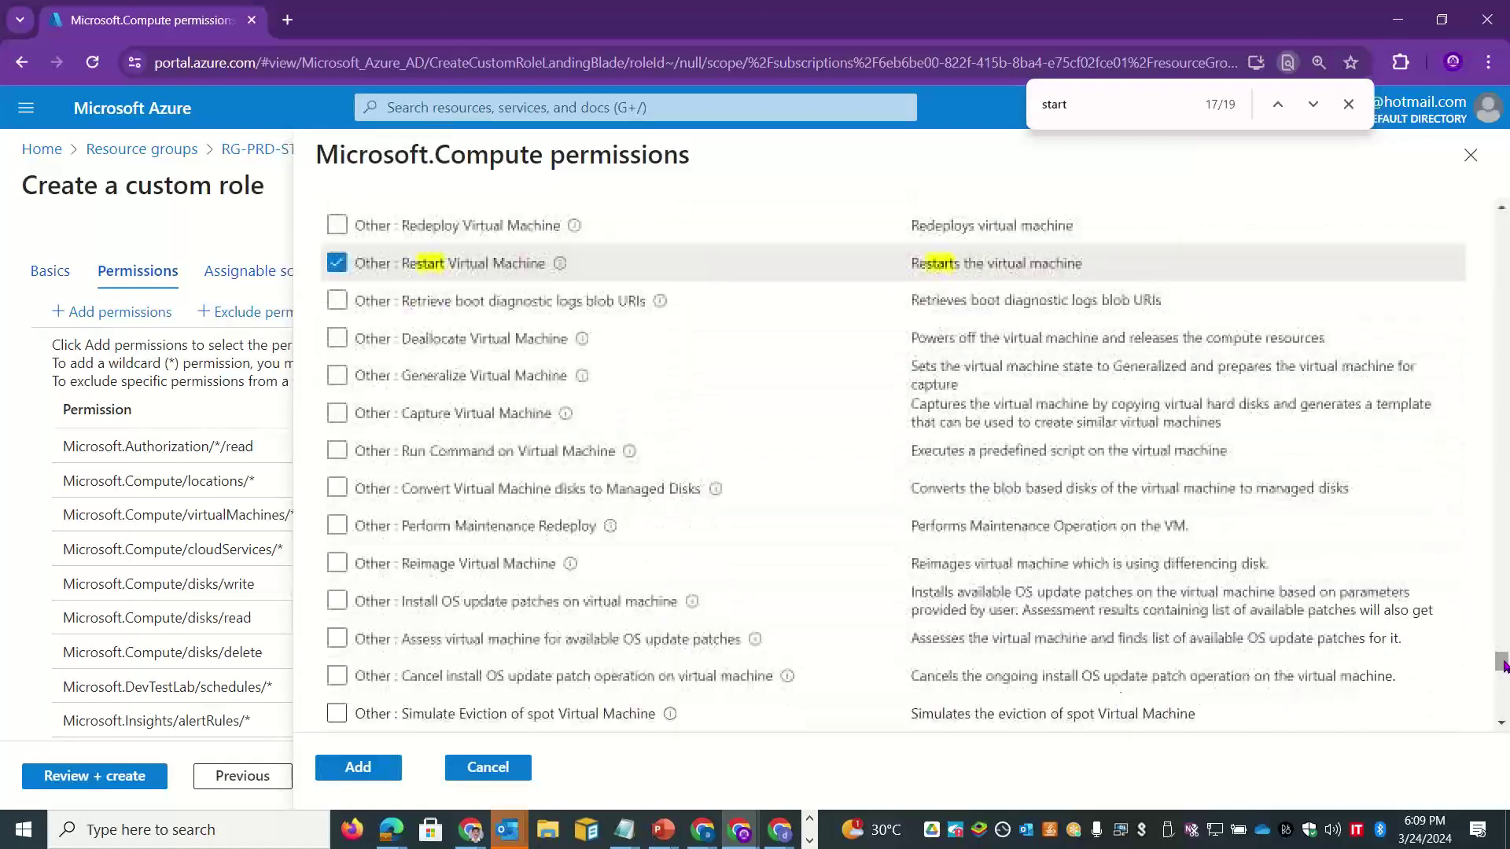
pyautogui.click(388, 764)
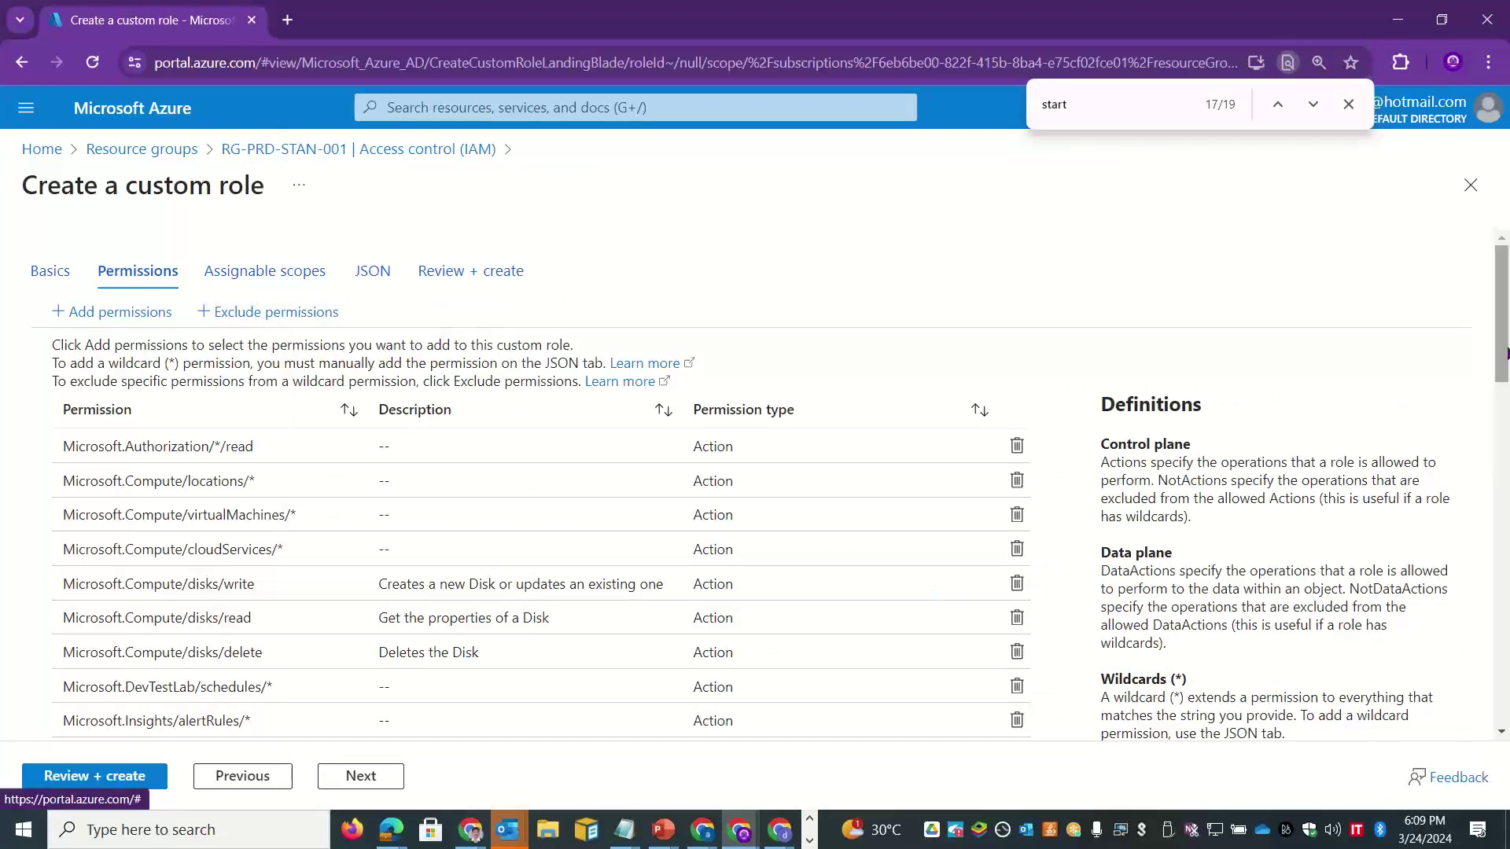
pyautogui.scroll(-15, 785, 595)
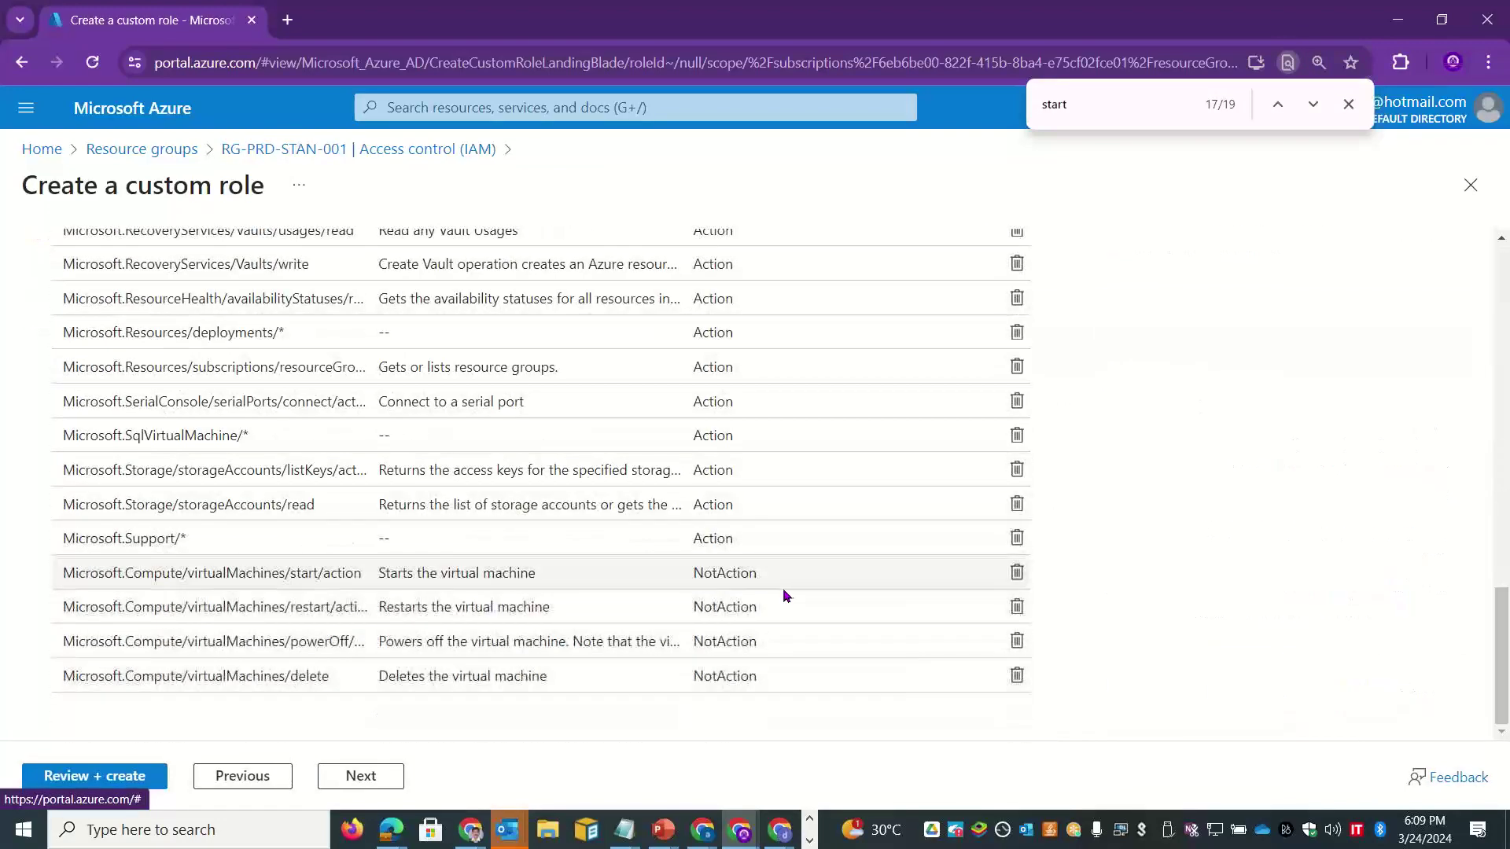
pyautogui.doubleClick(754, 573)
pyautogui.moveTo(470, 573); pyautogui.dragTo(357, 573)
pyautogui.moveTo(617, 606); pyautogui.dragTo(423, 641)
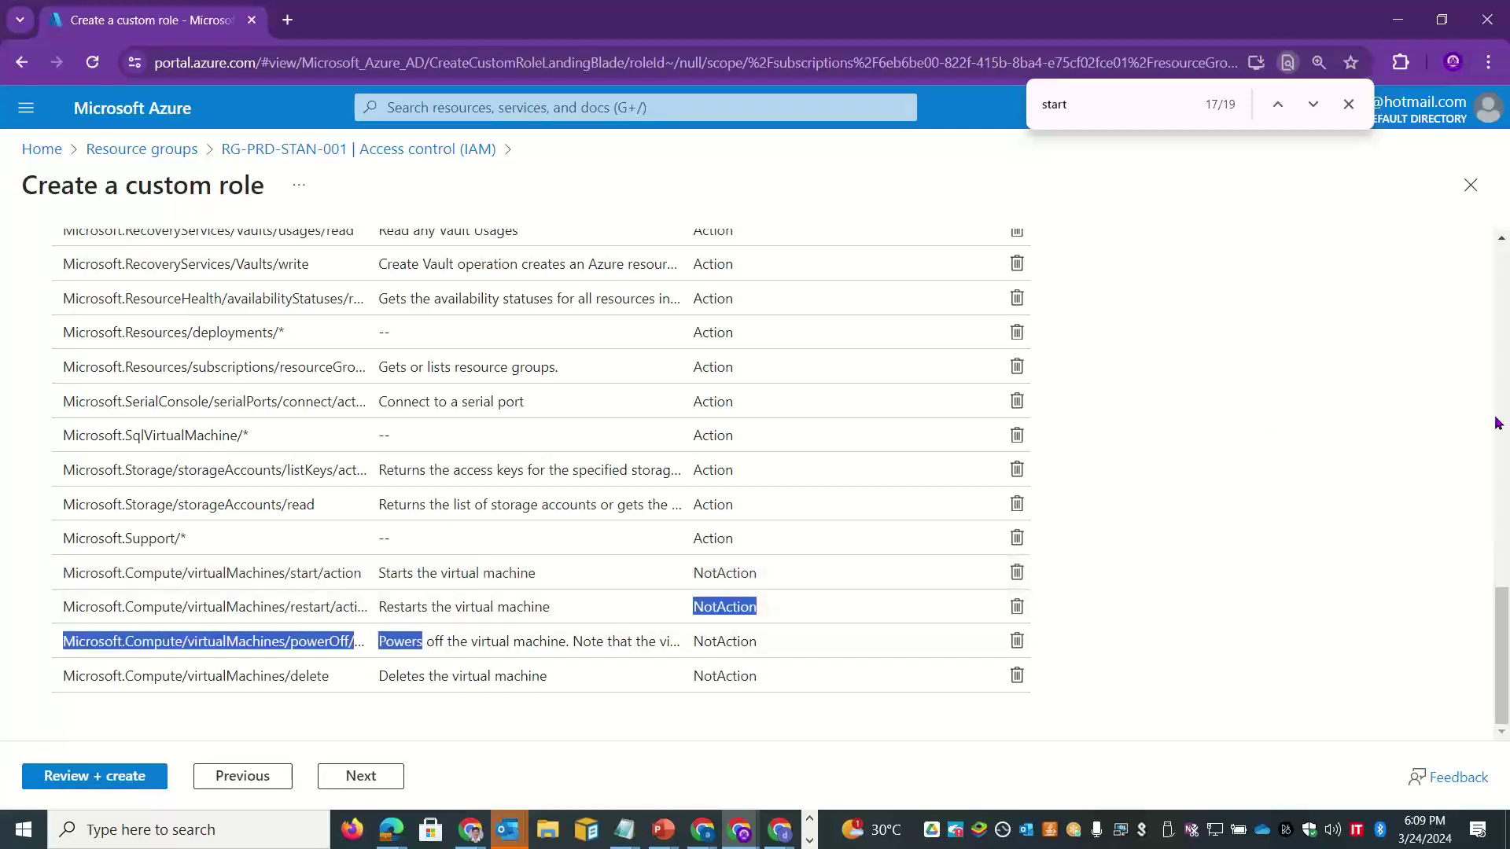
pyautogui.moveTo(1504, 634); pyautogui.dragTo(1503, 293)
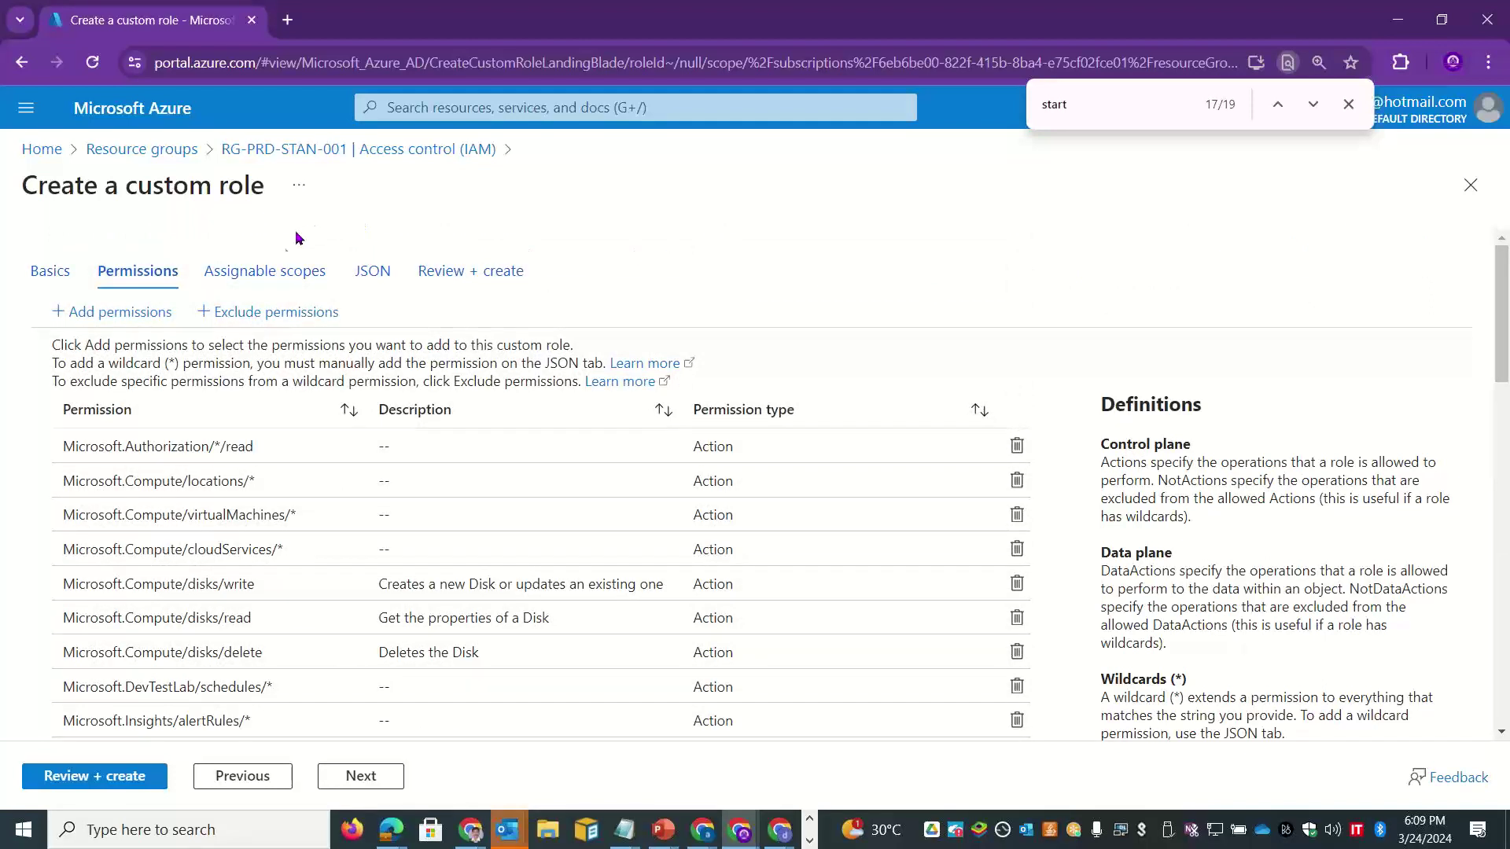
# Check the RG-PRD-STAN-001 assignable scope, try Tenant Root Group and Child Organization 1 - MG1, then close unchanged
pyautogui.click(277, 272)
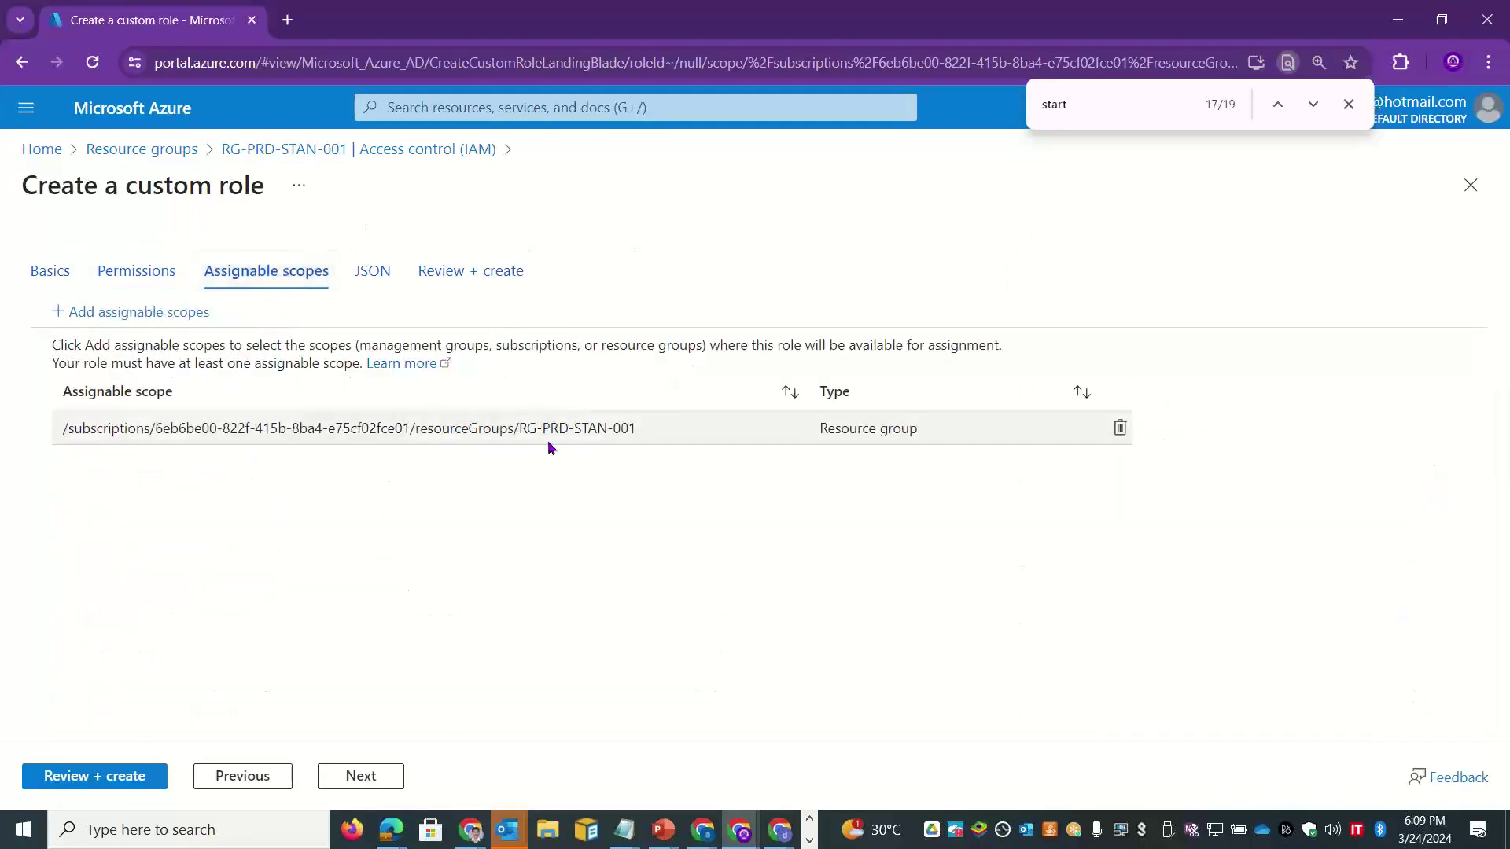
pyautogui.moveTo(643, 431); pyautogui.dragTo(524, 427)
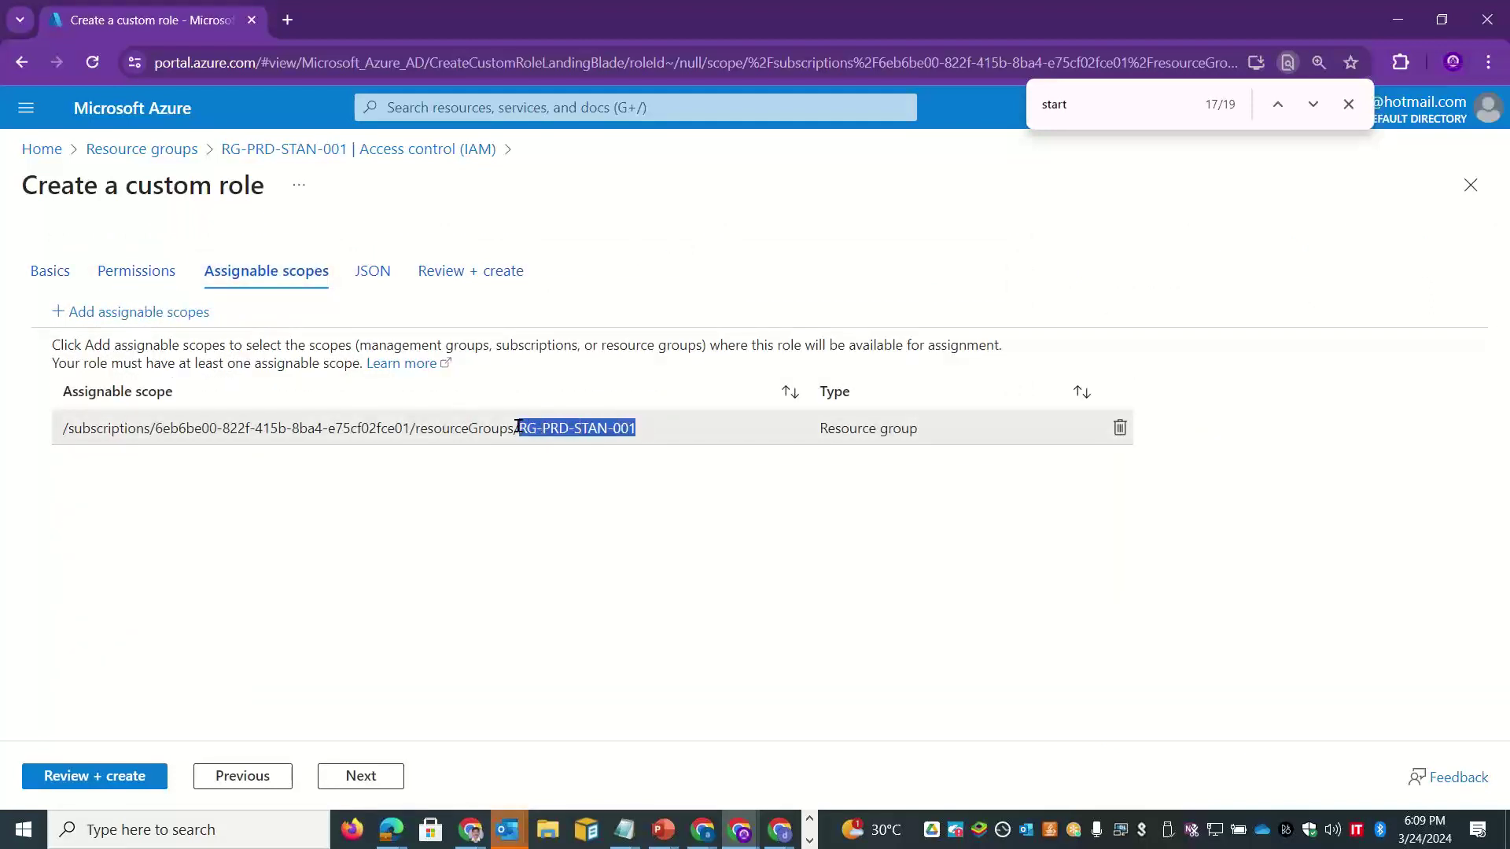
pyautogui.click(139, 312)
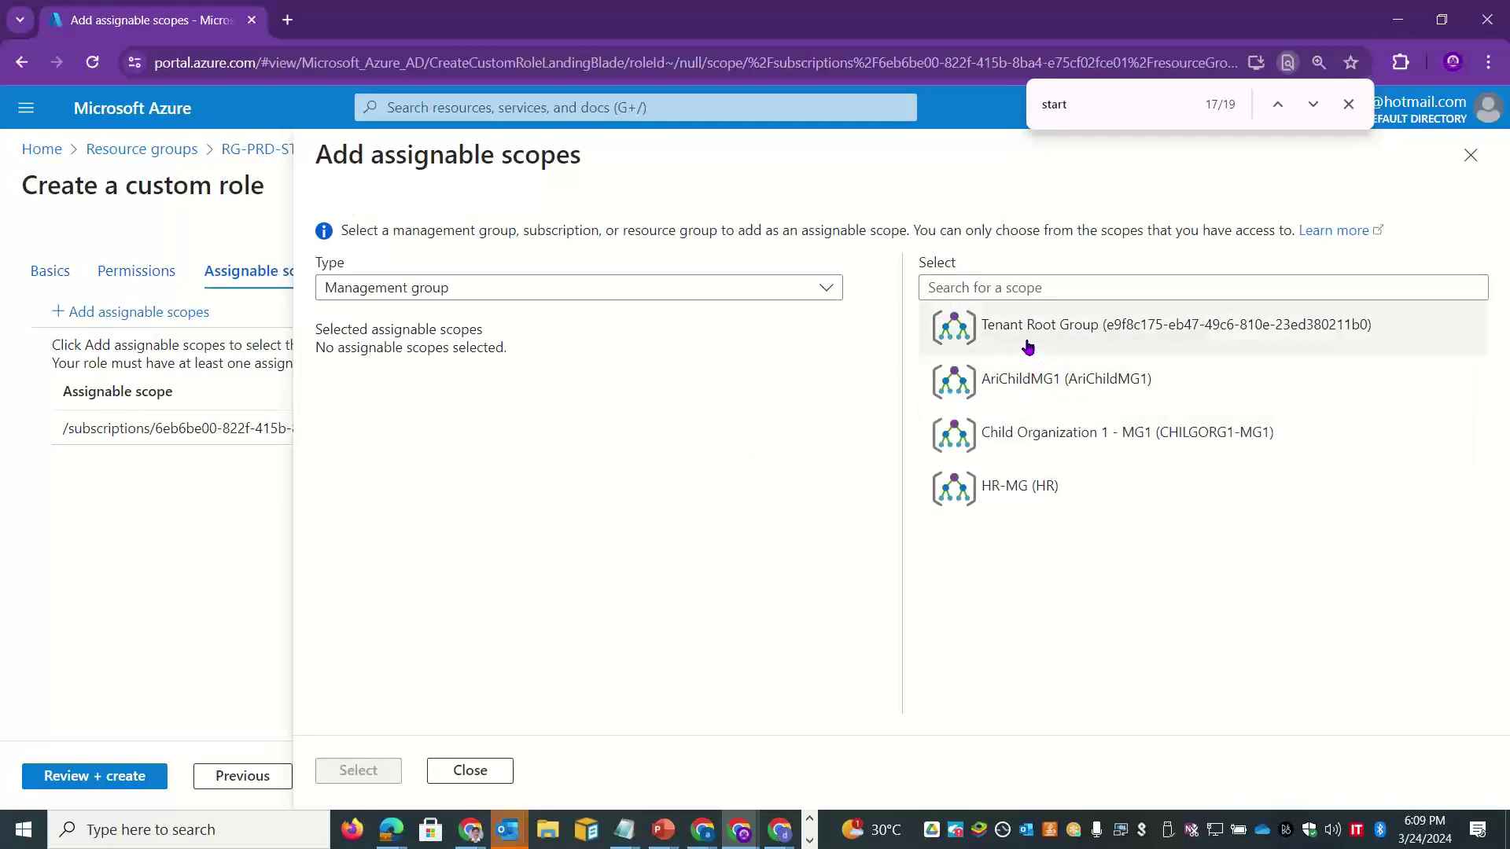
pyautogui.click(1028, 345)
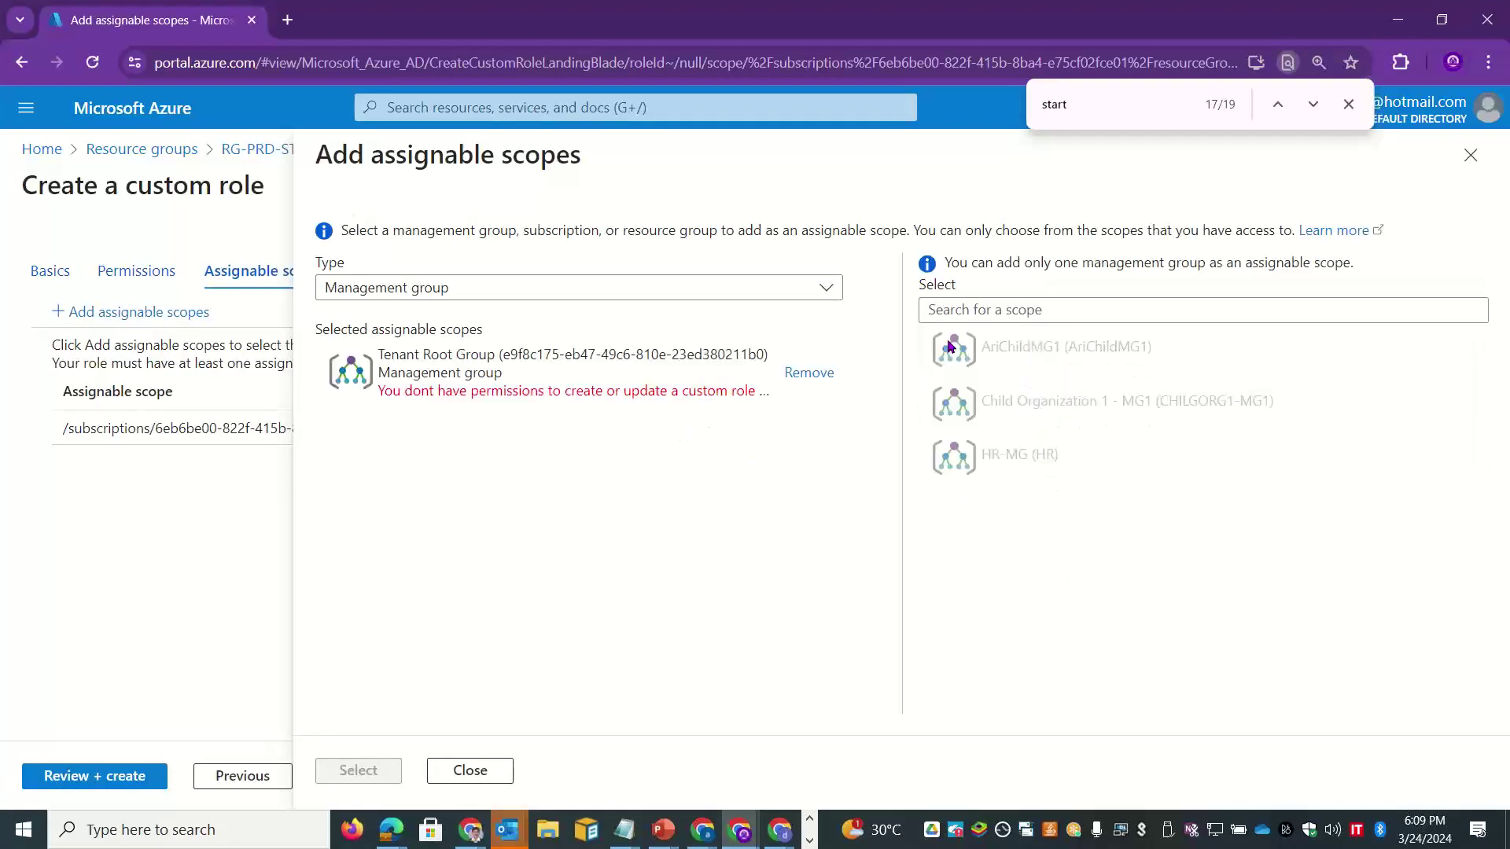
pyautogui.click(809, 374)
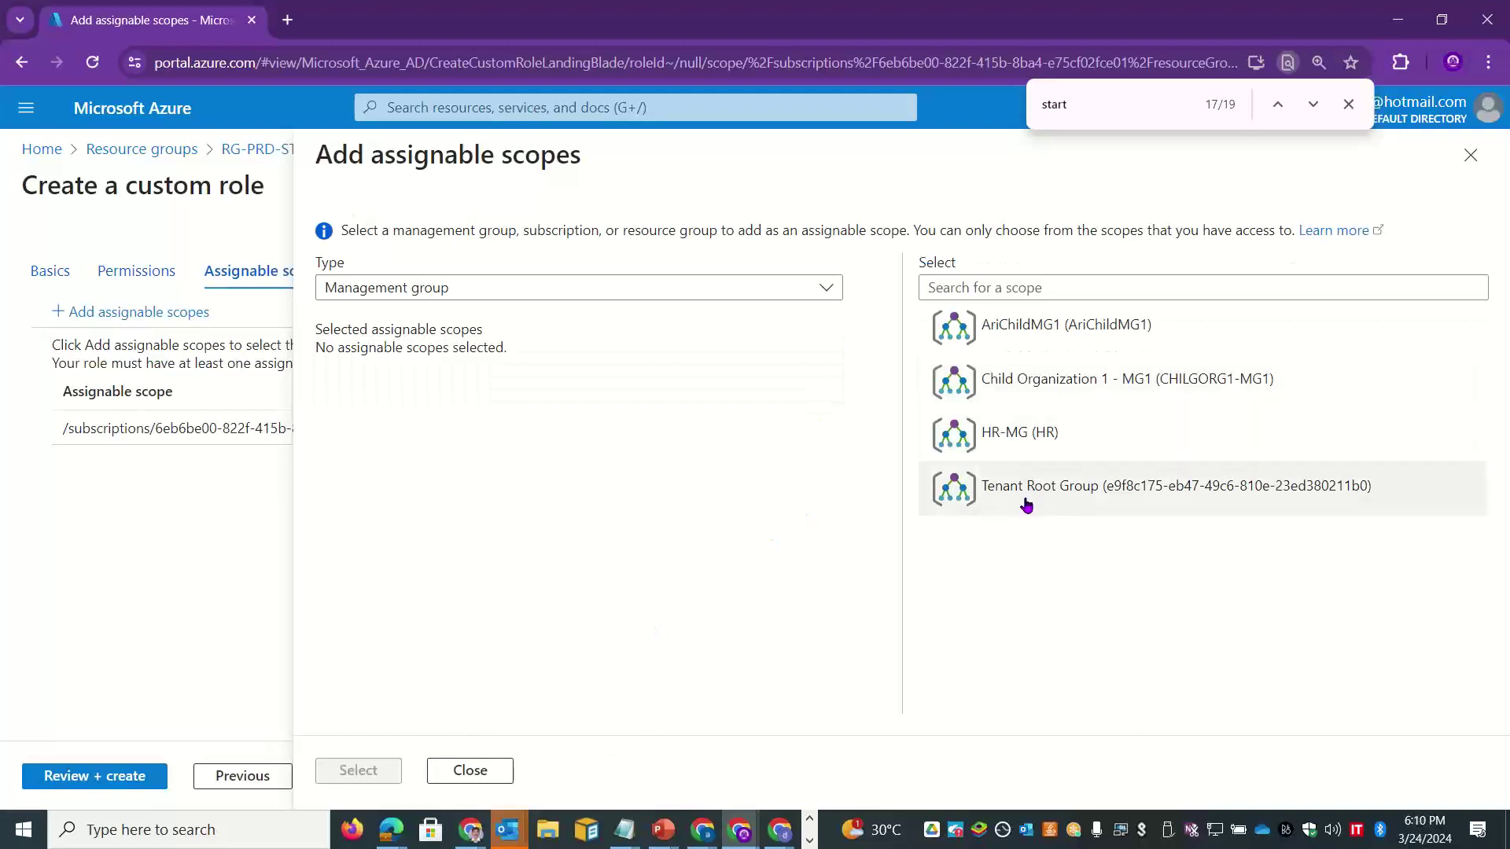
pyautogui.click(1024, 495)
pyautogui.click(822, 373)
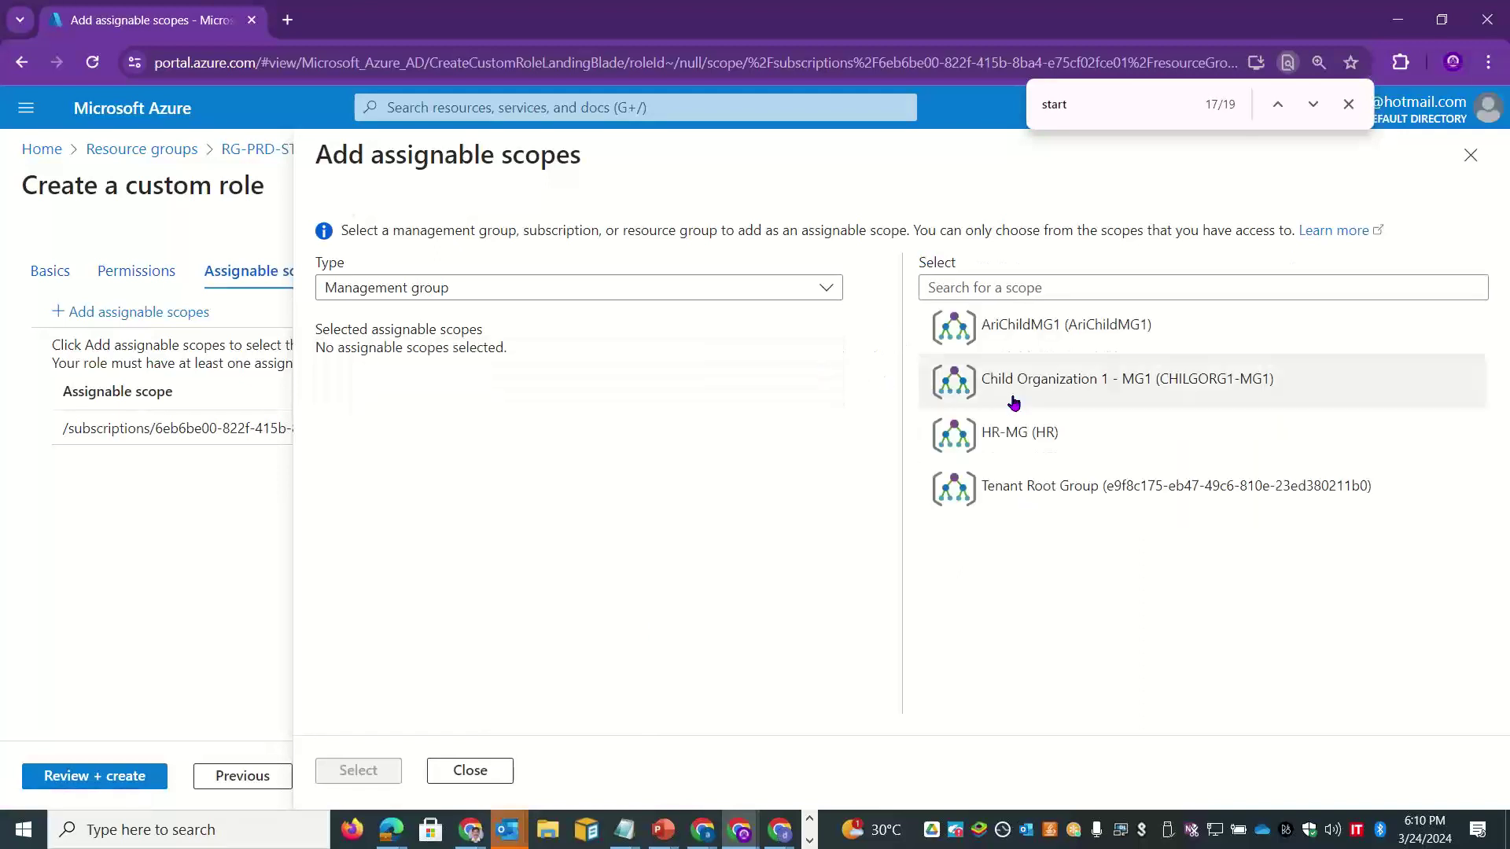
pyautogui.click(1001, 392)
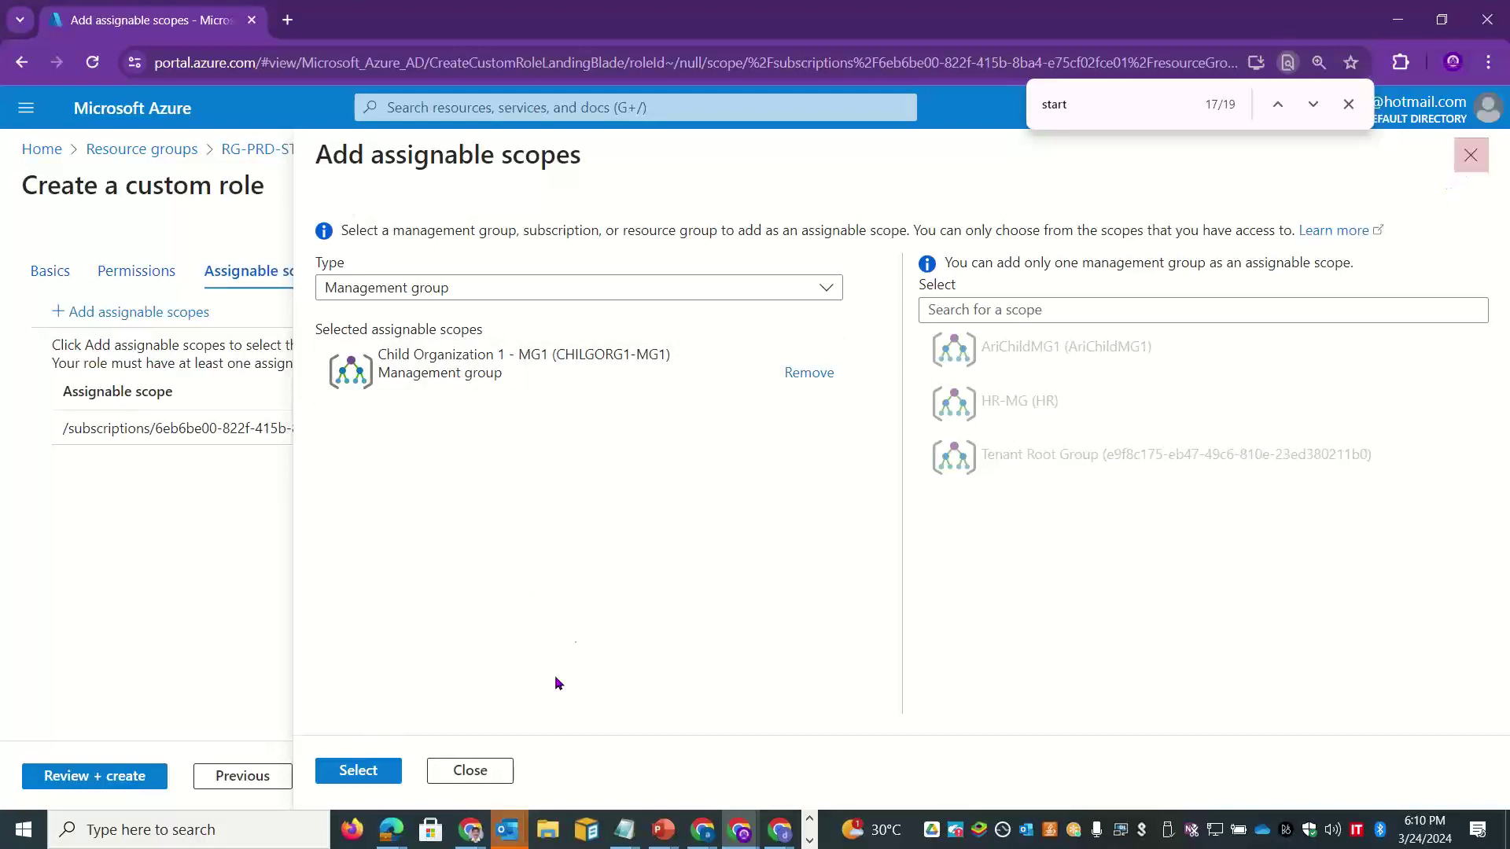
pyautogui.click(465, 772)
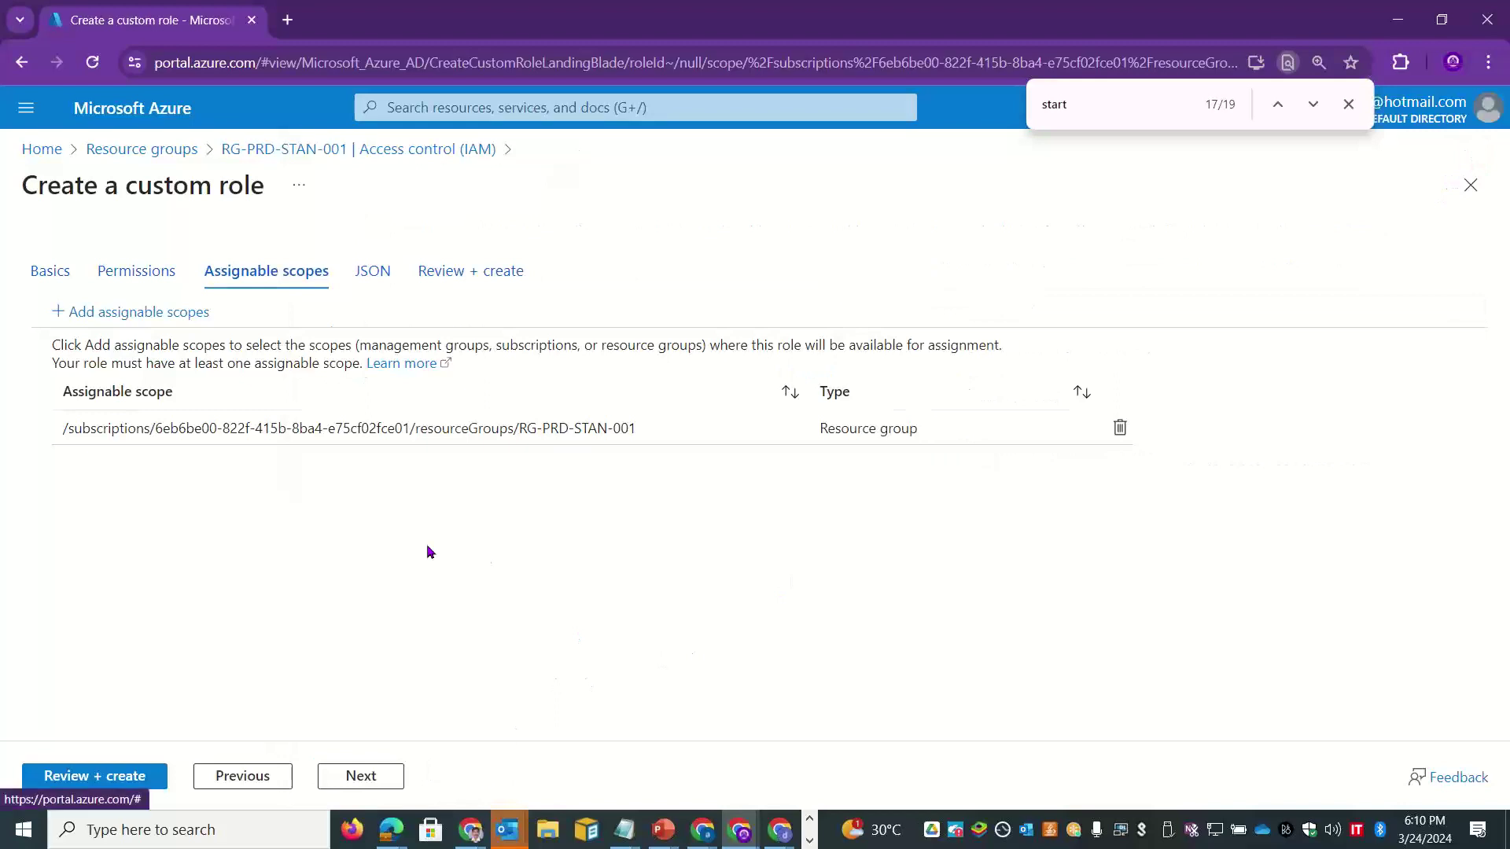
# Review and create the AzVMLevel1 role, acknowledge the success message, and return to Resource groups
pyautogui.click(96, 774)
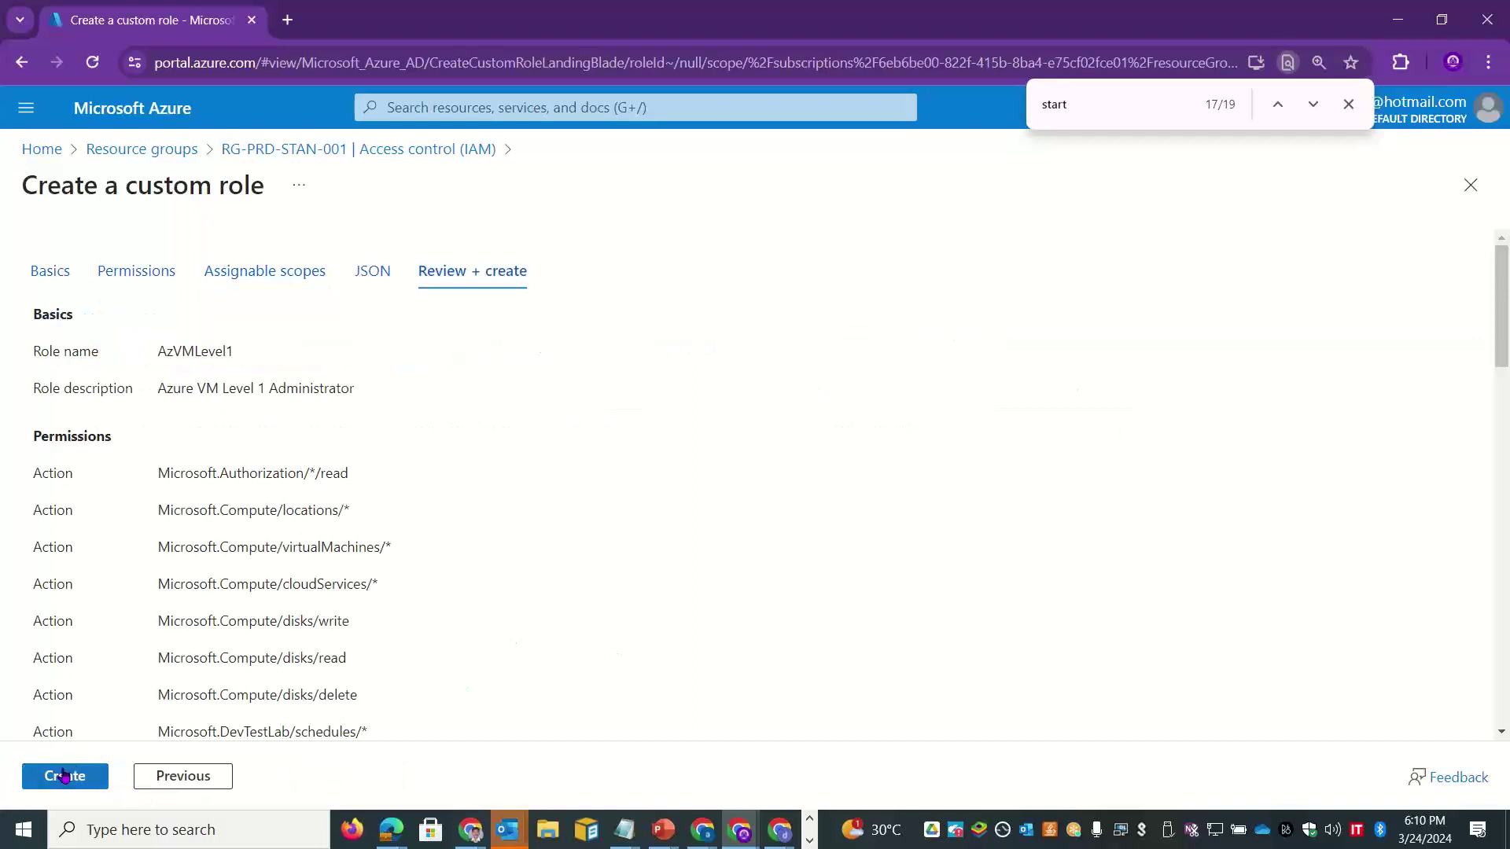
pyautogui.click(64, 776)
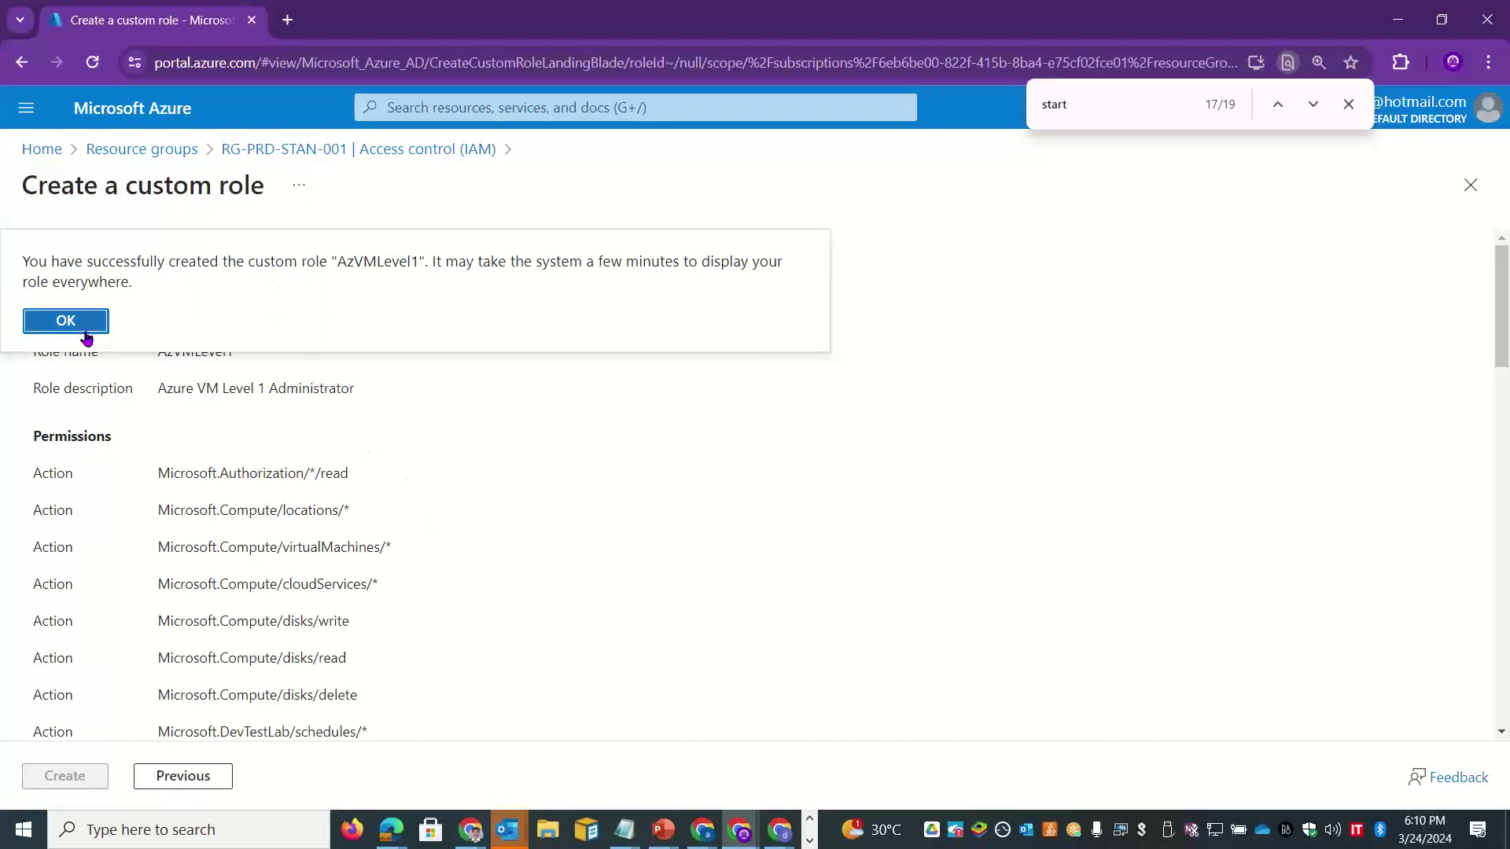
pyautogui.click(66, 321)
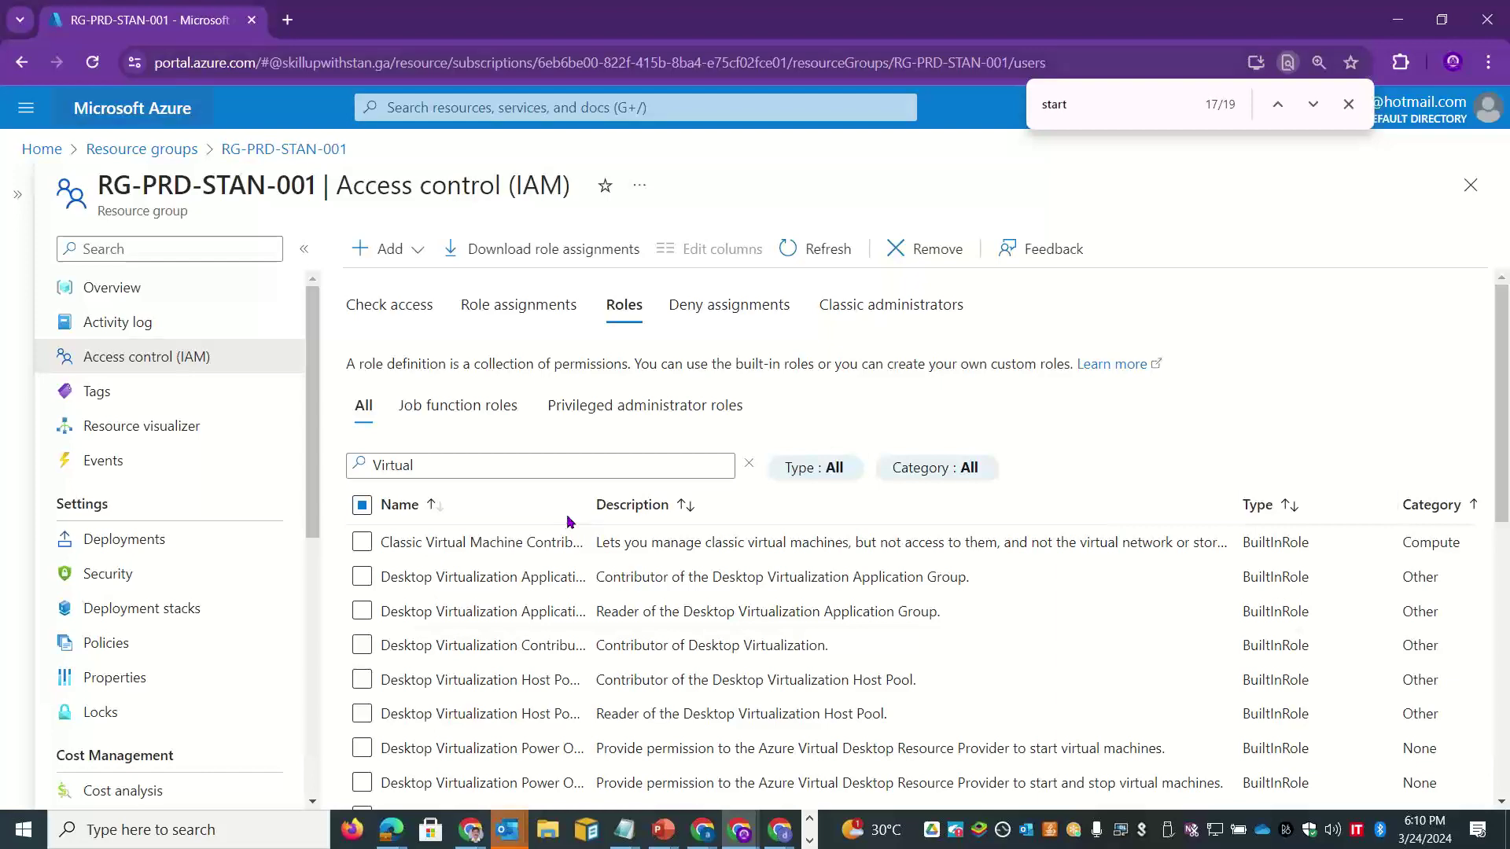
pyautogui.click(140, 148)
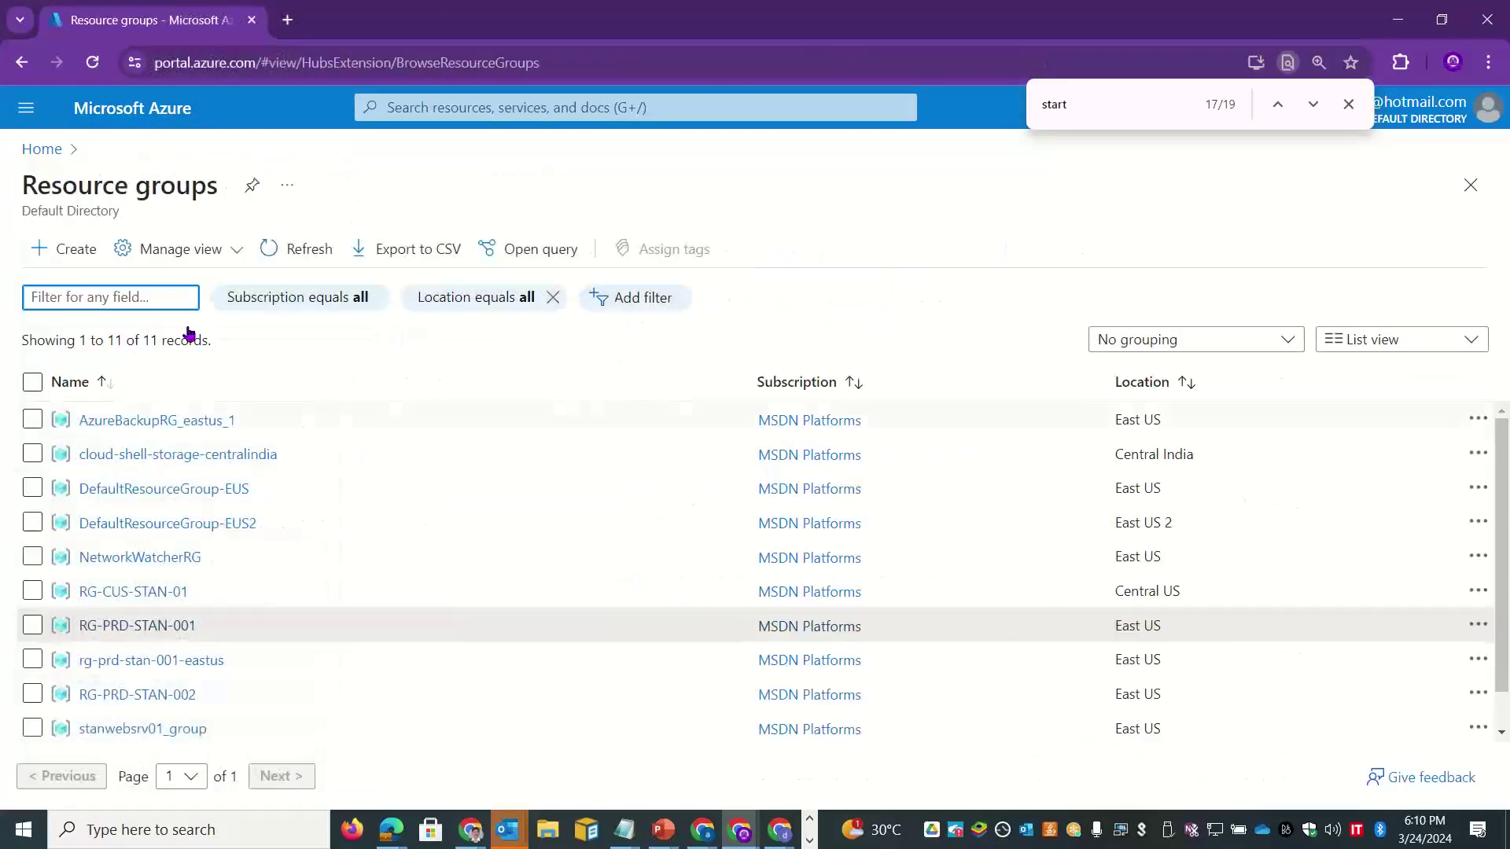
# Show slide 7 on role scope levels in the AZURE RBAC deck, then return to the Azure portal
pyautogui.hotkey('alt', 'Tab')
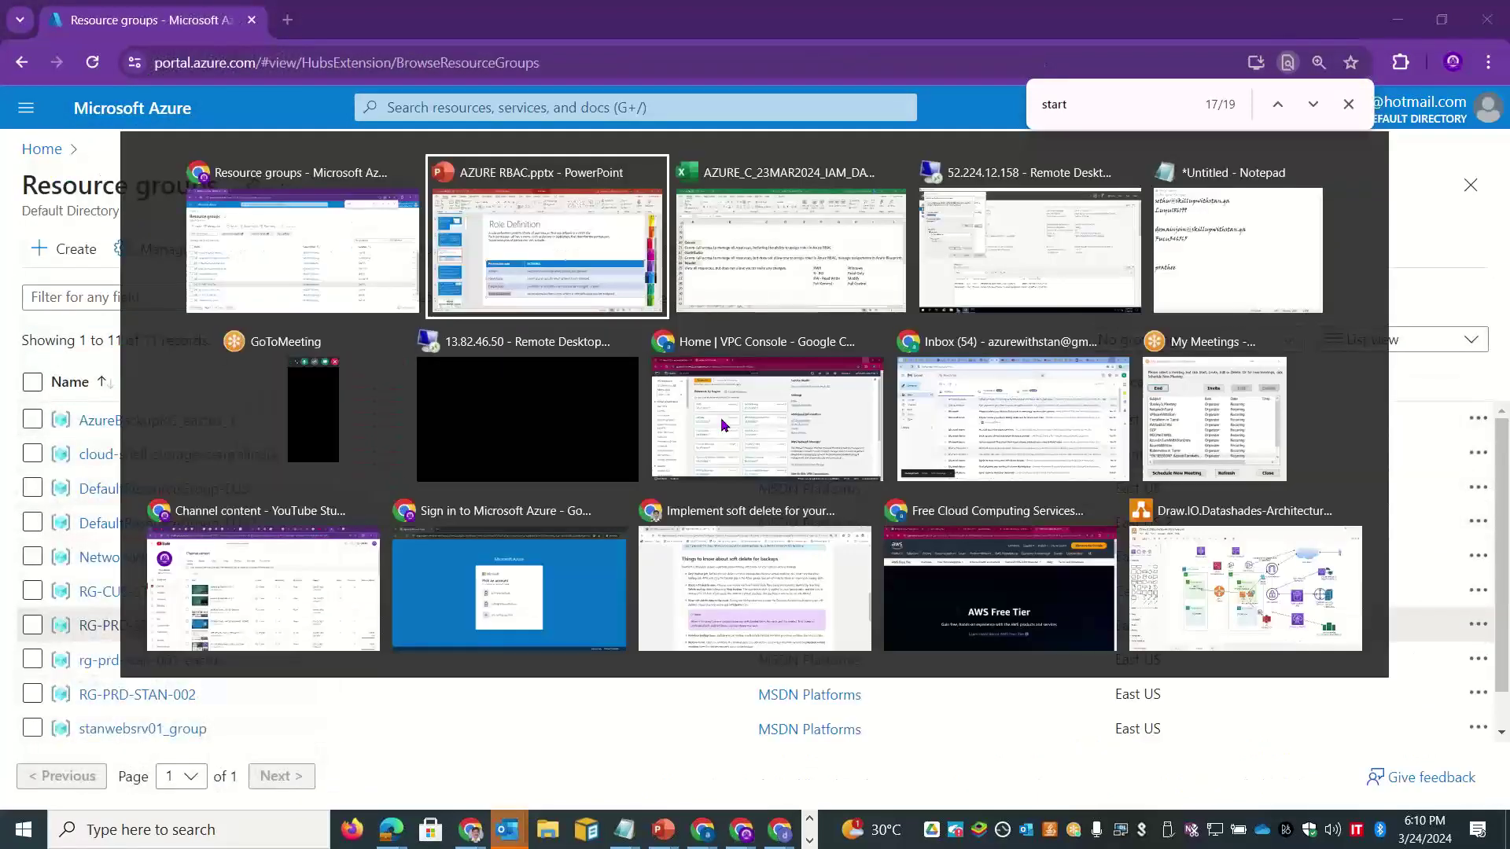
pyautogui.hotkey('alt', 'Tab')
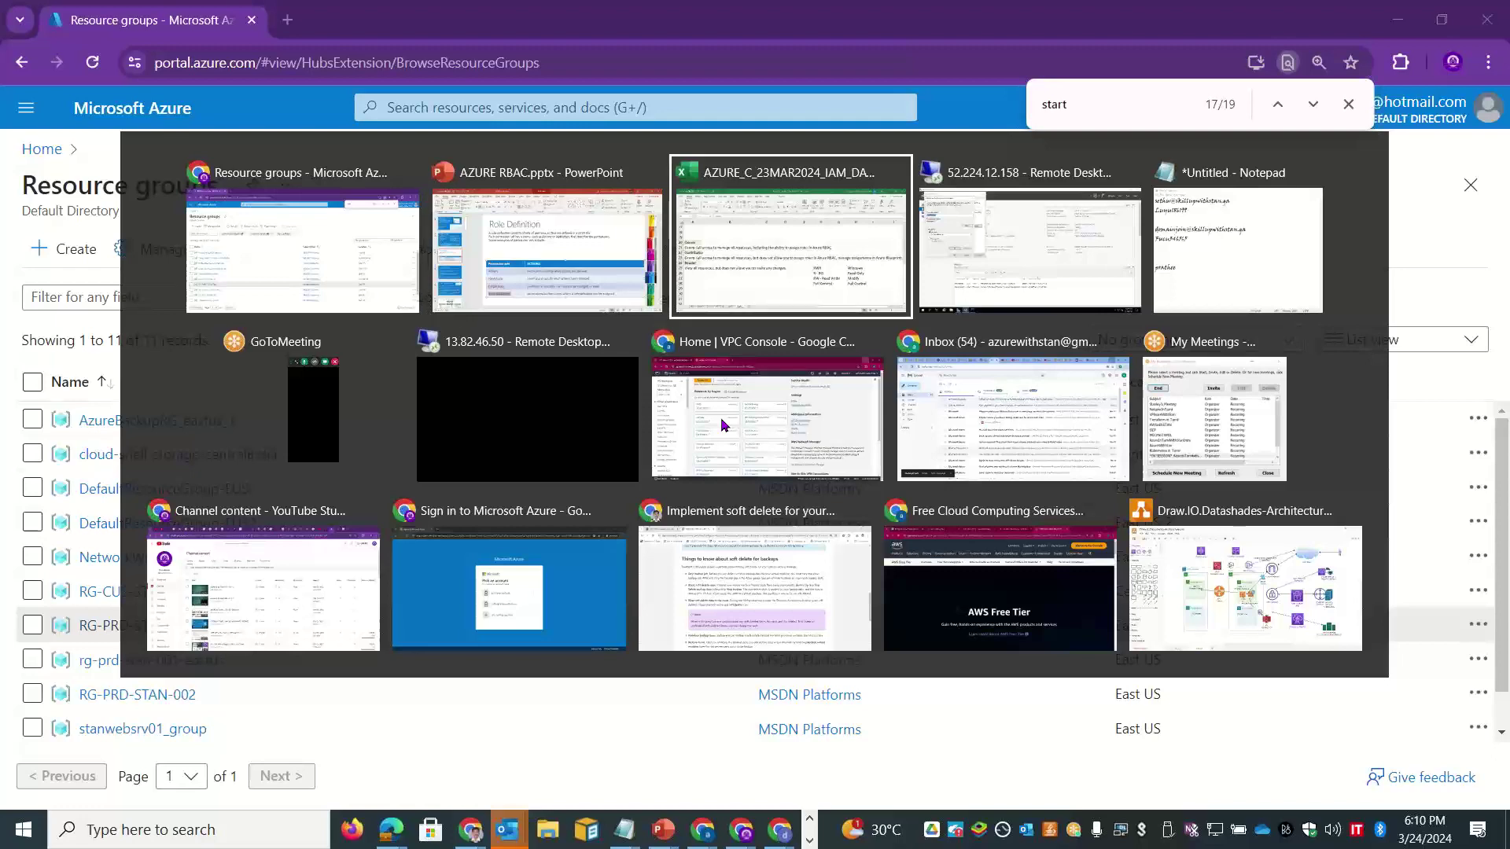
pyautogui.hotkey('alt', 'shift', 'Tab')
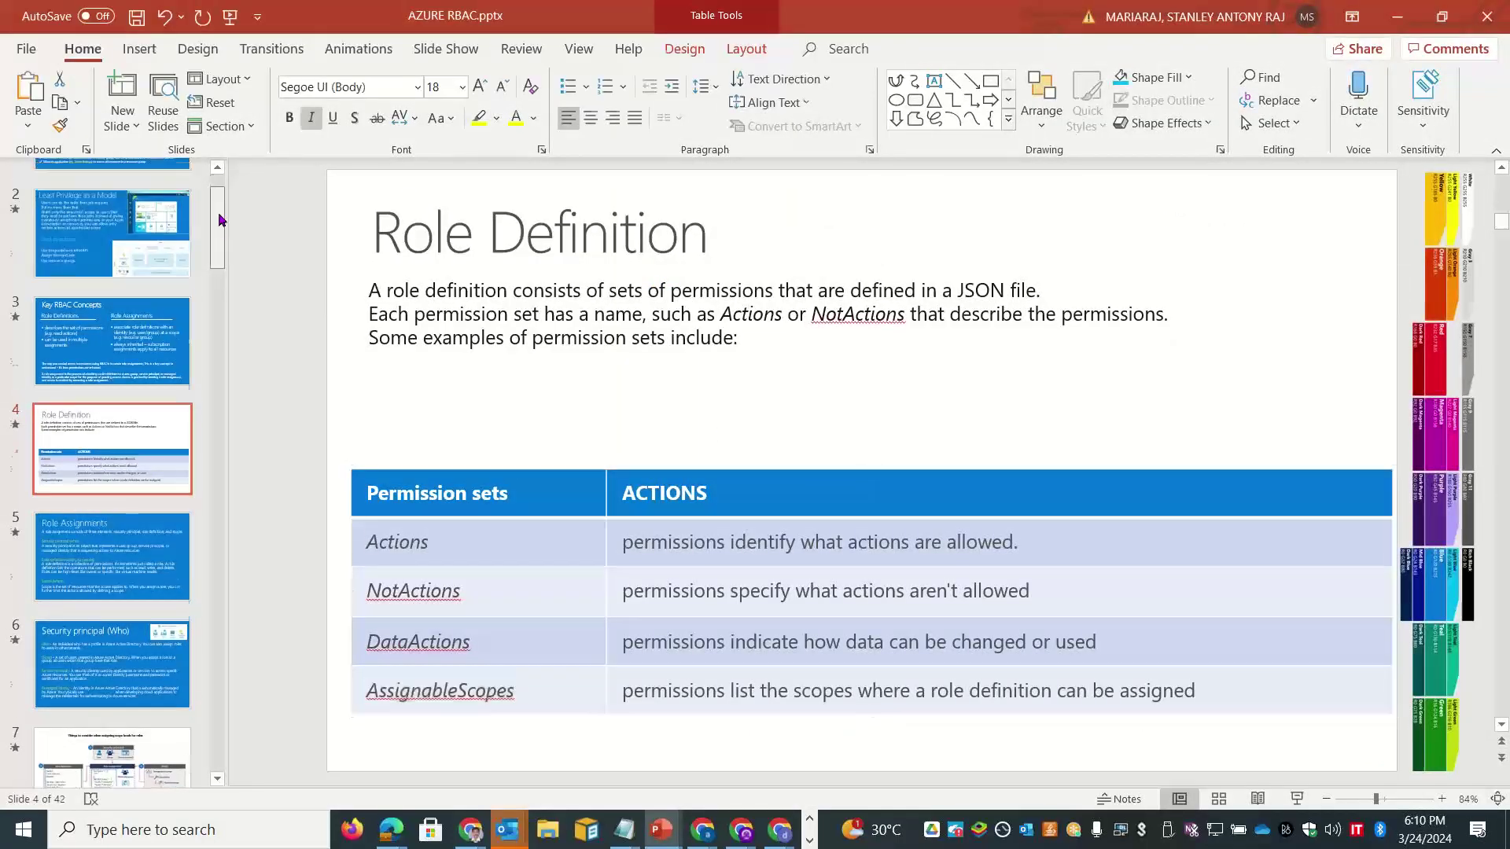
pyautogui.moveTo(220, 219); pyautogui.dragTo(220, 233)
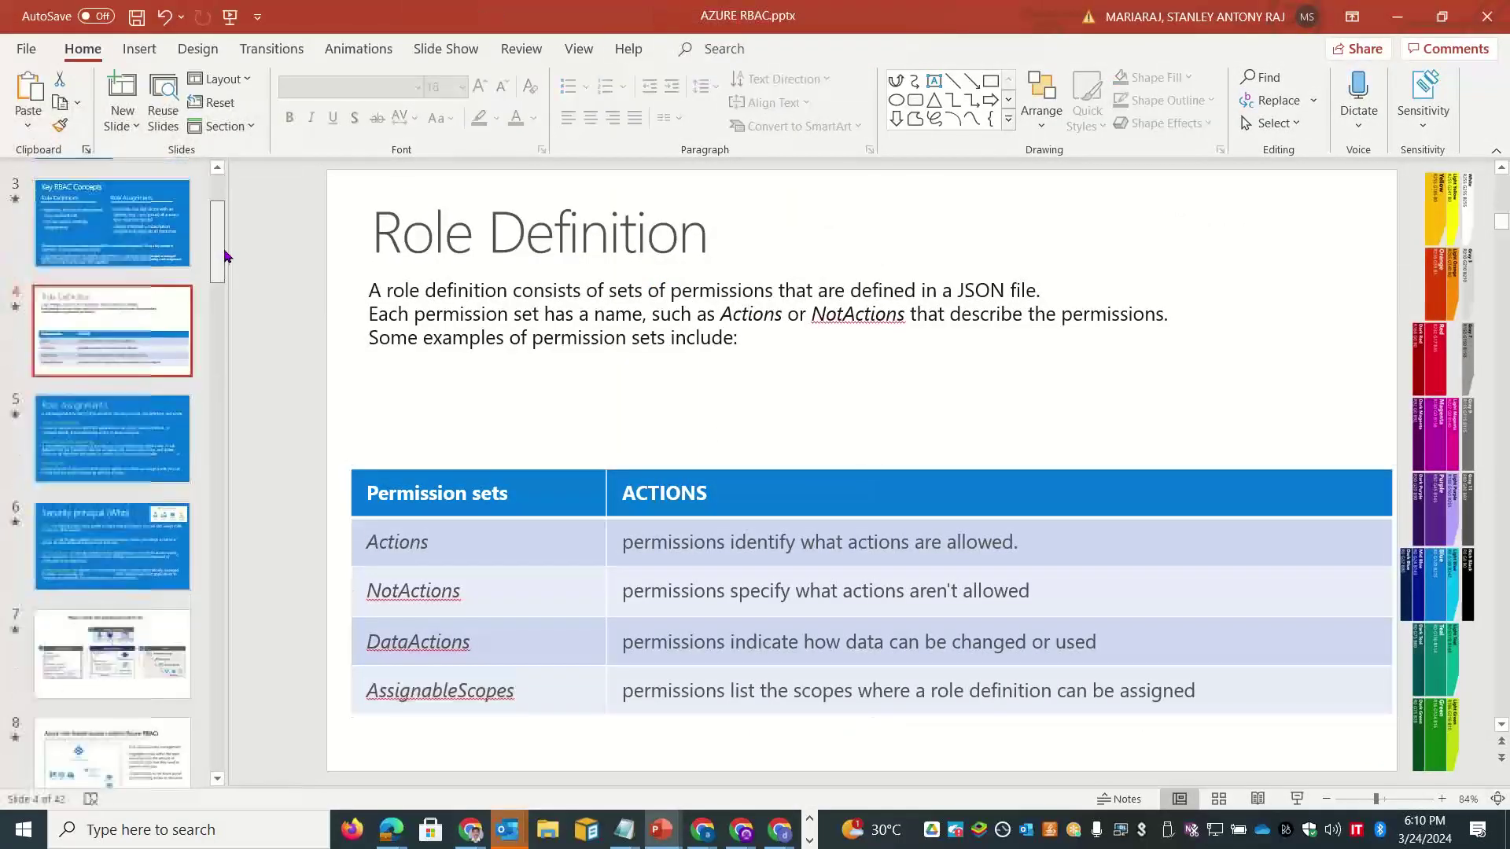
pyautogui.click(145, 666)
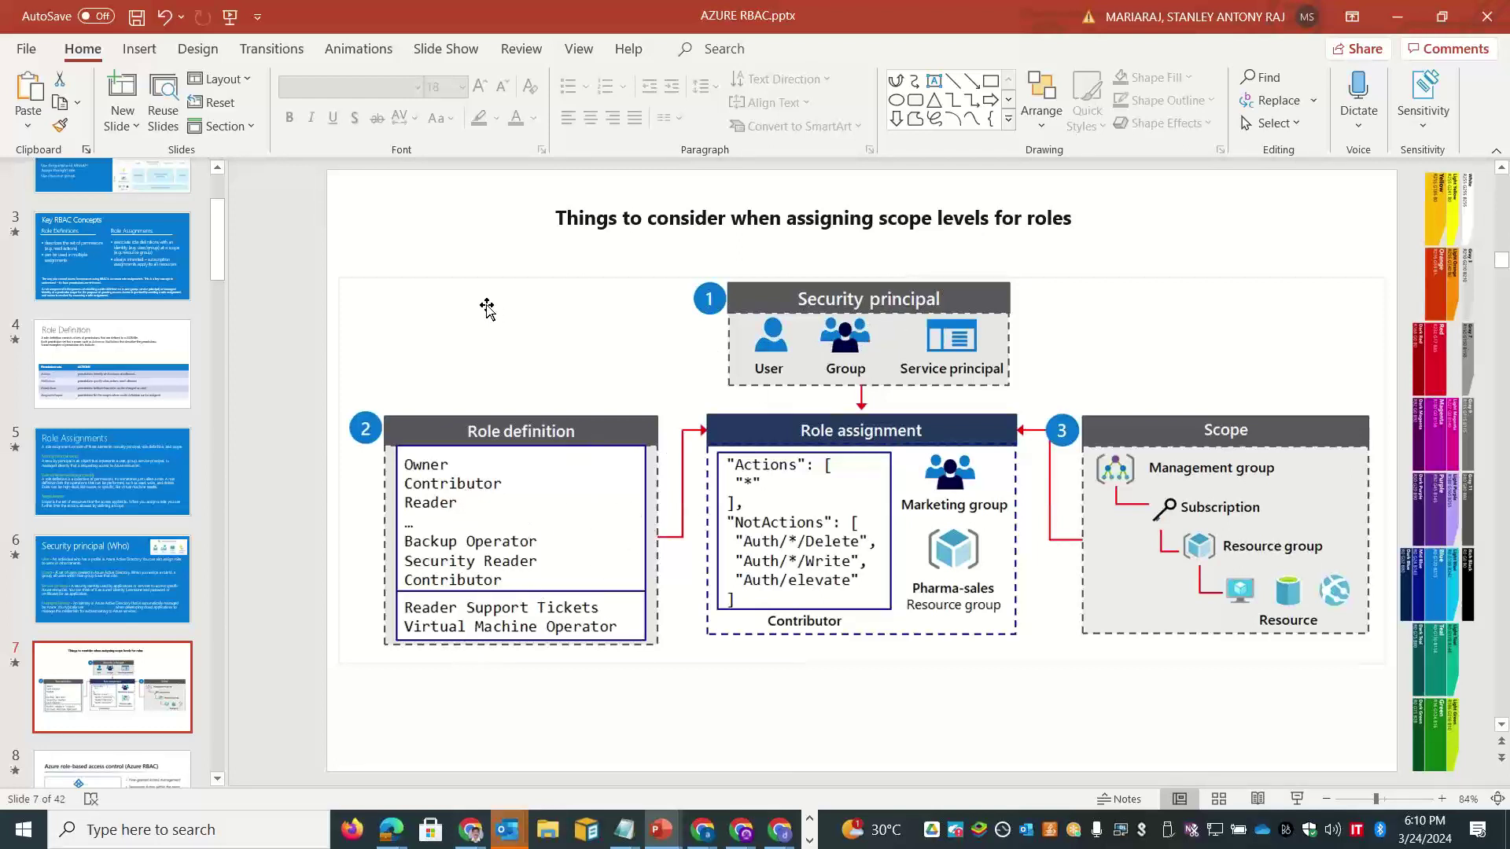
pyautogui.hotkey('alt', 'Tab')
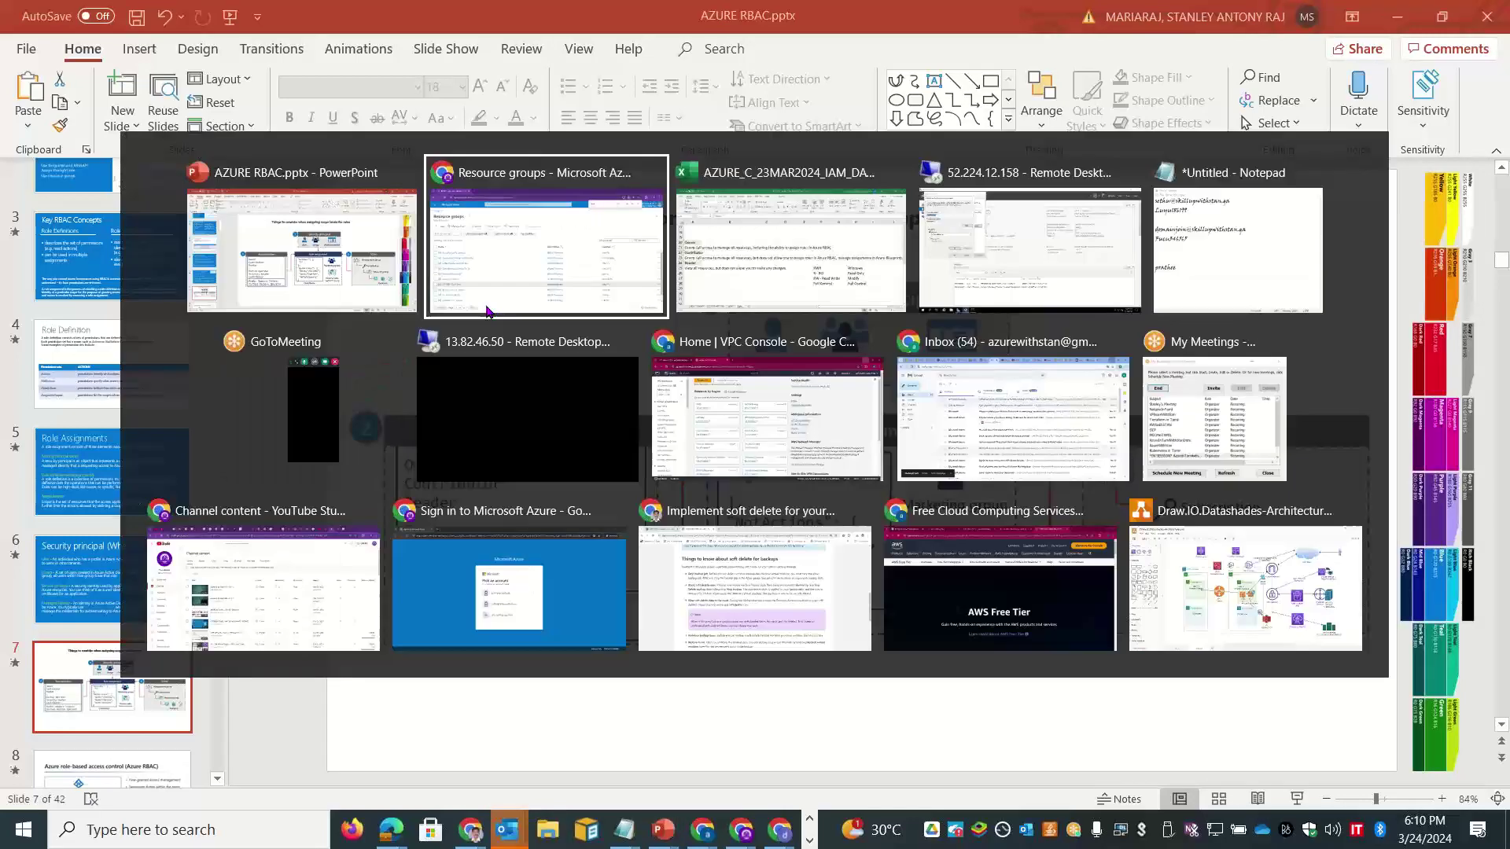
pyautogui.click(488, 310)
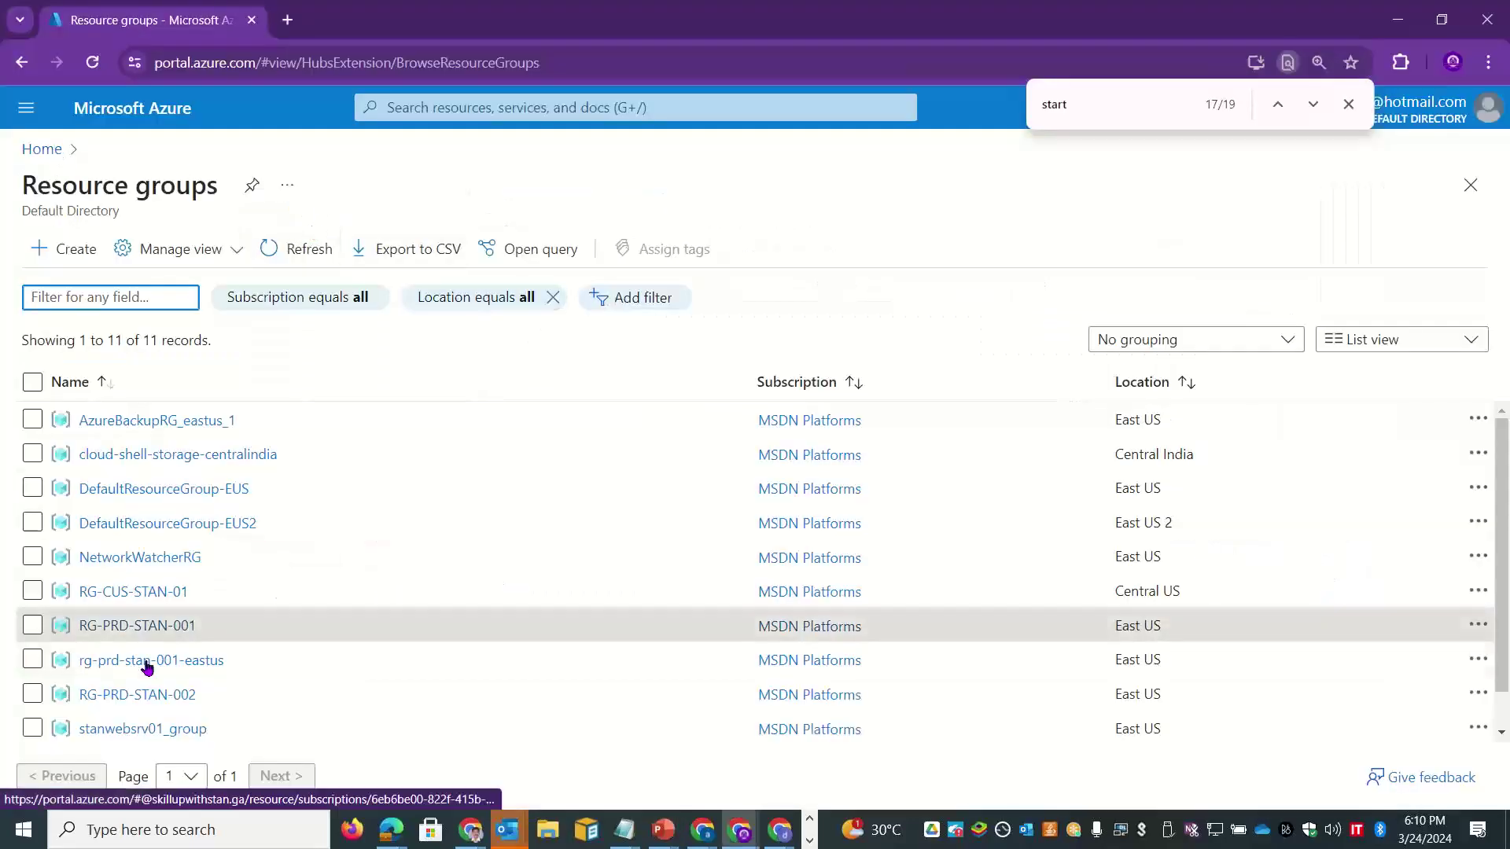
# Open RG-PRD-STAN-001's Access control (IAM) role assignments and start Add role assignment
pyautogui.click(135, 625)
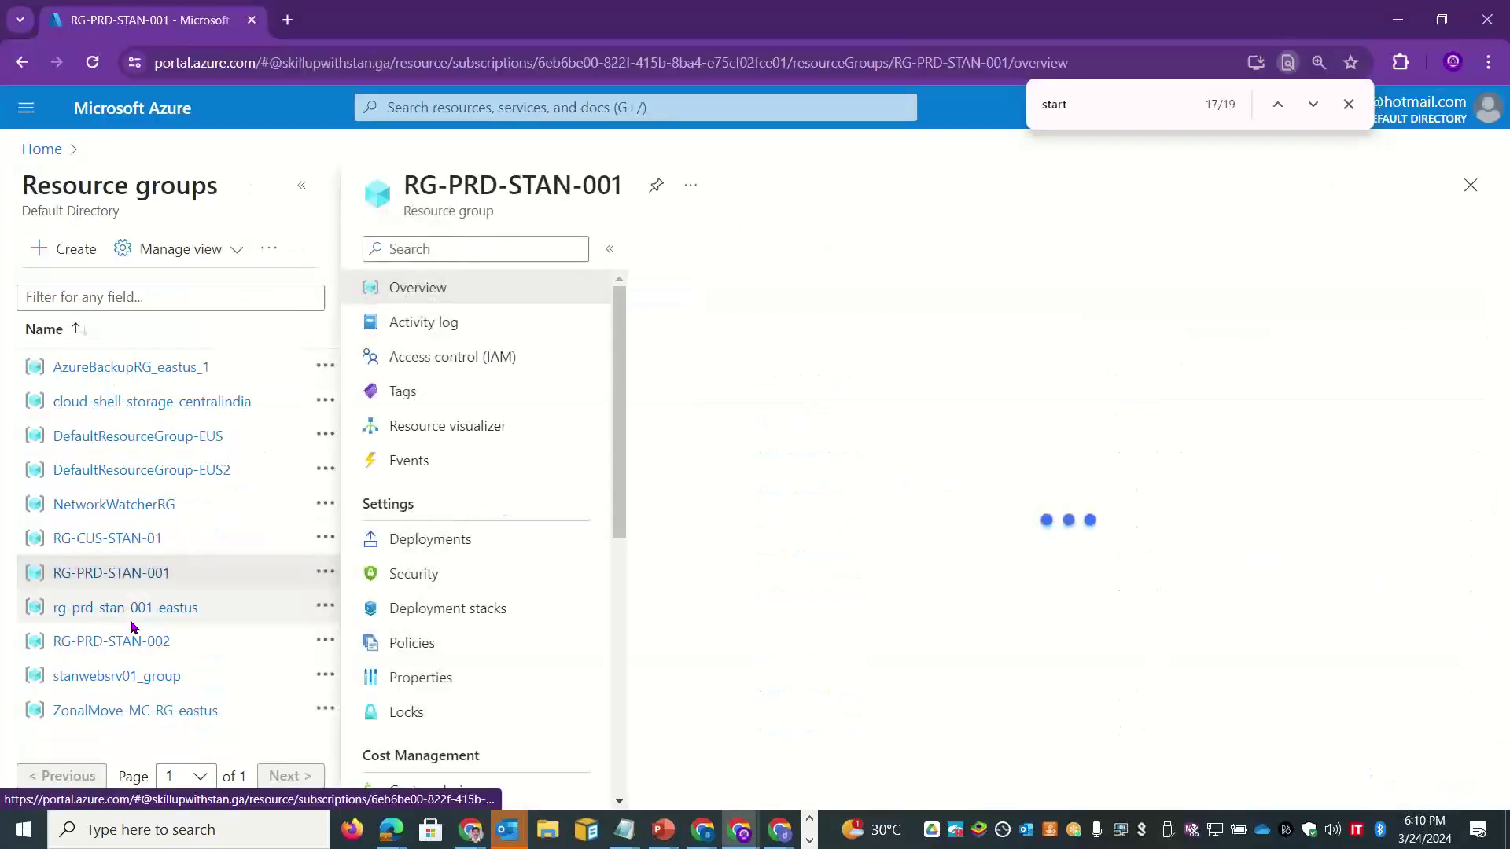
pyautogui.click(496, 358)
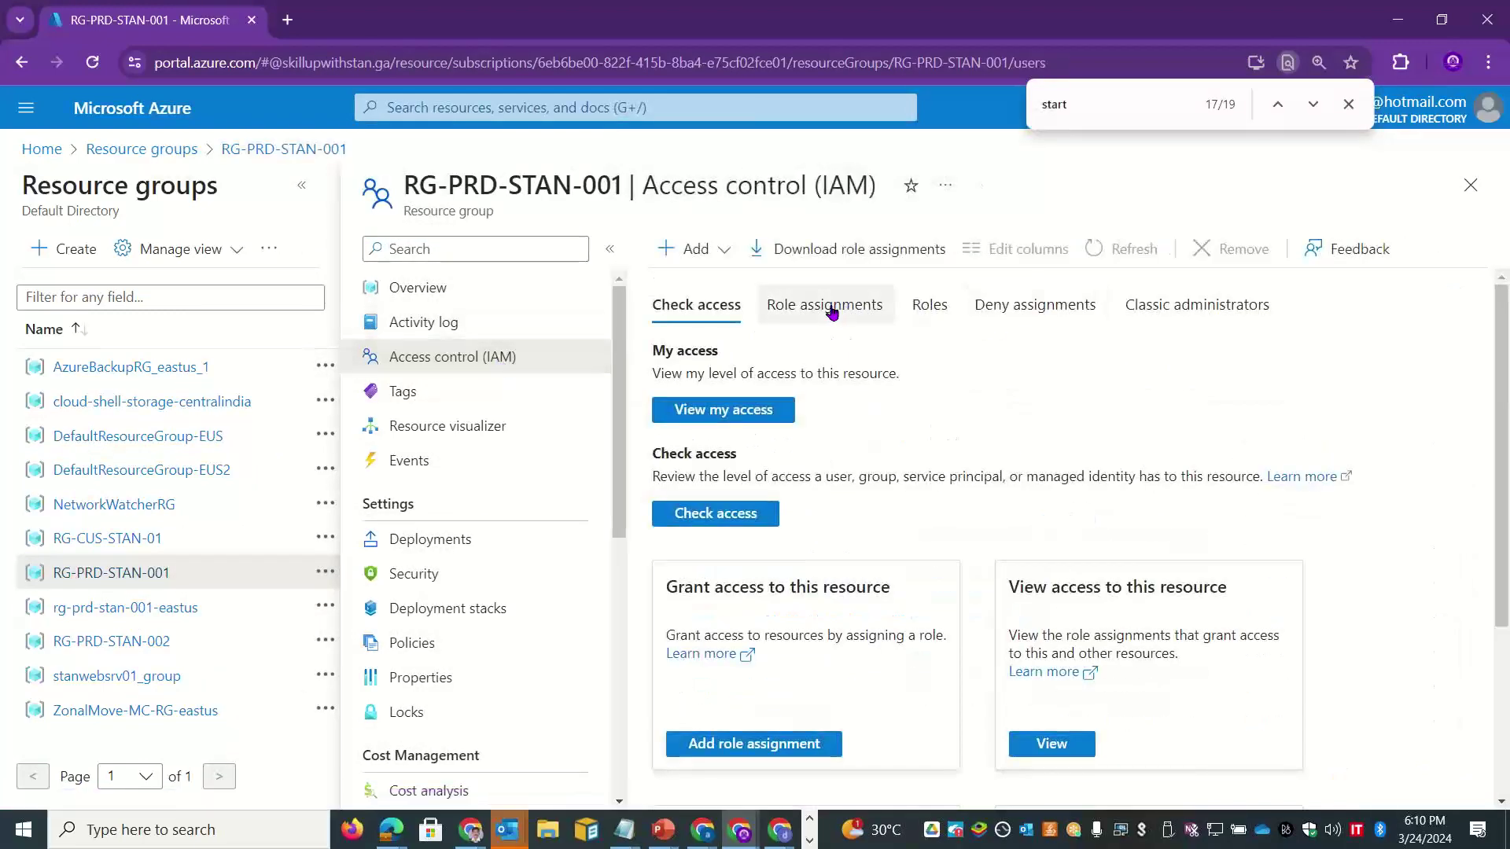
pyautogui.click(833, 306)
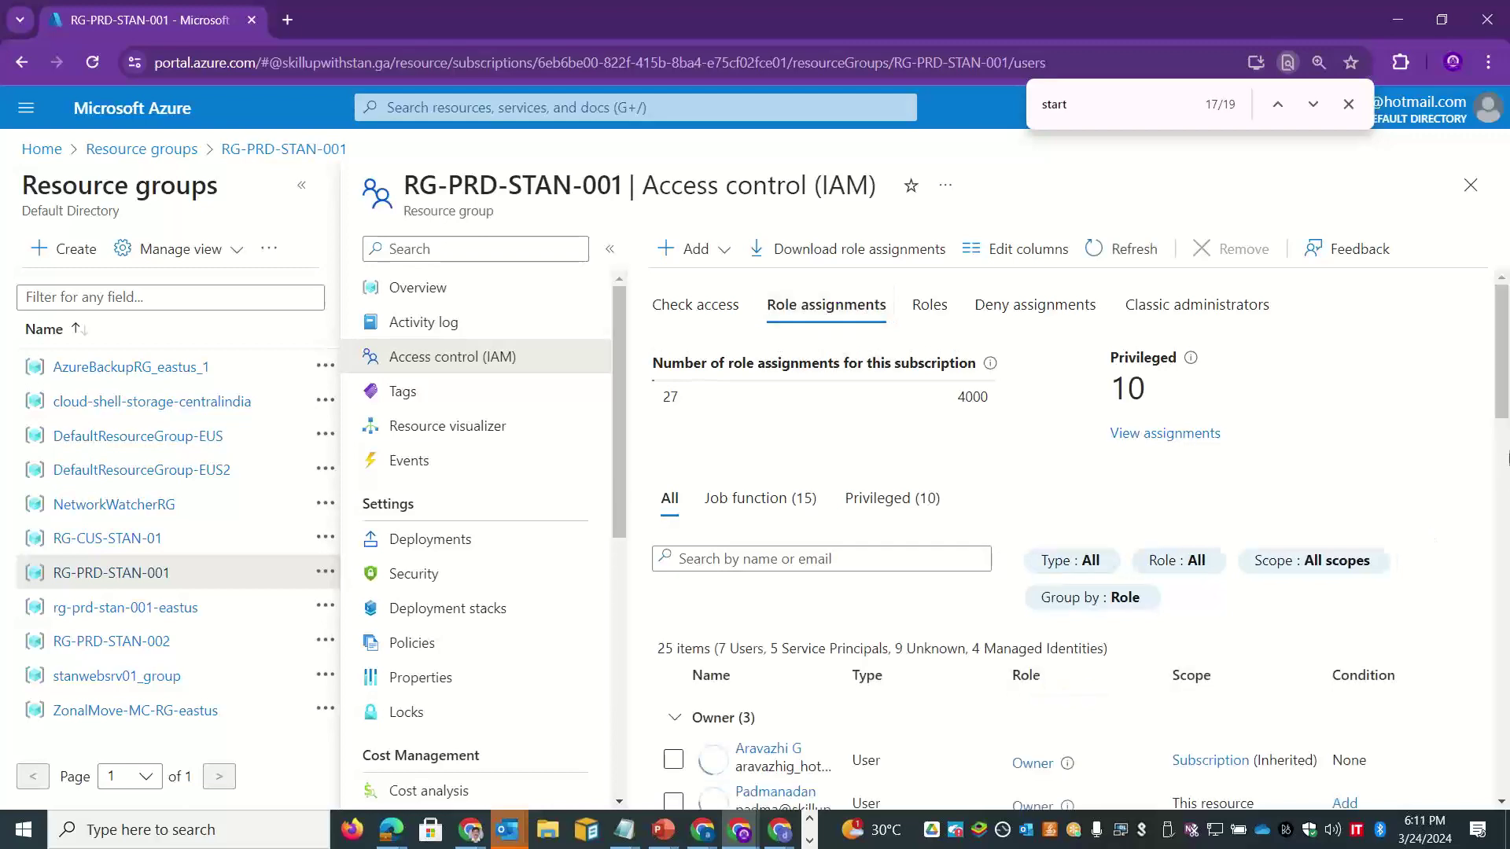
pyautogui.scroll(-10, 1504, 764)
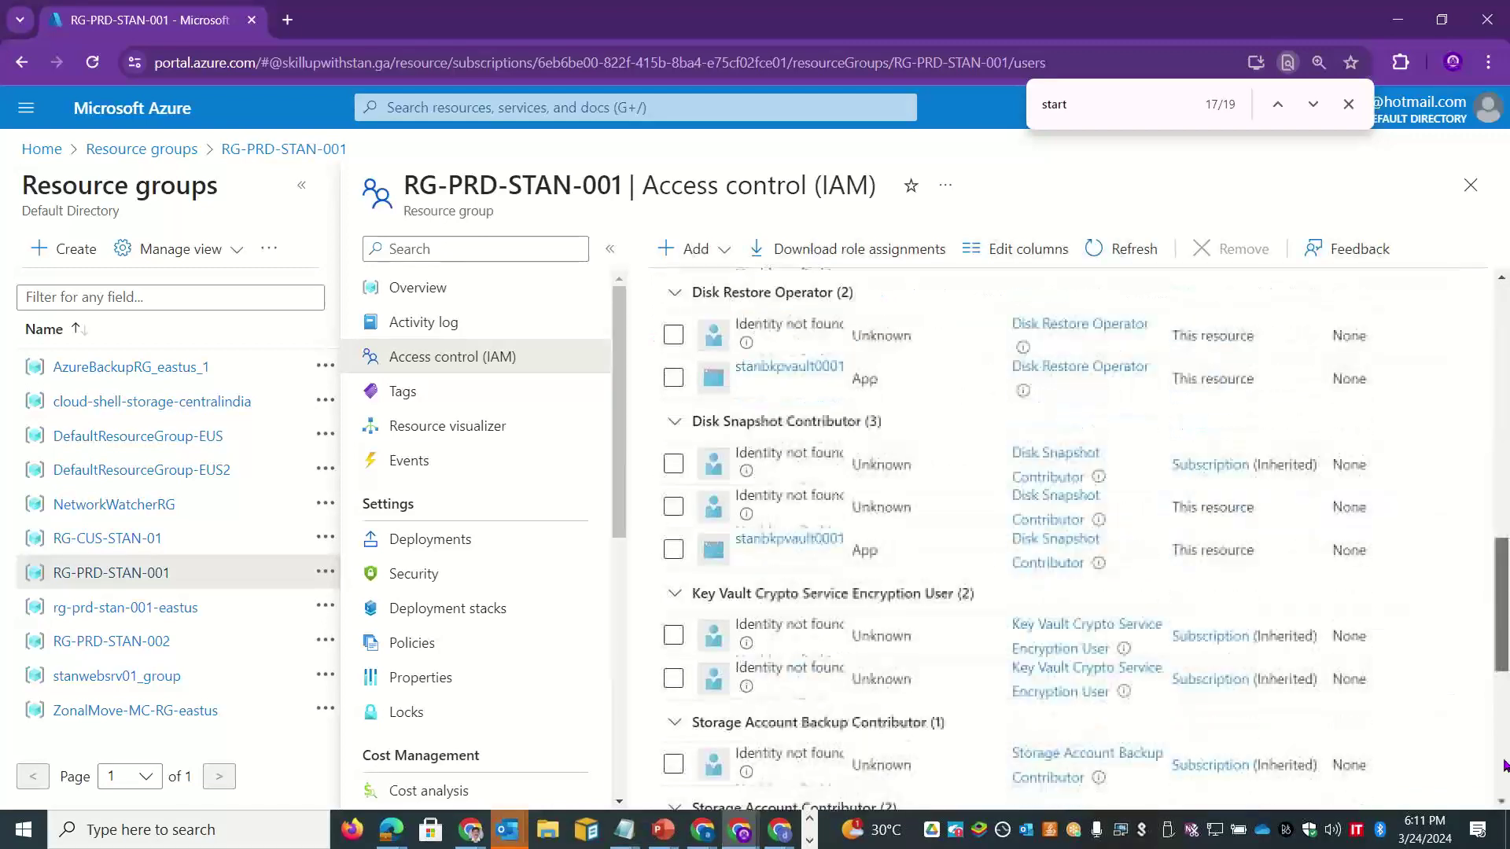
pyautogui.scroll(-3, 1504, 765)
pyautogui.moveTo(1503, 692); pyautogui.dragTo(1507, 305)
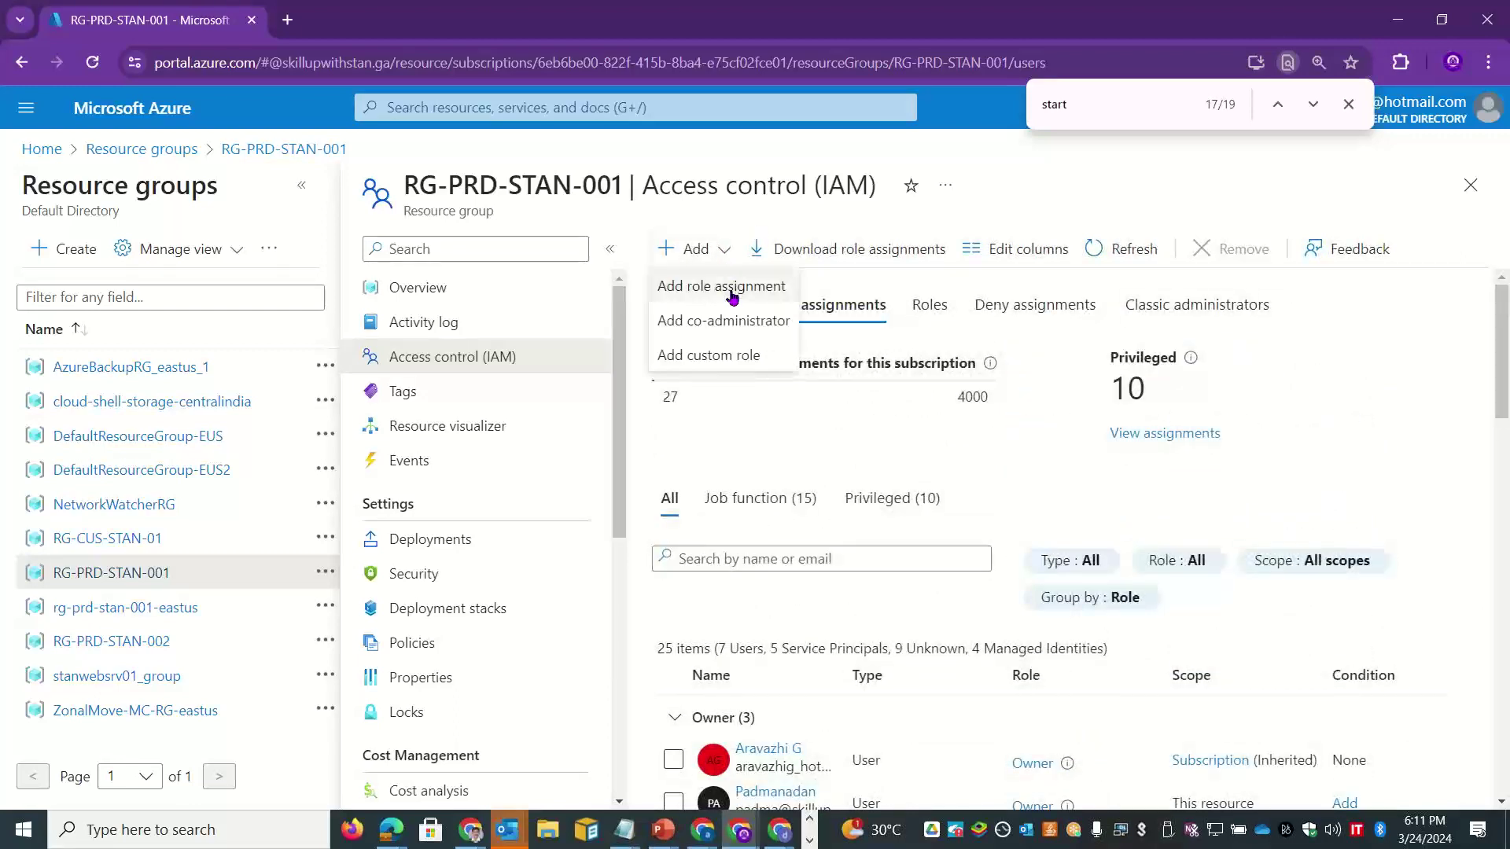
pyautogui.click(732, 296)
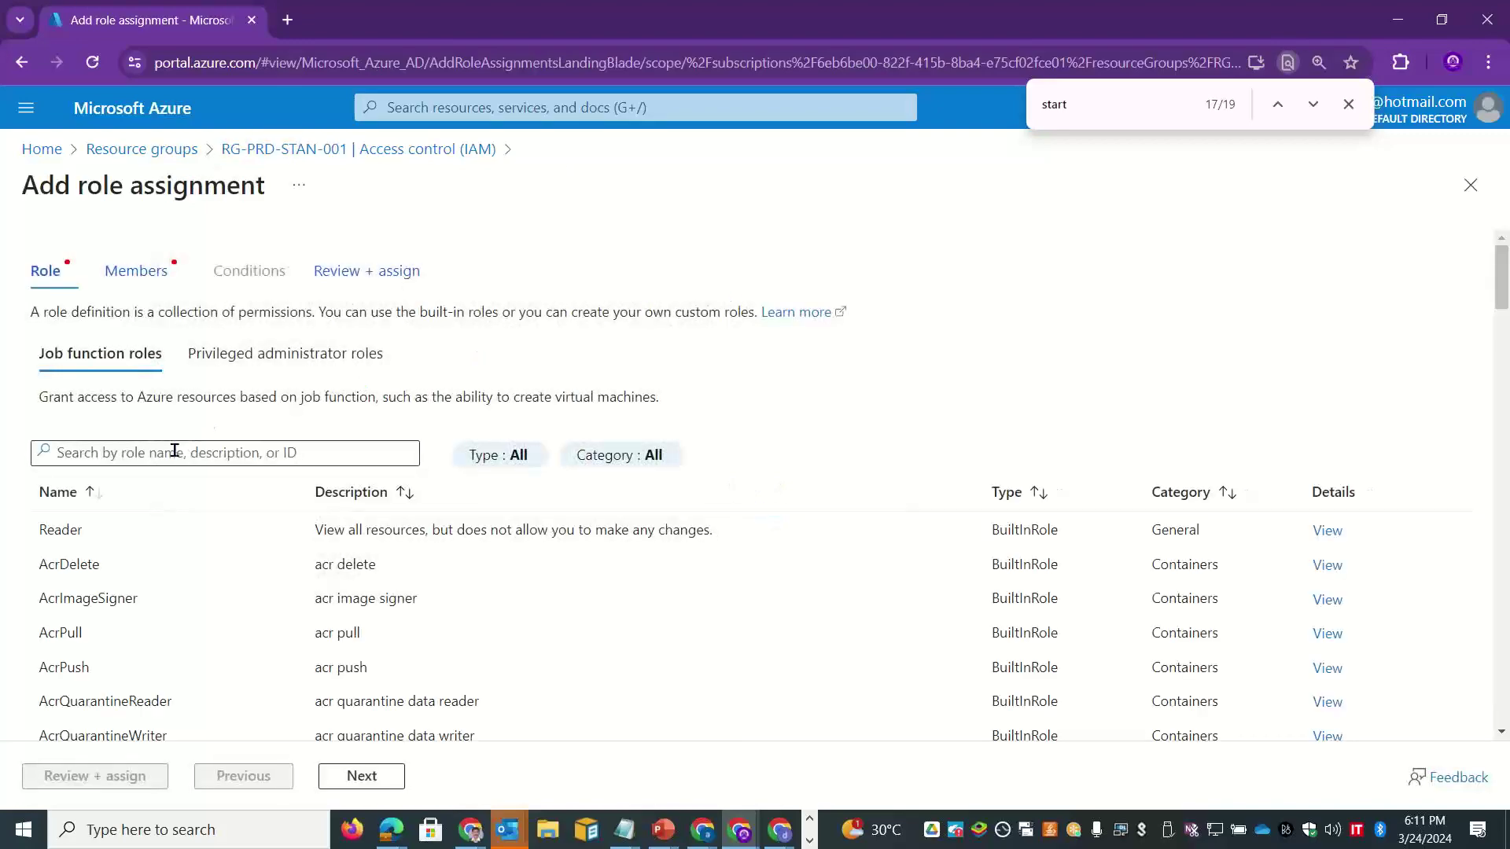
# Search 'AzVM', pick the AzVMLevel1 custom role, and continue to the Members step
pyautogui.click(175, 452)
pyautogui.write('Az')
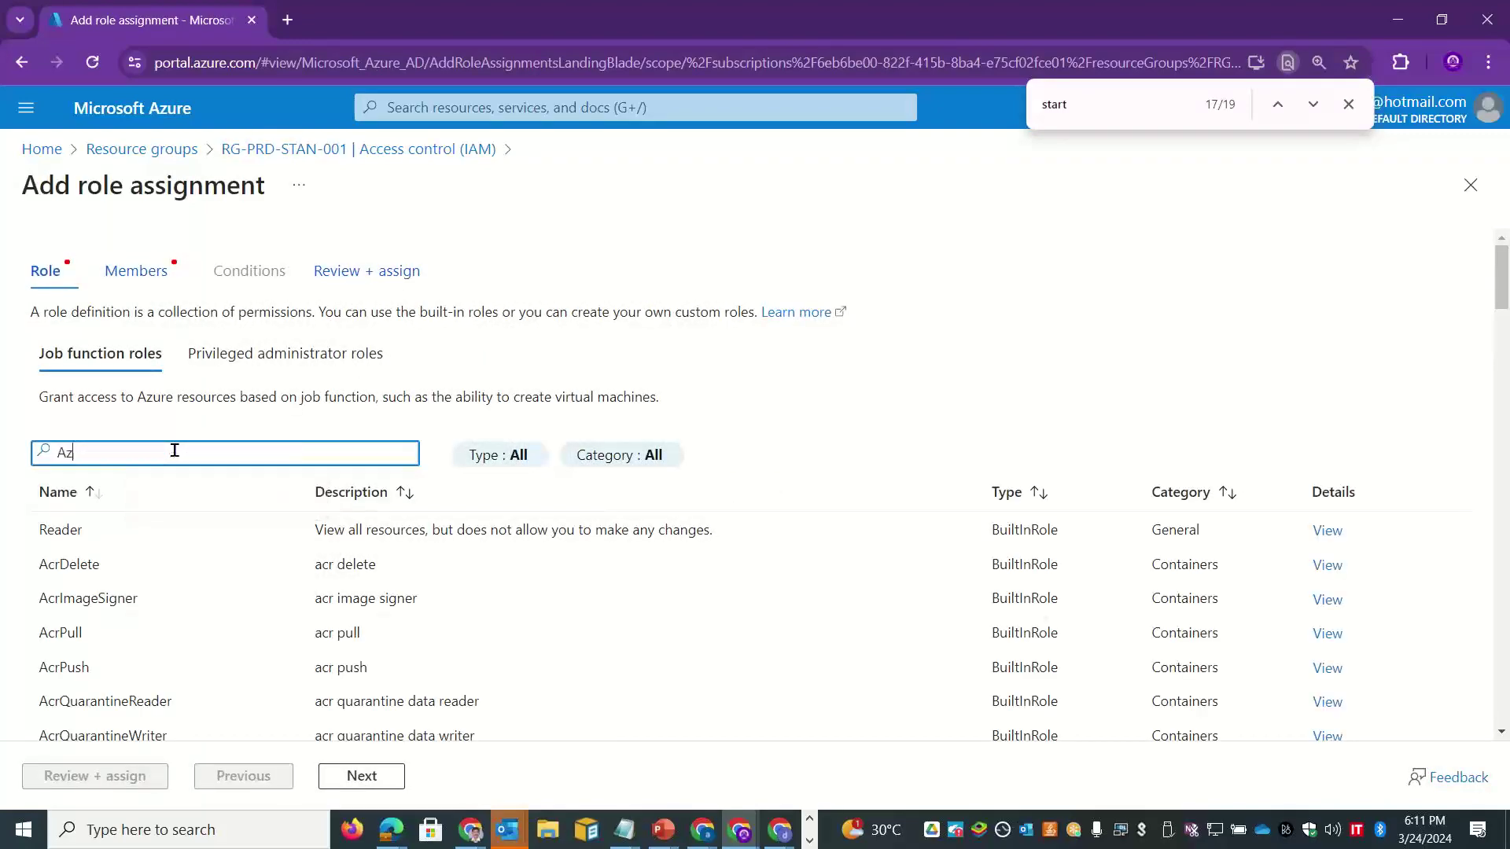
pyautogui.write('V')
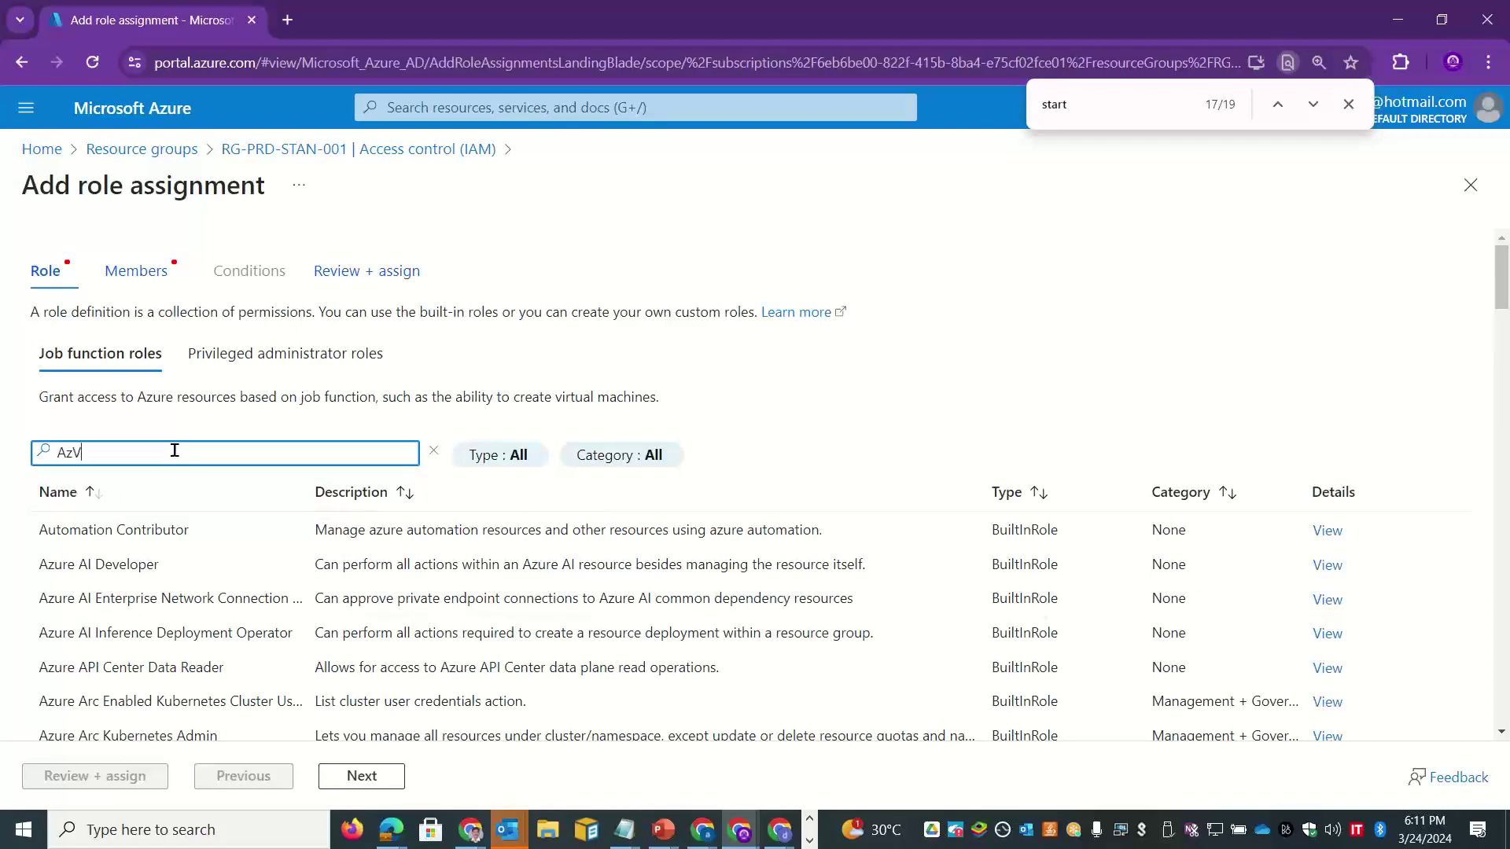
pyautogui.write('M')
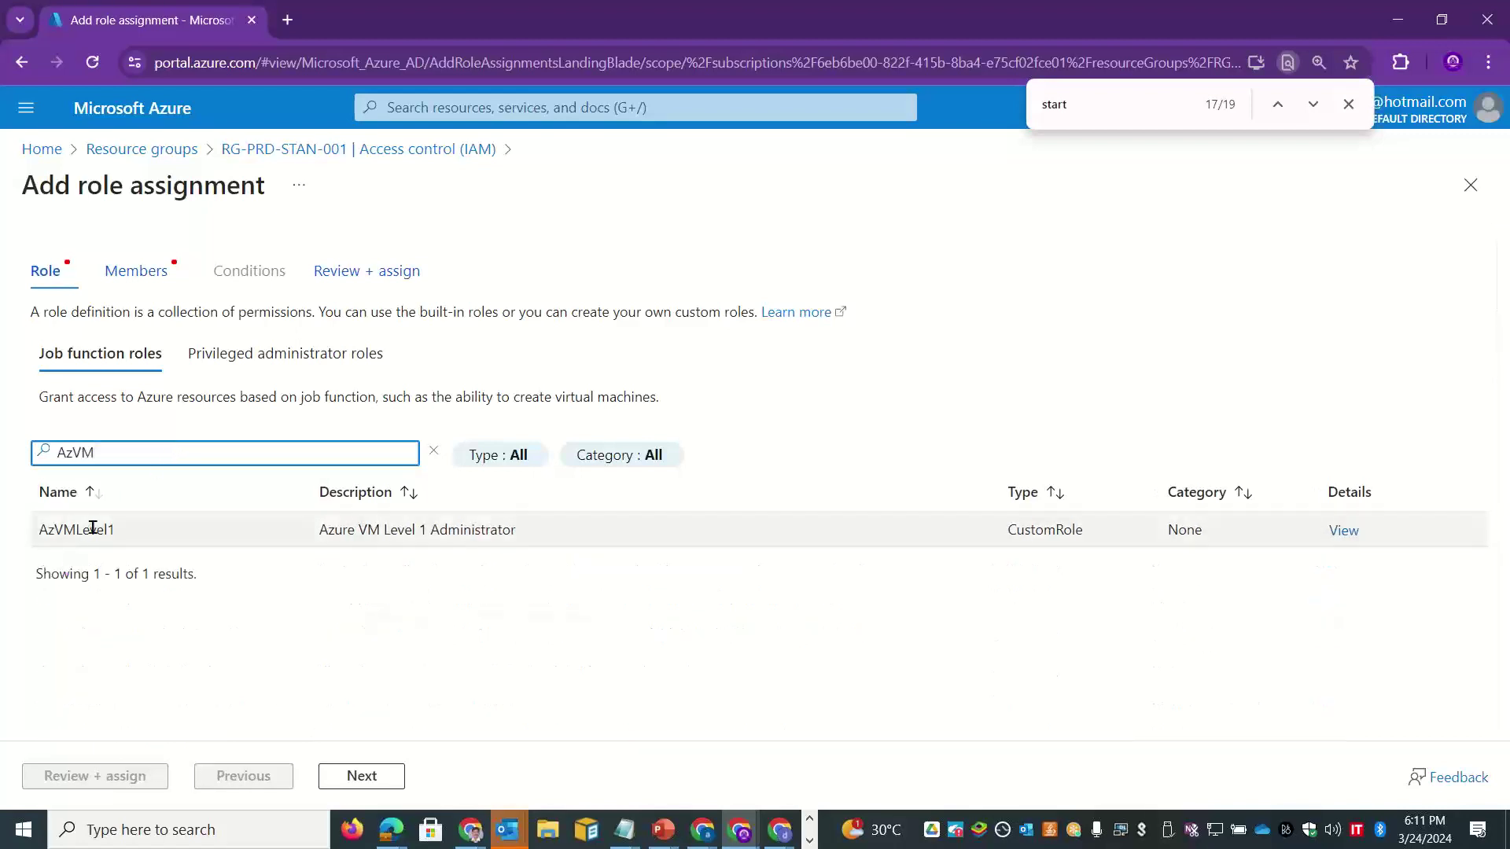
pyautogui.click(92, 528)
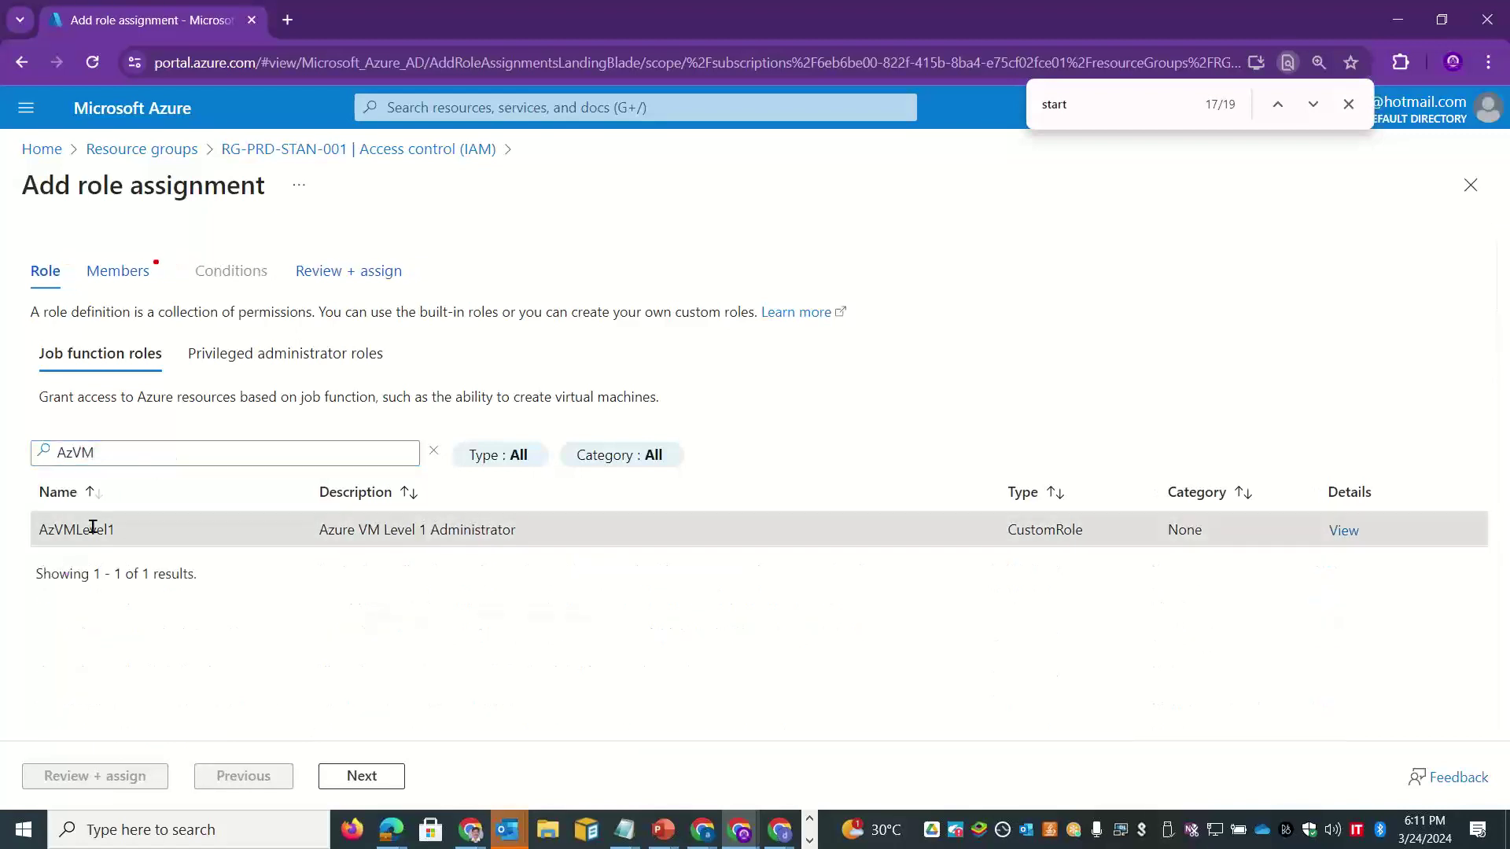
pyautogui.click(348, 772)
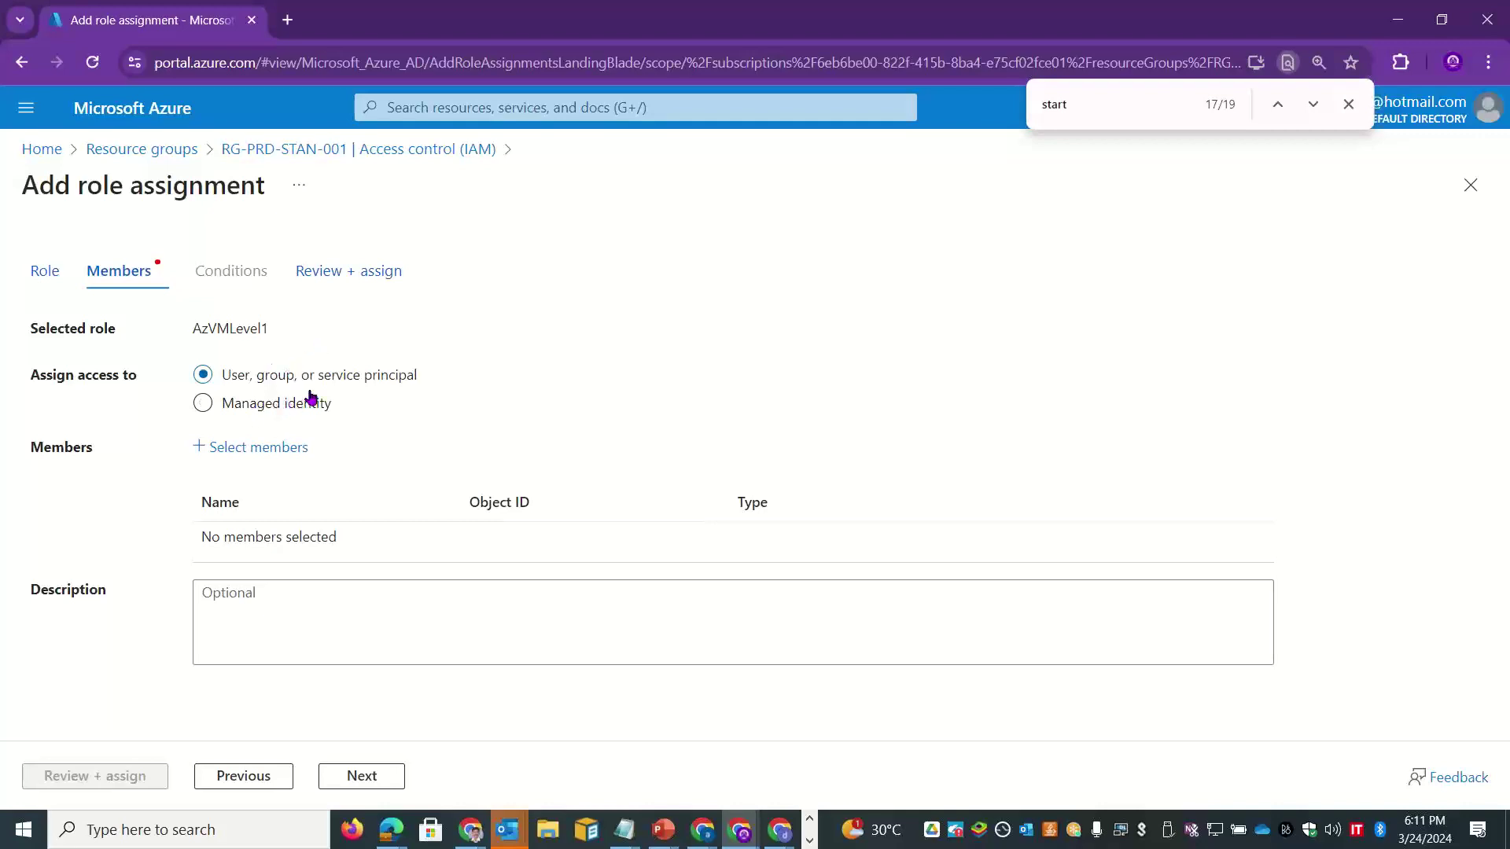
# Search for and add two user accounts in the member picker
pyautogui.click(281, 447)
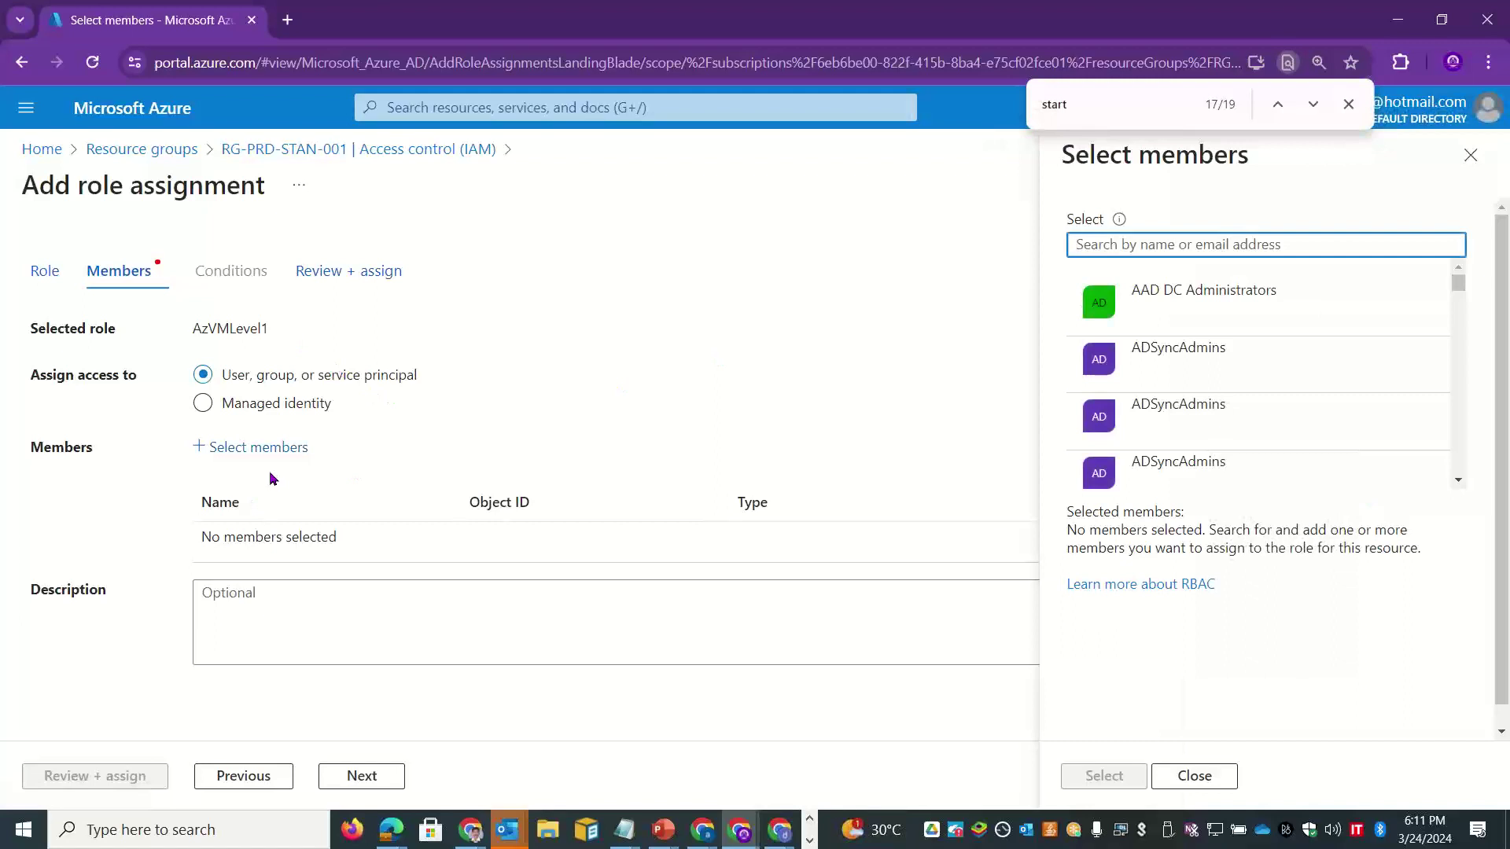
pyautogui.write('patheep')
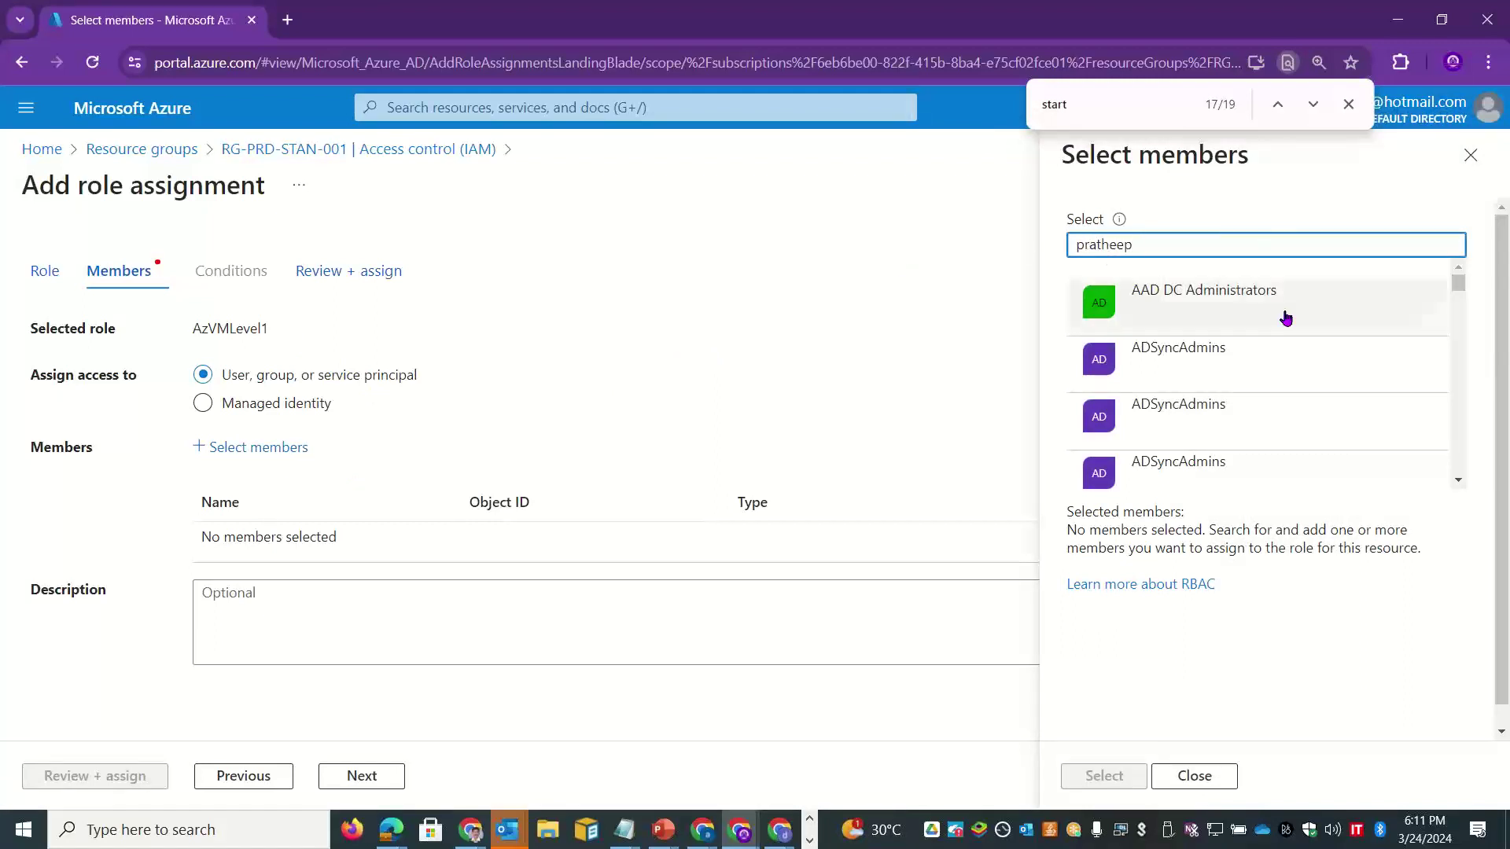
pyautogui.click(1233, 322)
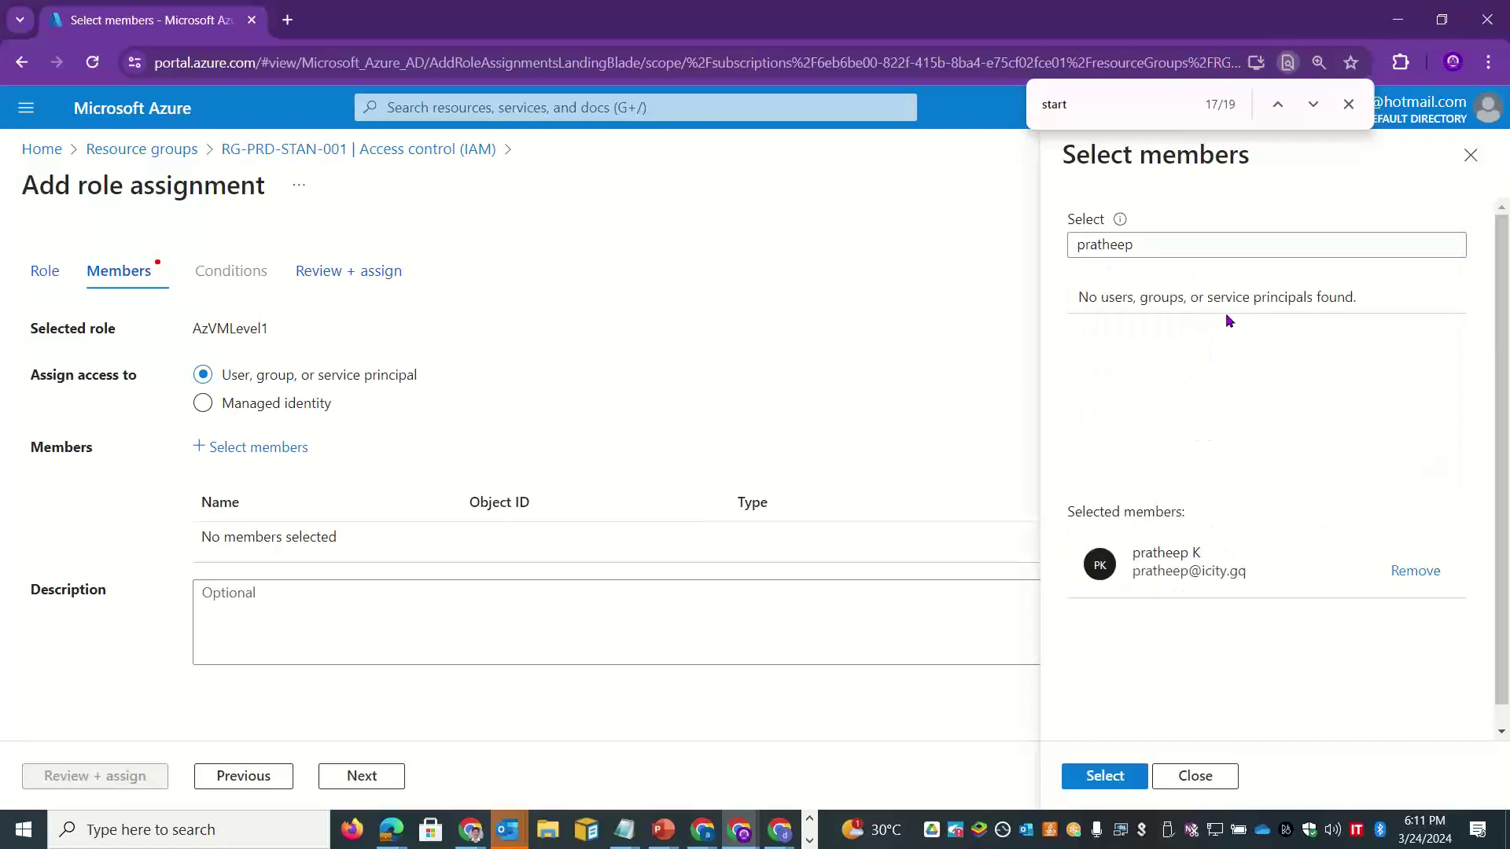
pyautogui.moveTo(1140, 246); pyautogui.dragTo(1063, 254)
pyautogui.write('sethu')
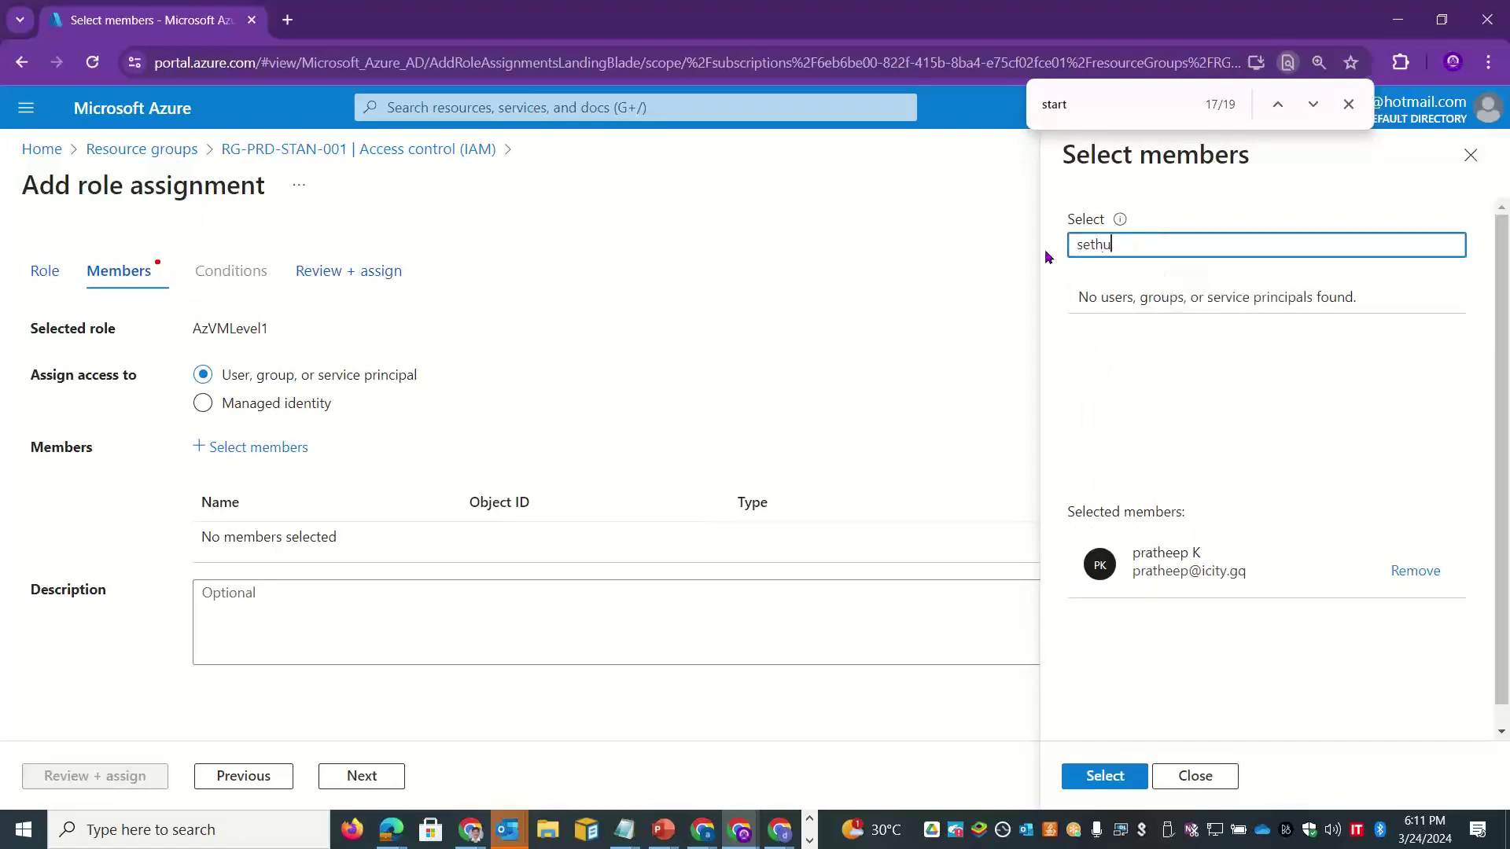
pyautogui.click(1151, 323)
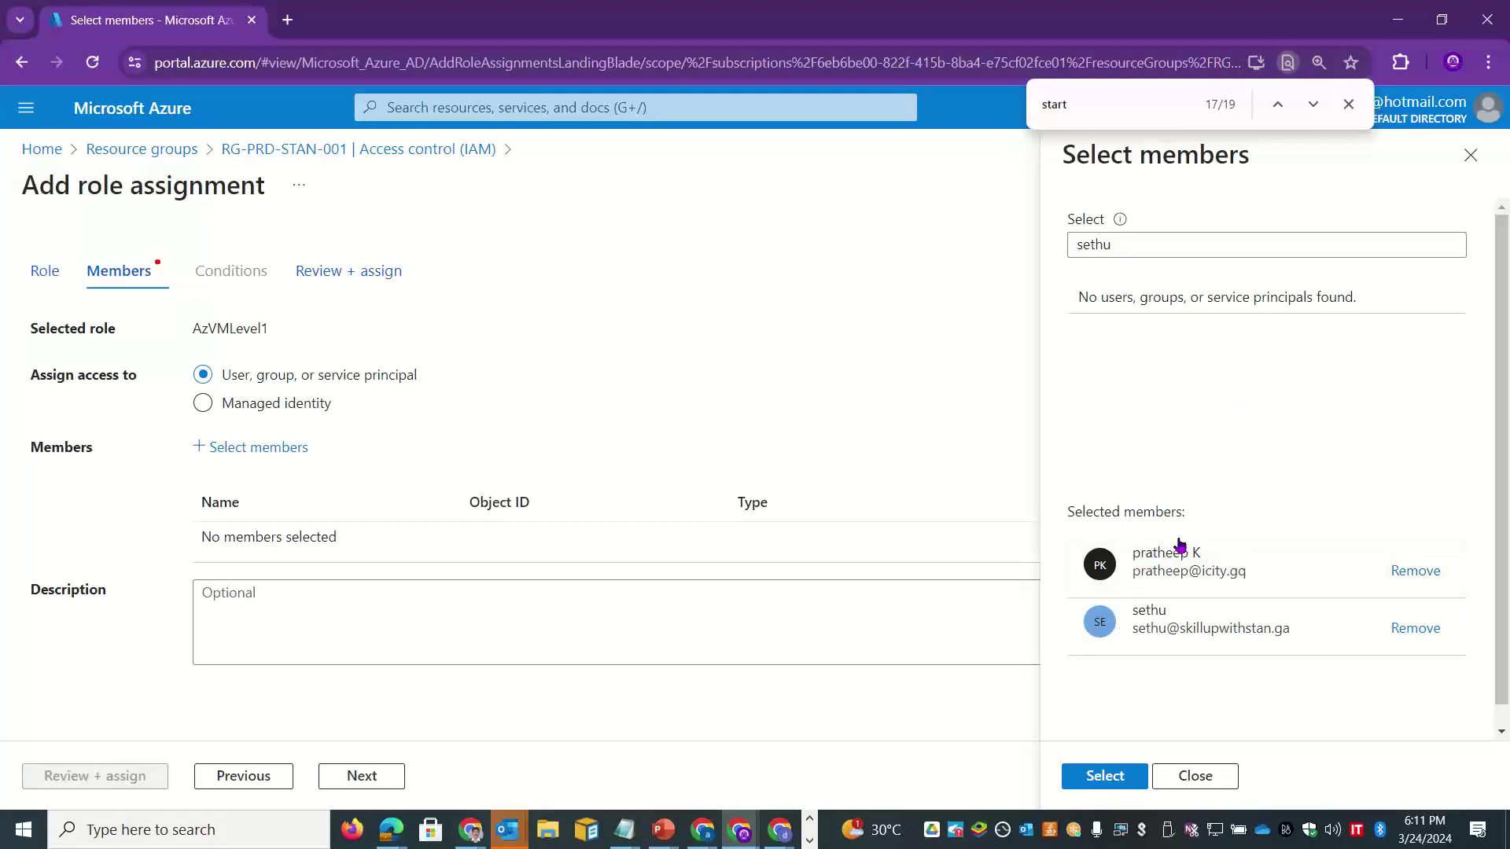
# Add the AzVMLevel1 group, drop both users, and confirm the group as the only member
pyautogui.moveTo(1140, 244); pyautogui.dragTo(1054, 246)
pyautogui.write('azvm')
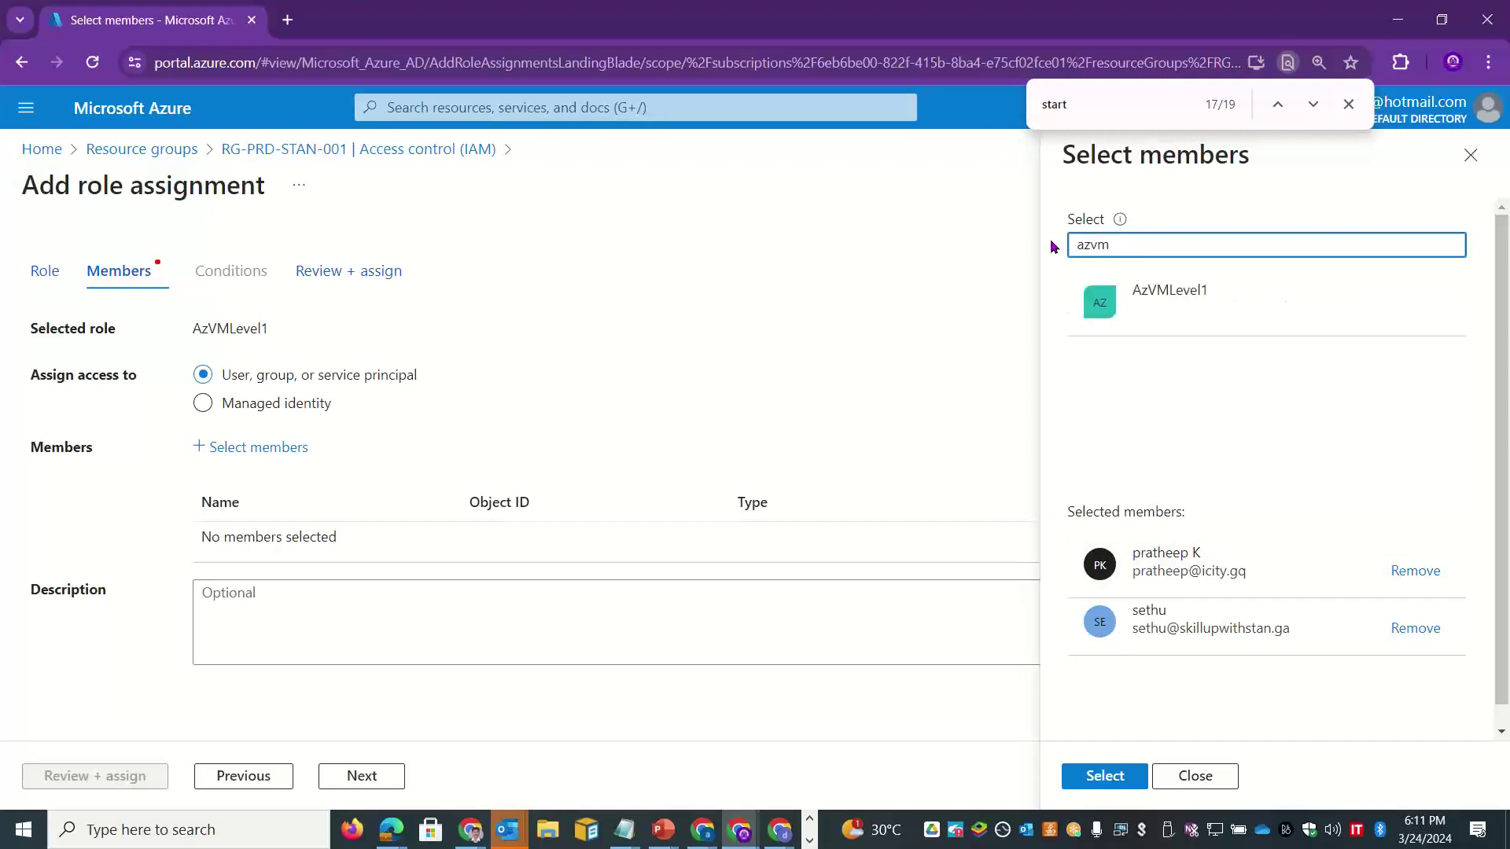
pyautogui.click(1150, 292)
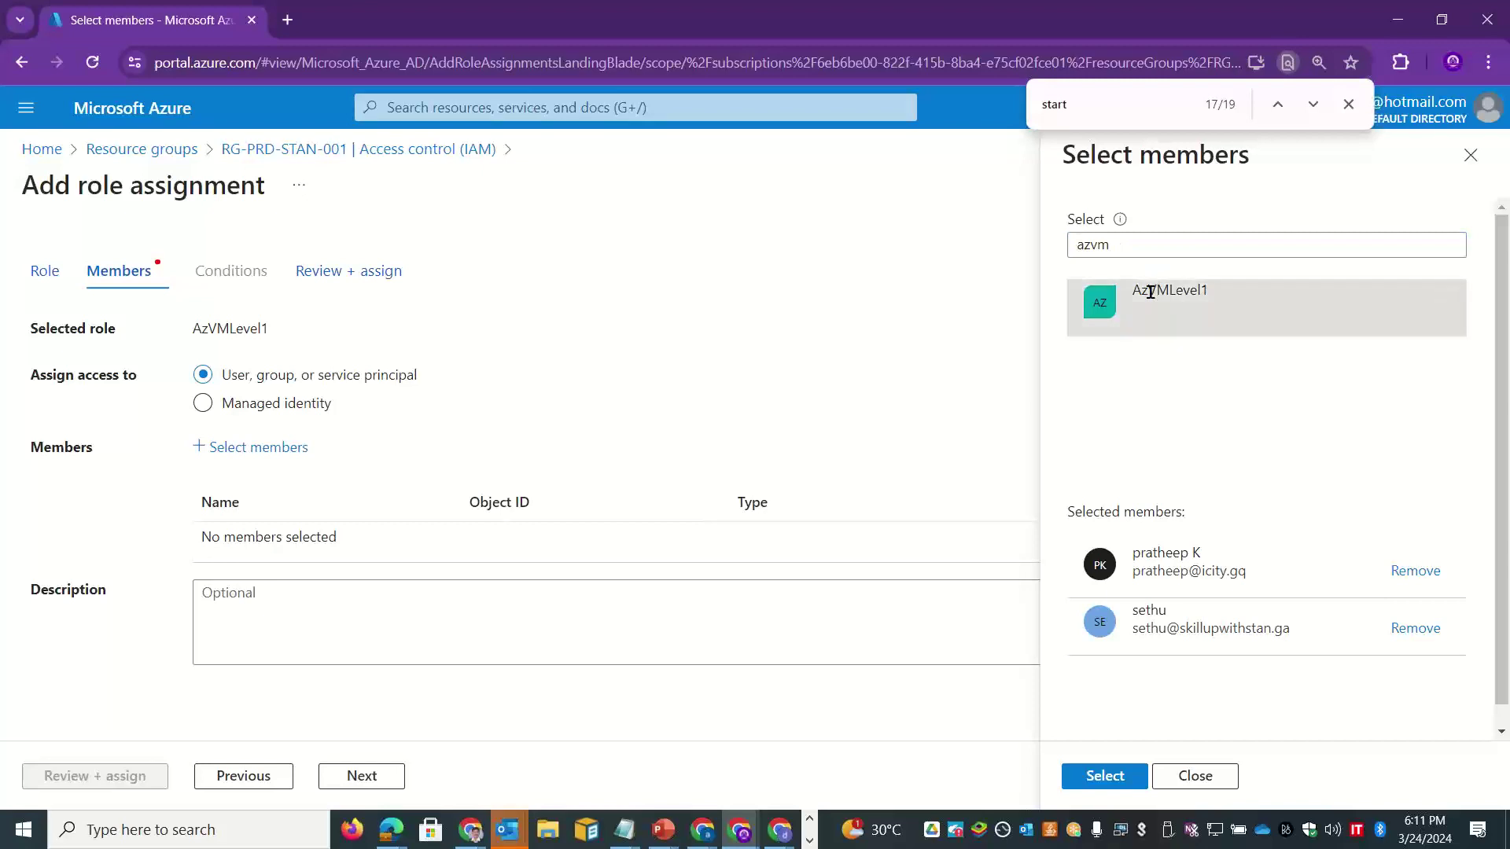
pyautogui.click(1416, 627)
pyautogui.click(1417, 578)
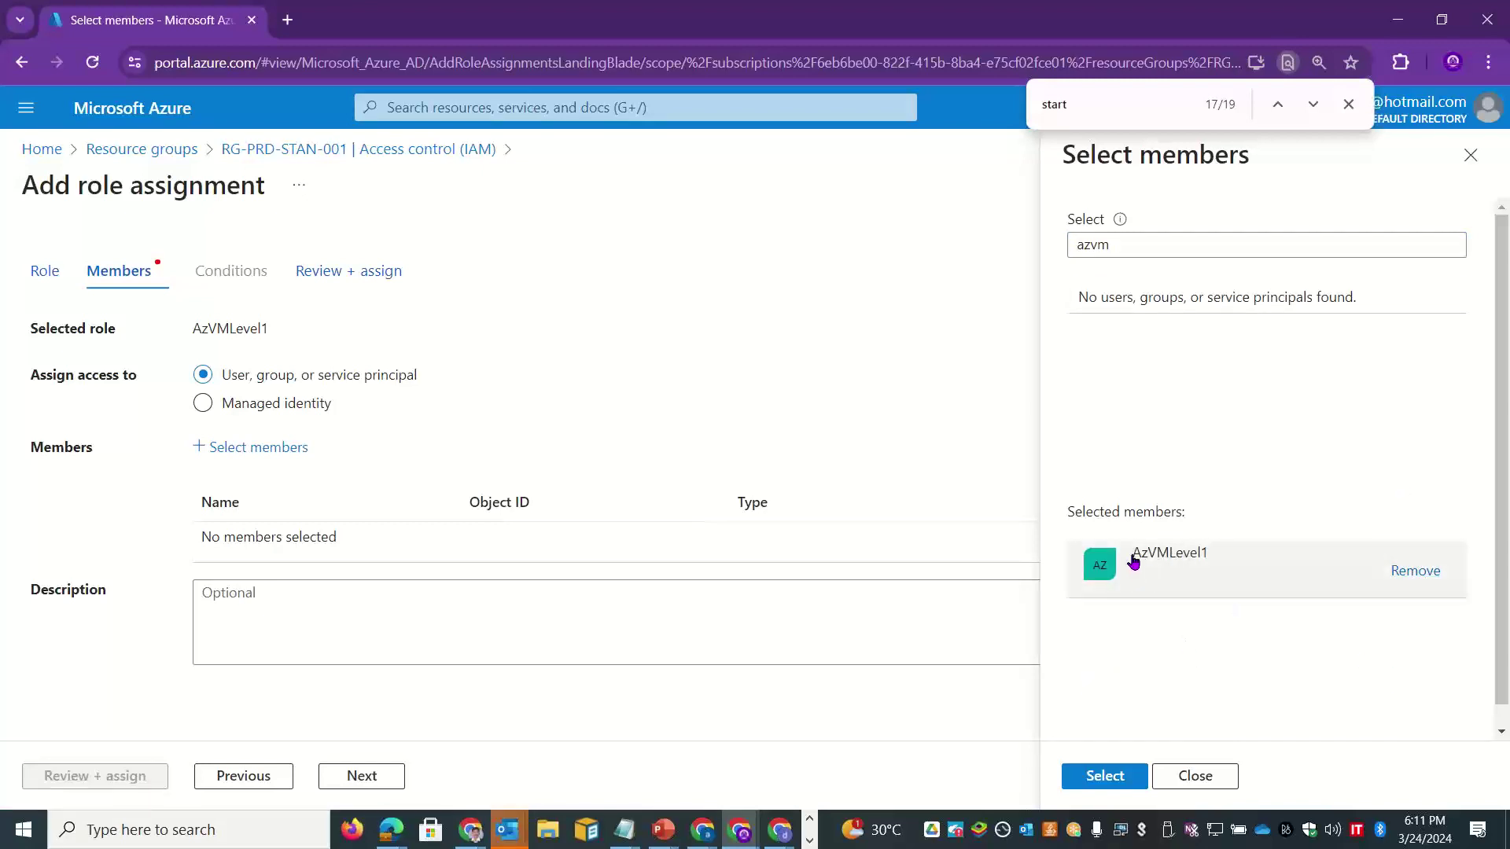
pyautogui.click(1093, 779)
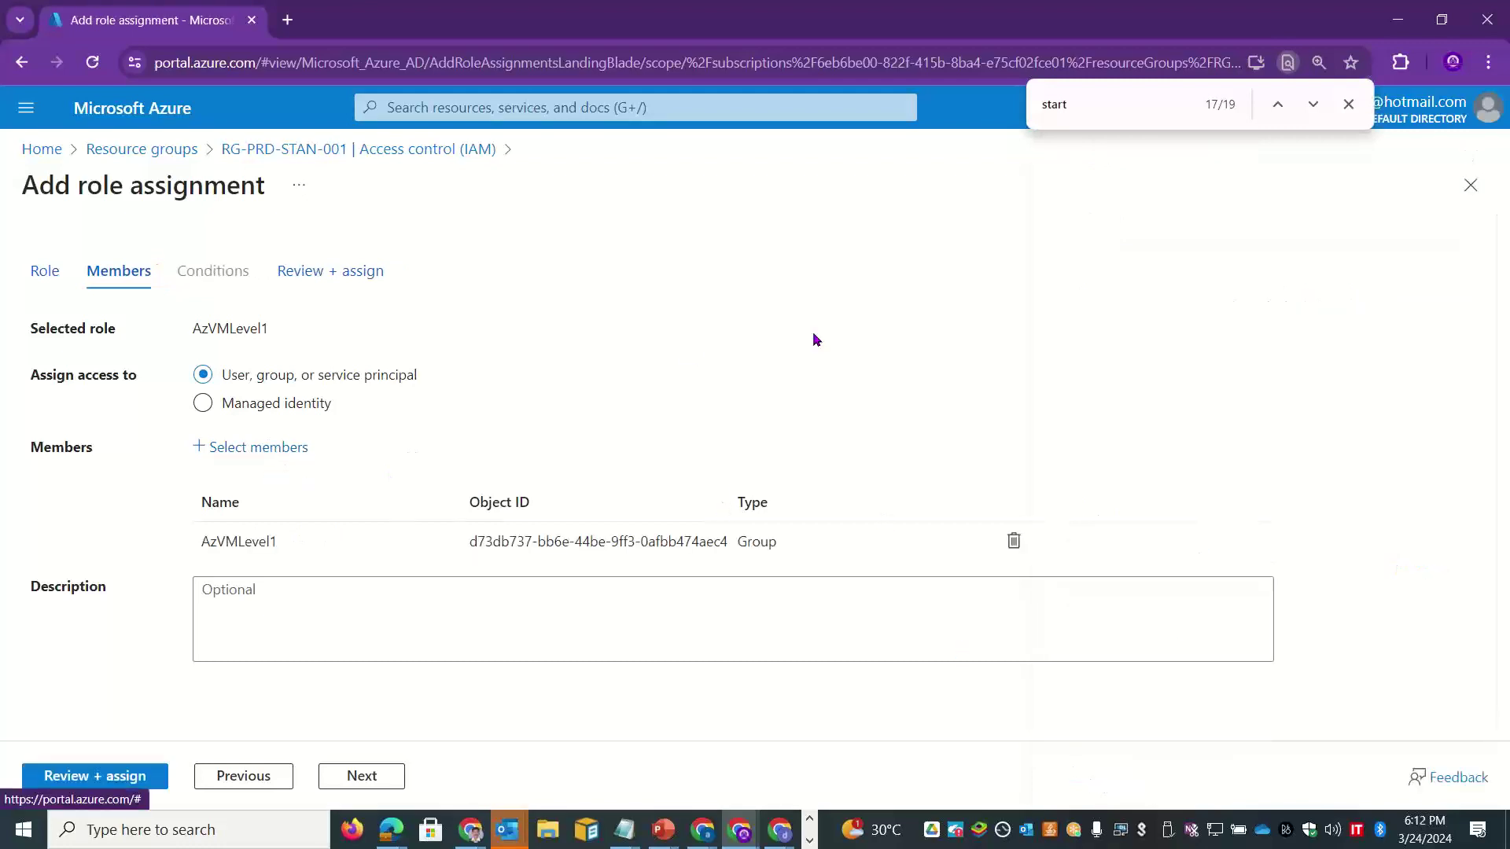
# Search 'do' and add the domainjoin user account as a second member
pyautogui.click(291, 442)
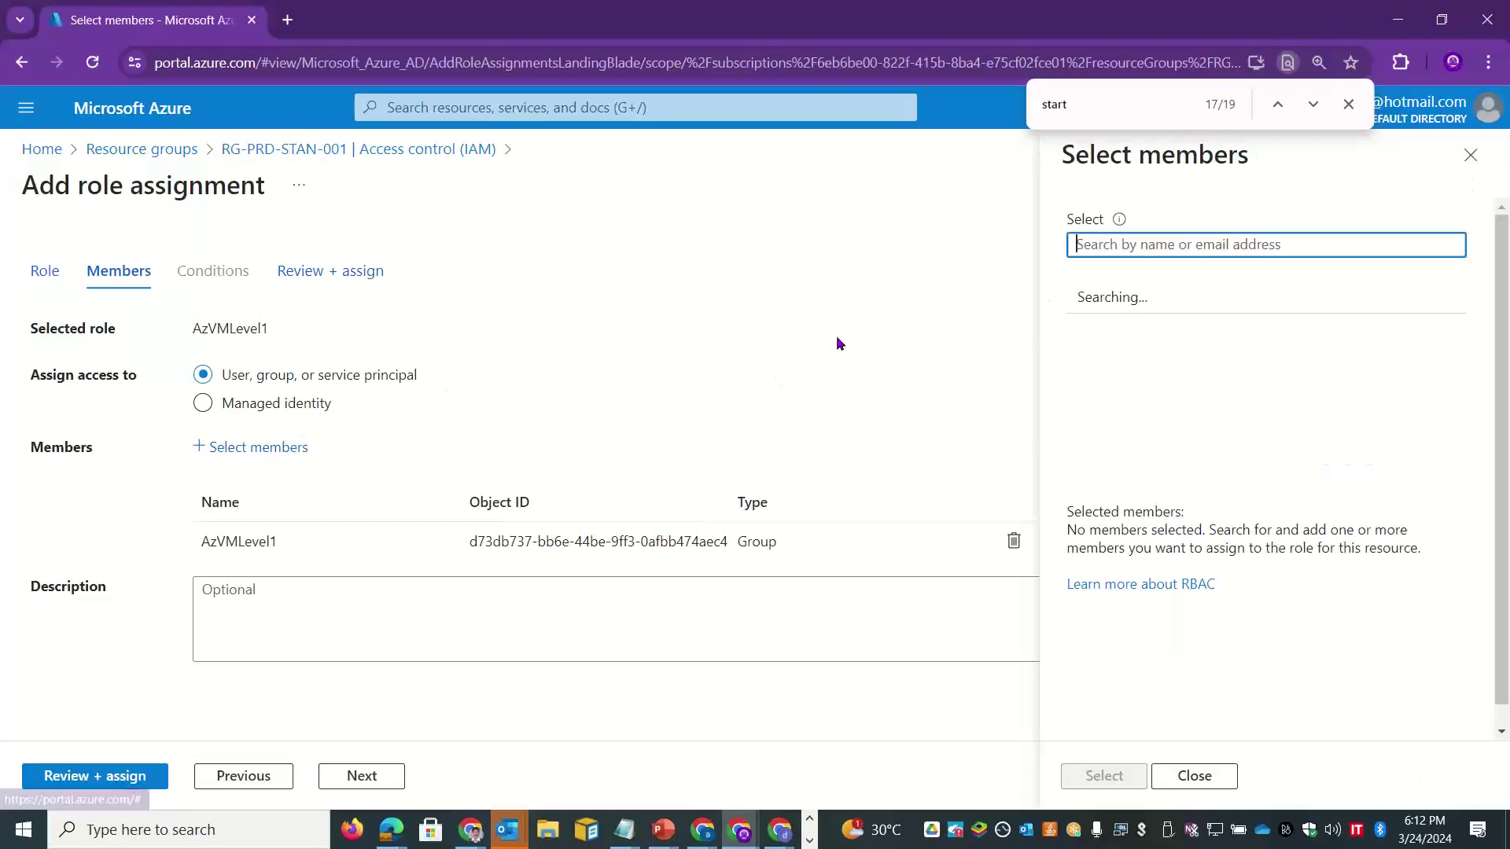
pyautogui.hotkey('alt', 'Tab')
pyautogui.hotkey('alt', 'Tab')
pyautogui.hotkey('alt', 'Tab')
pyautogui.hotkey('alt', 'Tab')
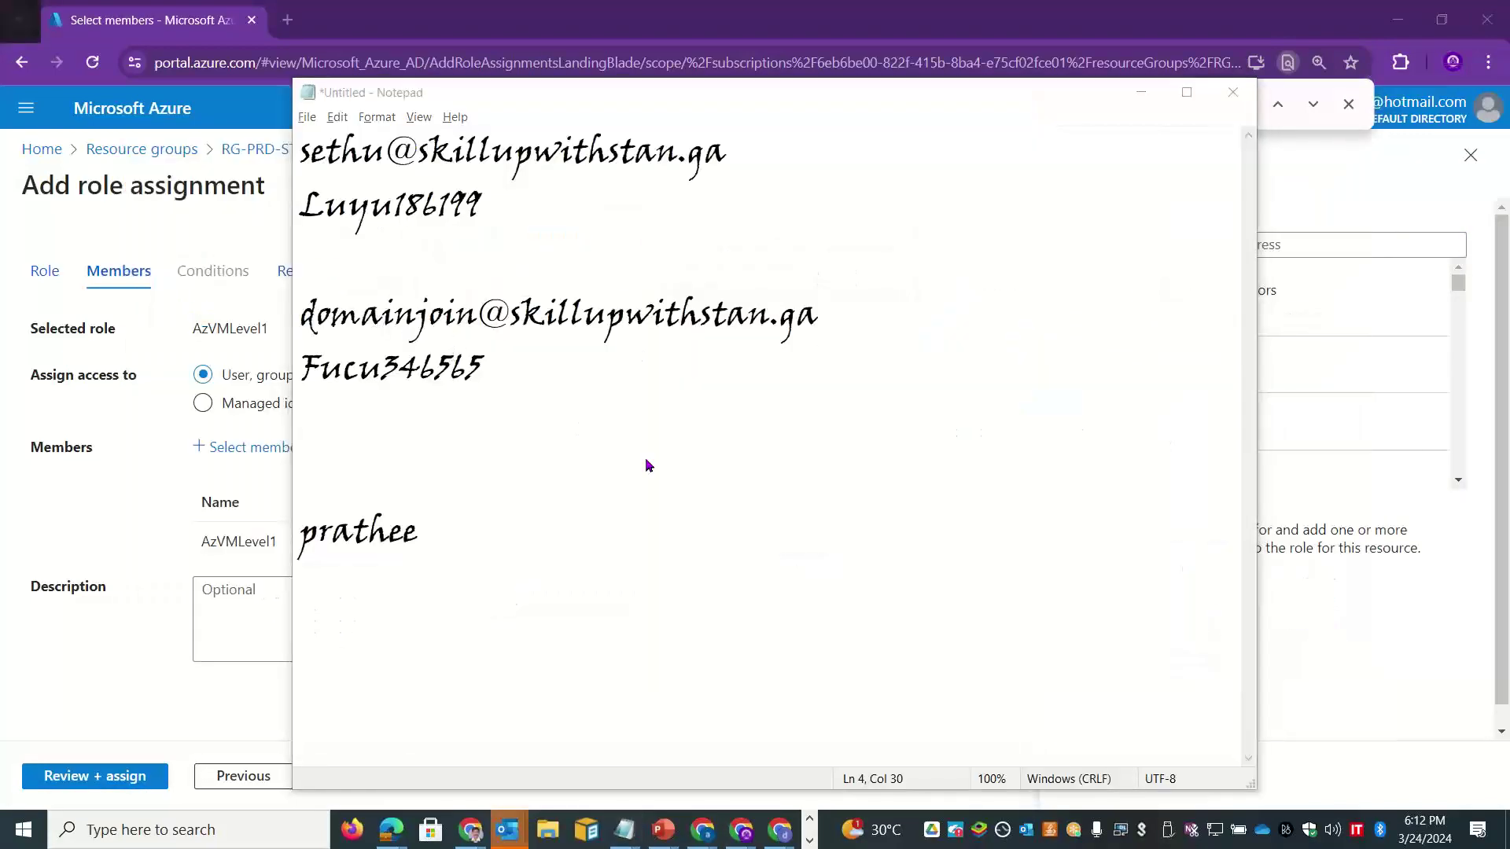
pyautogui.hotkey('alt', 'Tab')
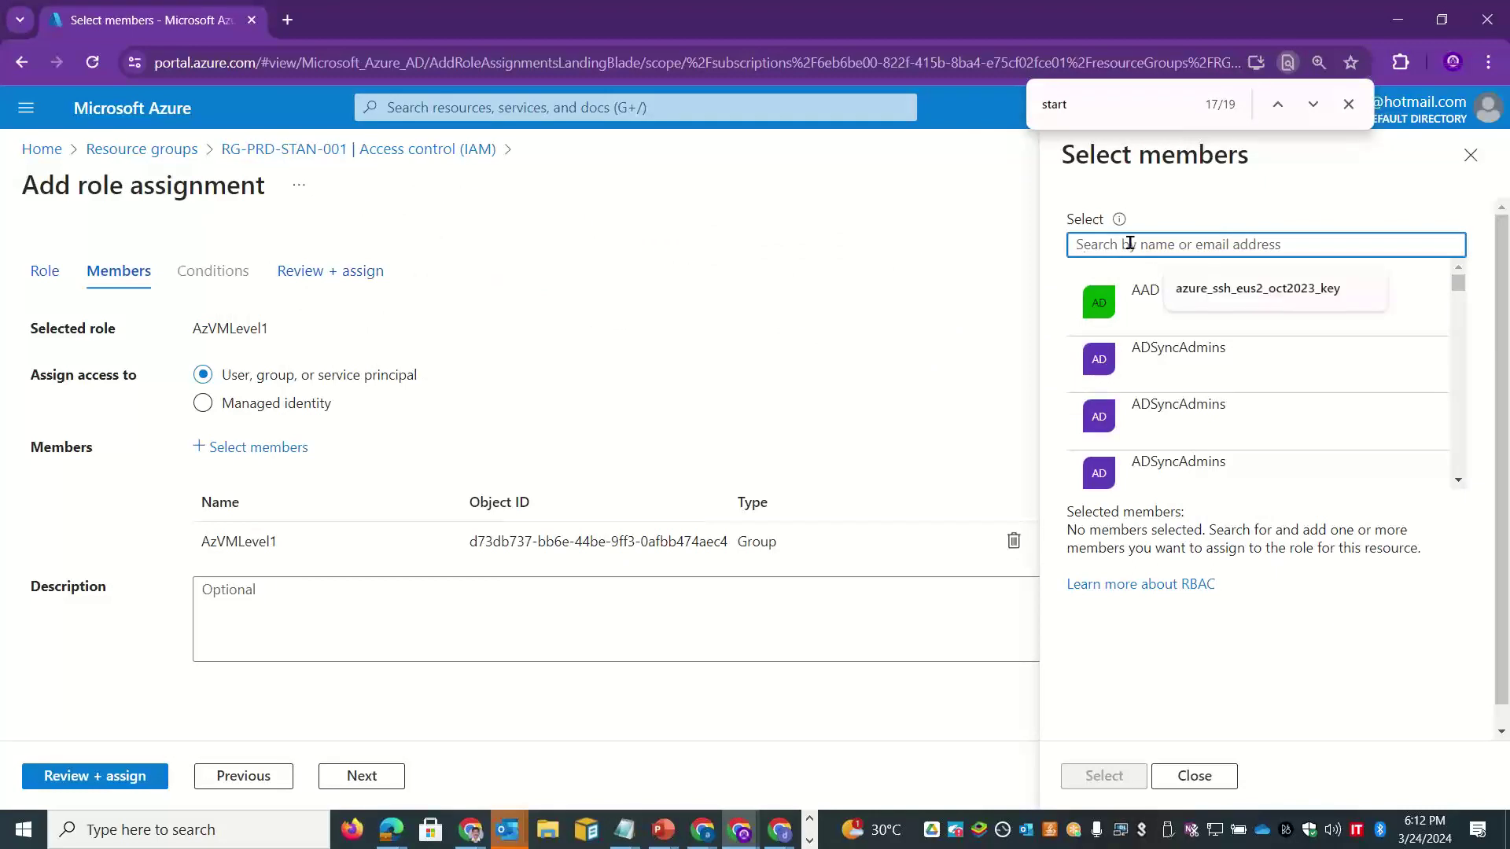
pyautogui.write('domainjoin')
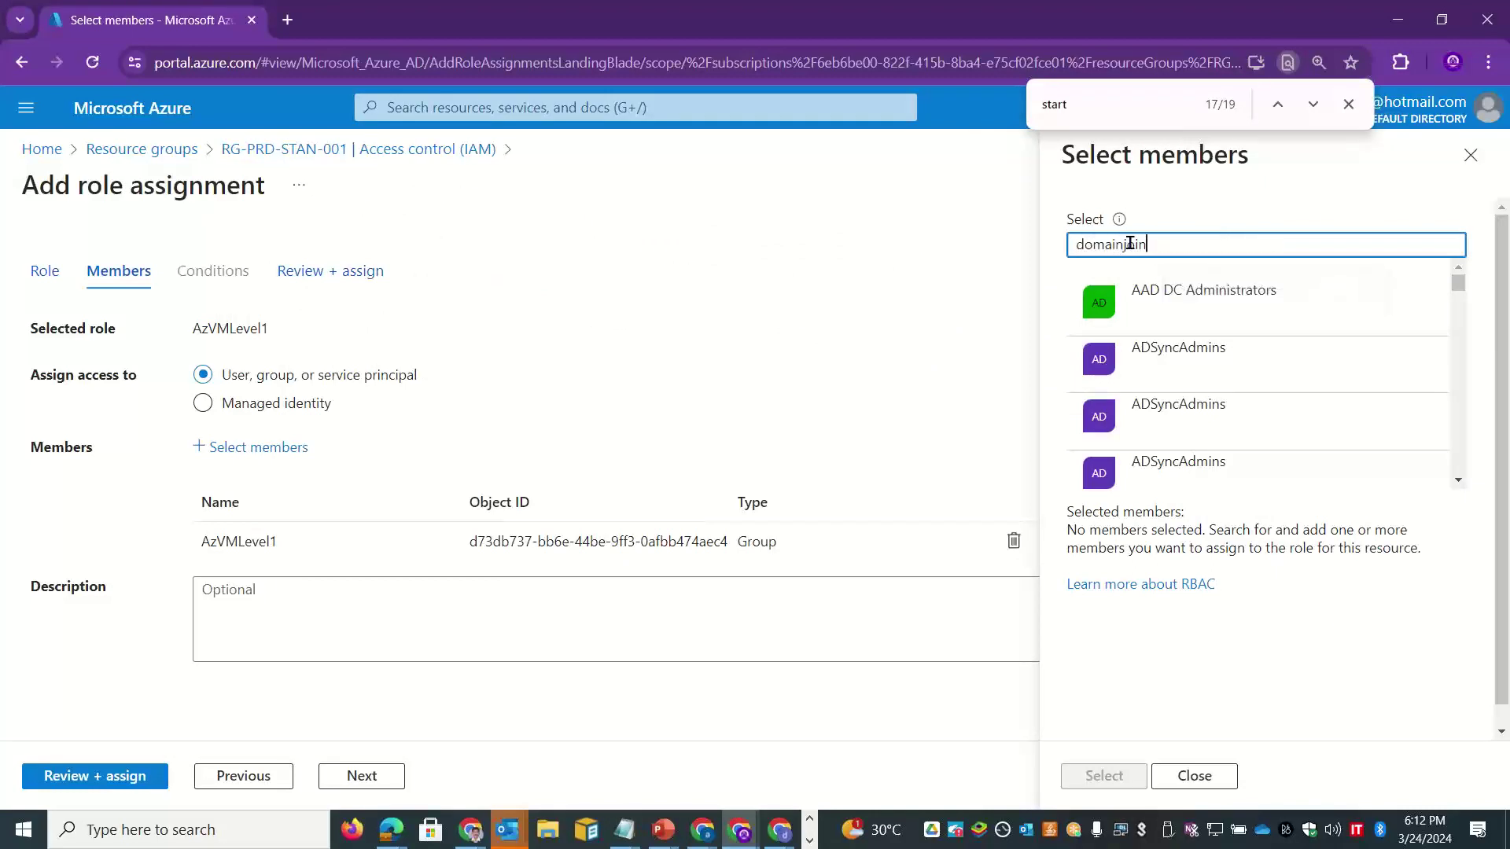
pyautogui.click(1185, 322)
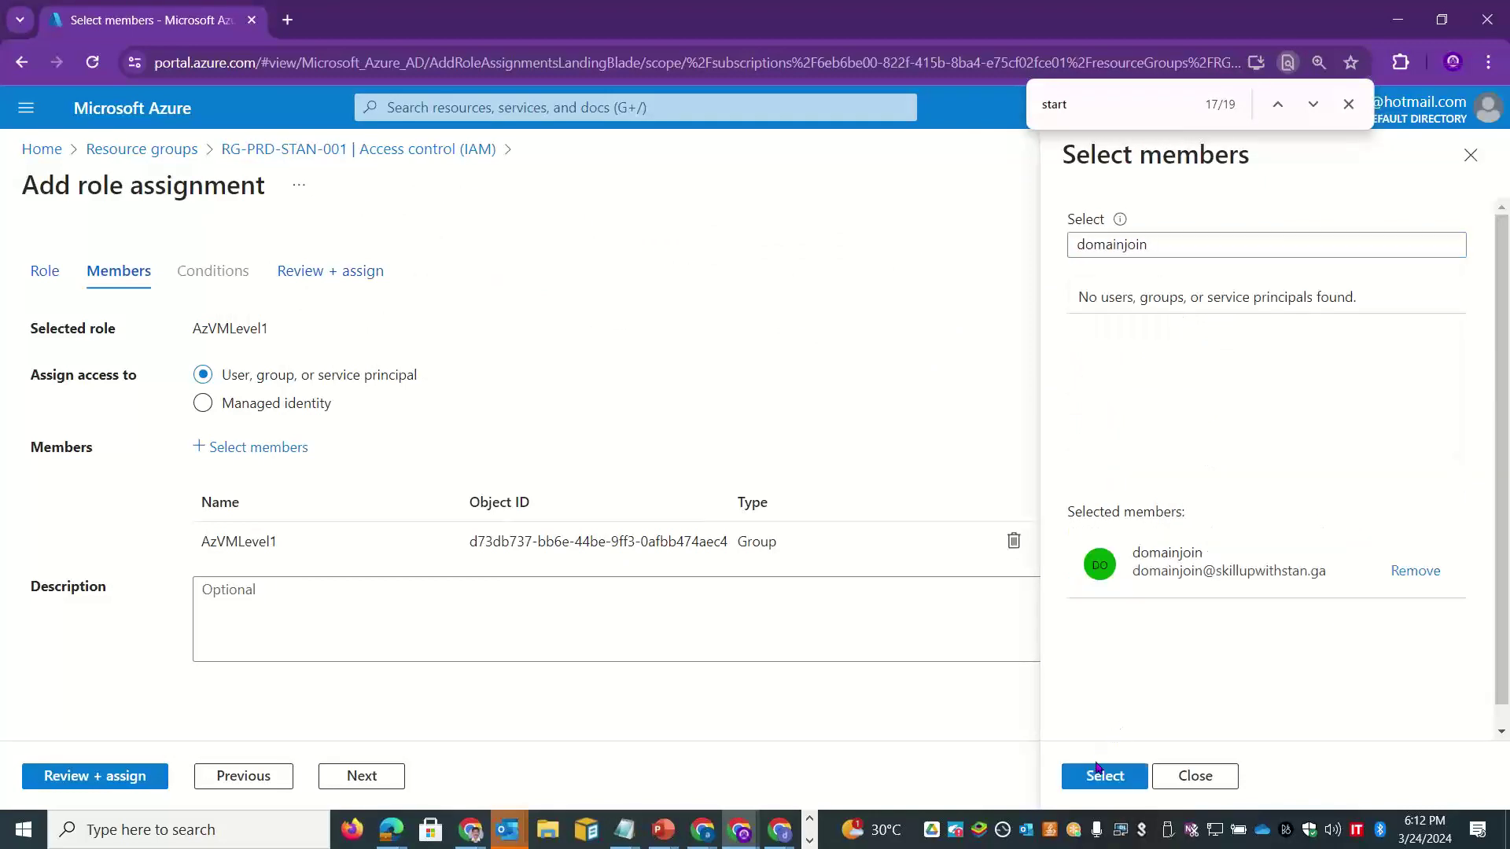
pyautogui.click(1089, 776)
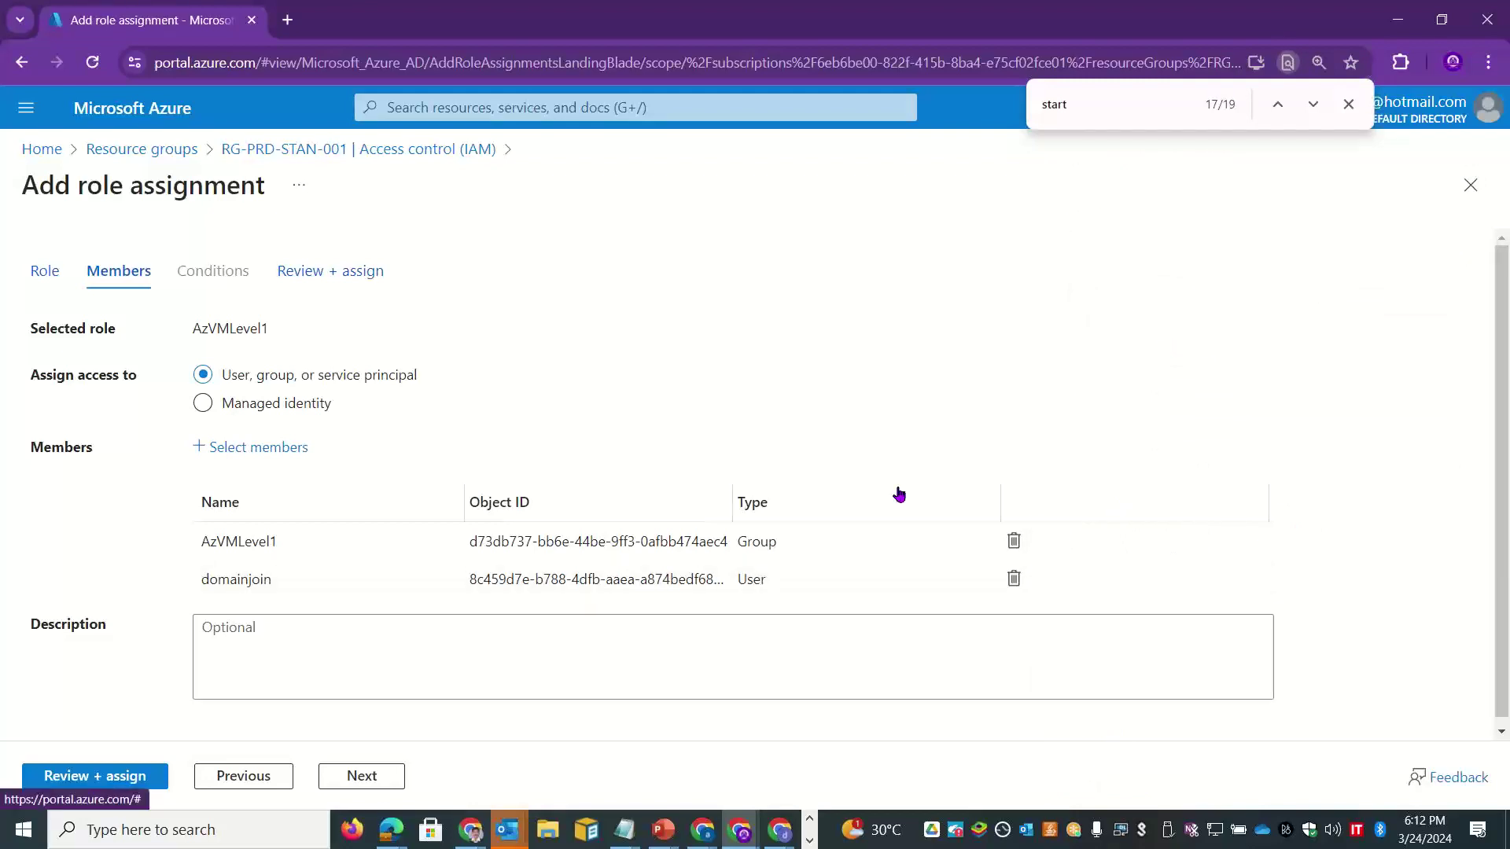
# Highlight the member table showing the Group and User types of both members
pyautogui.moveTo(308, 550); pyautogui.dragTo(178, 543)
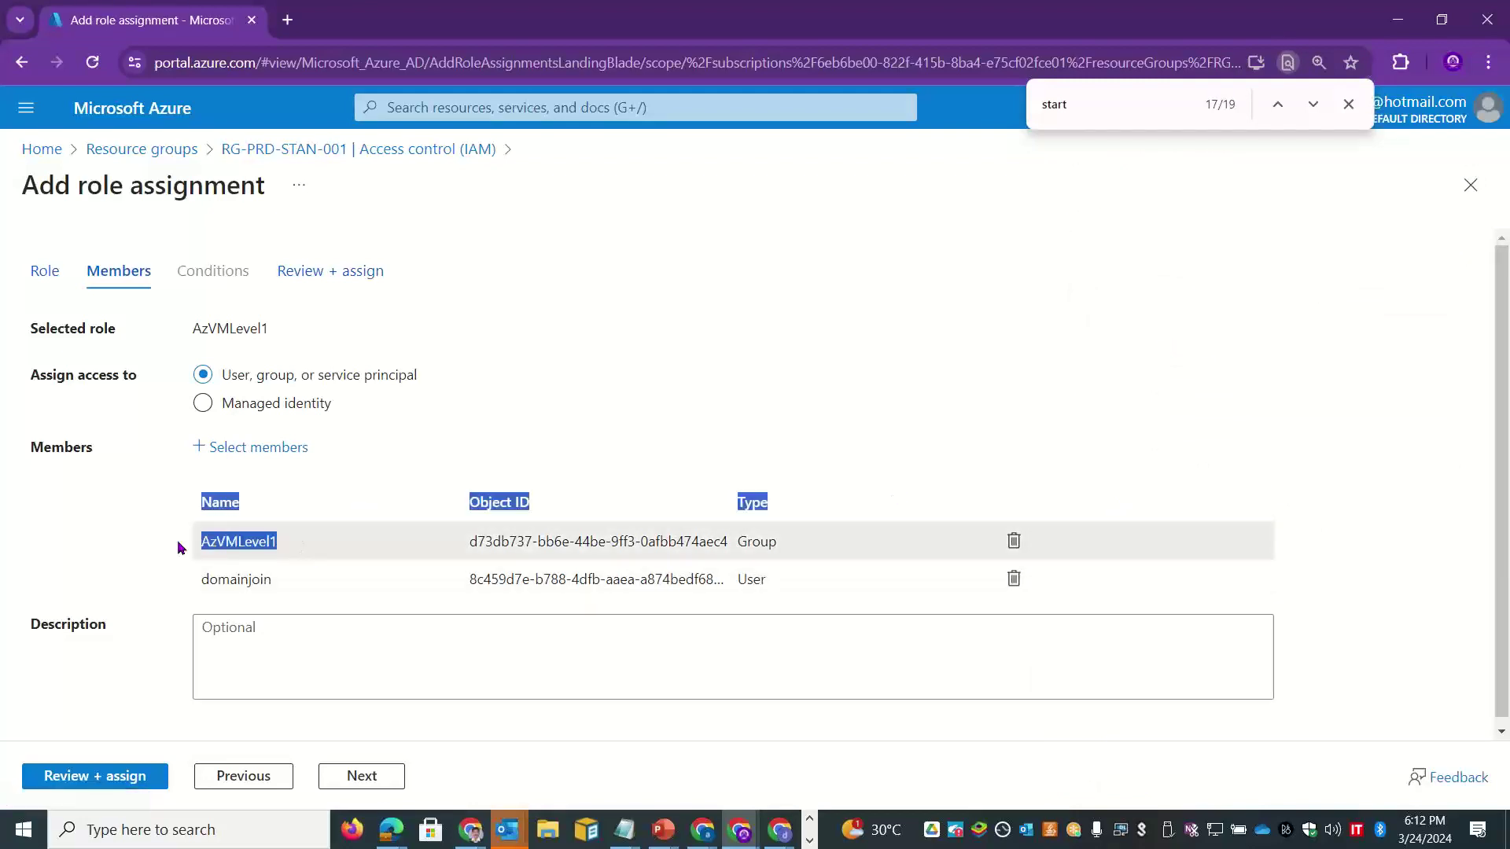
pyautogui.doubleClick(754, 579)
pyautogui.doubleClick(770, 543)
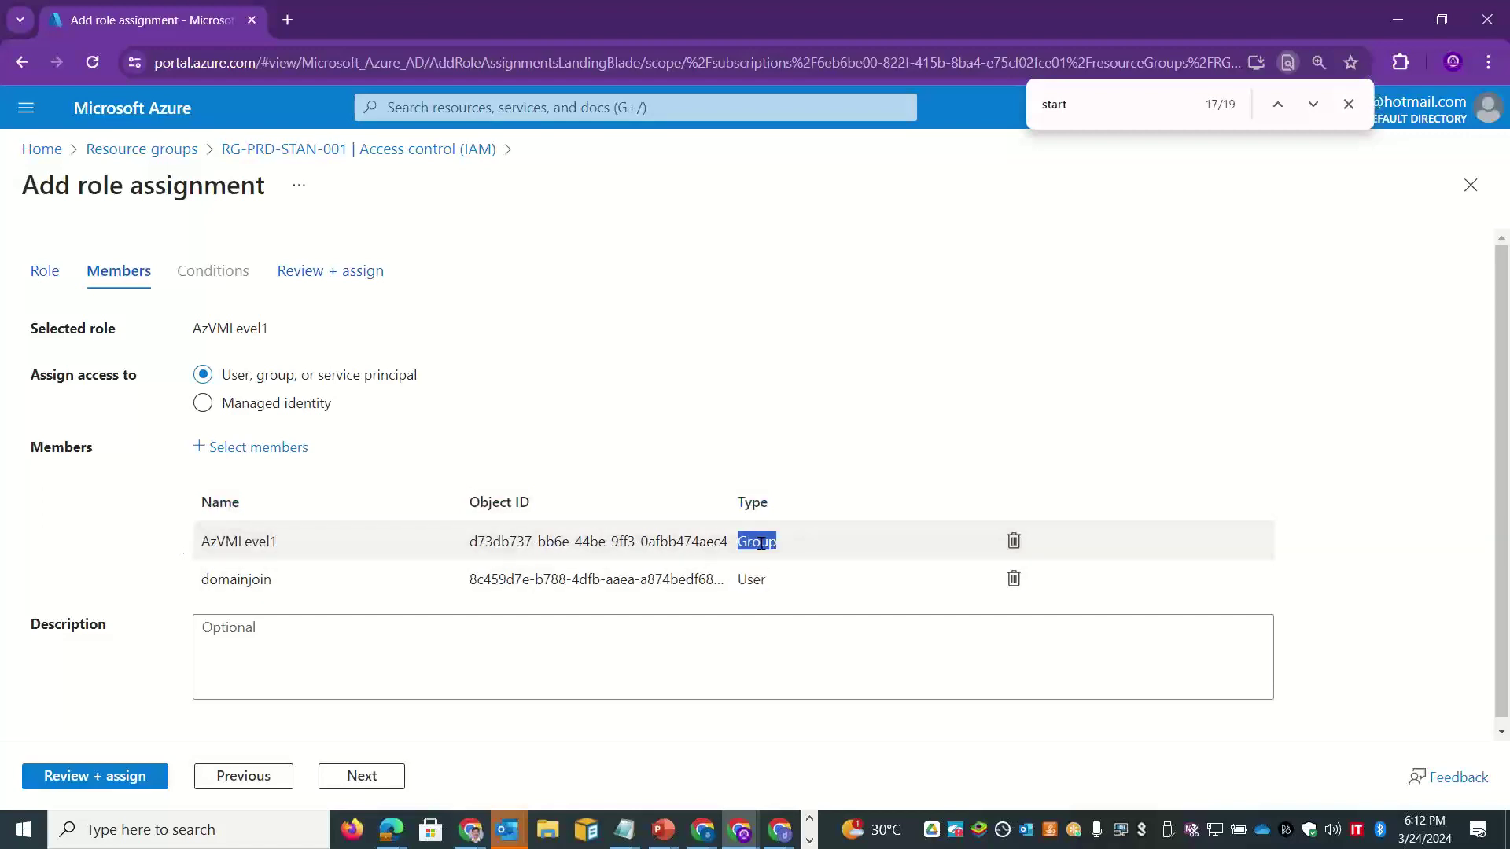
# Review and submit both AzVMLevel1 role assignments, then return to the RBAC slides
pyautogui.click(134, 777)
pyautogui.click(134, 777)
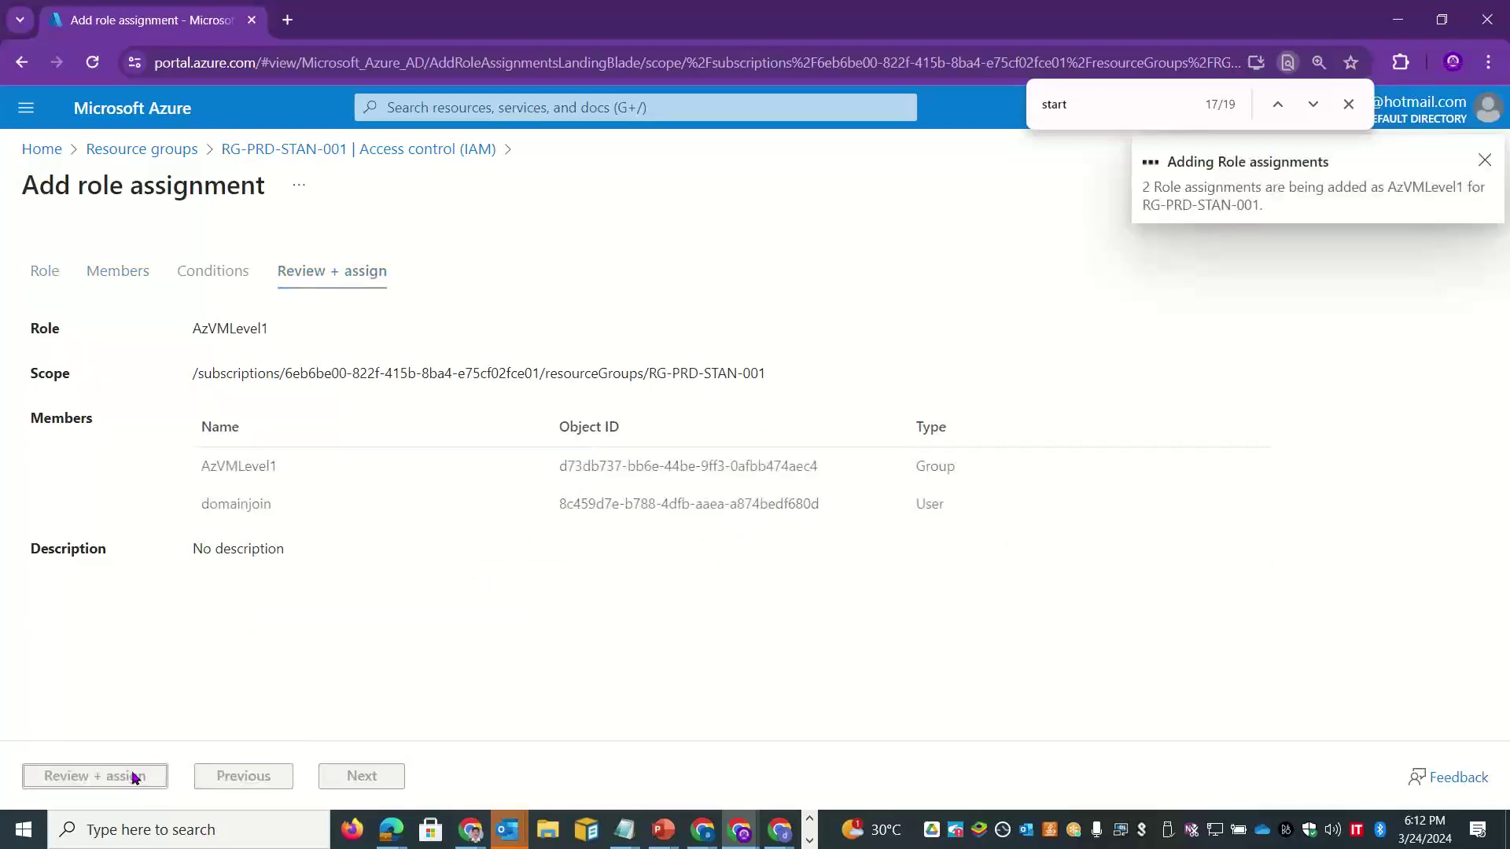
pyautogui.hotkey('alt', 'Tab')
pyautogui.hotkey('alt', 'Tab')
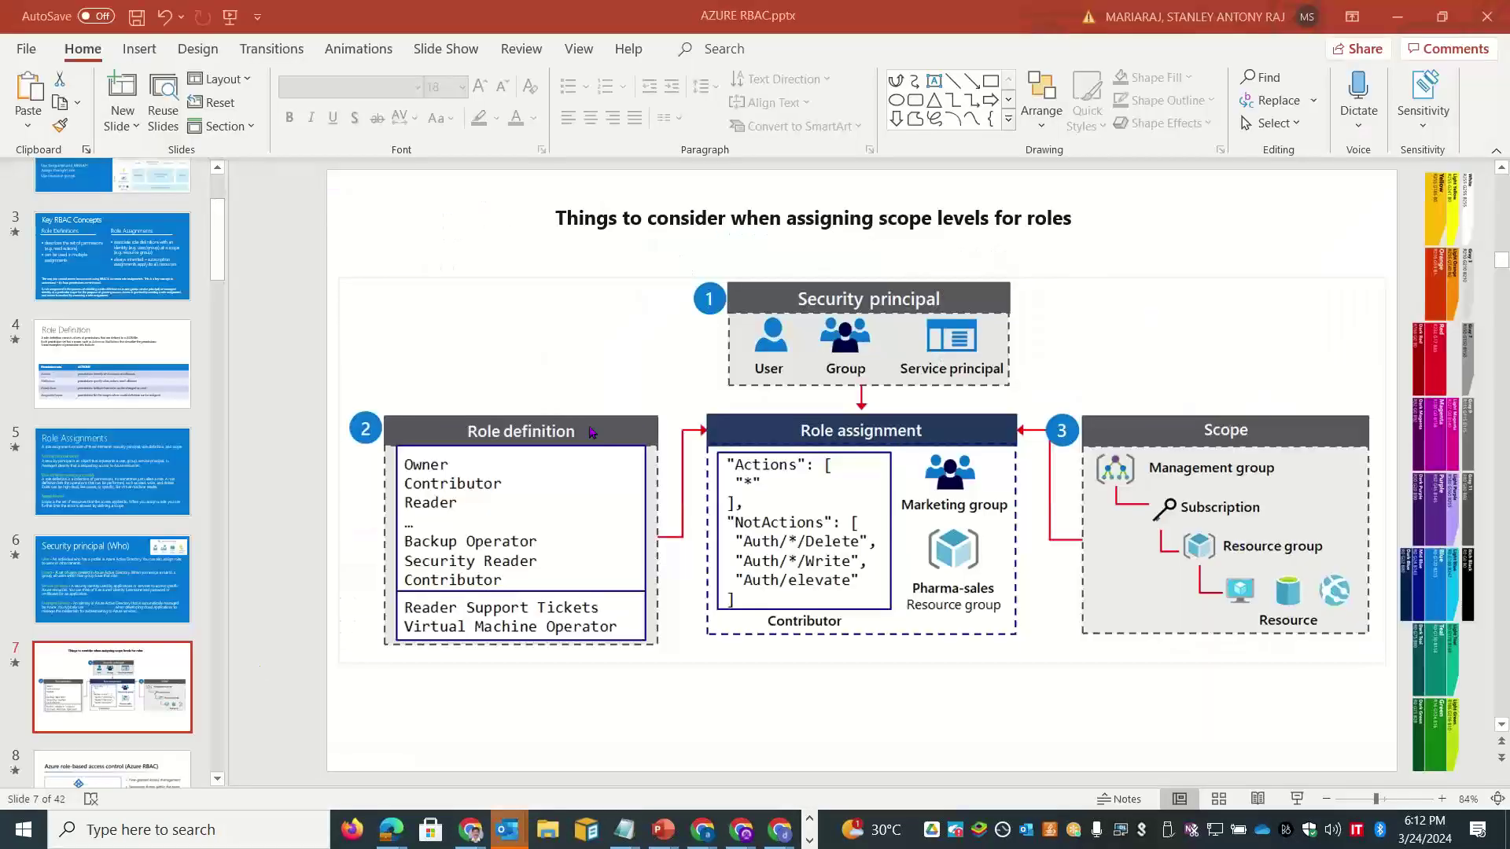
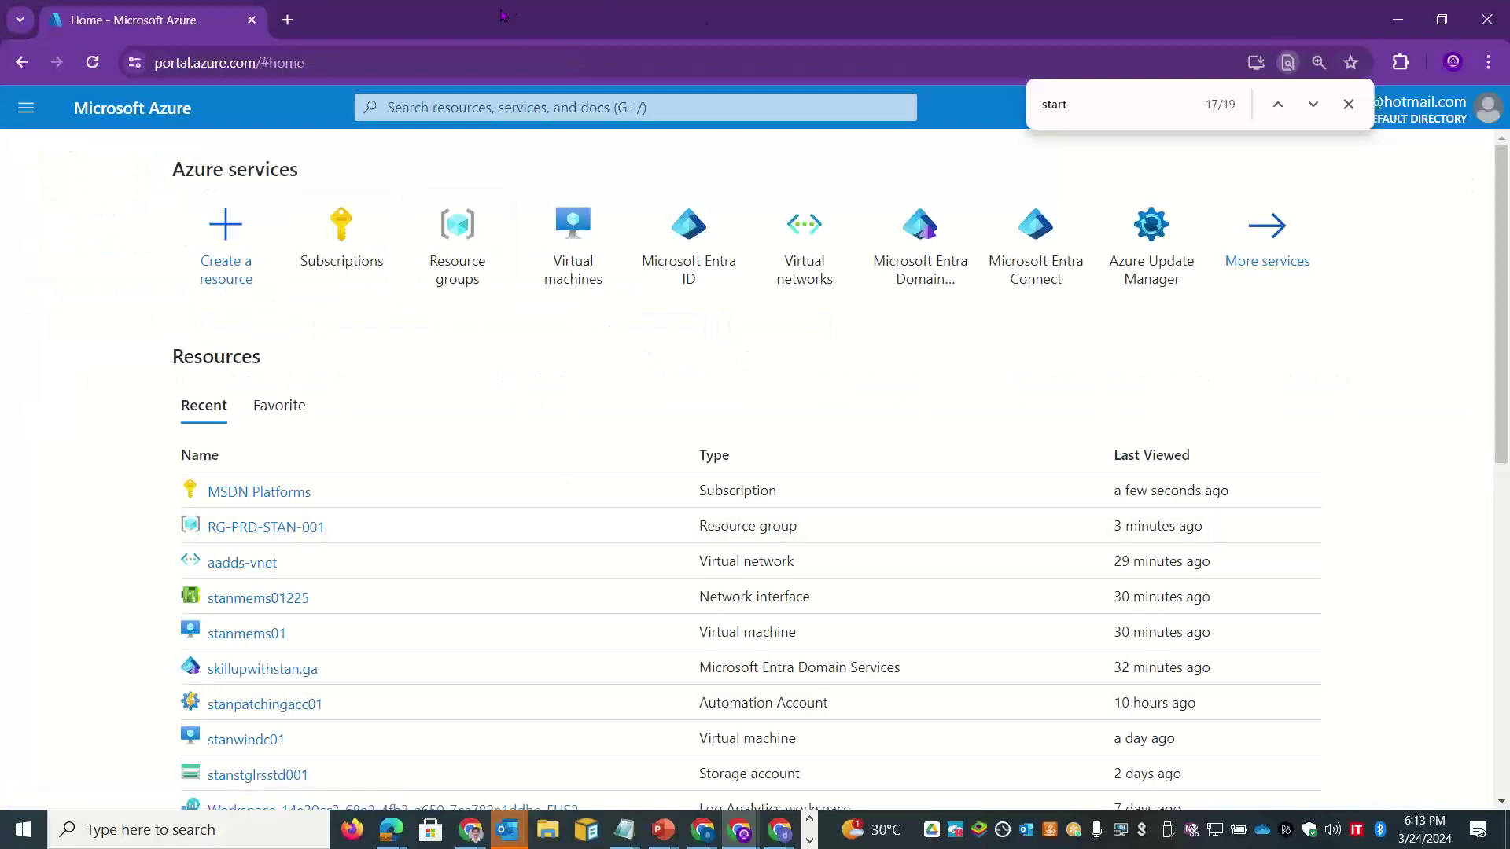
# Open a new Incognito window and go to portal.azure.com to sign in as the test user
pyautogui.click(1488, 63)
pyautogui.press('Escape')
pyautogui.hotkey('ctrl', 'shift', 'n')
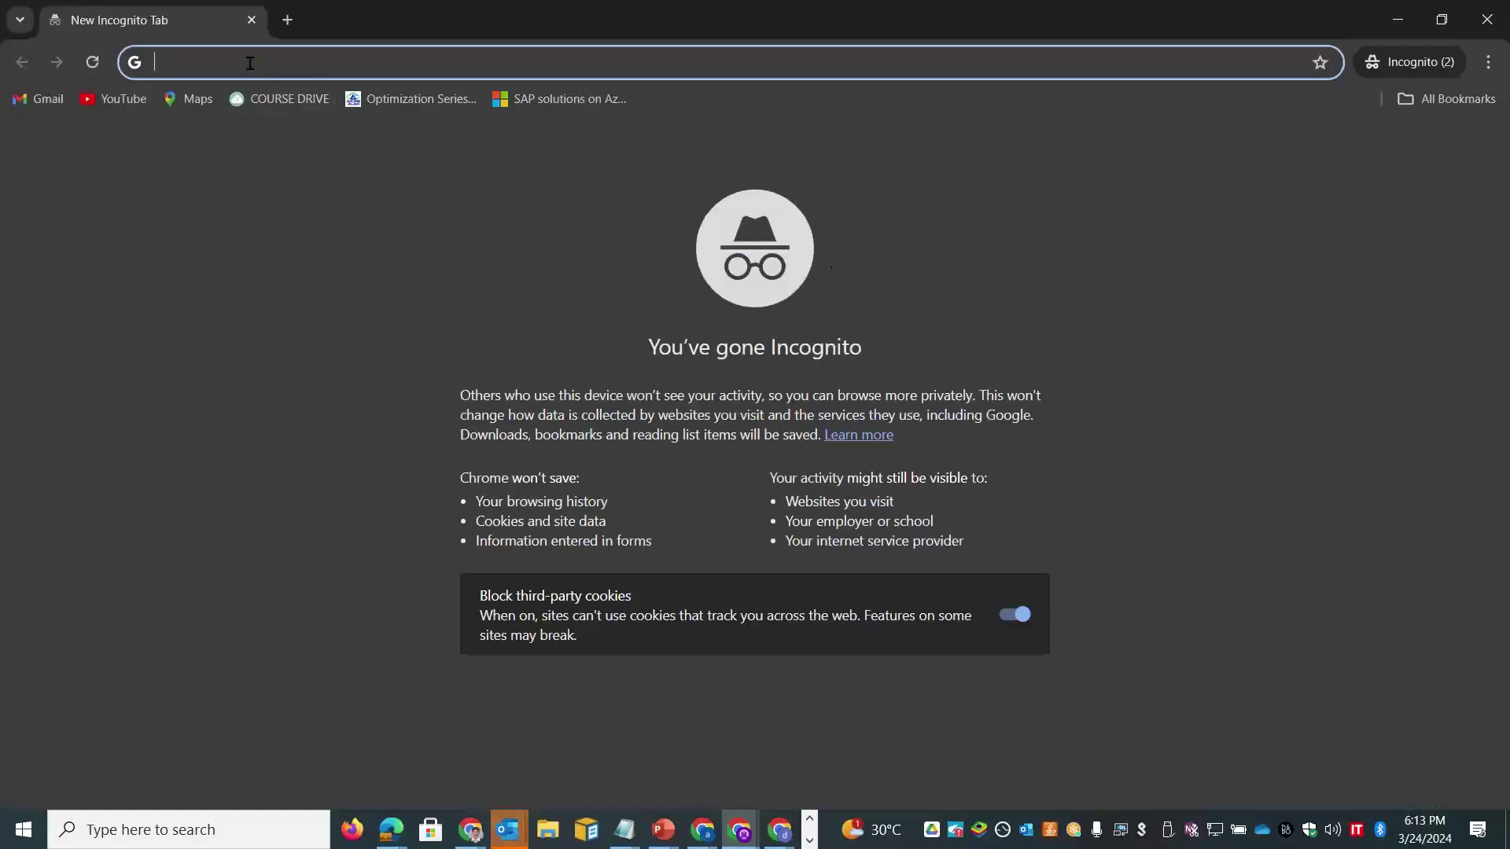
pyautogui.write('portal.az')
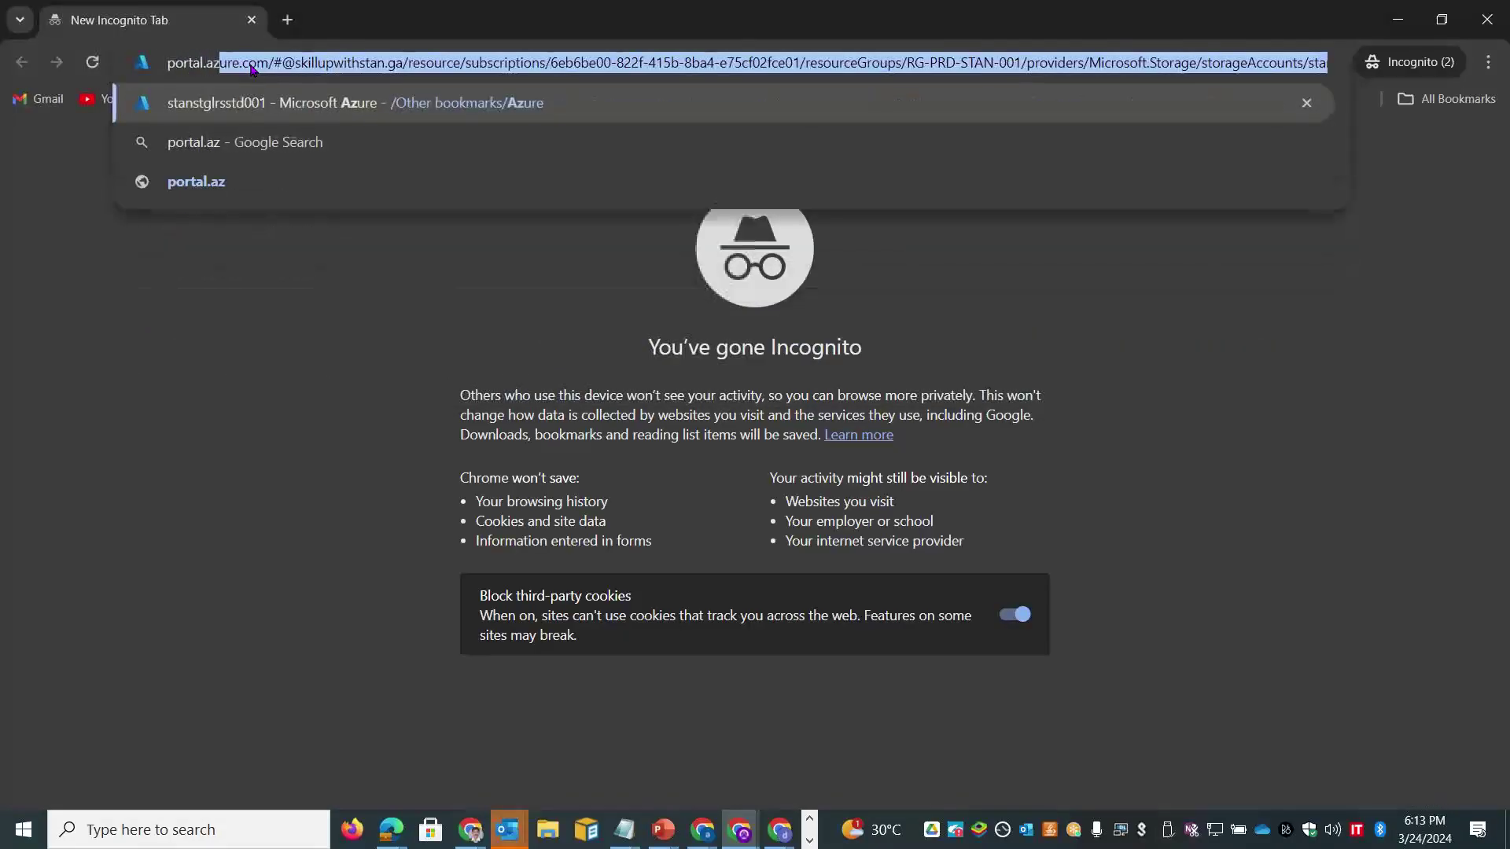
pyautogui.write('ure.com')
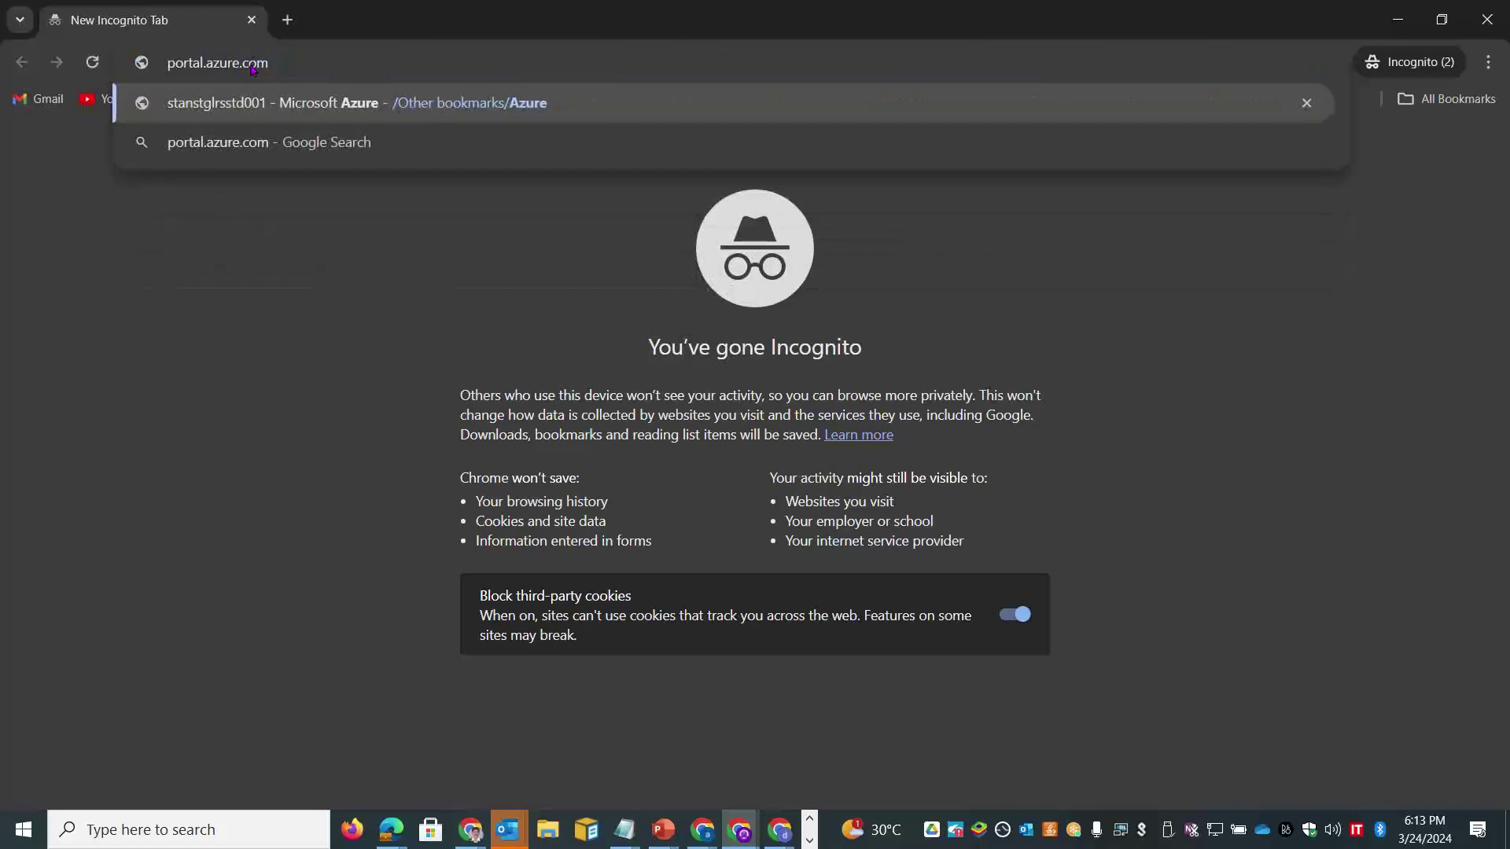
pyautogui.press('Return')
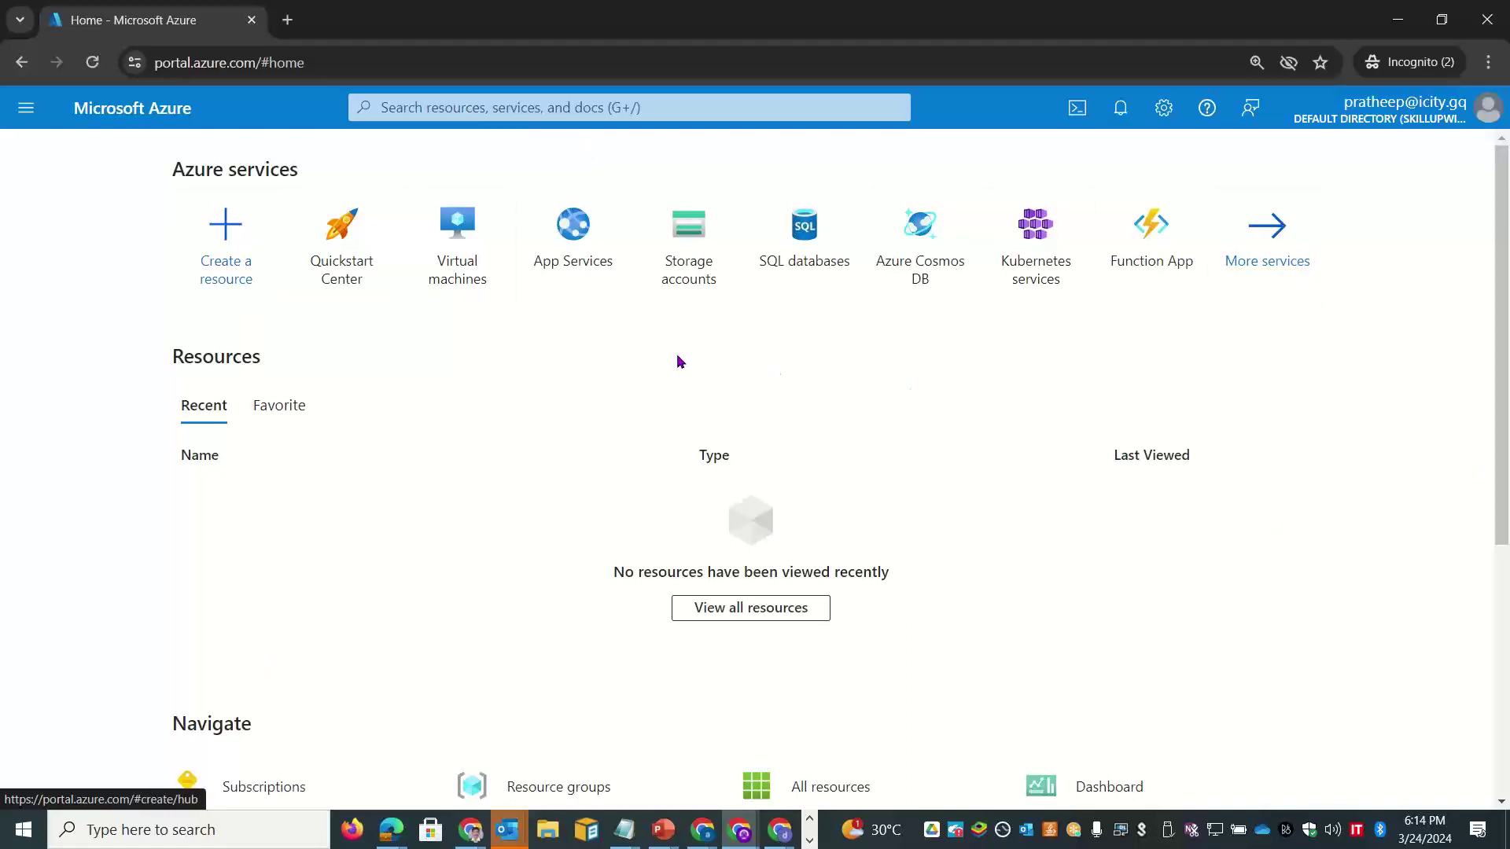
# Confirm the signed-in test account and that only RG-PRD-STAN-001 appears under Resource groups
pyautogui.click(498, 108)
pyautogui.write('re')
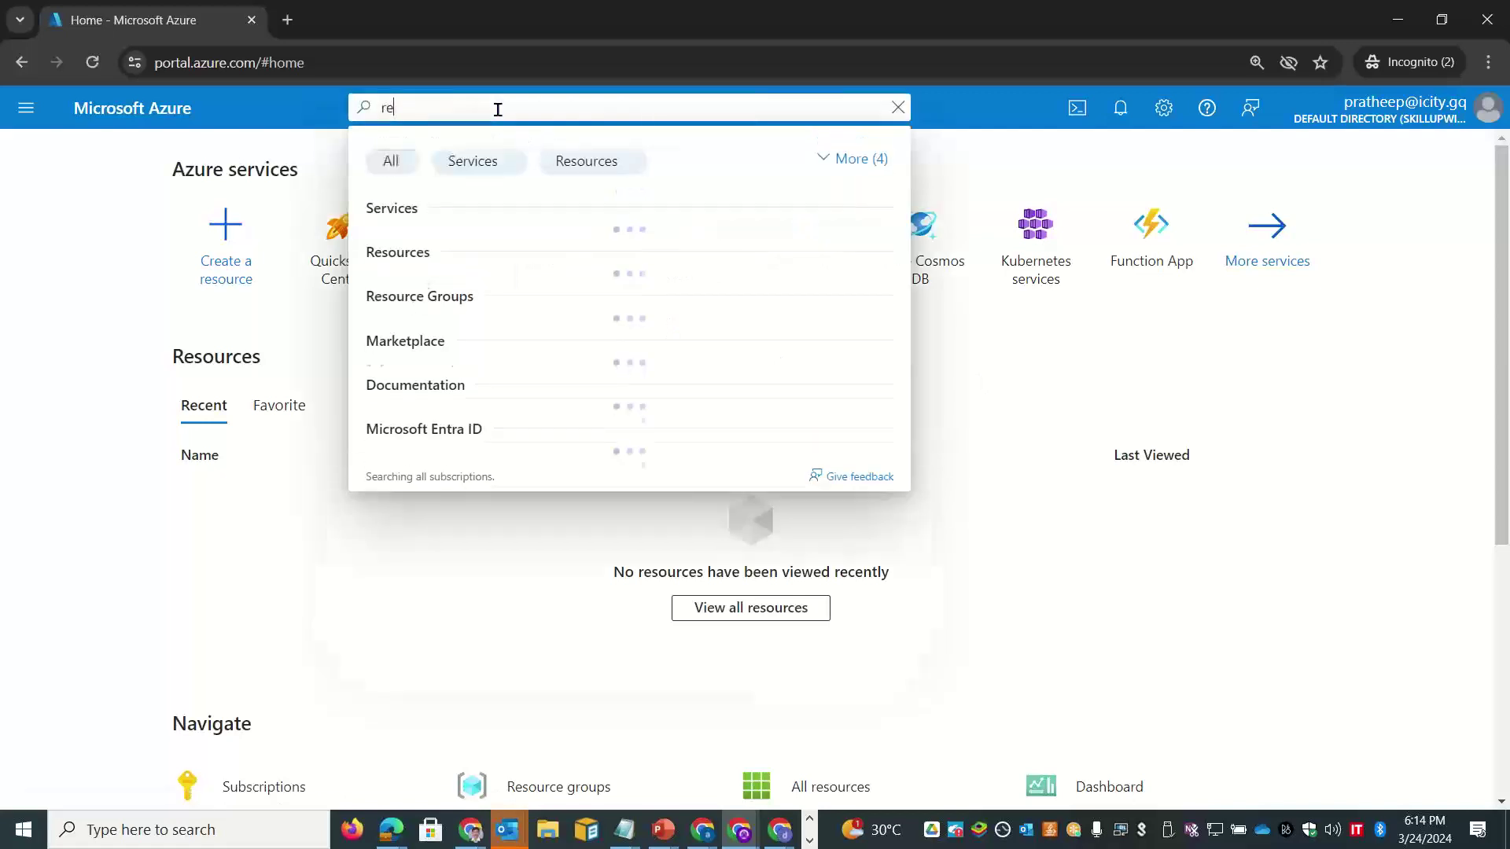
pyautogui.write('source')
pyautogui.press('Escape')
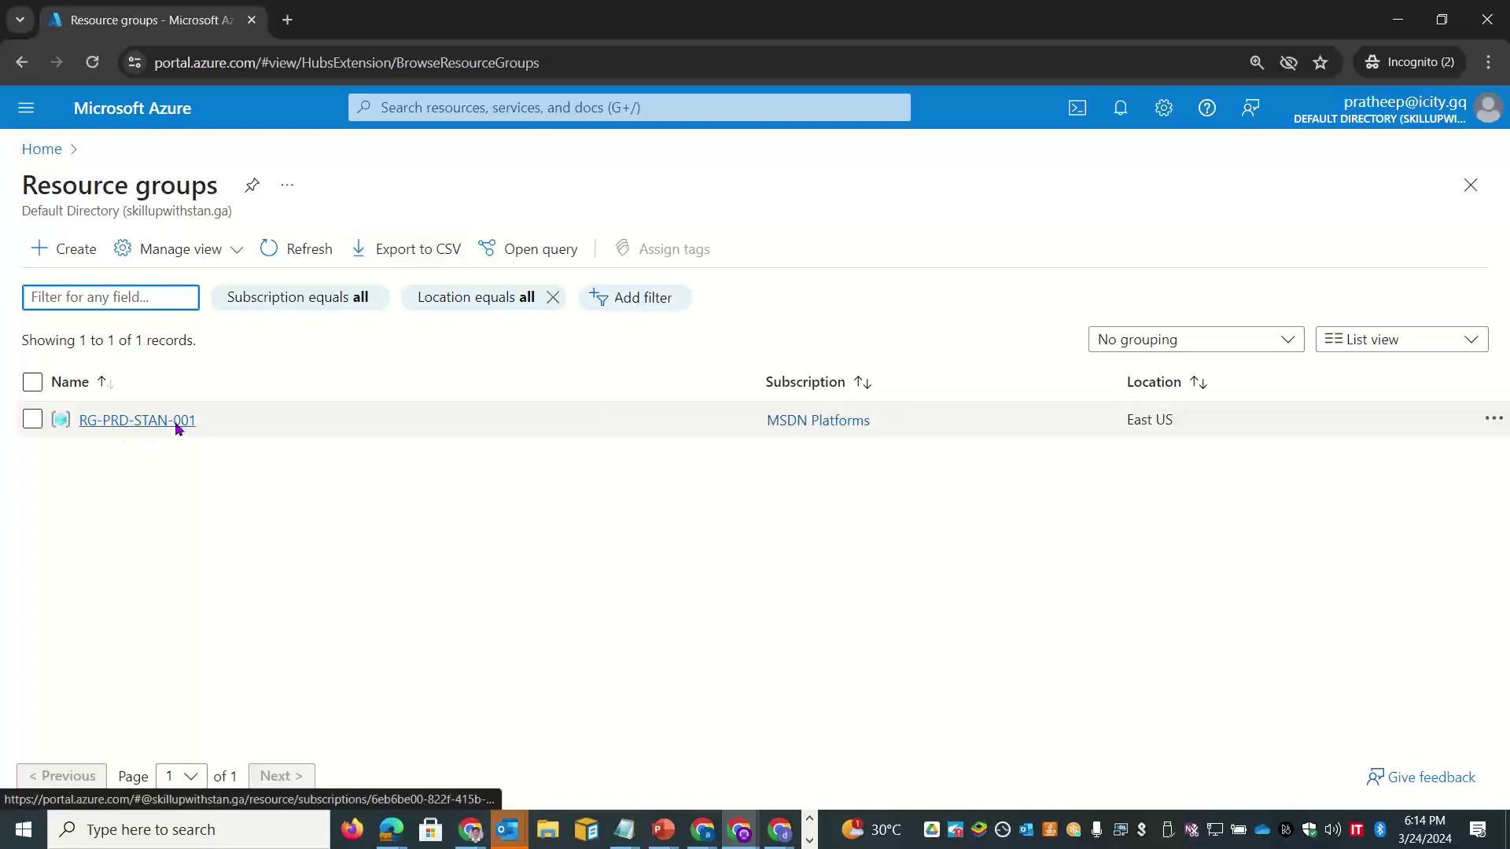
pyautogui.click(1424, 114)
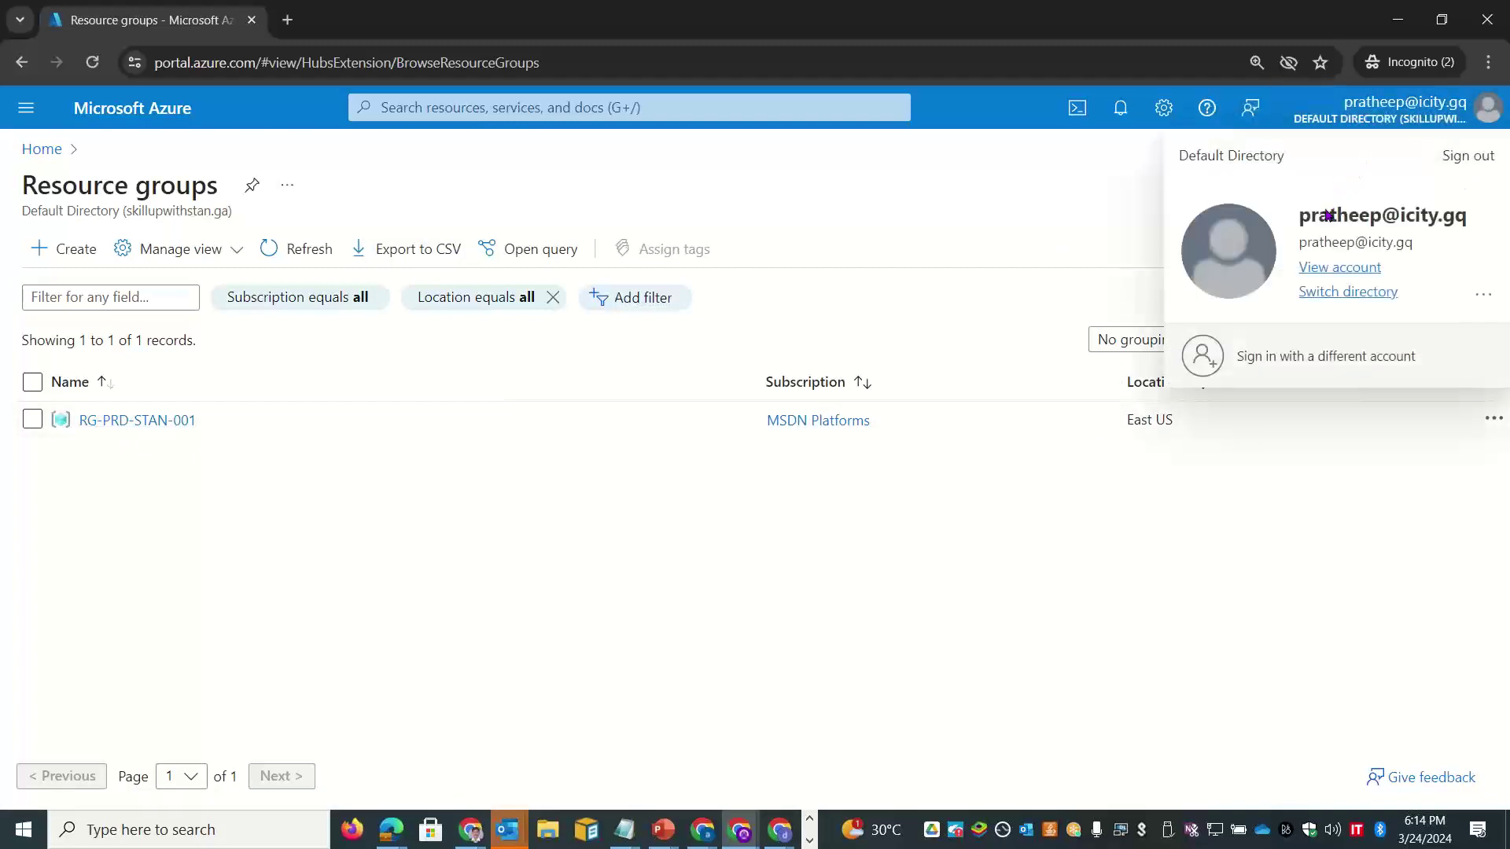
pyautogui.click(516, 536)
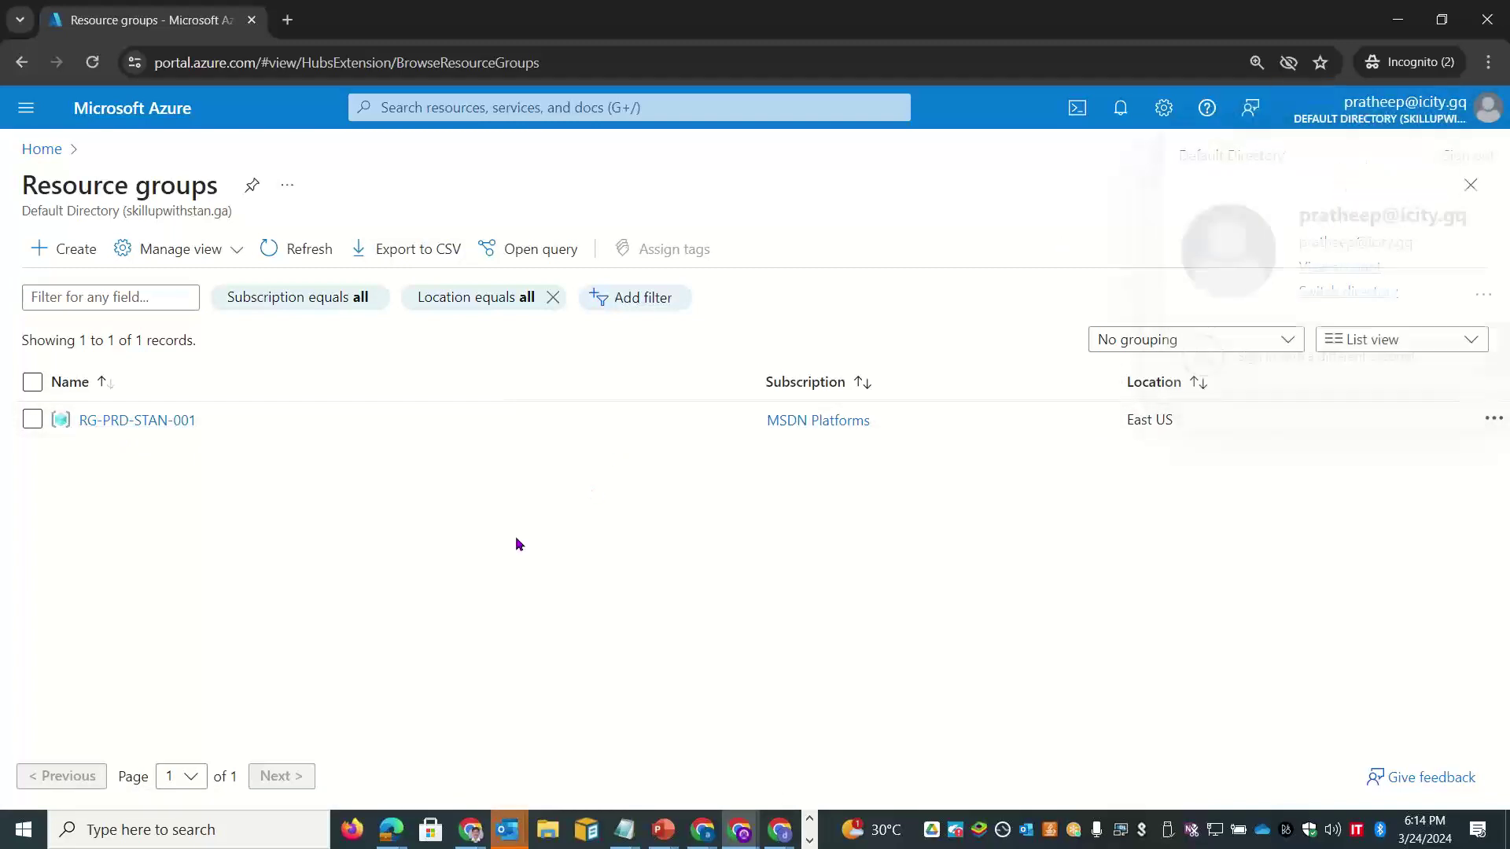
pyautogui.click(178, 419)
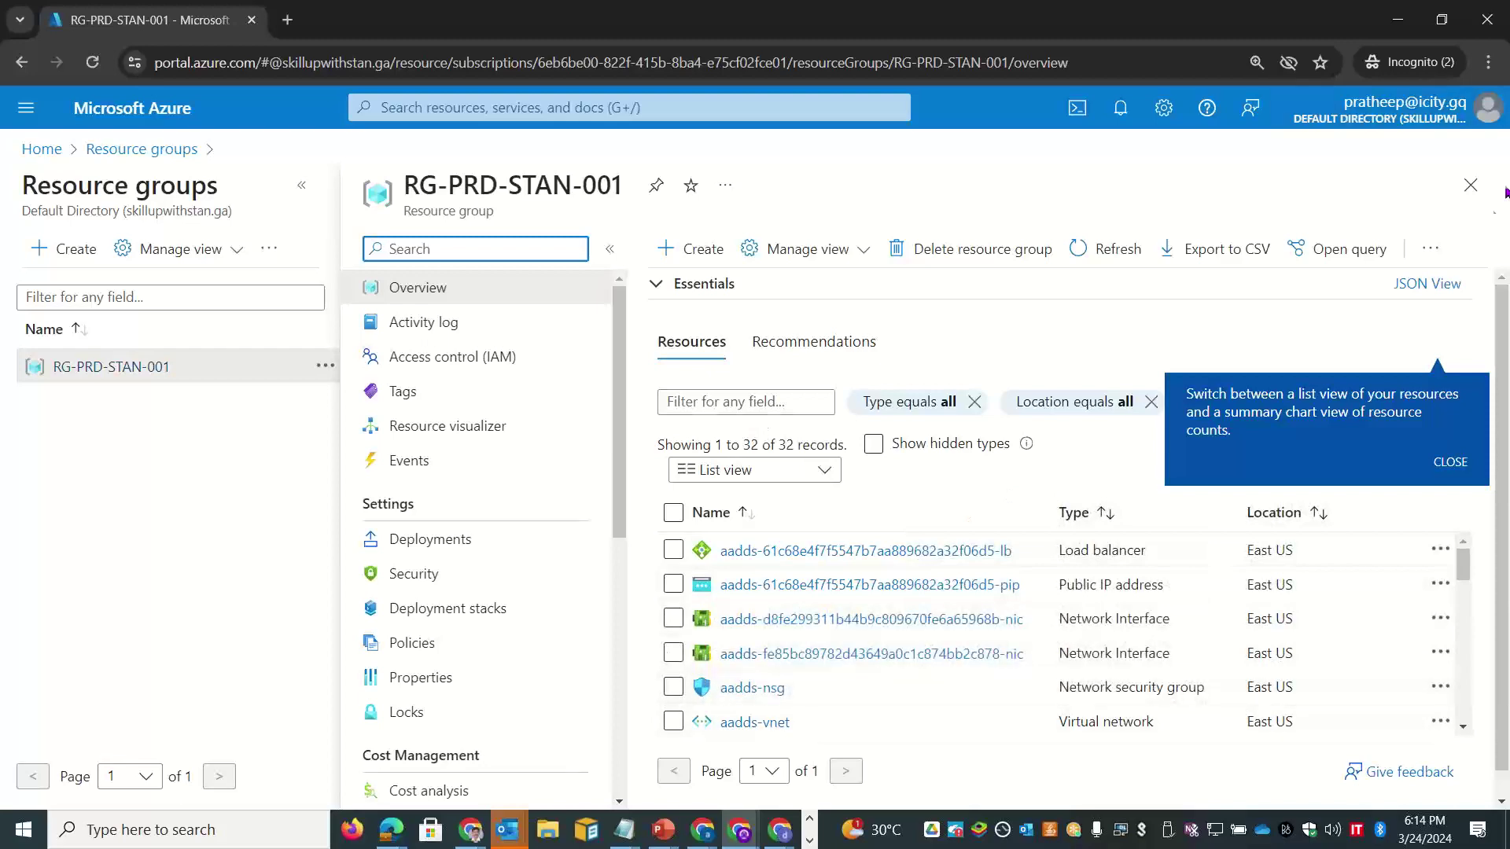
pyautogui.click(1470, 185)
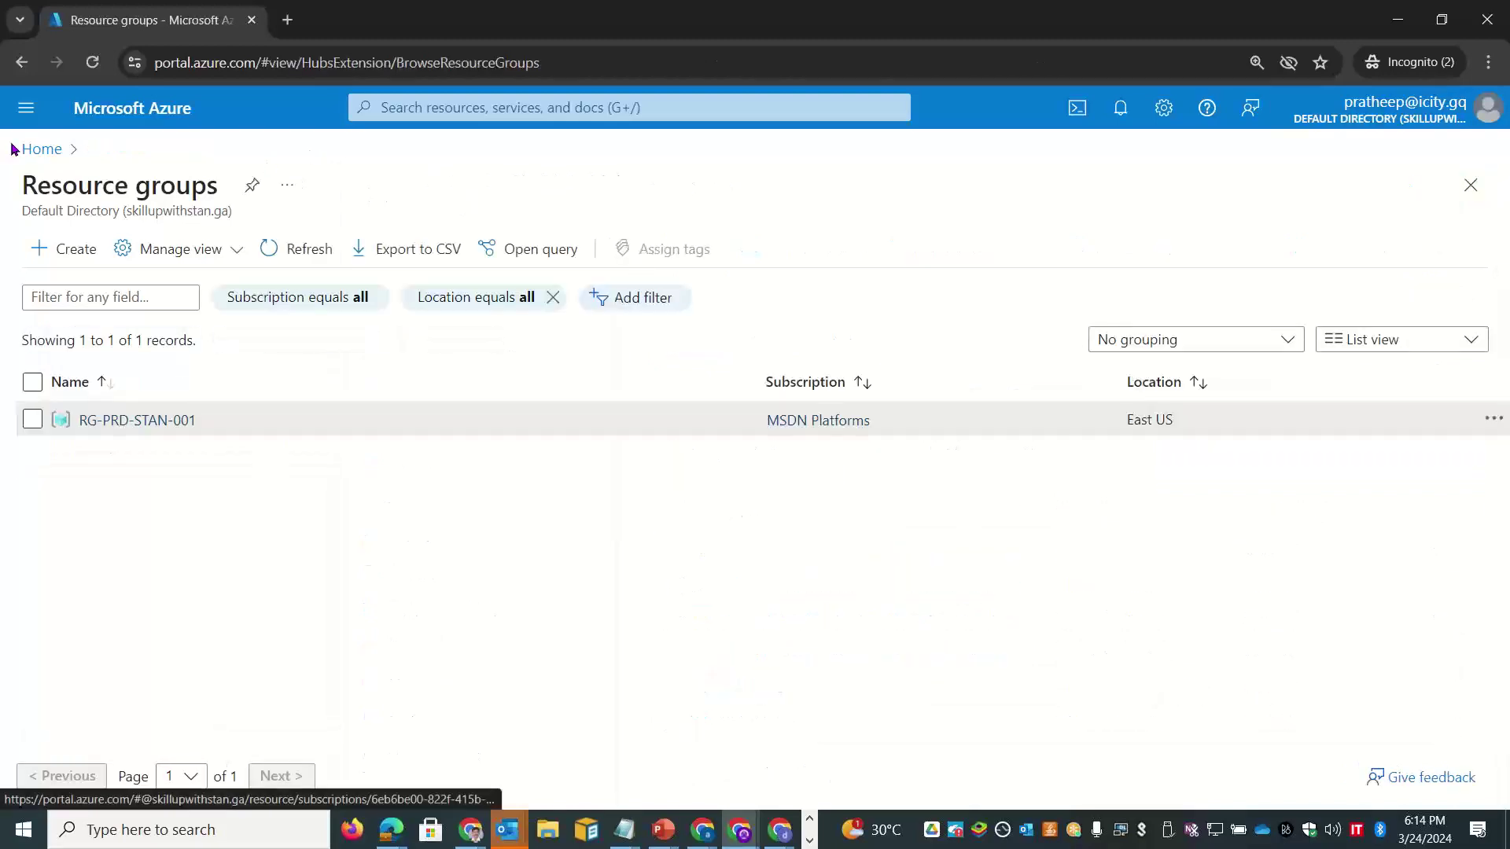
pyautogui.click(54, 152)
# Check the test user's Virtual machines list and open stanmems01, then return Home
pyautogui.click(579, 235)
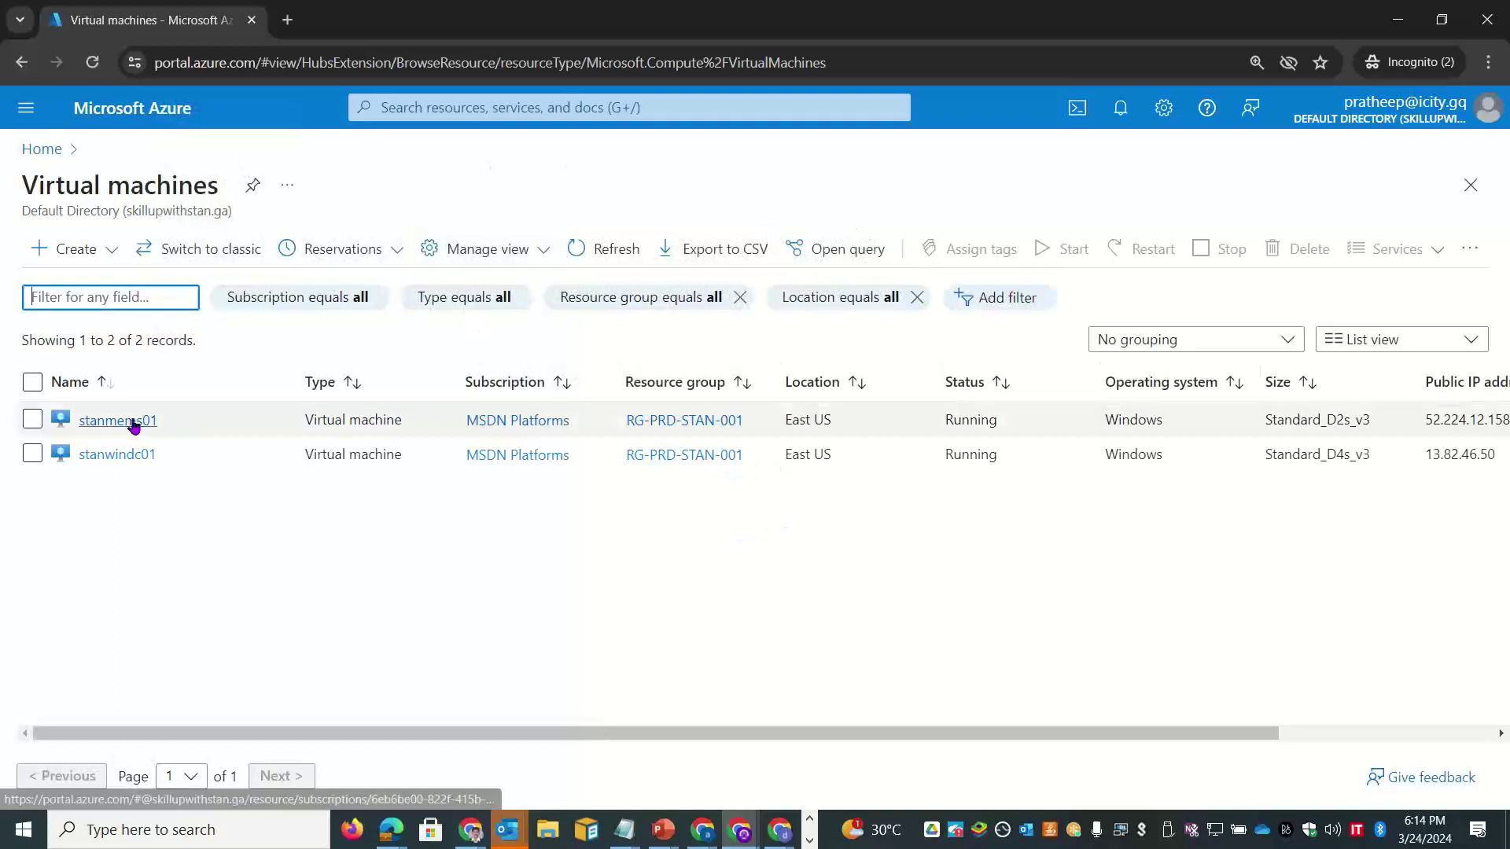
pyautogui.click(133, 421)
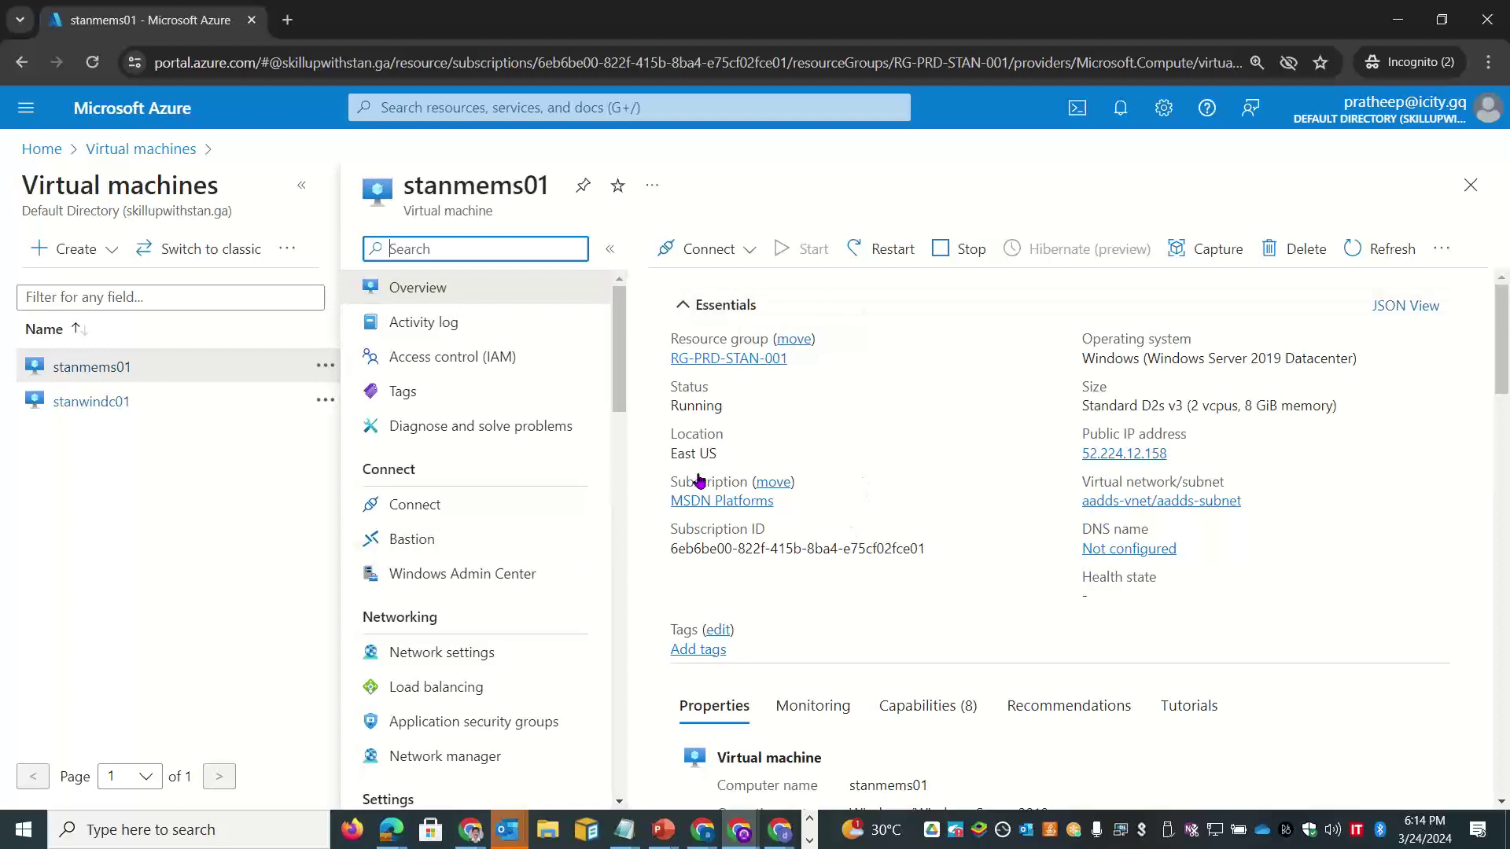
pyautogui.click(1470, 185)
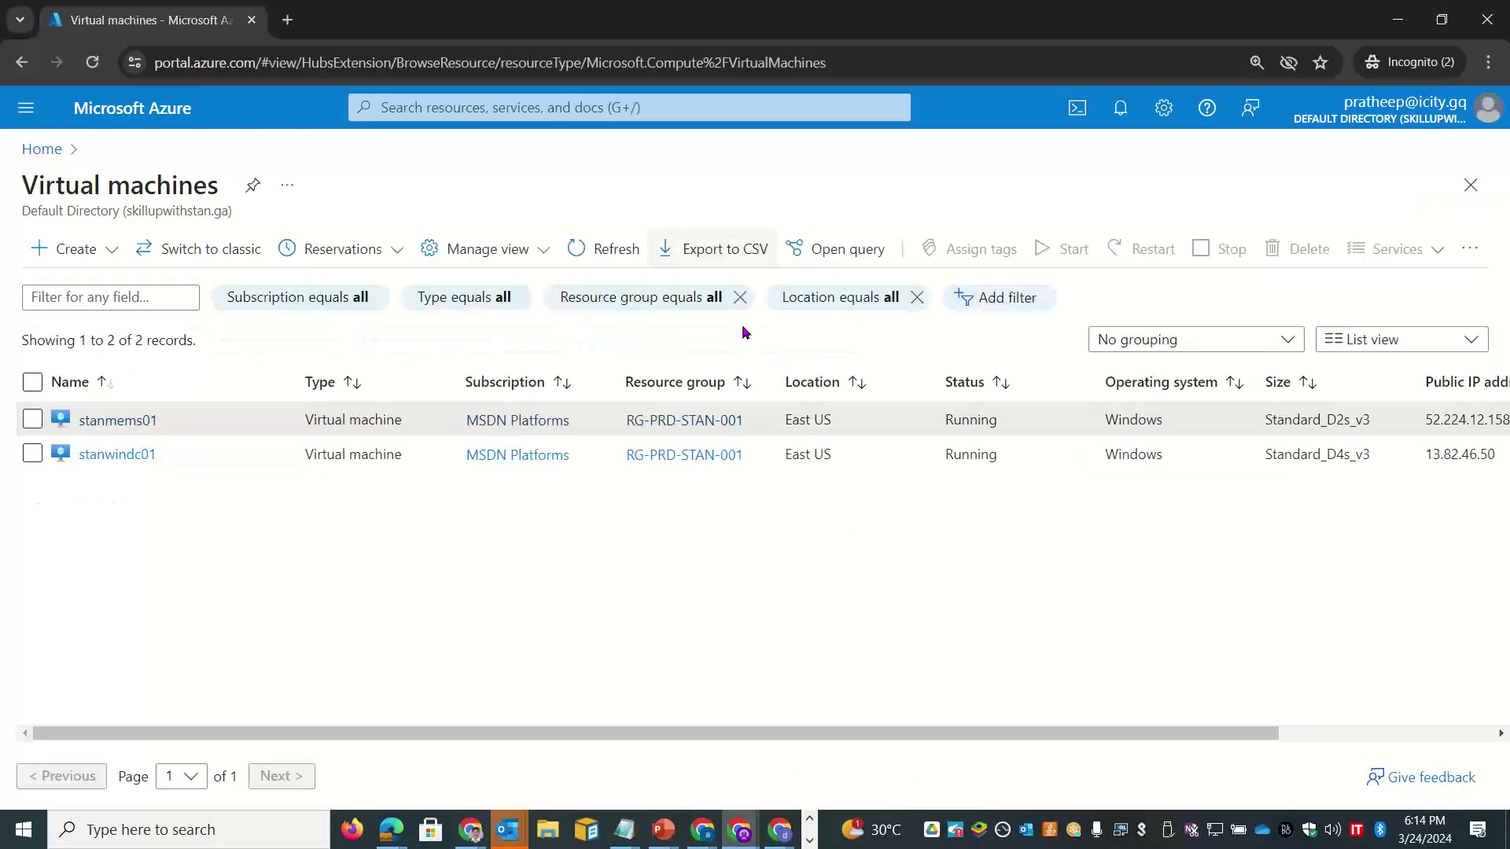
pyautogui.click(49, 151)
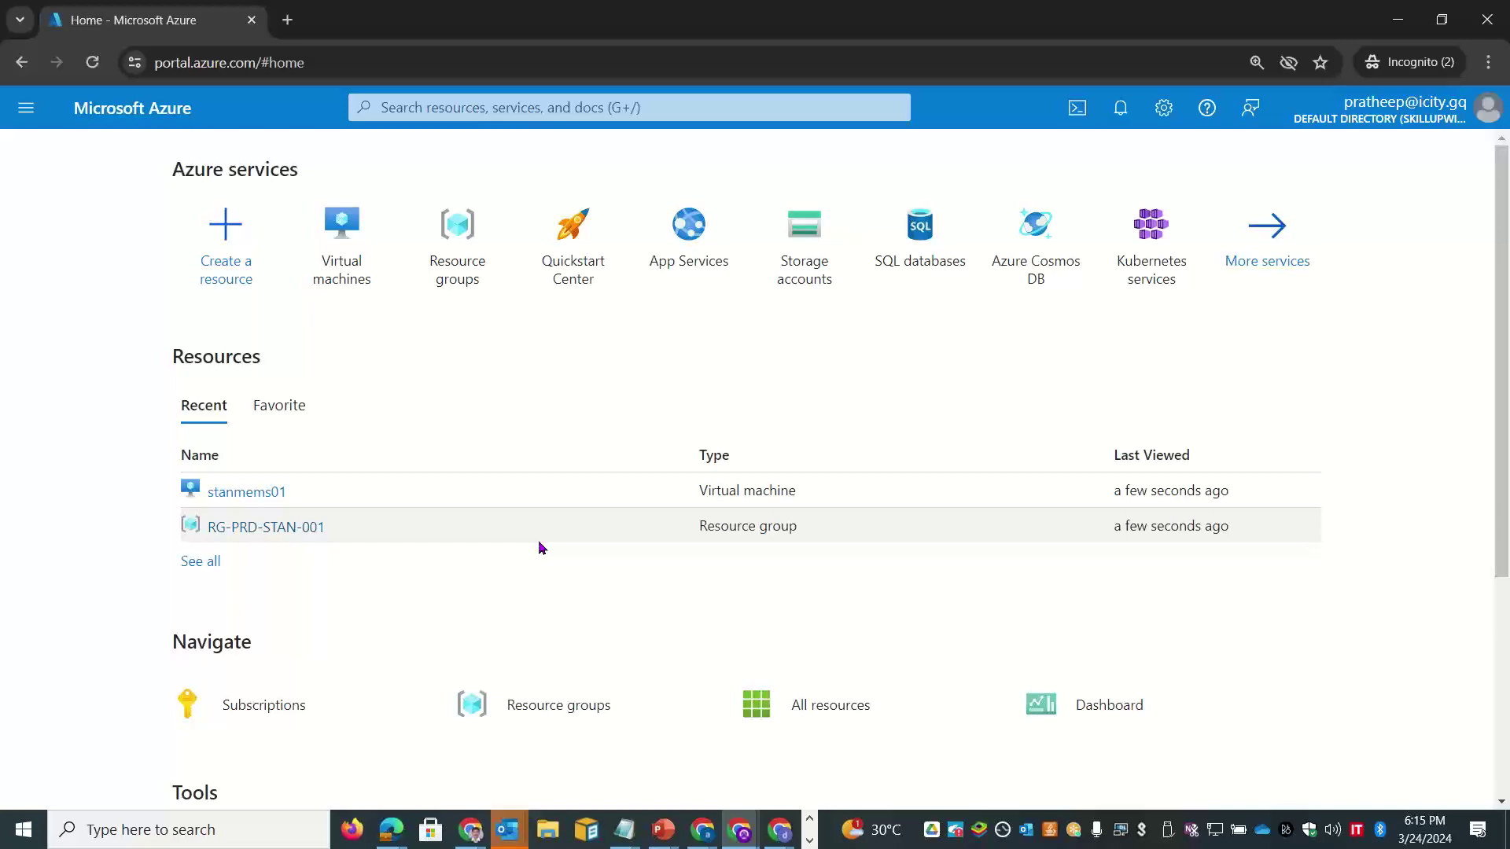
# In the admin window, go to Entra ID Enterprise applications > New application and view the featured gallery apps
pyautogui.hotkey('alt', 'Tab')
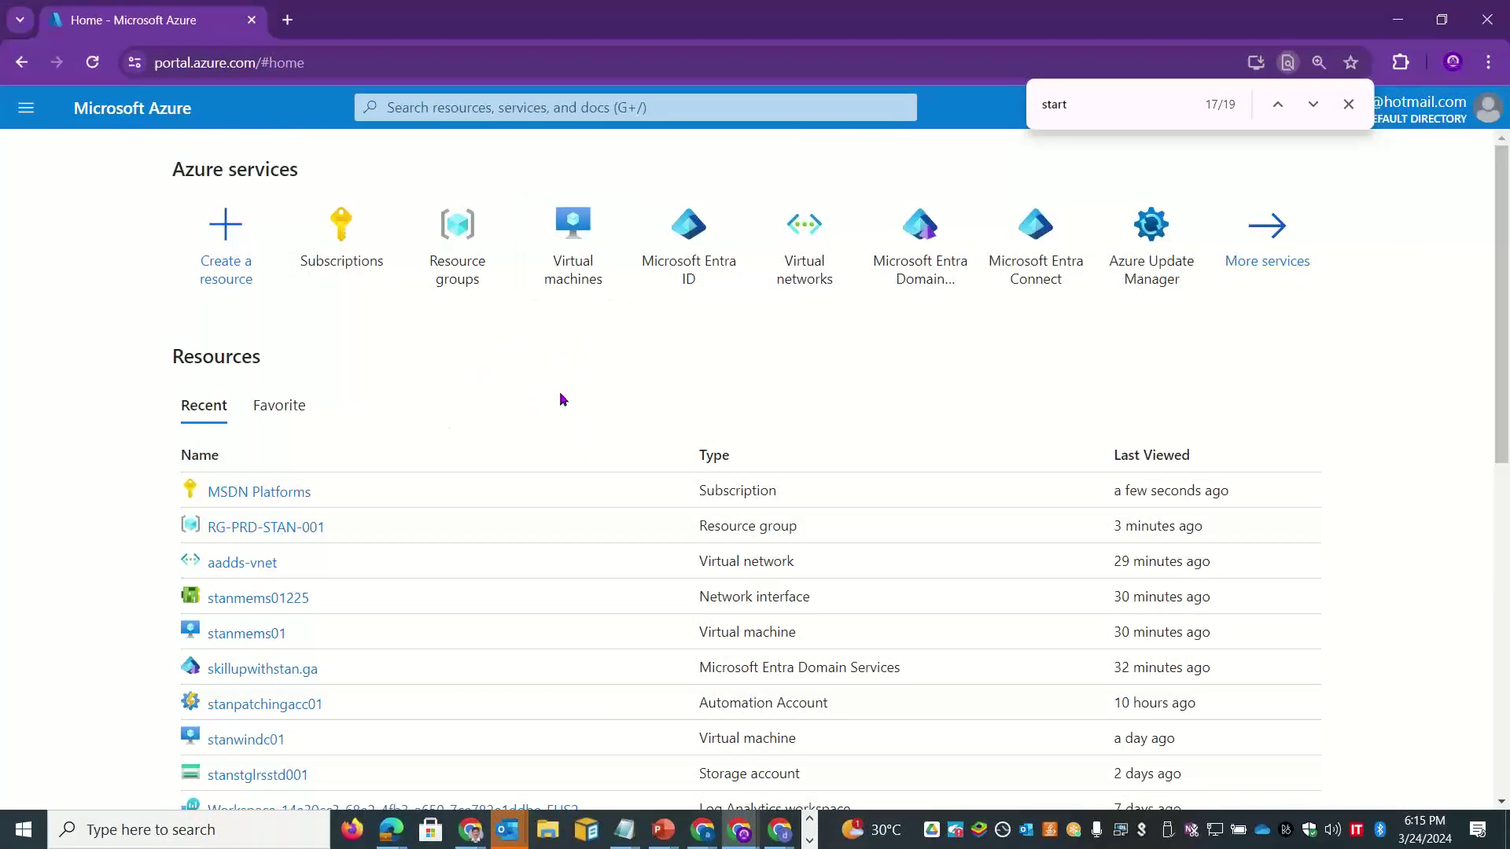
pyautogui.click(689, 255)
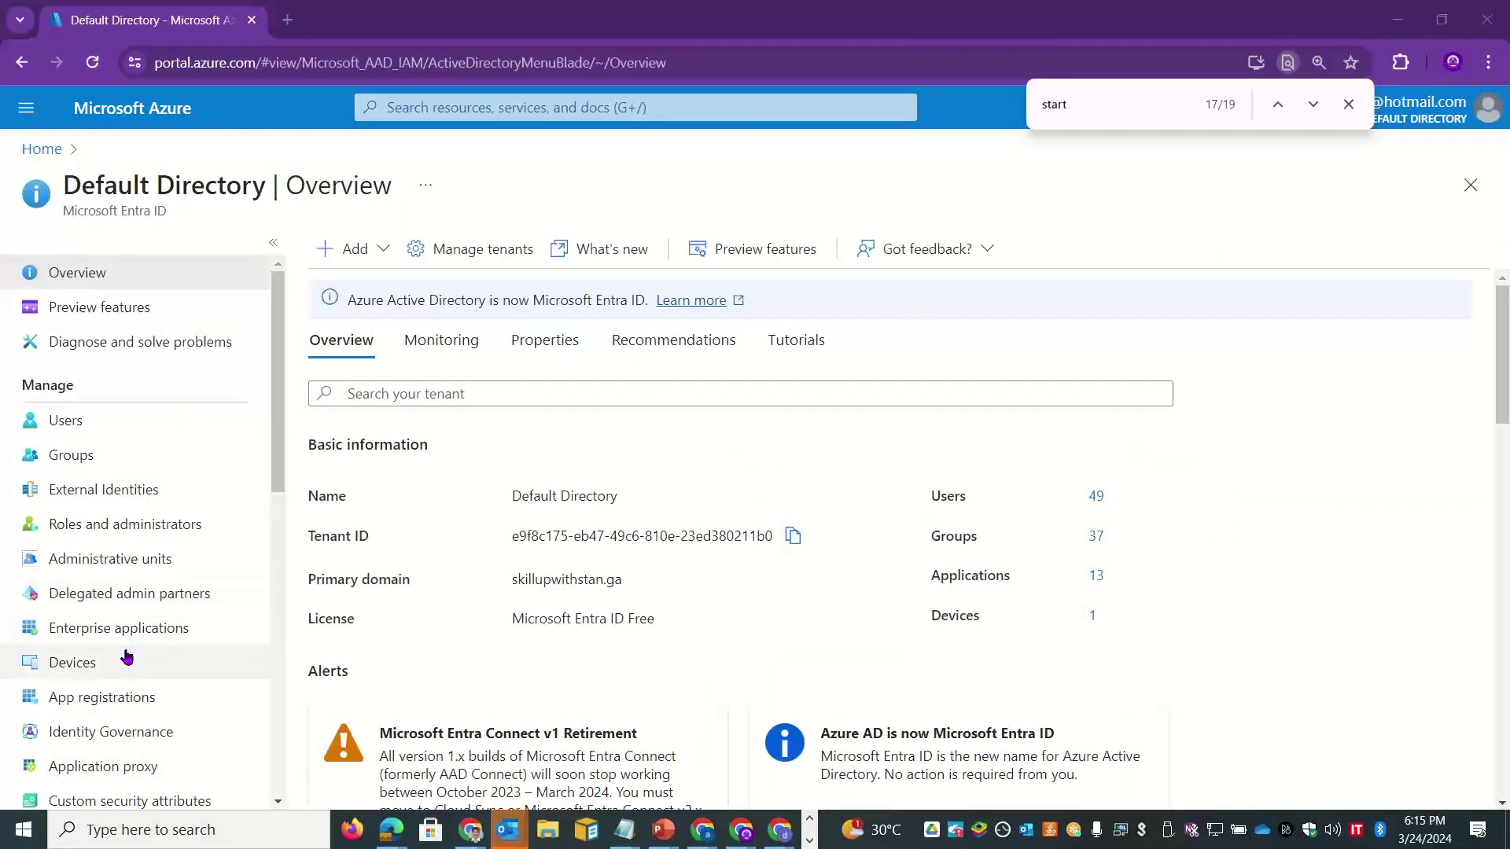
pyautogui.click(118, 627)
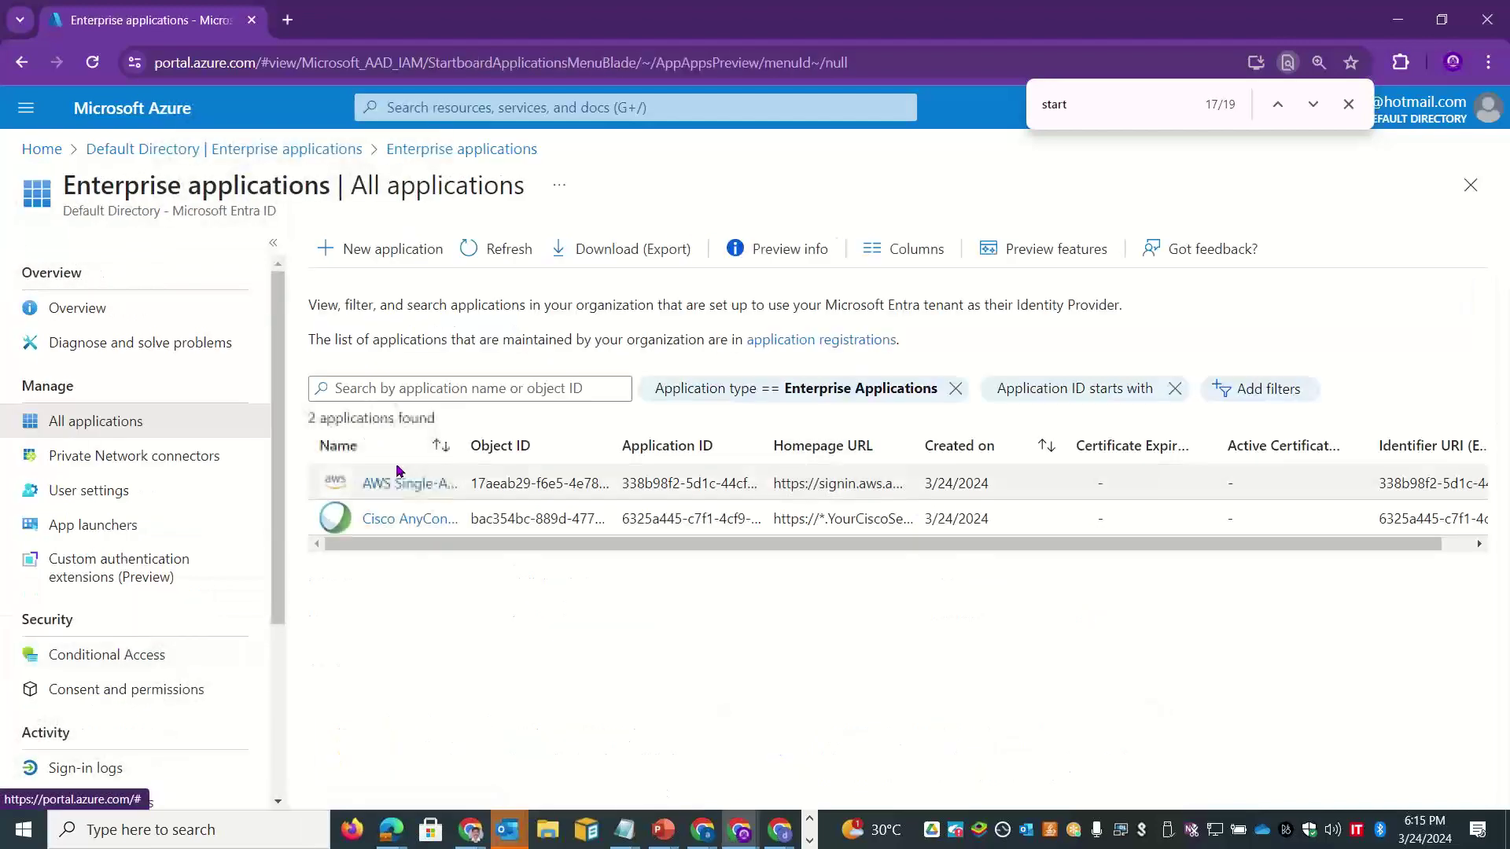
pyautogui.click(400, 249)
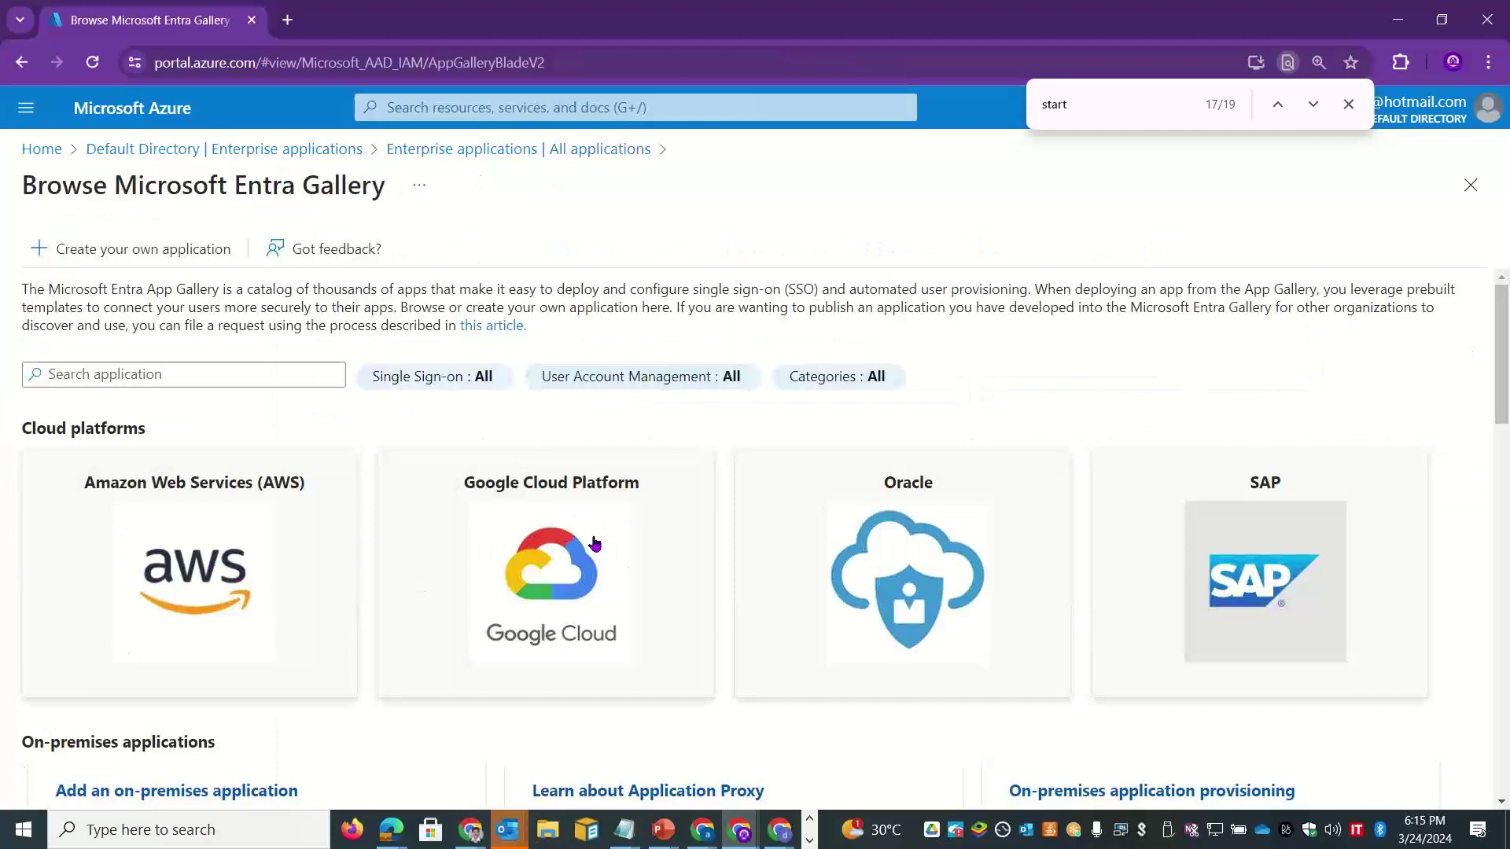
pyautogui.moveTo(1506, 314); pyautogui.dragTo(1507, 499)
pyautogui.scroll(-2, 823, 489)
pyautogui.scroll(2, 823, 489)
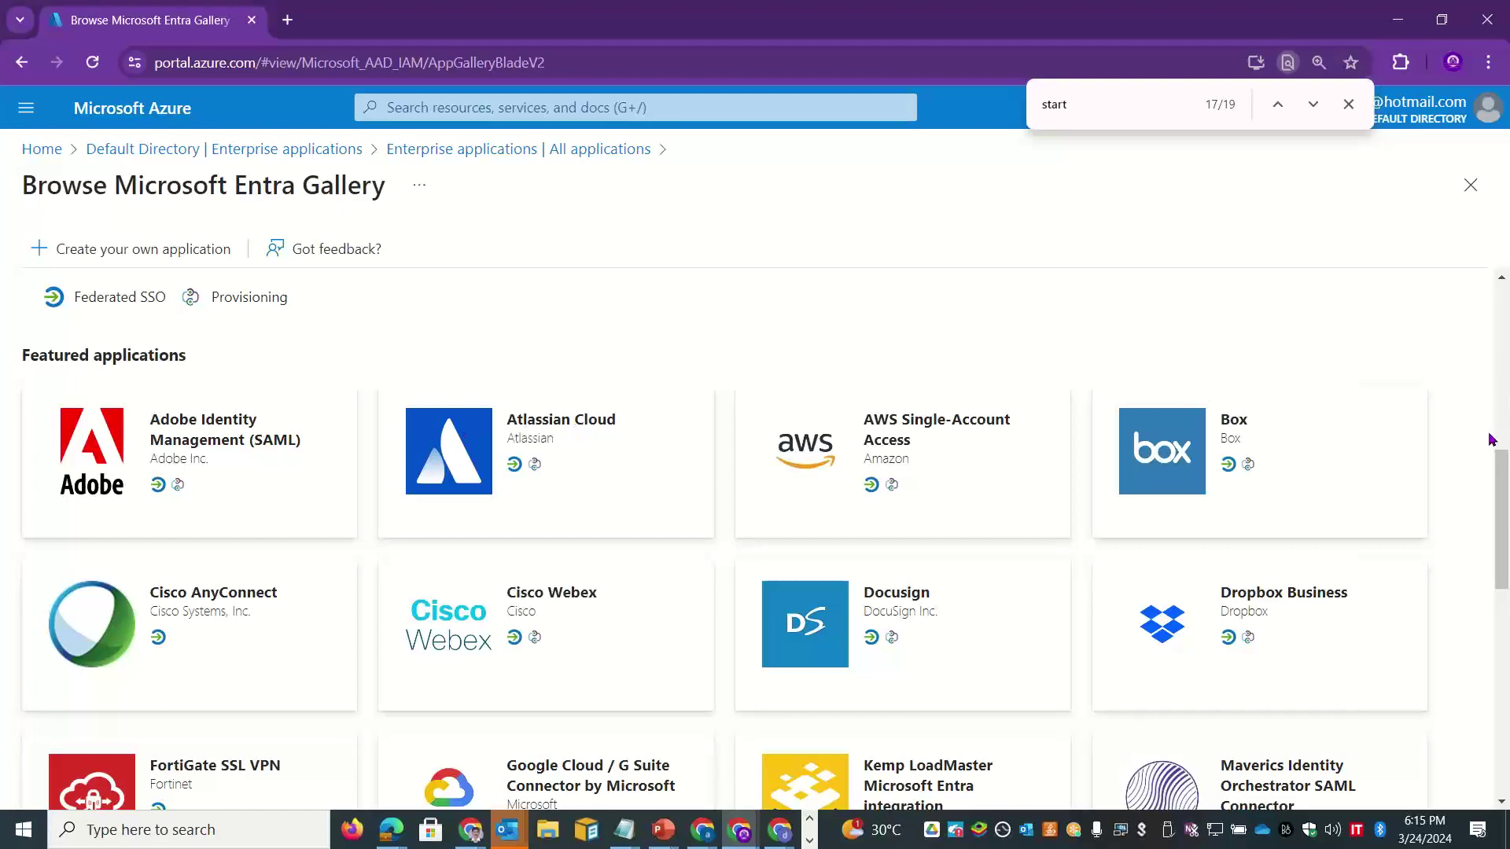
pyautogui.moveTo(1503, 515)
pyautogui.mouseDown()
pyautogui.moveTo(1502, 739)
pyautogui.moveTo(1507, 496)
pyautogui.mouseUp()
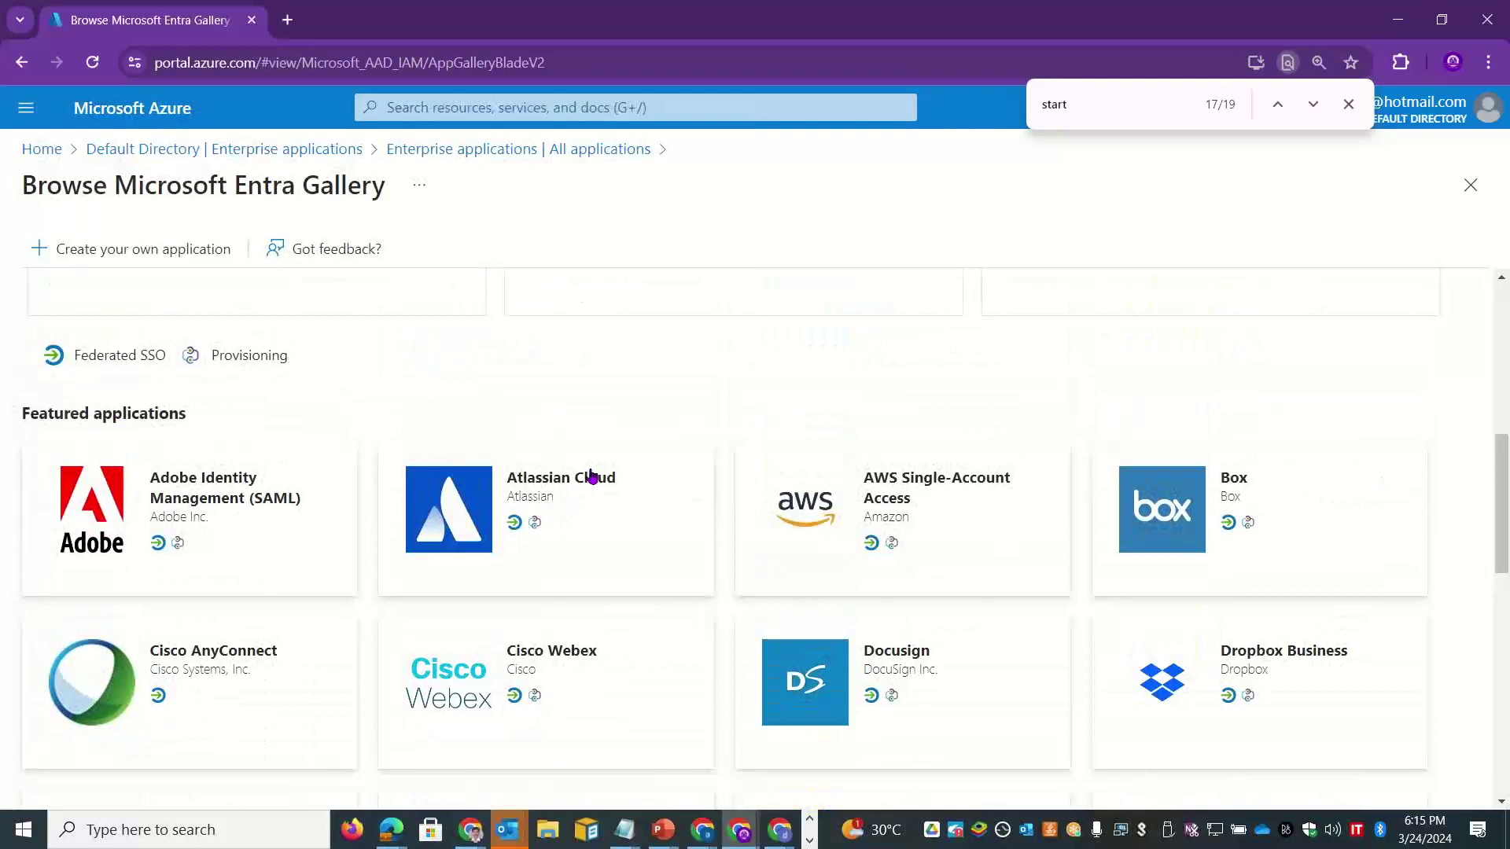
# Open the Atlassian Cloud gallery app and rename it 'Stan - Org - Atlassian'
pyautogui.click(593, 479)
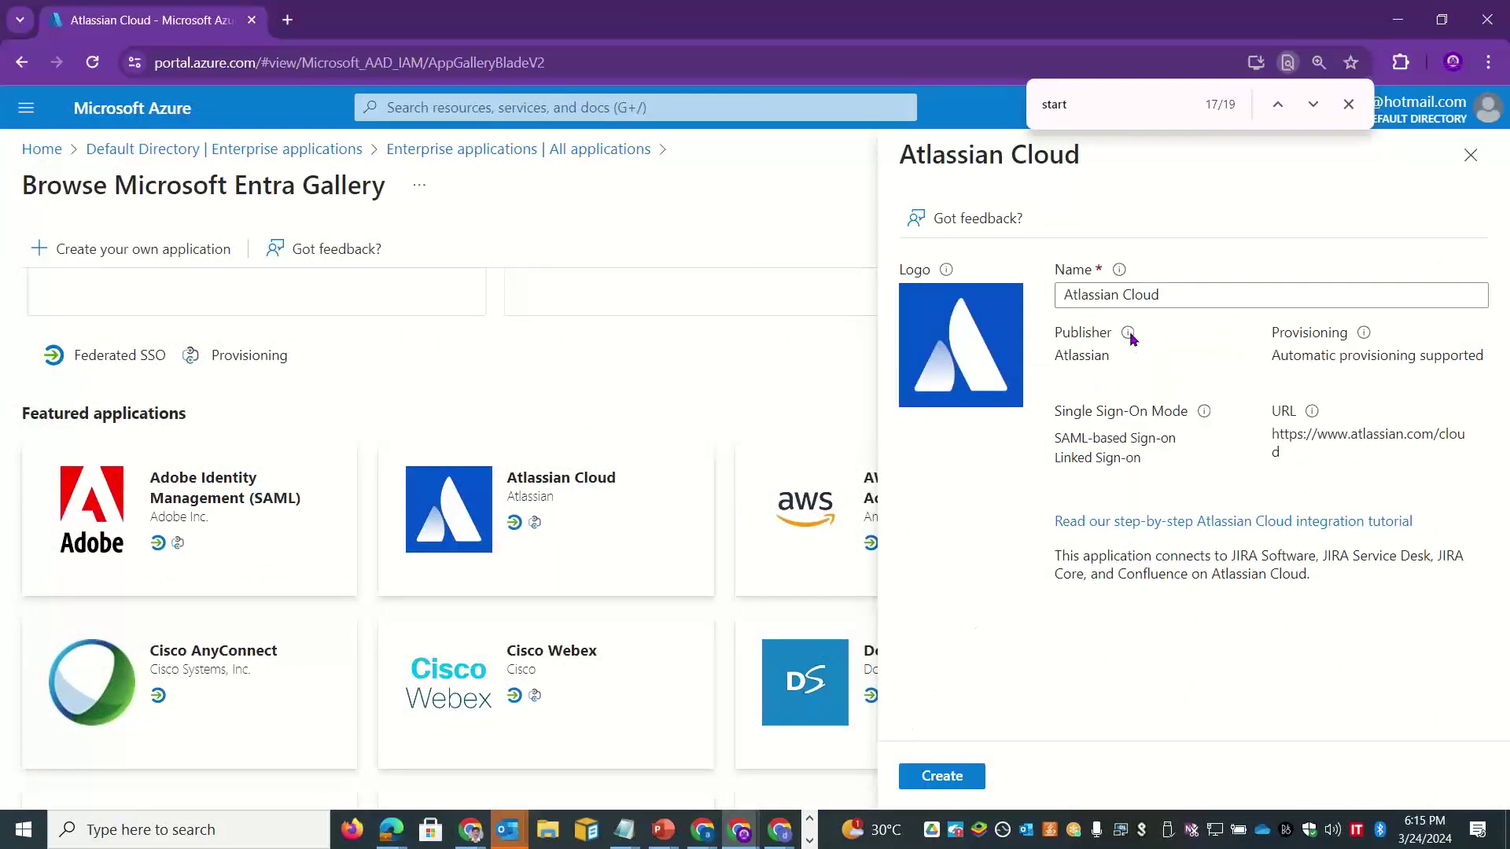
pyautogui.click(1167, 295)
pyautogui.moveTo(1167, 294); pyautogui.dragTo(1068, 290)
pyautogui.write('Stan')
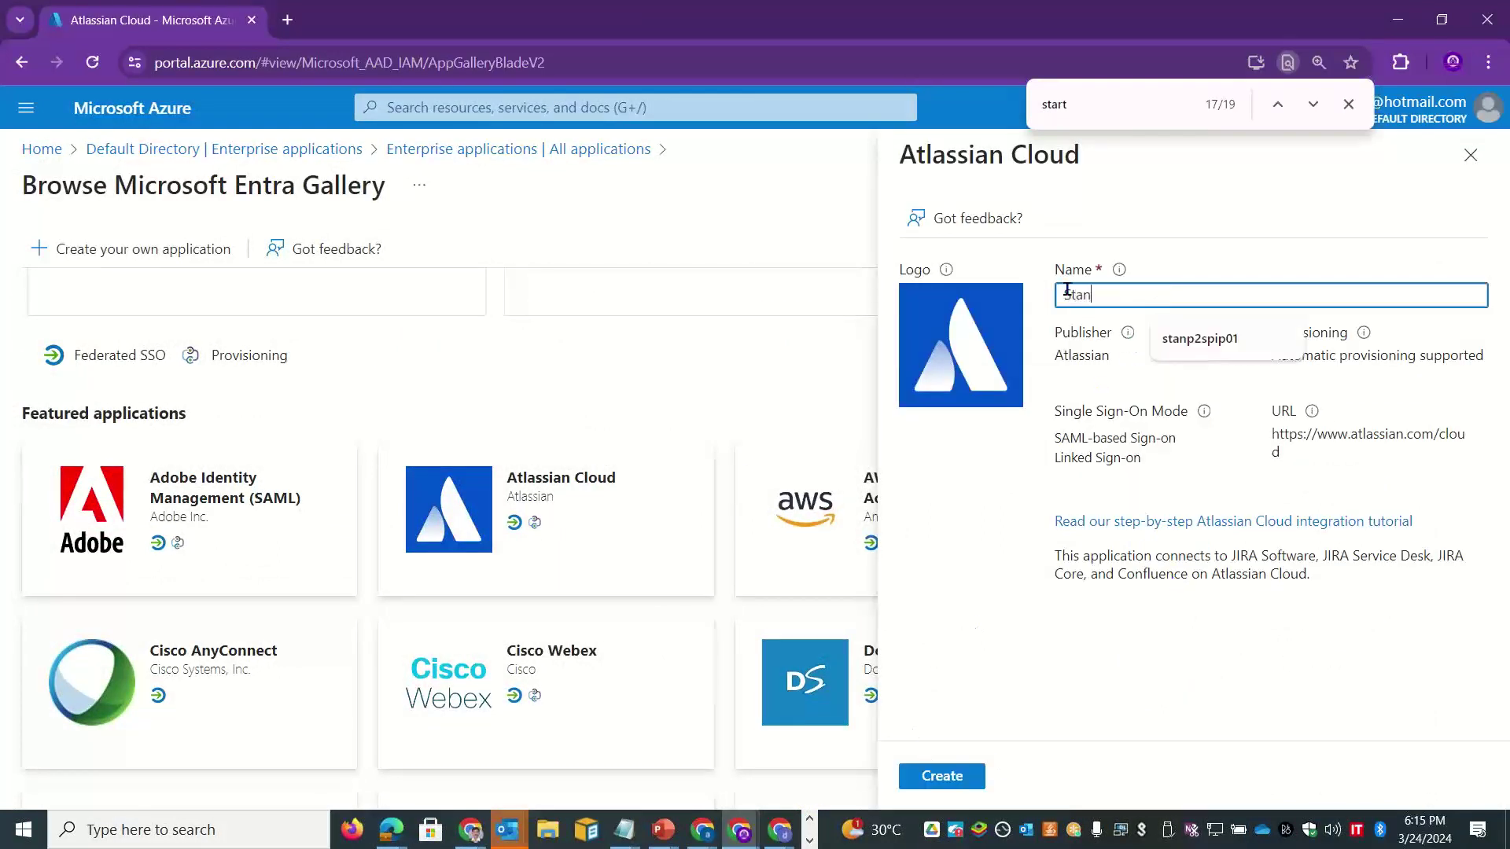
pyautogui.write(' -')
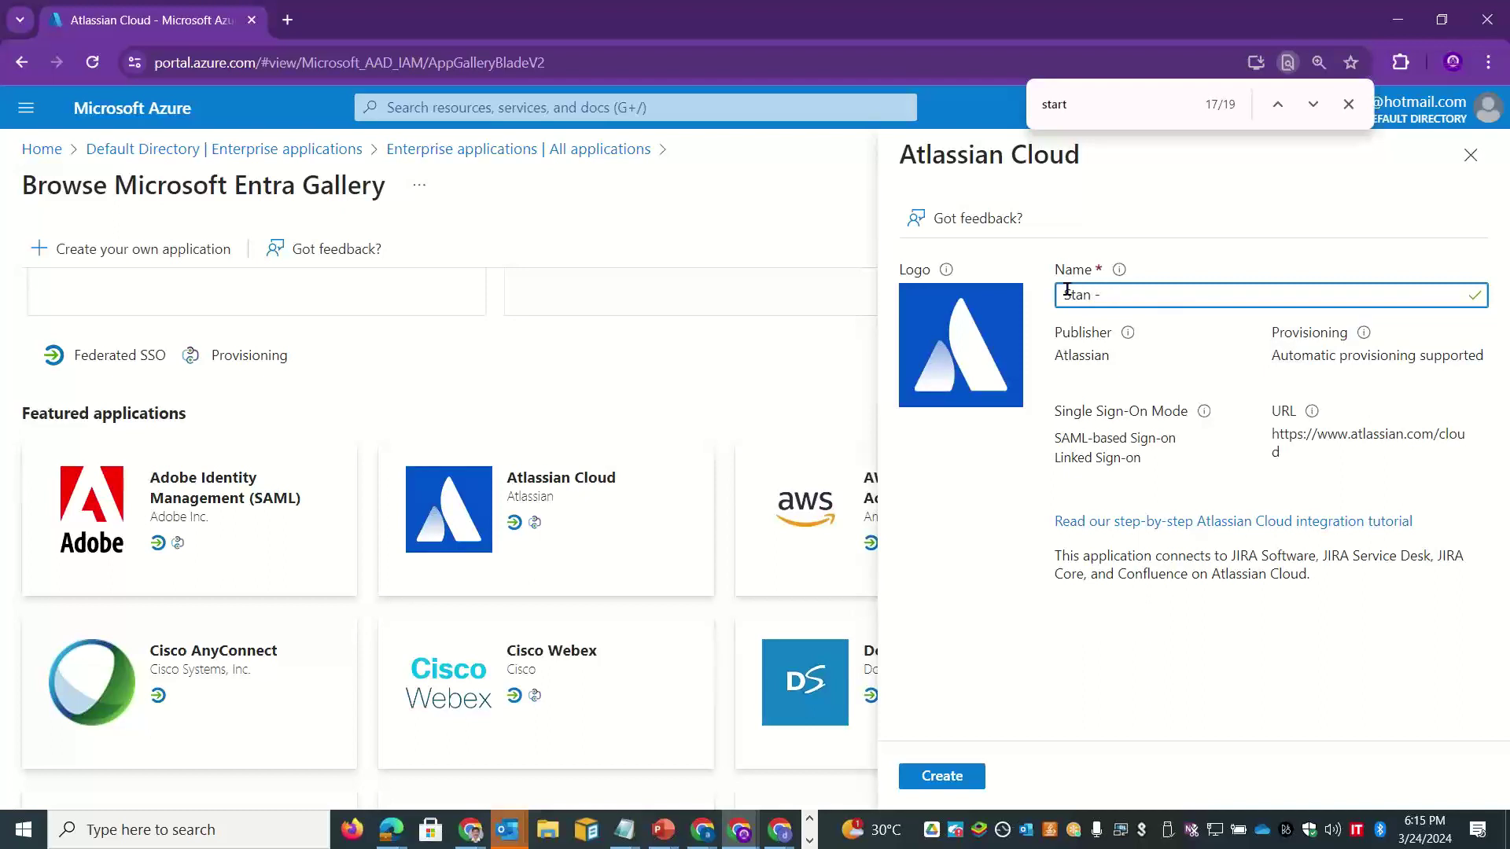
pyautogui.write('Org - Atlassian')
# Create the application, then keep the edits when the discard prompt appears
pyautogui.doubleClick(1240, 558)
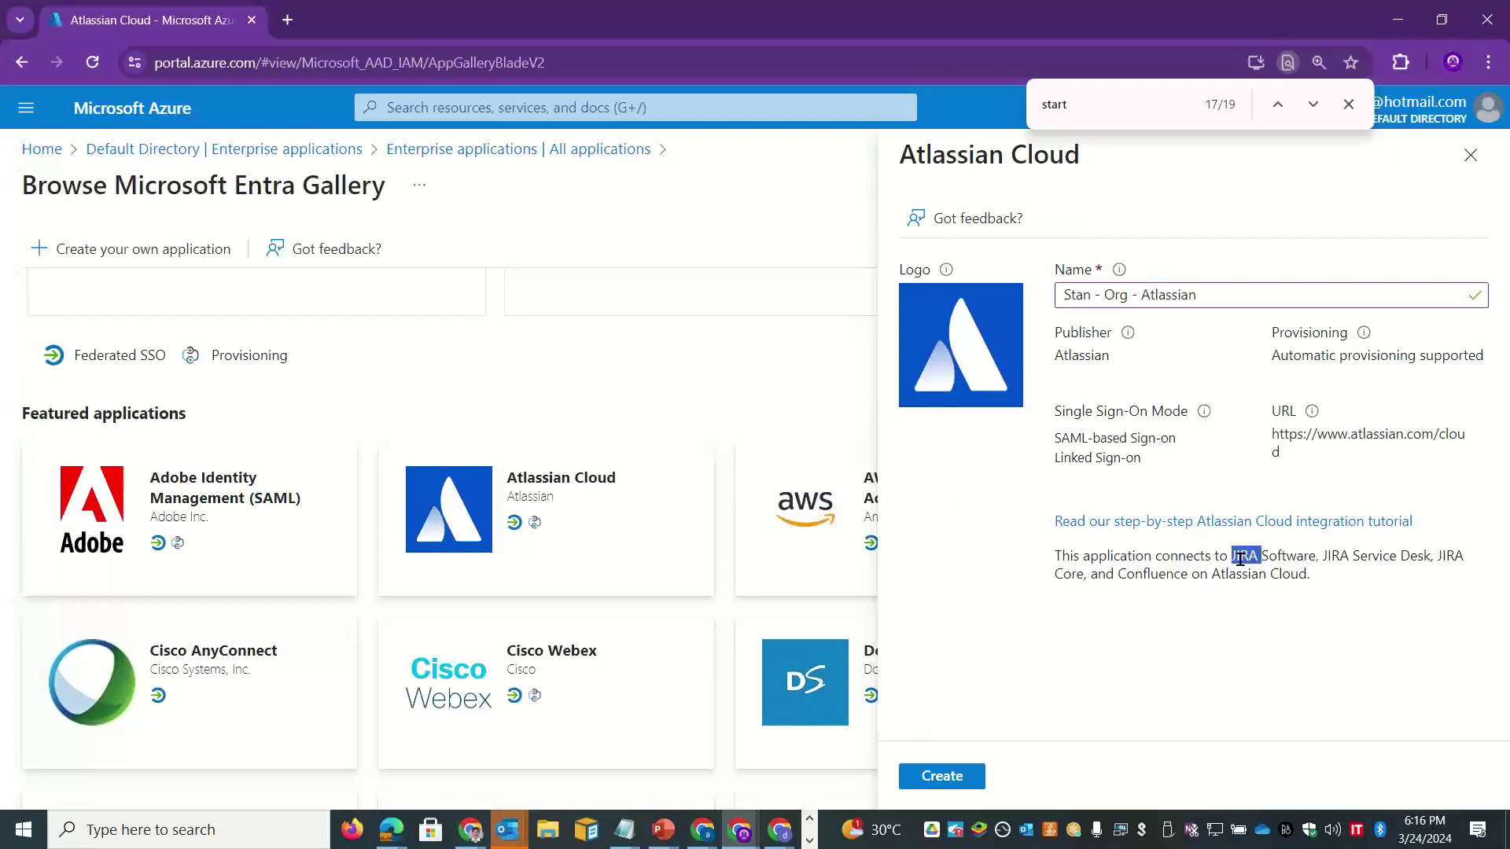
pyautogui.click(1160, 574)
pyautogui.doubleClick(1159, 574)
pyautogui.click(947, 767)
pyautogui.click(942, 775)
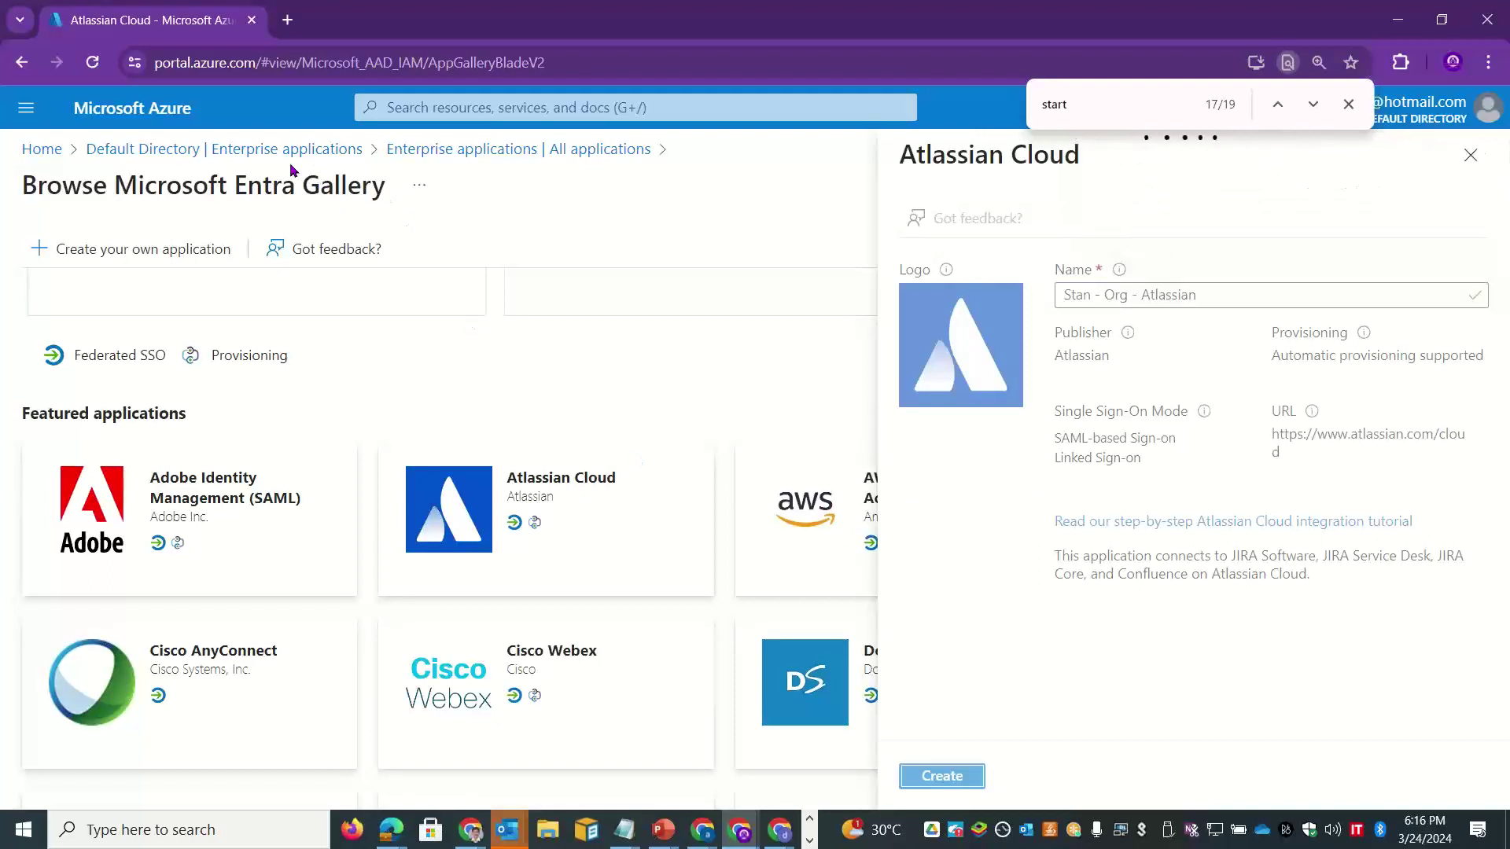
pyautogui.click(463, 150)
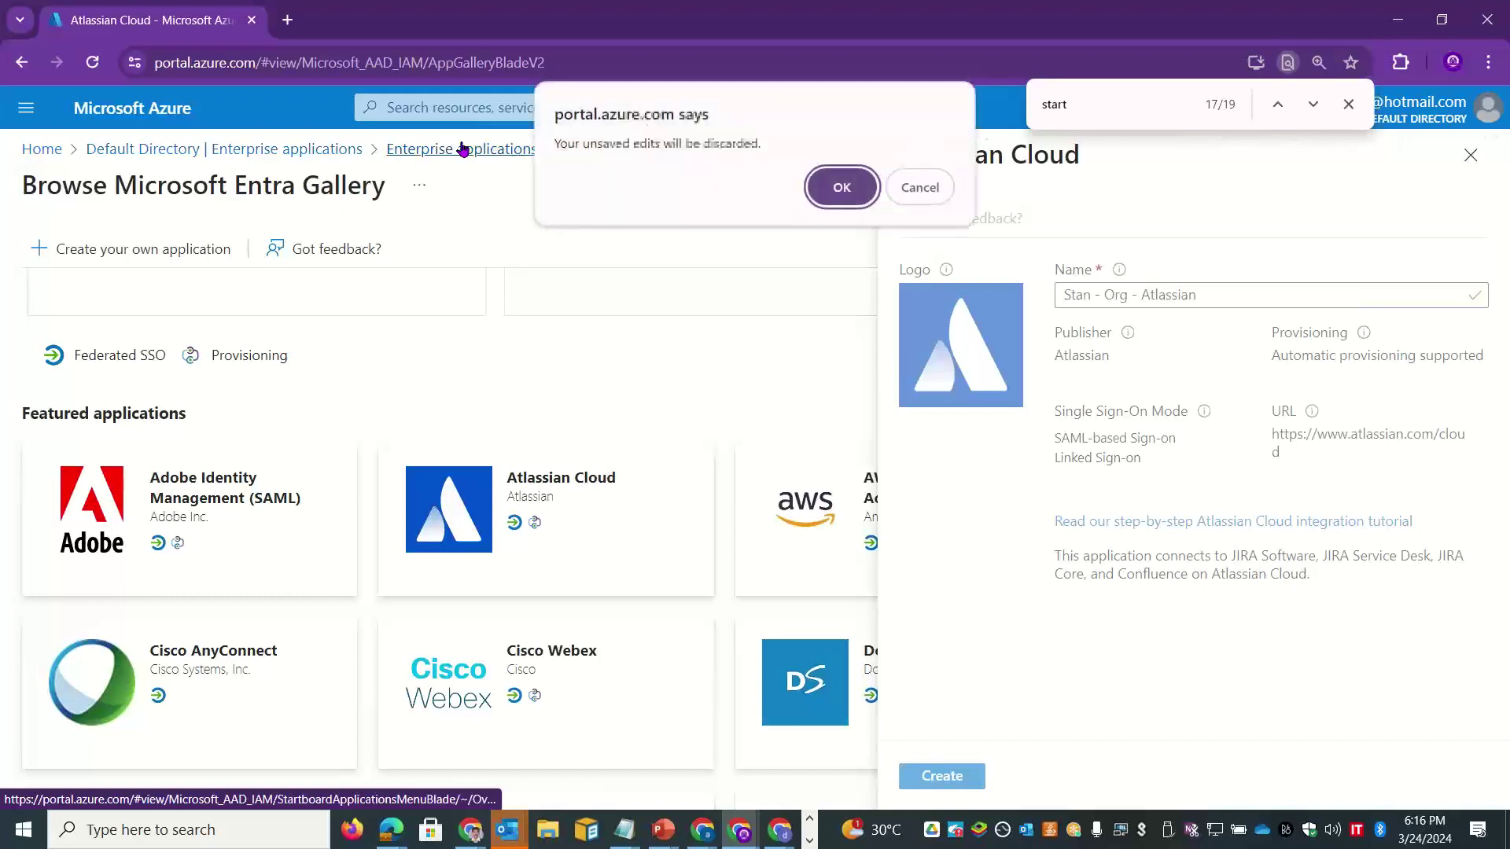
pyautogui.click(910, 192)
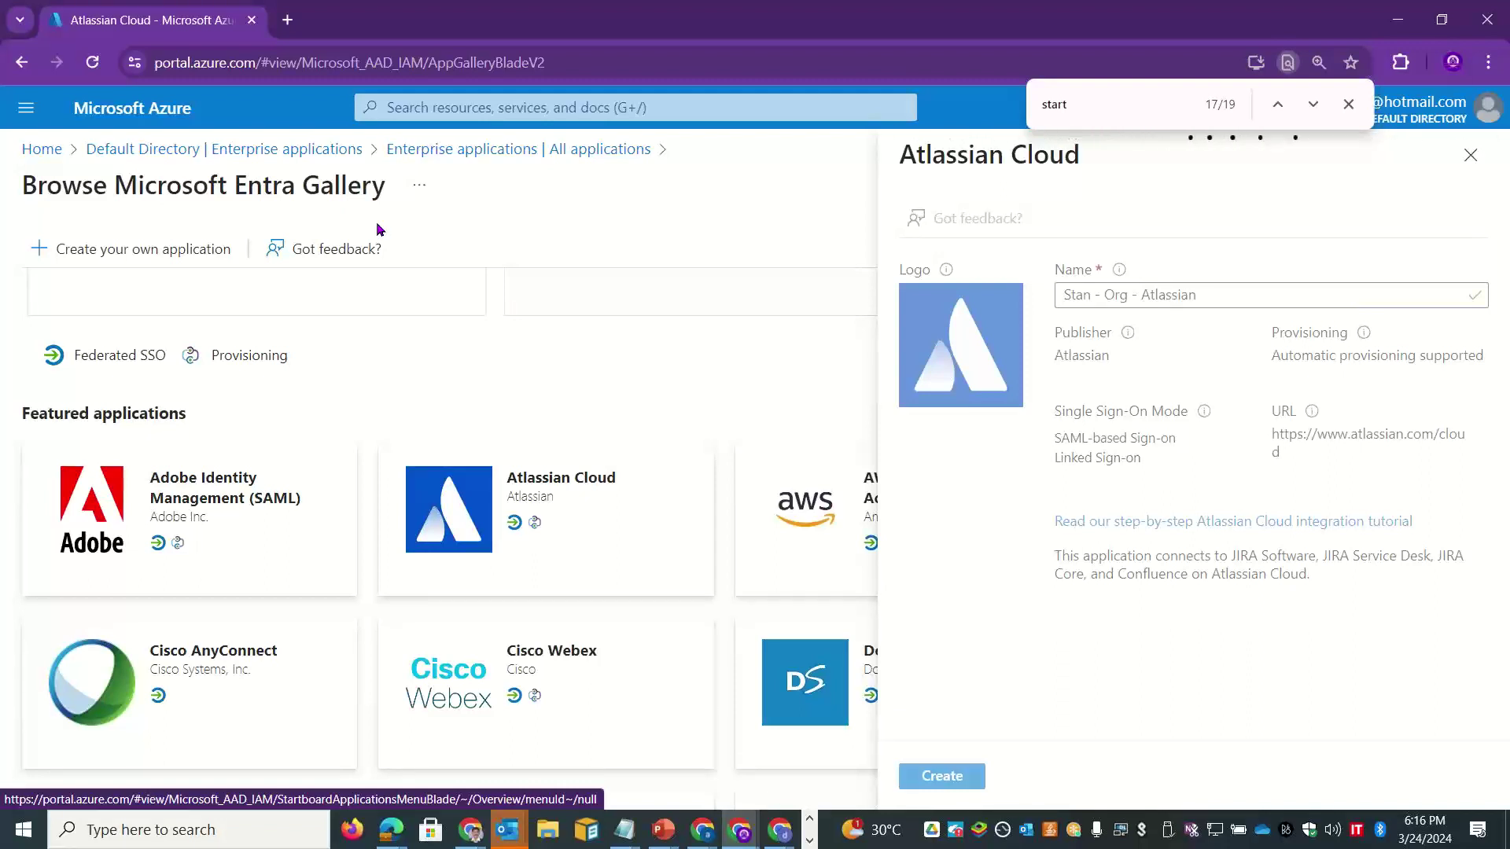
# Bring up the 52.224.12.158 stanmems01 remote session and review its domain membership window
pyautogui.click(810, 841)
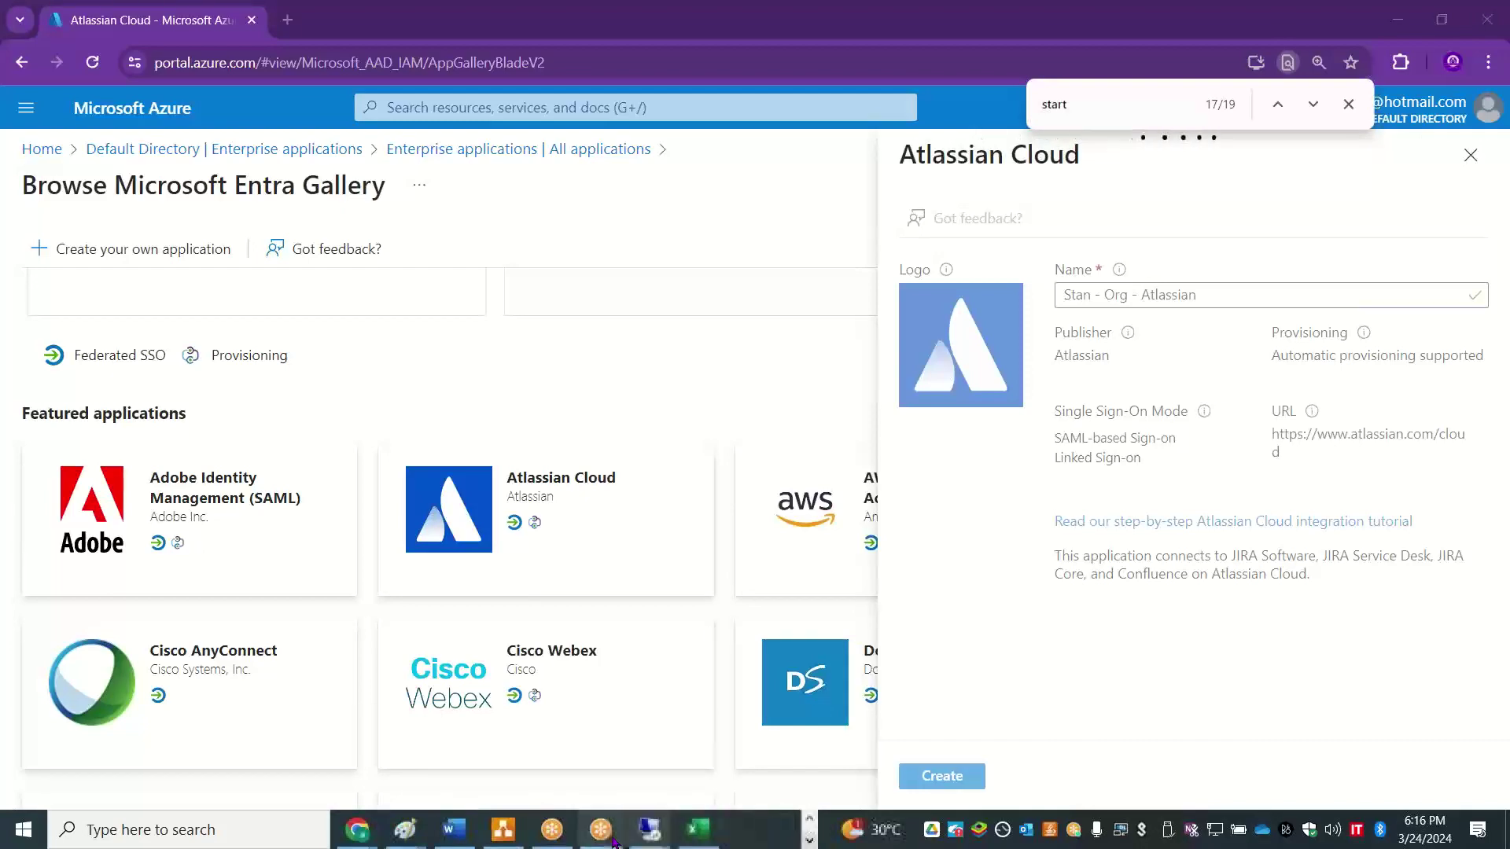
pyautogui.moveTo(658, 839)
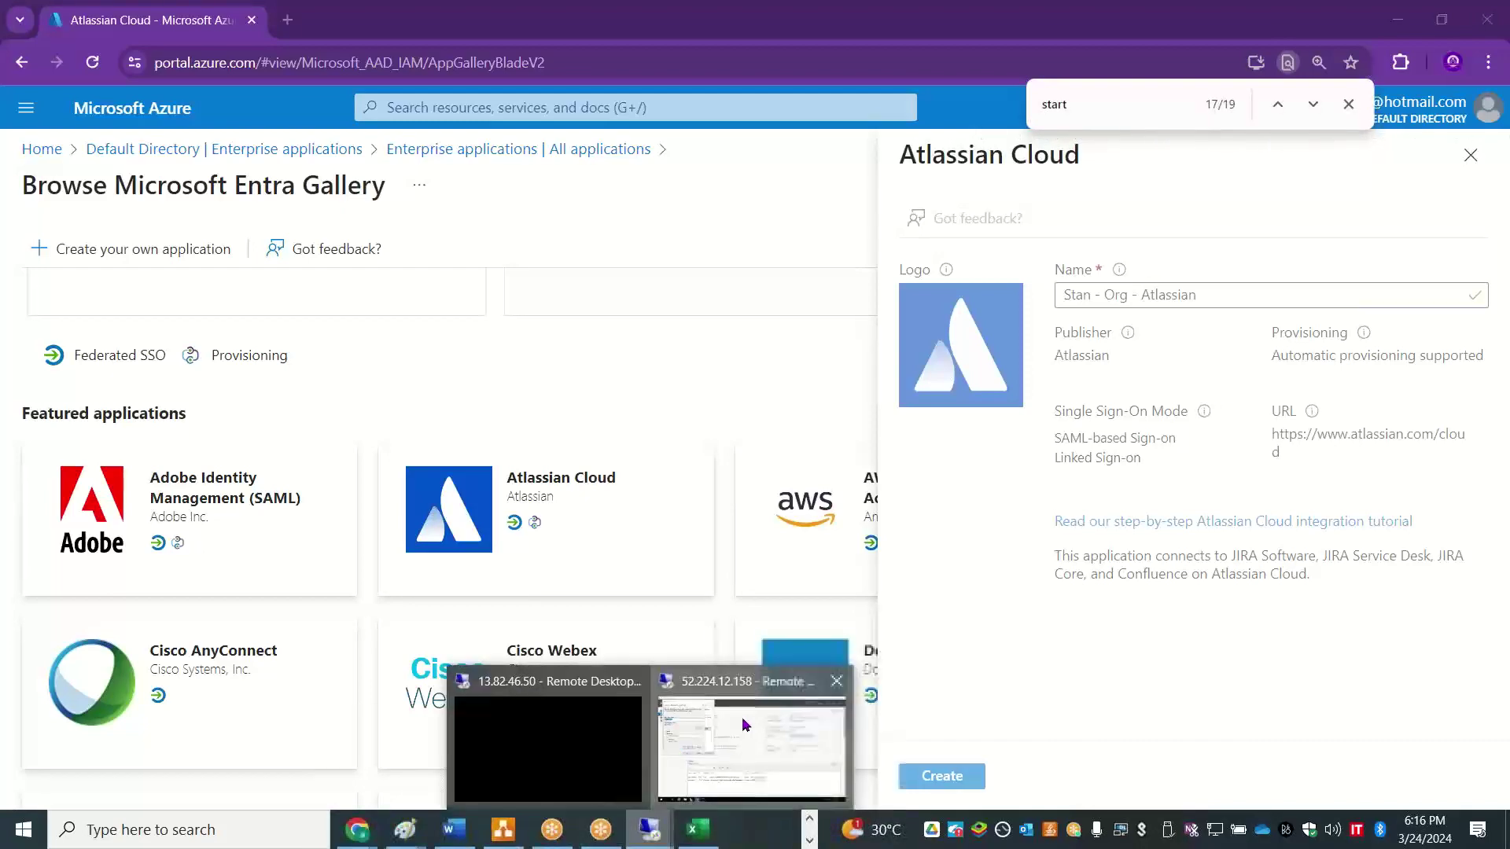
pyautogui.click(743, 717)
pyautogui.hotkey('alt', 'Tab')
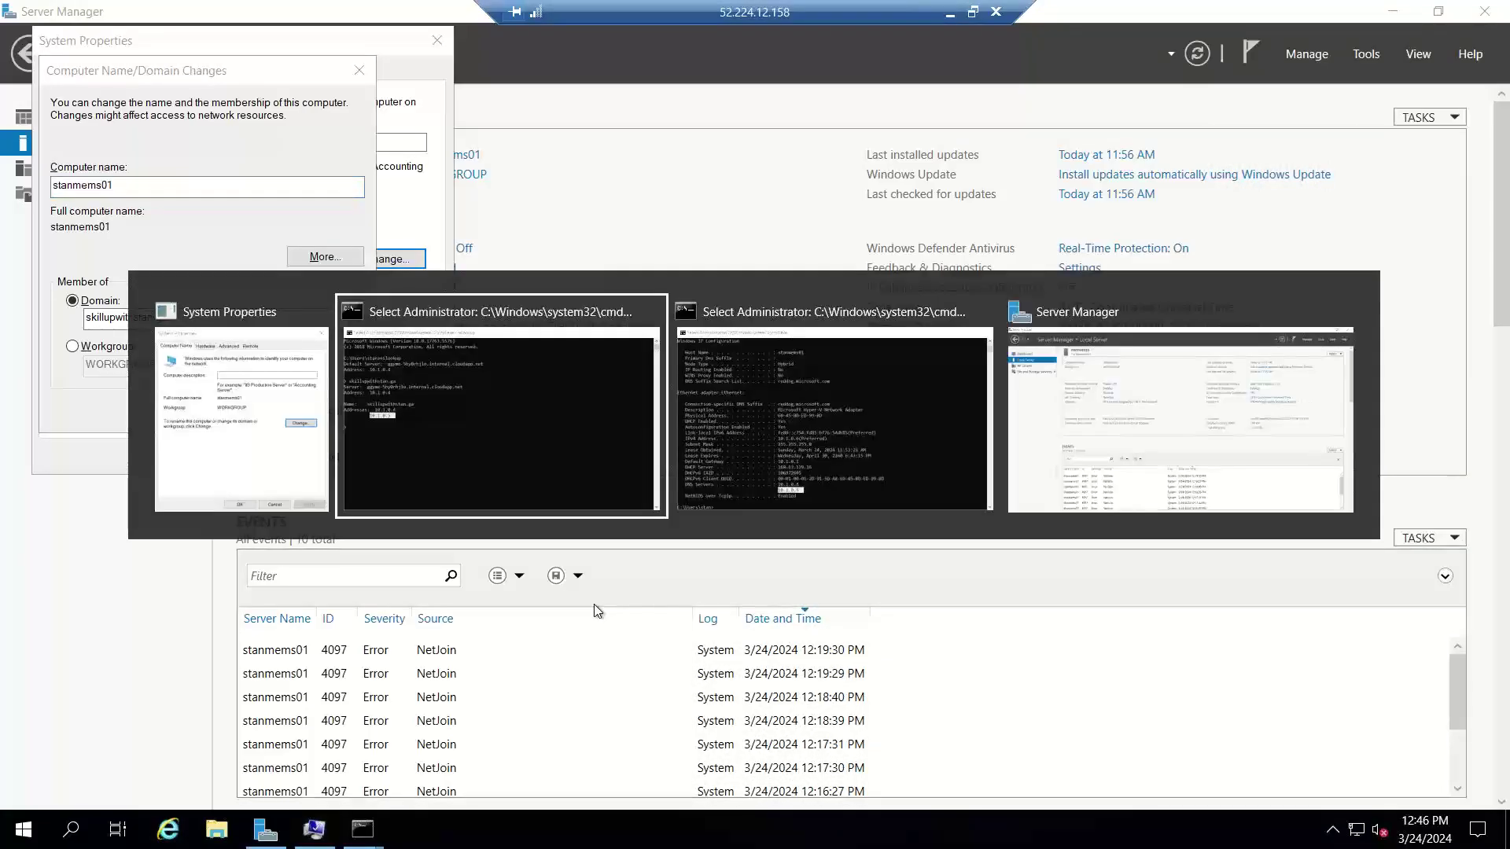
pyautogui.hotkey('alt', 'Tab')
pyautogui.hotkey('alt', 'shift', 'Tab')
pyautogui.hotkey('alt', 'shift', 'Tab')
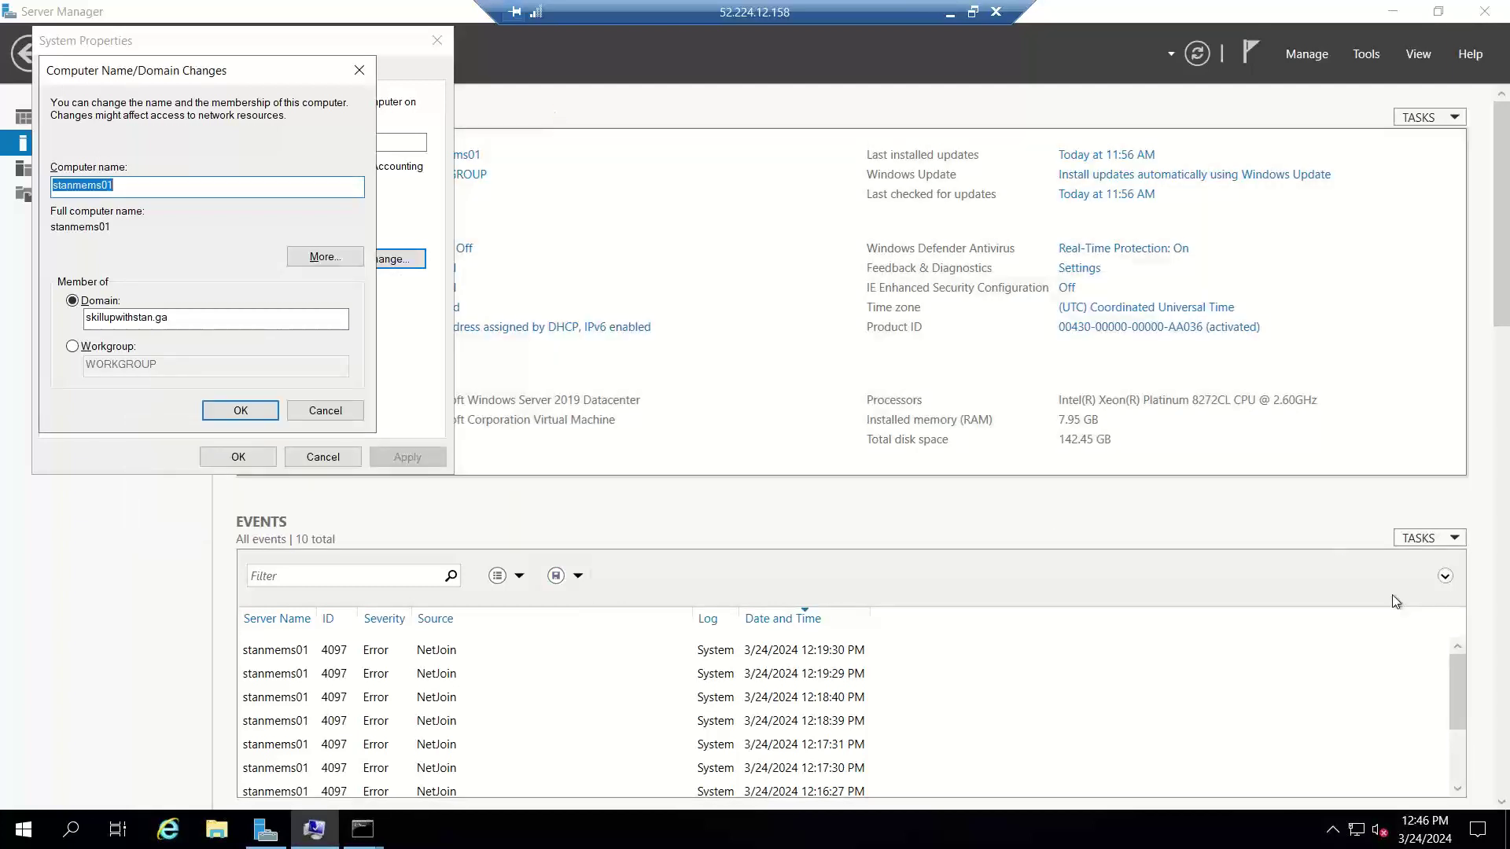
pyautogui.click(950, 12)
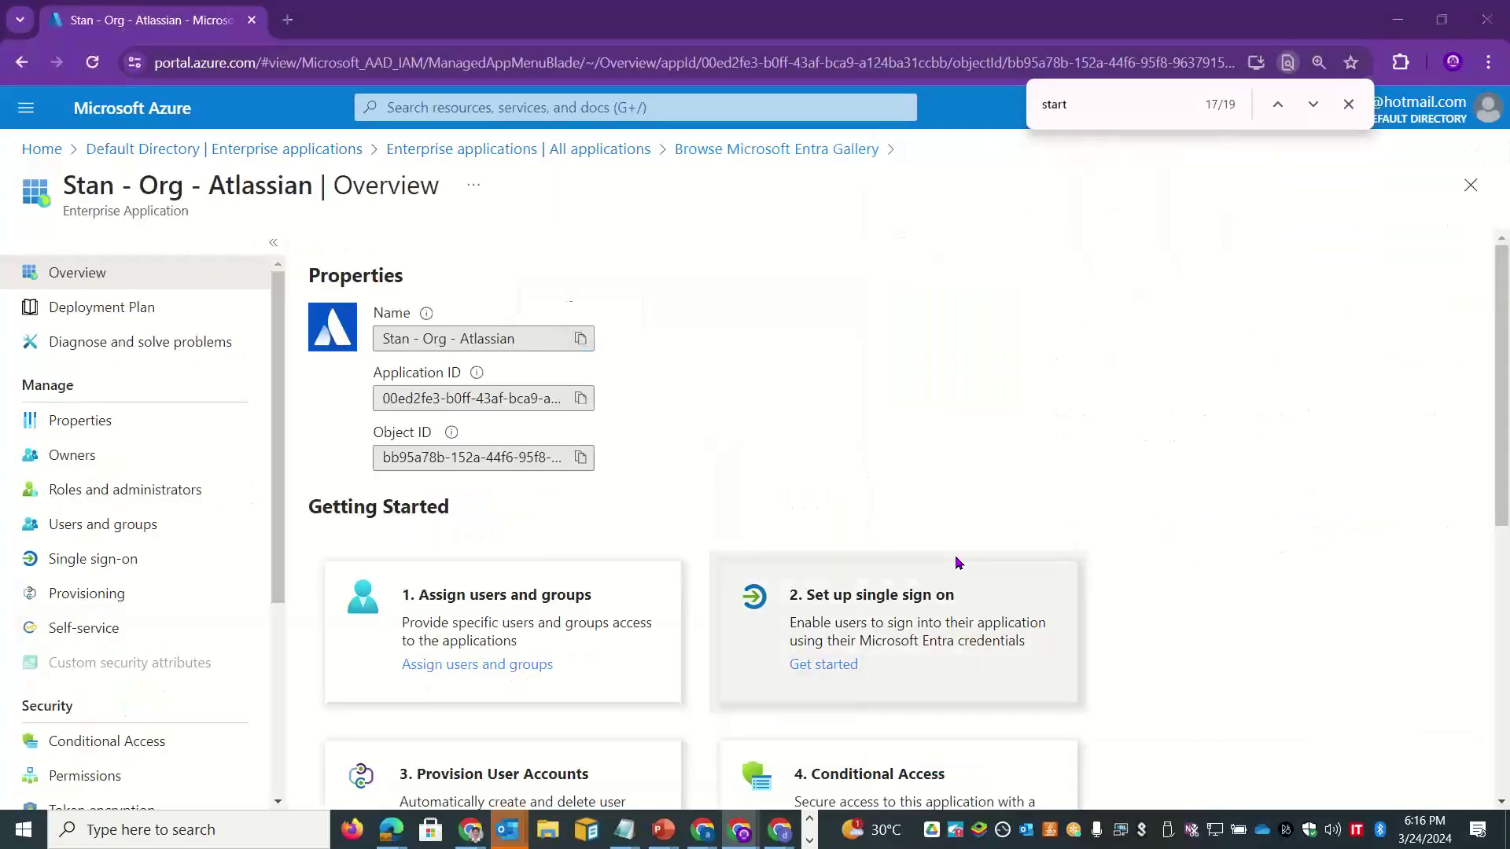
# Assign the test user to Stan - Org - Atlassian with the User role, then return to the gallery
pyautogui.hotkey('alt', 'Tab')
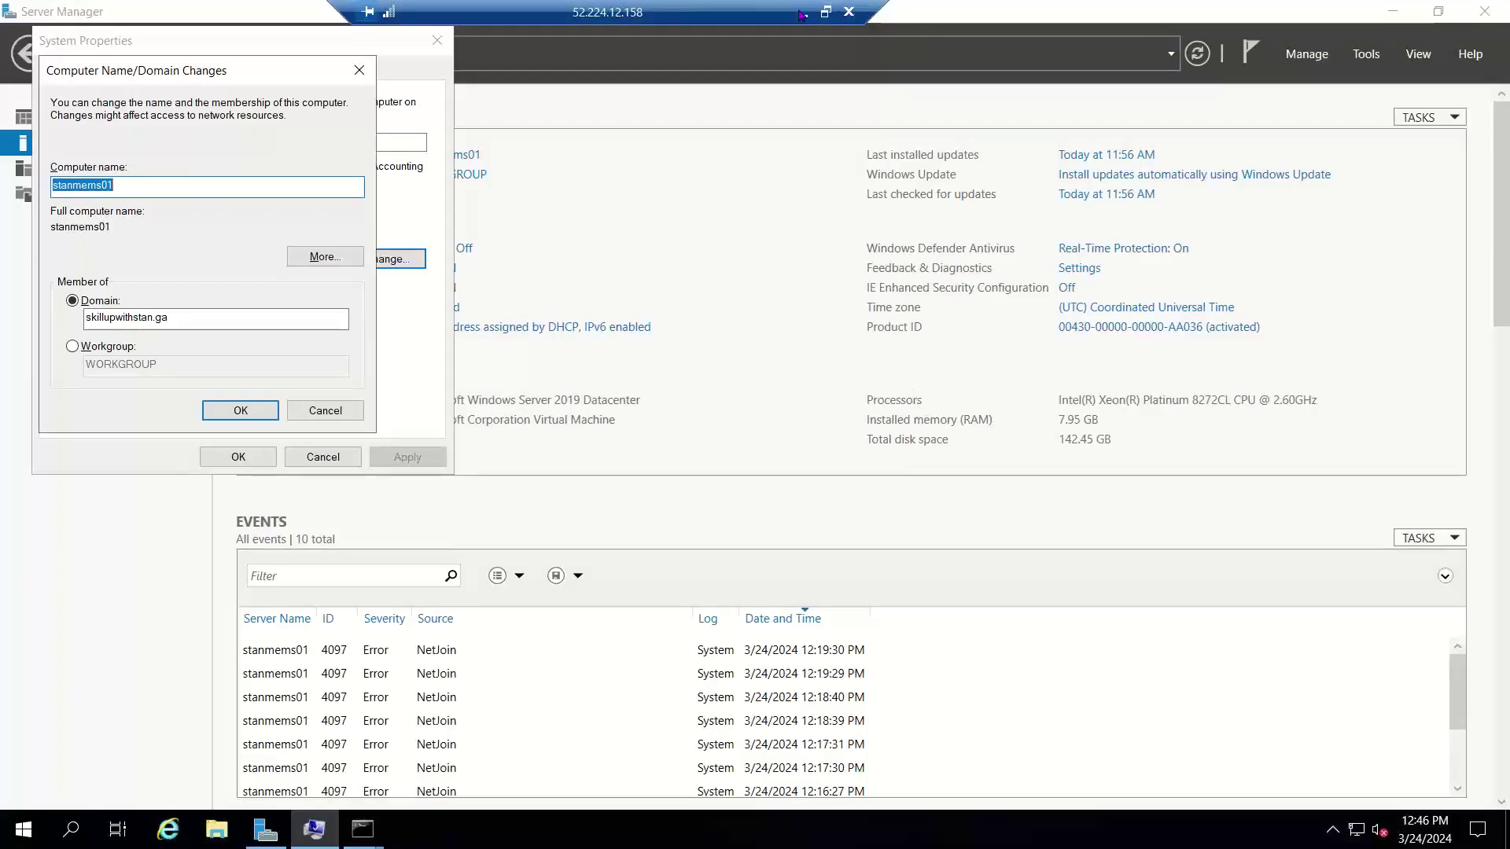
pyautogui.click(802, 14)
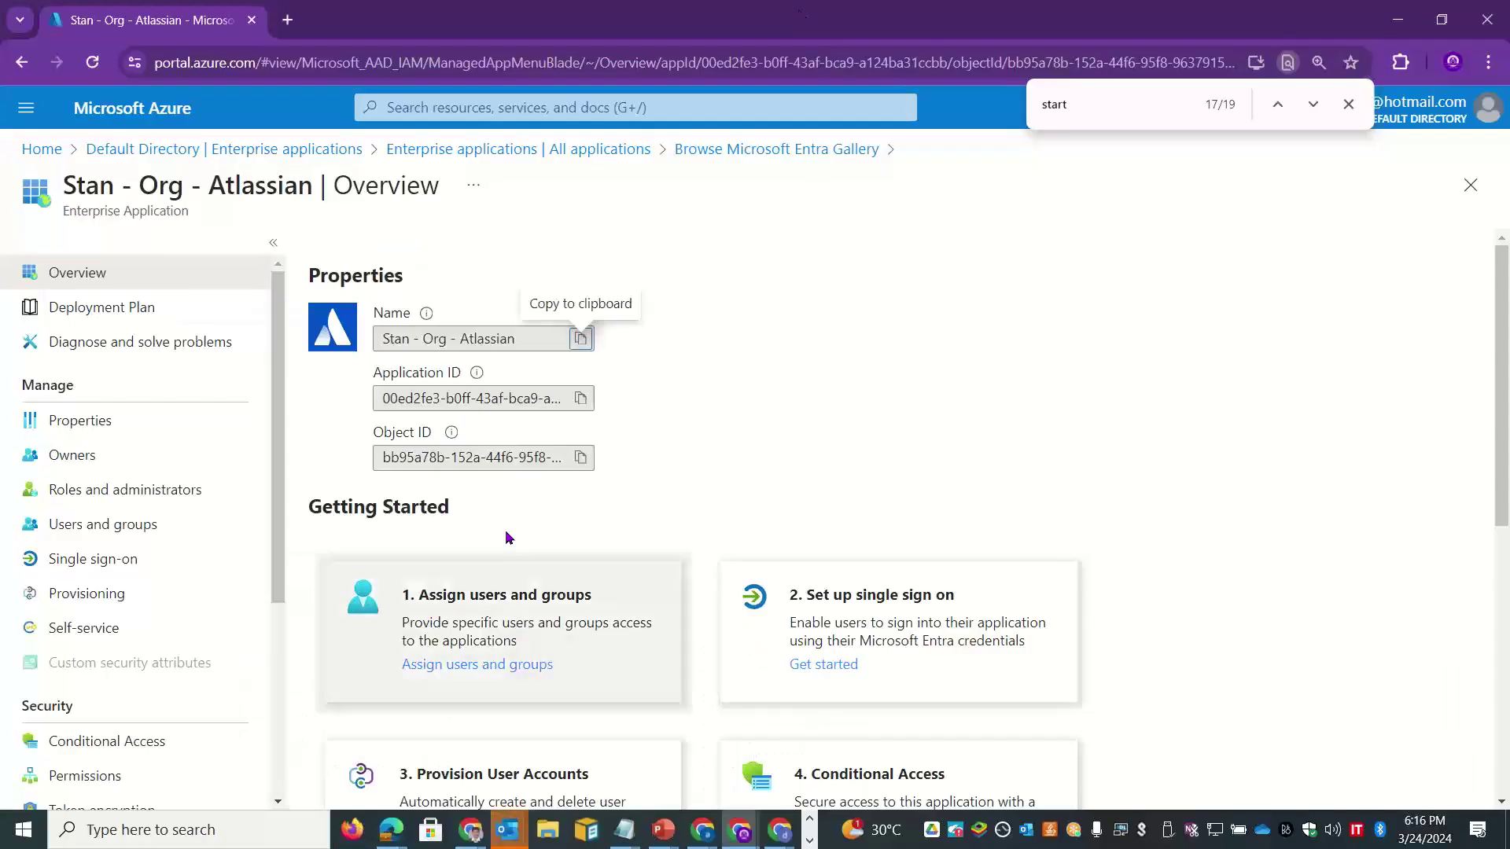
pyautogui.click(443, 665)
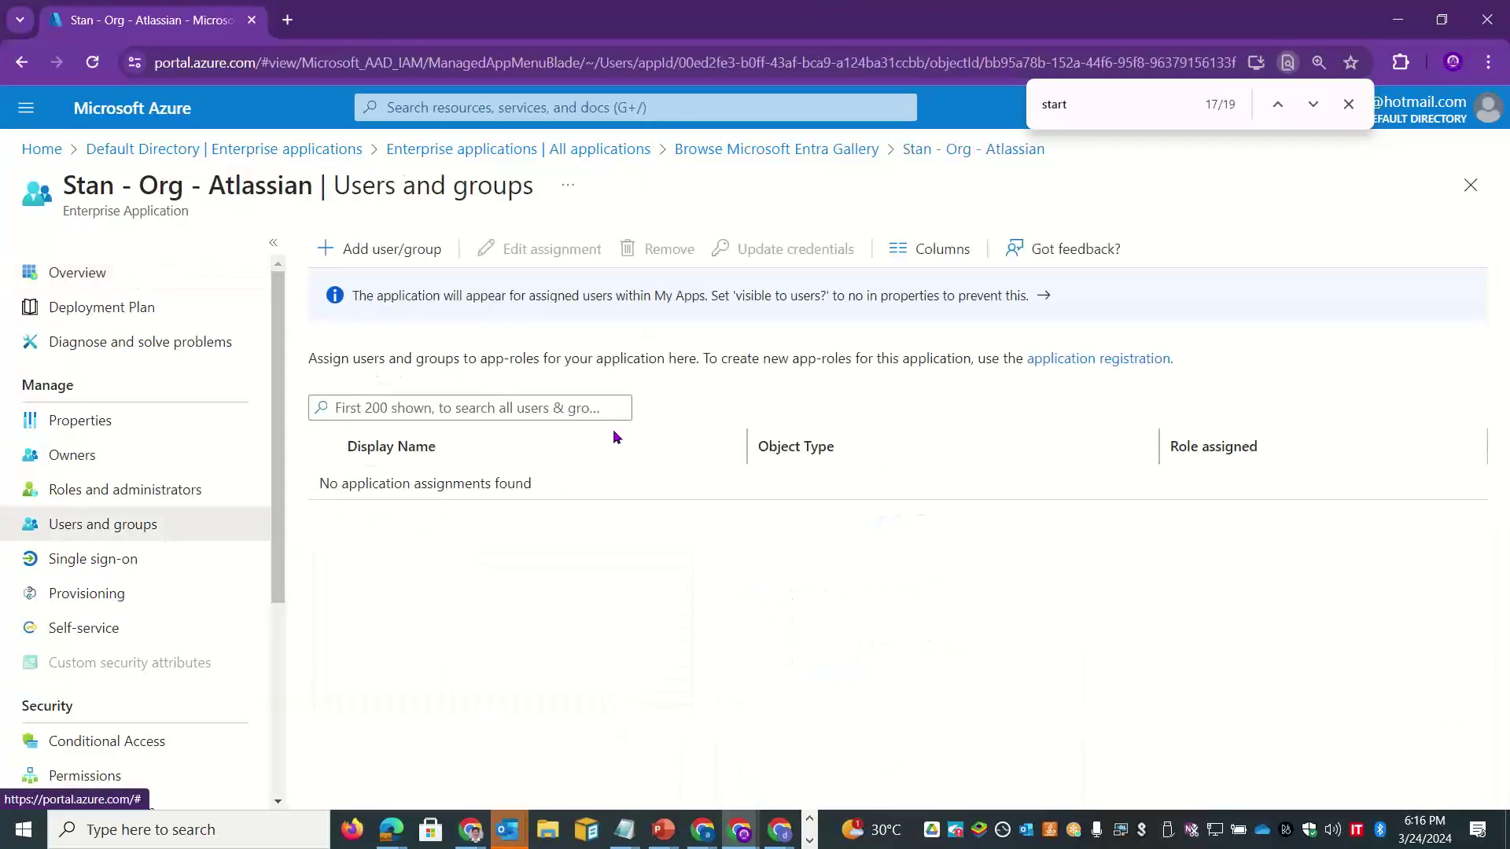
pyautogui.click(427, 251)
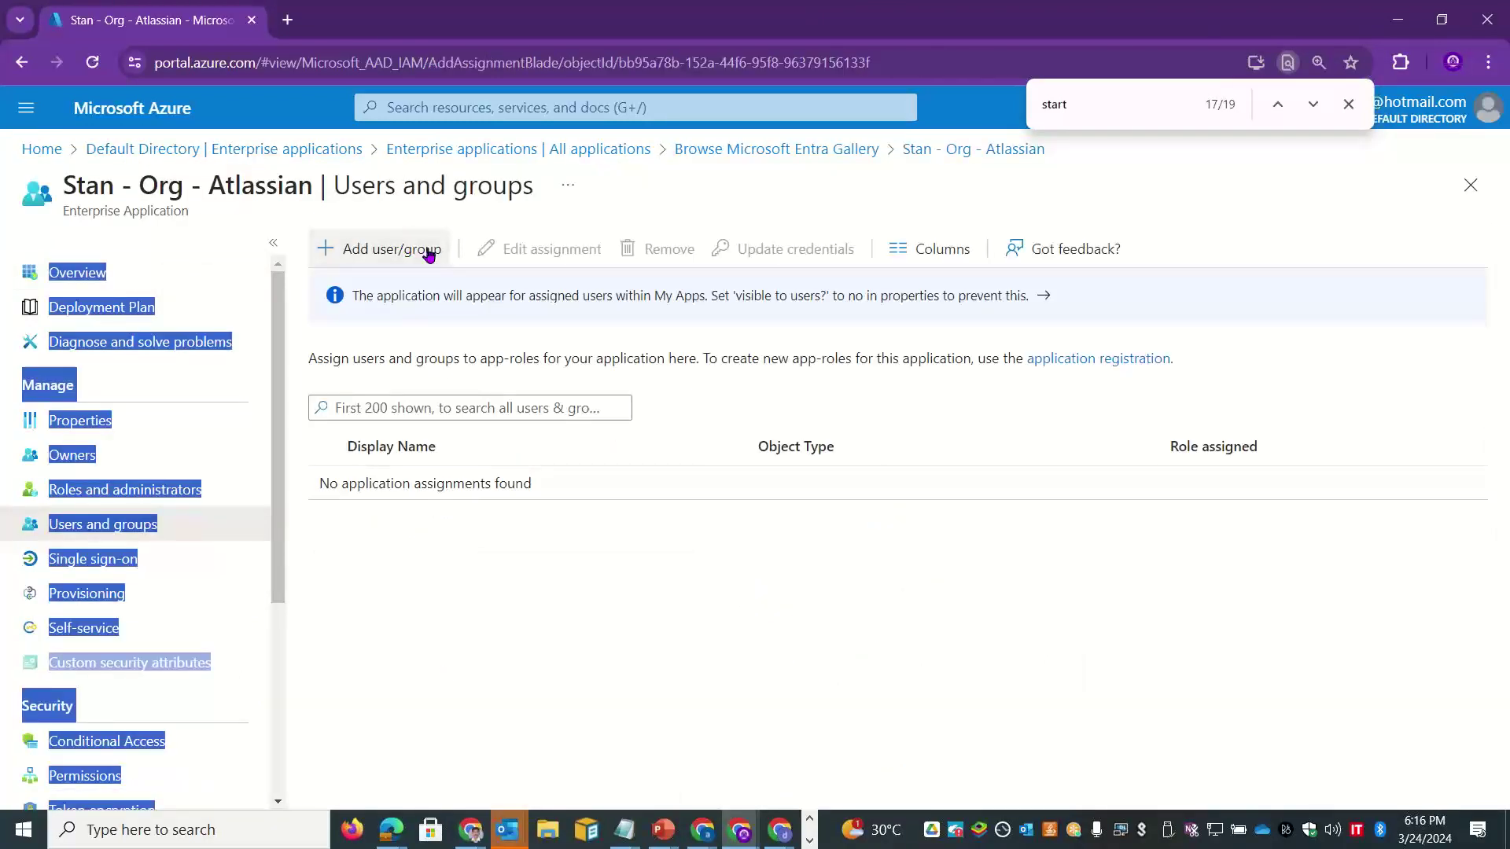
pyautogui.click(75, 398)
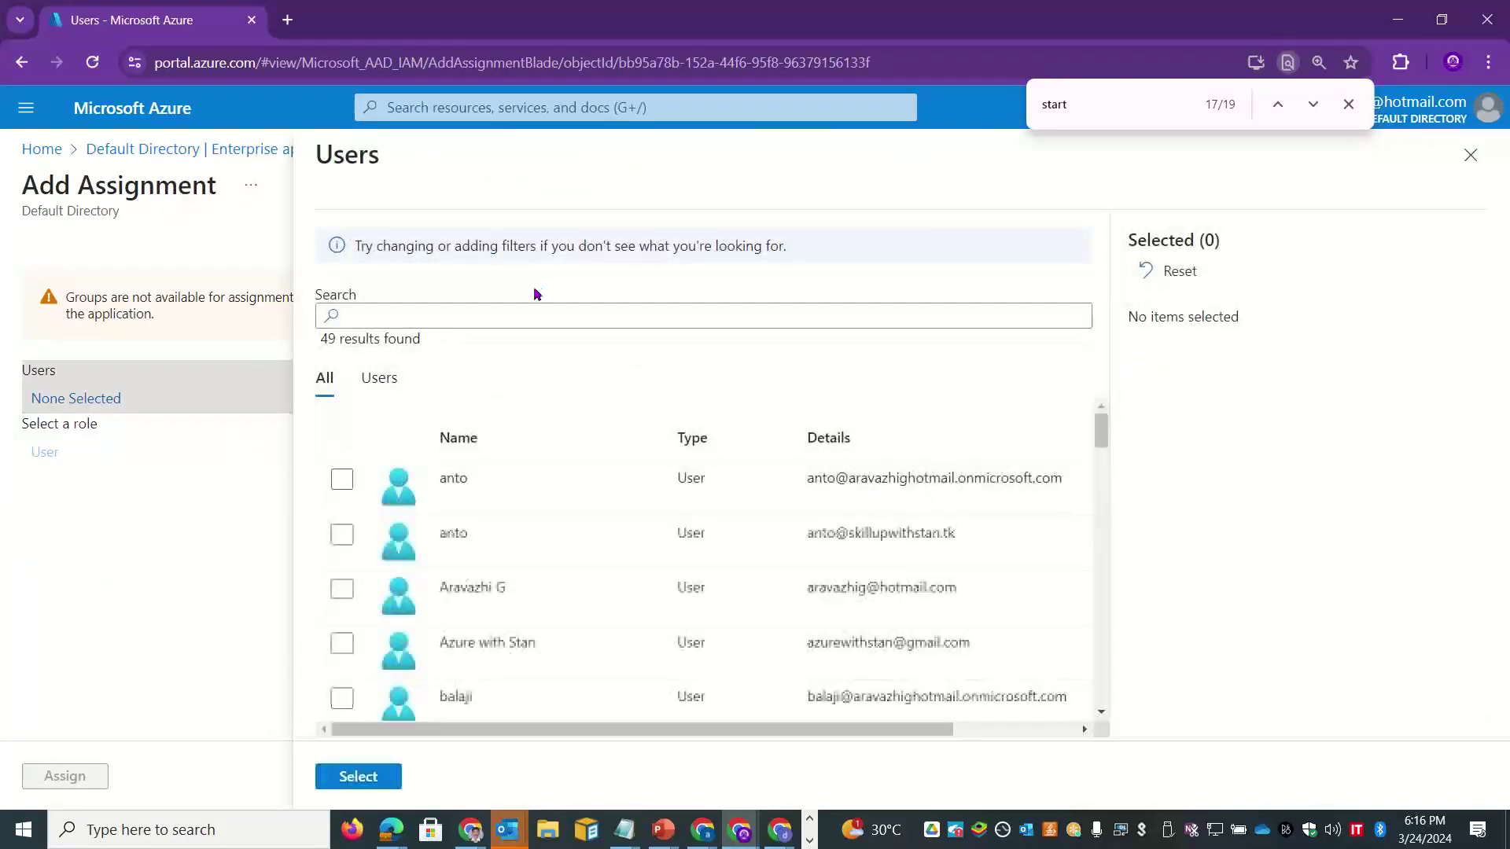
pyautogui.click(472, 317)
pyautogui.write('pratheep')
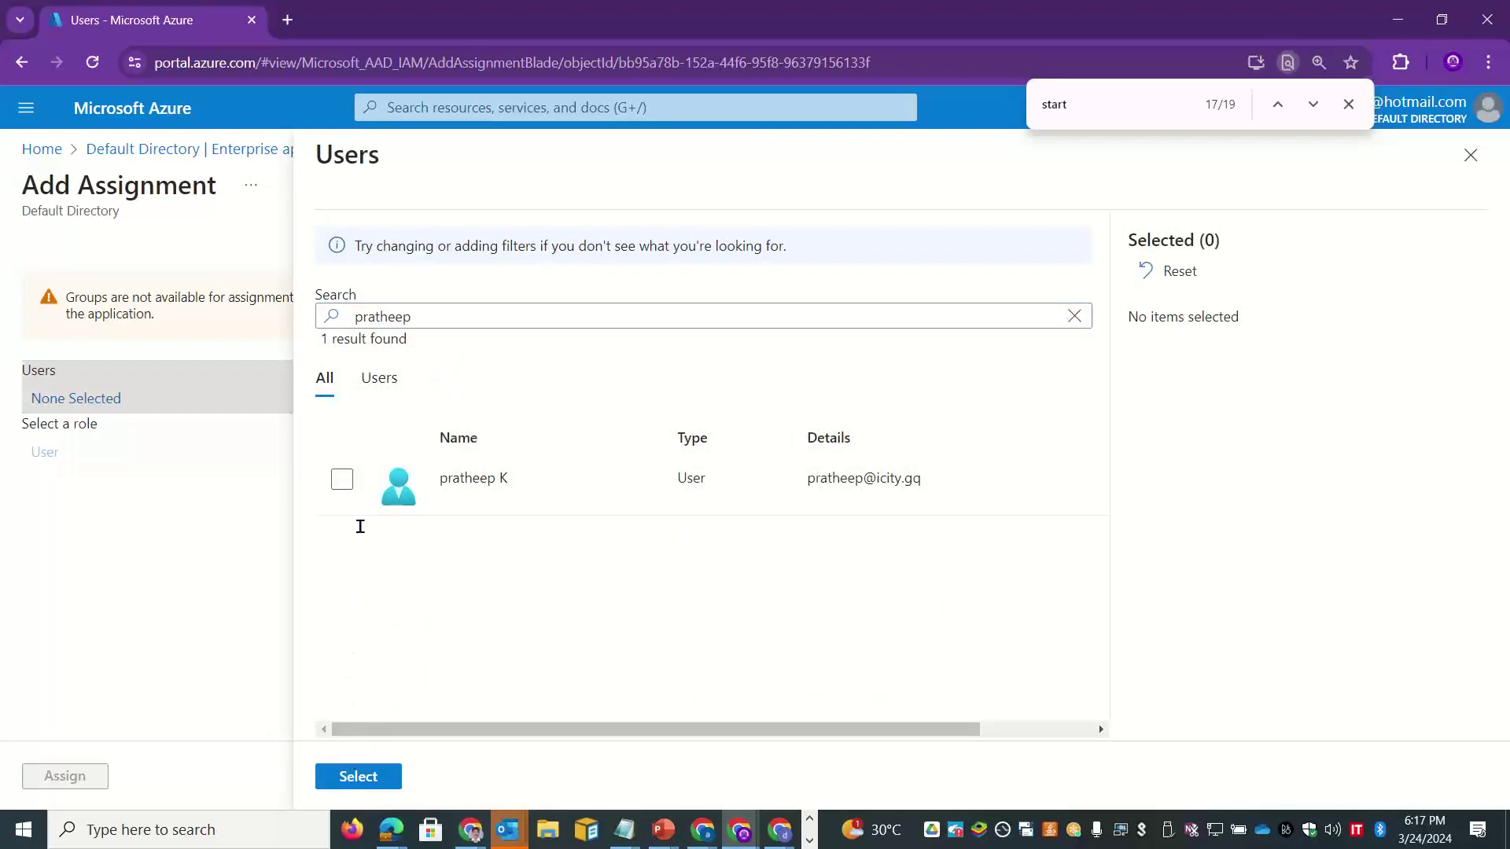
pyautogui.click(343, 481)
pyautogui.click(365, 765)
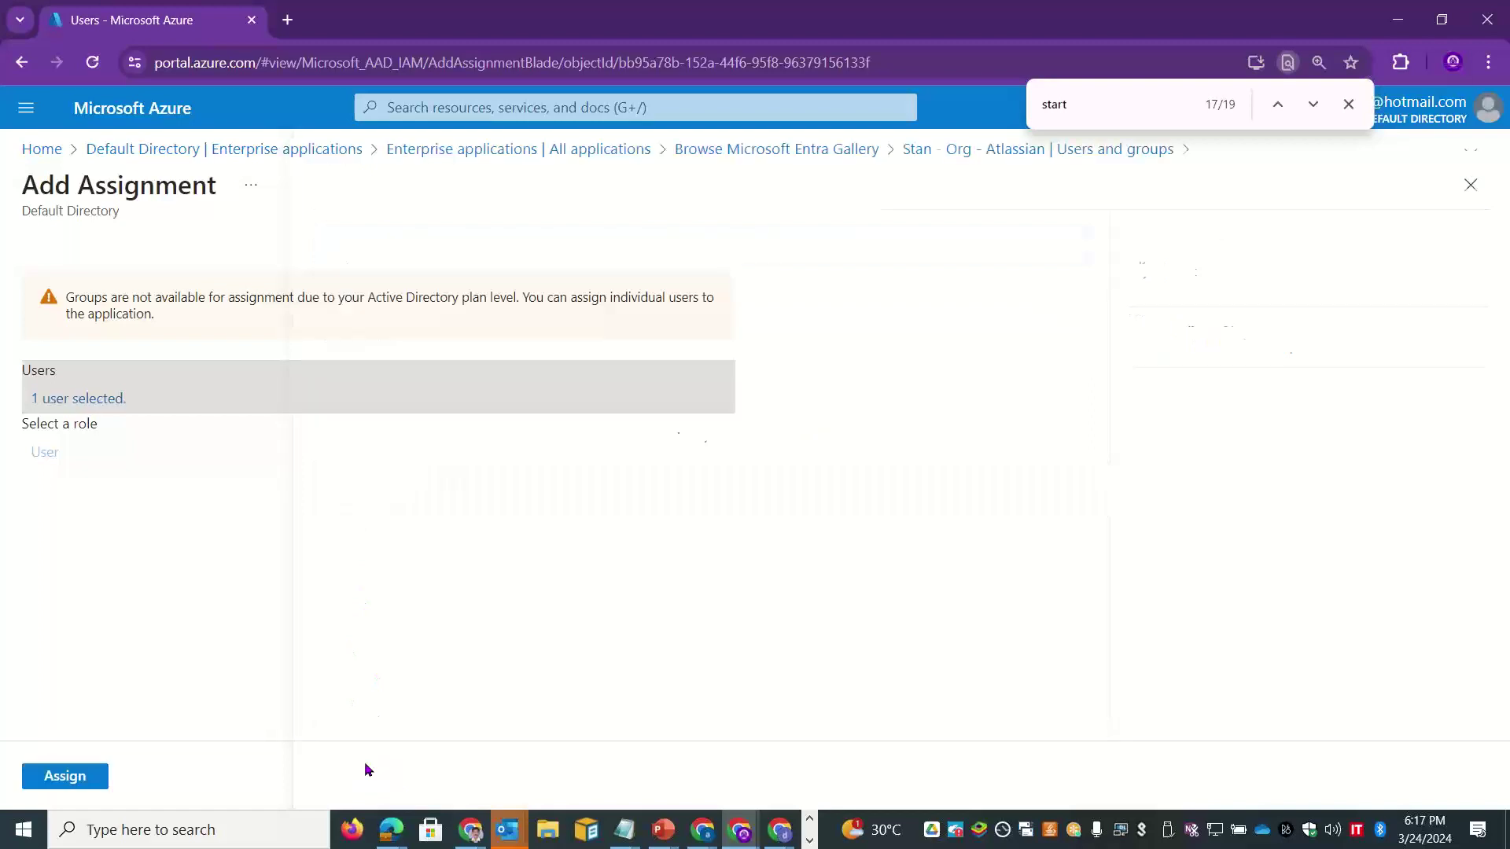
pyautogui.click(56, 777)
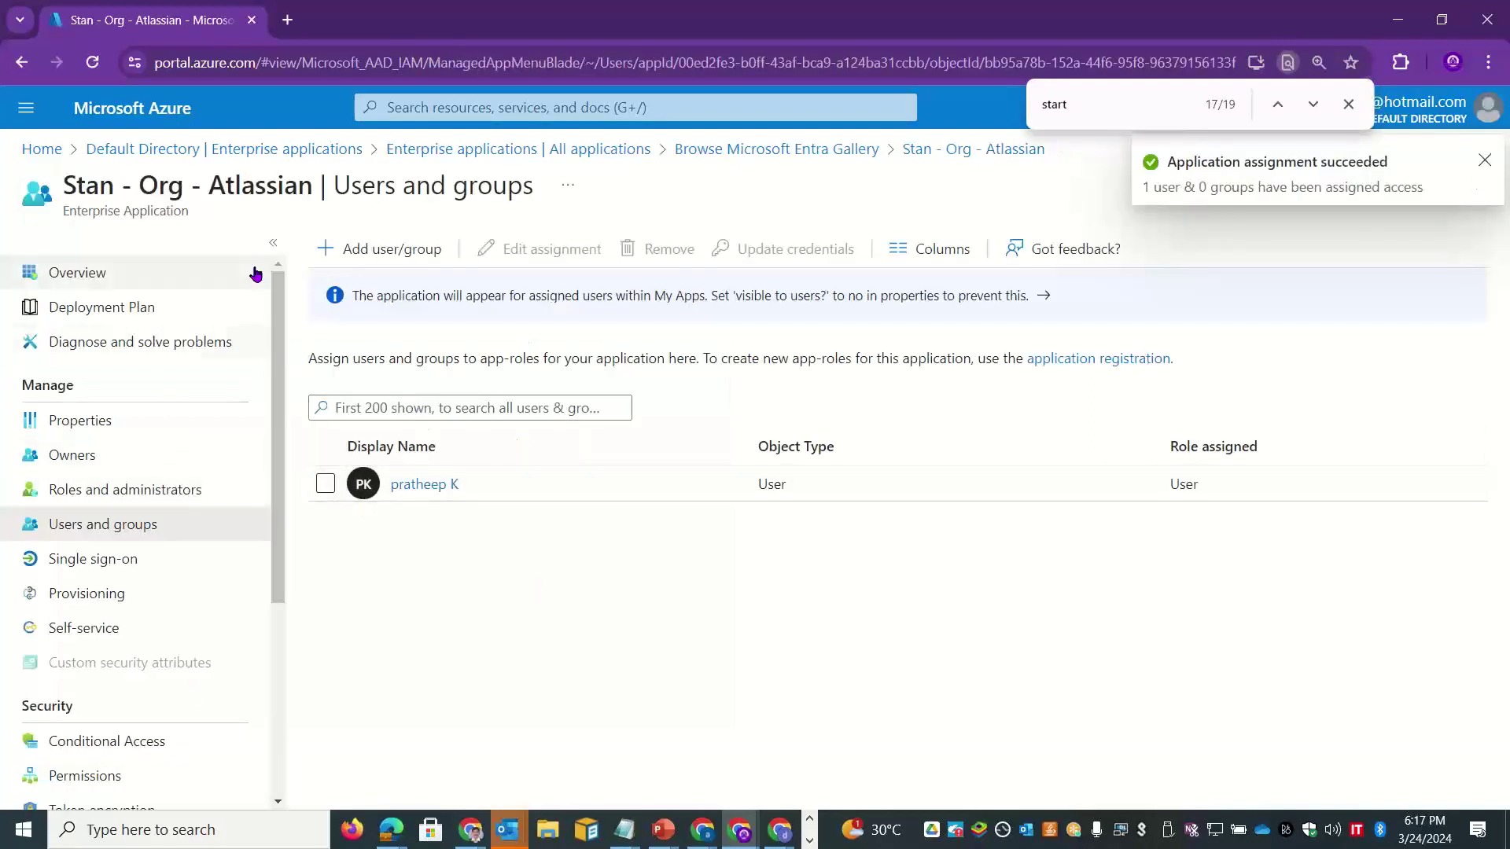
pyautogui.click(824, 143)
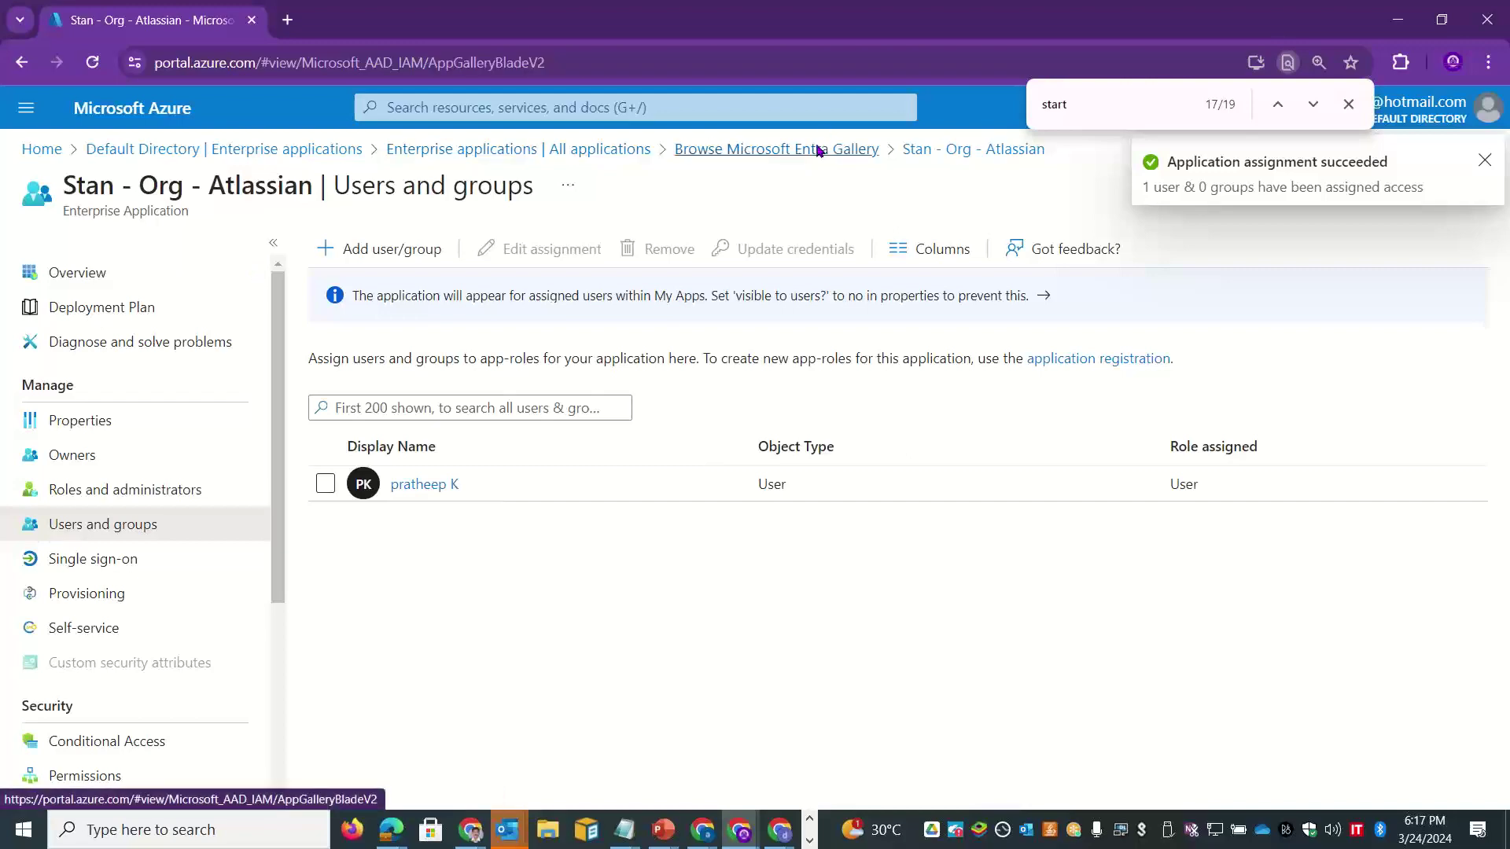
# Grant the test user Default Access on the AWS Single-Account Access enterprise app
pyautogui.click(448, 150)
pyautogui.click(380, 485)
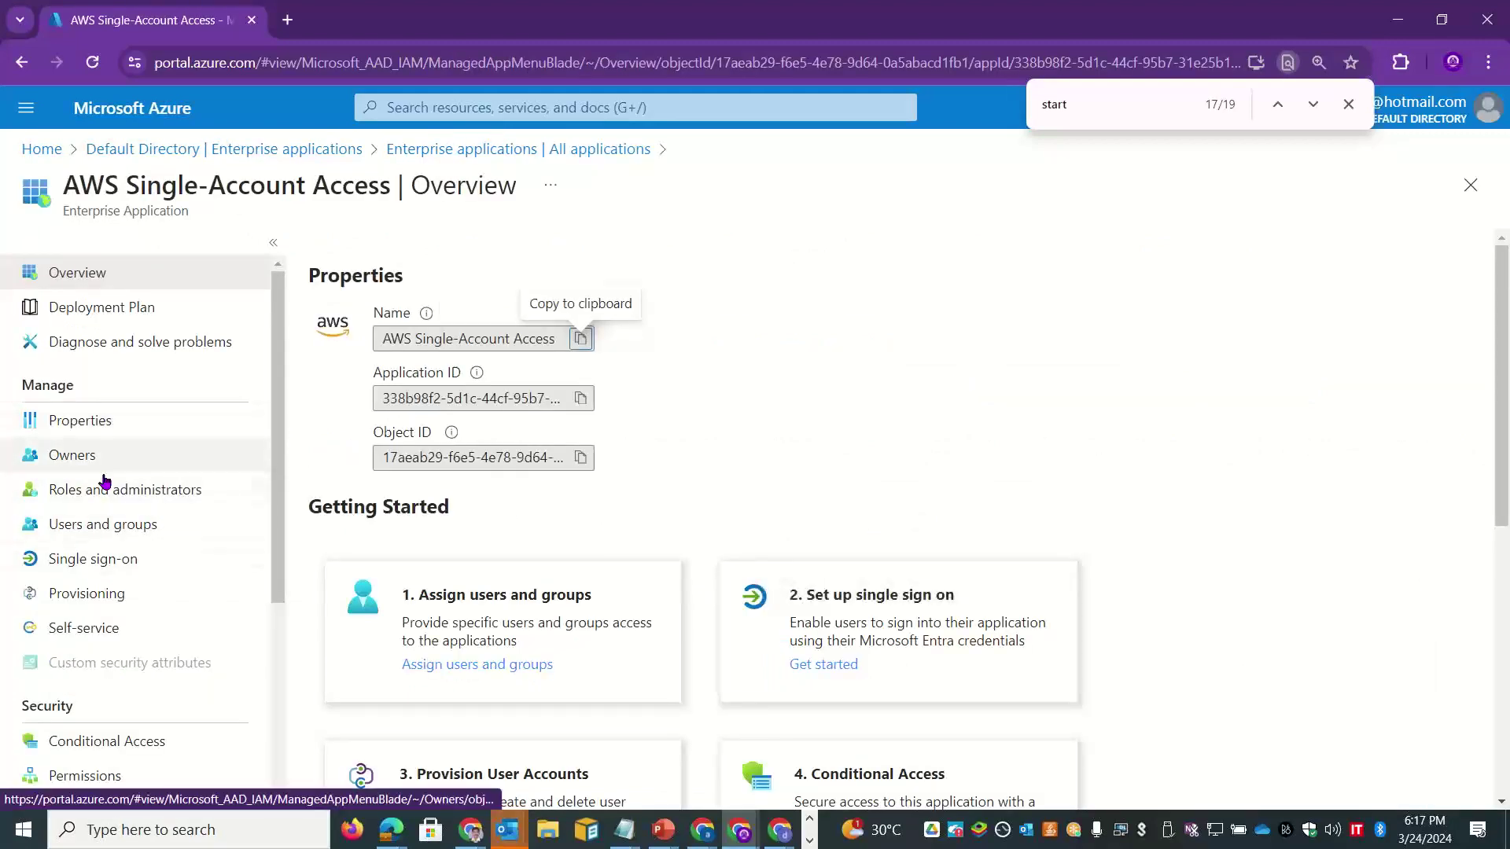
pyautogui.click(104, 524)
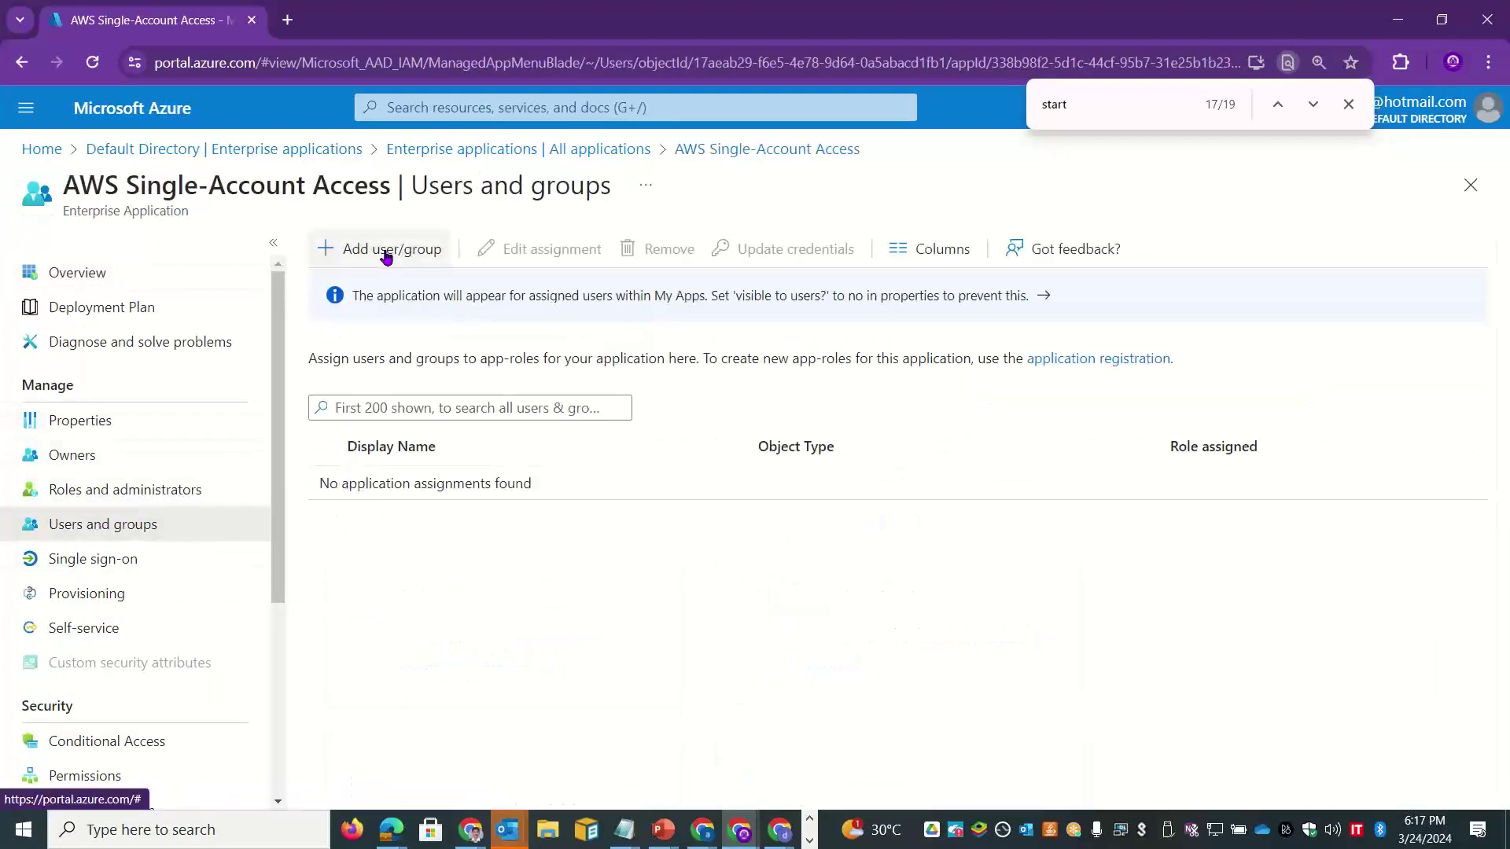
pyautogui.click(384, 250)
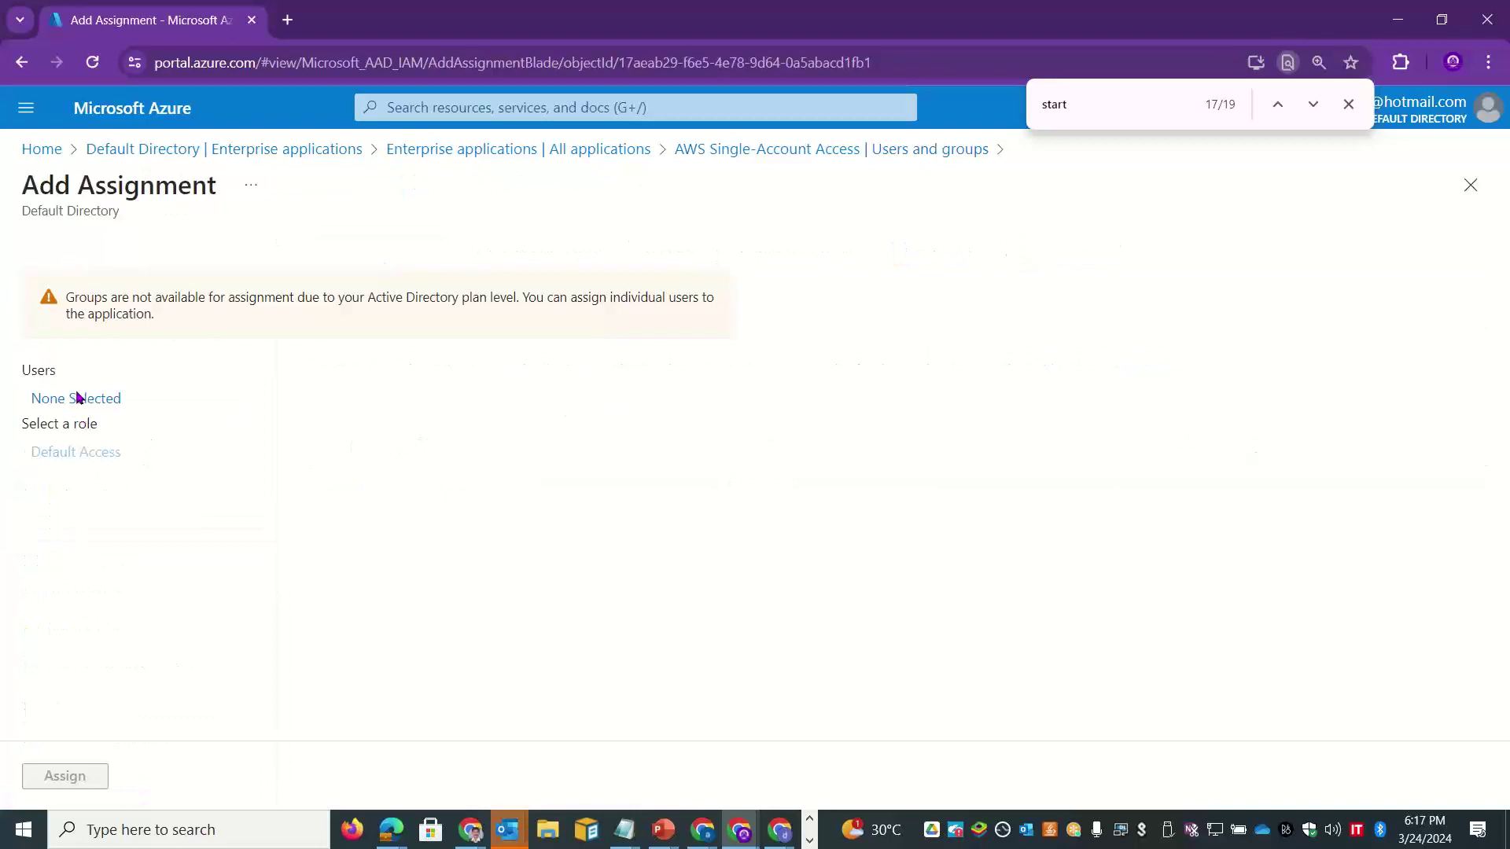
pyautogui.click(77, 398)
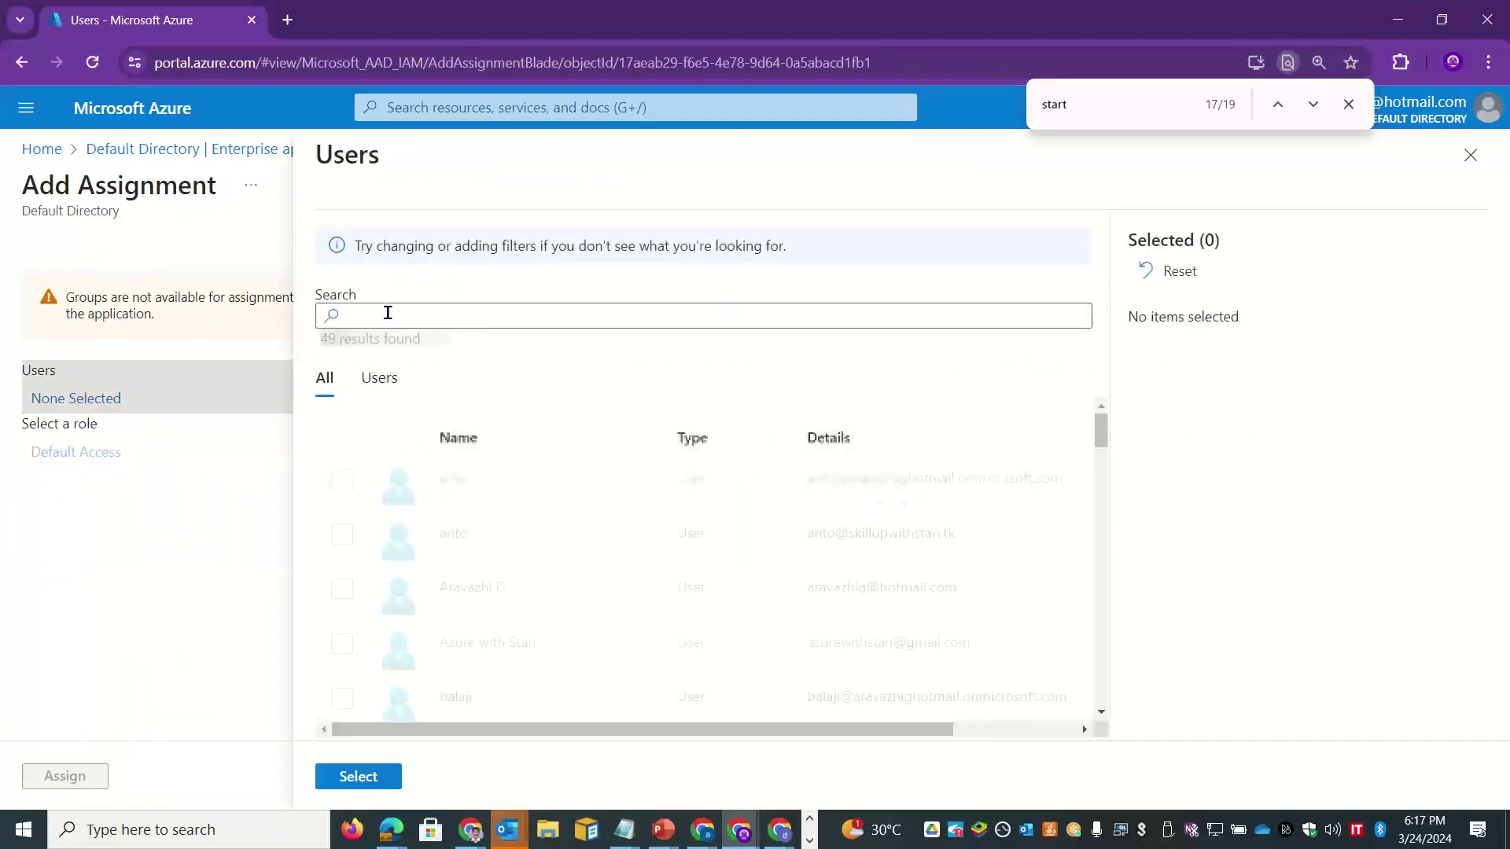
pyautogui.click(388, 315)
pyautogui.write('pratheep ')
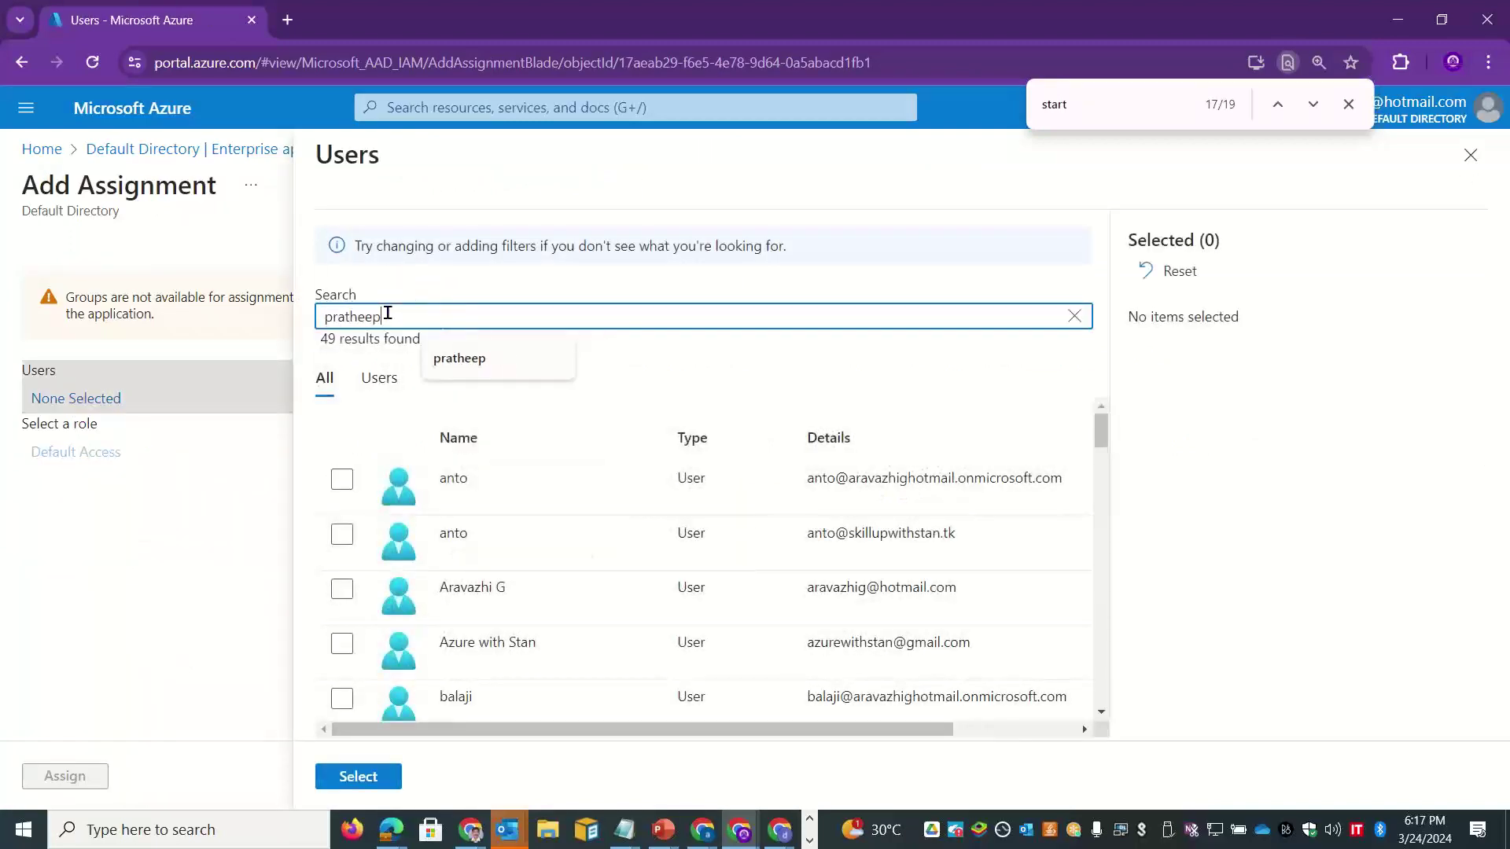
pyautogui.write('K')
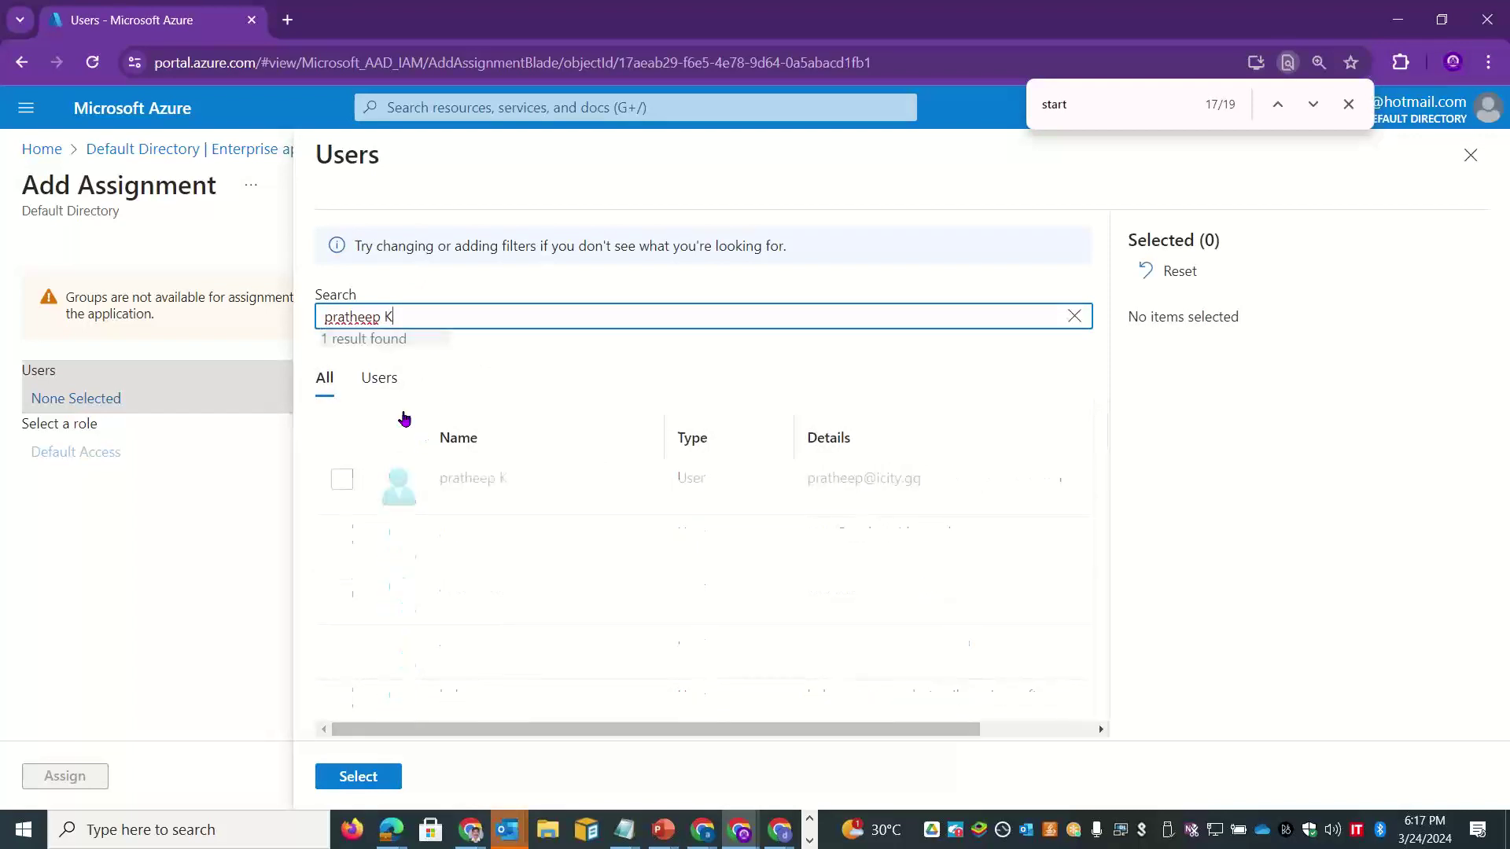
pyautogui.click(342, 480)
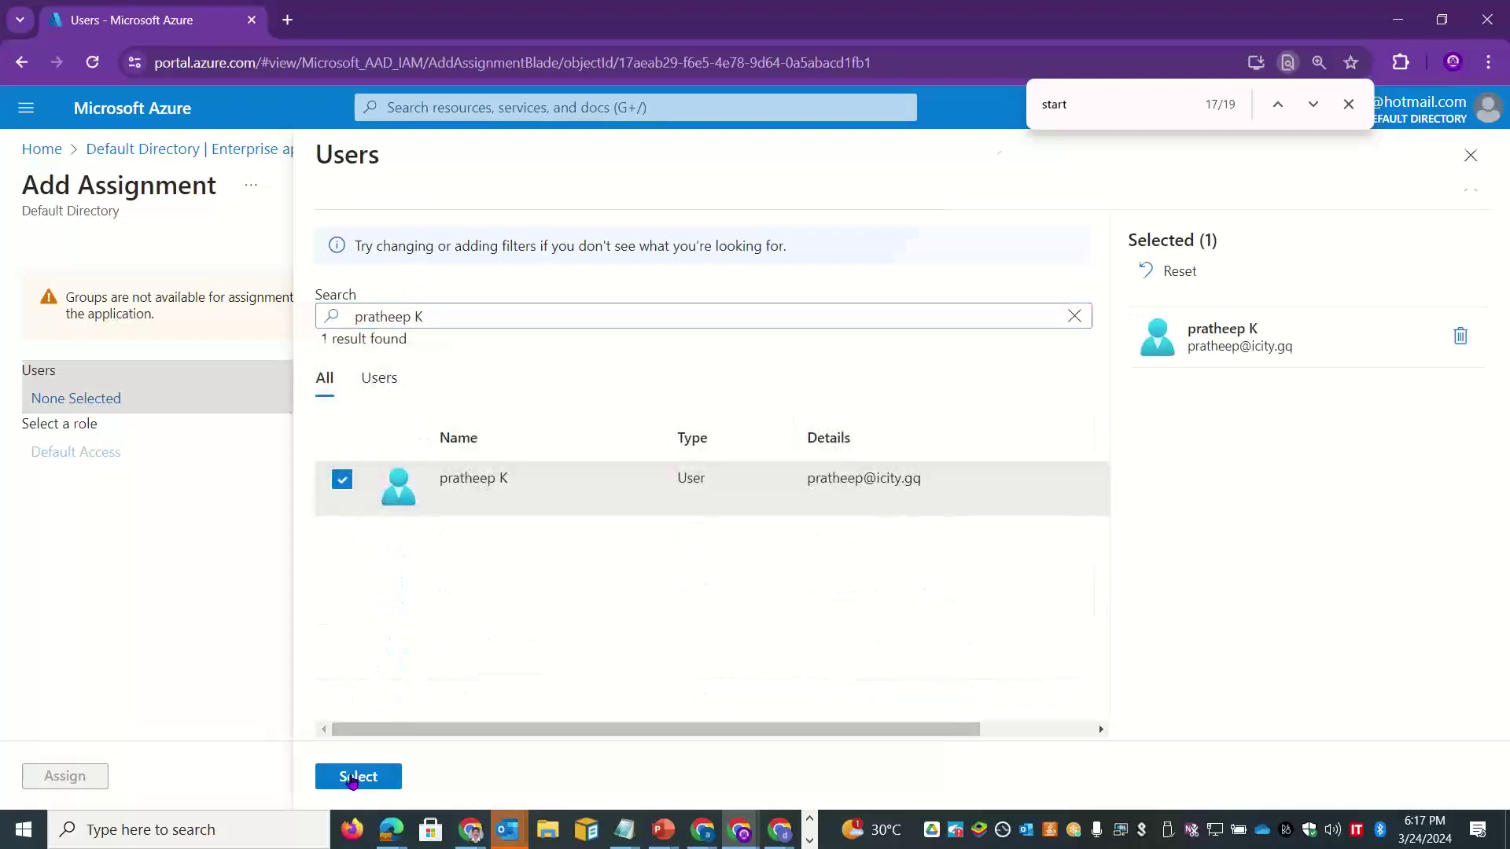
pyautogui.click(355, 774)
pyautogui.click(66, 777)
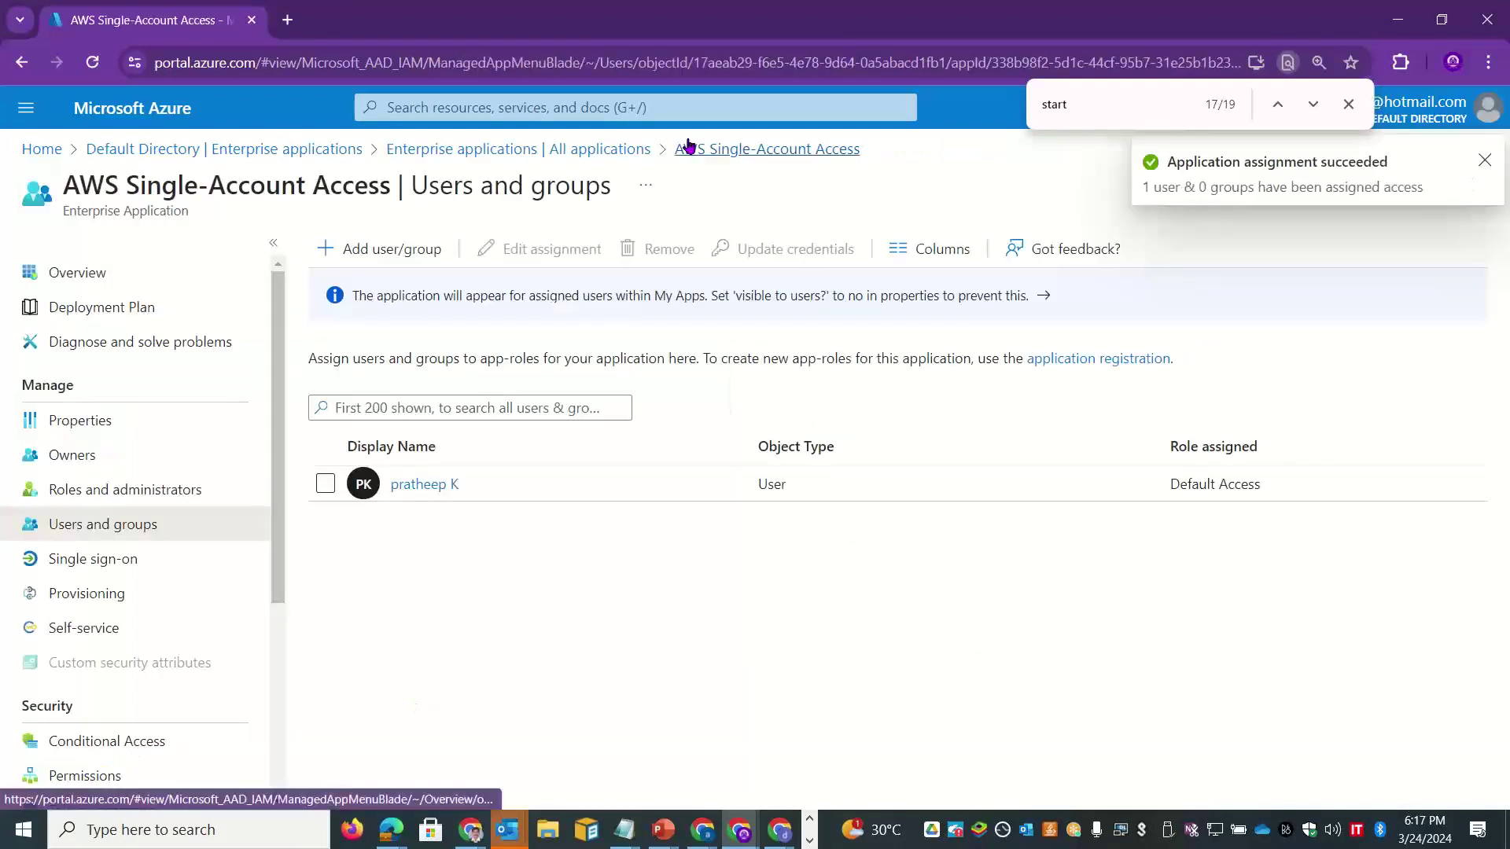
pyautogui.click(565, 151)
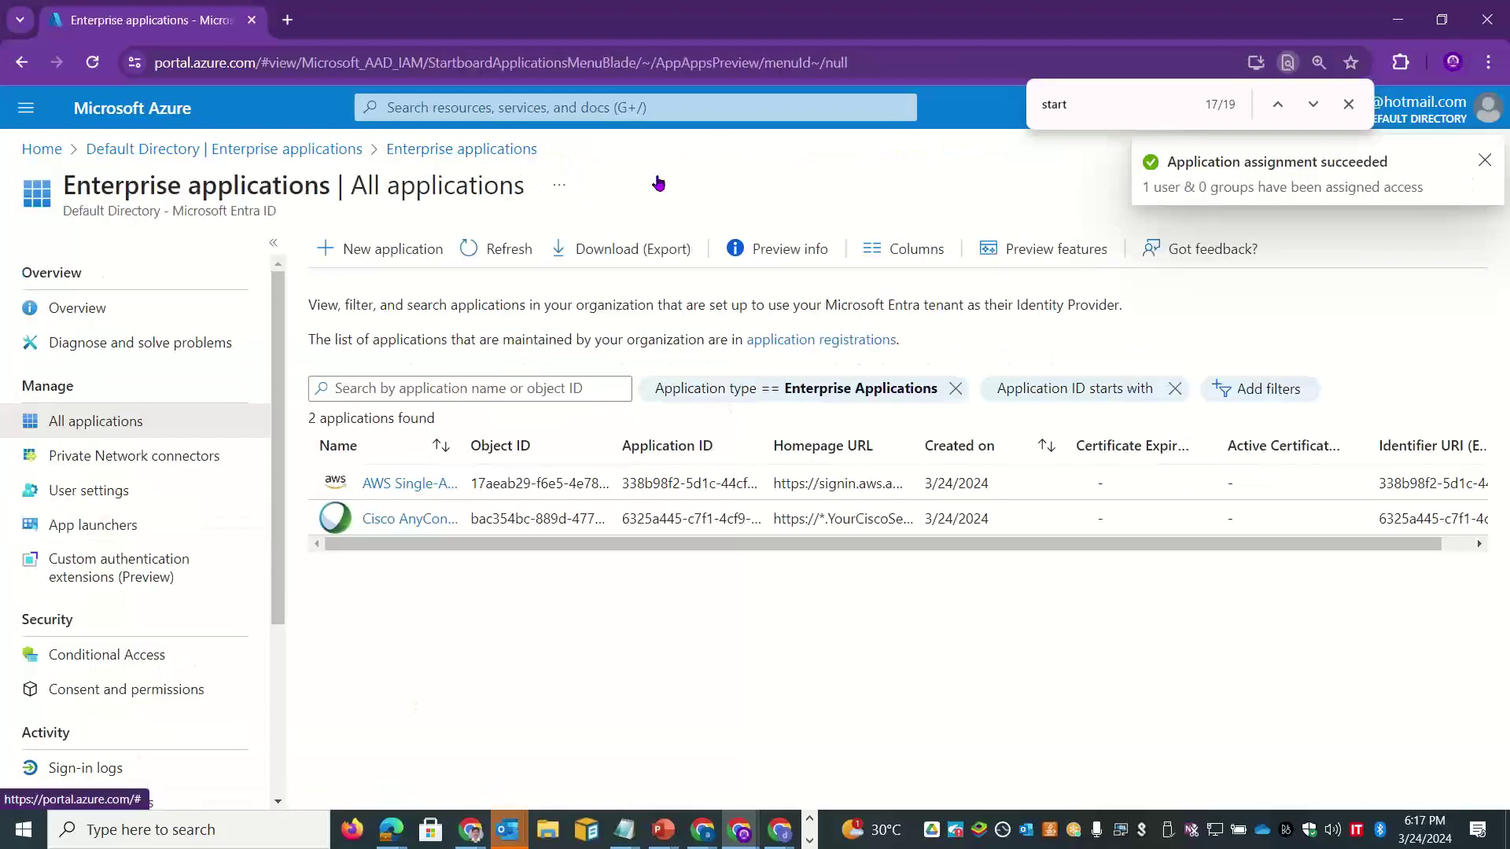
# Grant the test user Default Access on the Cisco AnyConnect enterprise app
pyautogui.click(409, 517)
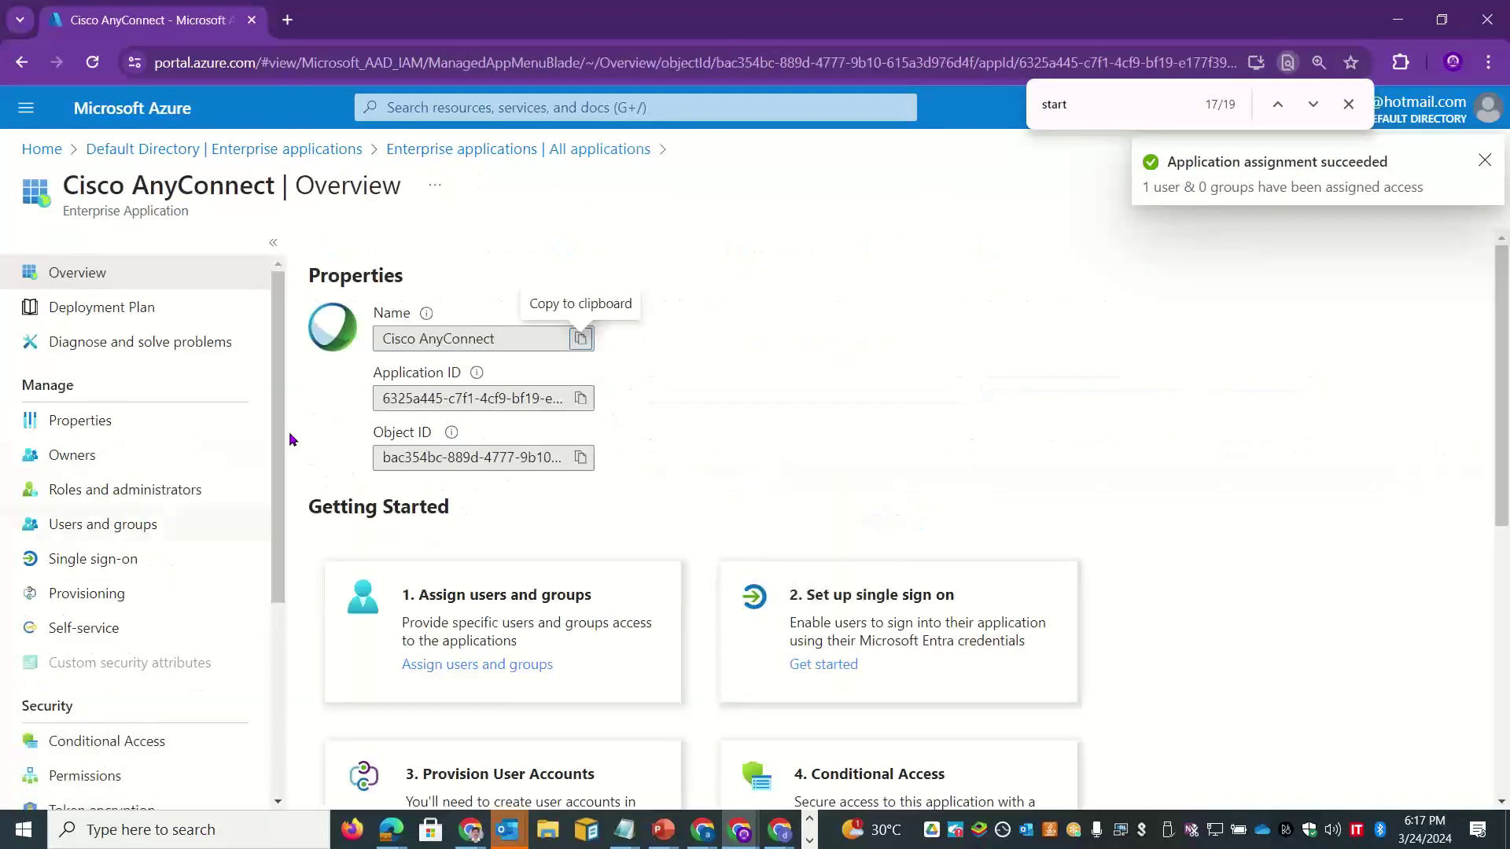
pyautogui.click(124, 526)
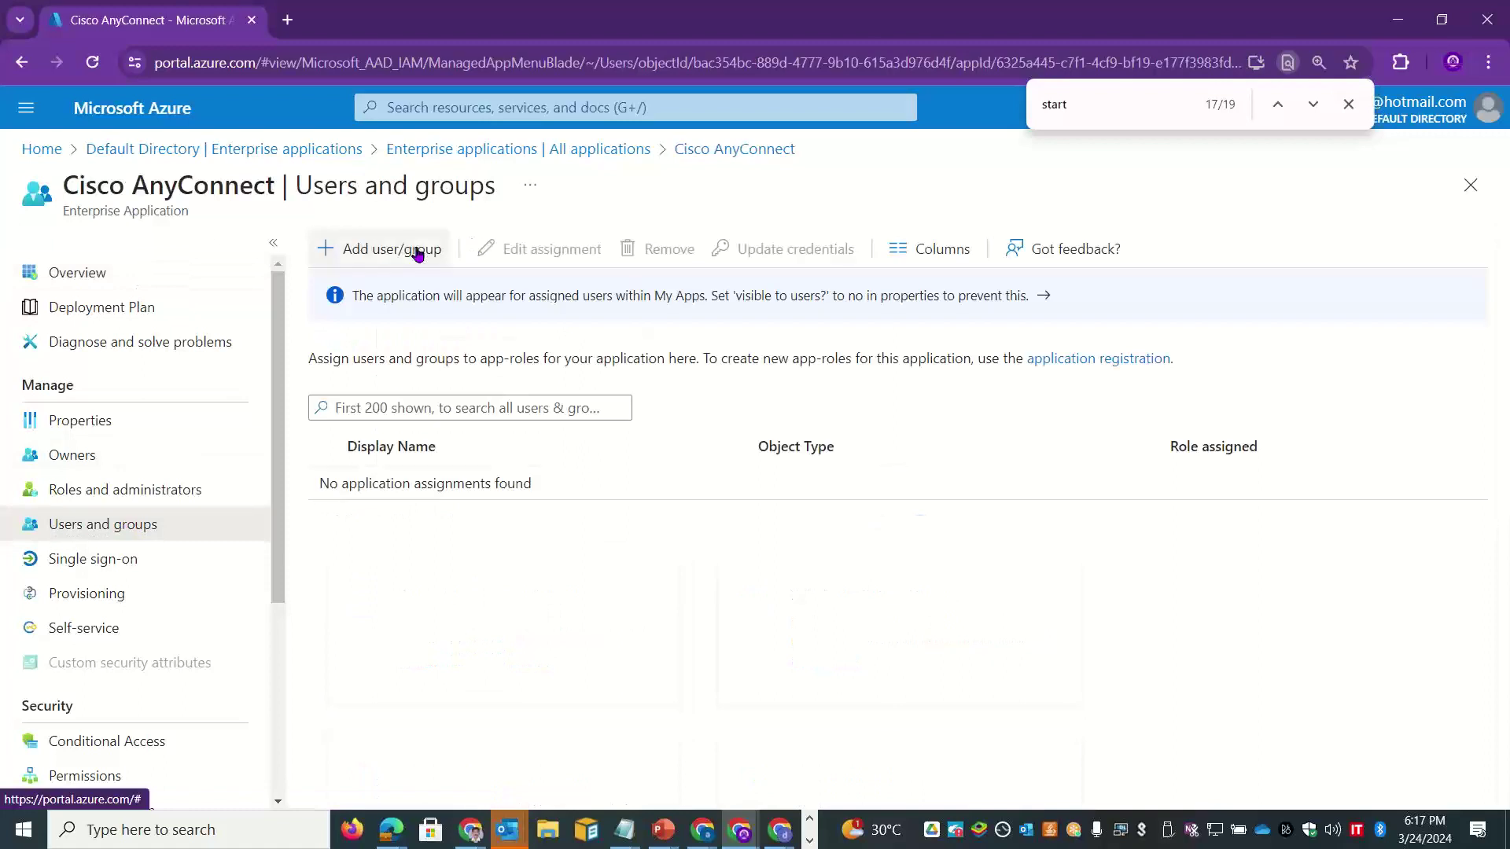
pyautogui.click(421, 252)
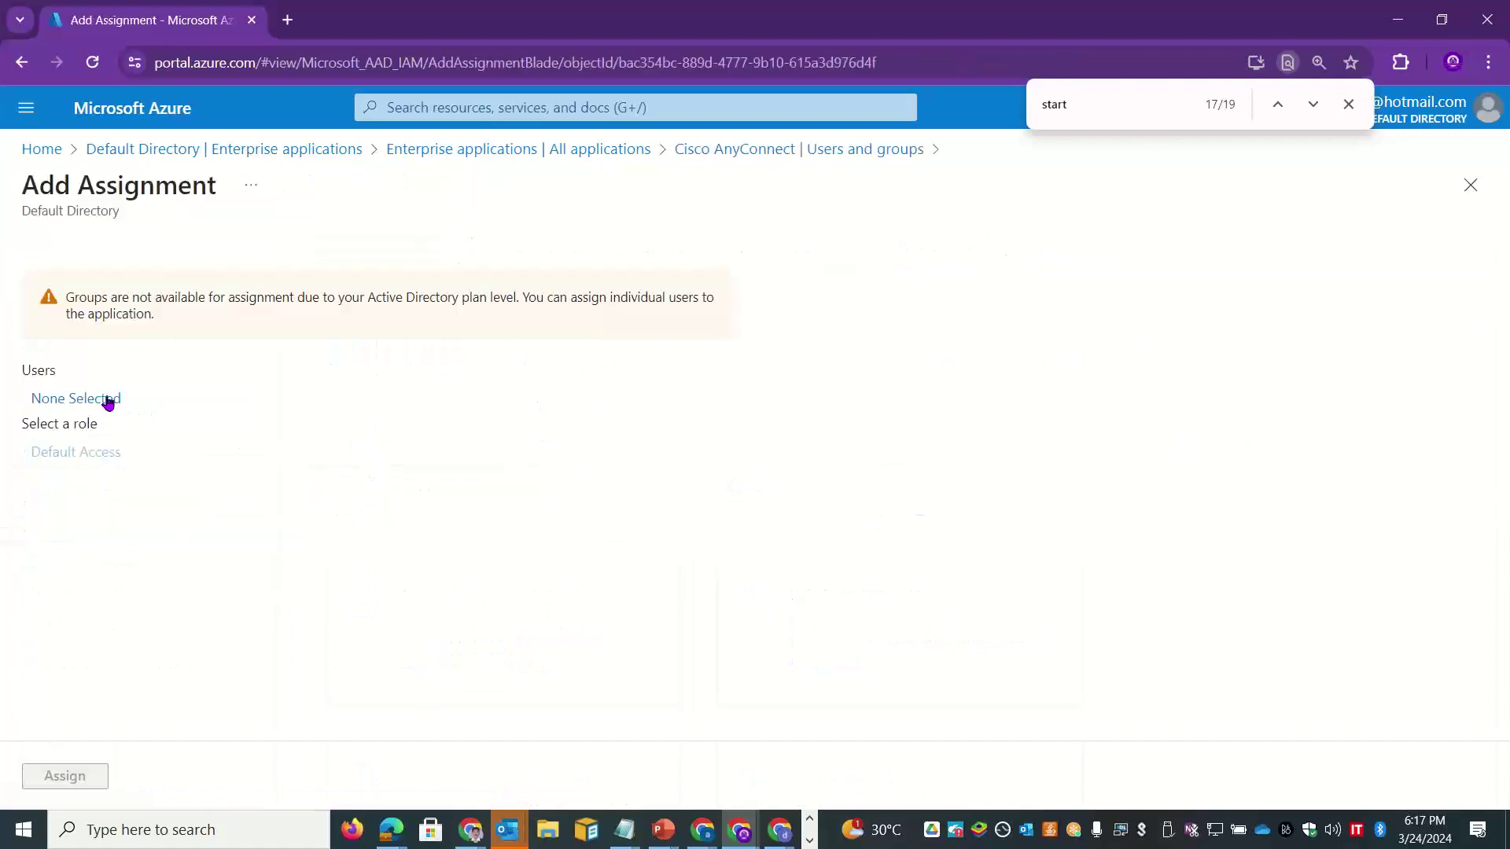
pyautogui.click(108, 398)
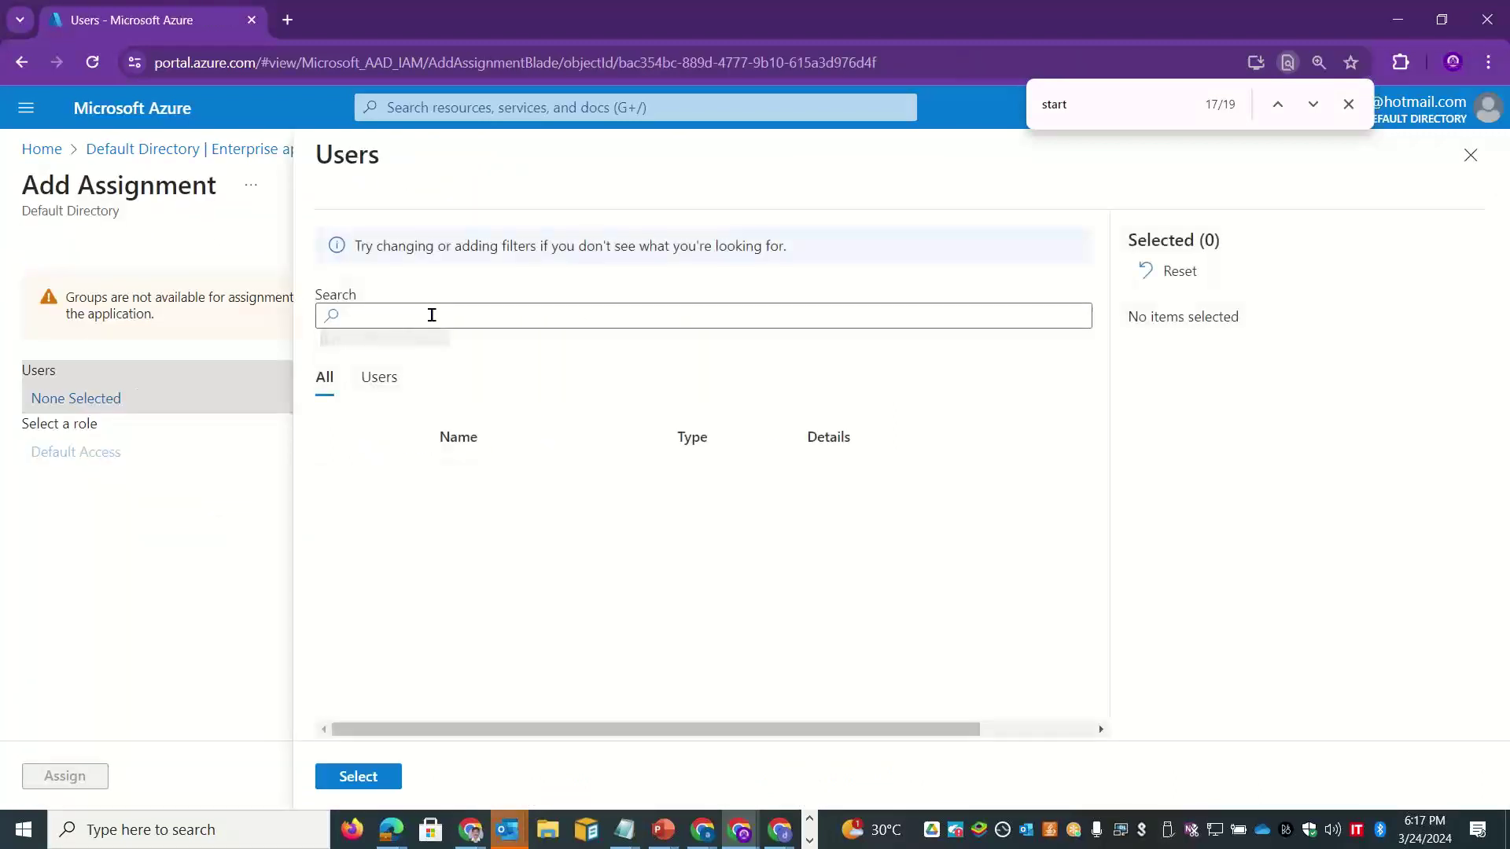
pyautogui.click(429, 314)
pyautogui.write('Pratheep K')
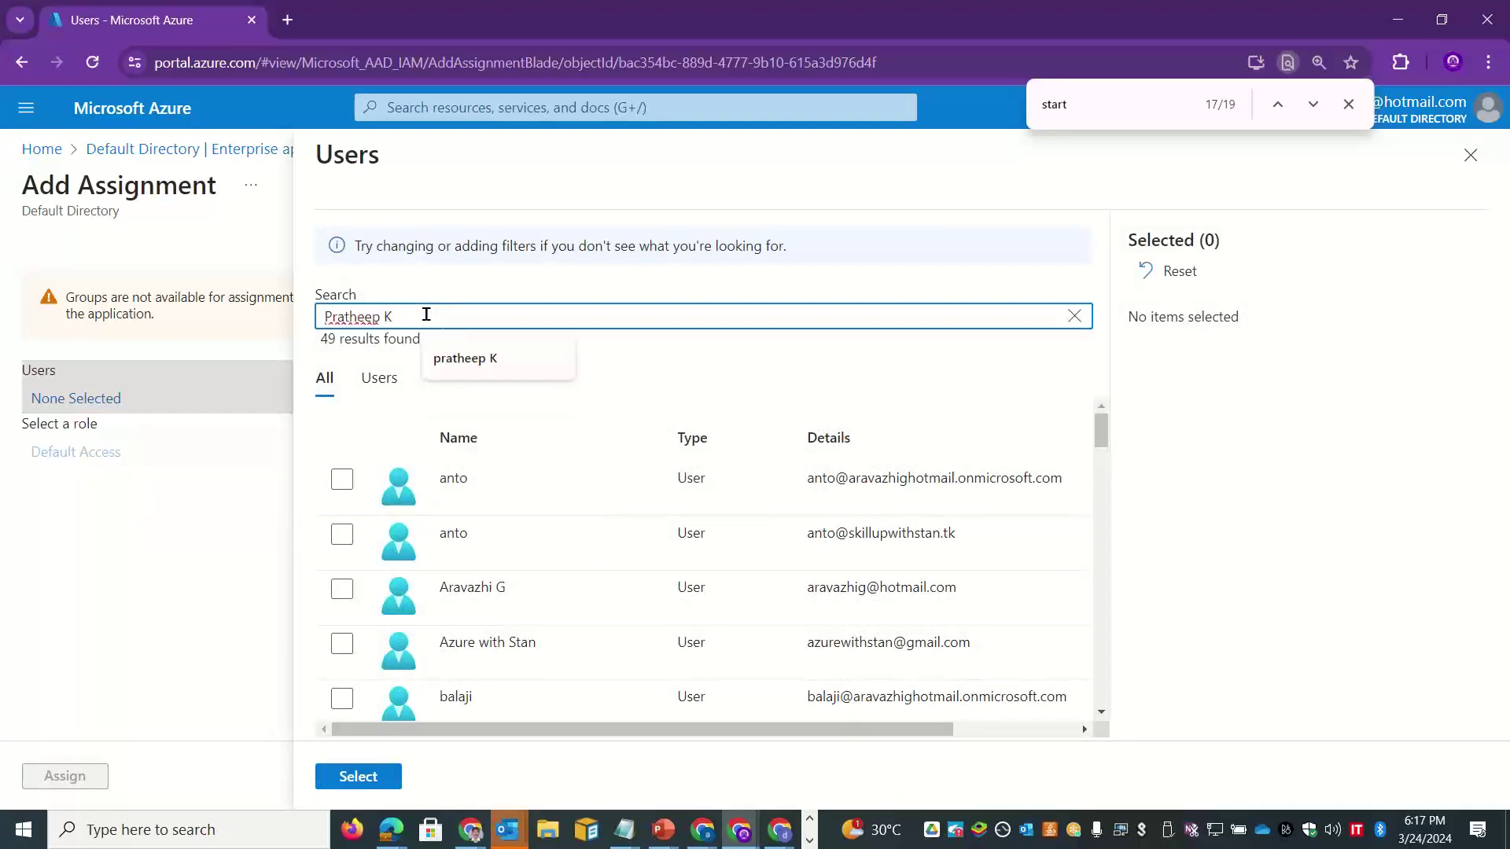
pyautogui.click(342, 485)
pyautogui.click(349, 775)
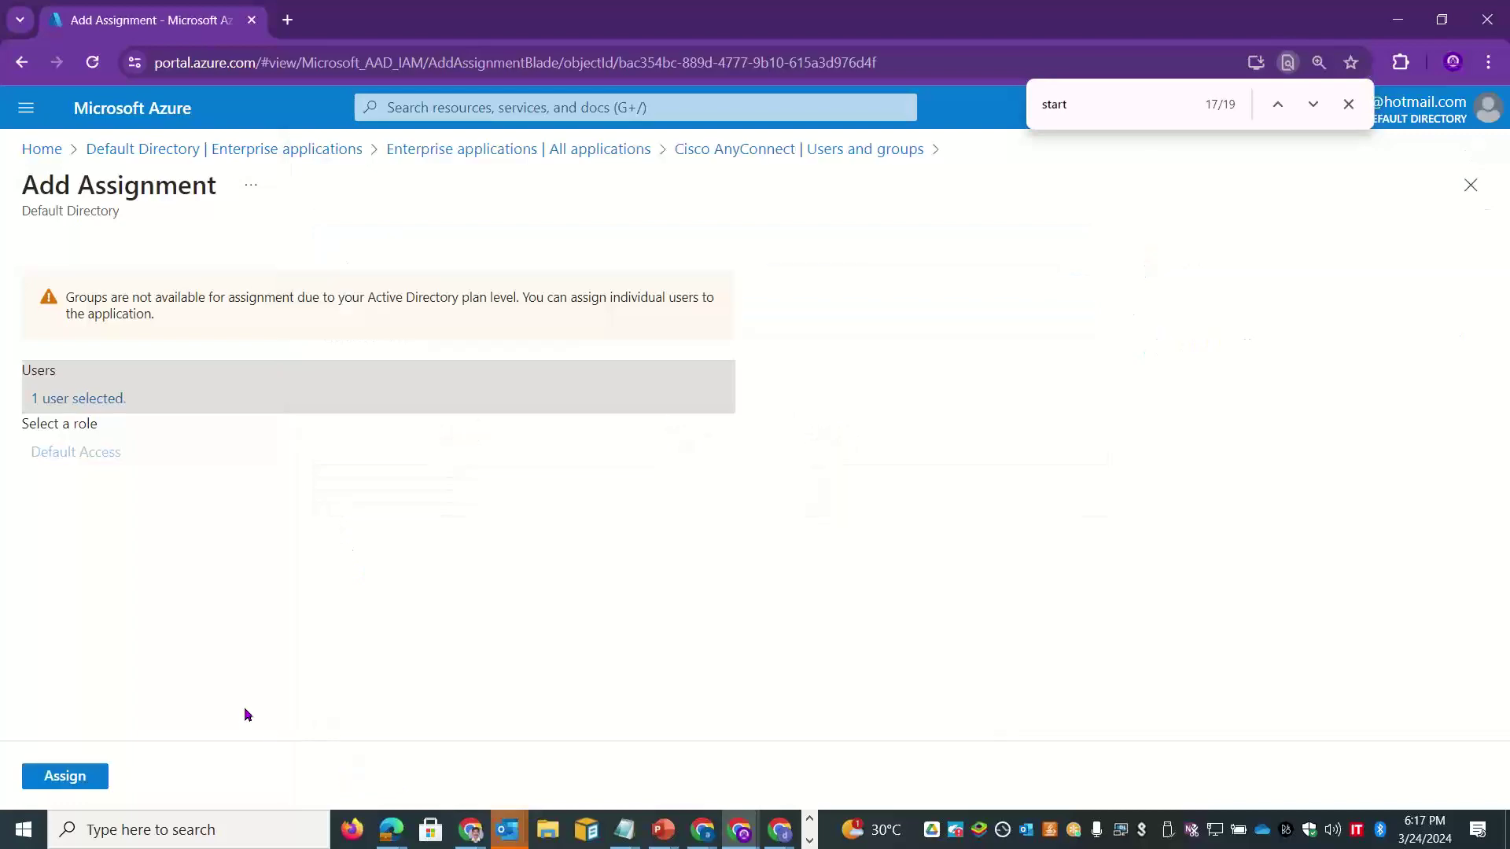
pyautogui.click(86, 776)
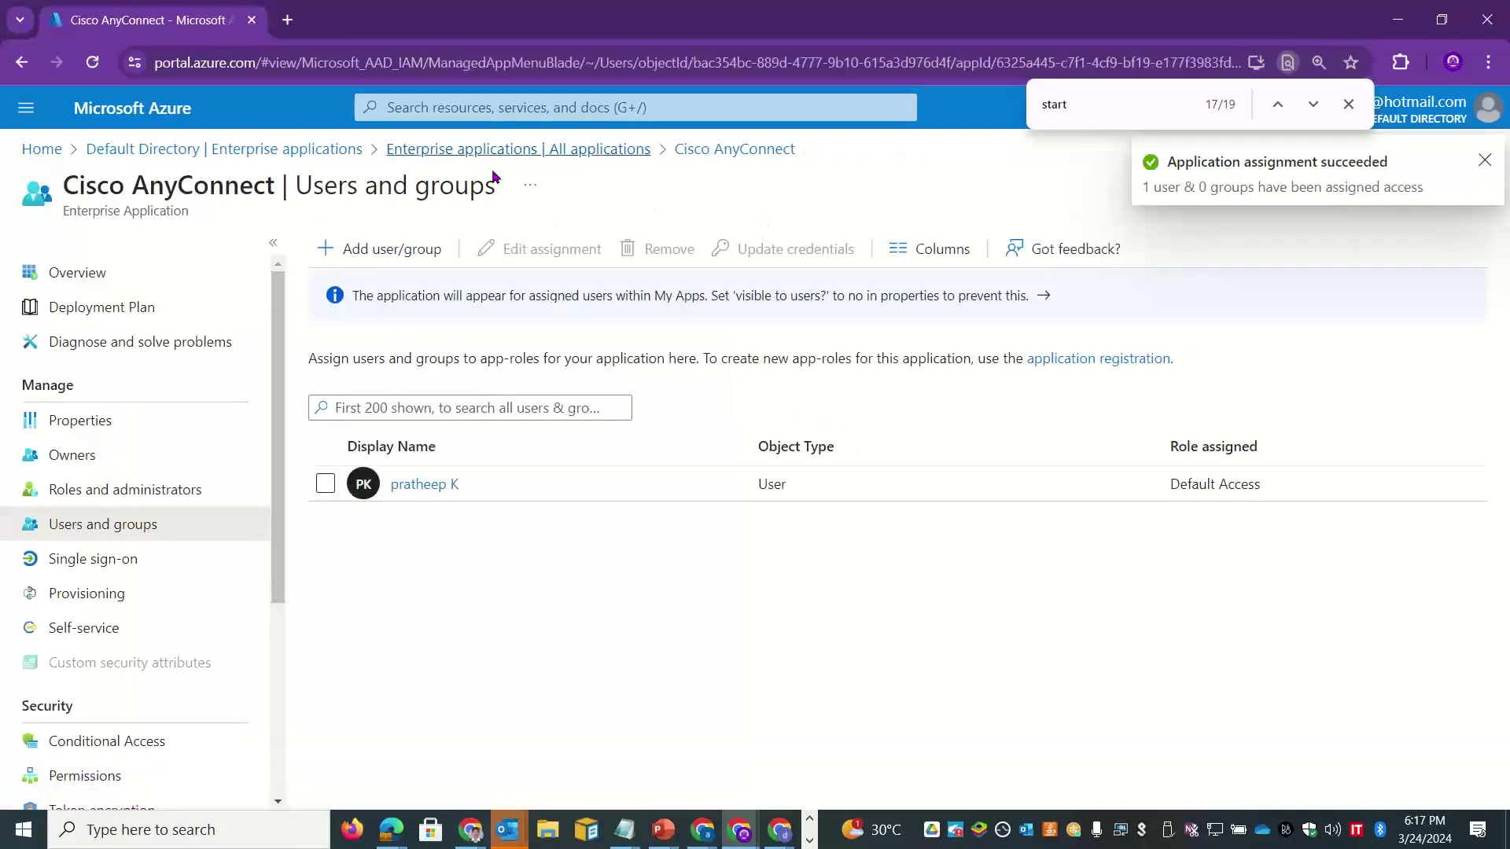
pyautogui.click(295, 152)
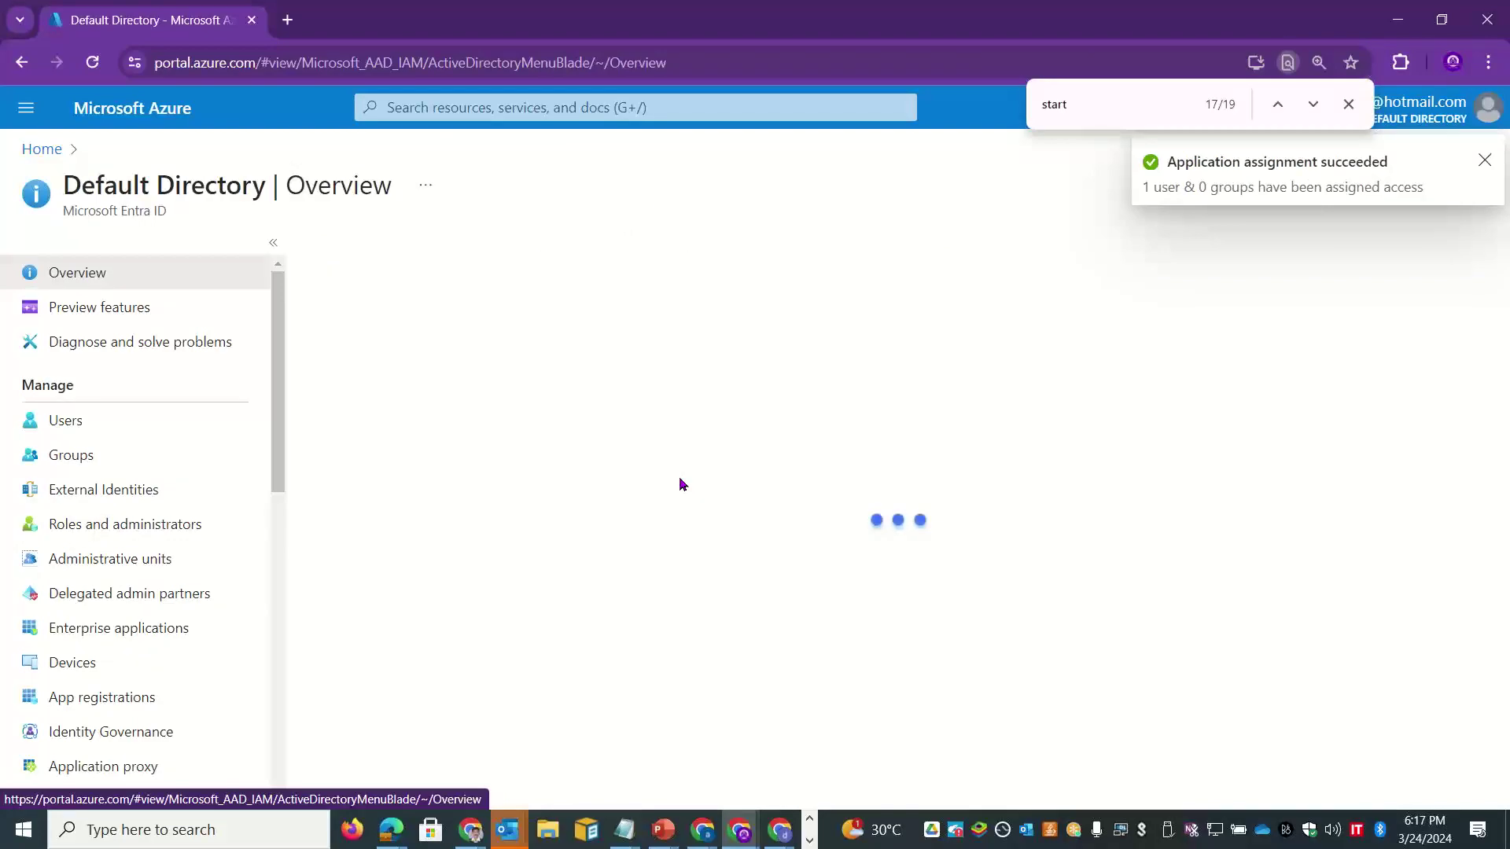
# Switch to the test user's incognito Home - Microsoft Azure window
pyautogui.hotkey('alt', 'Tab')
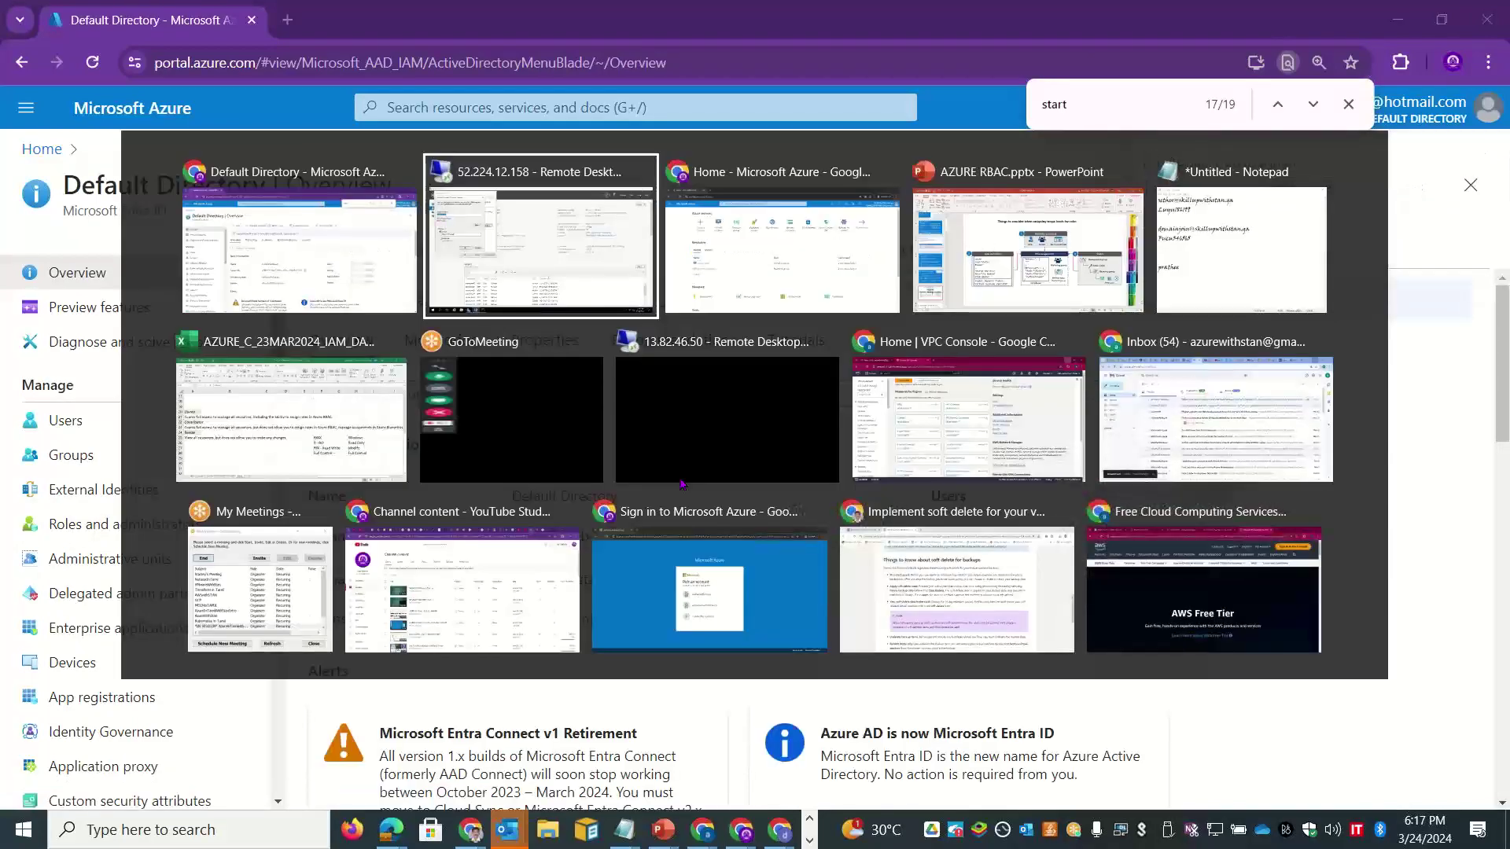
pyautogui.hotkey('alt', 'Tab')
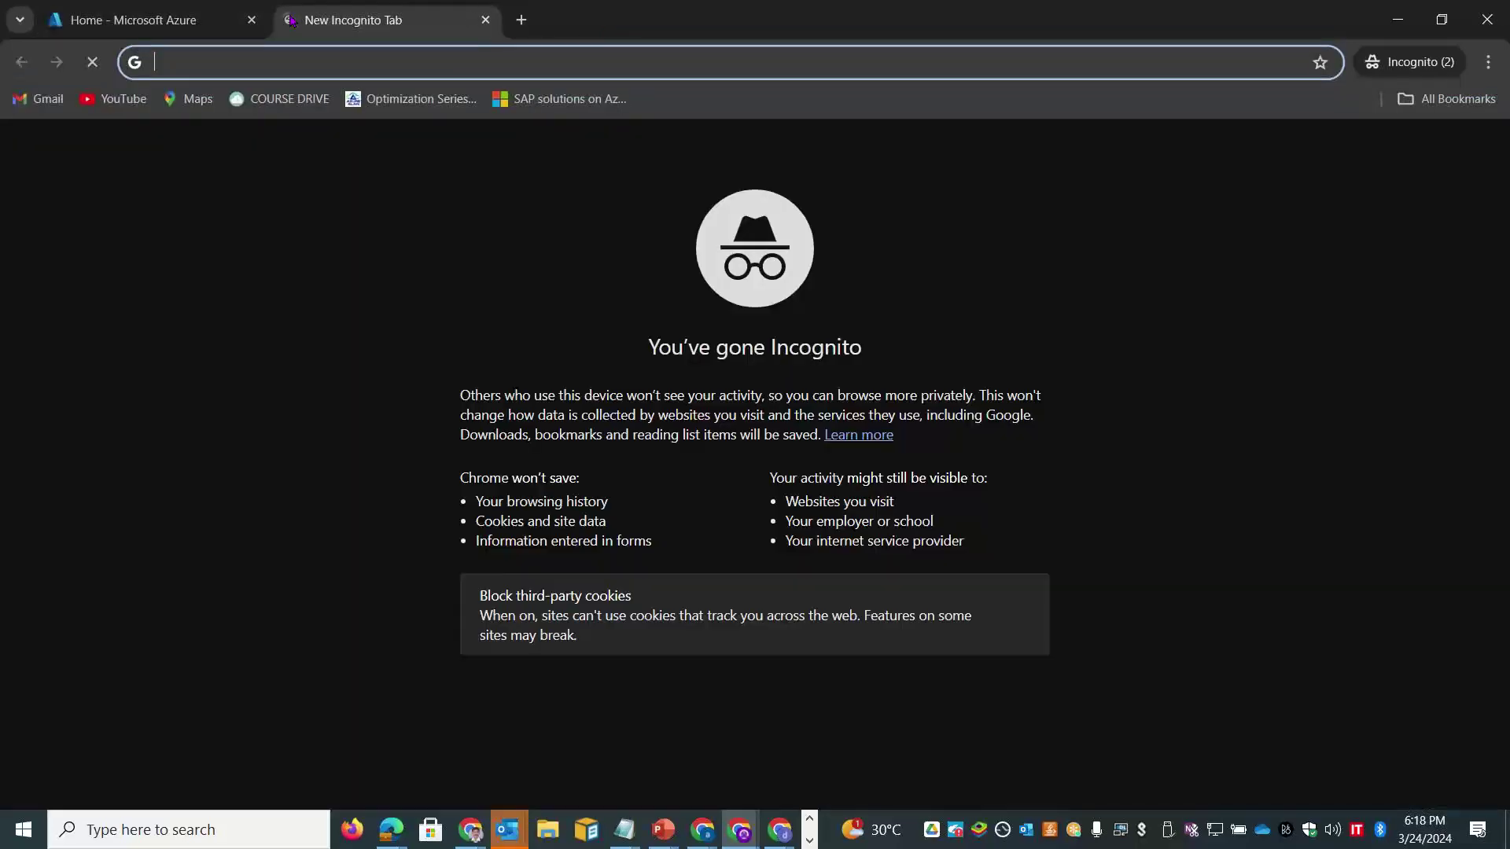
# Load myapps.microsoft.com in a new incognito tab to see the assigned AWS, Cisco and Atlassian apps
pyautogui.click(288, 19)
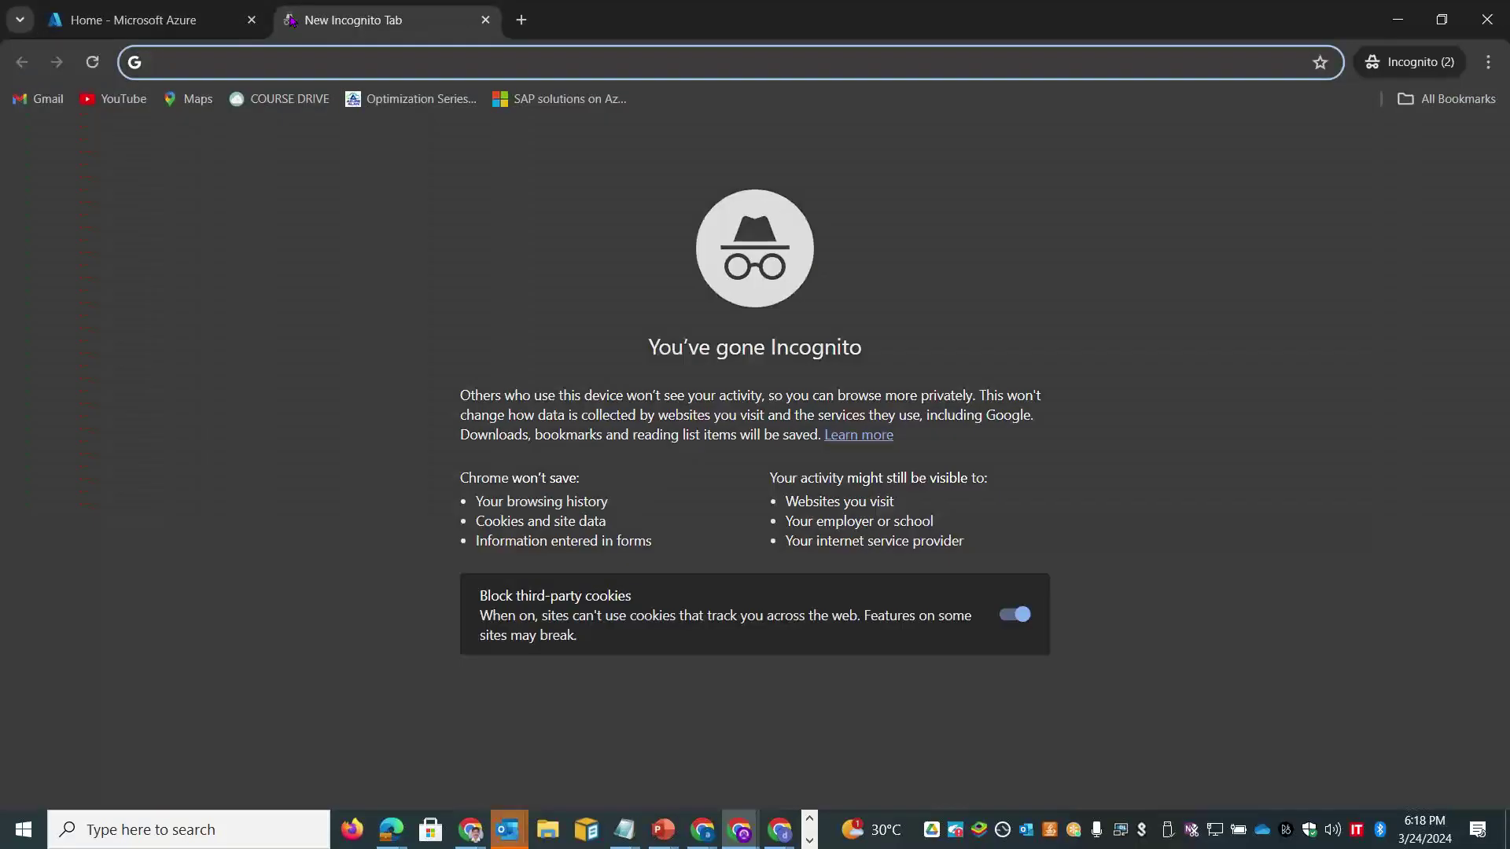
pyautogui.write('myapps')
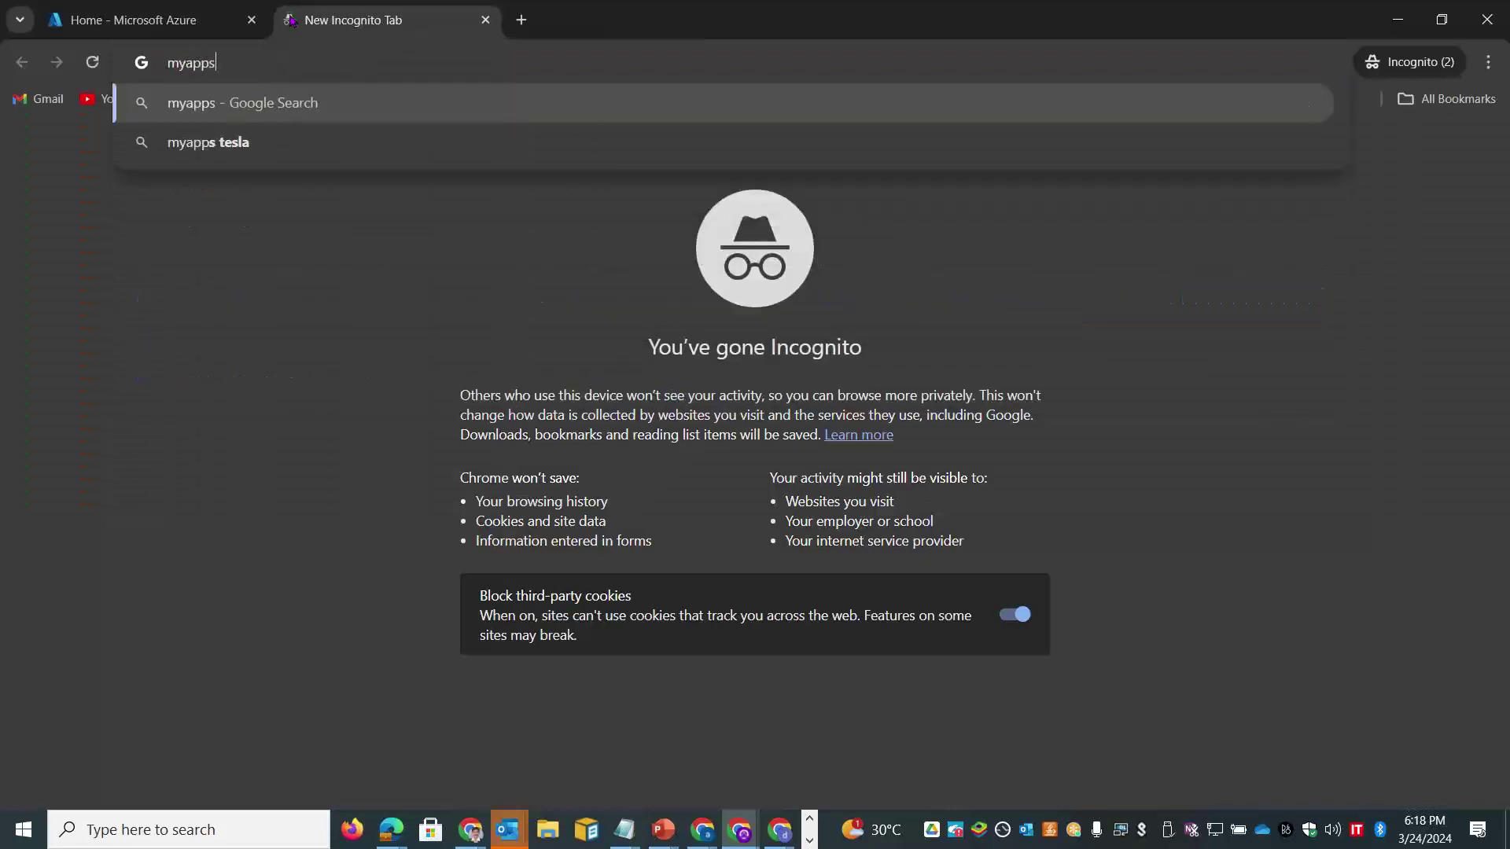
pyautogui.write('.microsoft.com')
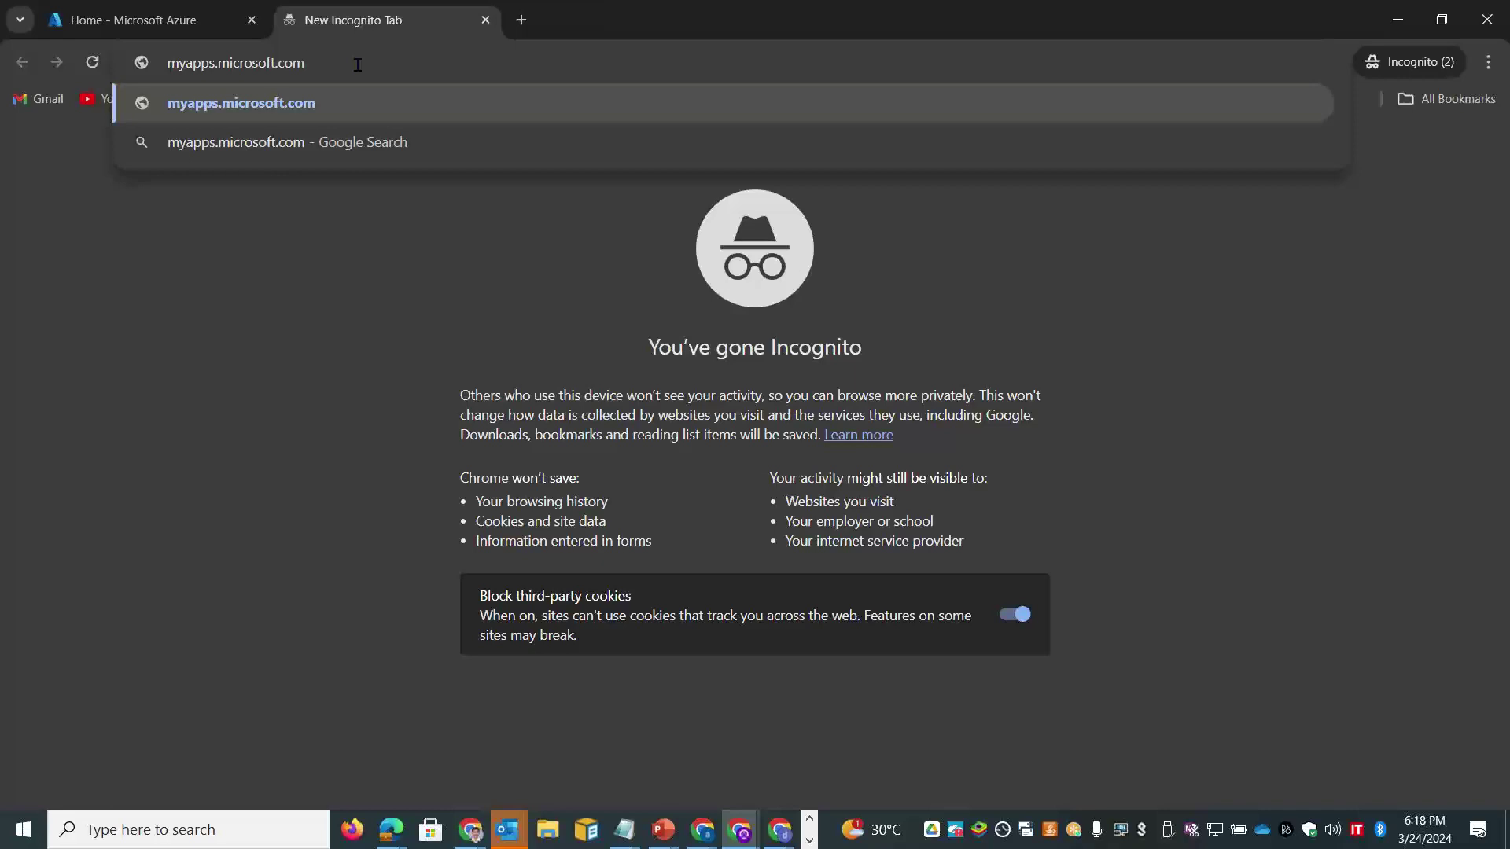
pyautogui.press('Return')
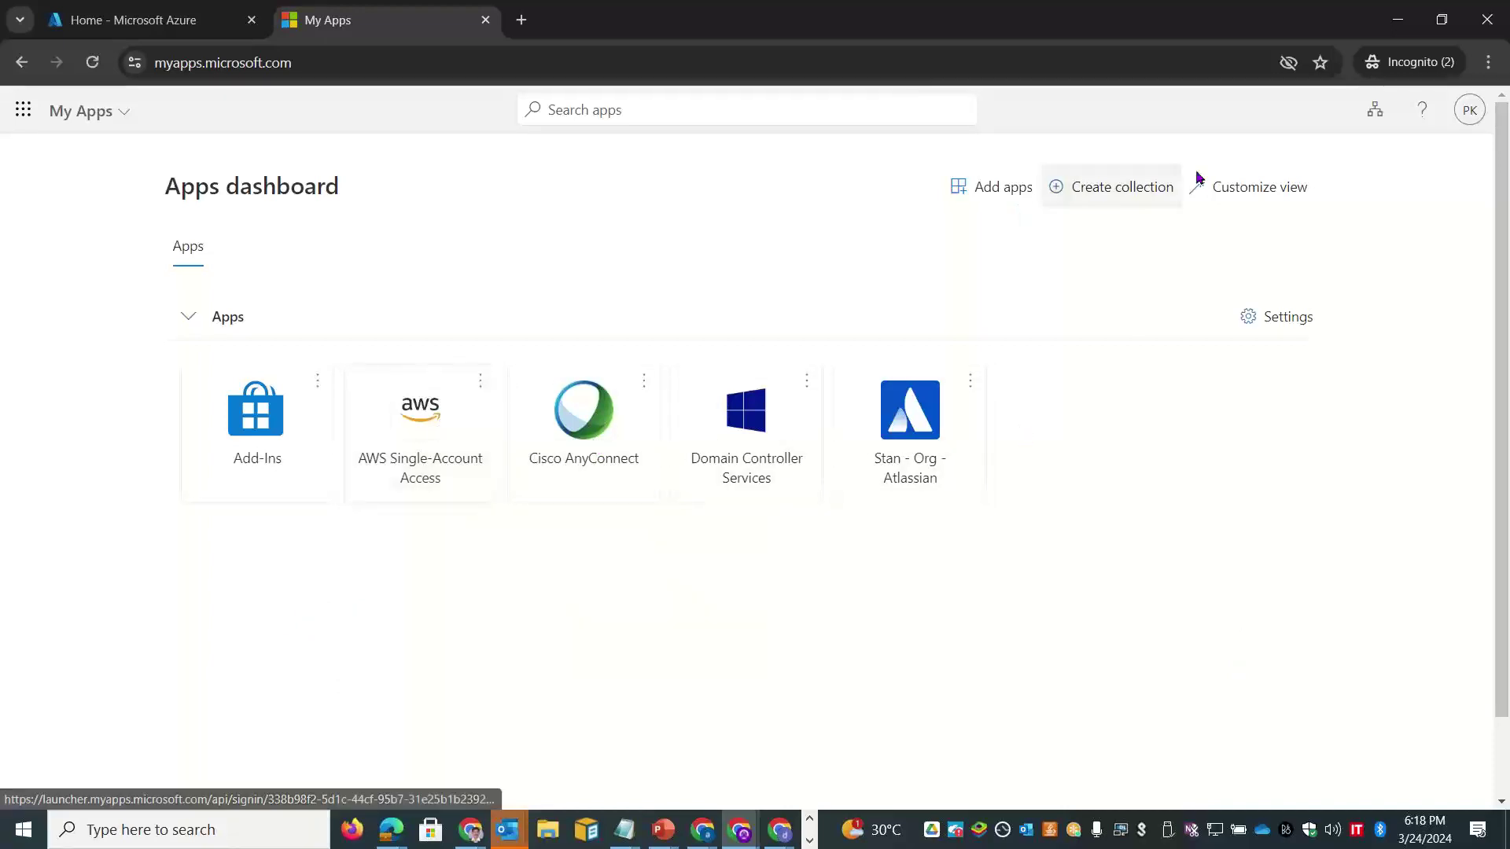
# Check the signed-in PK account's name and e-mail in My Apps, then return to the Azure Home tab
pyautogui.click(1470, 110)
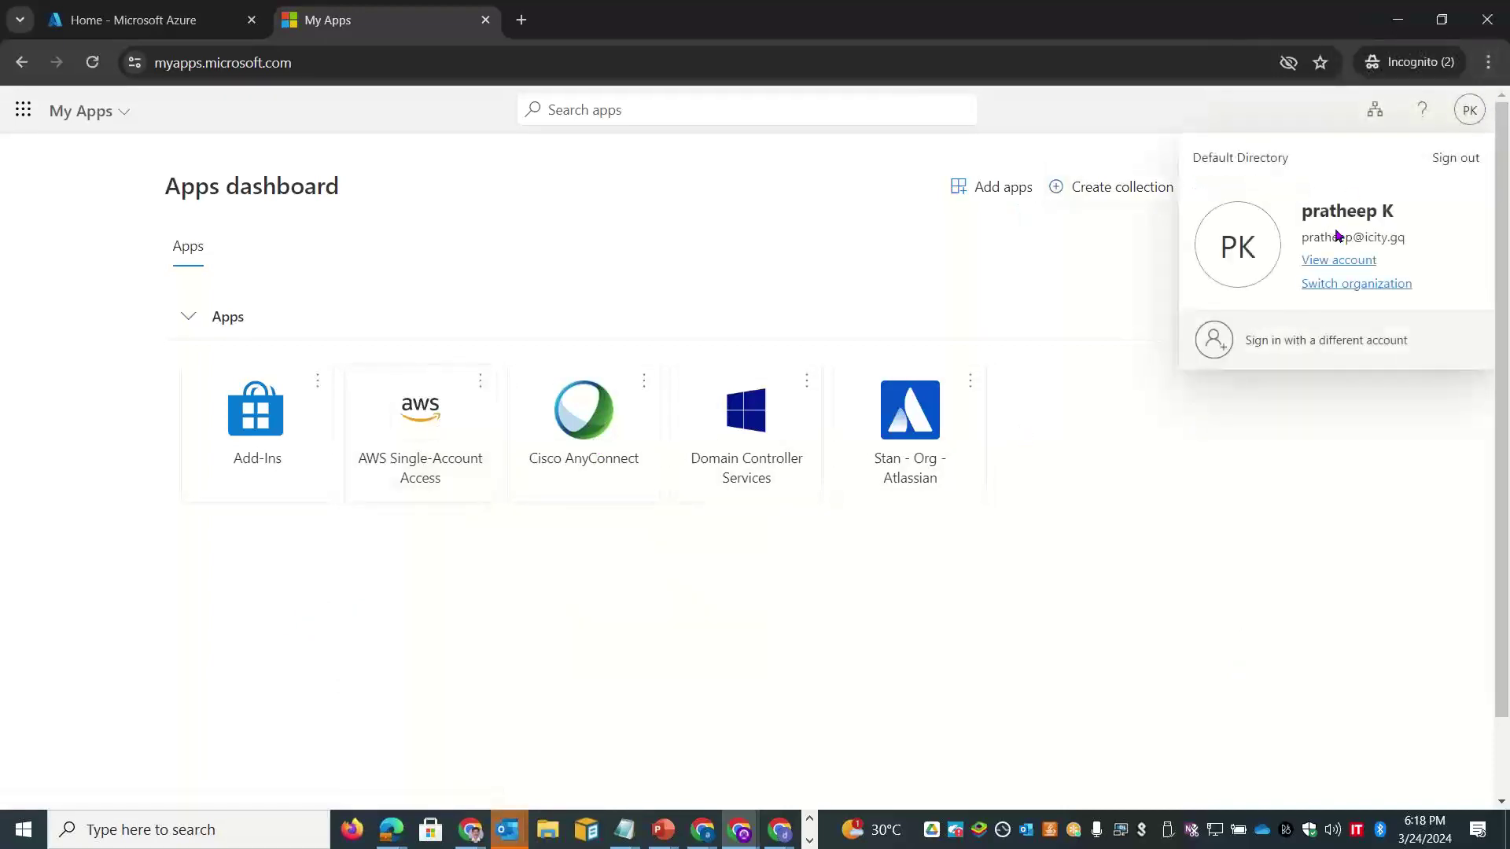
pyautogui.moveTo(1412, 238); pyautogui.dragTo(1284, 230)
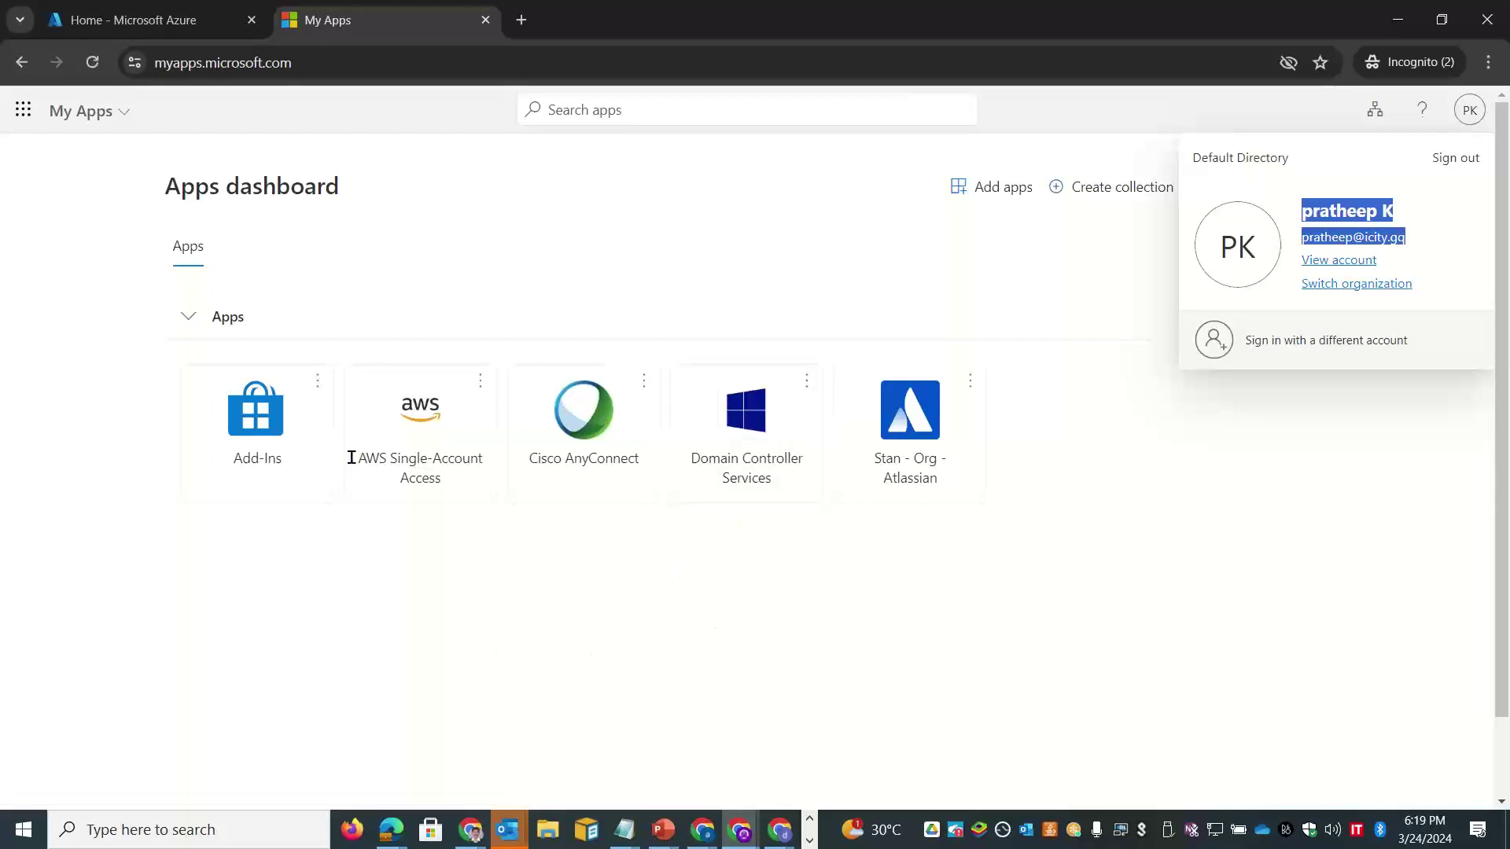
pyautogui.click(140, 18)
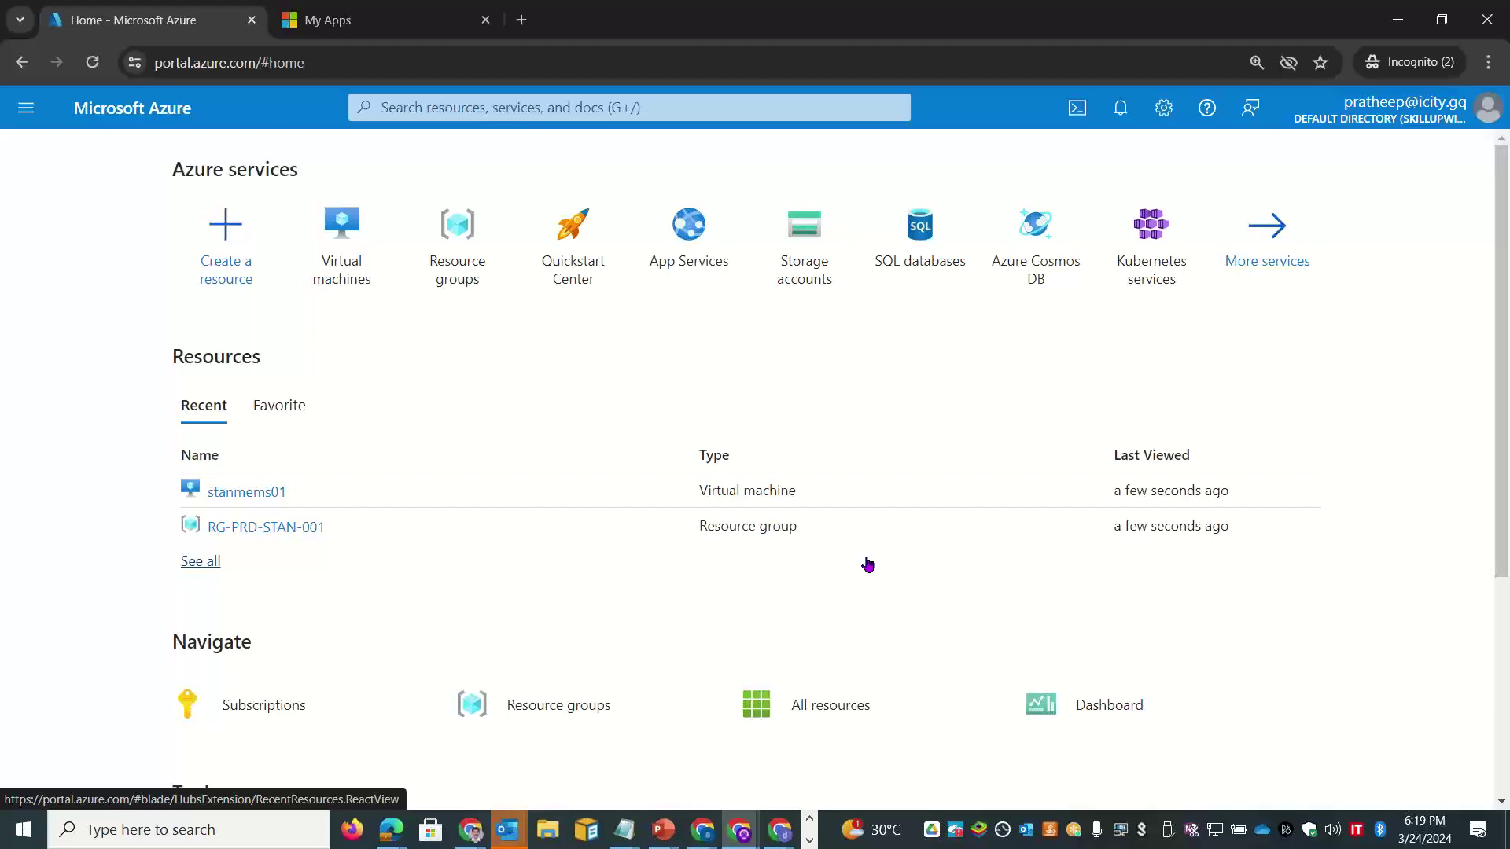
# Switch to the AZURE_C_23MAR2024_IAM_DAY1 Excel workbook and show its IAM sheet
pyautogui.hotkey('alt', 'Tab')
pyautogui.hotkey('alt', 'Tab')
pyautogui.hotkey('alt', 'Tab')
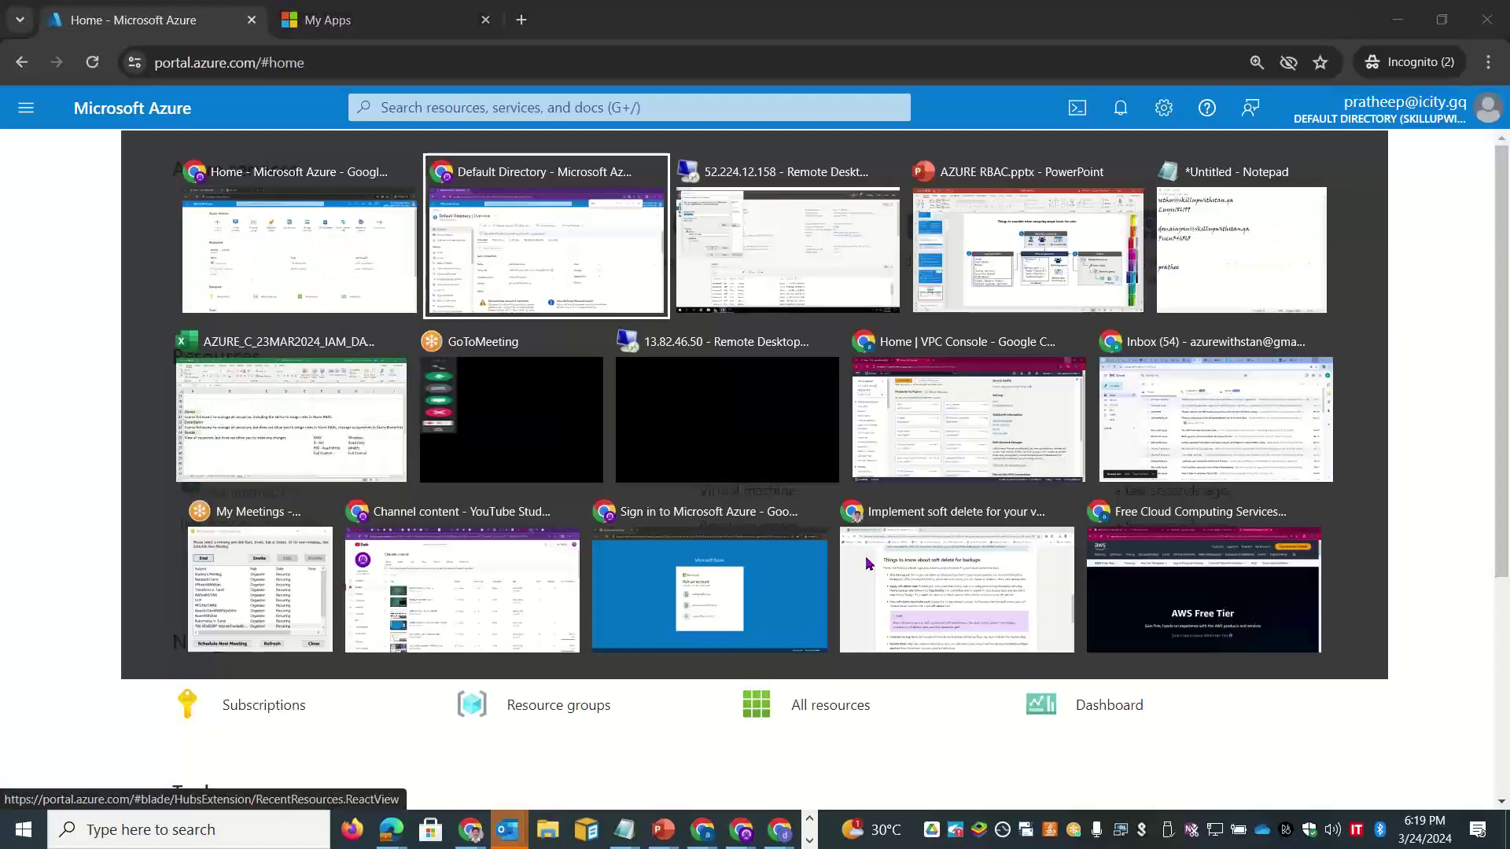
pyautogui.hotkey('alt', 'Tab')
pyautogui.hotkey('alt', 'Tab')
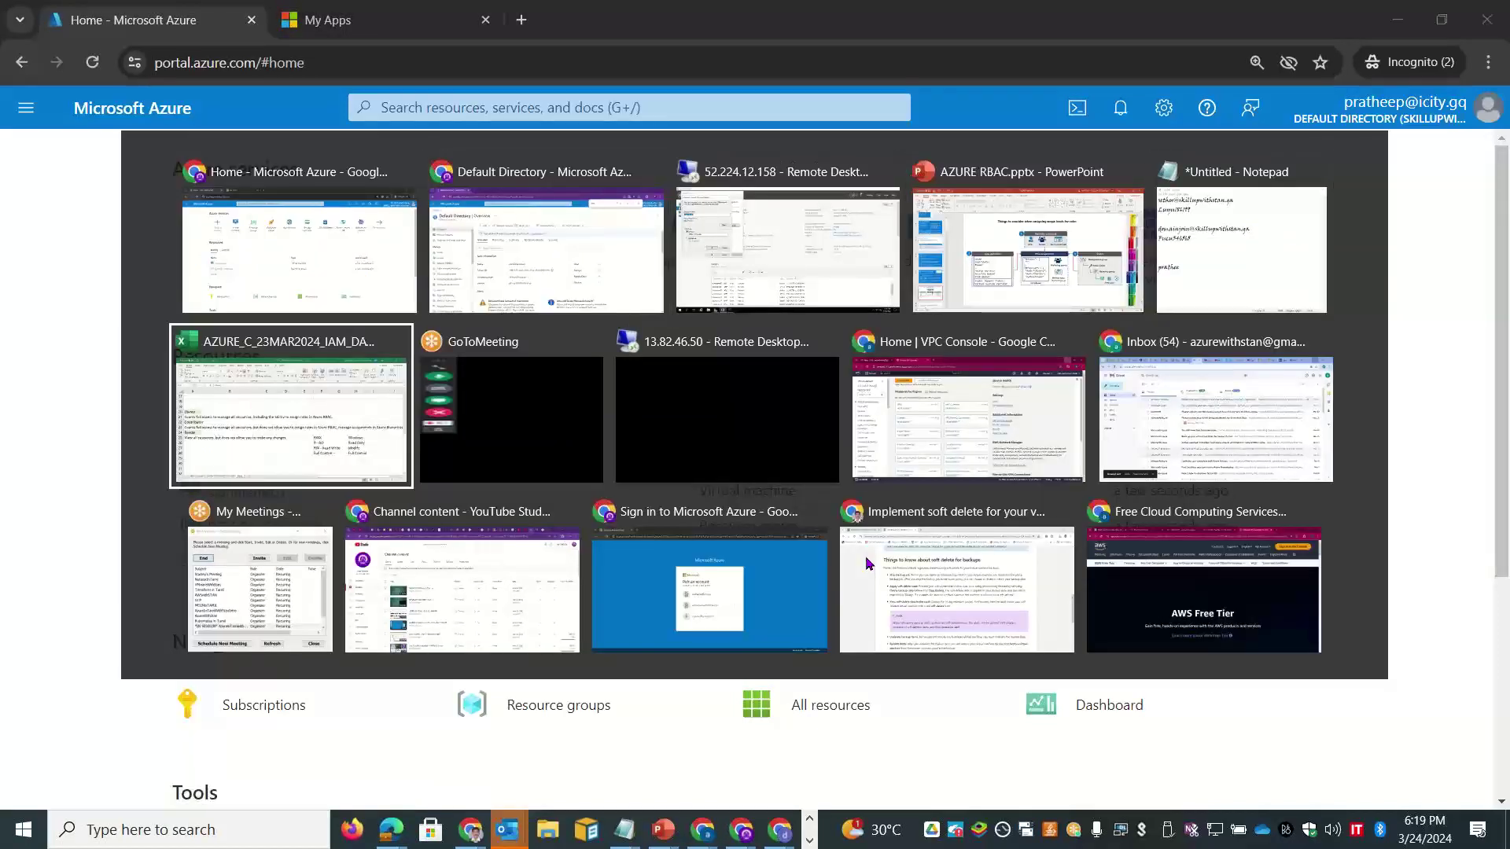
pyautogui.click(104, 776)
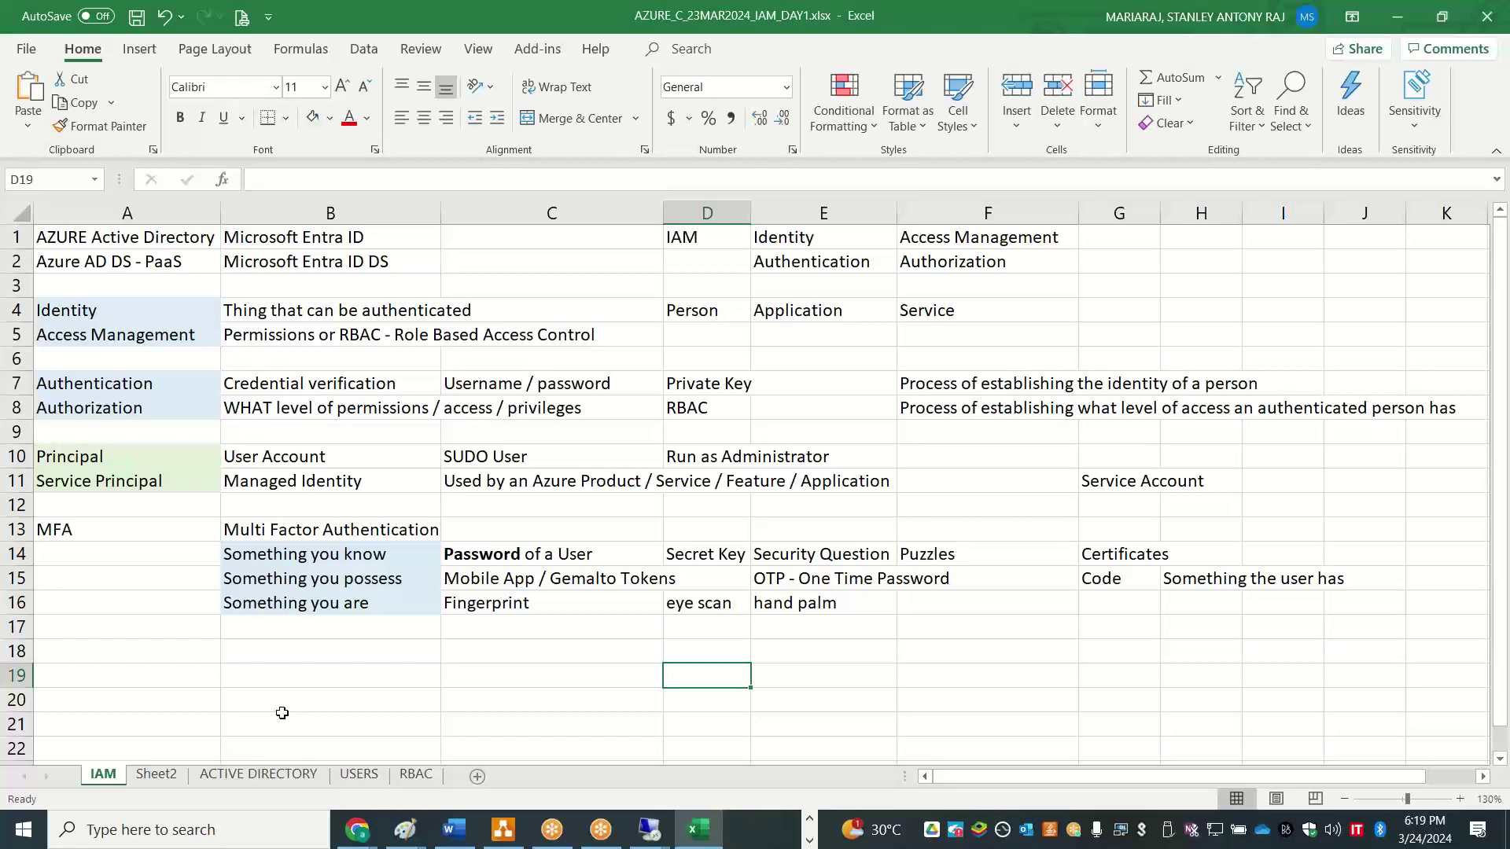
# Review the RBAC sheet's Owner, Contributor and Reader notes, then switch to the AZURE RBAC presentation
pyautogui.click(405, 779)
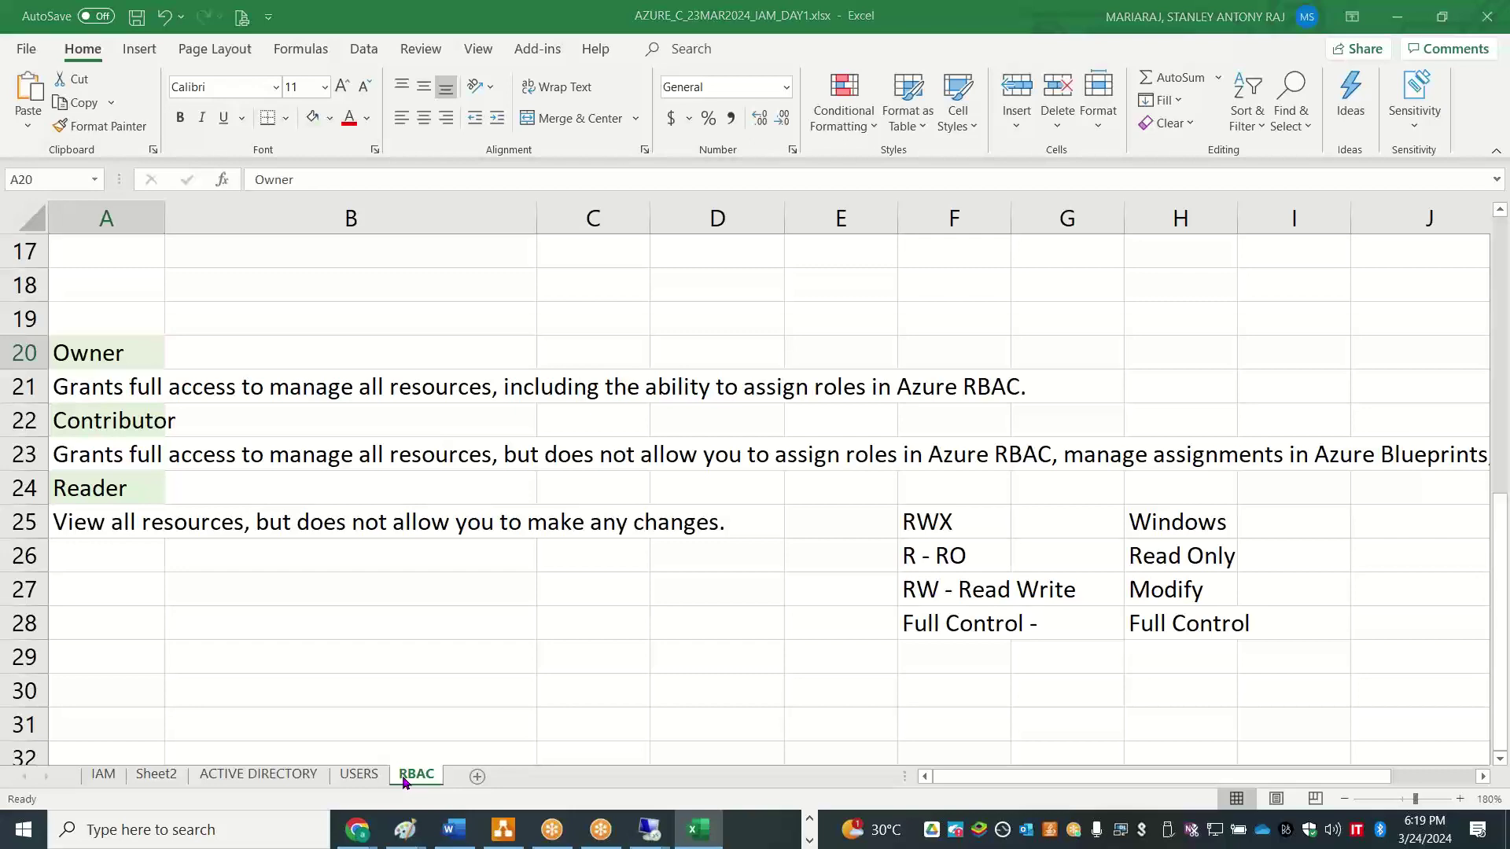
pyautogui.hotkey('alt', 'Tab')
pyautogui.hotkey('alt', 'Tab')
pyautogui.hotkey('alt', 'Tab')
pyautogui.hotkey('alt', 'Tab')
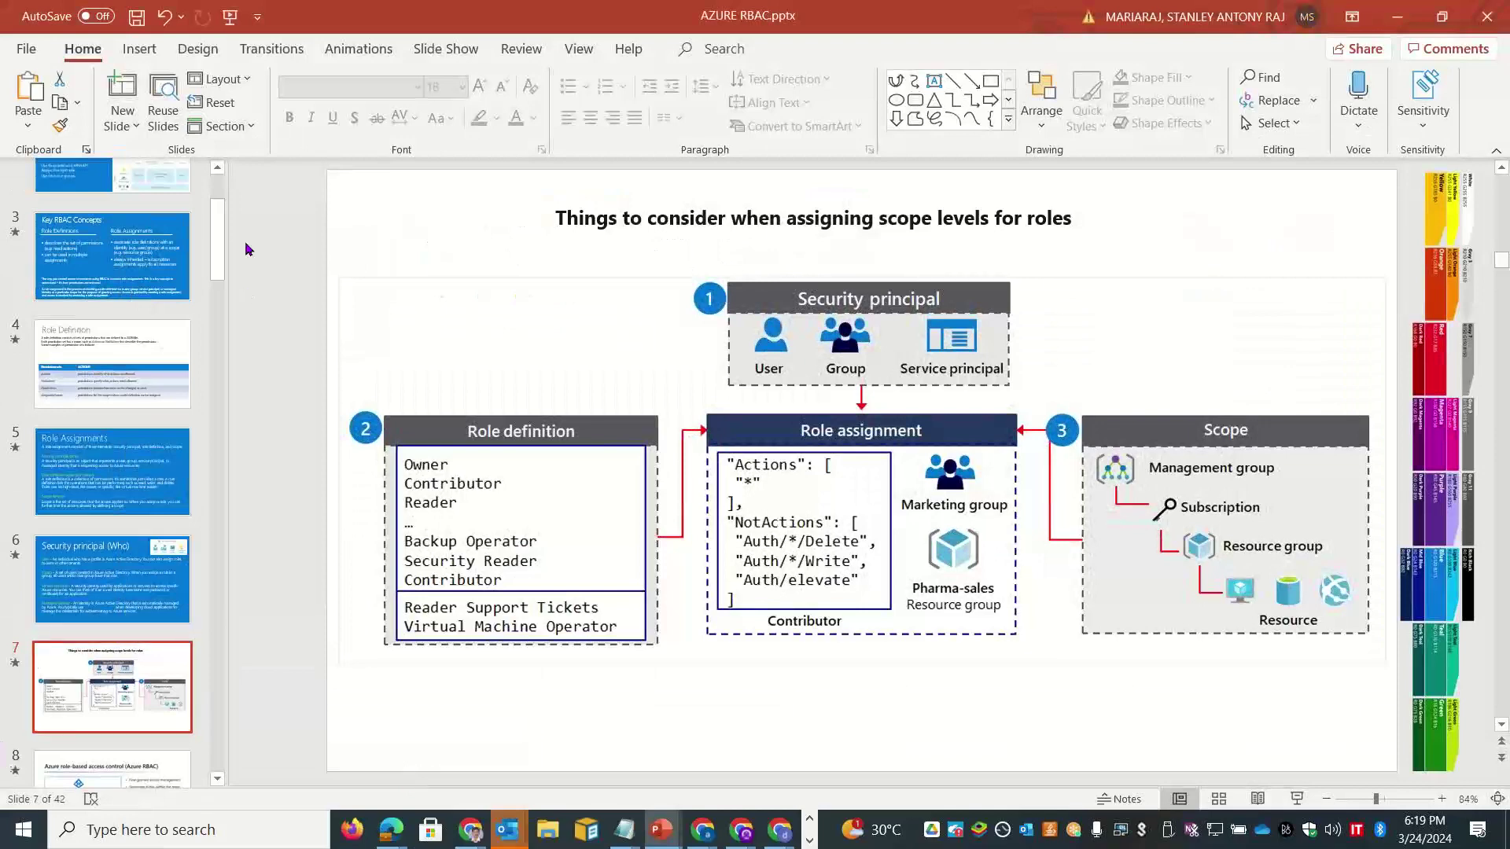
# Show the Access Management - RBAC title slide, then open Resource groups and return to the Default Directory window
pyautogui.moveTo(214, 253); pyautogui.dragTo(221, 202)
pyautogui.click(177, 228)
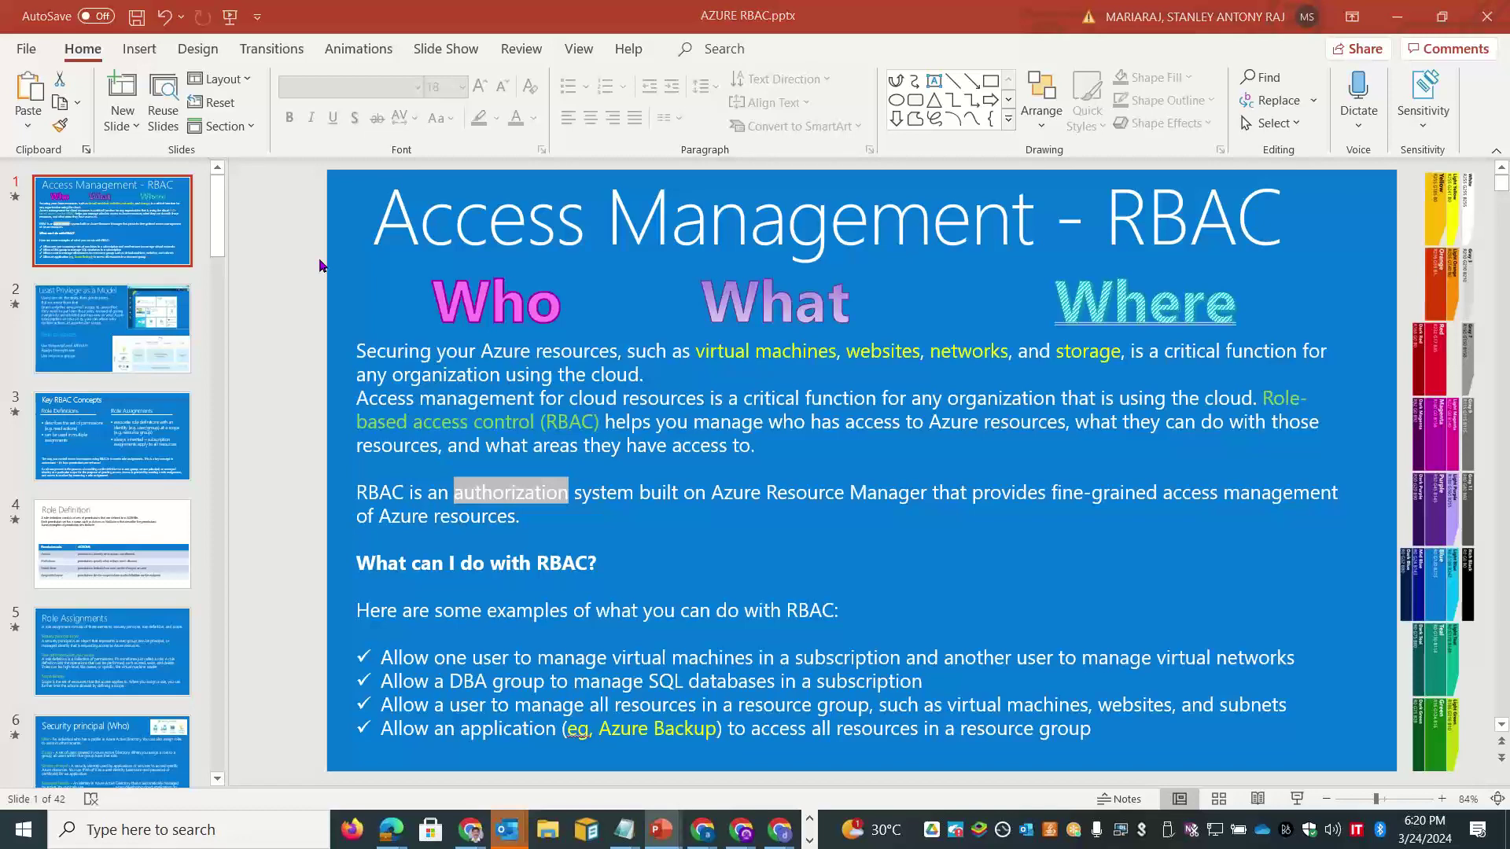
pyautogui.hotkey('alt', 'Tab')
pyautogui.hotkey('alt', 'Tab')
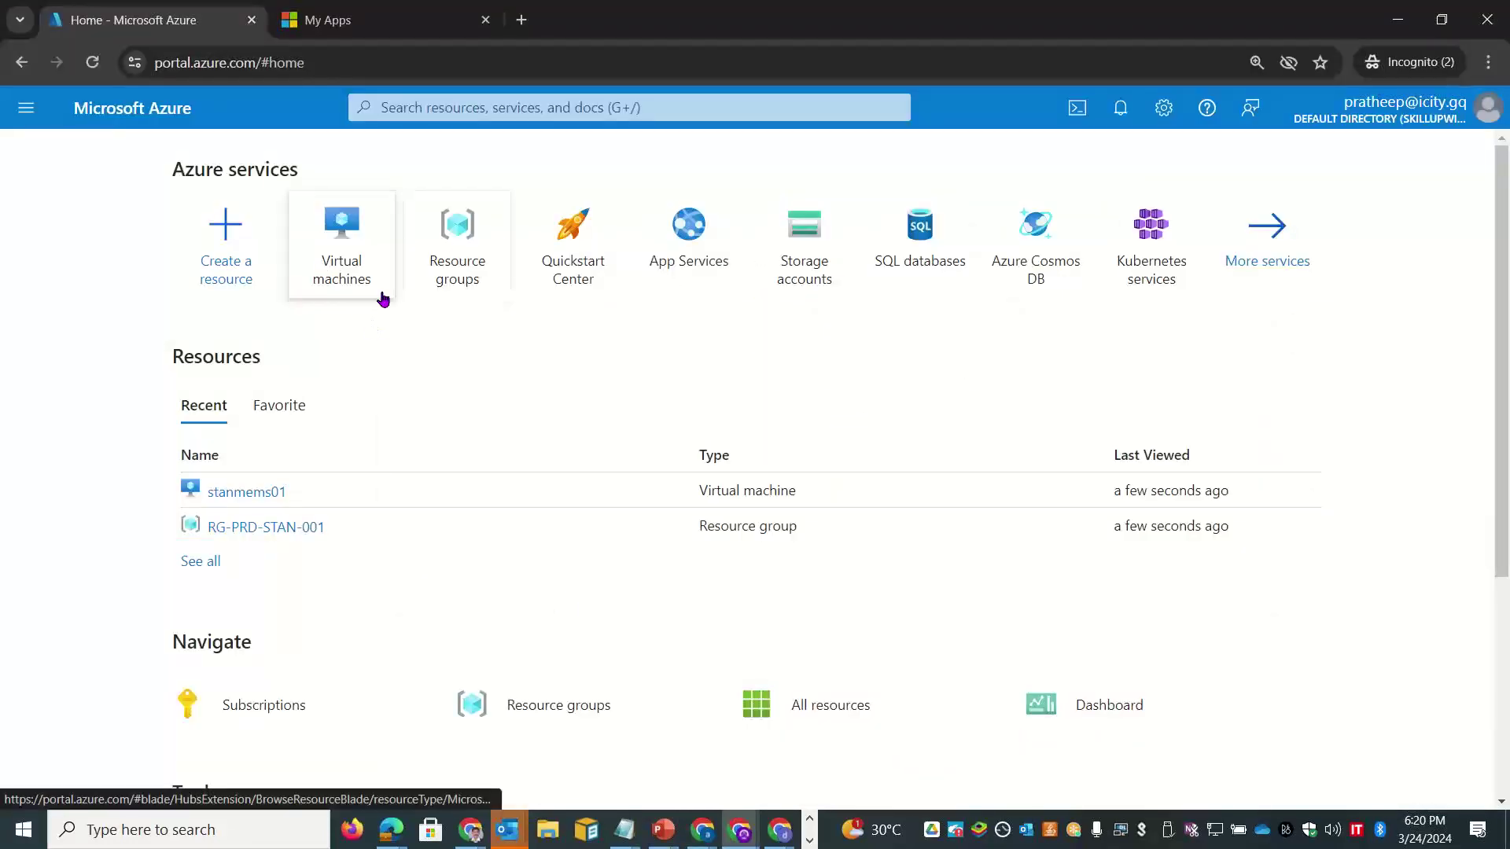
pyautogui.click(457, 240)
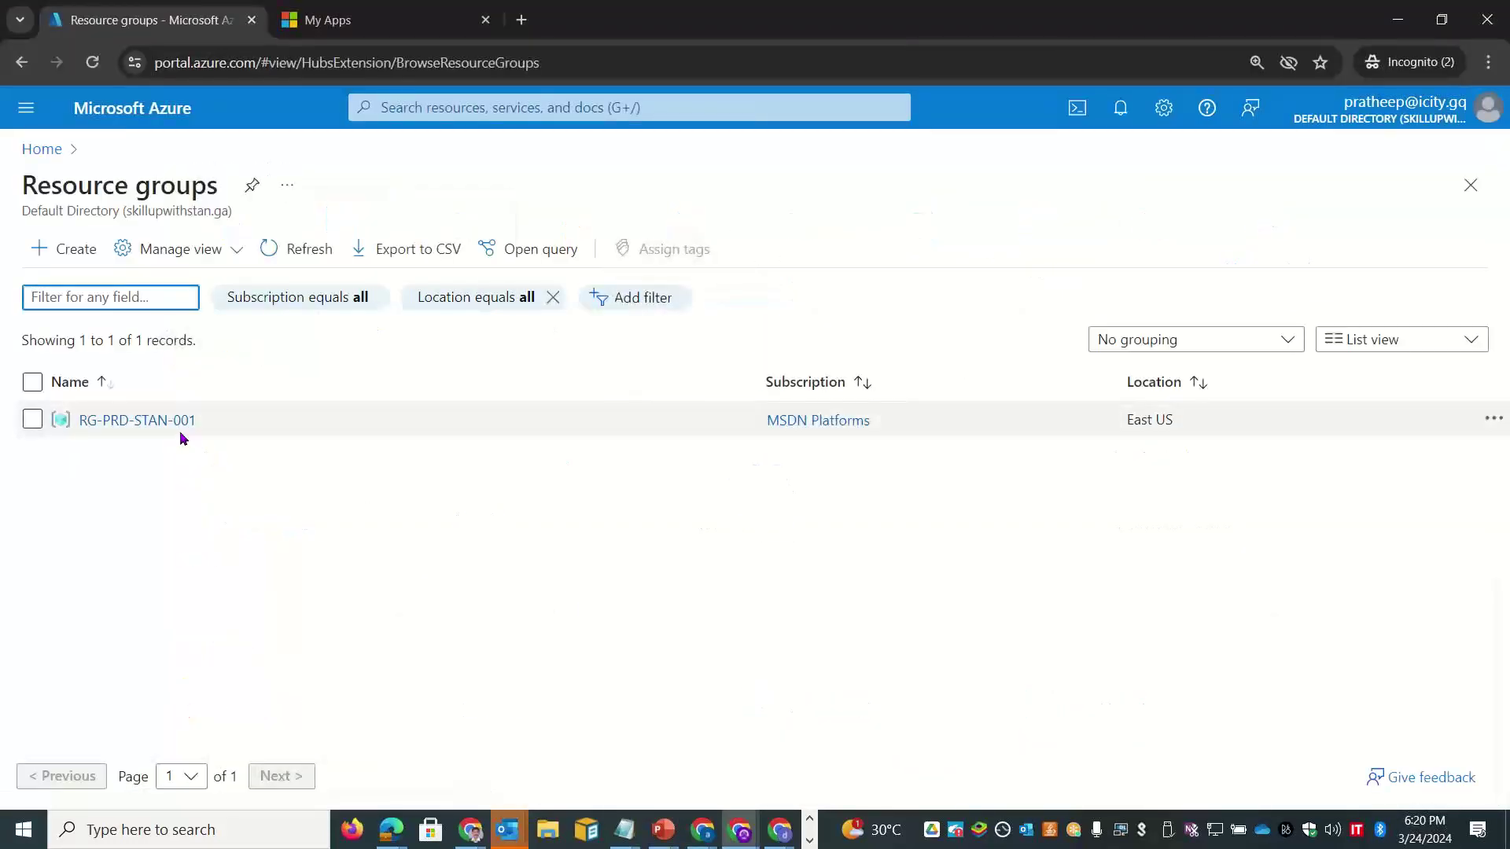
pyautogui.hotkey('alt', 'Tab')
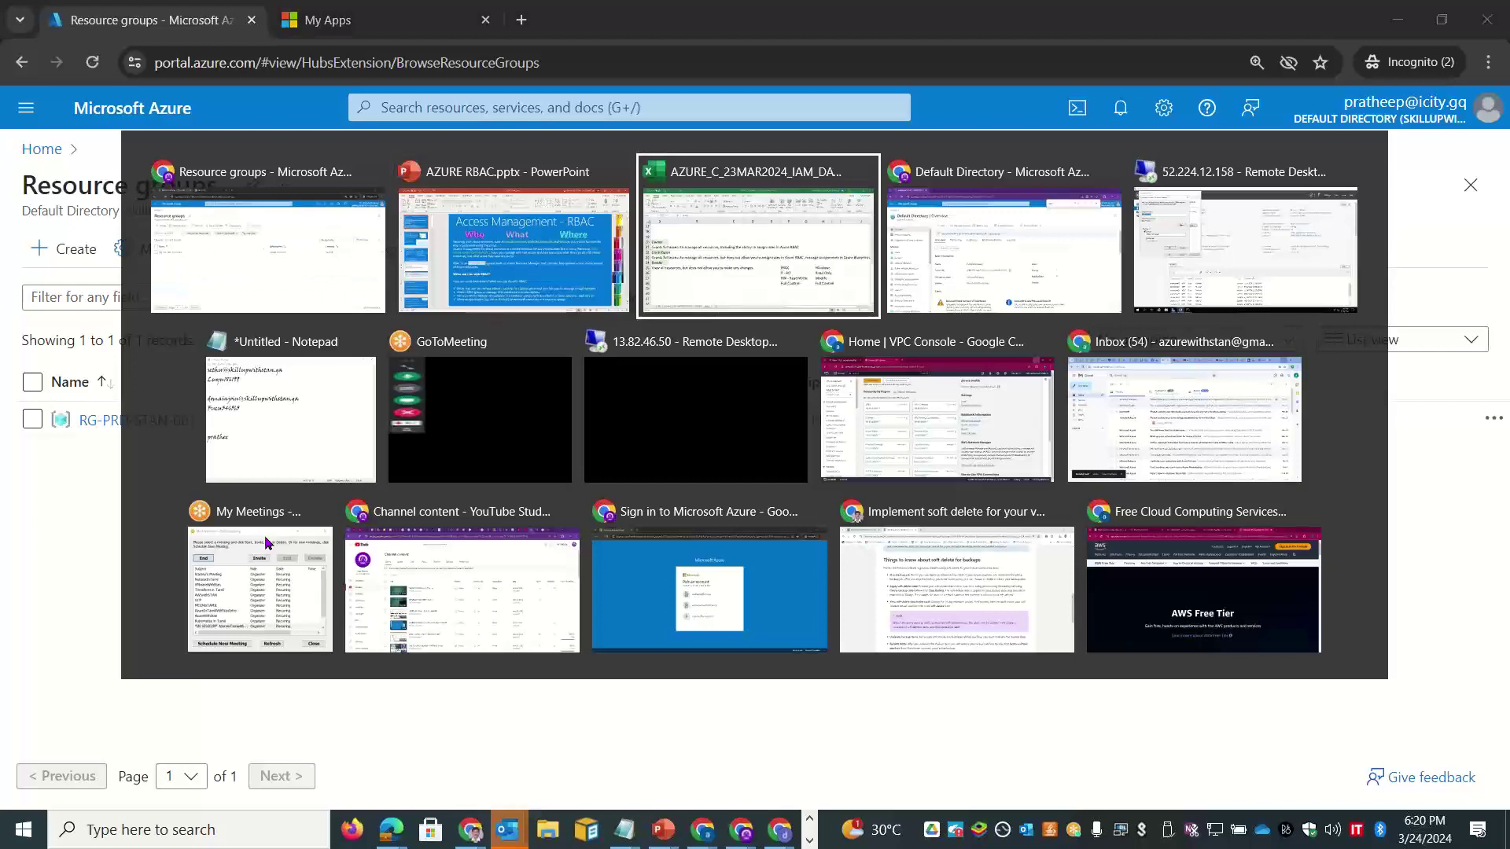
pyautogui.hotkey('alt', 'Tab')
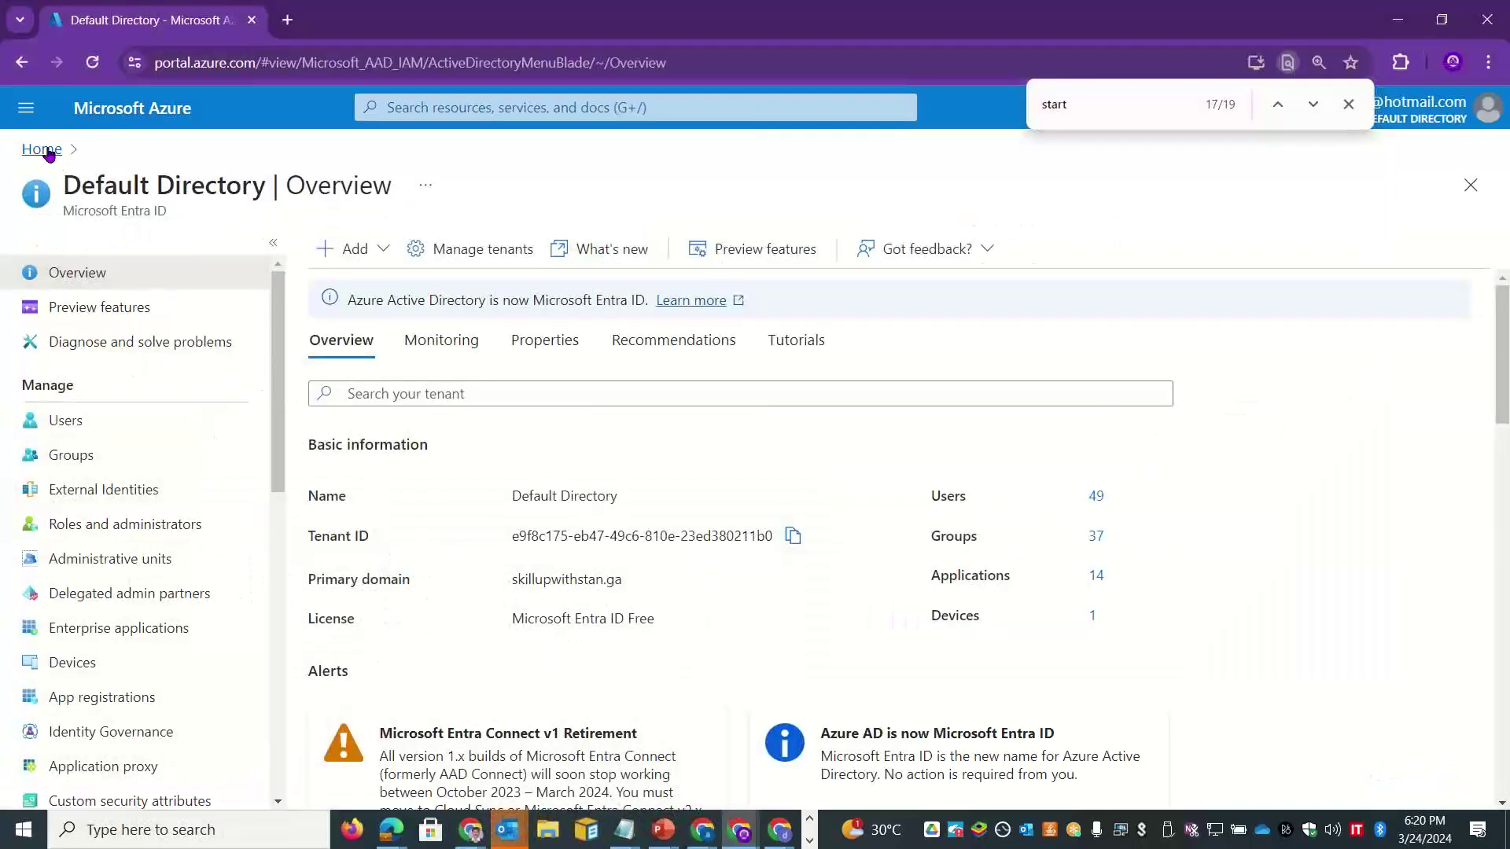
# Go from Home through Resource groups to RG-CUS-STAN-01's Access control (IAM) page
pyautogui.click(44, 149)
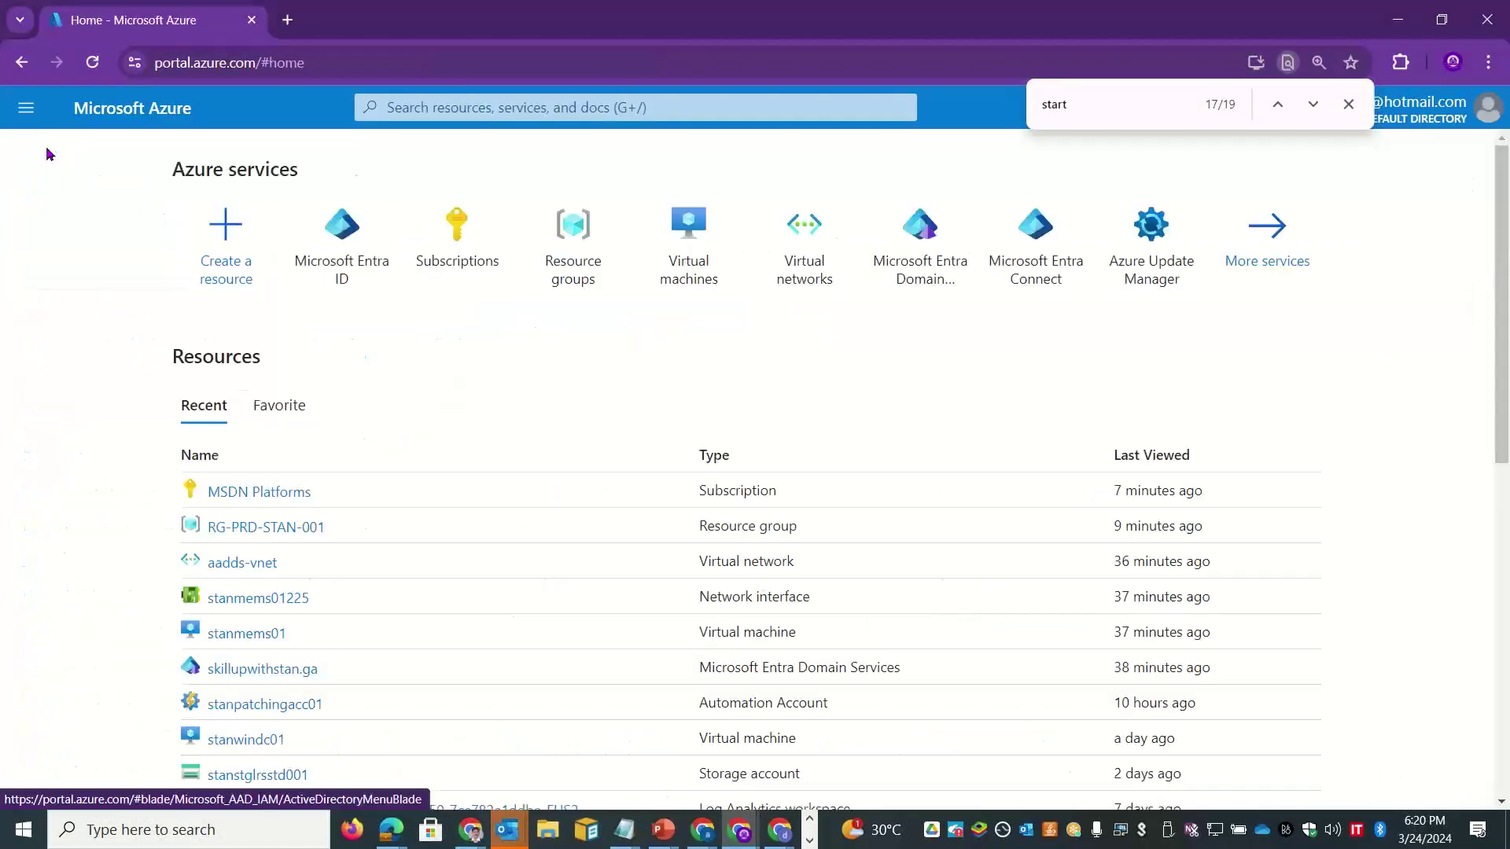
pyautogui.click(585, 257)
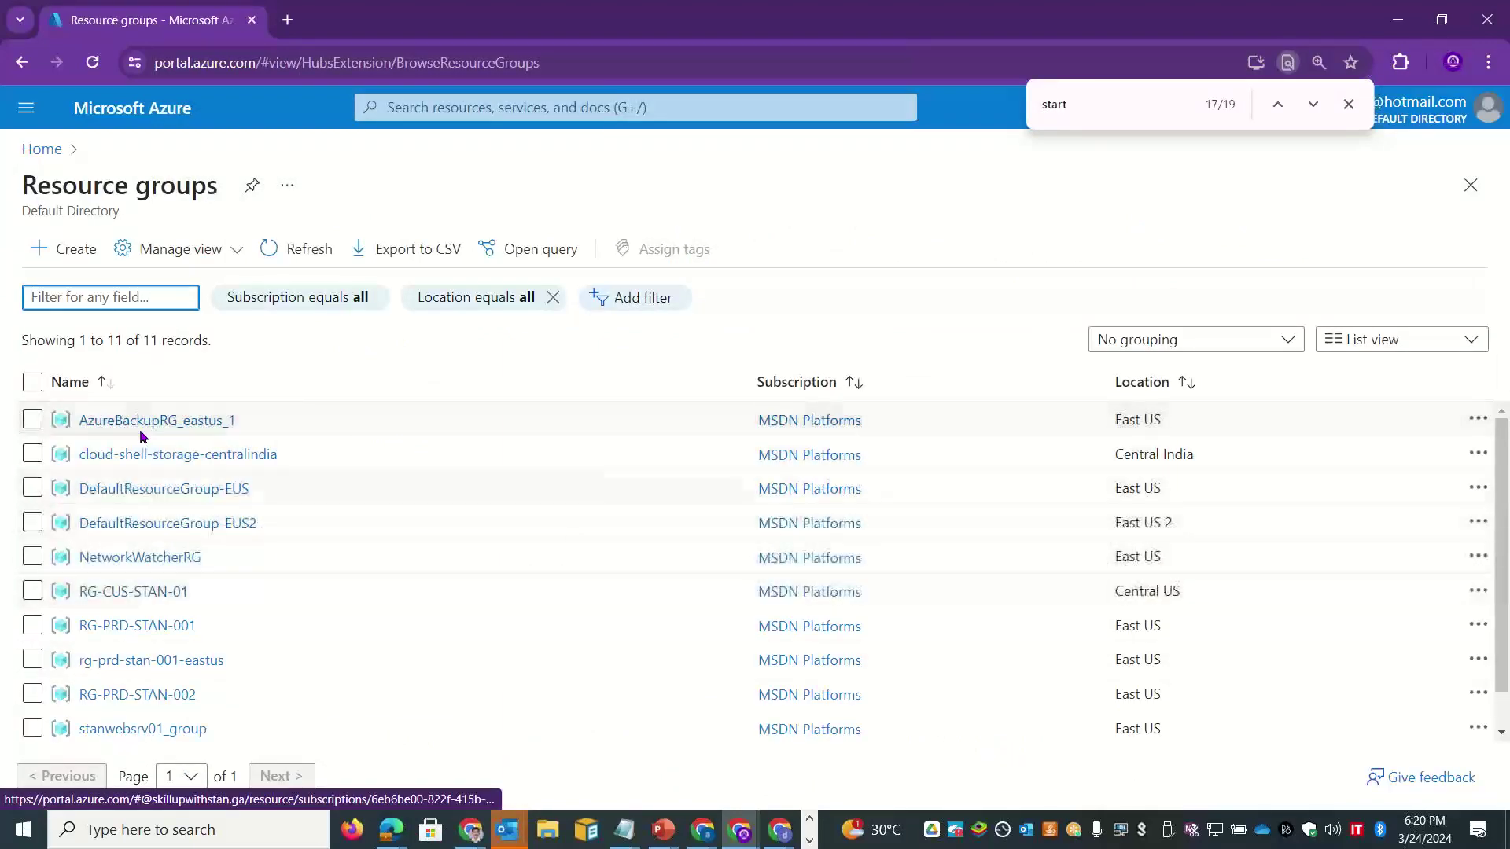
pyautogui.click(162, 596)
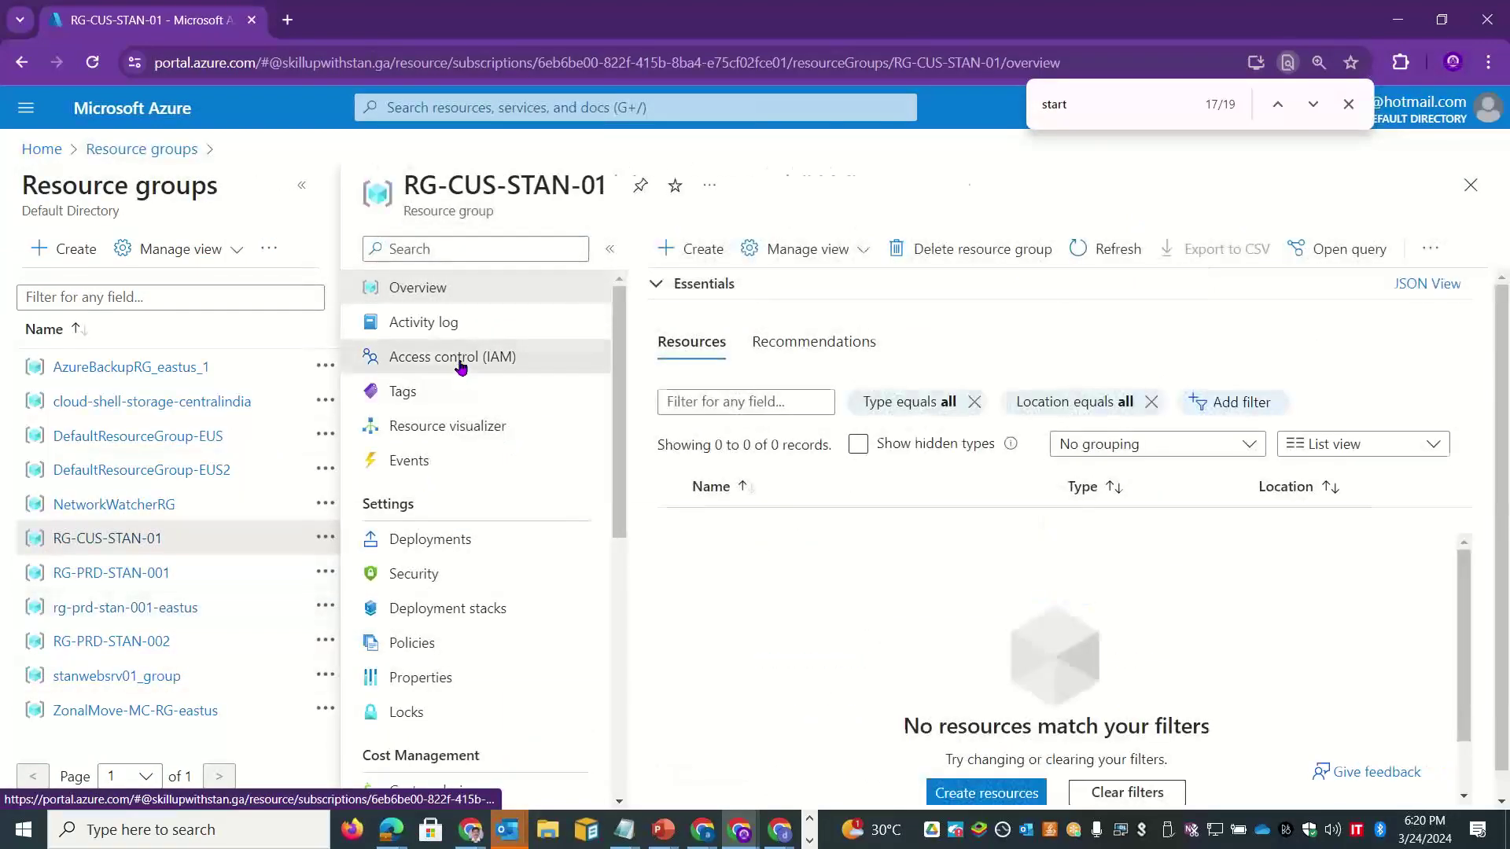
pyautogui.click(456, 357)
# Start a new role assignment on RG-CUS-STAN-01 from the Add menu
pyautogui.click(720, 252)
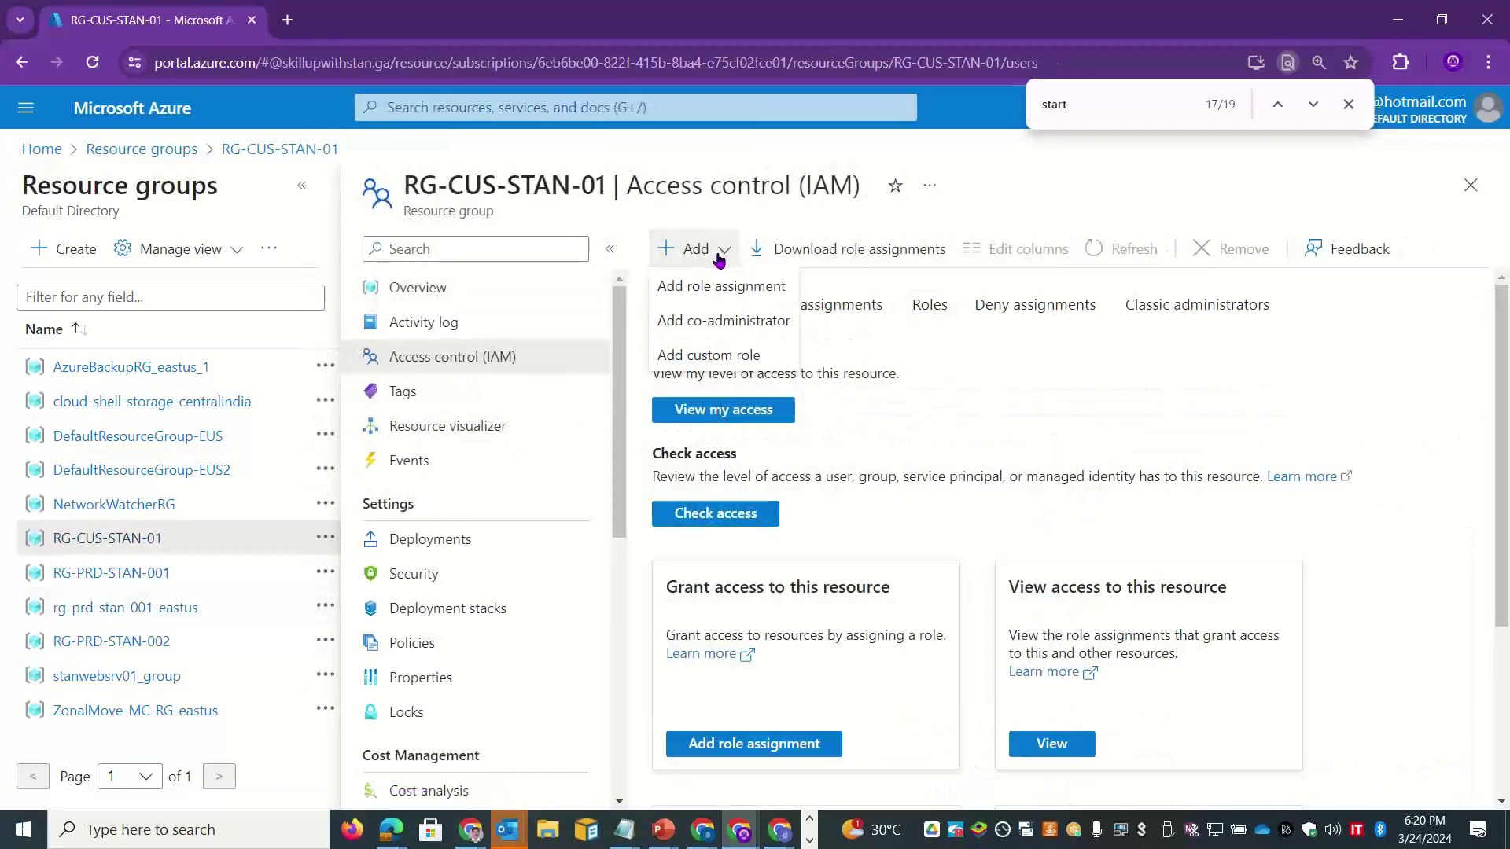
pyautogui.click(770, 288)
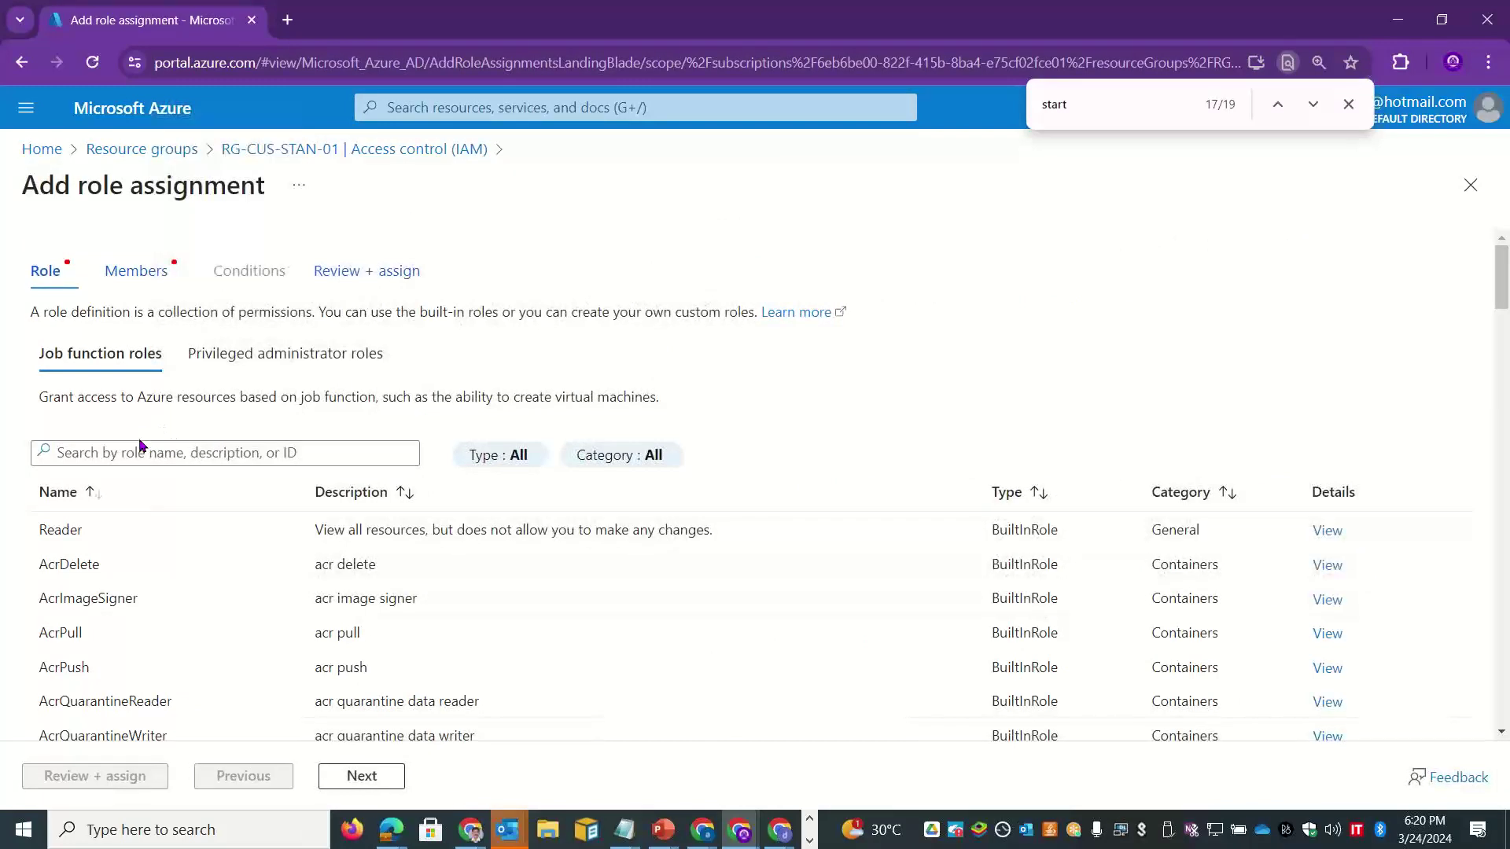
pyautogui.write('AVM')
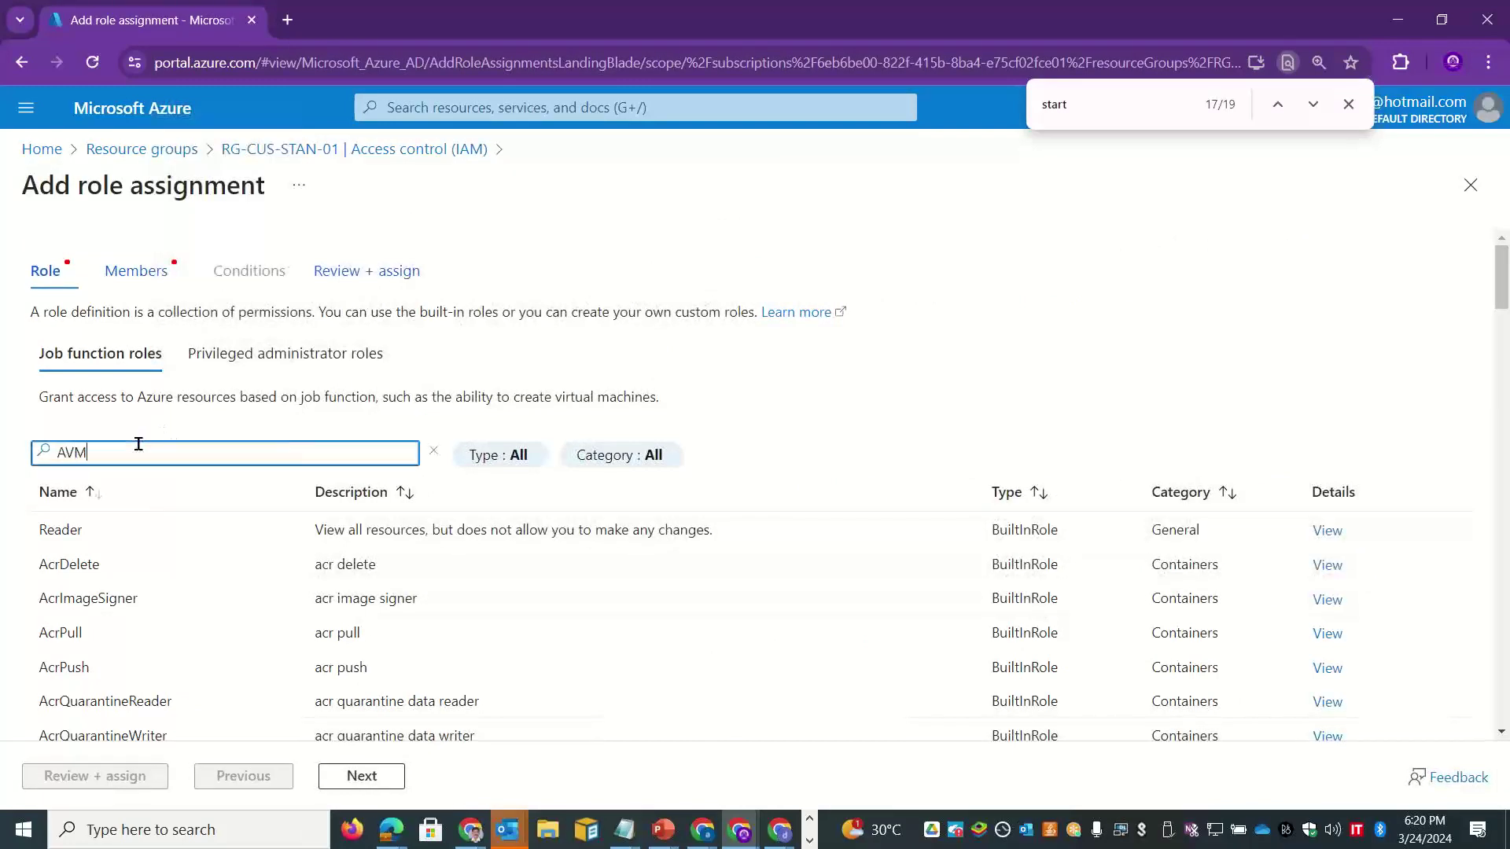
pyautogui.press('BackSpace')
pyautogui.press('BackSpace')
pyautogui.press('BackSpace')
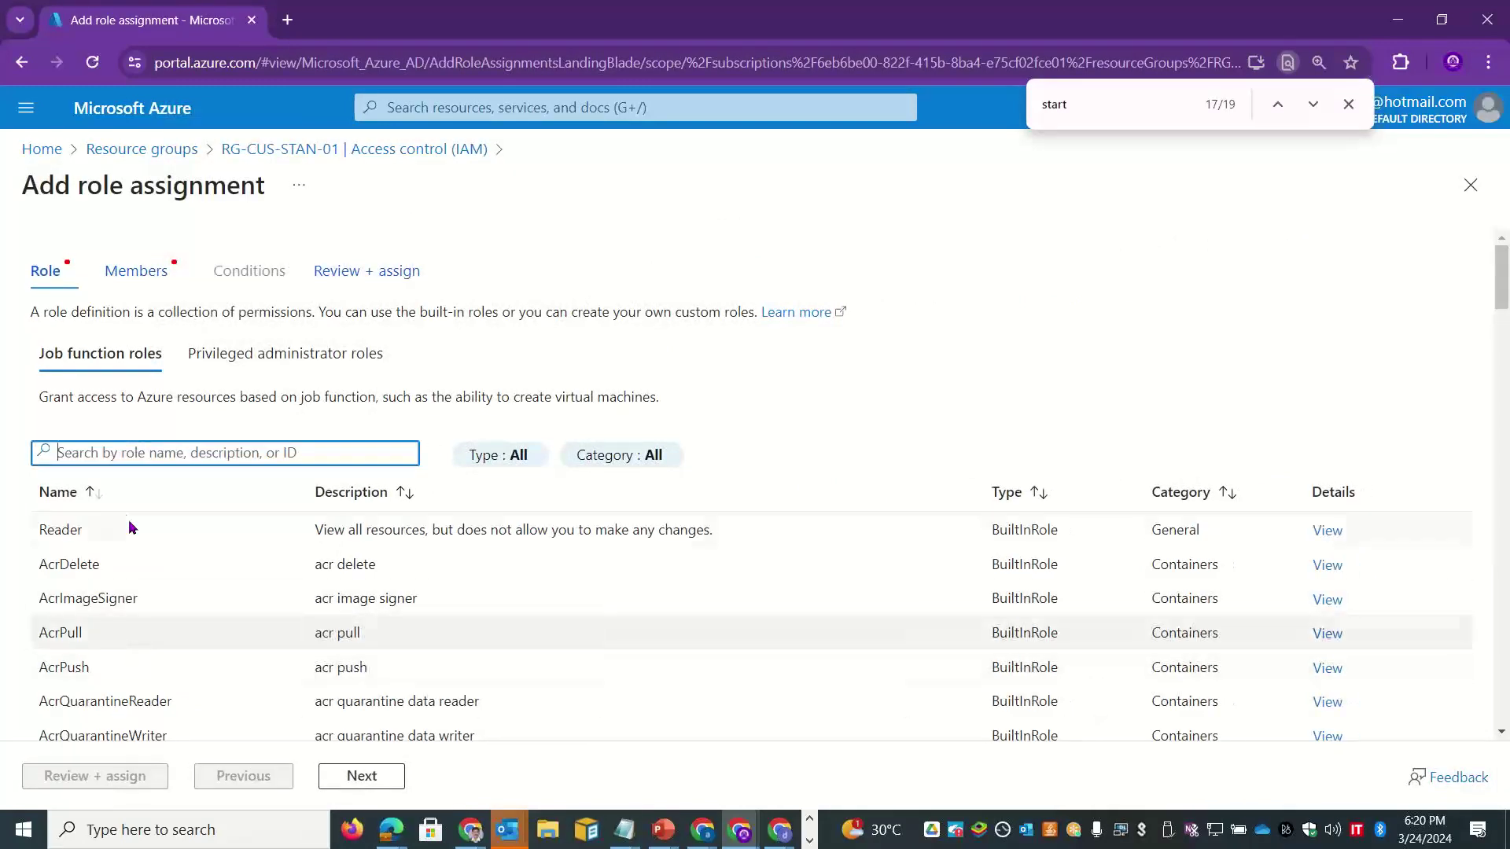
# Search for Owner, clear it, then choose the Reader role and continue to members
pyautogui.write('Owner')
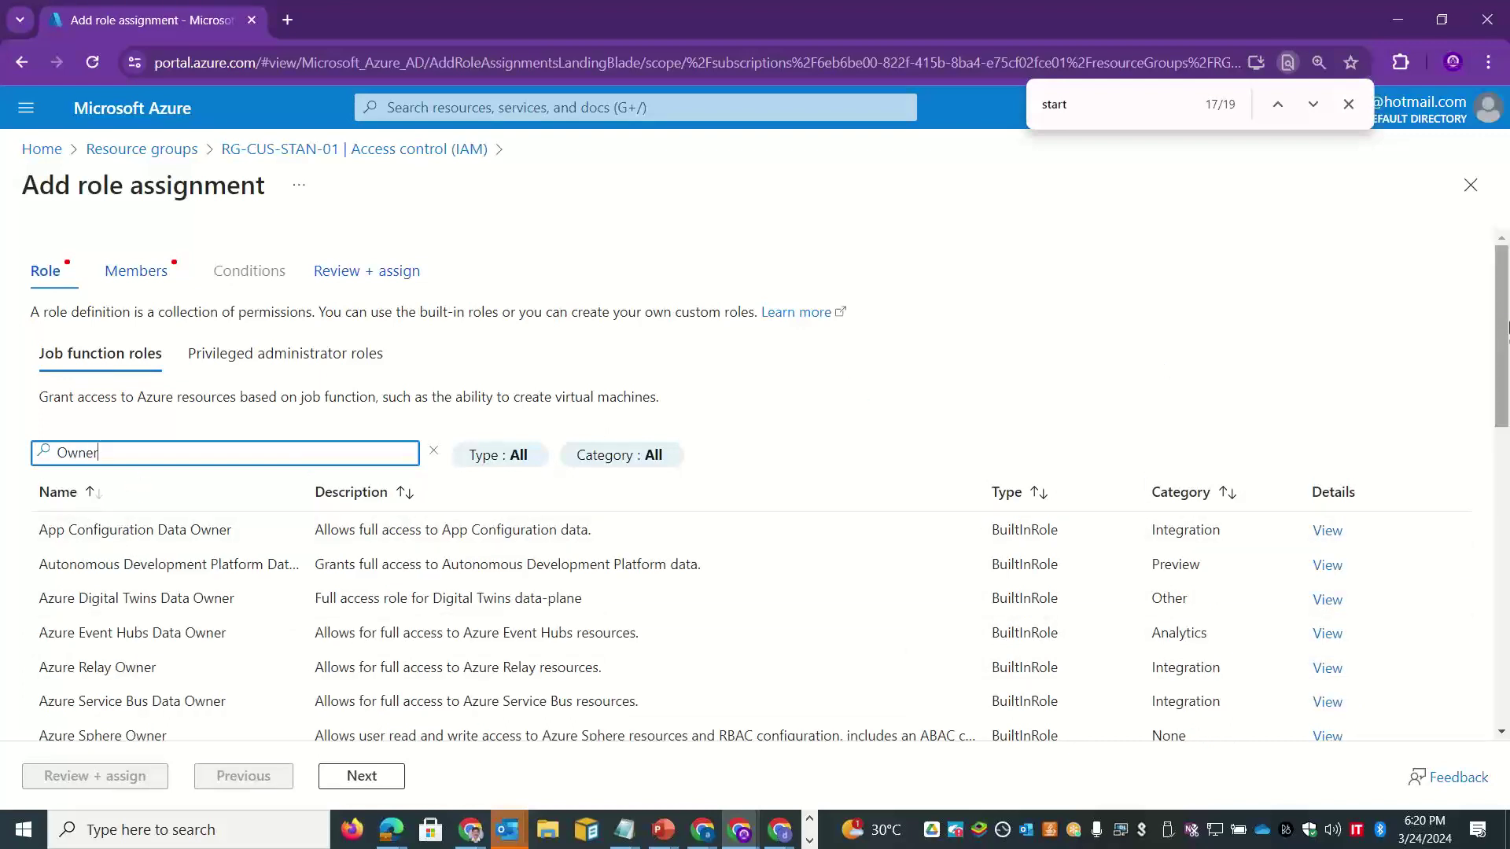
pyautogui.moveTo(1502, 324); pyautogui.dragTo(1506, 542)
pyautogui.scroll(-5, 1506, 543)
pyautogui.scroll(15, 1249, 355)
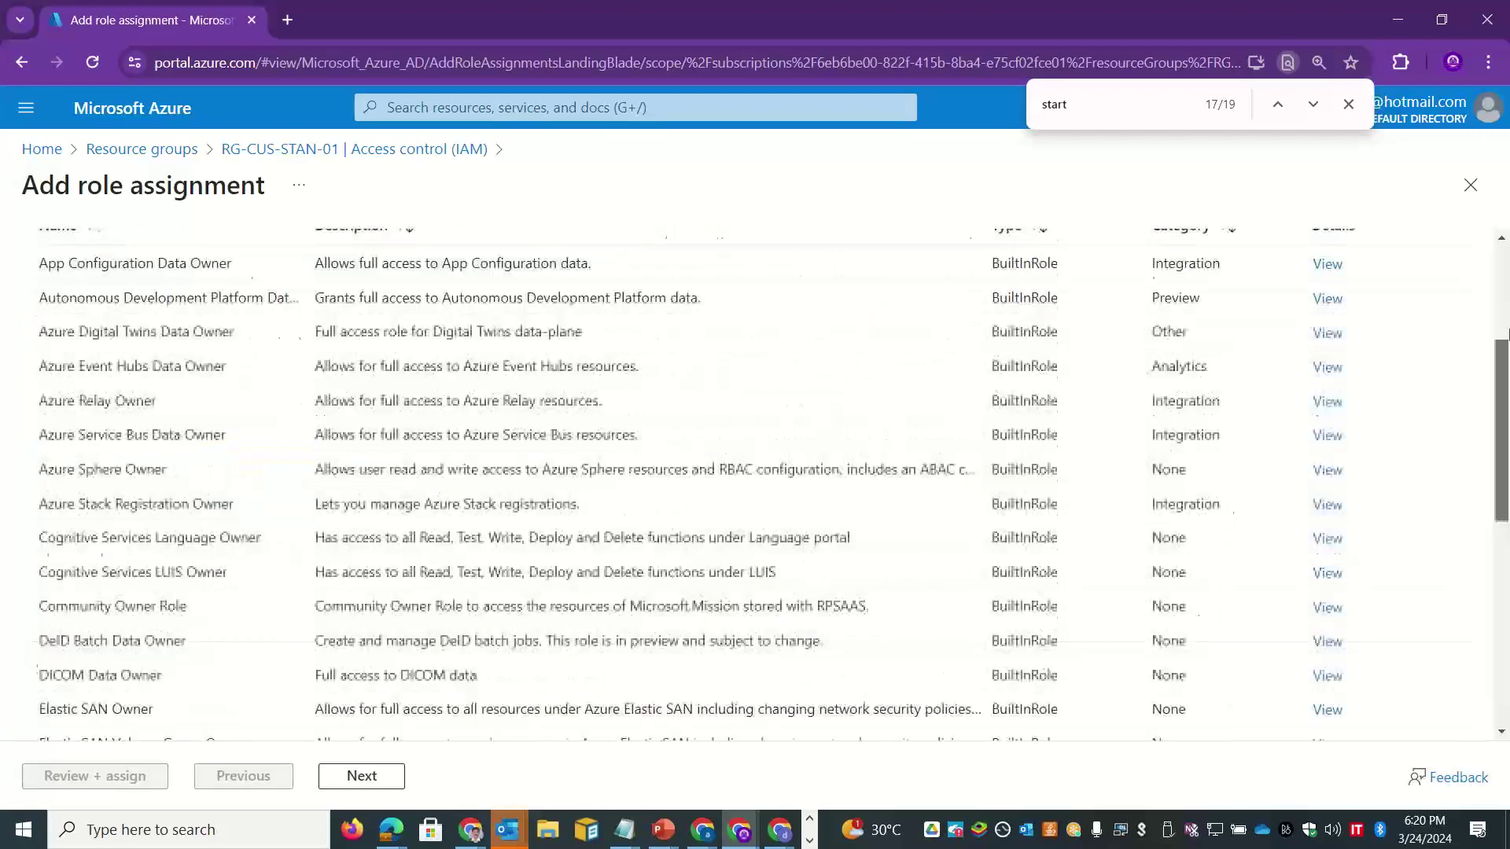
pyautogui.moveTo(128, 415); pyautogui.dragTo(13, 428)
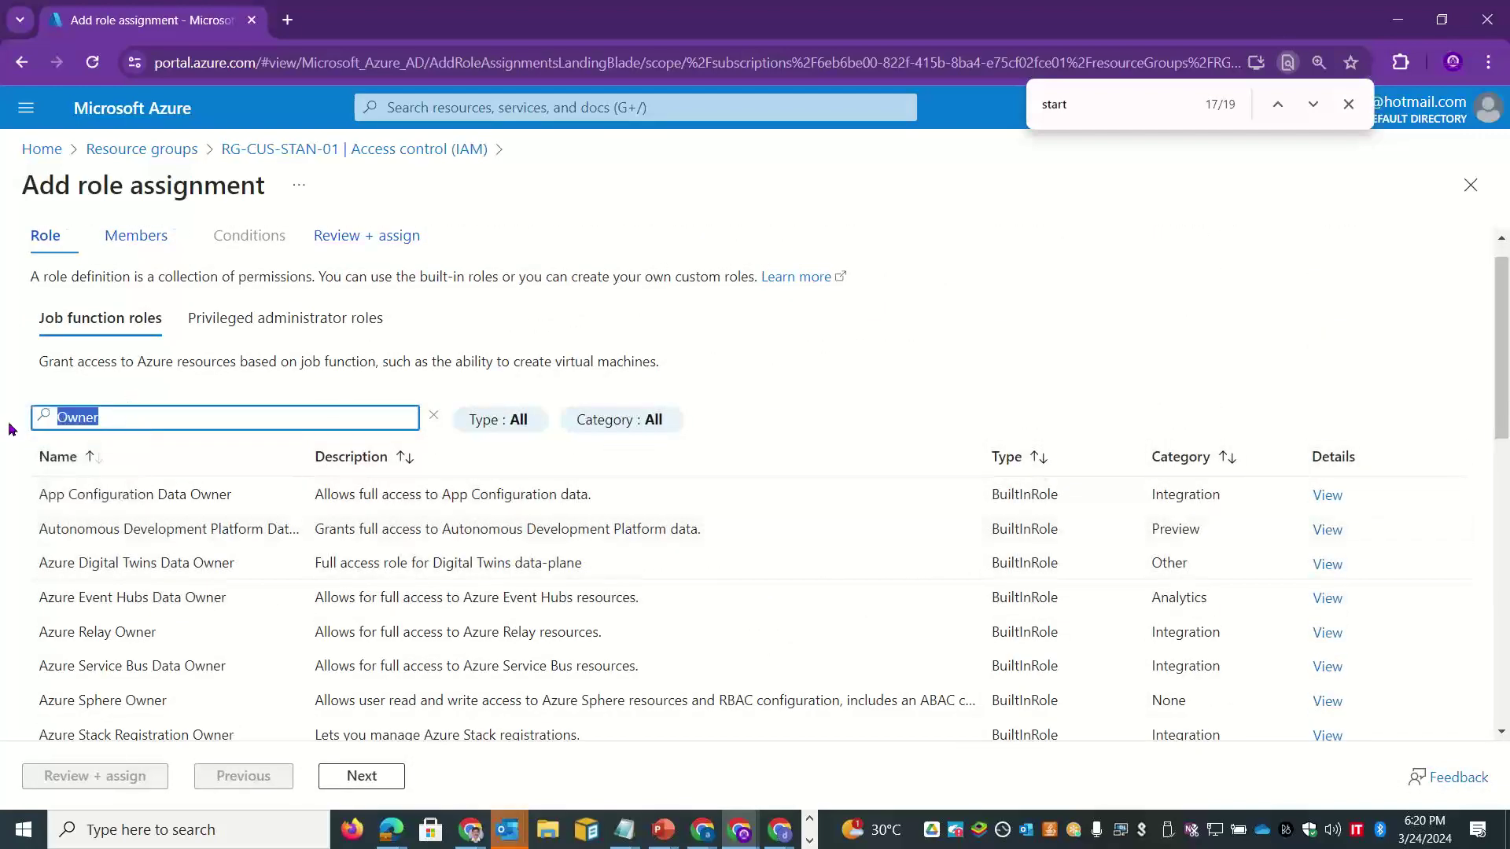
pyautogui.press('BackSpace')
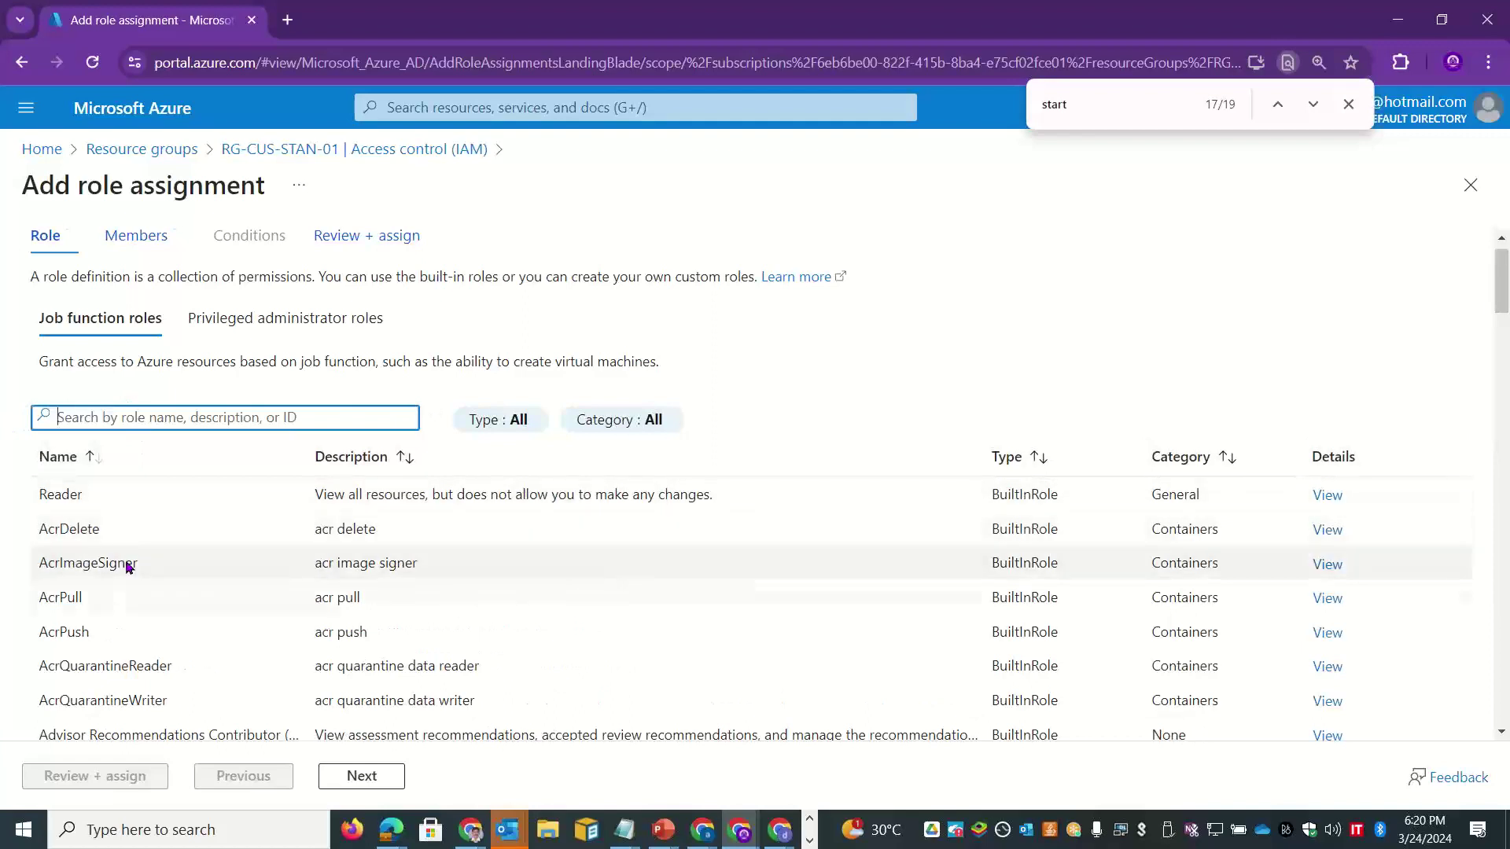
pyautogui.click(82, 502)
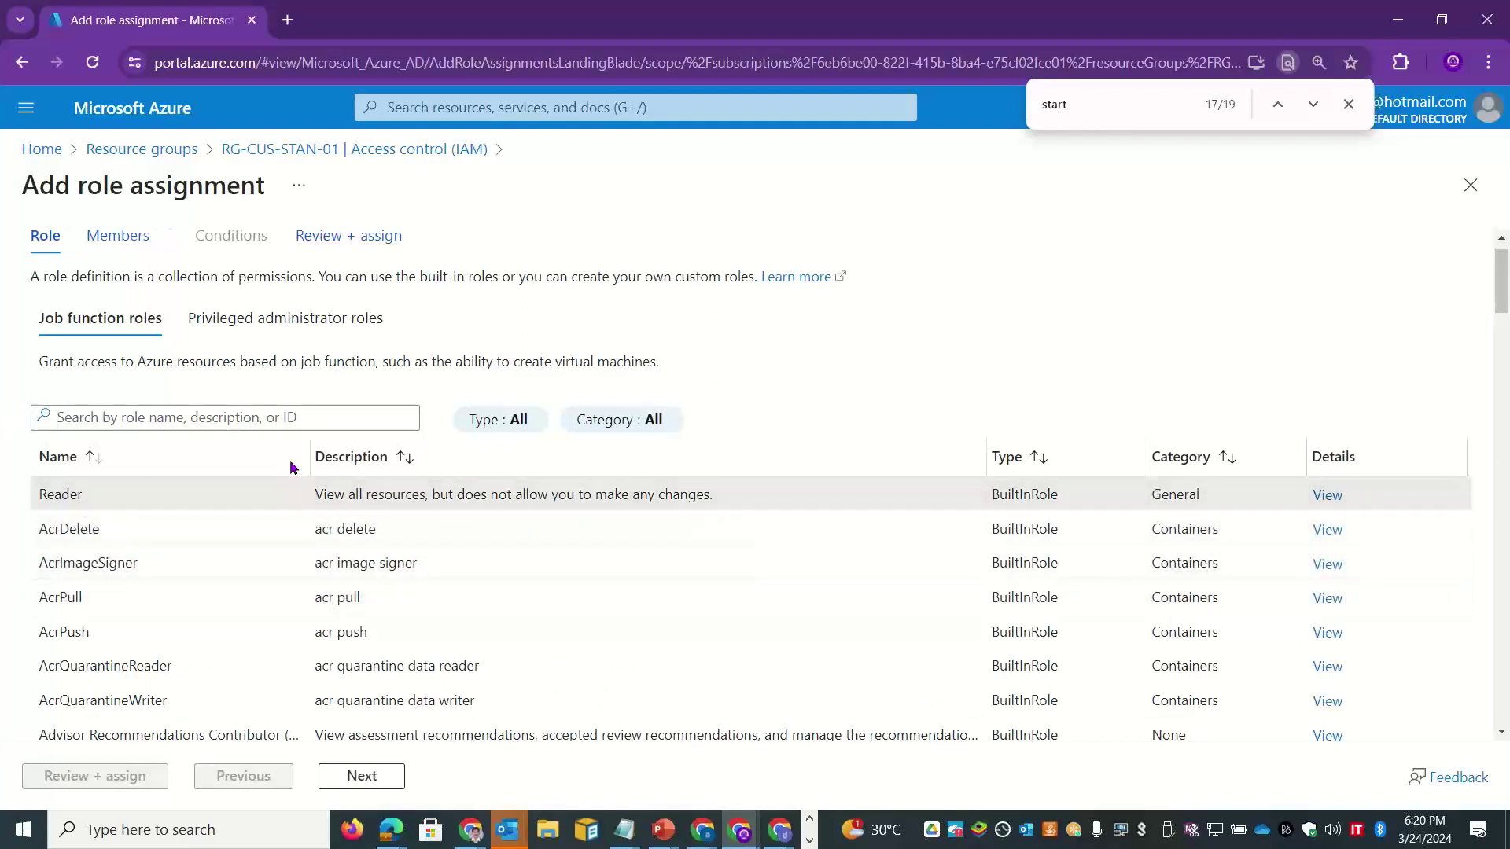
pyautogui.click(353, 779)
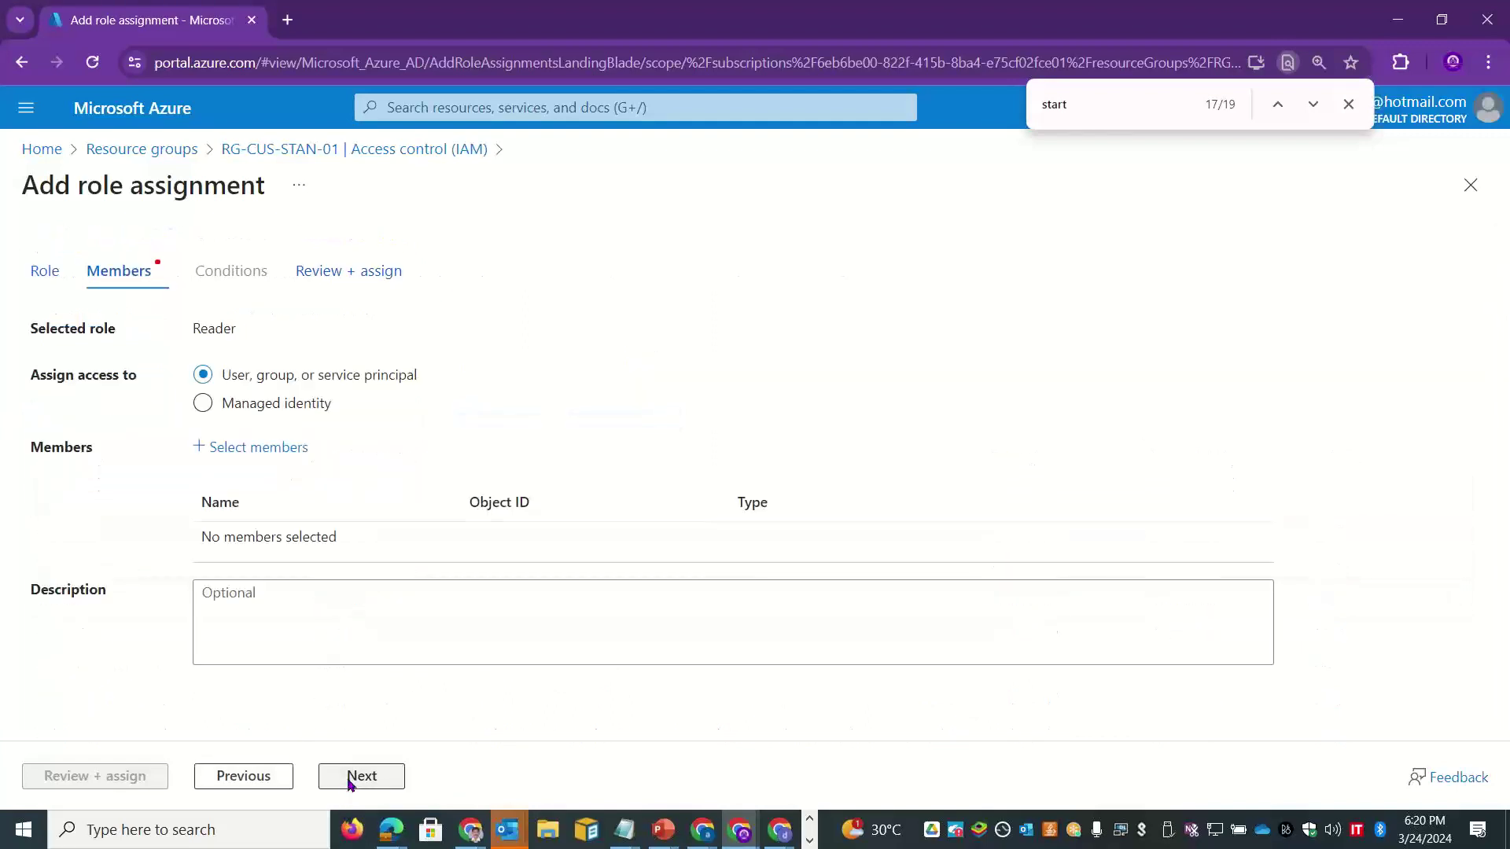
# Search for and select the test user as member, then review and assign the Reader role
pyautogui.click(253, 448)
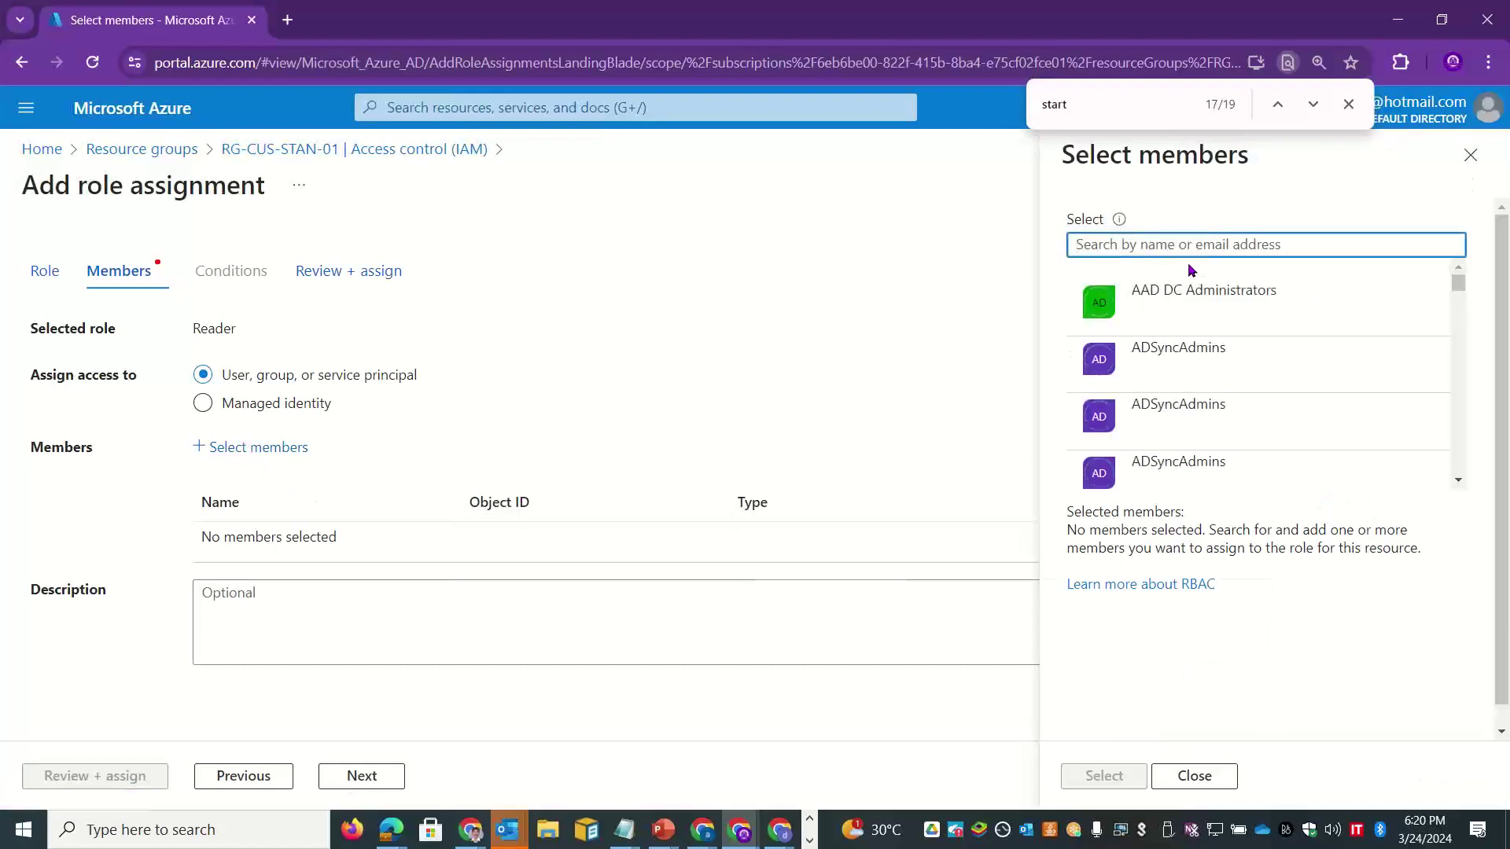
pyautogui.write('pratheep')
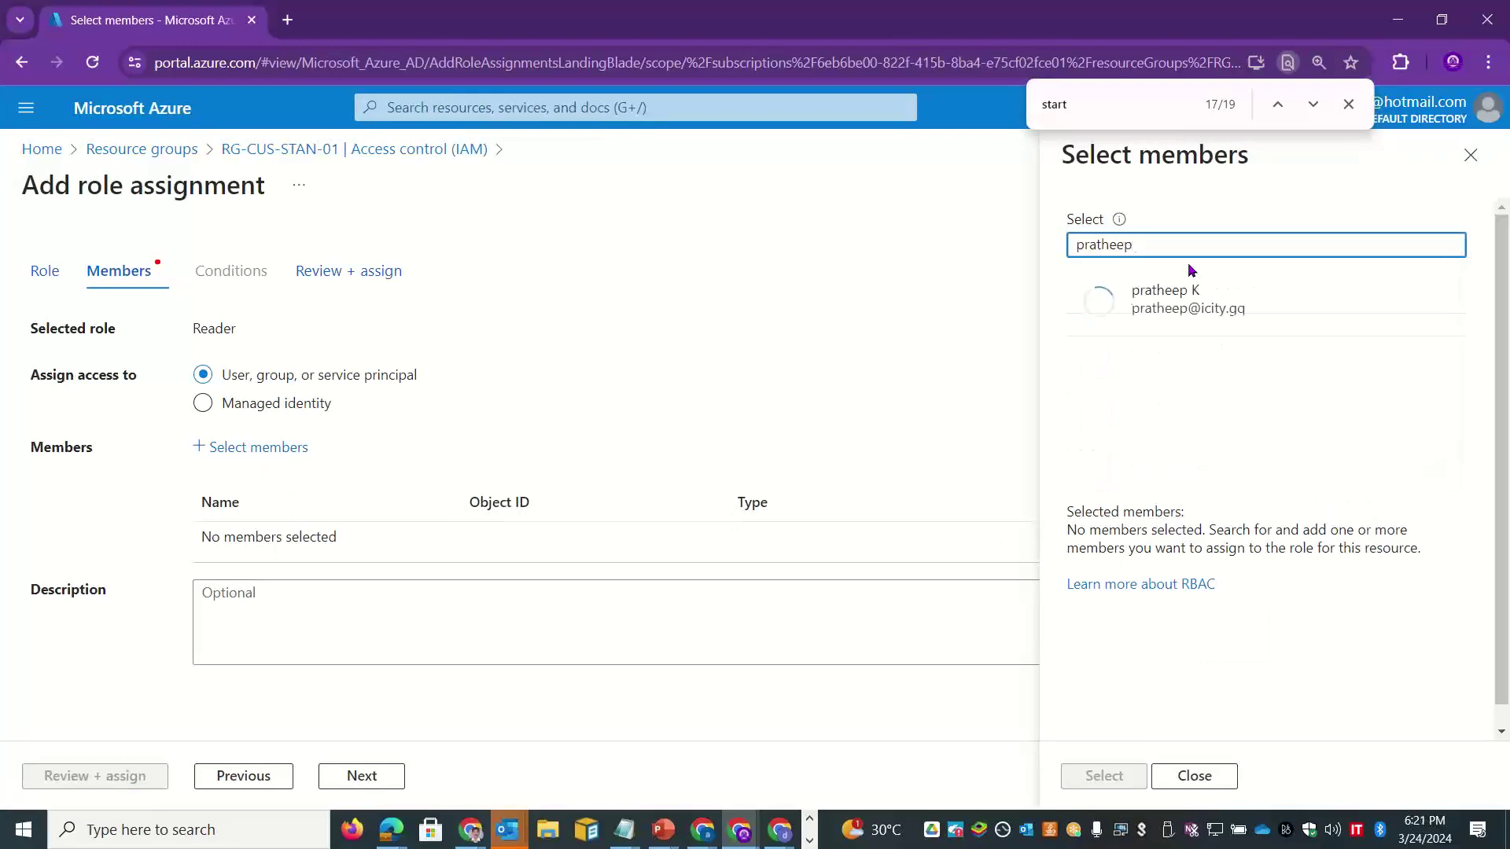
pyautogui.click(1171, 301)
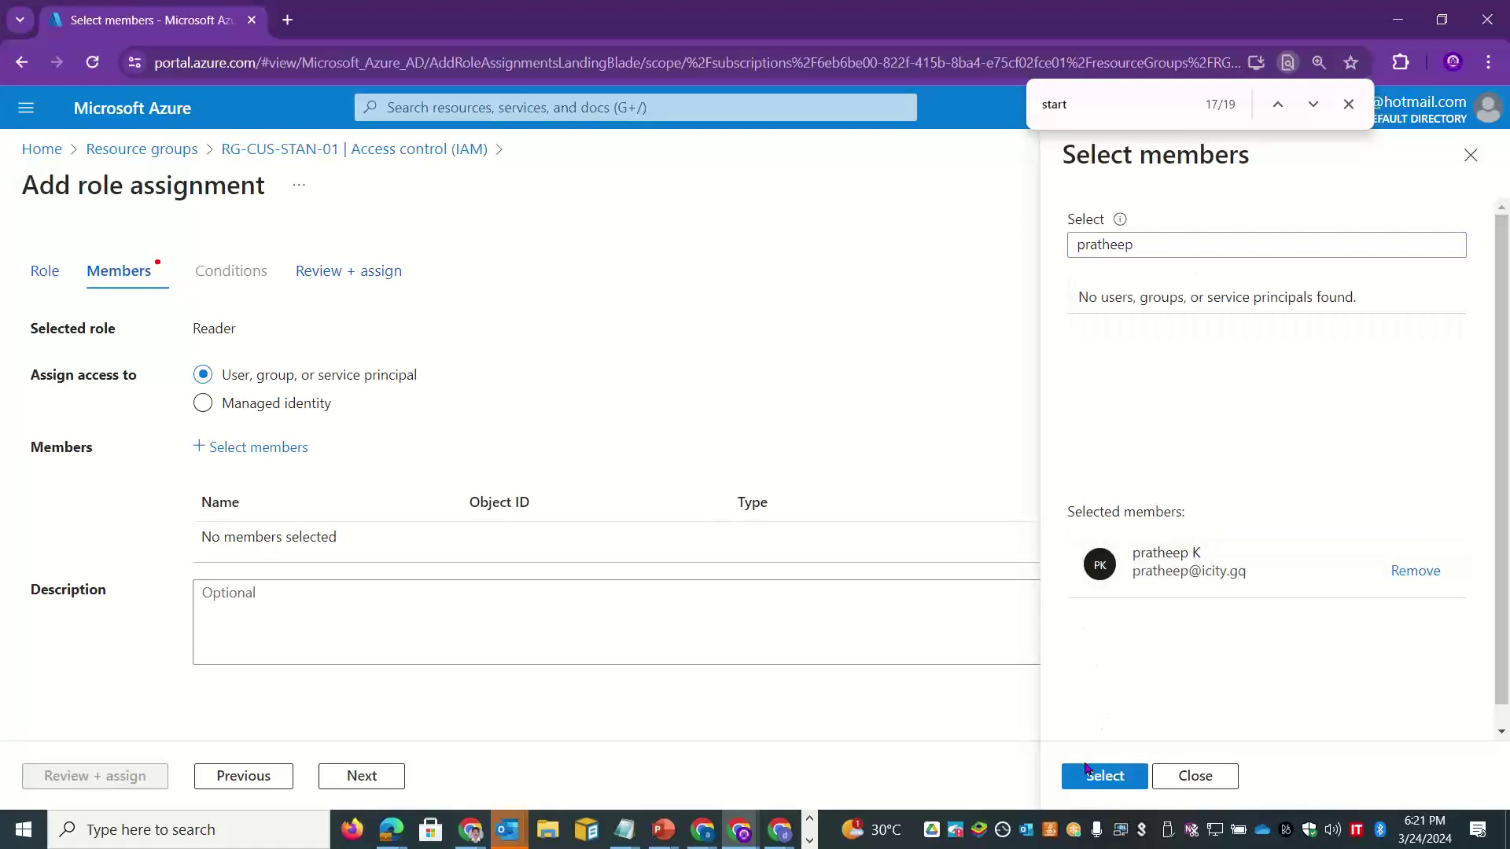
pyautogui.click(1089, 772)
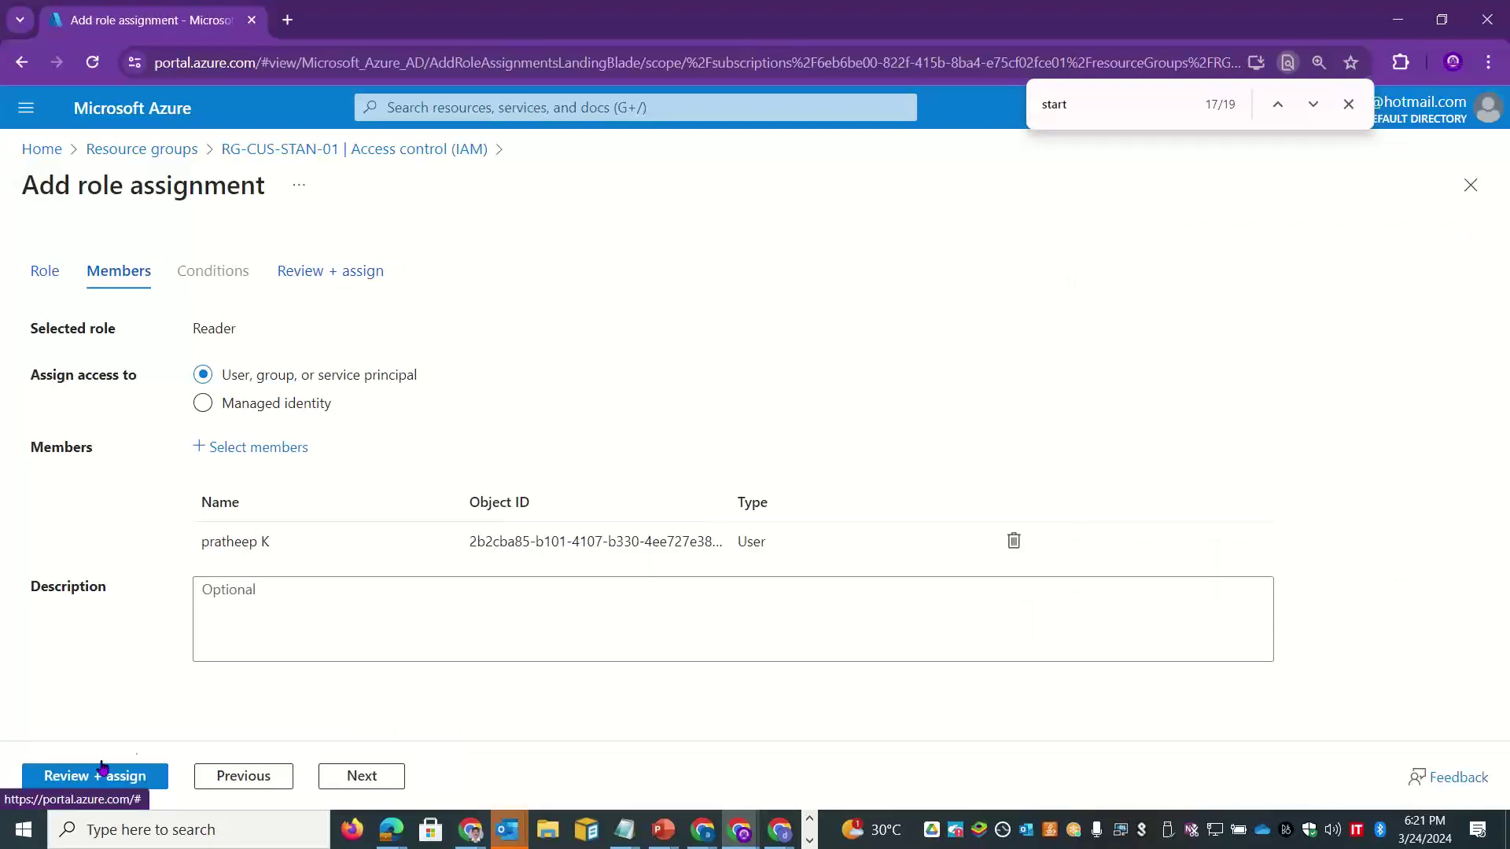
pyautogui.click(102, 767)
pyautogui.click(99, 778)
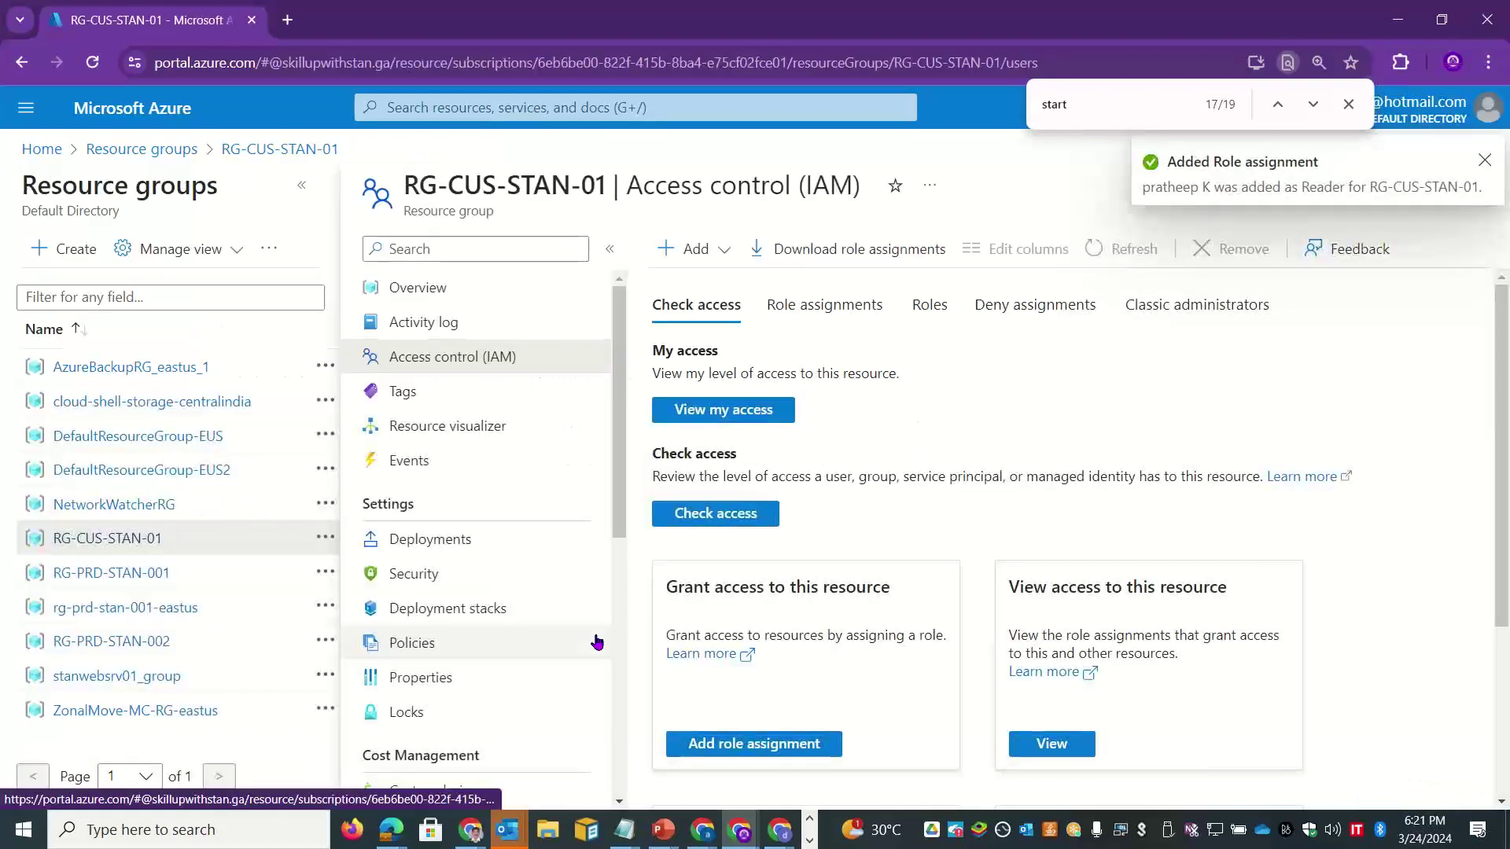
# Close the IAM page and refresh the test user's resource group list to check RG-PRD-STAN-001 appears
pyautogui.click(1484, 160)
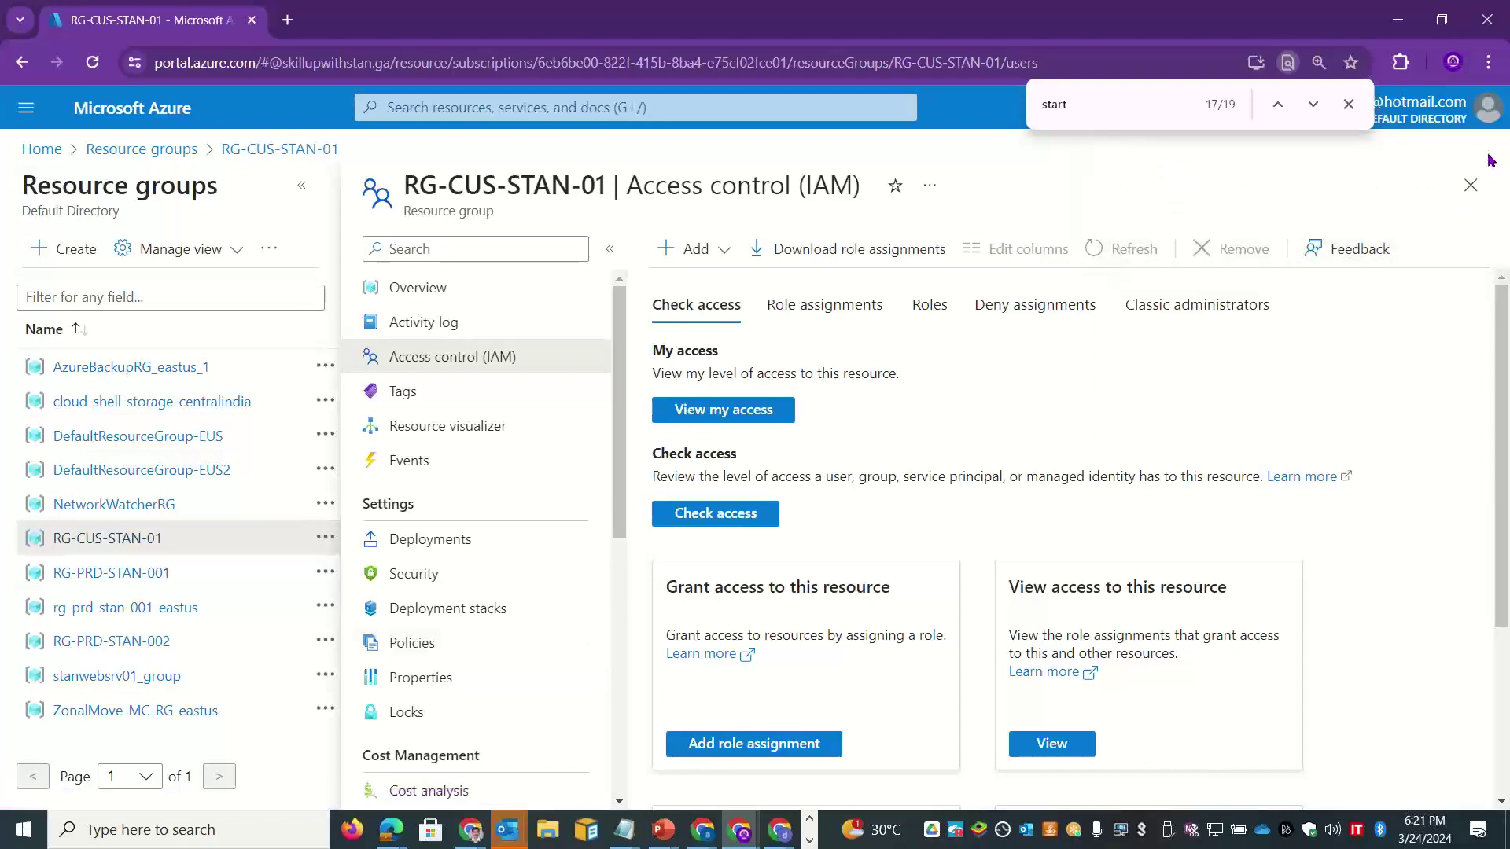
pyautogui.click(1471, 185)
pyautogui.hotkey('alt', 'Tab')
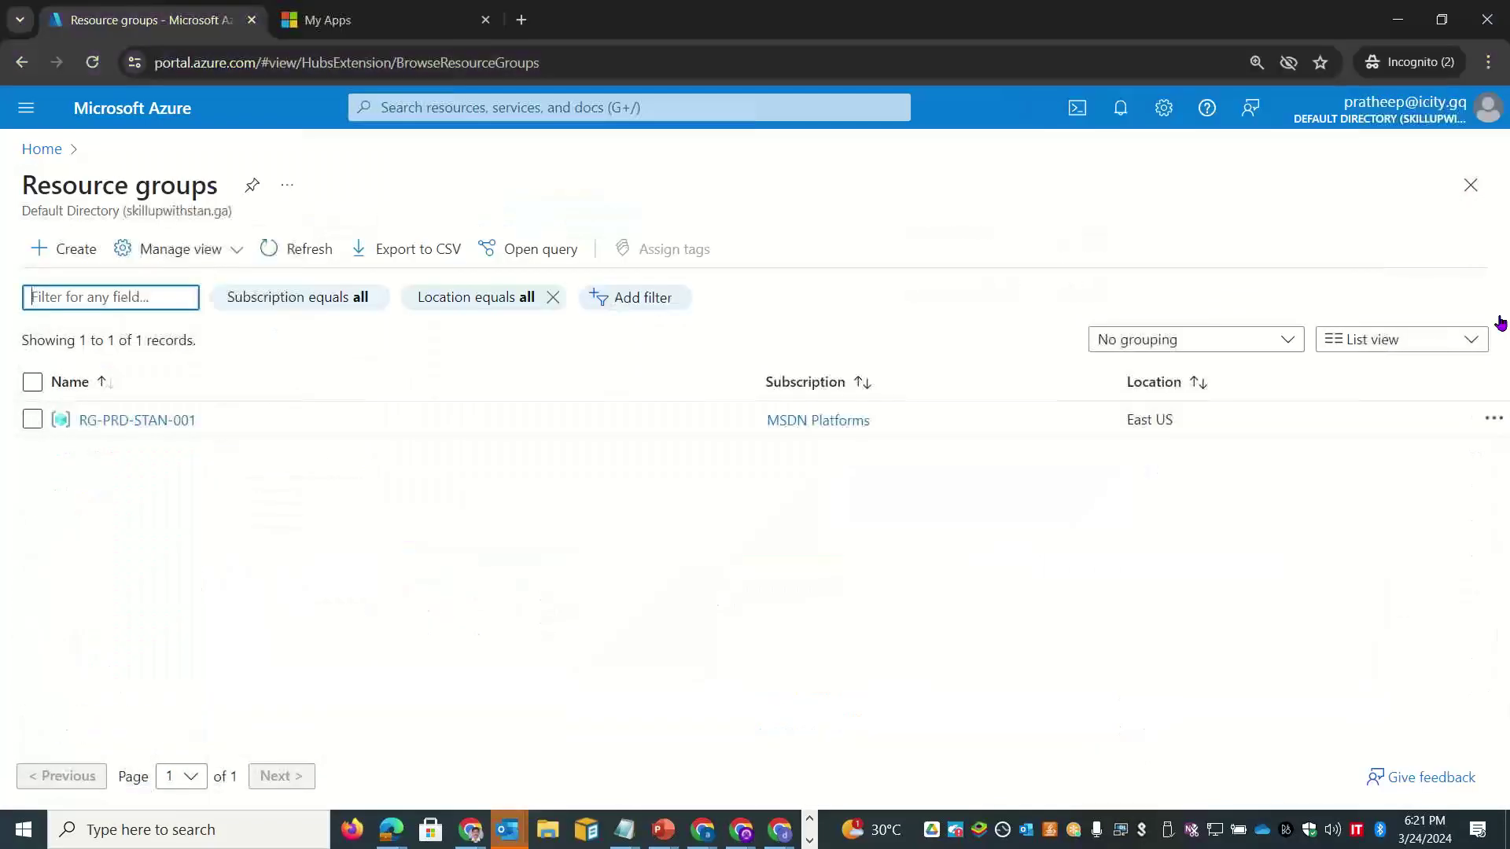
pyautogui.click(299, 252)
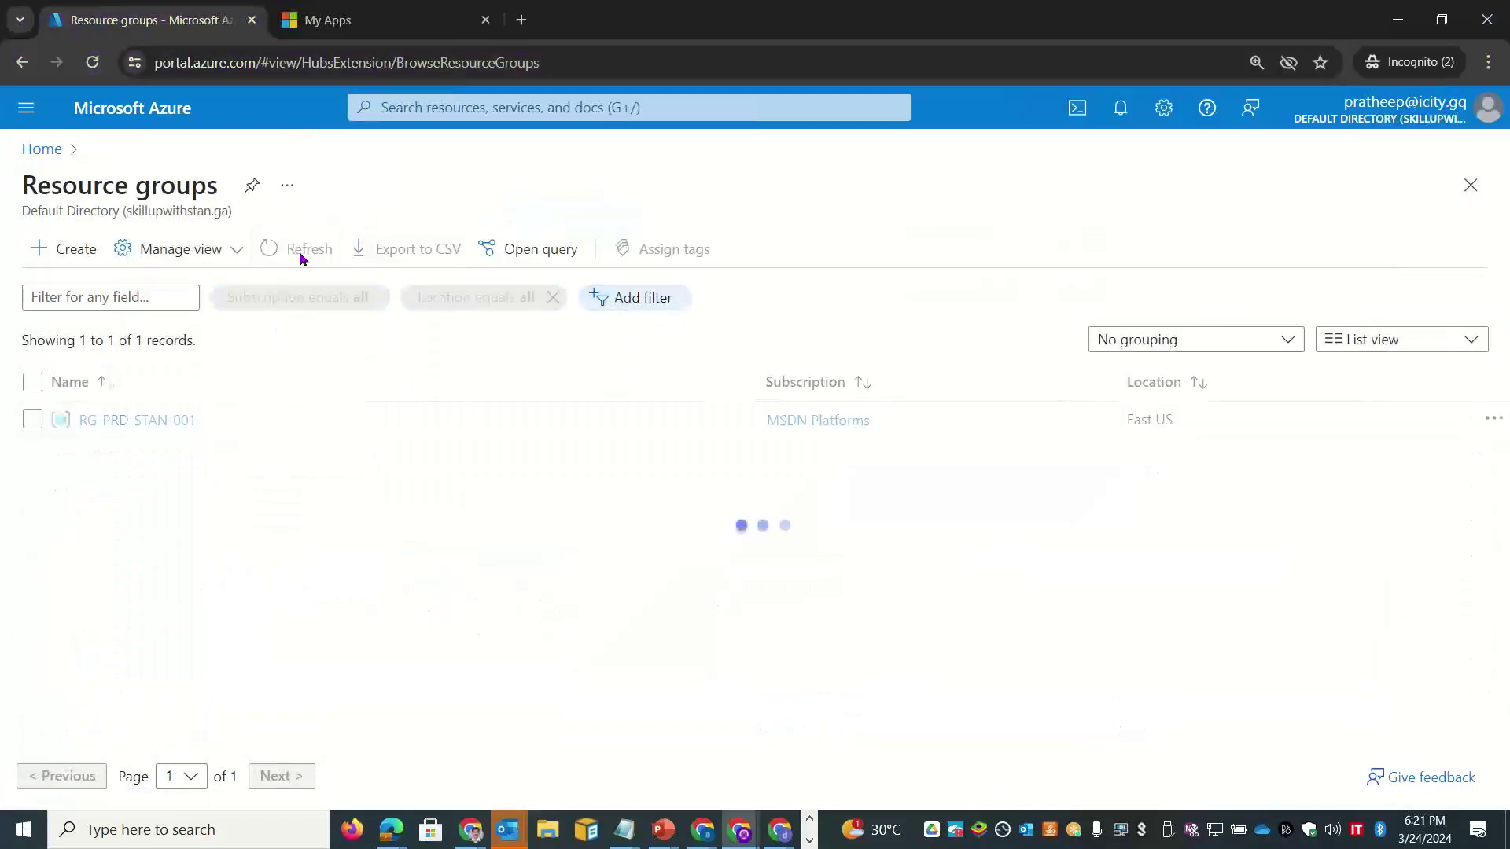
pyautogui.click(300, 252)
pyautogui.click(299, 251)
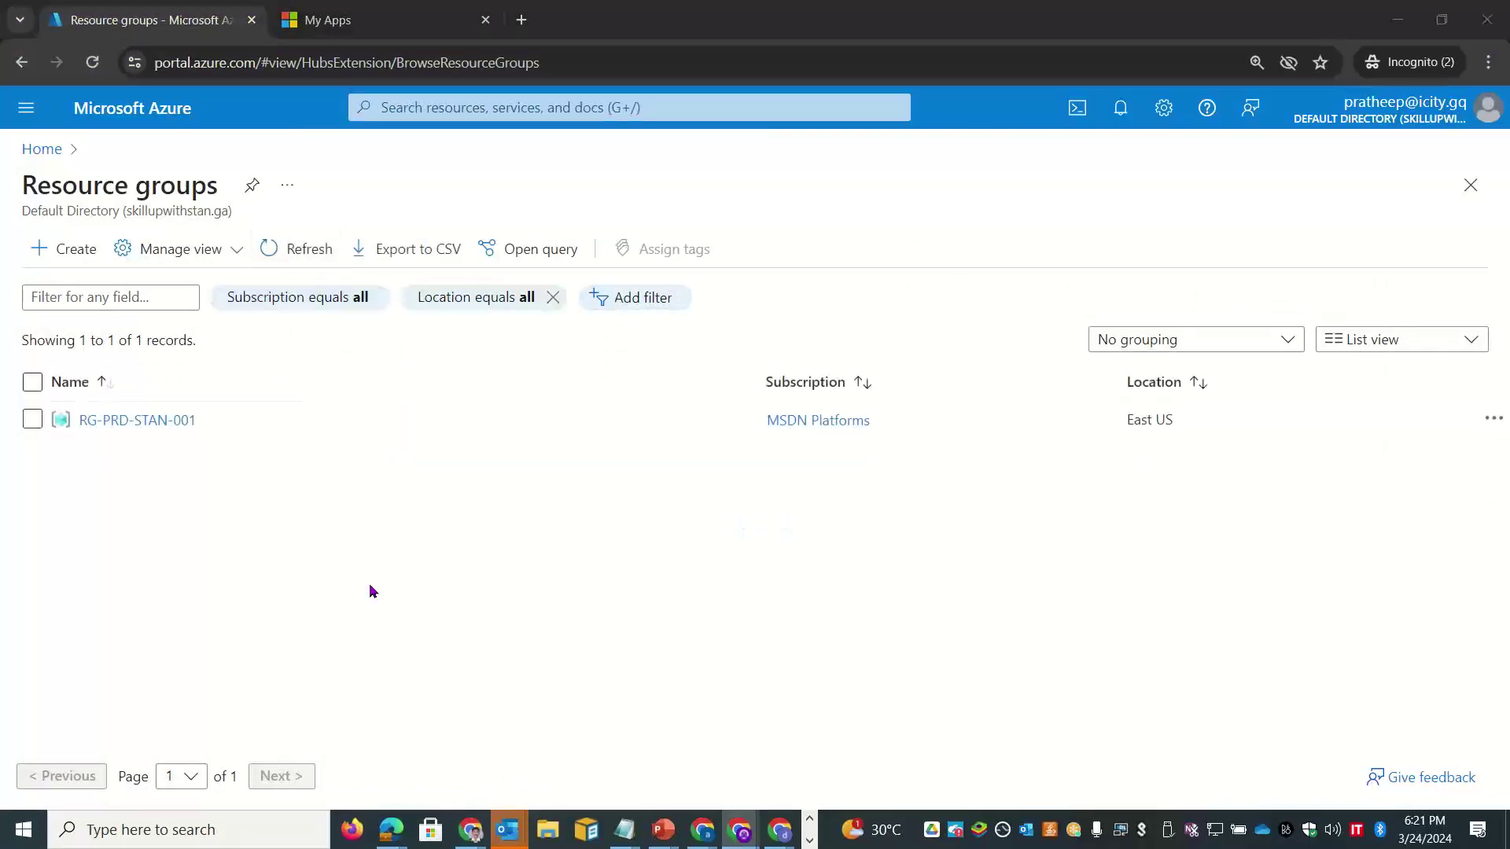
# Back in the administrator's window, open the Subscriptions list showing MSDN Platforms
pyautogui.hotkey('alt', 'Tab')
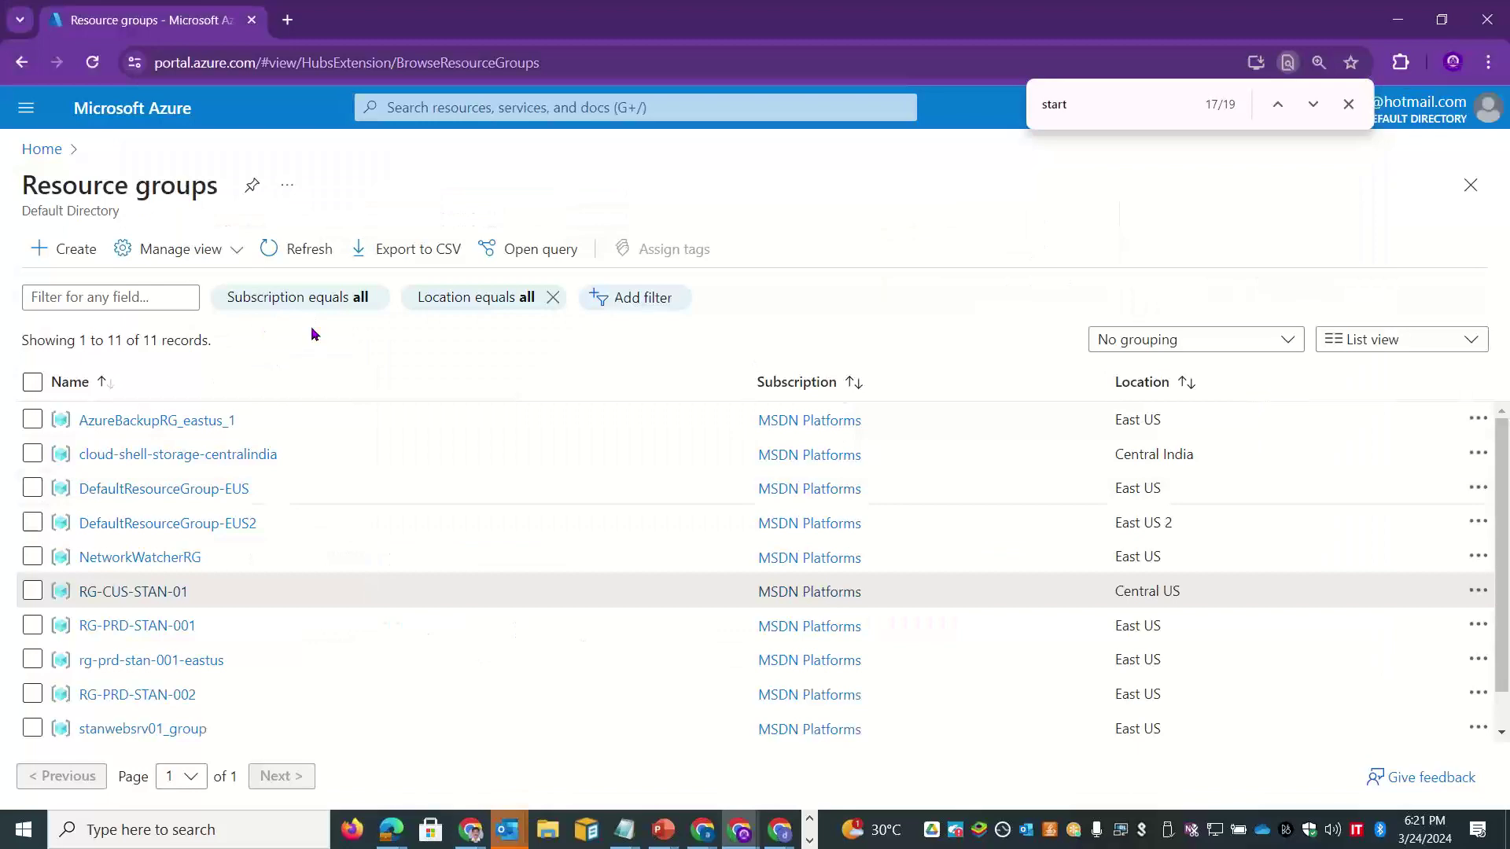
pyautogui.click(41, 150)
pyautogui.click(568, 235)
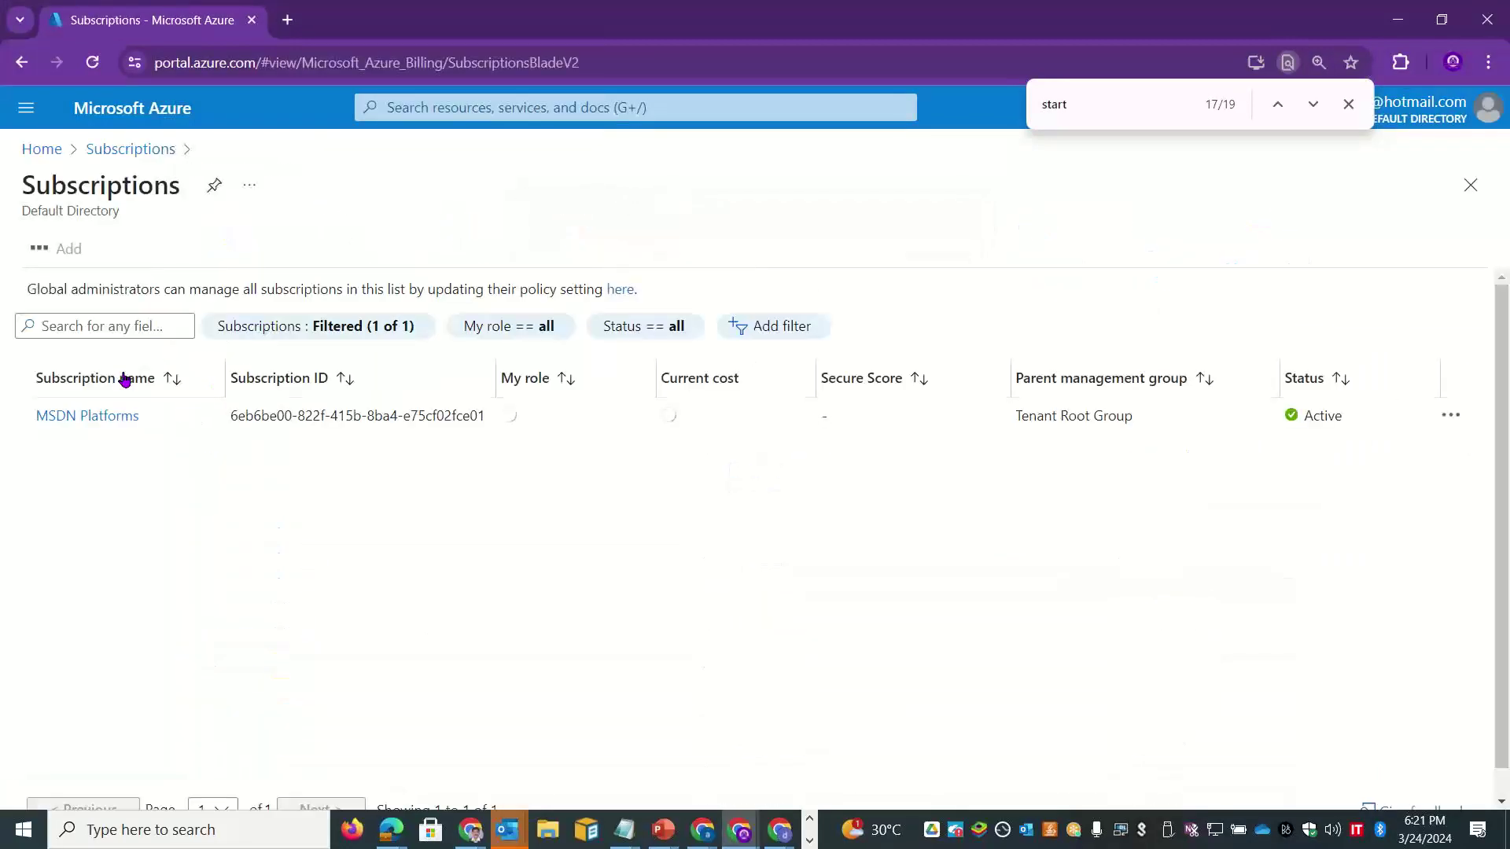
# Start a new role assignment from the MSDN Platforms subscription's Access control (IAM) page
pyautogui.click(101, 415)
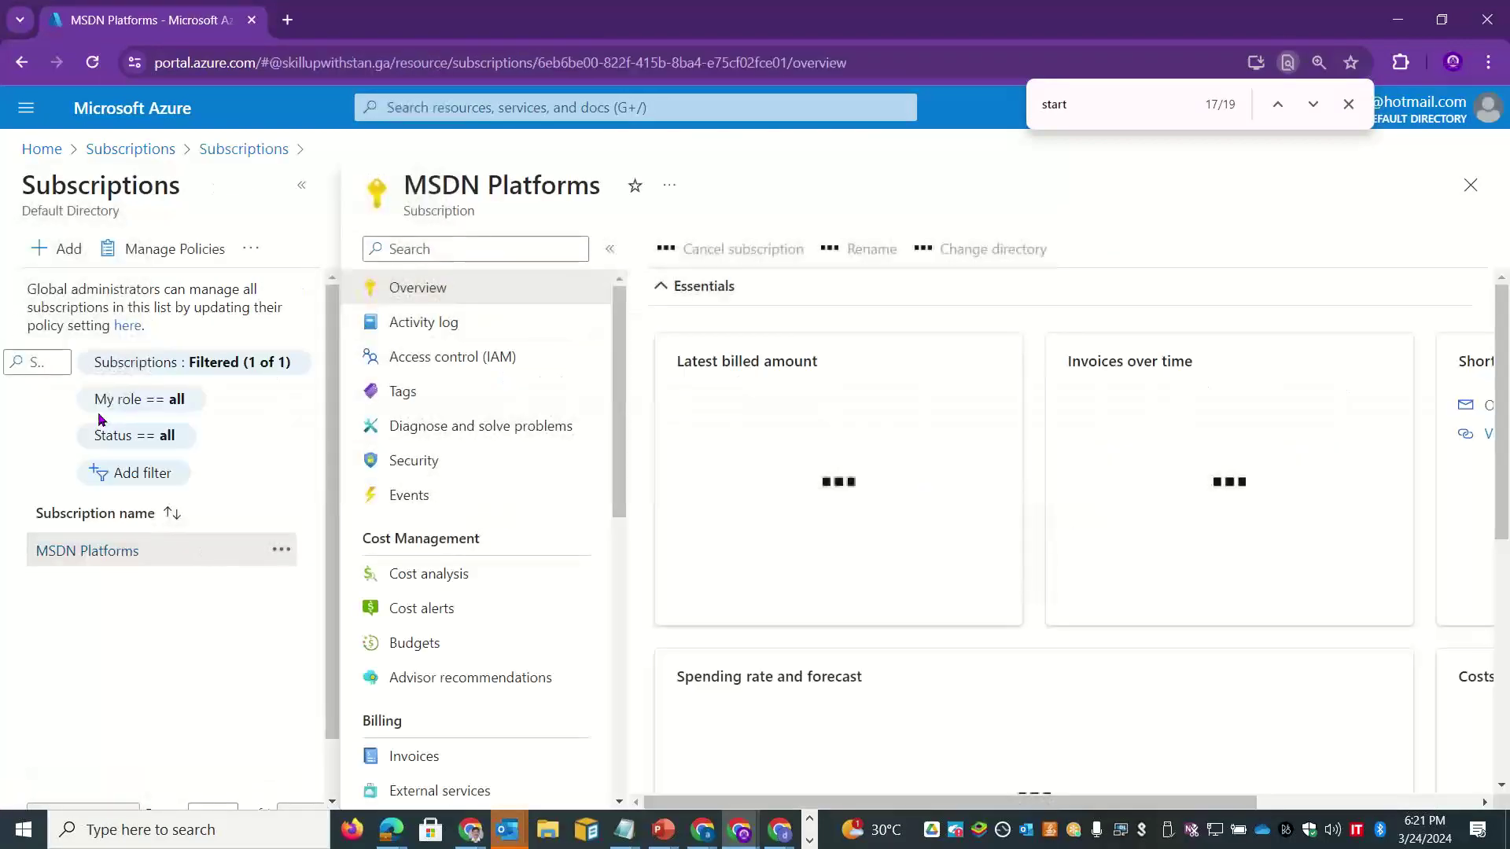
pyautogui.click(507, 368)
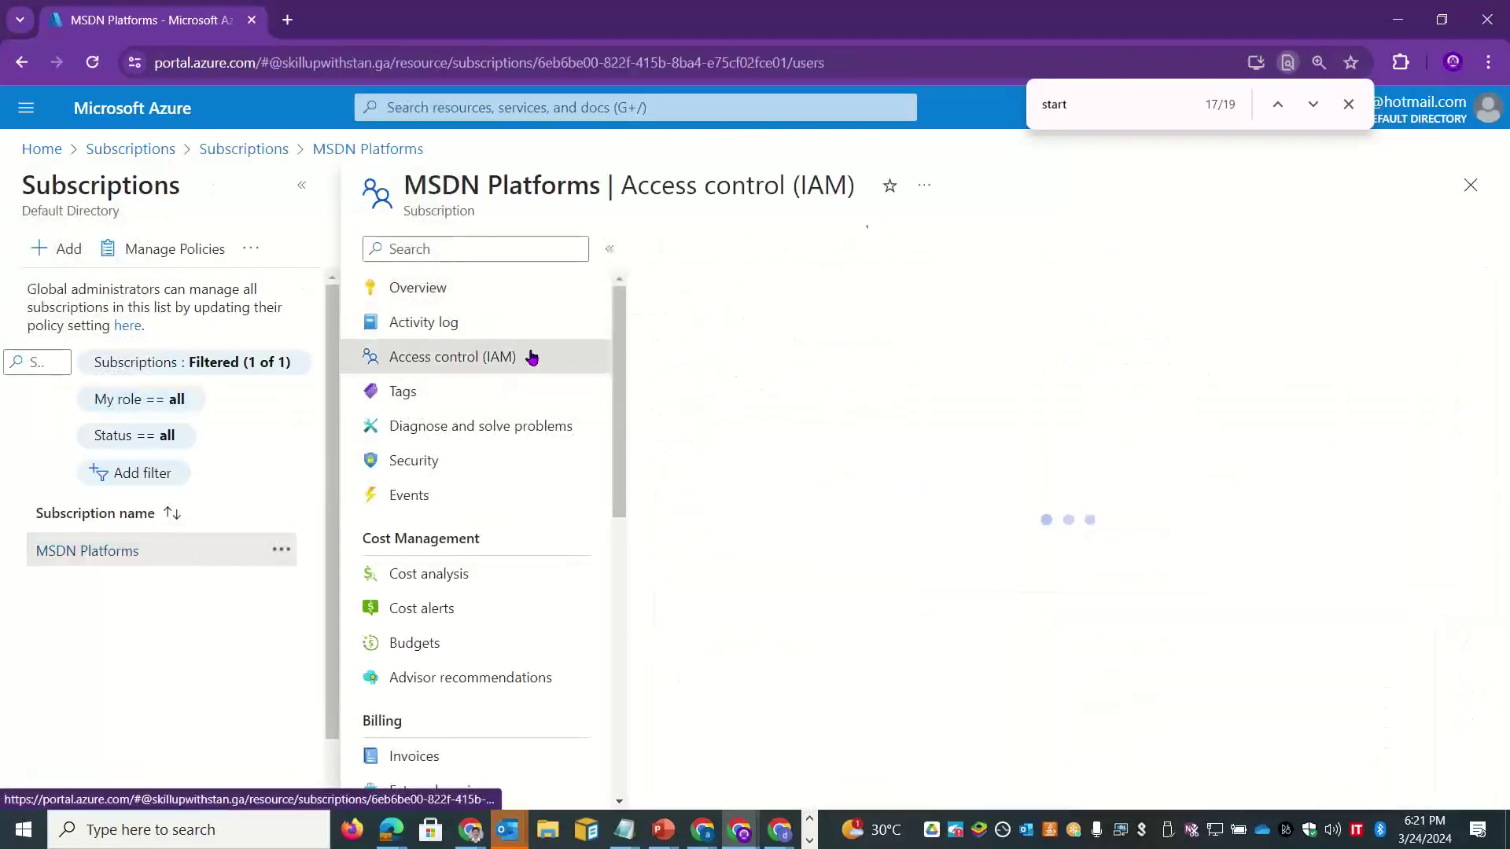
pyautogui.click(736, 252)
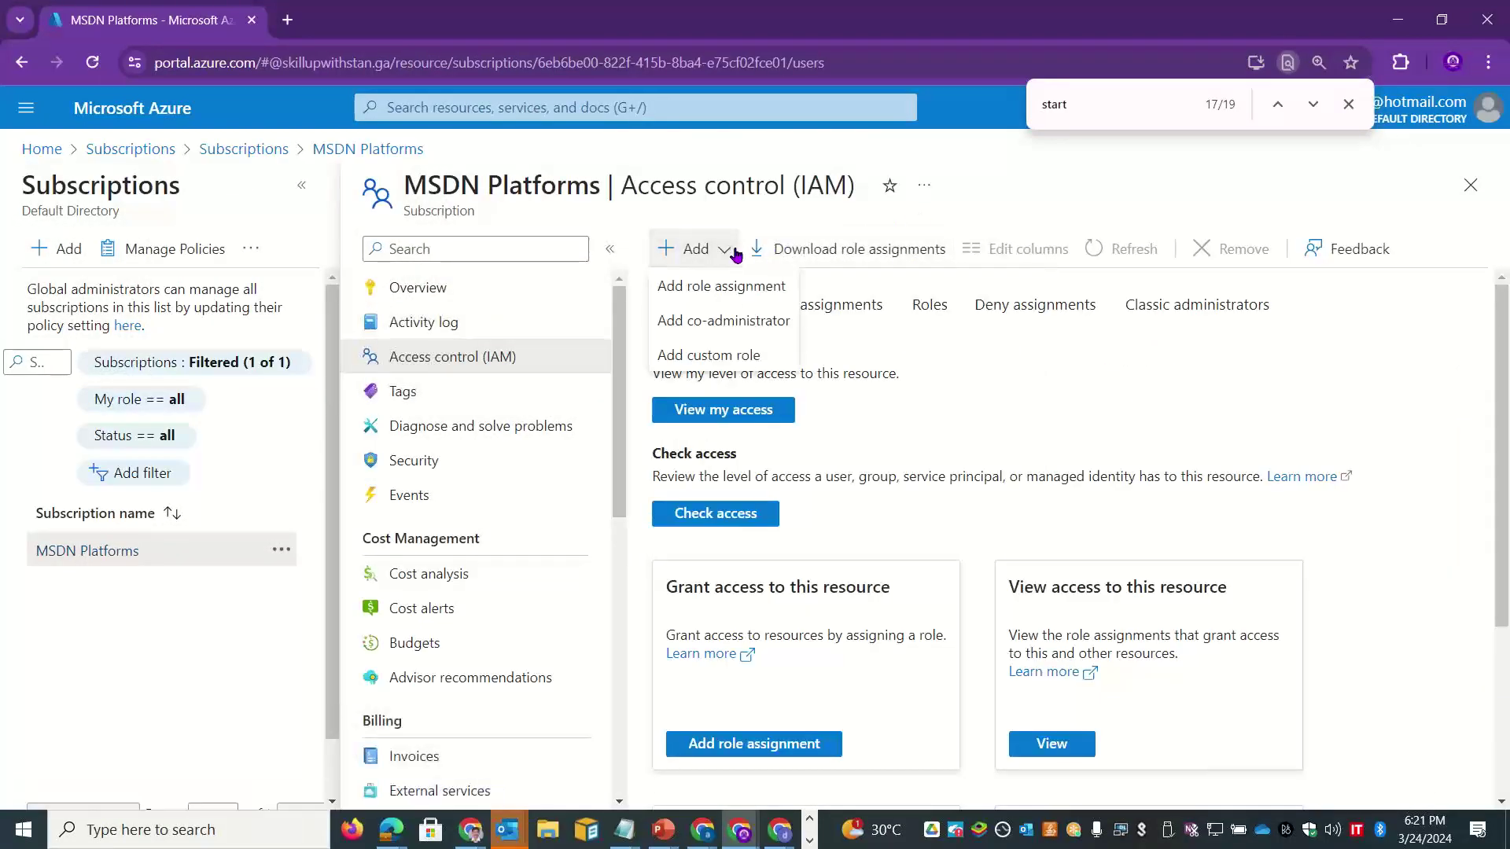
pyautogui.click(722, 287)
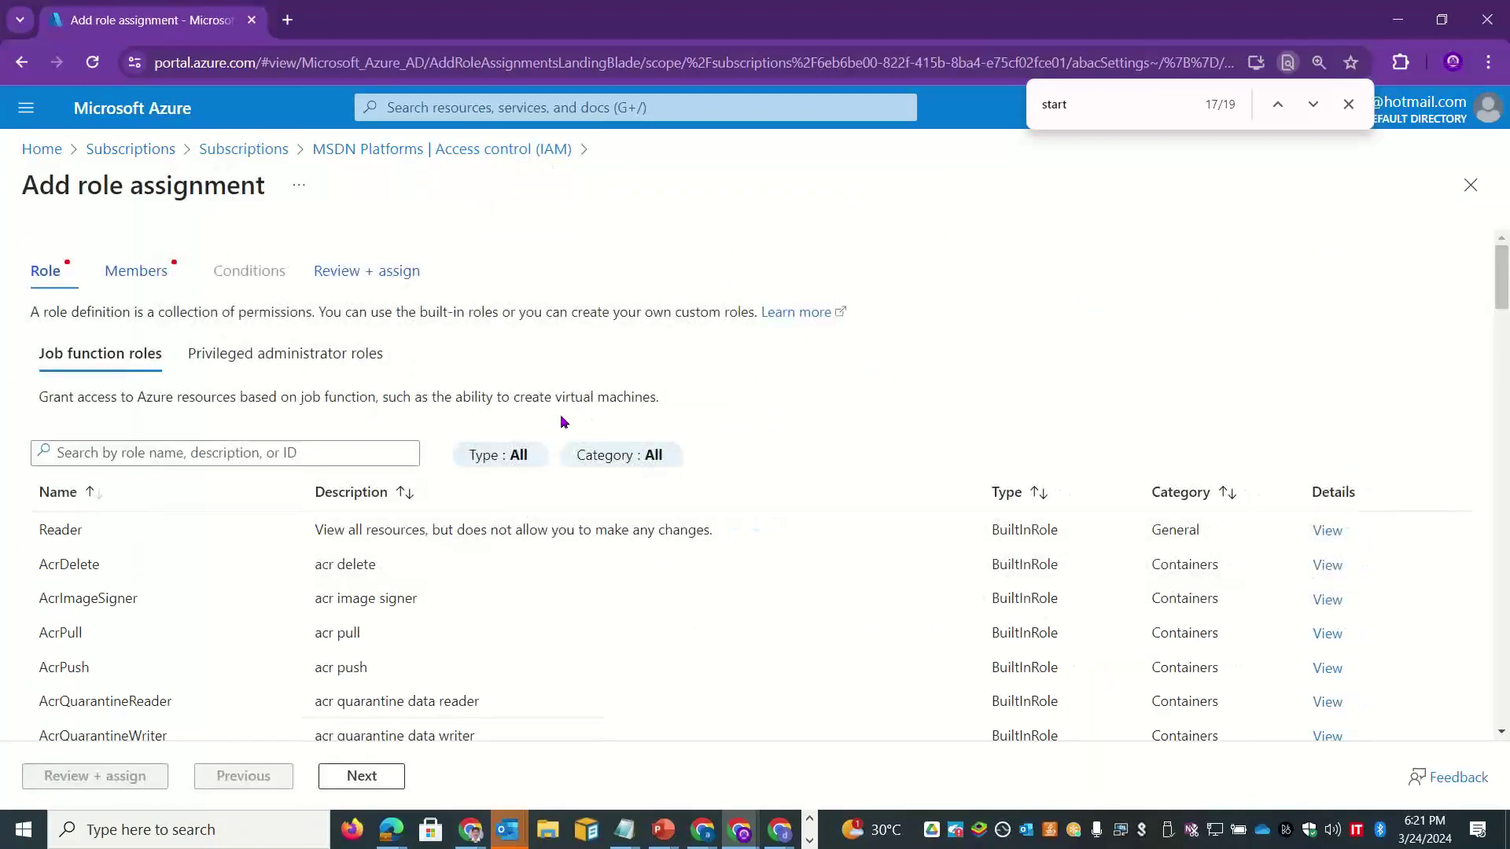
# Browse the job function roles list, jumping ahead and back to page 5
pyautogui.moveTo(1502, 277); pyautogui.dragTo(1501, 692)
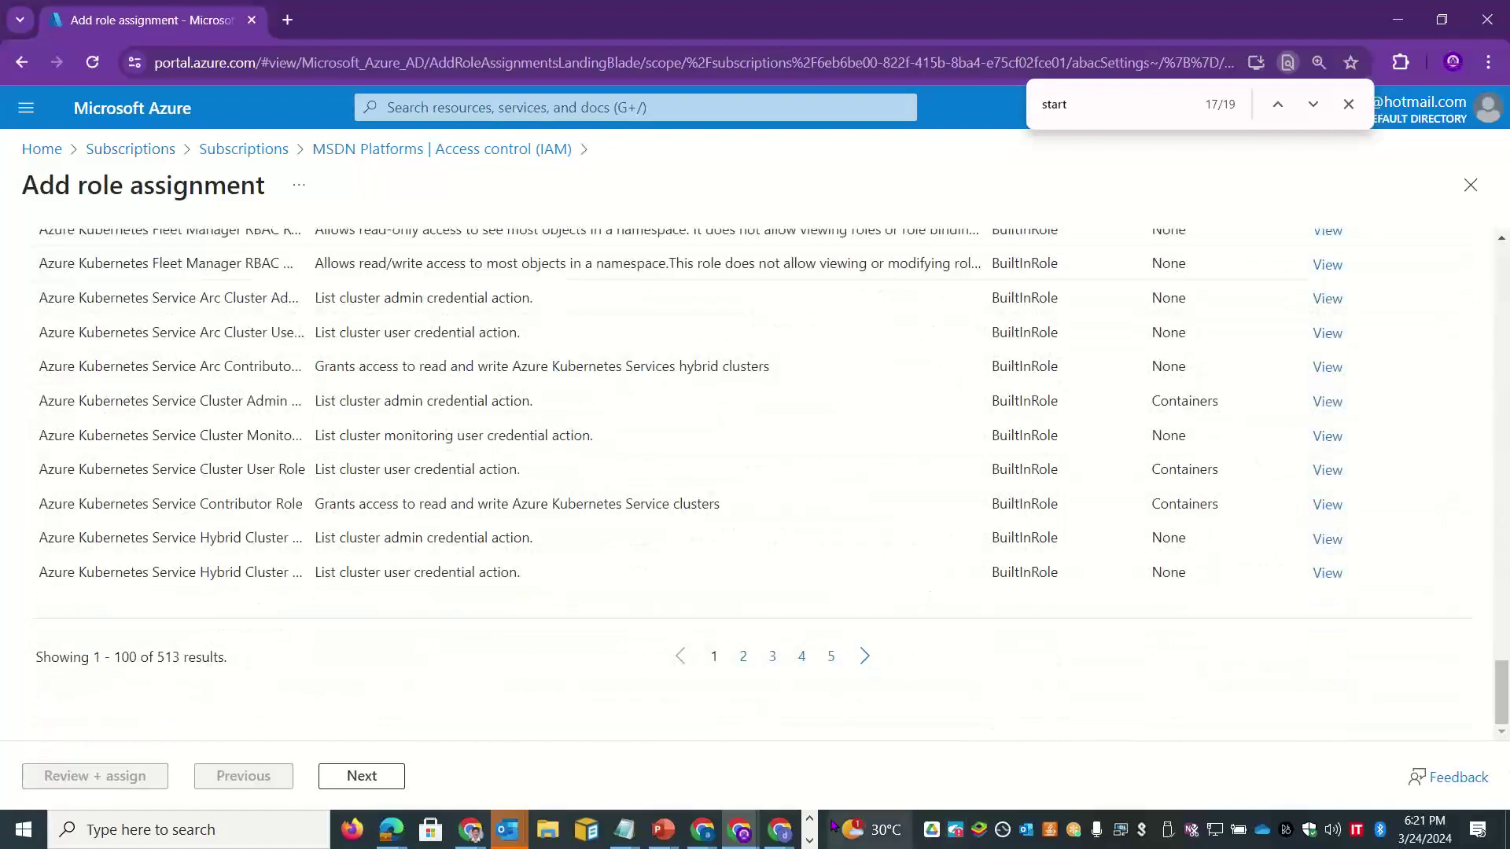
pyautogui.click(833, 659)
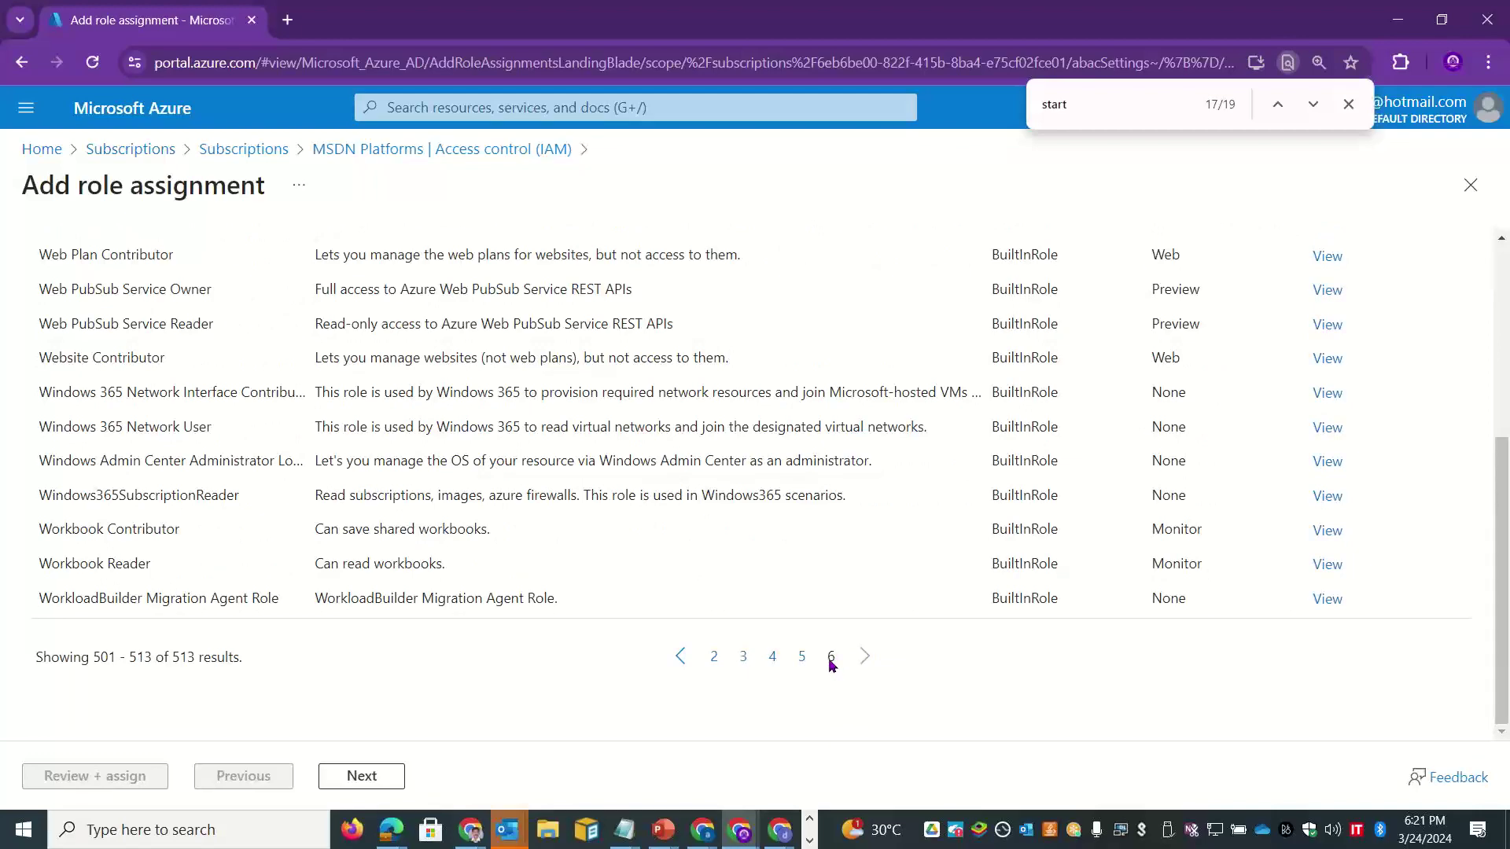
pyautogui.click(801, 662)
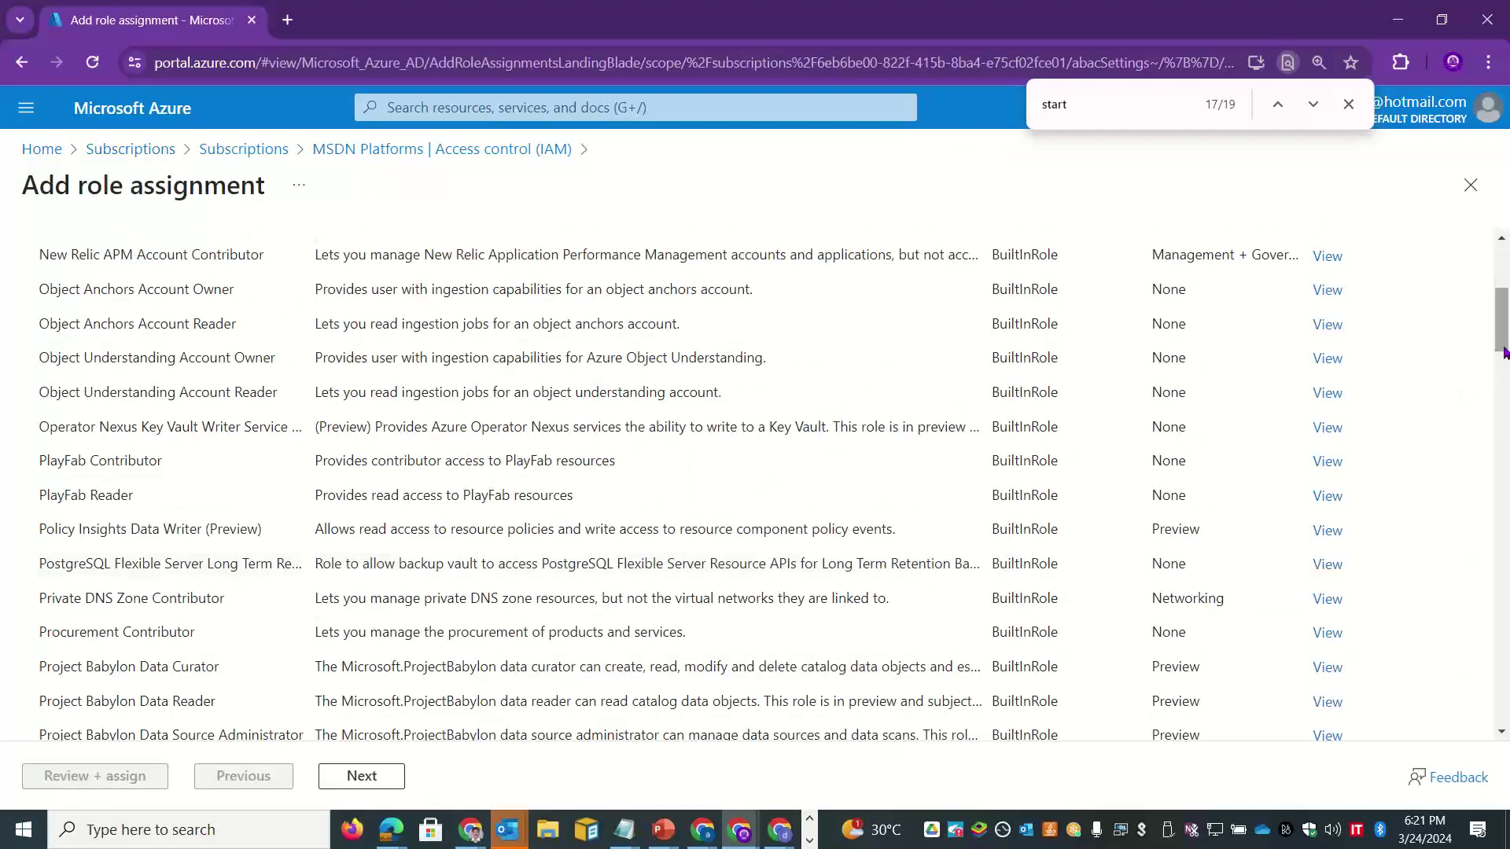
pyautogui.scroll(5, 645, 383)
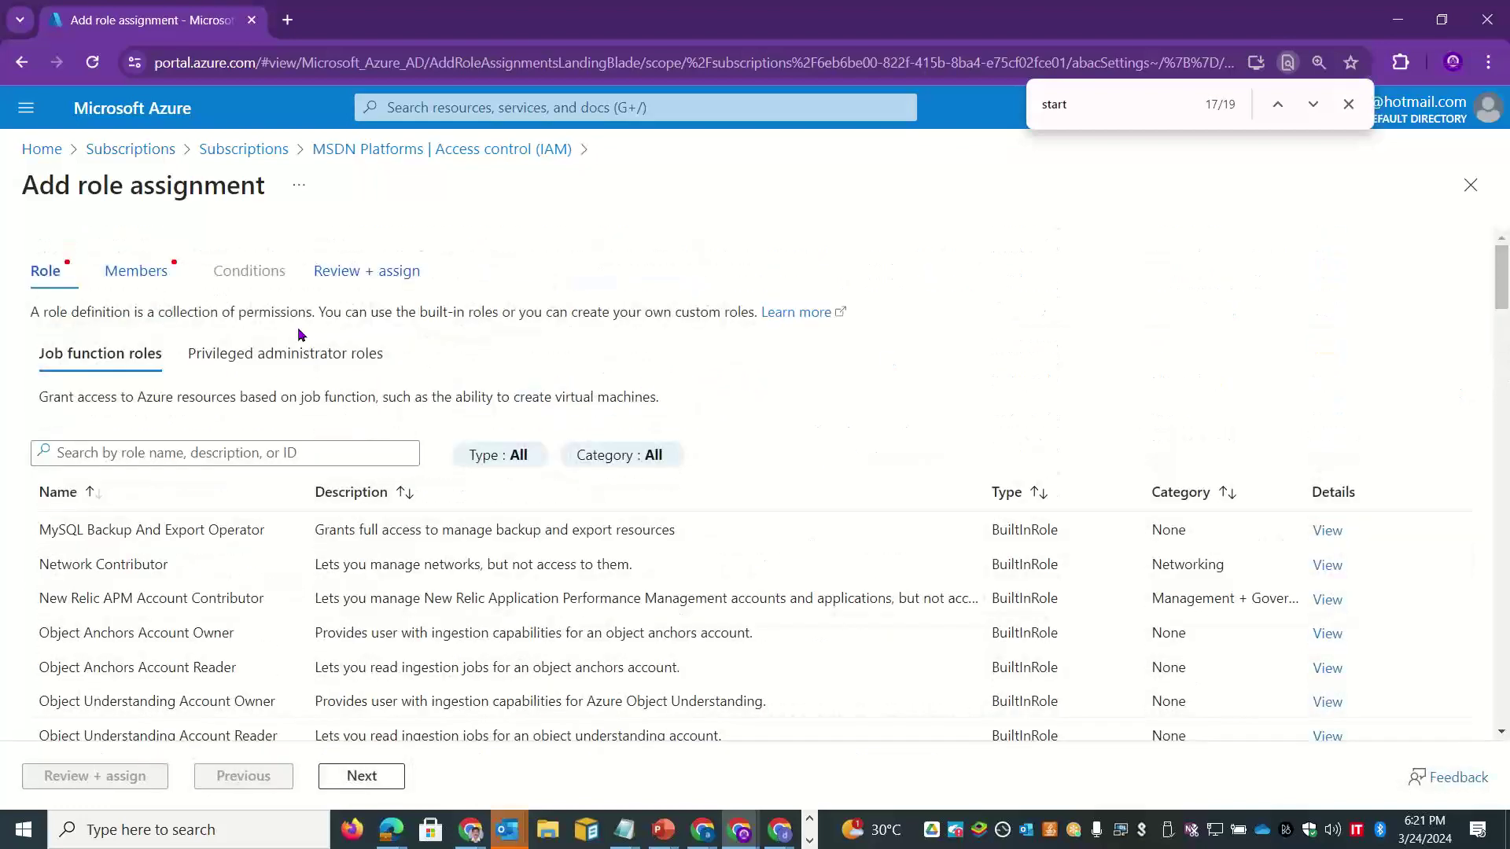
pyautogui.click(122, 453)
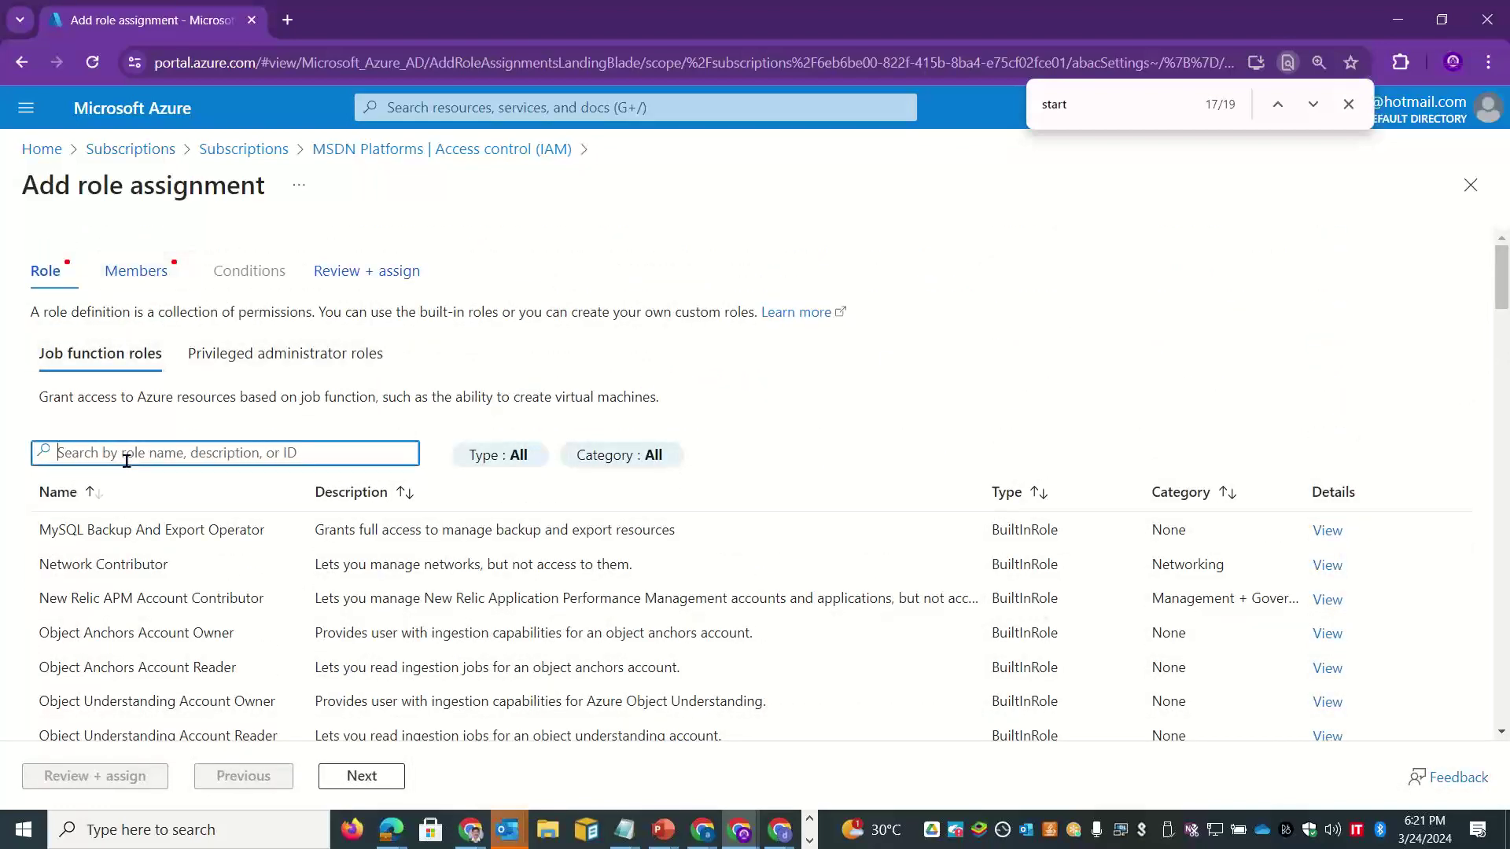
pyautogui.click(815, 210)
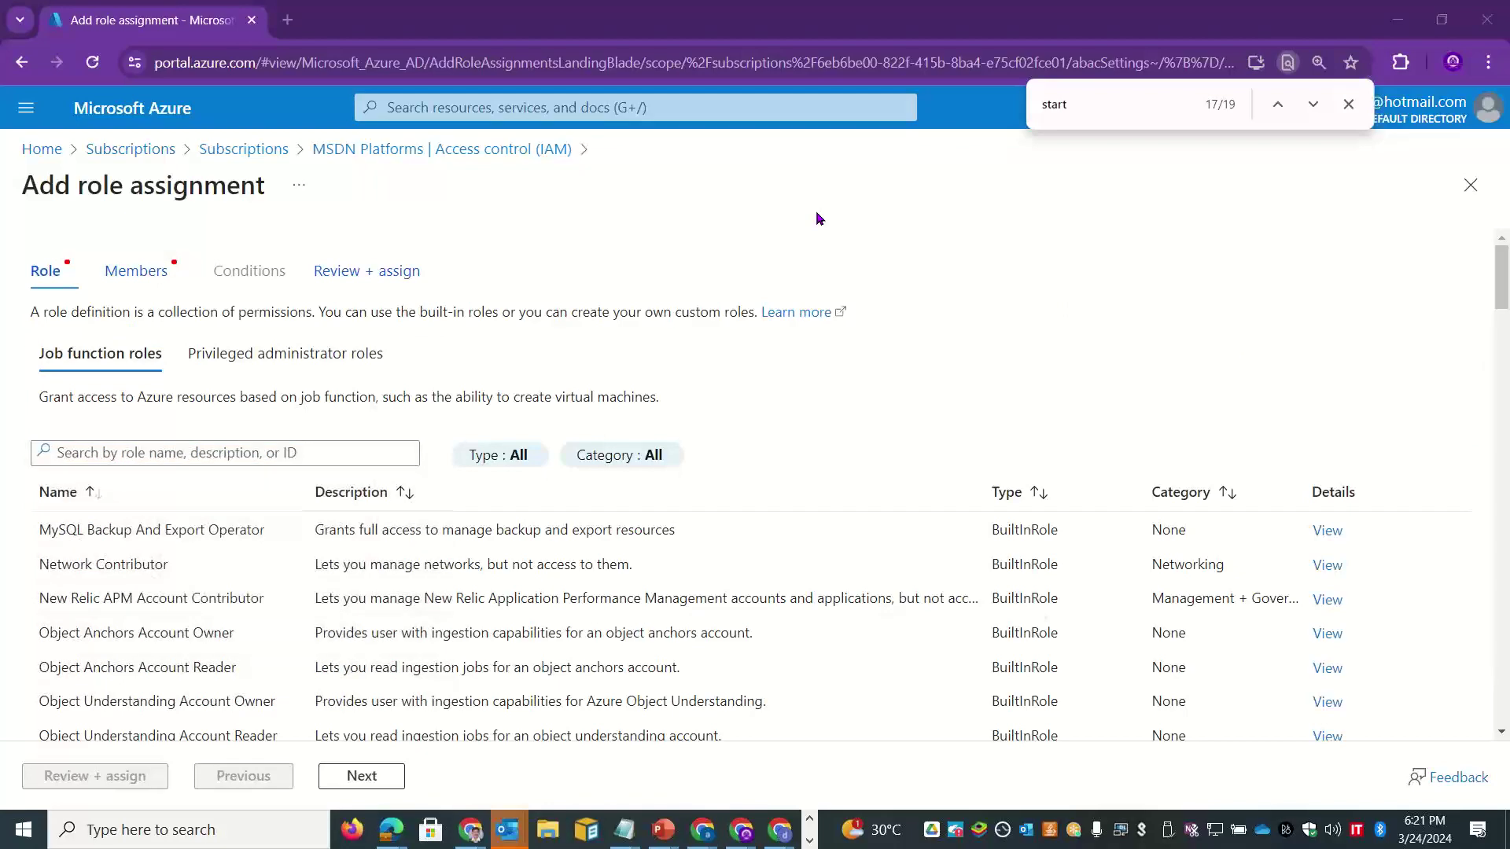
pyautogui.click(1502, 680)
pyautogui.click(1502, 680)
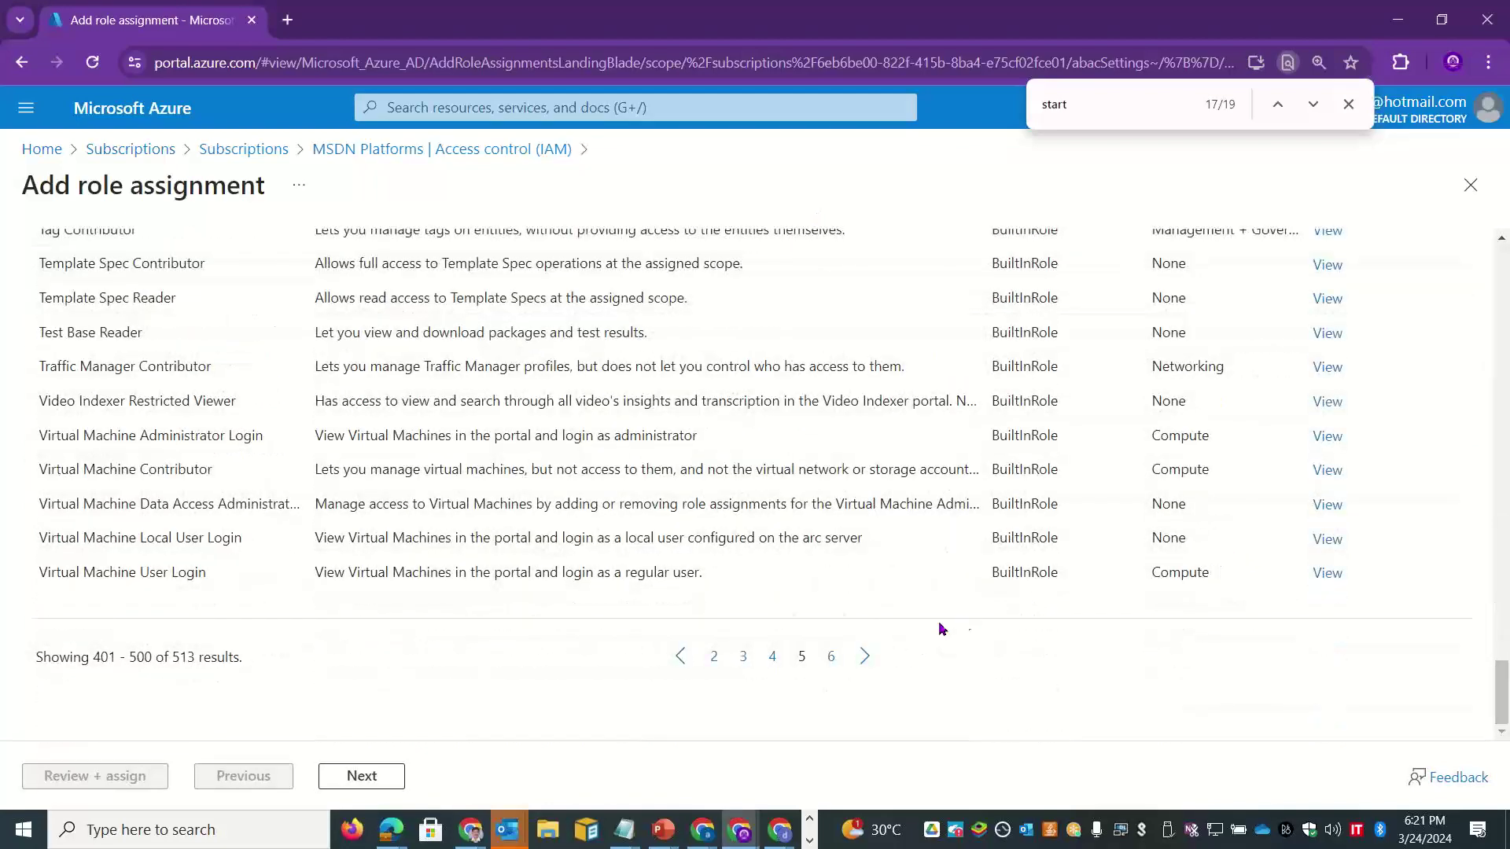
# Page through the last, third, second and first pages of the 513 roles
pyautogui.click(832, 659)
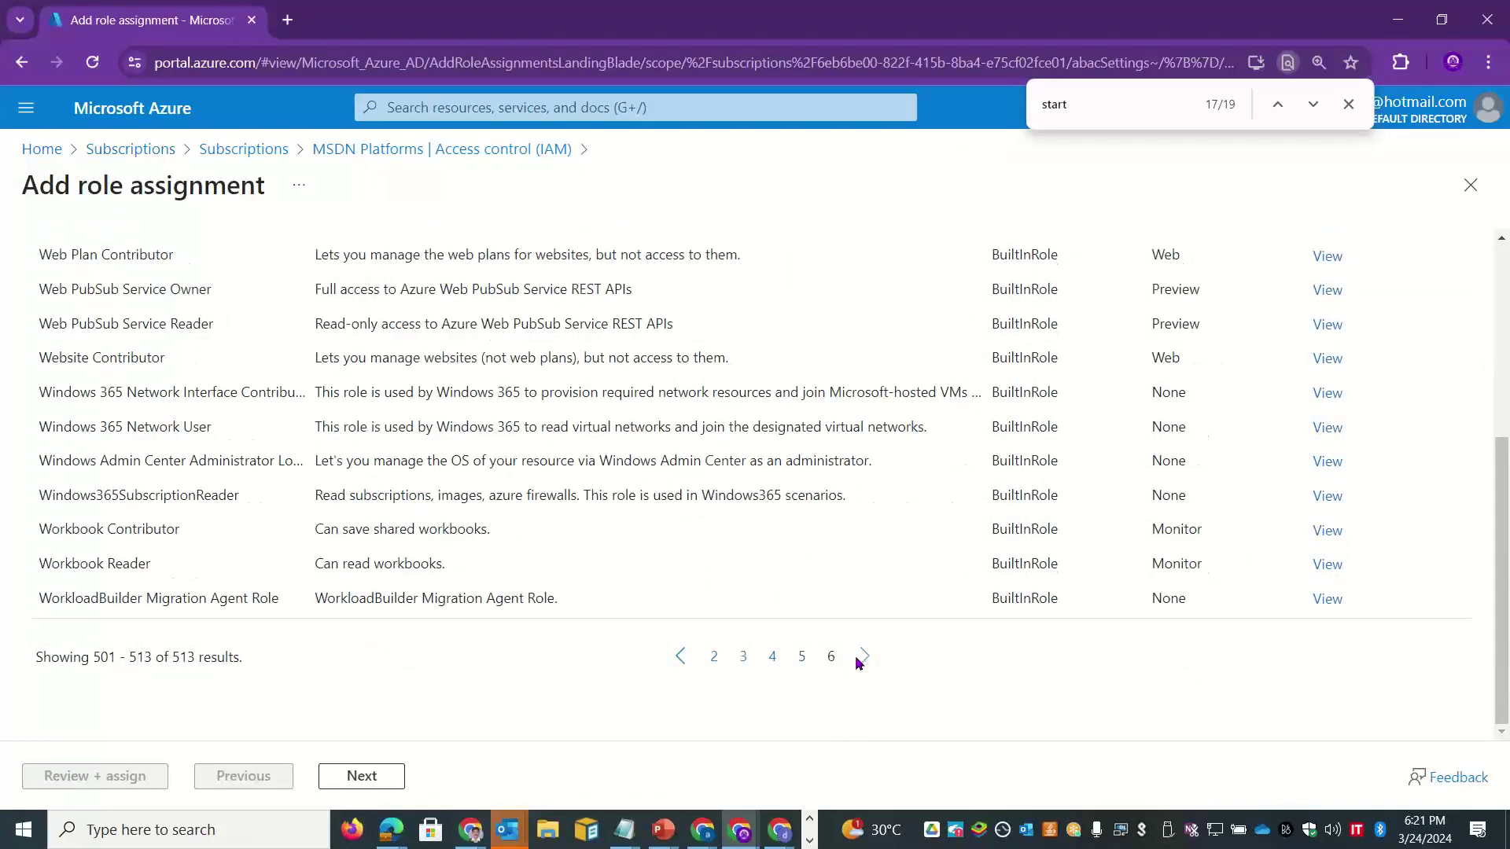
pyautogui.moveTo(1504, 667); pyautogui.dragTo(1506, 560)
pyautogui.scroll(-3, 1396, 635)
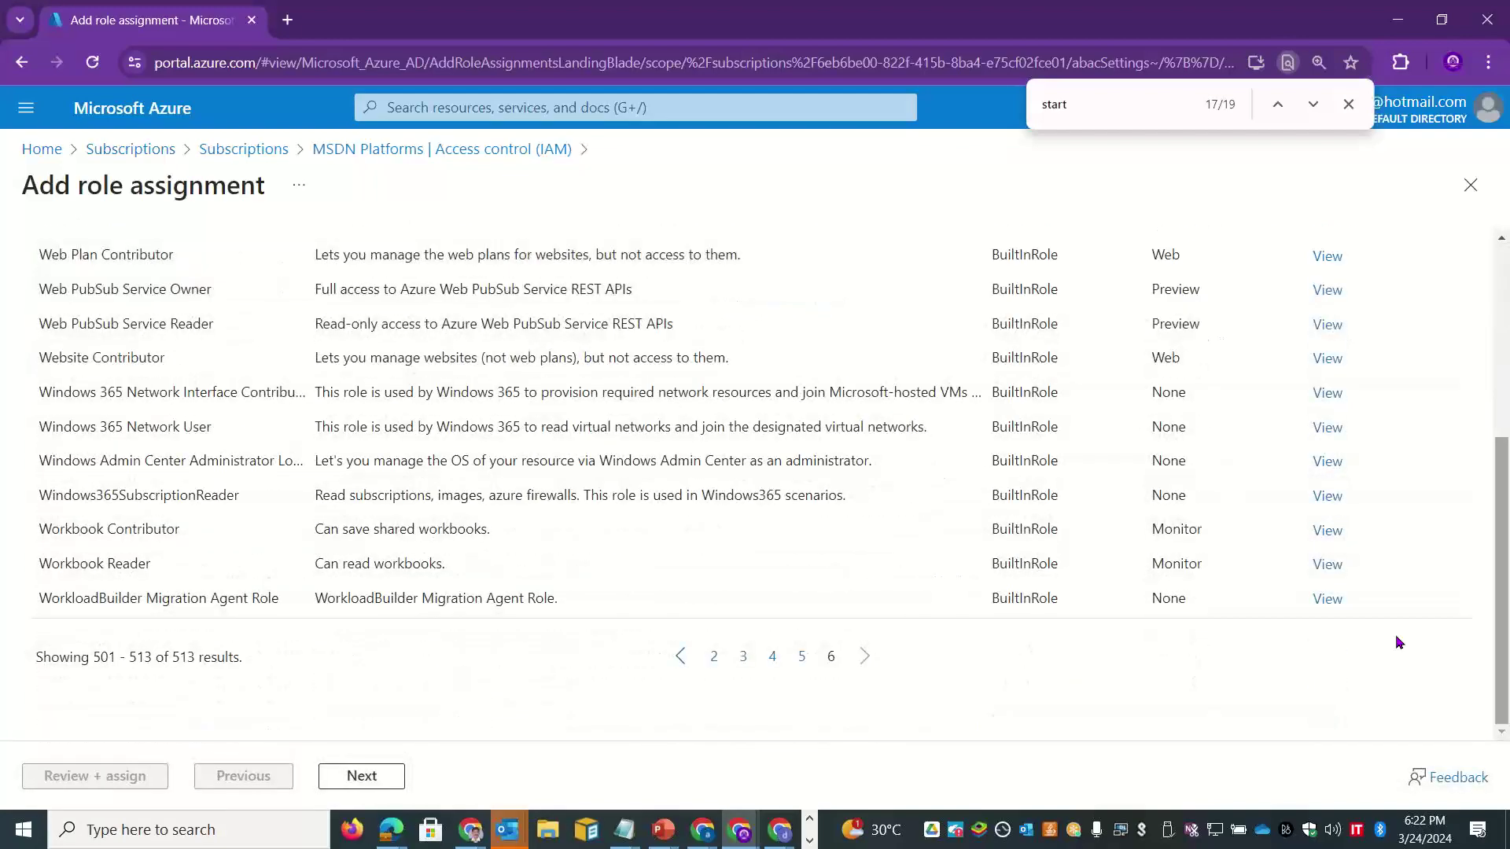
pyautogui.click(744, 657)
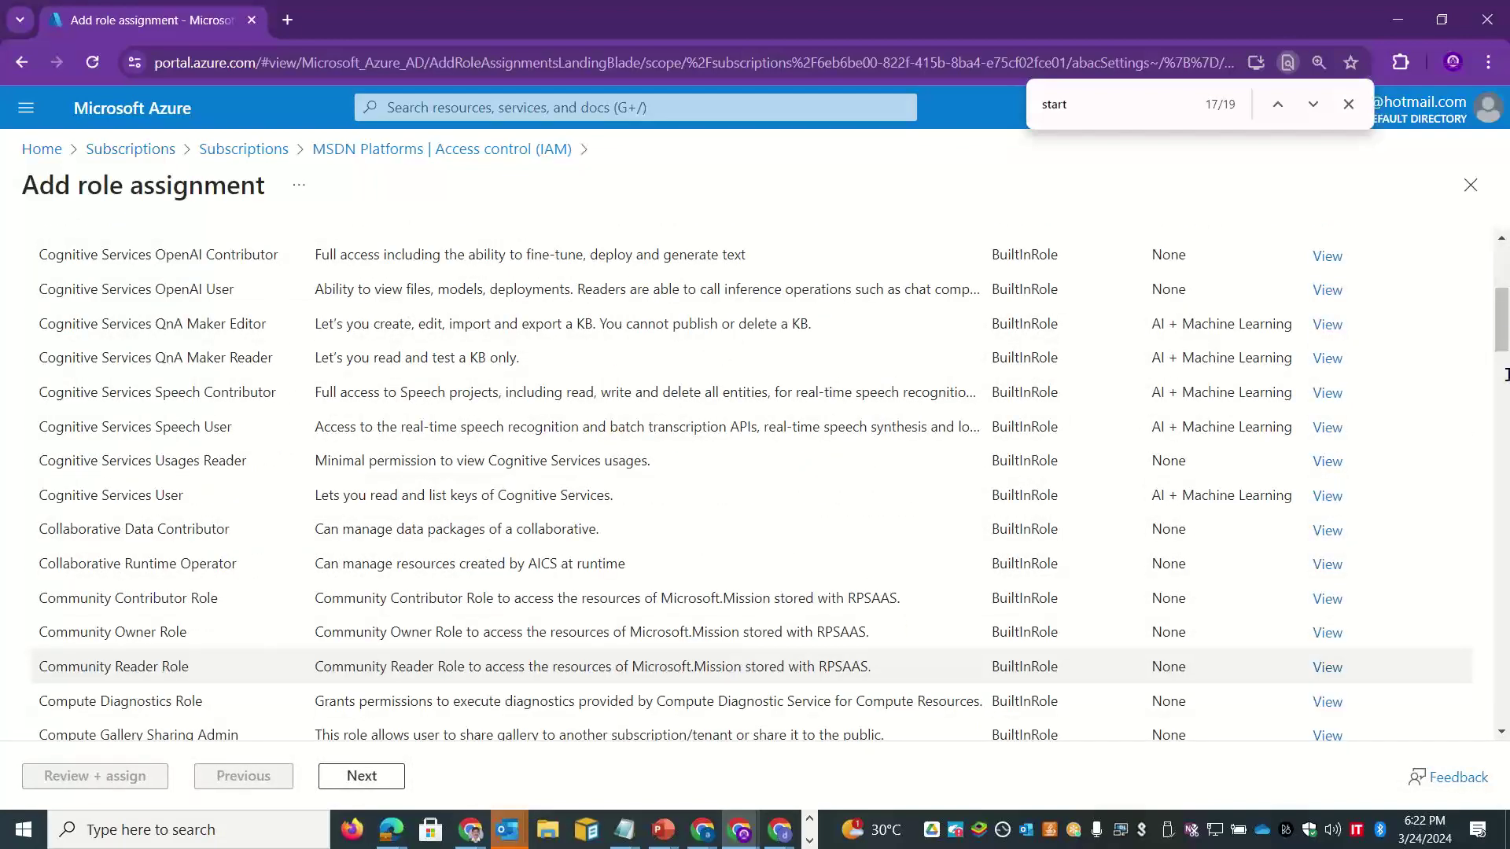
pyautogui.moveTo(1503, 338); pyautogui.dragTo(1506, 703)
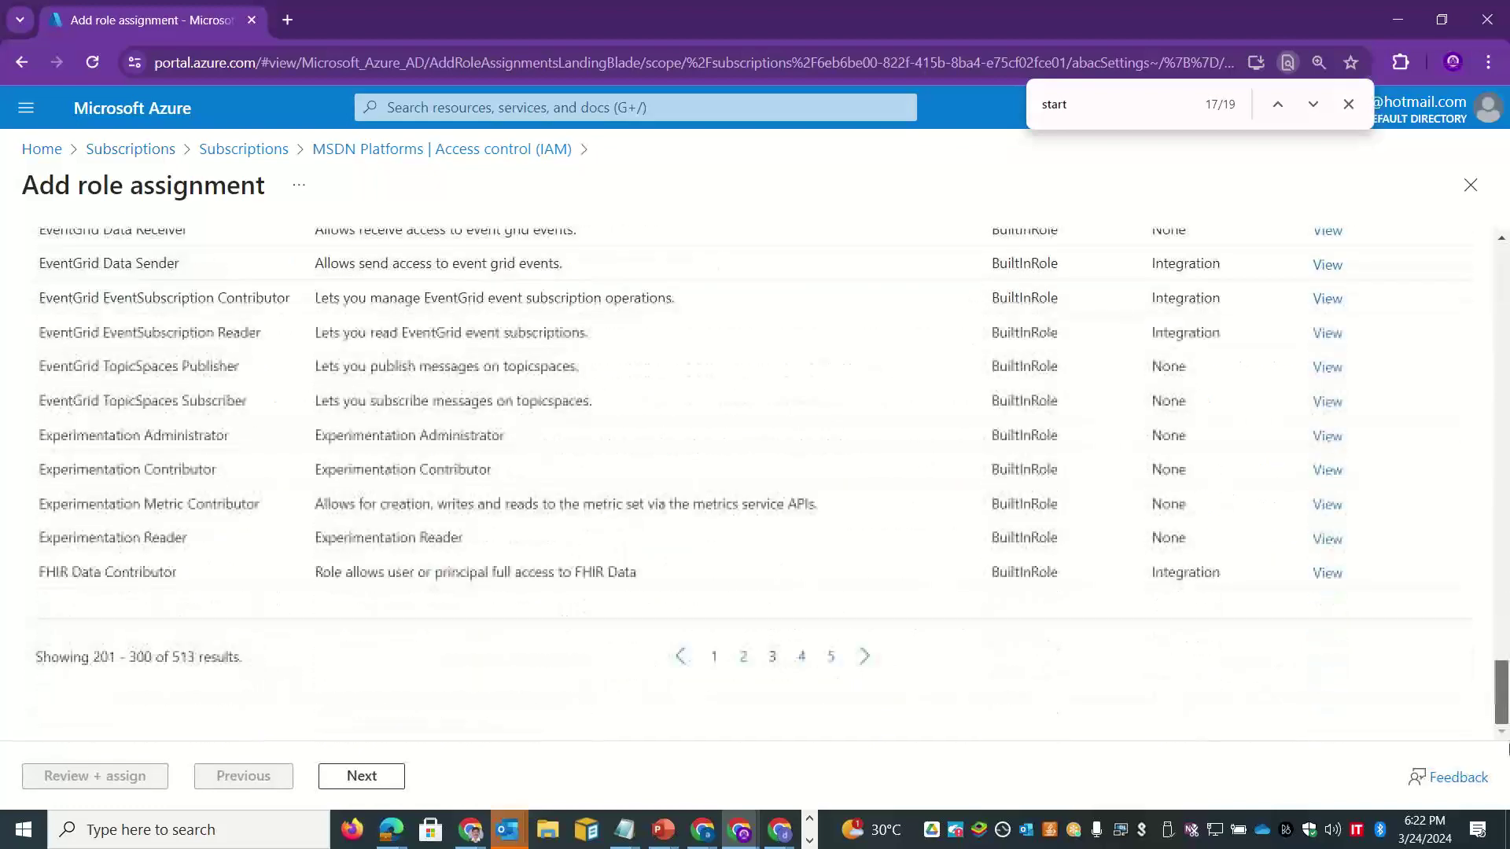
pyautogui.click(744, 657)
pyautogui.click(712, 657)
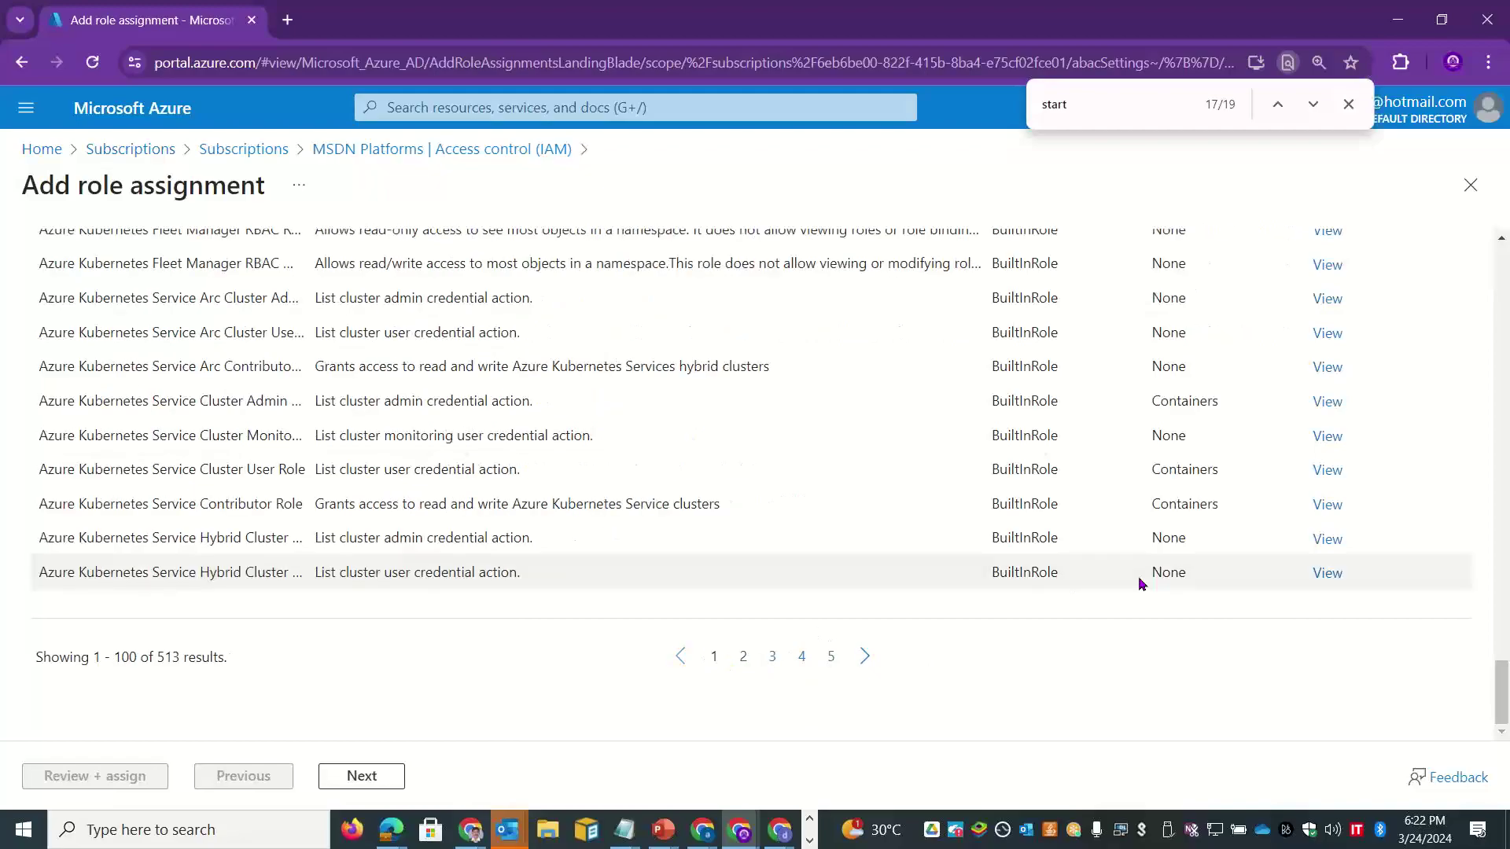
pyautogui.moveTo(1504, 682); pyautogui.dragTo(1466, 267)
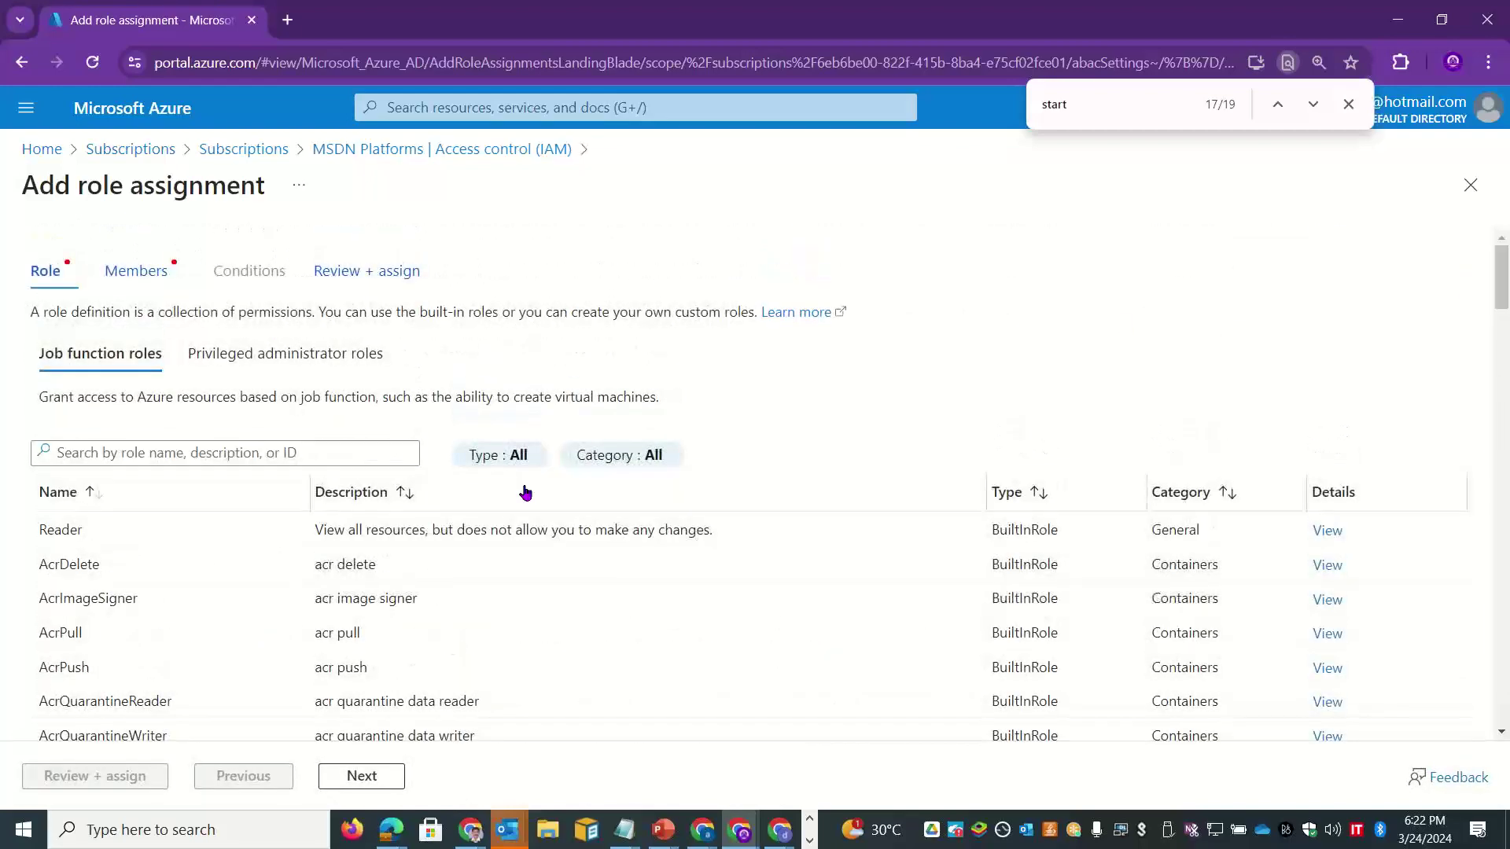
# Search the roles for 'co' and scroll through the matching results
pyautogui.click(177, 446)
pyautogui.write('contributor')
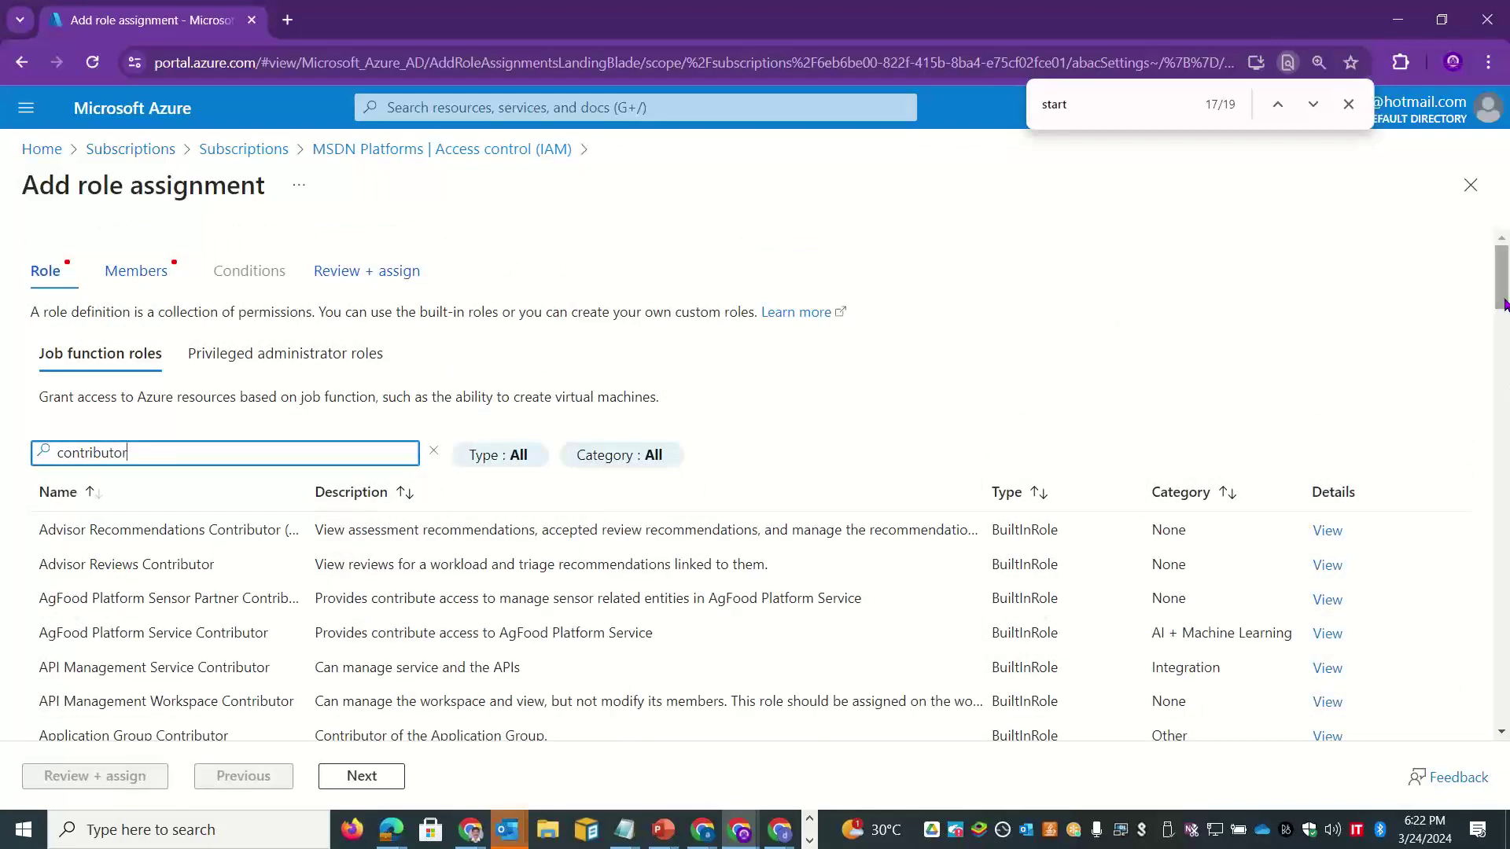
pyautogui.moveTo(1502, 303); pyautogui.dragTo(1508, 733)
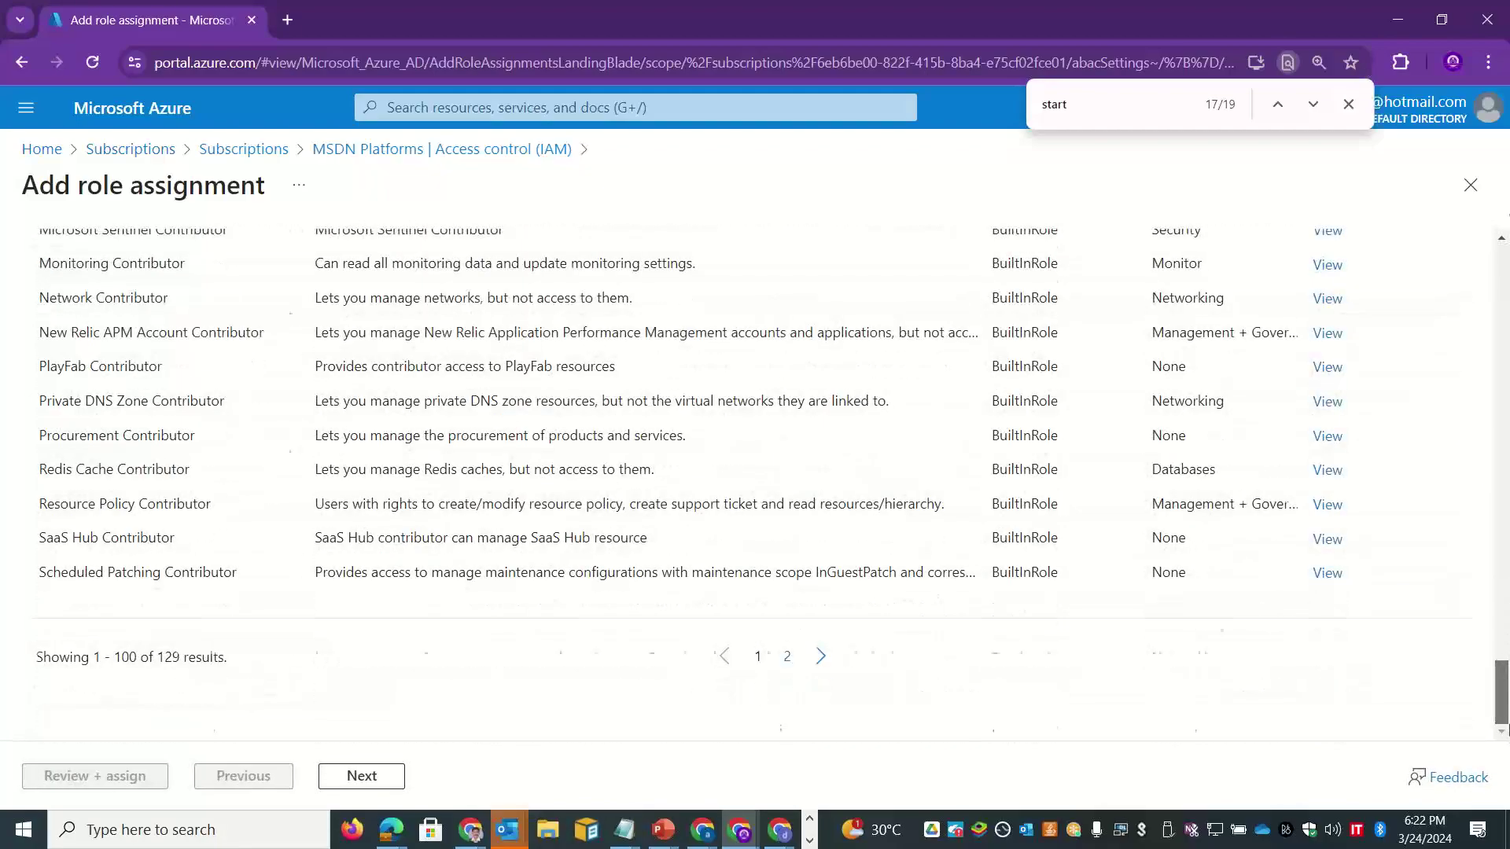
pyautogui.scroll(20, 438, 391)
# Search for 'Azvm', clear the search, and choose the Reader role
pyautogui.moveTo(153, 462); pyautogui.dragTo(2, 455)
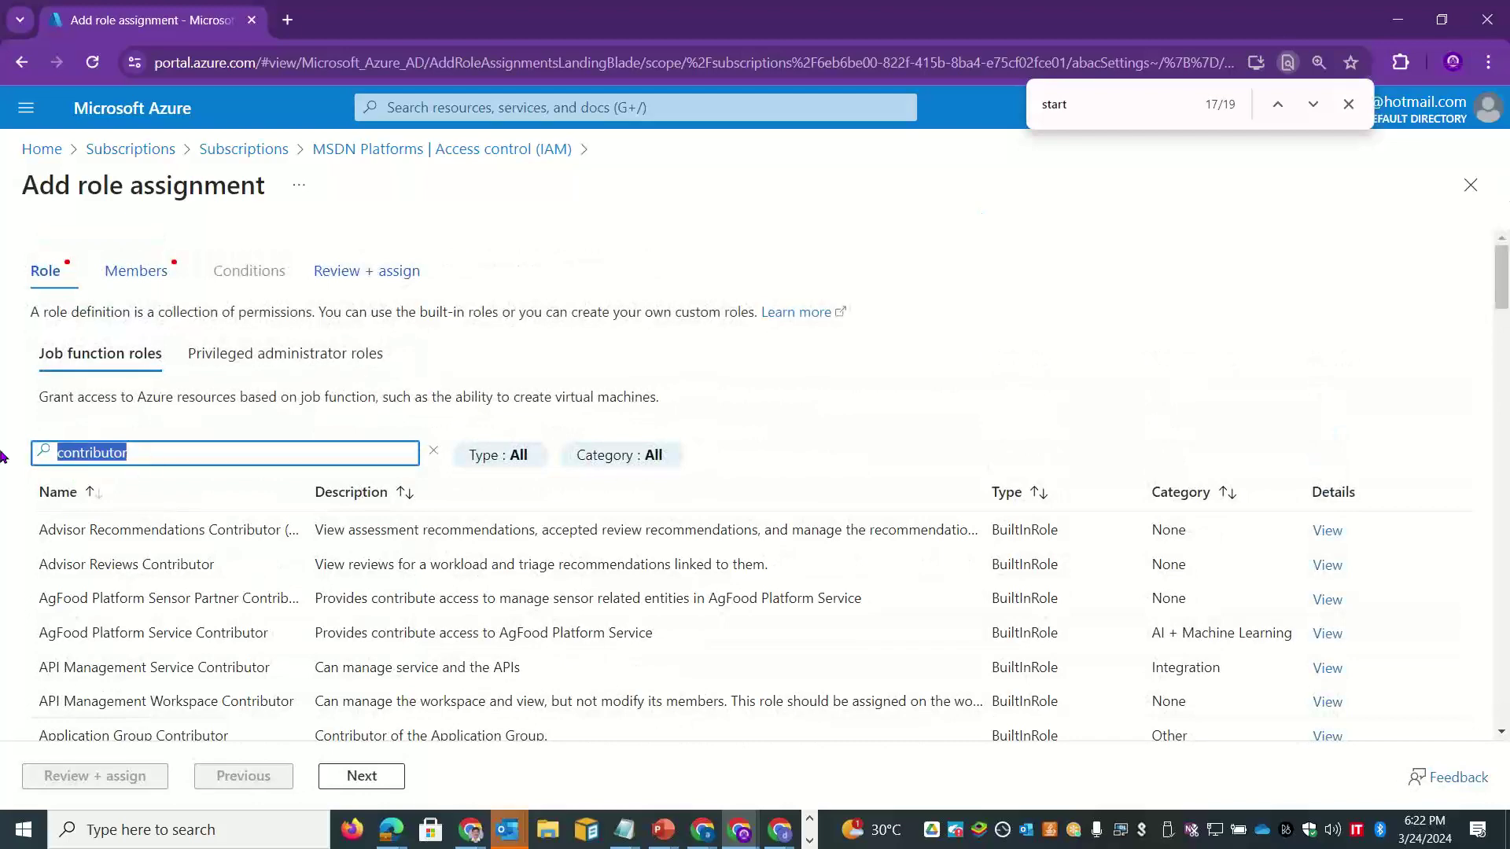
pyautogui.write('AZ')
pyautogui.press('BackSpace')
pyautogui.write('z')
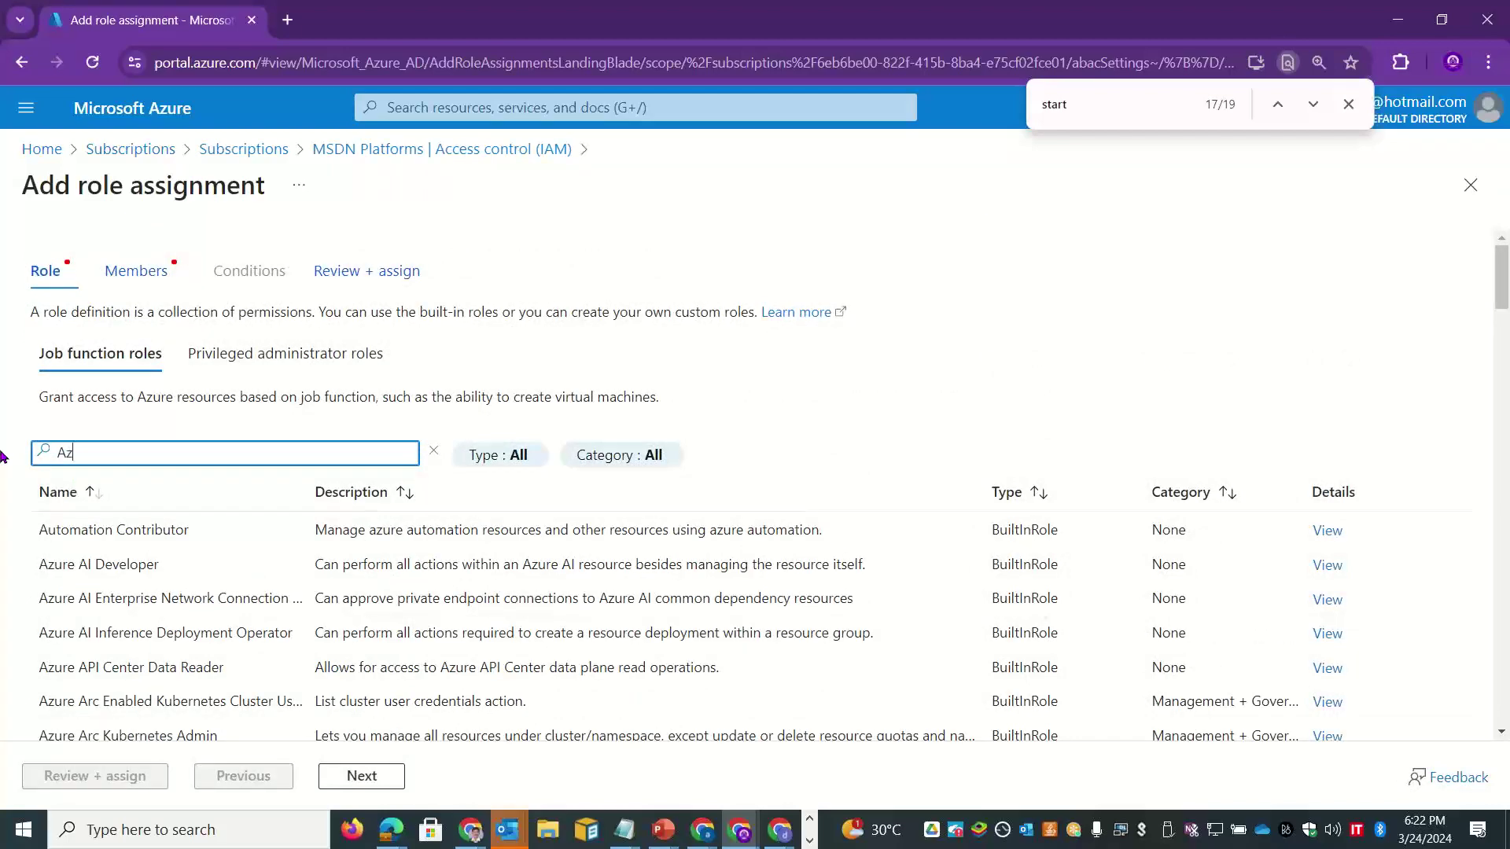
pyautogui.write('vm')
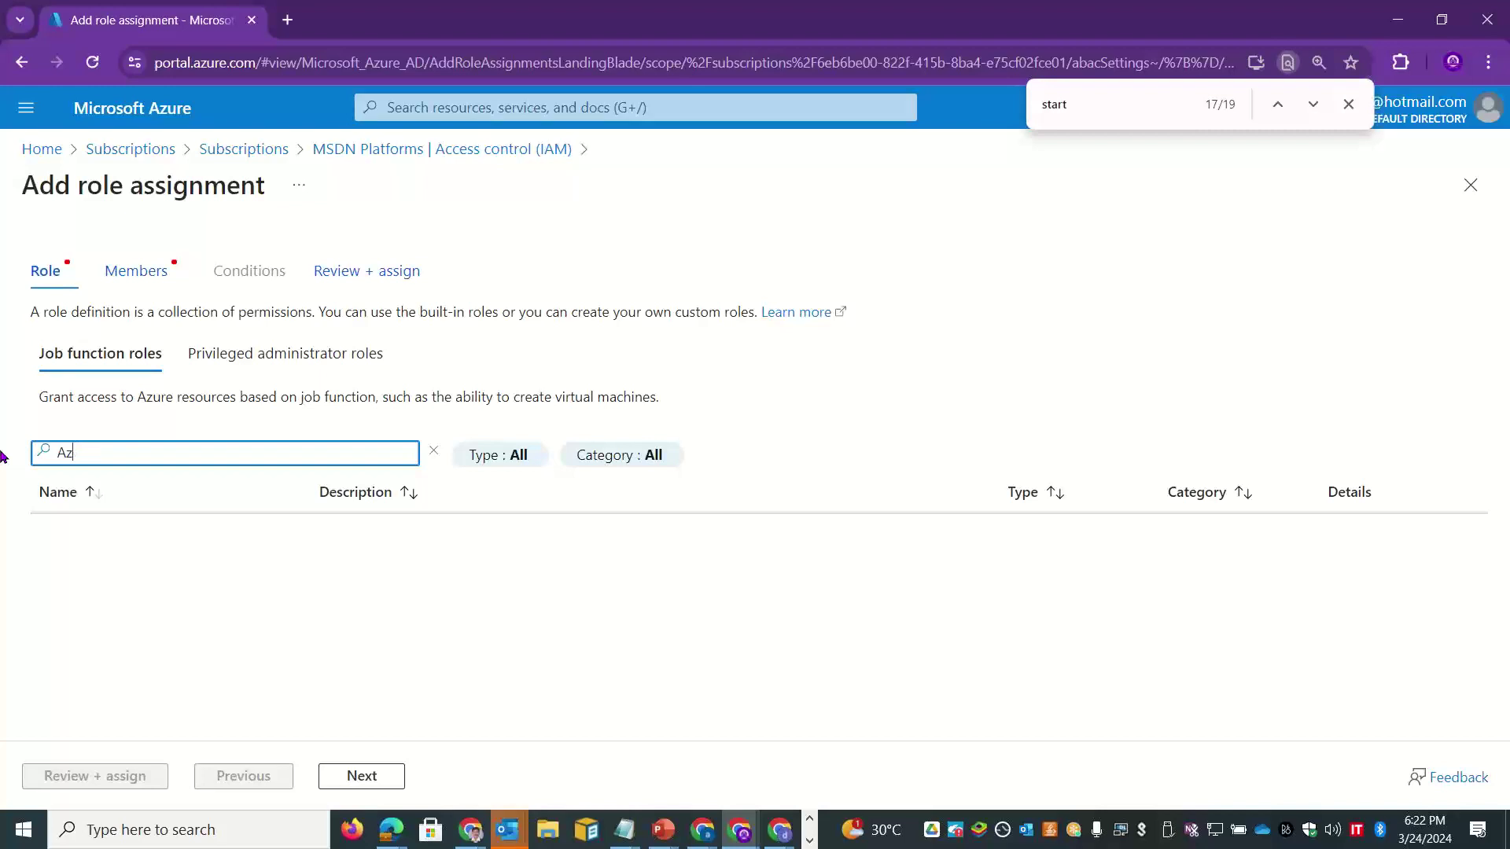
pyautogui.press('BackSpace')
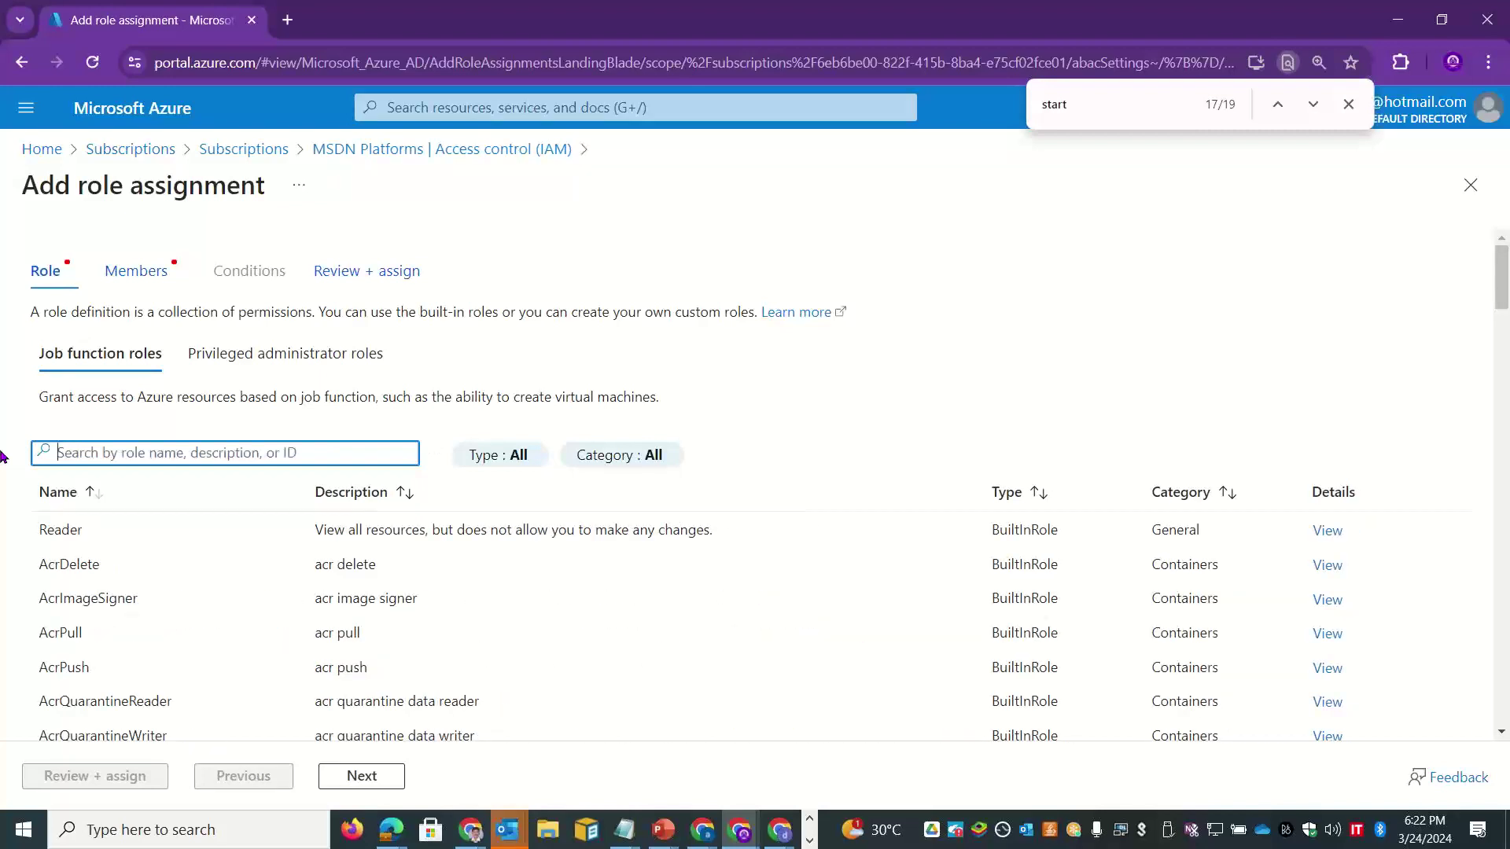
pyautogui.click(110, 538)
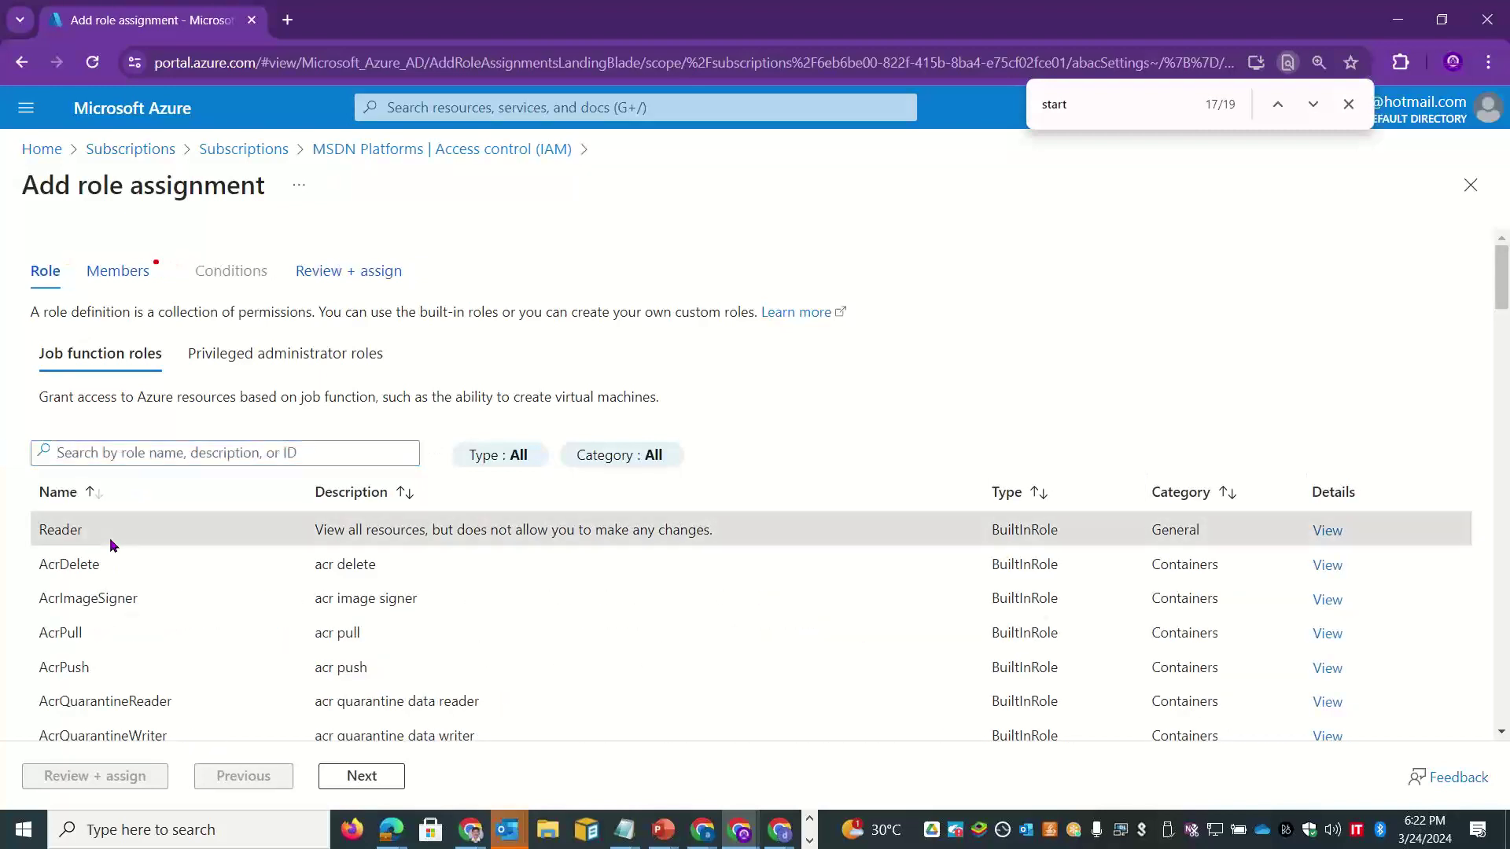
# Search for the test user, add them as a member, and create the Reader assignment on MSDN Platforms
pyautogui.click(367, 779)
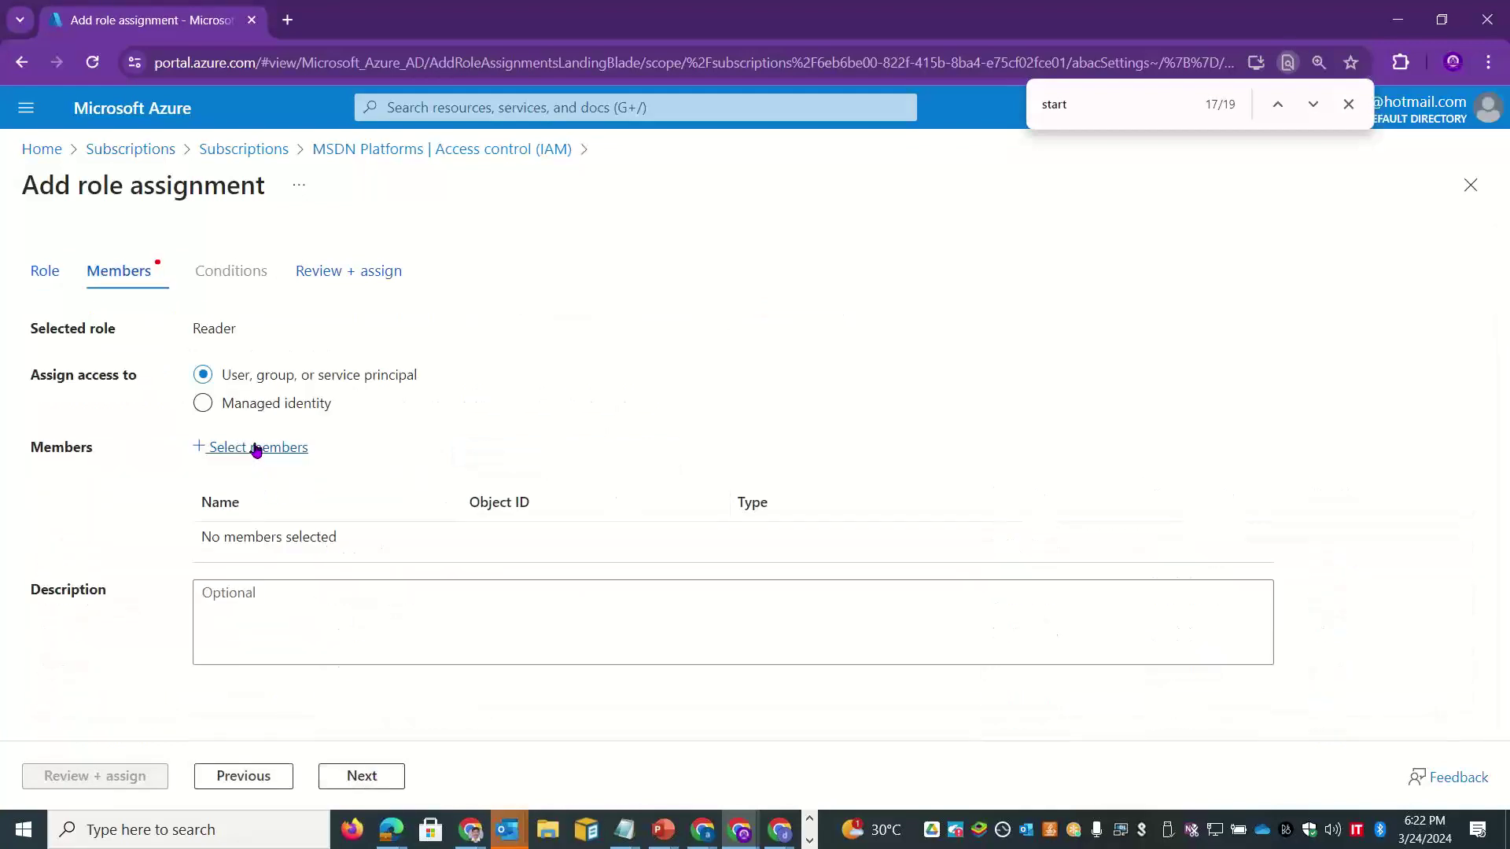
pyautogui.click(257, 448)
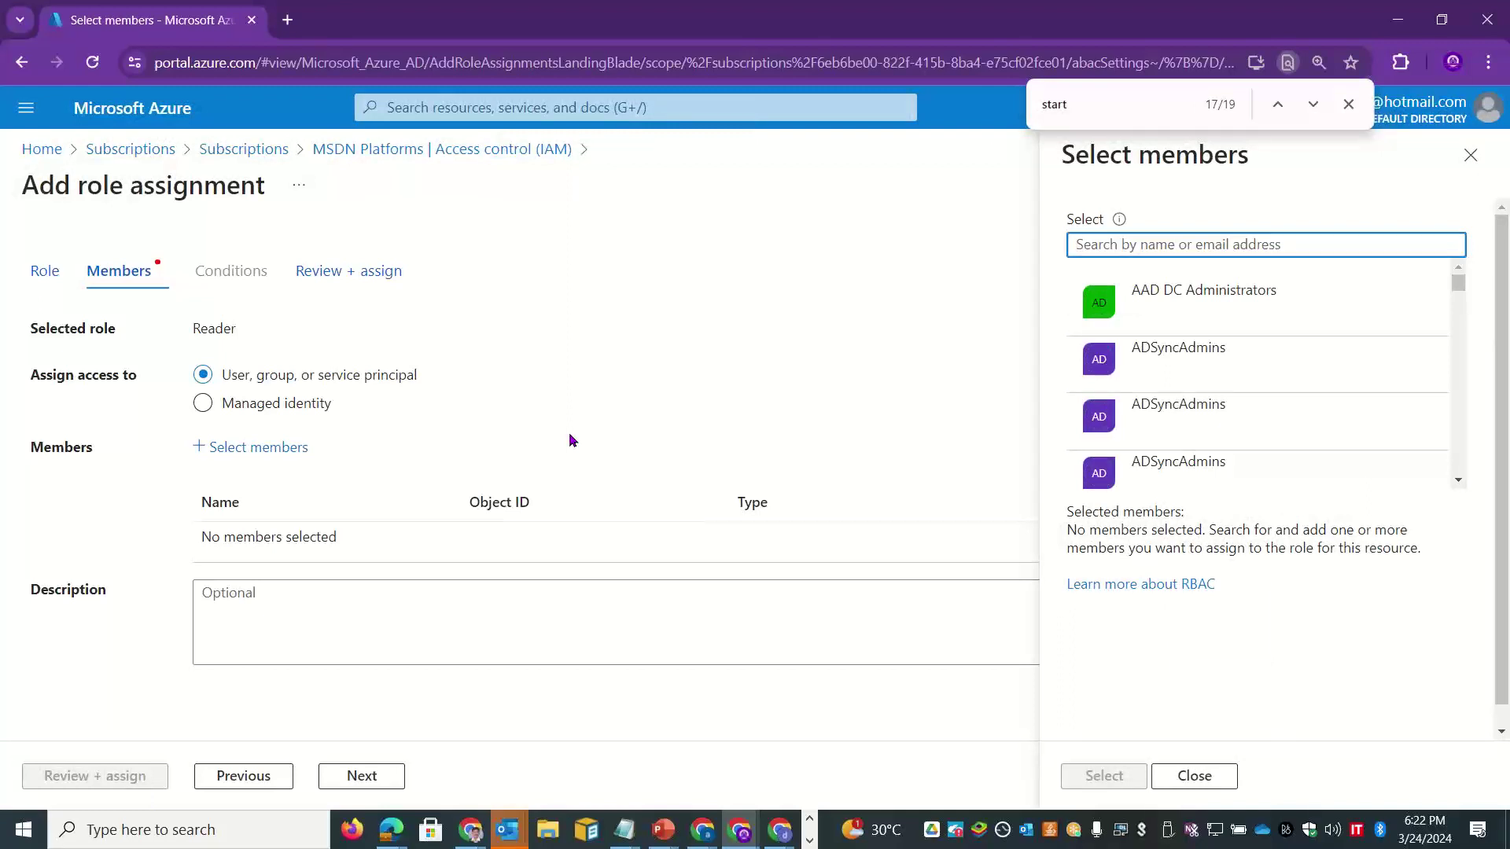
pyautogui.write('pratheep')
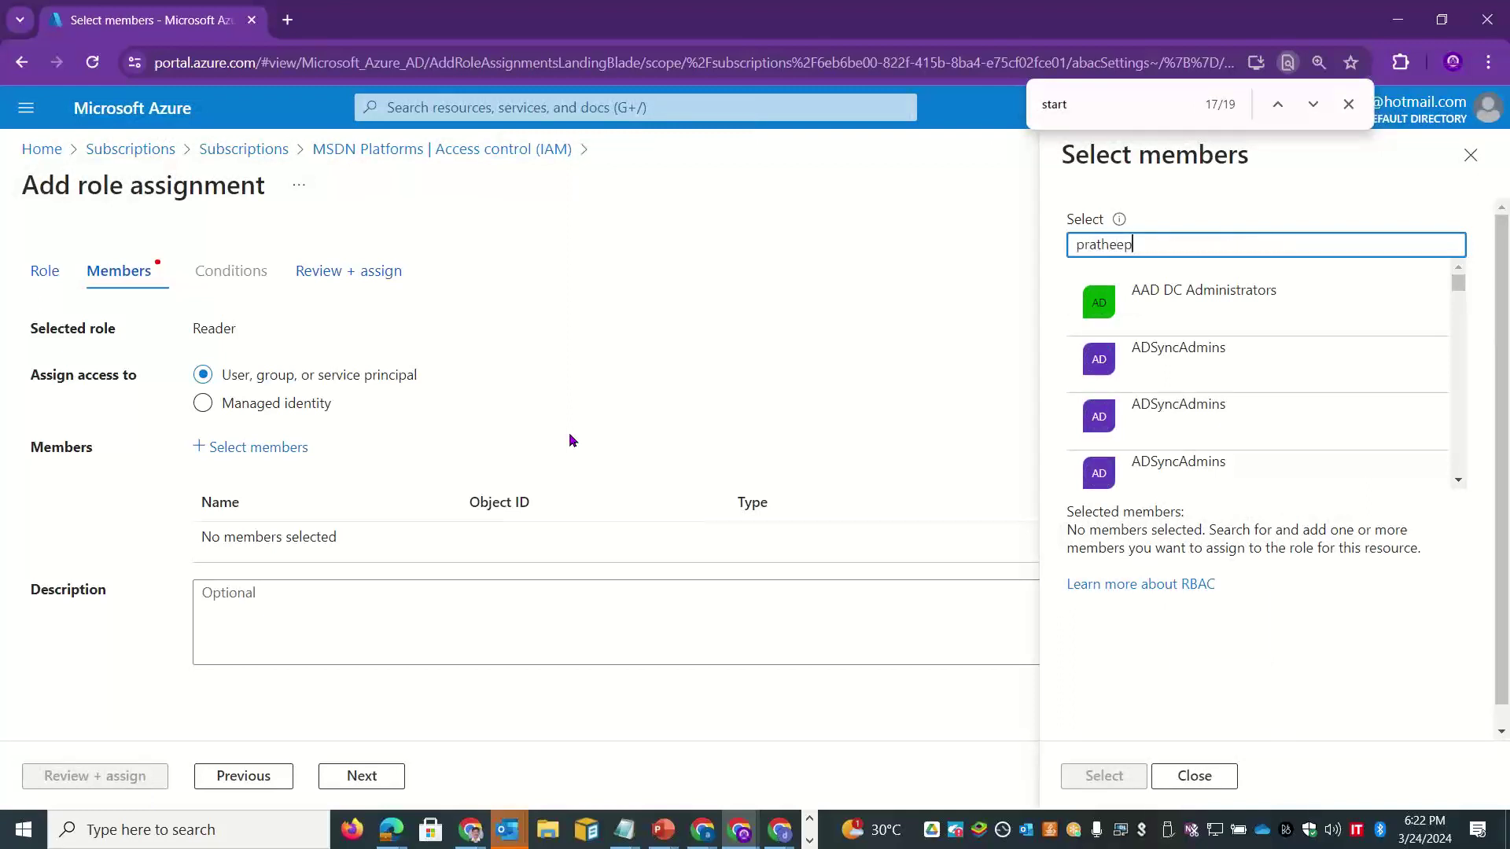
pyautogui.click(1198, 292)
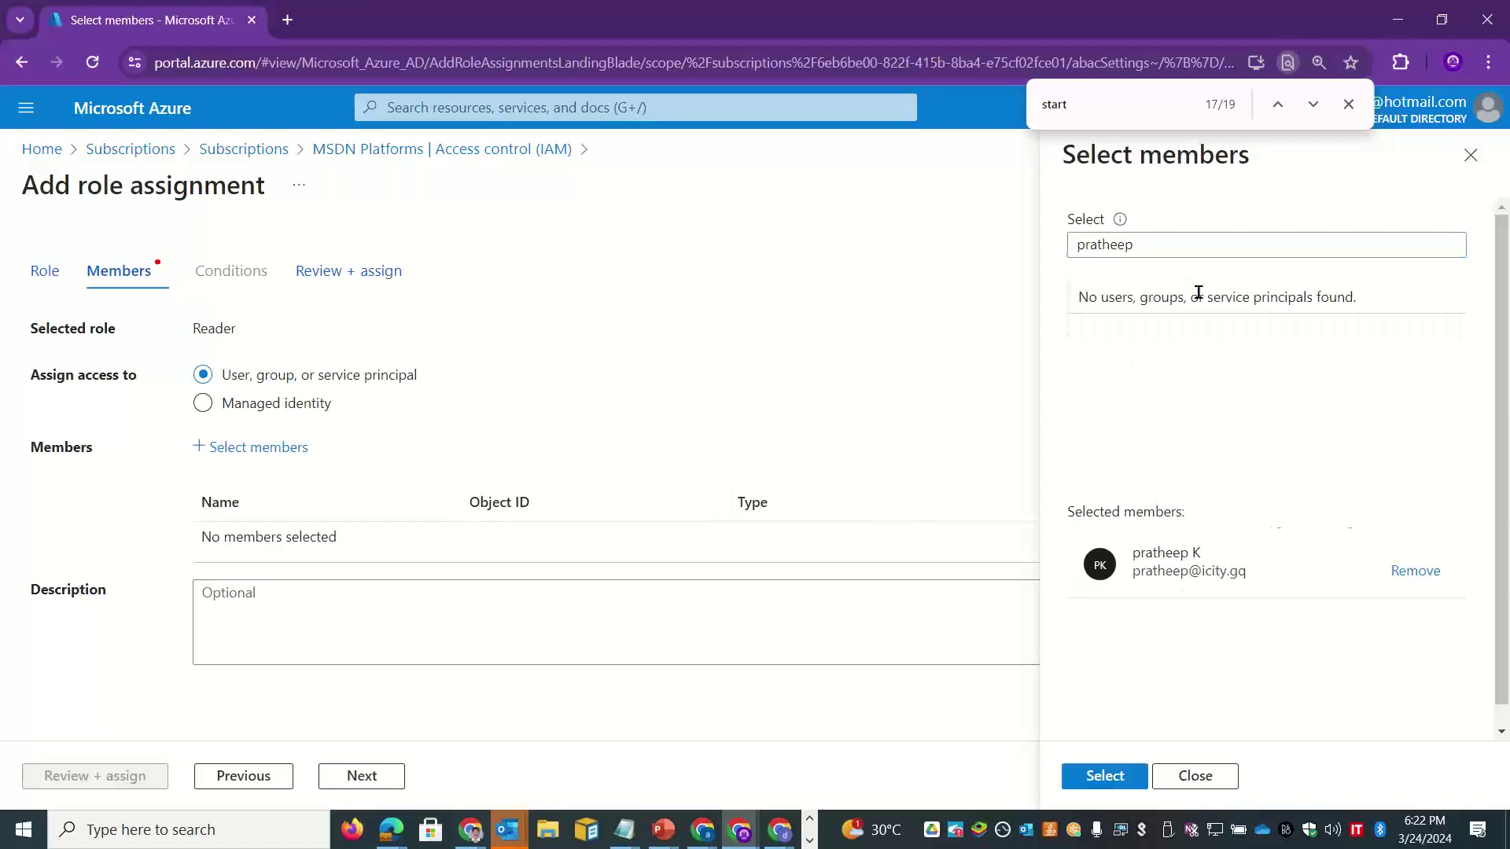
pyautogui.click(1081, 774)
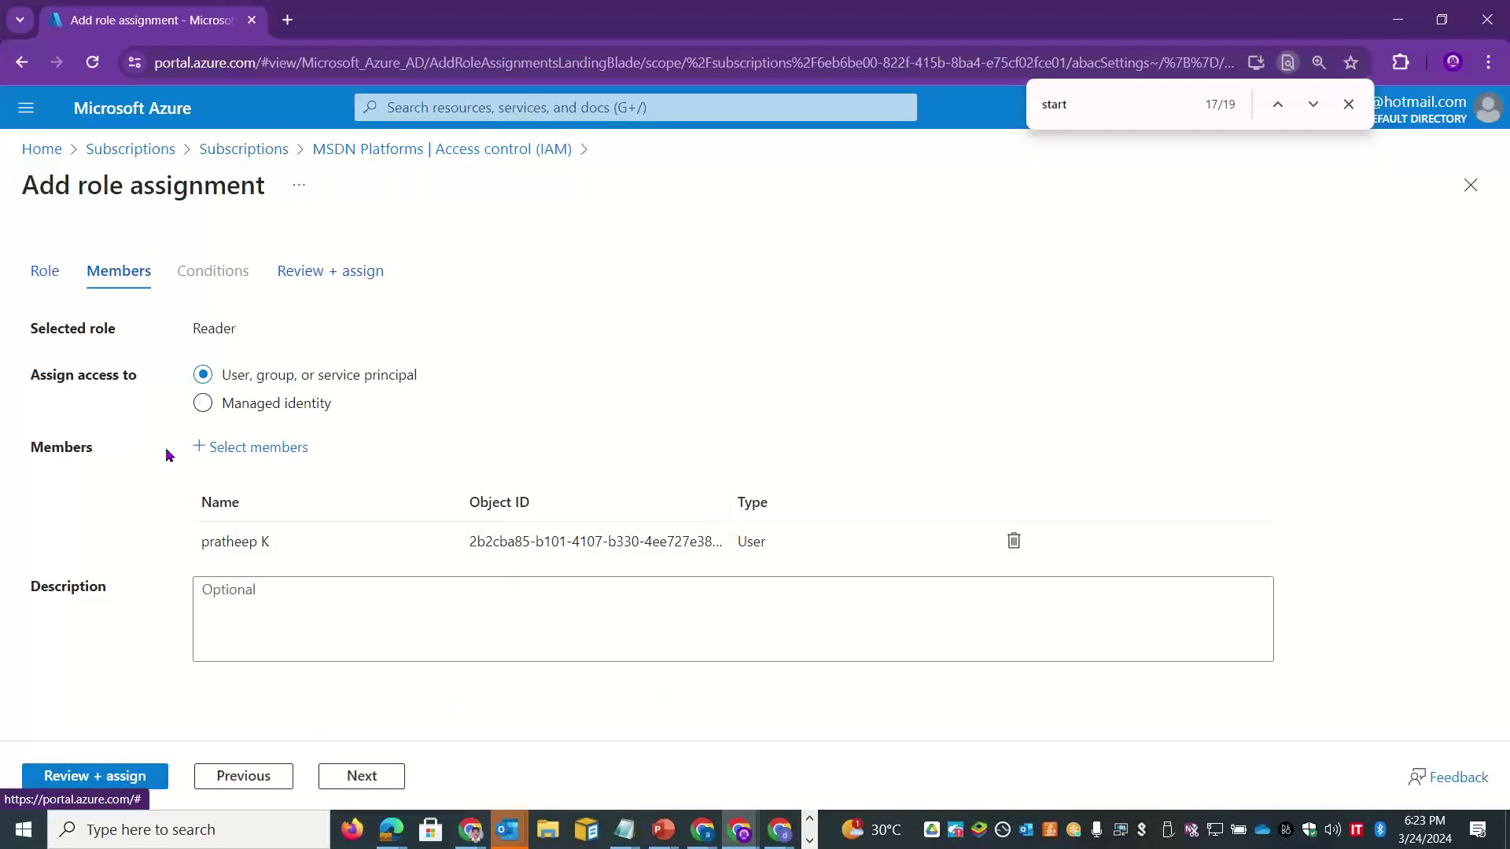
pyautogui.click(106, 775)
pyautogui.click(106, 775)
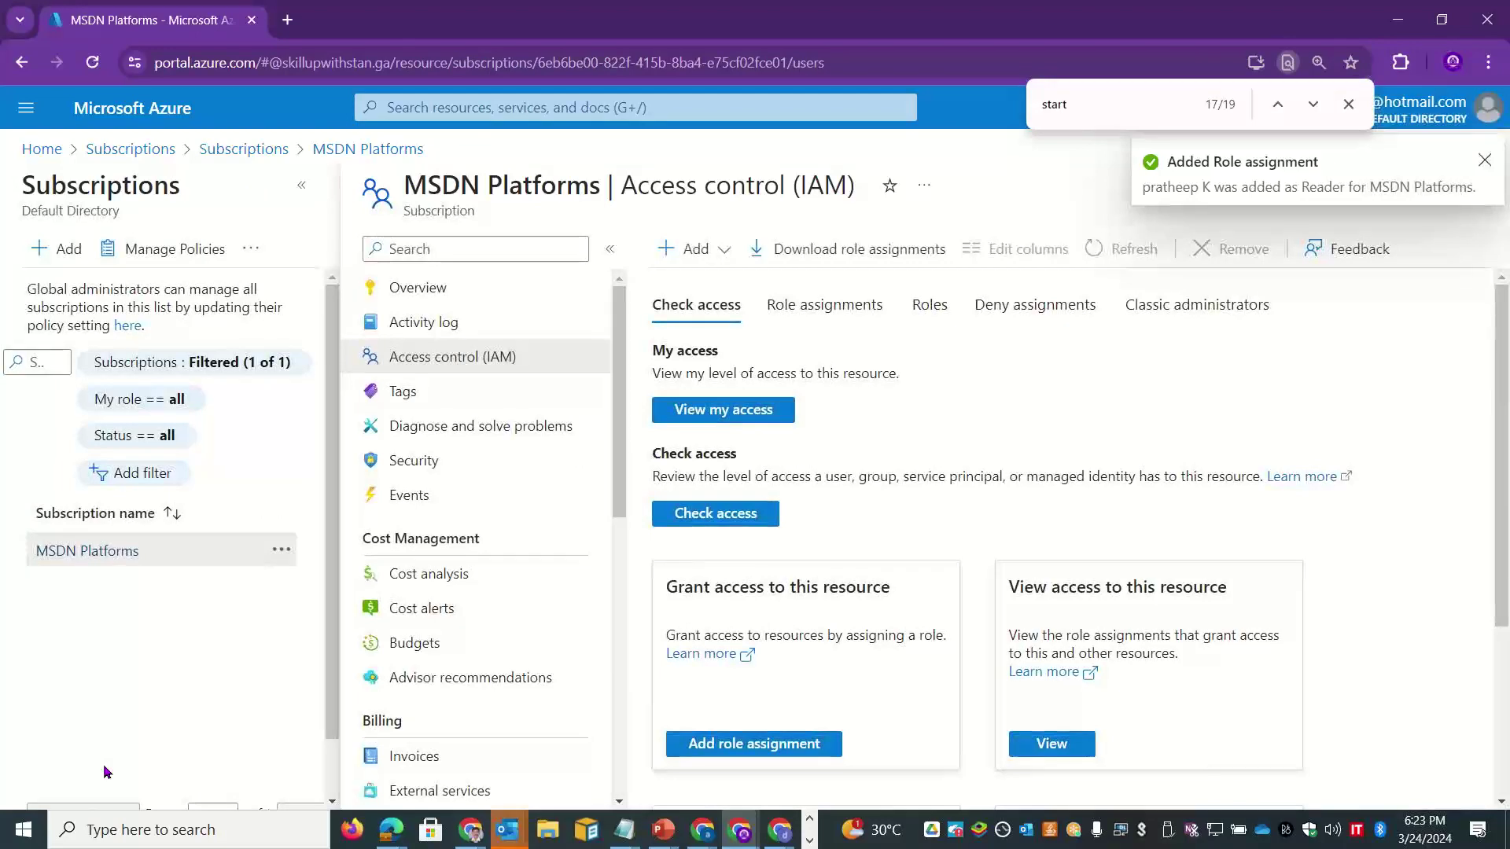
# List the subscription's roles sorted by Type and filter by 'Azvm' to reveal the AzVMLevel1 CustomRole
pyautogui.hotkey('alt', 'Tab')
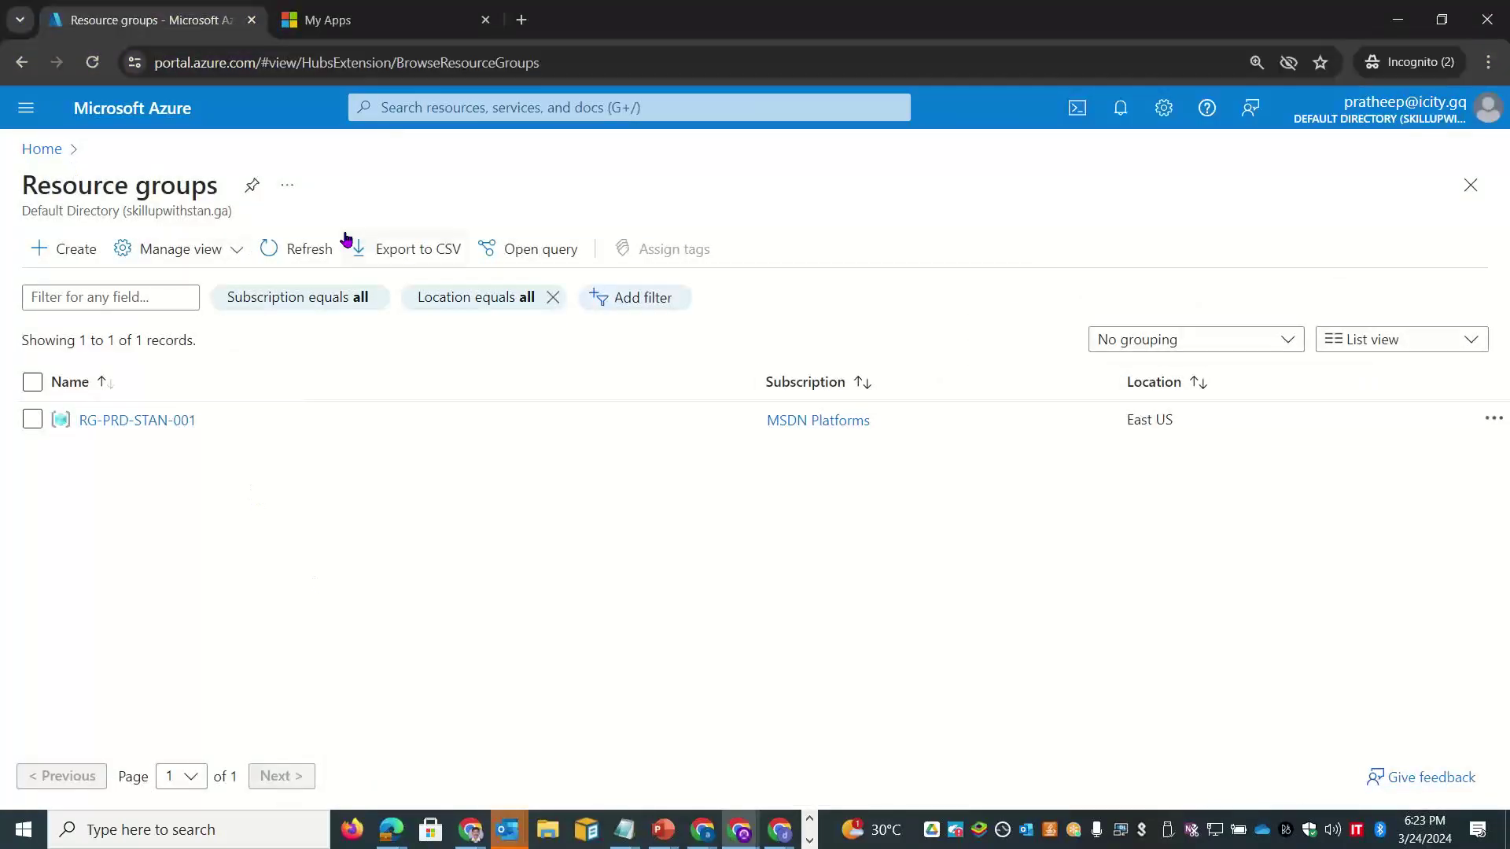
pyautogui.hotkey('alt', 'Tab')
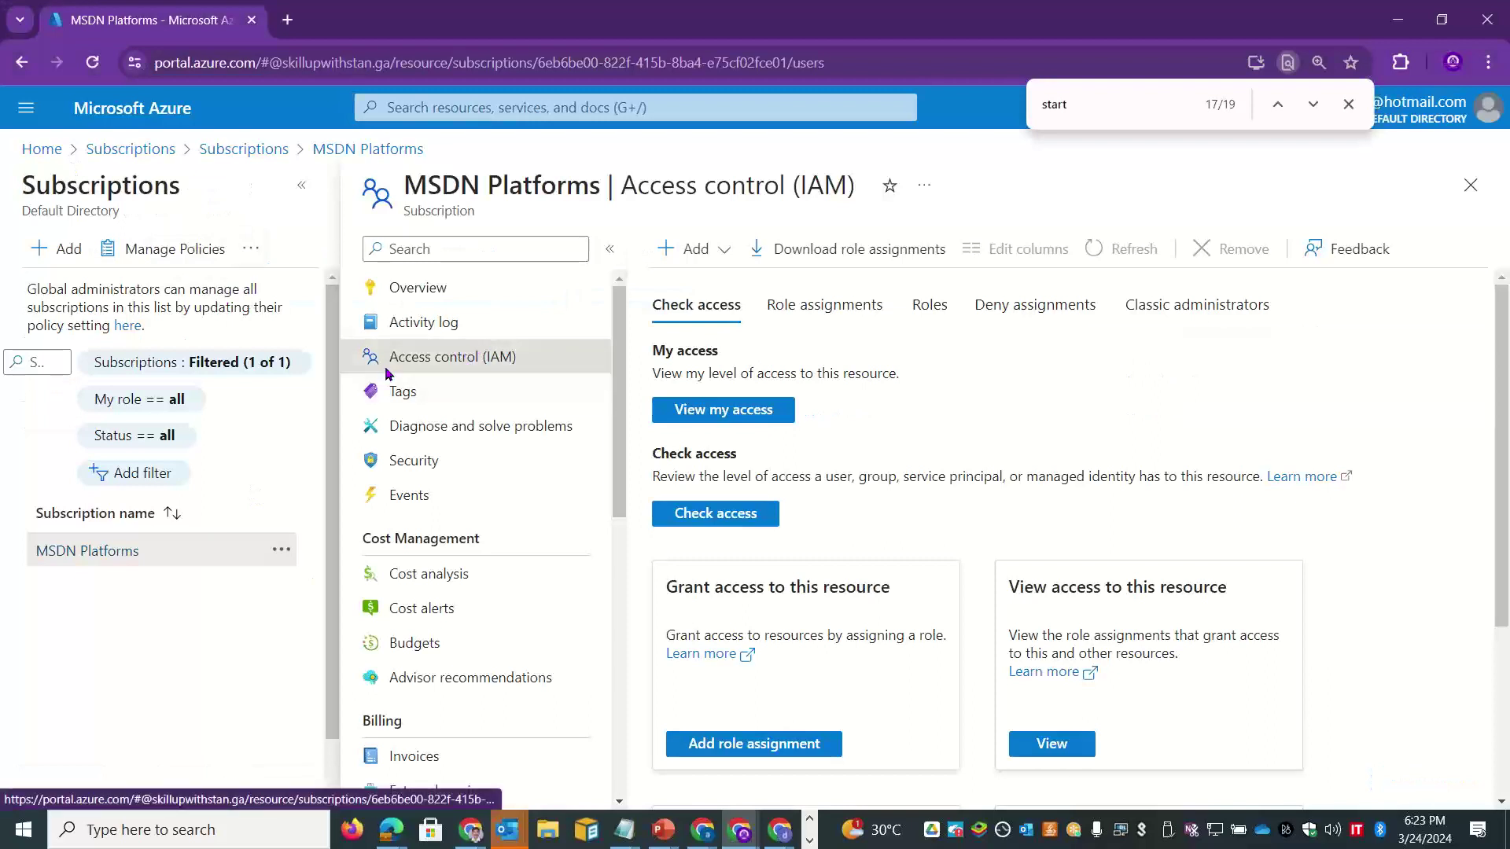
pyautogui.click(917, 307)
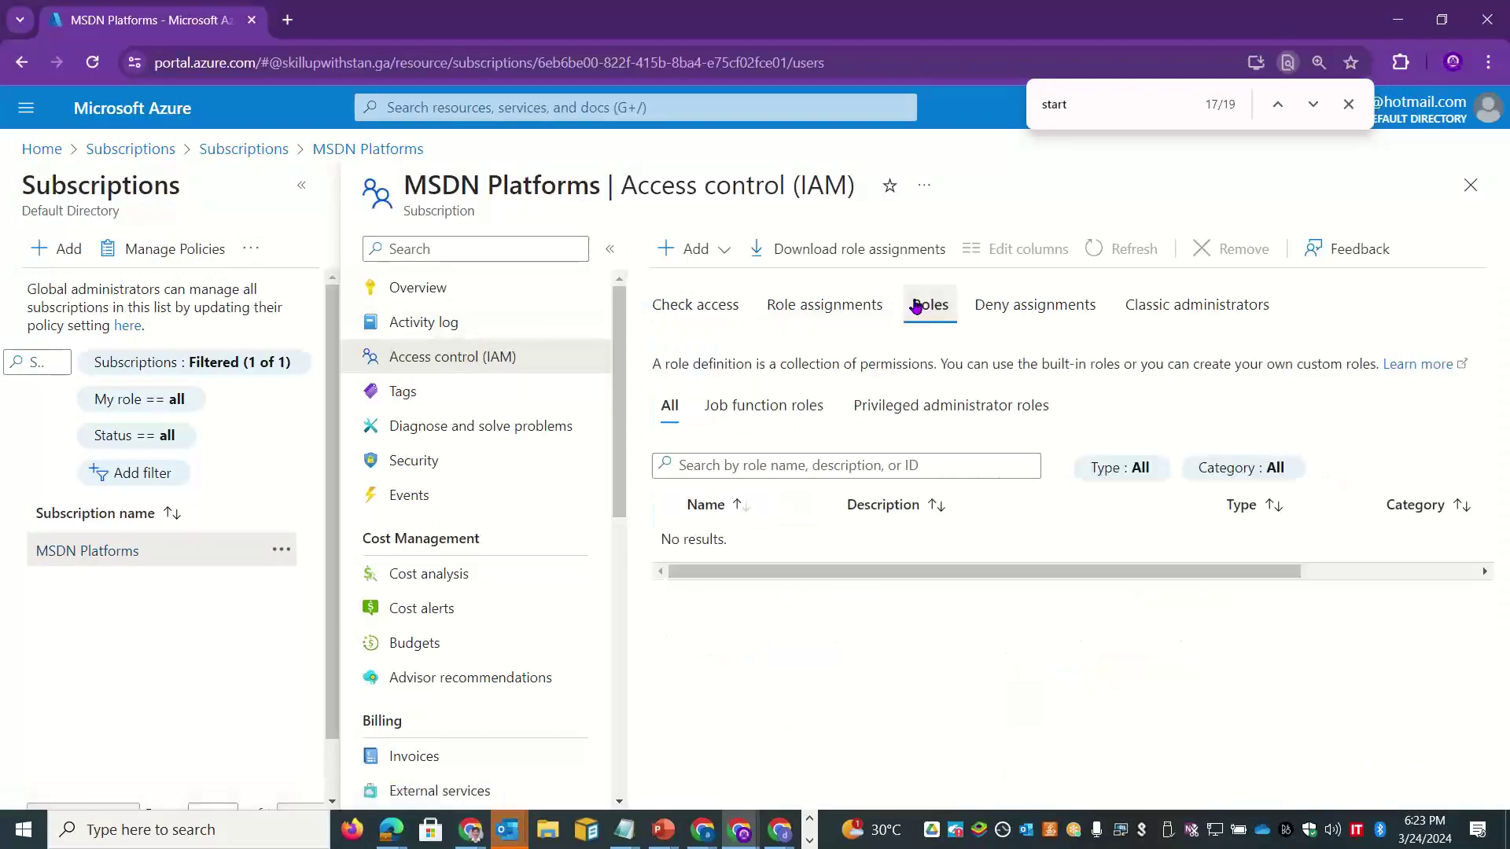
pyautogui.click(1260, 508)
pyautogui.moveTo(1507, 295)
pyautogui.mouseDown()
pyautogui.moveTo(1500, 802)
pyautogui.moveTo(1502, 306)
pyautogui.mouseUp()
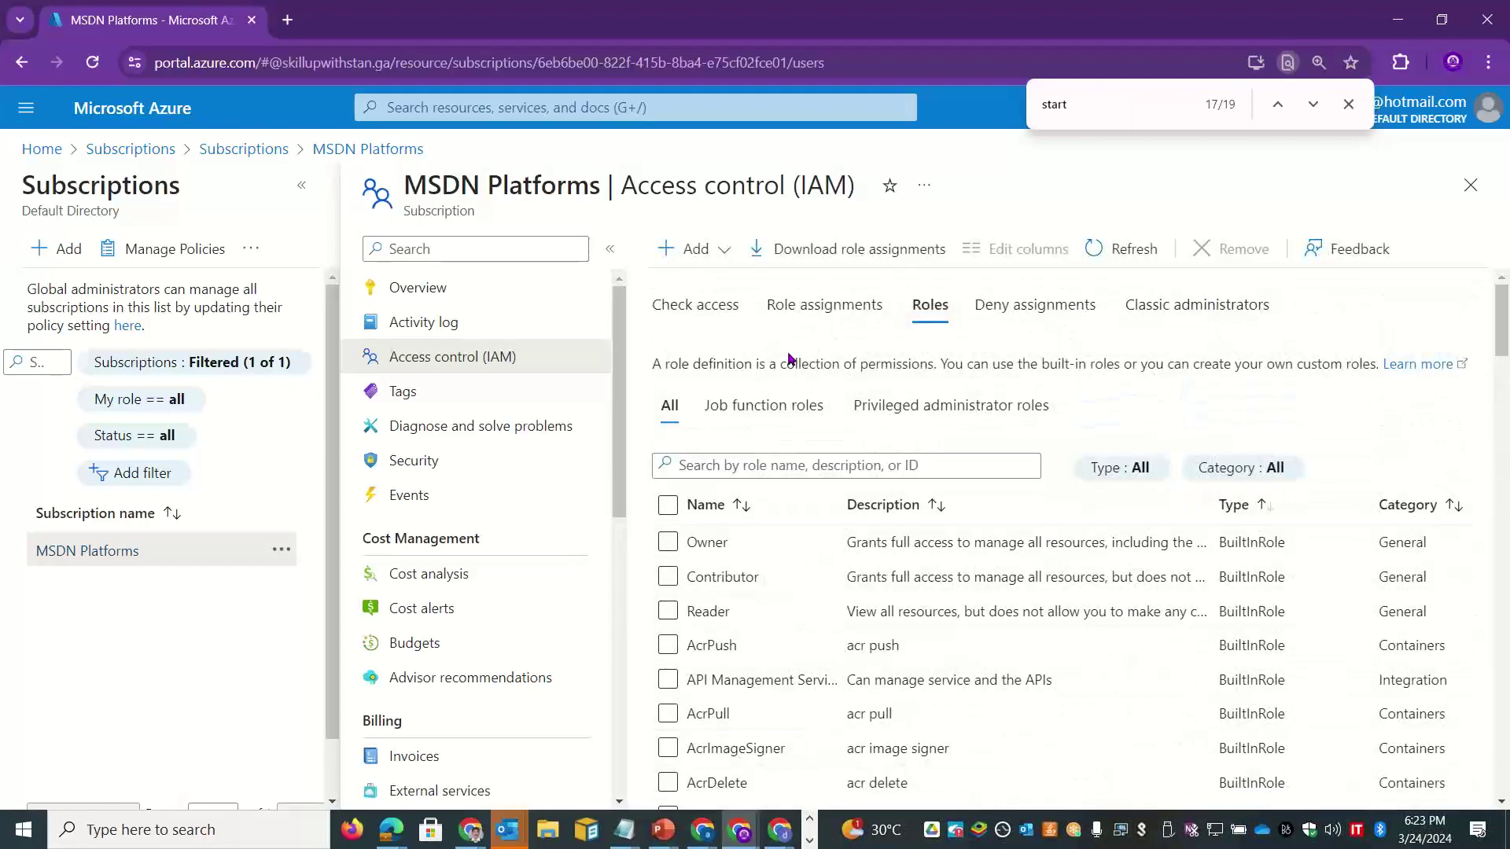
pyautogui.click(718, 464)
pyautogui.write('Az')
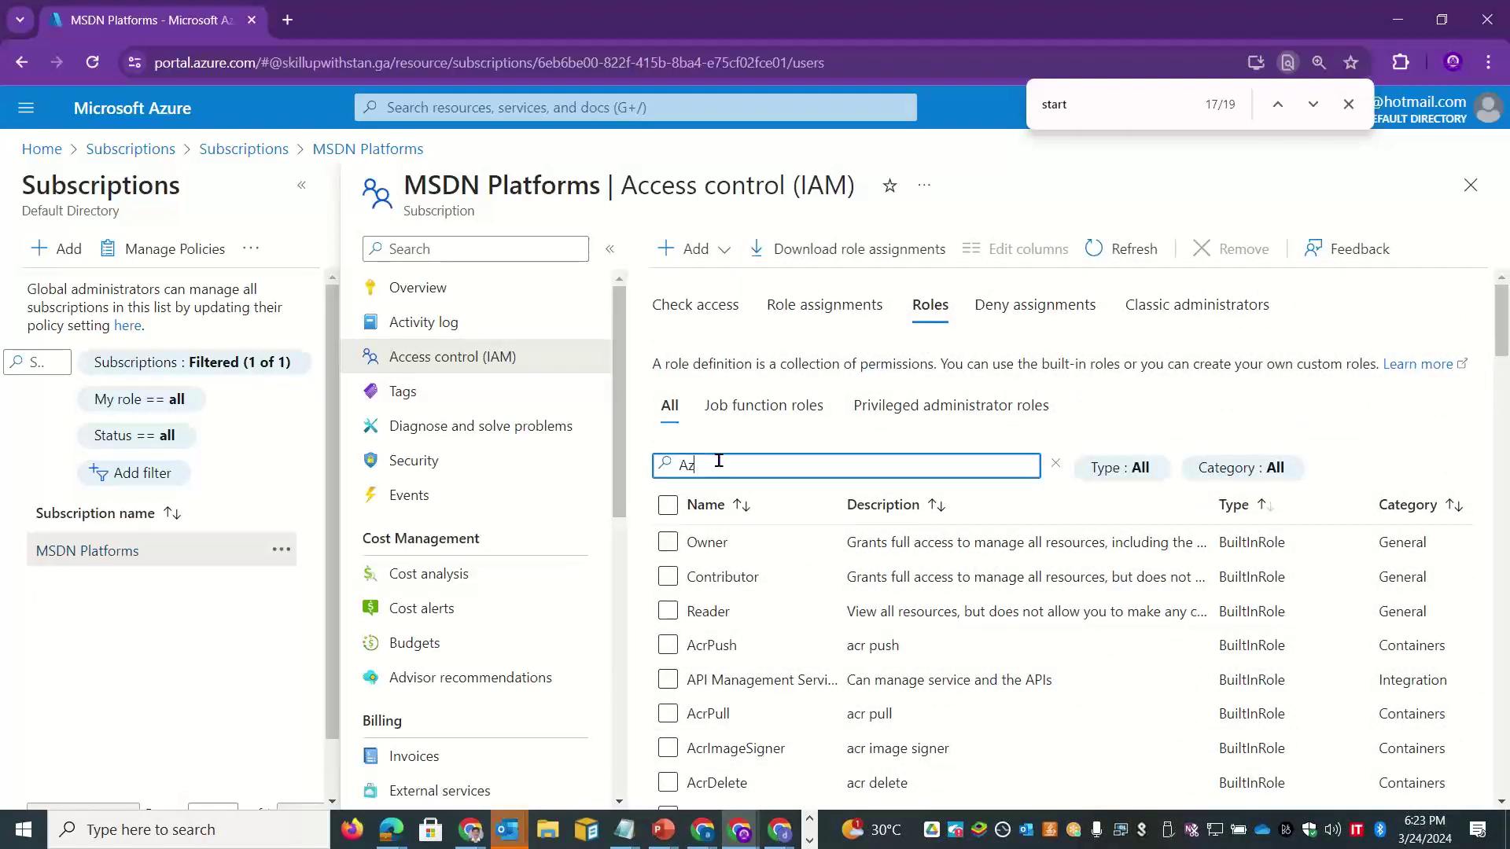
pyautogui.write('vm')
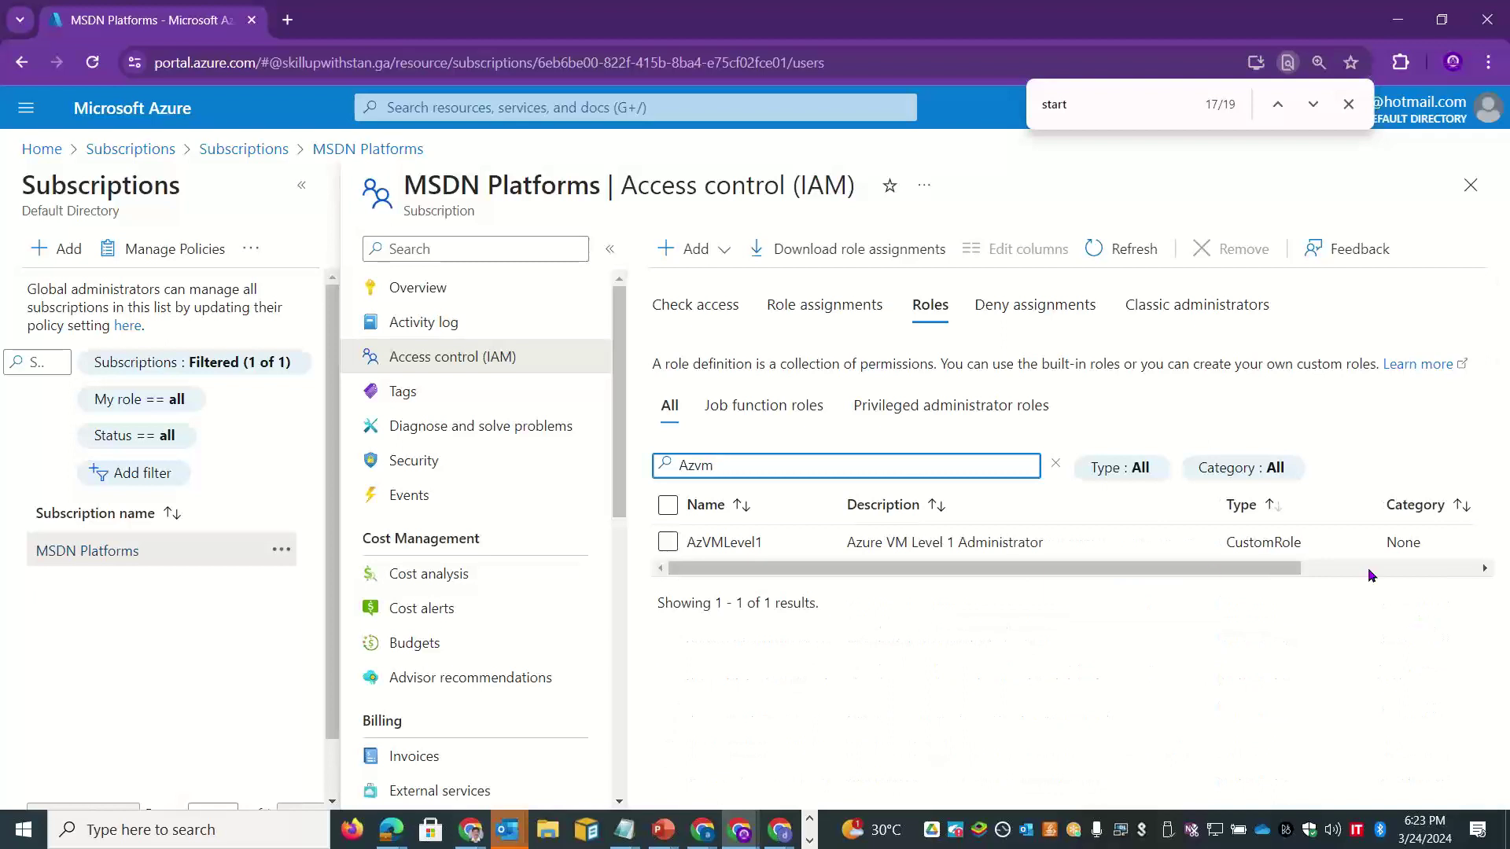
pyautogui.moveTo(1302, 542); pyautogui.dragTo(1232, 548)
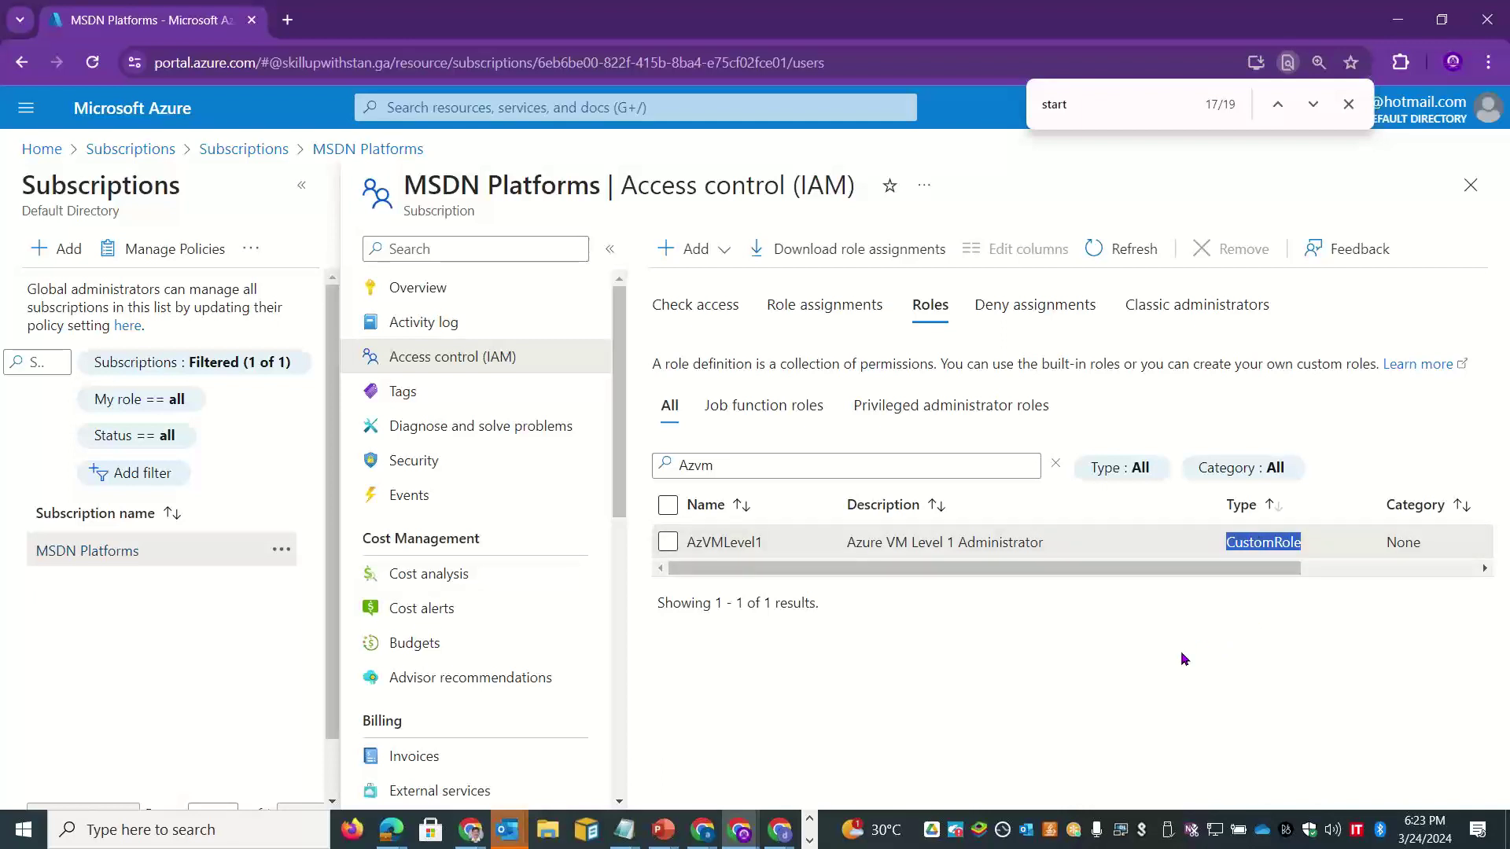
# Start a new custom role from scratch, view its Permissions tab, then go back to the Home page
pyautogui.click(728, 250)
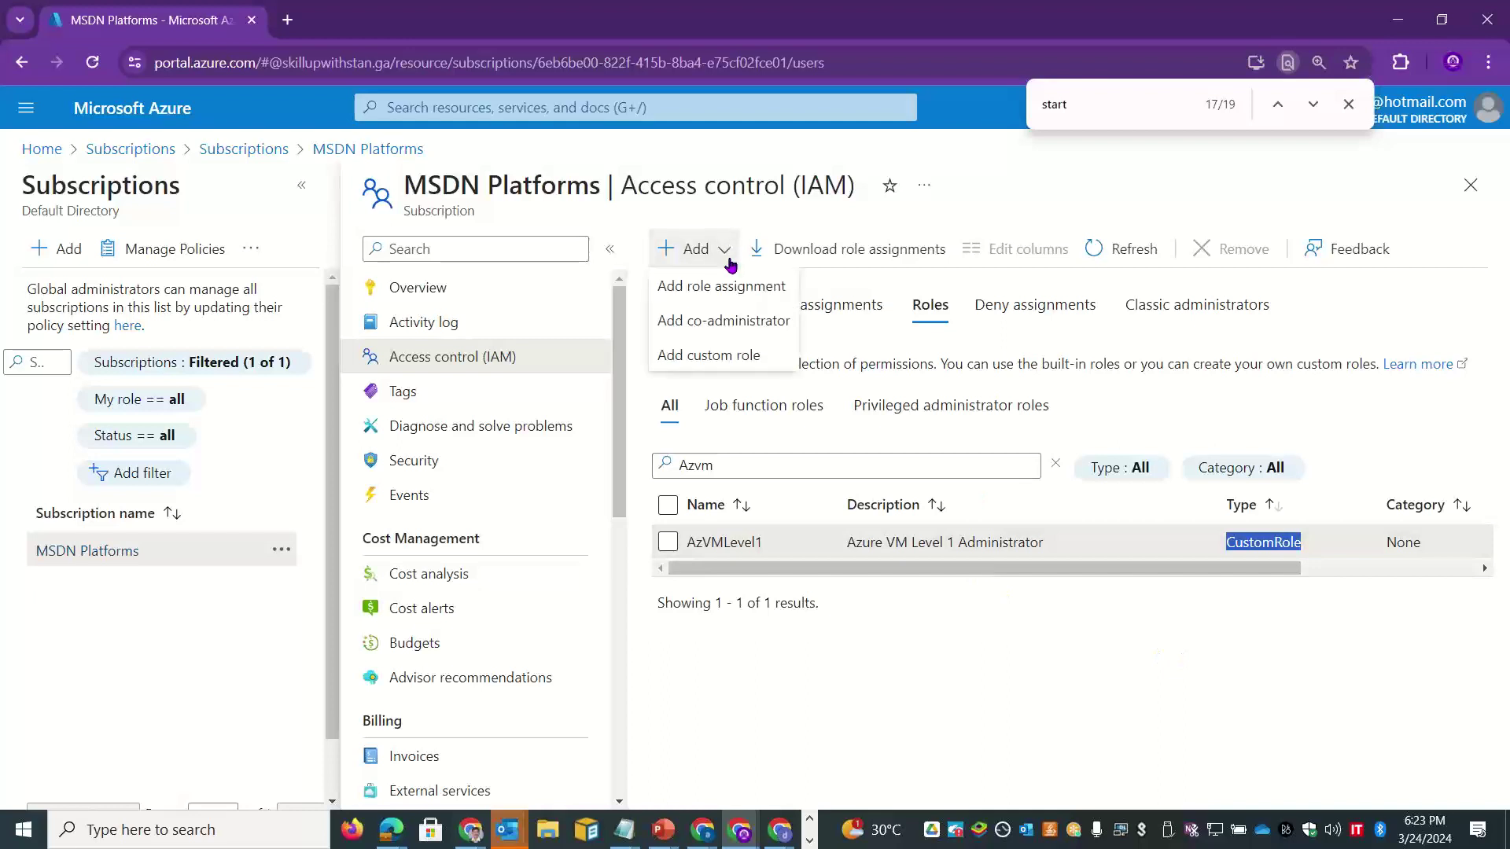
pyautogui.click(723, 354)
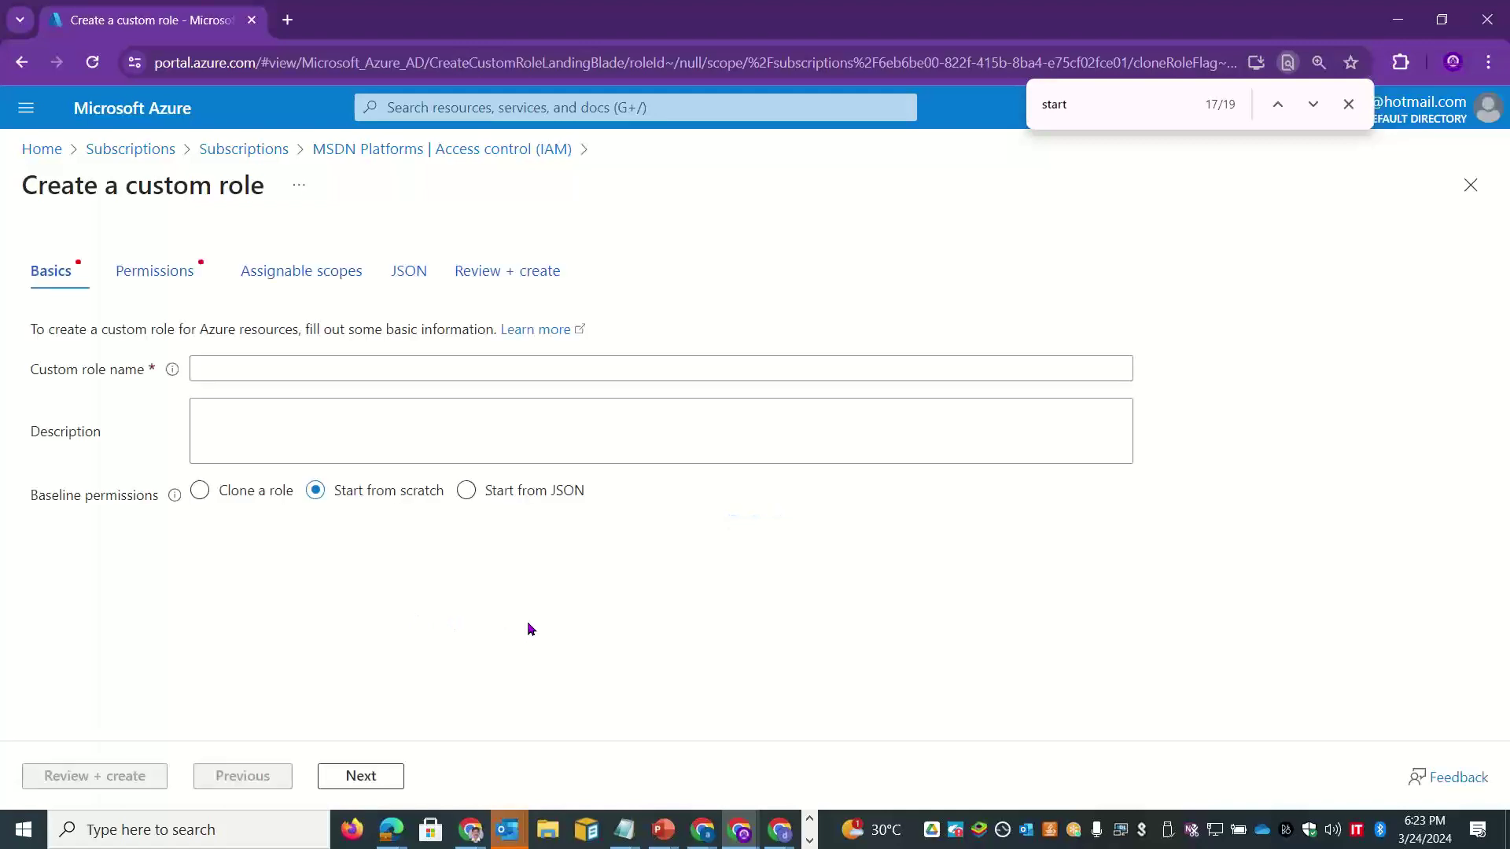
pyautogui.moveTo(452, 497); pyautogui.dragTo(326, 494)
pyautogui.click(149, 271)
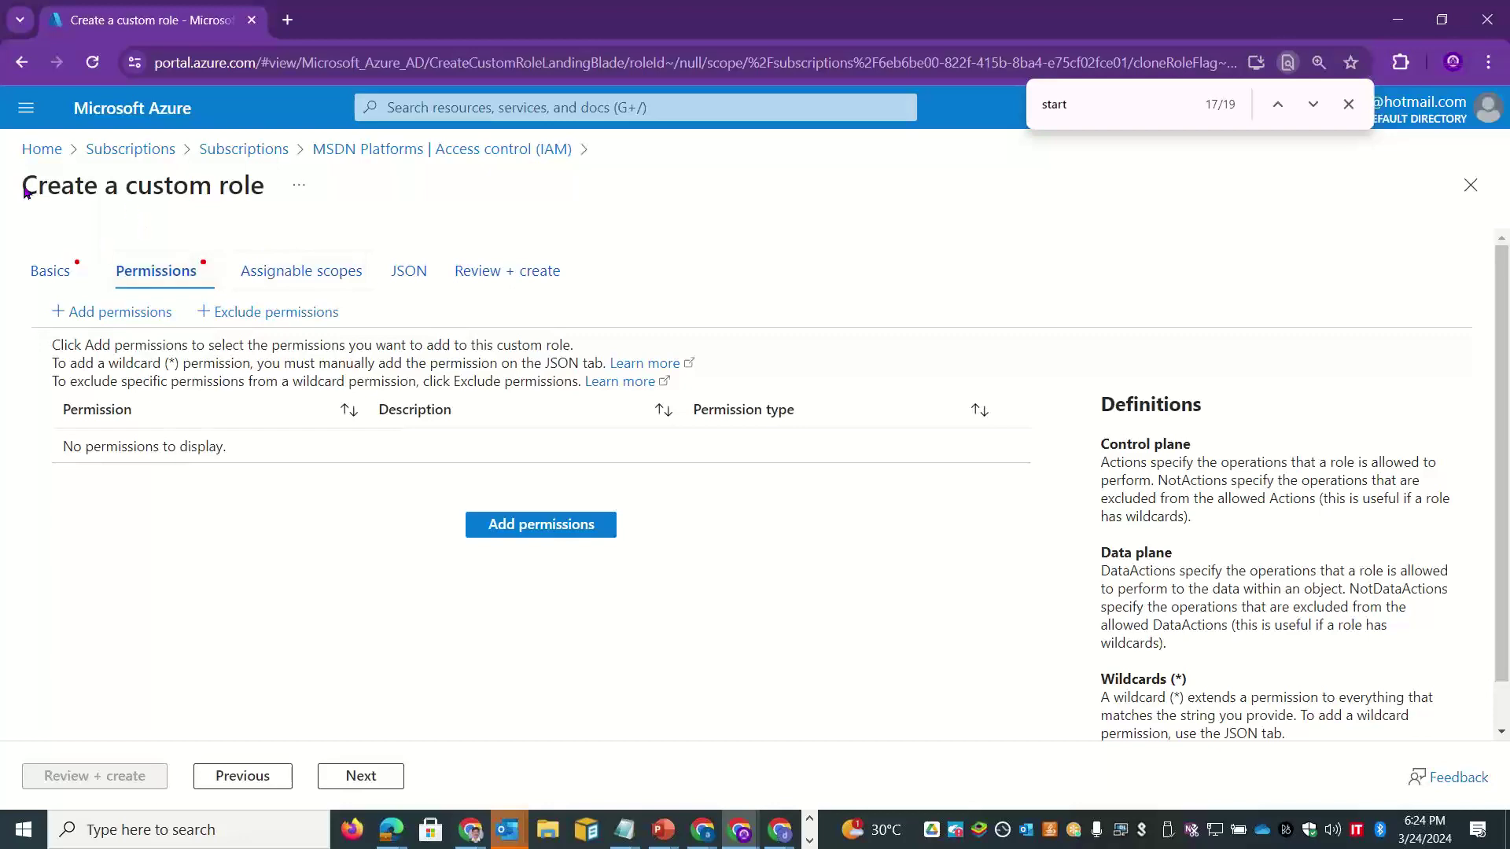
pyautogui.click(38, 150)
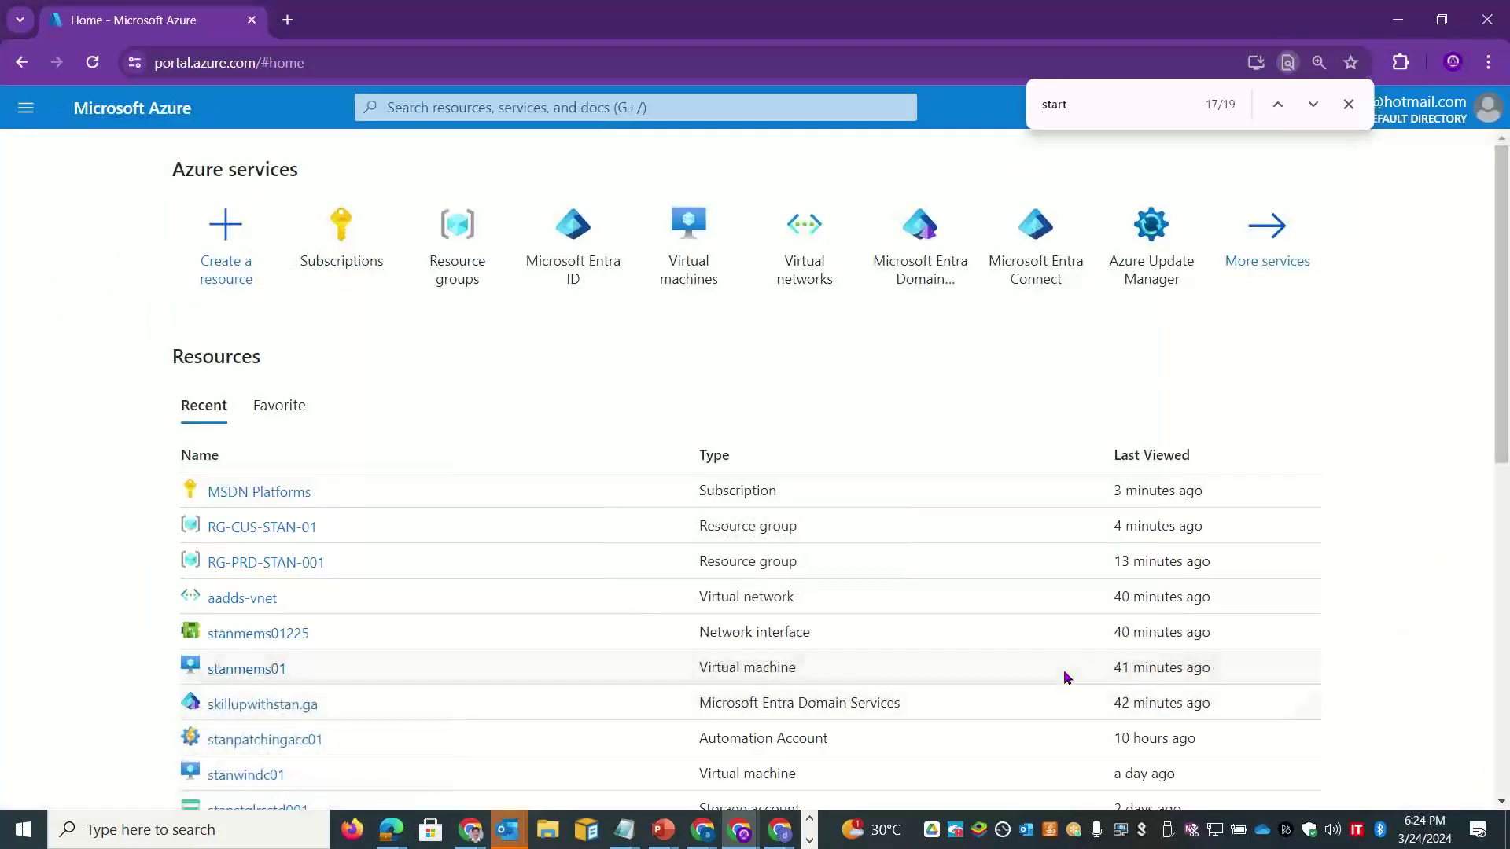
# In the test user's private window, refresh Resource groups to list all 11 groups
pyautogui.hotkey('alt', 'Tab')
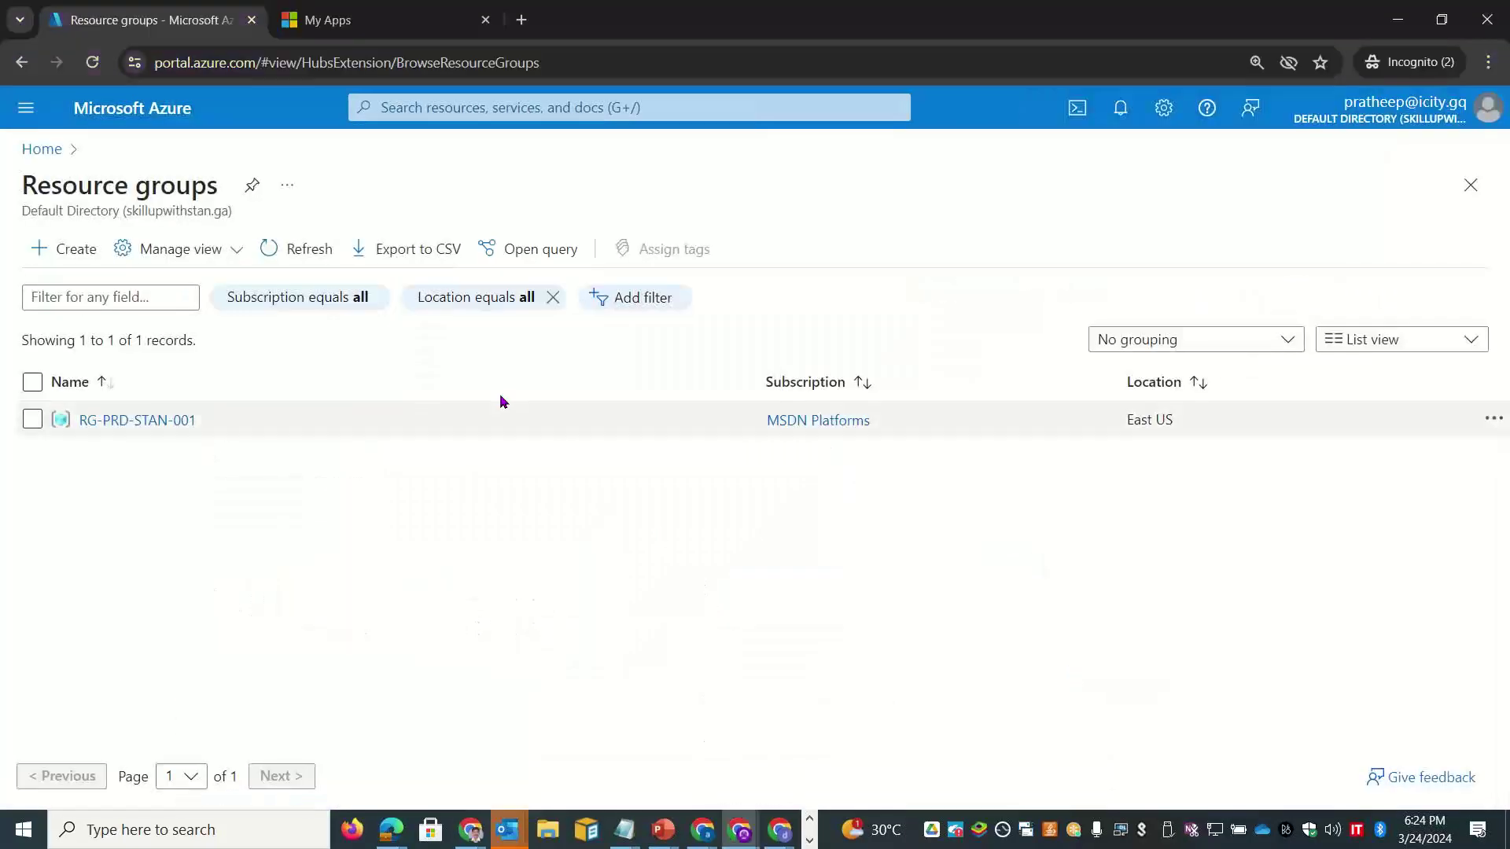
pyautogui.click(276, 250)
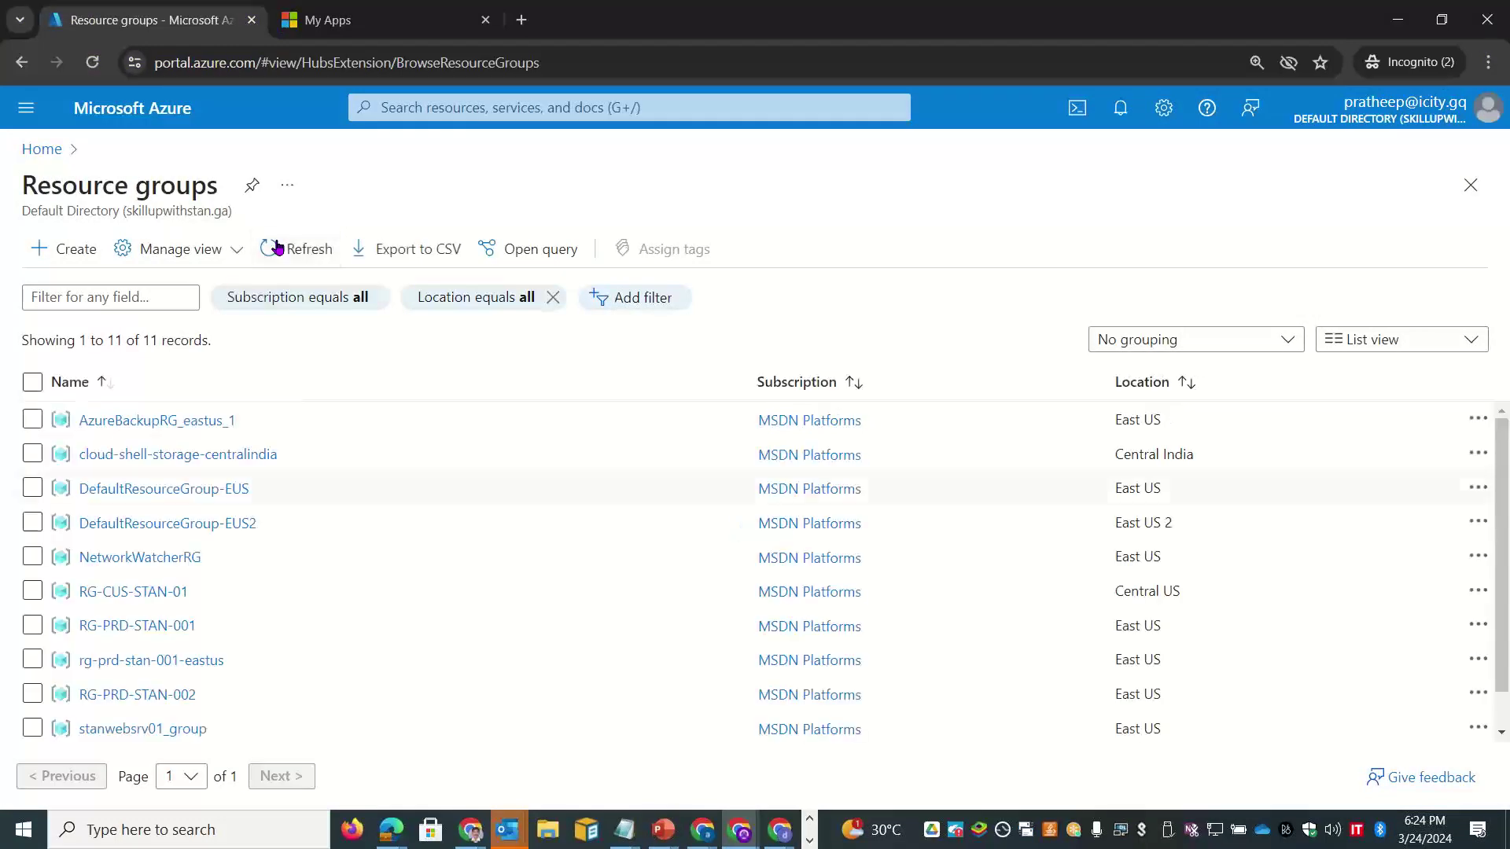
pyautogui.scroll(-1, 1473, 421)
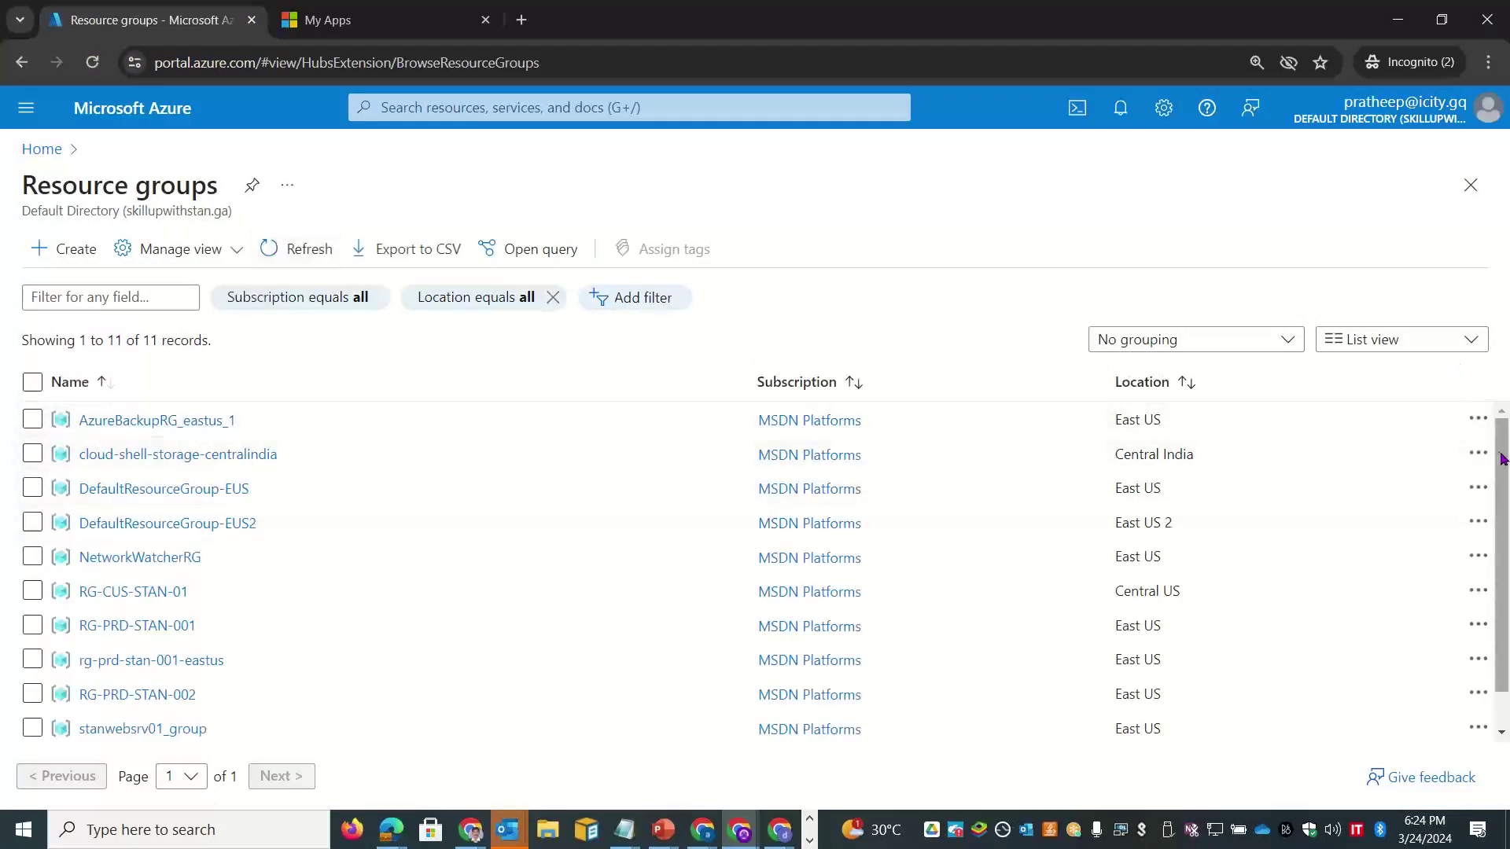
pyautogui.scroll(1, 1508, 605)
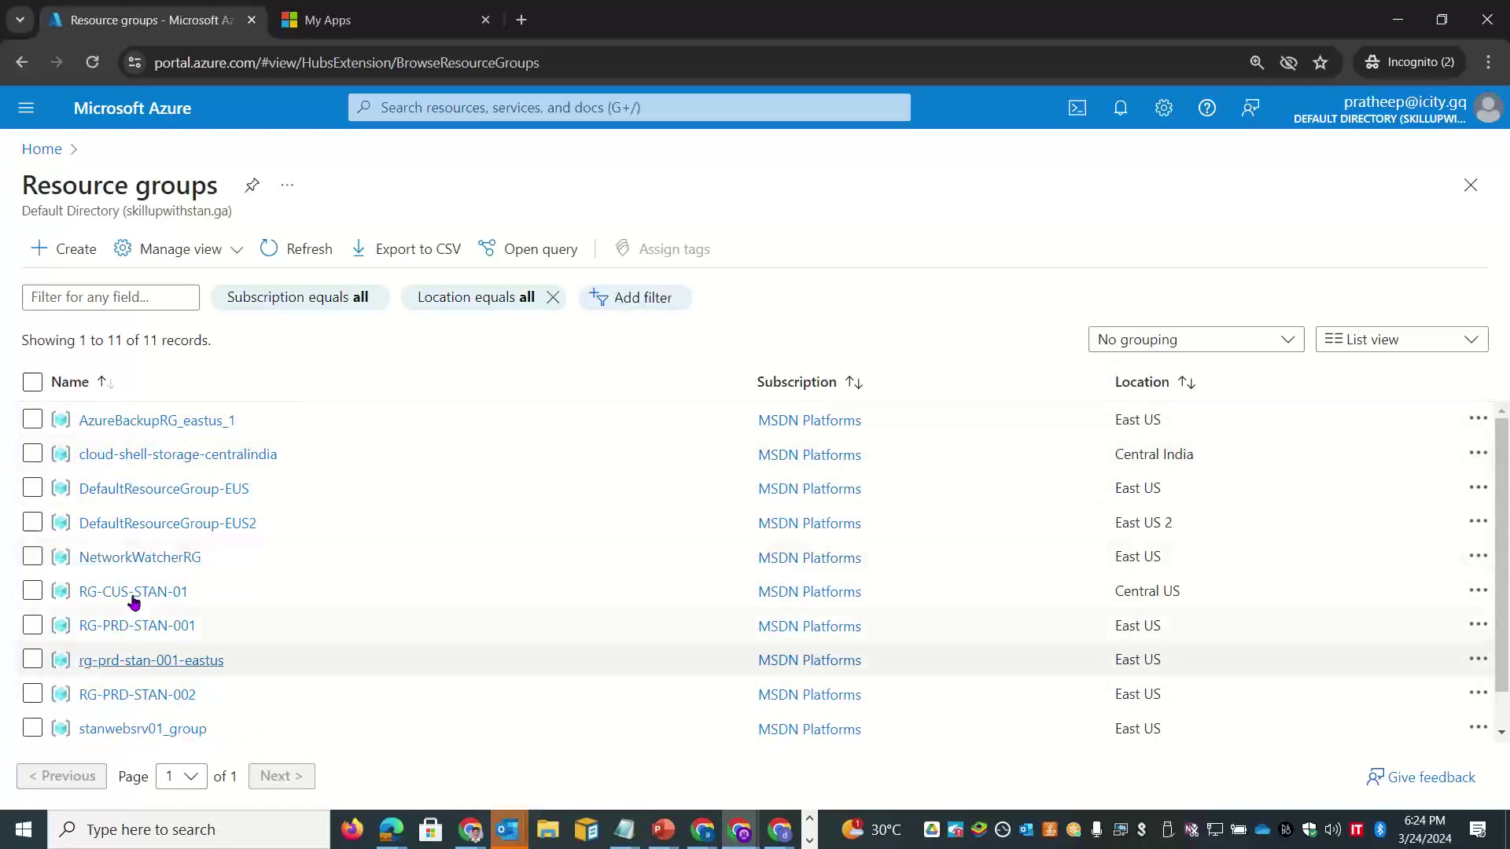
# Open the MSDN Platforms subscription's Access control (IAM) page in the administrator window
pyautogui.hotkey('alt', 'Tab')
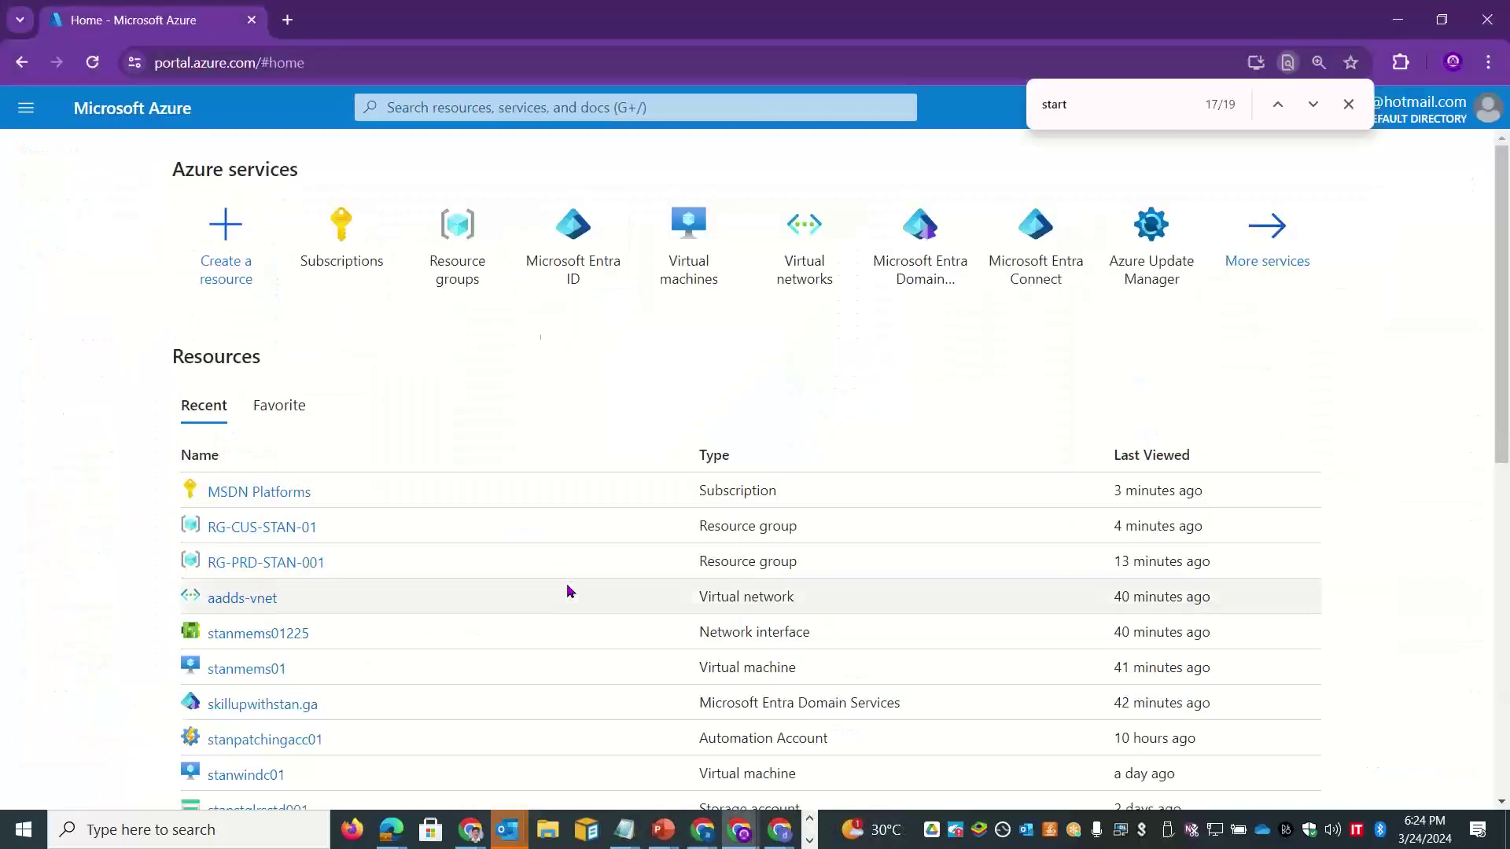
pyautogui.click(343, 243)
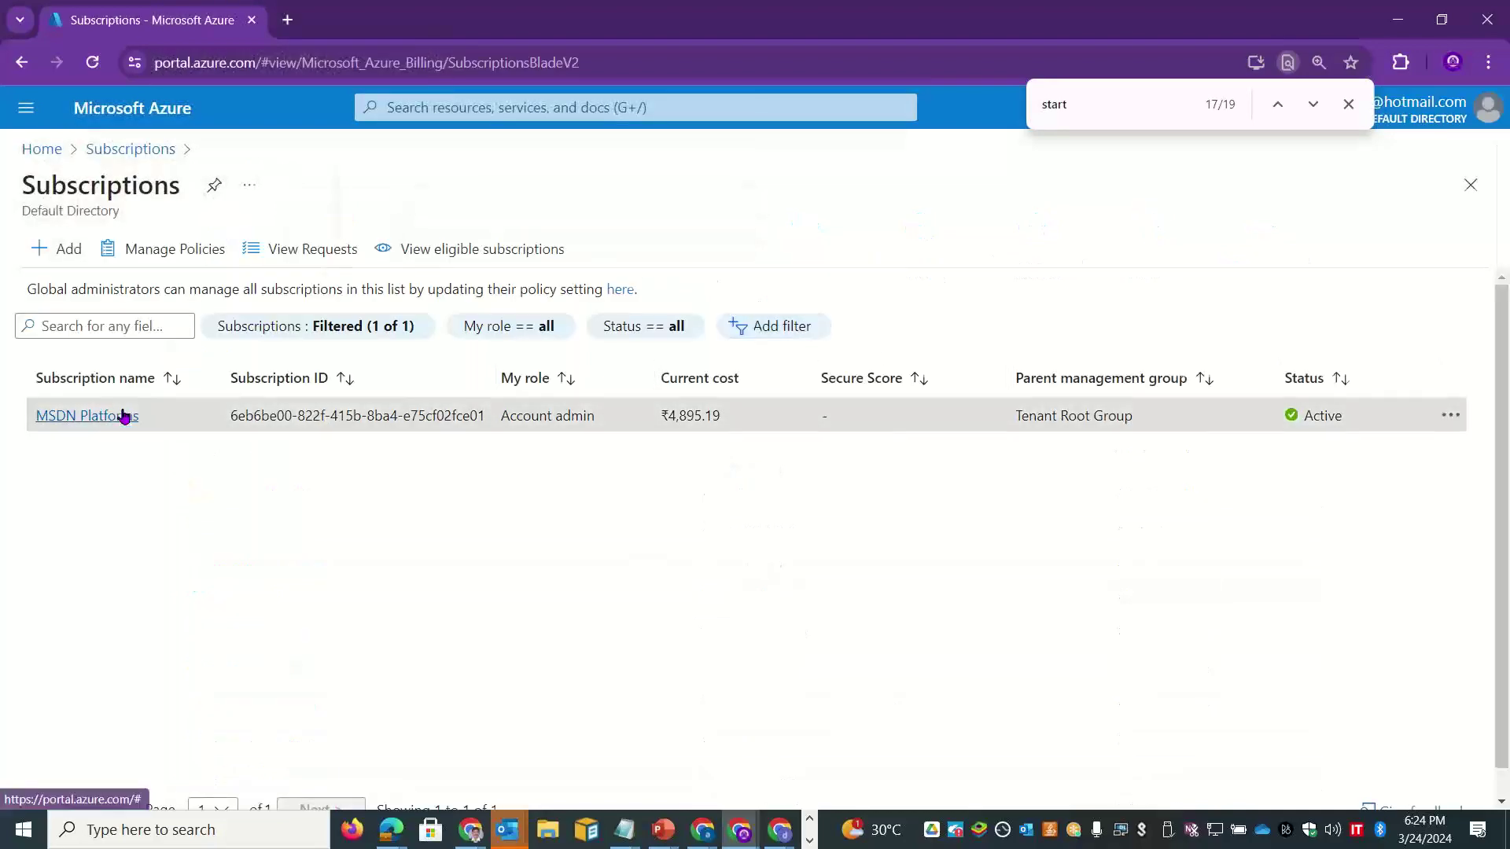
pyautogui.click(120, 417)
pyautogui.click(438, 355)
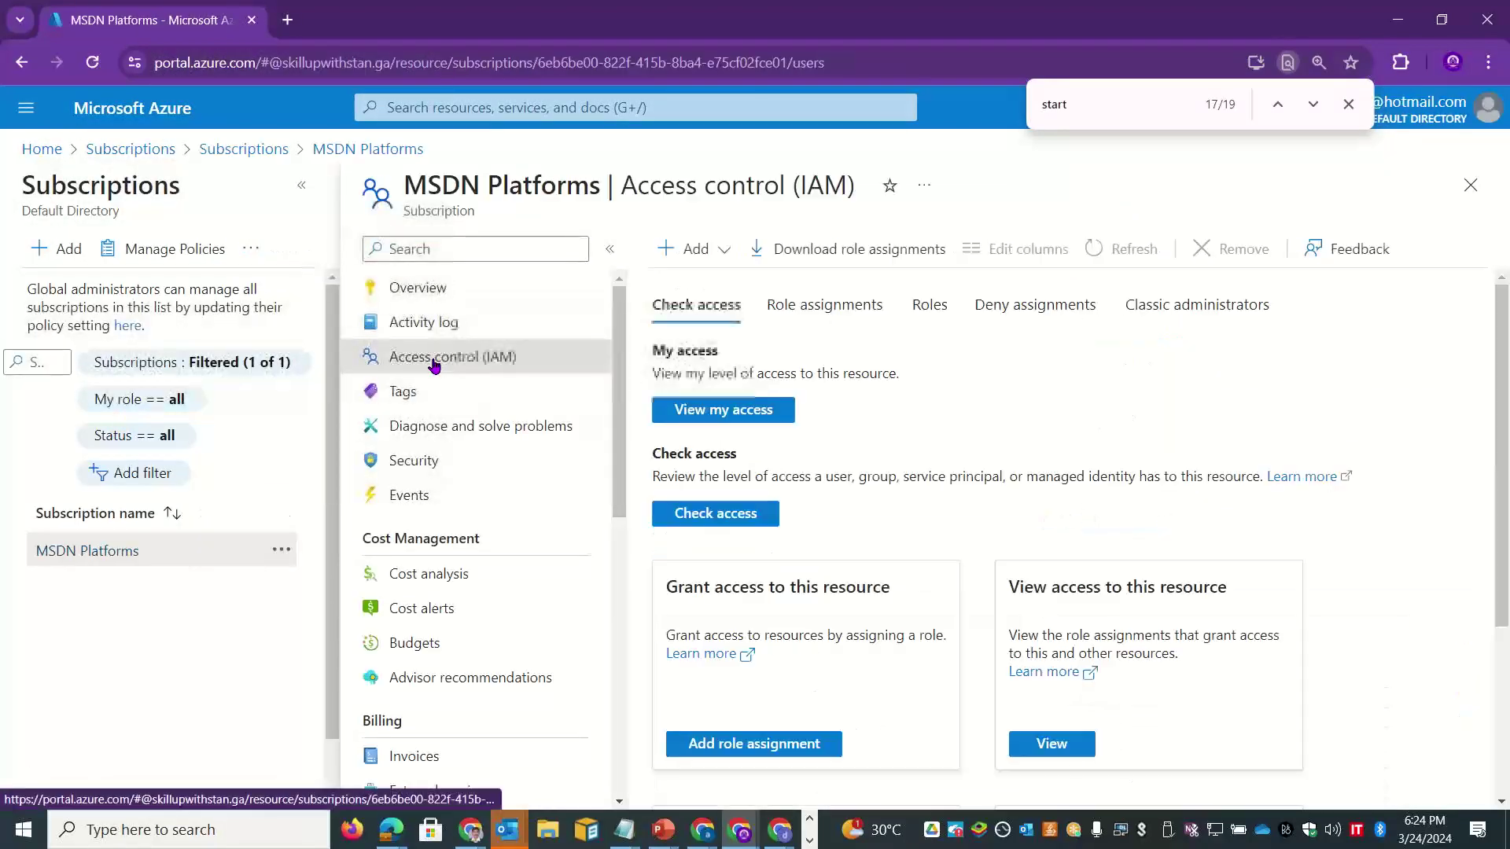
pyautogui.click(302, 192)
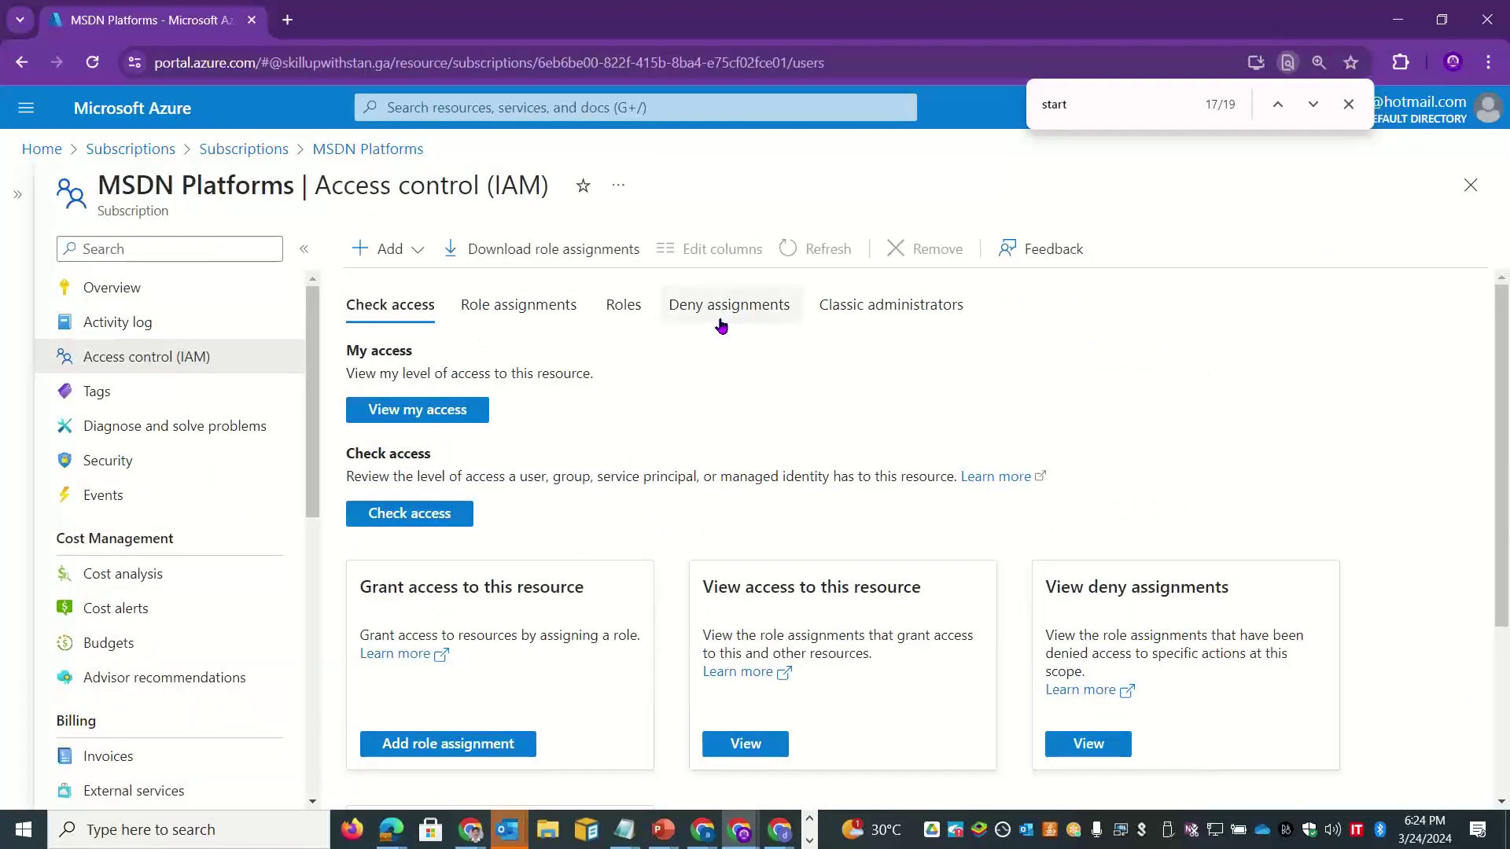
# Check the test user's access, confirming Reader scoped to this subscription, then return to Subscriptions
pyautogui.click(413, 516)
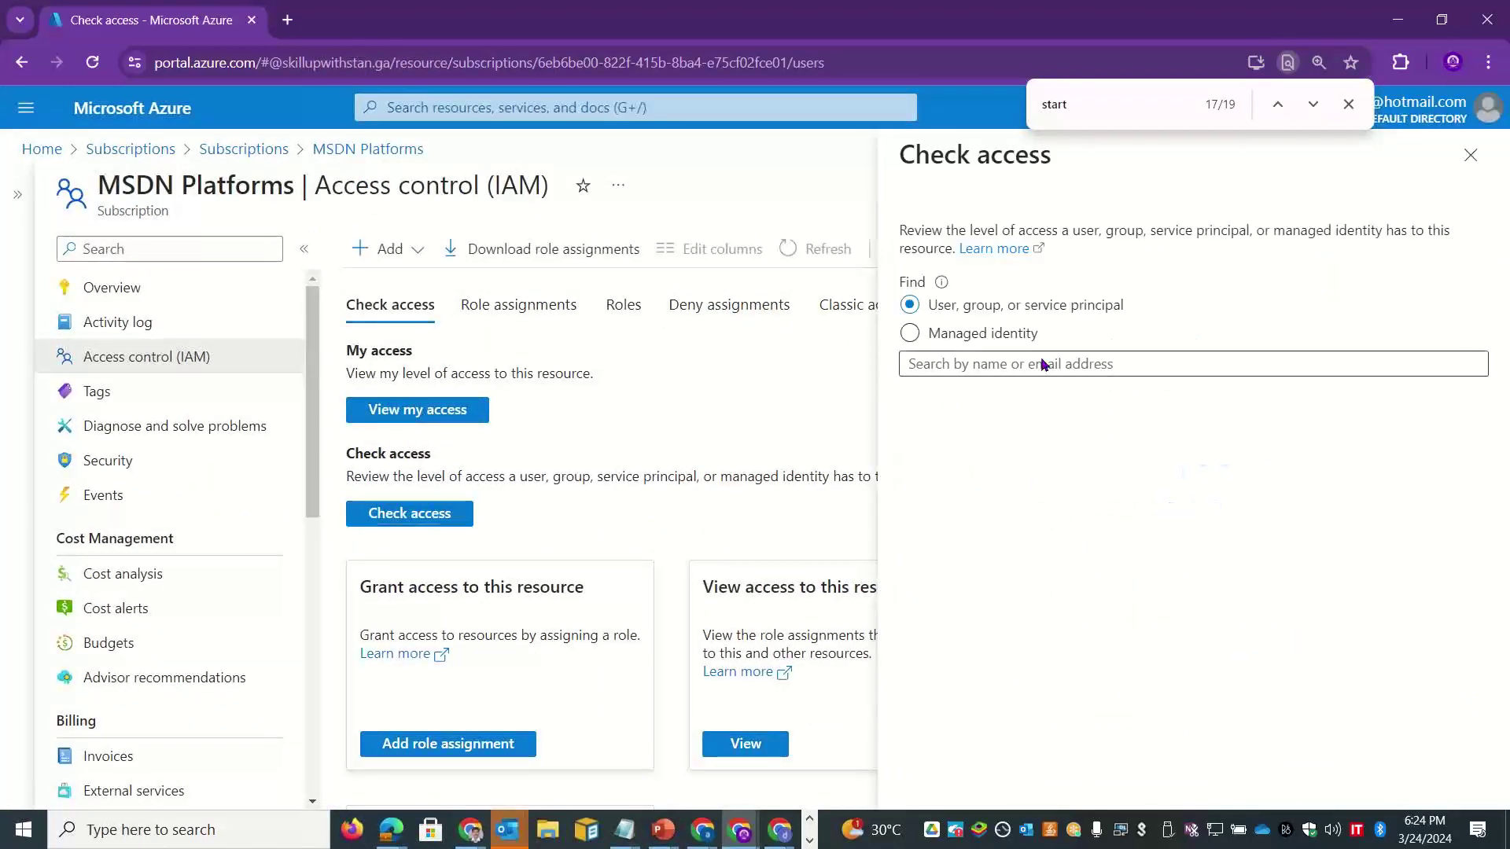
pyautogui.click(1013, 372)
pyautogui.write('prathee')
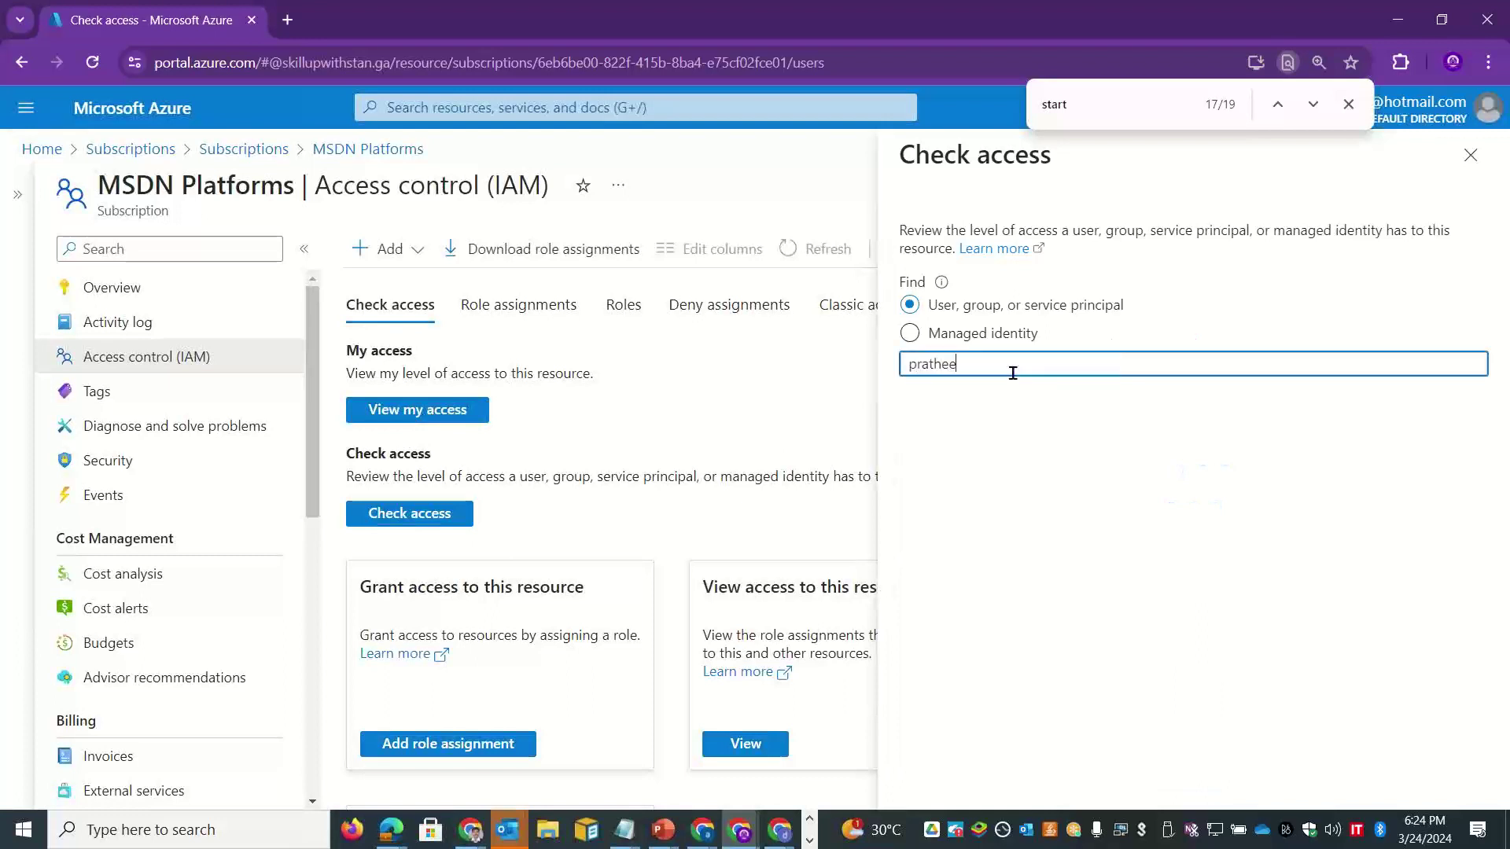
pyautogui.write('p K')
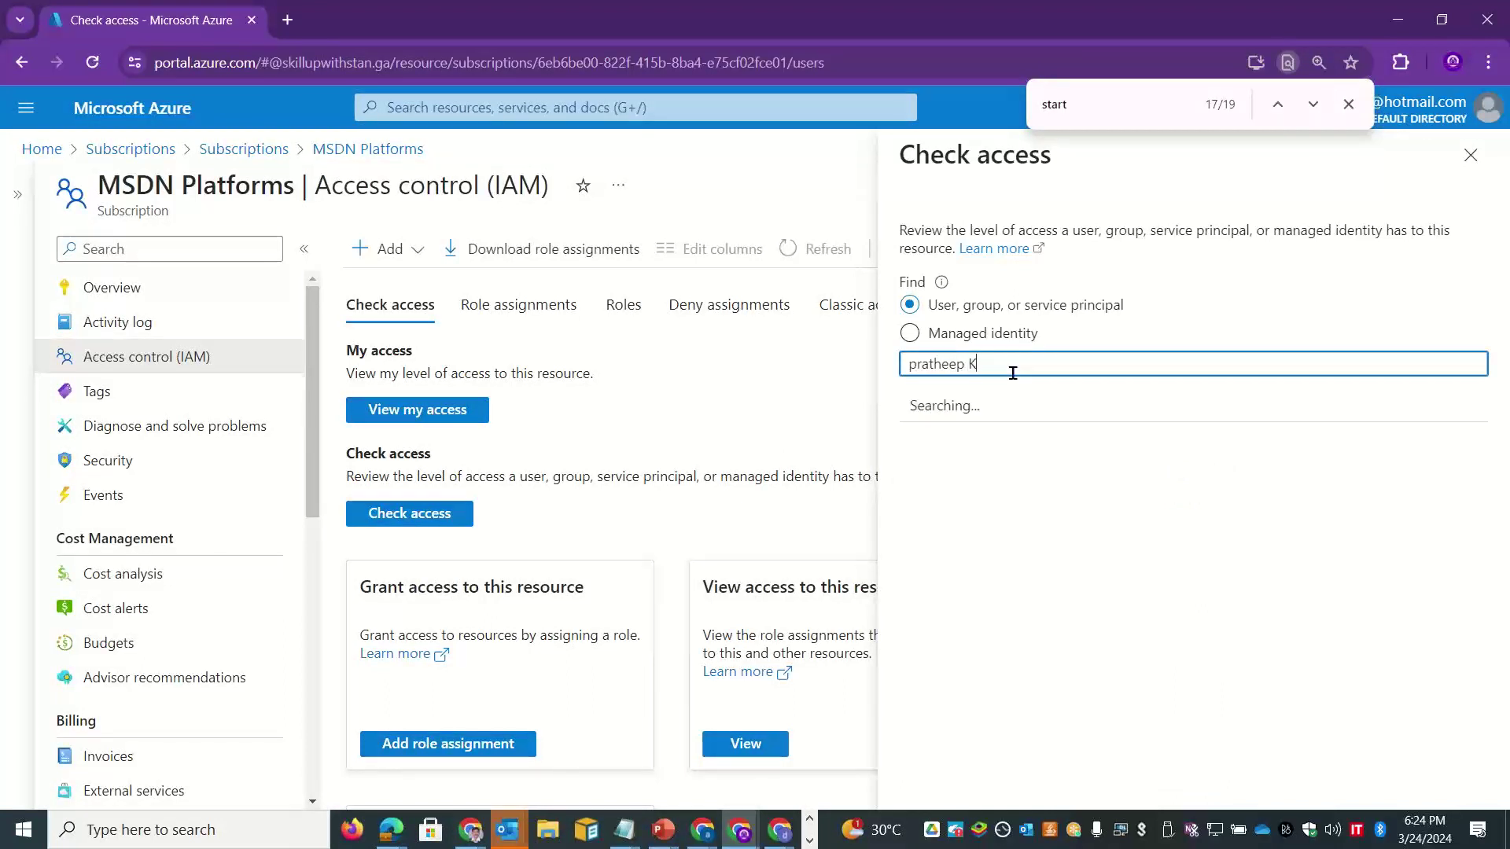
pyautogui.click(1006, 421)
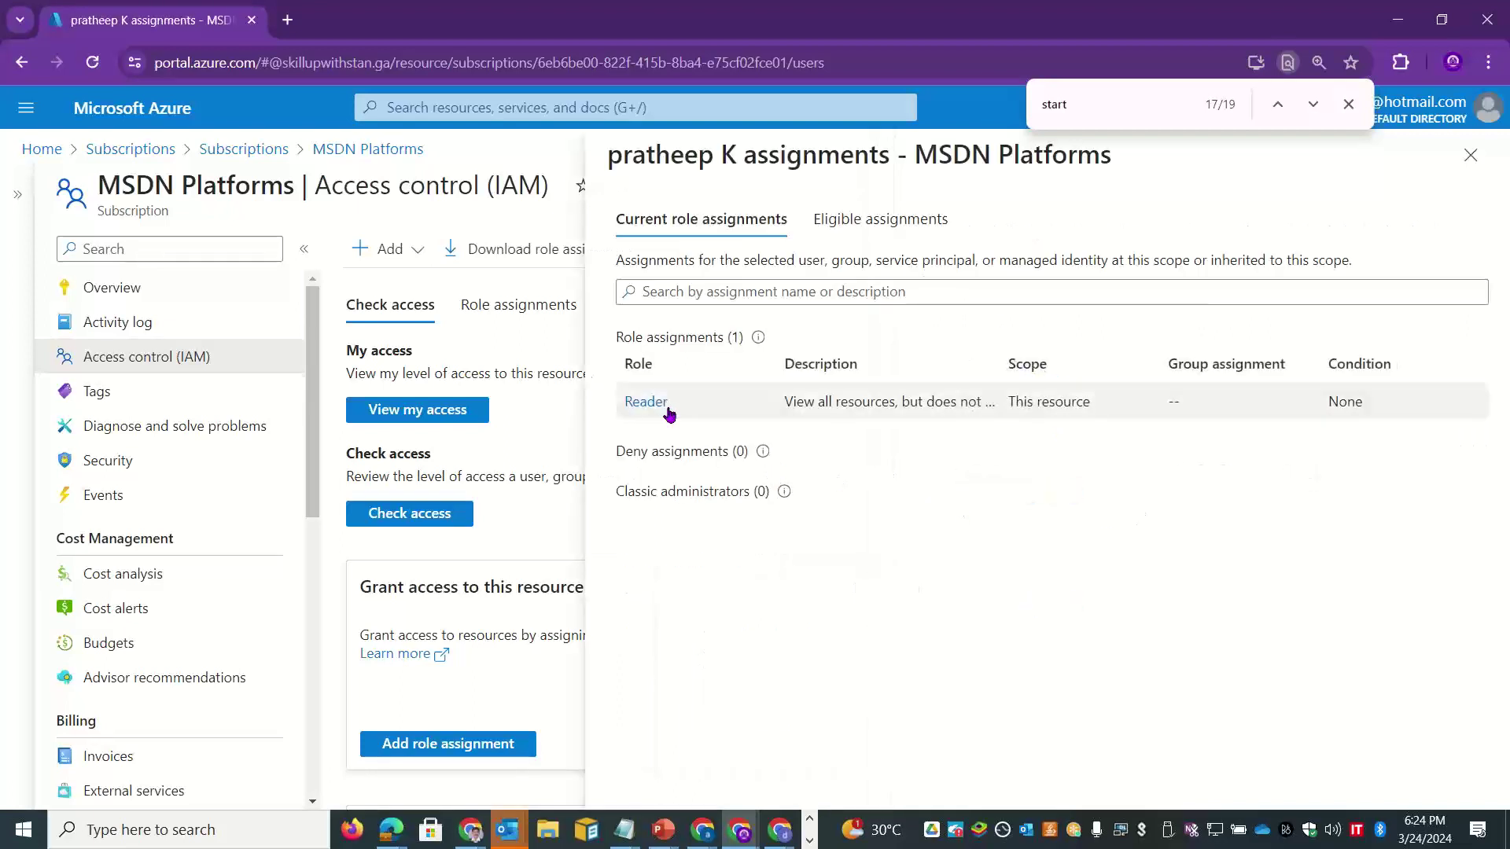
pyautogui.moveTo(1102, 402); pyautogui.dragTo(1014, 402)
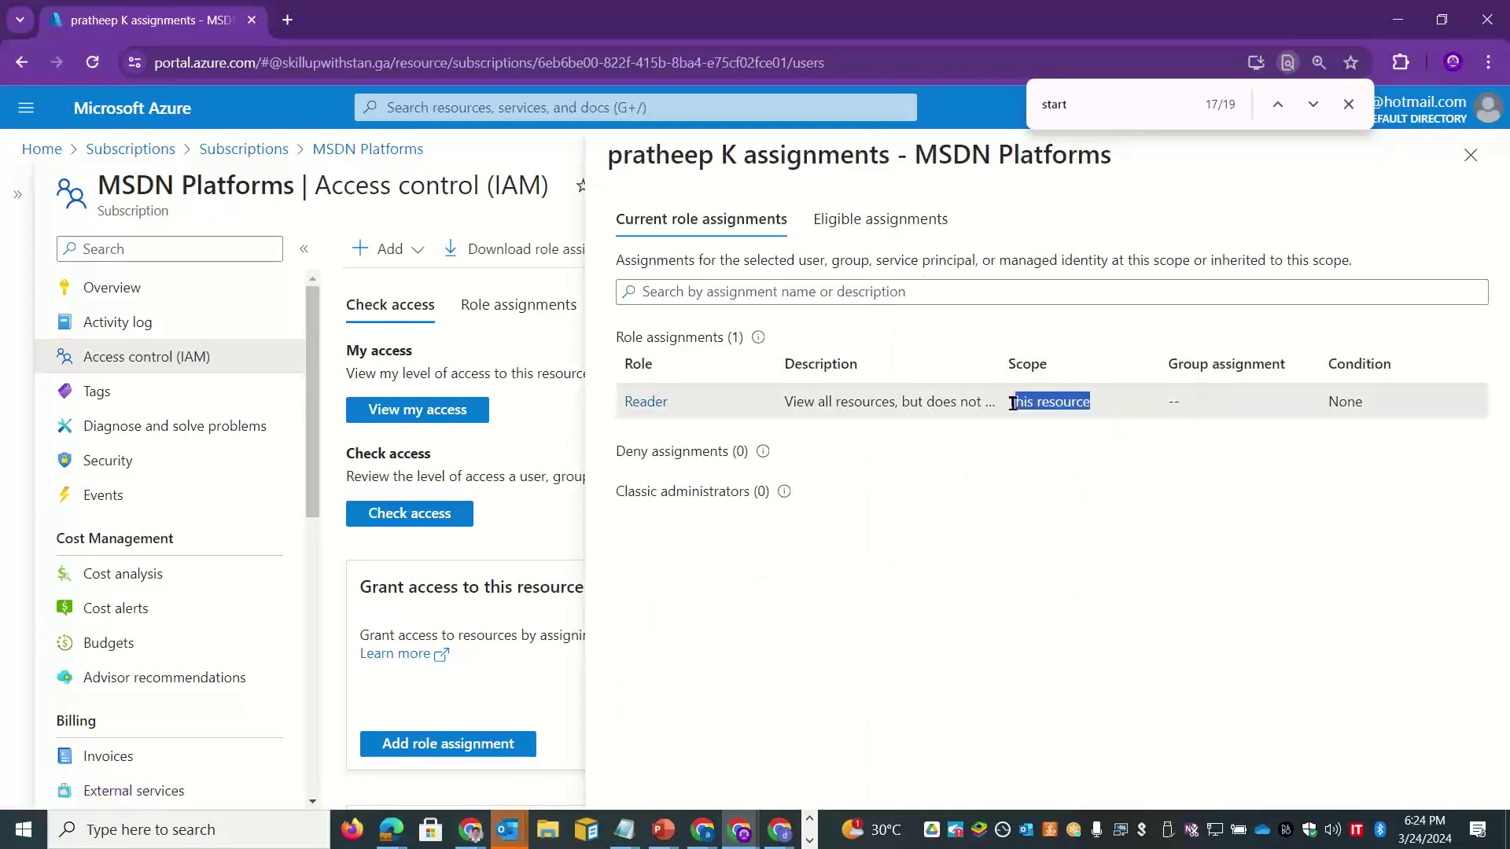
pyautogui.doubleClick(124, 210)
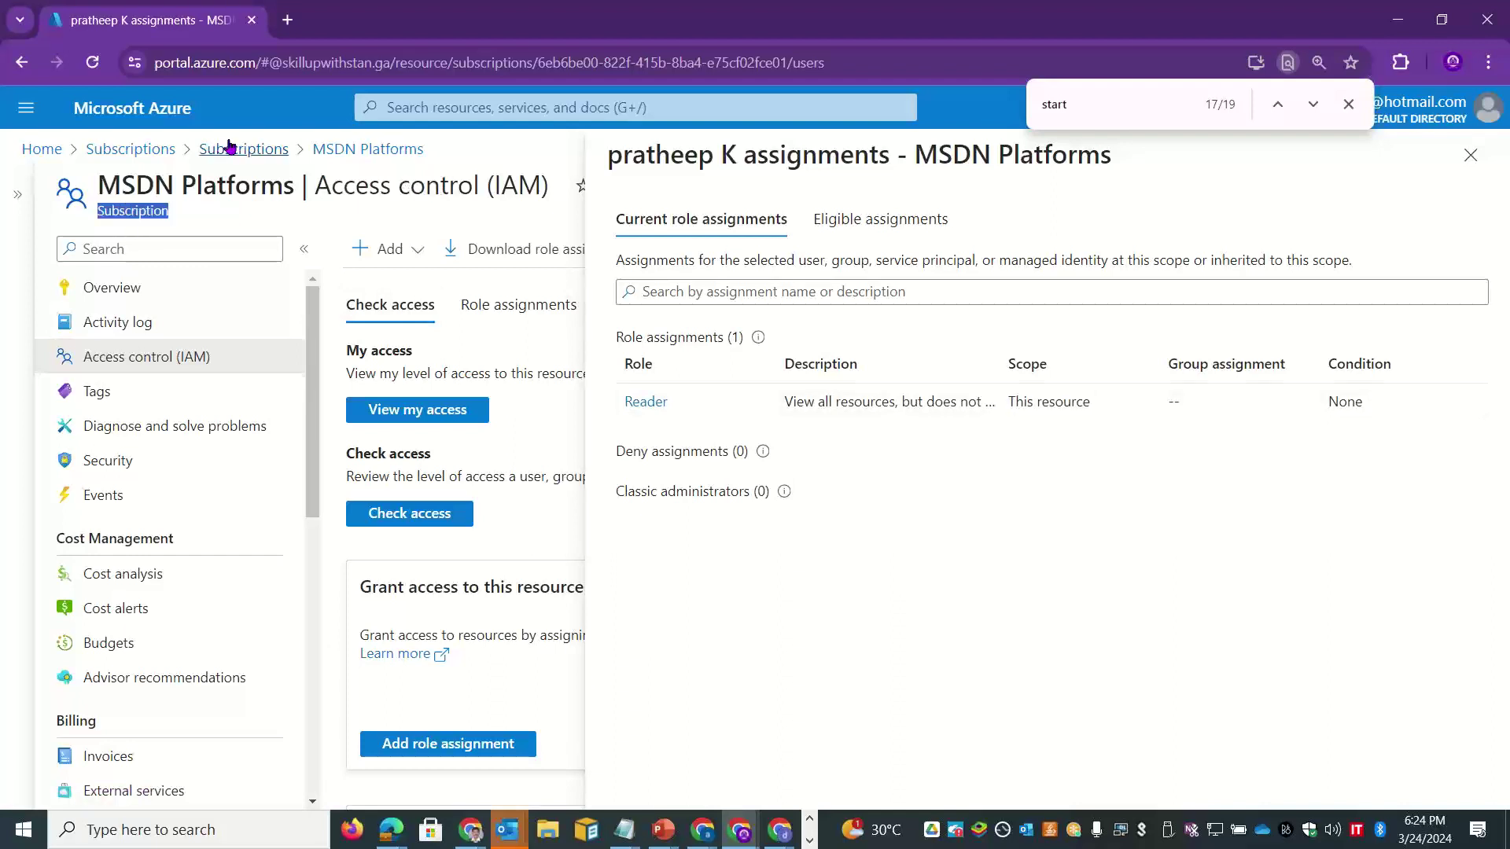
pyautogui.click(268, 149)
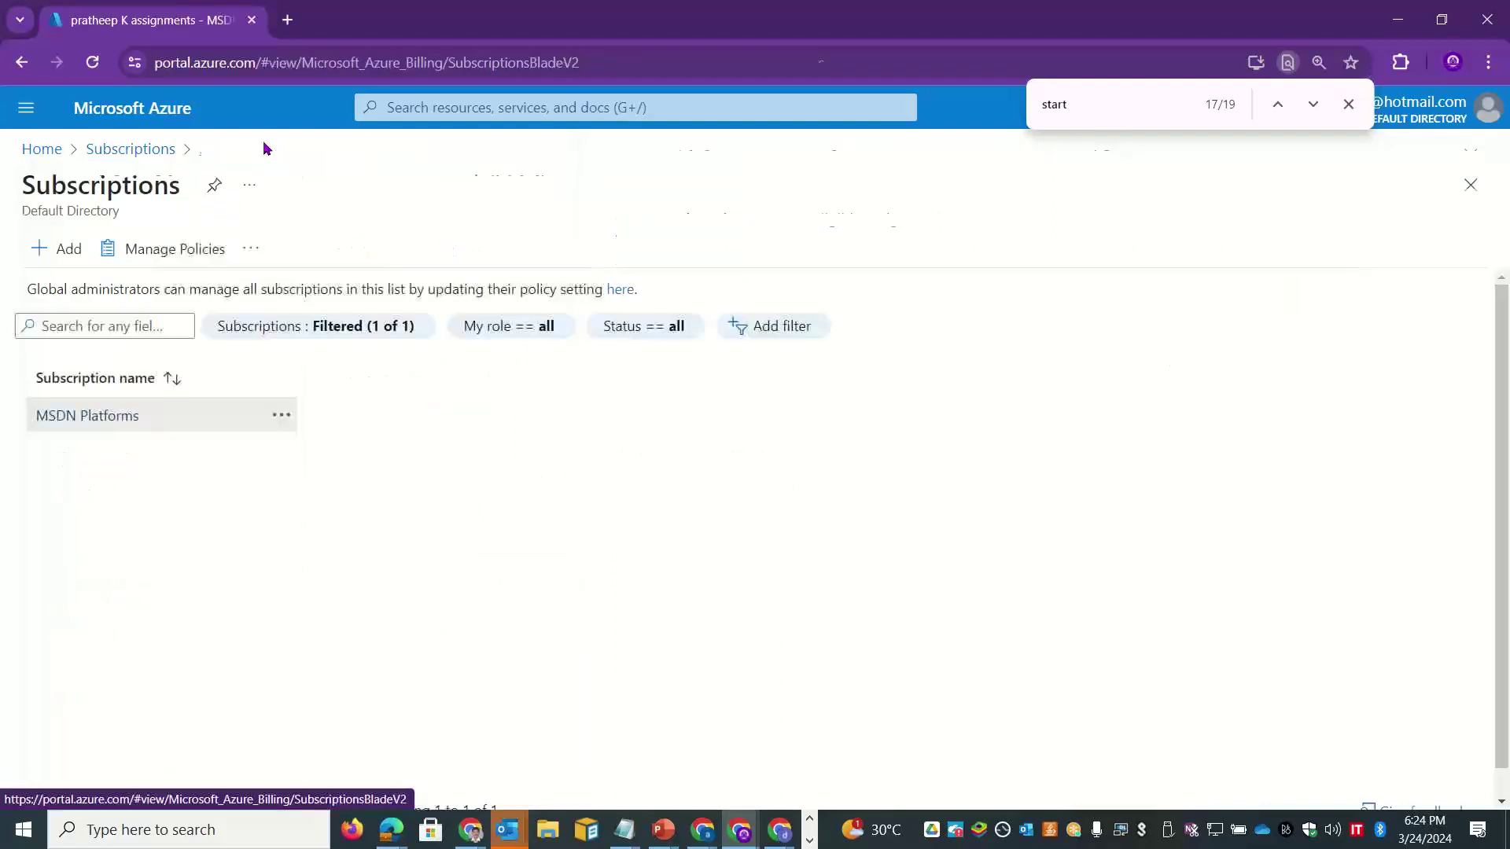
# Open Access control (IAM) on the RG-PRD-STAN-001 resource group
pyautogui.click(44, 150)
pyautogui.click(451, 251)
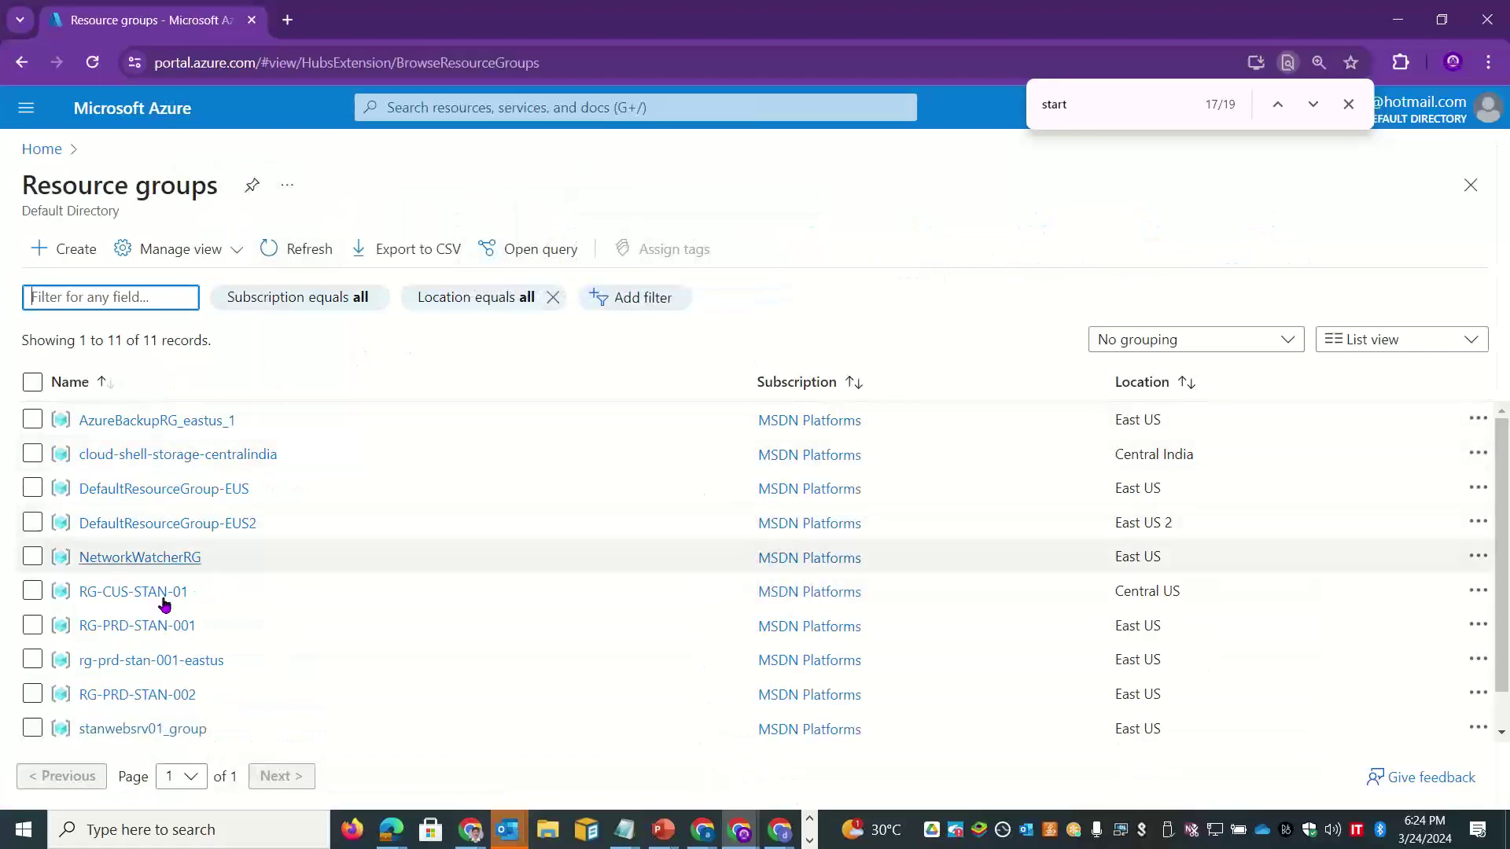
pyautogui.click(132, 627)
pyautogui.click(445, 358)
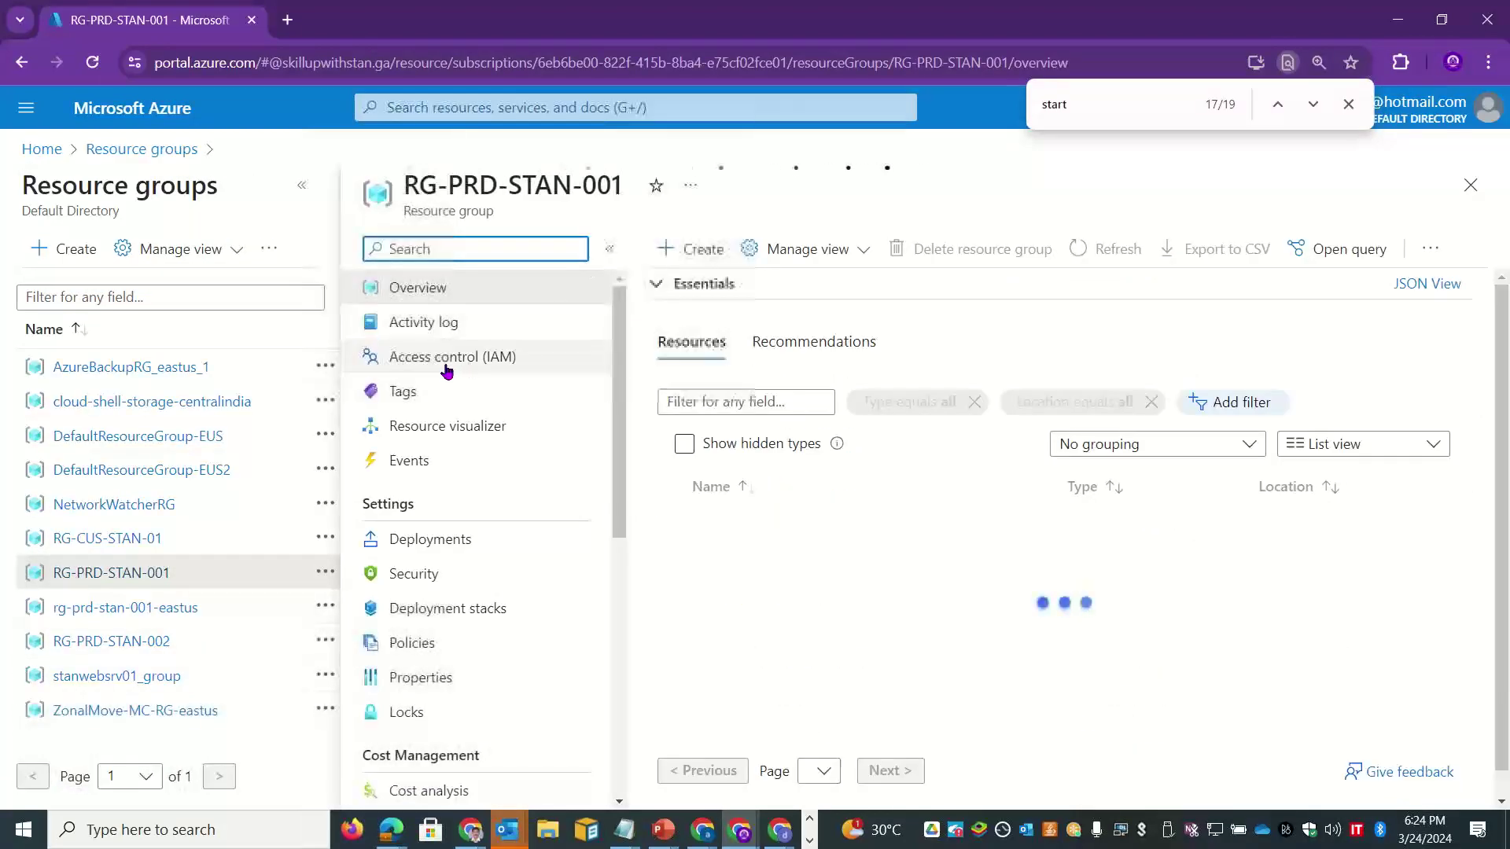
# Check the test user's access: AzVMLevel1 via group on this resource plus Reader inherited from the subscription
pyautogui.click(716, 513)
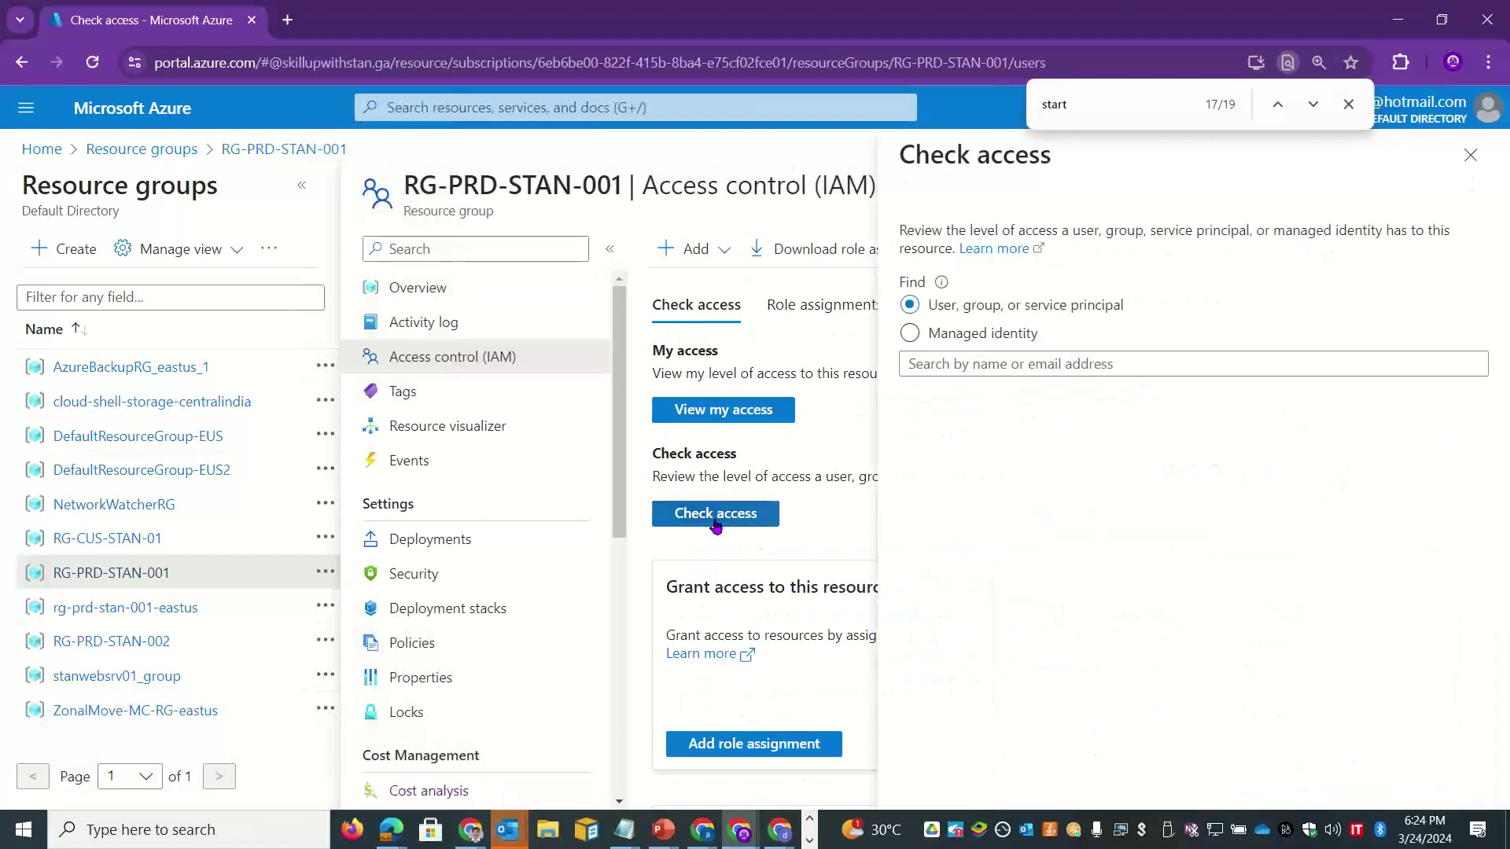
pyautogui.click(964, 364)
pyautogui.write('pratheep K')
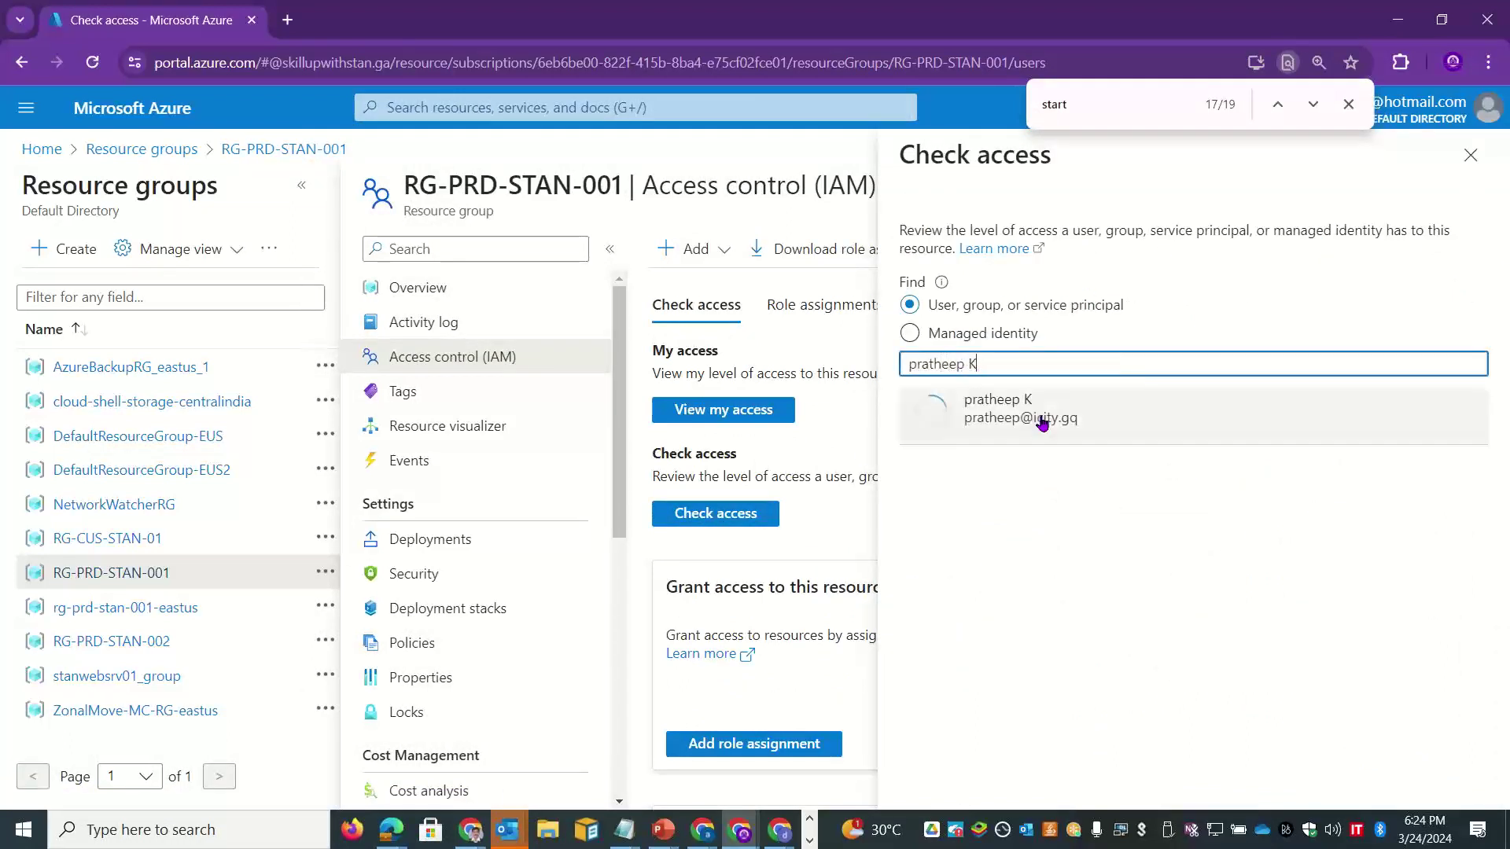
pyautogui.click(1038, 424)
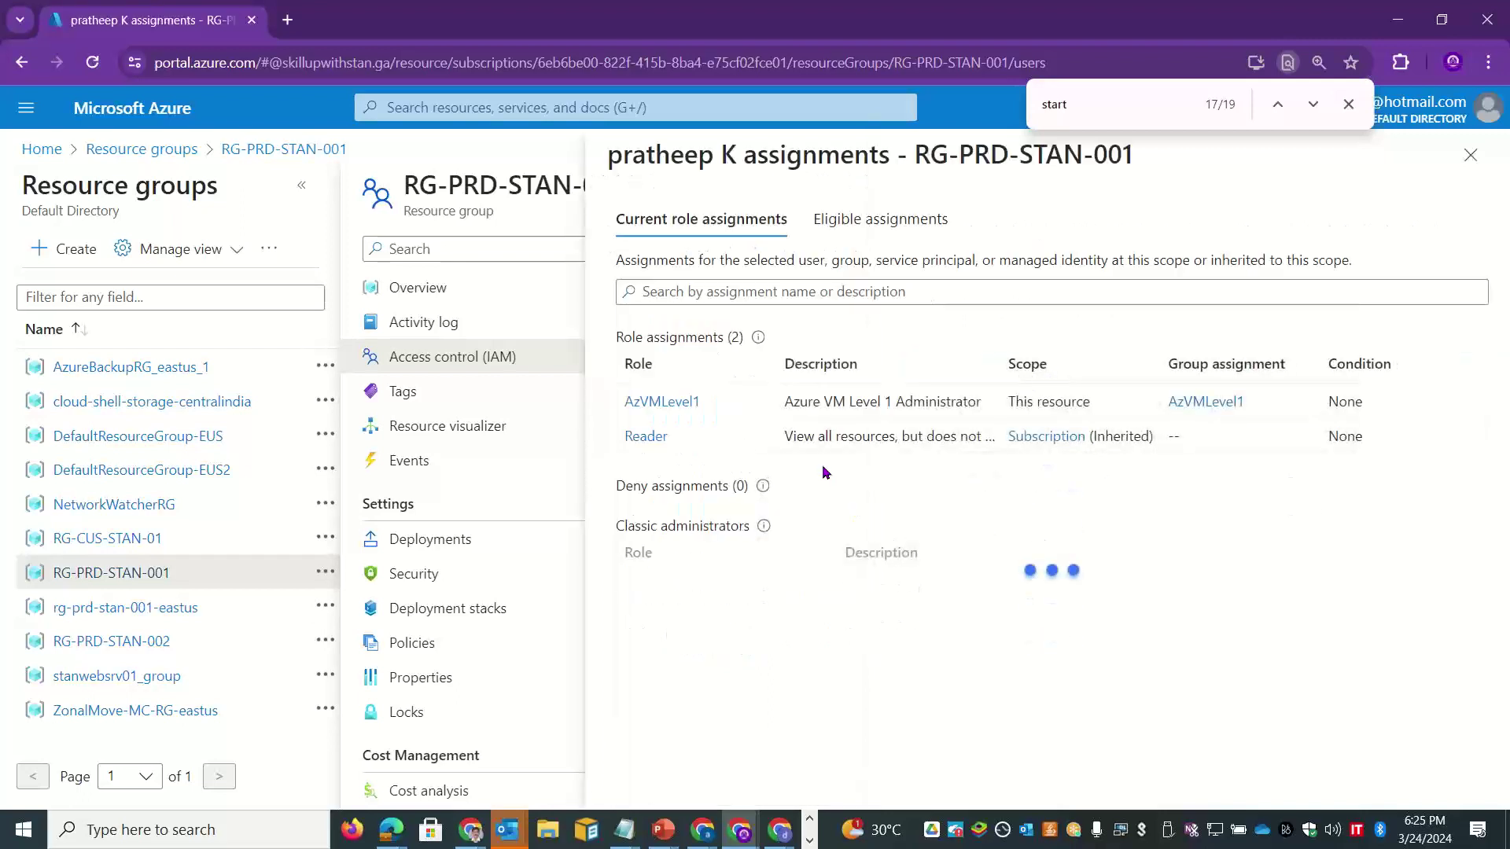
pyautogui.moveTo(1096, 397); pyautogui.dragTo(991, 401)
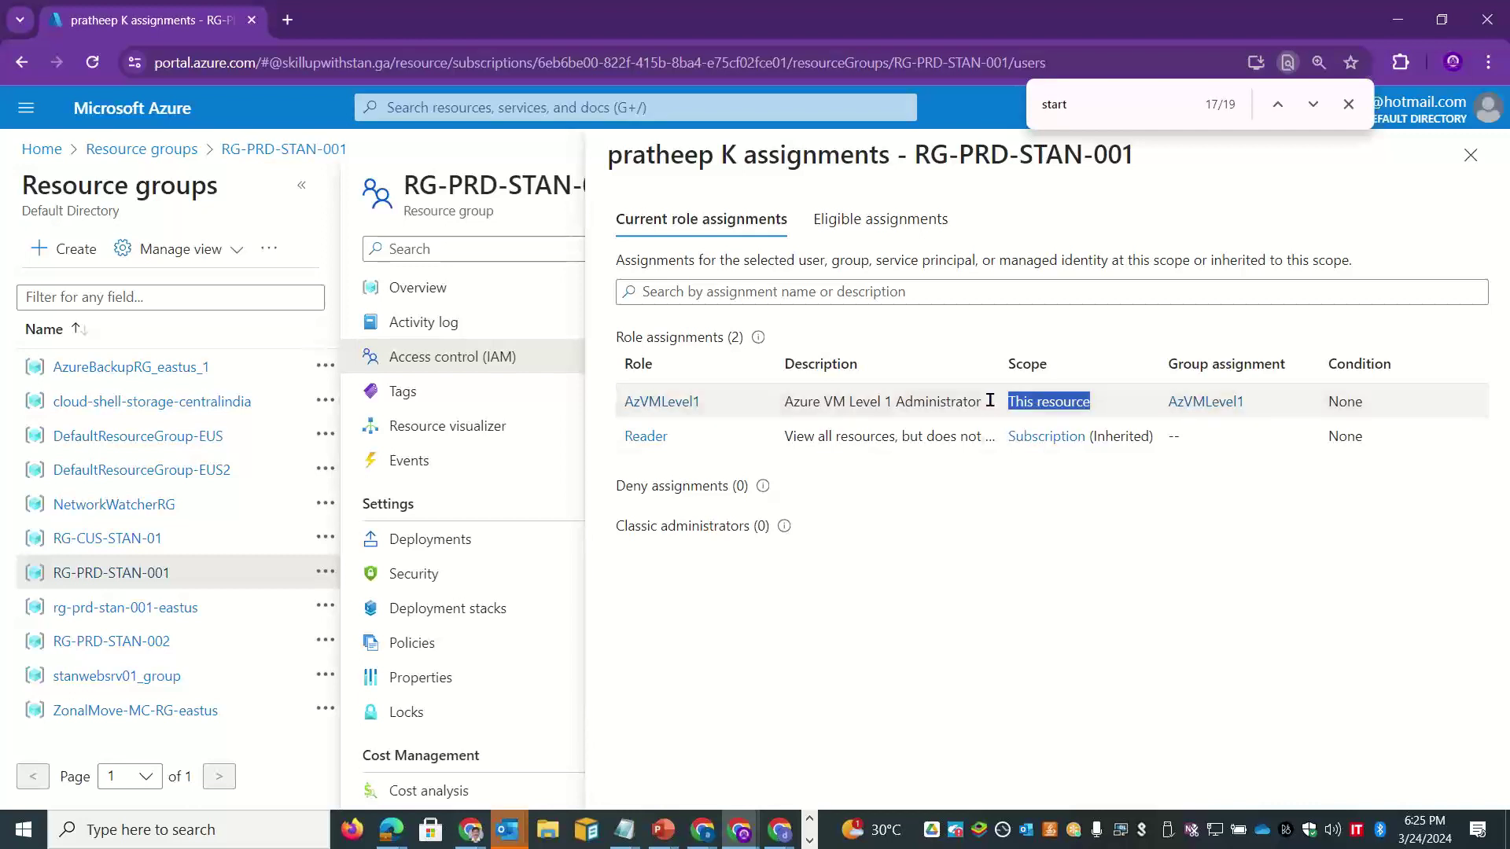
pyautogui.moveTo(1262, 396); pyautogui.dragTo(1170, 406)
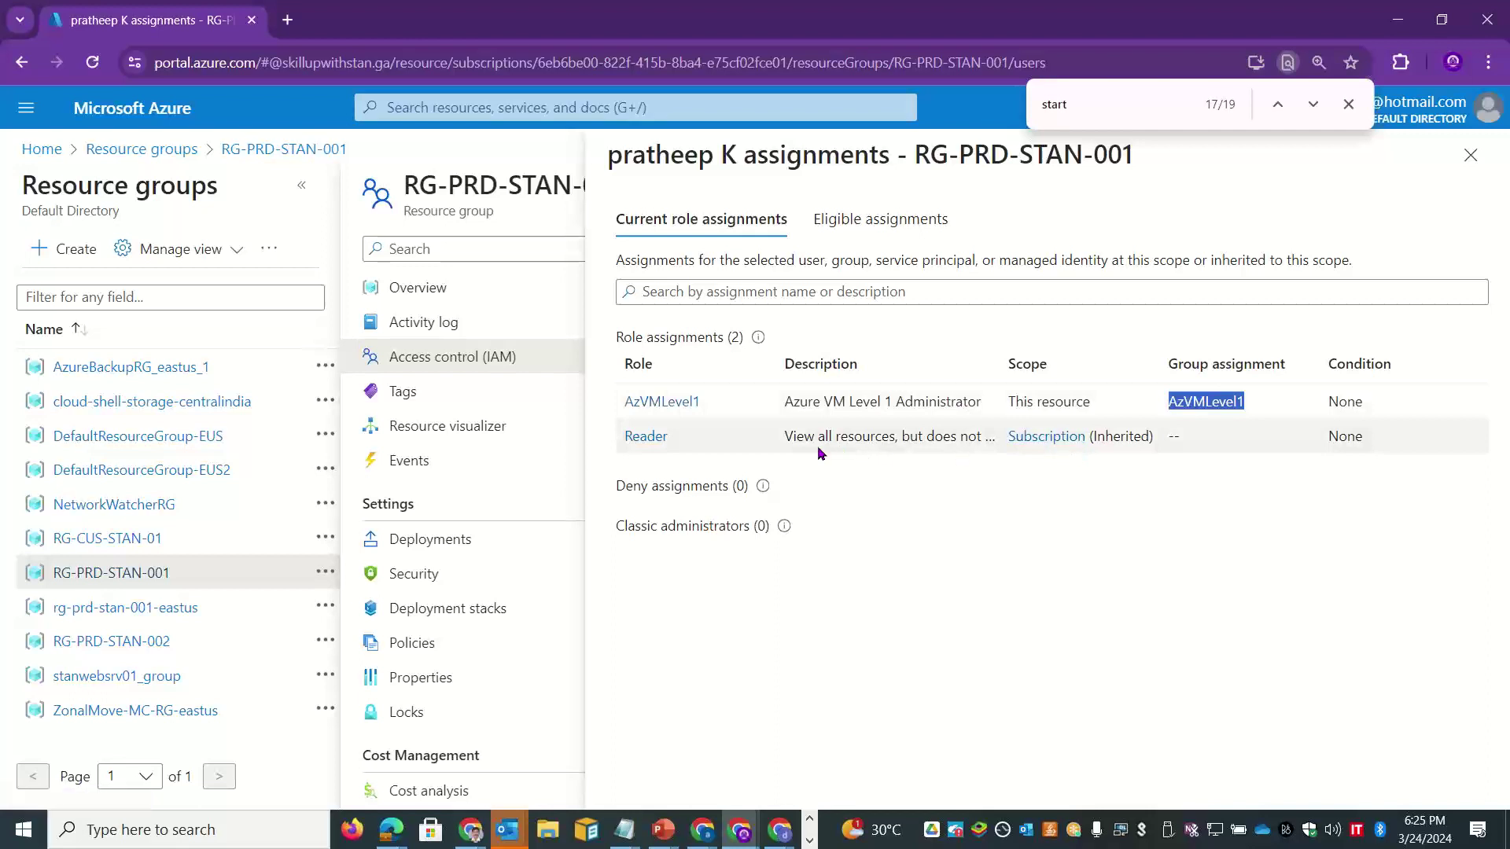
pyautogui.moveTo(689, 438); pyautogui.dragTo(618, 448)
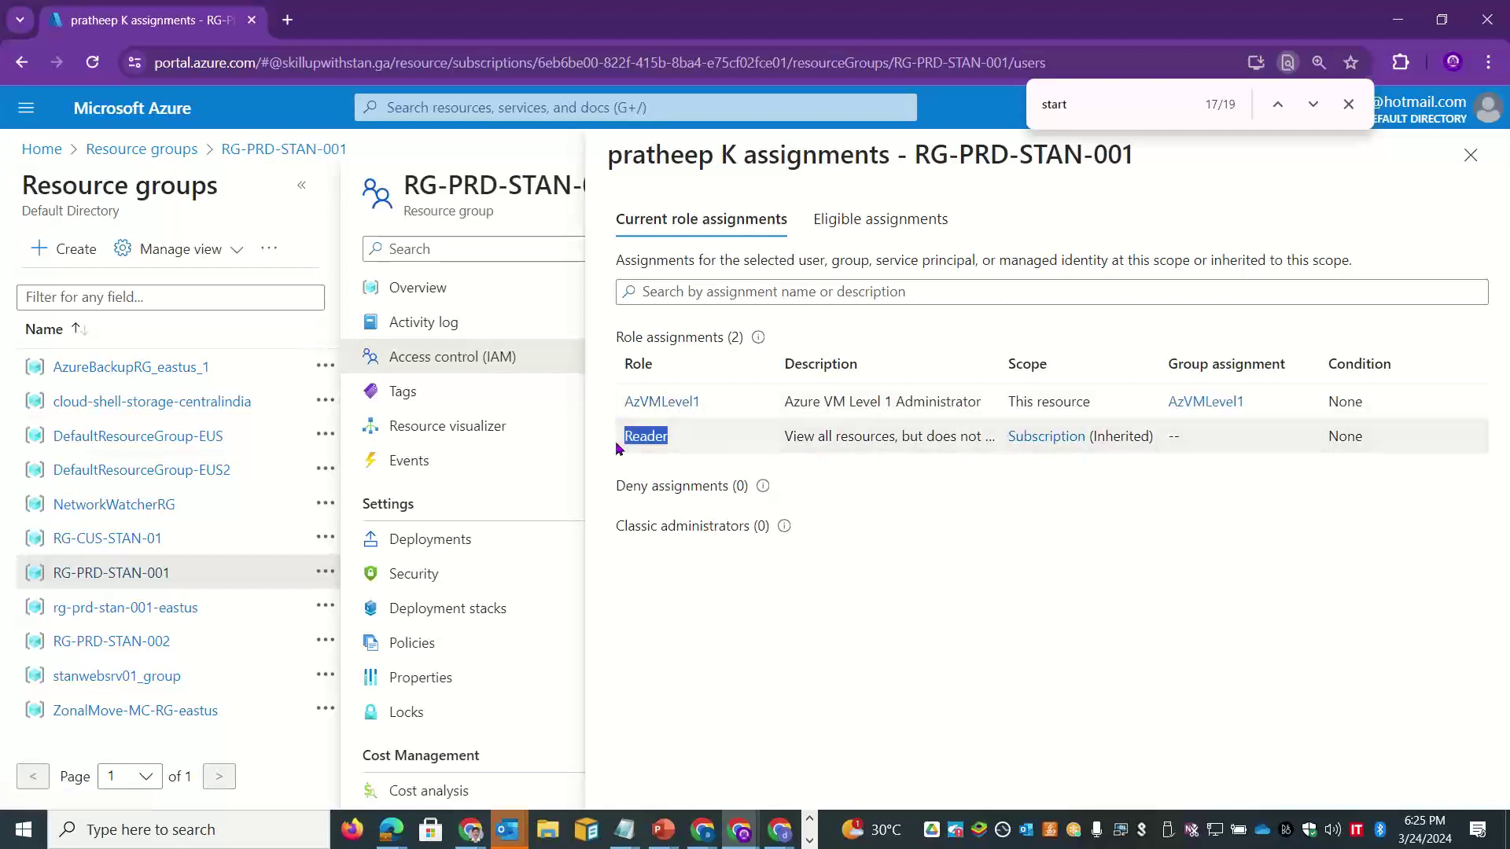
pyautogui.doubleClick(1117, 438)
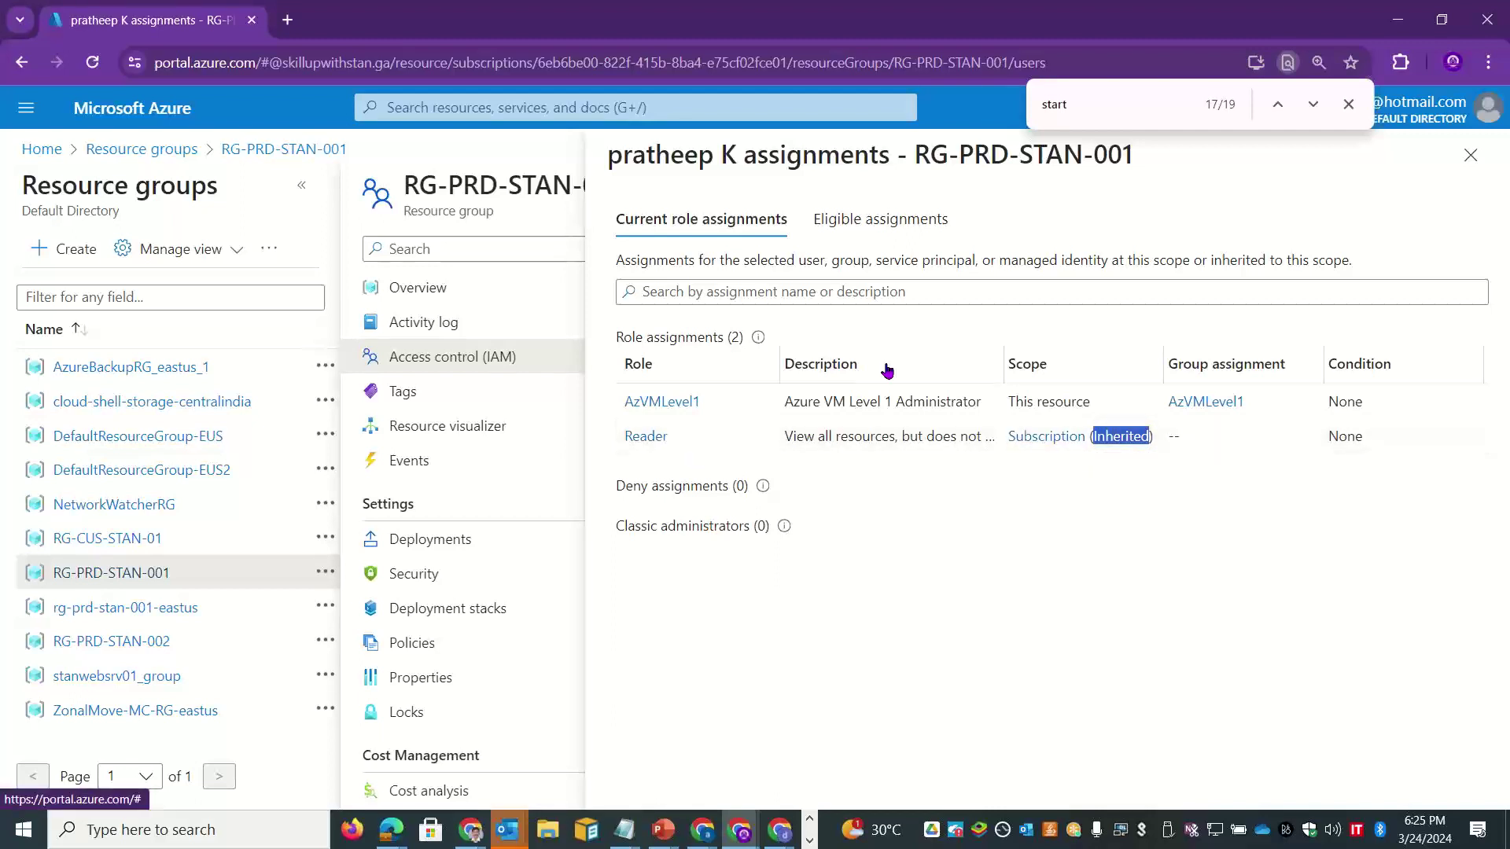
pyautogui.moveTo(1243, 401); pyautogui.dragTo(807, 404)
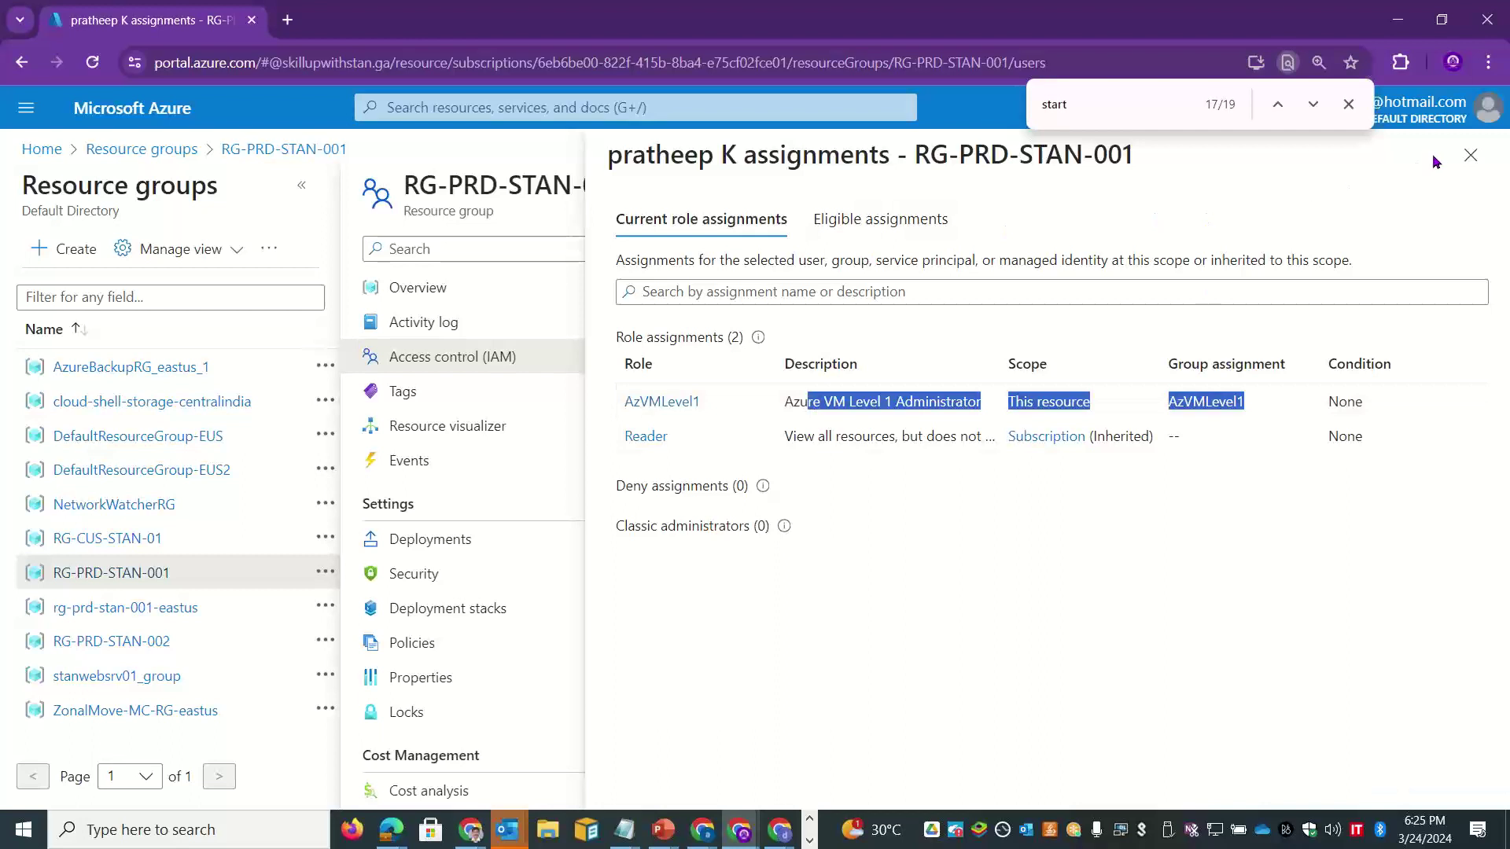
pyautogui.click(1470, 155)
# Check a second user's access, which shows the AzVMLevel1 group assignment
pyautogui.moveTo(942, 363); pyautogui.dragTo(865, 358)
pyautogui.write('seth')
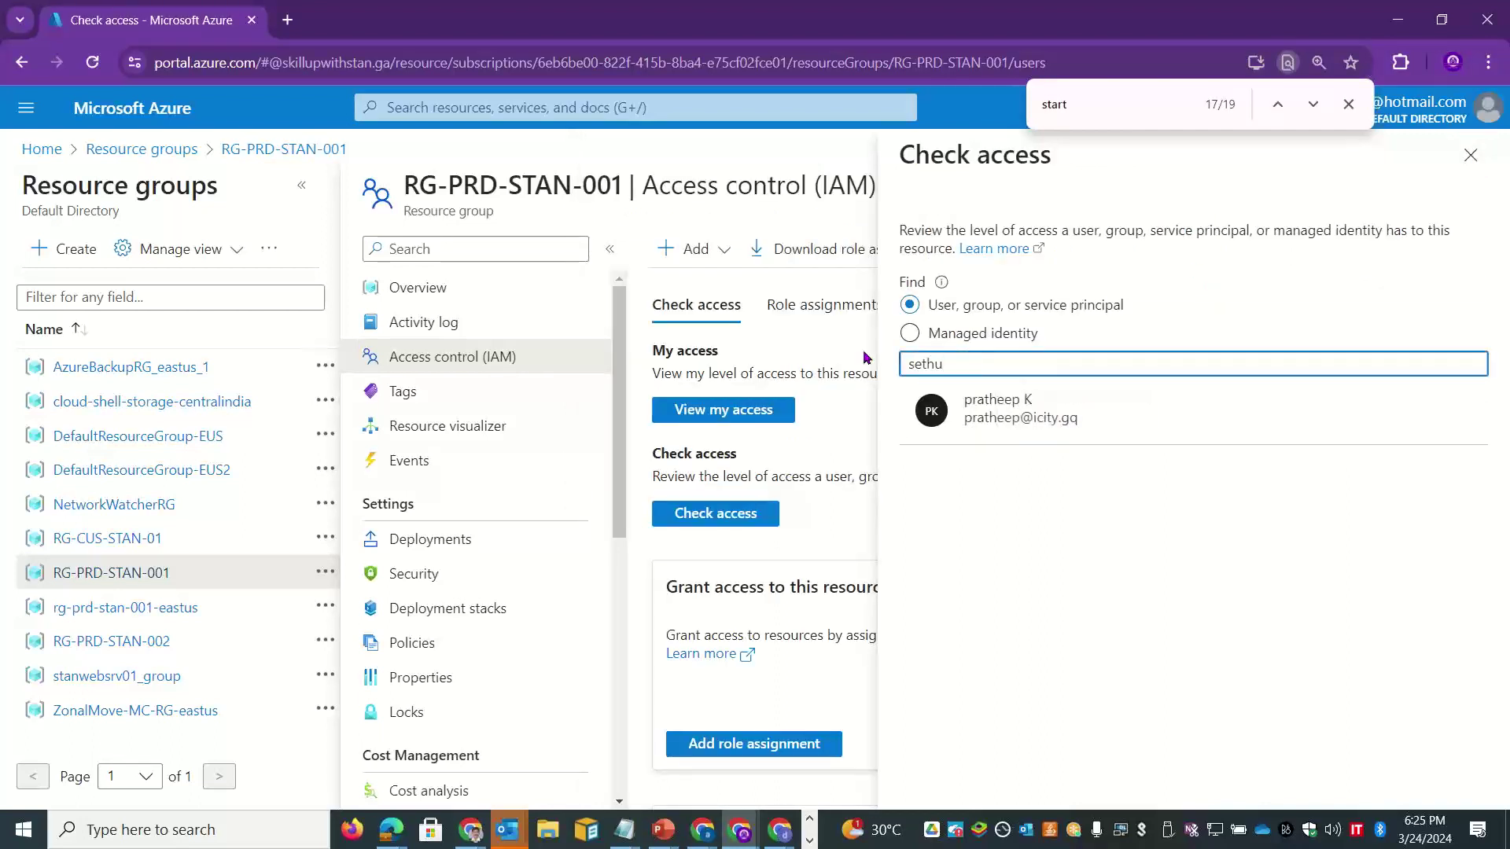
pyautogui.write('u')
pyautogui.click(1029, 424)
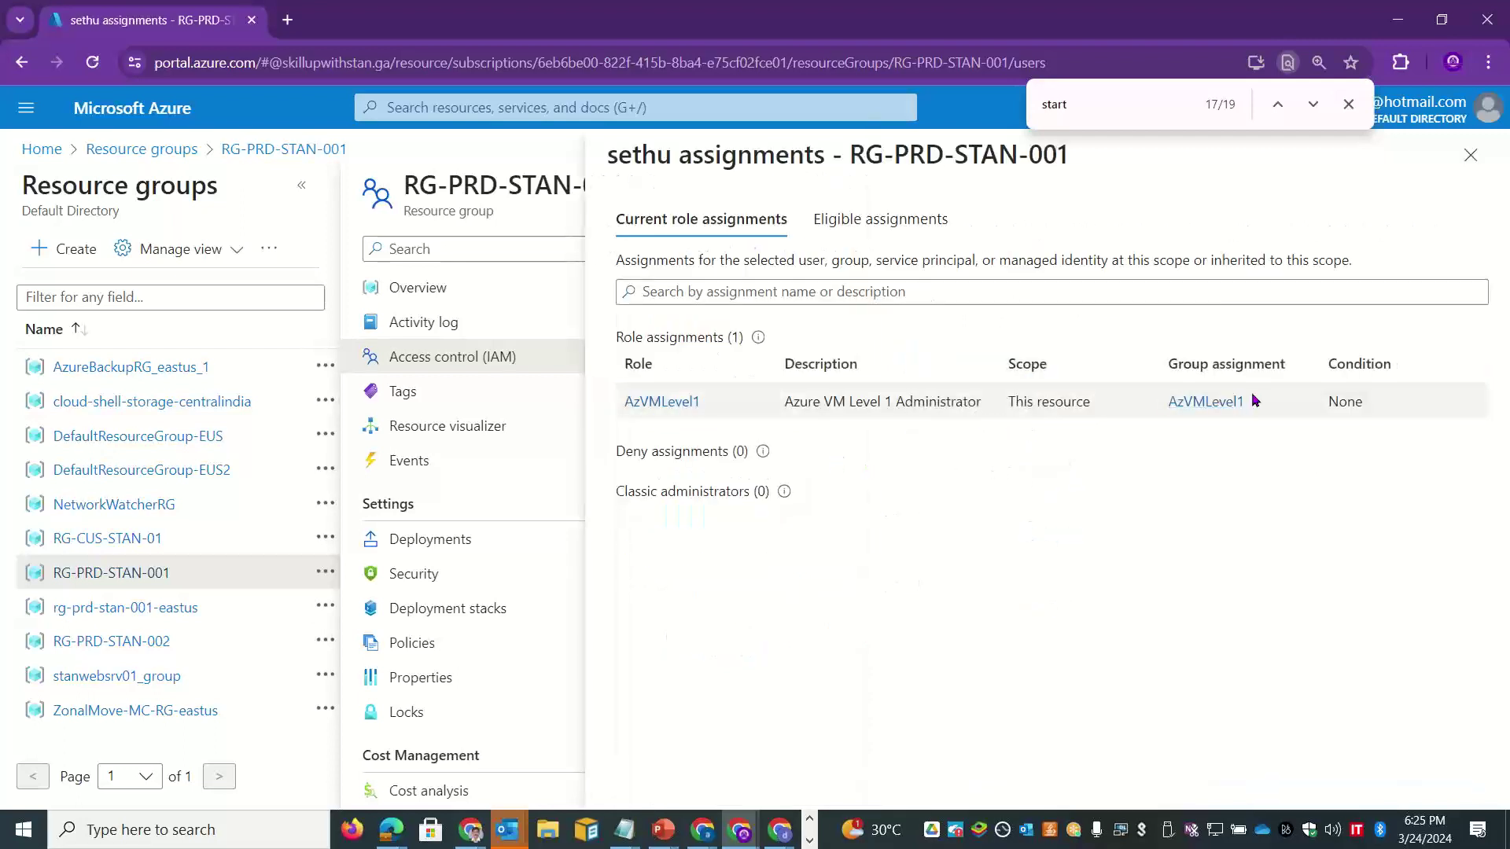
pyautogui.moveTo(1251, 399); pyautogui.dragTo(1170, 398)
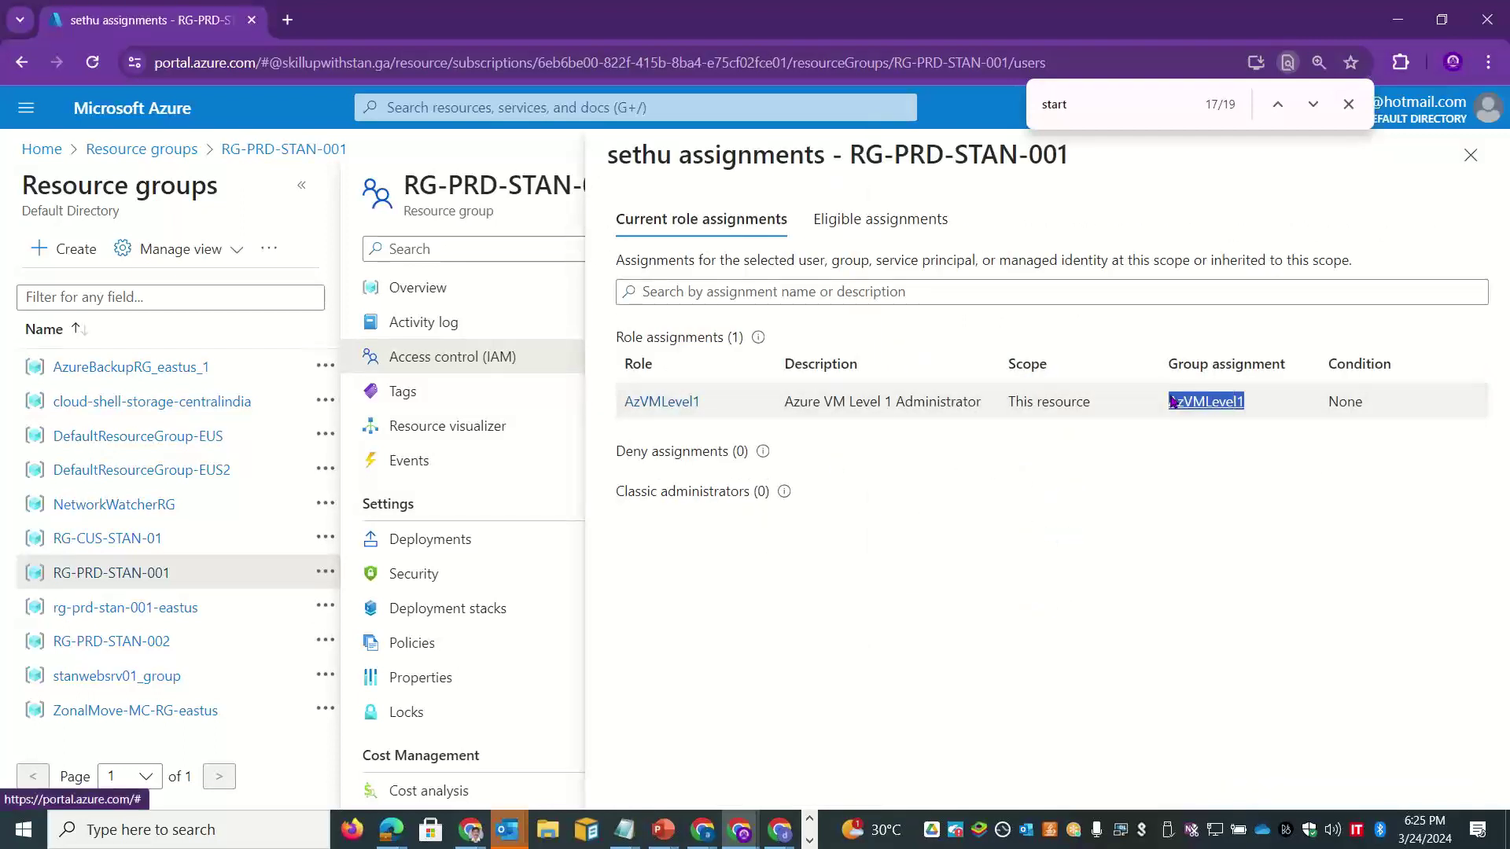
pyautogui.click(1471, 156)
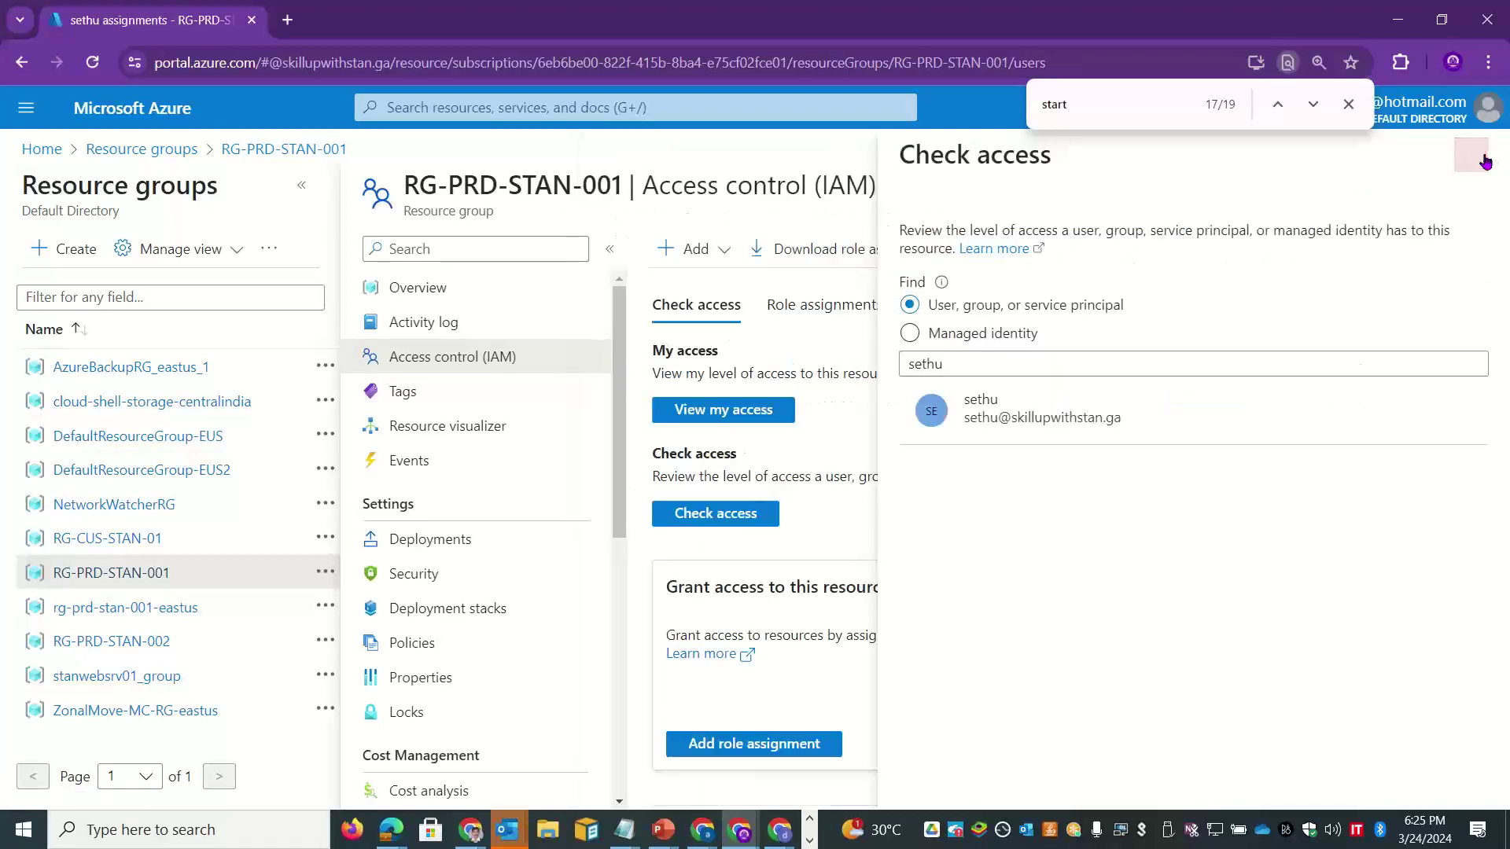
# Check a third user, who has zero role assignments, then close the Check access pane
pyautogui.hotkey('alt', 'Tab')
pyautogui.press('Tab')
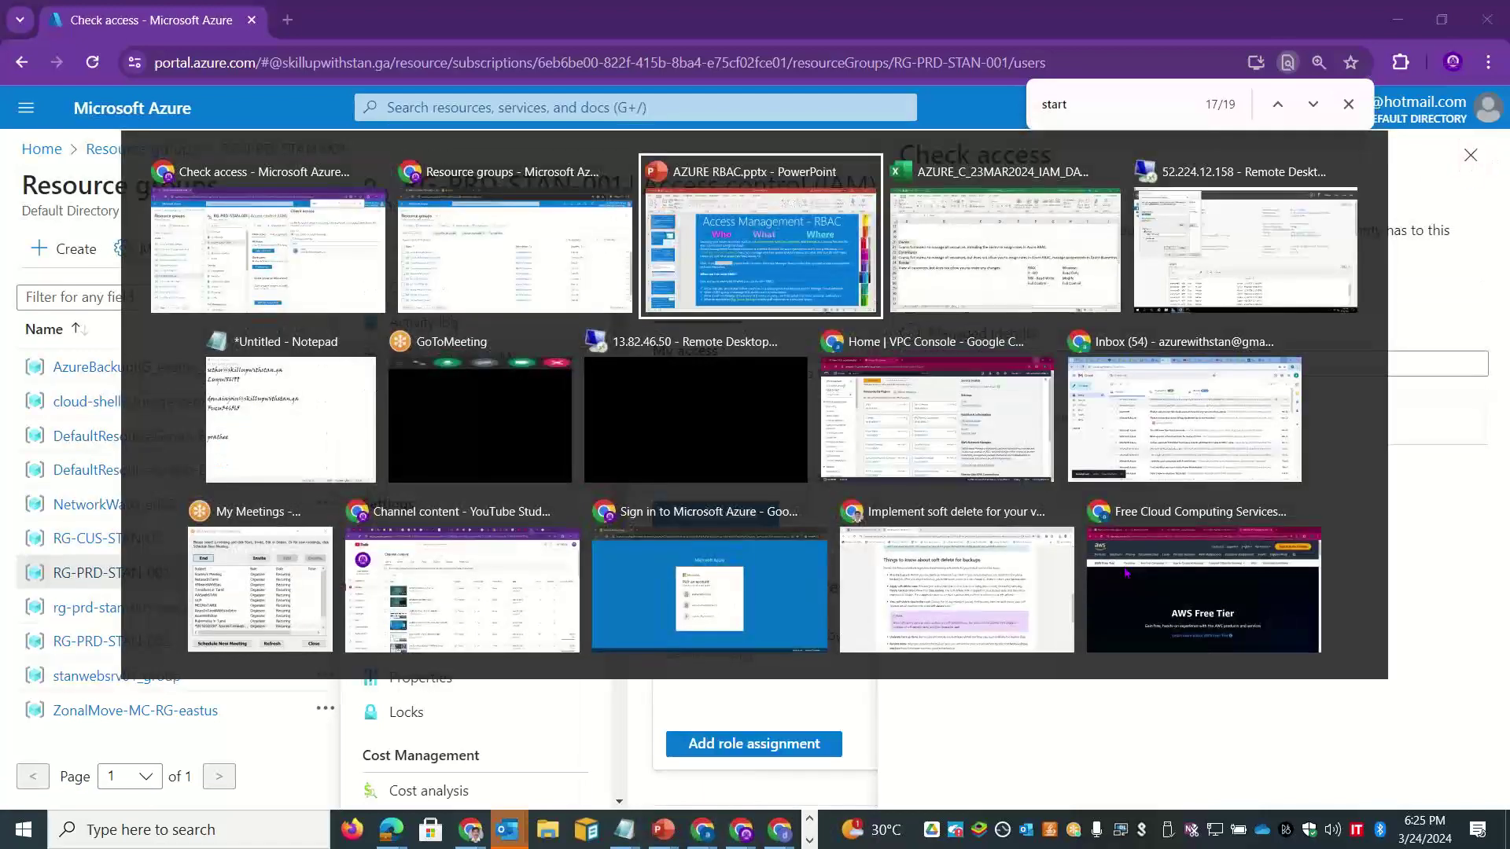
pyautogui.hotkey('shift', 'Tab')
pyautogui.hotkey('shift', 'Tab')
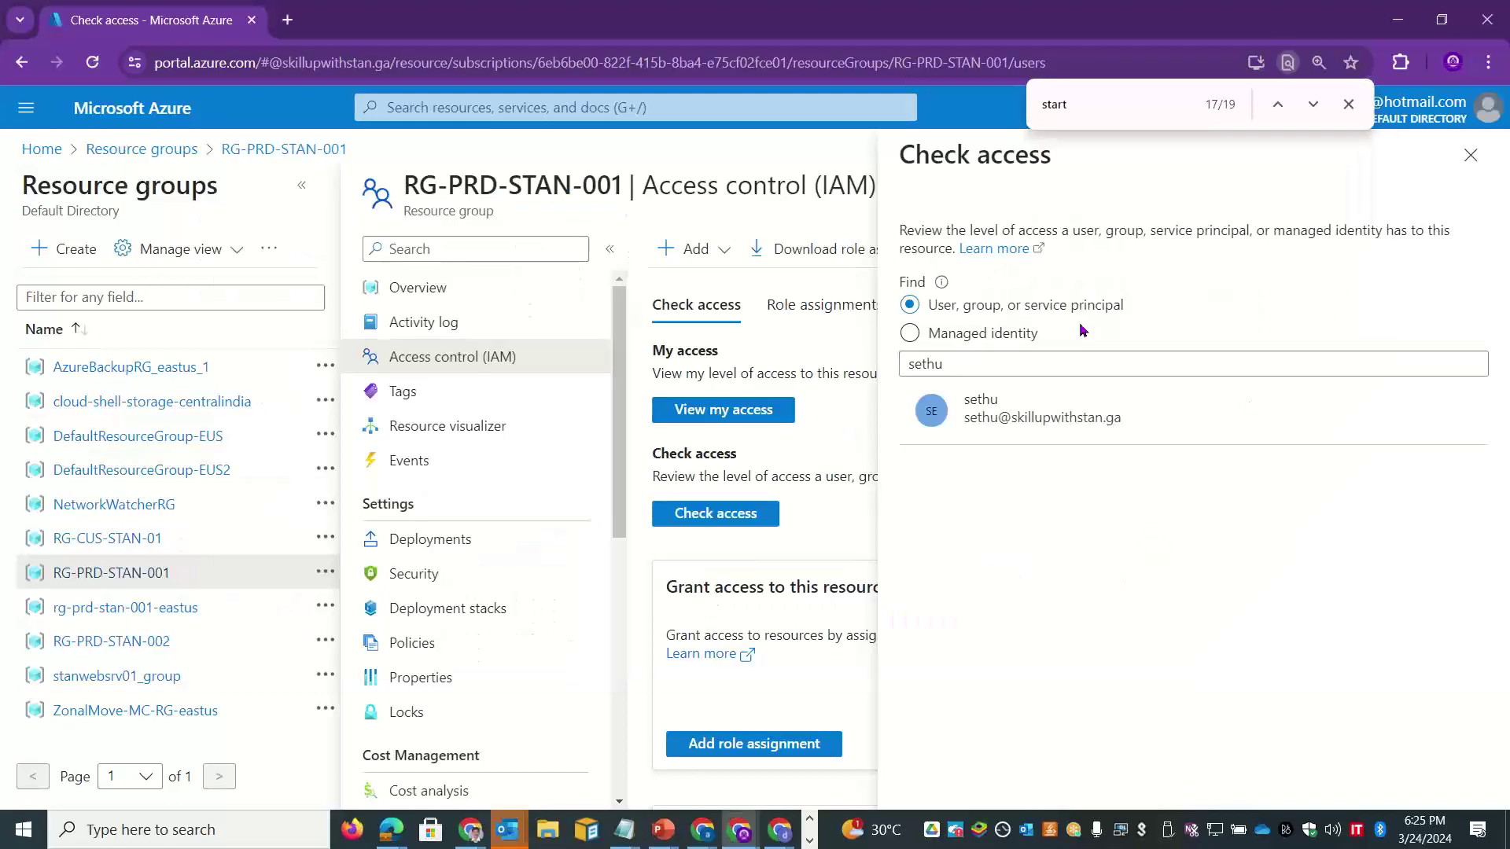
pyautogui.click(986, 356)
pyautogui.hotkey('ctrl', 'a')
pyautogui.write('siva')
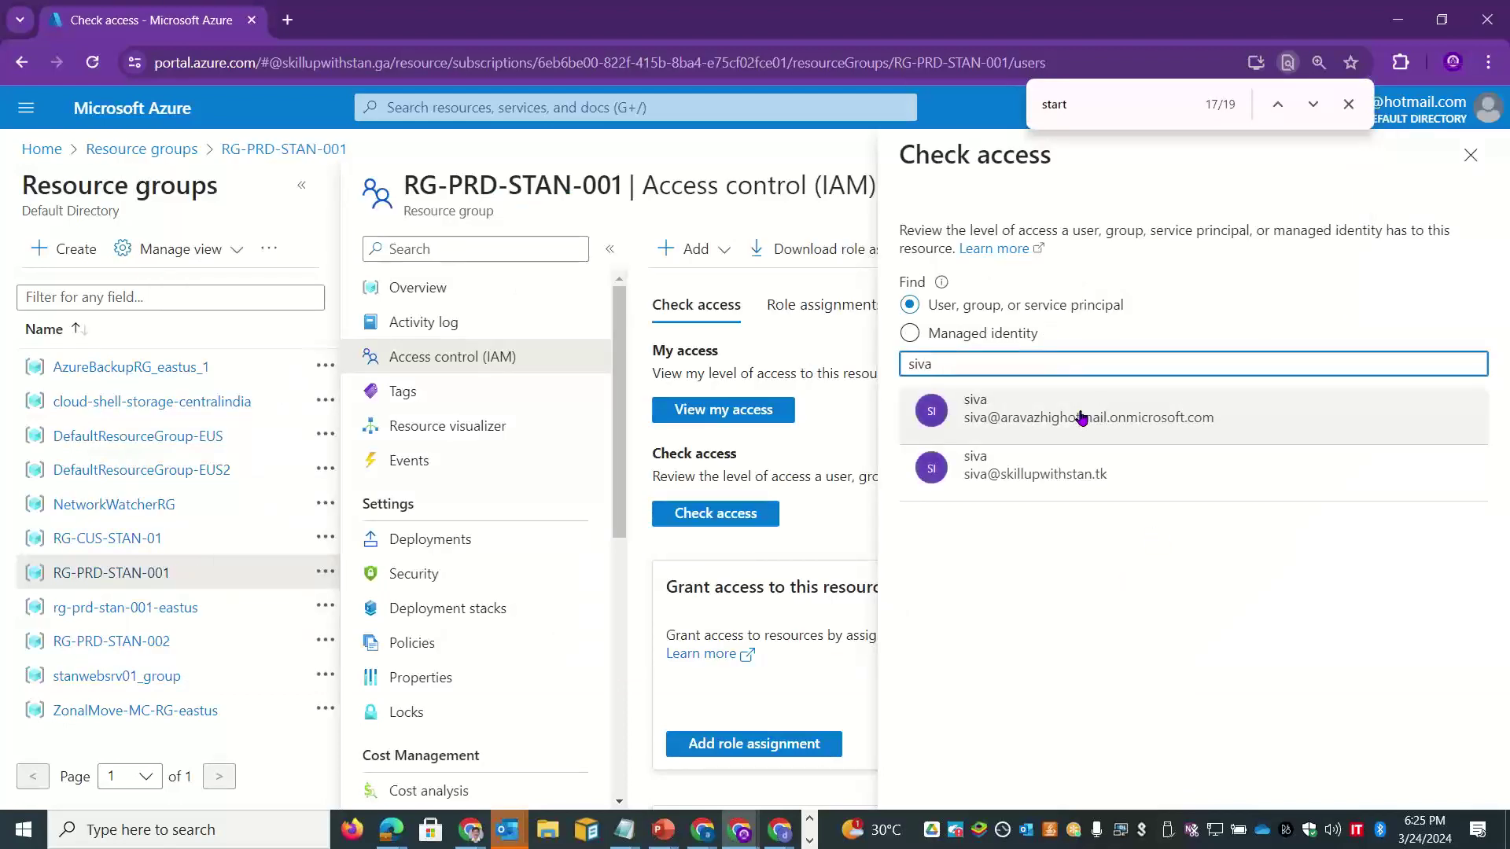
pyautogui.click(1069, 480)
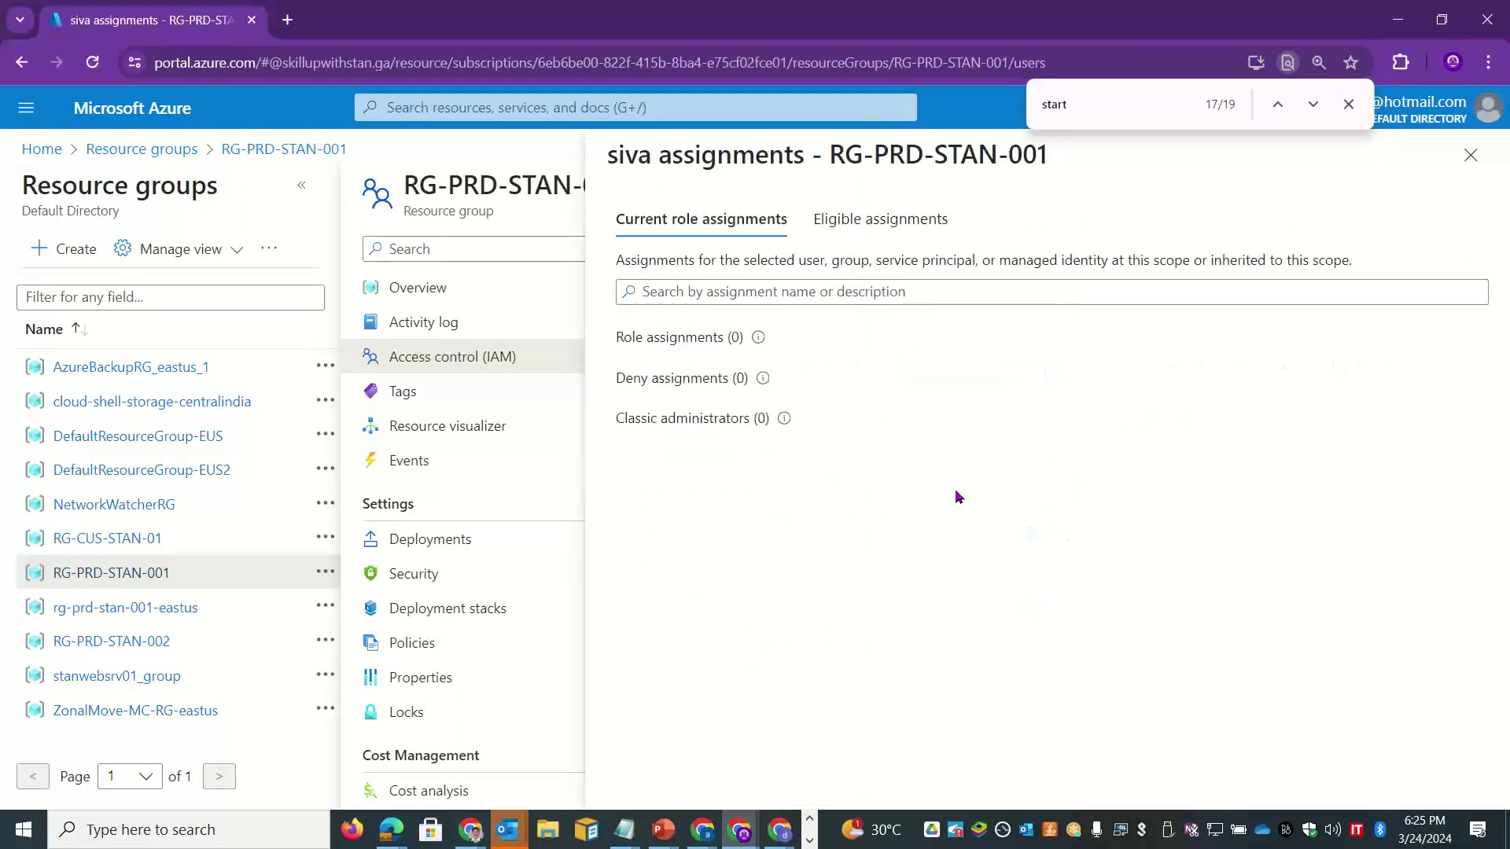
pyautogui.moveTo(615, 340); pyautogui.dragTo(824, 380)
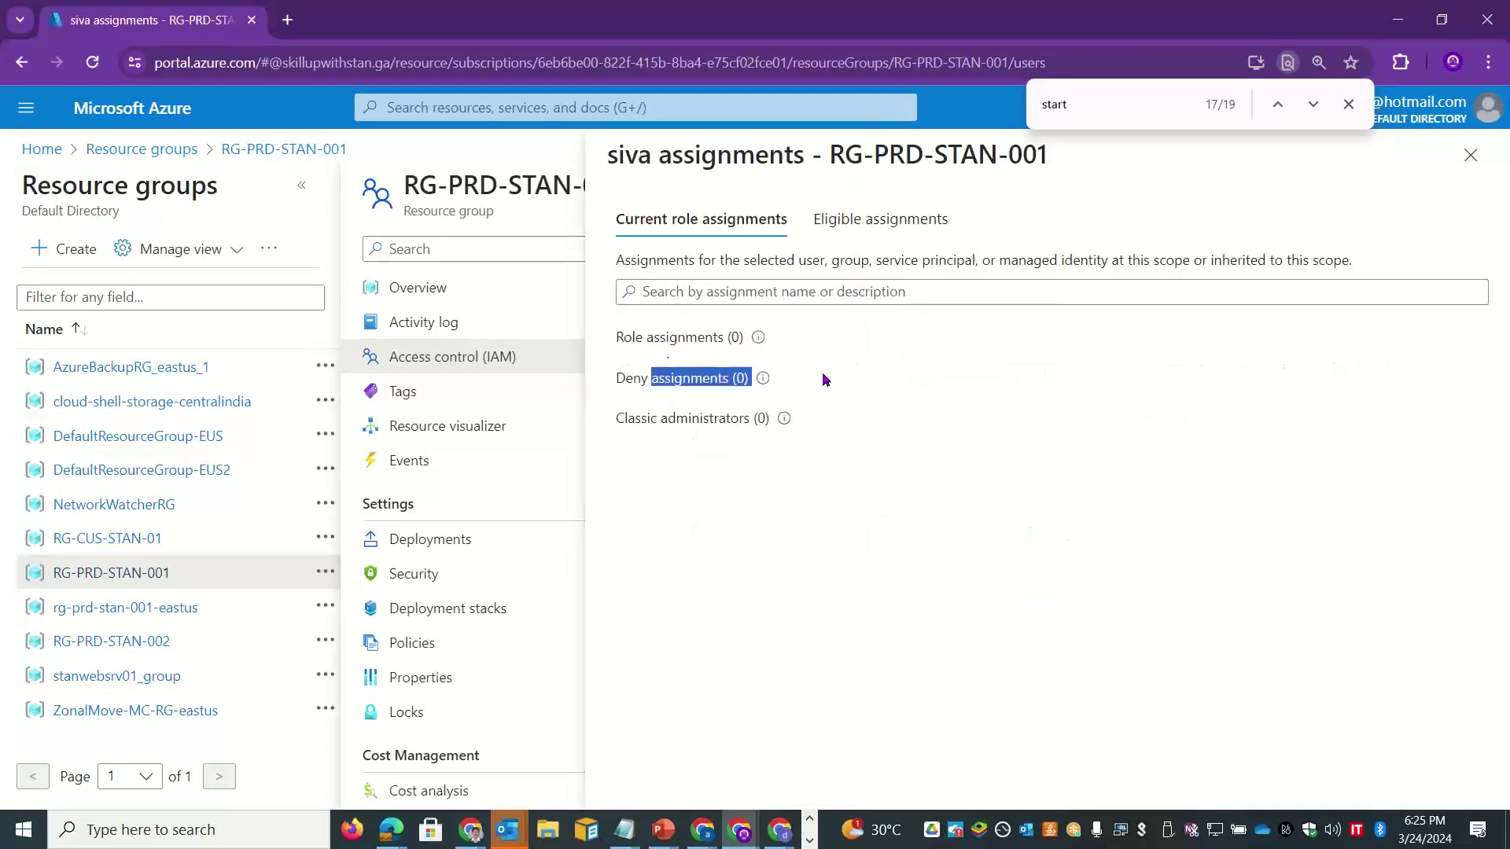
pyautogui.click(1470, 155)
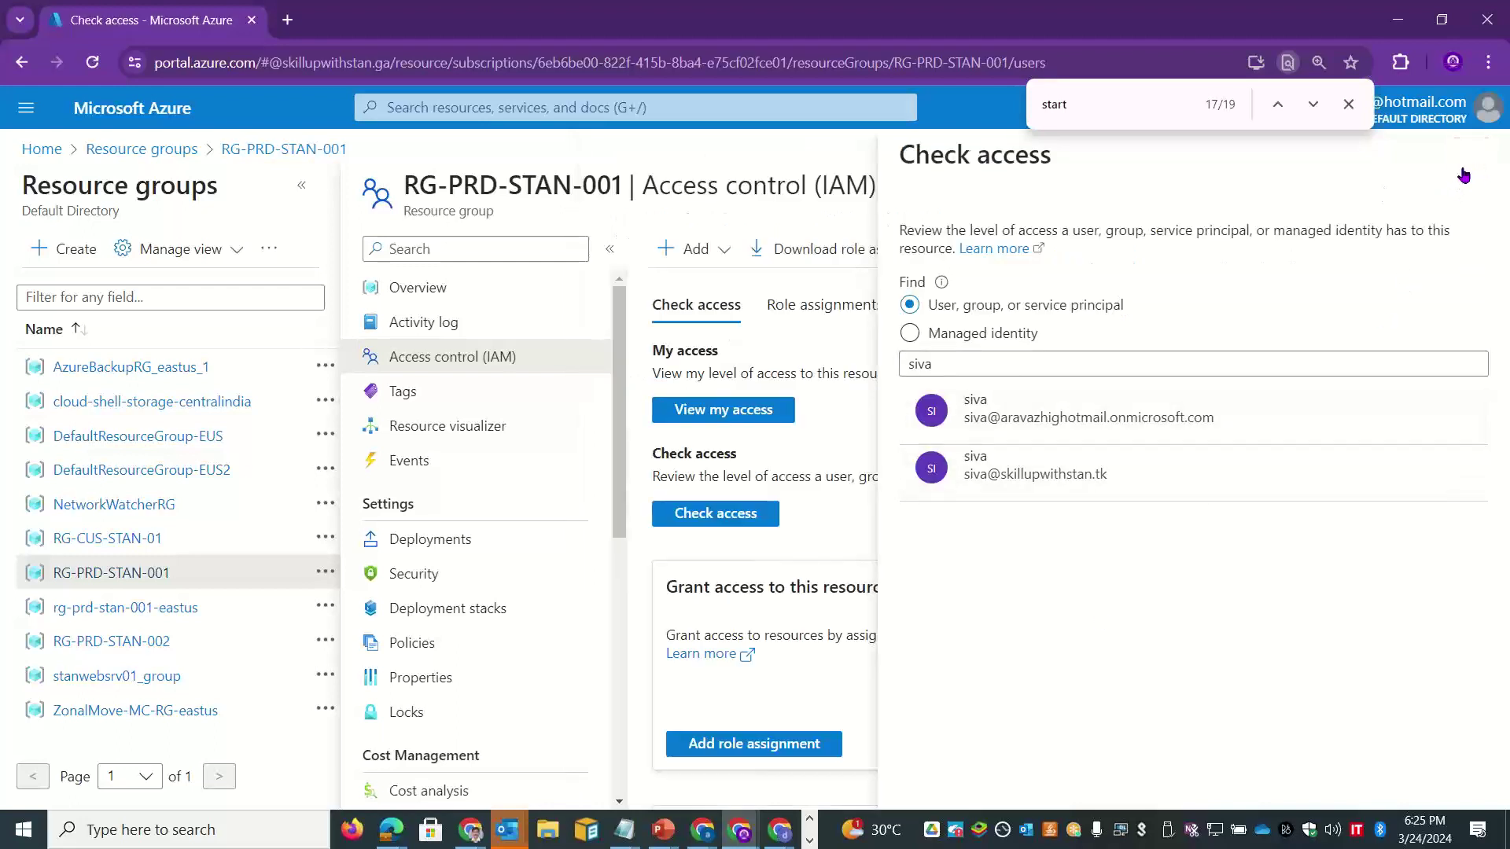
pyautogui.click(1470, 156)
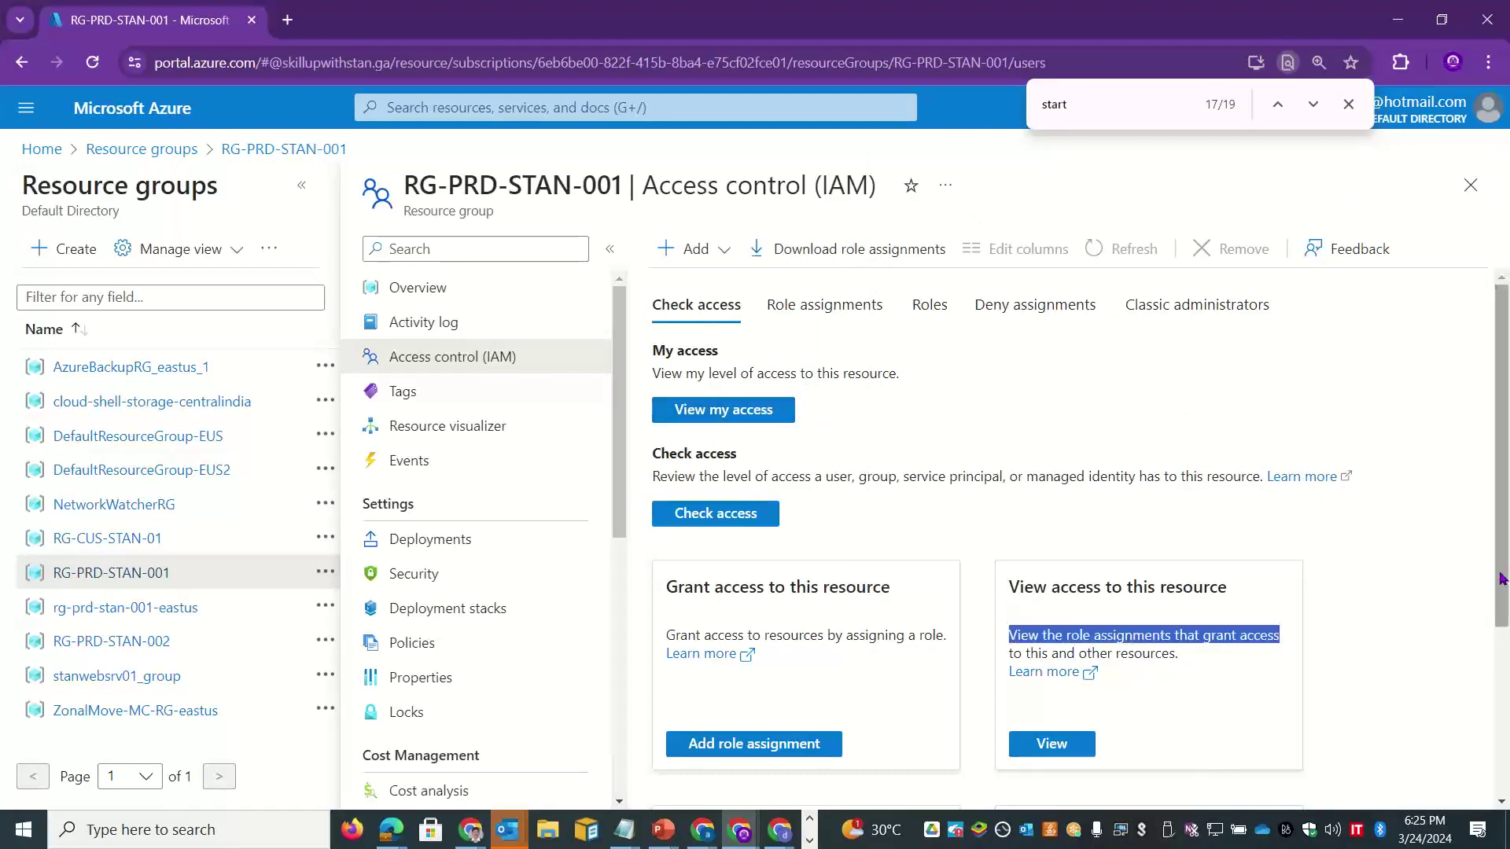
pyautogui.moveTo(1502, 617); pyautogui.dragTo(1497, 786)
pyautogui.scroll(3, 1497, 786)
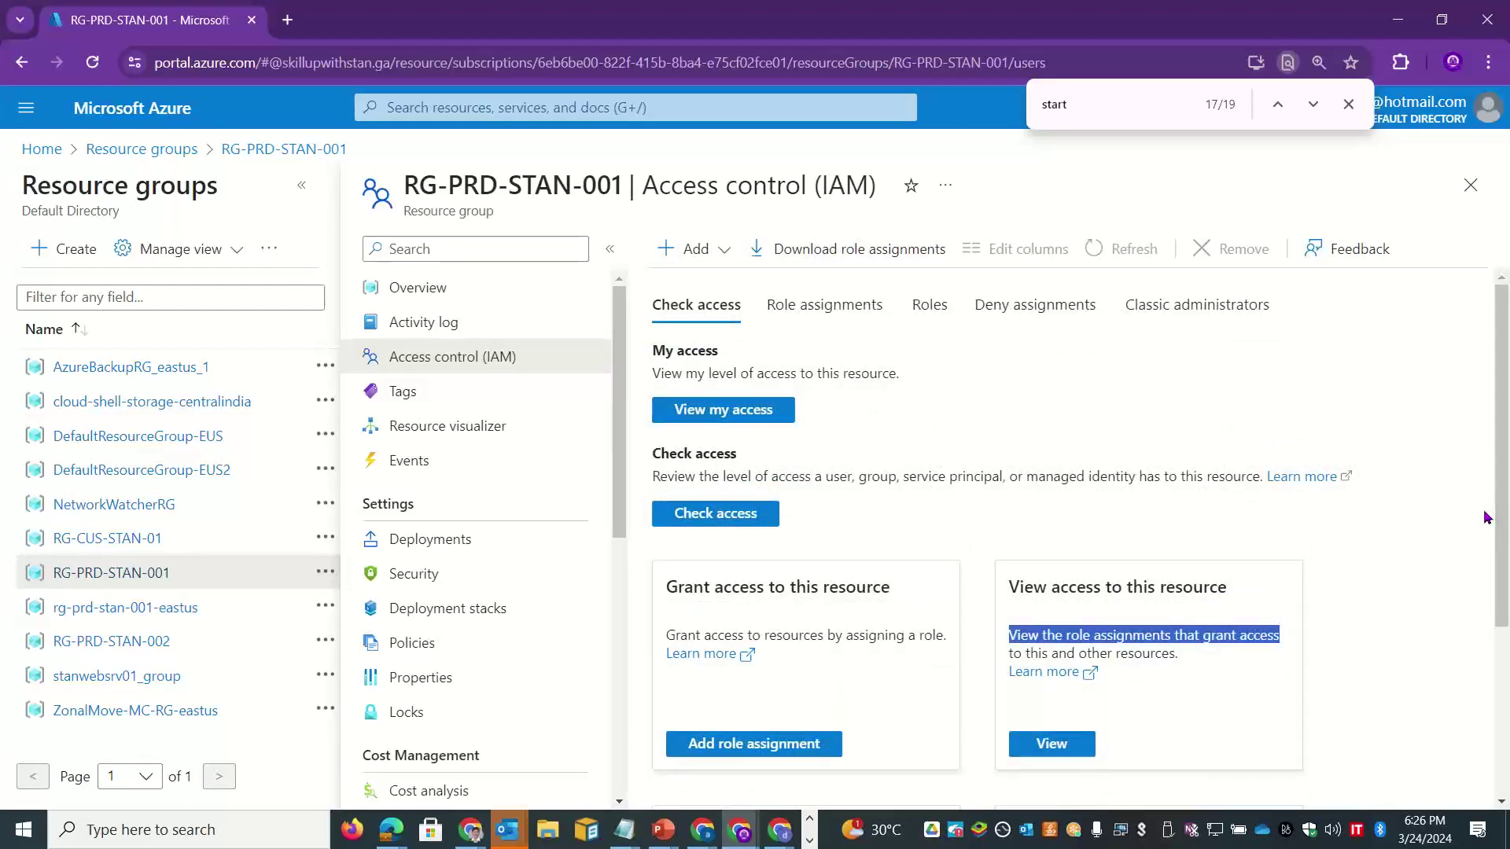
# In the test user's private window, open Access control (IAM) for RG-PRD-STAN-001
pyautogui.hotkey('alt', 'Tab')
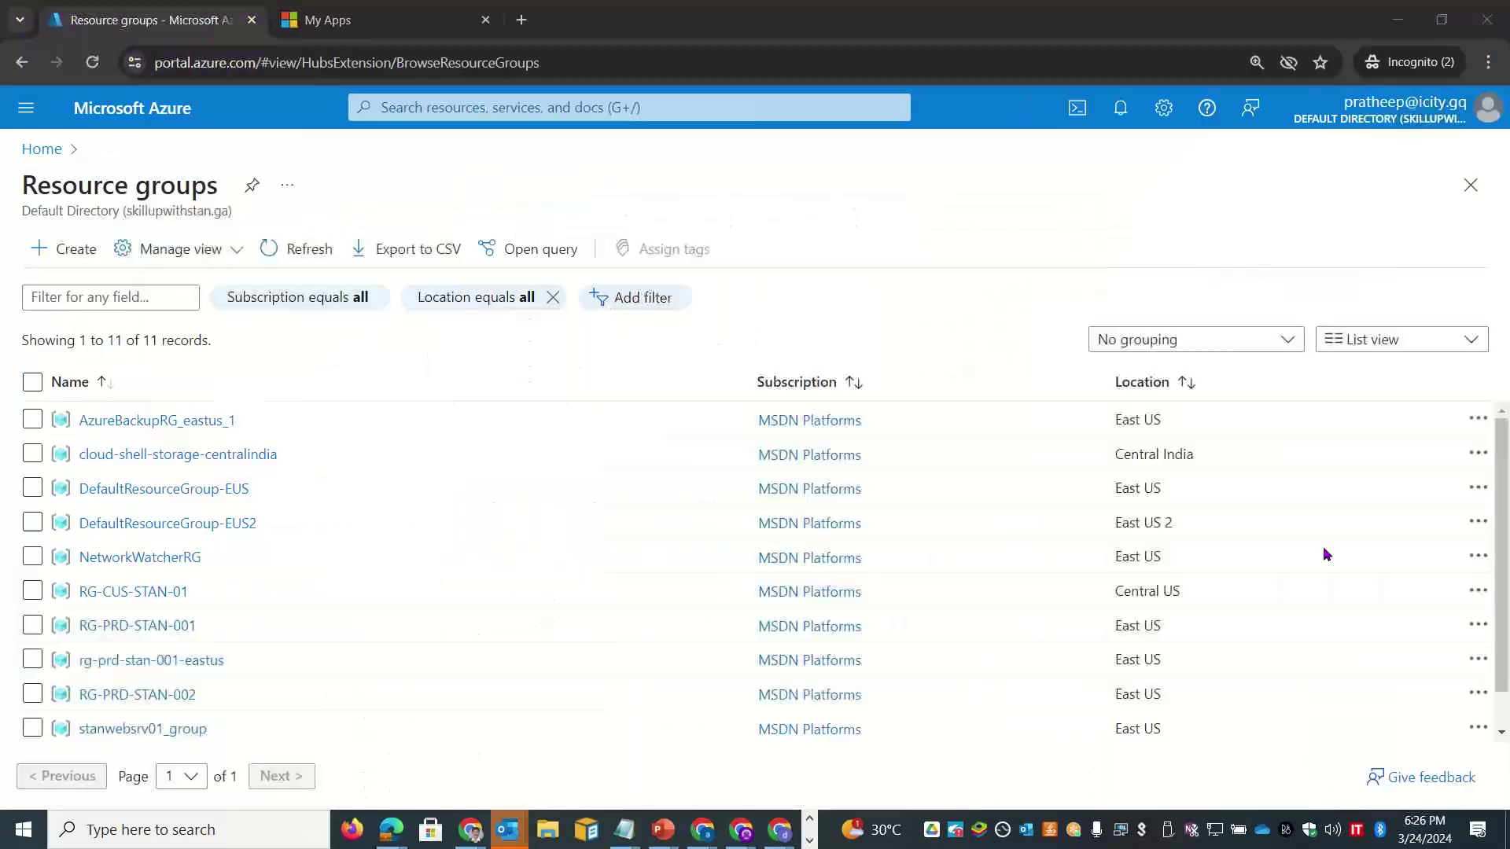
pyautogui.click(146, 626)
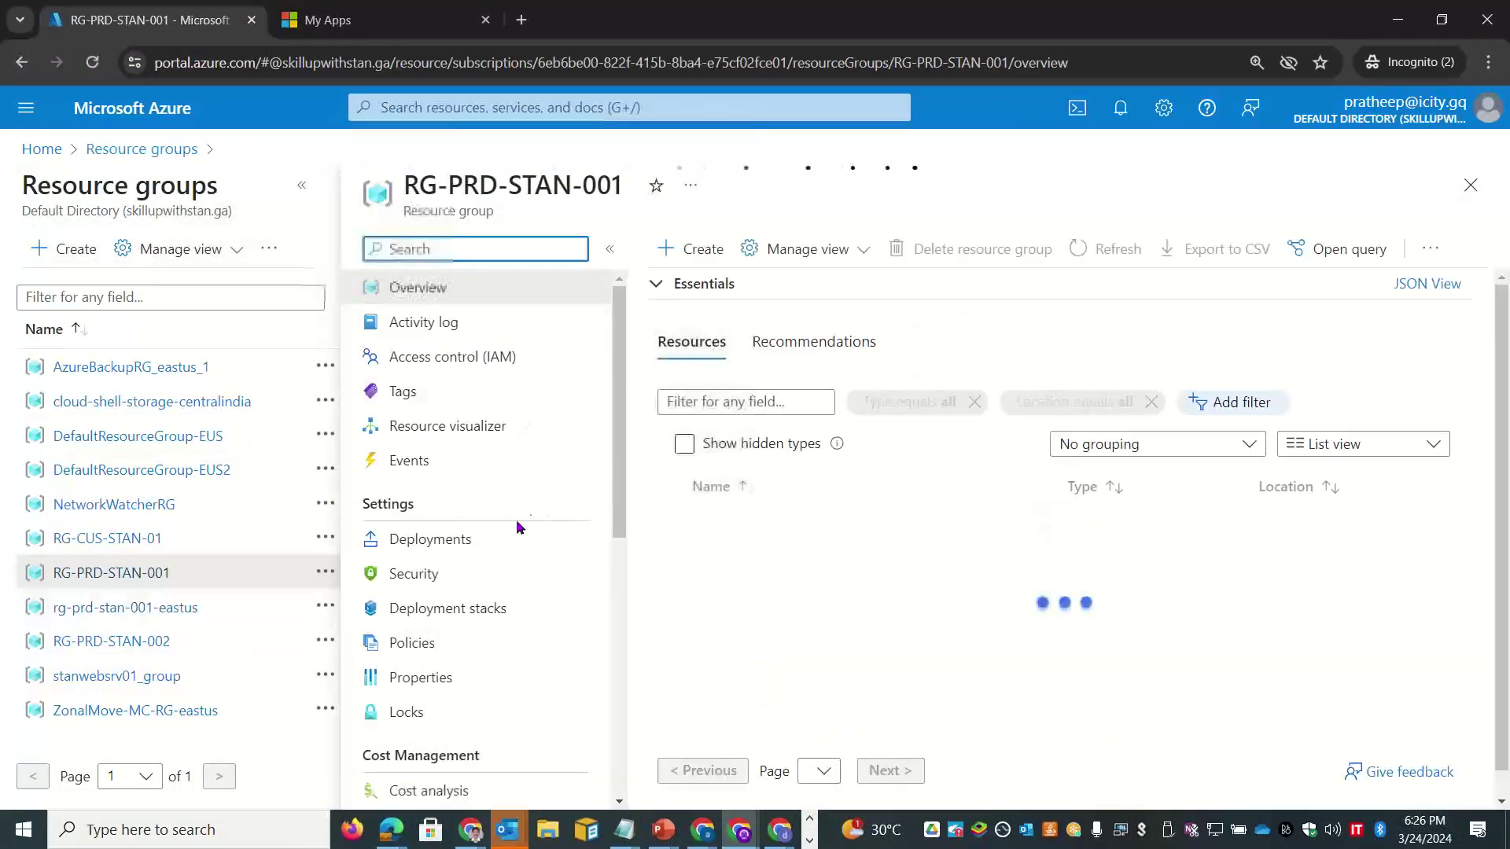
pyautogui.click(453, 357)
pyautogui.click(302, 185)
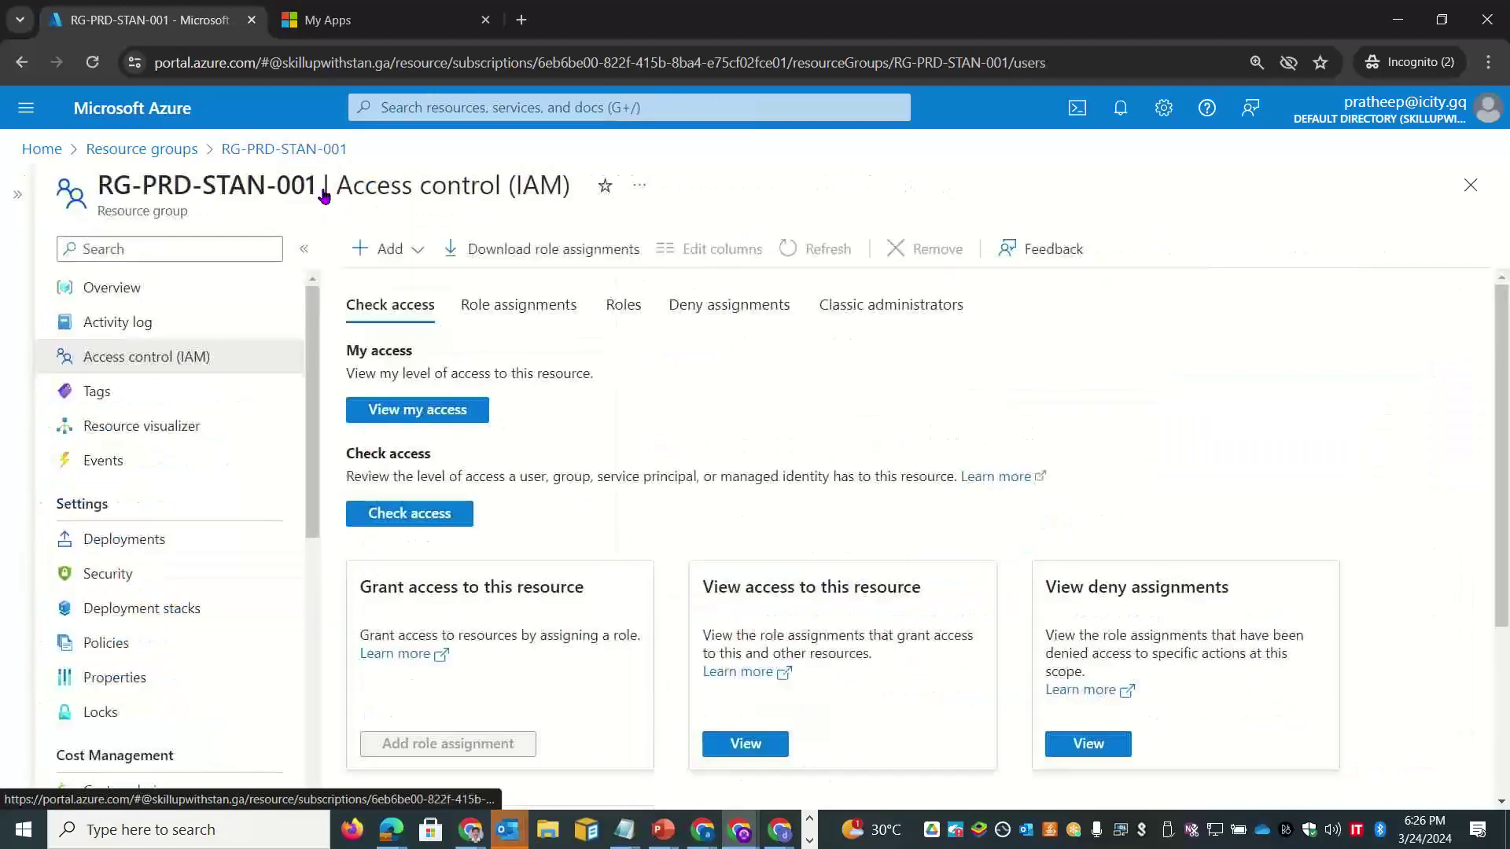
# View my access, showing AzVMLevel1 via group plus inherited Reader, and confirm the signed-in account
pyautogui.click(444, 416)
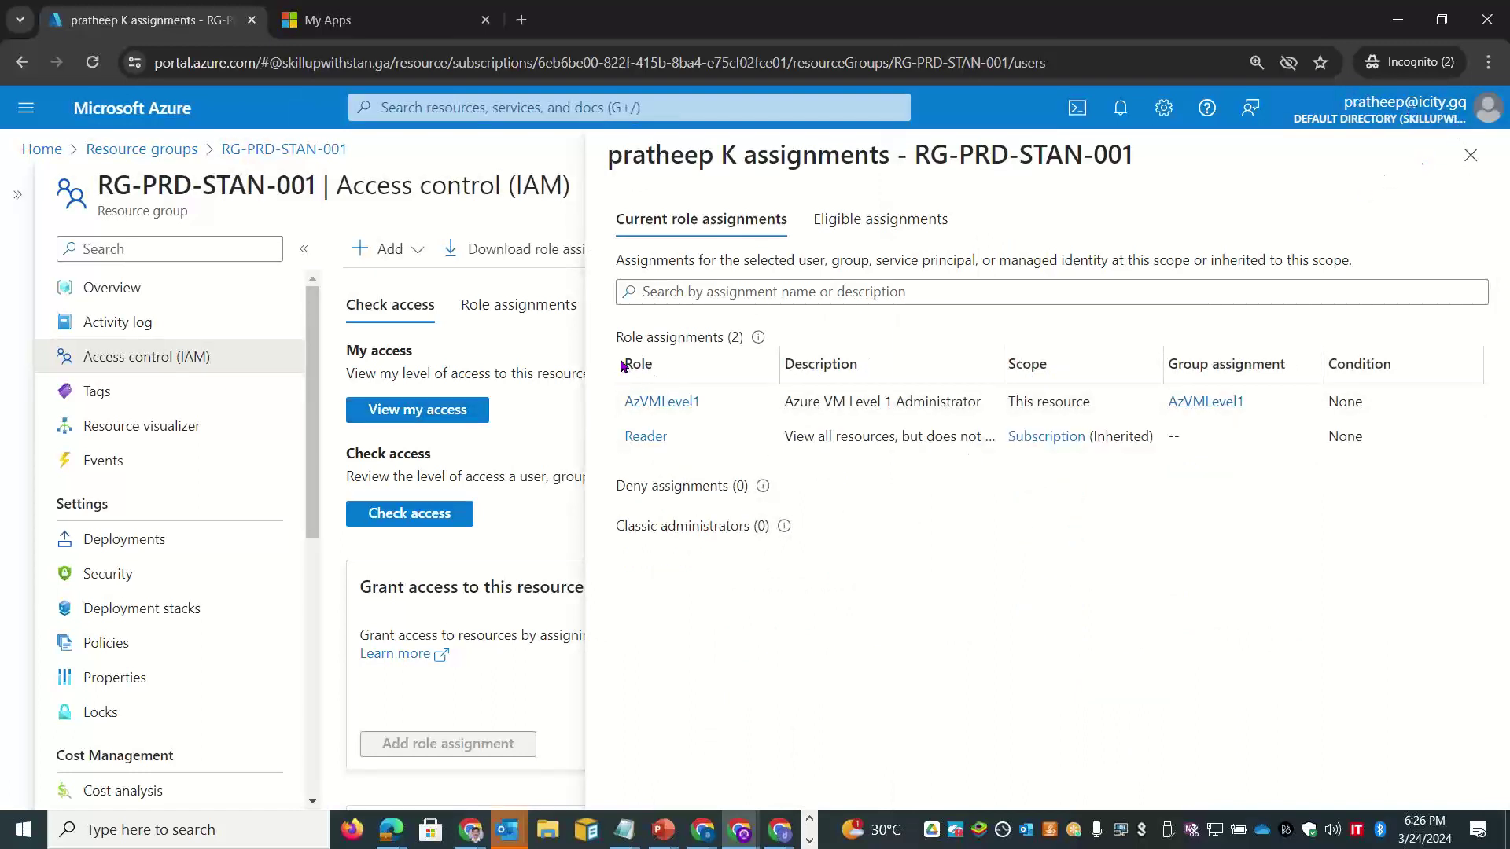
pyautogui.moveTo(623, 364); pyautogui.dragTo(1373, 446)
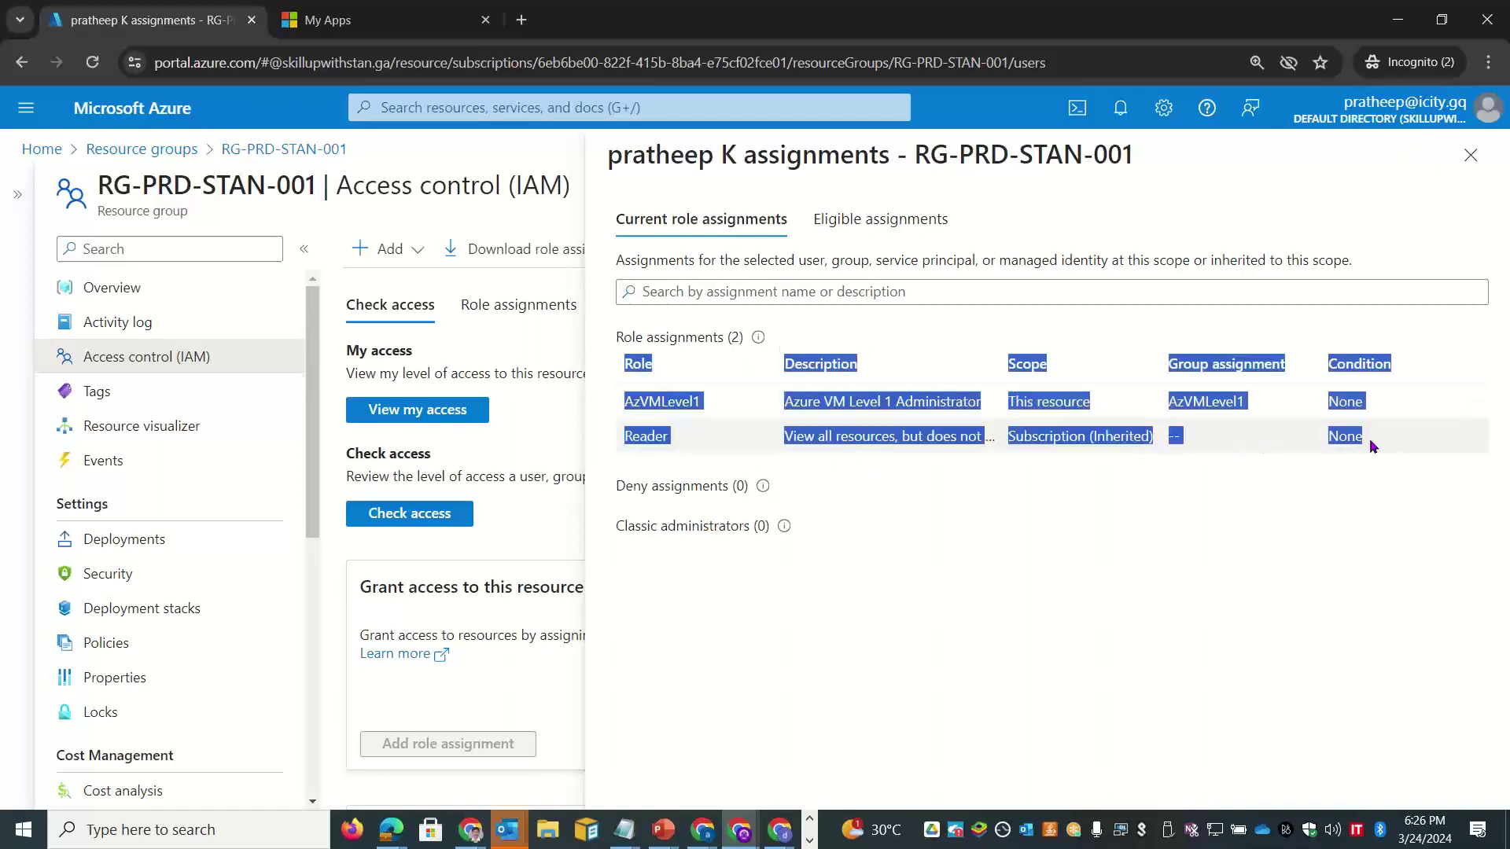
pyautogui.click(1411, 115)
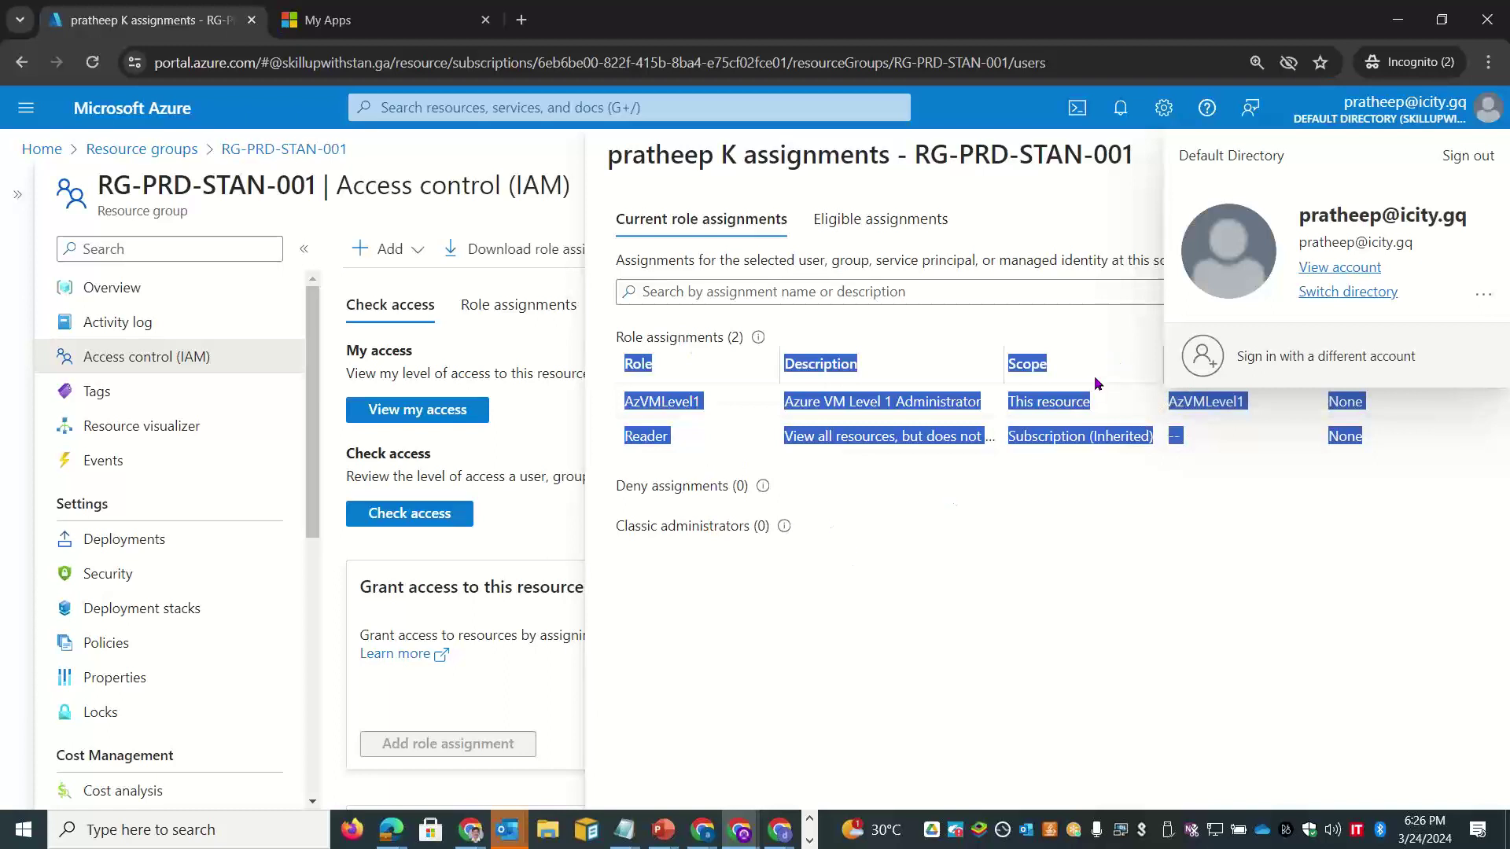
pyautogui.click(1056, 562)
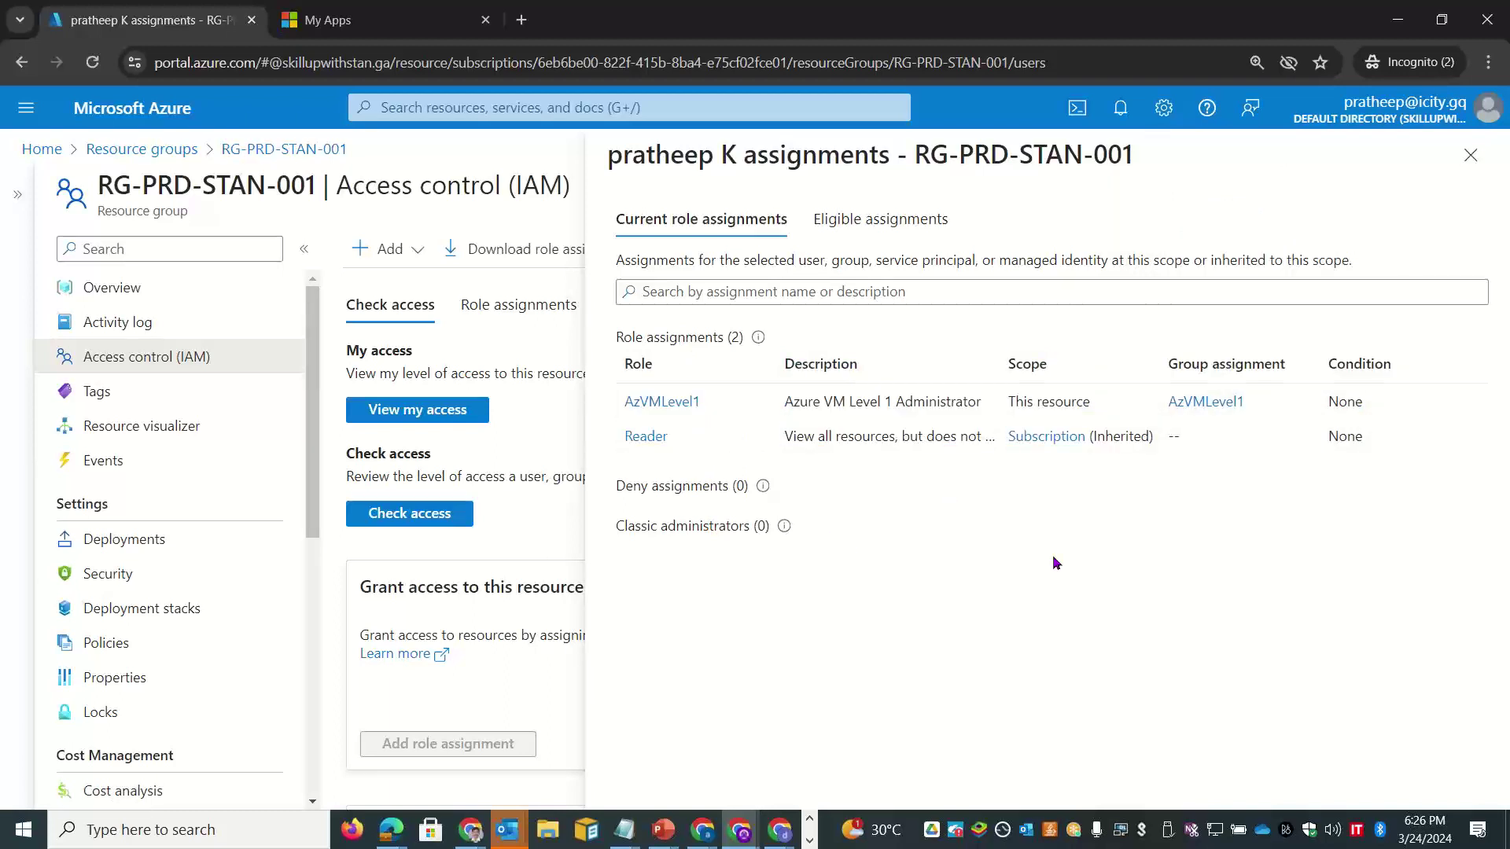
# Open AzVMLevel1, compare DataActions with its 279 Actions, scroll the permissions, then close the role
pyautogui.click(663, 402)
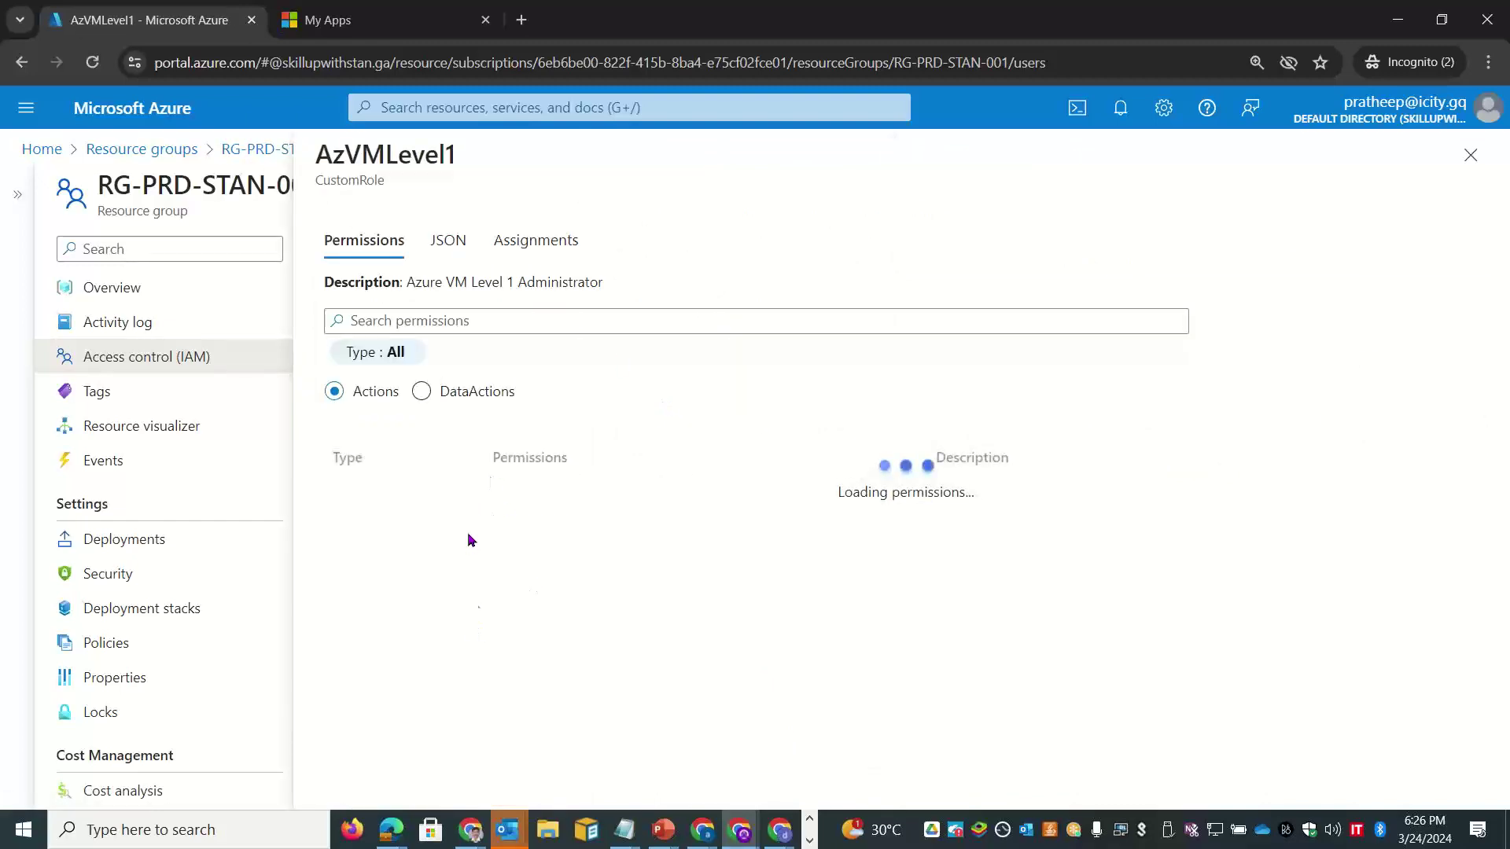
pyautogui.click(438, 398)
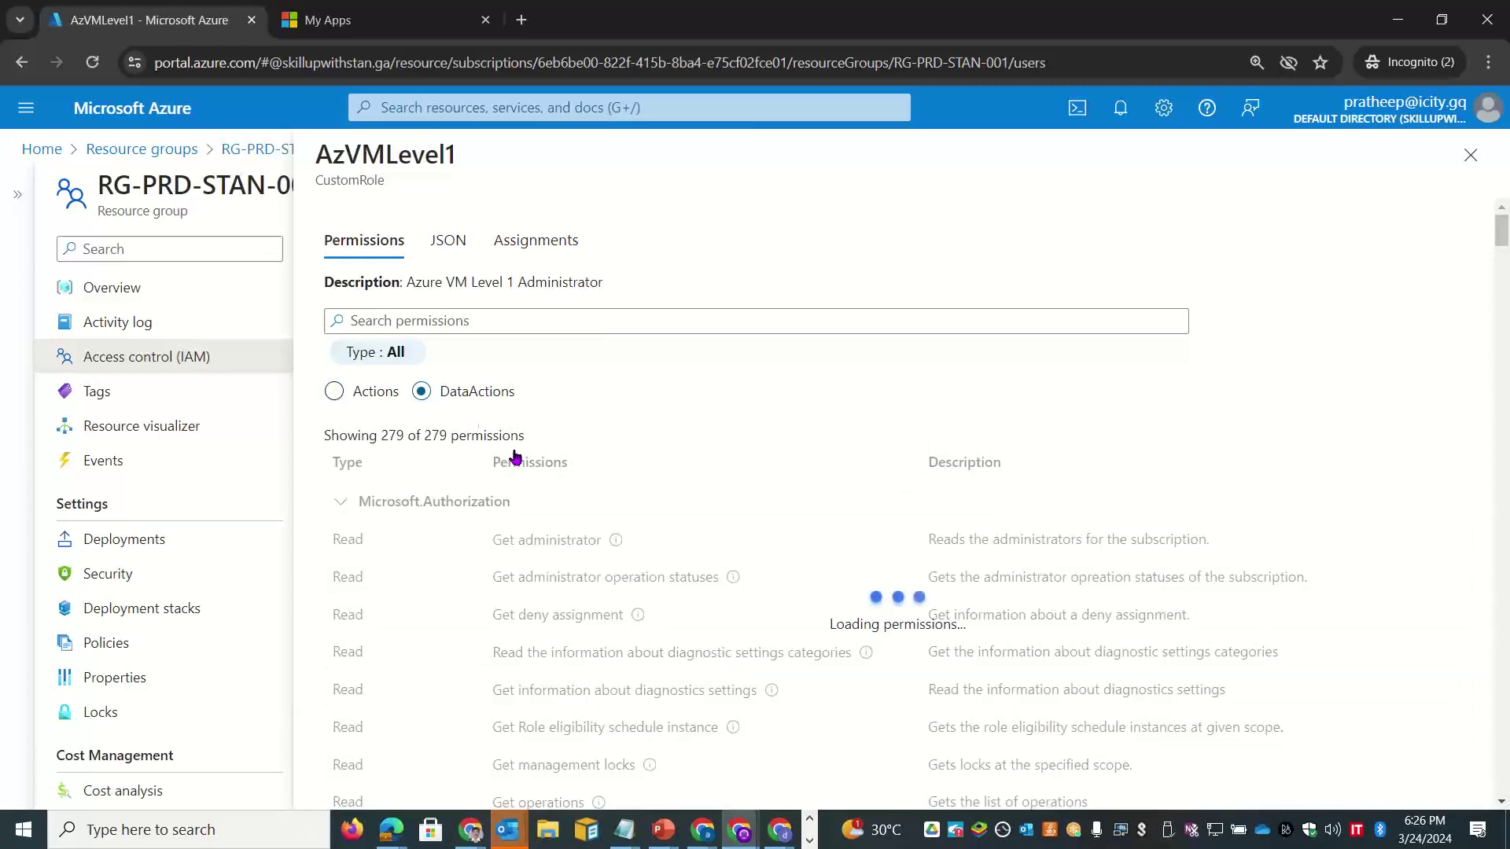
pyautogui.click(338, 391)
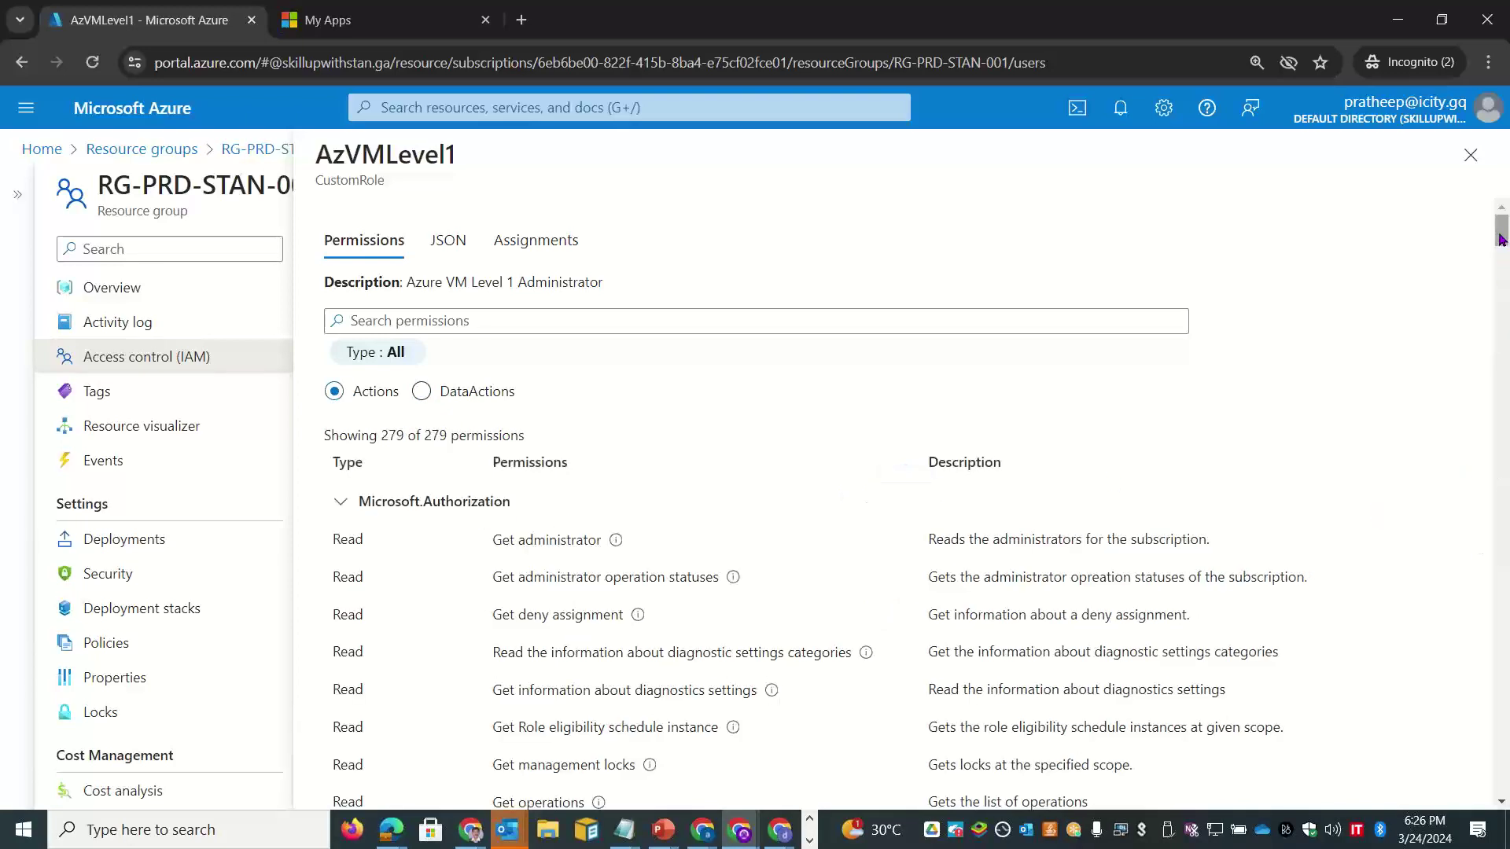
pyautogui.scroll(-20, 1507, 582)
pyautogui.scroll(-15, 1506, 582)
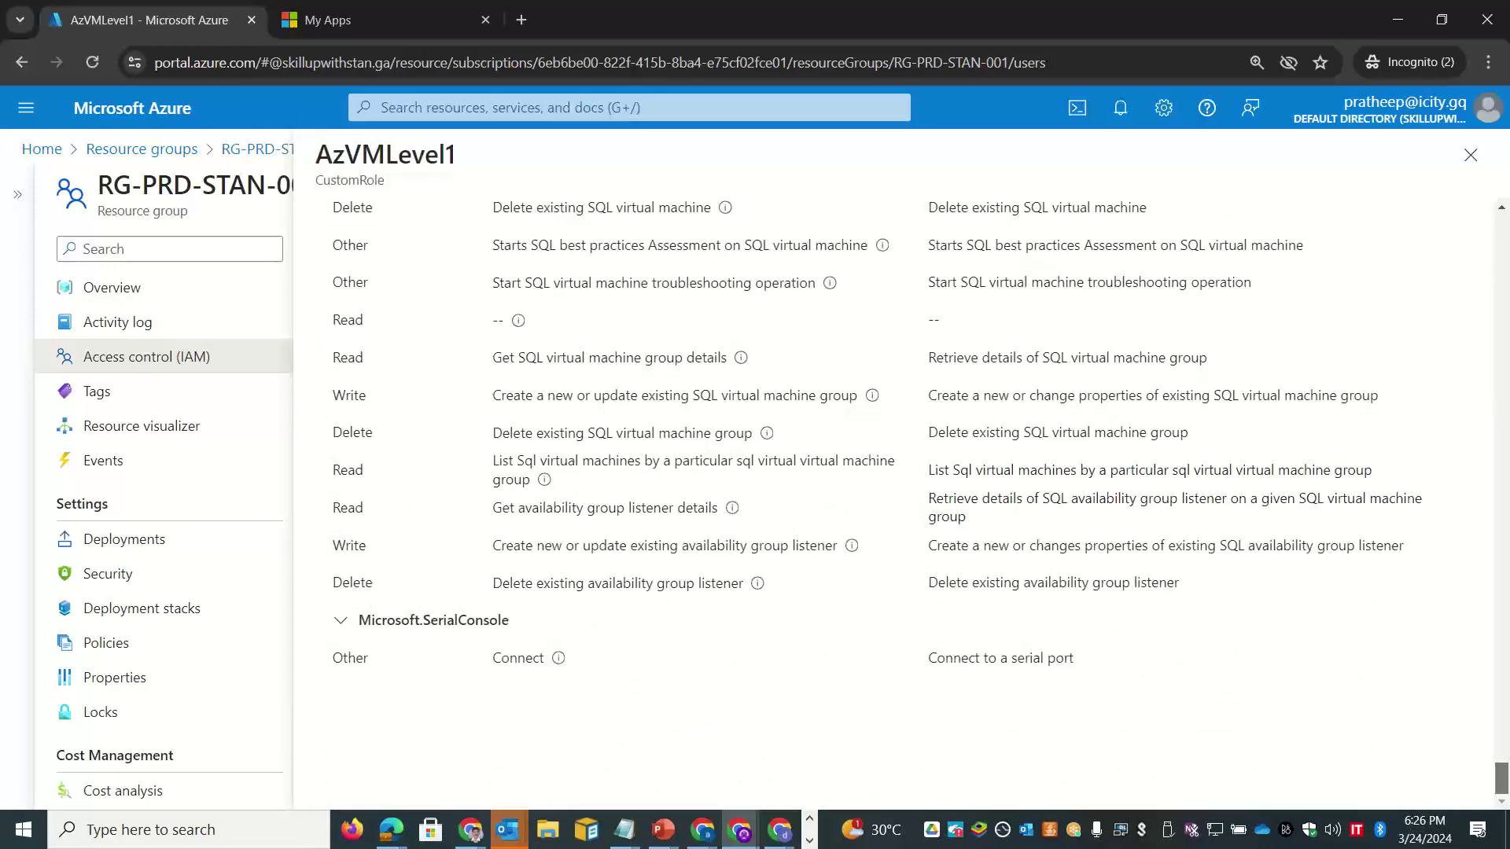
pyautogui.moveTo(1506, 784); pyautogui.dragTo(1504, 743)
pyautogui.moveTo(1503, 738); pyautogui.dragTo(1500, 220)
pyautogui.click(1470, 158)
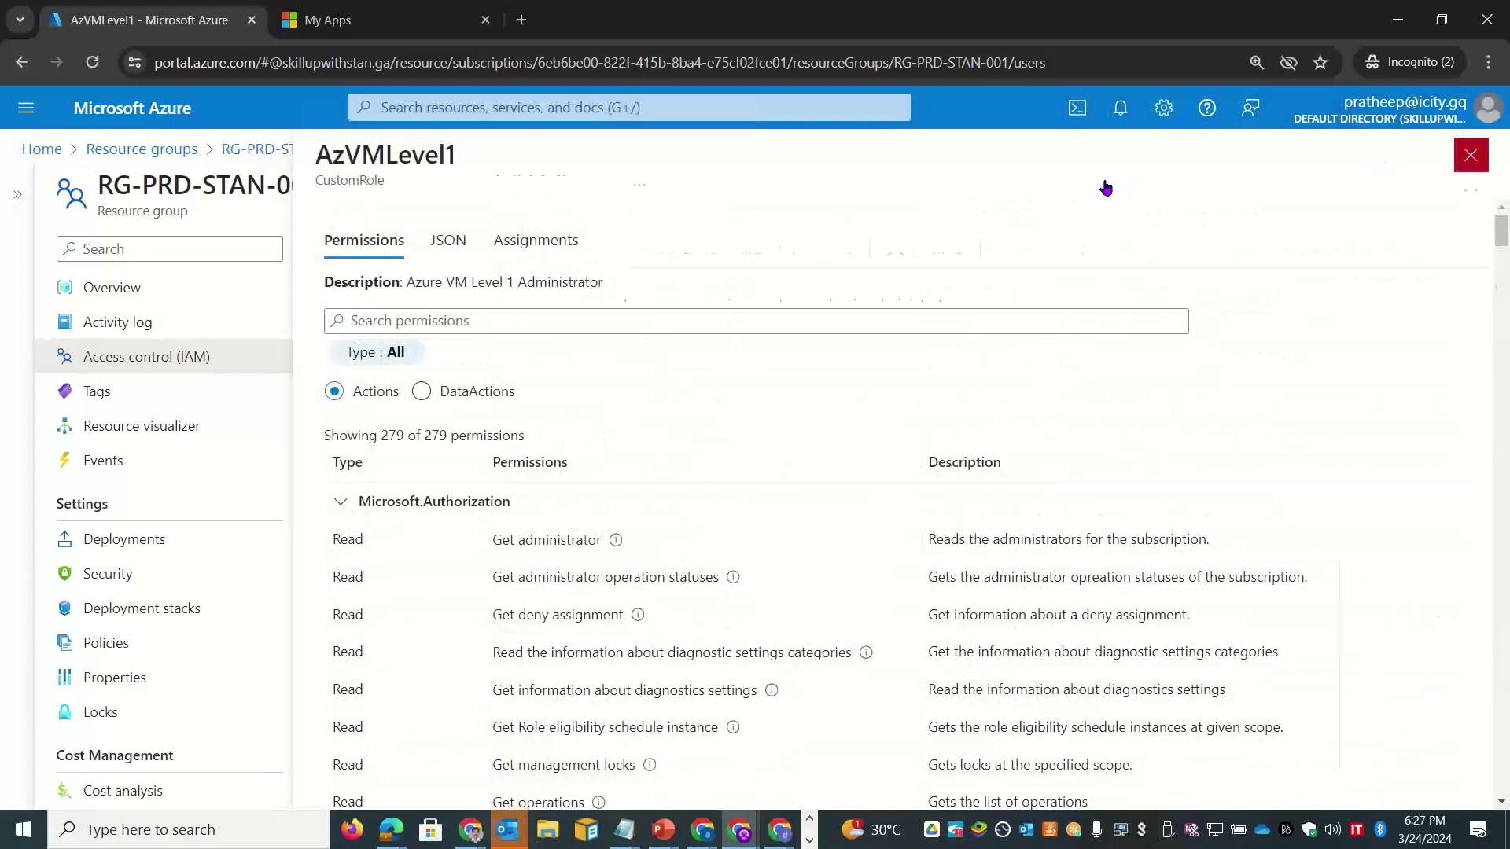
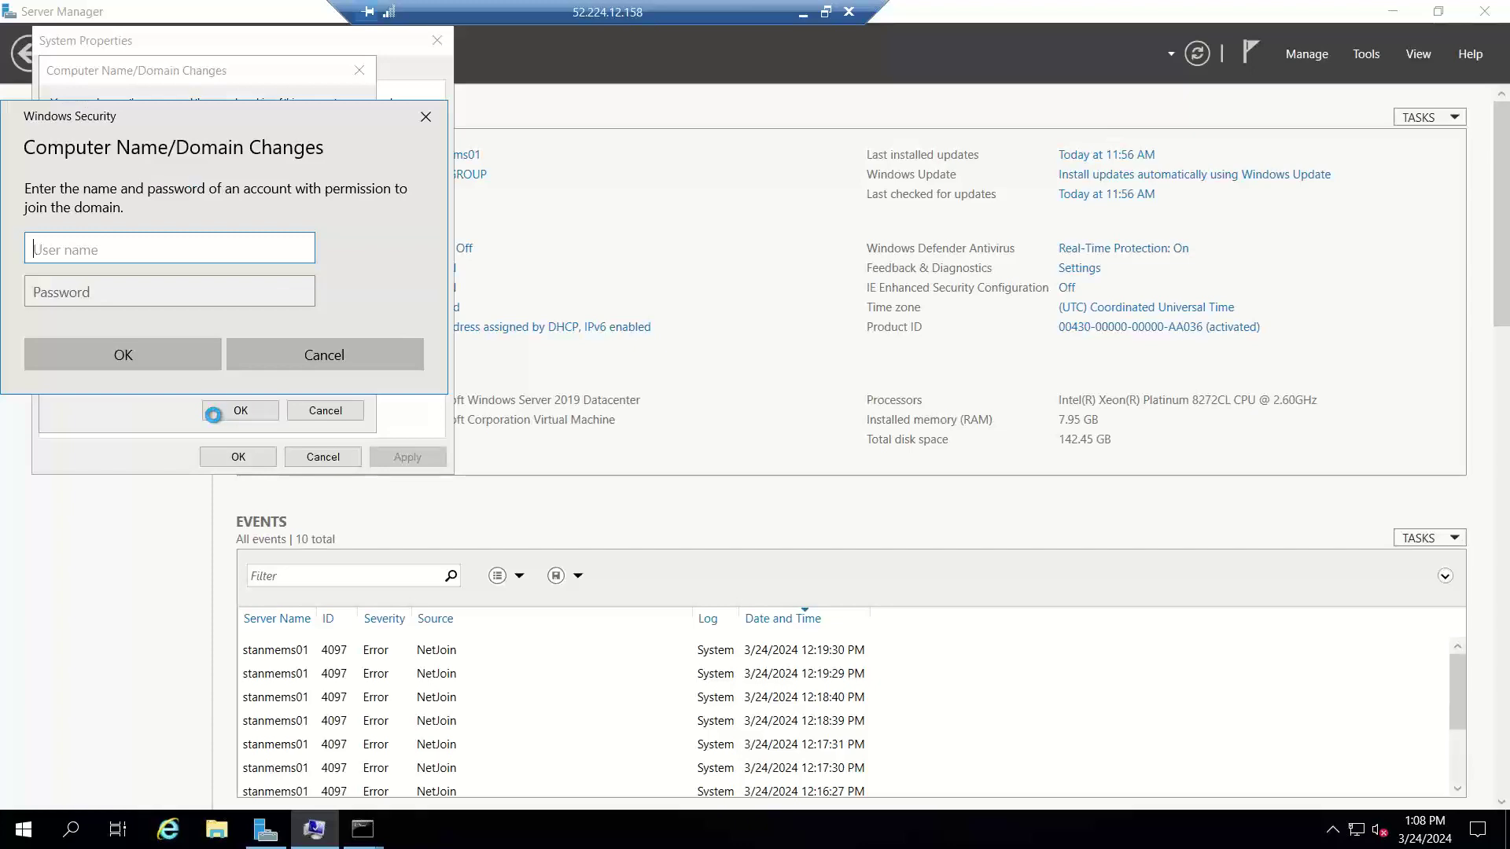
# Select the domain-join account's user name line in the Notepad credentials notes for copying
pyautogui.click(804, 16)
pyautogui.hotkey('alt', 'Tab')
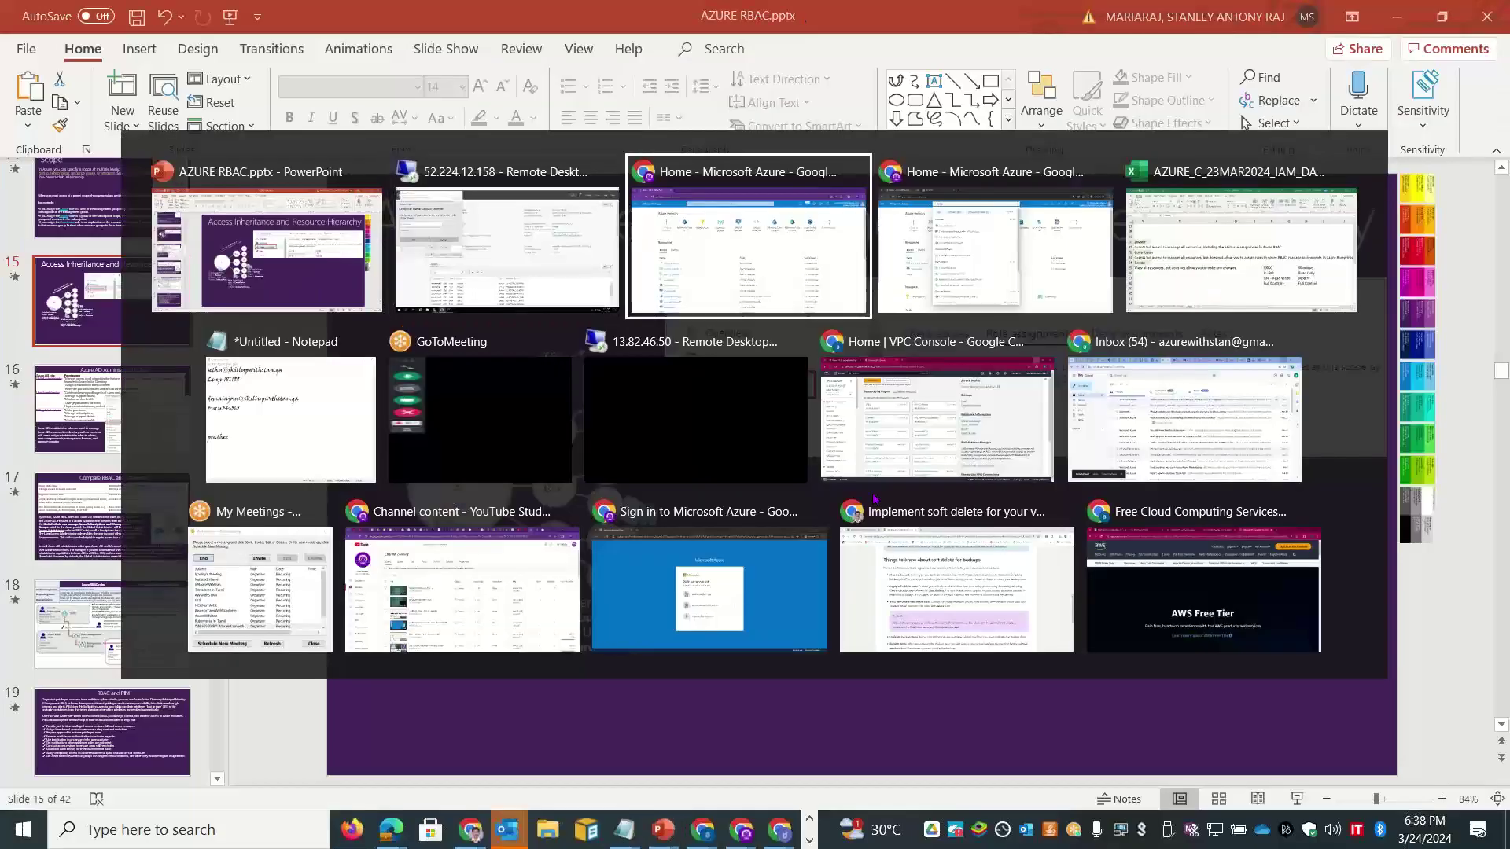
pyautogui.press('Tab')
pyautogui.press('Tab')
pyautogui.press('Tab')
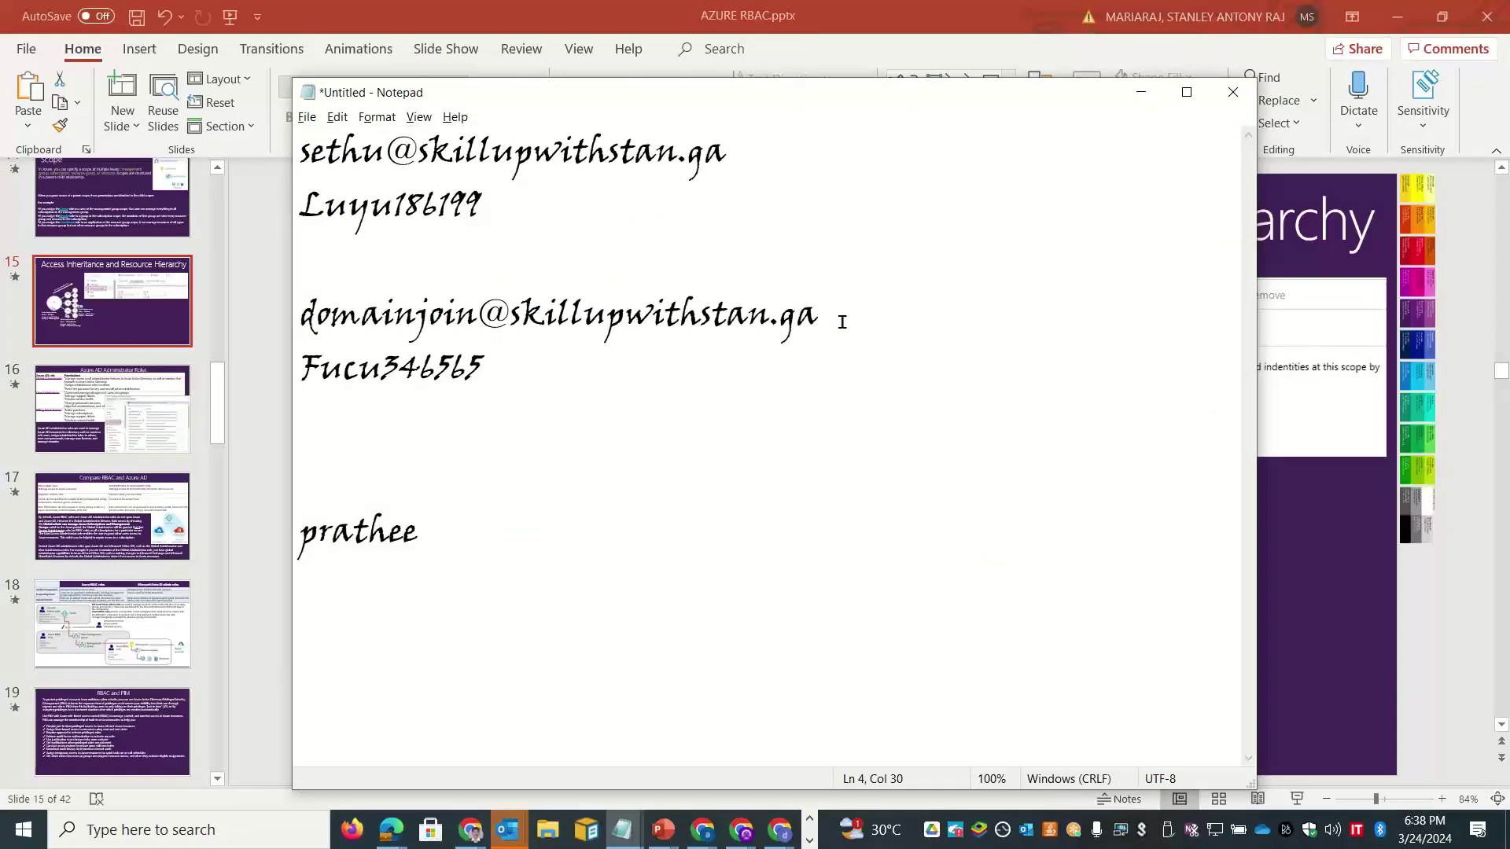
pyautogui.moveTo(842, 323); pyautogui.dragTo(285, 299)
pyautogui.hotkey('ctrl', 'c')
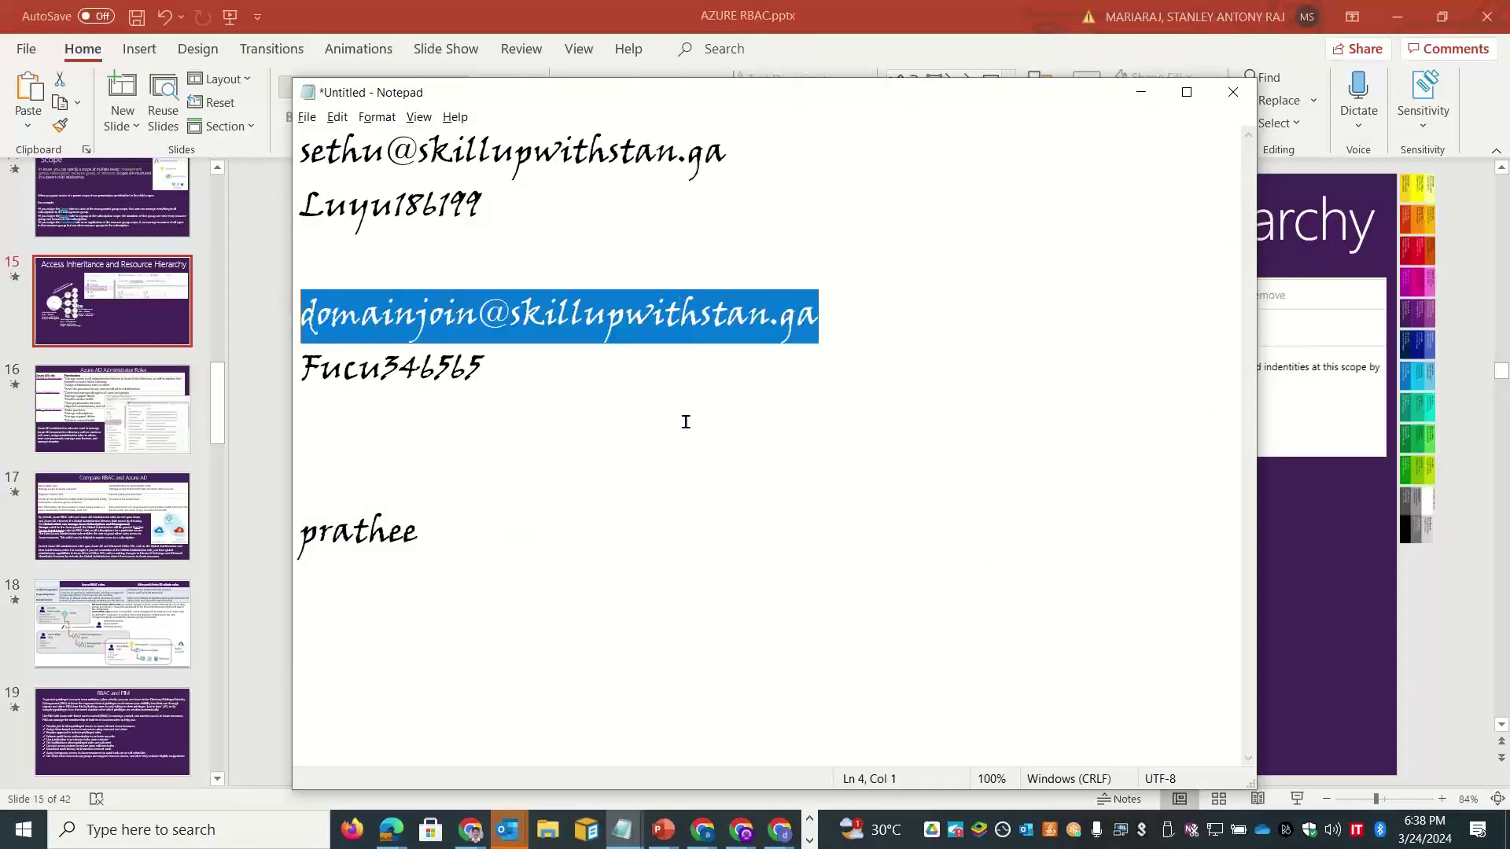
pyautogui.hotkey('alt', 'Tab')
pyautogui.press('Tab')
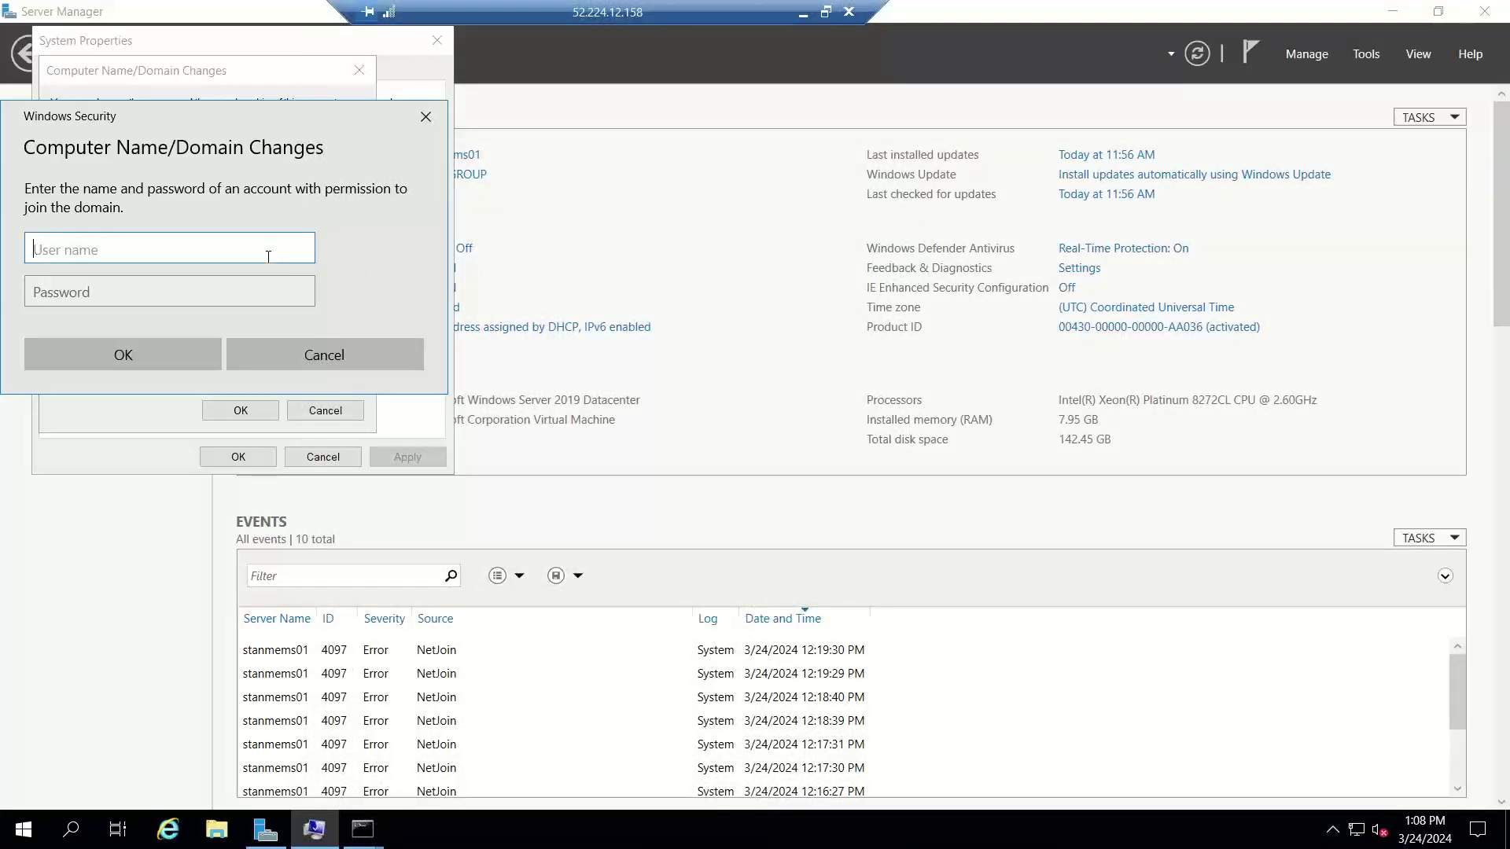
pyautogui.click(803, 12)
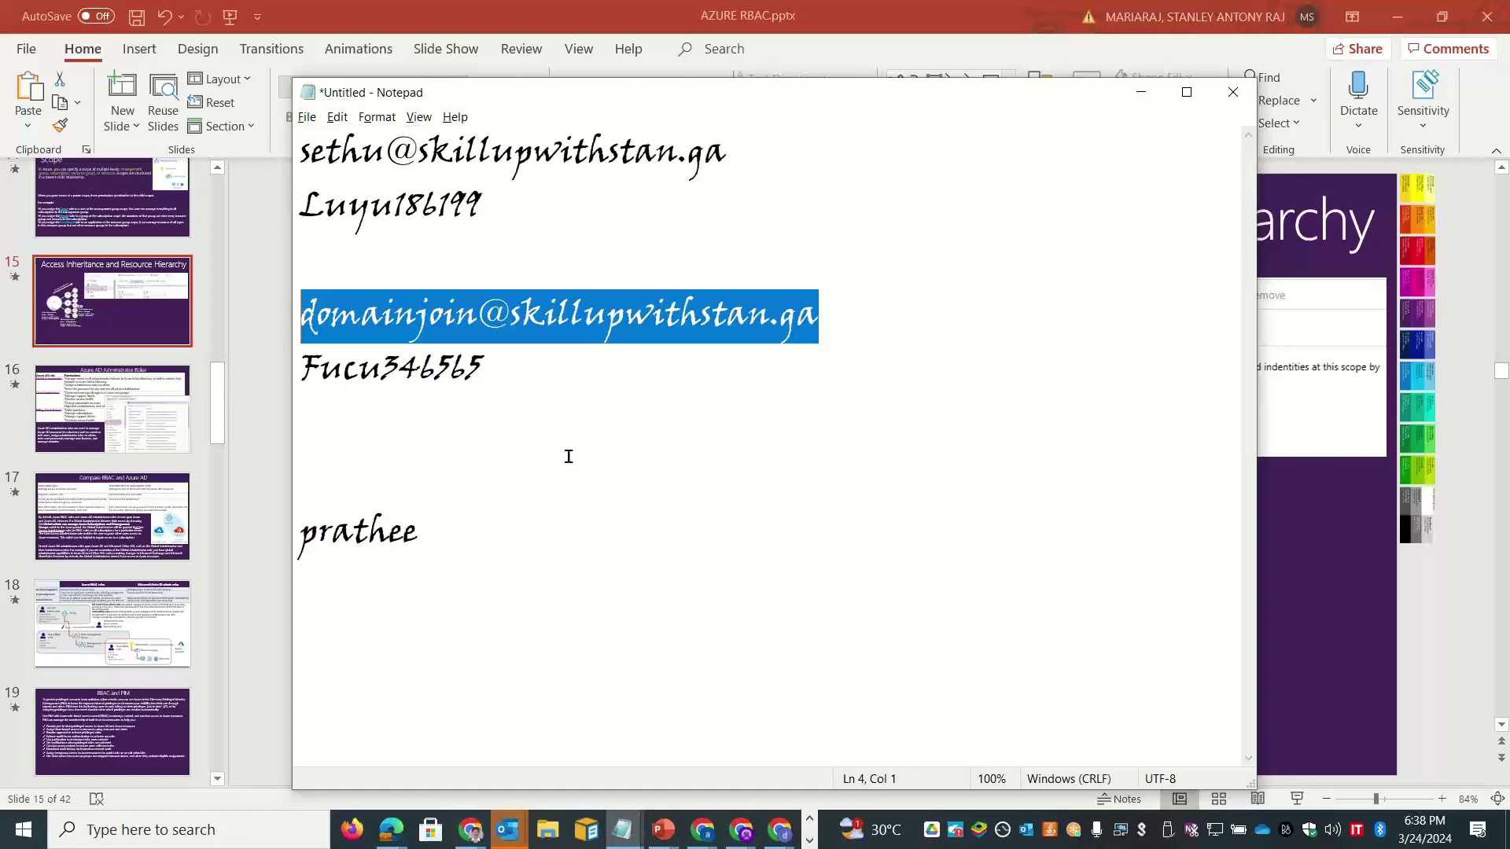
pyautogui.hotkey('alt', 'Tab')
pyautogui.hotkey('alt', 'Tab')
pyautogui.hotkey('alt', 'Tab')
pyautogui.hotkey('alt', 'Tab')
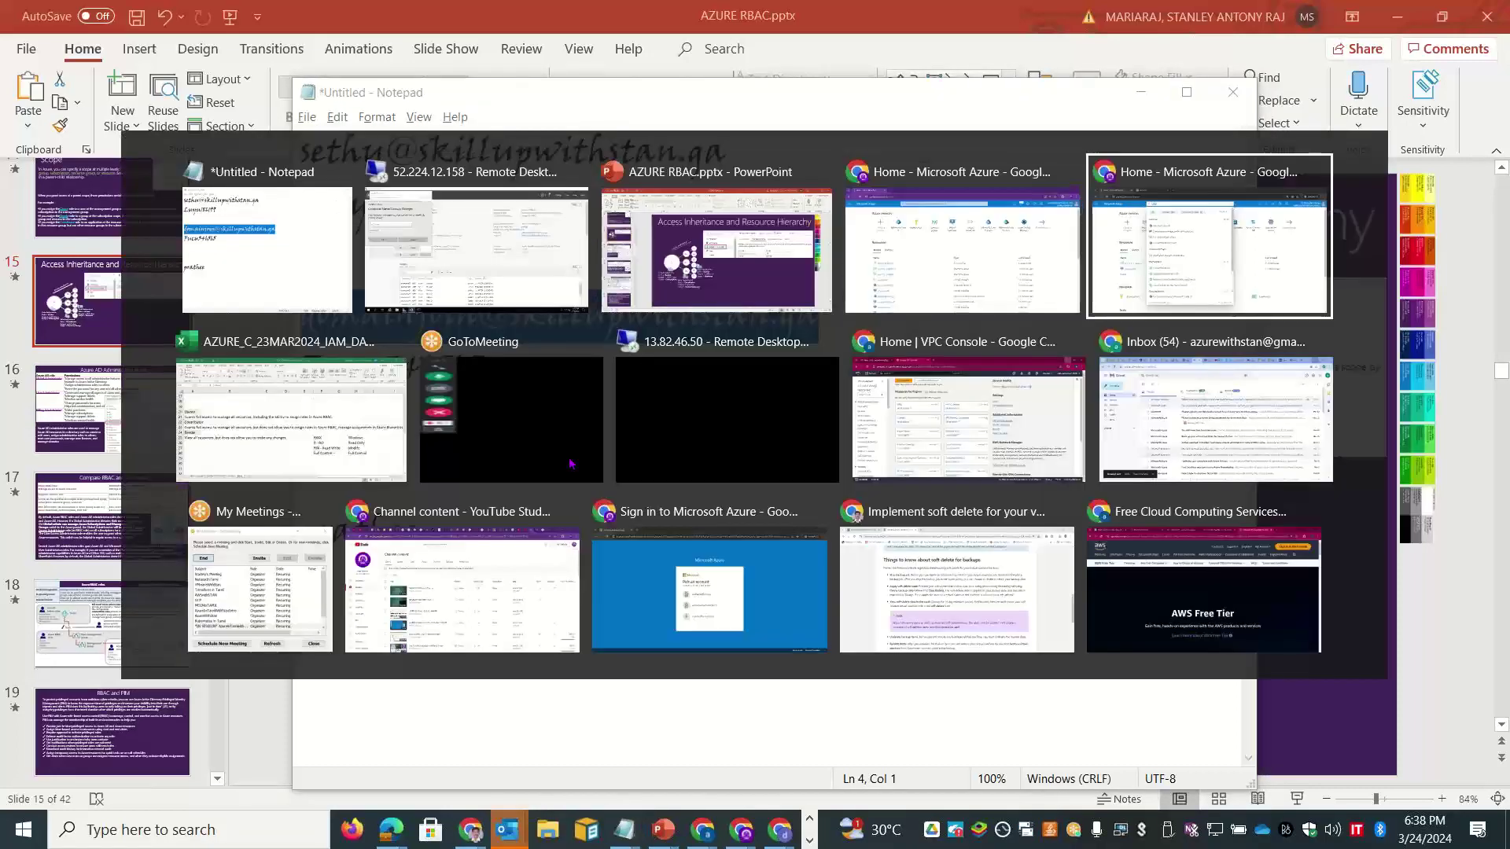
# Start signing in with a different account and paste the domain-join account's e-mail address
pyautogui.hotkey('alt', 'Tab')
pyautogui.hotkey('alt', 'shift', 'Tab')
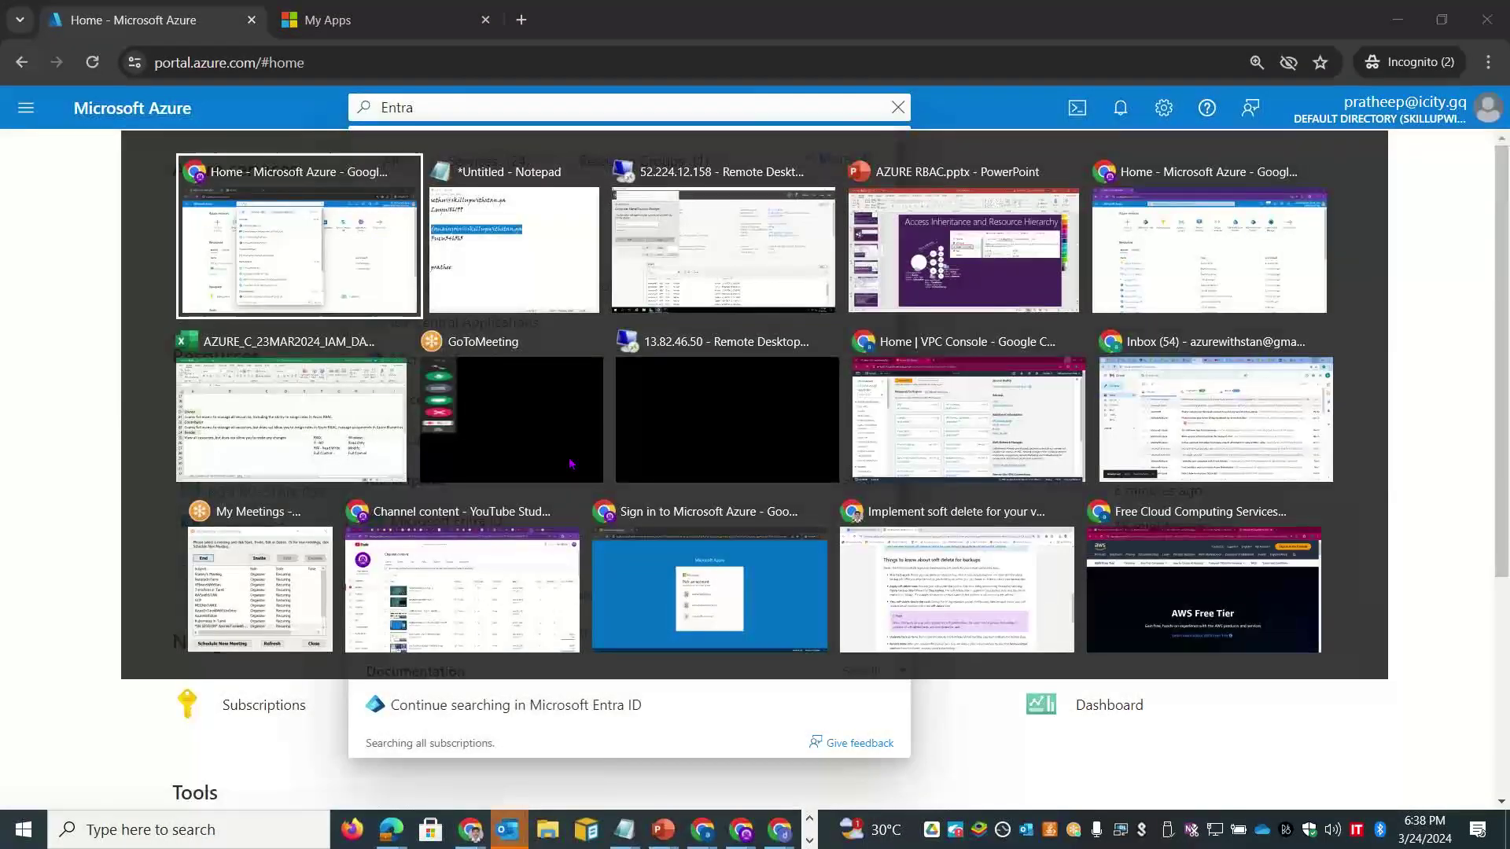
pyautogui.click(1487, 110)
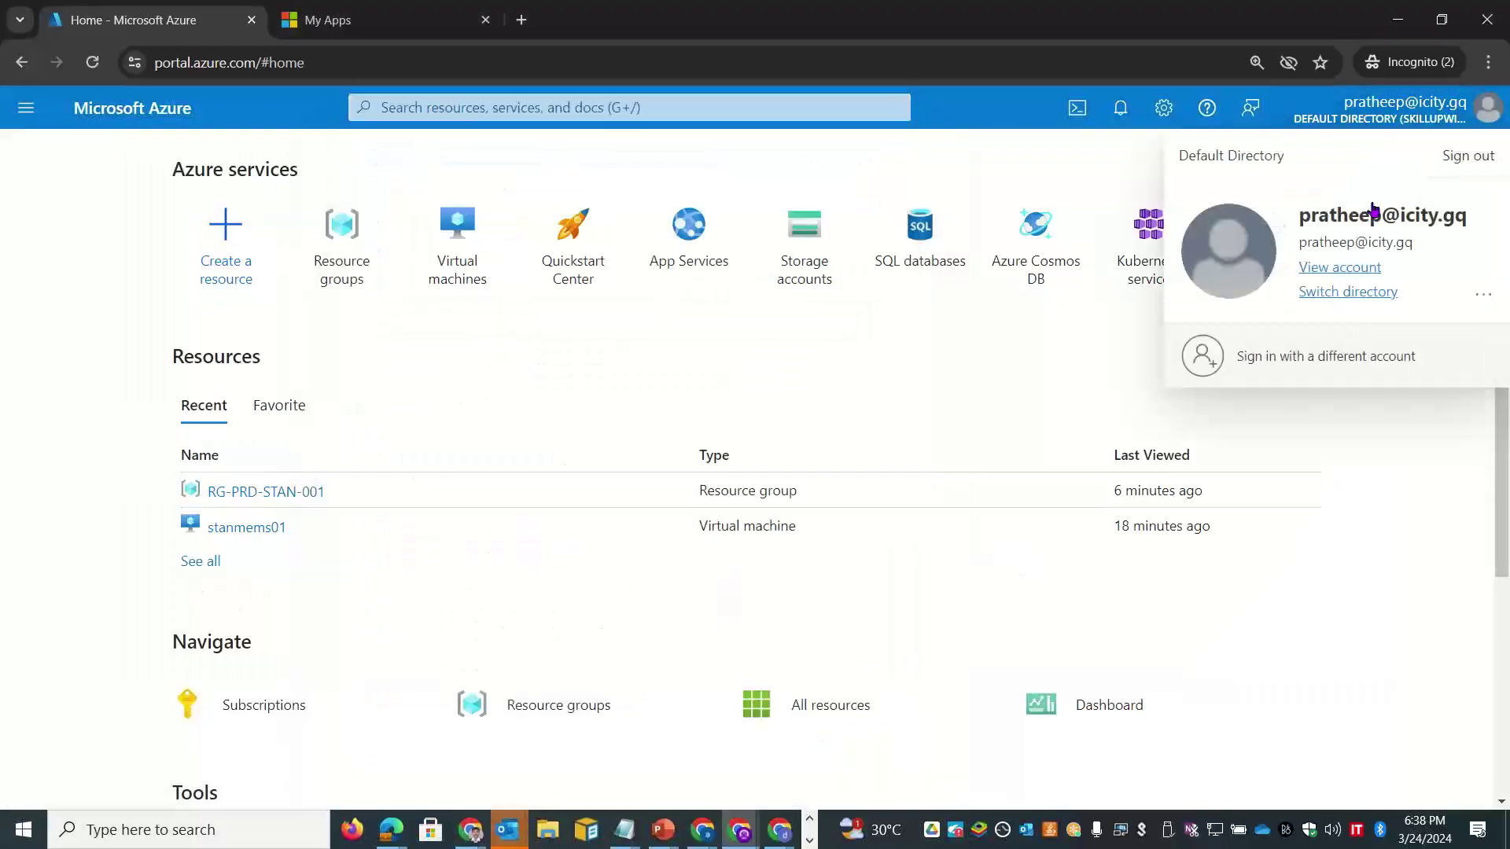
pyautogui.click(1290, 357)
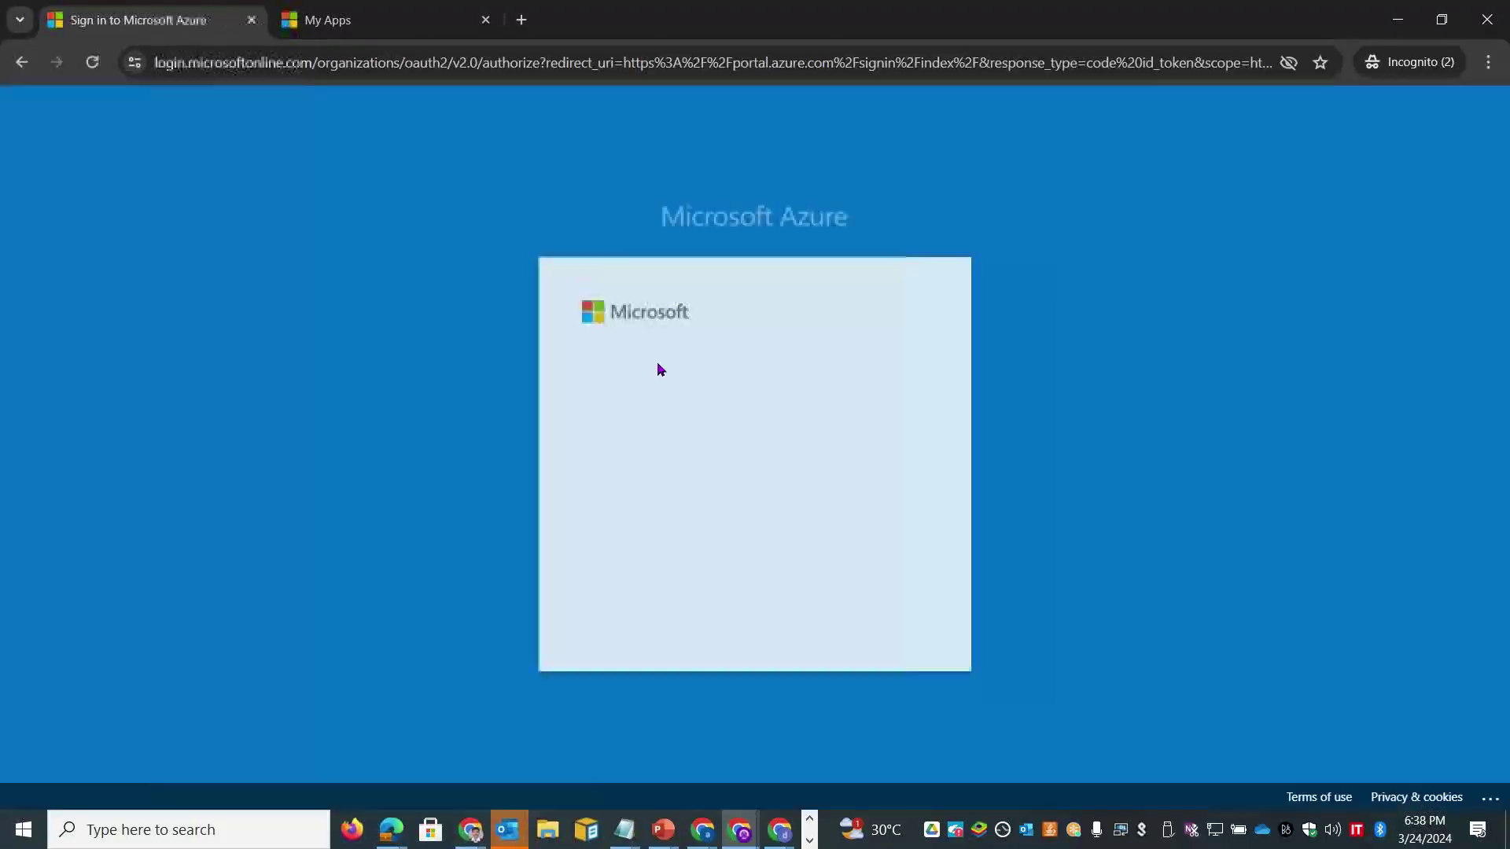
pyautogui.click(691, 576)
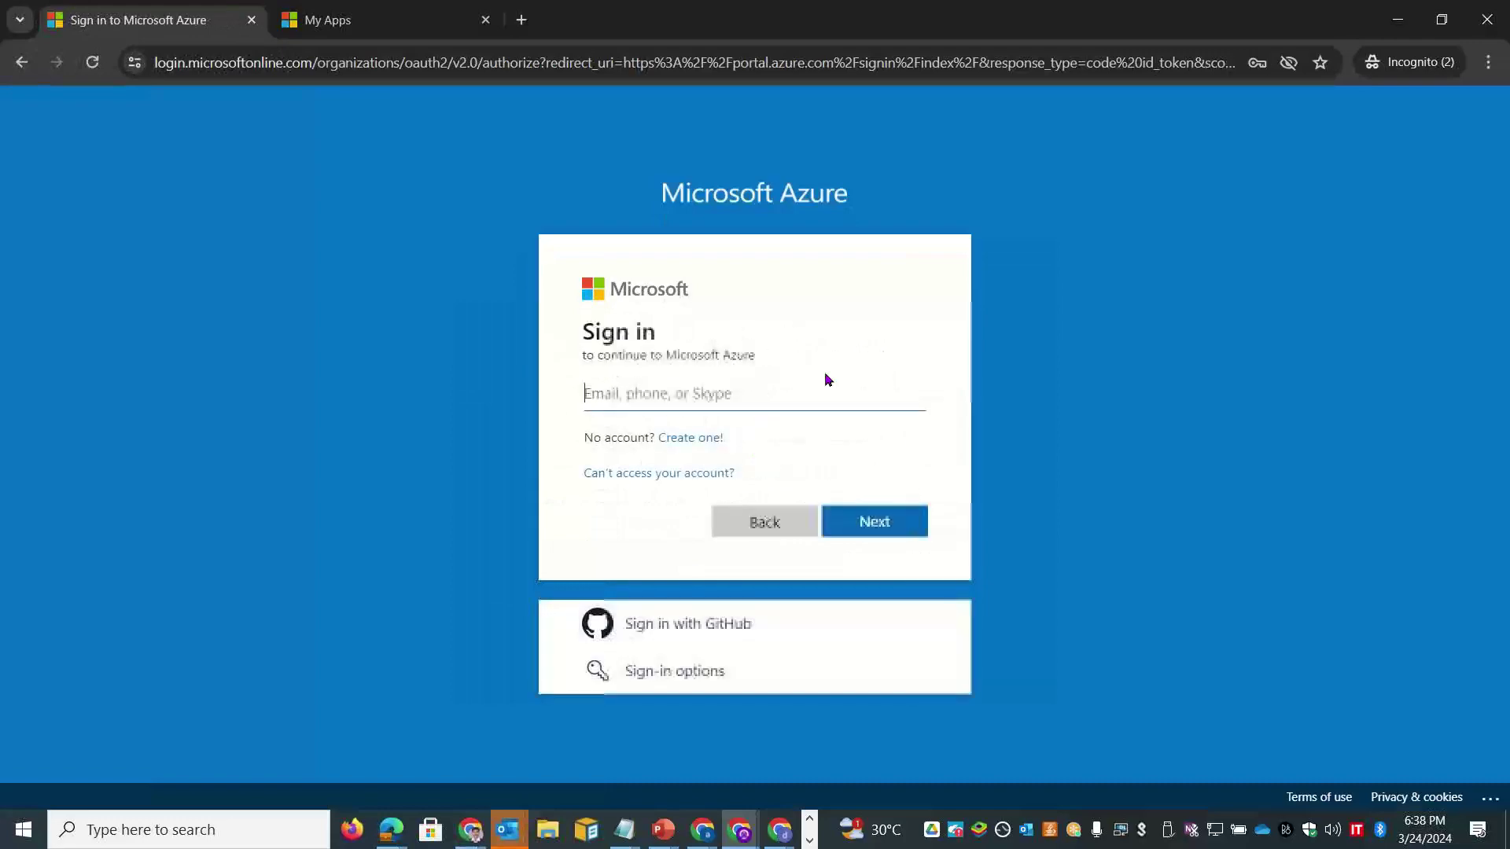
pyautogui.hotkey('ctrl', 'v')
pyautogui.click(863, 524)
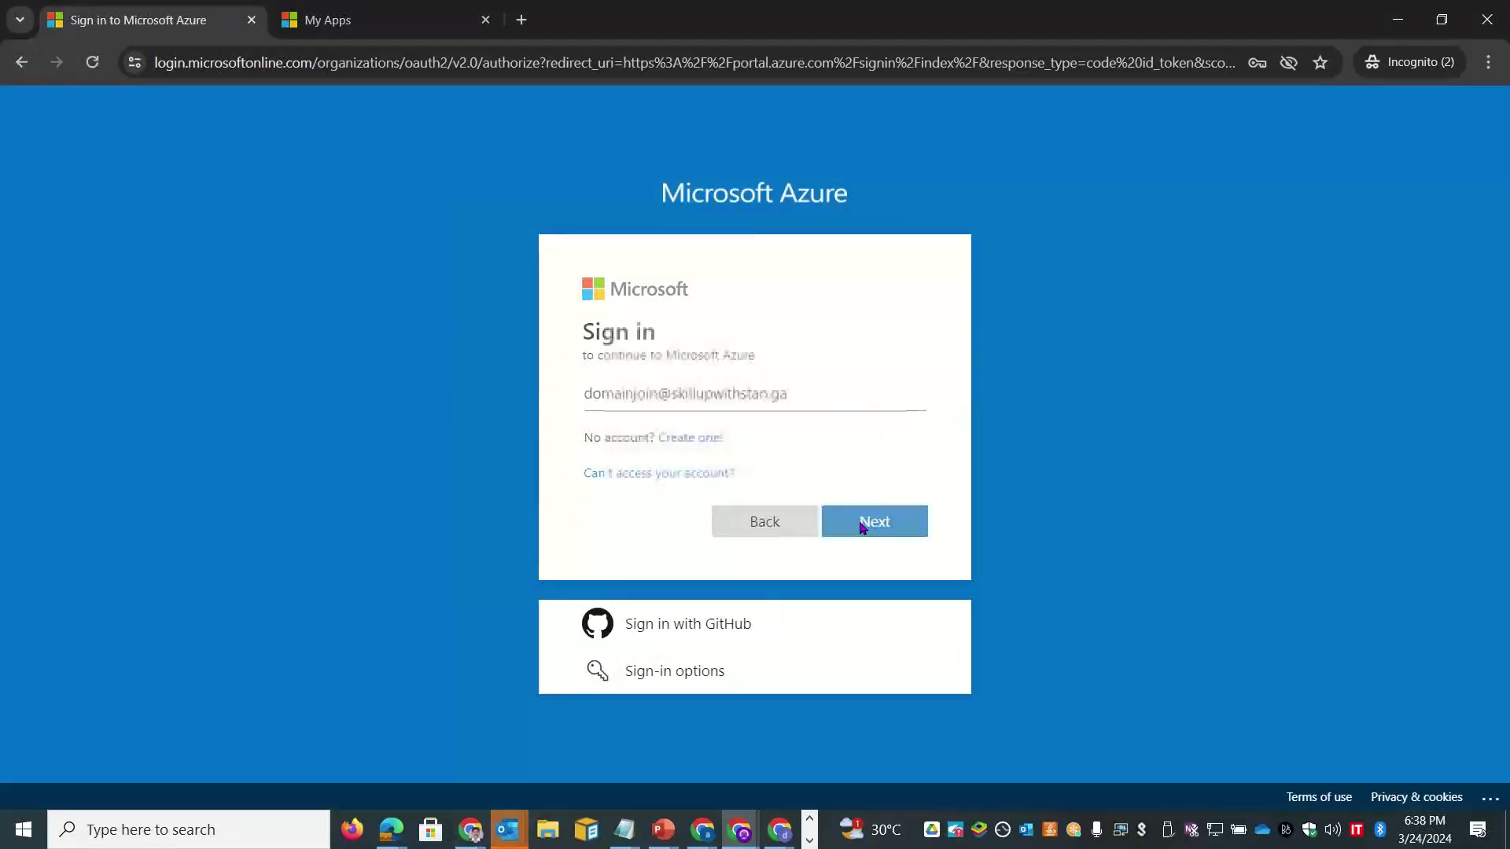
# Copy the domain-join account's password from the notes, paste it, and submit the sign-in
pyautogui.hotkey('alt', 'Tab')
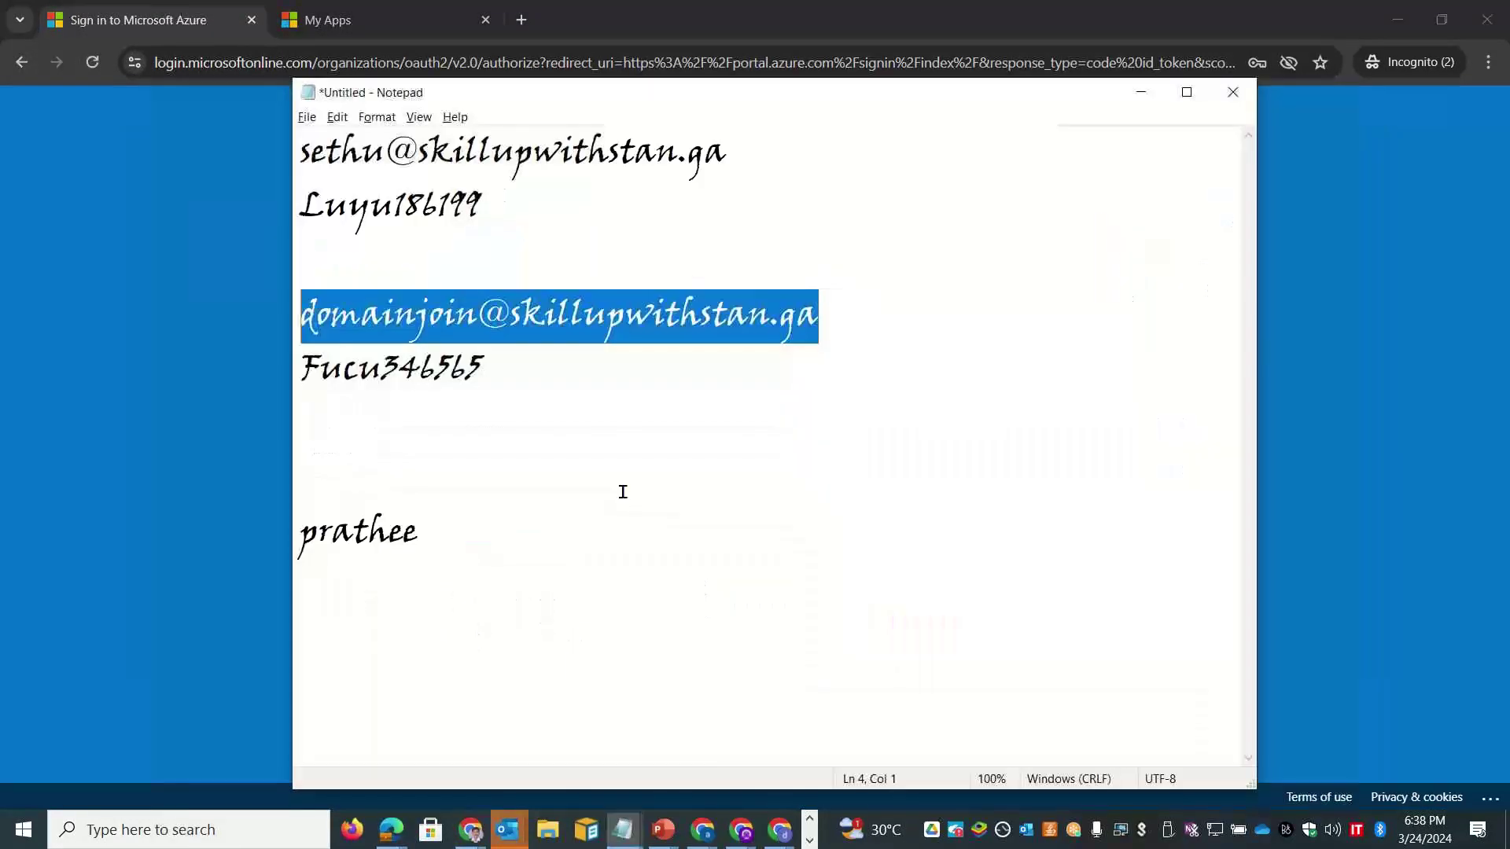
pyautogui.doubleClick(370, 364)
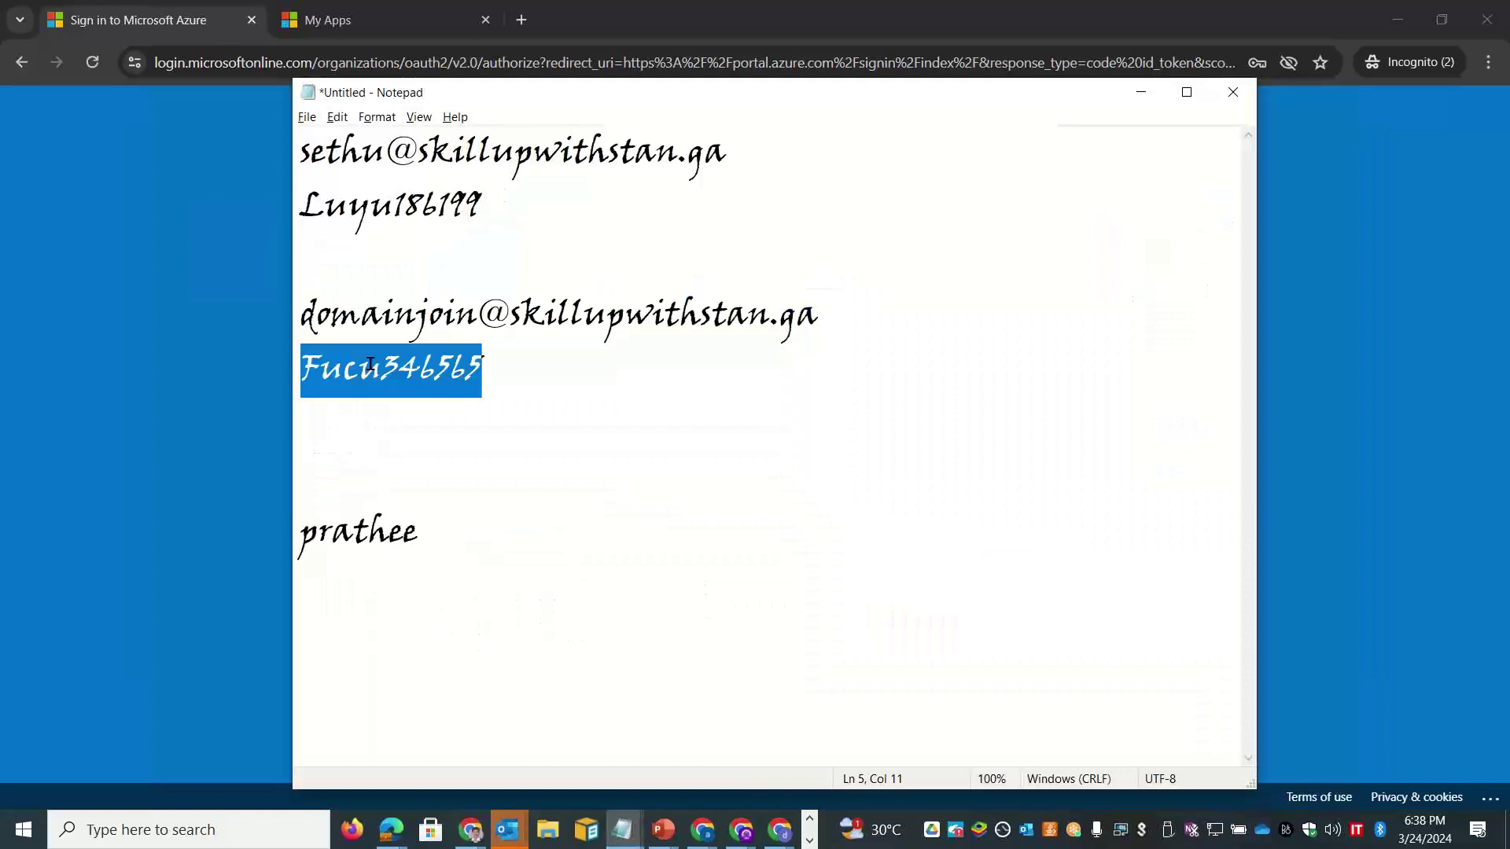
pyautogui.hotkey('alt', 'Tab')
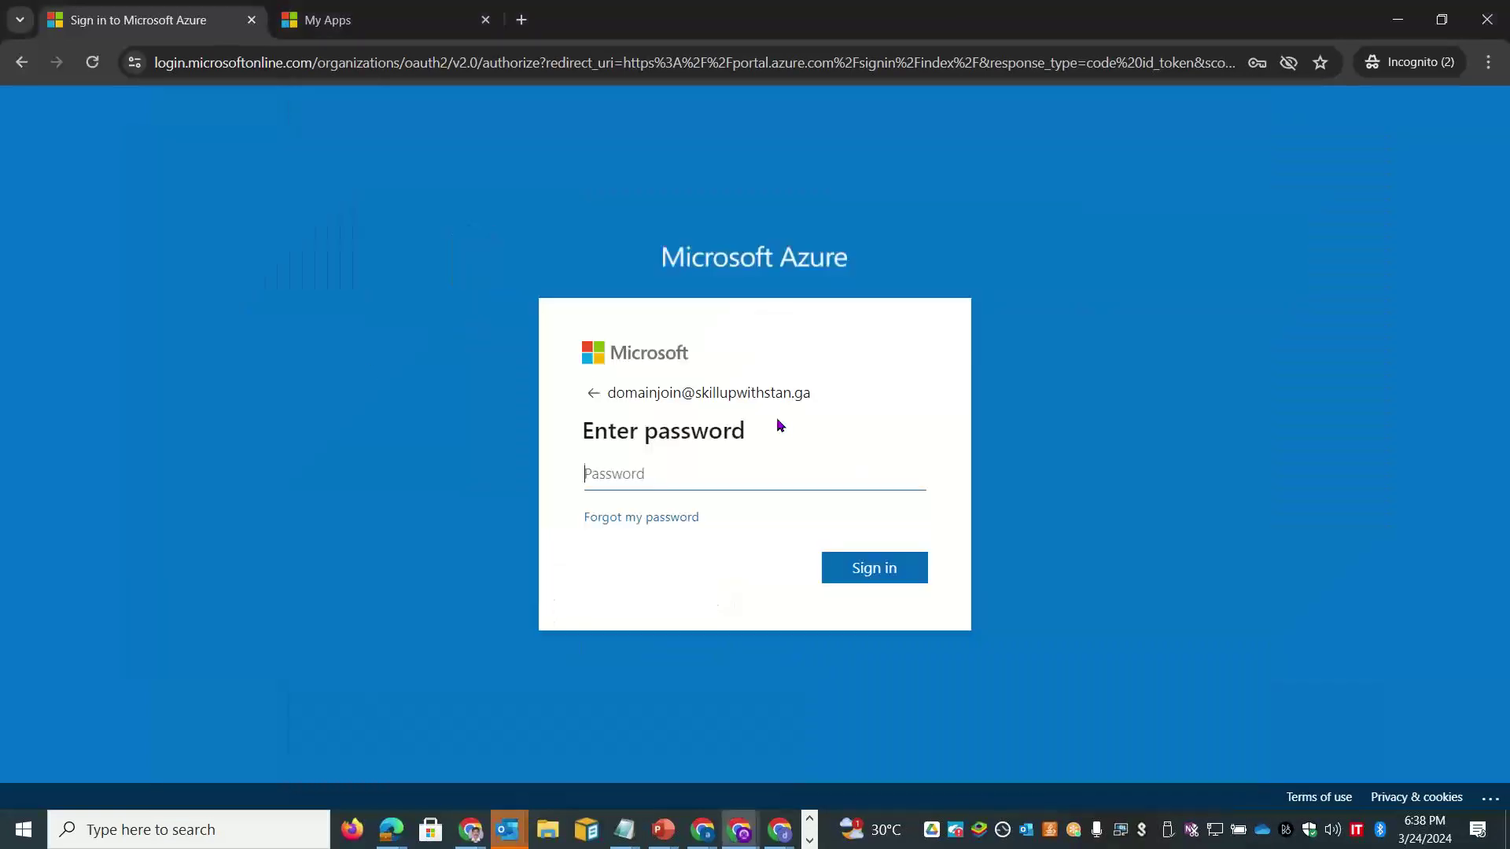
pyautogui.hotkey('ctrl', 'v')
pyautogui.click(873, 567)
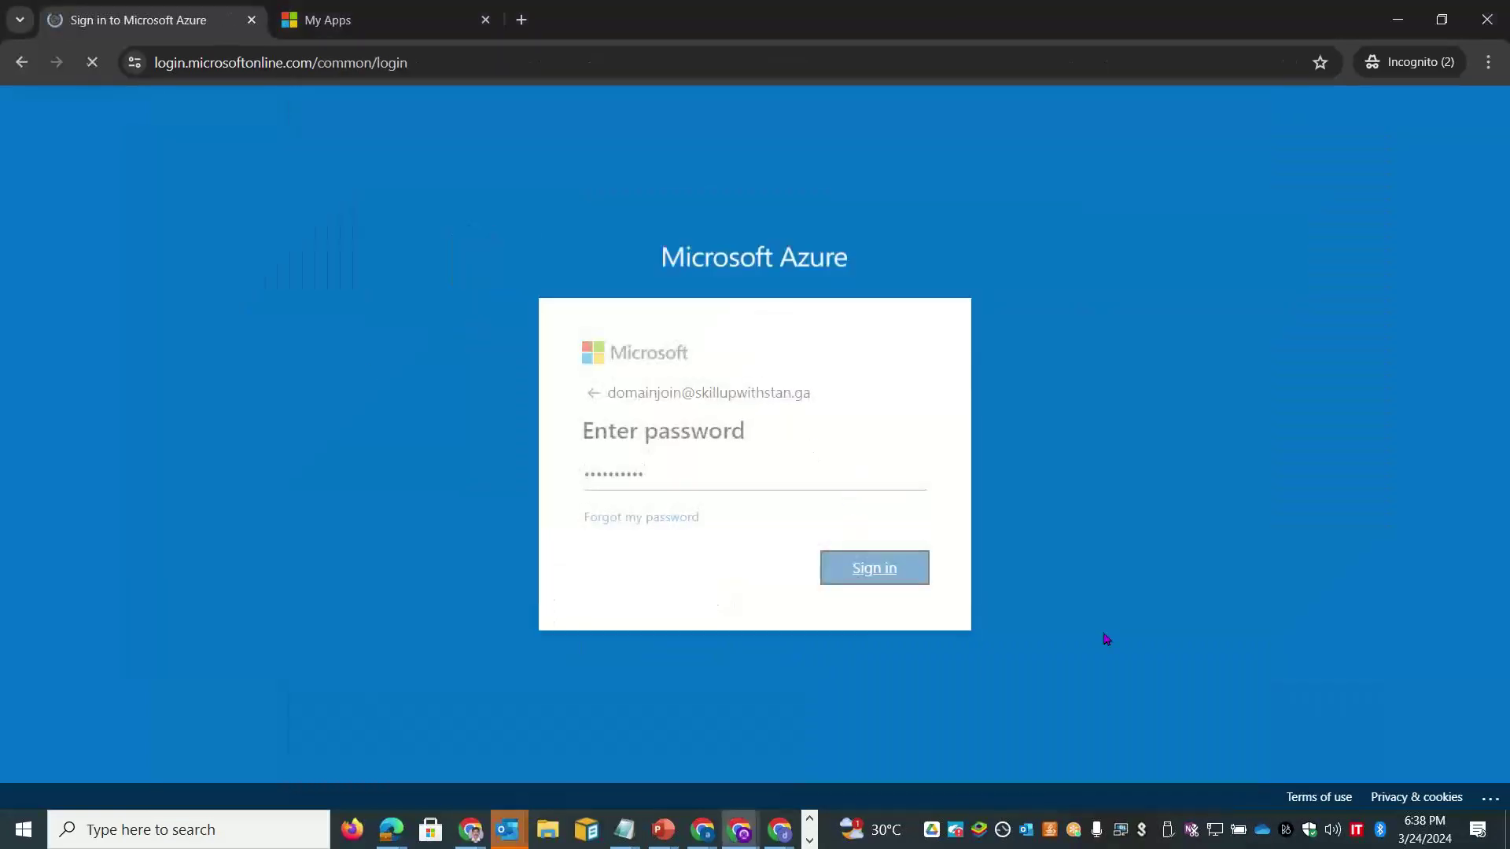
pyautogui.hotkey('alt', 'Tab')
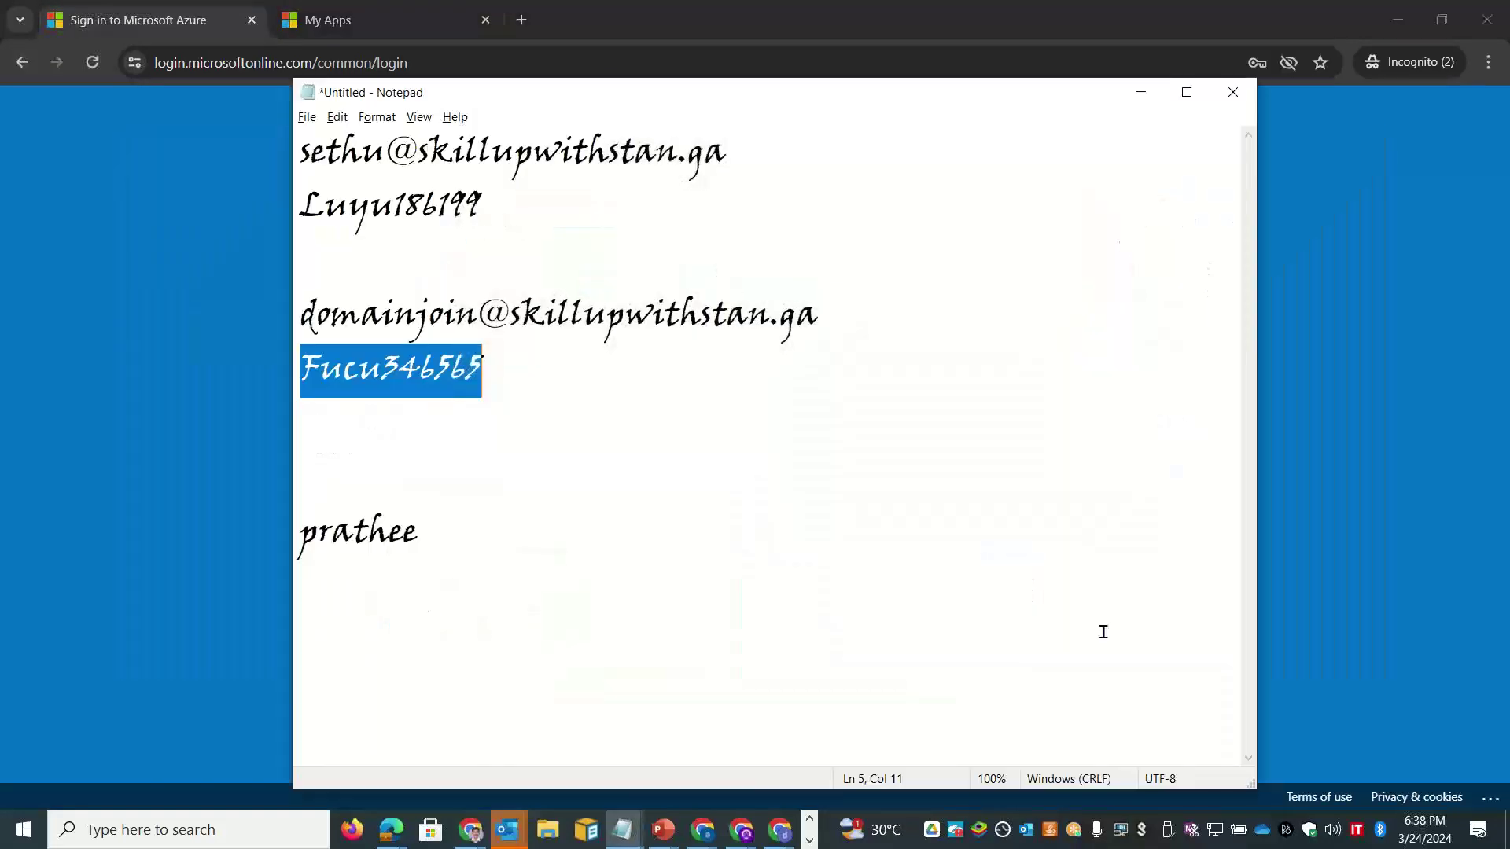
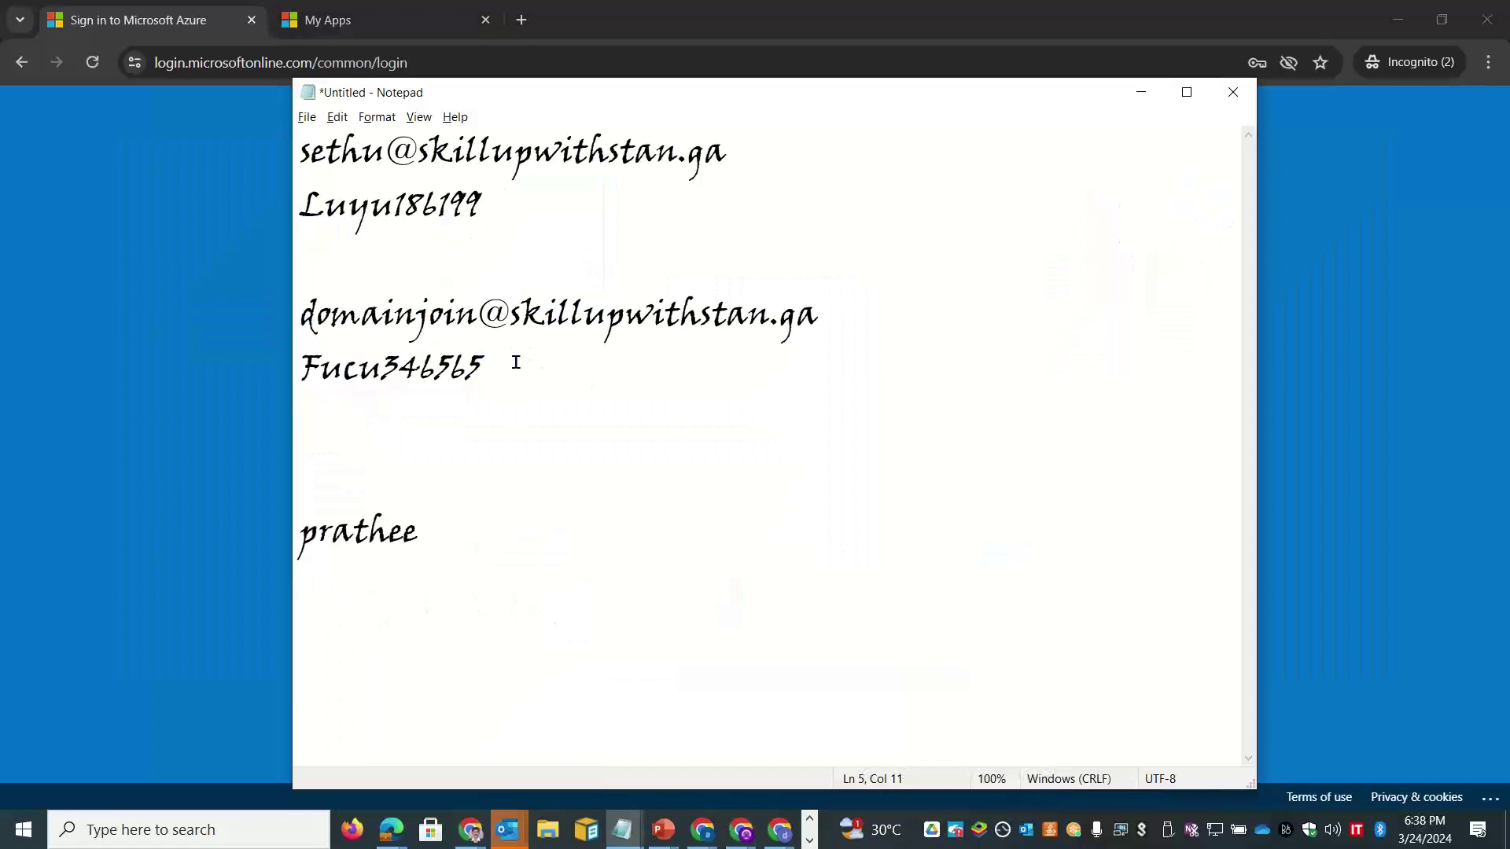
# Change the noted password's last digit to 6 and submit it as the new and confirmed password
pyautogui.press('BackSpace')
pyautogui.write('6')
pyautogui.moveTo(503, 366); pyautogui.dragTo(295, 371)
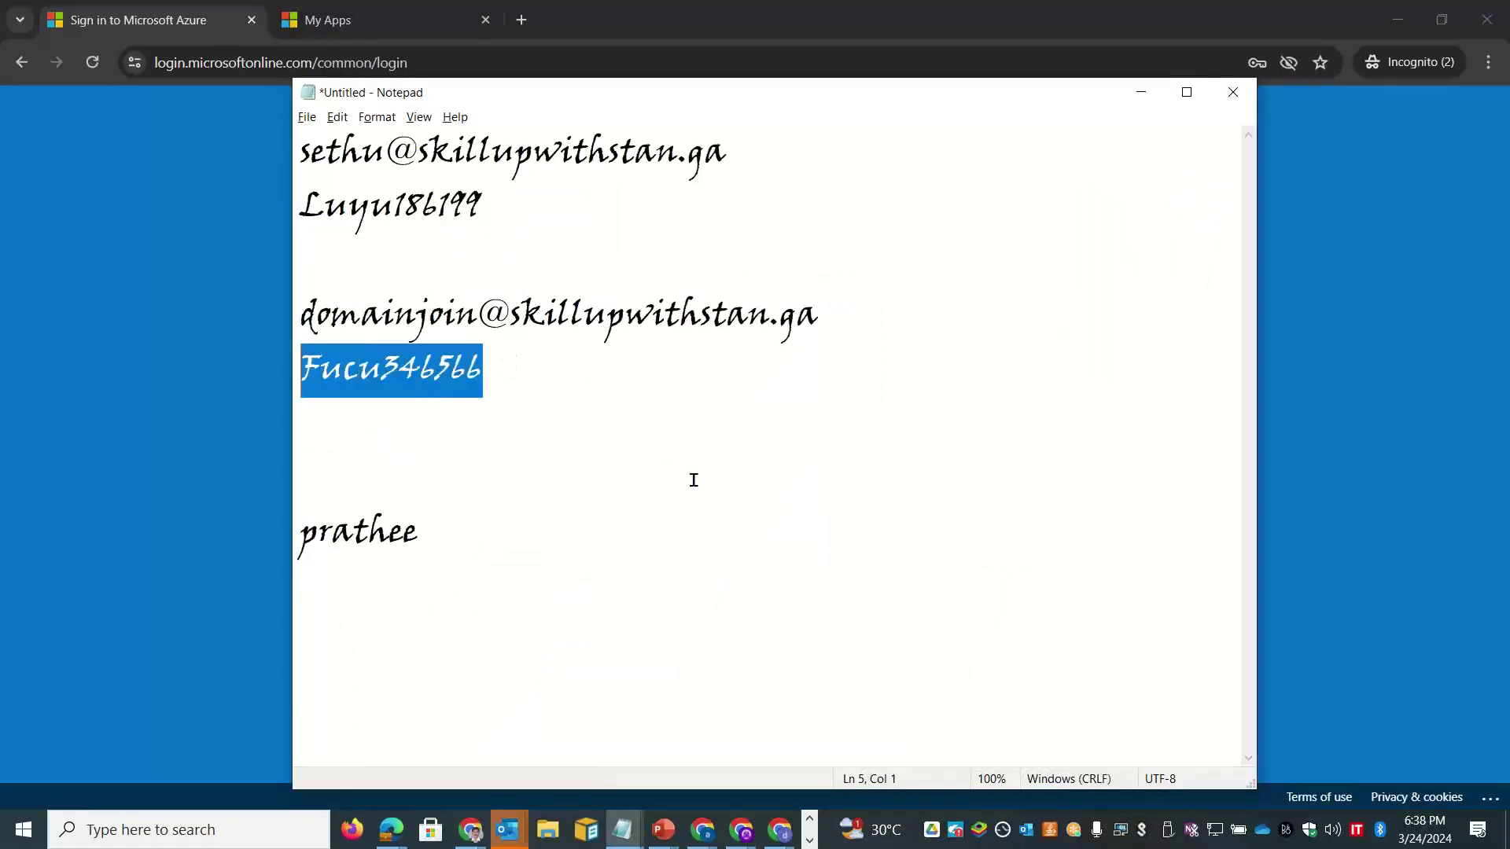
pyautogui.hotkey('alt', 'Tab')
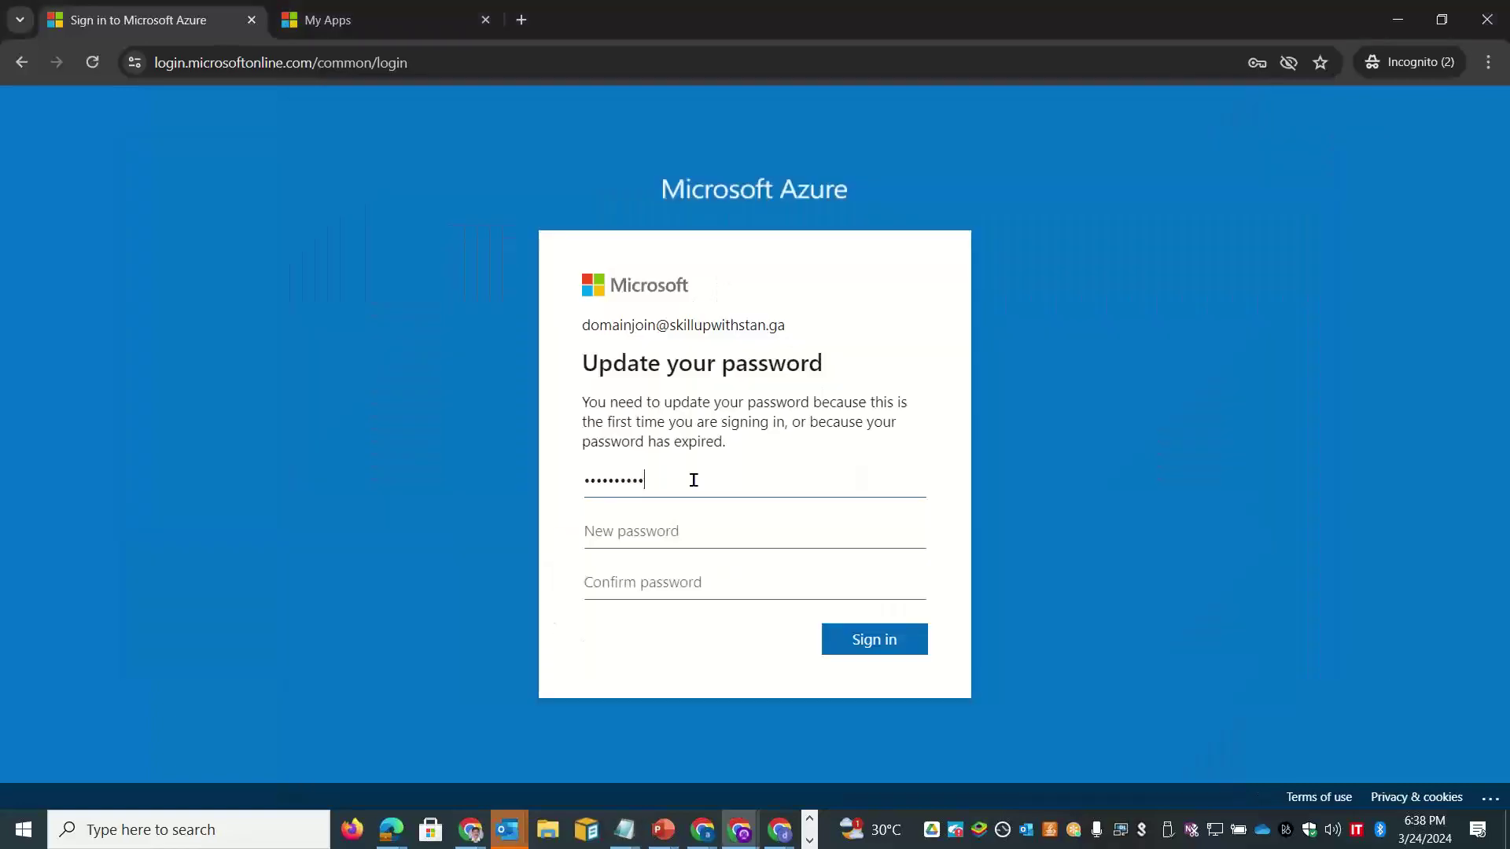
pyautogui.click(644, 529)
pyautogui.hotkey('ctrl', 'v')
pyautogui.click(719, 583)
pyautogui.hotkey('ctrl', 'v')
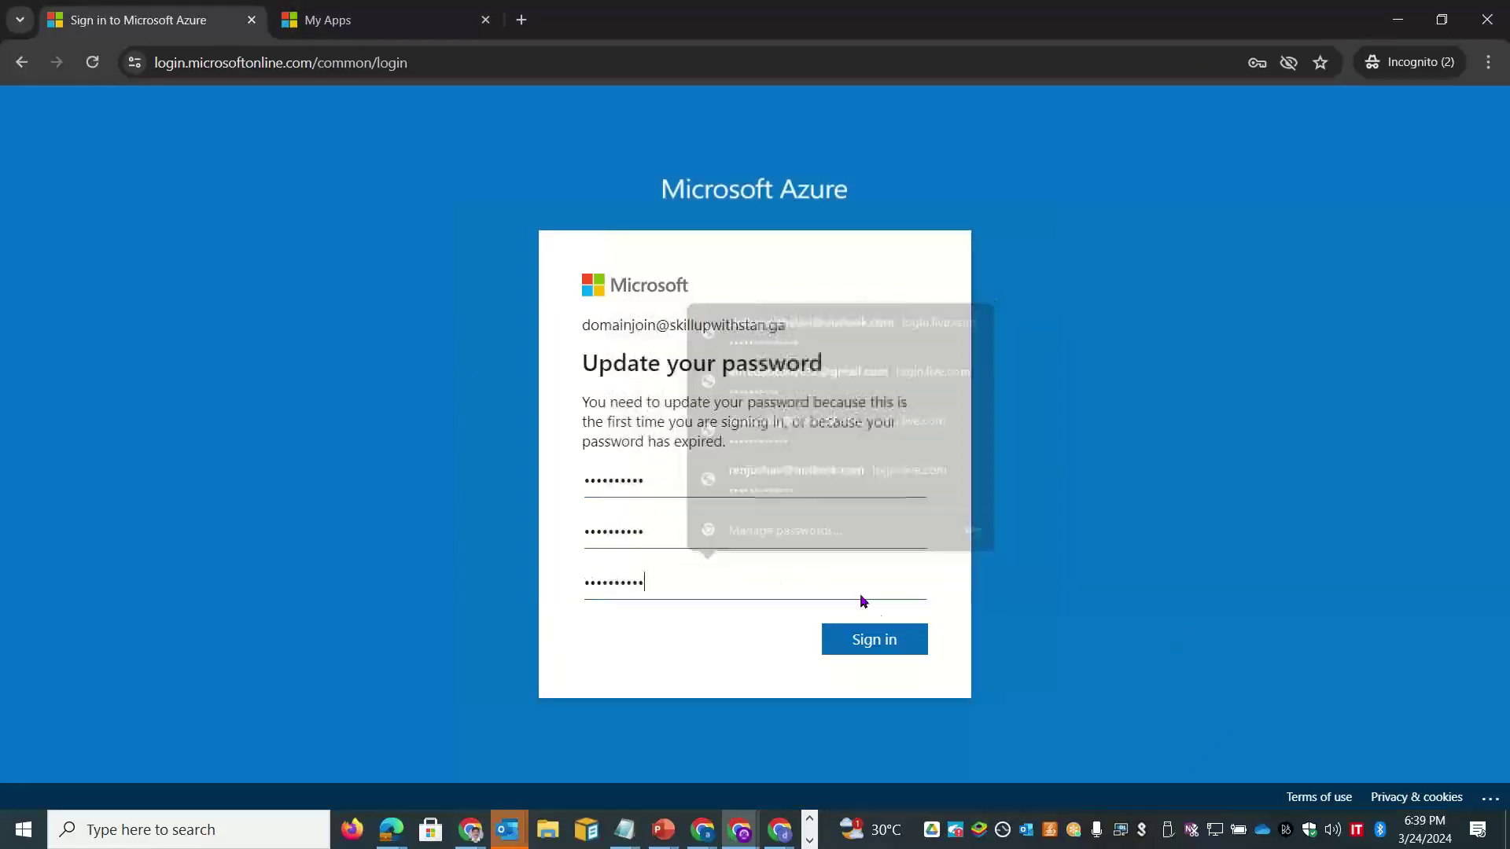
pyautogui.click(889, 641)
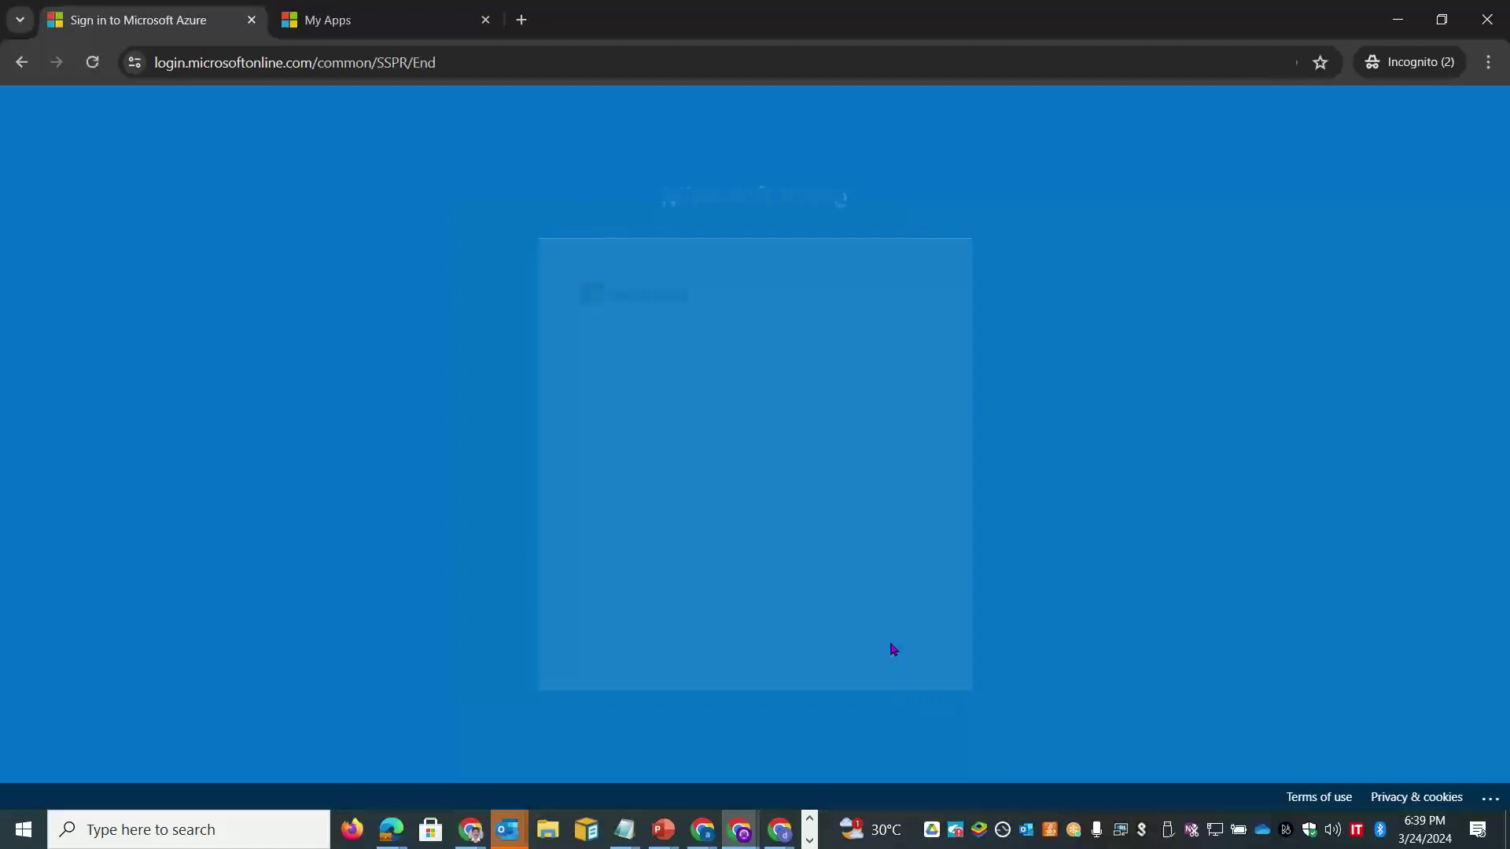
# Postpone the extra sign-in security setup and copy the domain-join account name from the notes
pyautogui.click(724, 623)
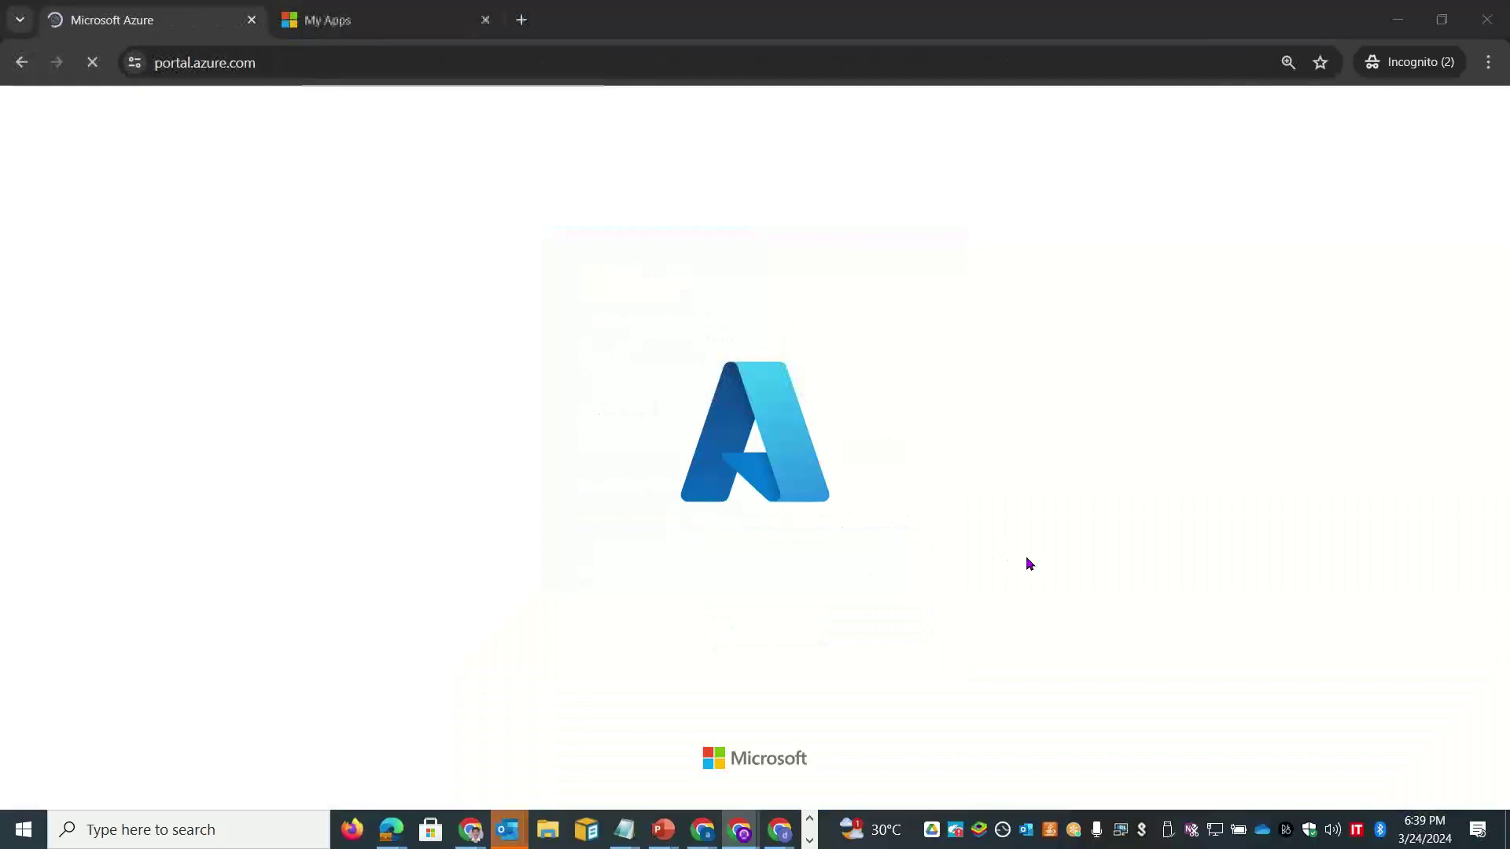
pyautogui.hotkey('alt', 'Tab')
pyautogui.hotkey('alt', 'Tab')
pyautogui.hotkey('alt', 'shift', 'Tab')
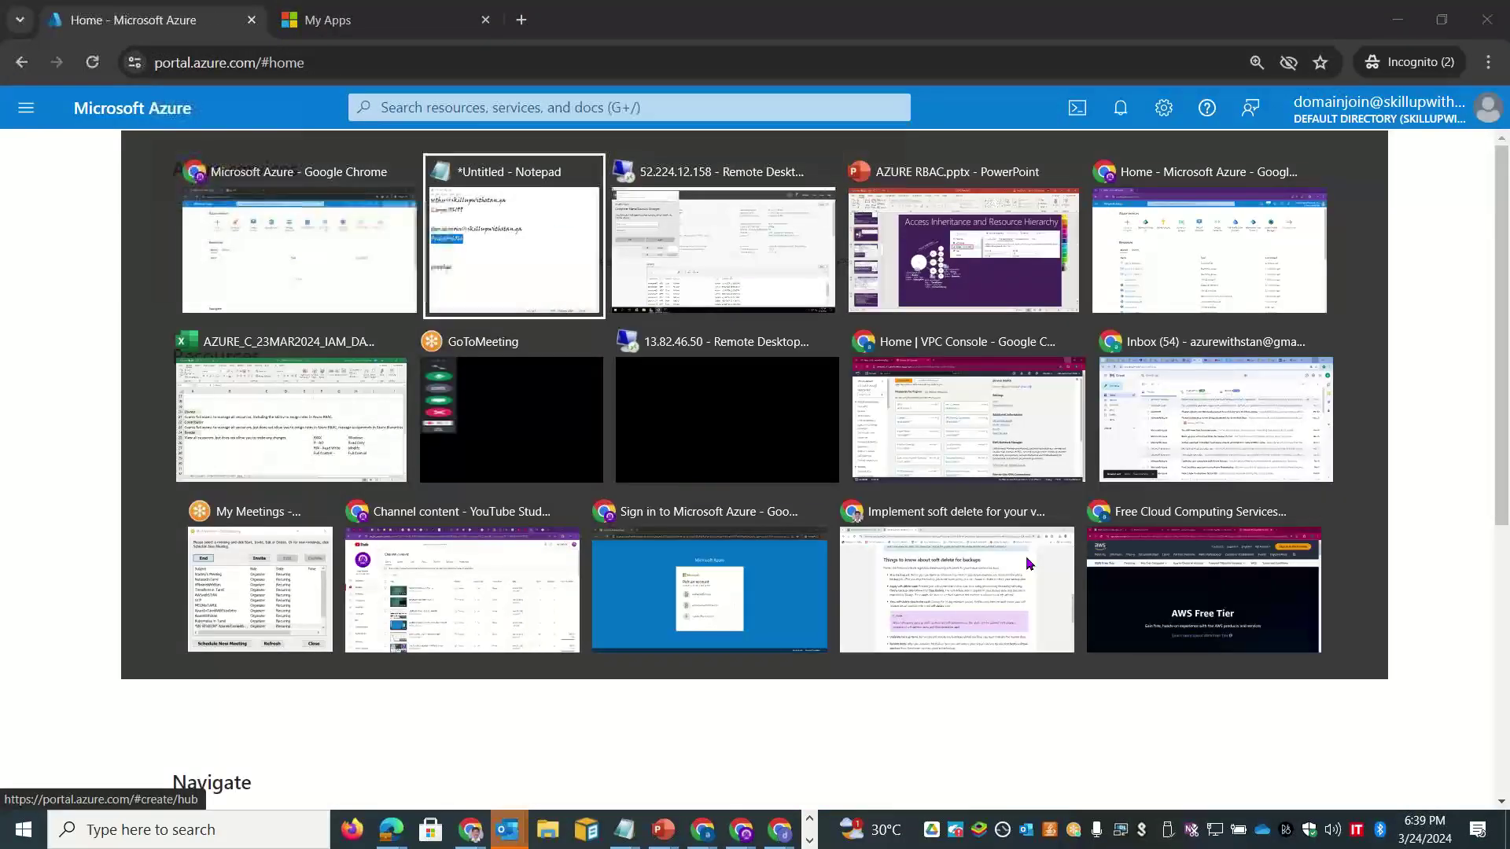
pyautogui.click(835, 317)
pyautogui.moveTo(834, 317); pyautogui.dragTo(307, 305)
pyautogui.hotkey('ctrl', 'c')
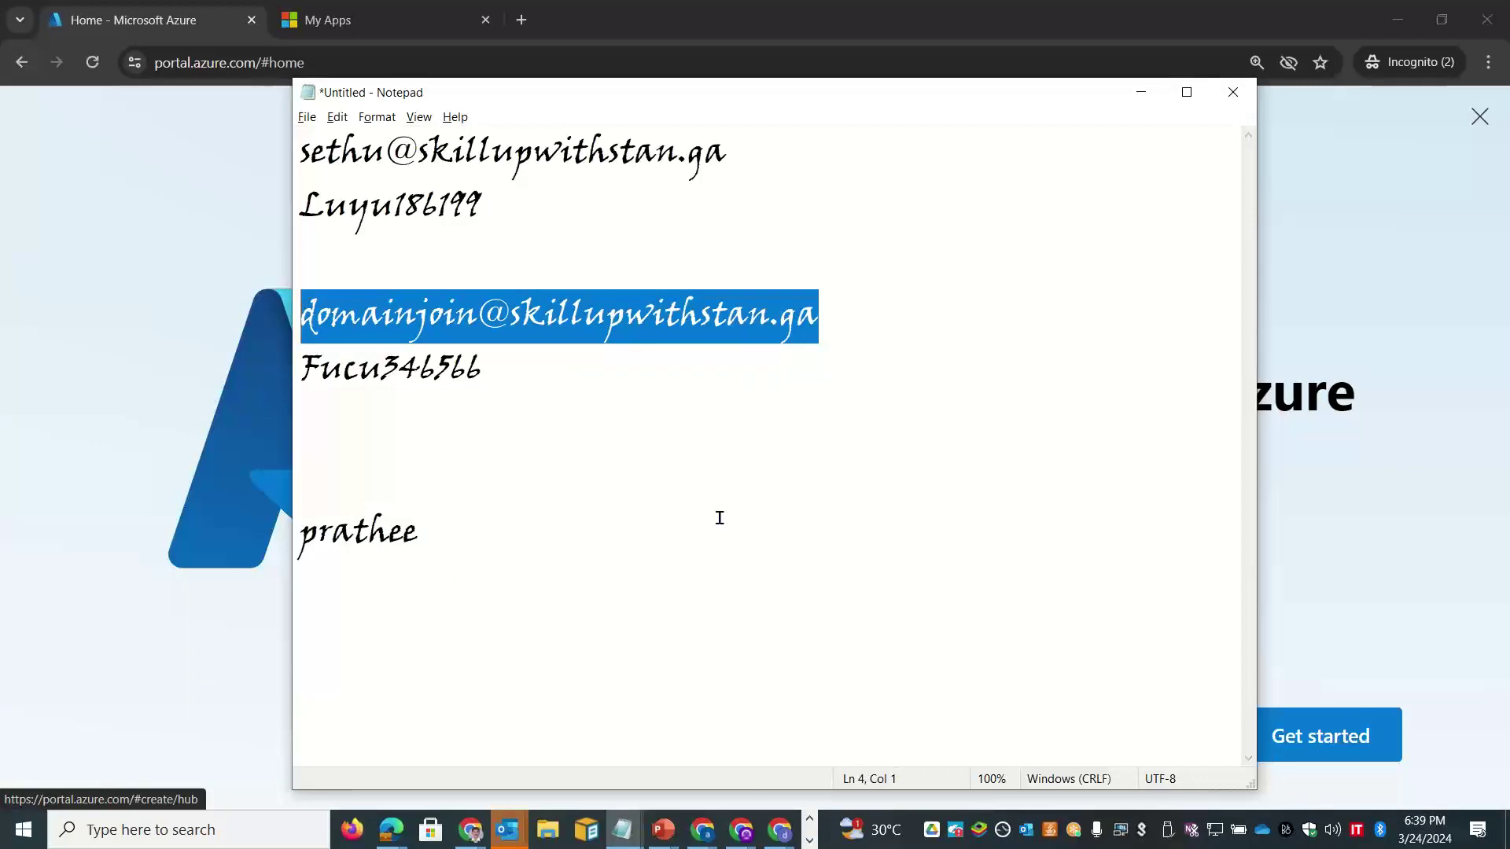
pyautogui.hotkey('alt', 'Tab')
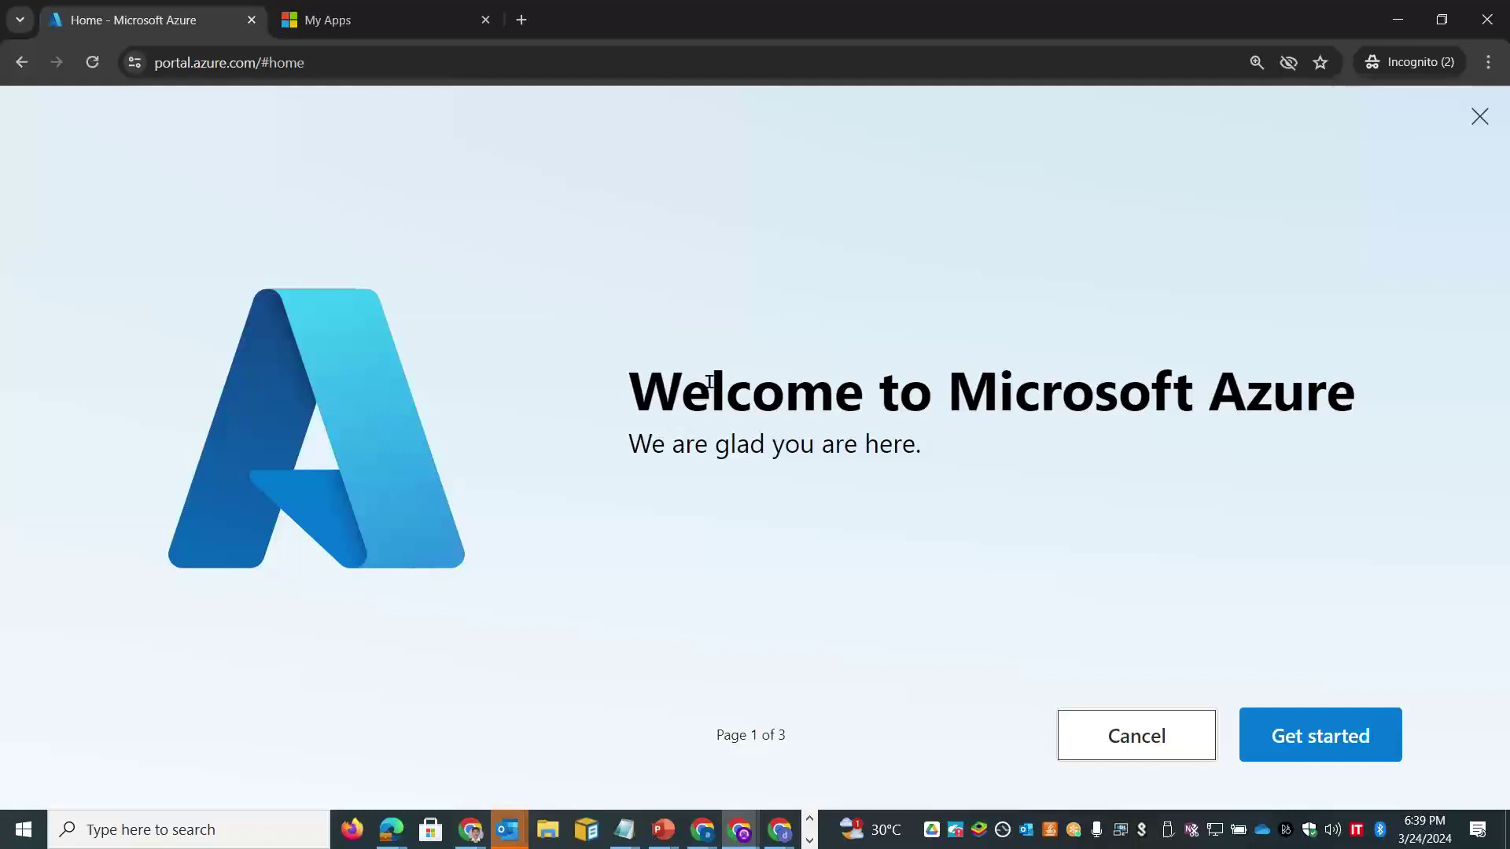
# Enter the domain-join account's credentials to join skillupwithstan.ga, then acknowledge the welcome and restart messages
pyautogui.hotkey('alt', 'Tab')
pyautogui.hotkey('alt', 'Tab')
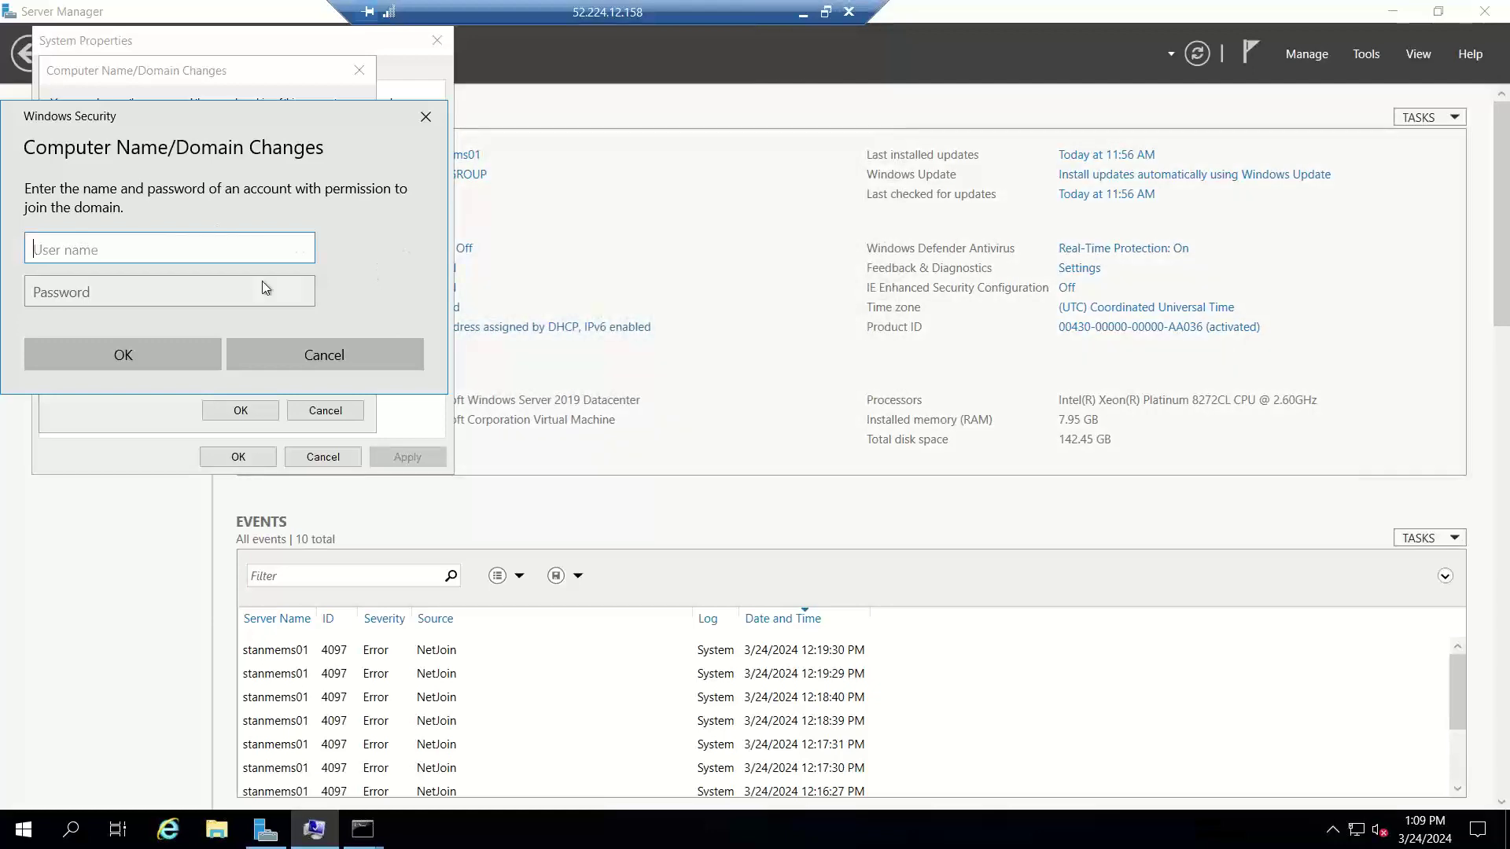
pyautogui.hotkey('ctrl', 'v')
pyautogui.click(802, 12)
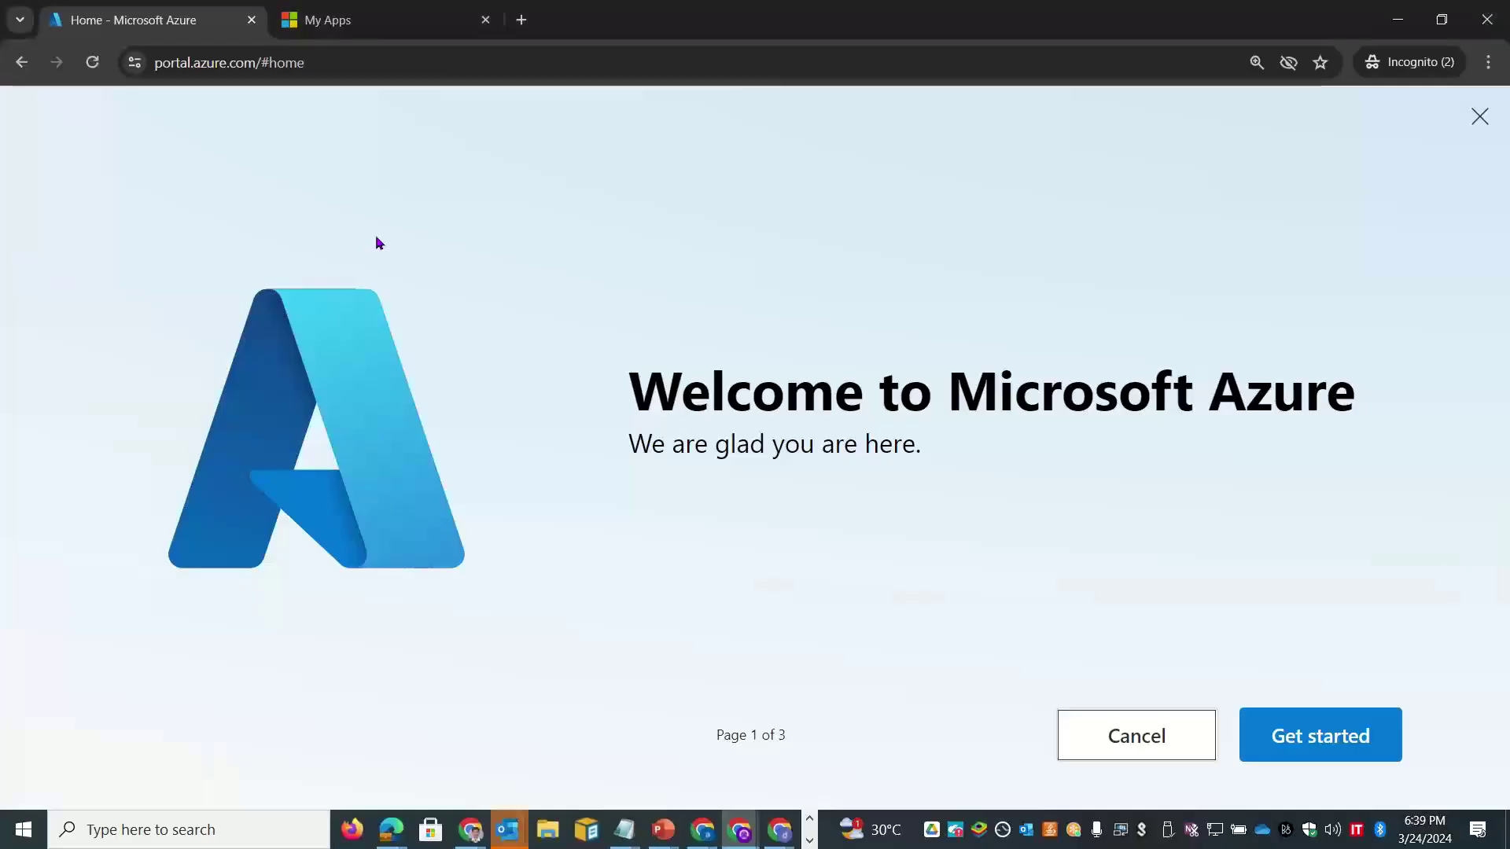
pyautogui.hotkey('alt', 'Tab')
pyautogui.hotkey('alt', 'Tab')
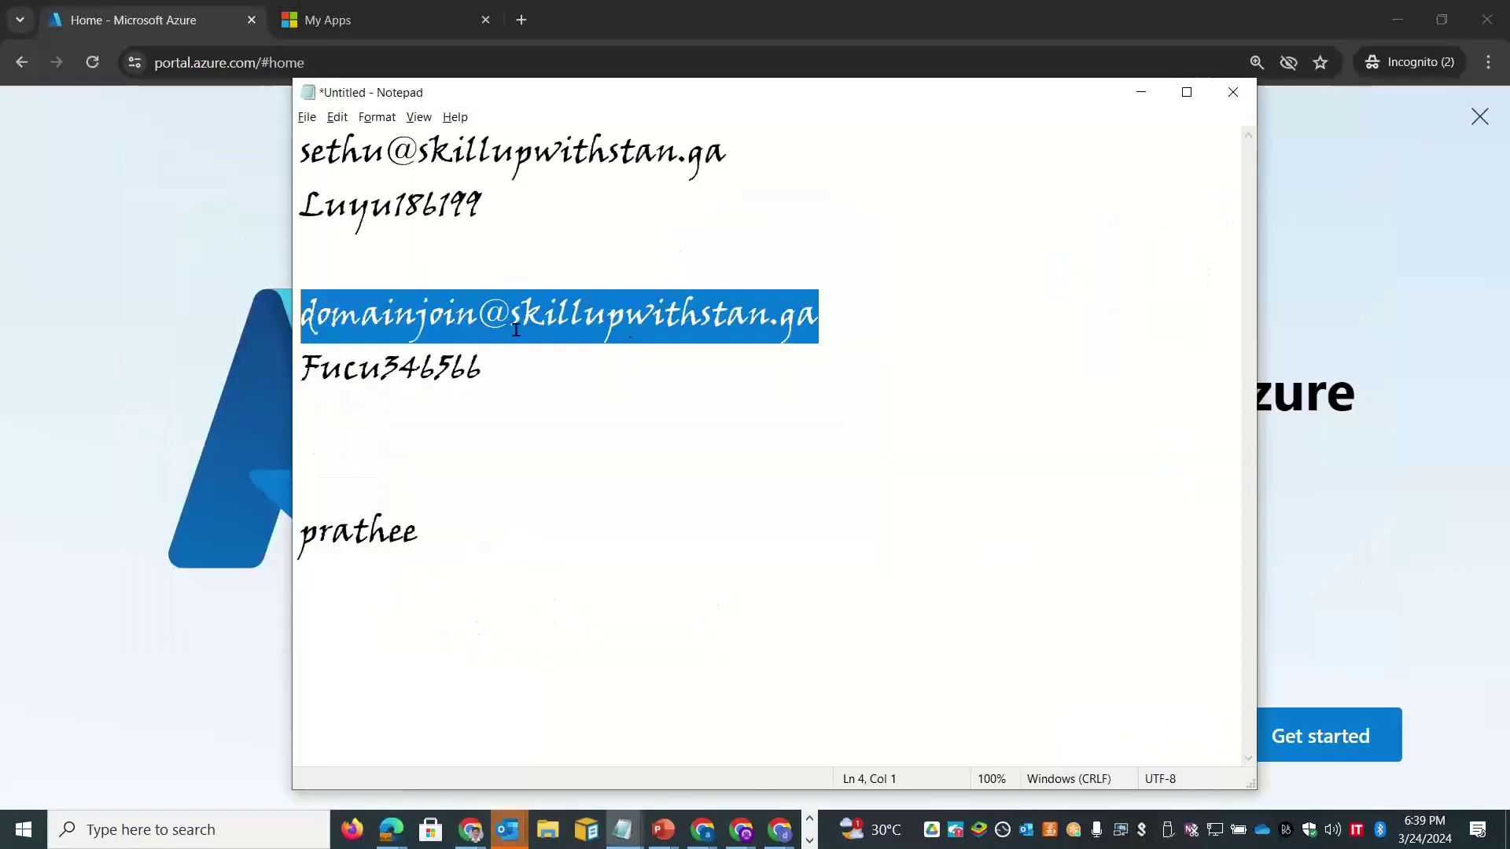
pyautogui.doubleClick(404, 371)
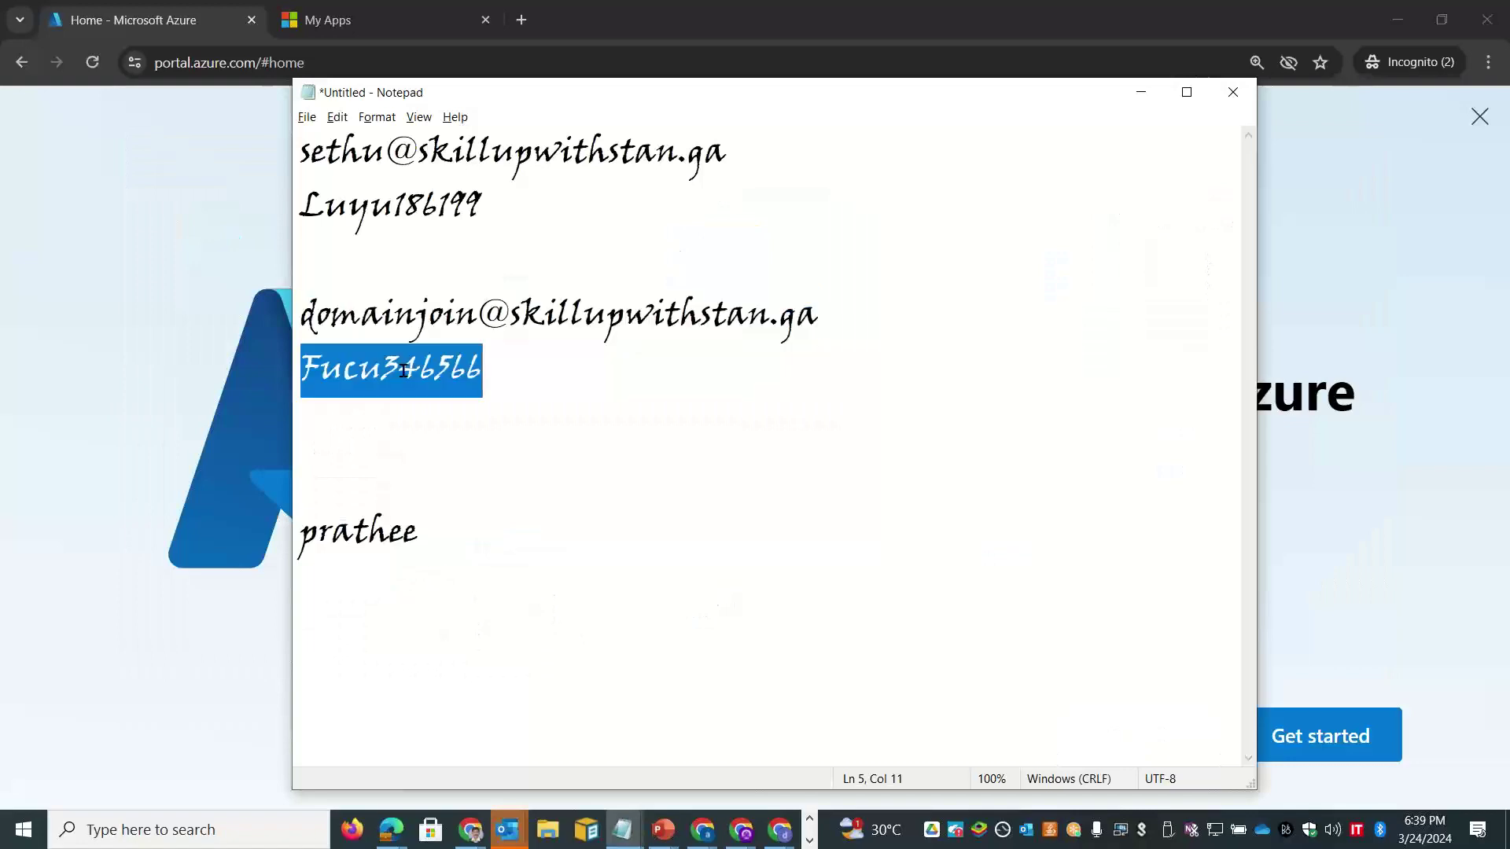
pyautogui.hotkey('alt', 'Tab')
pyautogui.hotkey('alt', 'Tab')
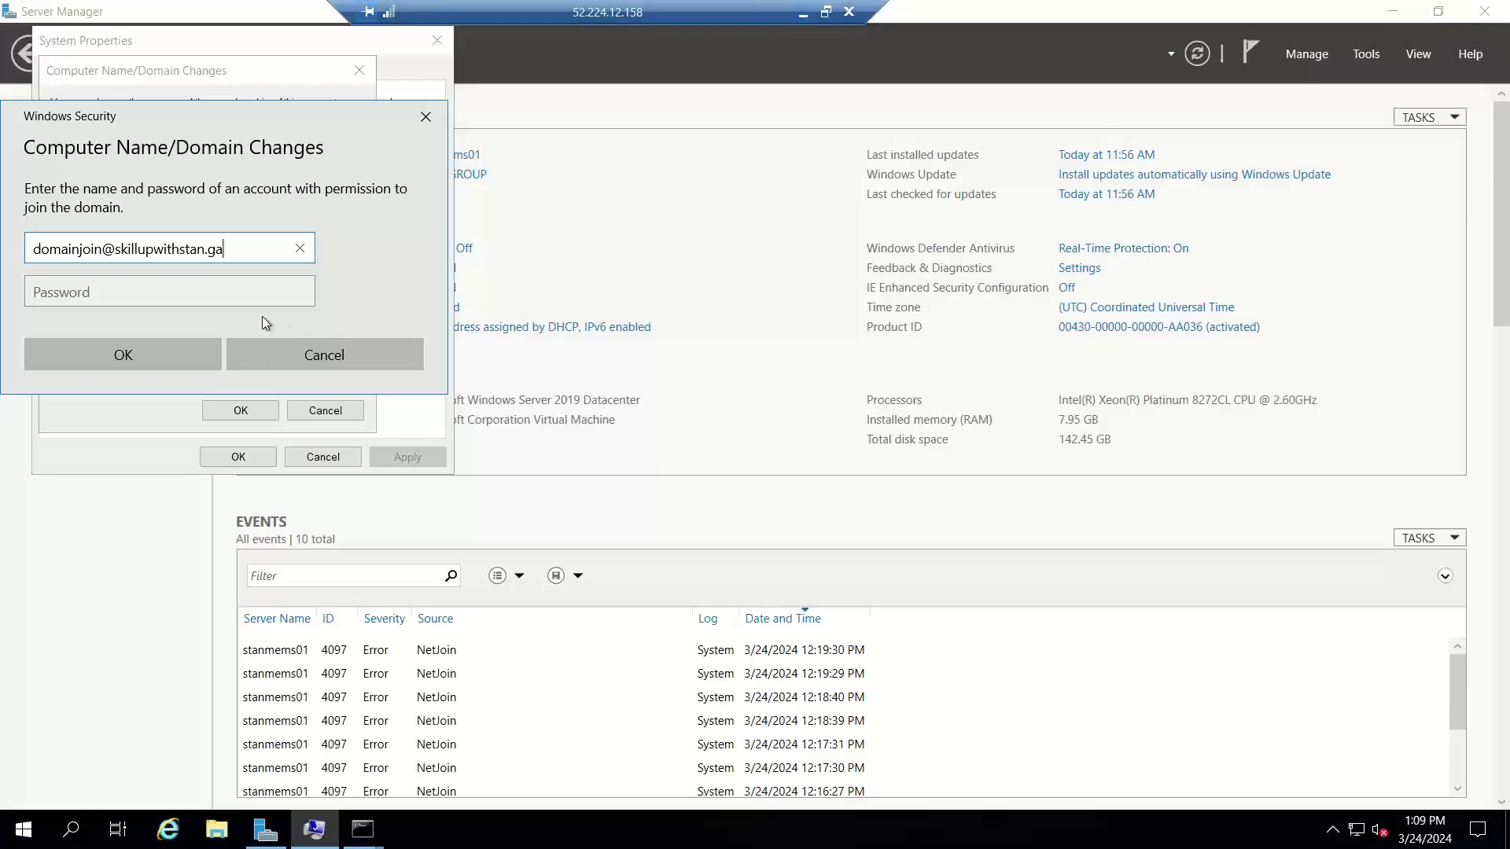
pyautogui.click(203, 293)
pyautogui.hotkey('ctrl', 'v')
pyautogui.click(156, 356)
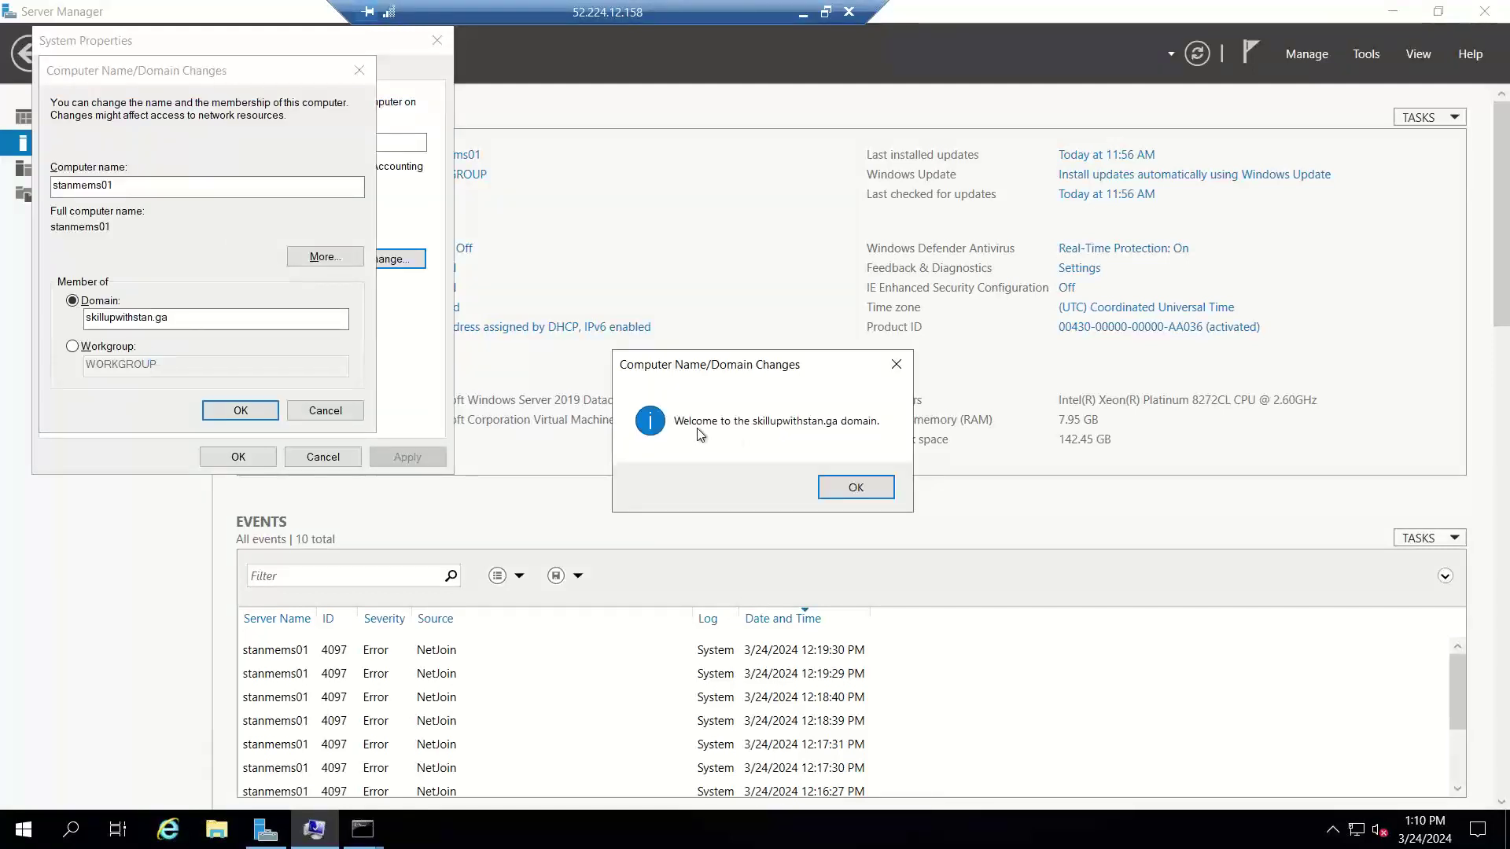
pyautogui.click(837, 493)
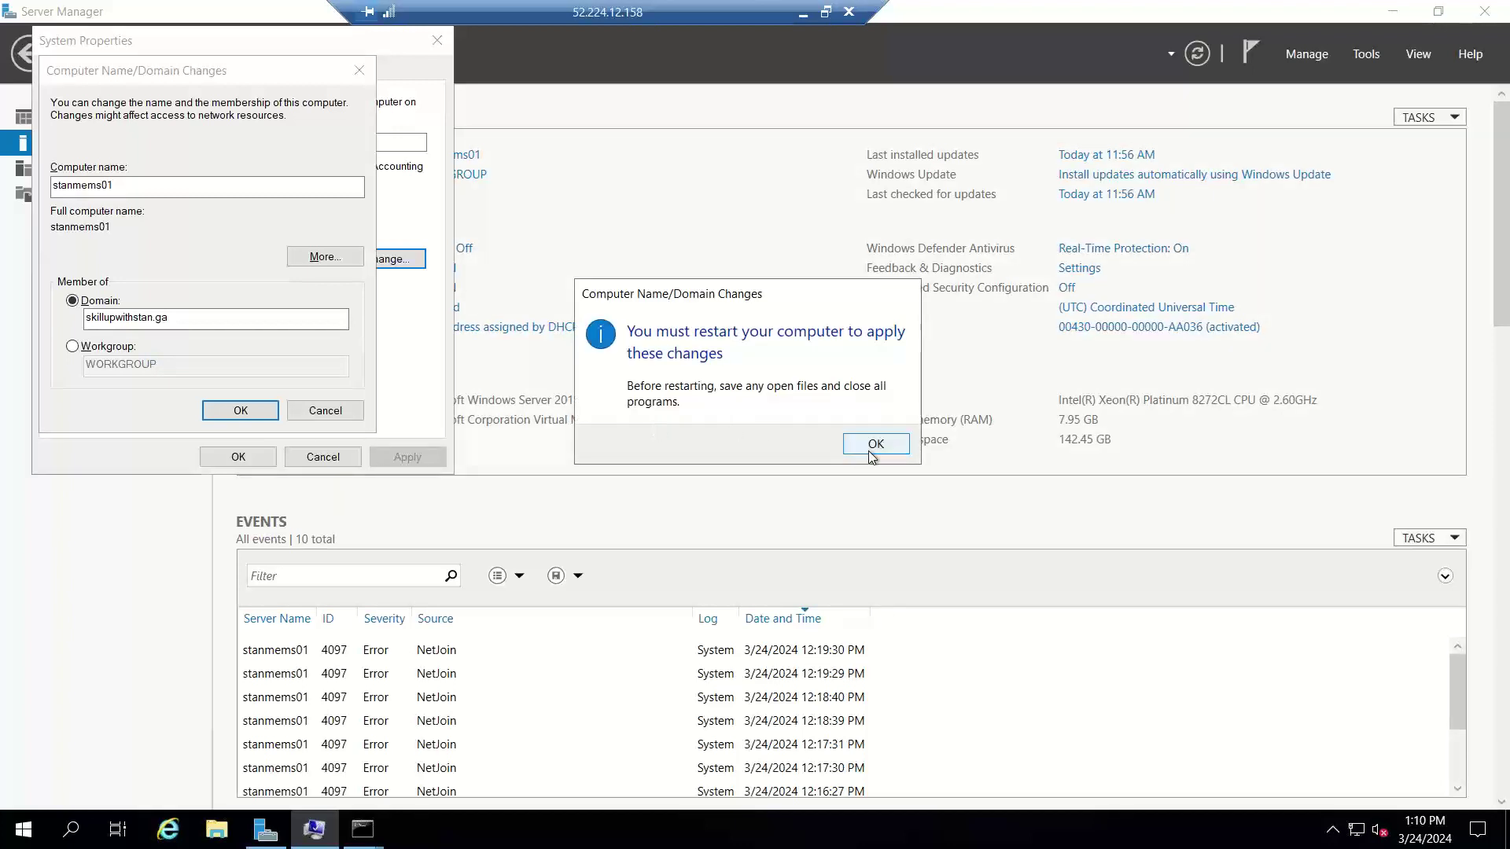
pyautogui.click(871, 450)
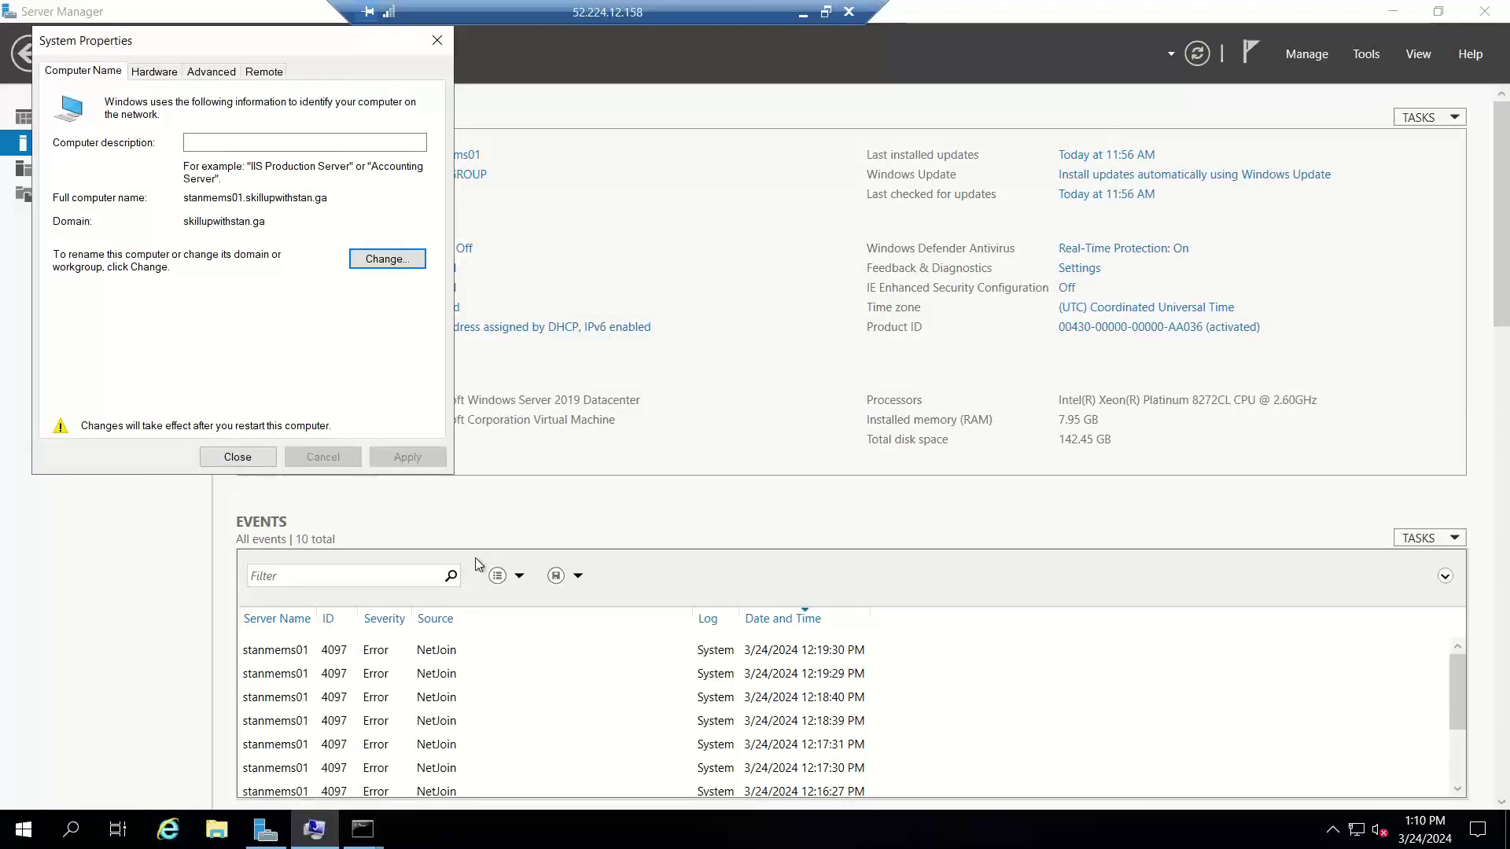
# Launch lusrmgr.msc and open the Administrators group's properties
pyautogui.rightClick(24, 829)
pyautogui.click(143, 729)
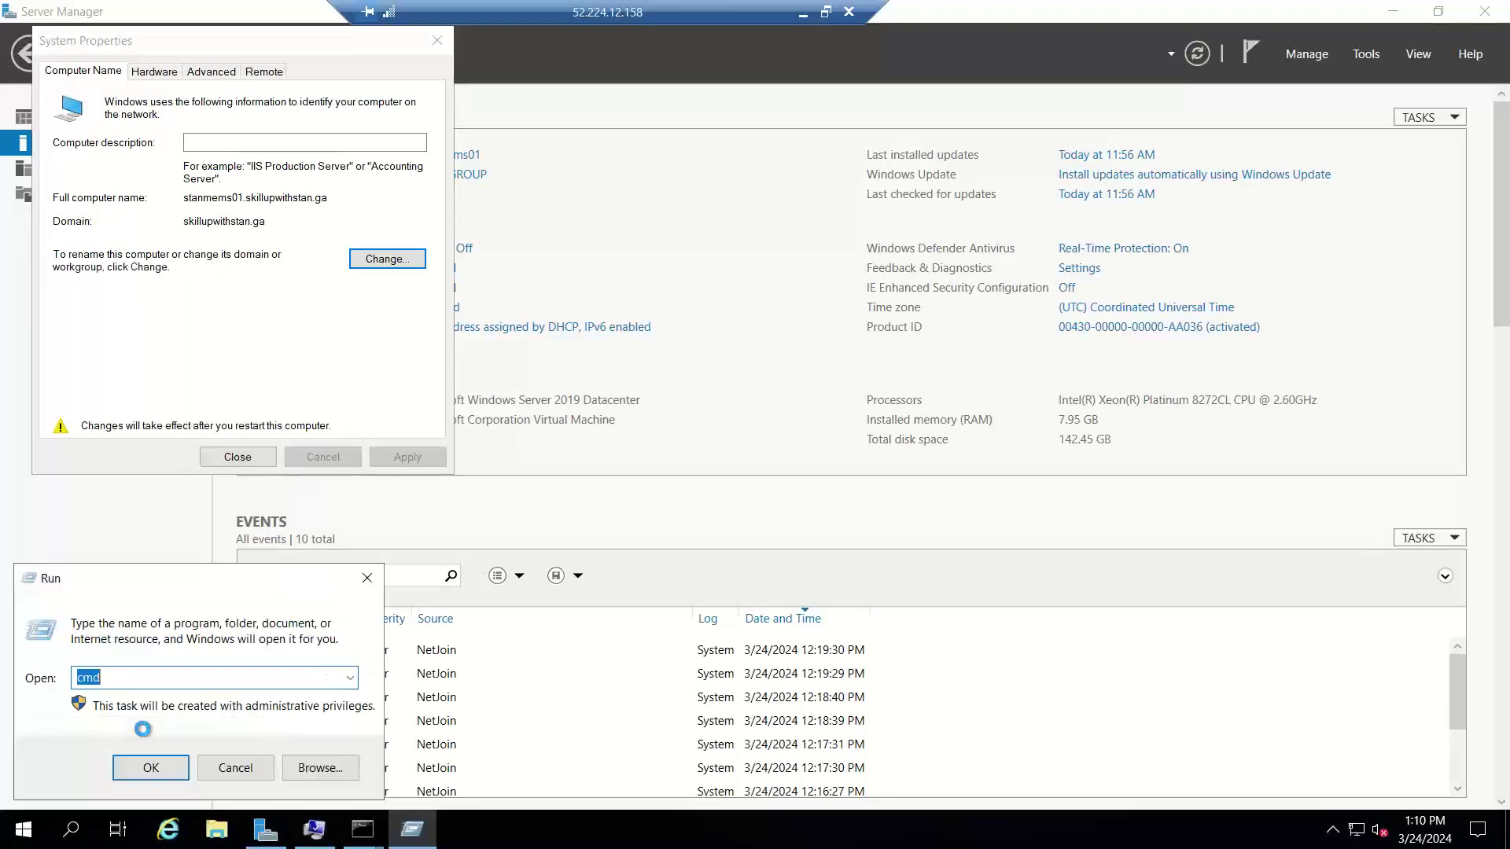
pyautogui.write('k')
pyautogui.write('u')
pyautogui.write('sr.')
pyautogui.press('BackSpace')
pyautogui.write('mgr.msc')
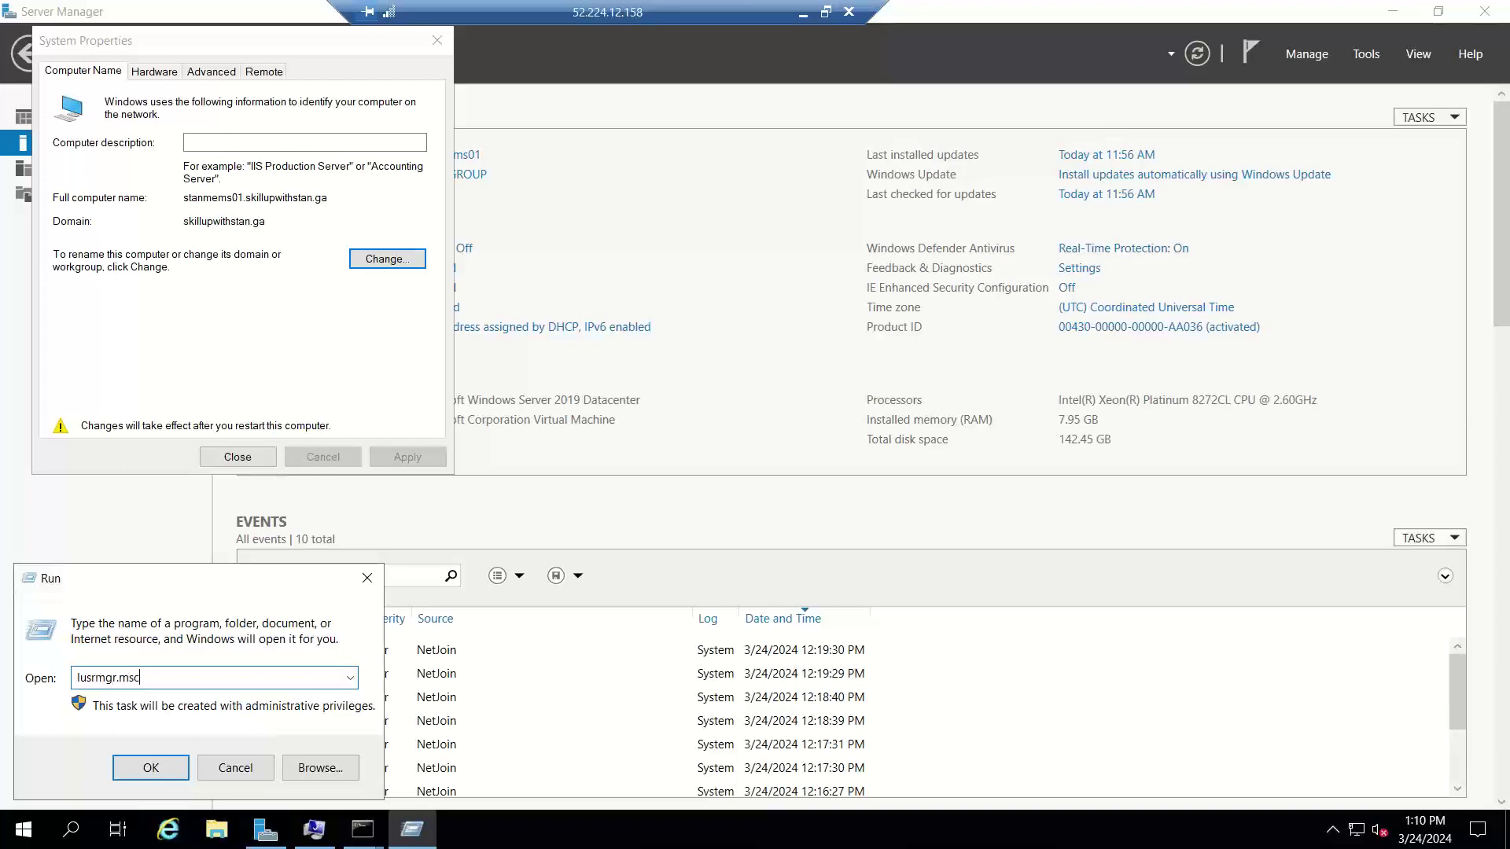
pyautogui.press('Return')
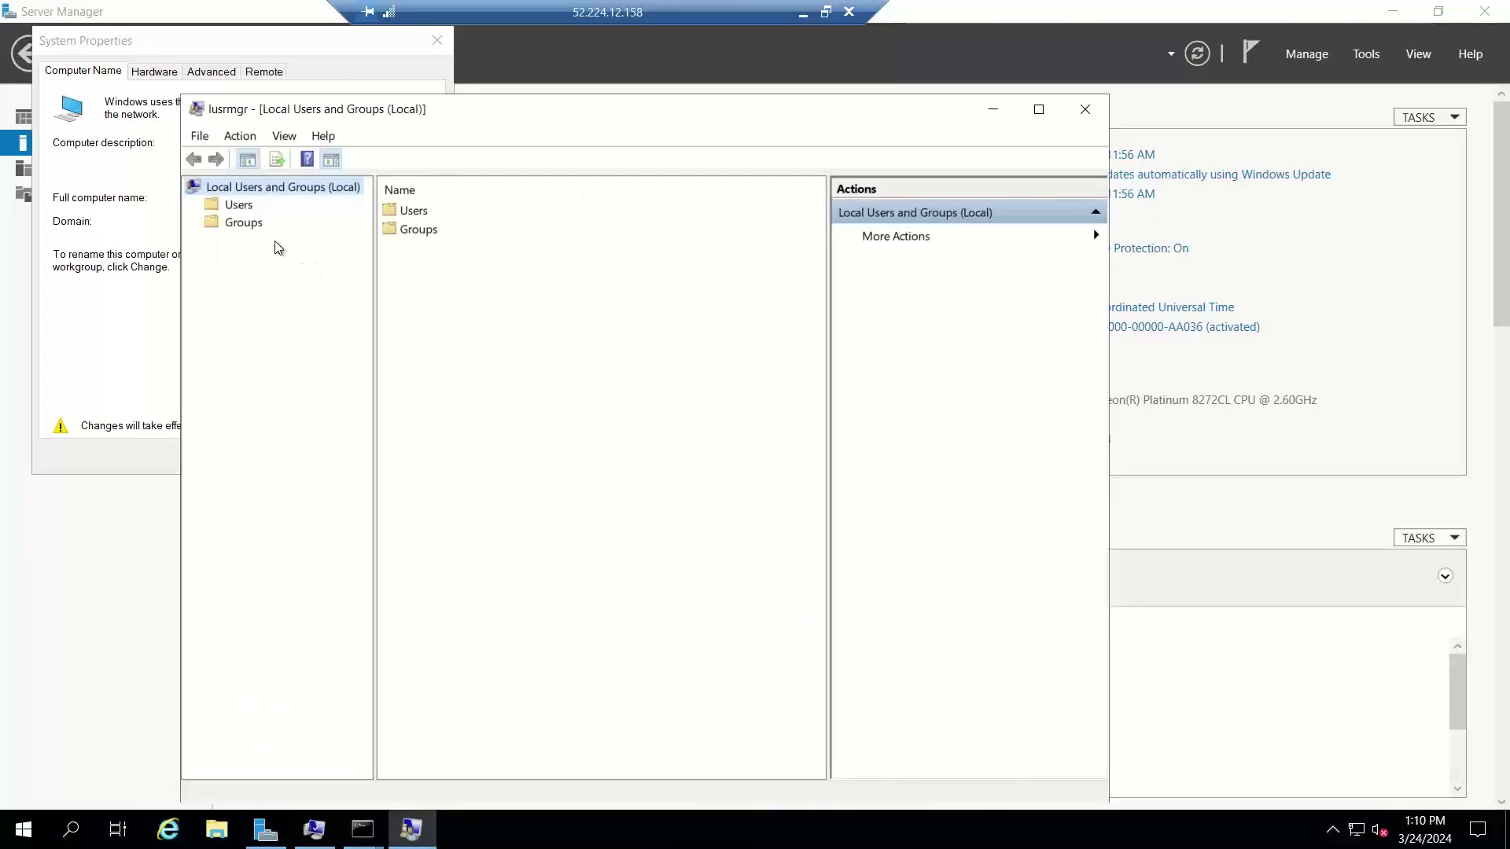
pyautogui.click(246, 224)
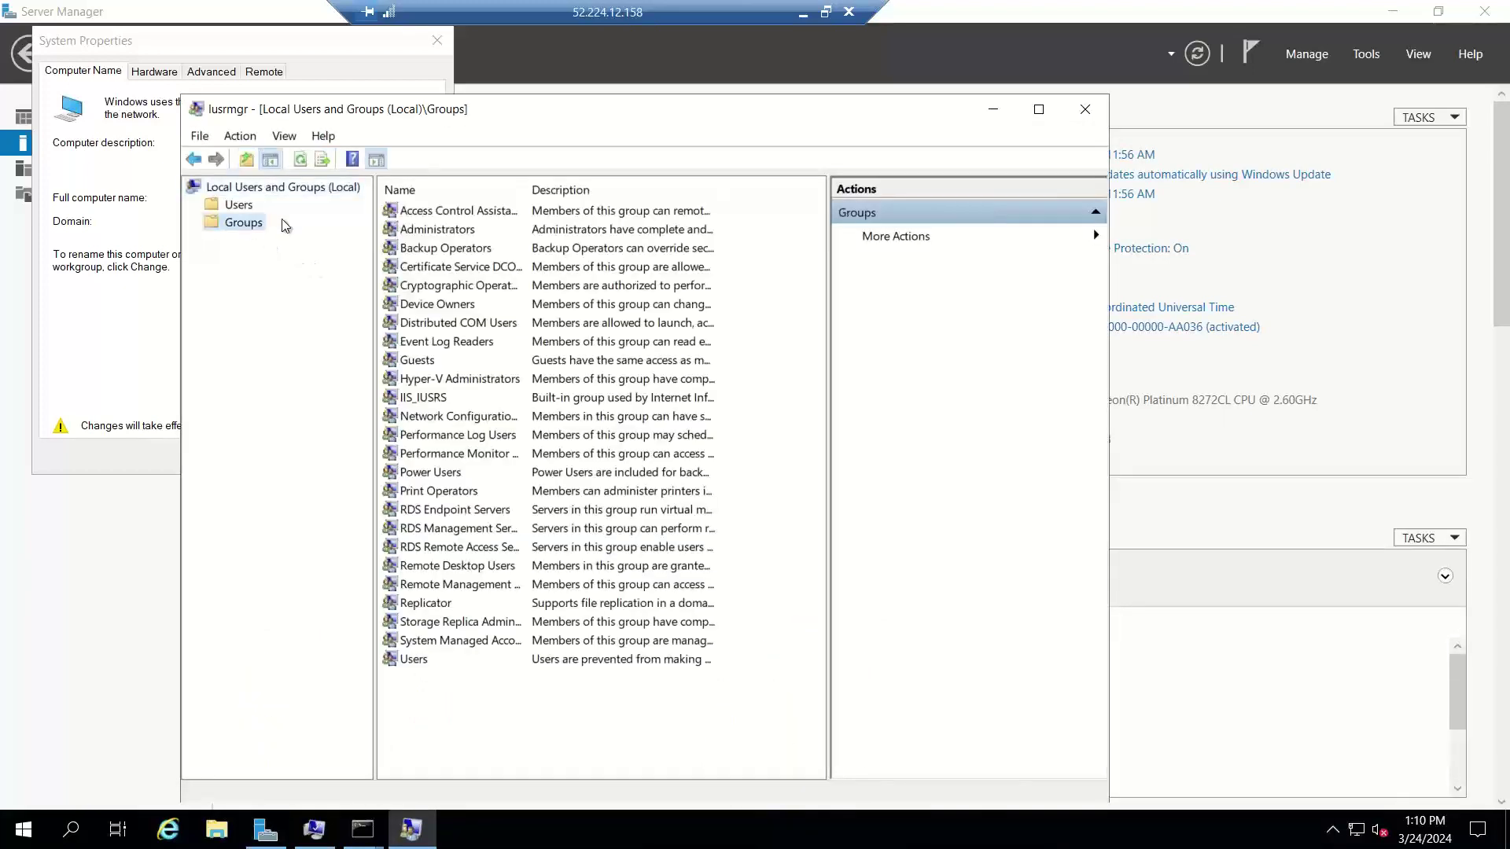
pyautogui.doubleClick(437, 229)
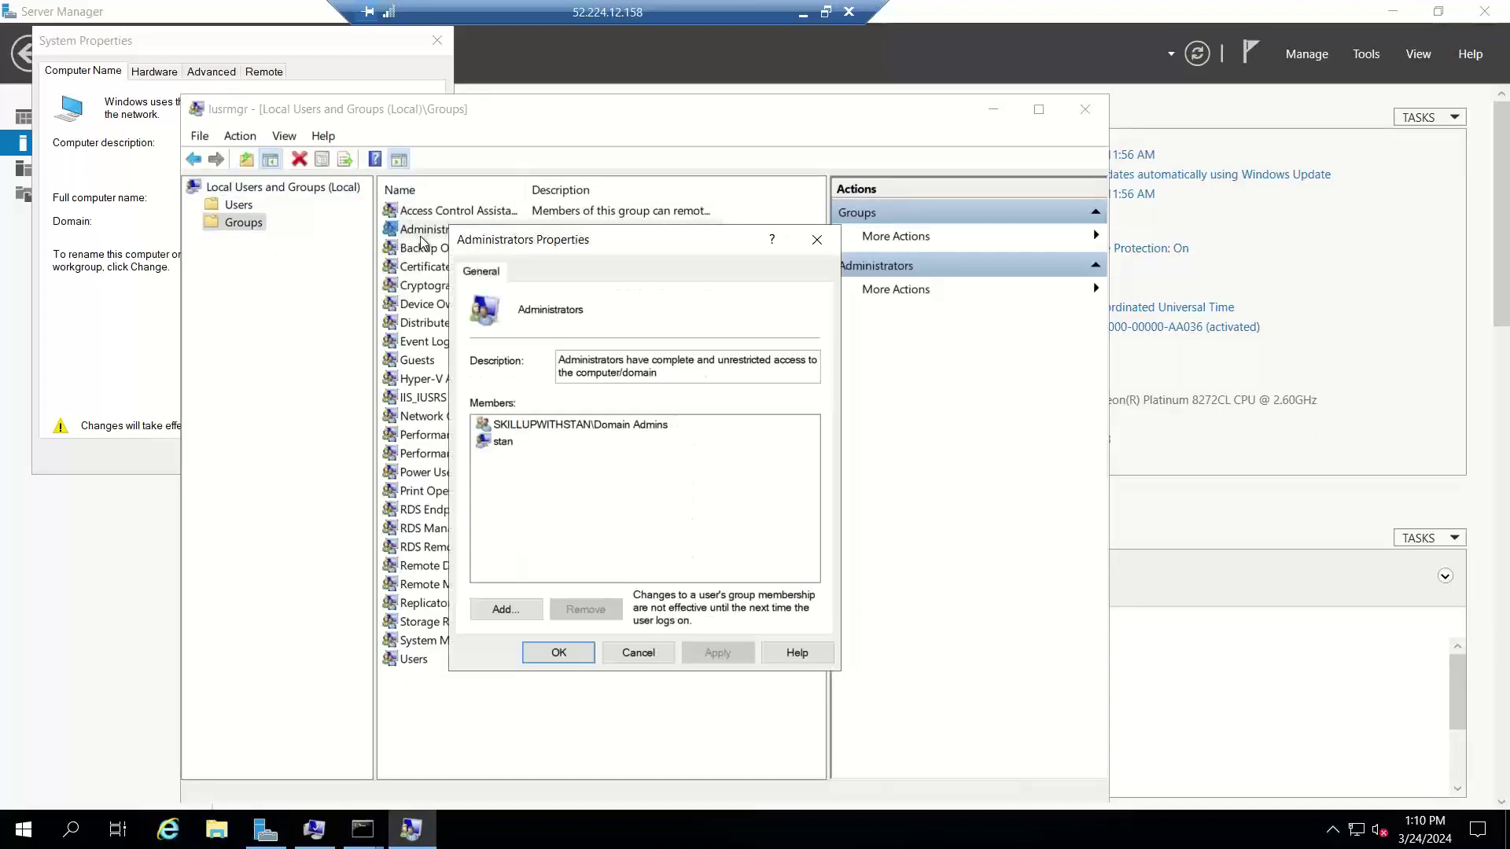
# Enter the domainjoin account name as a new Administrators member and check it against the domain
pyautogui.click(501, 611)
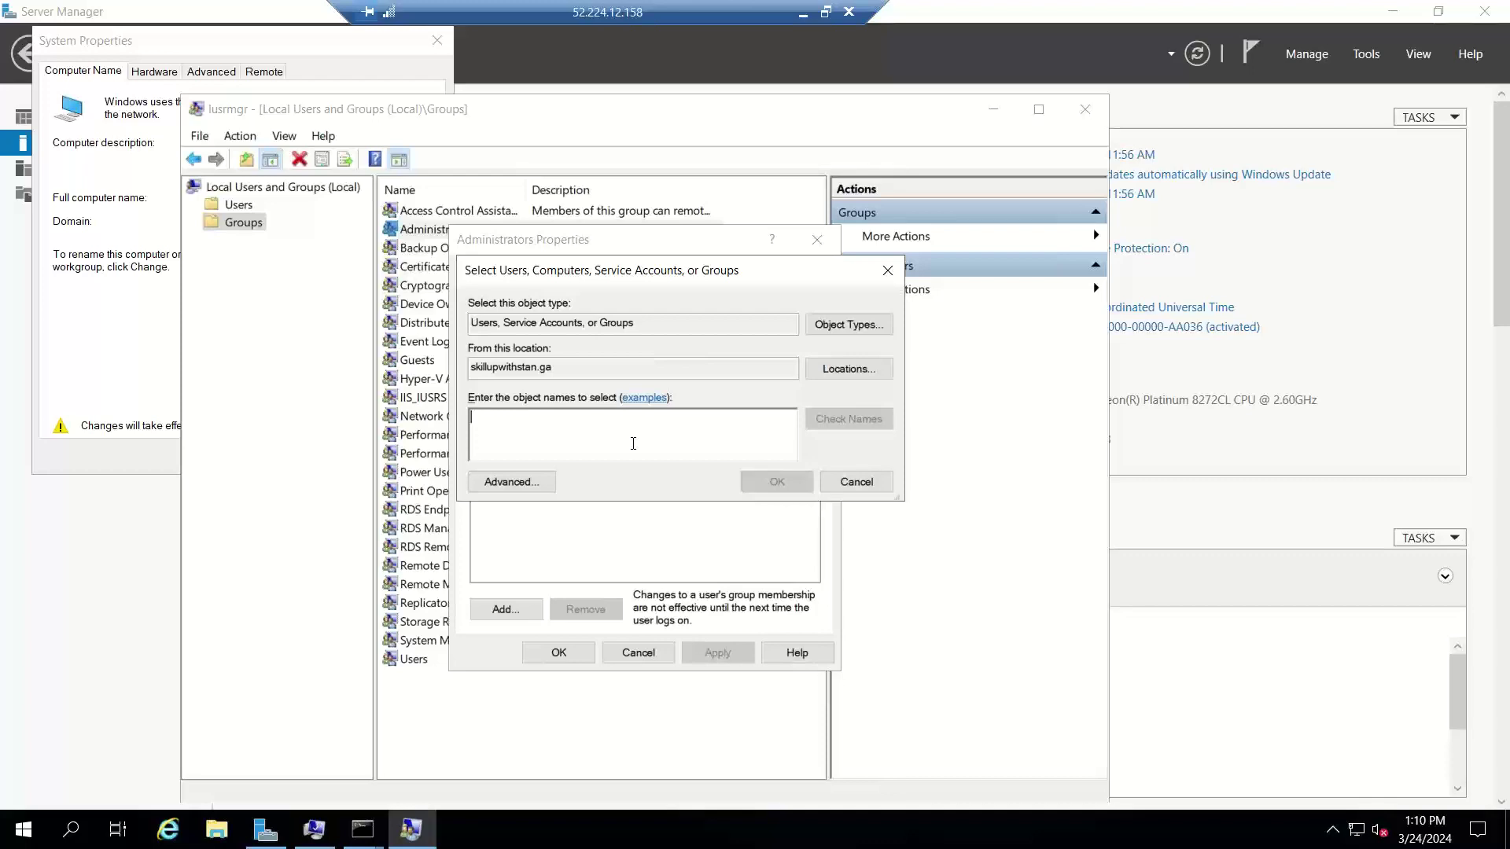
pyautogui.click(803, 12)
pyautogui.moveTo(892, 318); pyautogui.dragTo(302, 315)
pyautogui.hotkey('alt', 'Tab')
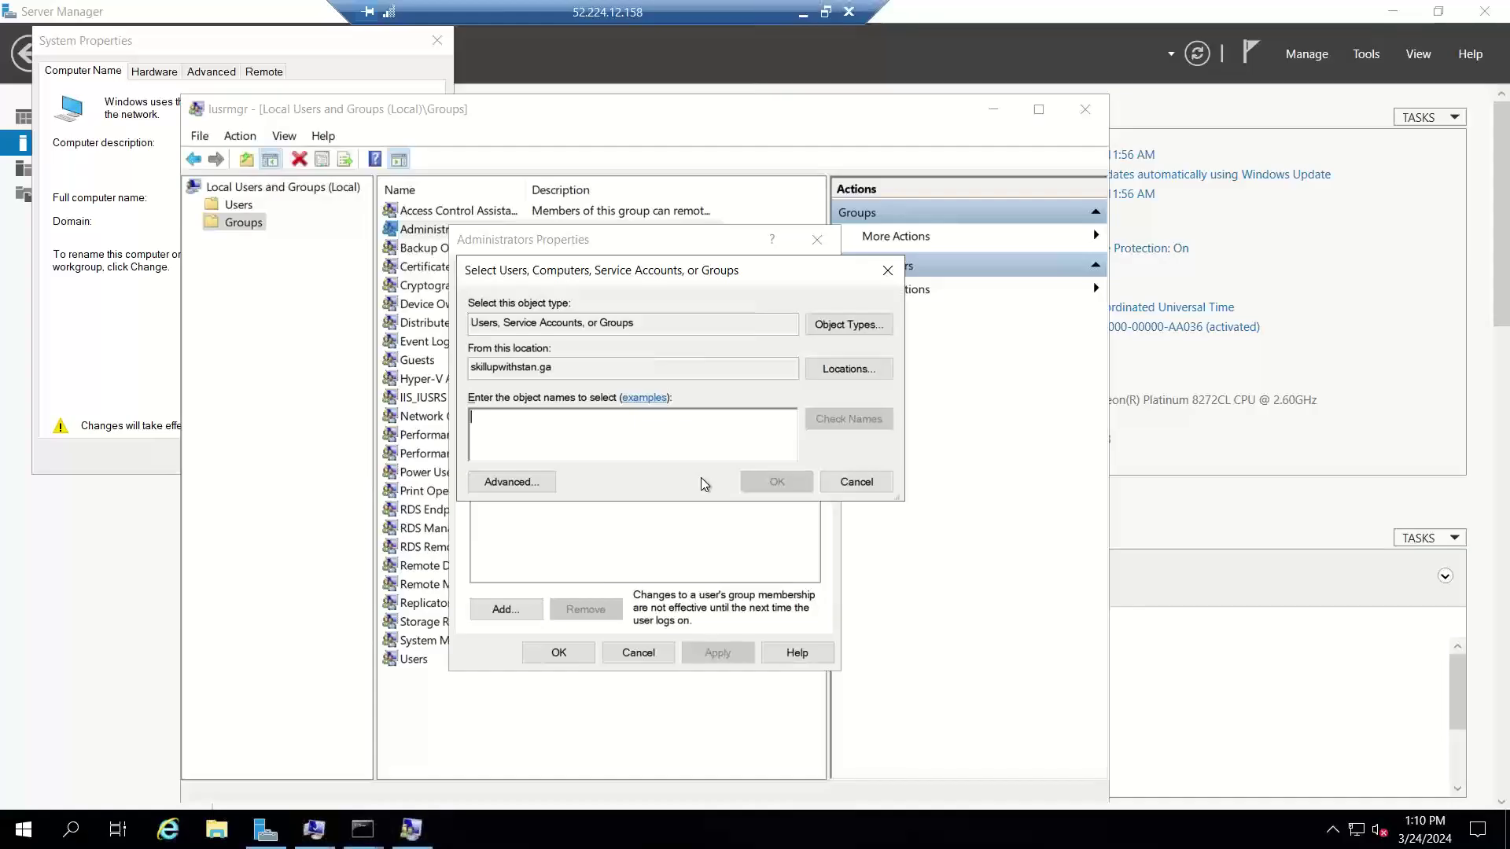
pyautogui.hotkey('ctrl', 'v')
pyautogui.click(867, 423)
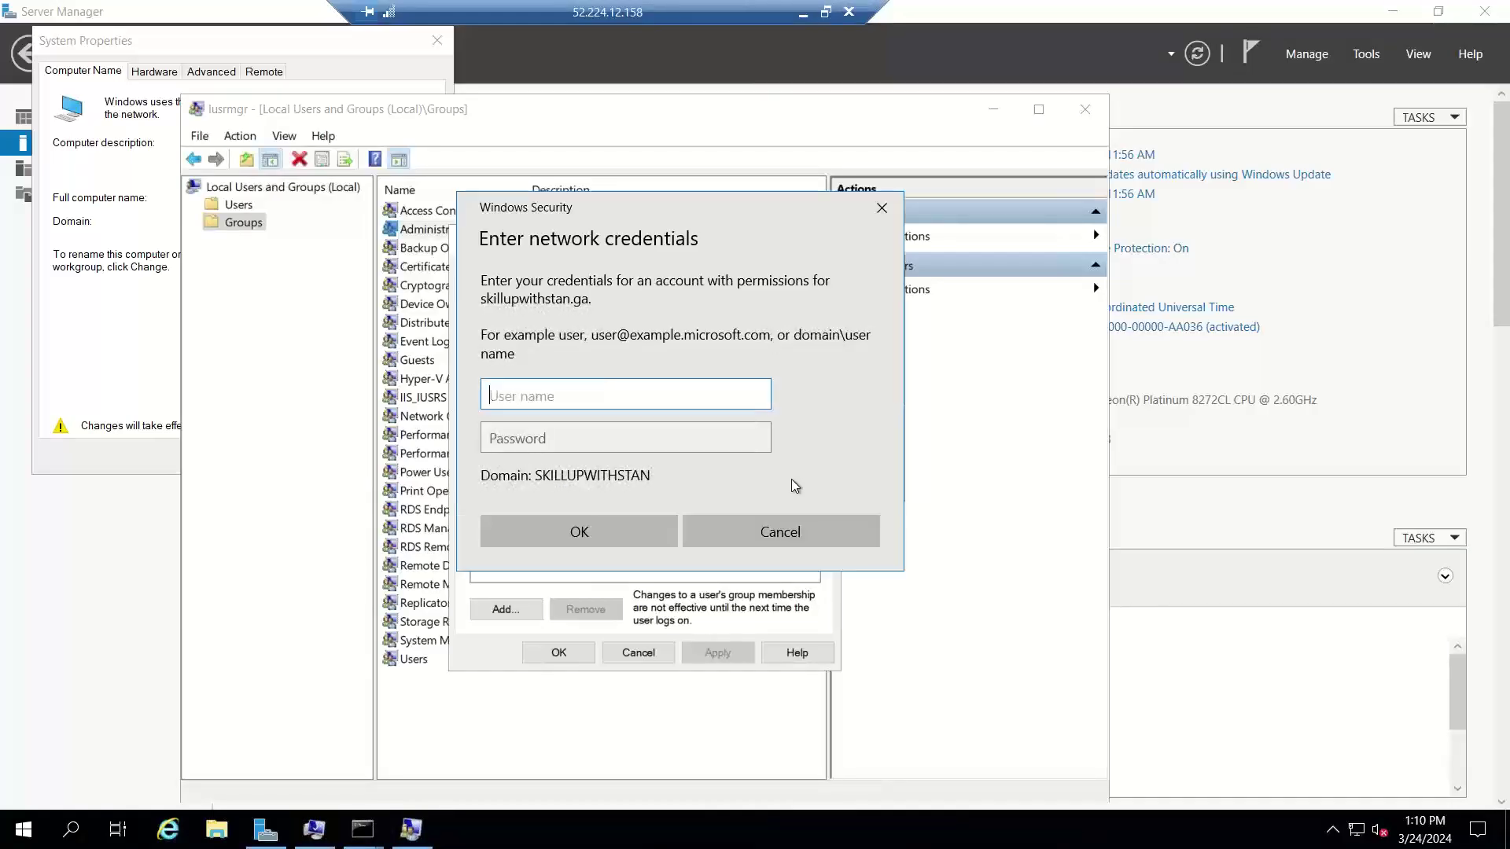
pyautogui.hotkey('ctrl', 'v')
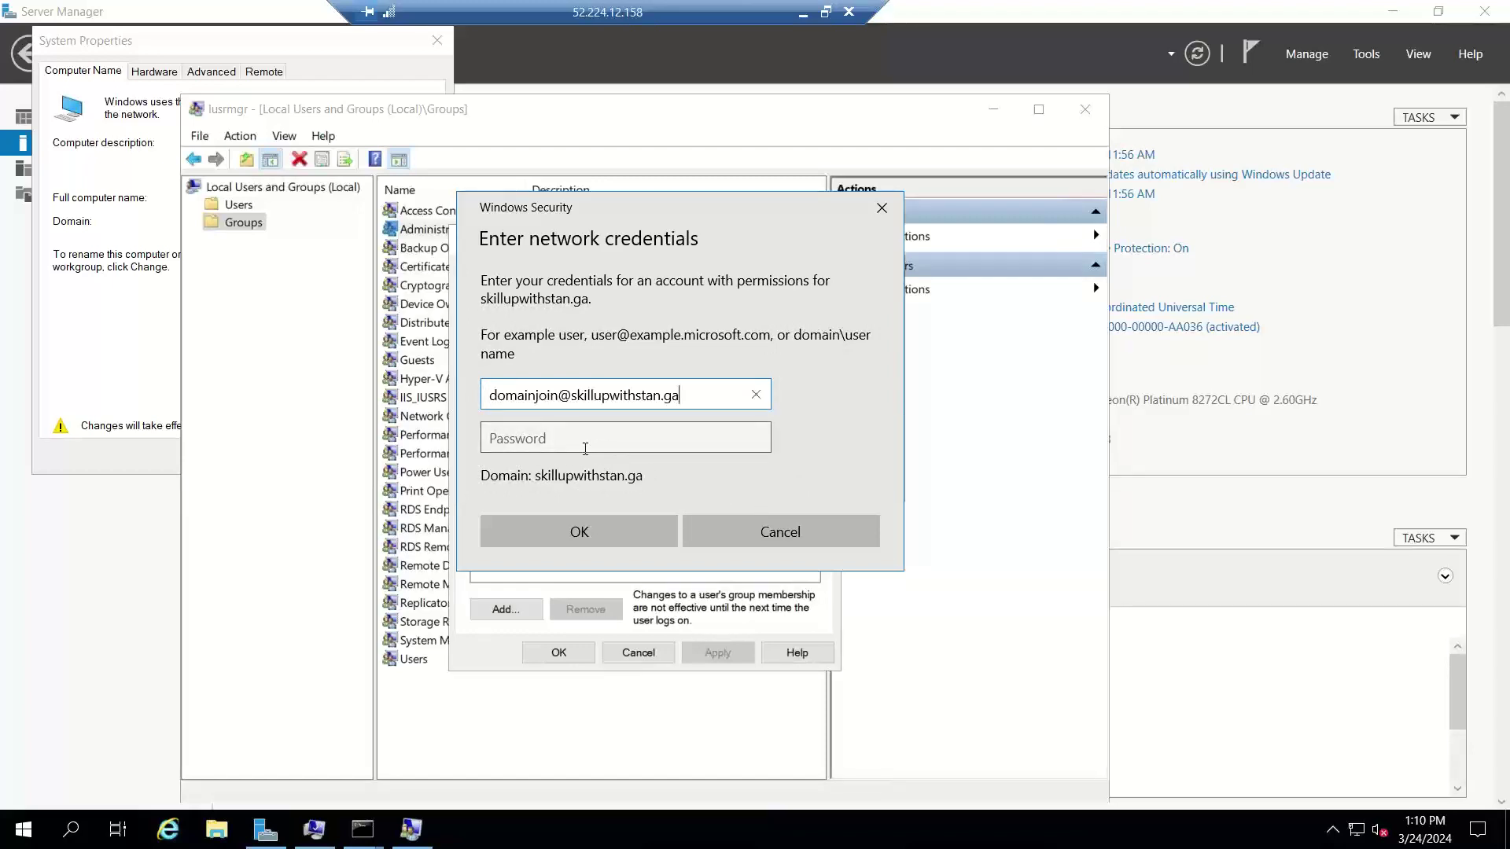
pyautogui.click(588, 447)
# Supply the domain-join password, add domainjoin to Administrators, apply, and close the properties
pyautogui.click(804, 12)
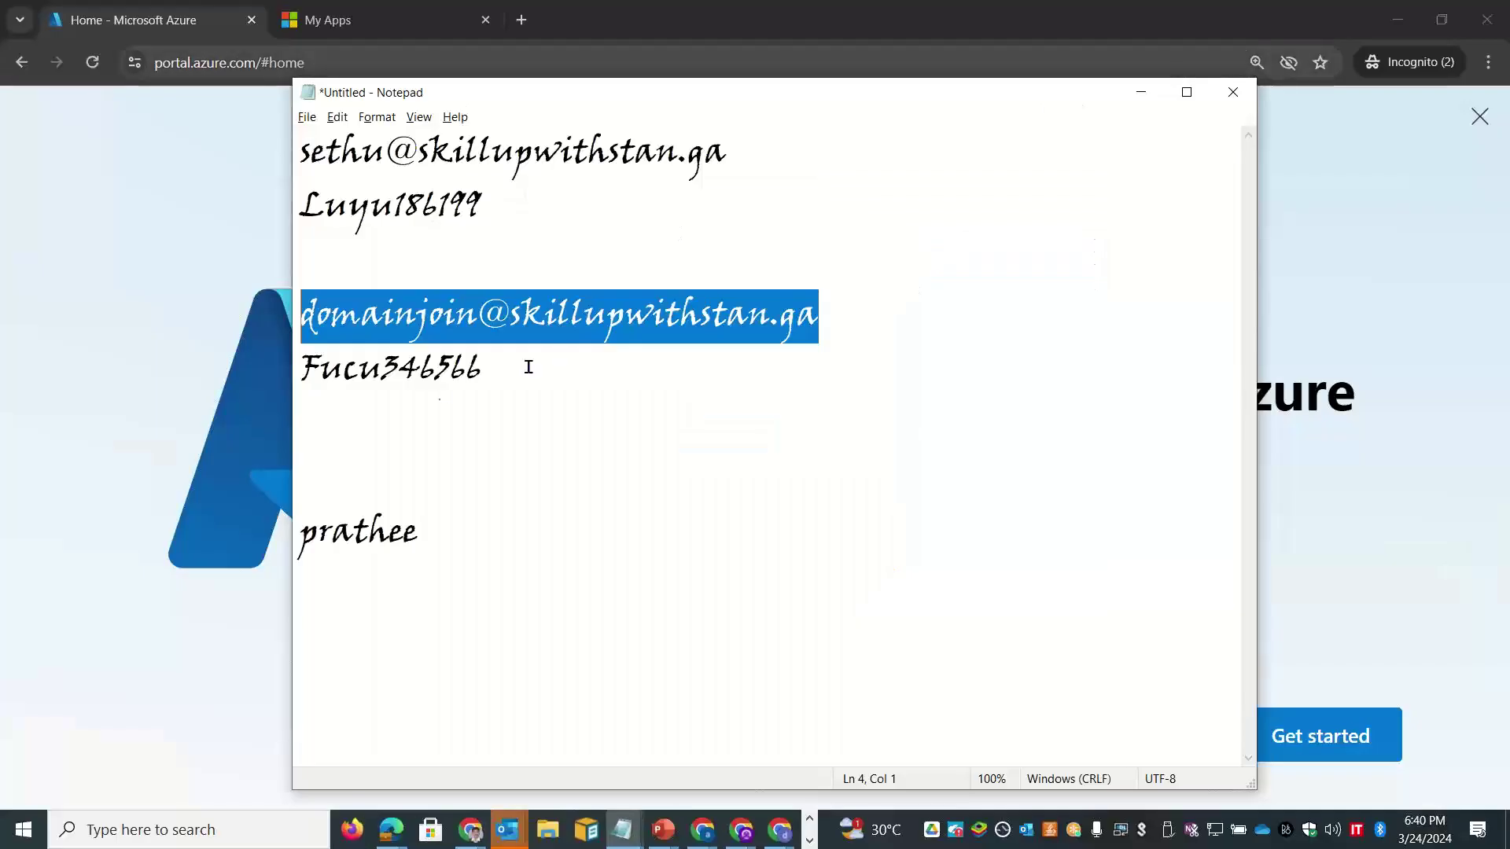
pyautogui.doubleClick(419, 375)
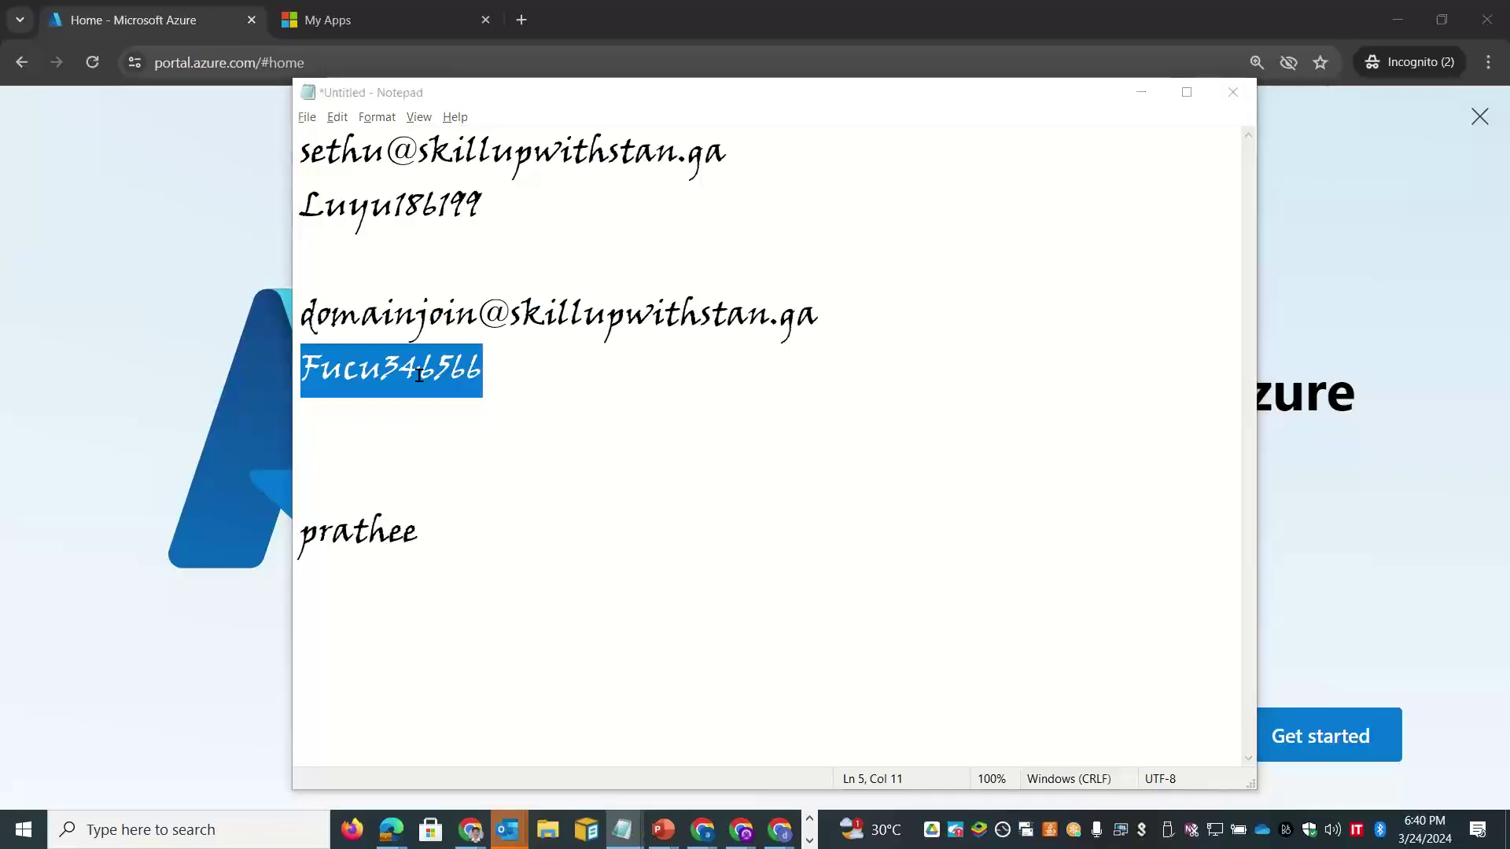
pyautogui.hotkey('alt', 'Tab')
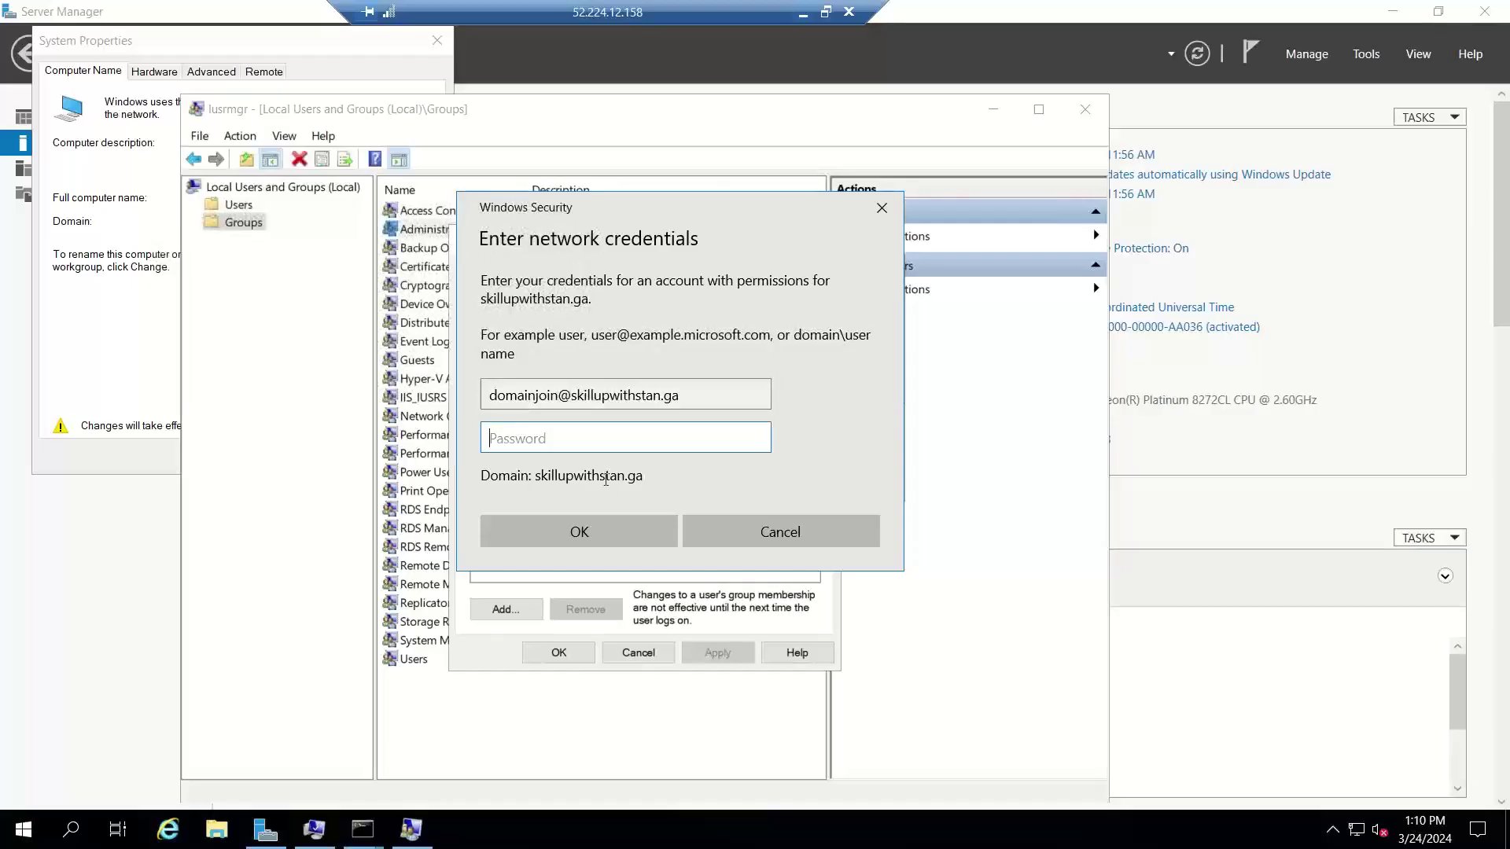
pyautogui.hotkey('ctrl', 'v')
pyautogui.click(602, 535)
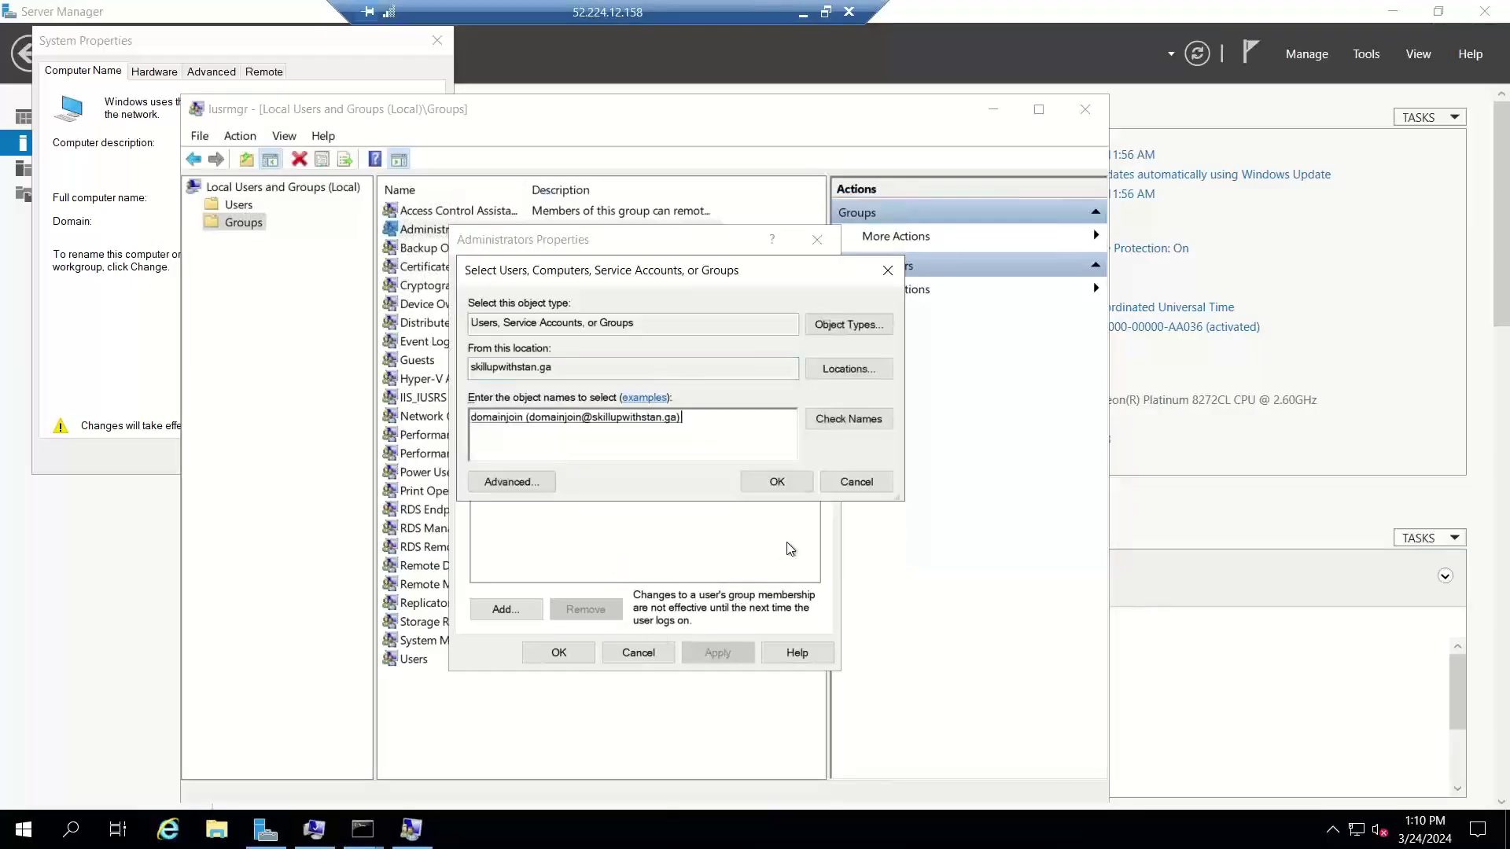
pyautogui.click(777, 481)
pyautogui.click(717, 652)
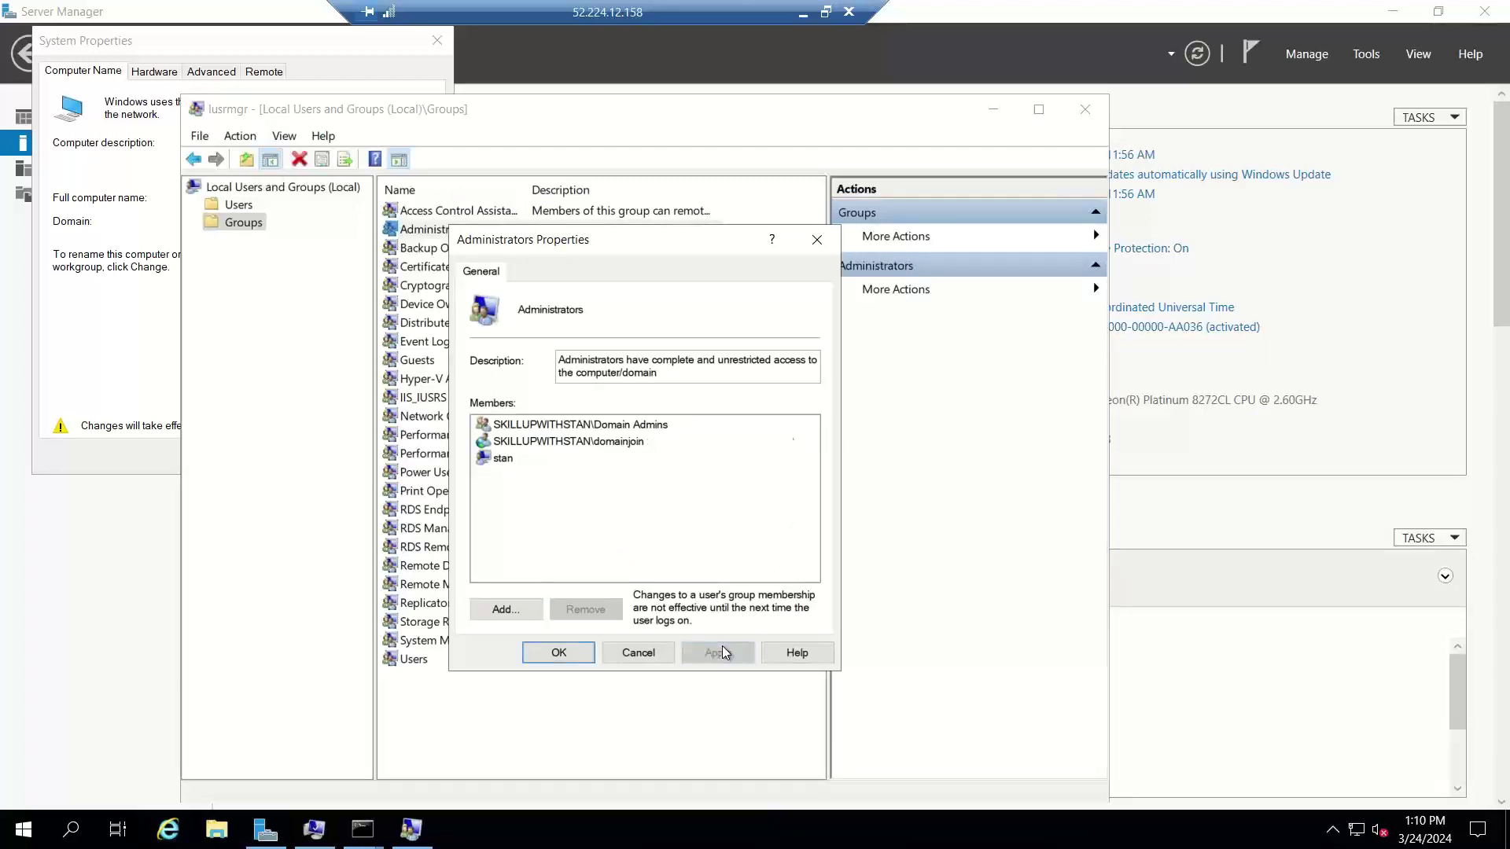
pyautogui.click(560, 653)
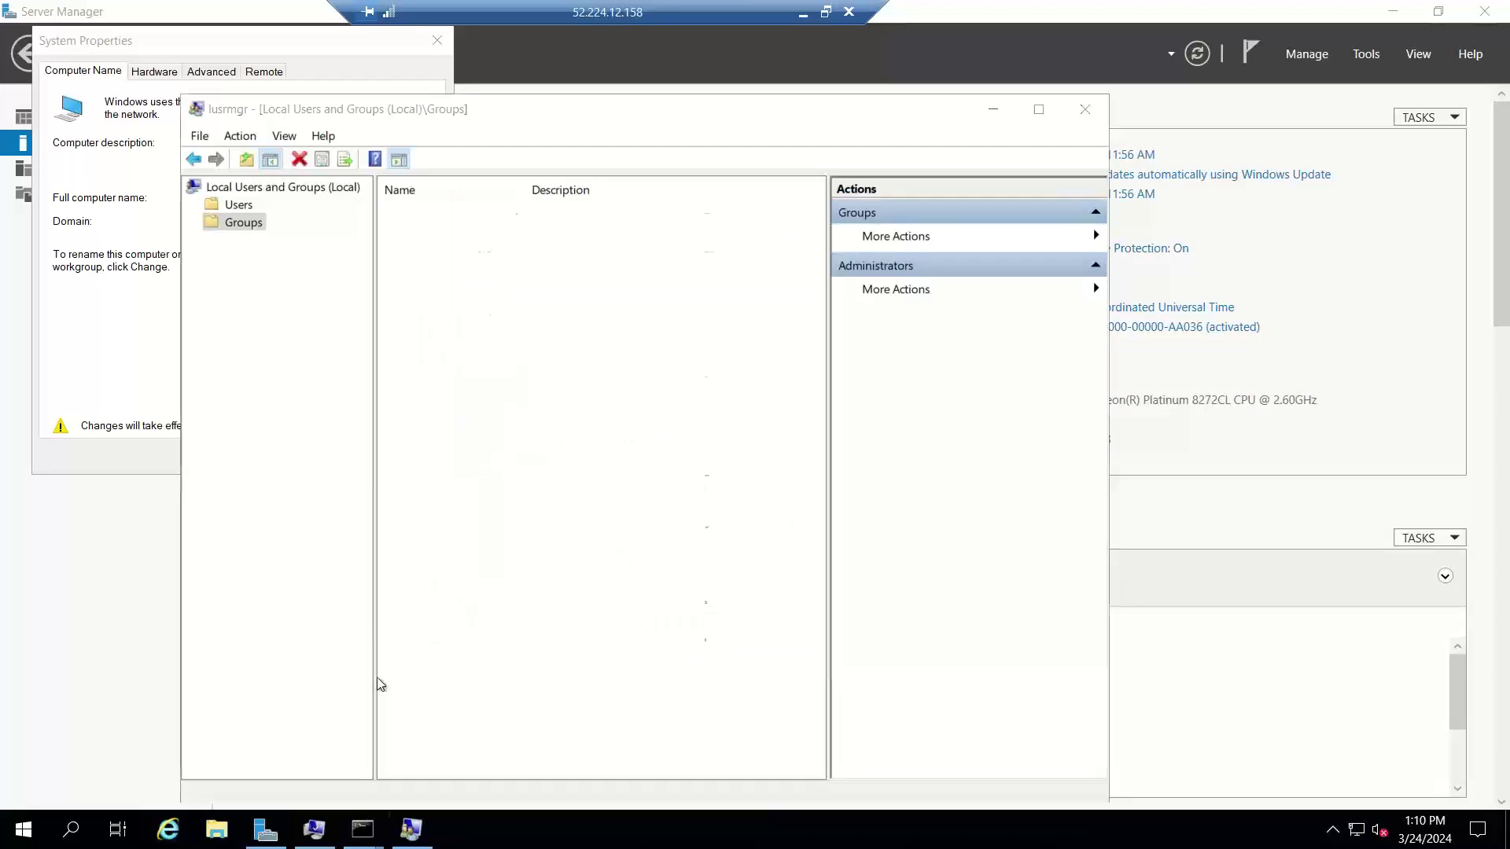
# Restart the remote server with an unplanned reason and switch back to the local desktop
pyautogui.rightClick(35, 834)
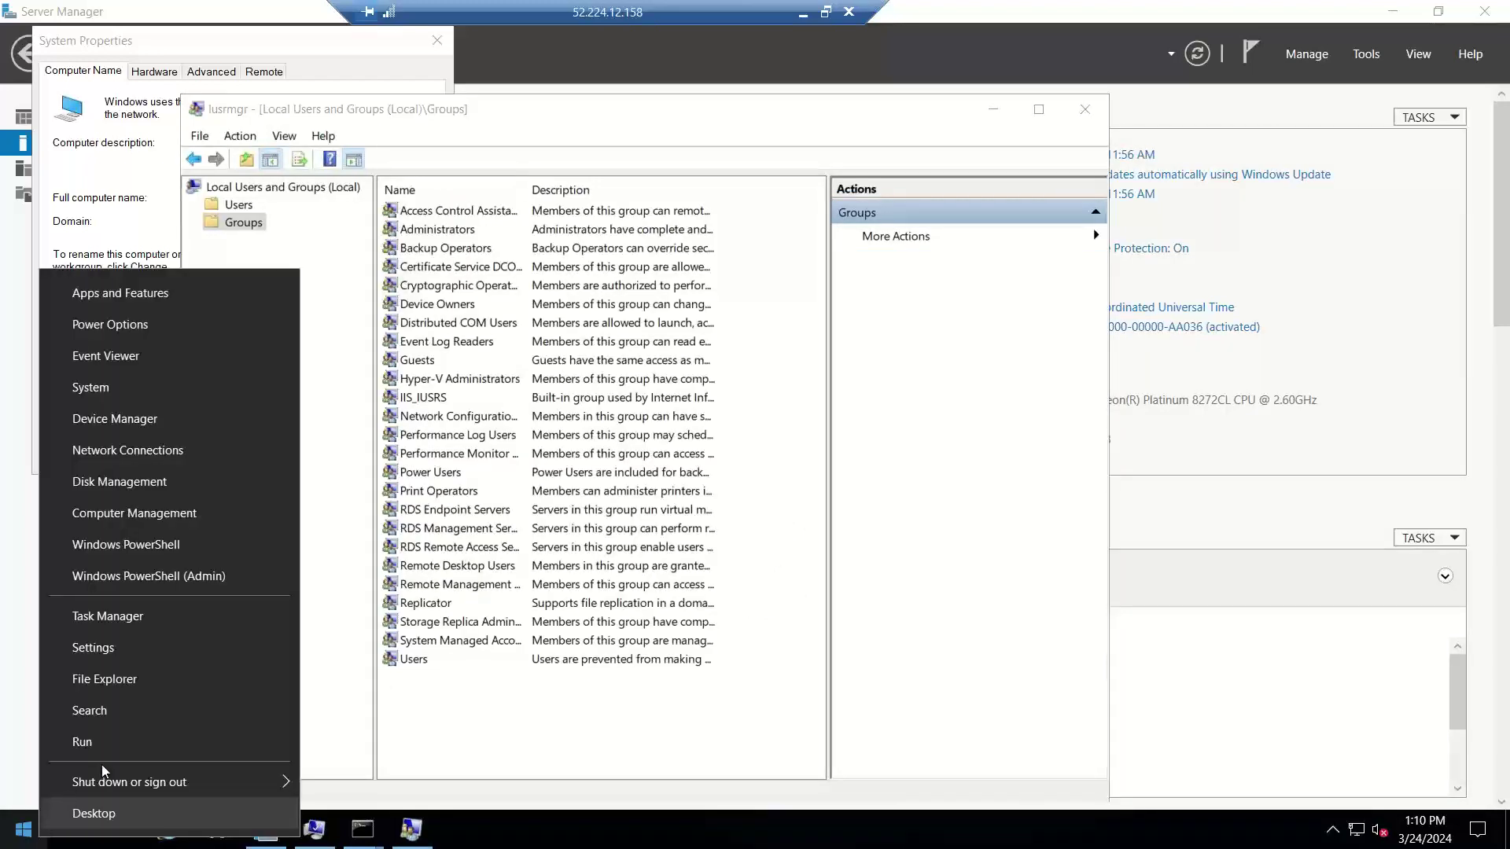
pyautogui.moveTo(111, 786)
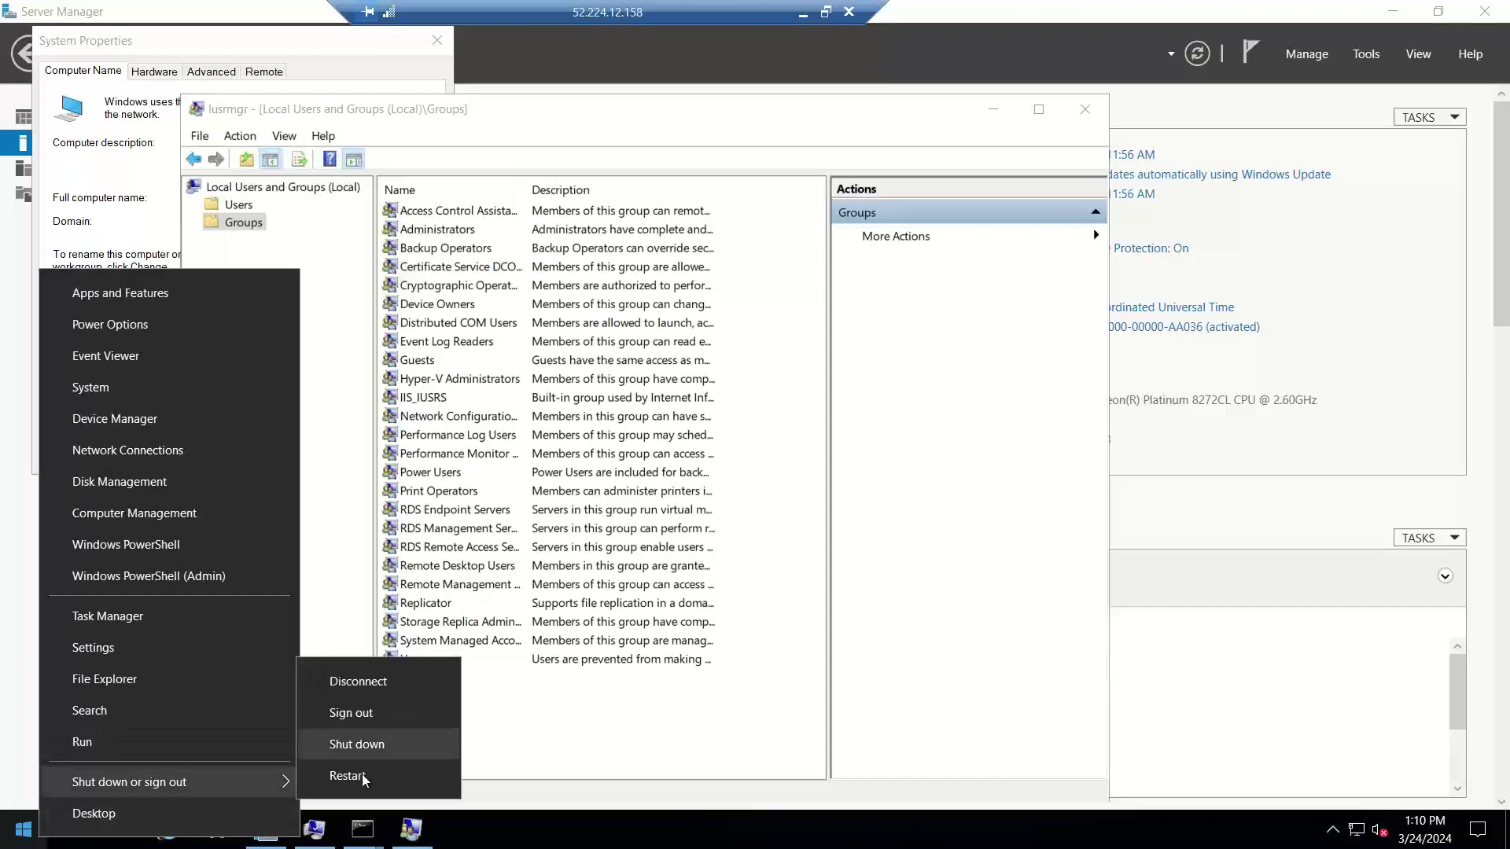
pyautogui.click(362, 776)
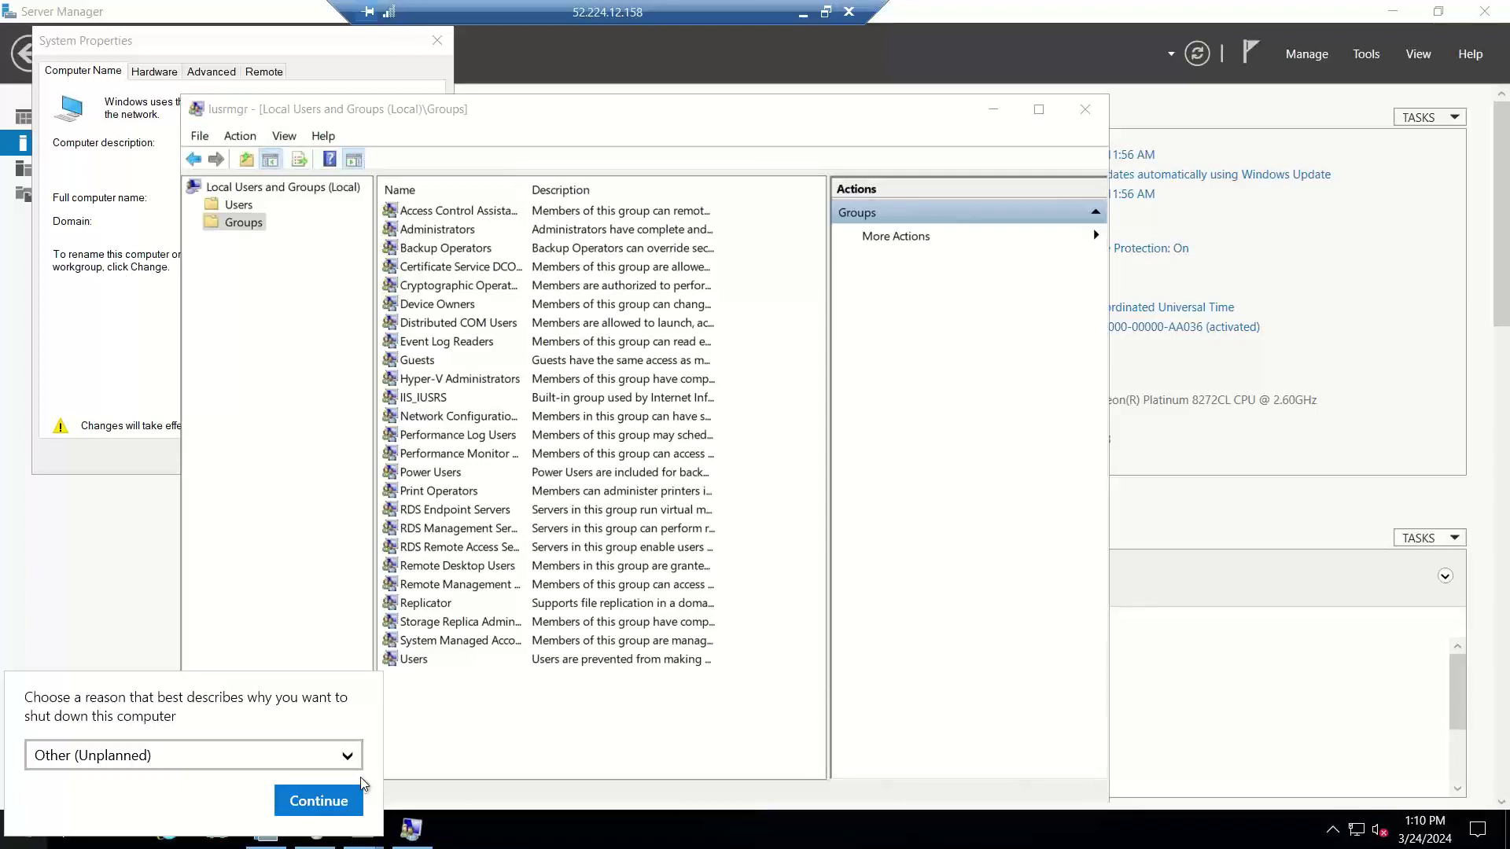
pyautogui.click(346, 796)
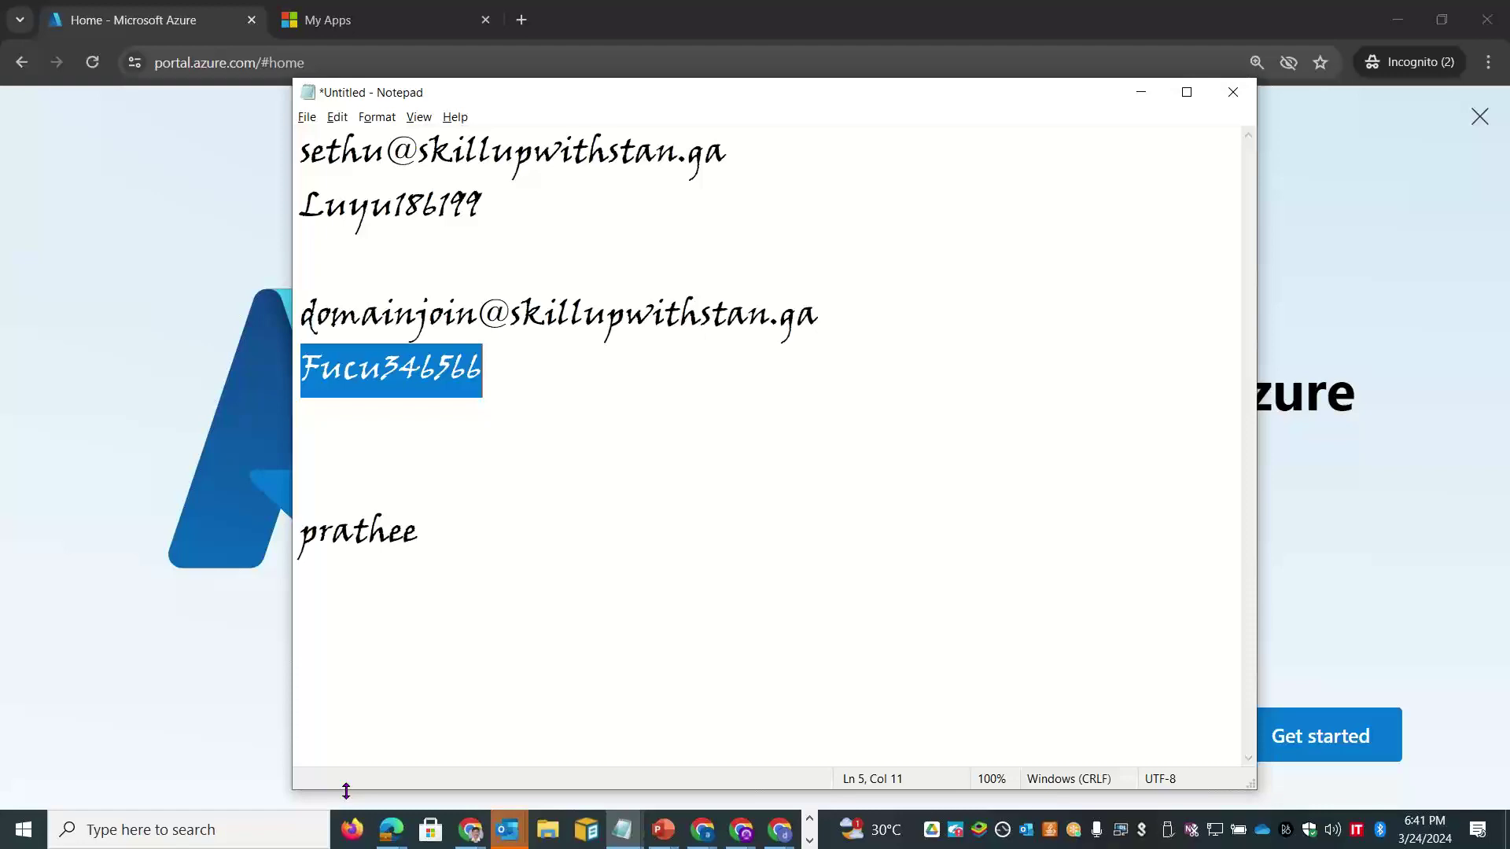
pyautogui.hotkey('alt', 'Tab')
pyautogui.hotkey('alt', 'Tab')
pyautogui.hotkey('alt', 'Tab')
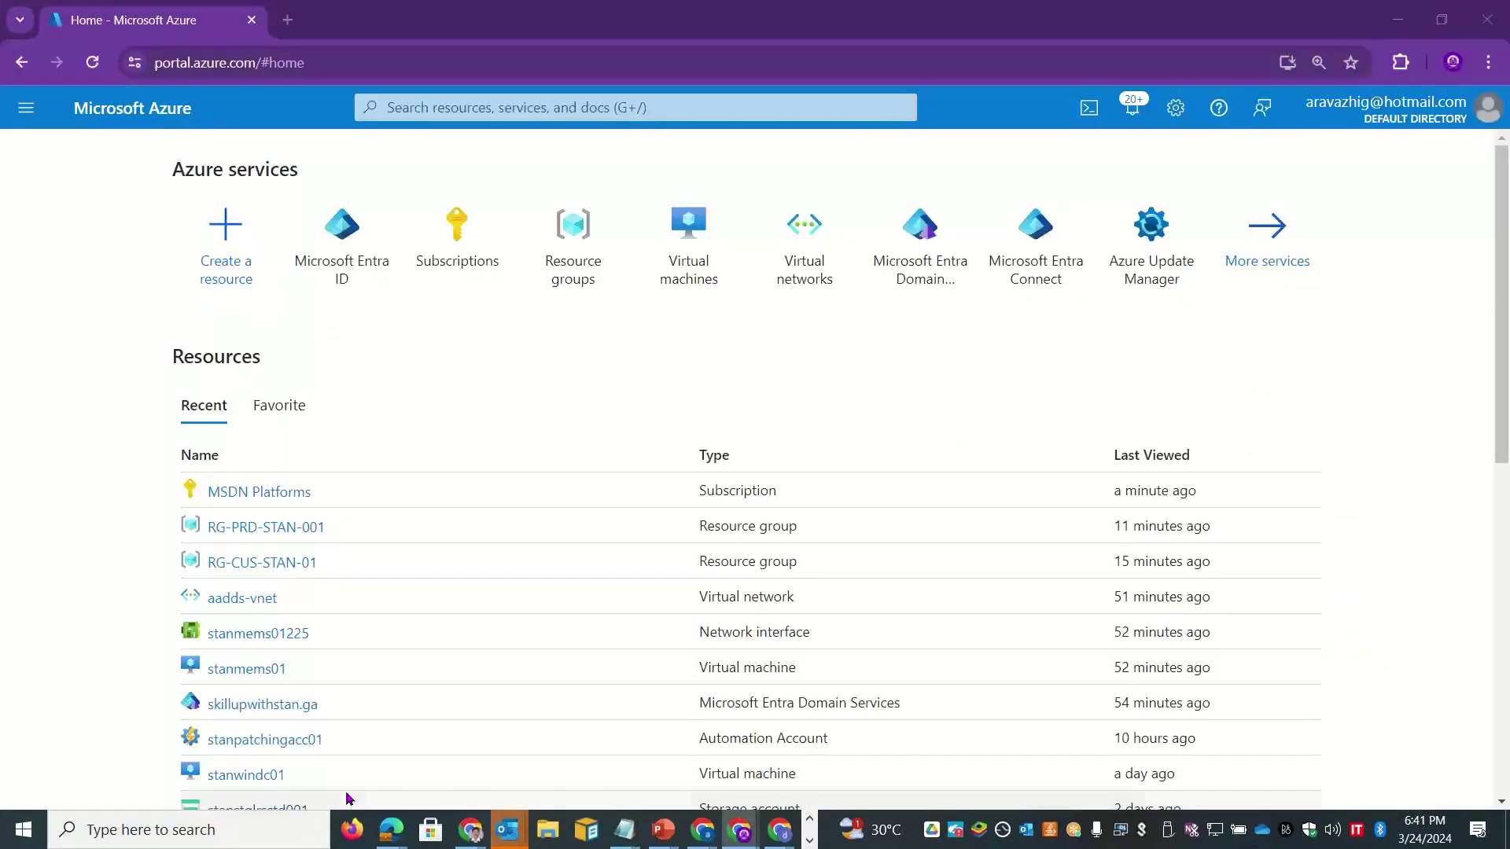
# Set the RDP window aside and copy stanmems01's public IP from the Virtual machines list
pyautogui.hotkey('alt', 'Tab')
pyautogui.hotkey('alt', 'Tab')
pyautogui.hotkey('alt', 'Tab')
pyautogui.hotkey('alt', 'Tab')
pyautogui.hotkey('alt', 'Tab')
pyautogui.hotkey('alt', 'Tab')
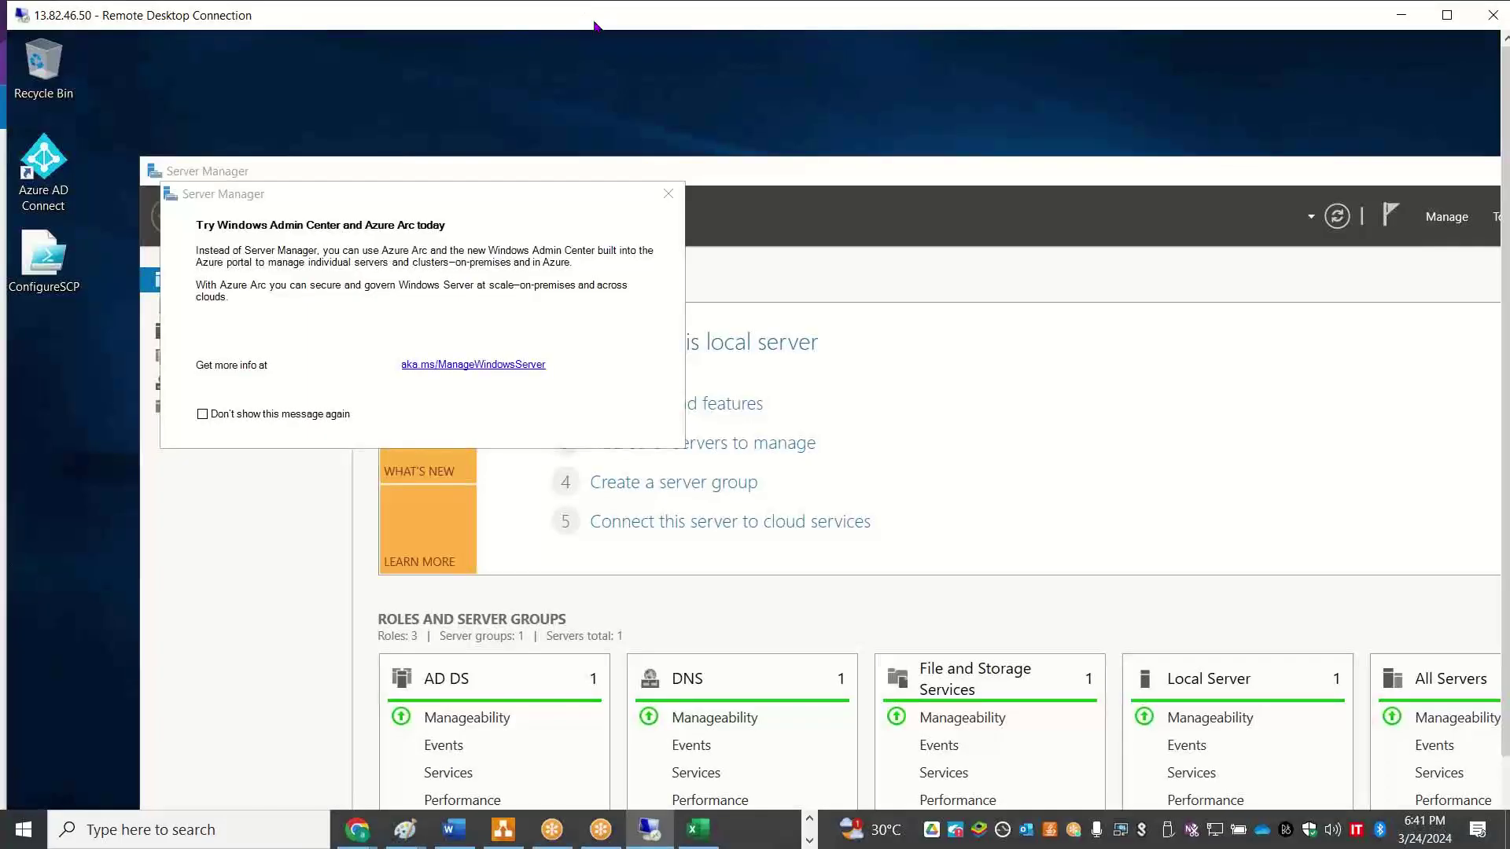
pyautogui.moveTo(599, 22); pyautogui.dragTo(409, 114)
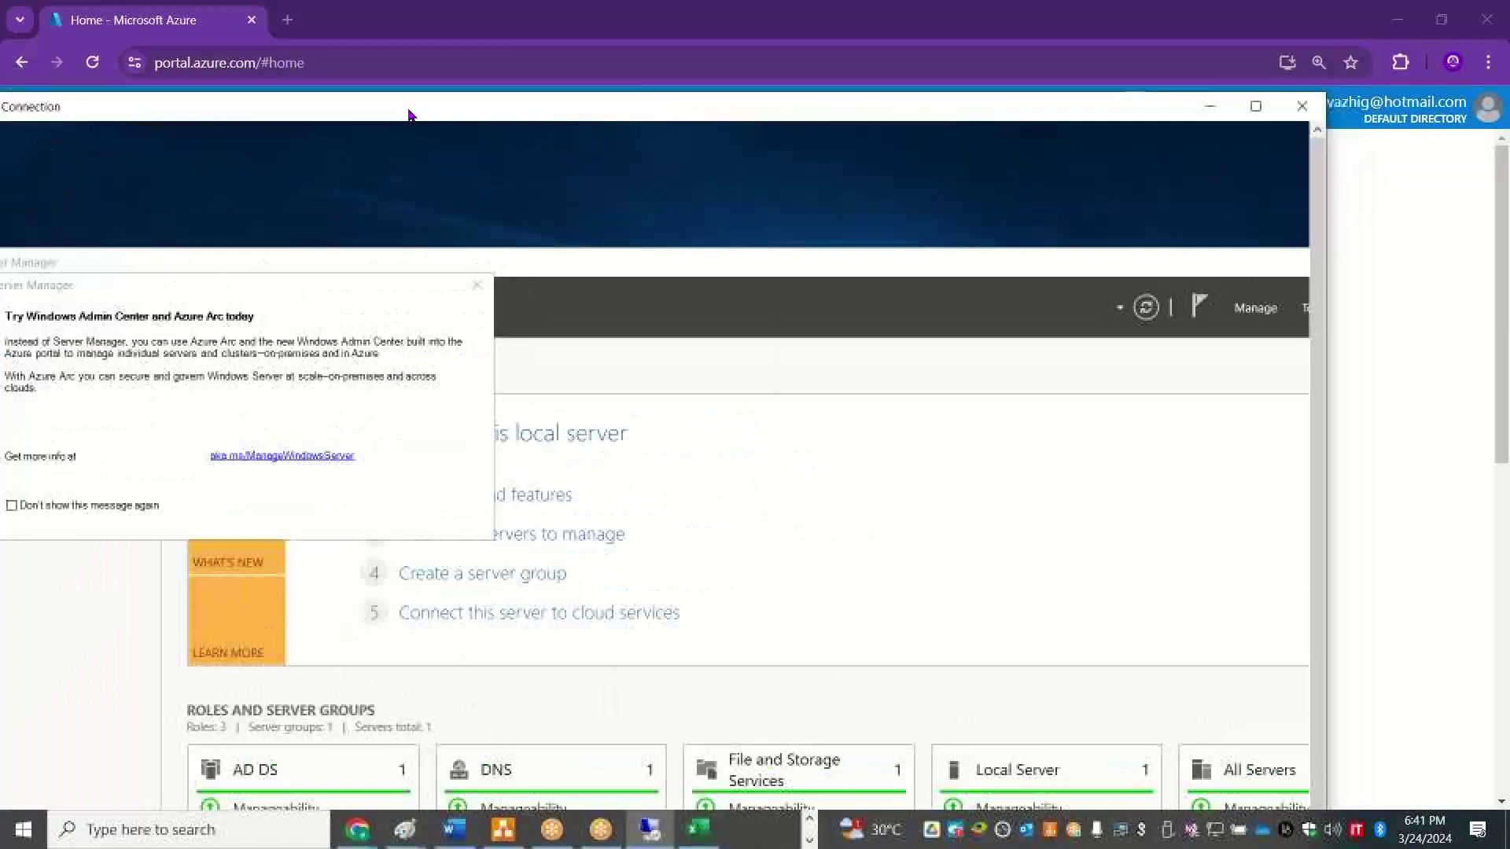
pyautogui.click(1210, 106)
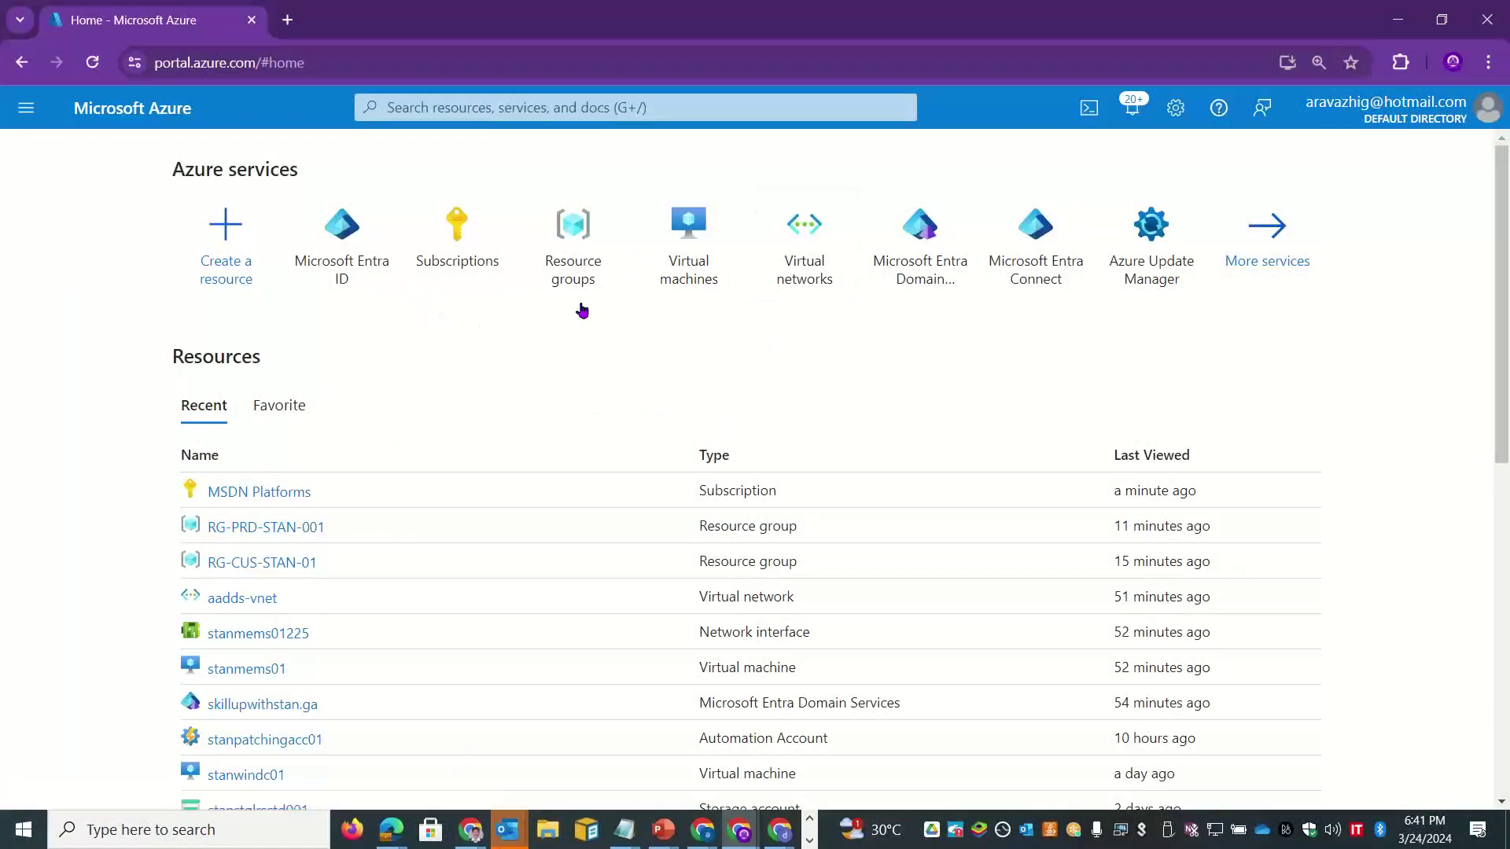
pyautogui.click(667, 224)
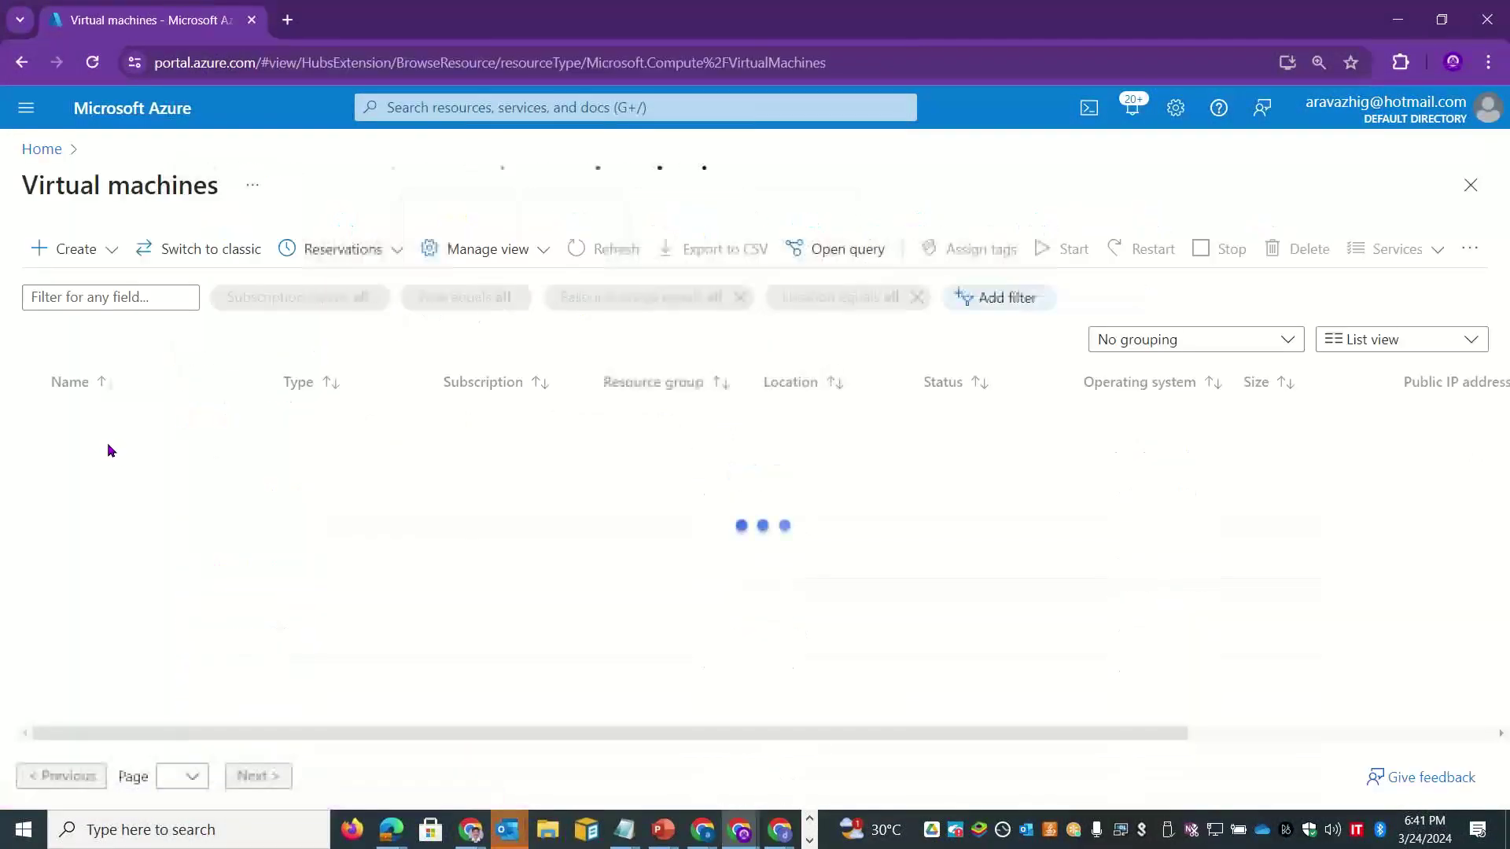
pyautogui.click(118, 421)
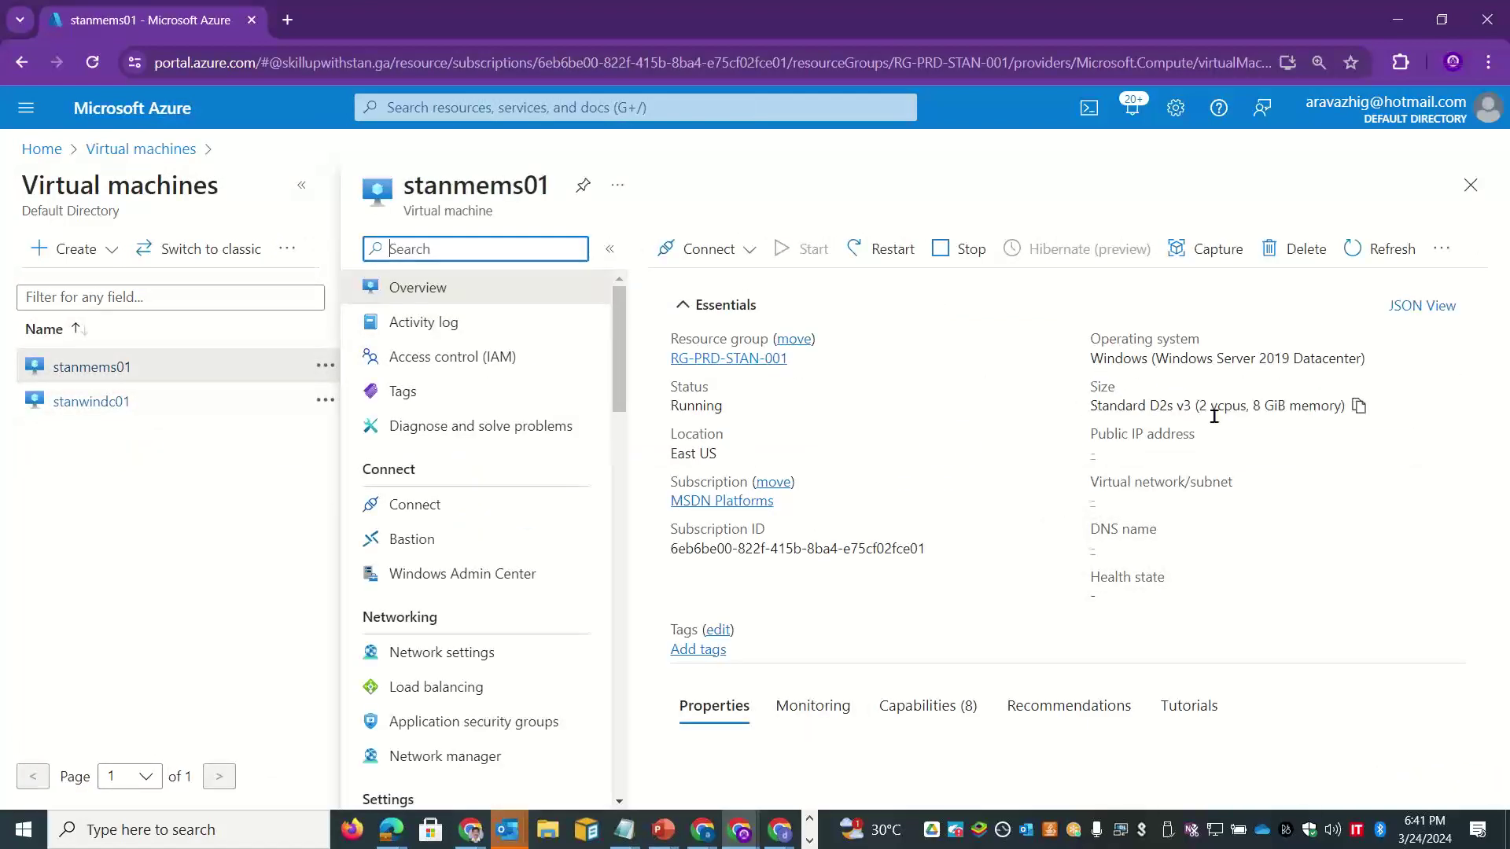
pyautogui.click(1182, 455)
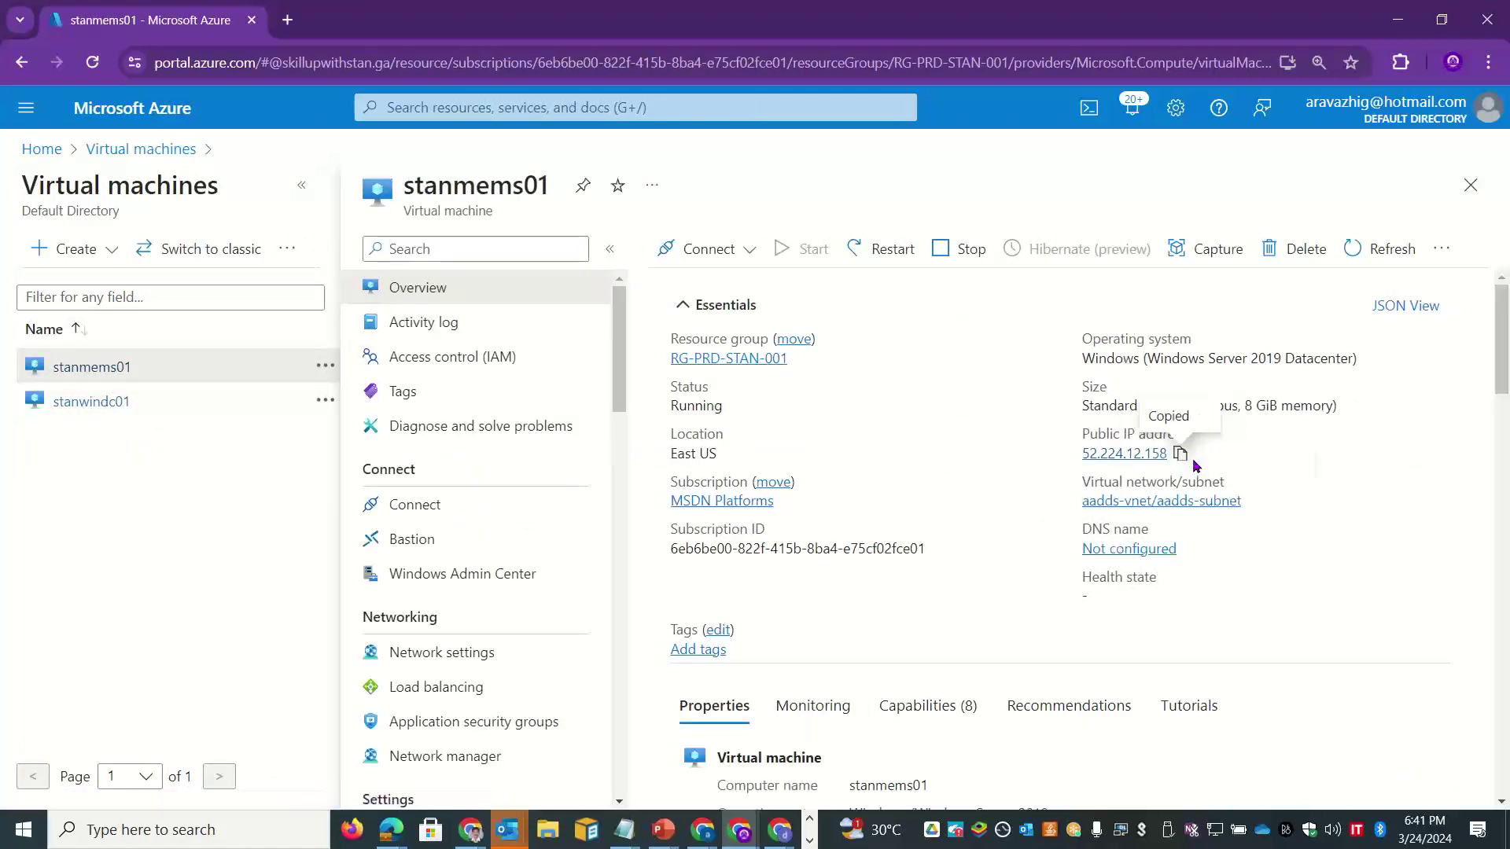
# Start an mstsc connection to 52.224.12.158 and choose to sign in with a different account
pyautogui.press('super+r')
pyautogui.write('mstsc')
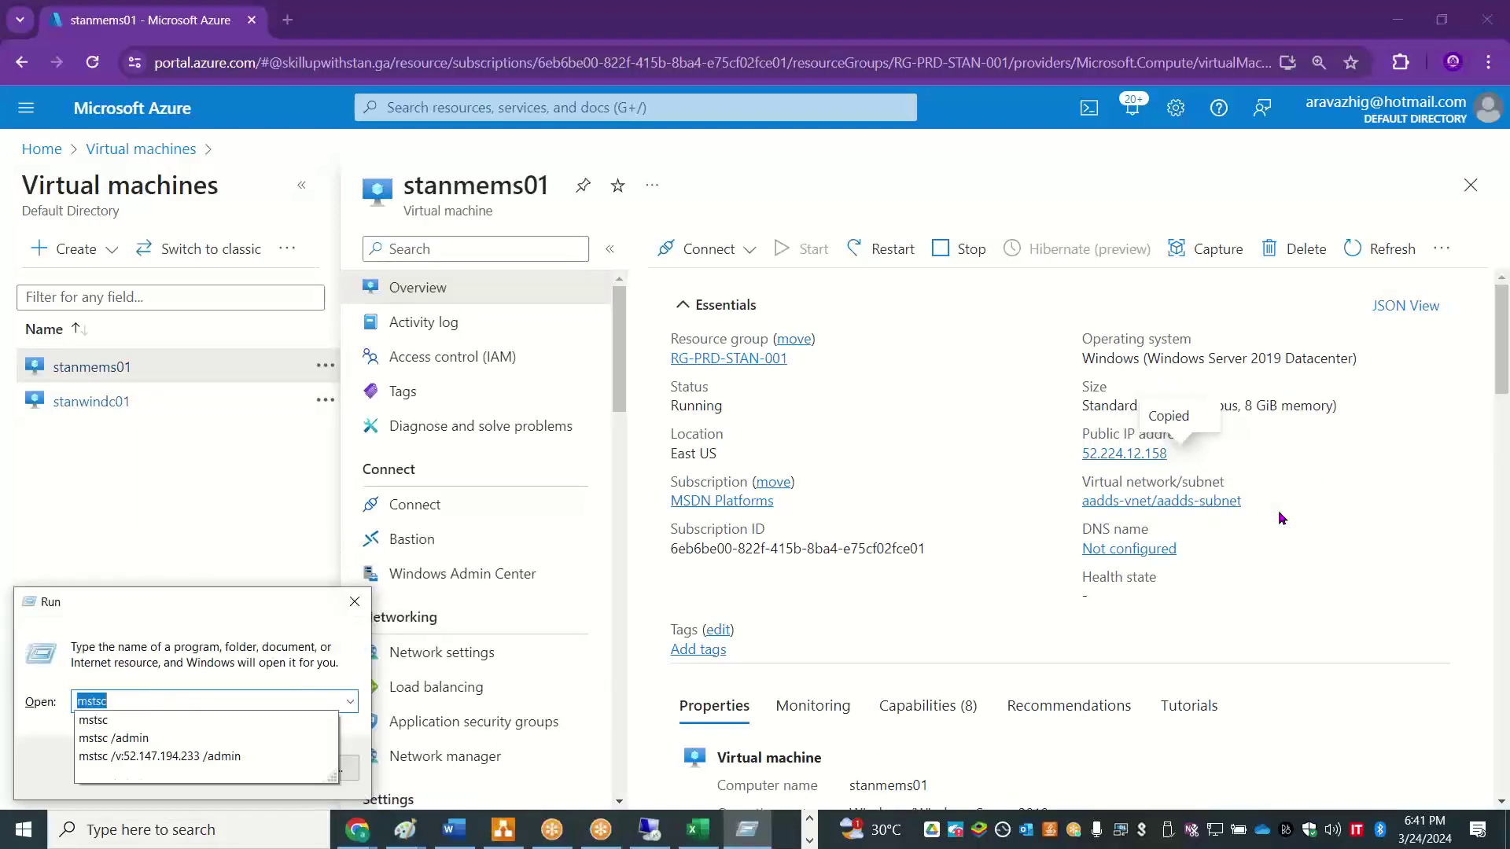
pyautogui.press('Return')
pyautogui.hotkey('ctrl', 'v')
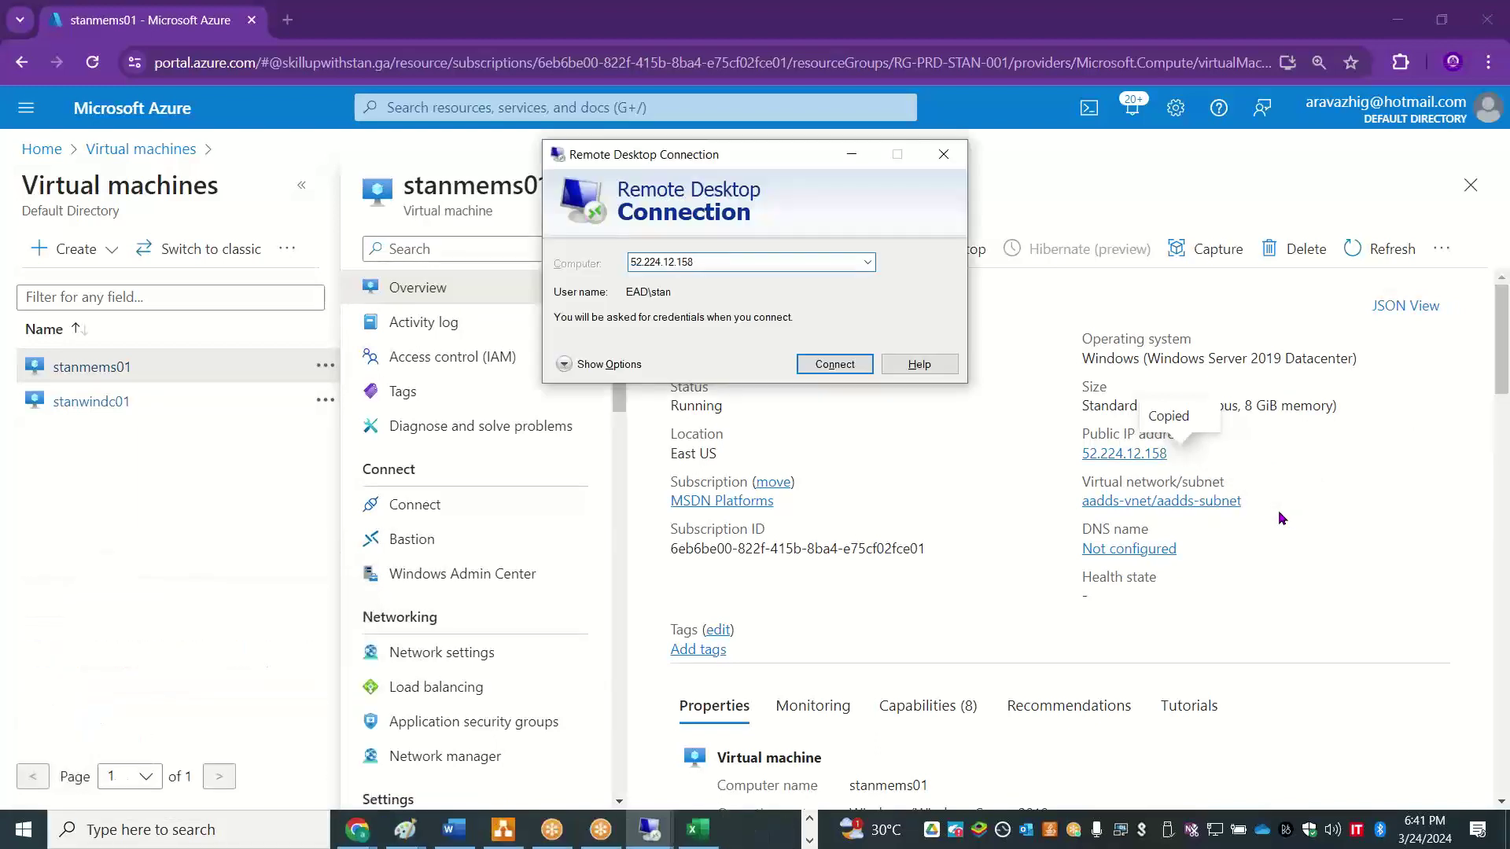
pyautogui.press('Return')
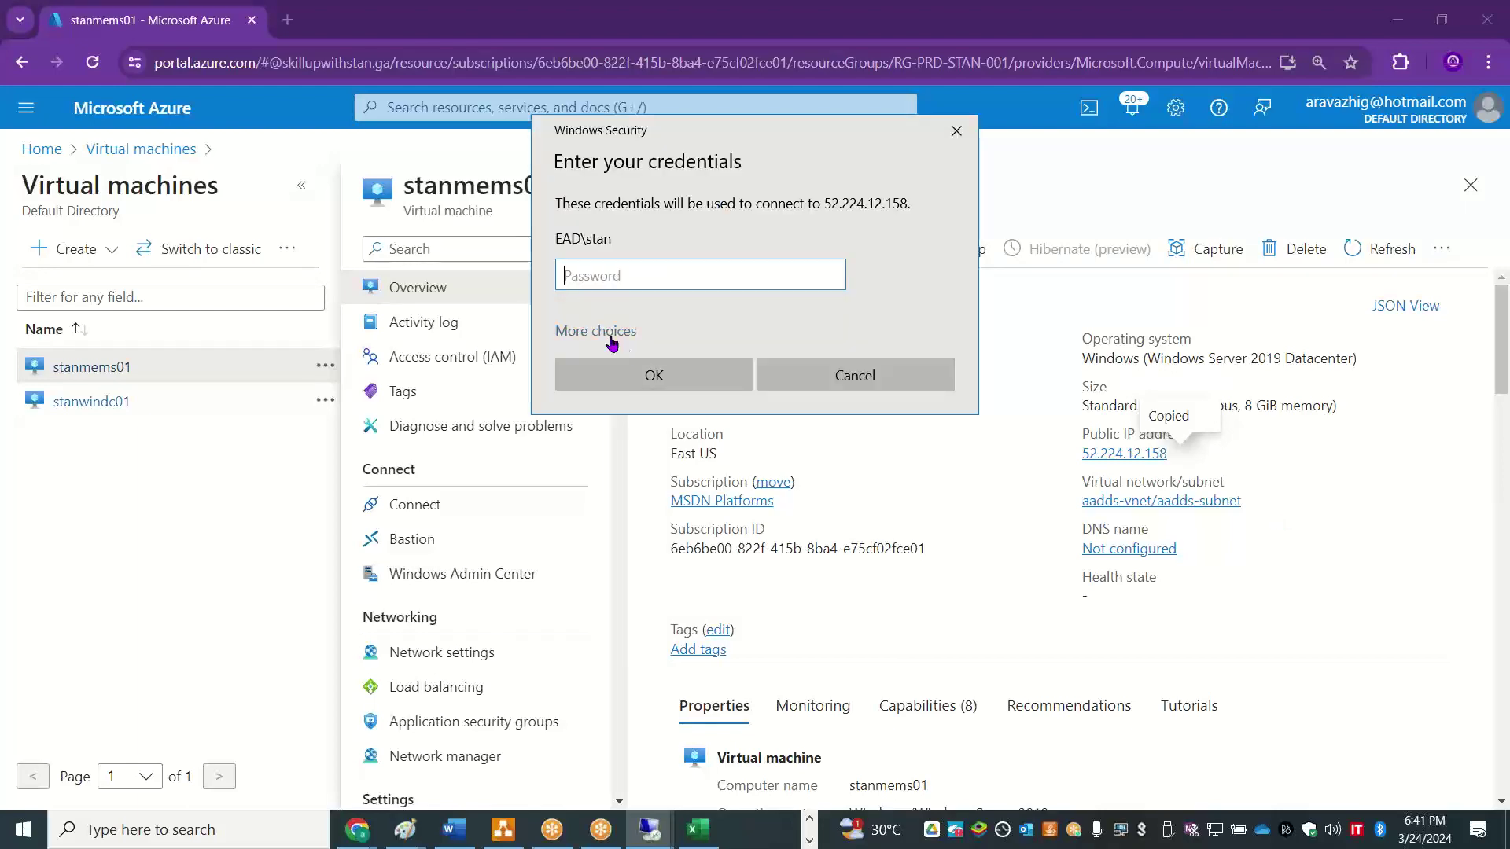
pyautogui.click(595, 330)
pyautogui.click(759, 440)
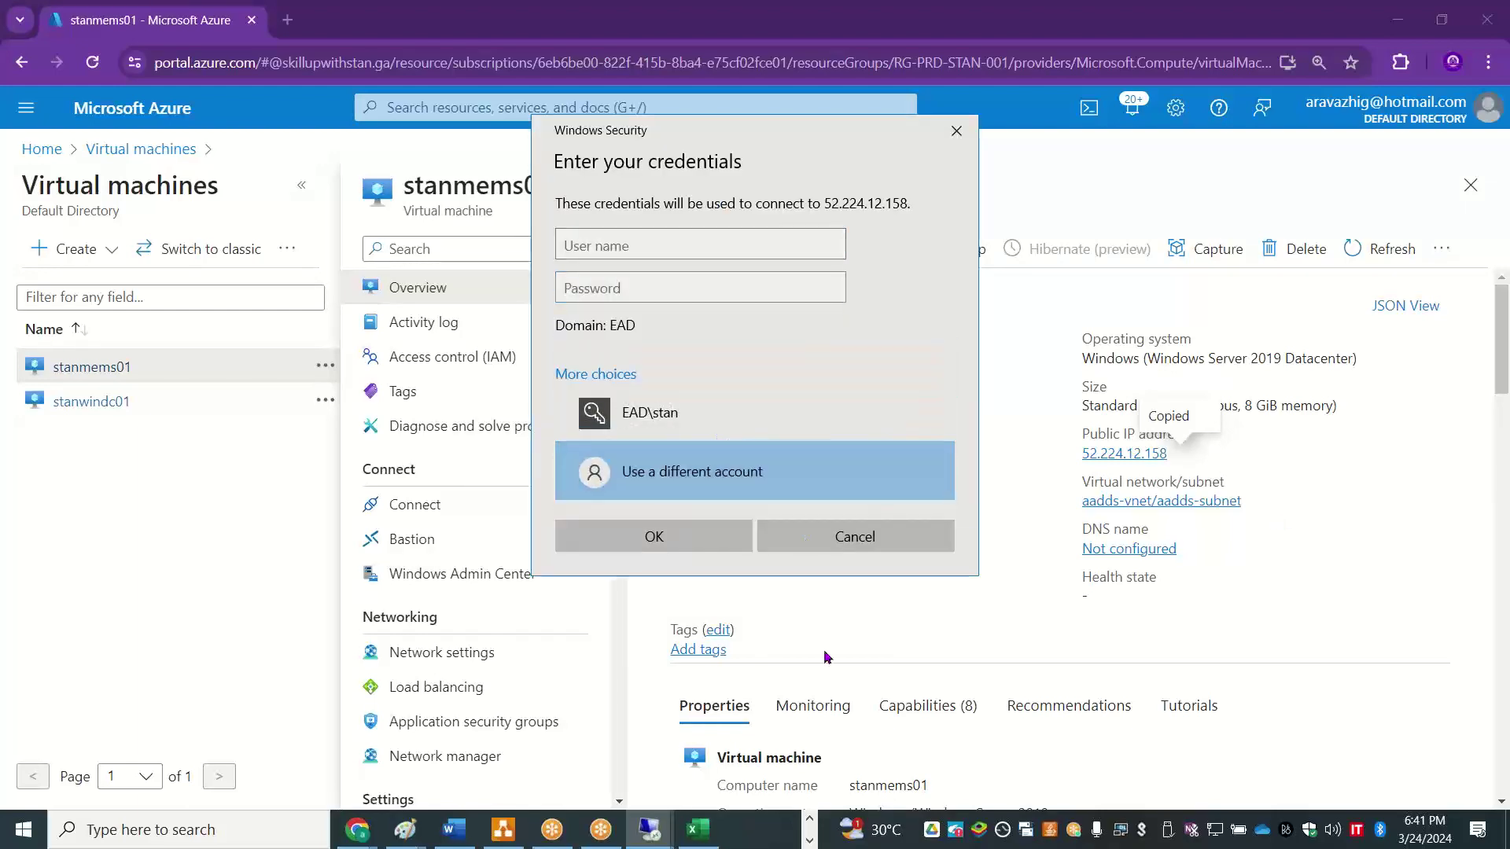
# Sign in with the domainjoin account's user name and password and accept the untrusted certificate
pyautogui.hotkey('alt', 'Tab')
pyautogui.hotkey('alt', 'Tab')
pyautogui.hotkey('alt', 'Tab')
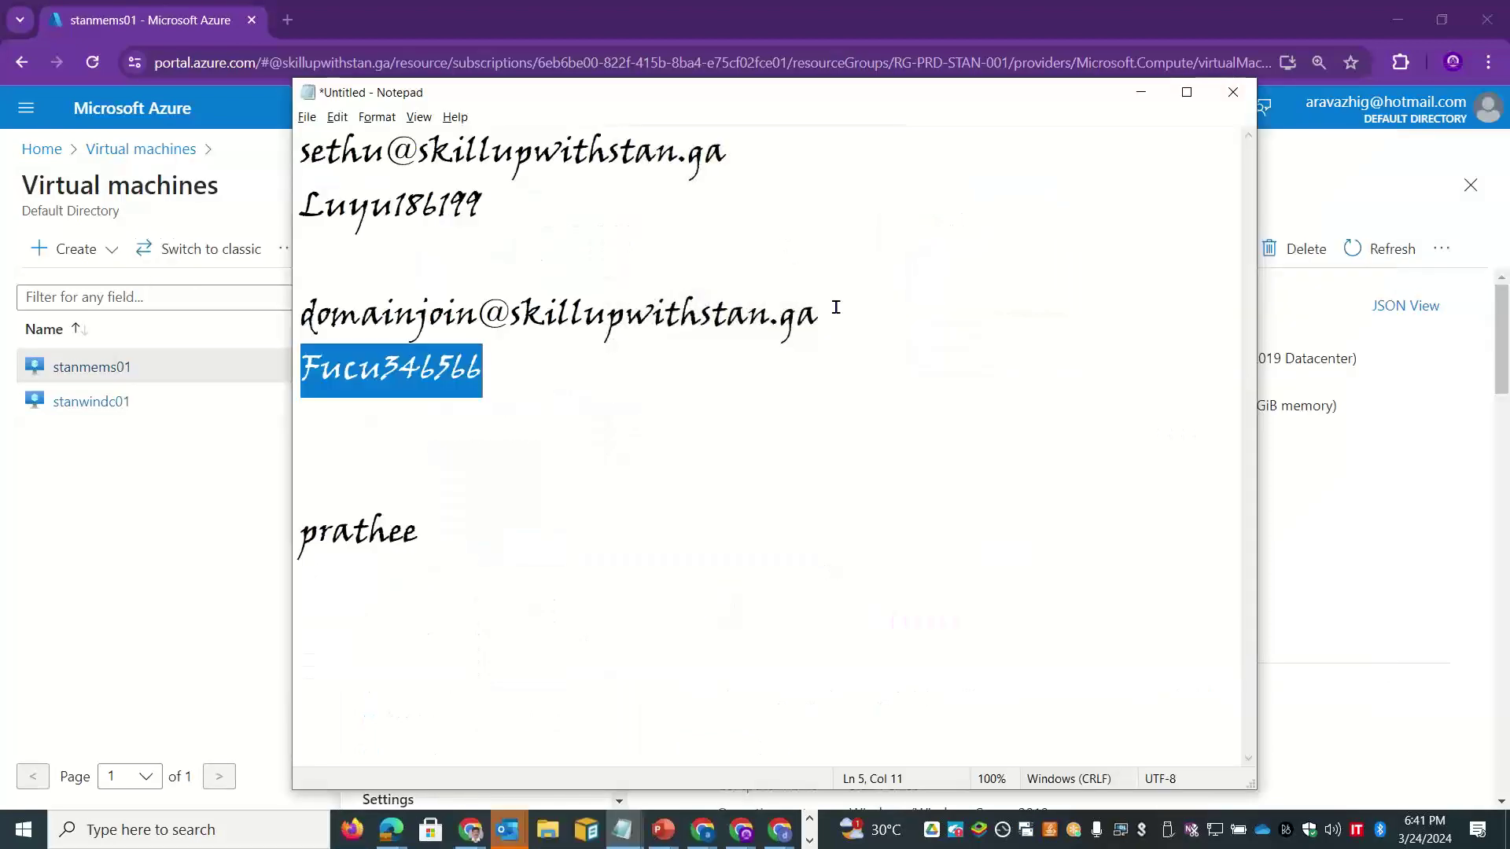
pyautogui.click(833, 309)
pyautogui.moveTo(833, 309); pyautogui.dragTo(299, 315)
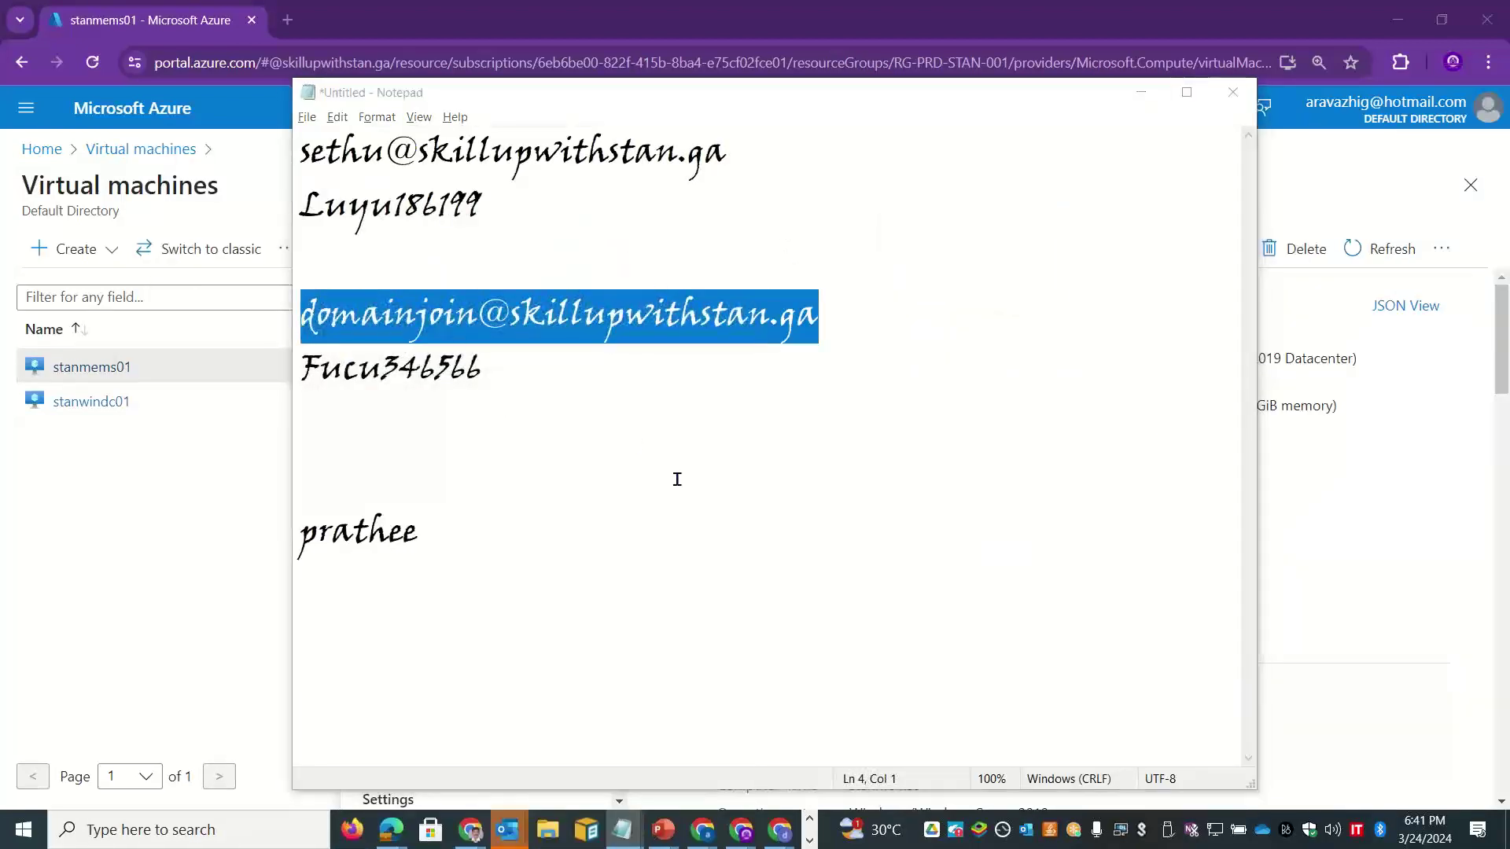
pyautogui.hotkey('alt', 'Tab')
pyautogui.hotkey('ctrl', 'v')
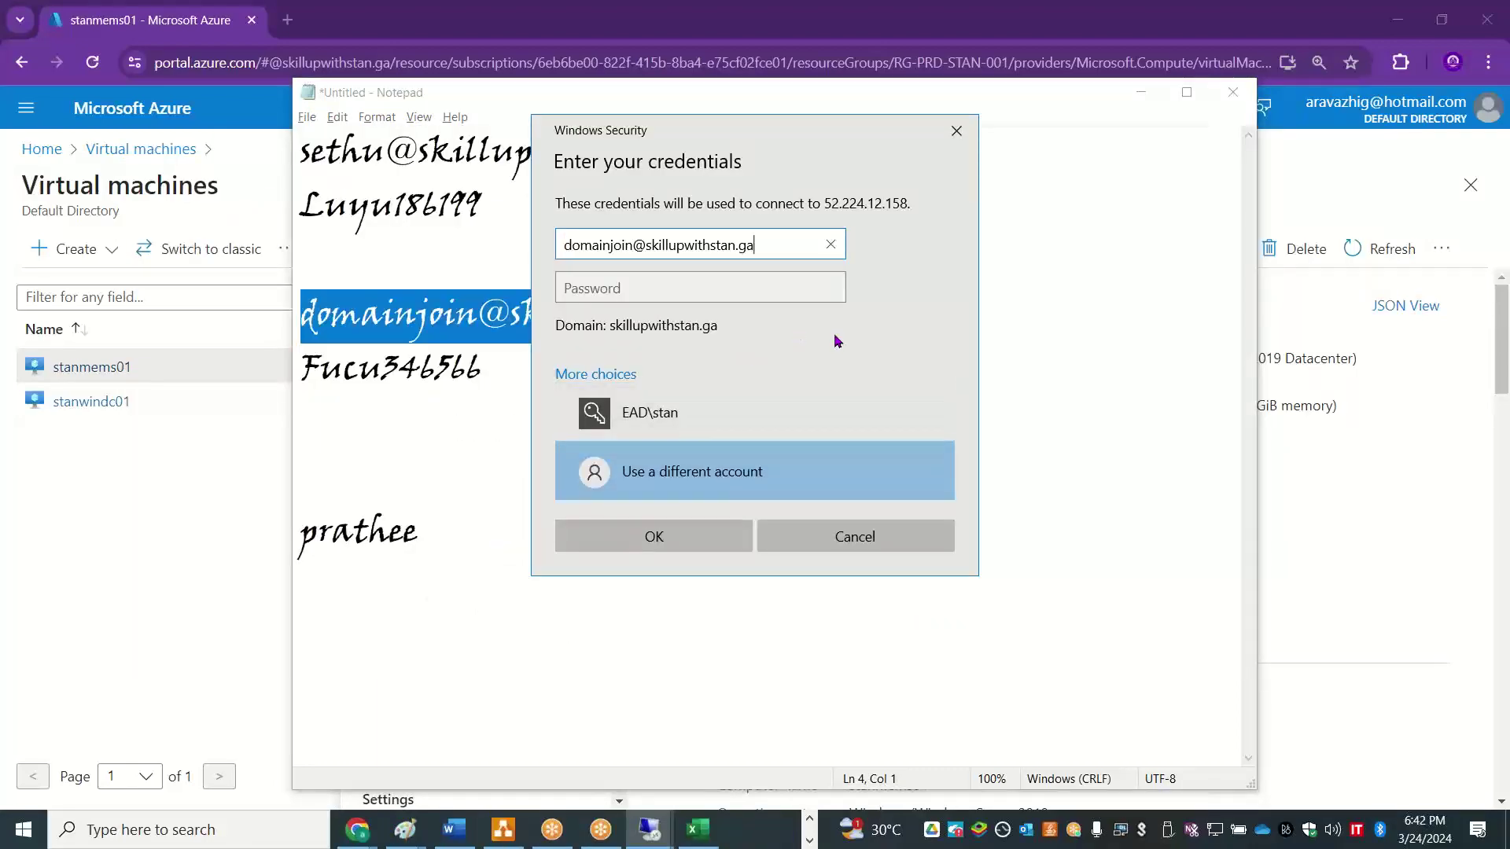
pyautogui.moveTo(484, 370); pyautogui.dragTo(307, 368)
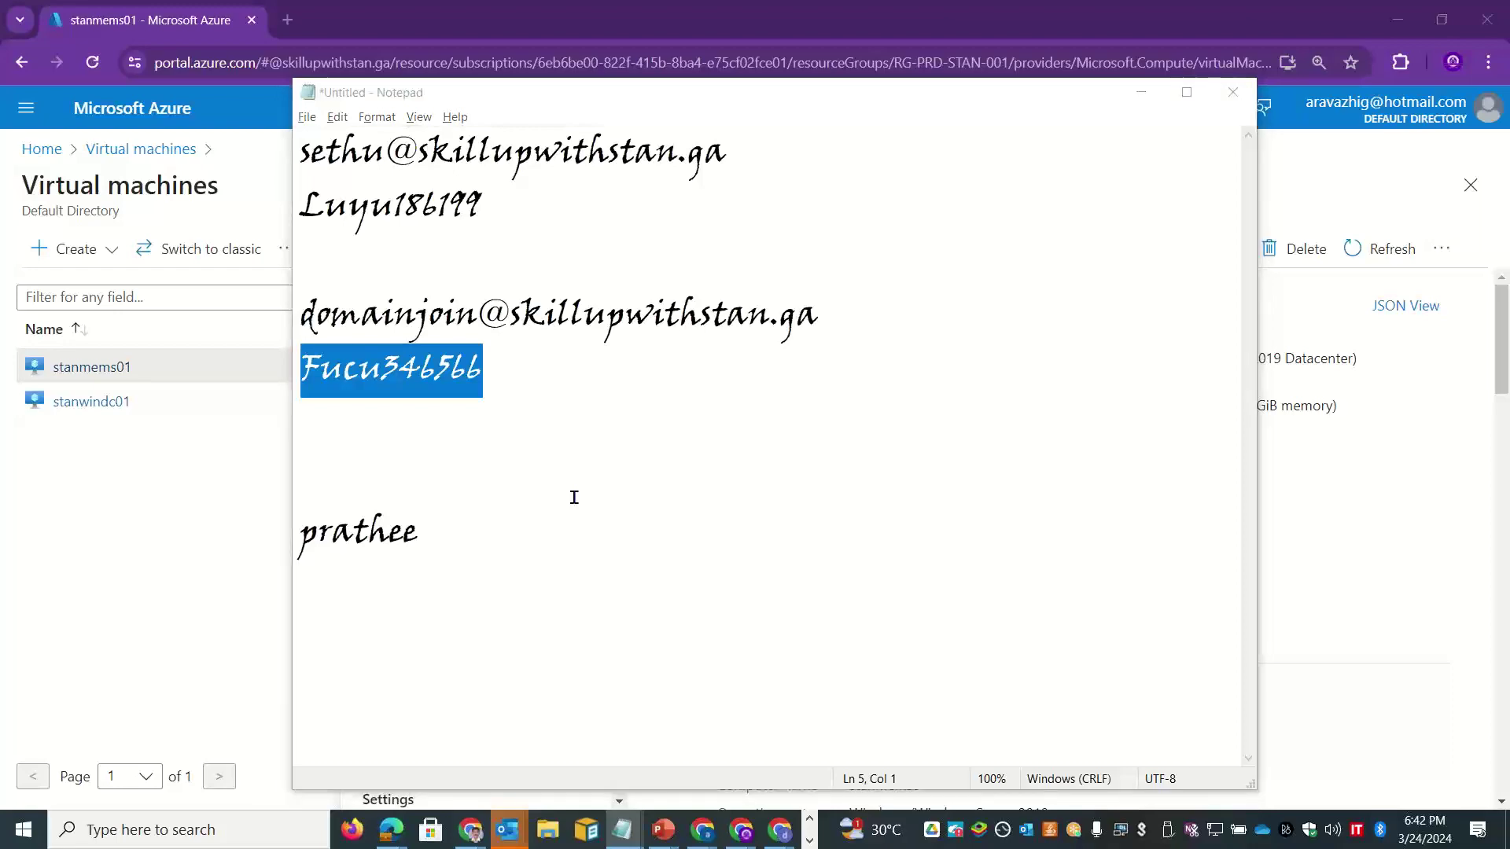
pyautogui.hotkey('alt', 'Tab')
pyautogui.click(615, 289)
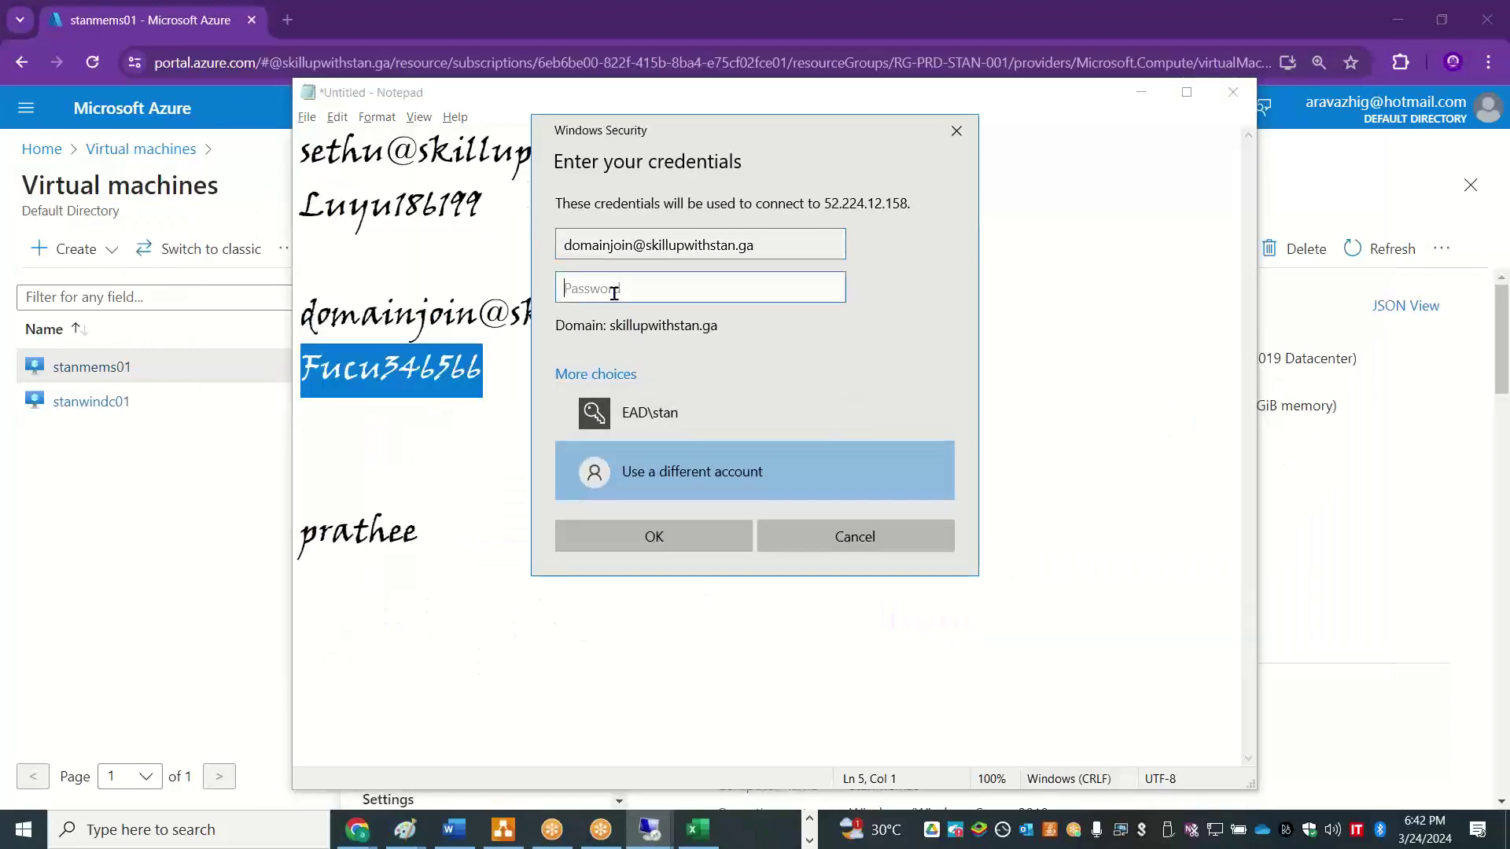
pyautogui.hotkey('ctrl', 'v')
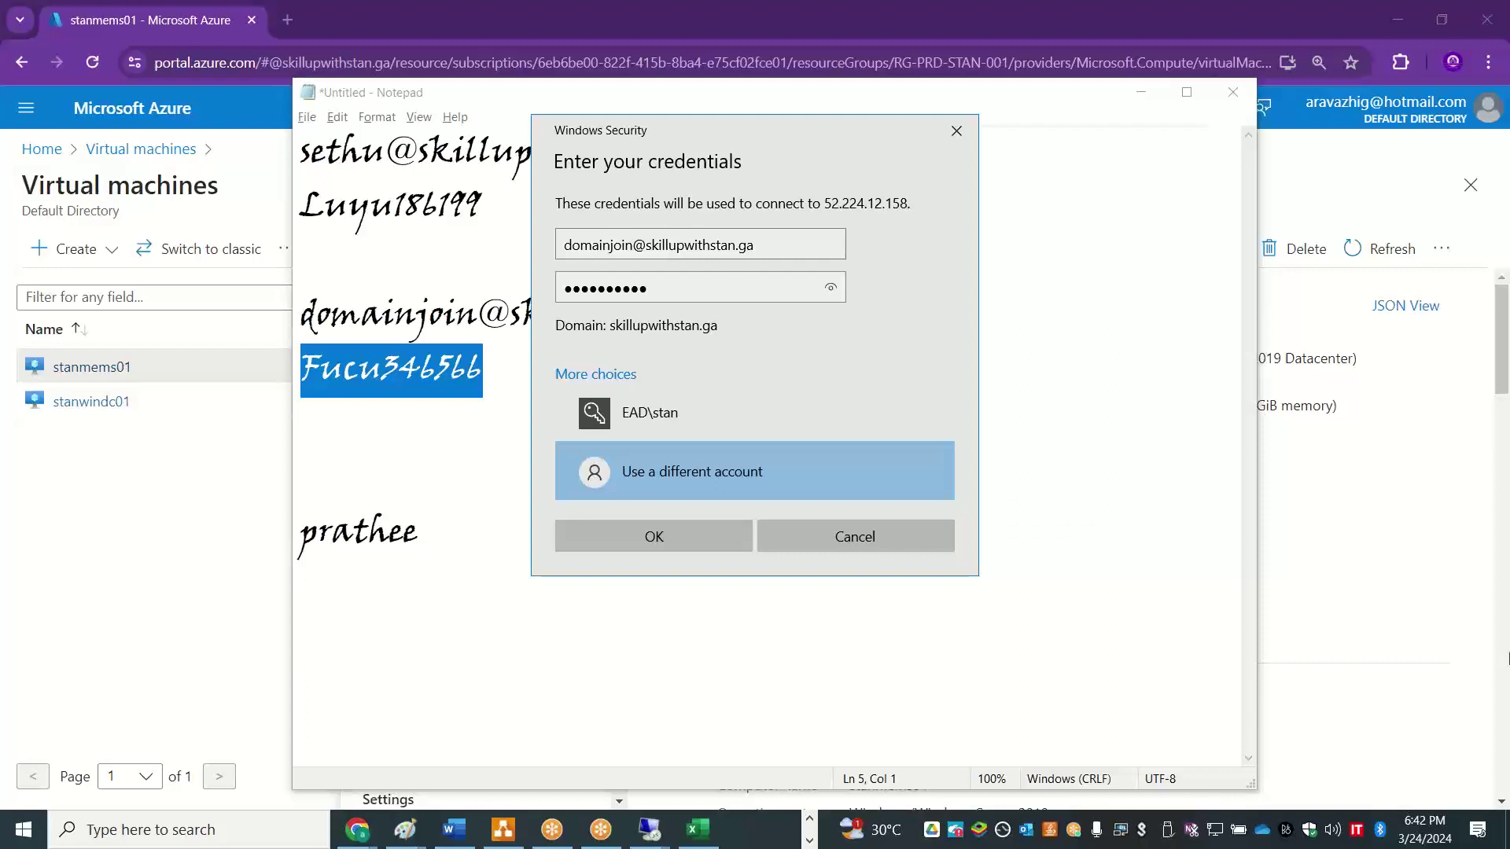
pyautogui.click(696, 536)
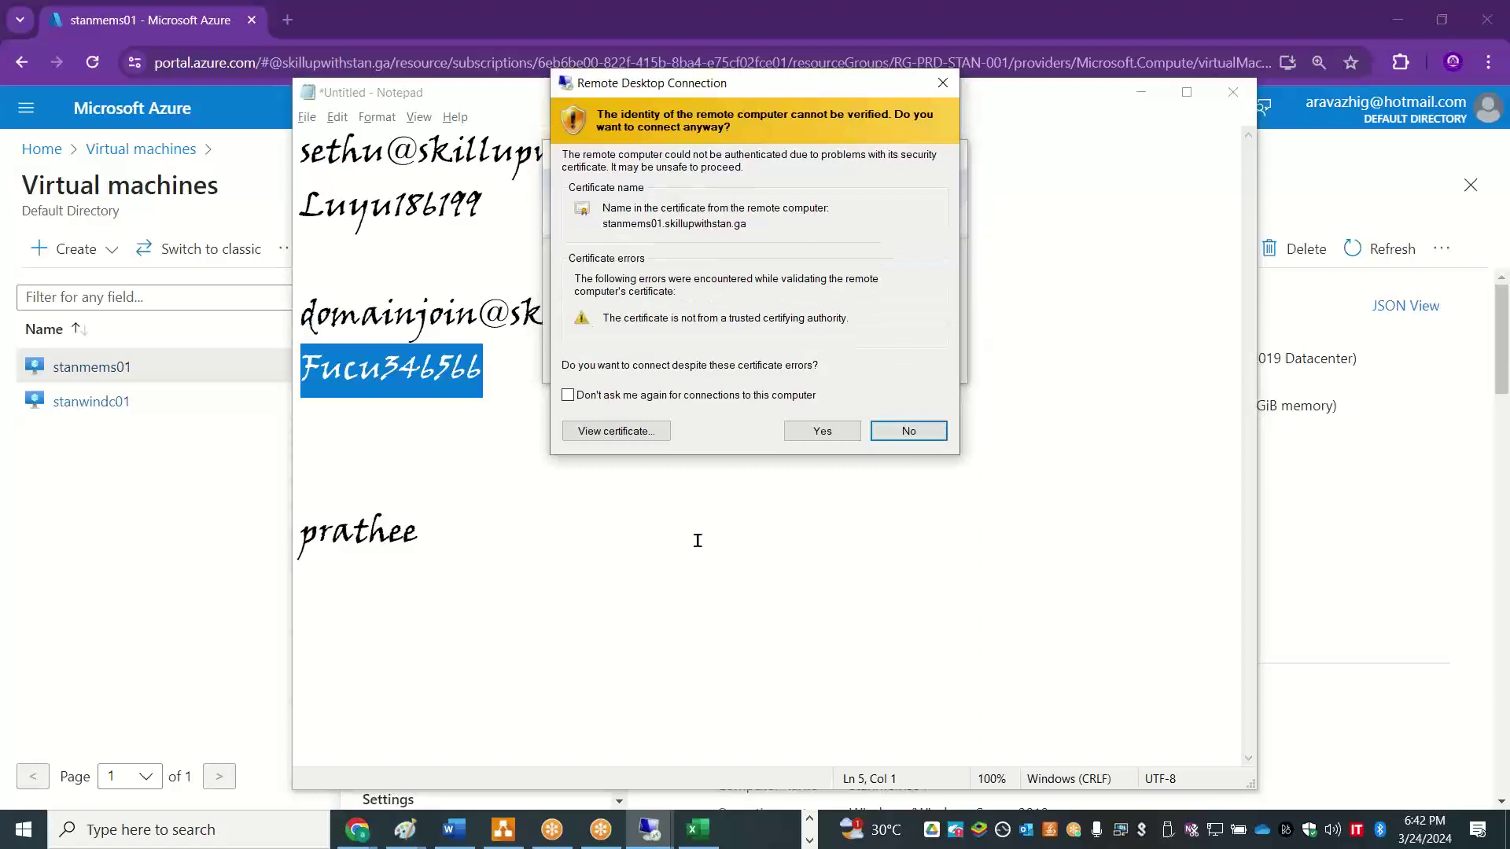
pyautogui.click(818, 432)
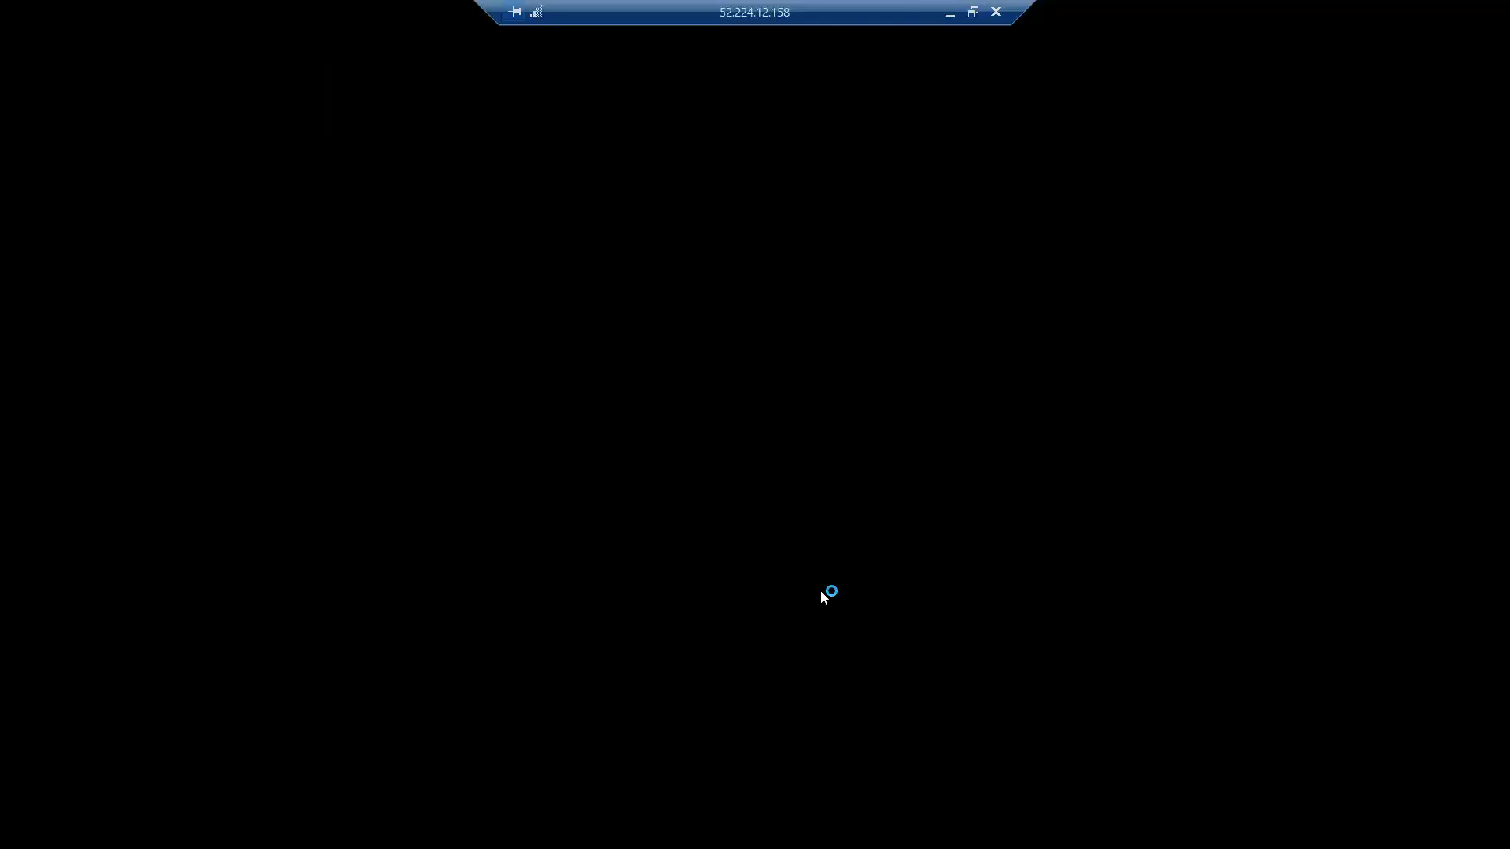
# Minimize the remote session and return to the Azure virtual machines list
pyautogui.moveTo(723, 16); pyautogui.dragTo(499, 17)
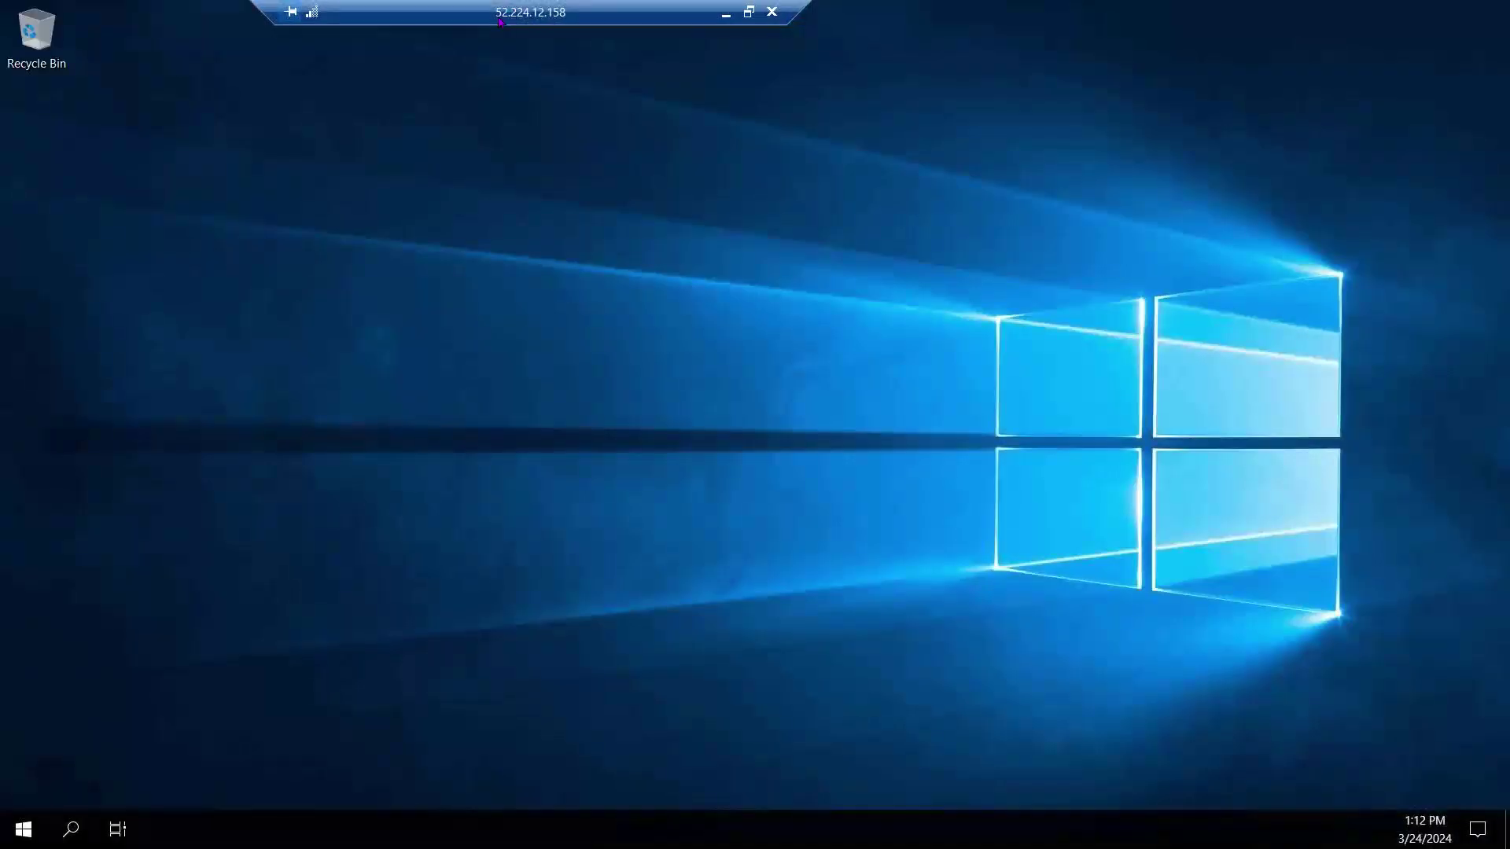
pyautogui.click(725, 12)
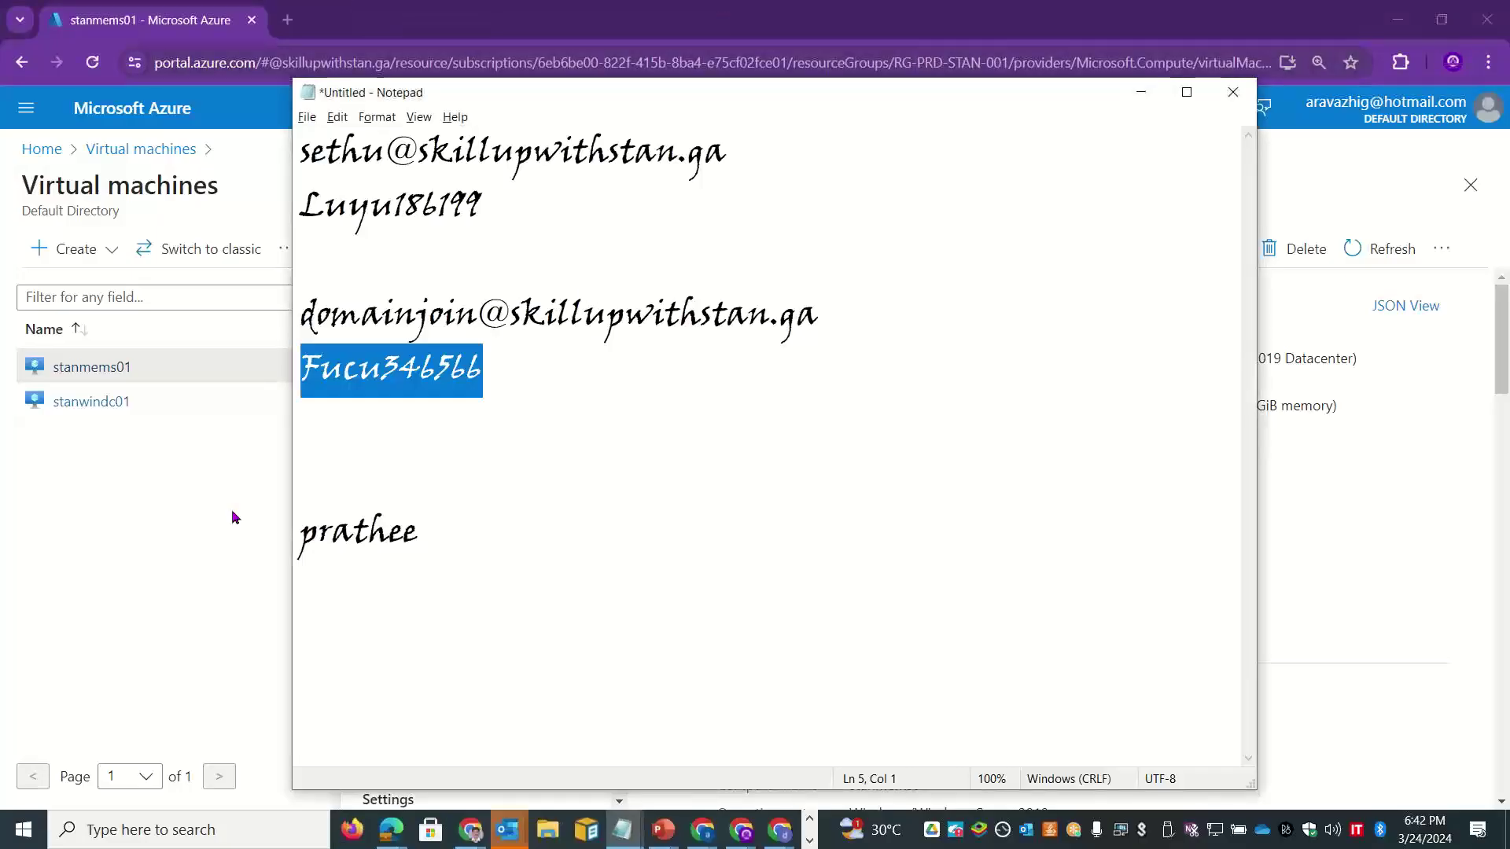
pyautogui.click(214, 543)
pyautogui.click(146, 154)
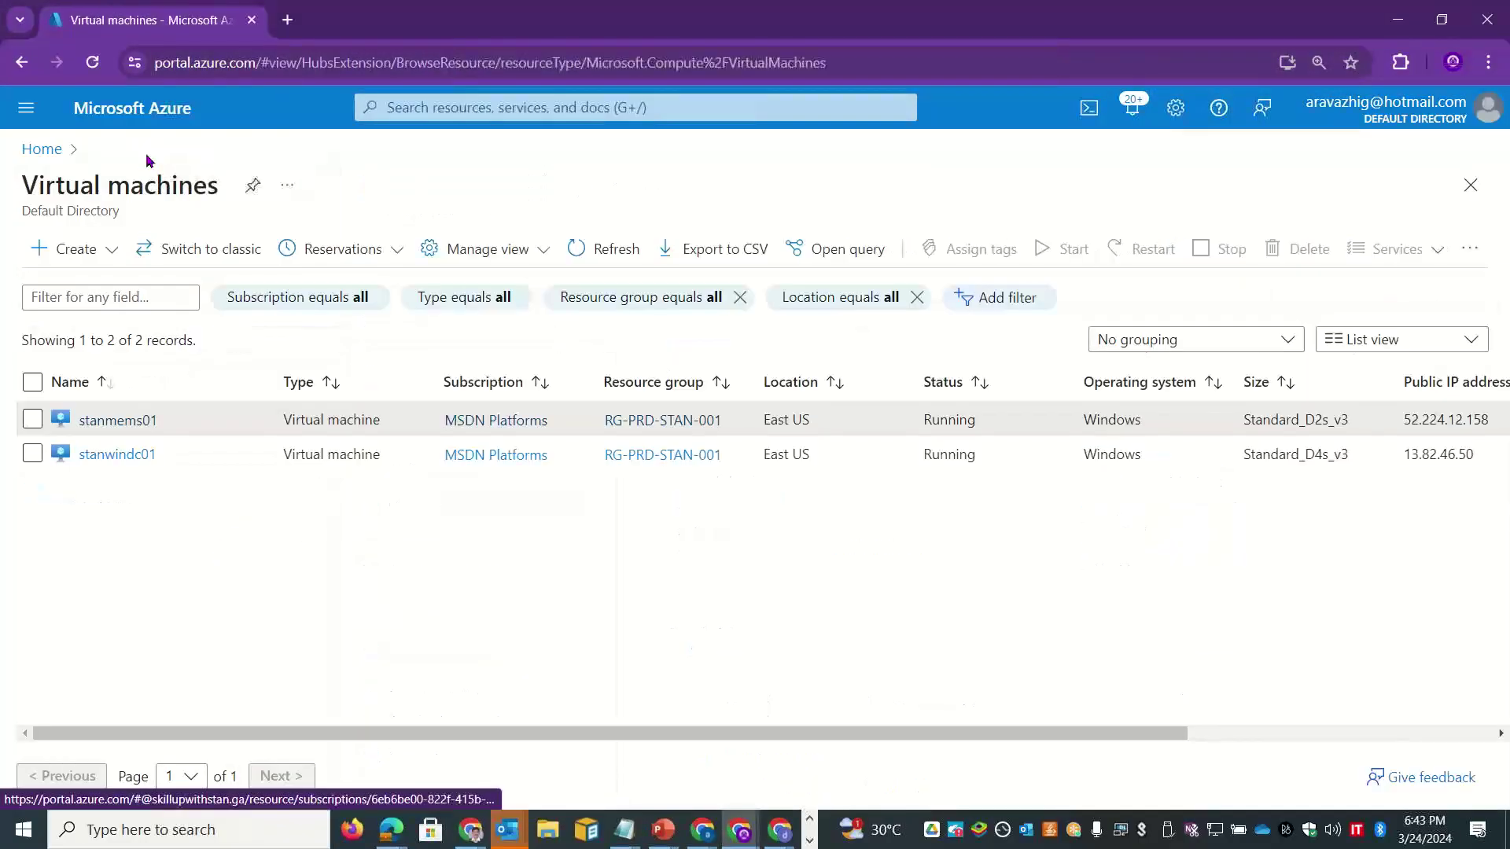
# Open the role assignments of the AzureBackupRG_eastus_1 resource group
pyautogui.click(40, 151)
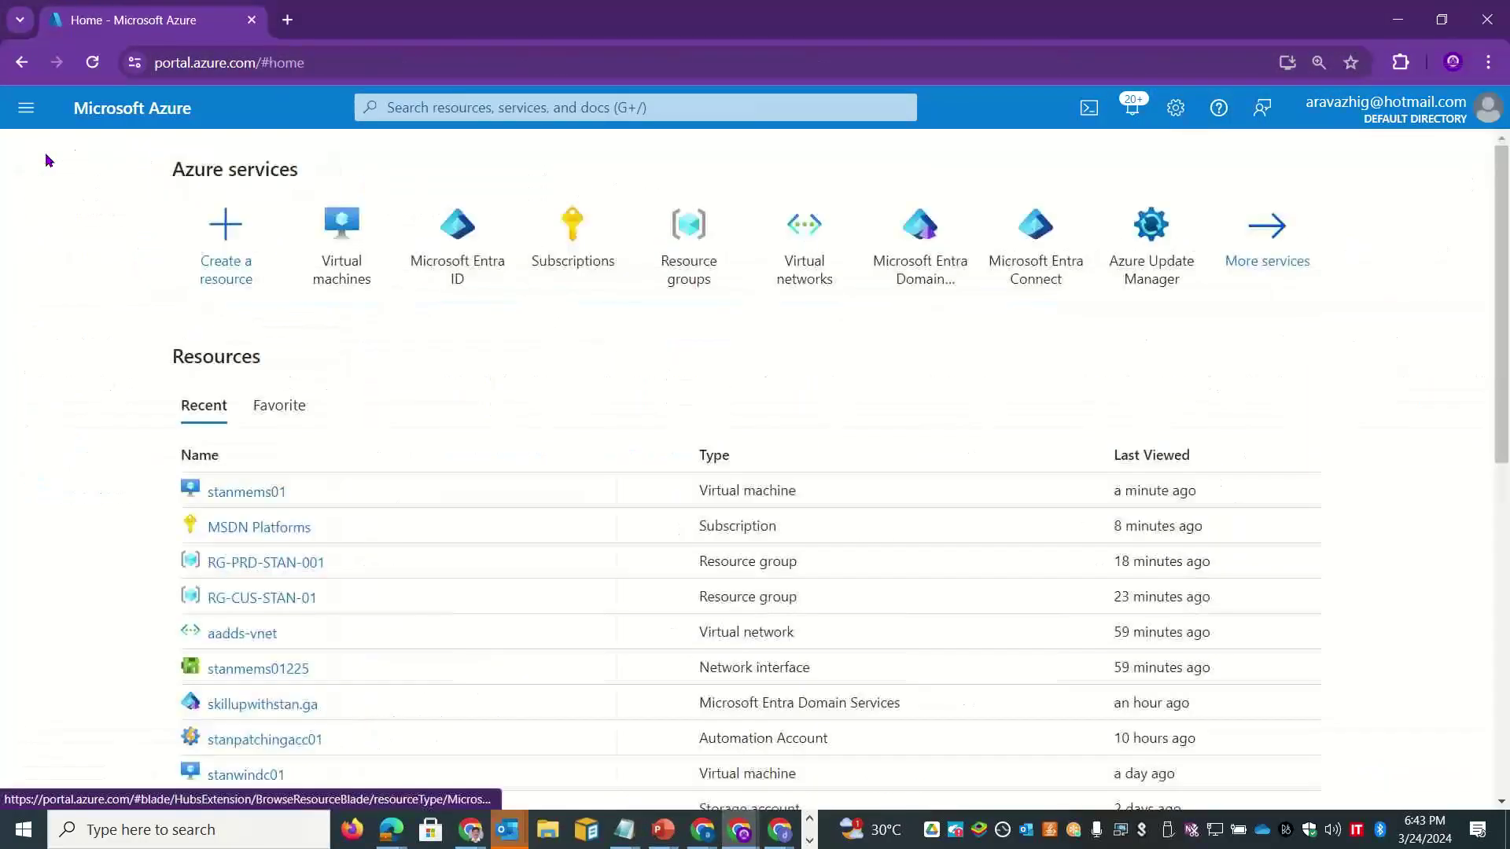
pyautogui.click(712, 250)
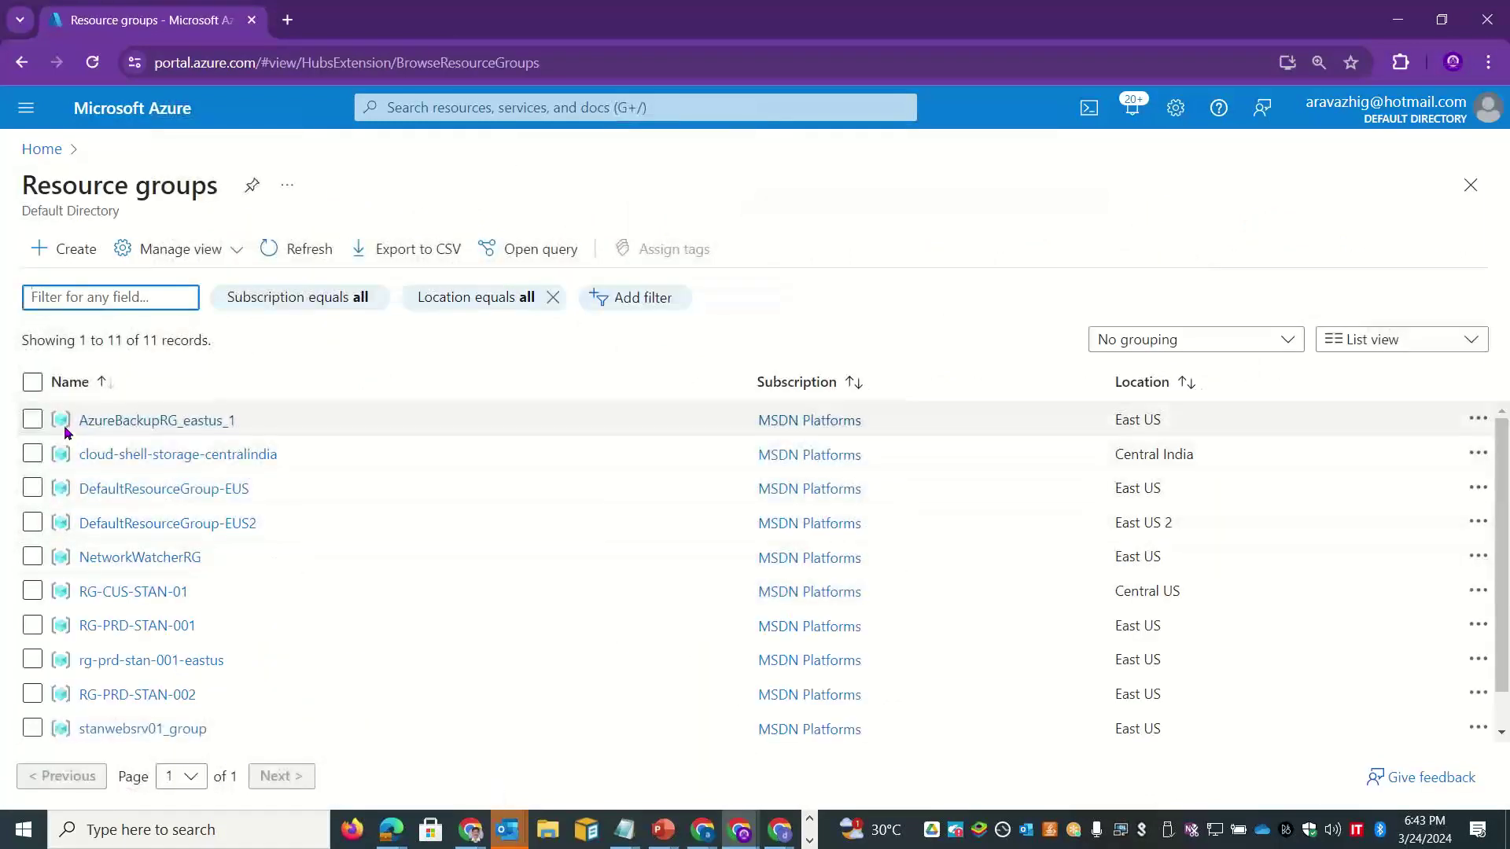
pyautogui.click(105, 422)
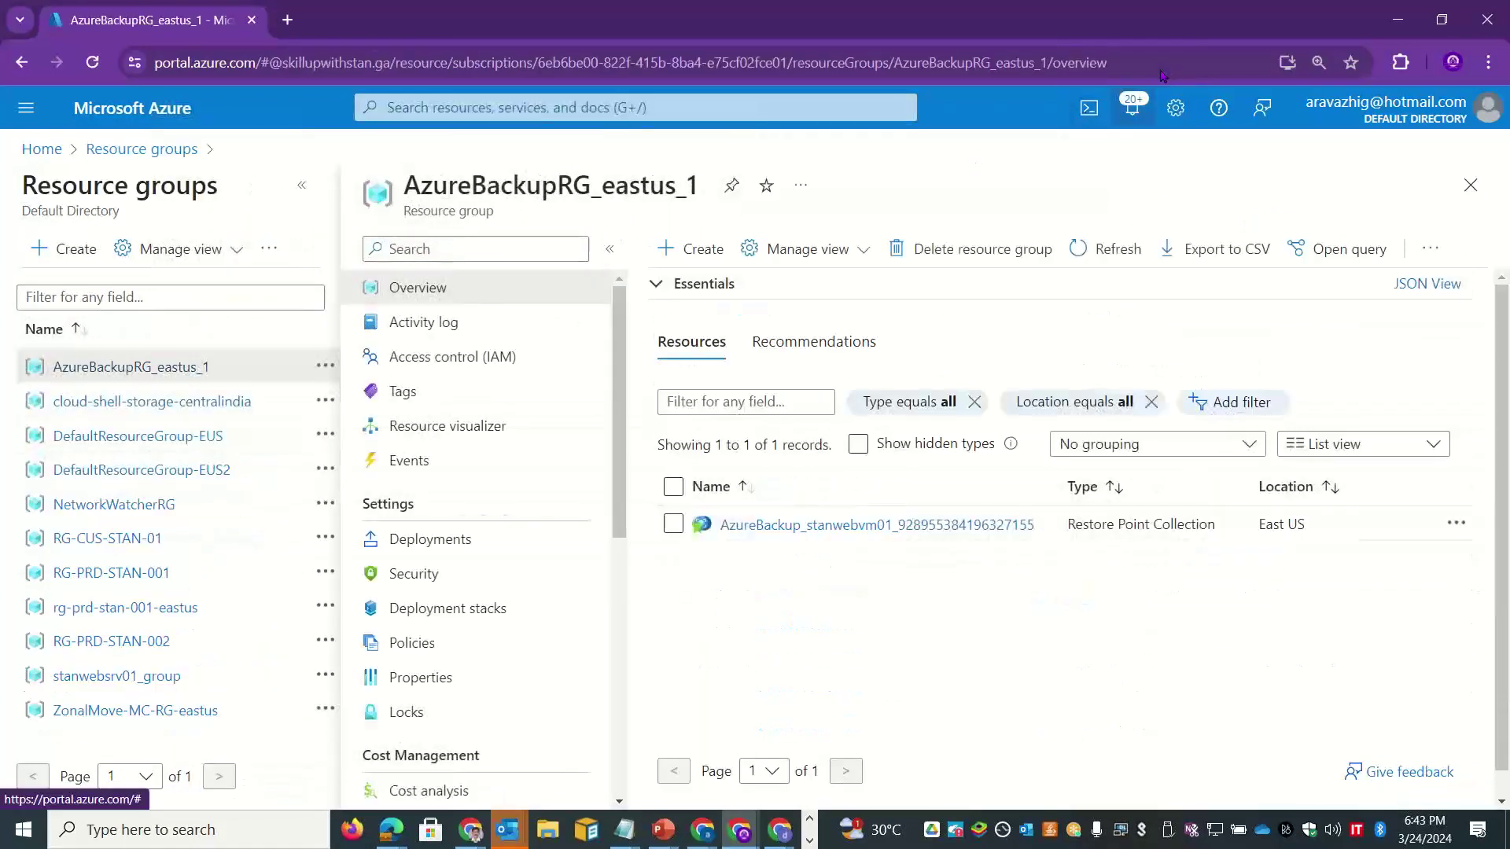
pyautogui.click(505, 354)
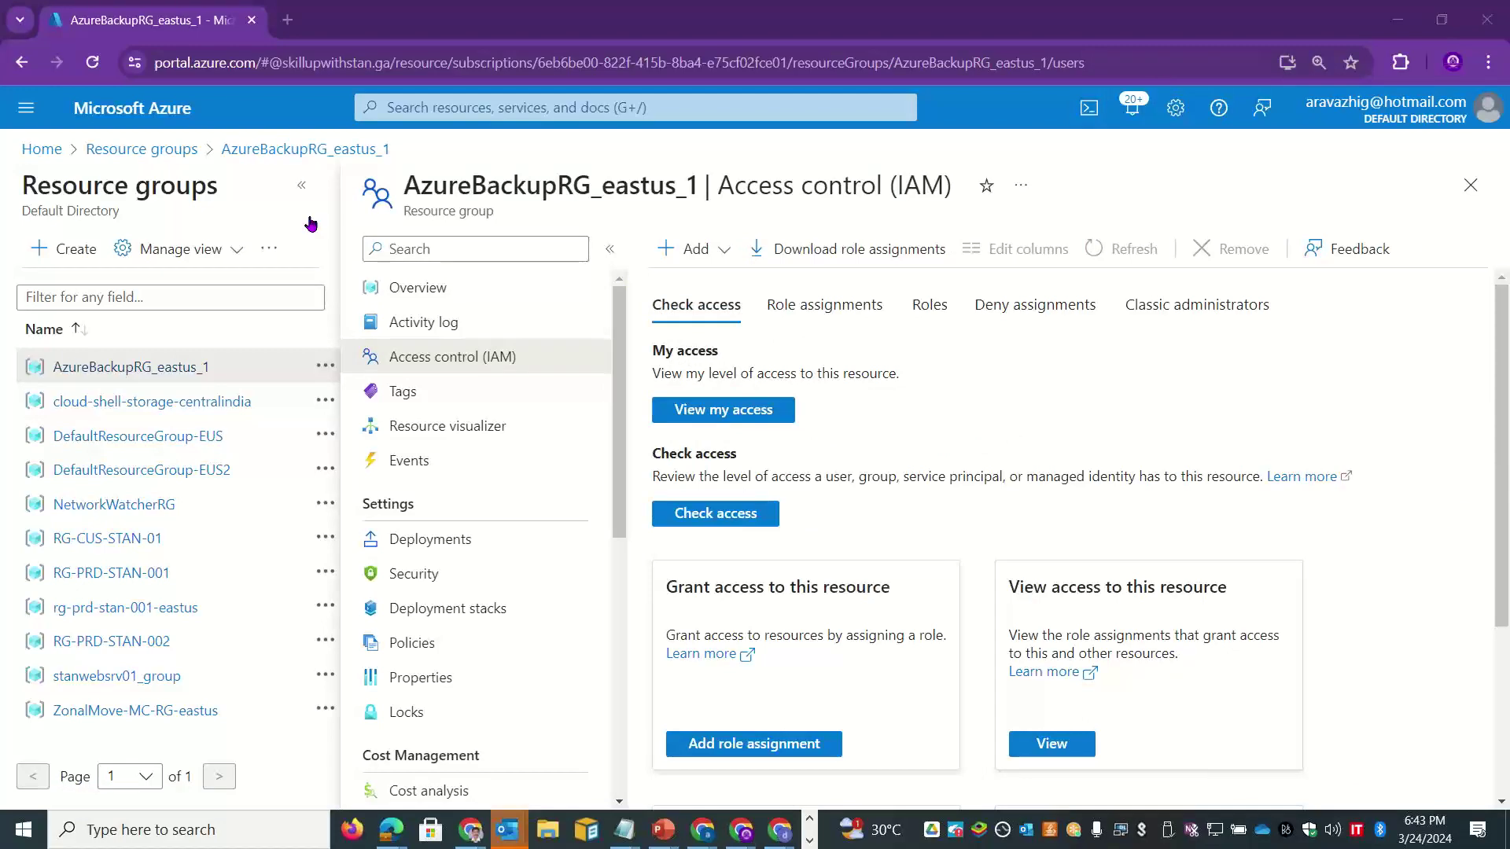
pyautogui.click(301, 184)
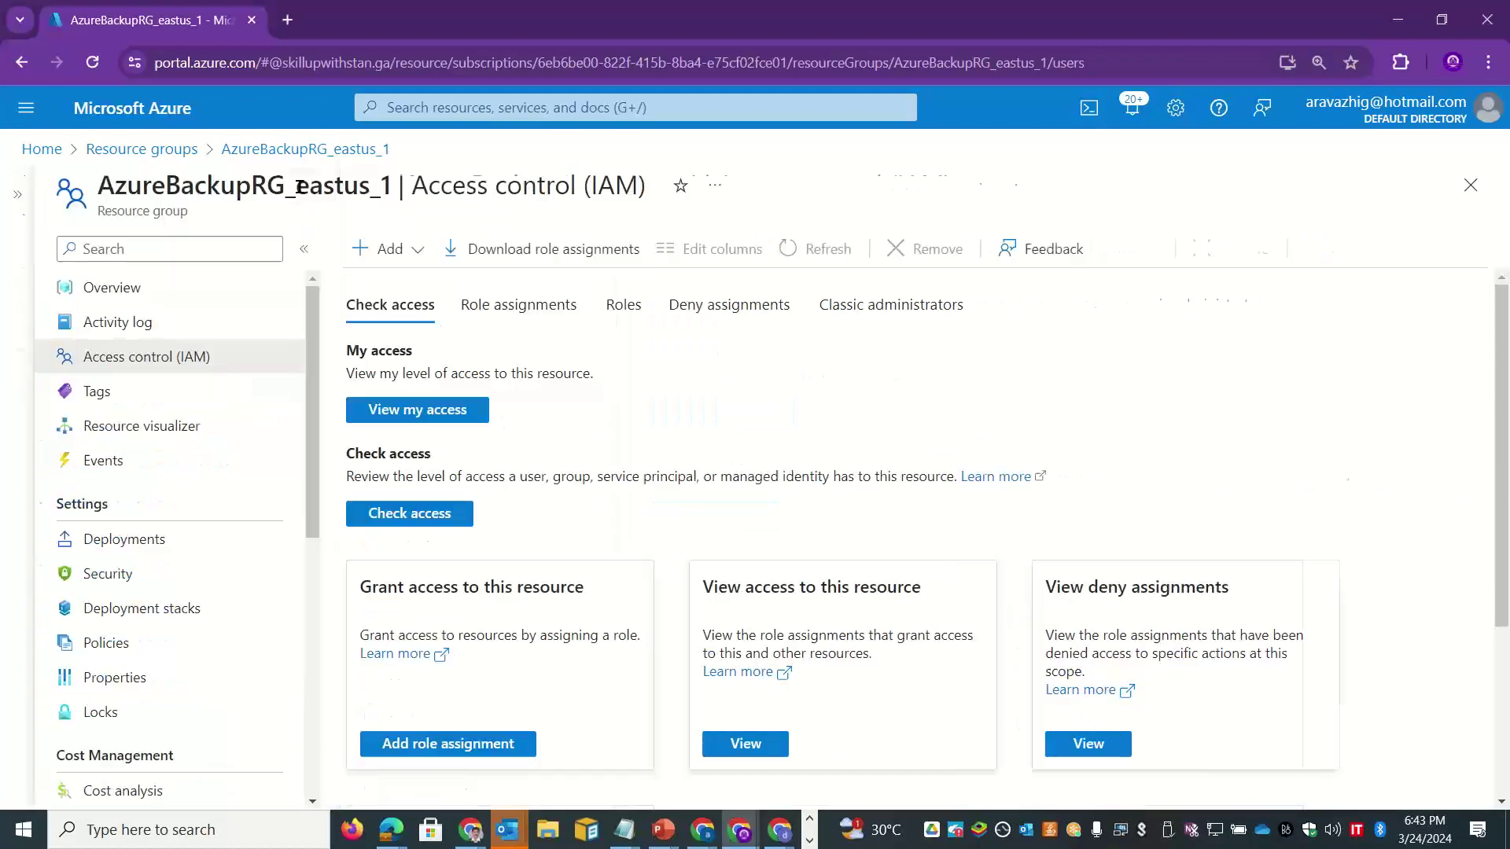
pyautogui.click(559, 308)
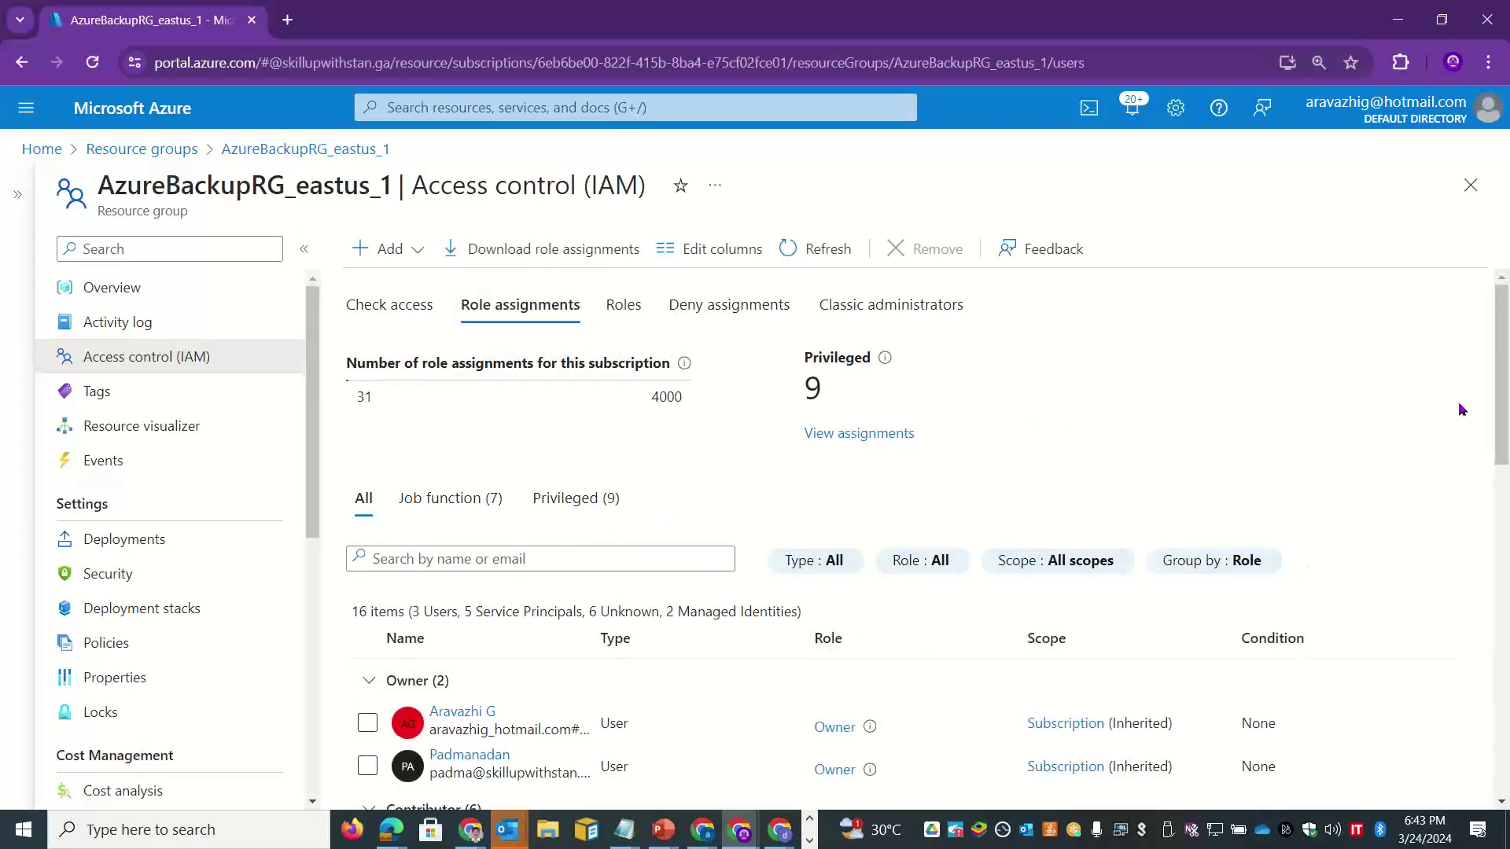
pyautogui.moveTo(1502, 405); pyautogui.dragTo(1508, 757)
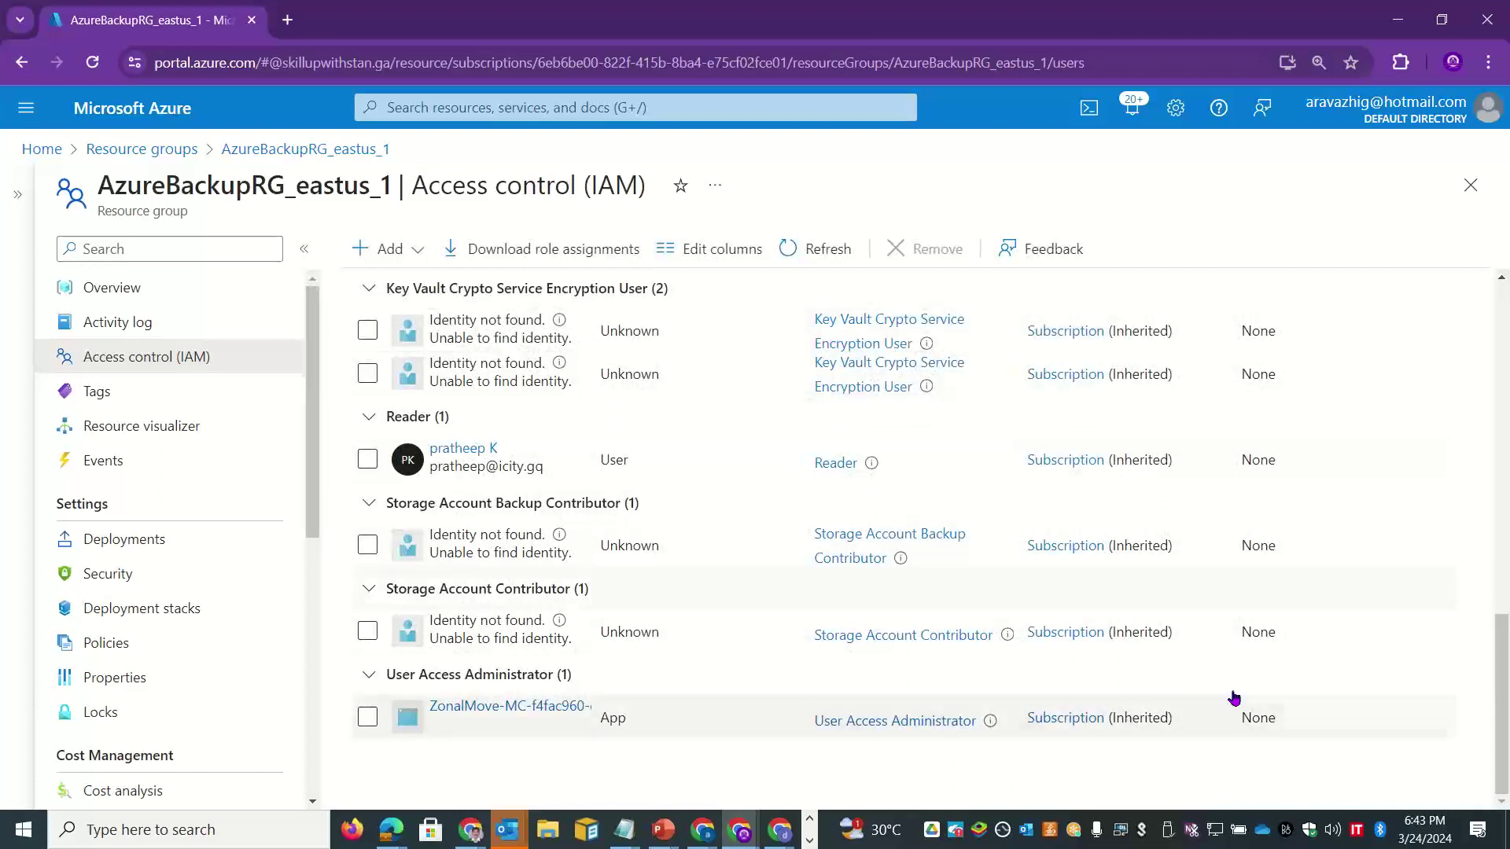
# Try removing the user's Reader role, note it's inherited from Subscription, and return Home
pyautogui.click(367, 459)
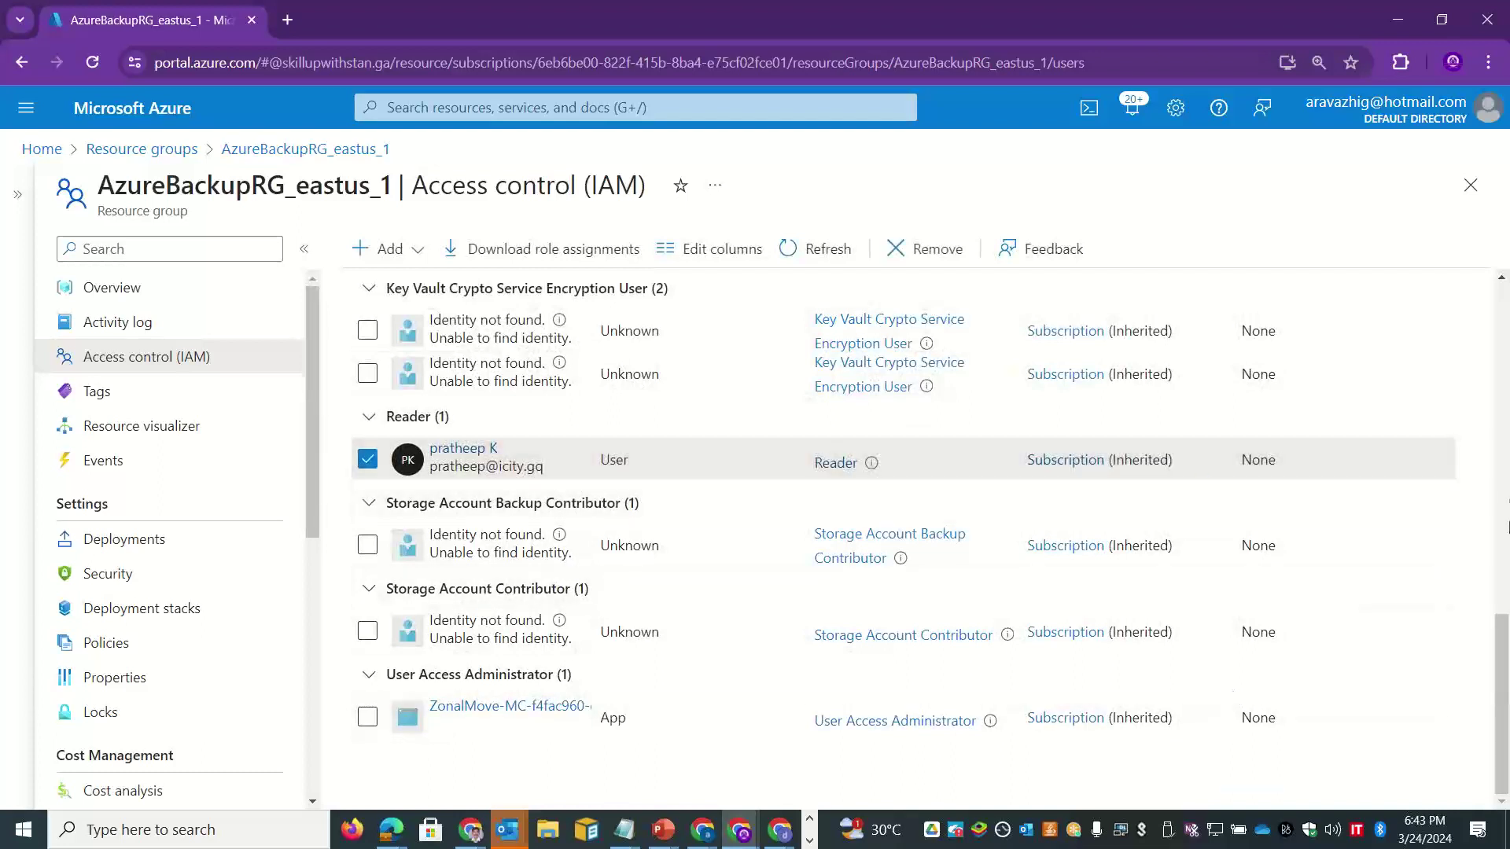
pyautogui.click(931, 249)
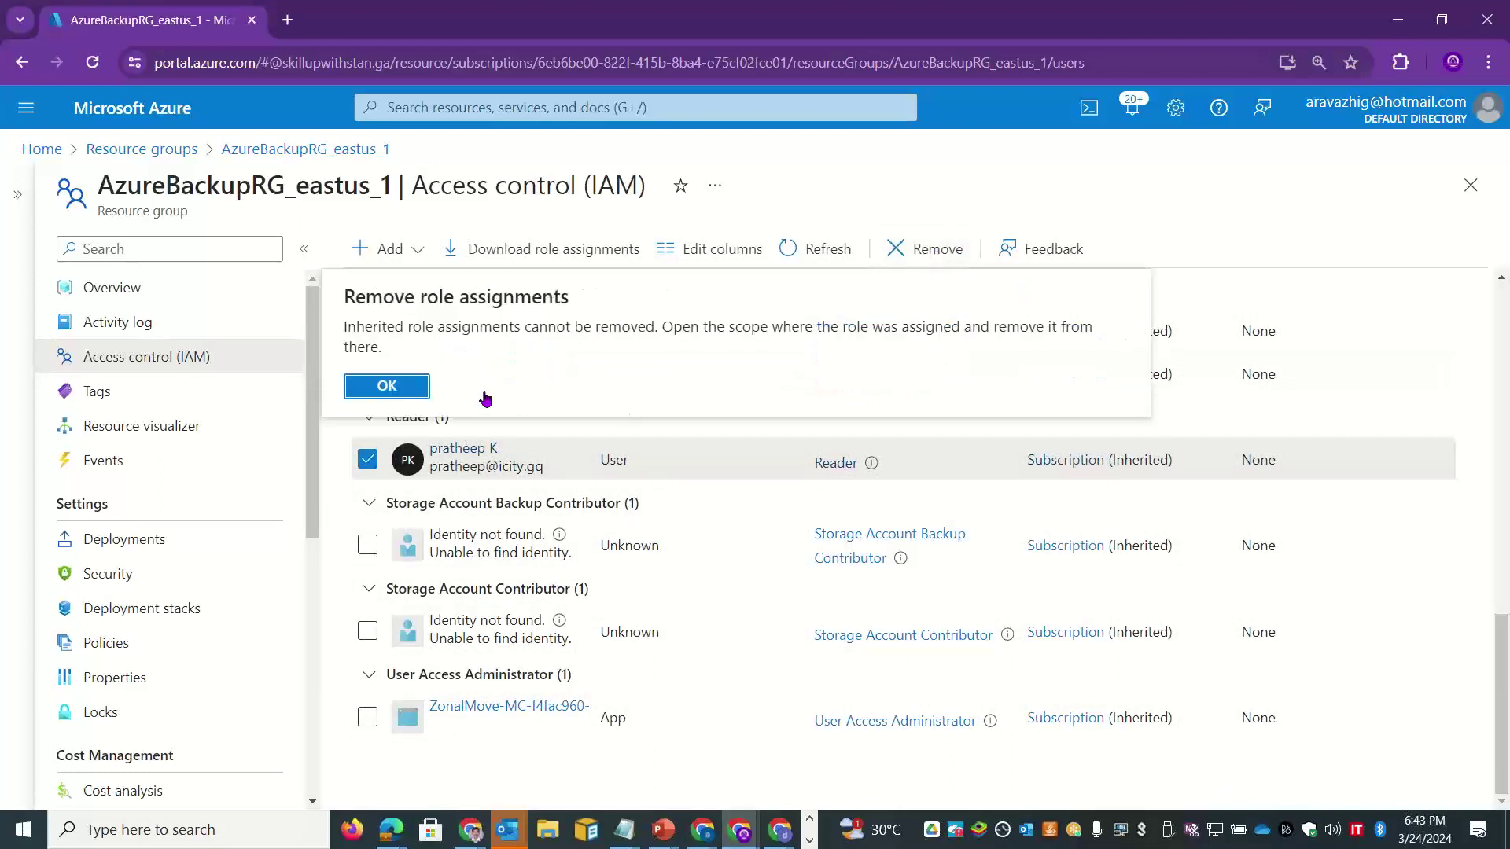
pyautogui.click(388, 386)
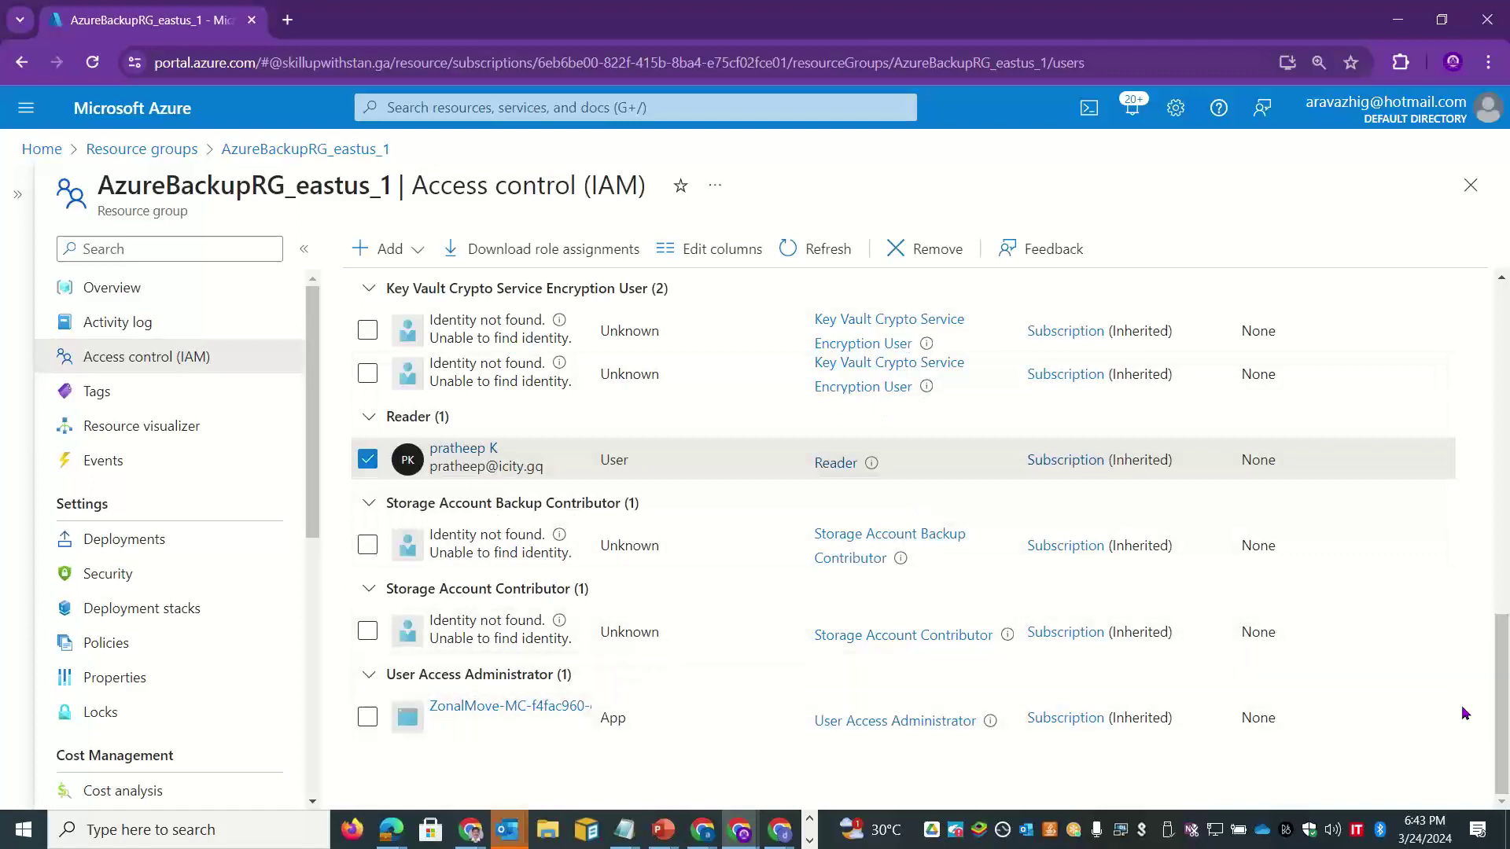
pyautogui.click(368, 460)
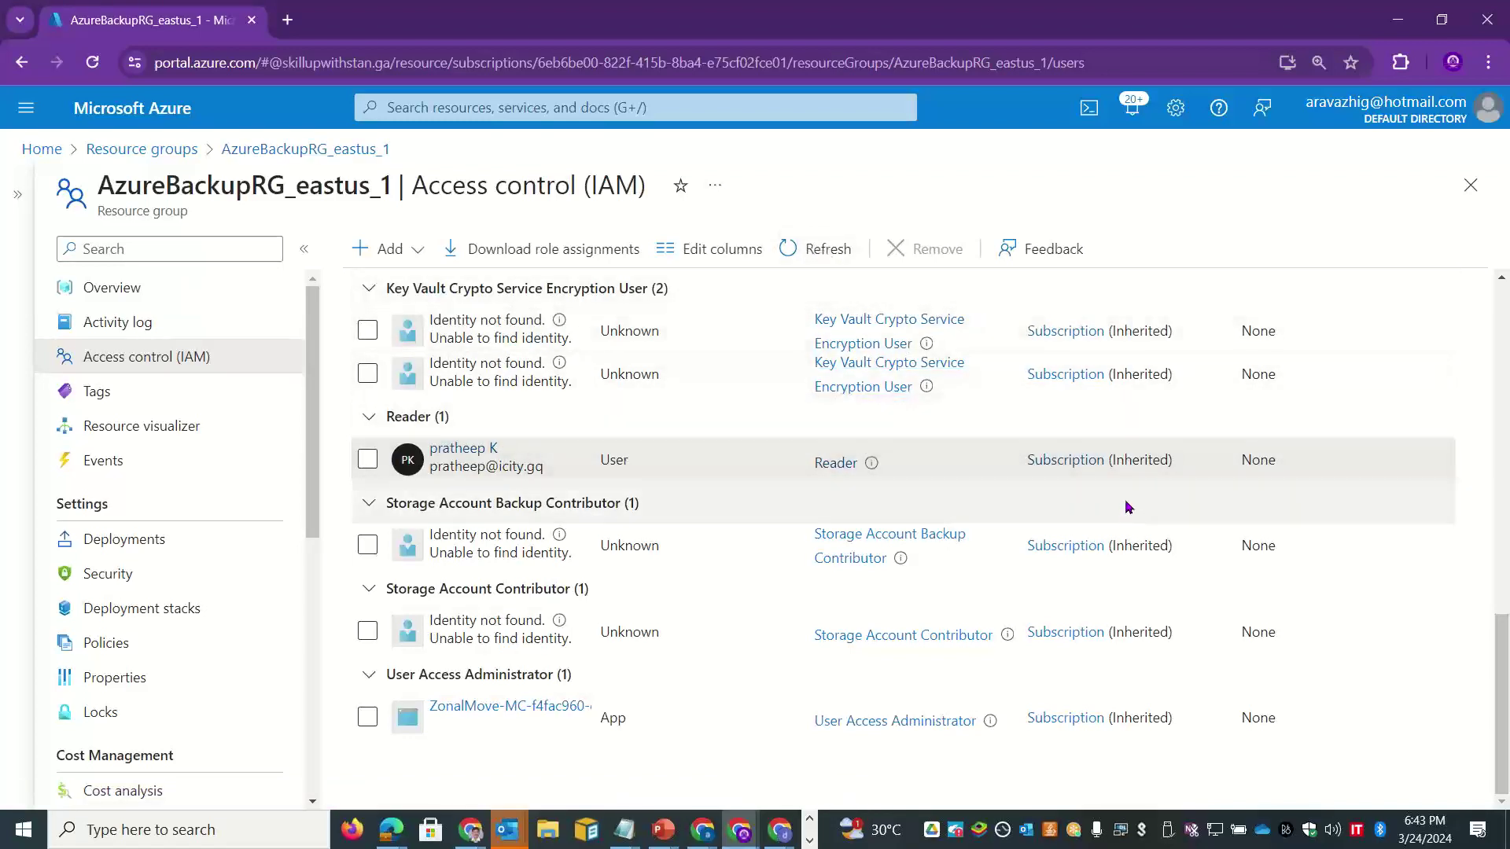
pyautogui.moveTo(1172, 459); pyautogui.dragTo(974, 449)
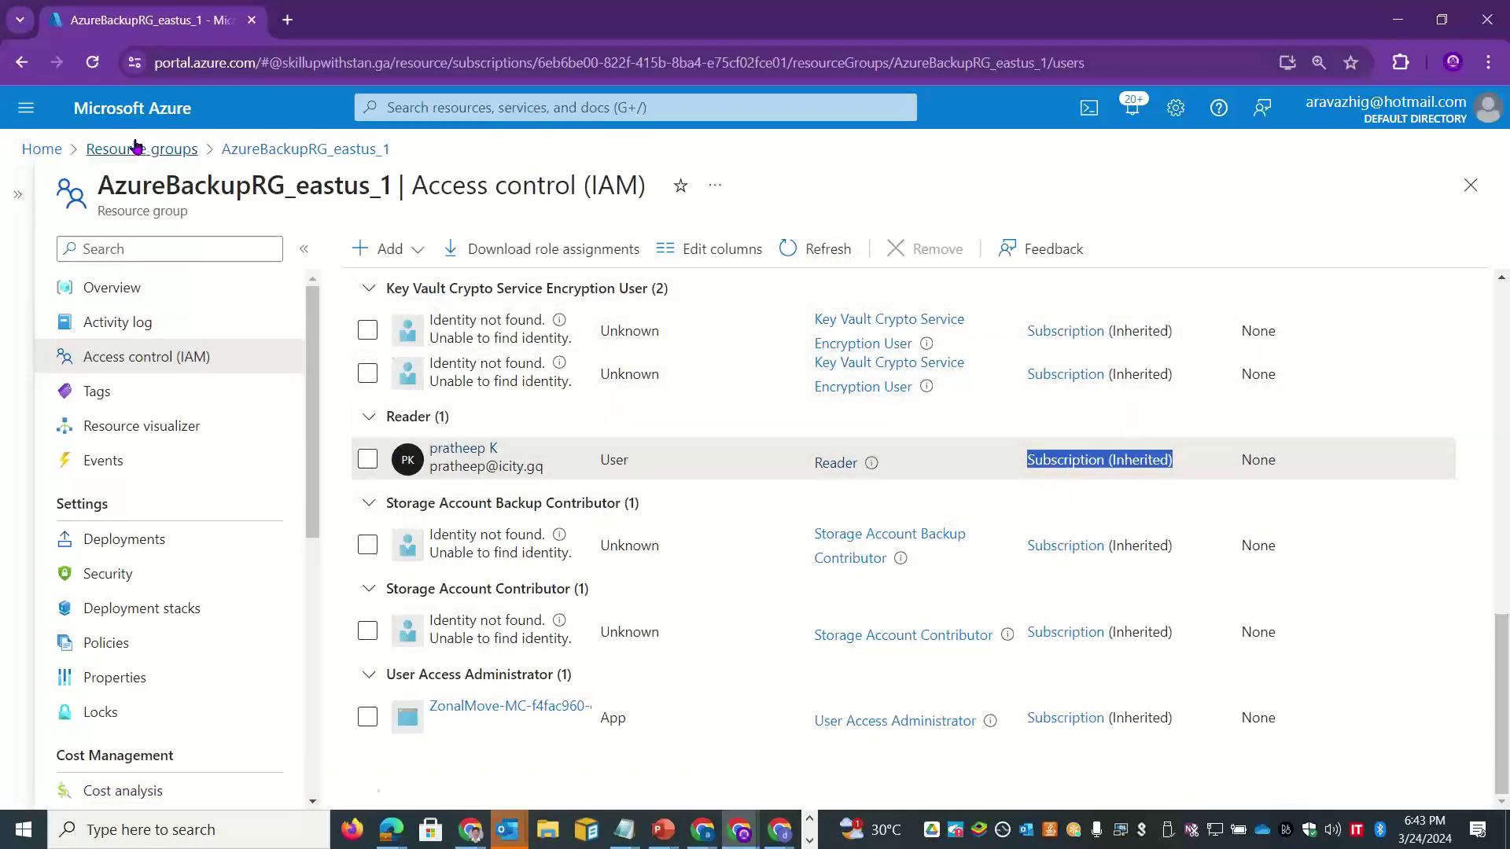
pyautogui.click(42, 149)
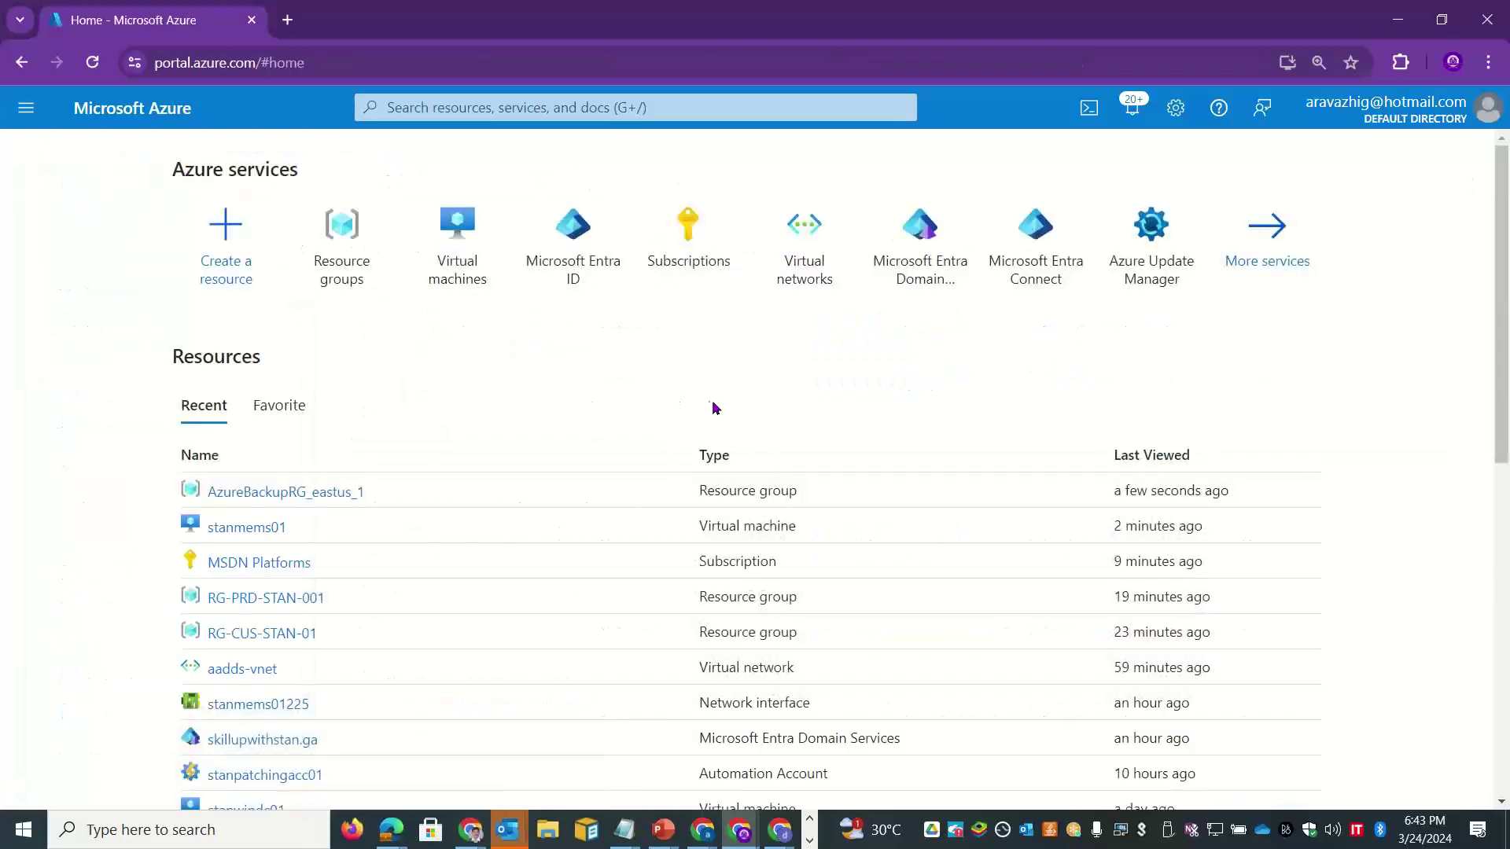
# In MSDN Platforms' role assignments, remove the user's Reader role, confirm with Yes, and go Home
pyautogui.click(686, 226)
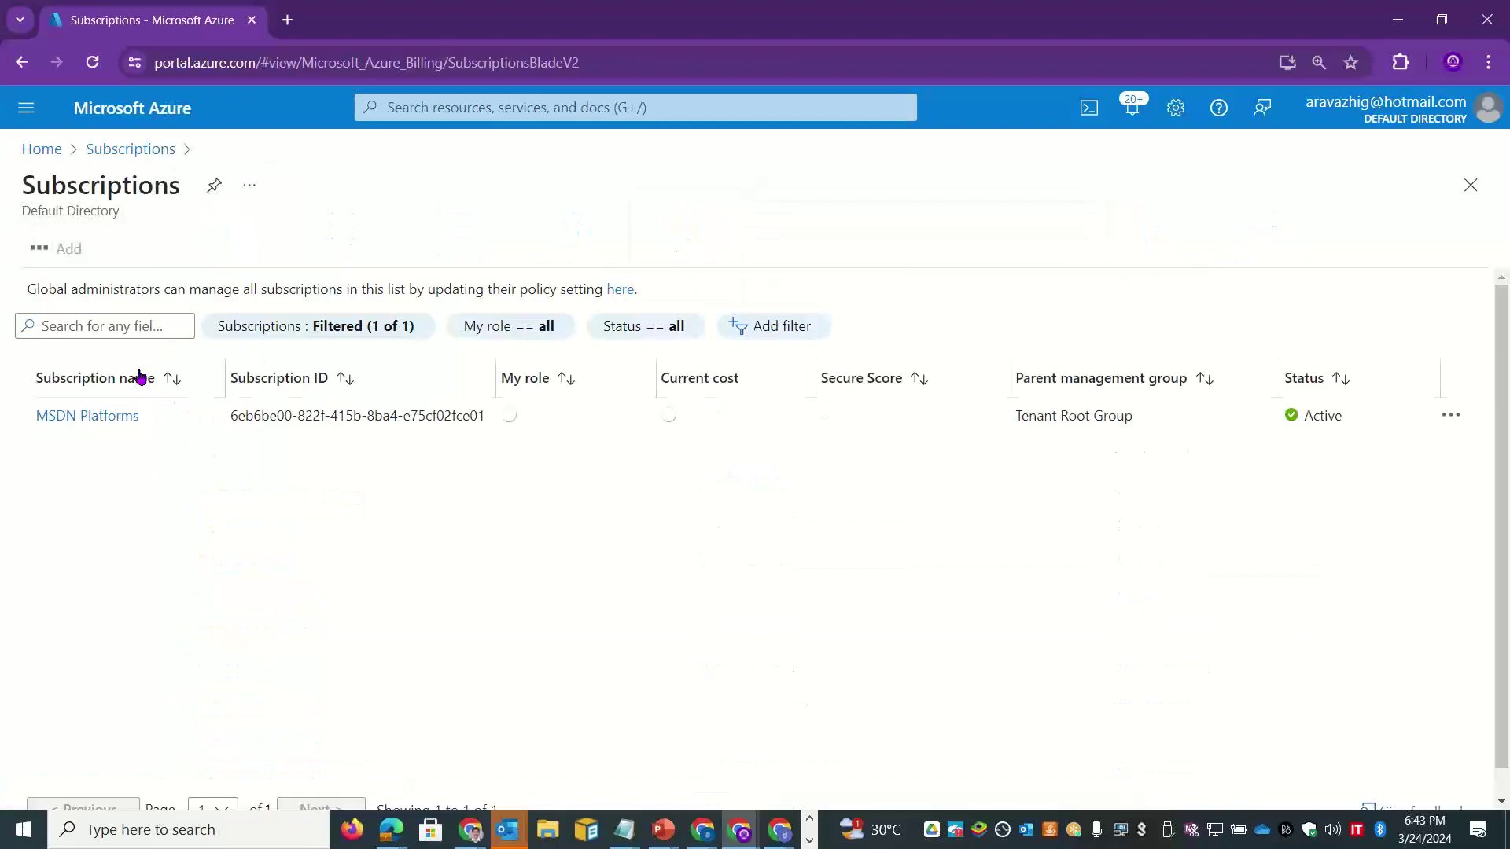
pyautogui.click(108, 419)
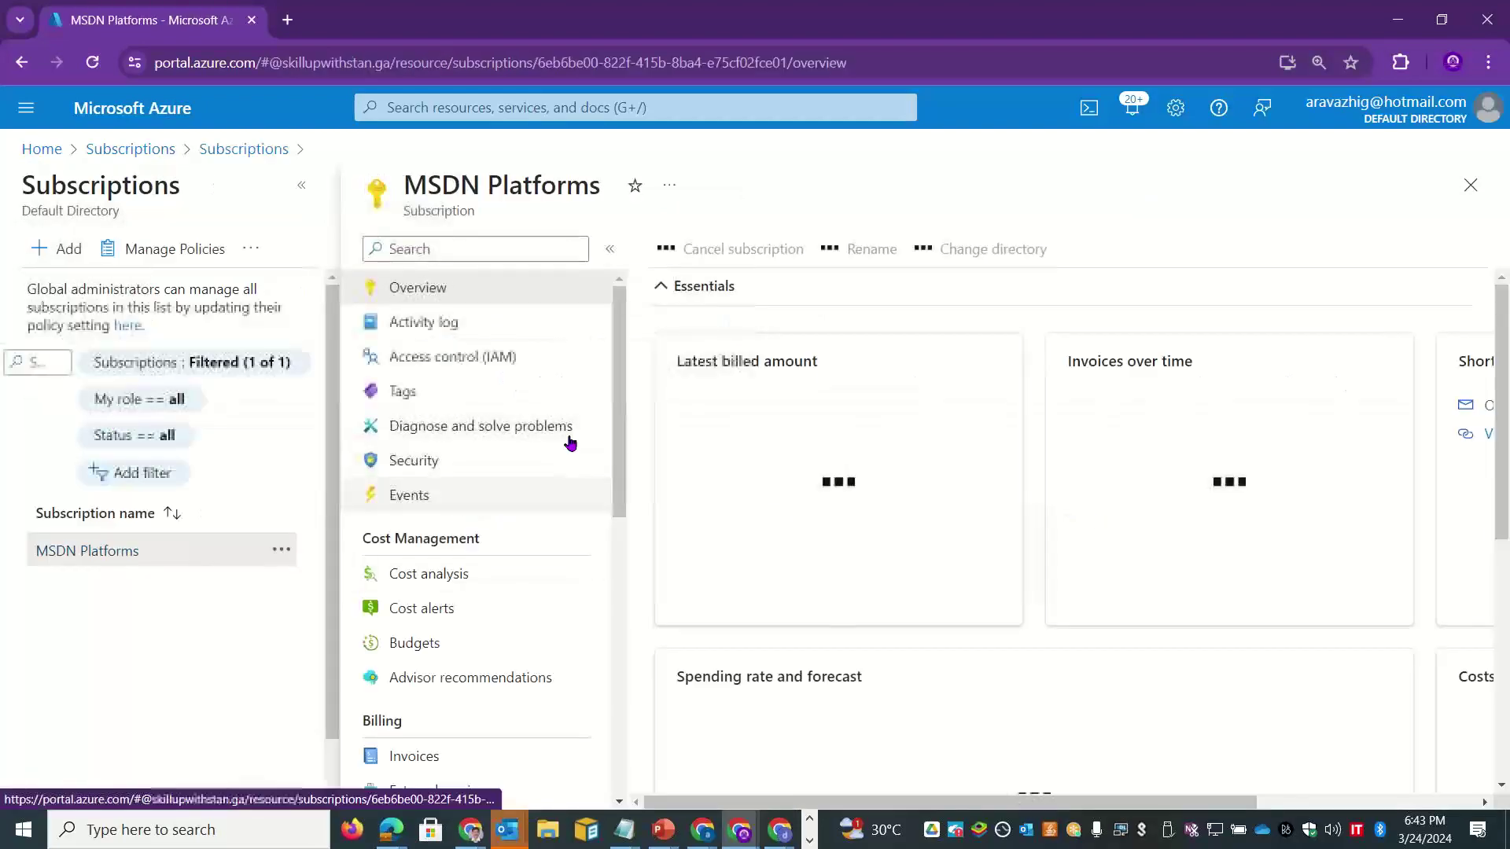
pyautogui.click(492, 357)
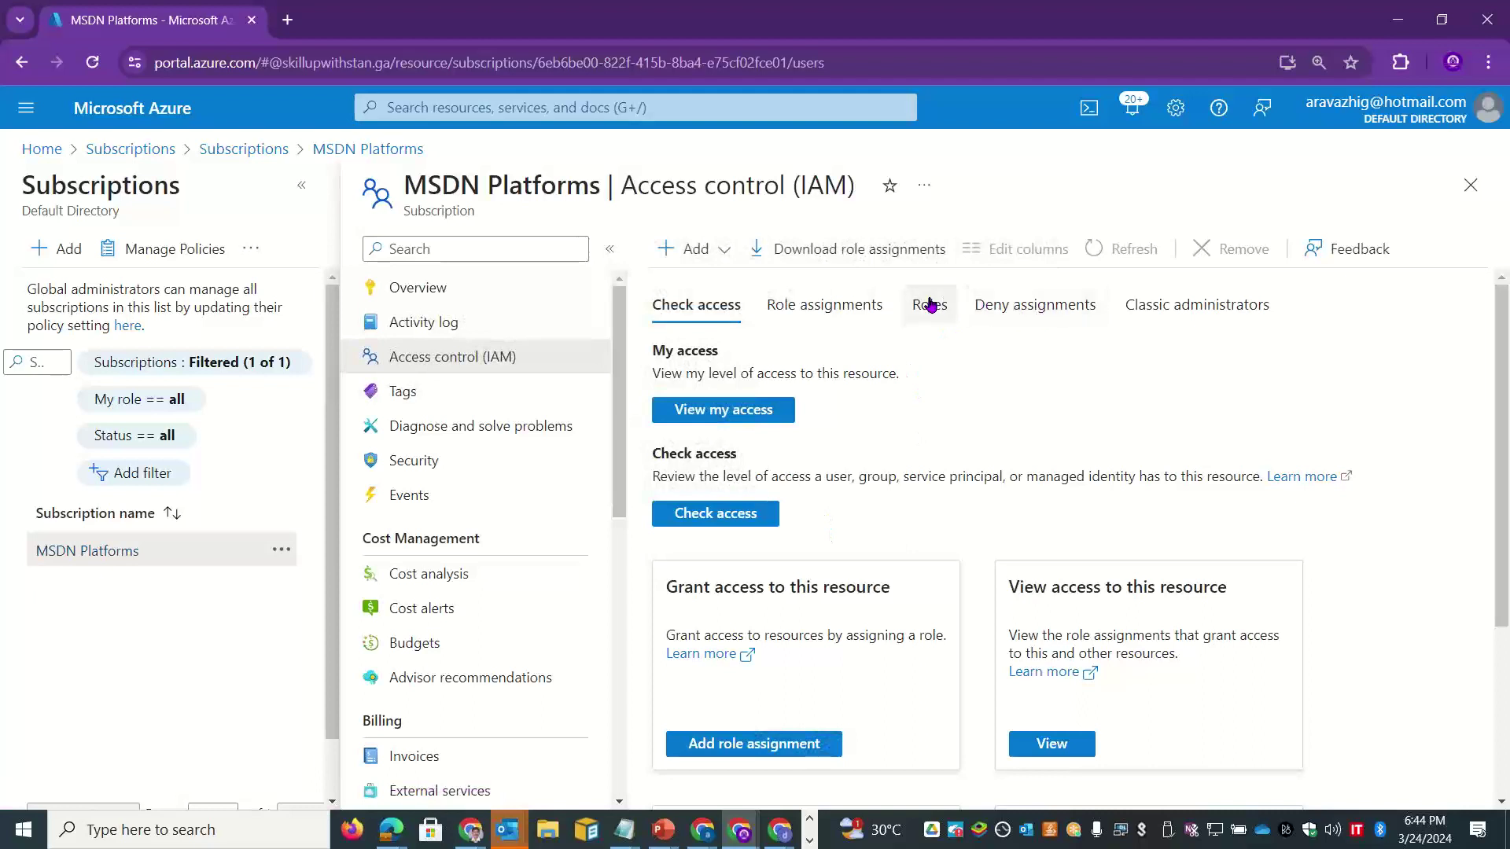
pyautogui.click(832, 304)
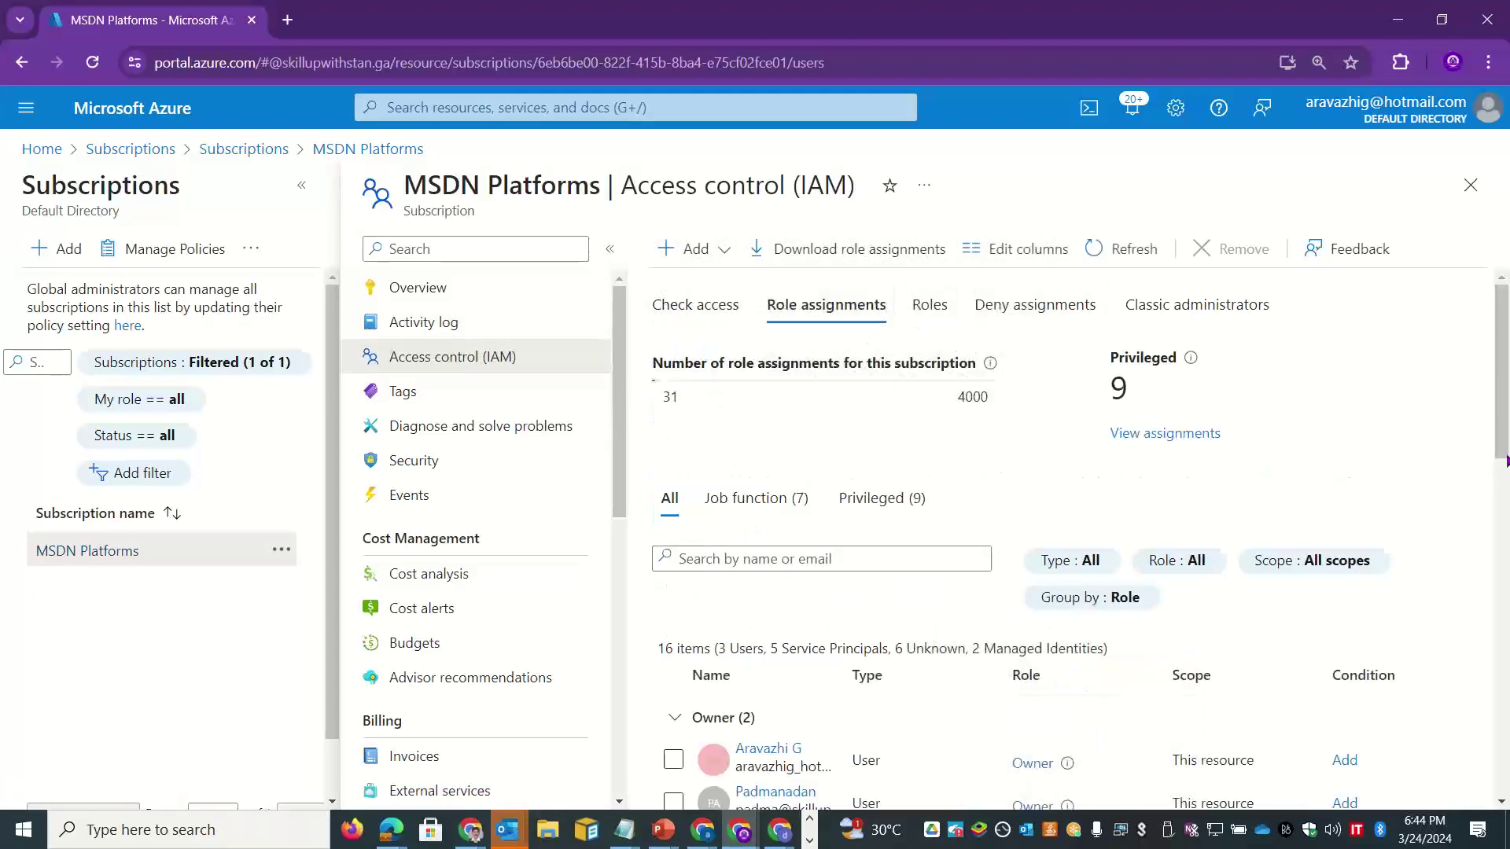
pyautogui.scroll(-4, 1506, 586)
pyautogui.scroll(-8, 1506, 586)
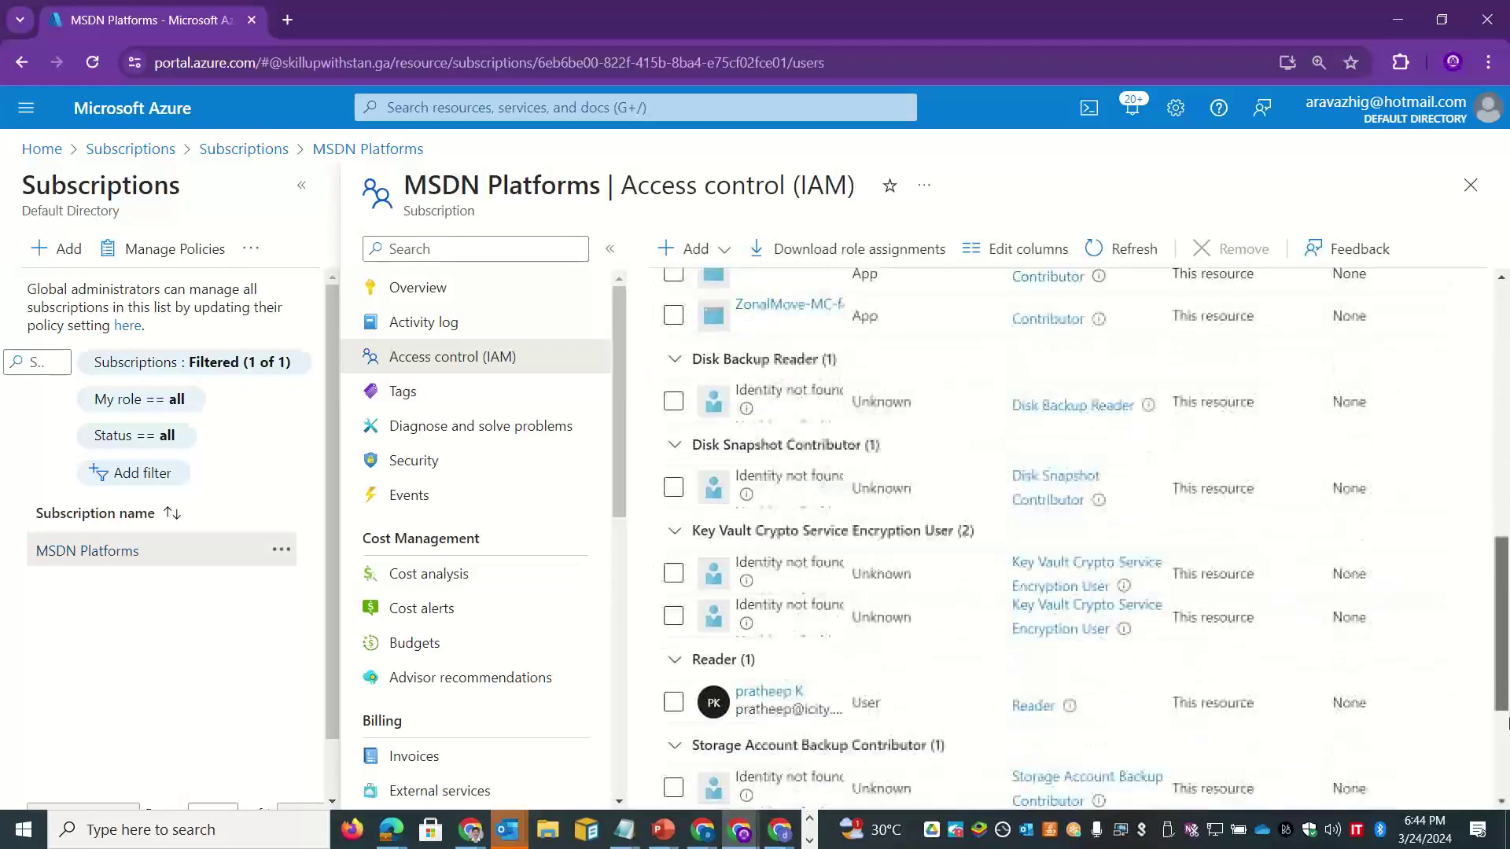
pyautogui.click(674, 499)
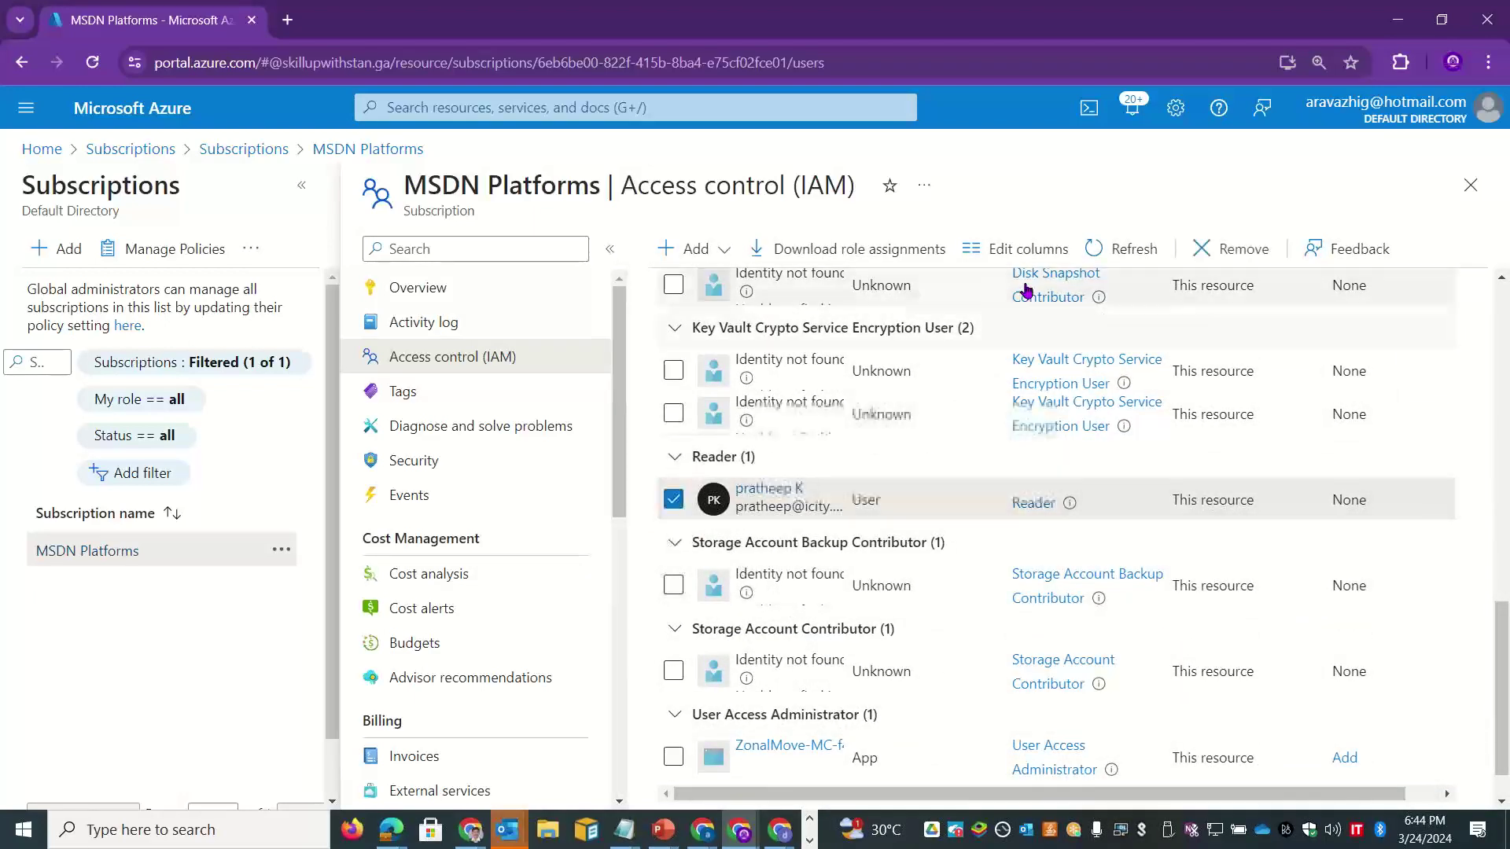
pyautogui.click(1227, 248)
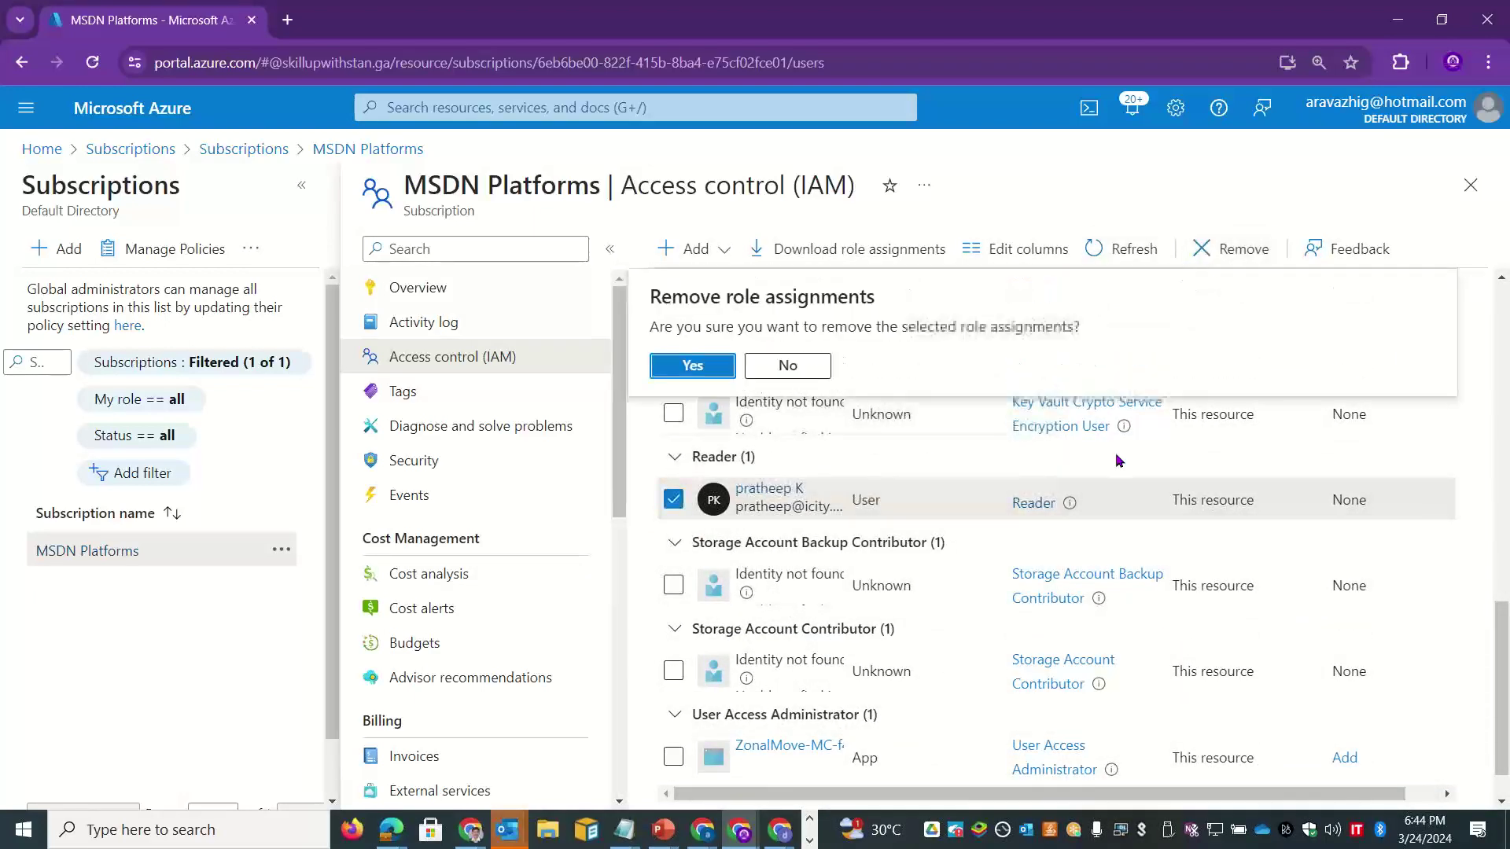
pyautogui.click(692, 365)
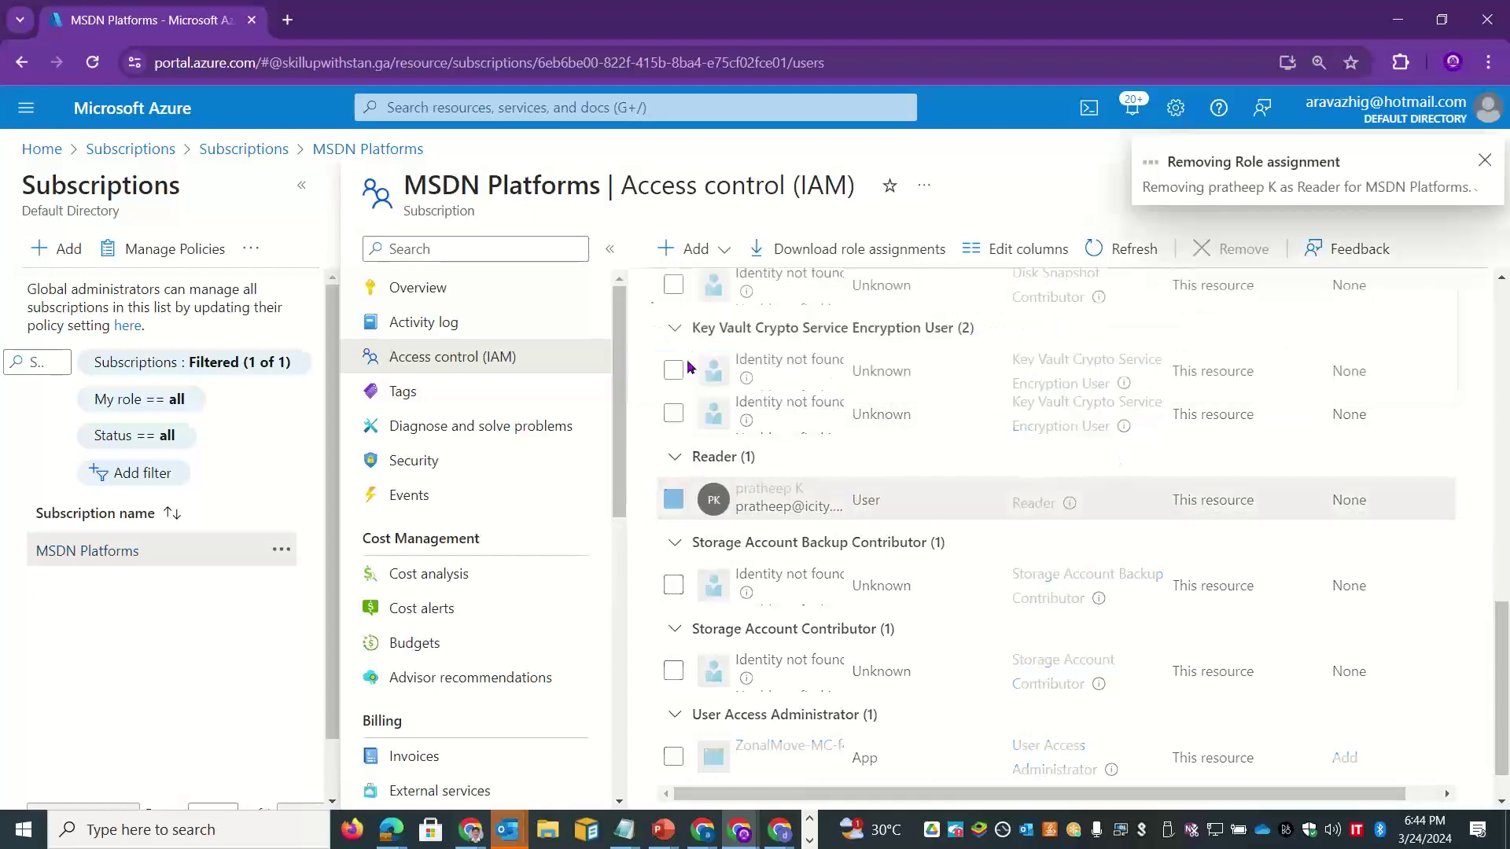
pyautogui.click(43, 149)
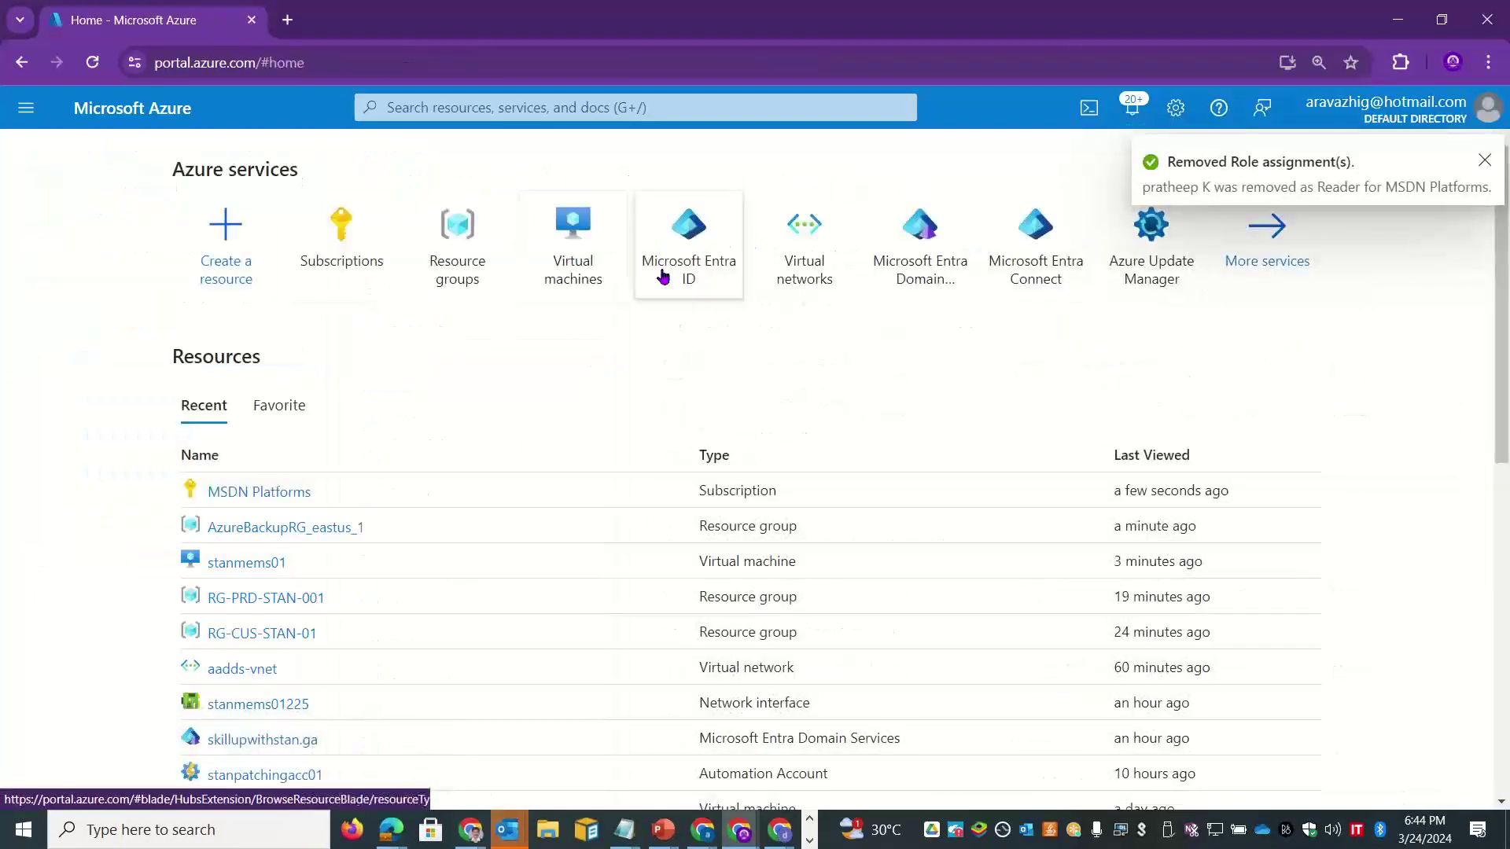
# Search stanwebsrv01_group's role assignments for the user, then start Add role assignment
pyautogui.click(486, 248)
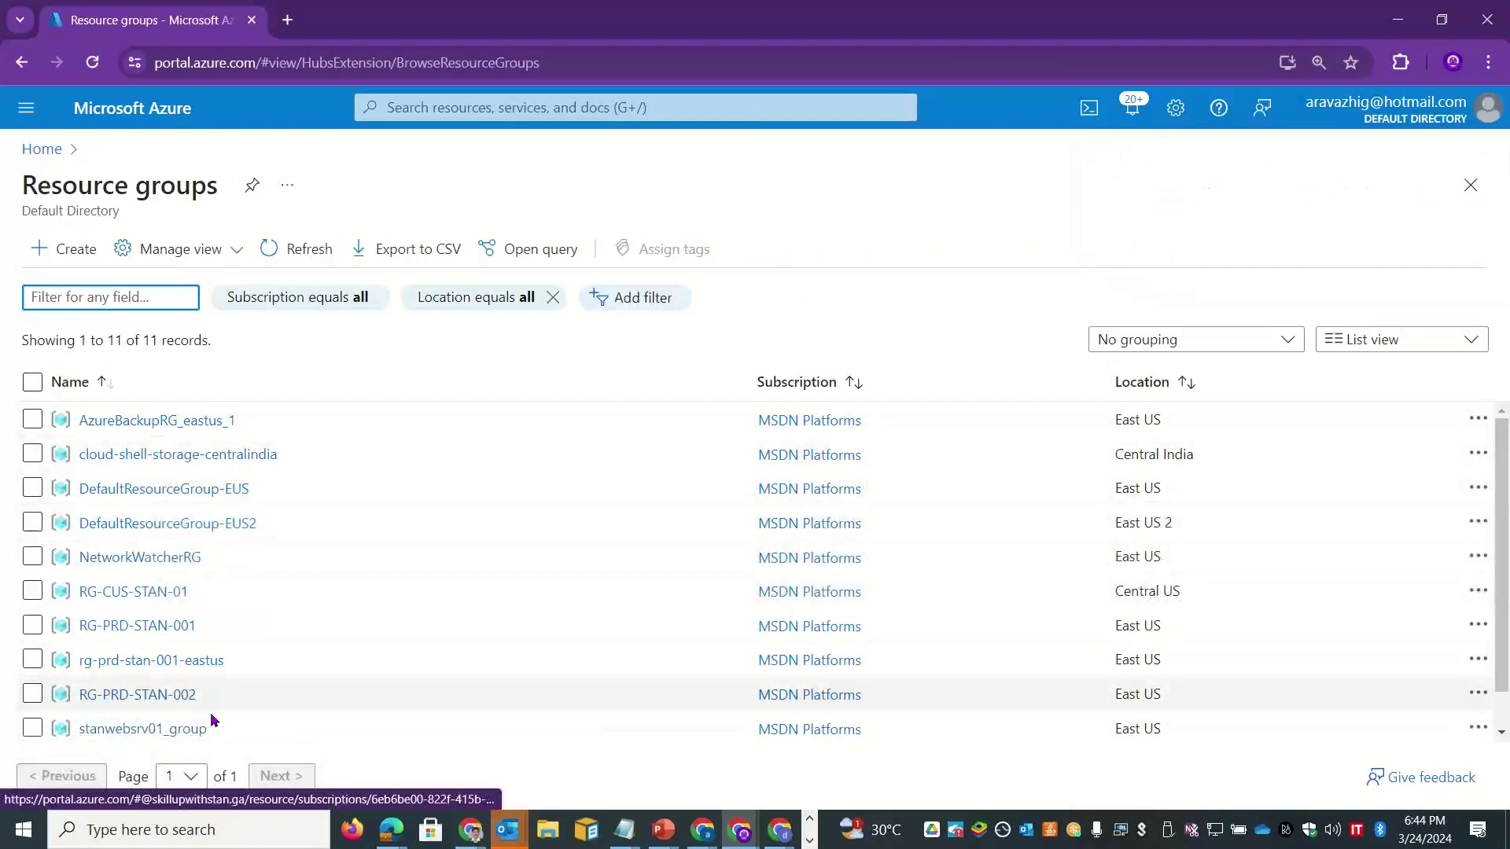
pyautogui.click(186, 730)
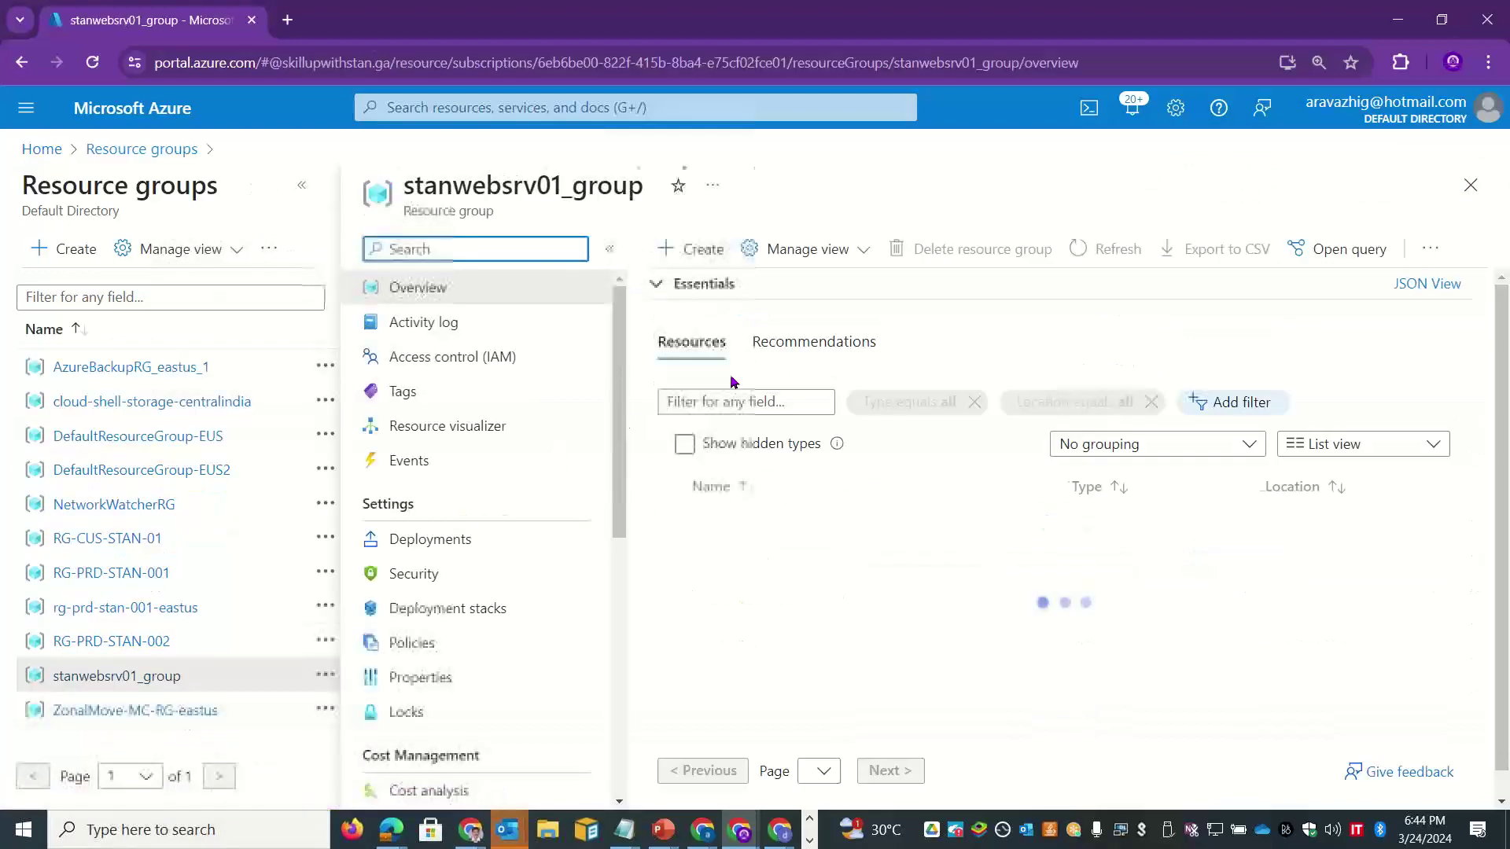
pyautogui.click(467, 361)
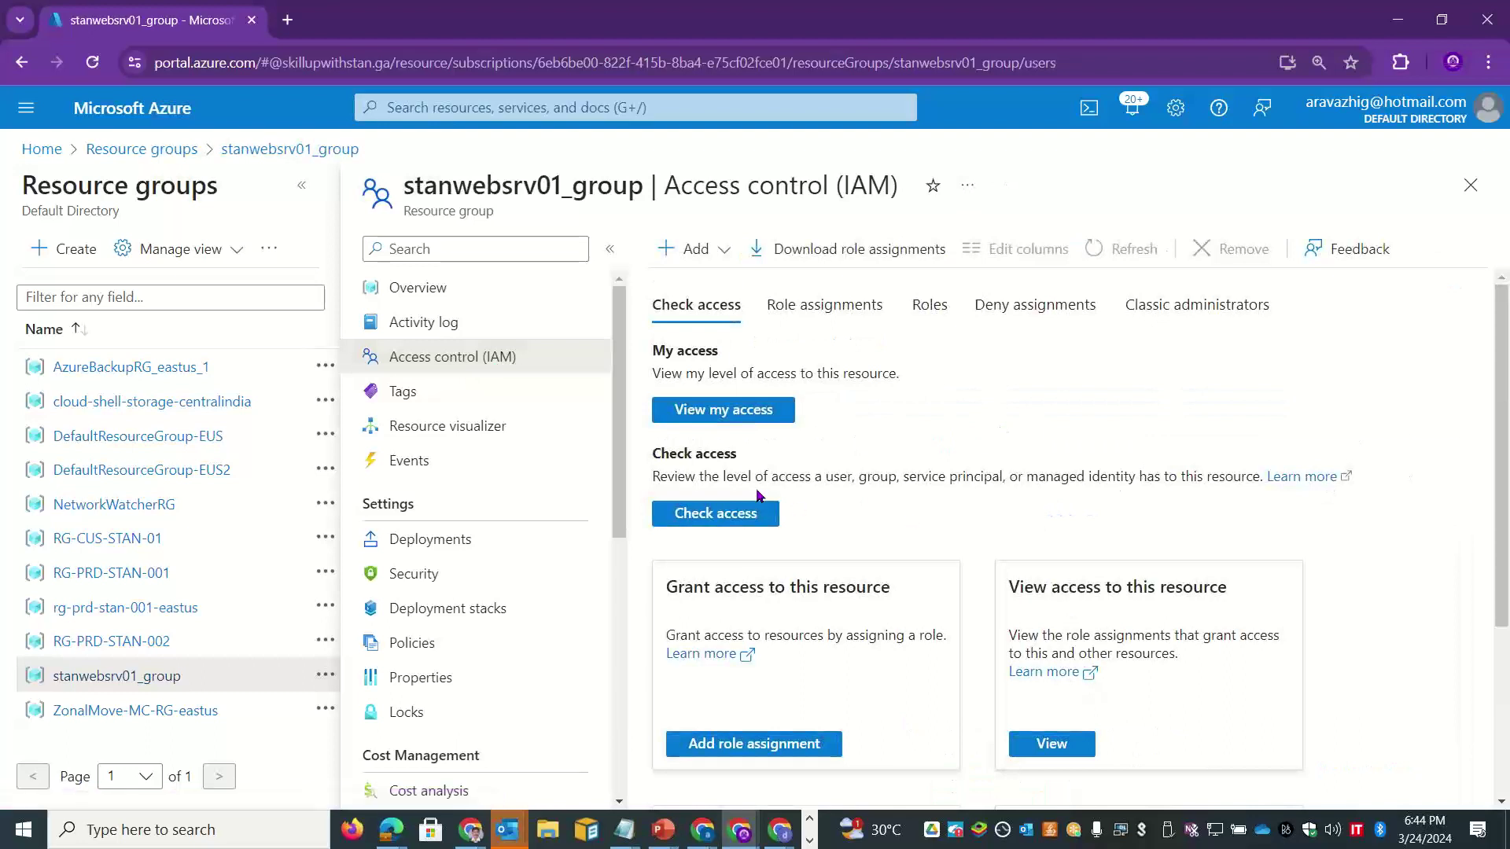
pyautogui.click(787, 304)
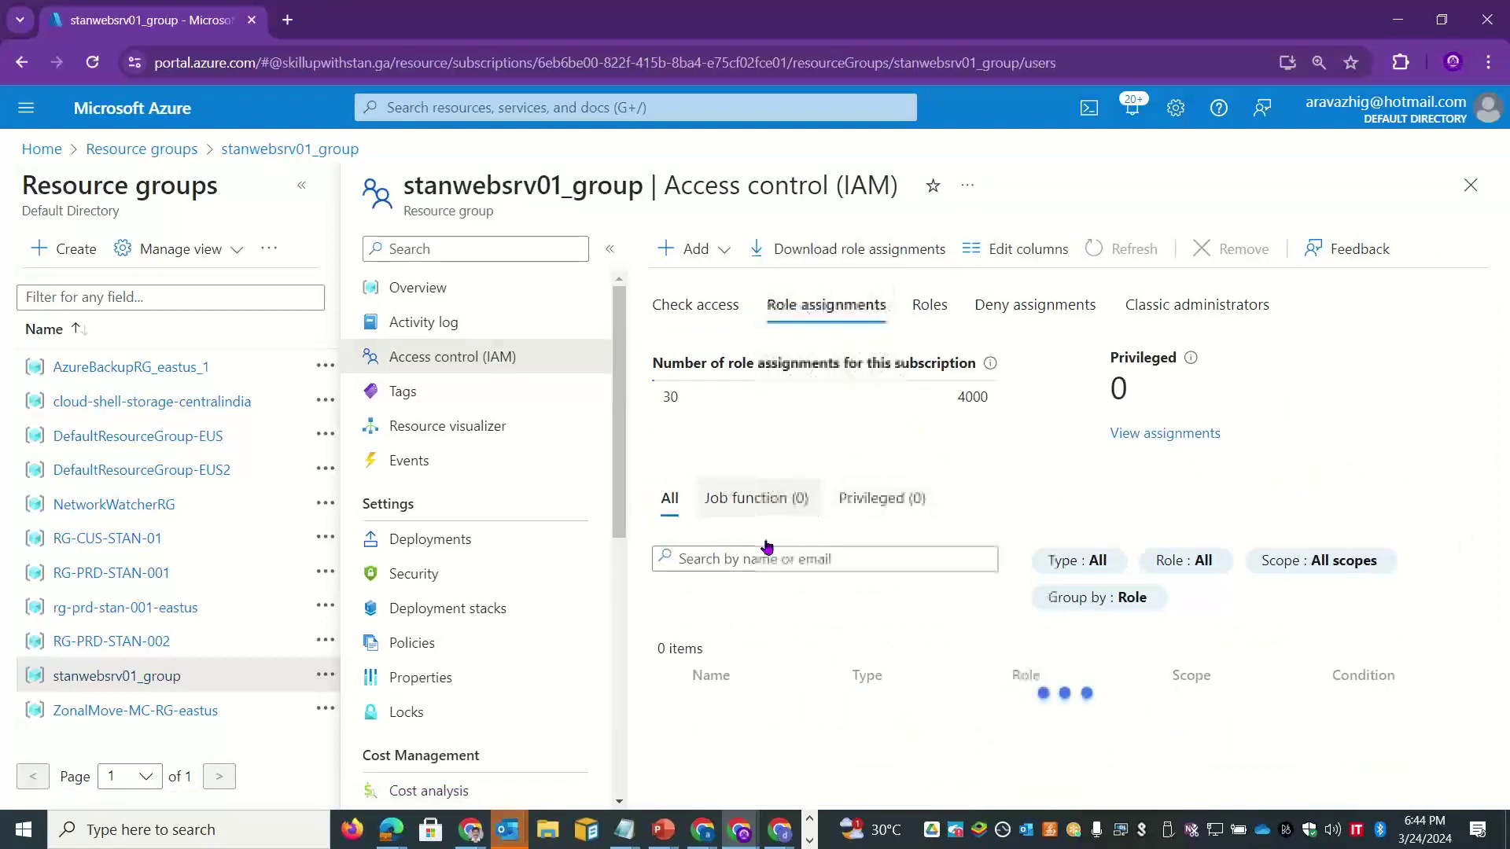
pyautogui.click(730, 561)
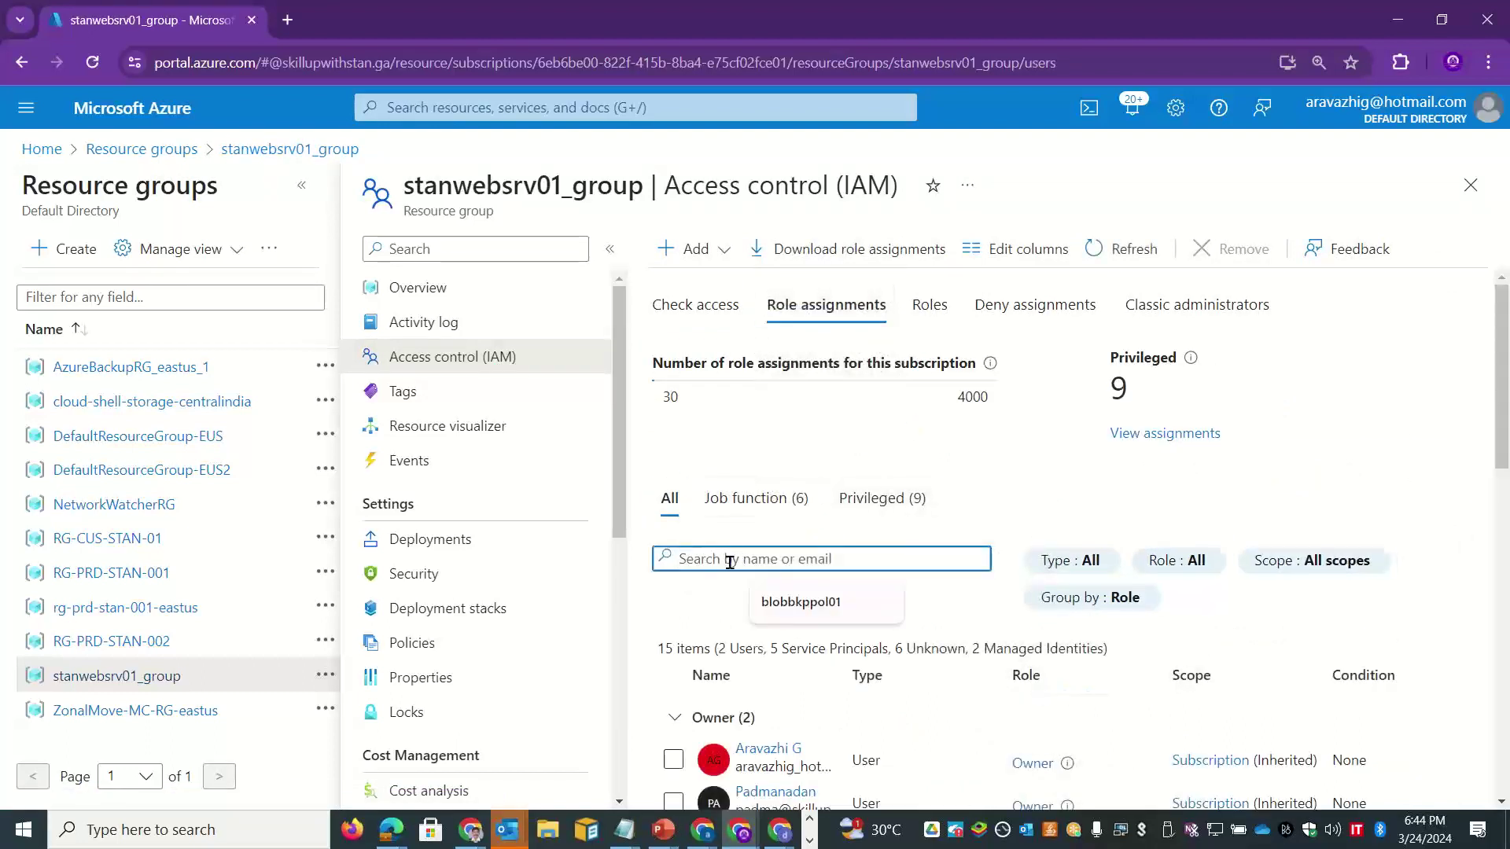
pyautogui.write('pratheep')
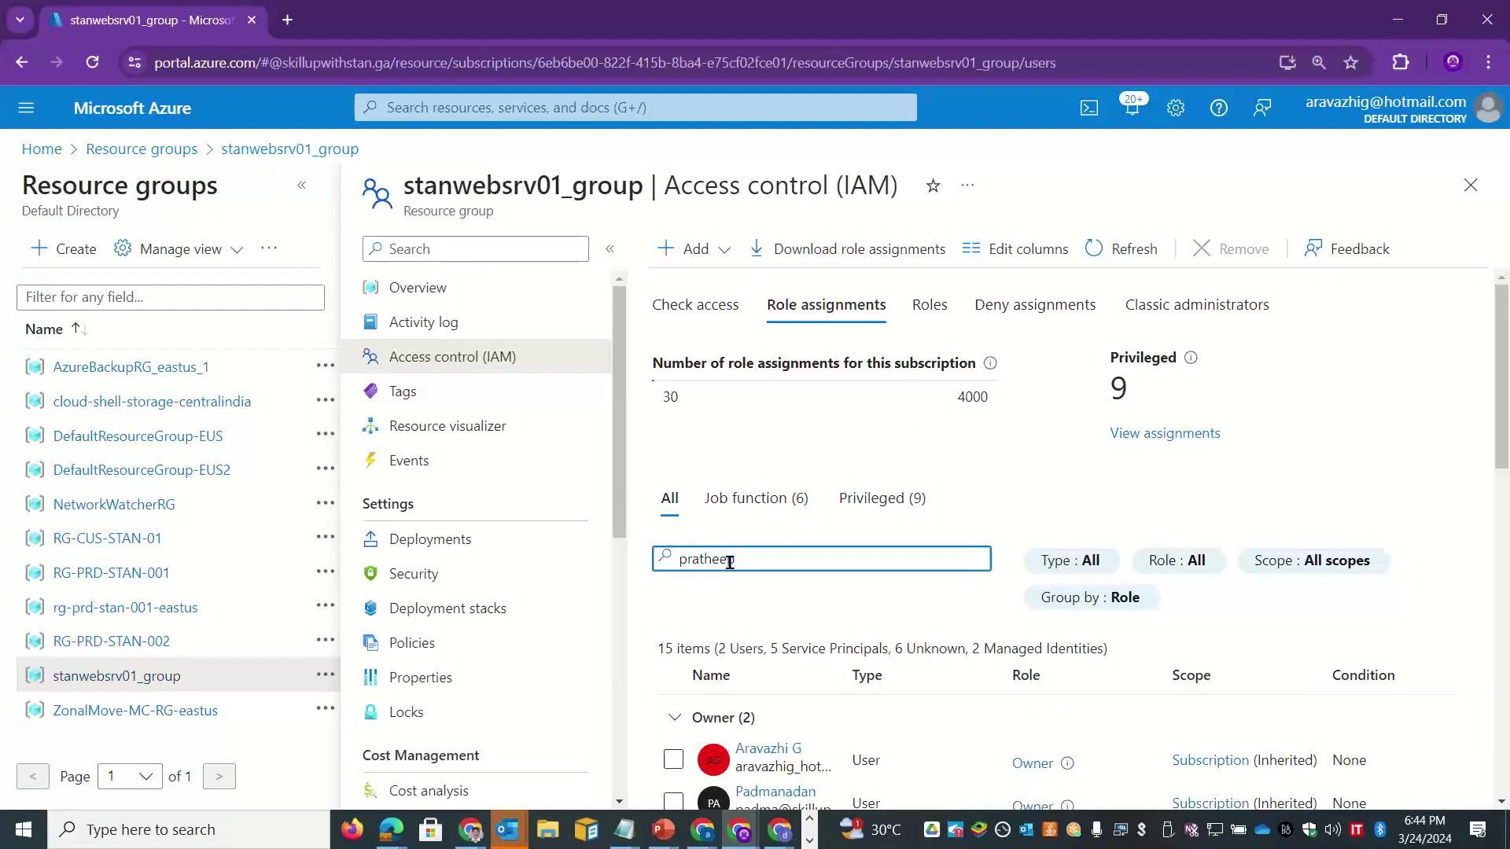
pyautogui.moveTo(1508, 506); pyautogui.dragTo(1508, 456)
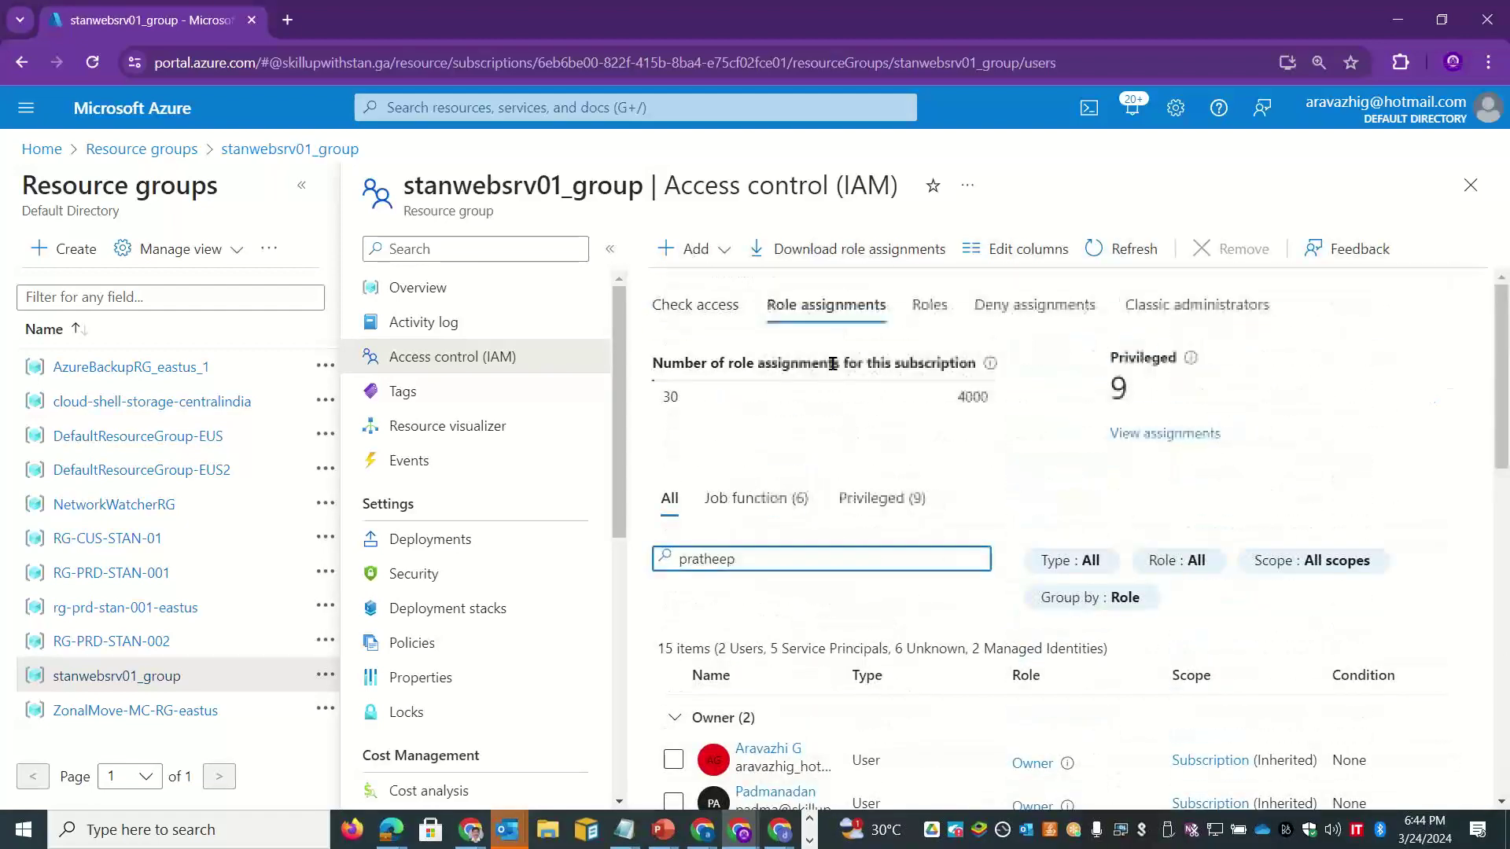
pyautogui.click(719, 253)
pyautogui.click(734, 285)
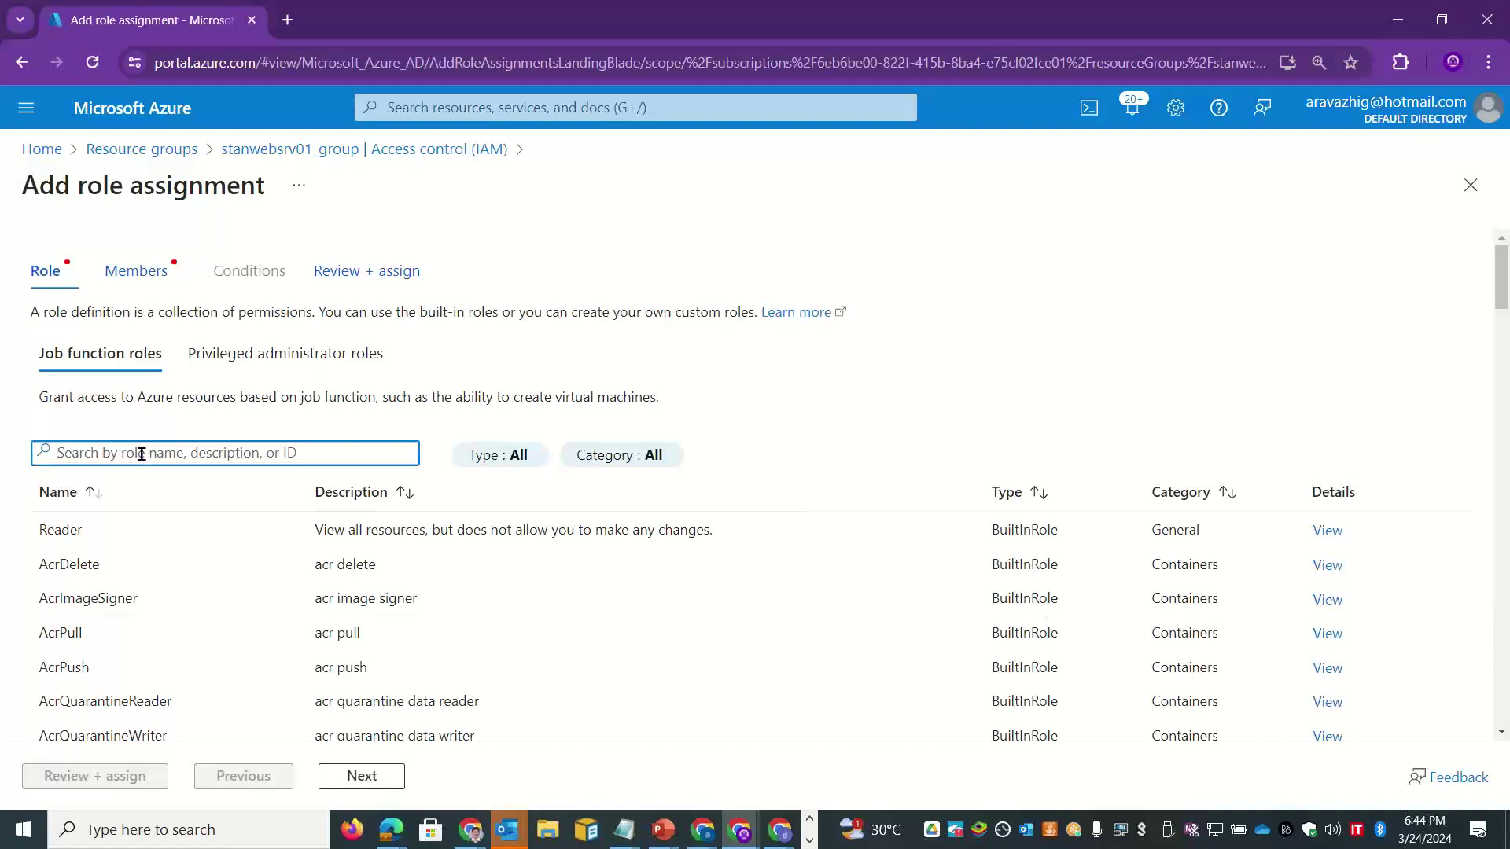
# Pick the Virtual Machine Administrator Login role and select the user as its member
pyautogui.write('vu')
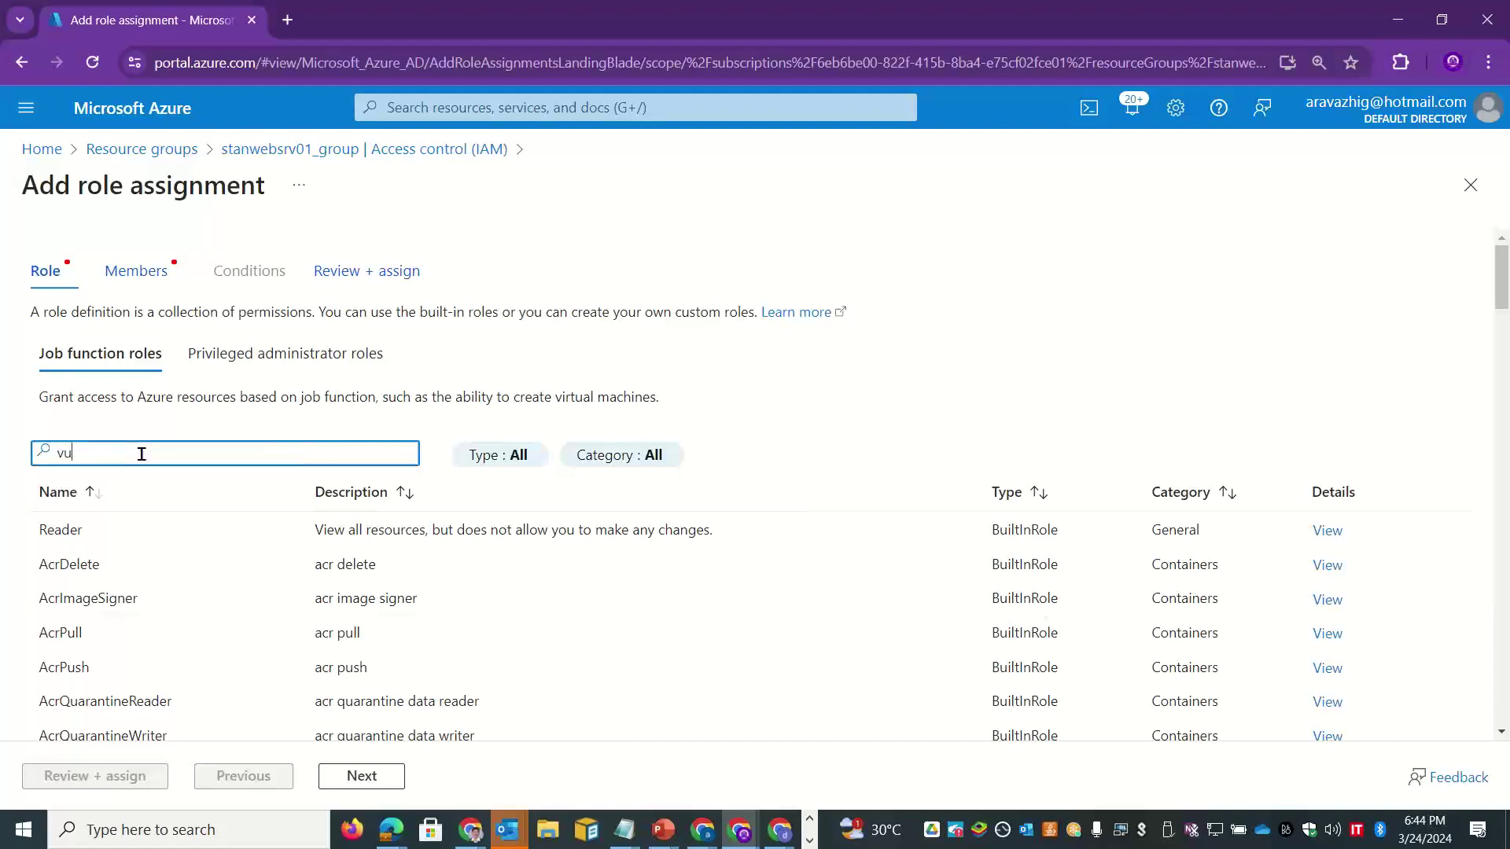
pyautogui.write('rtyak machine')
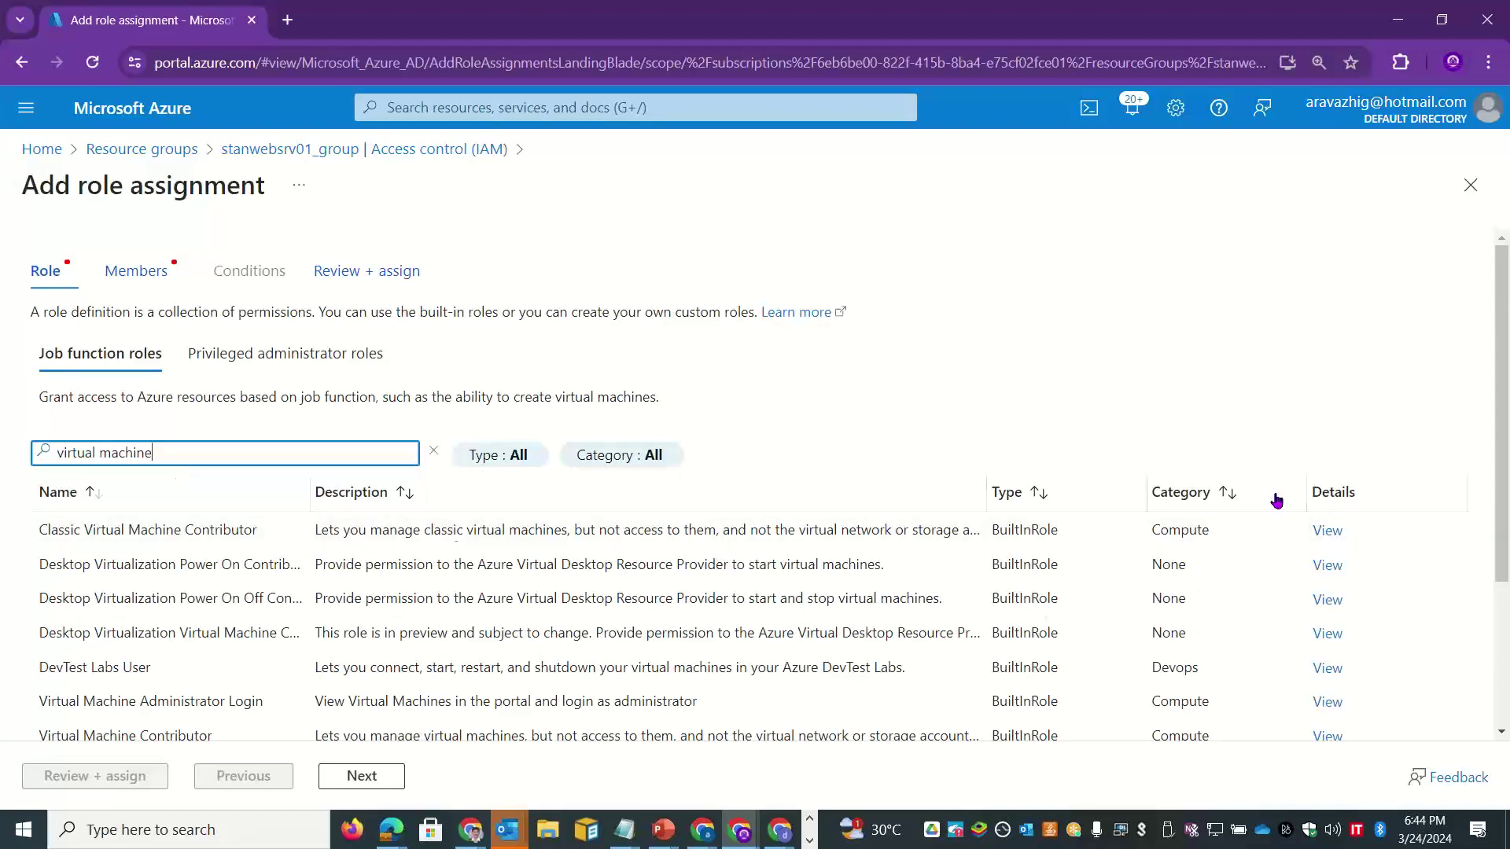
pyautogui.scroll(-1, 1508, 431)
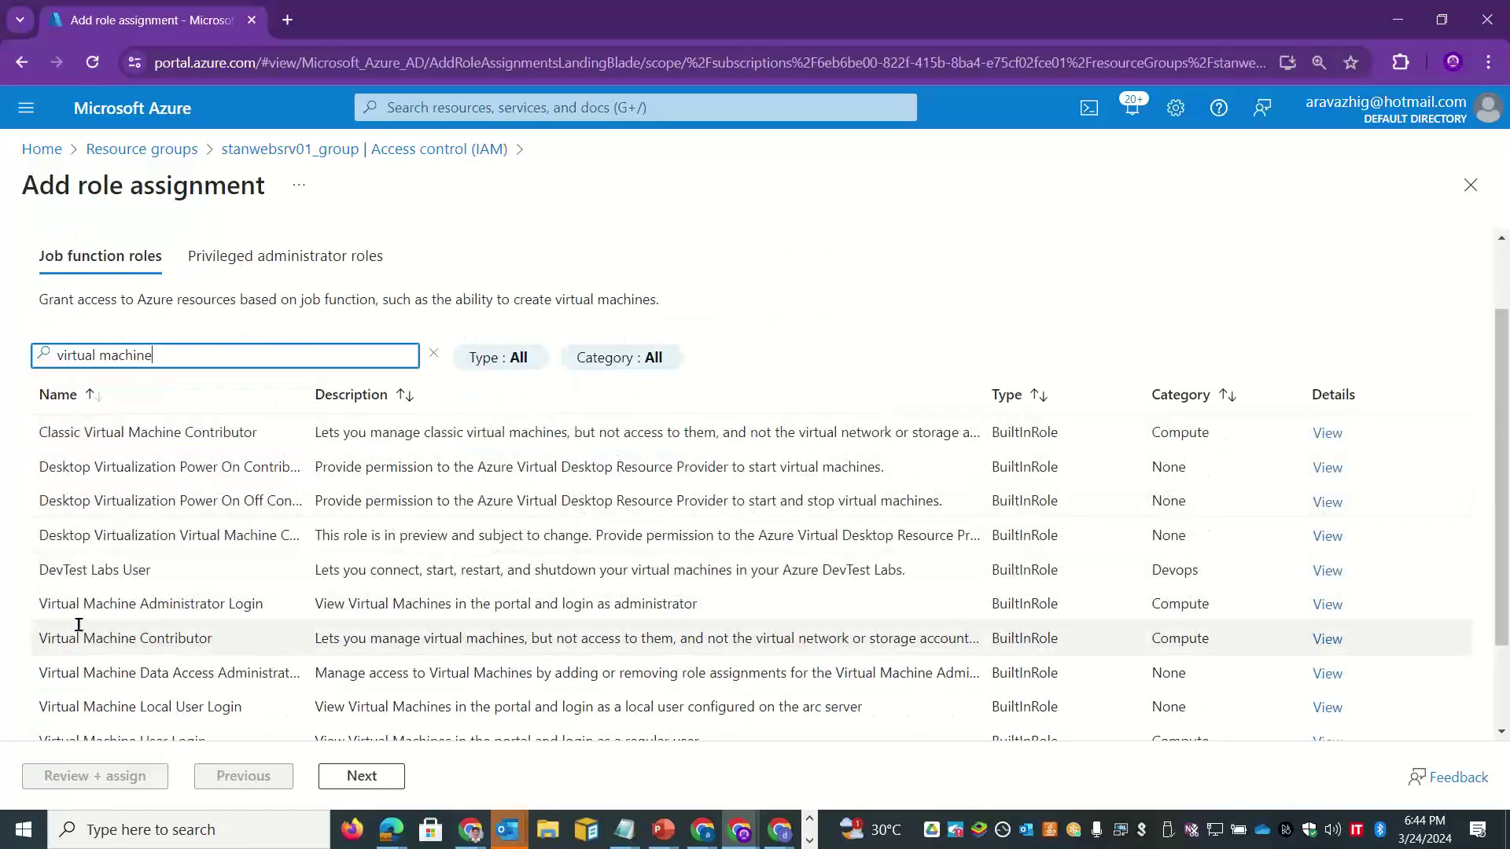
pyautogui.click(346, 770)
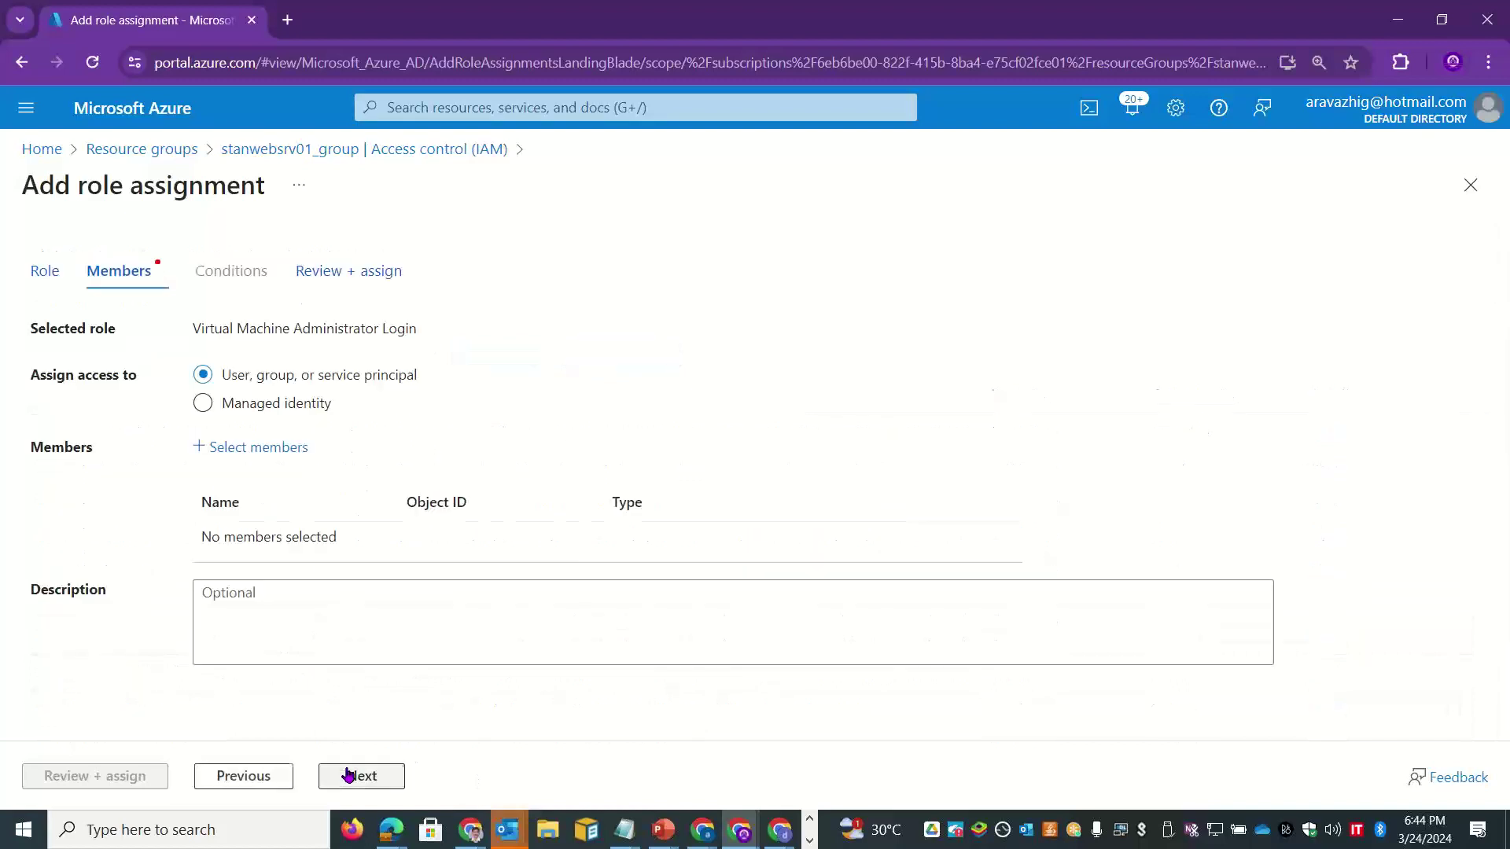
pyautogui.click(265, 449)
pyautogui.write('prat')
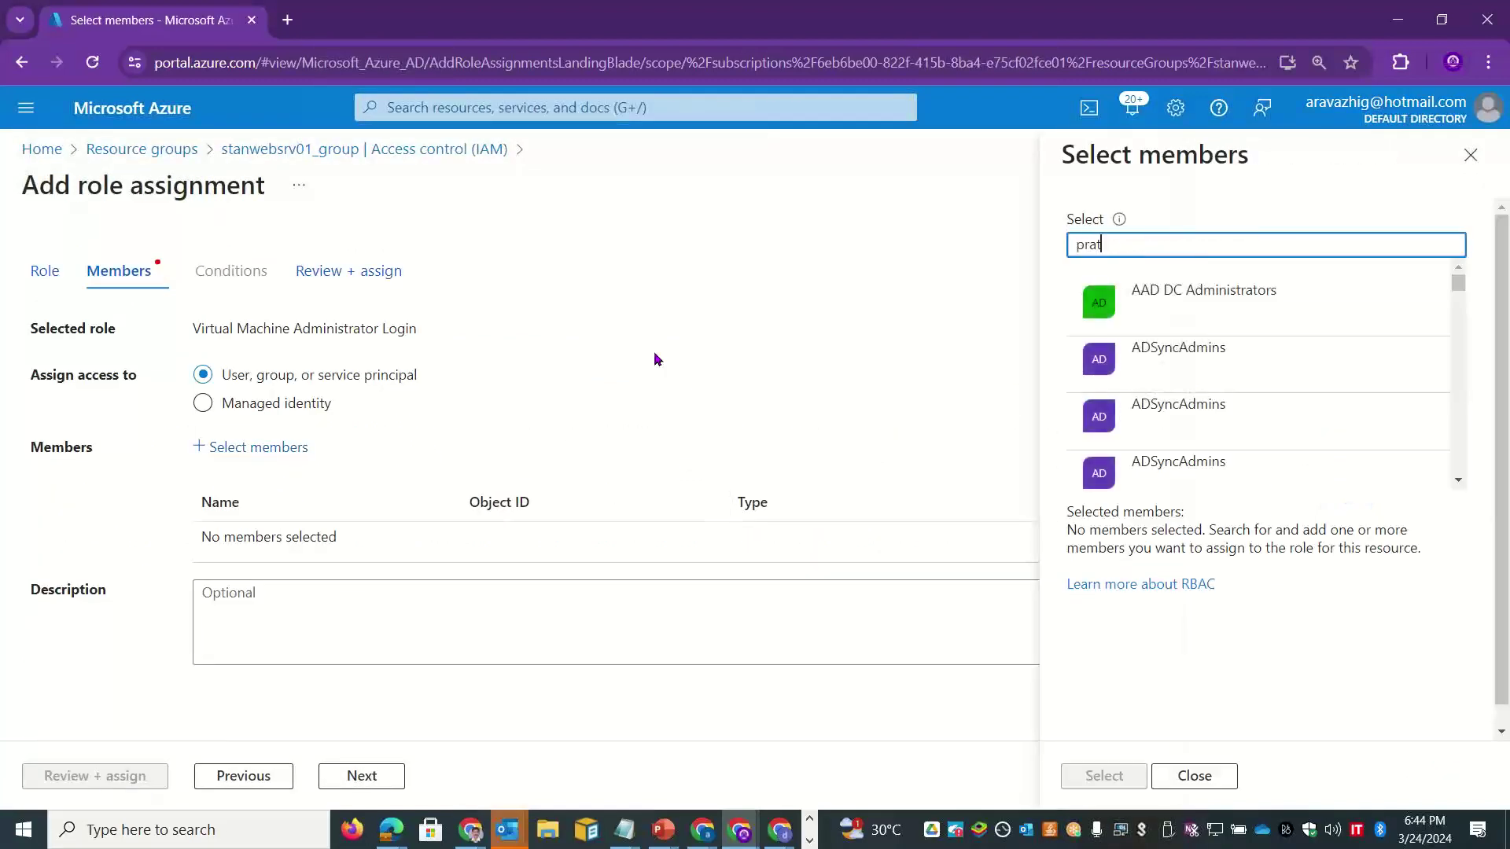
pyautogui.write('heep K')
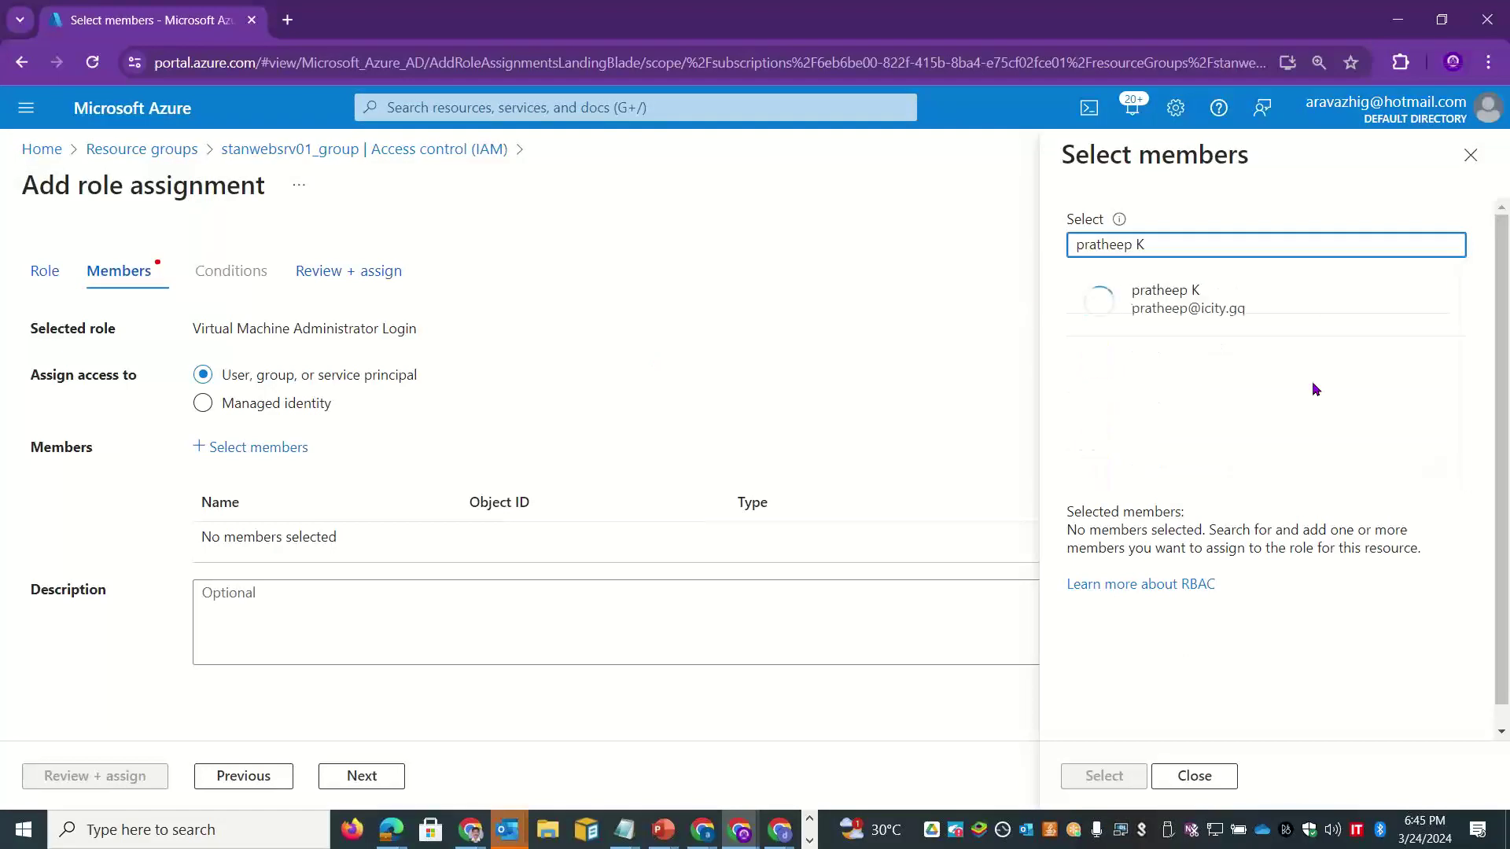
pyautogui.click(1201, 309)
pyautogui.click(1104, 777)
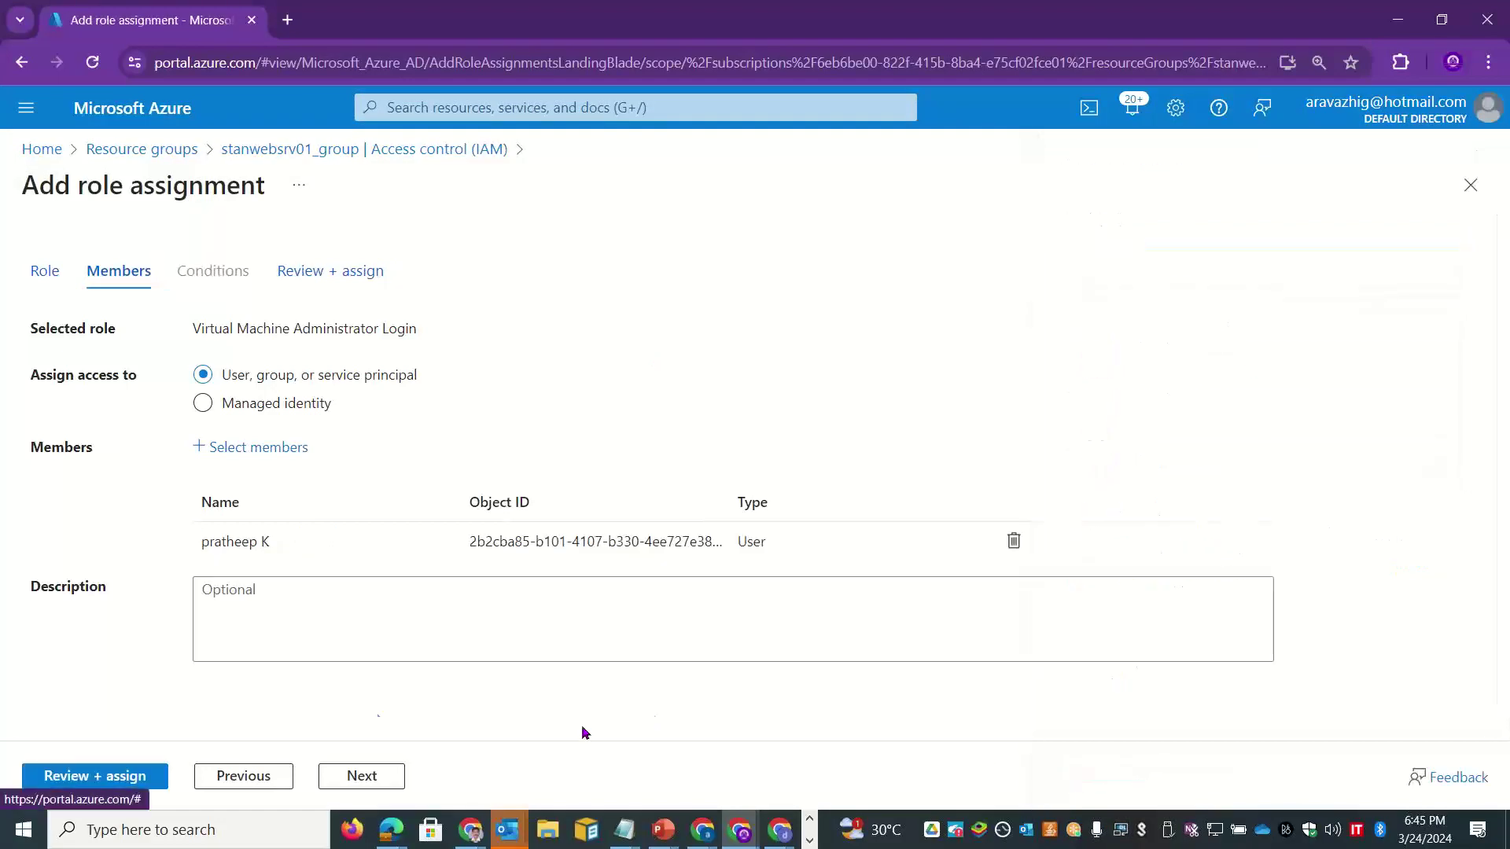
# Review and assign the role, then go back to the Resource groups list
pyautogui.click(140, 776)
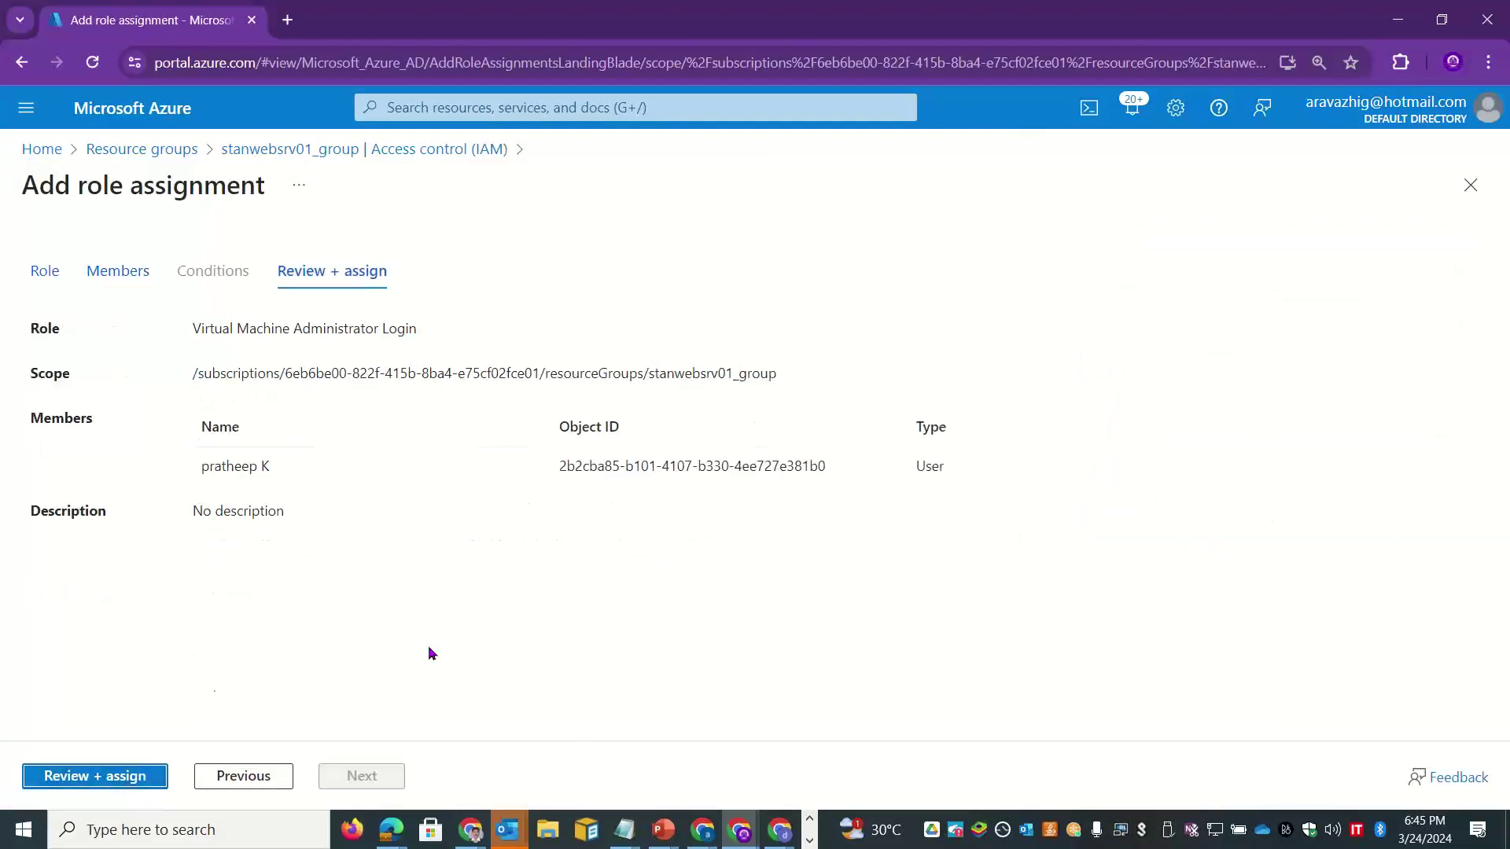
pyautogui.click(104, 775)
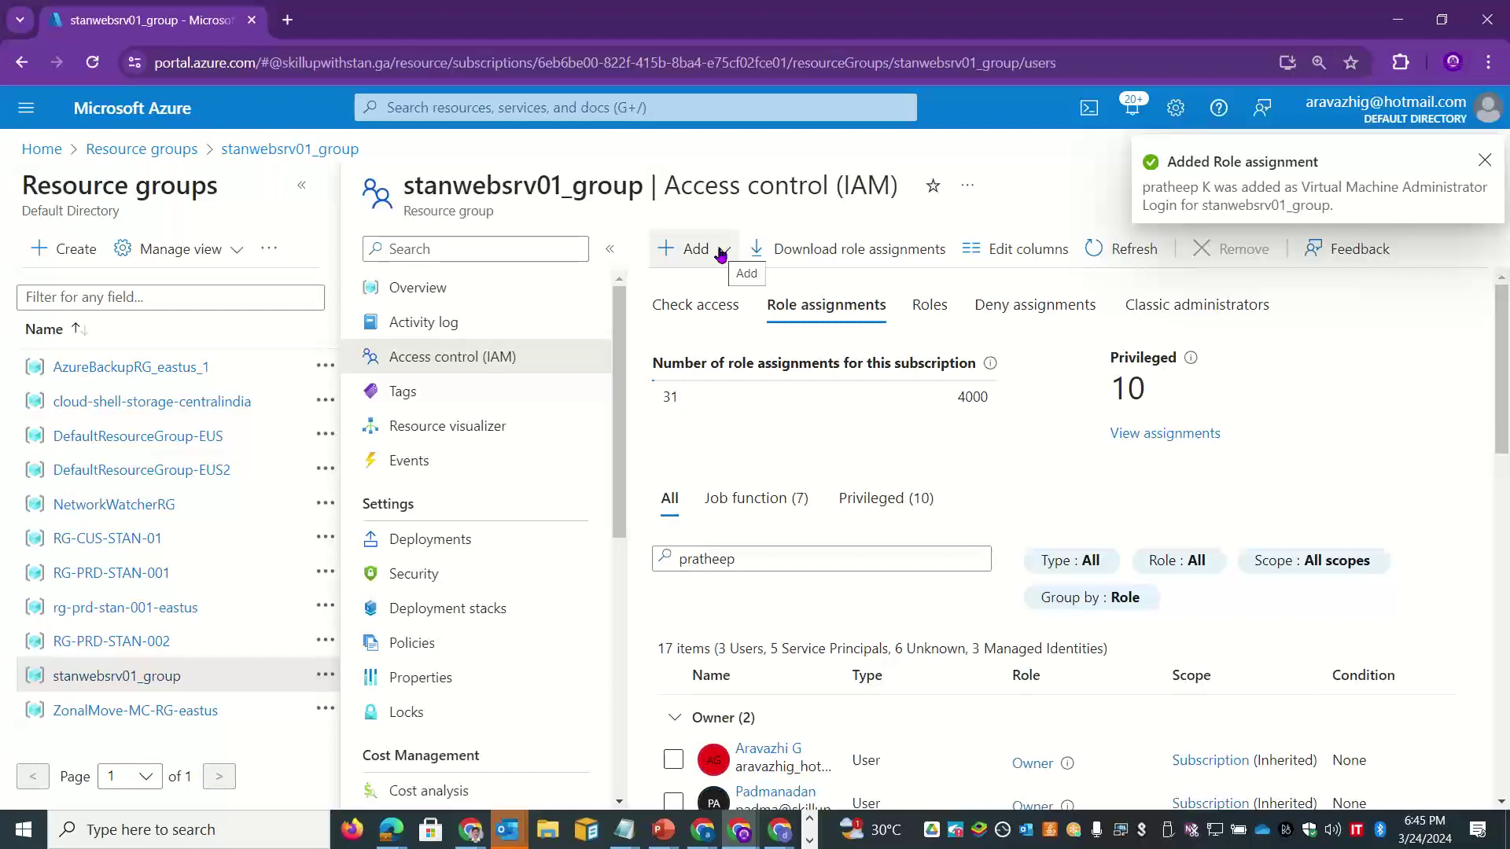
pyautogui.click(1485, 161)
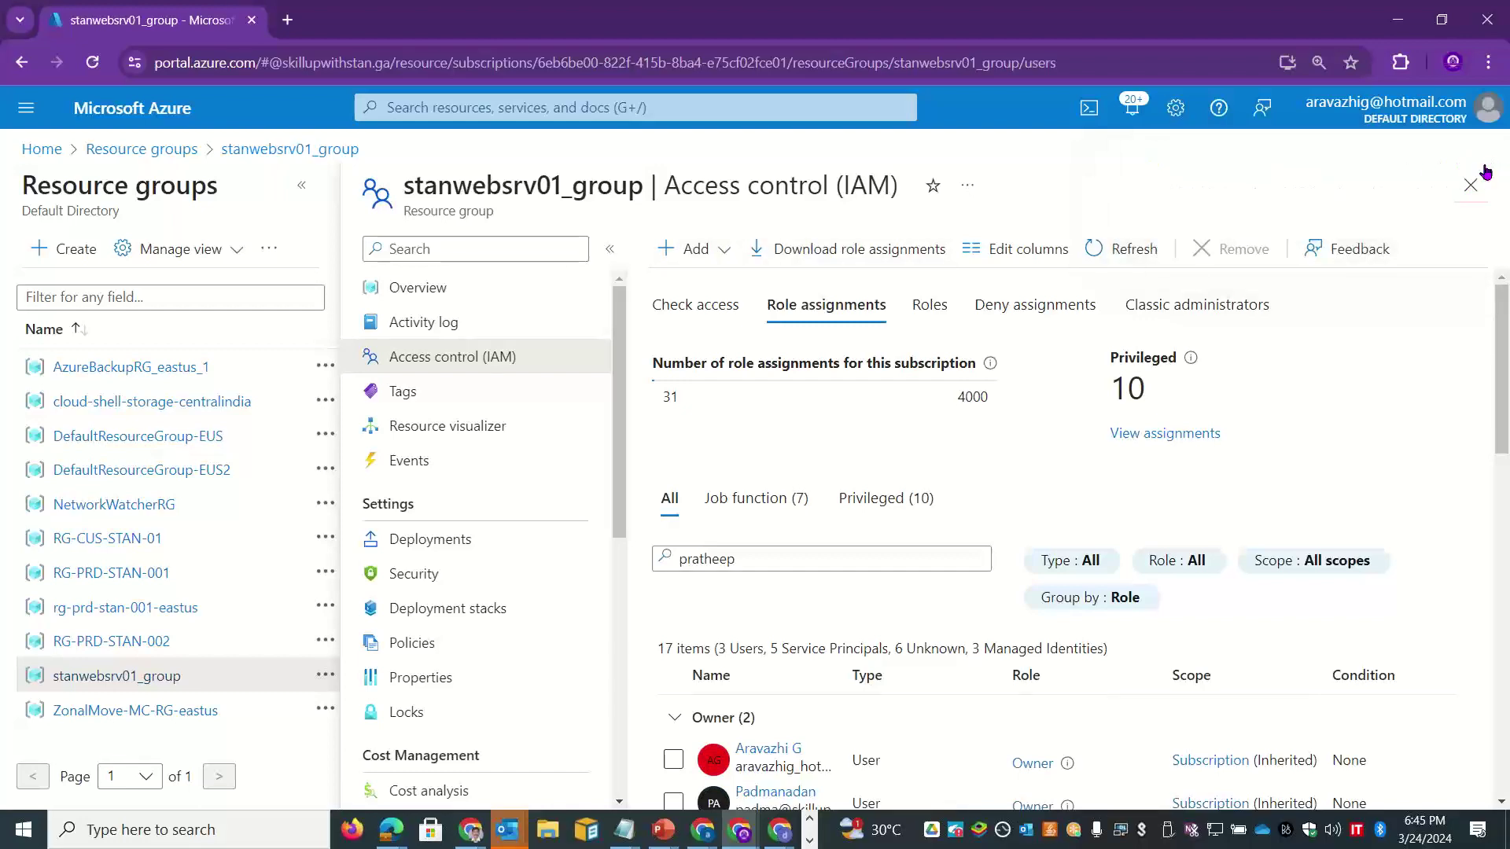
pyautogui.click(1470, 185)
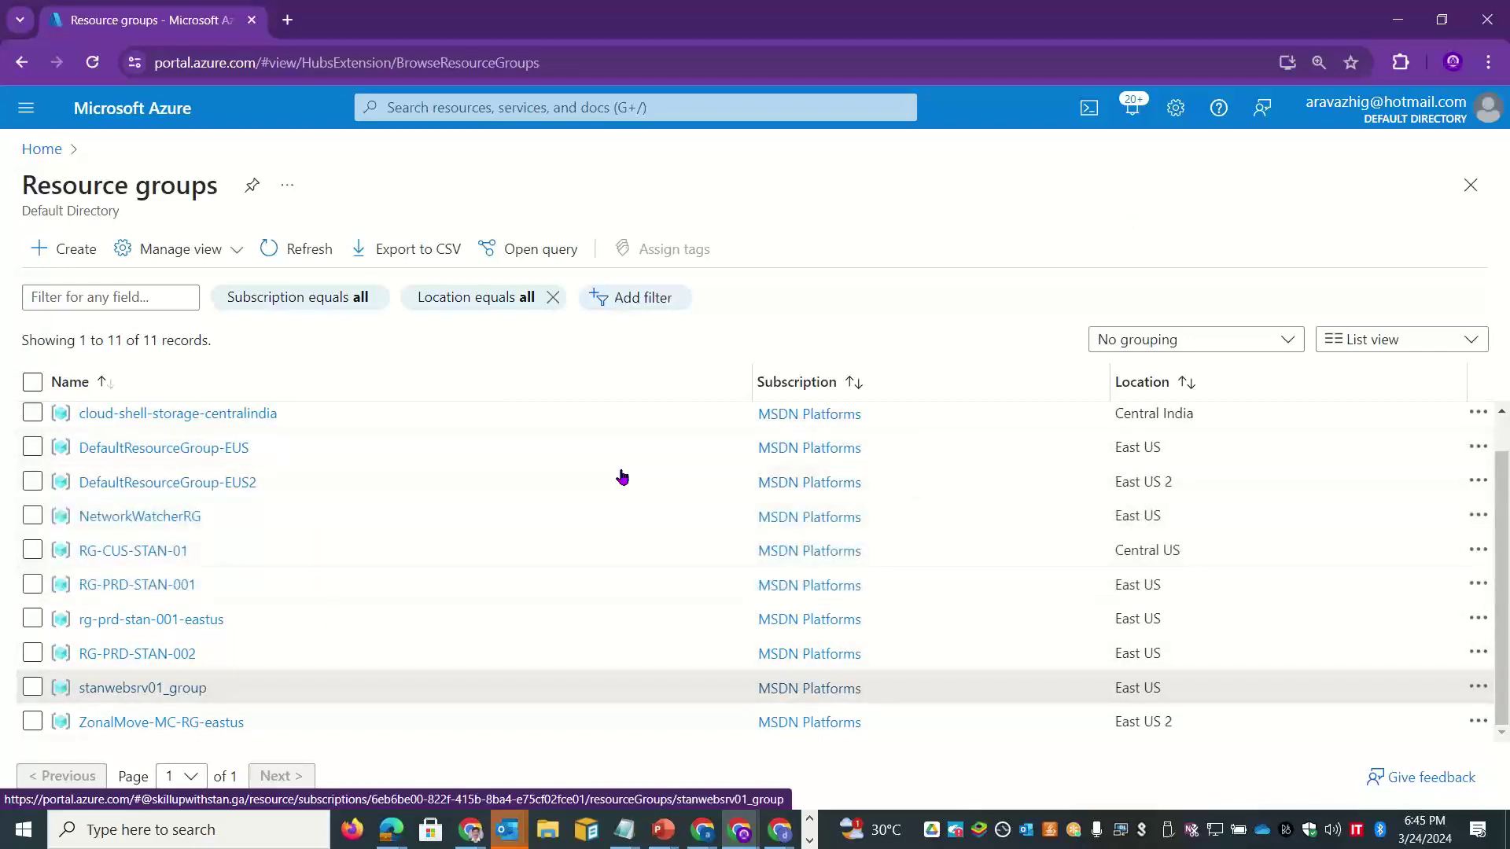
pyautogui.hotkey('alt', 'Tab')
pyautogui.hotkey('alt', 'Tab')
pyautogui.hotkey('alt', 'Tab')
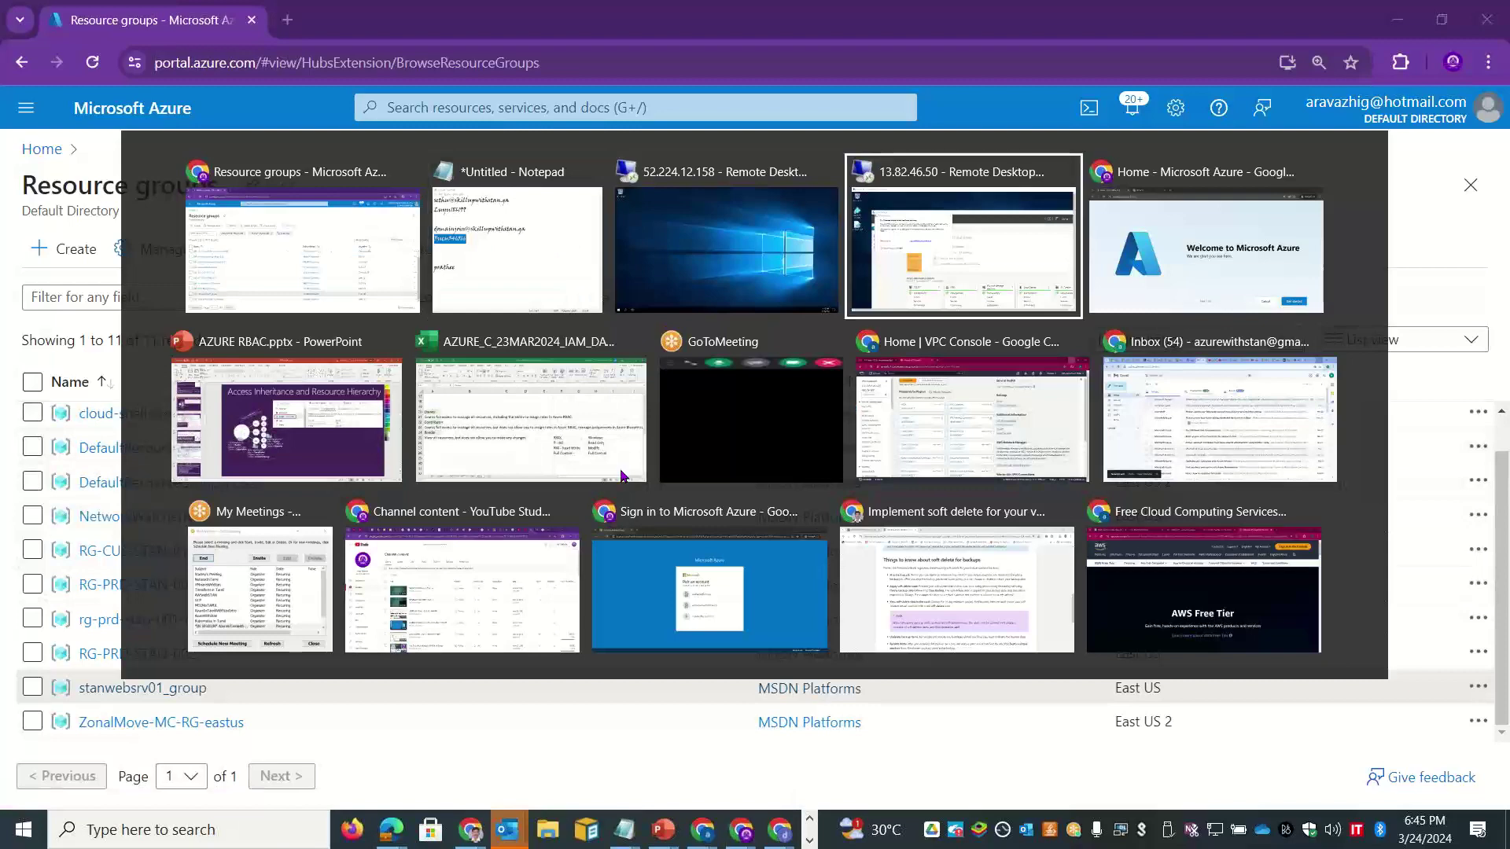
pyautogui.hotkey('alt', 'Tab')
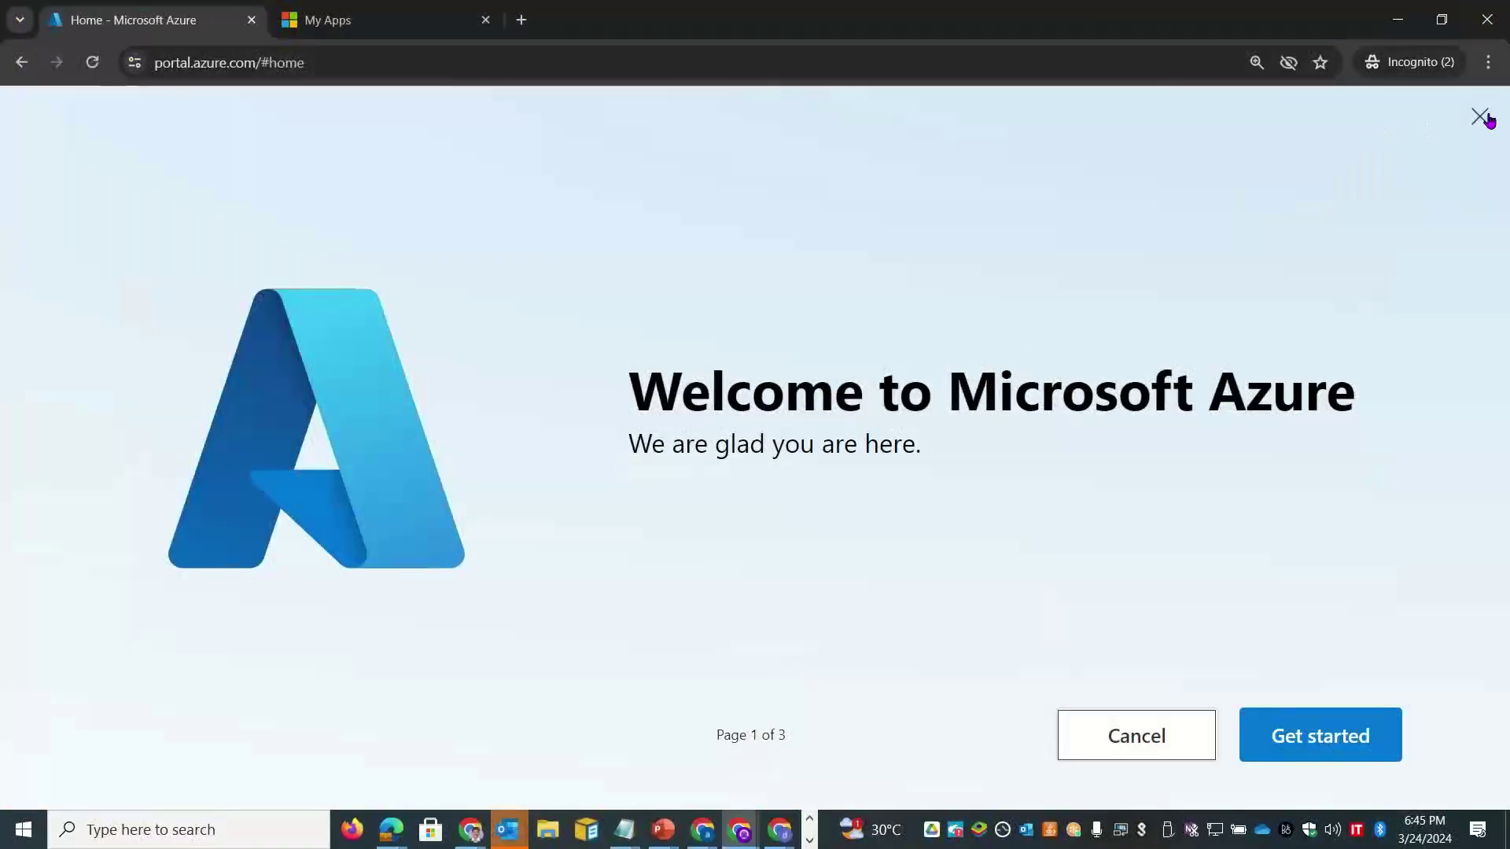
# Sign in to the second portal window as the assigned user and view its resource groups
pyautogui.click(1478, 116)
pyautogui.click(1489, 118)
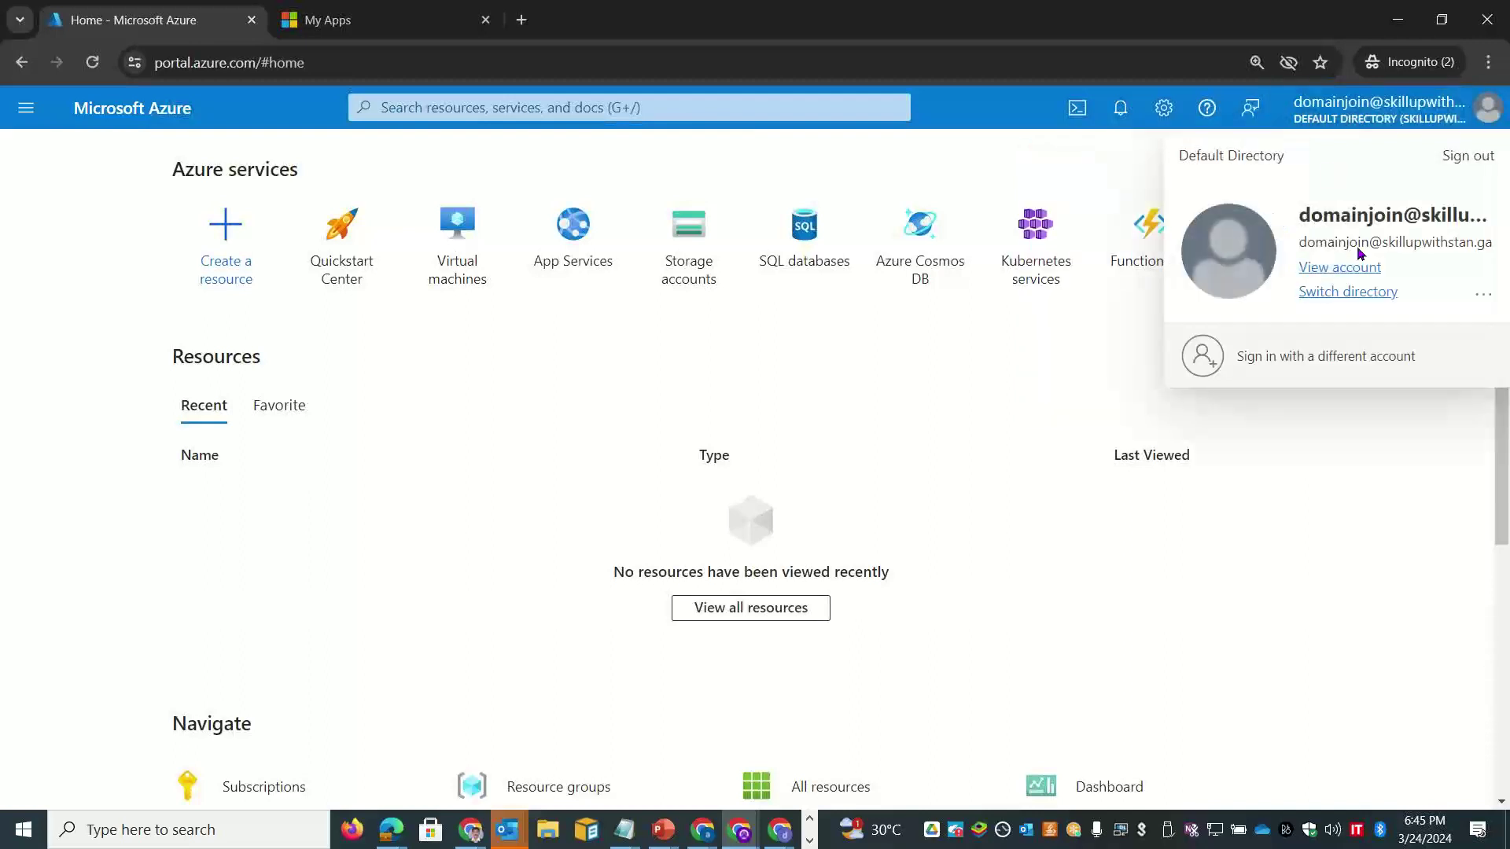
pyautogui.click(1308, 360)
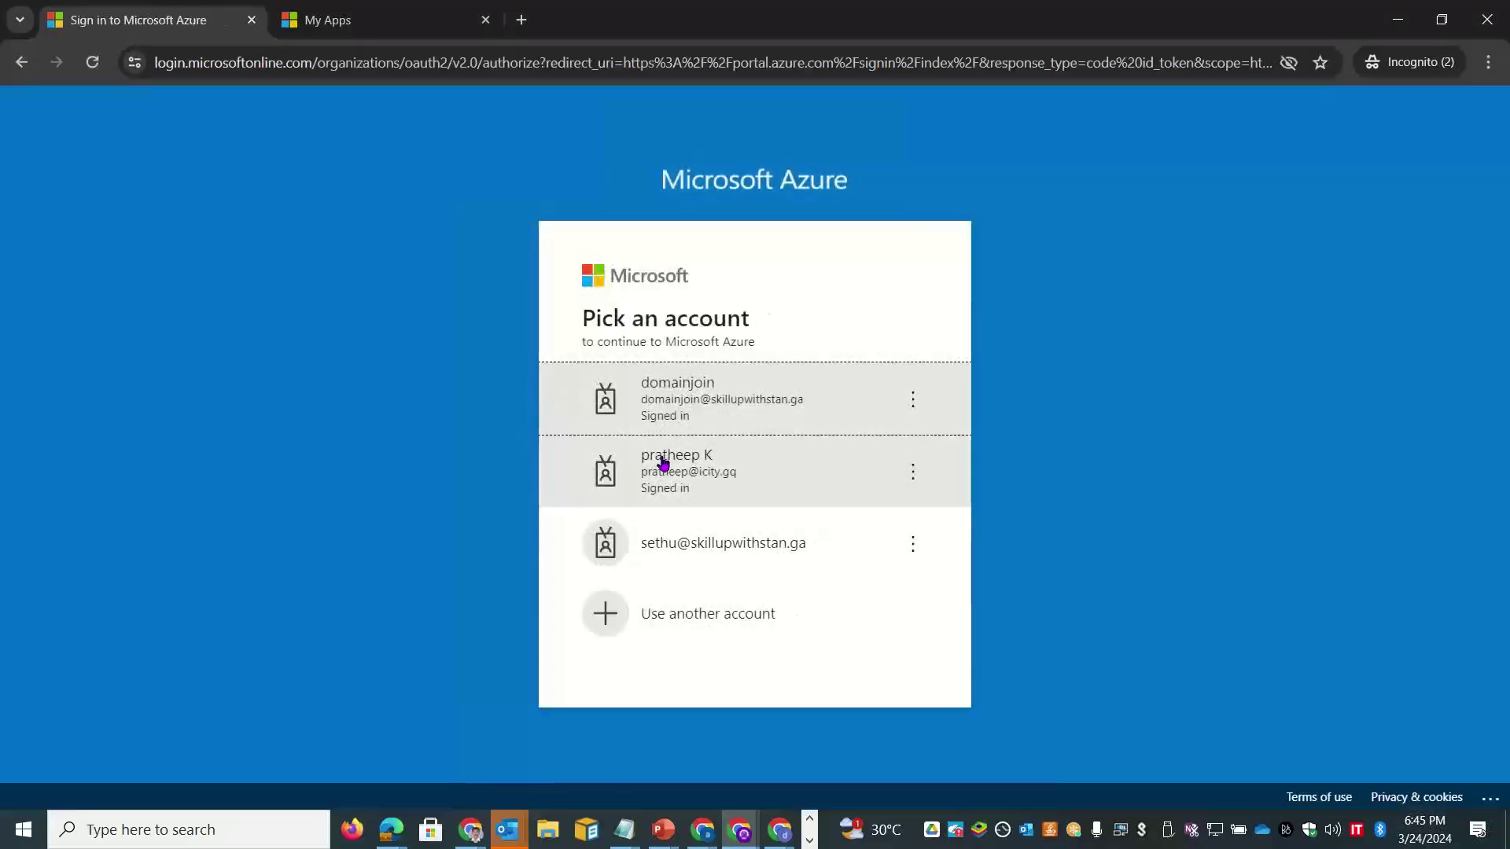
pyautogui.click(662, 464)
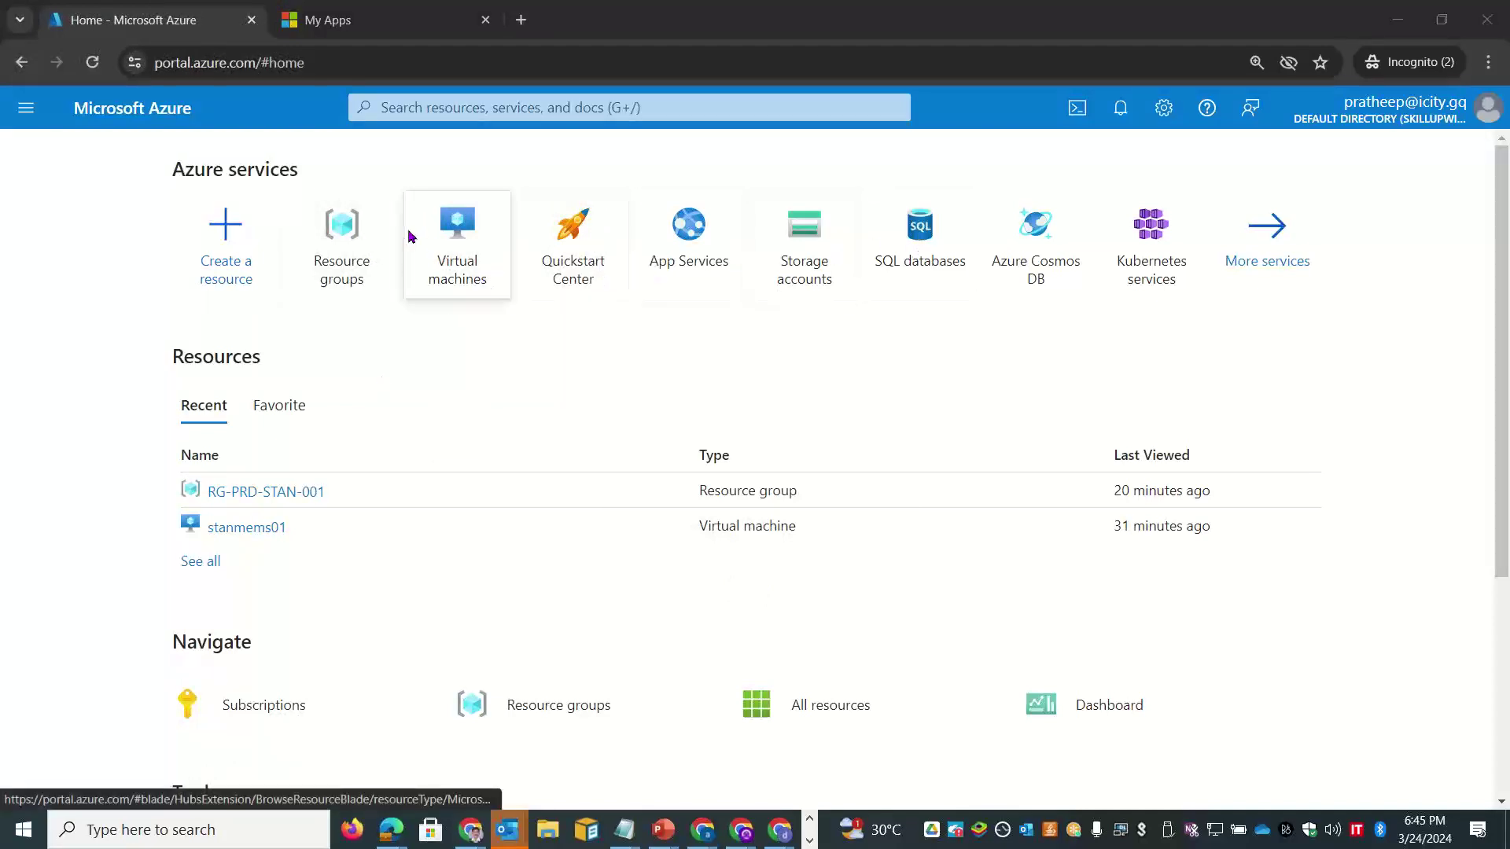
pyautogui.click(349, 252)
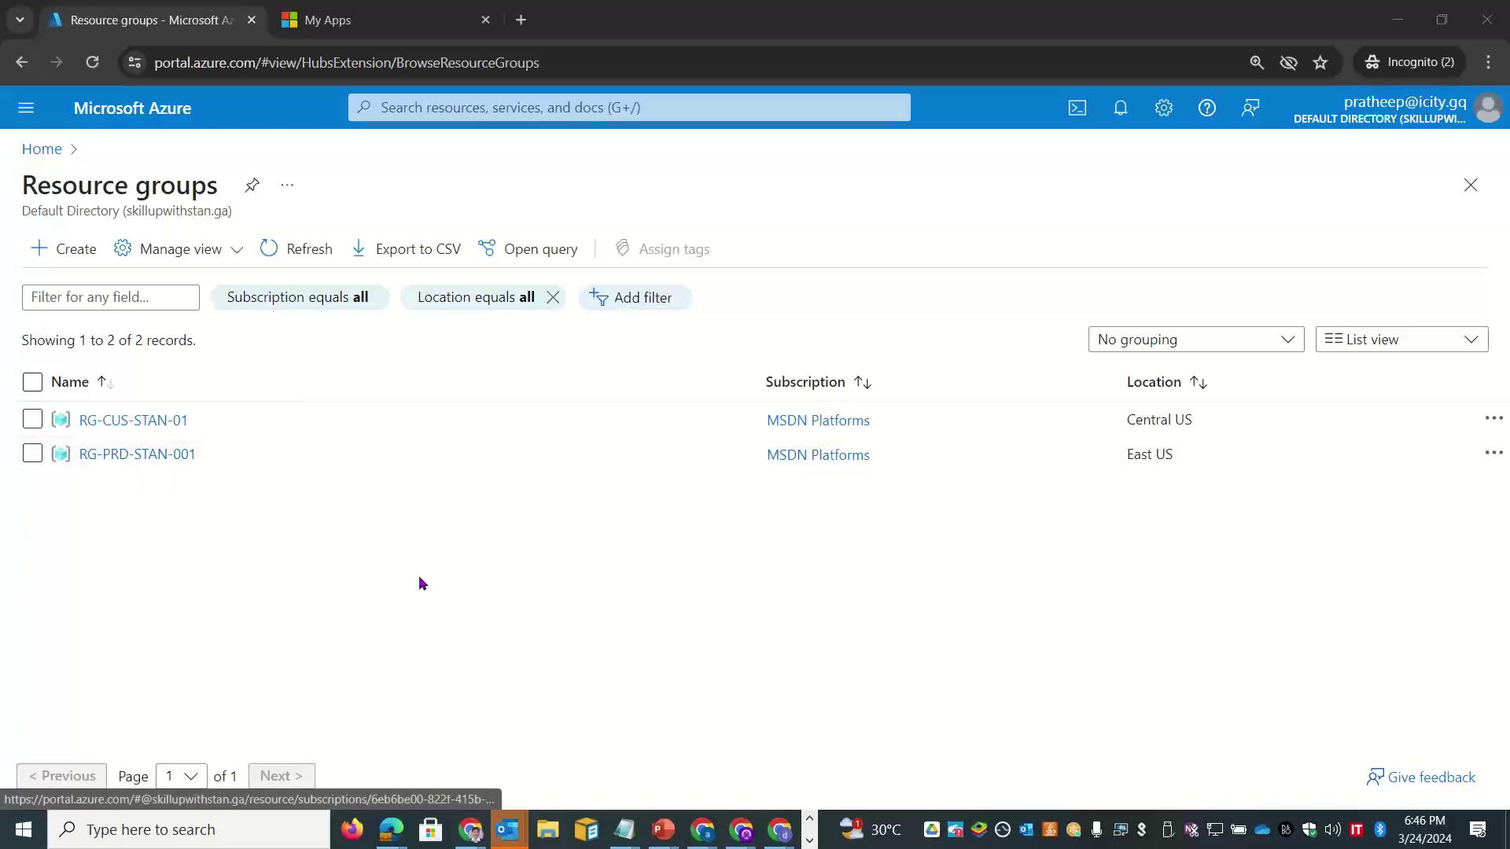
pyautogui.hotkey('alt', 'Tab')
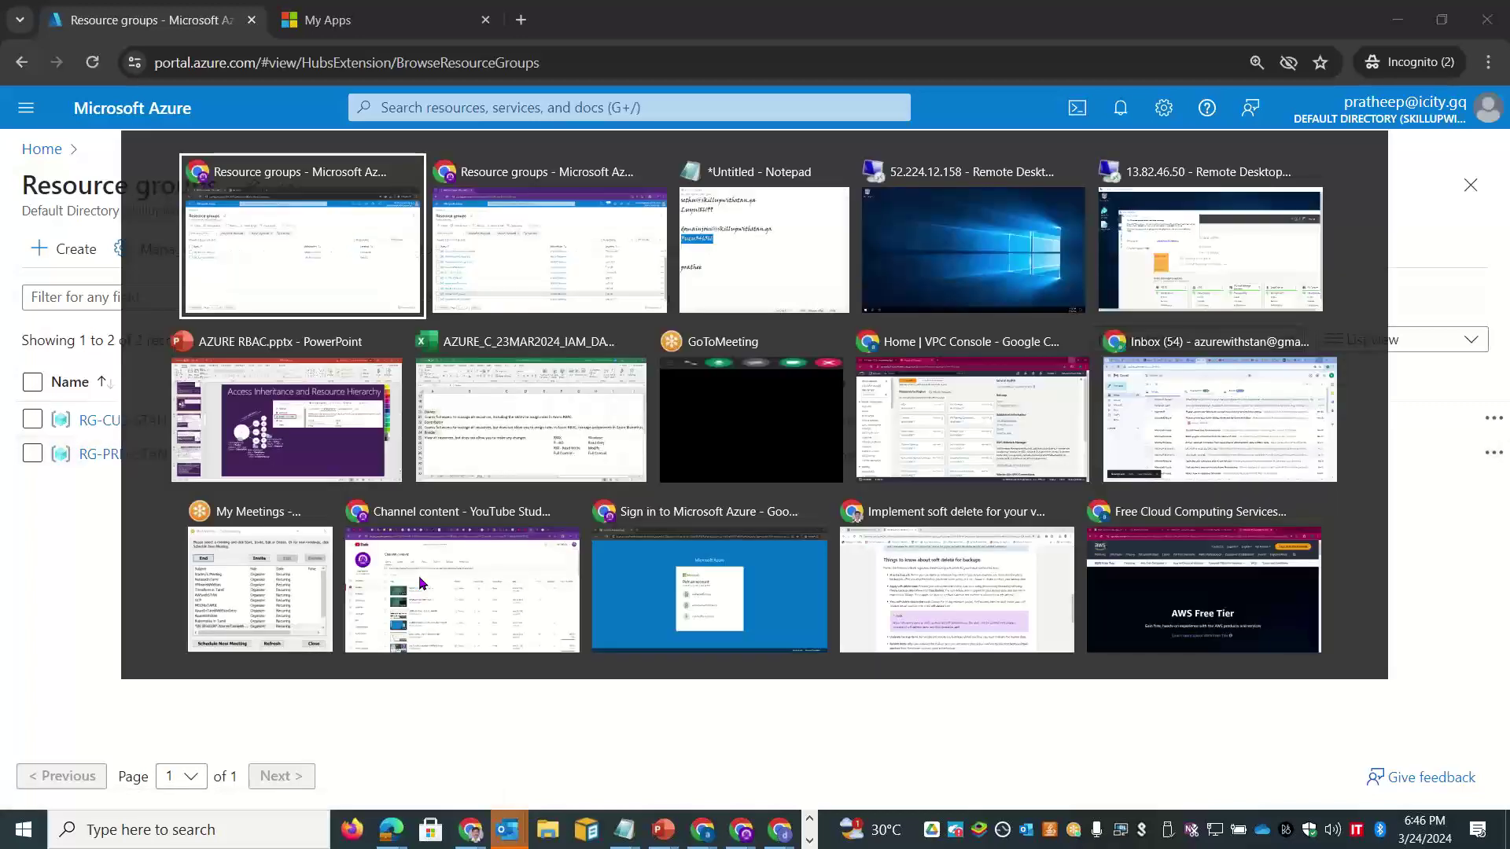
# Bring up the 13.82.46.50 remote session, dismiss the Server Manager pop-up, and make it full screen
pyautogui.hotkey('alt', 'Tab')
pyautogui.hotkey('alt', 'Tab')
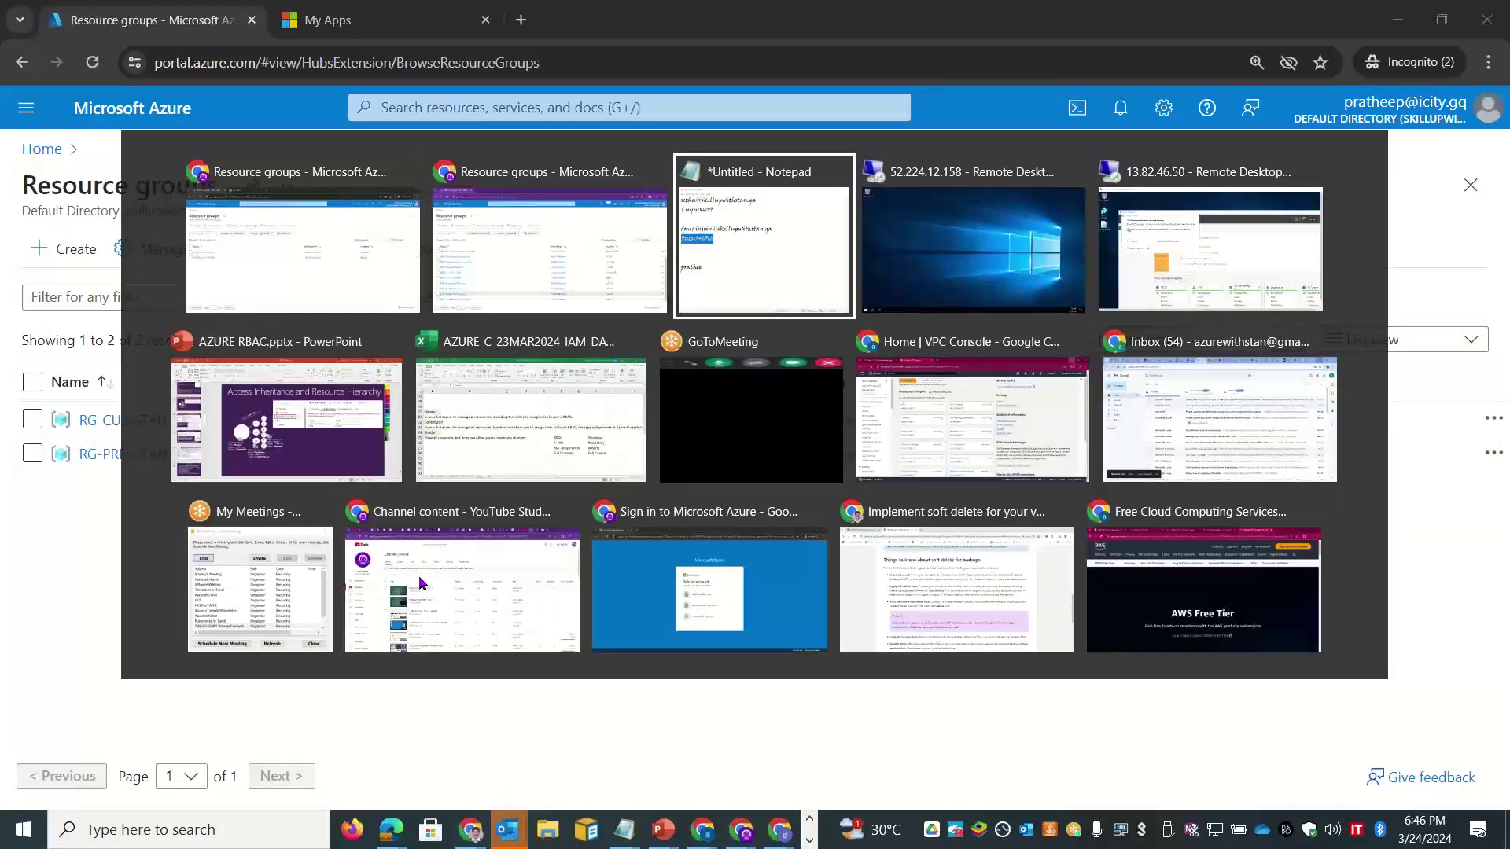
pyautogui.hotkey('alt', 'Tab')
pyautogui.hotkey('alt', 'Tab')
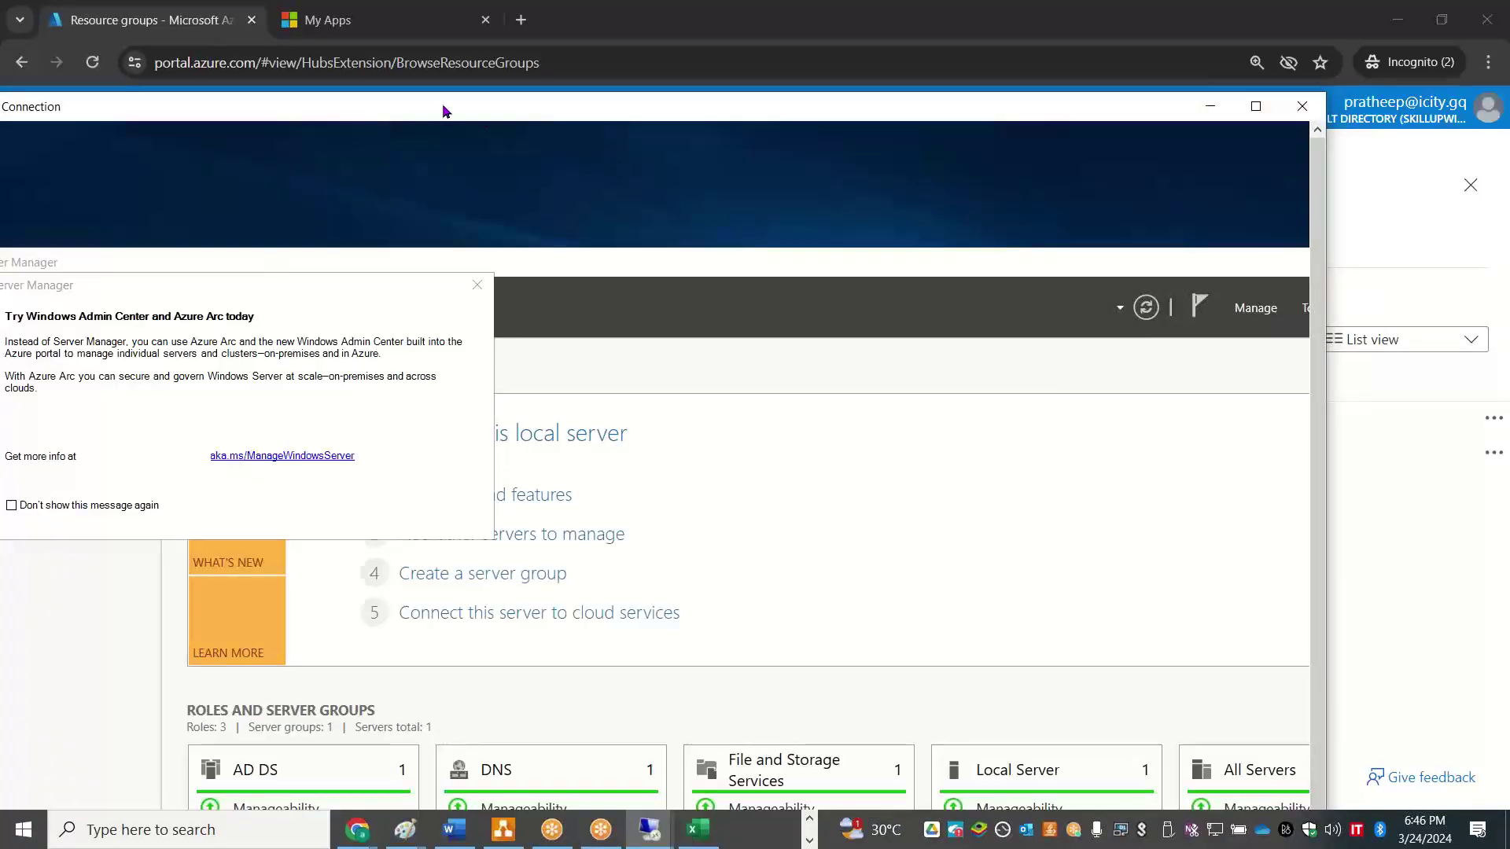
pyautogui.moveTo(444, 110); pyautogui.dragTo(518, 140)
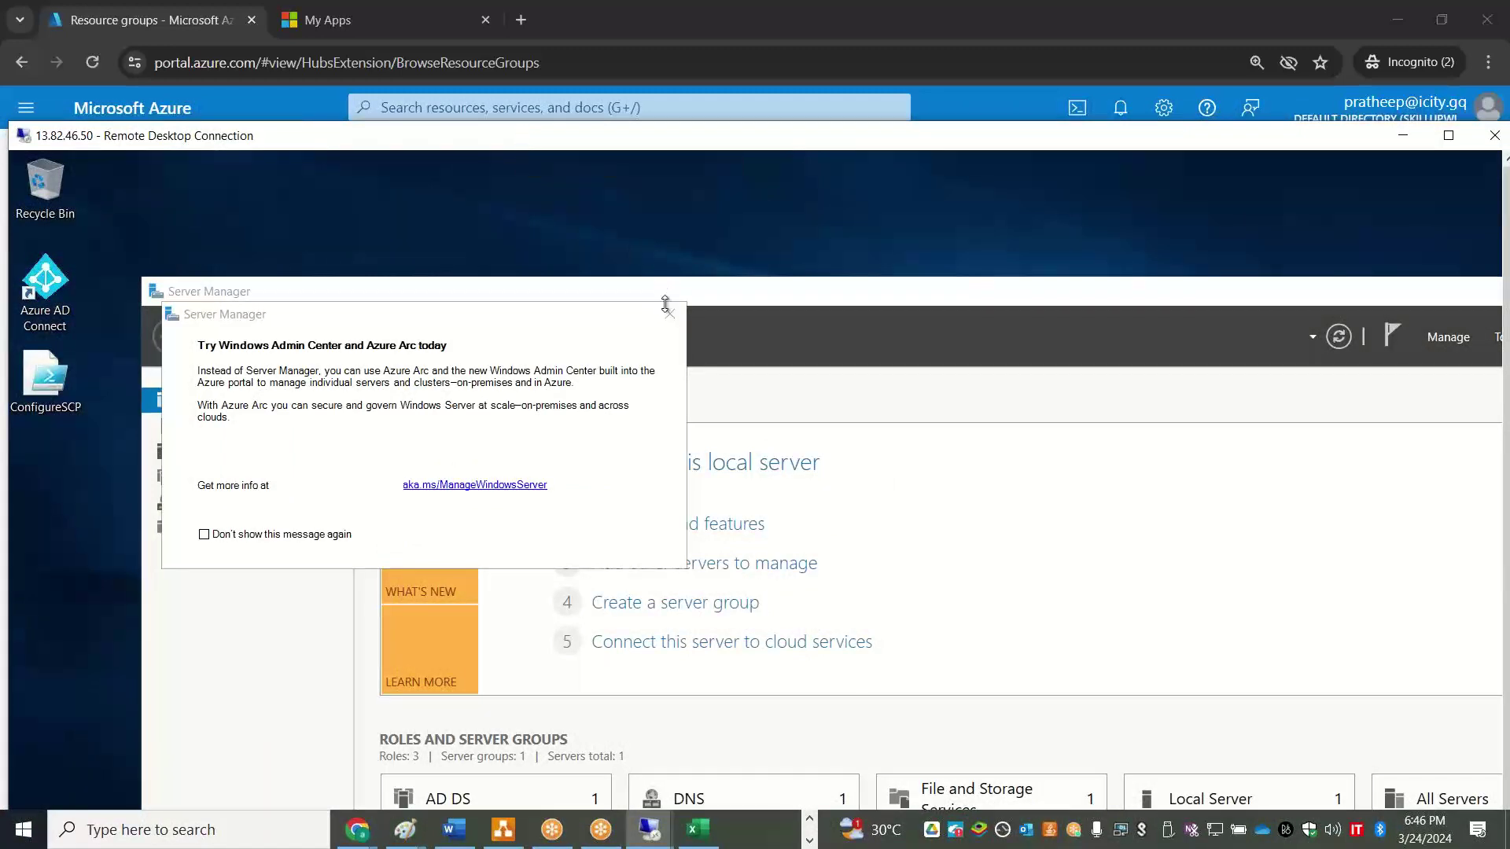
pyautogui.click(671, 329)
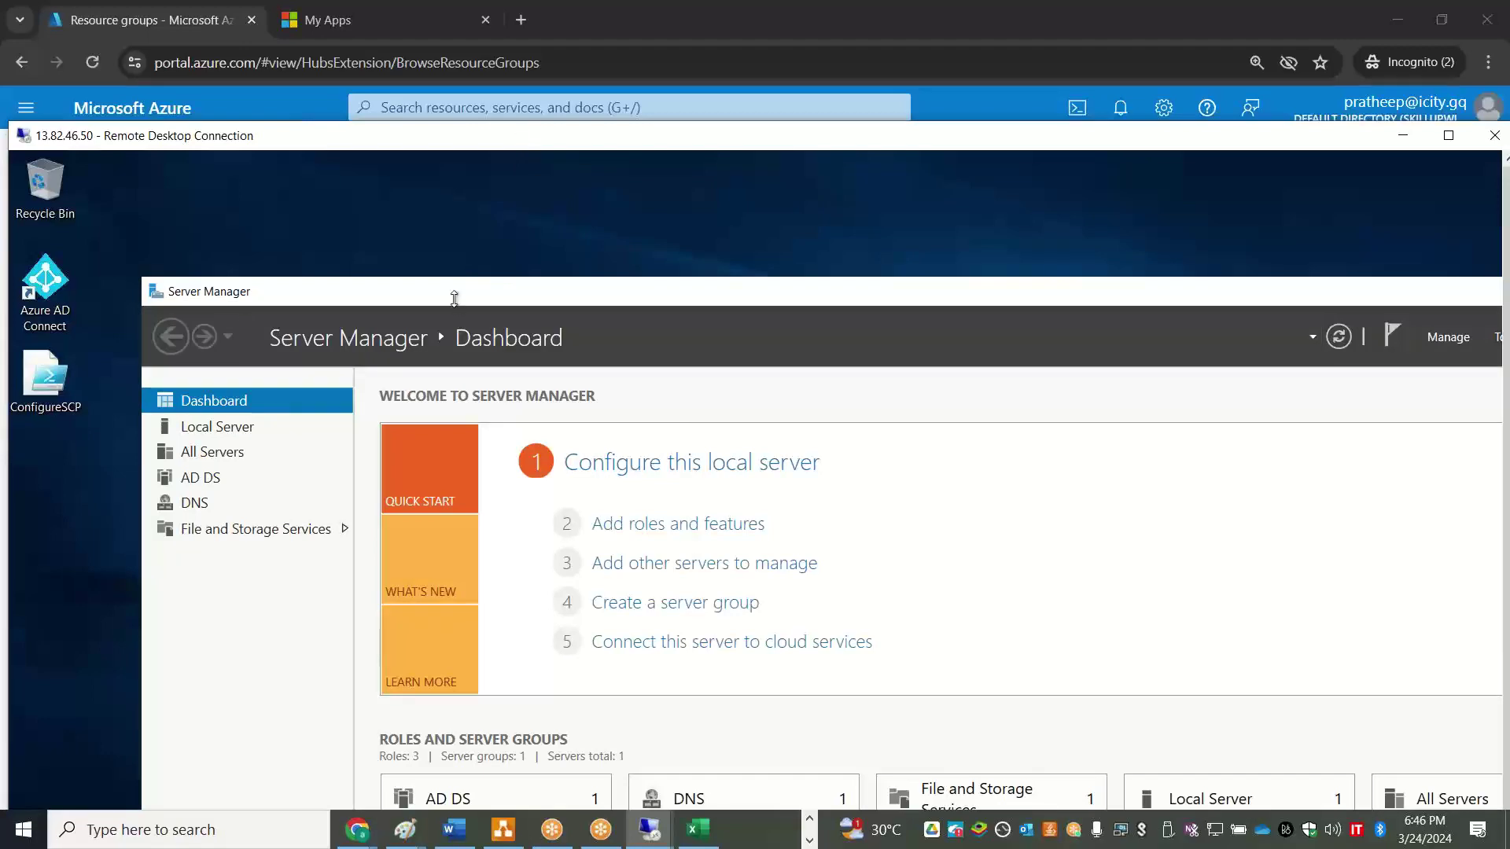
pyautogui.moveTo(452, 291); pyautogui.dragTo(503, 177)
pyautogui.doubleClick(439, 136)
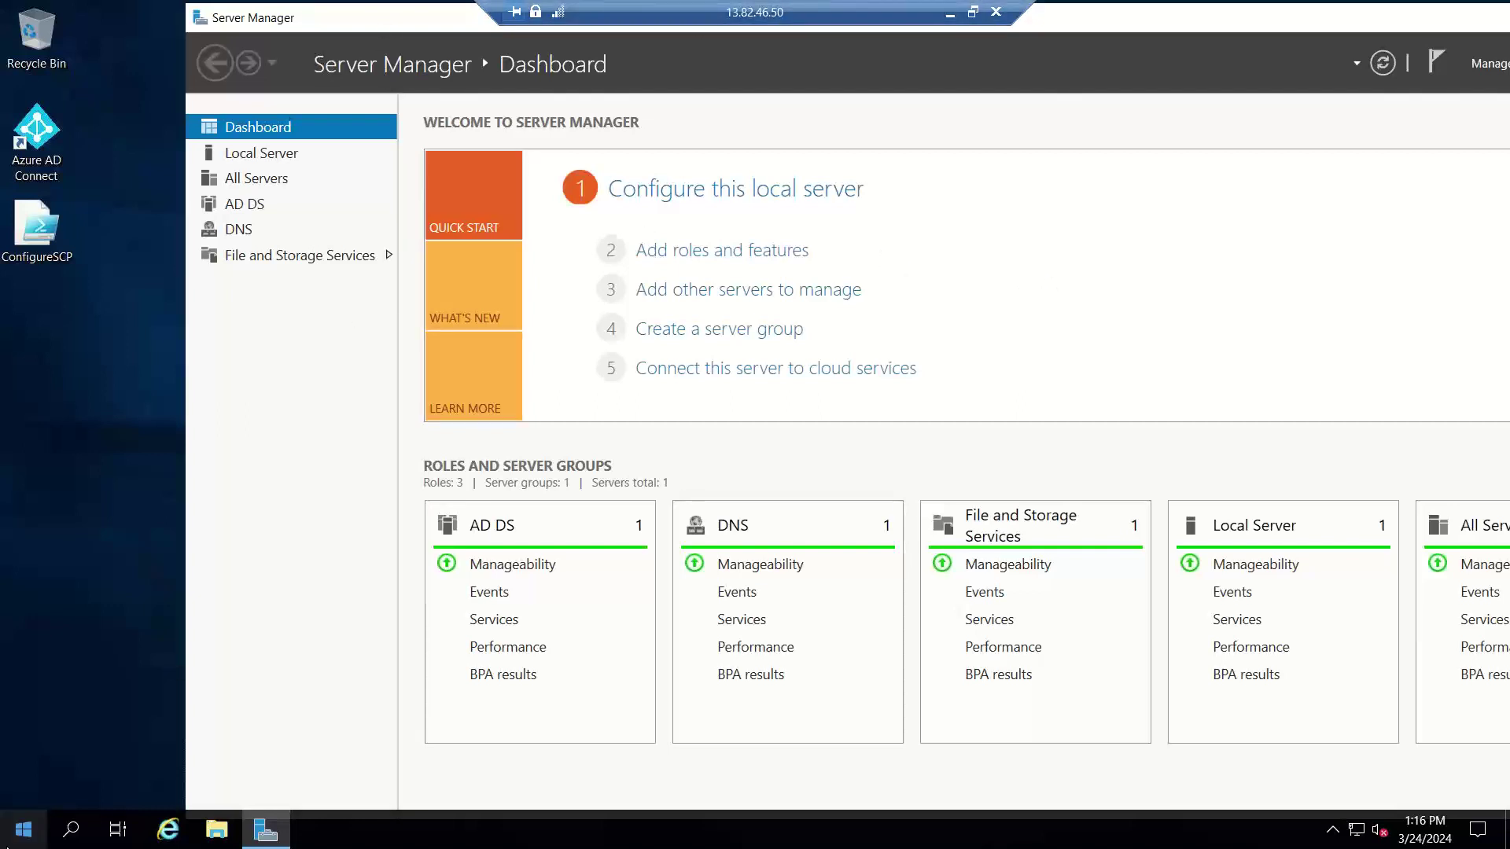
# Open a command prompt through Run and run whoami /fqdn
pyautogui.rightClick(25, 832)
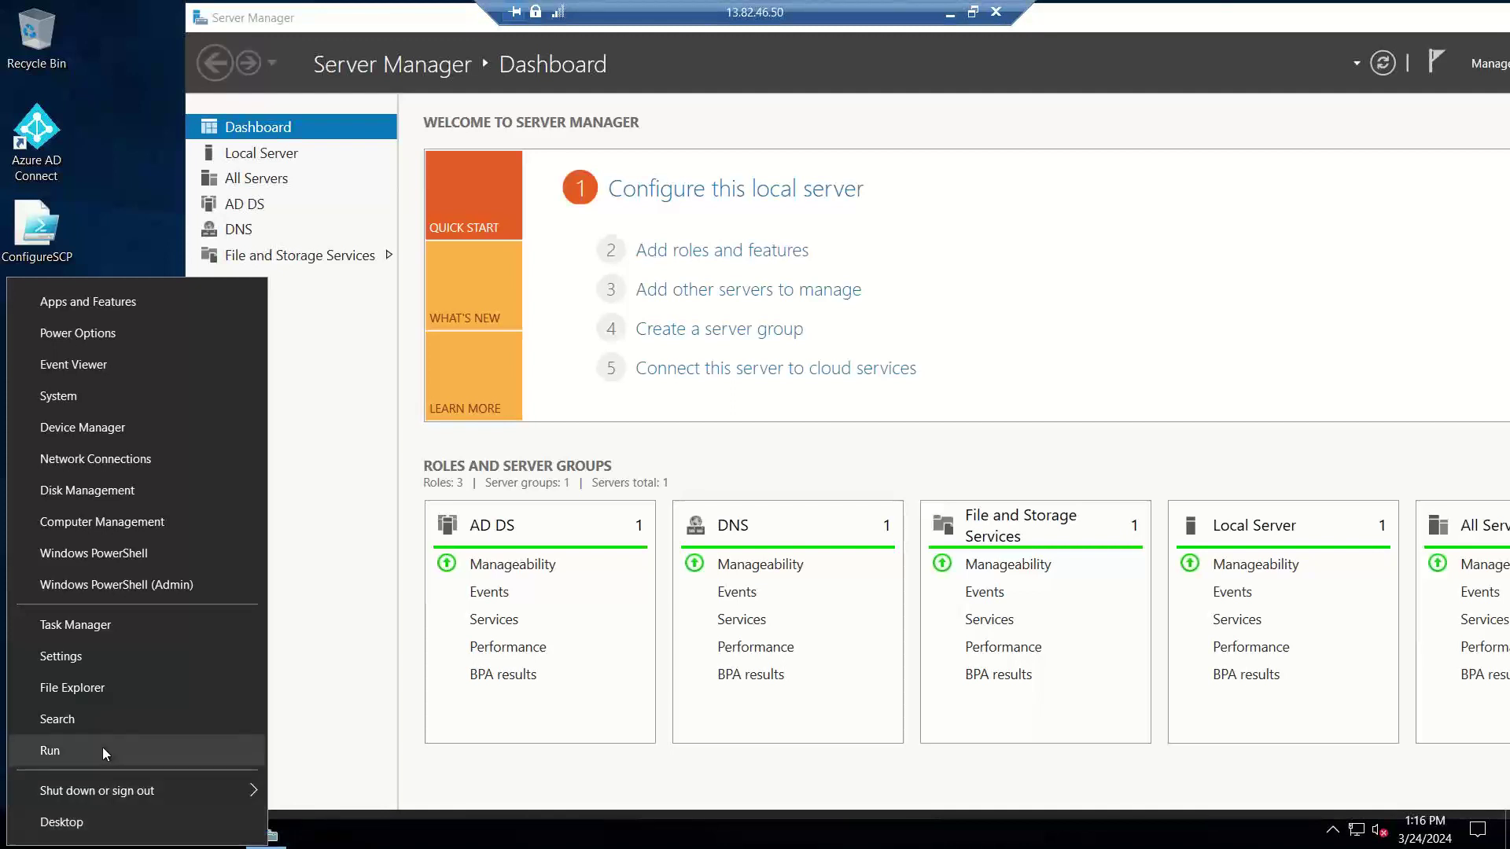
pyautogui.click(110, 747)
pyautogui.write('cmd')
pyautogui.press('Return')
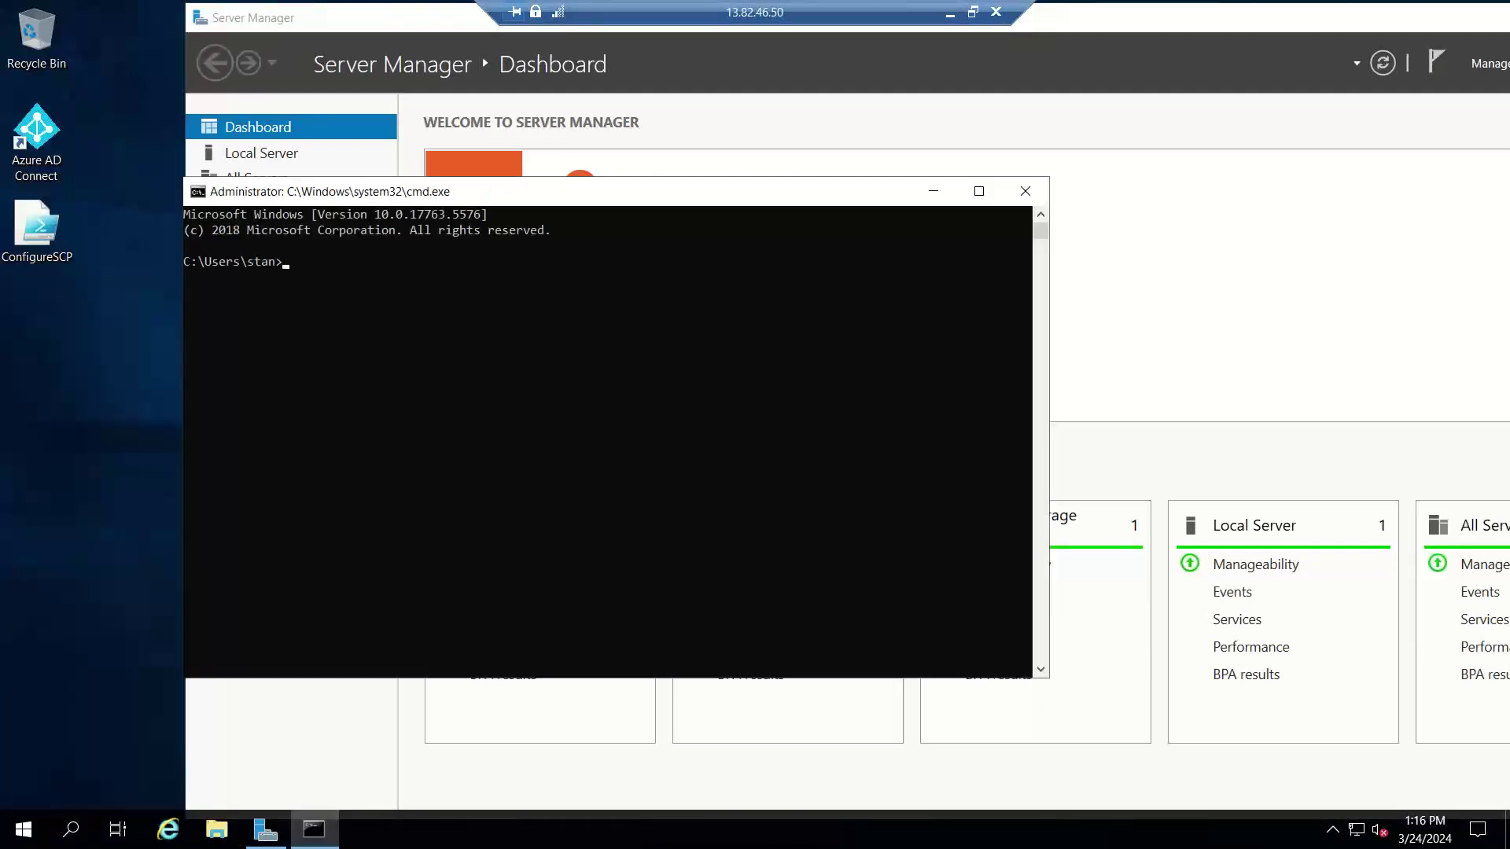
pyautogui.write('whoami /fqdn')
pyautogui.press('Return')
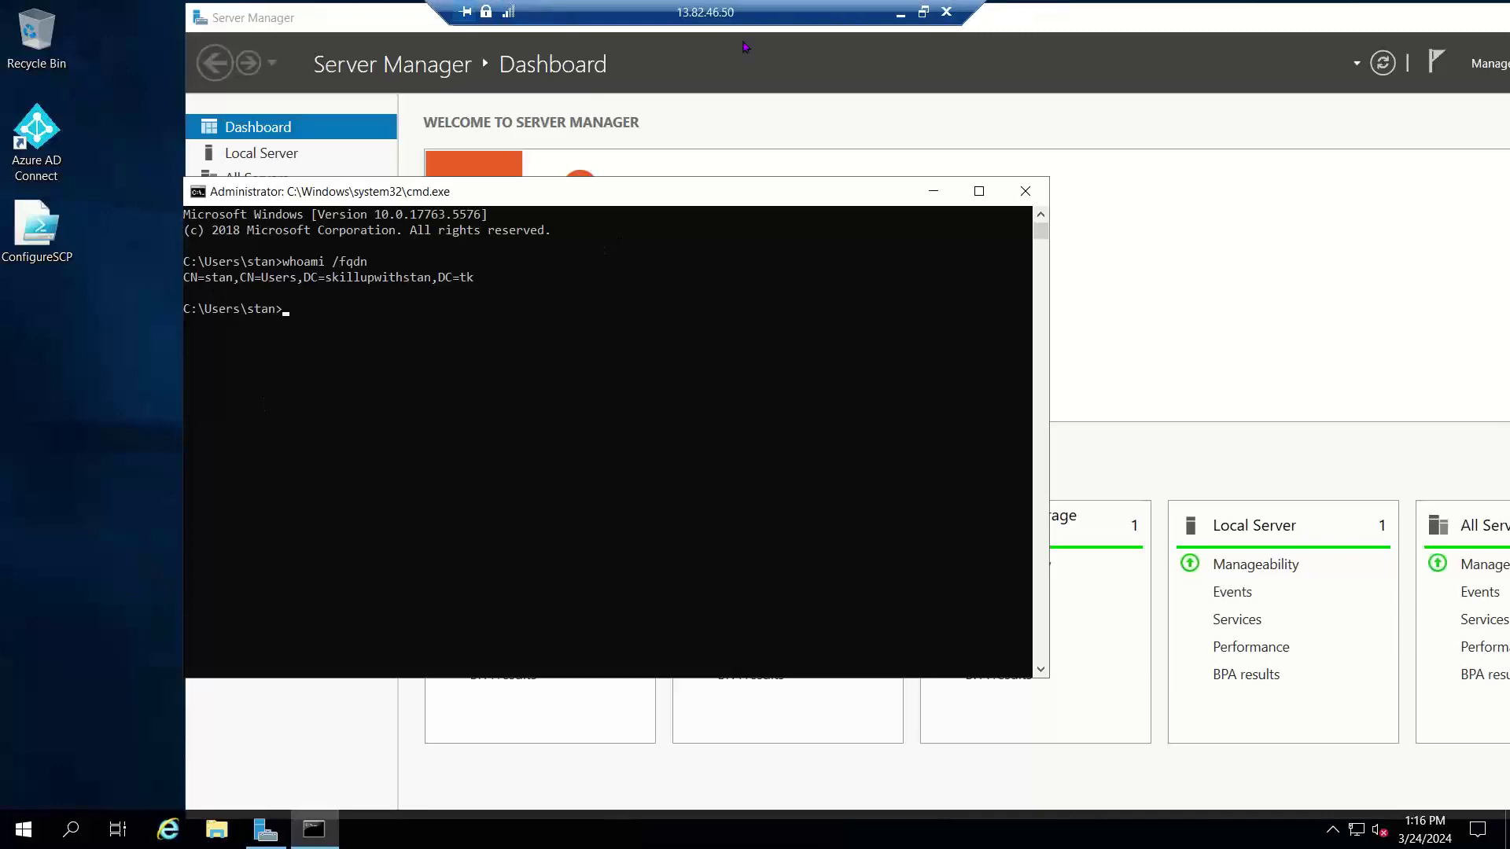
# Take the remote session out of full screen and minimize it
pyautogui.click(973, 12)
pyautogui.moveTo(712, 50); pyautogui.dragTo(769, 135)
pyautogui.click(1415, 128)
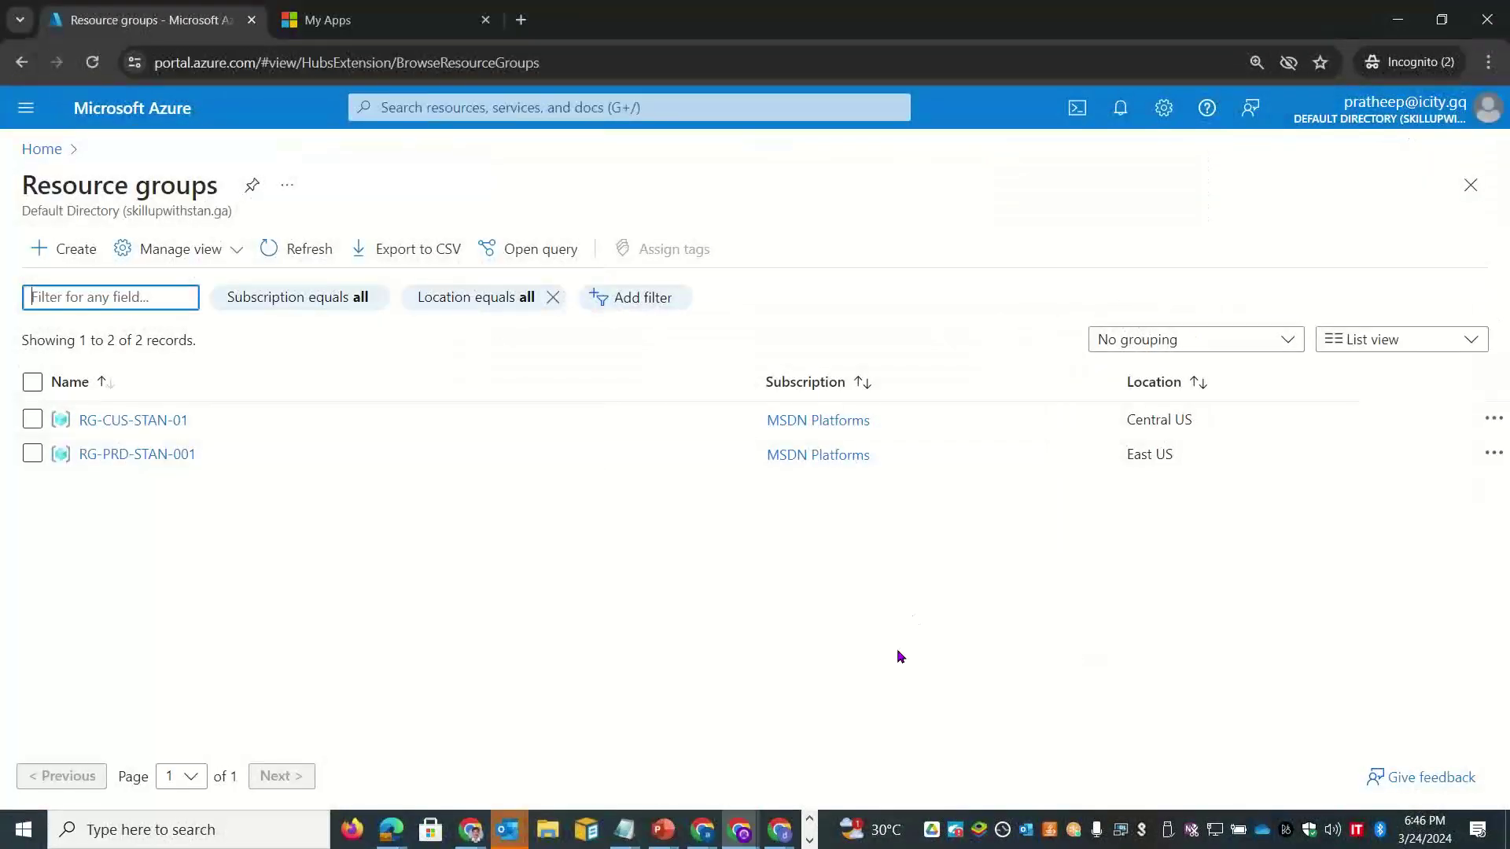
# Switch to the 52.224.12.158 session and run whoami in a new command prompt
pyautogui.click(810, 838)
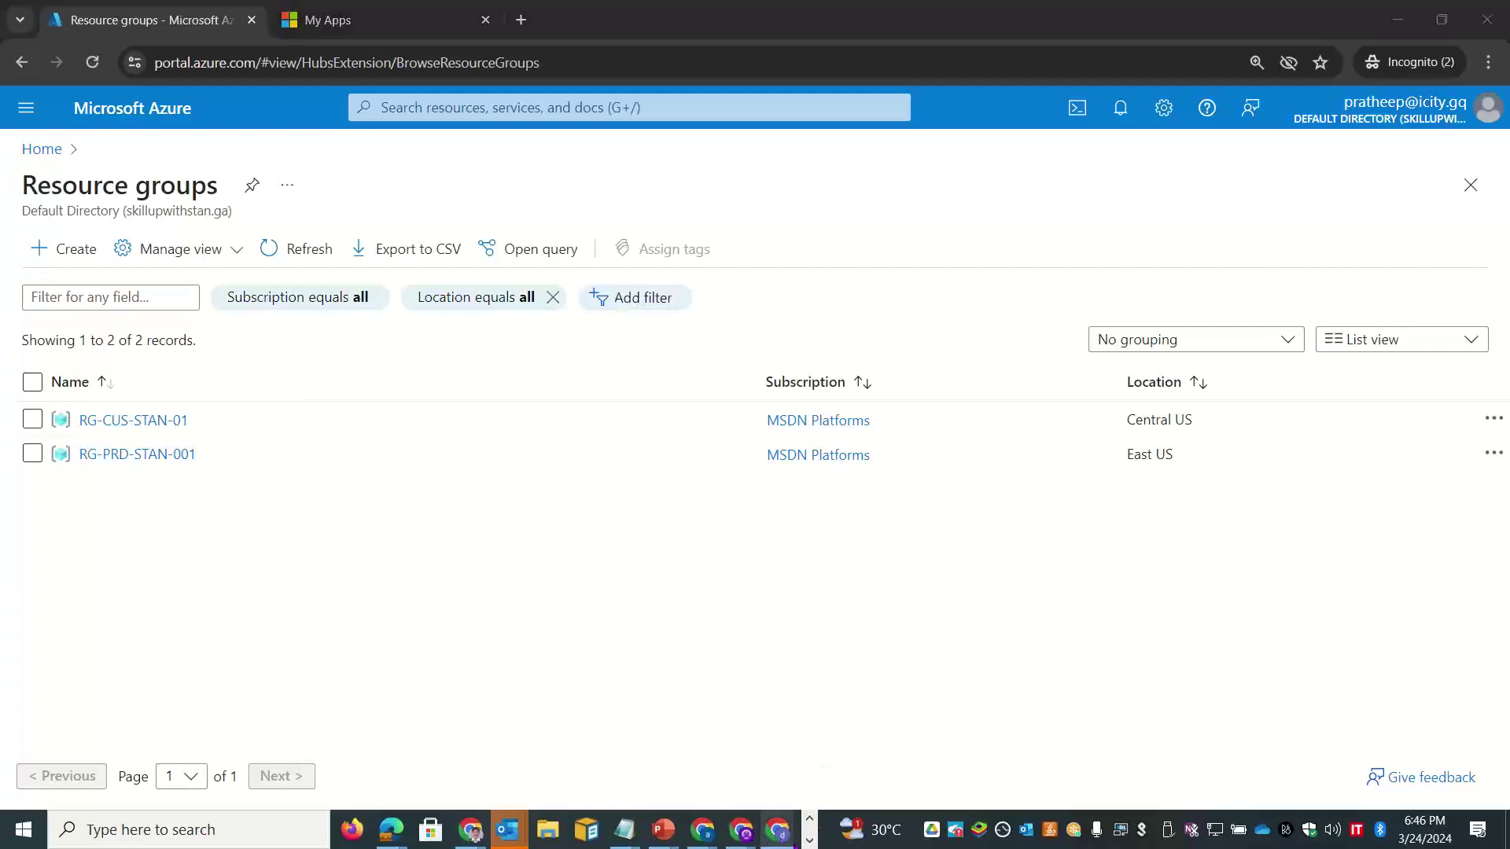
pyautogui.moveTo(649, 830)
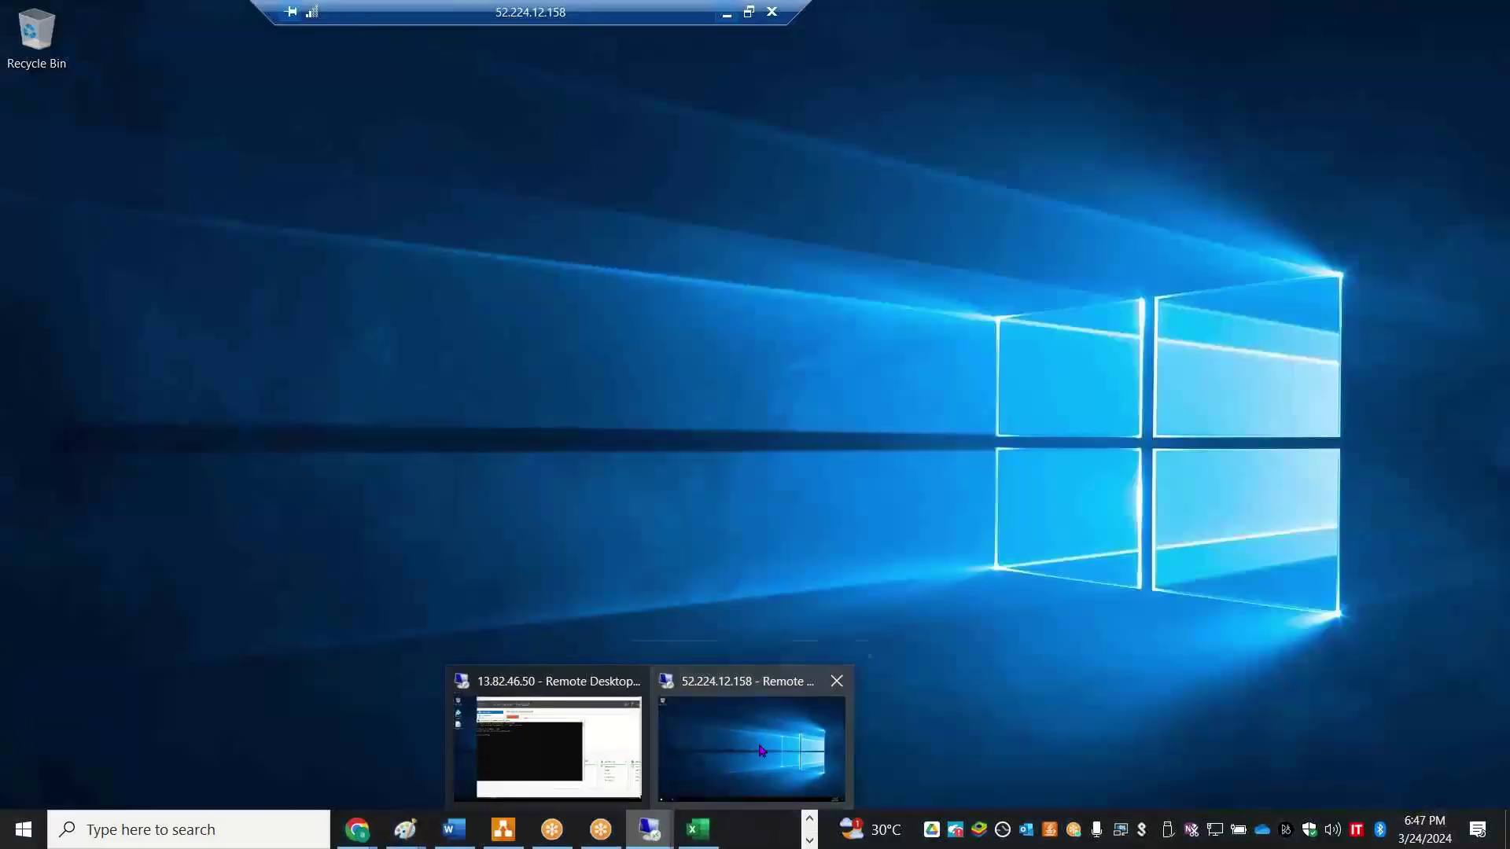
pyautogui.click(761, 751)
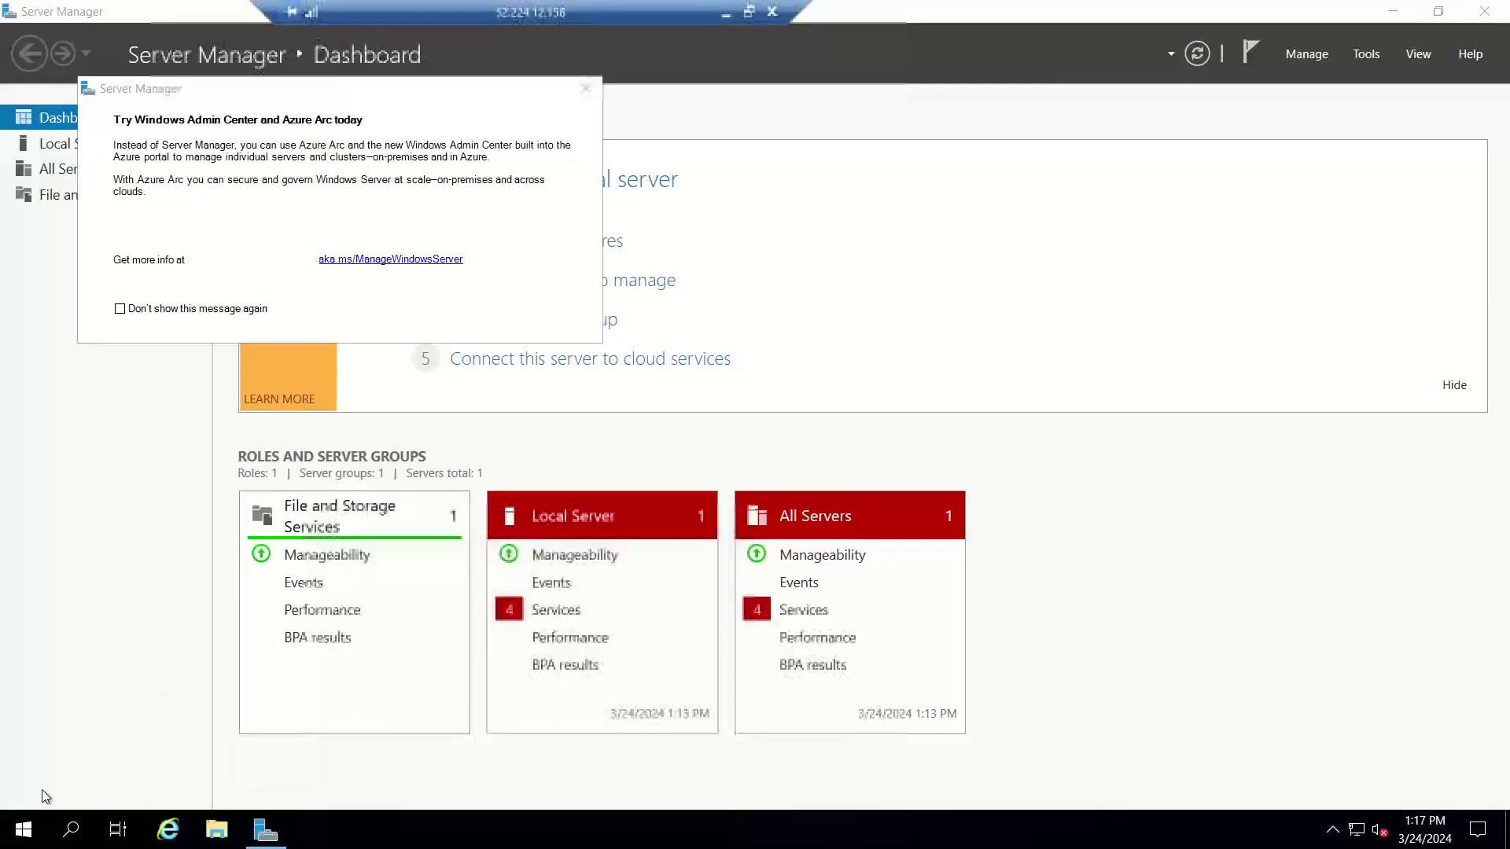
pyautogui.rightClick(23, 839)
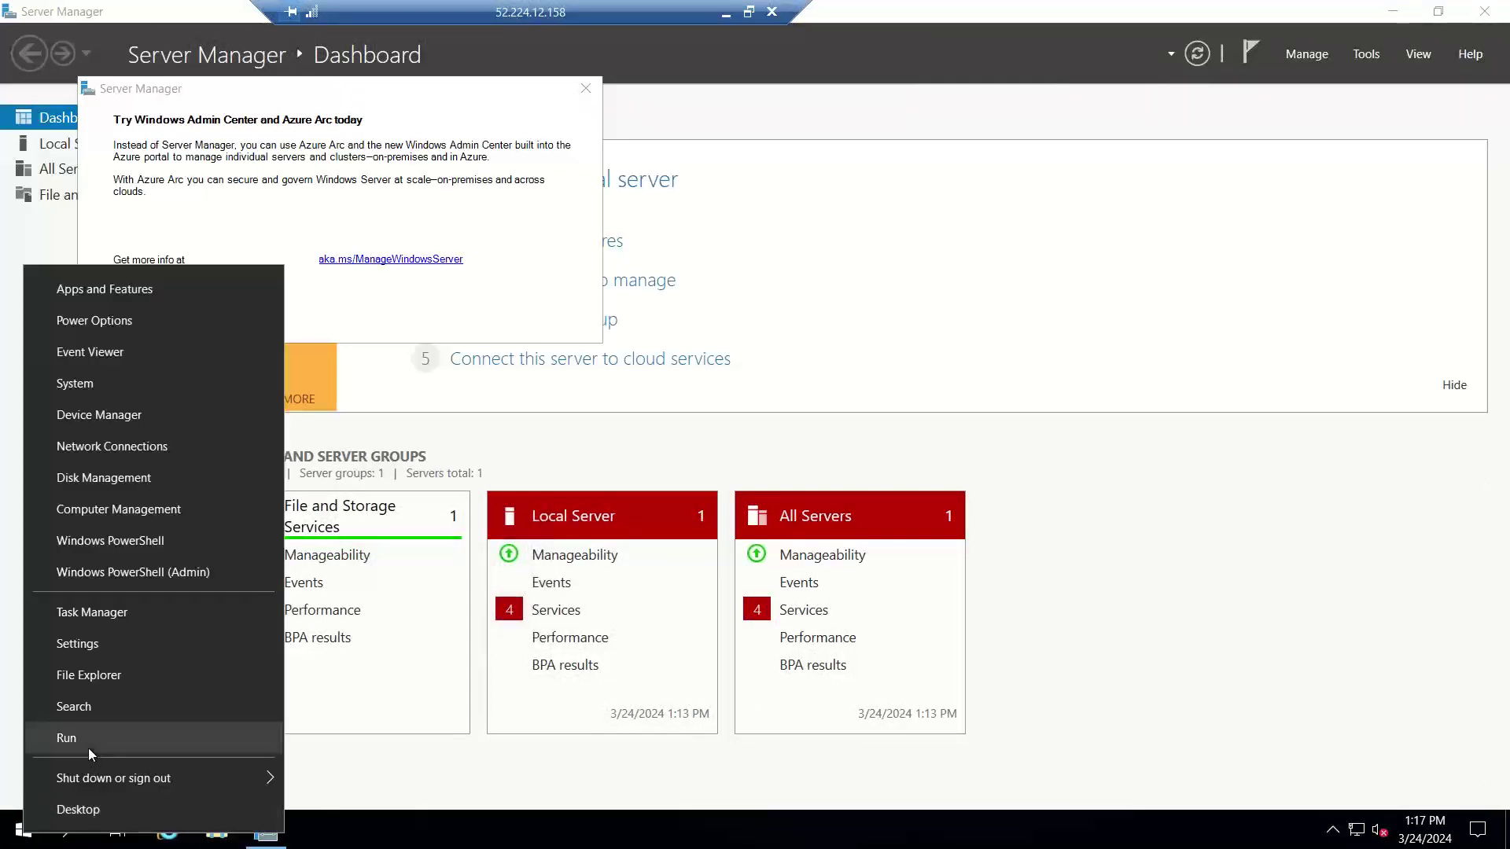
pyautogui.click(88, 748)
pyautogui.write('cmd')
pyautogui.press('Return')
pyautogui.write('whoami')
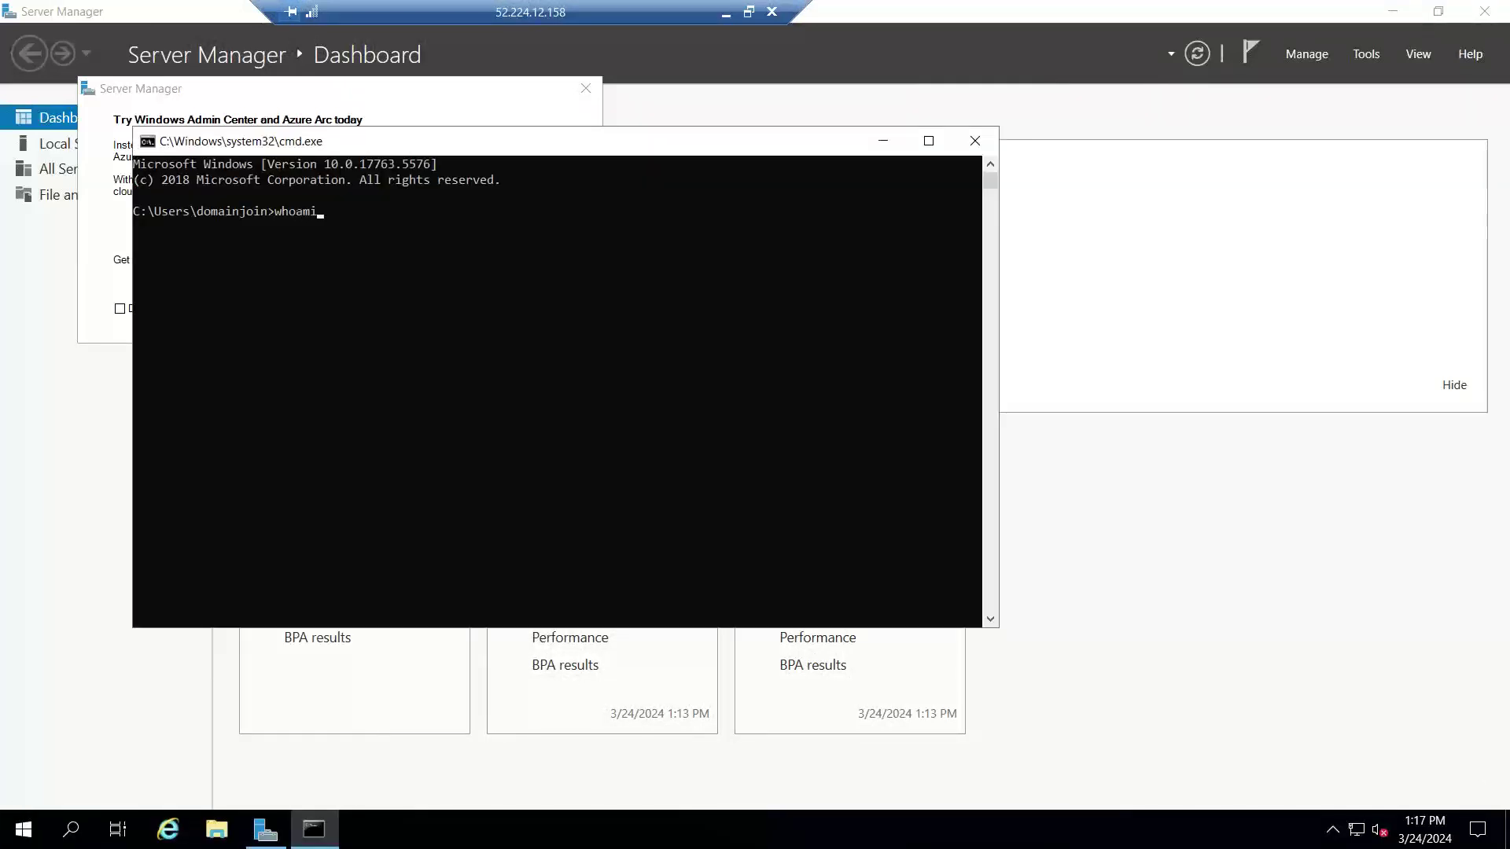
pyautogui.press('Return')
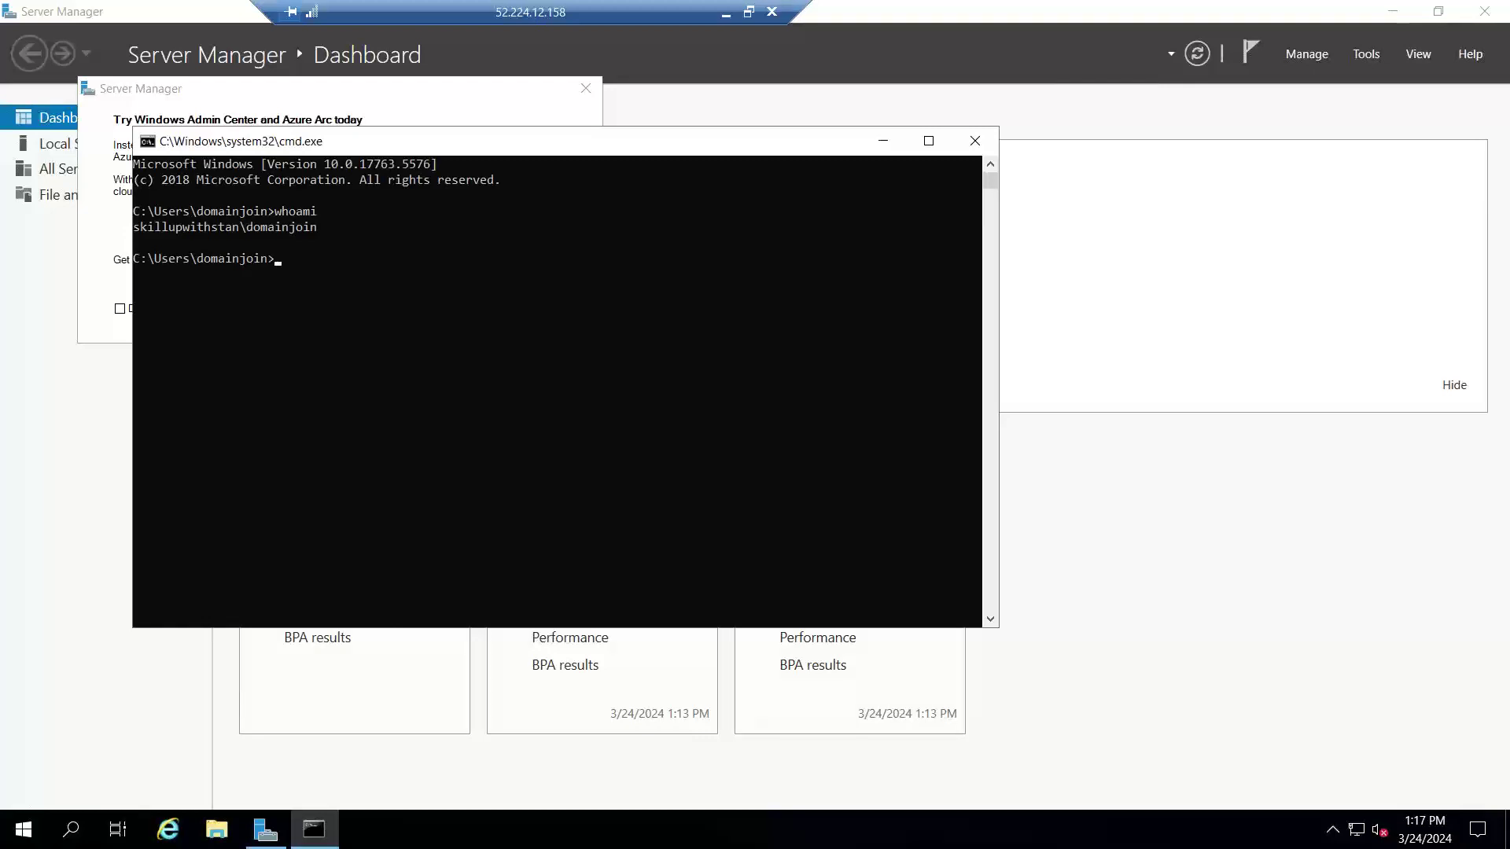
# Run whoami /fqdn, fixing the stray space in the command
pyautogui.write('whoami / fqdn')
pyautogui.press('Return')
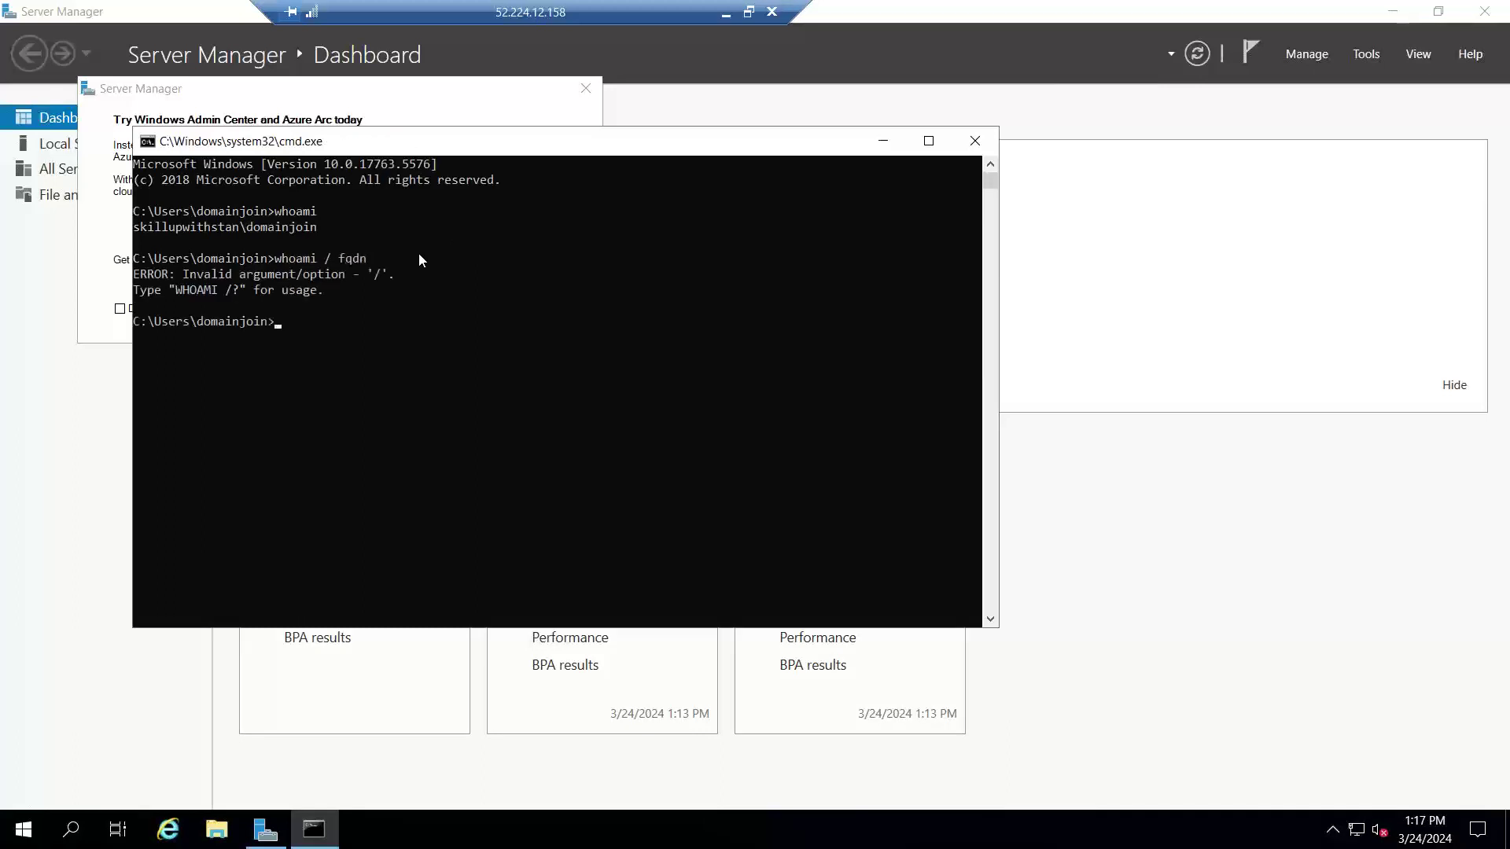
pyautogui.press('Up')
pyautogui.press('Left')
pyautogui.press('Left')
pyautogui.press('Left')
pyautogui.press('Left')
pyautogui.press('BackSpace')
pyautogui.press('Return')
# Mark the domain part of the output, close the Server Manager pop-up, and minimize the command prompt
pyautogui.click(370, 337)
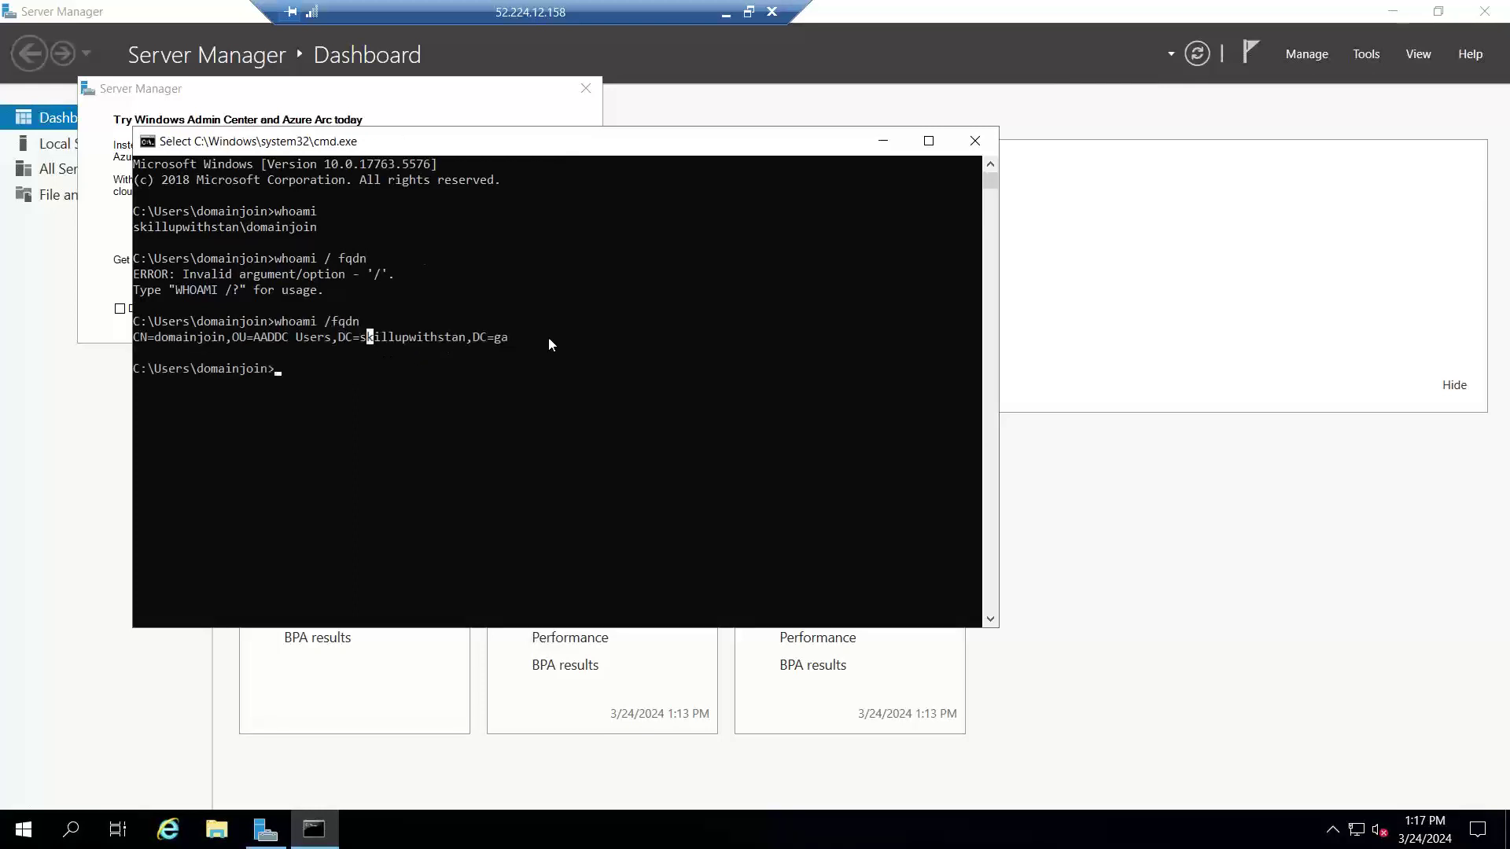
pyautogui.keyDown('shift'); pyautogui.click(549, 337); pyautogui.keyUp('shift')
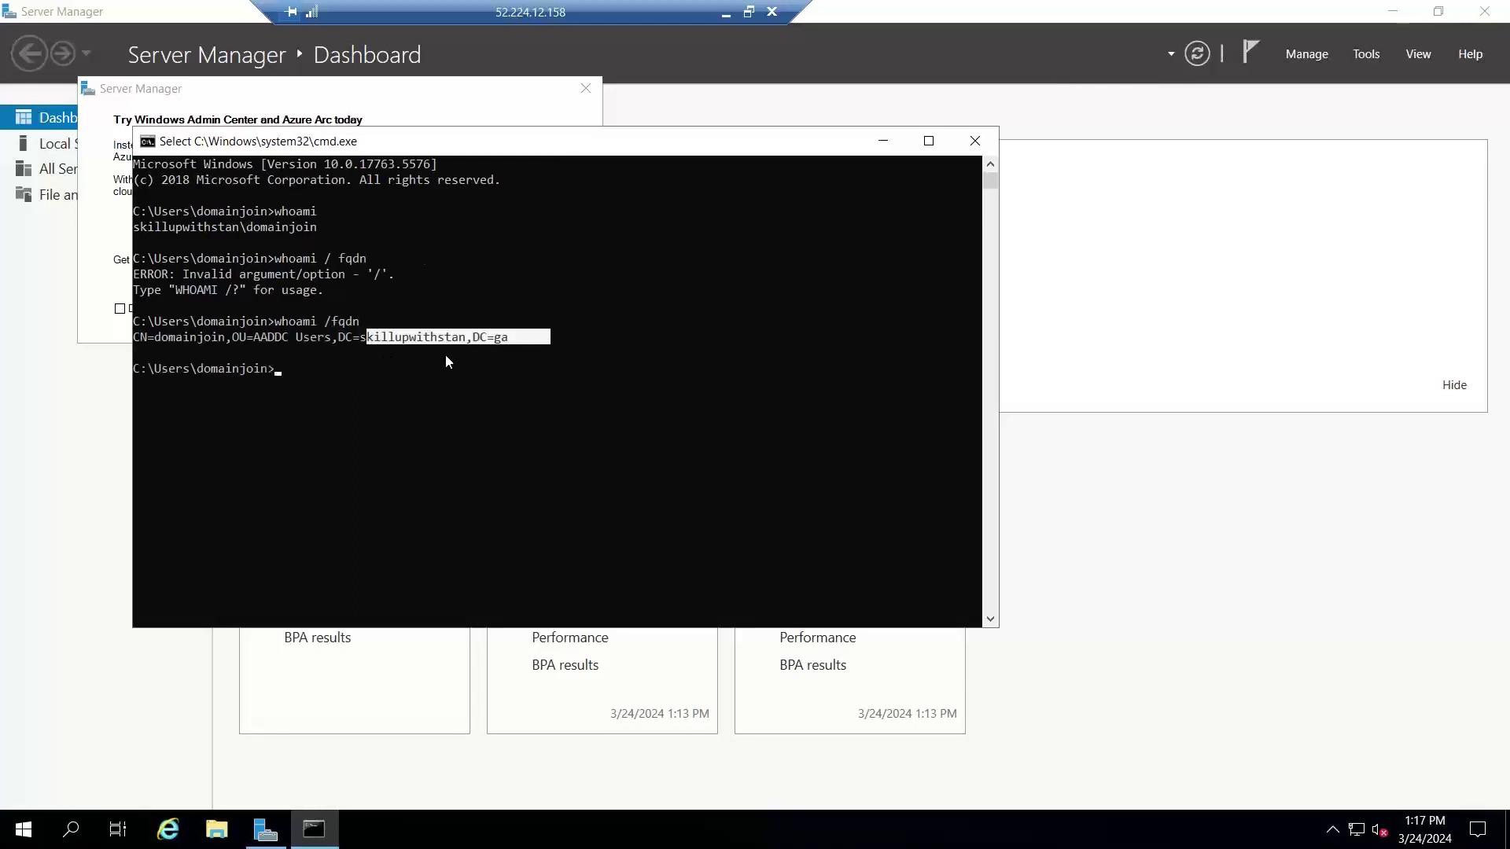
pyautogui.click(575, 91)
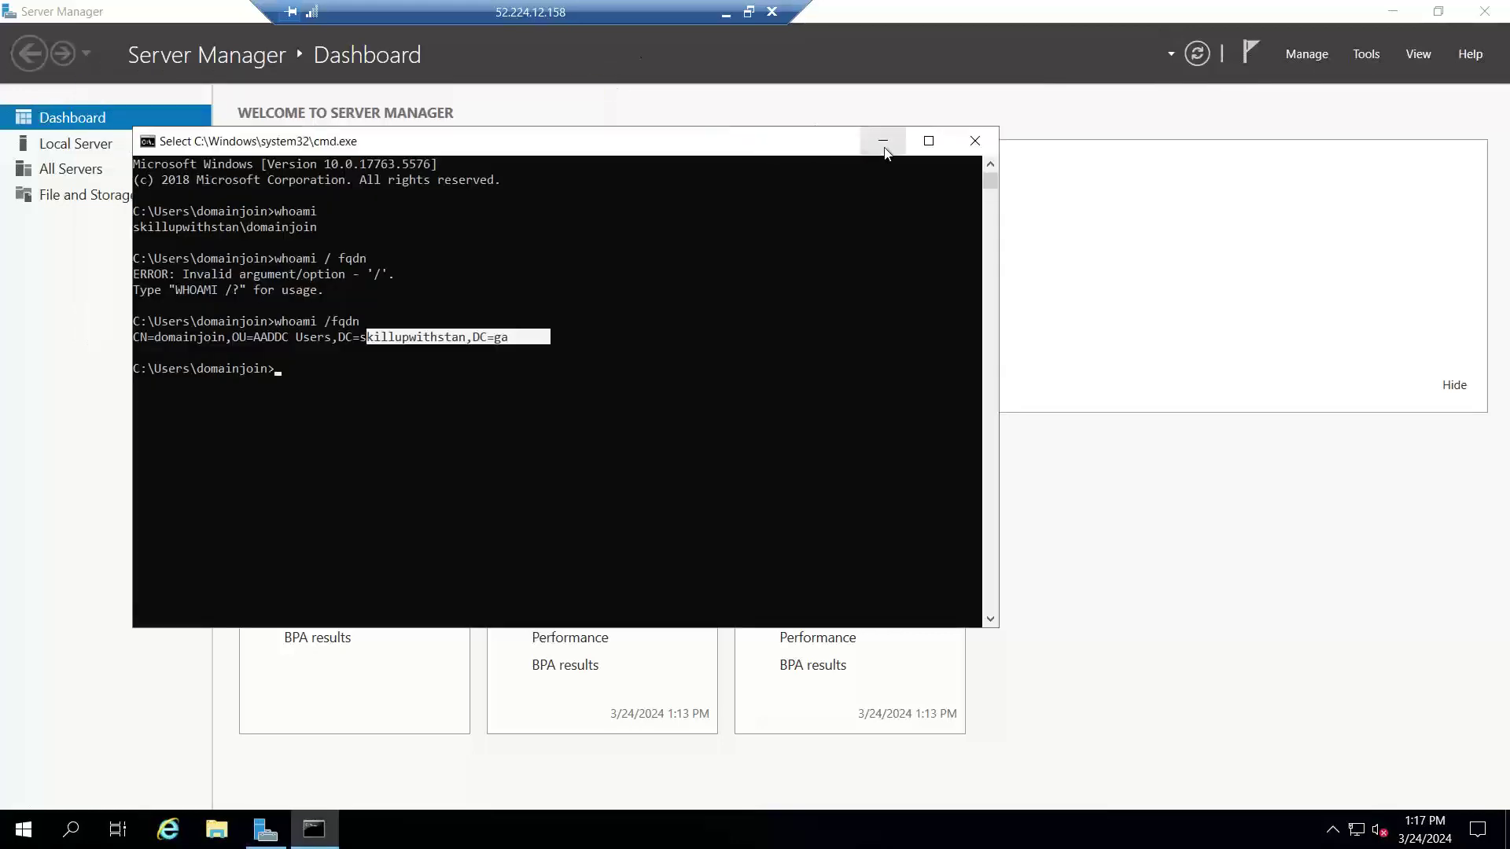
pyautogui.click(883, 142)
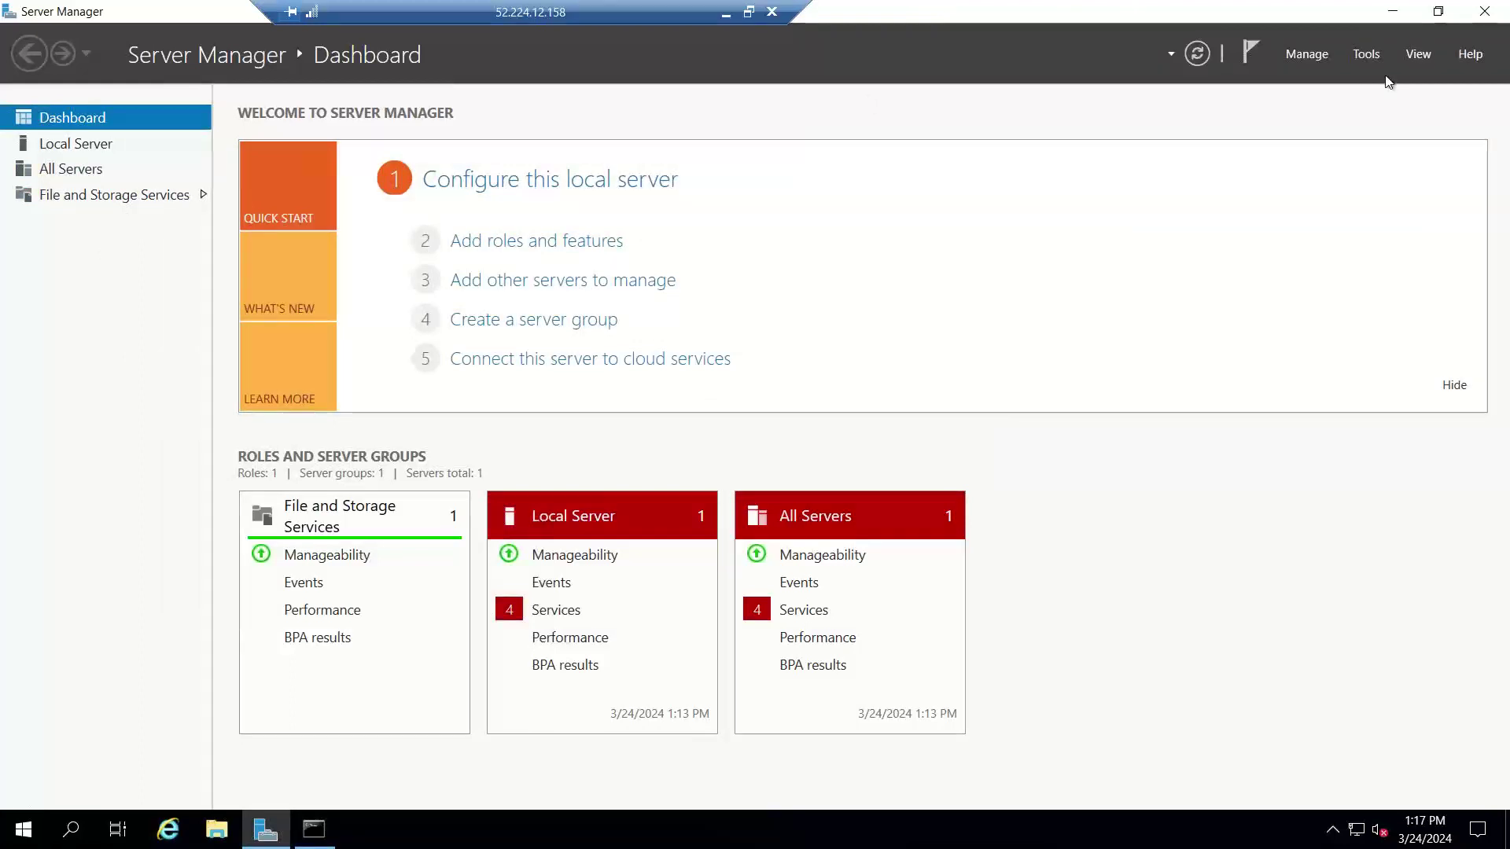
# Start Add Roles and Features and advance with defaults to the Features page
pyautogui.click(1367, 54)
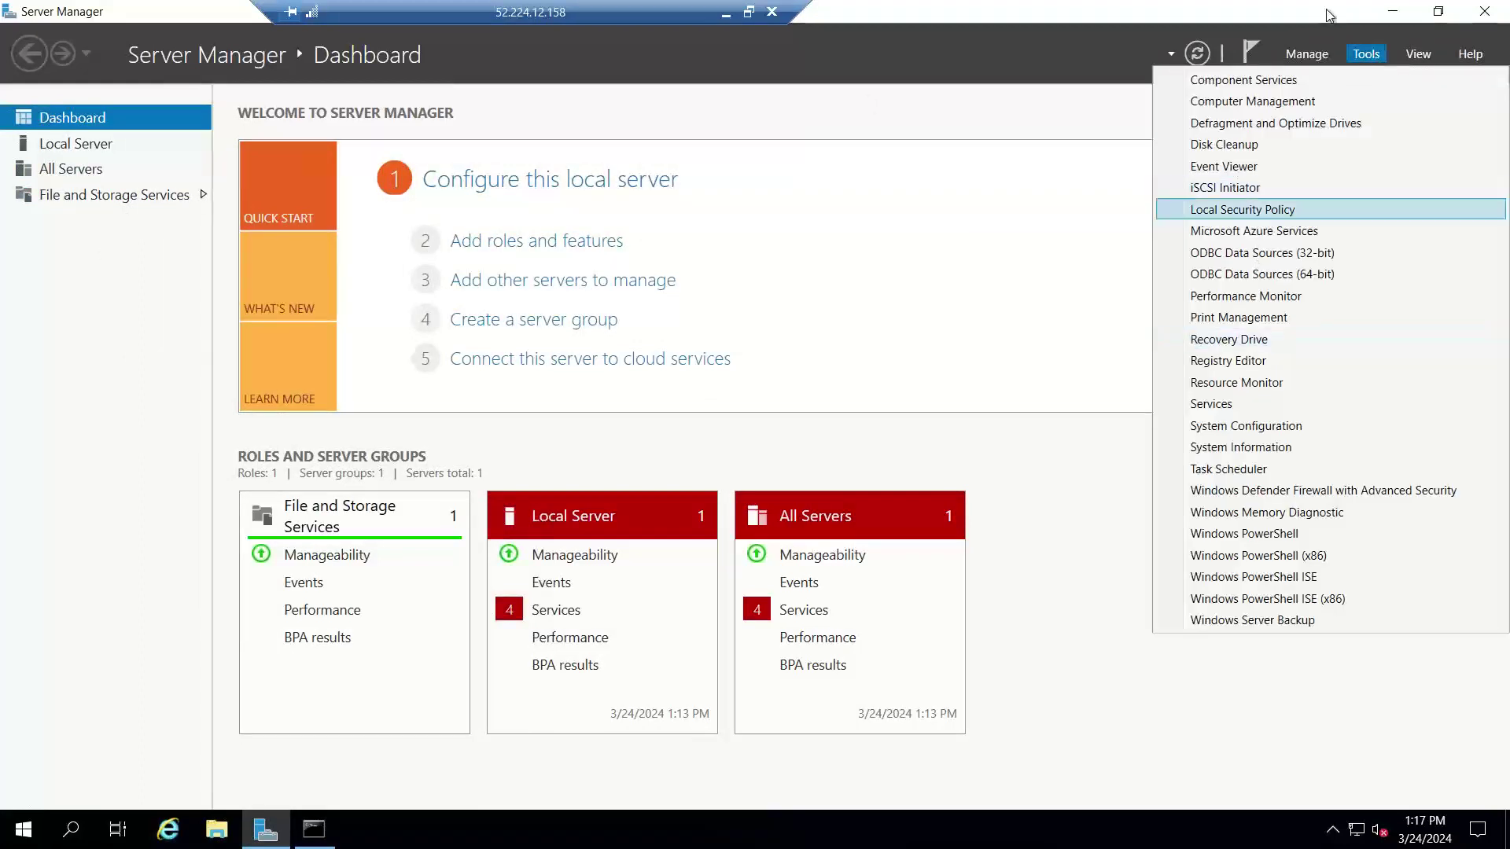
pyautogui.click(1303, 57)
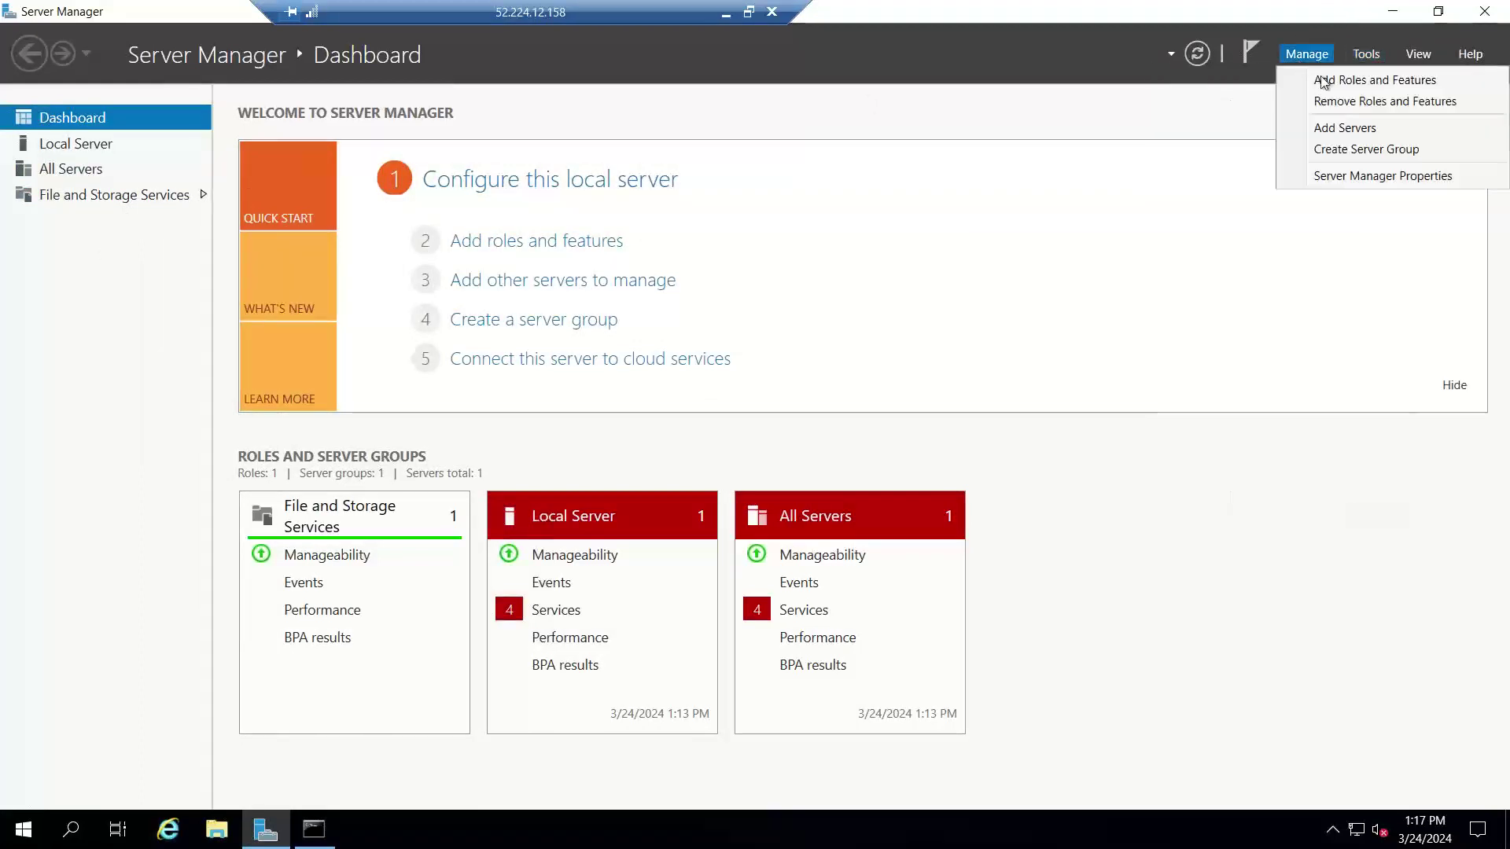
pyautogui.click(1324, 81)
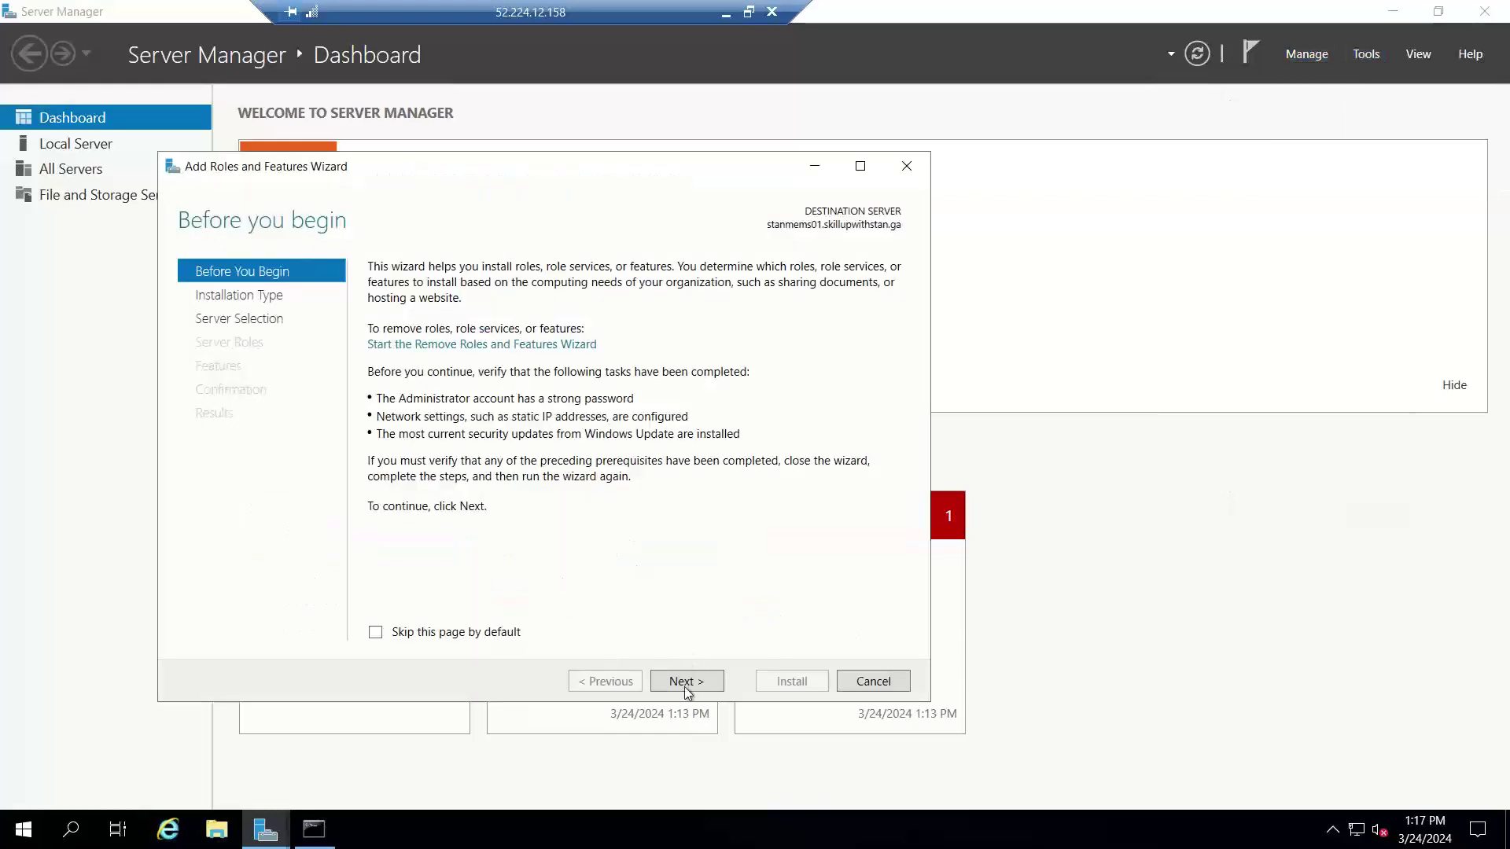
pyautogui.click(685, 687)
pyautogui.click(684, 687)
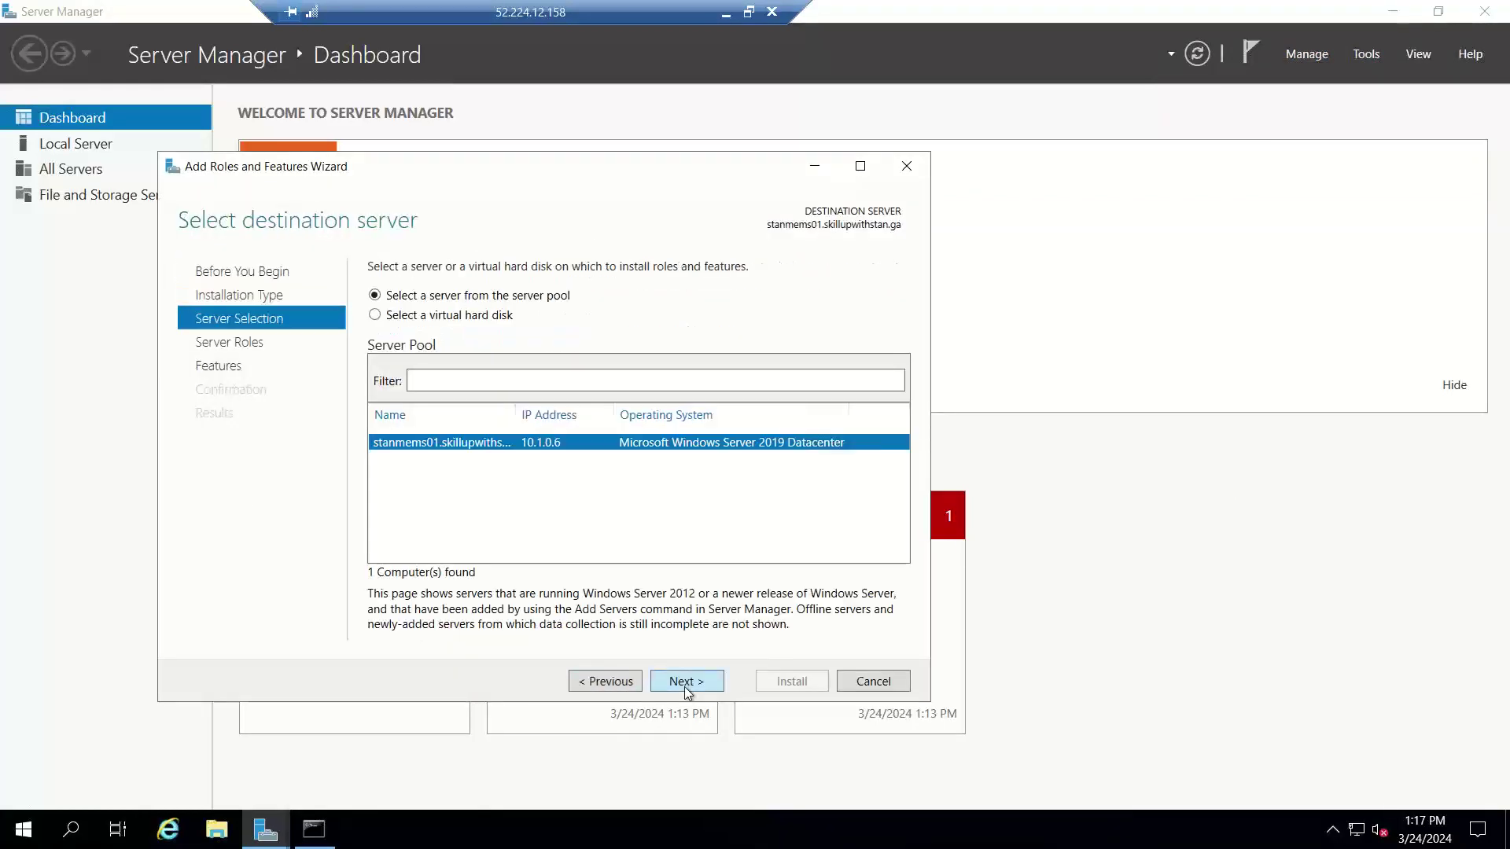
pyautogui.click(684, 687)
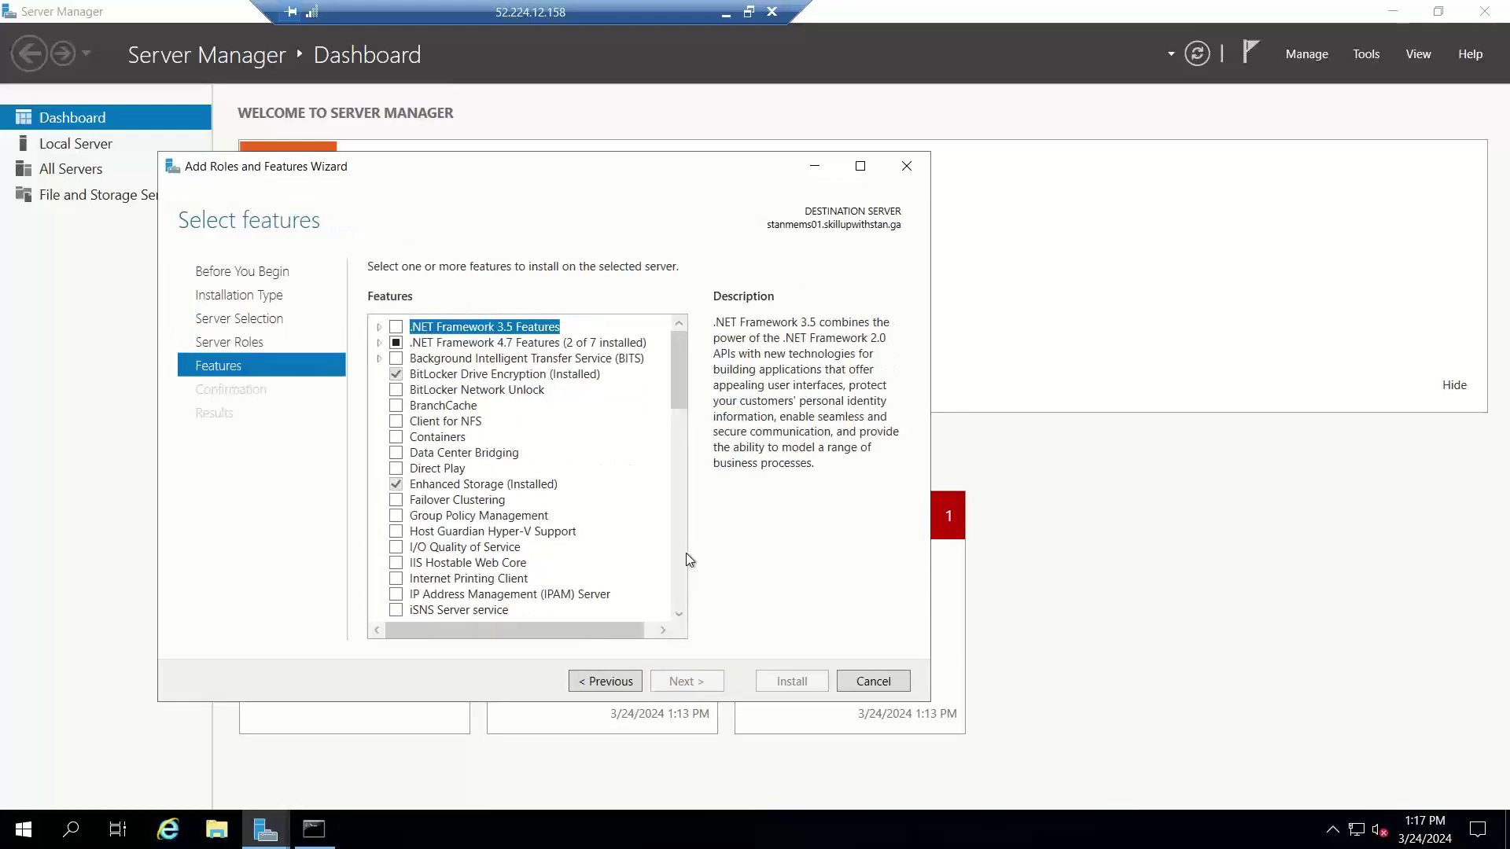
pyautogui.click(684, 686)
# Under Role Administration Tools tick AD DS and AD LDS Tools, DNS Server Tools, plus Group Policy Management
pyautogui.scroll(-1, 678, 398)
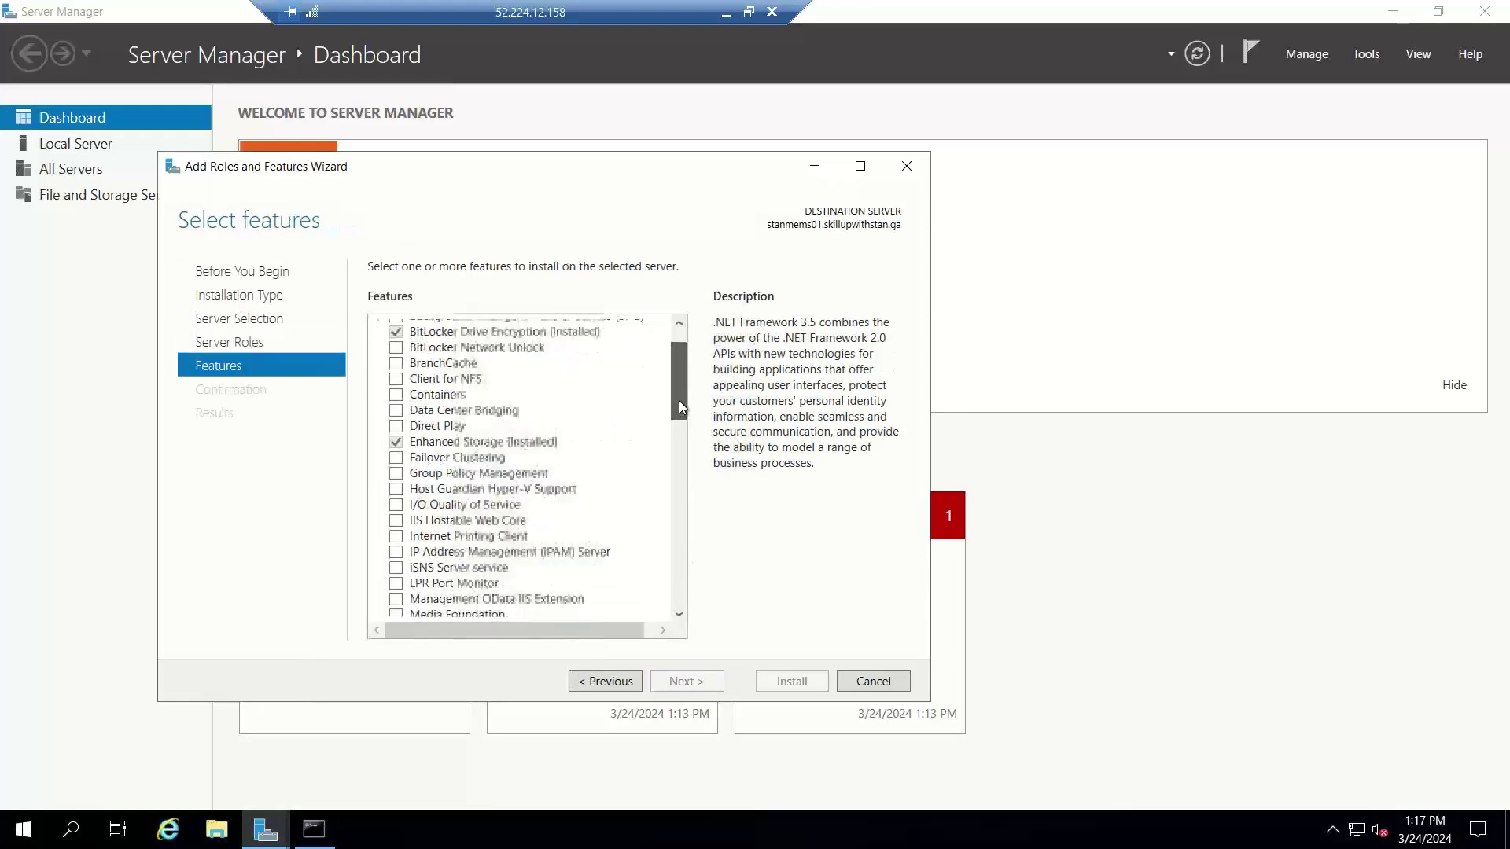
pyautogui.moveTo(679, 409); pyautogui.dragTo(672, 495)
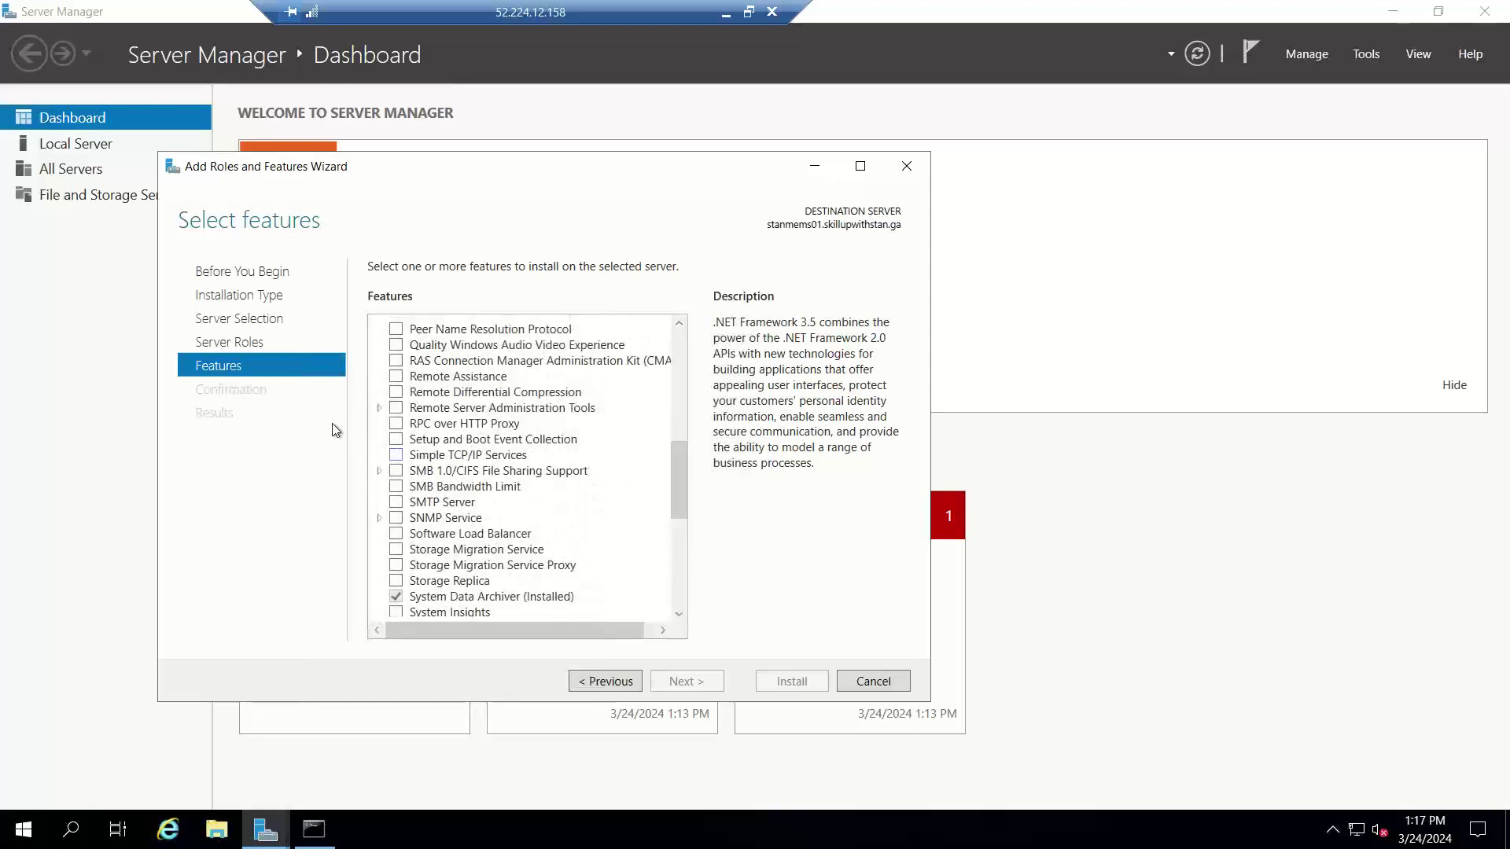
pyautogui.click(379, 409)
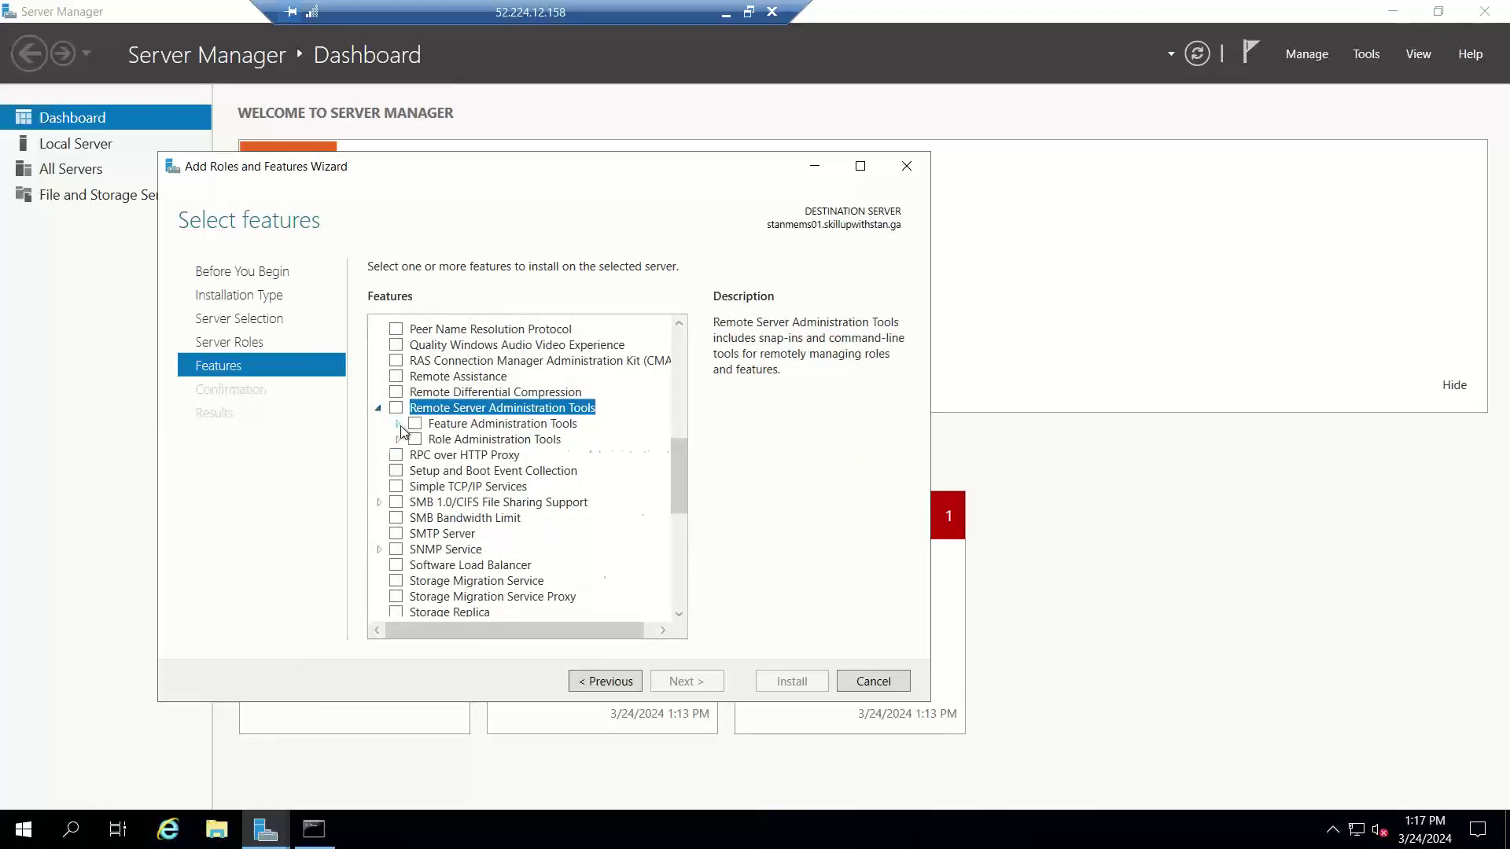
pyautogui.click(398, 424)
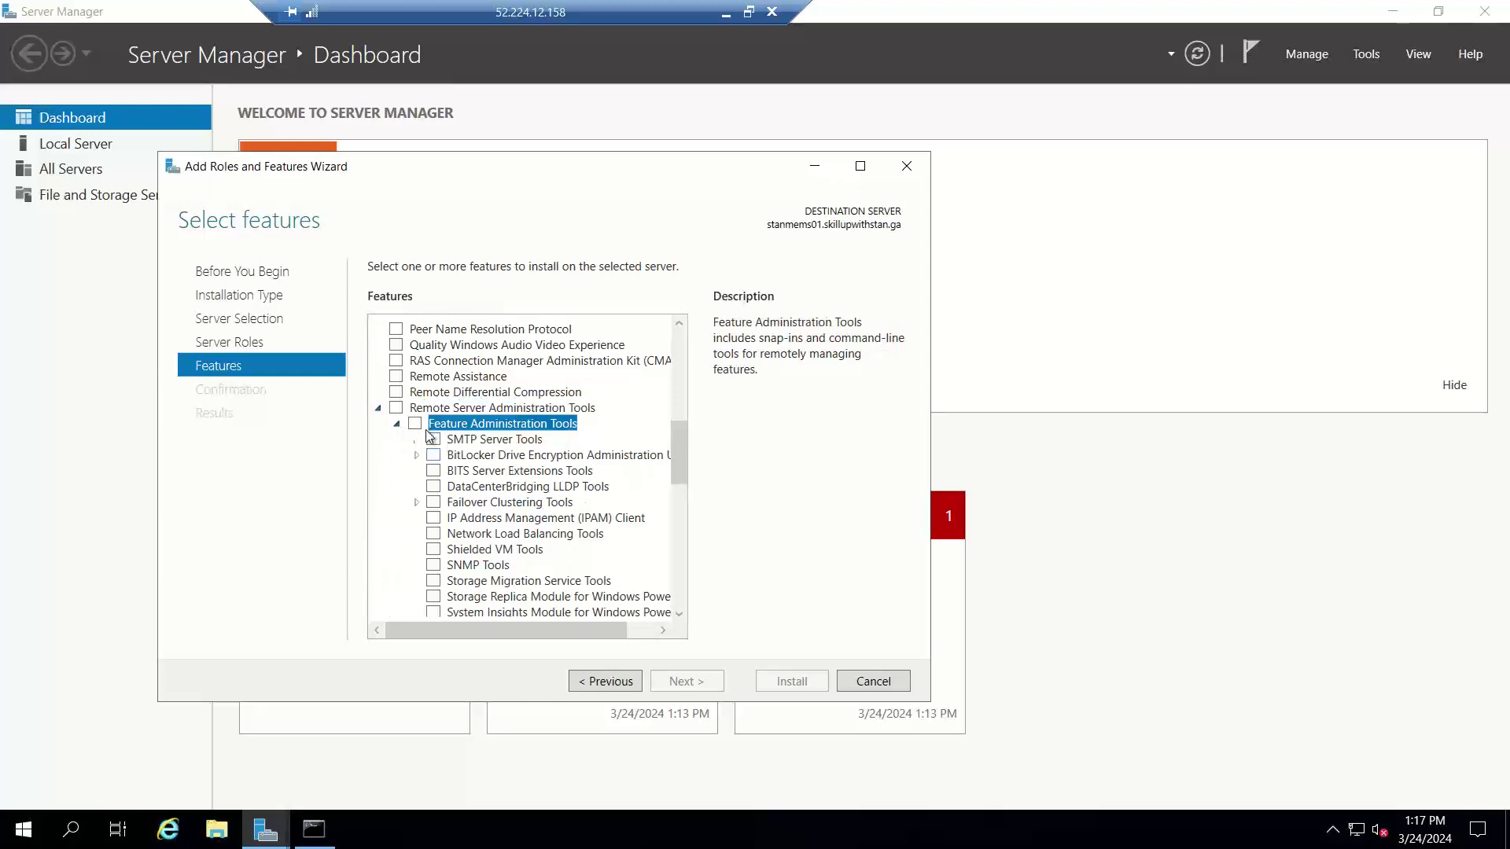
pyautogui.click(398, 425)
pyautogui.click(398, 440)
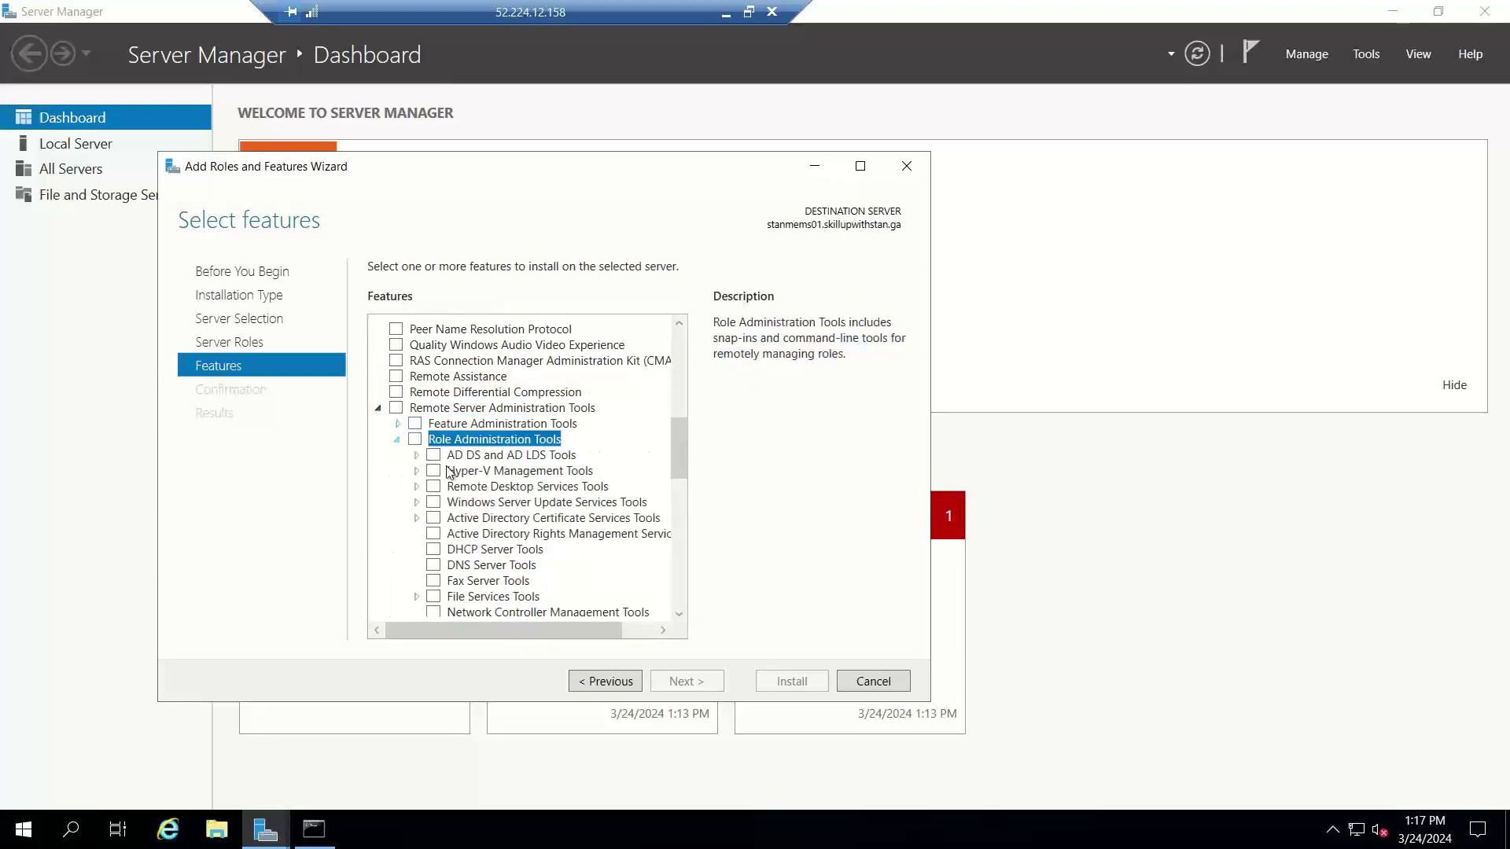
pyautogui.click(433, 456)
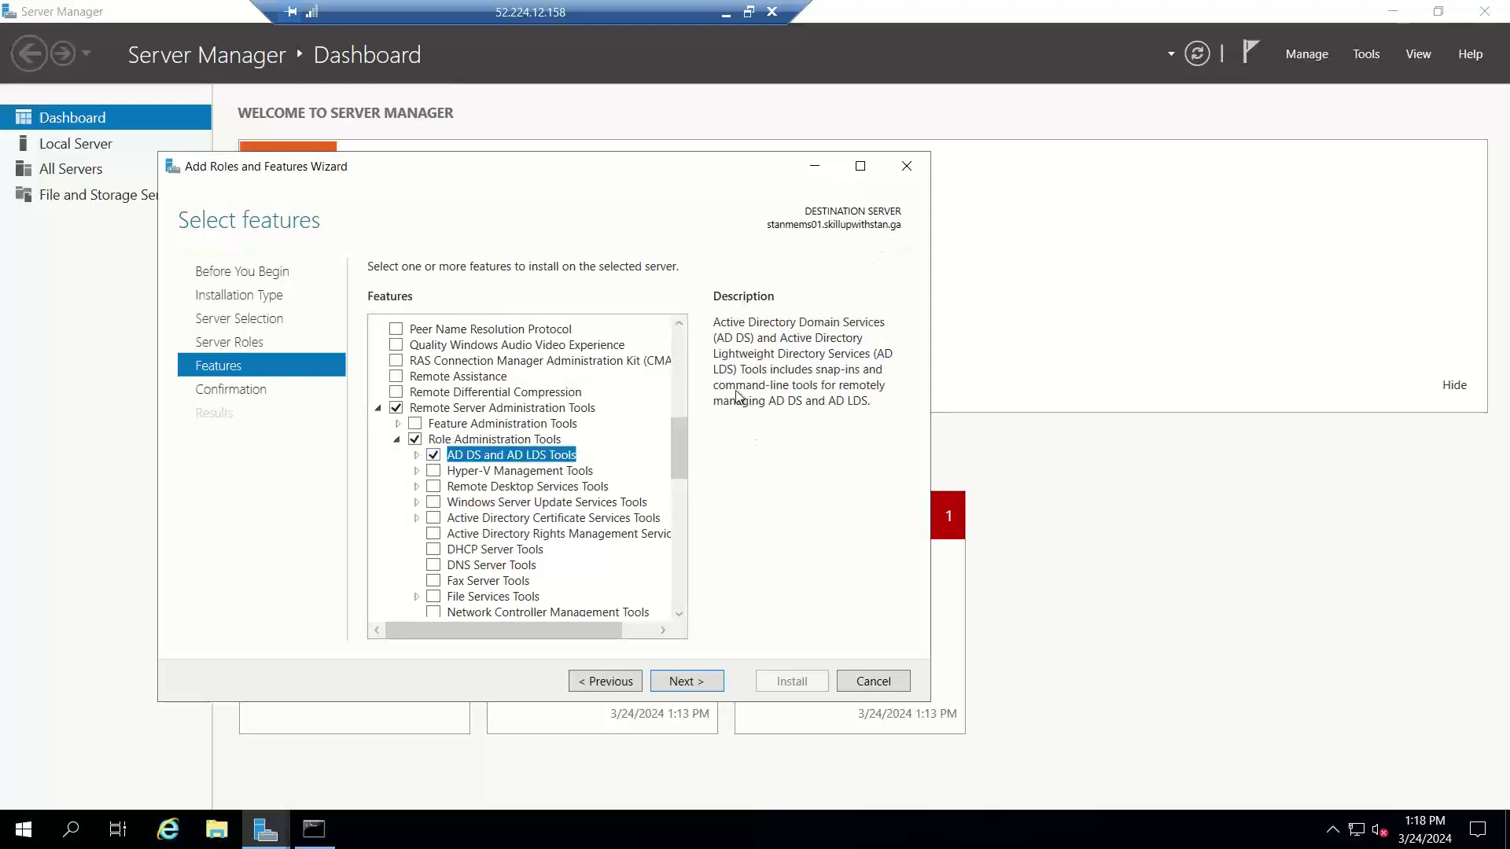
pyautogui.click(433, 565)
pyautogui.click(676, 481)
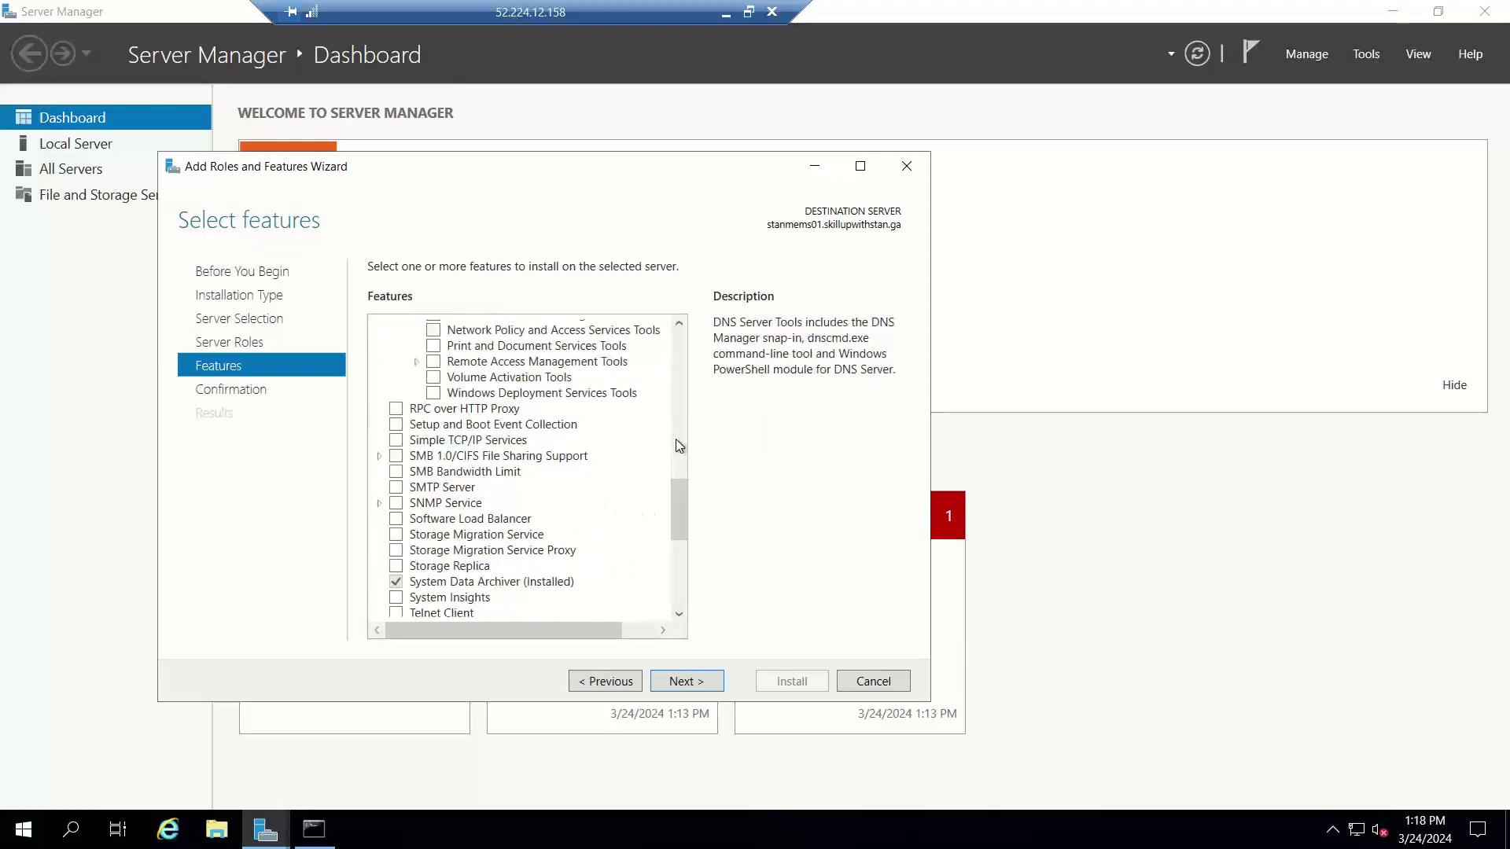
pyautogui.moveTo(677, 495); pyautogui.dragTo(670, 362)
pyautogui.click(397, 412)
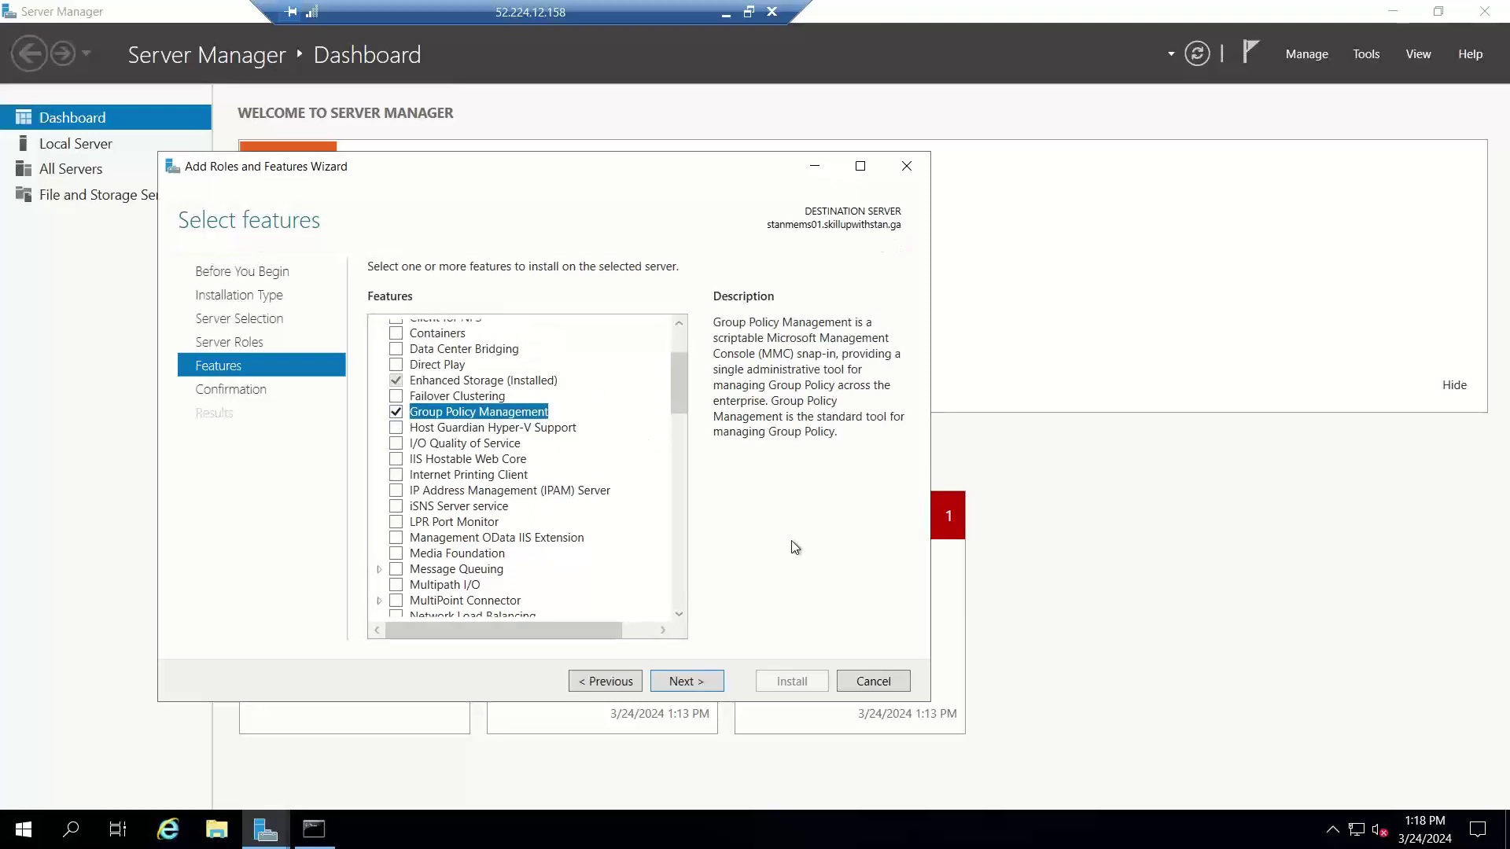
pyautogui.click(714, 688)
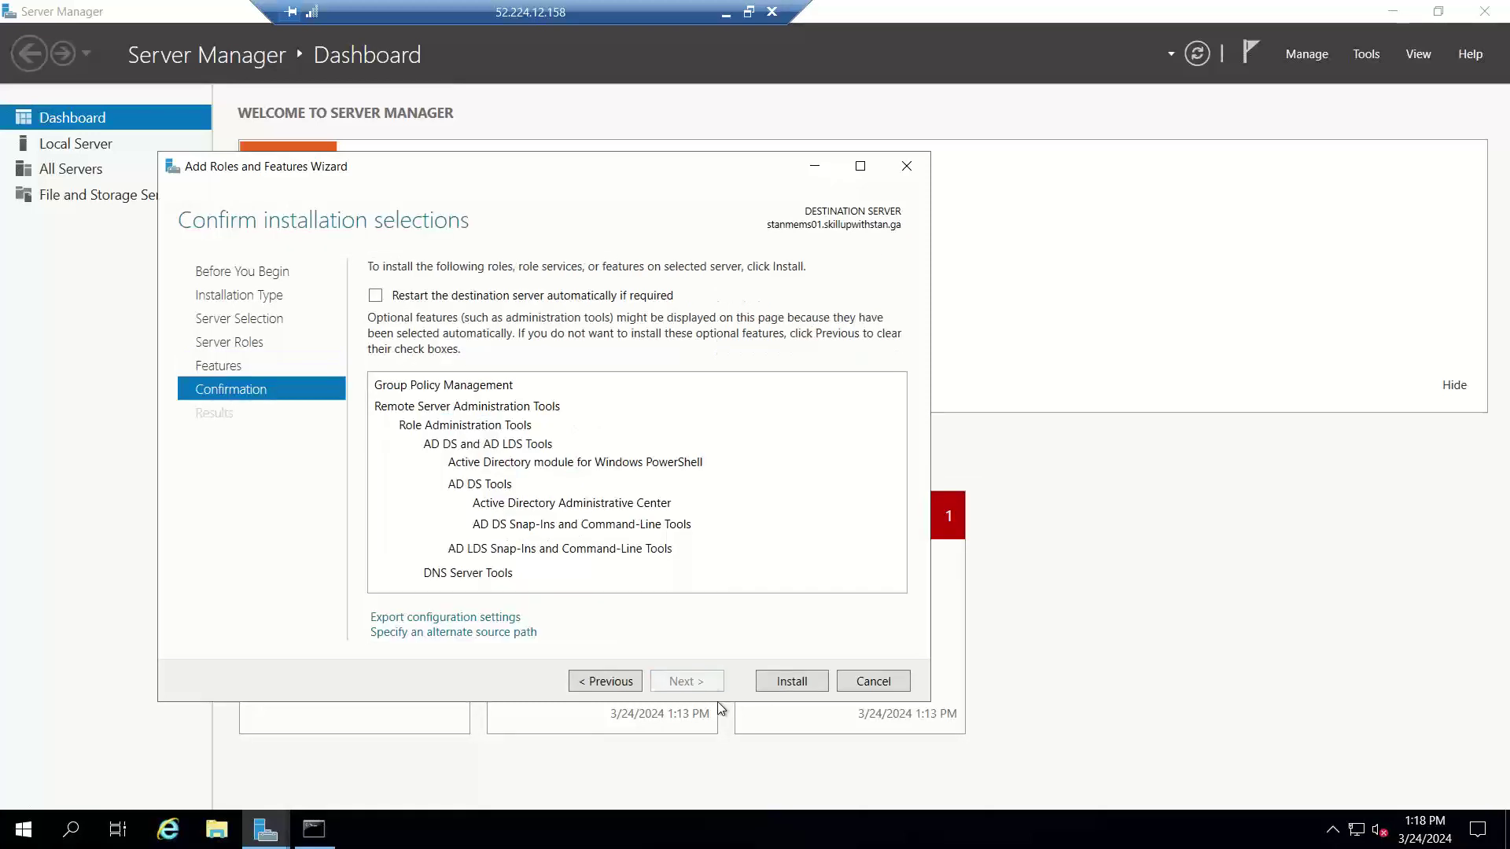
# Install the selected features, minimize the remote session, and go to the Azure portal Home page
pyautogui.click(795, 685)
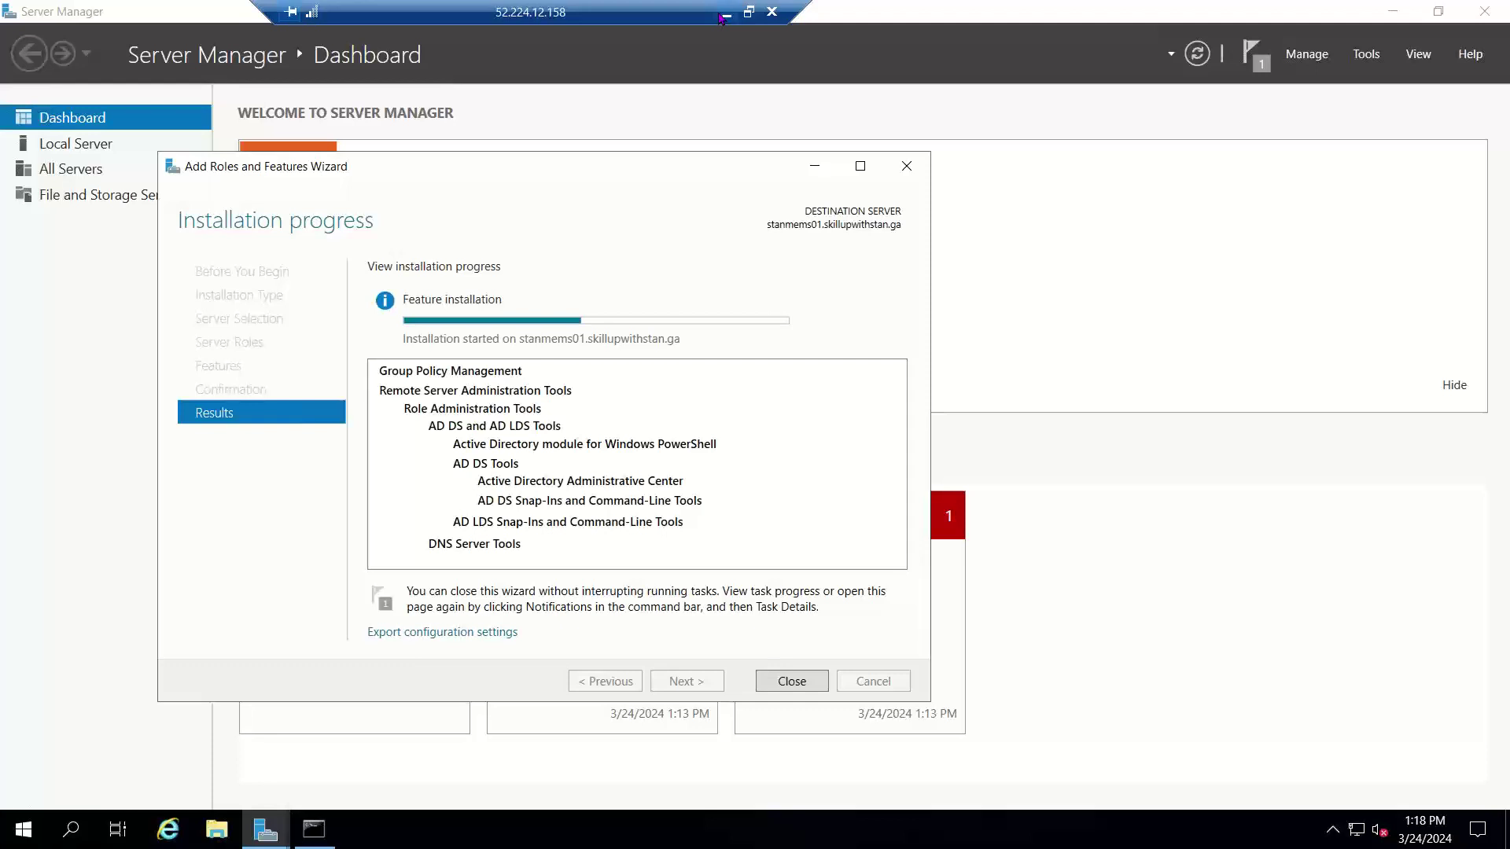
pyautogui.click(722, 14)
pyautogui.click(76, 155)
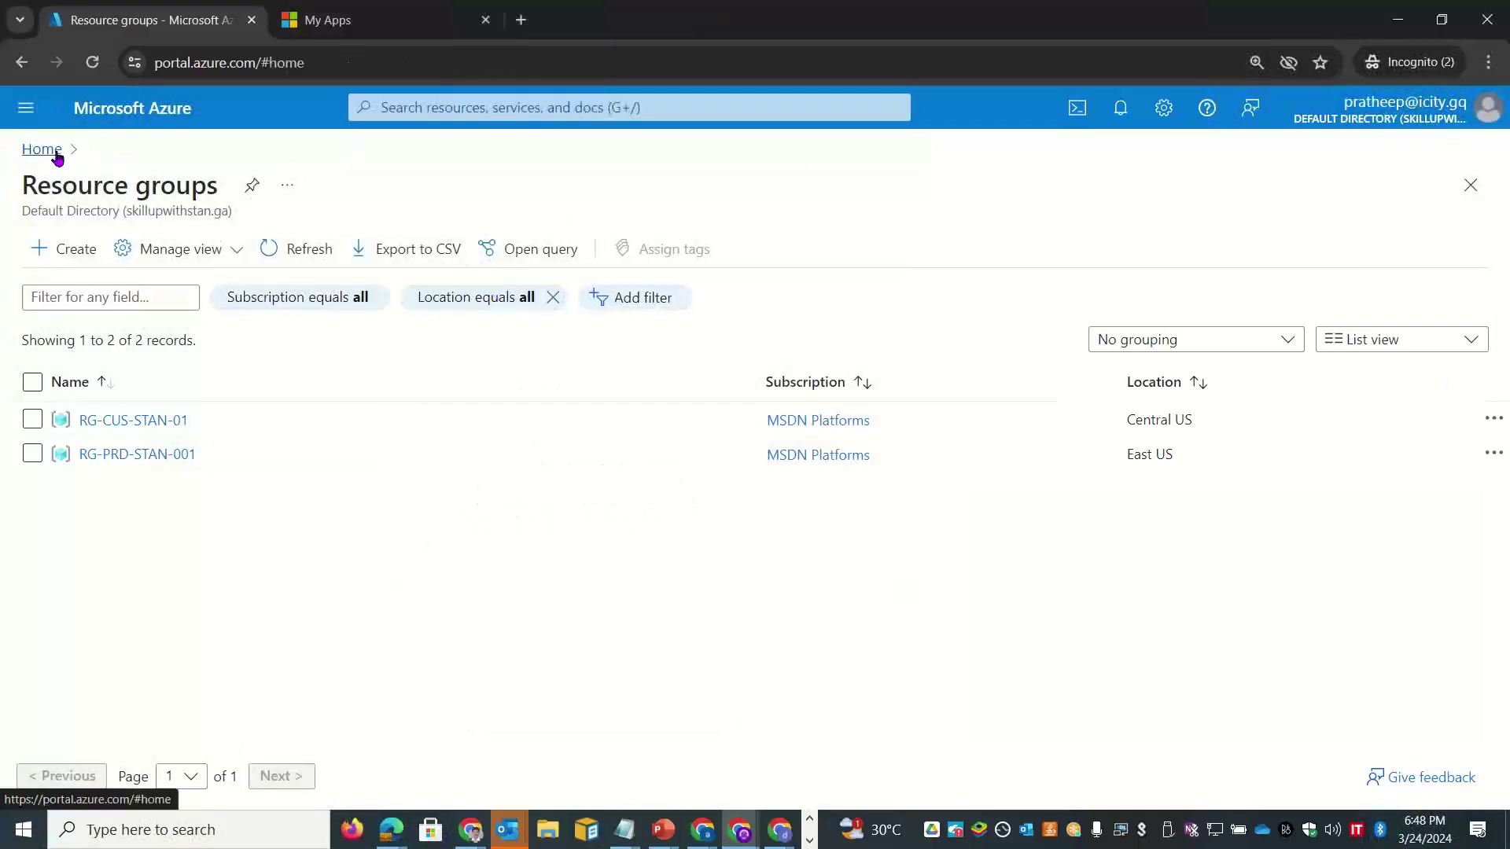
# Search the portal for 'entra domain' and open Microsoft Entra Domain Services
pyautogui.click(551, 98)
pyautogui.write('microsfot')
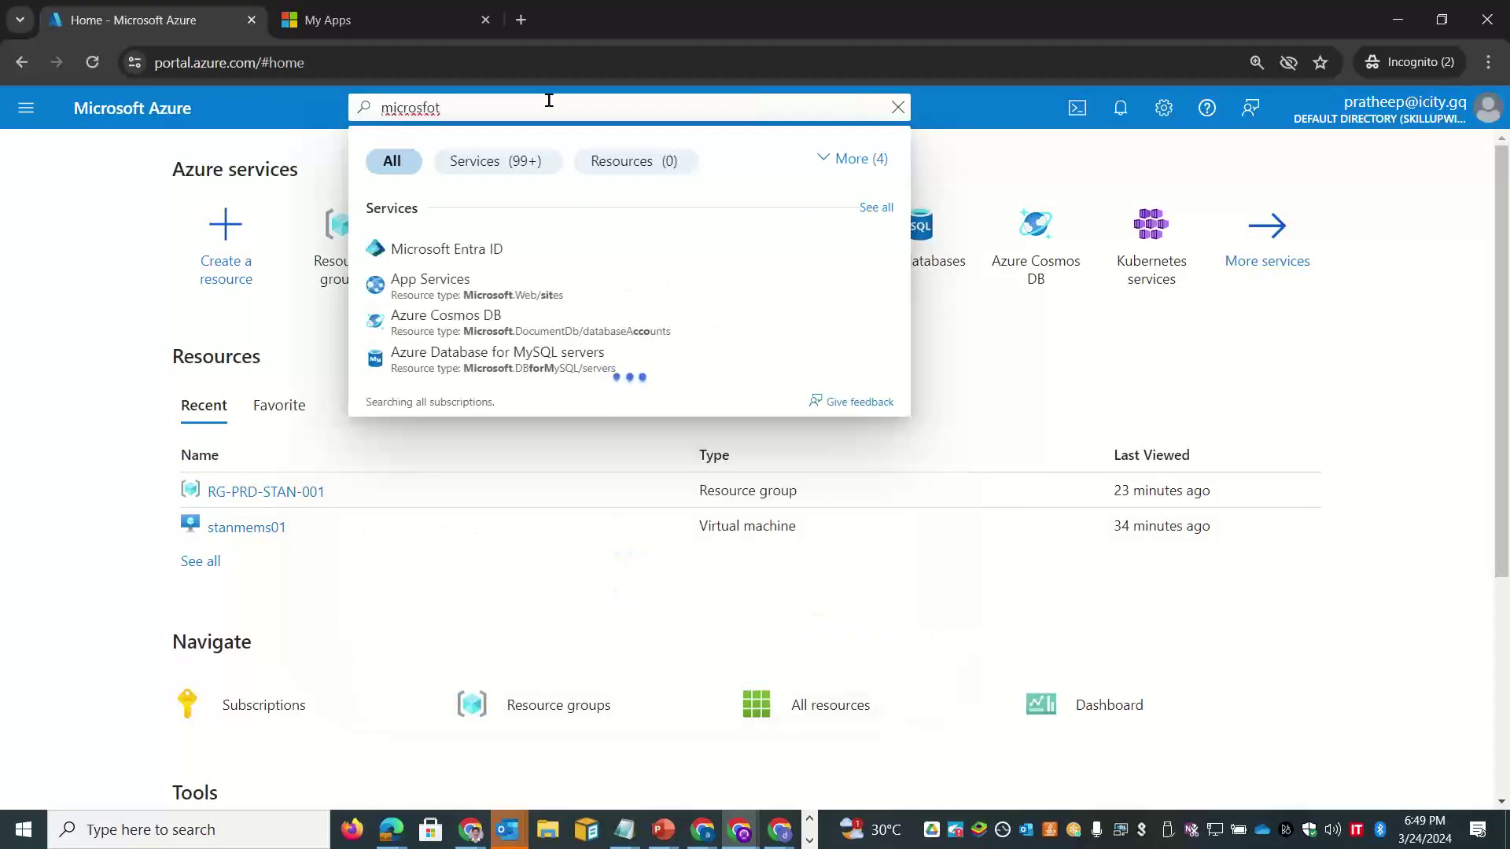
pyautogui.press('BackSpace')
pyautogui.press('BackSpace')
pyautogui.press('BackSpace')
pyautogui.write('of')
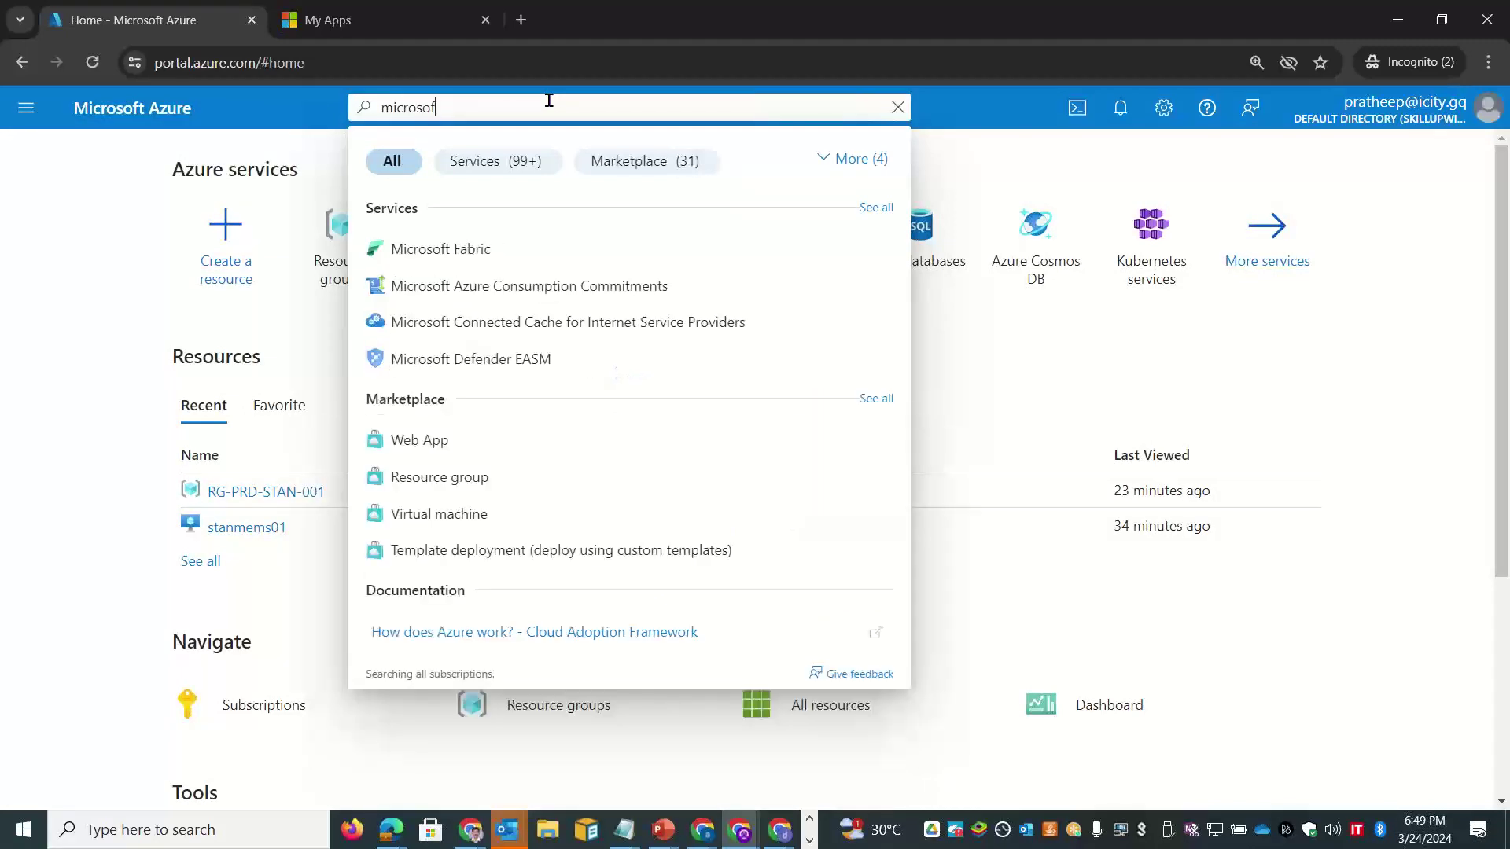
pyautogui.write('t')
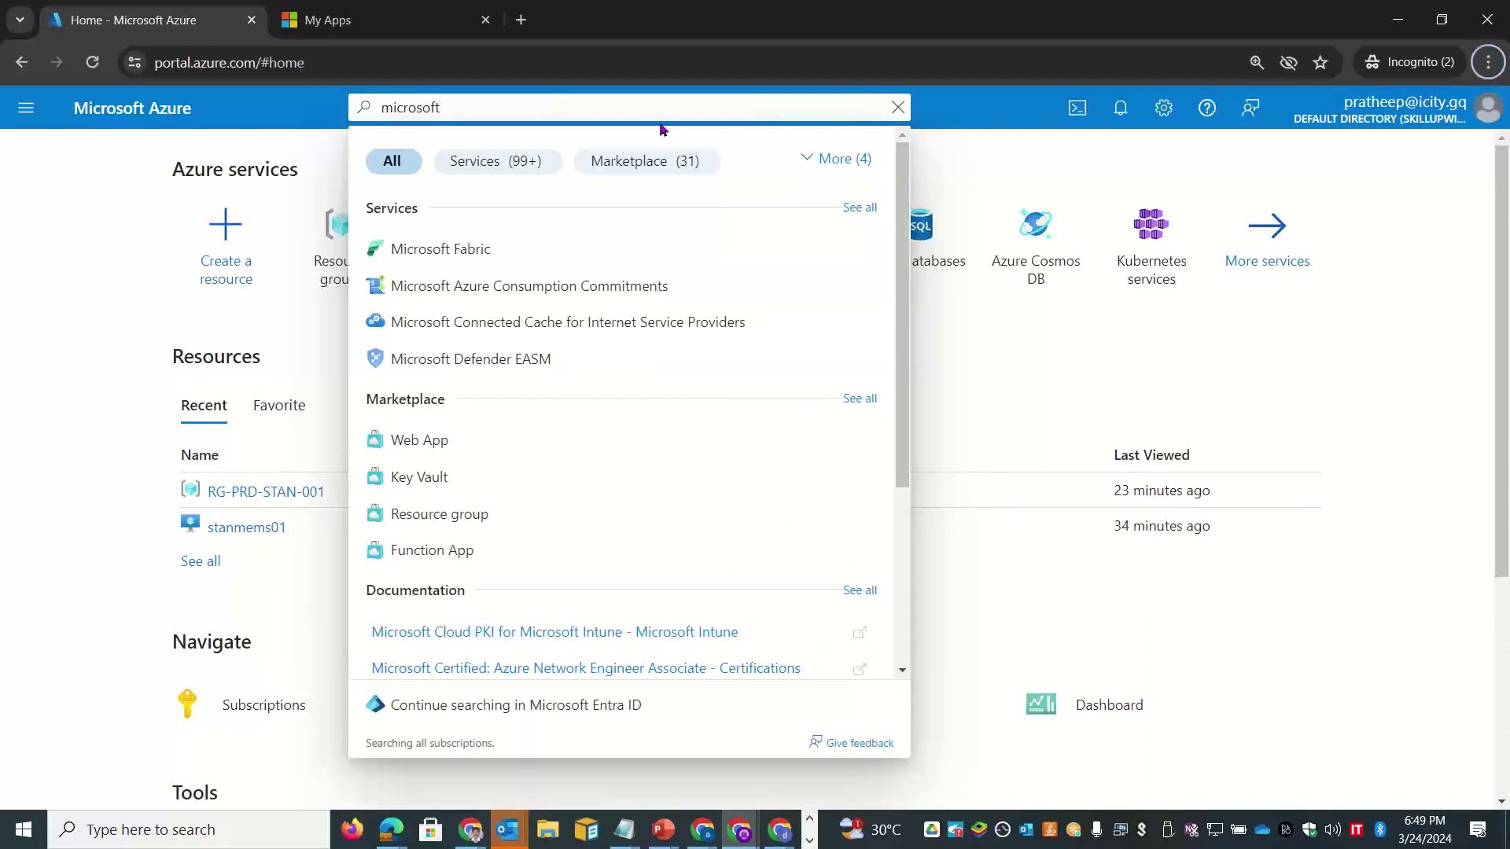
pyautogui.moveTo(903, 291); pyautogui.dragTo(902, 149)
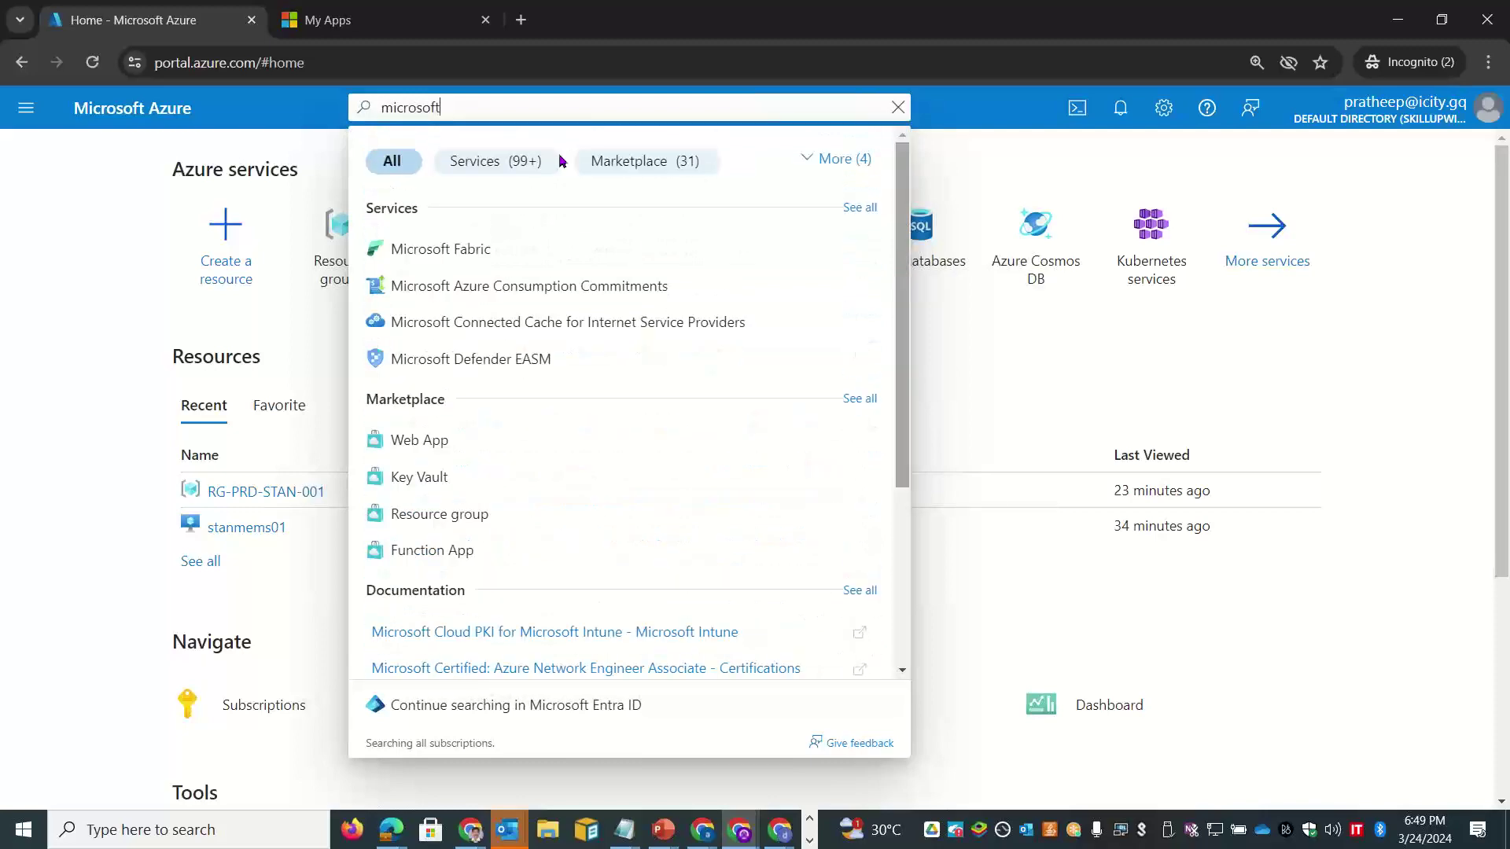
pyautogui.moveTo(465, 106); pyautogui.dragTo(287, 116)
pyautogui.write('entra domain')
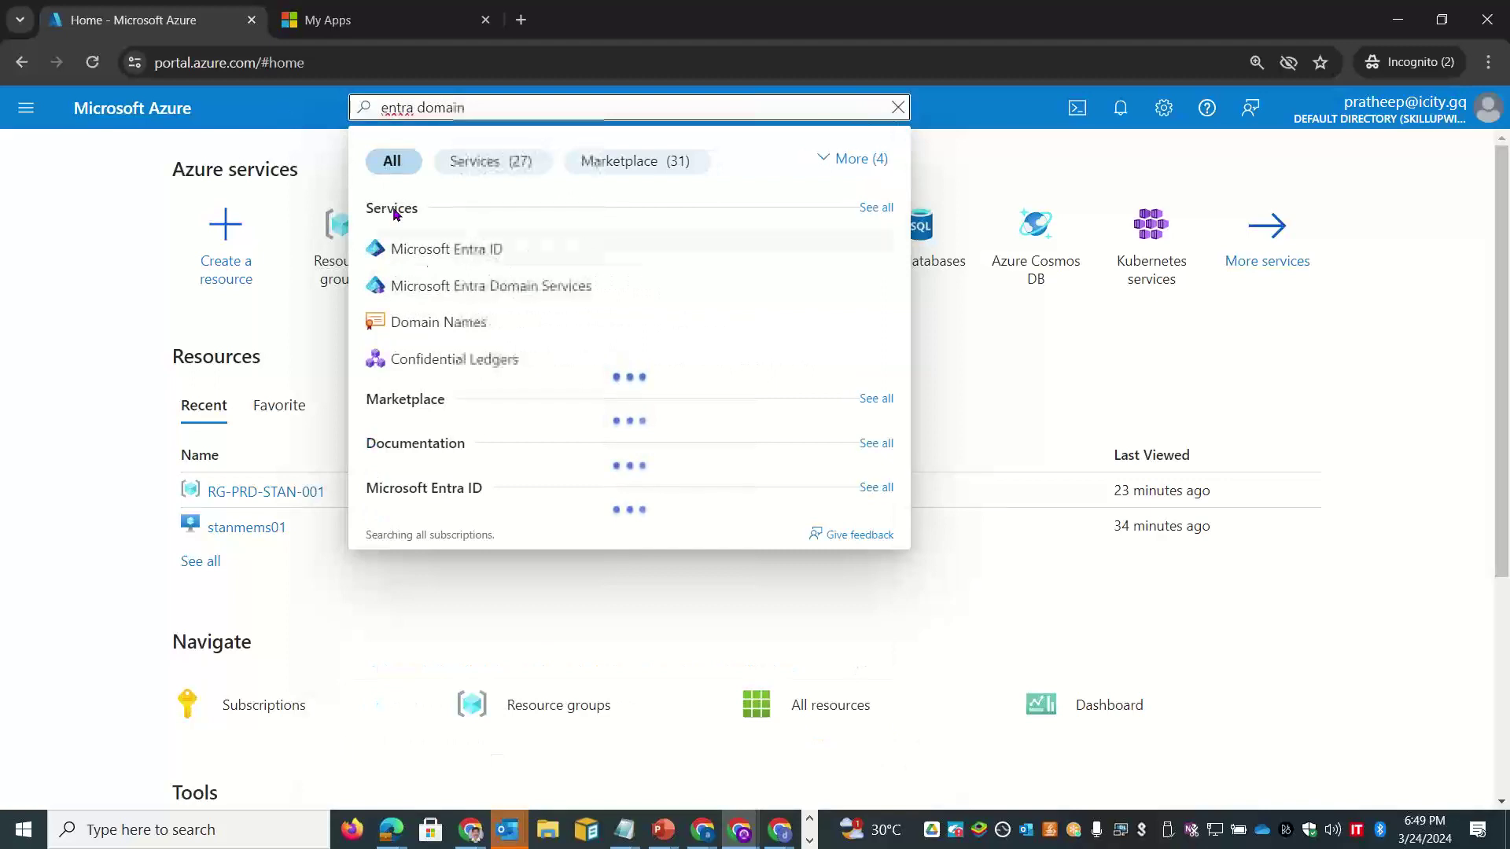
pyautogui.click(512, 283)
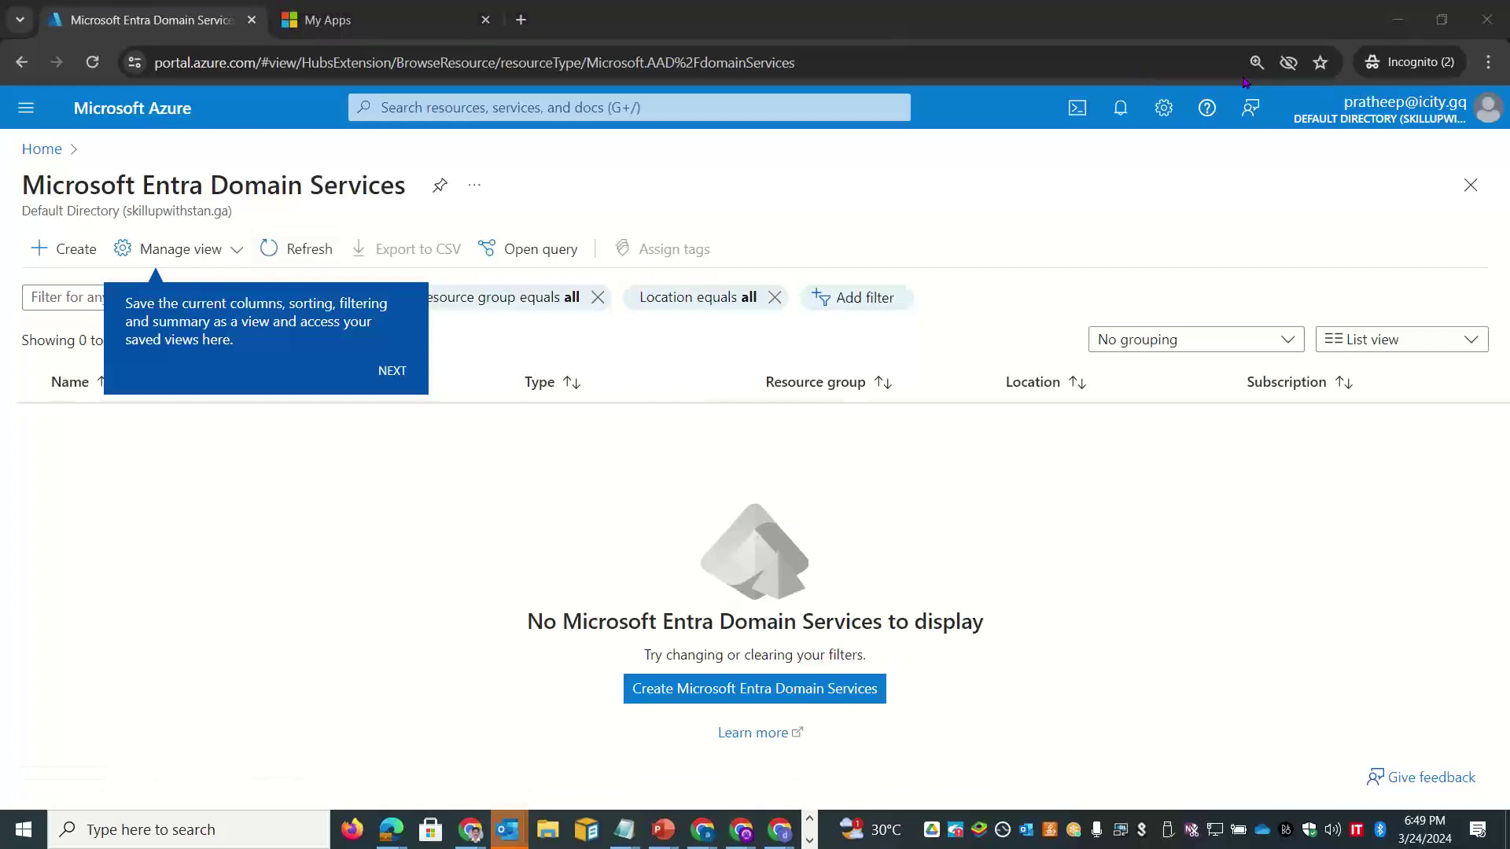
pyautogui.click(809, 840)
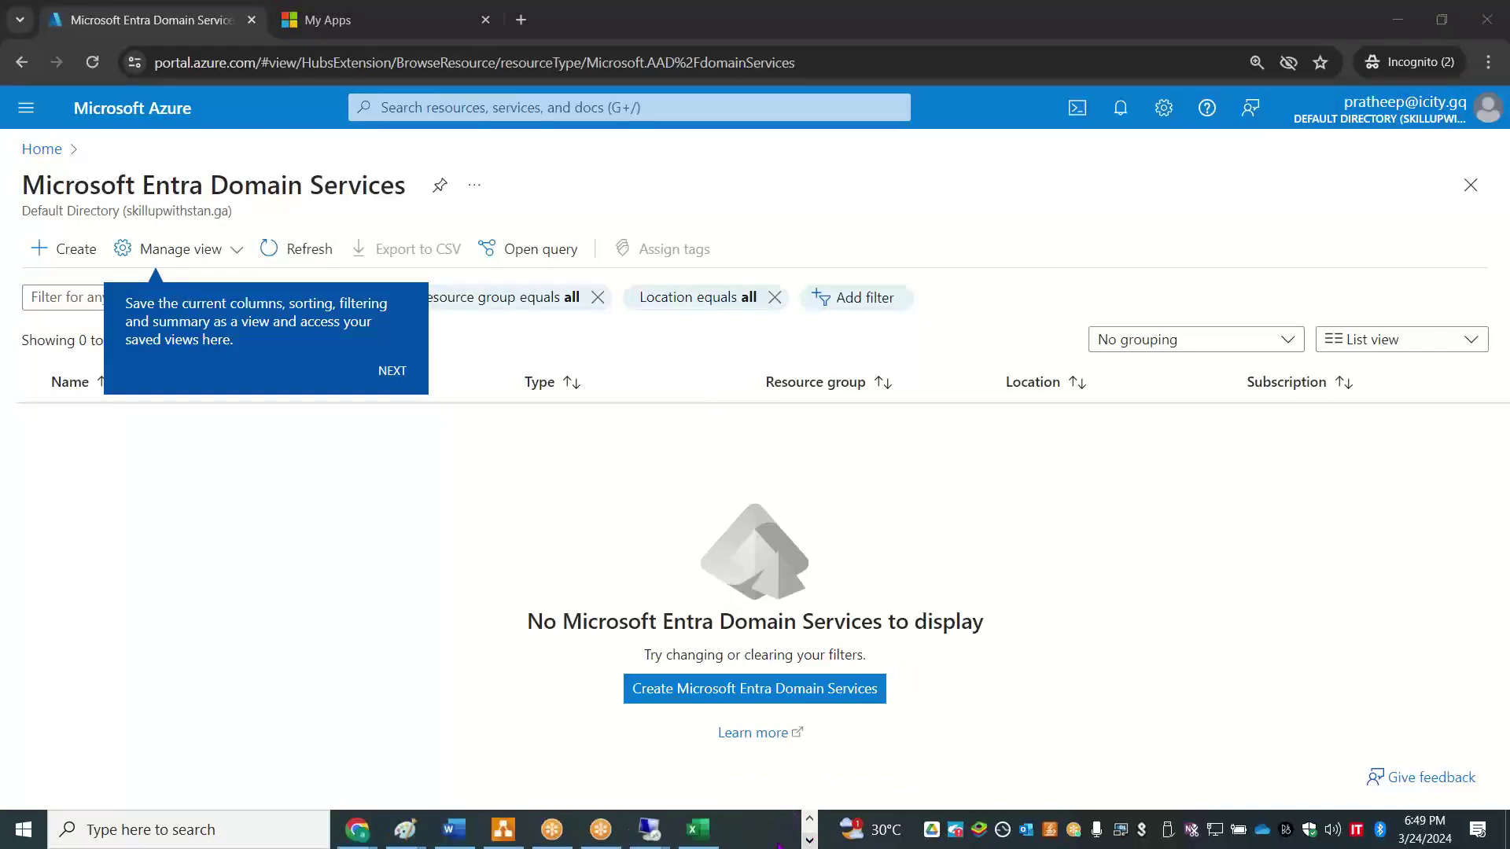
# Bring up and reposition the 13.82.46.50 remote session, then switch to the Excel notes workbook
pyautogui.moveTo(648, 830)
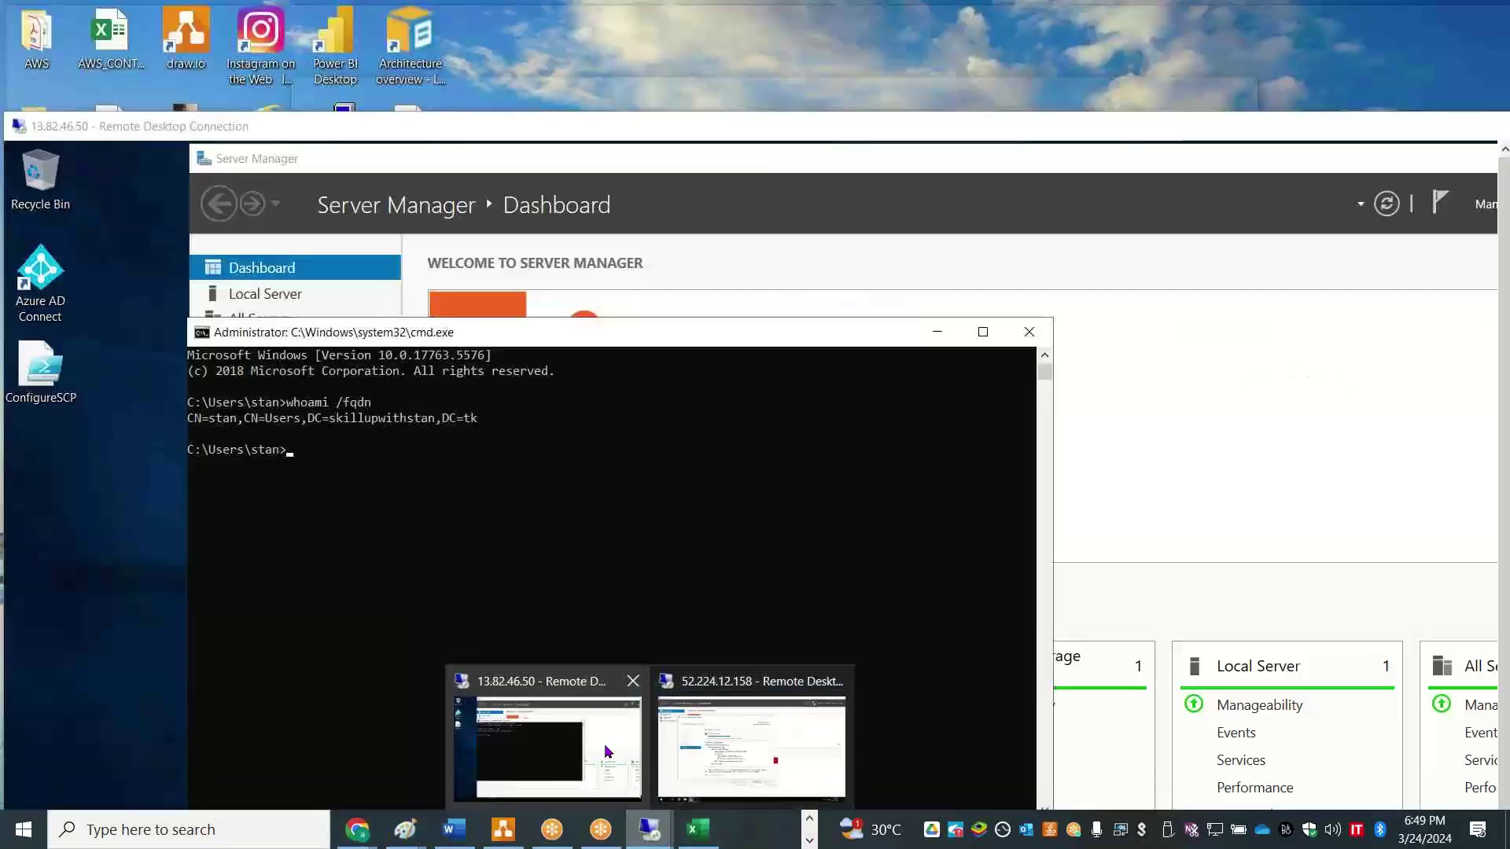
pyautogui.click(608, 752)
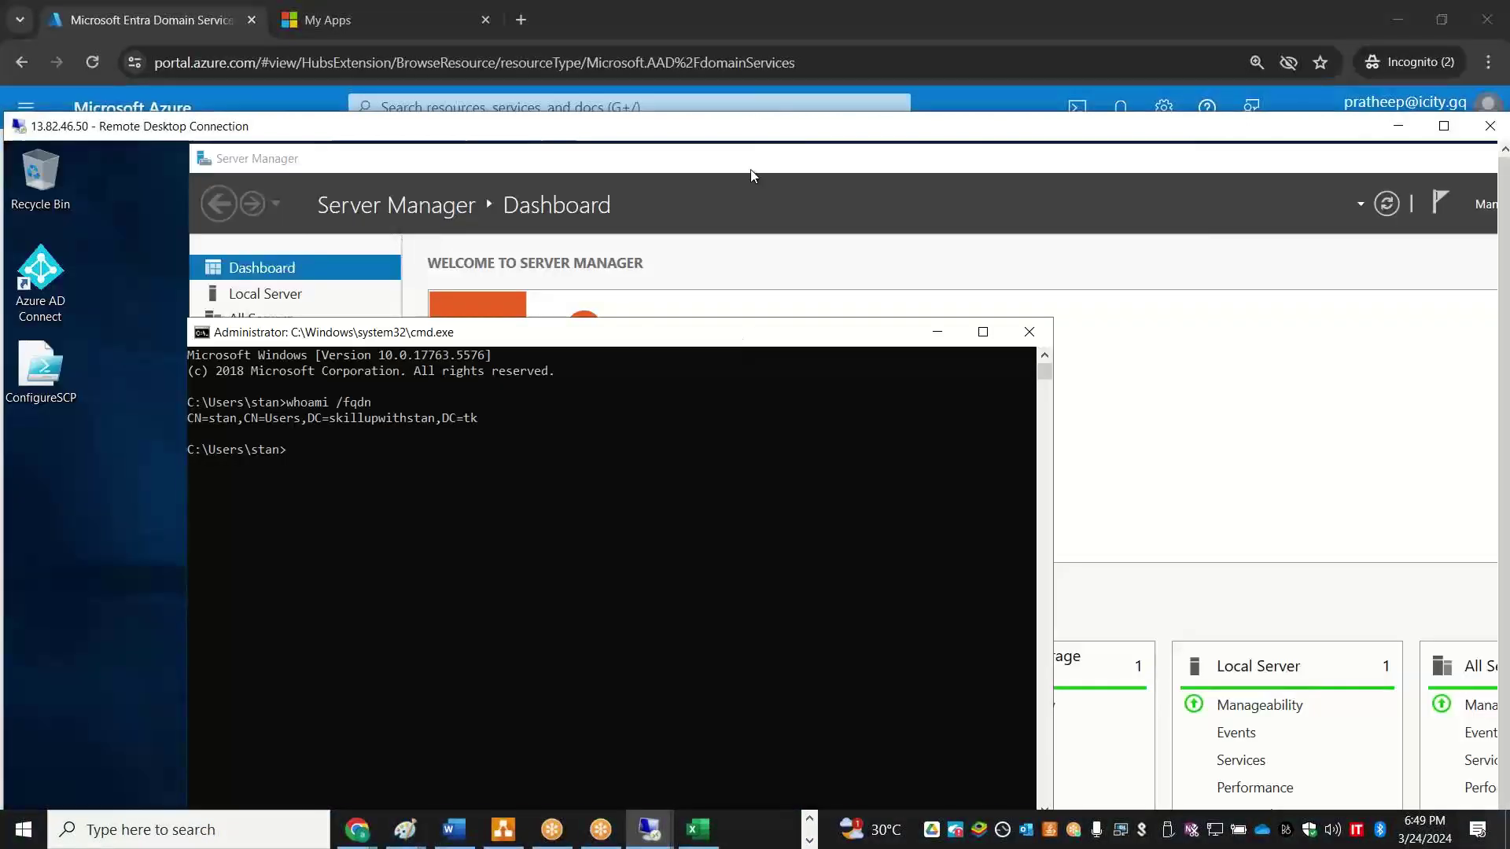
pyautogui.moveTo(675, 126); pyautogui.dragTo(761, 30)
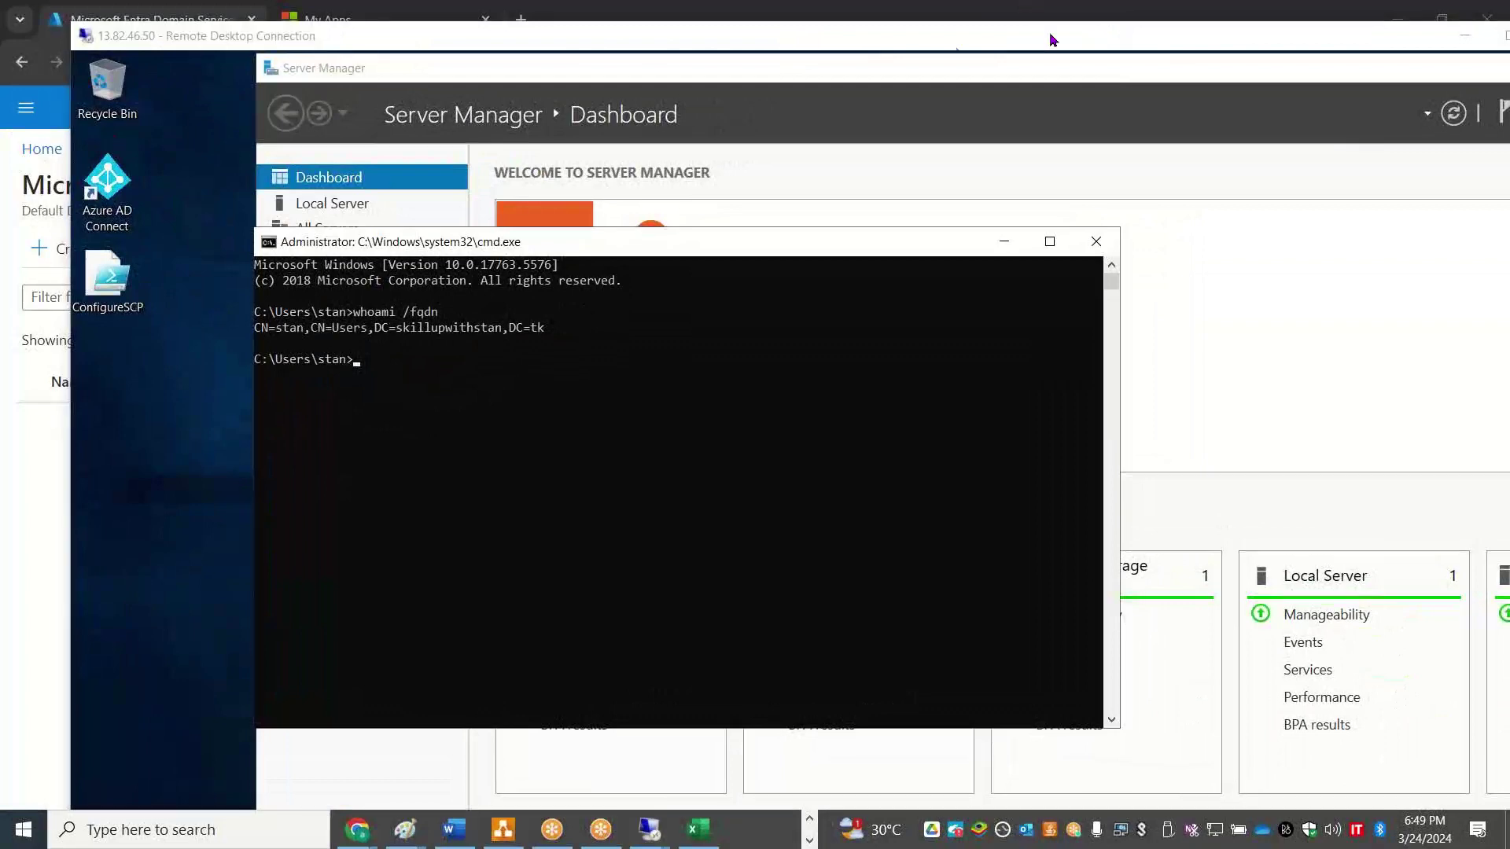
pyautogui.moveTo(751, 57); pyautogui.dragTo(709, 48)
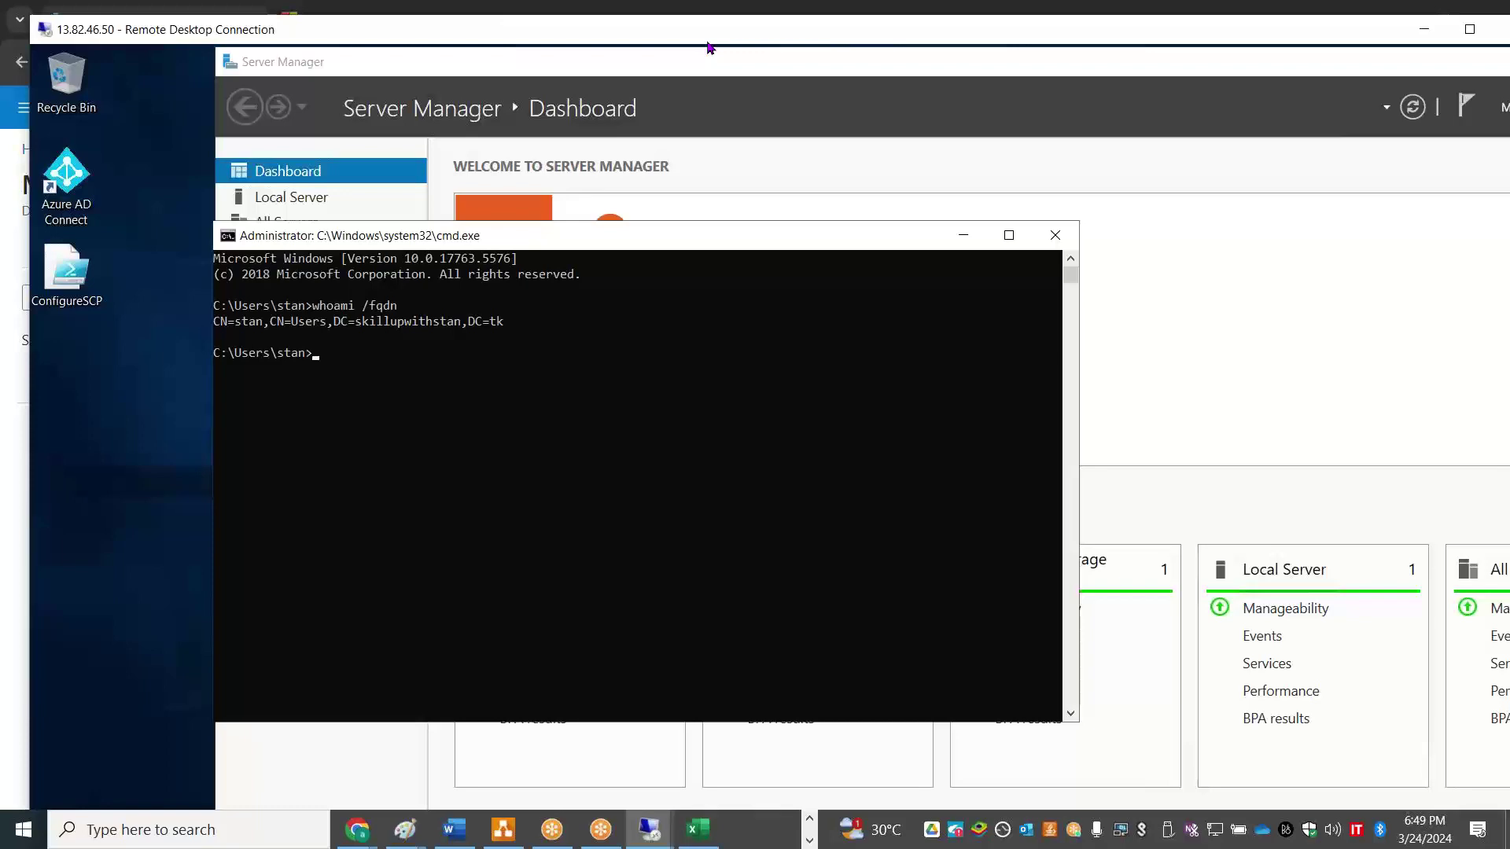
pyautogui.click(698, 832)
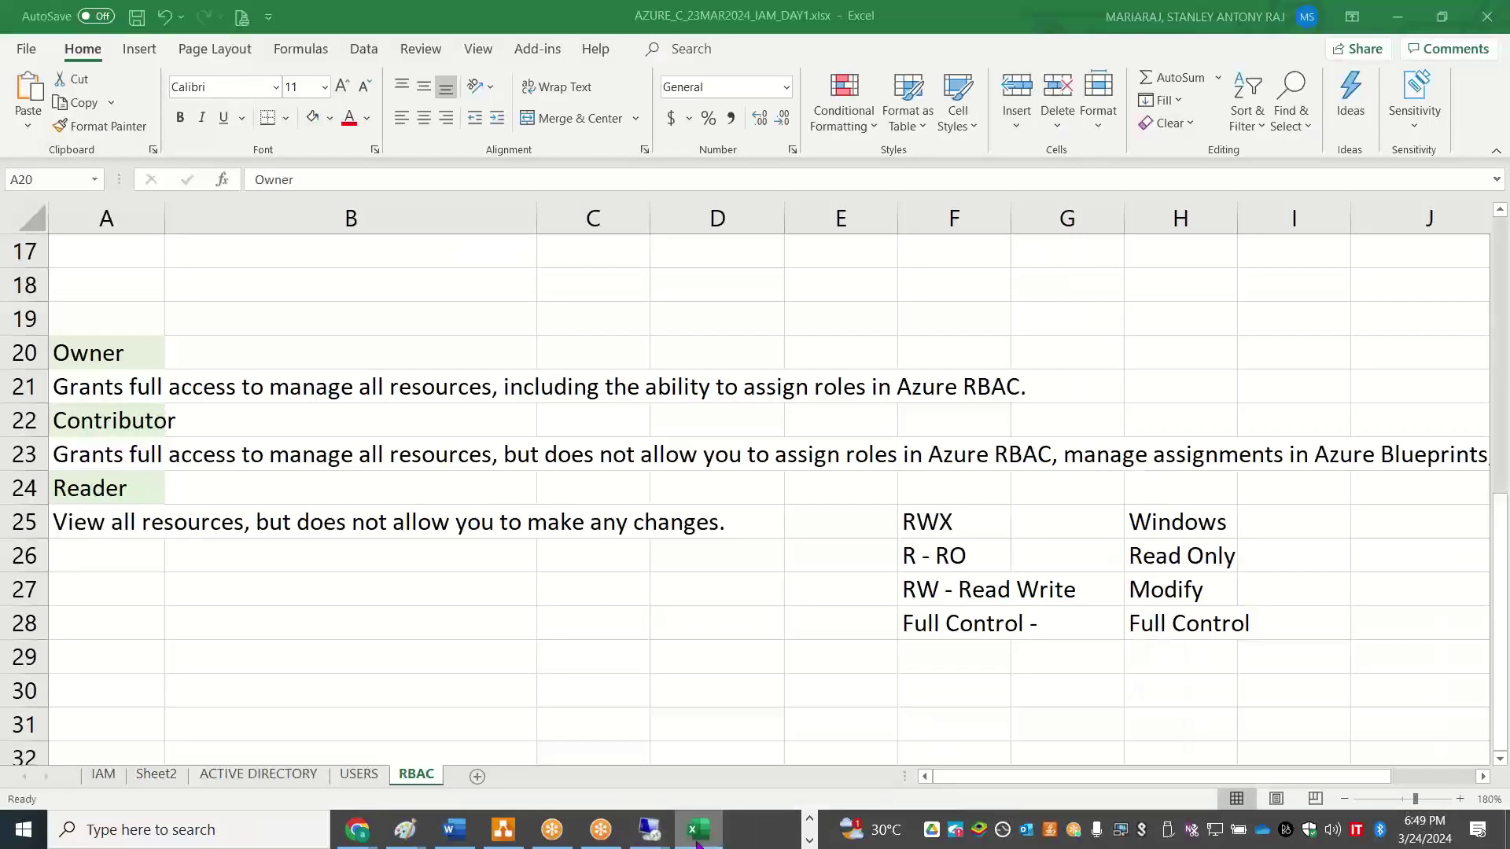
# On the ACTIVE DIRECTORY sheet, highlight member-server workloads C31:C38, then Alt+Tab to Remote Desktop
pyautogui.click(258, 774)
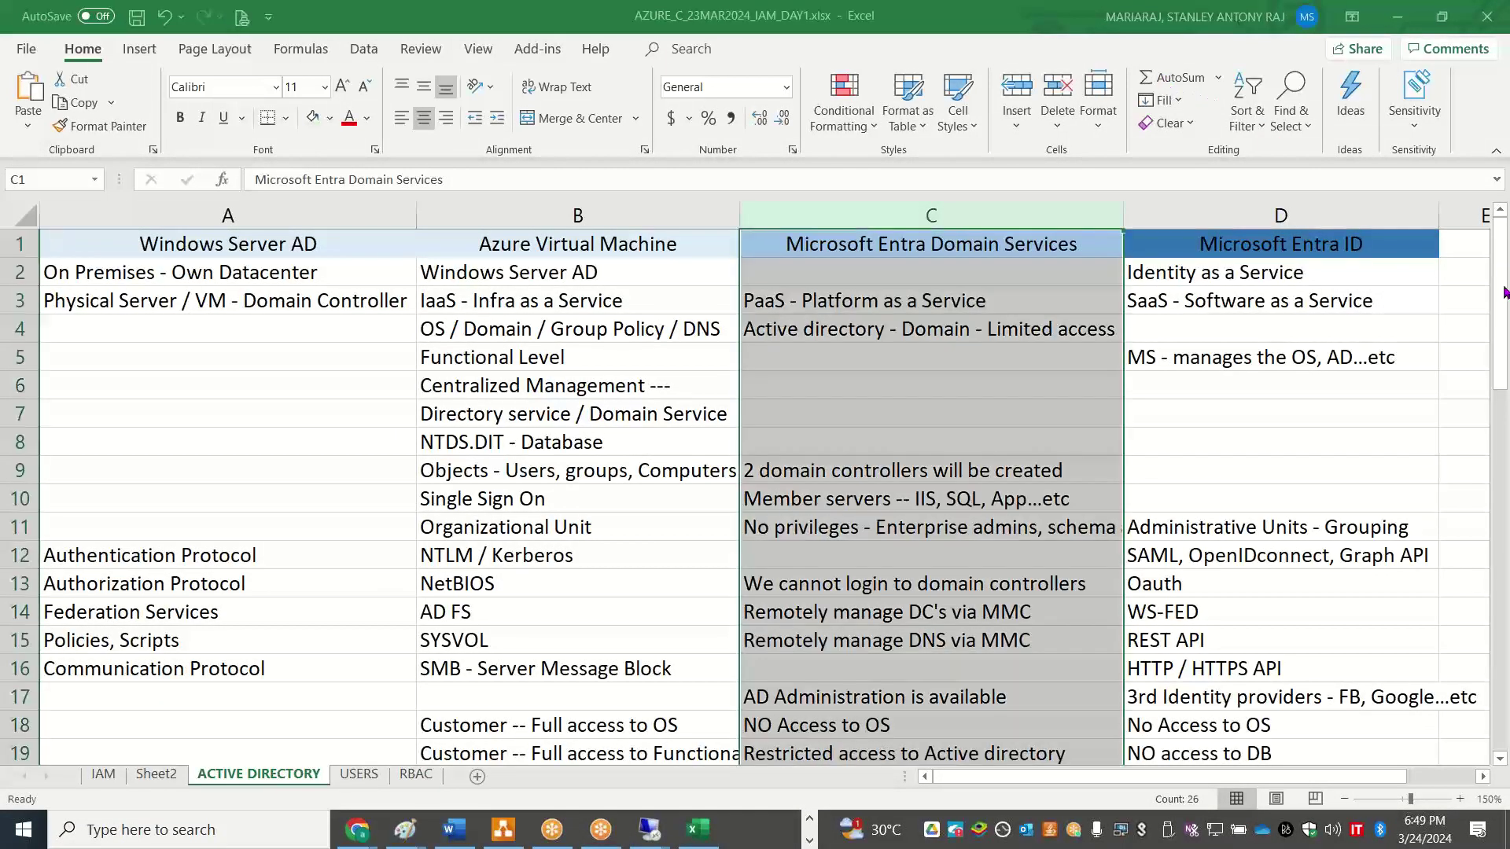
pyautogui.moveTo(1502, 346); pyautogui.dragTo(1506, 692)
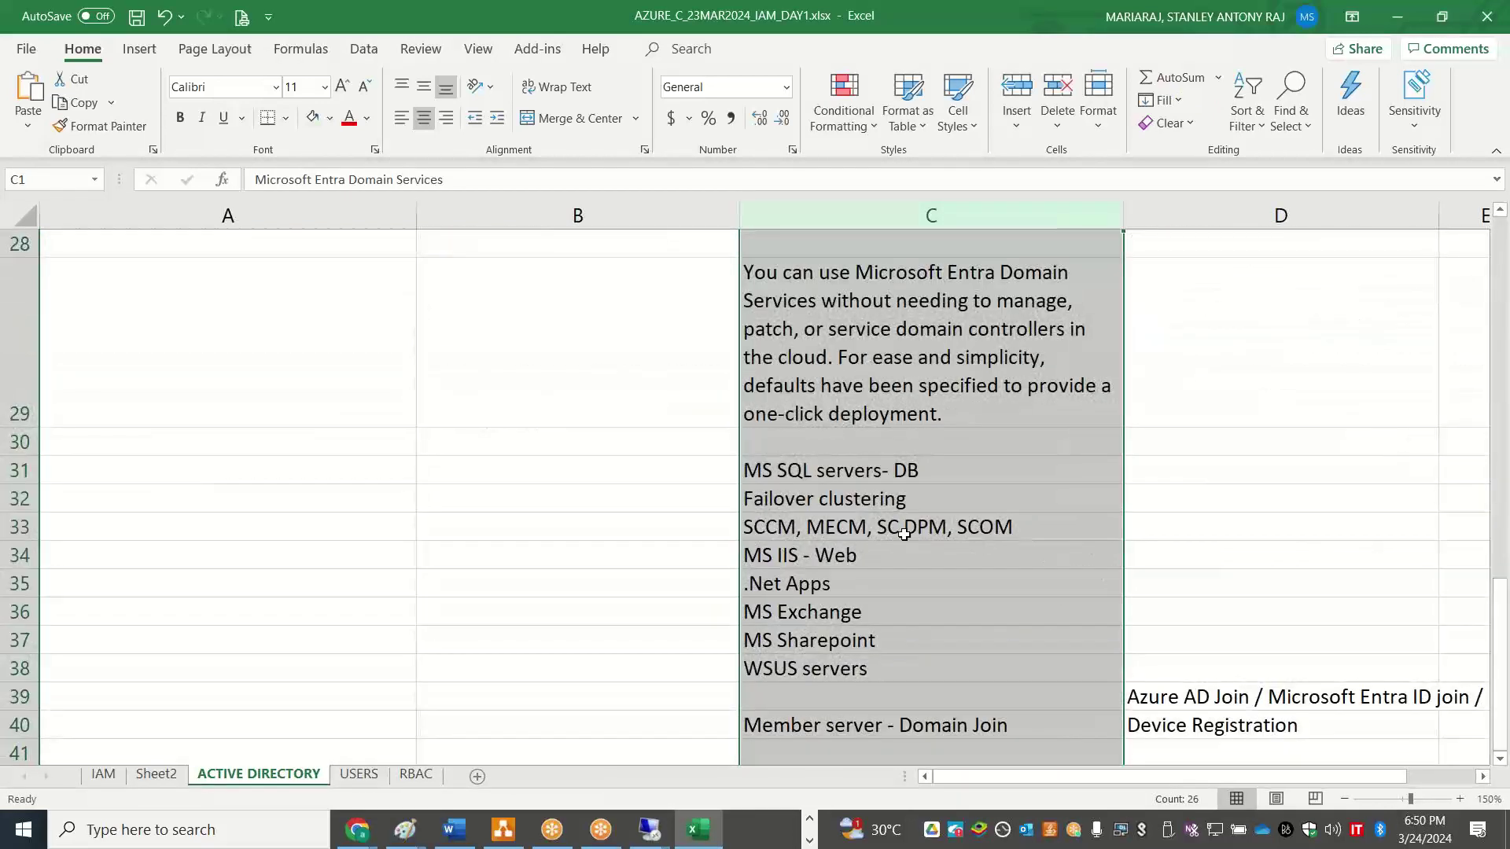
pyautogui.click(826, 503)
pyautogui.click(810, 479)
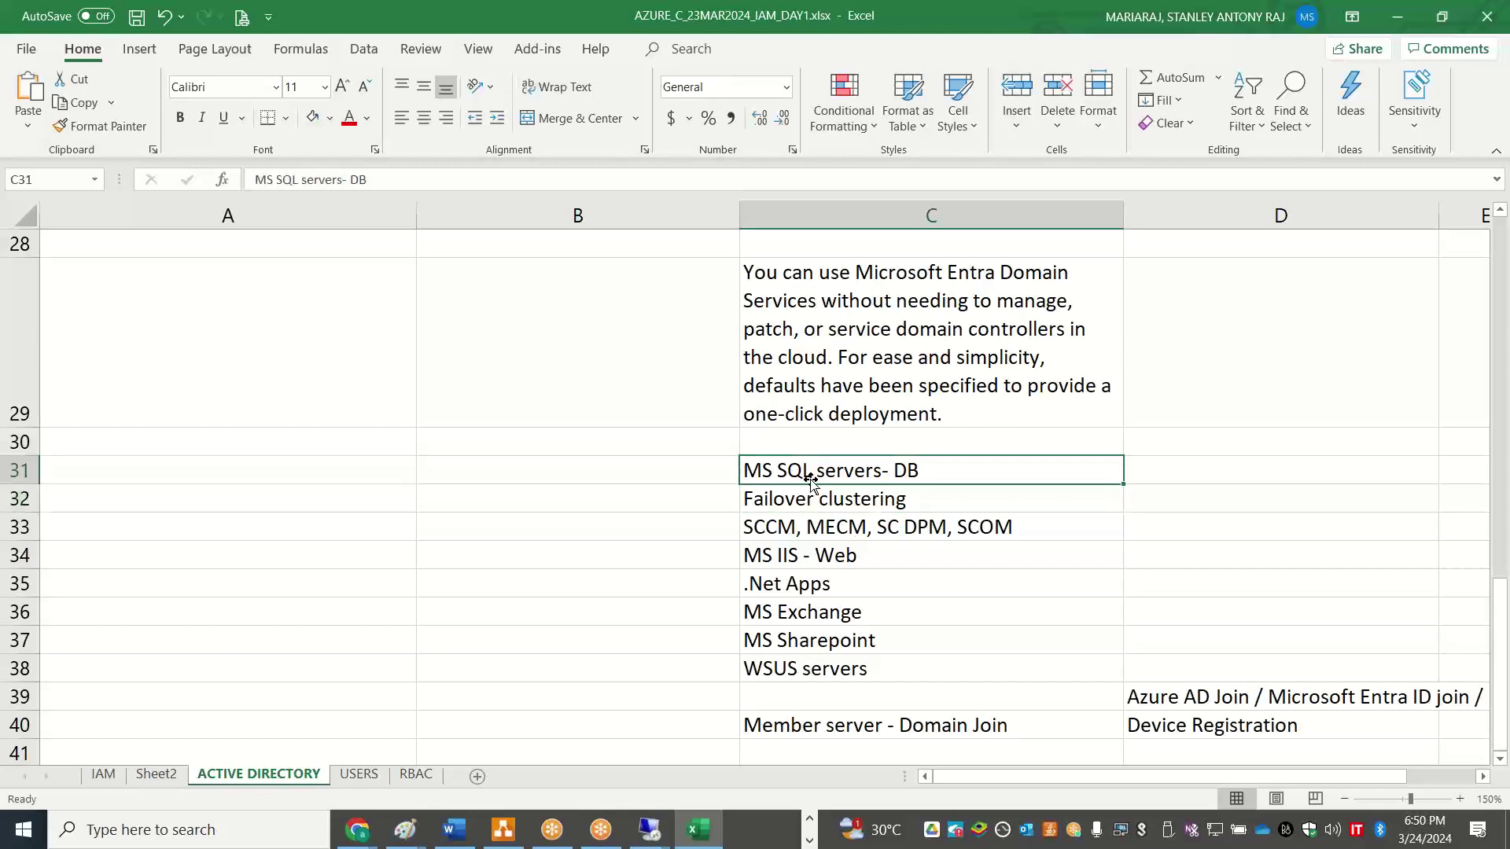
pyautogui.click(809, 597)
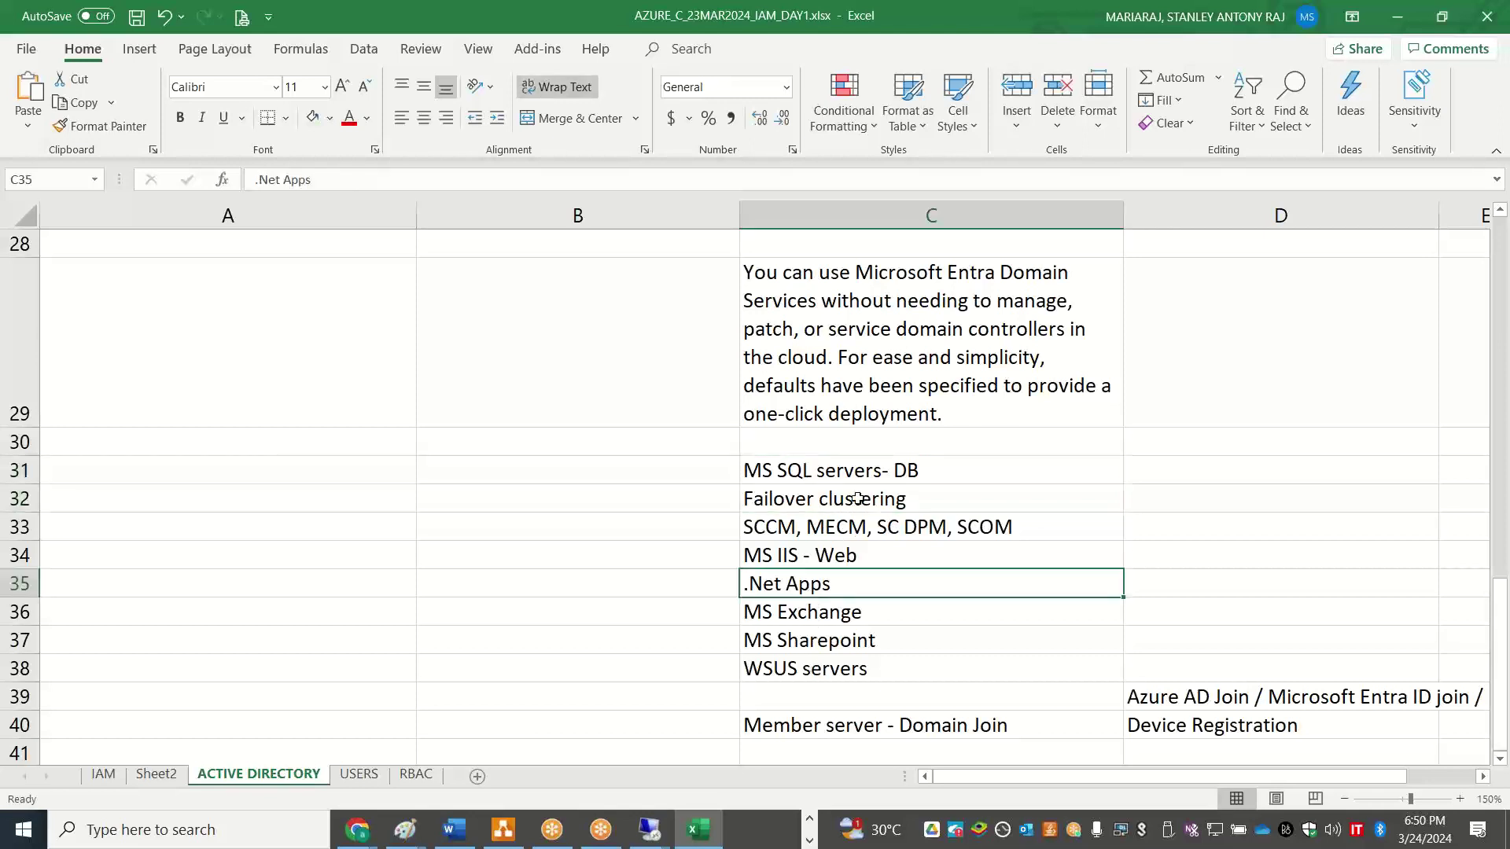
pyautogui.moveTo(846, 472); pyautogui.dragTo(833, 664)
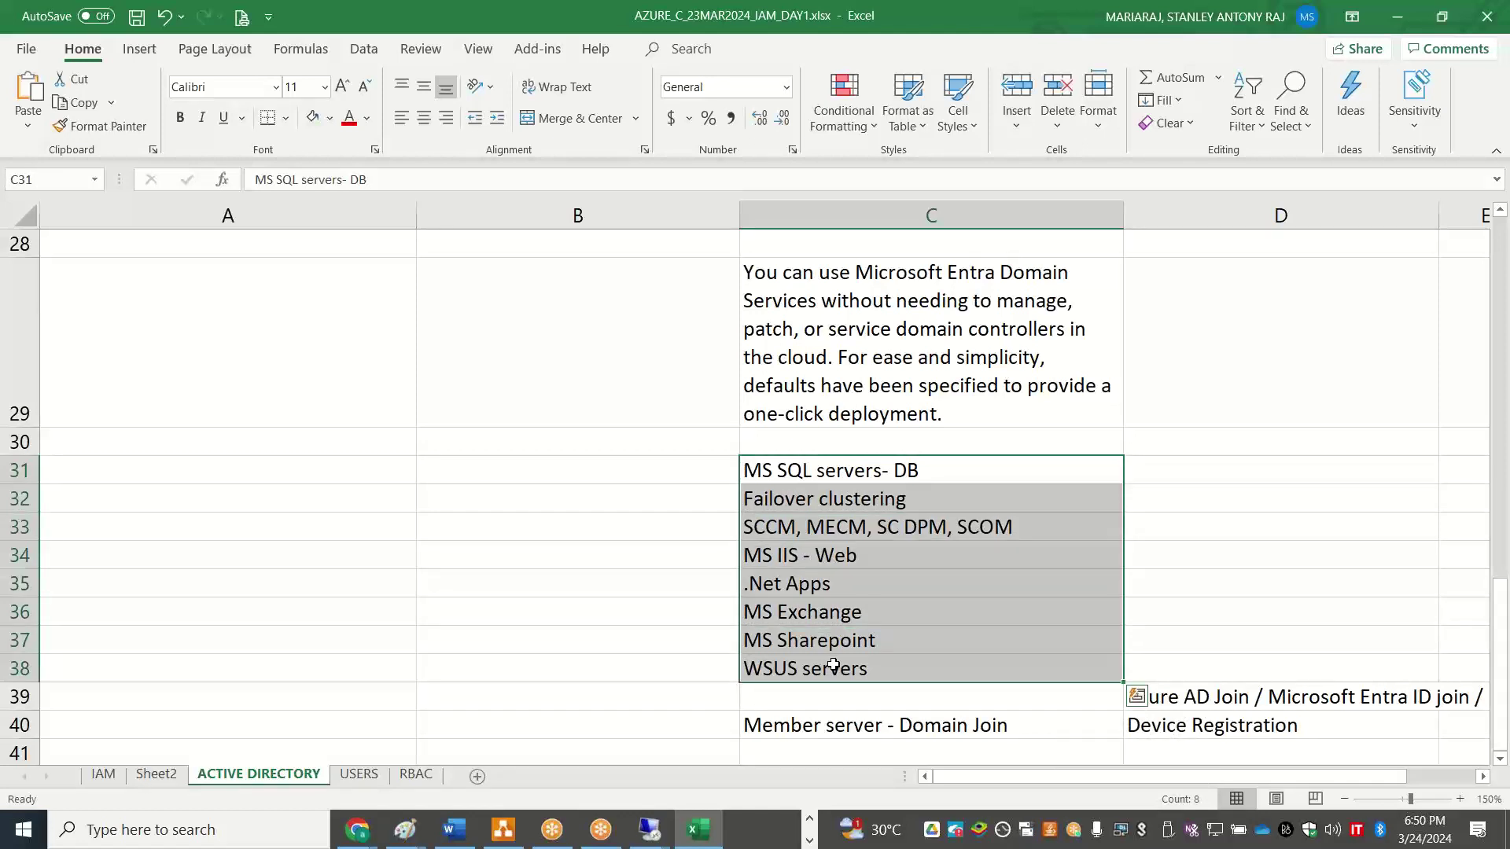
pyautogui.click(1120, 40)
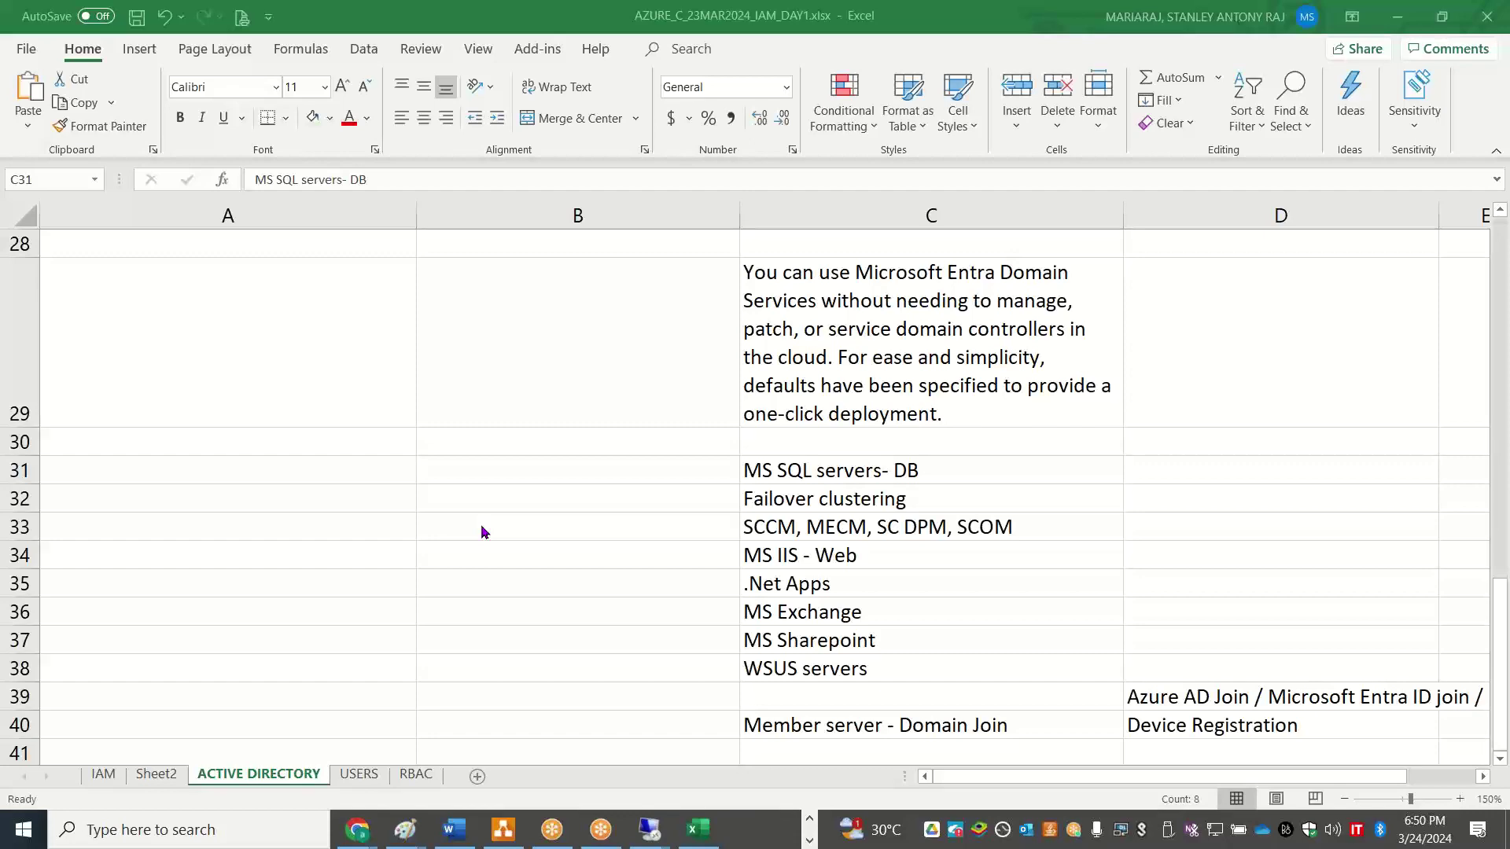
pyautogui.hotkey('alt', 'Tab')
pyautogui.hotkey('alt', 'Tab')
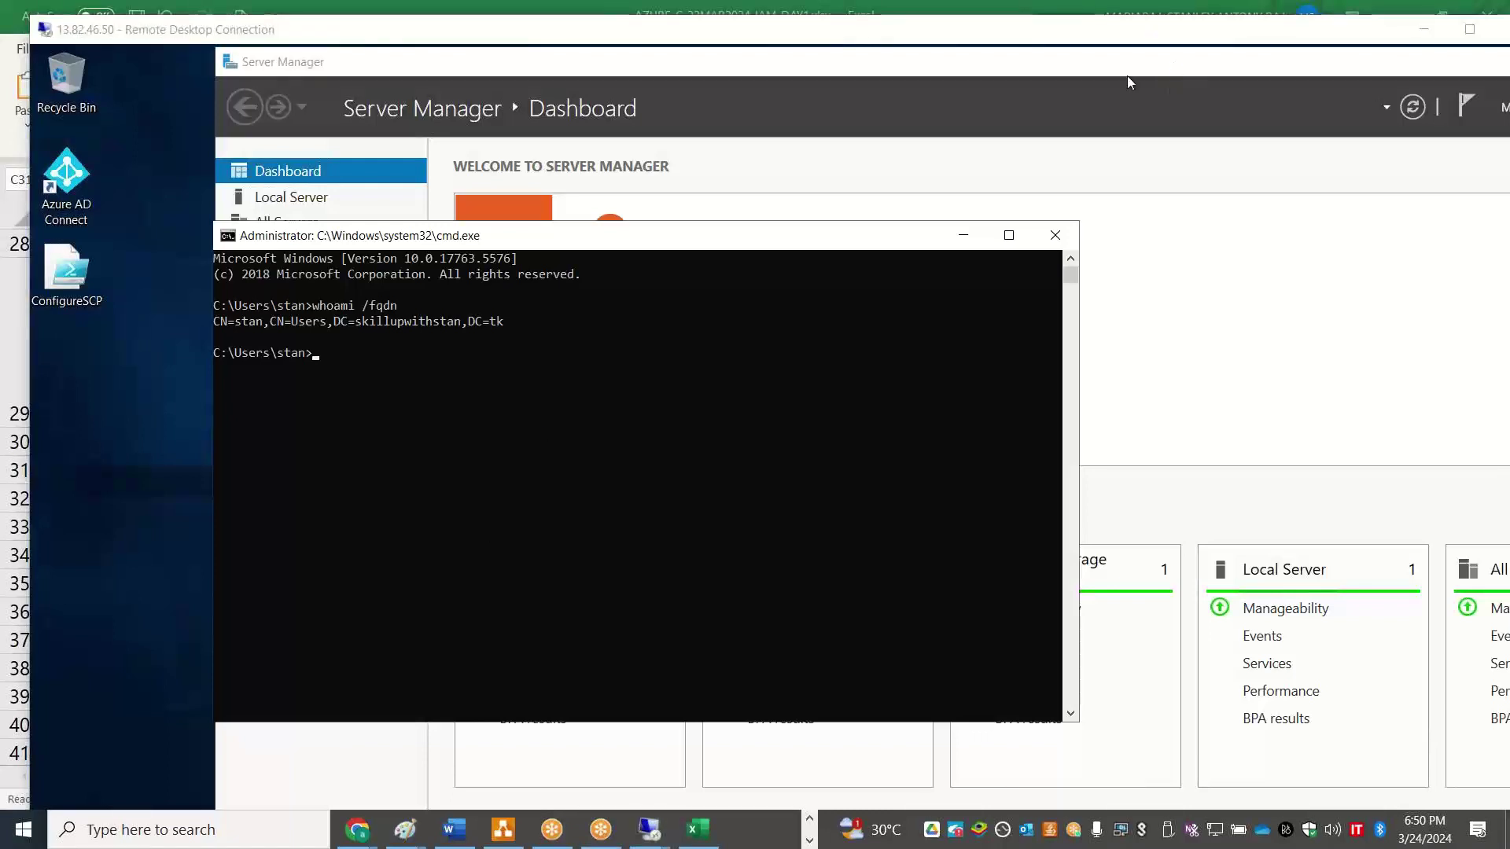
# In full screen, launch Active Directory Users and Computers from the AD DS server list and maximize it
pyautogui.doubleClick(794, 32)
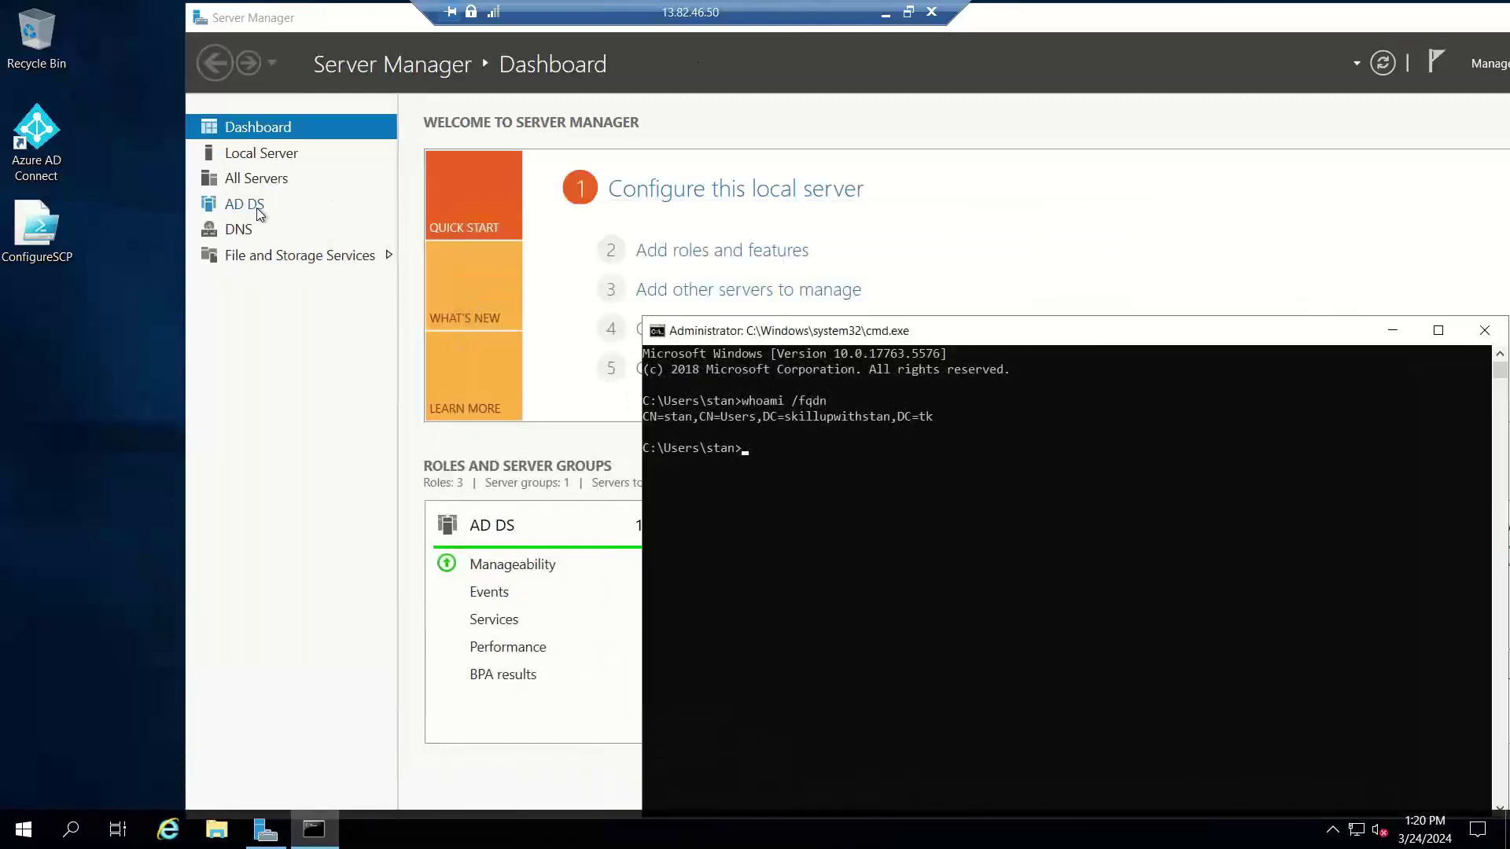
pyautogui.click(260, 211)
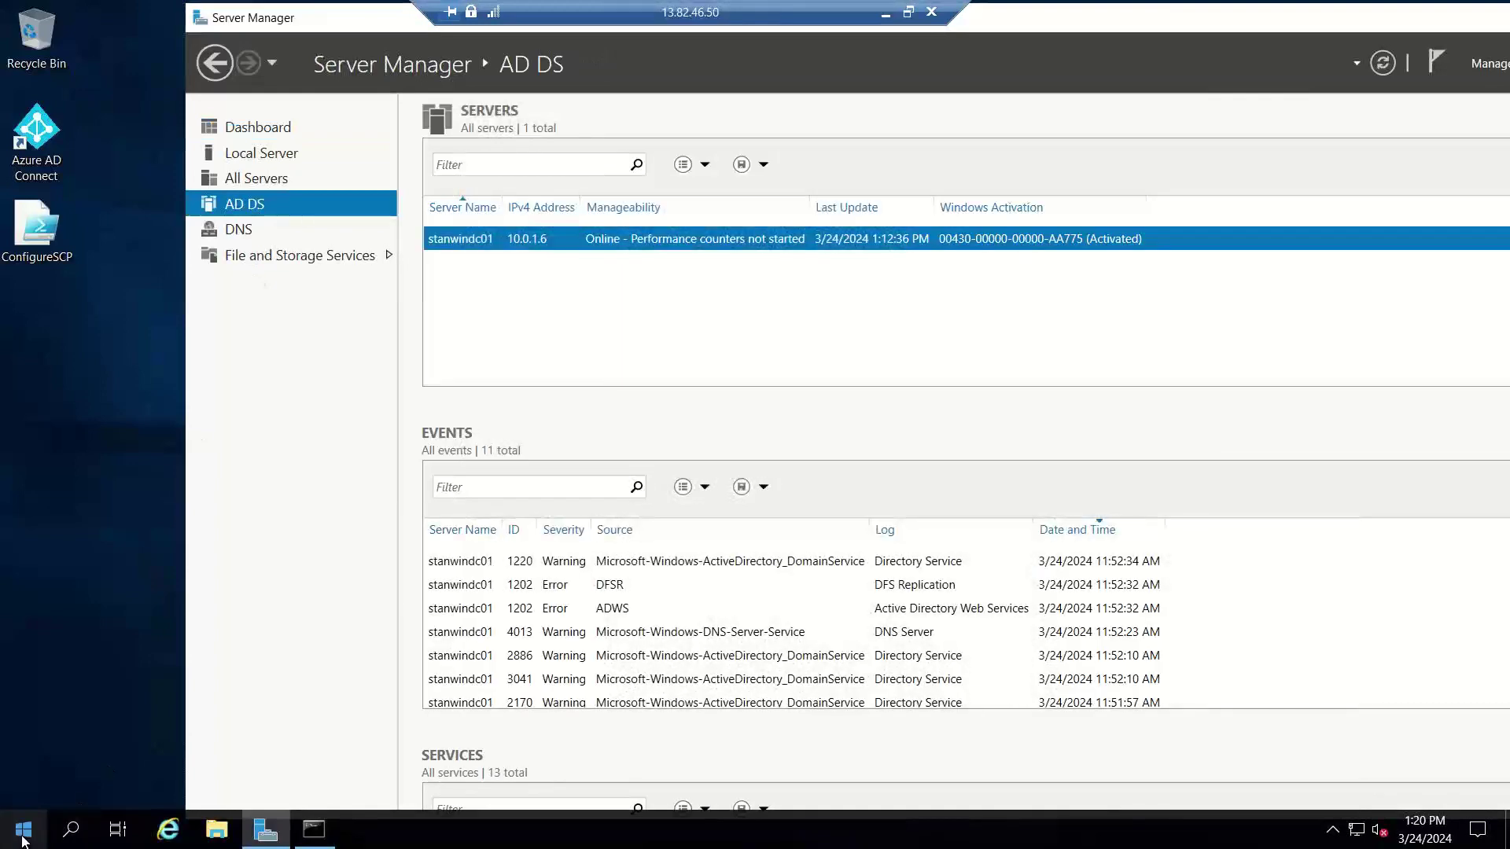
pyautogui.rightClick(25, 836)
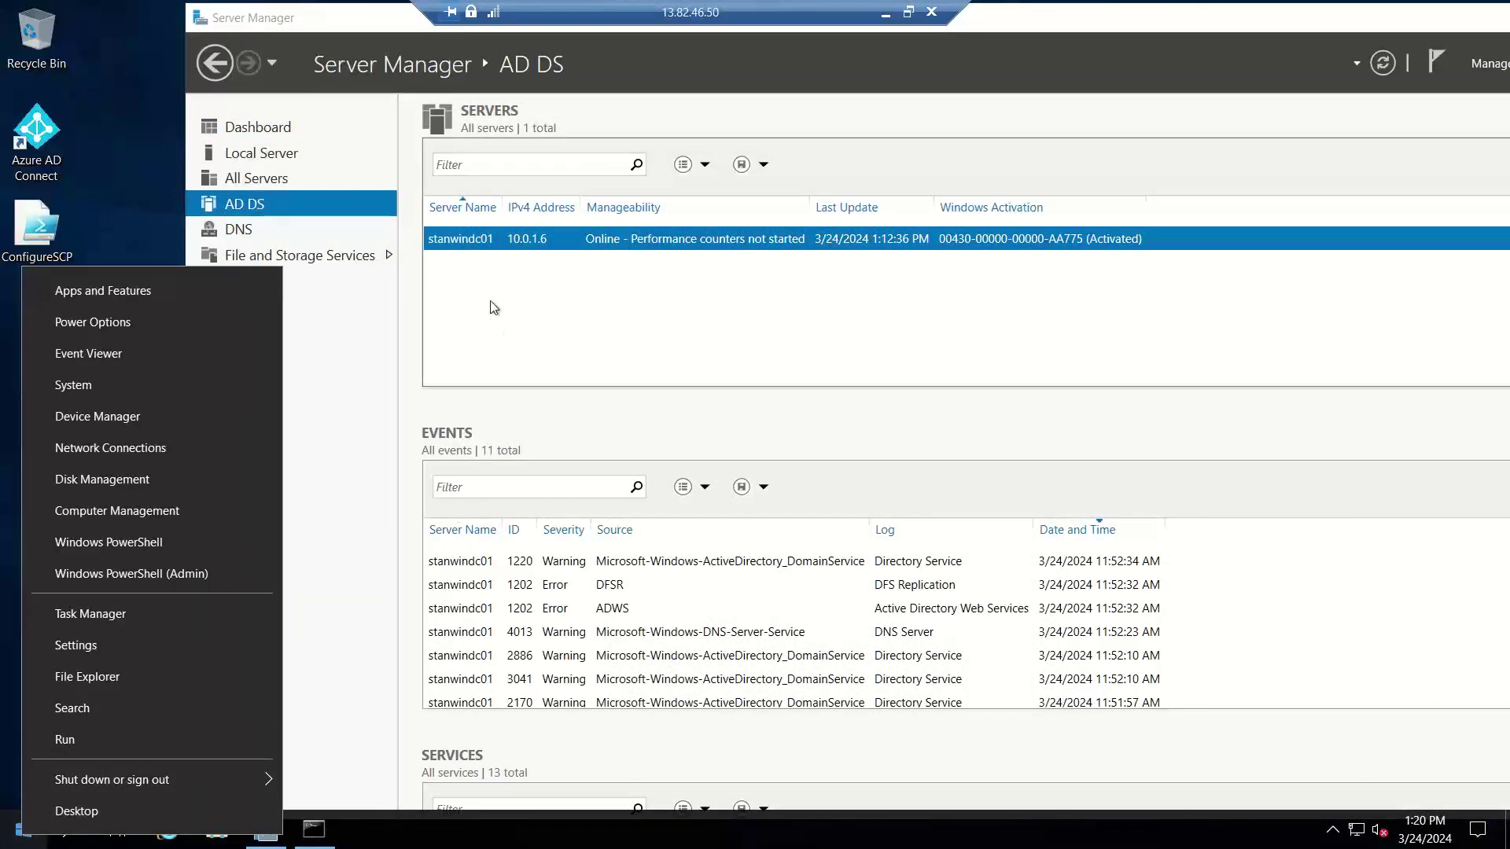
pyautogui.click(472, 250)
pyautogui.rightClick(471, 247)
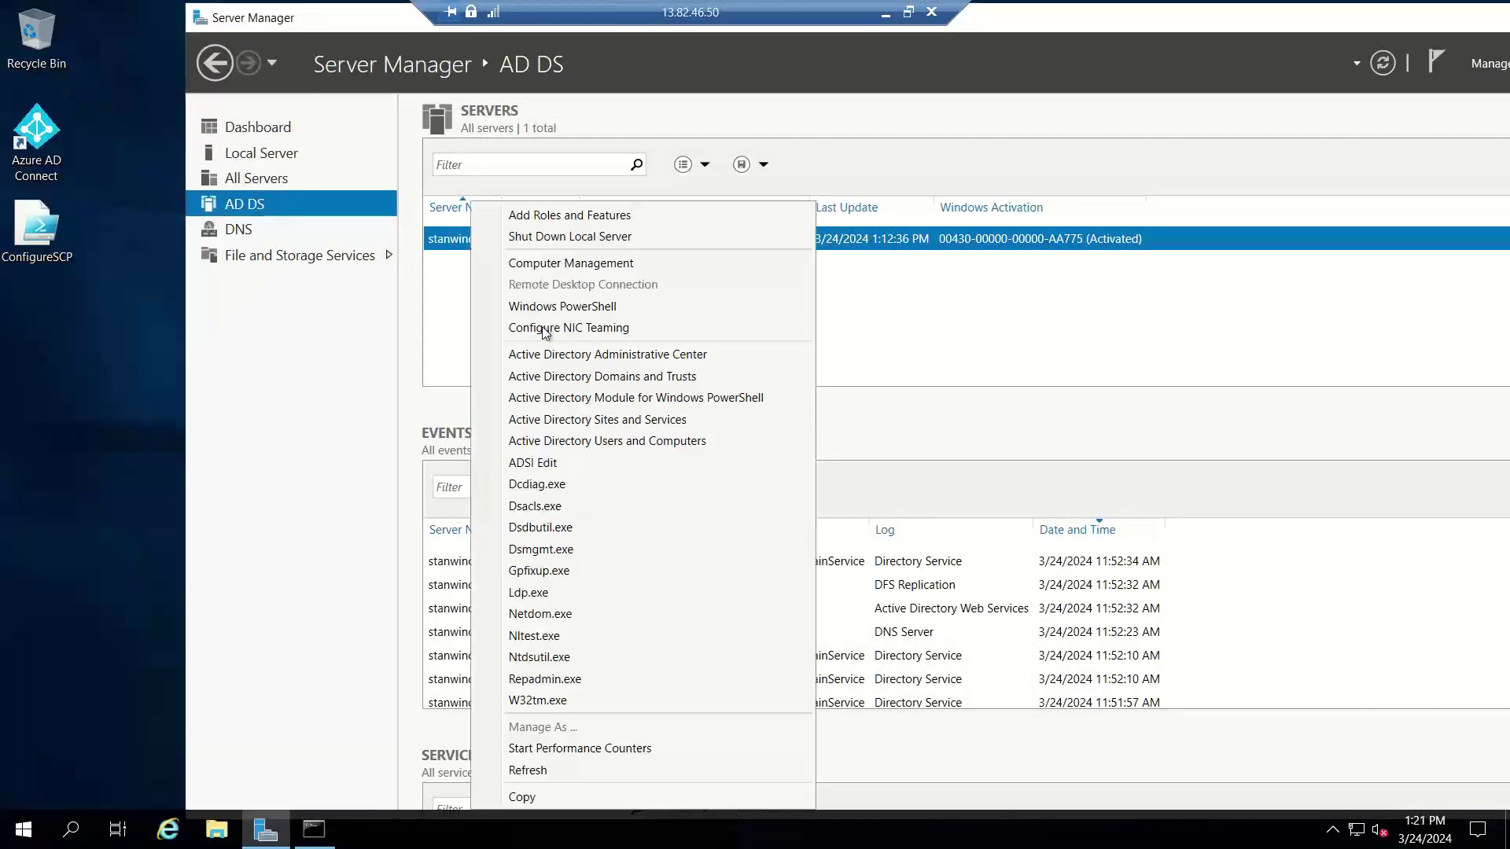
pyautogui.click(554, 442)
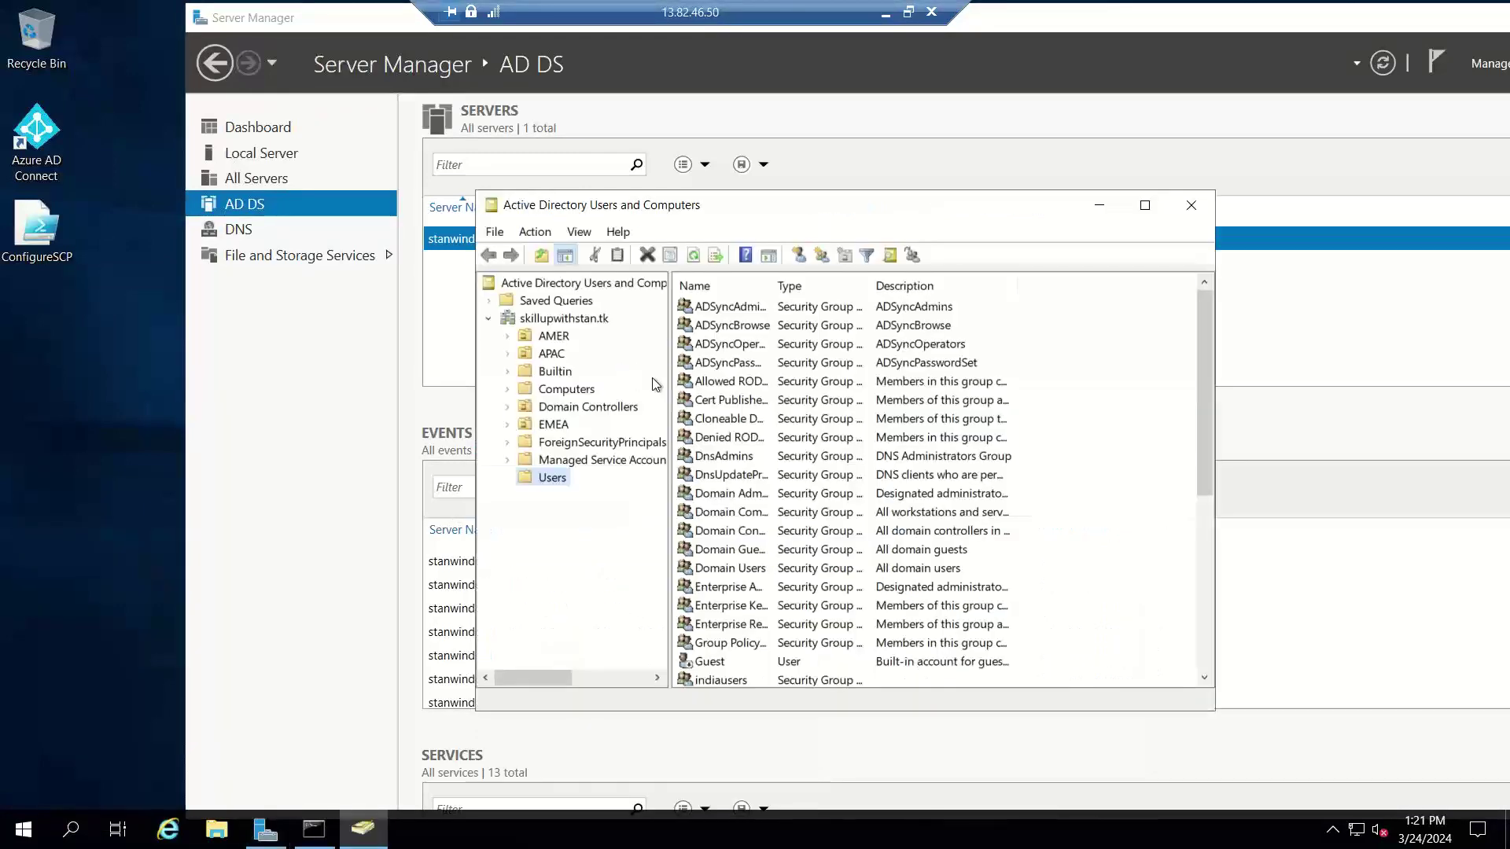
pyautogui.doubleClick(791, 201)
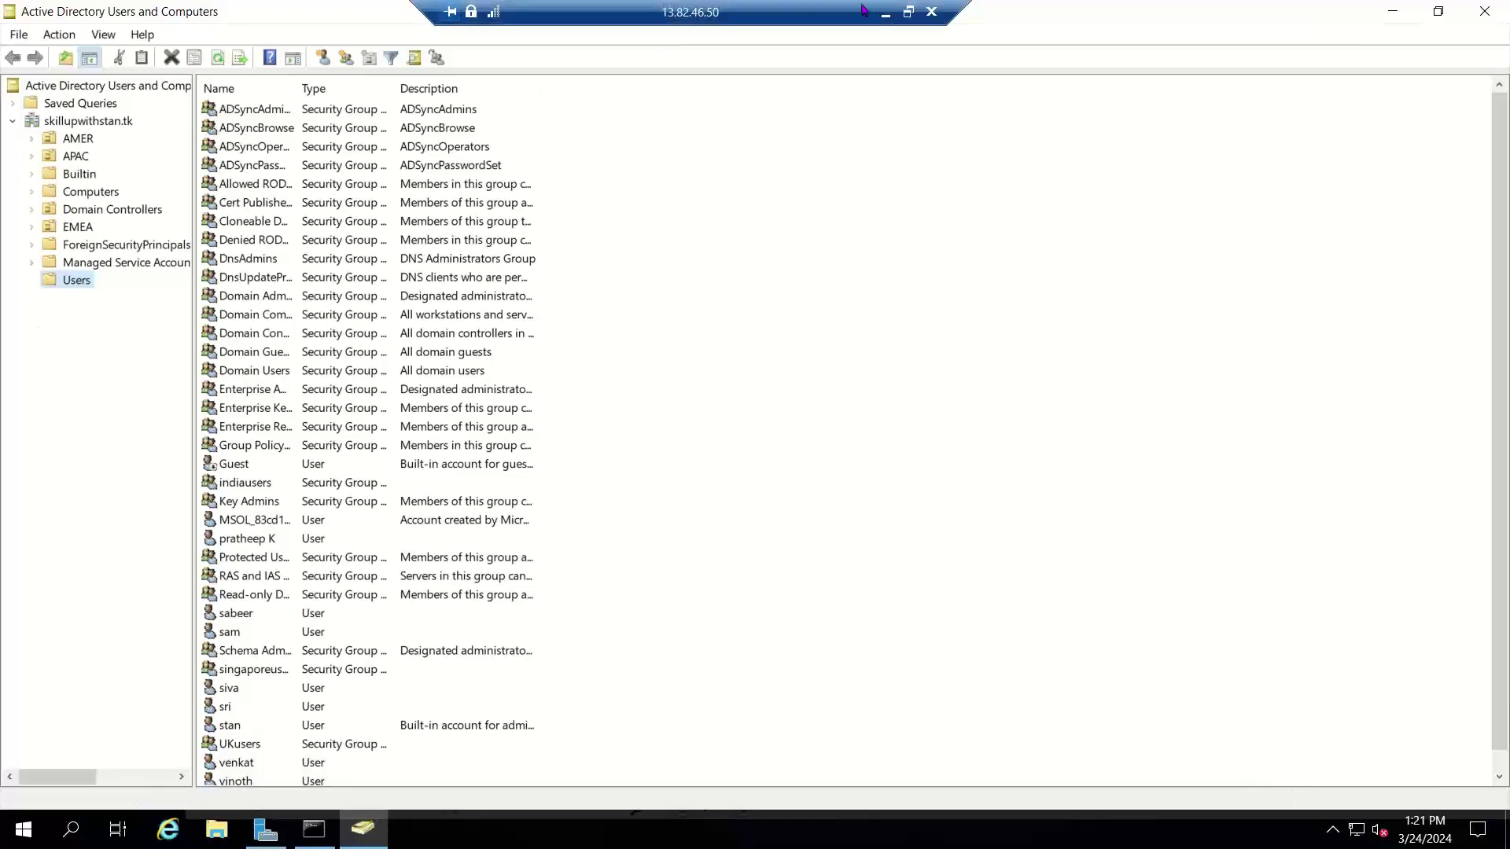
# Restore the remote session to a window and switch to the 52.224.12.158 member server
pyautogui.click(909, 11)
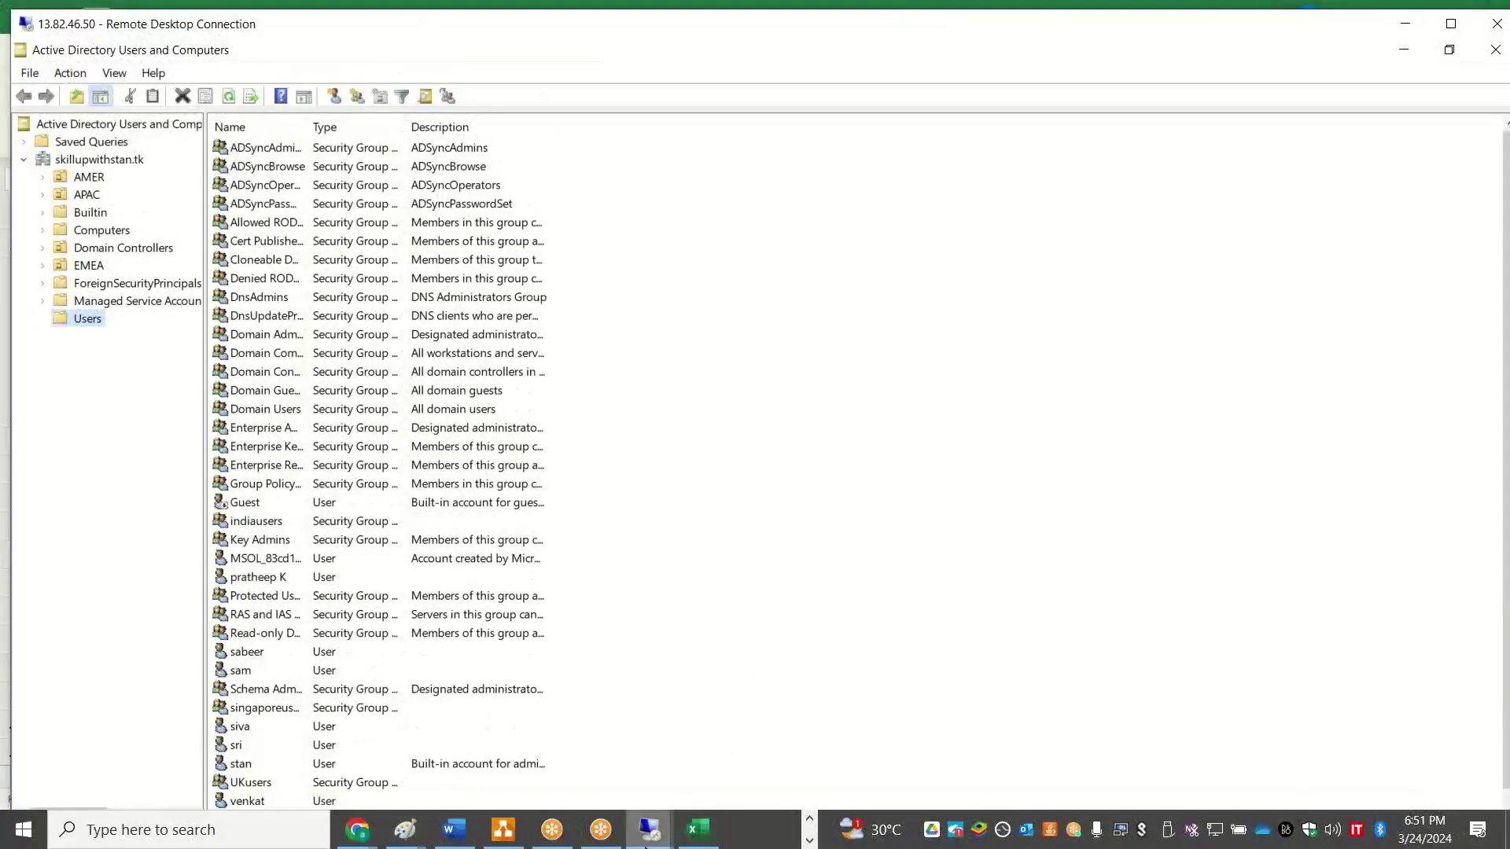
pyautogui.moveTo(647, 842)
pyautogui.click(751, 743)
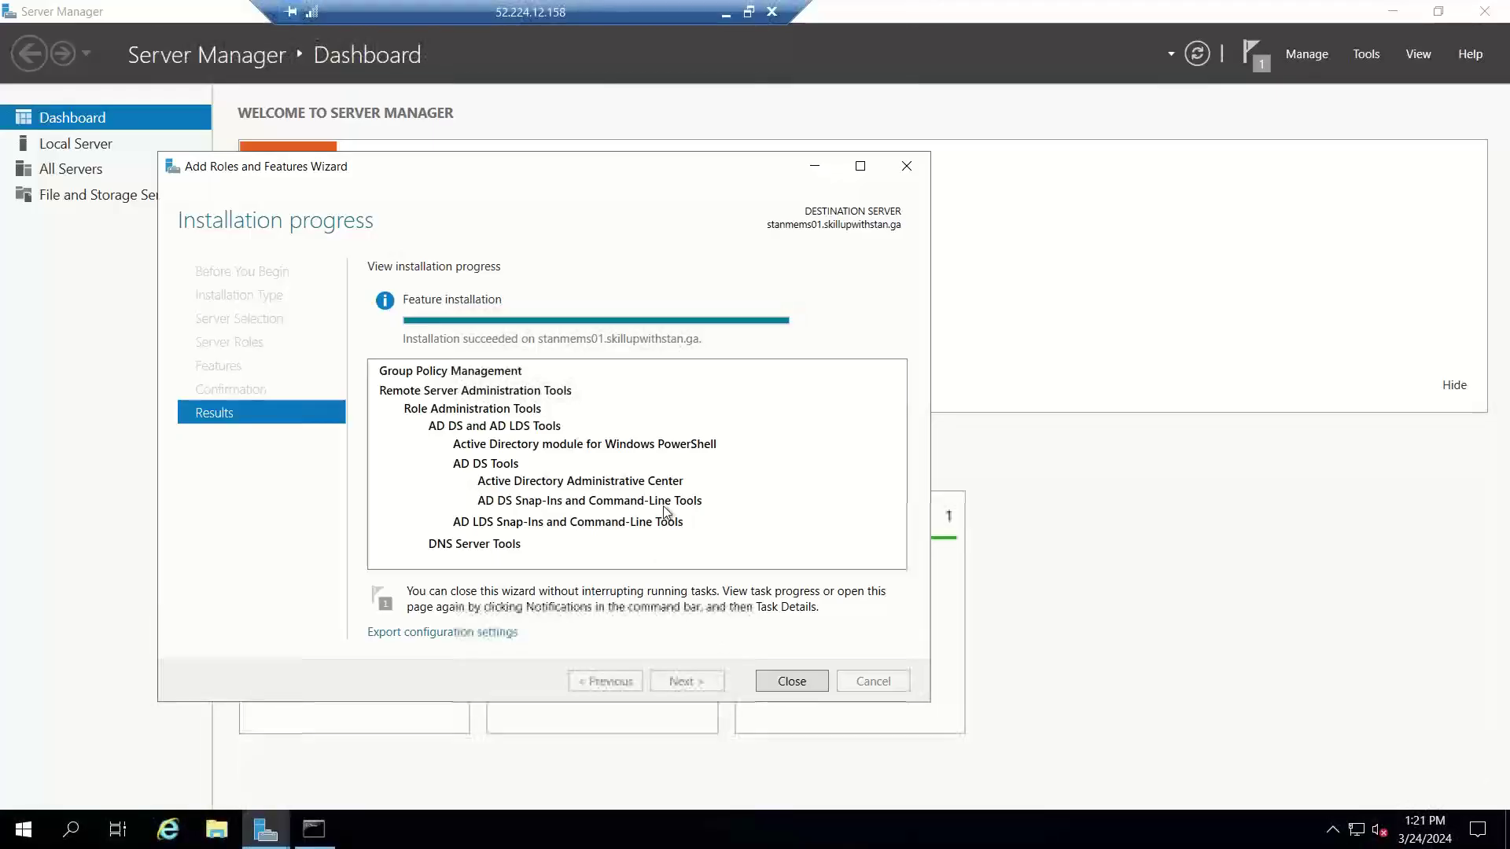
# Close the finished wizard, launch dsa.msc, expand skillupwithstan.ga, and widen the tree pane
pyautogui.click(791, 681)
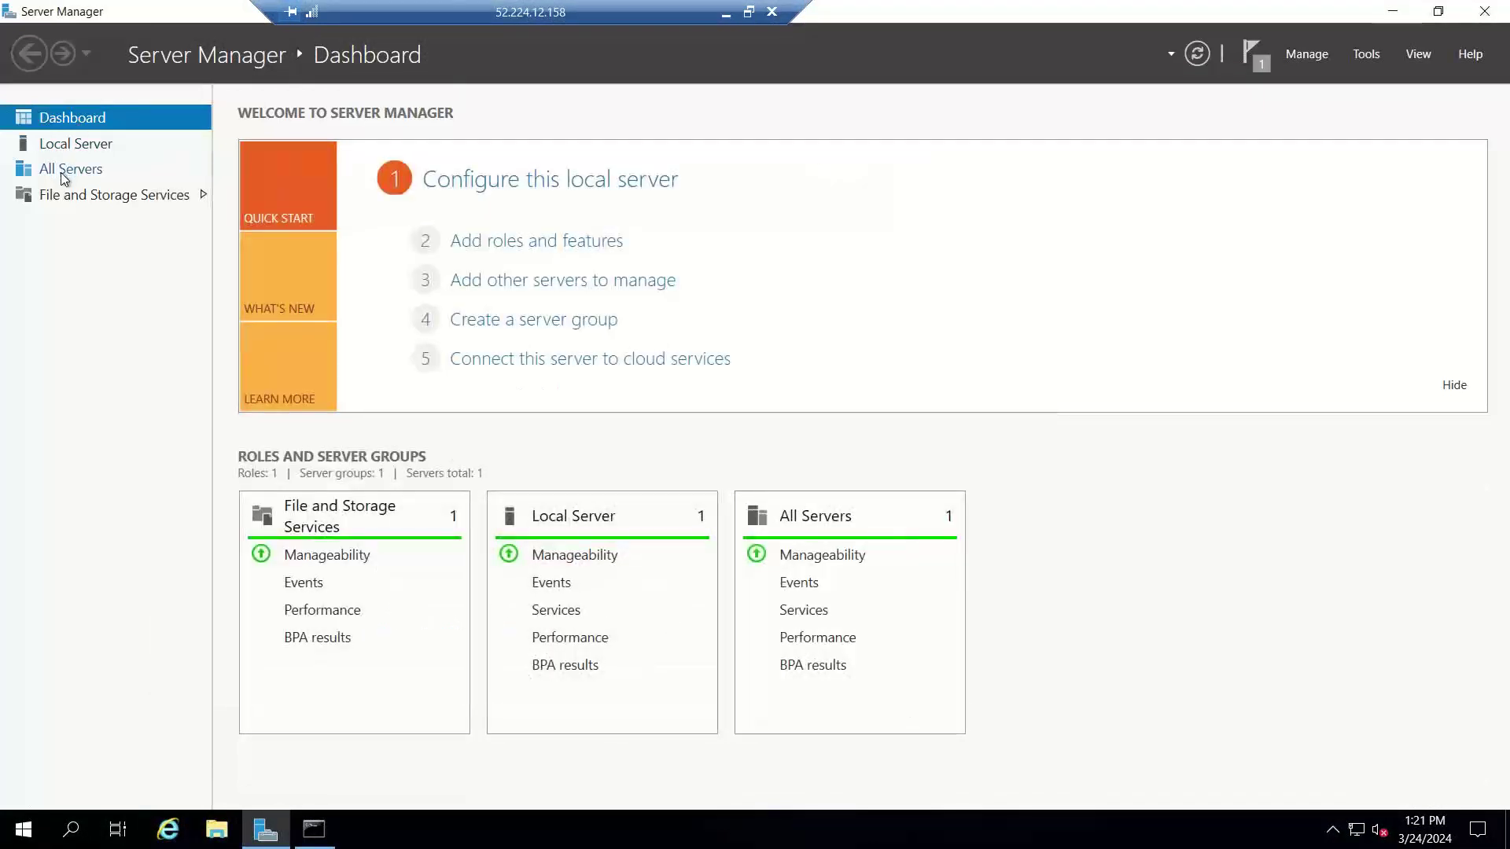
pyautogui.rightClick(23, 829)
pyautogui.click(102, 747)
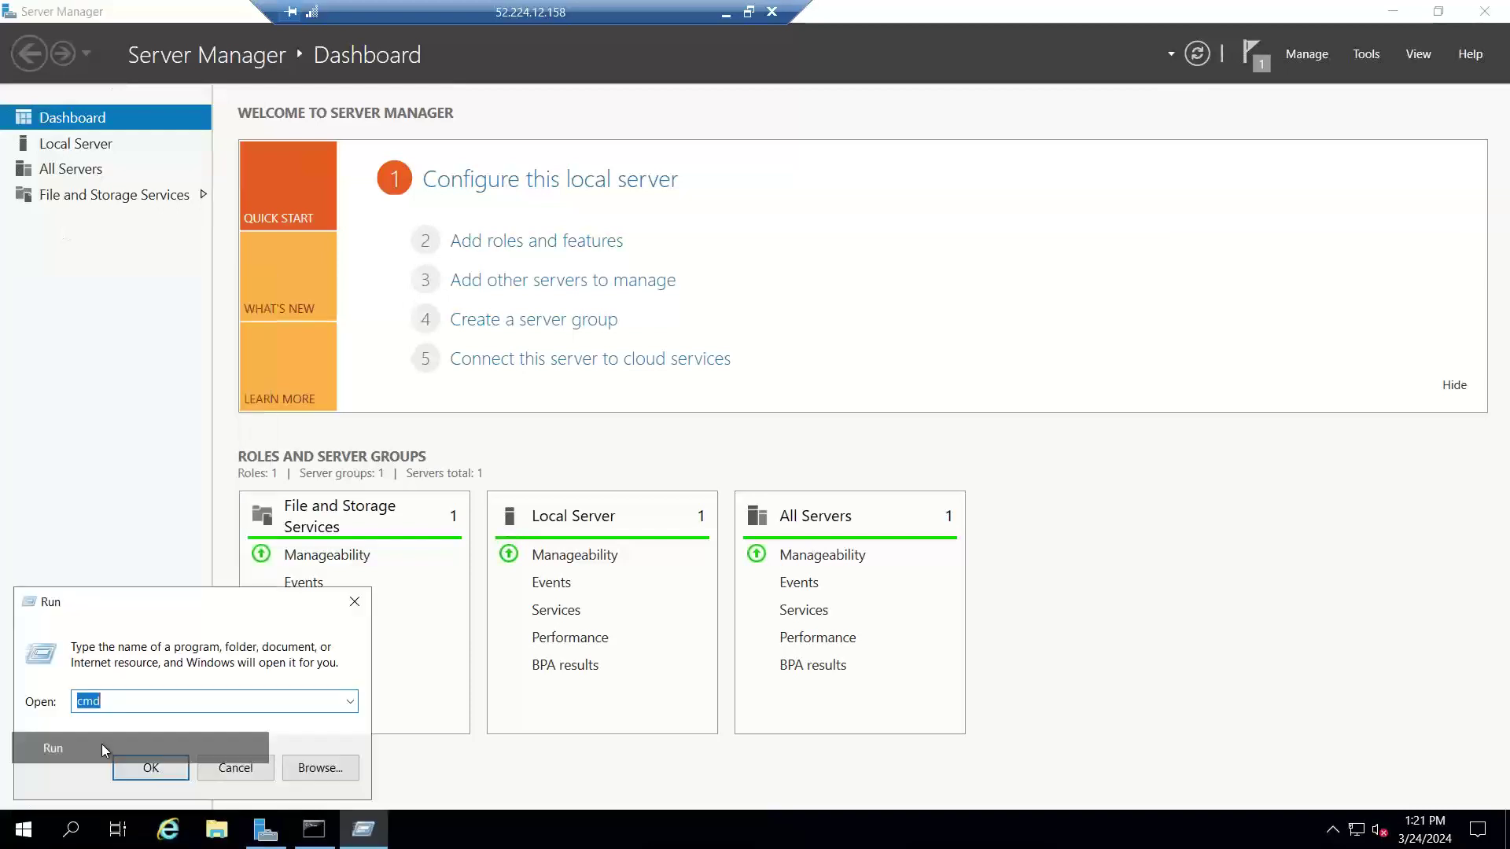
pyautogui.write('dsa.msc')
pyautogui.press('Return')
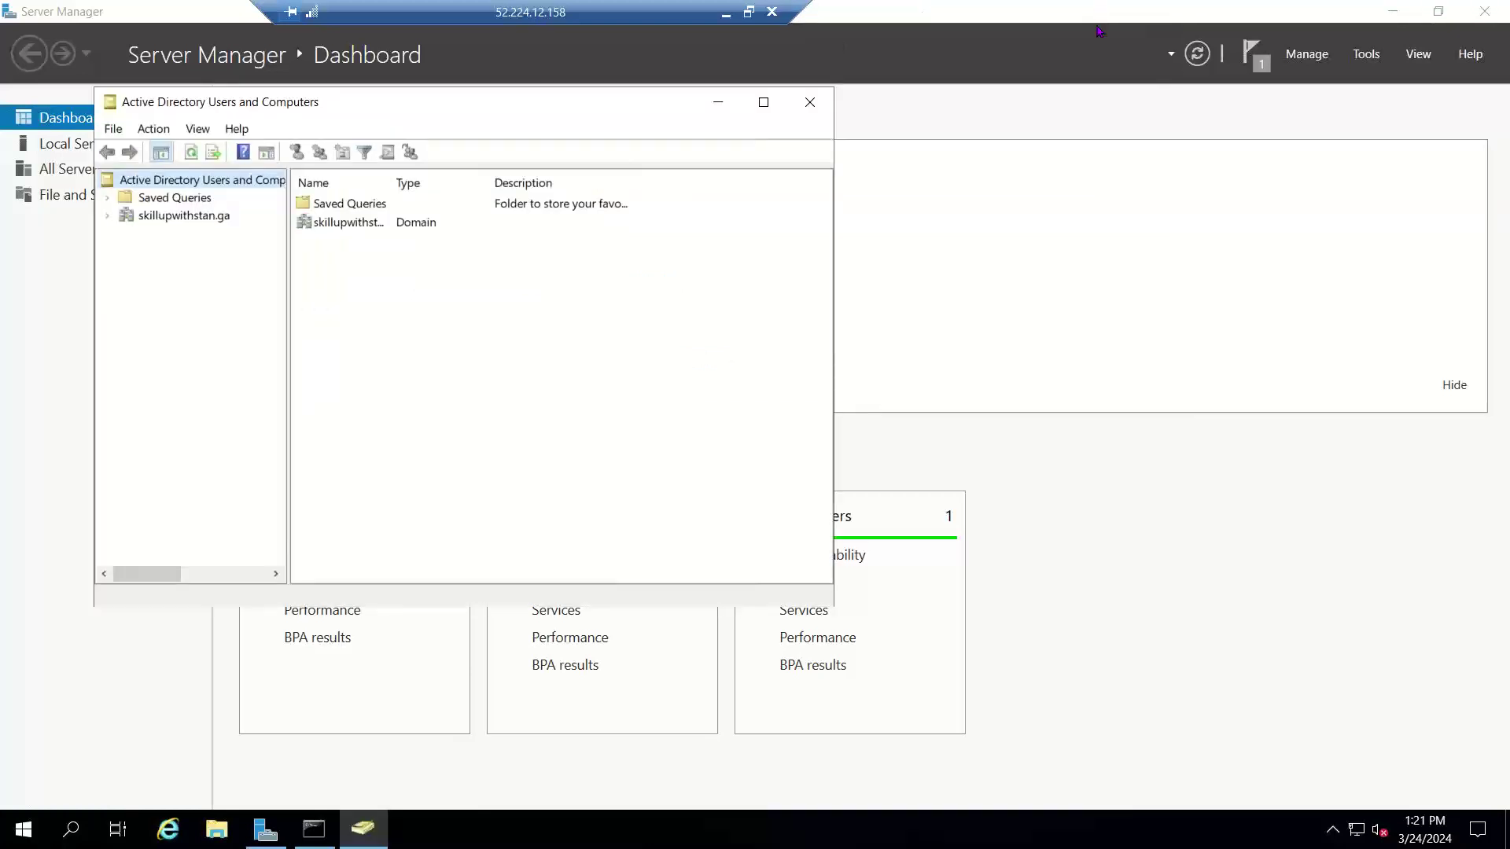
pyautogui.click(1368, 55)
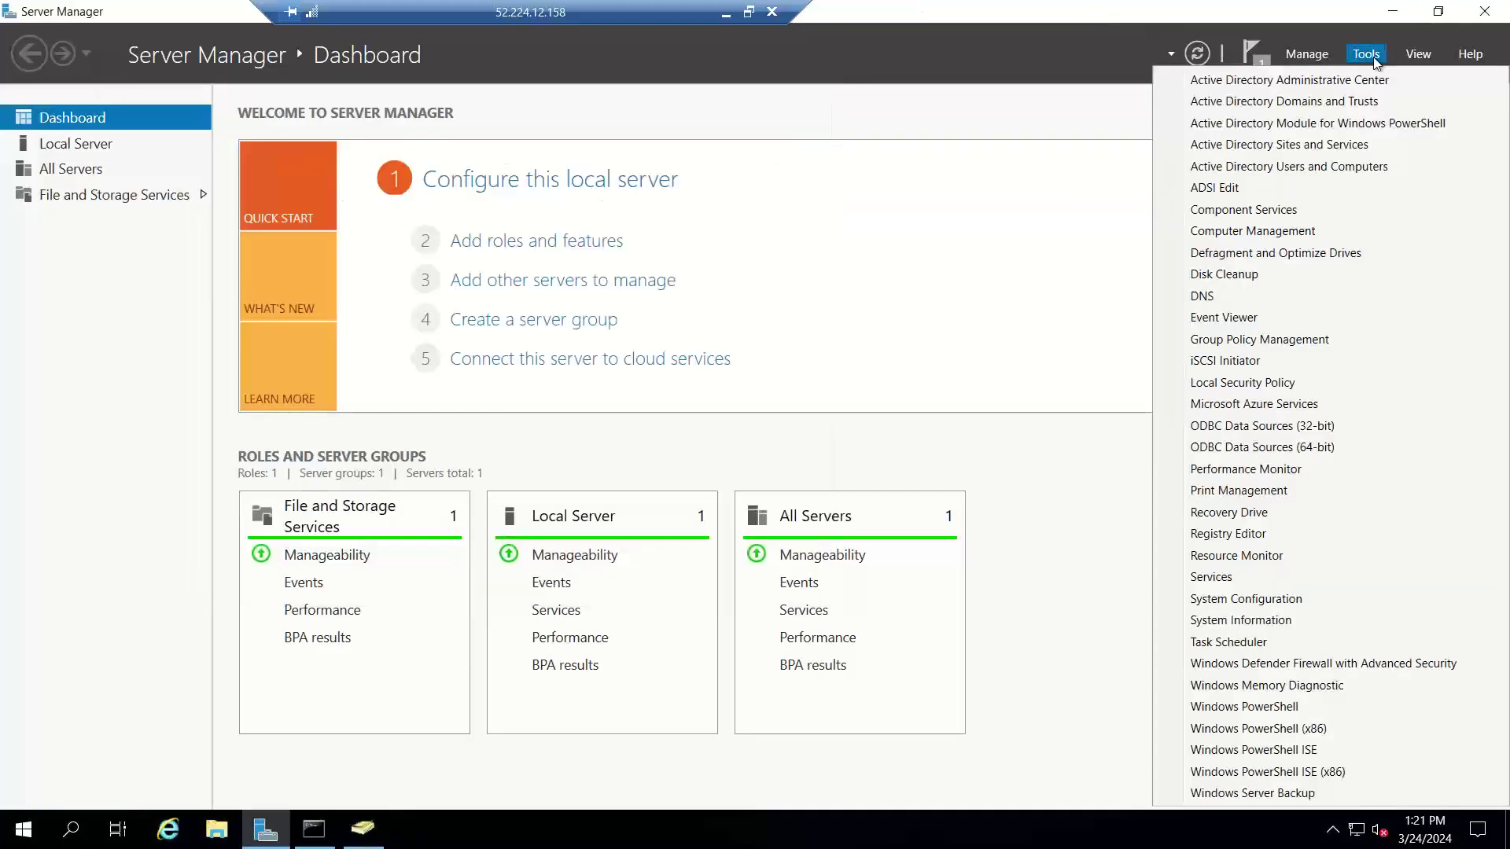
pyautogui.click(1285, 167)
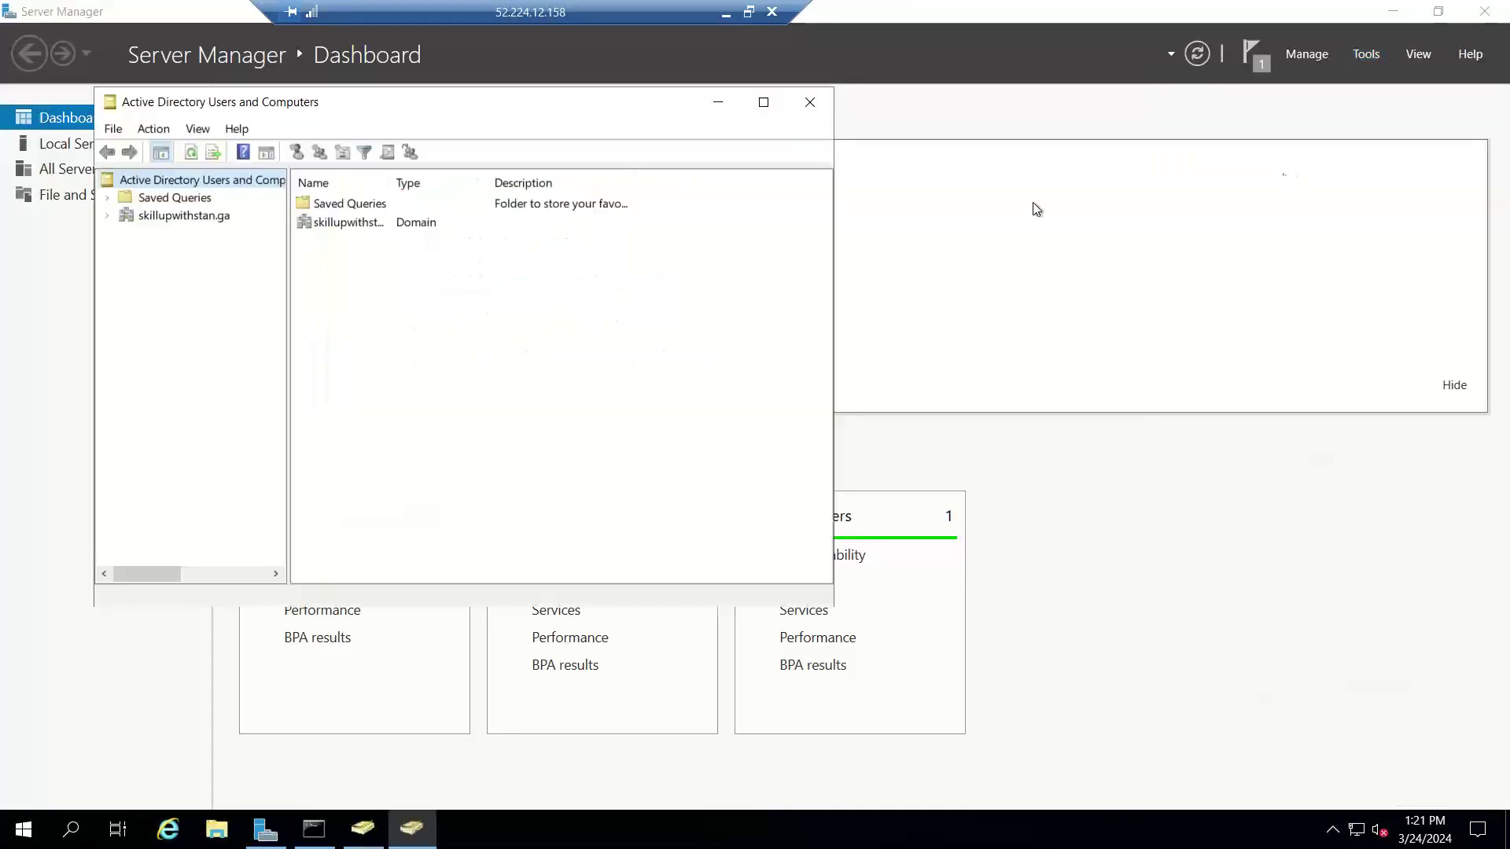
pyautogui.click(107, 217)
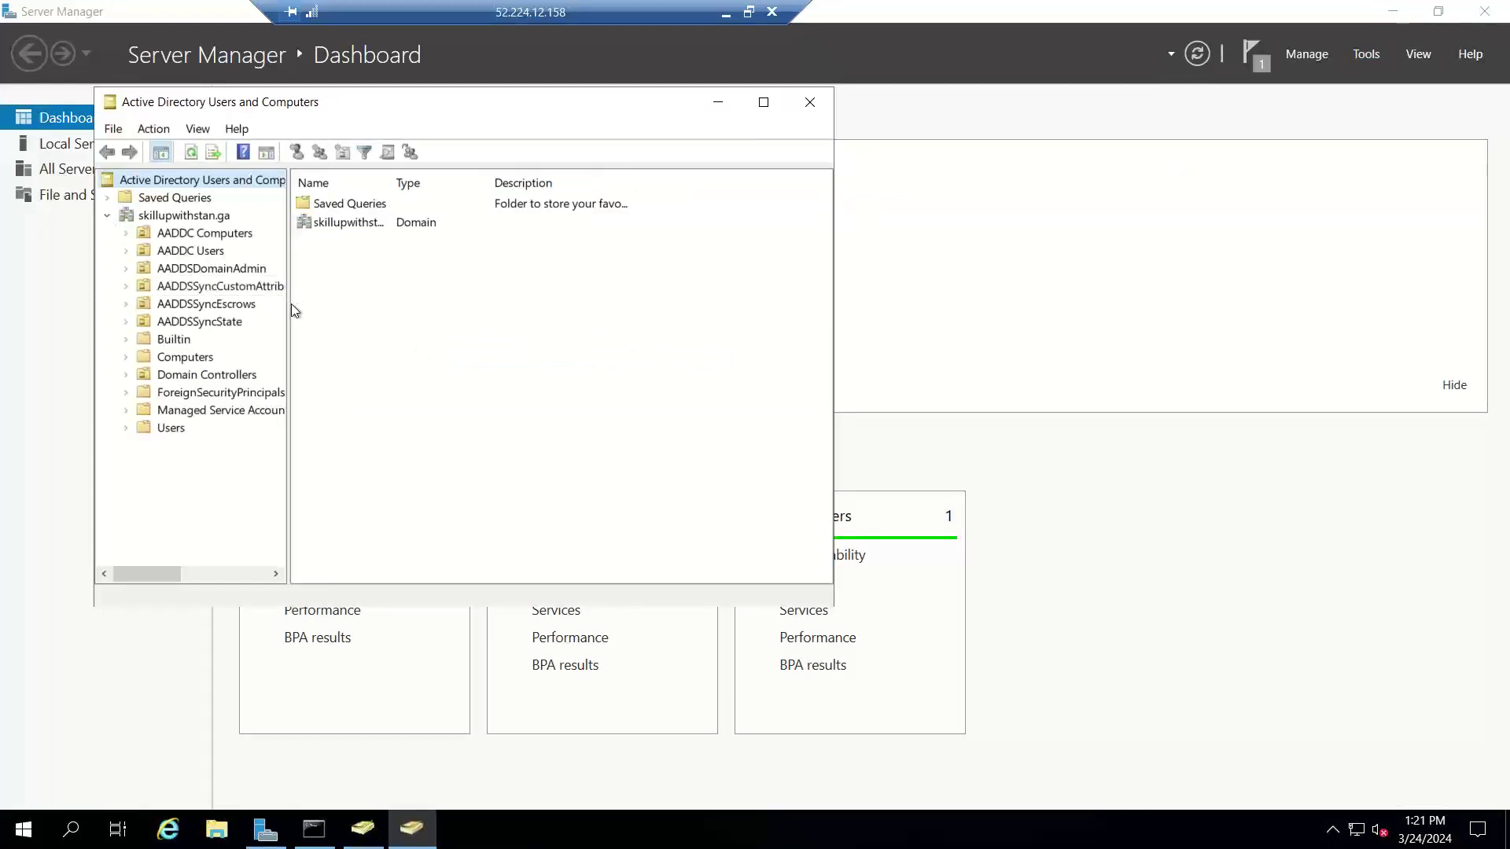
pyautogui.moveTo(289, 307); pyautogui.dragTo(418, 307)
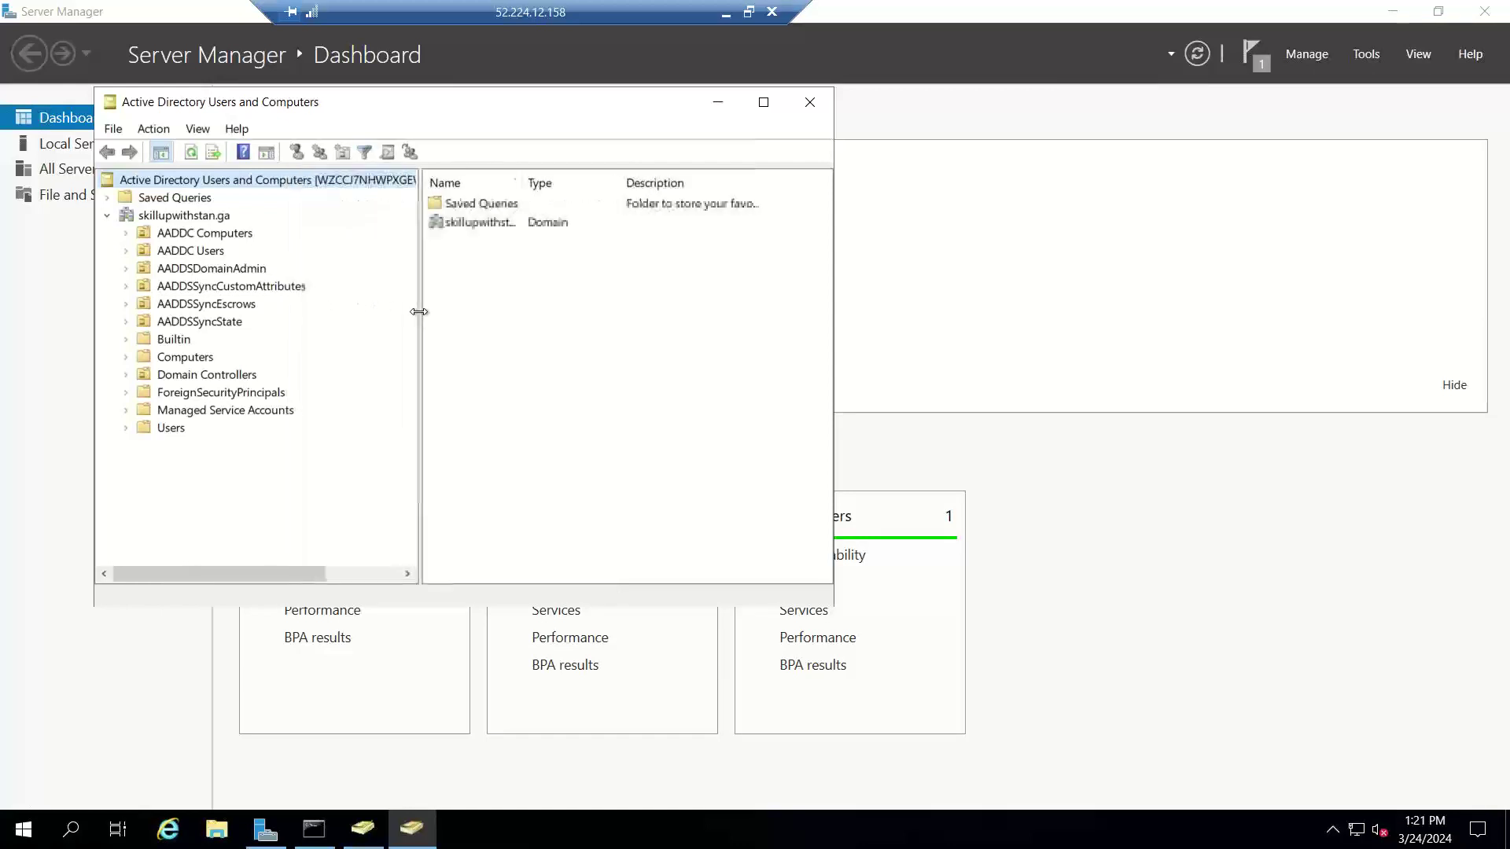
# Open AADDC Users full size, widen the Name column, and check AzVMLevel1's members
pyautogui.click(186, 251)
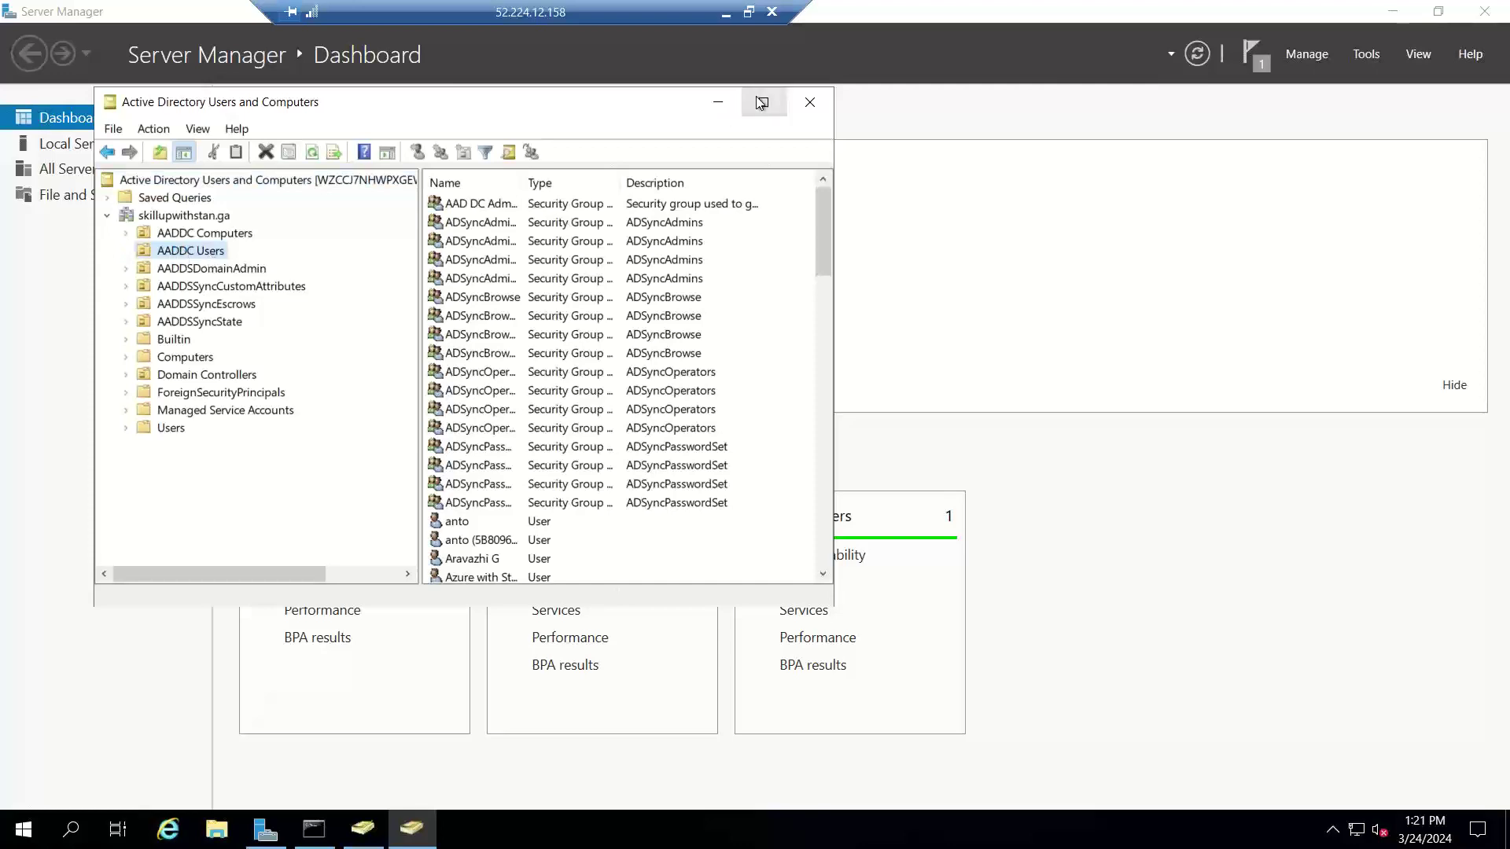
pyautogui.click(763, 102)
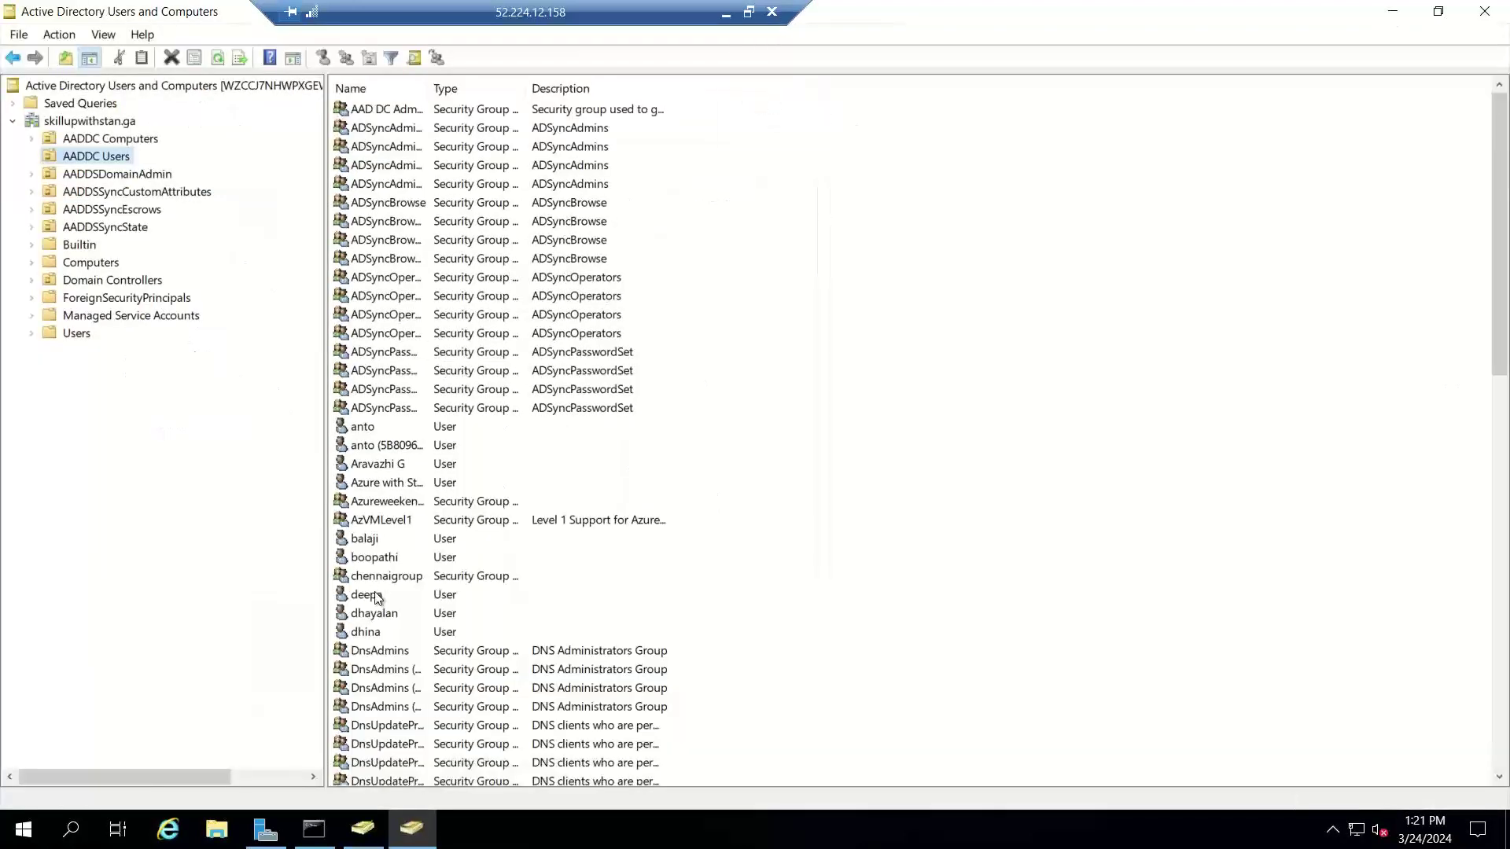
pyautogui.doubleClick(431, 88)
pyautogui.click(388, 483)
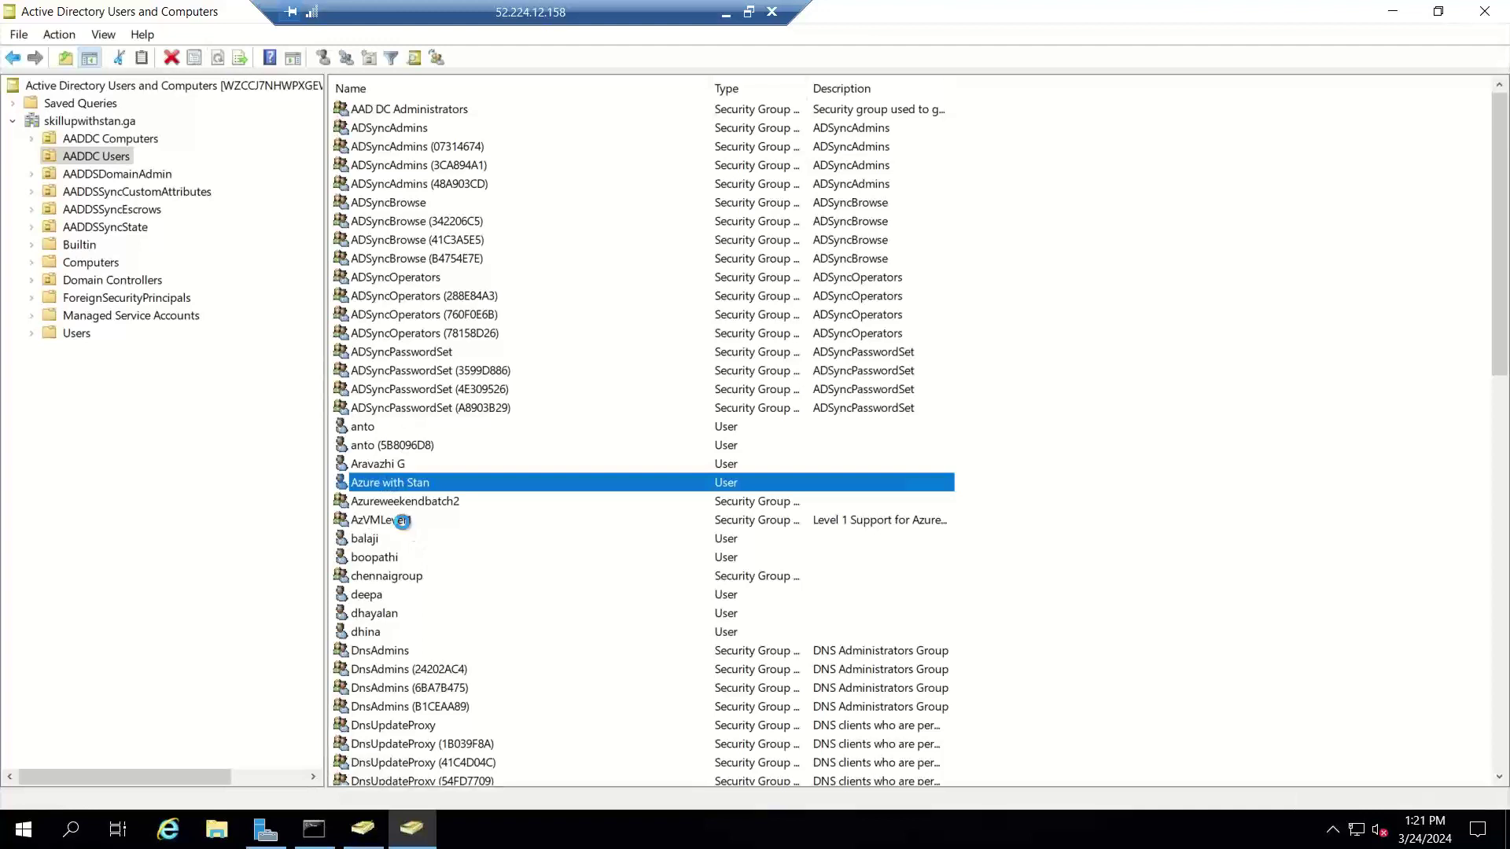
pyautogui.click(403, 520)
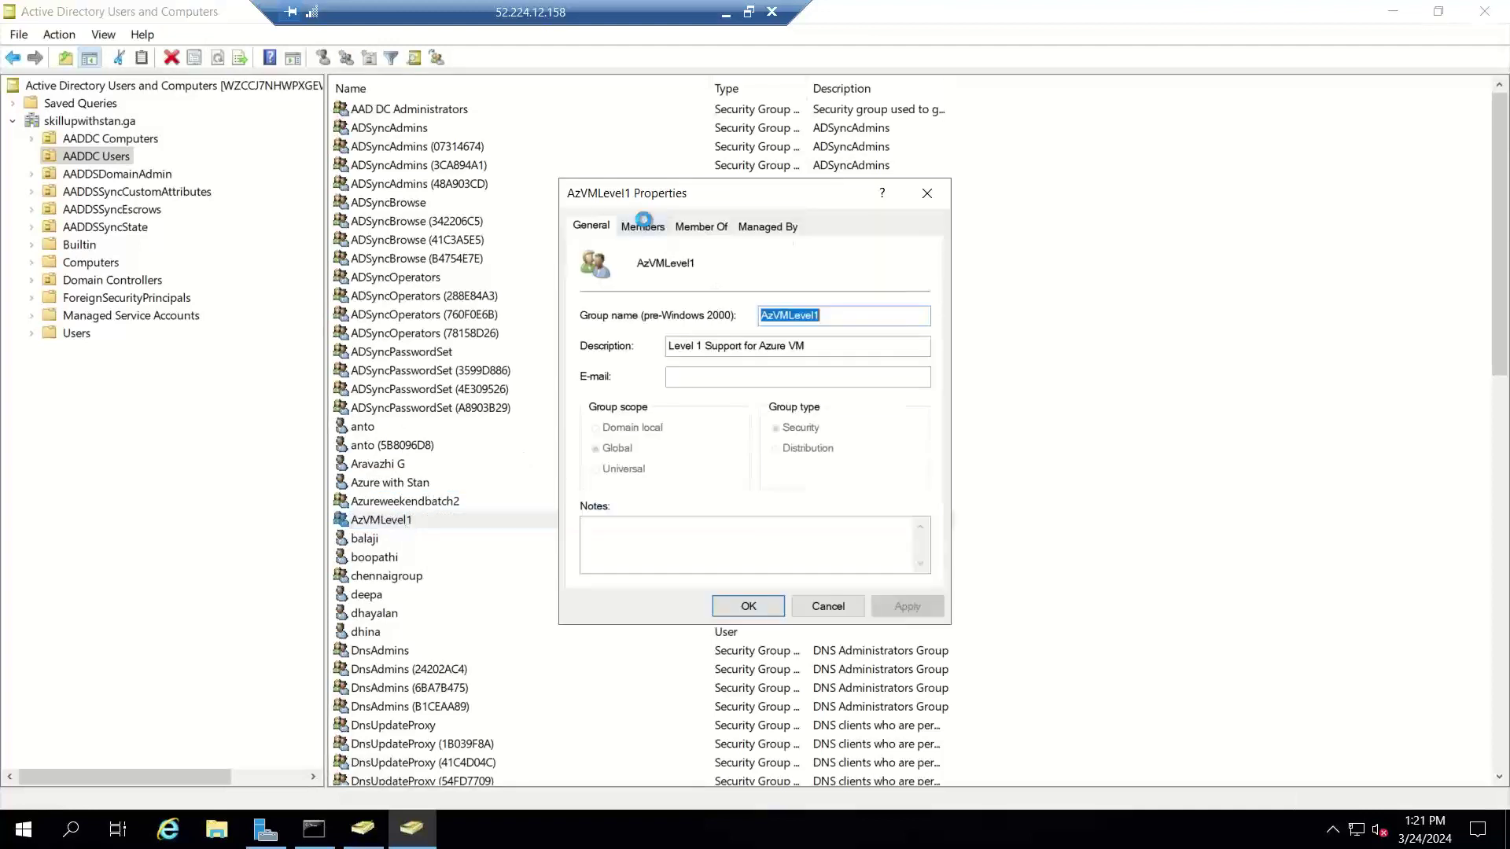
pyautogui.click(643, 227)
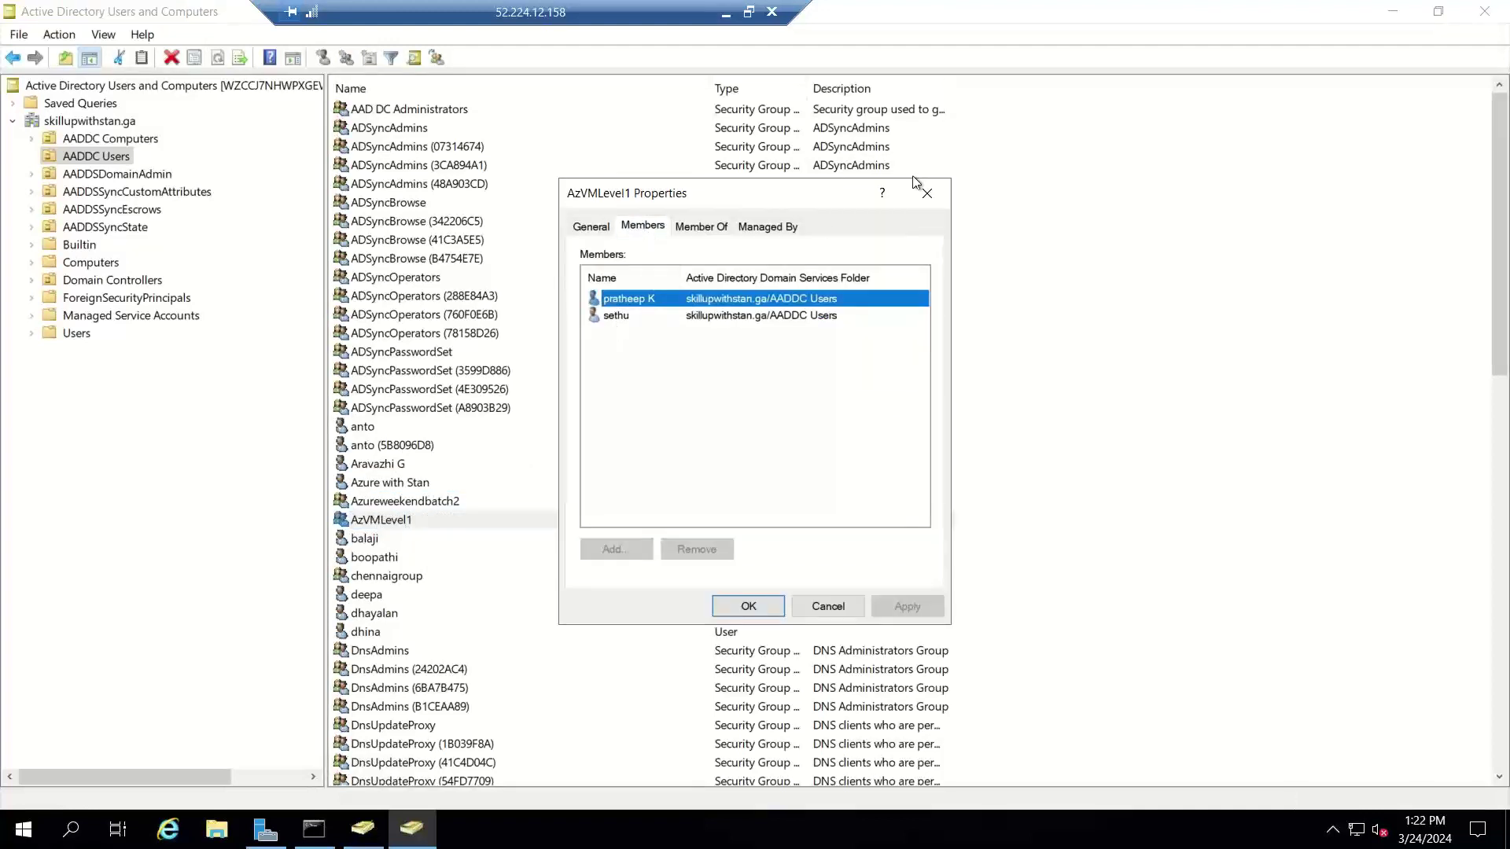
pyautogui.press('Escape')
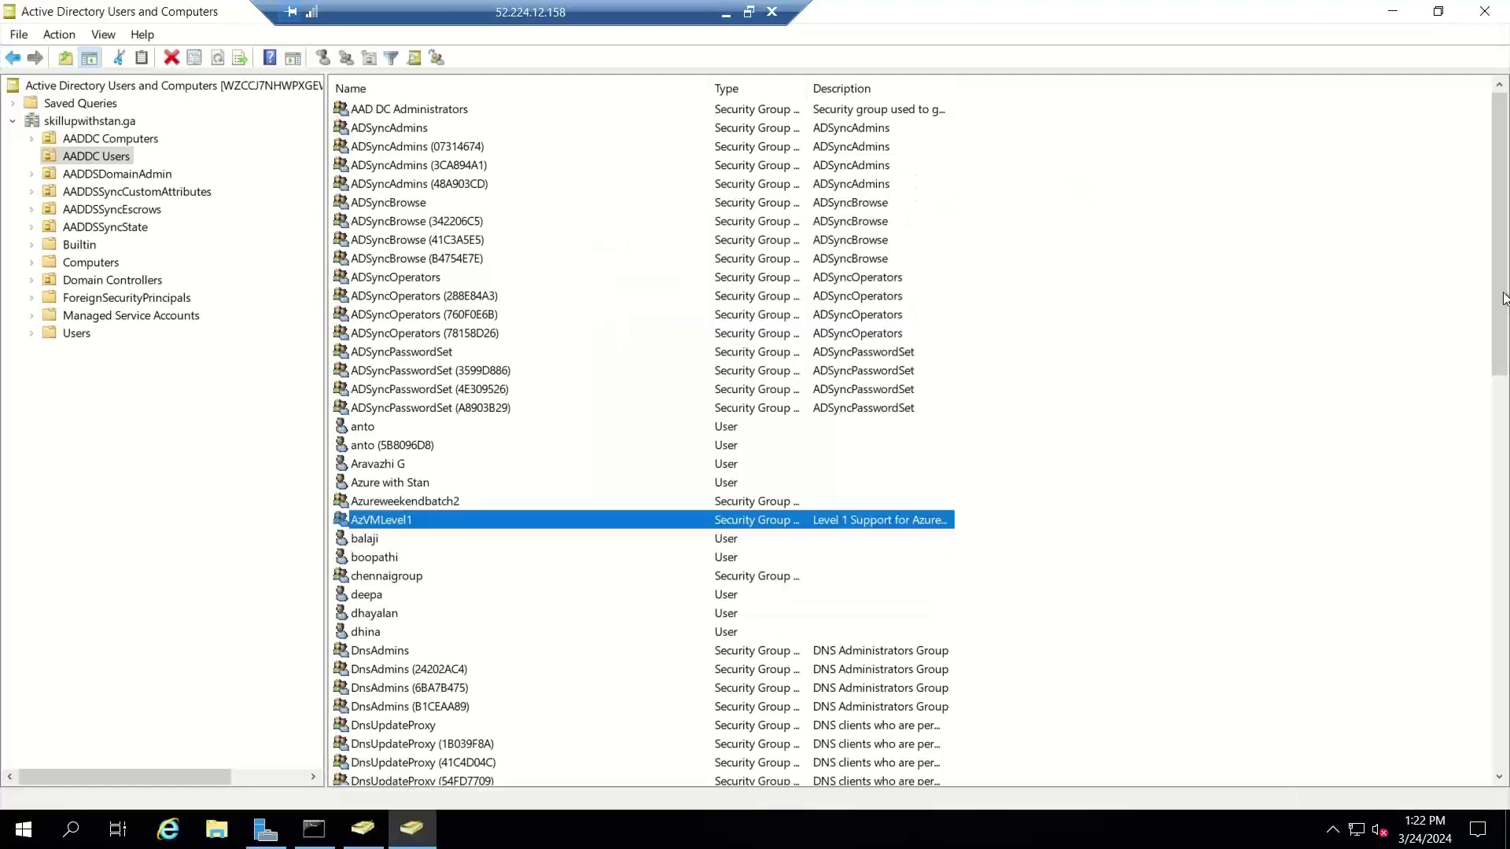
# Review the members of both singaporeusers groups in AADDC Users
pyautogui.moveTo(1506, 300); pyautogui.dragTo(1506, 470)
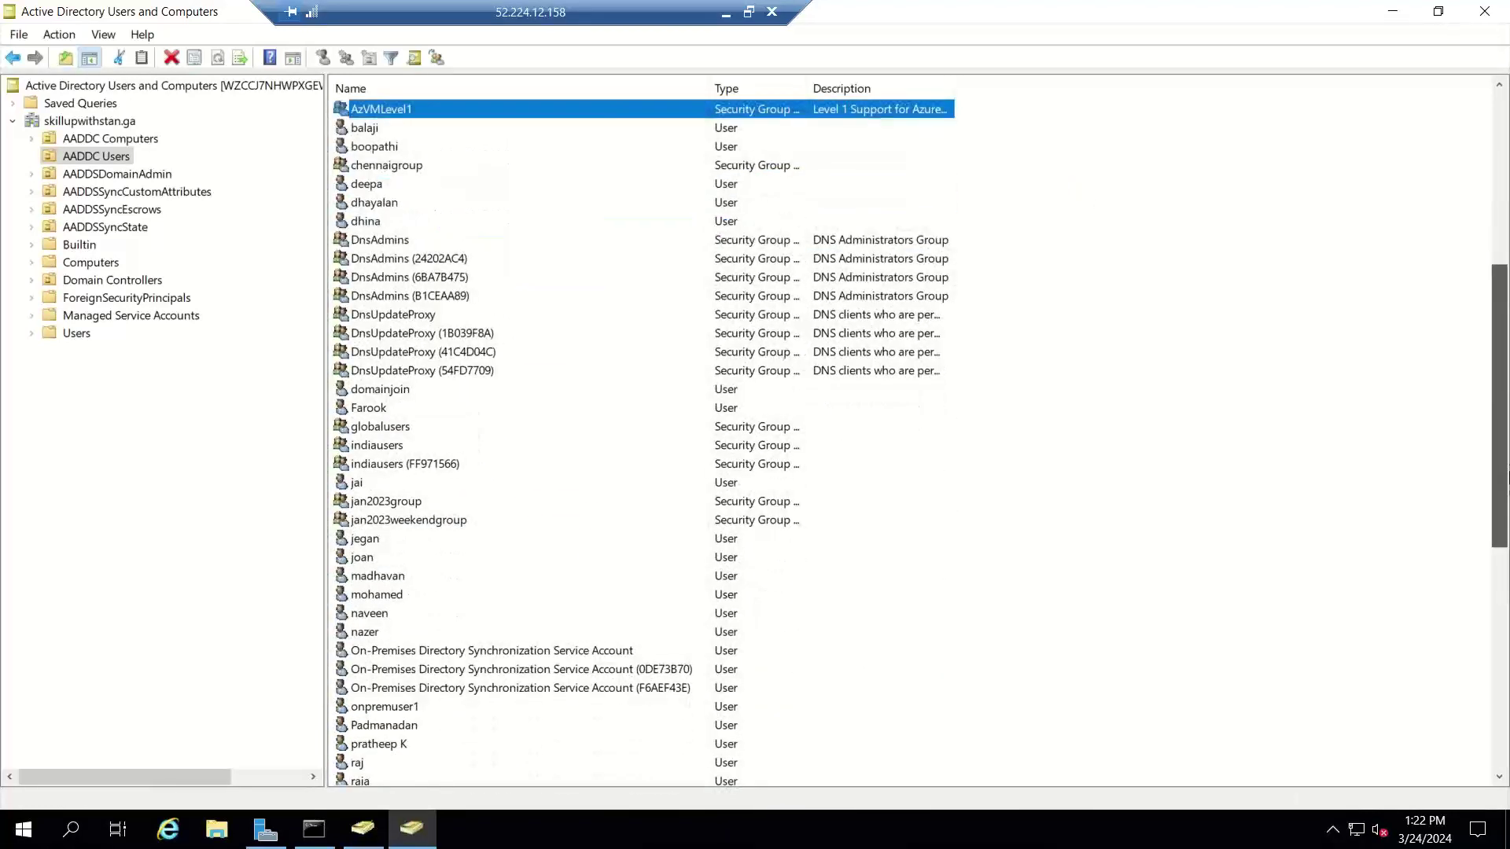
pyautogui.scroll(-2, 804, 452)
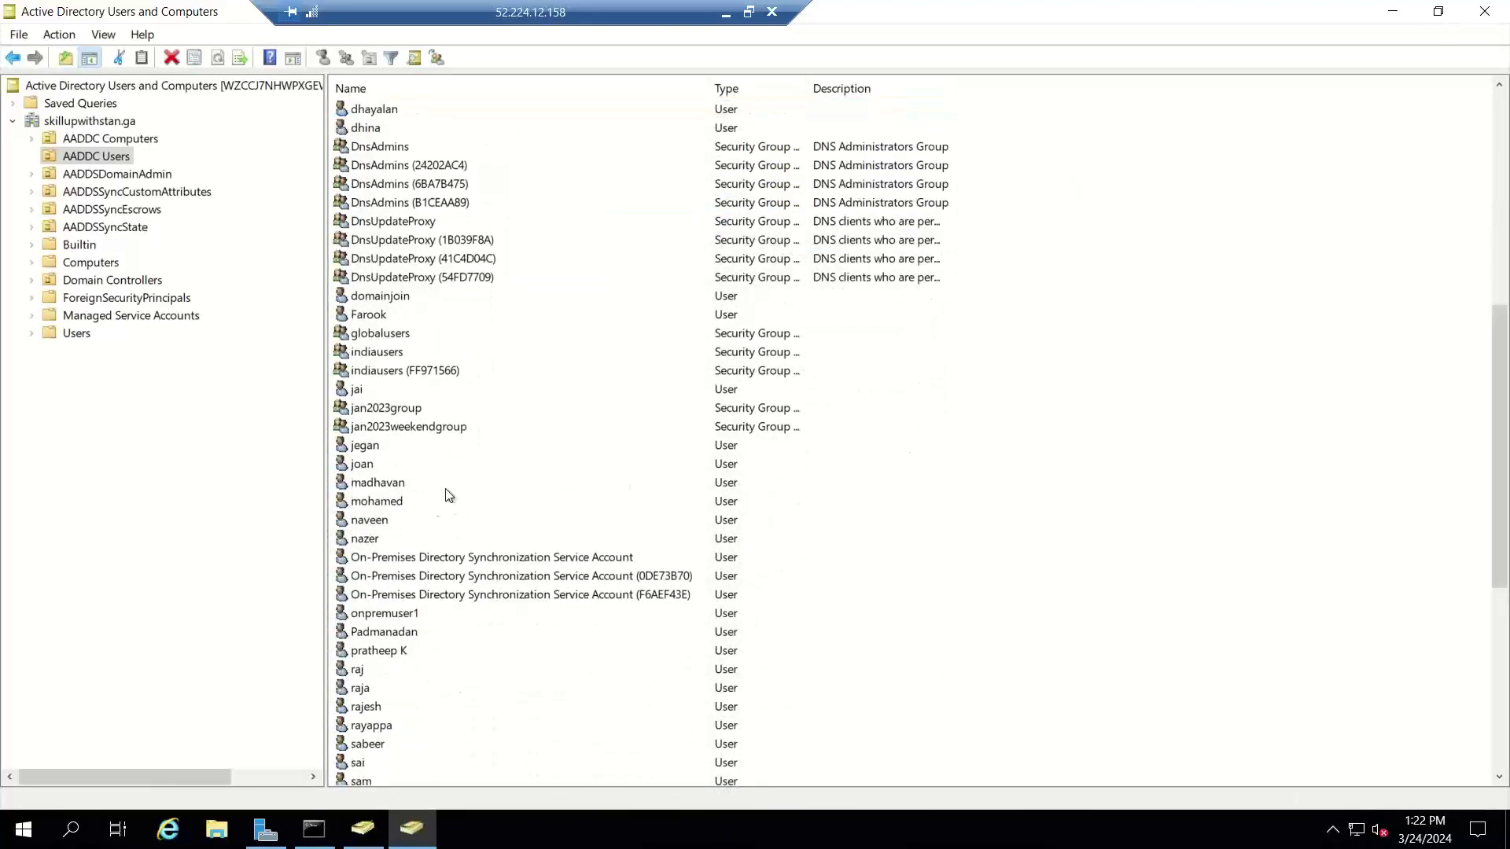
pyautogui.click(380, 653)
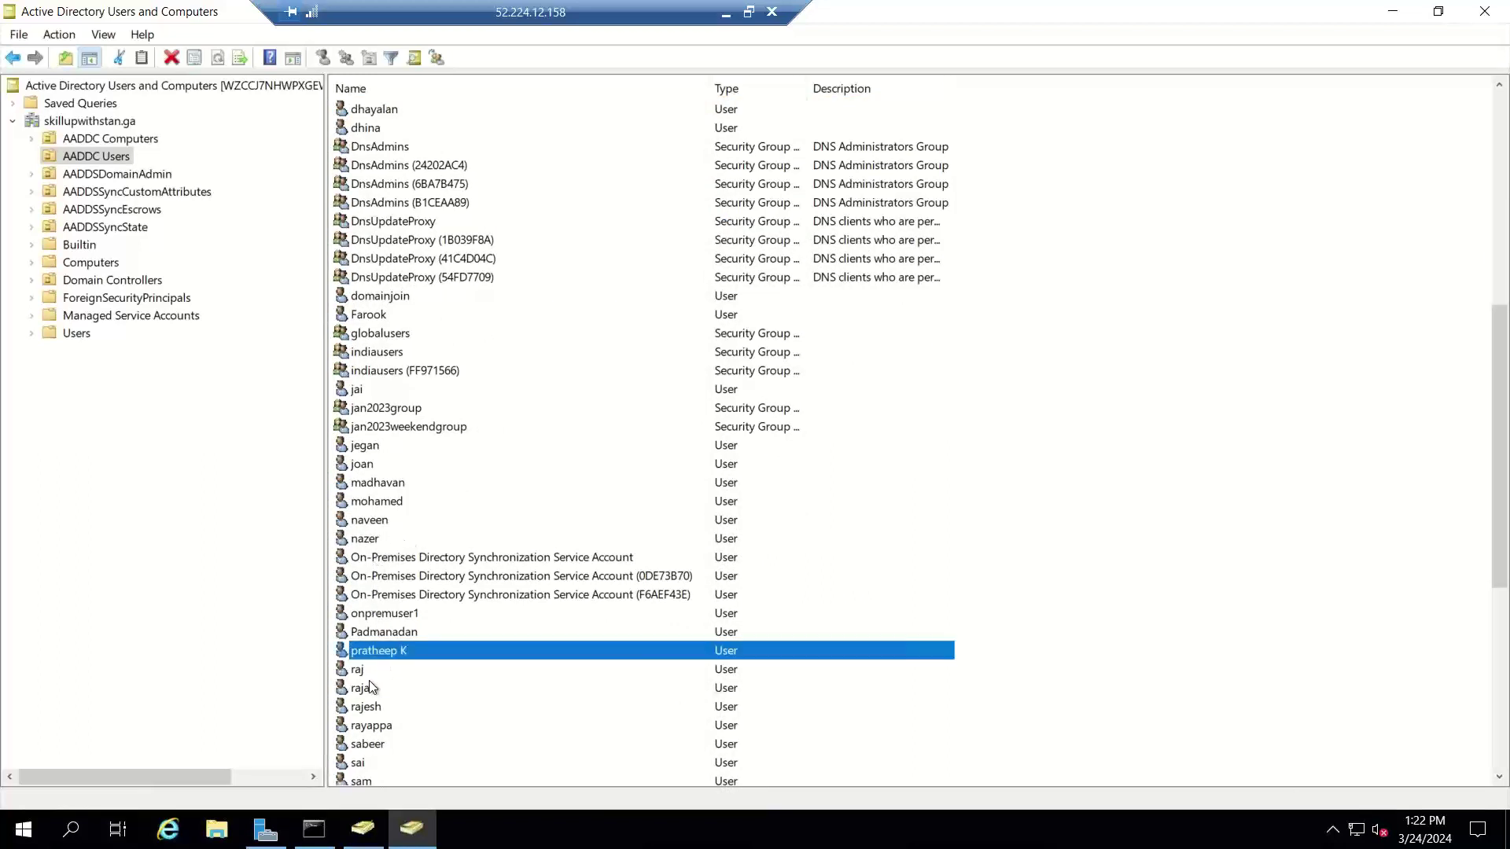
pyautogui.click(383, 760)
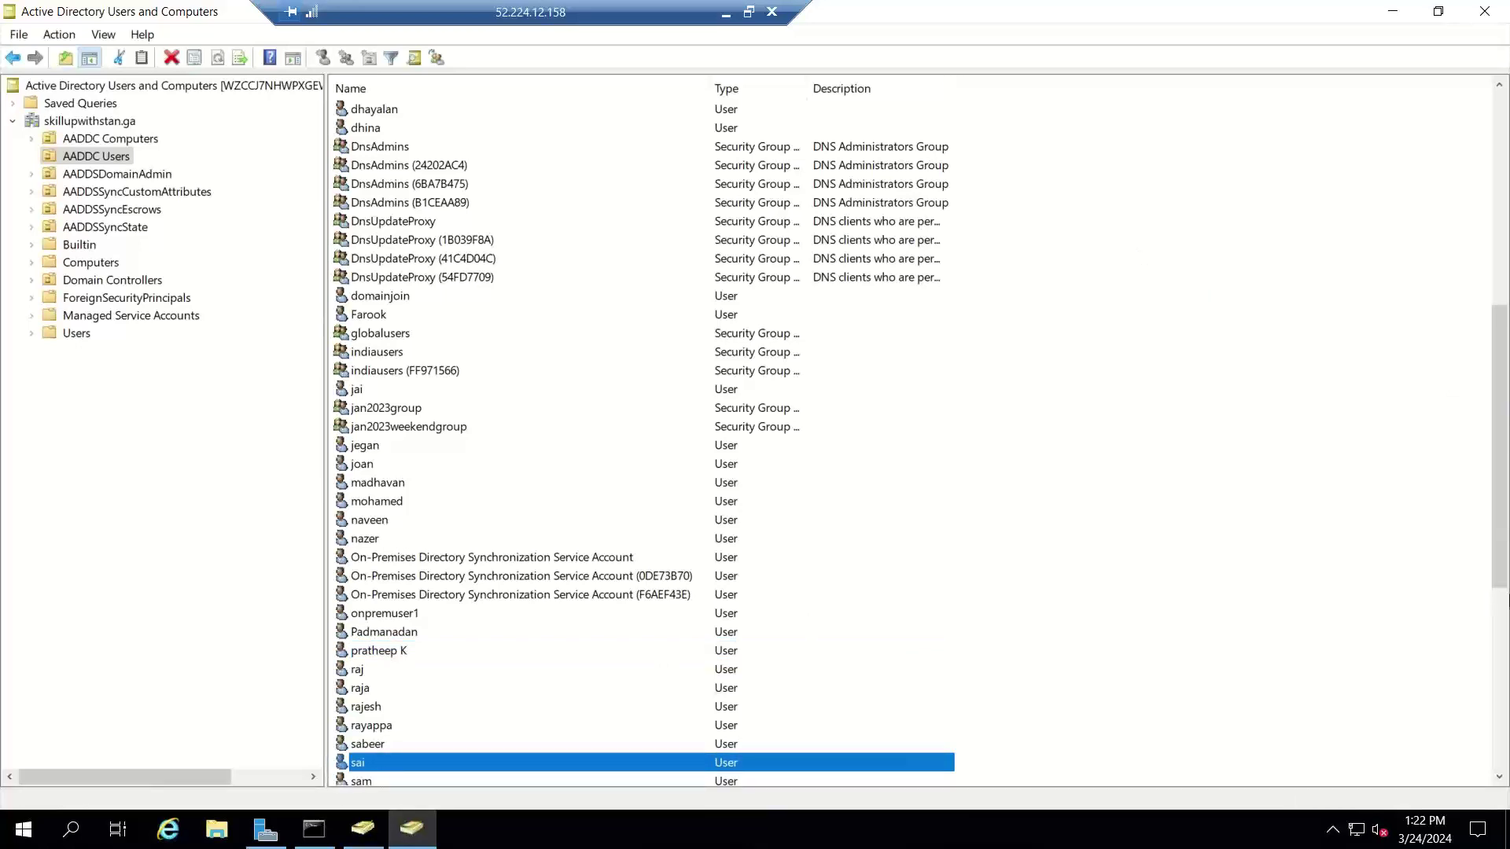
pyautogui.moveTo(1502, 554); pyautogui.dragTo(1502, 735)
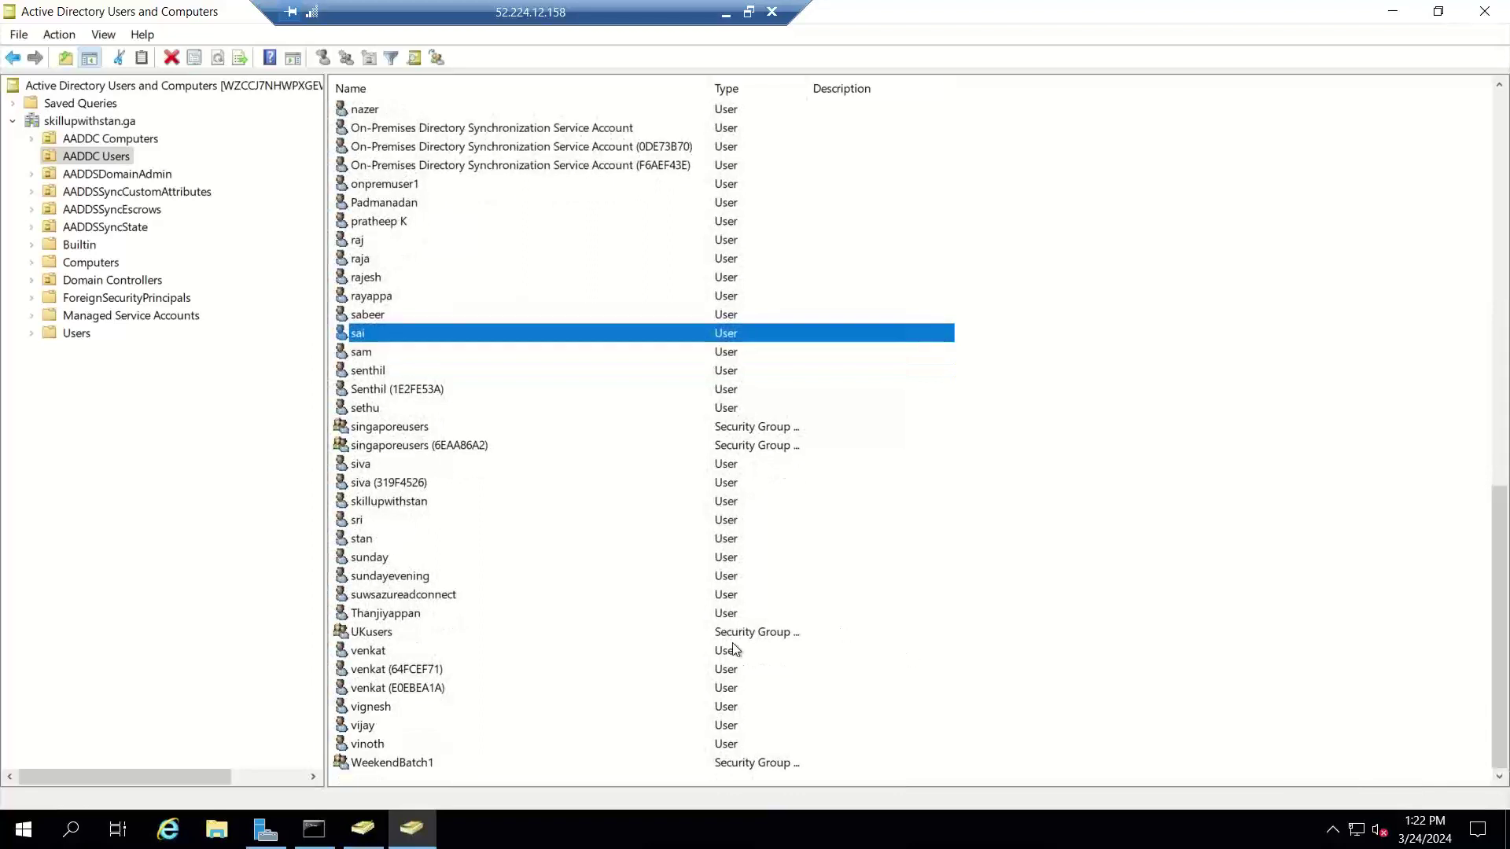
pyautogui.doubleClick(435, 430)
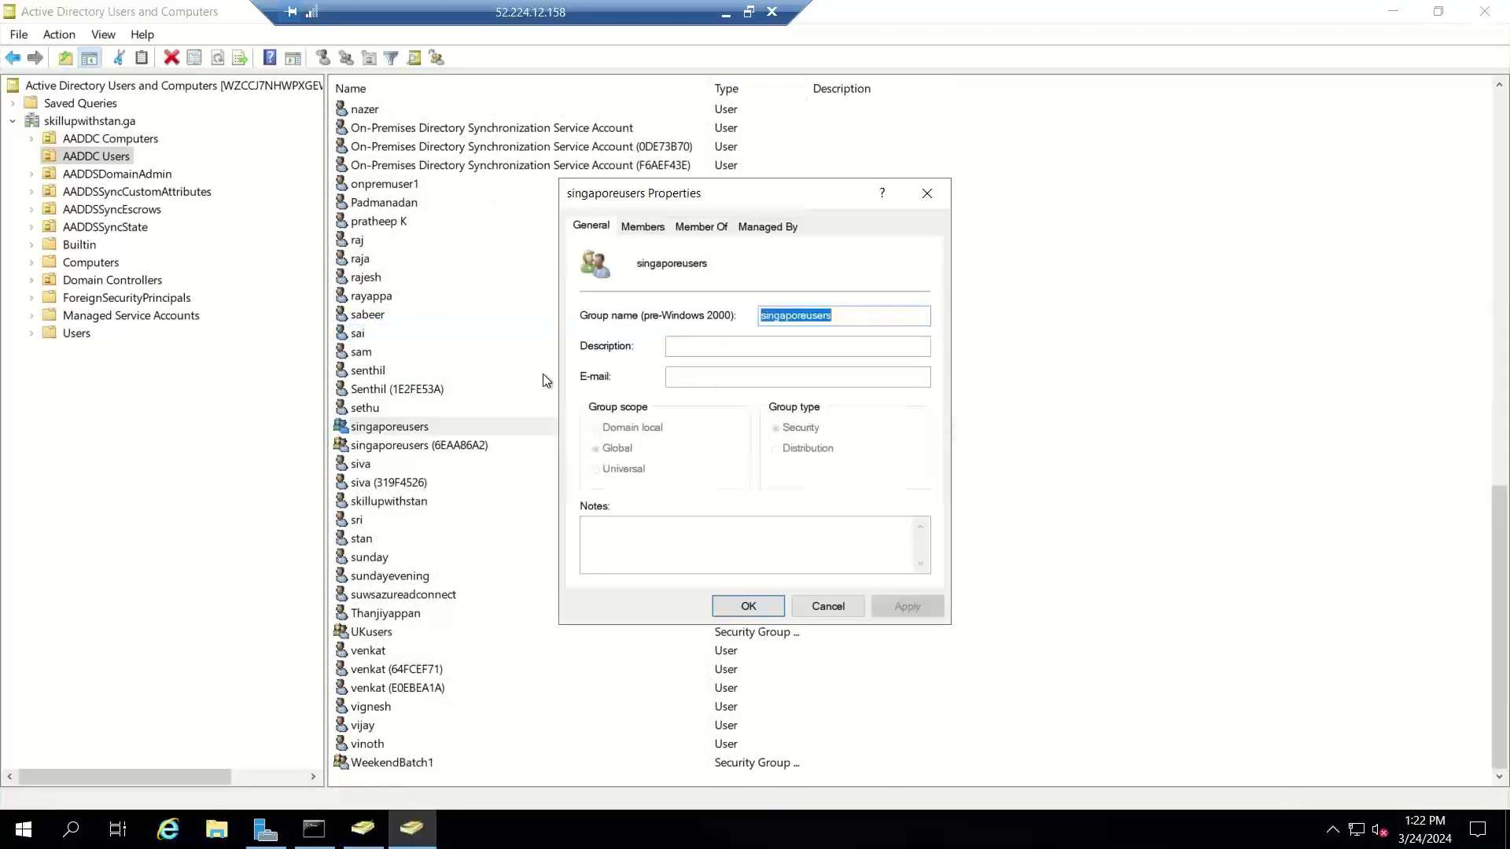
pyautogui.click(629, 230)
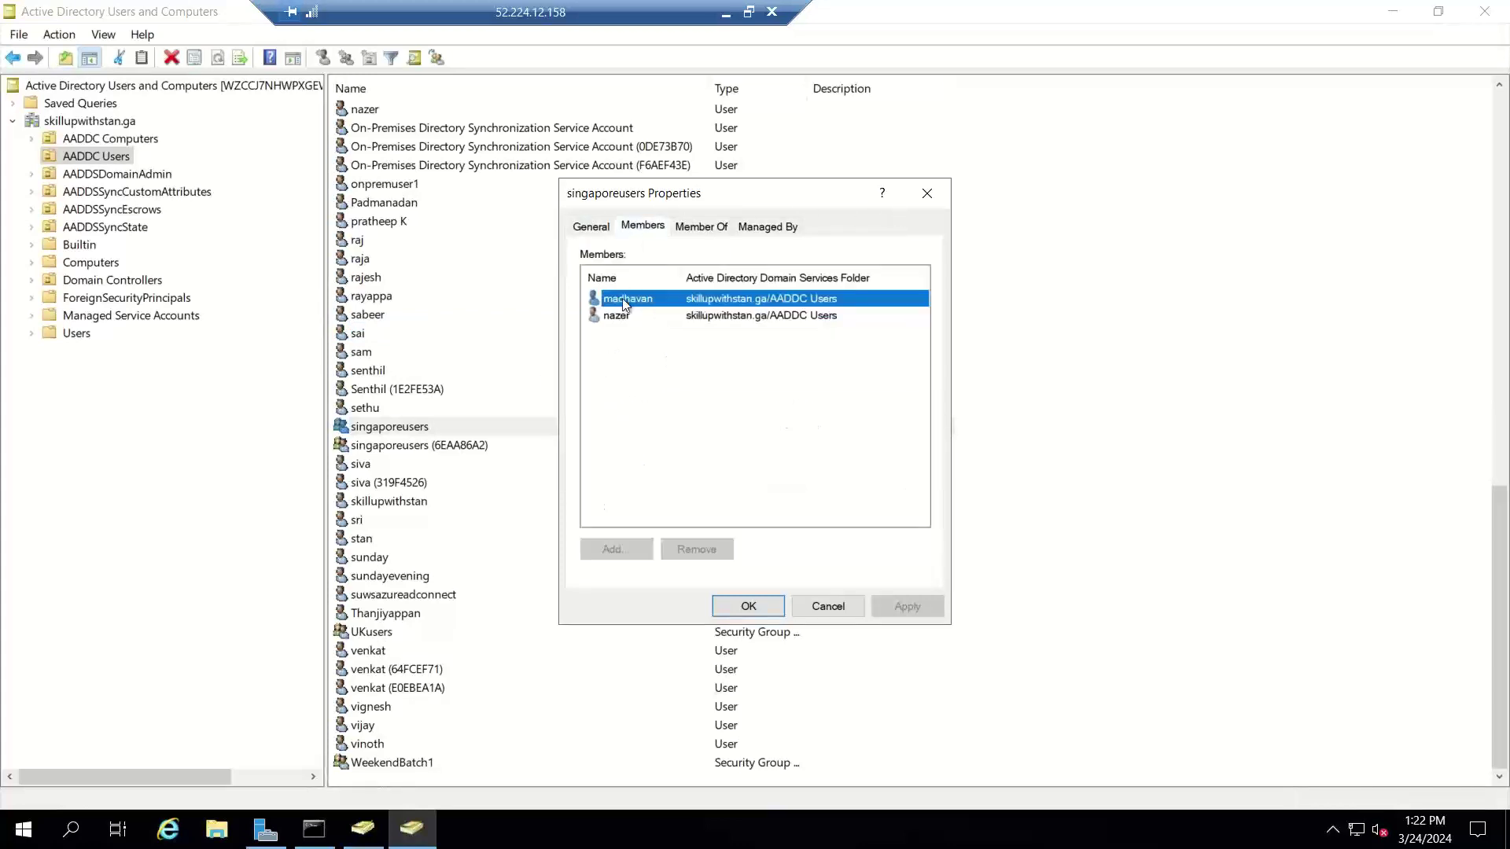
pyautogui.click(926, 192)
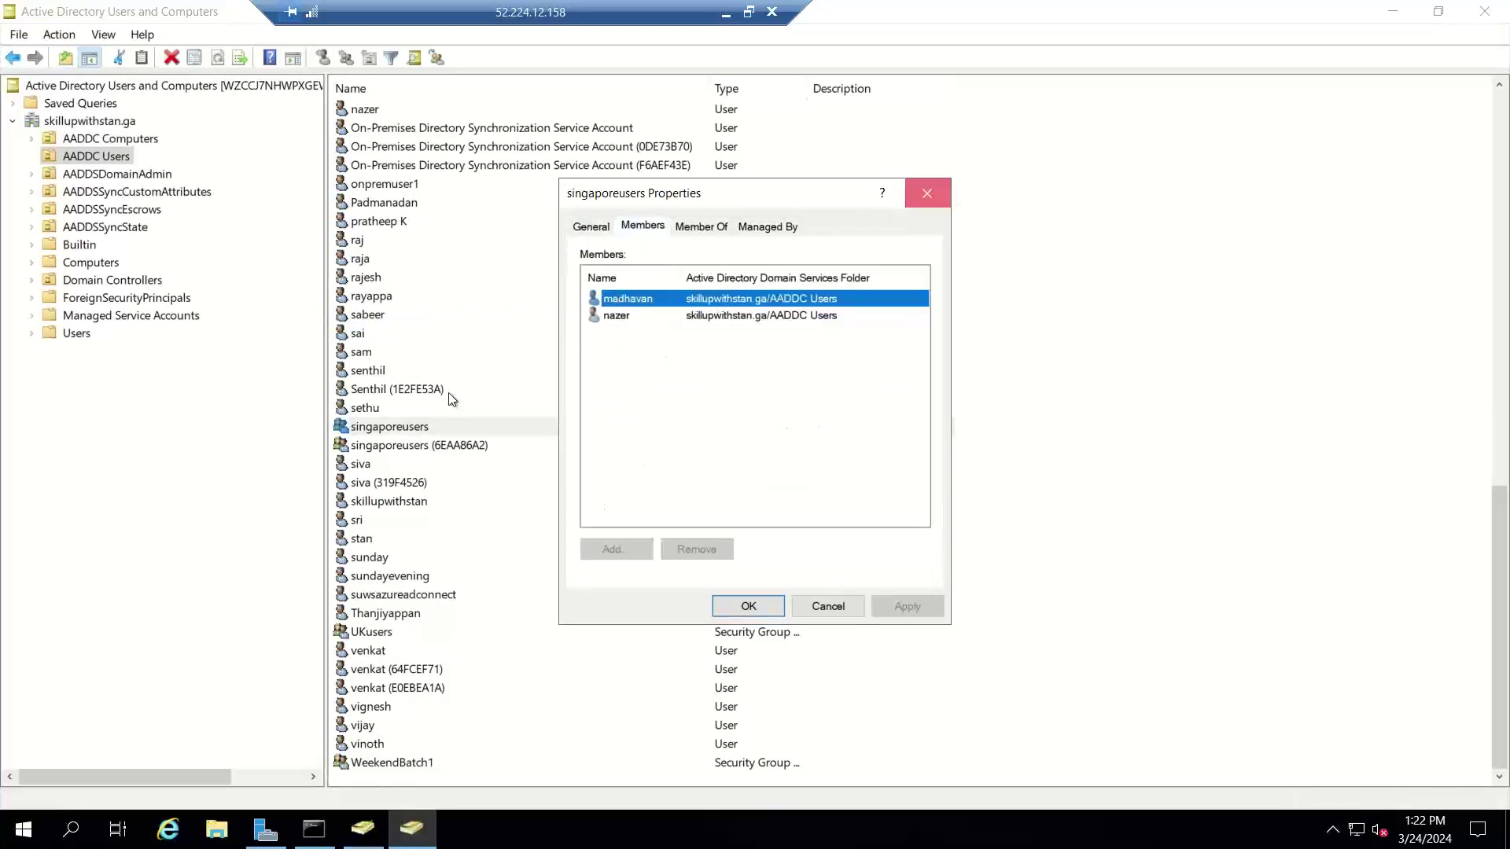
pyautogui.doubleClick(401, 447)
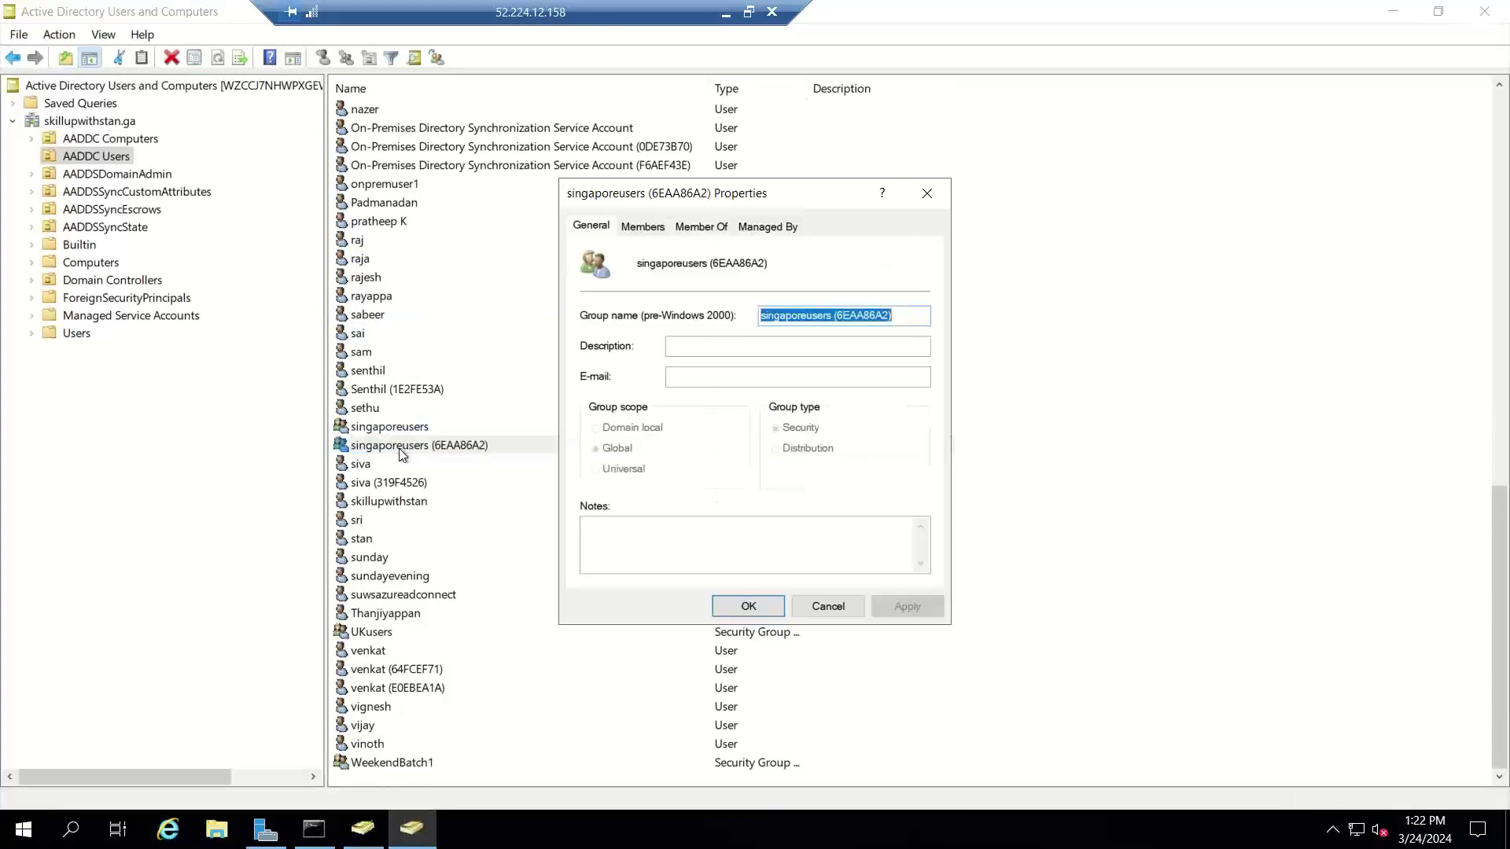
pyautogui.click(641, 227)
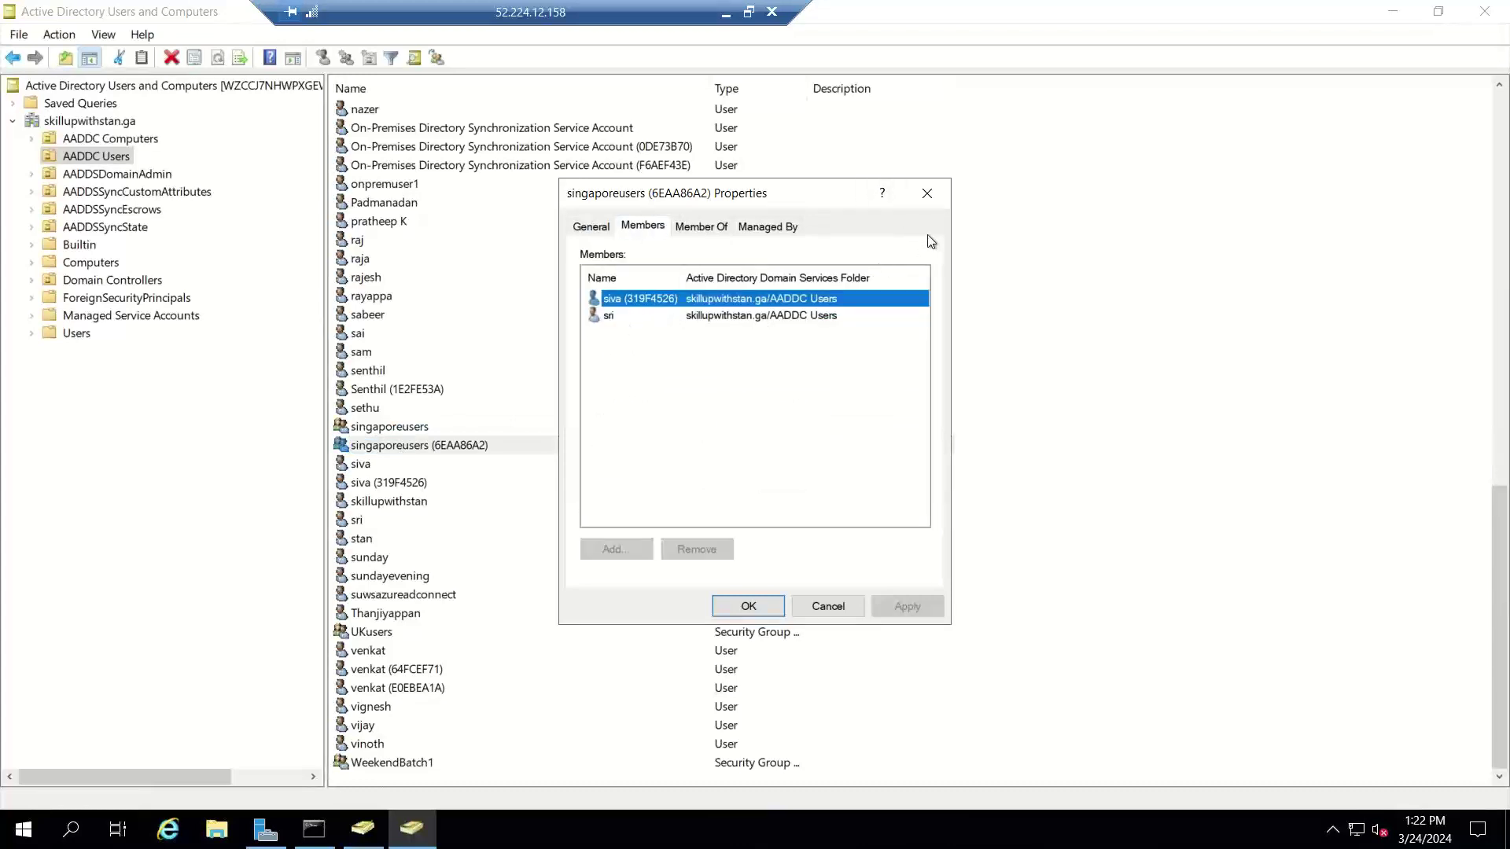
pyautogui.click(928, 193)
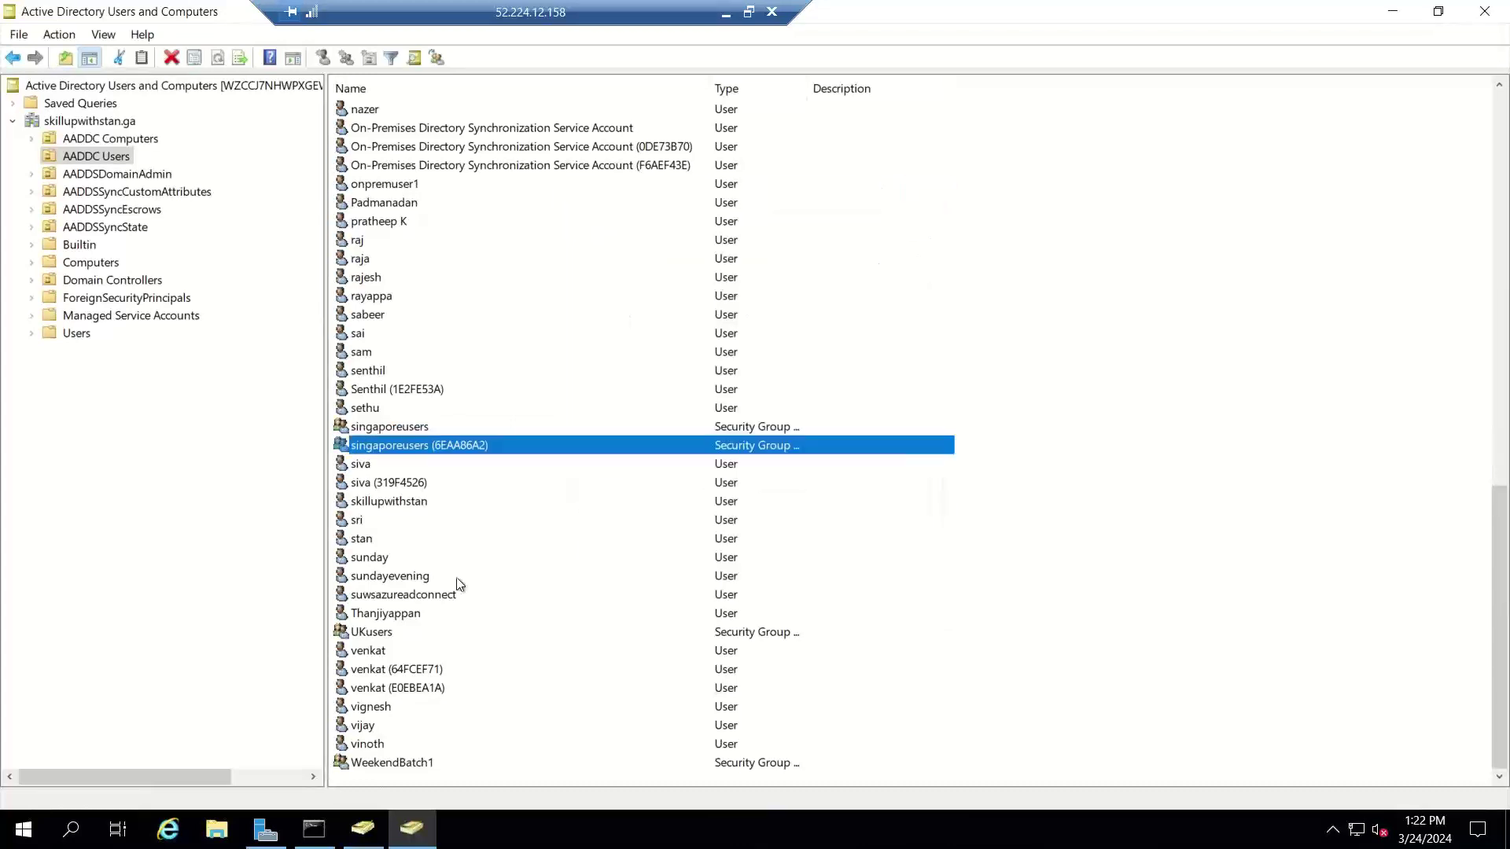
# Check the UKusers group's members, then show AADDC Computers listing stanmems01
pyautogui.doubleClick(391, 634)
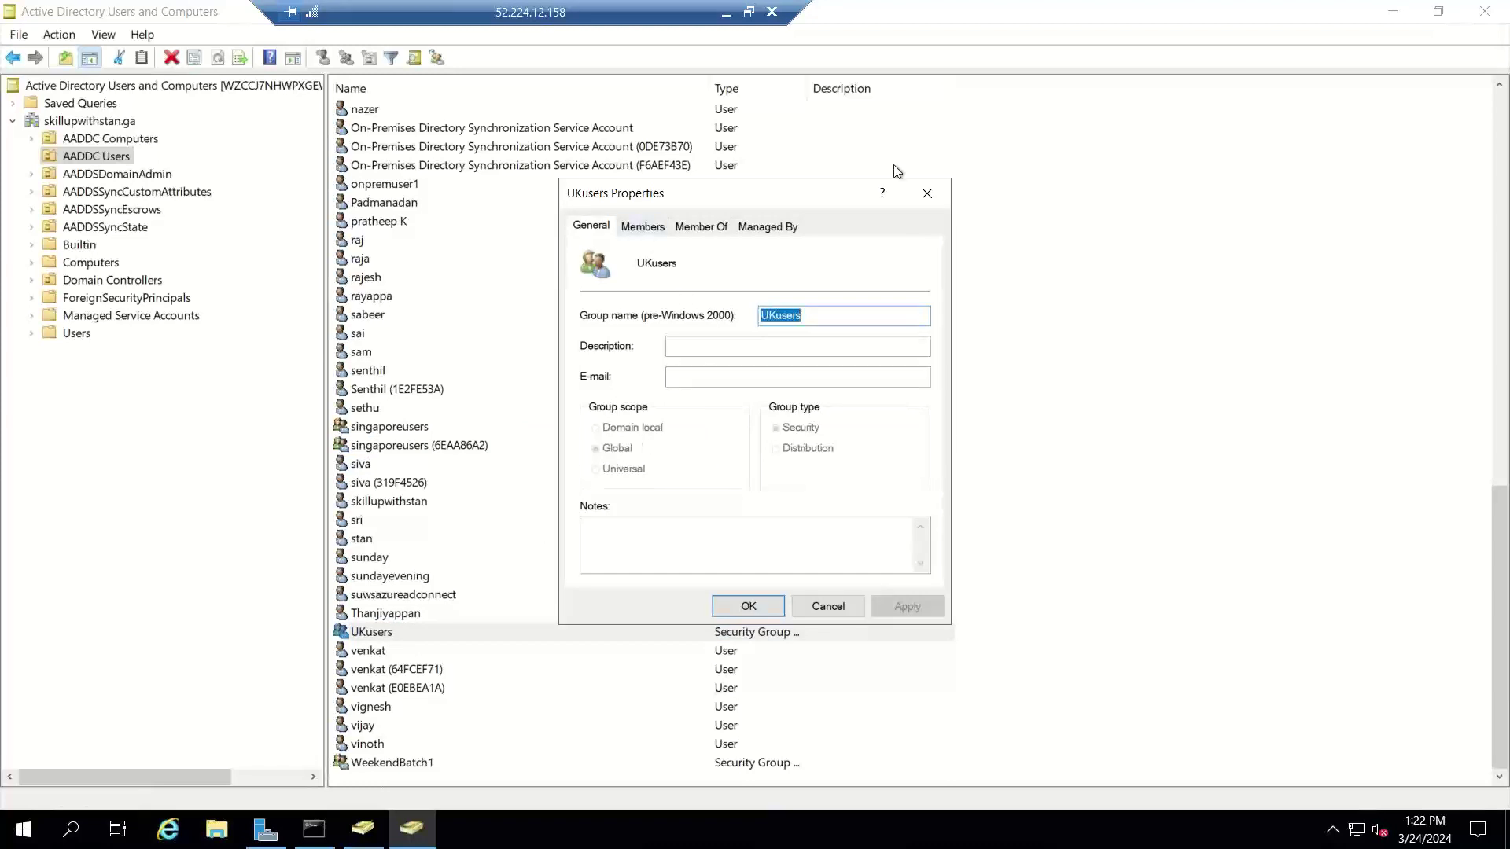
pyautogui.click(640, 227)
pyautogui.click(927, 193)
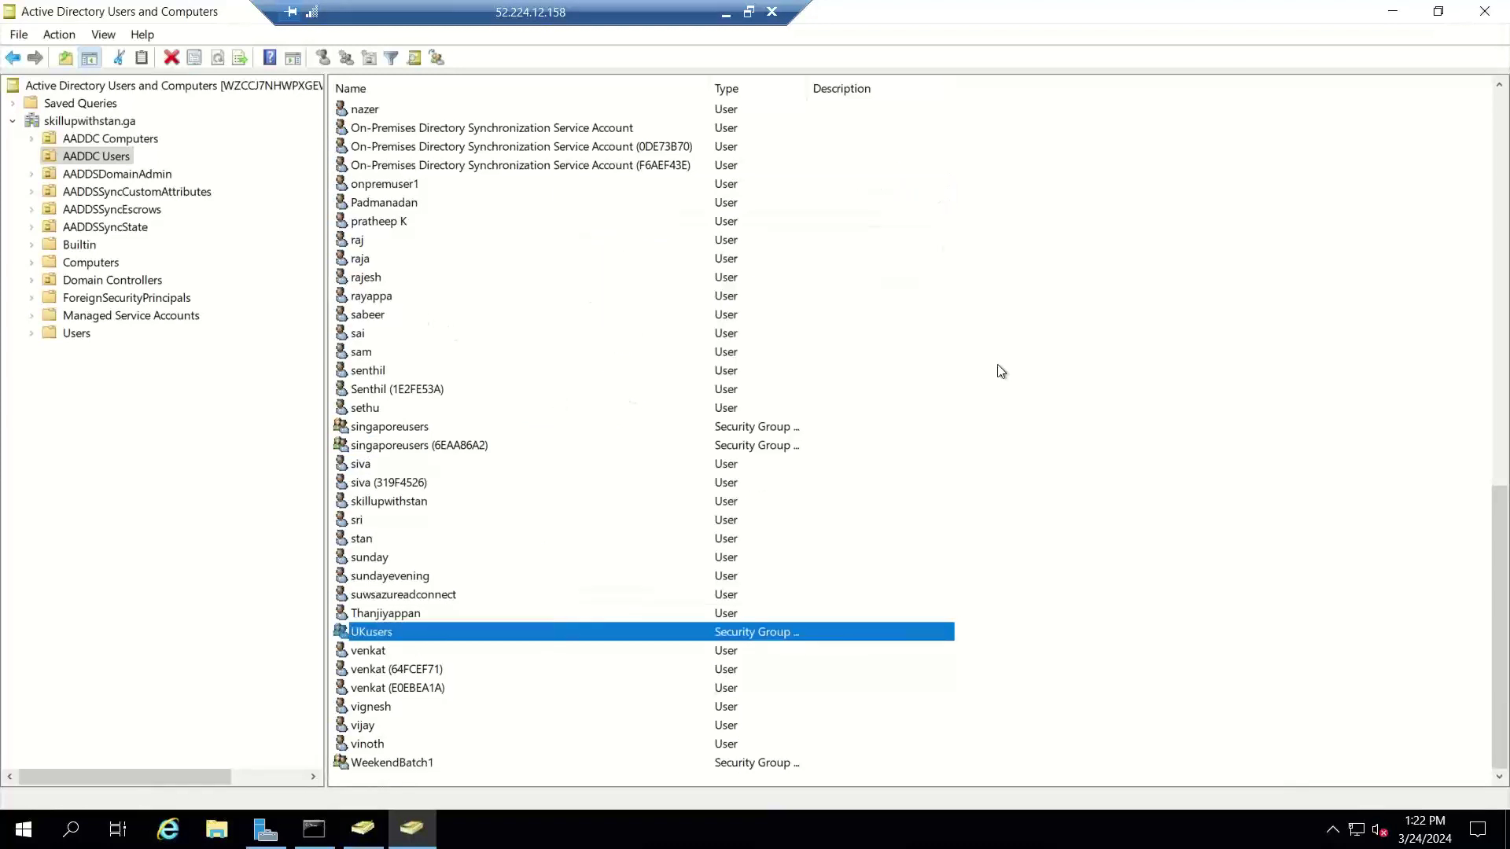
pyautogui.moveTo(1504, 566); pyautogui.dragTo(1477, 143)
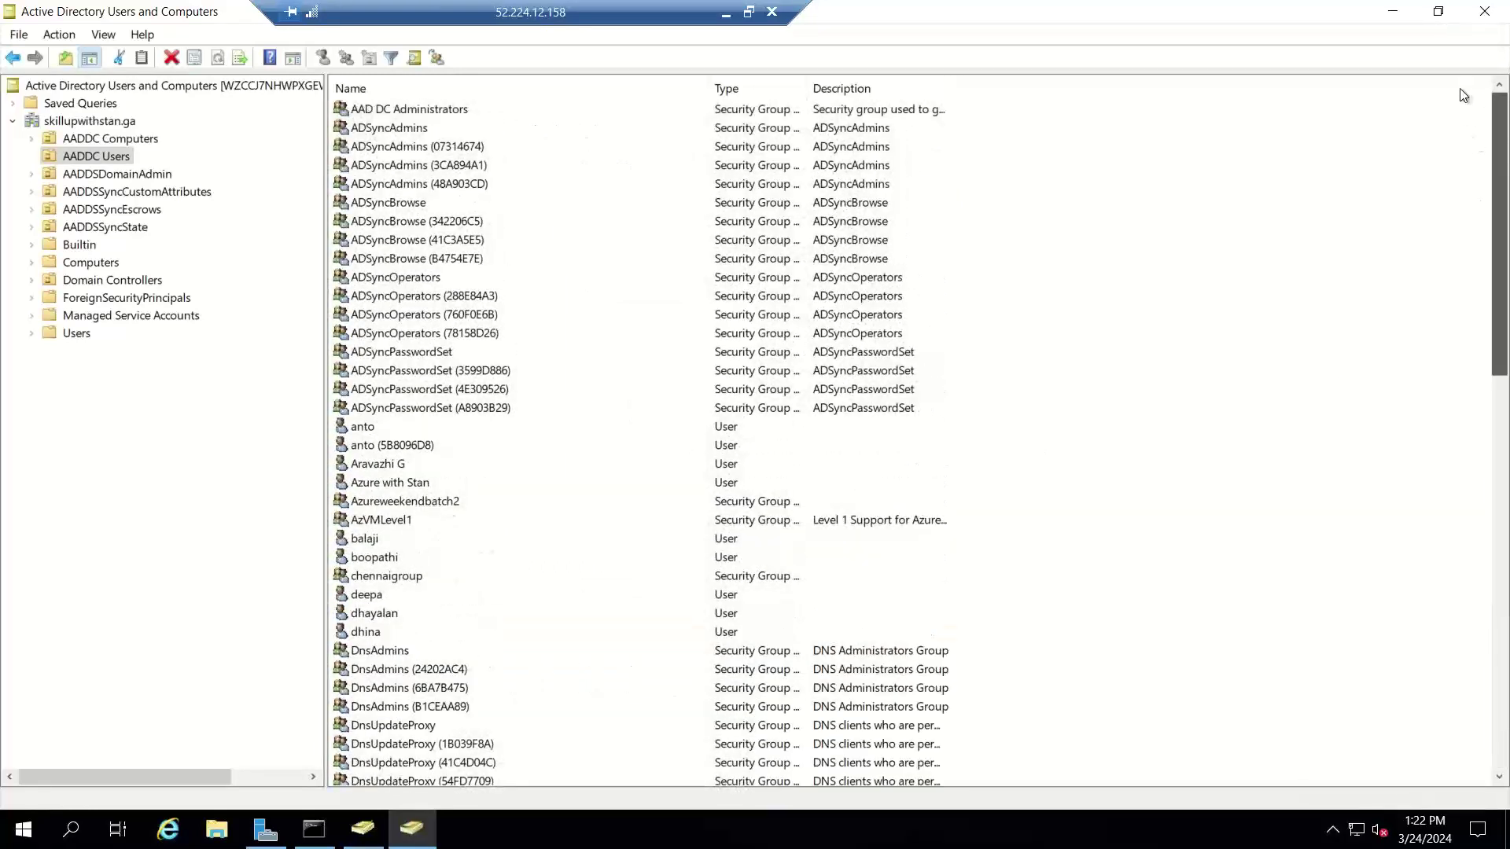
pyautogui.click(1308, 273)
pyautogui.rightClick(1308, 273)
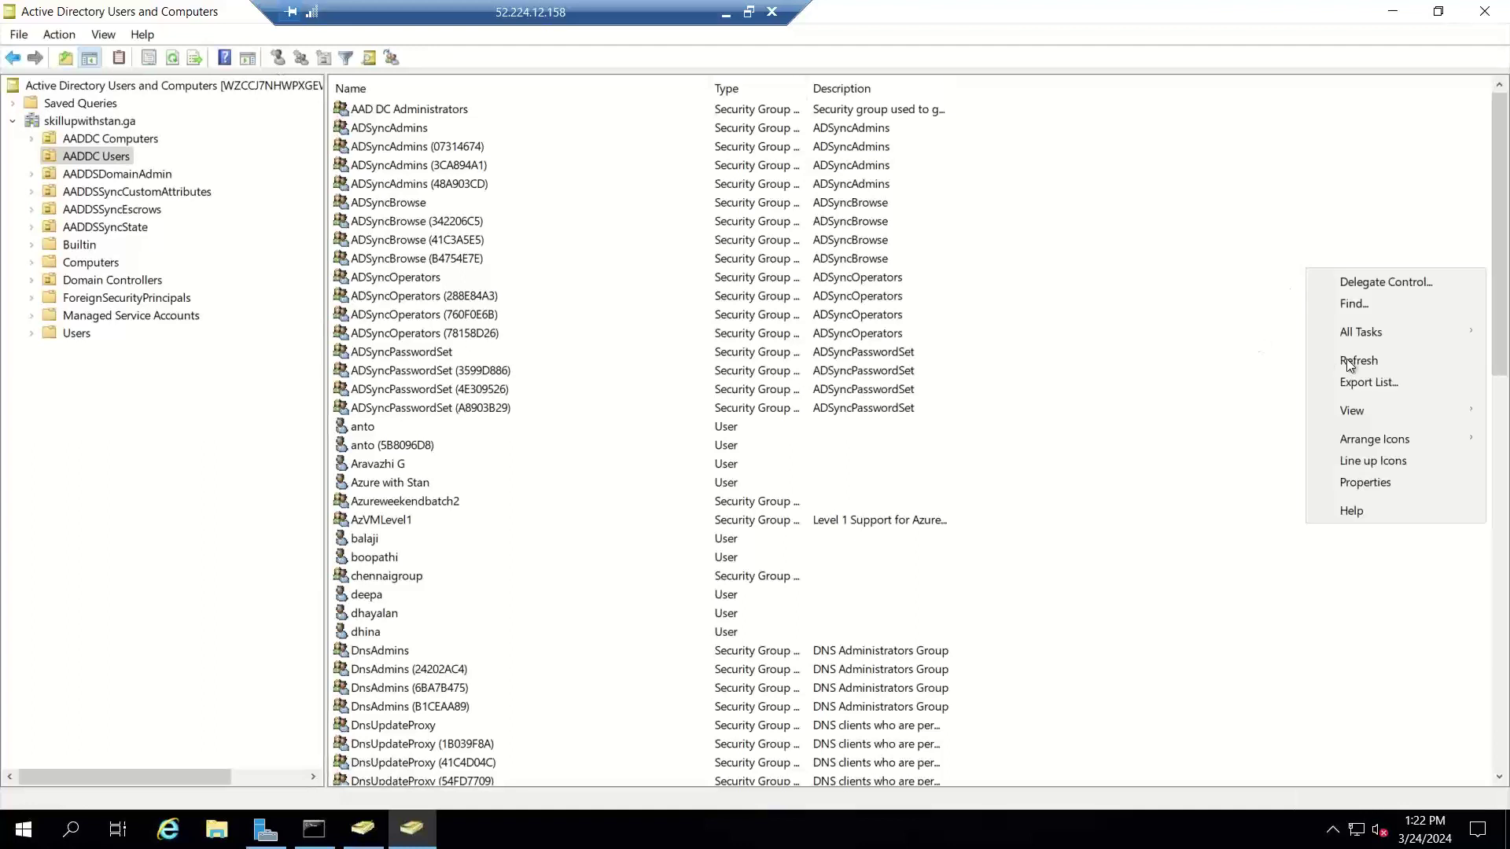
pyautogui.click(1229, 519)
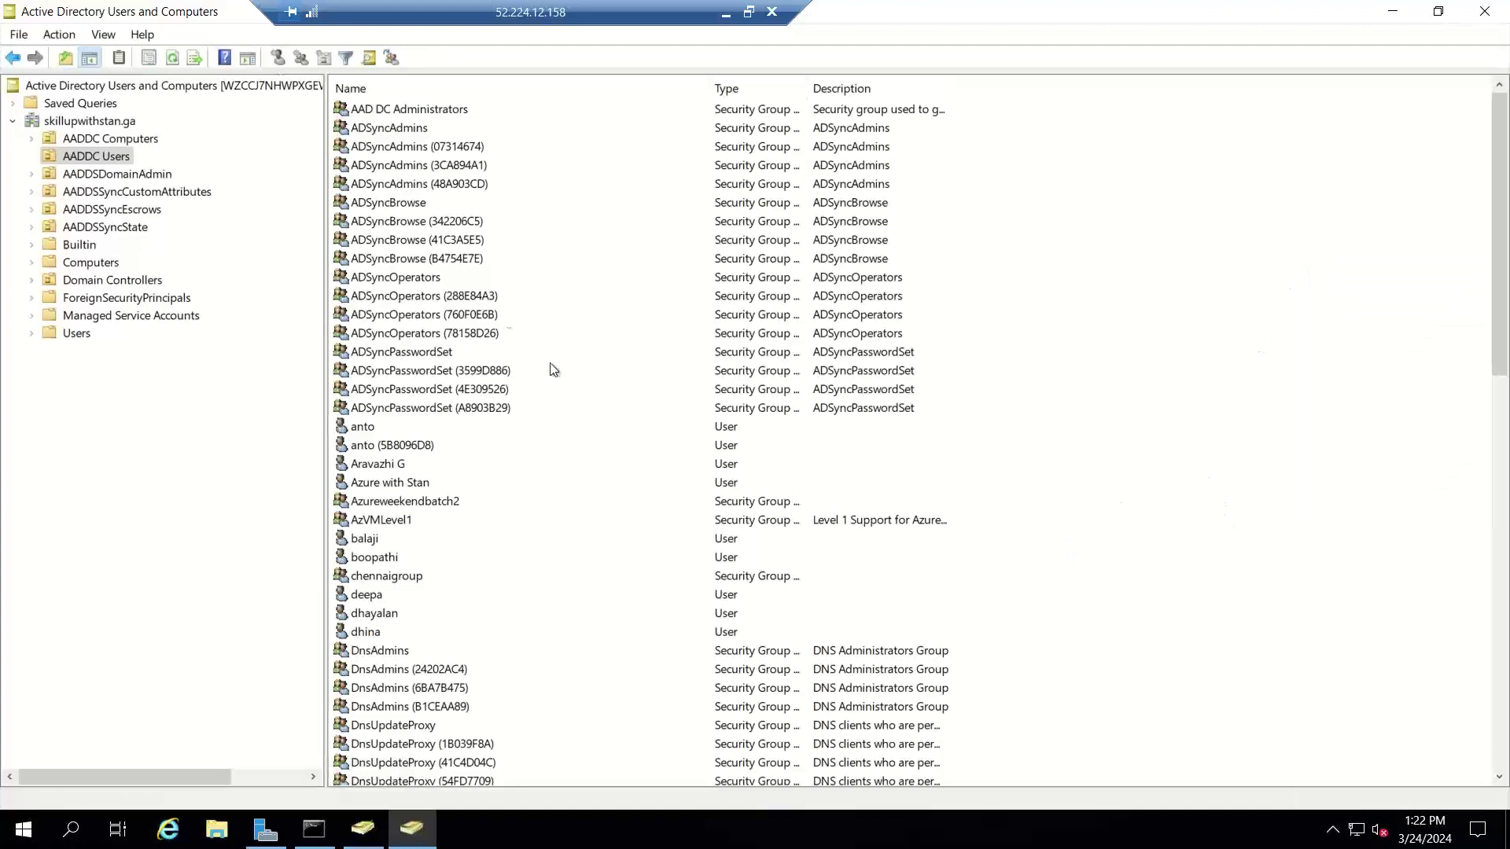
pyautogui.click(127, 142)
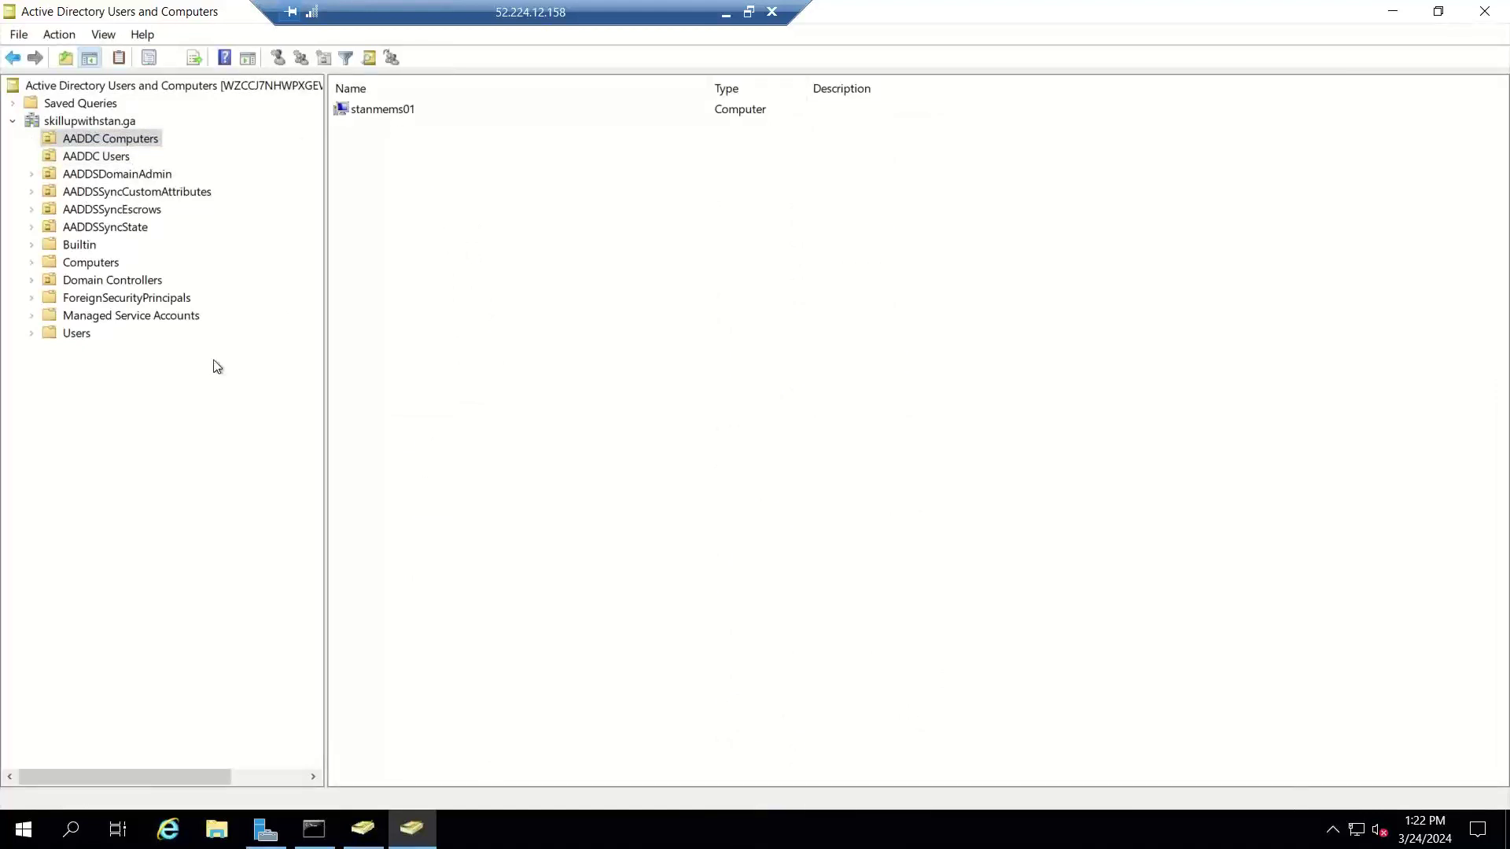
# Run hostname in a command prompt to confirm the machine is stanmems01
pyautogui.rightClick(23, 829)
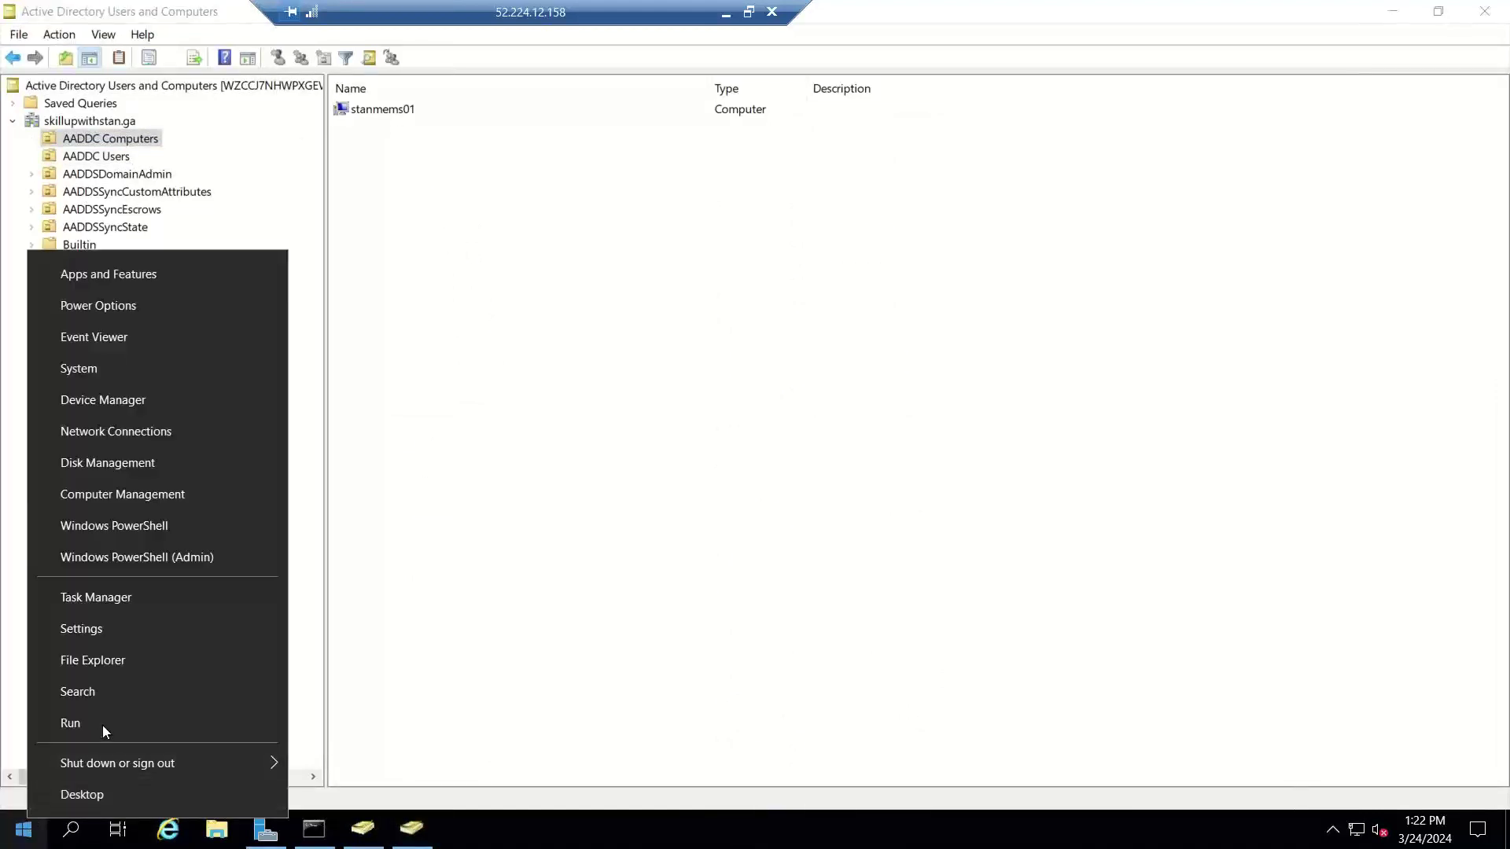
pyautogui.click(102, 723)
pyautogui.write('cmd')
pyautogui.press('Return')
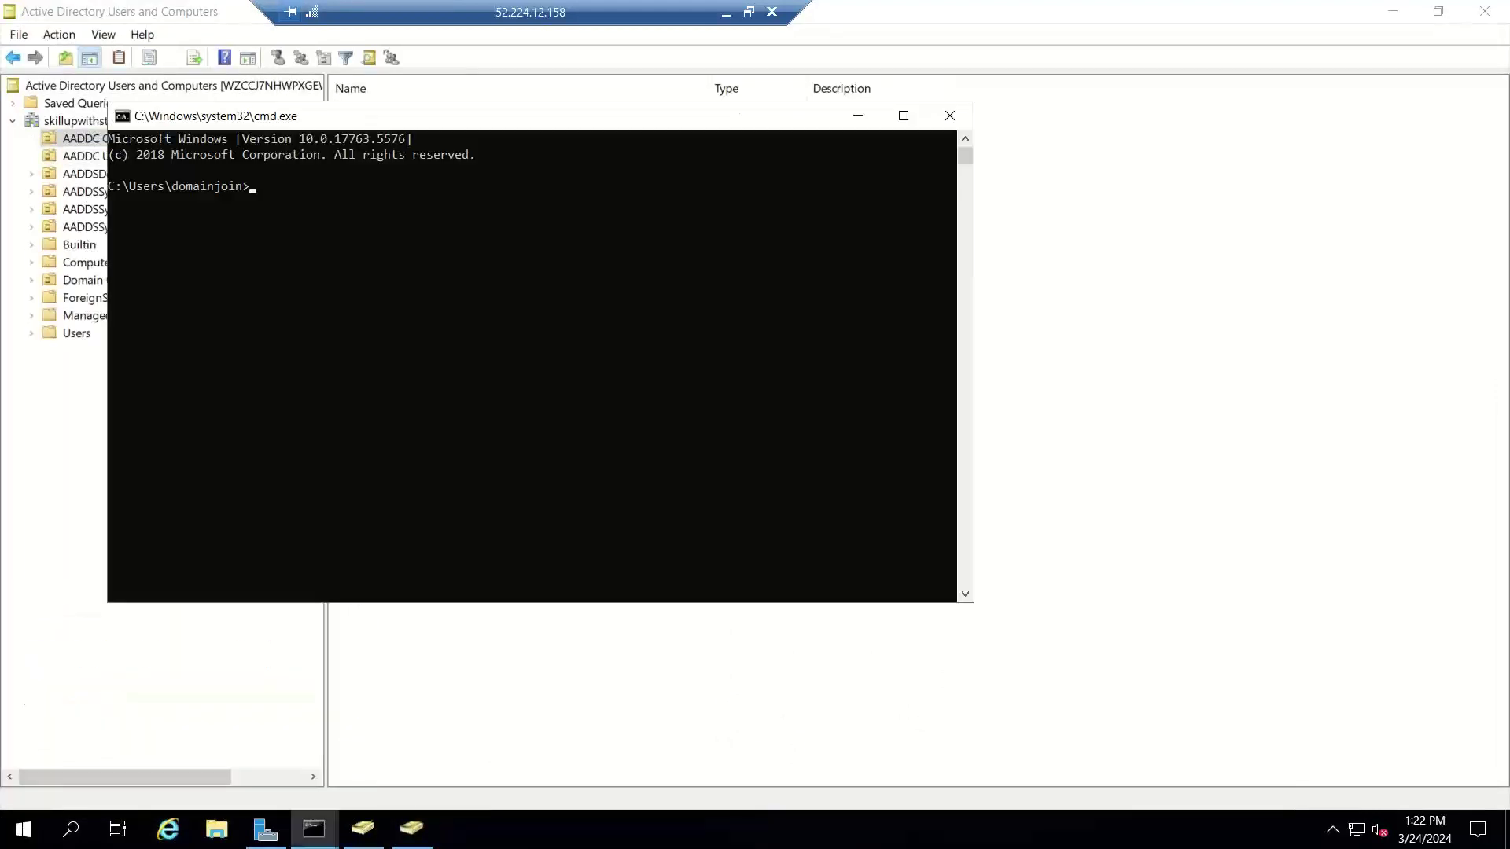
pyautogui.write('hostname')
pyautogui.press('Return')
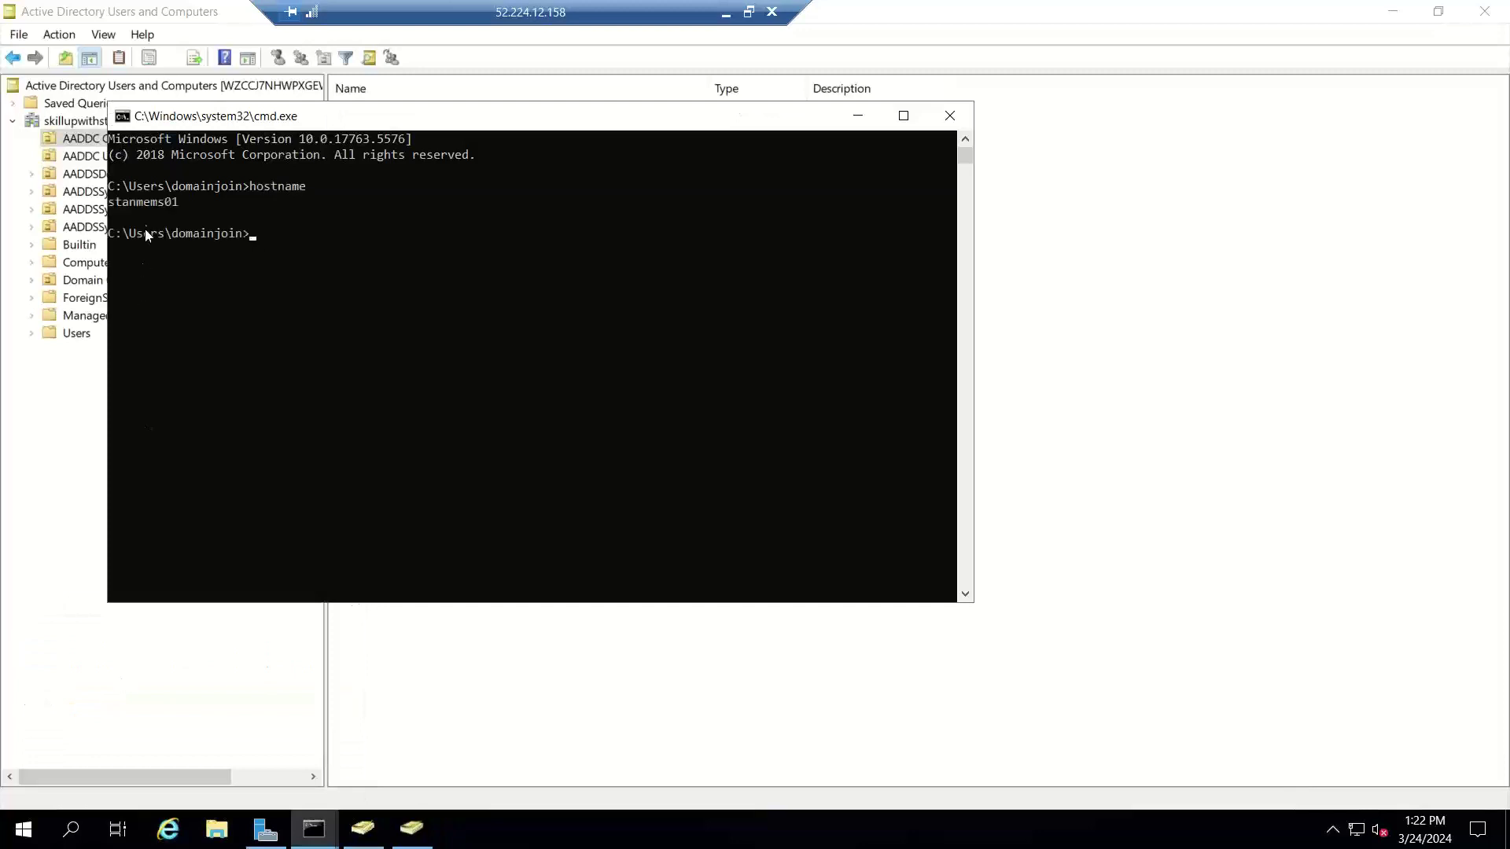
pyautogui.doubleClick(133, 196)
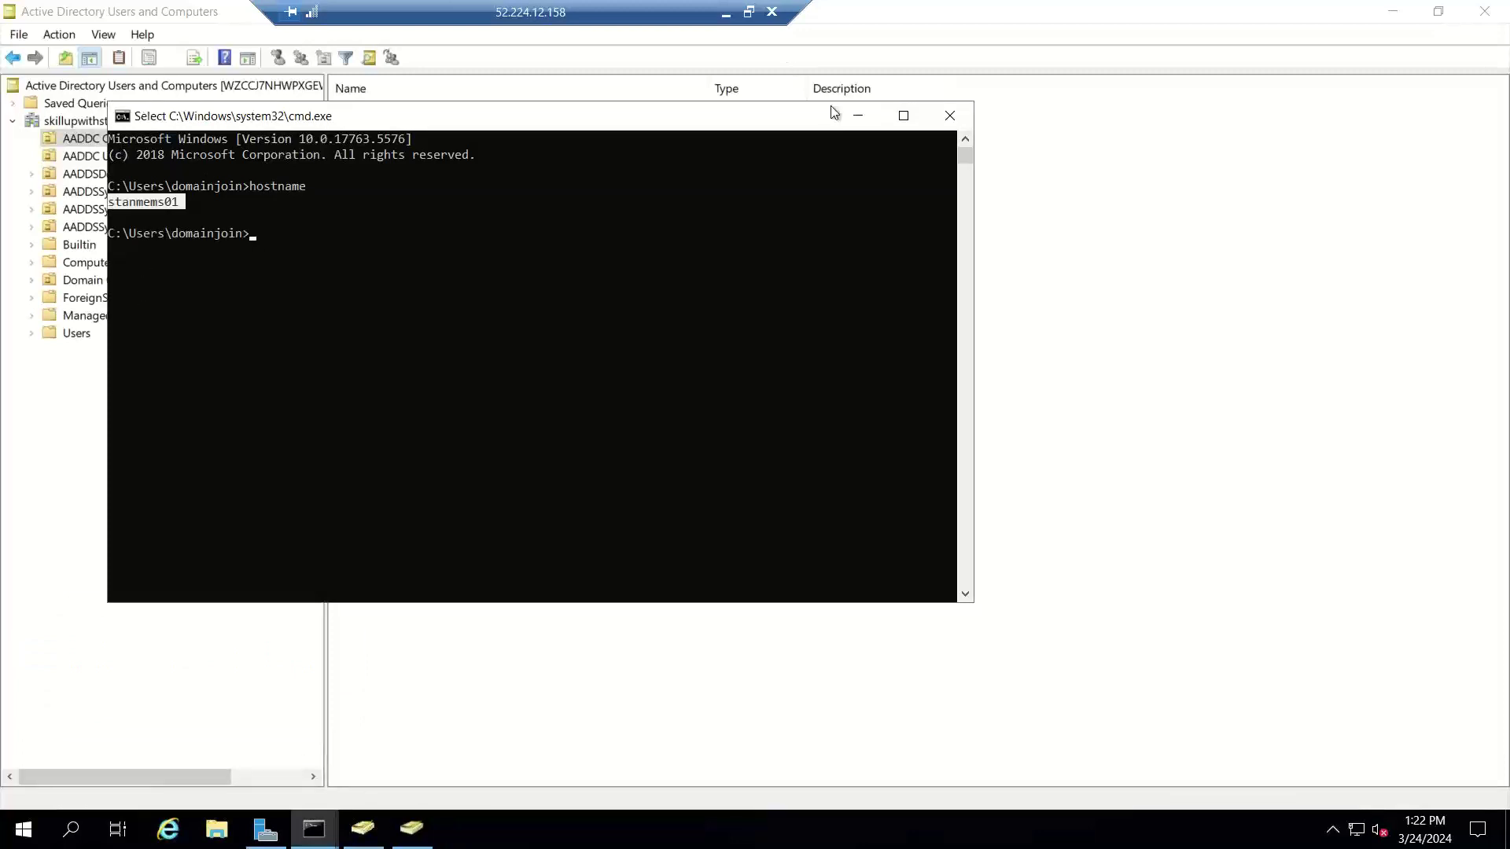
pyautogui.click(858, 117)
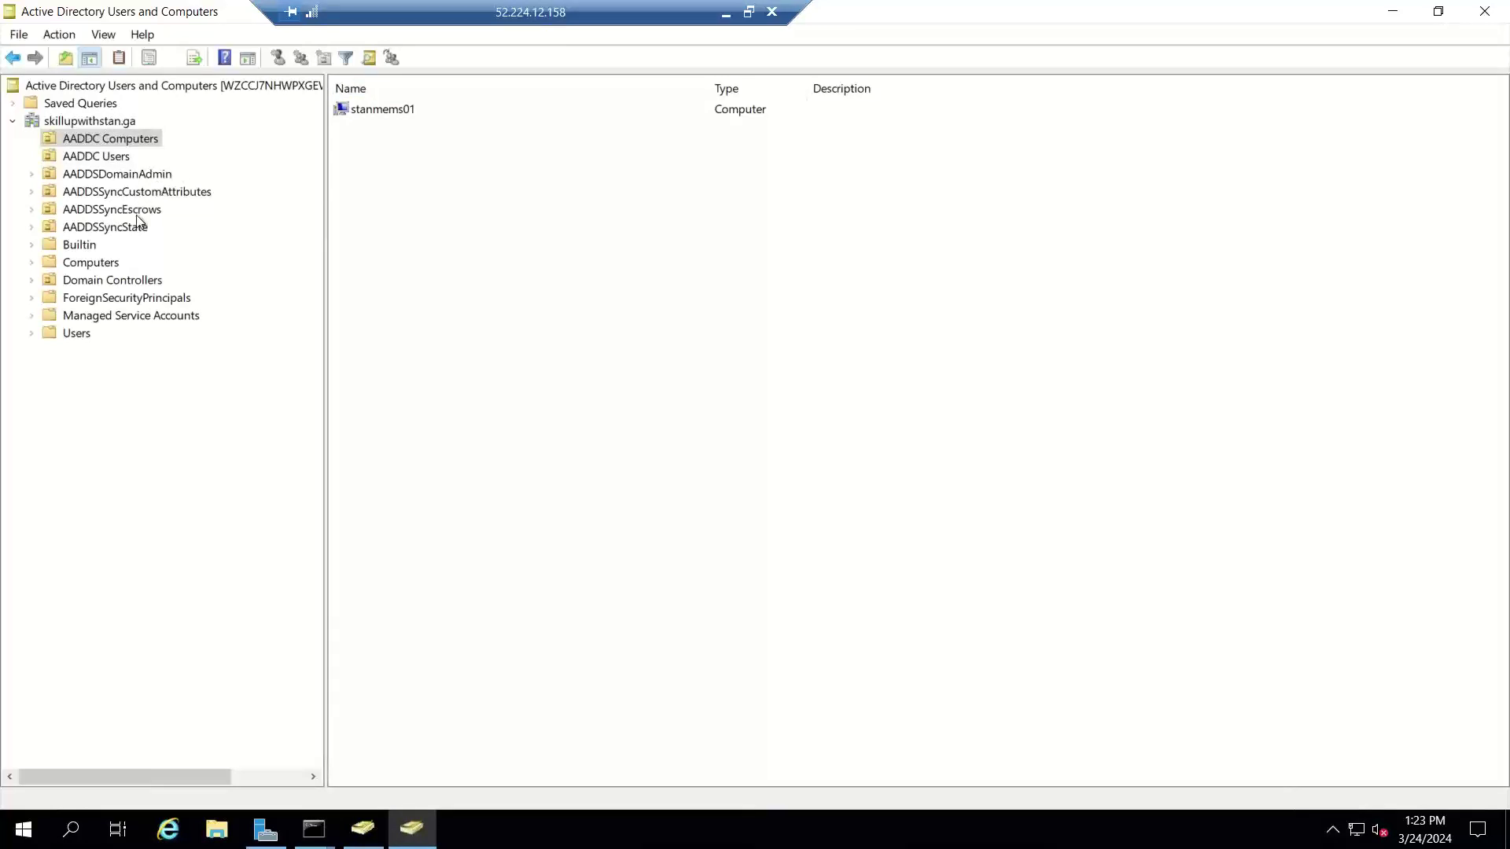
# List the two domain controllers with full names, then leave the remote session
pyautogui.click(114, 282)
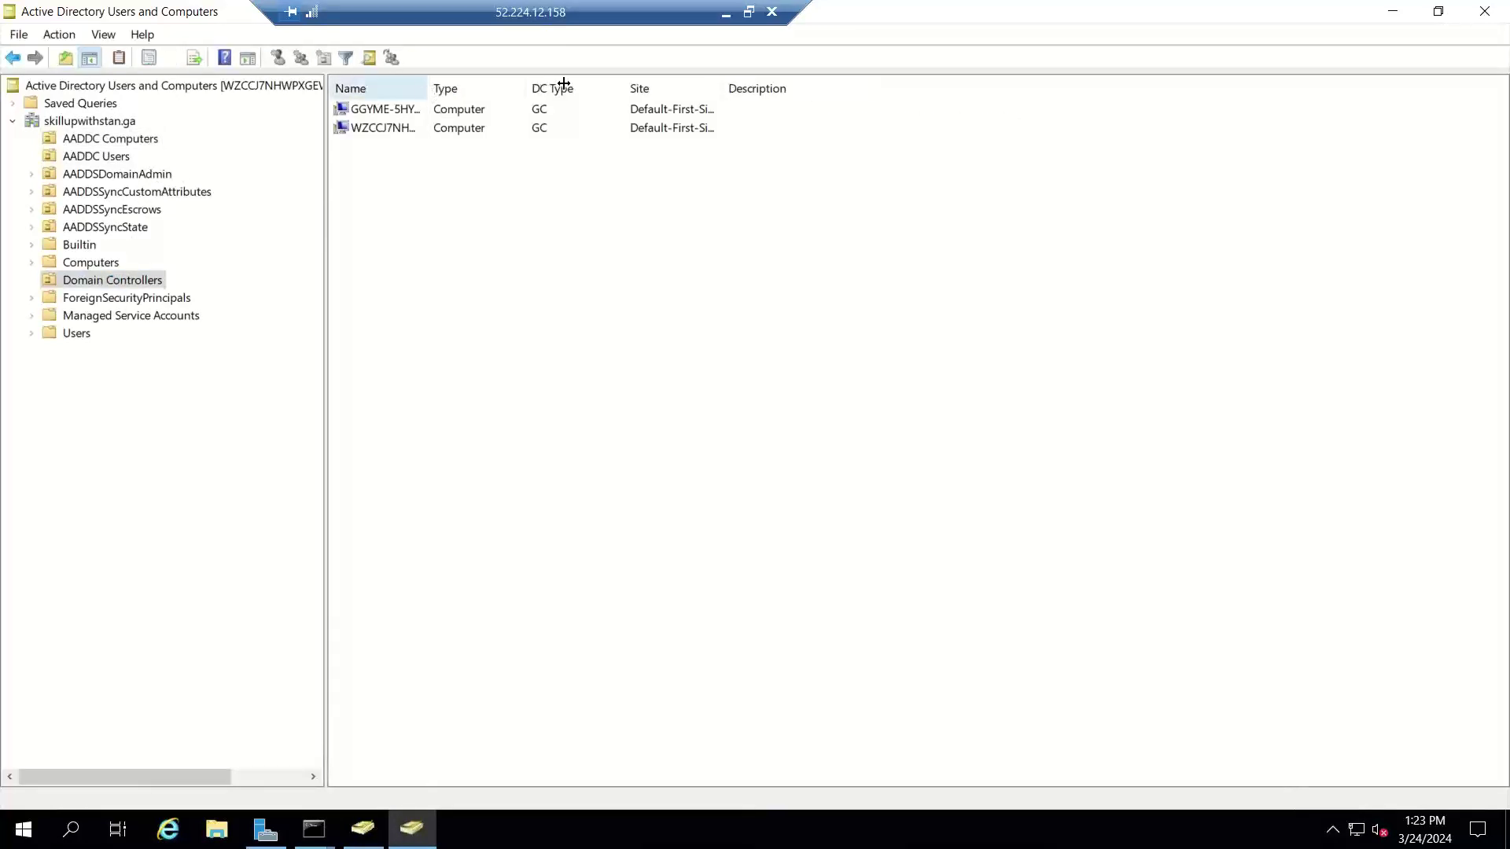
pyautogui.moveTo(564, 84); pyautogui.dragTo(567, 85)
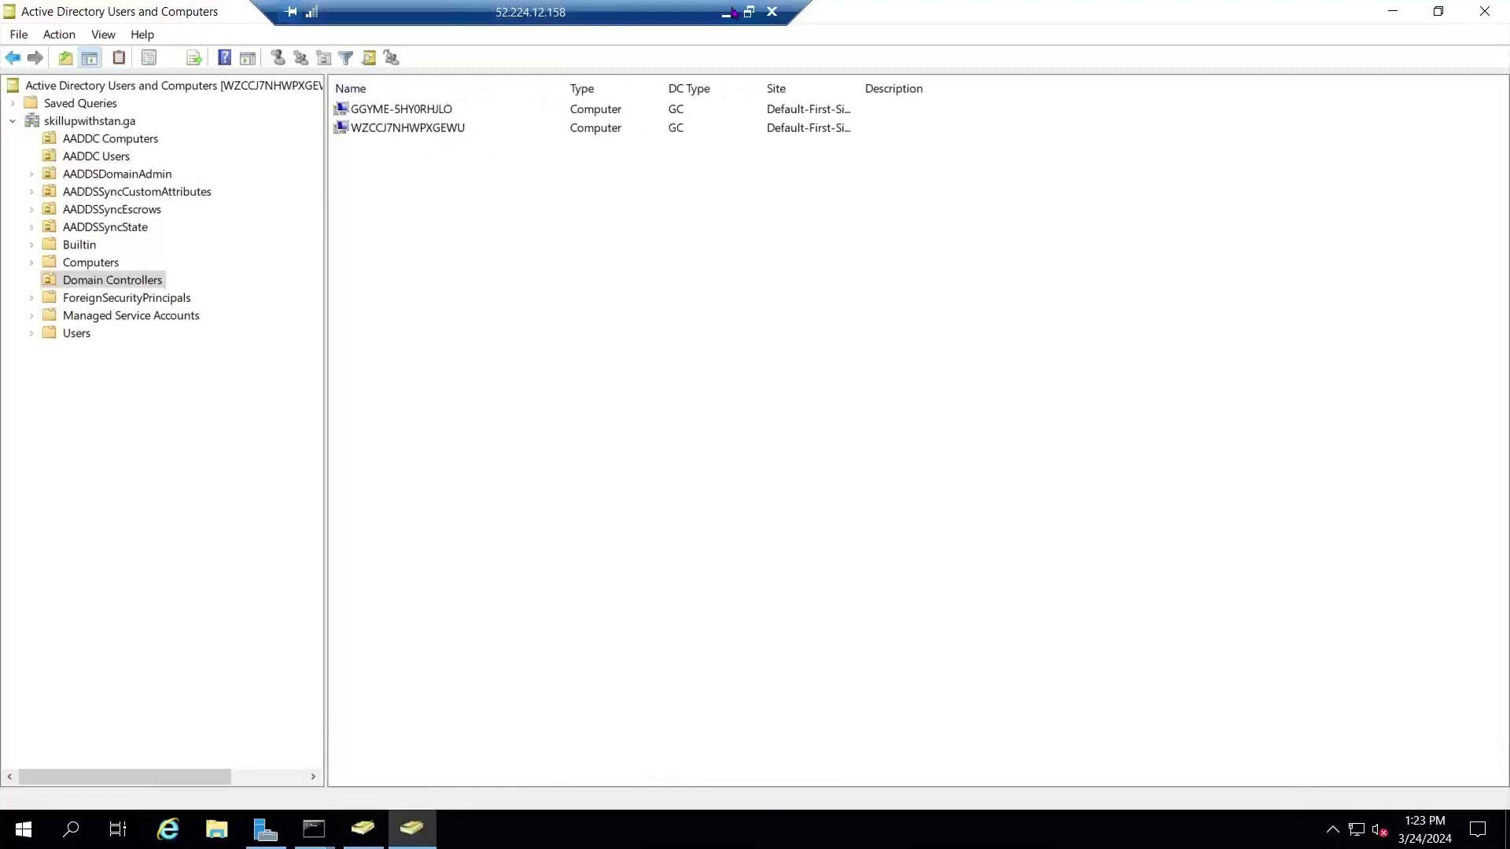
pyautogui.click(730, 13)
pyautogui.hotkey('alt', 'Tab')
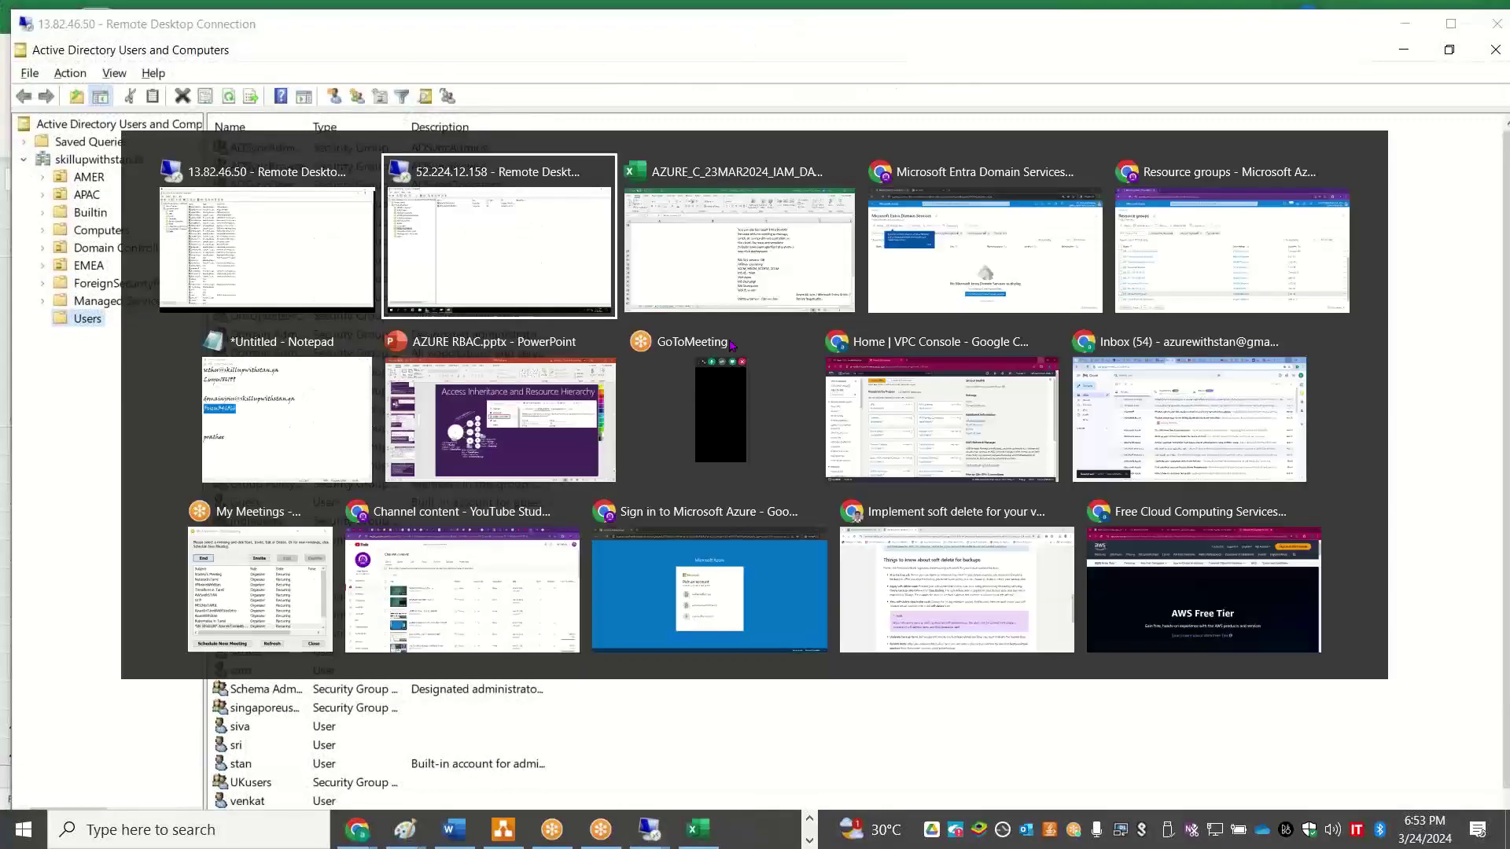
# Open the skillupwithstan.ga managed domain from the Microsoft Entra Domain Services list
pyautogui.hotkey('alt', 'Tab')
pyautogui.hotkey('alt', 'Tab')
pyautogui.hotkey('alt', 'Tab')
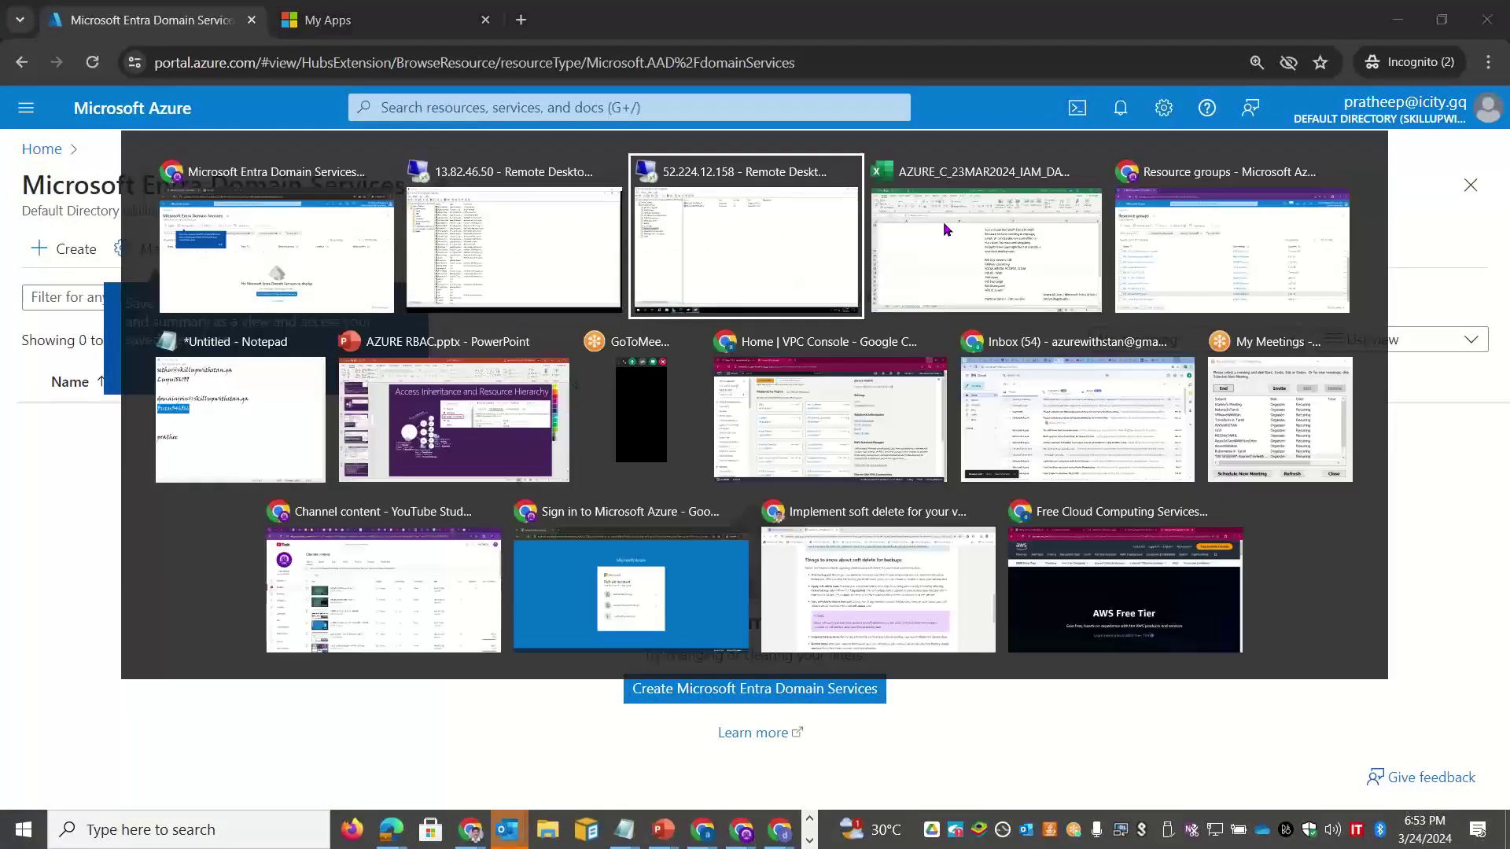
pyautogui.hotkey('alt', 'Tab')
pyautogui.hotkey('alt', 'Tab')
pyautogui.hotkey('alt', 'Tab')
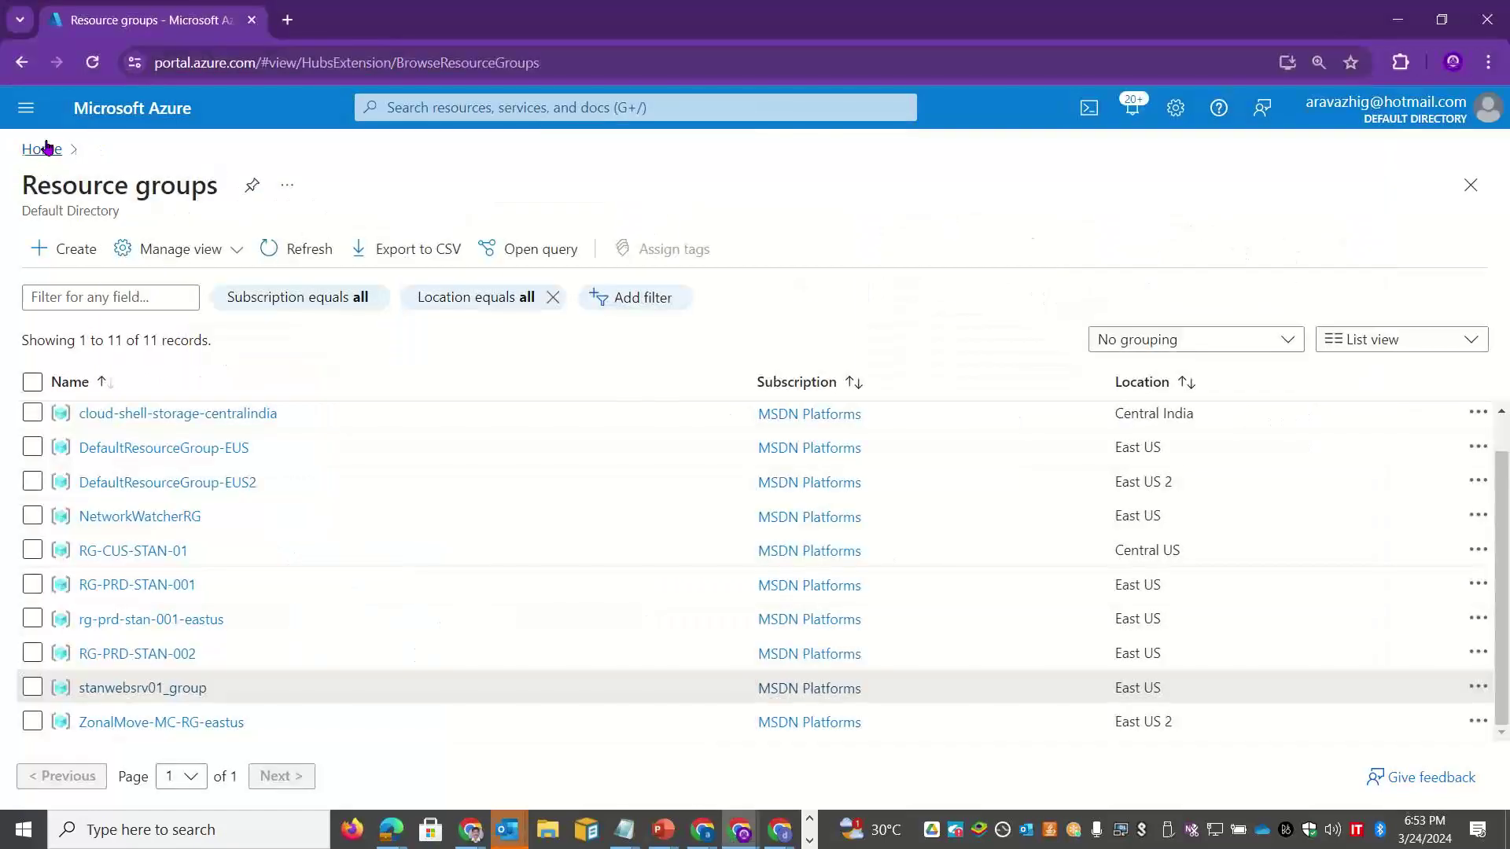
pyautogui.click(45, 149)
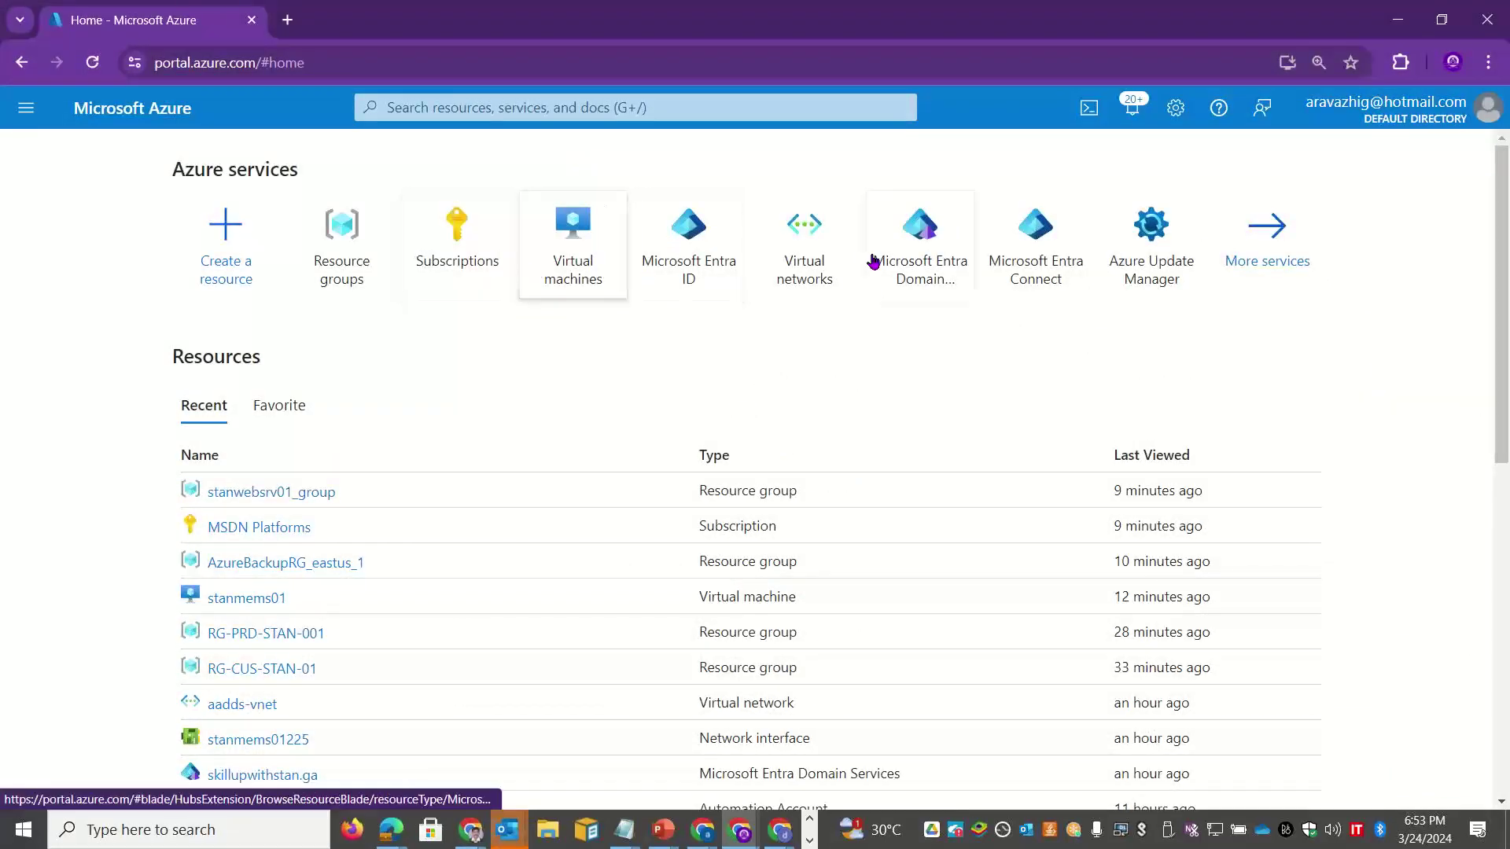
pyautogui.click(923, 276)
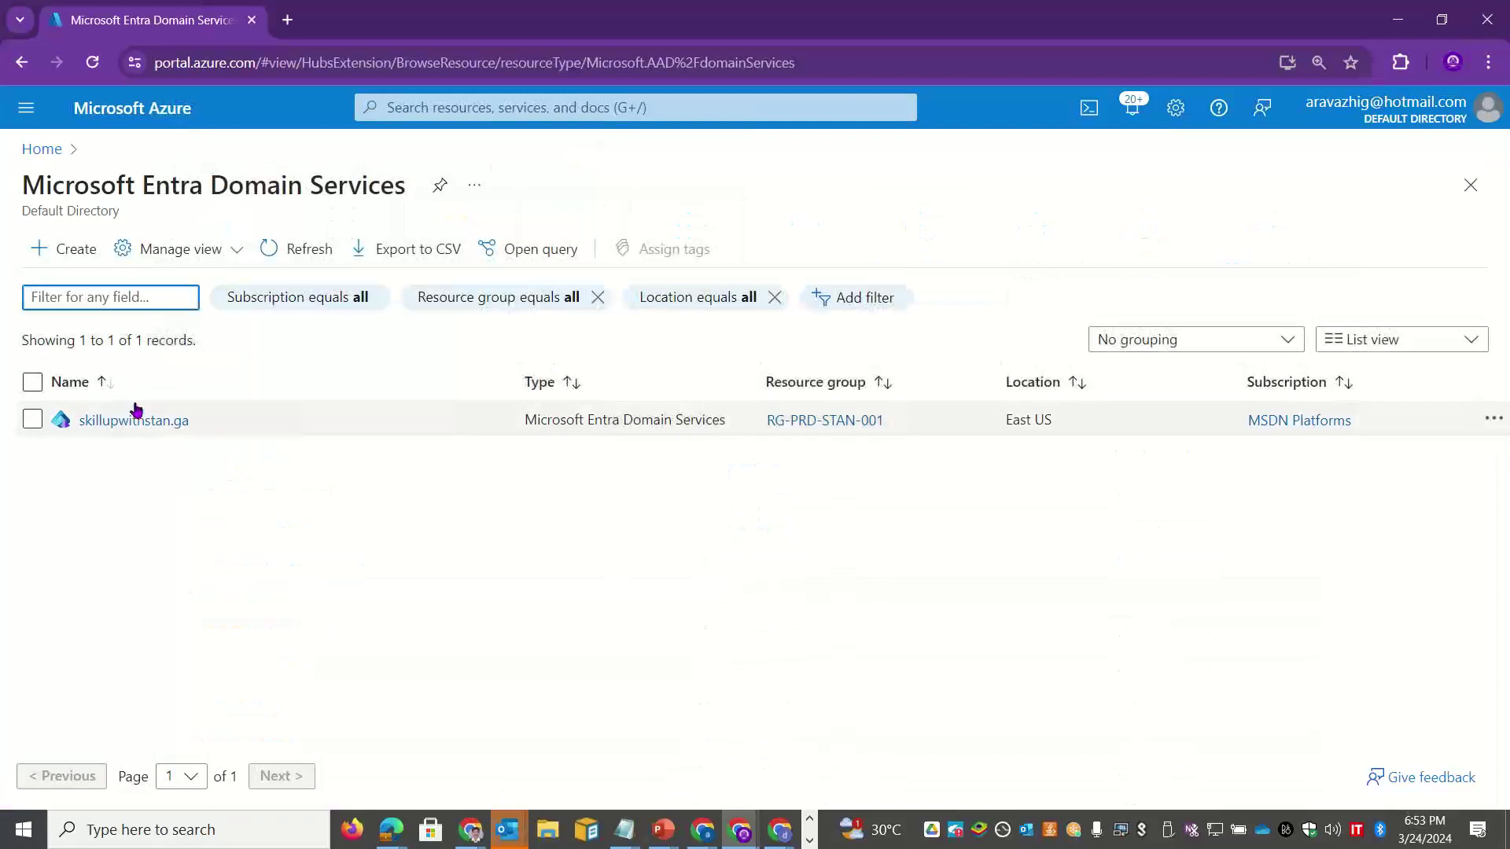
pyautogui.click(133, 416)
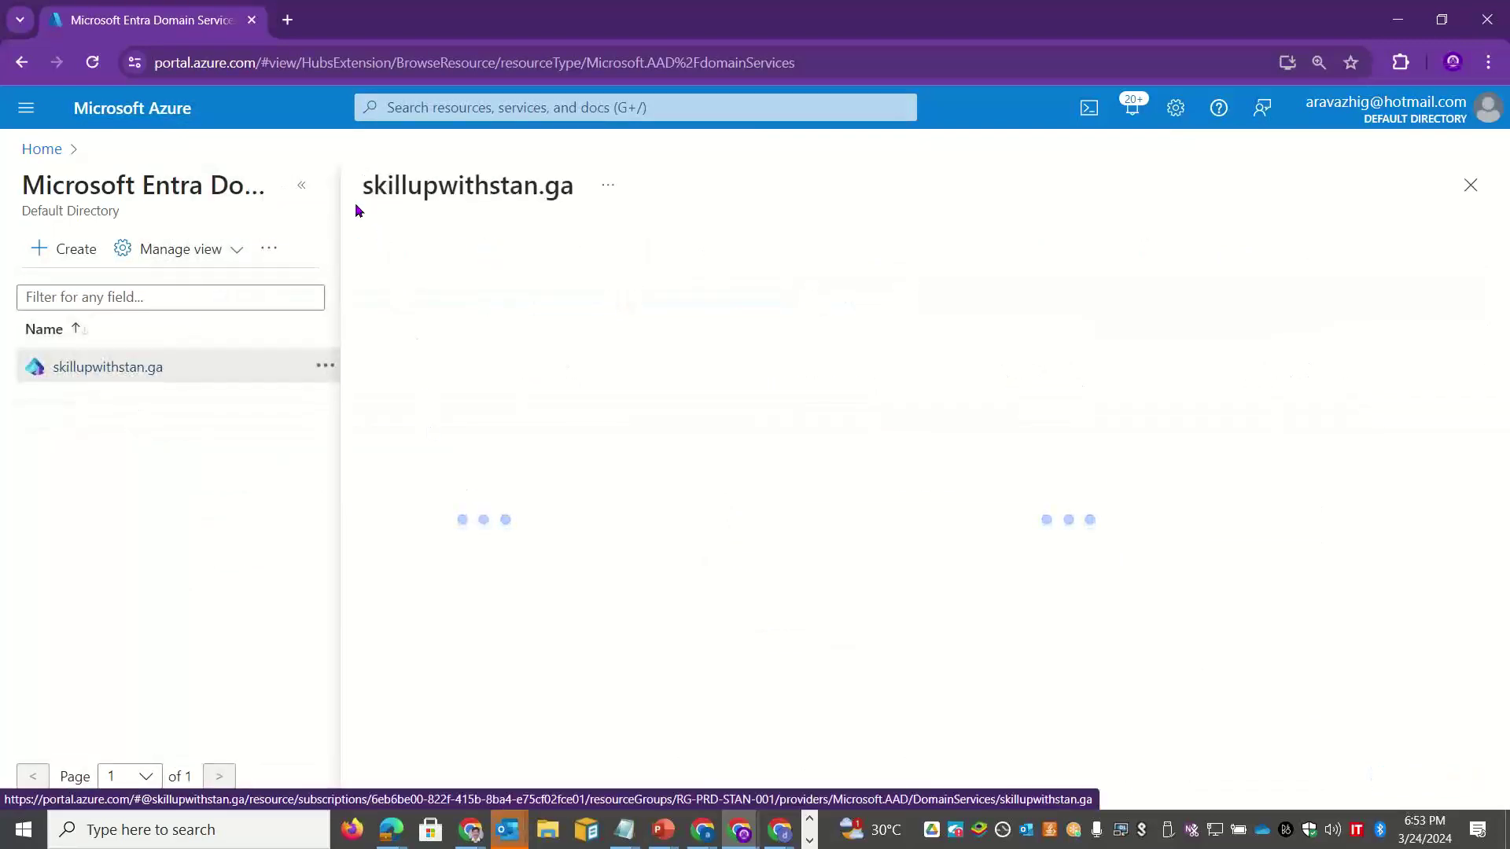
pyautogui.click(302, 184)
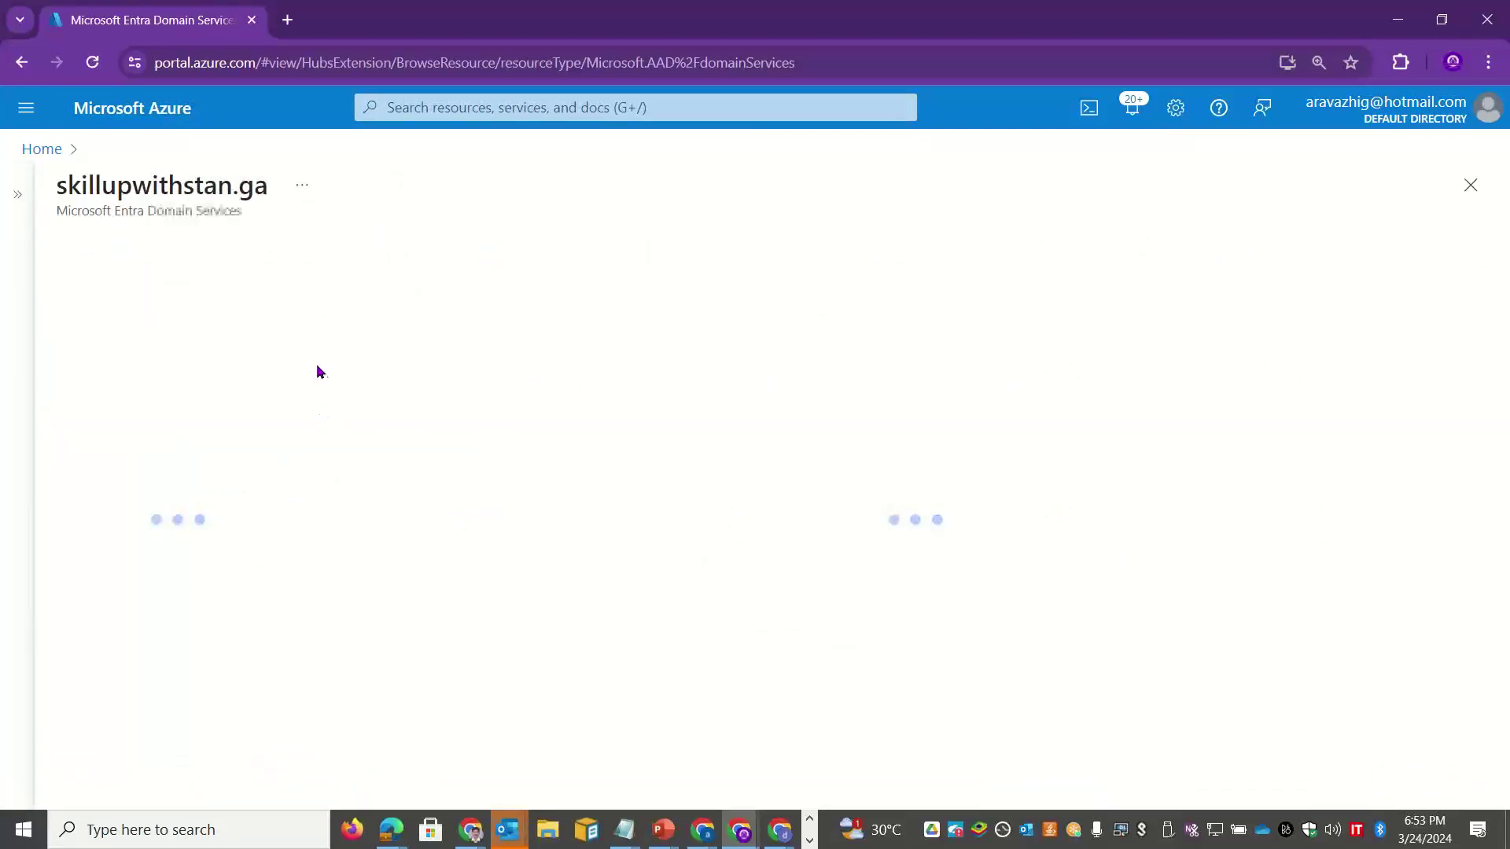
pyautogui.moveTo(316, 370); pyautogui.dragTo(308, 501)
pyautogui.scroll(-2, 309, 501)
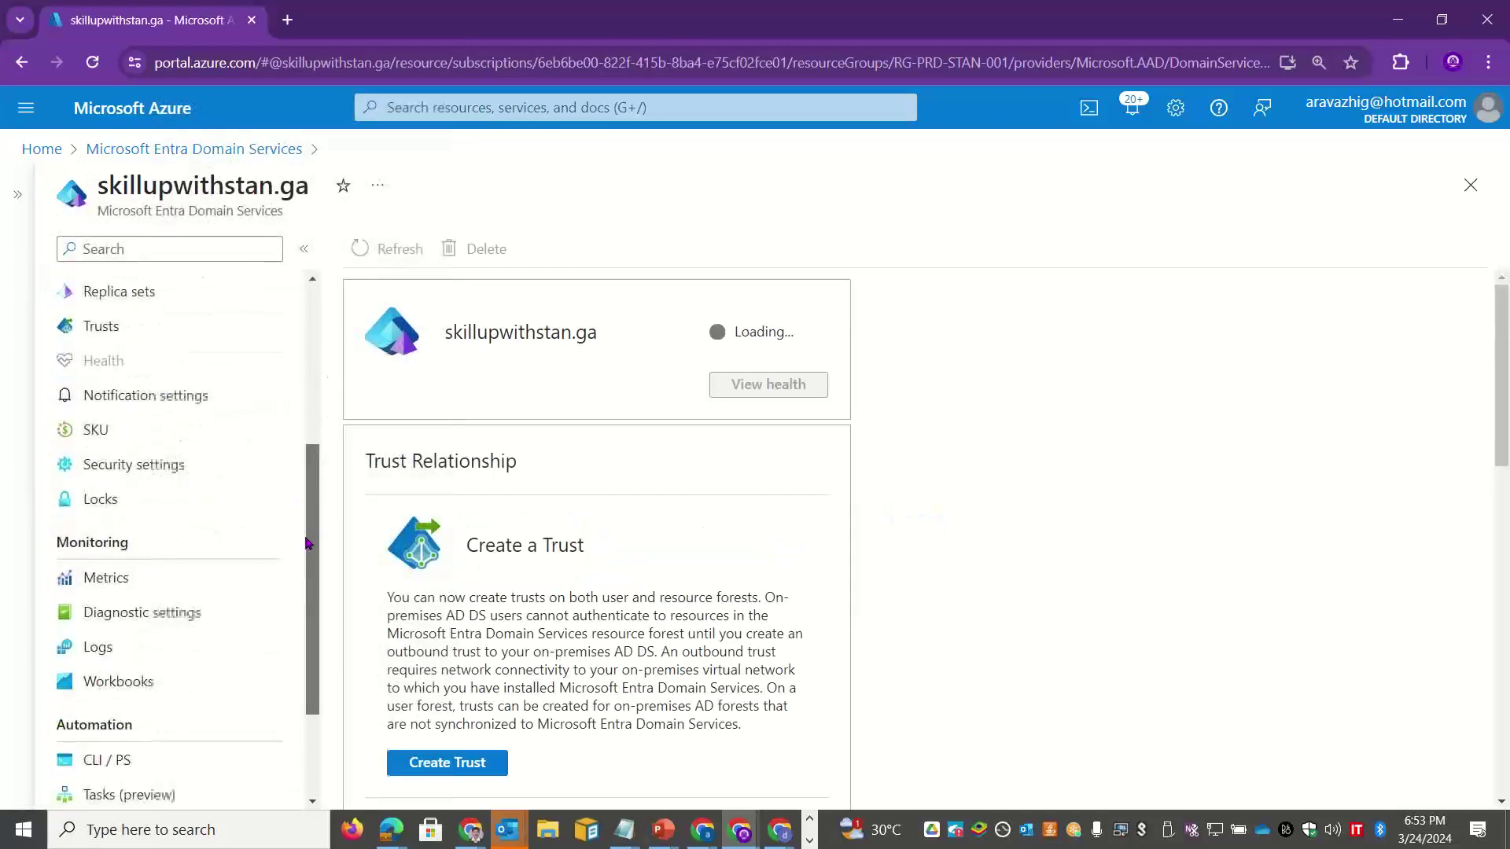
pyautogui.scroll(2, 300, 499)
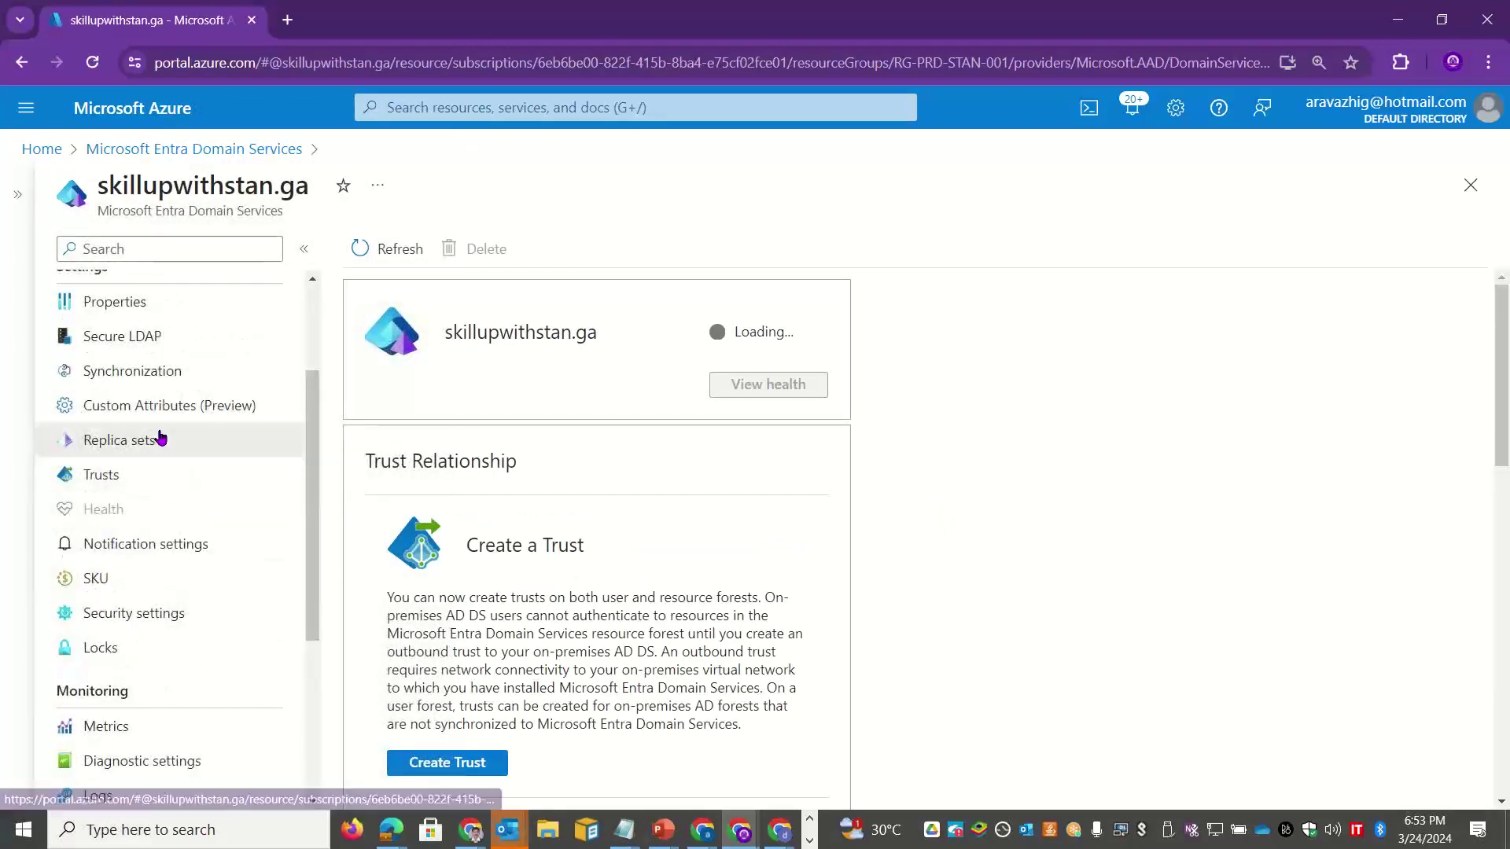
# Show the East US replica set and select its IPs 10.1.0.4 and 10.1.0.5
pyautogui.click(160, 438)
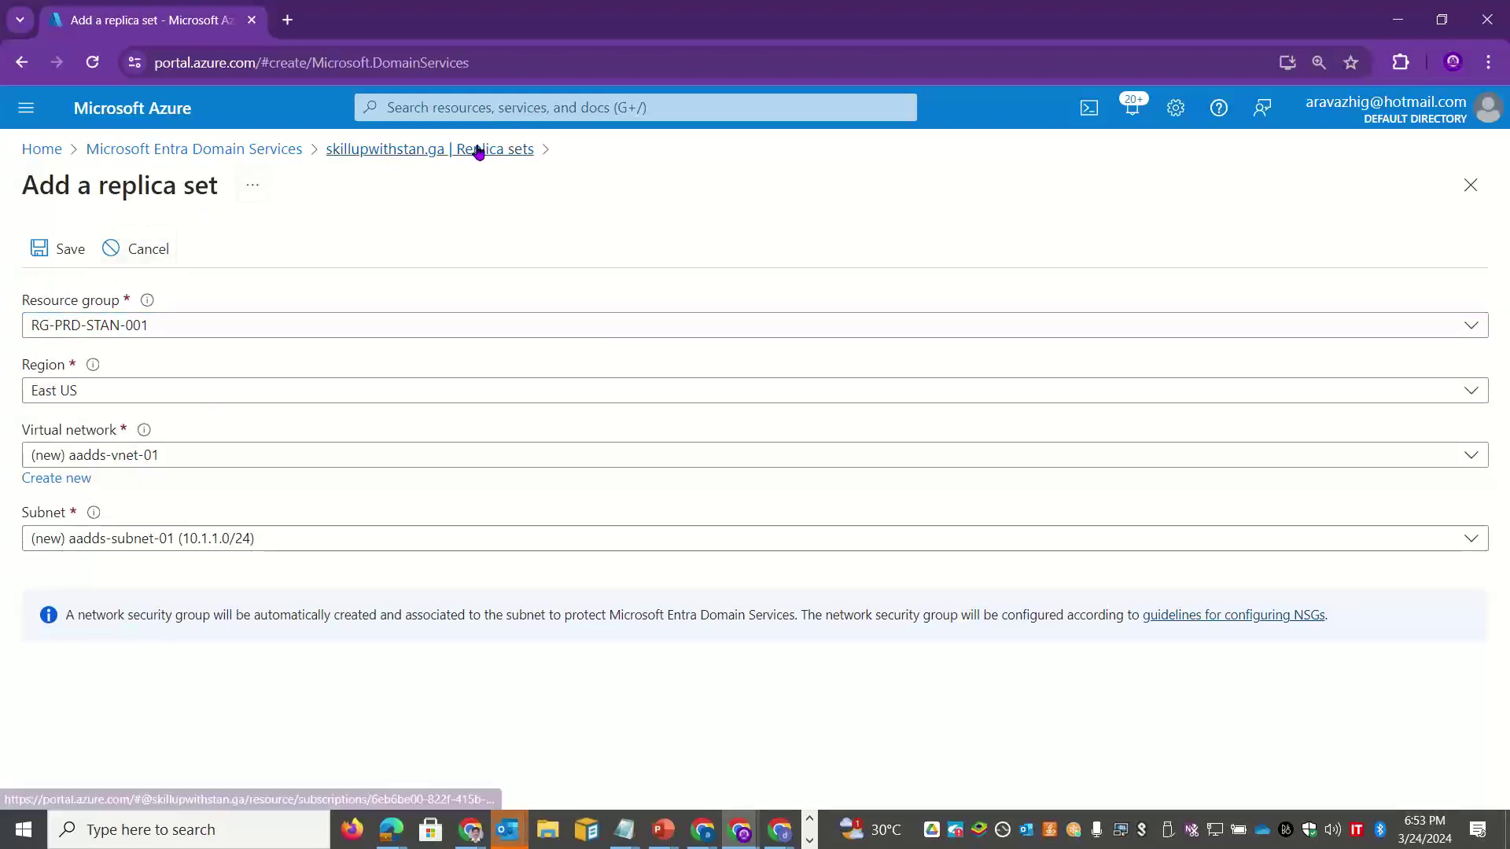
pyautogui.click(517, 148)
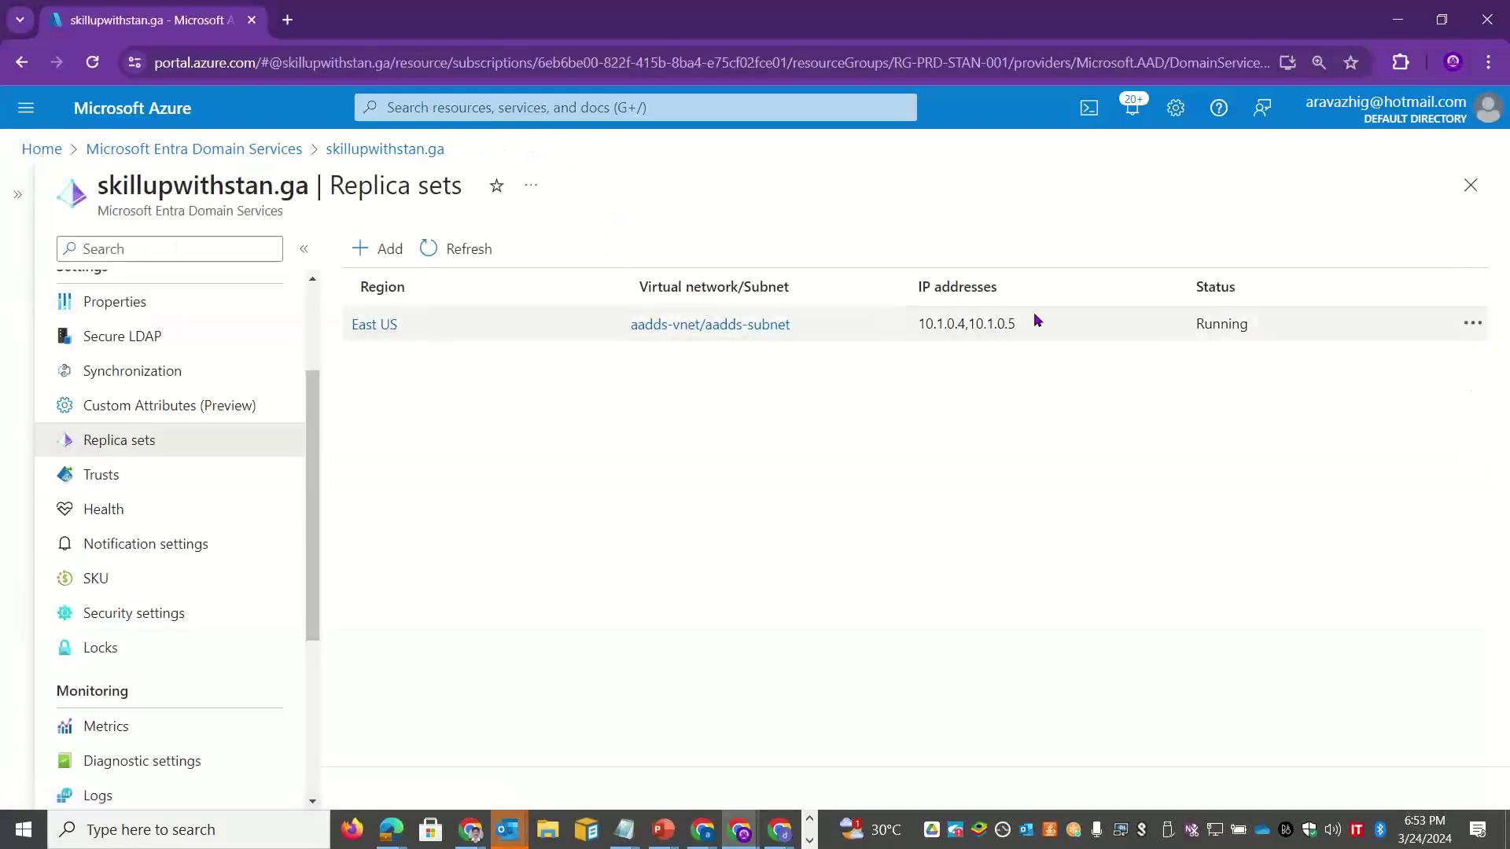
pyautogui.moveTo(1032, 322); pyautogui.dragTo(912, 322)
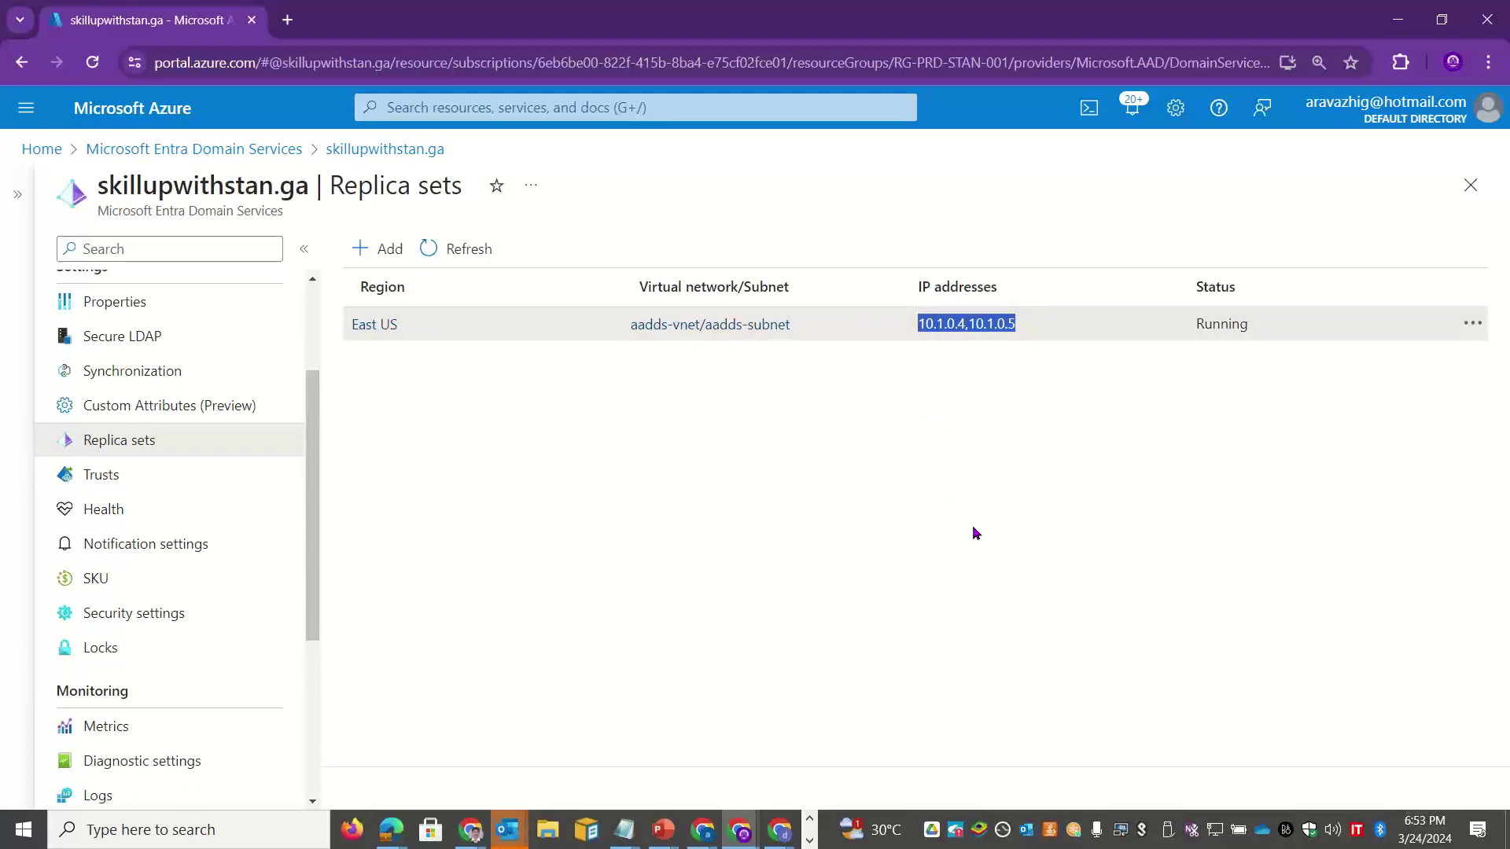
pyautogui.hotkey('alt', 'Tab')
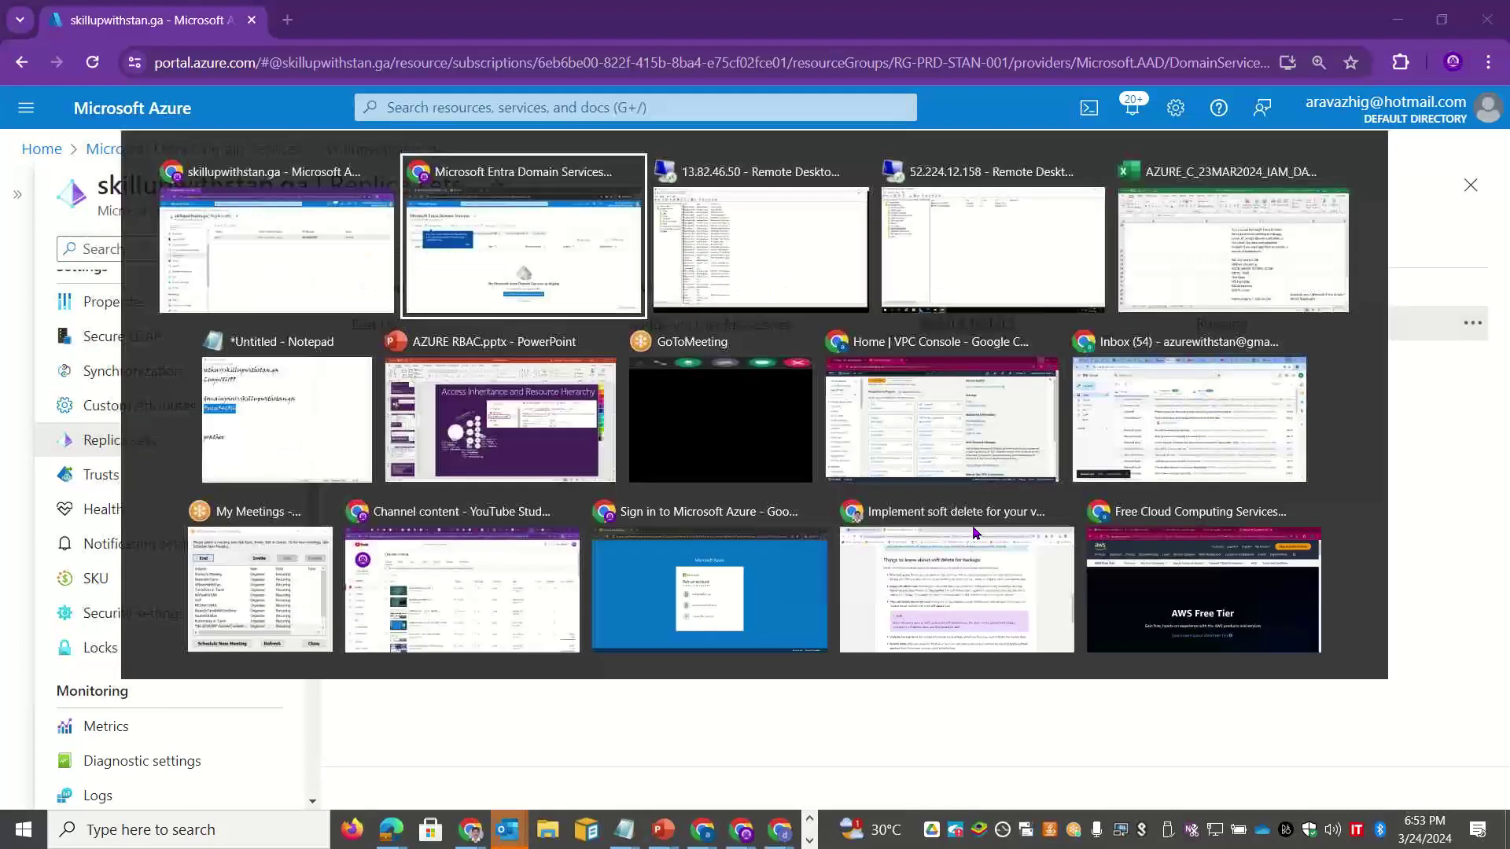
# Pass through Excel and the browser, maximize the 13.82.46.50 session, then reach 52.224.12.158
pyautogui.hotkey('alt', 'Tab')
pyautogui.hotkey('alt', 'Tab')
pyautogui.hotkey('alt', 'Tab')
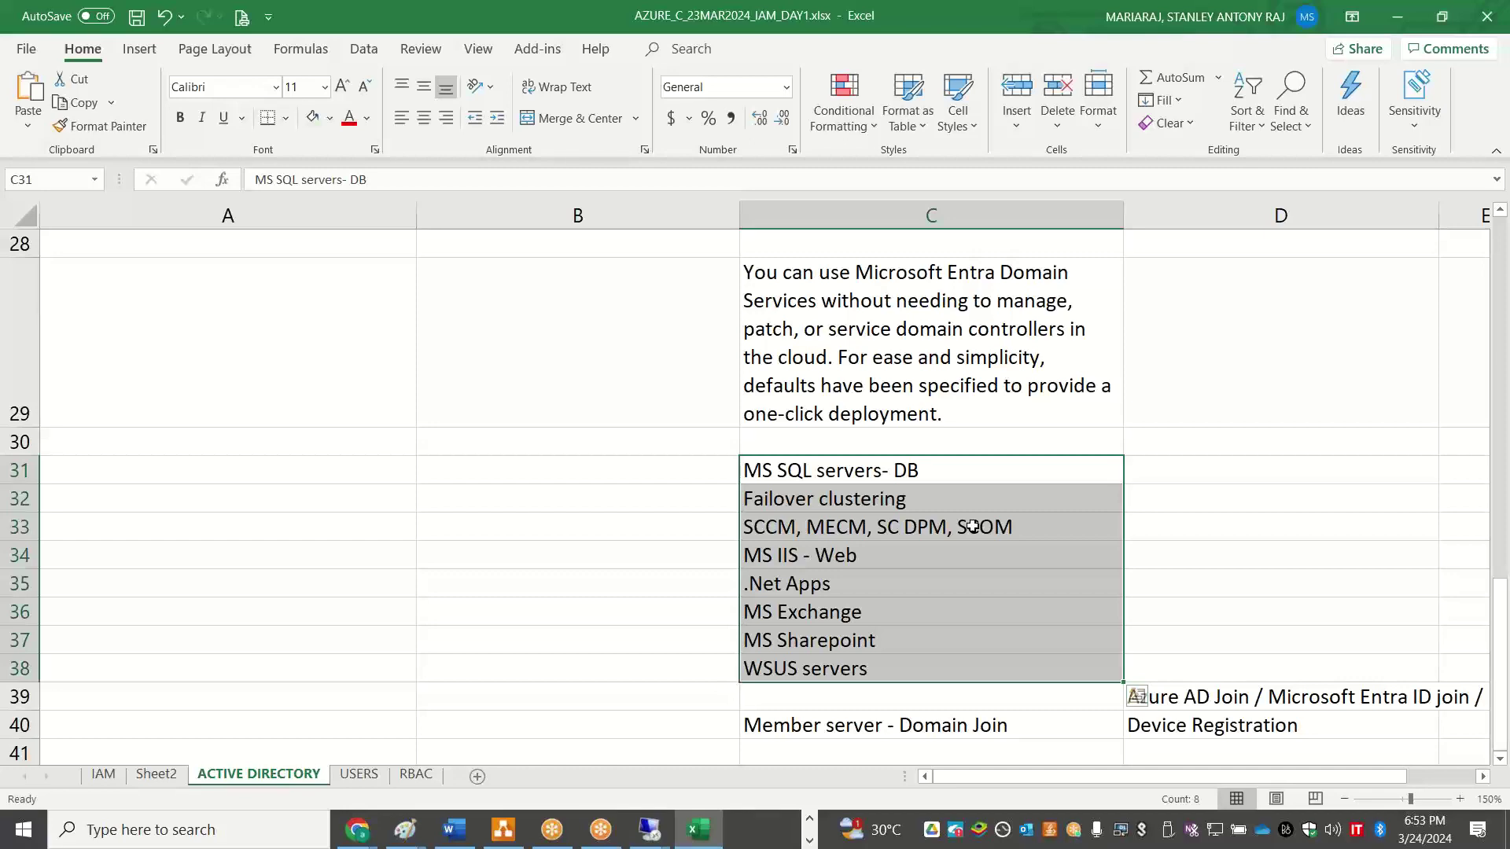
pyautogui.hotkey('alt', 'Tab')
pyautogui.hotkey('alt', 'Tab')
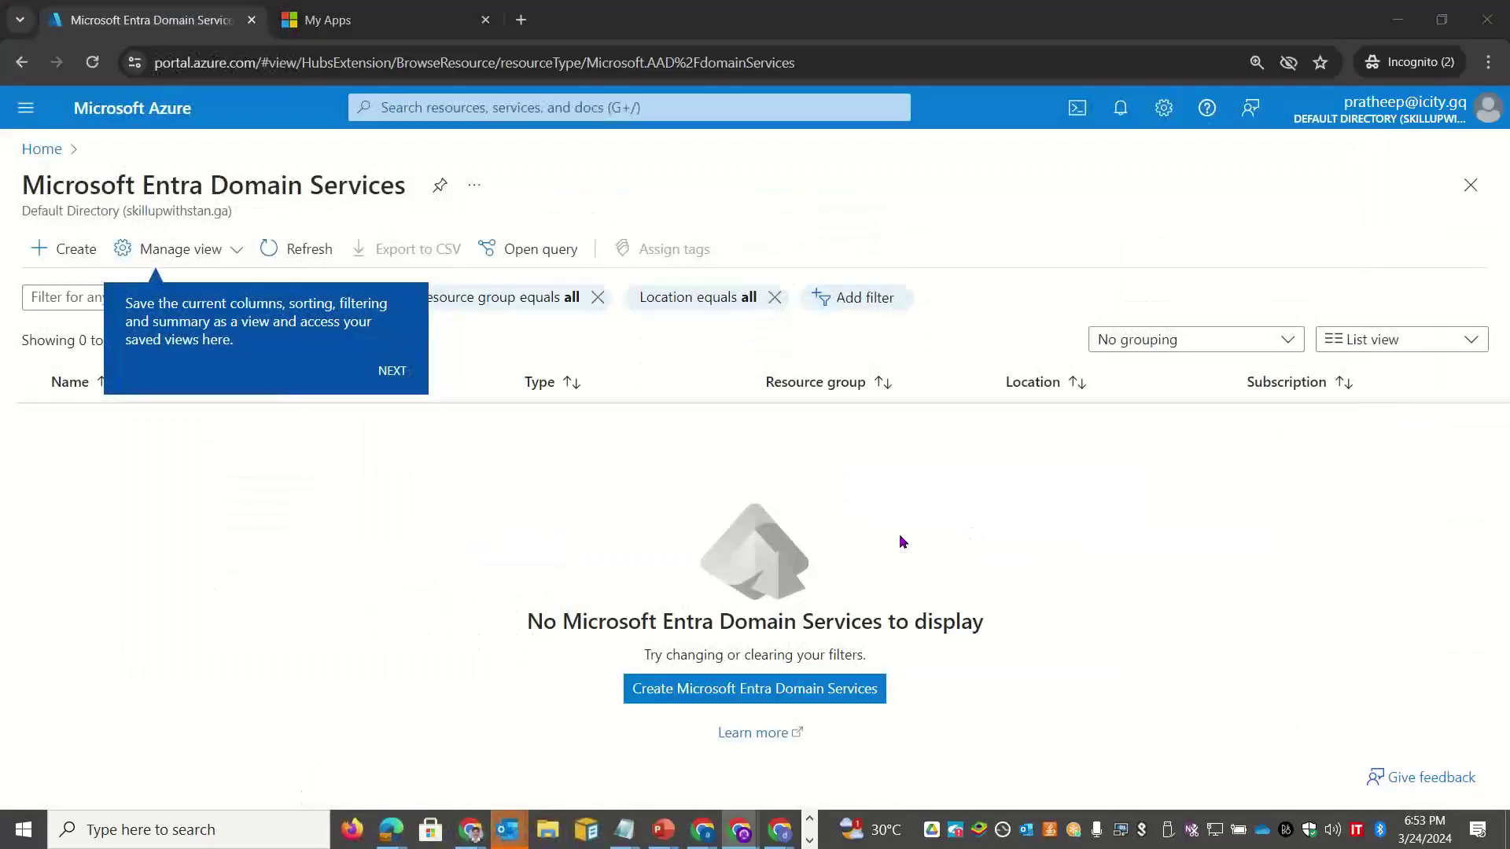
pyautogui.hotkey('alt', 'Tab')
pyautogui.hotkey('alt', 'Tab')
pyautogui.hotkey('alt', 'Tab')
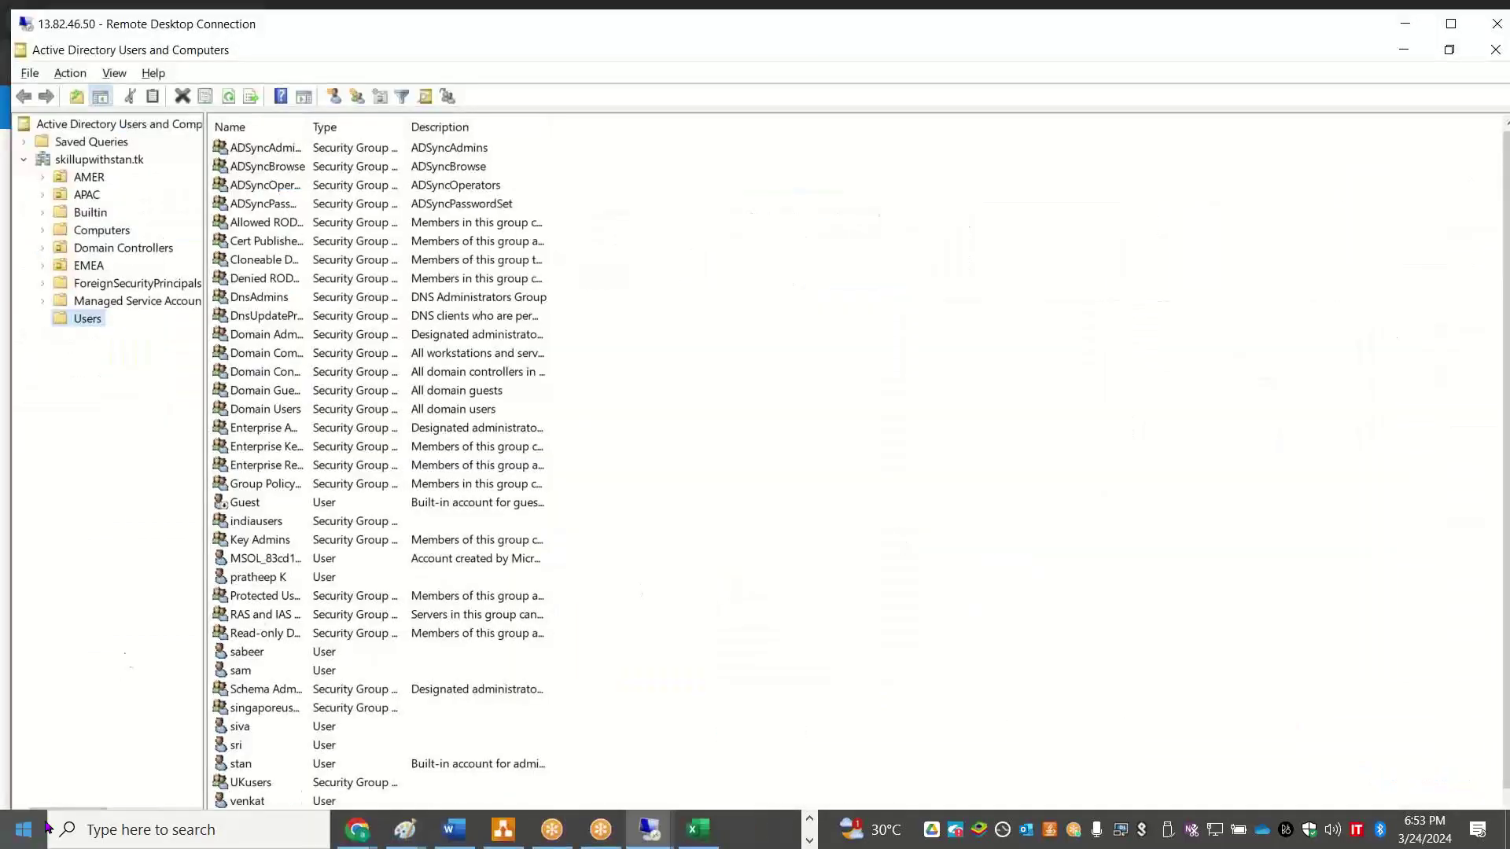
pyautogui.doubleClick(278, 11)
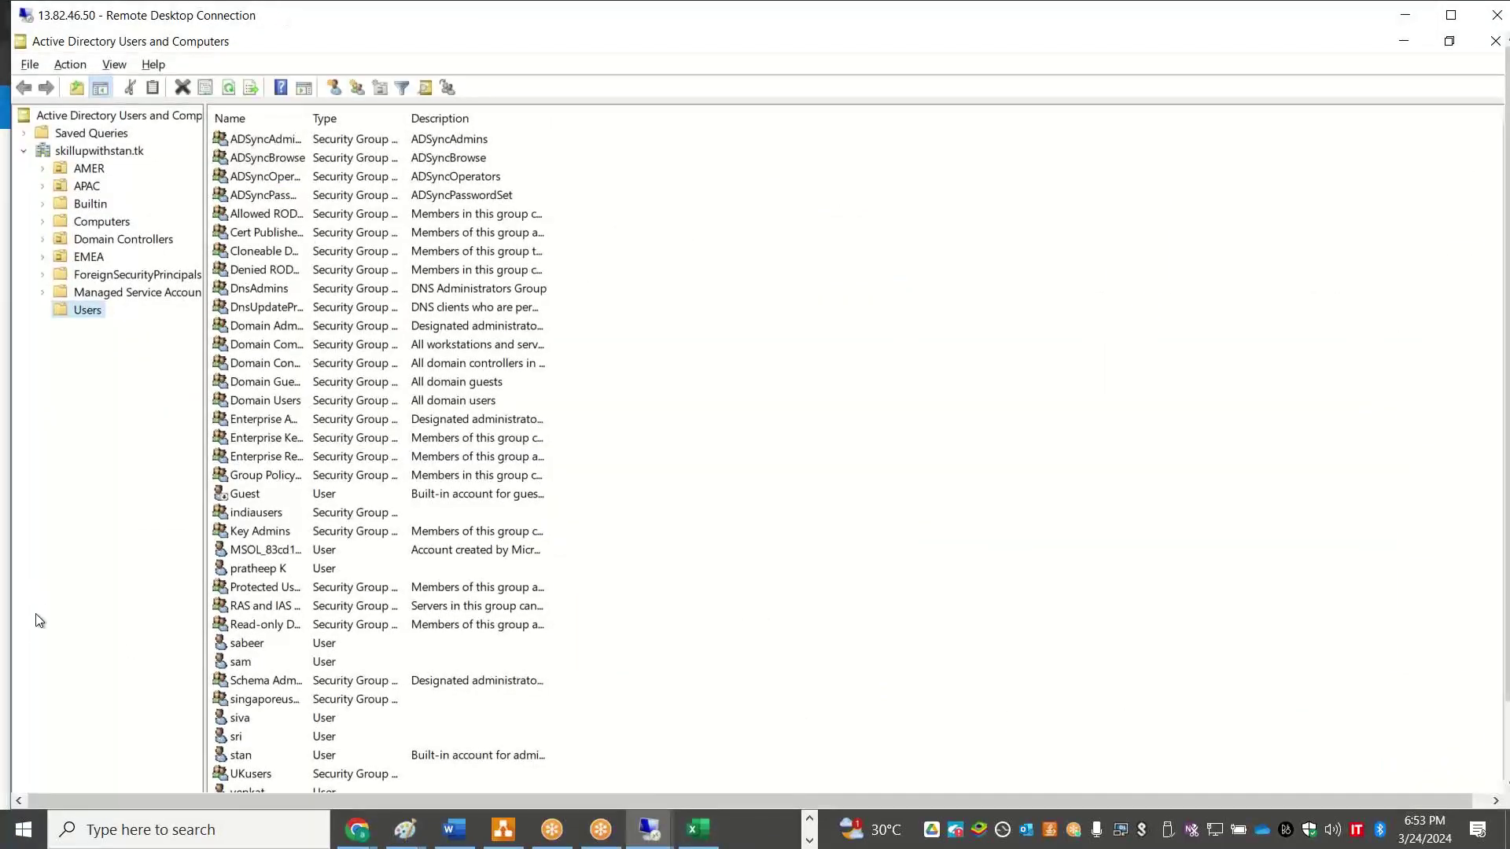
pyautogui.hotkey('alt', 'Tab')
pyautogui.hotkey('alt', 'Tab')
pyautogui.hotkey('alt', 'Tab')
pyautogui.hotkey('alt', 'Tab')
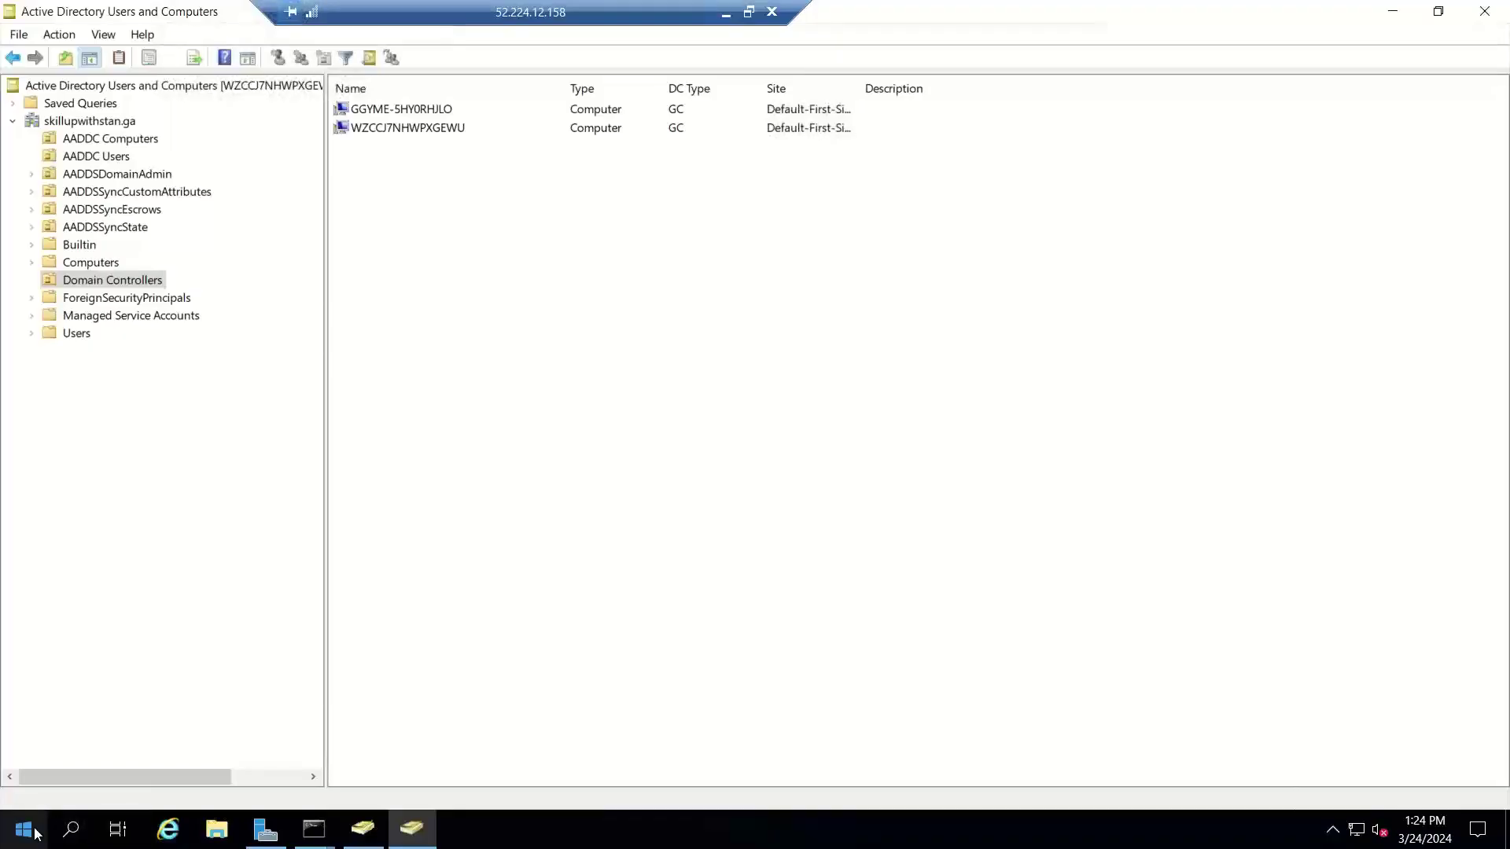
# Launch DNS Manager connected to the DNS server at 10.1.0.4
pyautogui.rightClick(34, 834)
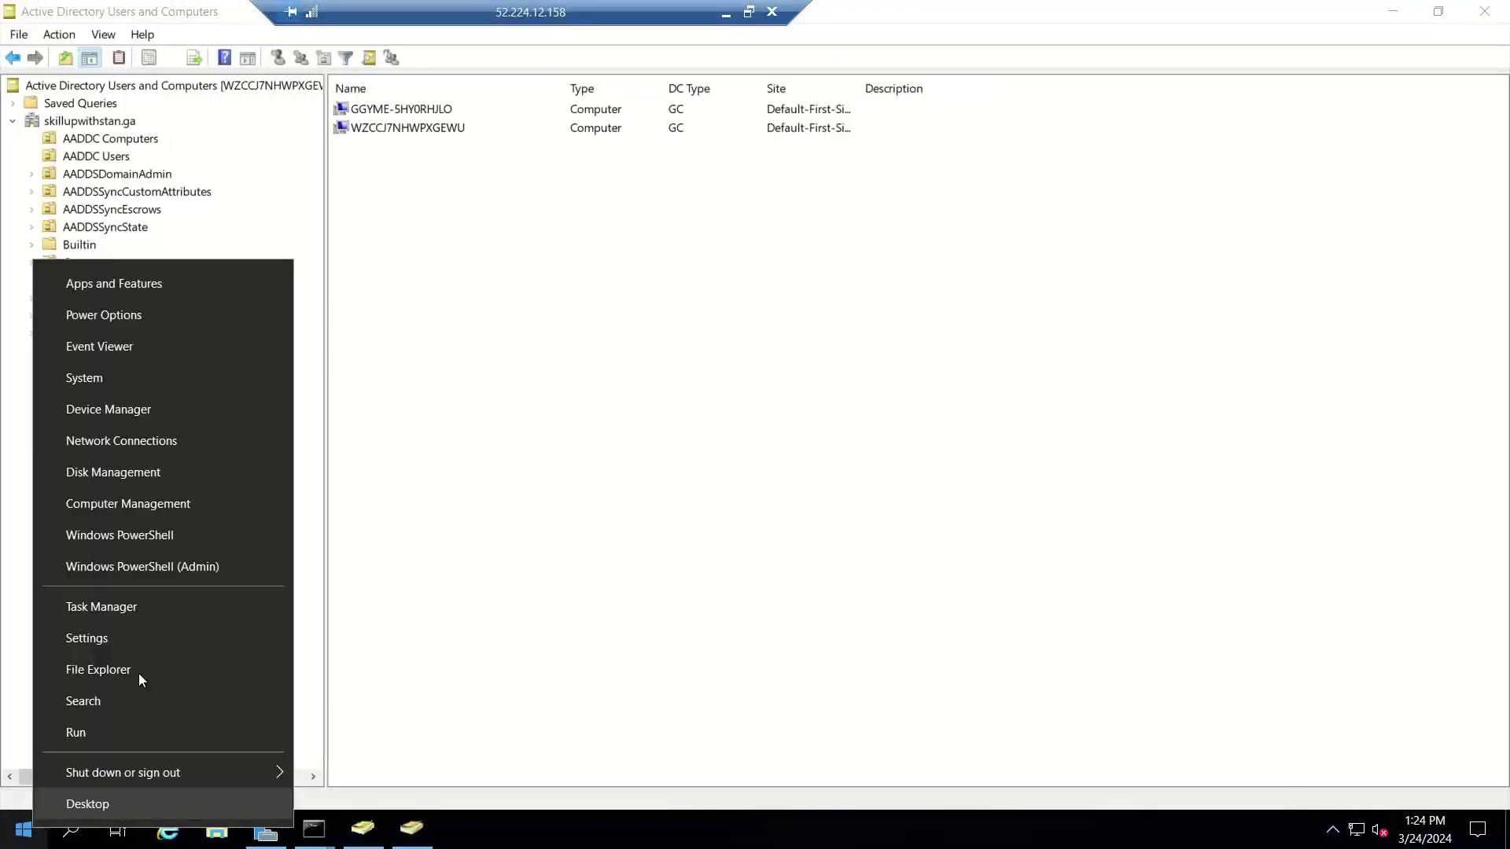
pyautogui.click(120, 732)
pyautogui.write('dnsmgmt.msc')
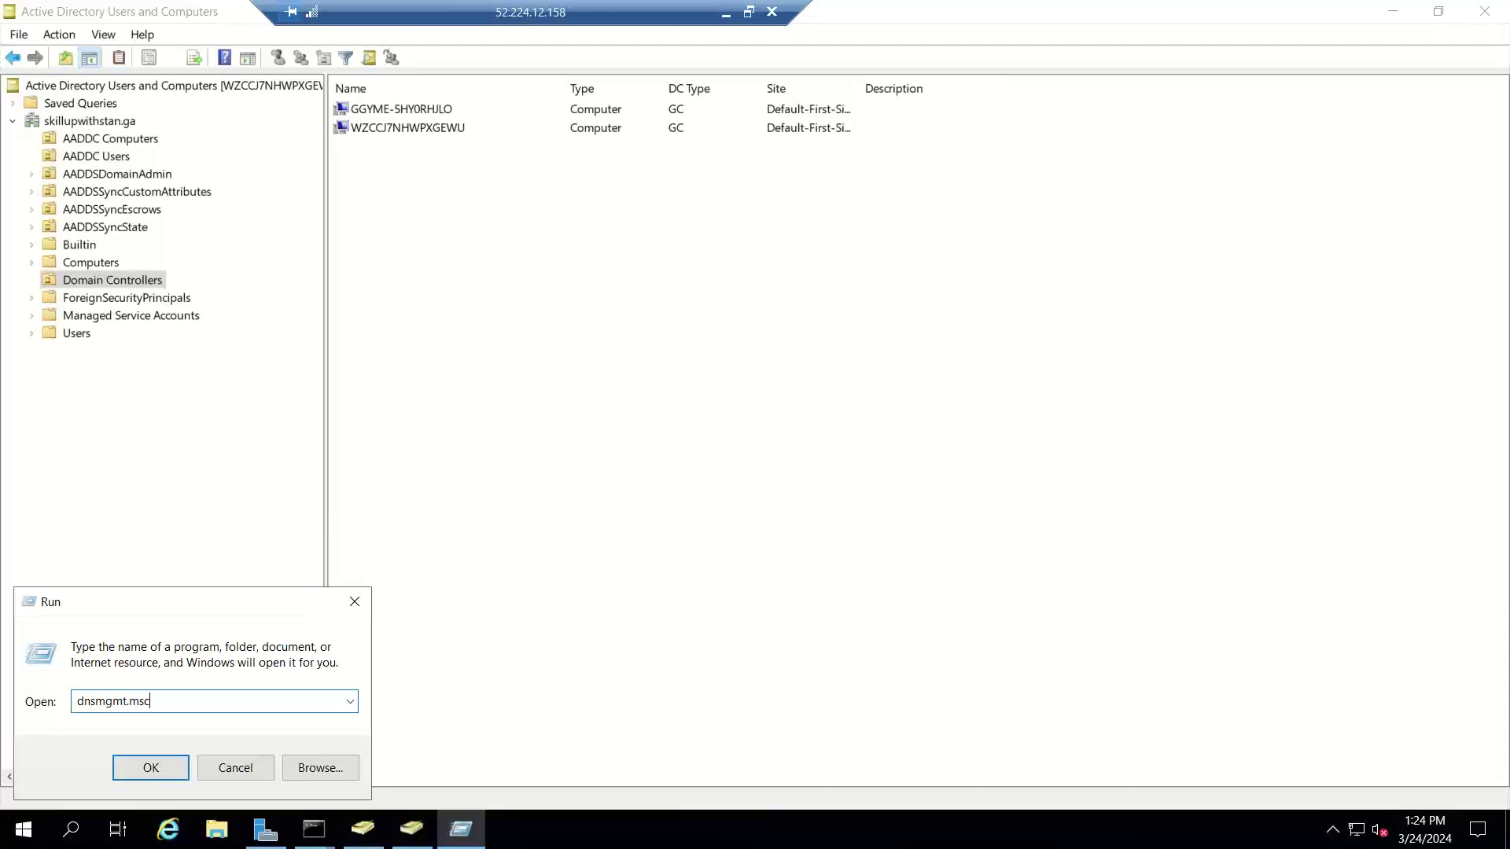
pyautogui.press('Return')
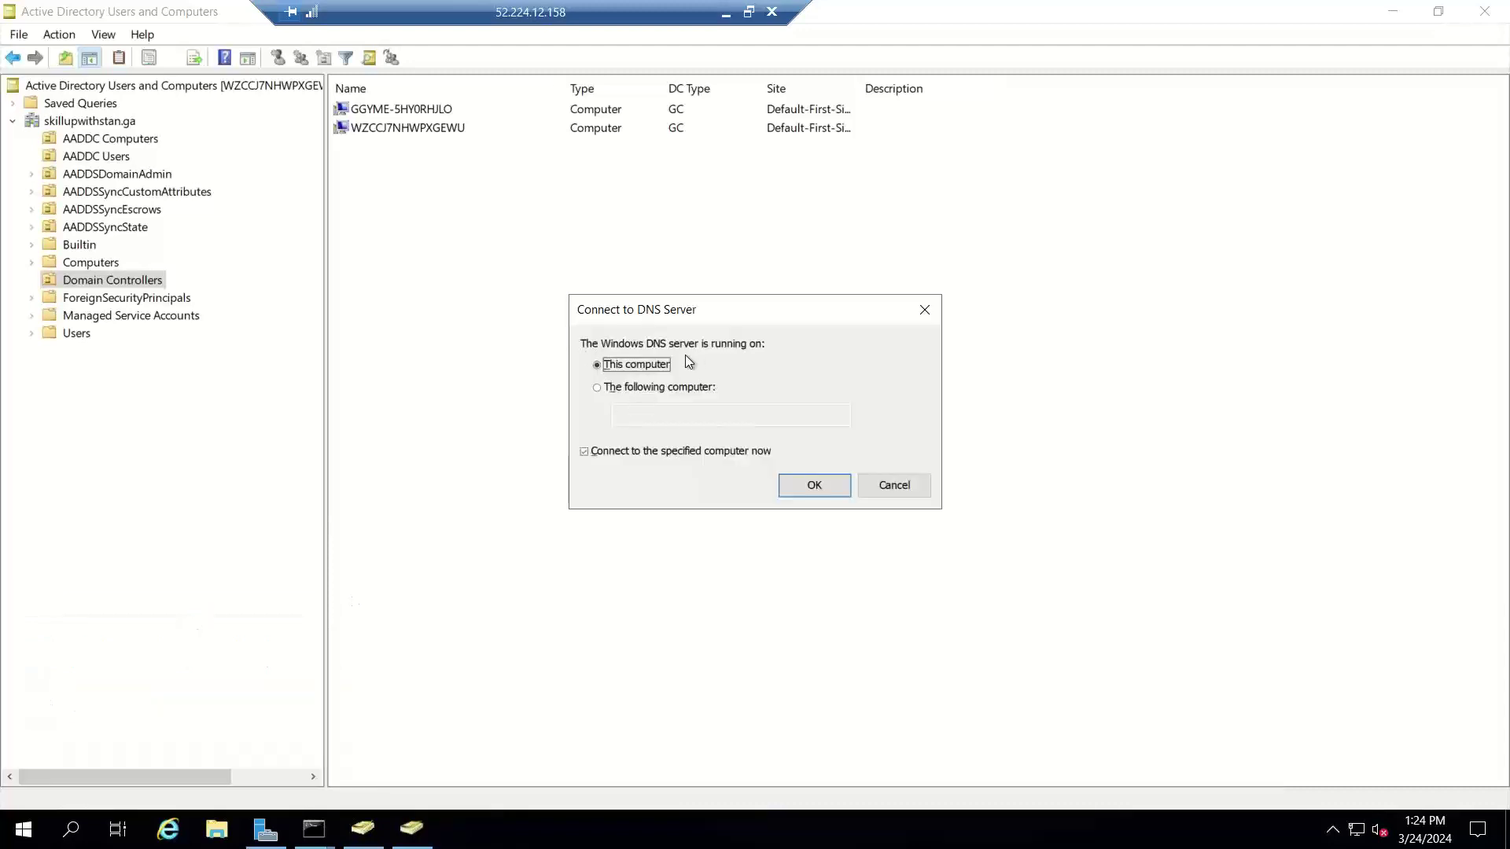
pyautogui.click(641, 387)
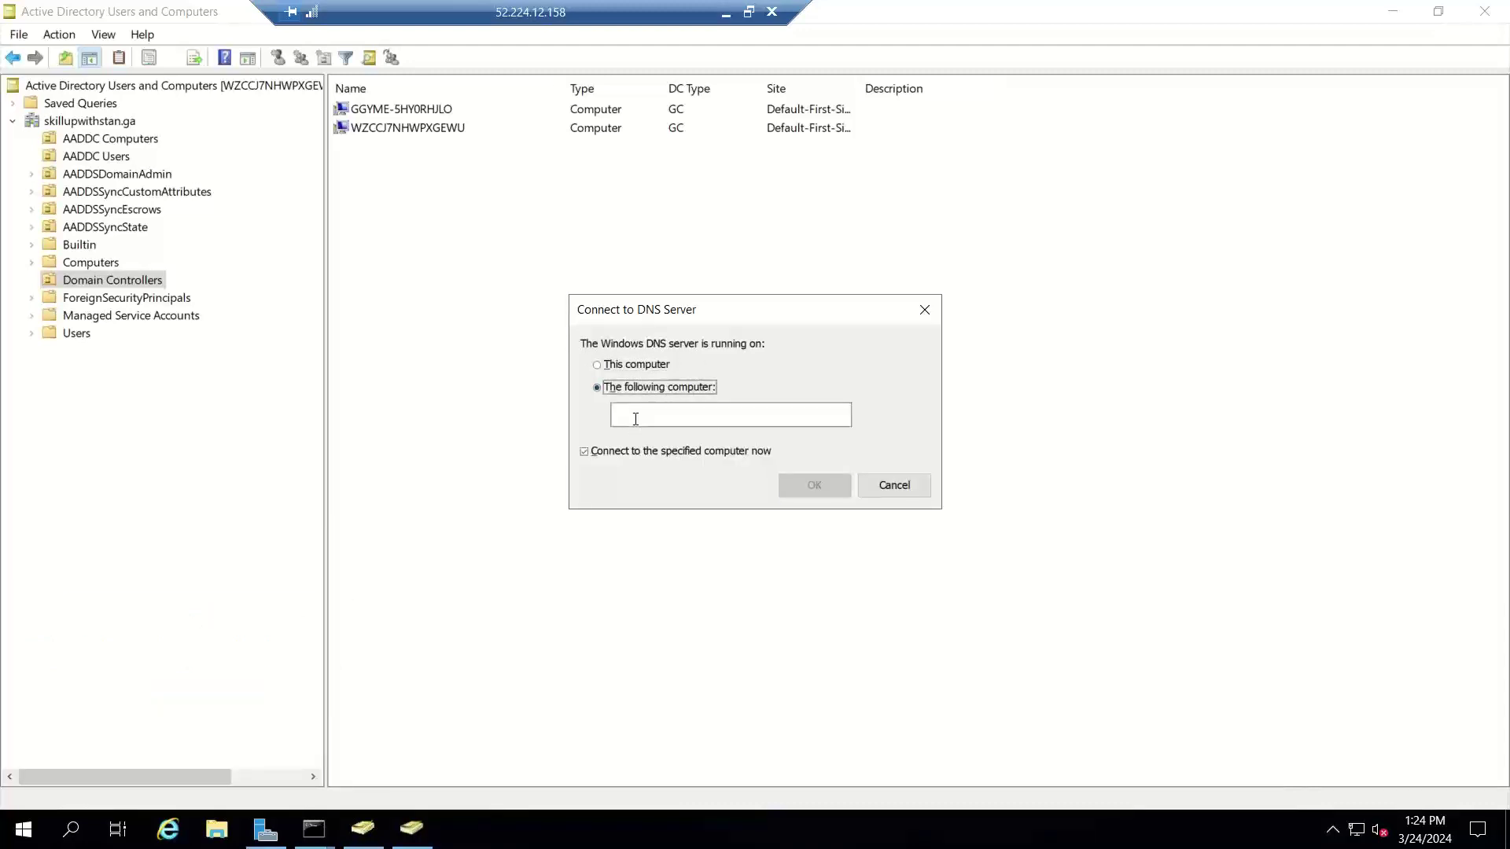
pyautogui.click(636, 417)
pyautogui.write('10')
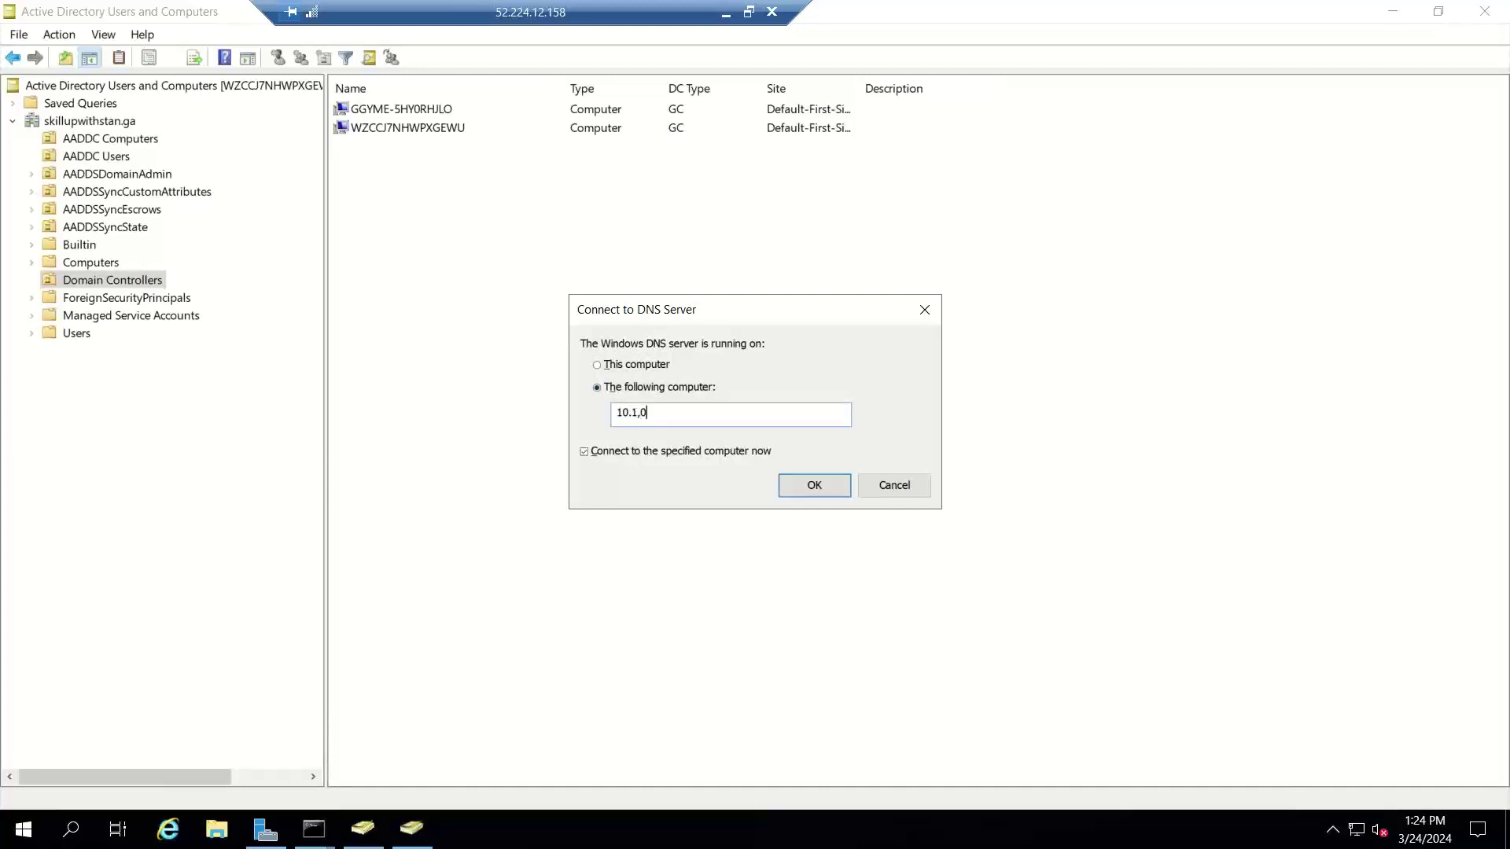
pyautogui.write('.1.0.4')
pyautogui.press('Return')
# Expand Forward Lookup Zones and review skillupwithstan.ga's host records, including stanmems01
pyautogui.click(118, 158)
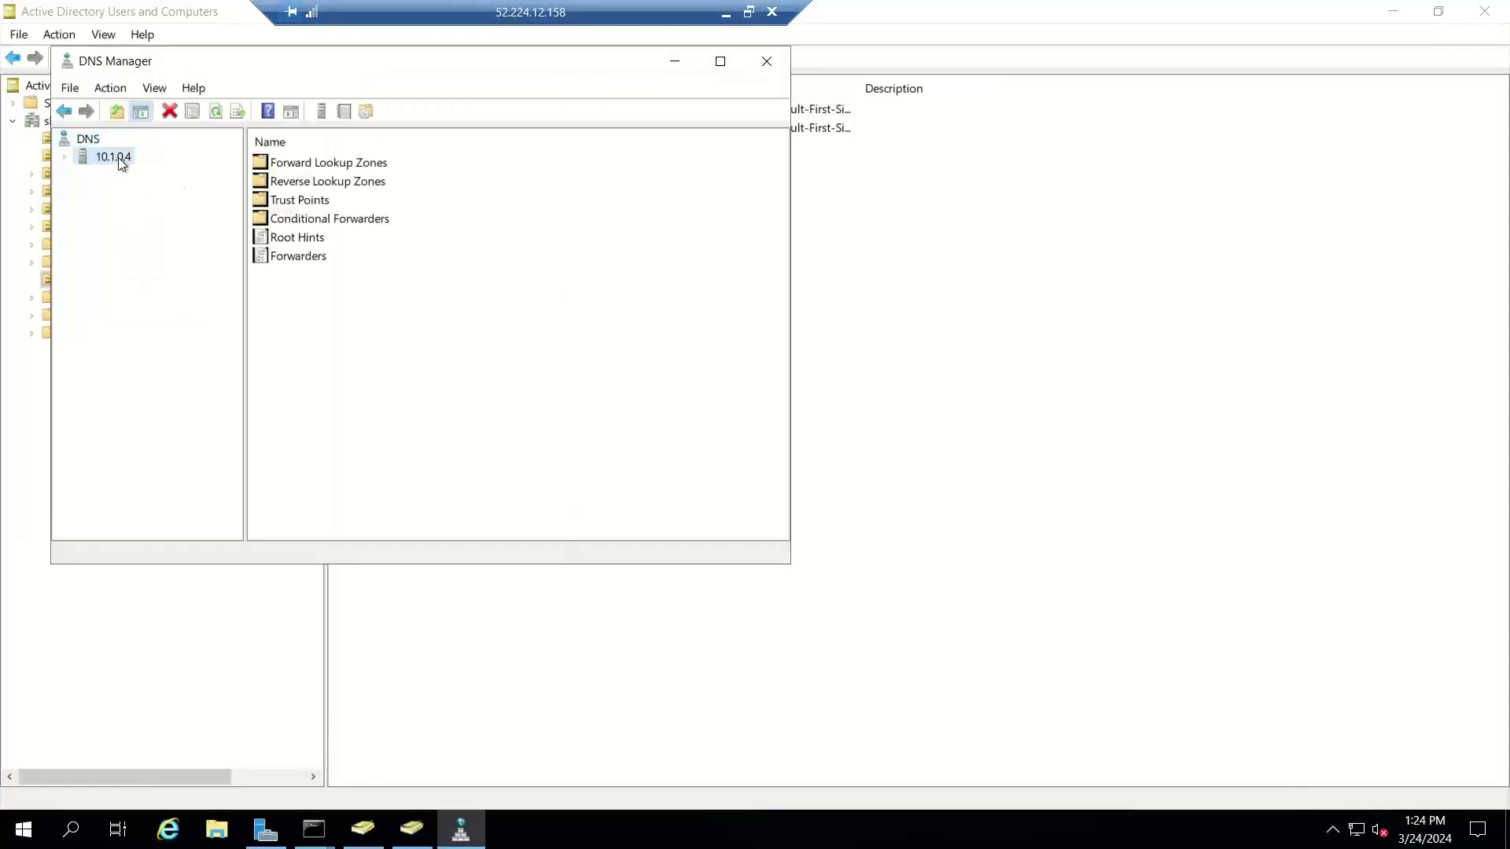
pyautogui.doubleClick(316, 163)
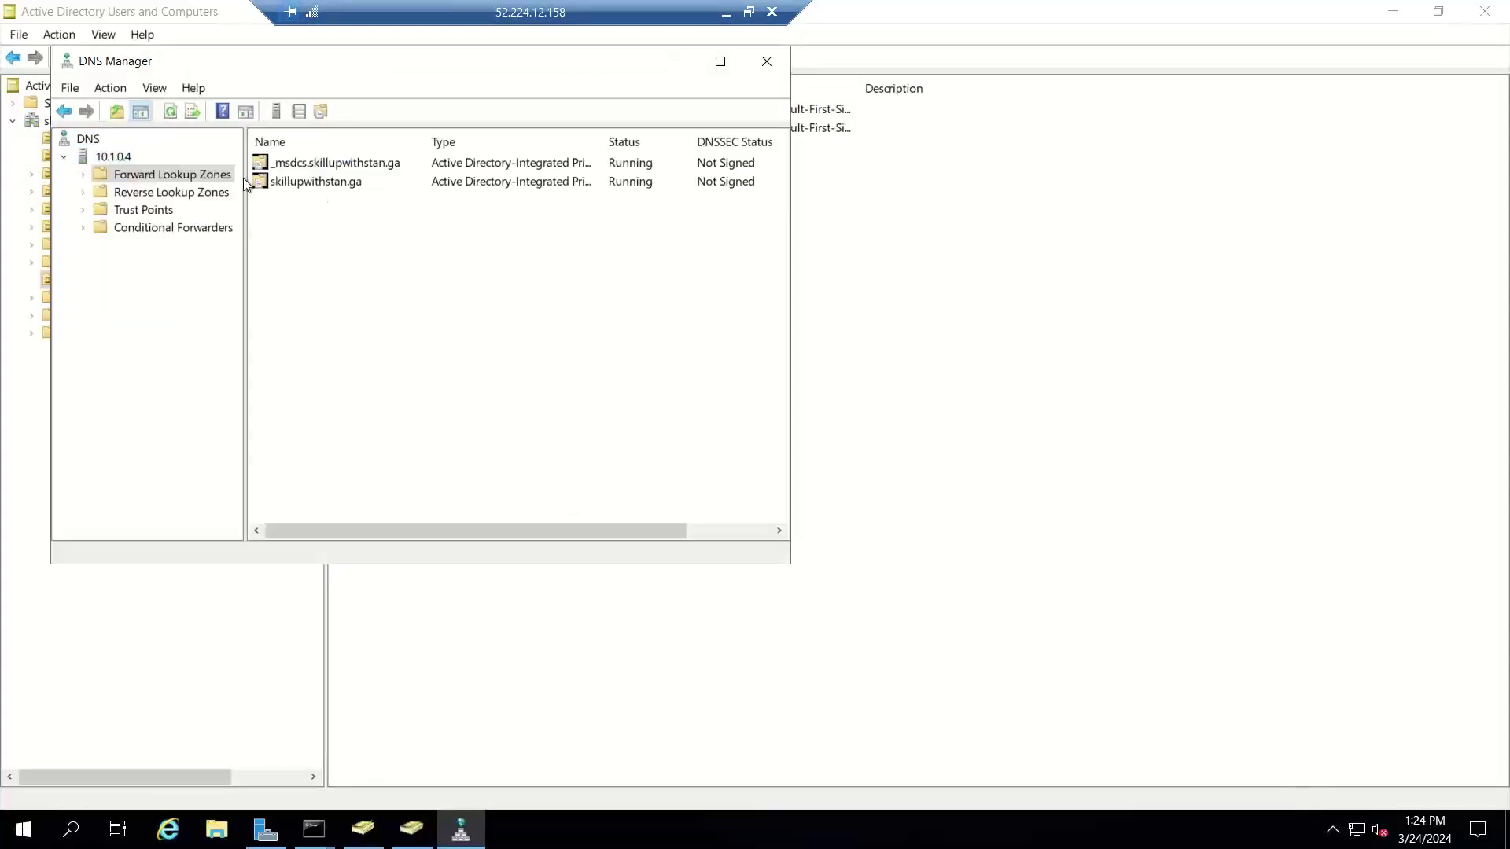
pyautogui.click(82, 175)
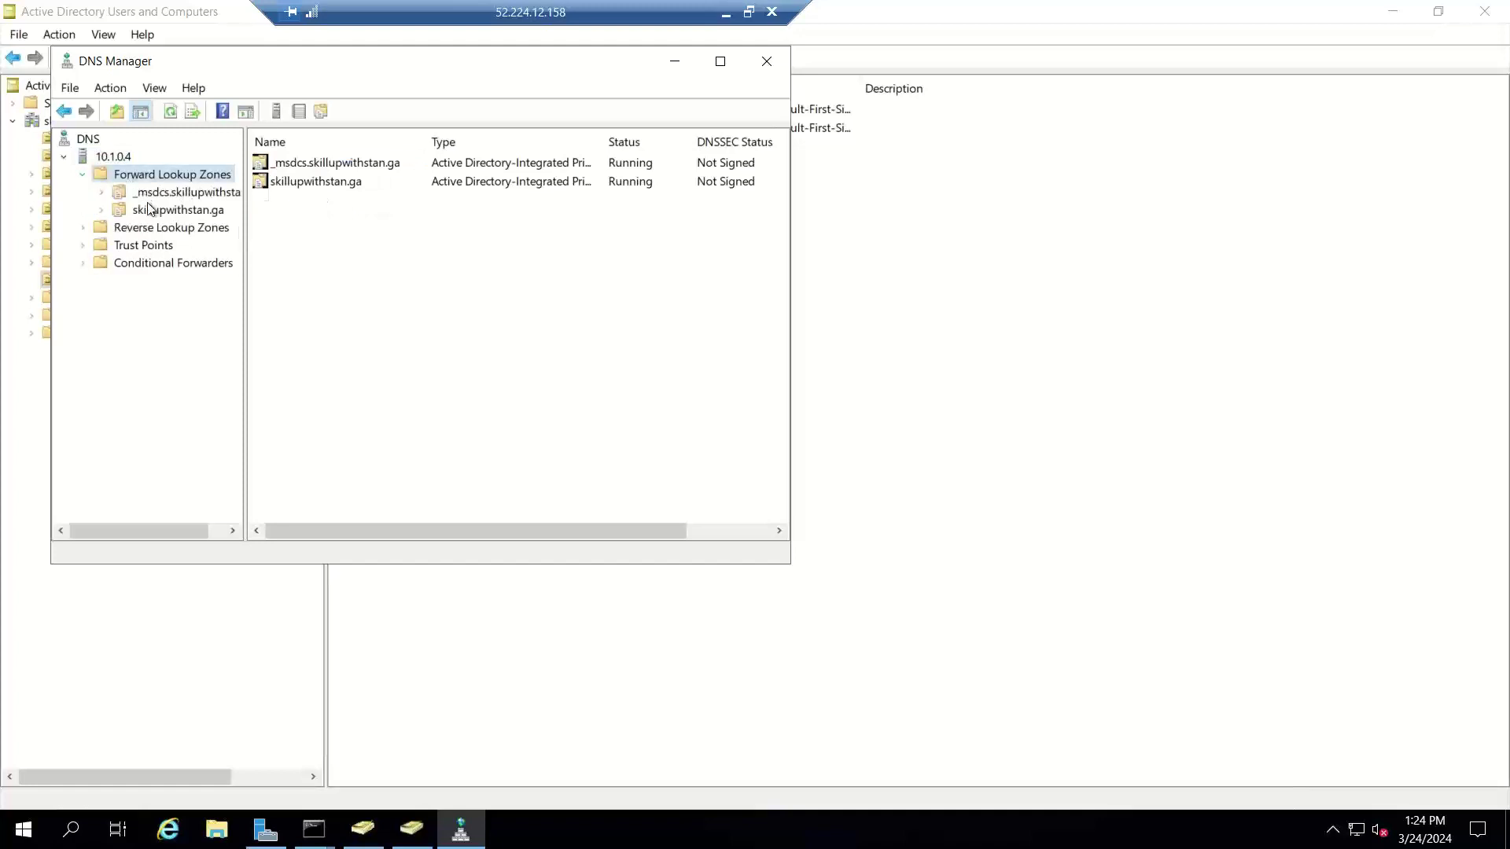
pyautogui.doubleClick(145, 210)
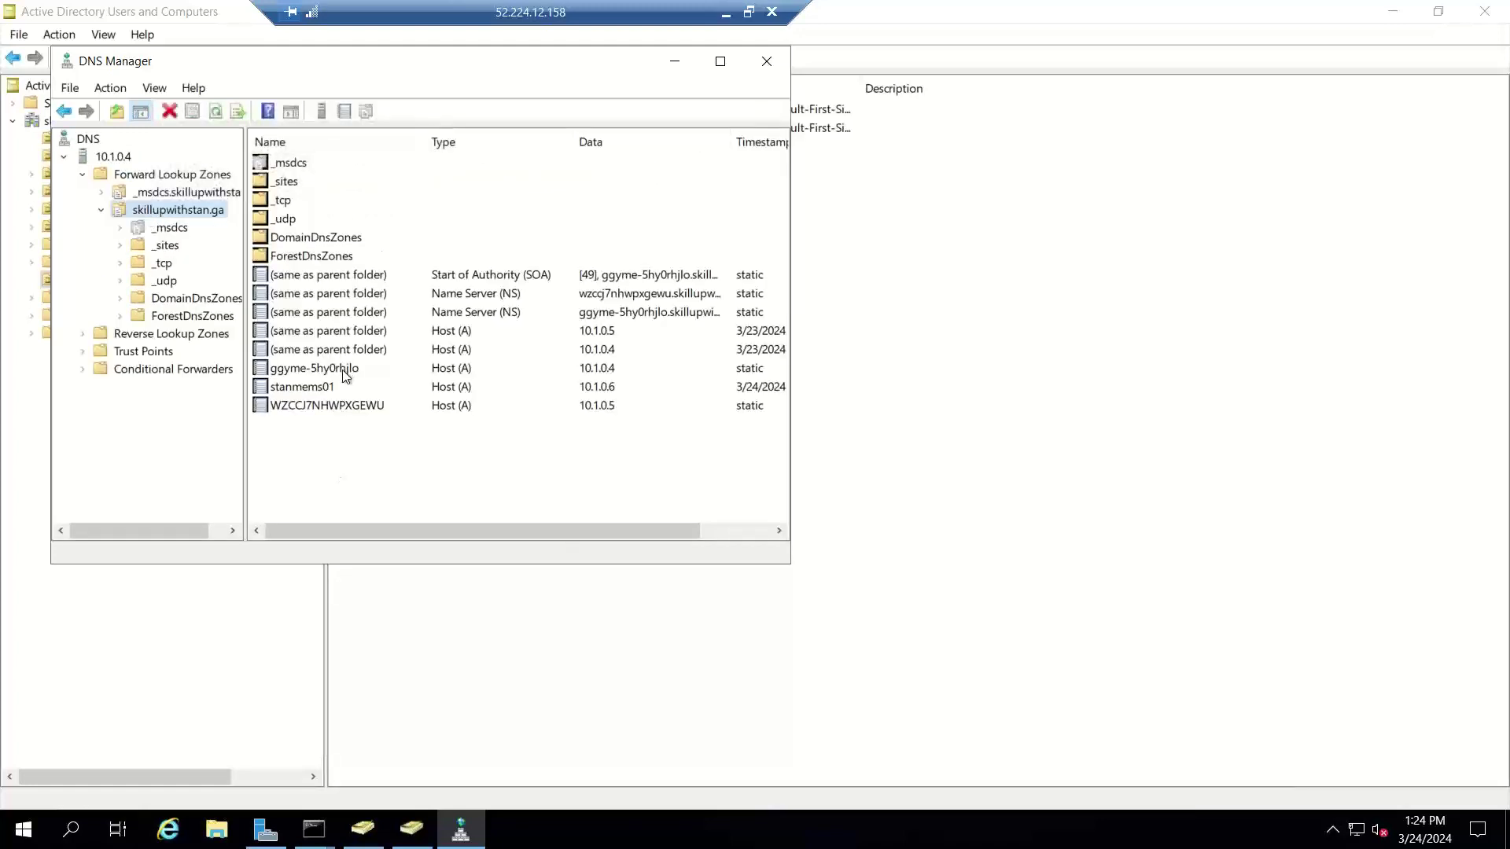
pyautogui.click(343, 369)
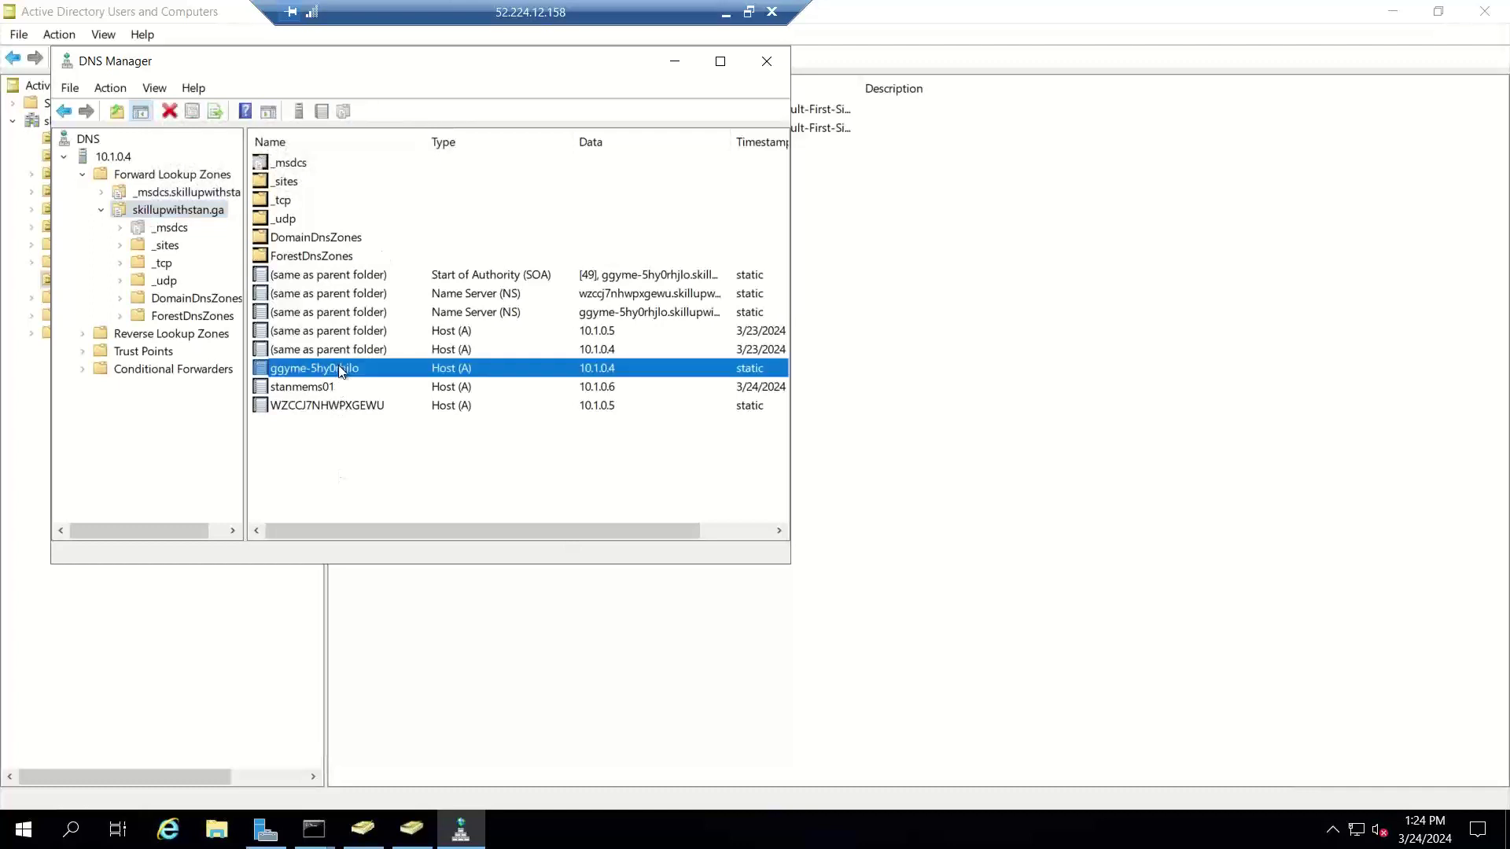
pyautogui.click(330, 406)
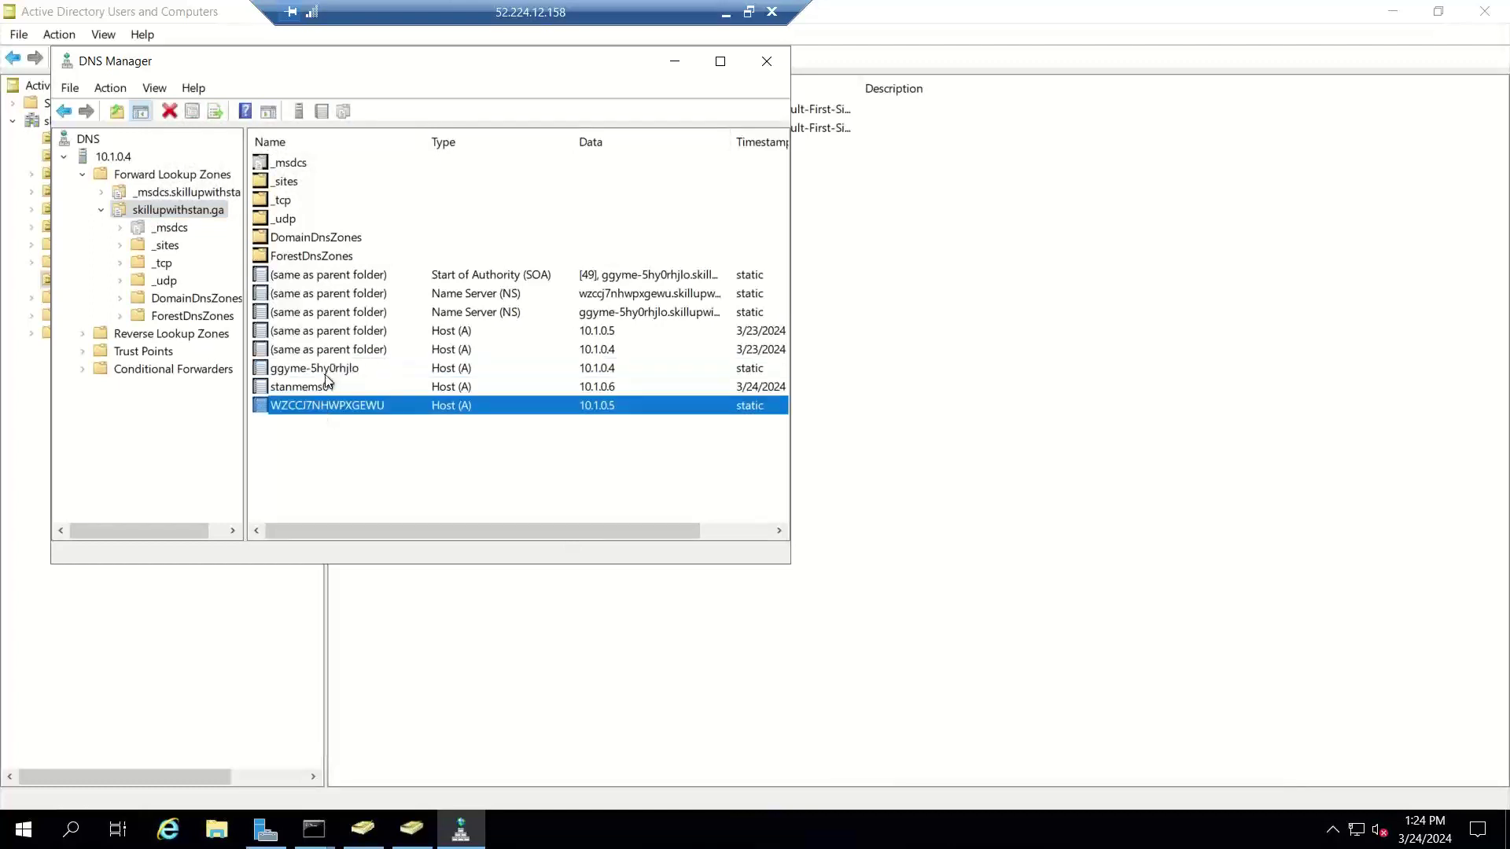
pyautogui.click(328, 384)
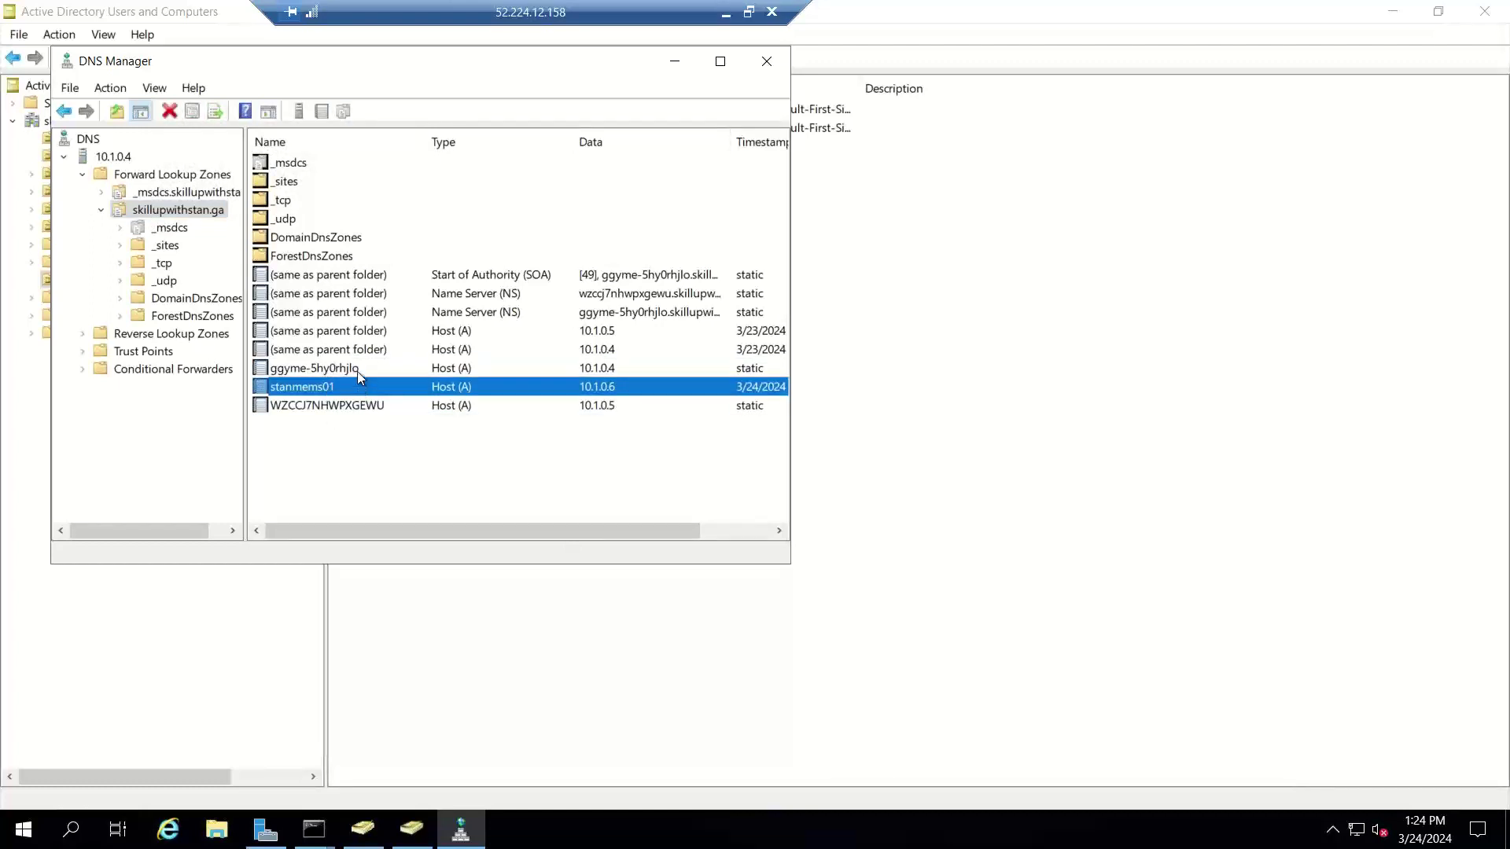
# Create an AD-integrated primary IPv4 reverse zone for network ID 10.1.0 (0.1.10.in-addr.arpa)
pyautogui.click(358, 371)
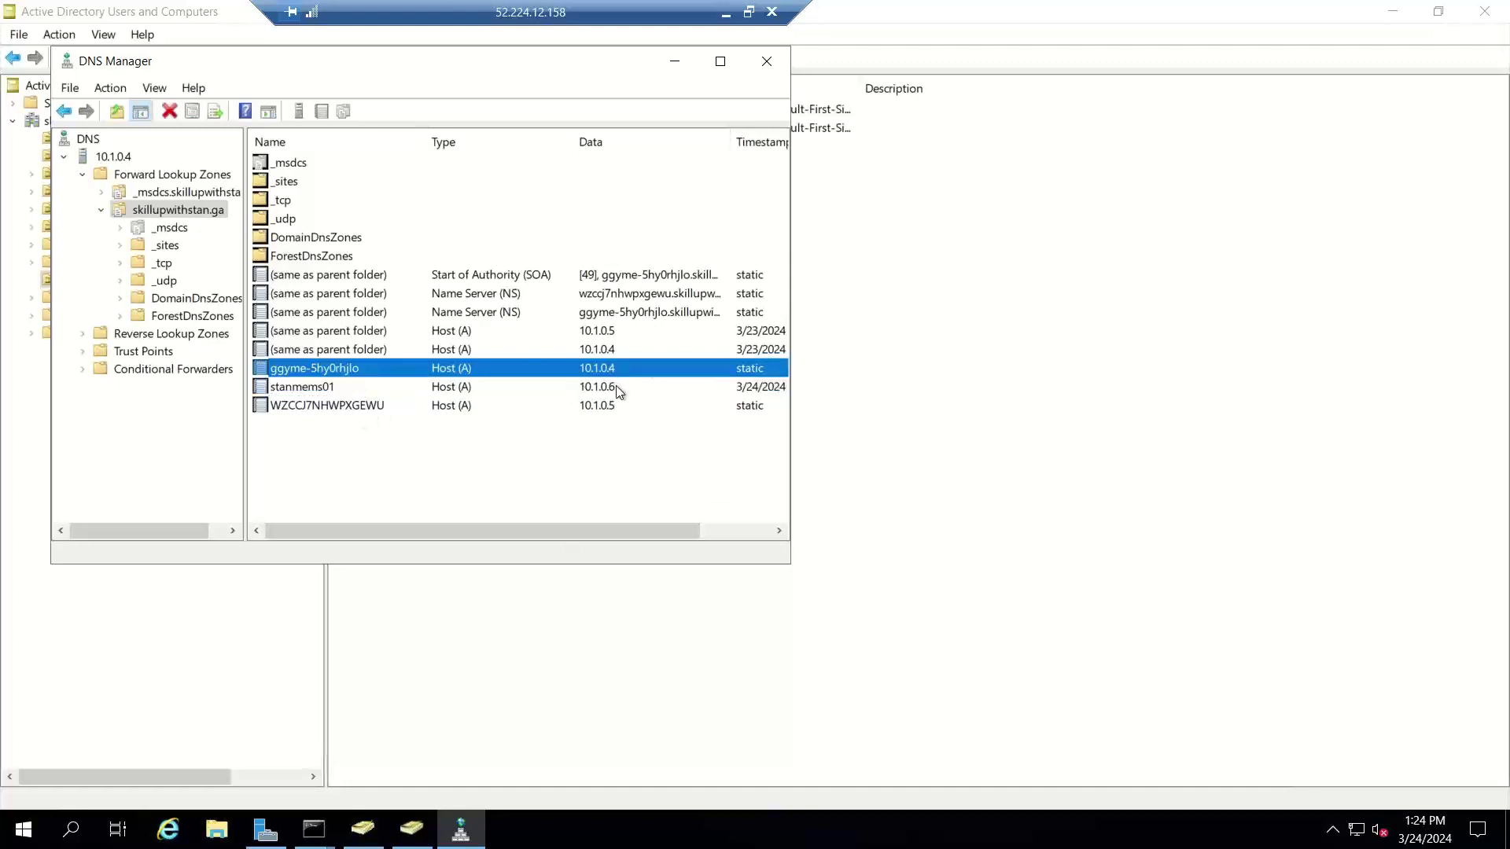
pyautogui.click(117, 335)
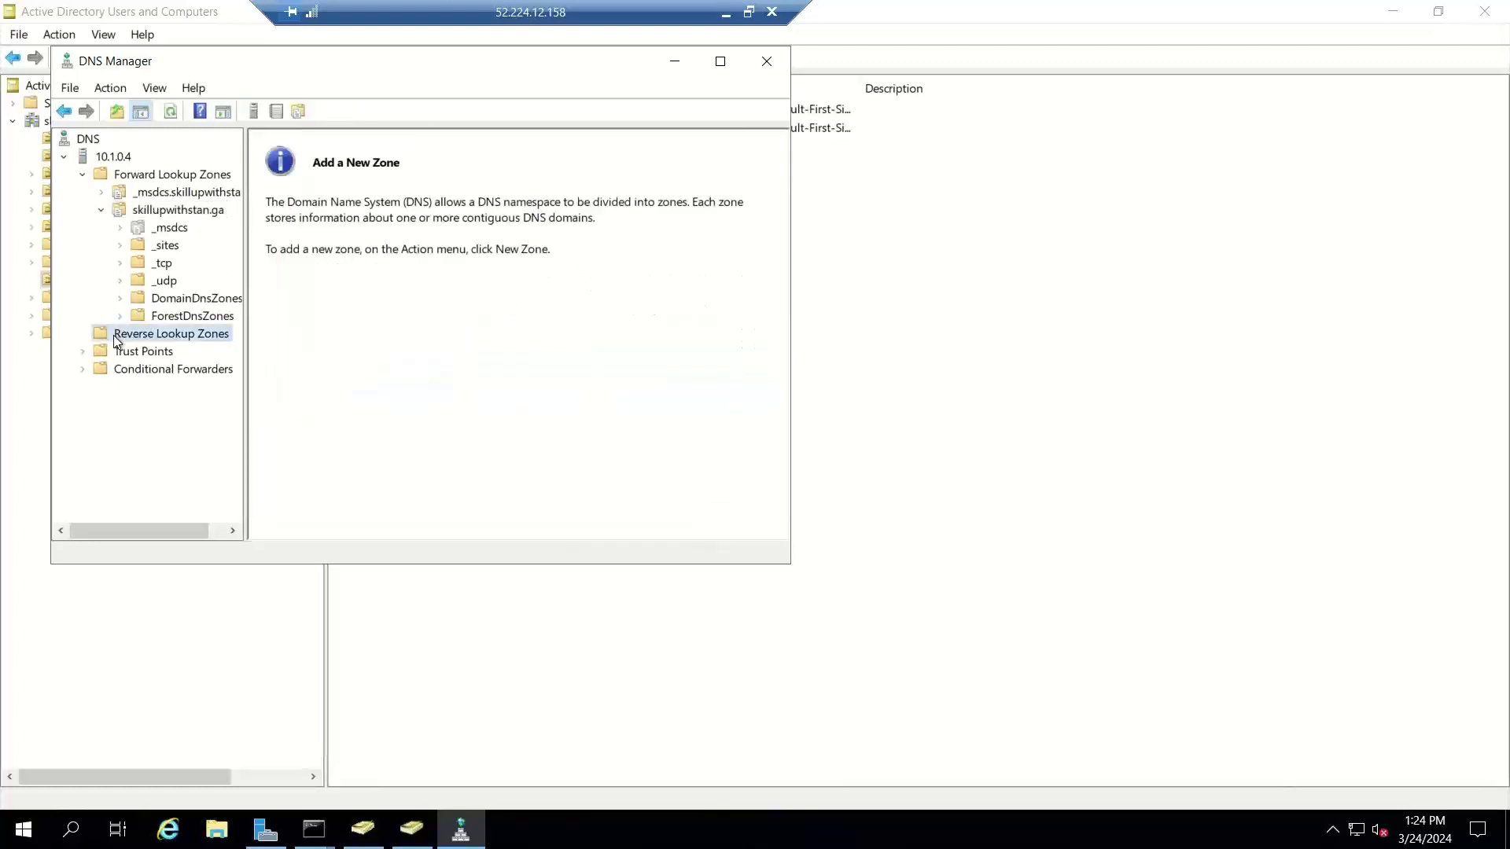
pyautogui.rightClick(116, 338)
pyautogui.click(180, 348)
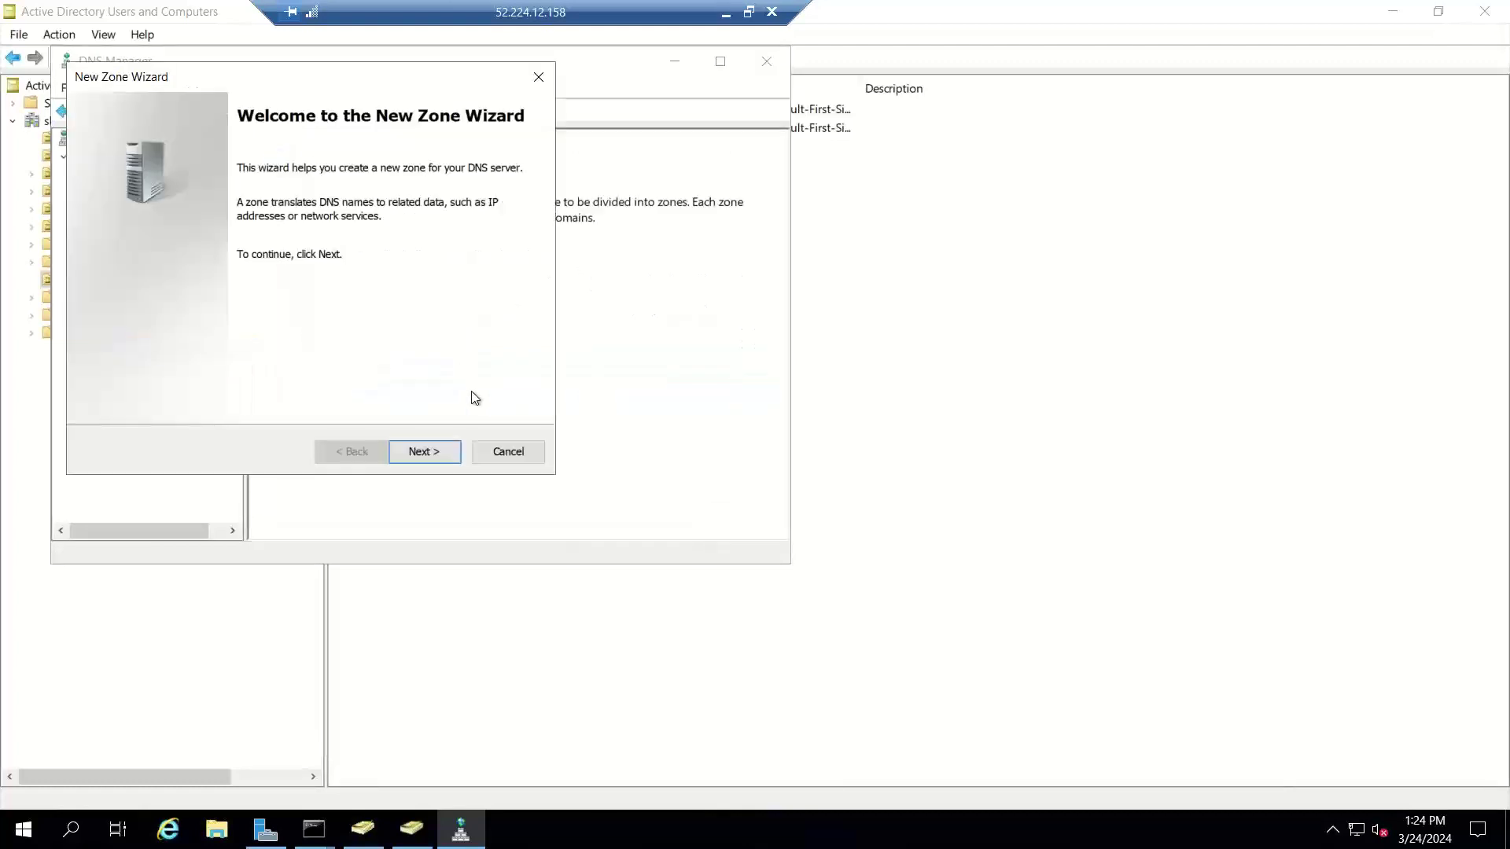
pyautogui.click(439, 459)
pyautogui.click(438, 459)
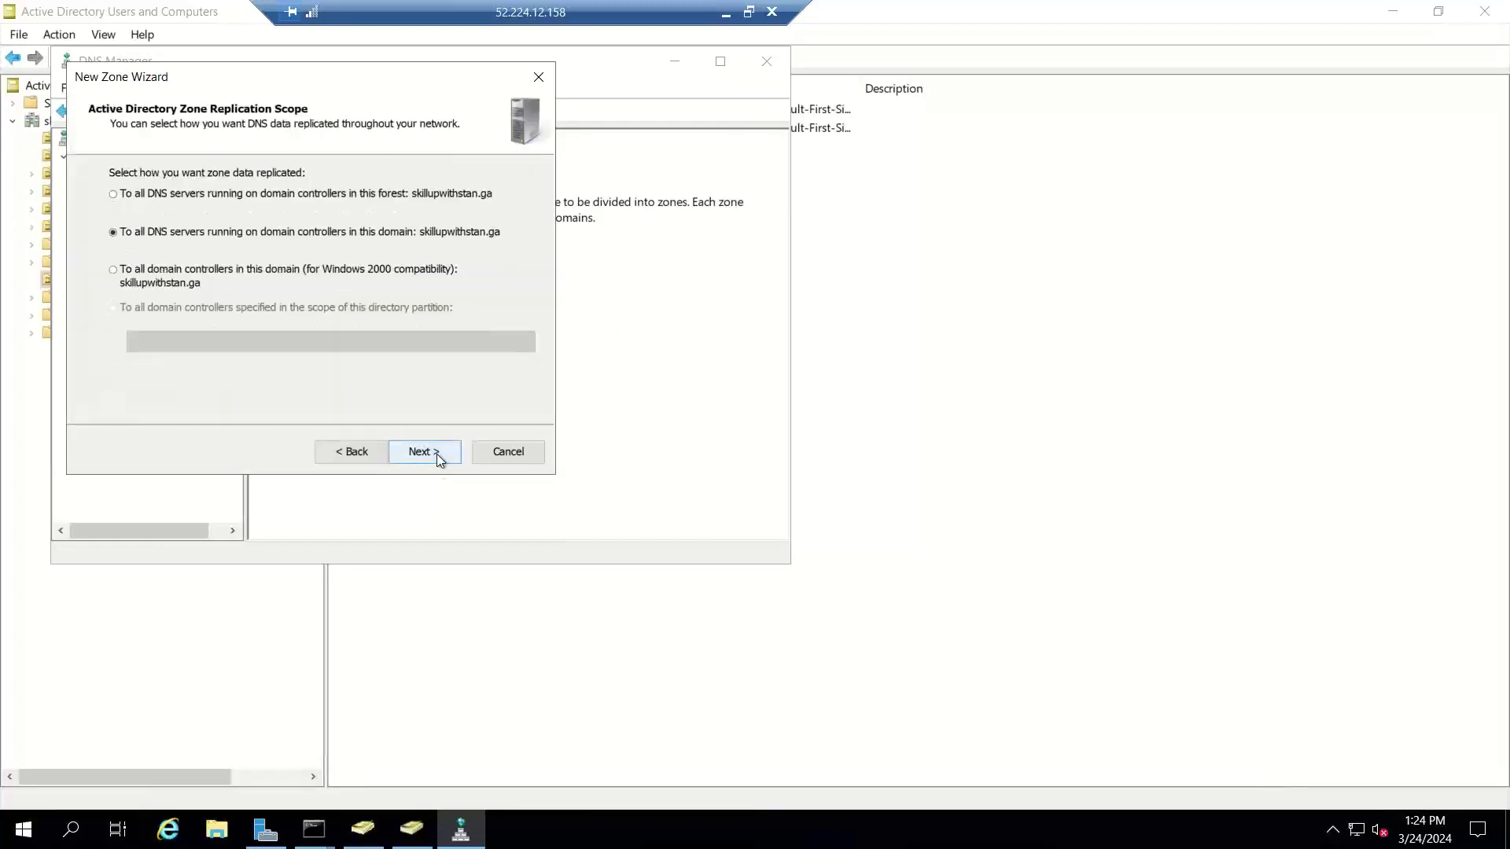
pyautogui.click(438, 458)
pyautogui.click(438, 459)
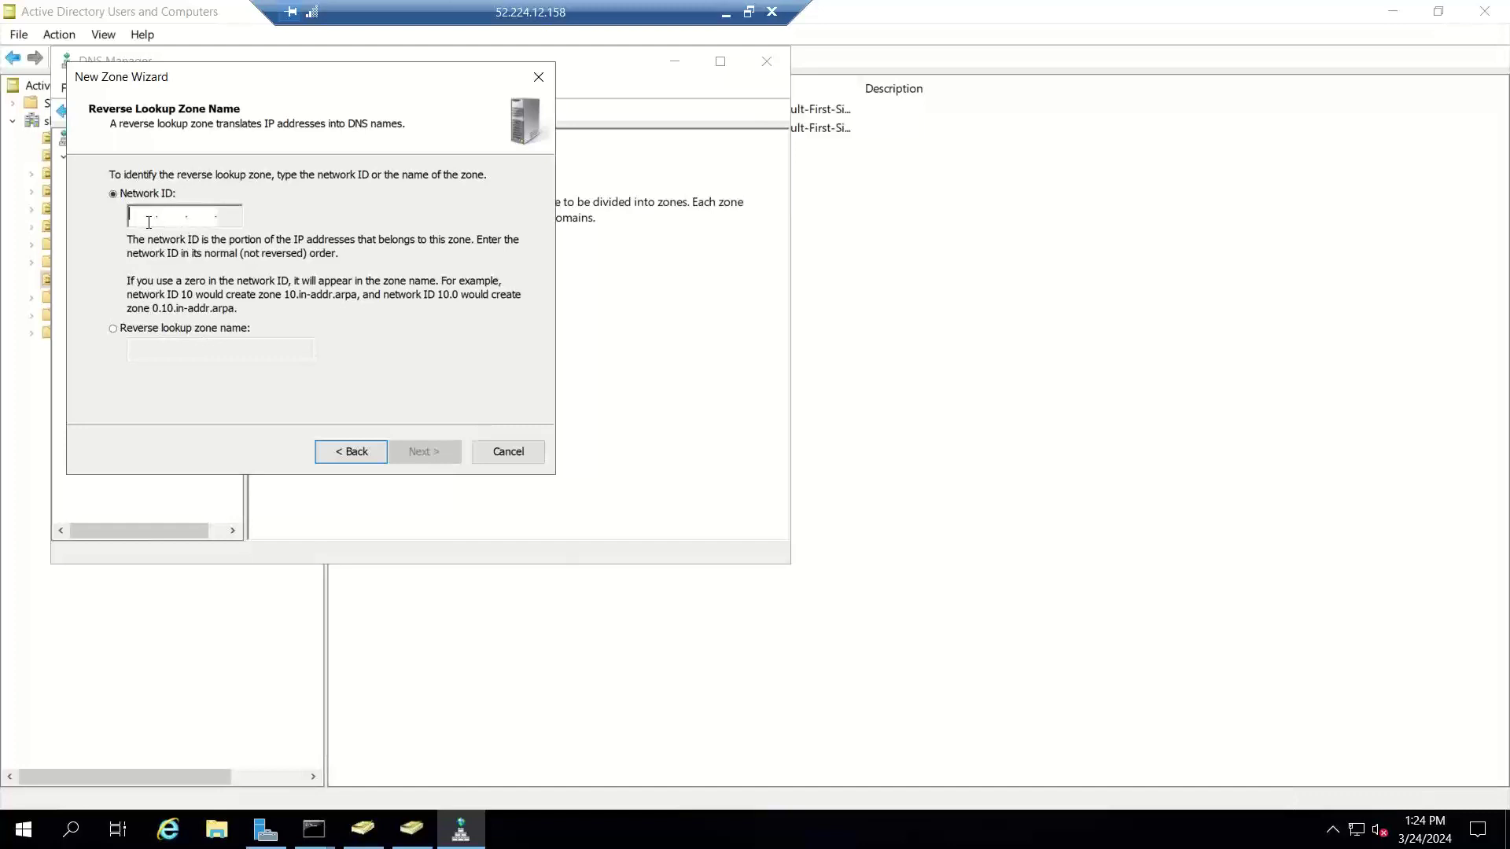
pyautogui.write('10.1.0')
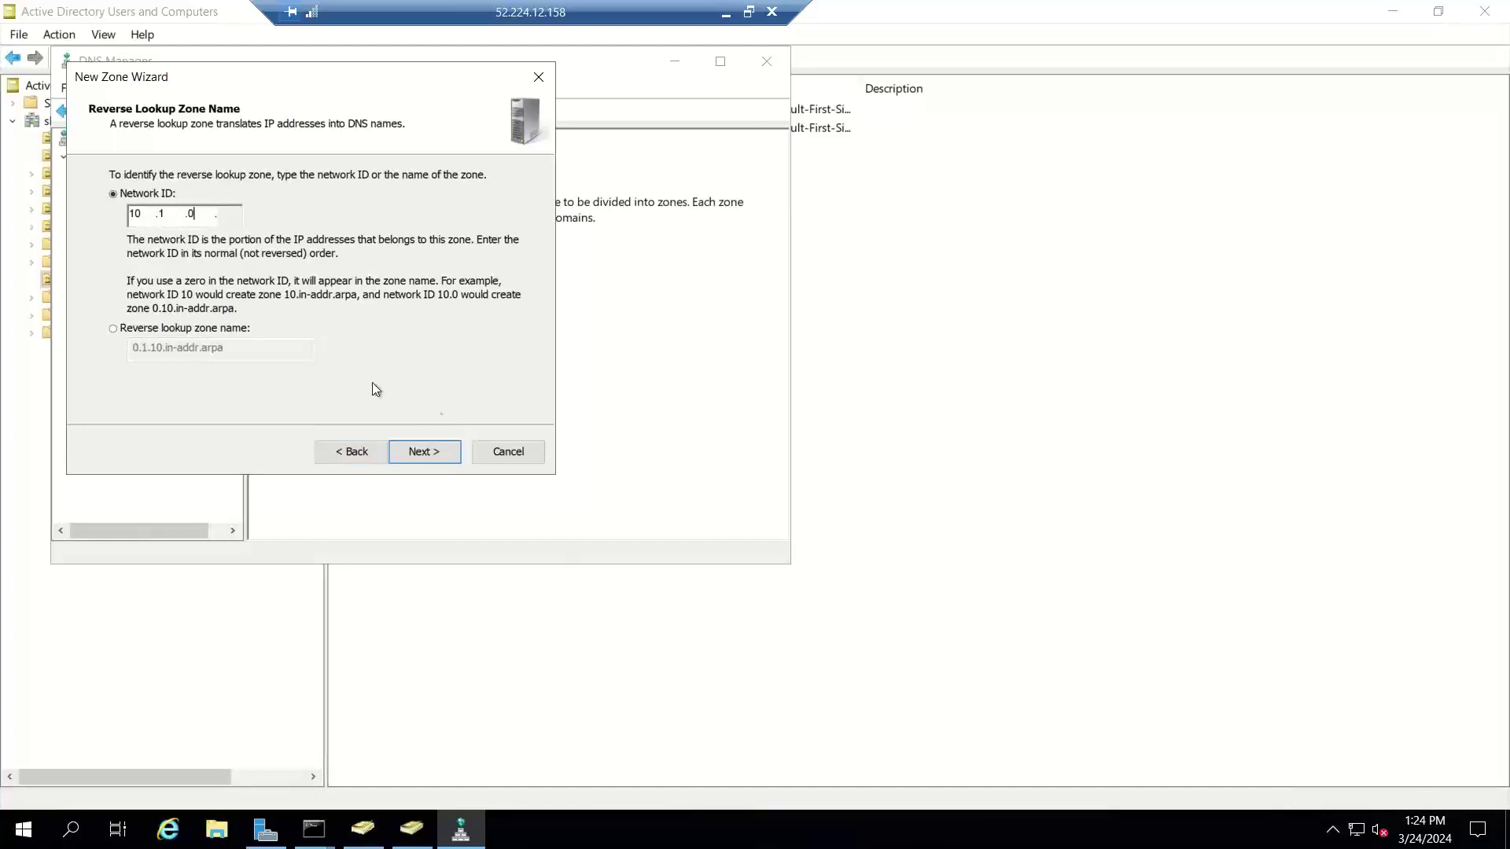
pyautogui.click(414, 455)
pyautogui.click(413, 454)
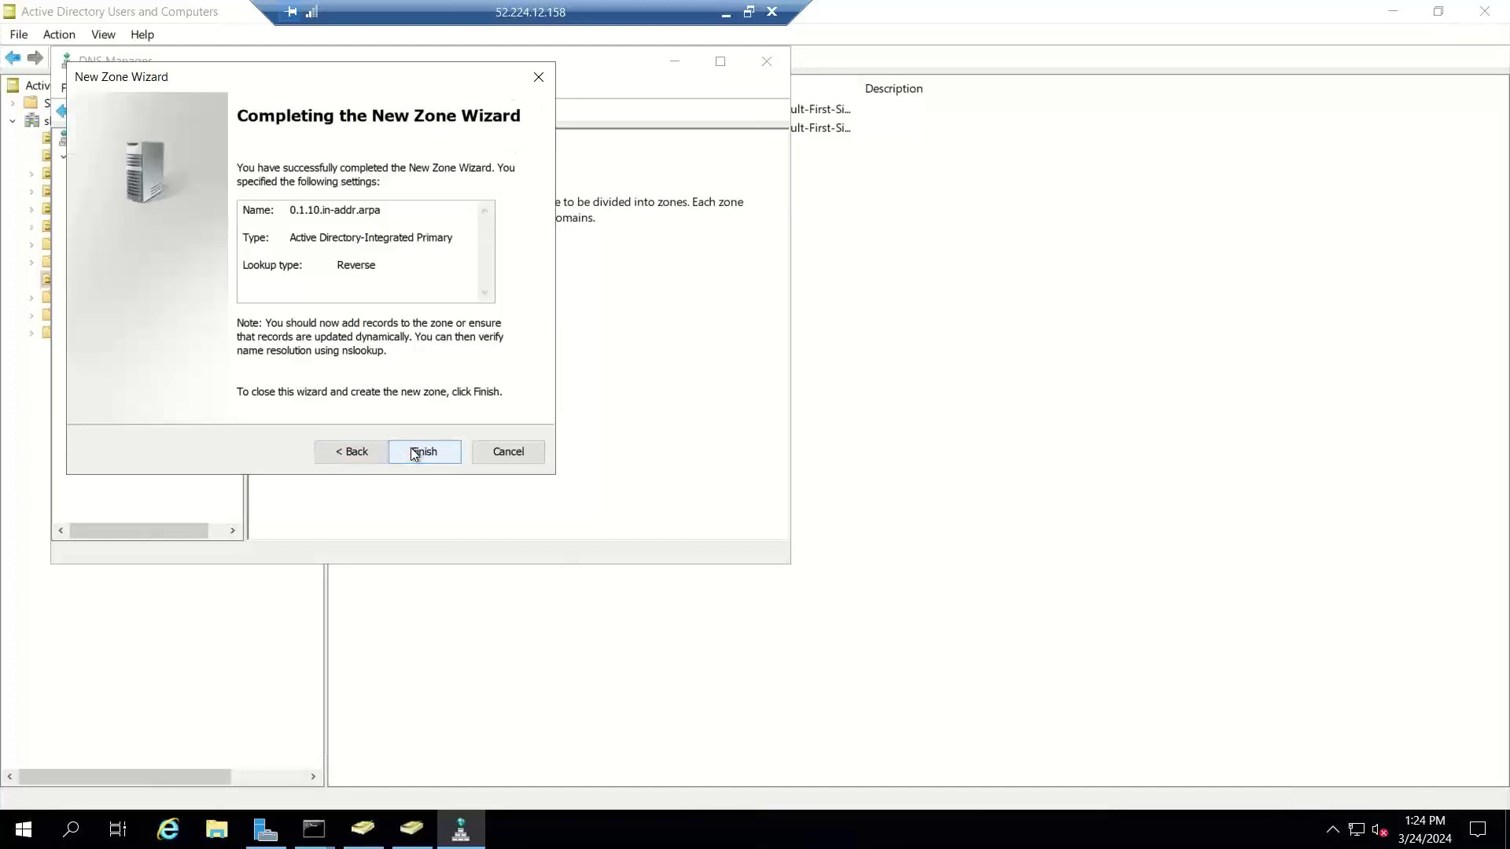
pyautogui.click(414, 454)
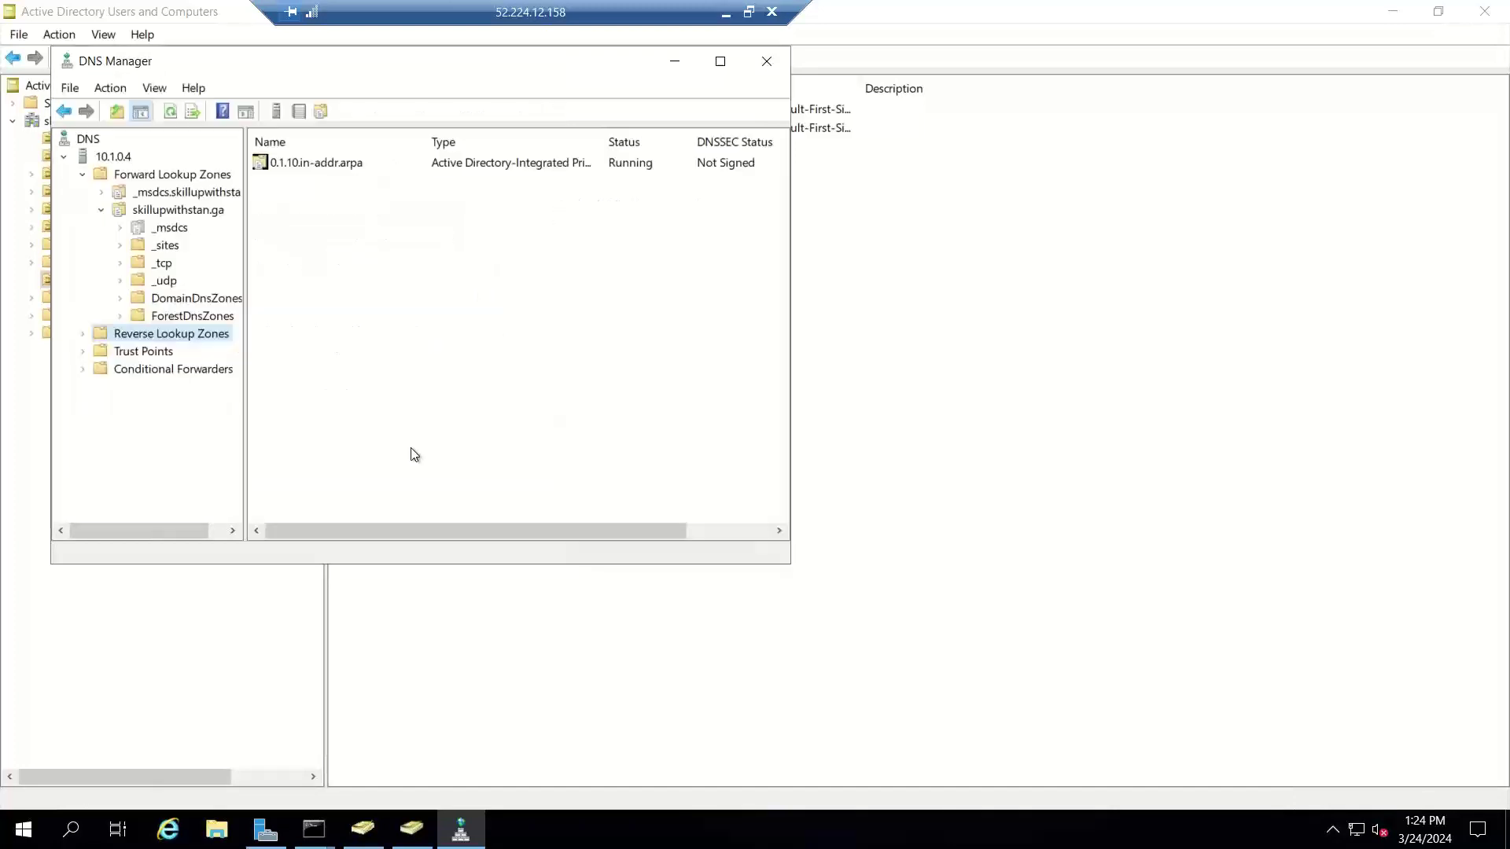
# Enable automatic pointer record creation in the stanmems01 host record's properties
pyautogui.doubleClick(309, 162)
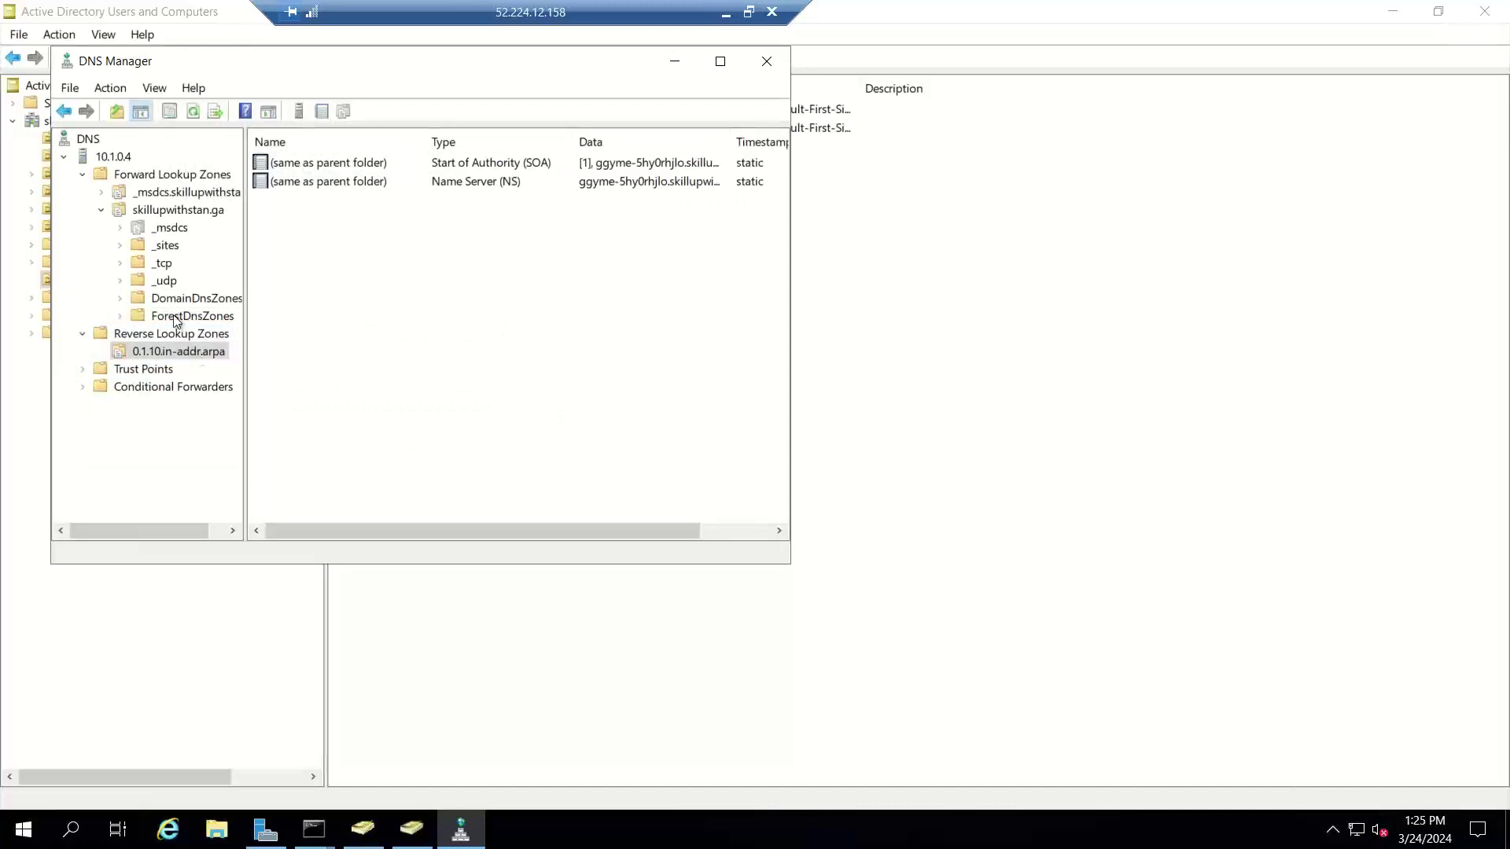
pyautogui.click(160, 212)
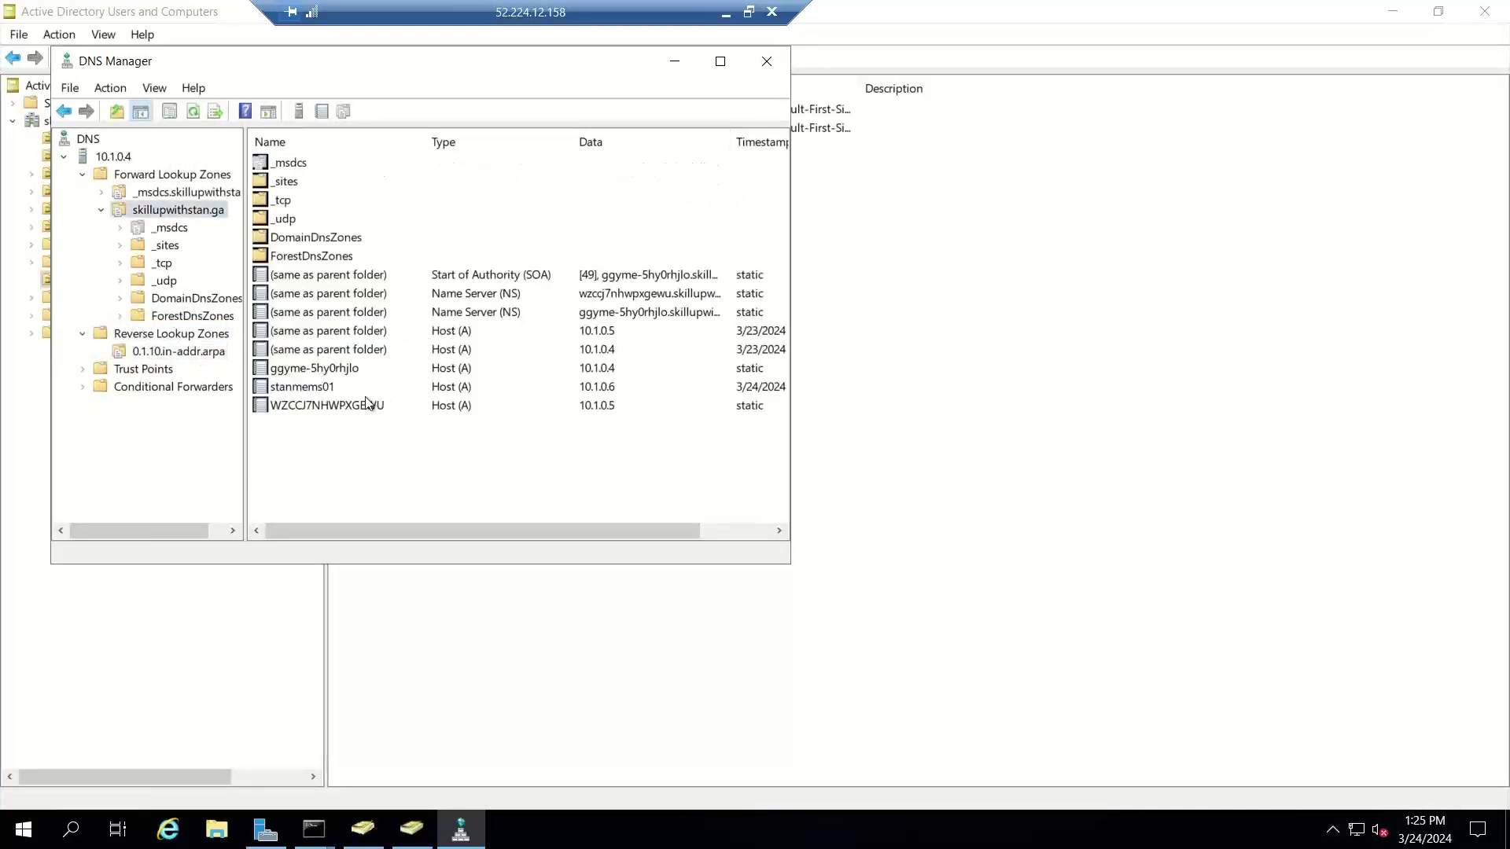
pyautogui.doubleClick(324, 386)
pyautogui.click(277, 308)
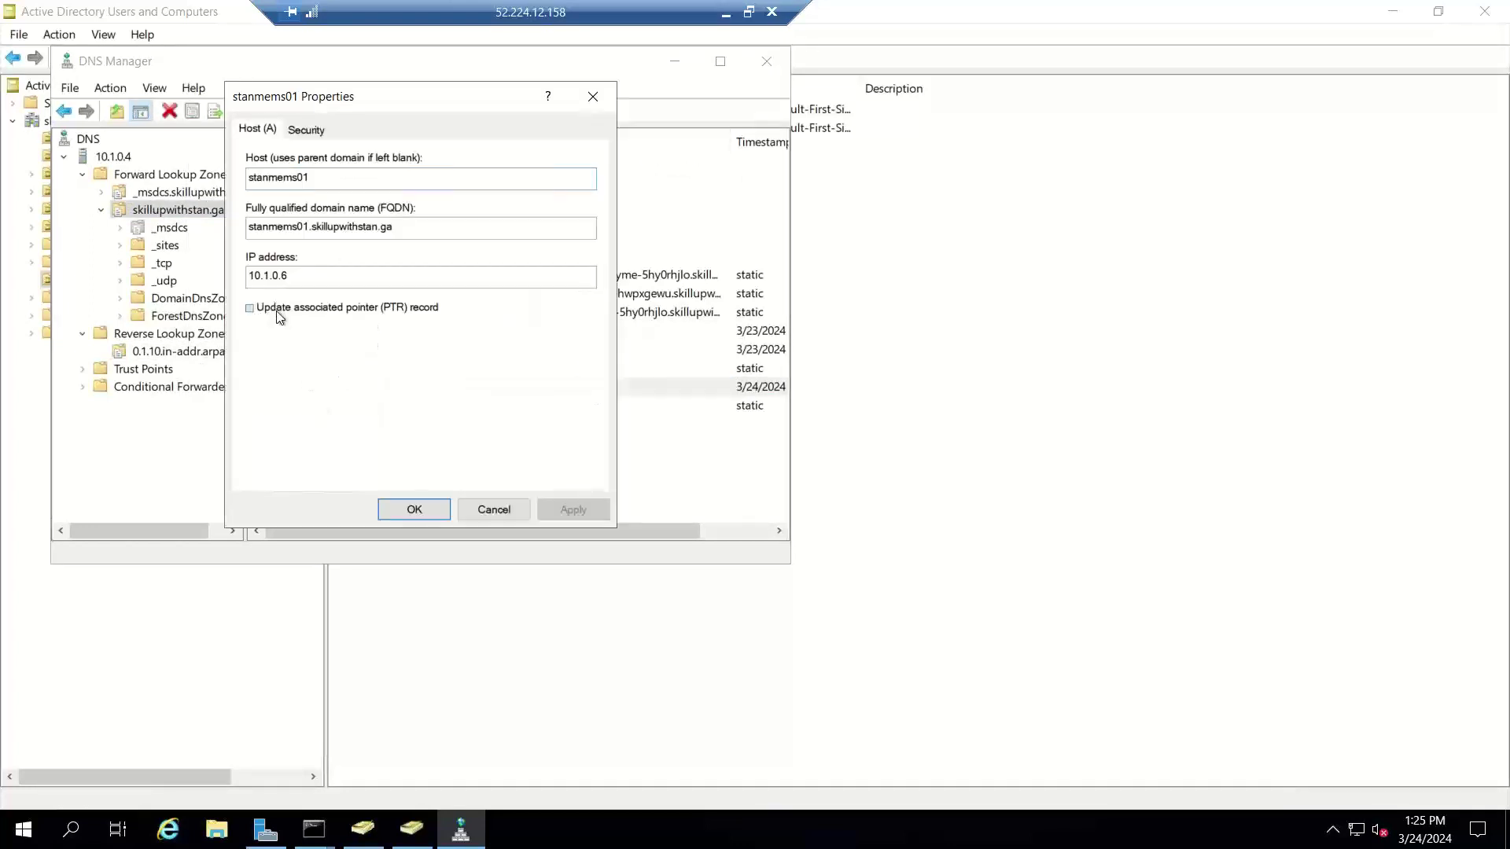
pyautogui.click(563, 517)
pyautogui.click(428, 512)
# Refresh the 0.1.10.in-addr.arpa zone to show the 10.1.0.6 pointer record, then minimise DNS Manager
pyautogui.click(196, 352)
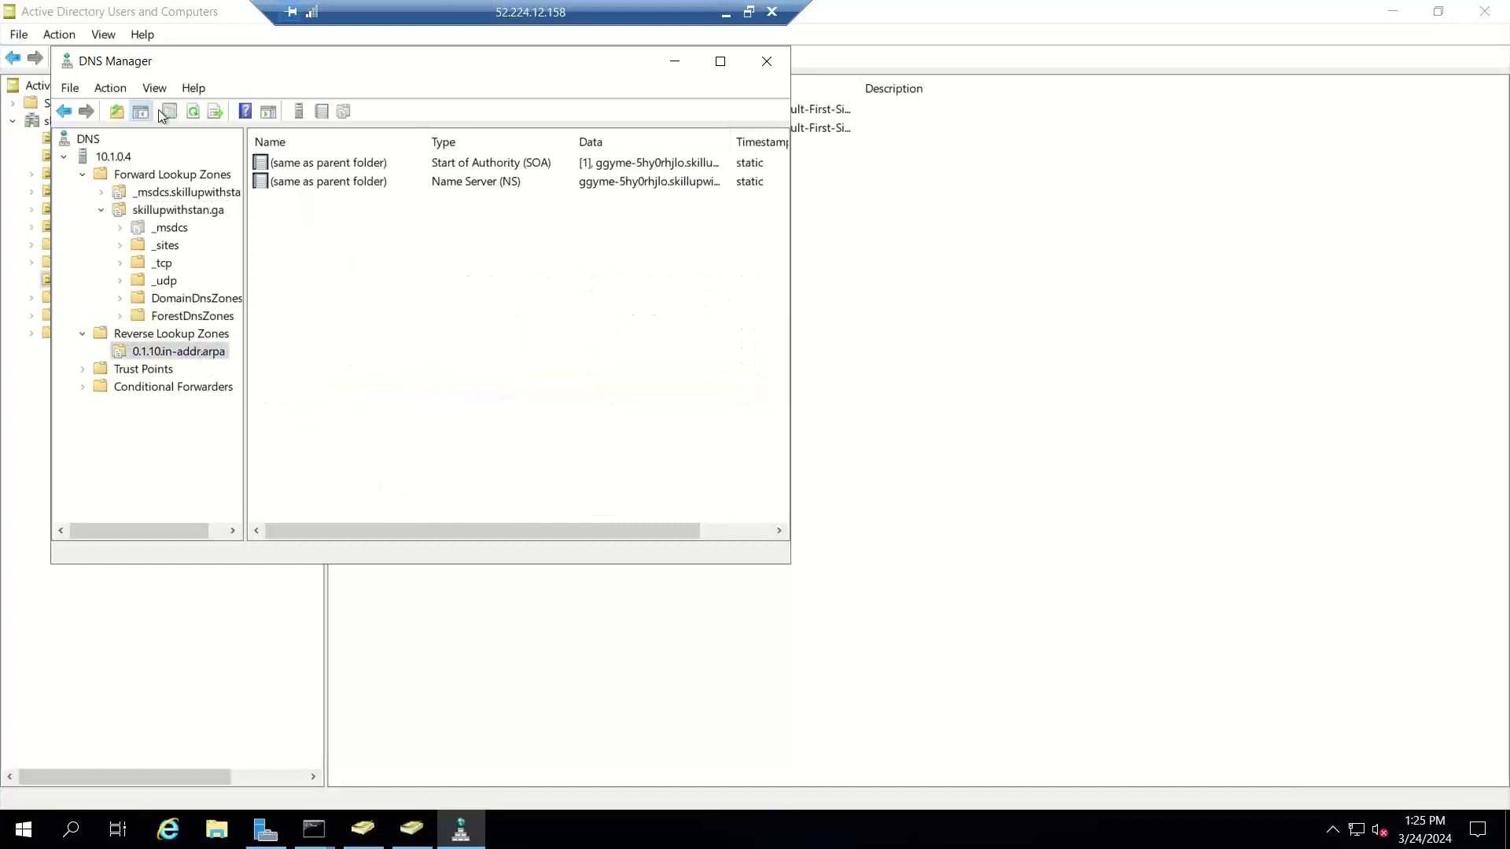
pyautogui.click(195, 111)
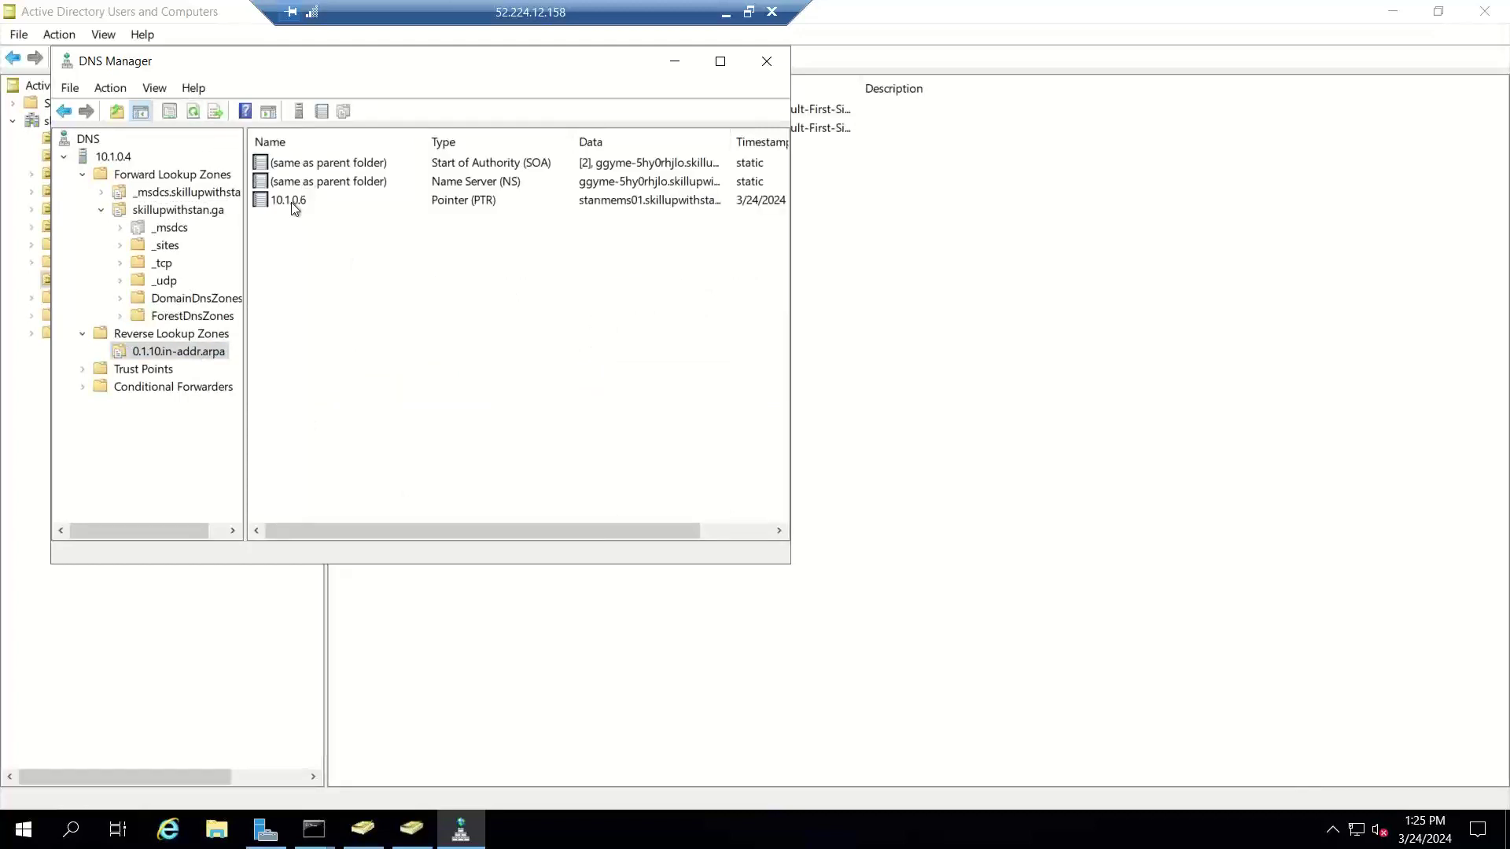
pyautogui.click(302, 202)
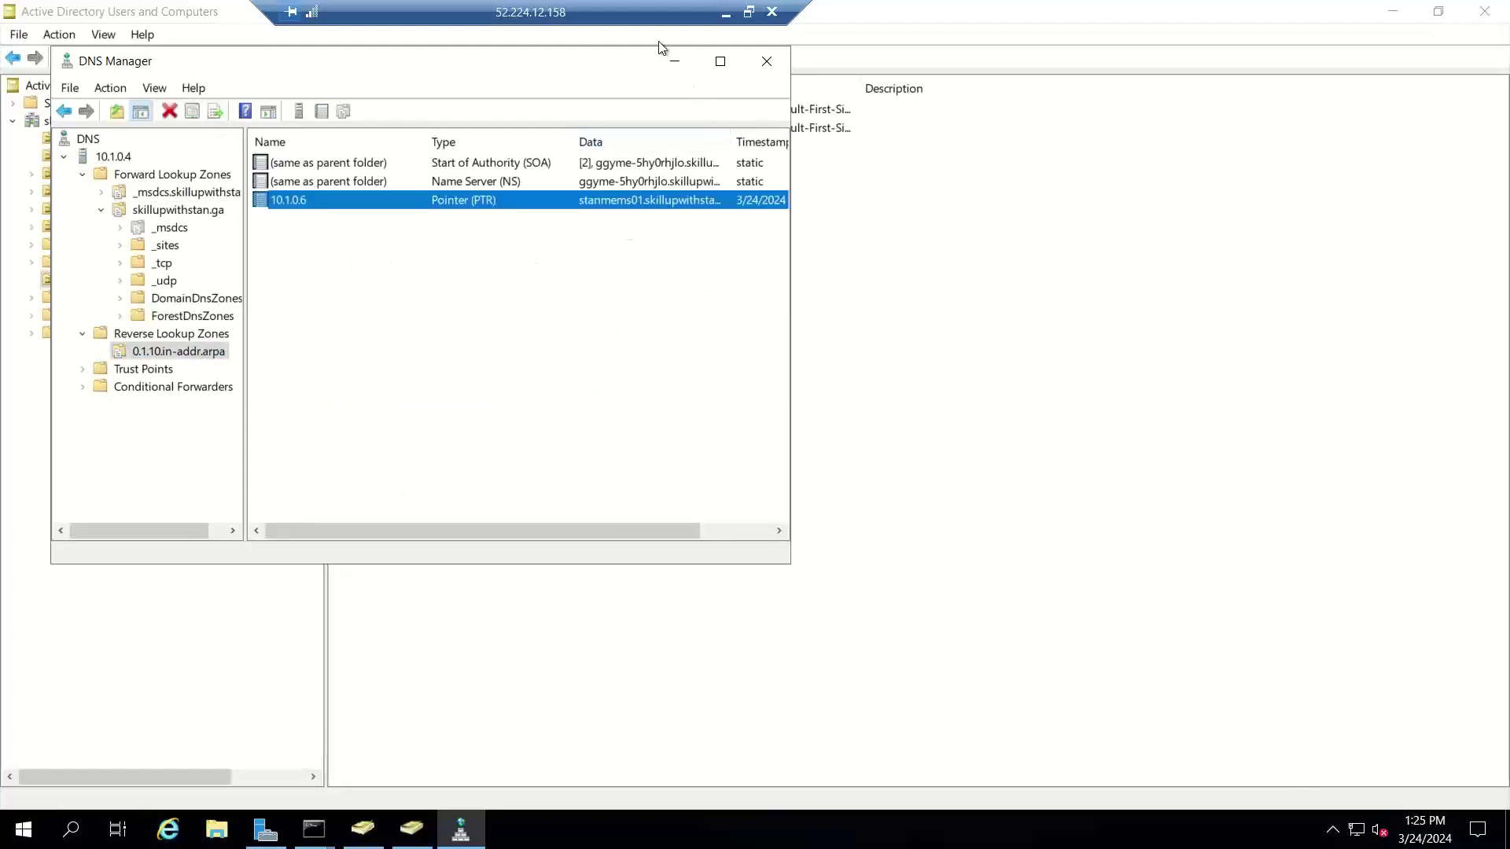
pyautogui.click(675, 62)
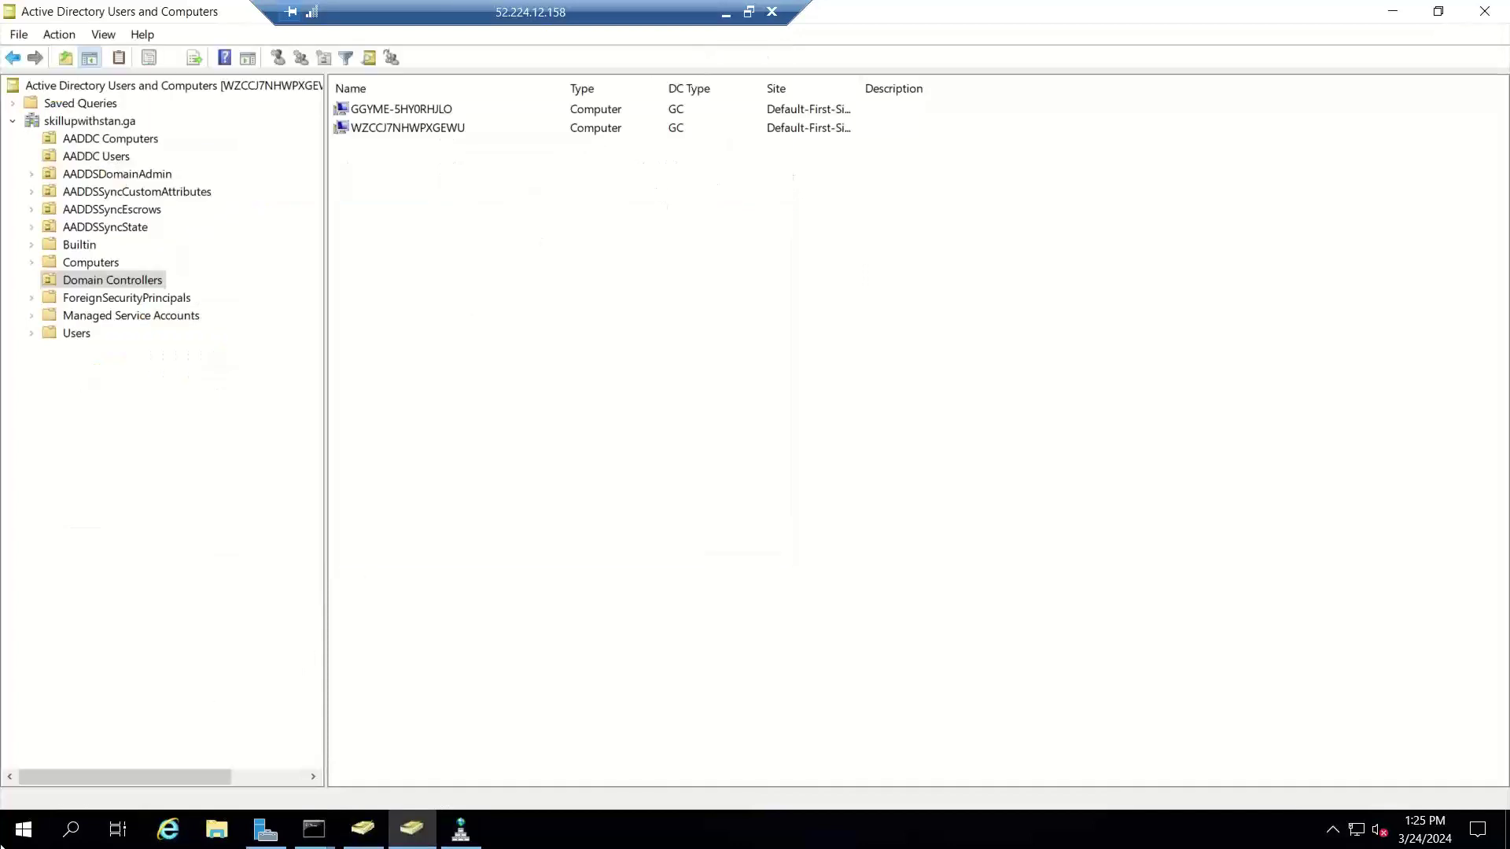
# Launch the Group Policy Management console with gpmc.msc
pyautogui.click(35, 837)
pyautogui.rightClick(35, 837)
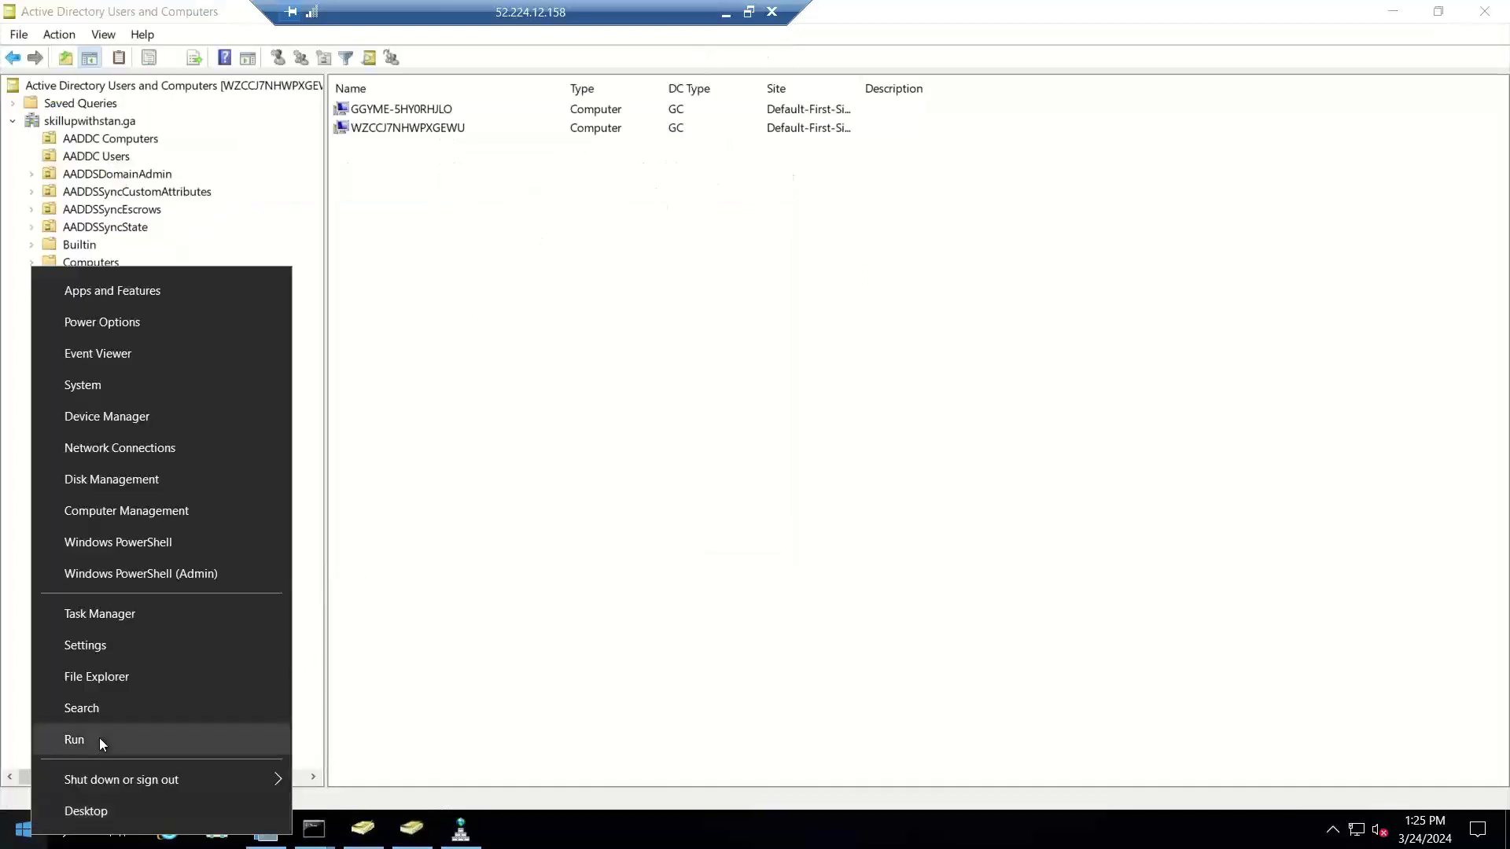
pyautogui.click(99, 738)
pyautogui.write('gpmnc.')
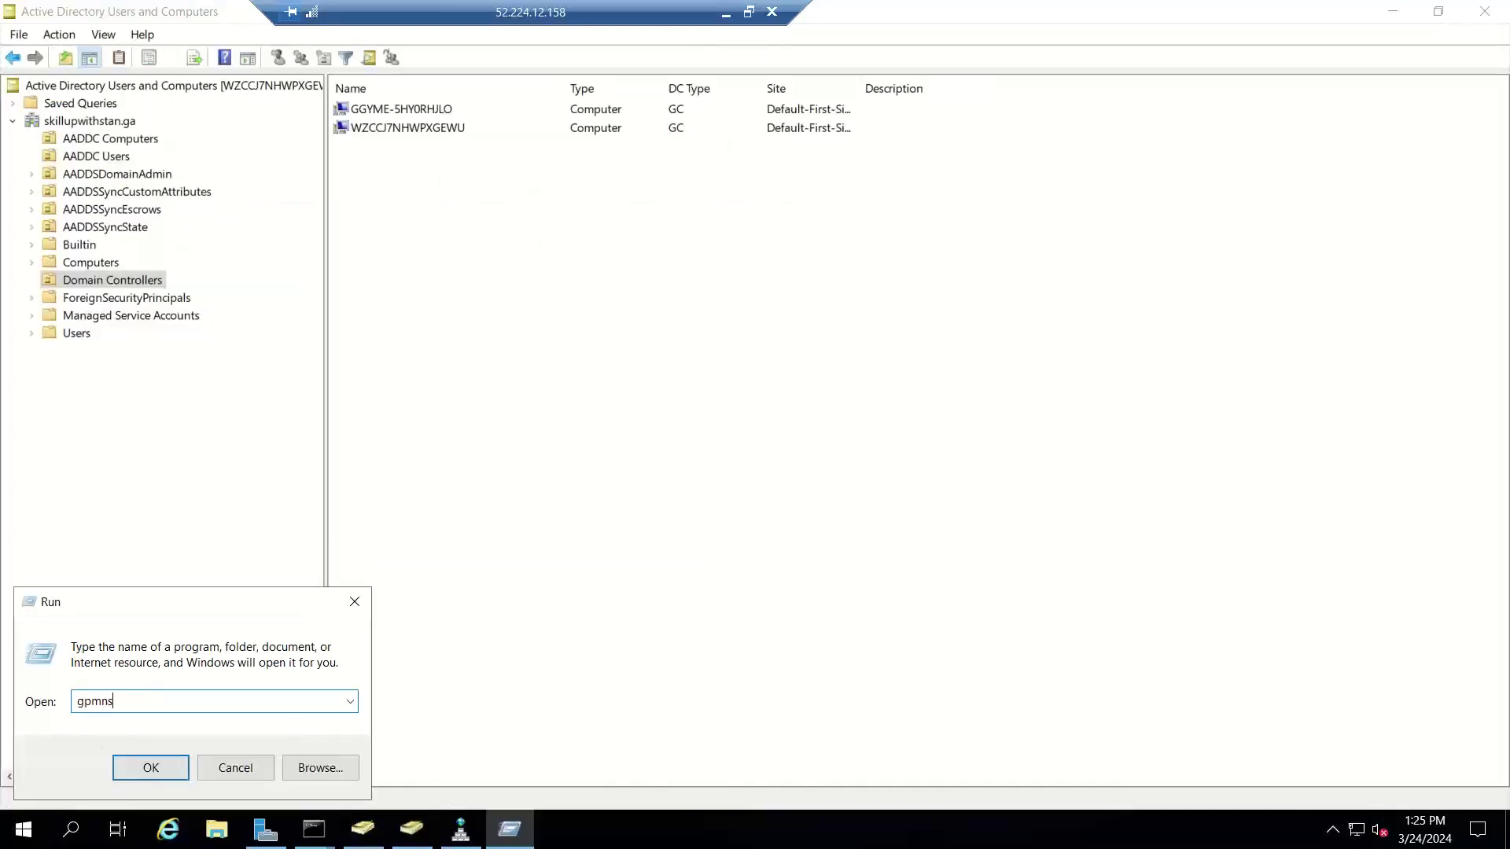
pyautogui.press('BackSpace')
pyautogui.press('BackSpace')
pyautogui.press('BackSpace')
pyautogui.write('c.msc')
pyautogui.press('Return')
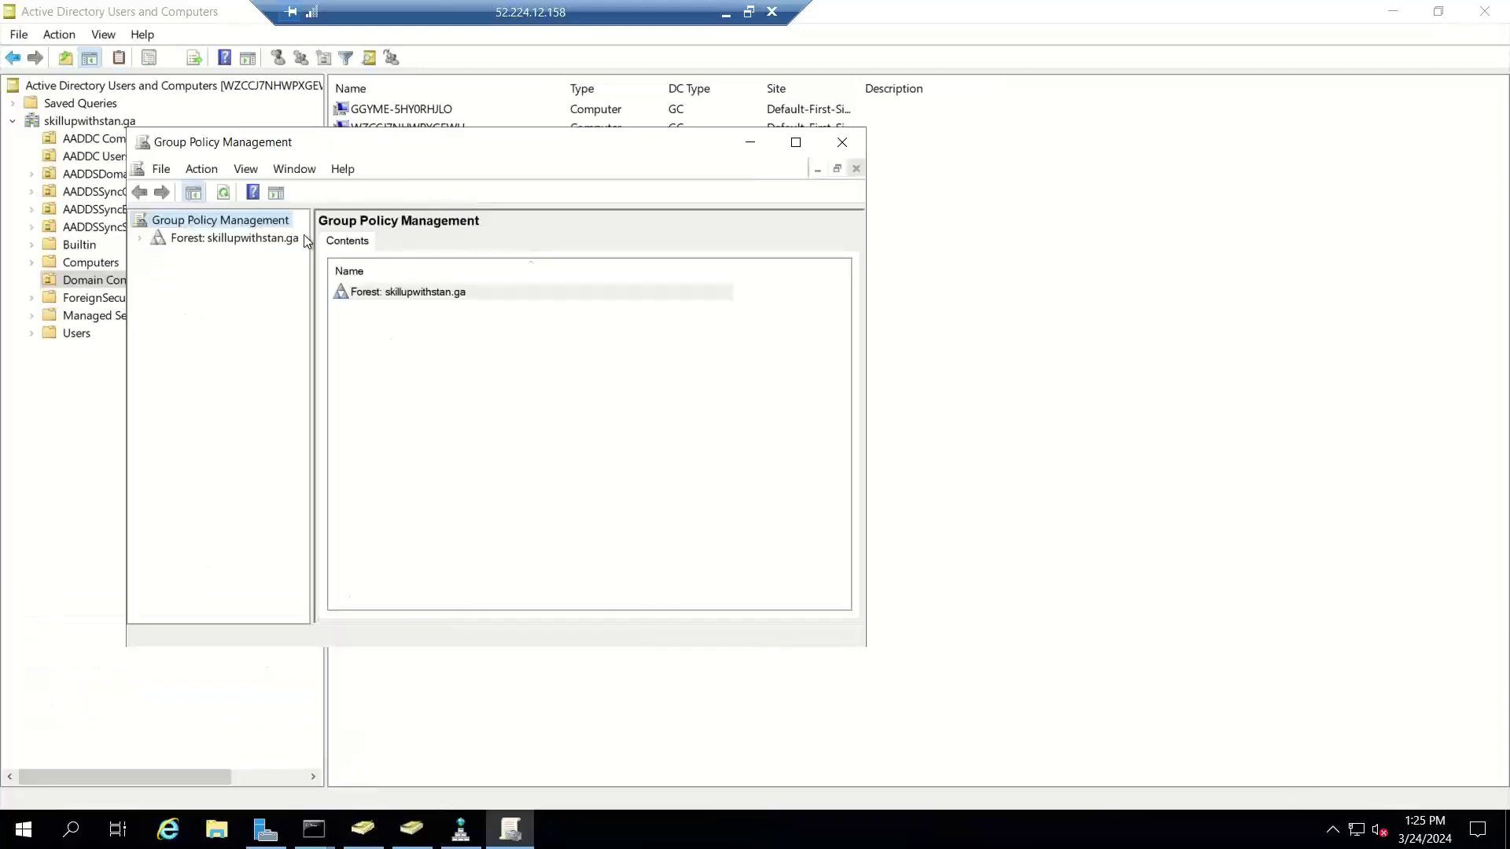
# Expand Forest > Domains > skillupwithstan.ga, widen the tree pane, then minimise the session
pyautogui.click(264, 243)
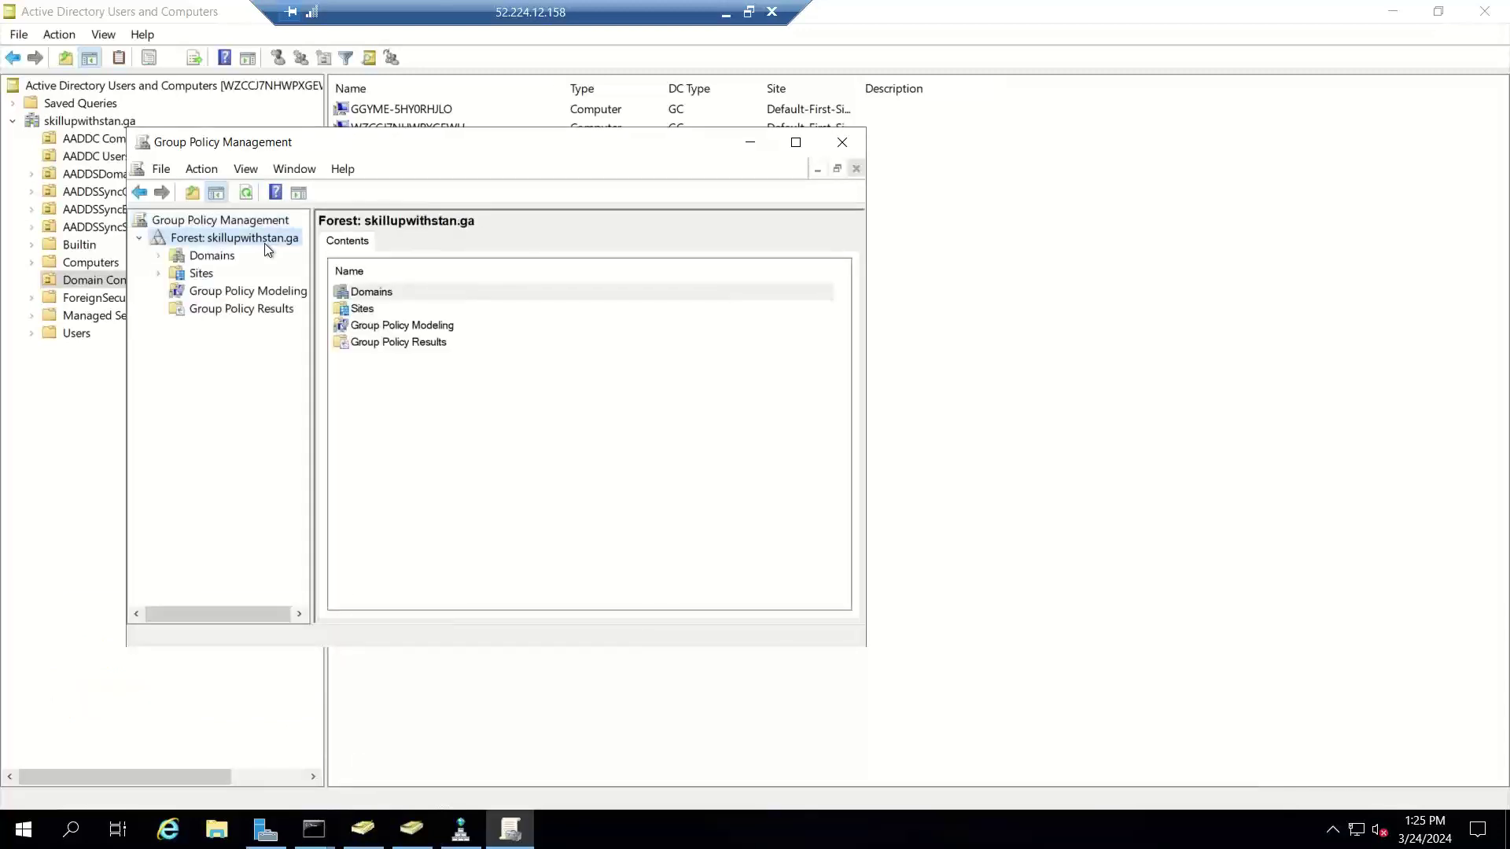
pyautogui.doubleClick(199, 257)
pyautogui.doubleClick(194, 275)
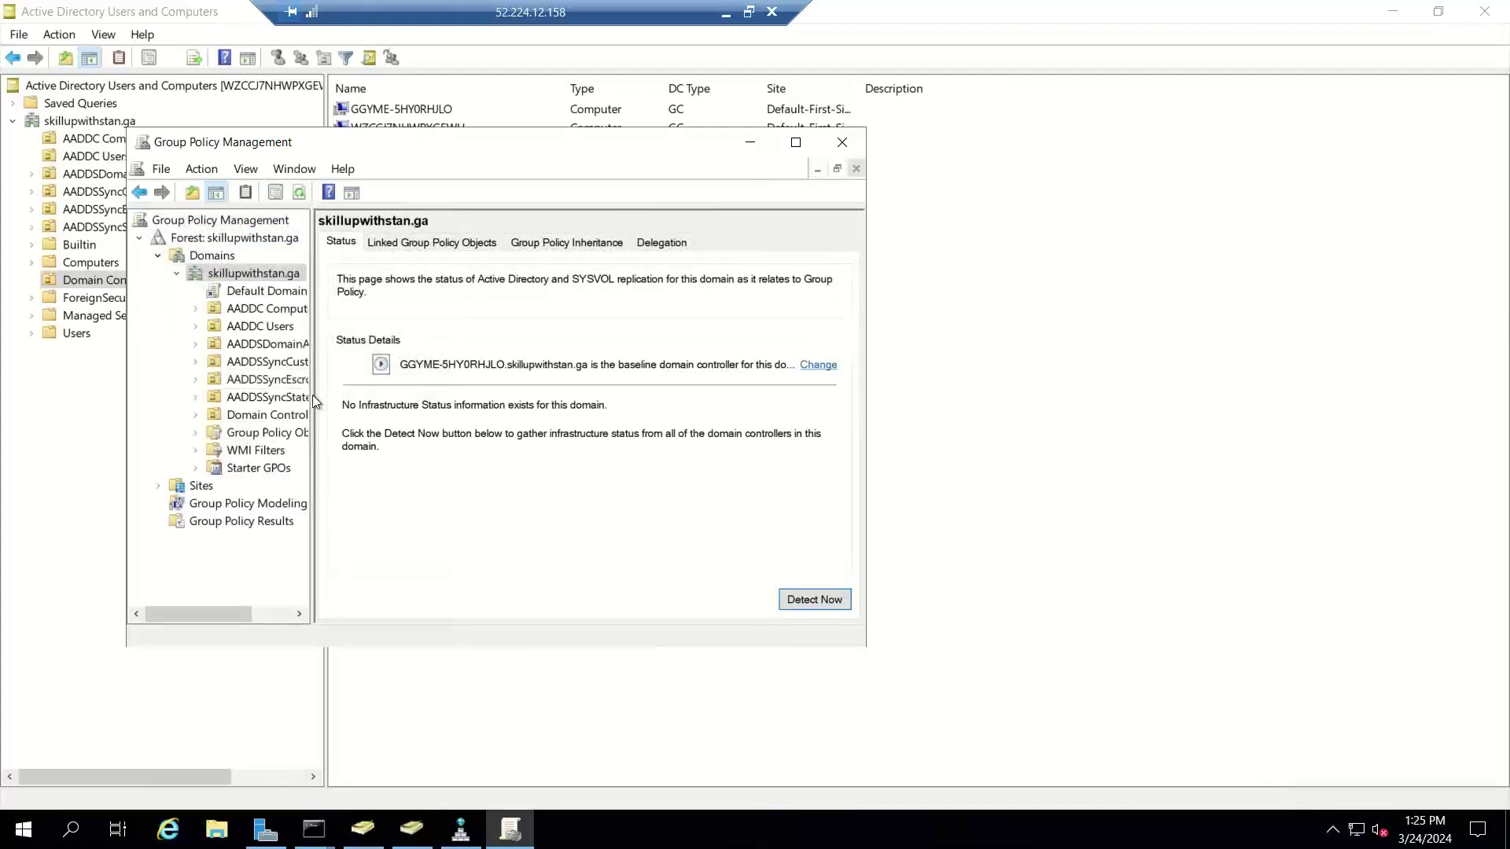
pyautogui.moveTo(313, 394); pyautogui.dragTo(547, 390)
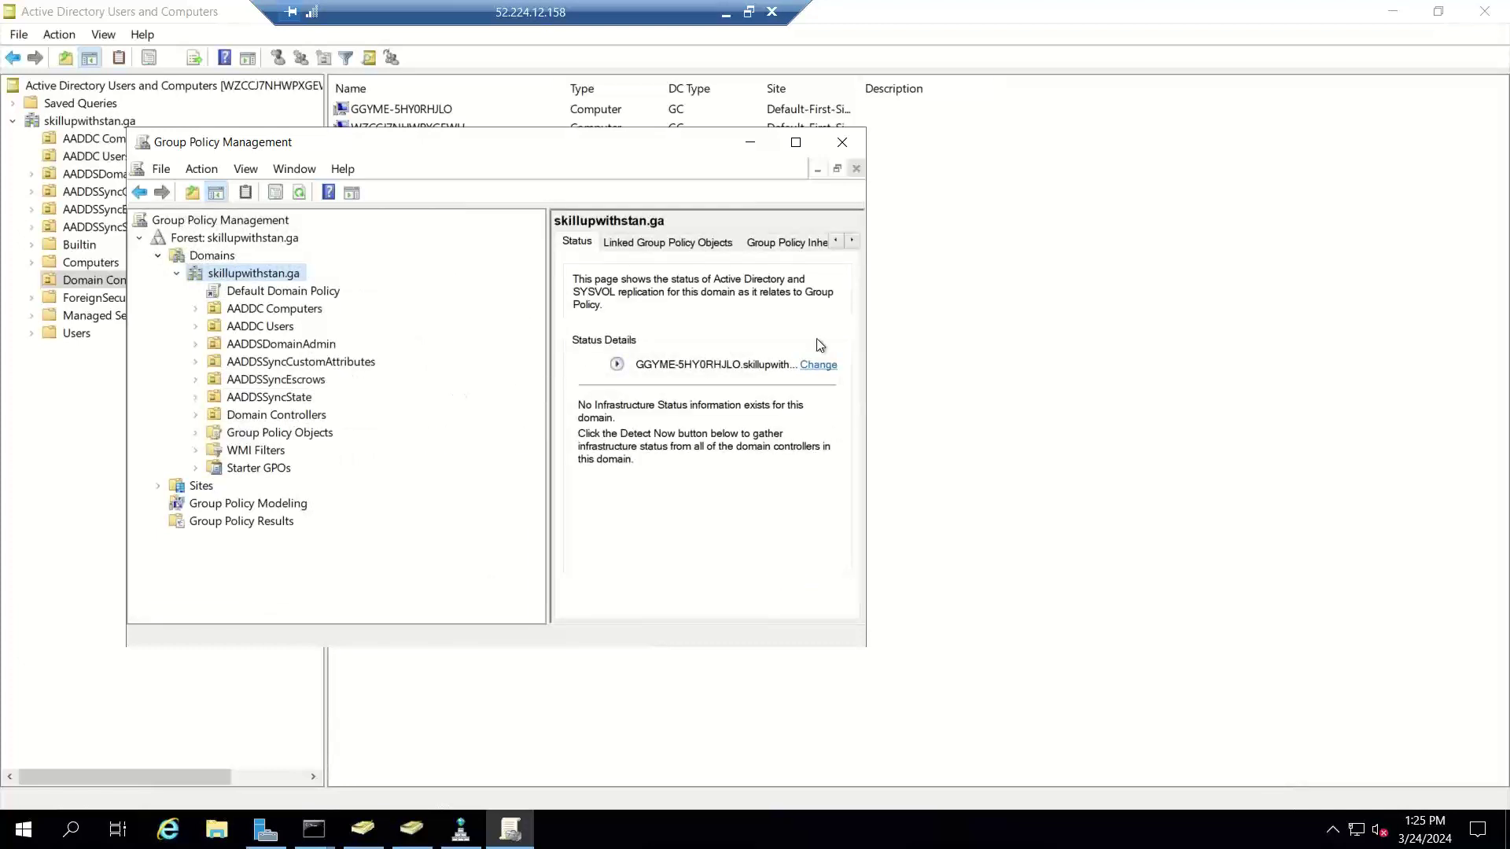
pyautogui.click(725, 12)
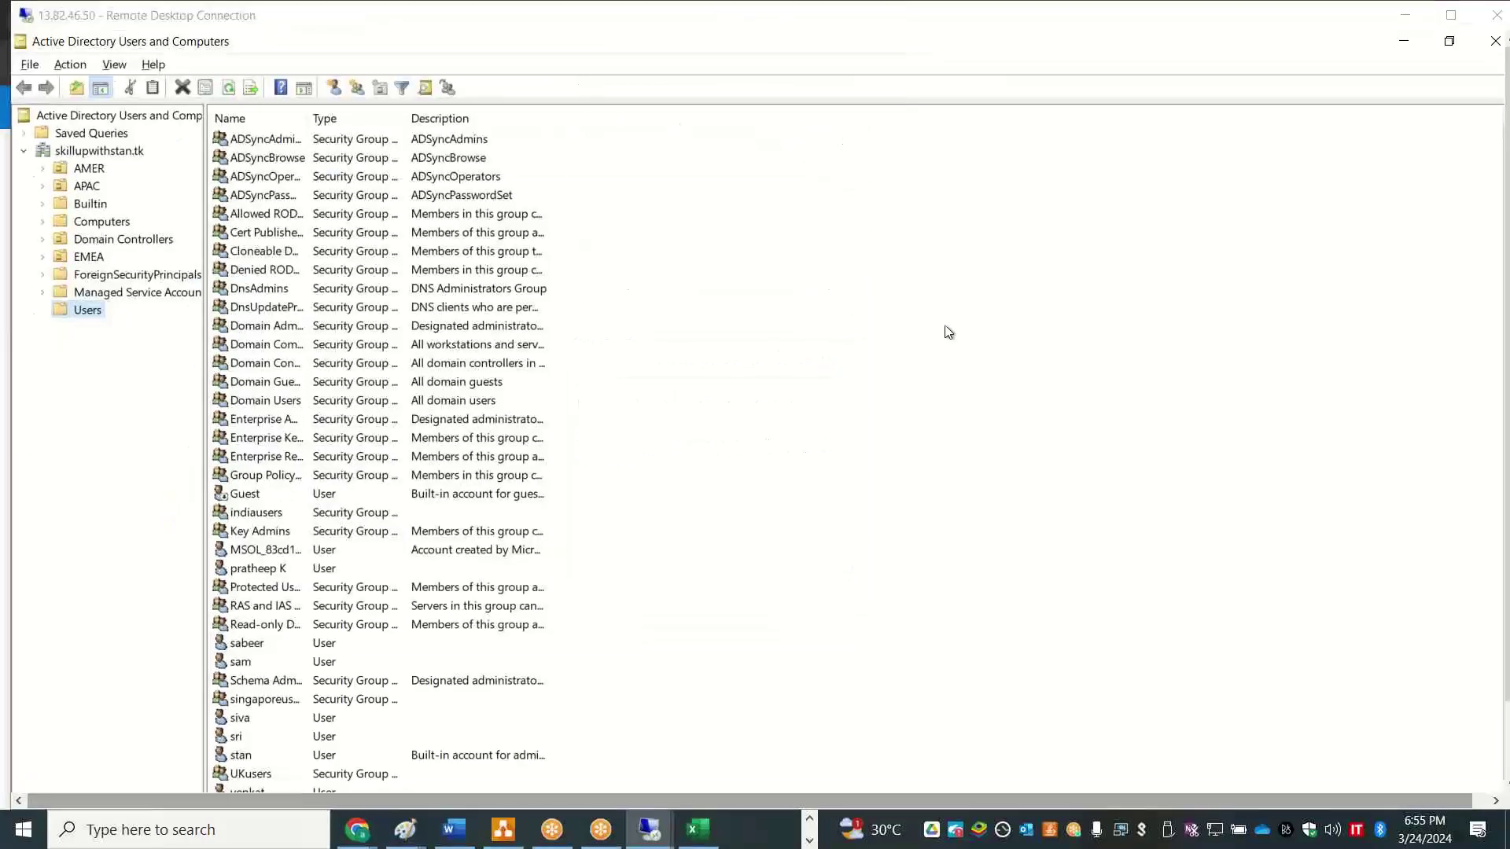
# In the Excel notes, highlight MMC in cell C14's remote management note
pyautogui.hotkey('alt', 'Tab')
pyautogui.hotkey('alt', 'Tab')
pyautogui.hotkey('alt', 'Tab')
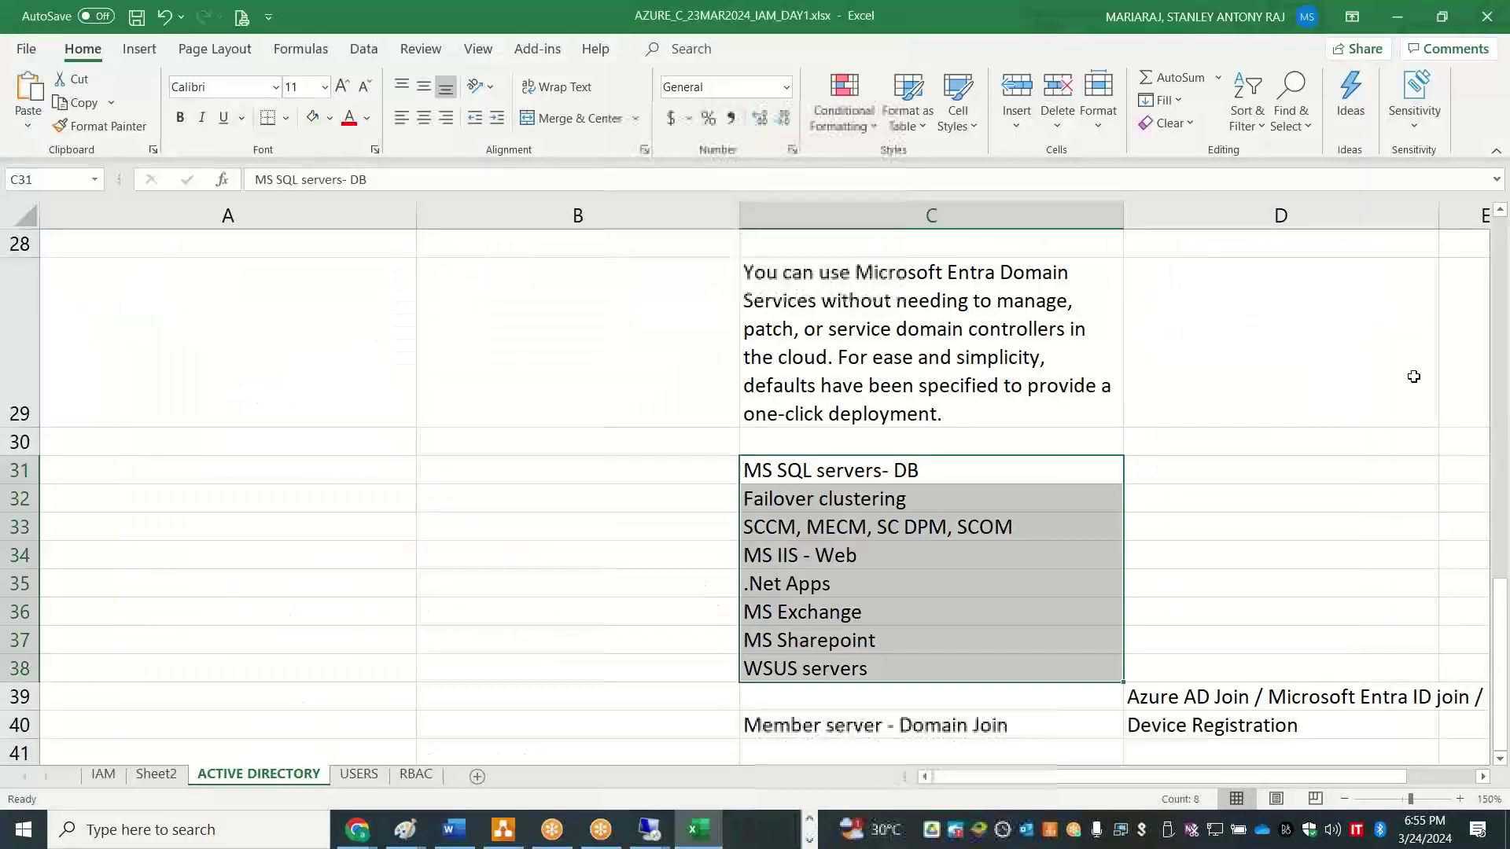
pyautogui.moveTo(1501, 669); pyautogui.dragTo(1493, 324)
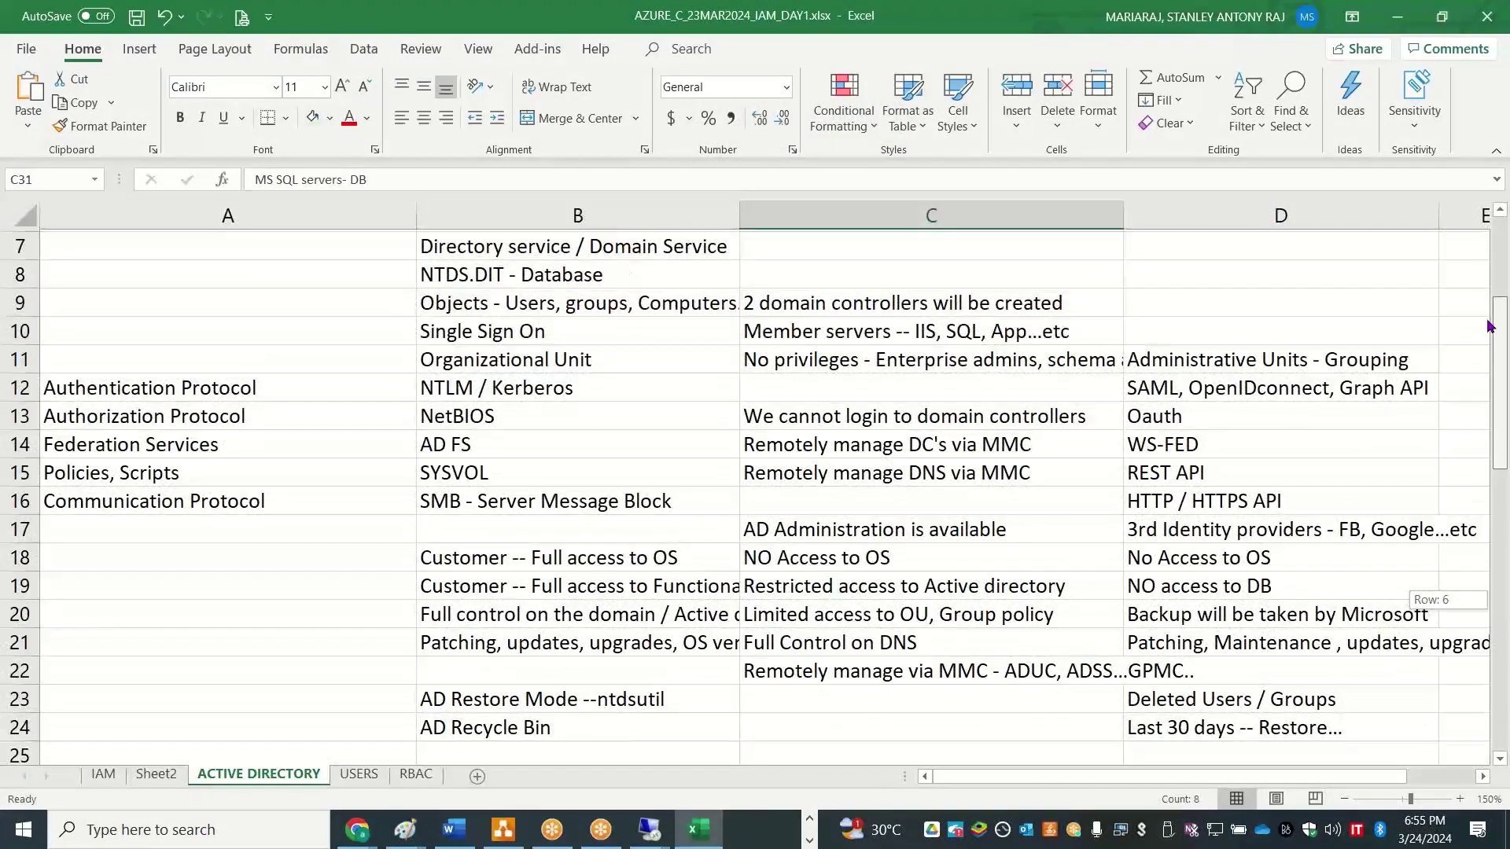
pyautogui.click(896, 424)
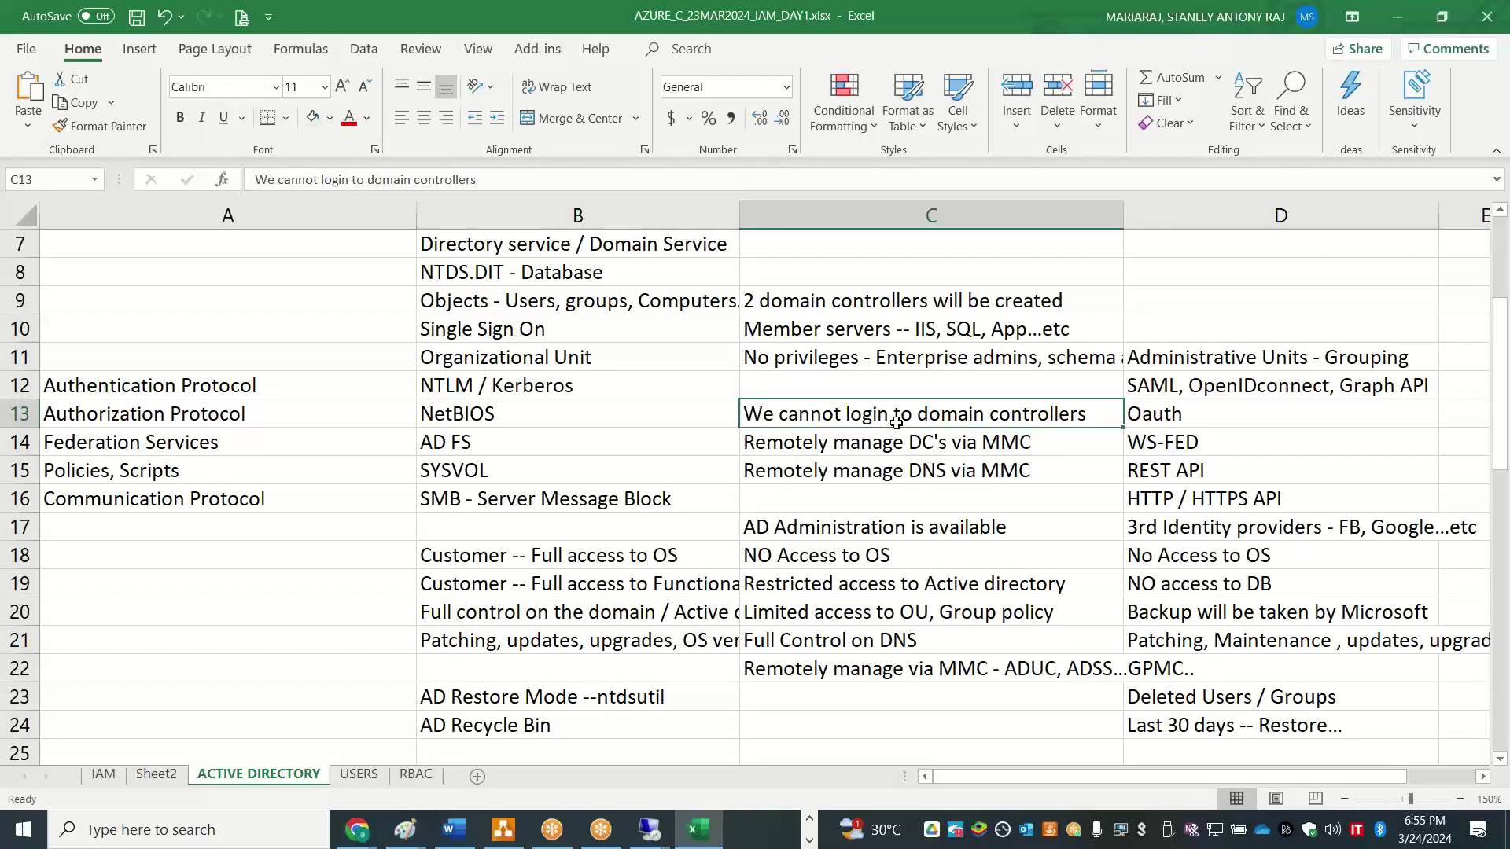
pyautogui.click(1044, 443)
pyautogui.doubleClick(984, 445)
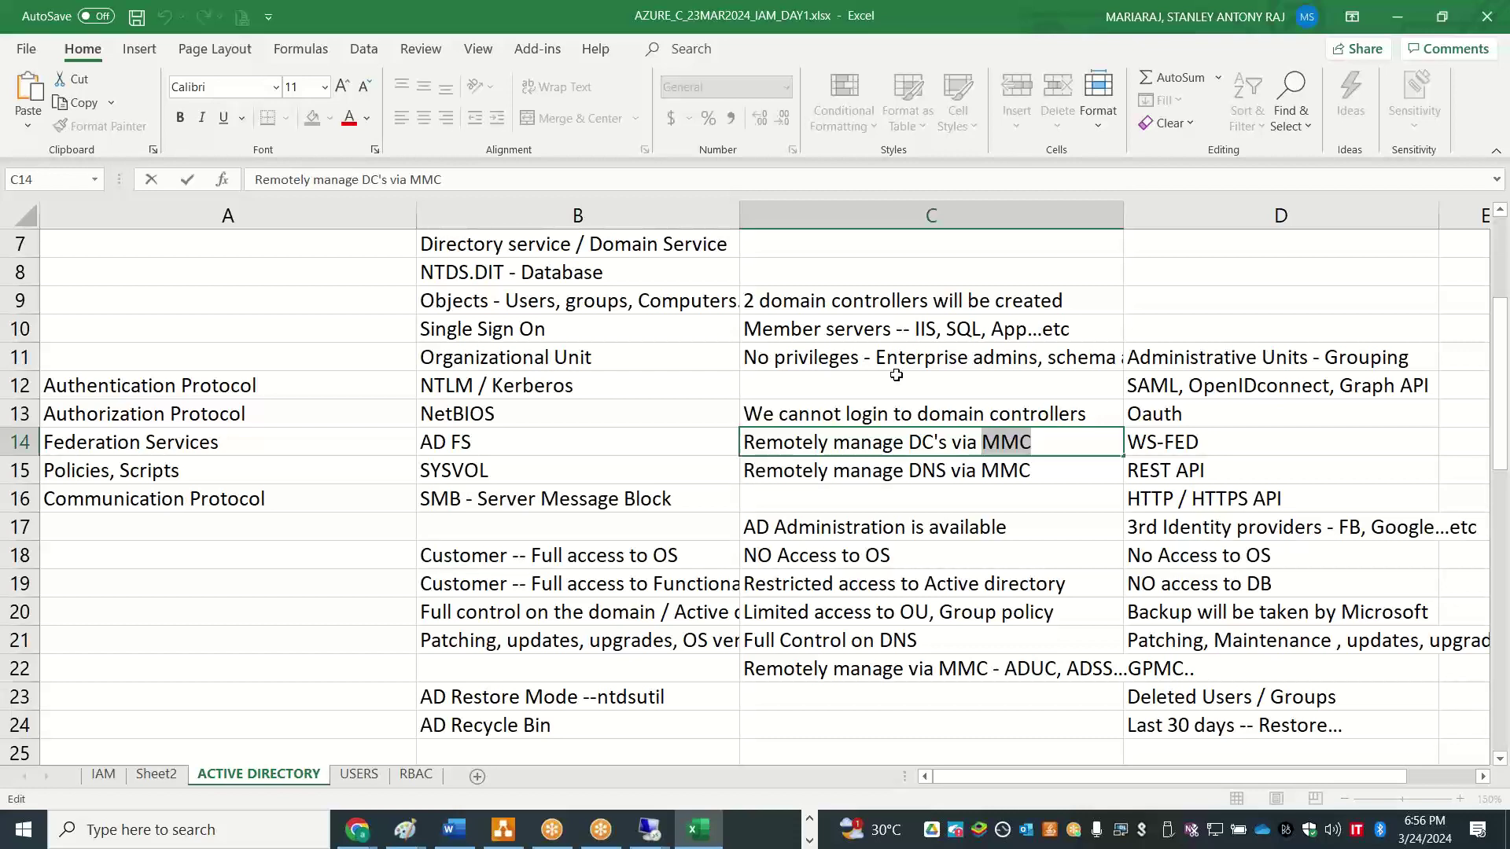
# Return to the 52.224.12.158 remote session
pyautogui.hotkey('alt', 'Tab')
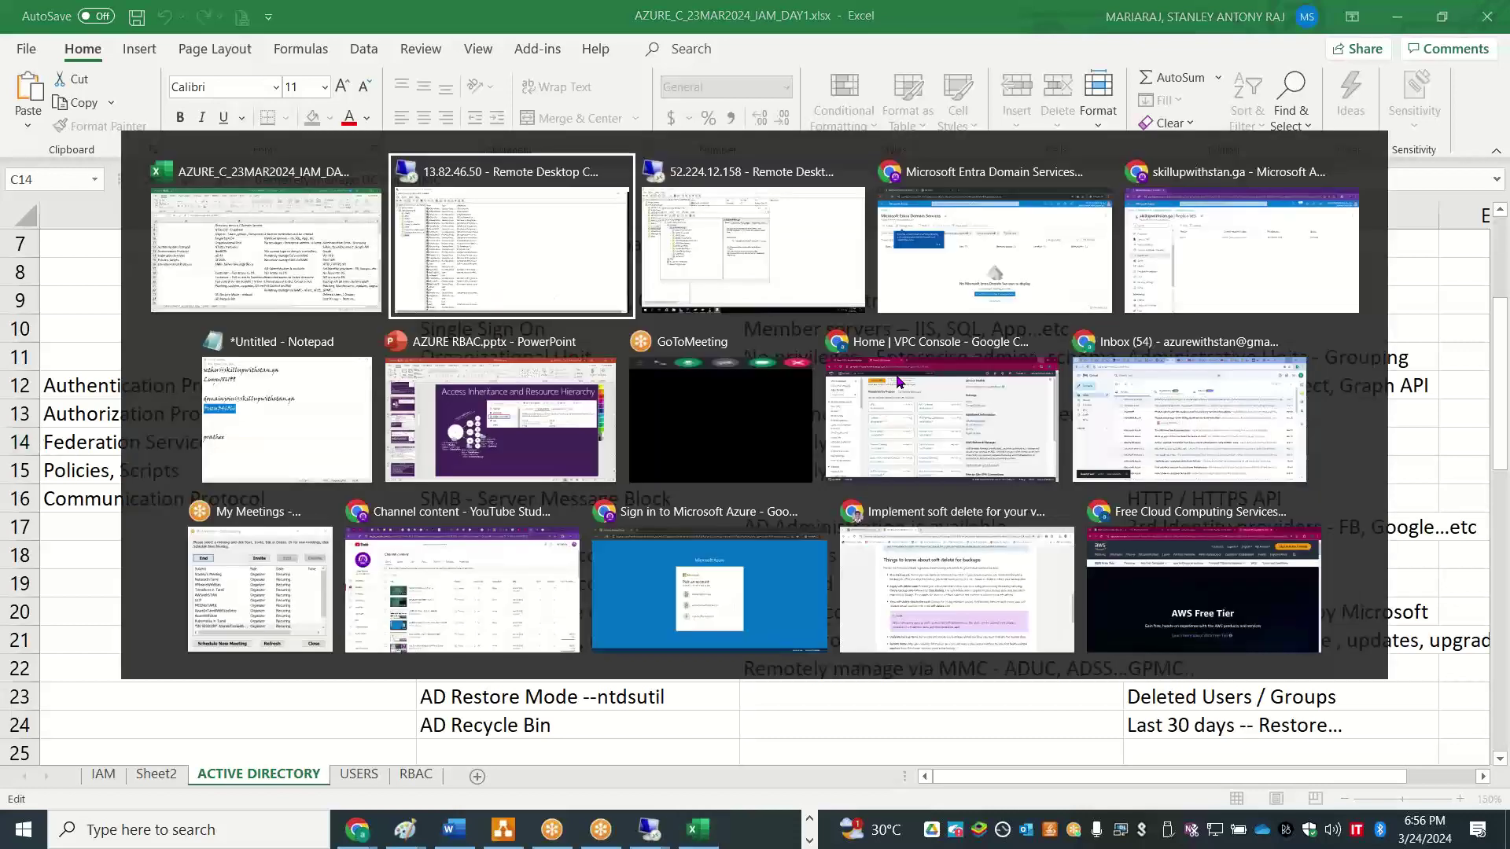
pyautogui.press('Tab')
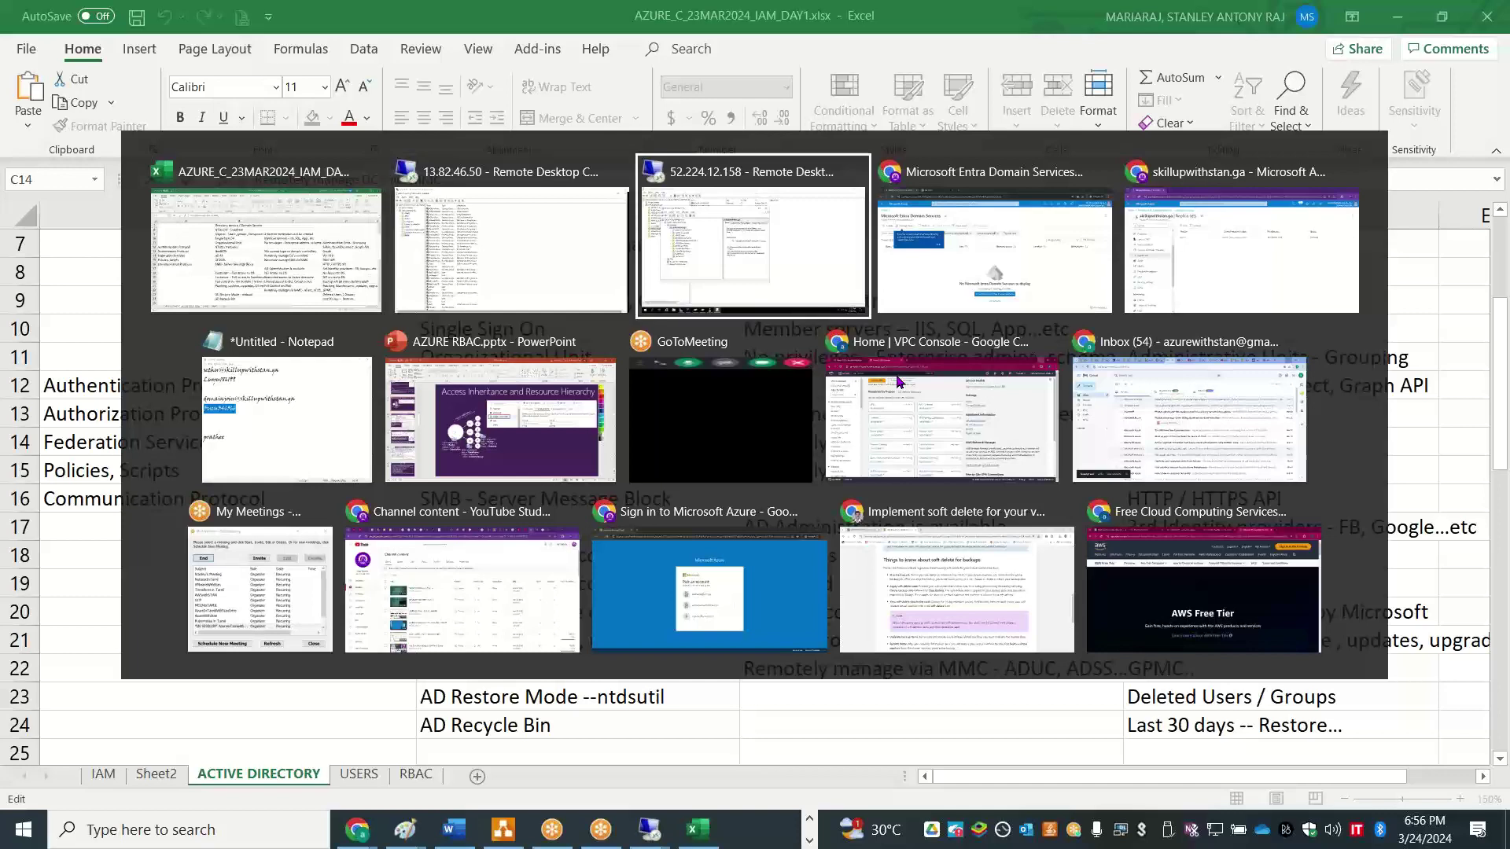
pyautogui.hotkey('shift', 'Tab')
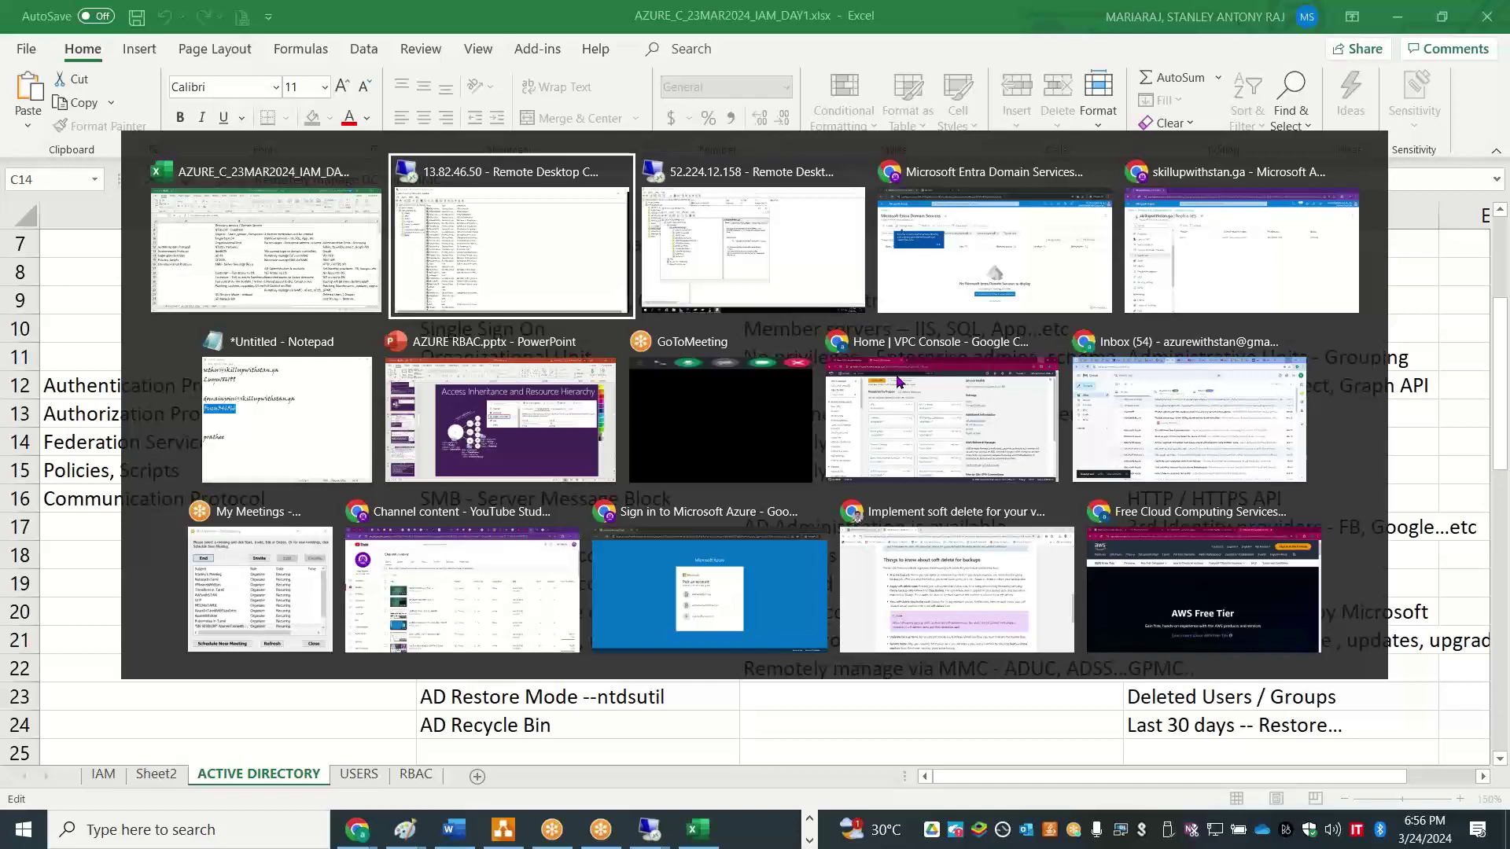
pyautogui.press('Tab')
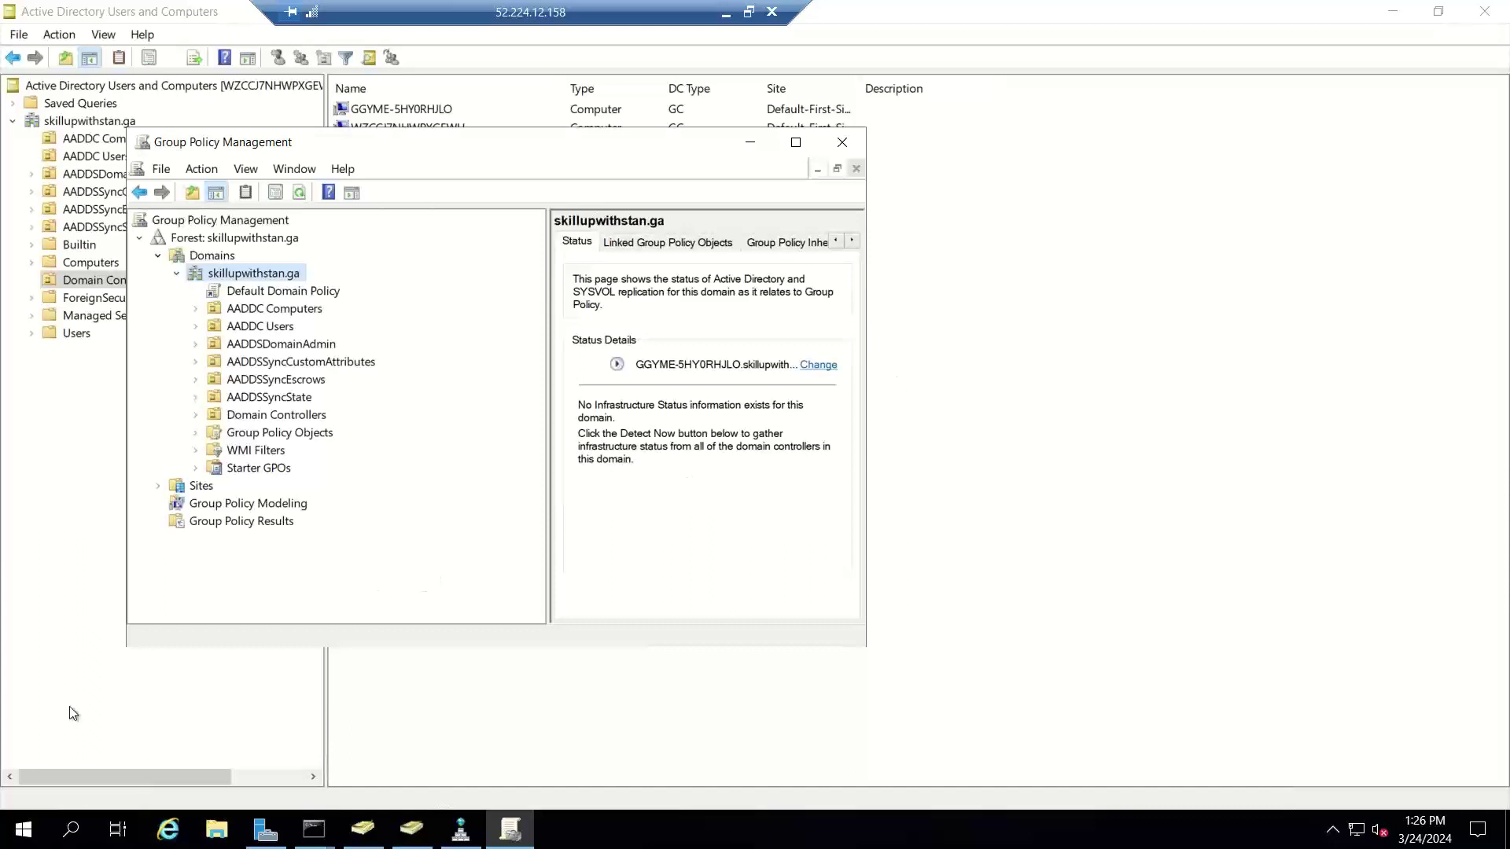
# Run netdom query fsmo, showing all five roles on GGYME-5HY0RHJLO, then minimise the session
pyautogui.rightClick(22, 829)
pyautogui.click(95, 739)
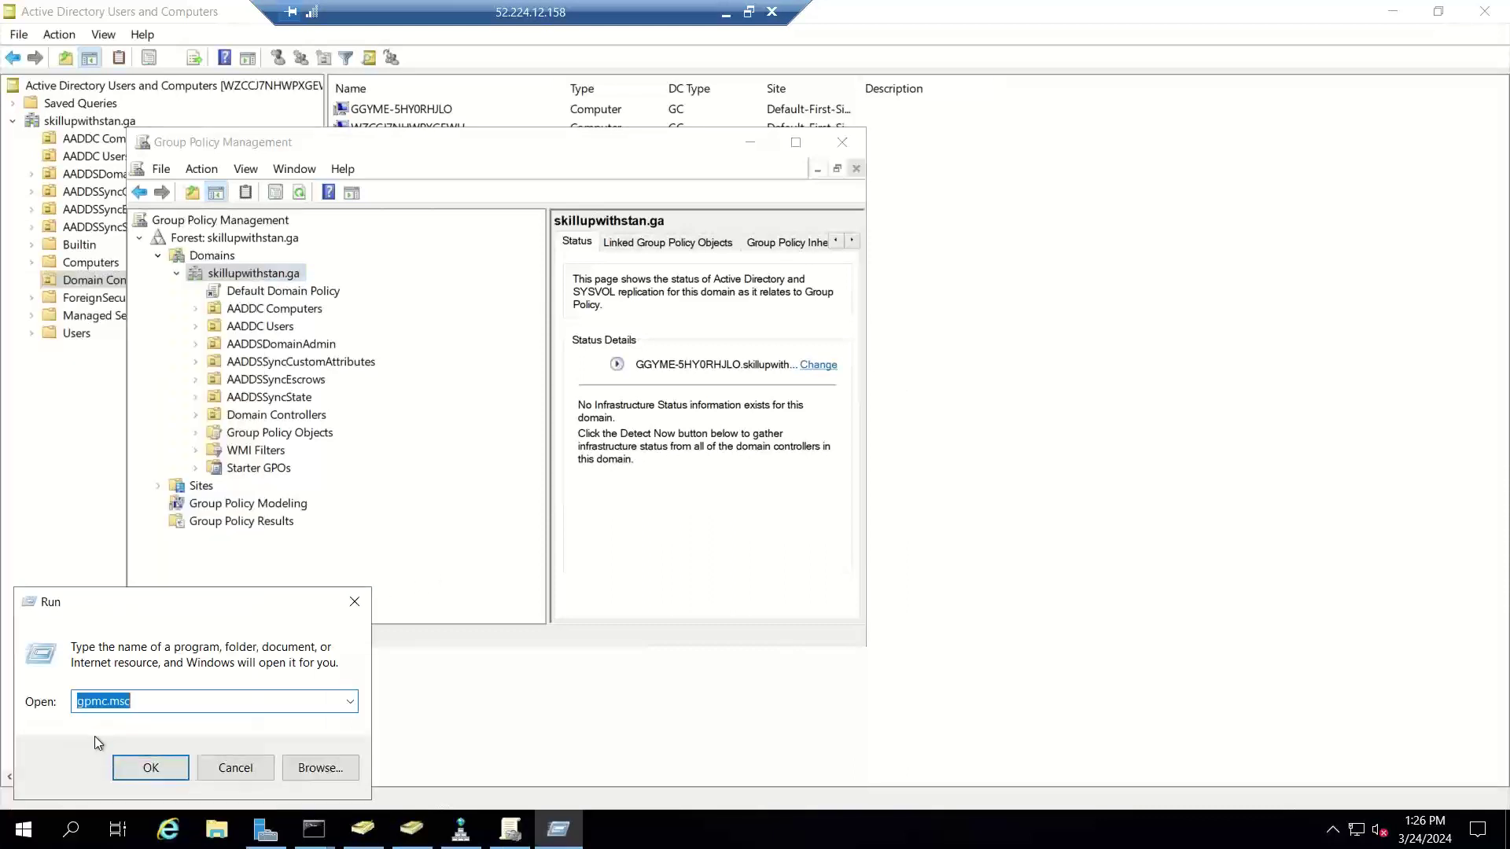
pyautogui.press('Return')
pyautogui.write('ne')
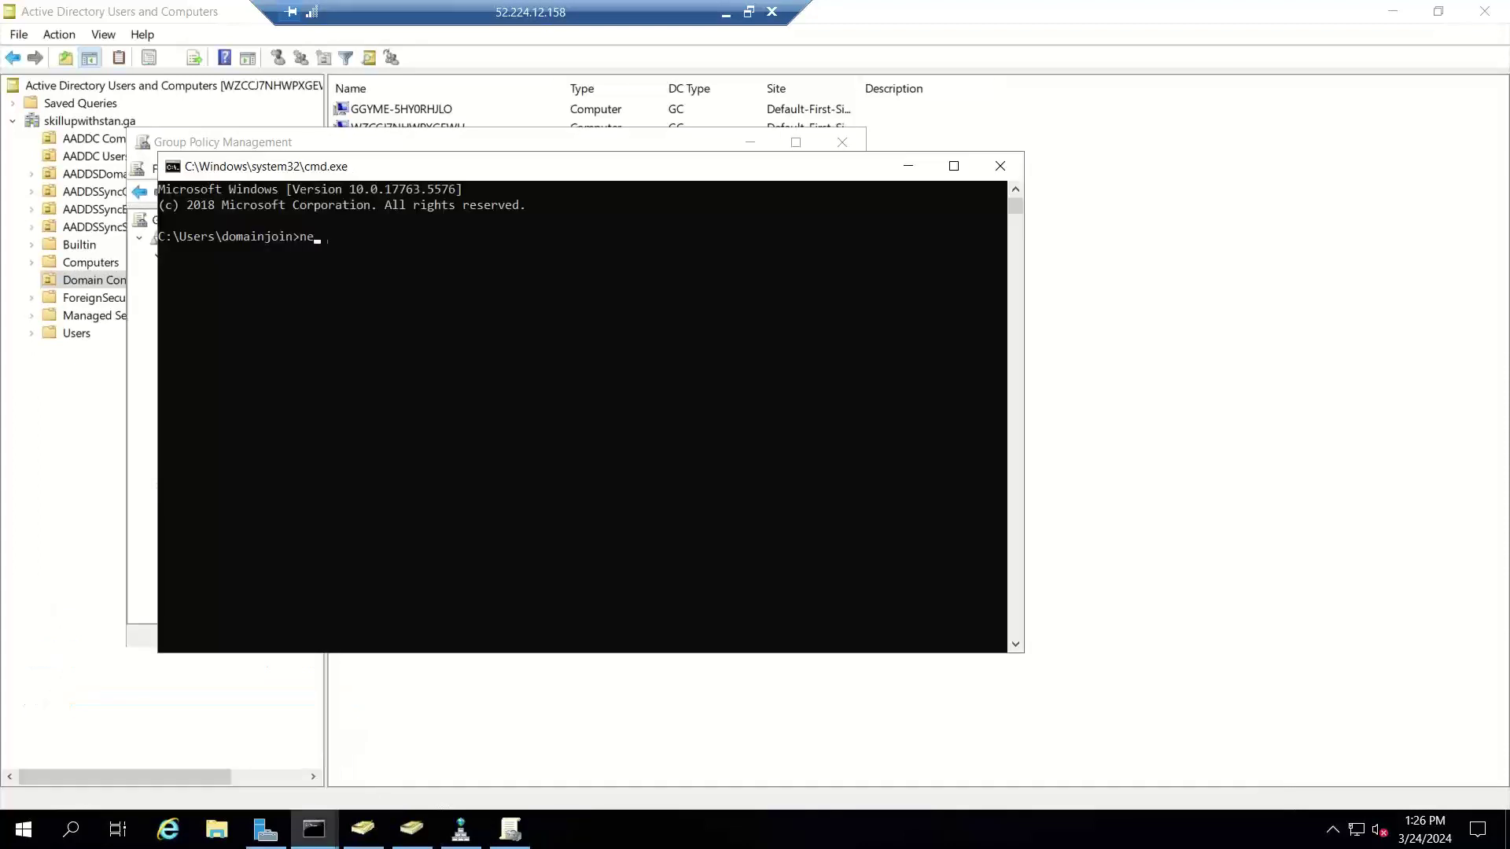
pyautogui.write('tdom query fsm')
pyautogui.write('o')
pyautogui.press('Return')
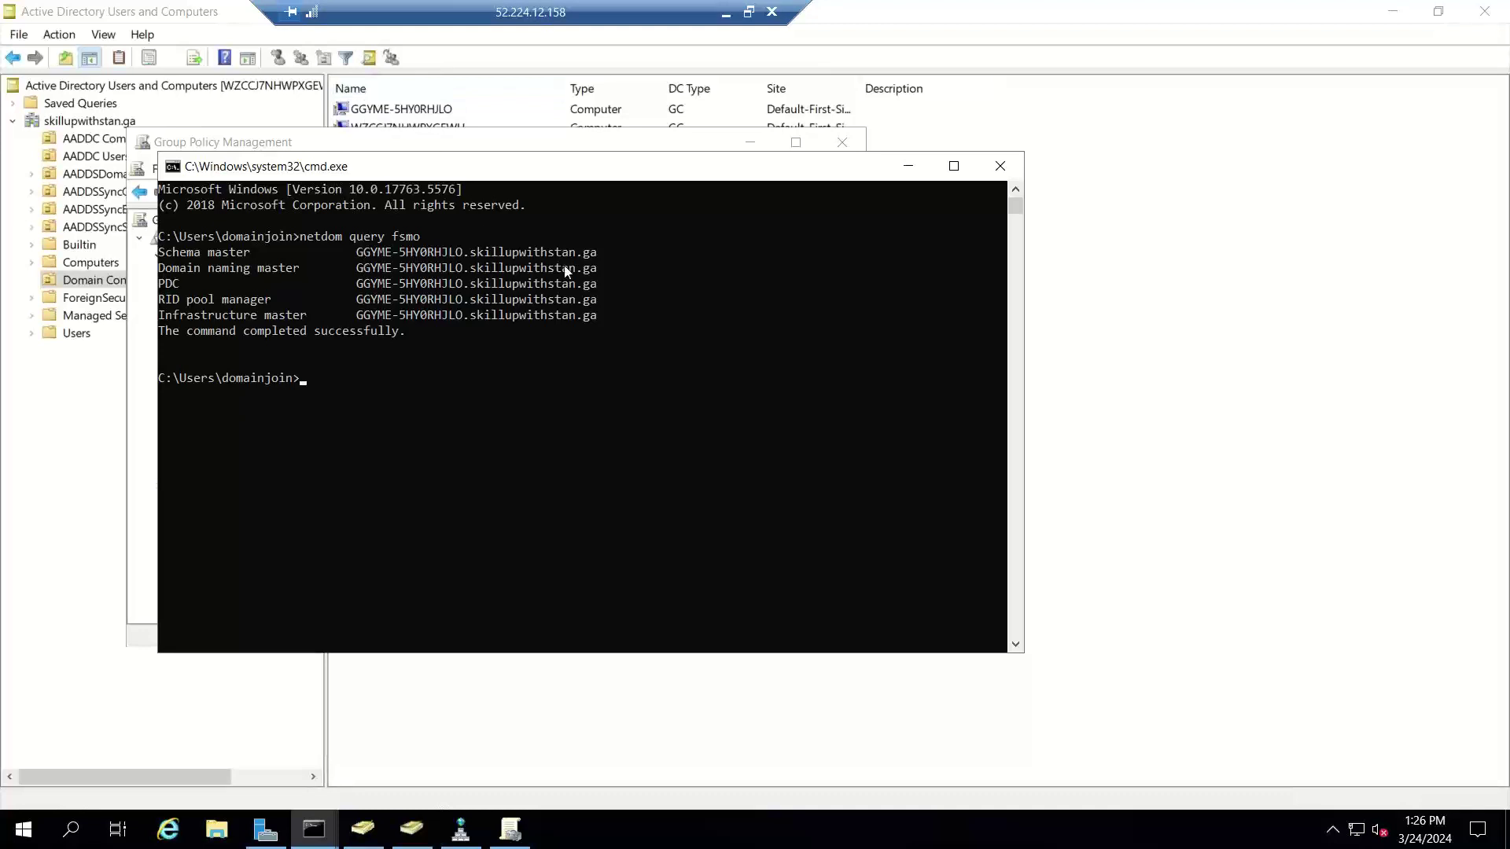
pyautogui.moveTo(379, 268); pyautogui.dragTo(598, 316)
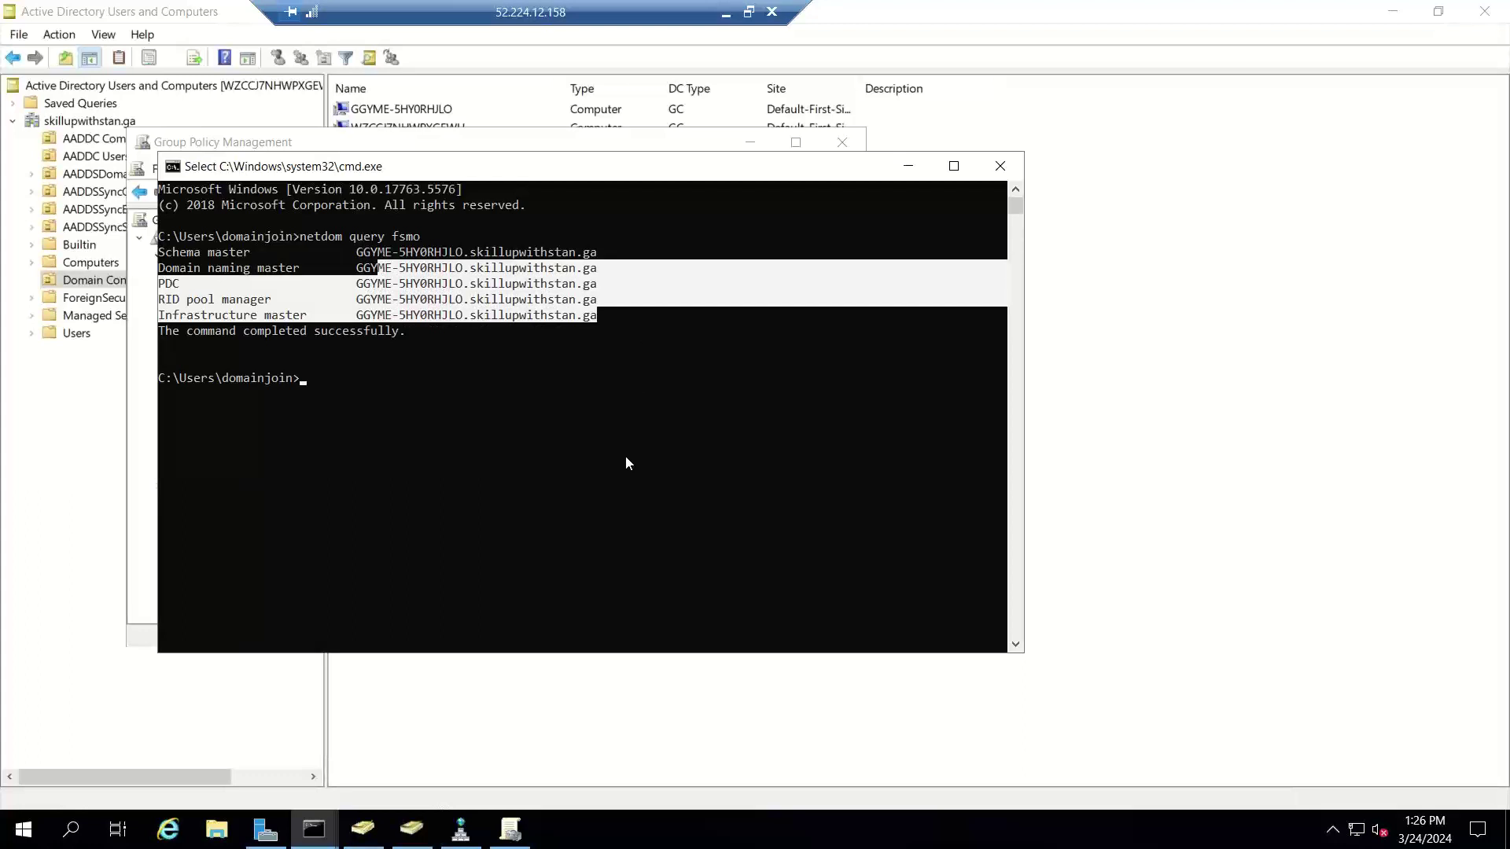
pyautogui.click(725, 12)
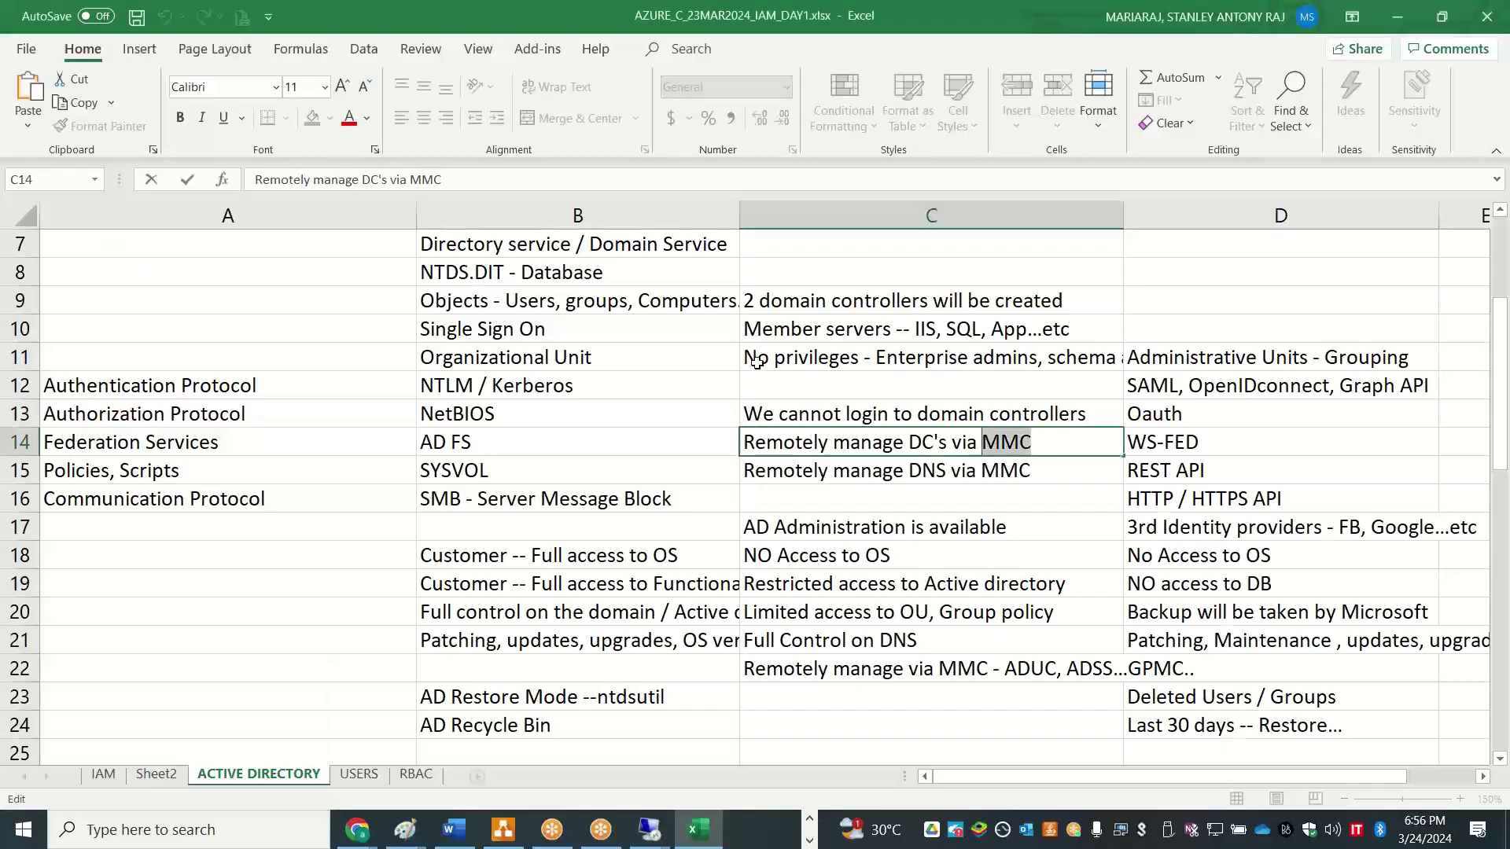
# Select the Azure Virtual Machine column notes B2:B19
pyautogui.moveTo(1501, 393); pyautogui.dragTo(1506, 222)
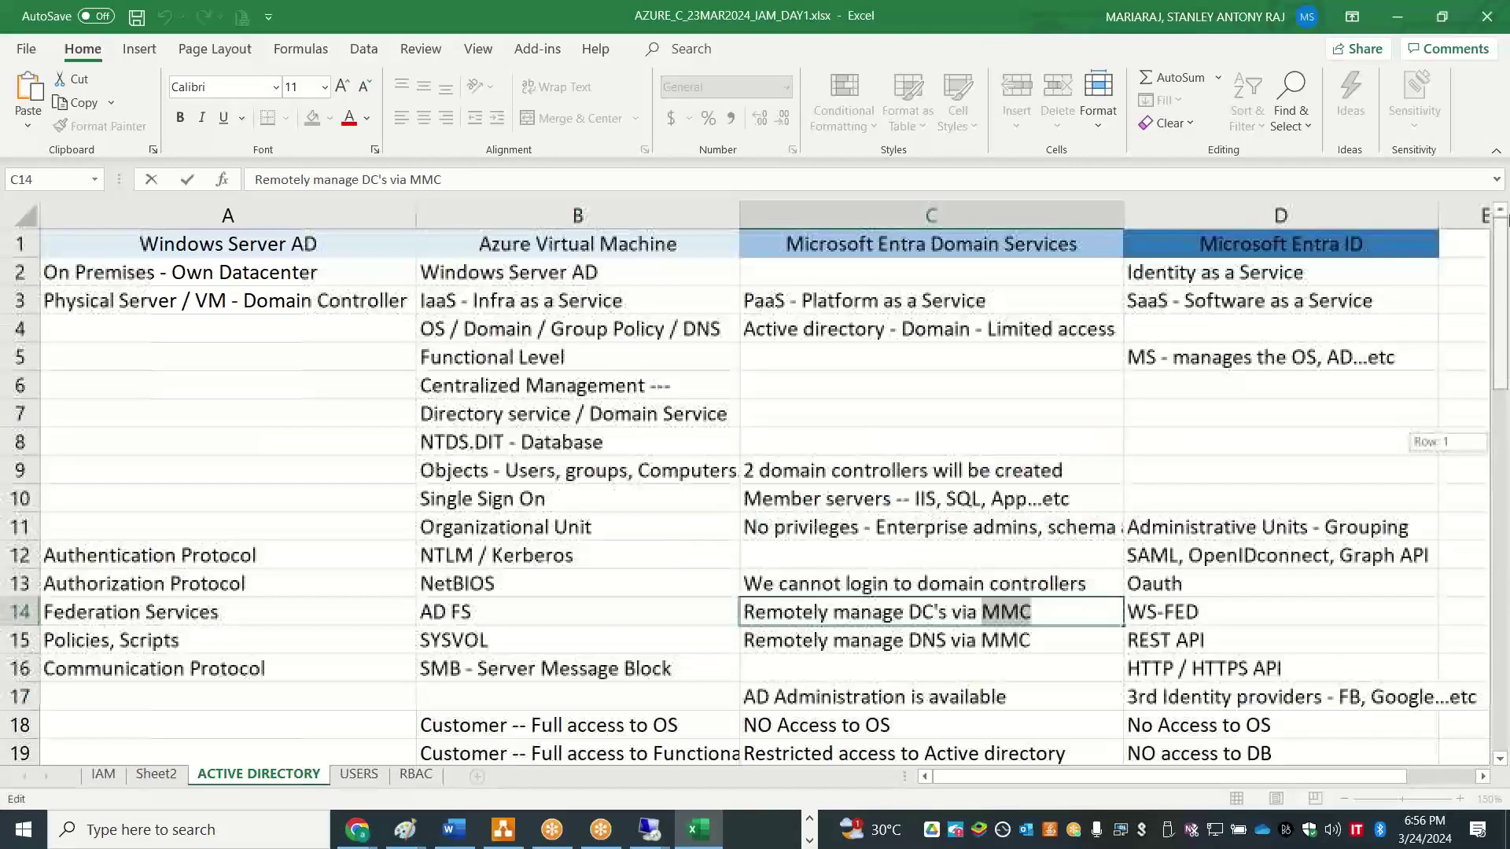
pyautogui.click(546, 245)
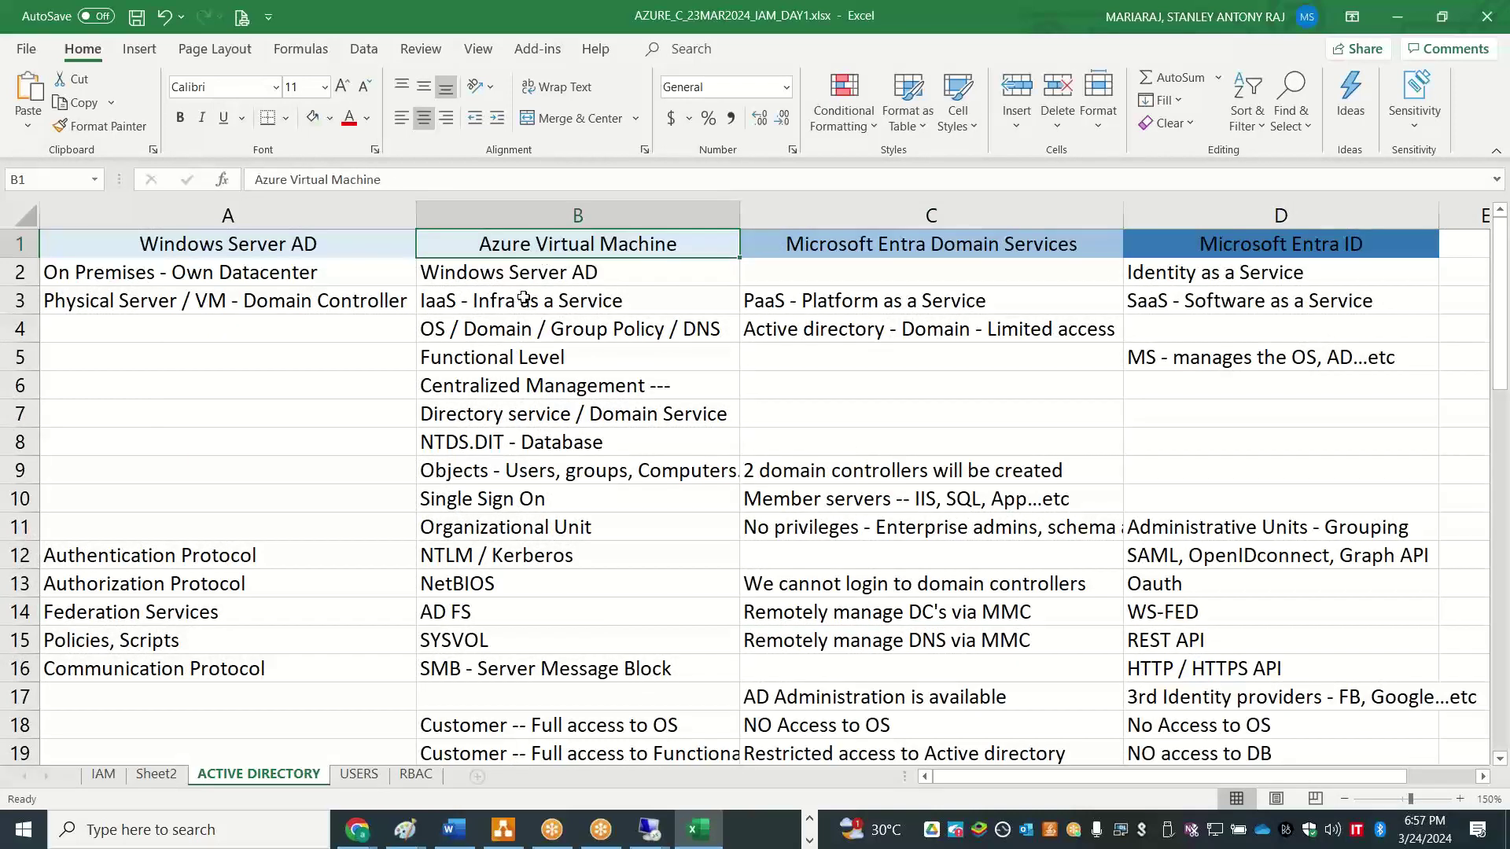
pyautogui.moveTo(525, 277); pyautogui.dragTo(510, 746)
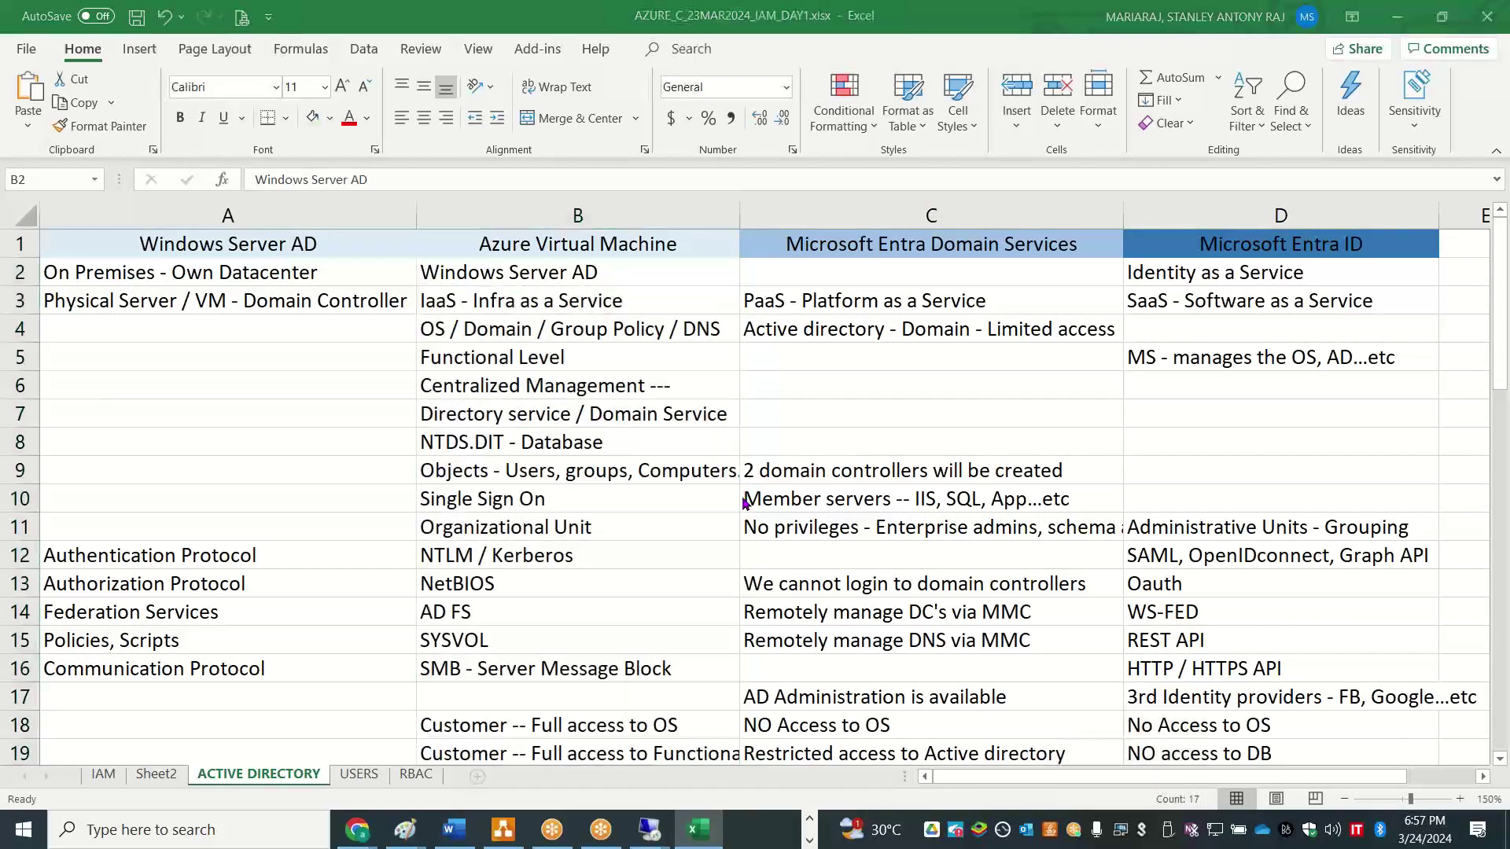
# Bring up the Untitled - Paint diagram comparing Windows Server AD and Entra services
pyautogui.hotkey('alt', 'Tab')
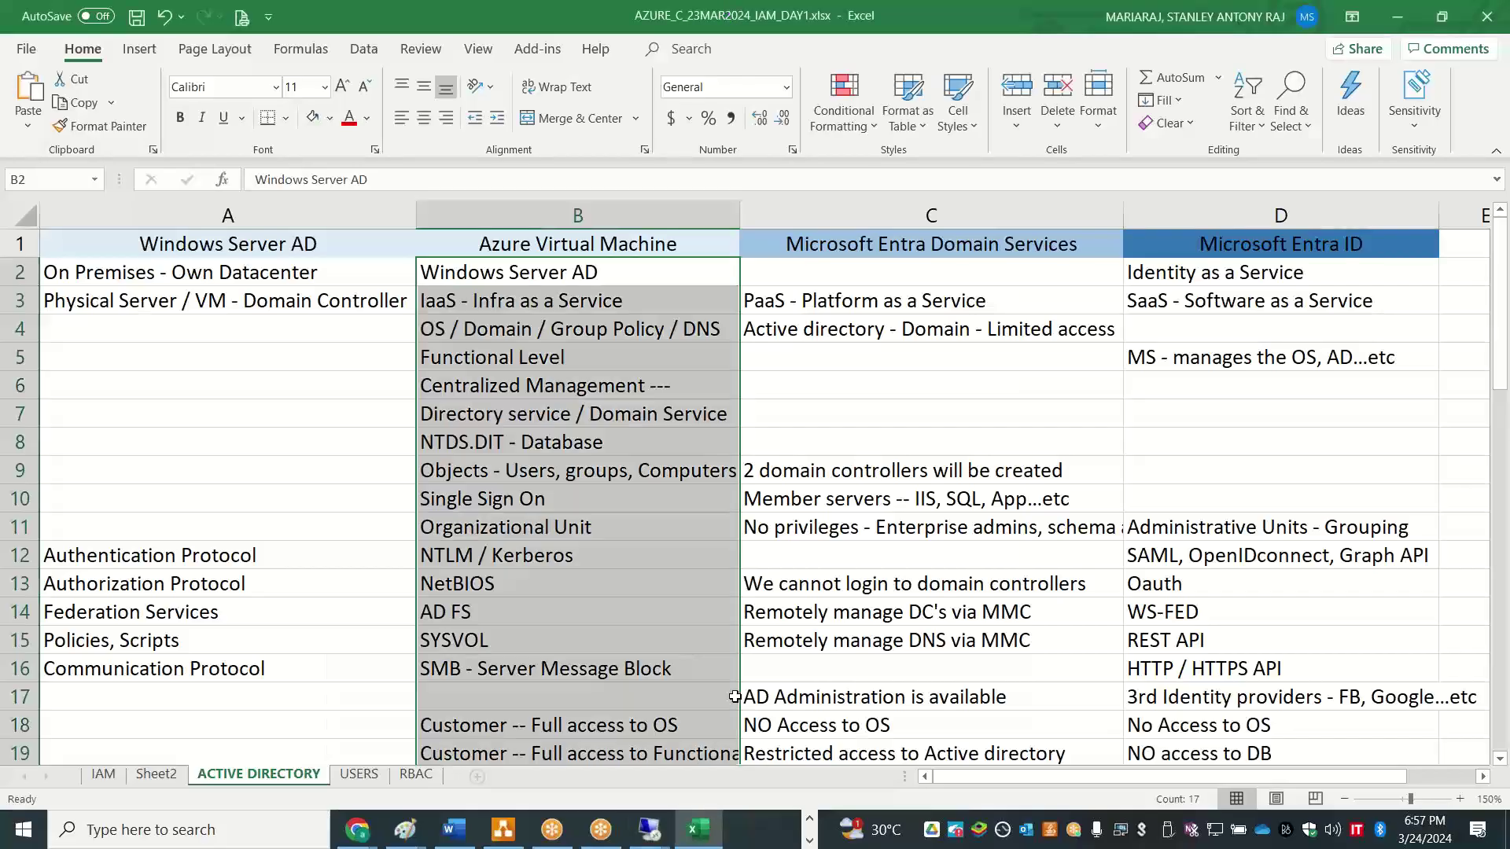
pyautogui.click(725, 12)
pyautogui.click(405, 830)
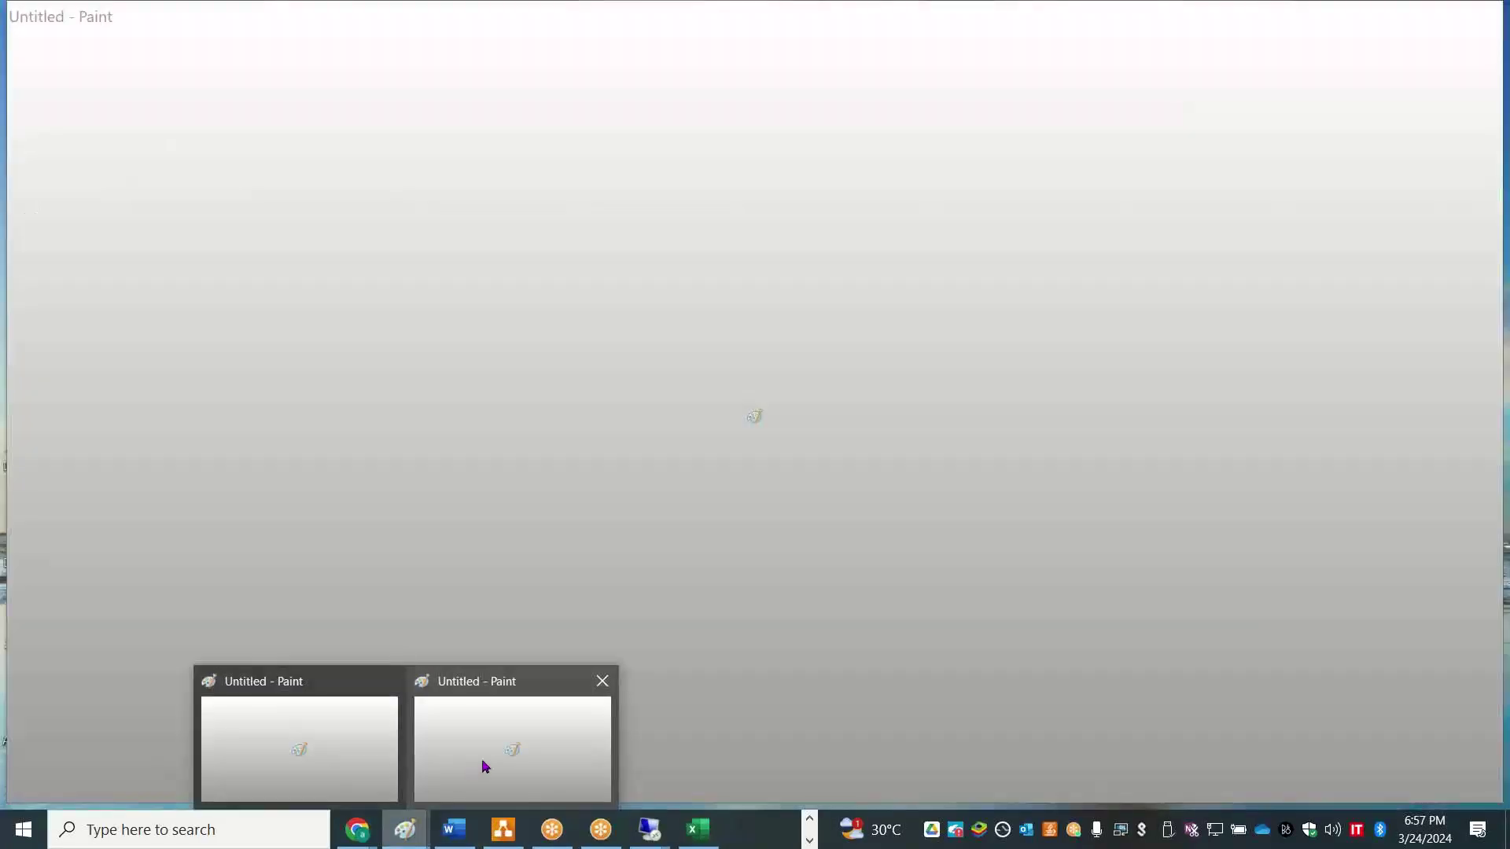
pyautogui.click(483, 766)
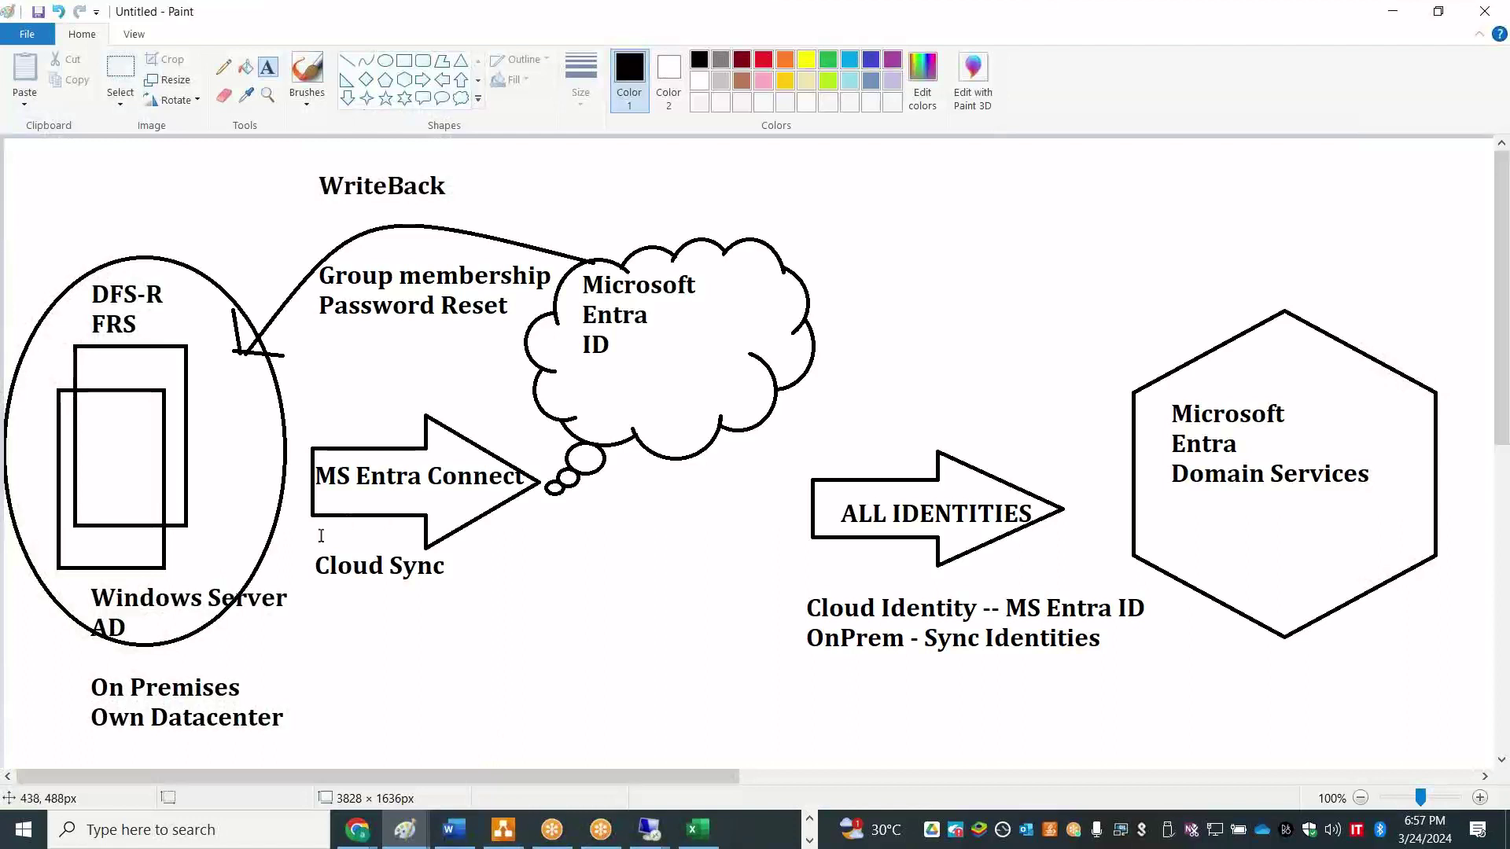